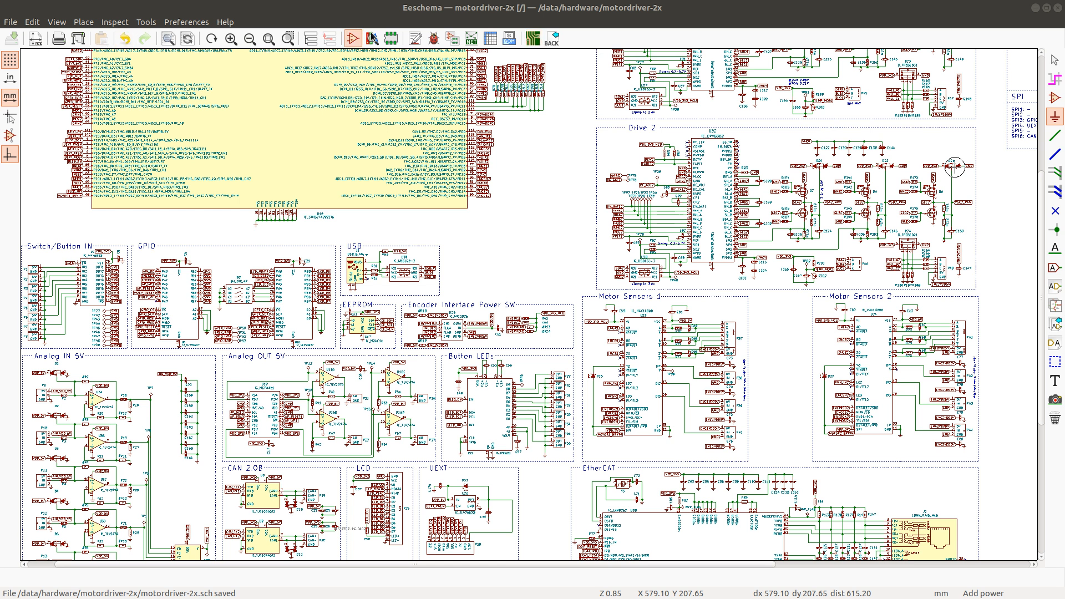
# Step: Open the motordriver-2x board layout in Pcbnew and maximize its window
pyautogui.click(533, 45)
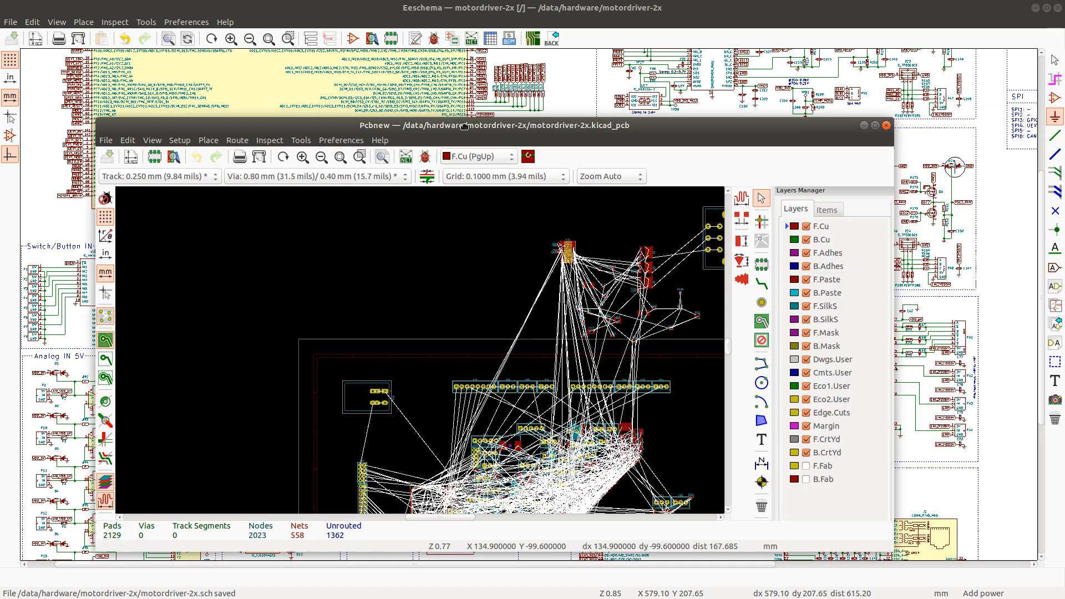
pyautogui.moveTo(464, 126); pyautogui.dragTo(450, 67)
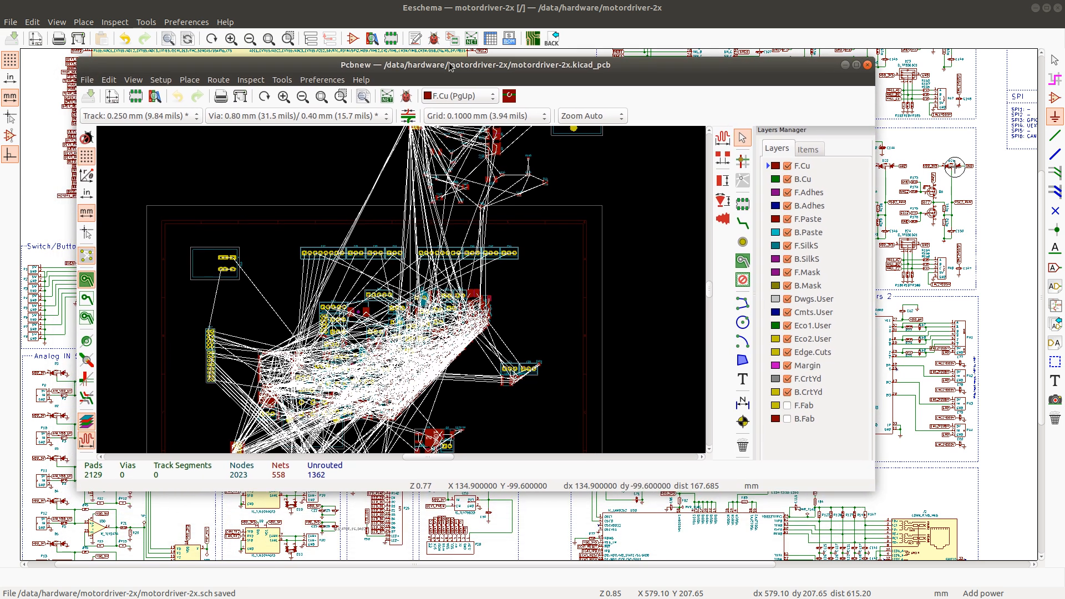
pyautogui.doubleClick(476, 64)
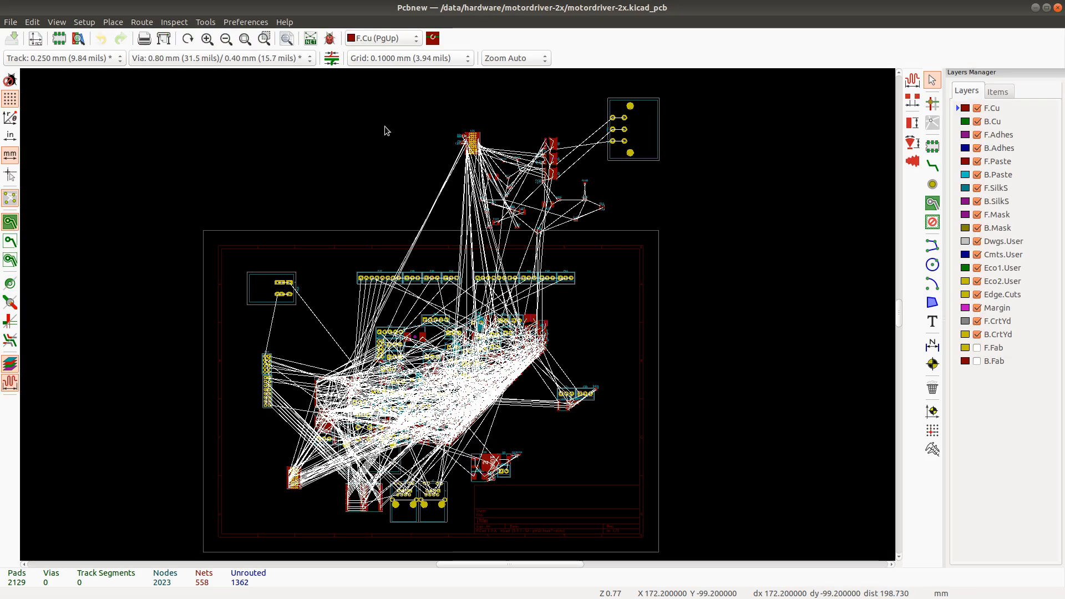
# Step: Update the PCB from the schematic, matching footprints by reference, and close the update report
pyautogui.click(248, 22)
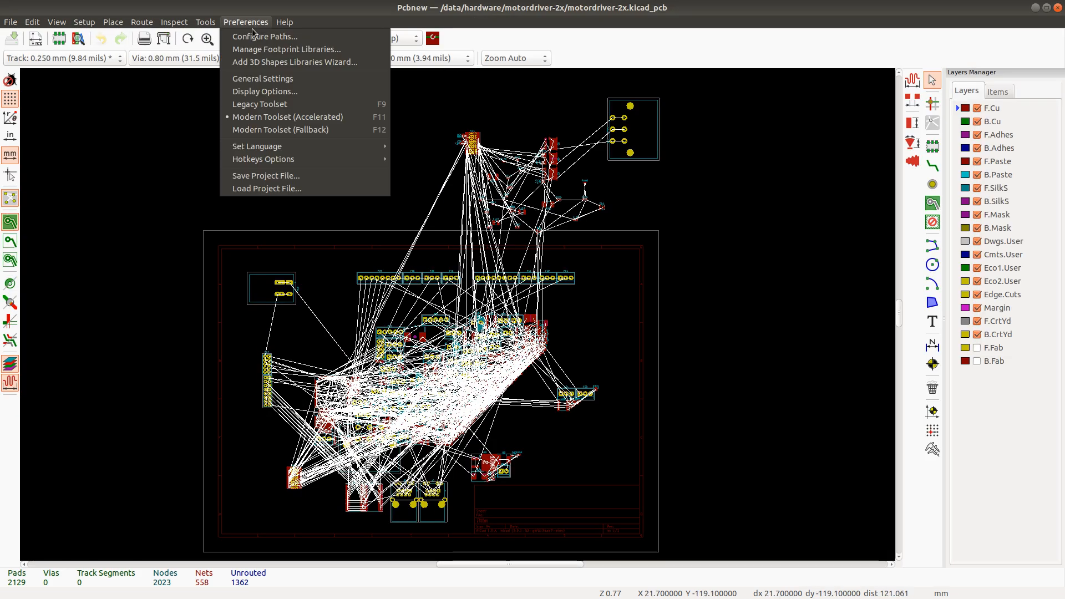
pyautogui.click(221, 22)
pyautogui.click(205, 22)
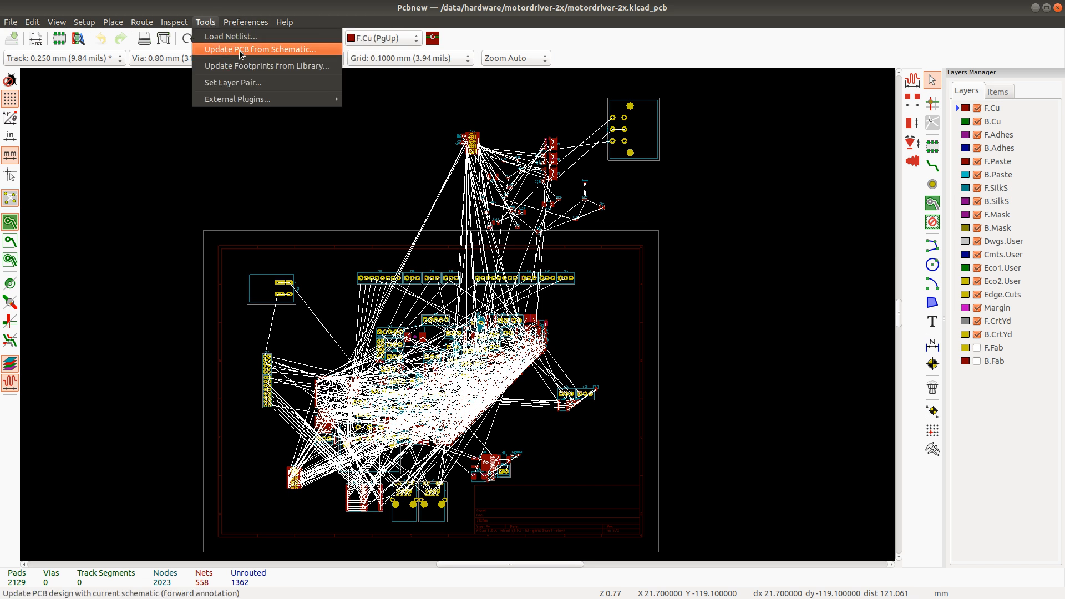
pyautogui.click(240, 51)
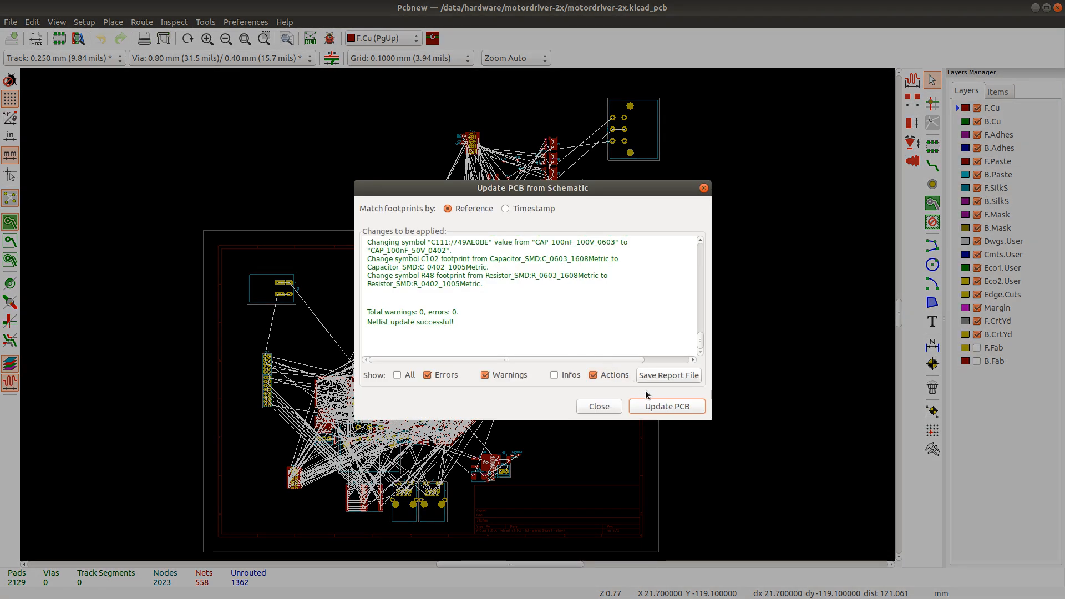
pyautogui.click(674, 408)
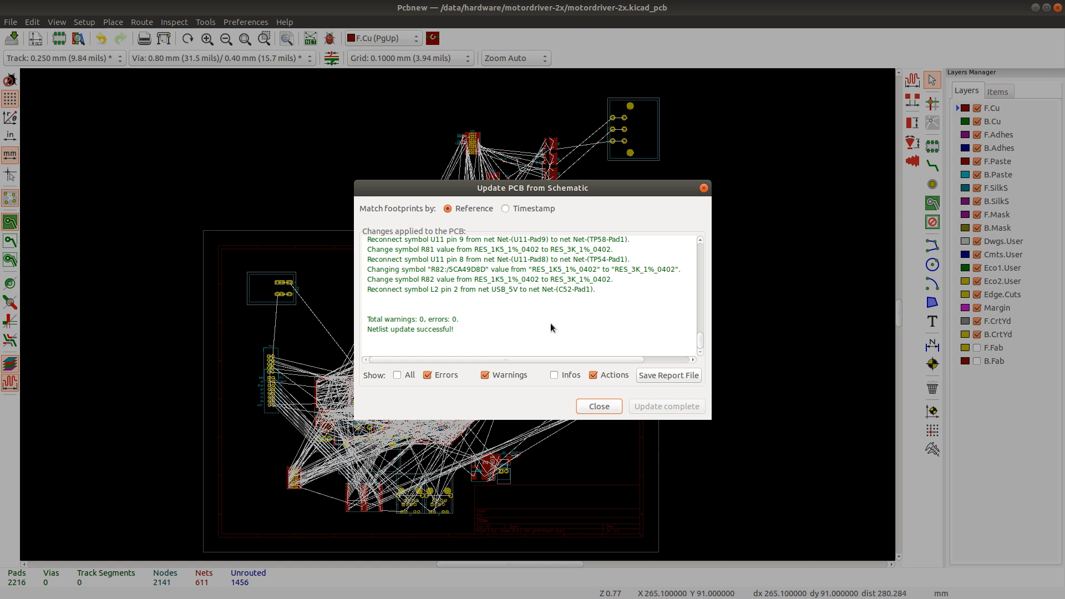
pyautogui.click(598, 407)
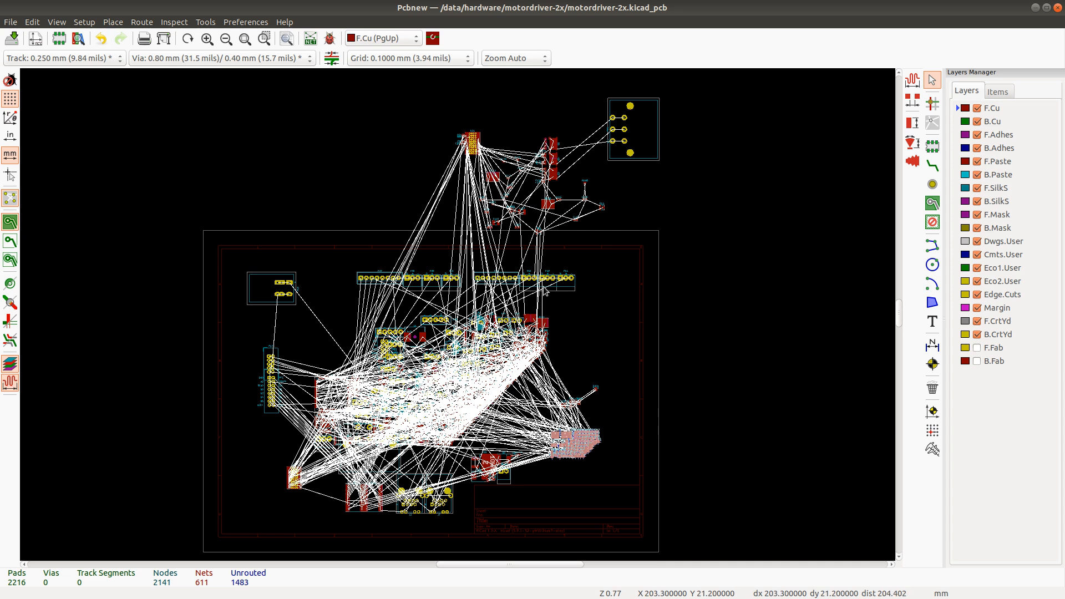
# Step: Restore the Pcbnew window from maximized and resize it to fill the right-hand part of the screen at full height
pyautogui.doubleClick(342, 5)
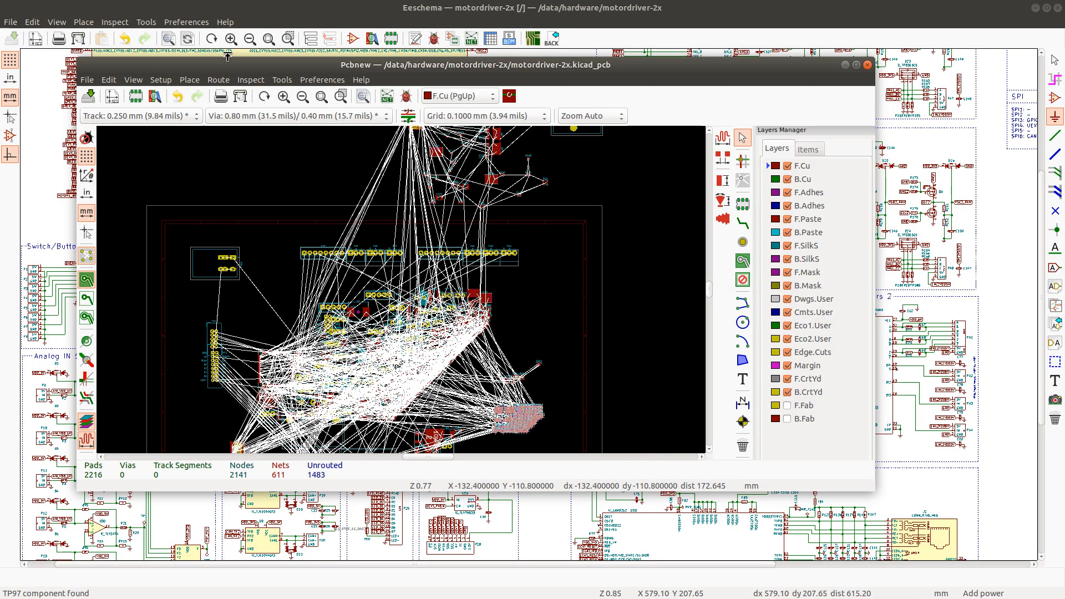
pyautogui.moveTo(230, 61); pyautogui.dragTo(420, 1)
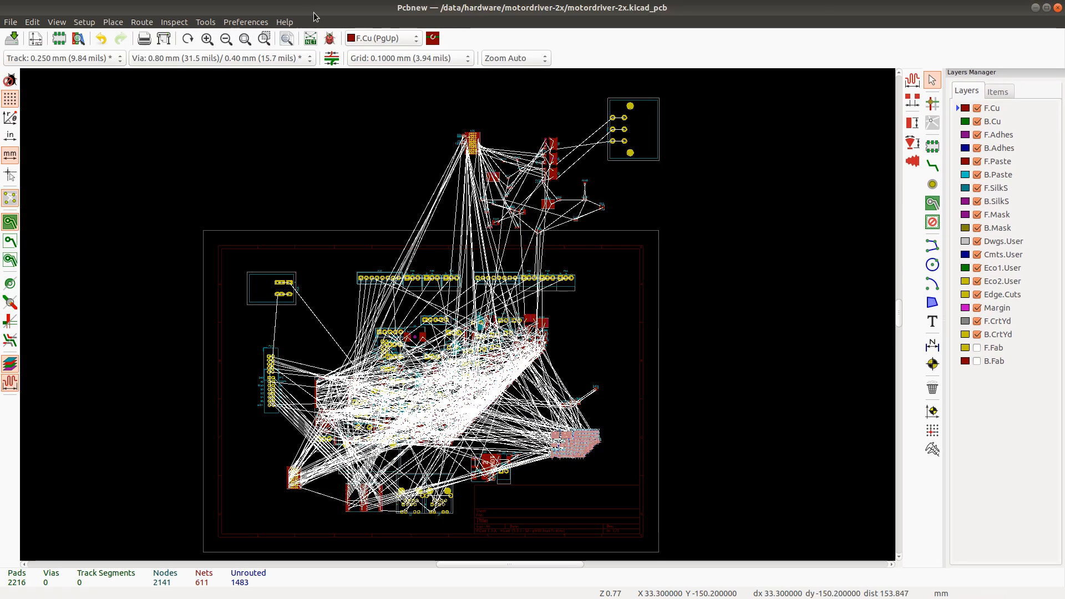
pyautogui.doubleClick(314, 14)
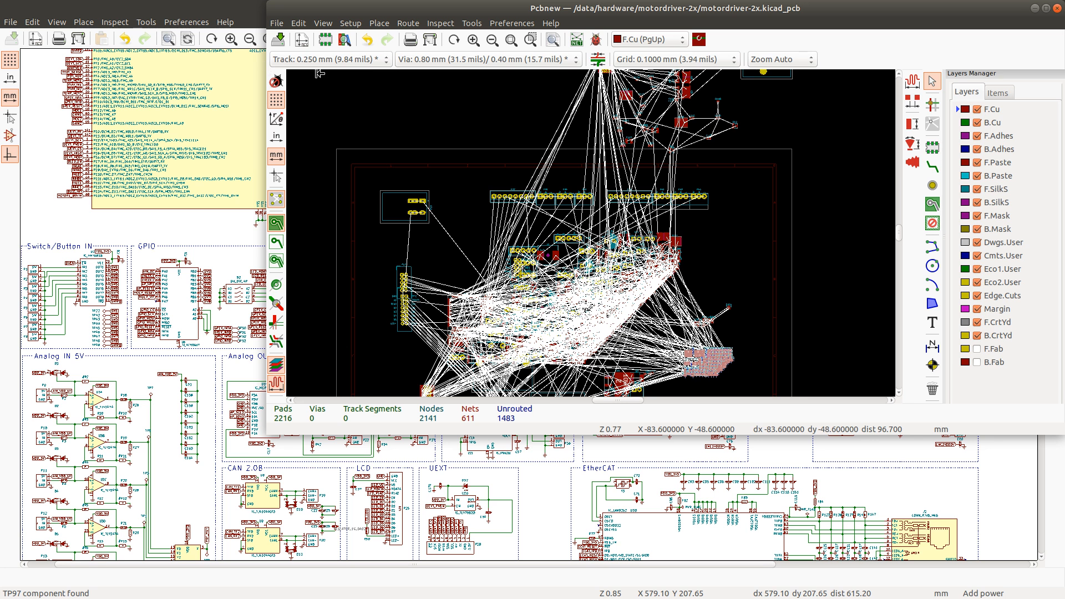
pyautogui.moveTo(267, 73); pyautogui.dragTo(443, 70)
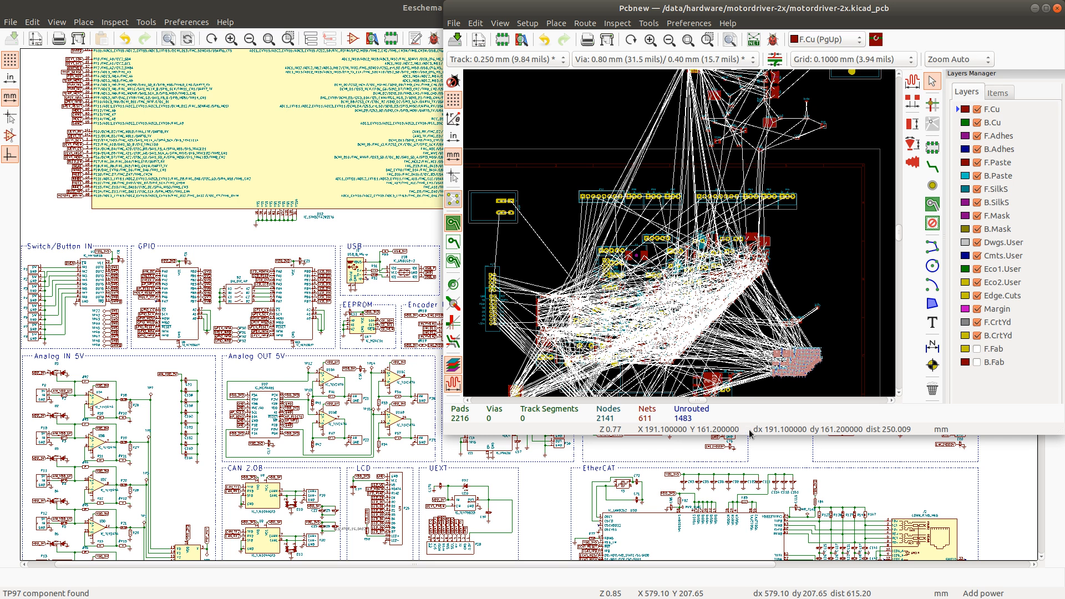
pyautogui.moveTo(742, 436); pyautogui.dragTo(736, 598)
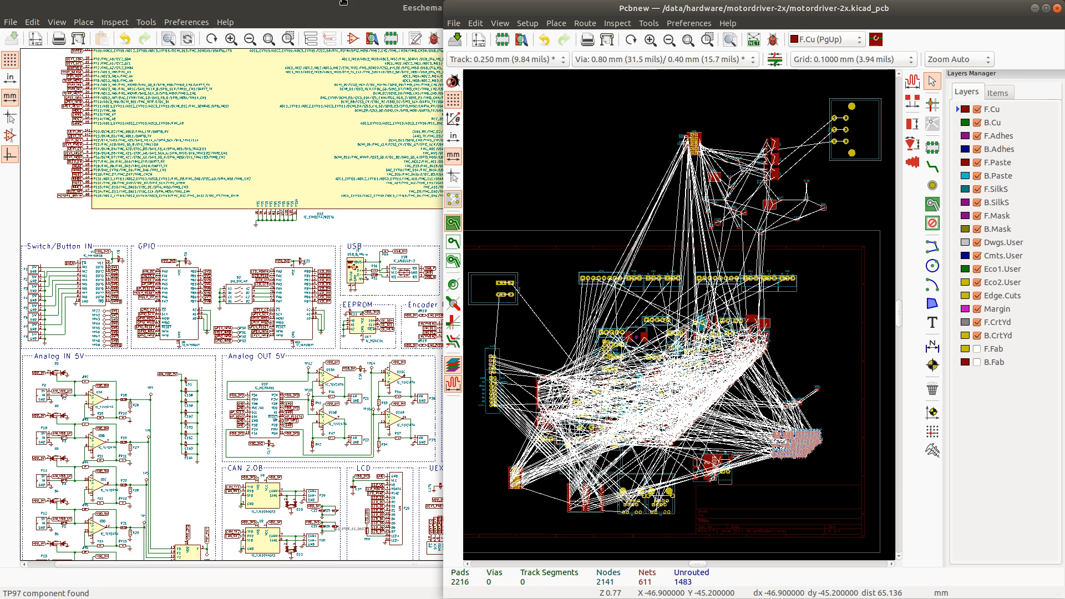
# Step: Switch to Eeschema, restore its window and resize it at full height to fill the space beside Pcbnew
pyautogui.click(343, 2)
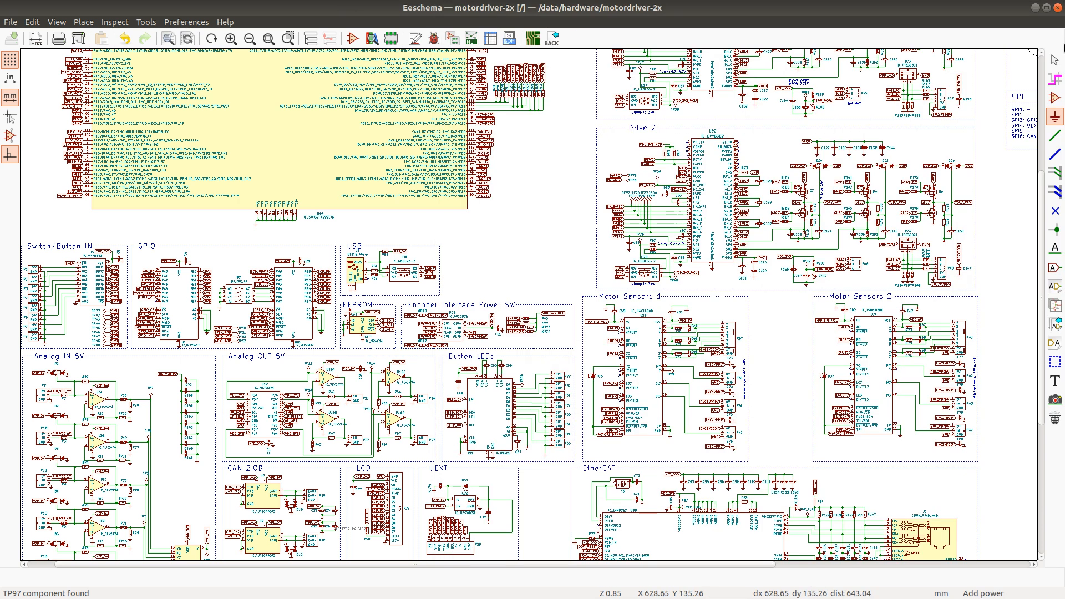
pyautogui.hotkey('alt', 'Tab')
pyautogui.click(407, 12)
pyautogui.doubleClick(496, 16)
pyautogui.moveTo(591, 78); pyautogui.dragTo(461, 8)
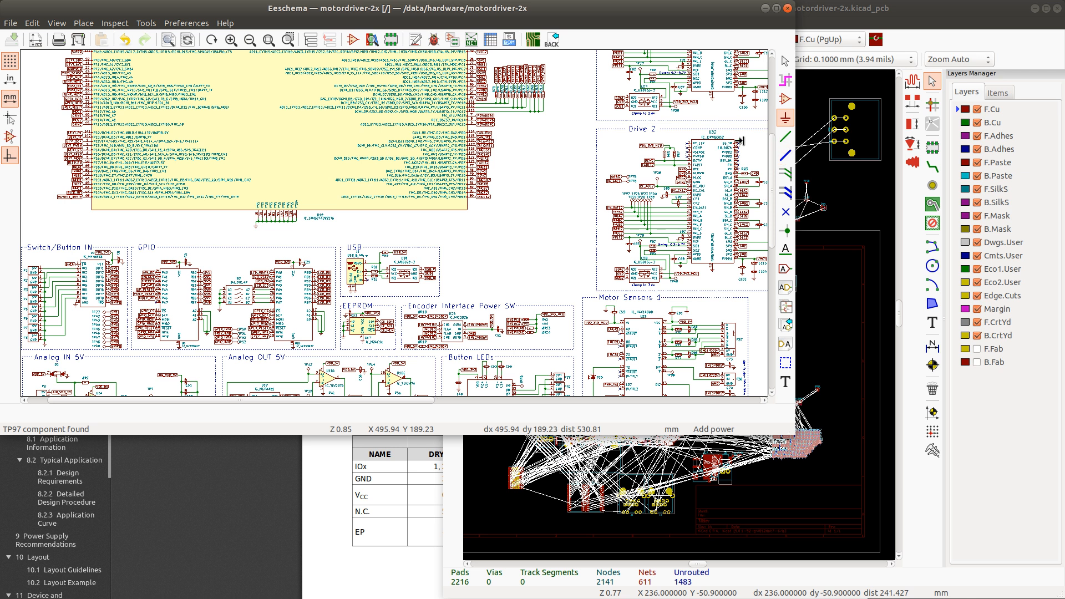
pyautogui.moveTo(739, 141); pyautogui.dragTo(442, 171)
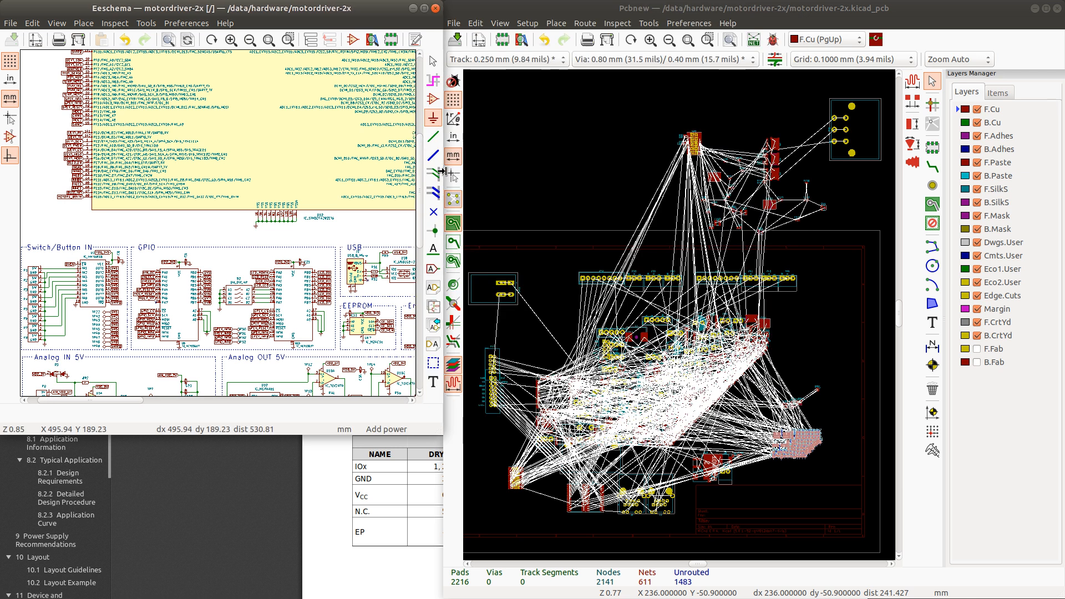
pyautogui.moveTo(320, 433); pyautogui.dragTo(297, 593)
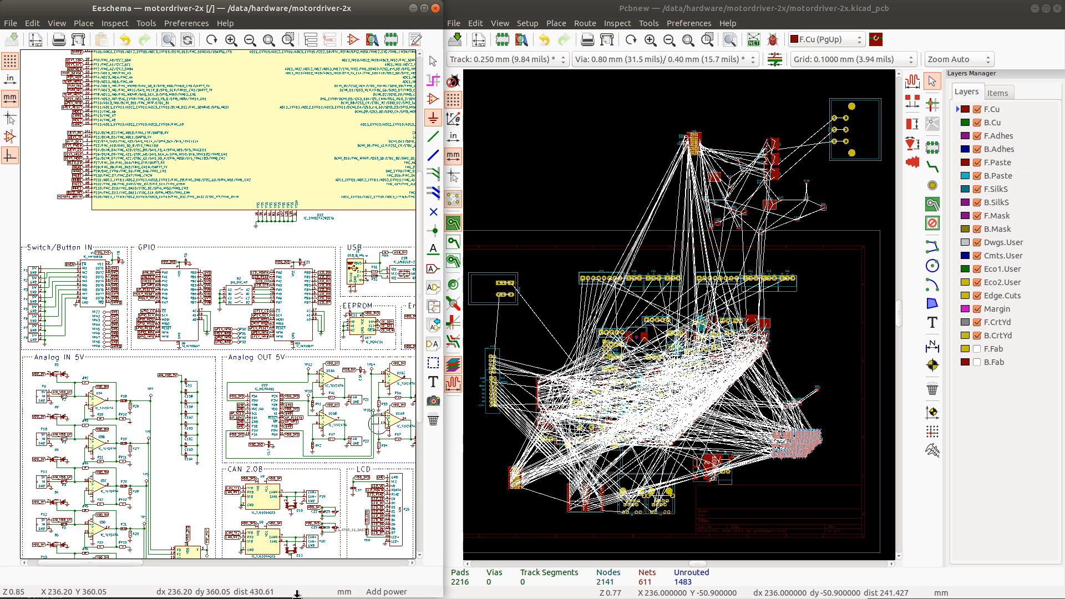
# Step: Set both the Eeschema and Pcbnew windows to stay always on top
pyautogui.rightClick(287, 5)
pyautogui.click(305, 13)
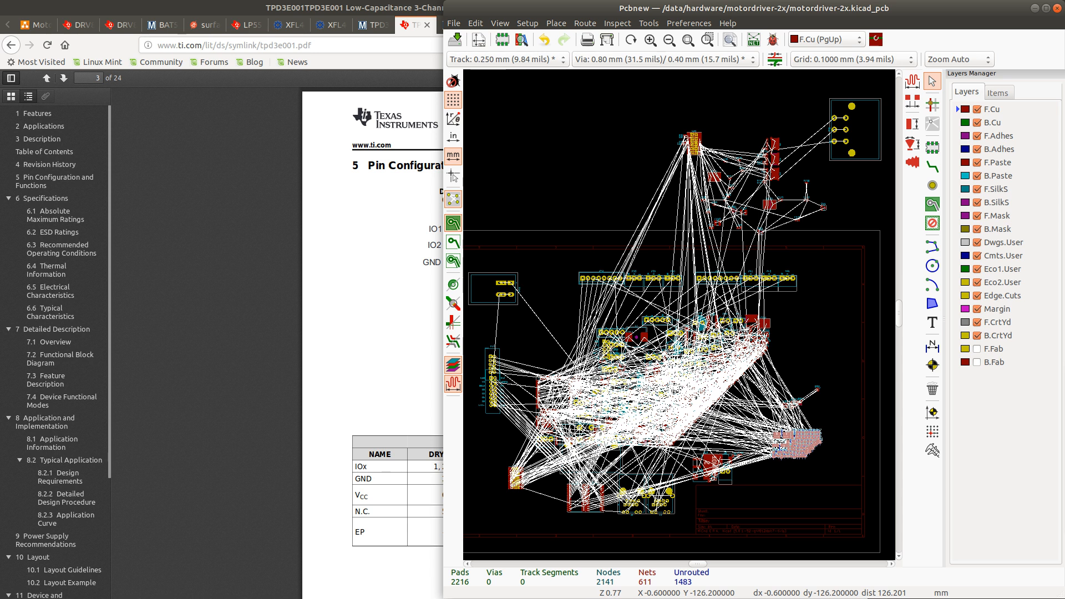
pyautogui.hotkey('alt', 'Tab')
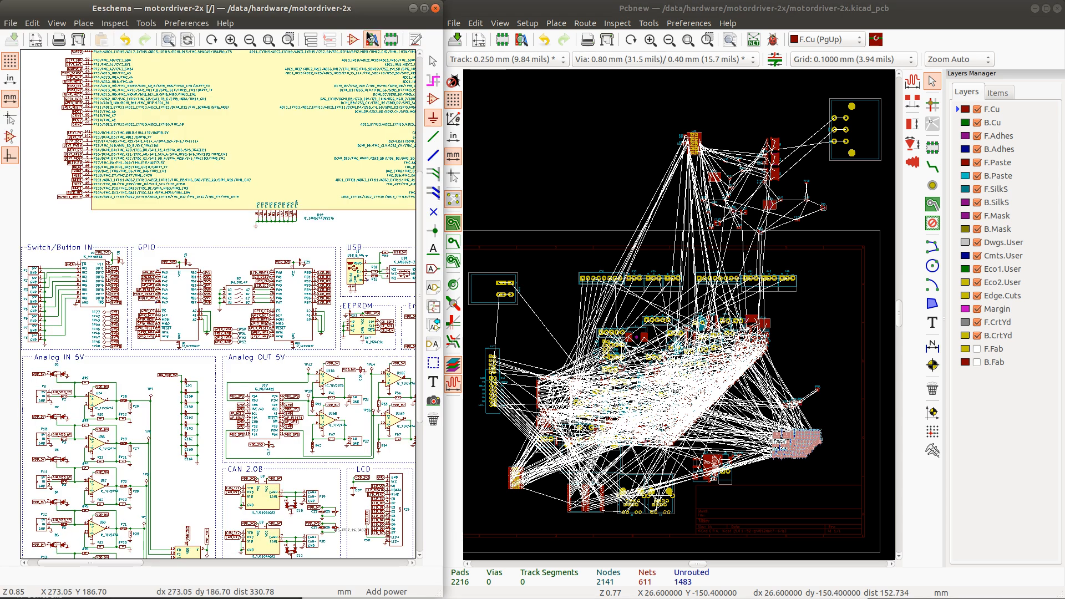
pyautogui.rightClick(286, 9)
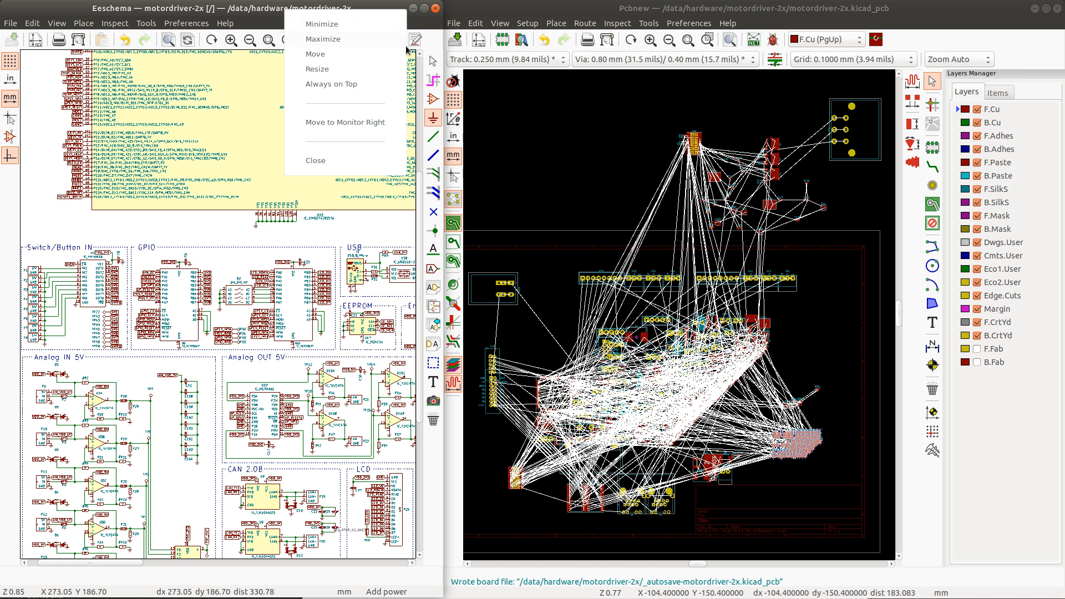
pyautogui.click(353, 84)
pyautogui.click(484, 3)
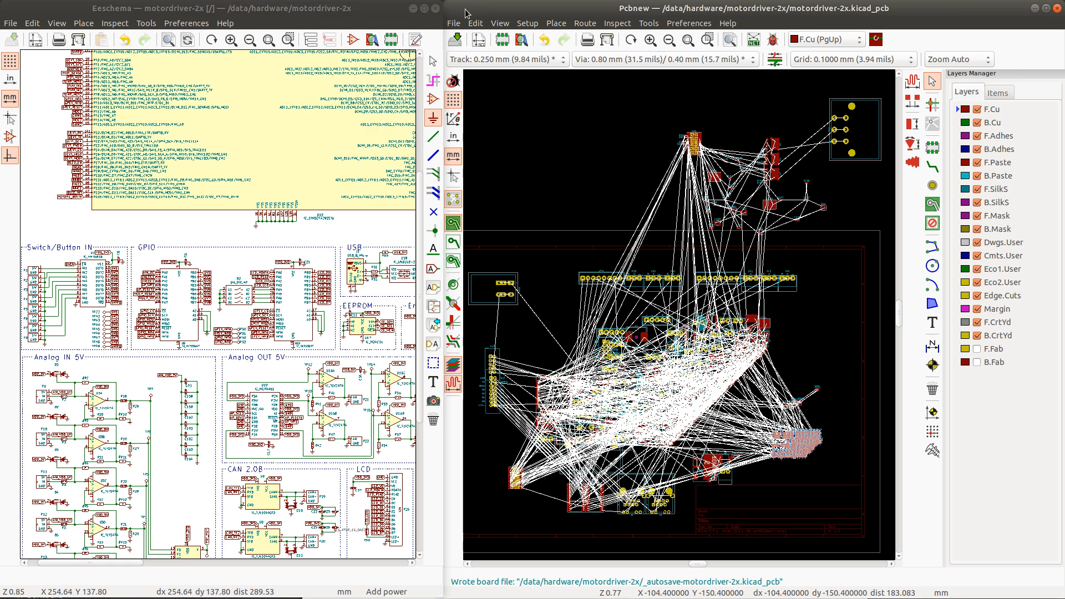
pyautogui.rightClick(466, 10)
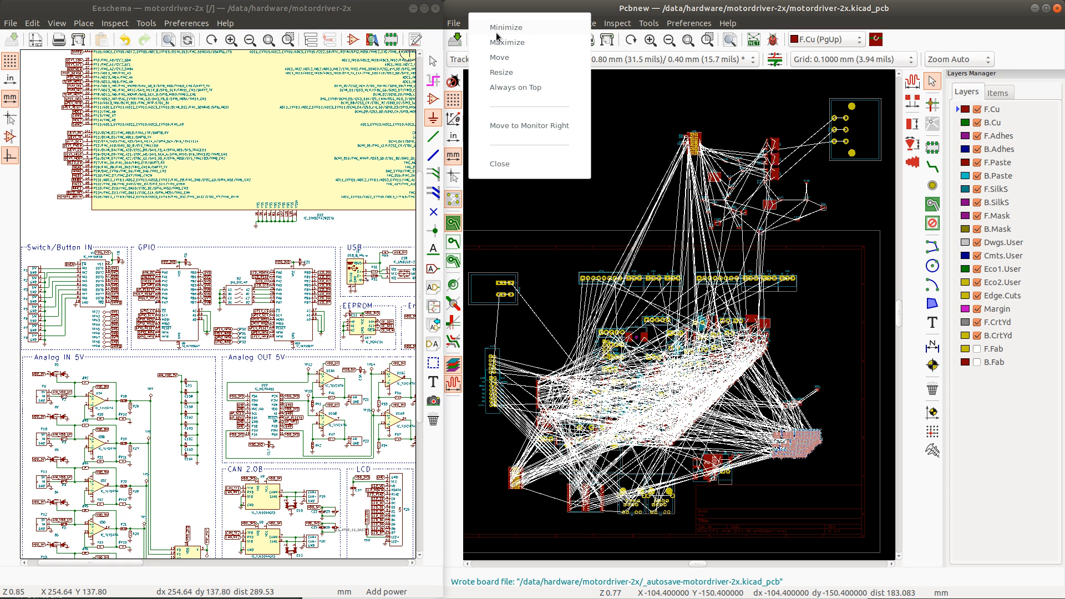
pyautogui.click(502, 88)
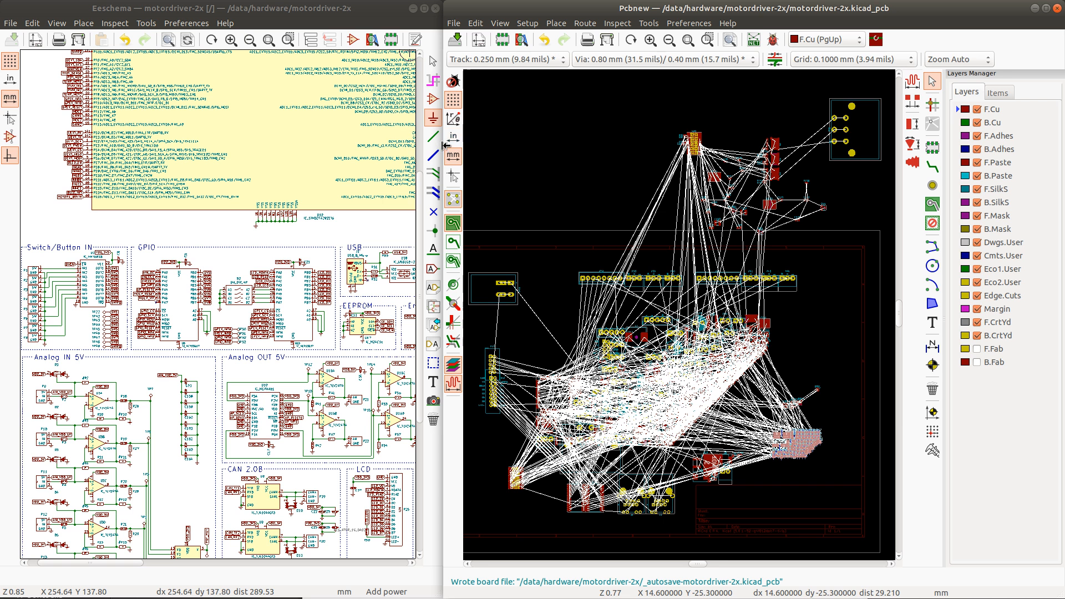
# Step: Narrow the Pcbnew window and widen the Eeschema window until the two meet nearly mid-screen
pyautogui.moveTo(444, 147); pyautogui.dragTo(521, 161)
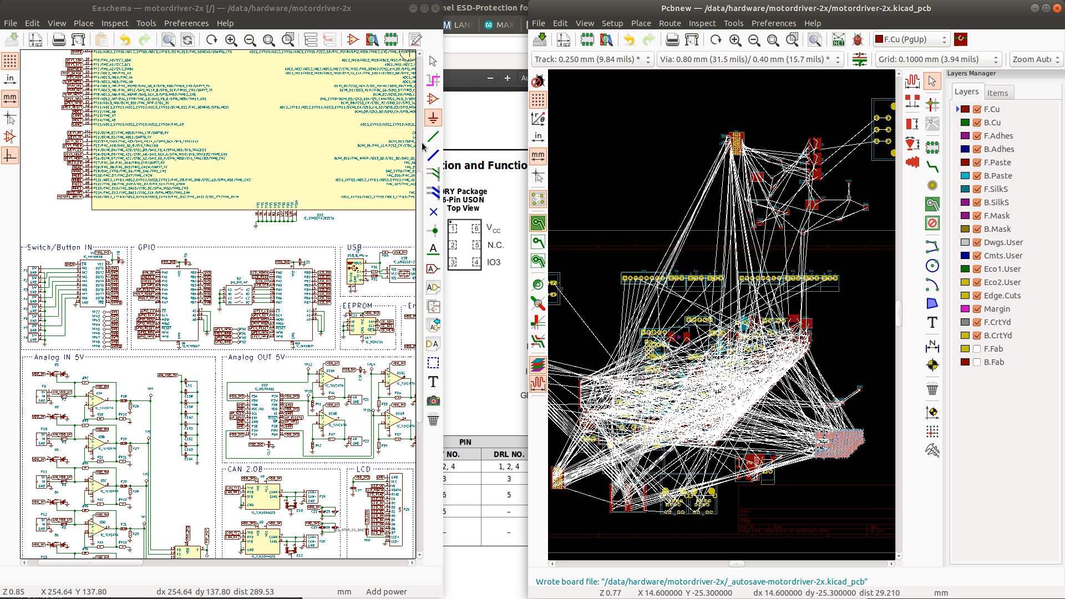
pyautogui.moveTo(445, 137); pyautogui.dragTo(504, 127)
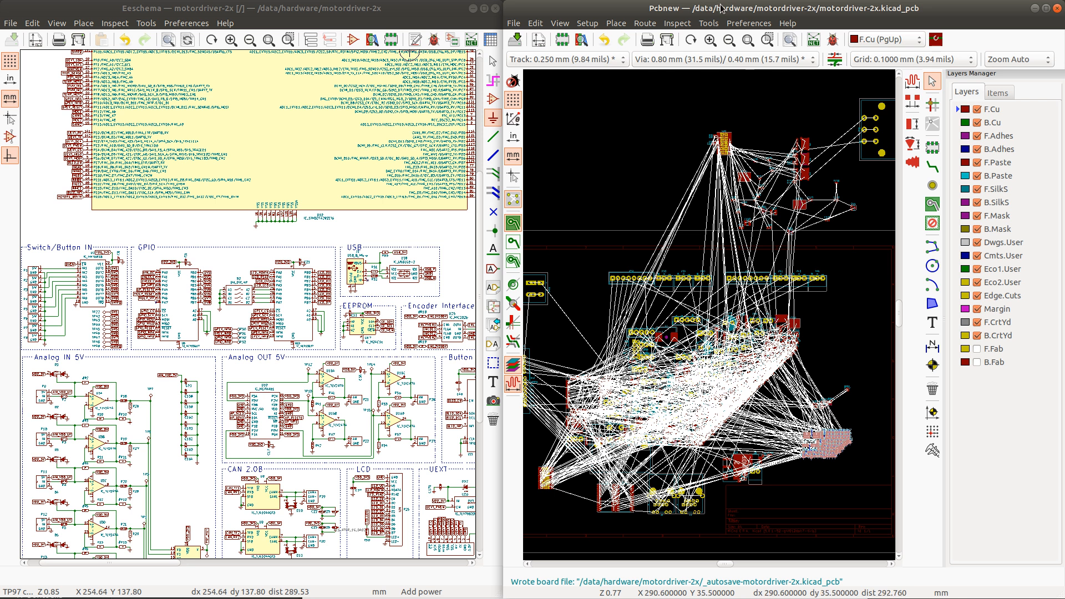
# Step: Examine the board's footprint groups against the schematic blocks, ending on the Drive sections and the footprints around U31
pyautogui.scroll(3, 711, 319)
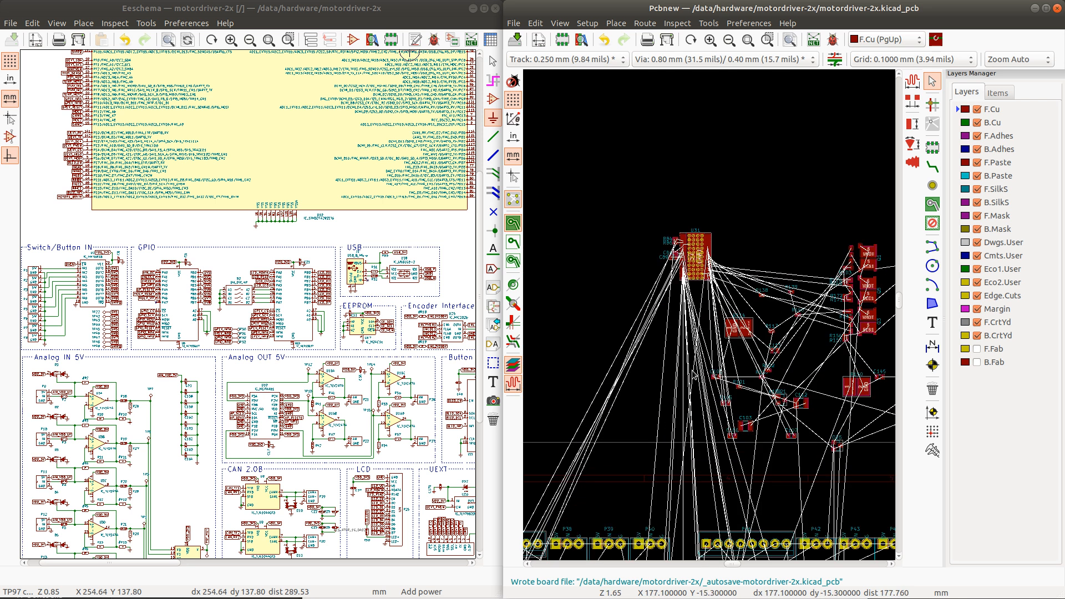
pyautogui.scroll(-5, 693, 371)
pyautogui.scroll(5, 709, 318)
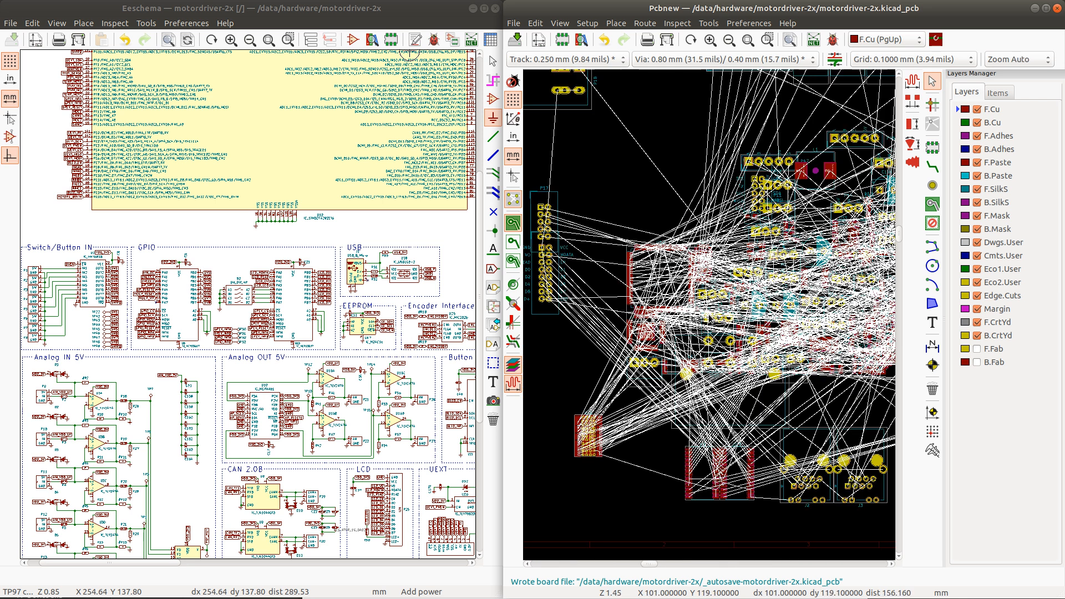
pyautogui.scroll(1, 709, 317)
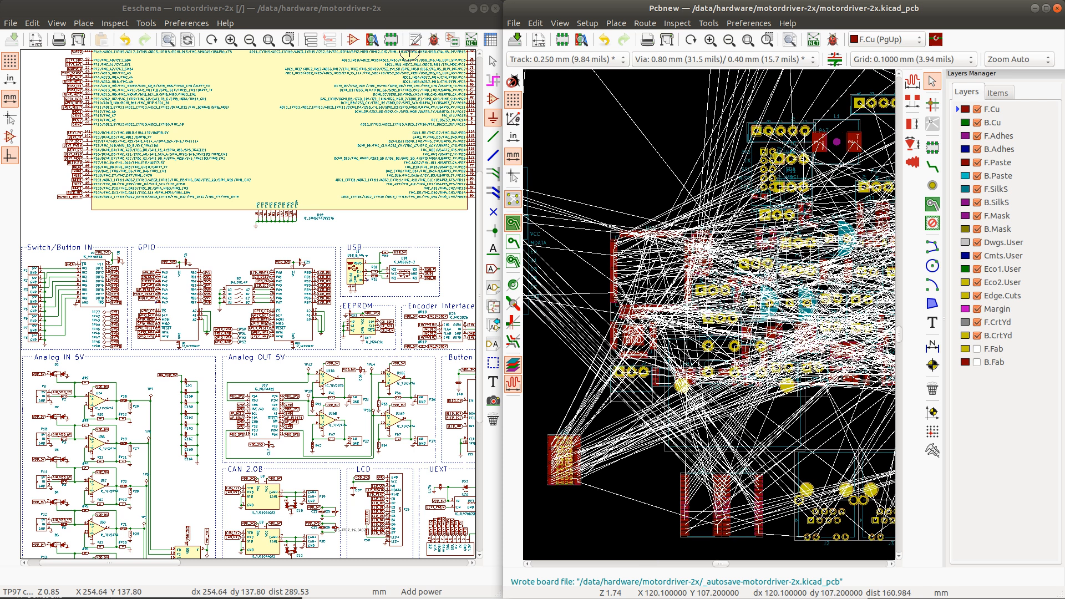
pyautogui.scroll(-1, 272, 280)
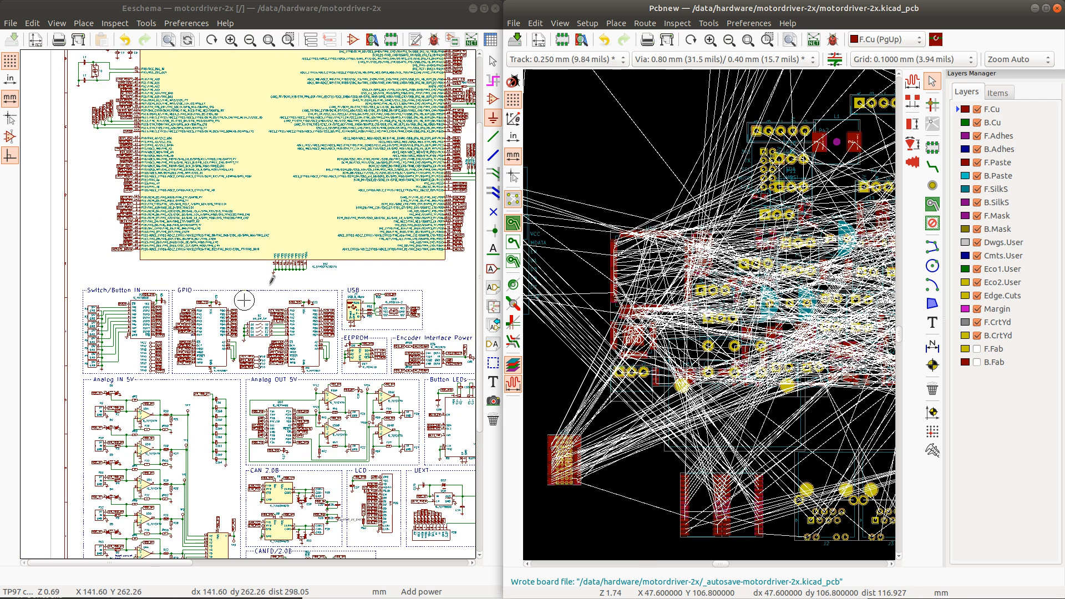
pyautogui.scroll(-1, 244, 300)
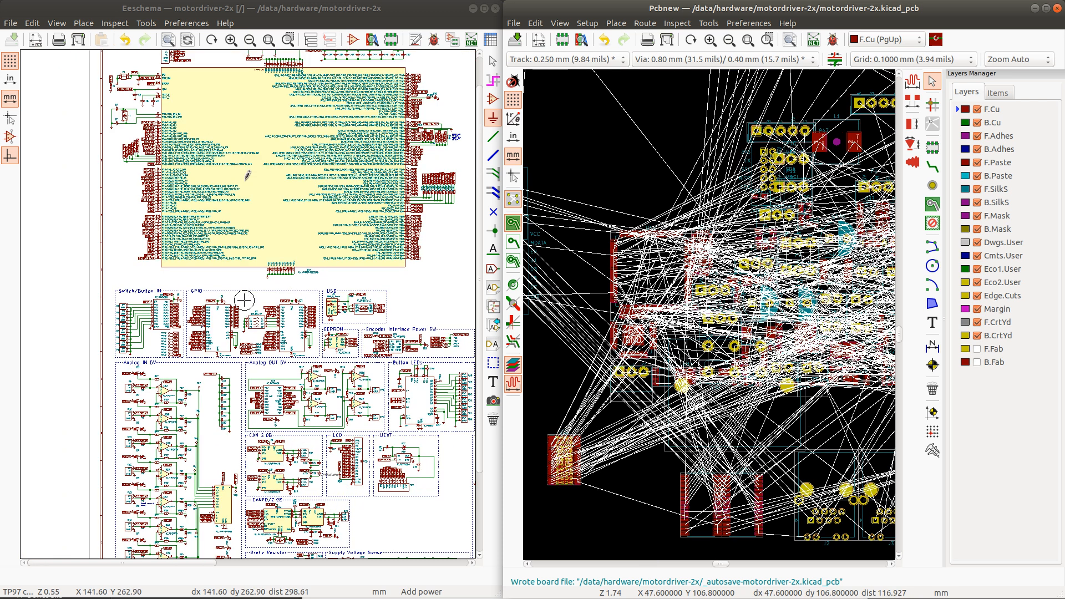
pyautogui.scroll(-1, 244, 300)
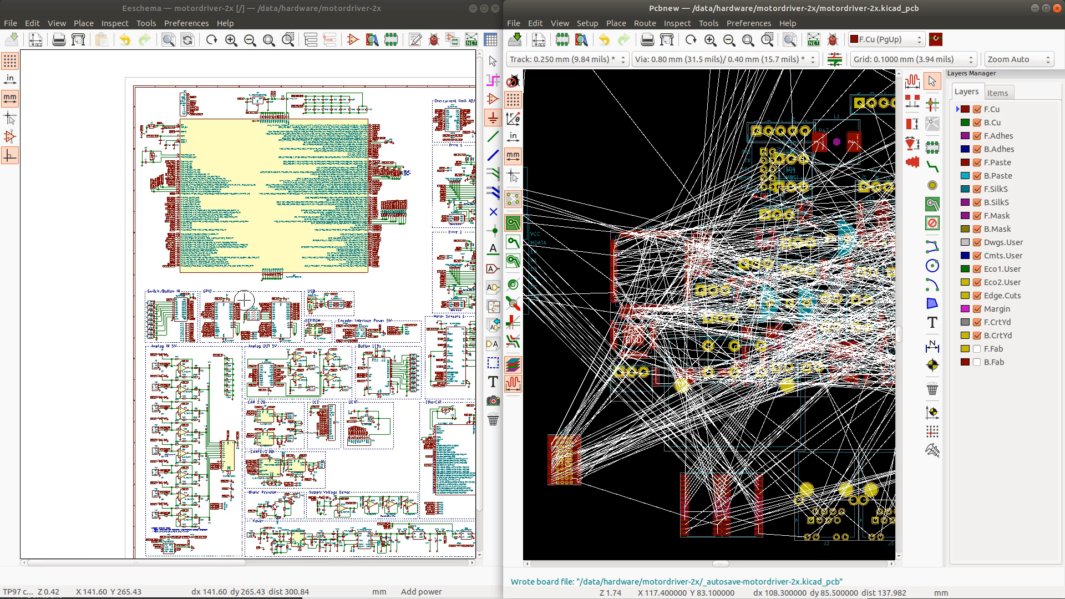
pyautogui.scroll(-1, 790, 186)
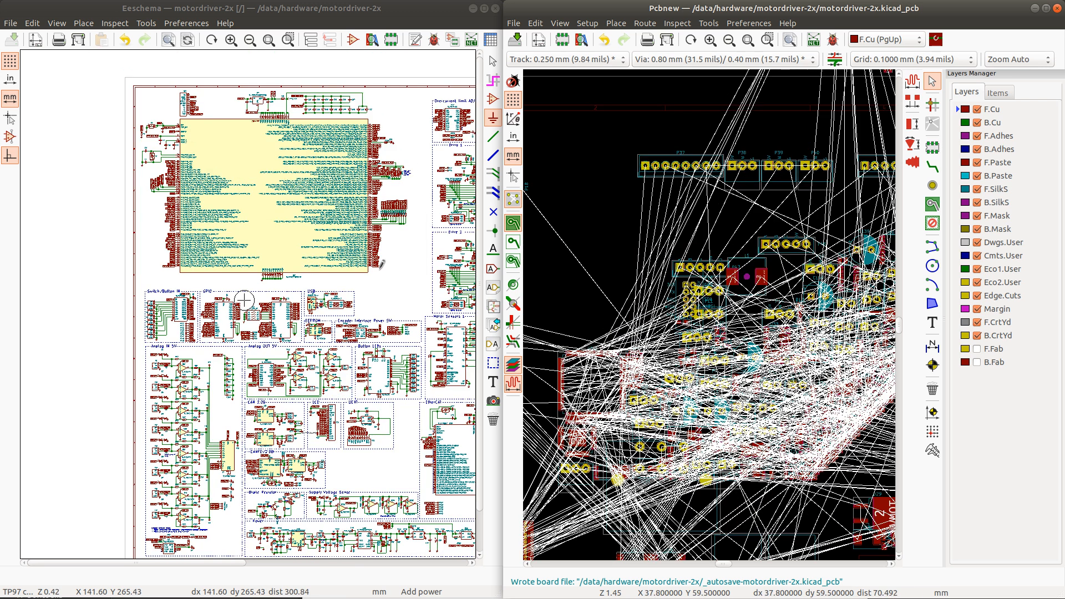
pyautogui.scroll(1, 244, 300)
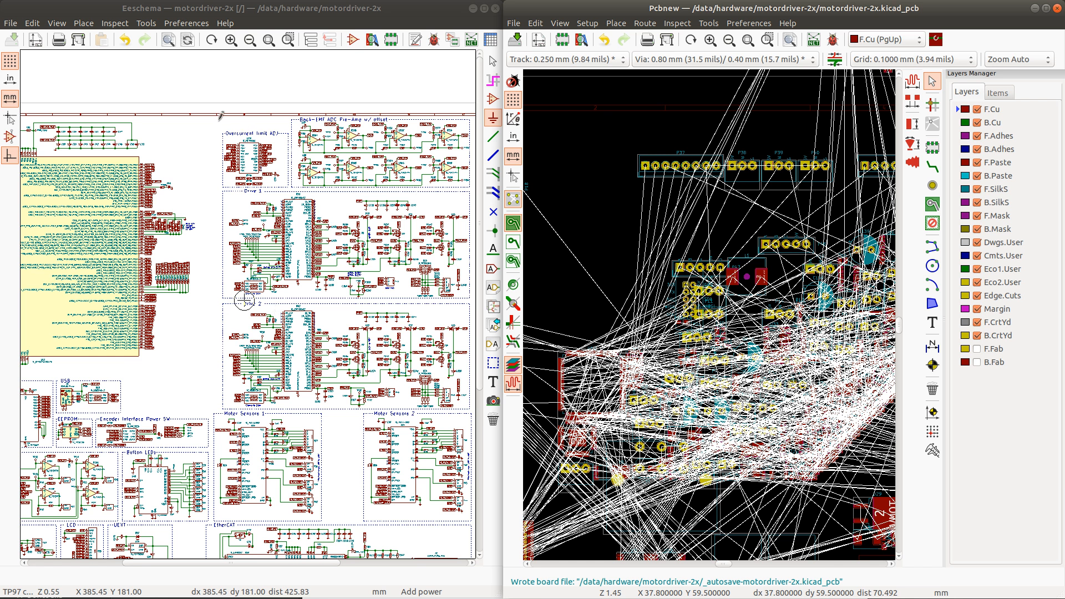
pyautogui.scroll(-5, 803, 153)
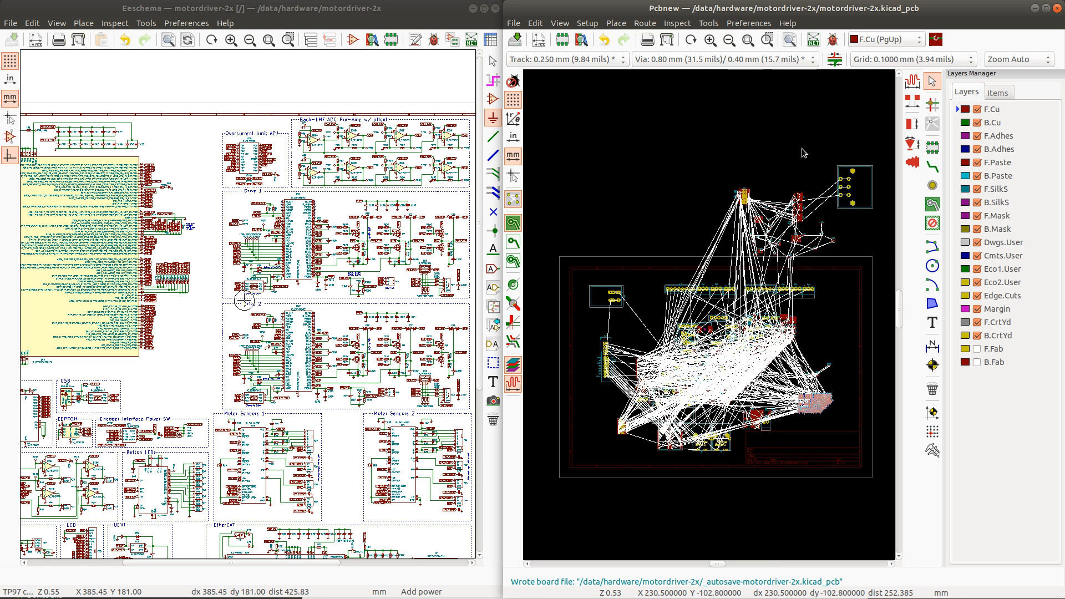
pyautogui.scroll(3, 793, 183)
pyautogui.scroll(2, 730, 301)
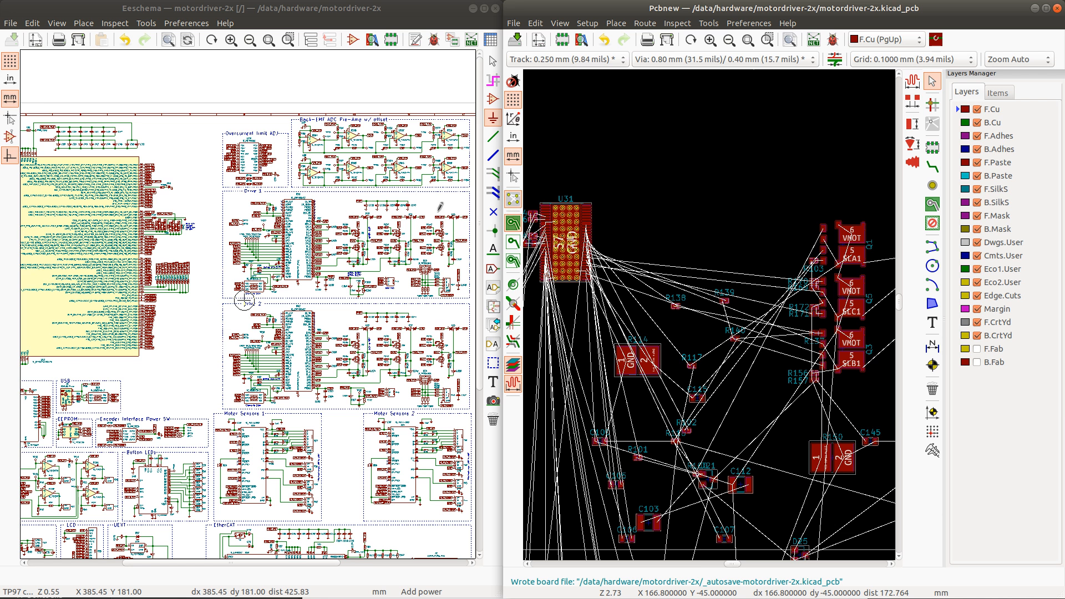
# Step: Move transistor Q1 together with its R103 resistor from the head of the transistor column to below Q3, just above R150
pyautogui.scroll(-1, 764, 293)
pyautogui.scroll(-1, 774, 352)
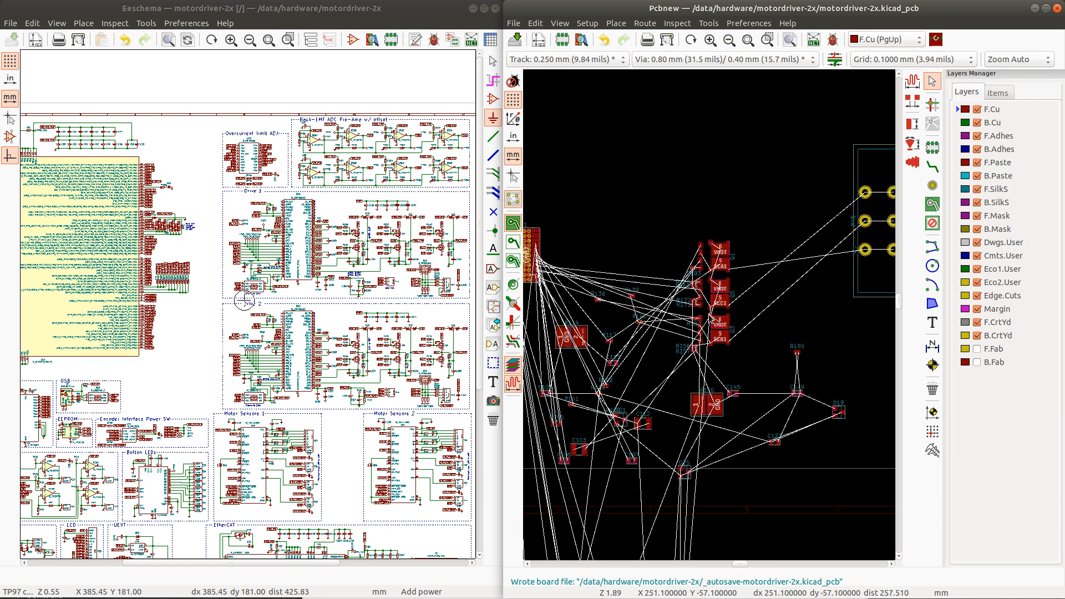
pyautogui.scroll(-2, 790, 258)
pyautogui.scroll(3, 708, 315)
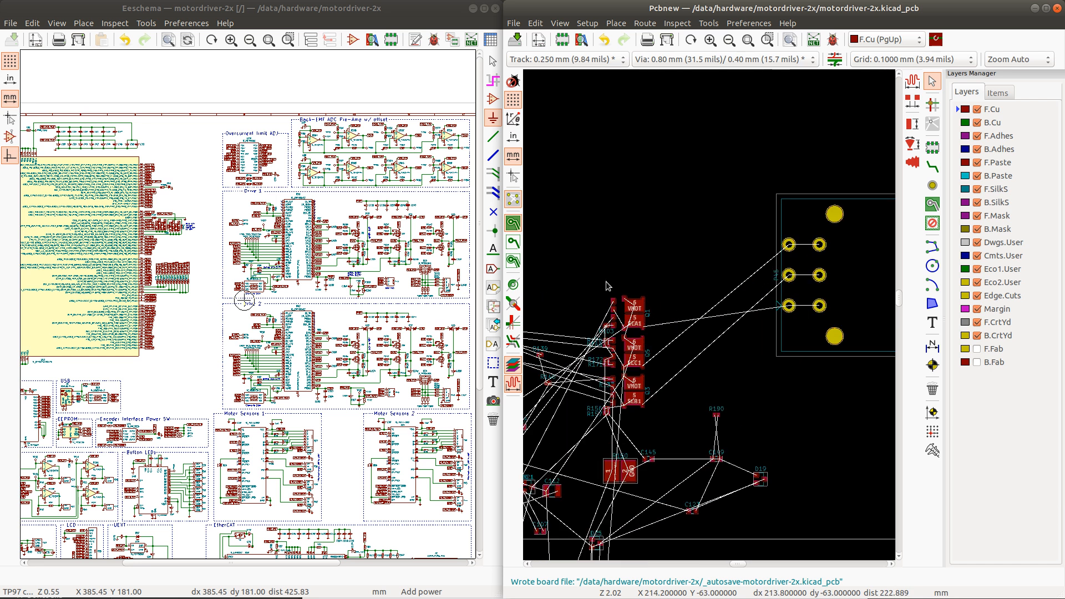
pyautogui.moveTo(592, 282); pyautogui.dragTo(669, 331)
pyautogui.moveTo(575, 284); pyautogui.dragTo(678, 336)
pyautogui.press('m')
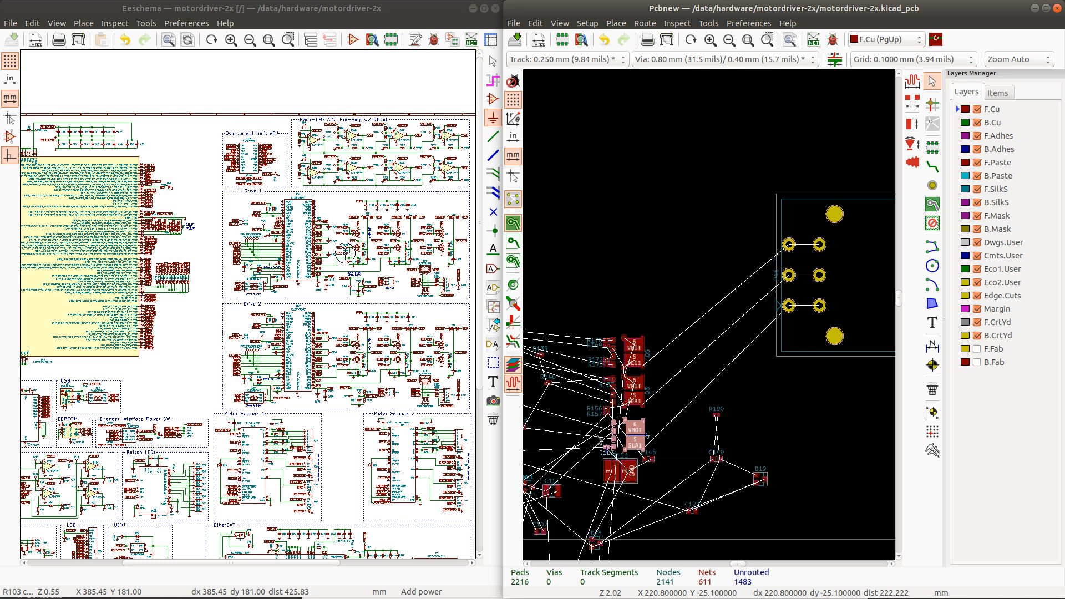
# Step: Set the board editor's grid to 0.5000 mm (19.69 mils)
pyautogui.scroll(5, 625, 420)
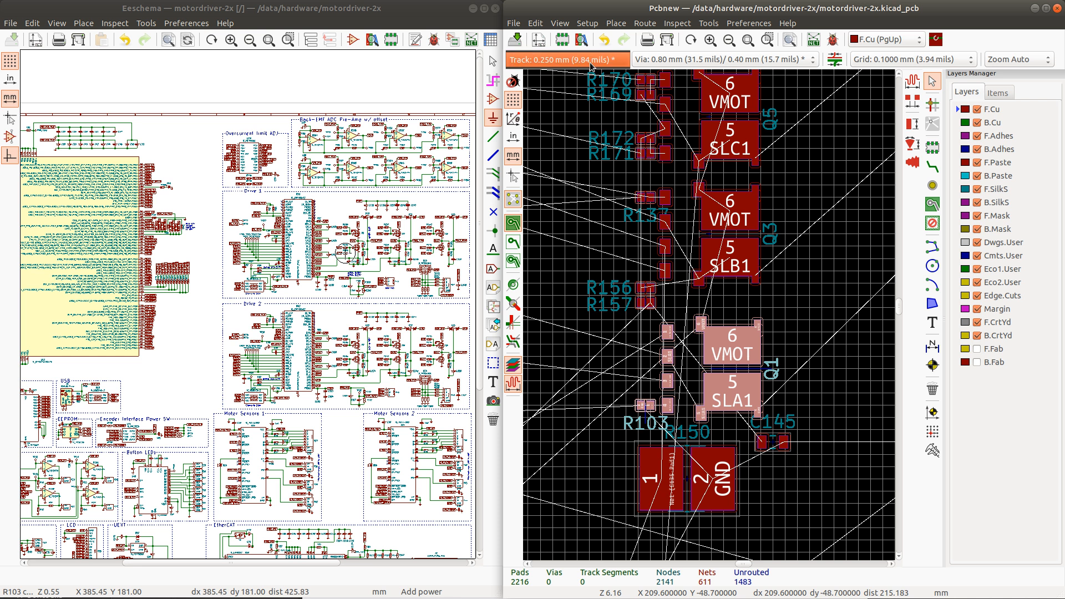
pyautogui.click(899, 60)
pyautogui.scroll(1, 890, 65)
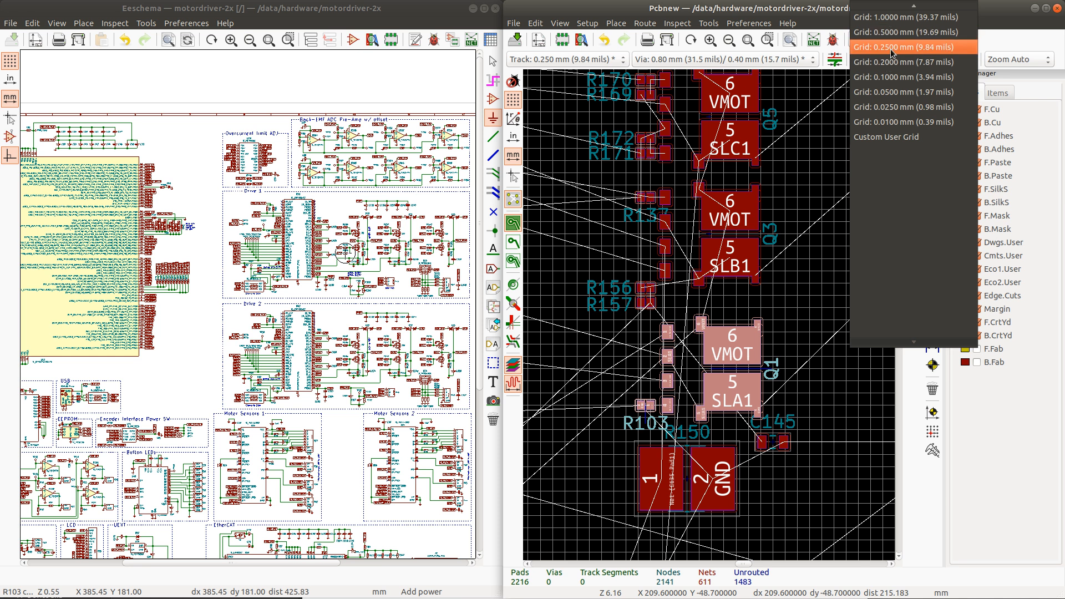
pyautogui.click(893, 36)
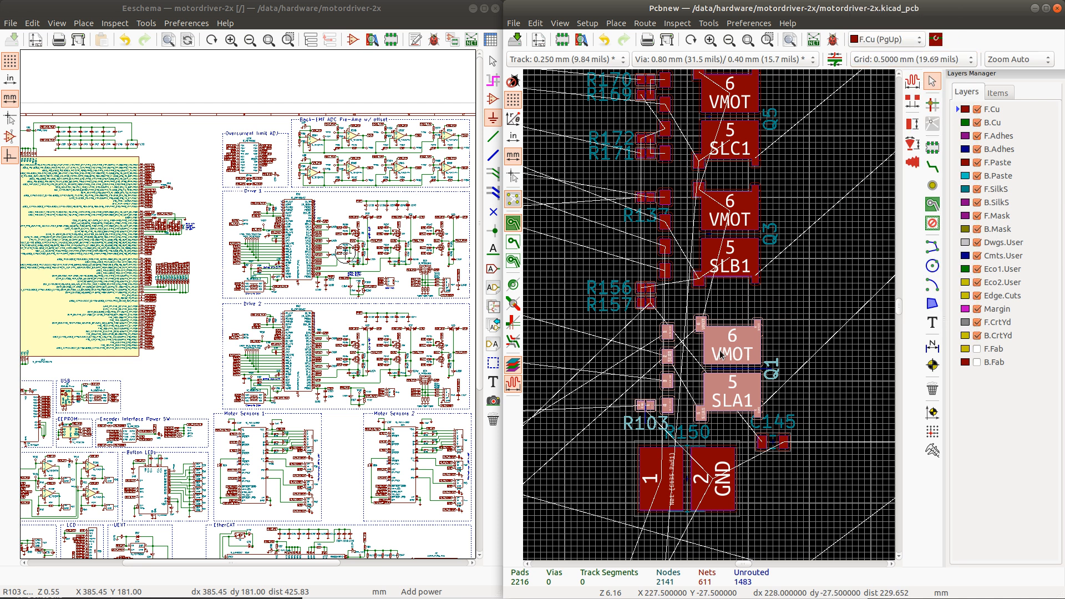
# Step: Shift Q3 and Q5 slightly onto the grid so that they line up vertically with Q1
pyautogui.moveTo(755, 349)
pyautogui.mouseDown()
pyautogui.moveTo(744, 351)
pyautogui.moveTo(753, 348)
pyautogui.mouseUp()
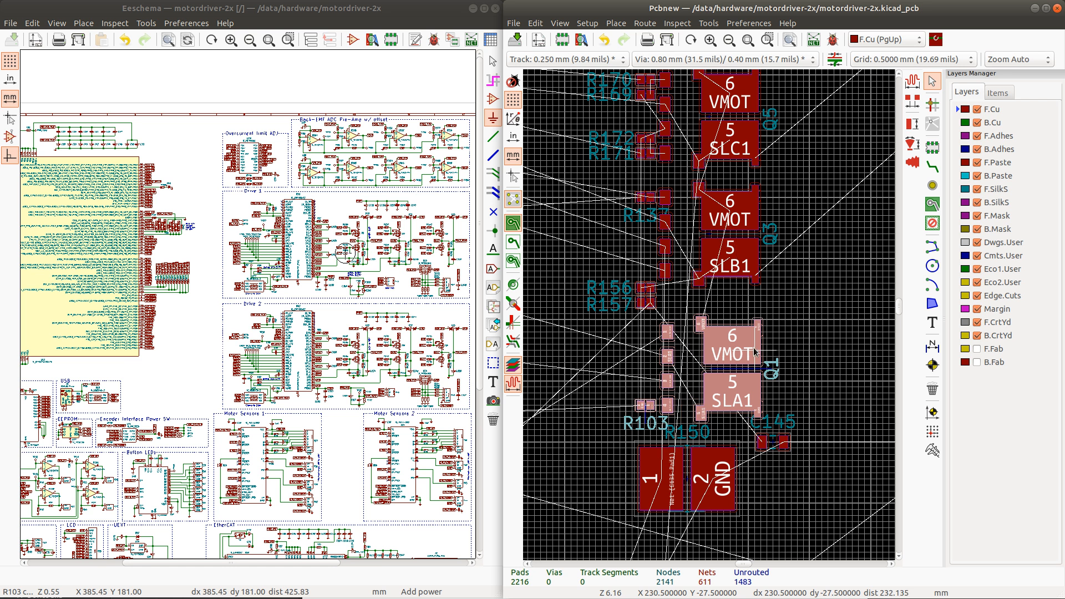
pyautogui.click(729, 252)
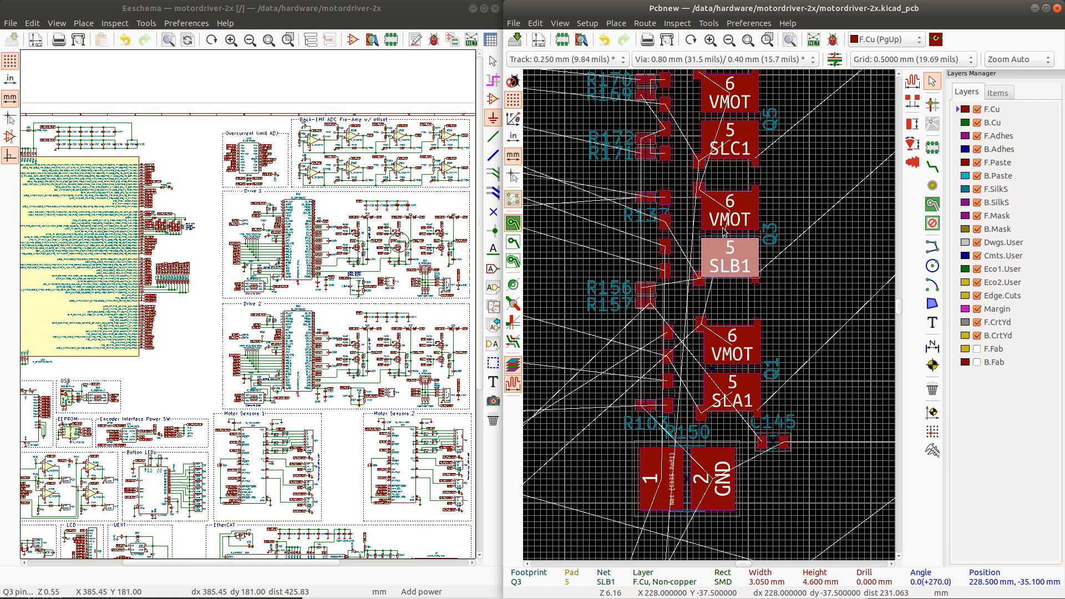
pyautogui.click(716, 235)
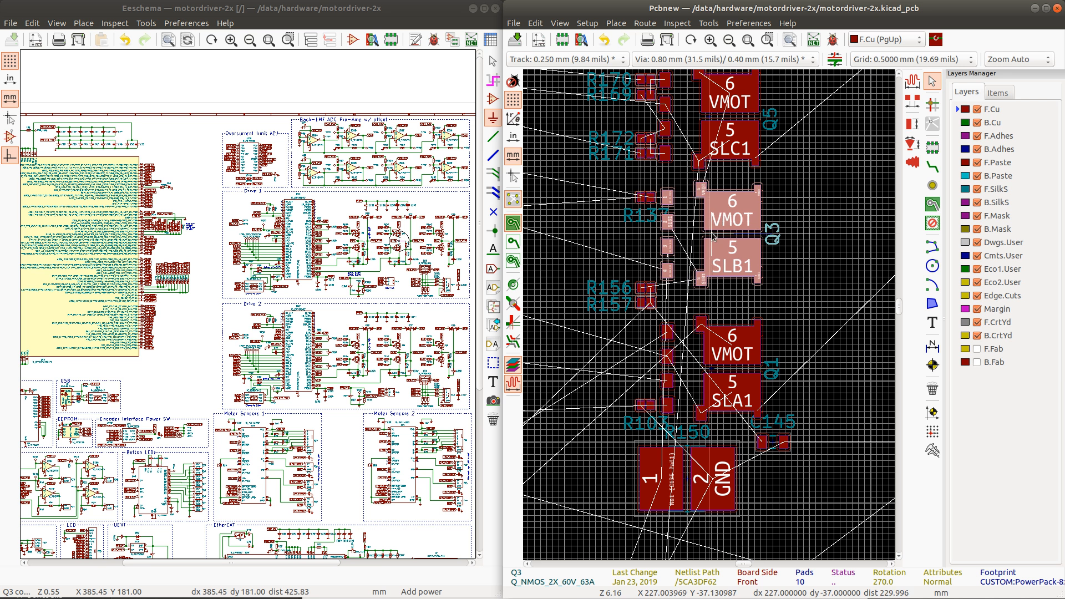
pyautogui.click(733, 119)
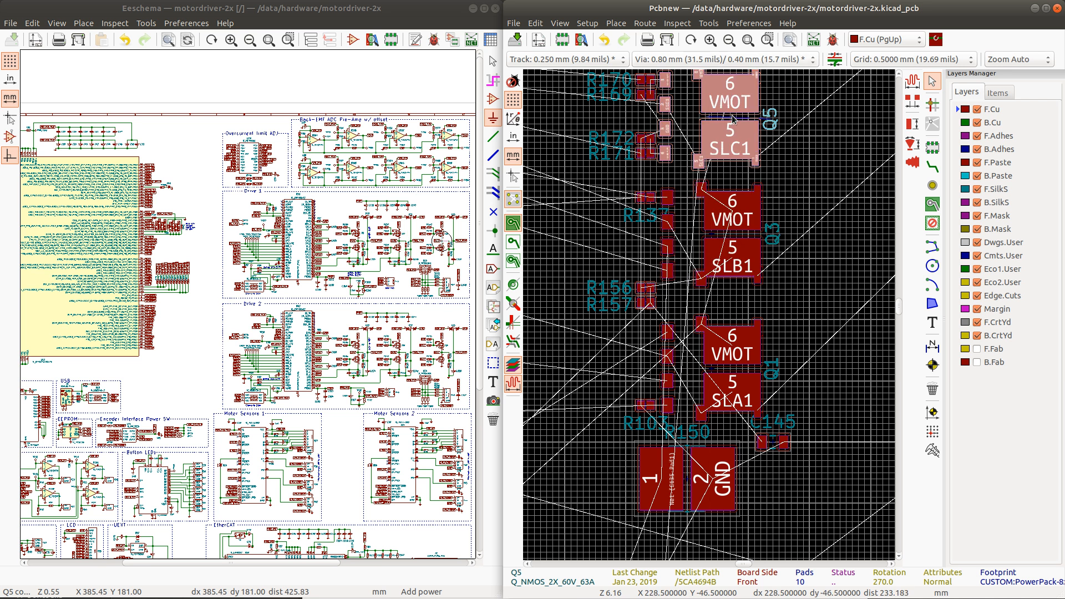
pyautogui.press('m')
pyautogui.click(732, 128)
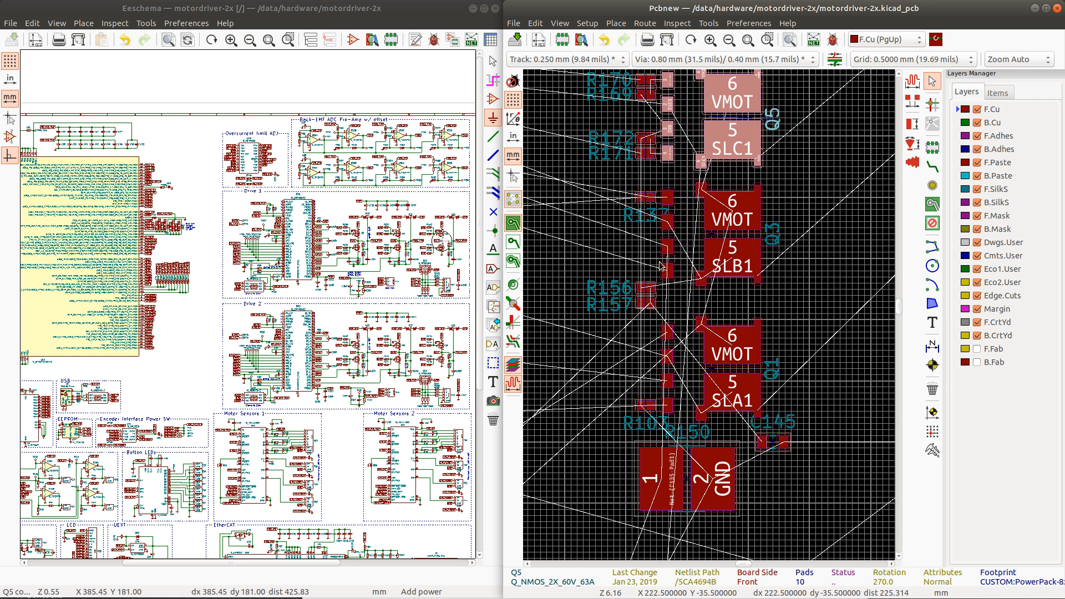
pyautogui.scroll(-1, 706, 364)
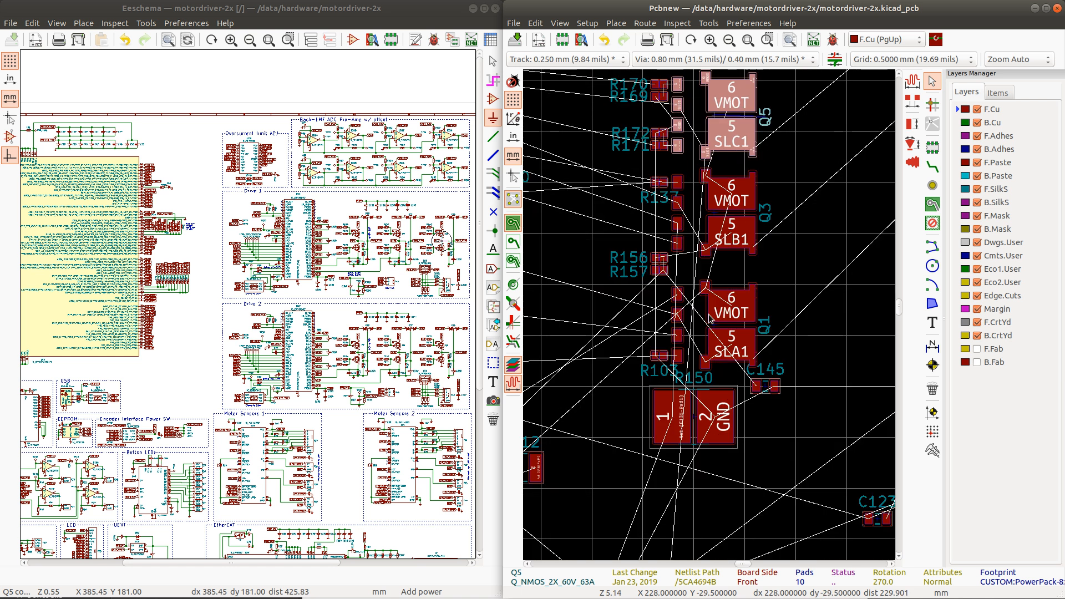
# Step: Move the small component group below motor connector P45 further down the board, clear of the transistors and connector
pyautogui.scroll(-4, 753, 341)
pyautogui.moveTo(772, 300); pyautogui.dragTo(836, 395)
pyautogui.press('m')
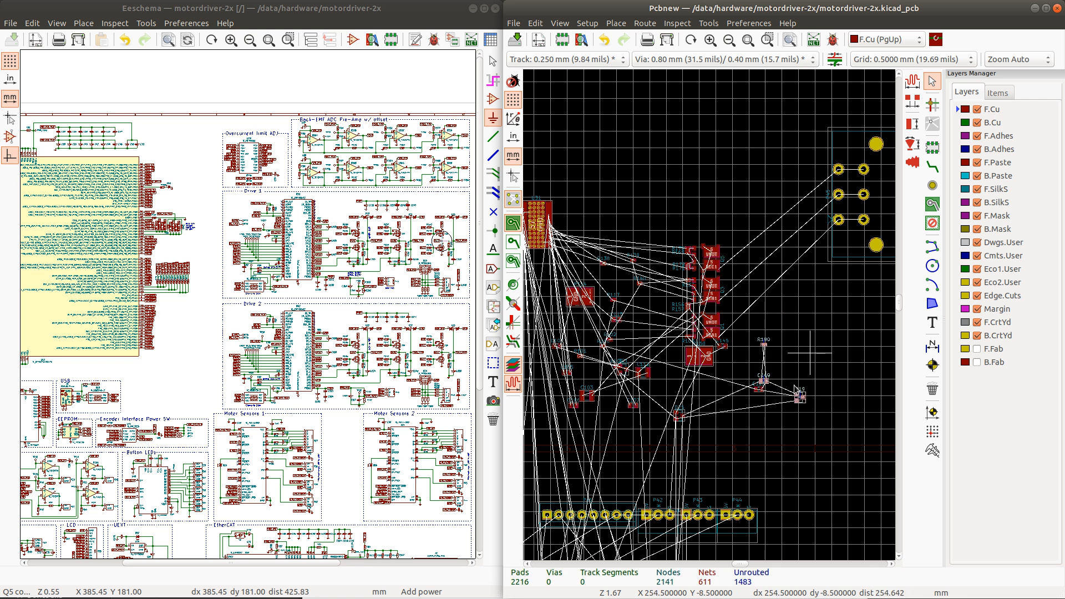
pyautogui.click(774, 436)
# Step: Place motor connector P45 directly beside the Q5, Q3 and Q1 column, and move C145 just below R150
pyautogui.moveTo(867, 226); pyautogui.dragTo(740, 326)
pyautogui.scroll(3, 709, 319)
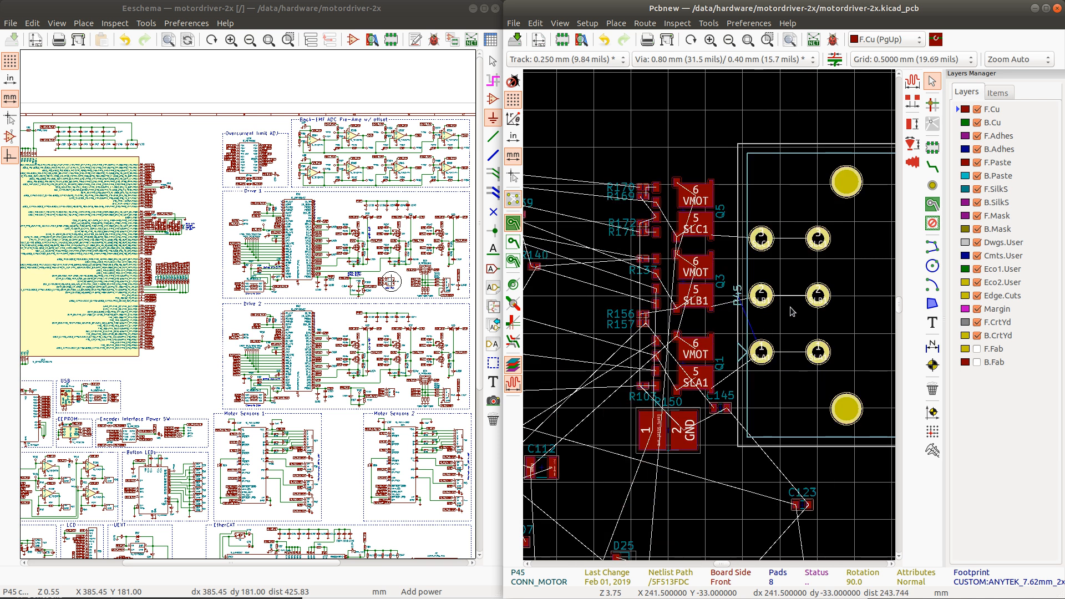
pyautogui.moveTo(761, 355)
pyautogui.mouseDown()
pyautogui.moveTo(751, 351)
pyautogui.moveTo(753, 371)
pyautogui.mouseUp()
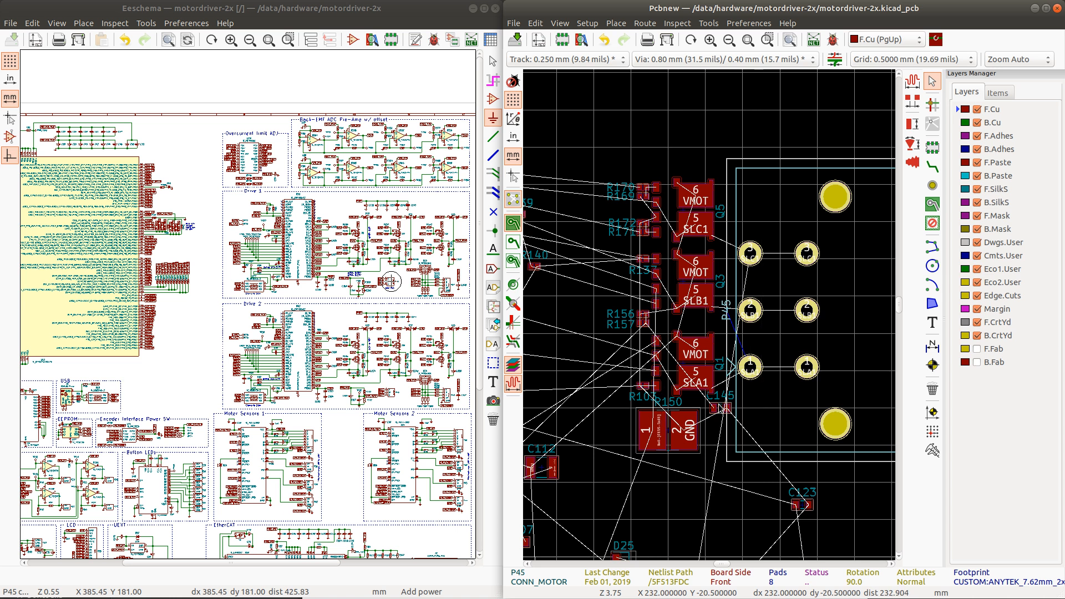
pyautogui.moveTo(723, 410); pyautogui.dragTo(690, 463)
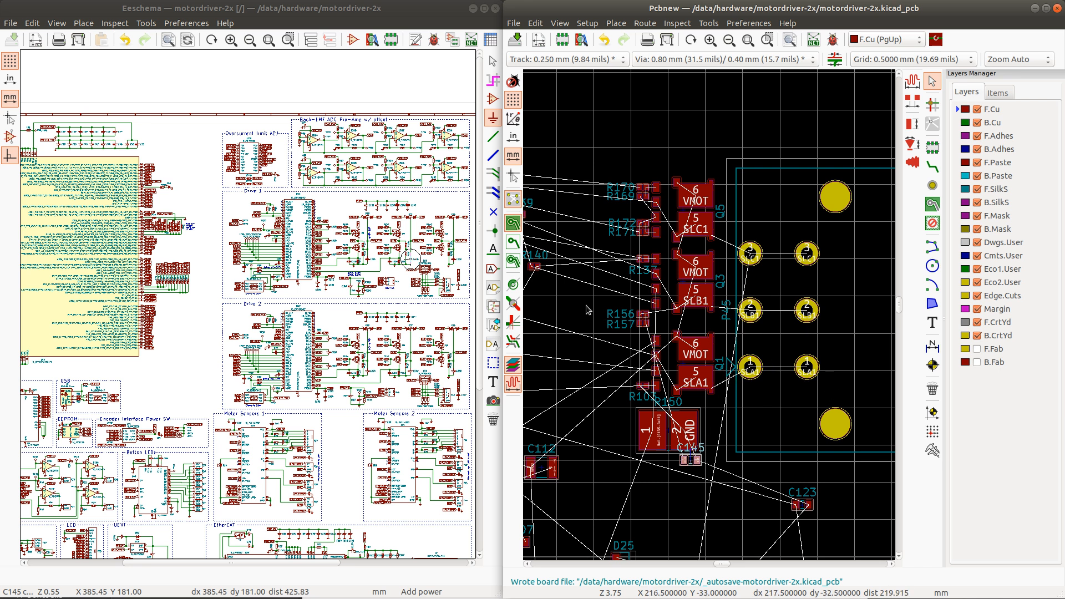
# Step: Cross-probe Q1, R103, Q3 and Q5 between board and schematic to examine the Drive 1 half-bridges and their surrounding parts
pyautogui.click(682, 358)
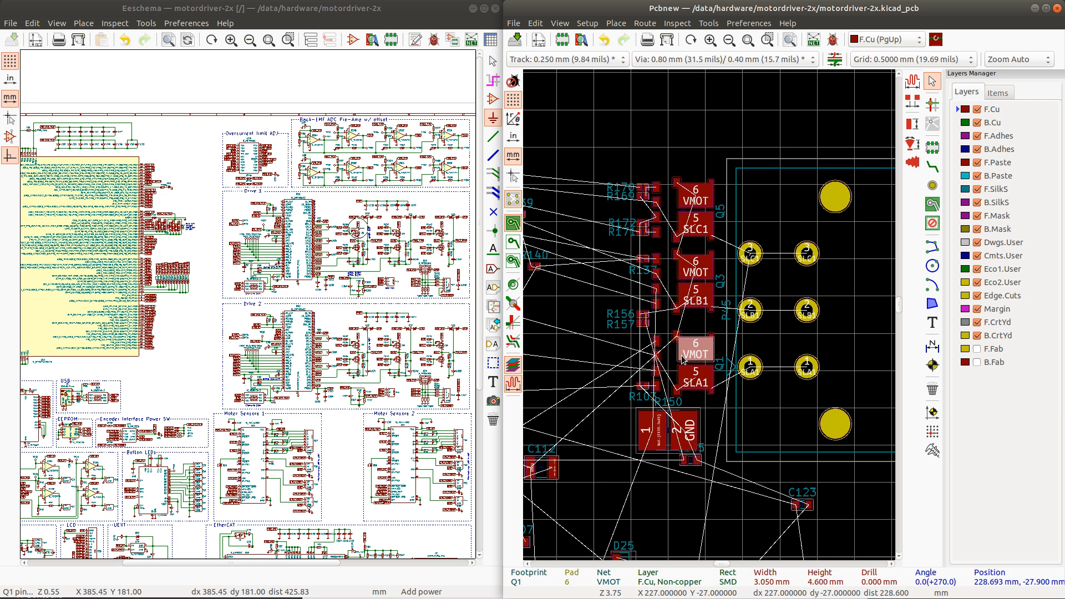
pyautogui.click(635, 360)
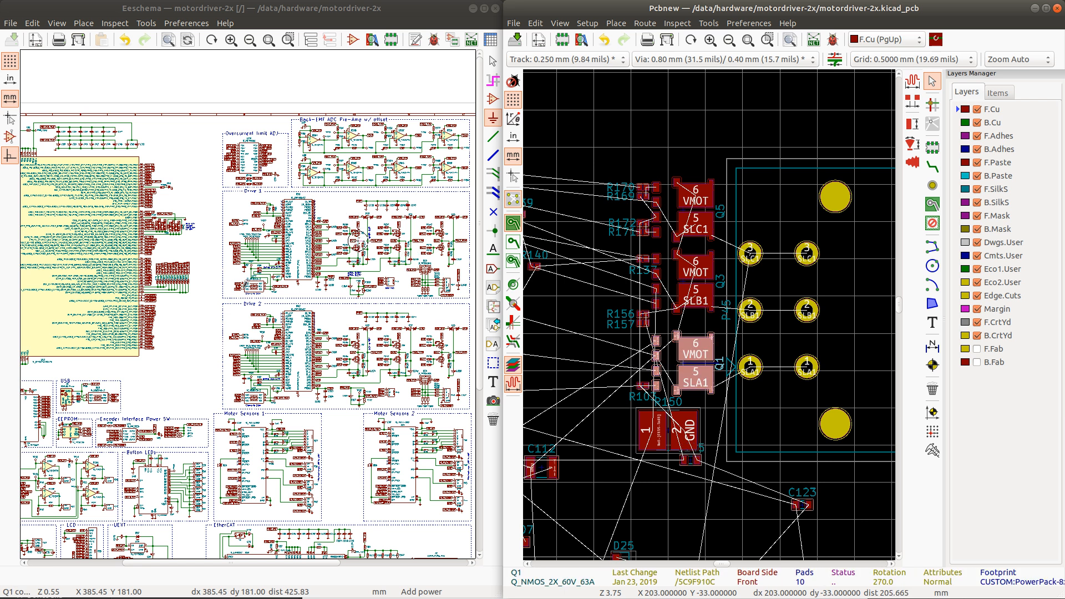
pyautogui.scroll(2, 246, 284)
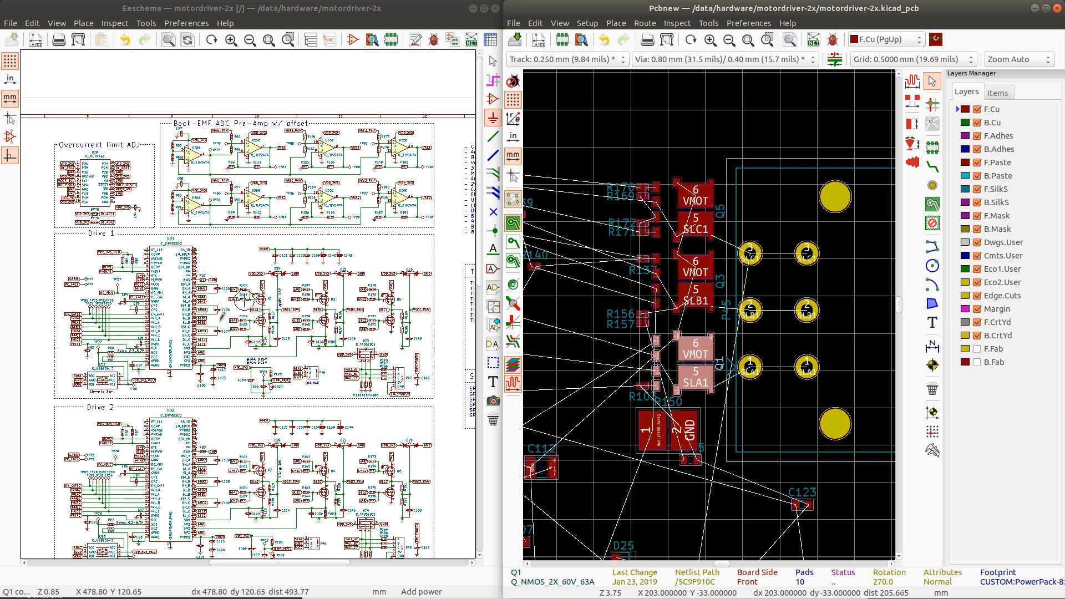
pyautogui.scroll(3, 222, 315)
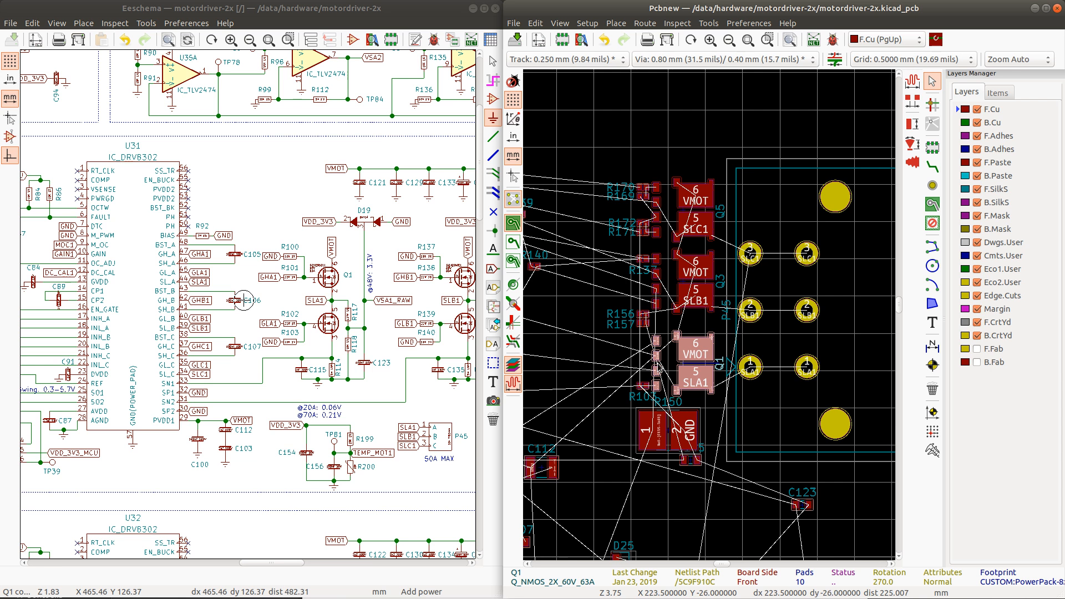
pyautogui.click(641, 386)
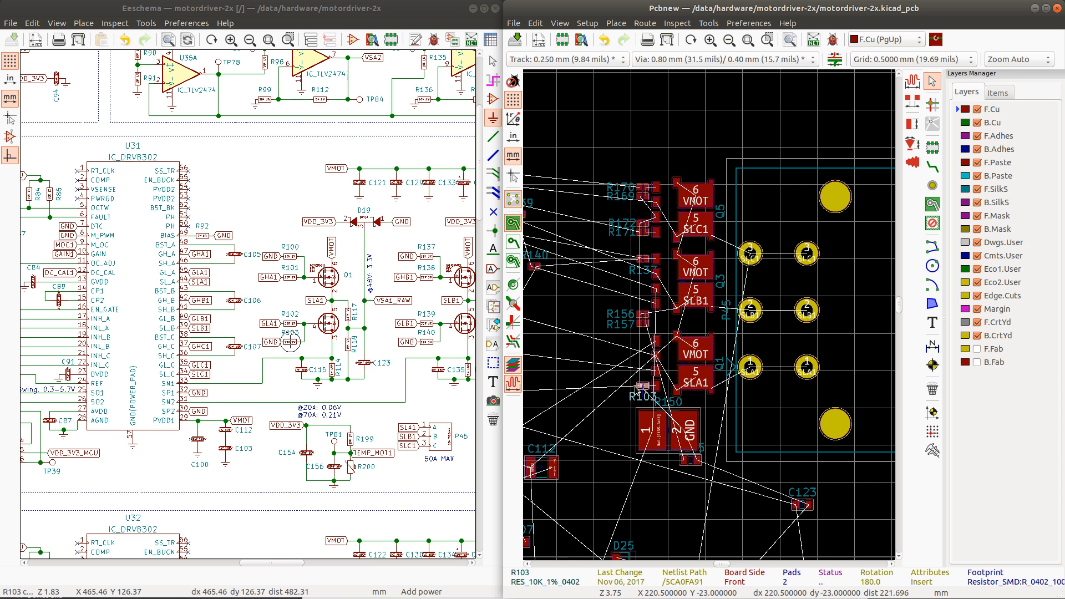
pyautogui.click(684, 369)
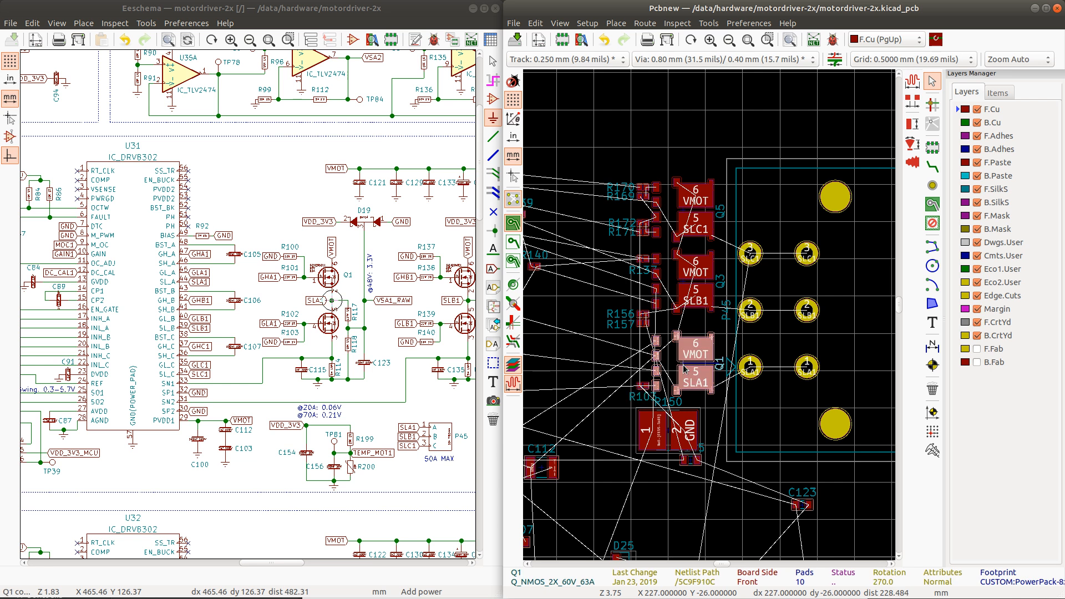
pyautogui.scroll(-1, 247, 295)
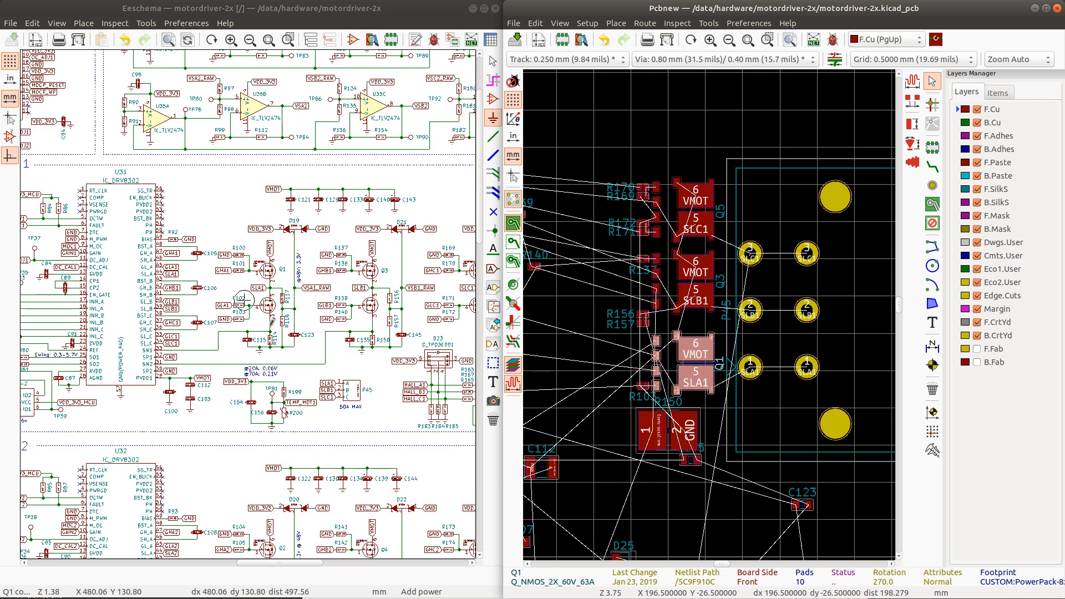
pyautogui.scroll(1, 244, 299)
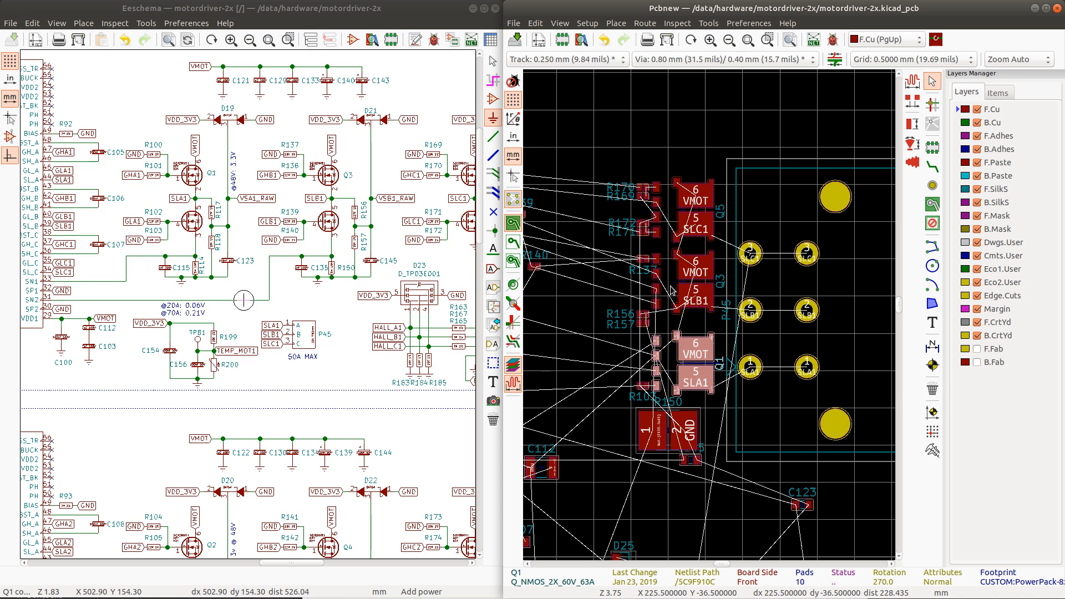
pyautogui.click(331, 198)
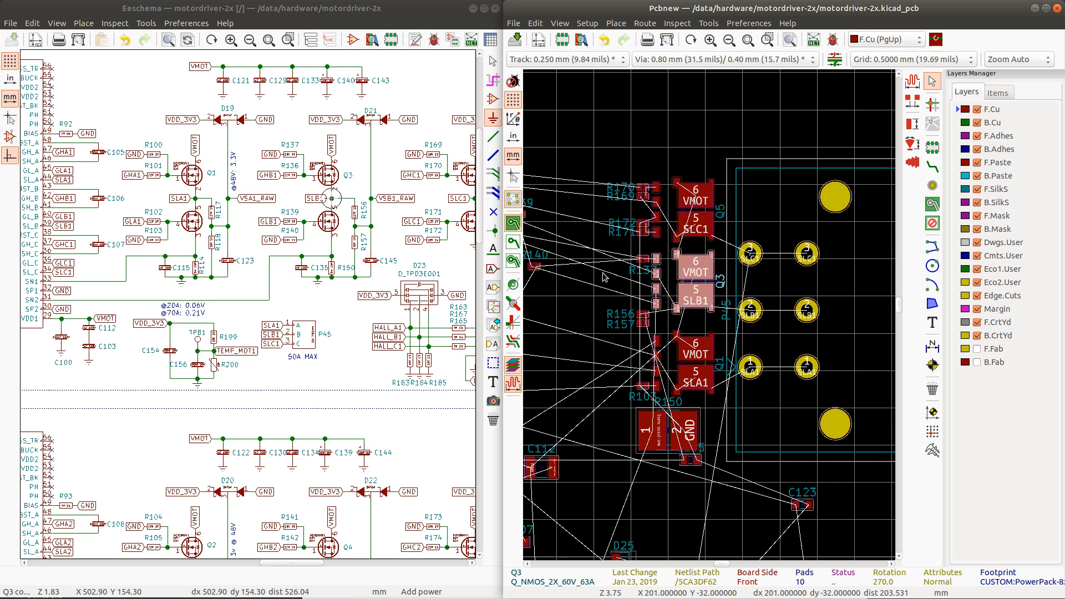
pyautogui.click(669, 215)
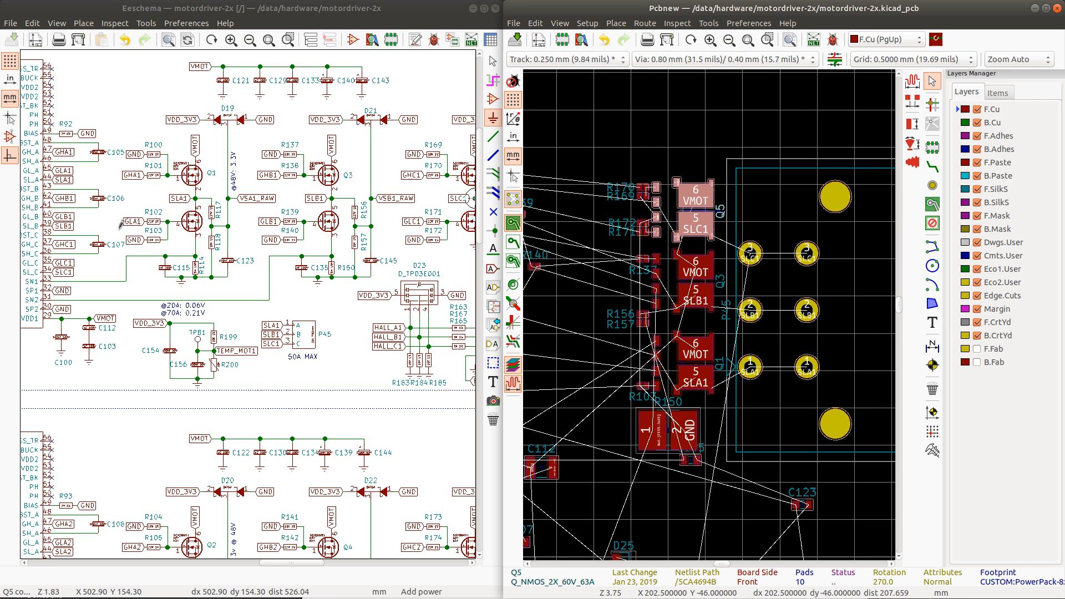
# Step: Move the loose resistors and capacitors around R114 and C103 to the left of their place, clearing the area between U31 and the transistors
pyautogui.scroll(-1, 535, 262)
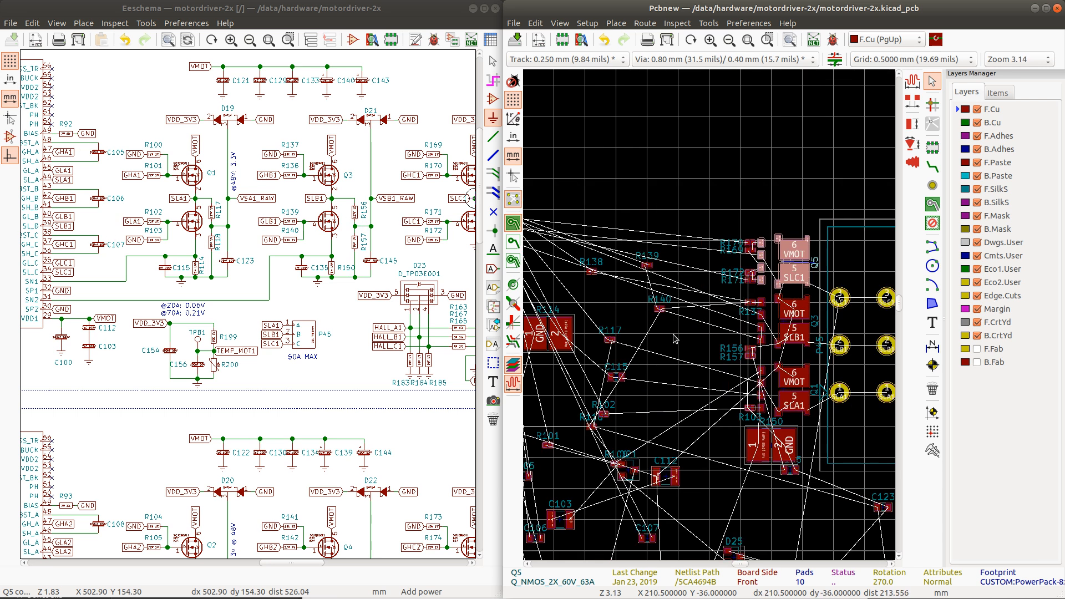
pyautogui.scroll(-1, 594, 208)
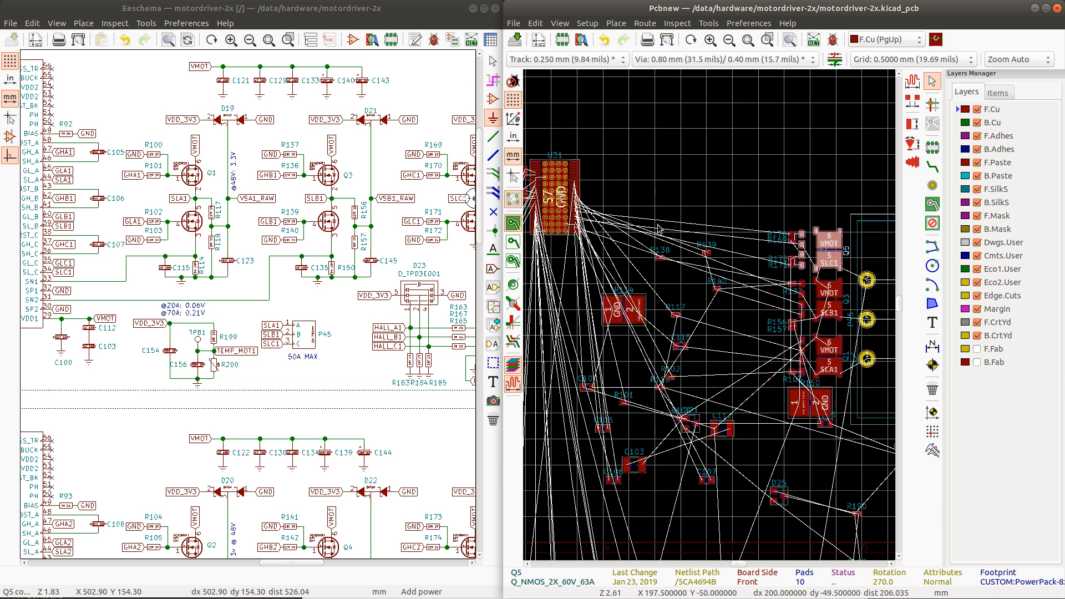
pyautogui.scroll(-4, 625, 261)
pyautogui.scroll(5, 709, 315)
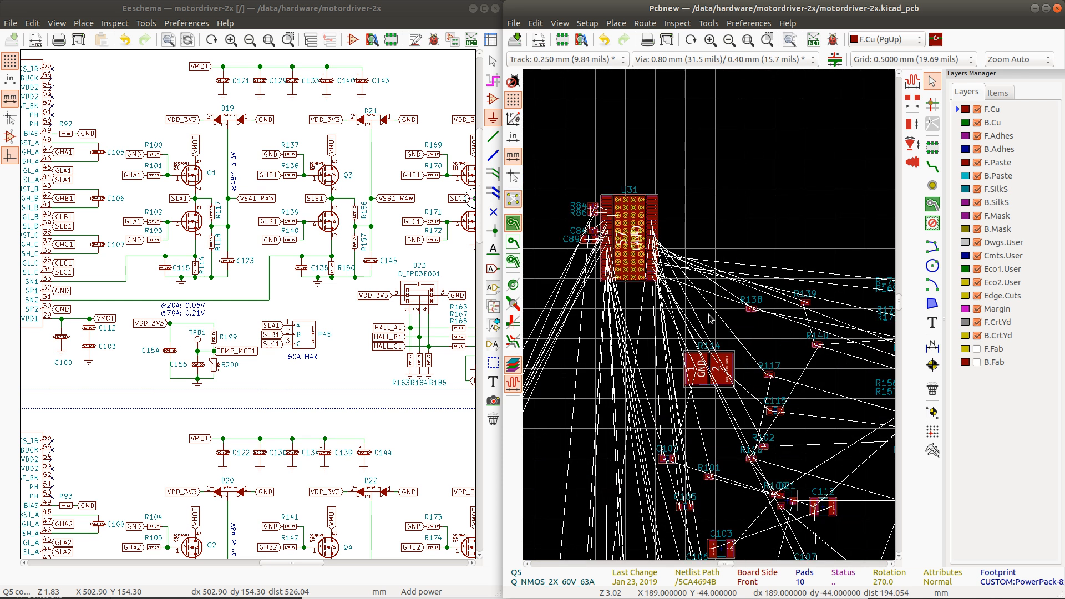
pyautogui.scroll(-1, 711, 319)
pyautogui.moveTo(847, 267); pyautogui.dragTo(694, 483)
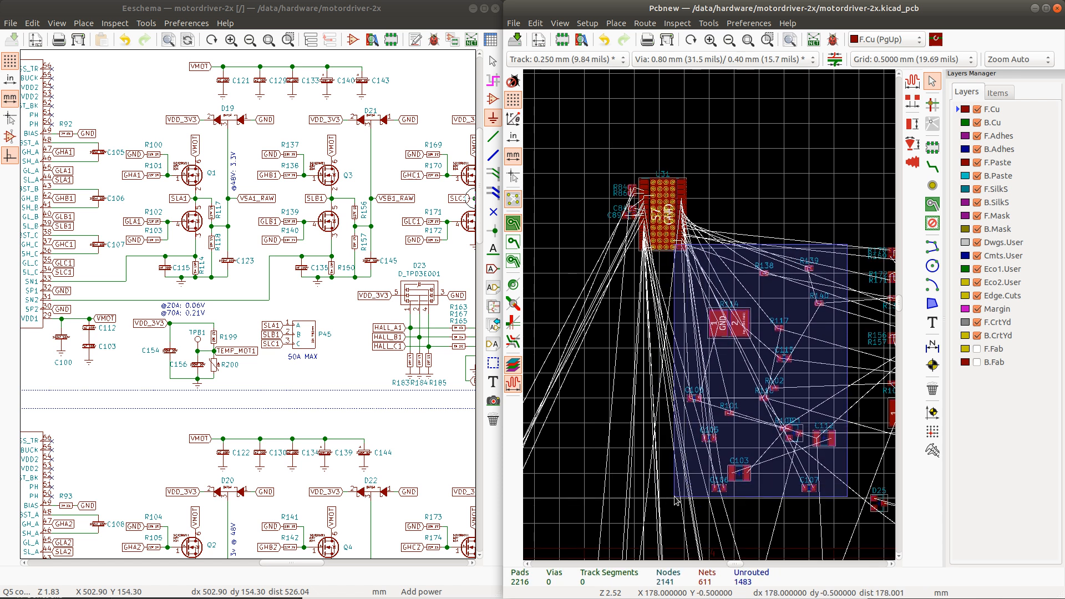
pyautogui.click(769, 239)
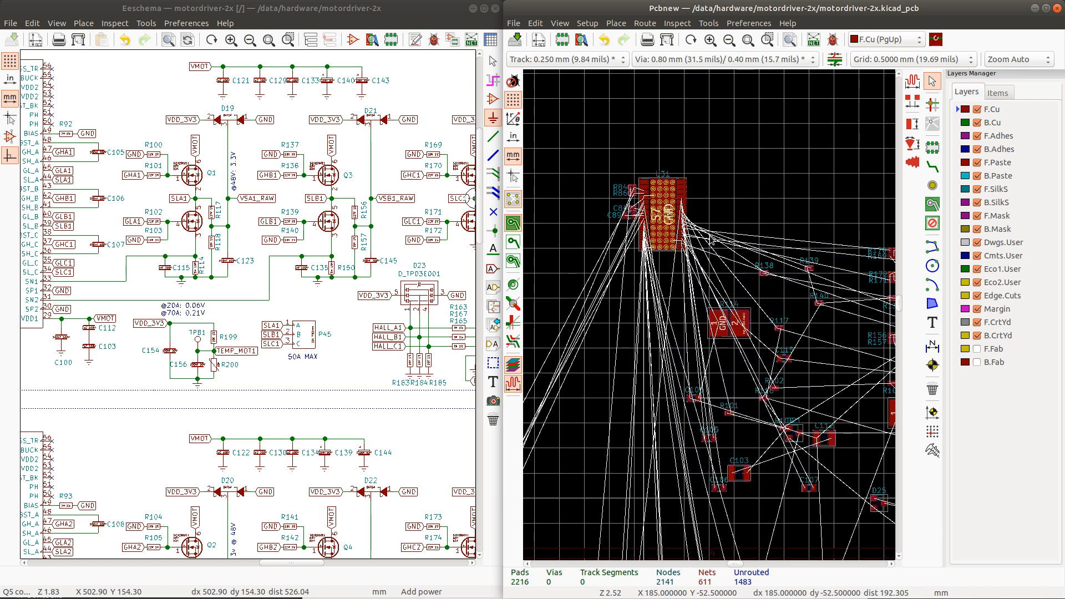
pyautogui.moveTo(692, 244); pyautogui.dragTo(860, 521)
pyautogui.press('m')
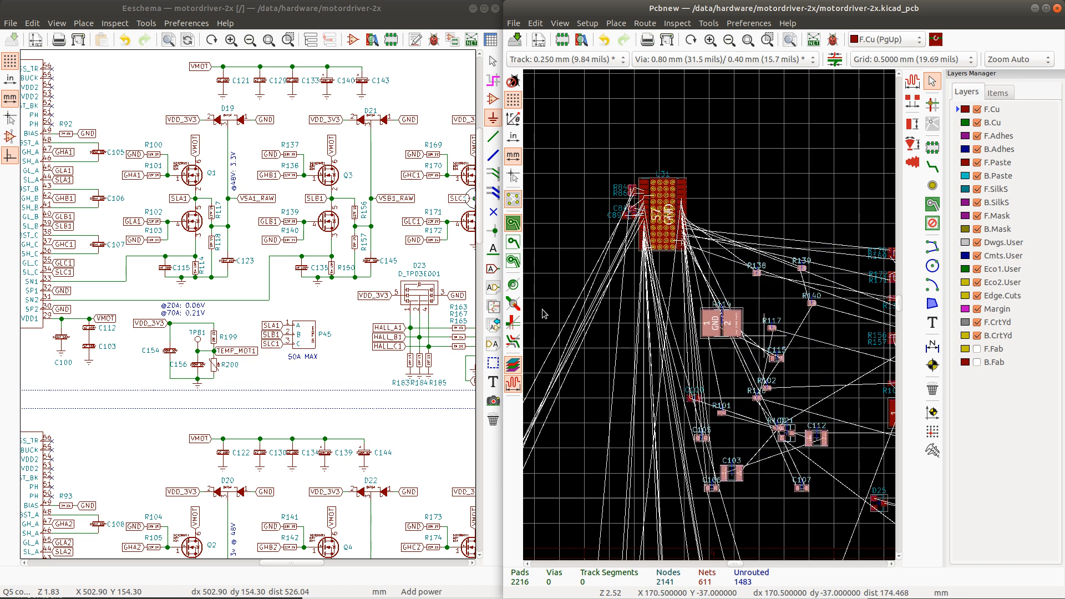
pyautogui.click(656, 424)
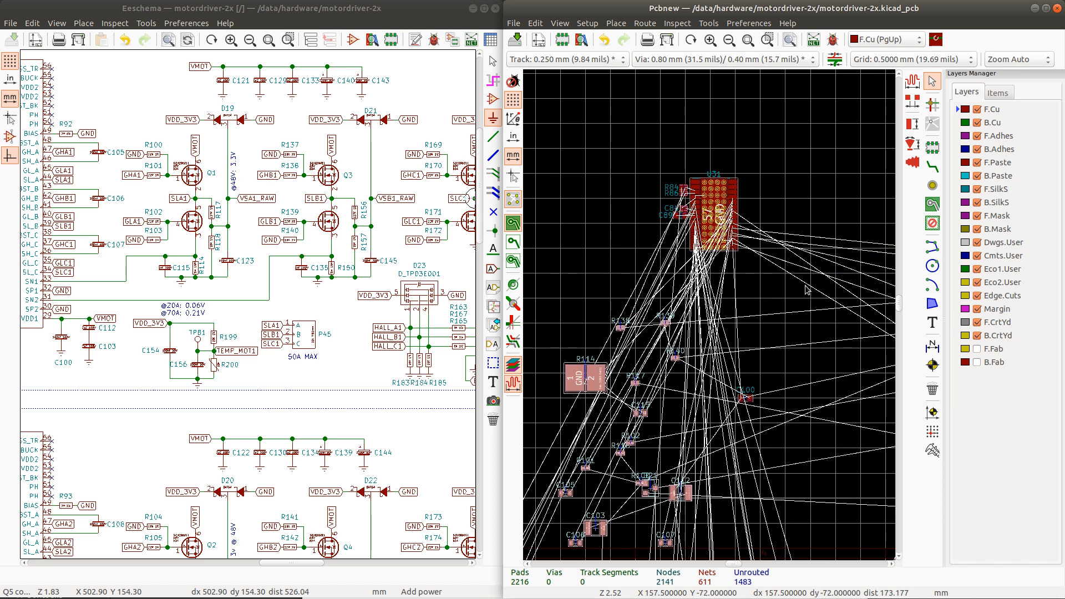
# Step: Move driver U31 together with R84, R86, C84 and C89 next to the Q5, Q3 and Q1 transistor column
pyautogui.moveTo(807, 289); pyautogui.dragTo(611, 125)
pyautogui.press('m')
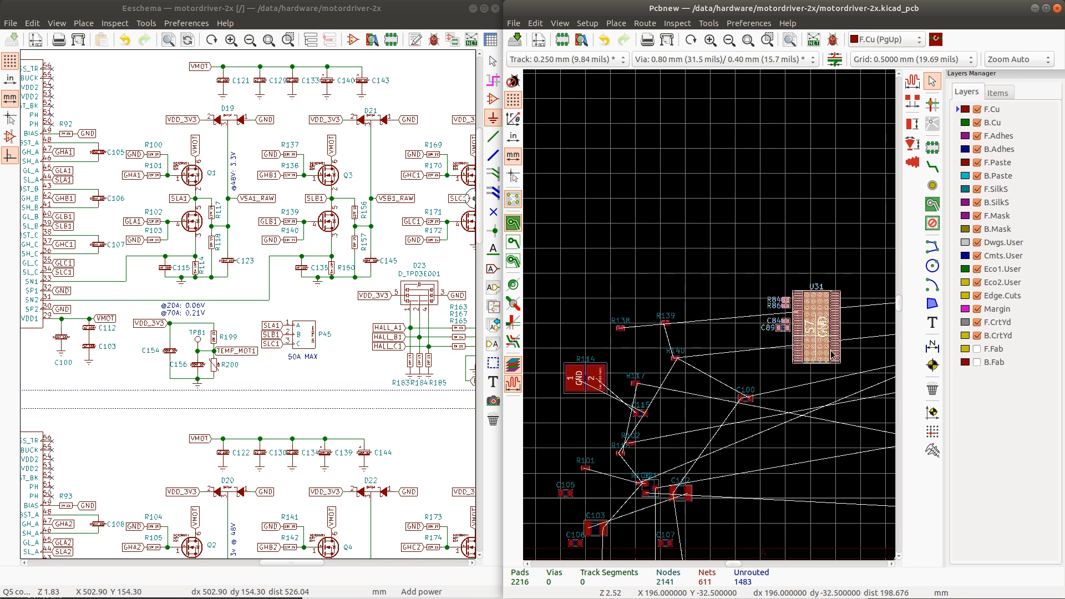
pyautogui.scroll(-3, 854, 360)
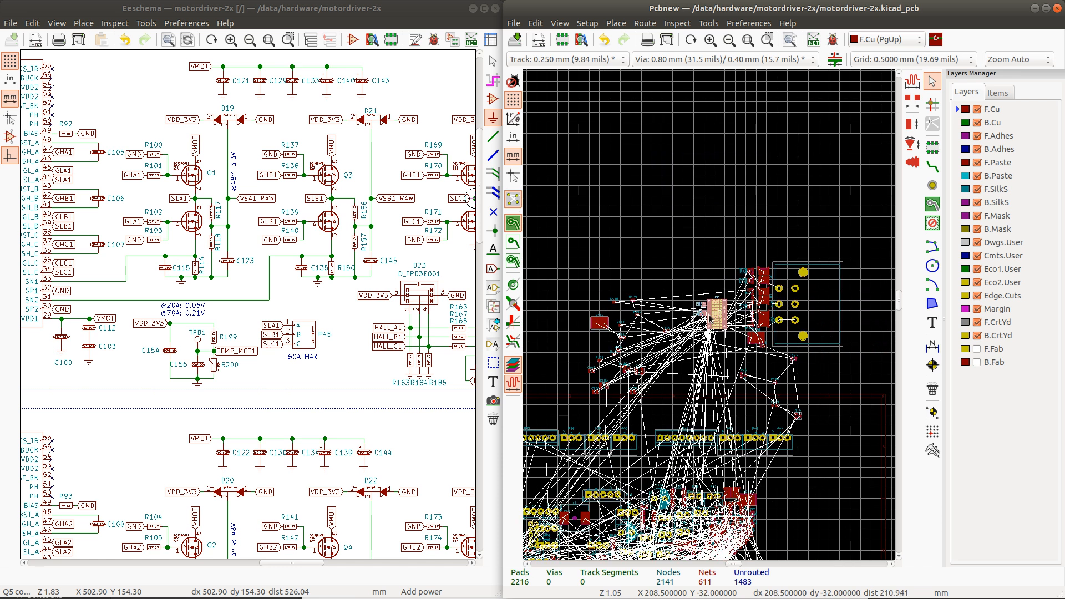
pyautogui.scroll(5, 708, 316)
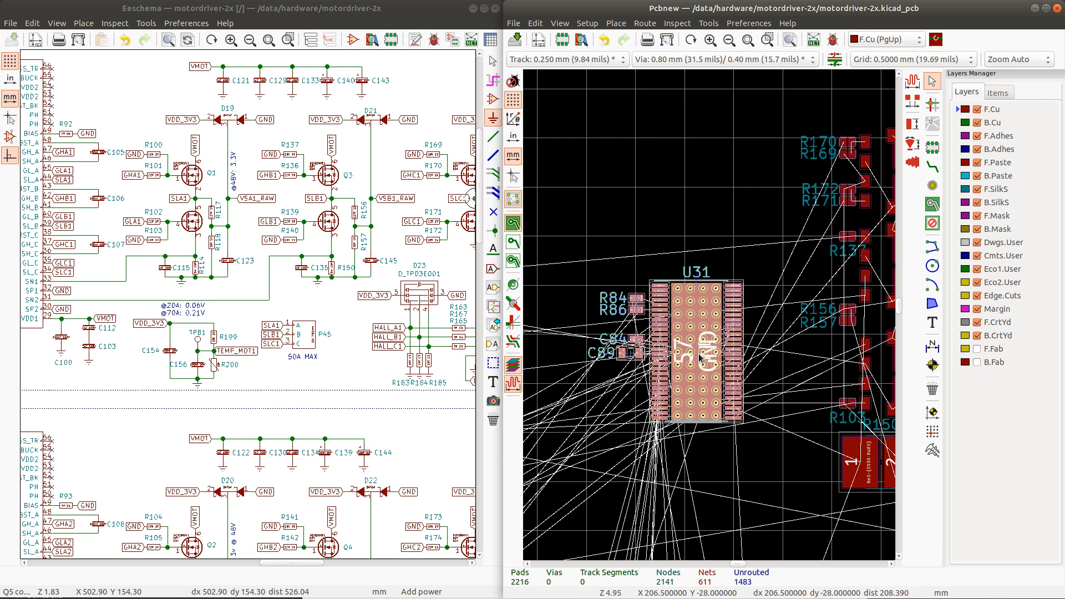
pyautogui.click(710, 312)
pyautogui.scroll(-1, 788, 300)
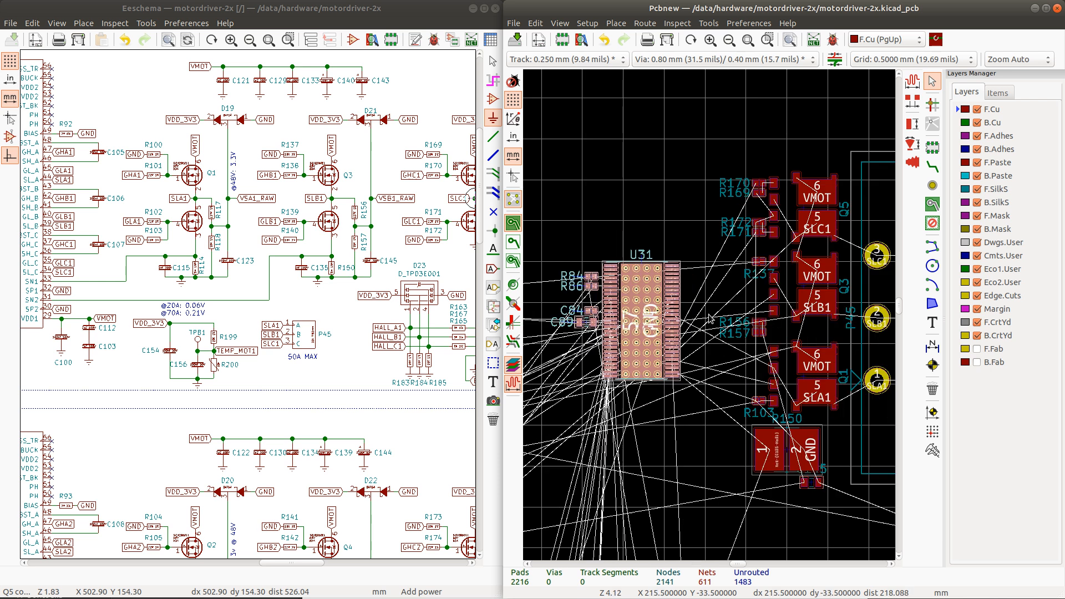
pyautogui.scroll(1, 727, 323)
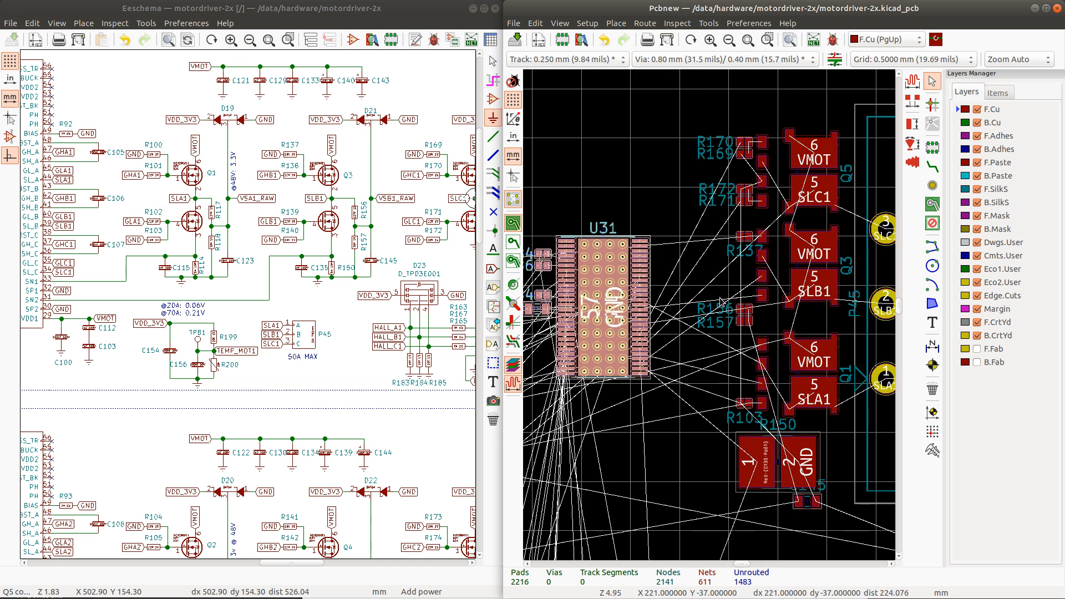
pyautogui.moveTo(606, 309); pyautogui.dragTo(614, 300)
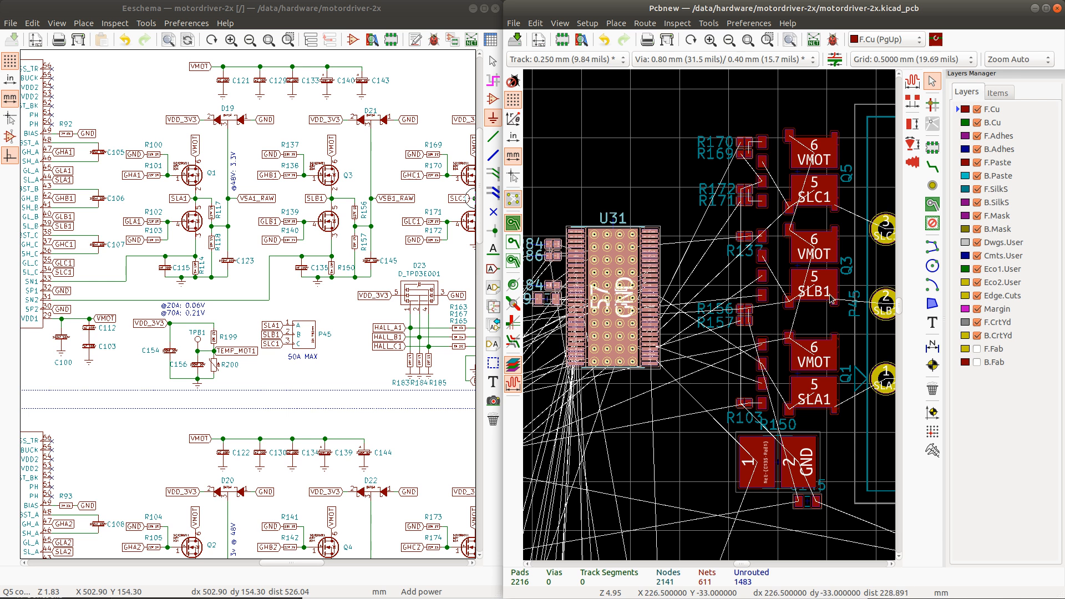
pyautogui.scroll(1, 715, 311)
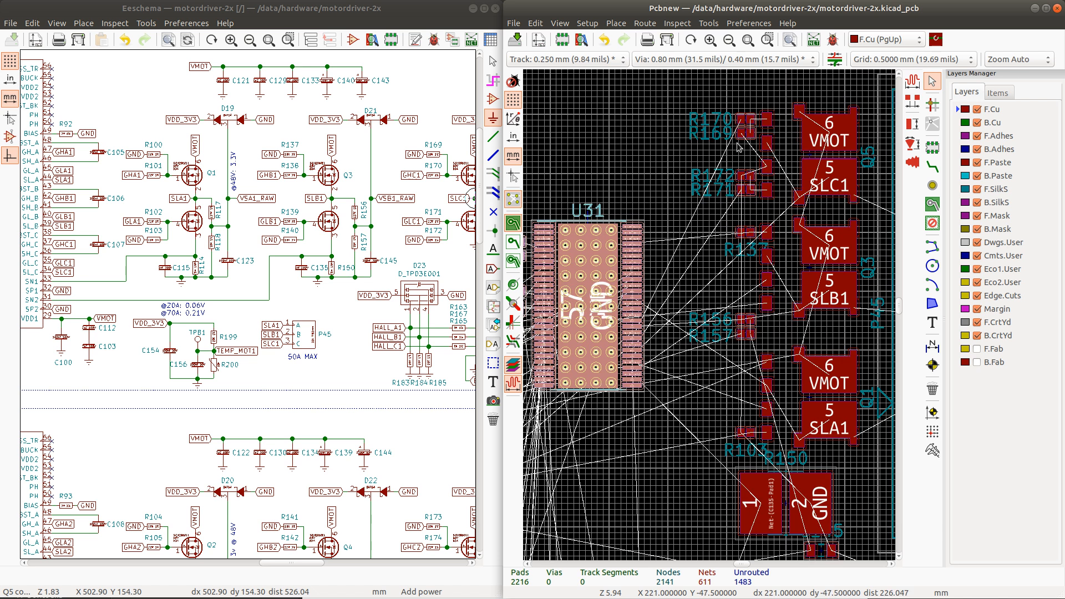
# Step: Examine R170, the gate driver pads of U31 and the SLA1, SLB1 and SLC1 pad order of connector P45
pyautogui.click(752, 127)
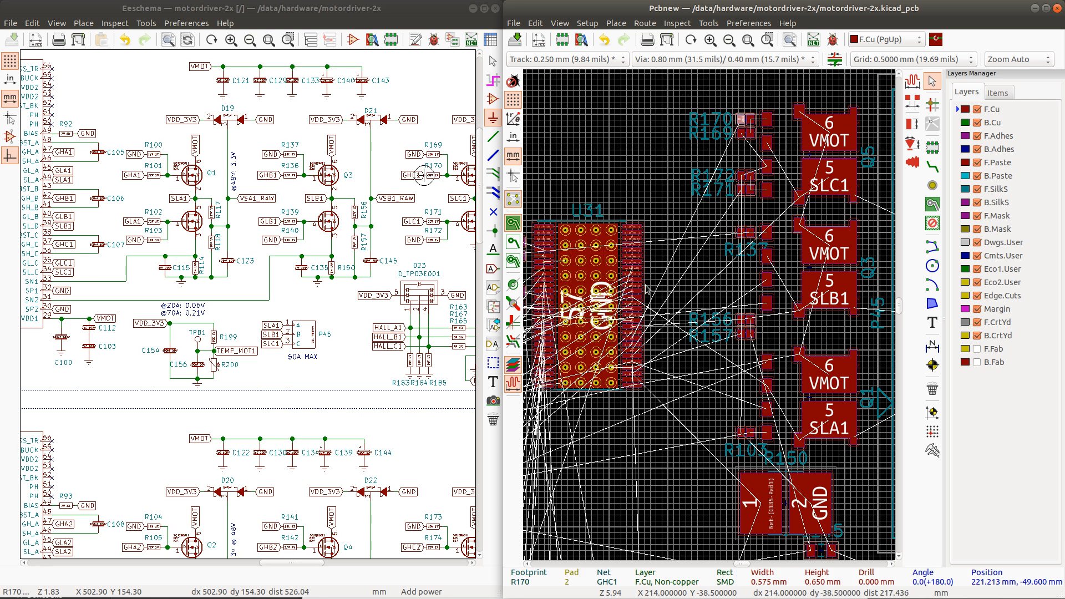
pyautogui.scroll(-1, 755, 277)
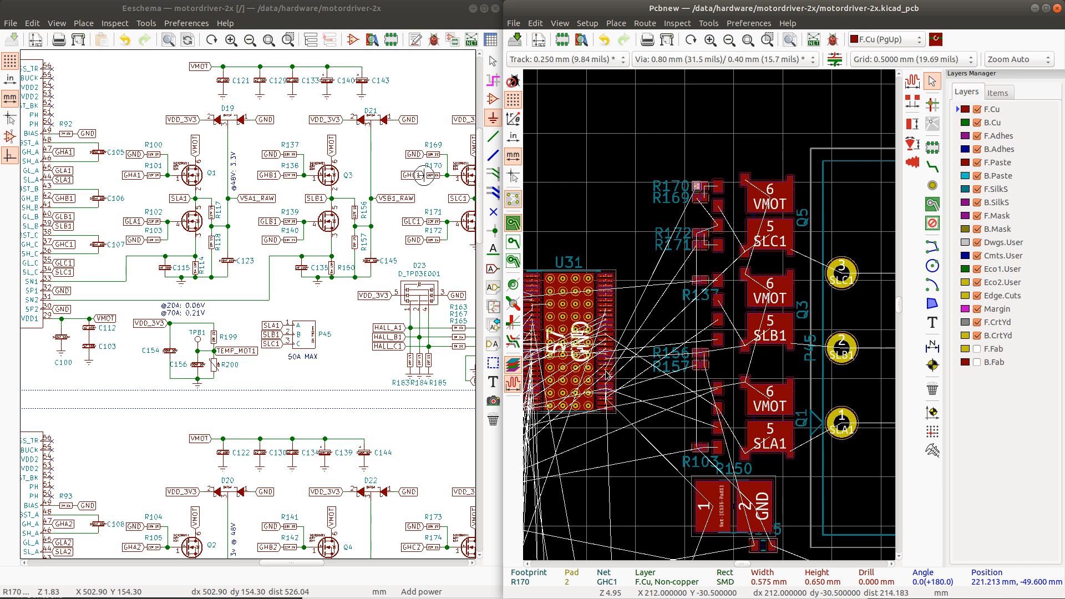
pyautogui.scroll(3, 607, 375)
pyautogui.scroll(3, 712, 315)
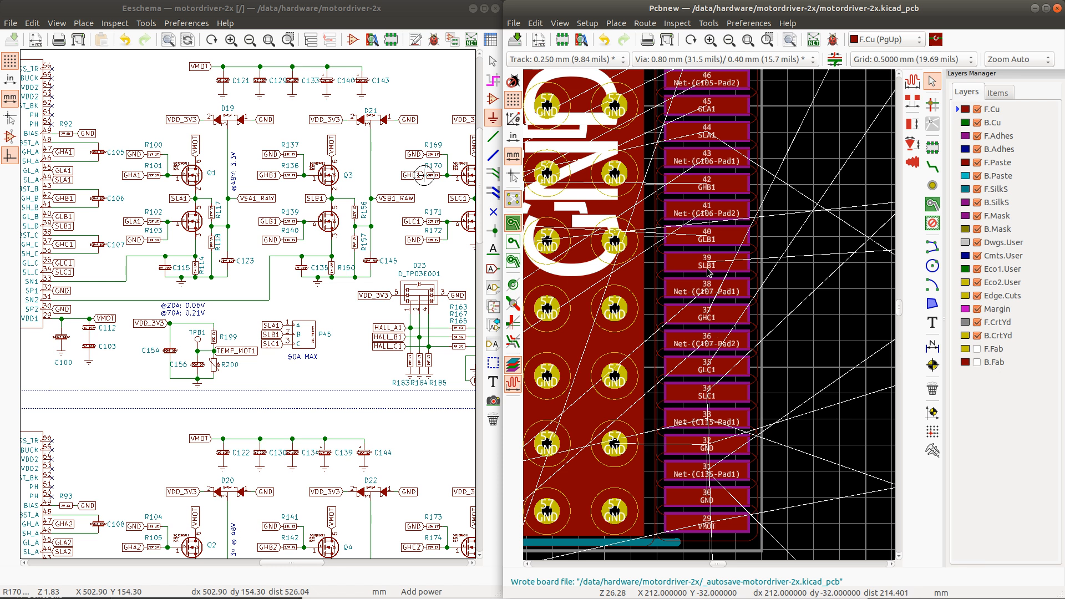
pyautogui.scroll(-6, 720, 149)
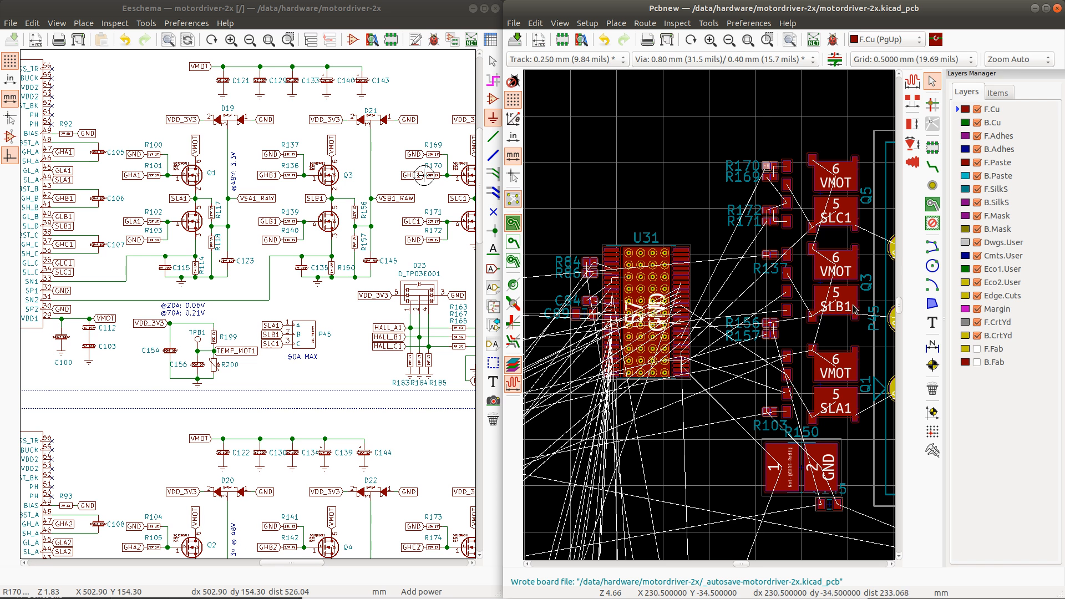
pyautogui.scroll(-1, 788, 313)
pyautogui.scroll(2, 761, 316)
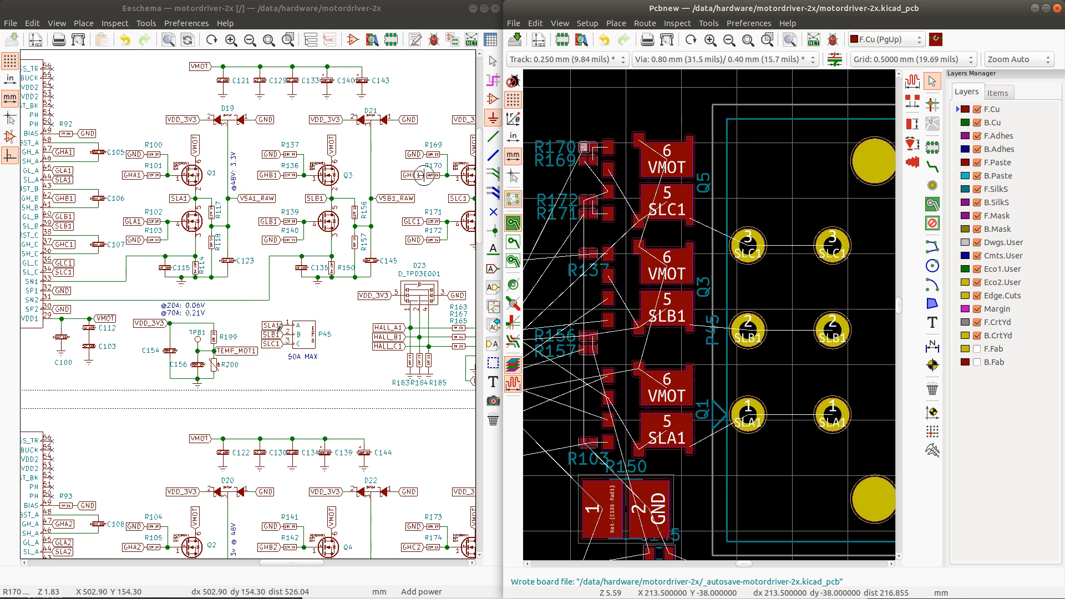
# Step: Open the symbol of motor connector P45 from the schematic in the library editor
pyautogui.scroll(3, 261, 338)
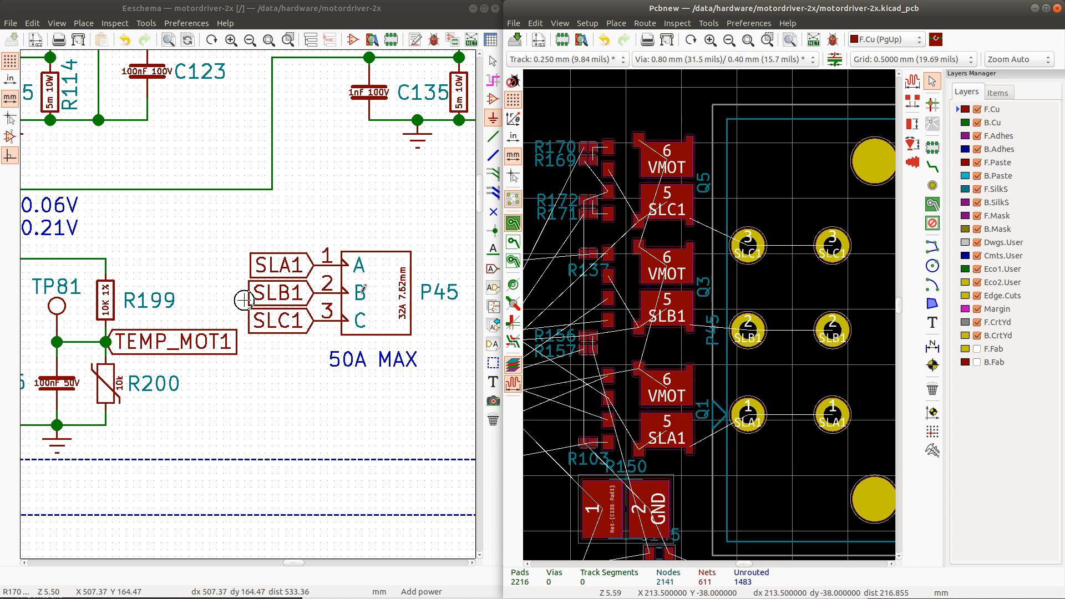
pyautogui.rightClick(373, 276)
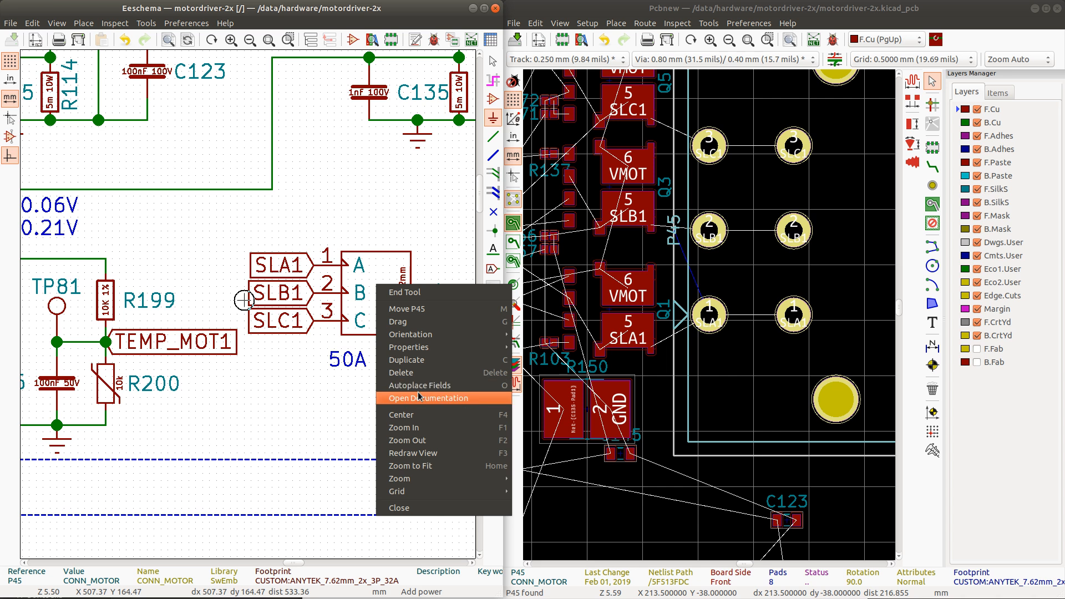
pyautogui.moveTo(466, 348)
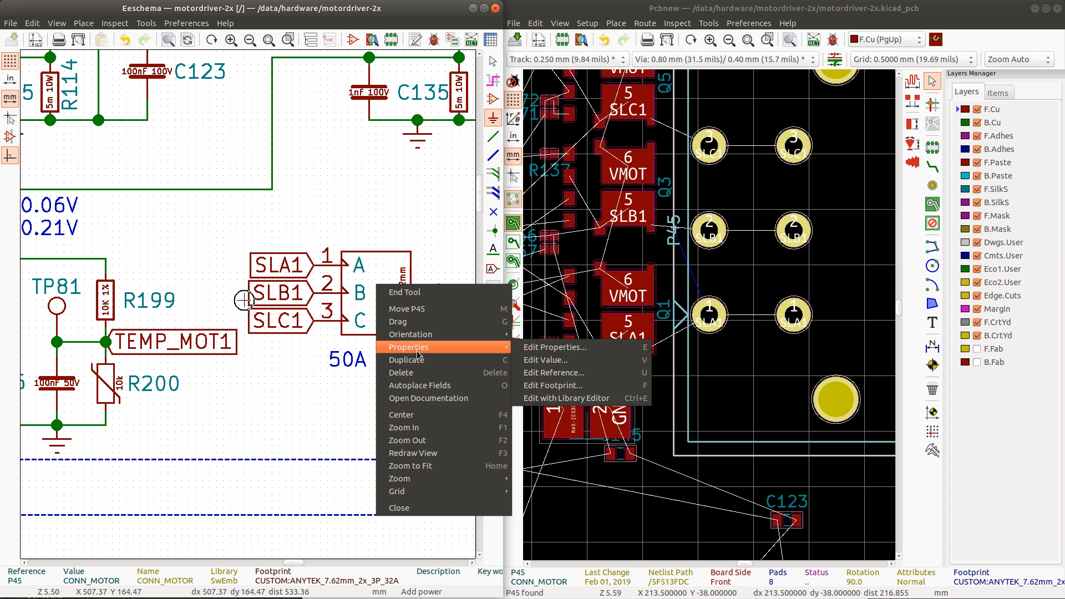
pyautogui.click(552, 399)
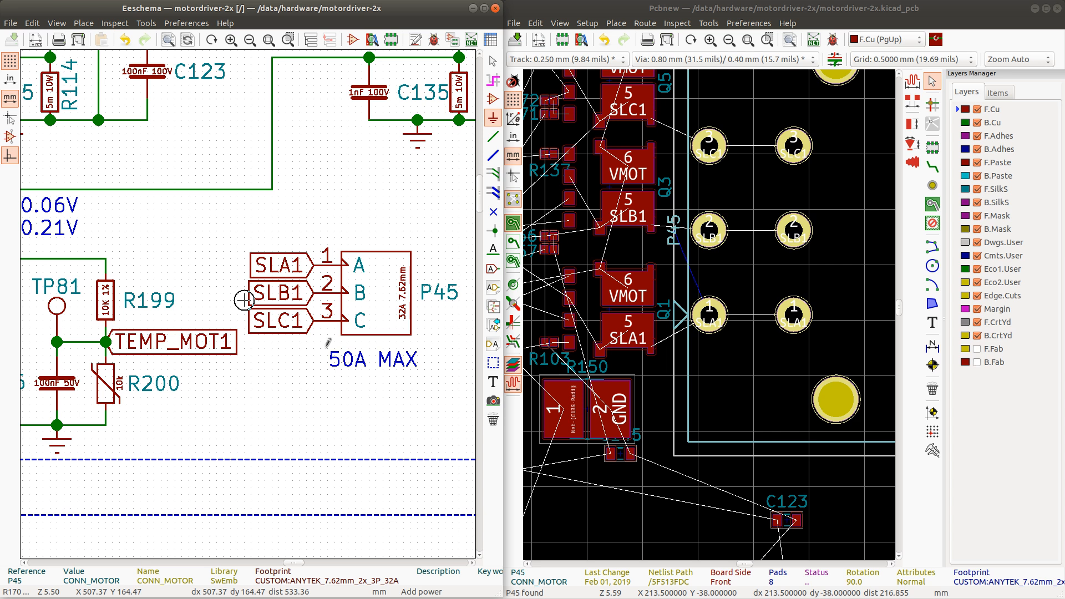
# Step: Turn off always-on-top for the schematic and board windows and bring the CONN_MOTOR symbol up in the Symbol Library Editor
pyautogui.rightClick(405, 9)
pyautogui.click(446, 80)
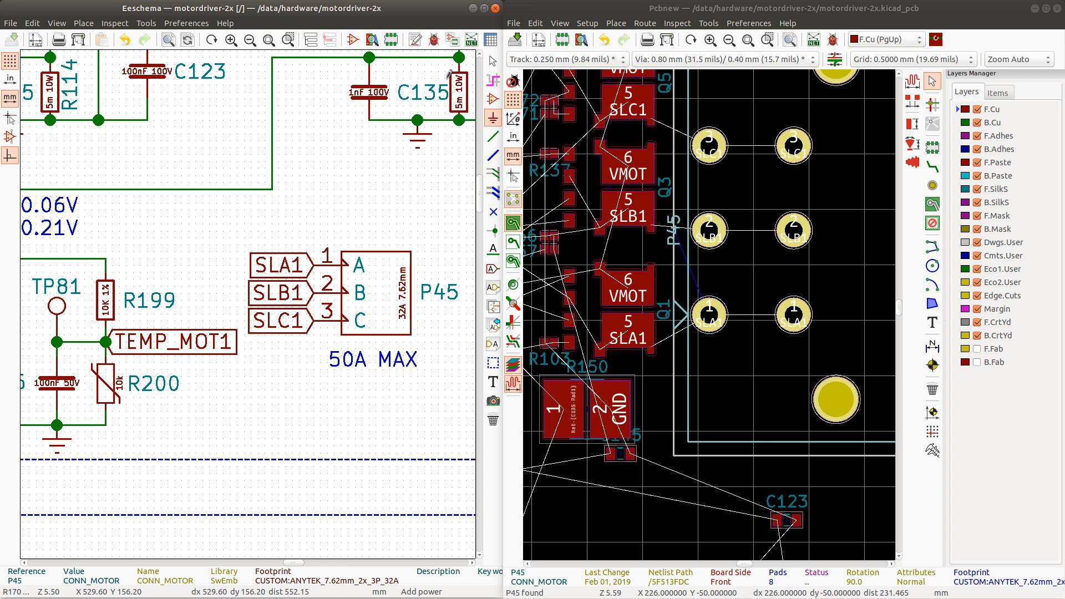
pyautogui.rightClick(576, 10)
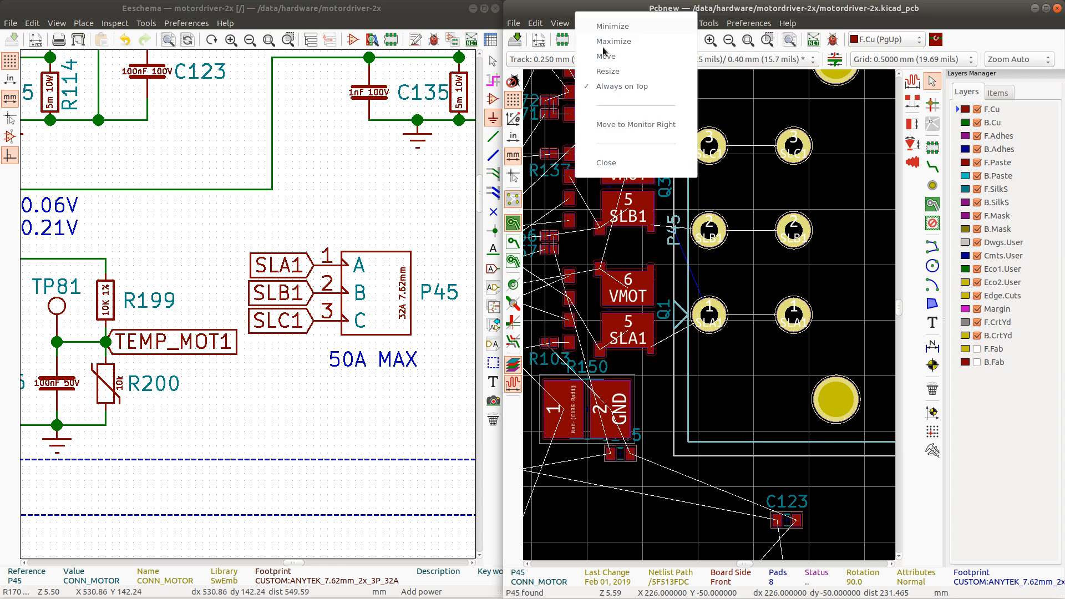
pyautogui.click(624, 87)
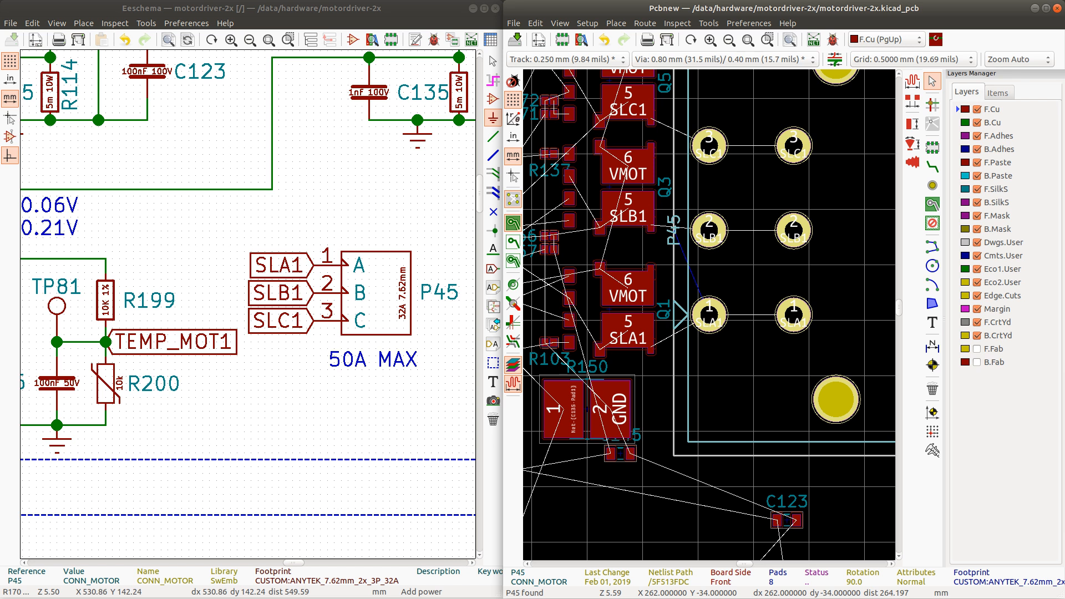
pyautogui.hotkey('alt', 'Tab')
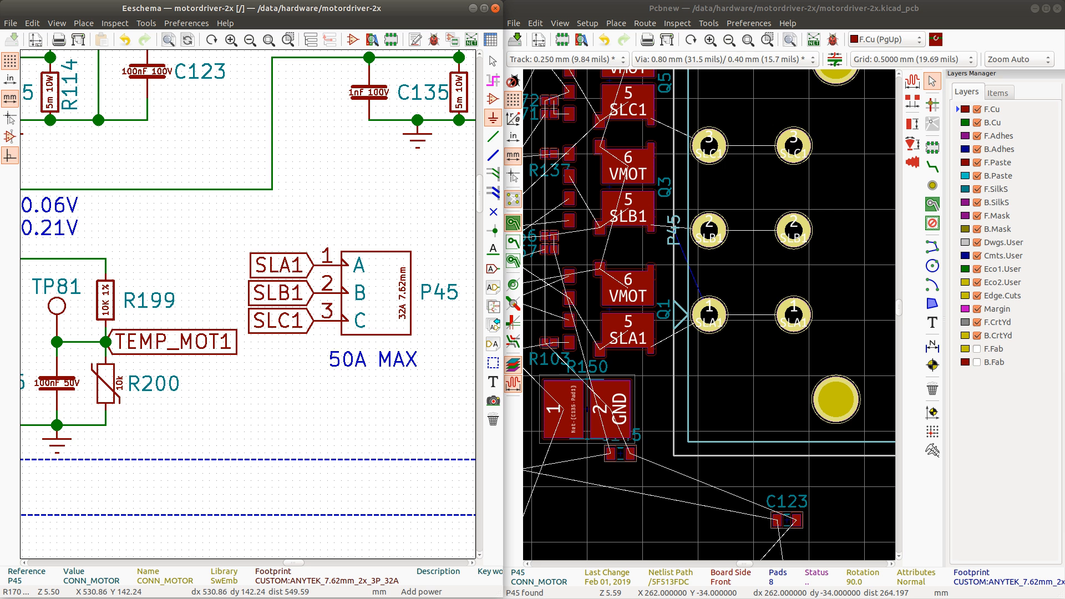
pyautogui.hotkey('ctrl', 'e')
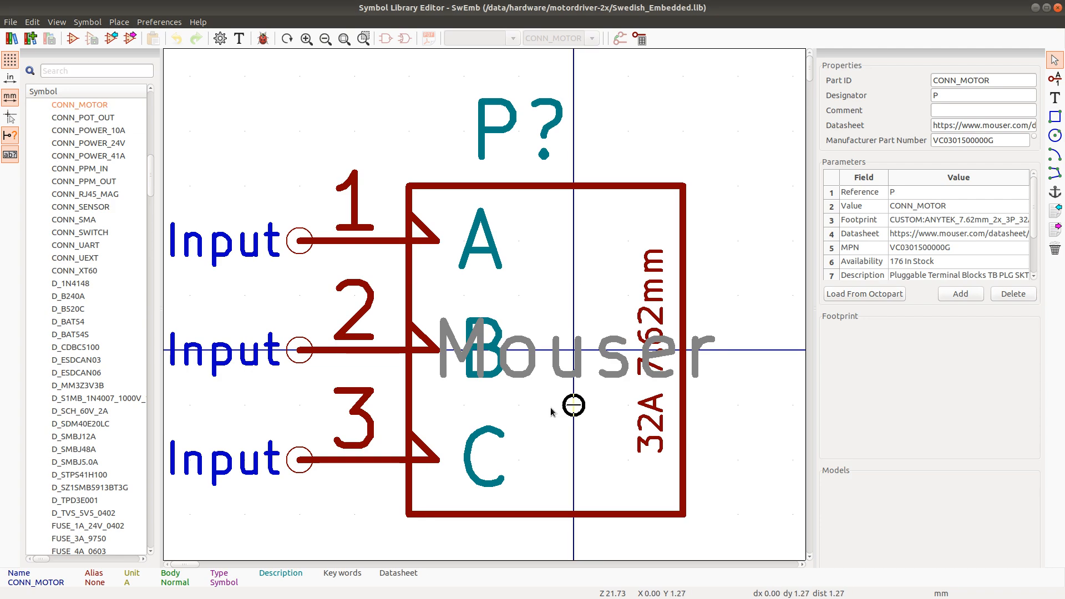
# Step: Set the pin number of pin C on the CONN_MOTOR symbol to 1
pyautogui.scroll(-2, 300, 240)
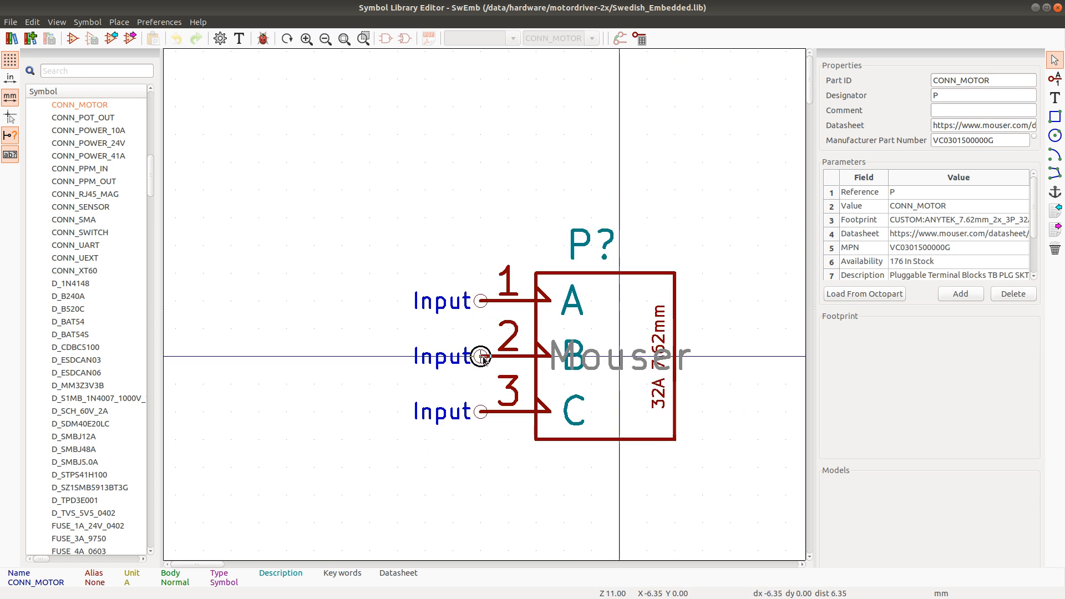
pyautogui.doubleClick(481, 411)
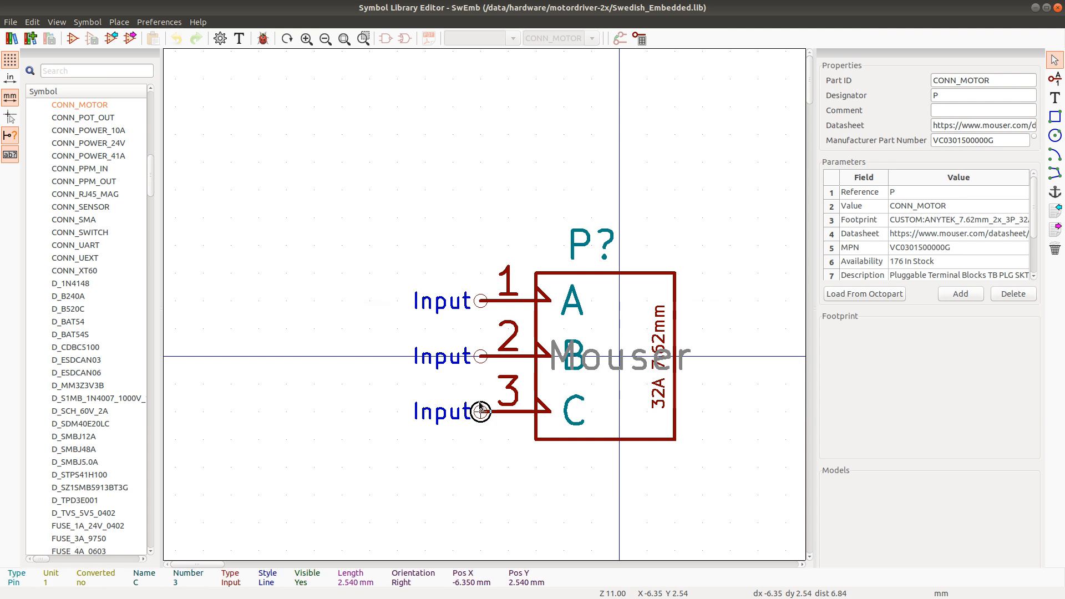
pyautogui.doubleClick(425, 220)
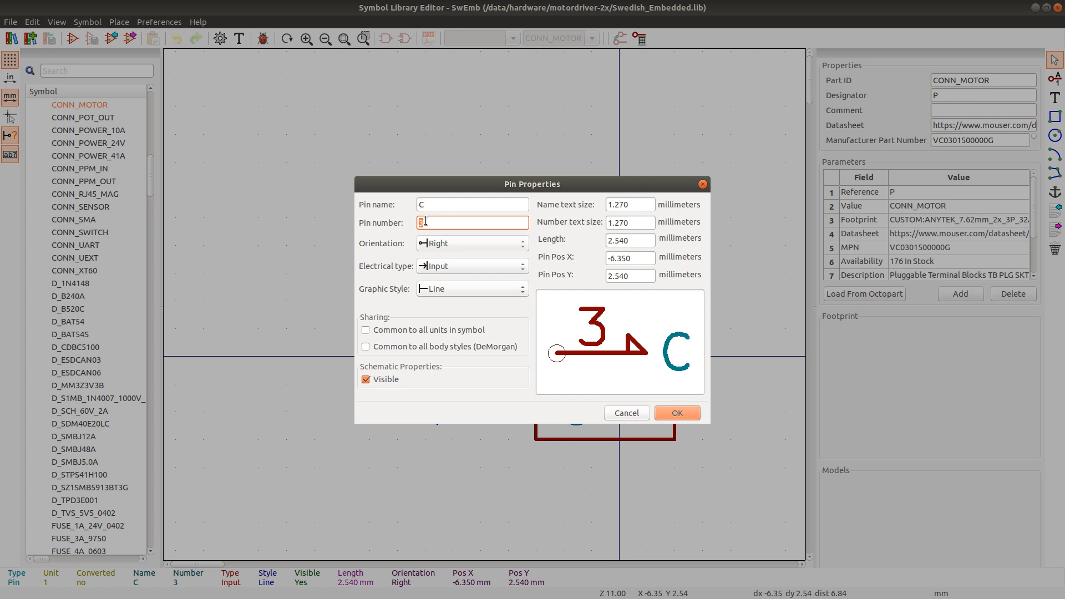
pyautogui.write('1')
pyautogui.click(678, 413)
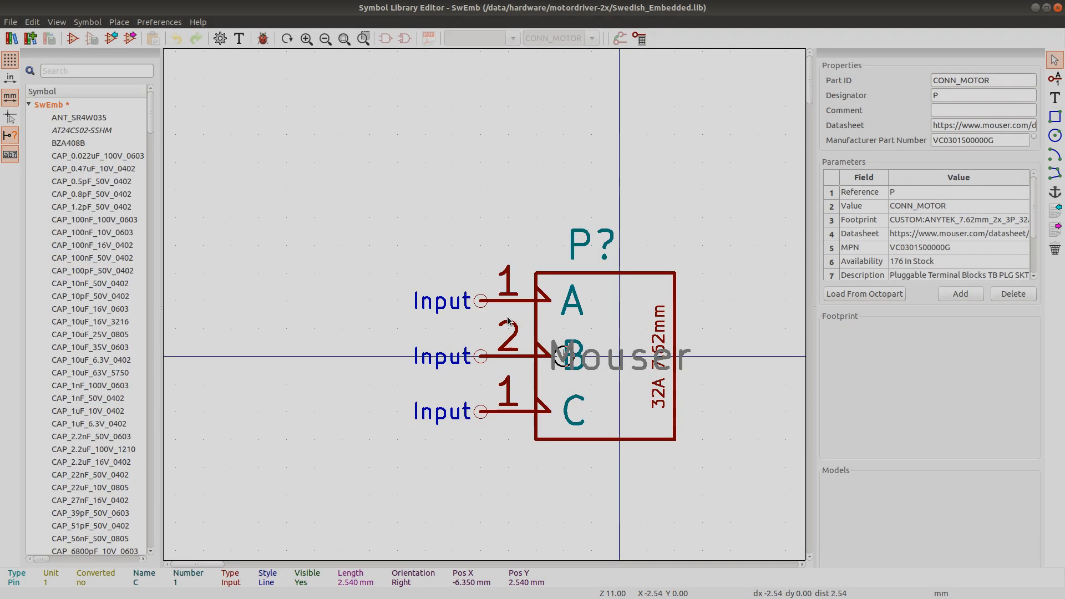
# Step: Set the pin number of pin A on the CONN_MOTOR symbol to 3, save the symbol library and close the editor
pyautogui.doubleClick(481, 300)
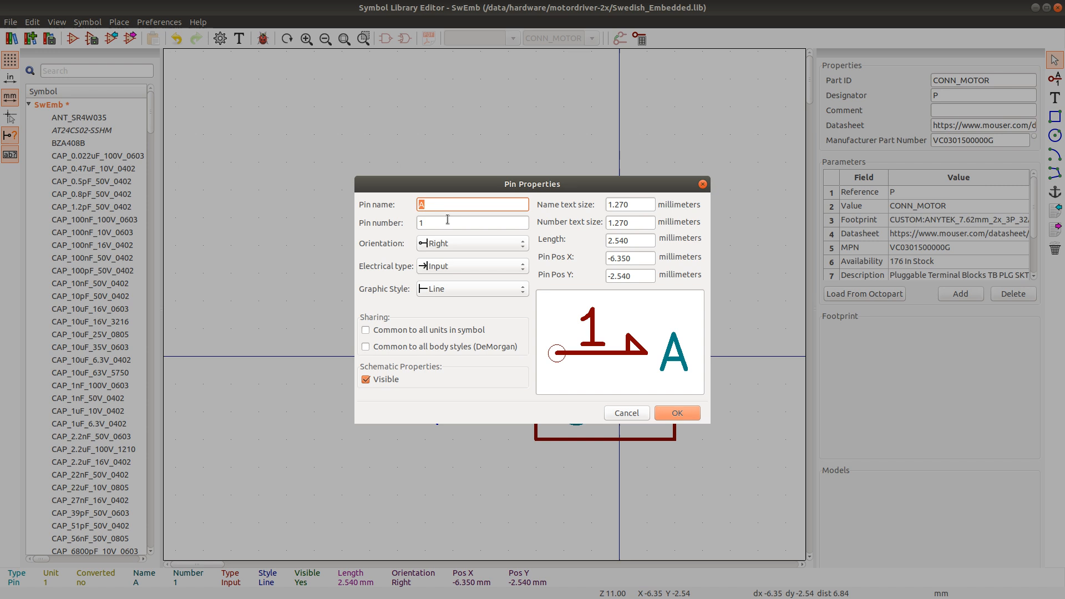
pyautogui.press('Tab')
pyautogui.write('3')
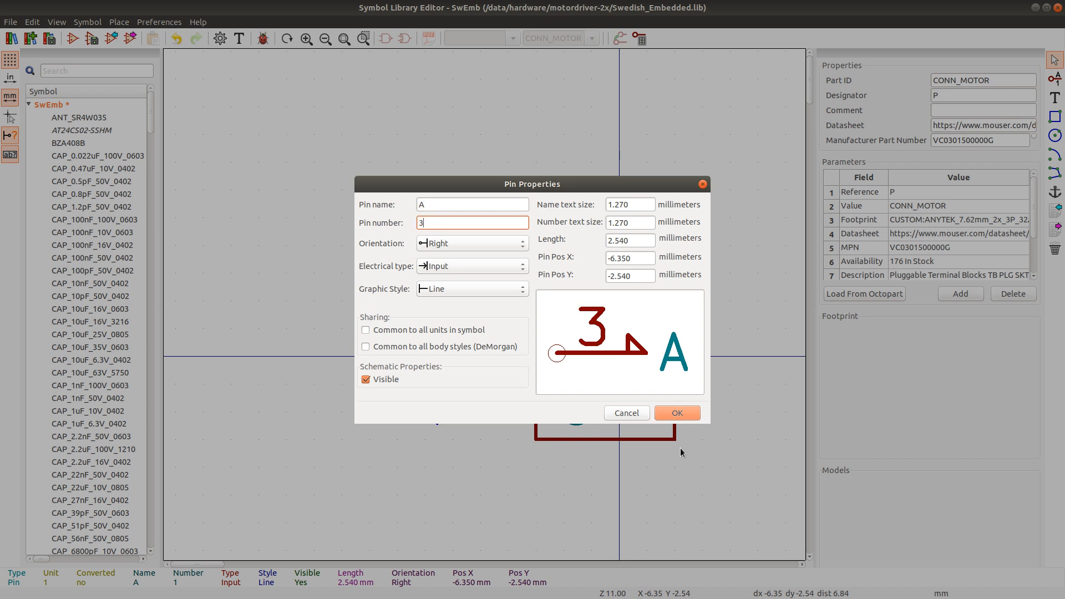
pyautogui.click(676, 414)
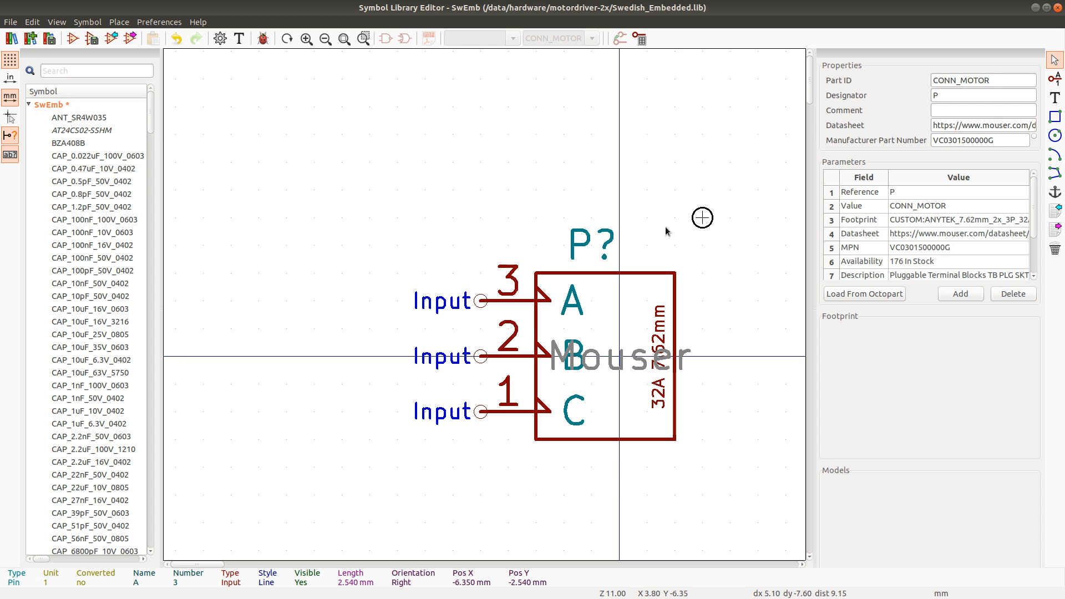
pyautogui.hotkey('ctrl', 's')
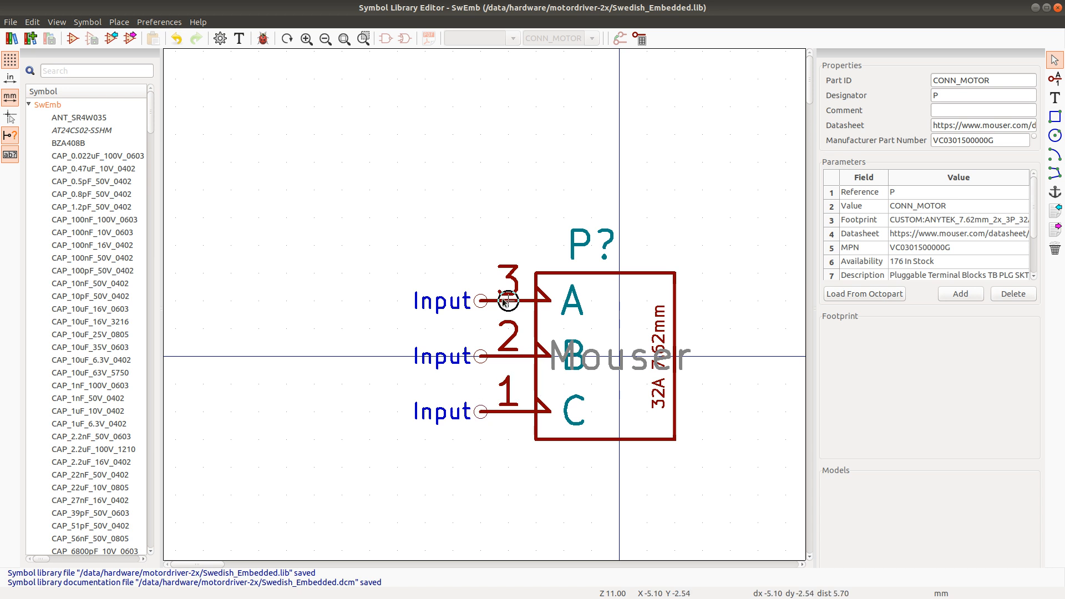
pyautogui.click(1057, 8)
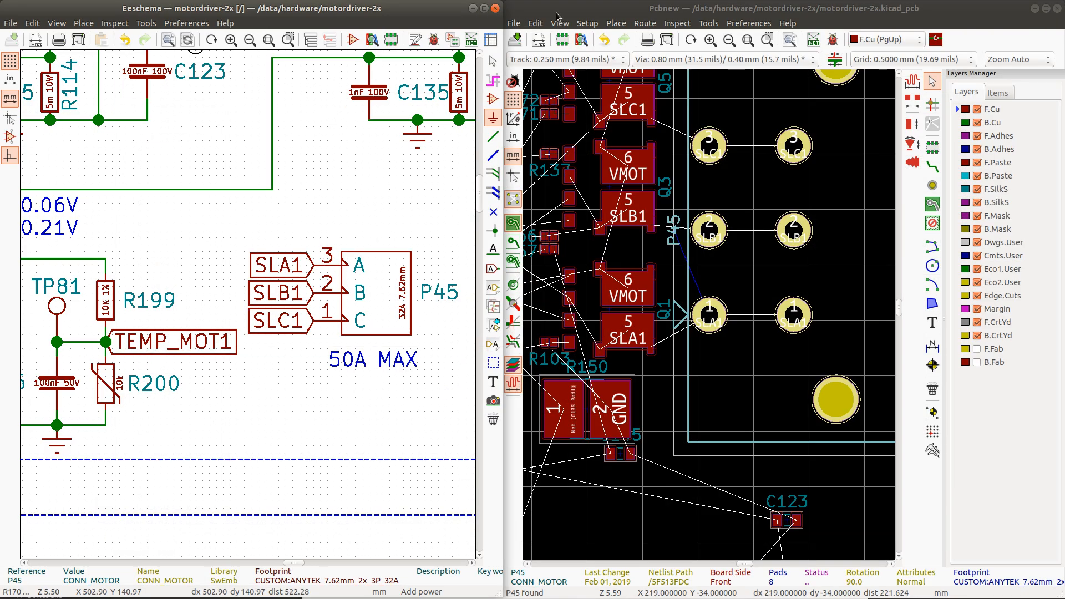
# Step: Update the PCB from the schematic, matching footprints by reference, to apply the swapped motor connector pins
pyautogui.click(709, 23)
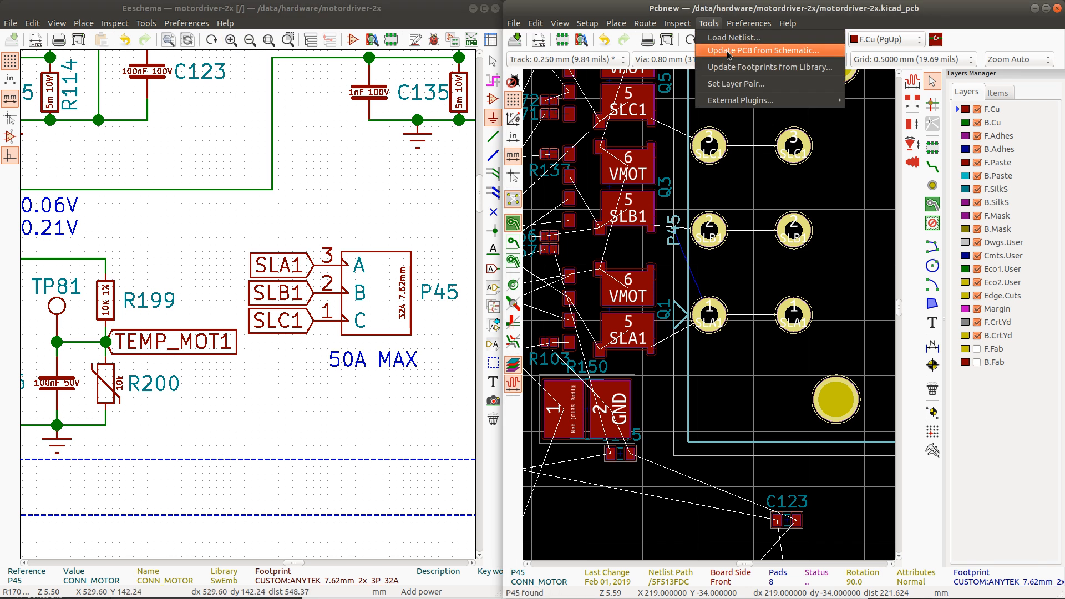
pyautogui.click(727, 51)
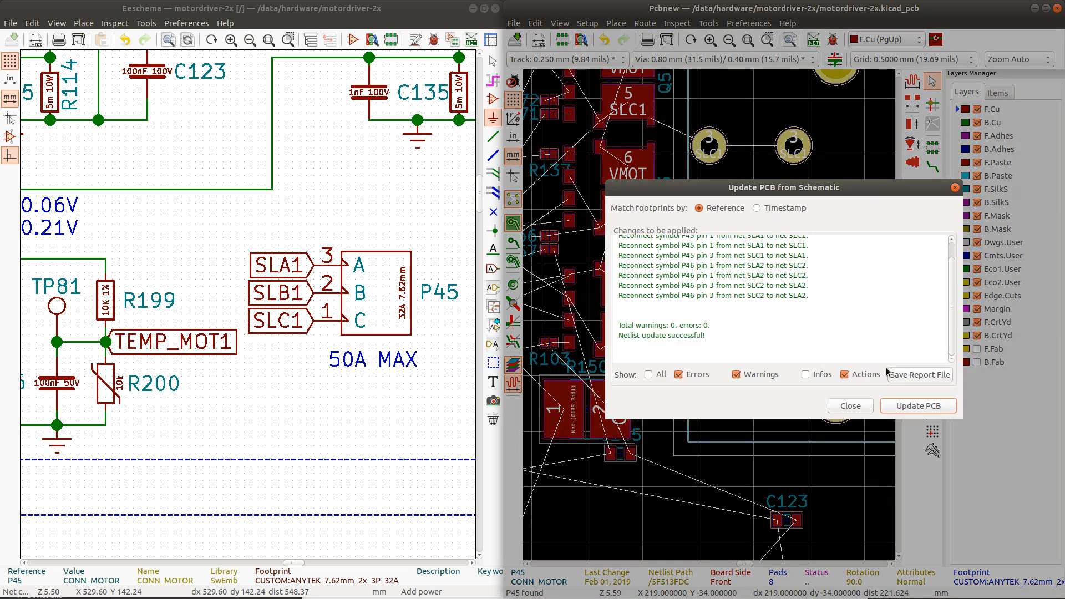
pyautogui.click(912, 405)
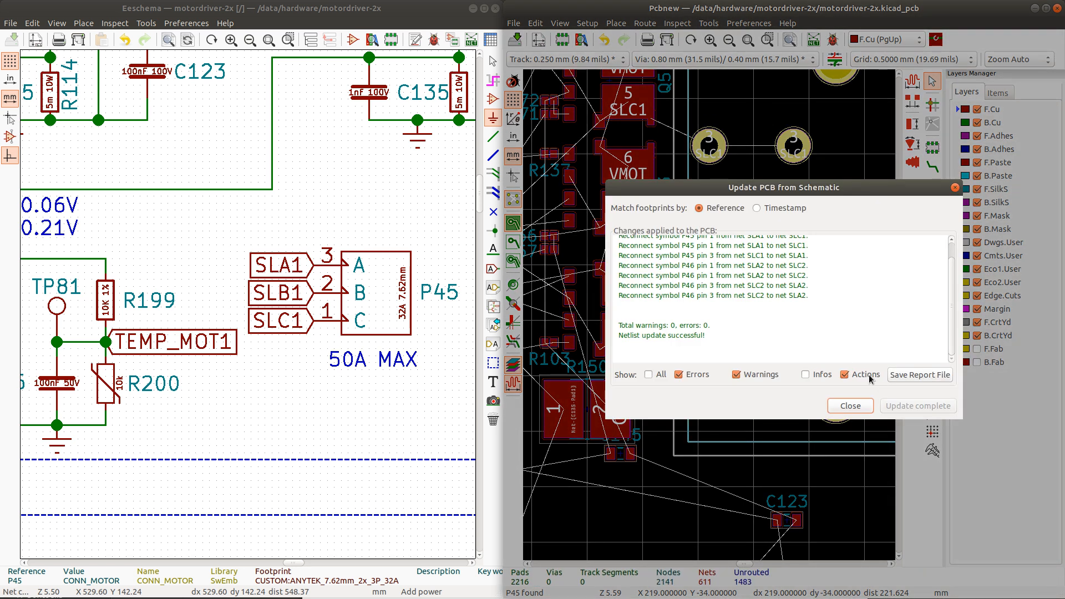
pyautogui.click(851, 405)
pyautogui.scroll(-4, 688, 236)
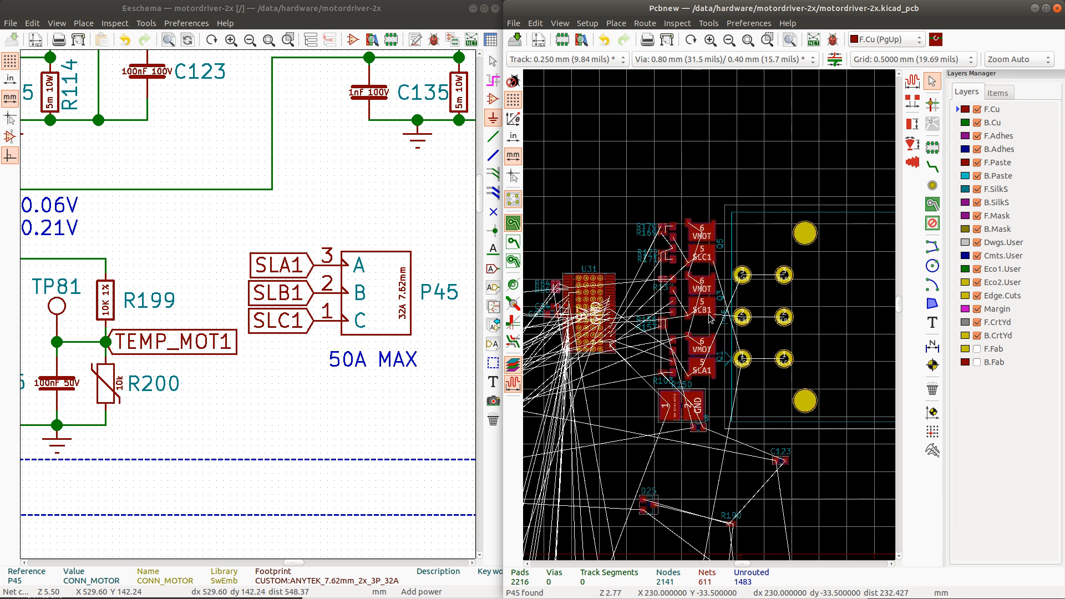
pyautogui.scroll(3, 711, 318)
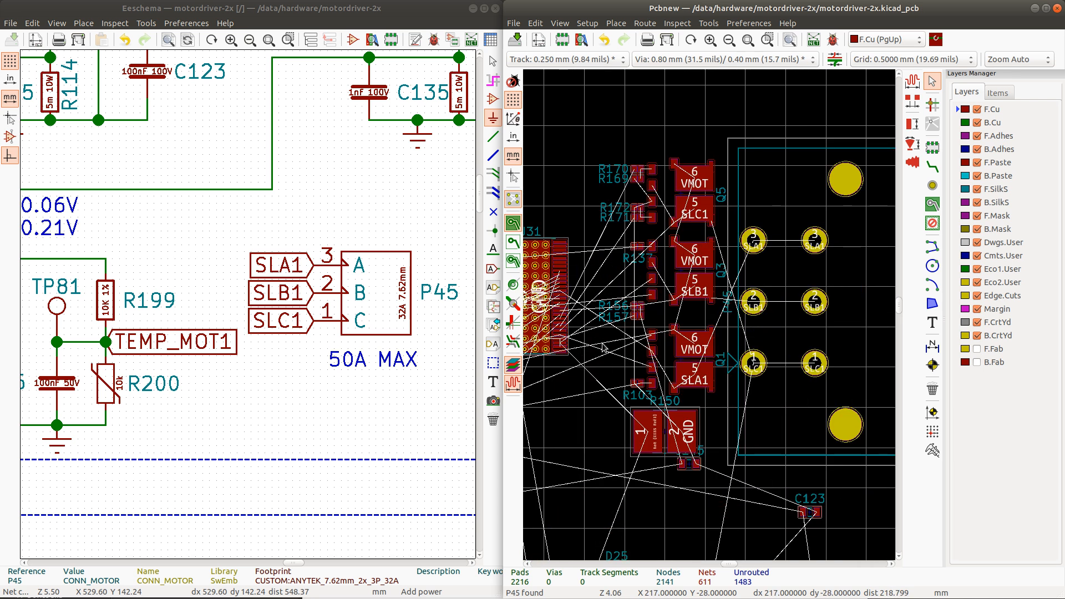
# Step: Move Q1 with R103 above the Q5 group, and move Q5 with resistors R169 to R172 into the freed place beneath Q3
pyautogui.moveTo(615, 323); pyautogui.dragTo(723, 406)
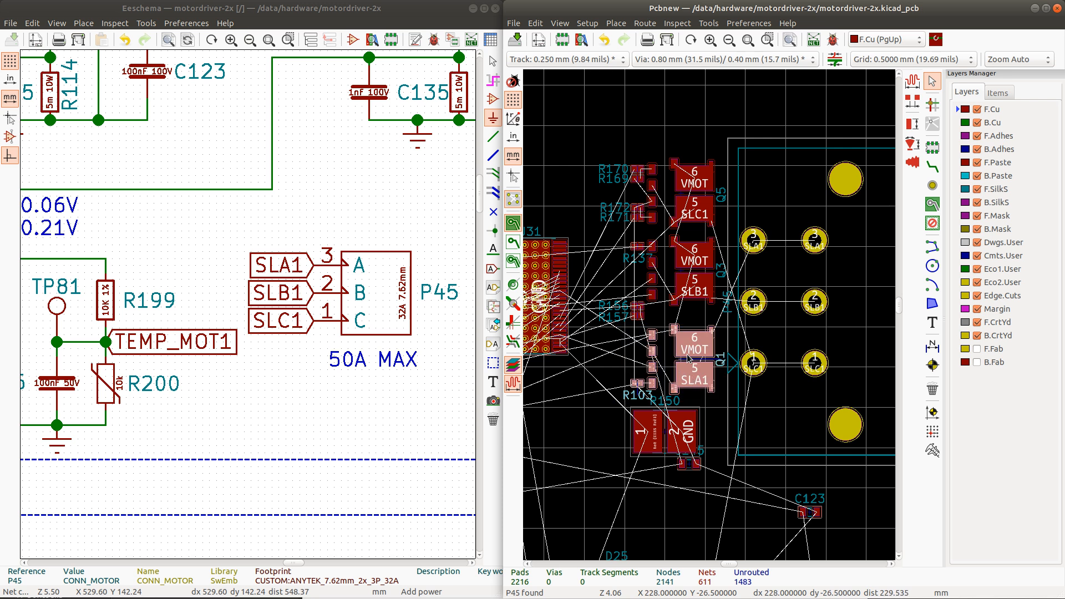
pyautogui.moveTo(687, 358); pyautogui.dragTo(685, 116)
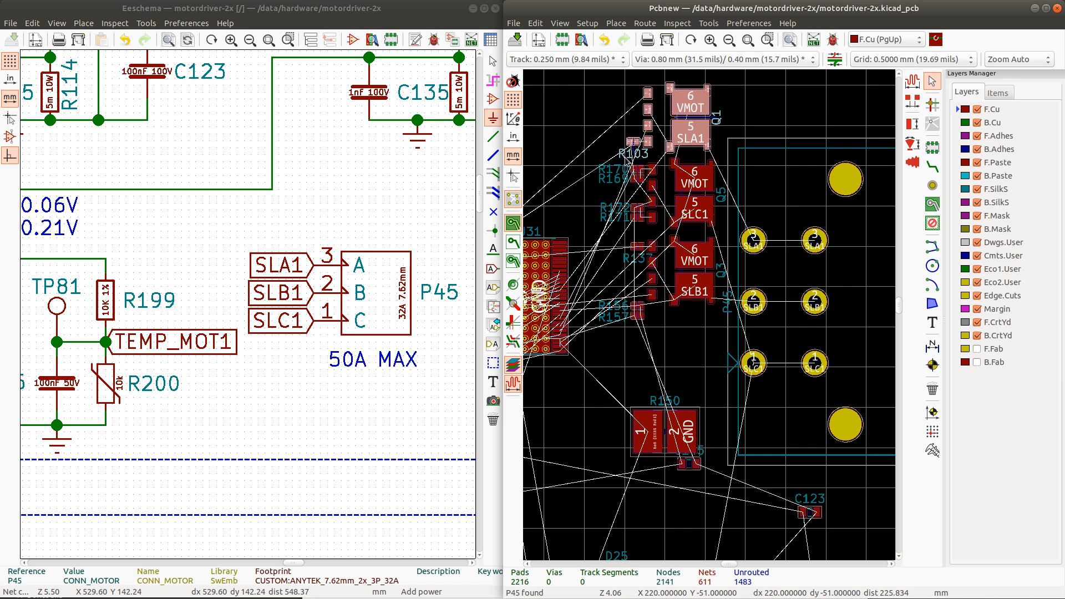
pyautogui.moveTo(621, 160); pyautogui.dragTo(628, 153)
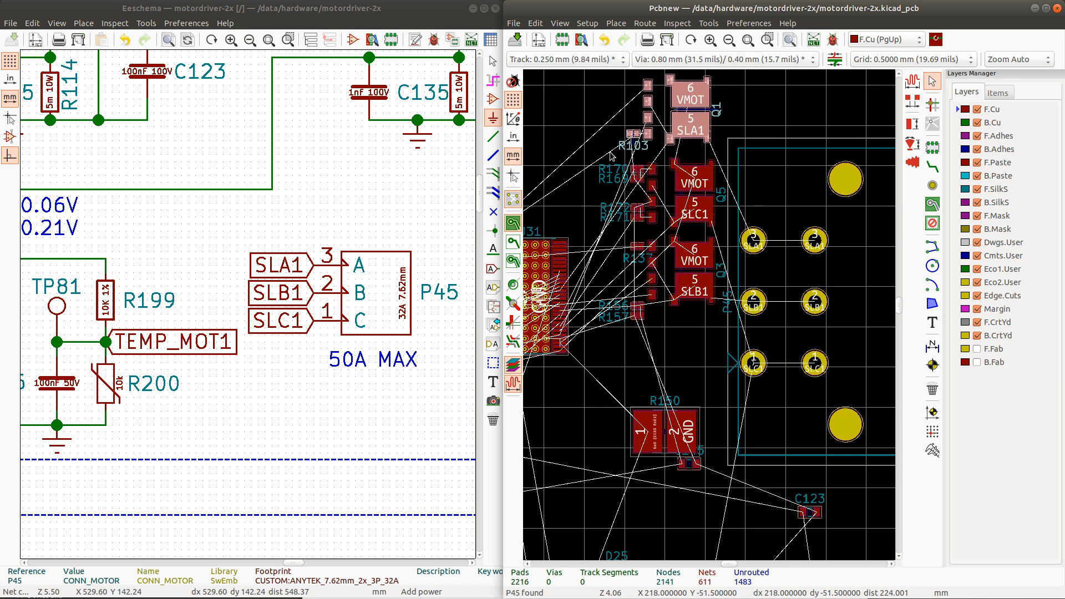
pyautogui.moveTo(615, 156); pyautogui.dragTo(726, 239)
pyautogui.press('m')
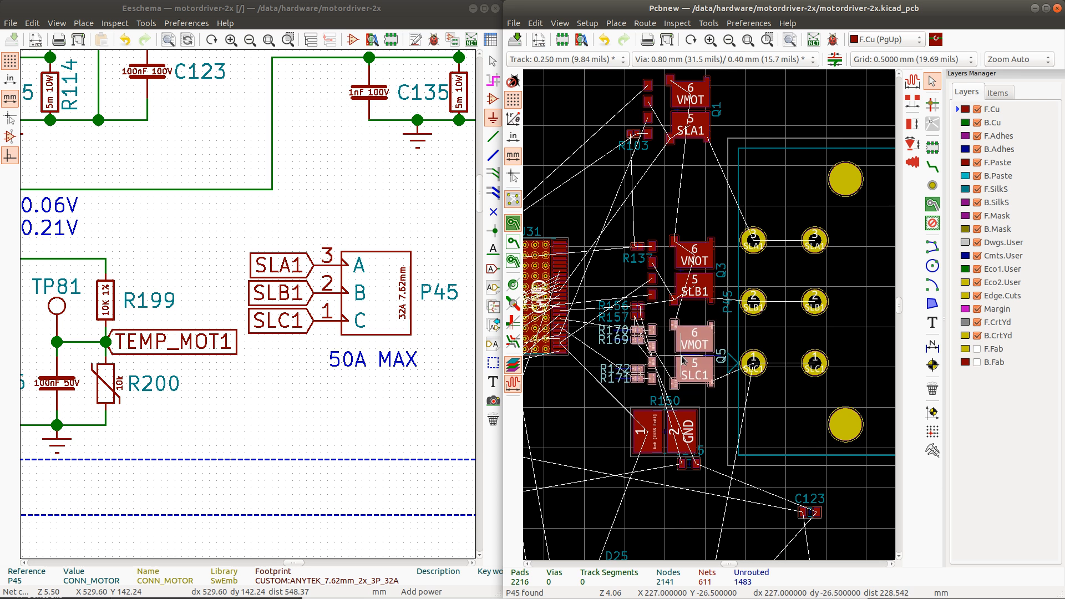
# Step: Move Q1 together with R103 down so the group sits directly above Q3
pyautogui.click(618, 79)
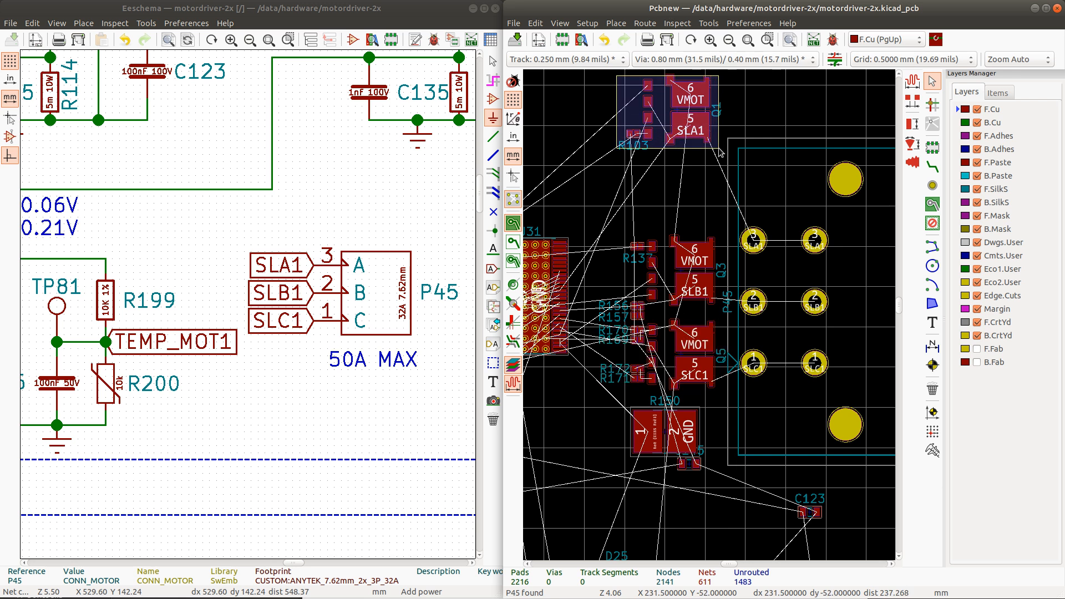
pyautogui.click(629, 79)
pyautogui.scroll(-1, 710, 318)
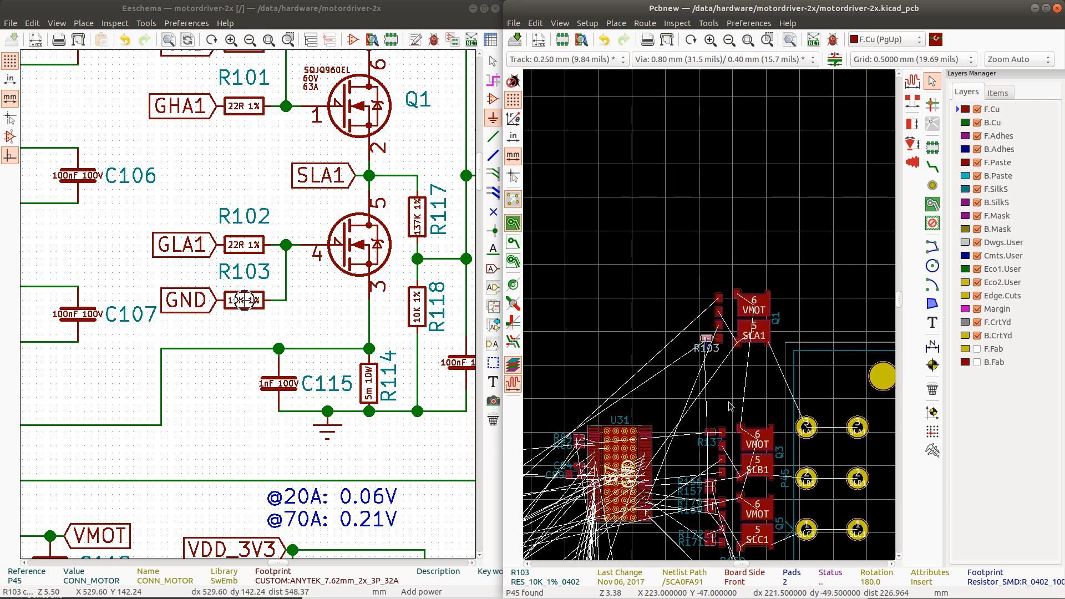
pyautogui.moveTo(689, 276); pyautogui.dragTo(781, 355)
pyautogui.press('m')
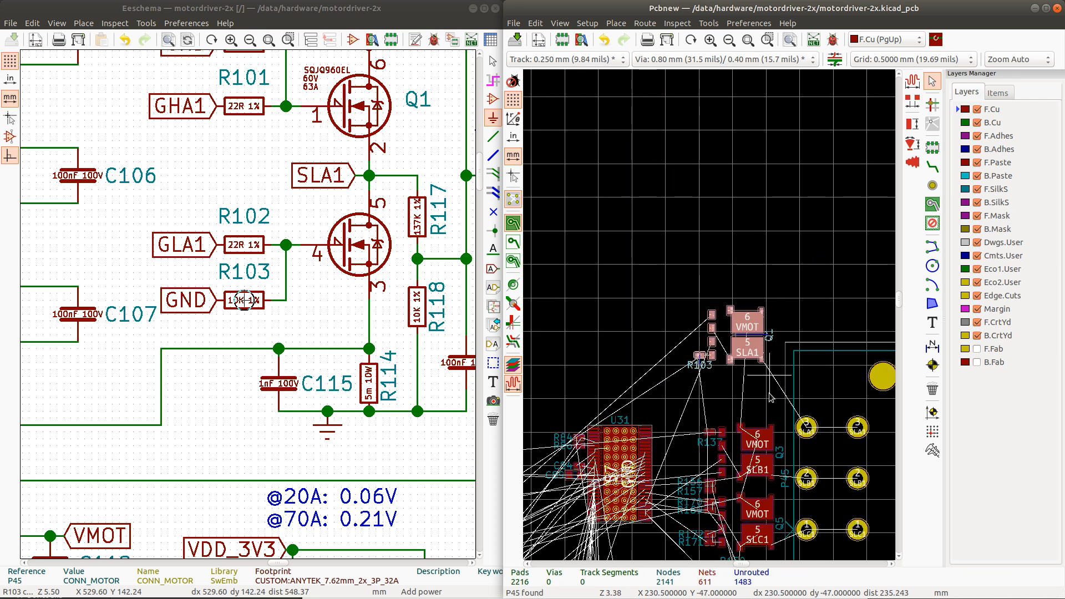
pyautogui.click(775, 424)
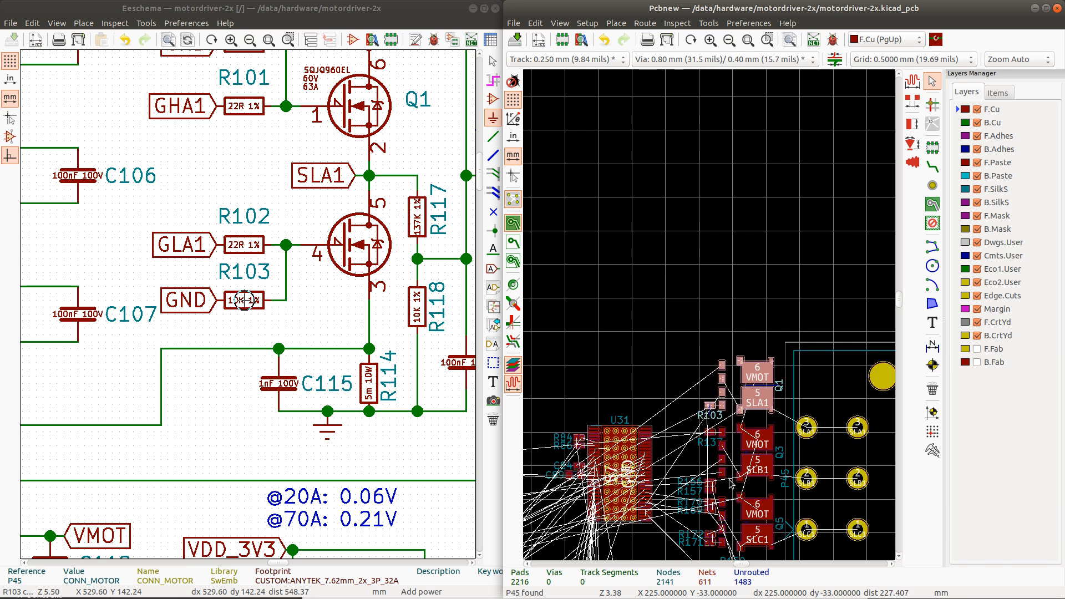
# Step: Examine the nets on U31's pads facing the transistors and the pads of R103 beside Q1
pyautogui.scroll(-1, 701, 486)
pyautogui.scroll(1, 716, 358)
pyautogui.scroll(3, 711, 318)
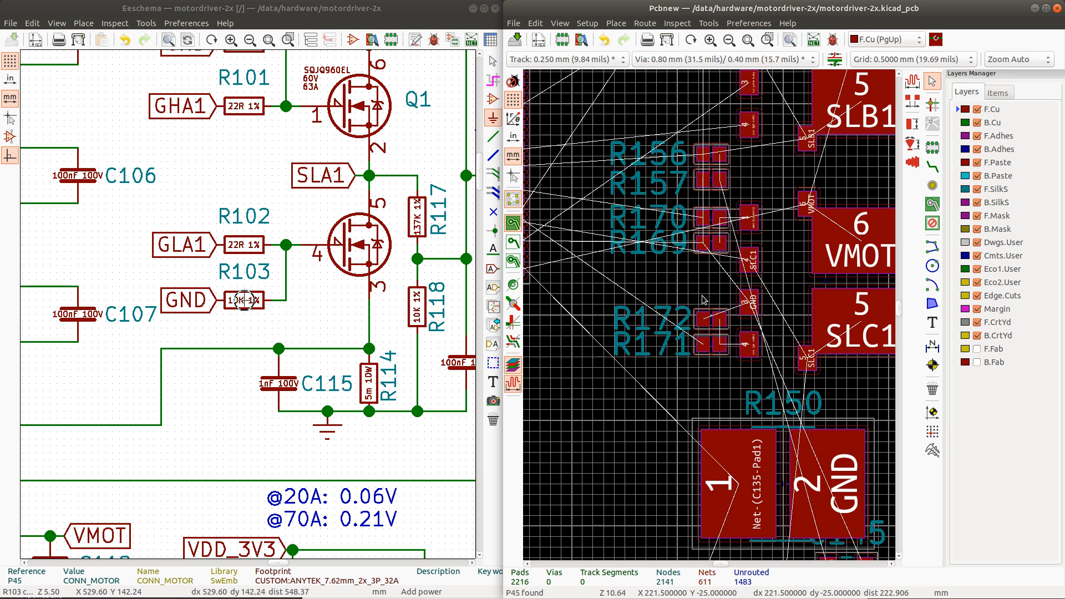
pyautogui.scroll(-2, 710, 318)
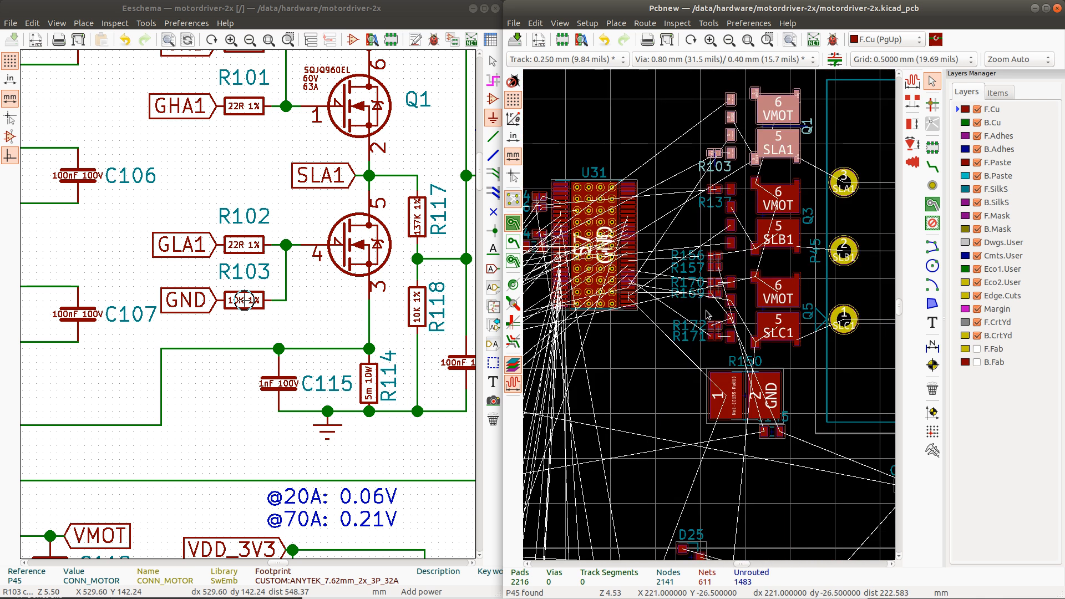
pyautogui.click(714, 153)
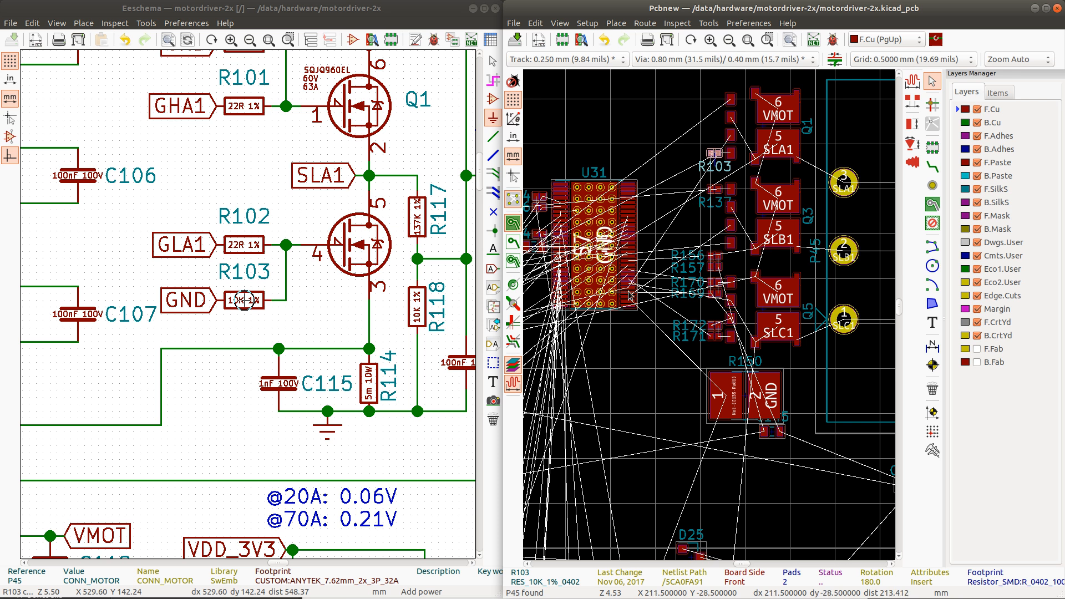
pyautogui.scroll(5, 624, 286)
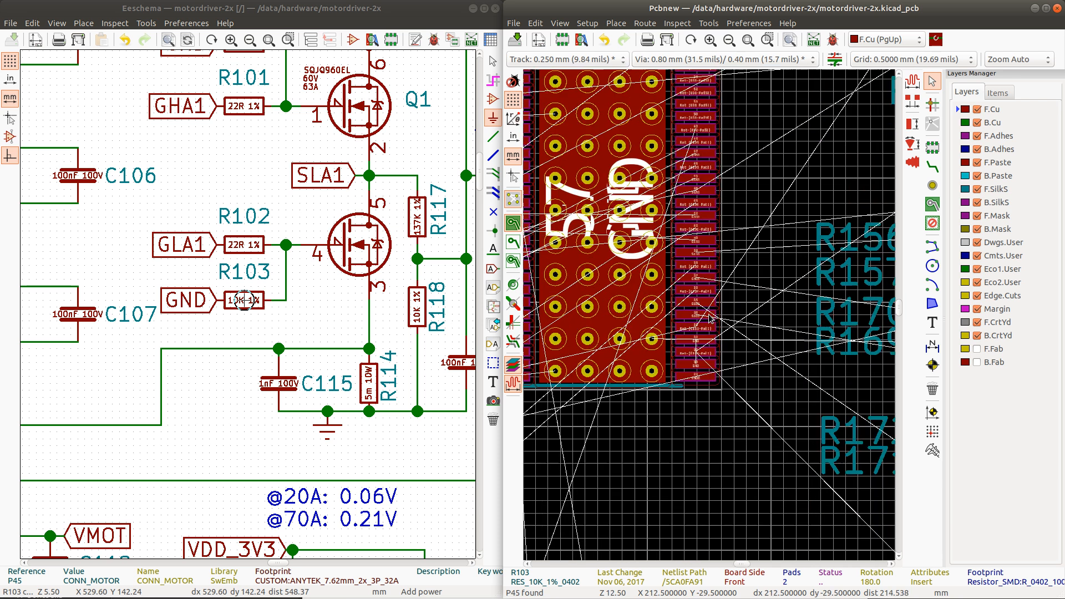
pyautogui.scroll(1, 697, 346)
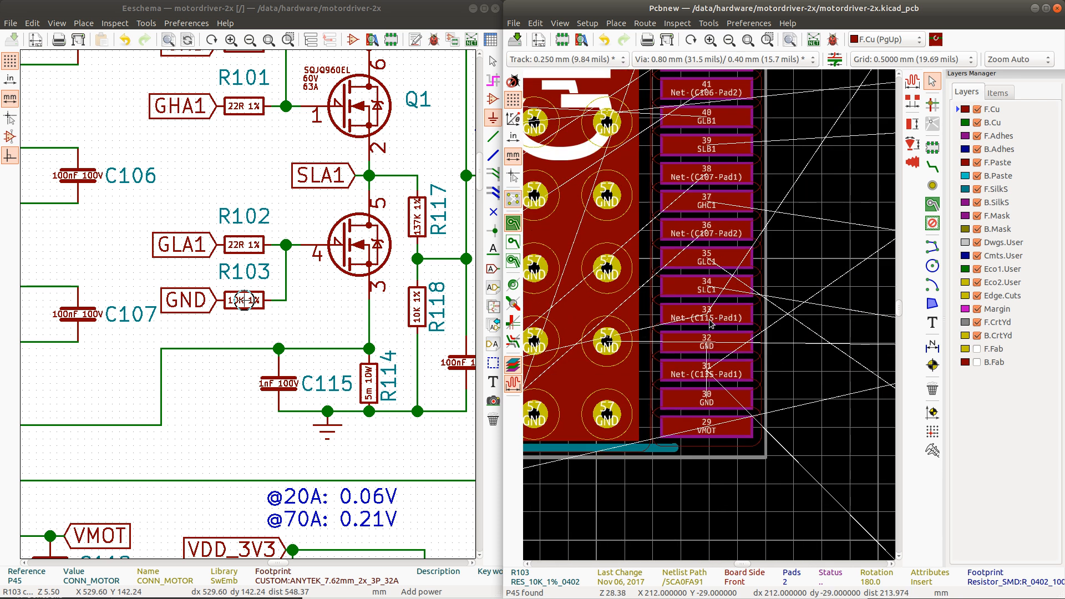
pyautogui.scroll(-5, 712, 324)
pyautogui.scroll(5, 721, 311)
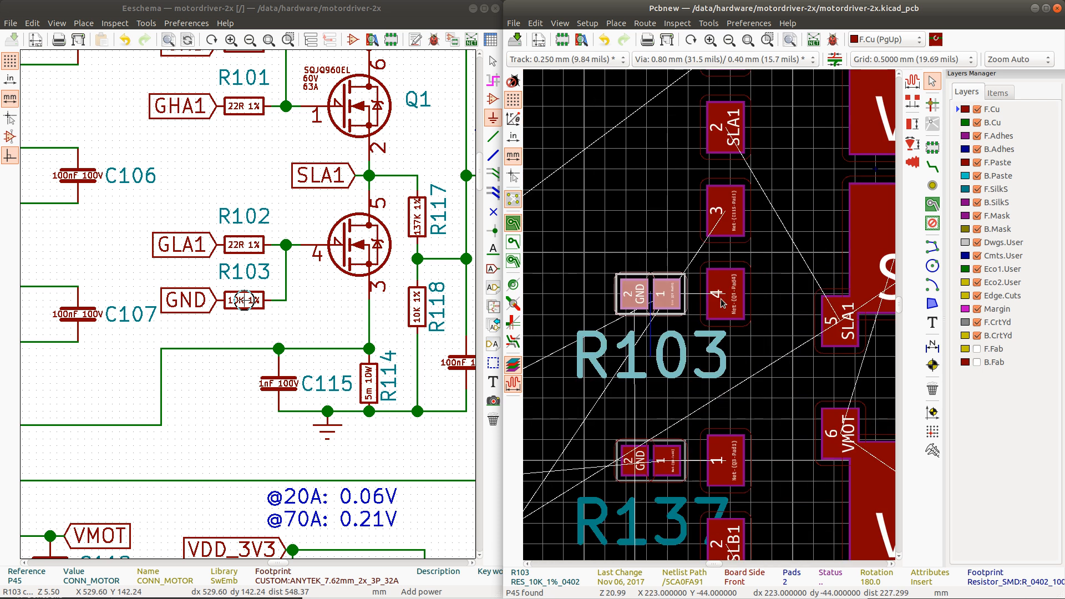
# Step: Compare the nets on Q1's small numbered pads with the order of U31's facing pads
pyautogui.click(814, 206)
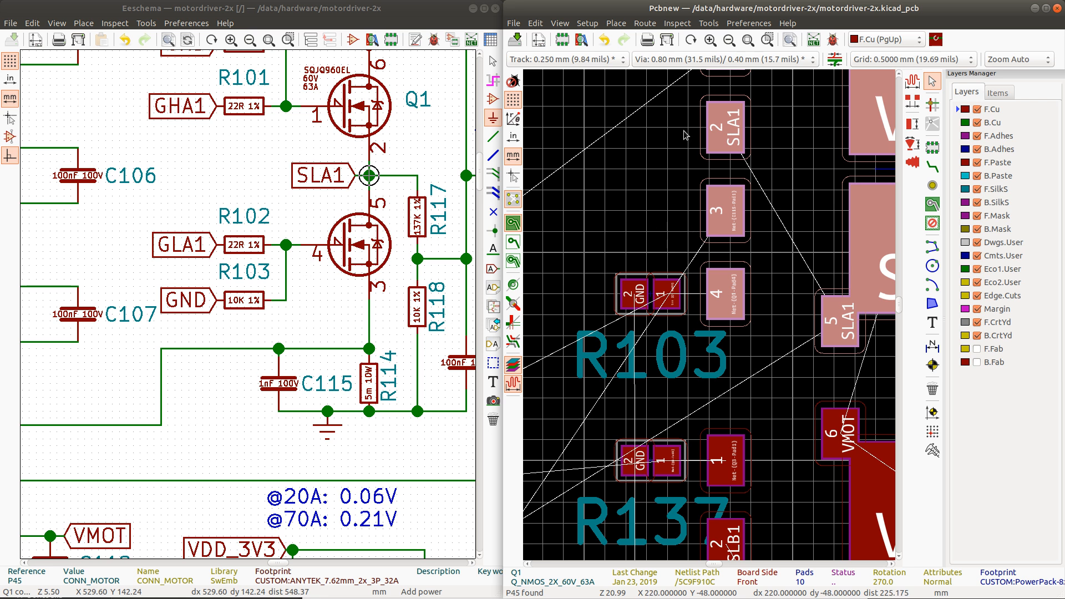
pyautogui.scroll(-1, 732, 188)
pyautogui.scroll(-4, 711, 319)
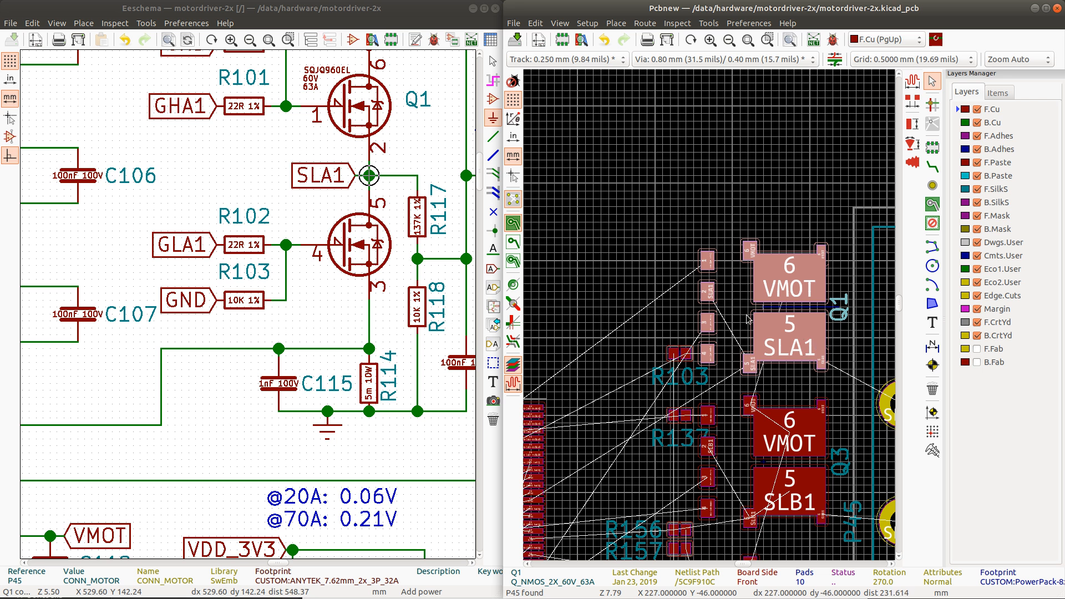
pyautogui.scroll(8, 719, 295)
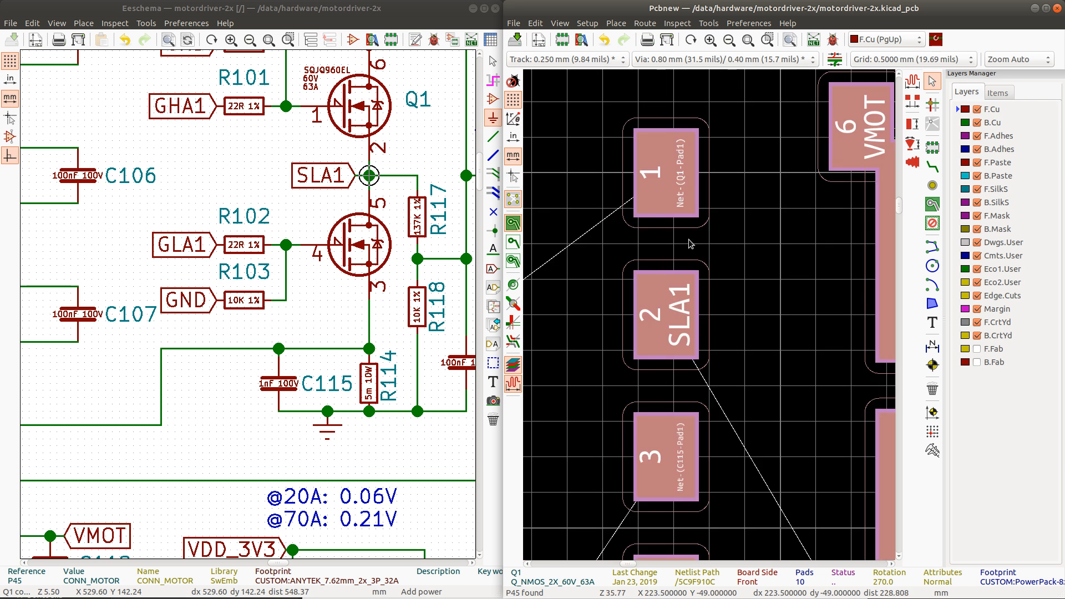
pyautogui.scroll(-7, 690, 244)
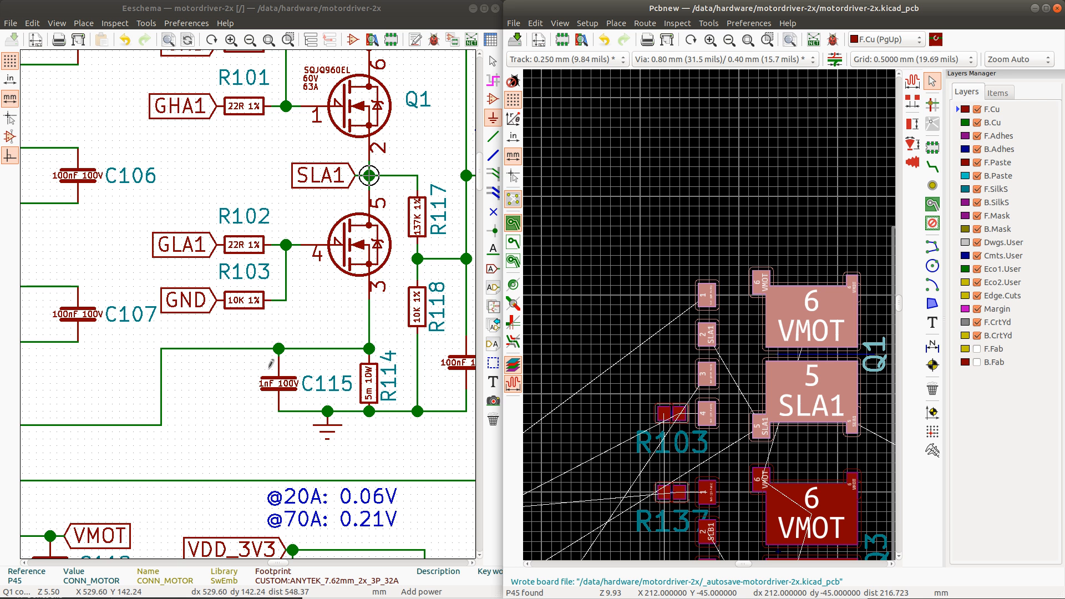
pyautogui.scroll(-5, 730, 405)
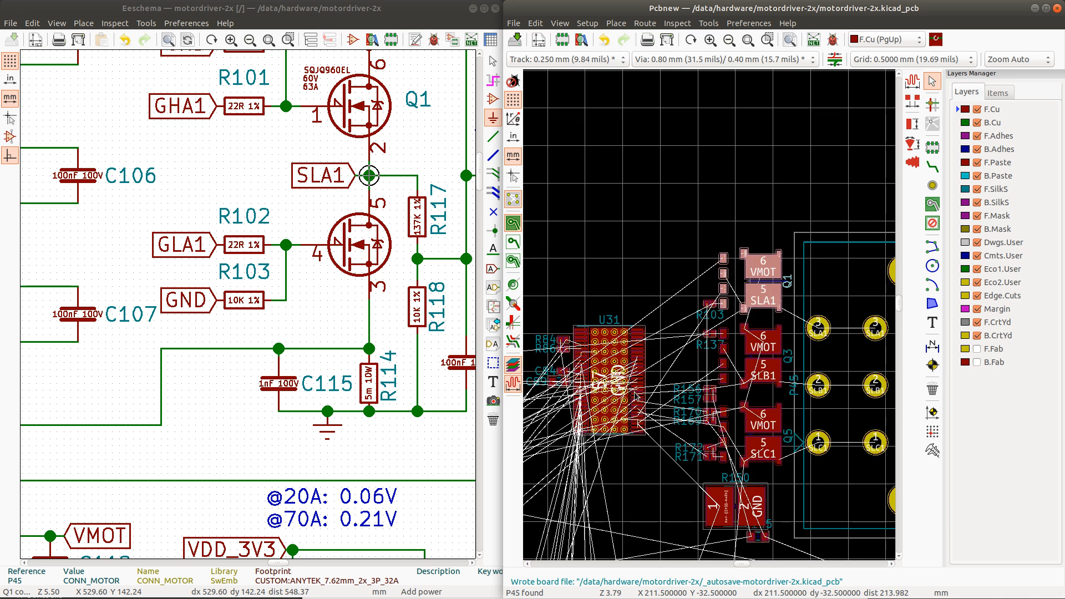
pyautogui.scroll(4, 636, 396)
pyautogui.scroll(4, 747, 347)
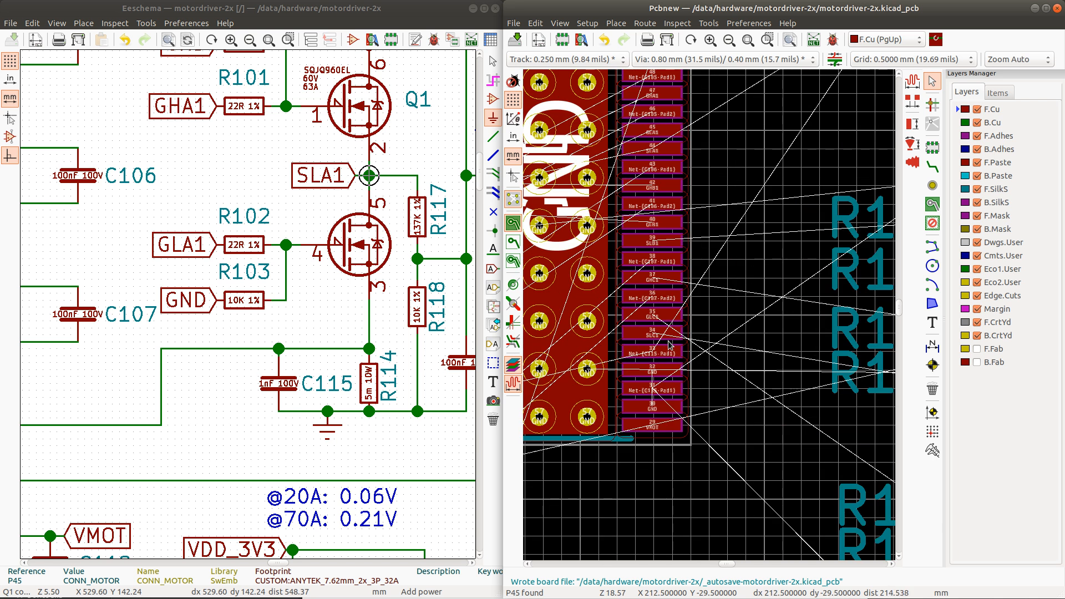
pyautogui.scroll(-4, 711, 318)
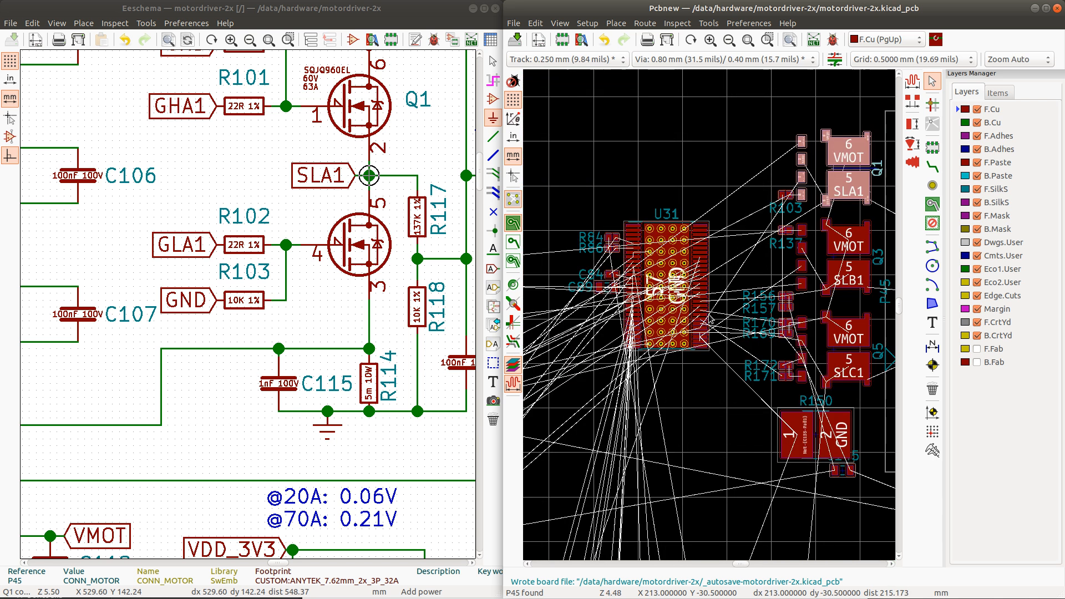
pyautogui.scroll(-3, 712, 317)
pyautogui.click(244, 244)
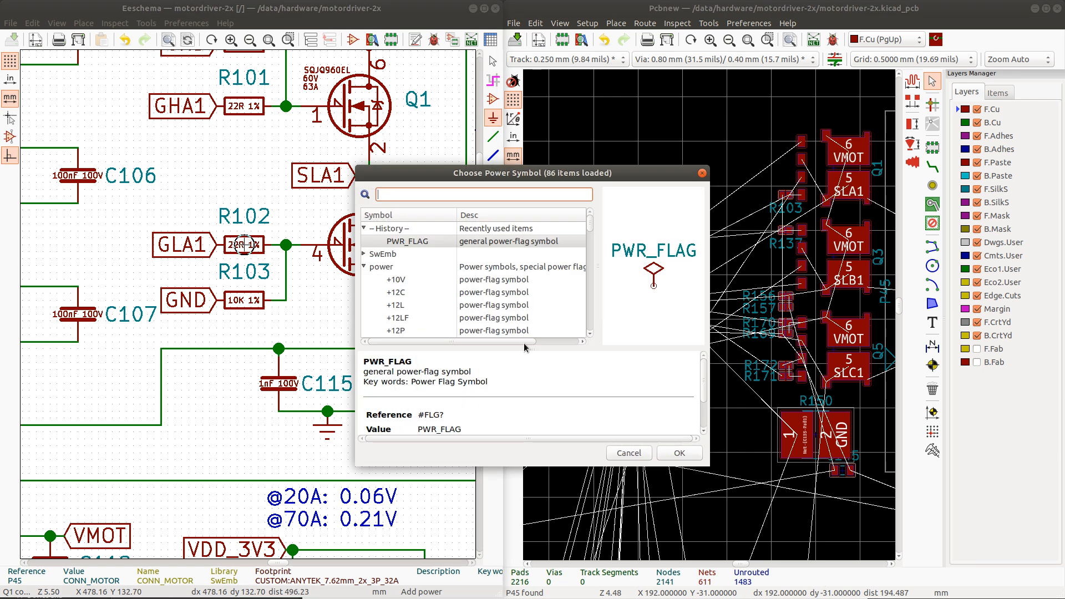
pyautogui.click(628, 453)
pyautogui.click(629, 452)
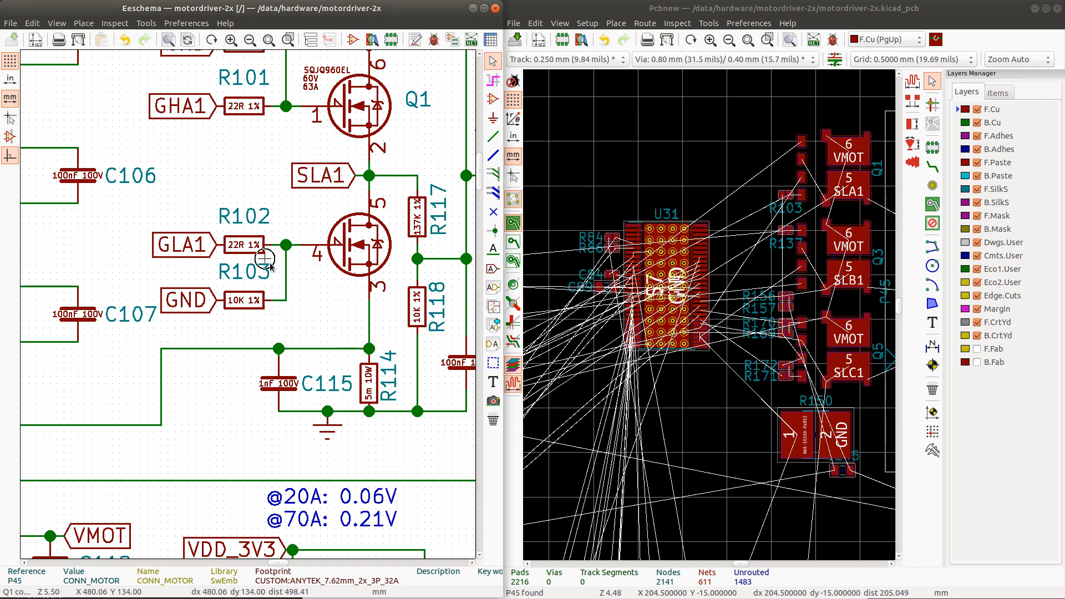
# Step: Locate R102 on the board from the schematic, bring it beside Q1's pads just above R103, and rotate it by 180 degrees
pyautogui.click(244, 238)
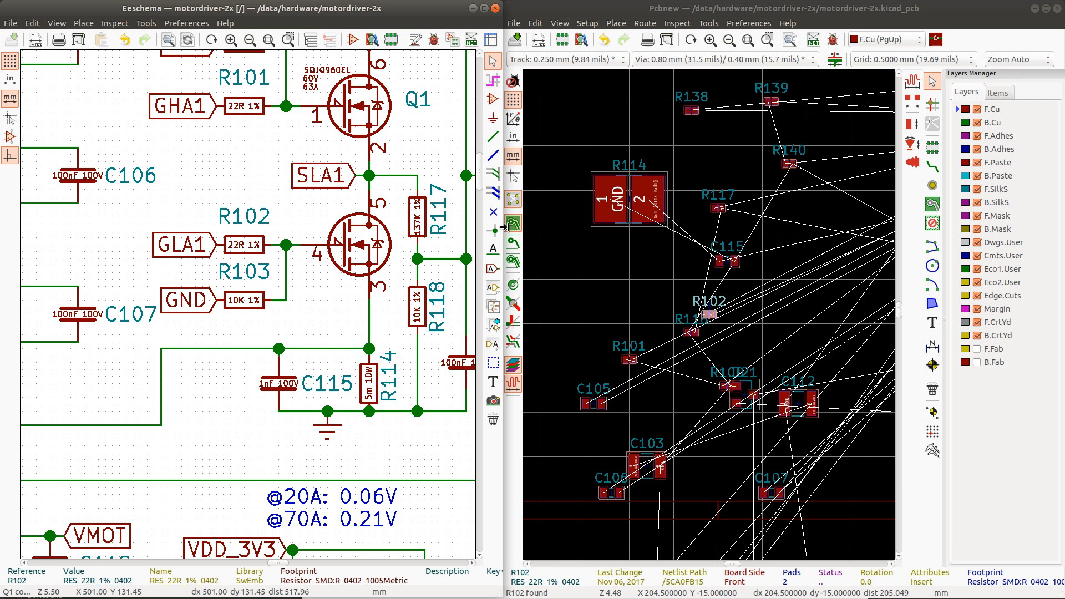
pyautogui.scroll(-1, 710, 318)
pyautogui.scroll(-2, 708, 315)
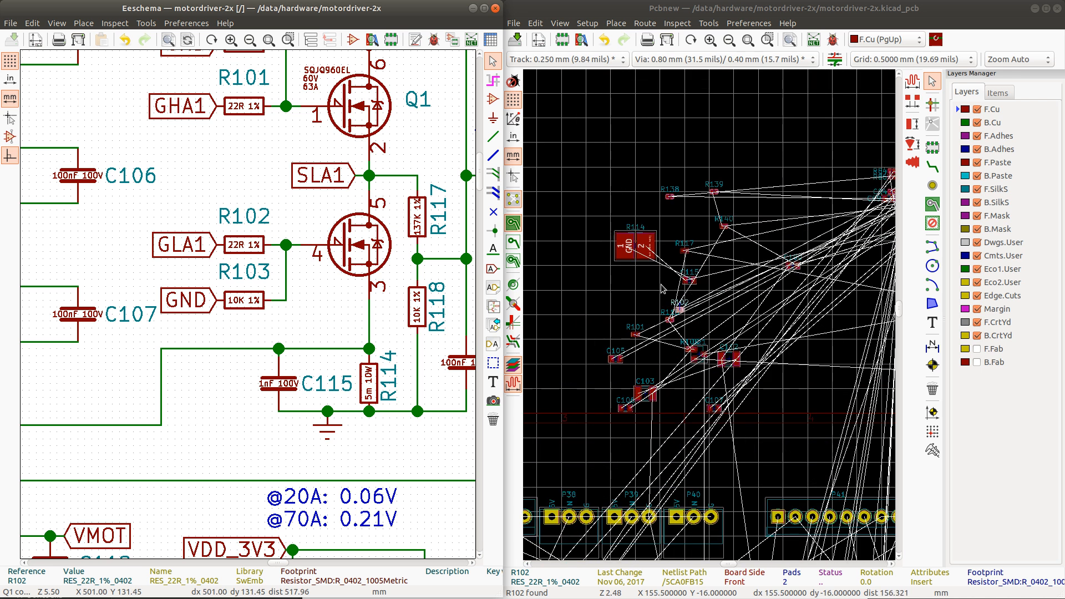
pyautogui.press('m')
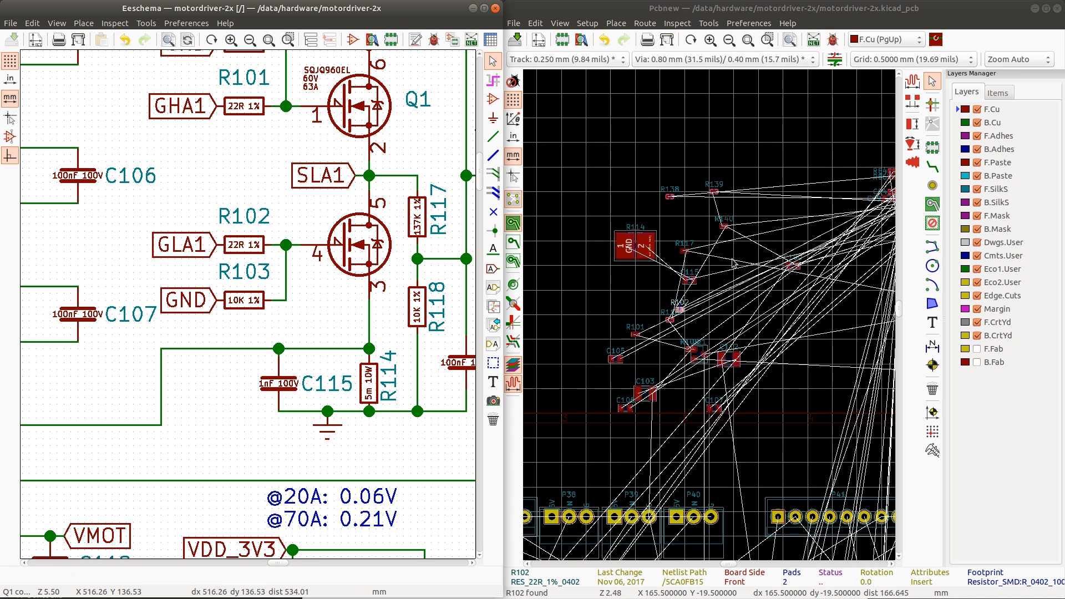
pyautogui.click(687, 315)
pyautogui.press('m')
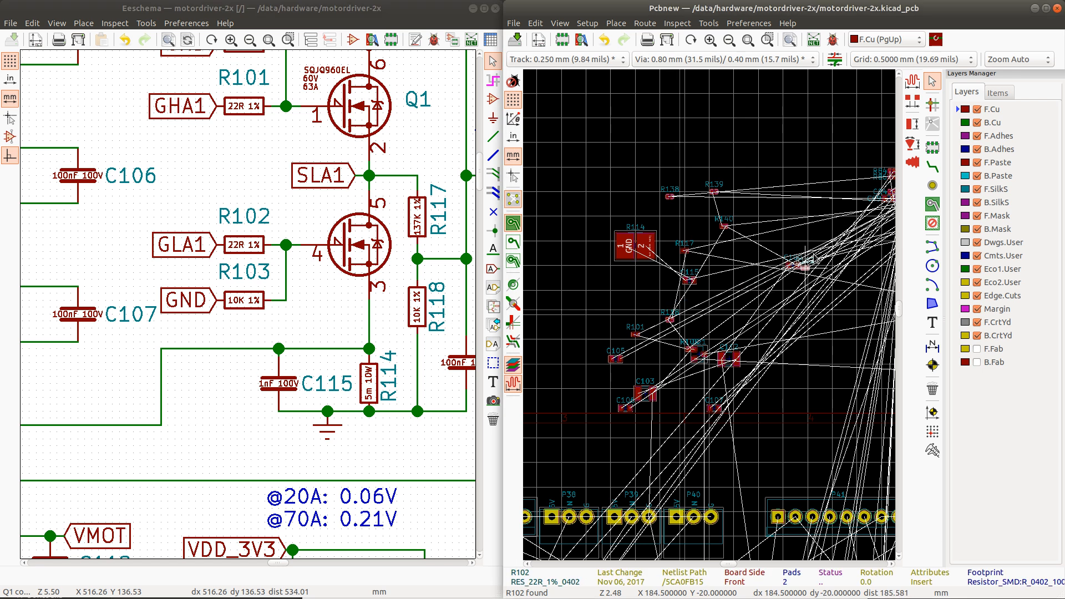
pyautogui.scroll(-2, 812, 255)
pyautogui.scroll(7, 758, 284)
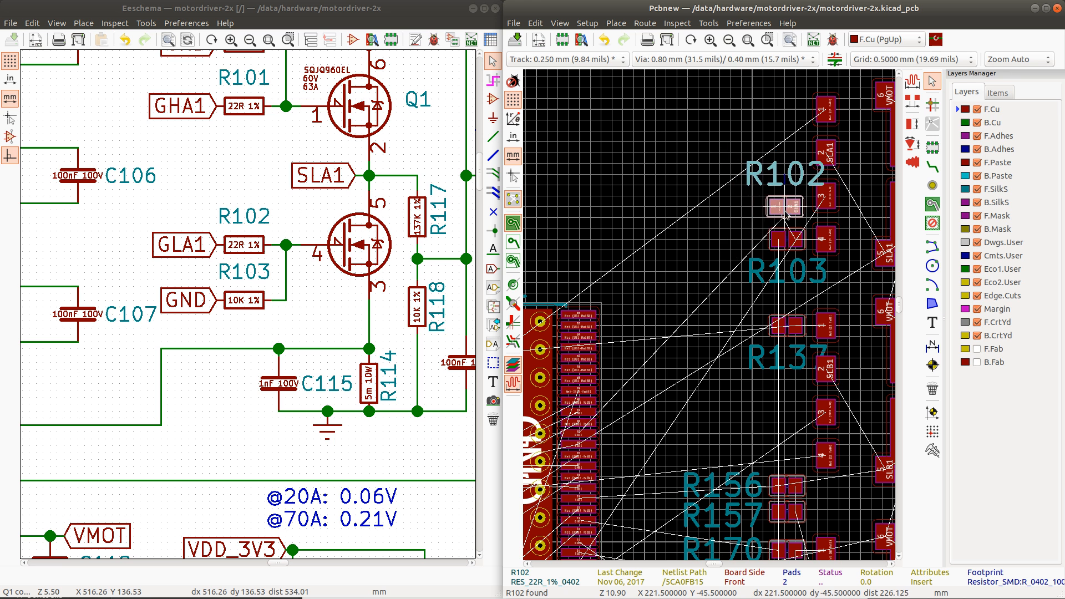
pyautogui.press('r')
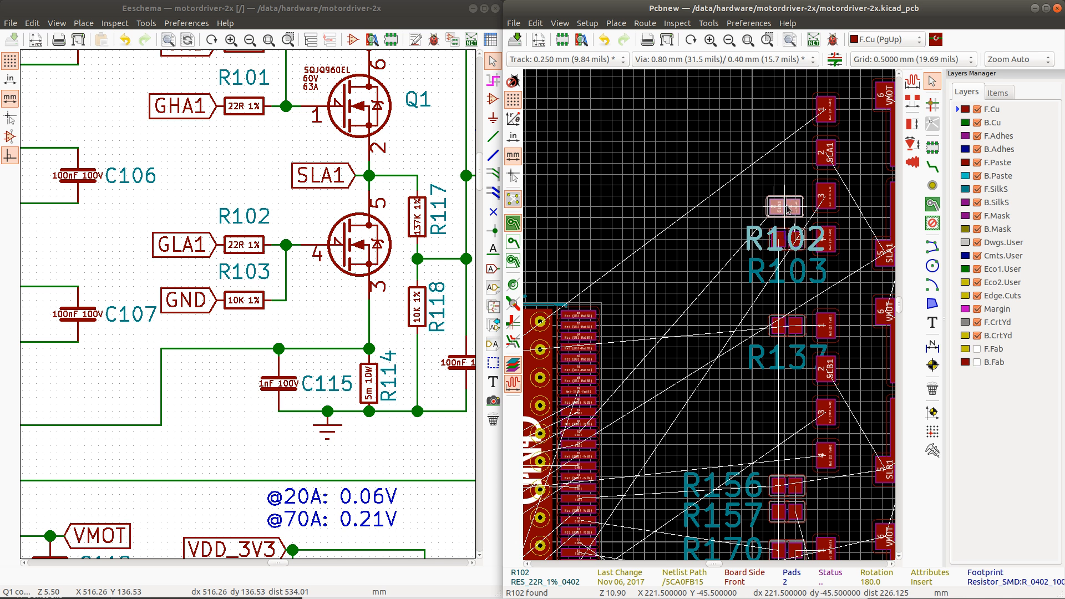
# Step: Place R102 directly below R103 and shift R103 slightly so the two resistors line up
pyautogui.click(788, 209)
pyautogui.press('m')
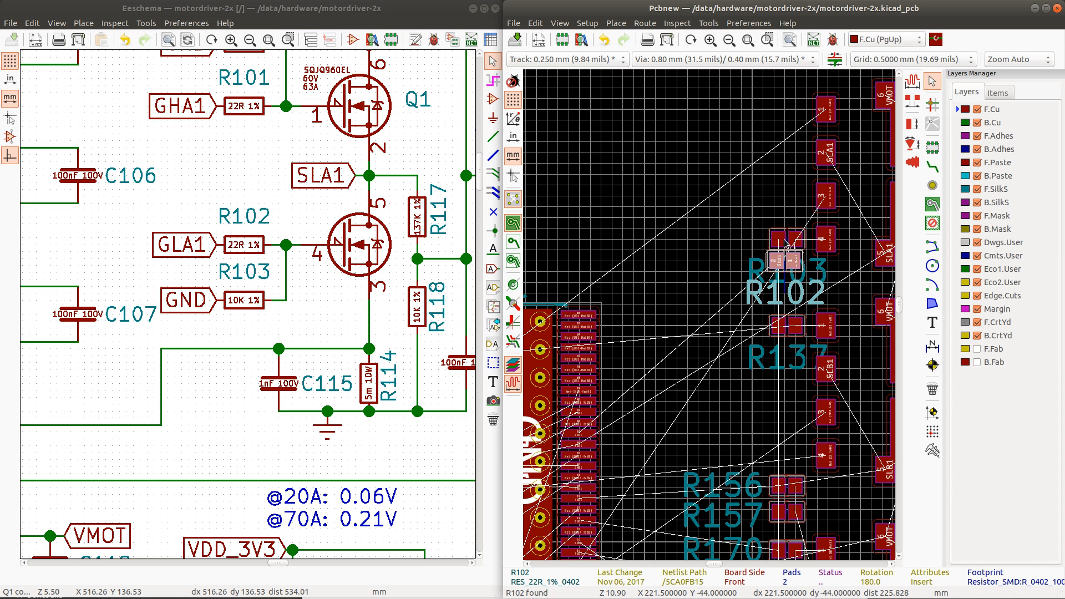
pyautogui.click(787, 240)
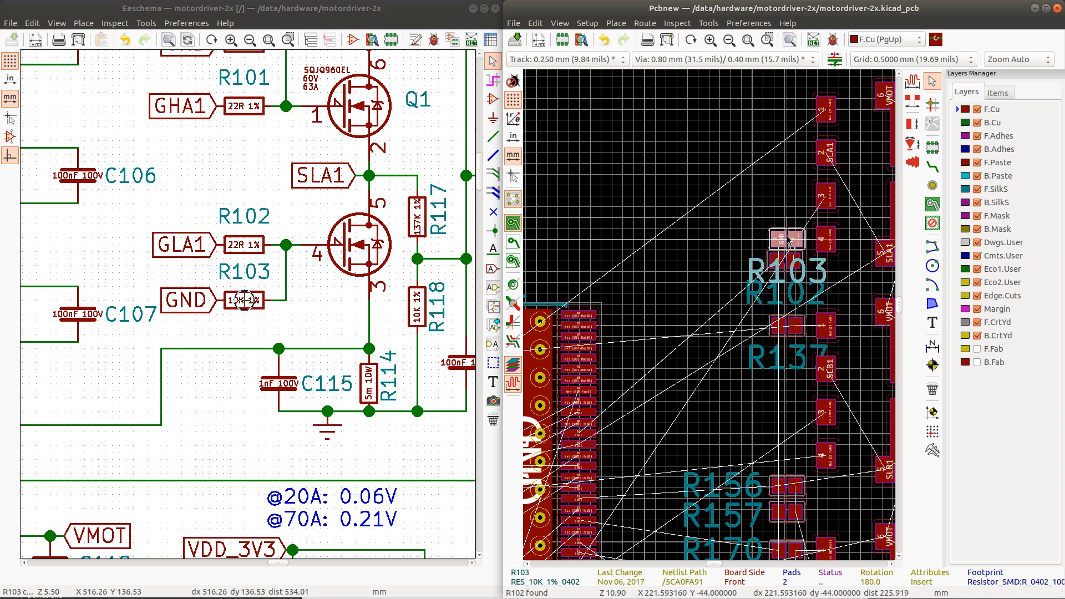
pyautogui.click(780, 239)
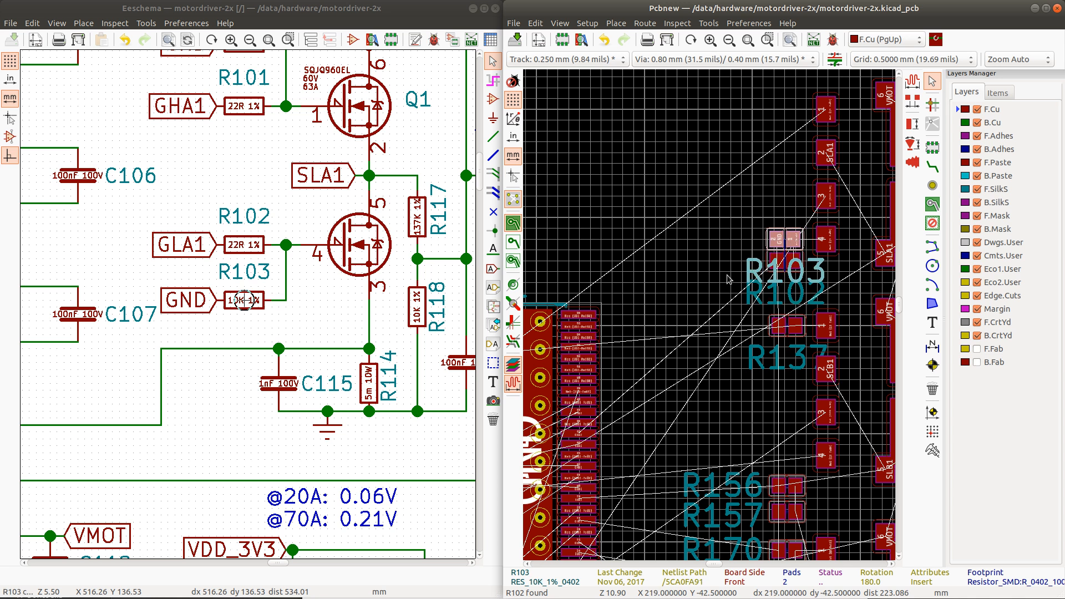
# Step: Move the R103 and R102 reference labels to the left of their resistors, with R103 above R102
pyautogui.click(756, 270)
pyautogui.press('m')
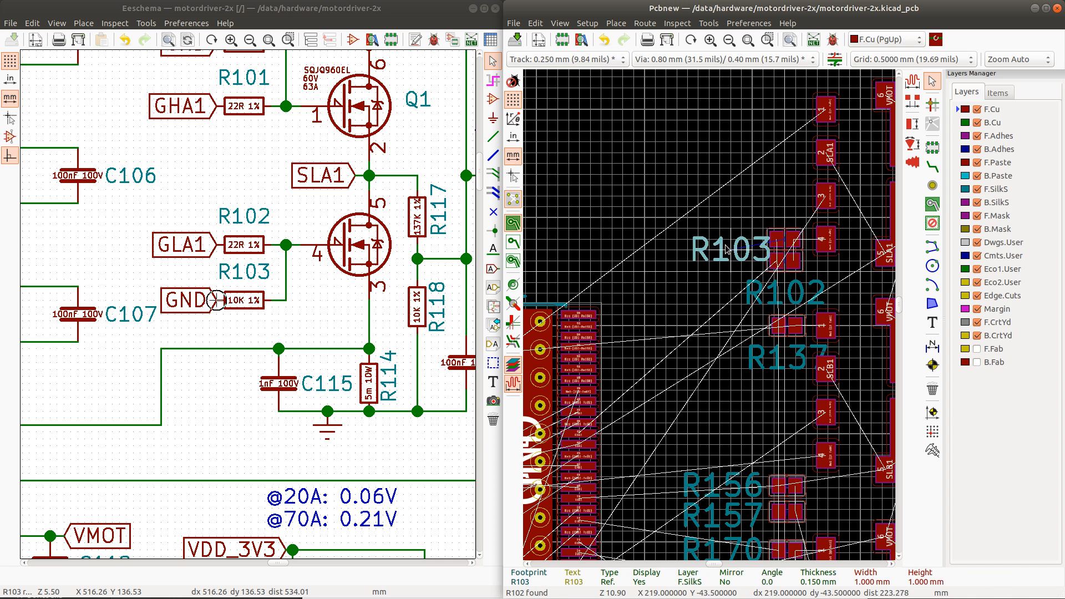
pyautogui.click(722, 248)
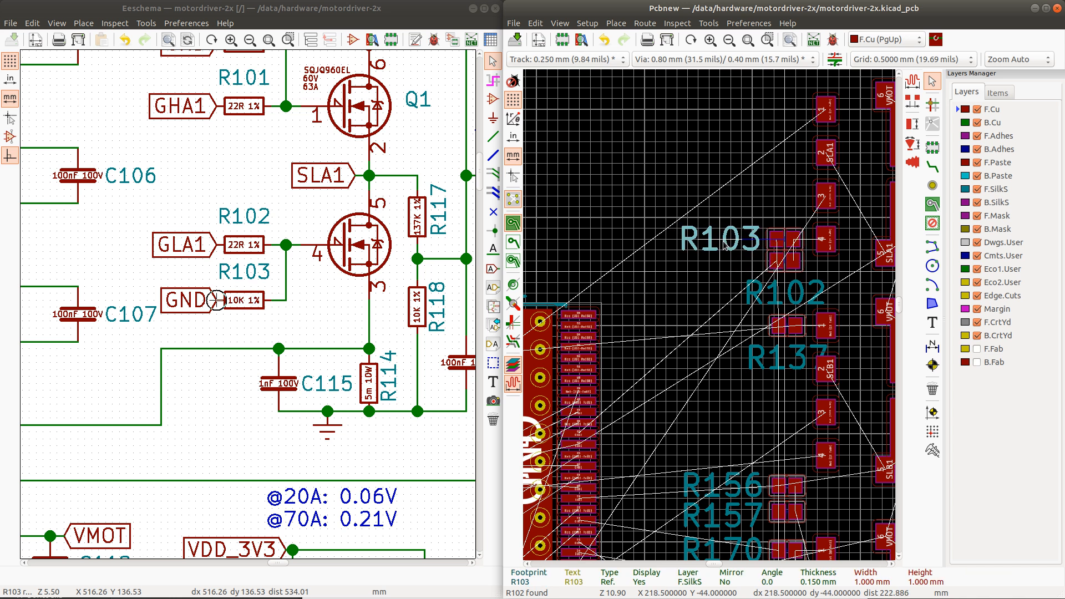
pyautogui.click(762, 297)
pyautogui.press('m')
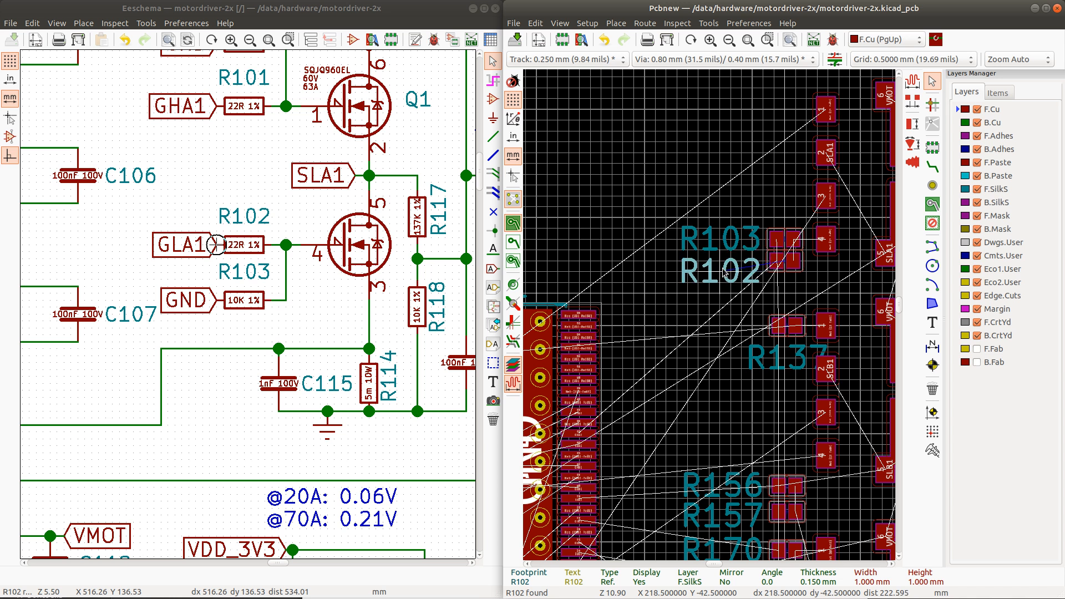
# Step: Highlight the net of Q3's pad 4 and move its resistors R139 and R140 together to the area beside Q3's small pads
pyautogui.click(724, 272)
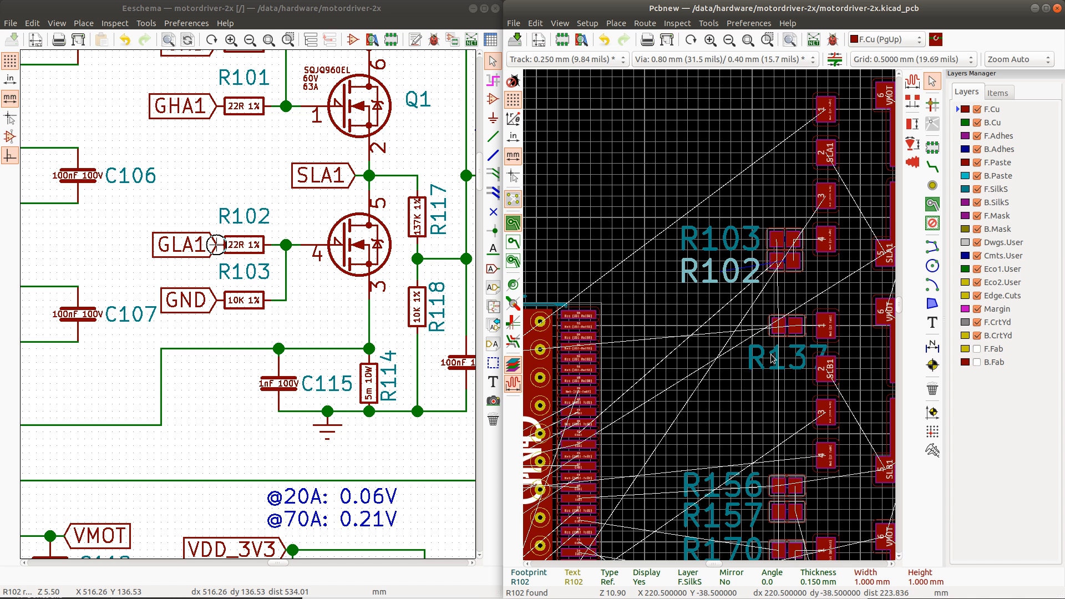
pyautogui.click(827, 465)
pyautogui.scroll(-8, 825, 460)
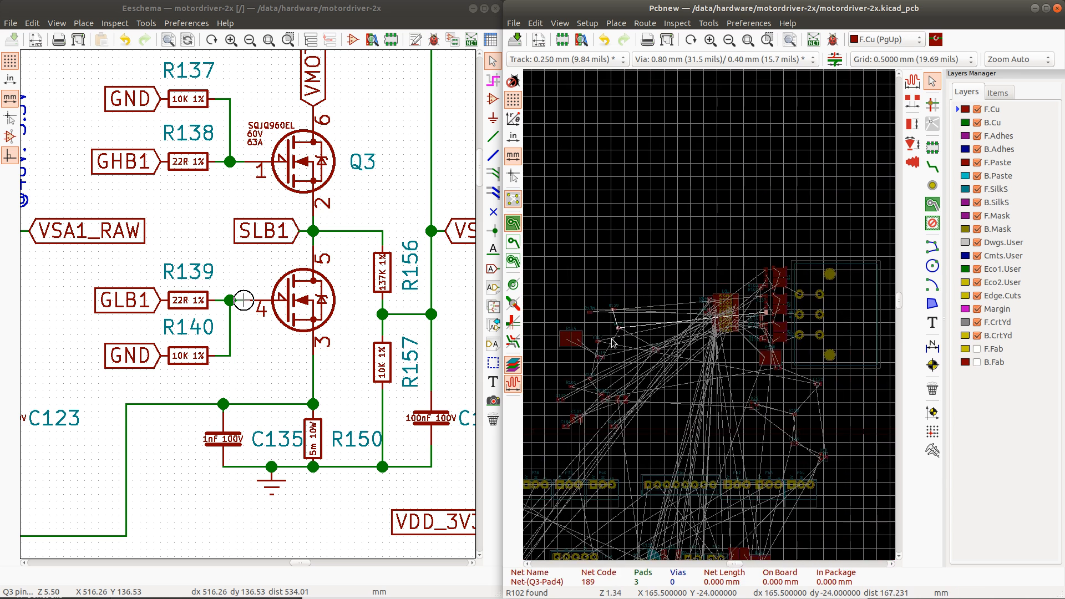
pyautogui.scroll(5, 615, 340)
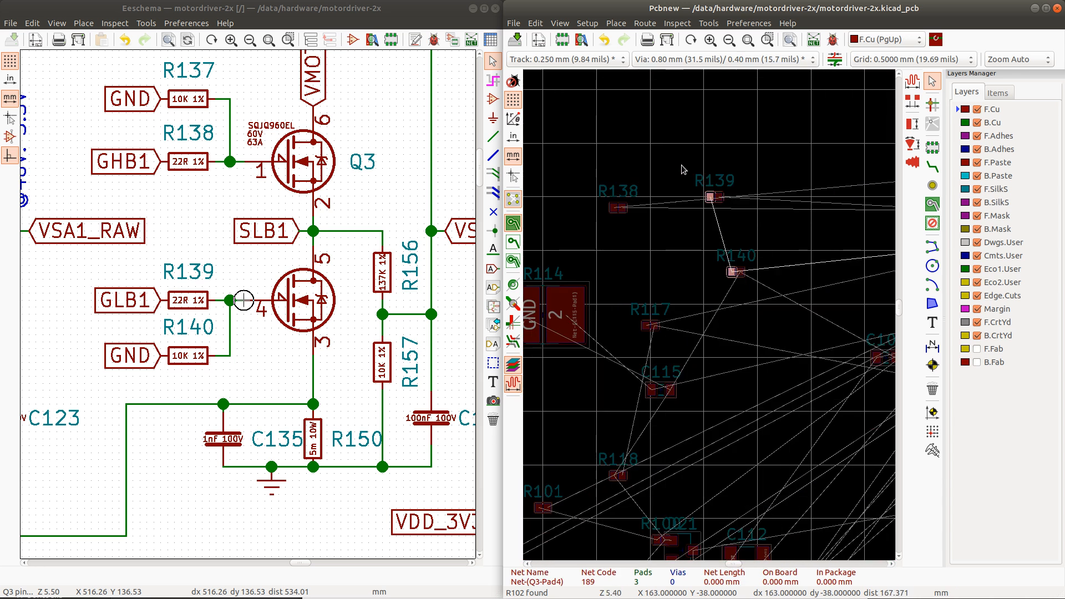
pyautogui.moveTo(683, 170); pyautogui.dragTo(810, 318)
pyautogui.press('m')
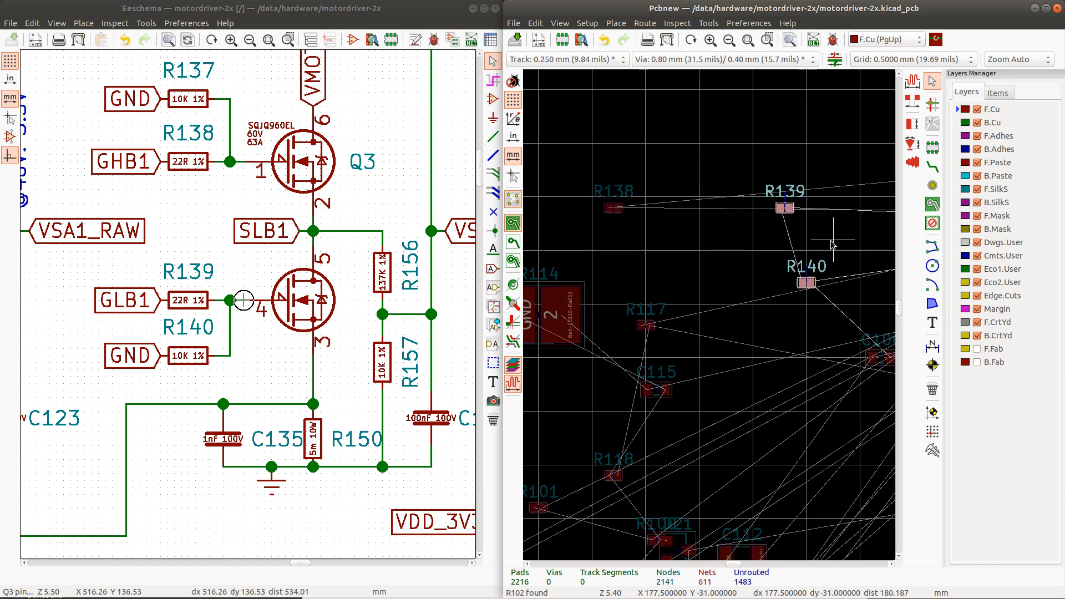
pyautogui.scroll(-5, 832, 244)
pyautogui.scroll(3, 797, 291)
pyautogui.scroll(4, 710, 317)
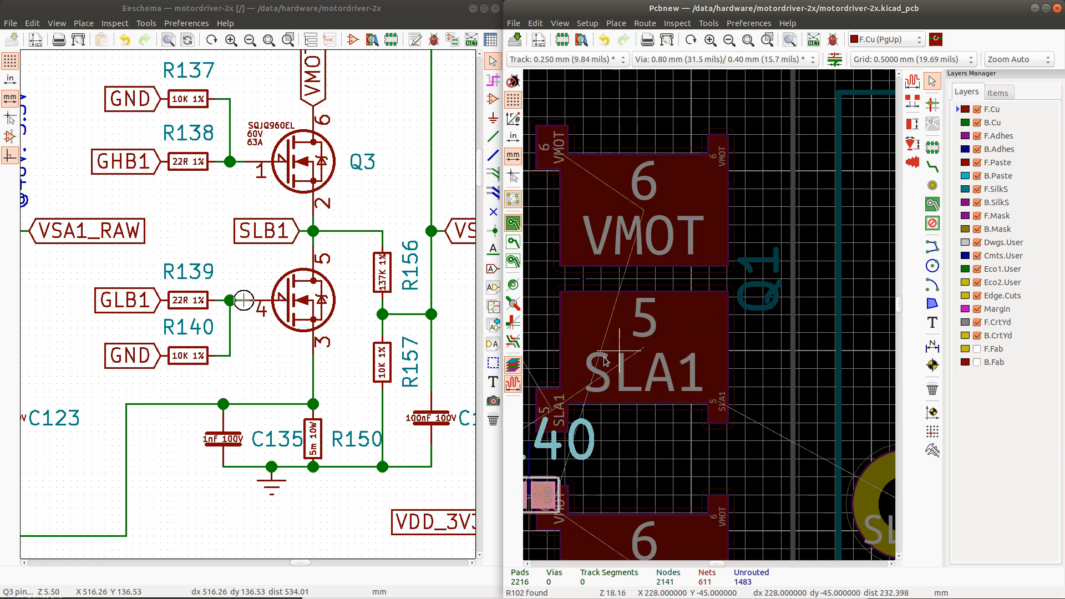
pyautogui.scroll(-2, 710, 317)
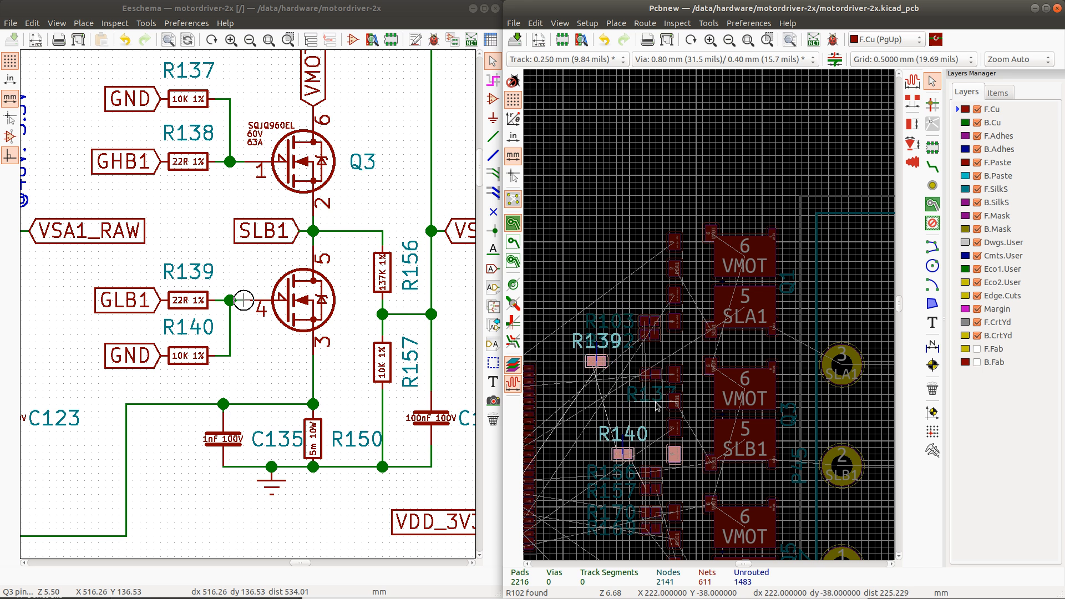
# Step: Place R140 directly beside Q3's pad 4, in line with the resistor column above R156
pyautogui.click(620, 450)
pyautogui.scroll(2, 621, 452)
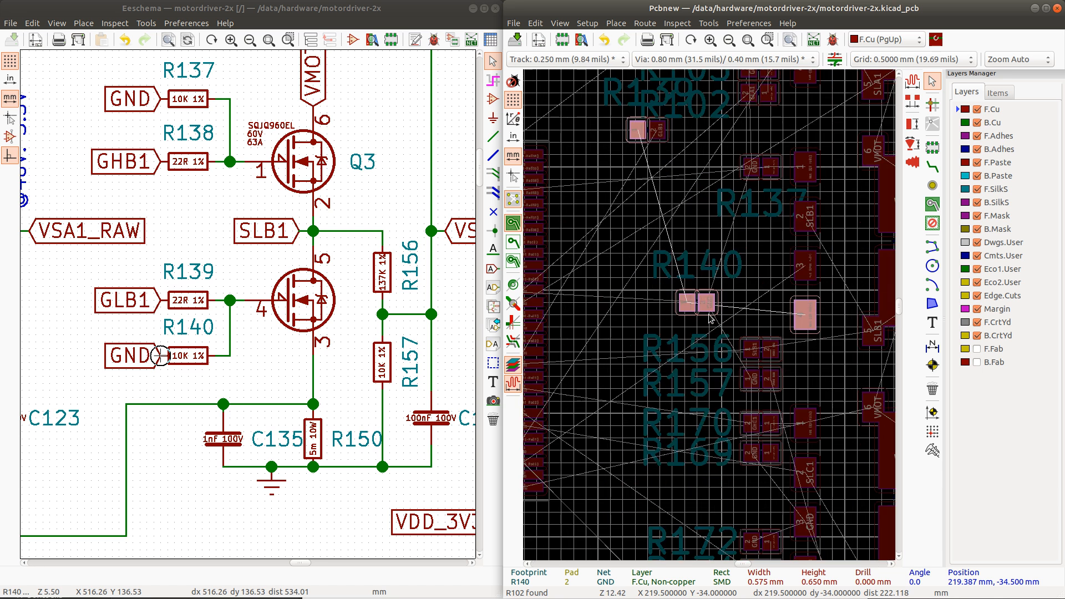
pyautogui.press('m')
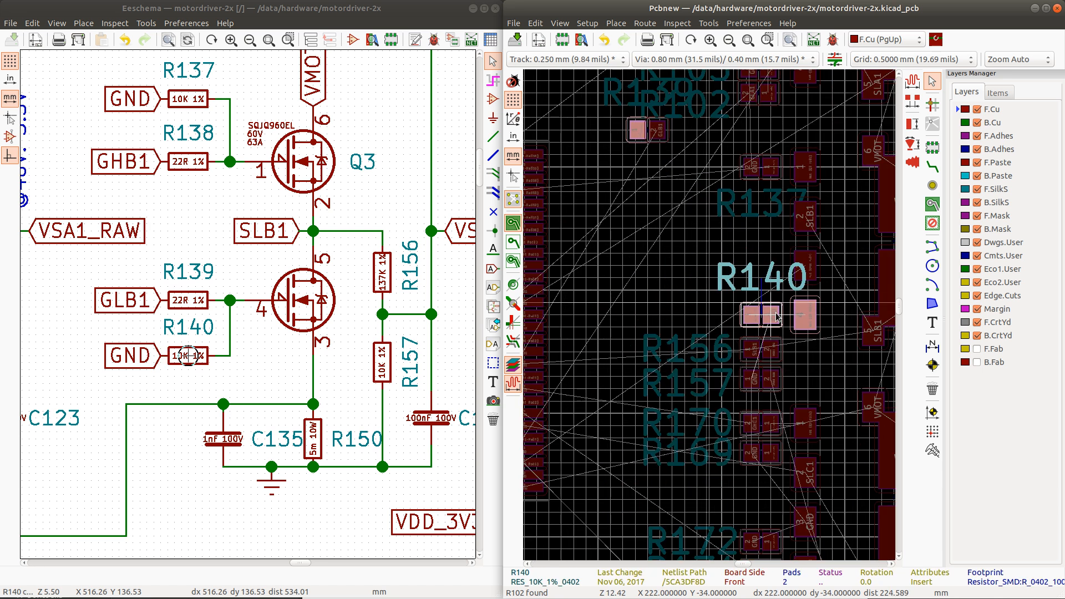
pyautogui.click(778, 317)
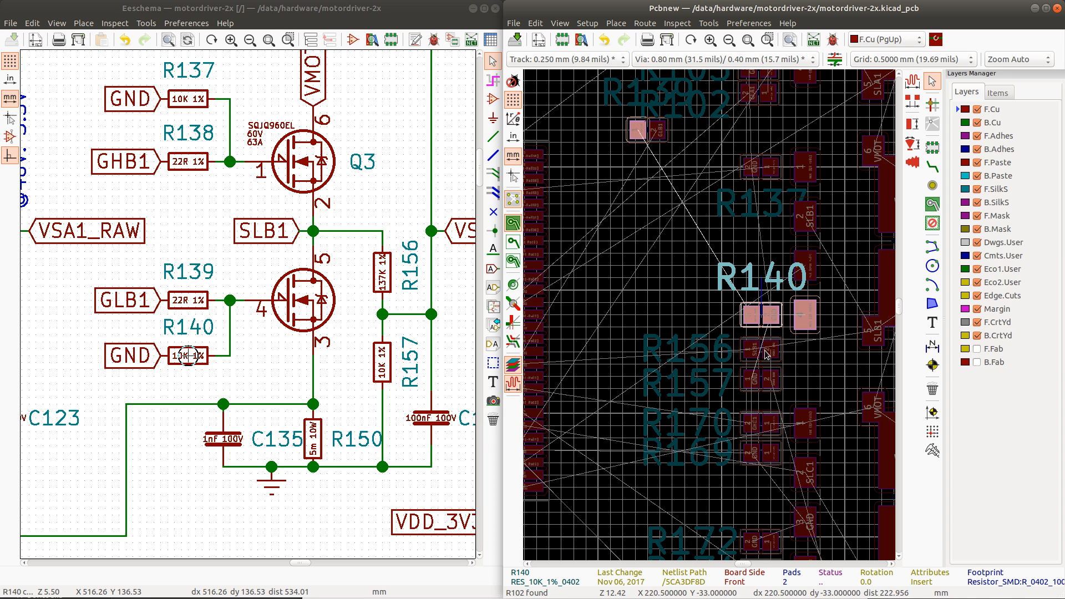
# Step: Shift R156 and R157 slightly down to make room for another resistor below R140
pyautogui.click(761, 355)
pyautogui.click(761, 355)
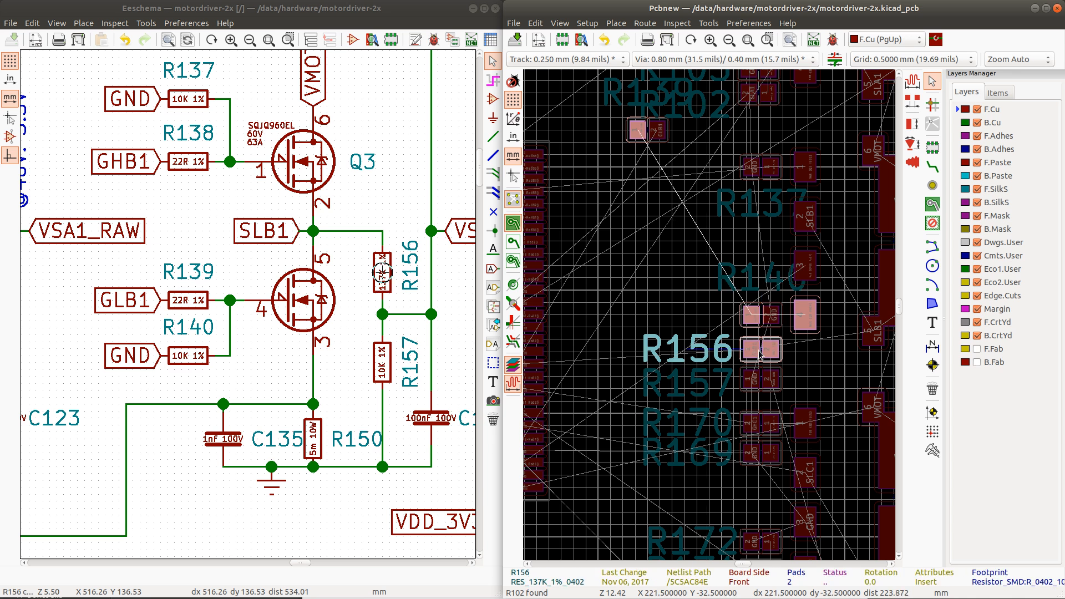
pyautogui.press('m')
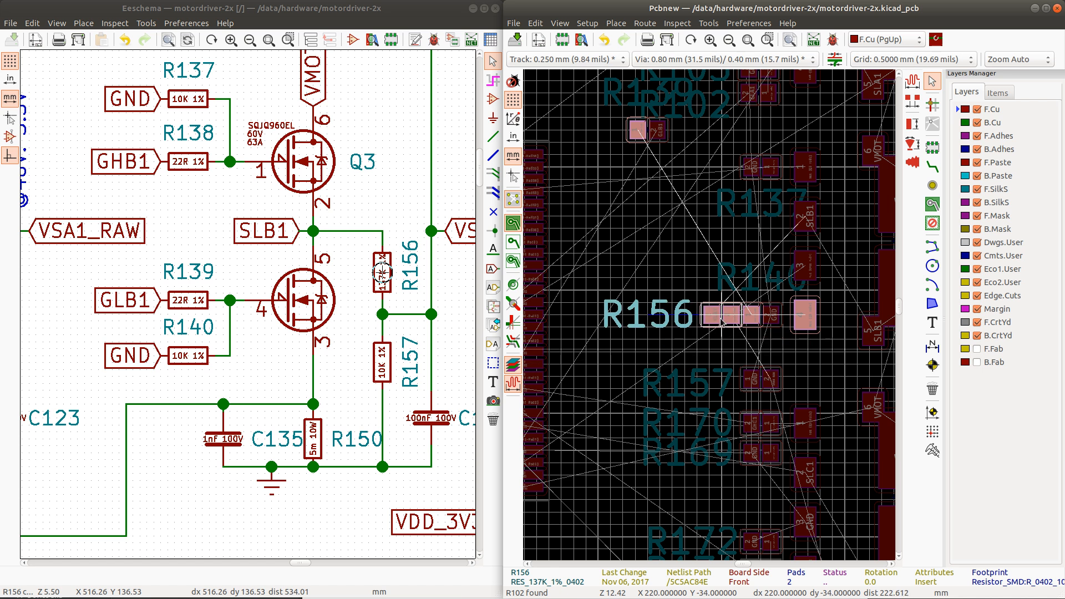
pyautogui.click(762, 372)
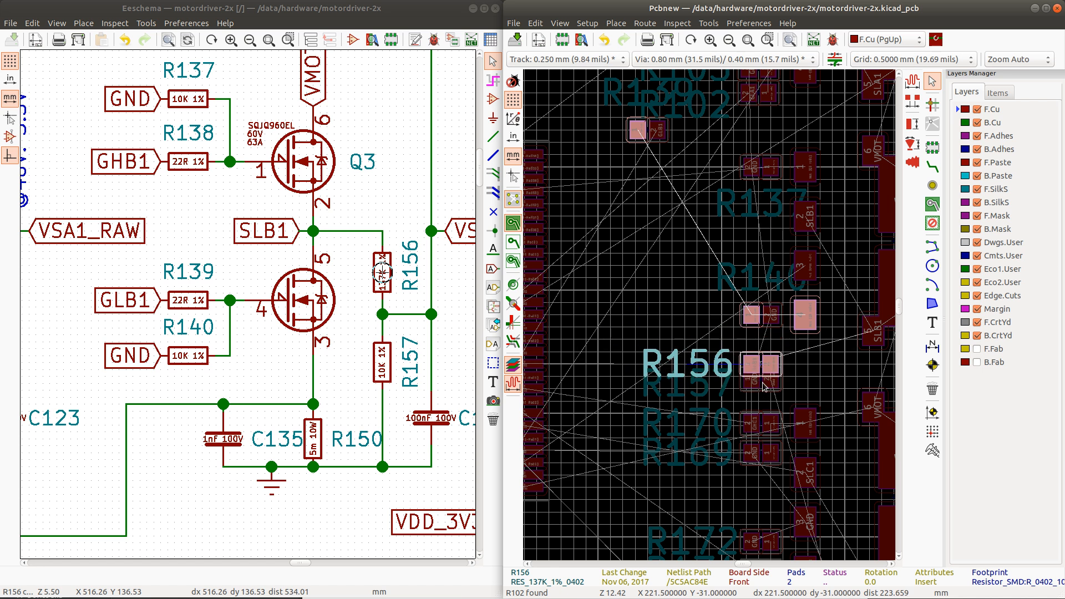
pyautogui.click(764, 387)
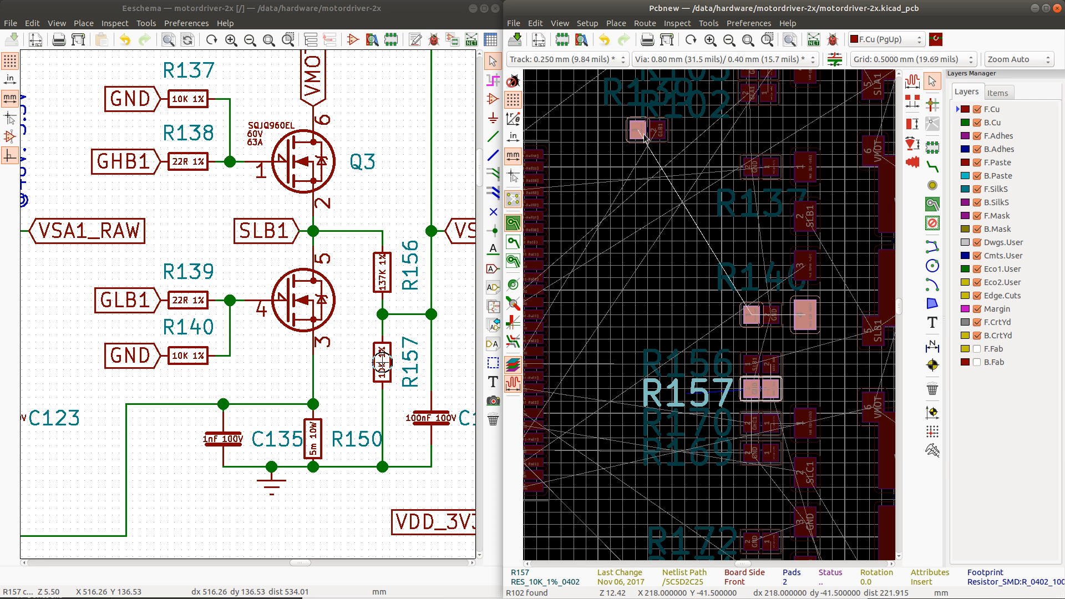
# Step: Rotate R139 by 180 degrees and place it in the gap between R140 and R156
pyautogui.press('m')
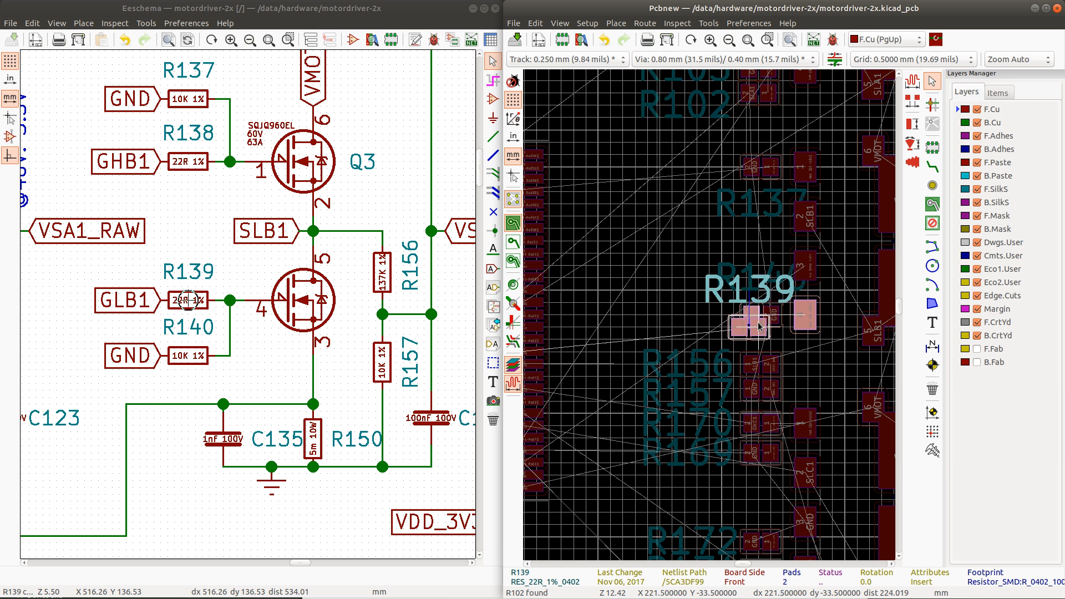
pyautogui.press('r')
pyautogui.press('r')
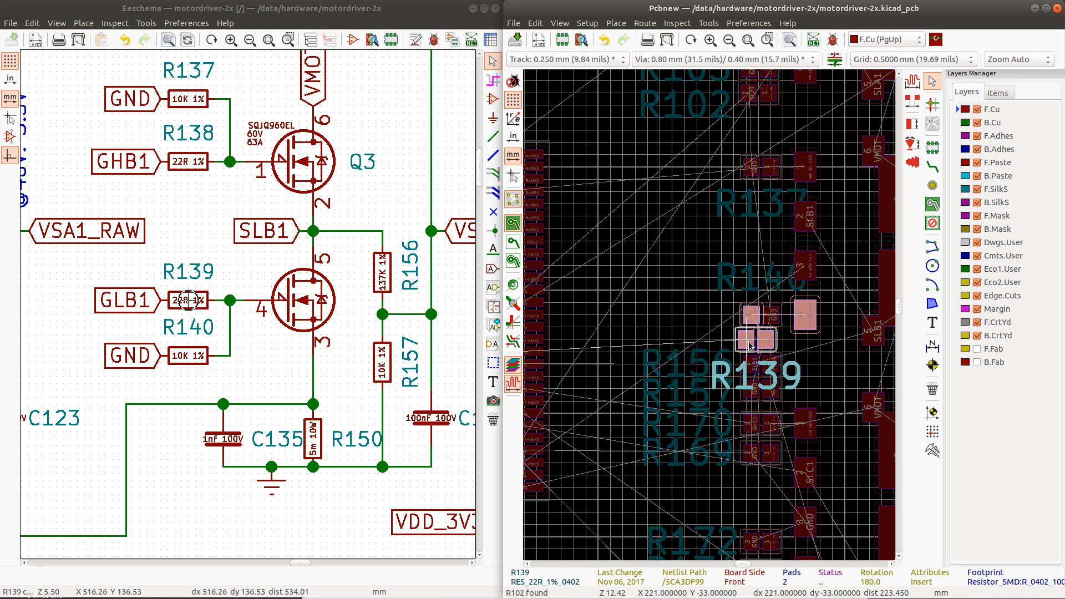
pyautogui.click(770, 319)
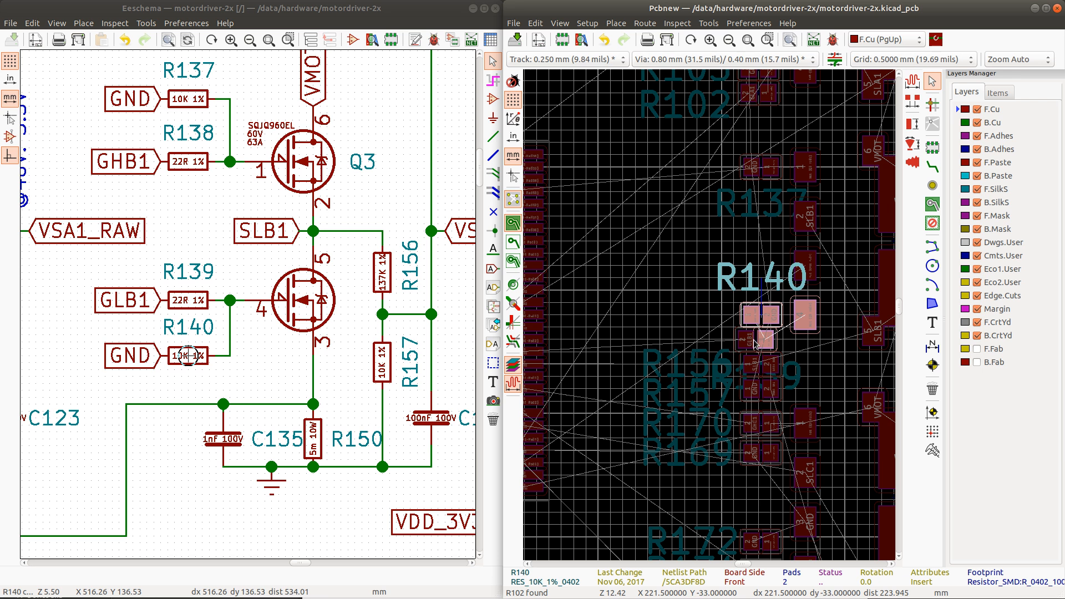
pyautogui.click(756, 345)
pyautogui.press('m')
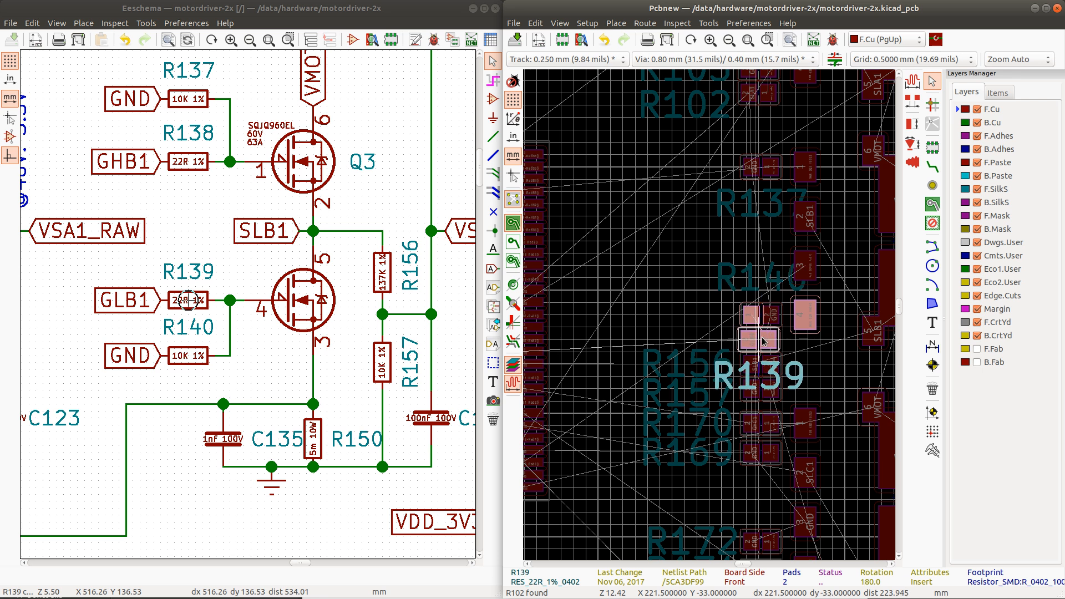
pyautogui.click(763, 340)
# Step: Nudge R140 and R156 sideways so they line up with R139
pyautogui.click(758, 321)
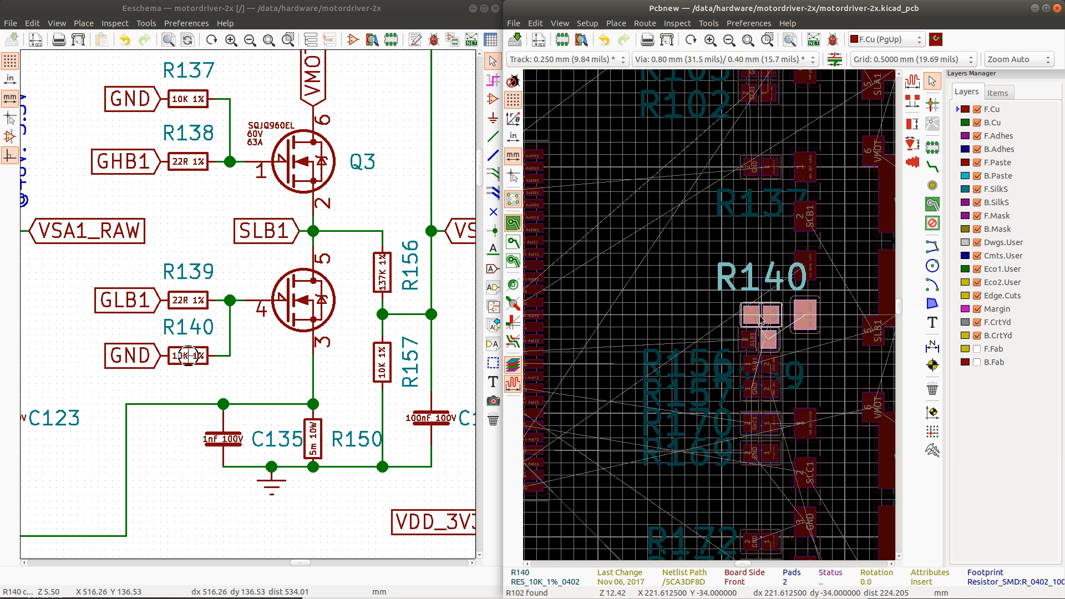
pyautogui.click(761, 365)
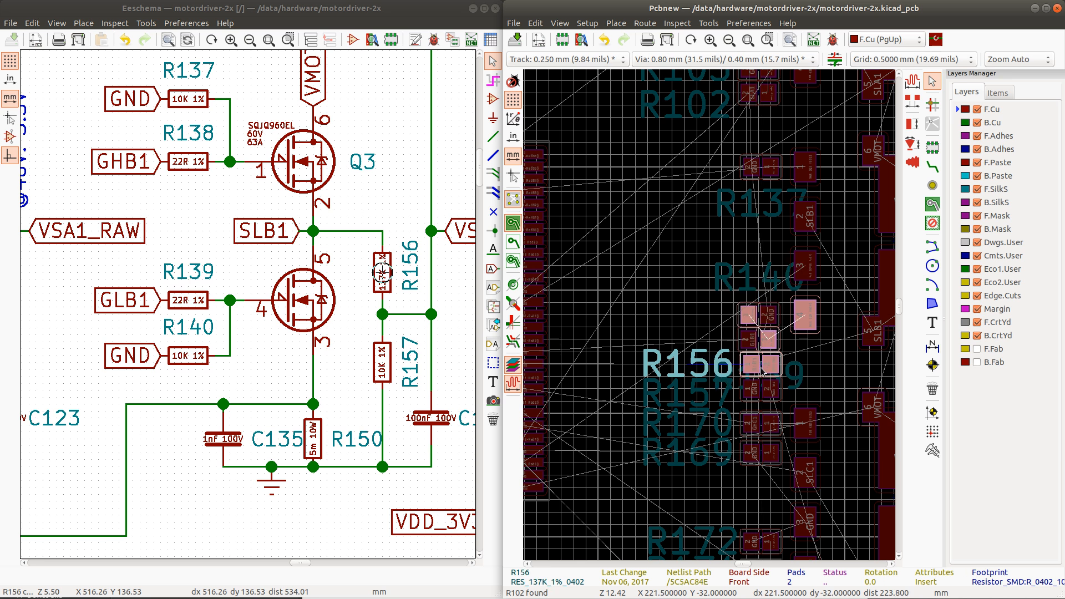
pyautogui.click(761, 393)
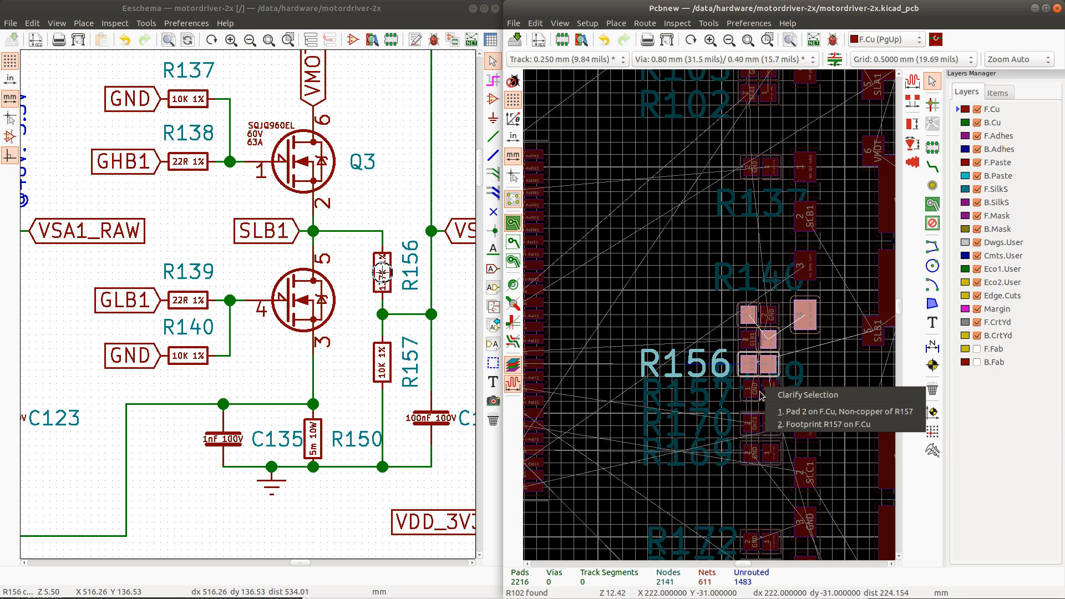
pyautogui.press('Escape')
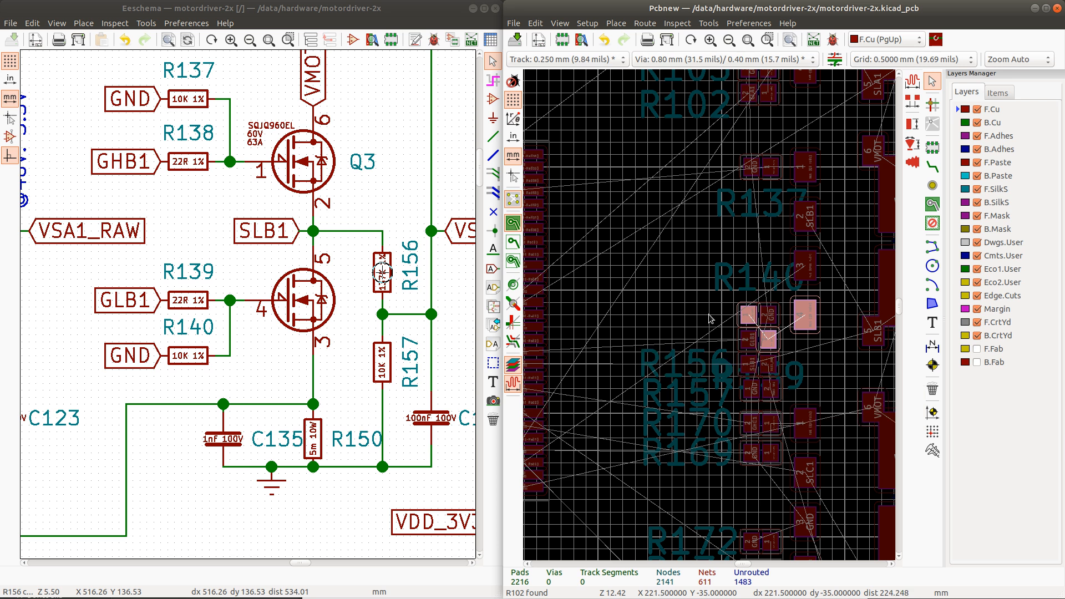
# Step: Select the whole column of gate resistors from R103 down to R171 and align them to the right
pyautogui.scroll(-2, 711, 319)
pyautogui.scroll(1, 705, 323)
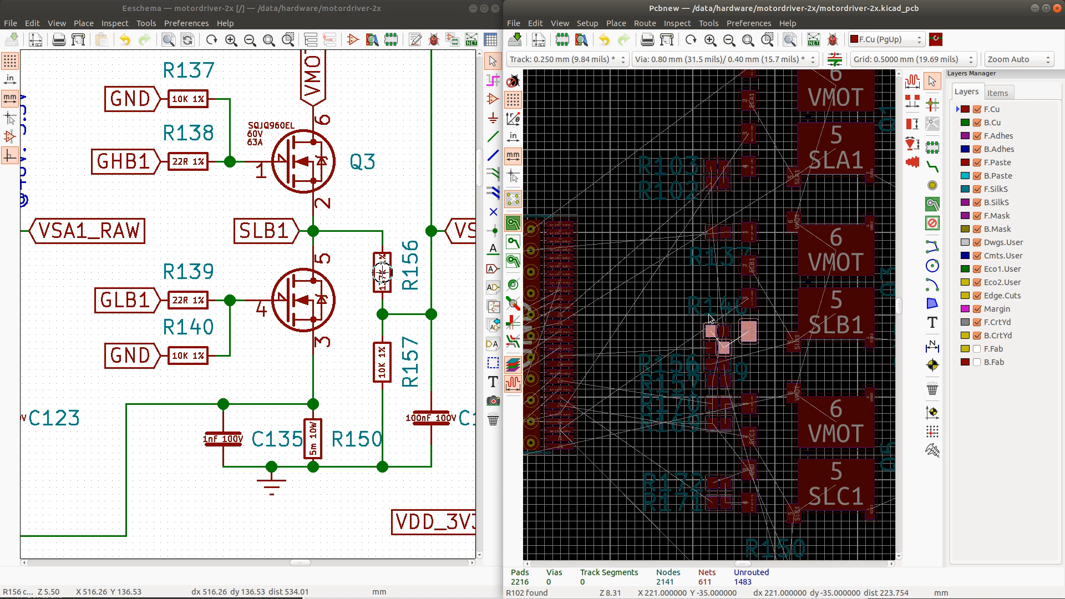
pyautogui.scroll(-1, 707, 314)
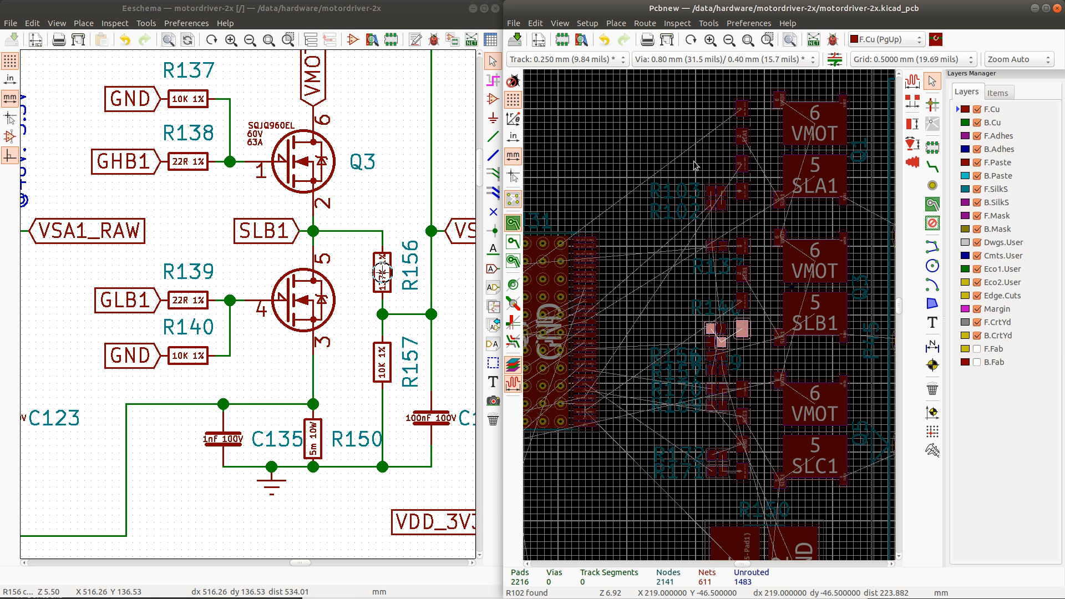
pyautogui.moveTo(677, 157); pyautogui.dragTo(737, 498)
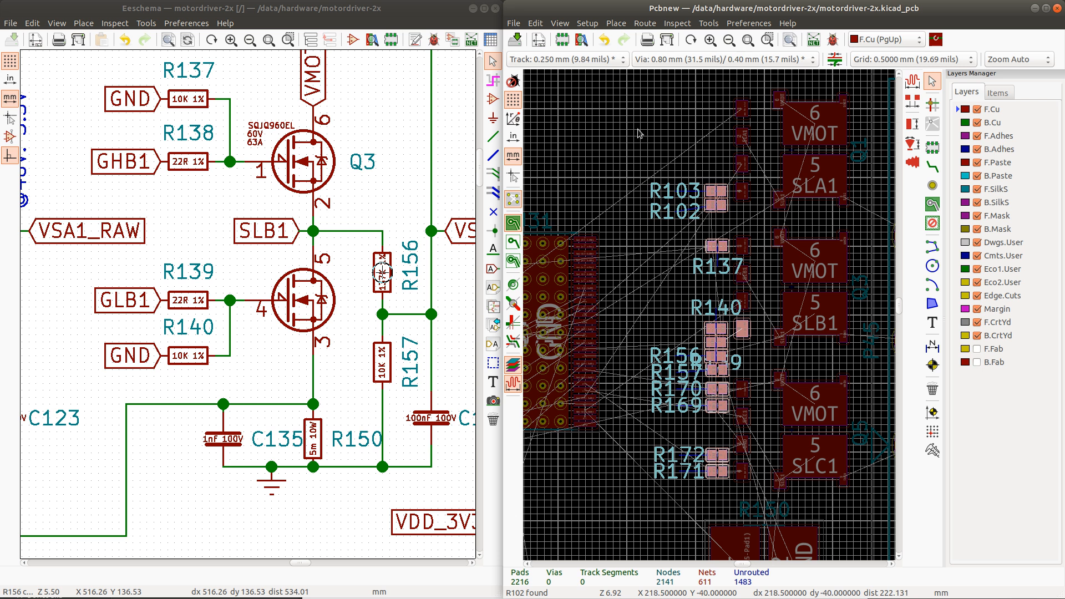
pyautogui.rightClick(712, 294)
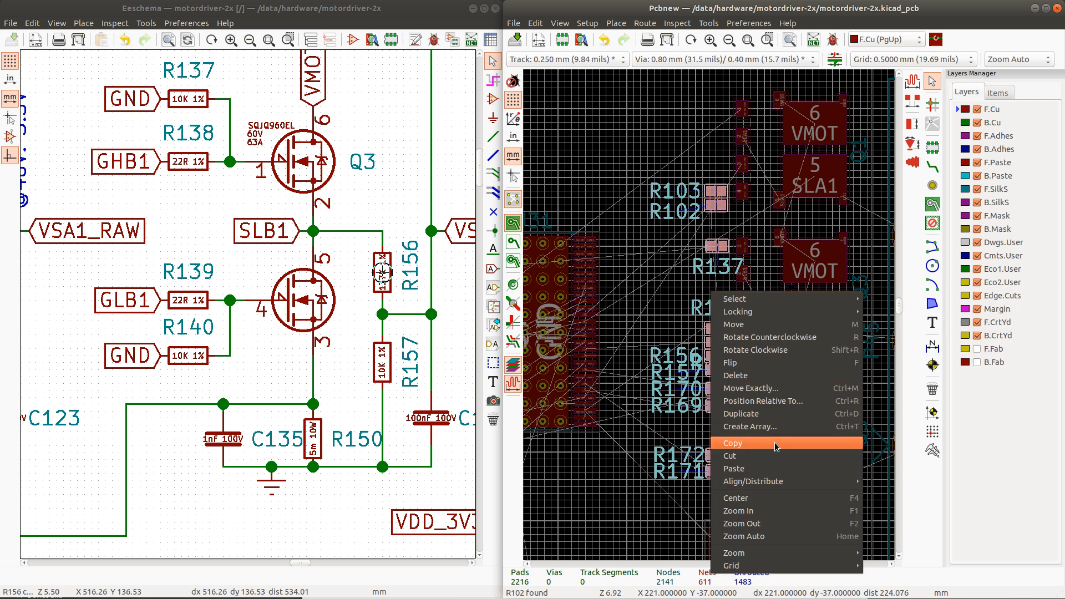
pyautogui.moveTo(774, 481)
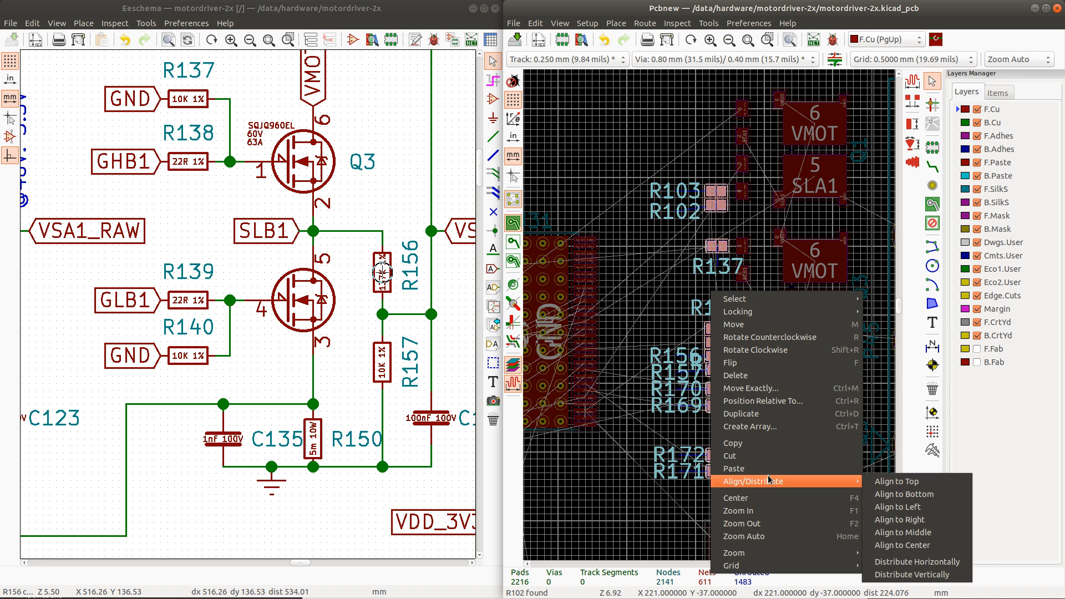
pyautogui.click(916, 520)
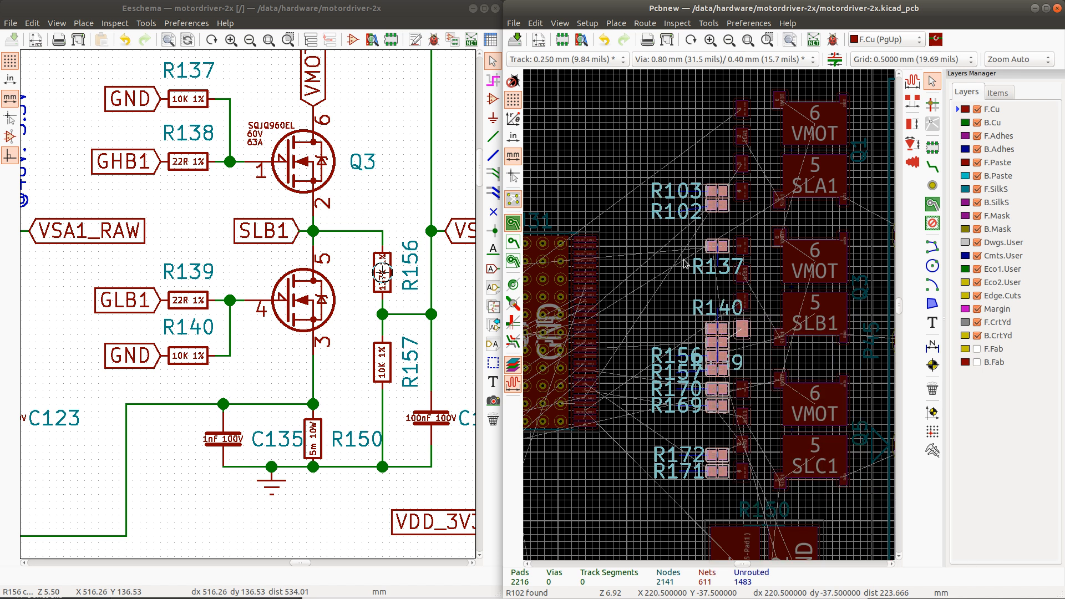
pyautogui.click(687, 299)
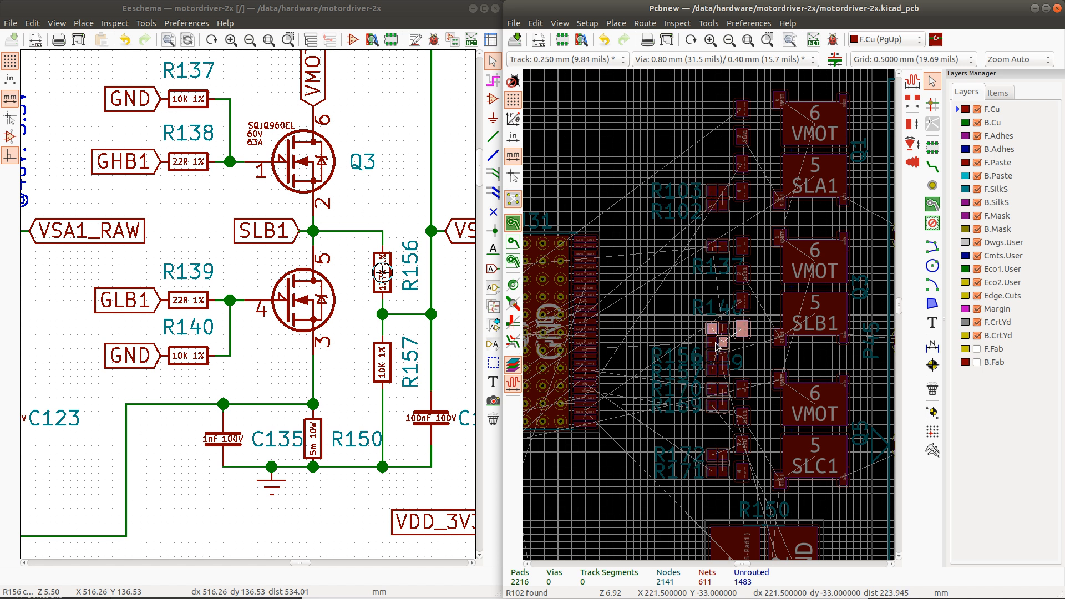
# Step: Rotate R140 by 180 degrees so its gate-net pad faces Q3's pad 4
pyautogui.click(731, 332)
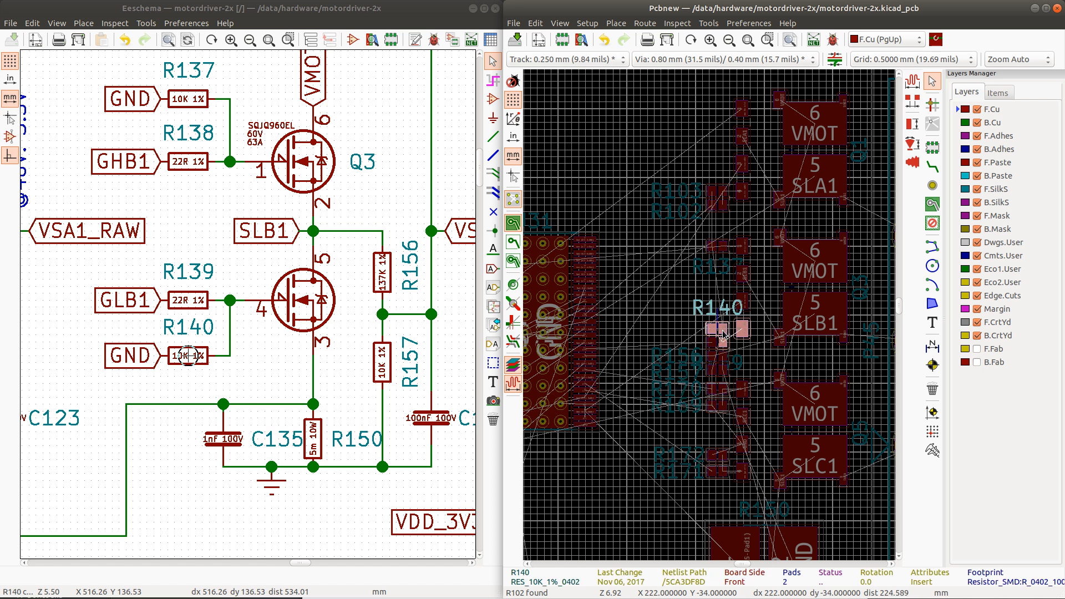
pyautogui.click(724, 334)
pyautogui.press('Escape')
pyautogui.scroll(3, 710, 317)
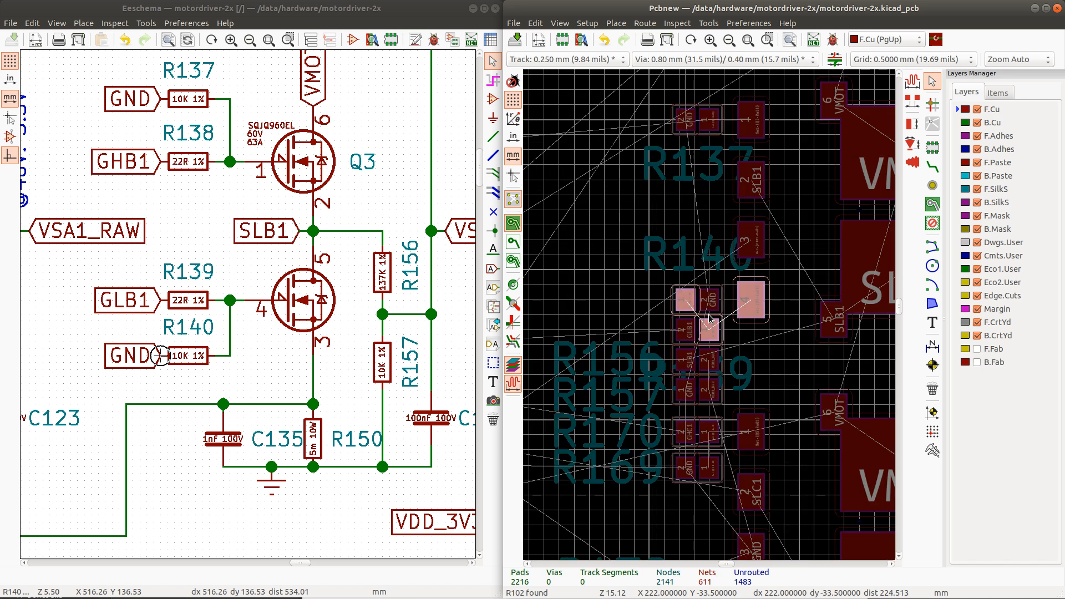
pyautogui.scroll(3, 706, 317)
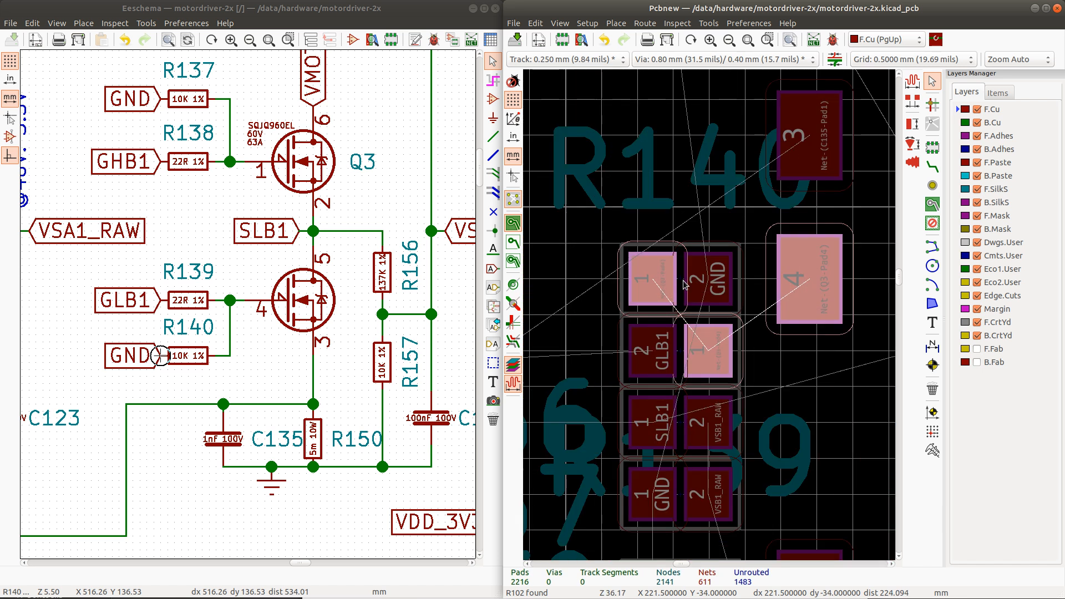
pyautogui.click(683, 285)
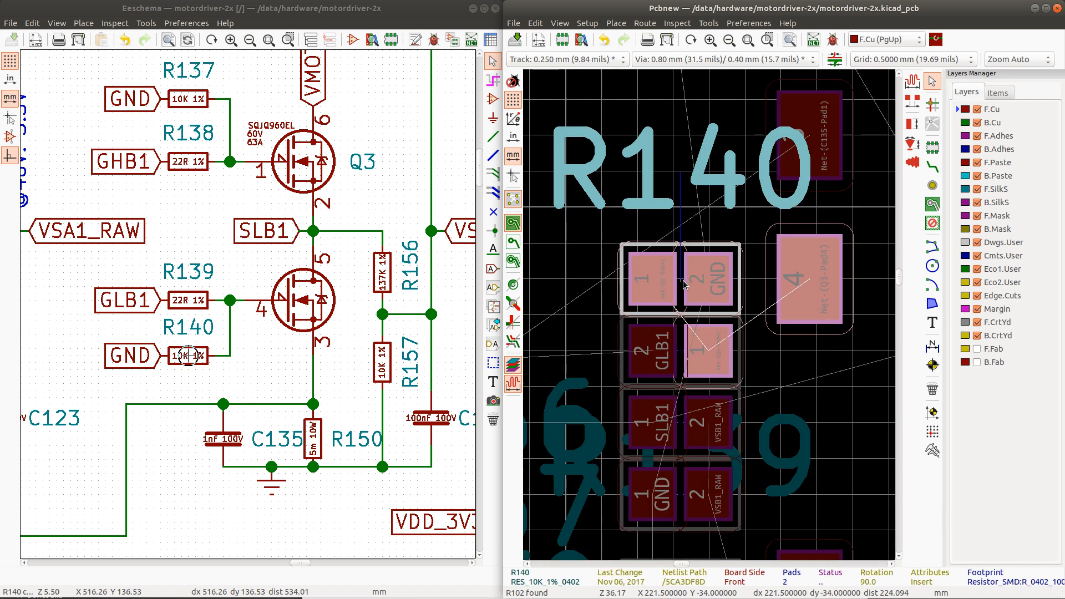
pyautogui.press('r')
pyautogui.press('r')
# Step: Move the R140 reference label to the left of its resistor
pyautogui.click(756, 353)
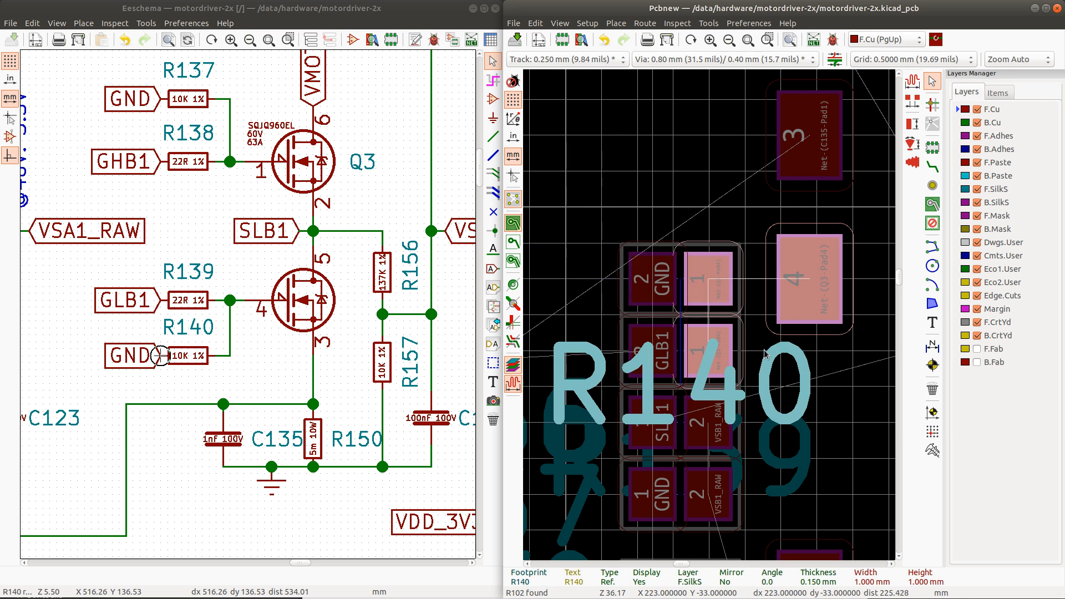
pyautogui.press('m')
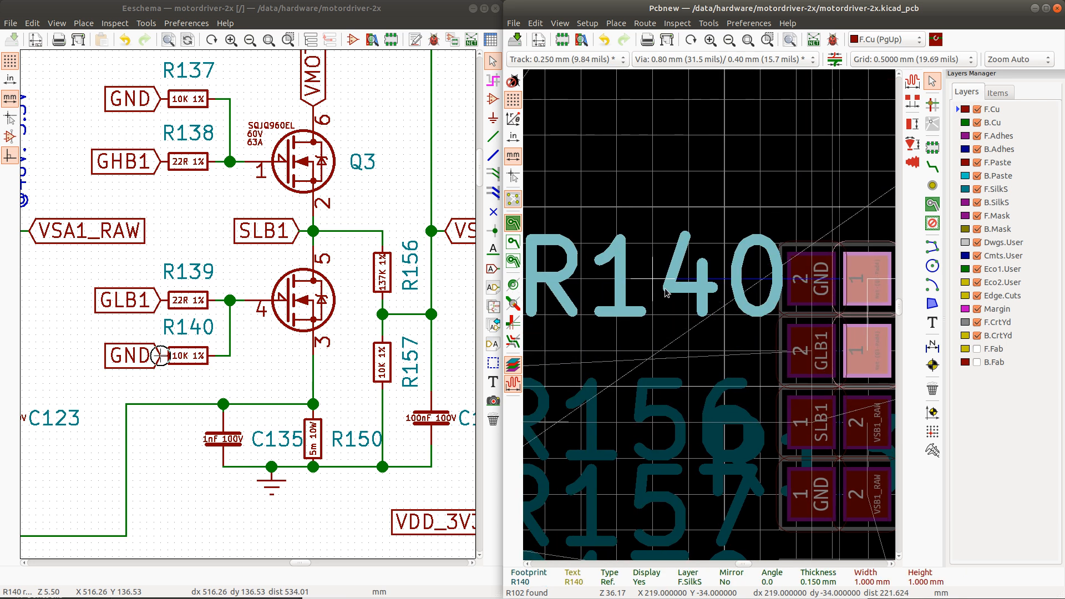
pyautogui.scroll(-3, 664, 294)
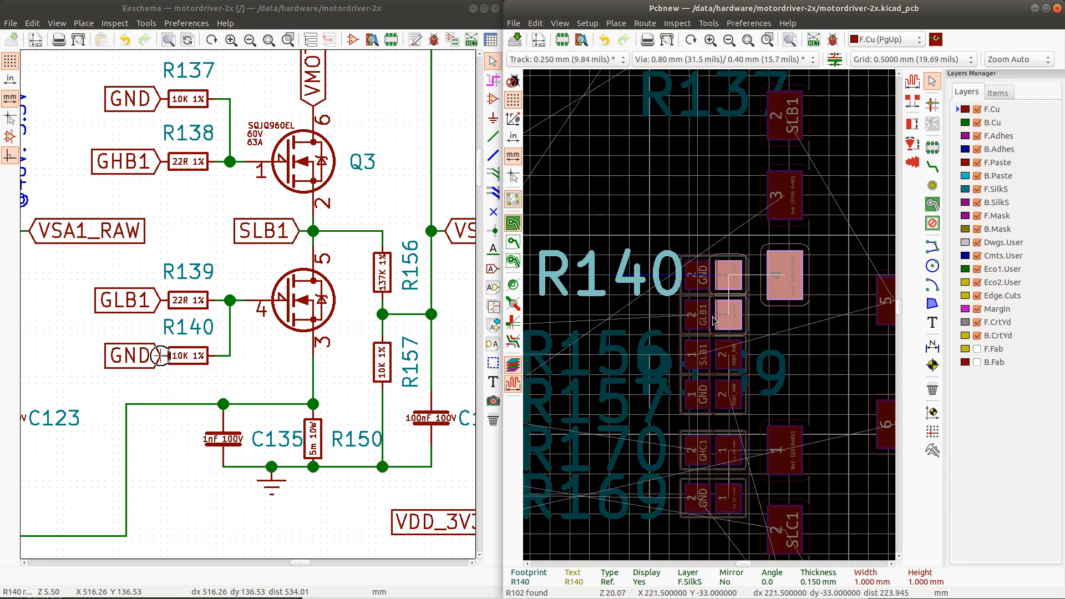
# Step: Highlight the GLB1 and GLA1 nets at the gate resistors to compare their connections to U31
pyautogui.scroll(-1, 713, 322)
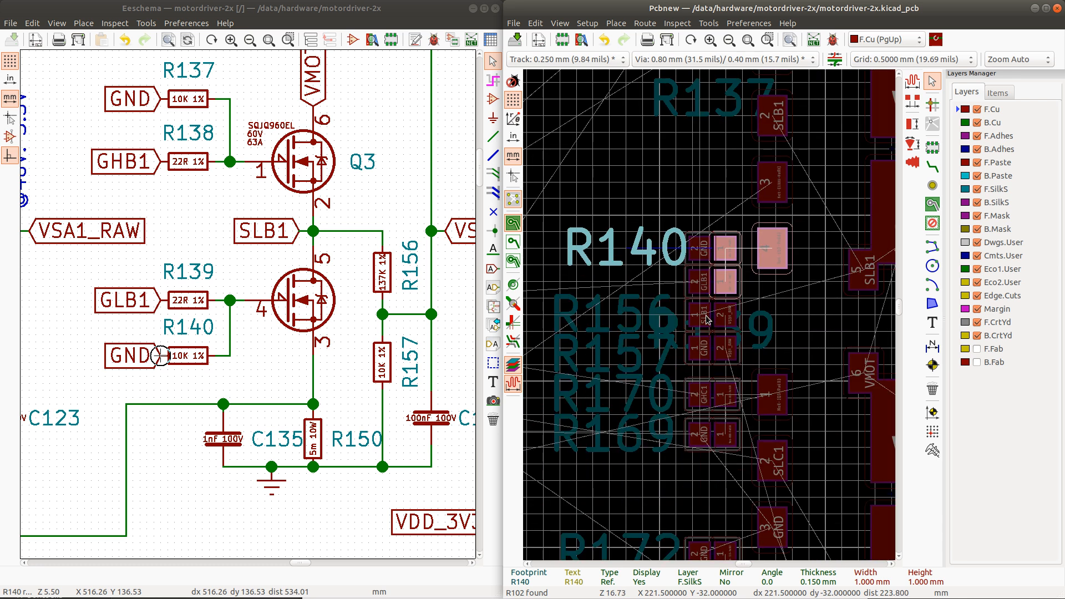
pyautogui.scroll(-3, 708, 323)
pyautogui.click(701, 300)
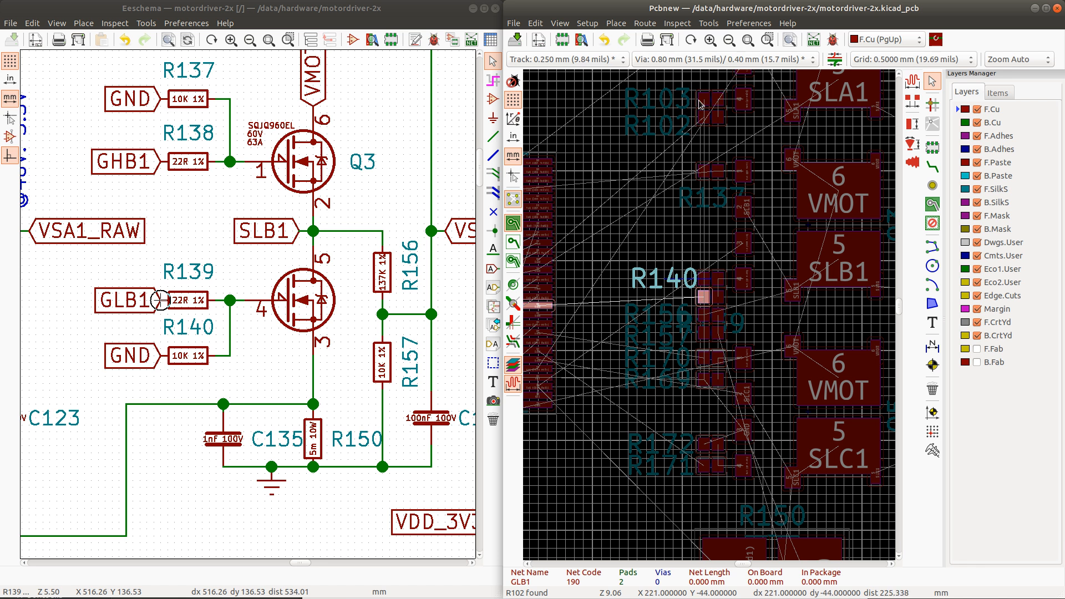
pyautogui.click(704, 116)
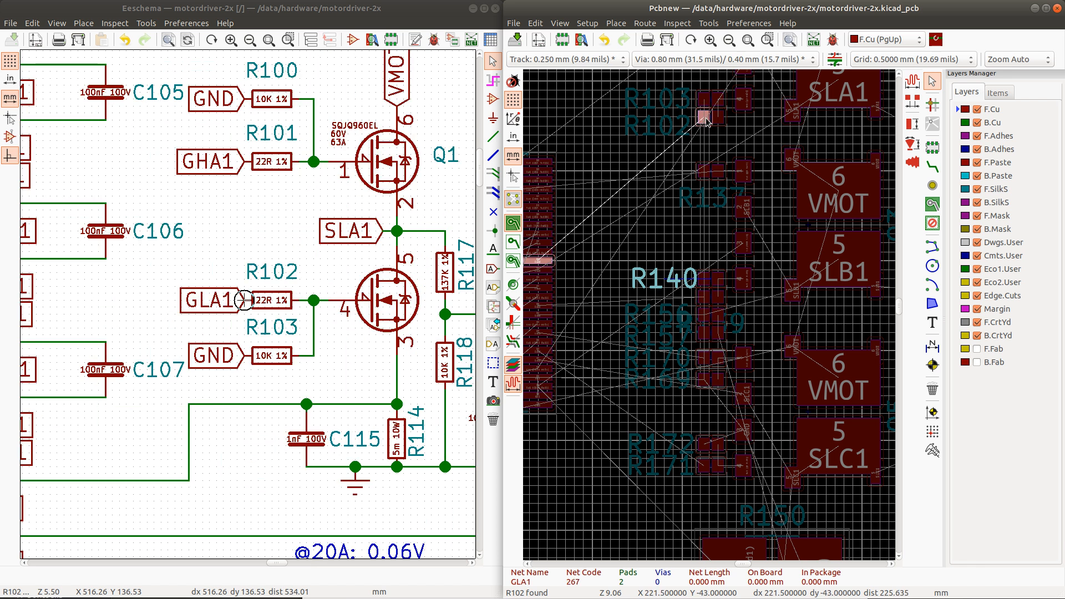
pyautogui.click(703, 298)
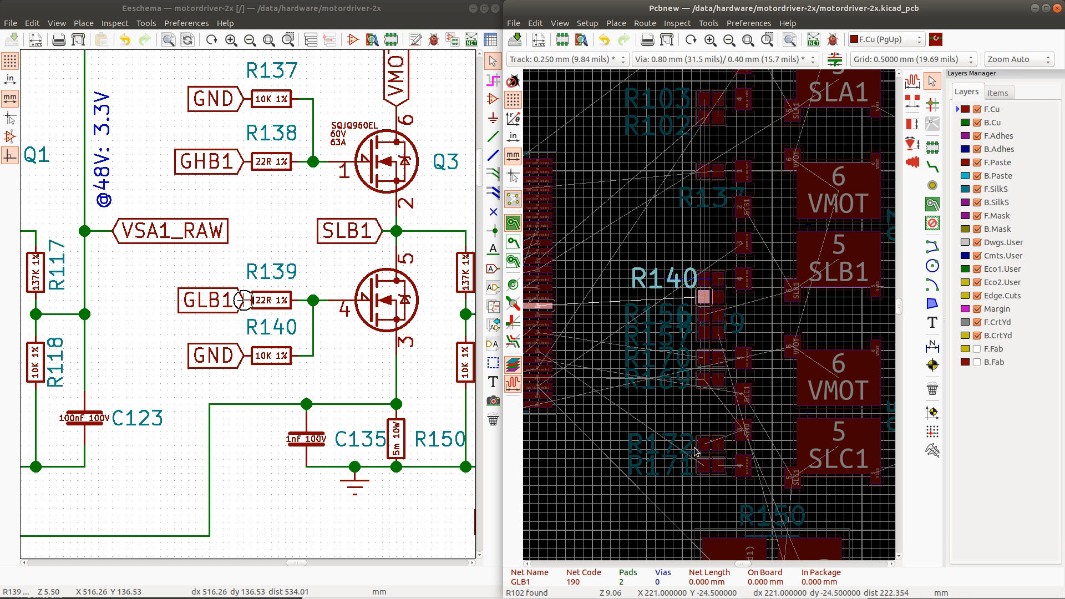
# Step: Select R172 and R171 together and move them down so R172 sits beside Q5's pad 4
pyautogui.moveTo(690, 426); pyautogui.dragTo(732, 480)
pyautogui.press('m')
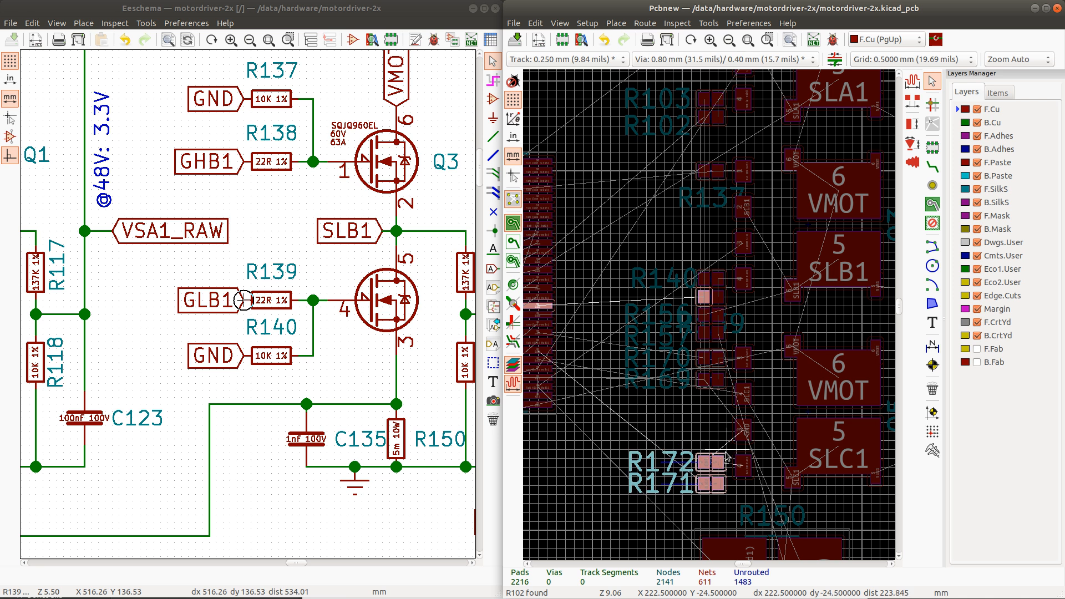
pyautogui.scroll(5, 727, 456)
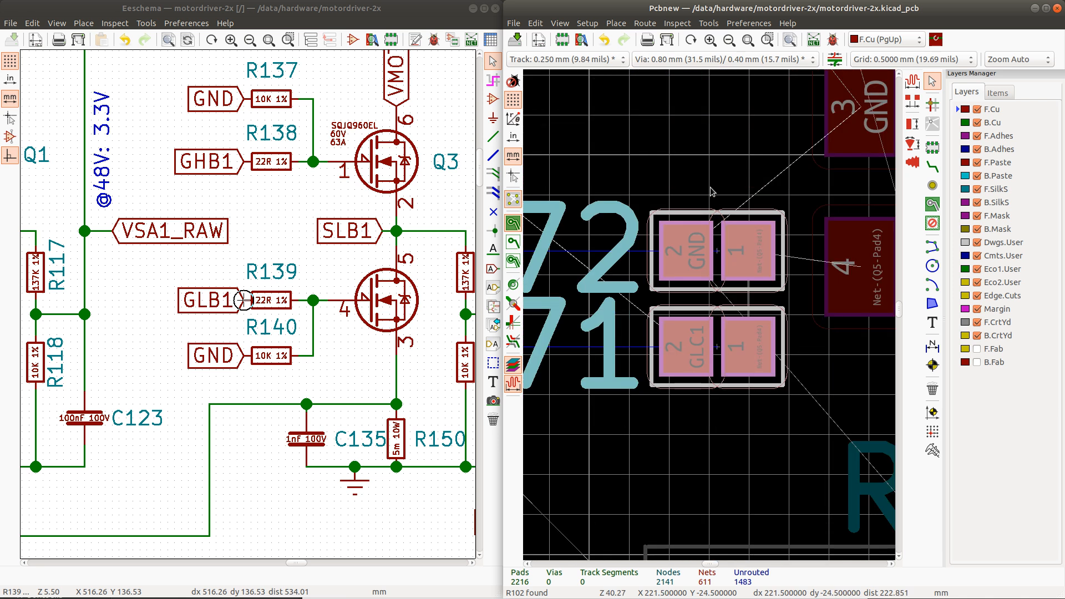
# Step: Try rotating R172 and moving it down closer to R171
pyautogui.click(721, 255)
pyautogui.click(720, 260)
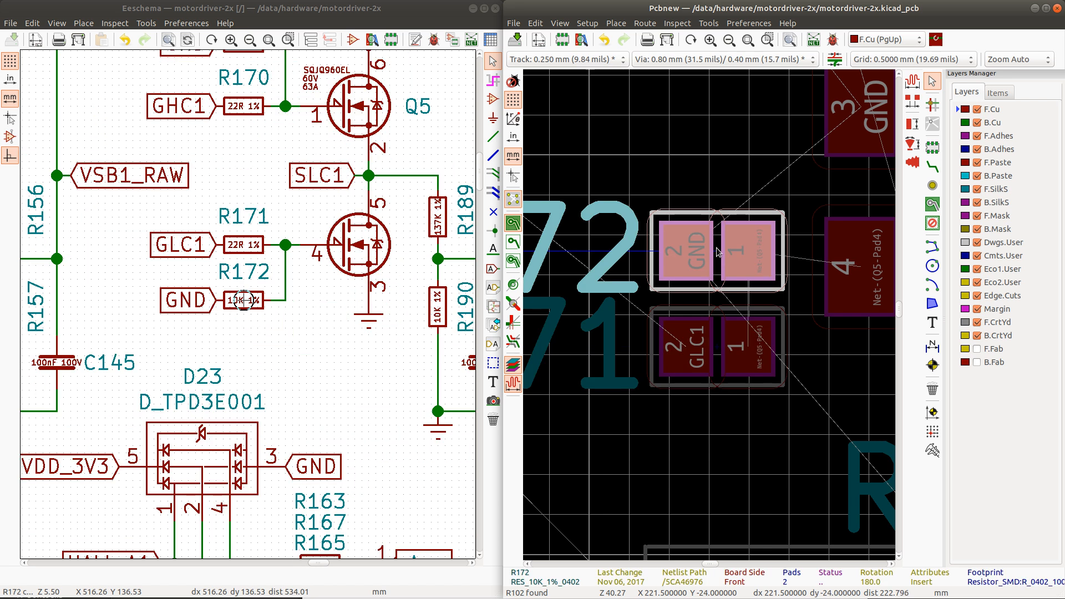
pyautogui.press('r')
pyautogui.press('r')
pyautogui.press('r')
pyautogui.press('r')
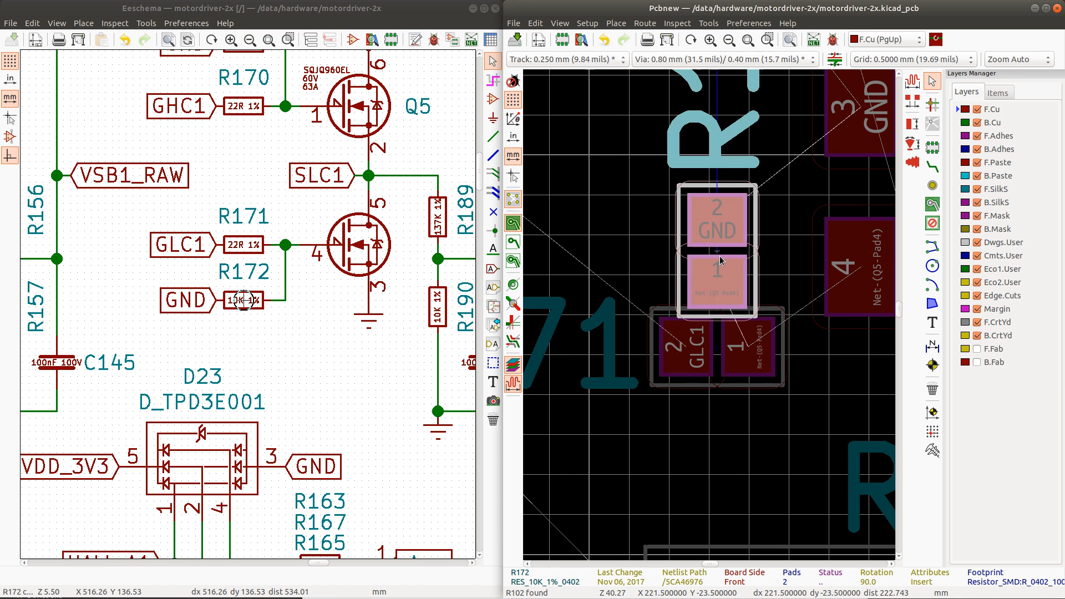
pyautogui.press('m')
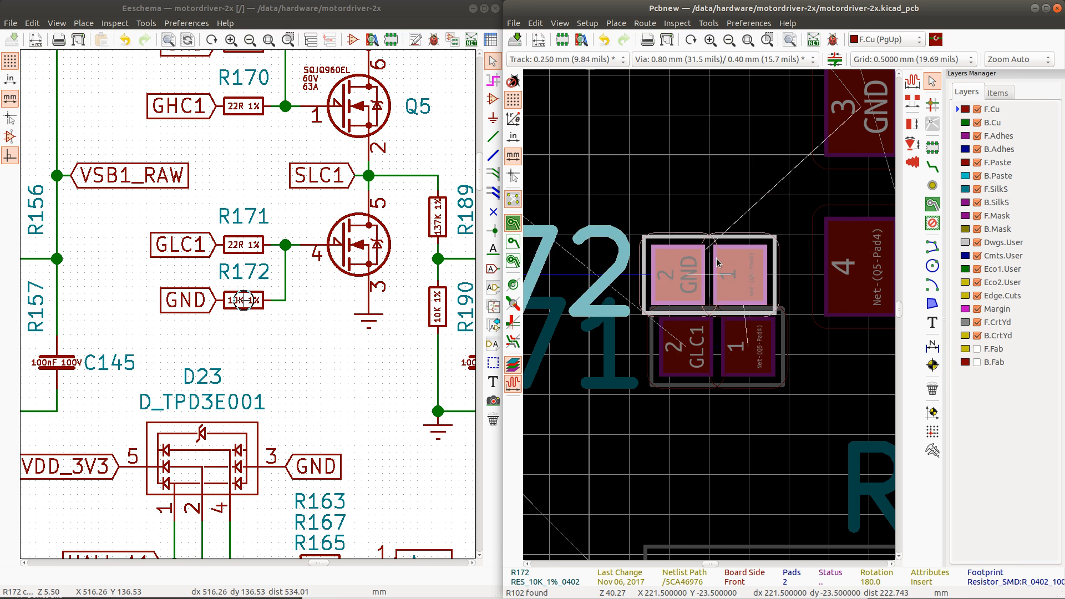
pyautogui.scroll(-5, 717, 263)
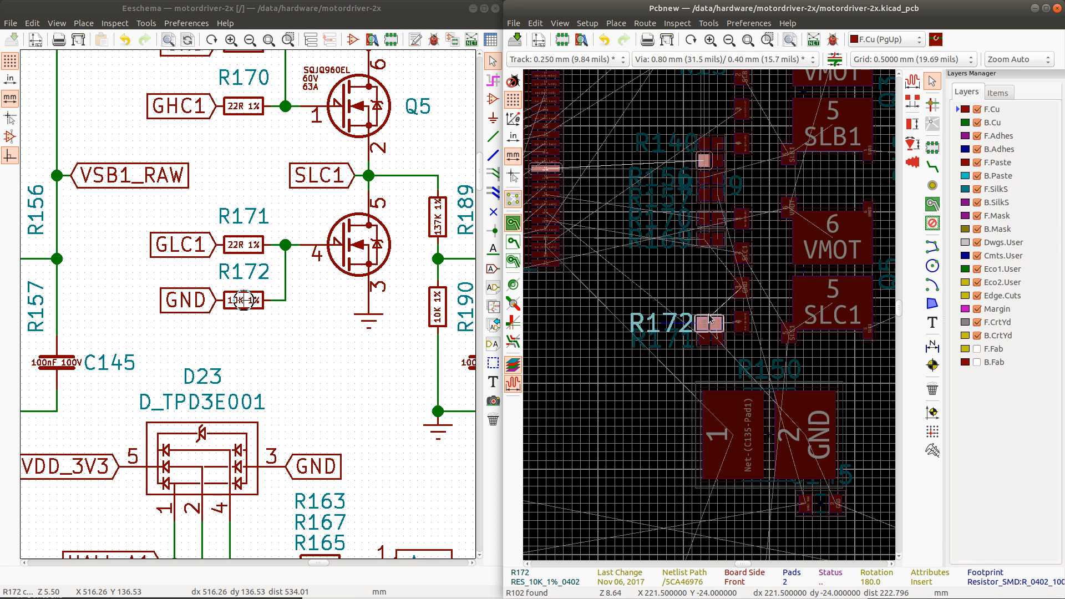
# Step: Set the grid to 0.25 mm and reposition R172 and R171 so they stack closely beside Q5's pad 4
pyautogui.click(893, 59)
pyautogui.click(900, 75)
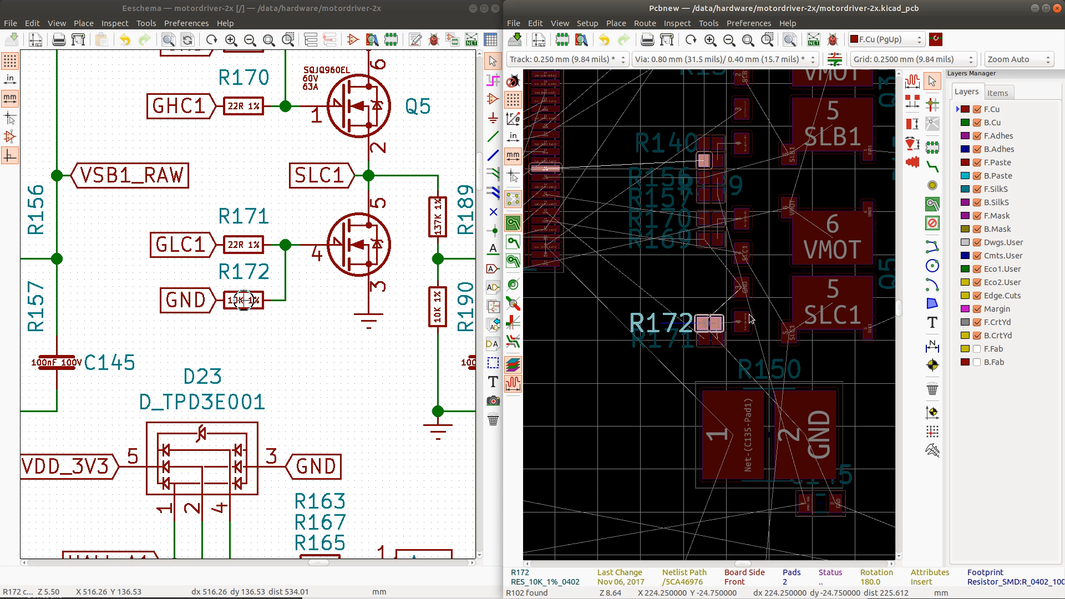
pyautogui.scroll(4, 619, 327)
pyautogui.moveTo(616, 325)
pyautogui.mouseDown()
pyautogui.moveTo(609, 331)
pyautogui.moveTo(629, 330)
pyautogui.moveTo(628, 319)
pyautogui.moveTo(630, 334)
pyautogui.mouseUp()
pyautogui.moveTo(619, 391); pyautogui.dragTo(628, 404)
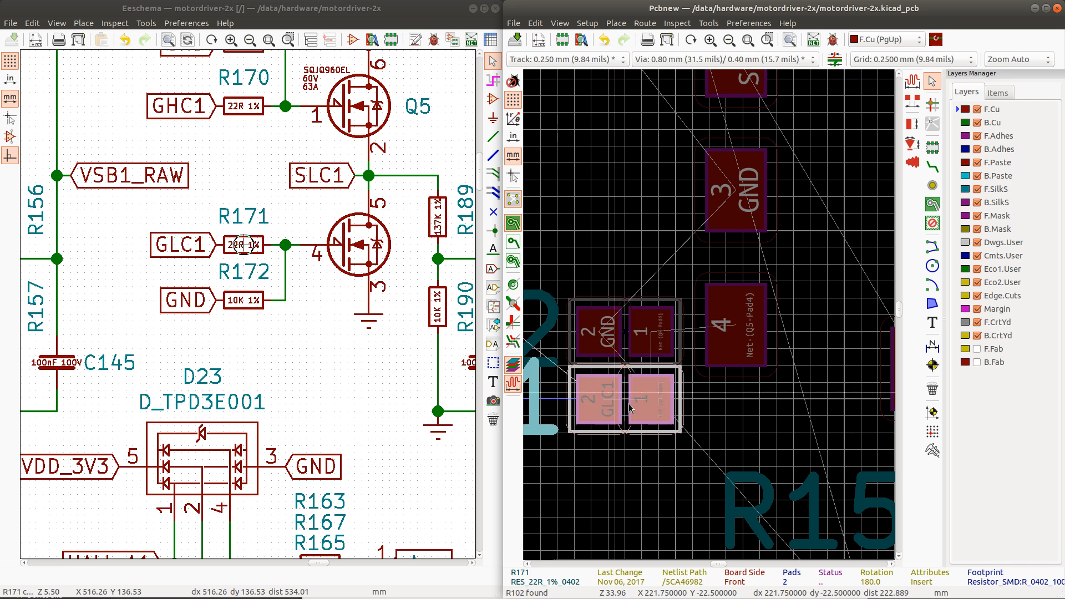
pyautogui.scroll(-3, 630, 408)
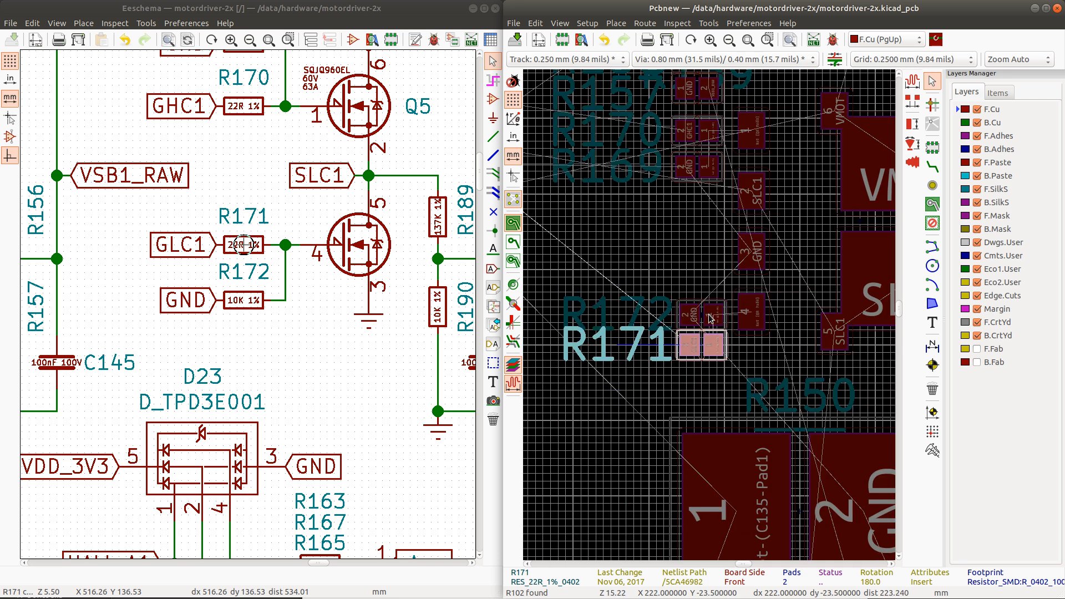
pyautogui.scroll(2, 709, 319)
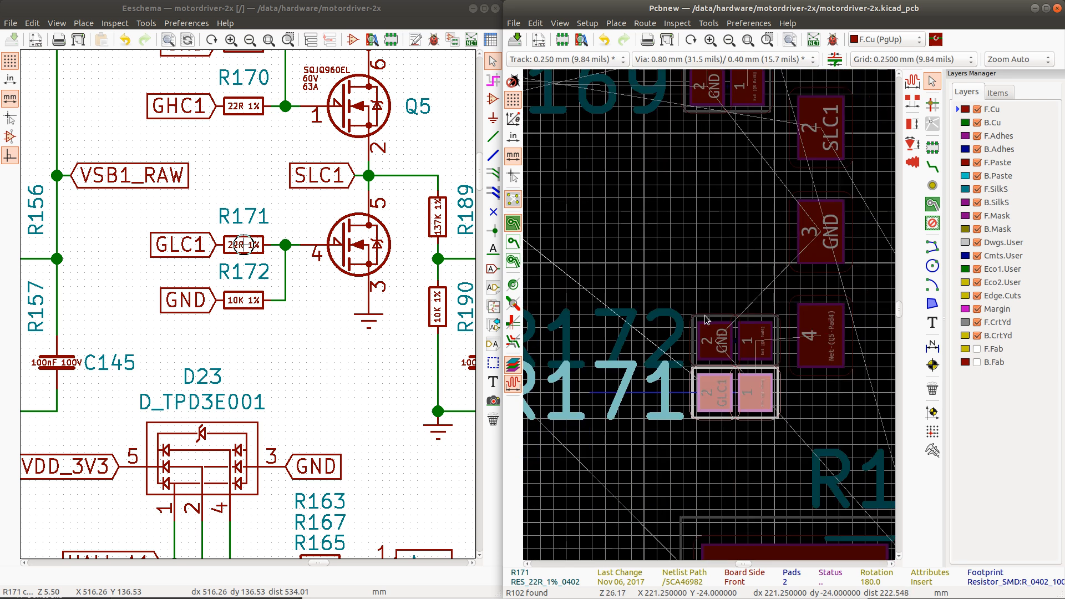
# Step: Shift R171 and R172 0.25 mm to the left, away from Q5, keeping them aligned with each other
pyautogui.press('m')
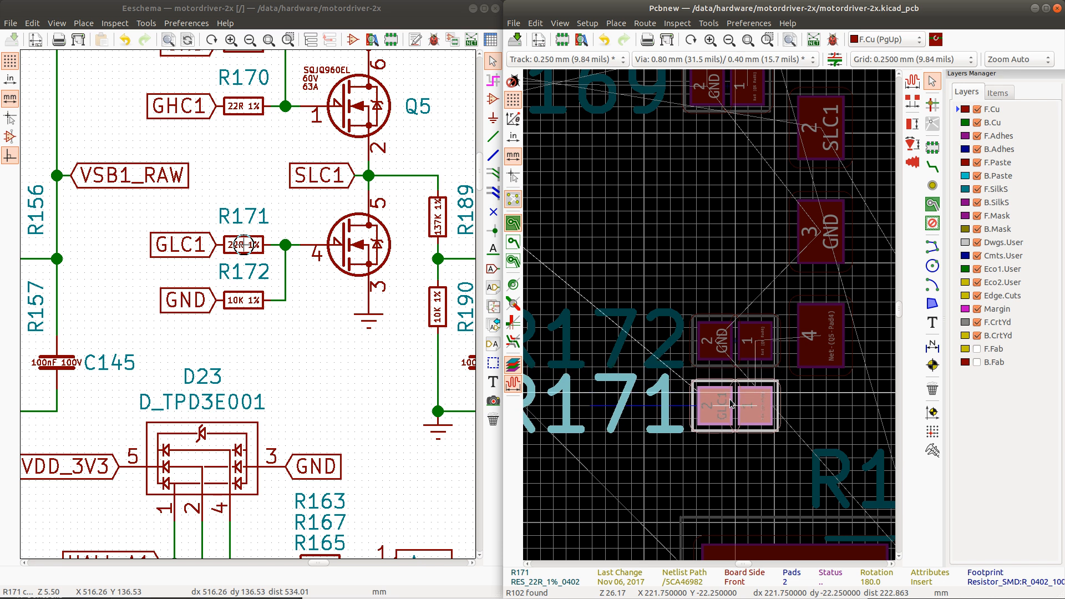
pyautogui.click(761, 383)
pyautogui.click(736, 341)
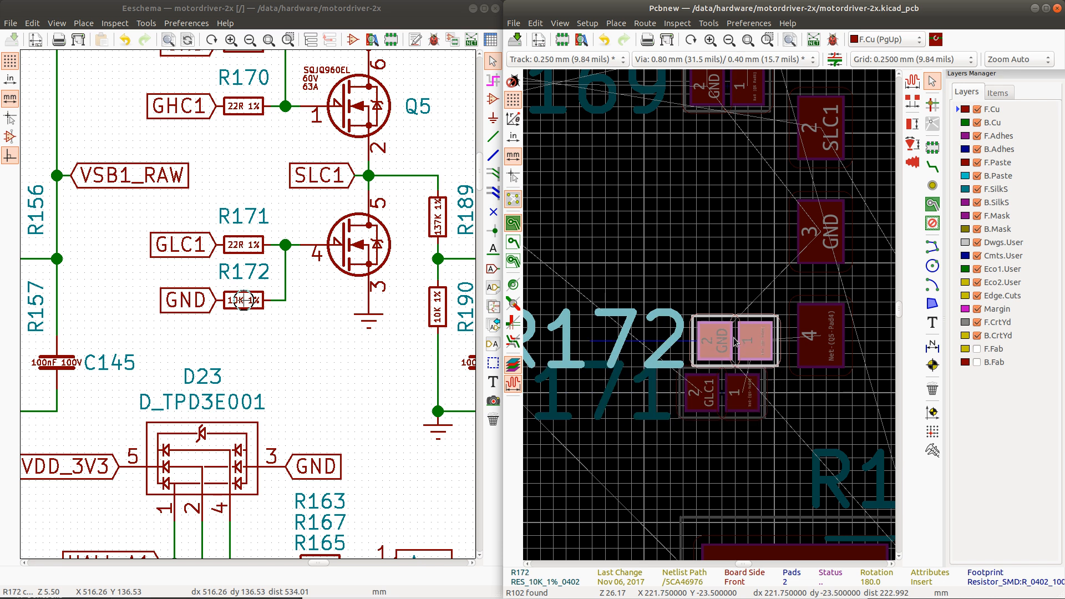
pyautogui.press('m')
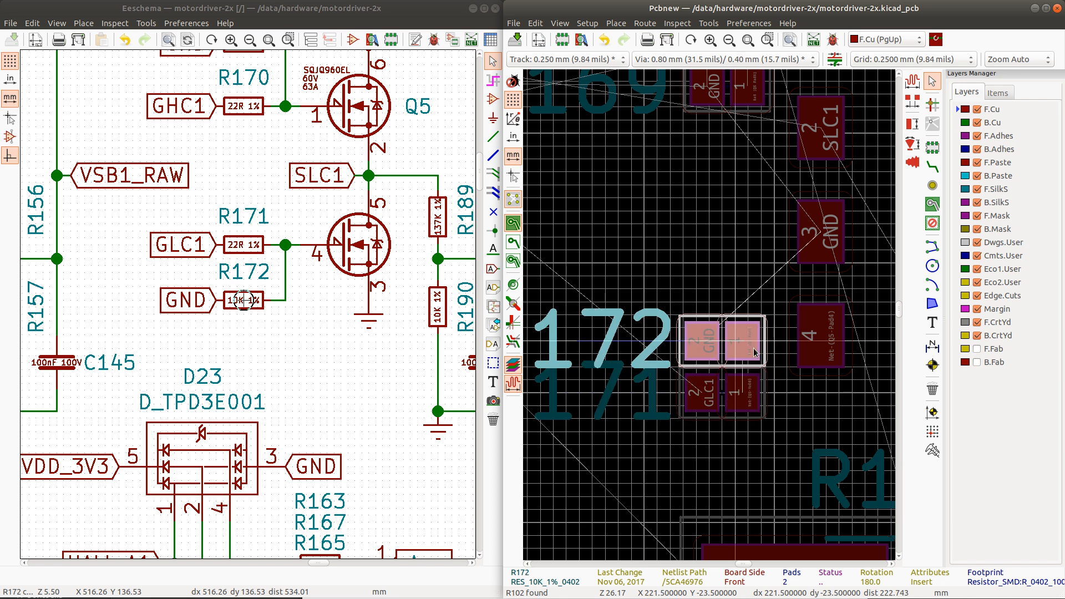
pyautogui.click(754, 349)
pyautogui.click(729, 396)
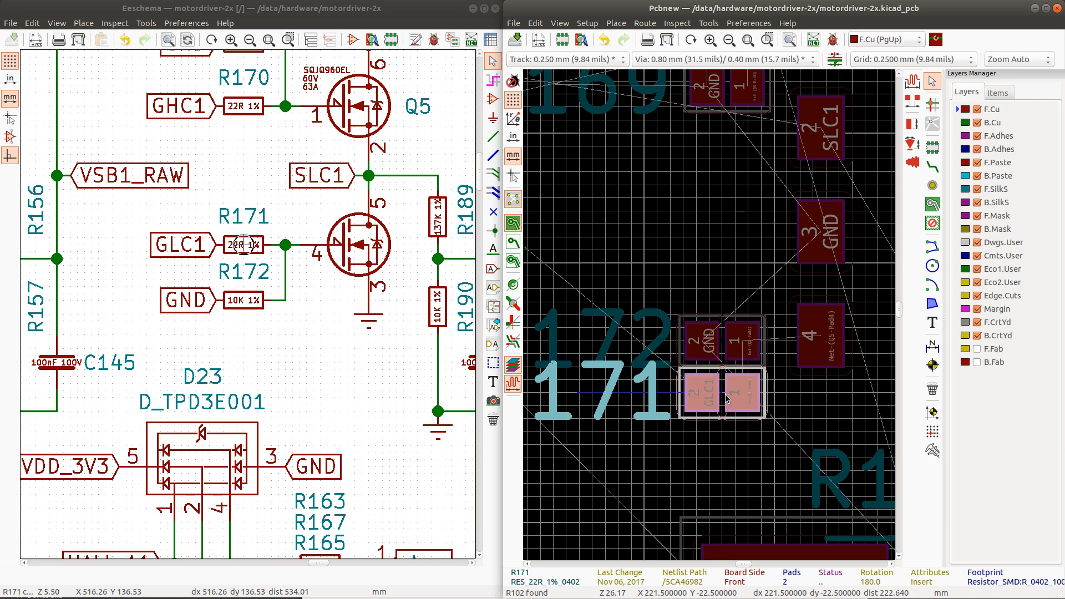
# Step: Highlight the GLC1 net at R171 and trace it to its pad on U31
pyautogui.press('`')
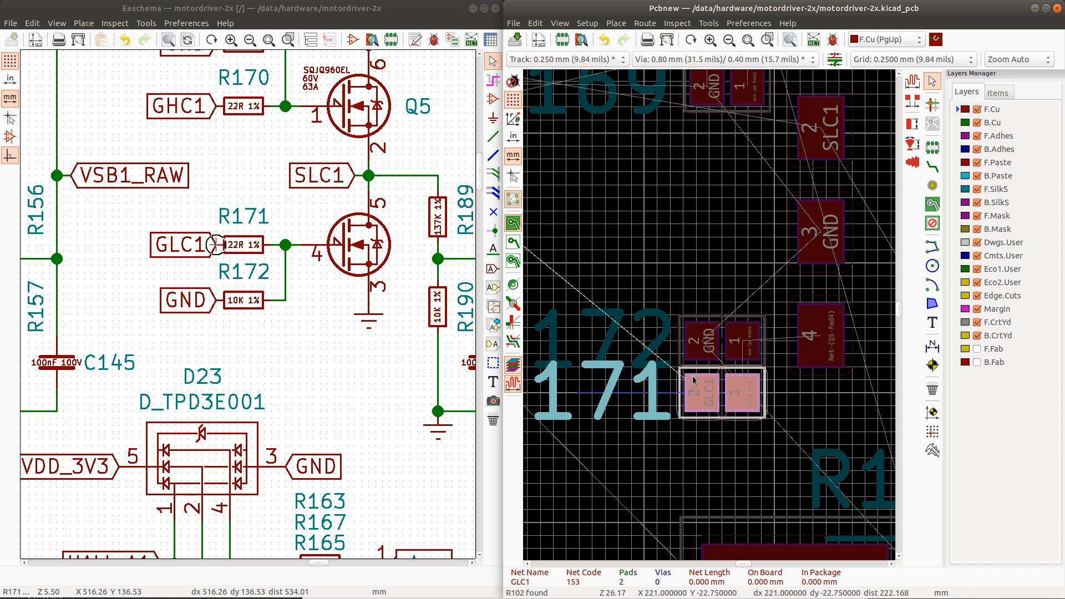
pyautogui.scroll(-3, 703, 396)
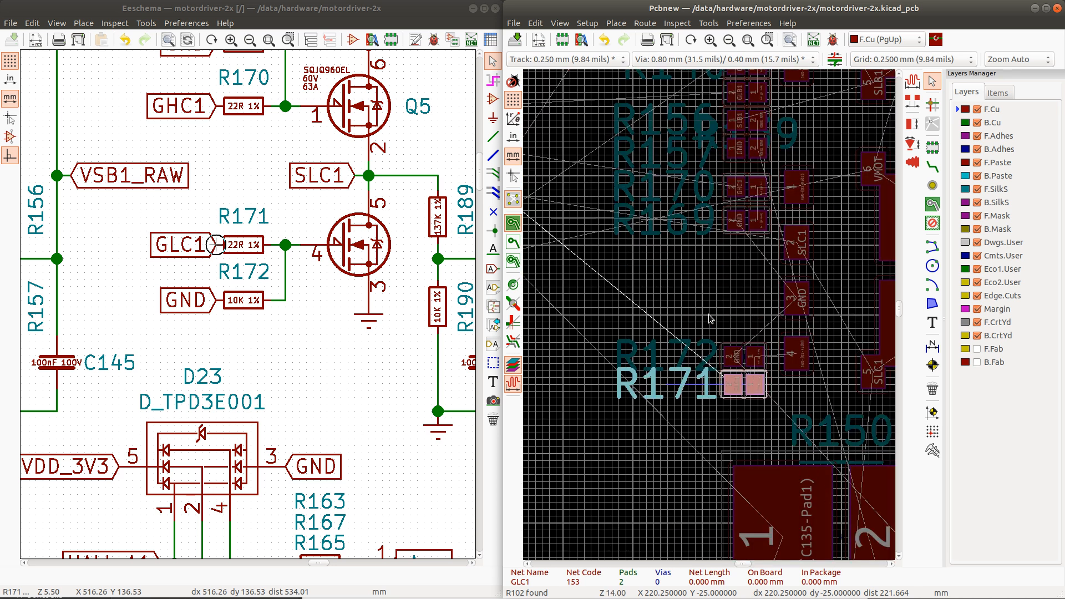
pyautogui.scroll(-2, 711, 319)
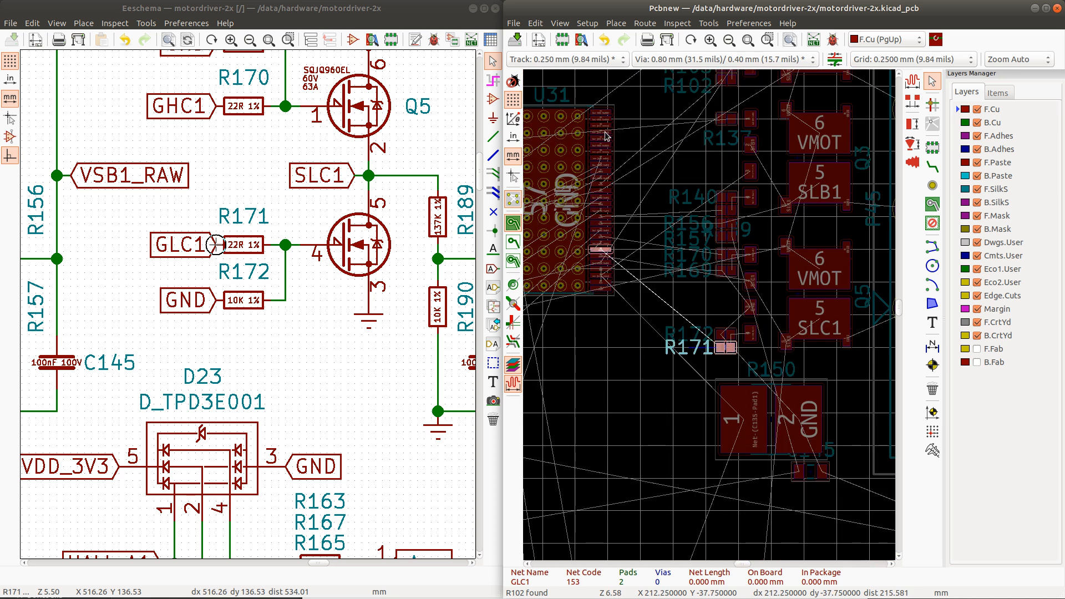
pyautogui.scroll(3, 592, 167)
pyautogui.scroll(-3, 696, 367)
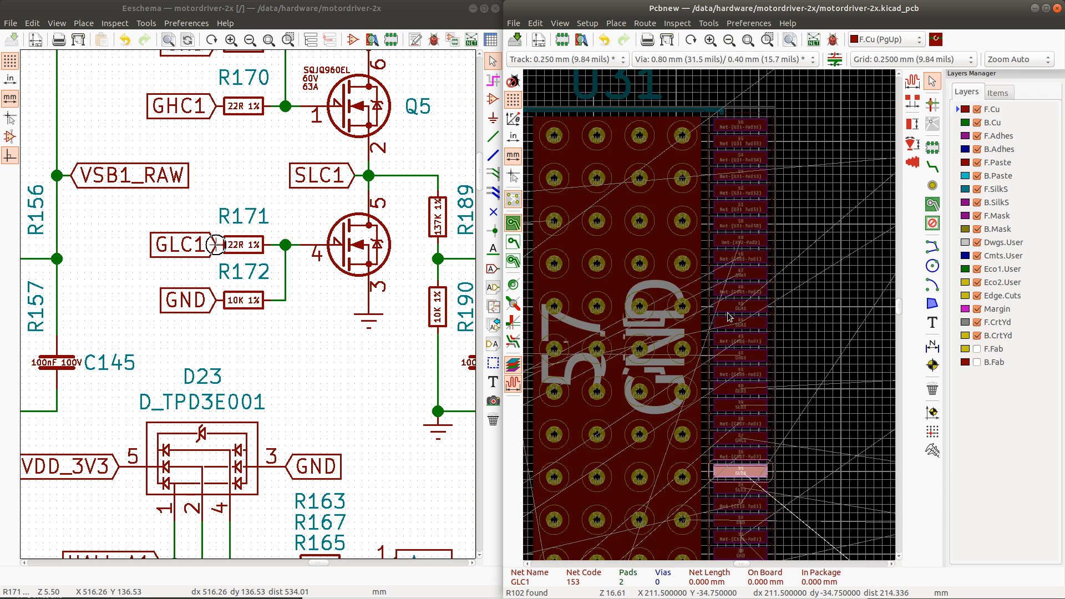
pyautogui.scroll(-4, 857, 117)
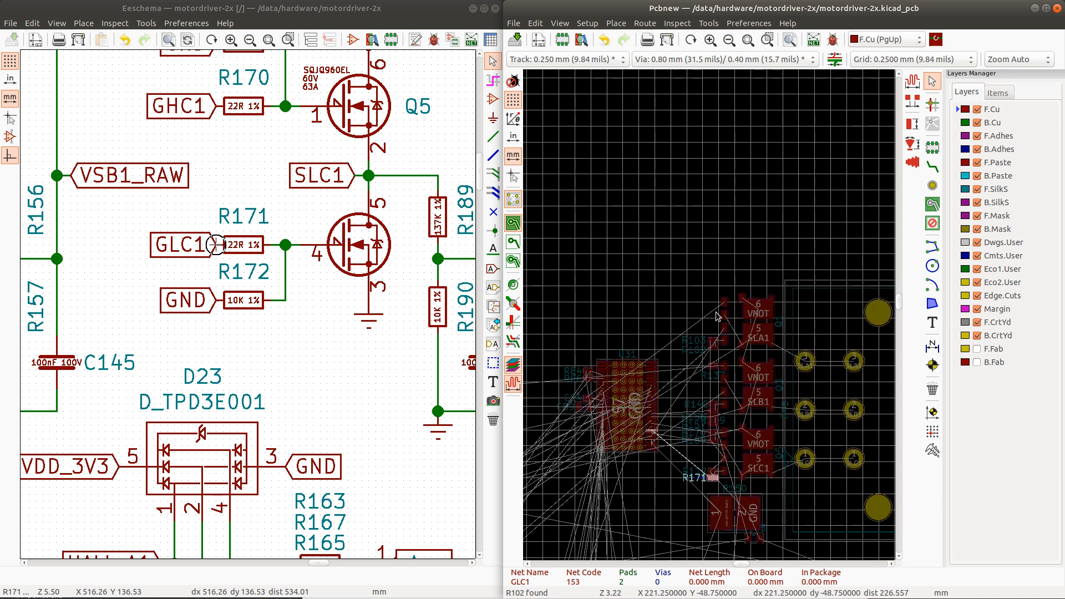
# Step: Highlight the GLA1 net and trace it to U31's pad 45, and follow the SLA1 net from pad 44 to Q1
pyautogui.click(712, 350)
pyautogui.scroll(5, 588, 477)
pyautogui.scroll(-3, 729, 302)
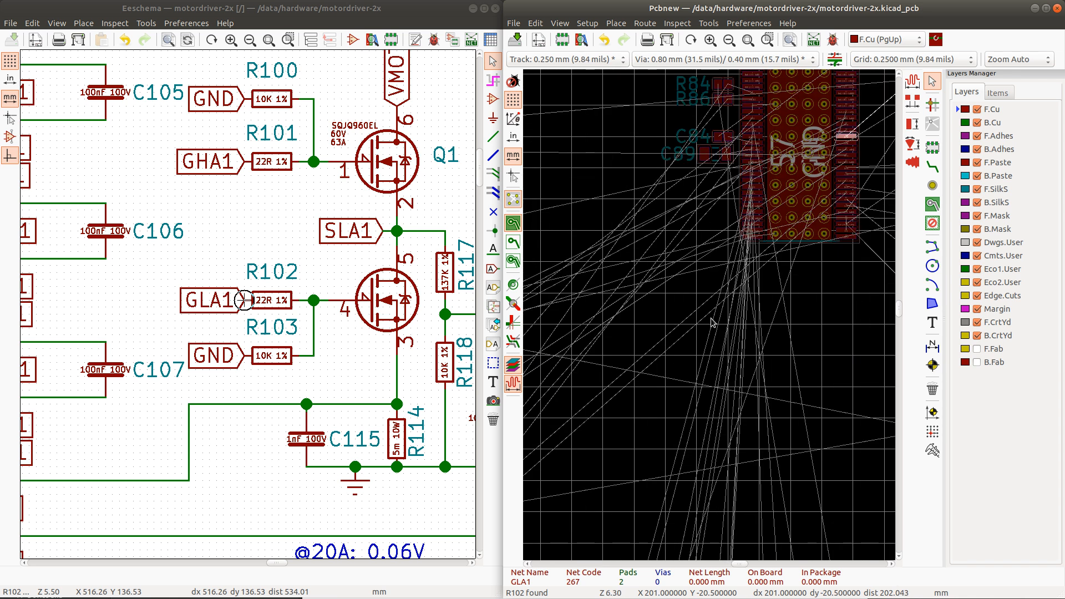
pyautogui.scroll(7, 860, 109)
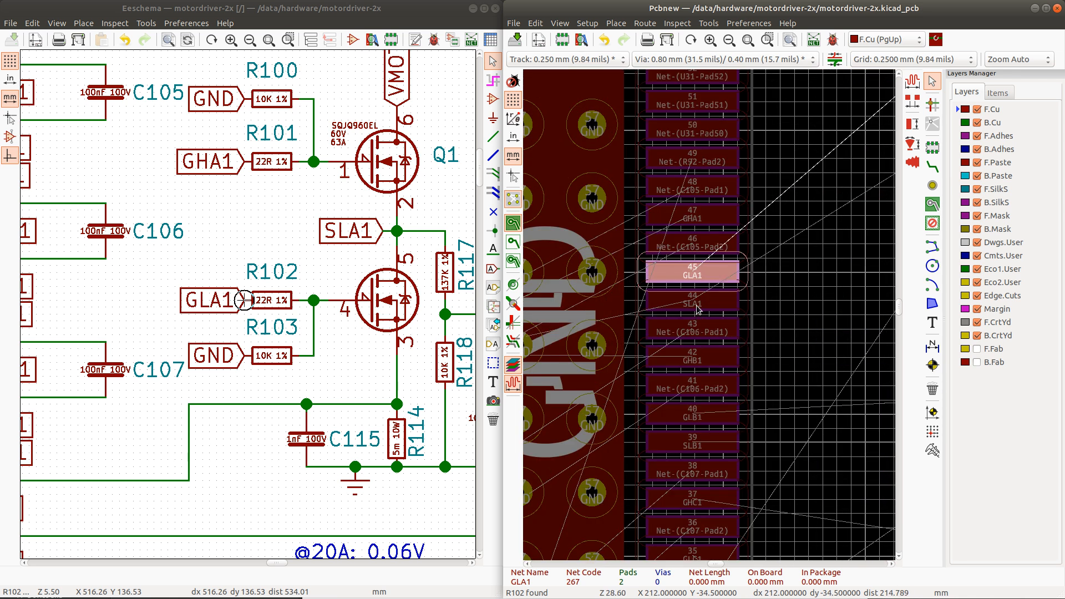
pyautogui.click(699, 309)
pyautogui.scroll(-10, 699, 308)
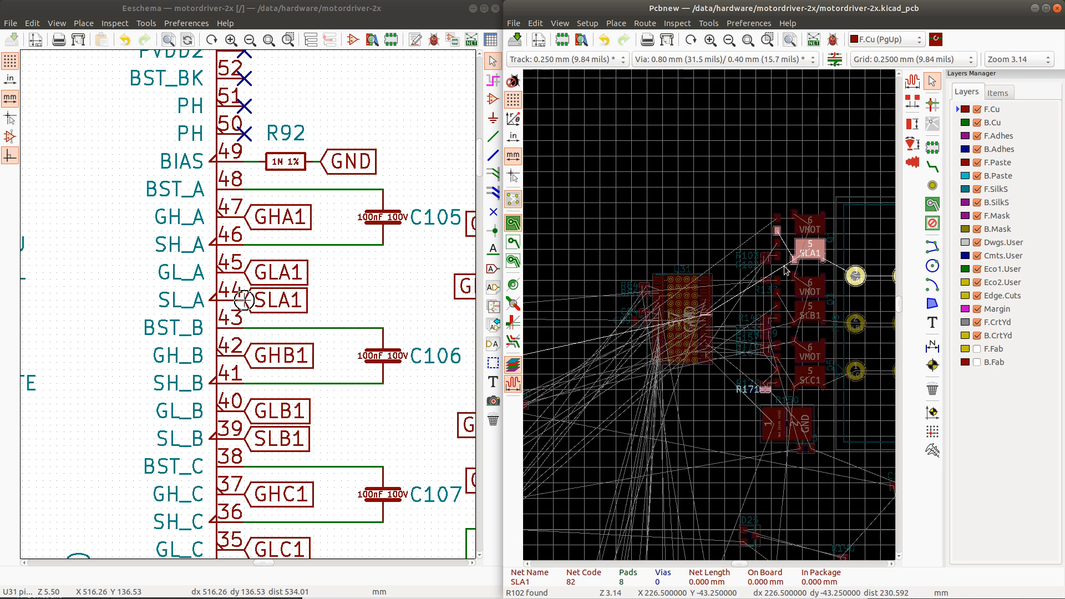
pyautogui.scroll(4, 752, 291)
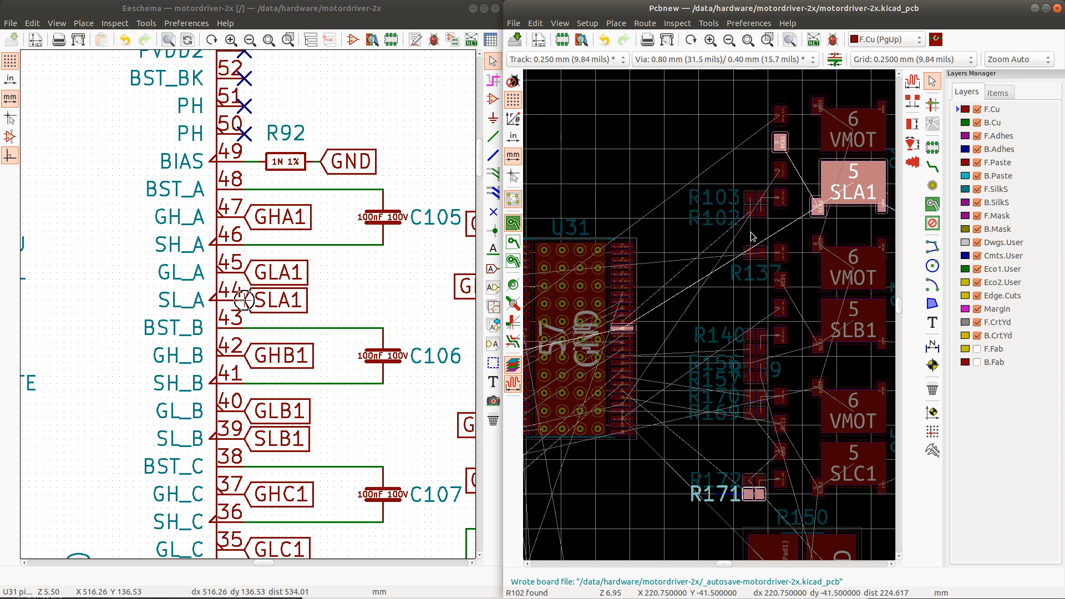
# Step: Highlight the net on U31's pad 43, find capacitor C106 on it and move C106 beside that pad
pyautogui.click(623, 335)
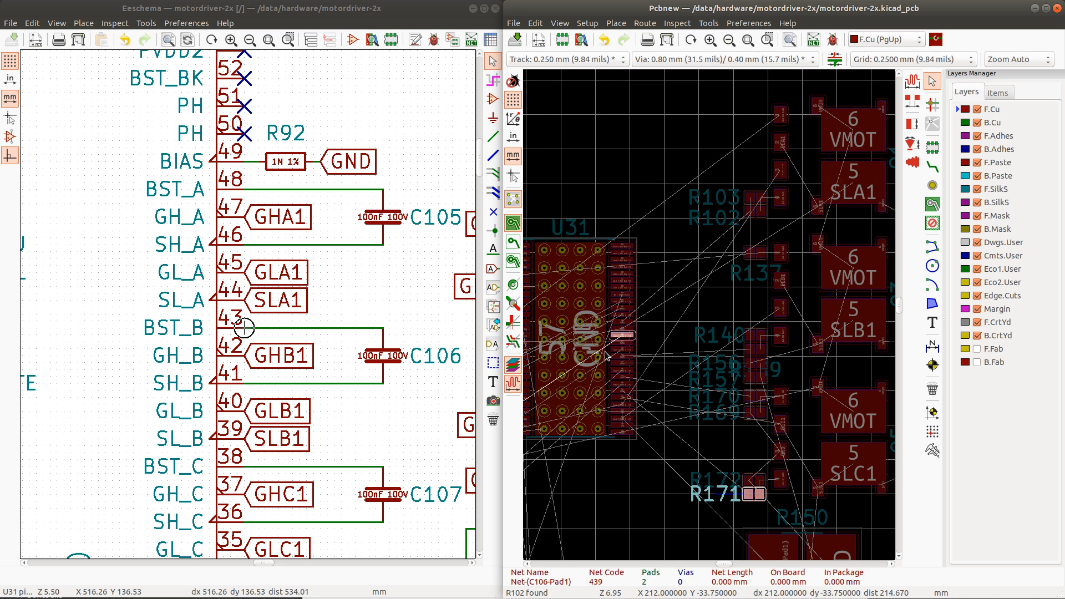
pyautogui.scroll(-7, 624, 337)
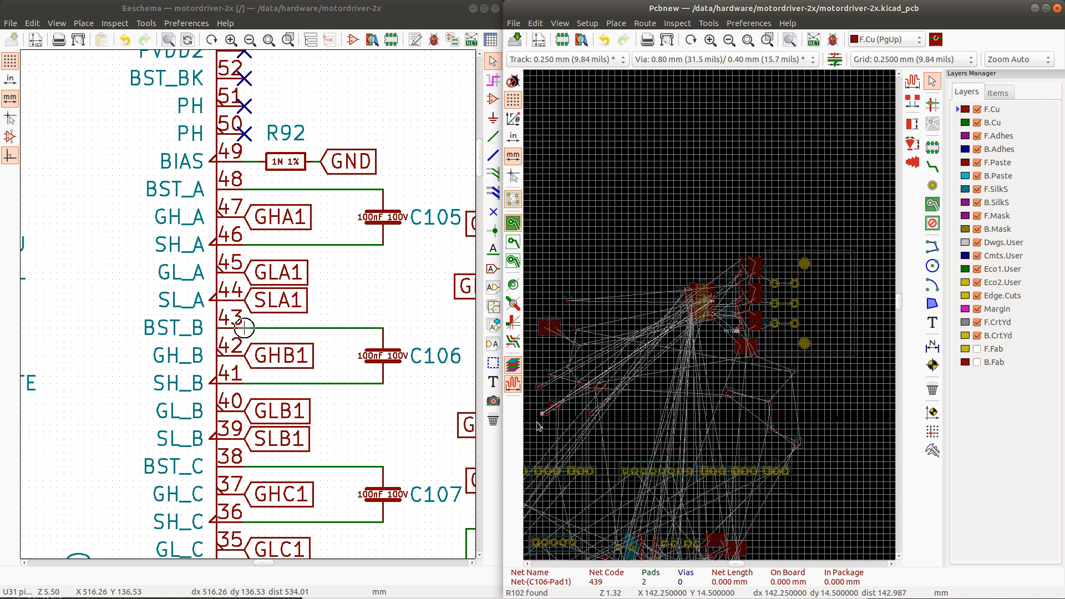
pyautogui.click(550, 417)
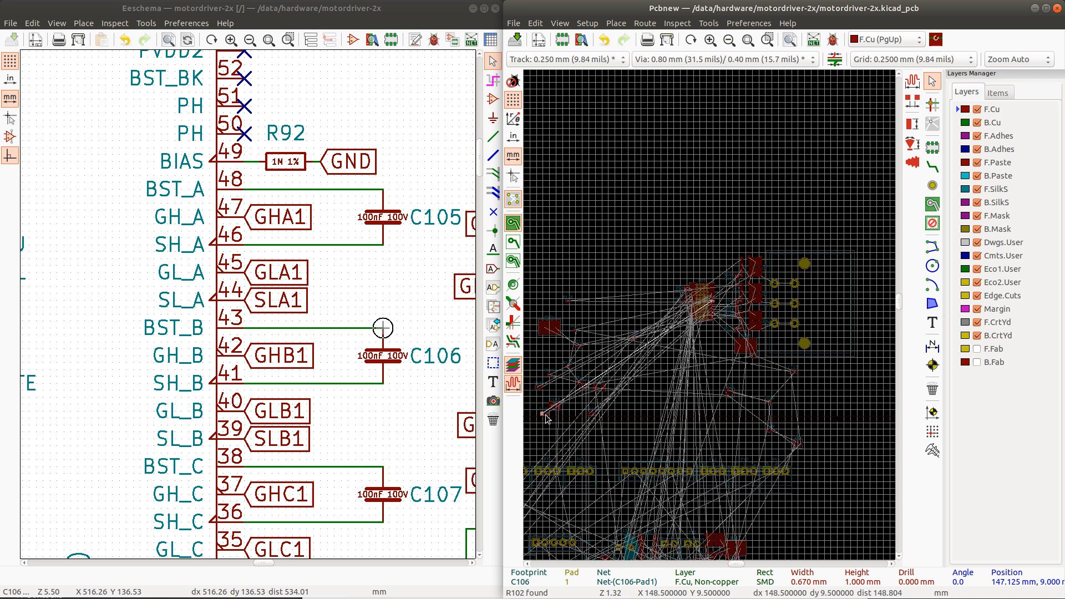
pyautogui.click(553, 411)
pyautogui.scroll(6, 561, 409)
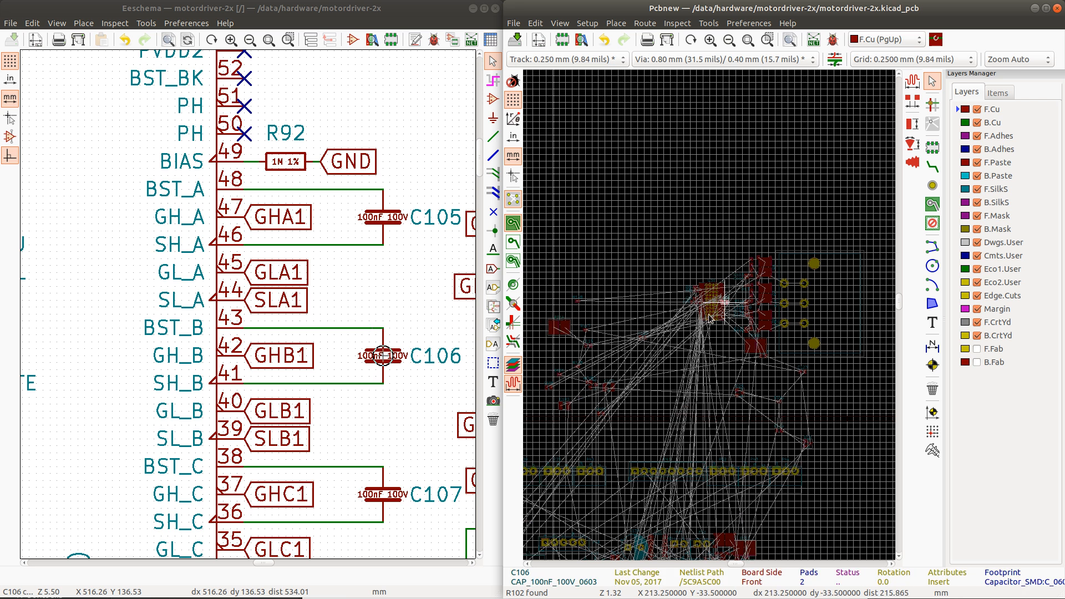
pyautogui.scroll(3, 704, 317)
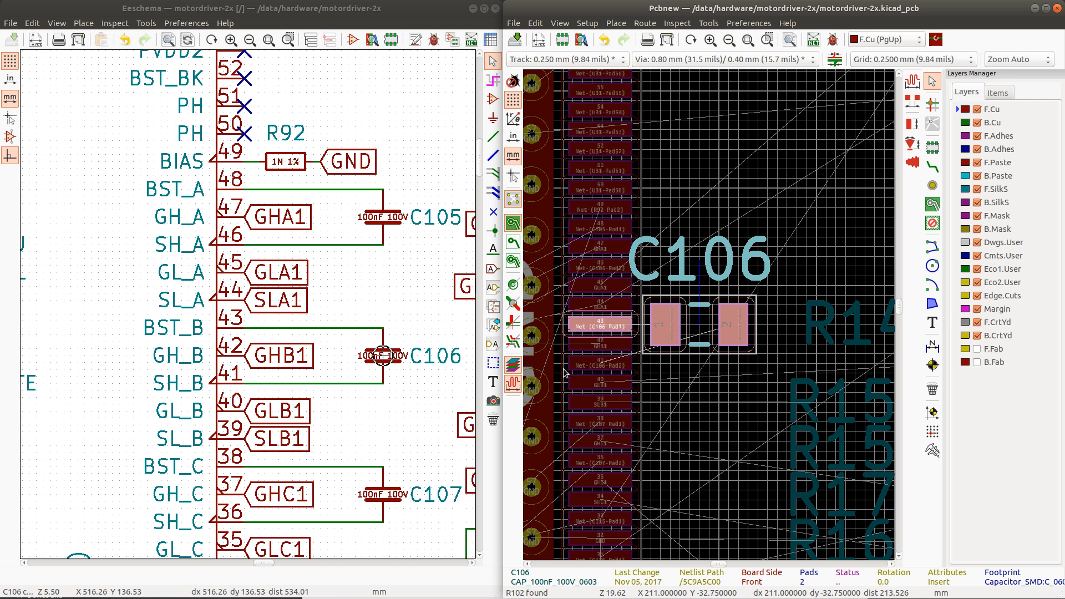
# Step: Highlight the GHB1 net at U31's pad 42 and locate resistor R138 on it
pyautogui.click(619, 349)
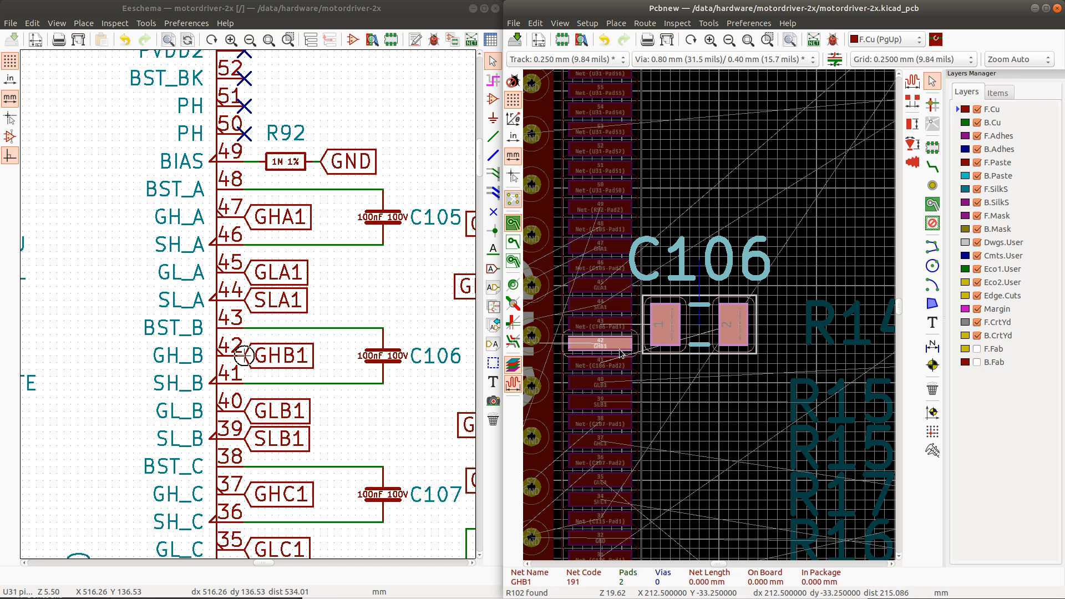
pyautogui.scroll(-4, 614, 350)
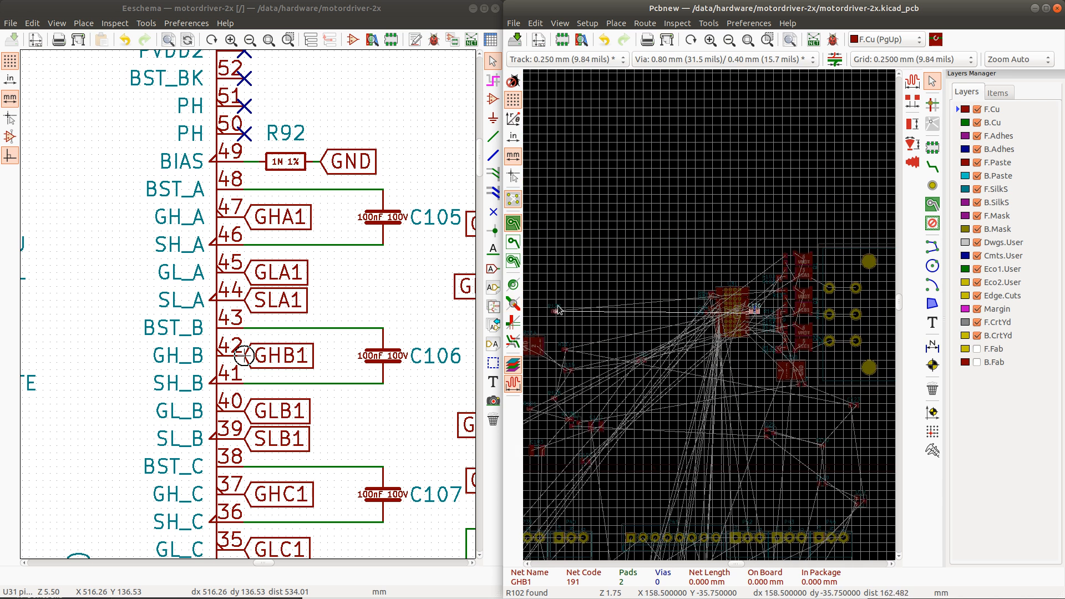
pyautogui.click(556, 314)
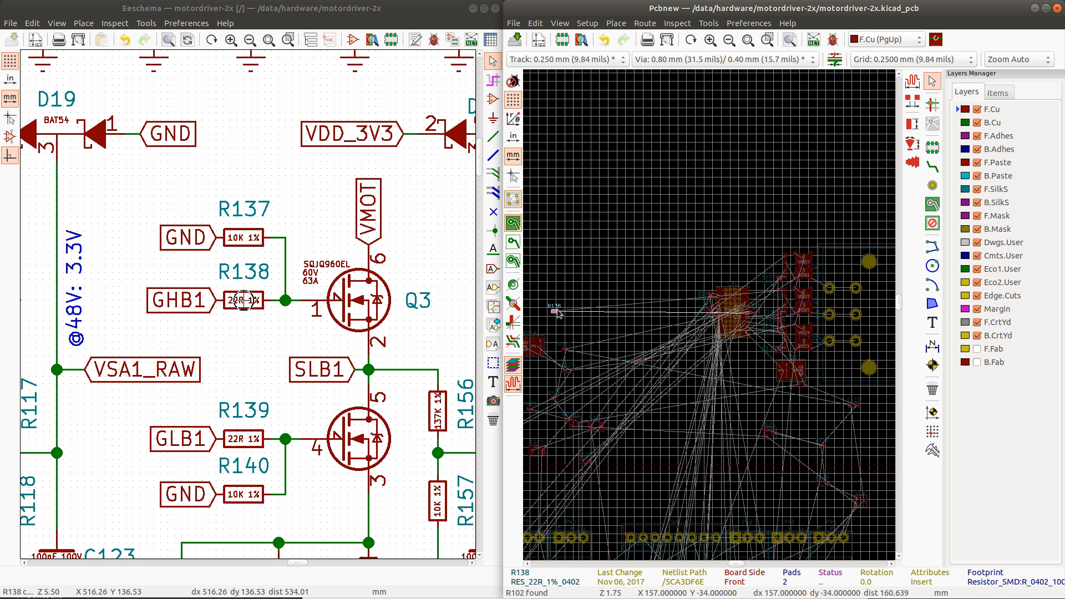
# Step: Move R138 directly below R137 beside Q3 and rotate it 180°
pyautogui.scroll(3, 557, 316)
pyautogui.moveTo(710, 318); pyautogui.dragTo(750, 158)
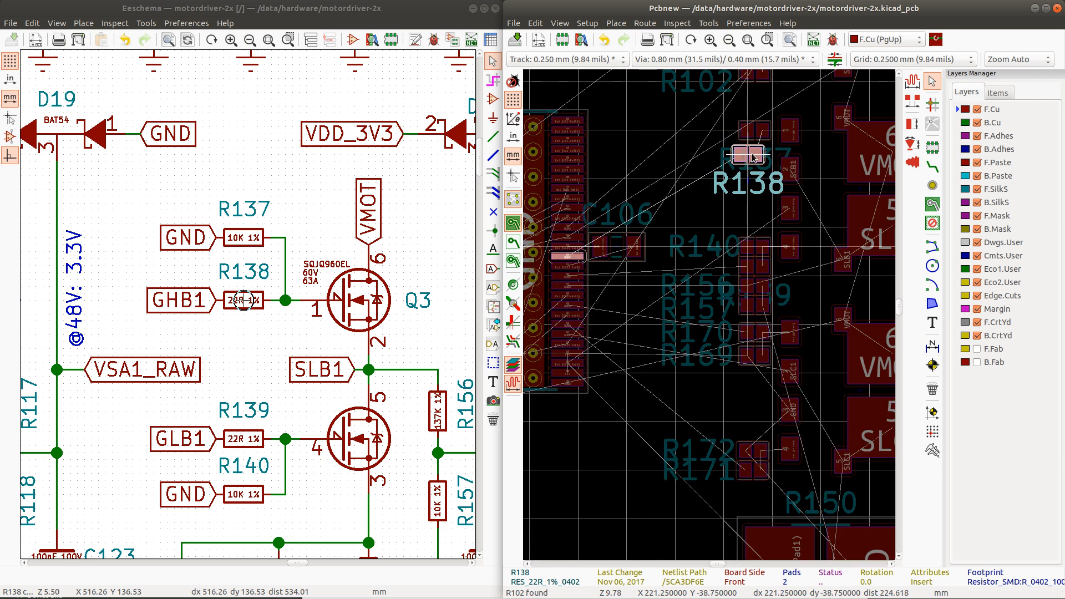
pyautogui.press('r')
pyautogui.press('r')
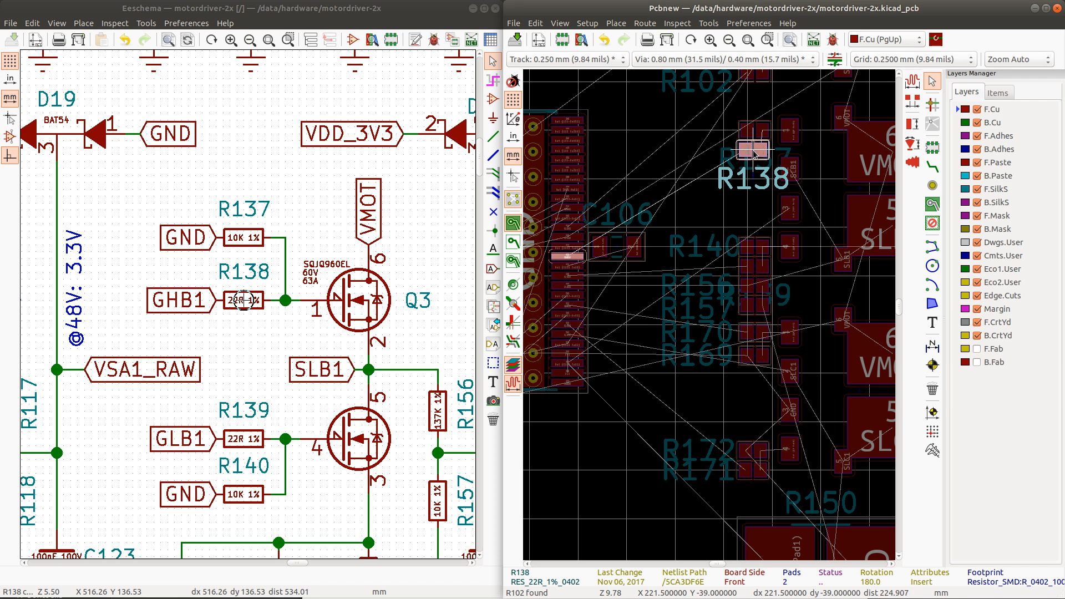
pyautogui.click(754, 154)
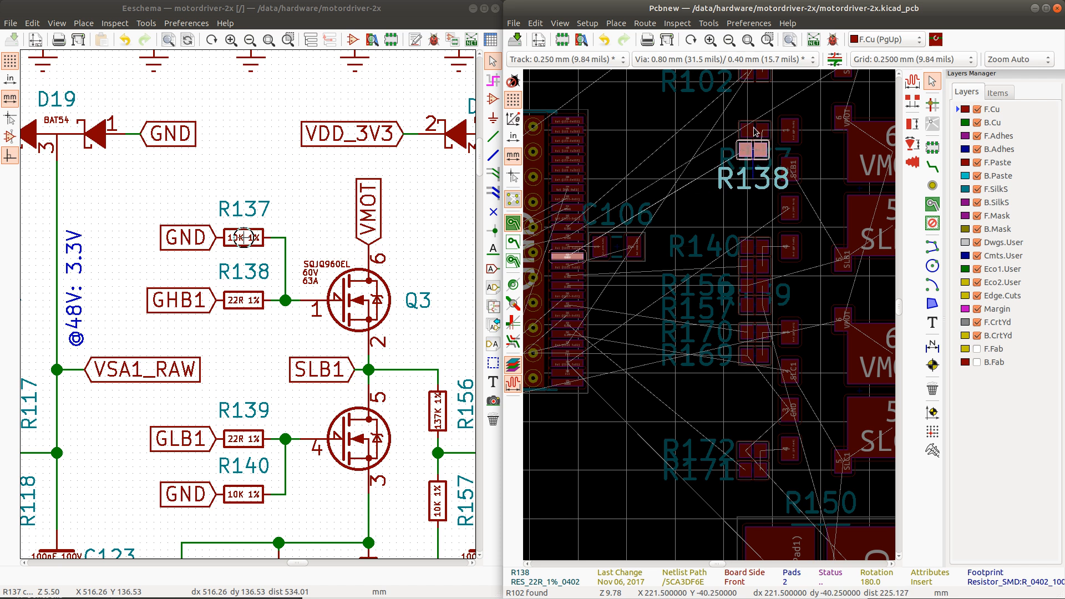
# Step: Realign R137 directly above R138 beside Q3's gate pad
pyautogui.click(755, 131)
pyautogui.press('m')
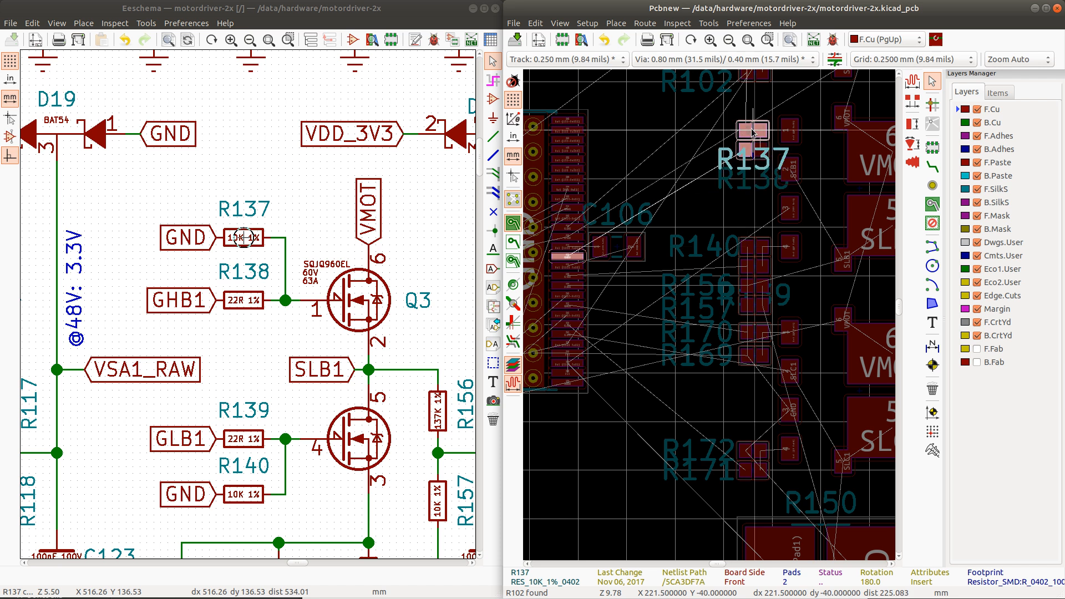
pyautogui.click(754, 133)
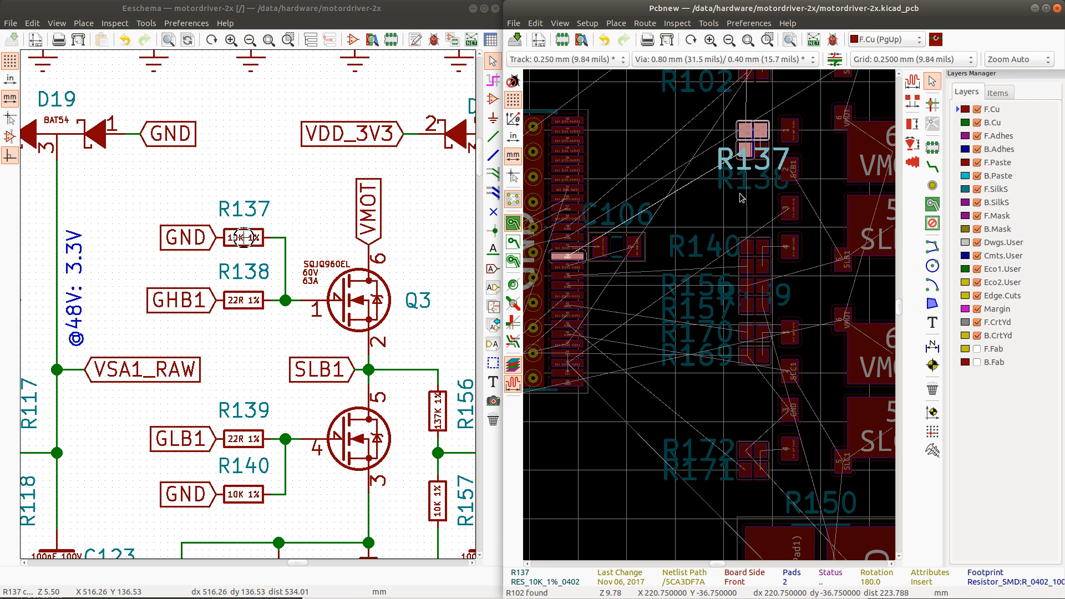
# Step: Move C106 closer to U31's pads, rotate it to 270°, and nudge its reference text slightly toward the capacitor
pyautogui.click(618, 253)
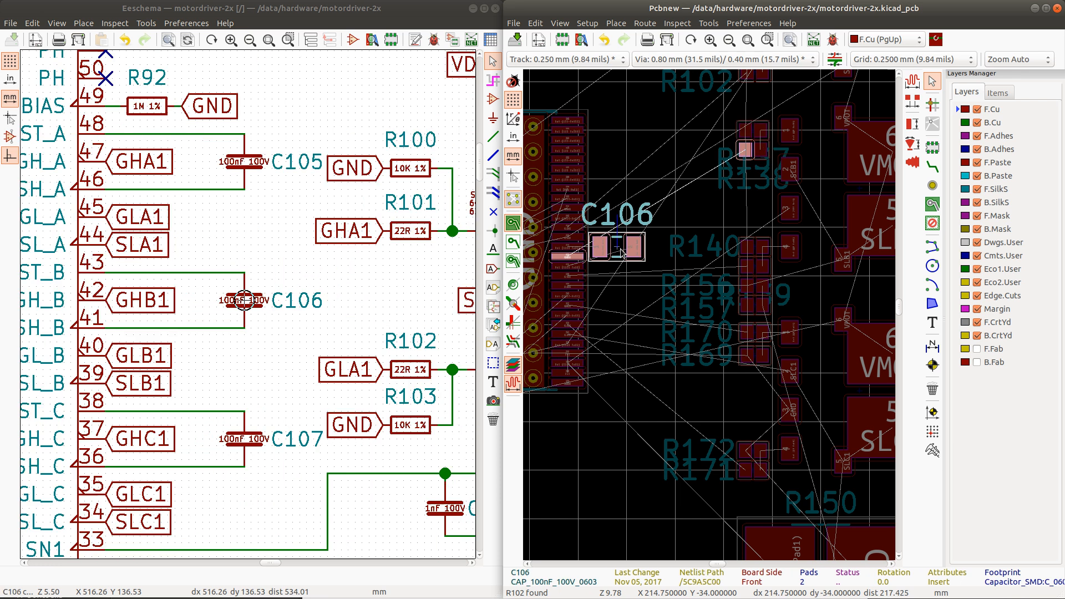
pyautogui.moveTo(618, 253)
pyautogui.mouseDown()
pyautogui.moveTo(619, 275)
pyautogui.moveTo(612, 251)
pyautogui.moveTo(602, 258)
pyautogui.mouseUp()
pyautogui.press('r')
pyautogui.press('r')
pyautogui.press('r')
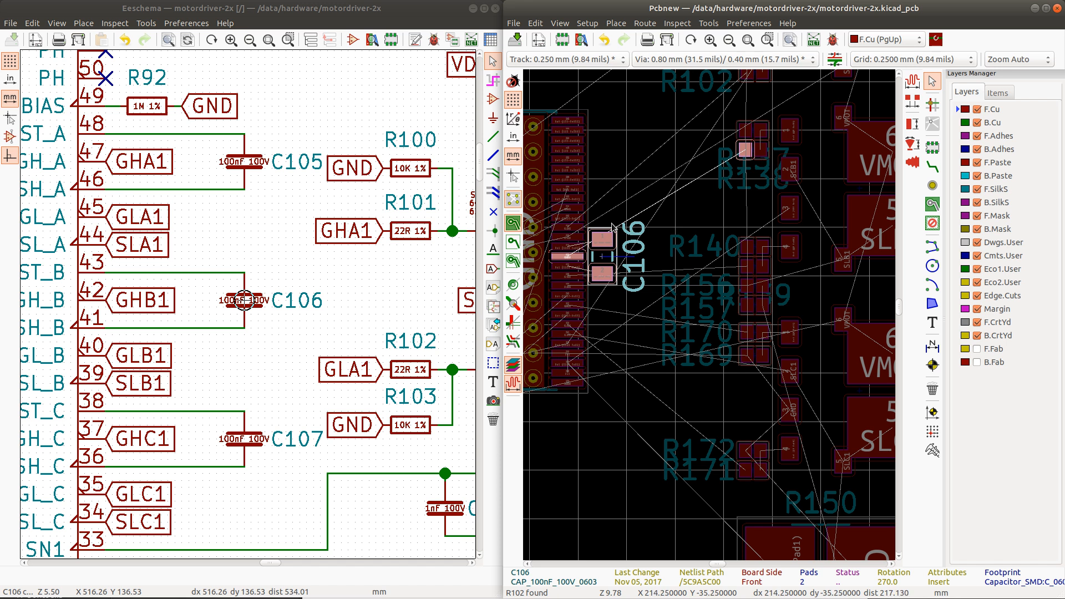
pyautogui.click(631, 256)
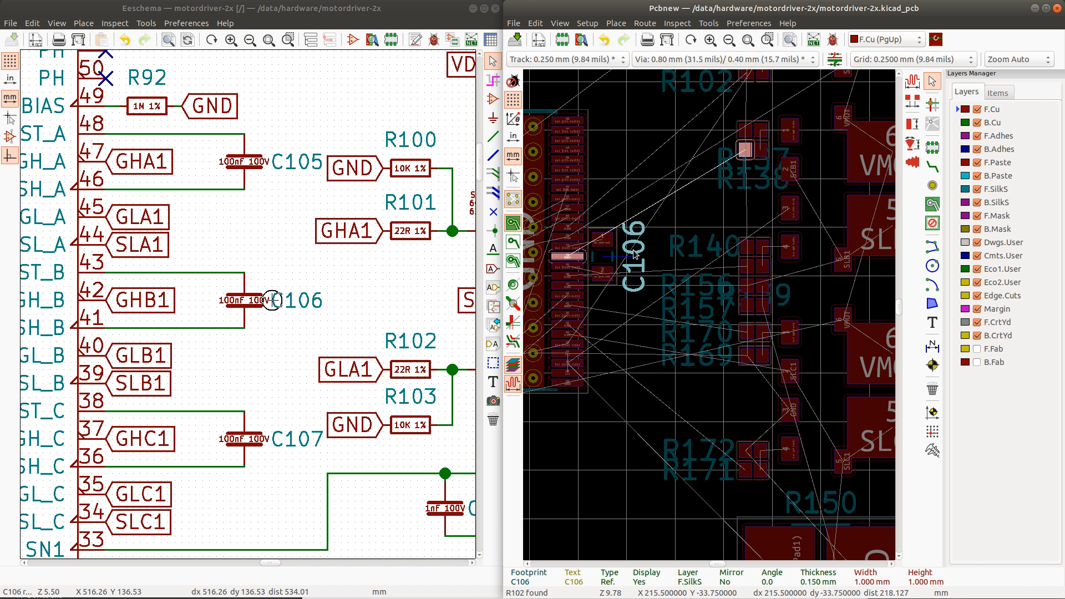
pyautogui.moveTo(627, 256); pyautogui.dragTo(631, 255)
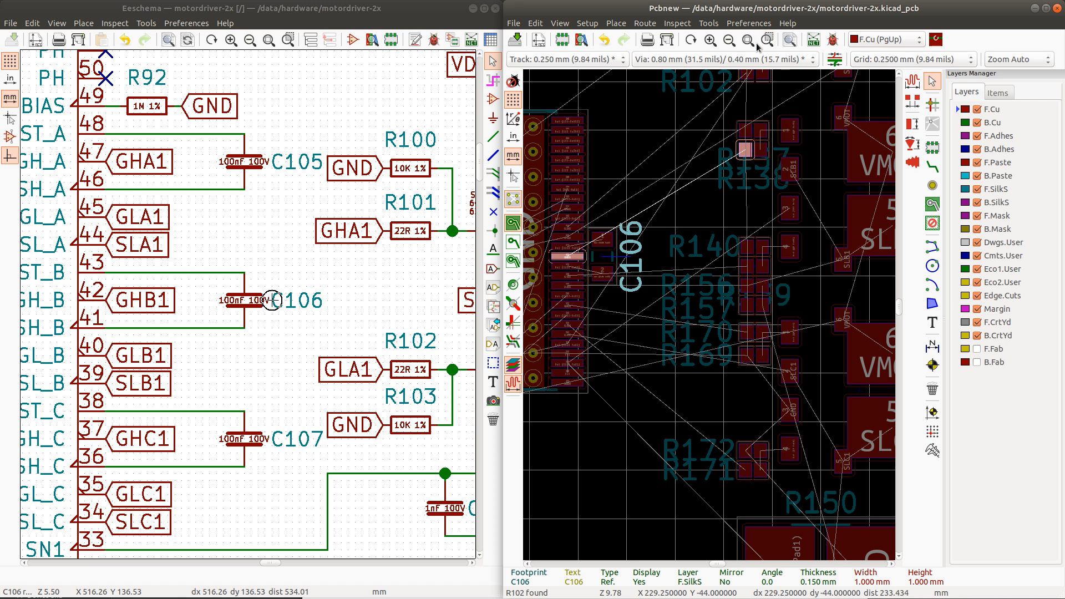
# Step: Set the board's number of copper layers to 4 in the layer setup
pyautogui.click(748, 25)
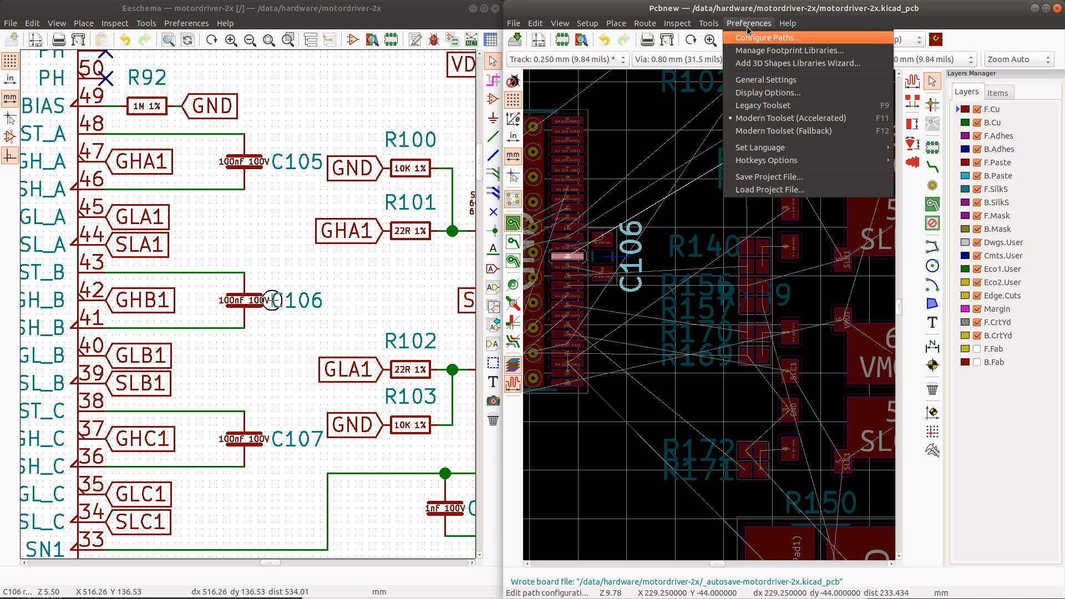
pyautogui.click(638, 23)
pyautogui.click(650, 21)
pyautogui.click(656, 20)
pyautogui.click(656, 23)
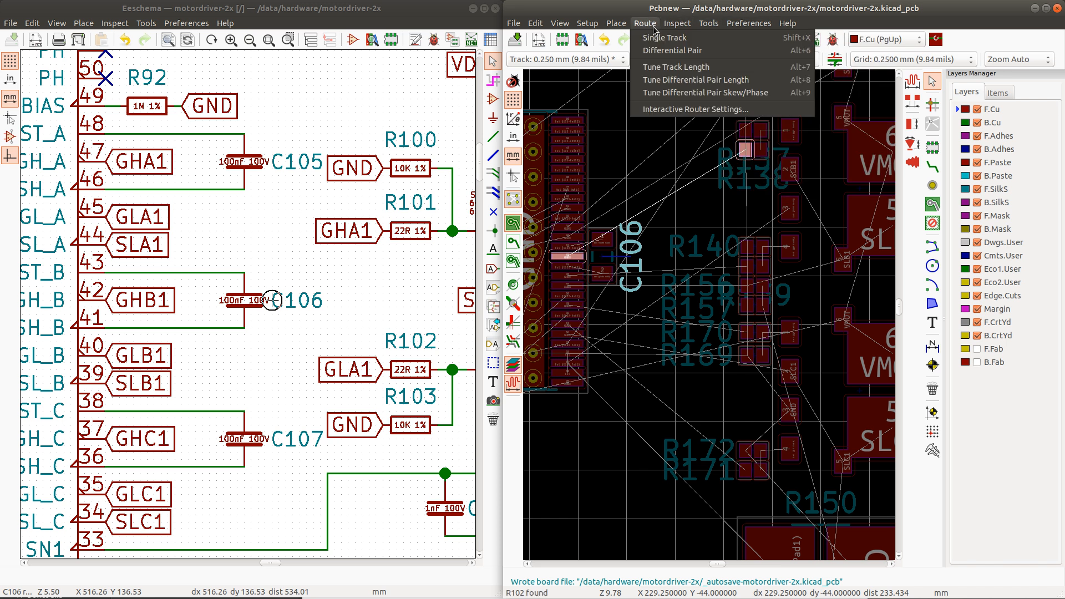
pyautogui.moveTo(674, 26)
pyautogui.moveTo(714, 23)
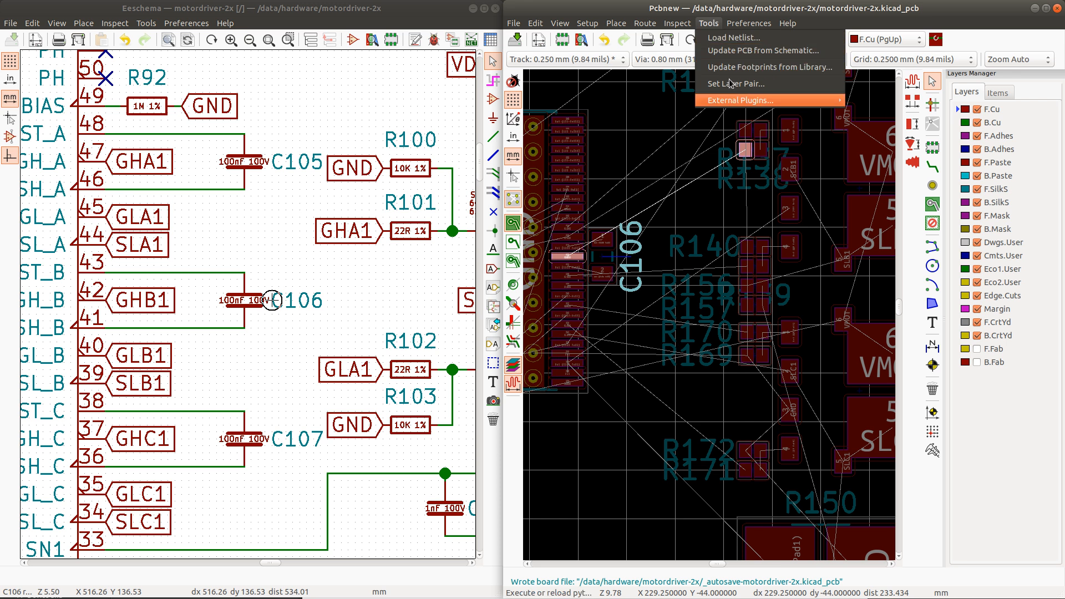
pyautogui.moveTo(589, 26)
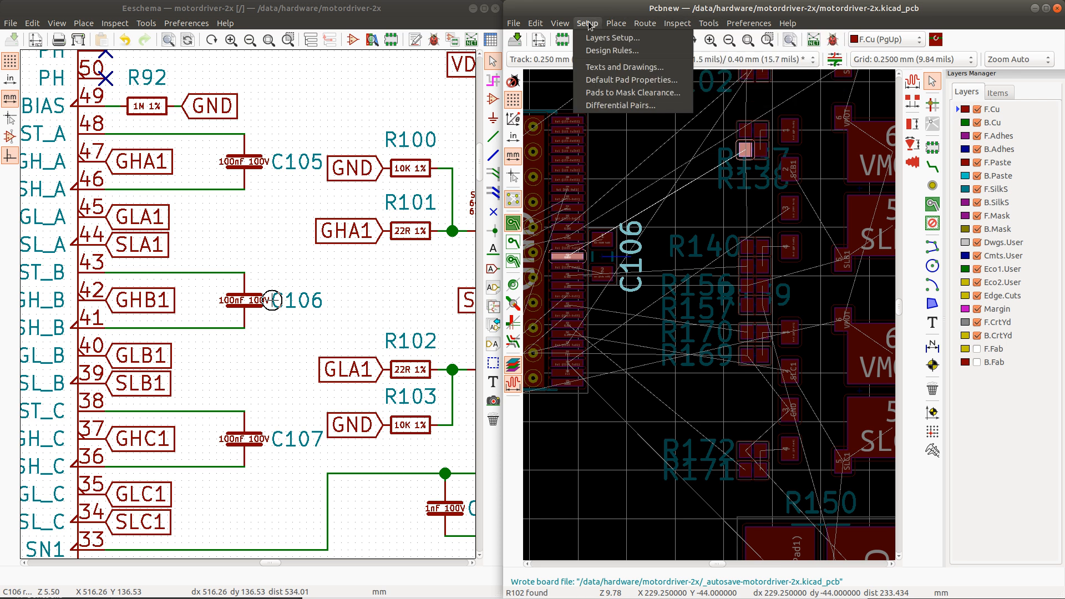
pyautogui.click(622, 52)
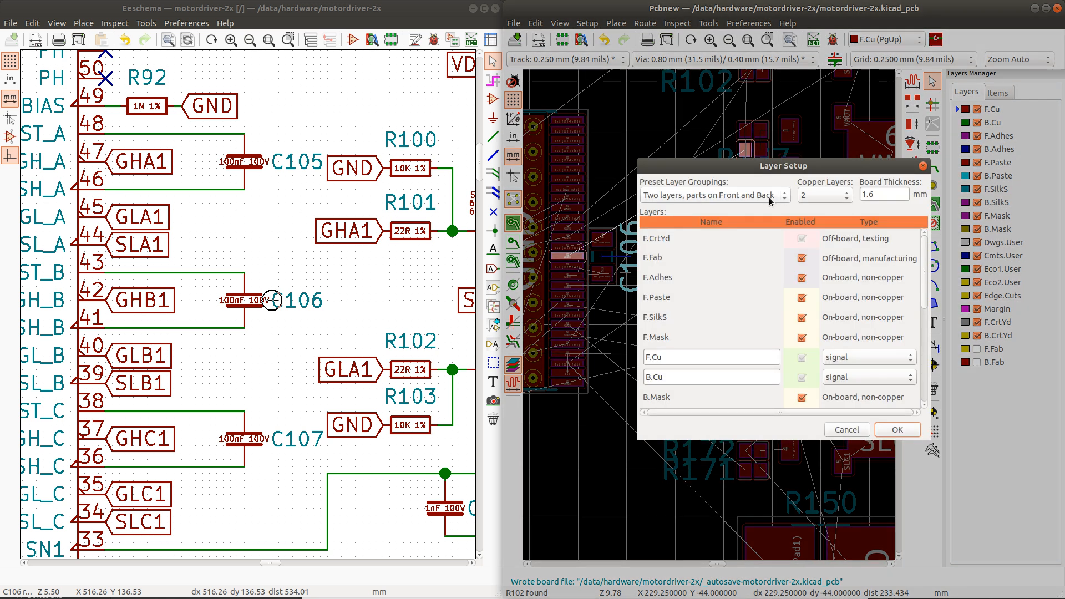
pyautogui.click(814, 193)
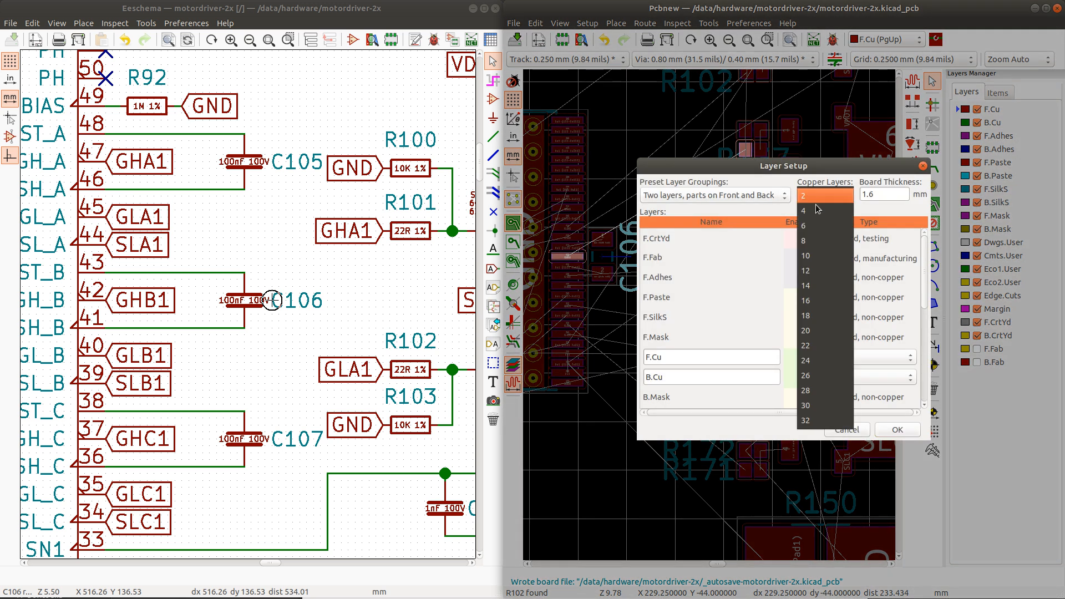
pyautogui.click(815, 214)
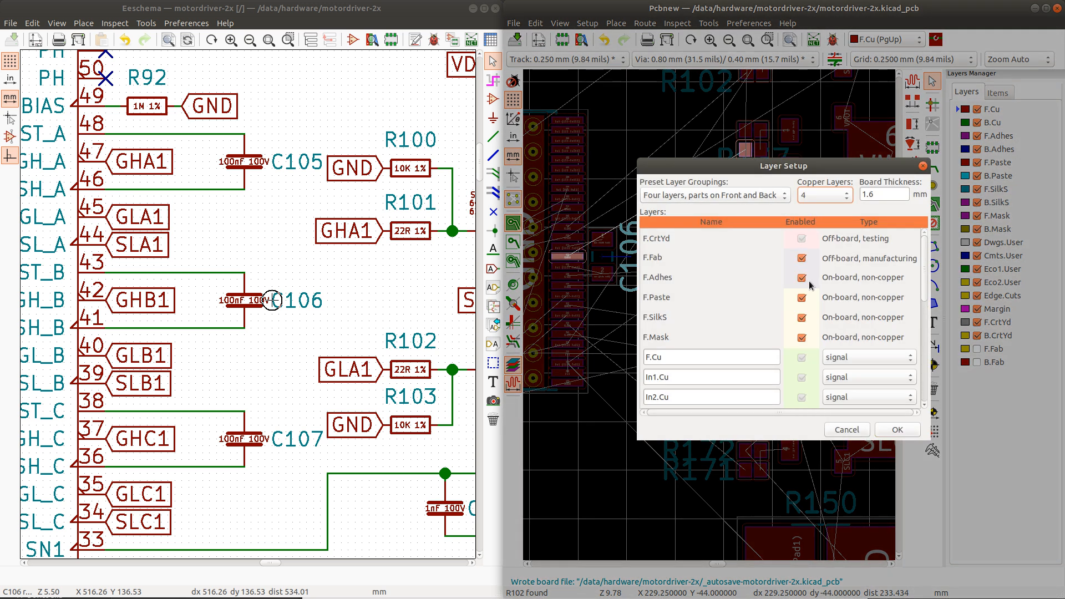
pyautogui.click(897, 429)
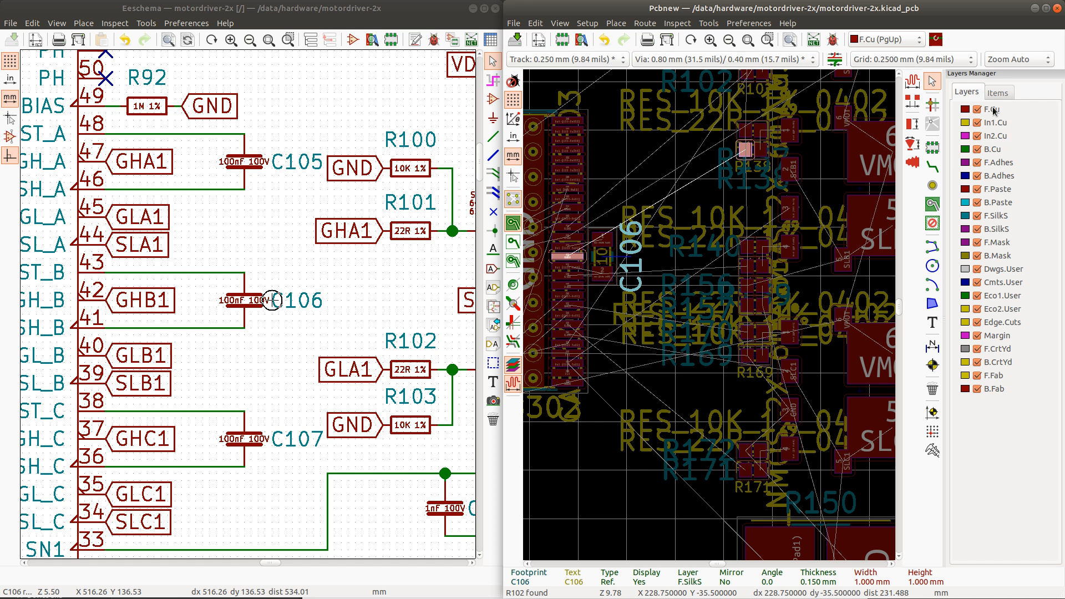
# Step: Hide the F.Fab and B.Fab layers
pyautogui.click(997, 91)
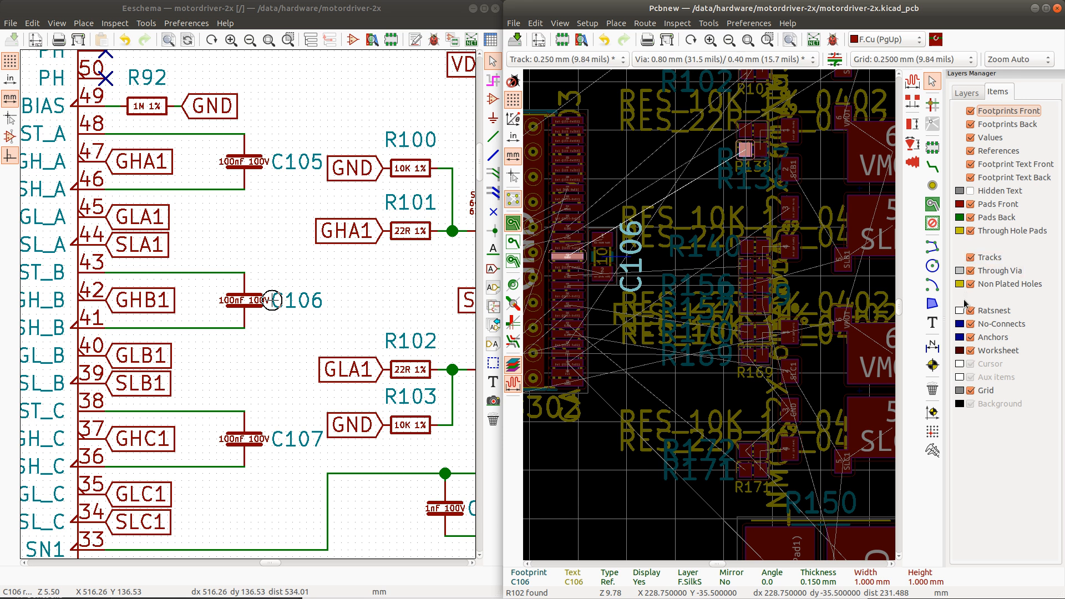
pyautogui.click(965, 92)
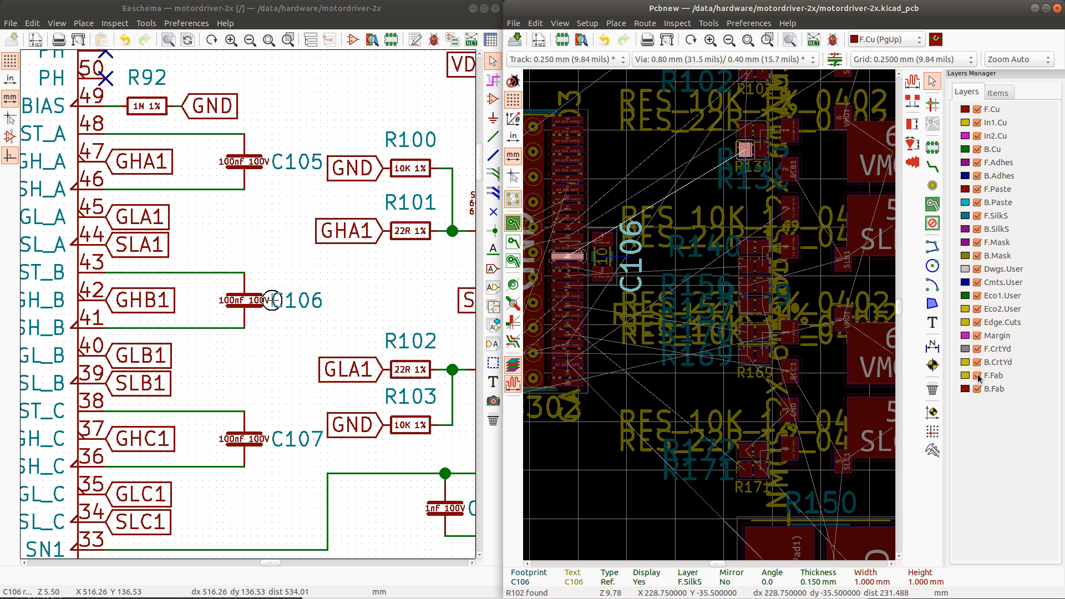
pyautogui.click(978, 375)
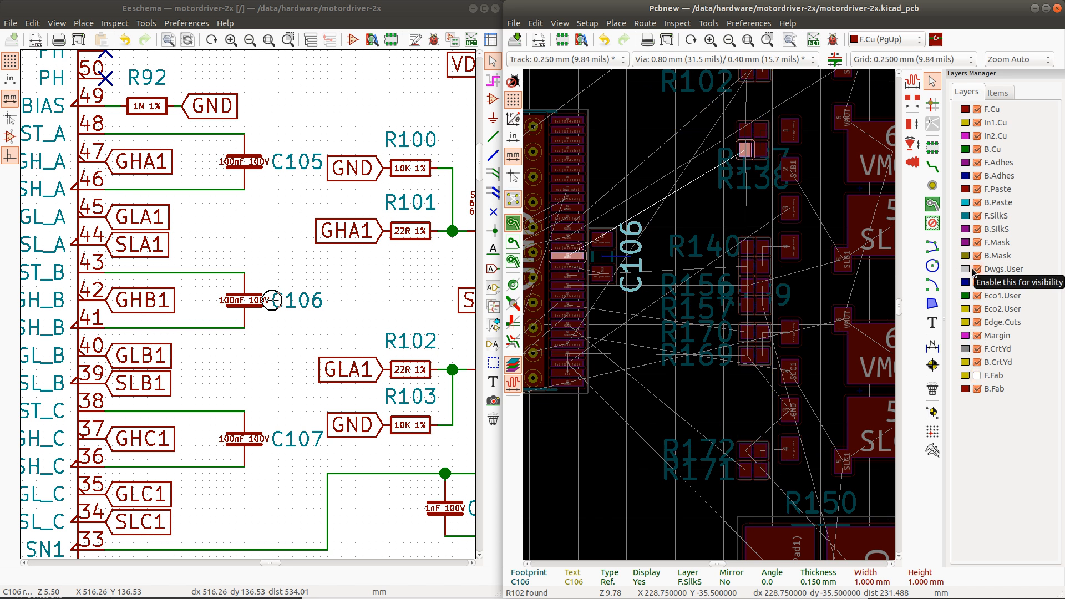
pyautogui.click(977, 389)
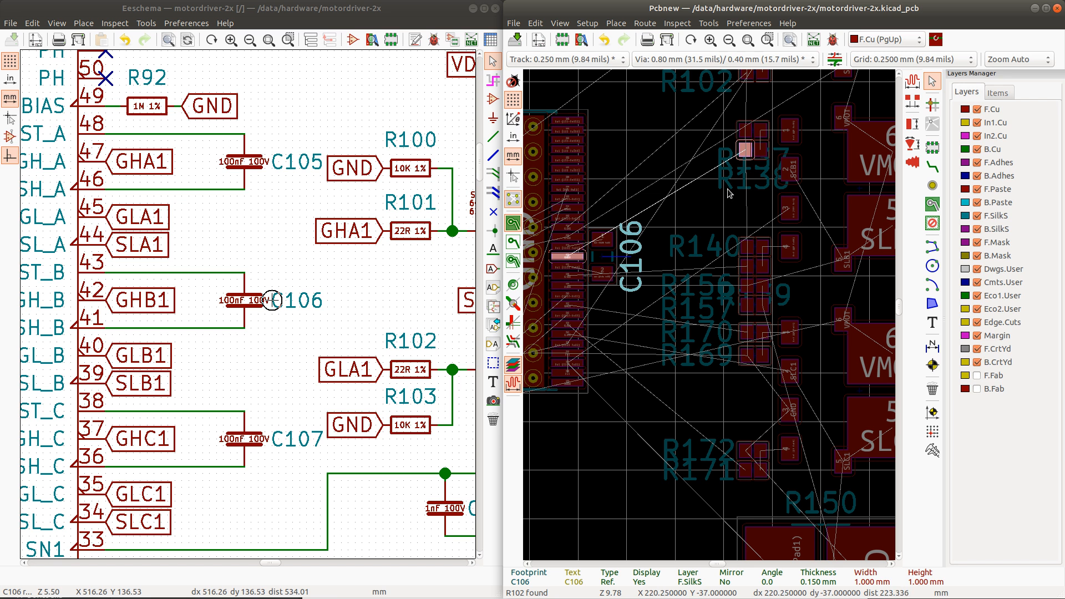
# Step: Highlight the GLB1 net at U31's pad 40 and shift C106 about 0.75 mm away from U31's pads
pyautogui.click(571, 269)
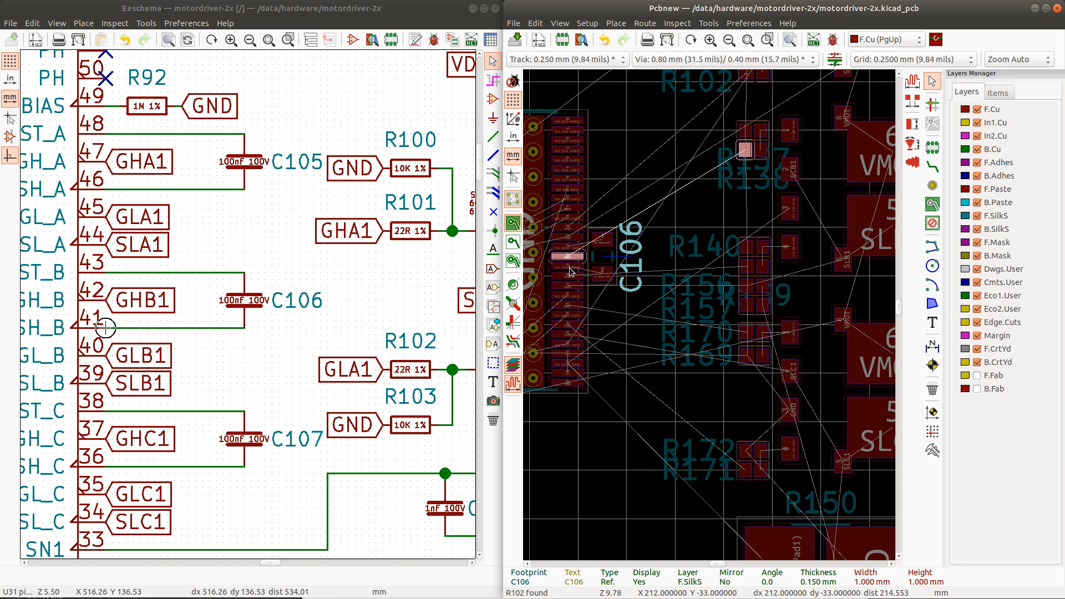
pyautogui.click(572, 277)
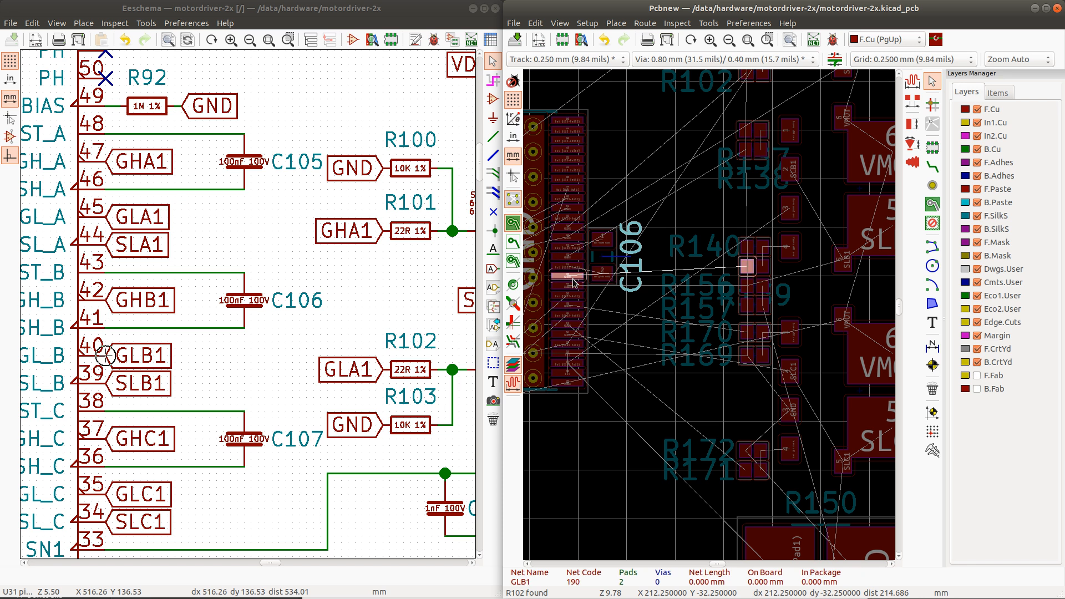
pyautogui.click(605, 259)
pyautogui.click(606, 259)
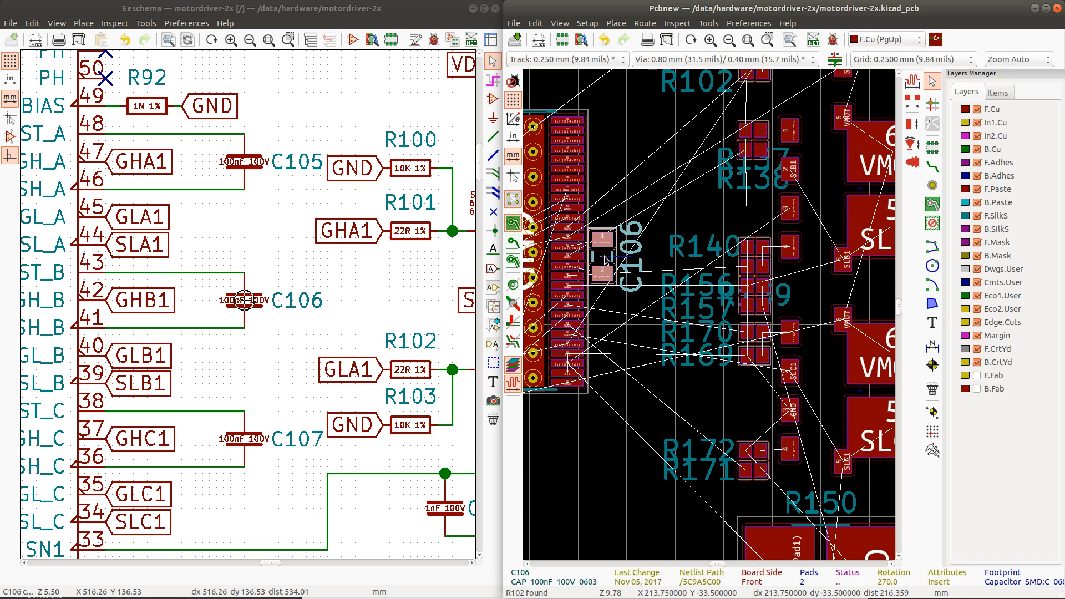
pyautogui.moveTo(605, 260); pyautogui.dragTo(620, 262)
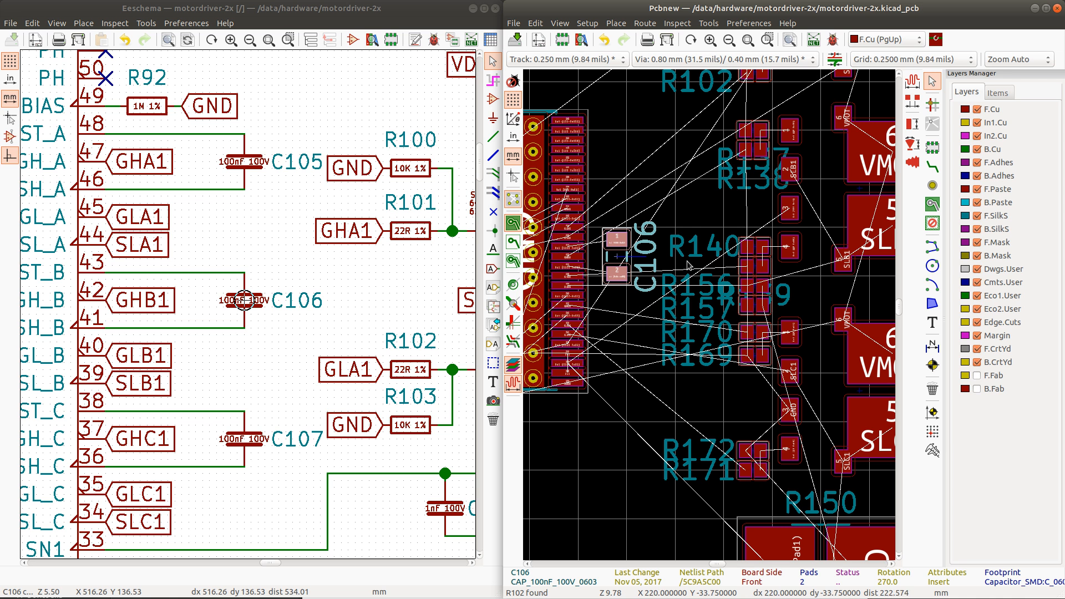
# Step: Trace the GLB1 net from U31's pad 40 to its gate resistor and the SLB1 net from pad 39 to Q3
pyautogui.keyDown('ctrl'); pyautogui.click(570, 278); pyautogui.keyUp('ctrl')
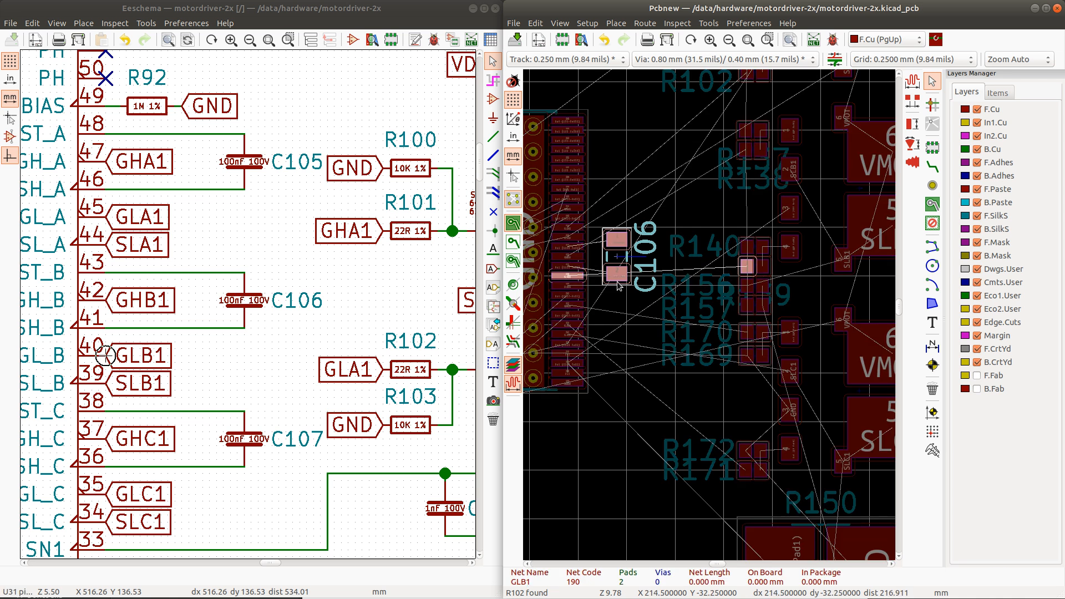
pyautogui.click(658, 267)
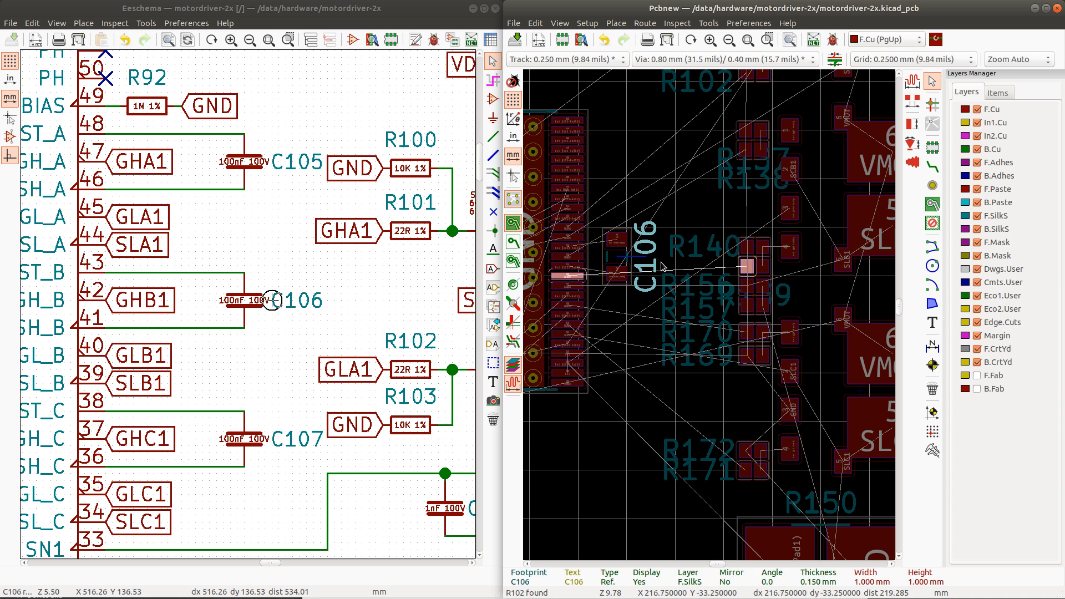
pyautogui.keyDown('ctrl'); pyautogui.click(571, 271); pyautogui.keyUp('ctrl')
pyautogui.keyDown('ctrl'); pyautogui.click(572, 271); pyautogui.keyUp('ctrl')
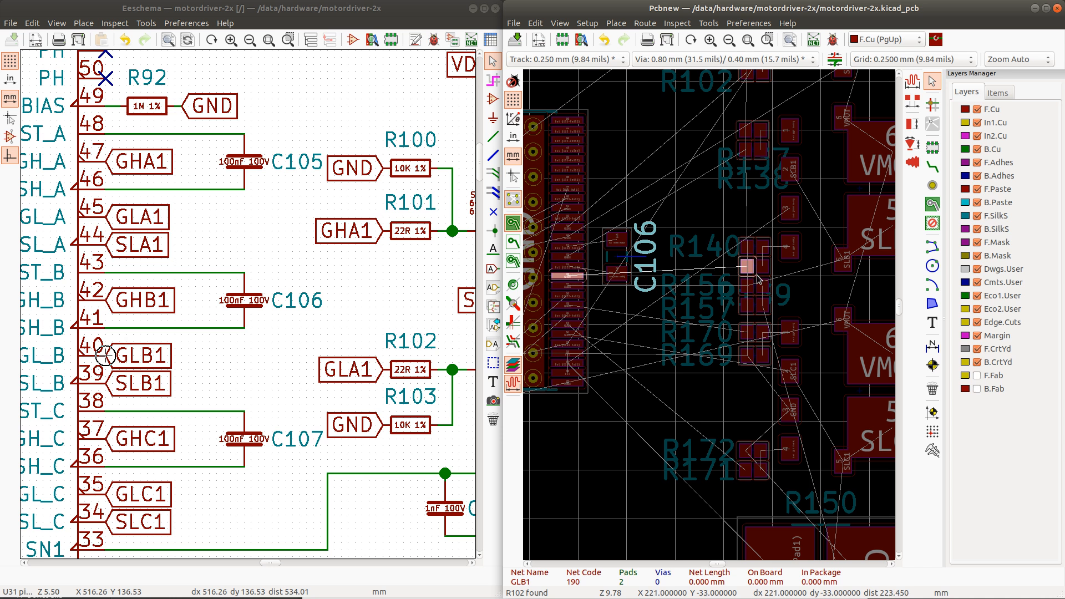
pyautogui.keyDown('ctrl'); pyautogui.click(566, 286); pyautogui.keyUp('ctrl')
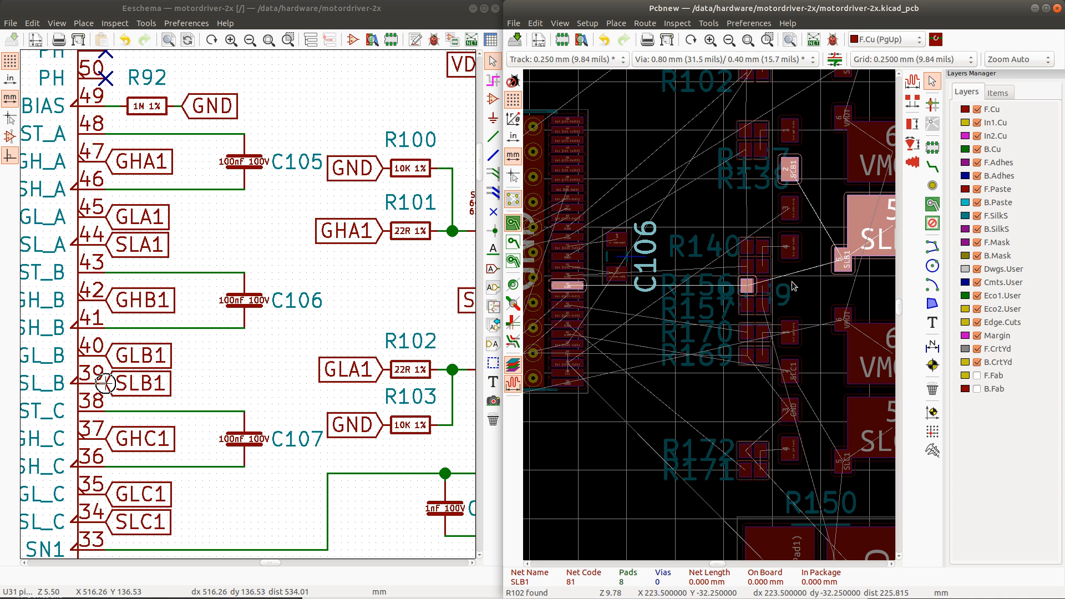
# Step: Move R156 and R157 together about 2.75 mm to the right, near Q3's SLB1 pad
pyautogui.click(758, 291)
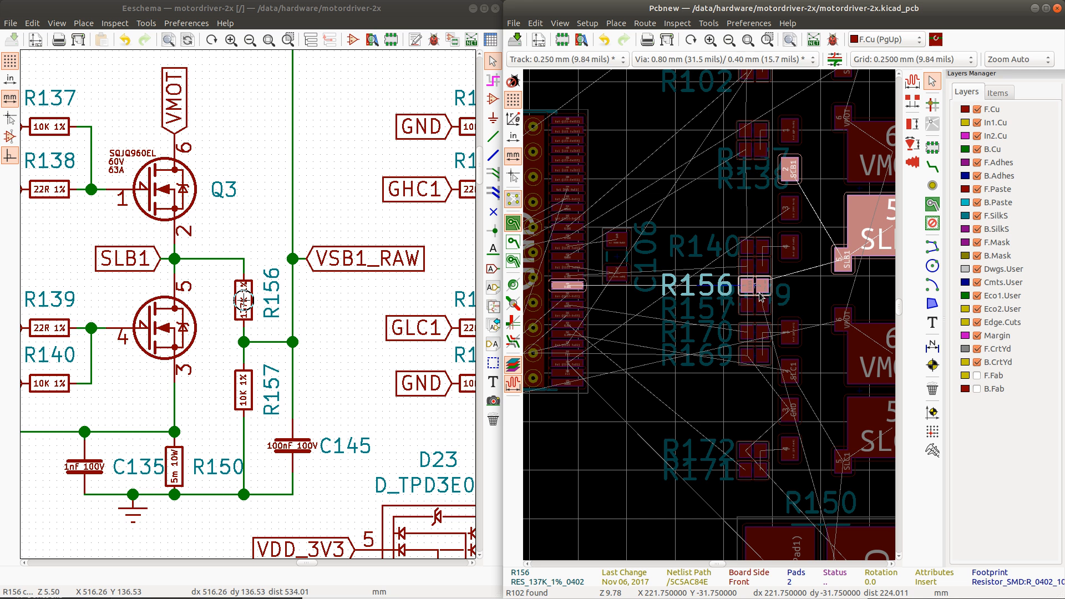
pyautogui.keyDown('shift'); pyautogui.click(758, 306); pyautogui.keyUp('shift')
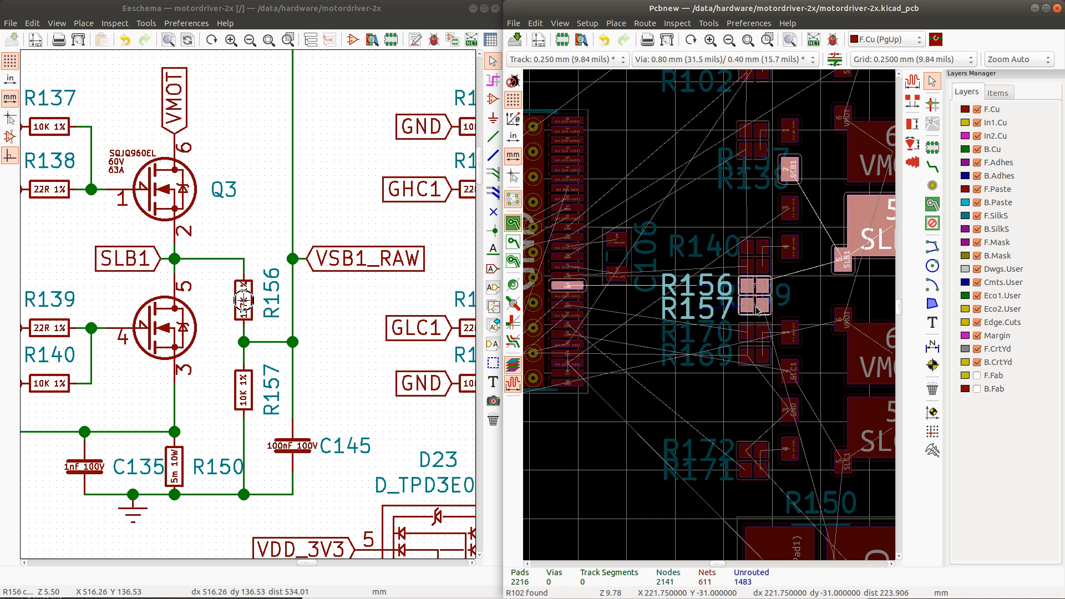
pyautogui.moveTo(754, 294); pyautogui.dragTo(810, 294)
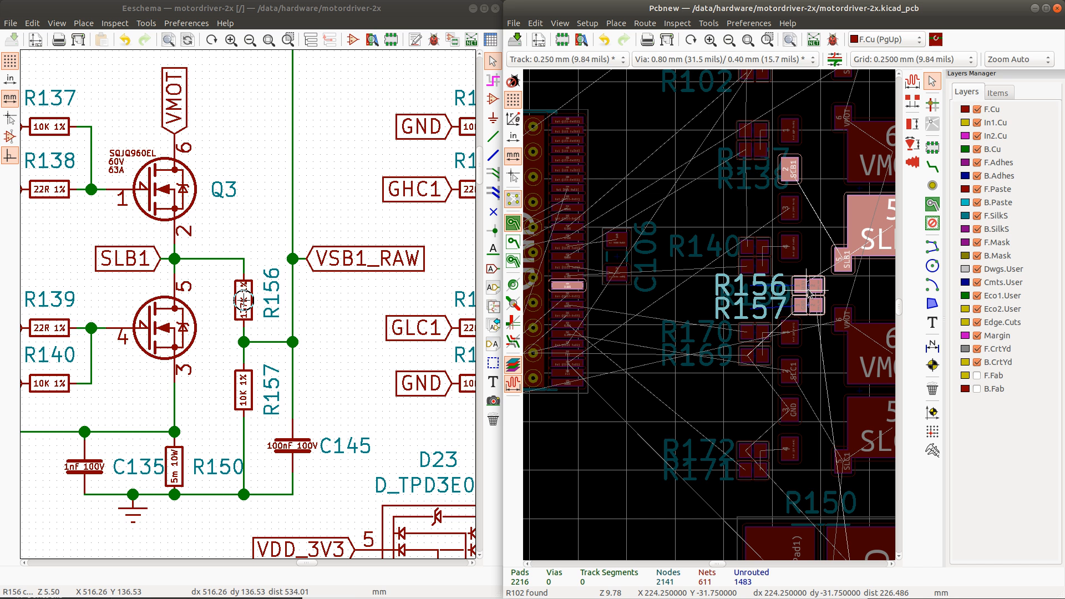
# Step: Move R156 and R157 about 2.75 mm left into the gate resistor column, and raise R139 and R140 about 1 mm
pyautogui.moveTo(809, 293); pyautogui.dragTo(752, 299)
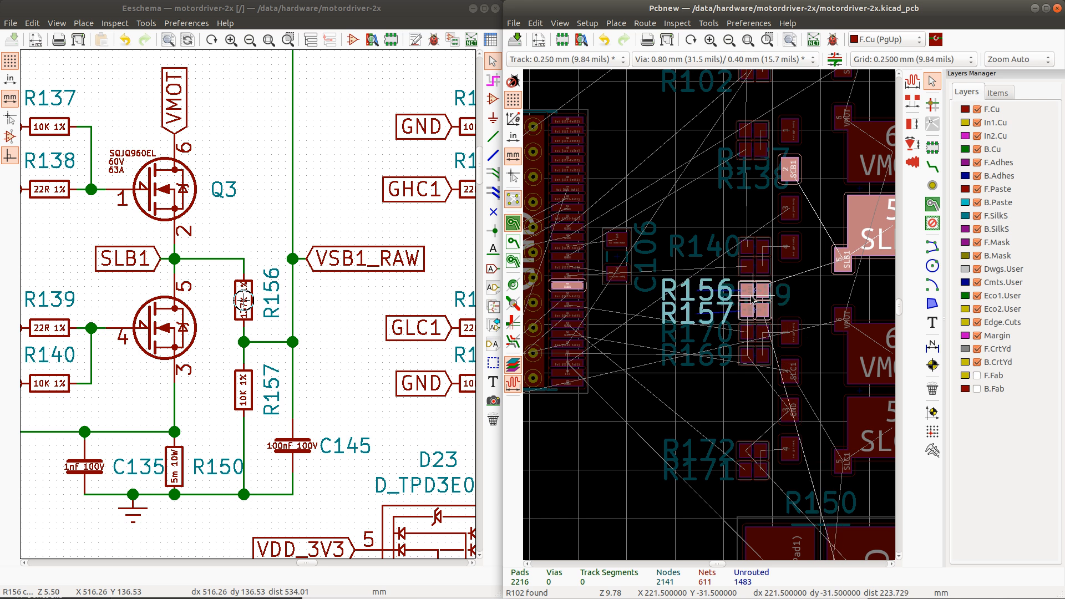
pyautogui.moveTo(753, 298); pyautogui.dragTo(752, 298)
pyautogui.moveTo(734, 229); pyautogui.dragTo(772, 276)
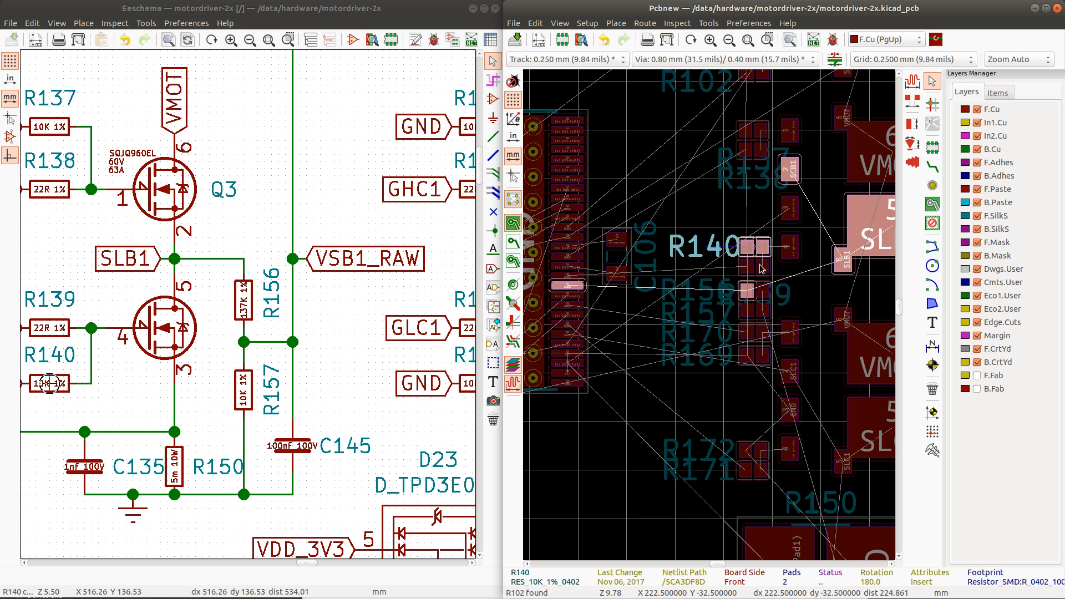
pyautogui.moveTo(730, 219); pyautogui.dragTo(755, 242)
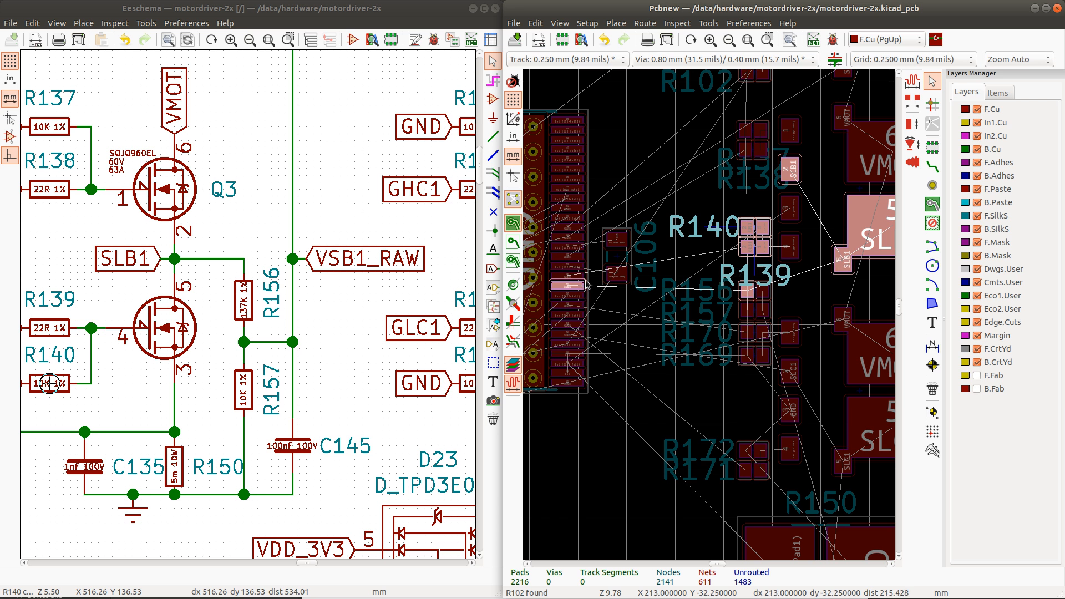
# Step: Reposition the R139, R140, R137 and R138 reference labels in stacked pairs to the left of their resistors
pyautogui.click(765, 278)
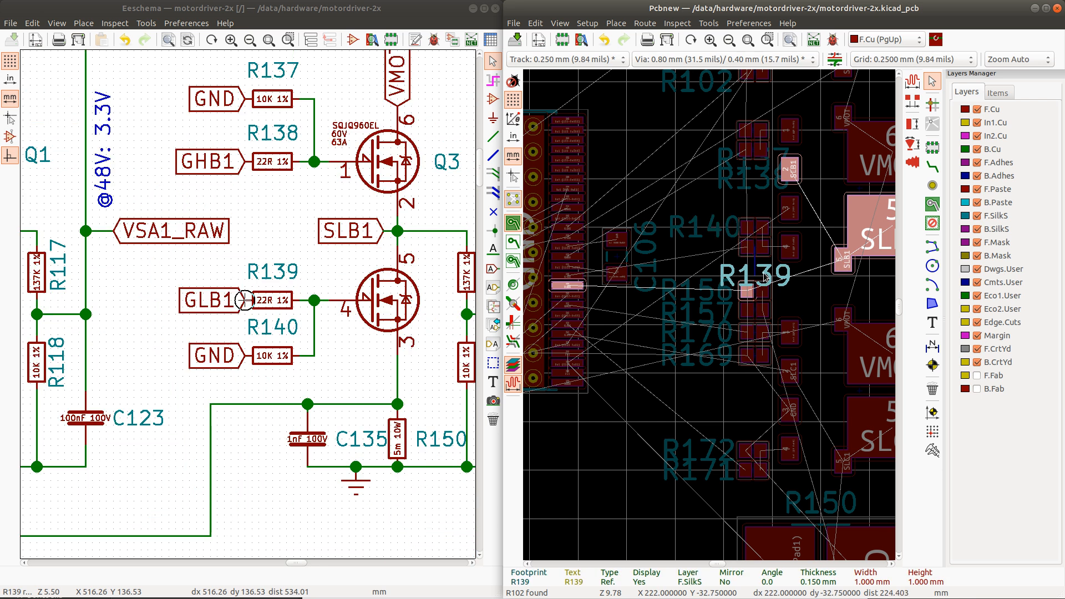
pyautogui.moveTo(765, 278); pyautogui.dragTo(702, 227)
pyautogui.click(746, 172)
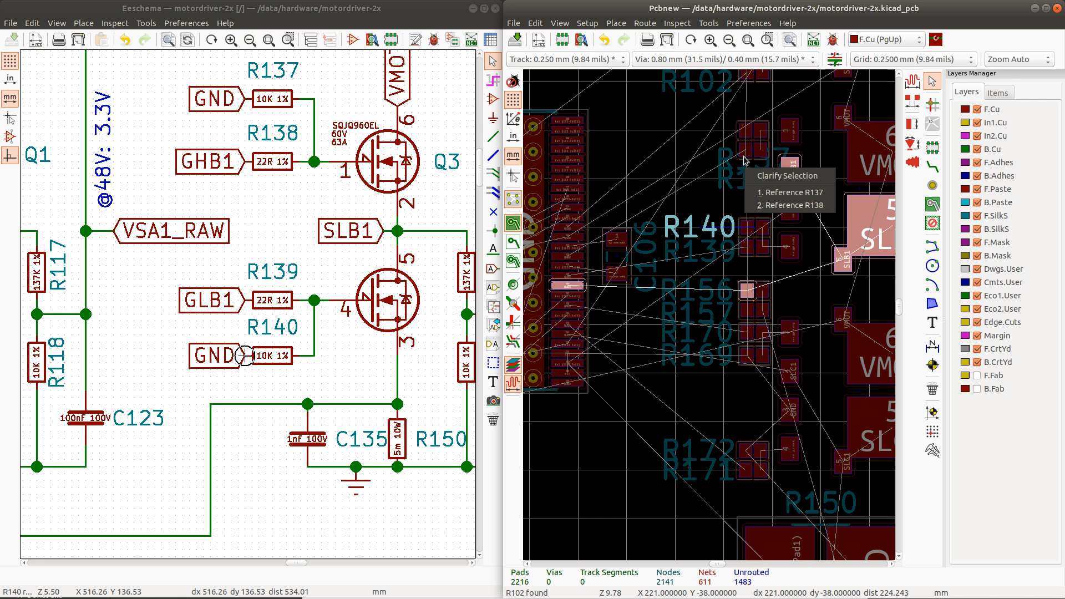
pyautogui.click(788, 190)
pyautogui.moveTo(736, 156); pyautogui.dragTo(683, 128)
pyautogui.click(745, 190)
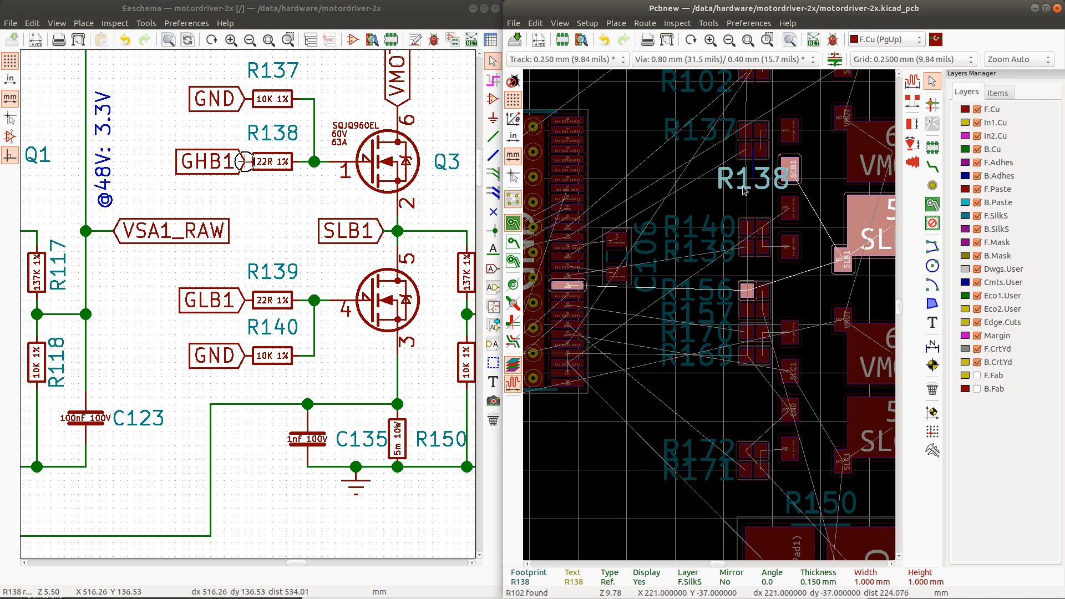
pyautogui.moveTo(745, 190); pyautogui.dragTo(700, 159)
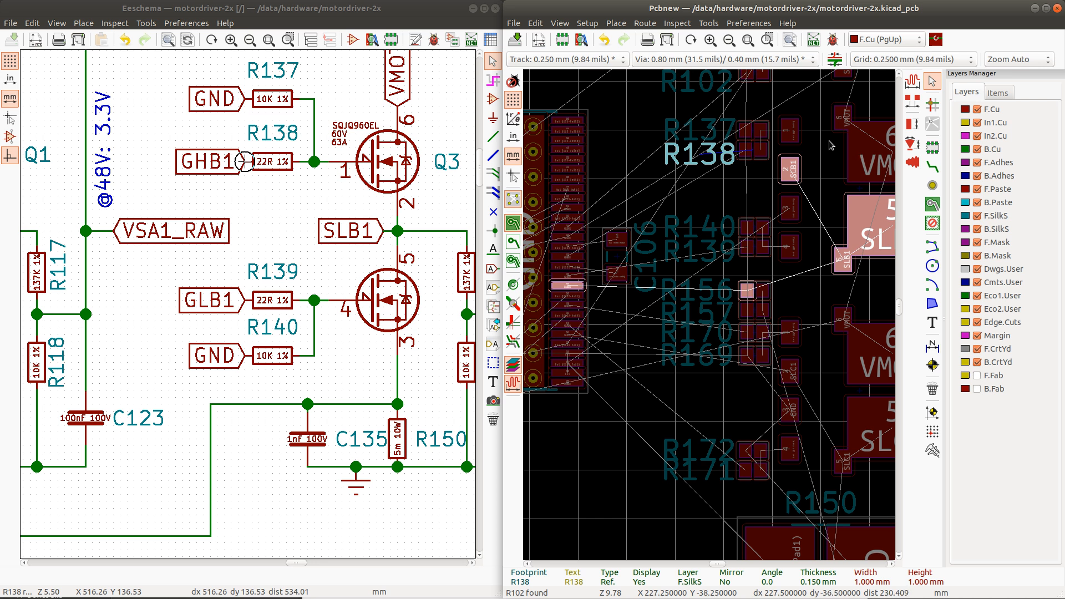
# Step: Highlight the SLA1 net at Q1 and follow its connection to R117 among the unplaced components
pyautogui.scroll(-1, 830, 145)
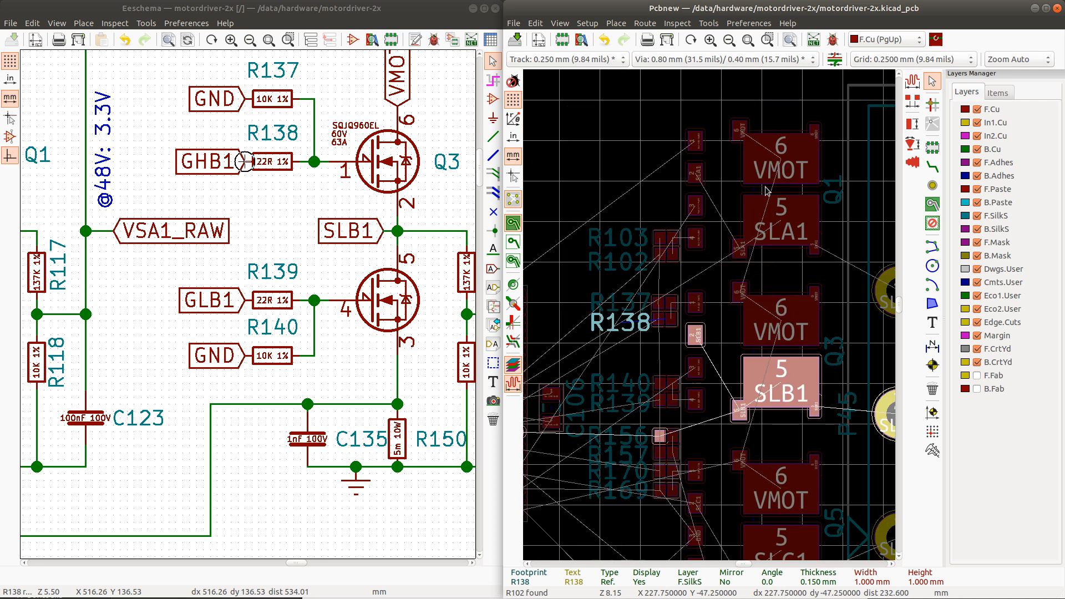
pyautogui.click(747, 236)
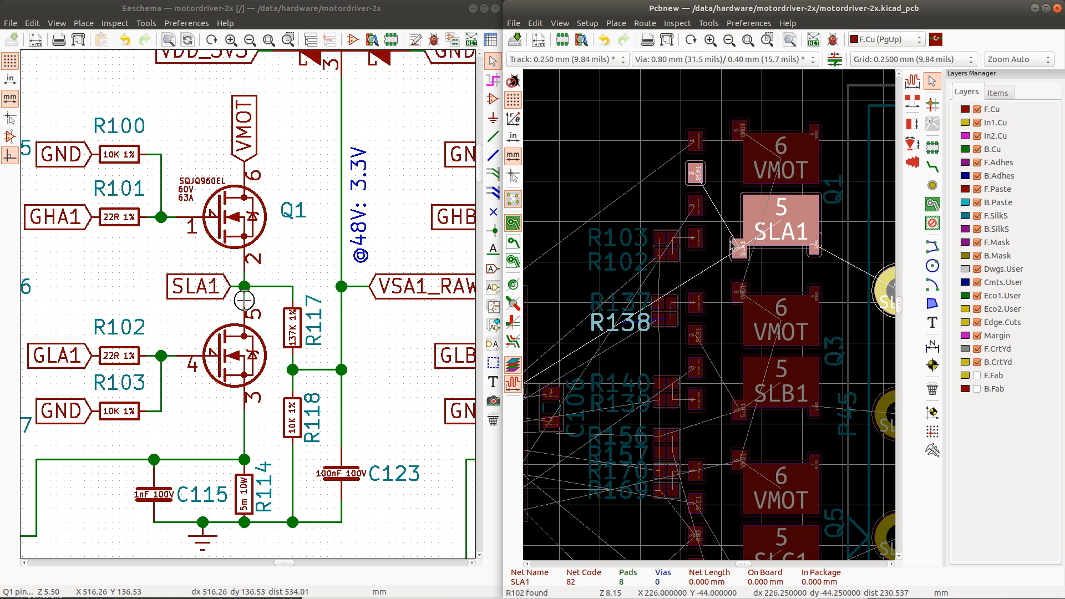
pyautogui.scroll(-4, 710, 319)
pyautogui.scroll(-4, 661, 376)
pyautogui.scroll(-1, 567, 364)
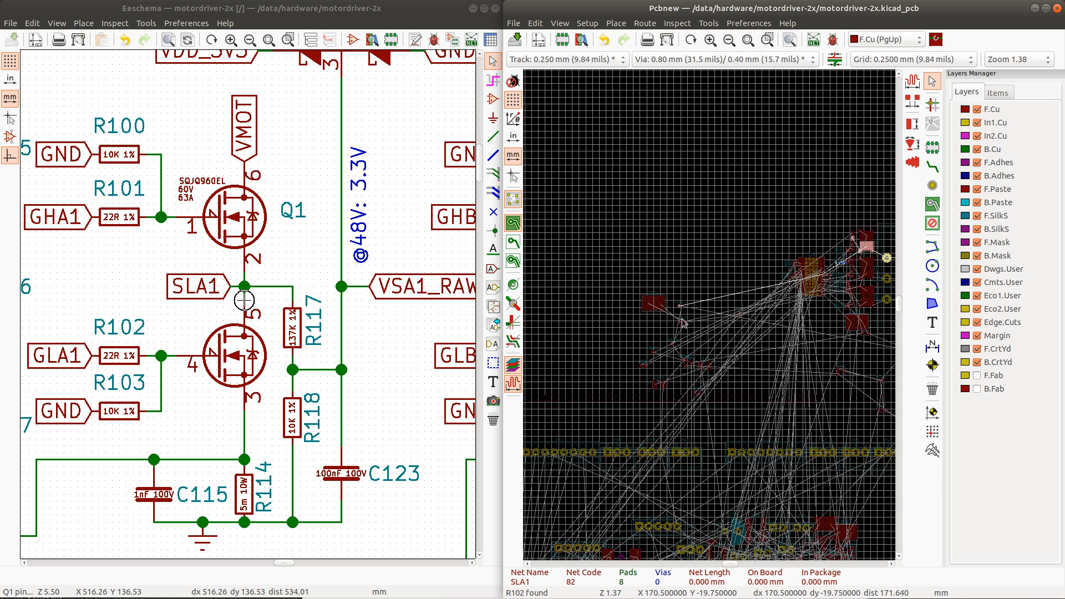
pyautogui.scroll(4, 680, 327)
pyautogui.scroll(1, 710, 317)
pyautogui.scroll(-8, 710, 318)
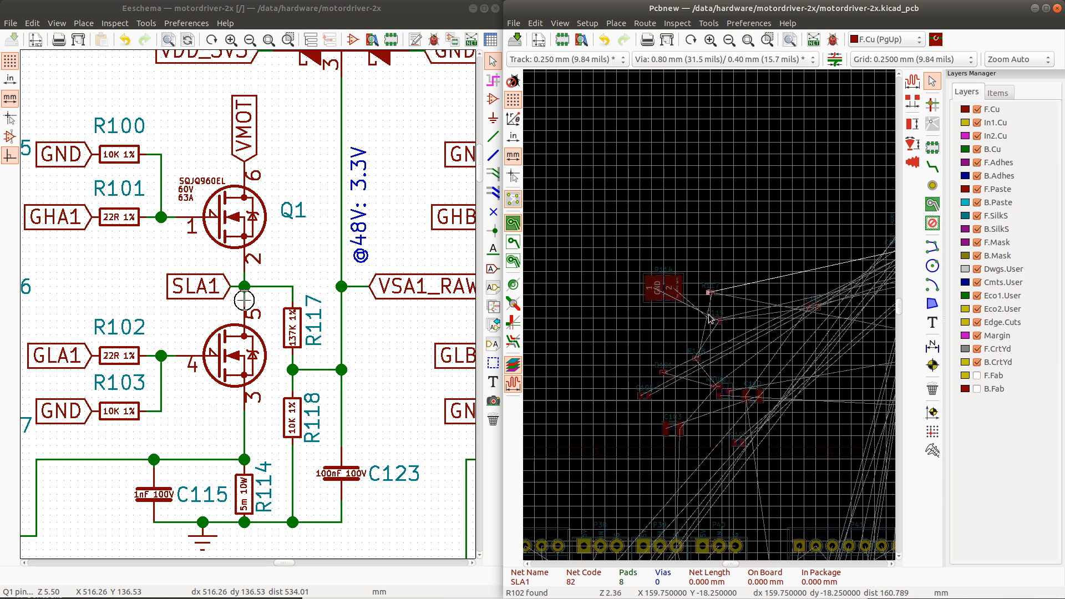
pyautogui.scroll(9, 710, 317)
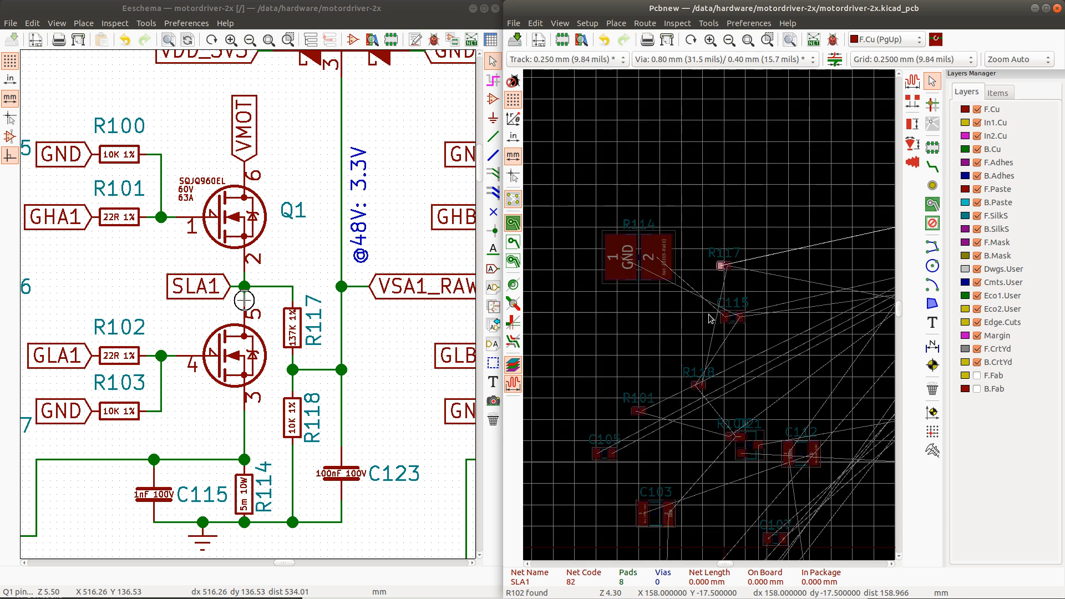
# Step: Move R117 into the resistor column between R102 and R137, near X 221.5 mm, and rotate it to 180 degrees
pyautogui.moveTo(712, 249); pyautogui.dragTo(782, 299)
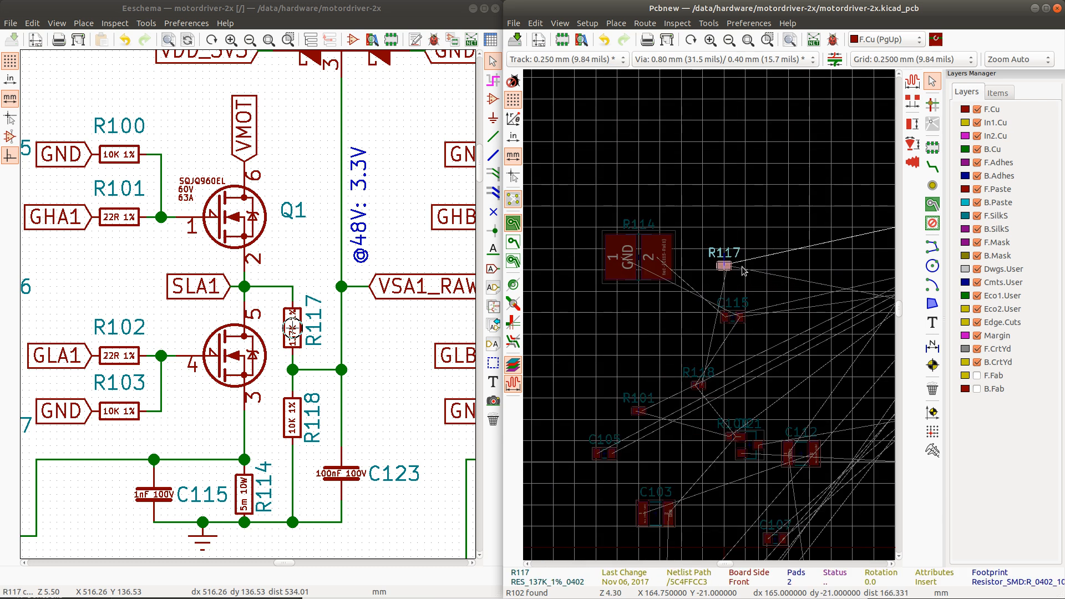
pyautogui.moveTo(725, 266); pyautogui.dragTo(739, 265)
pyautogui.scroll(-5, 793, 253)
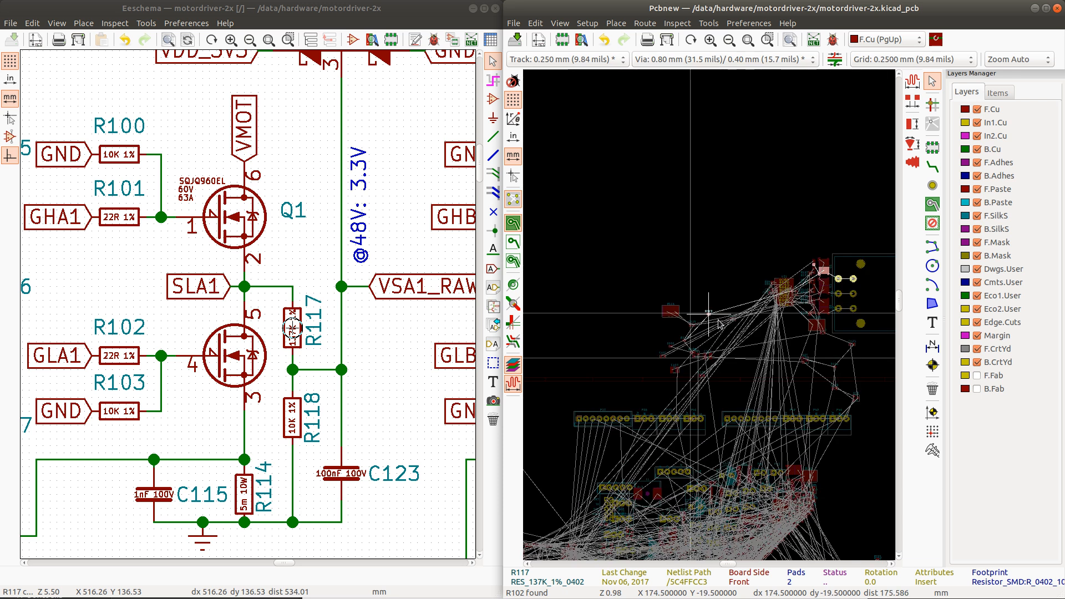
pyautogui.scroll(3, 799, 272)
pyautogui.scroll(6, 710, 315)
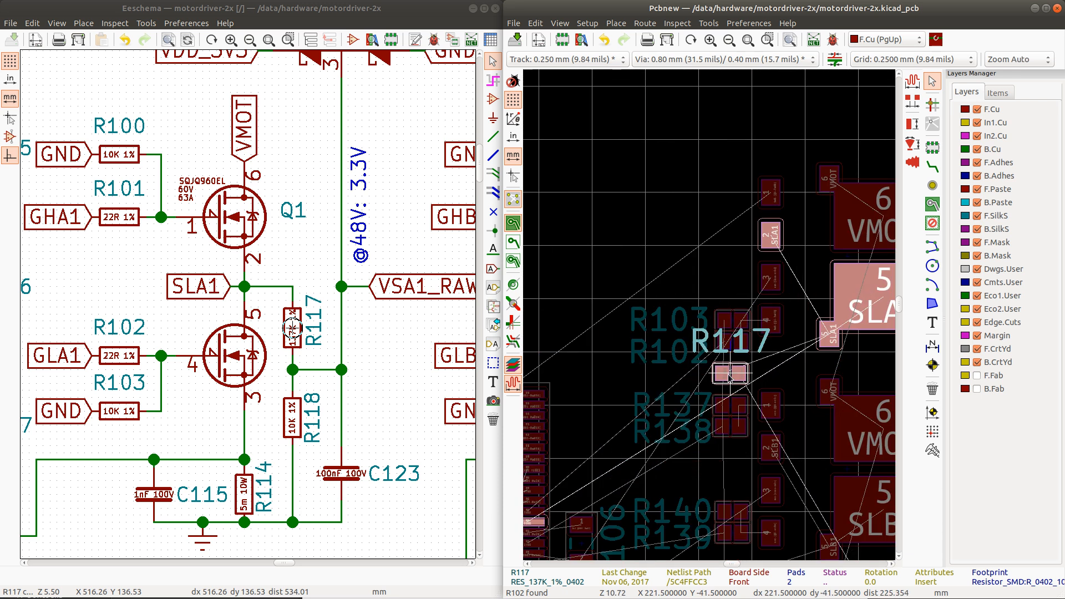
pyautogui.moveTo(729, 374); pyautogui.dragTo(730, 369)
pyautogui.press('r')
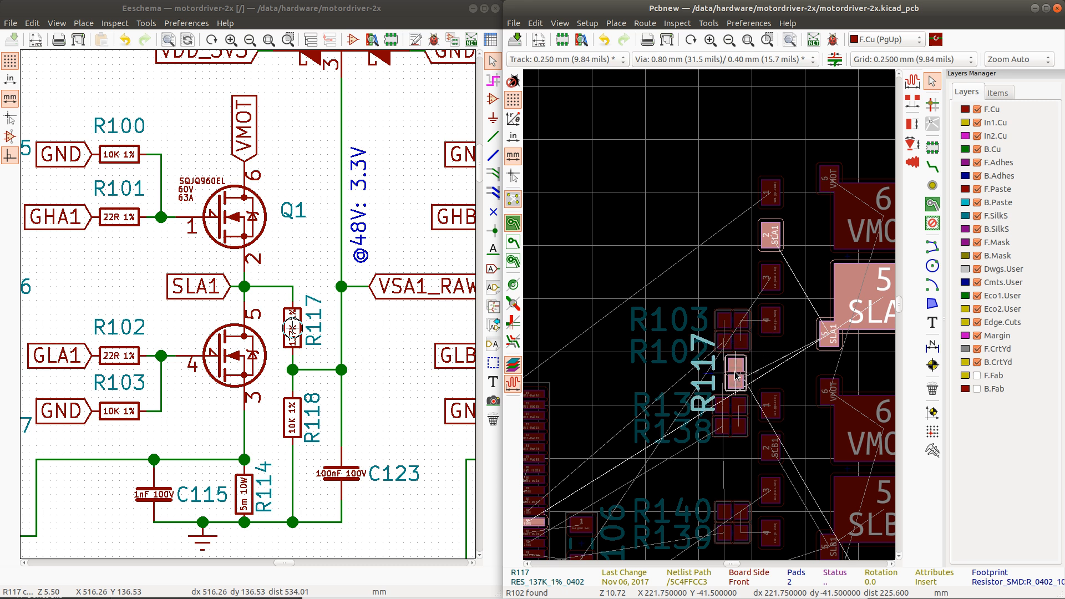
pyautogui.press('r')
pyautogui.press('r')
pyautogui.press('r')
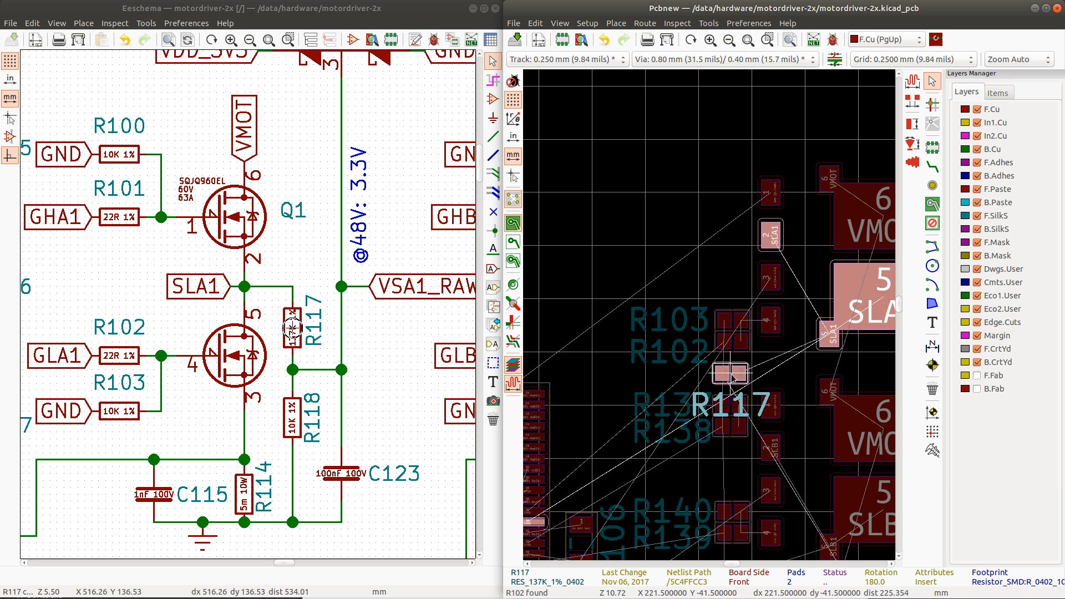
pyautogui.click(738, 377)
# Step: Raise R102 and R103 about 1 mm and R117 about 0.75 mm, aligning all three in one column
pyautogui.moveTo(710, 290); pyautogui.dragTo(759, 363)
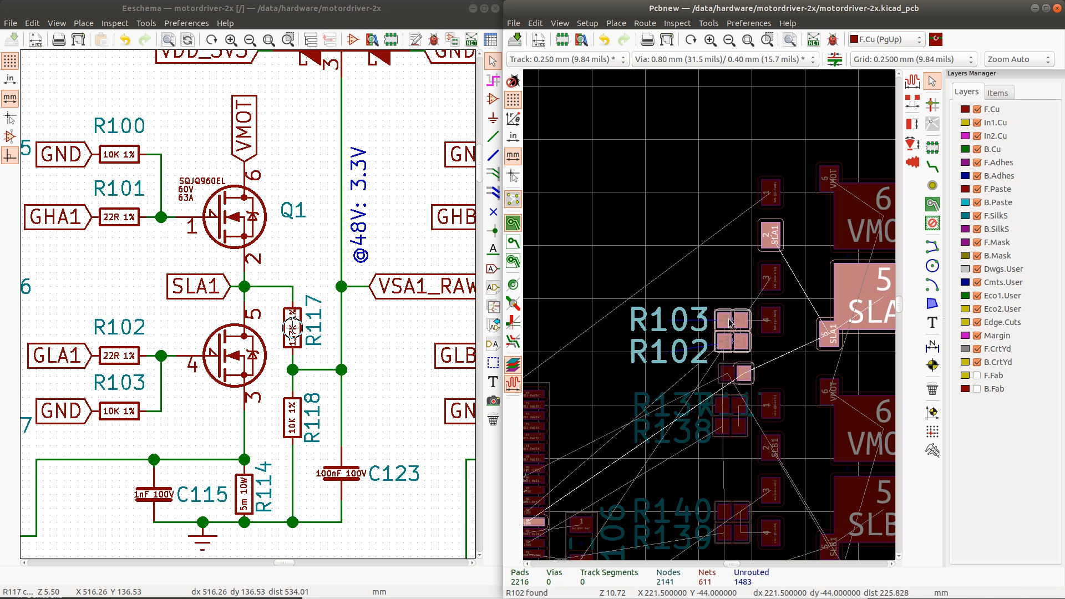
pyautogui.moveTo(724, 320); pyautogui.dragTo(732, 302)
pyautogui.click(736, 365)
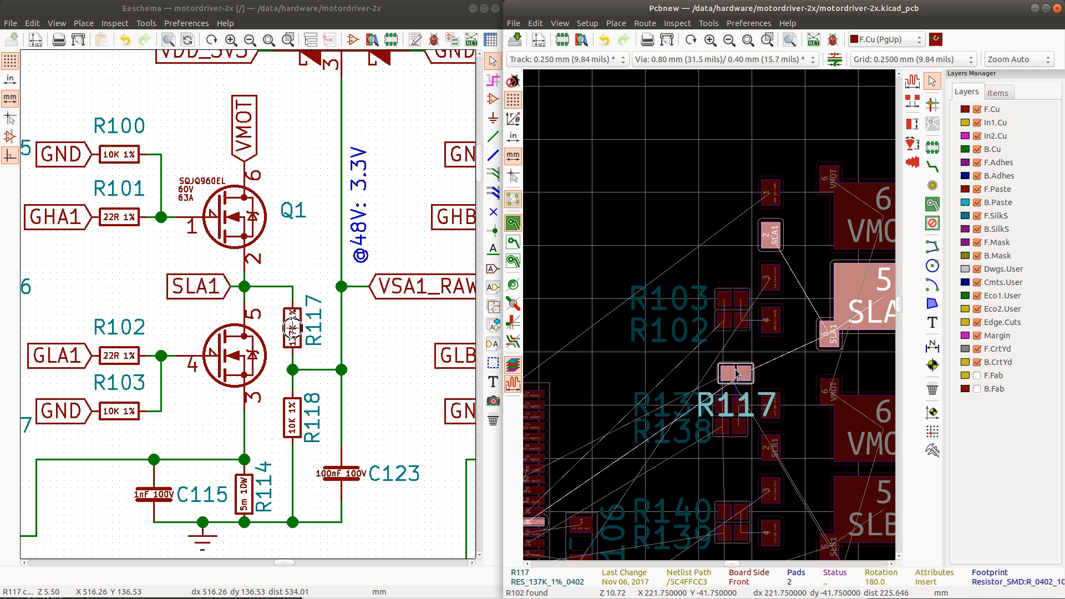
pyautogui.moveTo(736, 367); pyautogui.dragTo(731, 361)
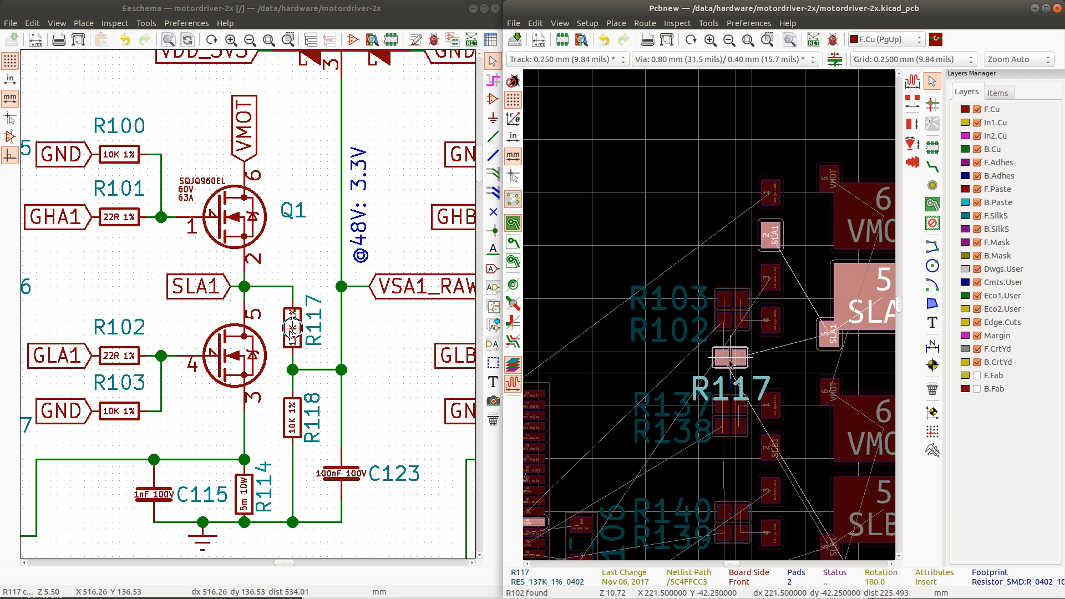
pyautogui.click(730, 325)
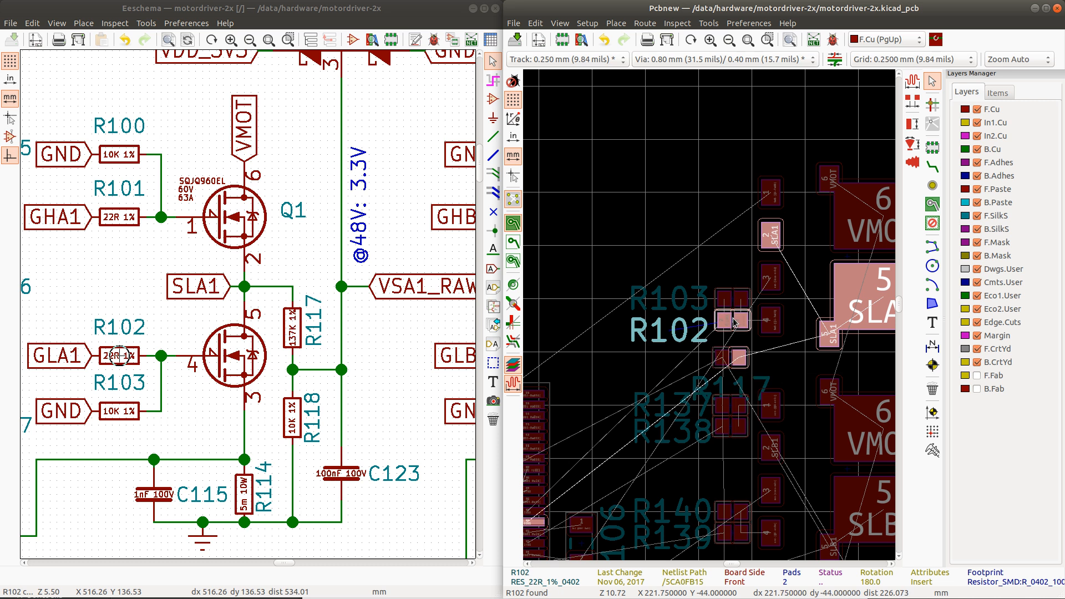
pyautogui.moveTo(732, 300); pyautogui.dragTo(735, 300)
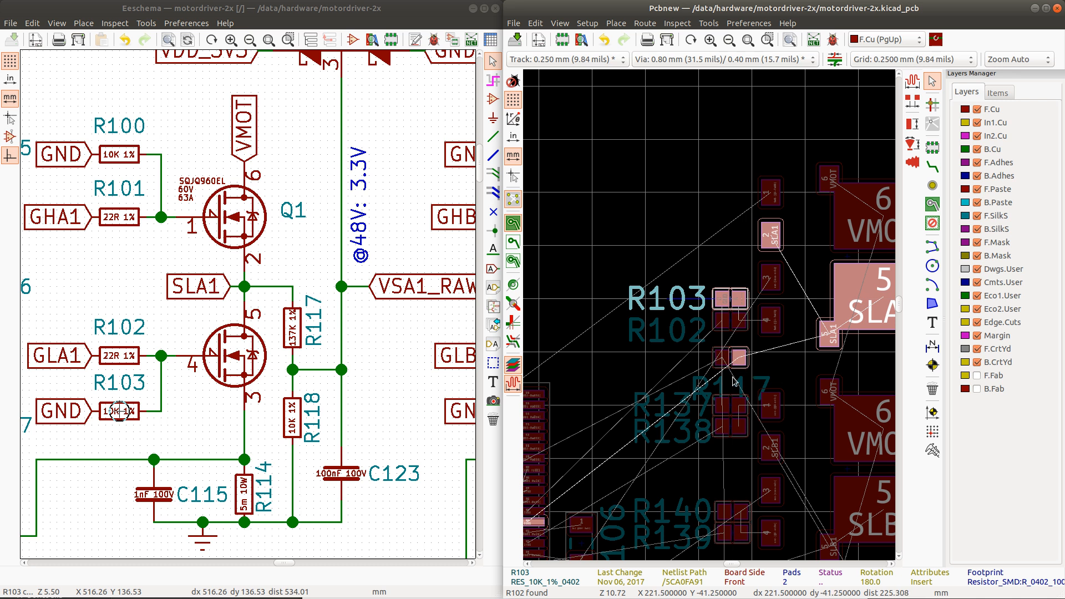
# Step: Move R117's reference label to the left of the resistor, in line with the R102 and R103 labels
pyautogui.scroll(-1, 716, 440)
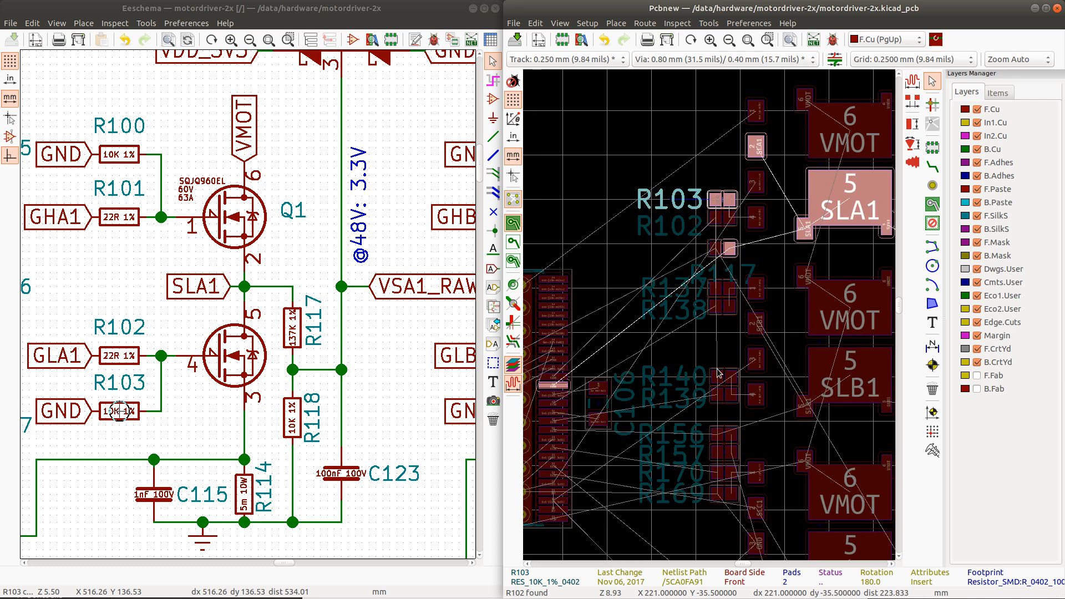
pyautogui.scroll(1, 723, 426)
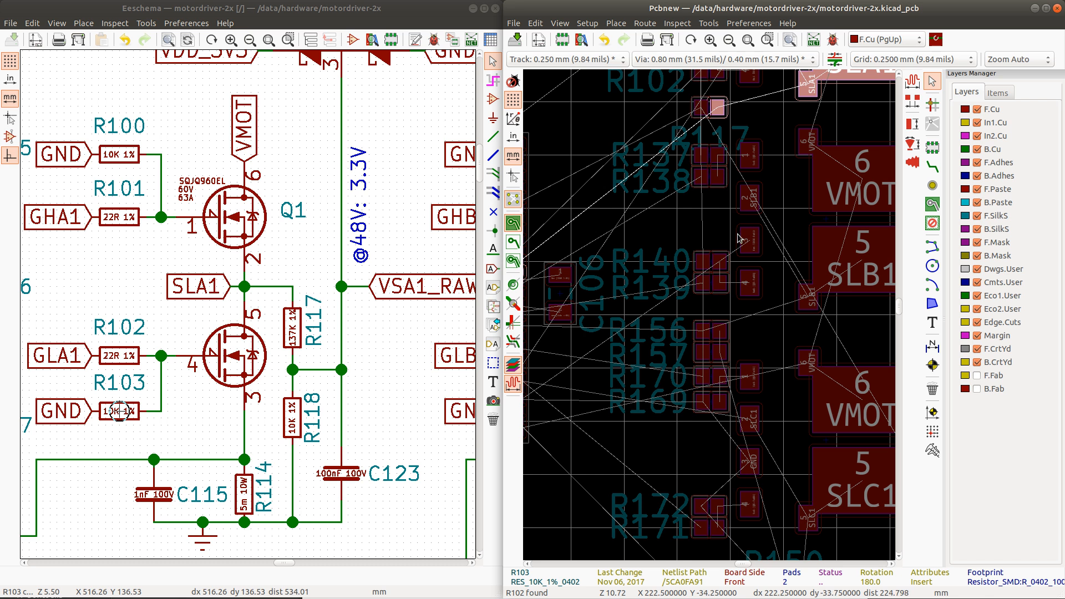
pyautogui.scroll(-3, 711, 319)
pyautogui.scroll(1, 711, 319)
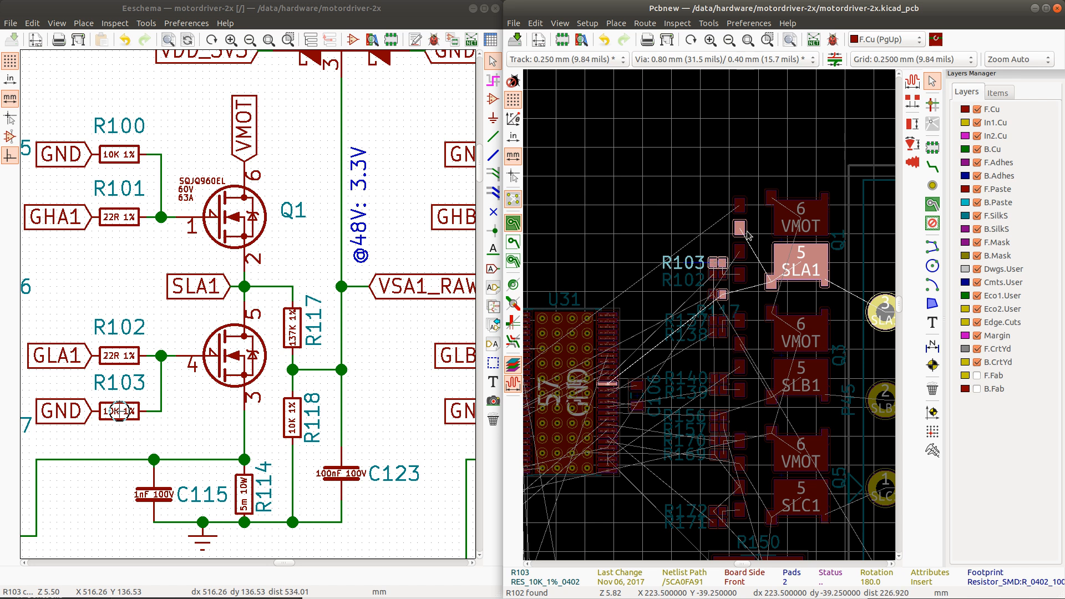
pyautogui.click(719, 312)
pyautogui.press('m')
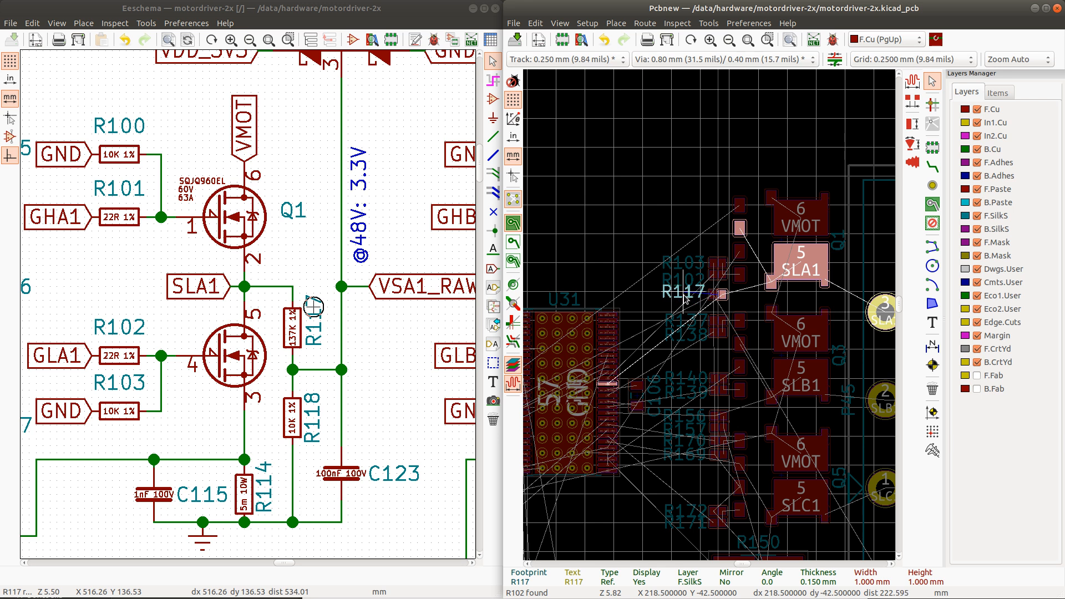
pyautogui.click(684, 295)
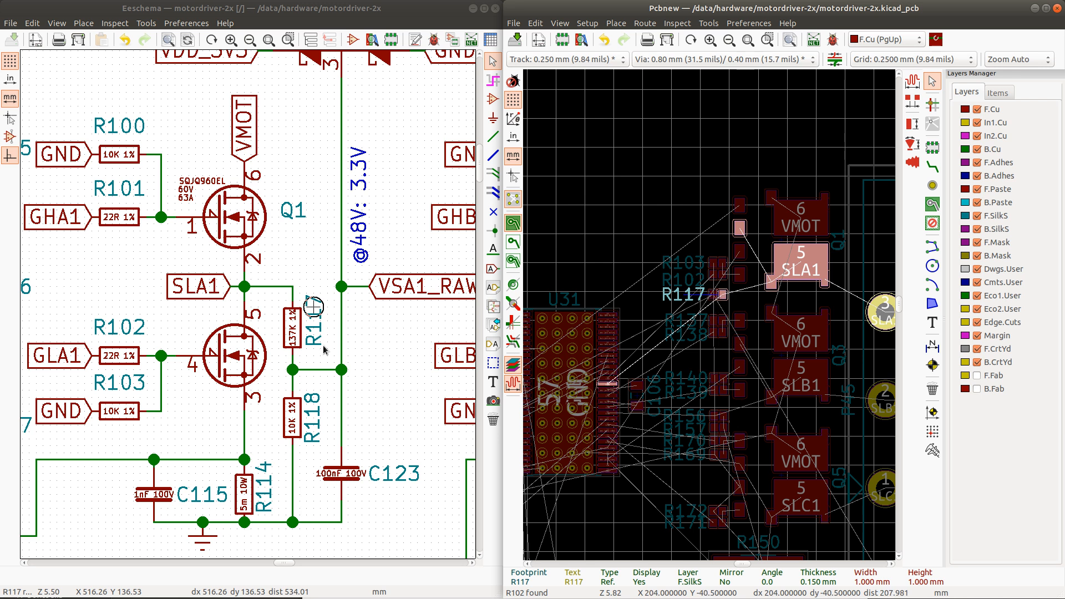
# Step: Try to locate R118 from the schematic and move it on the board toward R117
pyautogui.click(298, 425)
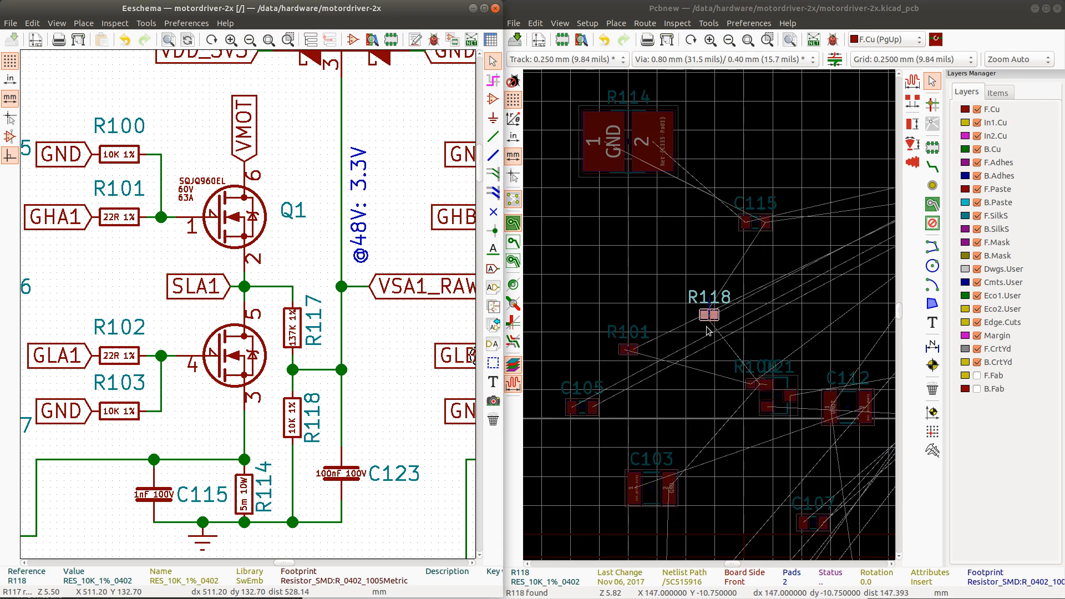
pyautogui.press('m')
pyautogui.scroll(-1, 751, 276)
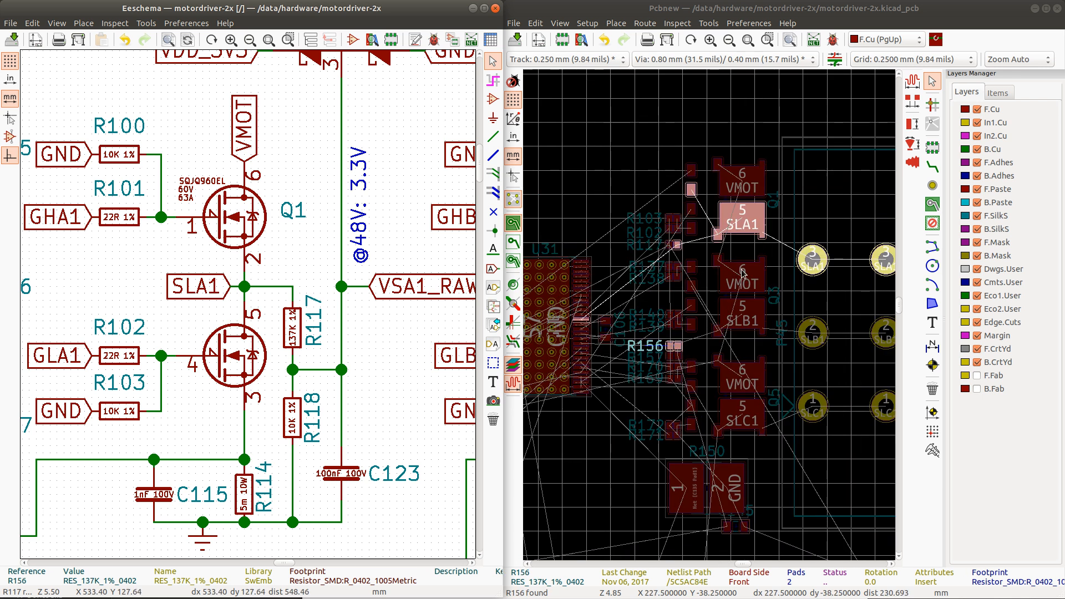
pyautogui.click(632, 290)
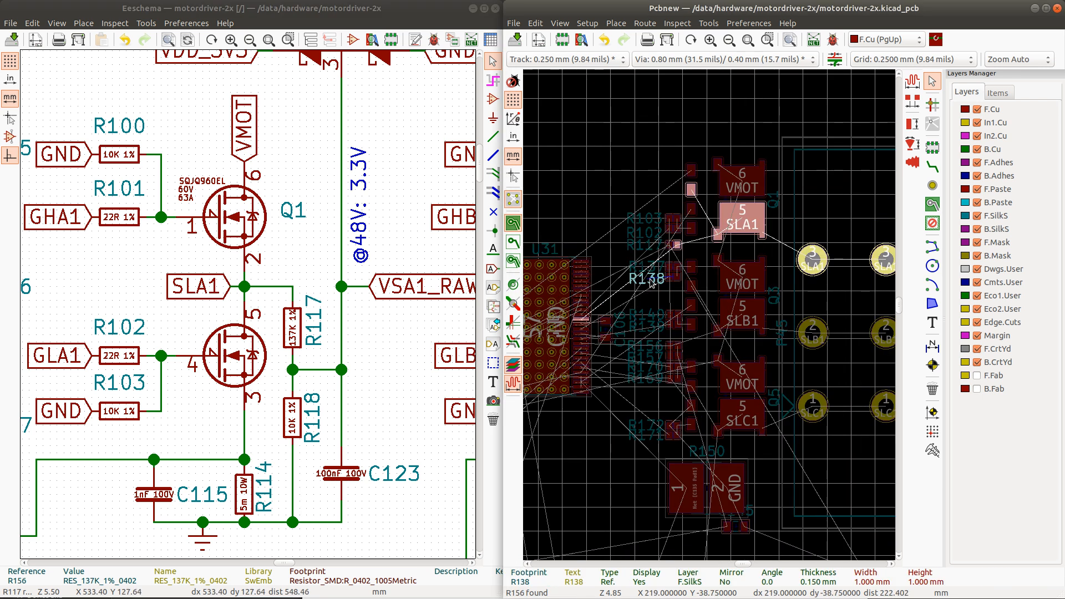
pyautogui.scroll(-1, 636, 317)
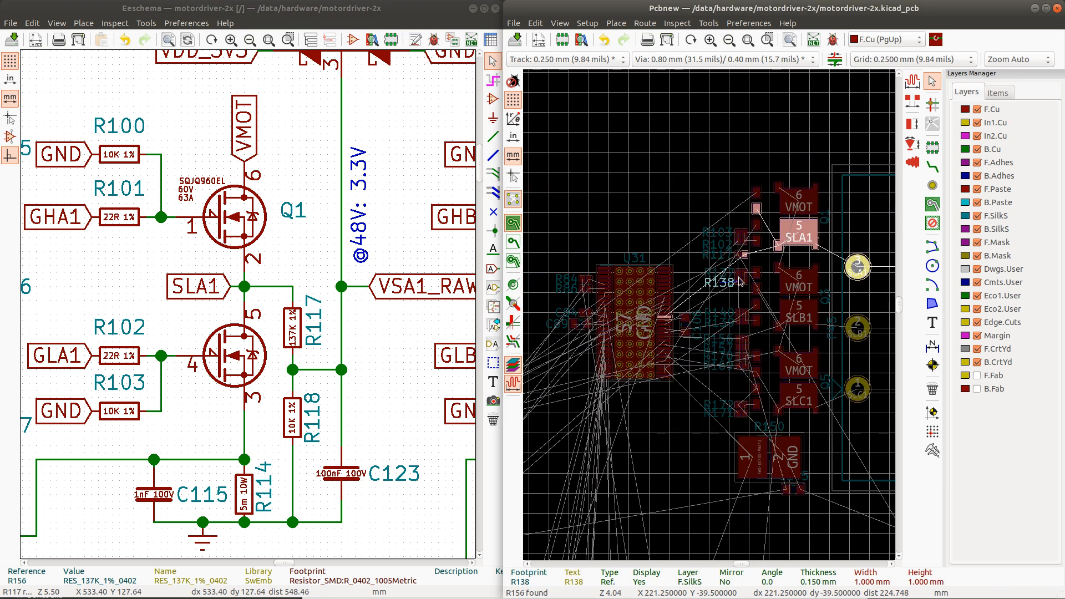
pyautogui.click(294, 415)
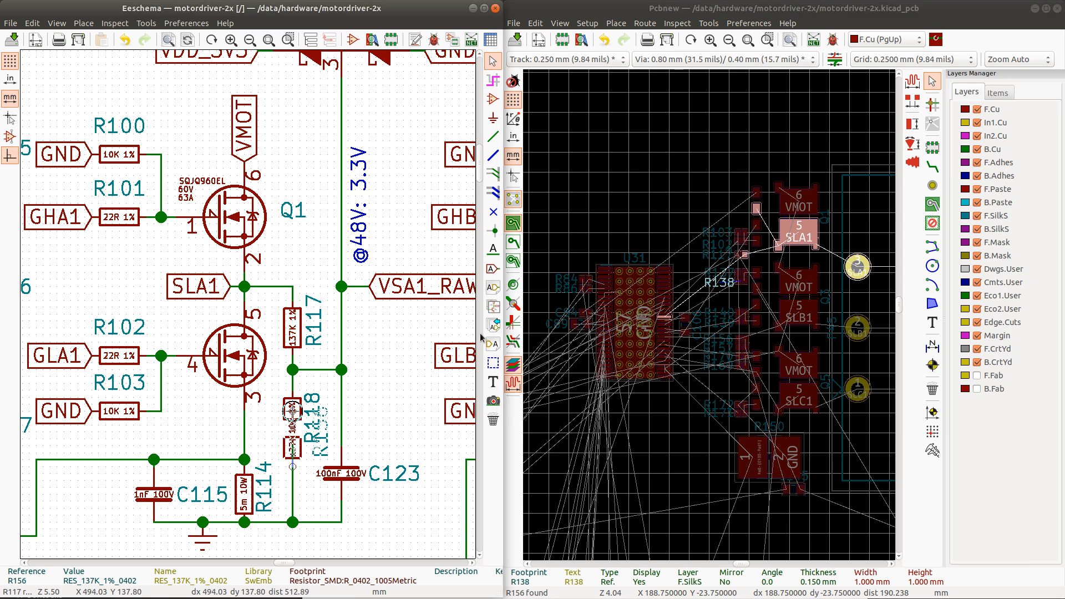
pyautogui.click(691, 5)
pyautogui.scroll(-1, 550, 371)
pyautogui.scroll(1, 593, 406)
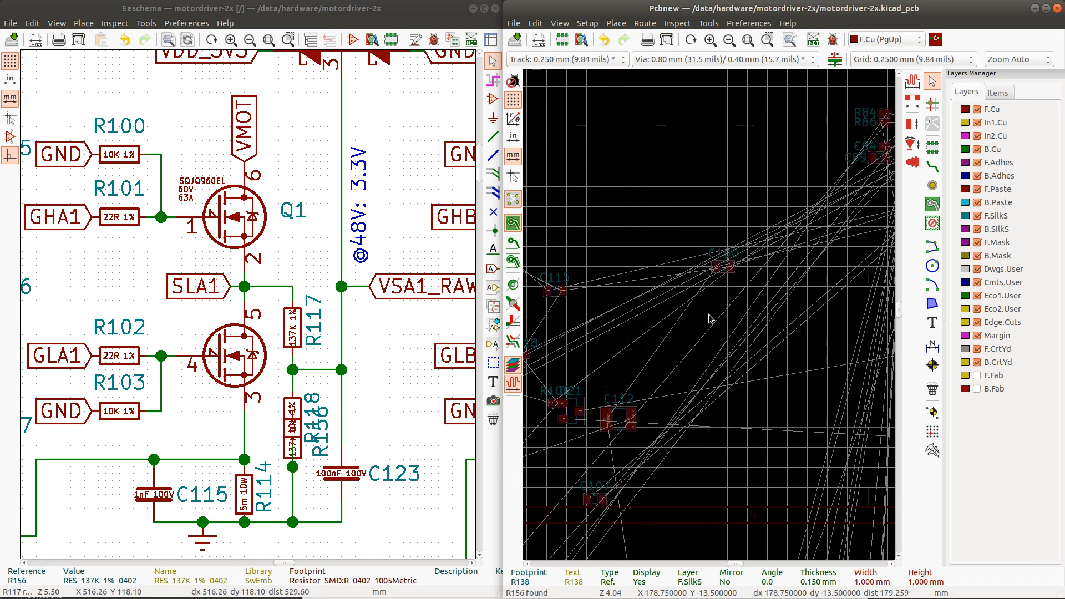
pyautogui.scroll(-3, 710, 318)
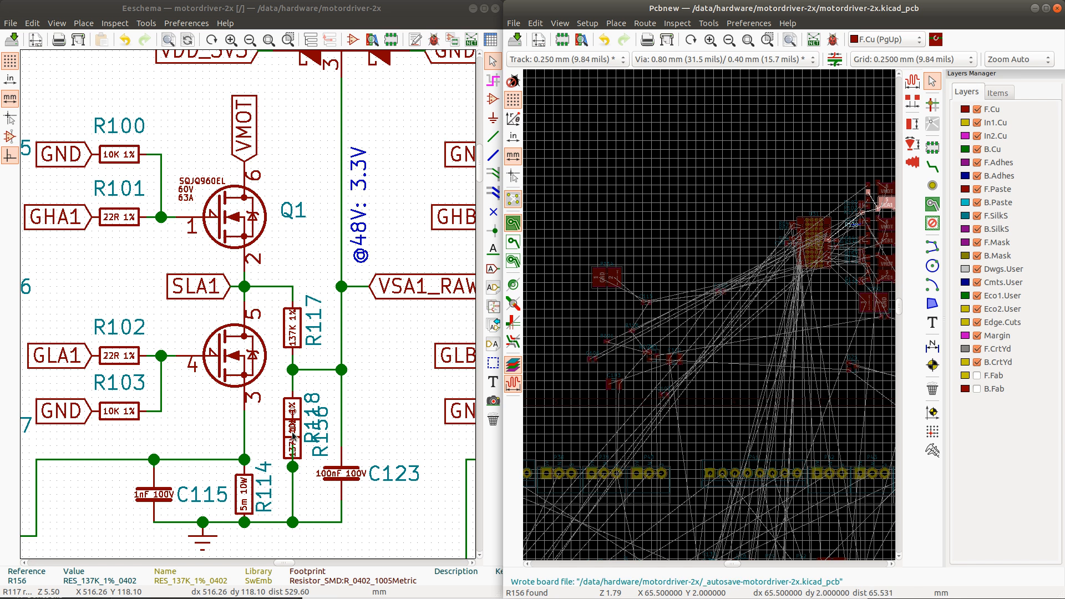
pyautogui.click(337, 420)
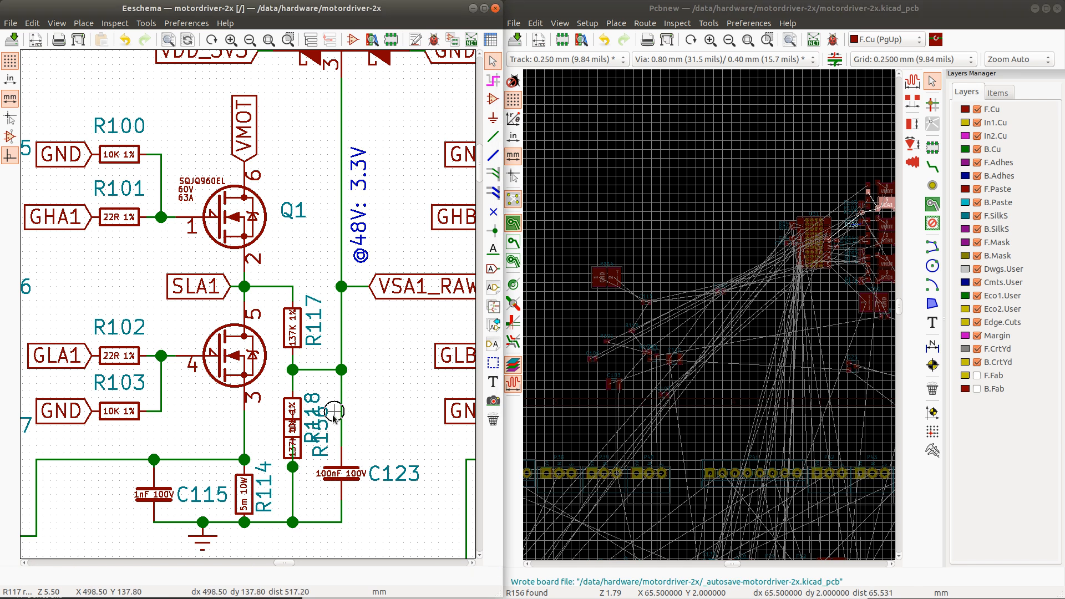
pyautogui.hotkey('ctrl', 'z')
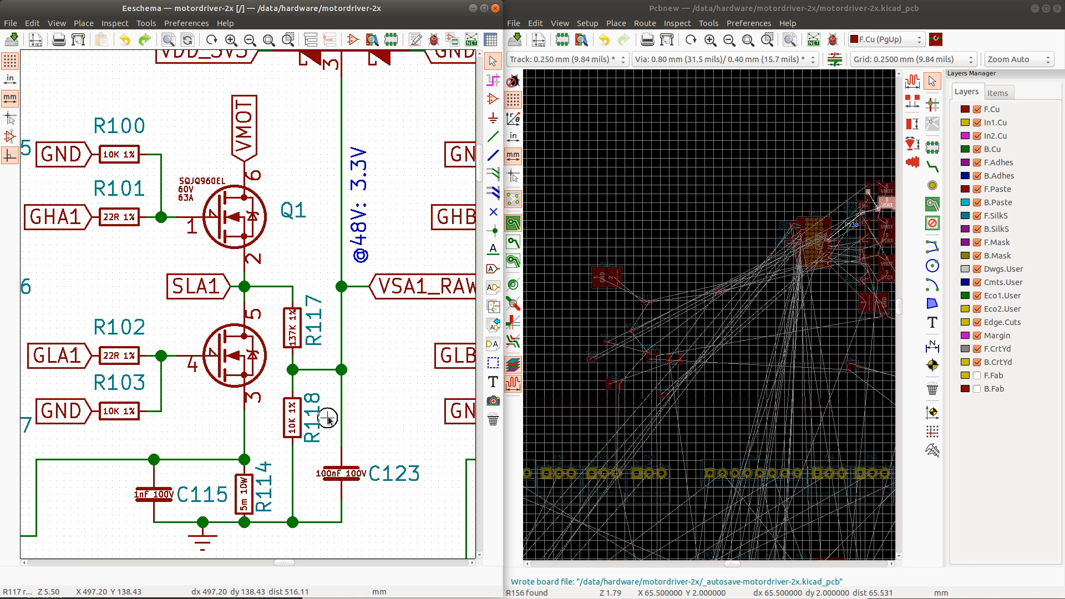
# Step: Locate R118 from the schematic, move its footprint between R117 and R137 near X 221.5 mm, Y -41.25 mm, and rotate it to 180 degrees
pyautogui.click(292, 412)
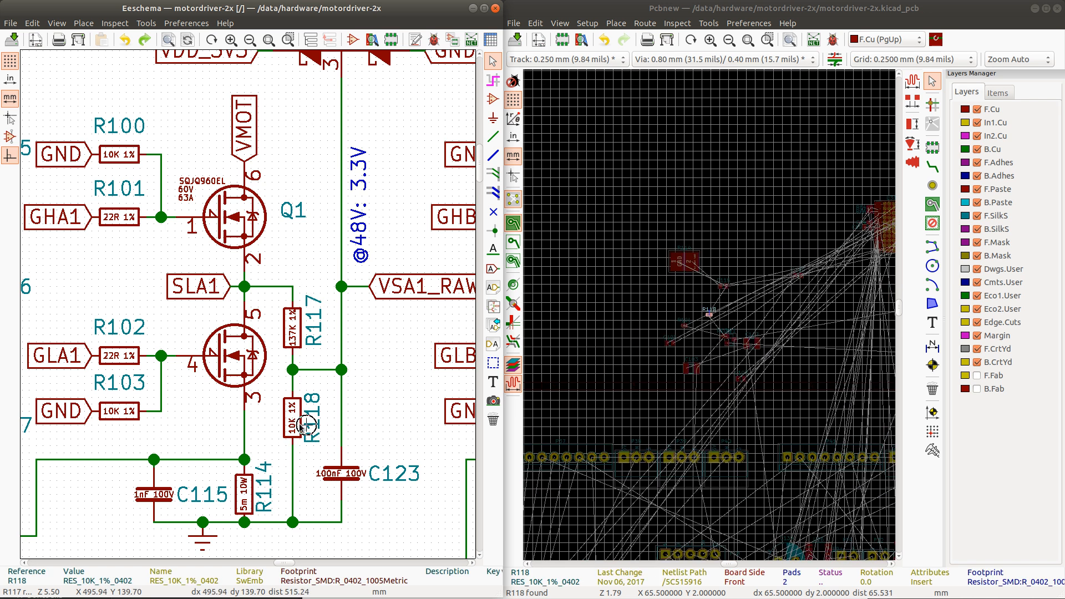
pyautogui.click(785, 6)
pyautogui.press('m')
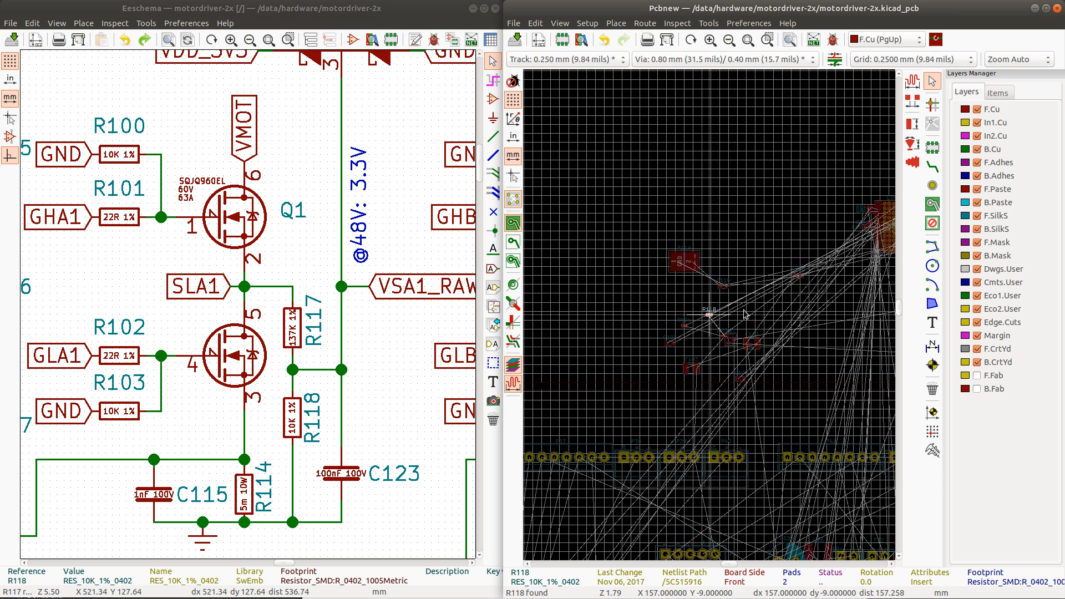
pyautogui.scroll(-3, 834, 273)
pyautogui.scroll(6, 779, 270)
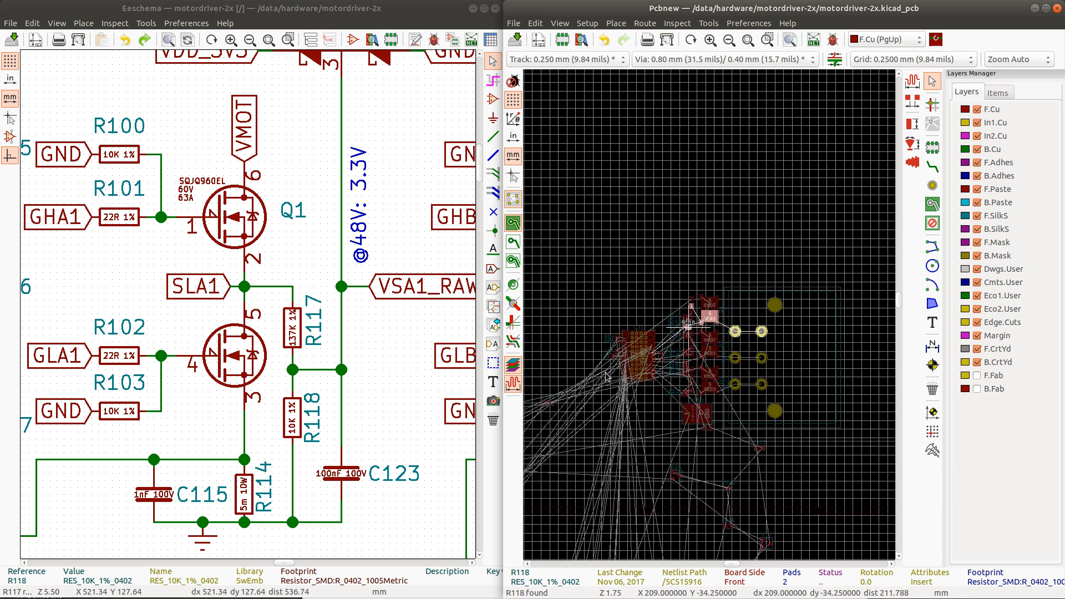
pyautogui.scroll(2, 703, 321)
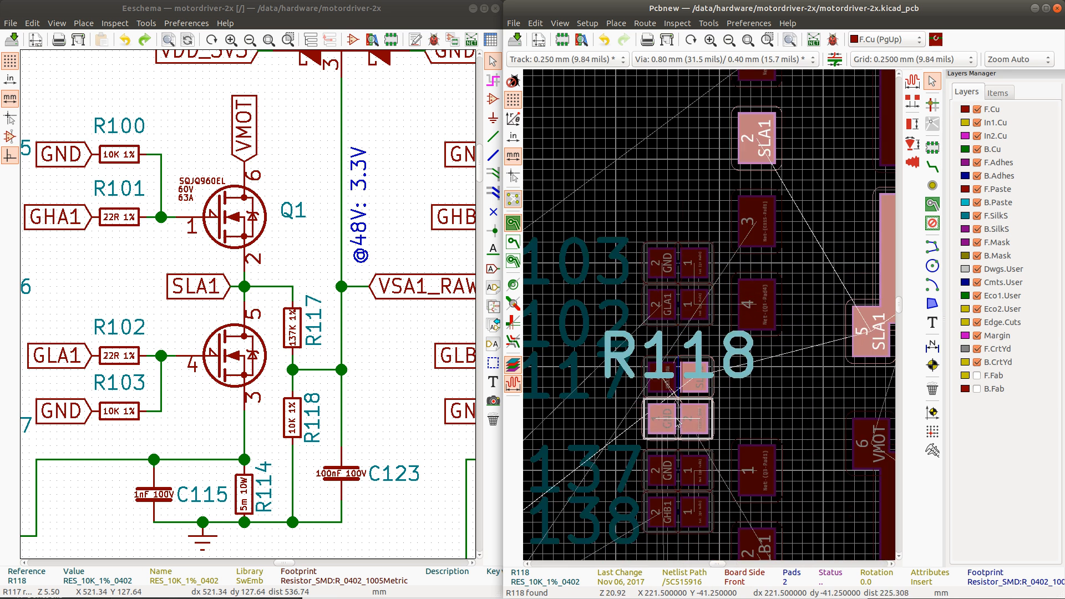
pyautogui.press('r')
pyautogui.press('r')
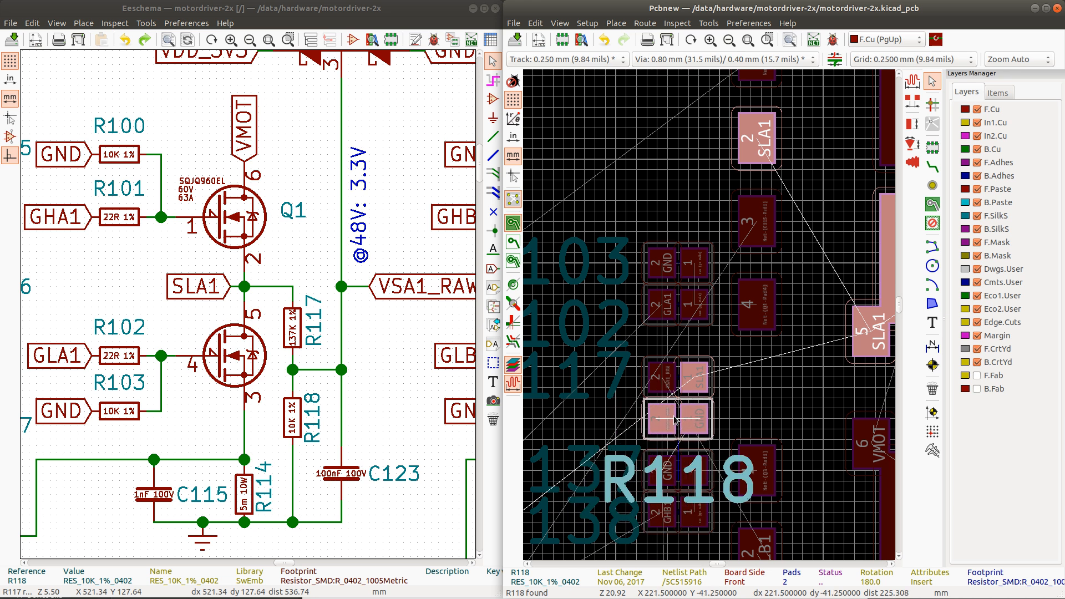
pyautogui.click(676, 420)
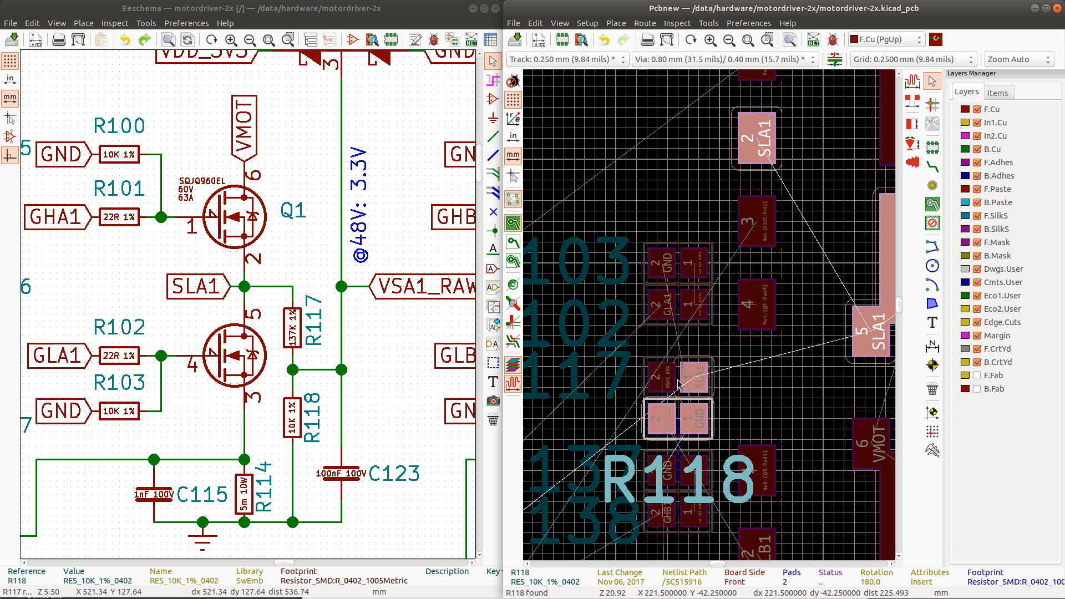
# Step: Trace the net of Q1 pad 1 to R101 and move that resistor beside the pad, near X 222.25 mm, Y -49.25 mm
pyautogui.scroll(-2, 679, 383)
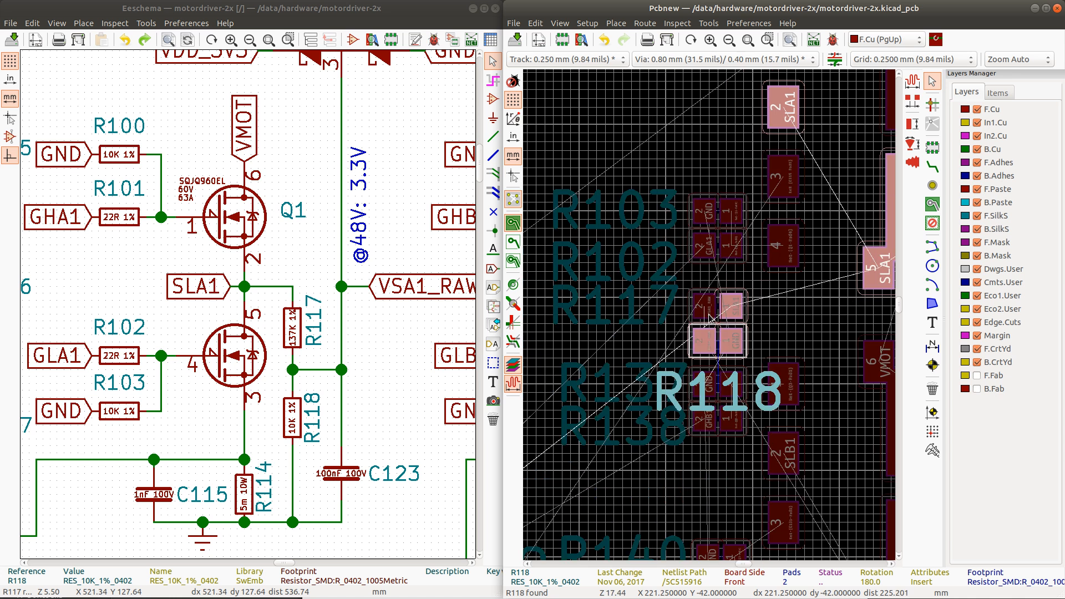
pyautogui.scroll(-1, 711, 319)
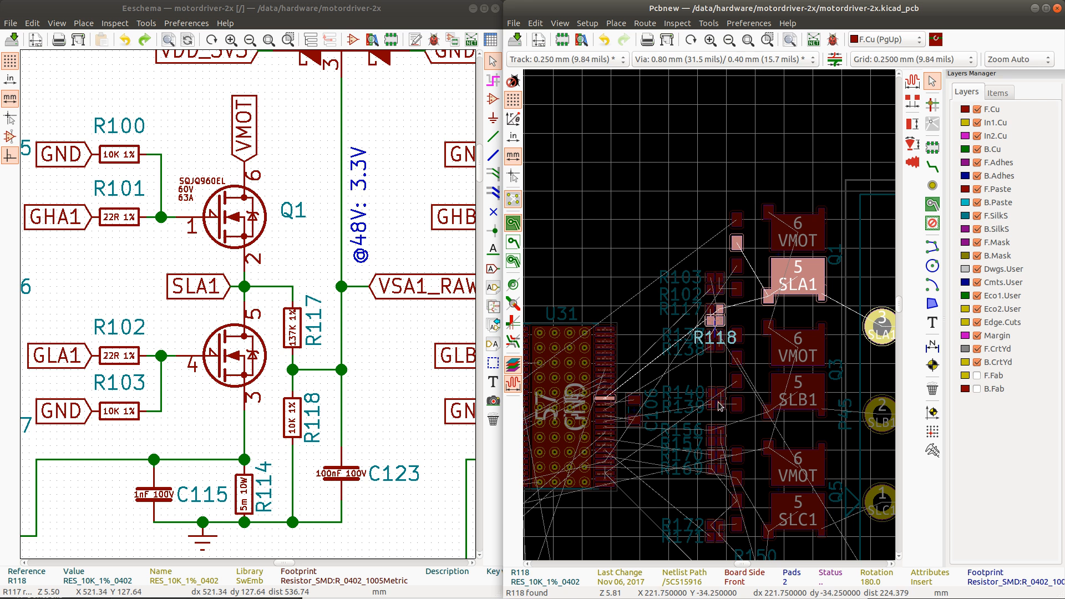
pyautogui.click(737, 220)
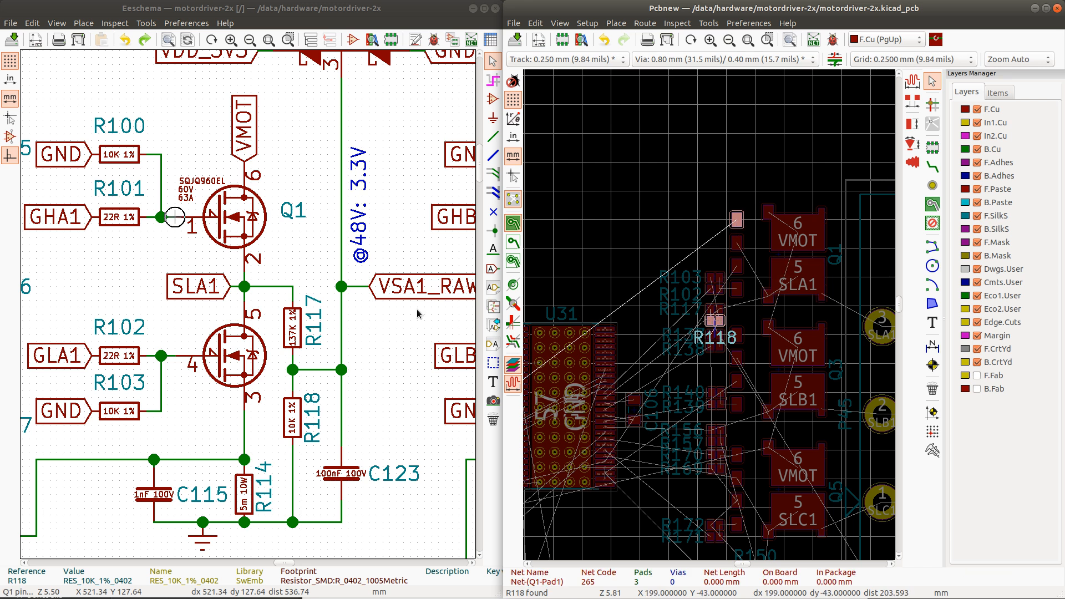
pyautogui.scroll(-2, 244, 303)
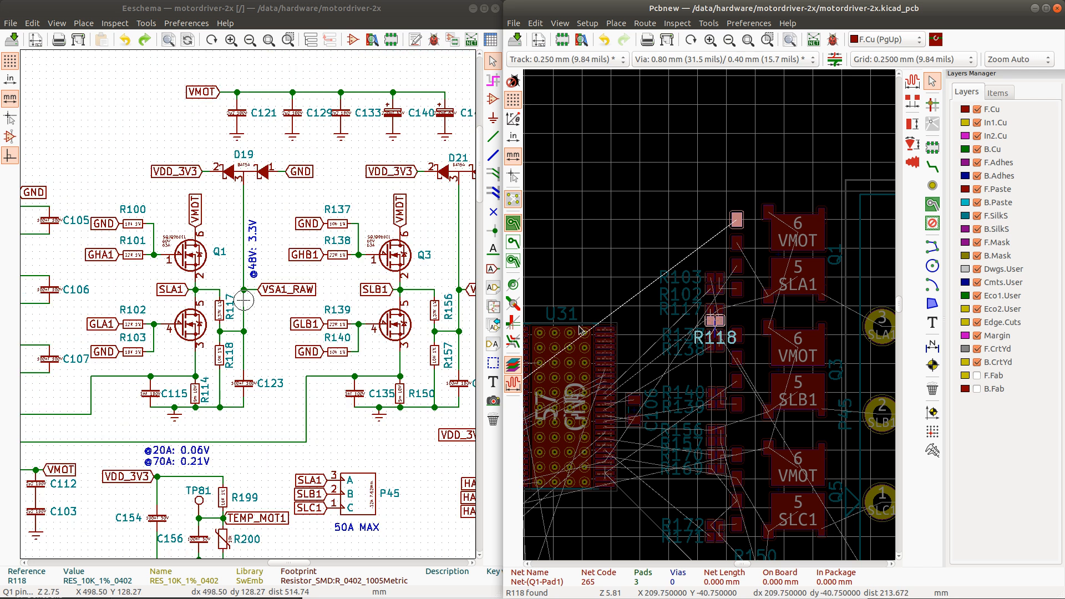
pyautogui.scroll(-2, 582, 331)
pyautogui.scroll(-1, 579, 438)
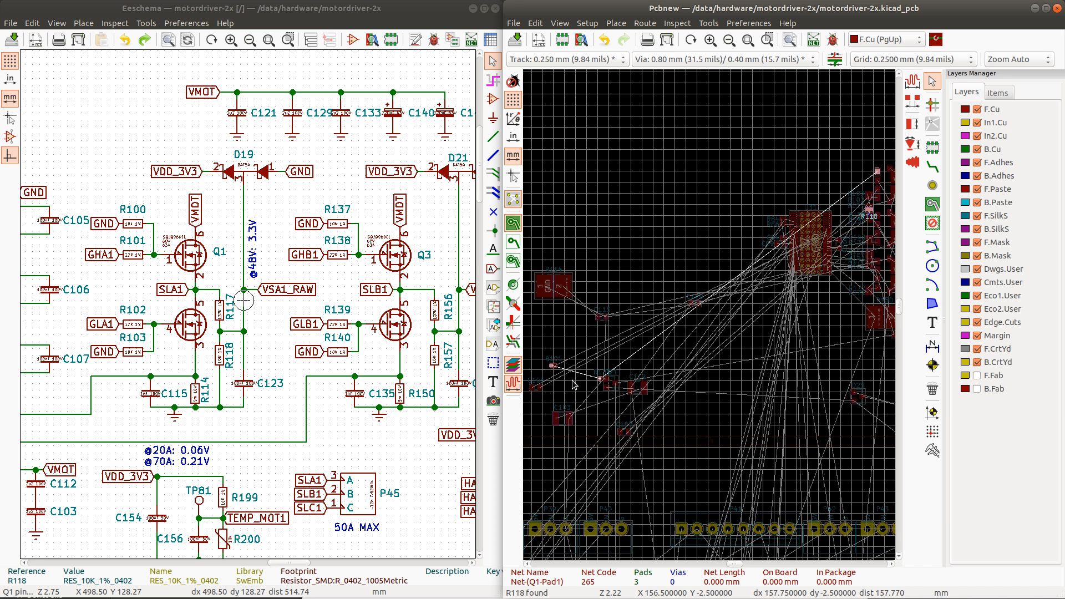
pyautogui.click(555, 364)
pyautogui.press('m')
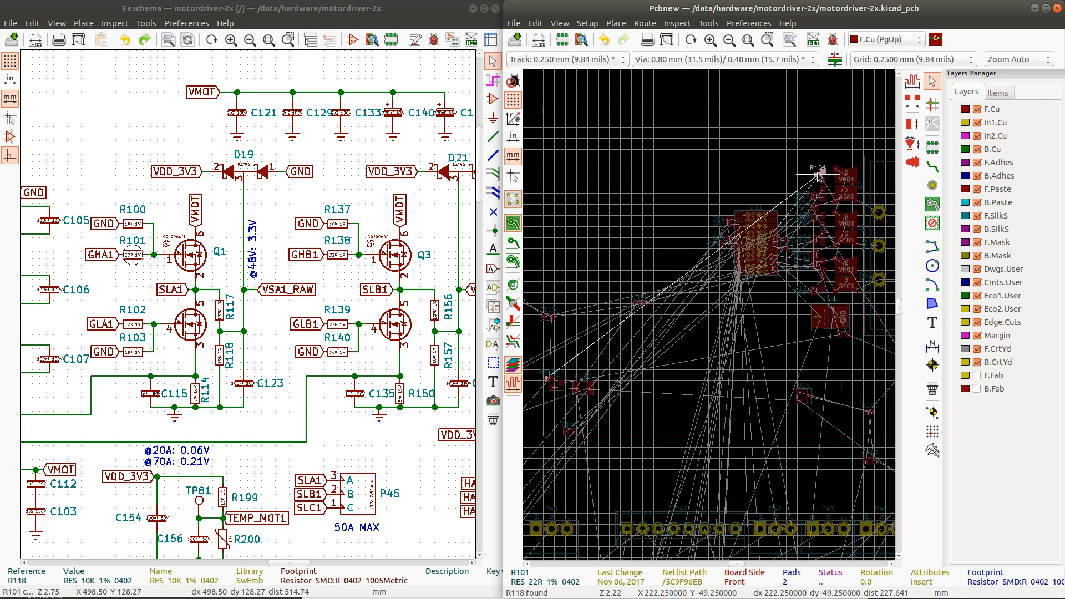
pyautogui.click(819, 173)
# Step: Pick R100 from the overlapping parts and move it beside Q1's gate pad, just below R101
pyautogui.scroll(-1, 644, 333)
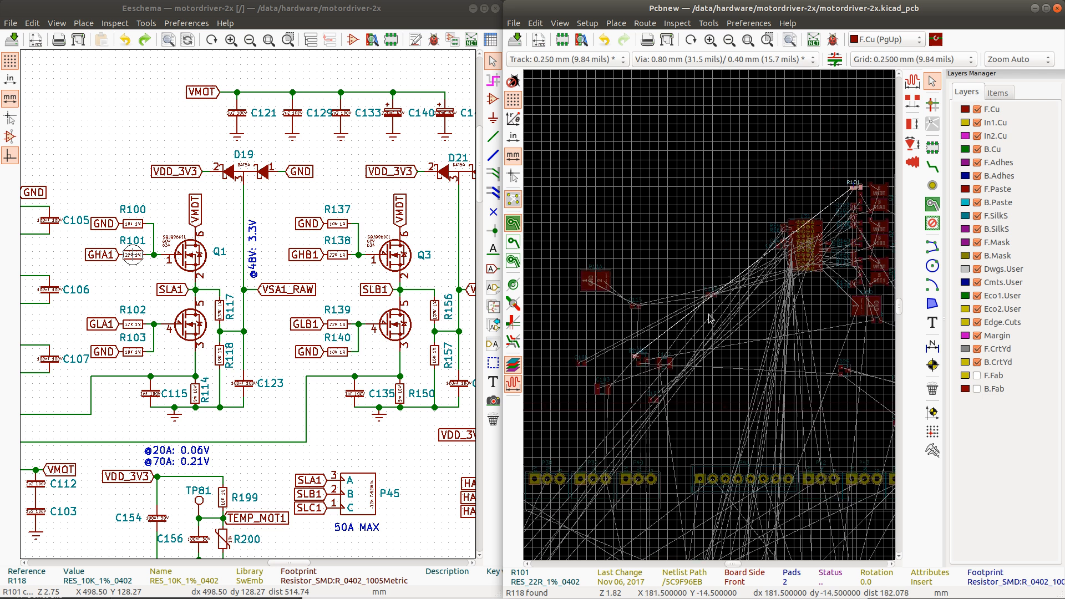
pyautogui.click(638, 359)
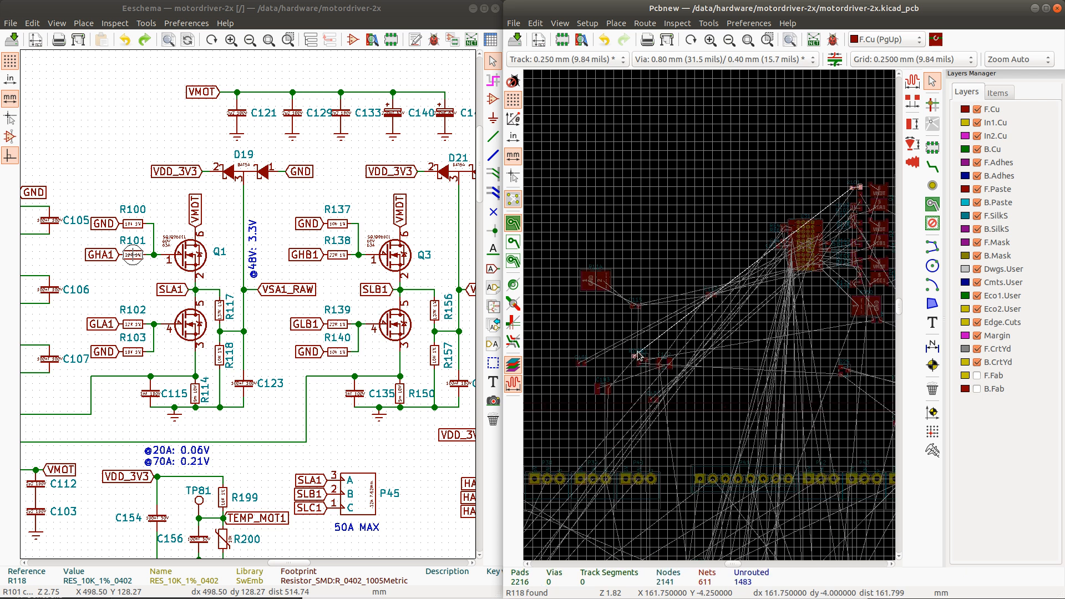
pyautogui.click(637, 360)
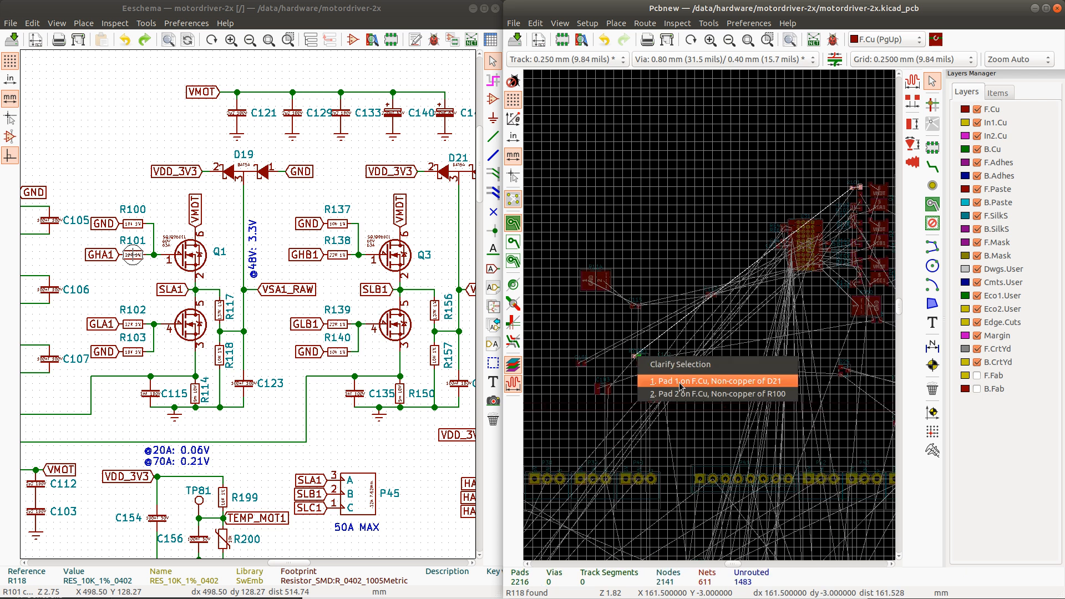
pyautogui.click(690, 394)
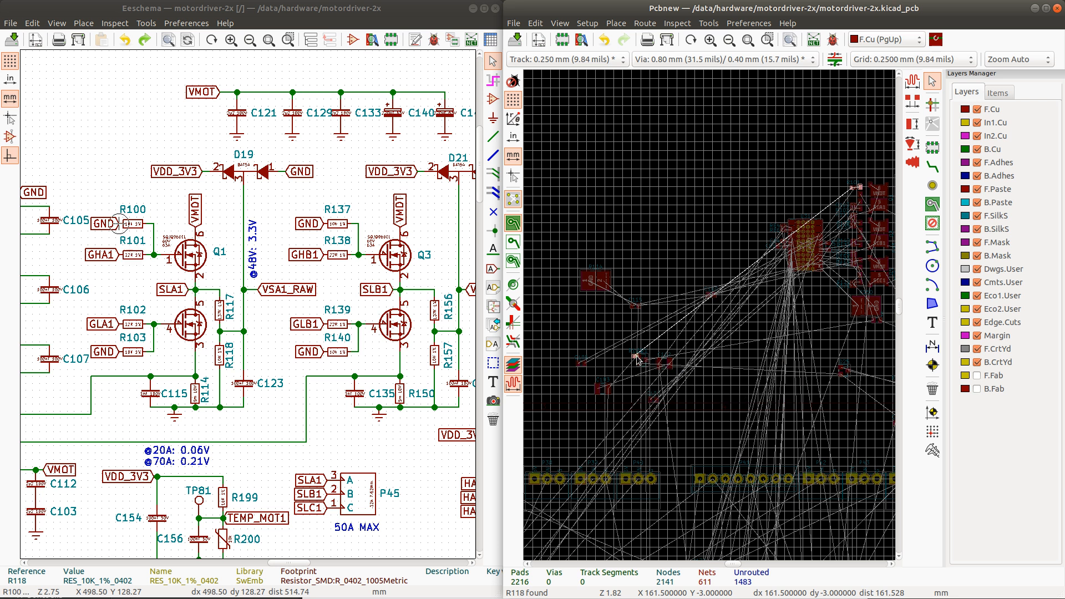
pyautogui.press('m')
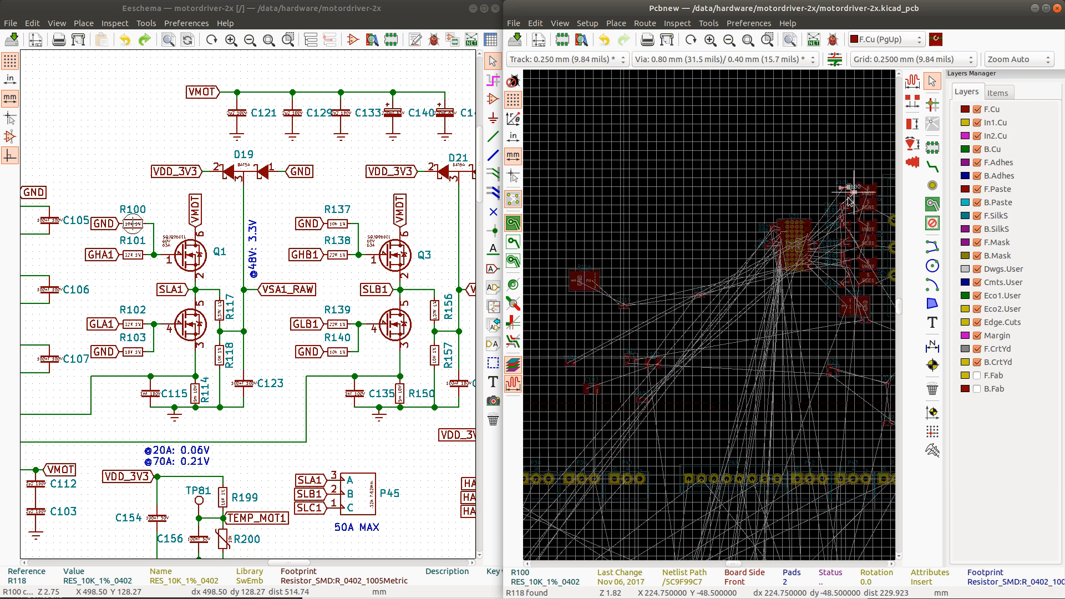
pyautogui.click(839, 191)
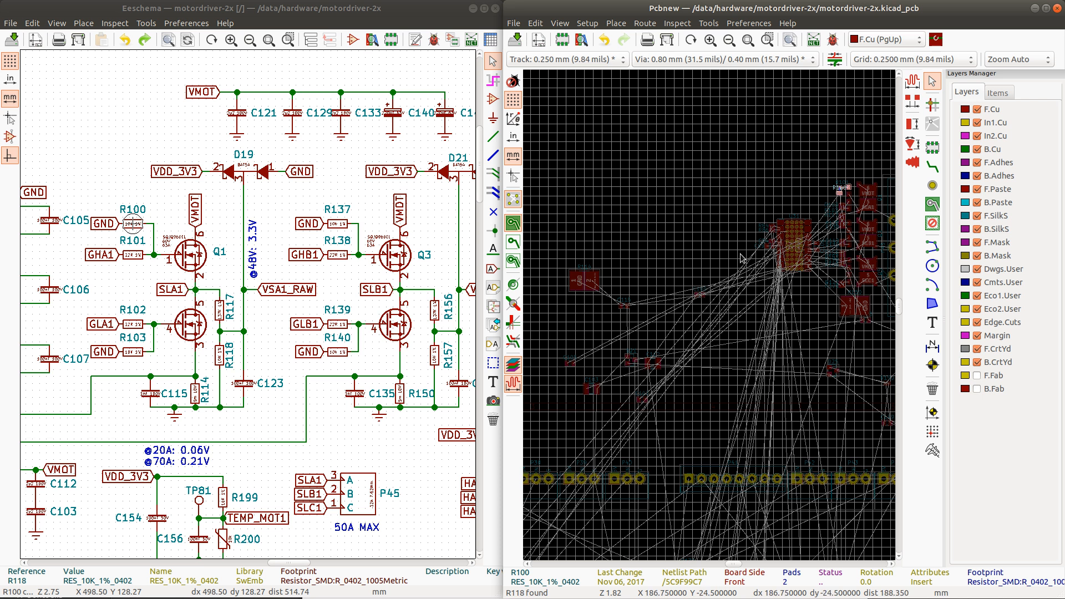
# Step: Move diode D21 to the free area below and to the left of R150, near X 216 mm, Y -11.25 mm
pyautogui.click(629, 359)
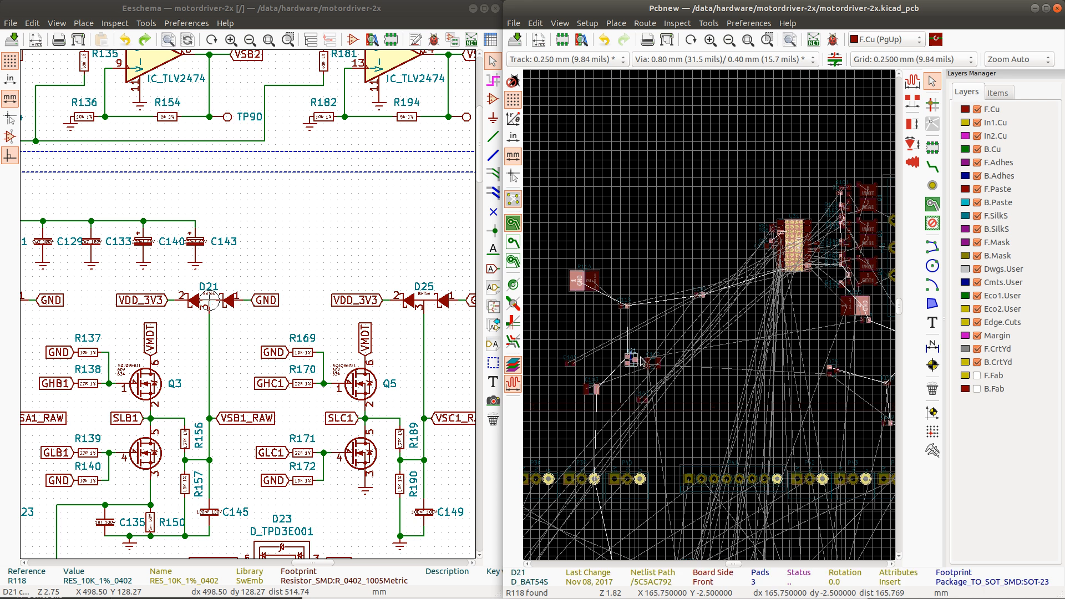
pyautogui.click(638, 361)
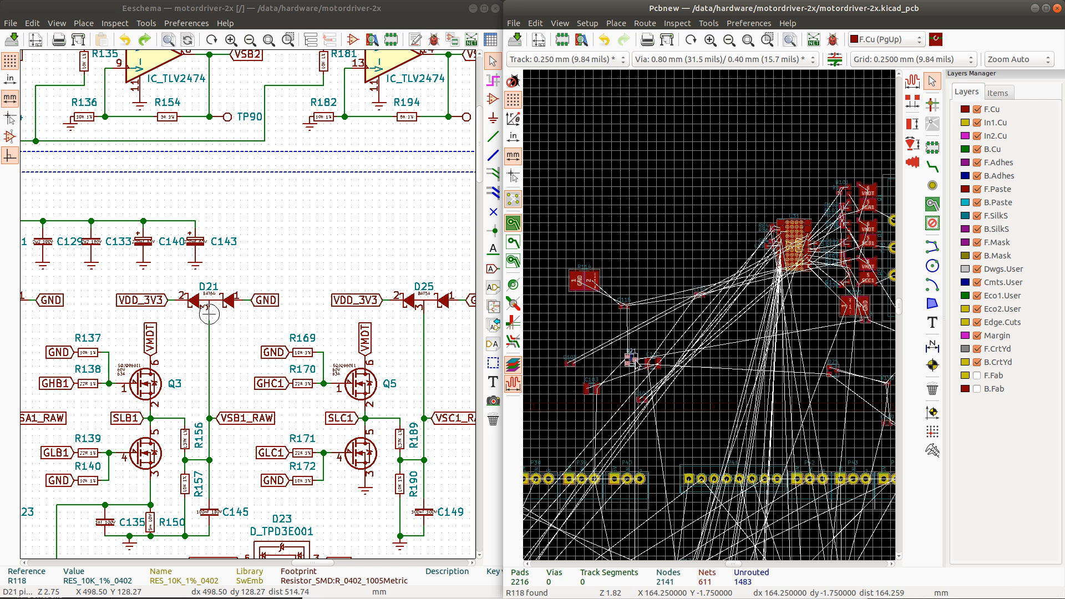
pyautogui.keyDown('ctrl'); pyautogui.click(637, 361); pyautogui.keyUp('ctrl')
pyautogui.keyDown('ctrl'); pyautogui.click(635, 361); pyautogui.keyUp('ctrl')
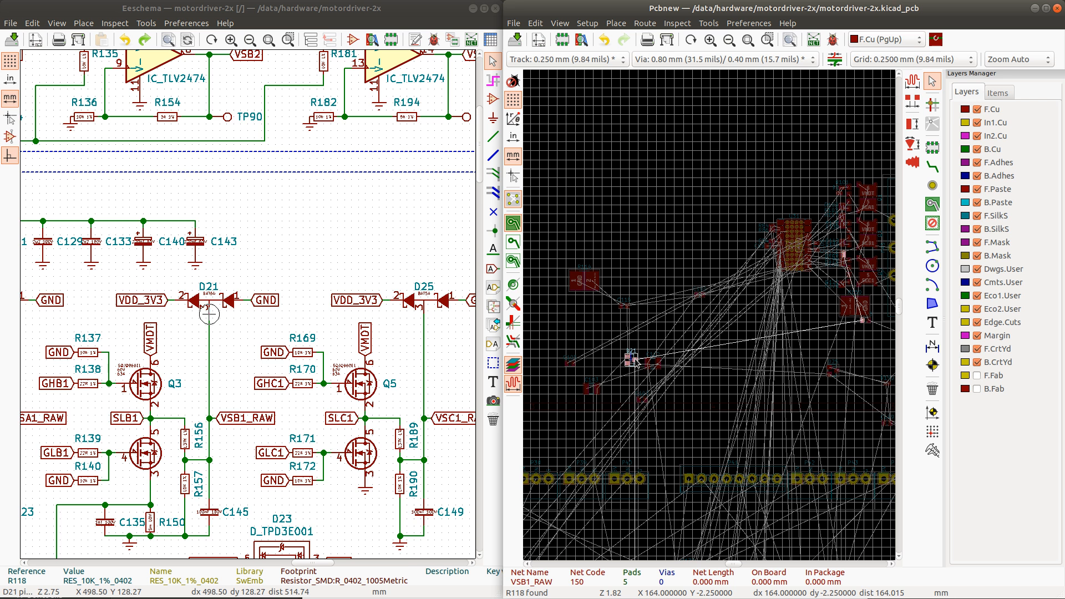
pyautogui.click(633, 361)
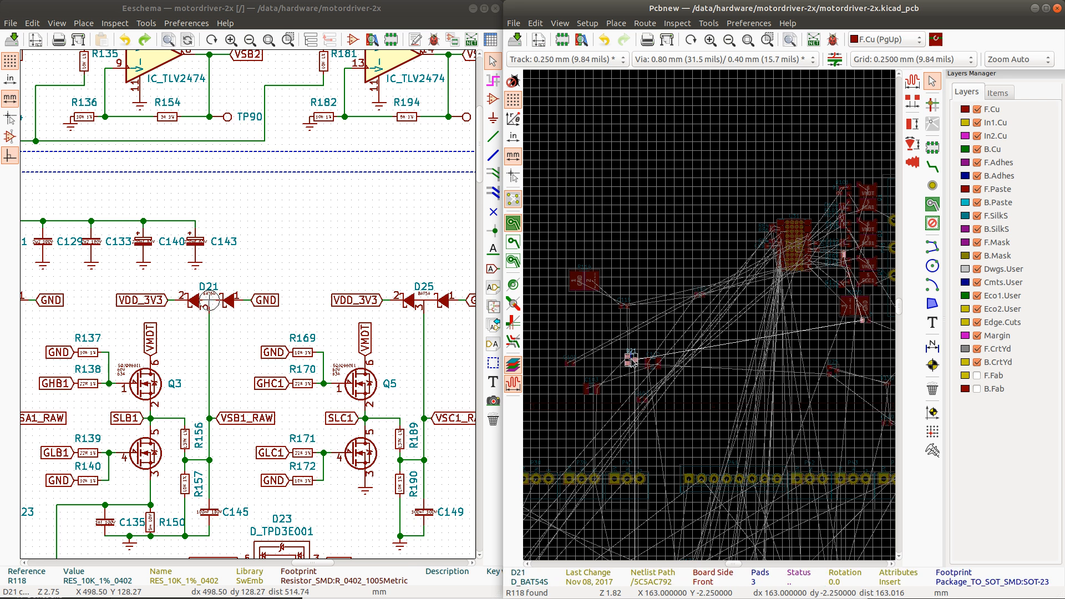
pyautogui.scroll(10, 632, 362)
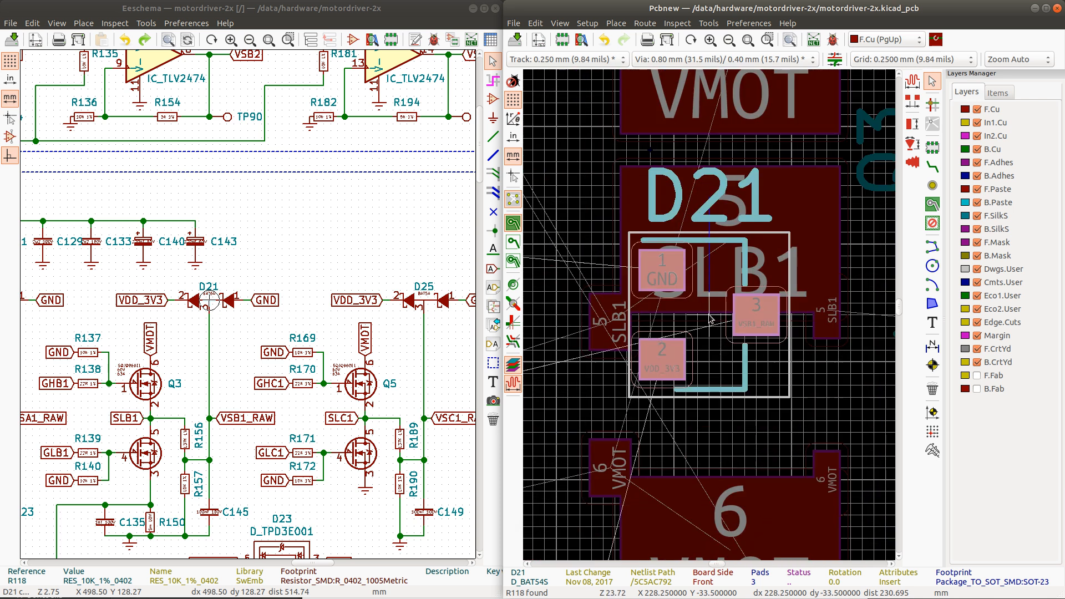
pyautogui.scroll(-5, 711, 319)
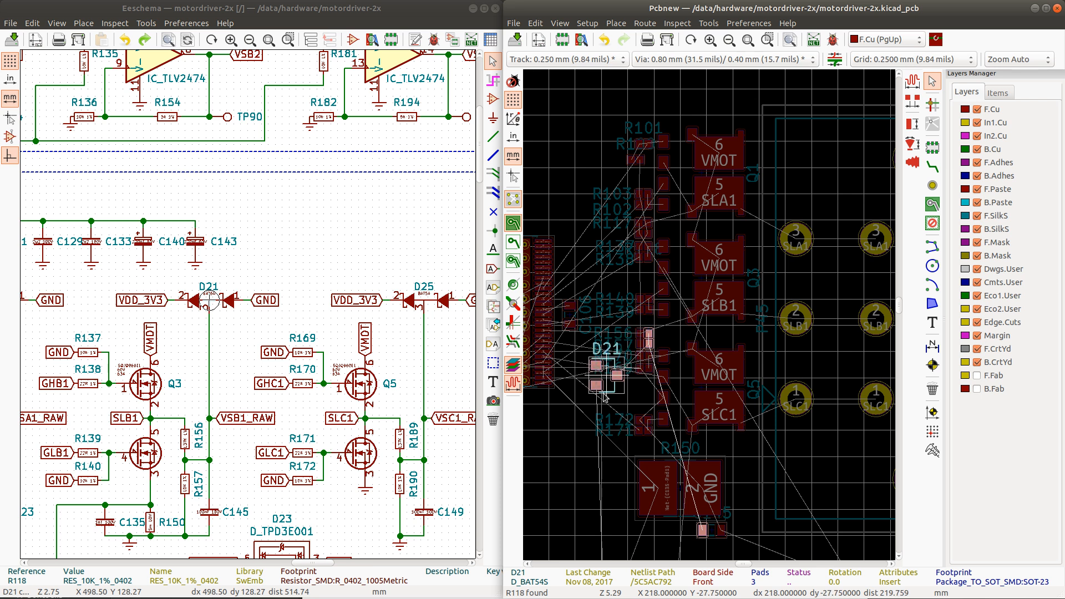
pyautogui.scroll(-1, 596, 383)
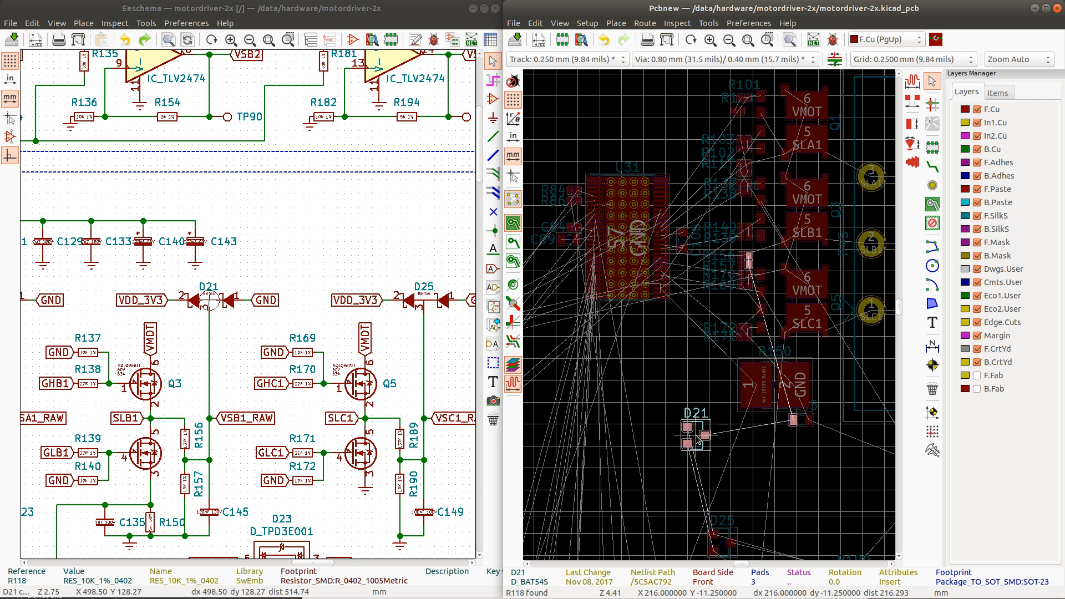
pyautogui.click(696, 435)
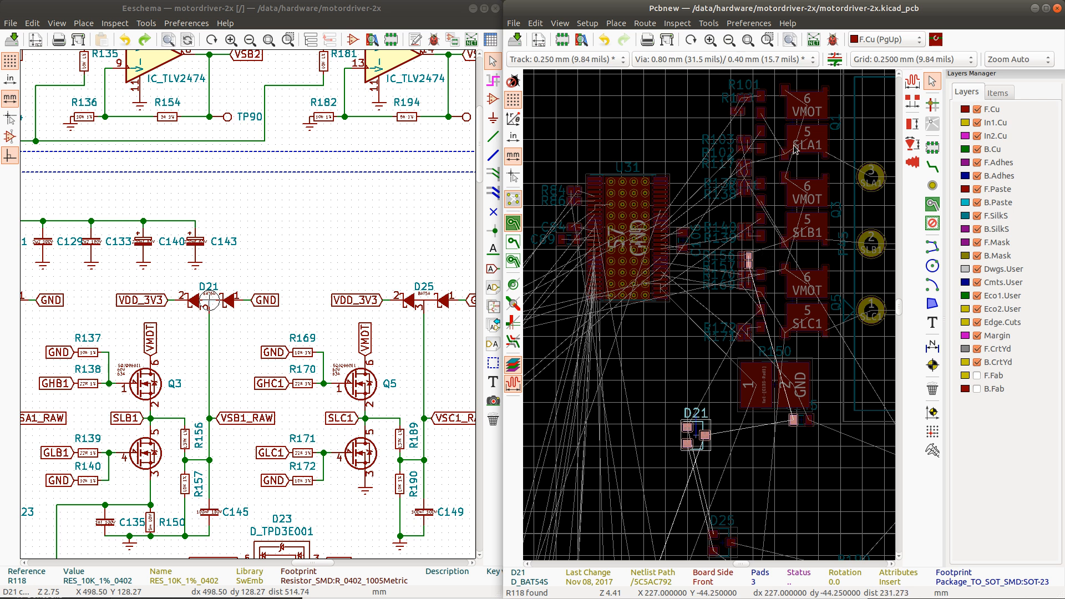
# Step: Raise R171 about 0.25 mm to close the gap to R172
pyautogui.click(747, 336)
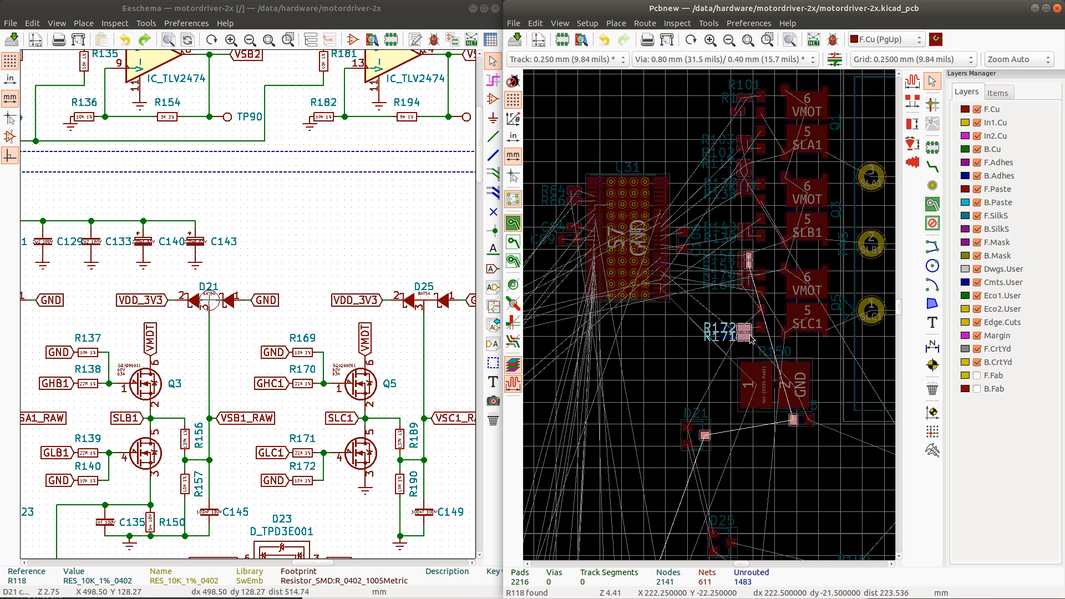
pyautogui.scroll(5, 751, 335)
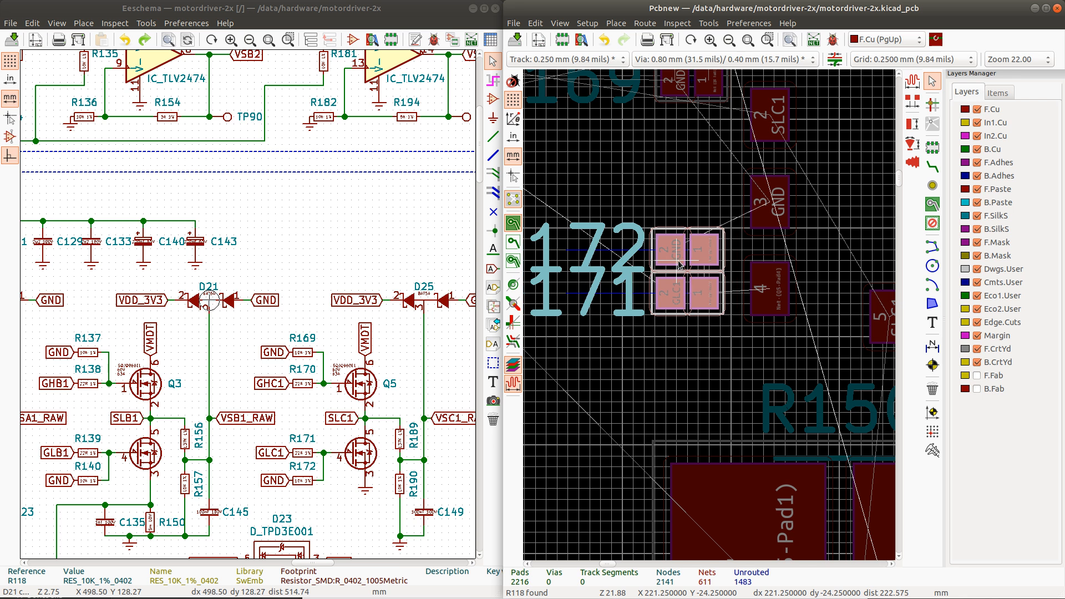
pyautogui.click(694, 298)
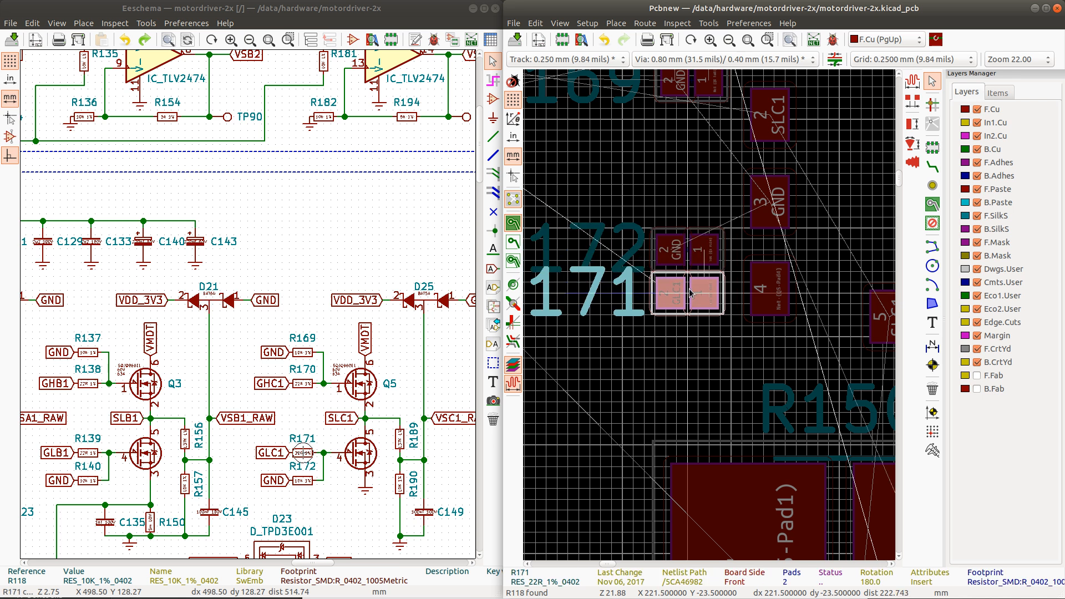
pyautogui.click(686, 247)
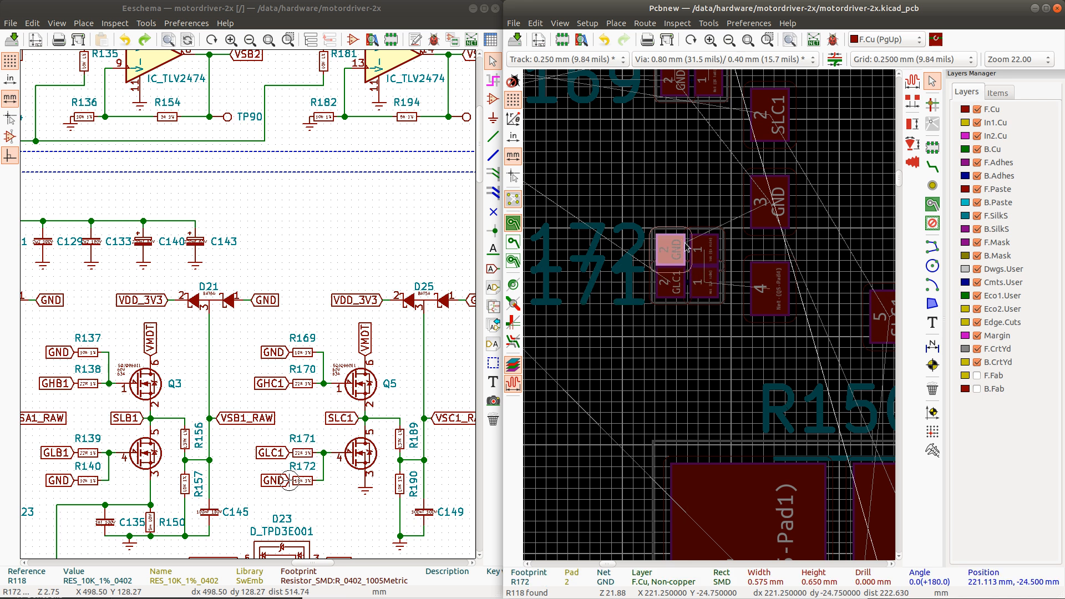
# Step: Move R172 directly above R171 so the two resistors are aligned beside Q5's pad 4 without overlapping
pyautogui.moveTo(687, 246); pyautogui.dragTo(677, 211)
pyautogui.click(691, 294)
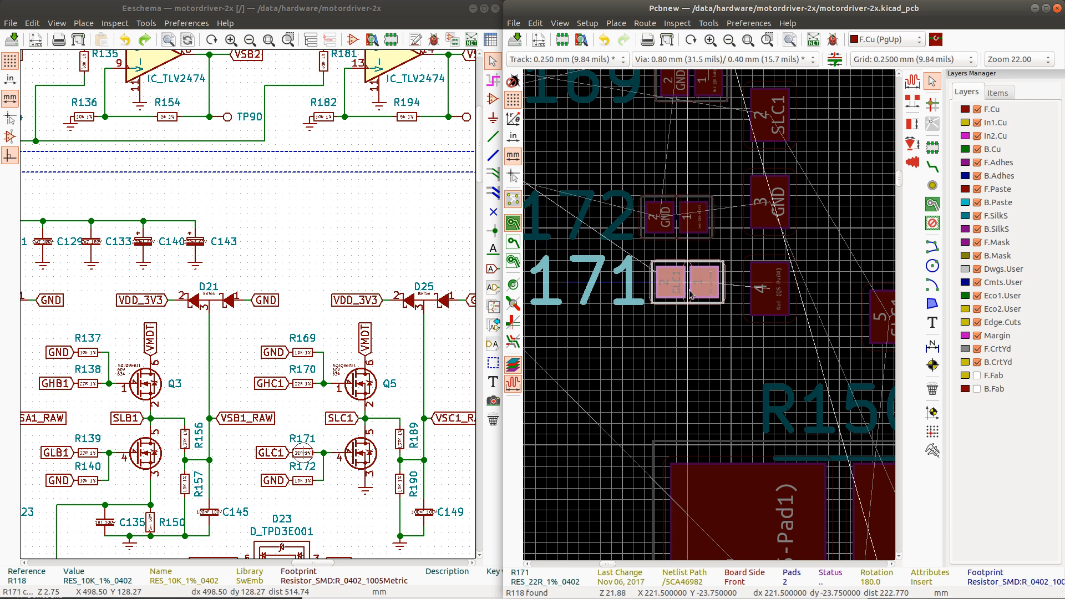
pyautogui.moveTo(690, 290); pyautogui.dragTo(683, 283)
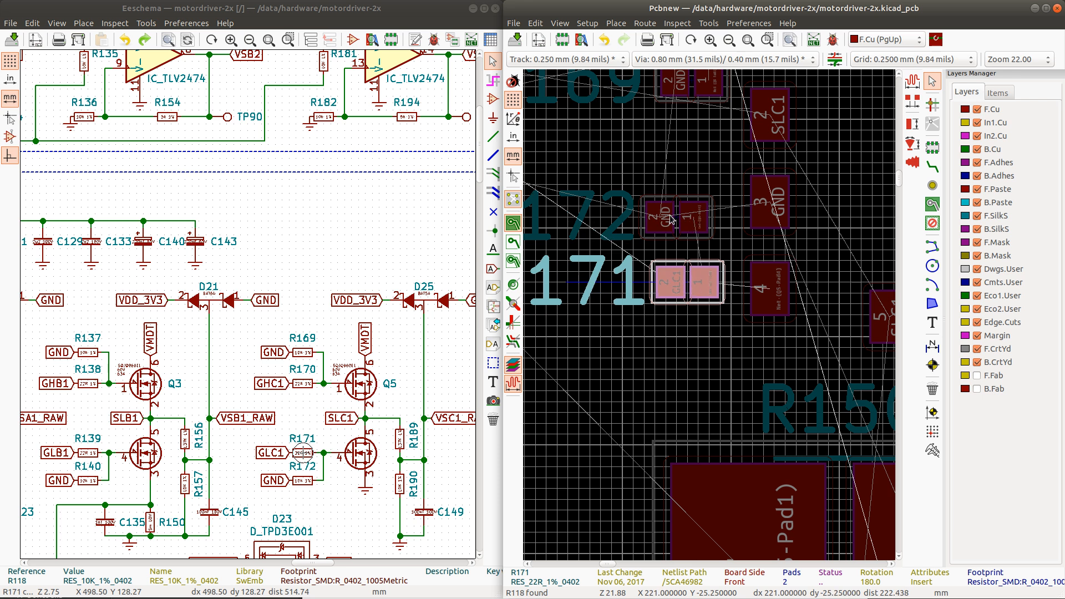
pyautogui.click(683, 231)
pyautogui.moveTo(682, 232); pyautogui.dragTo(685, 239)
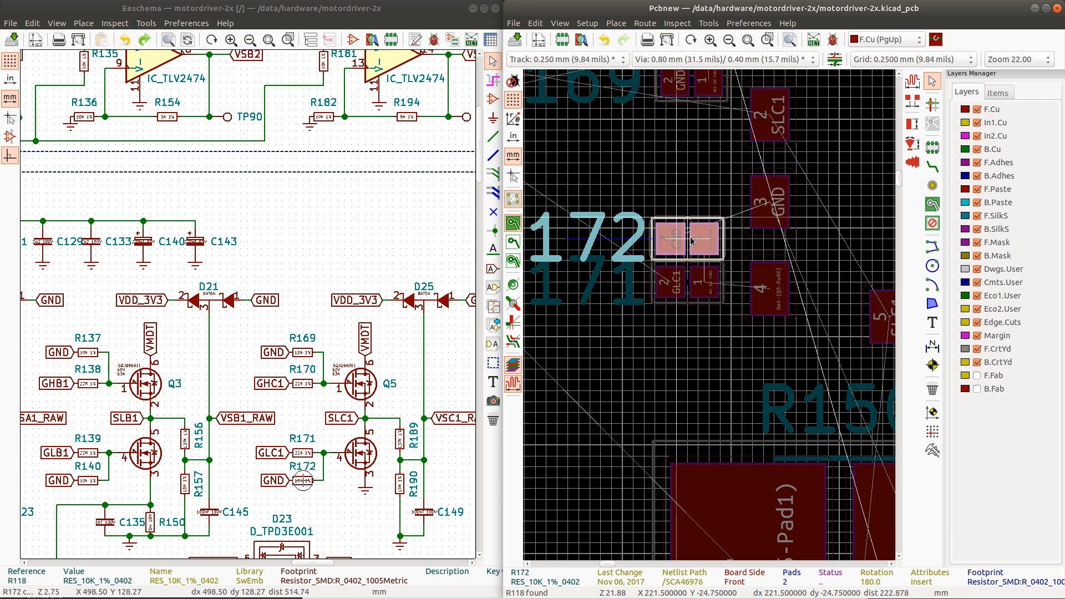
pyautogui.click(692, 241)
# Step: Move Q5 about 0.5 mm to the right to line it up with Q3
pyautogui.click(833, 234)
pyautogui.press('m')
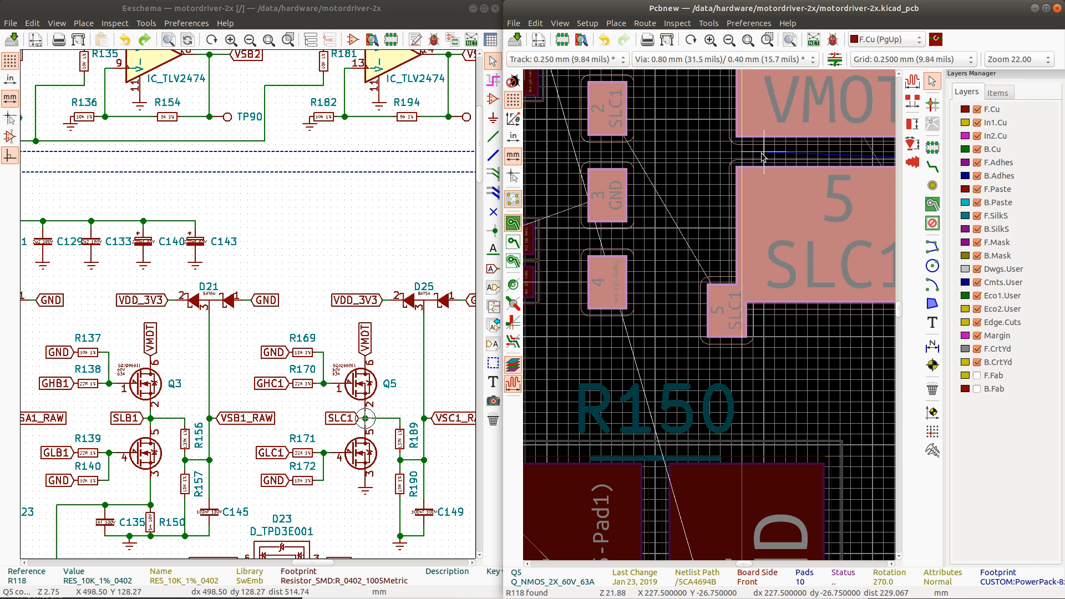
pyautogui.scroll(-3, 750, 159)
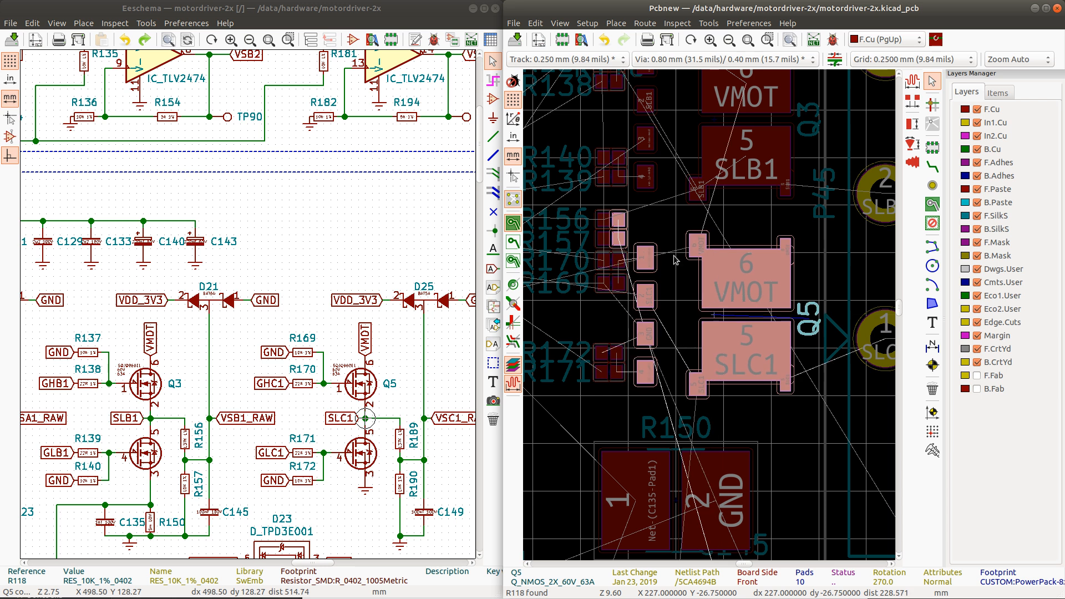
pyautogui.scroll(-3, 715, 316)
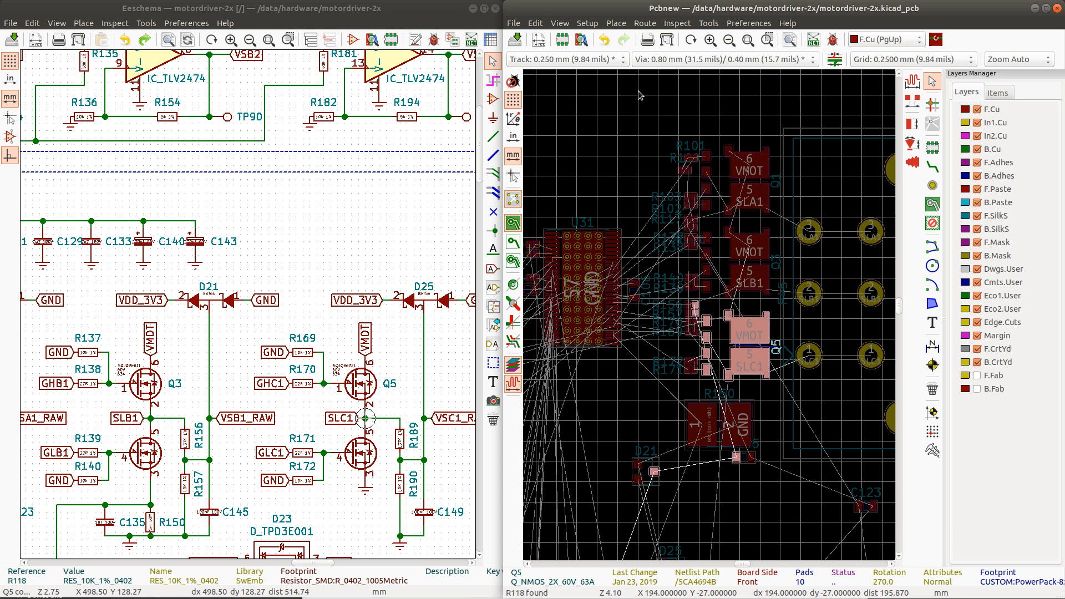
# Step: Examine the connections around Q5, C145 and R150, highlighting the VSB1_RAW net and the net at R150's pad 1
pyautogui.scroll(1, 711, 319)
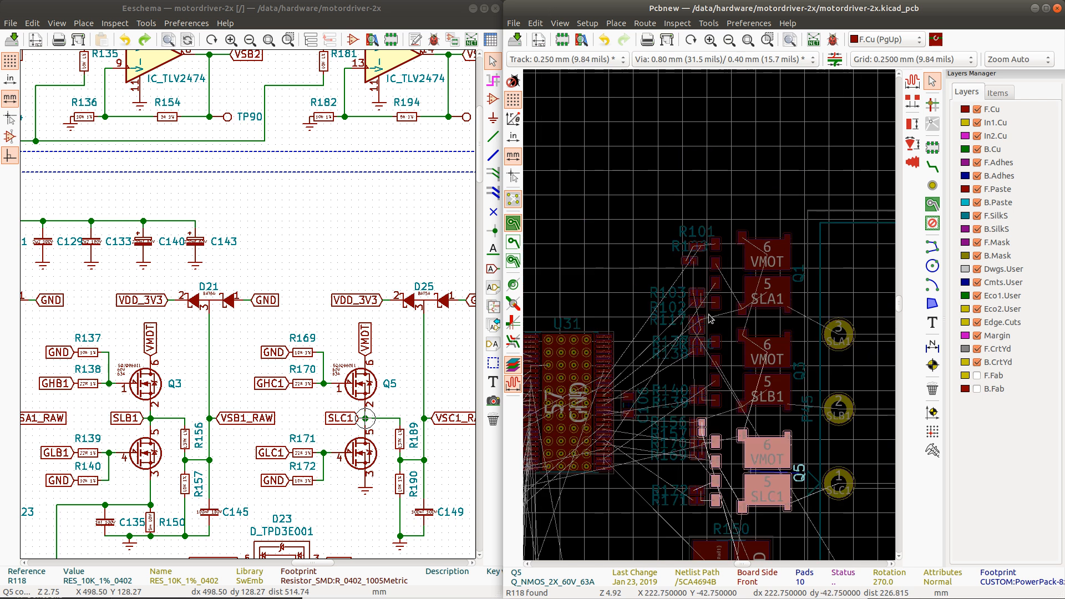
pyautogui.scroll(1, 709, 318)
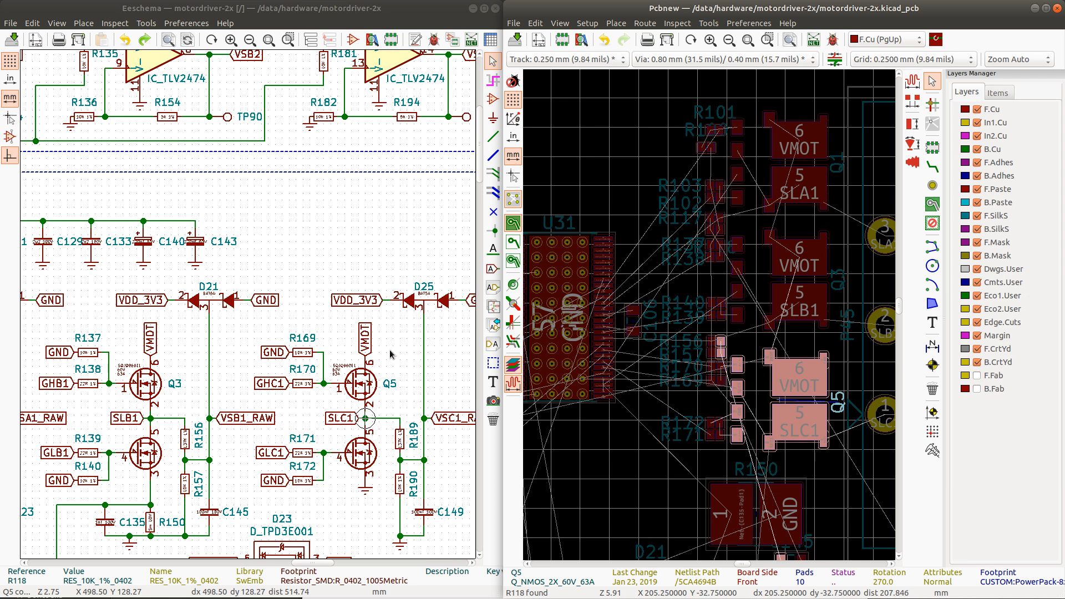
pyautogui.scroll(1, 692, 379)
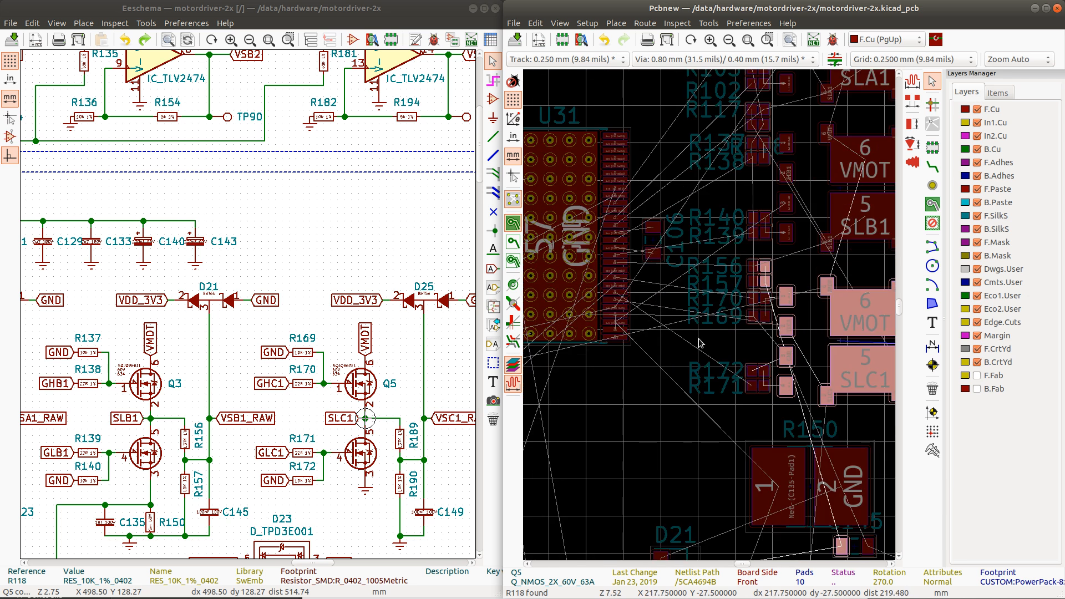
pyautogui.scroll(-1, 711, 318)
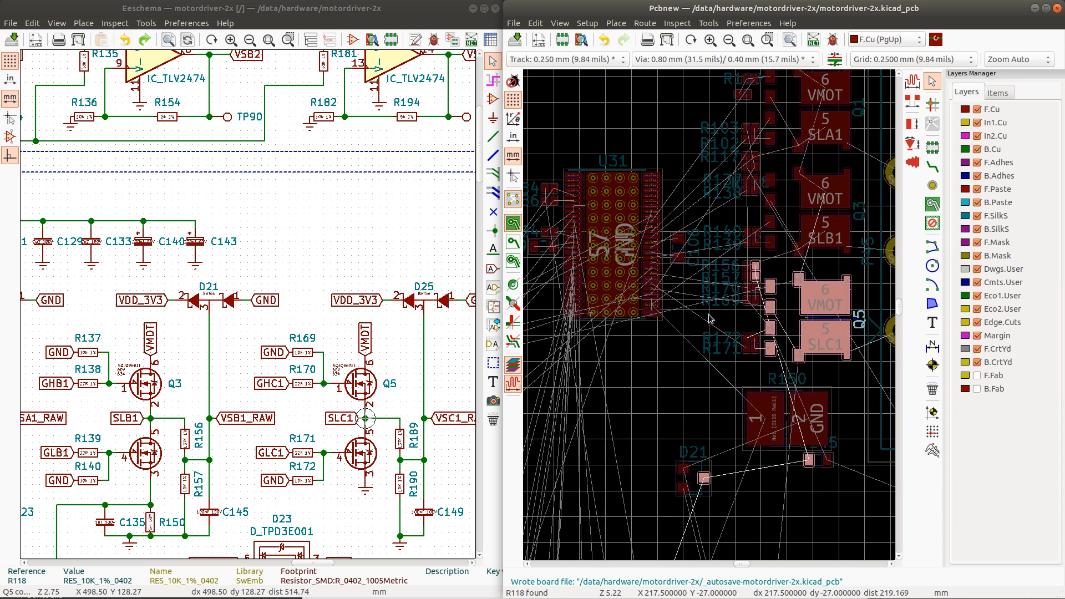
pyautogui.click(791, 417)
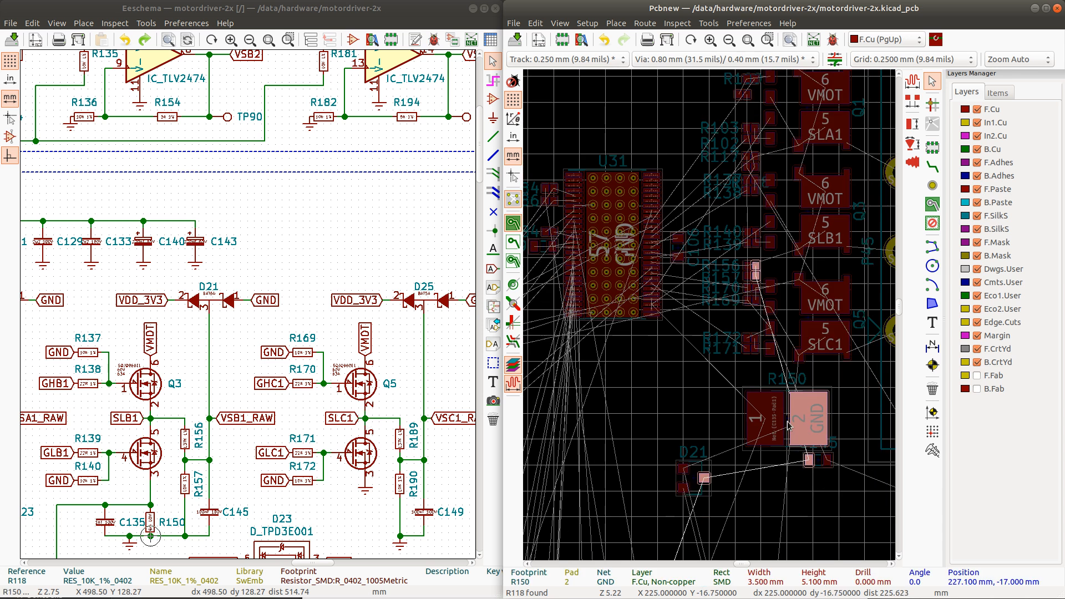
pyautogui.click(785, 417)
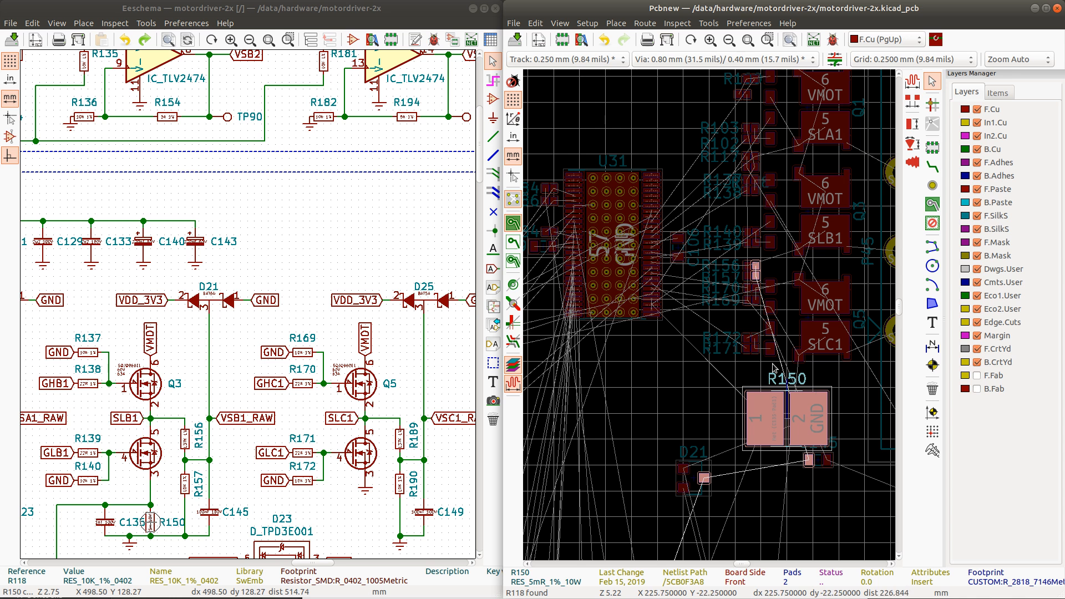
pyautogui.click(755, 270)
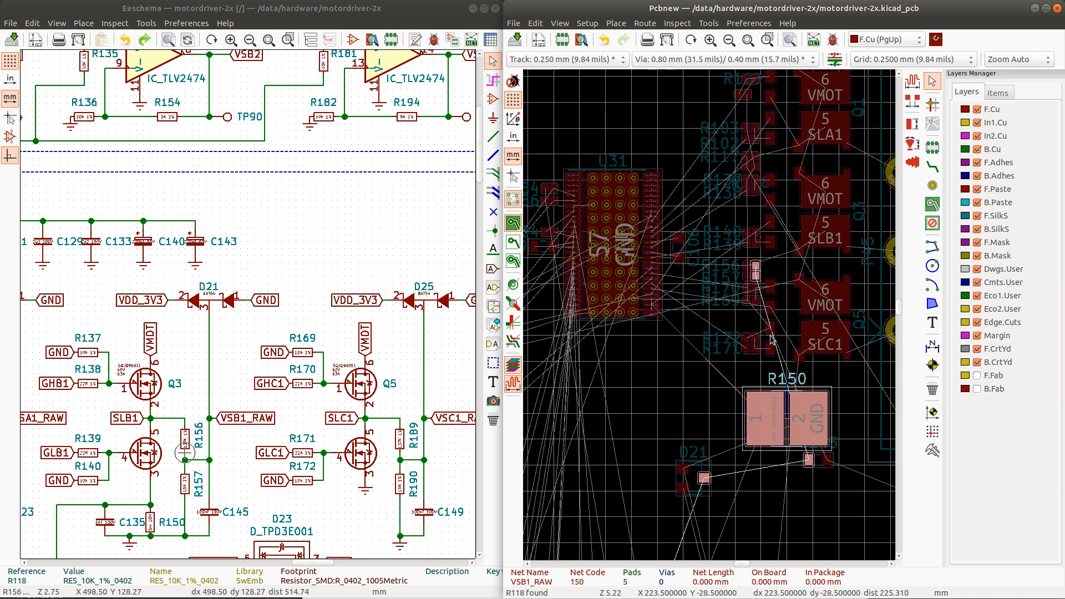
pyautogui.click(789, 416)
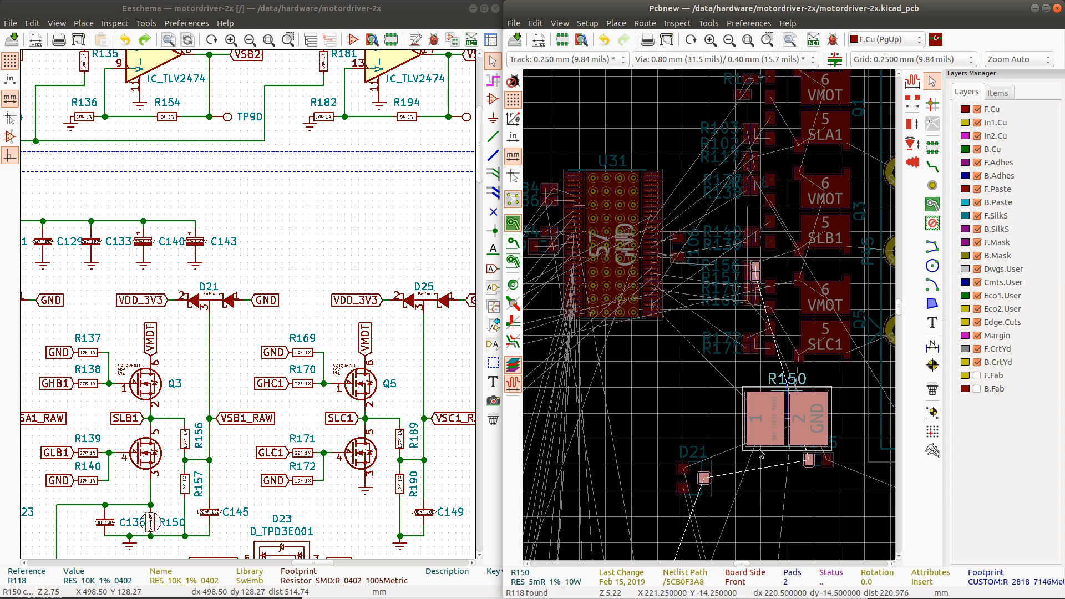
pyautogui.click(818, 465)
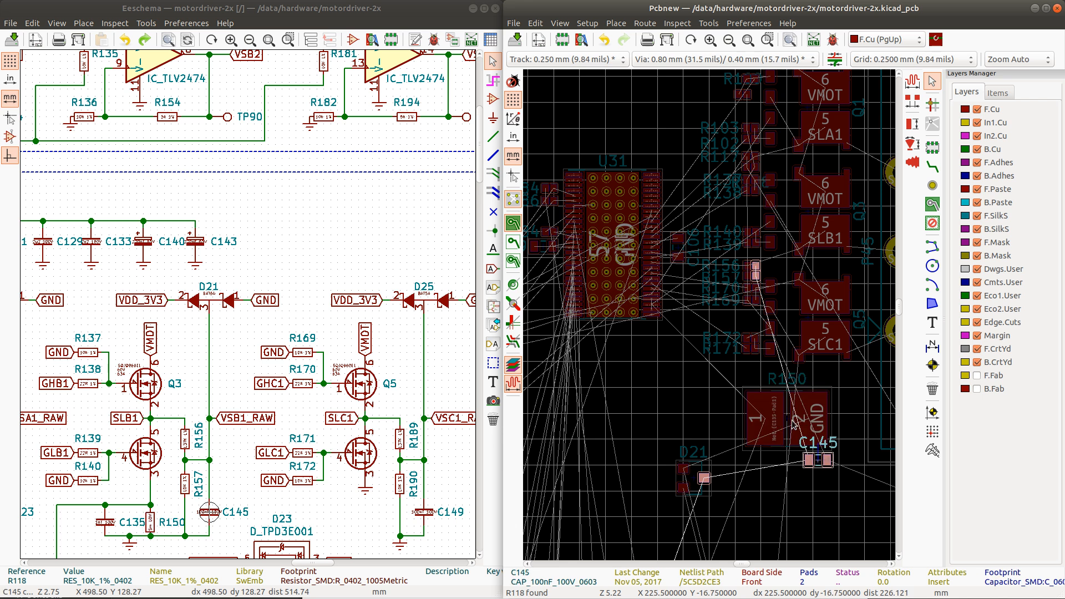
pyautogui.click(774, 421)
pyautogui.keyDown('ctrl'); pyautogui.click(771, 423); pyautogui.keyUp('ctrl')
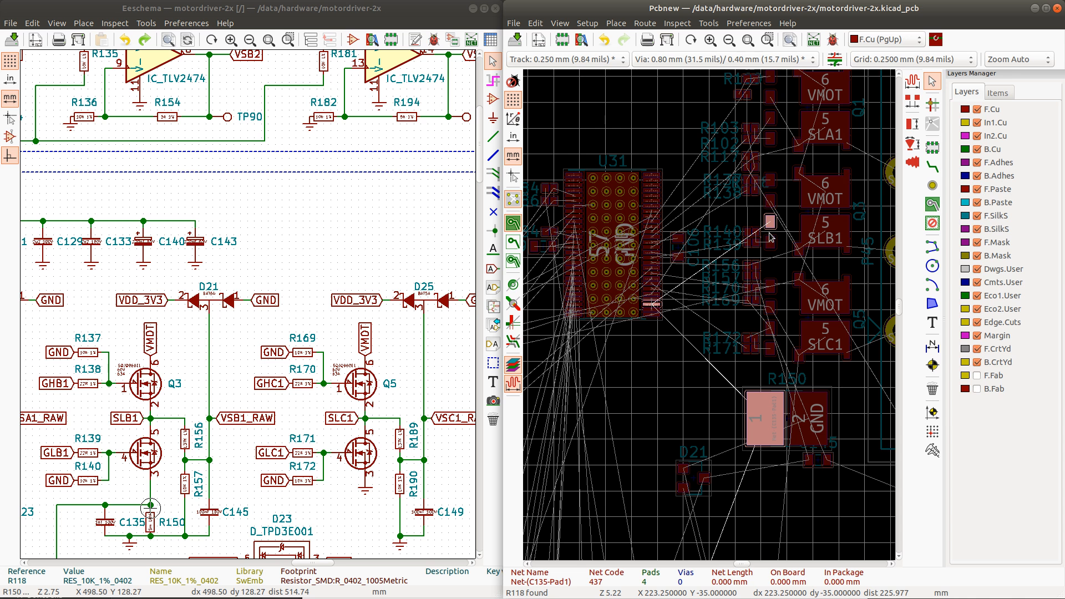
# Step: Rotate R150 to 180° and place it below and to the left of Q5, near X 220 mm, Y -18.25 mm
pyautogui.click(790, 426)
pyautogui.moveTo(789, 425); pyautogui.dragTo(736, 231)
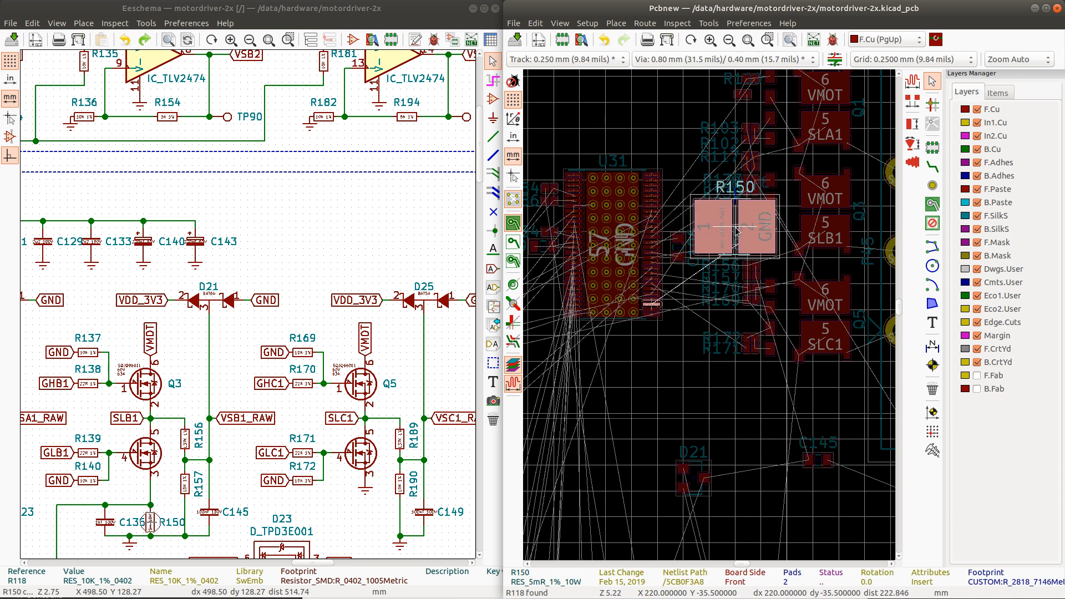
pyautogui.press('r')
pyautogui.press('r')
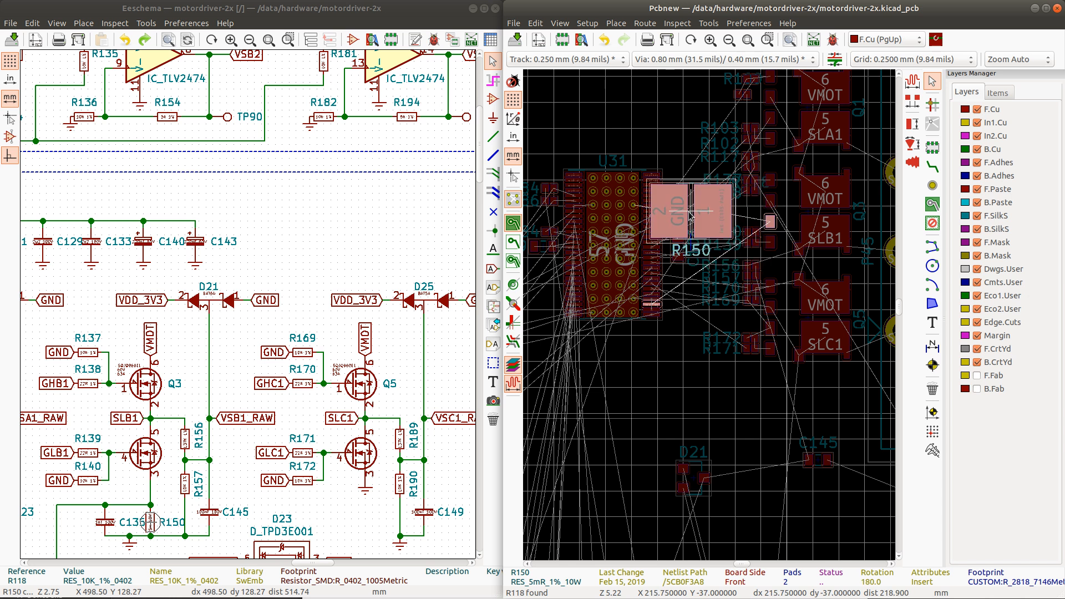
pyautogui.moveTo(674, 305); pyautogui.dragTo(735, 406)
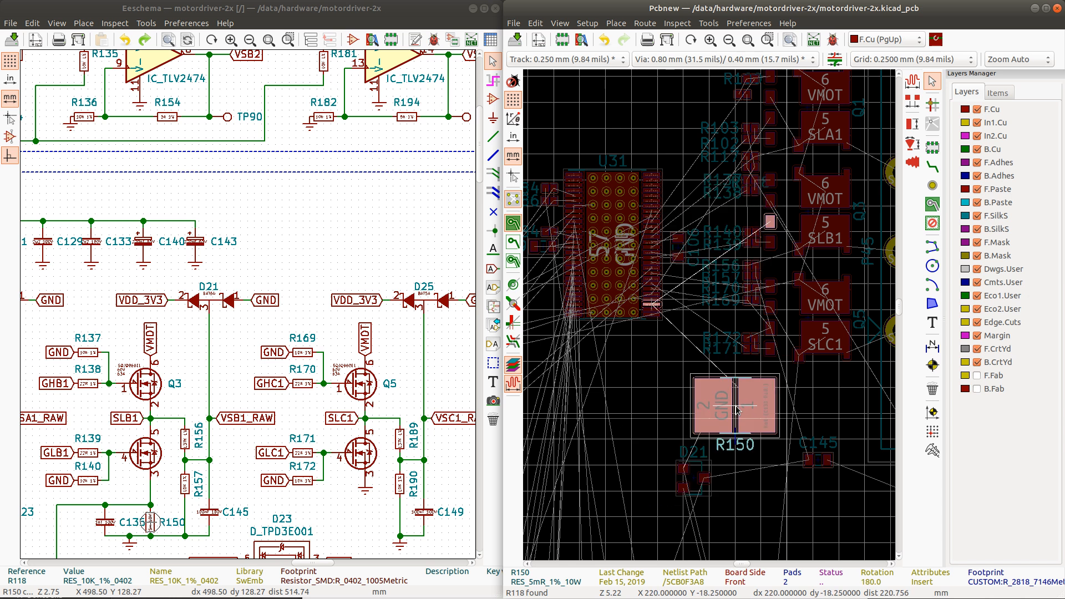
# Step: Select U31 with its surrounding small parts and move the group about 13 mm to the left, away from the MOSFETs
pyautogui.scroll(-3, 710, 318)
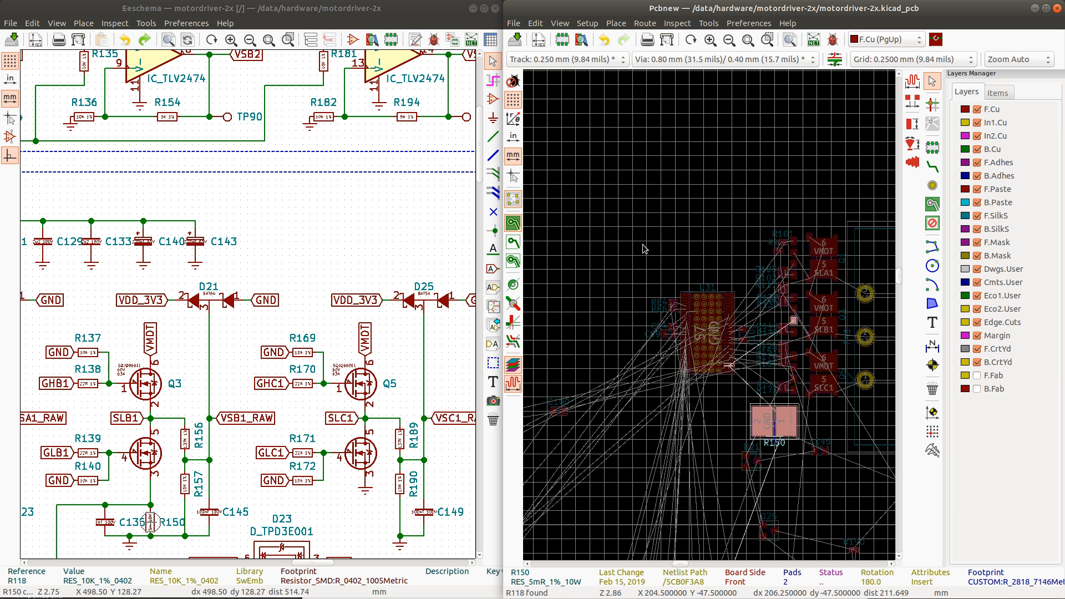
pyautogui.moveTo(615, 244); pyautogui.dragTo(764, 403)
pyautogui.moveTo(719, 336); pyautogui.dragTo(642, 331)
# Step: Move R150 into the gap between U31 and the MOSFETs, roughly level with Q3
pyautogui.click(785, 428)
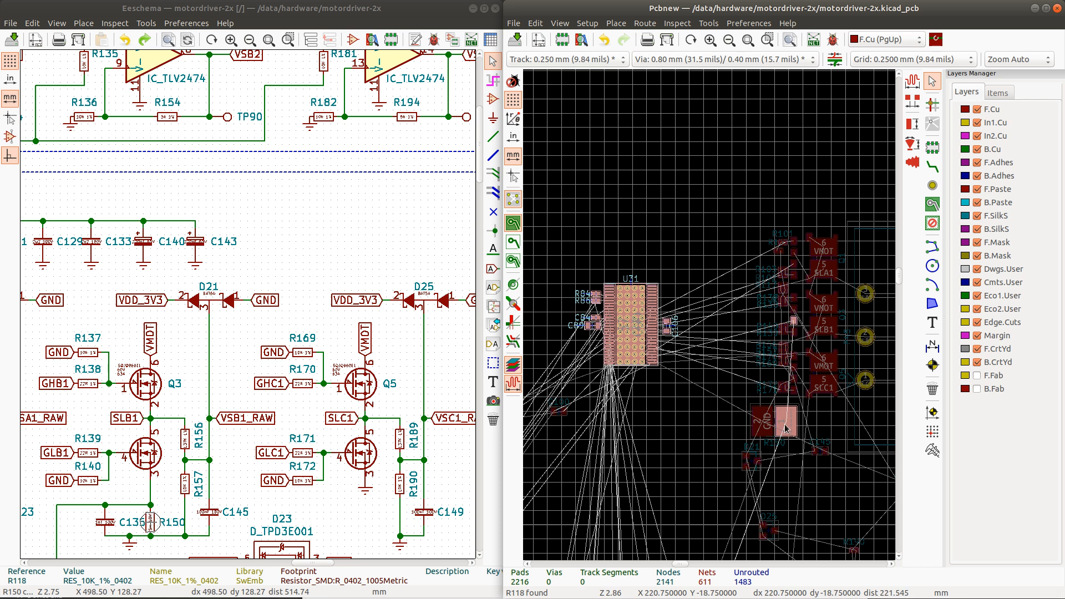
pyautogui.moveTo(774, 425); pyautogui.dragTo(730, 320)
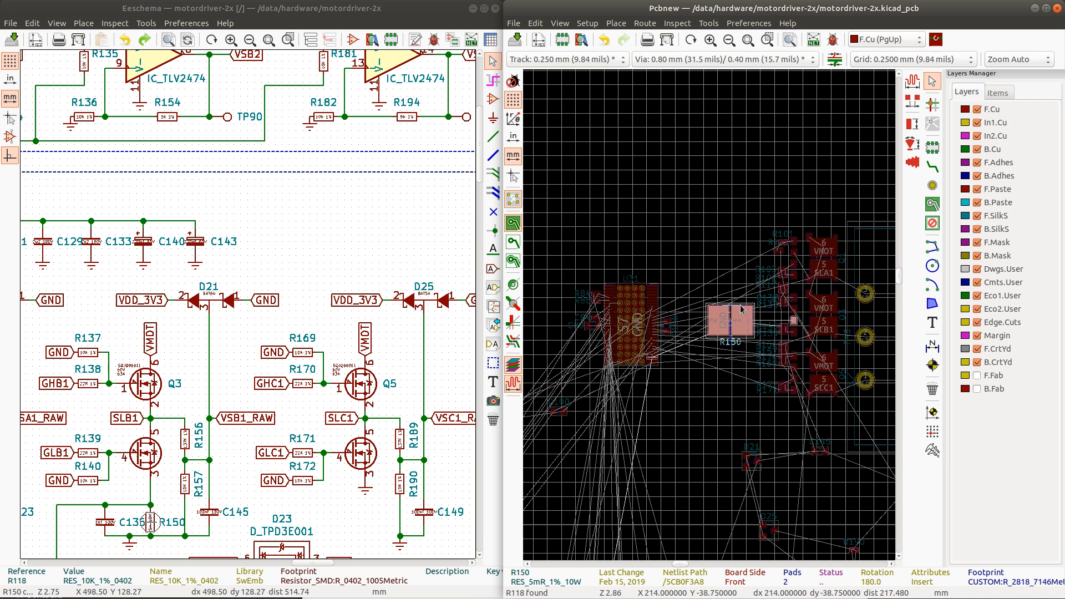
# Step: Locate R114 through the schematic and move it into the gap beside U31, directly above R150
pyautogui.scroll(-1, 102, 503)
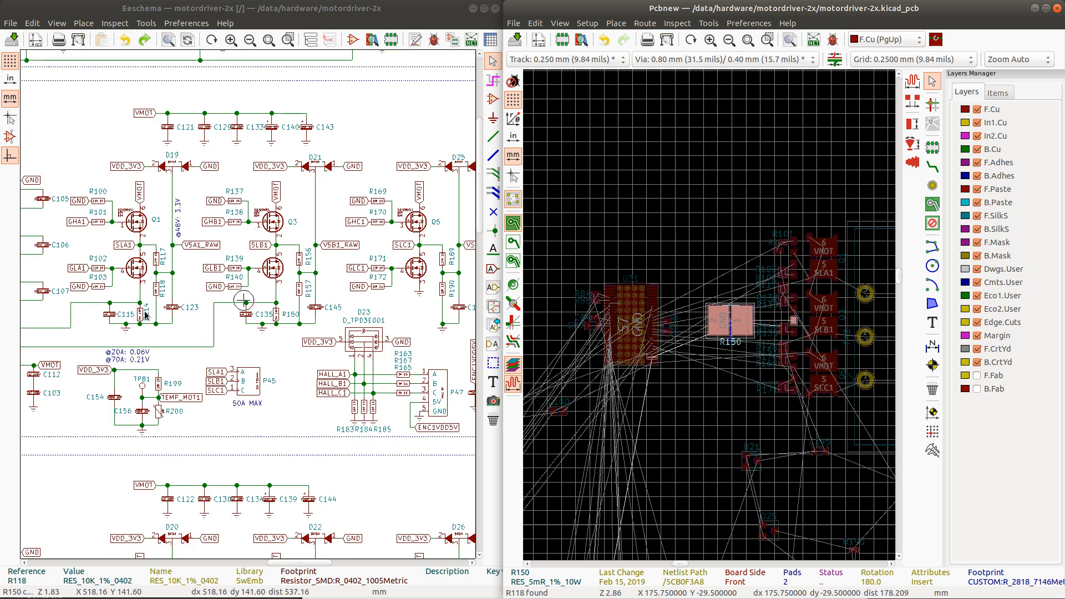
pyautogui.click(141, 317)
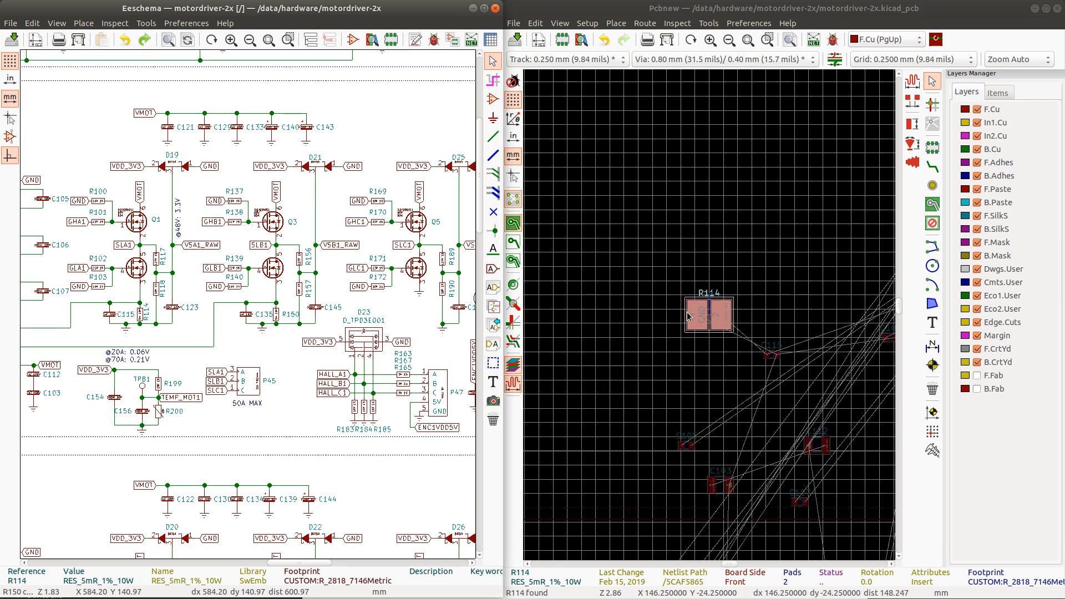
pyautogui.click(716, 320)
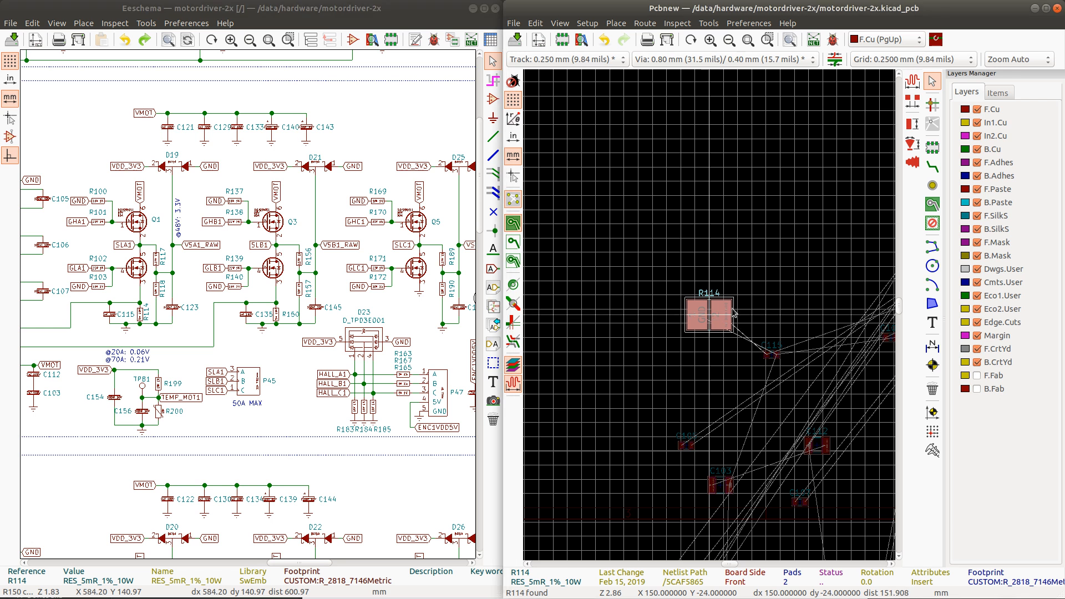
pyautogui.moveTo(716, 320); pyautogui.dragTo(772, 292)
pyautogui.scroll(-2, 773, 293)
pyautogui.moveTo(710, 315); pyautogui.dragTo(857, 316)
pyautogui.scroll(4, 857, 316)
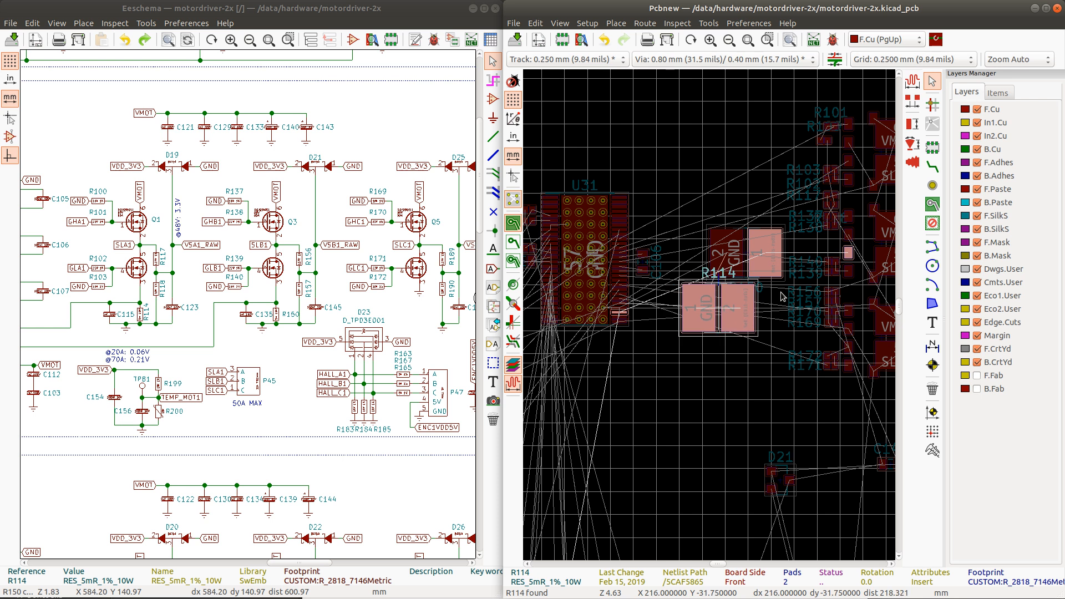
pyautogui.moveTo(753, 141); pyautogui.dragTo(747, 164)
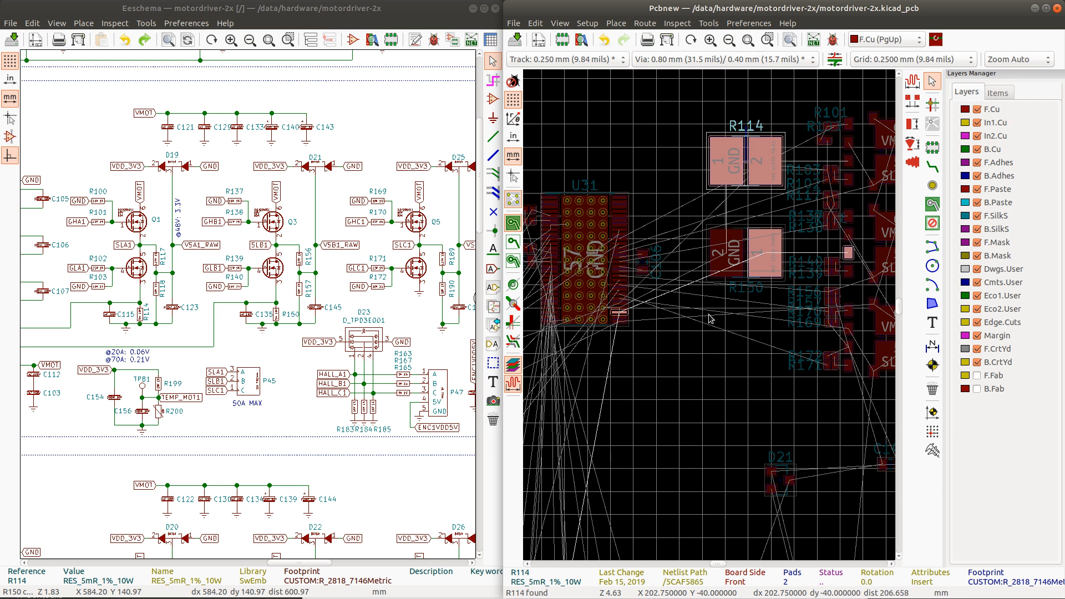
# Step: Trace the net of R114 pad 2 to capacitor C115 and bring that capacitor beside U31's lower-right pins
pyautogui.scroll(-1, 711, 319)
pyautogui.click(796, 284)
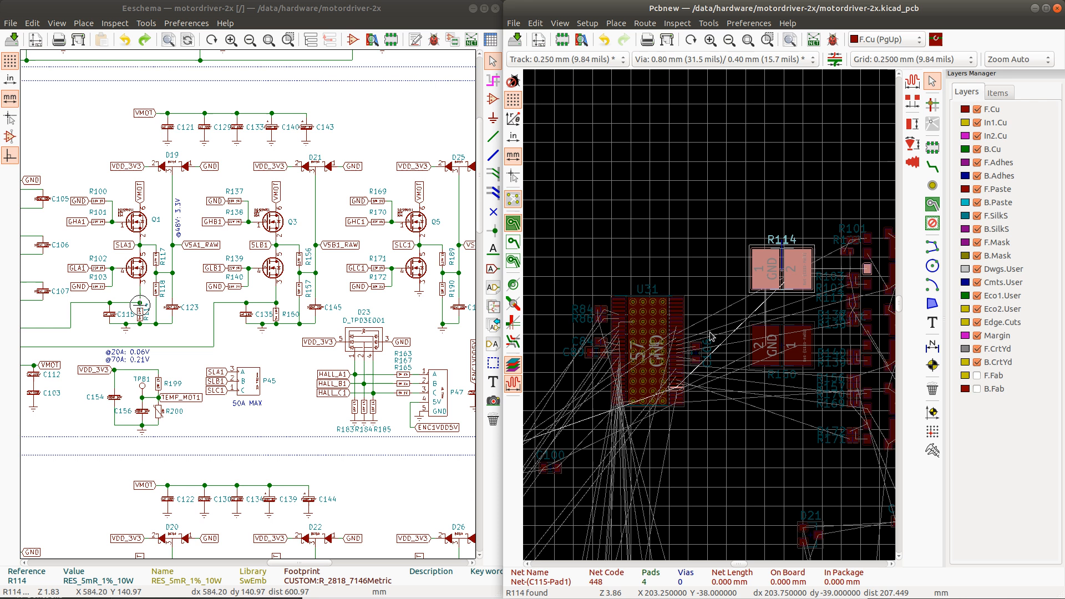
pyautogui.scroll(-4, 711, 336)
pyautogui.click(562, 389)
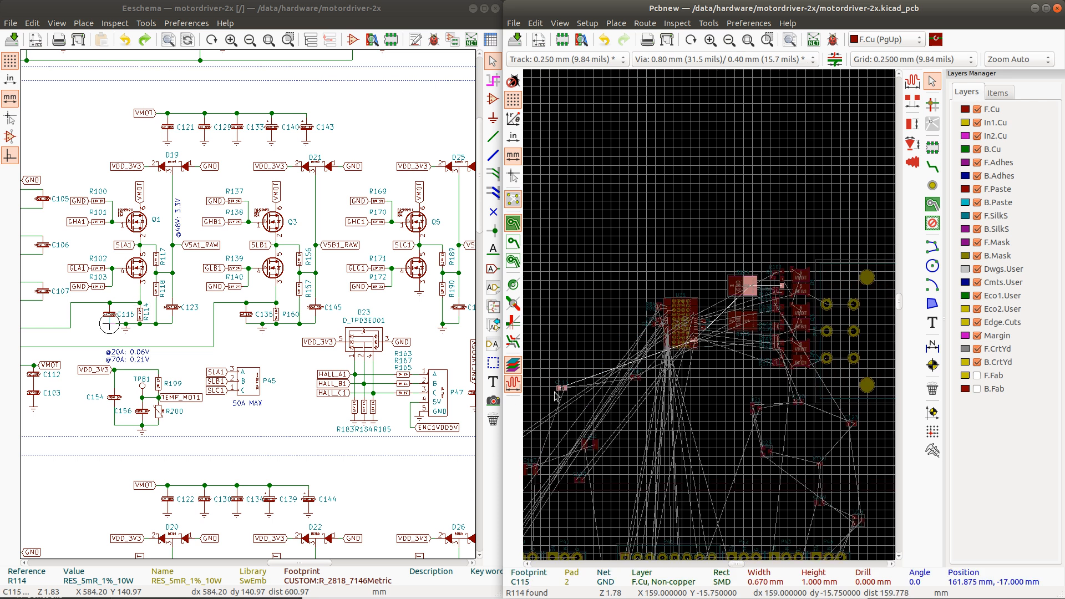
pyautogui.click(635, 377)
pyautogui.scroll(6, 638, 366)
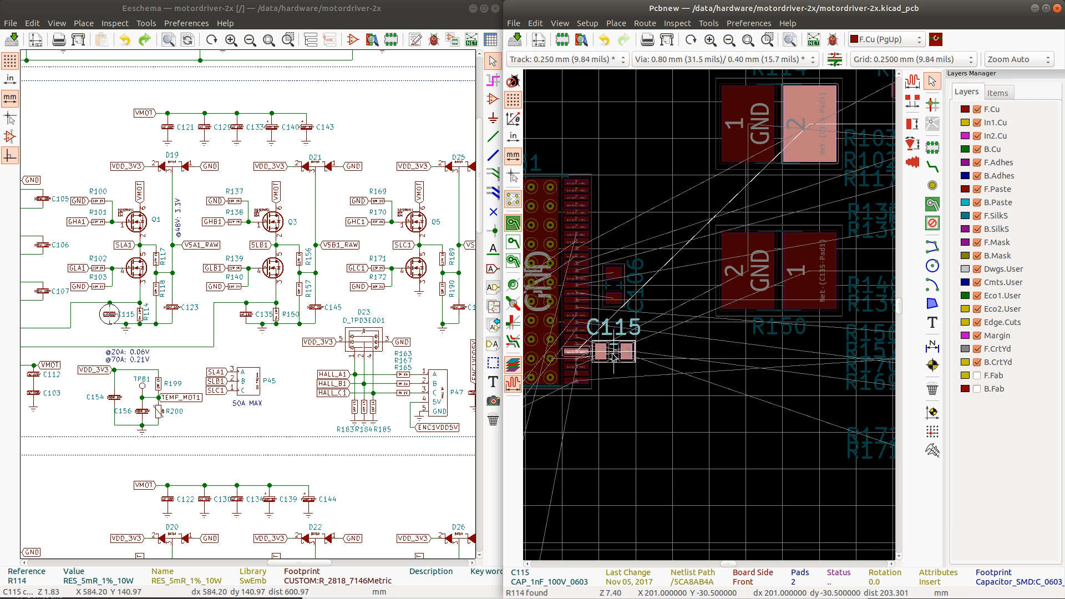
# Step: Rotate C115 to 270° and place it beside U31, near X 202 mm, Y -29.5 mm
pyautogui.scroll(1, 613, 352)
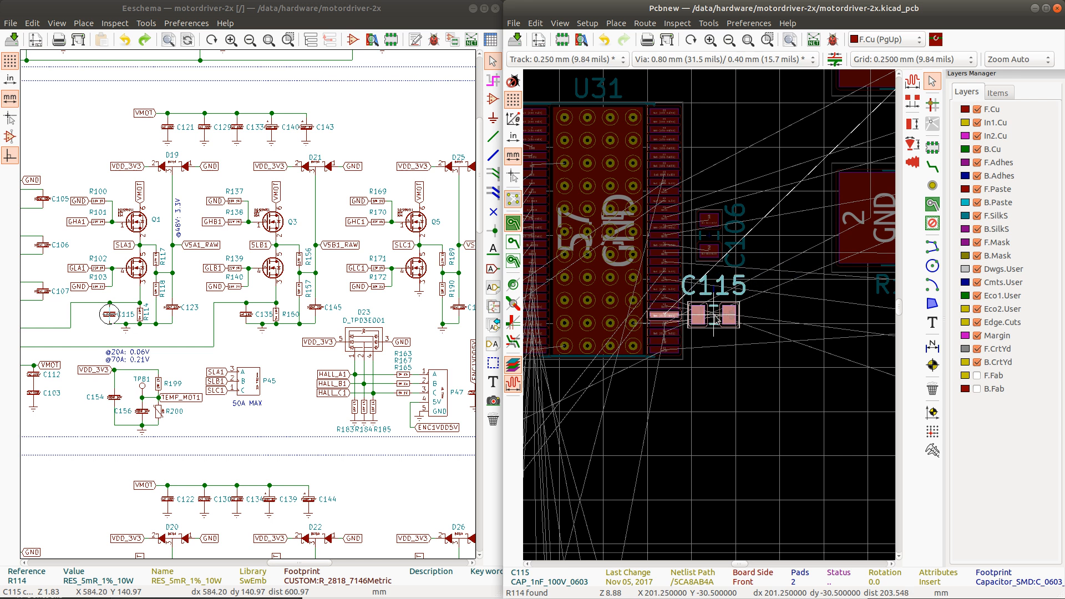
pyautogui.press('r')
pyautogui.press('r')
pyautogui.press('r')
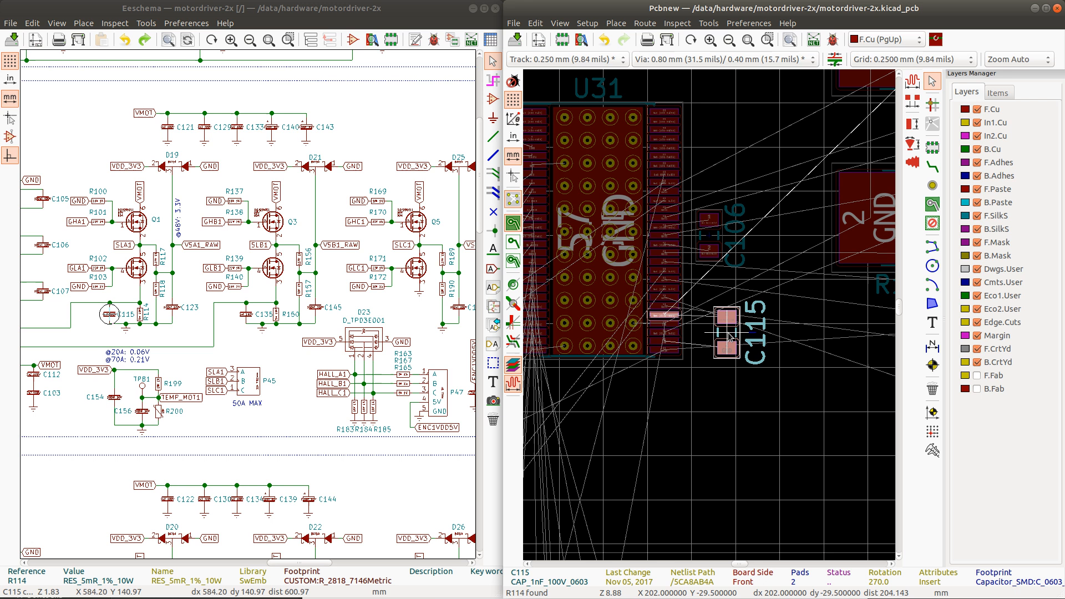
pyautogui.click(728, 336)
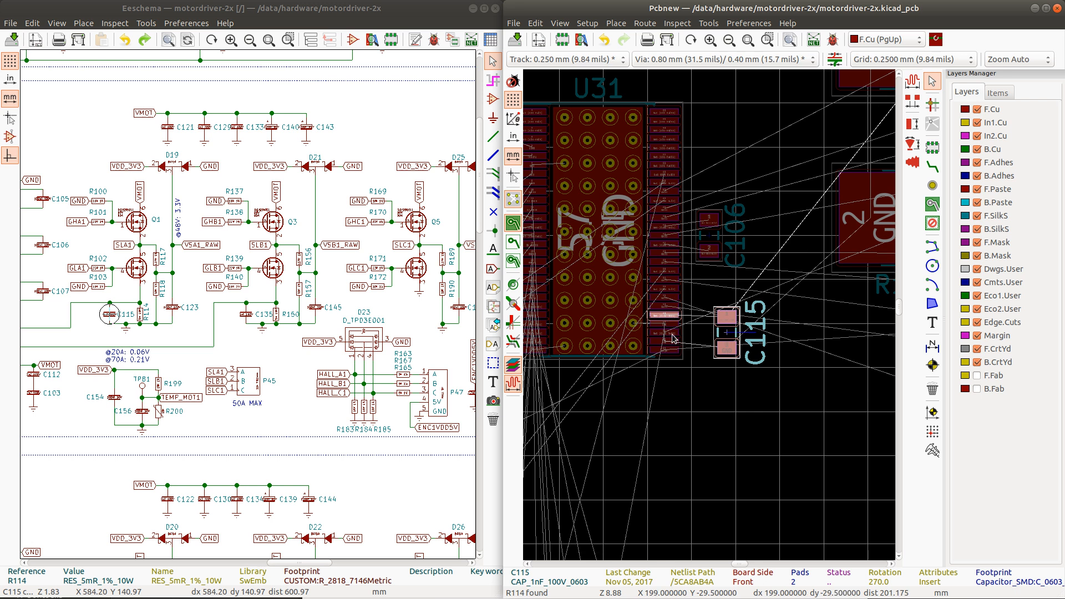
# Step: Select U31 pad 31 and examine the nets of the neighbouring pads facing C115
pyautogui.click(672, 334)
pyautogui.scroll(2, 672, 334)
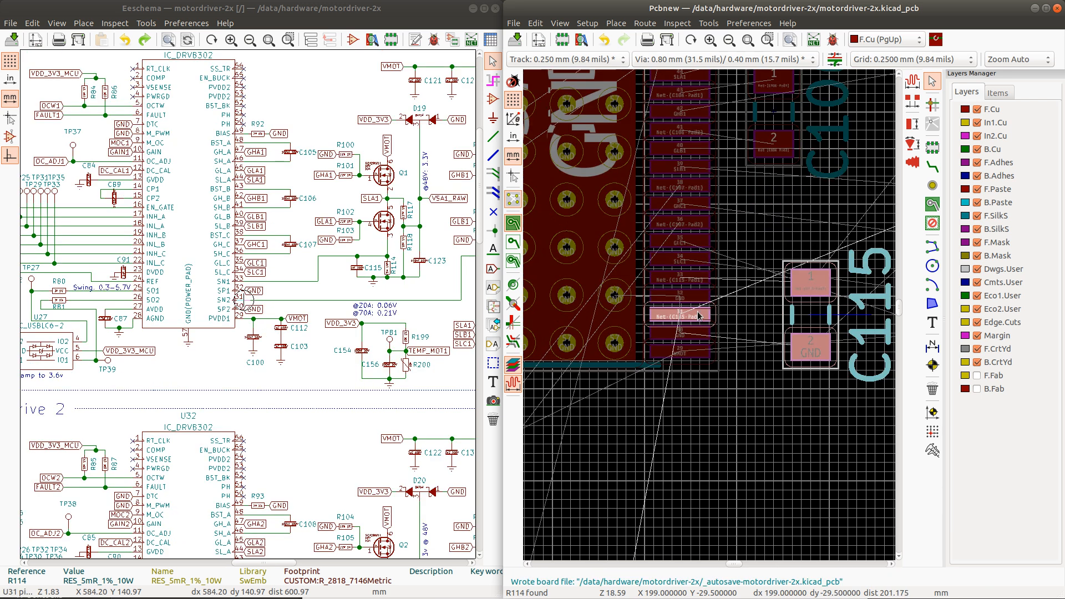
pyautogui.scroll(1, 711, 319)
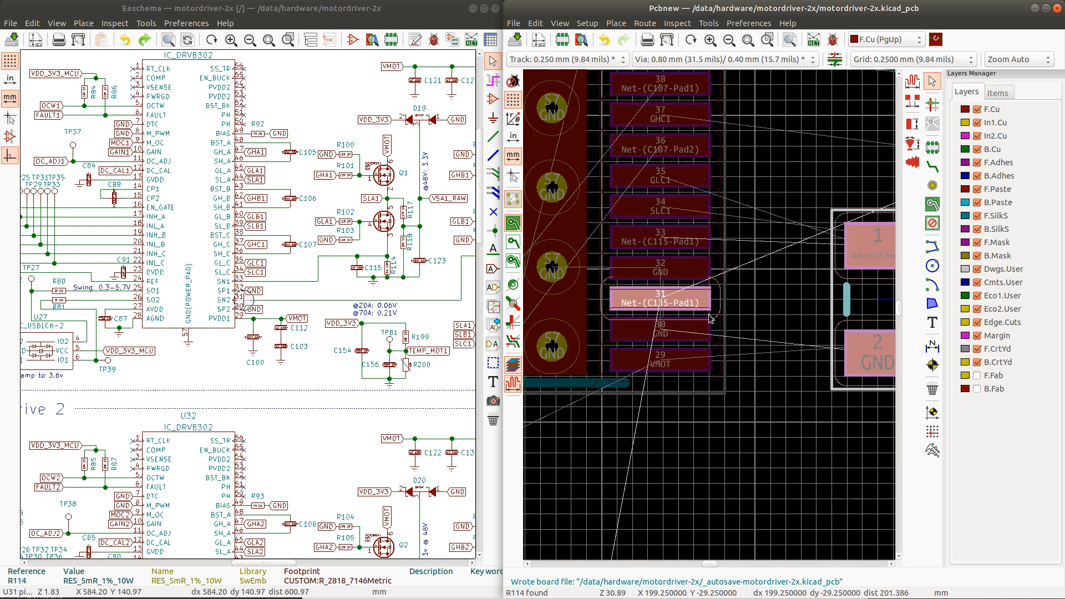
# Step: Rotate C115 to 0°, place it beside U31 near X 201 mm, Y -30.5 mm, and move its reference text beside its outer pad
pyautogui.scroll(-3, 711, 319)
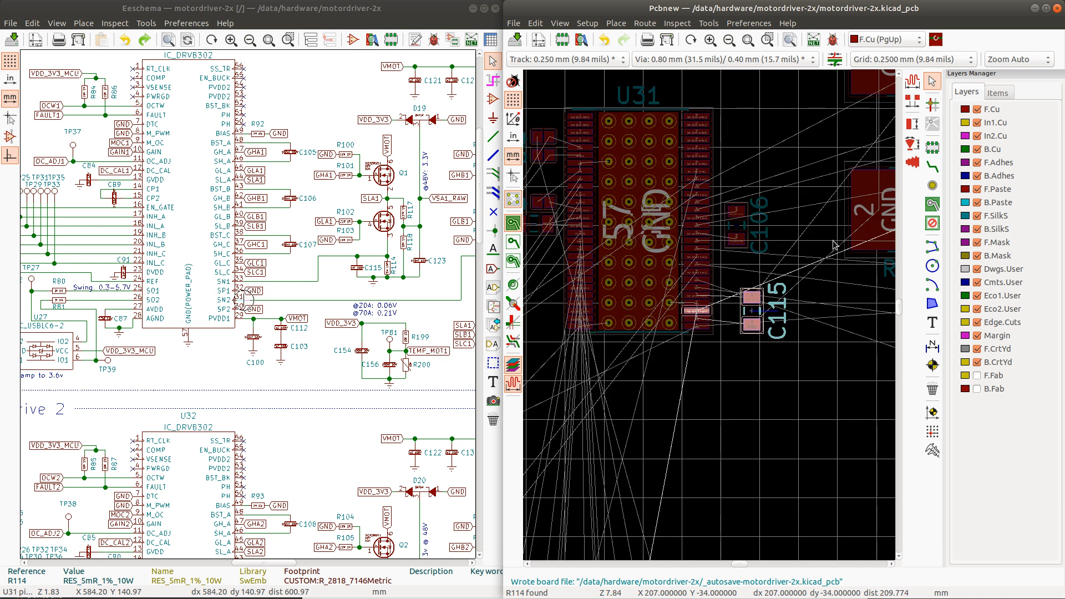
pyautogui.scroll(-1, 846, 256)
pyautogui.scroll(2, 683, 320)
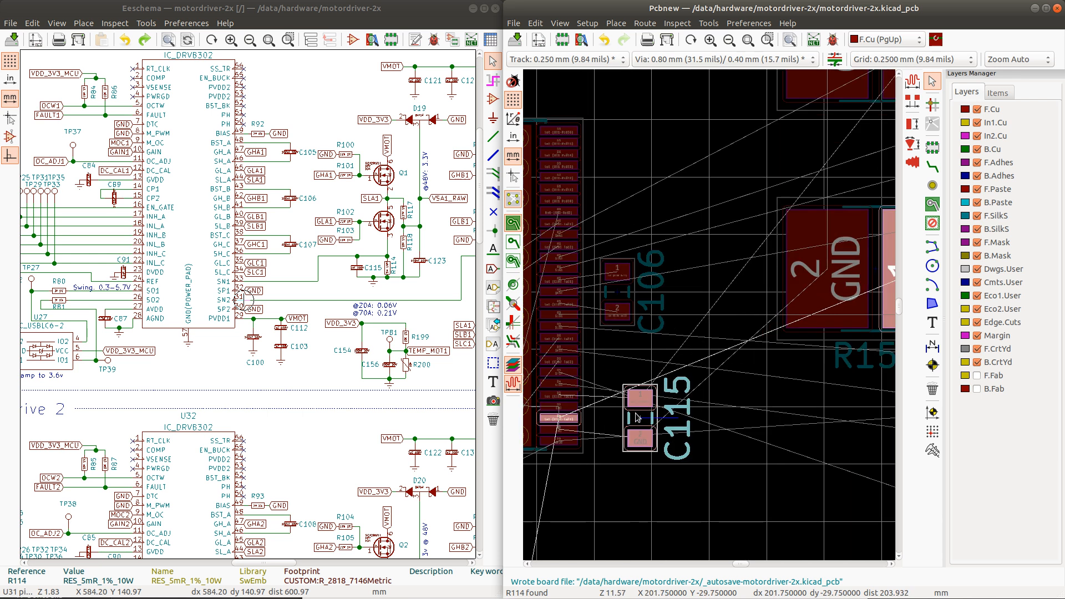
pyautogui.click(642, 419)
pyautogui.press('m')
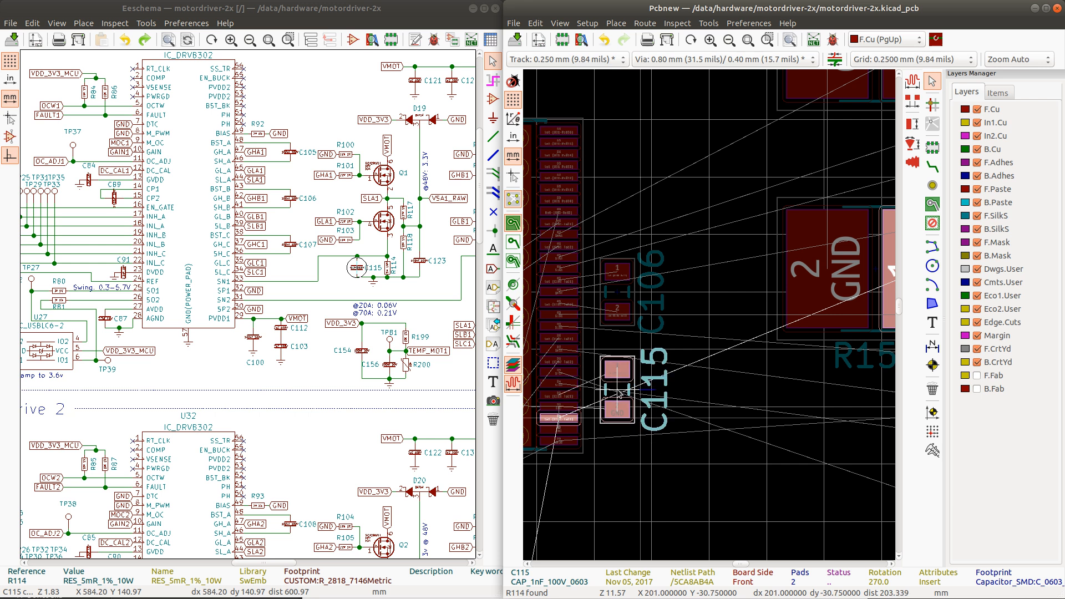
pyautogui.press('r')
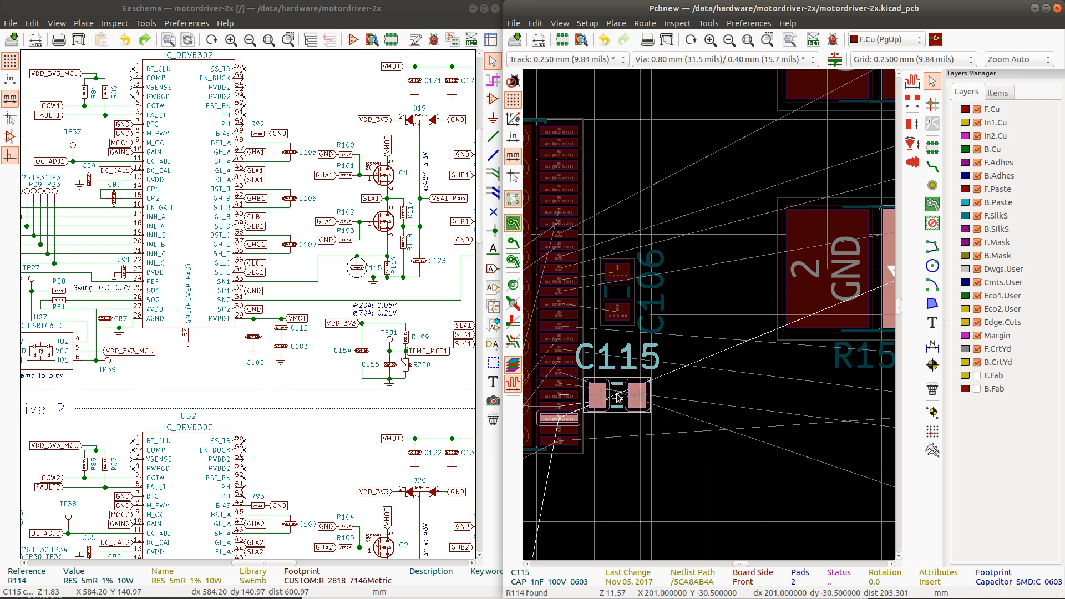
pyautogui.click(619, 398)
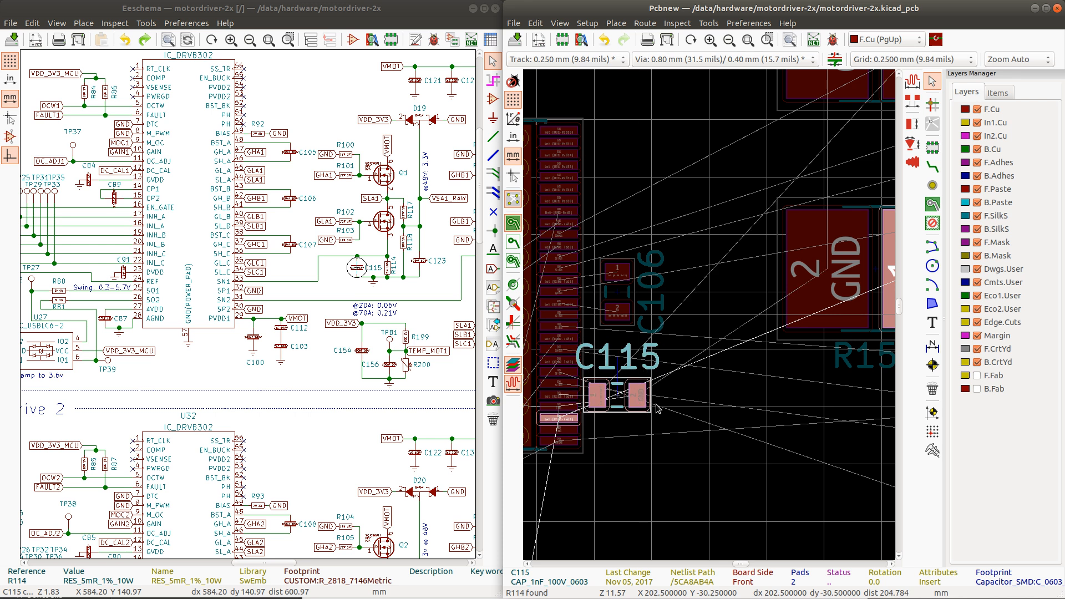
pyautogui.click(624, 355)
pyautogui.moveTo(624, 355); pyautogui.dragTo(698, 396)
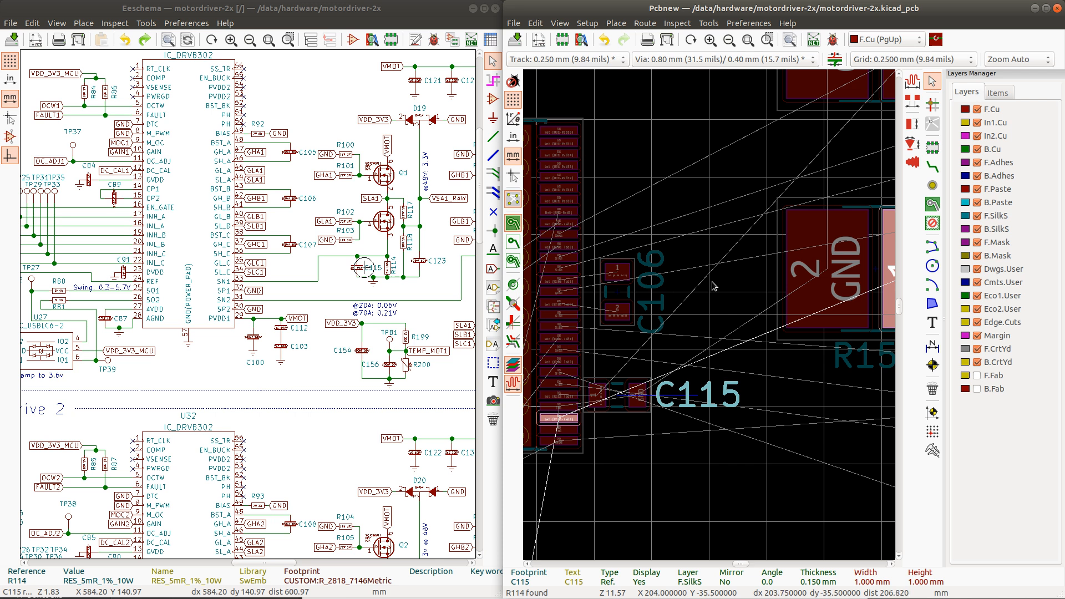
# Step: Highlight the nets of R114 pad 2 and R150 pad 1 and examine their connections around U31
pyautogui.scroll(-1, 714, 287)
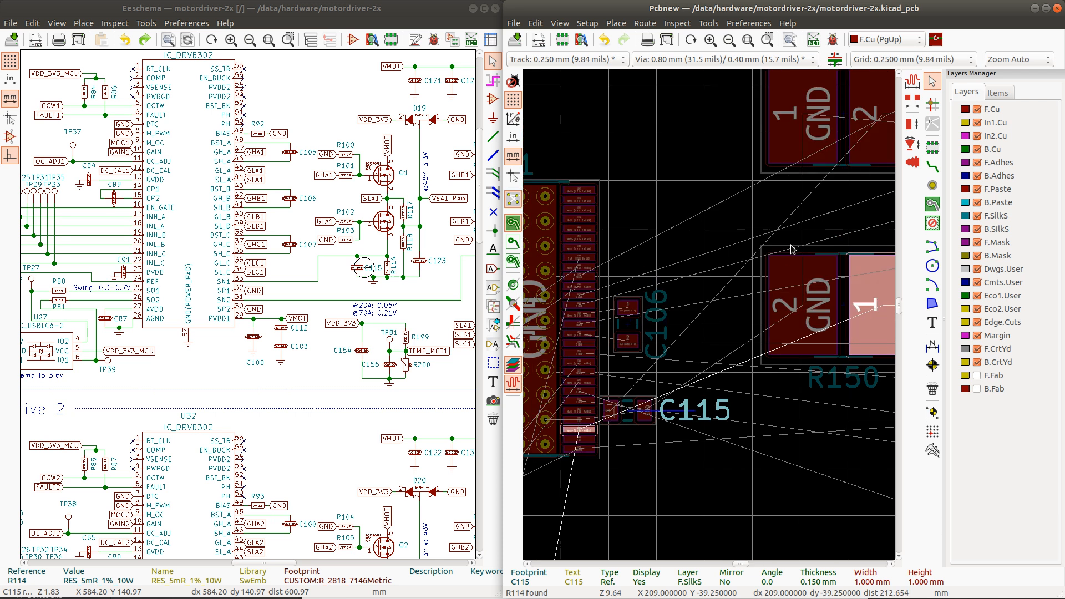
pyautogui.keyDown('ctrl'); pyautogui.click(876, 127); pyautogui.keyUp('ctrl')
pyautogui.keyDown('ctrl'); pyautogui.scroll(-1, 871, 222); pyautogui.keyUp('ctrl')
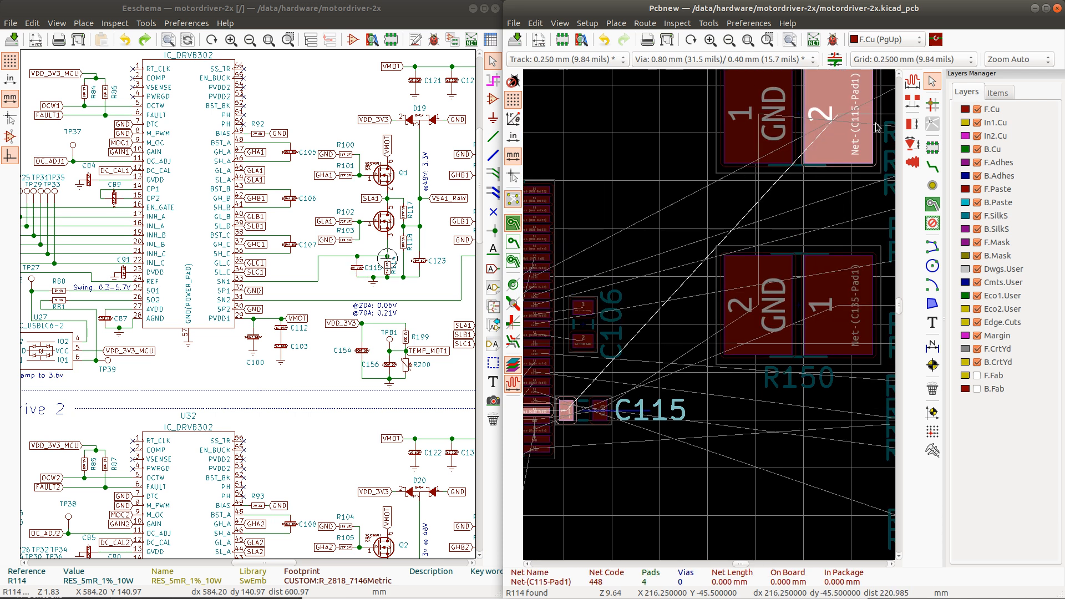
pyautogui.keyDown('ctrl'); pyautogui.click(837, 311); pyautogui.keyUp('ctrl')
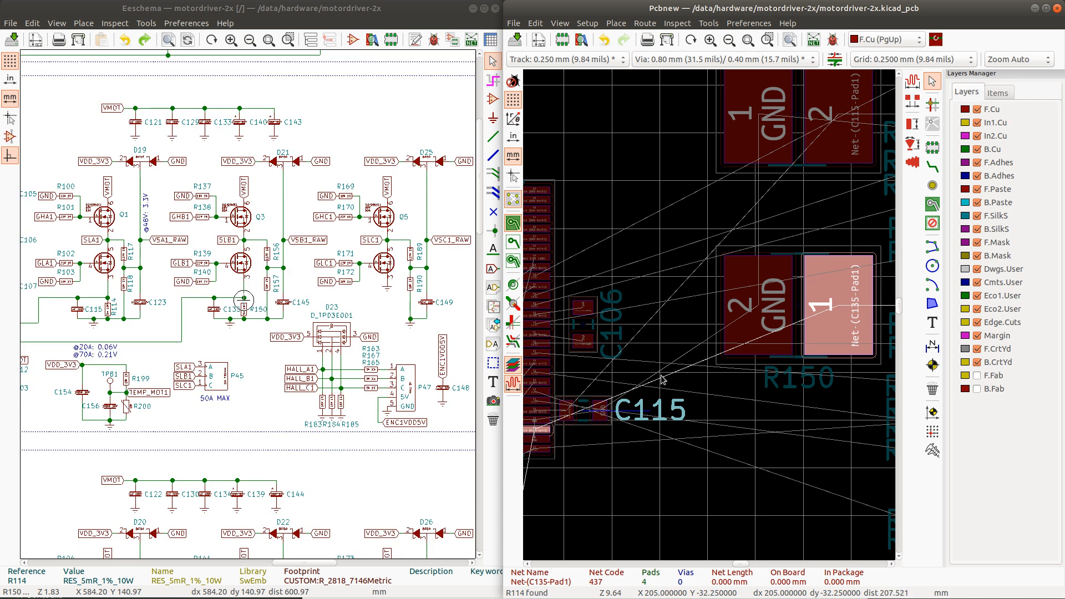
pyautogui.scroll(-4, 663, 380)
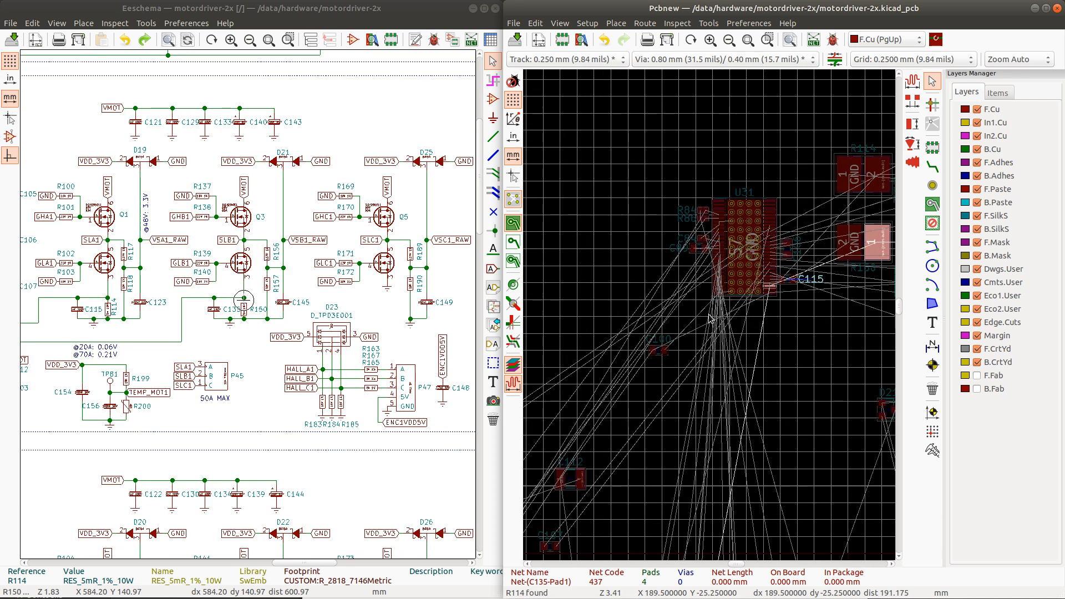
pyautogui.scroll(-1, 710, 319)
pyautogui.scroll(-1, 727, 315)
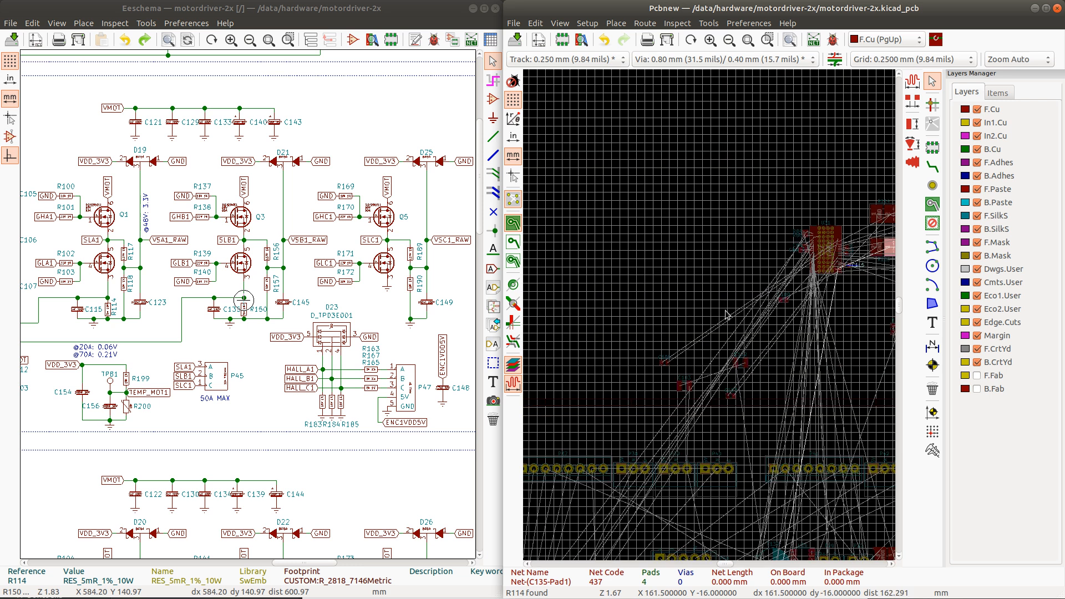
pyautogui.scroll(1, 805, 291)
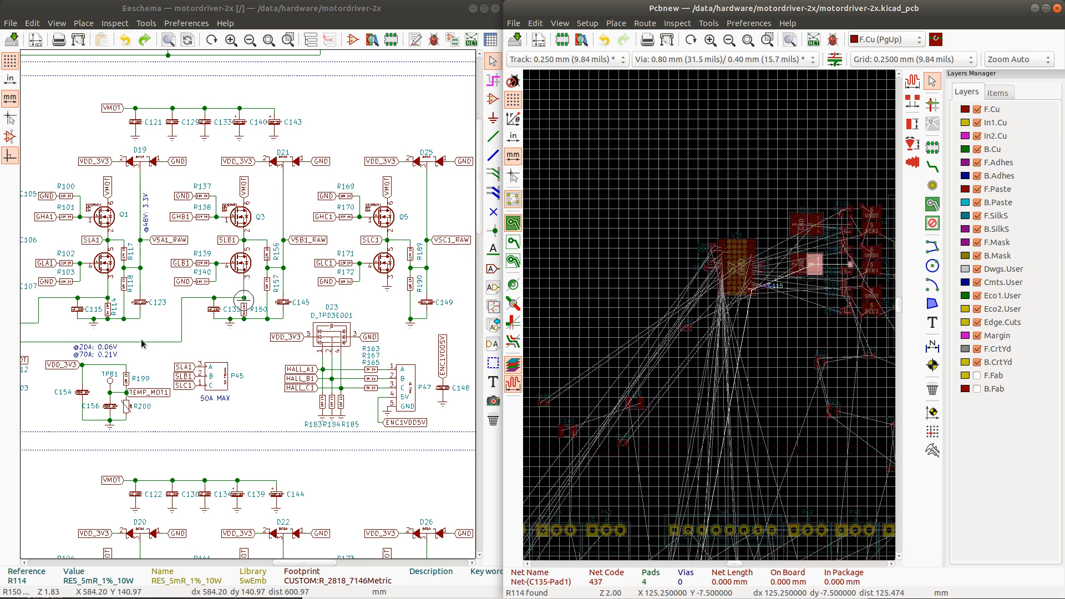
# Step: Locate C135 through the schematic and place it beside U31 directly below C115, near X 201 mm, Y -29 mm
pyautogui.click(214, 316)
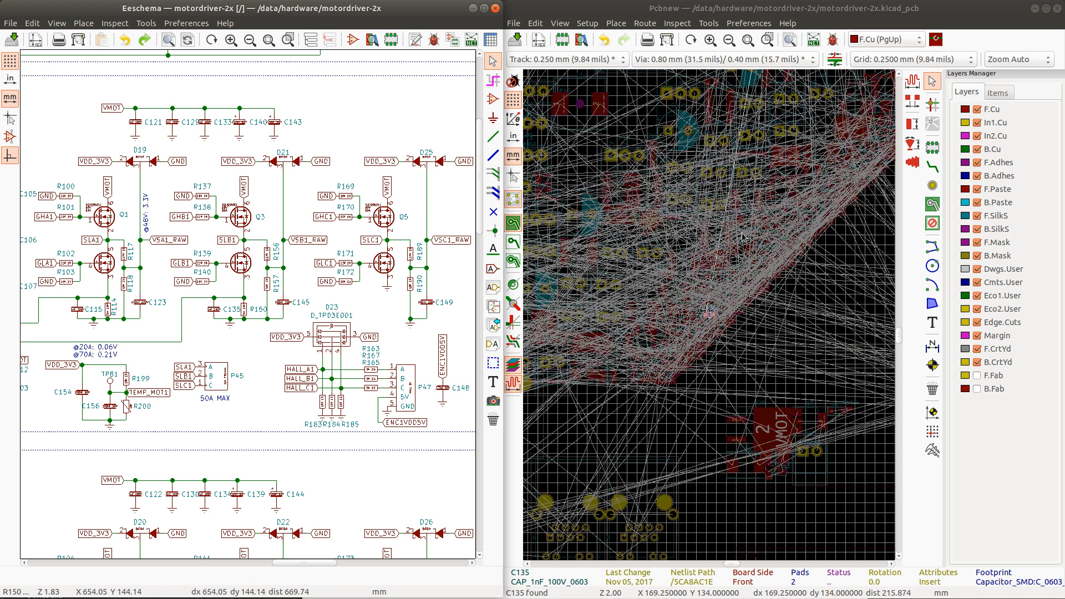
pyautogui.click(744, 23)
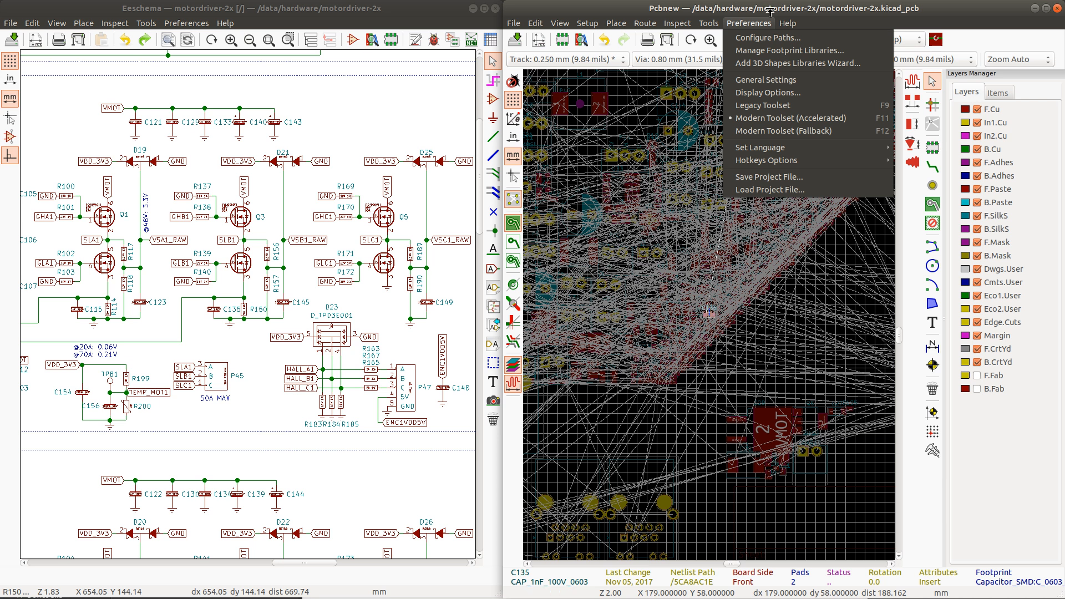
pyautogui.click(764, 13)
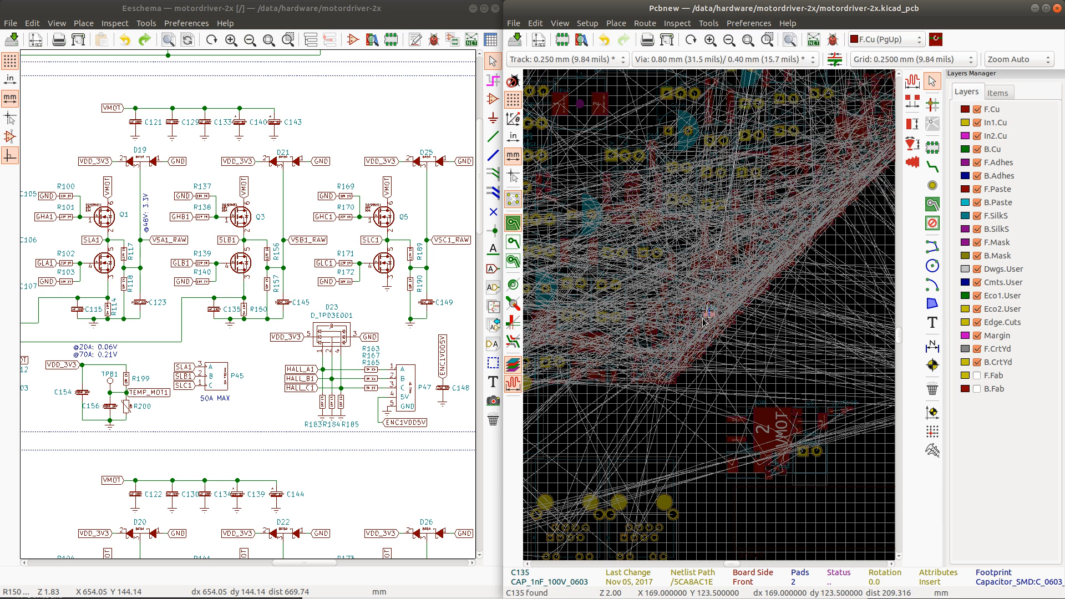
pyautogui.press('m')
pyautogui.scroll(-2, 749, 183)
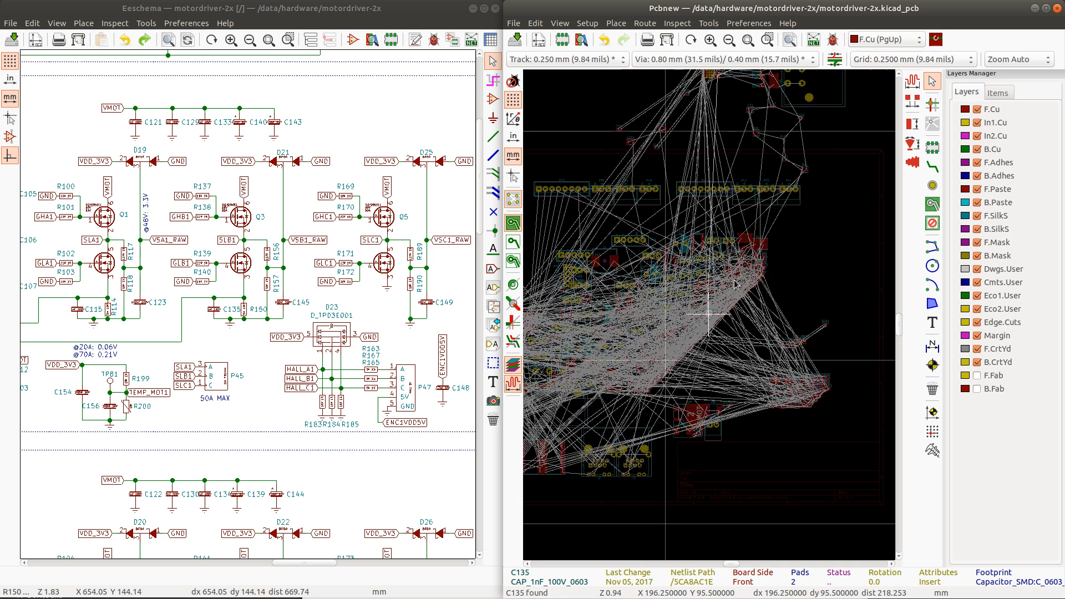
pyautogui.scroll(2, 738, 177)
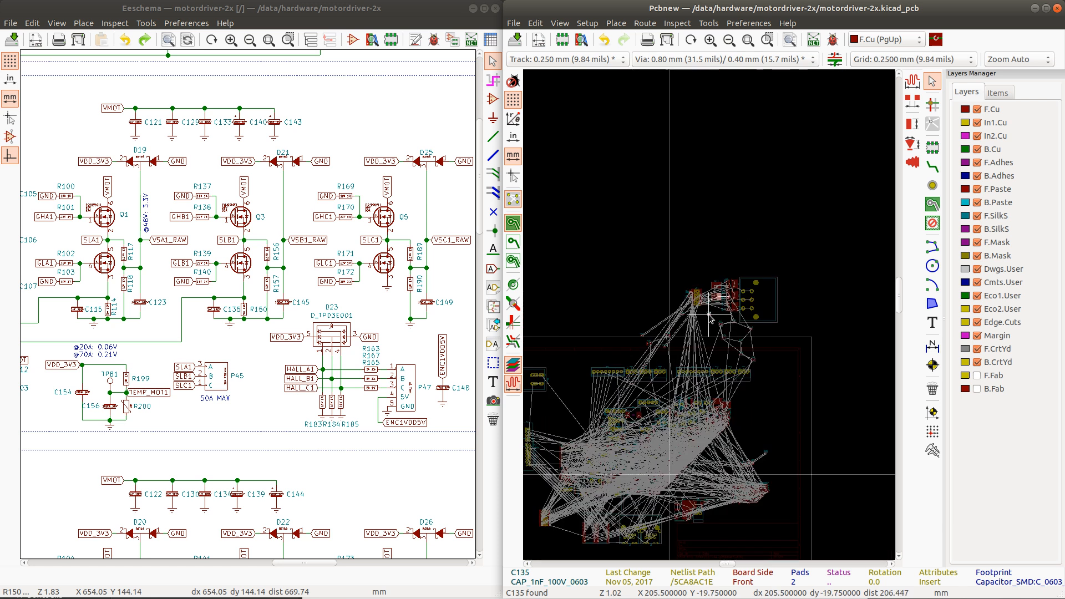
pyautogui.scroll(3, 709, 314)
pyautogui.scroll(2, 709, 315)
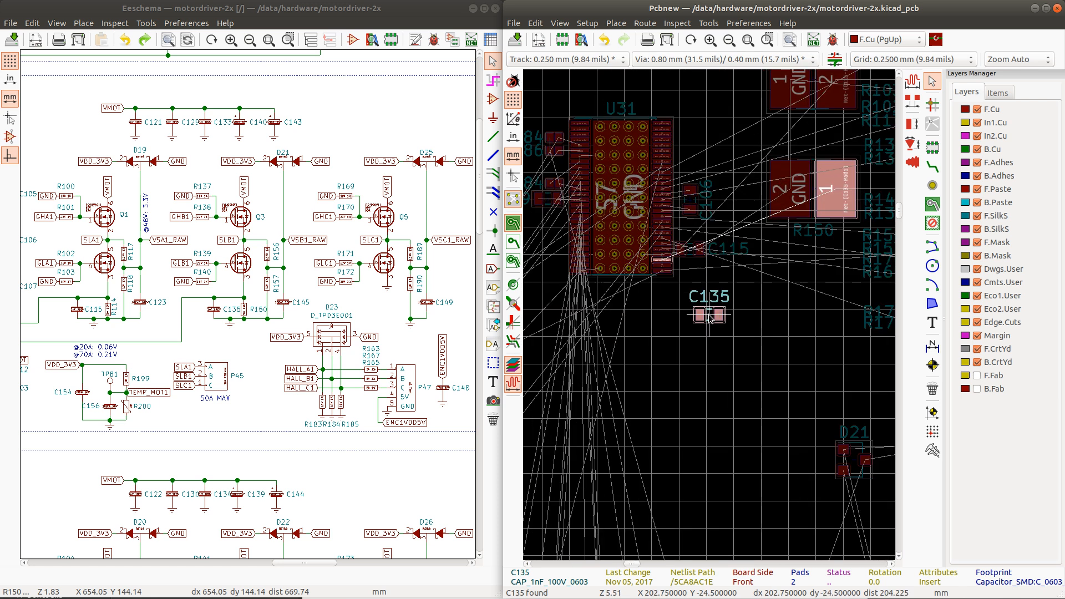
pyautogui.scroll(1, 710, 315)
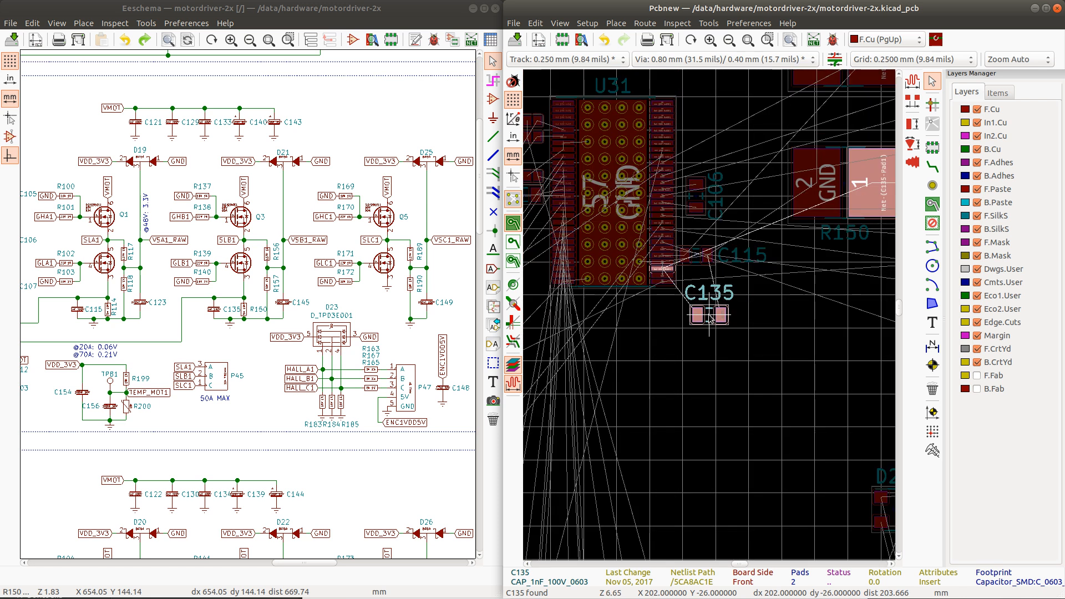
pyautogui.scroll(1, 710, 316)
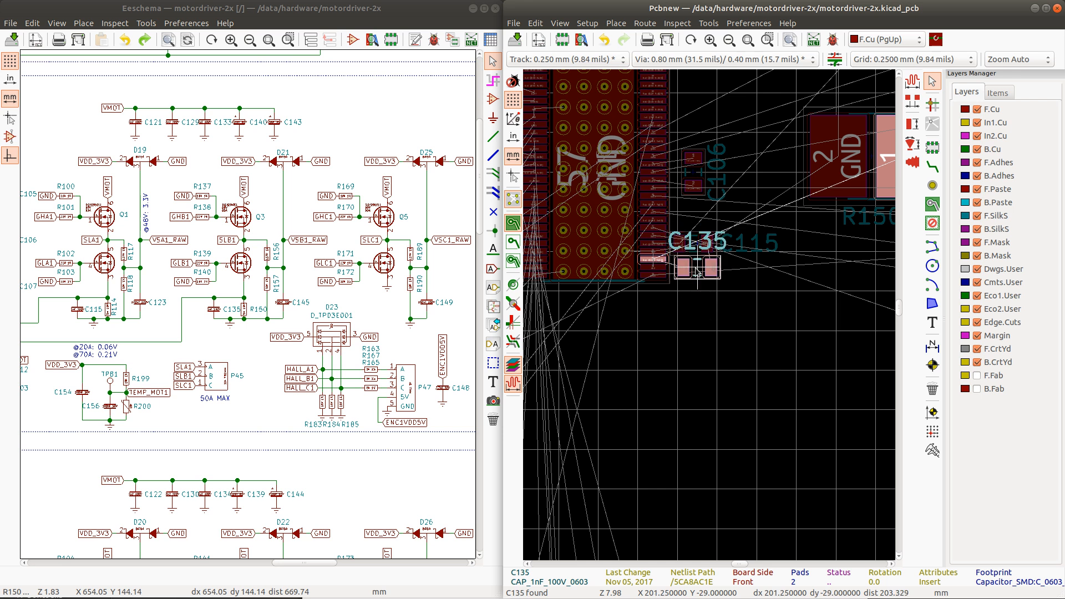
pyautogui.click(693, 272)
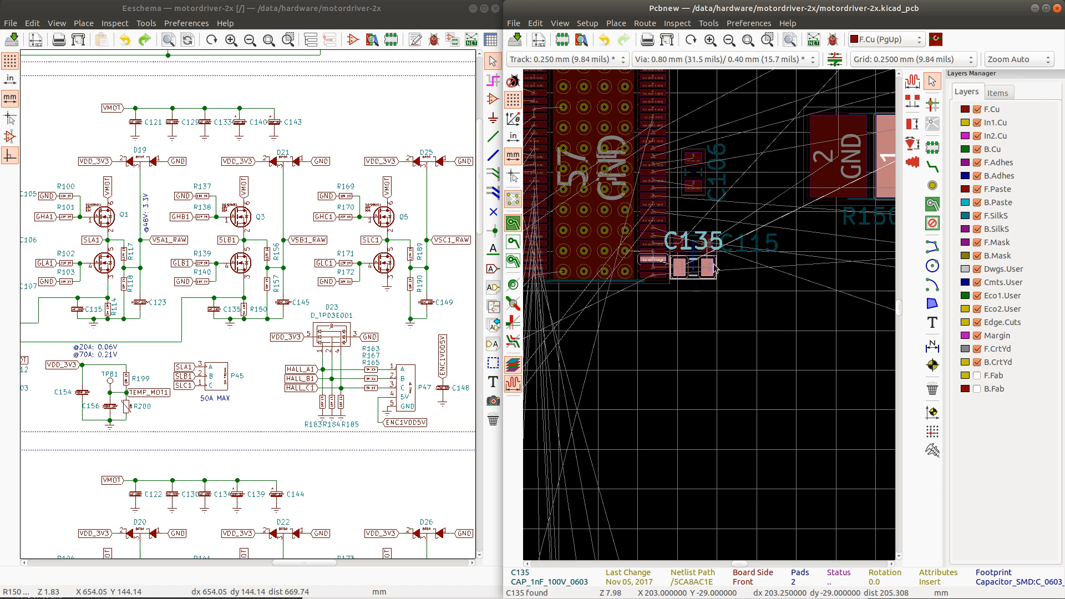
# Step: Move C135's reference text beside the capacitor's outer pad, below the C115 label, near X 204.5 mm, Y -29 mm
pyautogui.click(703, 236)
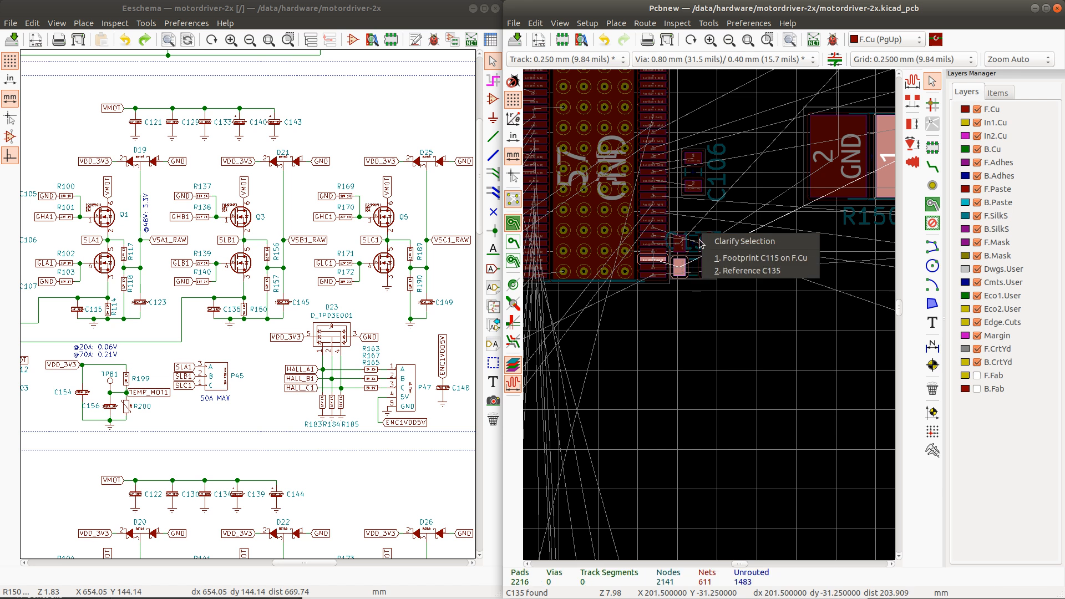
pyautogui.click(700, 237)
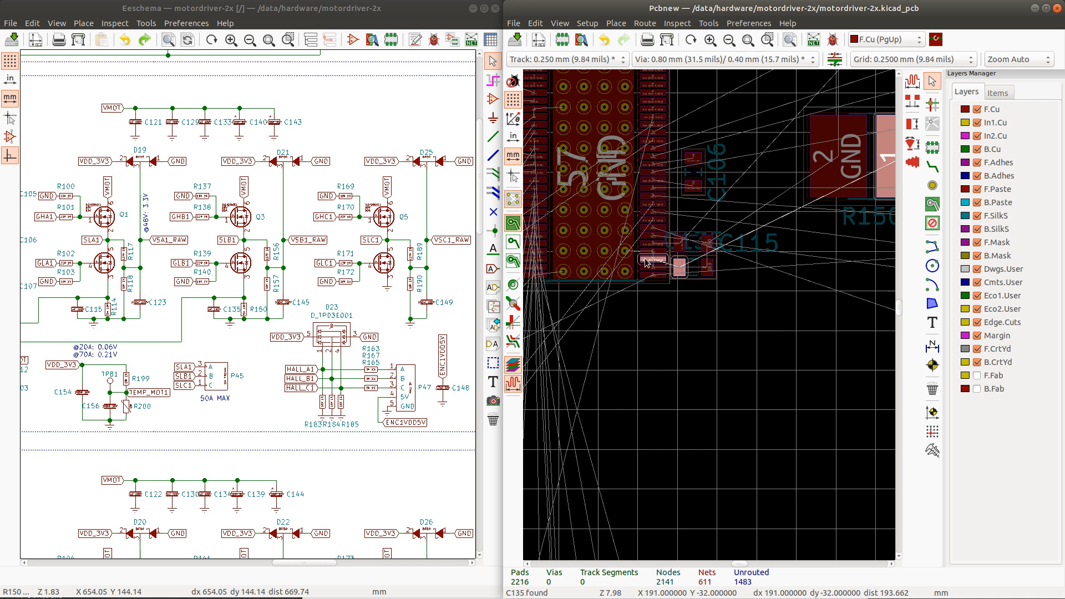
pyautogui.click(698, 235)
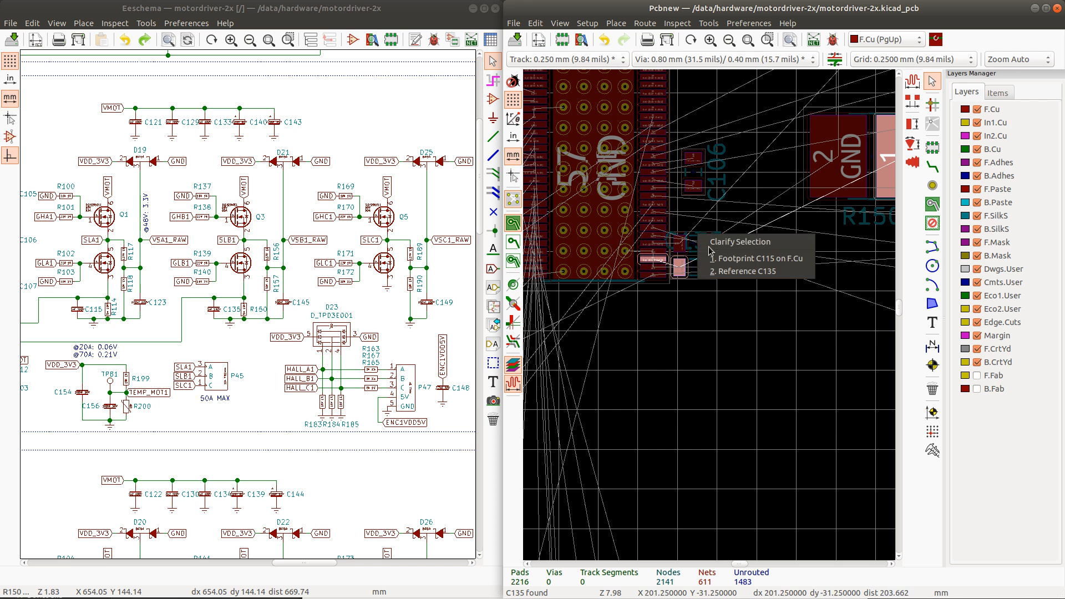
pyautogui.click(738, 272)
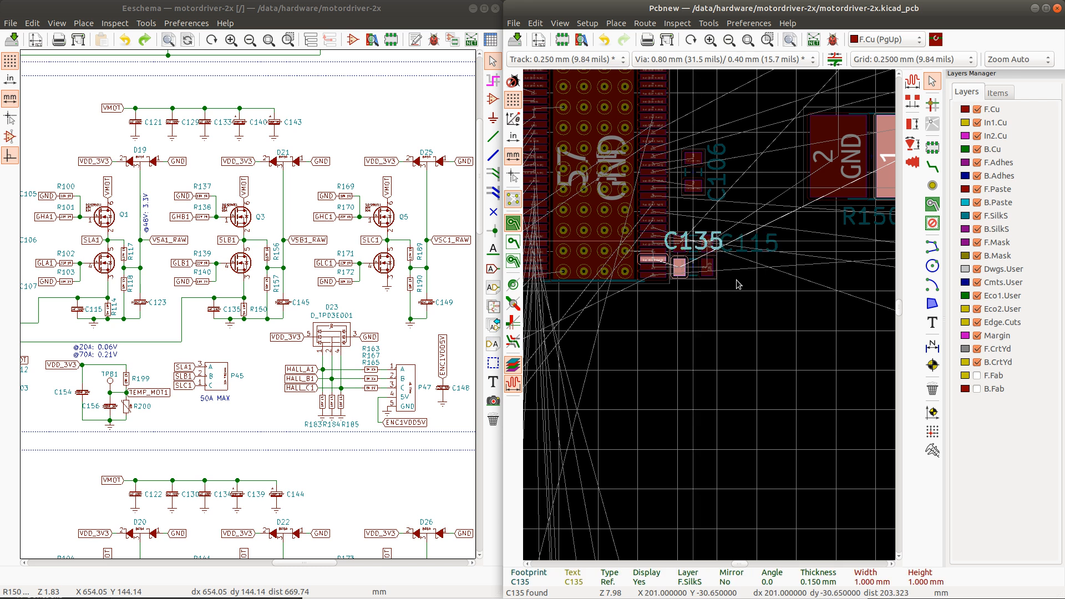
pyautogui.press('m')
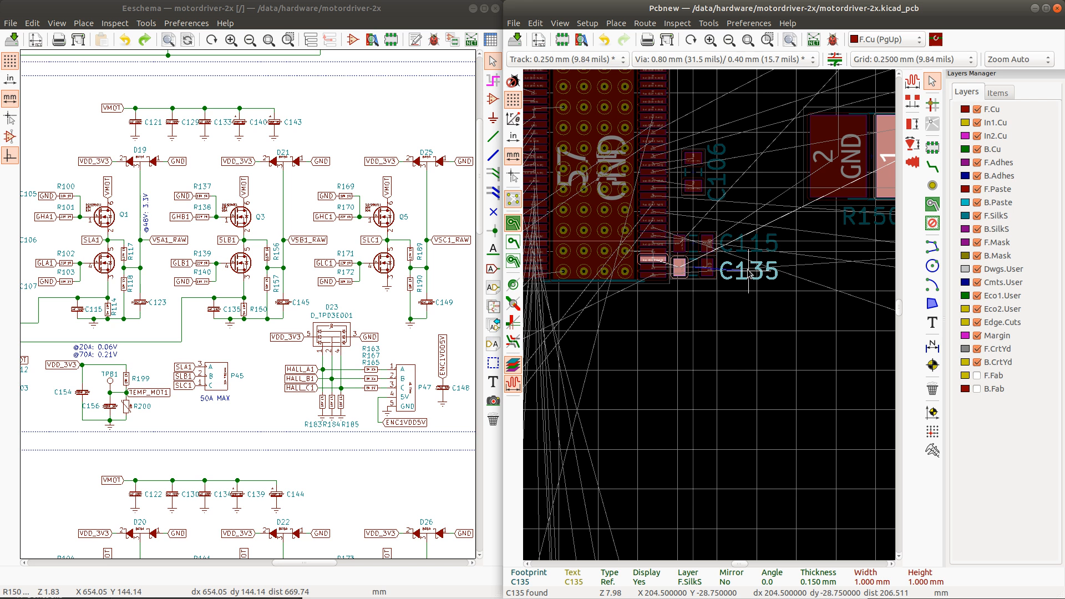
pyautogui.click(748, 268)
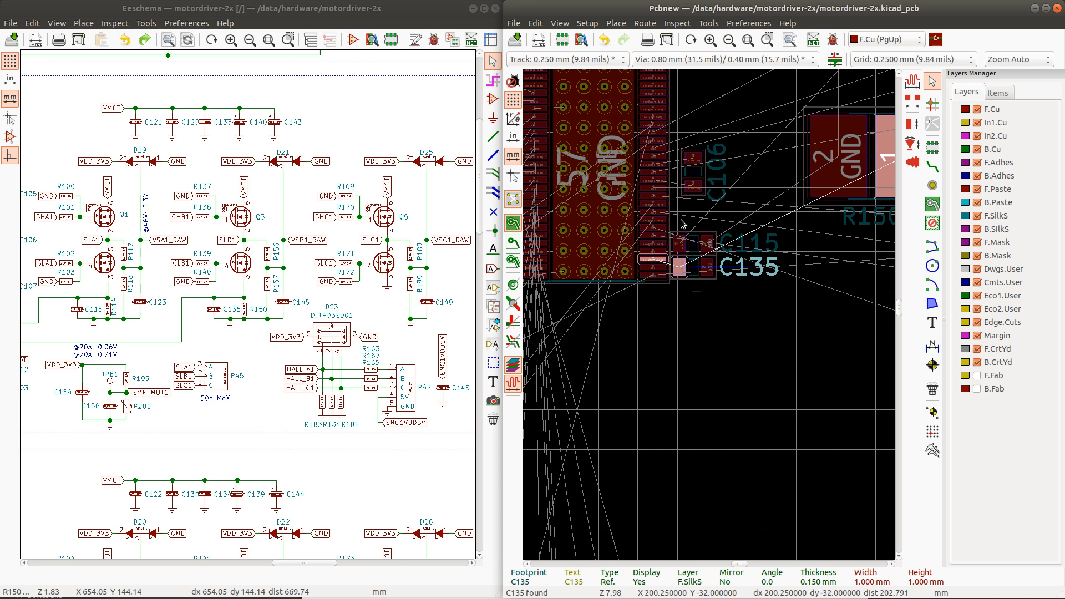
pyautogui.press('m')
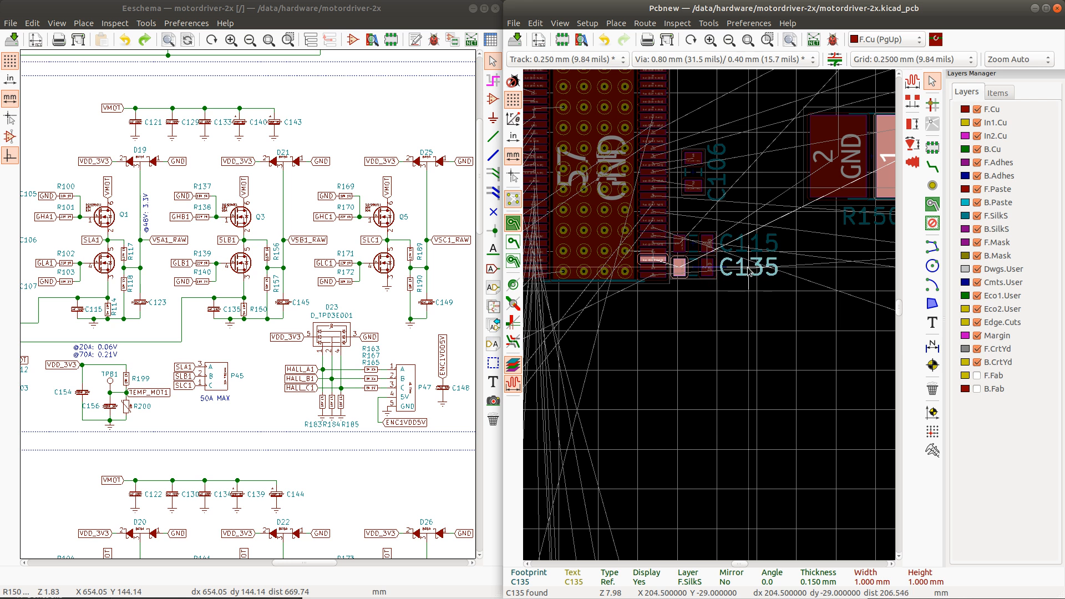
# Step: Cross-probe capacitor C135 and resistor R150 between the board and the schematic
pyautogui.click(747, 264)
pyautogui.click(747, 274)
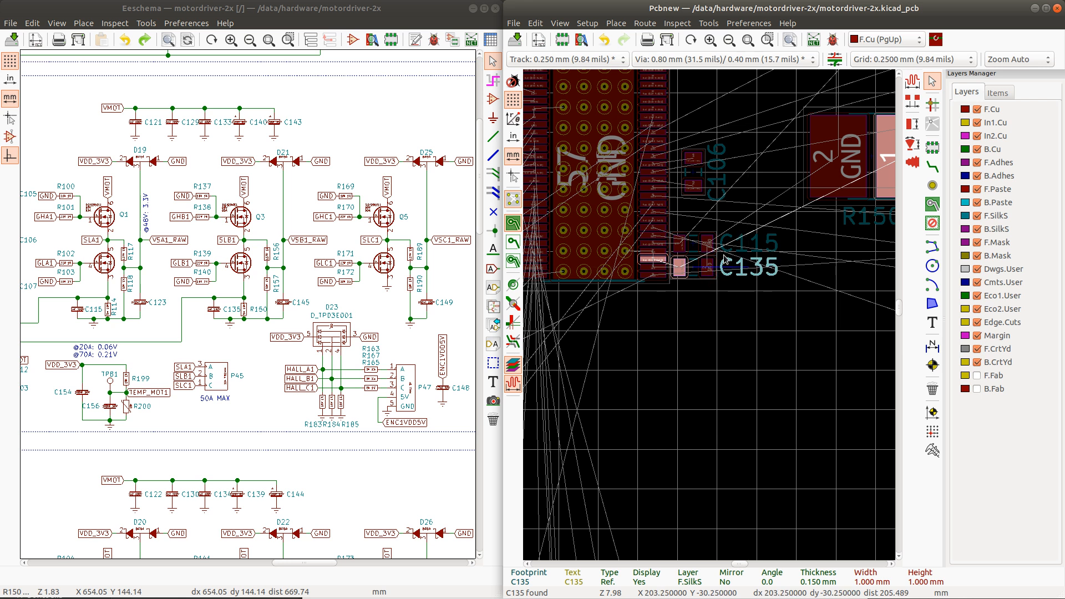
pyautogui.click(706, 308)
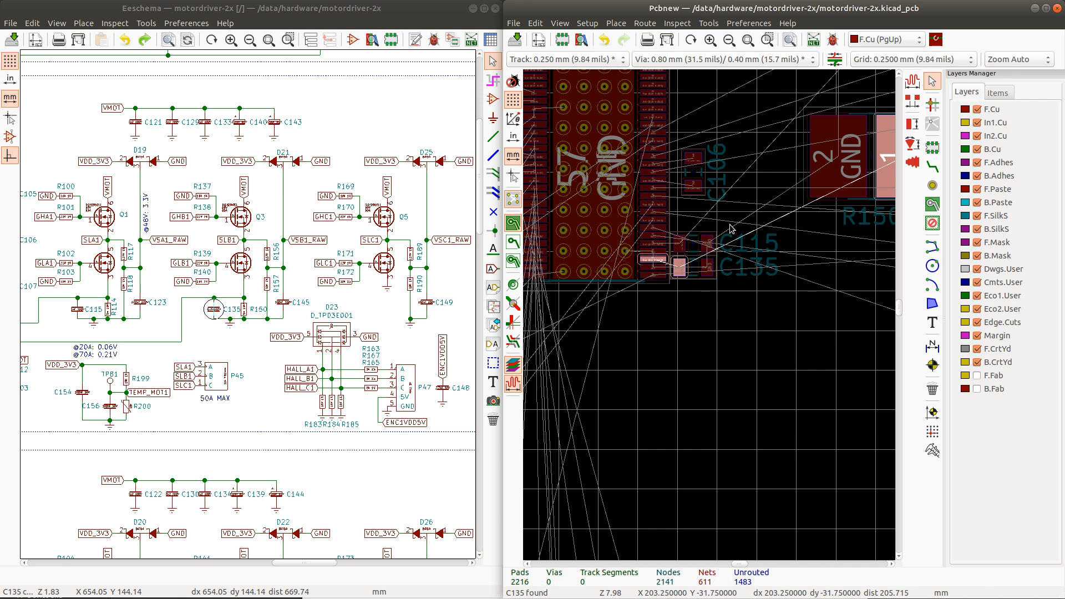
pyautogui.scroll(-1, 731, 228)
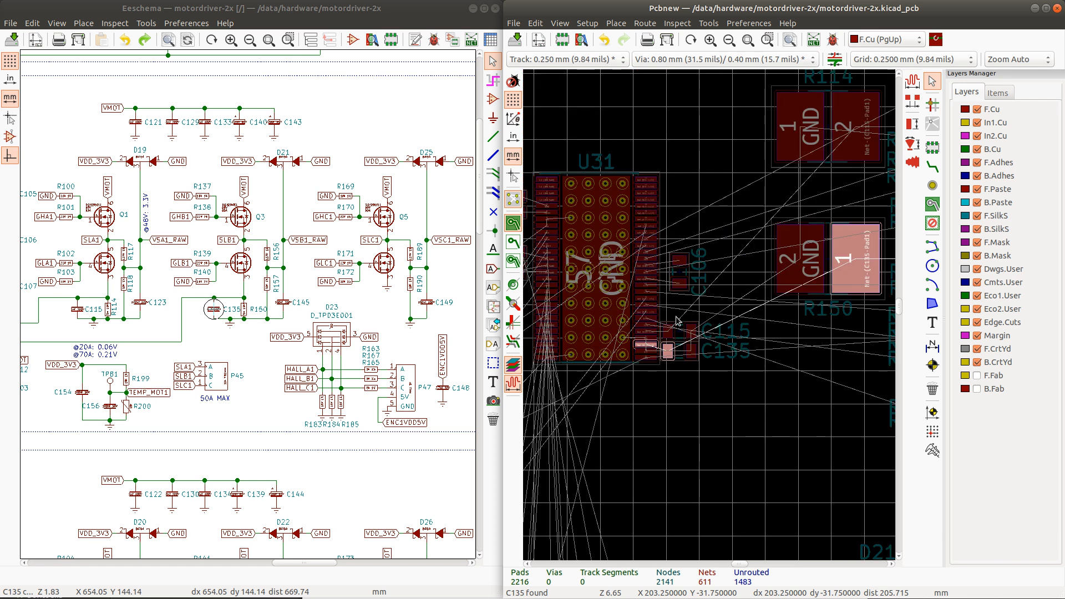
pyautogui.click(832, 255)
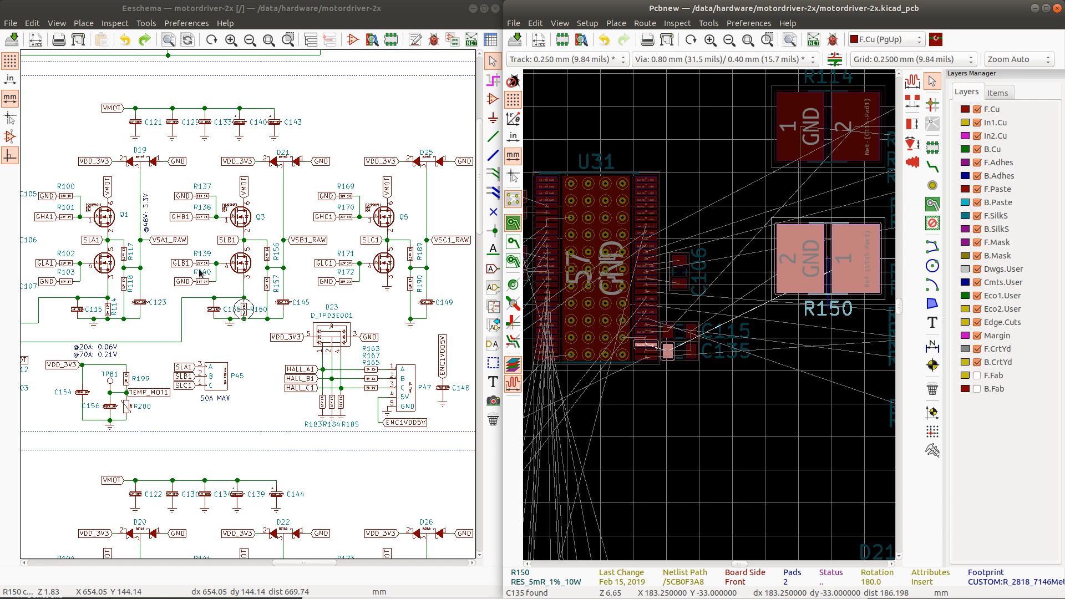
# Step: Locate R100 from the schematic and move it directly below R101 beside Q1's gate pad, rotated 180°
pyautogui.click(63, 196)
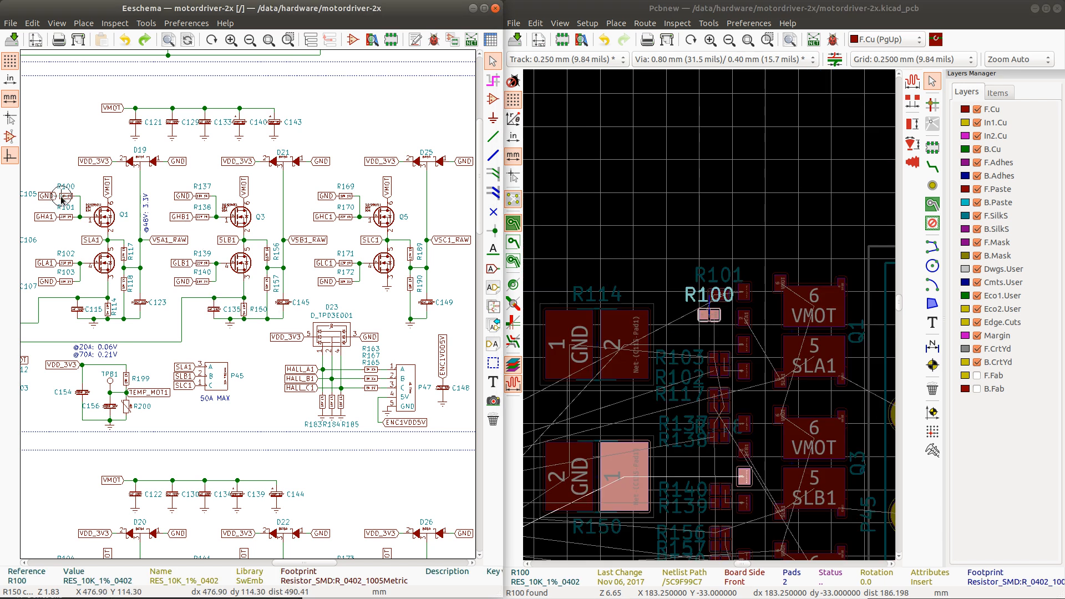
pyautogui.click(712, 320)
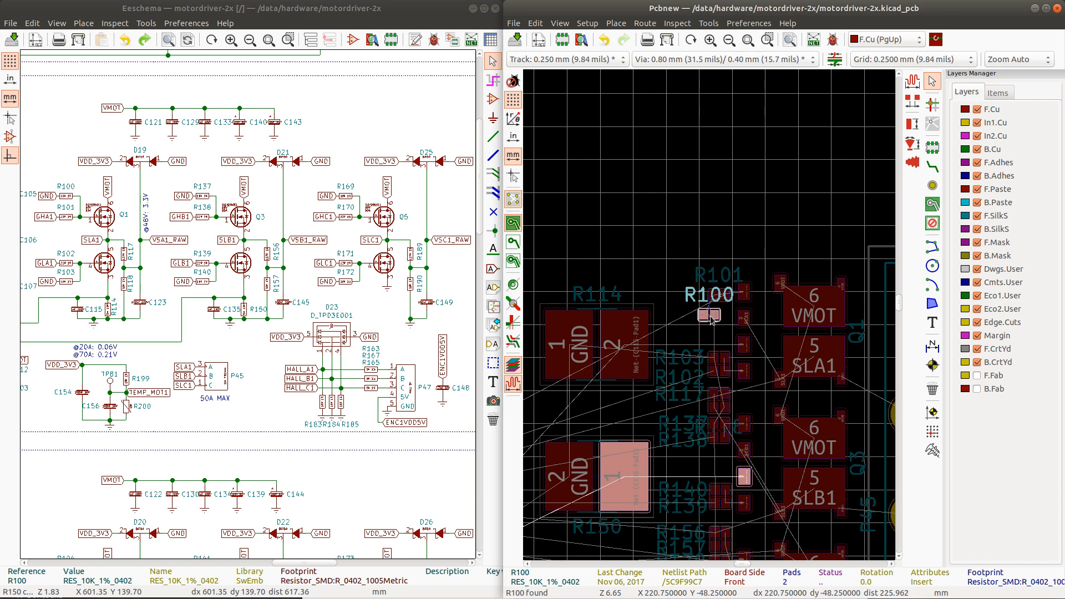
pyautogui.press('m')
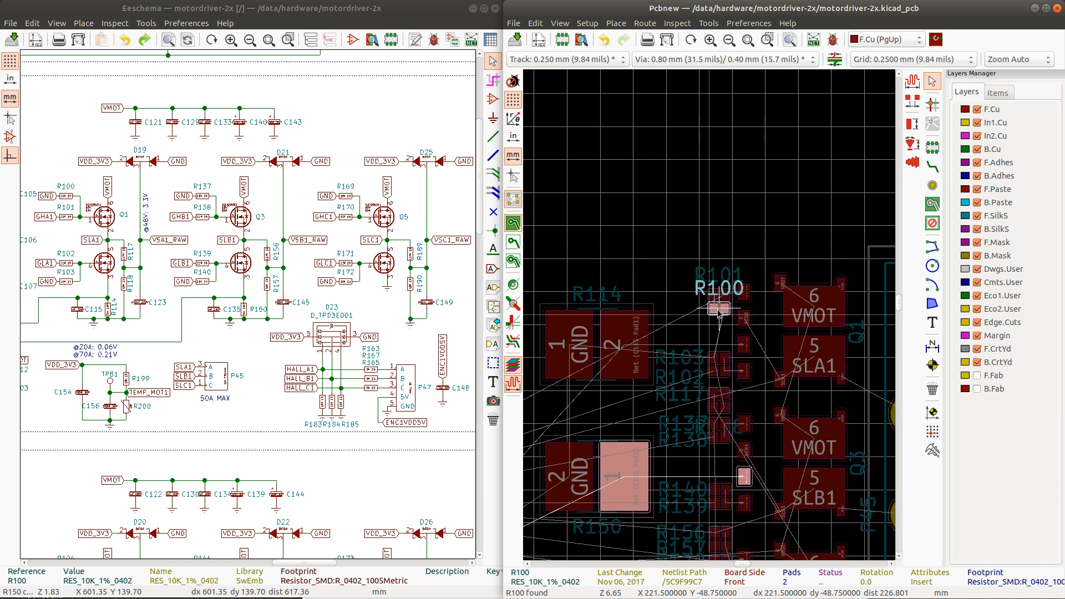
pyautogui.press('r')
pyautogui.press('r')
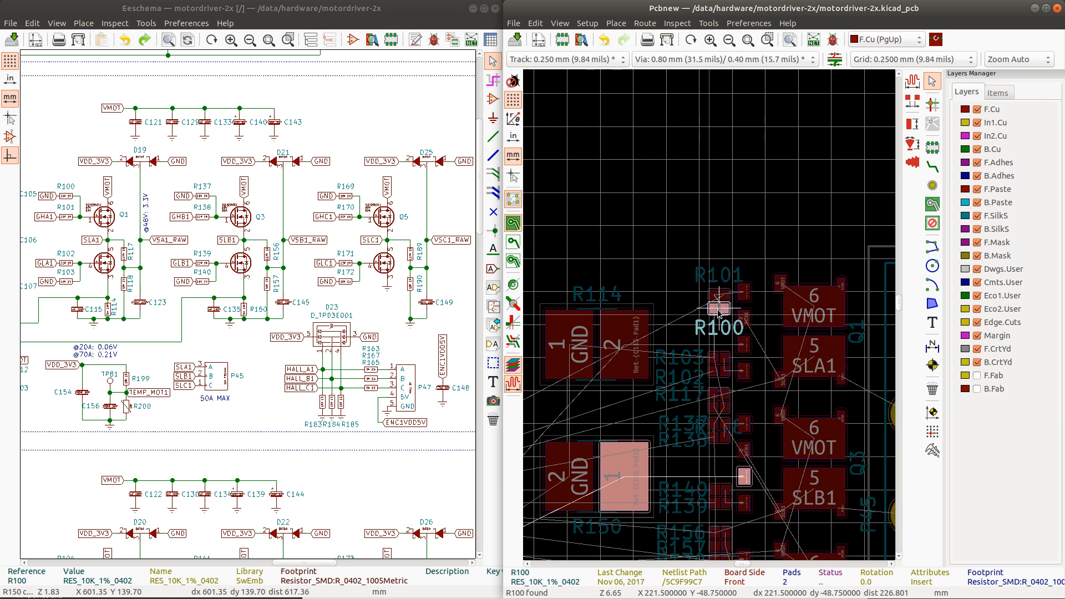
pyautogui.click(718, 309)
# Step: Rotate resistor R101 to an orientation of 180°
pyautogui.click(720, 296)
pyautogui.press('r')
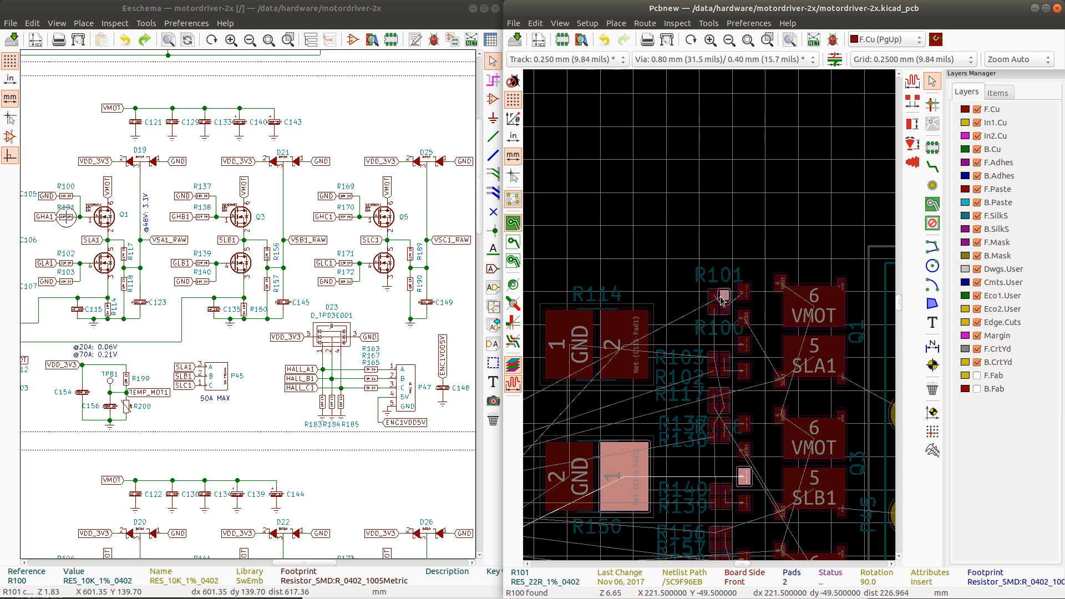
pyautogui.press('r')
# Step: Move the R101 and R100 reference labels to the left of their resistors, stacked in the same order
pyautogui.click(737, 317)
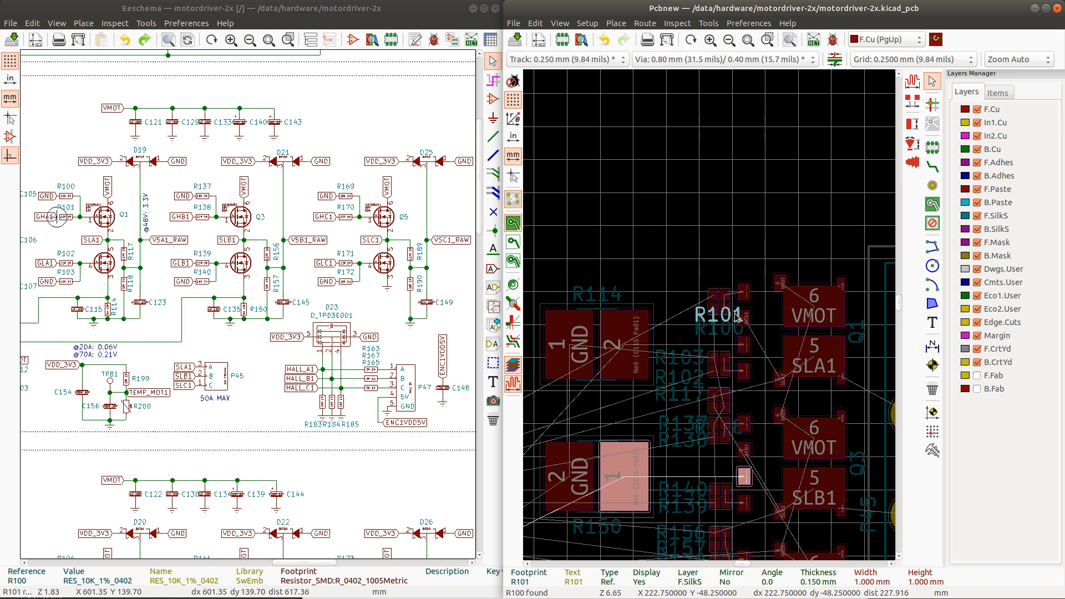
pyautogui.press('m')
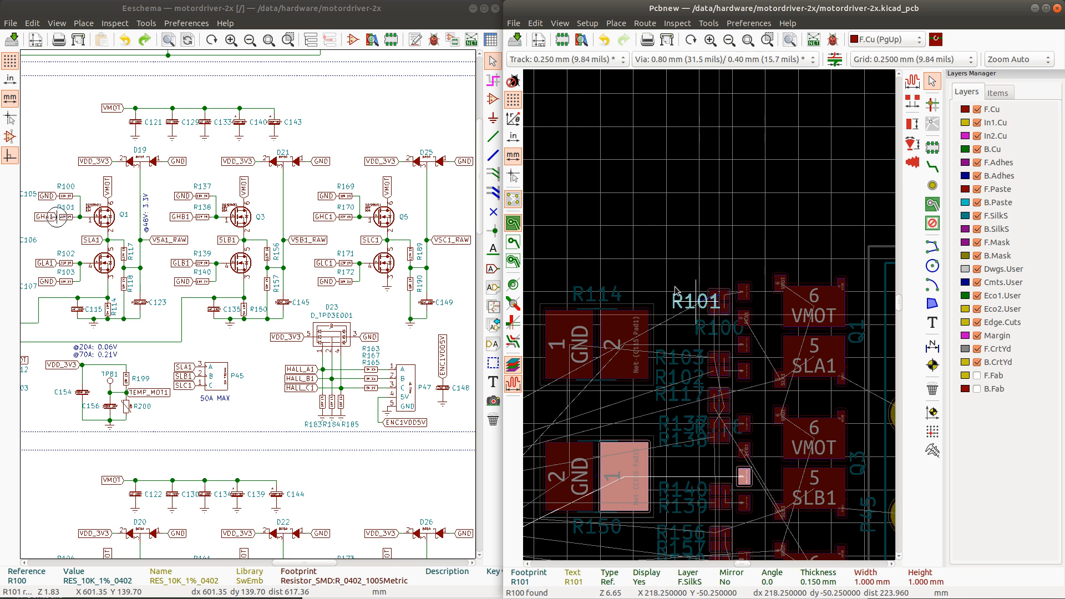
pyautogui.click(702, 328)
pyautogui.press('m')
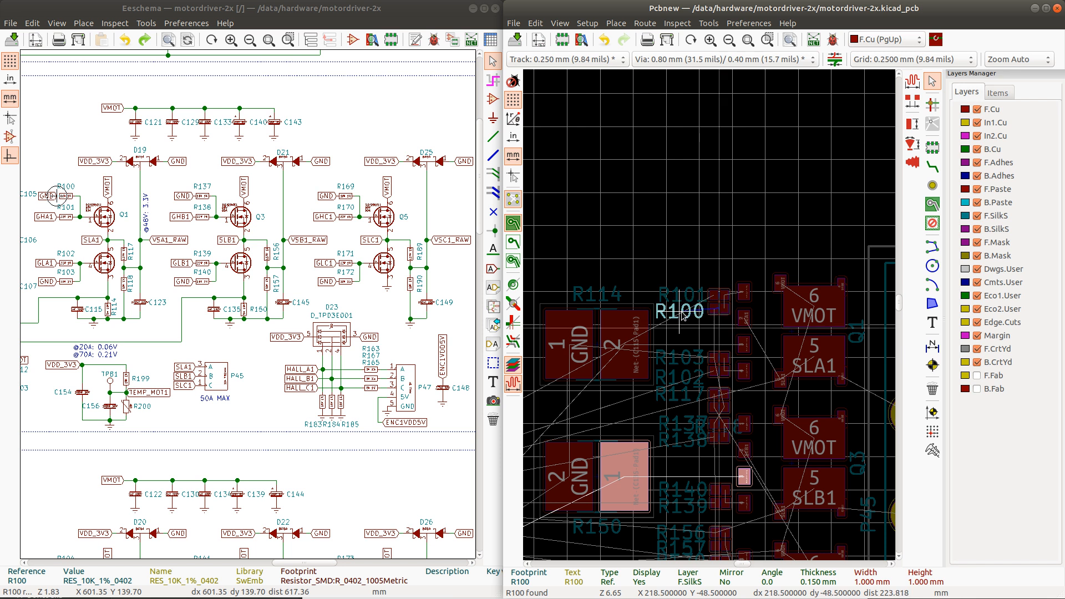
pyautogui.click(682, 314)
# Step: Nudge R101 up 0.25 mm and shift R100 up so it sits tightly beneath R101
pyautogui.click(715, 296)
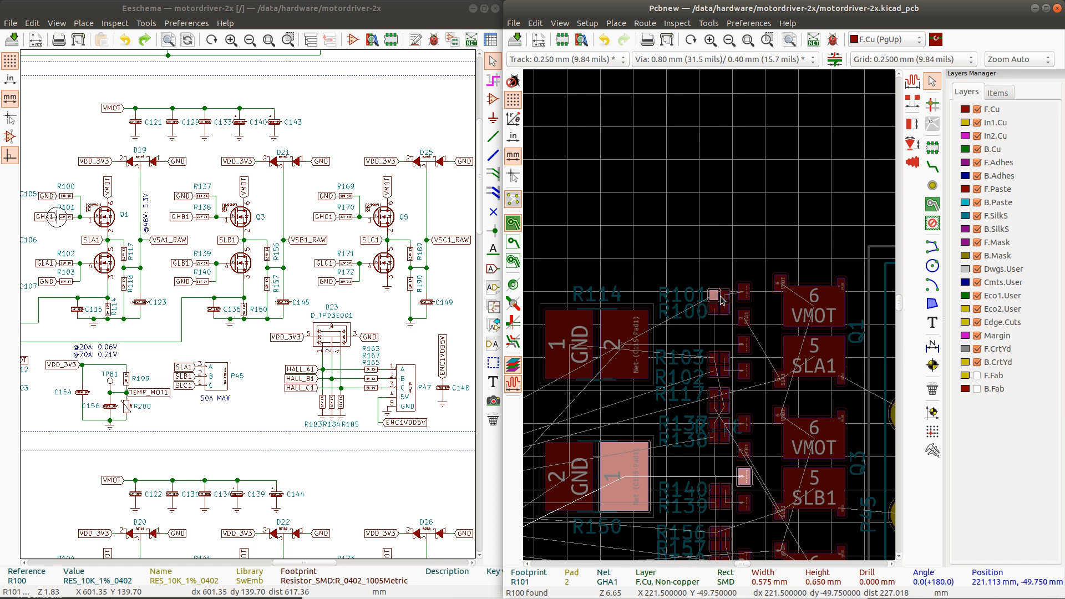
pyautogui.scroll(3, 720, 300)
pyautogui.click(711, 319)
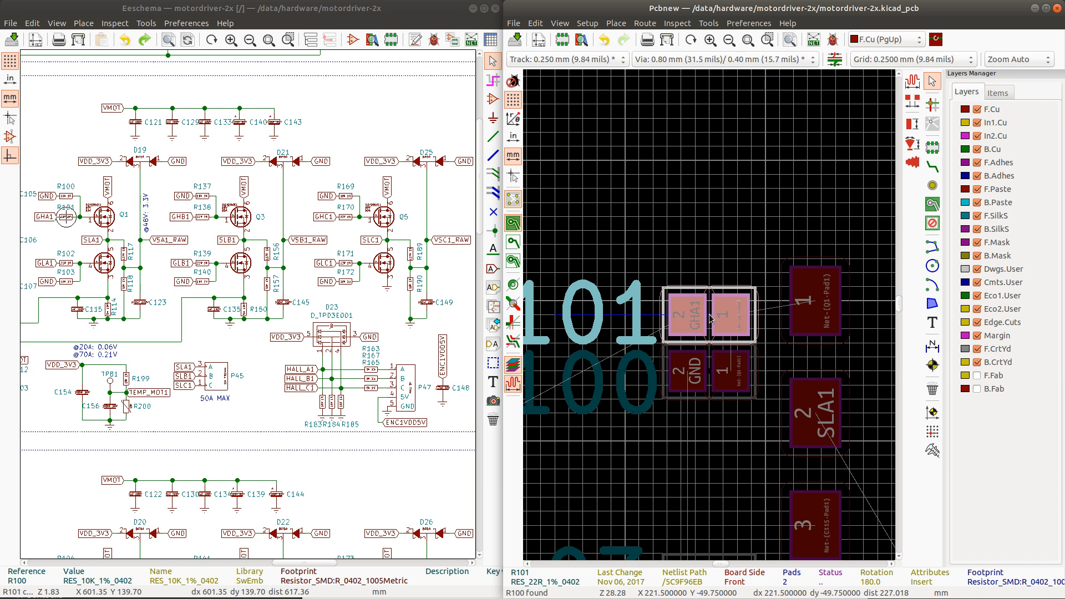
pyautogui.moveTo(710, 314); pyautogui.dragTo(708, 306)
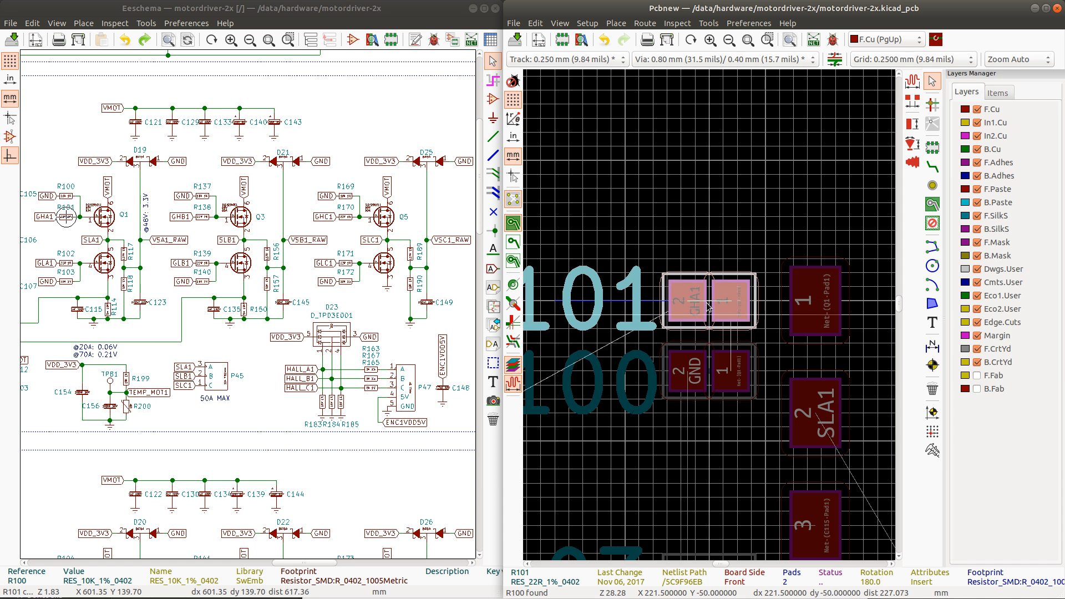
pyautogui.click(713, 371)
pyautogui.moveTo(713, 370); pyautogui.dragTo(712, 357)
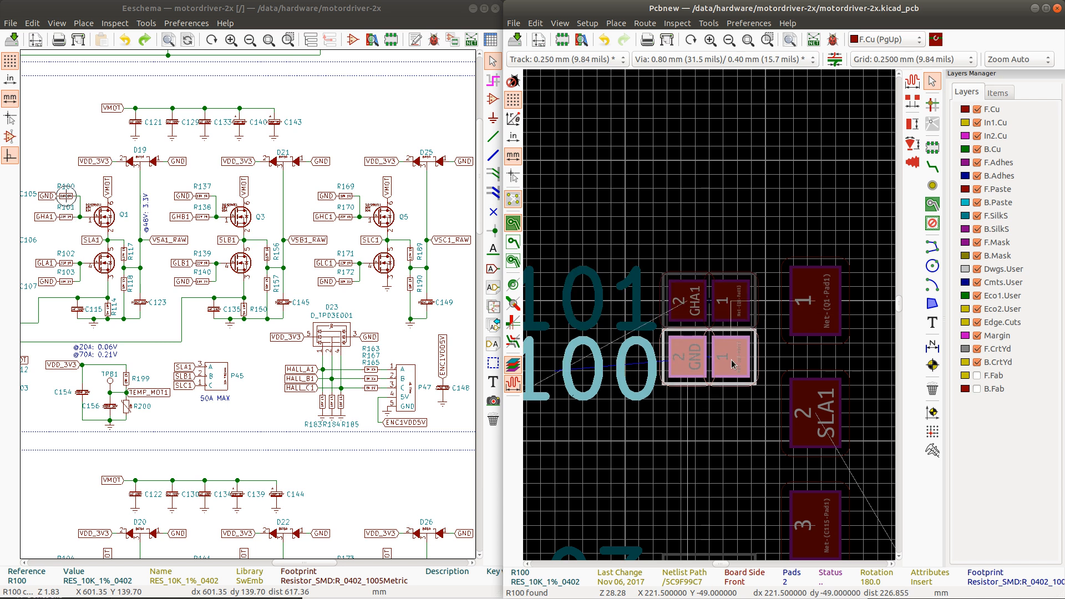
# Step: Examine the net joining R114 pad 2 to pad 3 of Q1 and the resistors around it
pyautogui.scroll(-1, 732, 279)
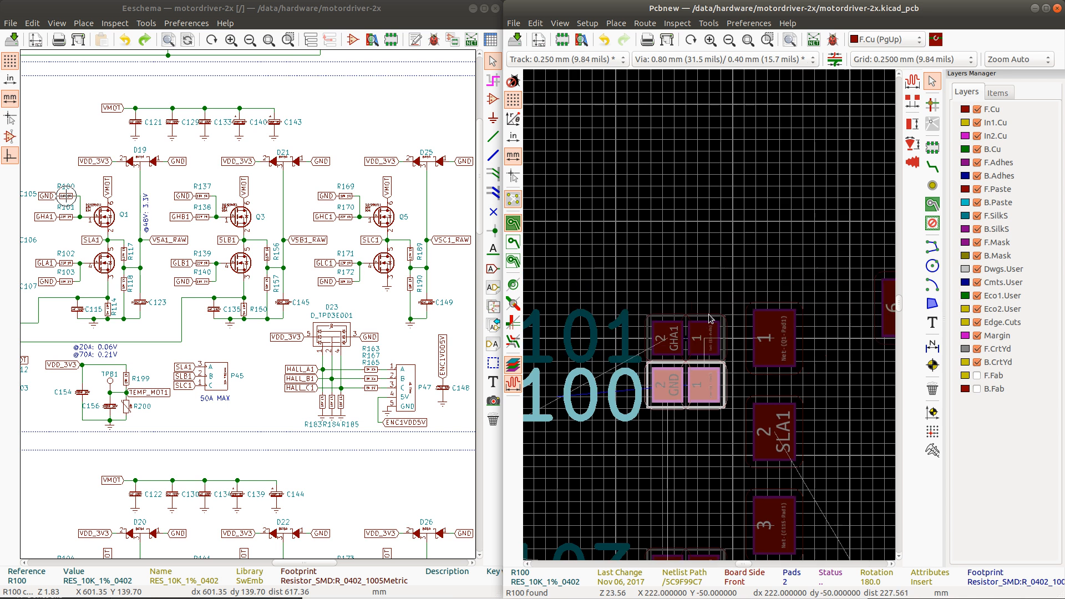
pyautogui.scroll(-4, 709, 314)
pyautogui.scroll(2, 602, 376)
pyautogui.scroll(-2, 869, 263)
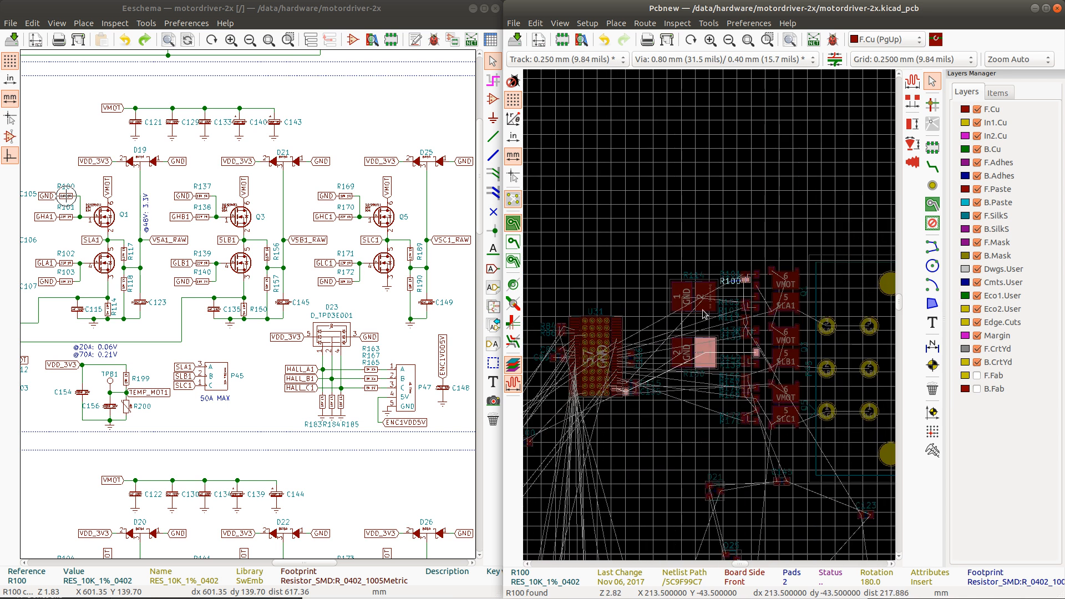
pyautogui.scroll(2, 704, 312)
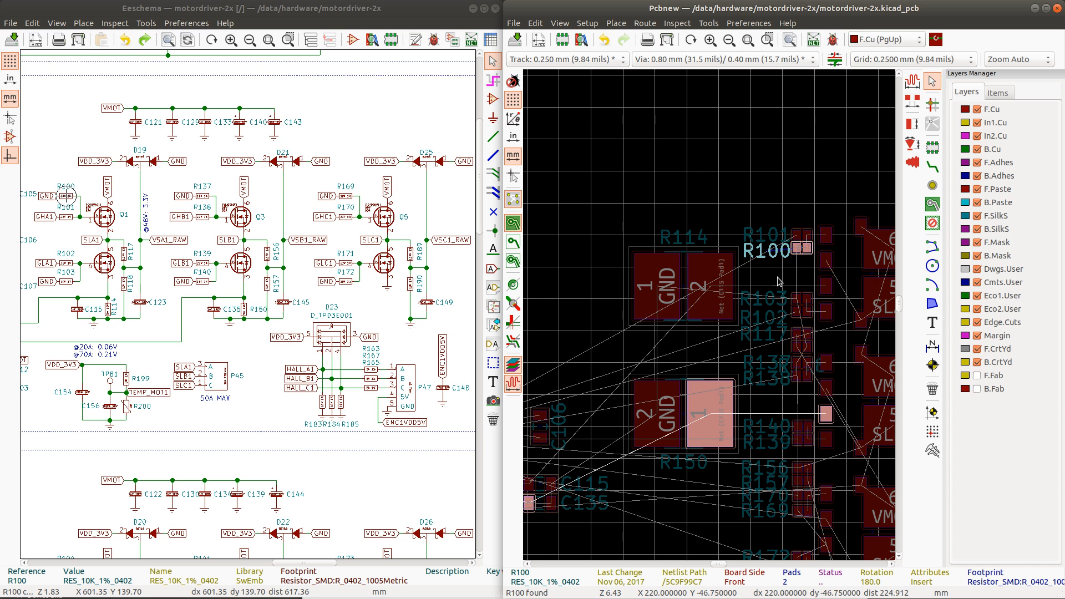
pyautogui.click(716, 294)
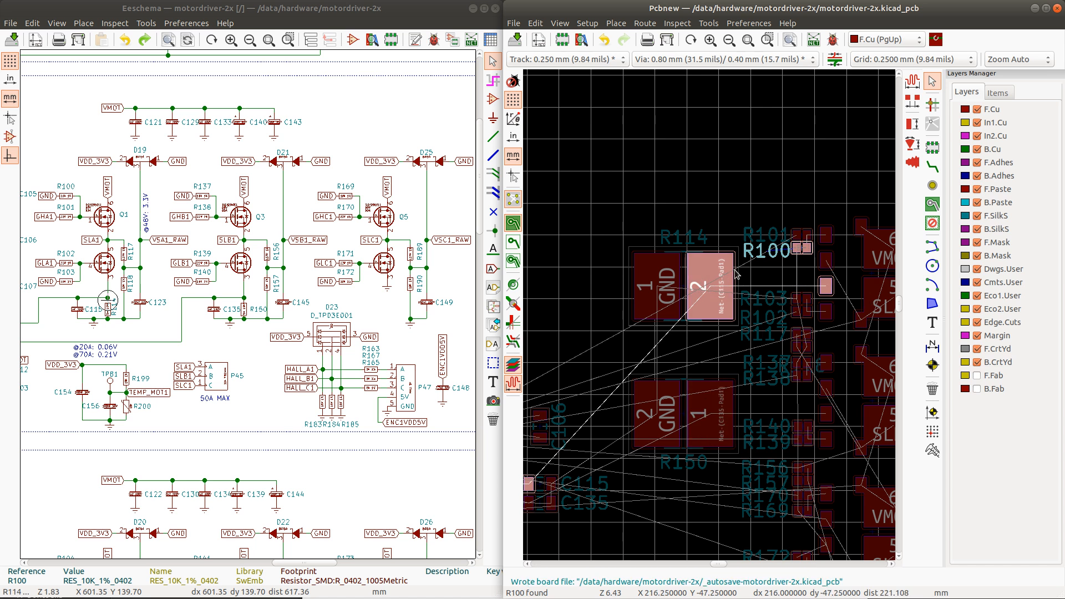
pyautogui.click(791, 290)
pyautogui.scroll(3, 790, 290)
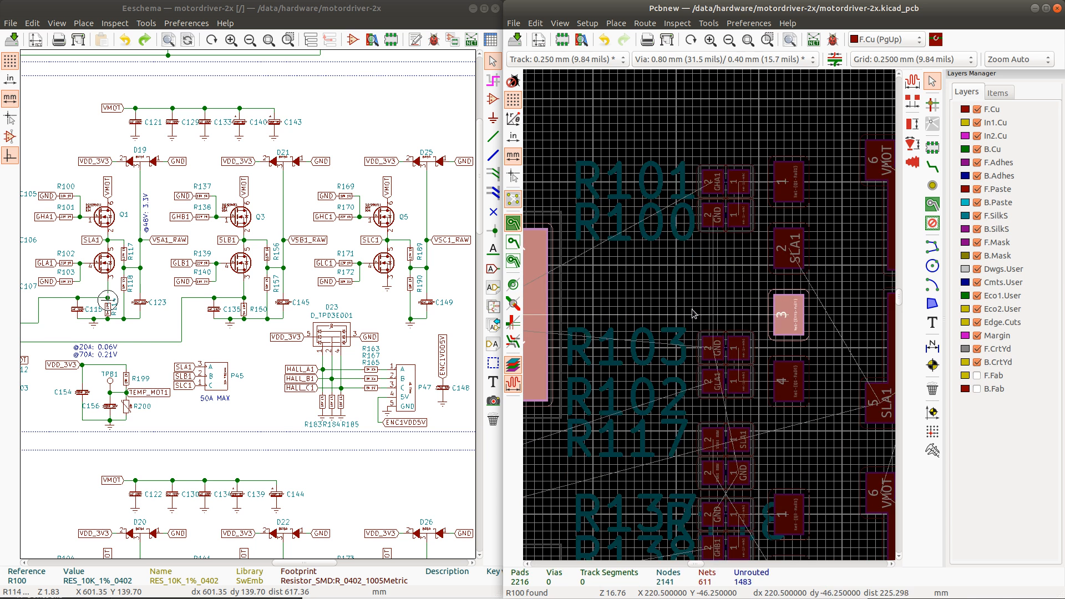
# Step: Shift the R102 and R103 reference labels up so they line up beside their resistors without overlapping
pyautogui.moveTo(692, 321); pyautogui.dragTo(758, 410)
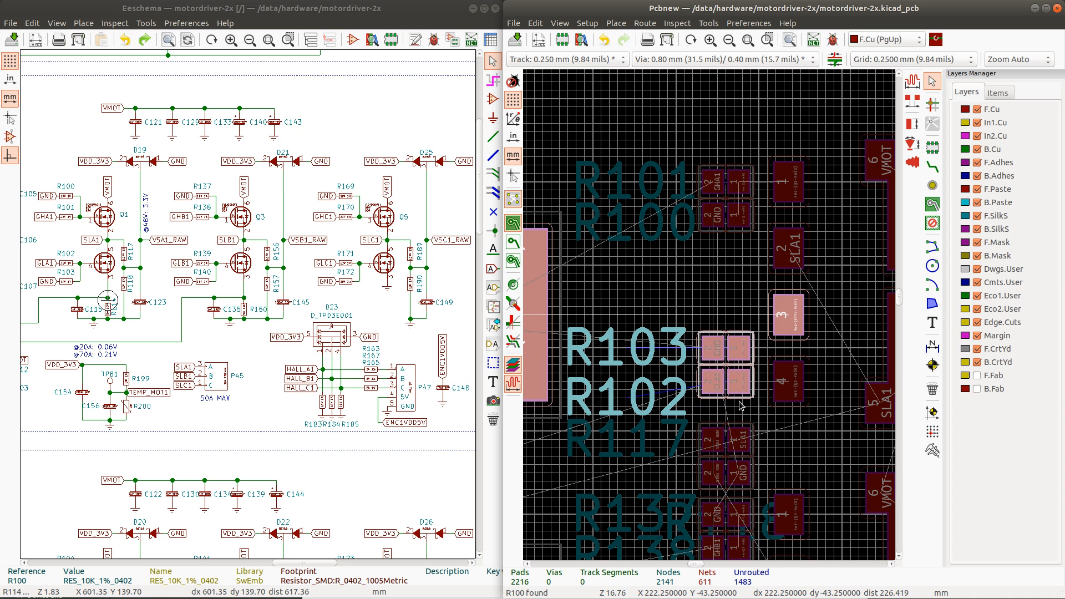
pyautogui.click(723, 377)
pyautogui.click(730, 382)
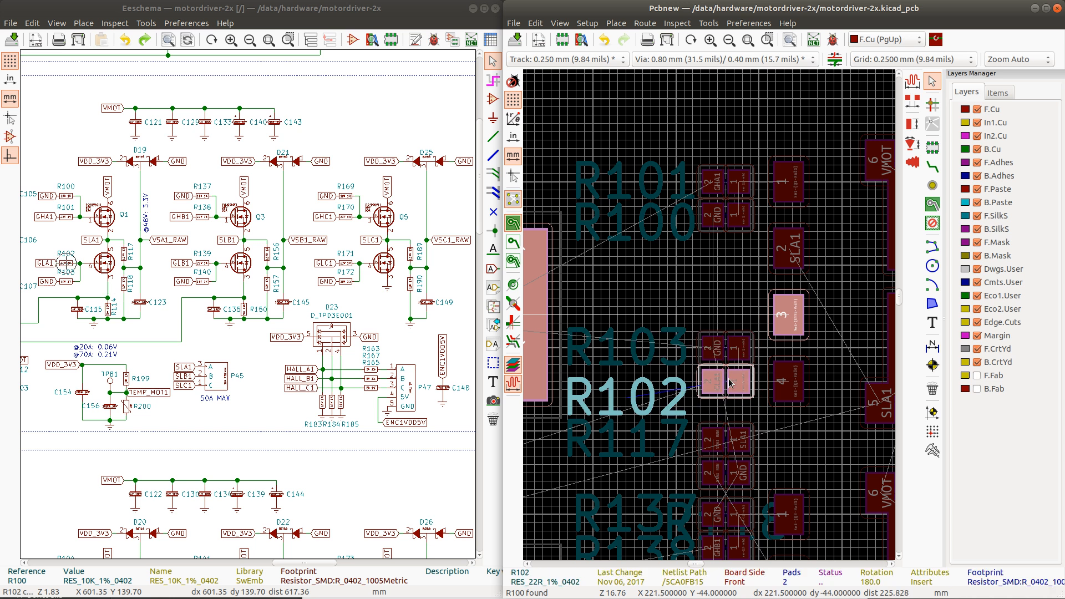
pyautogui.click(657, 407)
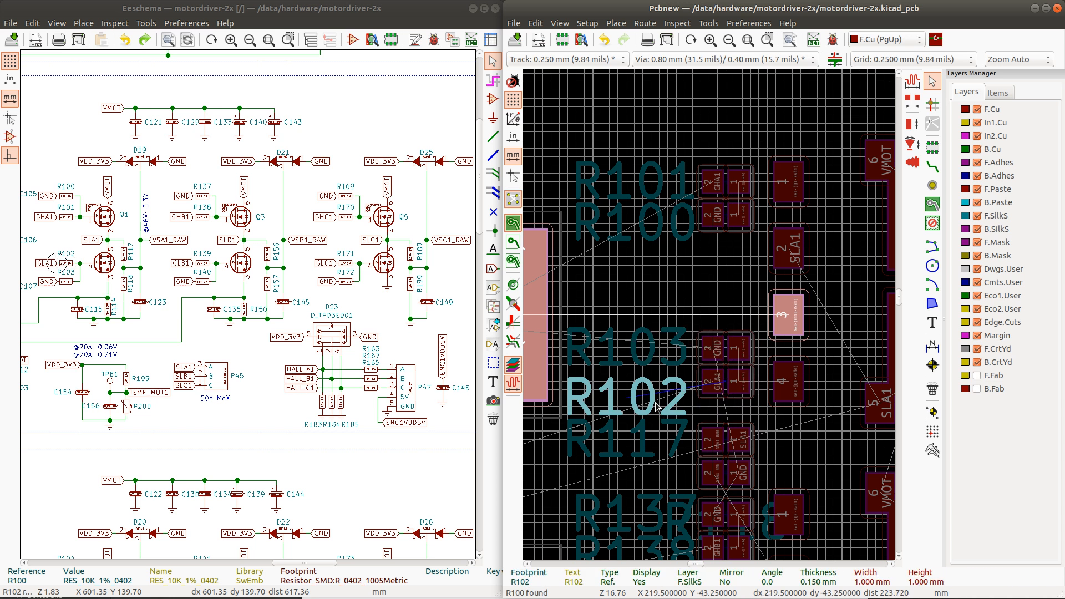
pyautogui.press('m')
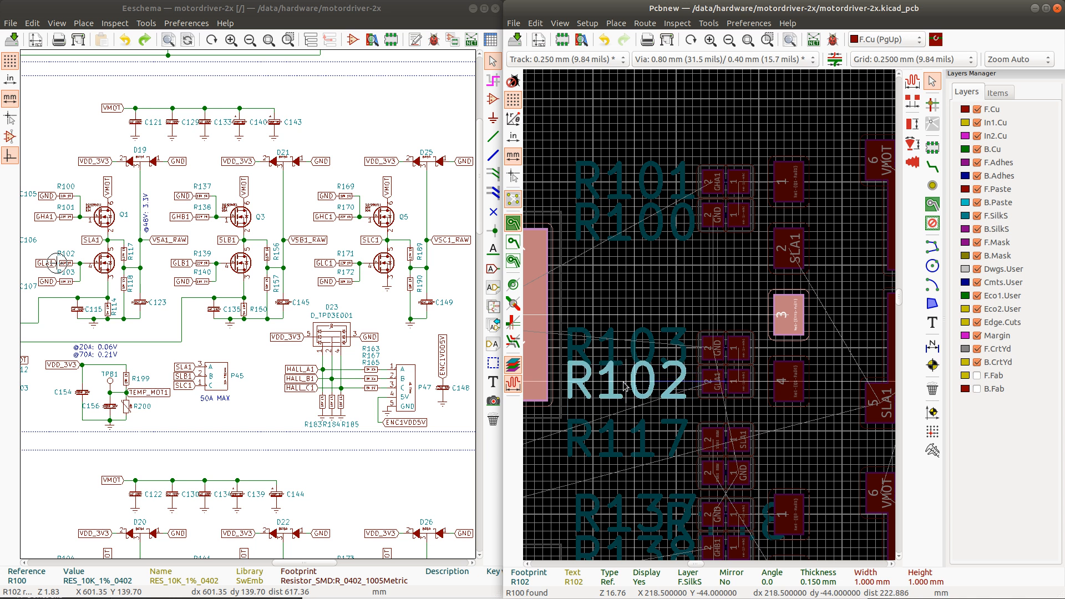
pyautogui.click(624, 382)
pyautogui.click(623, 349)
pyautogui.press('m')
pyautogui.click(626, 340)
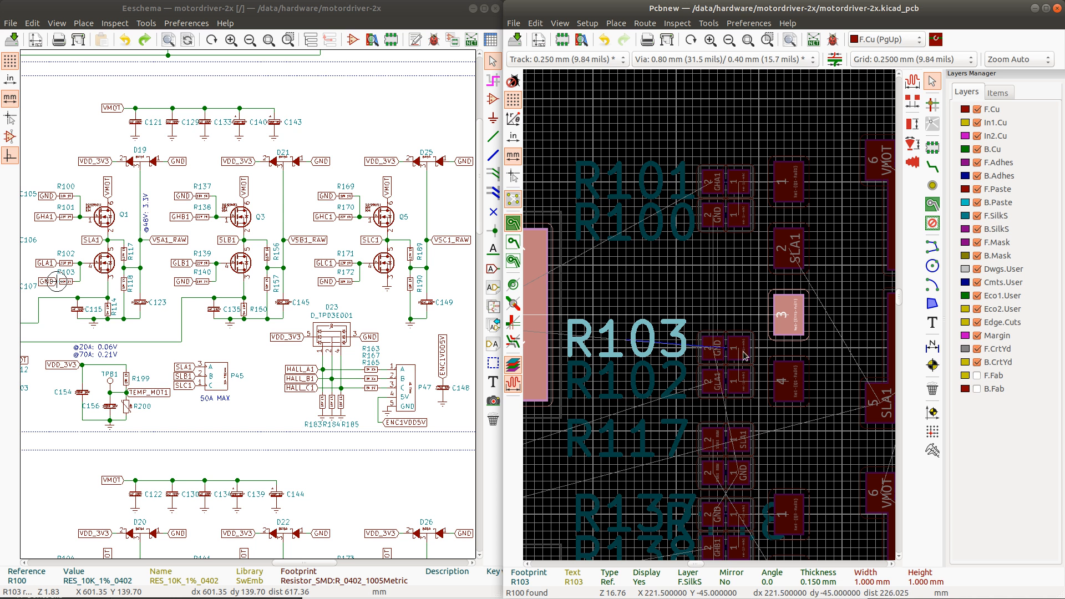
pyautogui.click(727, 385)
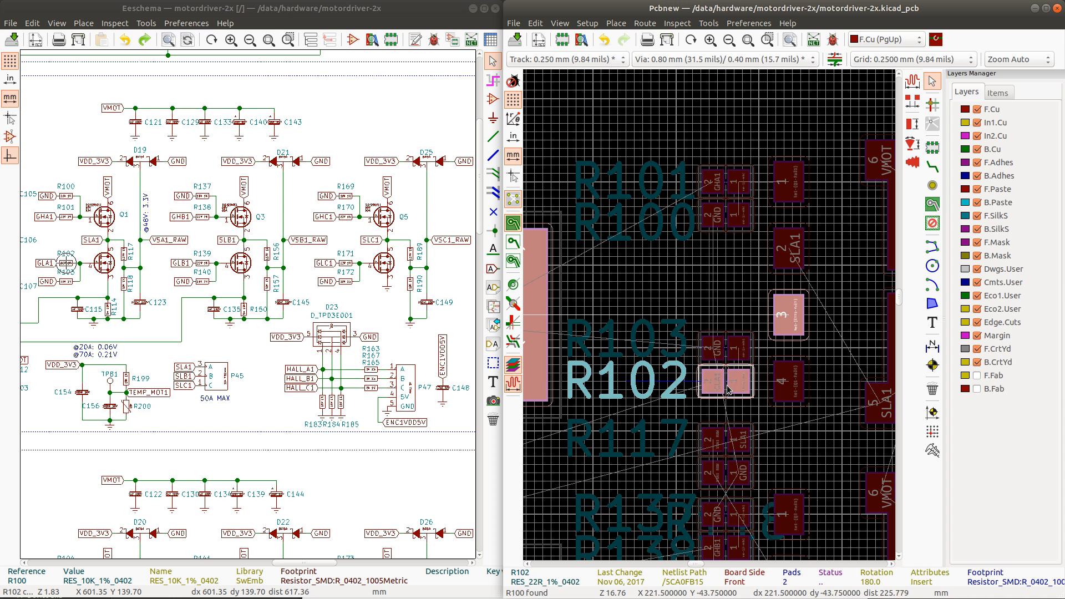
# Step: Move Q1 together with resistors R100, R101, R102 and R103 straight up by about 1 mm
pyautogui.scroll(-2, 761, 427)
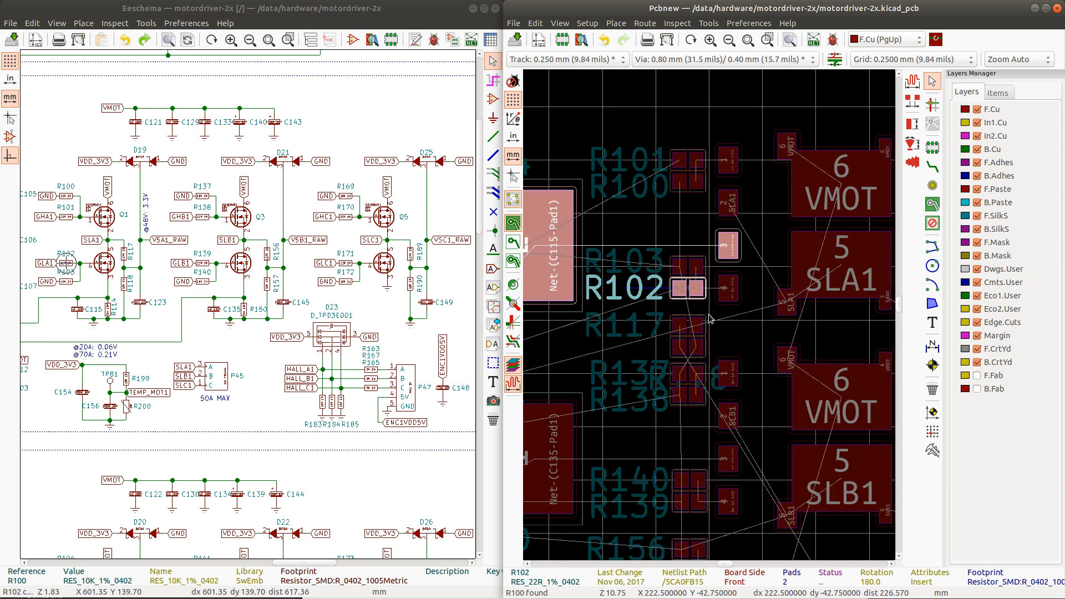
pyautogui.scroll(-1, 710, 318)
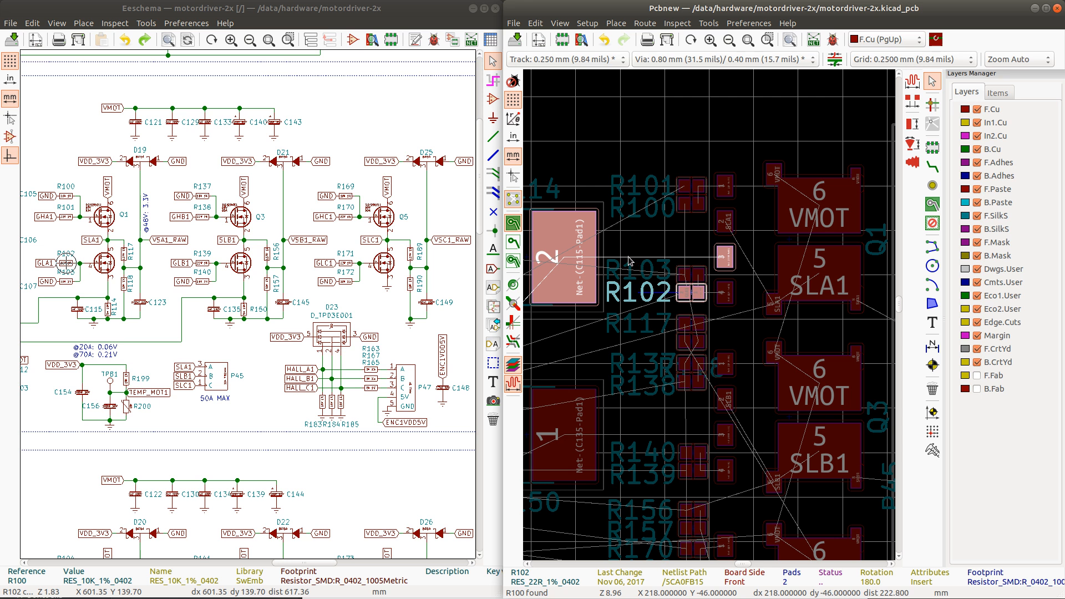
pyautogui.scroll(-1, 629, 261)
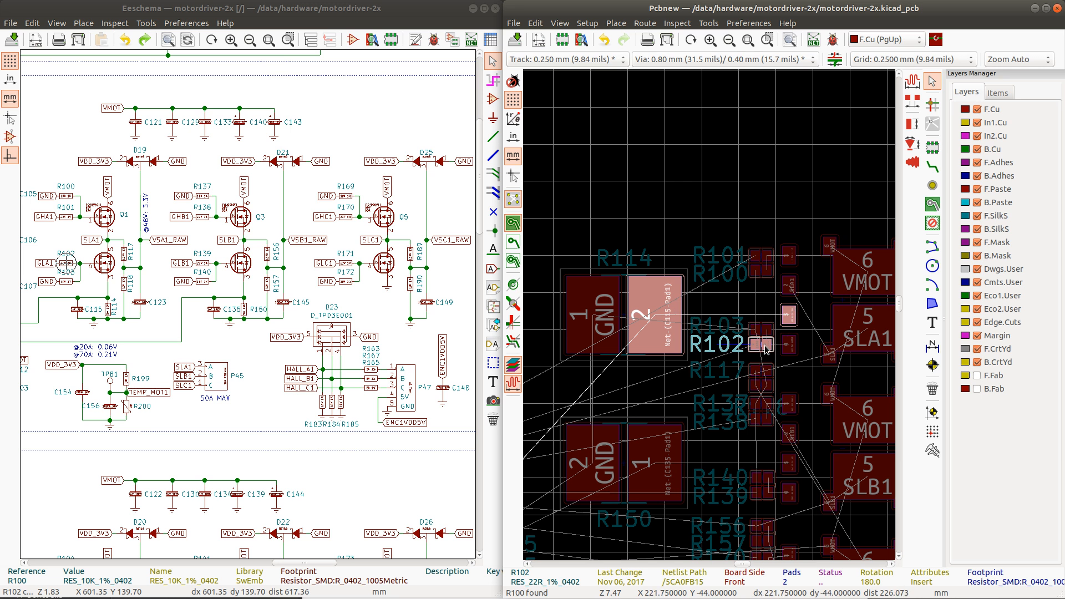
pyautogui.scroll(-1, 711, 319)
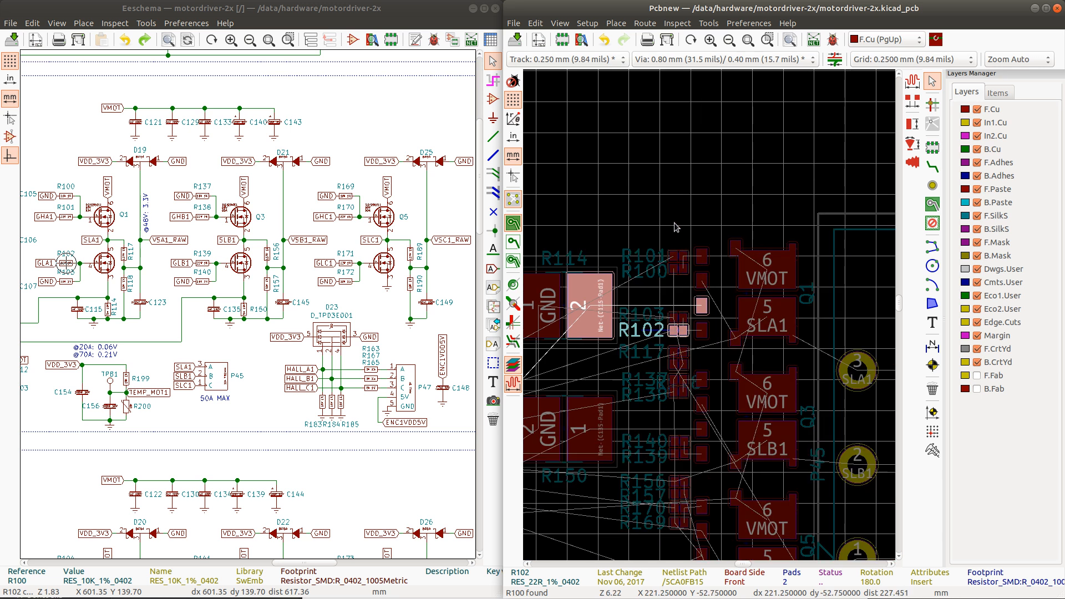
pyautogui.moveTo(655, 208); pyautogui.dragTo(804, 351)
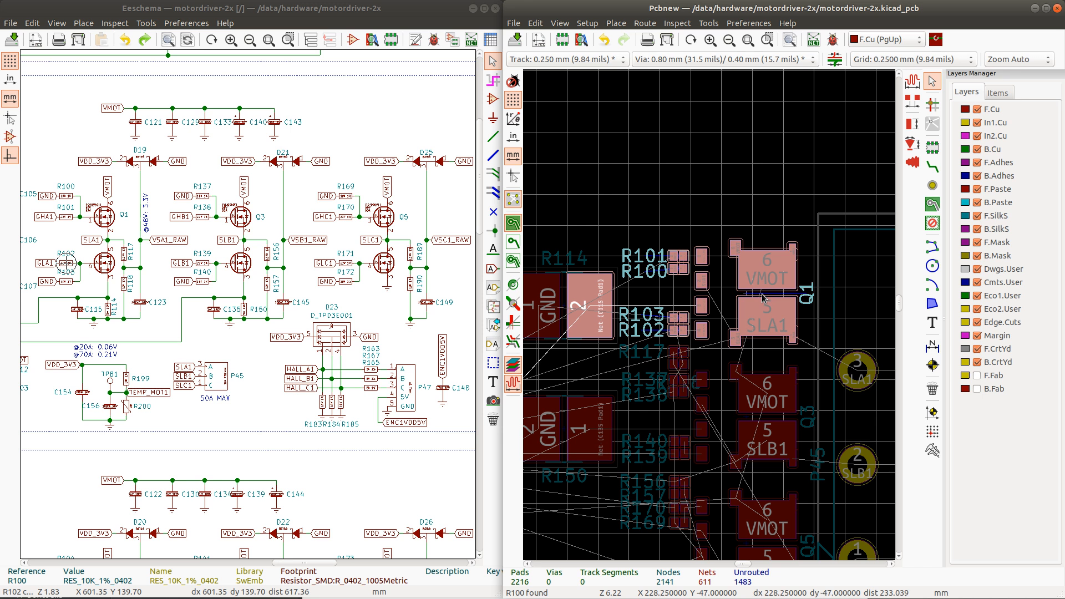
pyautogui.press('m')
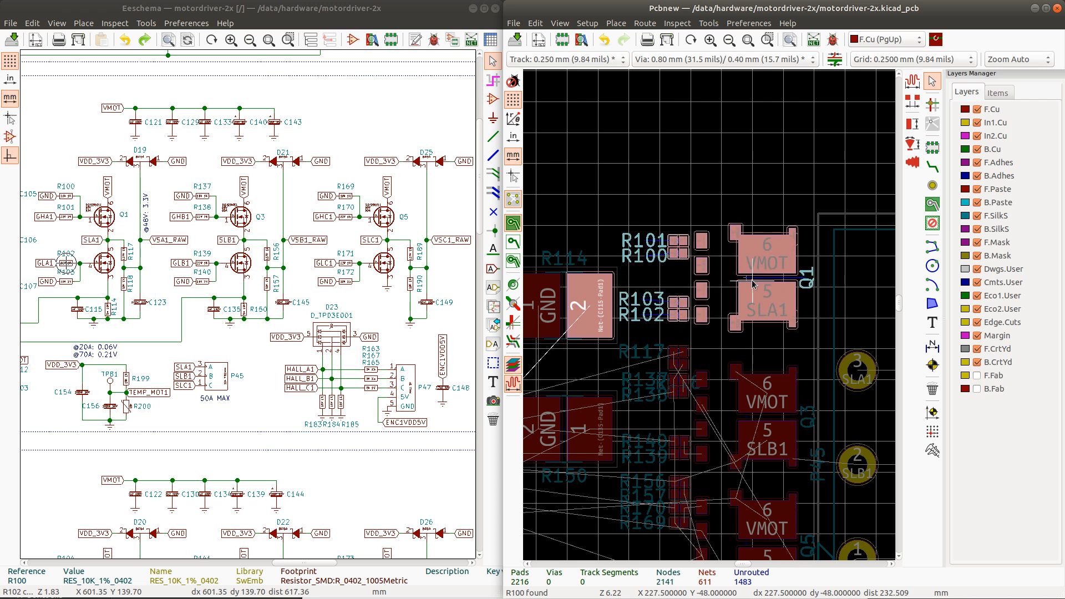
pyautogui.scroll(3, 713, 317)
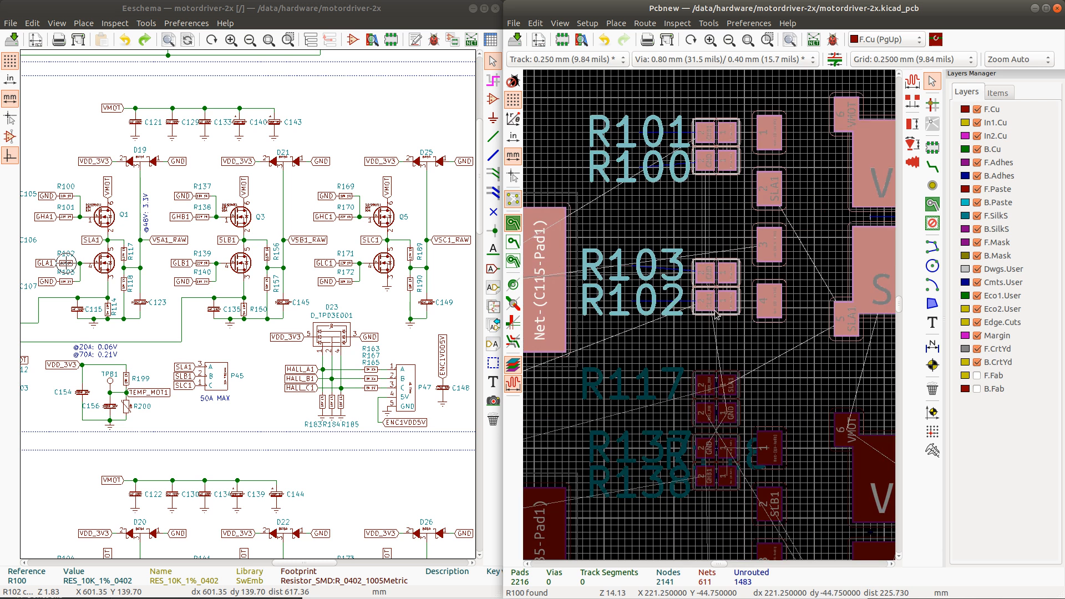
pyautogui.scroll(-3, 711, 317)
pyautogui.click(689, 212)
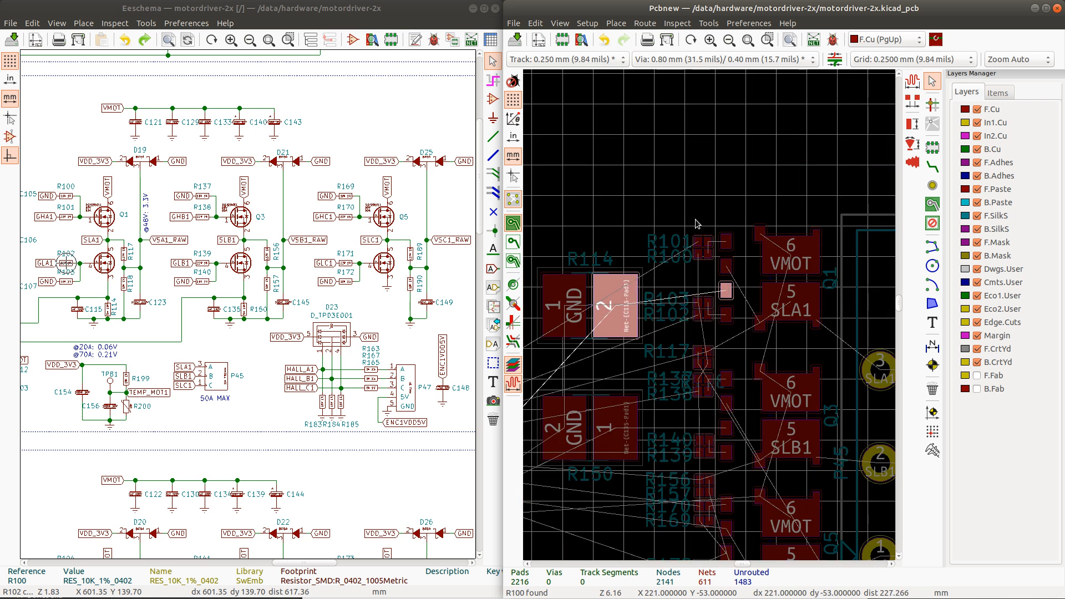
# Step: Move R100 and R101 up about 1 mm and R102 and R103 down about 1 mm to open a gap between the pairs
pyautogui.scroll(2, 687, 233)
pyautogui.moveTo(713, 304); pyautogui.dragTo(741, 347)
pyautogui.press('m')
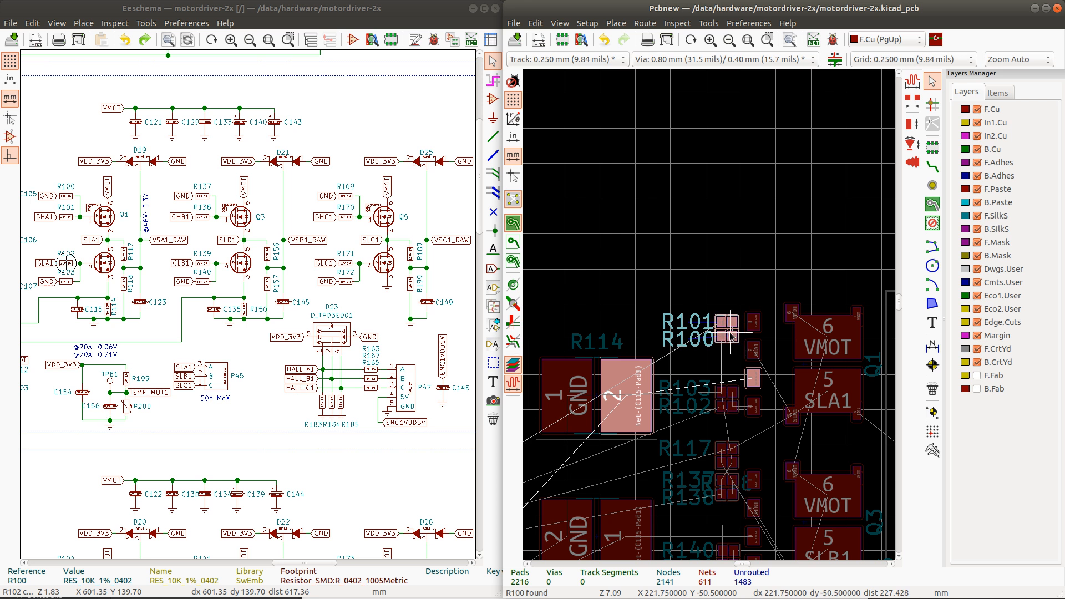
pyautogui.click(730, 321)
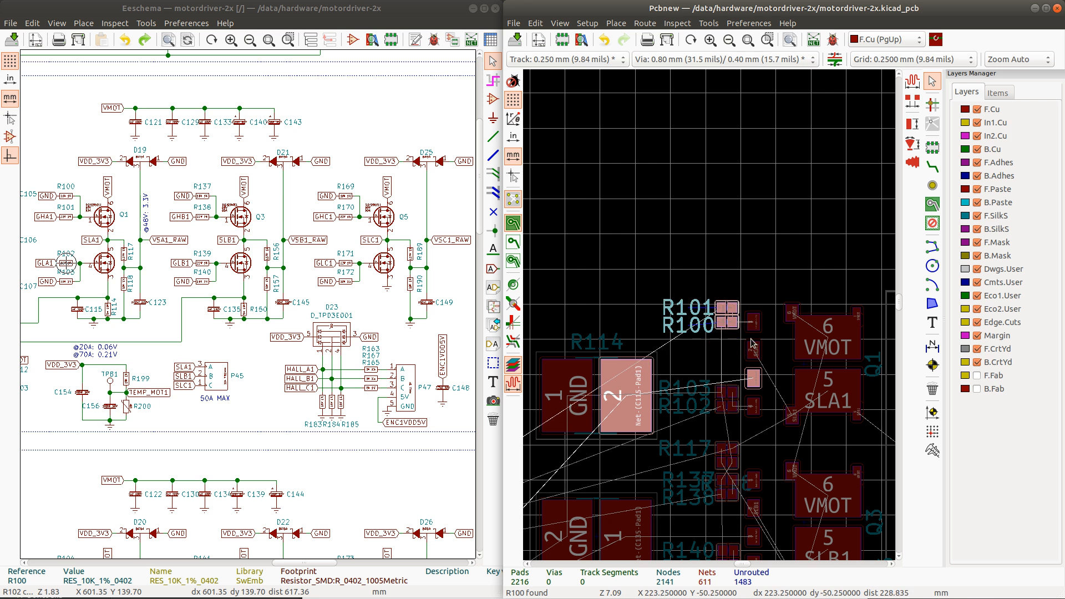
pyautogui.moveTo(707, 382); pyautogui.dragTo(744, 426)
pyautogui.press('m')
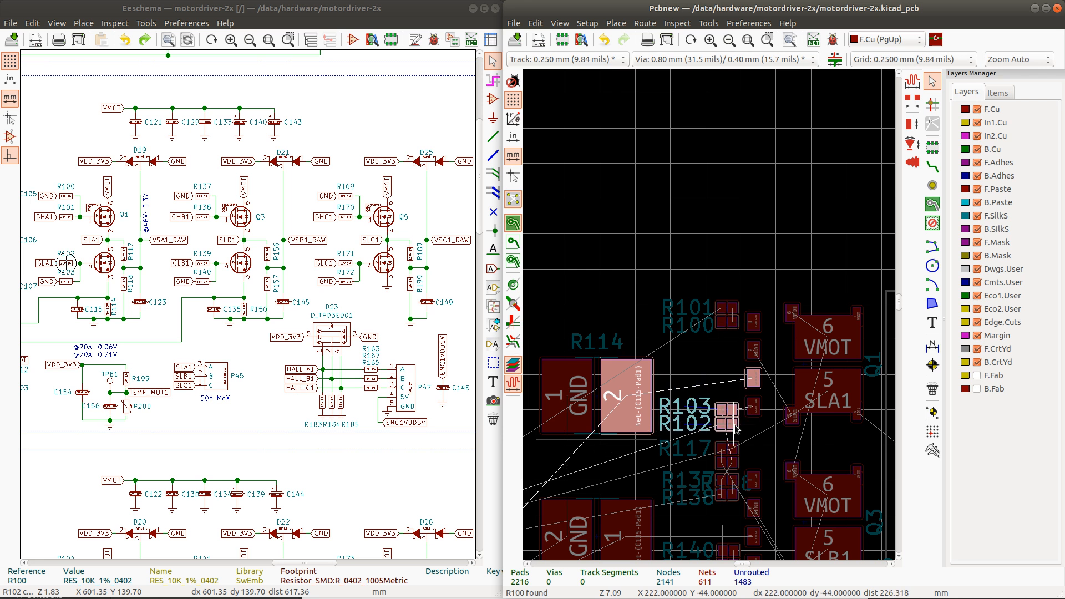
pyautogui.click(735, 422)
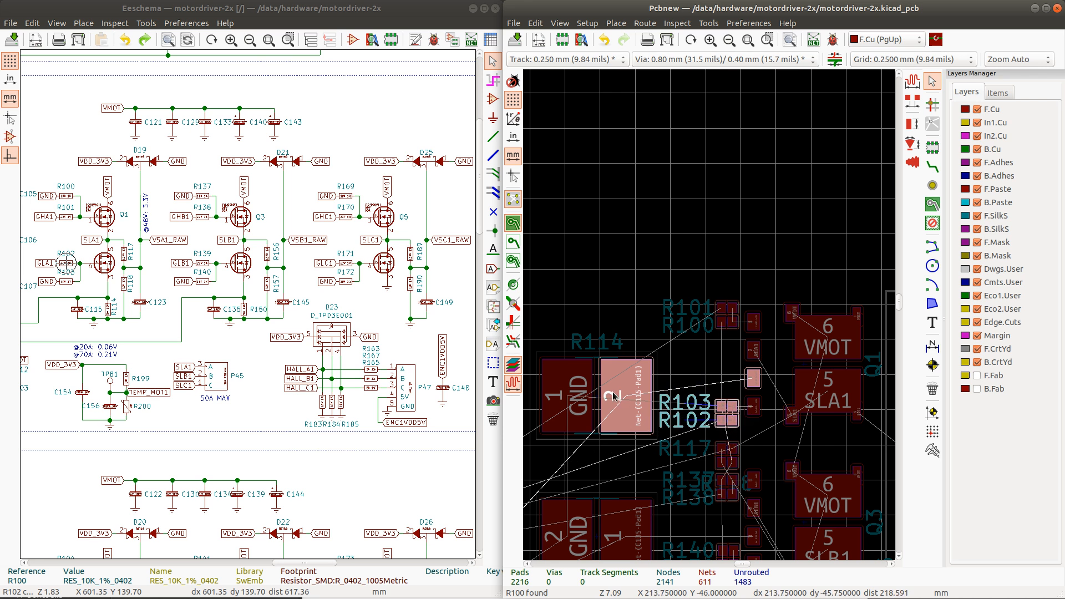
# Step: Move R114 right and slightly up into the gap between the gate resistor pairs, with pad 2 beside pad 3 of Q1
pyautogui.click(595, 385)
pyautogui.press('m')
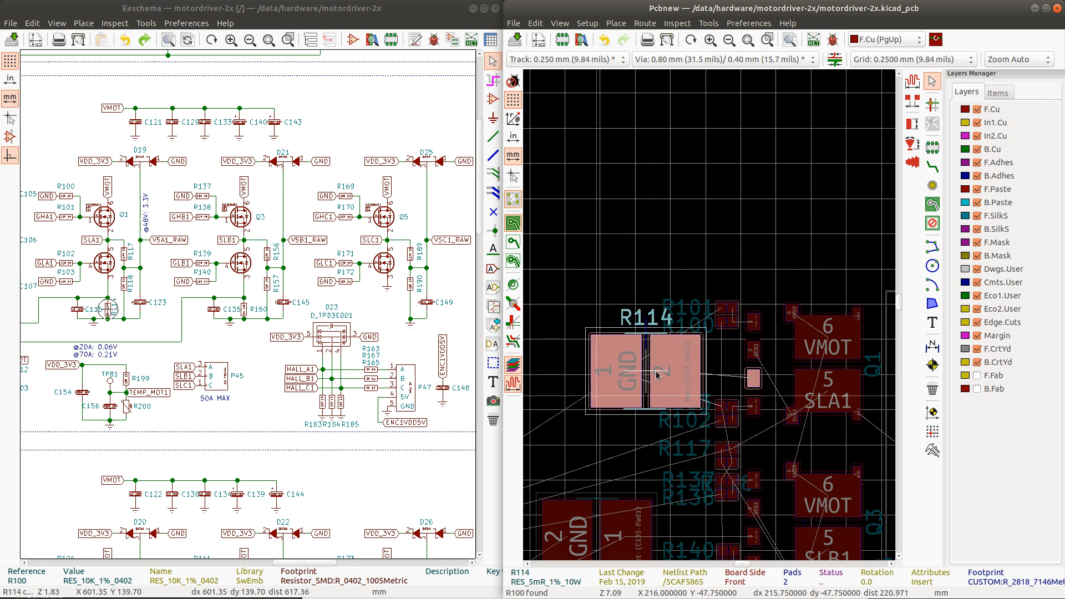
pyautogui.click(683, 375)
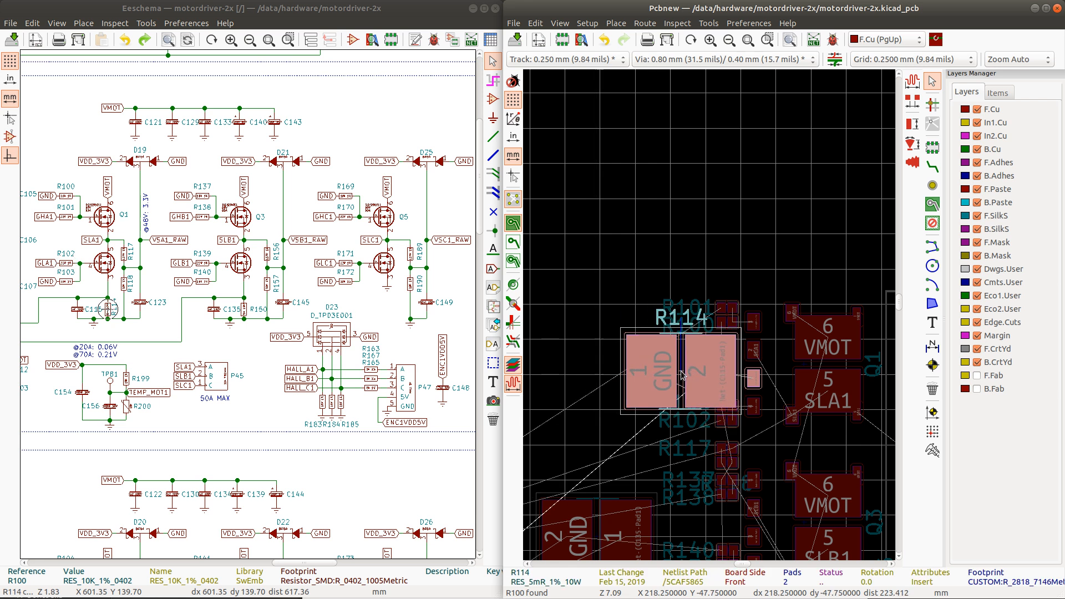
# Step: Shift R103 and R102 further down so they clear R114 and sit stacked directly beneath its pad 2
pyautogui.click(729, 424)
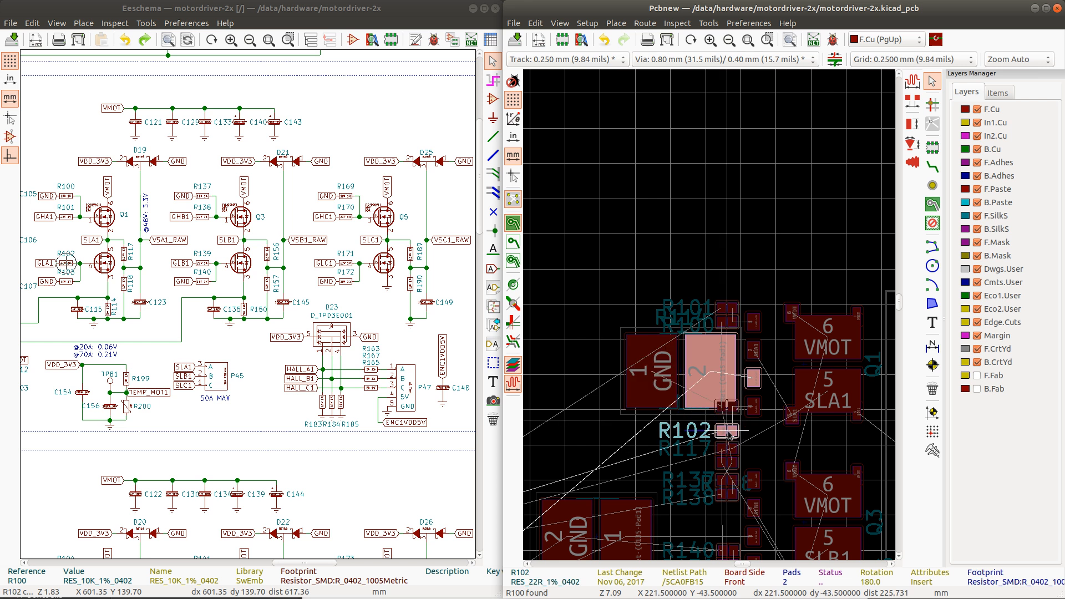
pyautogui.click(727, 413)
pyautogui.click(726, 409)
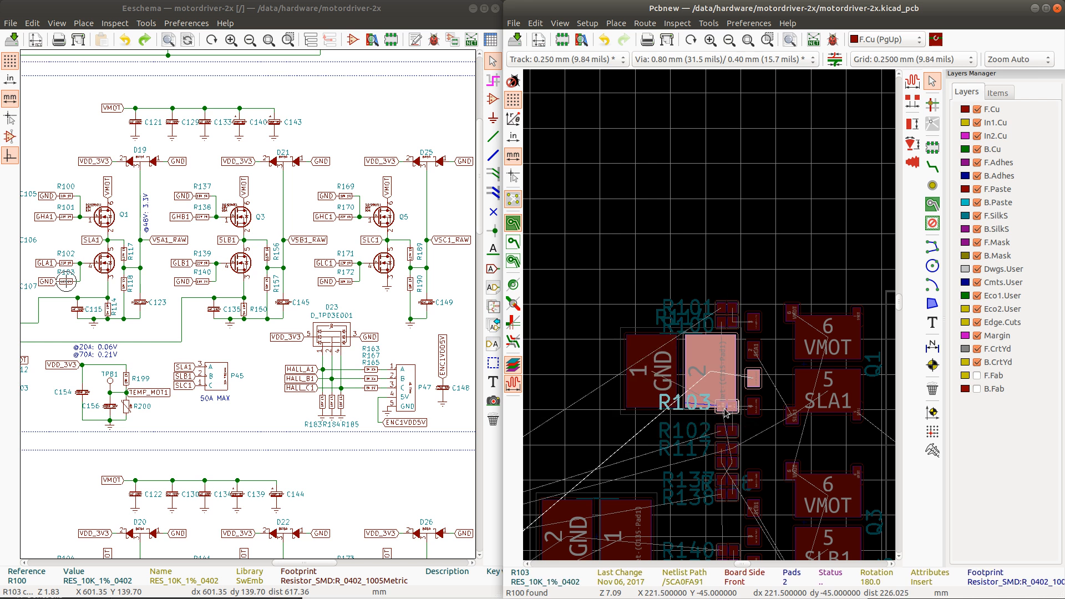
pyautogui.press('m')
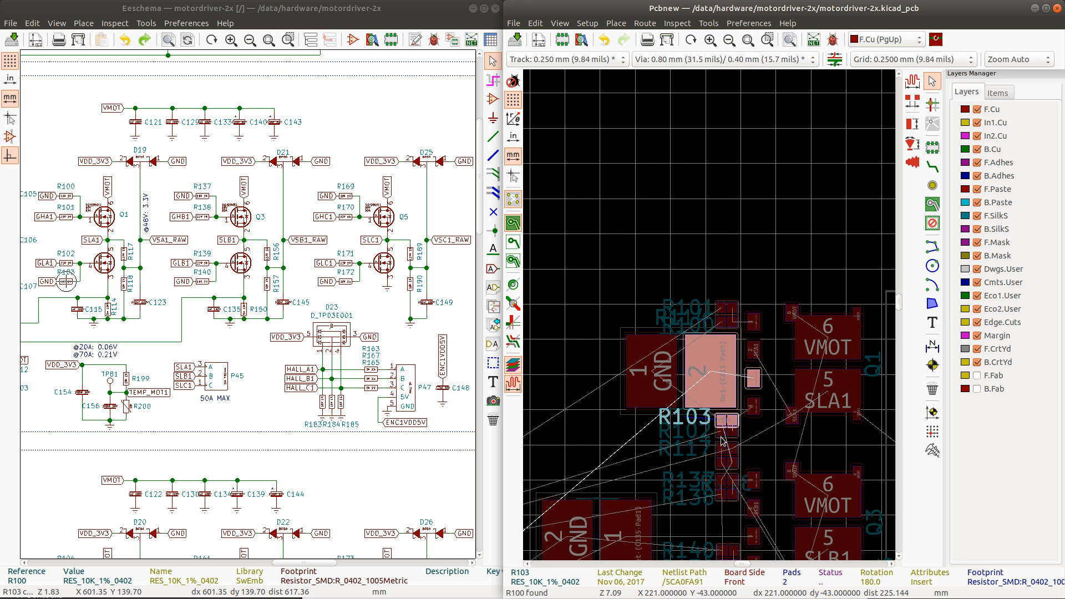
pyautogui.click(725, 436)
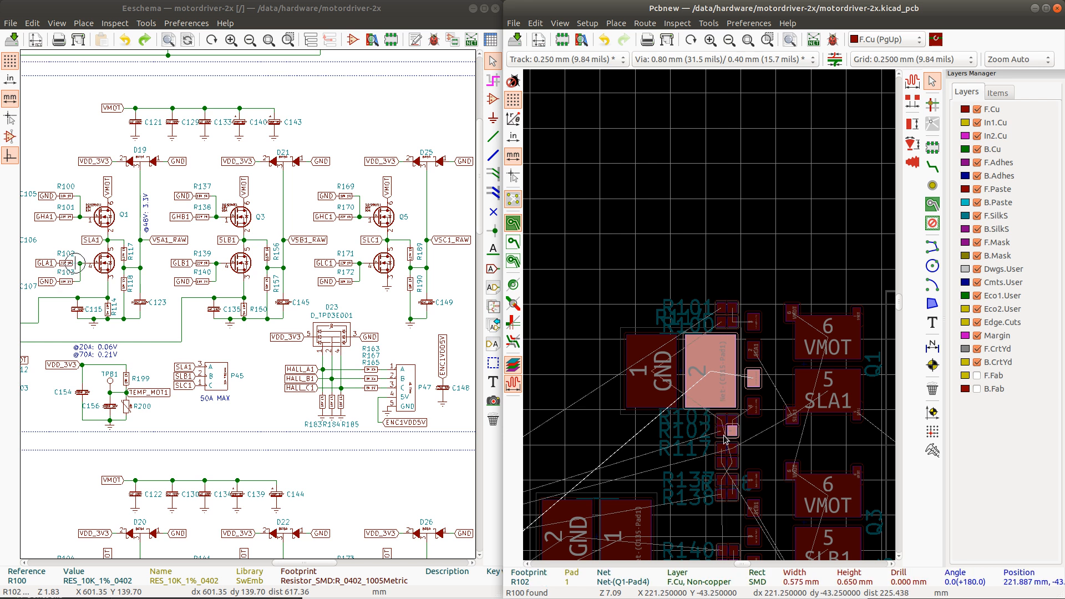
pyautogui.click(728, 432)
pyautogui.press('m')
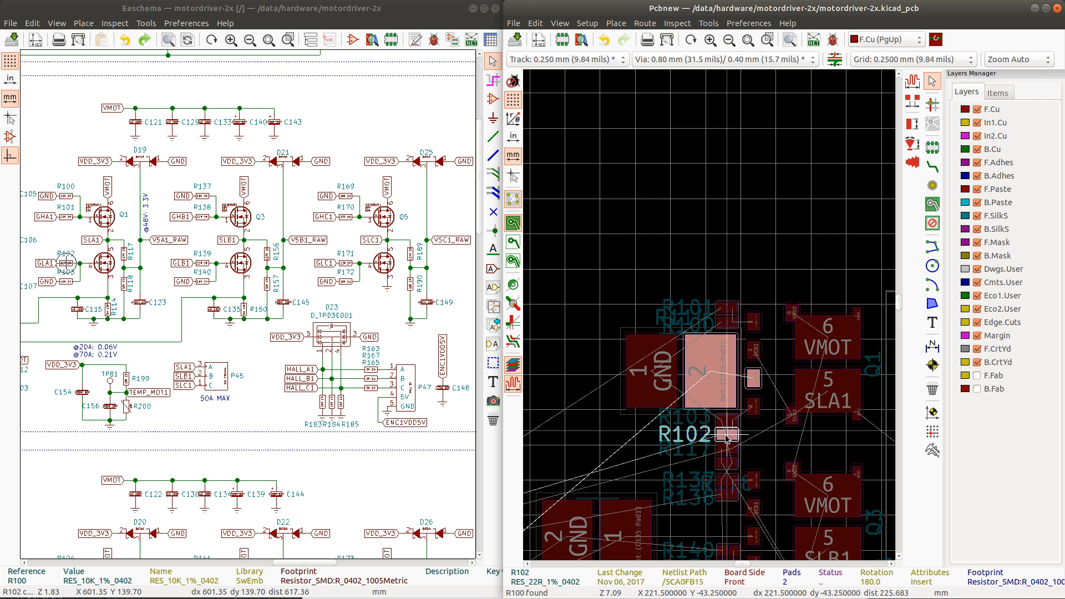
pyautogui.click(726, 436)
# Step: Examine the nets on pads 4 and 3 of Q1 and their connections to R102, R103 and R114
pyautogui.click(753, 409)
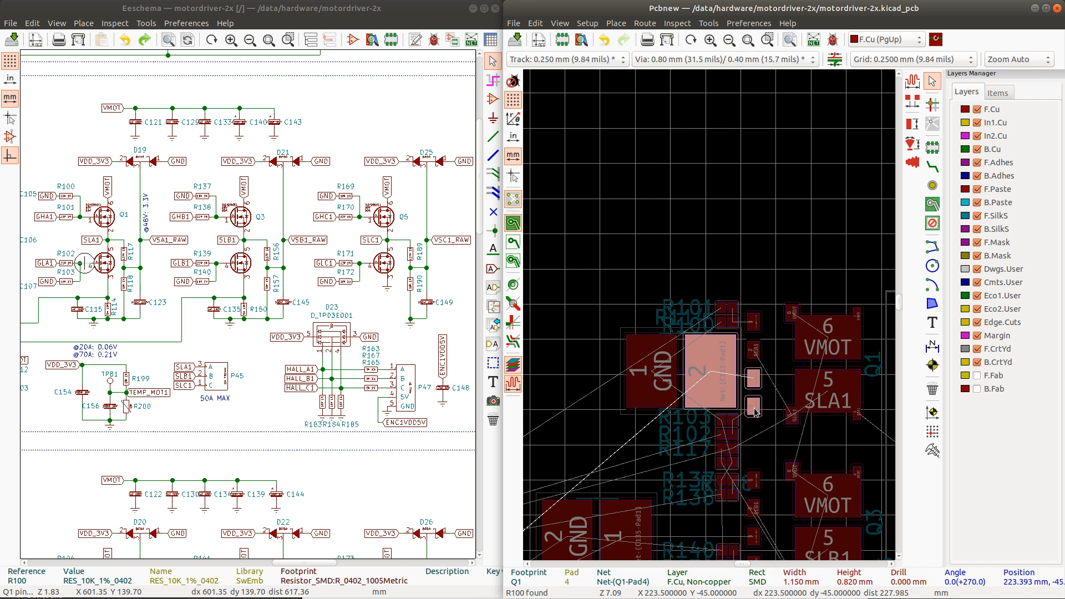
pyautogui.keyDown('ctrl'); pyautogui.click(755, 412); pyautogui.keyUp('ctrl')
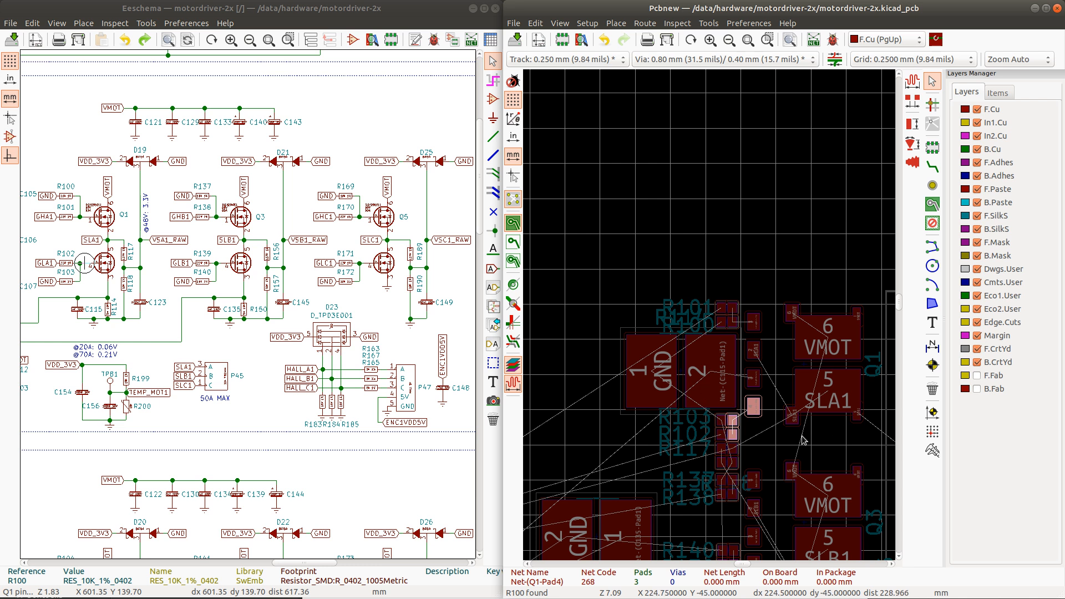
pyautogui.scroll(2, 714, 424)
pyautogui.scroll(-3, 709, 317)
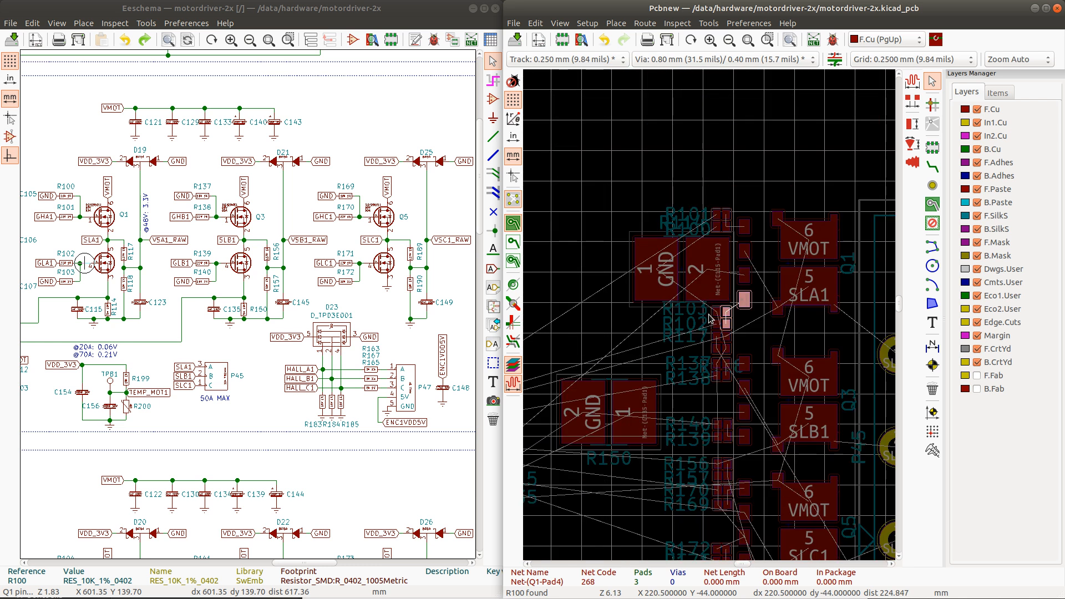
pyautogui.click(746, 277)
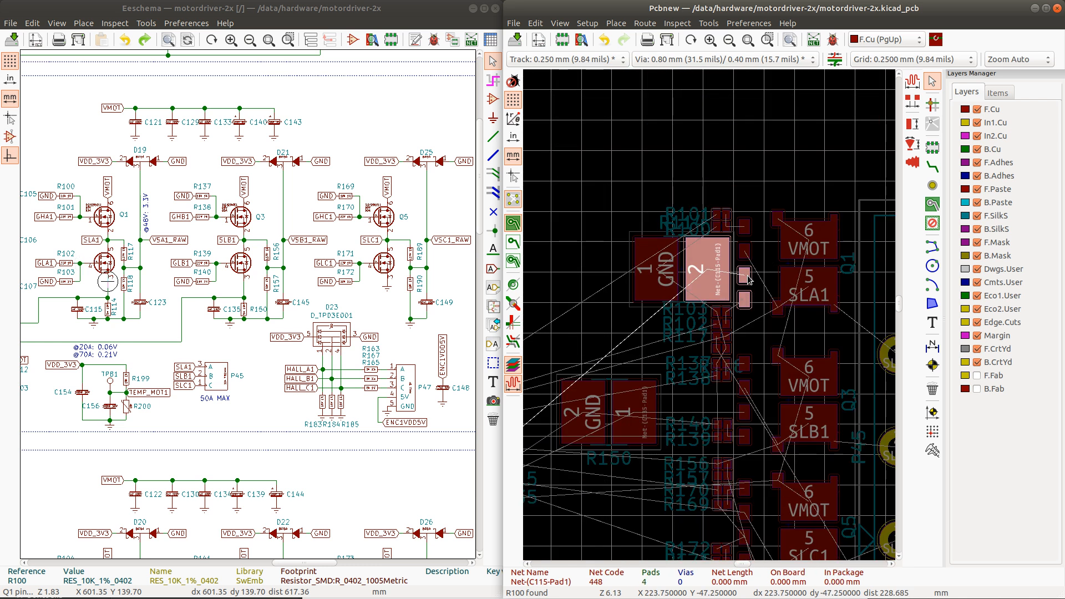
pyautogui.click(772, 279)
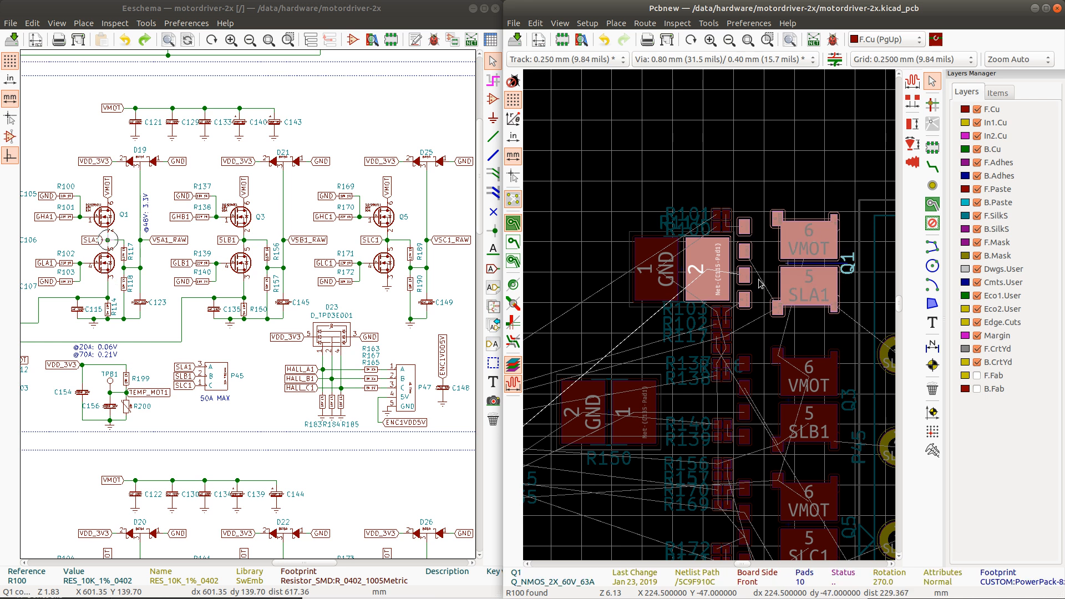
pyautogui.click(784, 150)
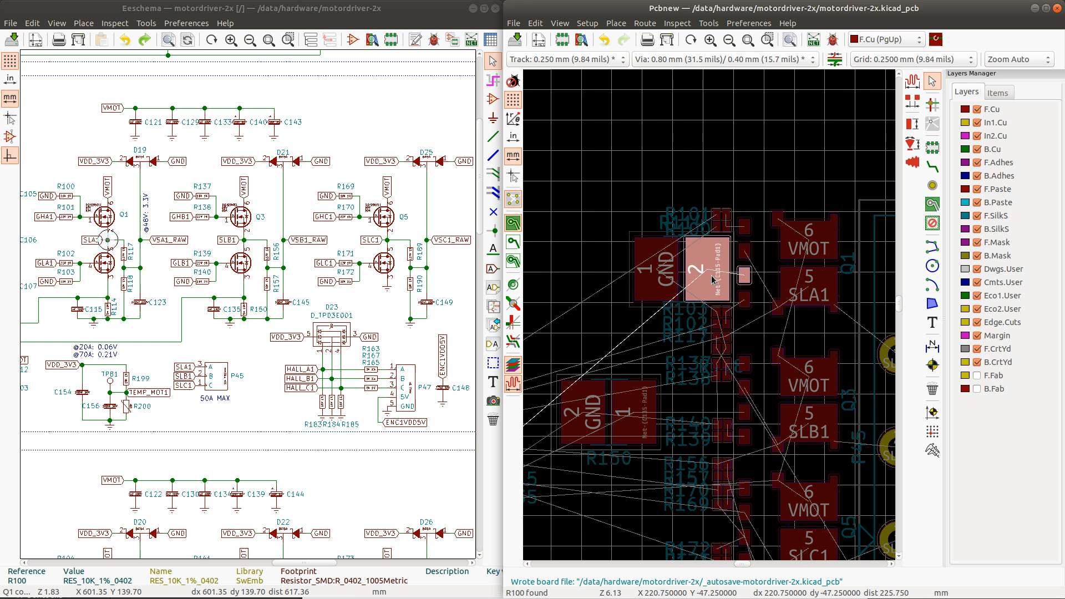
# Step: Try R114 about 2 mm further left and return it to its place between the gate resistor pairs
pyautogui.click(681, 273)
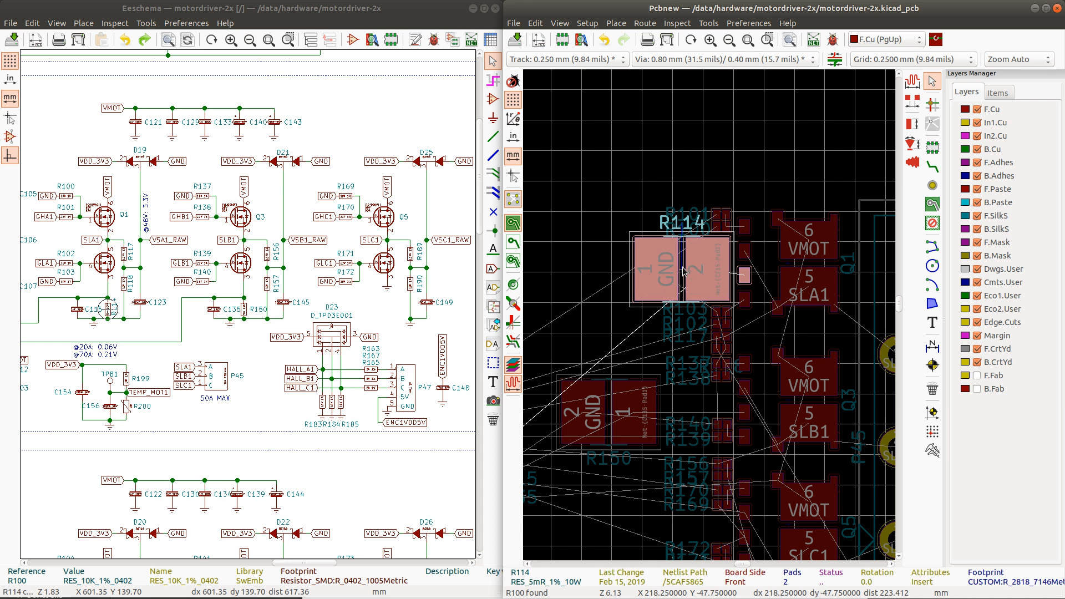
pyautogui.moveTo(684, 270); pyautogui.dragTo(656, 271)
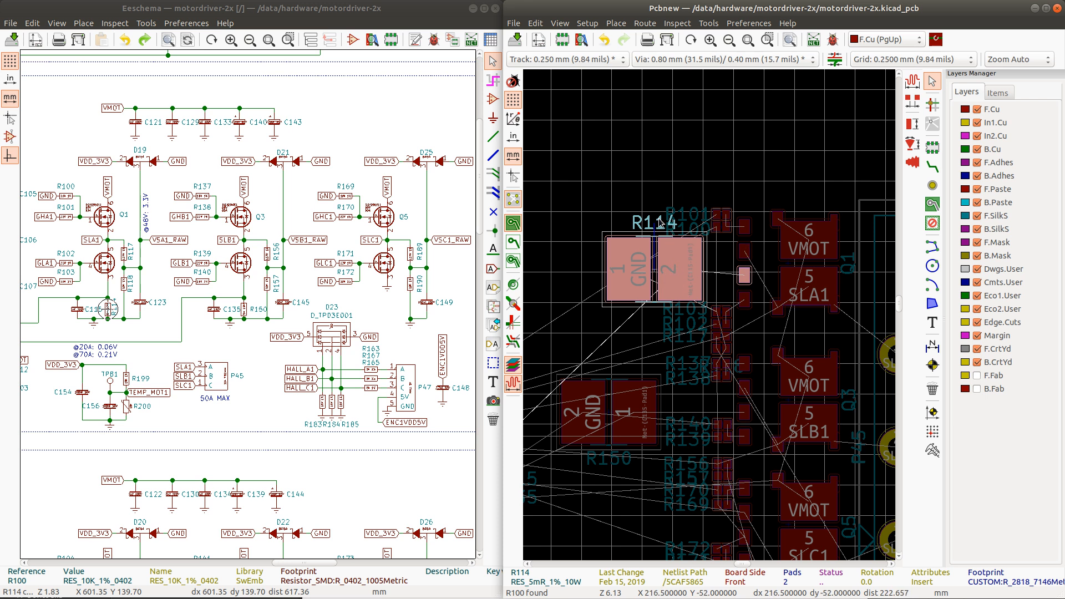
pyautogui.click(687, 248)
pyautogui.click(659, 280)
pyautogui.moveTo(659, 272); pyautogui.dragTo(683, 272)
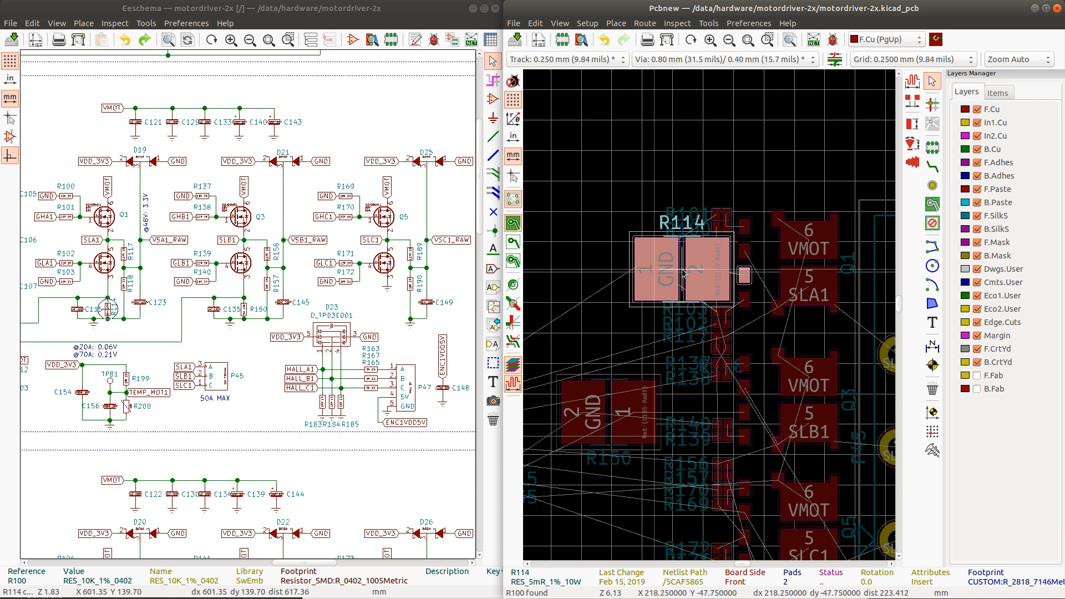
# Step: Move R114 about 2 mm to the left, leaving space between its pad 2 and Q1
pyautogui.moveTo(684, 272); pyautogui.dragTo(657, 272)
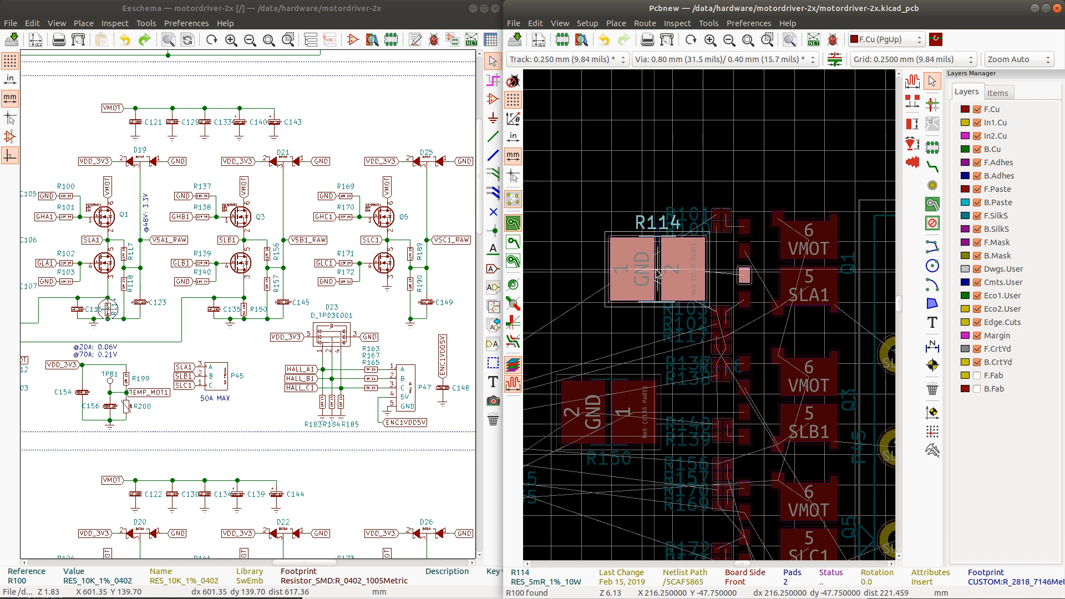
pyautogui.click(655, 270)
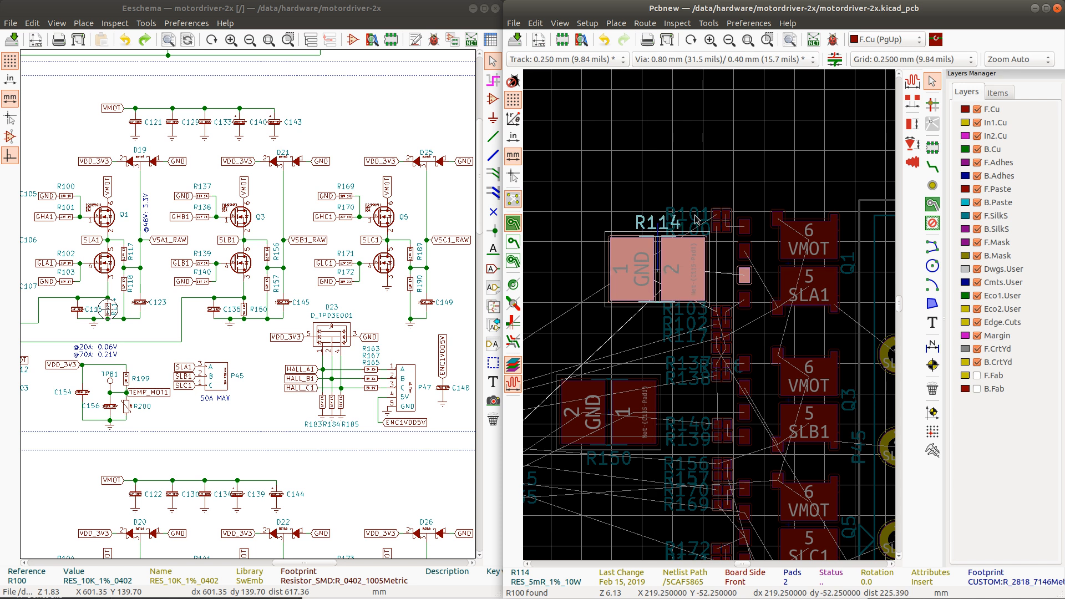
# Step: Reposition the R101 and R100 reference labels one above the other with a clear gap beside their resistors
pyautogui.click(695, 215)
pyautogui.press('m')
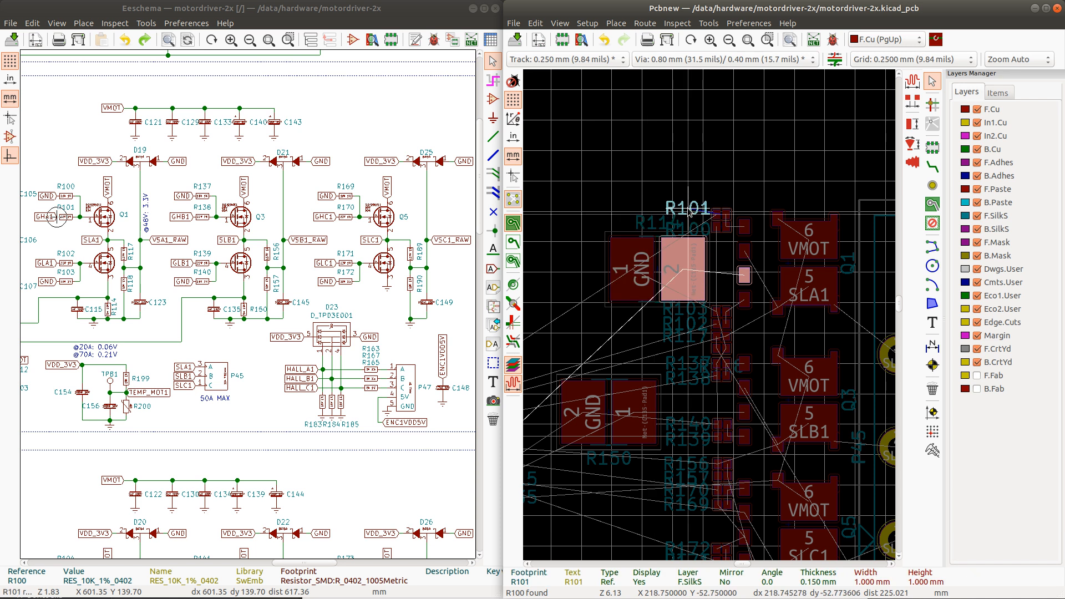
pyautogui.click(688, 213)
pyautogui.click(688, 227)
pyautogui.press('m')
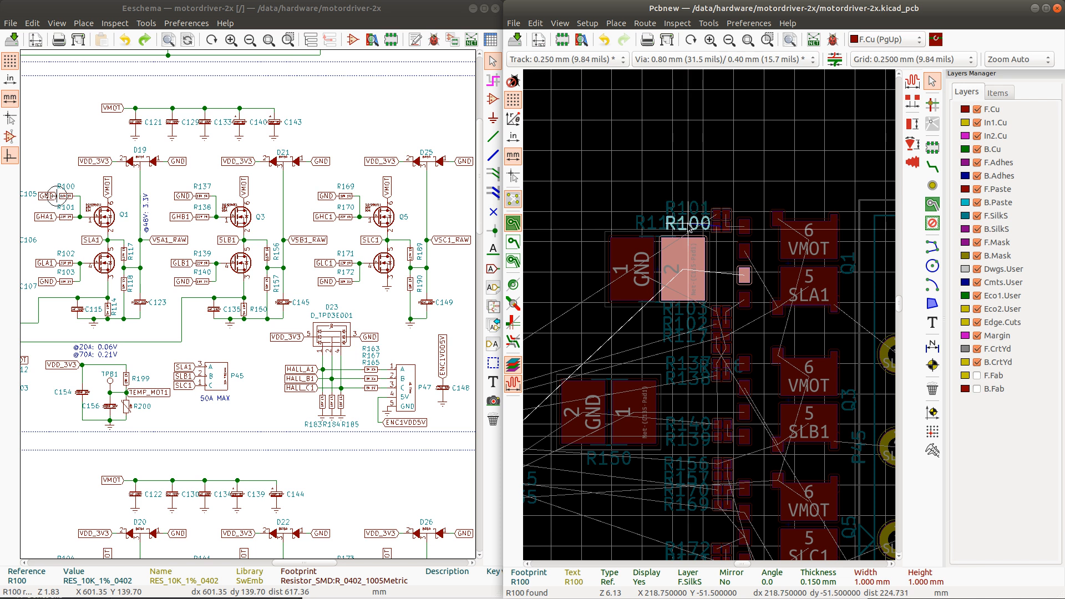
pyautogui.click(689, 227)
# Step: Move the R114 reference label left above its GND pad, clear of the R100 label
pyautogui.click(646, 225)
pyautogui.press('m')
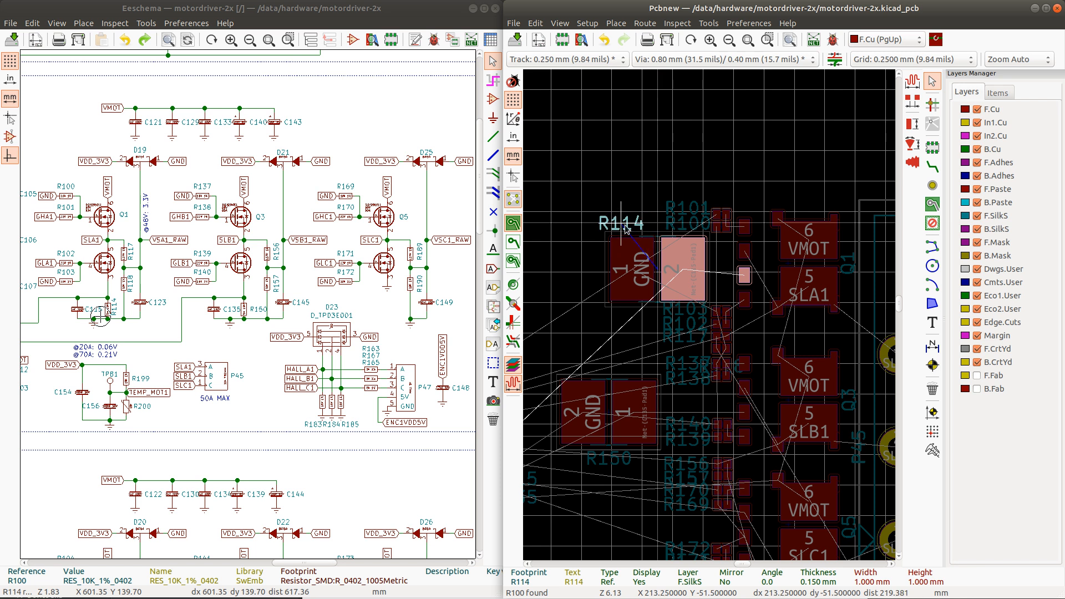
pyautogui.click(628, 224)
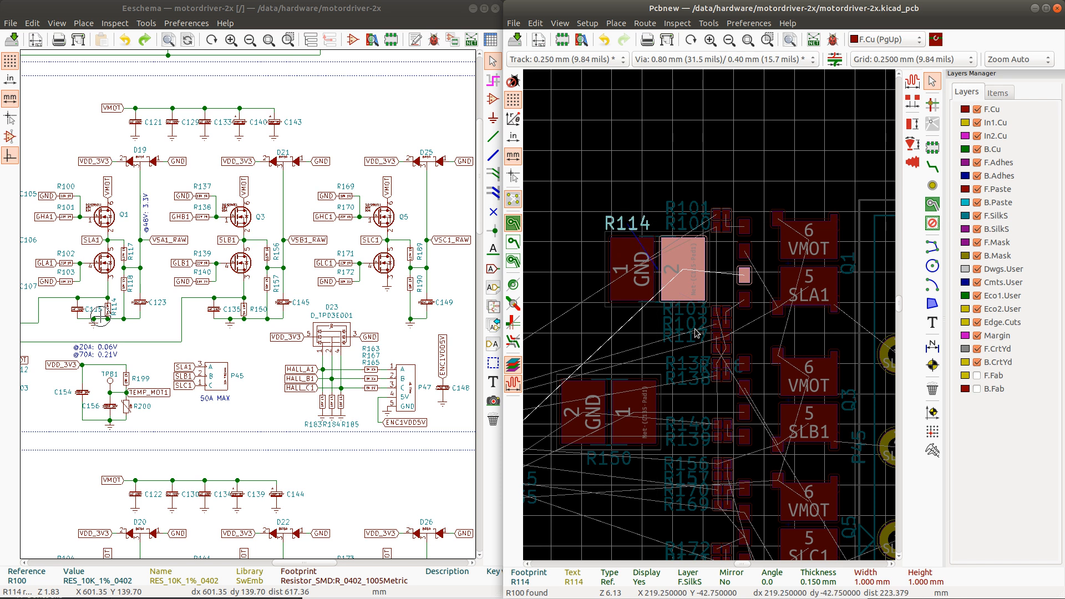
# Step: Space out the R117, R102 and R103 reference labels vertically beneath R114 so they no longer overlap
pyautogui.click(686, 339)
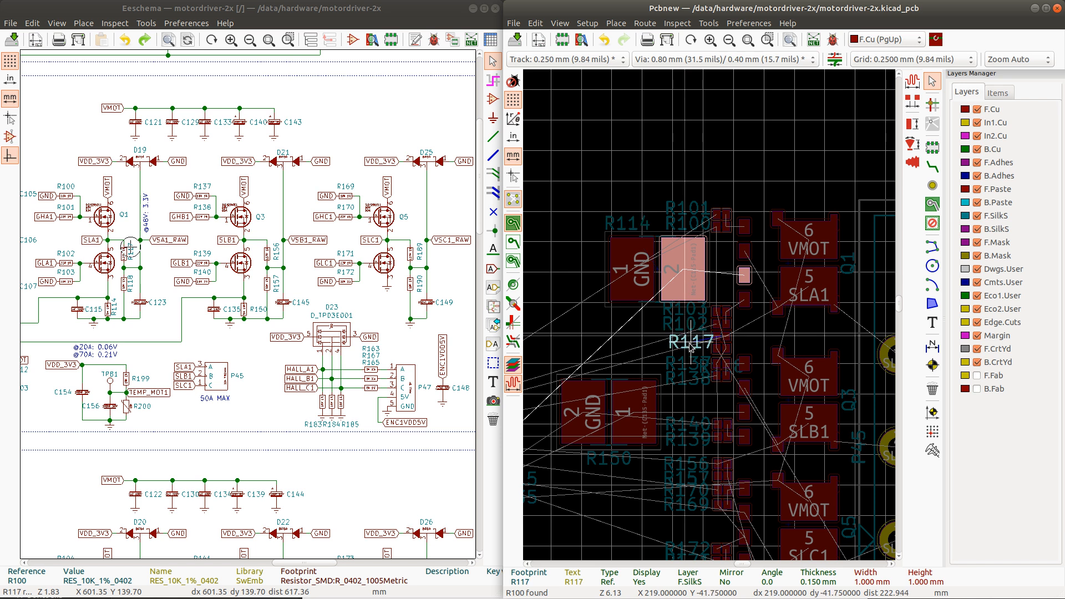
pyautogui.click(688, 338)
pyautogui.click(686, 325)
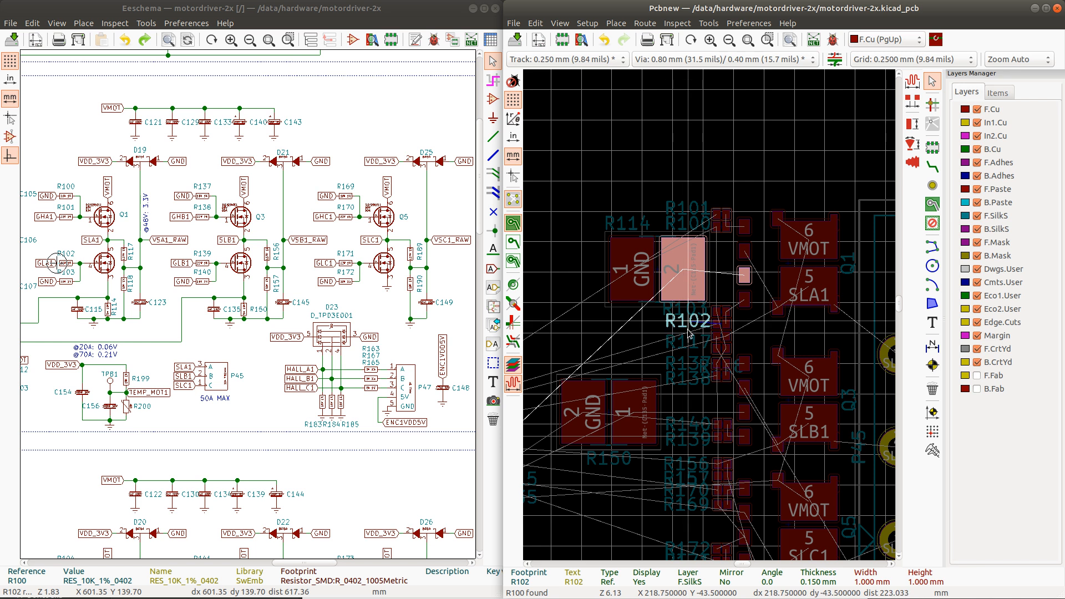
pyautogui.click(690, 333)
pyautogui.press('m')
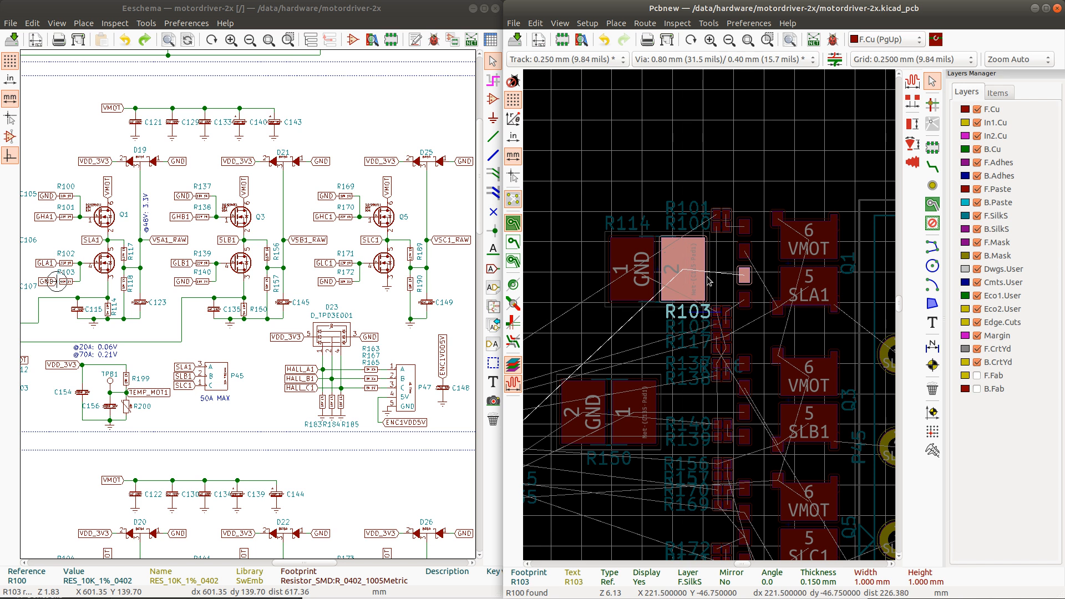
# Step: Examine the placement of R114 and the small resistors around Q1, Q3 and Q5 up to the motor connector
pyautogui.scroll(3, 688, 272)
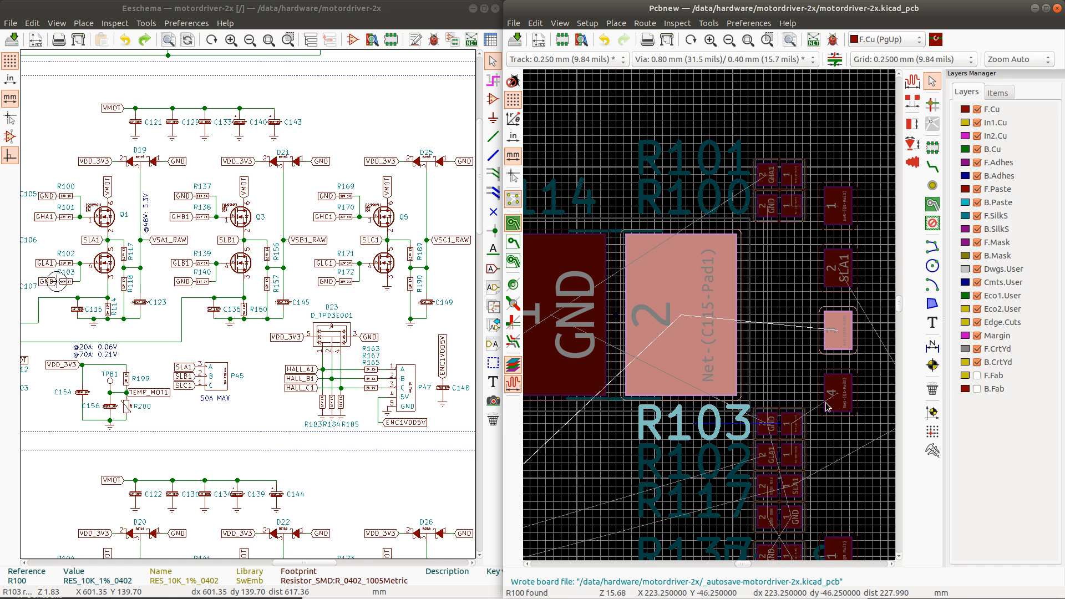
pyautogui.scroll(-1, 626, 301)
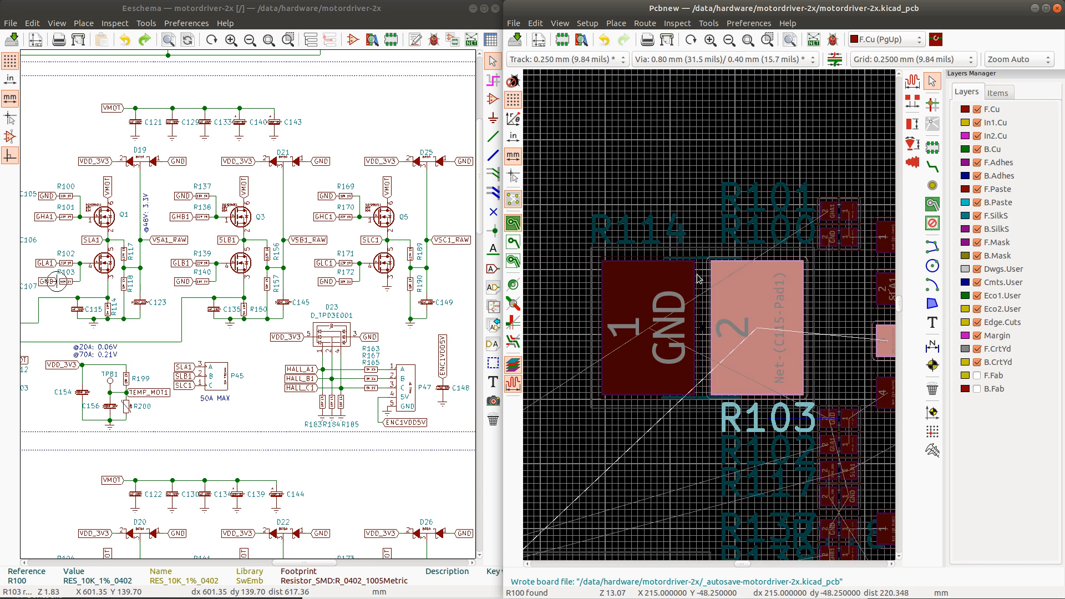
pyautogui.scroll(-5, 710, 317)
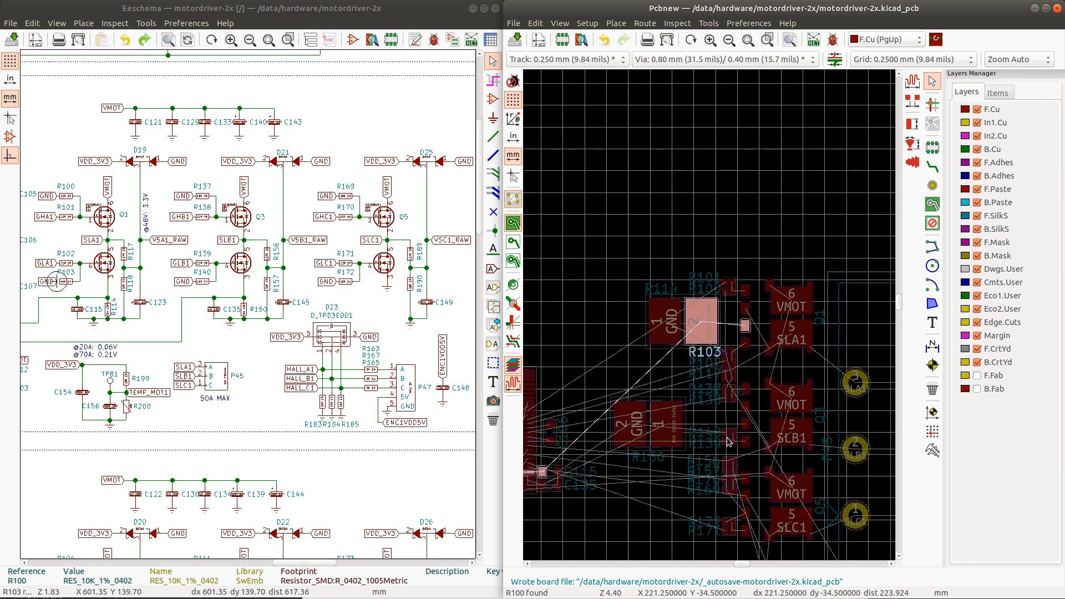
pyautogui.scroll(4, 728, 442)
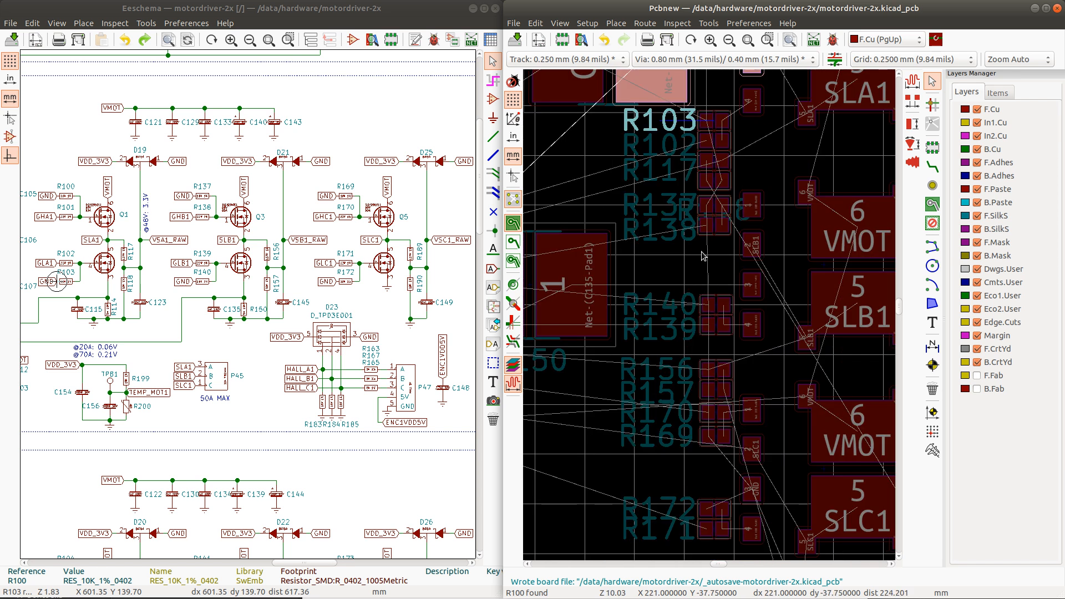
pyautogui.scroll(-1, 711, 318)
pyautogui.scroll(-1, 710, 318)
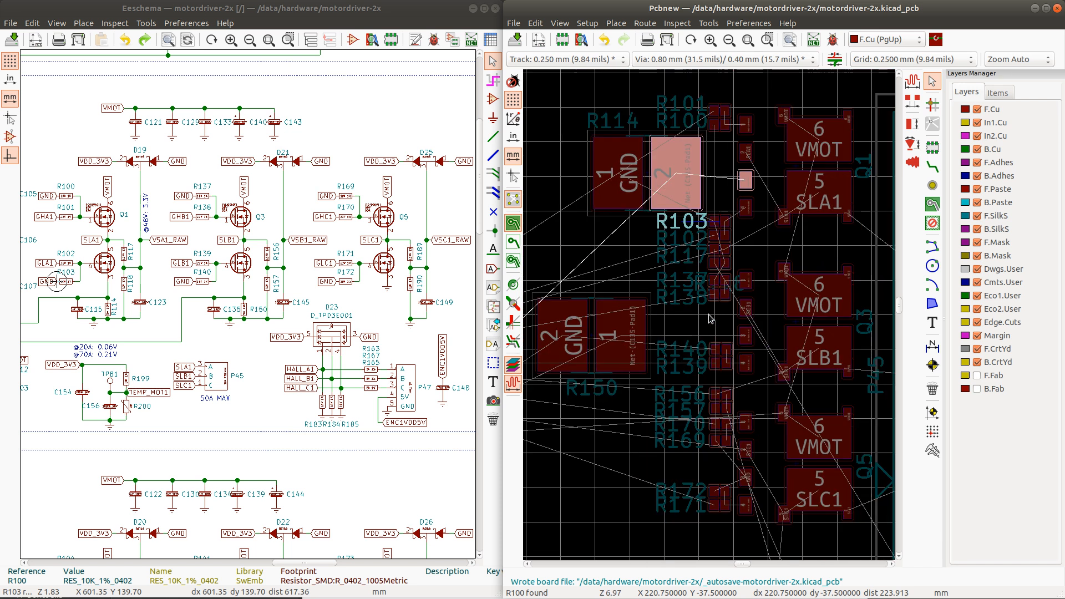
pyautogui.scroll(-2, 711, 318)
pyautogui.scroll(4, 759, 330)
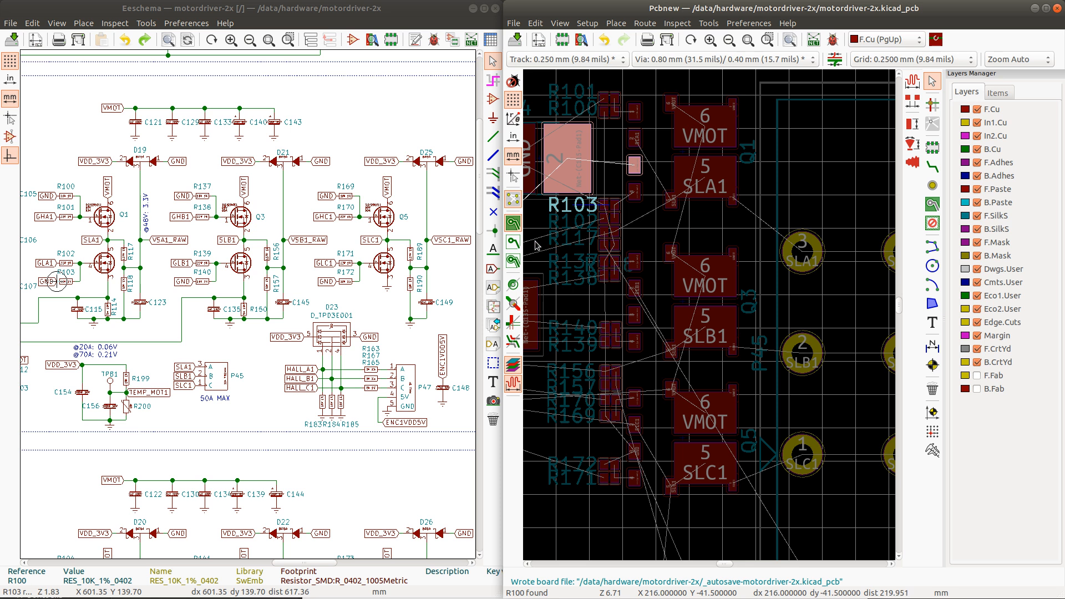
# Step: Move Q3 and Q5 with the small resistors beside them about 2.75 mm down the board, leaving R150 out of the selection
pyautogui.scroll(-2, 815, 383)
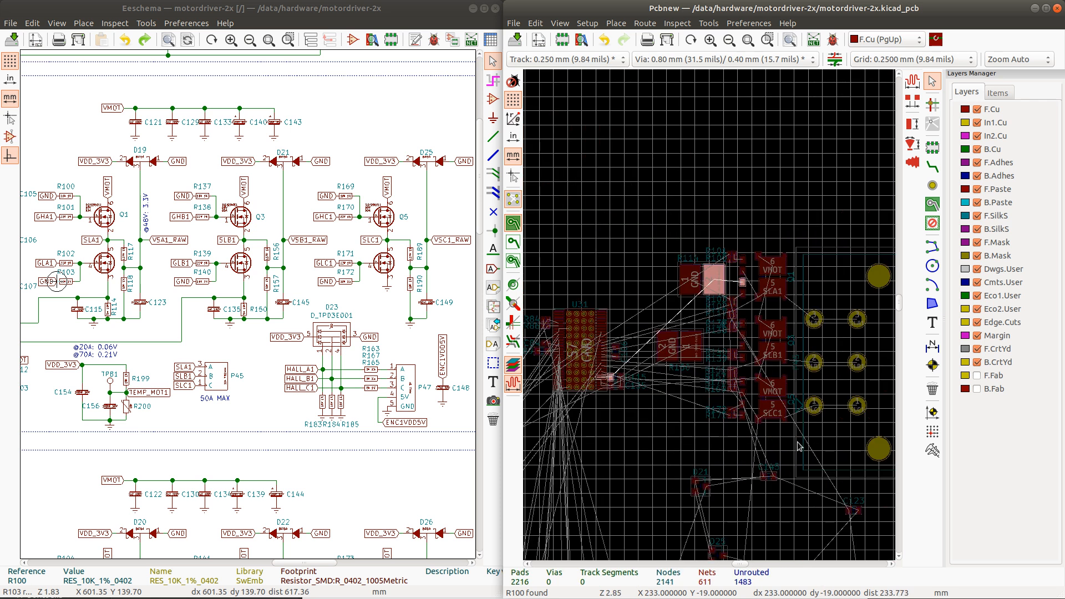
pyautogui.moveTo(798, 443); pyautogui.dragTo(693, 310)
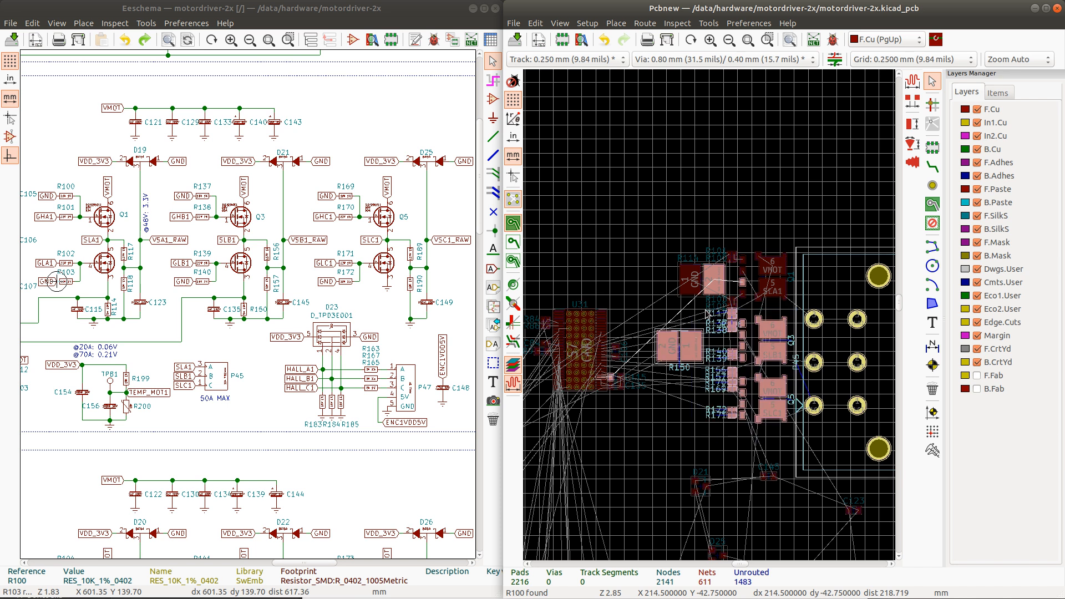
pyautogui.click(776, 333)
pyautogui.moveTo(789, 437); pyautogui.dragTo(715, 313)
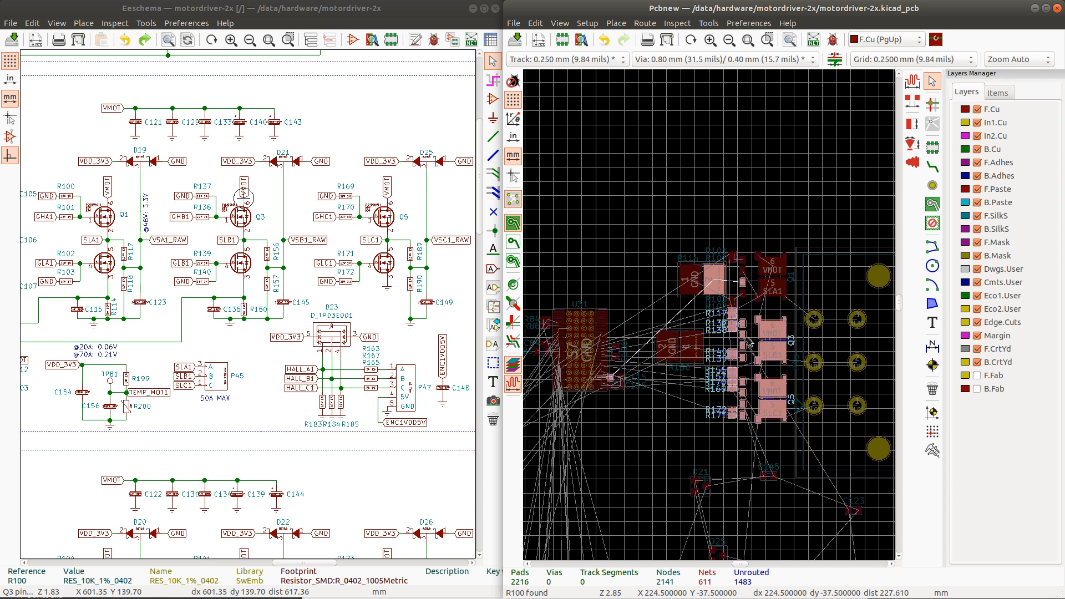
pyautogui.moveTo(749, 342); pyautogui.dragTo(749, 357)
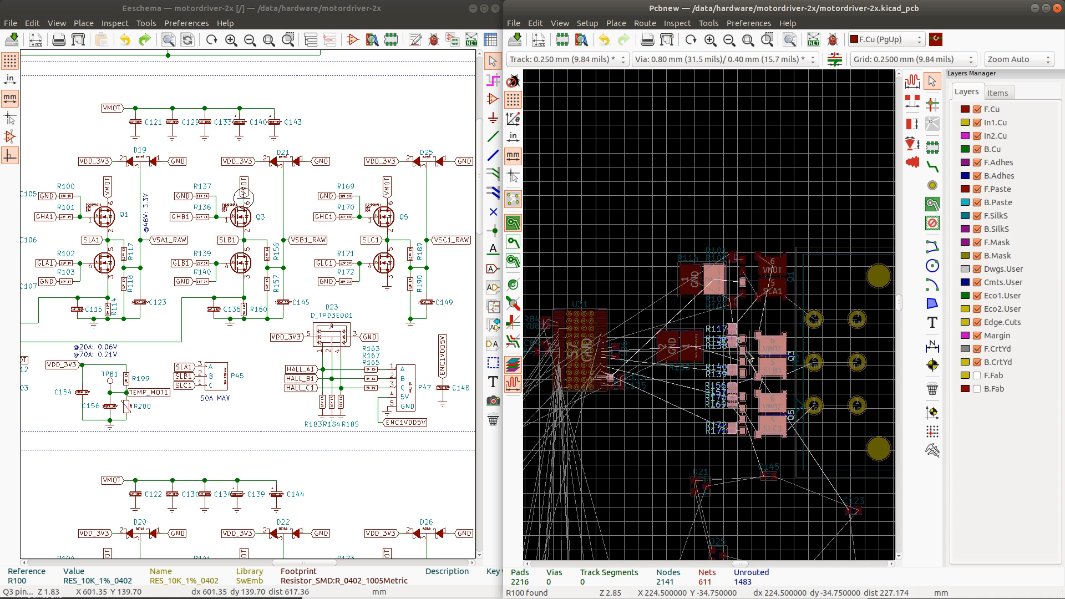
# Step: Move resistors R117 and R118 together up the column to sit directly beneath R102 and R103
pyautogui.scroll(3, 749, 356)
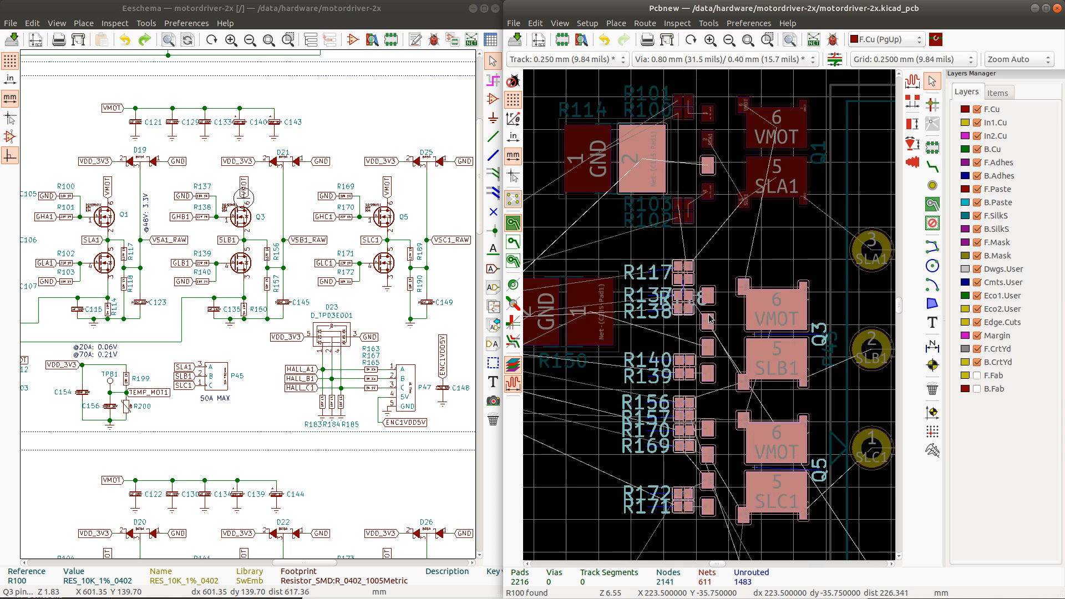
pyautogui.click(687, 270)
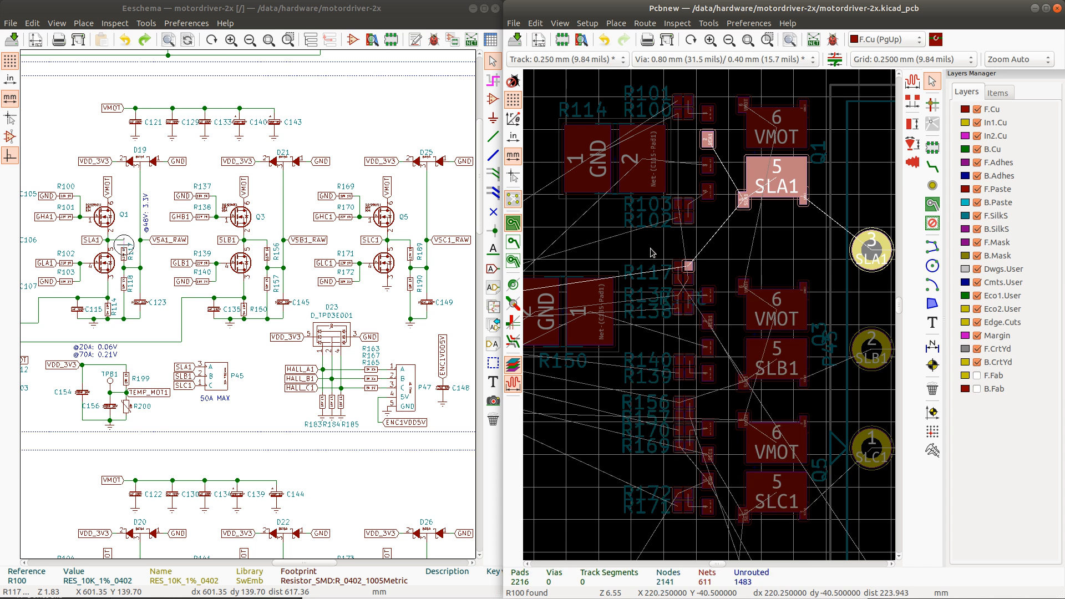
pyautogui.moveTo(652, 249); pyautogui.dragTo(693, 283)
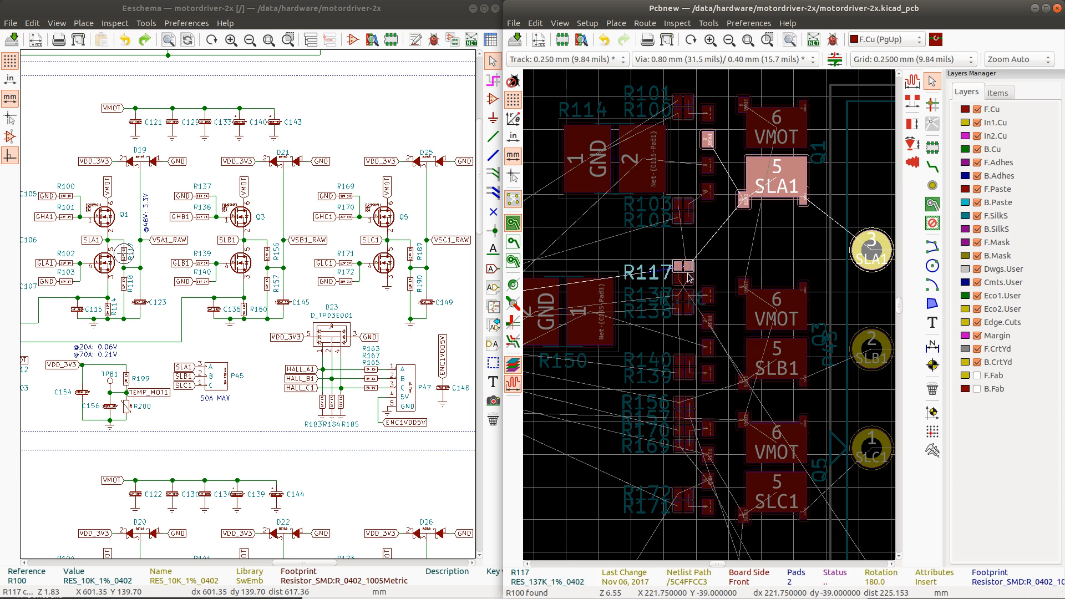
pyautogui.keyDown('shift'); pyautogui.click(683, 278); pyautogui.keyUp('shift')
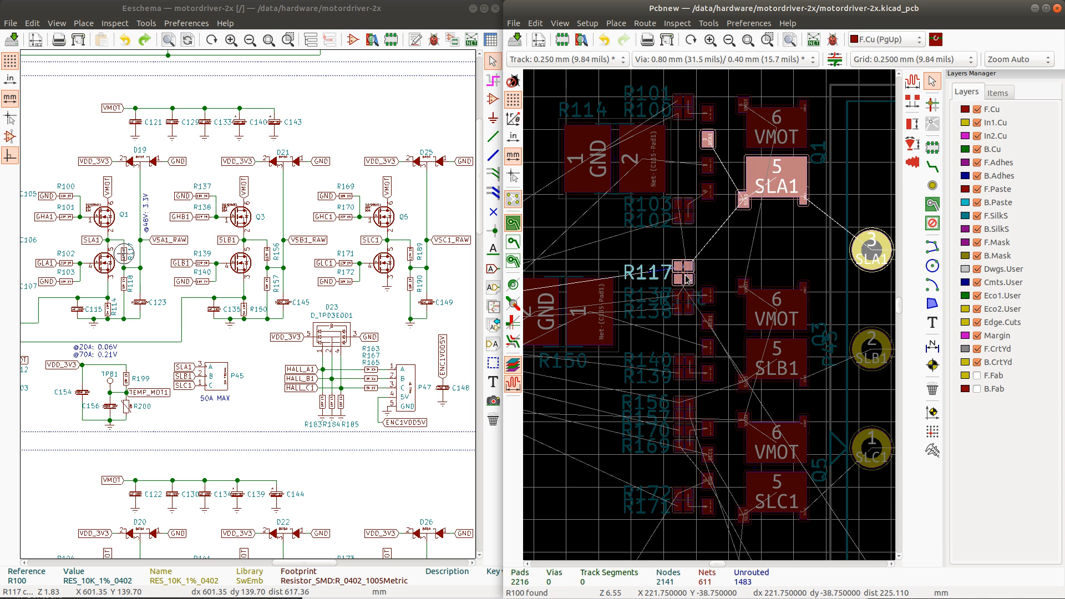
pyautogui.moveTo(686, 279); pyautogui.dragTo(685, 241)
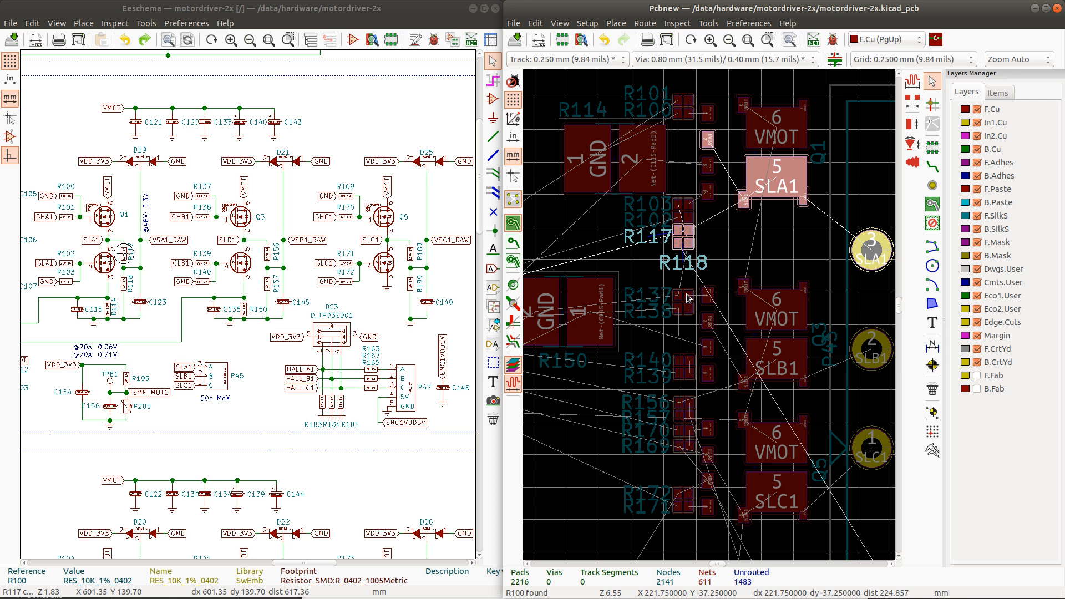
# Step: Place the R118 reference label beneath the R117 label and shift resistors R137 and R138 slightly up
pyautogui.click(683, 260)
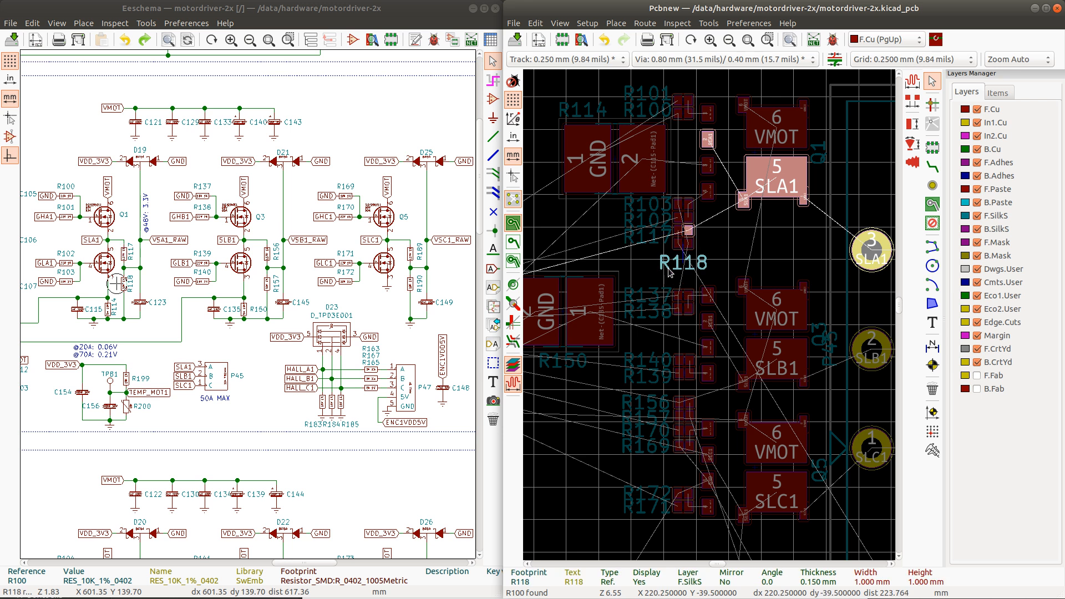
pyautogui.moveTo(692, 264); pyautogui.dragTo(684, 293)
pyautogui.click(669, 283)
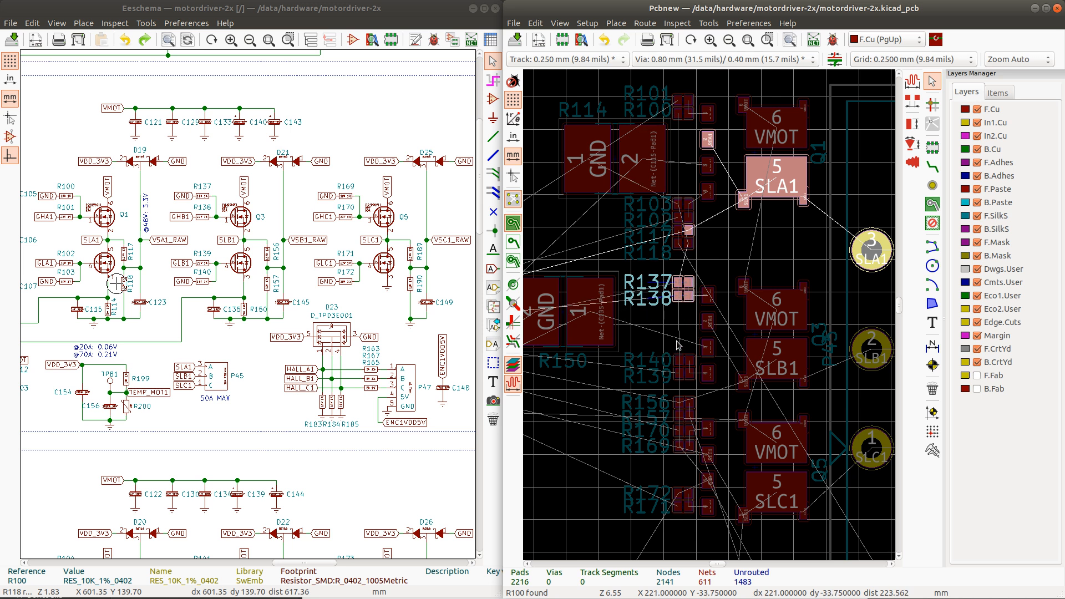
pyautogui.click(677, 347)
# Step: Move Q5 together with R156, R157 and R169 to R172 about 2.5 mm further down, away from Q3
pyautogui.scroll(-1, 672, 442)
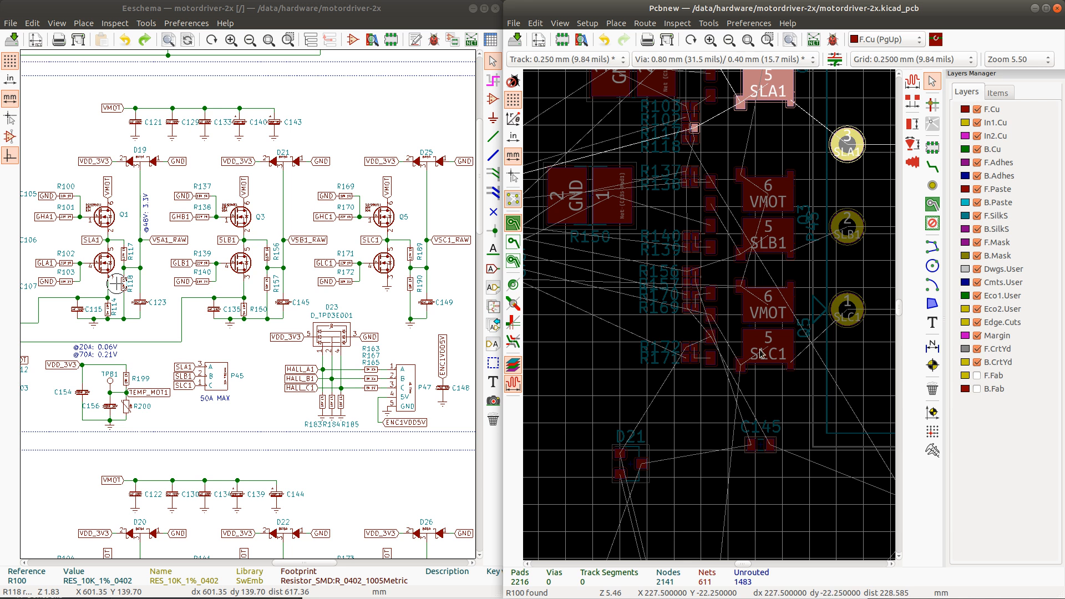
pyautogui.moveTo(801, 385); pyautogui.dragTo(660, 271)
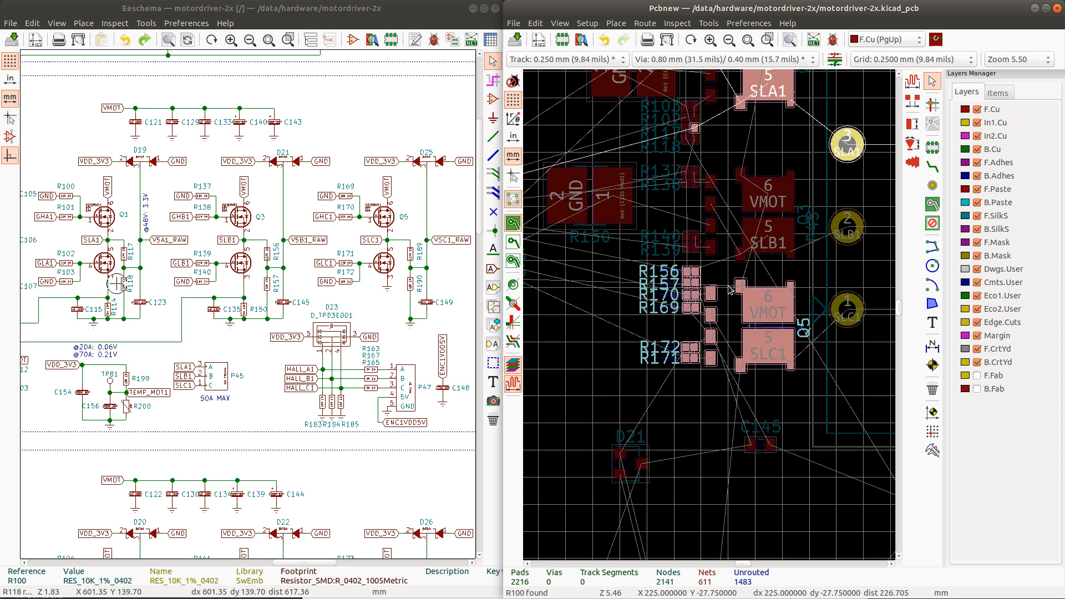
pyautogui.moveTo(730, 289); pyautogui.dragTo(730, 316)
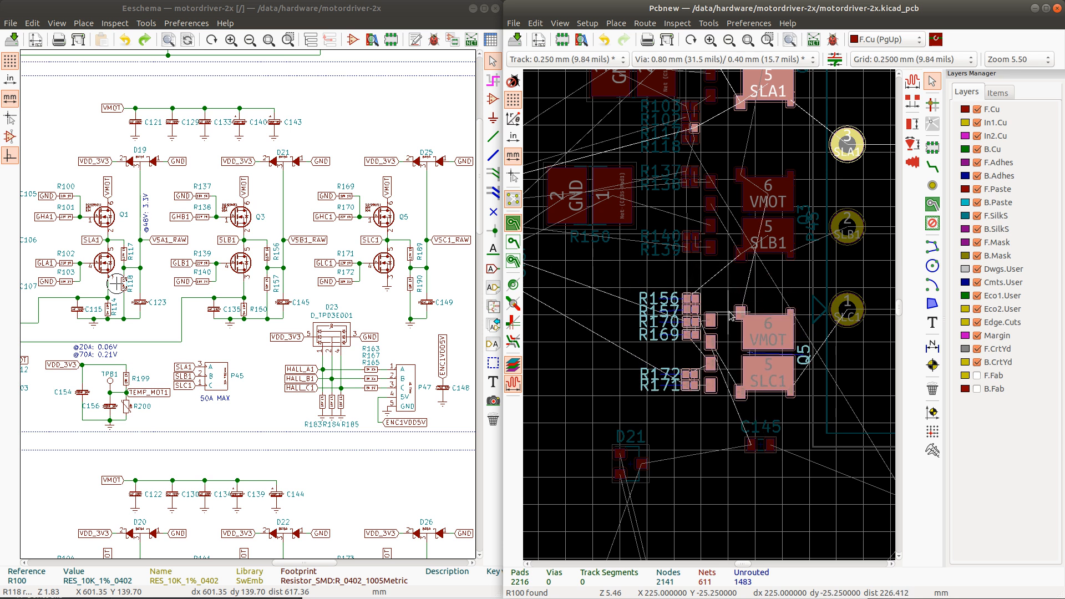
pyautogui.moveTo(674, 275); pyautogui.dragTo(705, 322)
pyautogui.click(691, 307)
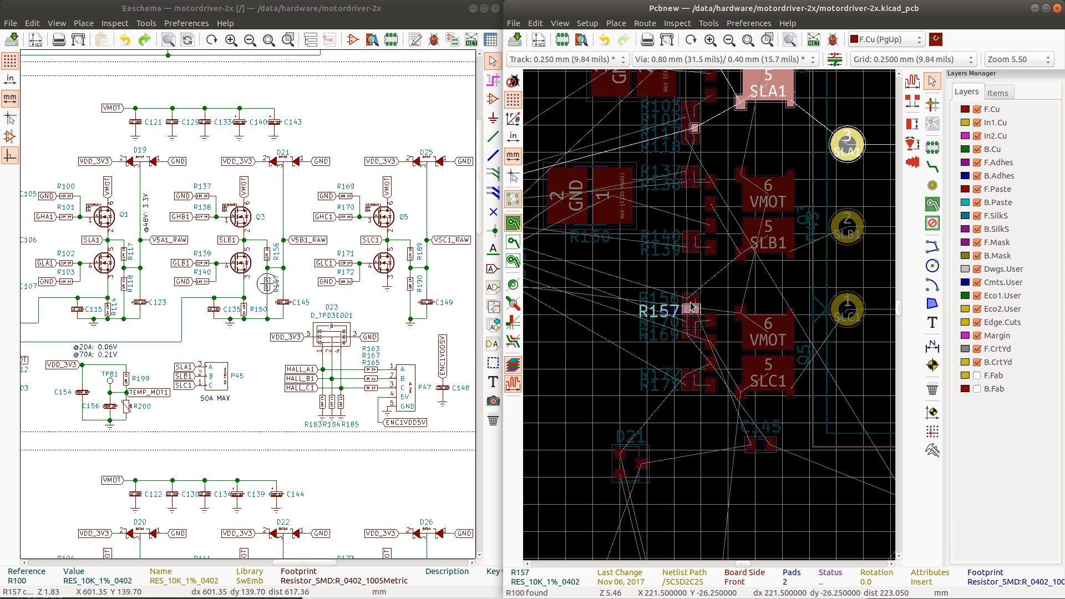
pyautogui.press('Escape')
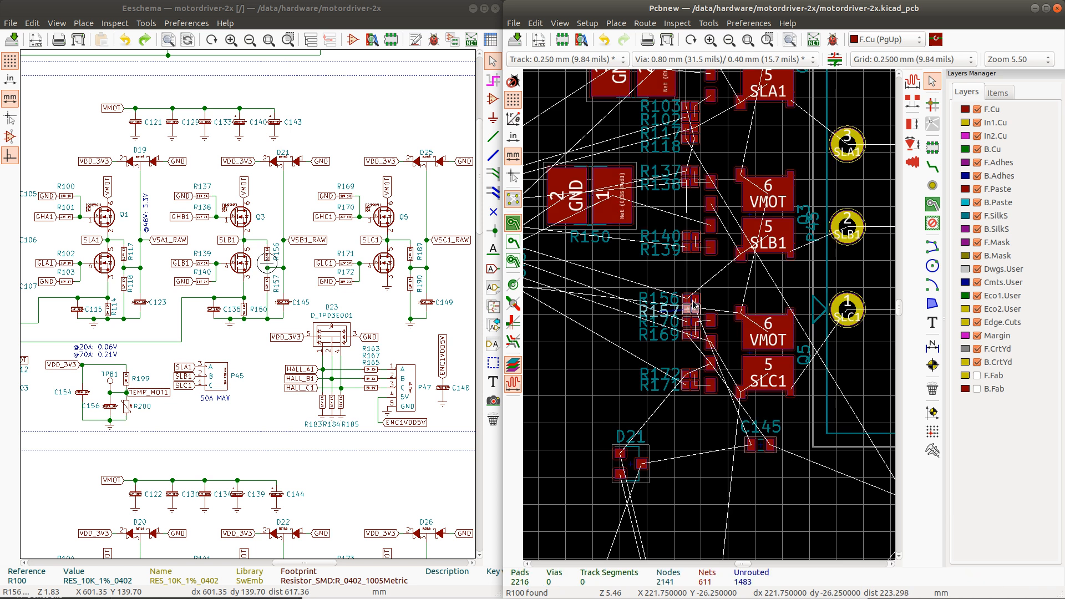
pyautogui.press('`')
pyautogui.press('m')
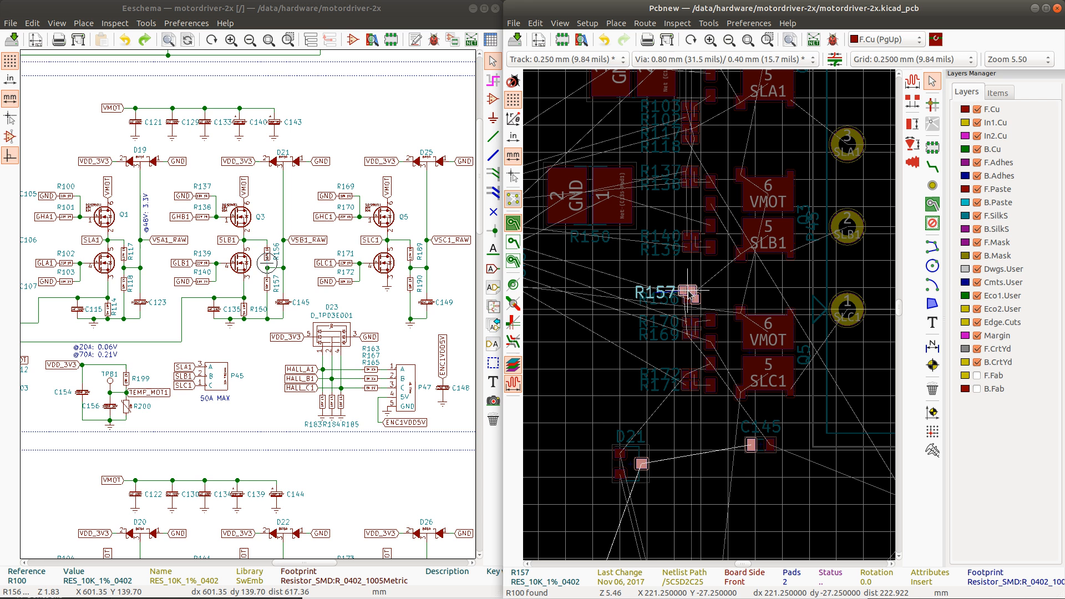
pyautogui.click(692, 304)
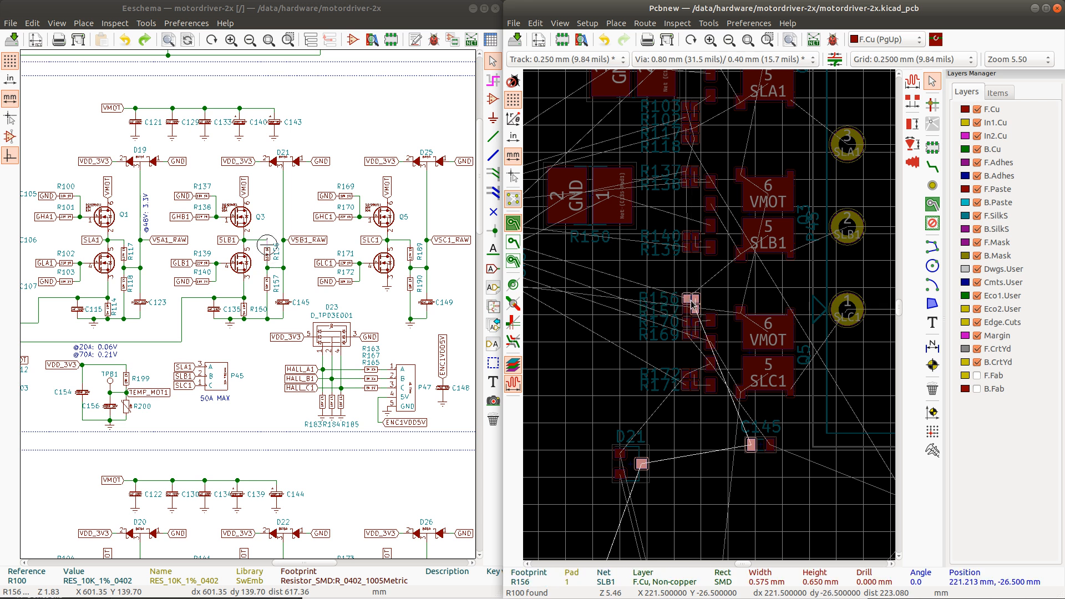
pyautogui.click(691, 300)
pyautogui.keyDown('shift'); pyautogui.click(691, 307); pyautogui.keyUp('shift')
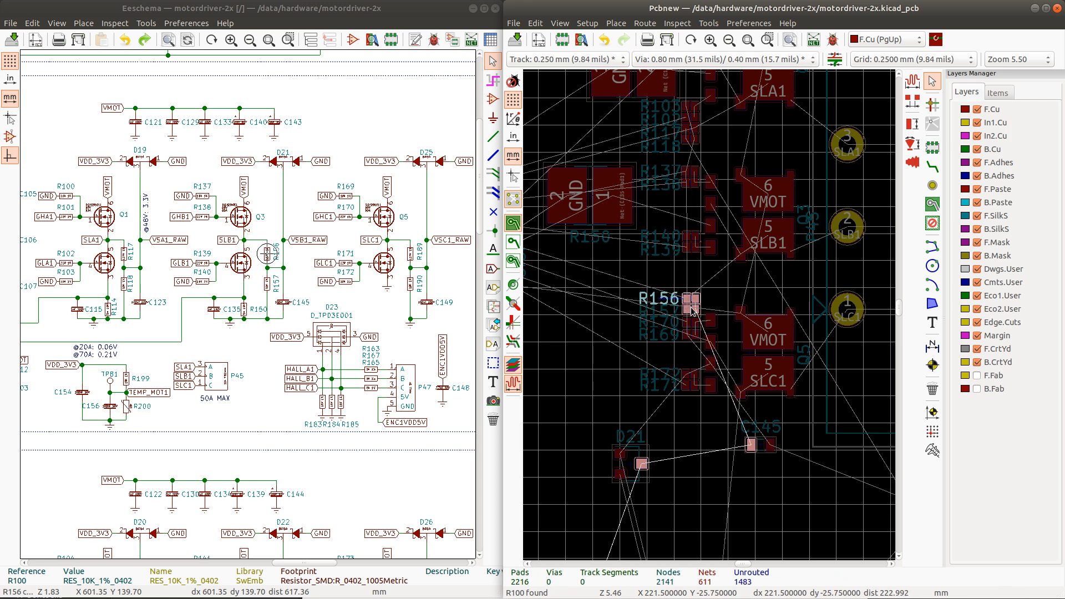
pyautogui.press('m')
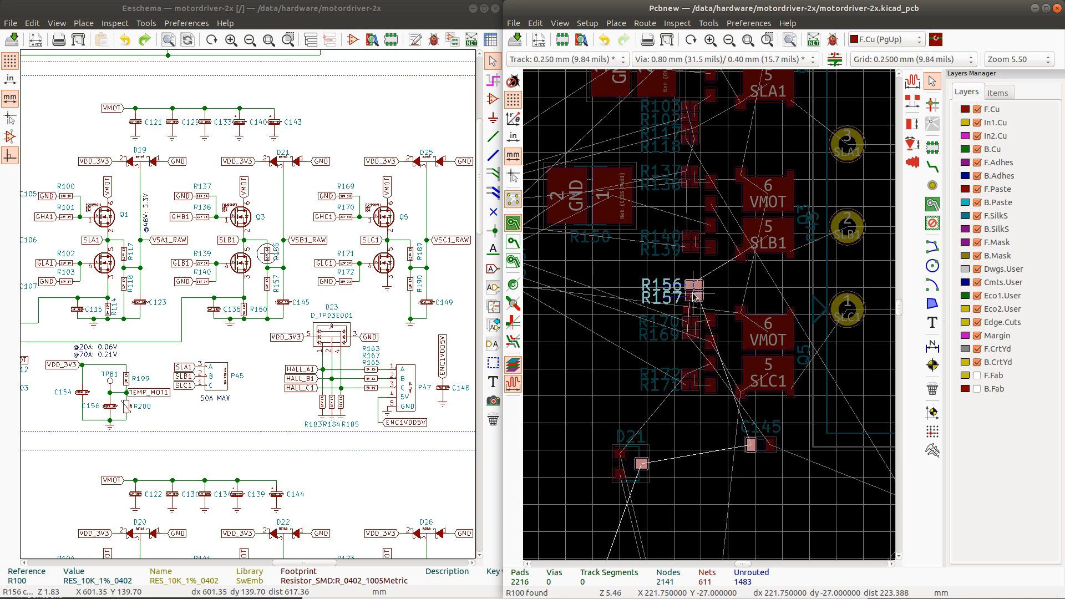
pyautogui.press('Escape')
# Step: Move resistors R156 and R157 together up to sit directly beneath R139 beside Q3
pyautogui.scroll(5, 690, 293)
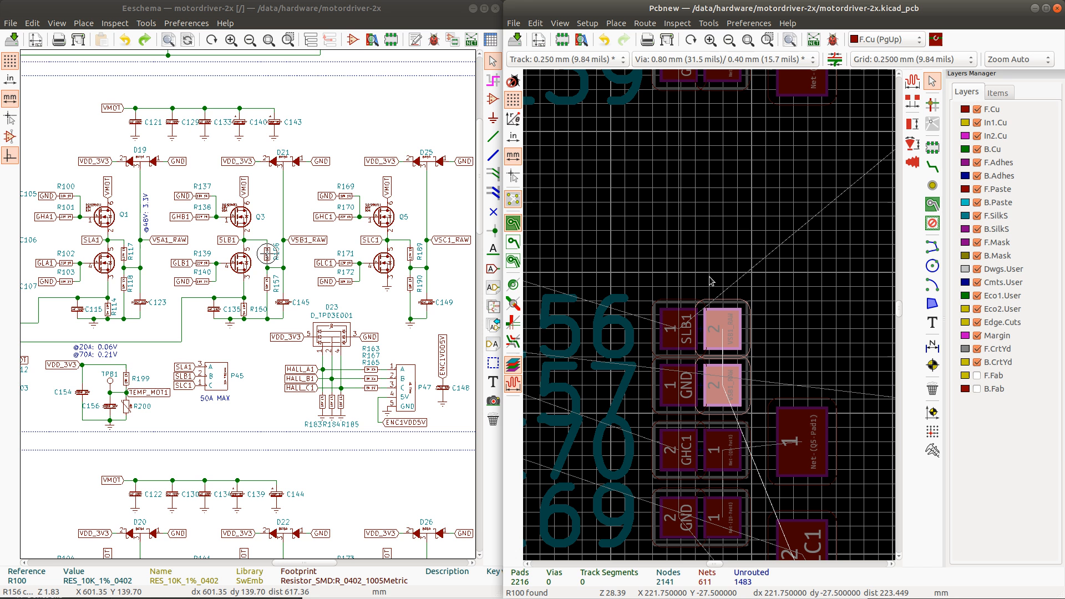
pyautogui.click(690, 309)
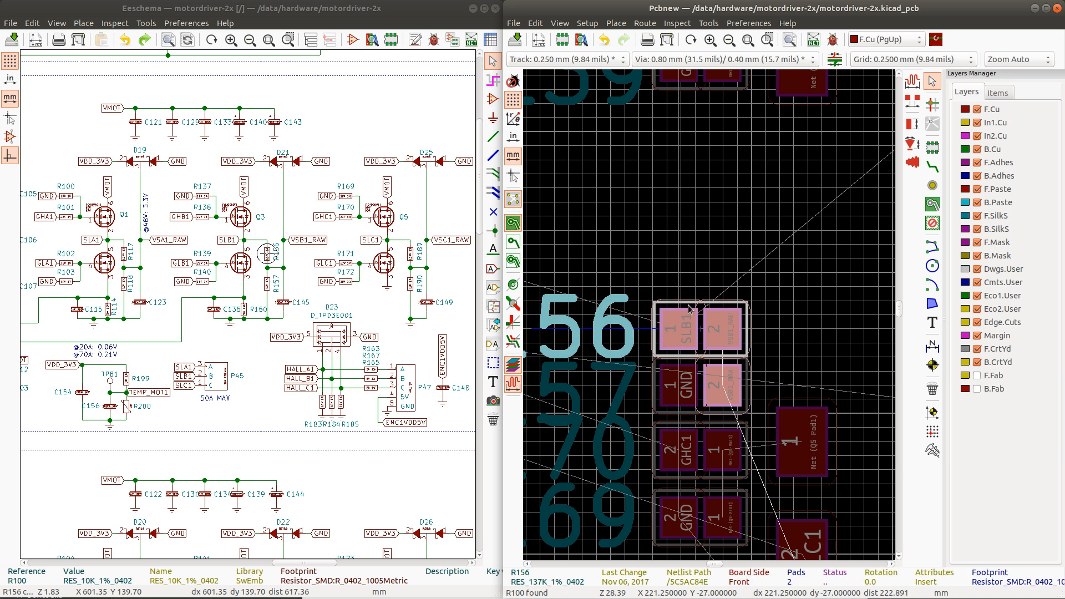
pyautogui.keyDown('shift'); pyautogui.click(708, 387); pyautogui.keyUp('shift')
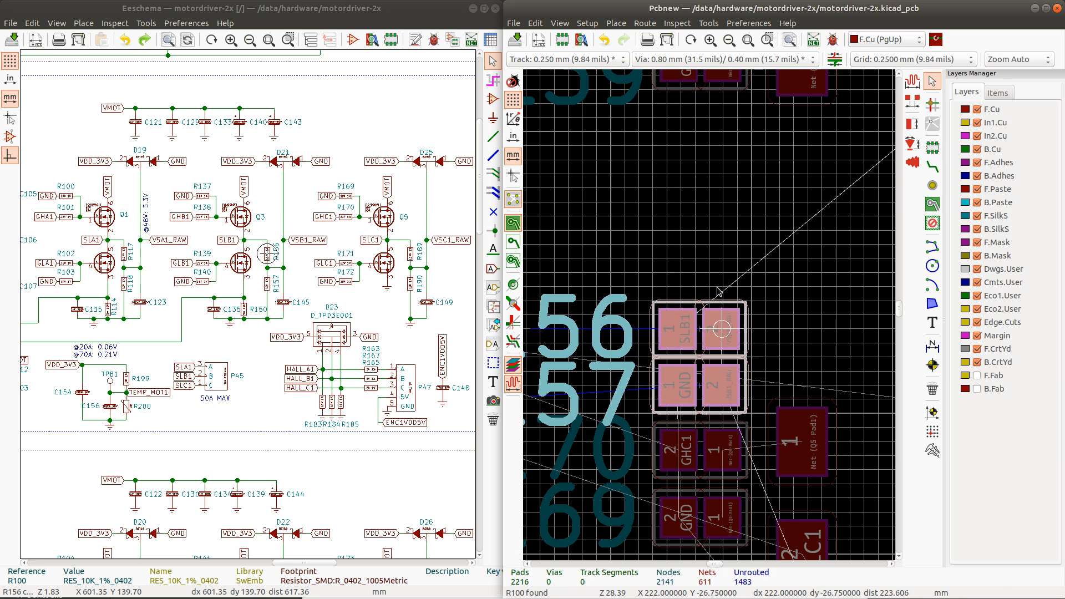
pyautogui.scroll(-1, 724, 227)
pyautogui.press('m')
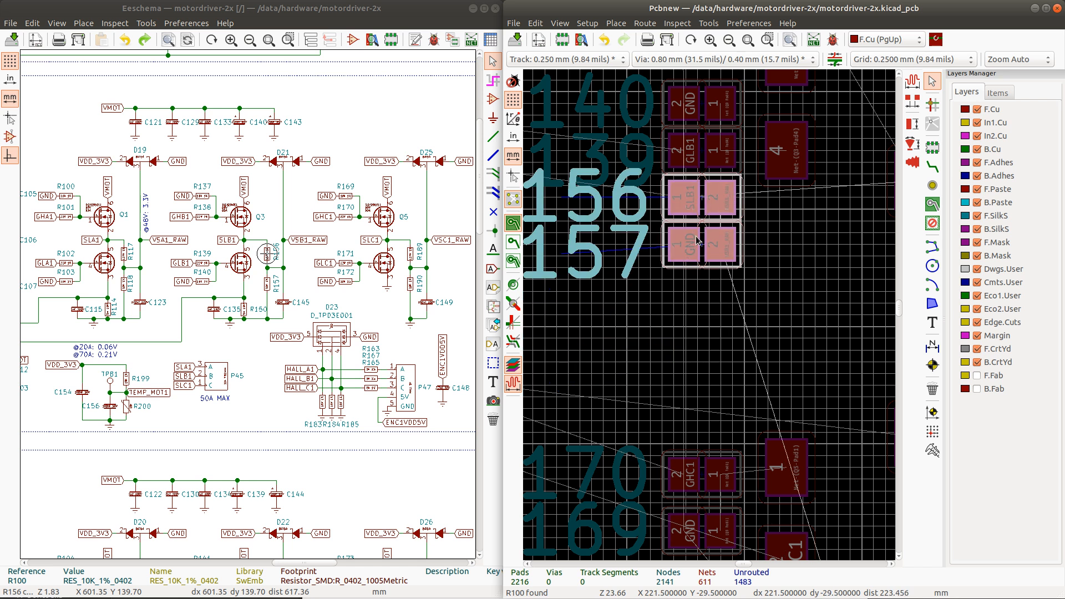
pyautogui.scroll(-2, 706, 230)
pyautogui.click(692, 326)
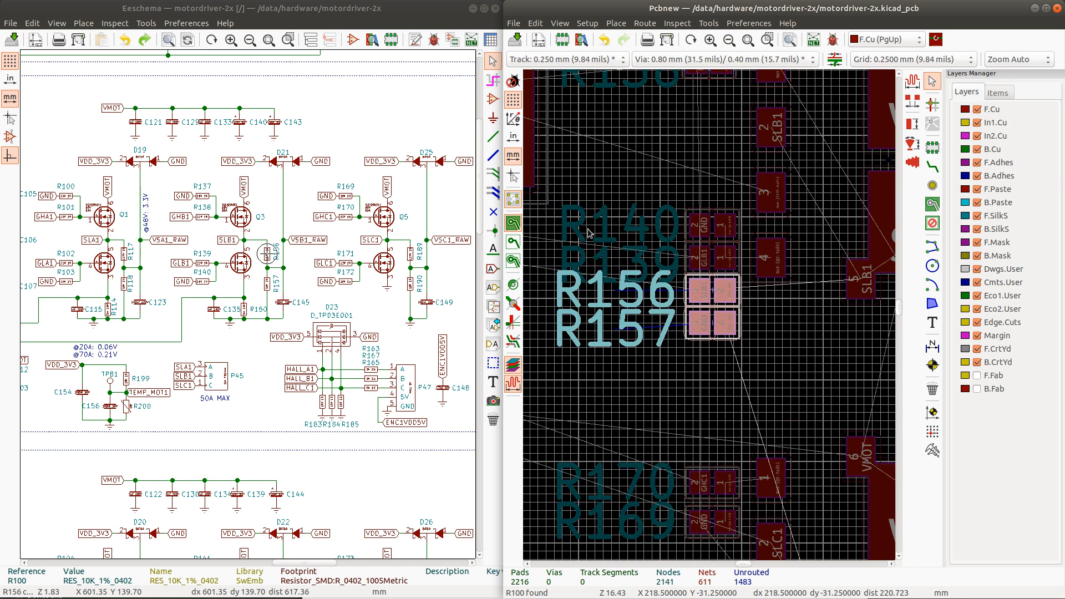
# Step: Reposition the R140 and R139 reference labels one above the other beside their resistors, clear of each other and aligned with the R156 label
pyautogui.click(614, 223)
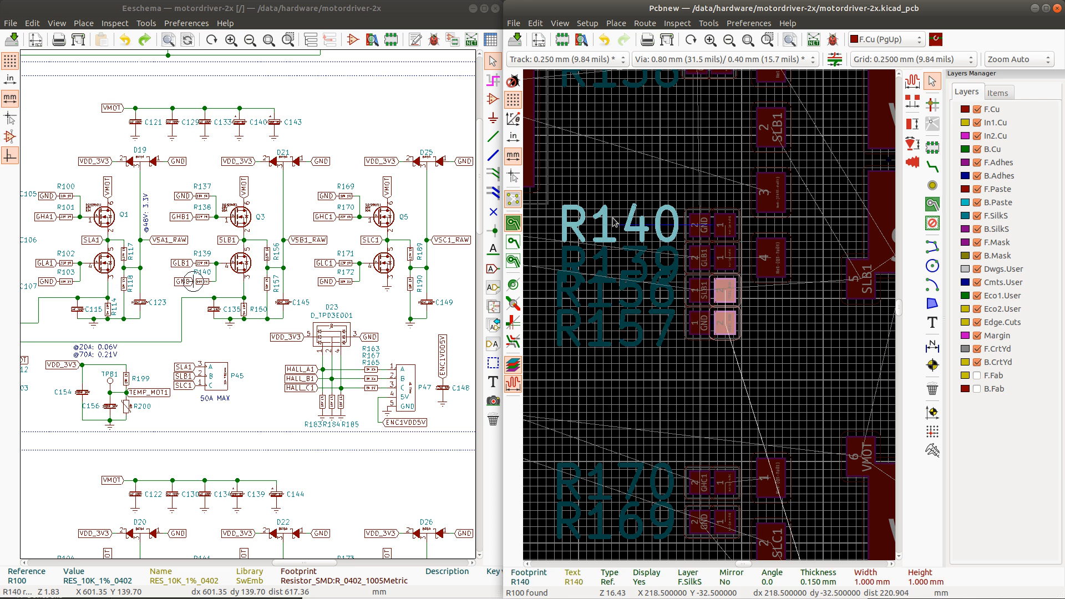
pyautogui.press('m')
pyautogui.click(614, 223)
pyautogui.click(619, 267)
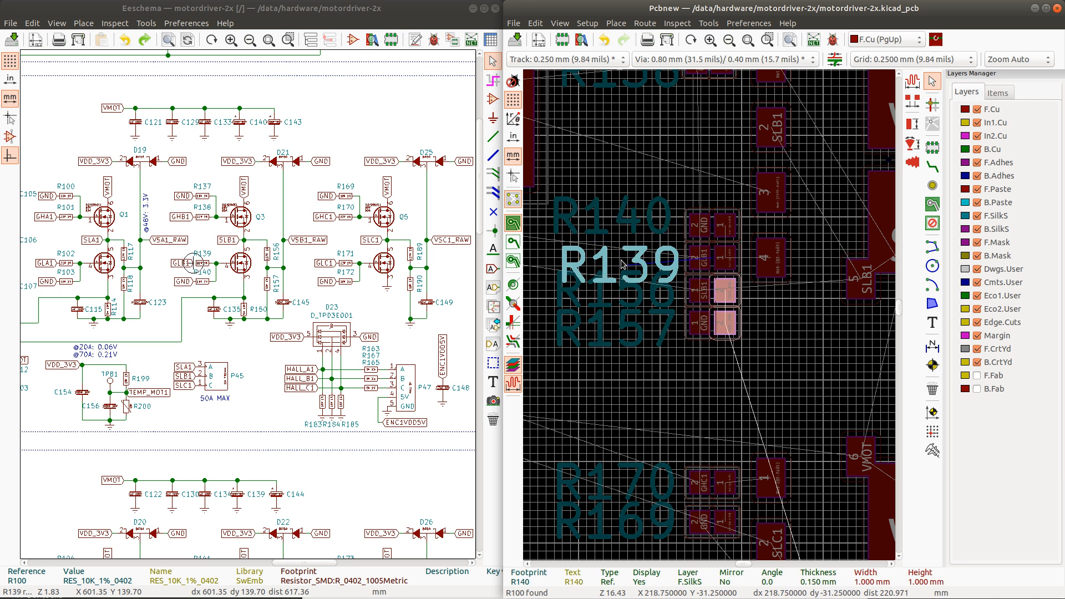
pyautogui.press('m')
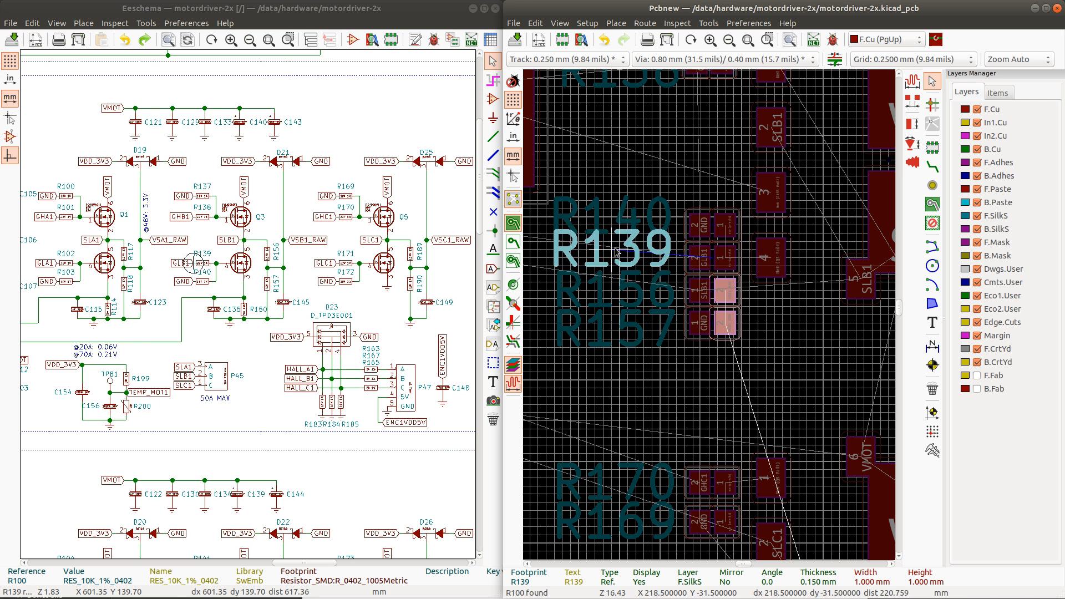
pyautogui.click(618, 251)
pyautogui.click(614, 221)
pyautogui.press('m')
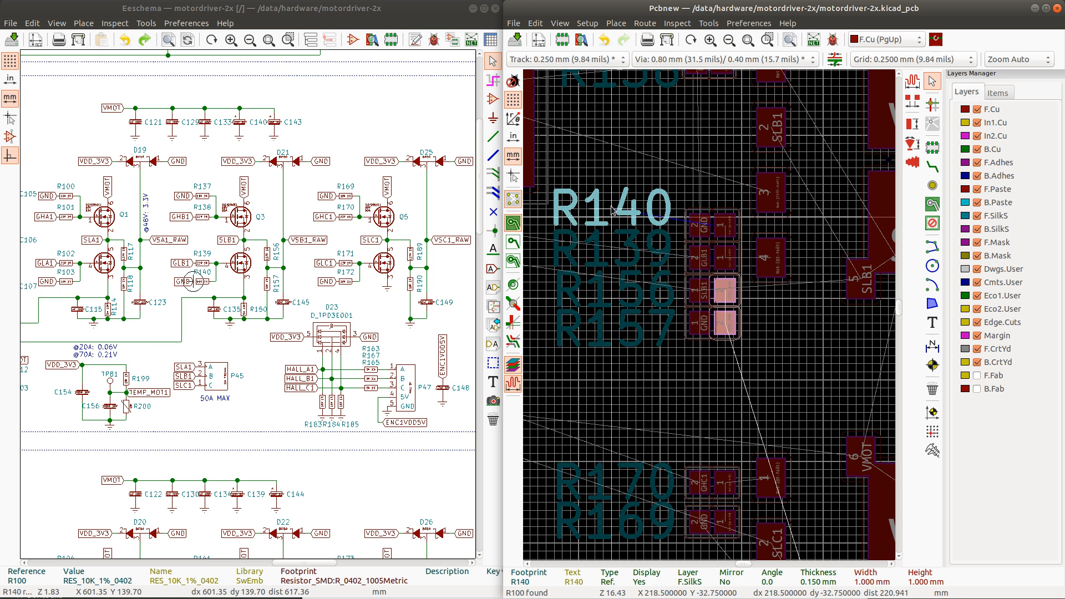
pyautogui.click(613, 210)
# Step: Adjust the R156 and R157 reference labels so they line up in one column with the R140 and R139 labels
pyautogui.click(612, 292)
pyautogui.press('m')
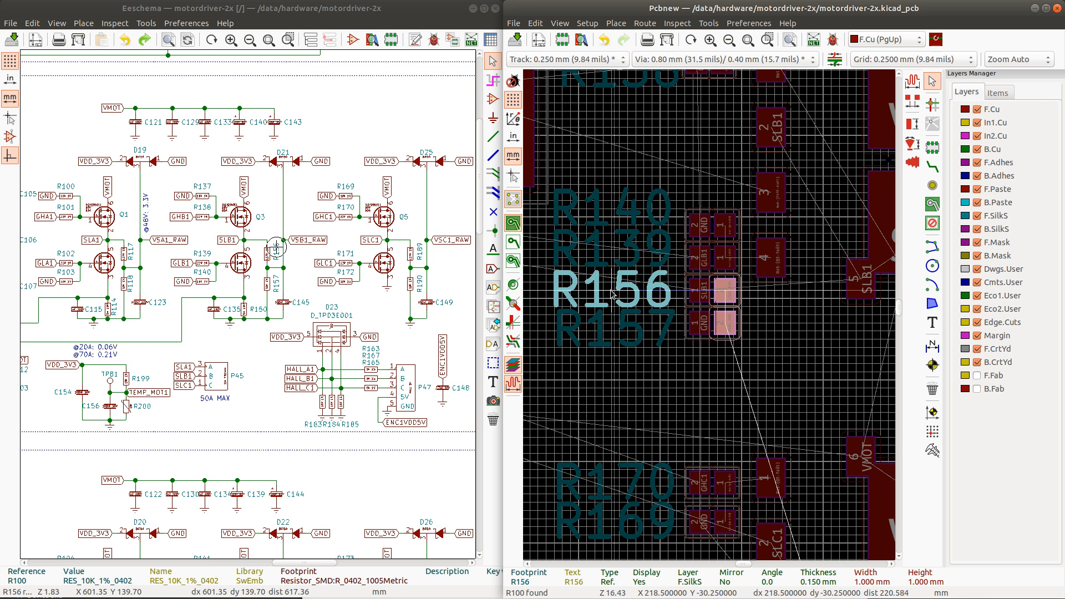
pyautogui.click(618, 332)
pyautogui.click(613, 332)
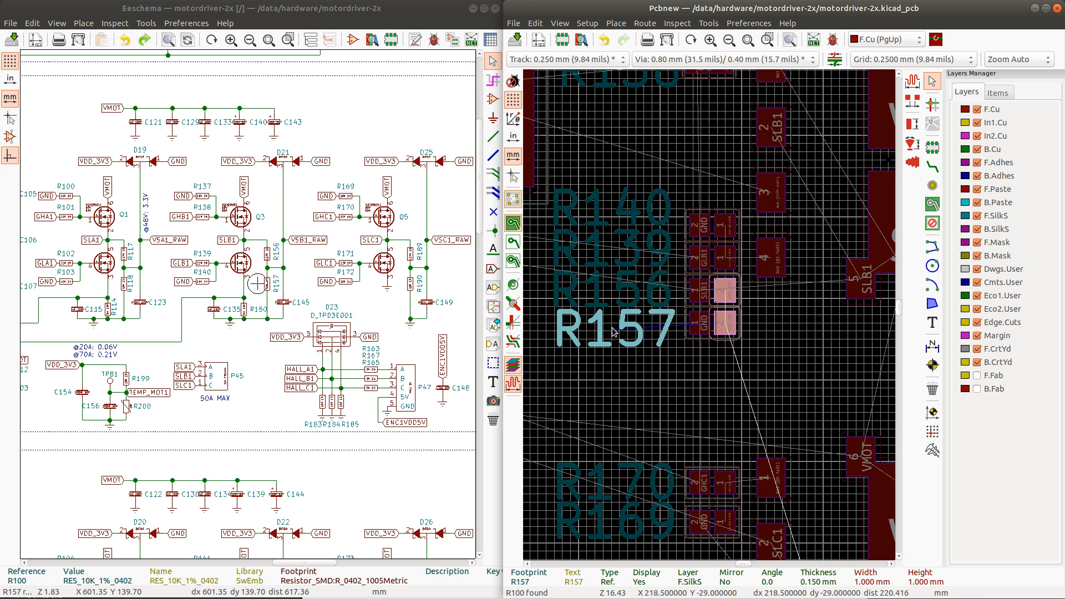
pyautogui.press('m')
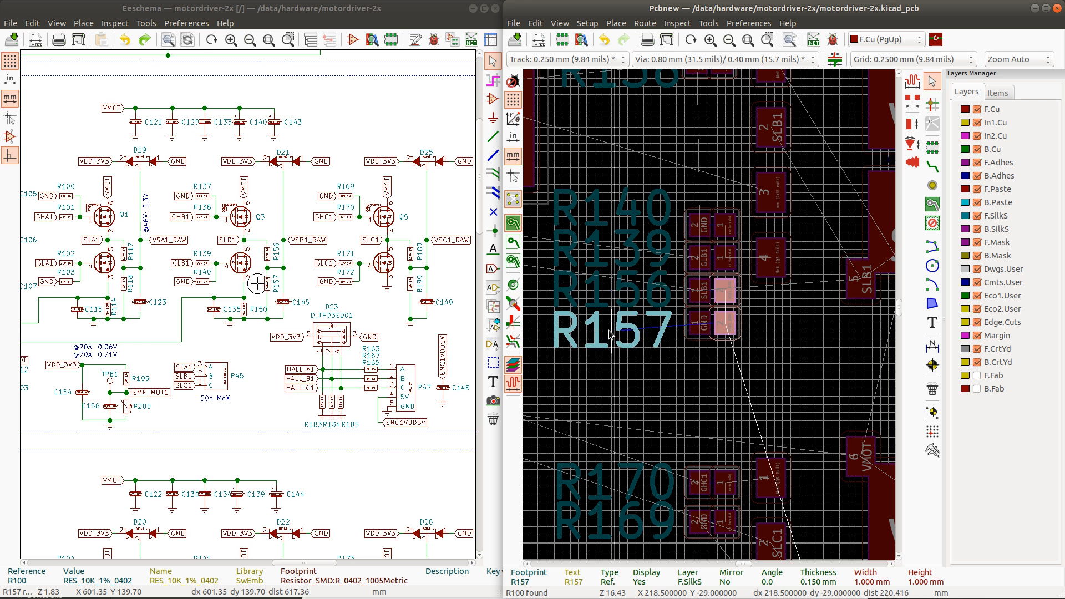
pyautogui.click(619, 334)
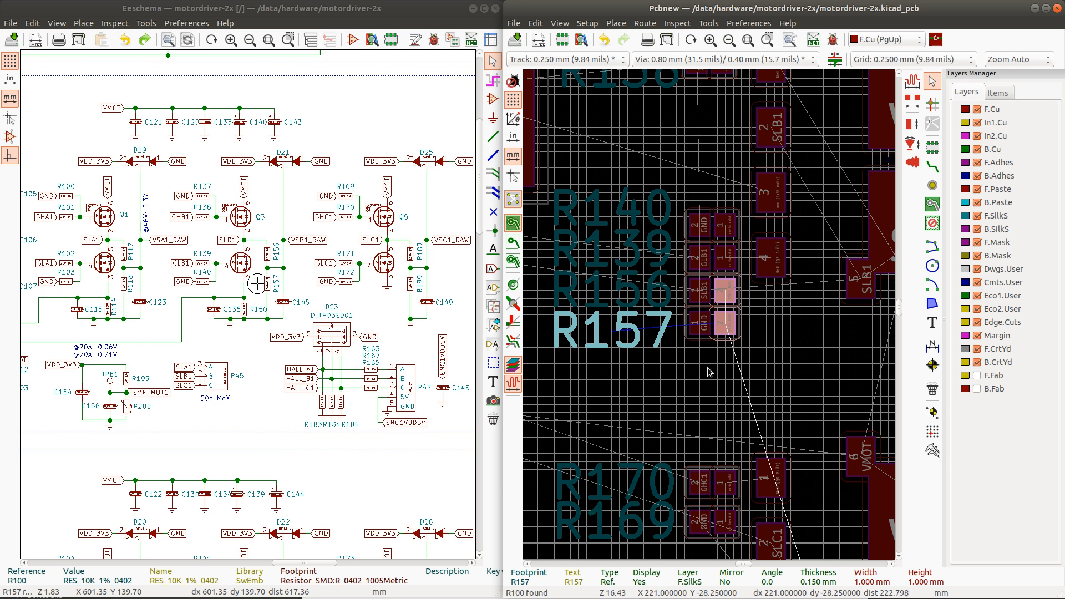
# Step: Move resistors R140, R139, R156 and R157 together about 1.5 mm further down beside Q3
pyautogui.scroll(-2, 720, 394)
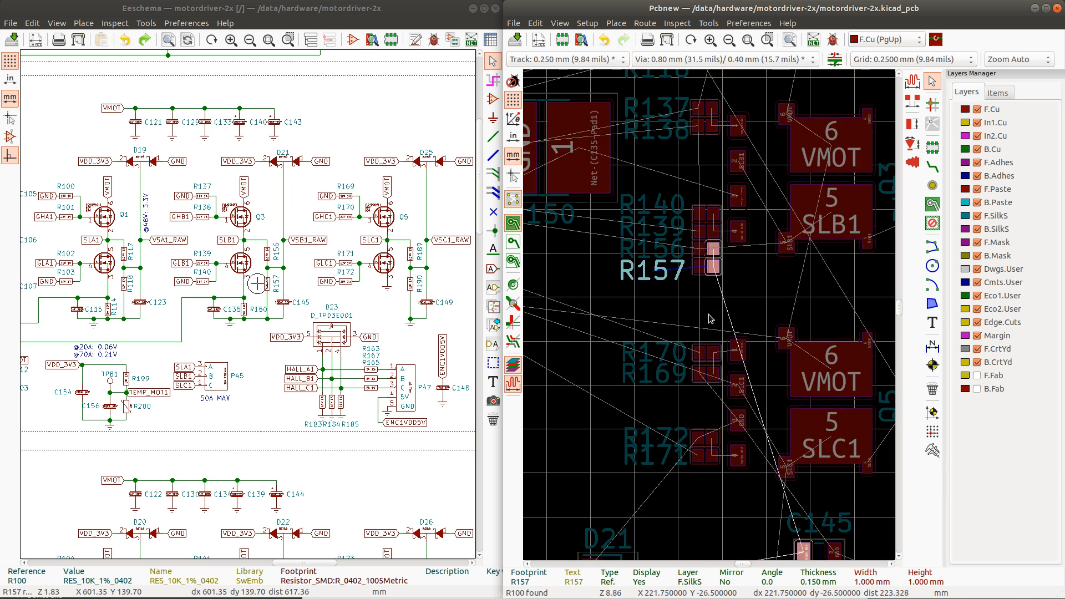
pyautogui.moveTo(680, 185); pyautogui.dragTo(726, 287)
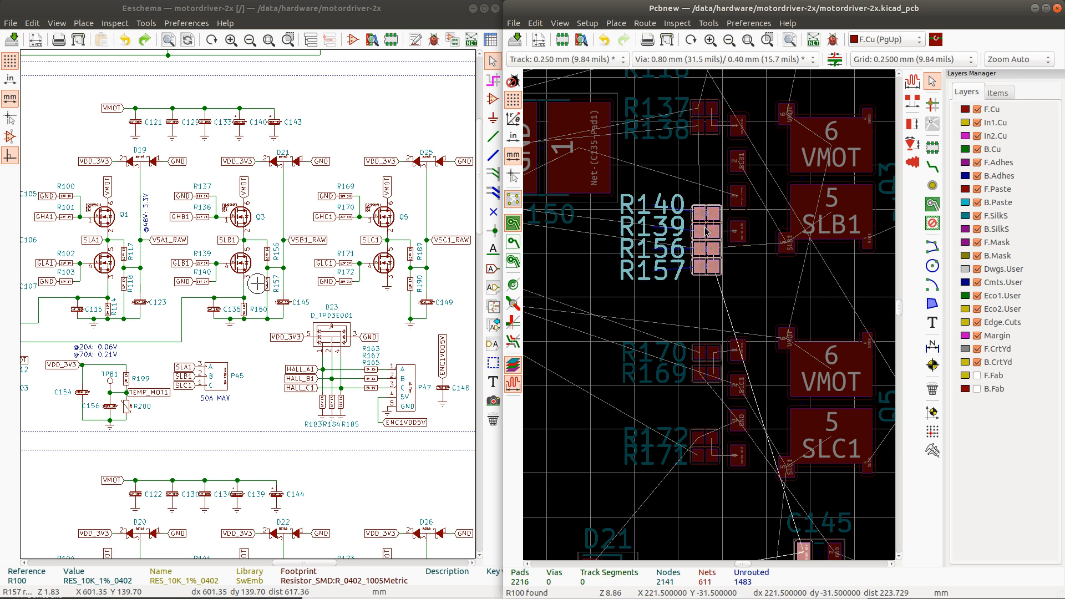
pyautogui.moveTo(702, 229); pyautogui.dragTo(707, 256)
# Step: Move shunt resistor R150 into the space between R138 and R140 beside Q3, in line beneath R114
pyautogui.click(566, 161)
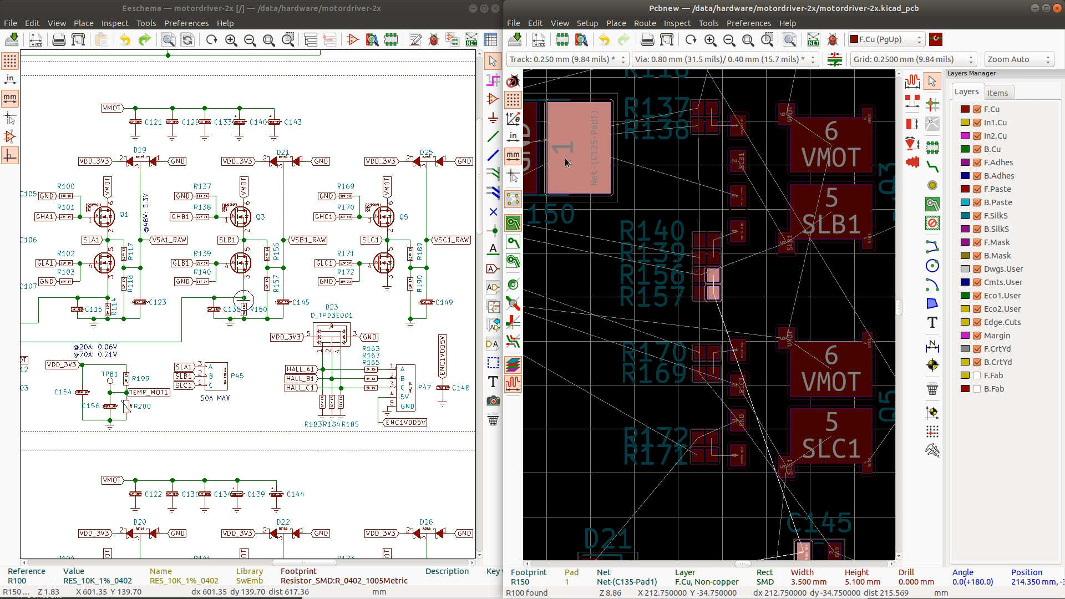
pyautogui.moveTo(585, 144); pyautogui.dragTo(653, 192)
pyautogui.scroll(-3, 653, 193)
pyautogui.scroll(5, 710, 319)
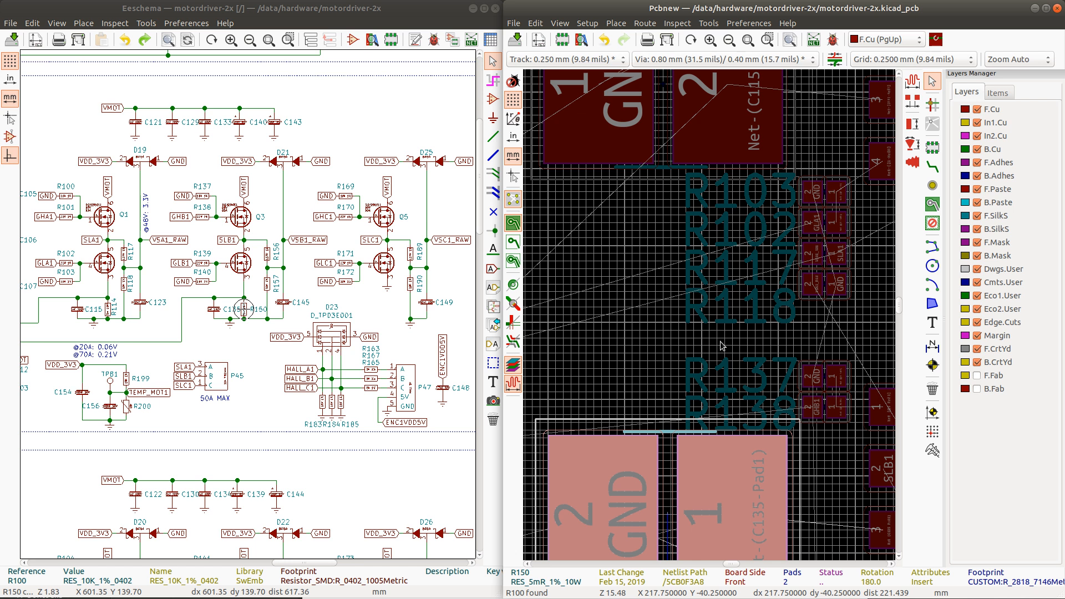
pyautogui.scroll(-1, 723, 347)
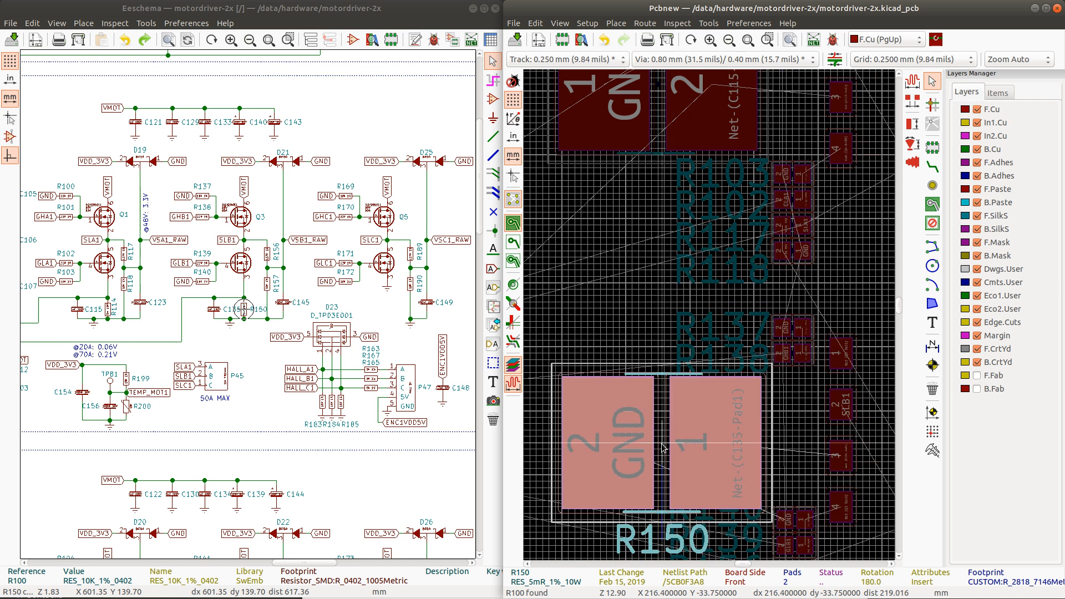
pyautogui.moveTo(664, 447); pyautogui.dragTo(661, 445)
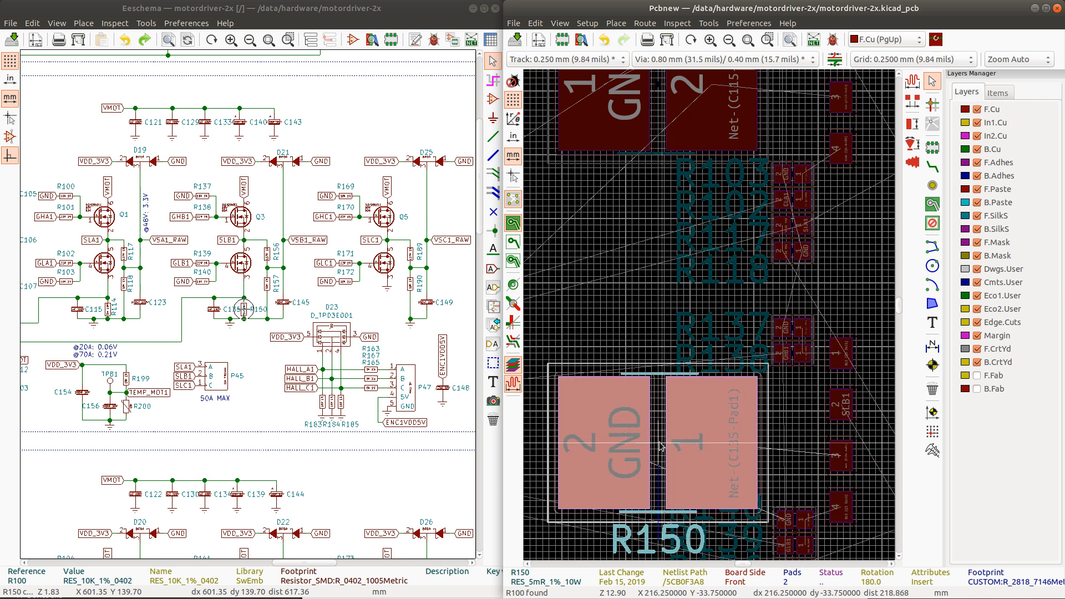
# Step: Shift the R137 and R138 reference labels up beside their resistors, clear of R150's outline
pyautogui.click(721, 326)
pyautogui.moveTo(721, 325); pyautogui.dragTo(724, 313)
pyautogui.click(723, 360)
pyautogui.moveTo(722, 359); pyautogui.dragTo(722, 348)
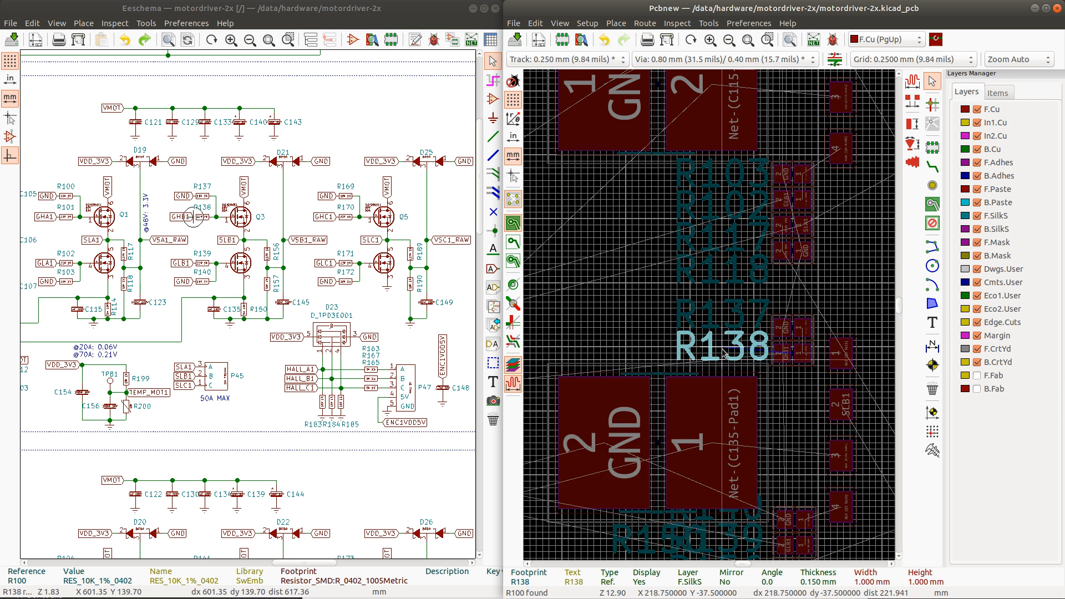
# Step: Place the R150 reference label just above the GND pad of its resistor, matching R114's label position
pyautogui.scroll(-4, 747, 380)
pyautogui.scroll(3, 707, 318)
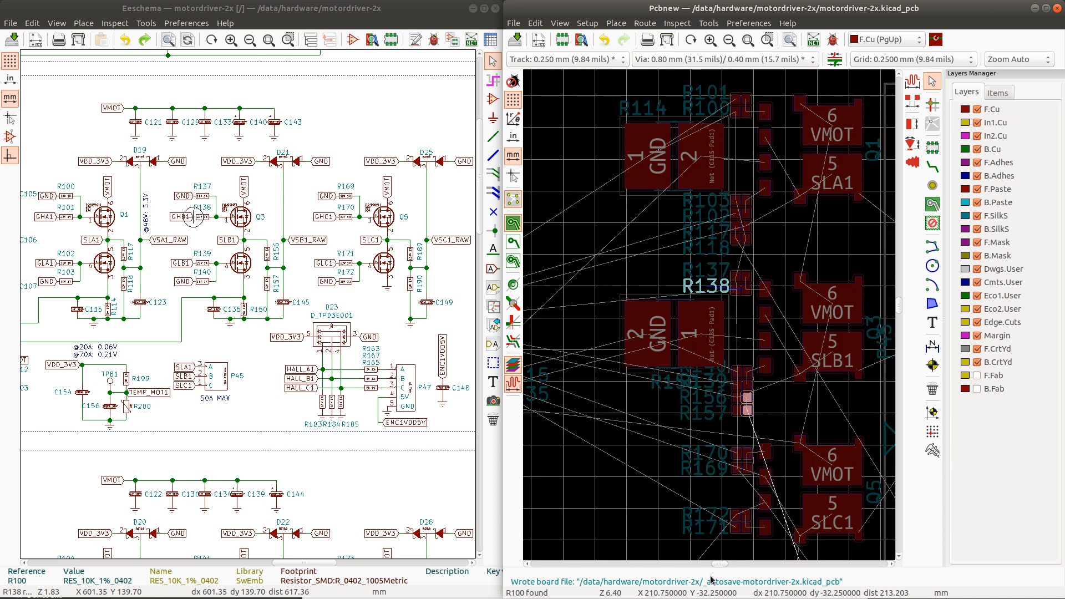
pyautogui.click(712, 371)
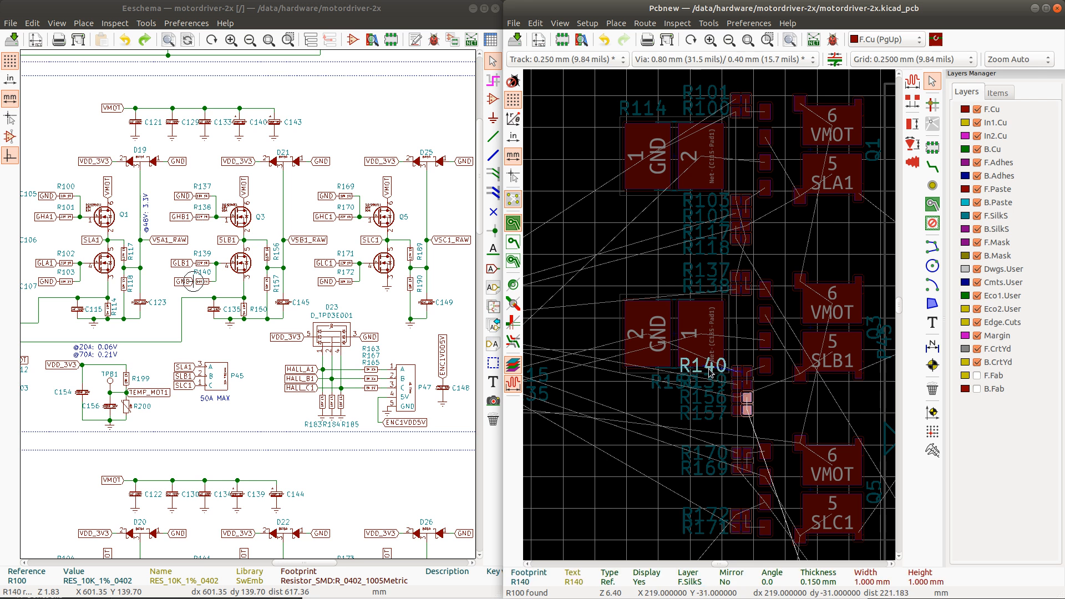
pyautogui.click(661, 382)
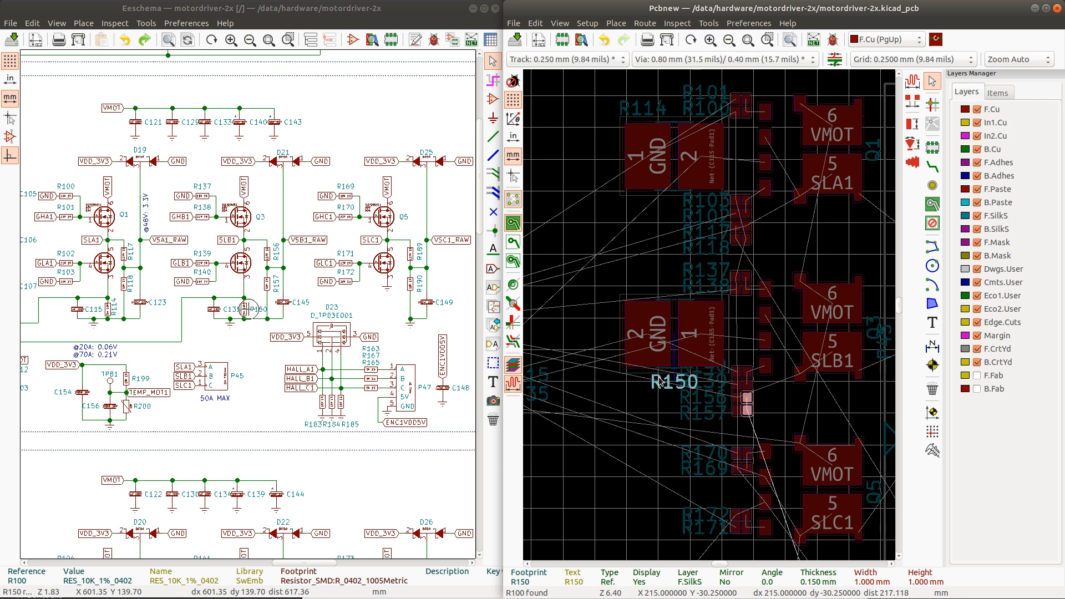
pyautogui.moveTo(660, 383); pyautogui.dragTo(646, 289)
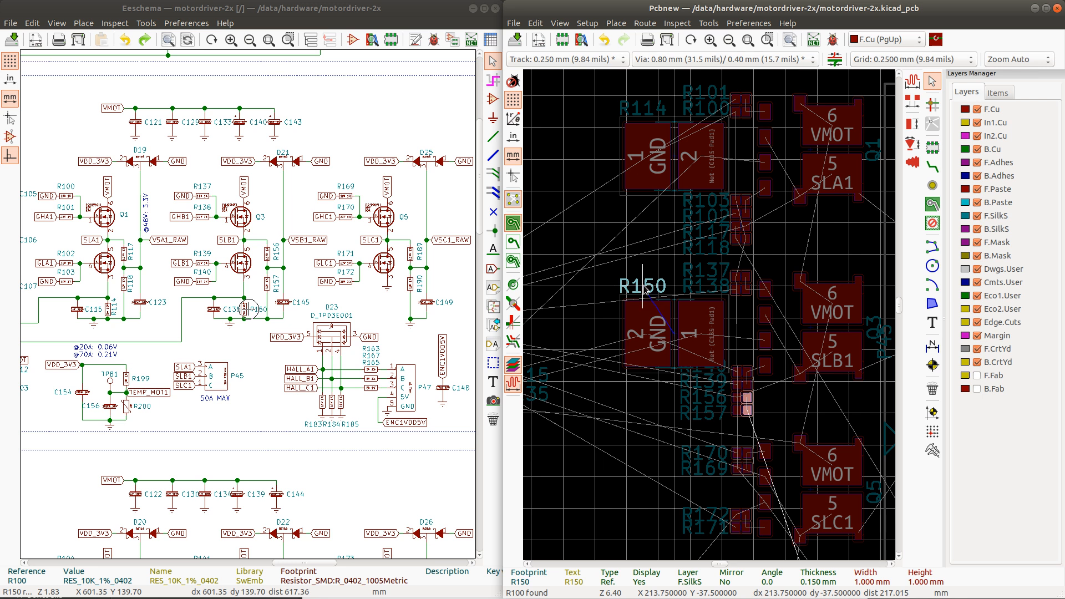
pyautogui.click(766, 397)
# Step: Nudge R170 up slightly so it lines up with pin 1 of Q5 and with the resistor column above
pyautogui.scroll(-2, 710, 318)
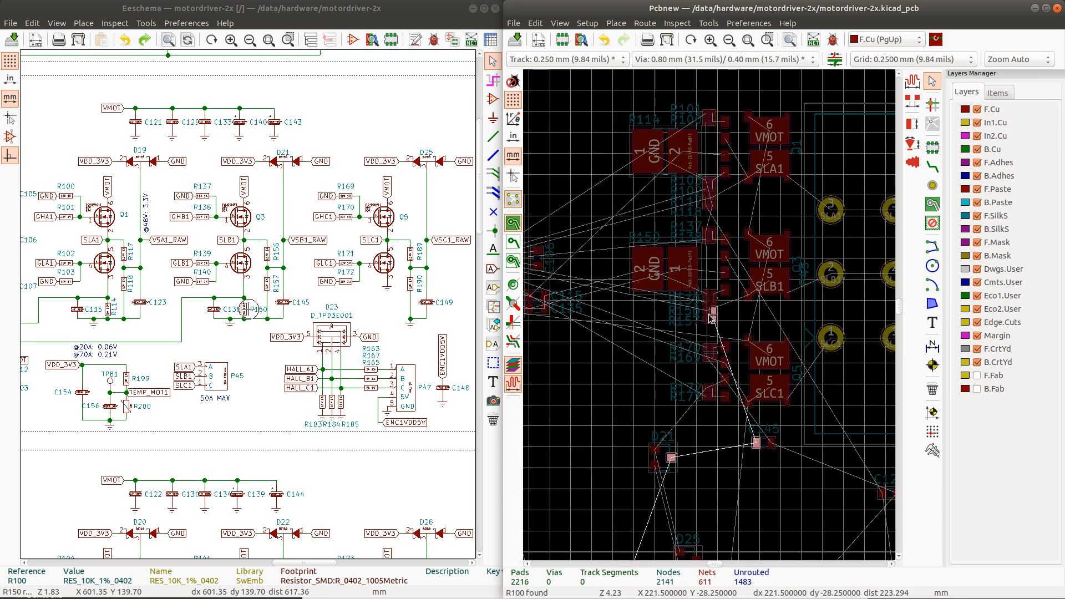
pyautogui.scroll(4, 712, 317)
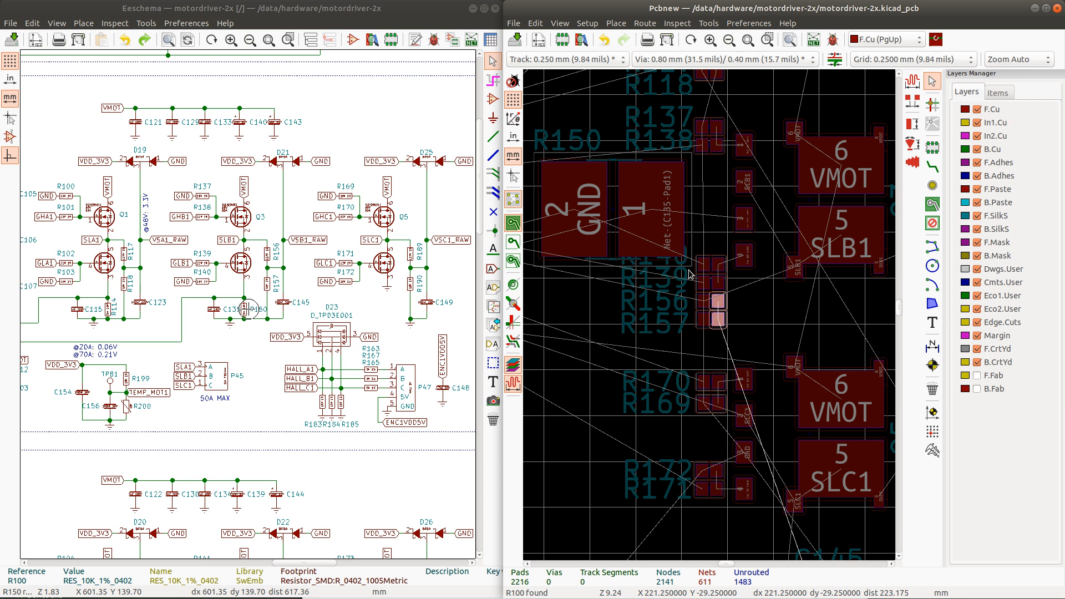
pyautogui.scroll(-5, 708, 317)
pyautogui.scroll(8, 710, 318)
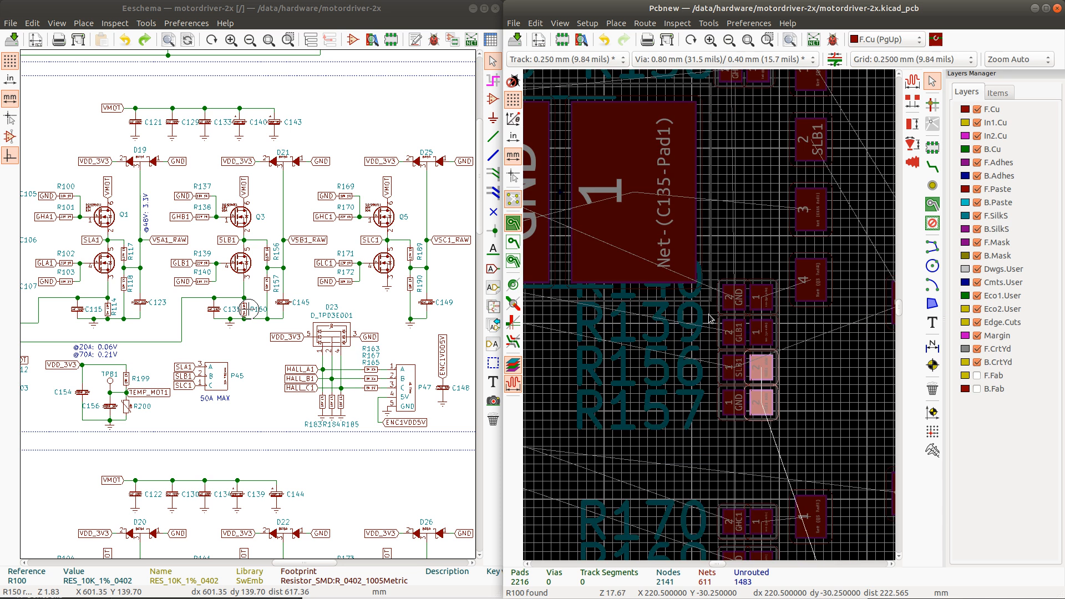
pyautogui.scroll(-1, 711, 318)
pyautogui.scroll(-5, 711, 318)
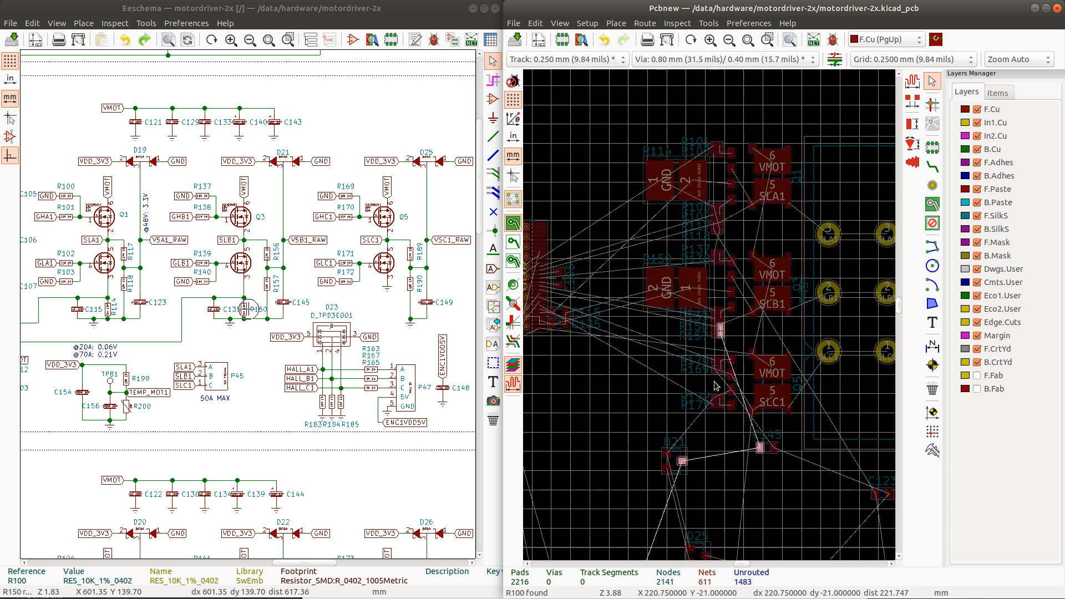
pyautogui.scroll(4, 716, 366)
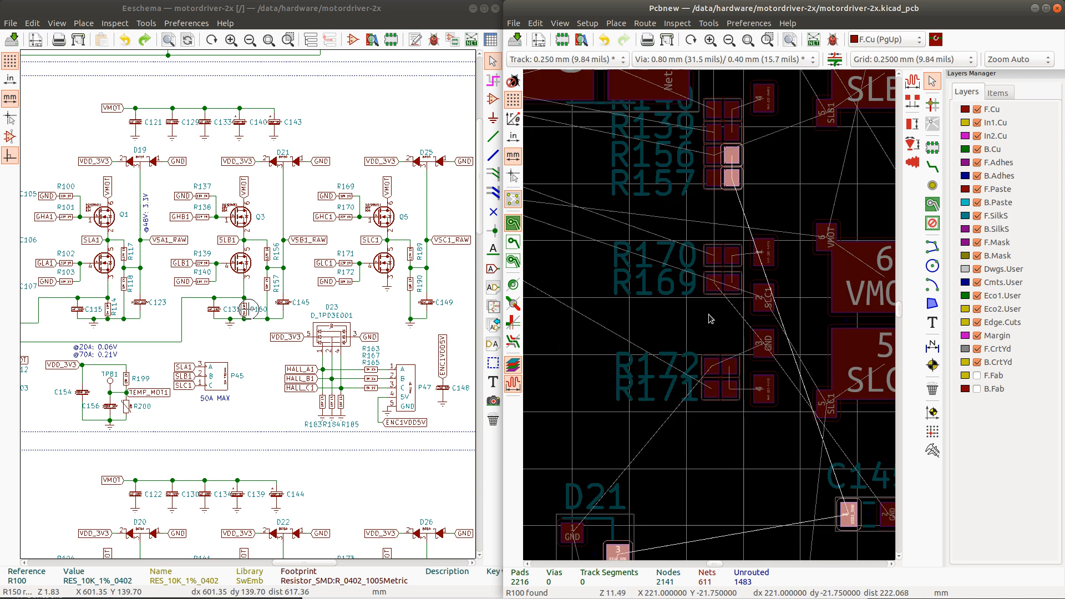
pyautogui.click(724, 259)
pyautogui.press('m')
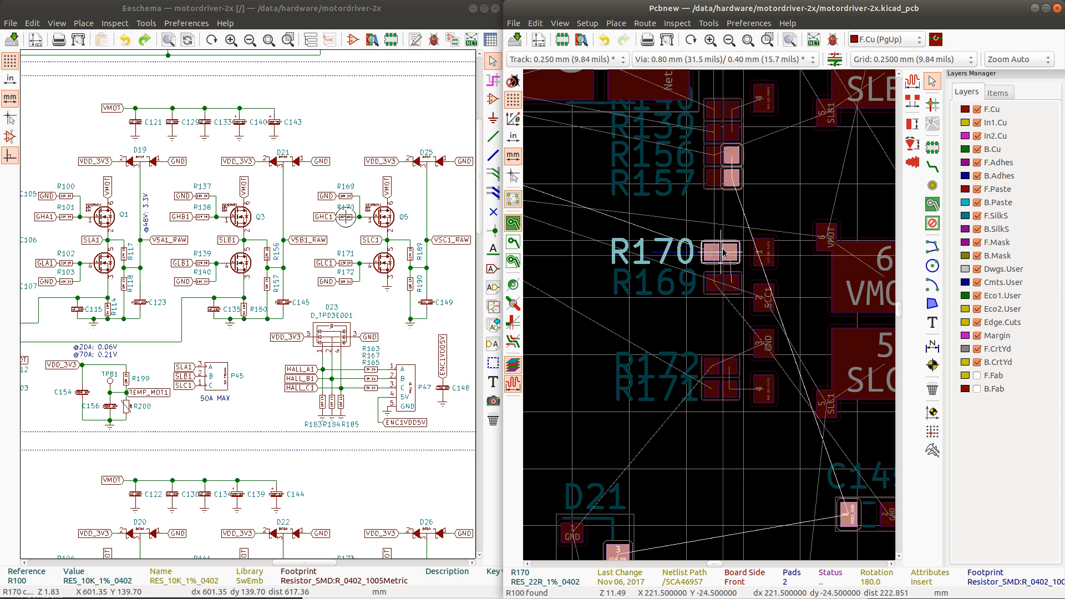
pyautogui.click(723, 254)
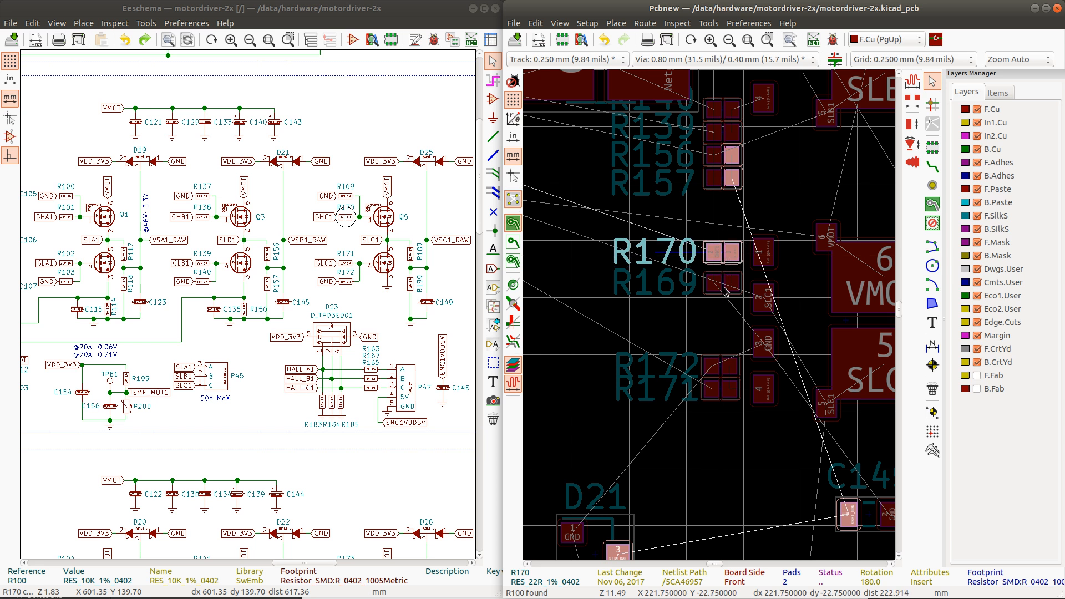
# Step: Move R169 up so it sits directly beneath R170
pyautogui.click(724, 283)
pyautogui.press('m')
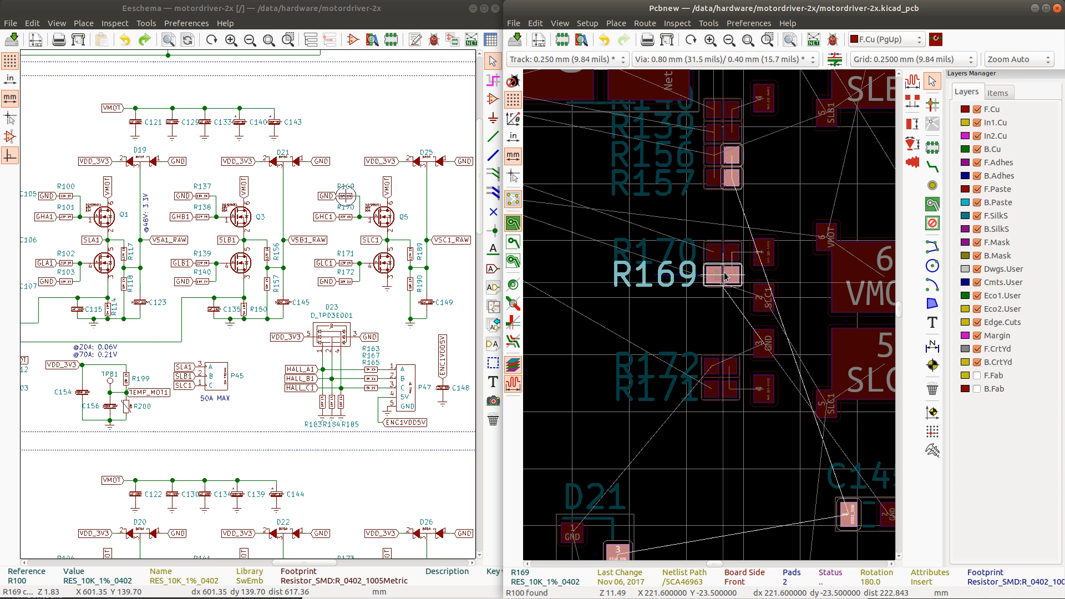
pyautogui.click(724, 272)
pyautogui.click(719, 331)
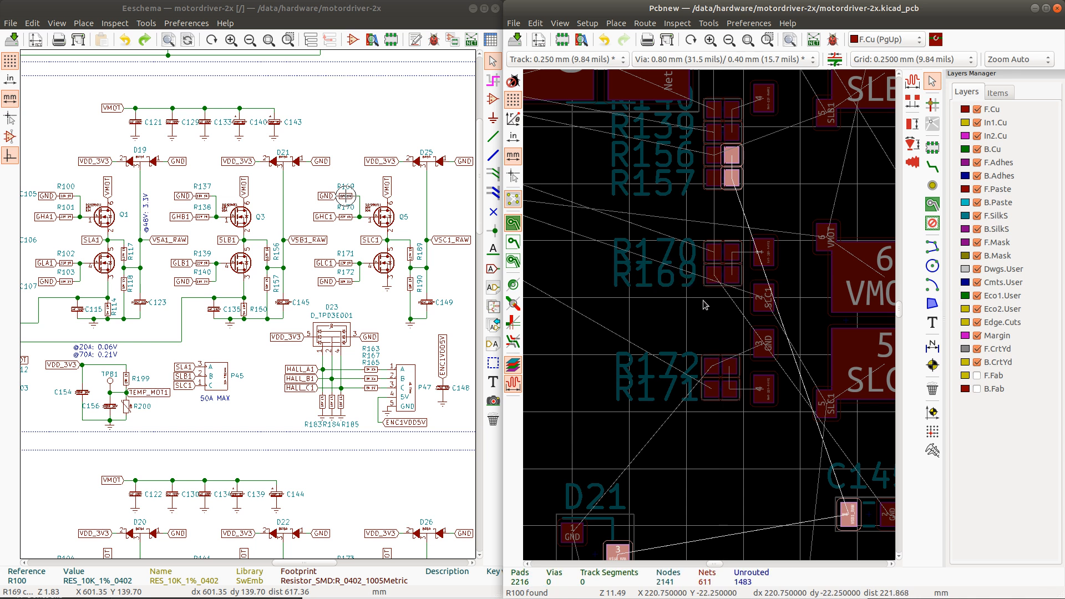
pyautogui.scroll(-4, 714, 330)
pyautogui.scroll(-1, 709, 318)
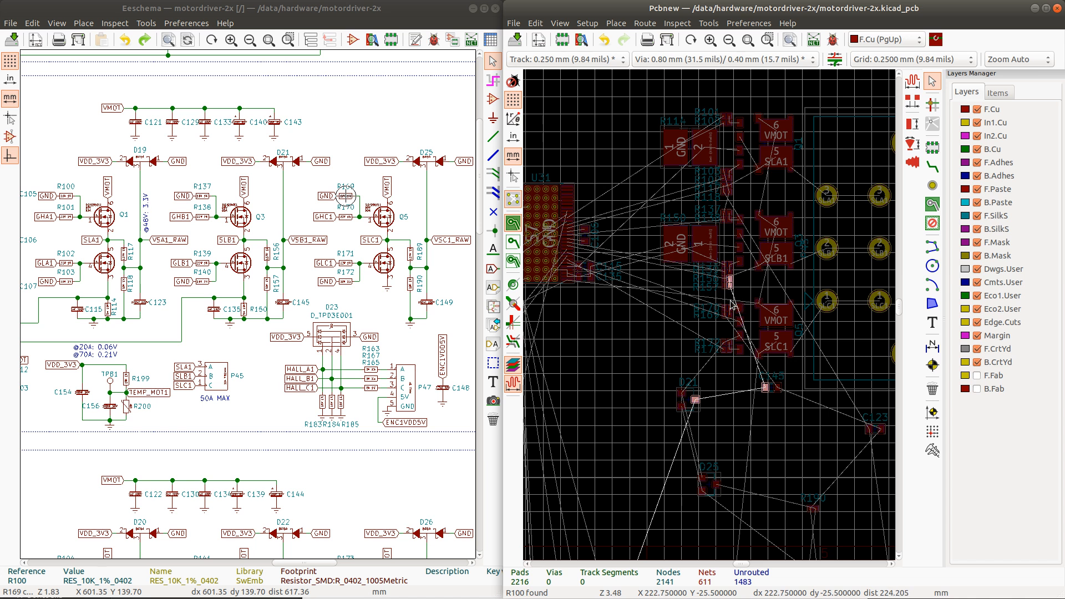
pyautogui.moveTo(678, 301)
pyautogui.mouseDown()
pyautogui.moveTo(751, 330)
pyautogui.moveTo(810, 380)
pyautogui.moveTo(771, 355)
pyautogui.moveTo(755, 327)
pyautogui.mouseUp()
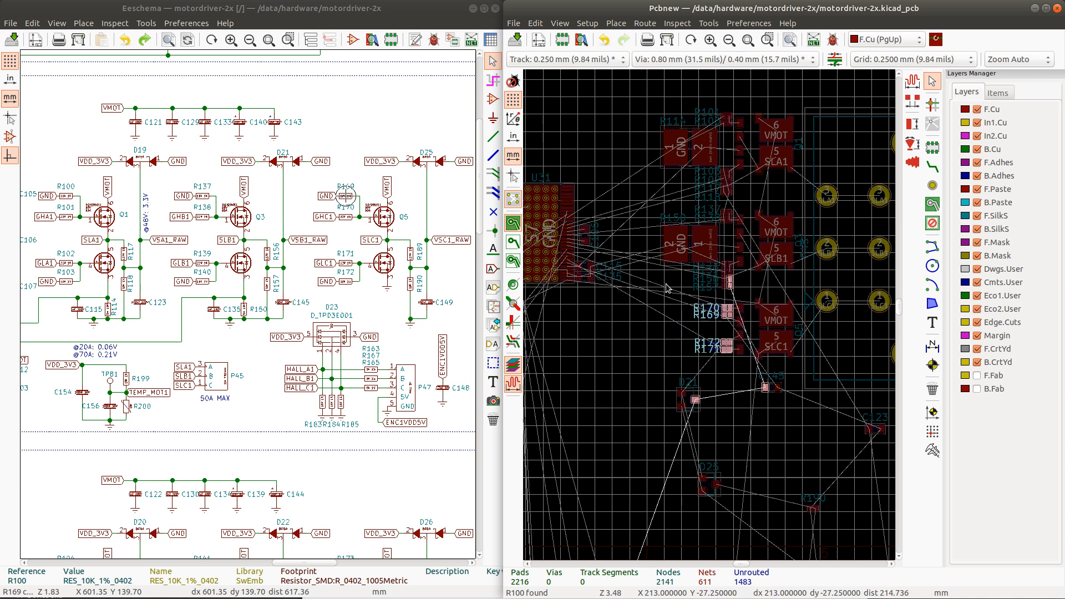
pyautogui.press('m')
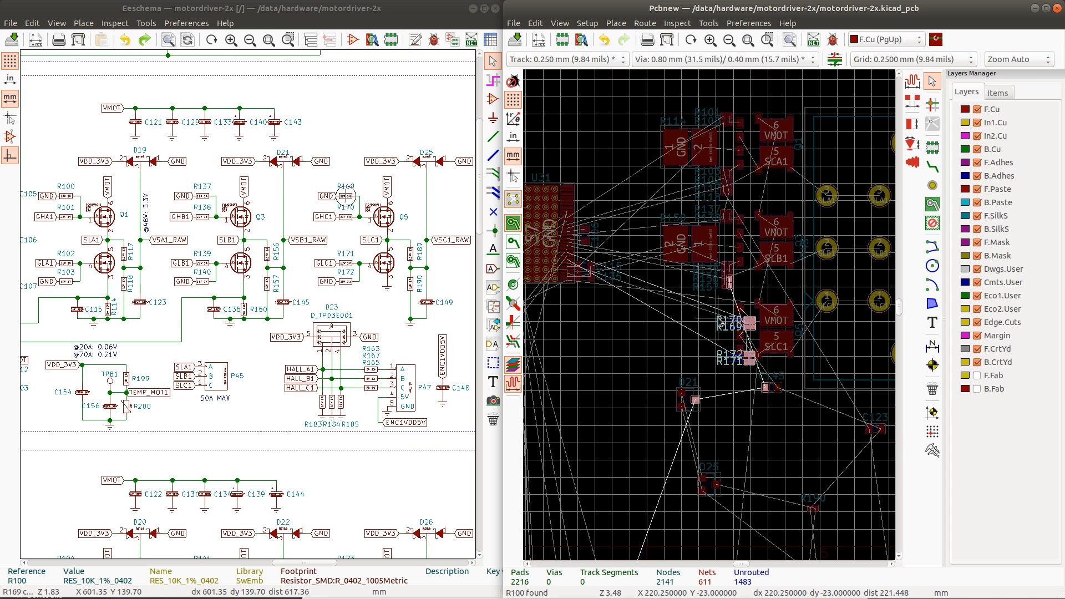
pyautogui.click(720, 316)
pyautogui.hotkey('ctrl', 'z')
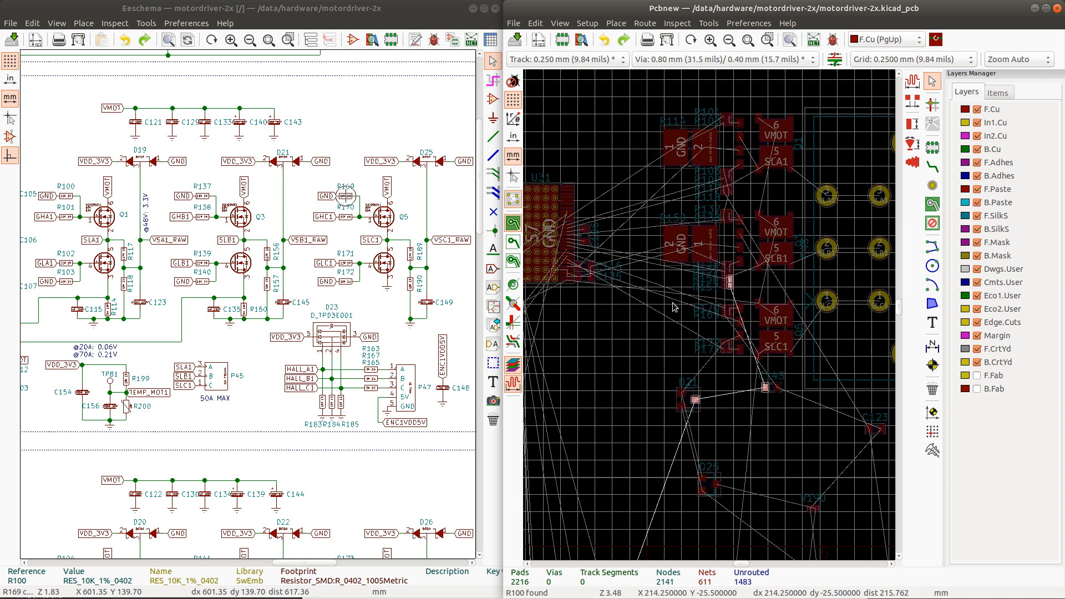
# Step: Move Q5 together with resistors R169 to R172 about 1 mm further down
pyautogui.moveTo(669, 297); pyautogui.dragTo(770, 344)
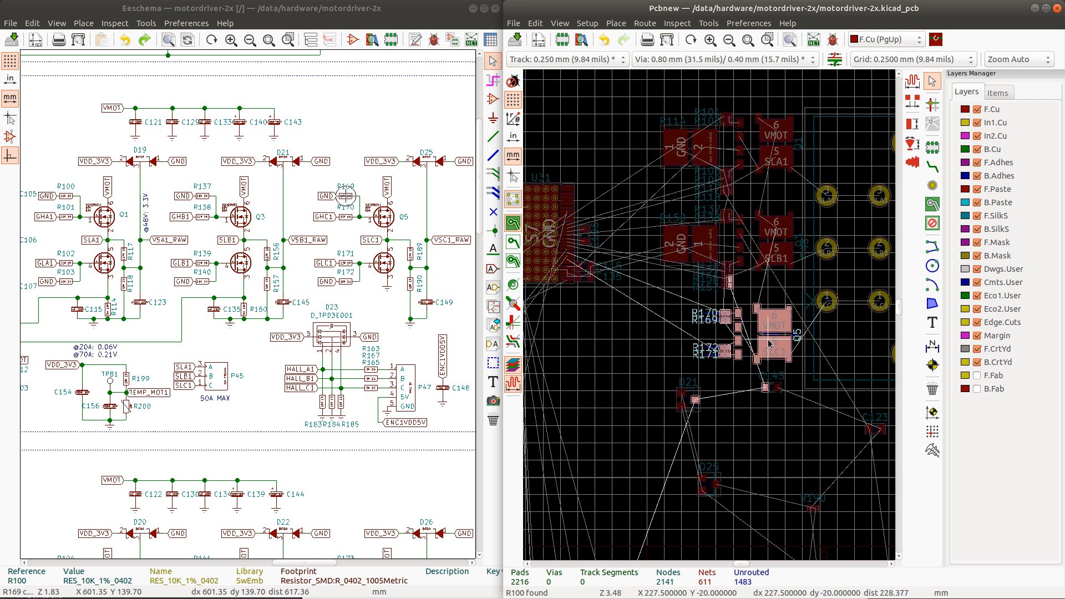
pyautogui.click(768, 339)
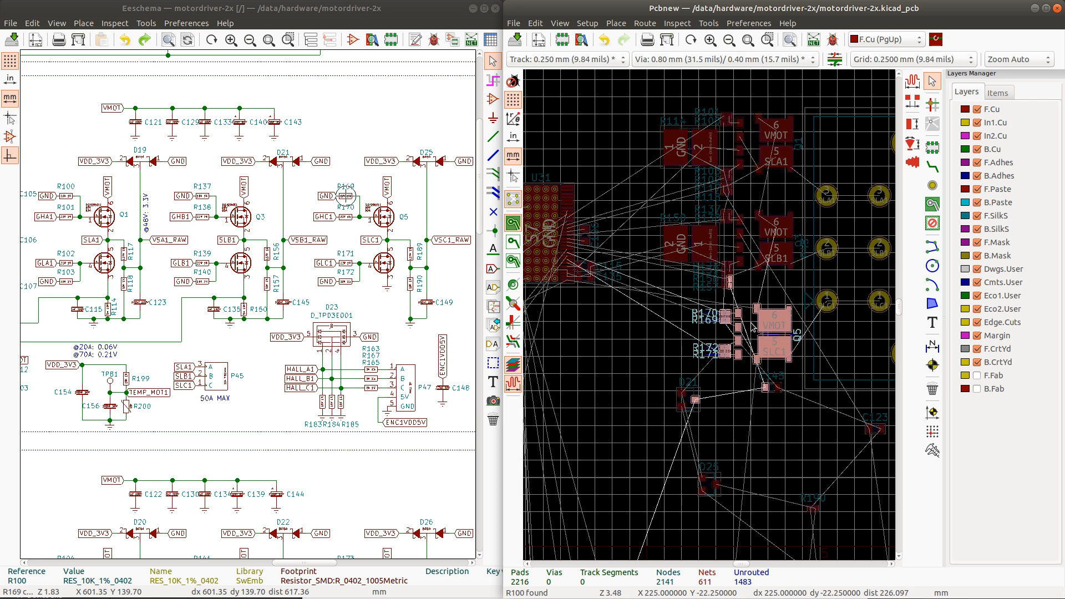
# Step: Distribute MOSFETs Q1, Q3 and Q5 evenly in the vertical direction
pyautogui.click(764, 323)
pyautogui.click(750, 217)
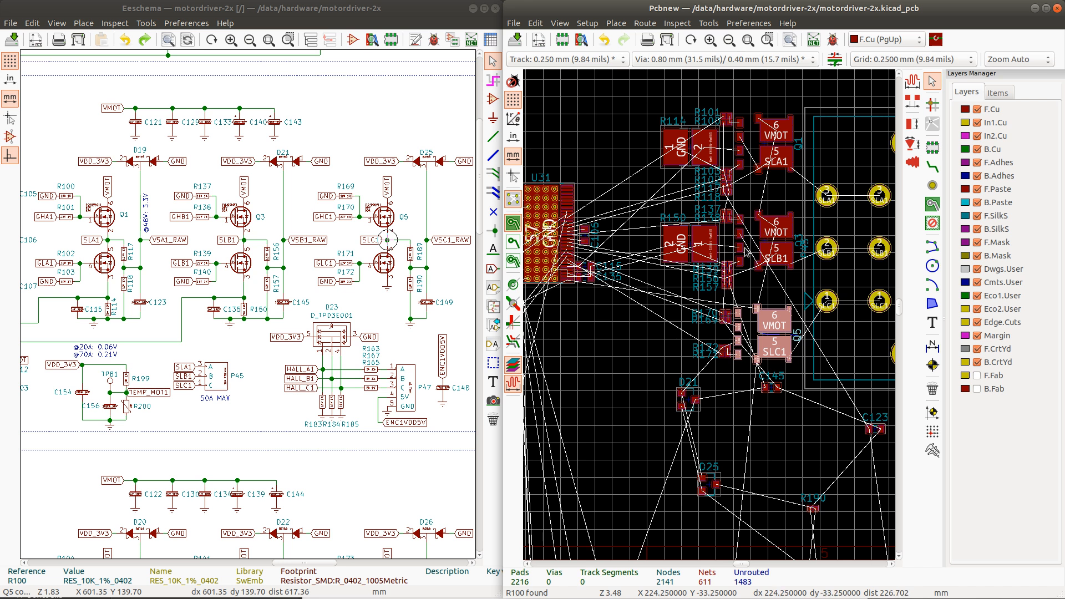
pyautogui.keyDown('shift'); pyautogui.click(754, 141); pyautogui.keyUp('shift')
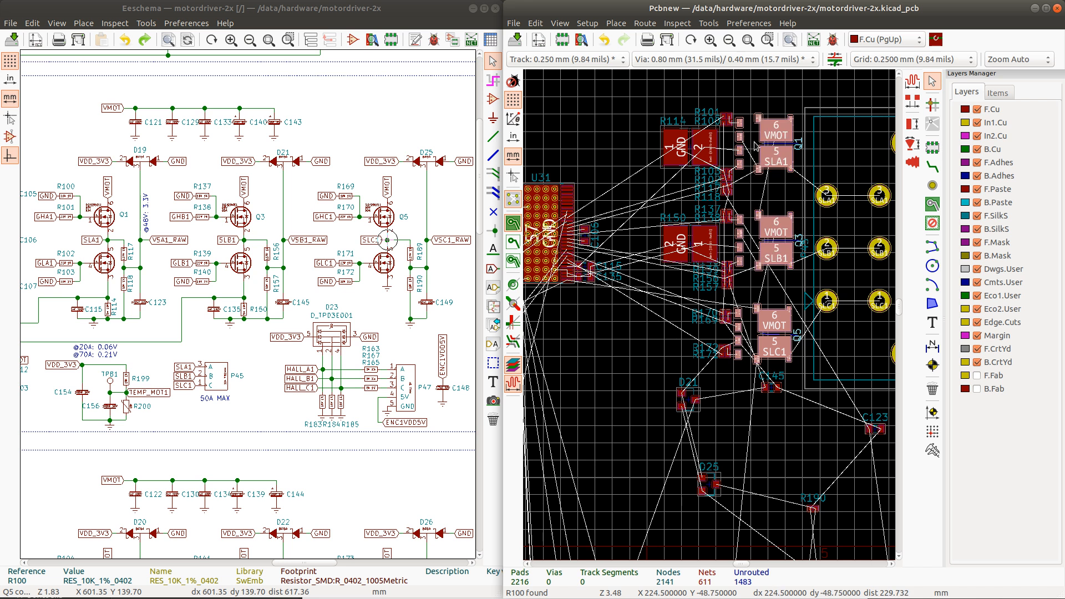
pyautogui.rightClick(759, 177)
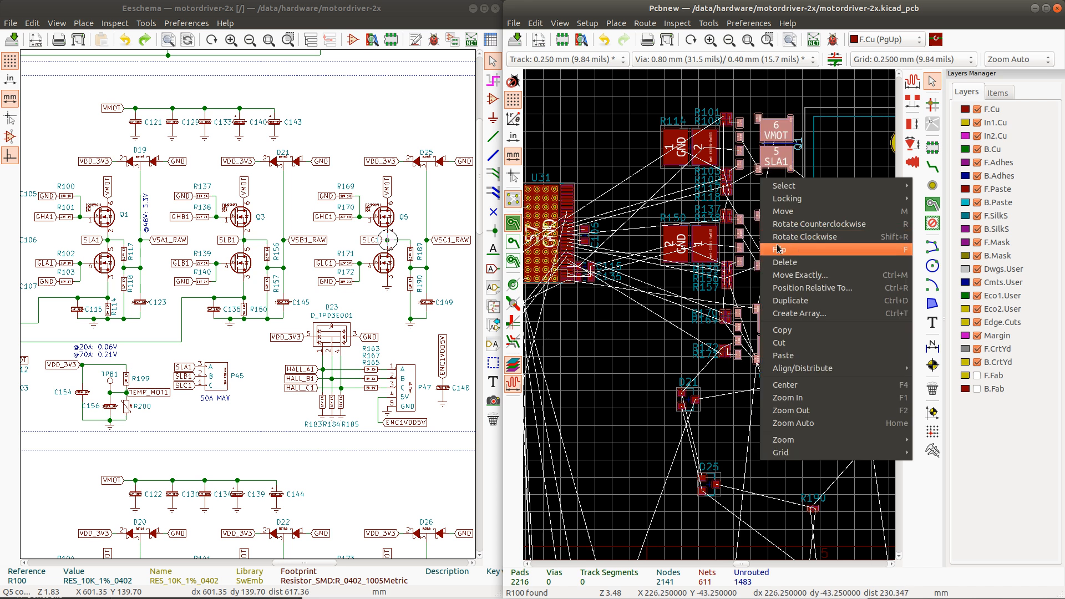
pyautogui.moveTo(865, 368)
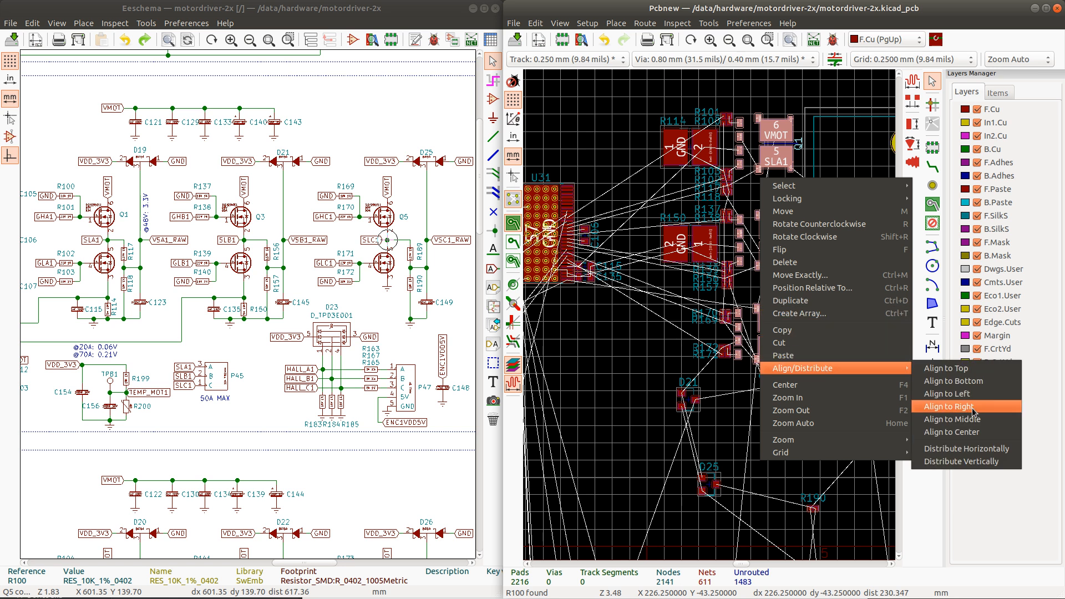
pyautogui.click(965, 461)
pyautogui.scroll(3, 750, 221)
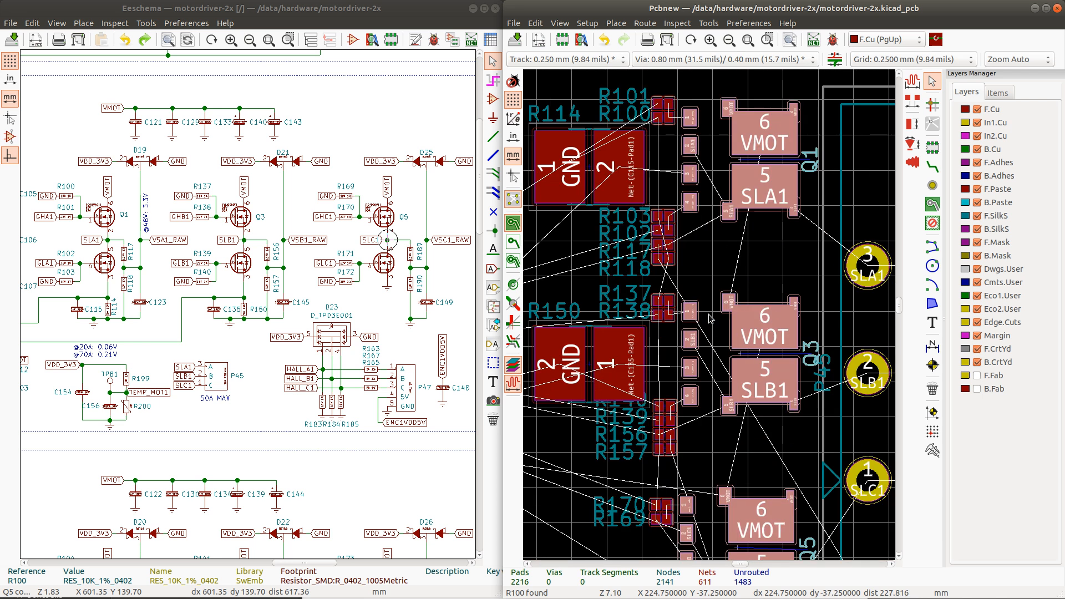
pyautogui.click(666, 286)
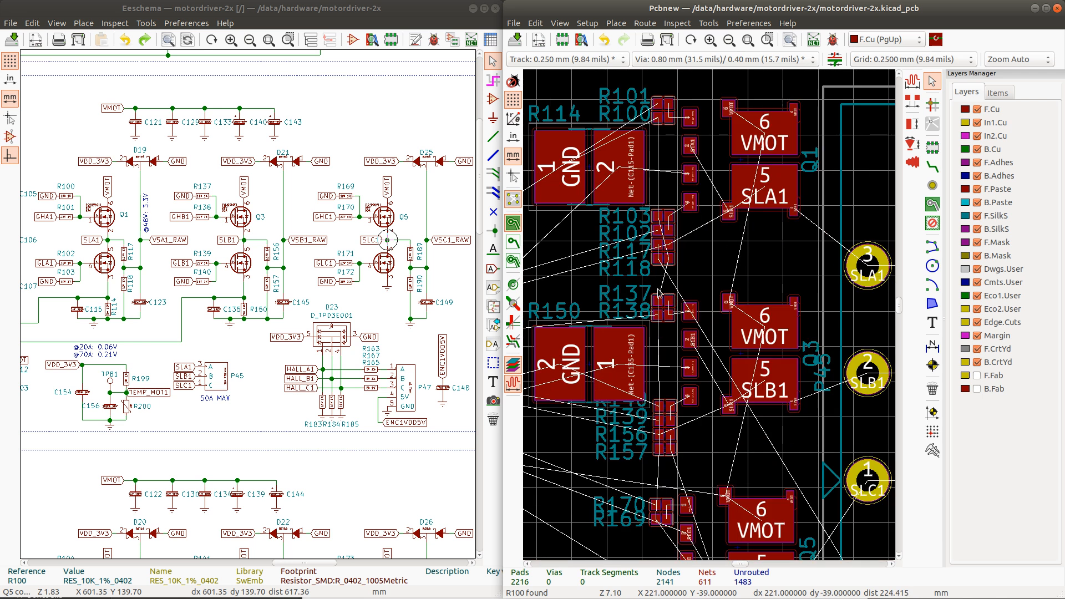
# Step: Move resistors R137 and R138 together up by 0.25 mm, away from the shunt resistor R150 below
pyautogui.scroll(1, 665, 286)
pyautogui.scroll(5, 718, 314)
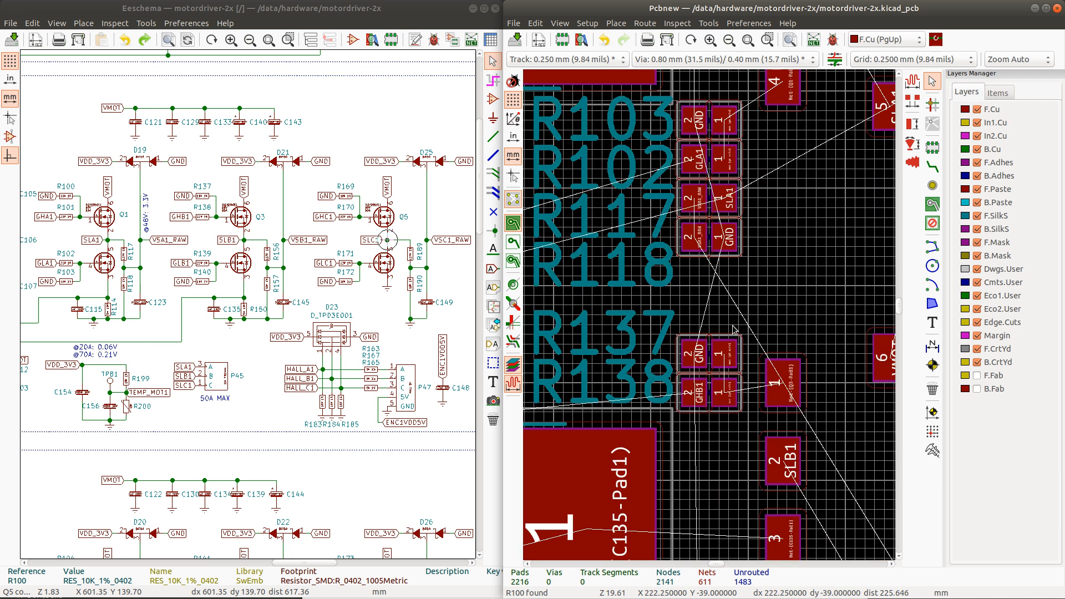
pyautogui.moveTo(744, 318); pyautogui.dragTo(672, 432)
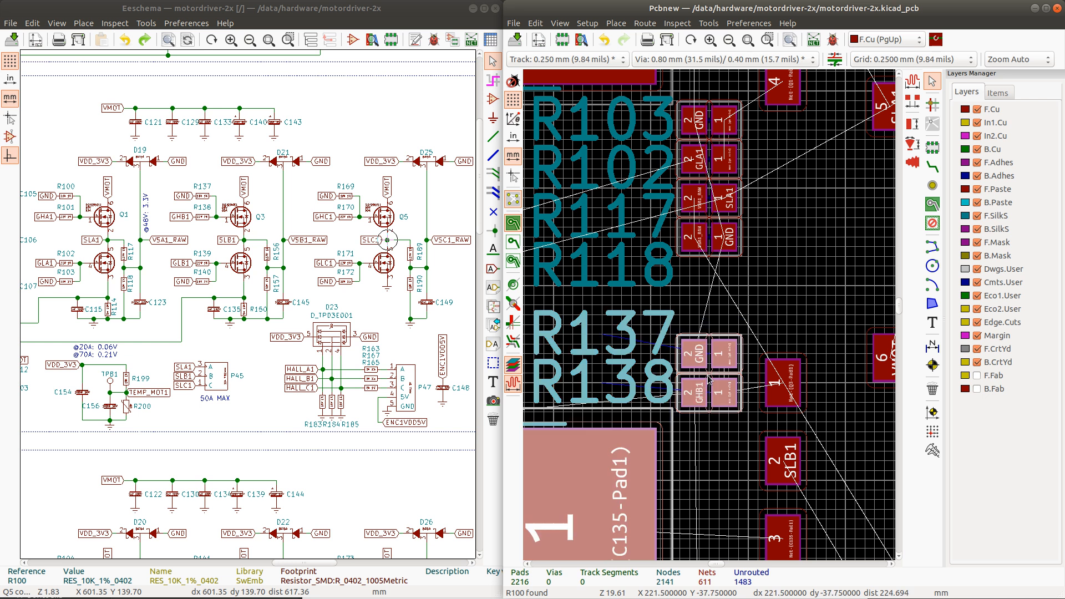
pyautogui.click(708, 377)
pyautogui.keyDown('shift'); pyautogui.click(710, 355); pyautogui.keyUp('shift')
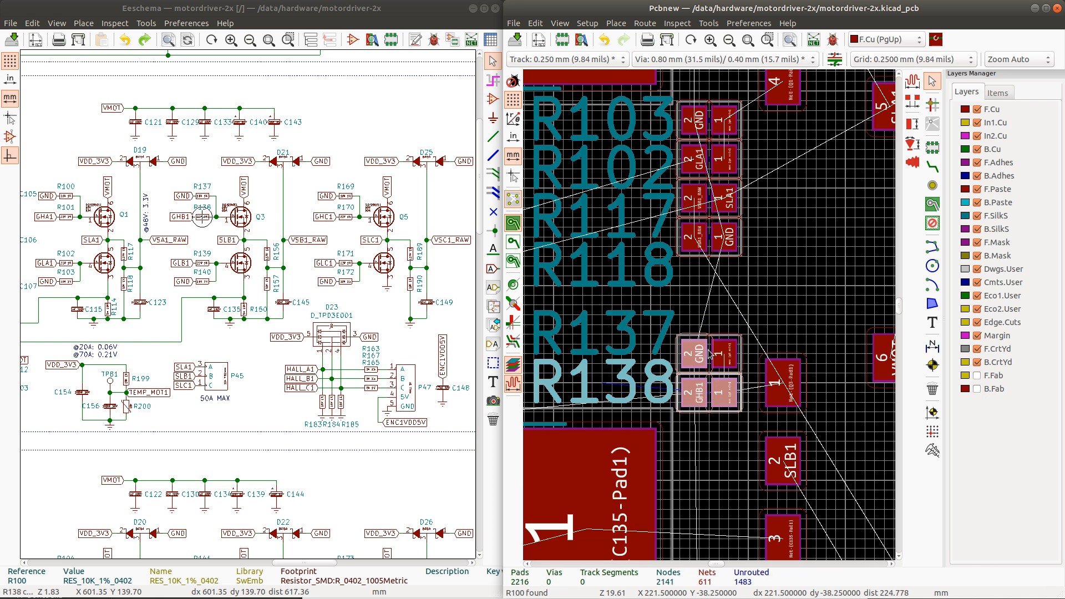
pyautogui.moveTo(710, 353); pyautogui.dragTo(710, 341)
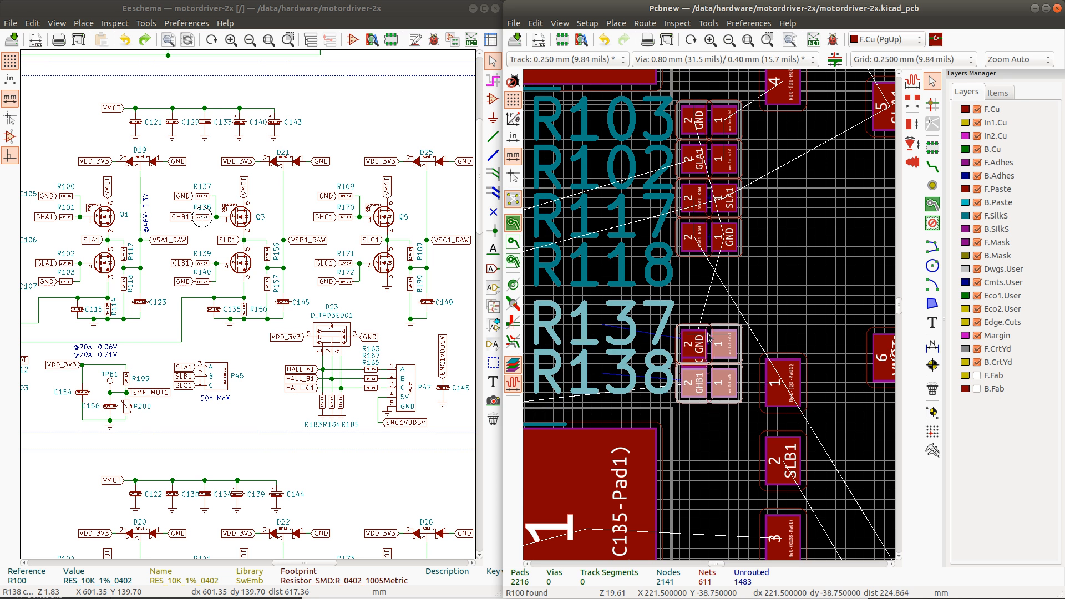
# Step: Move the shunt resistor R150 up by 0.25 mm so it sits just beneath R137 and R138
pyautogui.scroll(-3, 716, 377)
pyautogui.scroll(1, 713, 287)
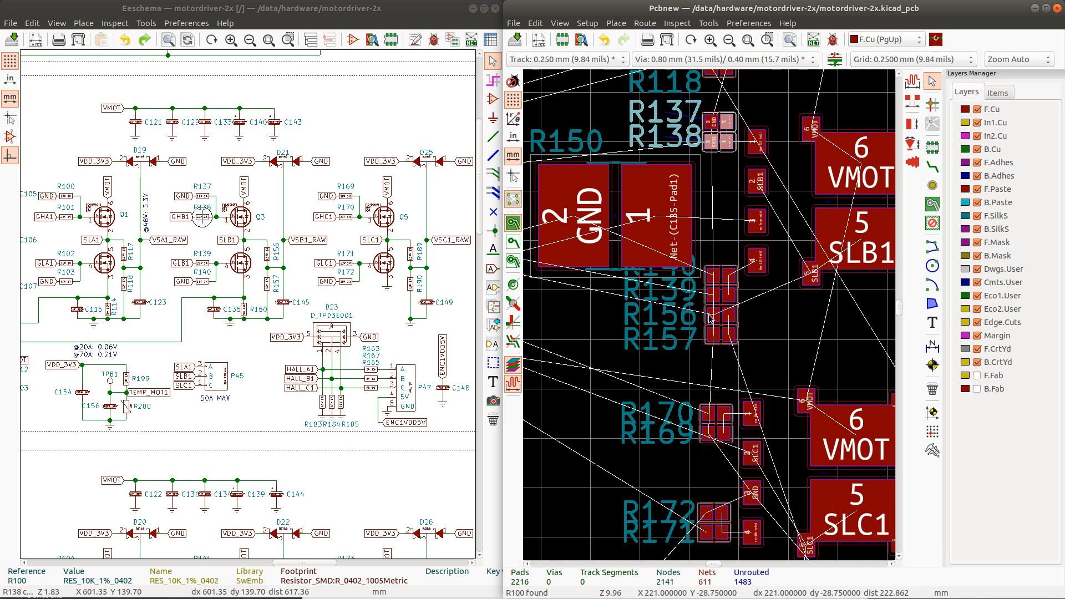
pyautogui.scroll(1, 713, 288)
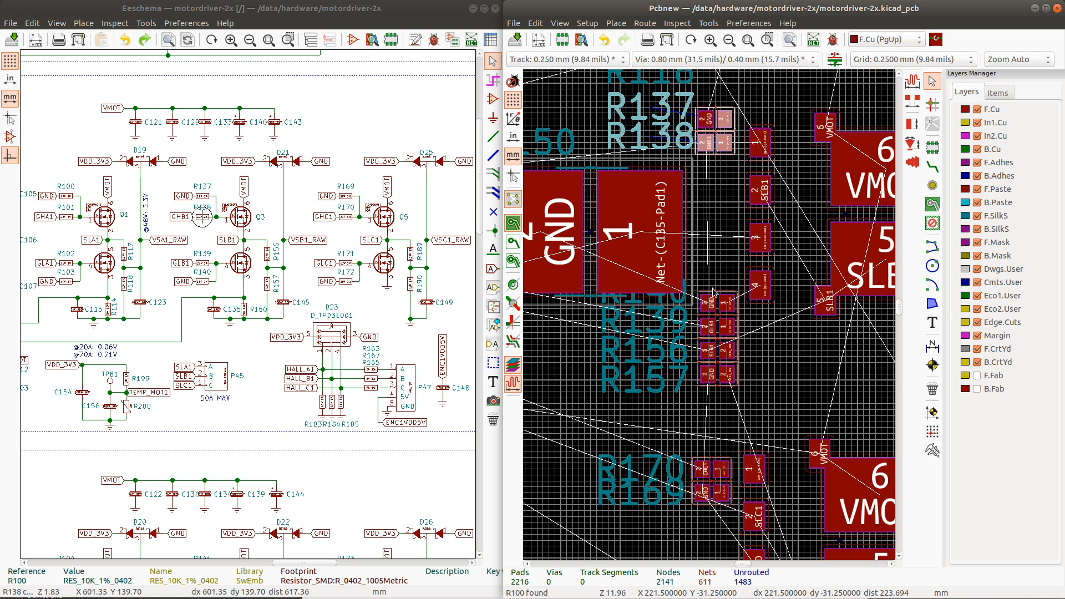
pyautogui.click(590, 239)
pyautogui.press('m')
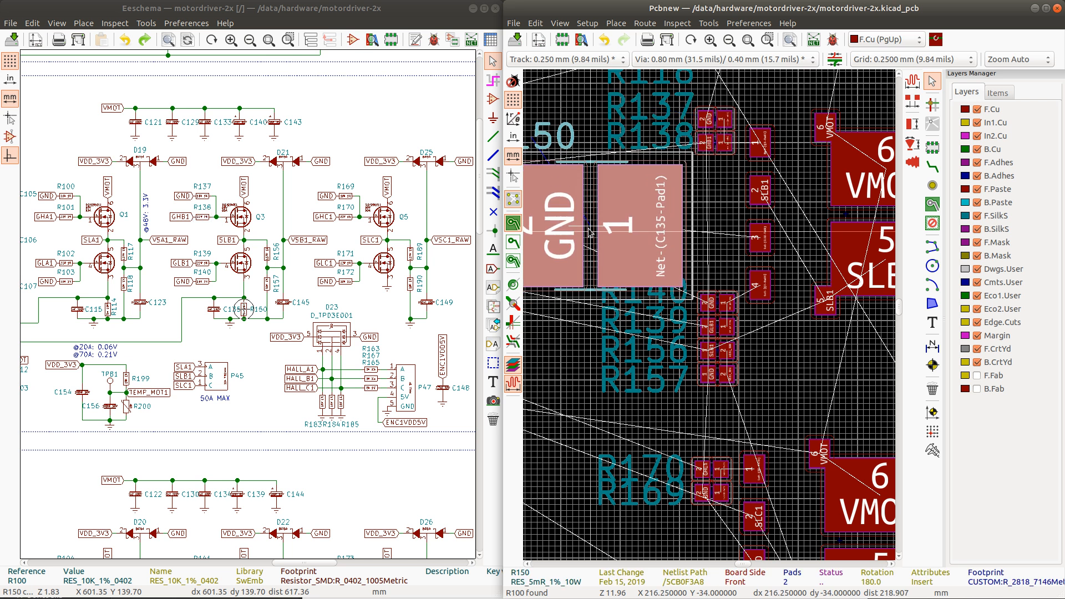
# Step: Move the resistor stack R140, R139, R156 and R157 together down by 0.5 mm, clear of R150
pyautogui.scroll(-4, 590, 232)
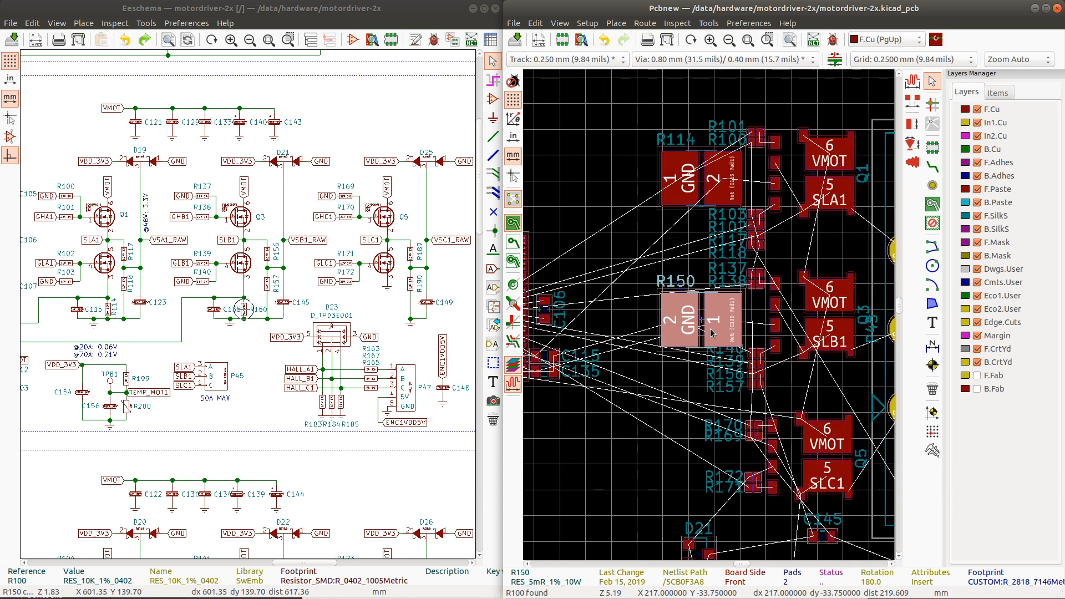
pyautogui.scroll(4, 736, 370)
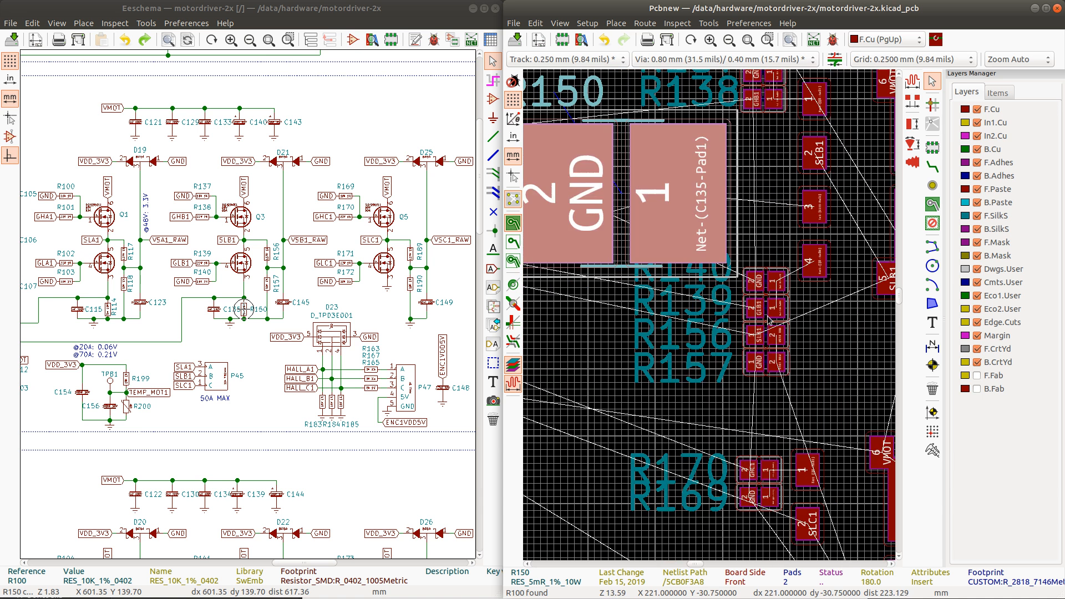
pyautogui.click(767, 369)
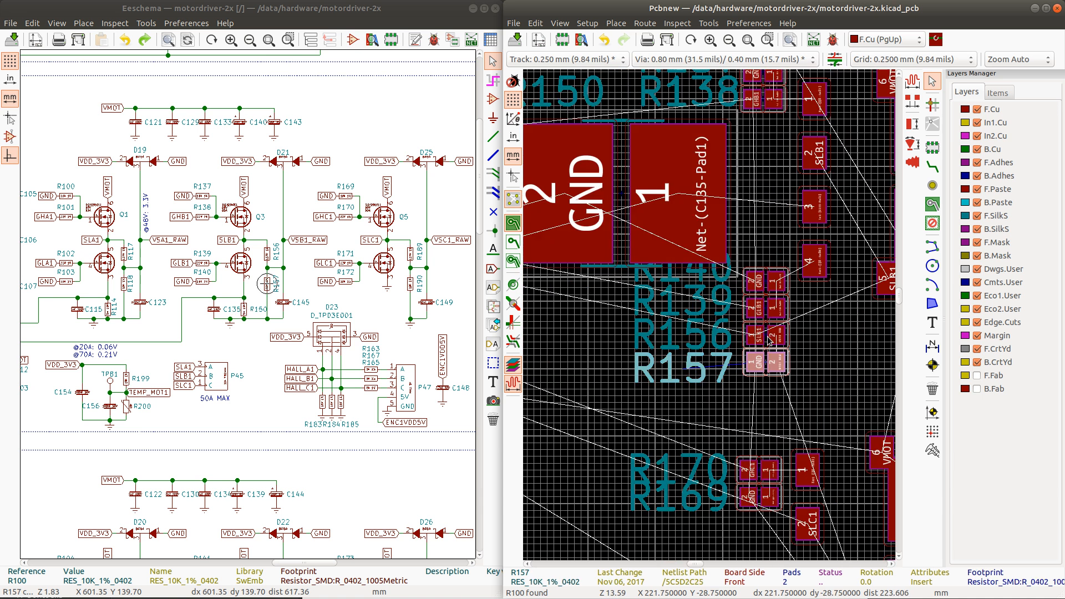
pyautogui.keyDown('shift'); pyautogui.click(768, 334); pyautogui.keyUp('shift')
pyautogui.keyDown('shift'); pyautogui.click(768, 314); pyautogui.keyUp('shift')
pyautogui.keyDown('shift'); pyautogui.click(769, 288); pyautogui.keyUp('shift')
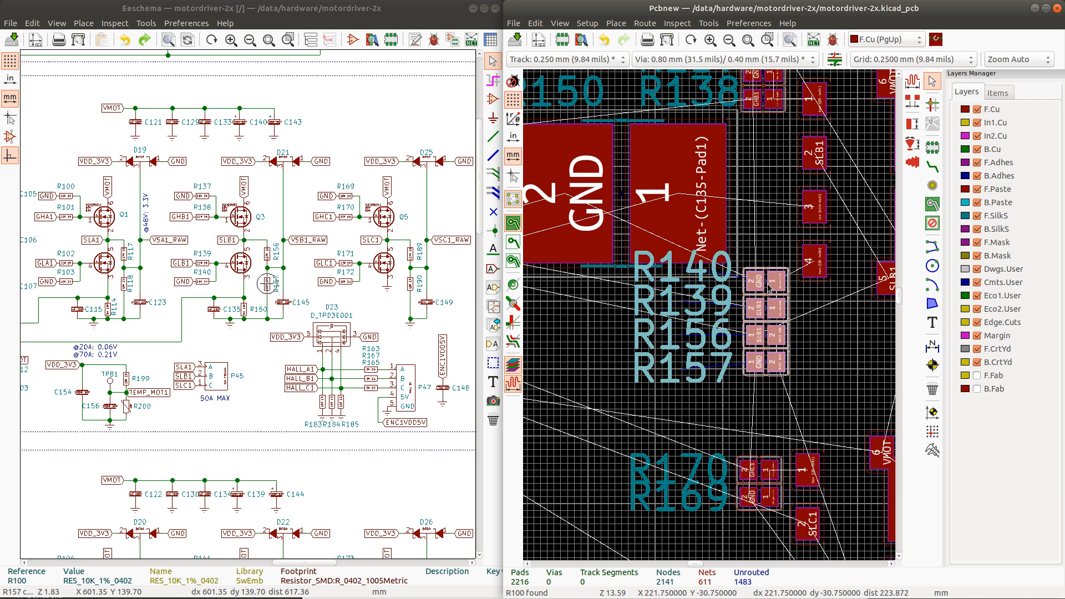
pyautogui.moveTo(769, 287); pyautogui.dragTo(764, 299)
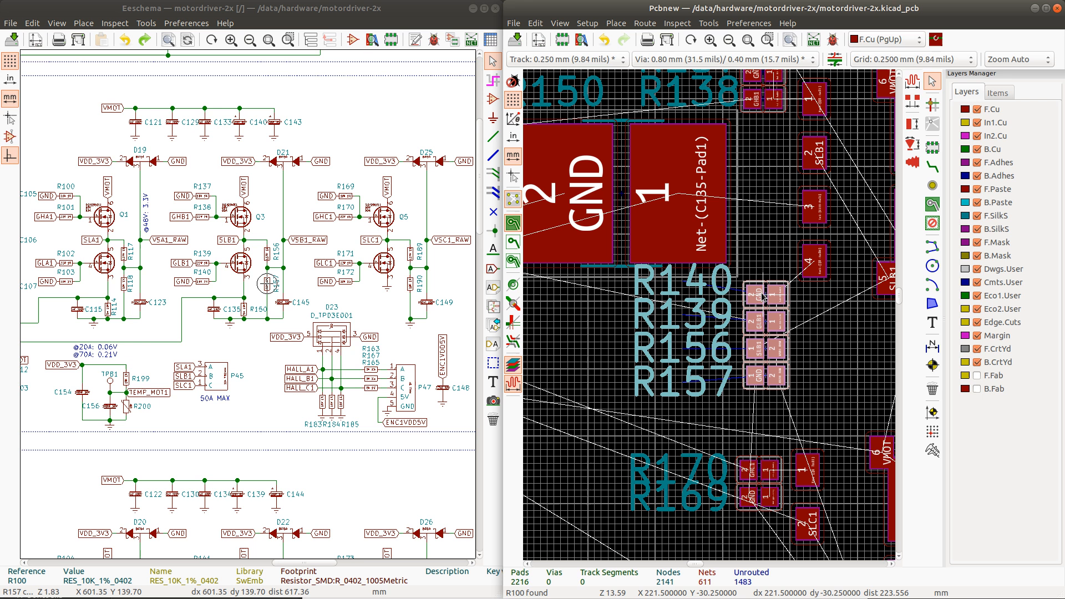
pyautogui.click(763, 295)
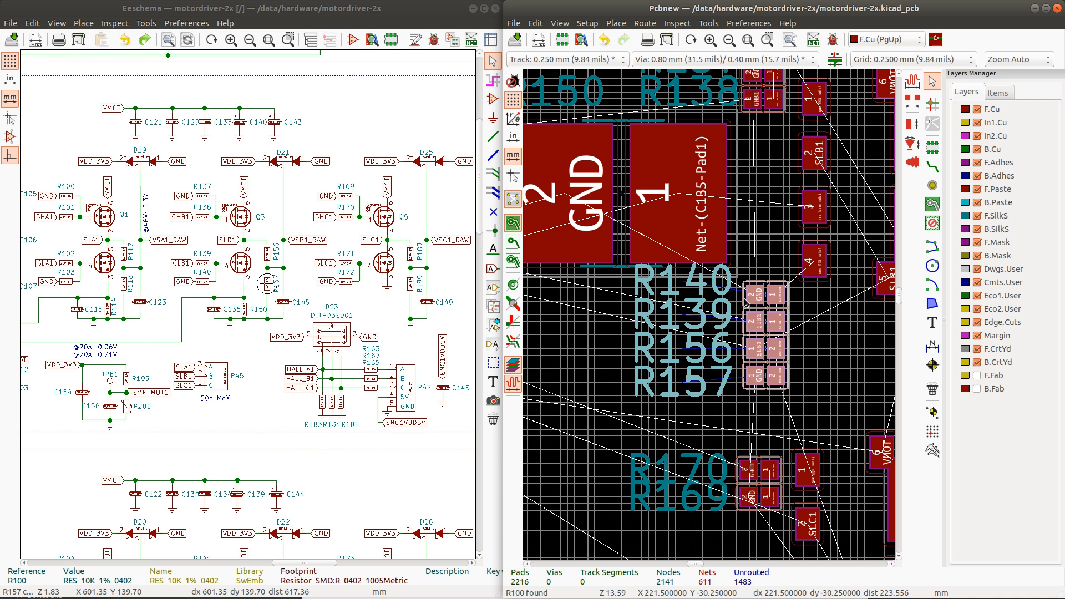
# Step: Shift the reference labels of R157, R156, R139 and R140 up slightly, one by one, keeping them evenly stacked
pyautogui.click(685, 378)
pyautogui.moveTo(681, 381); pyautogui.dragTo(682, 343)
pyautogui.click(683, 318)
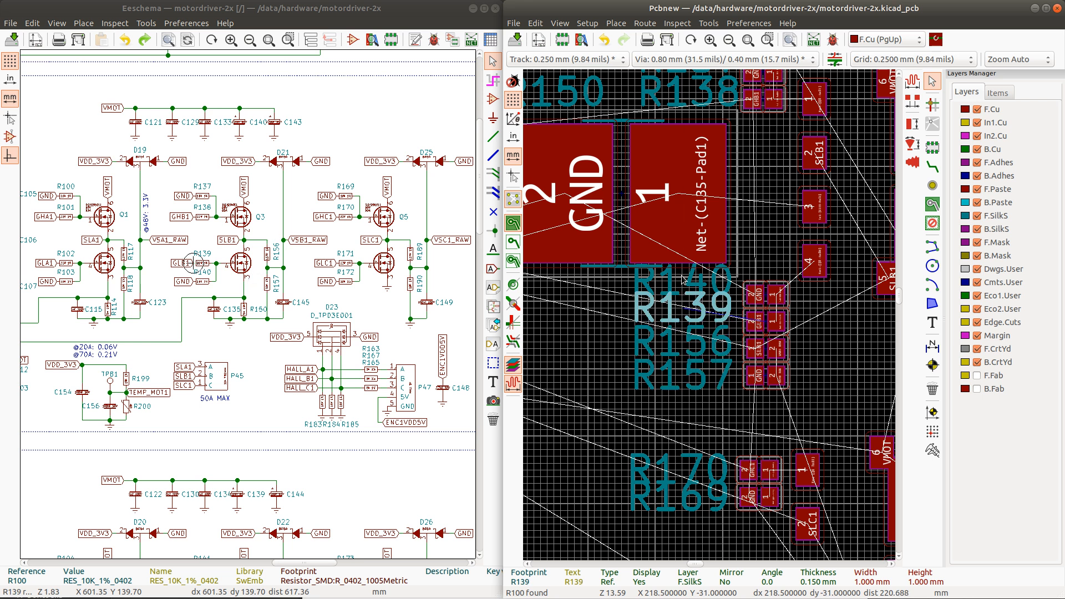
pyautogui.click(684, 287)
pyautogui.moveTo(686, 285); pyautogui.dragTo(685, 277)
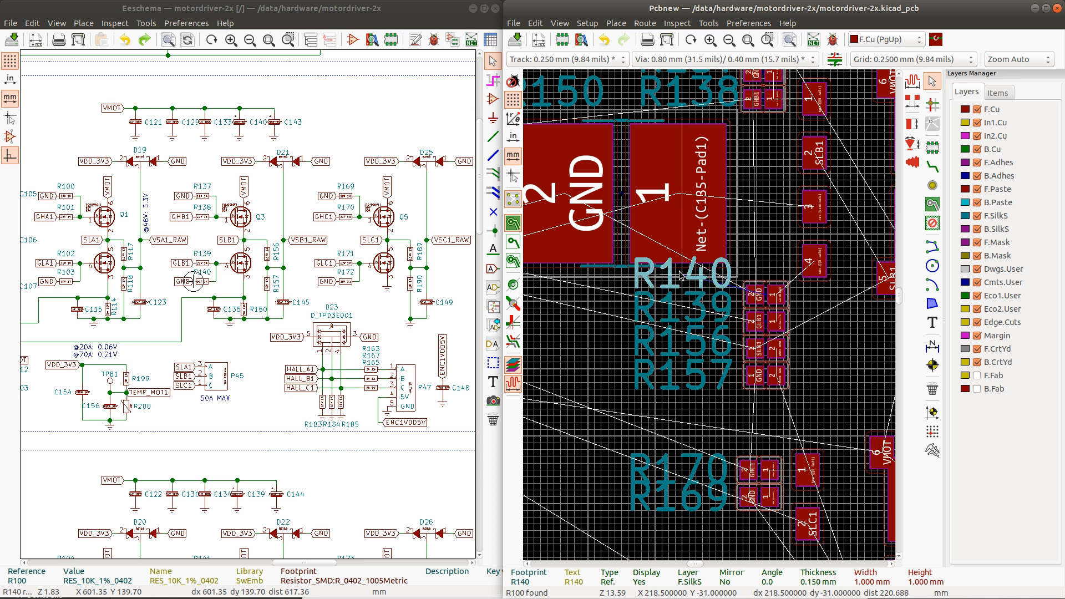
# Step: Move the reference labels R140, R139, R156 and R157 together down about 0.75 mm, clear of R150
pyautogui.keyDown('shift'); pyautogui.click(683, 314); pyautogui.keyUp('shift')
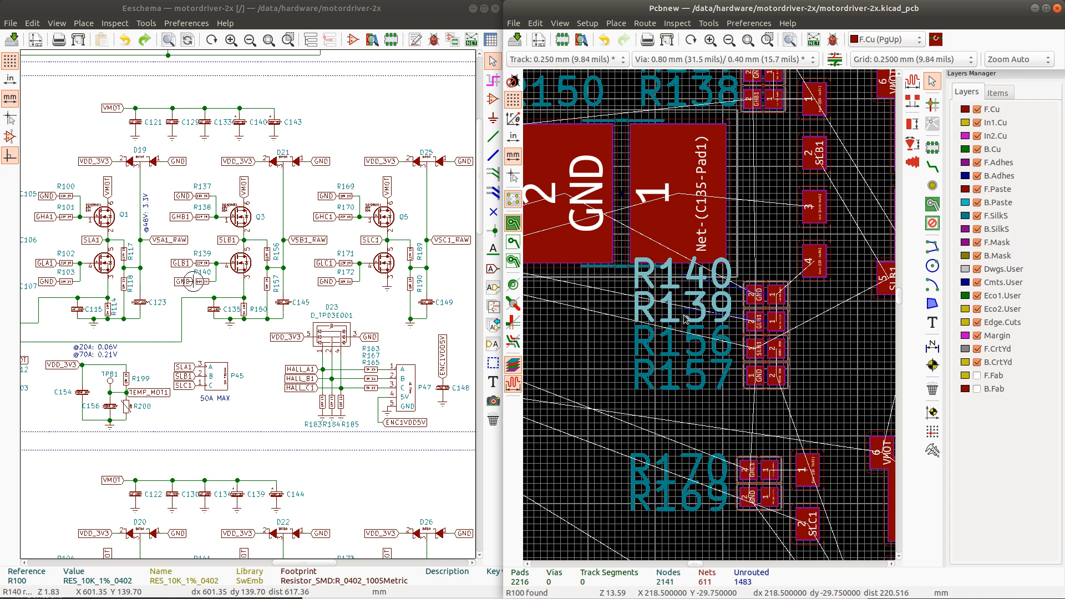
pyautogui.keyDown('shift'); pyautogui.click(680, 343); pyautogui.keyUp('shift')
pyautogui.keyDown('shift'); pyautogui.click(687, 375); pyautogui.keyUp('shift')
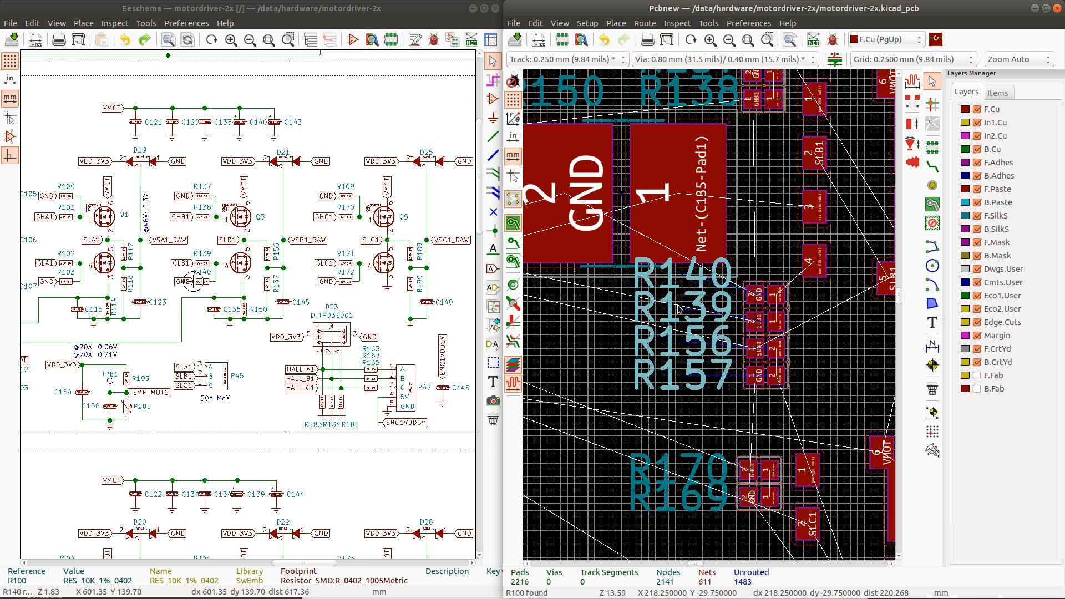
pyautogui.moveTo(677, 318); pyautogui.dragTo(677, 332)
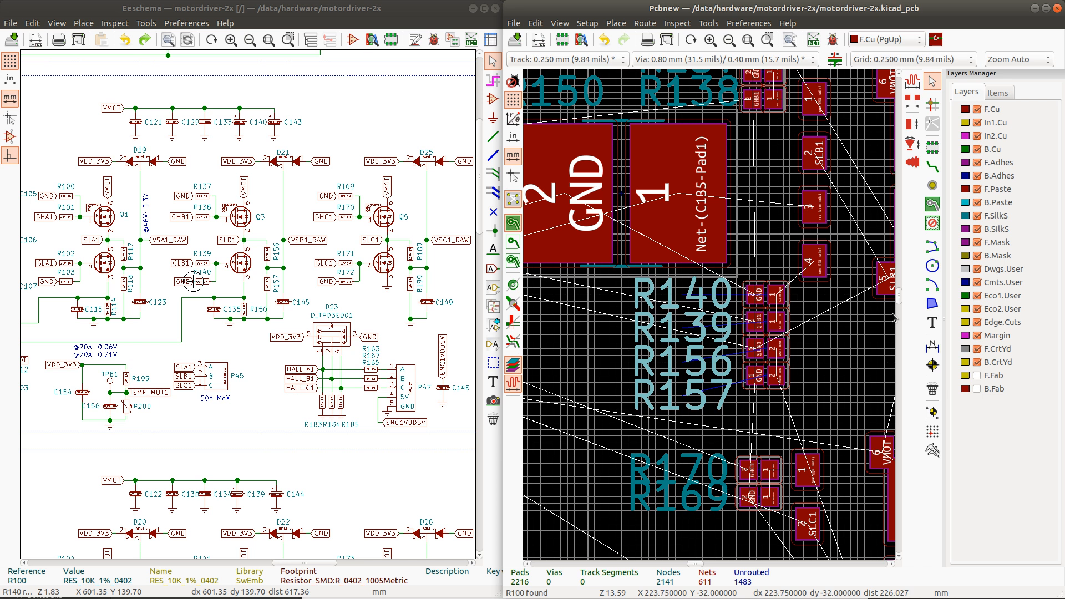
# Step: Move R170 and R169 together about 0.25 mm to the right, in line with the resistor column above
pyautogui.scroll(-2, 694, 192)
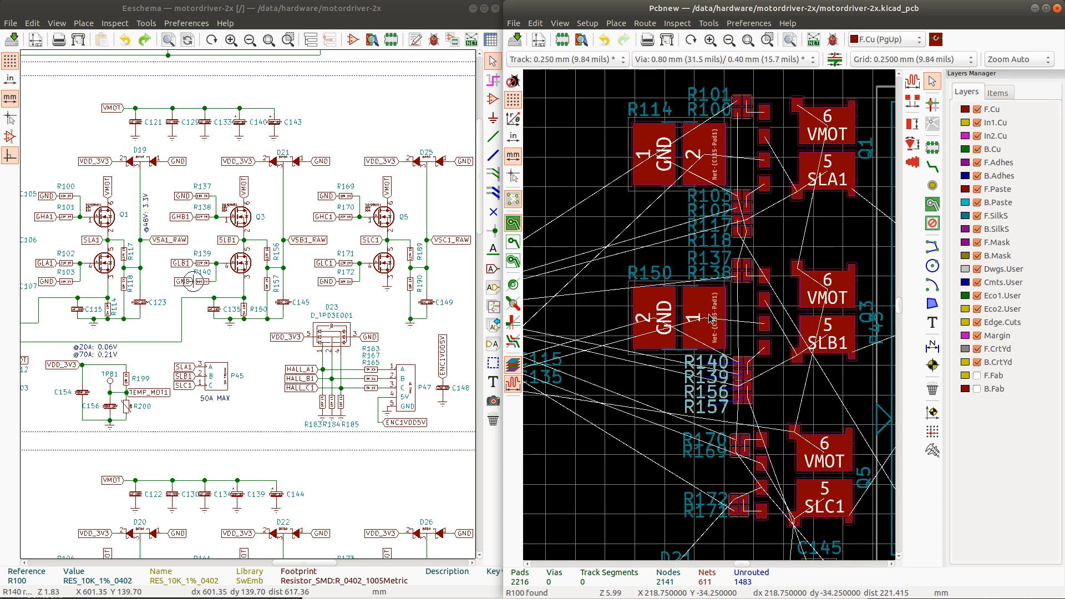
pyautogui.scroll(-2, 709, 315)
pyautogui.scroll(3, 713, 316)
pyautogui.scroll(-2, 713, 333)
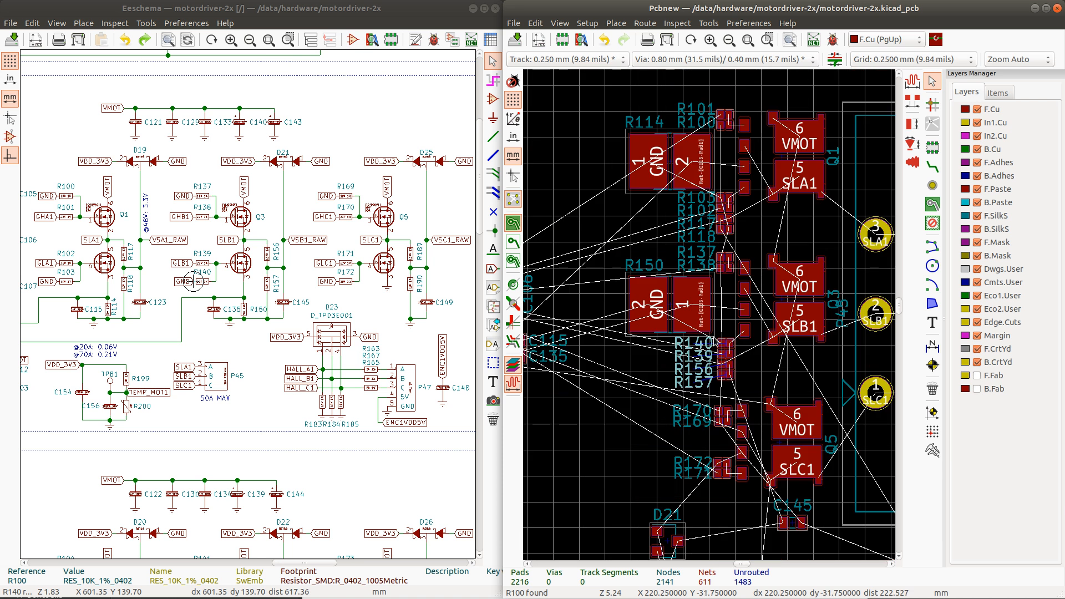
pyautogui.scroll(1, 696, 391)
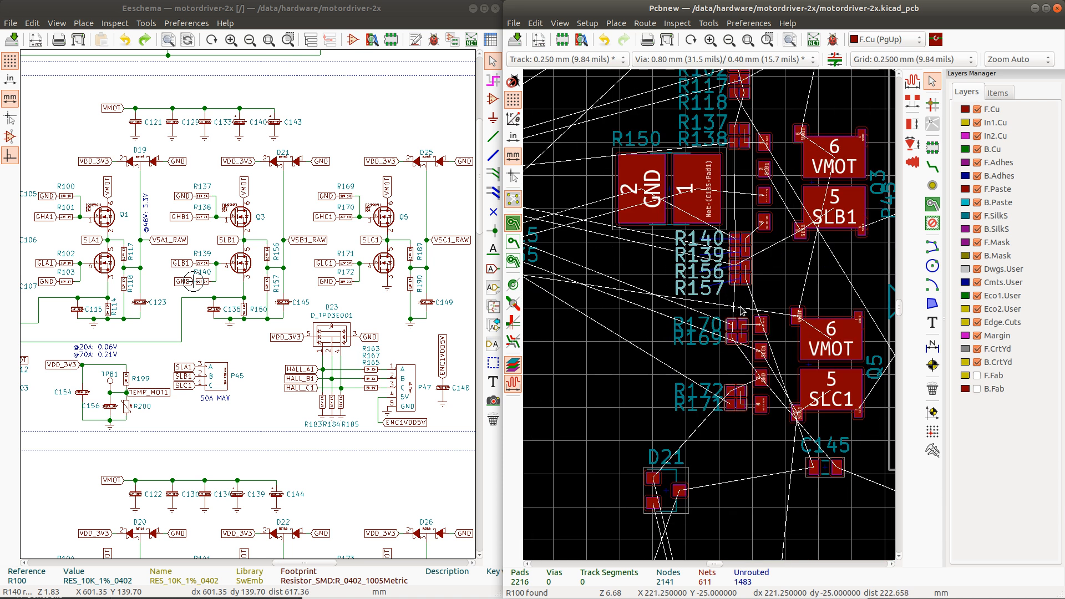
pyautogui.scroll(4, 751, 311)
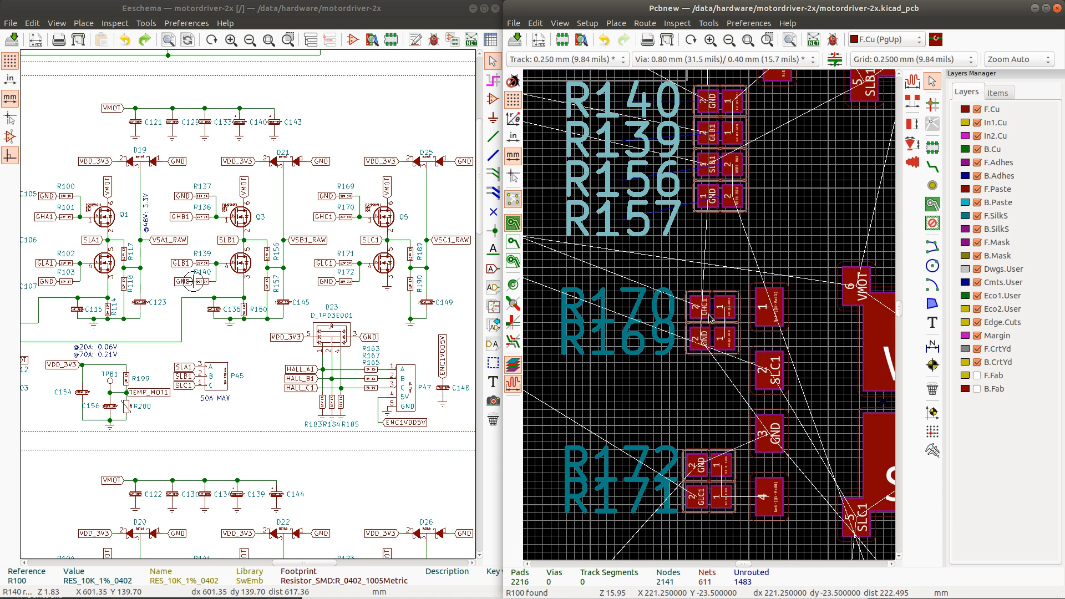
pyautogui.click(709, 309)
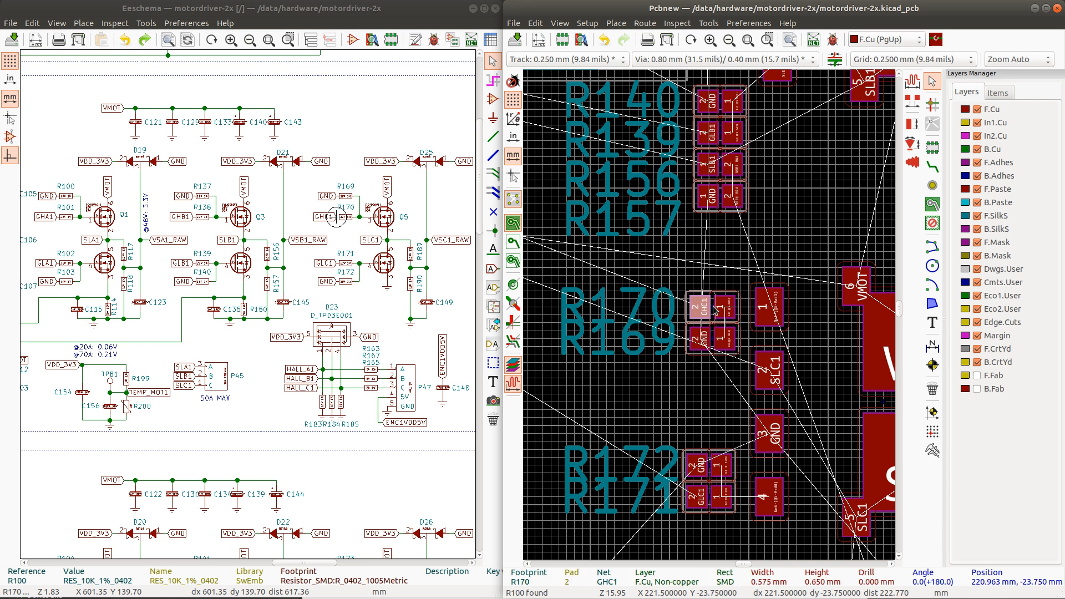
pyautogui.click(713, 311)
pyautogui.keyDown('shift'); pyautogui.click(713, 337); pyautogui.keyUp('shift')
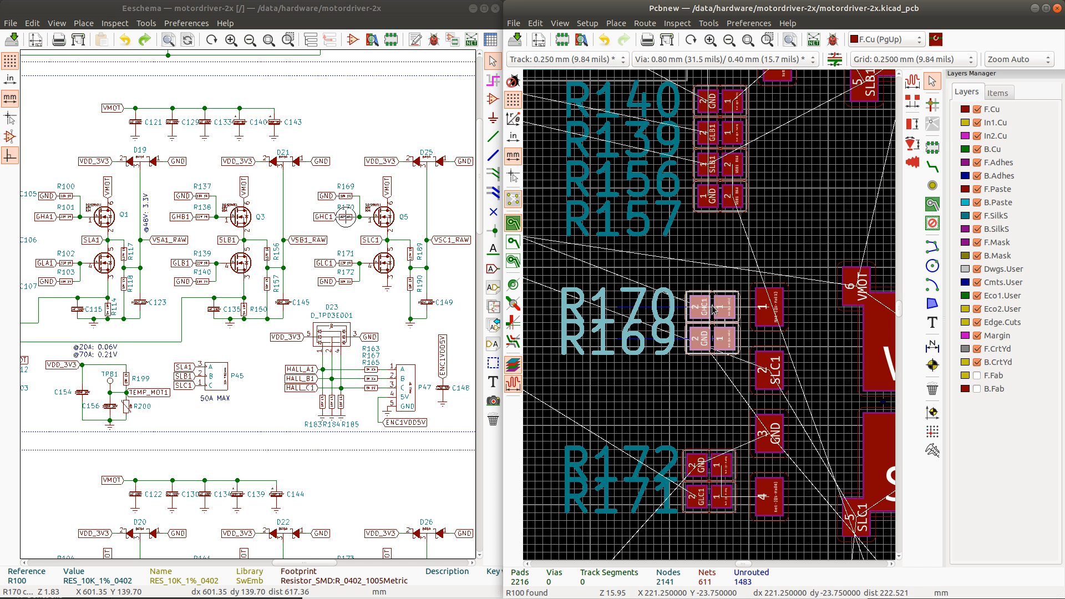
pyautogui.moveTo(713, 308); pyautogui.dragTo(721, 308)
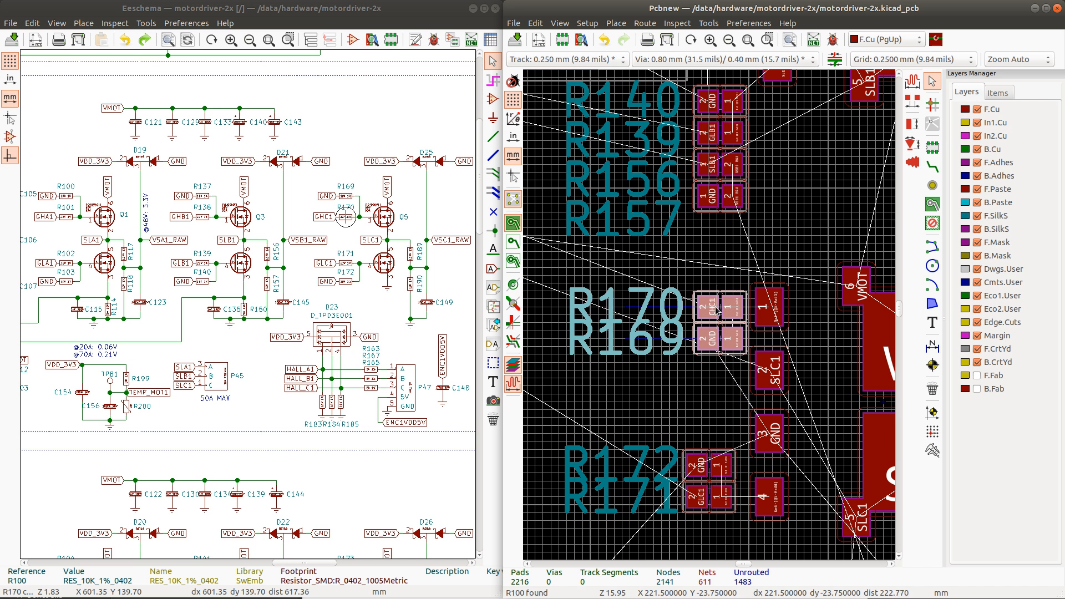
# Step: Shift R172 and R171 slightly to the right, towards the column of R170 and R169, adjusting each one individually
pyautogui.click(714, 469)
pyautogui.keyDown('shift'); pyautogui.click(709, 495); pyautogui.keyUp('shift')
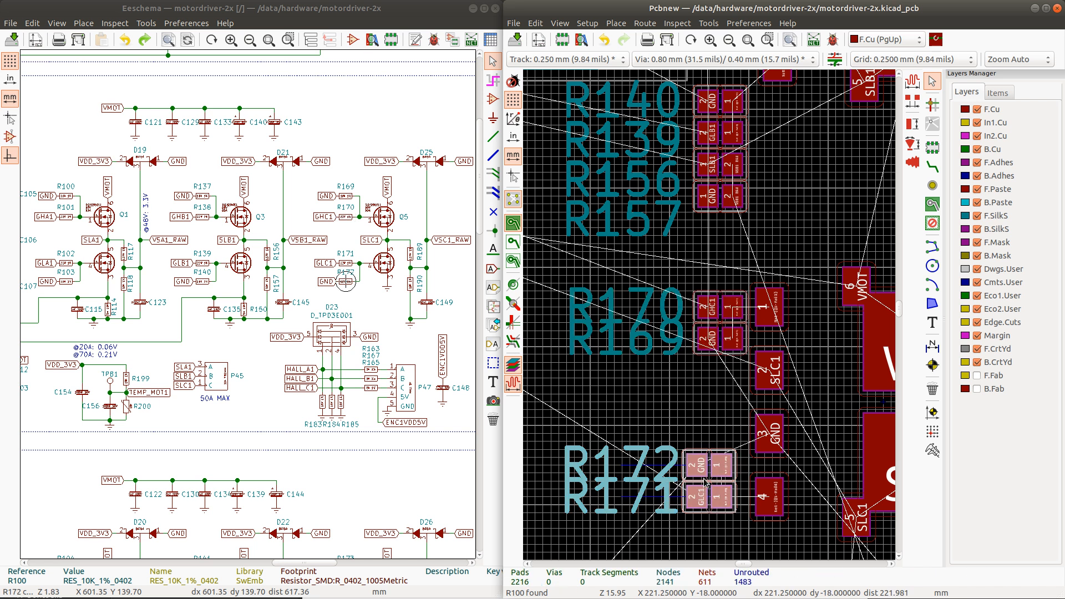
pyautogui.moveTo(711, 467); pyautogui.dragTo(721, 502)
pyautogui.click(727, 499)
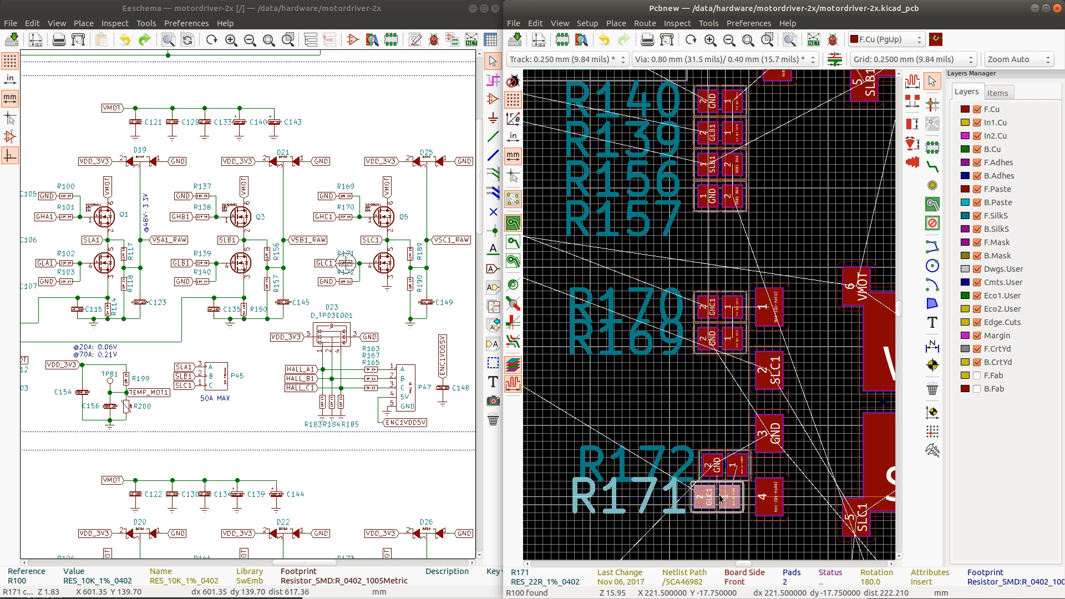
pyautogui.moveTo(719, 499); pyautogui.dragTo(718, 467)
pyautogui.click(727, 469)
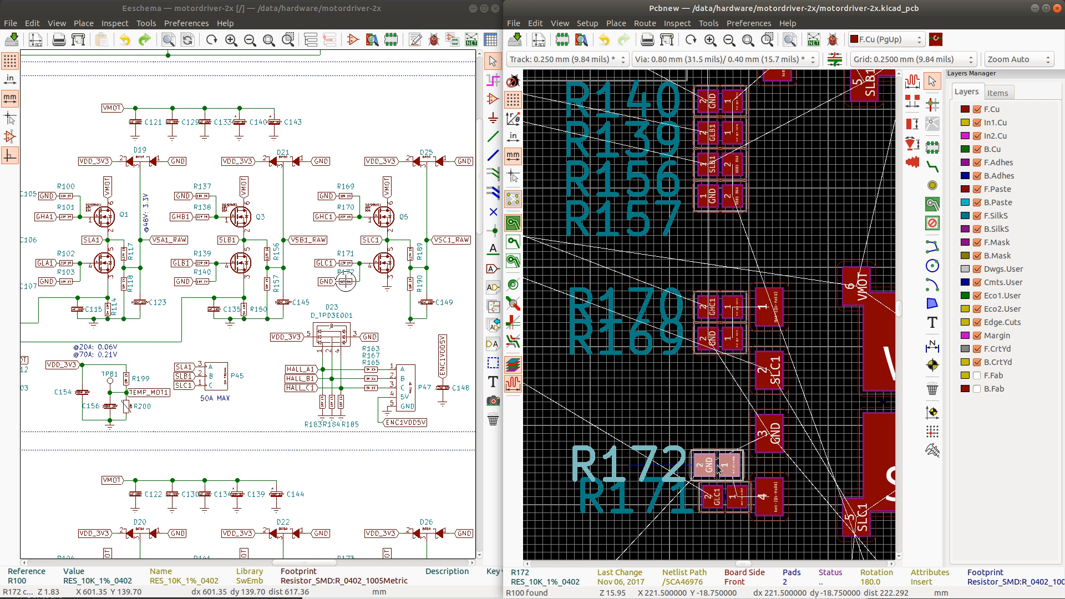
pyautogui.moveTo(721, 468); pyautogui.dragTo(714, 469)
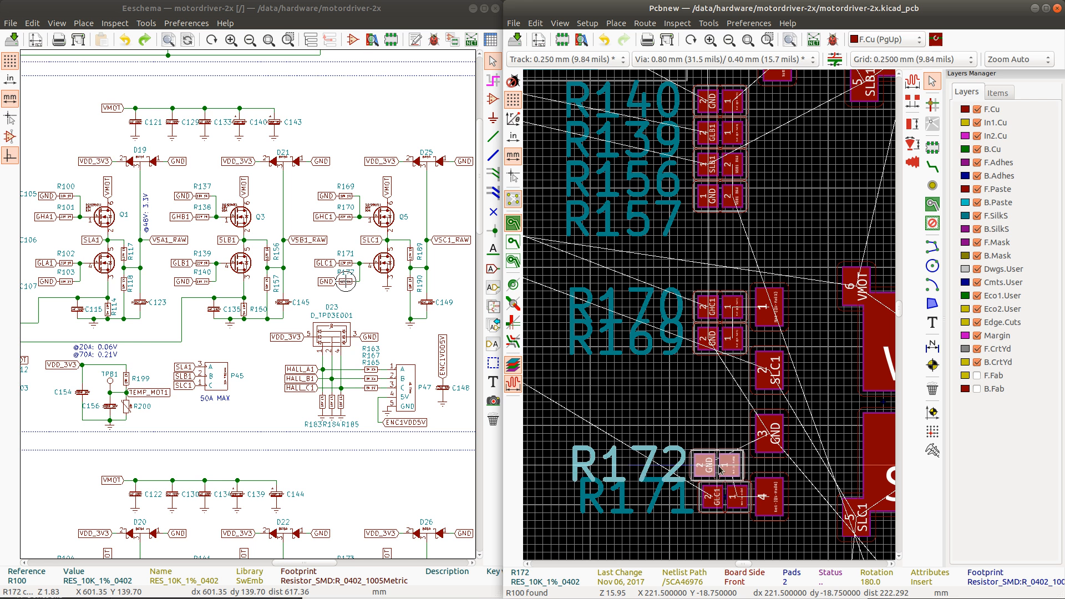
# Step: Shift R169, R170, R157, R156, R139 and R140 slightly to the left, one by one, in line with R172
pyautogui.click(715, 340)
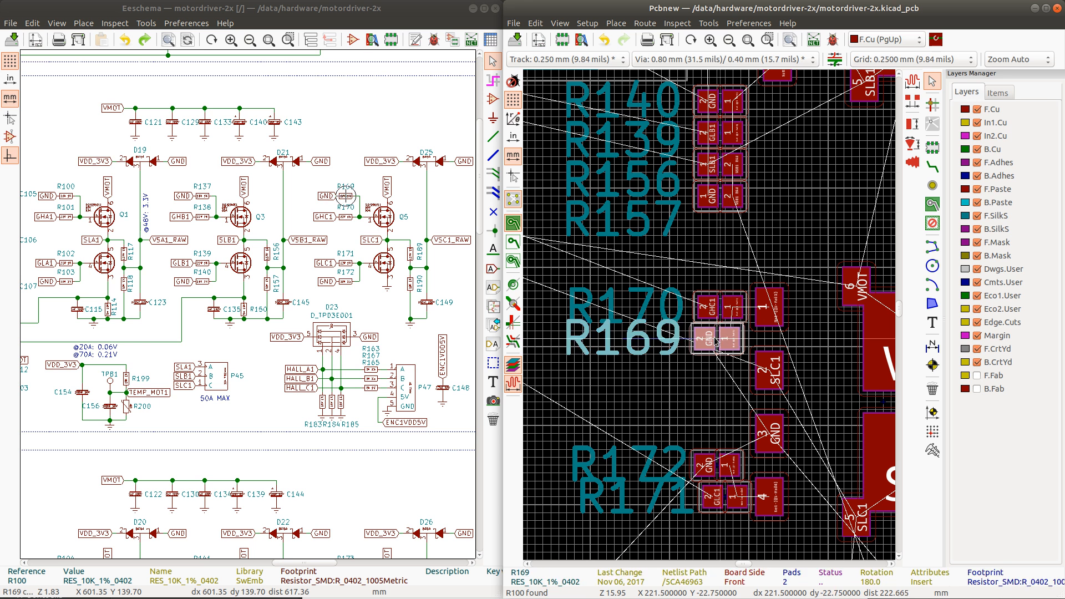
pyautogui.click(721, 311)
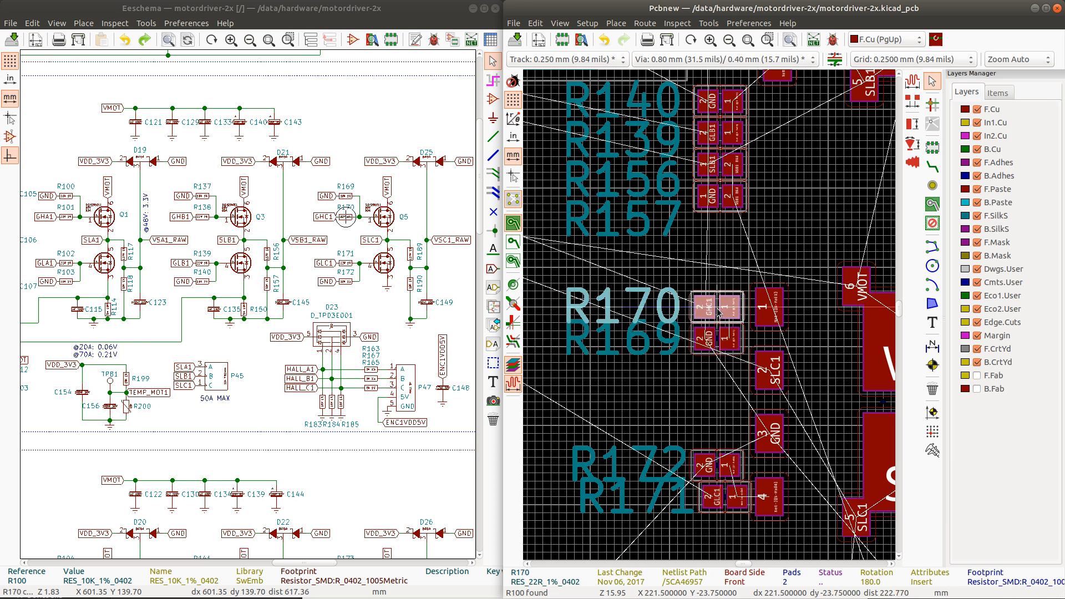
pyautogui.click(723, 203)
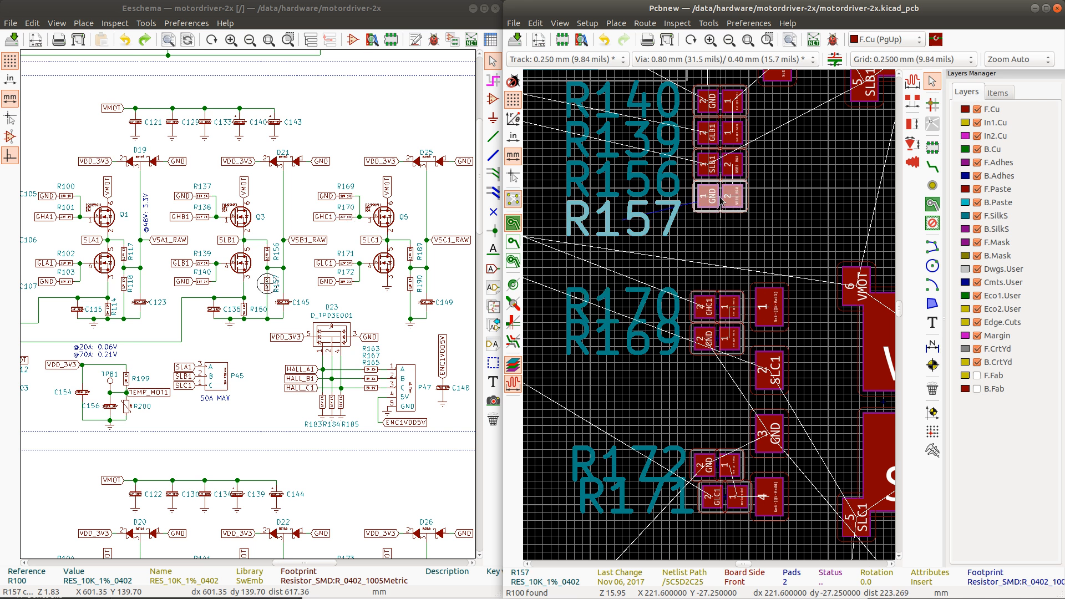
pyautogui.moveTo(721, 203); pyautogui.dragTo(717, 202)
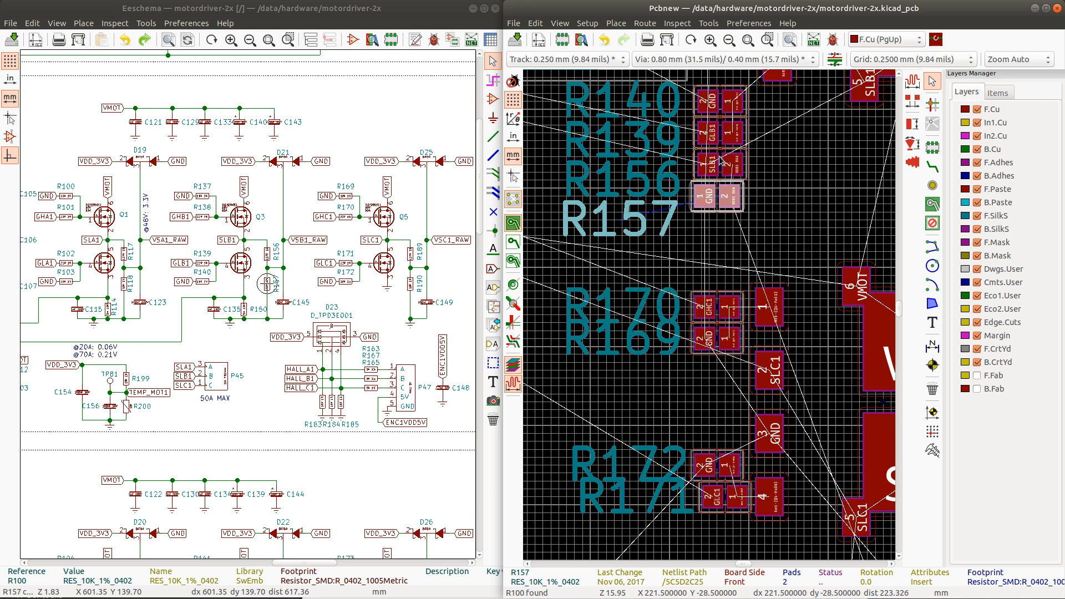
pyautogui.click(729, 177)
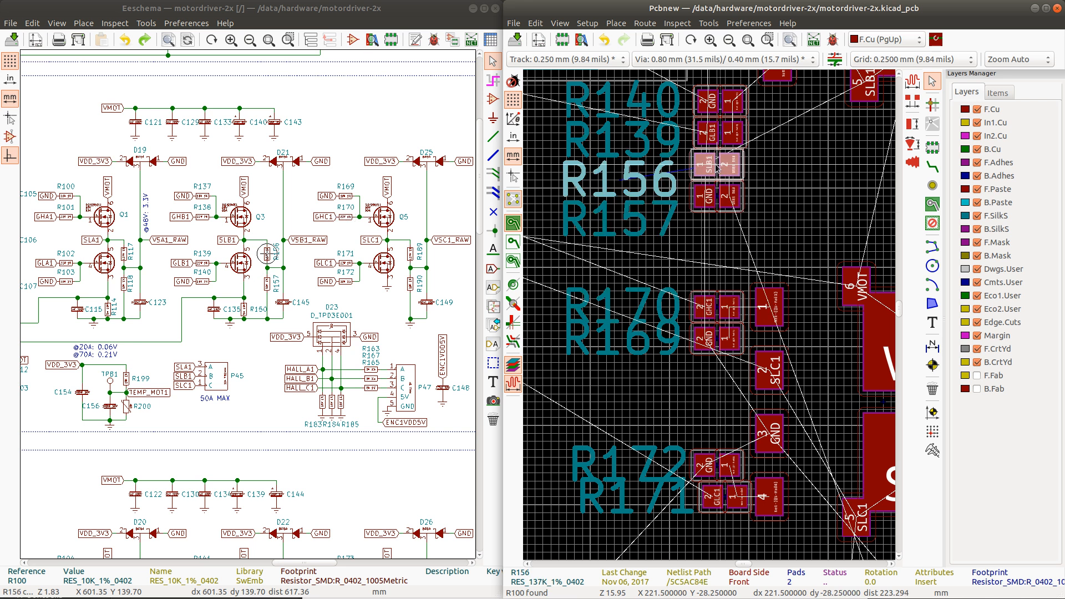
pyautogui.click(717, 139)
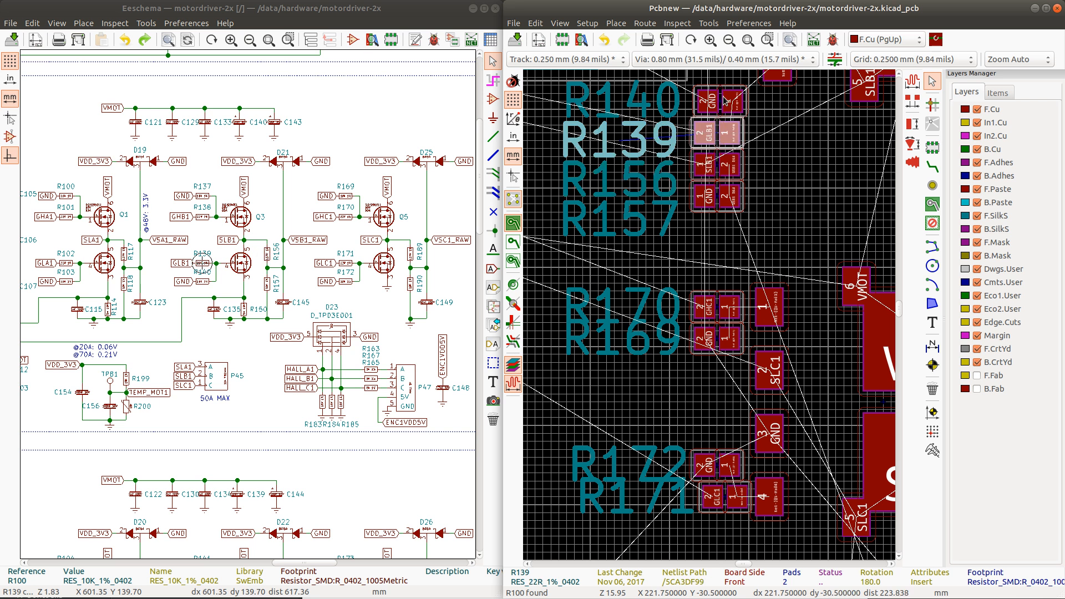
pyautogui.moveTo(723, 102); pyautogui.dragTo(718, 96)
# Step: Move R171 slightly to the left so it lines up directly below R172
pyautogui.moveTo(718, 100); pyautogui.dragTo(717, 119, button='middle')
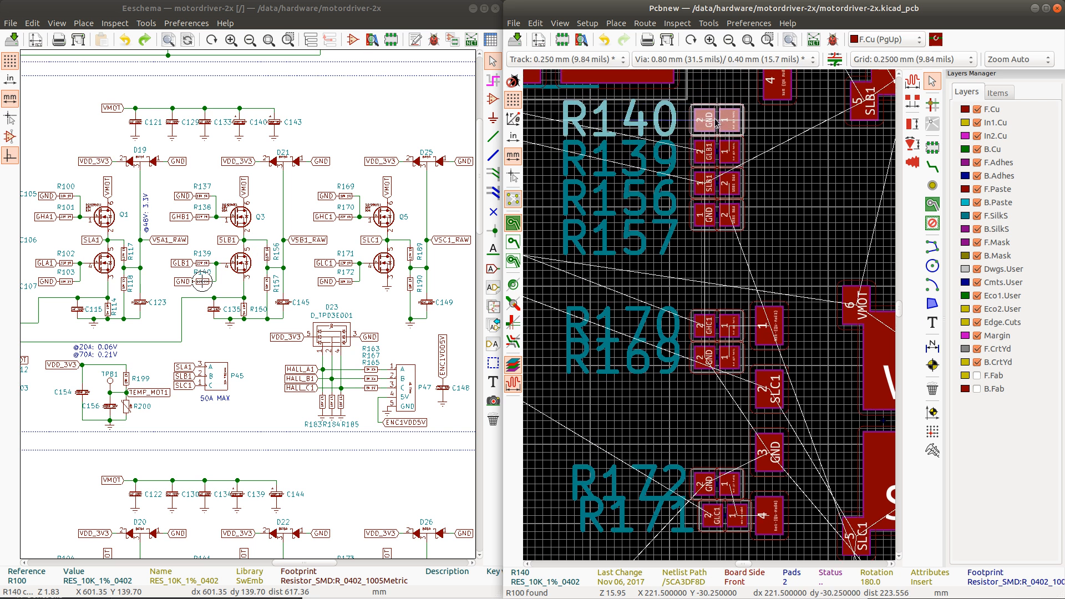
pyautogui.scroll(-1, 744, 188)
pyautogui.scroll(2, 709, 322)
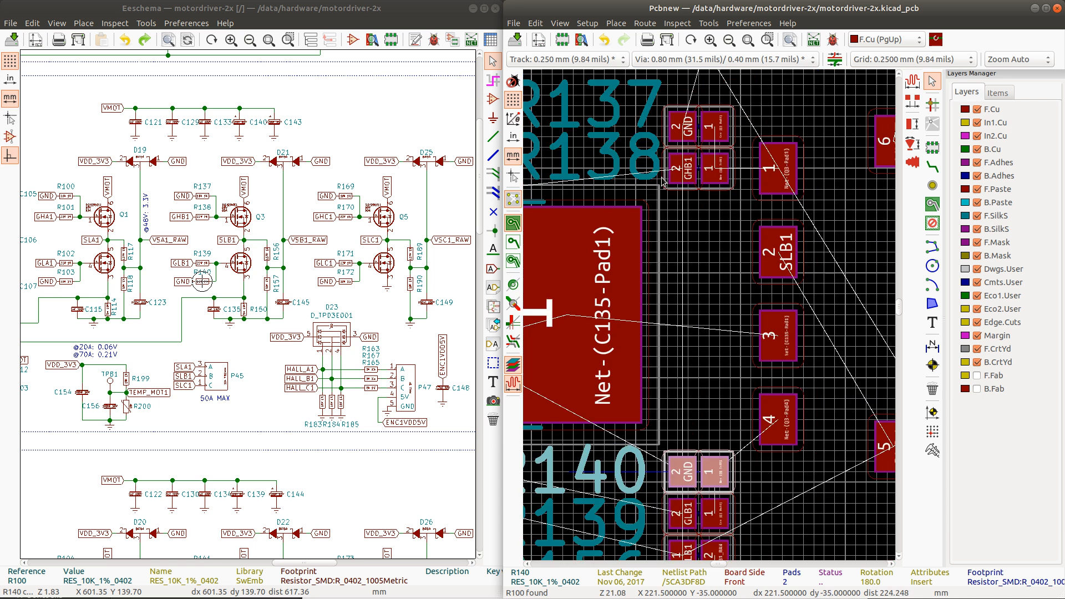
pyautogui.scroll(2, 709, 319)
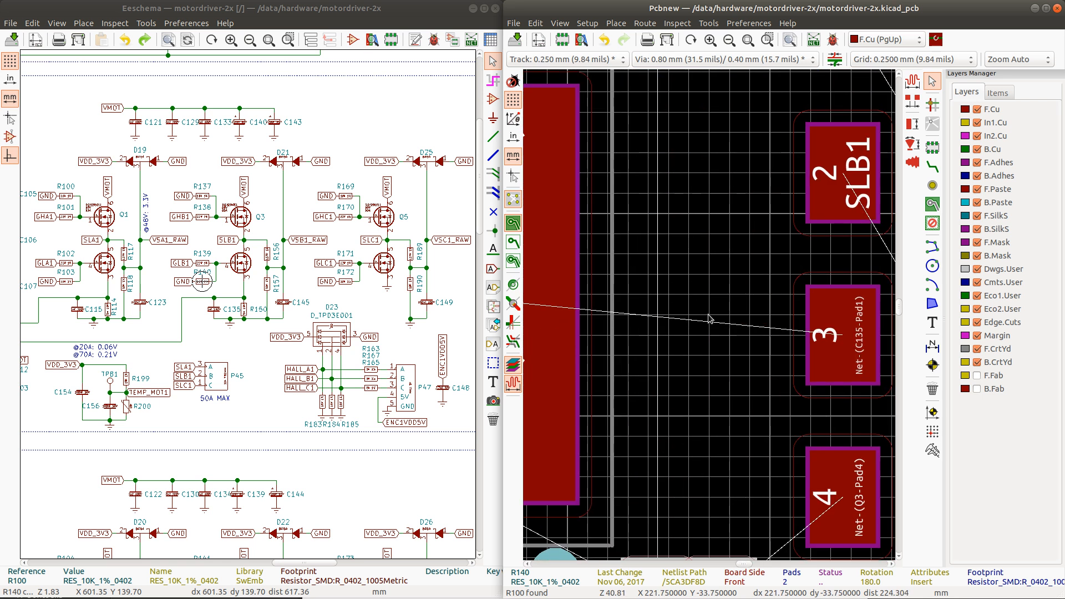
pyautogui.scroll(-3, 707, 321)
pyautogui.scroll(-2, 697, 384)
pyautogui.scroll(-2, 709, 436)
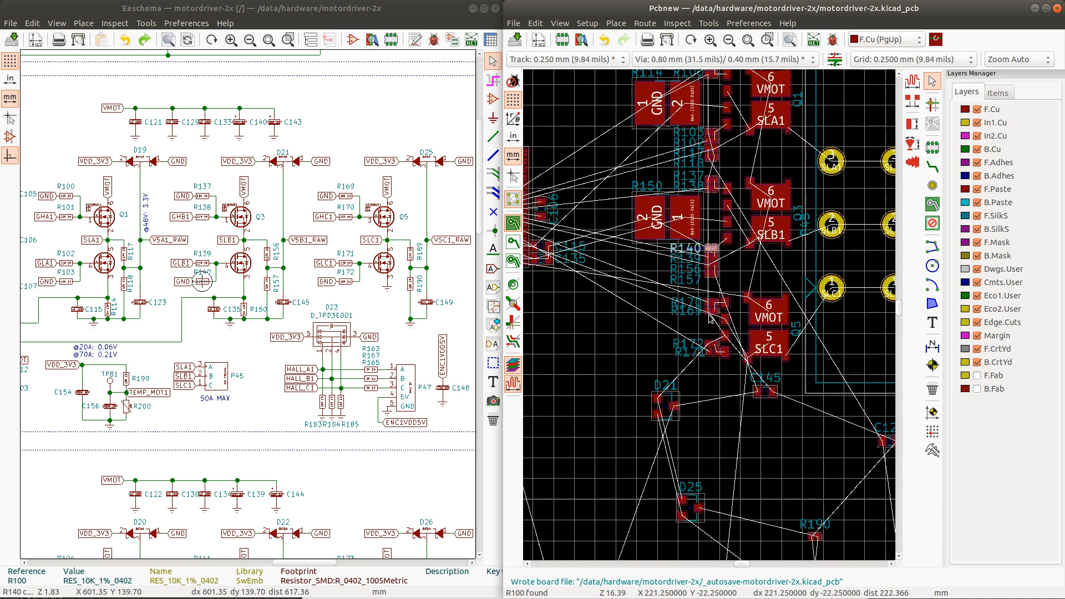
pyautogui.scroll(3, 712, 320)
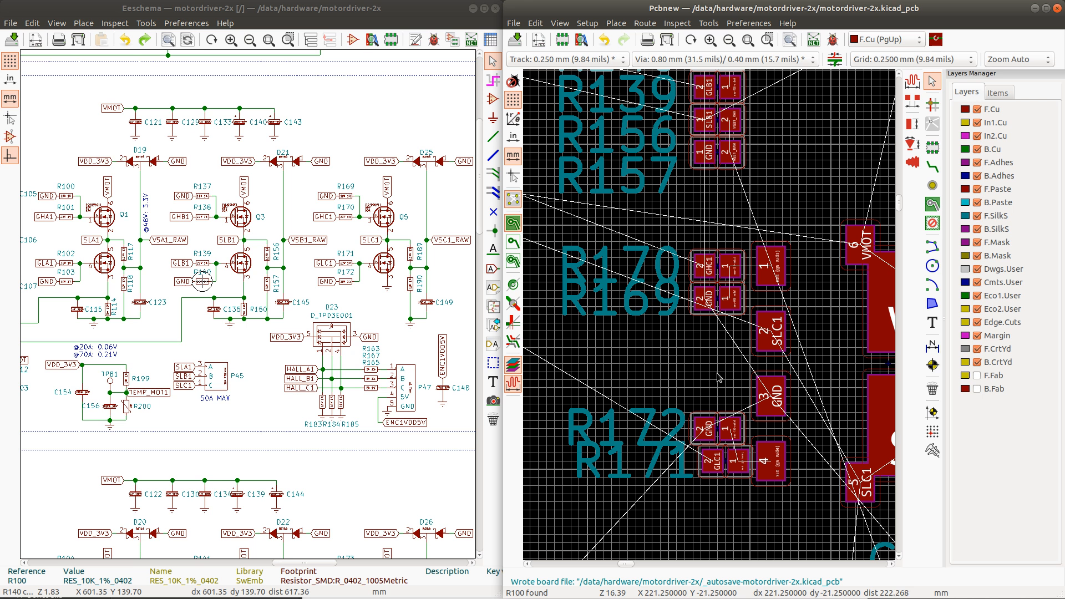
pyautogui.click(731, 466)
pyautogui.press('m')
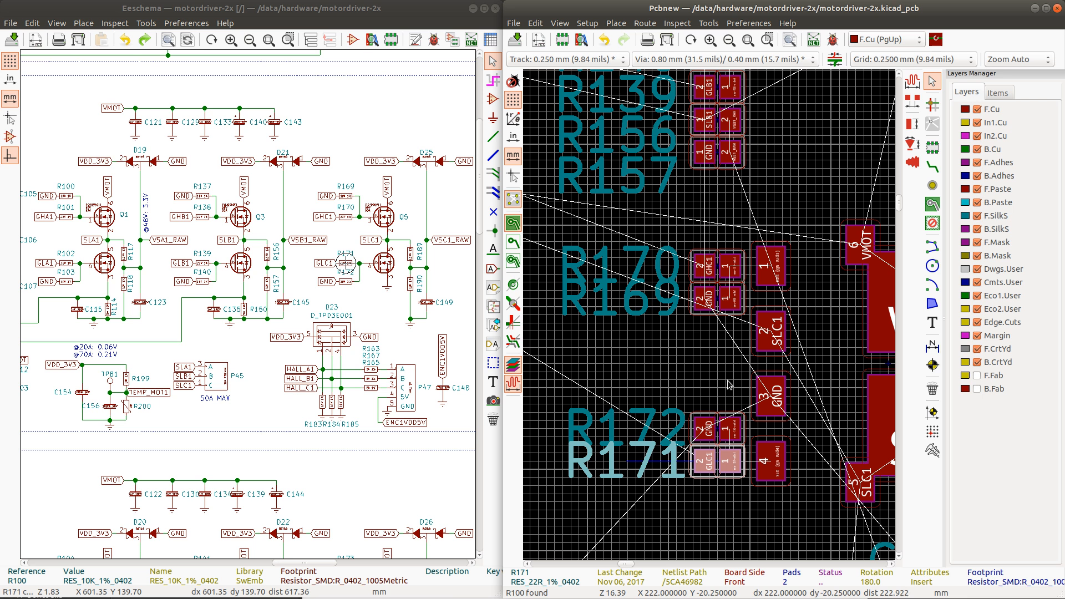
# Step: Move Q3's reference label up beside the MOSFET's VMOT pad
pyautogui.scroll(-2, 698, 379)
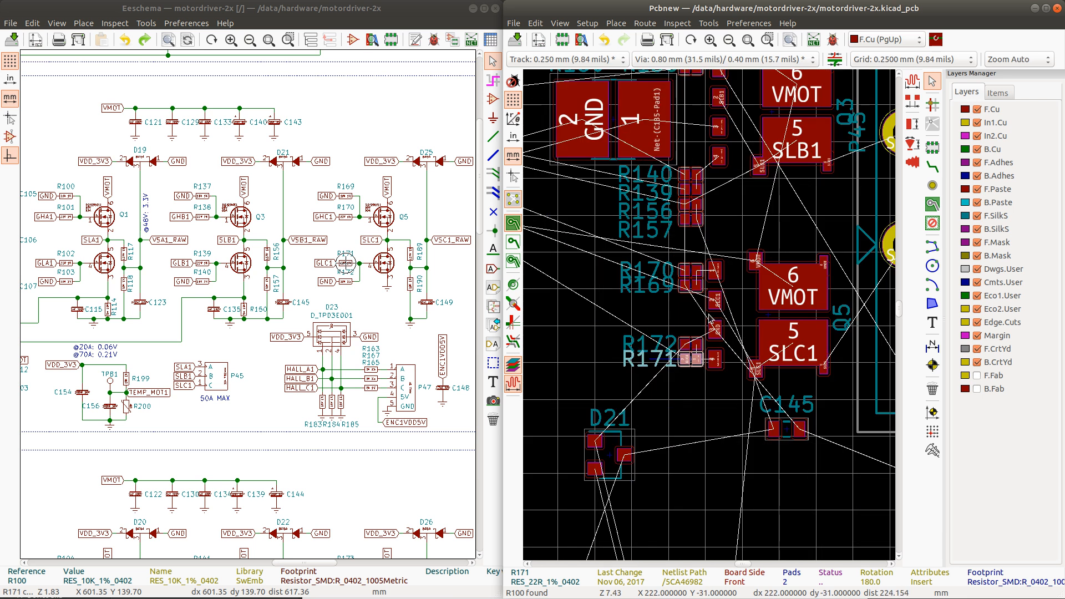
pyautogui.scroll(-1, 710, 321)
pyautogui.scroll(-1, 796, 330)
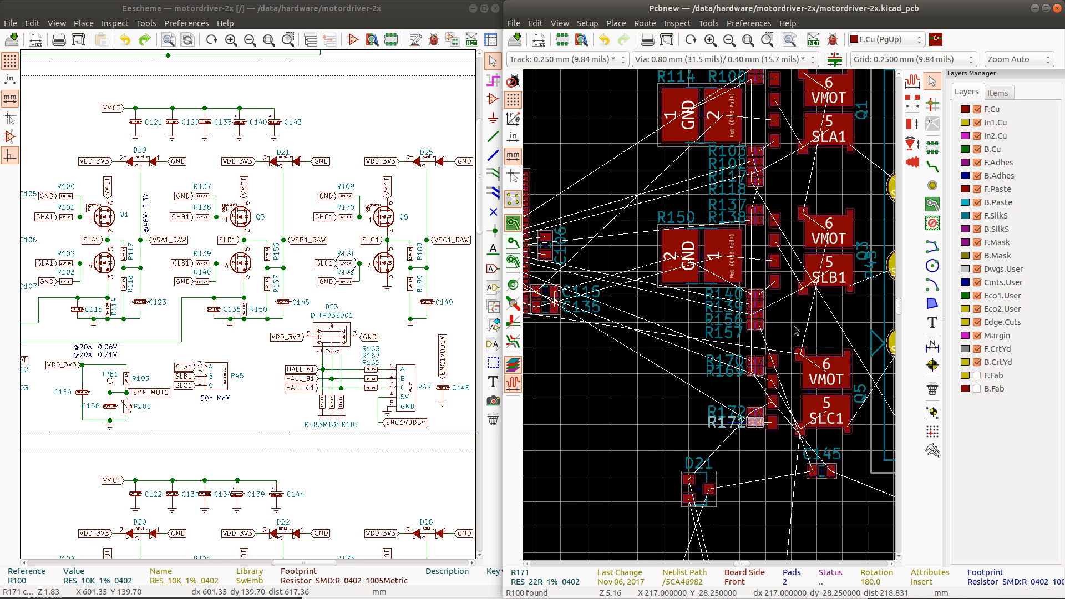
pyautogui.click(864, 255)
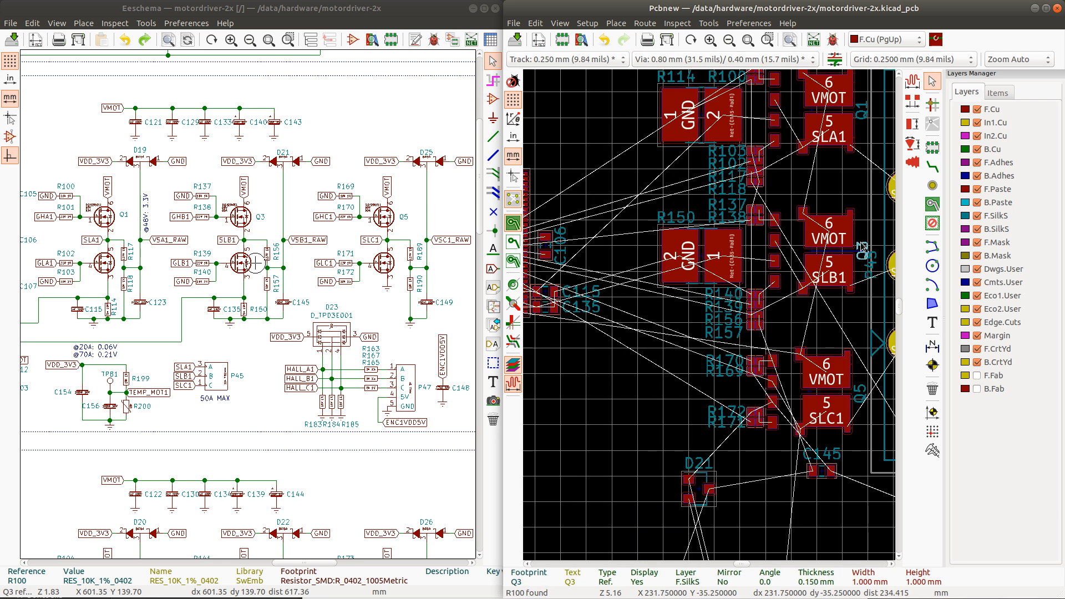
pyautogui.press('m')
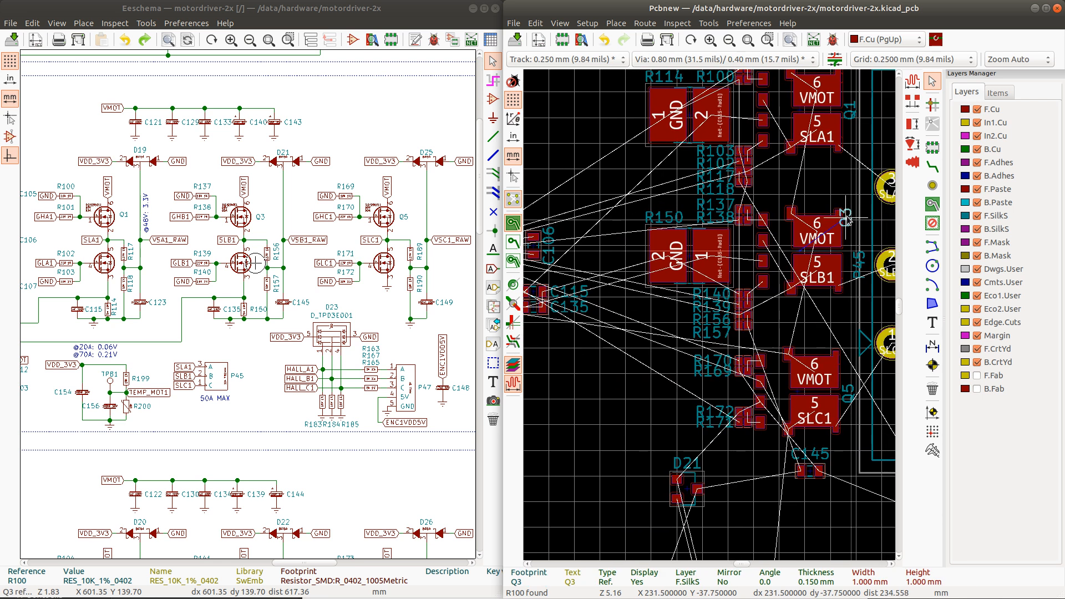
pyautogui.click(850, 224)
# Step: Rotate P45's reference label to horizontal and place it above the connector outline, centred over its first column of pads
pyautogui.click(859, 269)
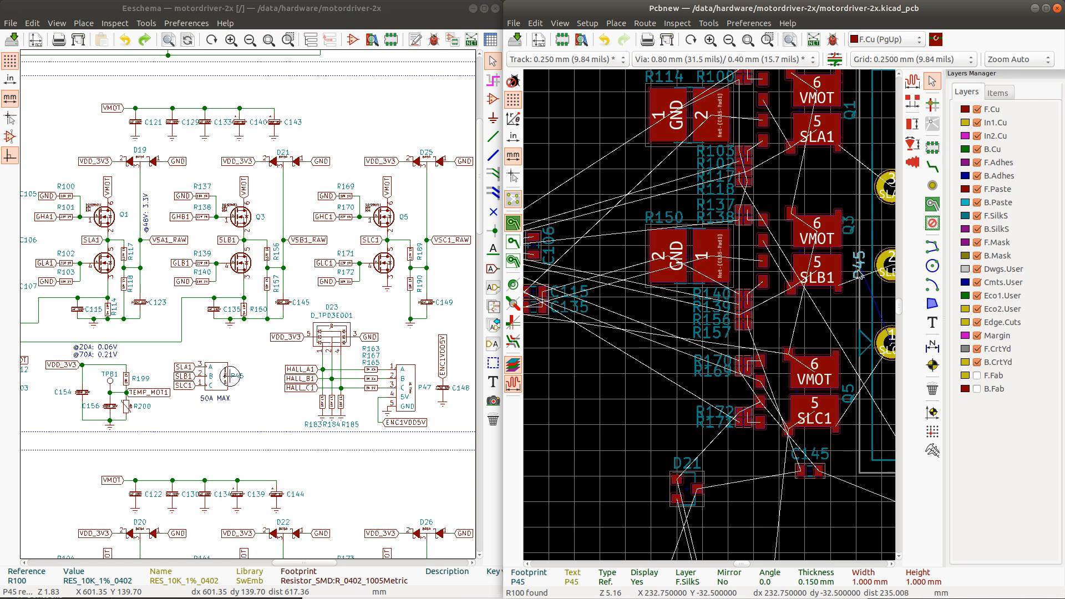
pyautogui.scroll(-3, 859, 270)
pyautogui.scroll(1, 711, 318)
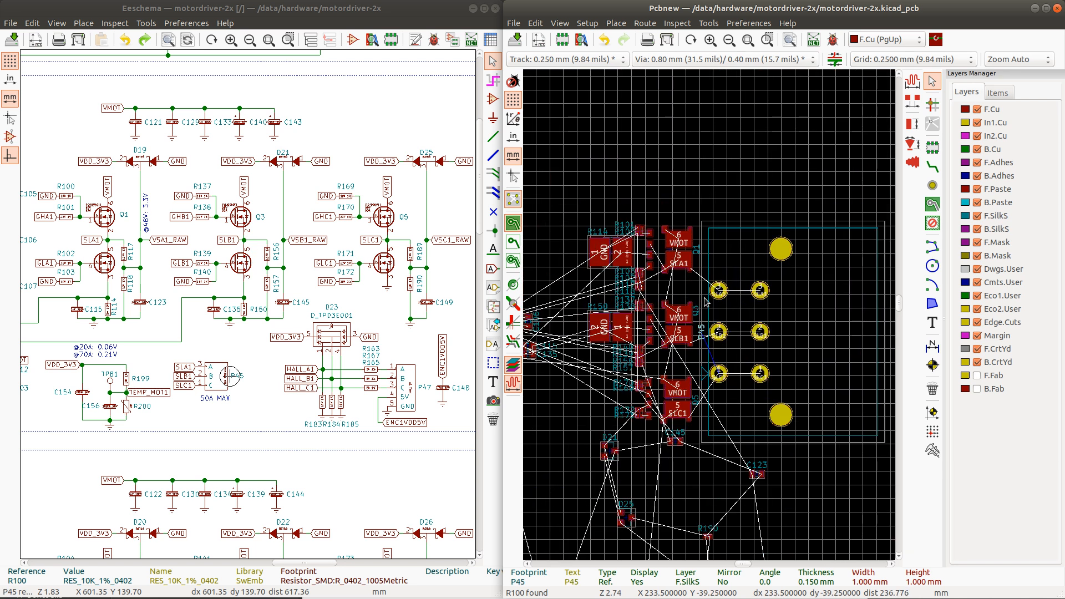
pyautogui.scroll(1, 707, 302)
pyautogui.press('m')
pyautogui.press('r')
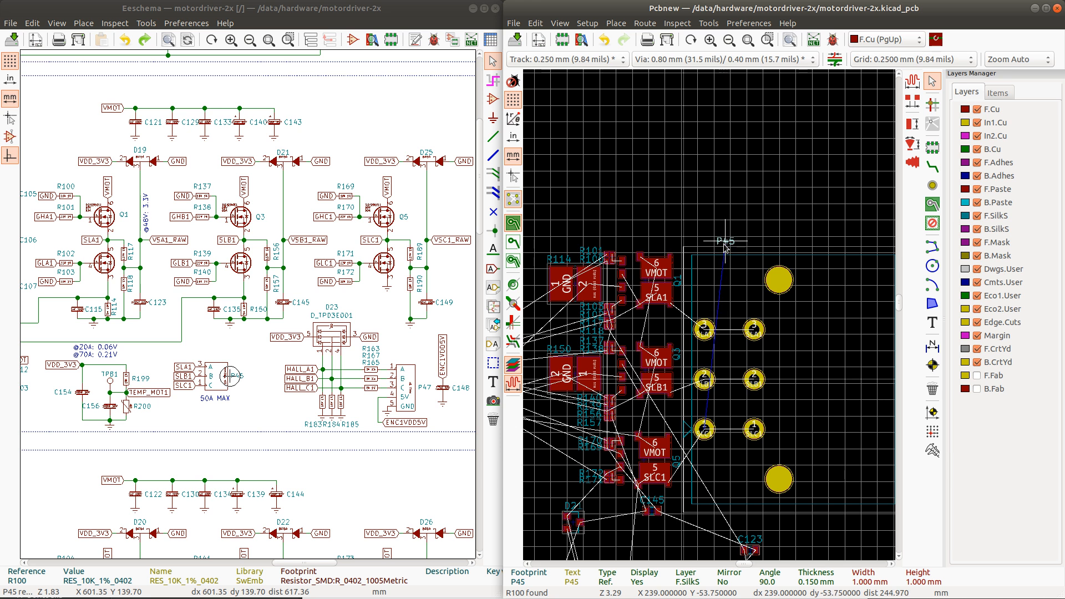
pyautogui.click(718, 239)
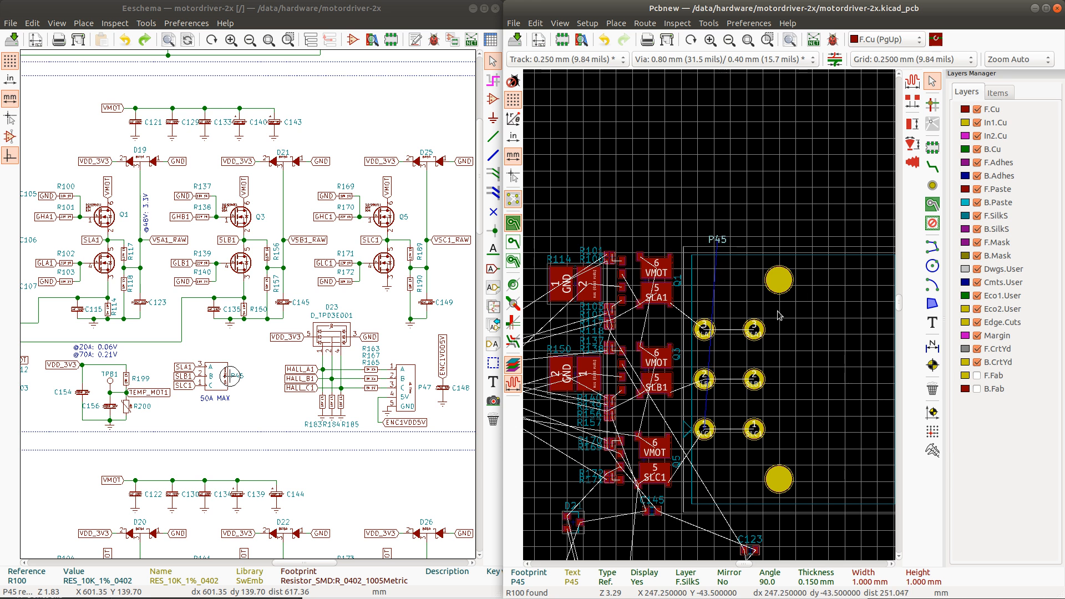
pyautogui.moveTo(715, 240)
pyautogui.mouseDown()
pyautogui.moveTo(703, 507)
pyautogui.moveTo(724, 238)
pyautogui.moveTo(708, 243)
pyautogui.mouseUp()
pyautogui.click(706, 243)
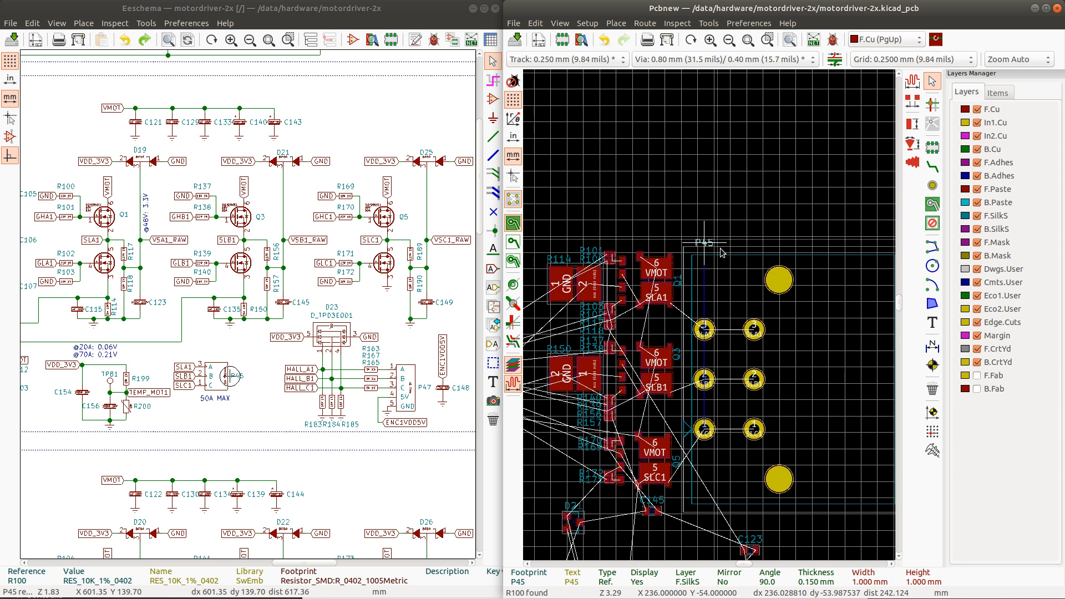
# Step: Move connector P45 about 1.25 mm up and 0.5 mm left, relative to the column of MOSFETs
pyautogui.scroll(-2, 778, 315)
pyautogui.scroll(1, 710, 317)
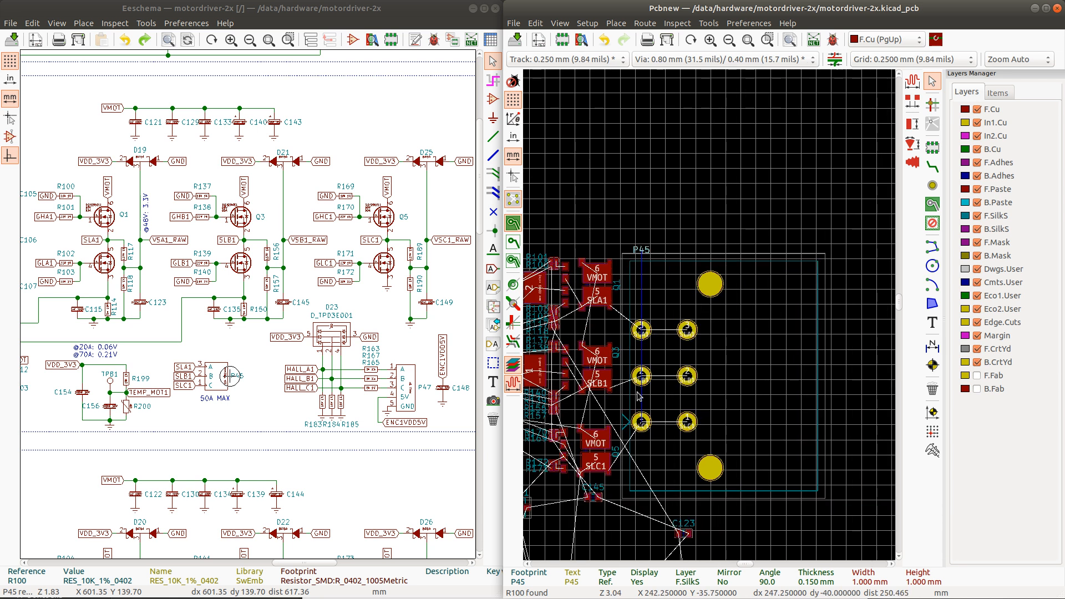
pyautogui.click(666, 360)
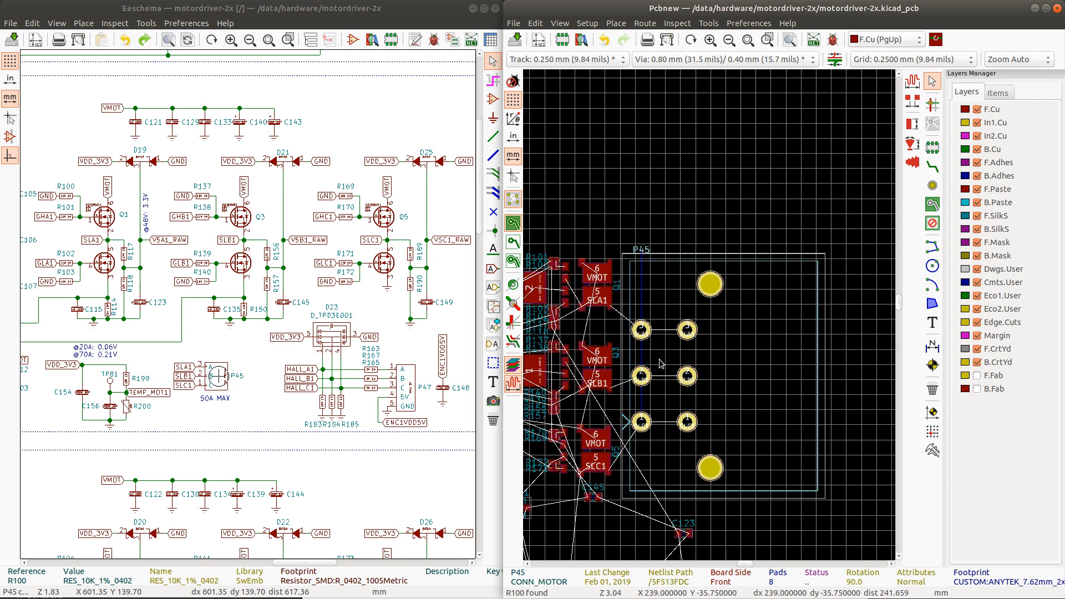
pyautogui.press('m')
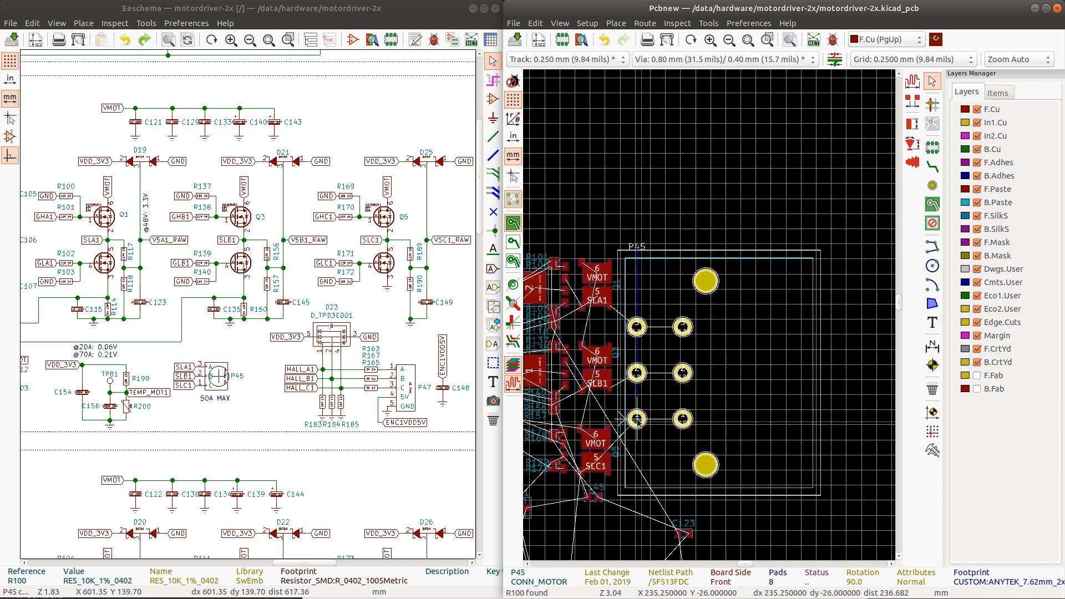
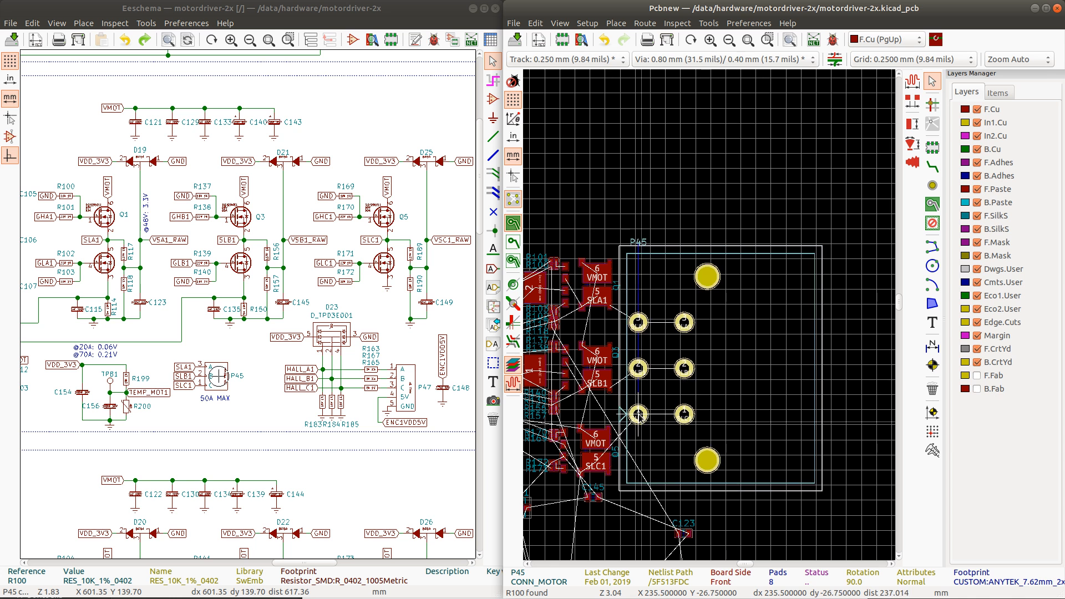
# Step: Highlight the nets on R150's two pads and R114's pad 2 to examine the shunt connections to U31
pyautogui.scroll(-3, 639, 415)
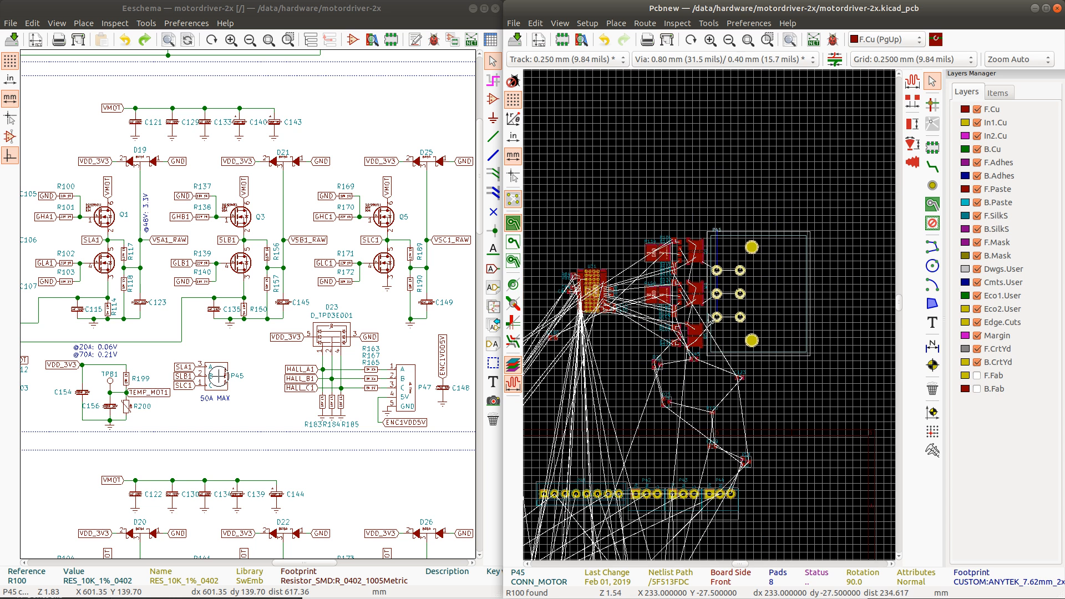
pyautogui.scroll(3, 638, 317)
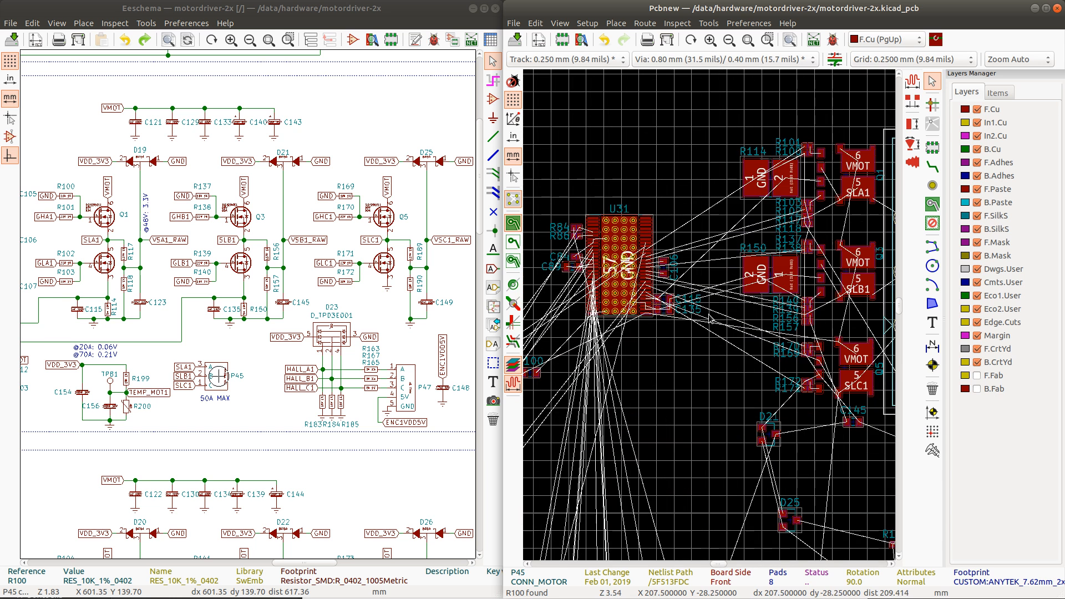
pyautogui.keyDown('ctrl'); pyautogui.click(795, 279); pyautogui.keyUp('ctrl')
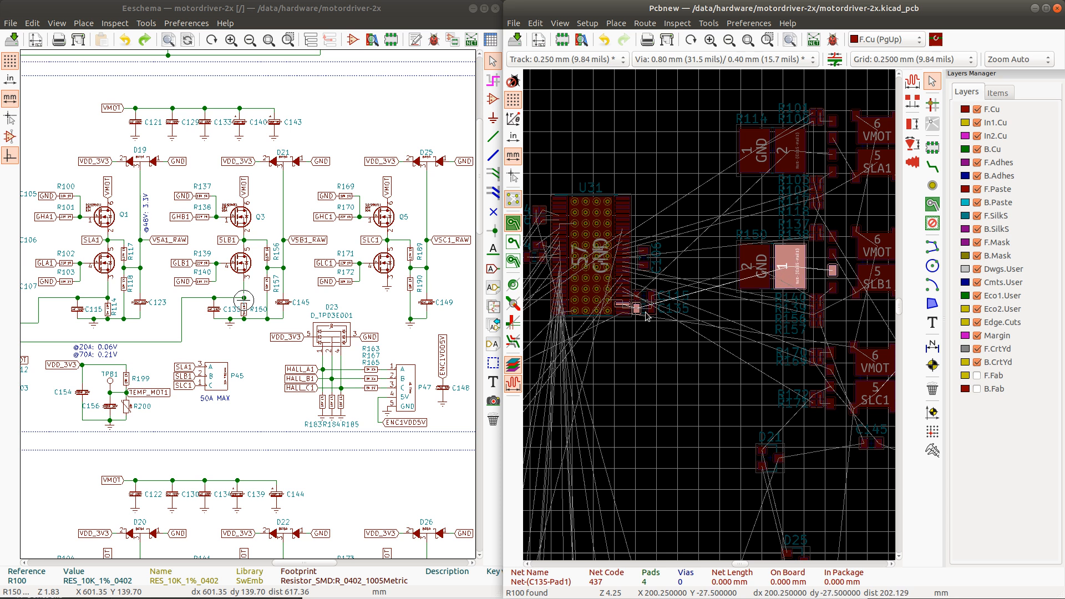
pyautogui.keyDown('ctrl'); pyautogui.click(753, 270); pyautogui.keyUp('ctrl')
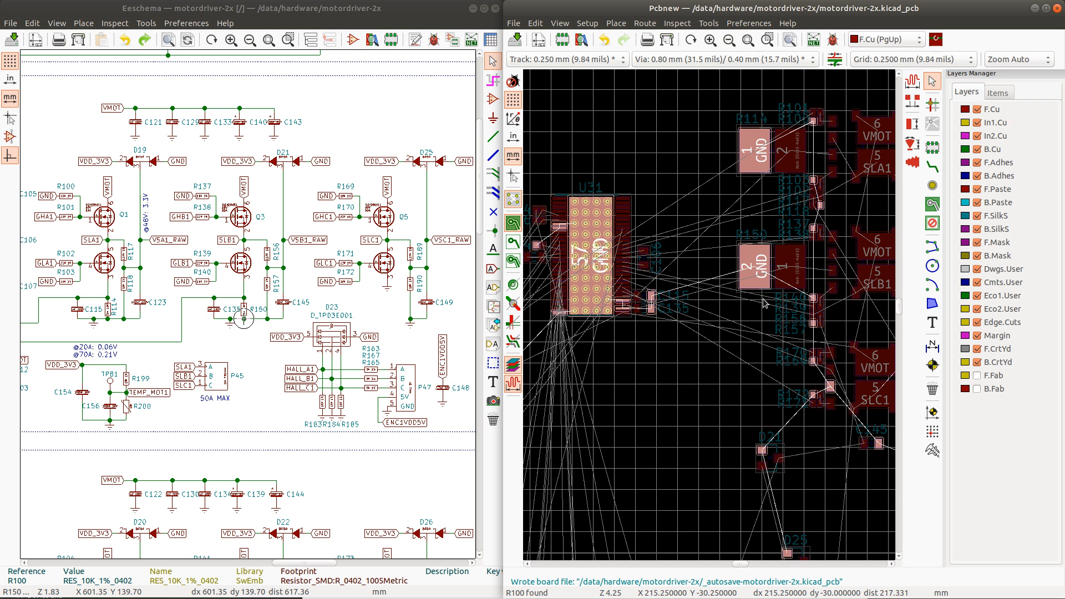
pyautogui.click(795, 271)
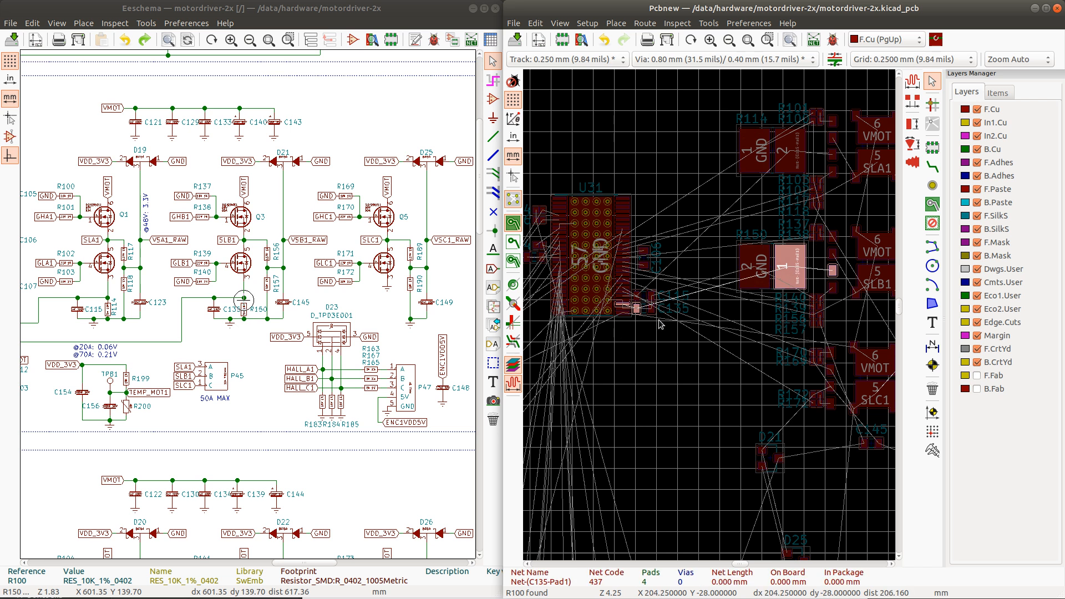
pyautogui.click(791, 165)
pyautogui.click(788, 264)
# Step: Move driver U31 together with its surrounding resistors and capacitors about 8.75 mm right and slightly down, closer to shunt resistor R150
pyautogui.scroll(-2, 712, 250)
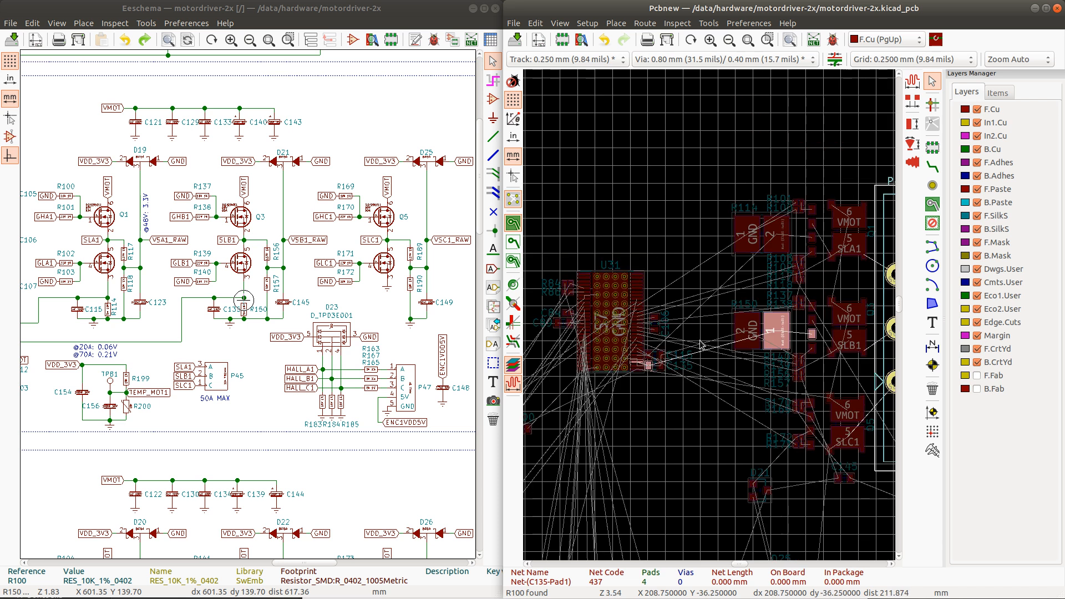
pyautogui.scroll(-2, 698, 372)
pyautogui.scroll(2, 709, 318)
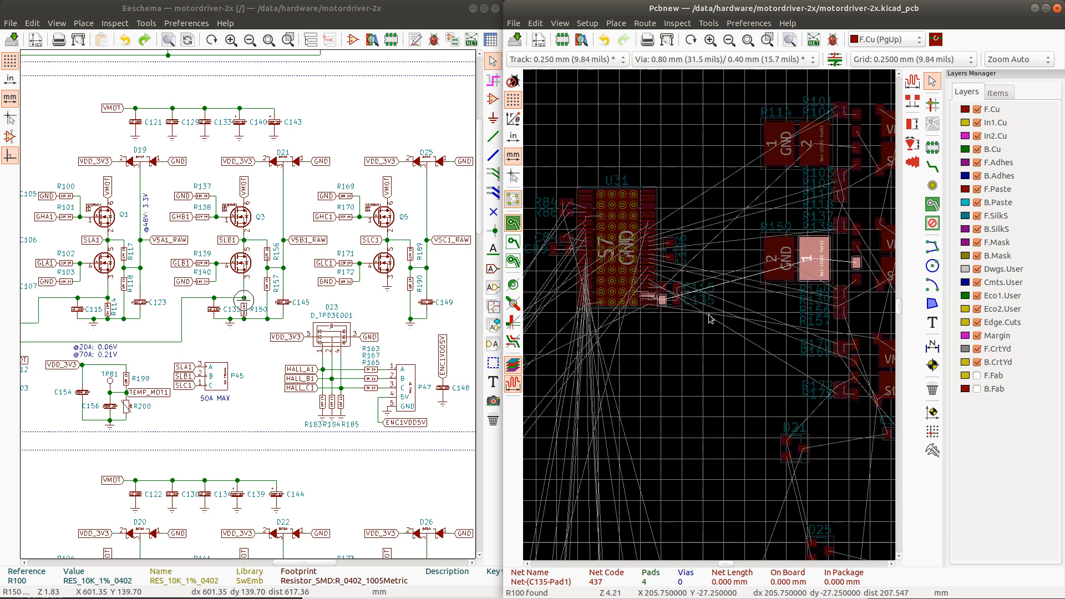
pyautogui.scroll(-1, 709, 318)
pyautogui.moveTo(555, 190); pyautogui.dragTo(711, 325)
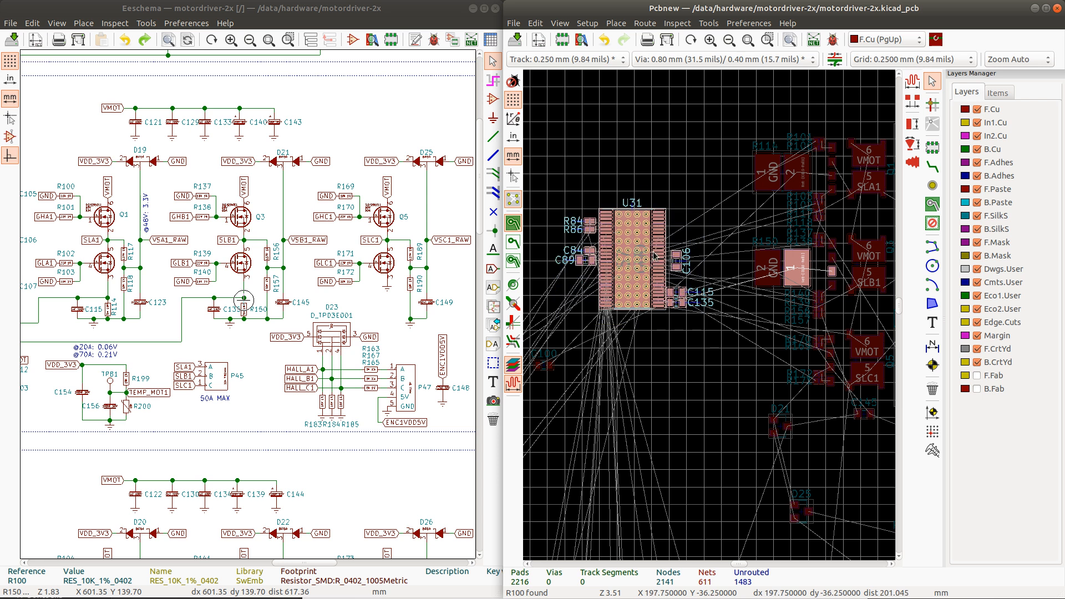
pyautogui.moveTo(654, 255); pyautogui.dragTo(715, 264)
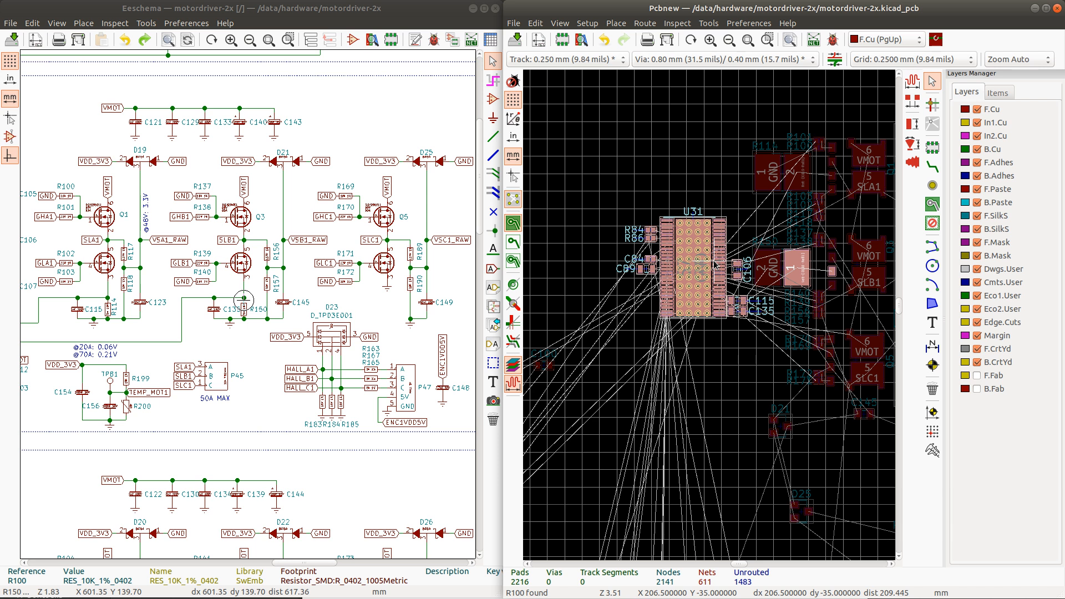
pyautogui.moveTo(715, 264); pyautogui.dragTo(715, 265)
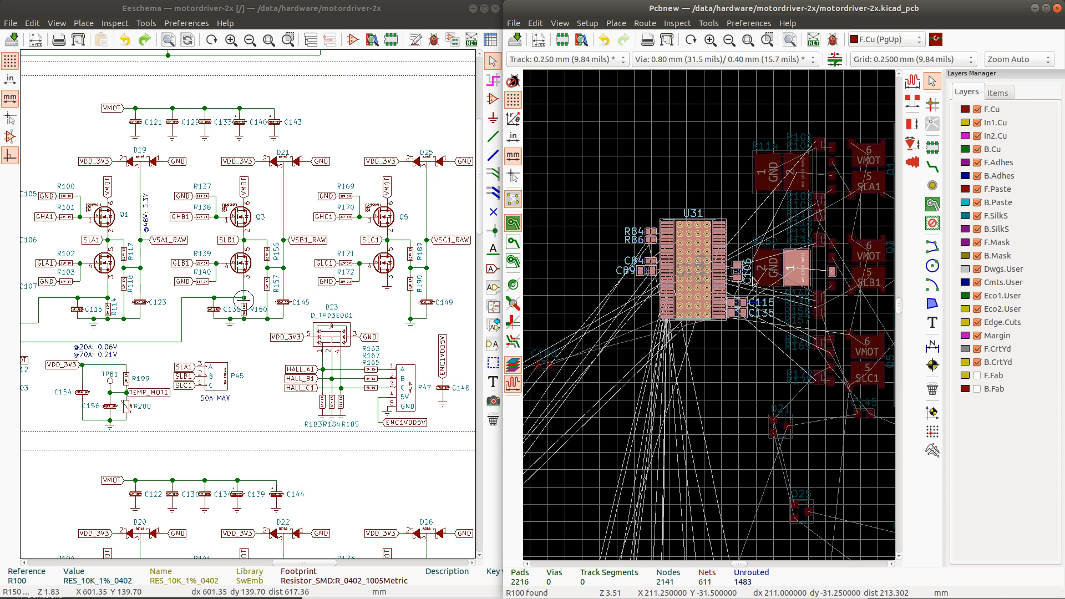
# Step: Examine the layout around U31 and the surrounding driver schematic, locating resistor R156 on the board
pyautogui.scroll(-4, 710, 319)
pyautogui.scroll(7, 708, 318)
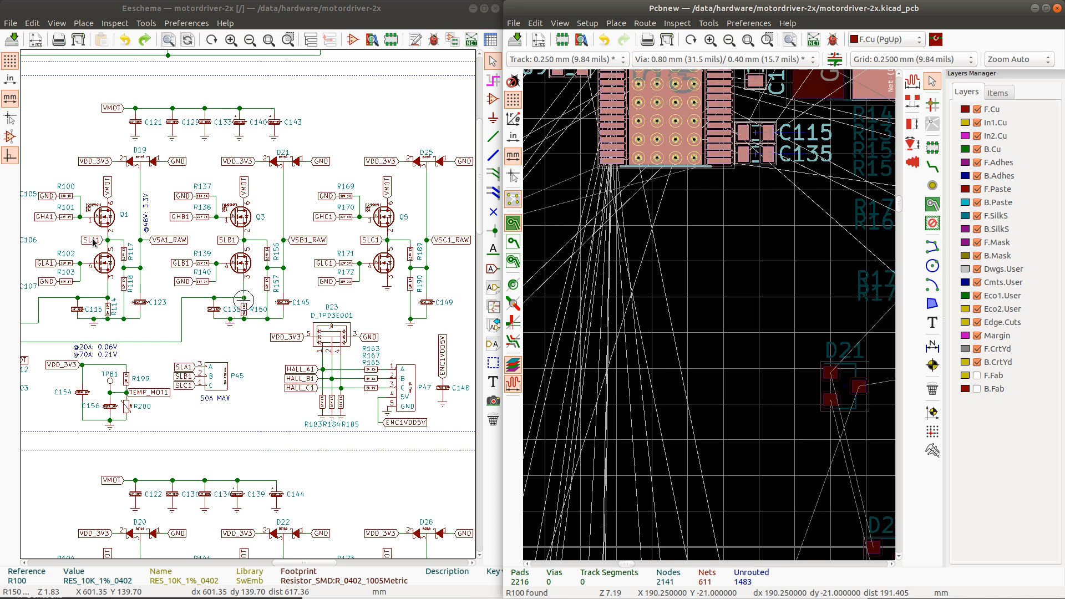
pyautogui.scroll(-1, 670, 157)
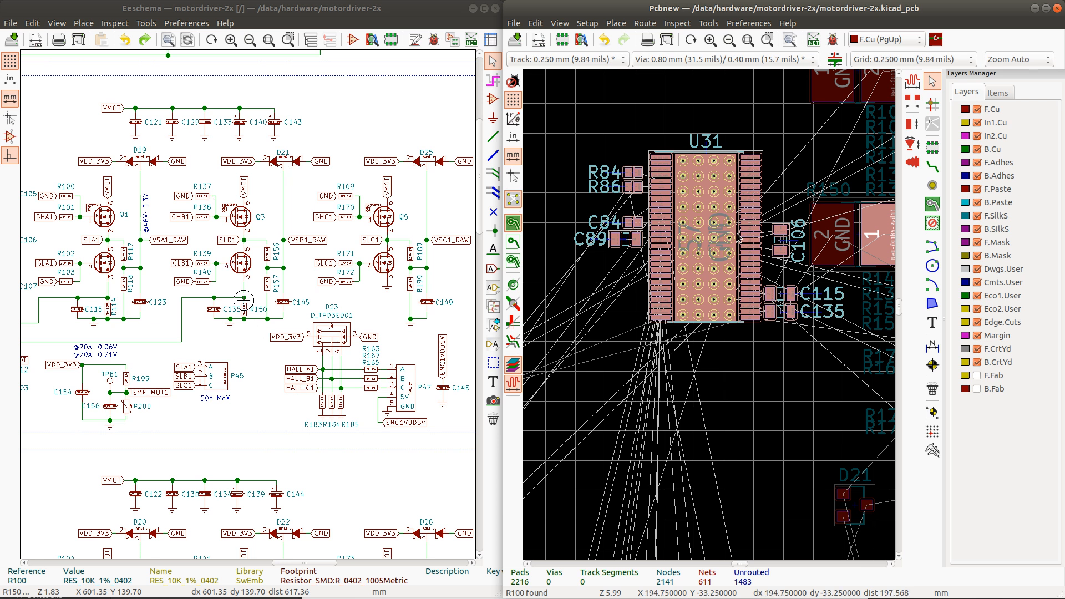
pyautogui.scroll(-1, 739, 238)
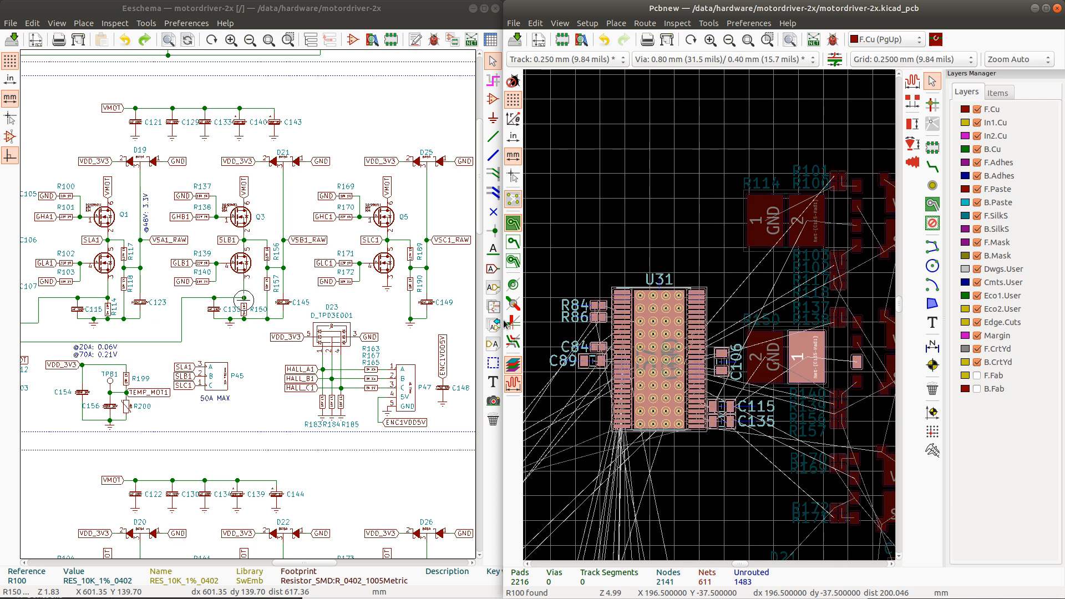
pyautogui.click(269, 259)
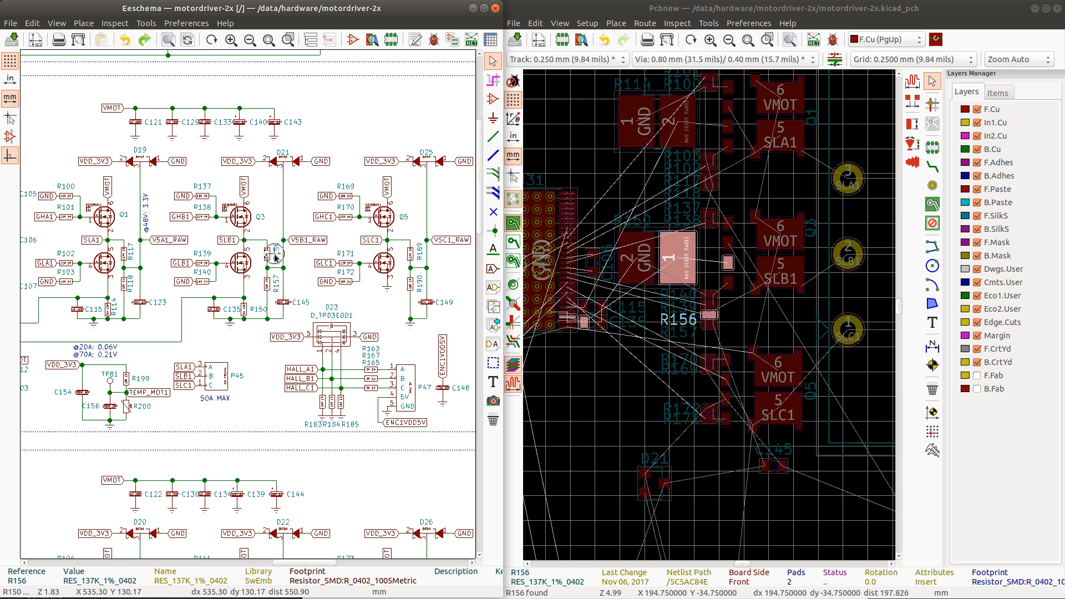
pyautogui.scroll(-5, 709, 318)
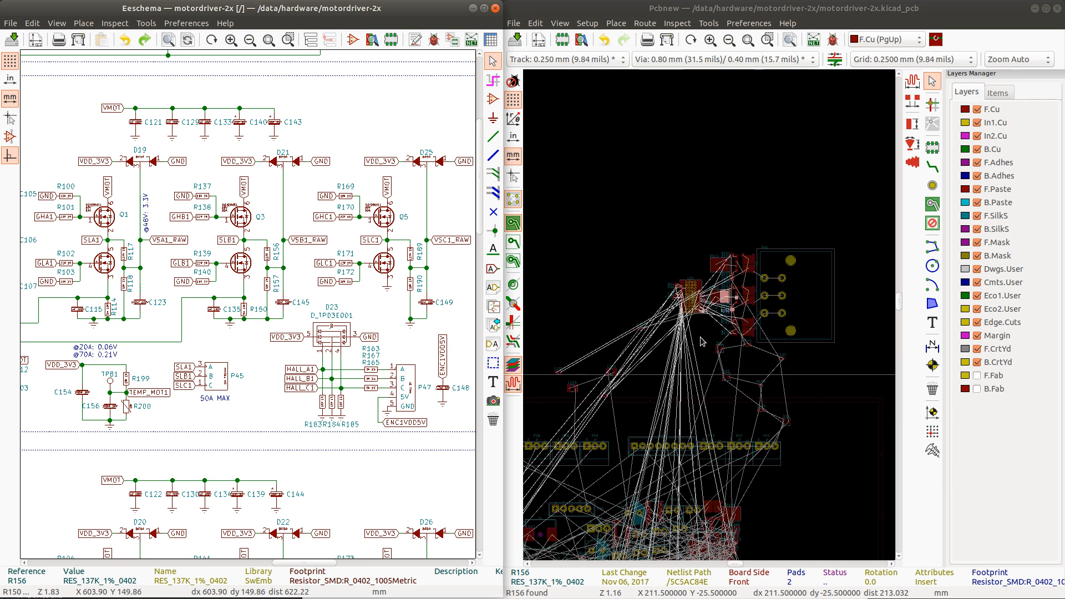
pyautogui.scroll(3, 709, 317)
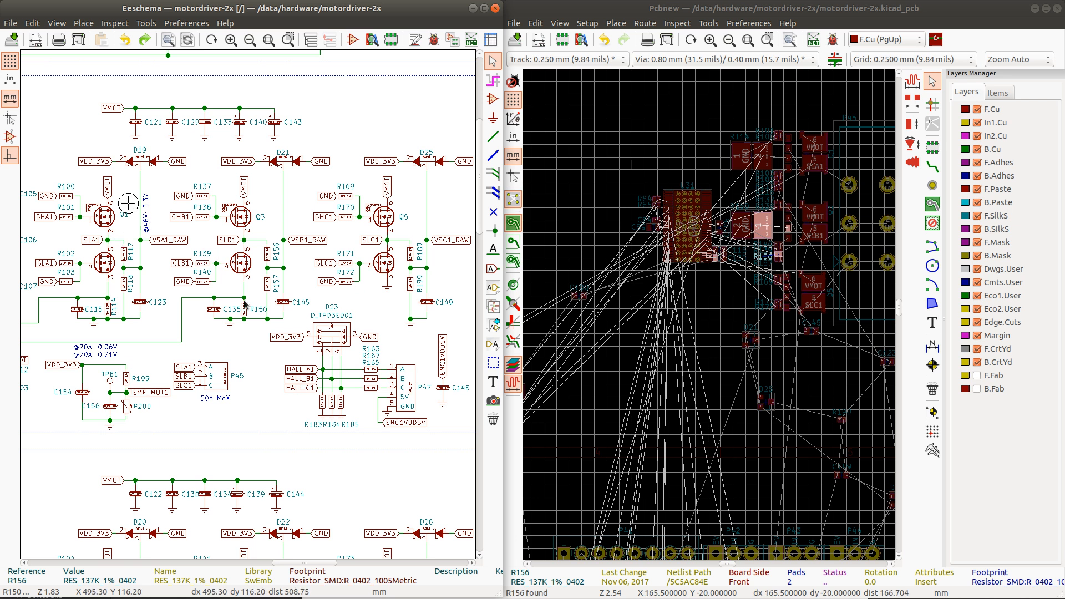
pyautogui.scroll(-1, 132, 225)
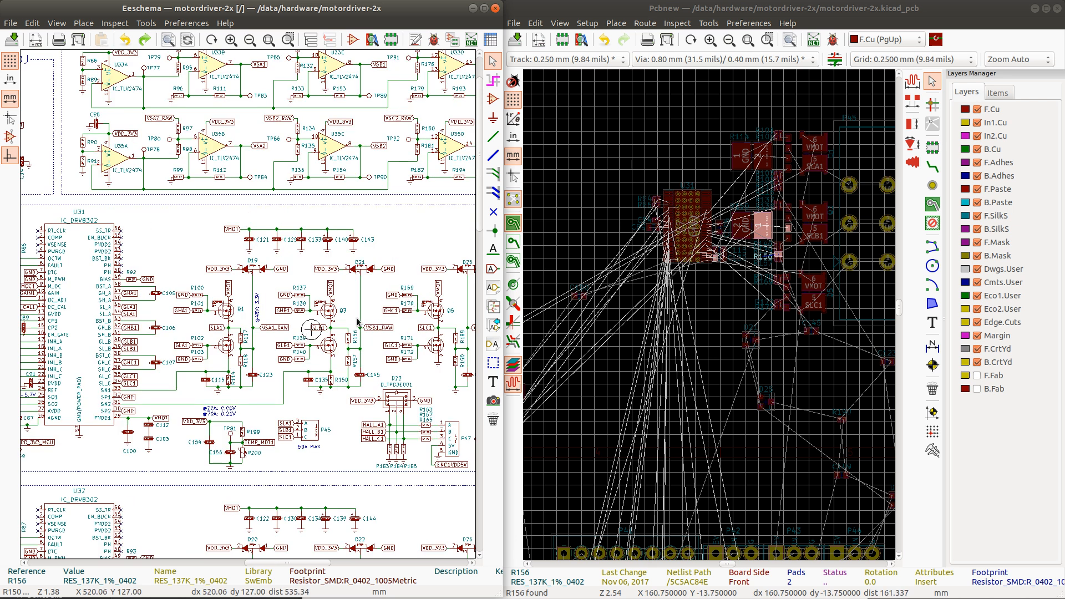
pyautogui.scroll(1, 711, 318)
pyautogui.scroll(-1, 646, 331)
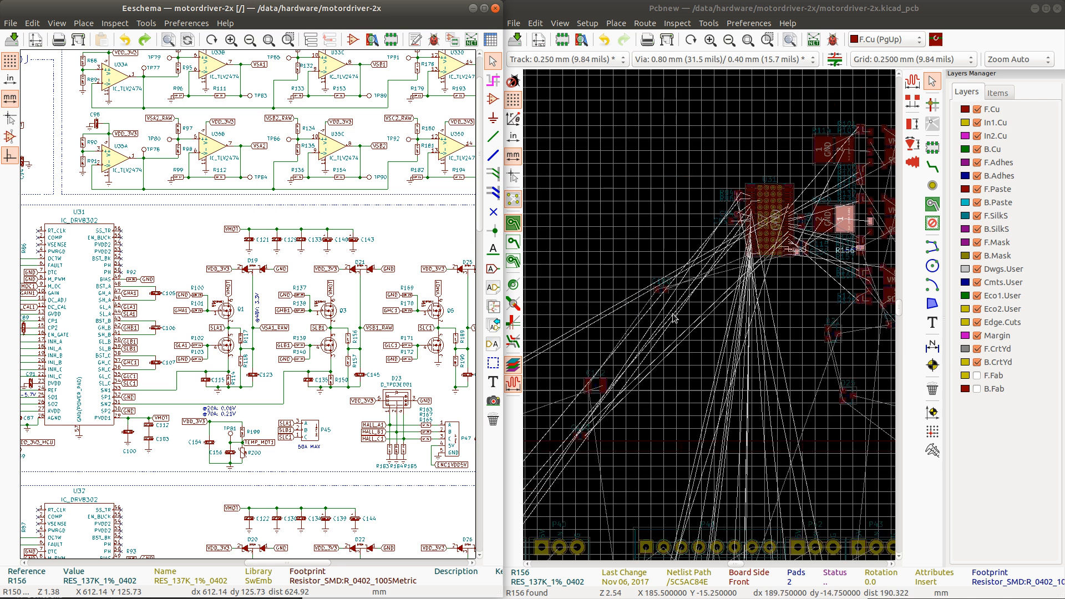
# Step: Move capacitor C100 next to U31's lower right corner, horizontal directly below C135, with its VMOT pad facing U31
pyautogui.click(658, 292)
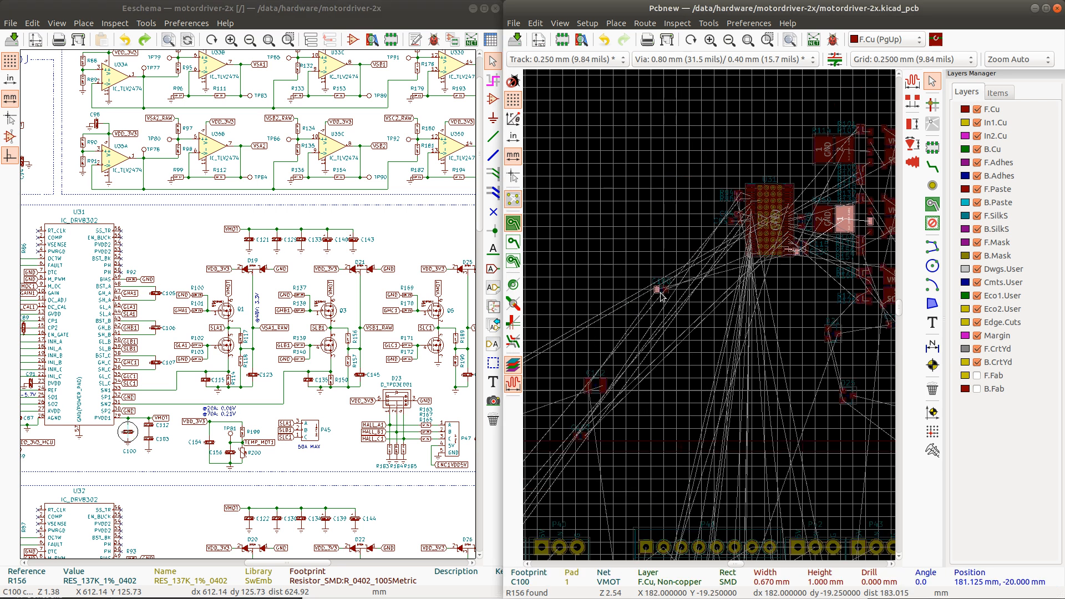
pyautogui.click(668, 293)
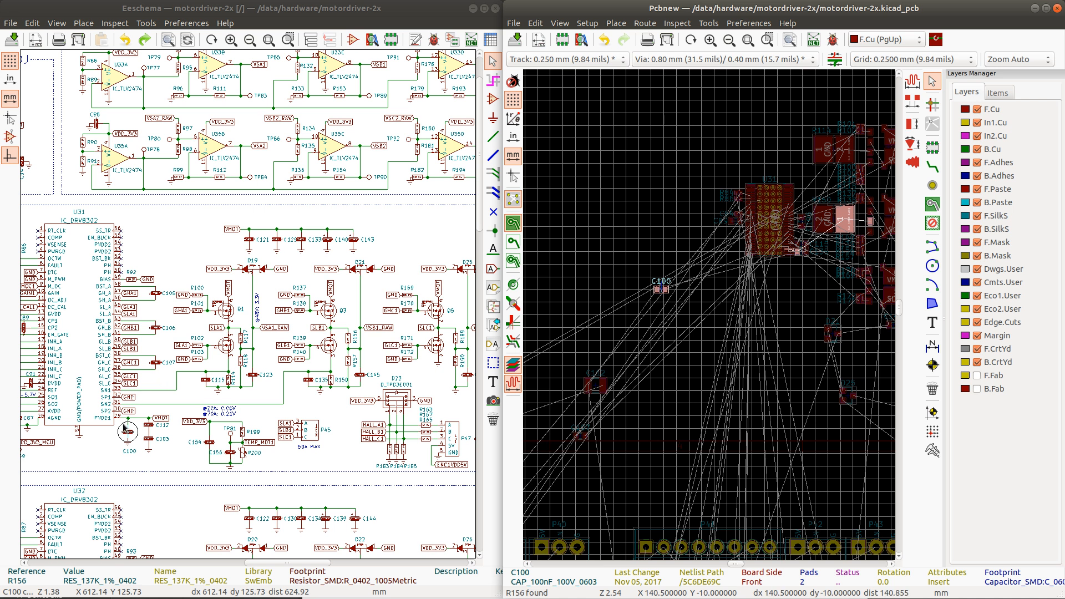
pyautogui.moveTo(660, 288); pyautogui.dragTo(830, 281)
pyautogui.scroll(3, 830, 280)
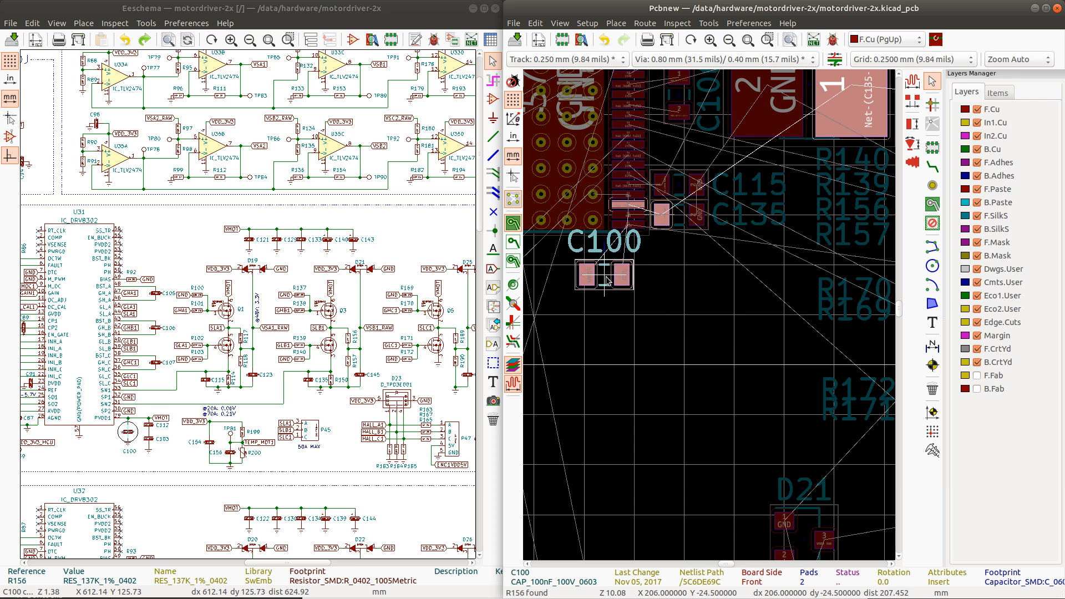
pyautogui.press('r')
pyautogui.press('r')
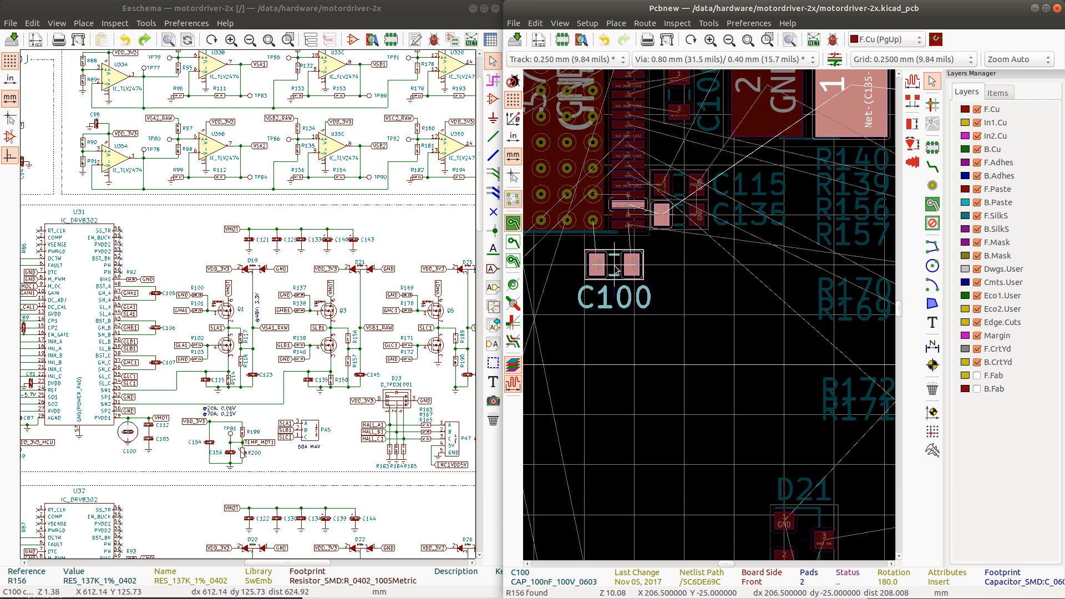
pyautogui.moveTo(615, 270)
pyautogui.mouseDown()
pyautogui.moveTo(629, 265)
pyautogui.moveTo(618, 259)
pyautogui.mouseUp()
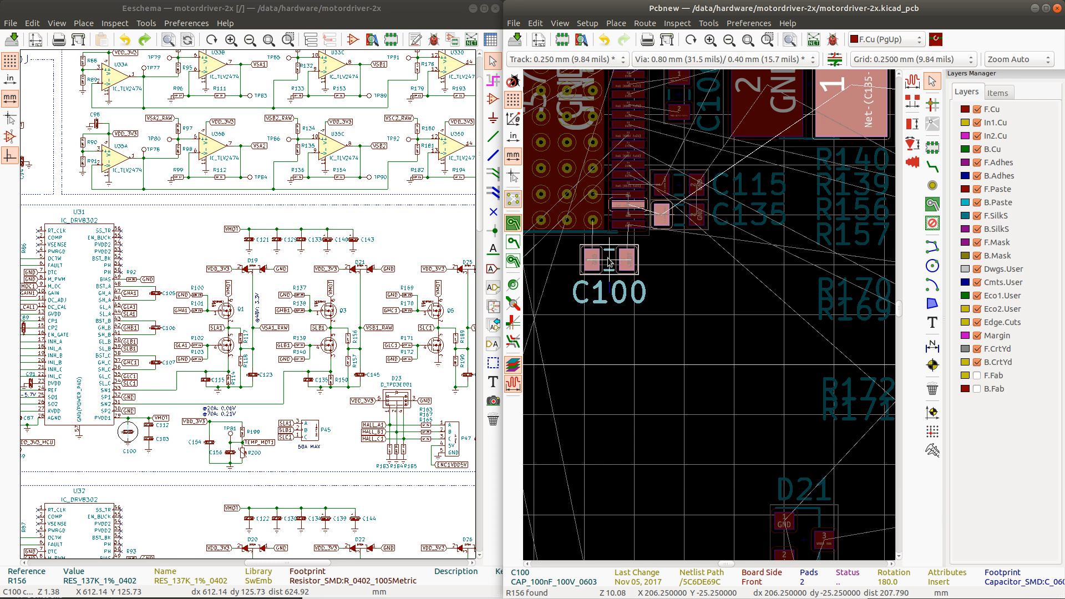
pyautogui.press('r')
pyautogui.moveTo(613, 260); pyautogui.dragTo(684, 250)
pyautogui.press('r')
pyautogui.click(684, 250)
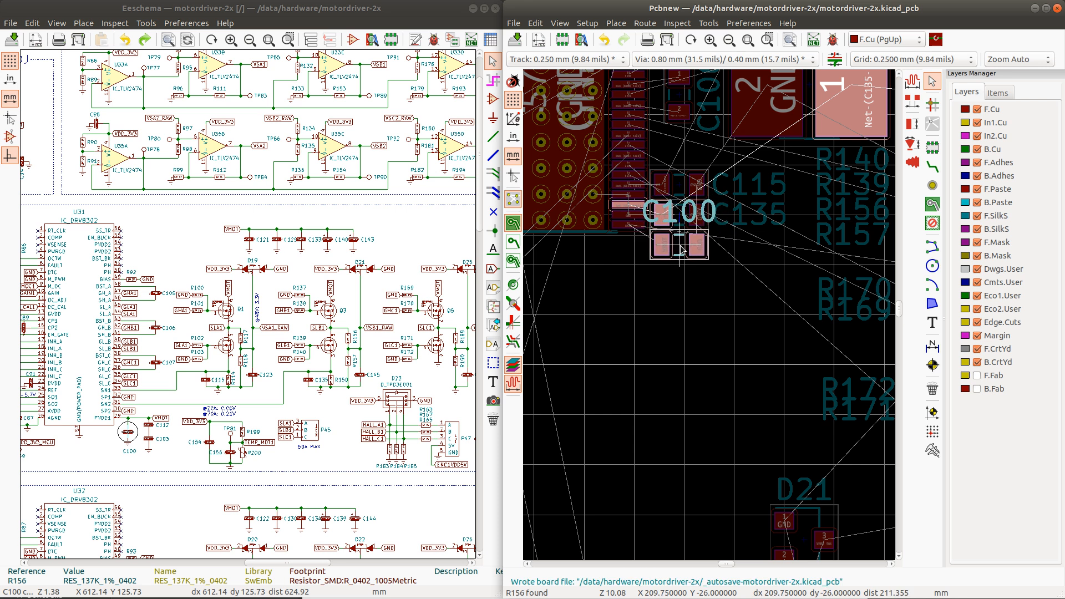
# Step: Move C100's reference label to the right of the capacitor, beneath the C135 label
pyautogui.click(687, 215)
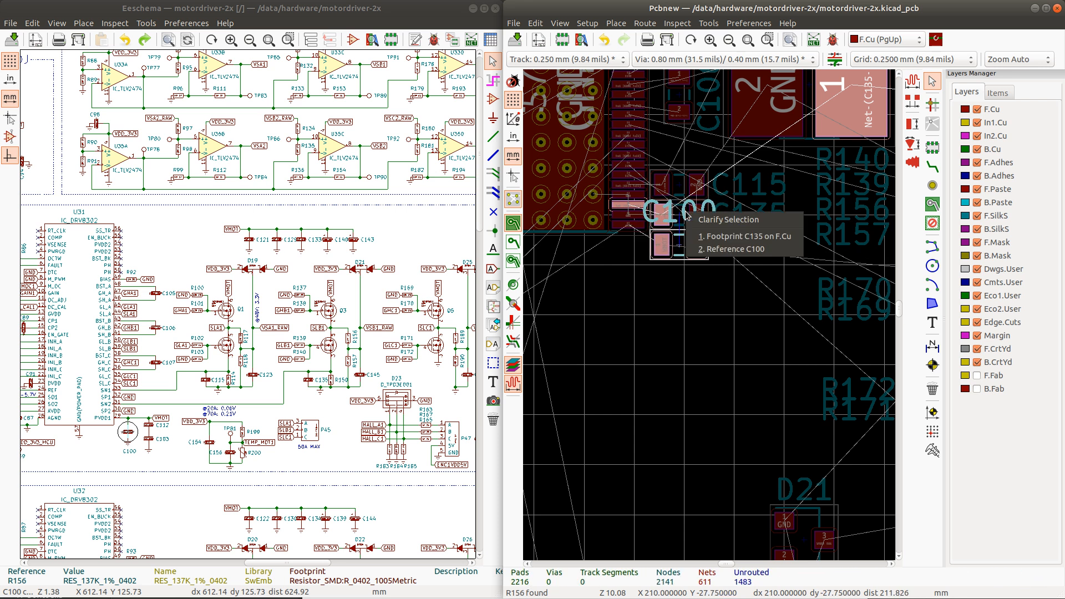
pyautogui.click(726, 250)
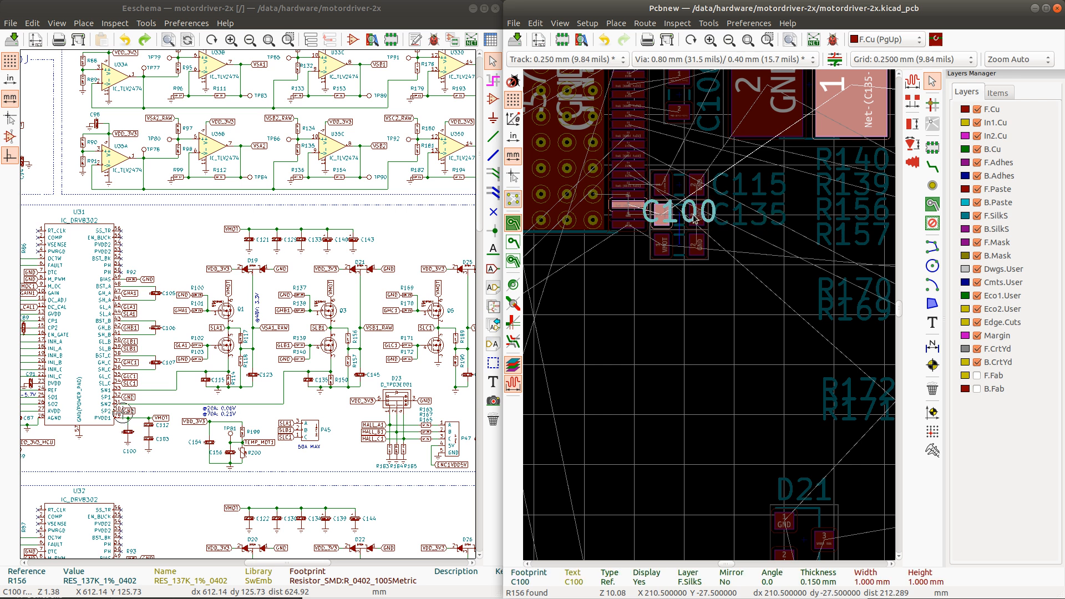
pyautogui.press('m')
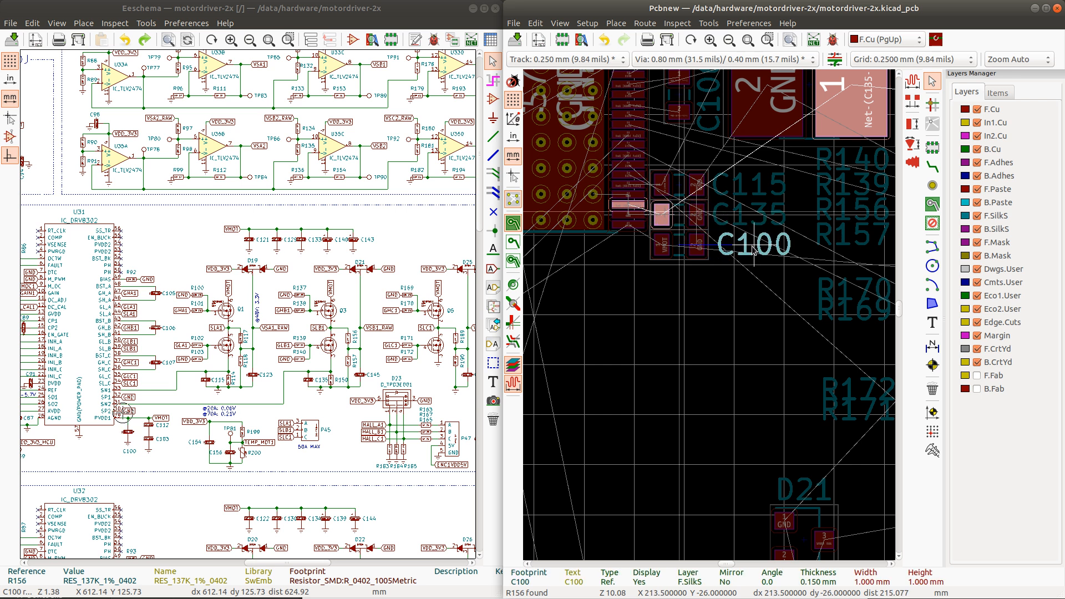
pyautogui.click(750, 251)
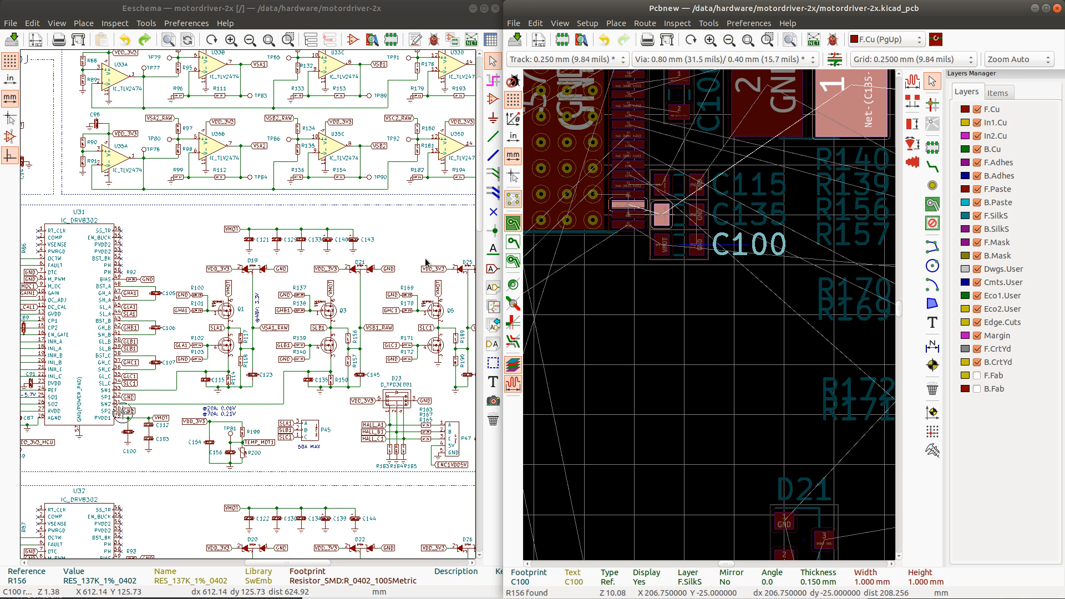
# Step: Locate capacitor C112 from the schematic, rotate it 180°, place it directly below U31's lower edge, and set its reference label to its left
pyautogui.rightClick(284, 369)
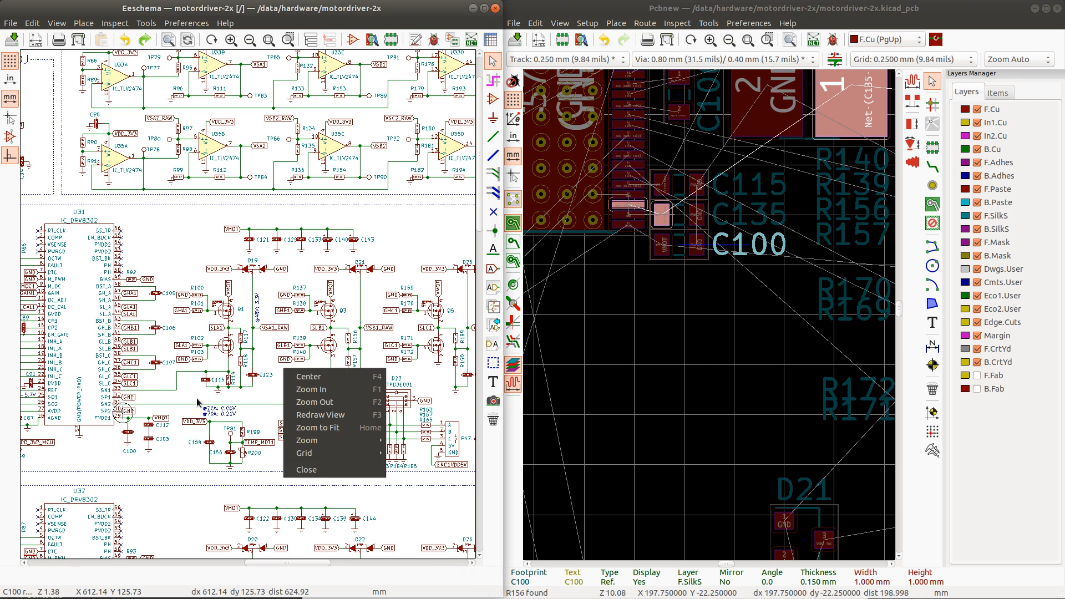
pyautogui.click(150, 395)
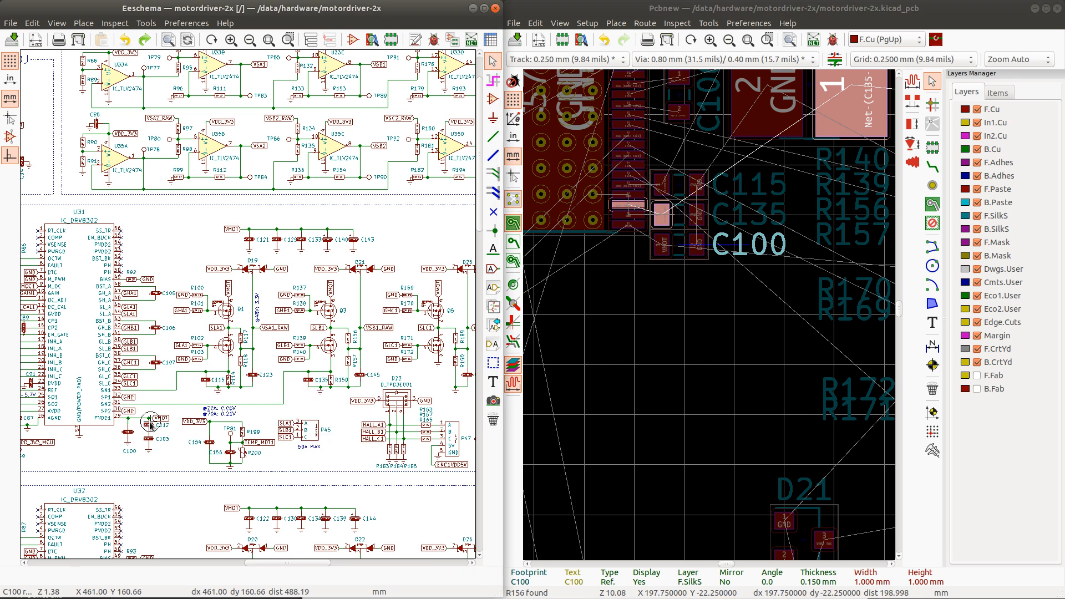
pyautogui.click(149, 426)
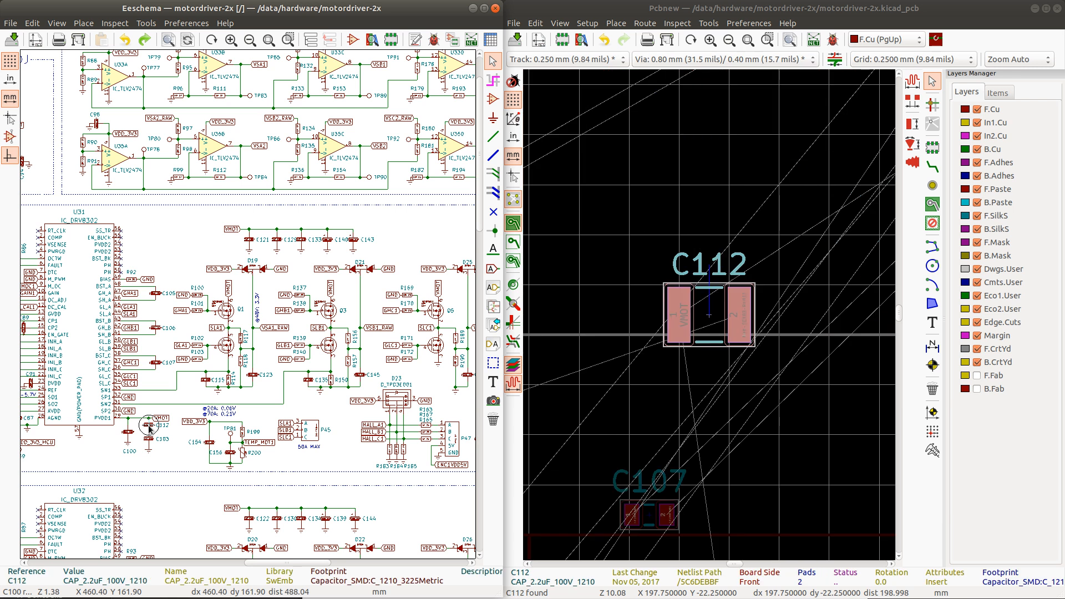
pyautogui.click(716, 324)
pyautogui.scroll(-7, 716, 316)
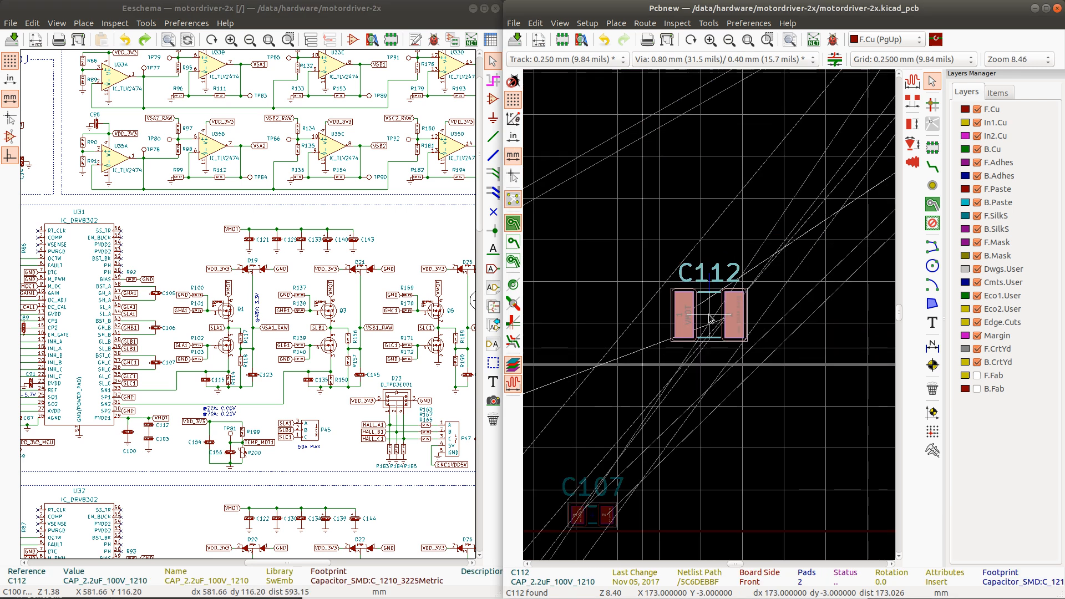
pyautogui.scroll(9, 838, 243)
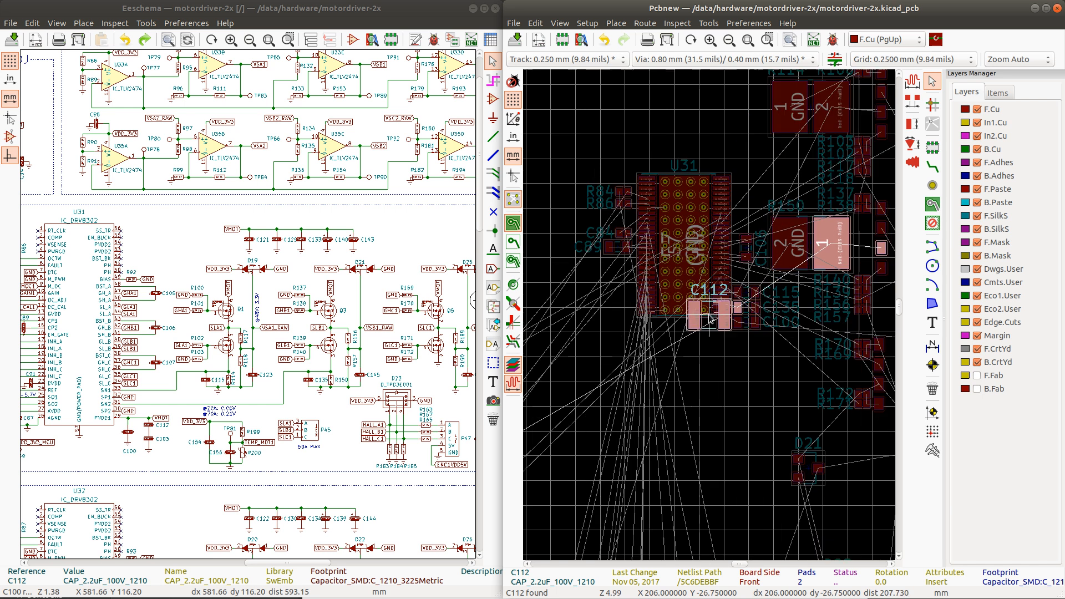
pyautogui.press('r')
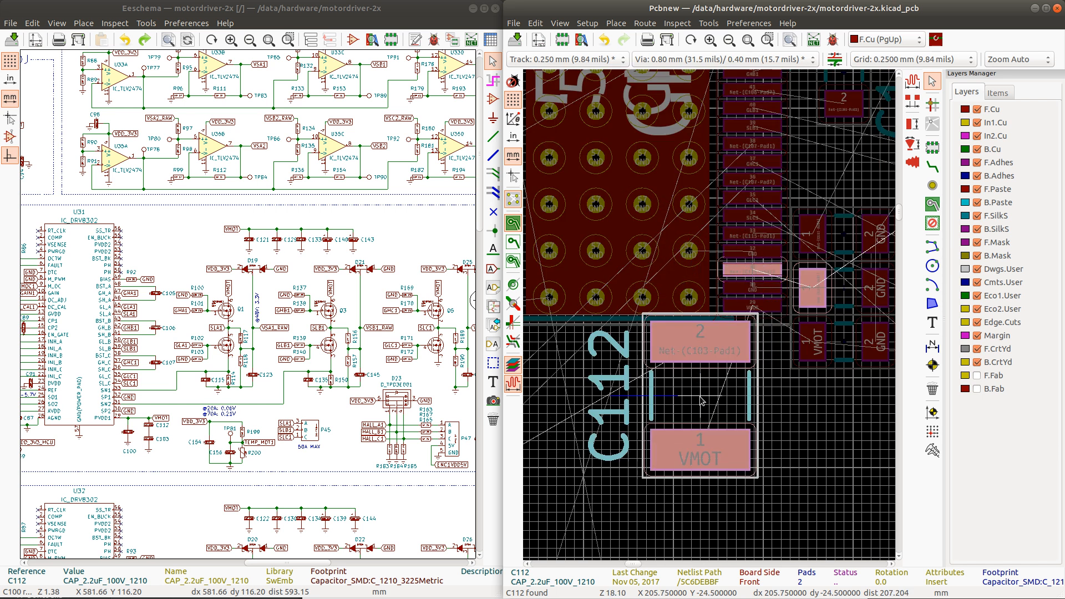
pyautogui.press('r')
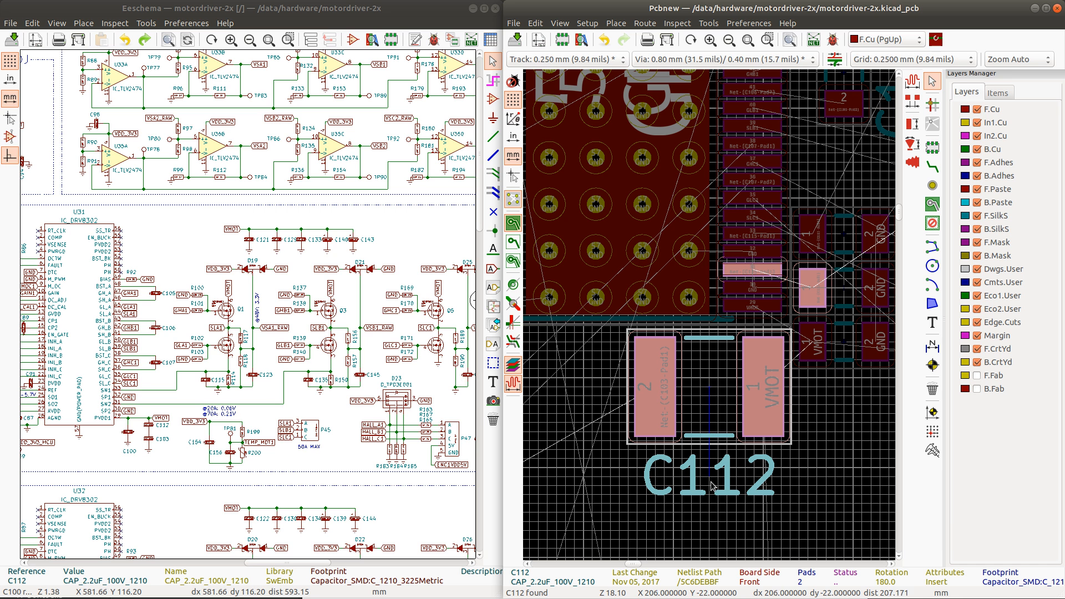
pyautogui.click(639, 454)
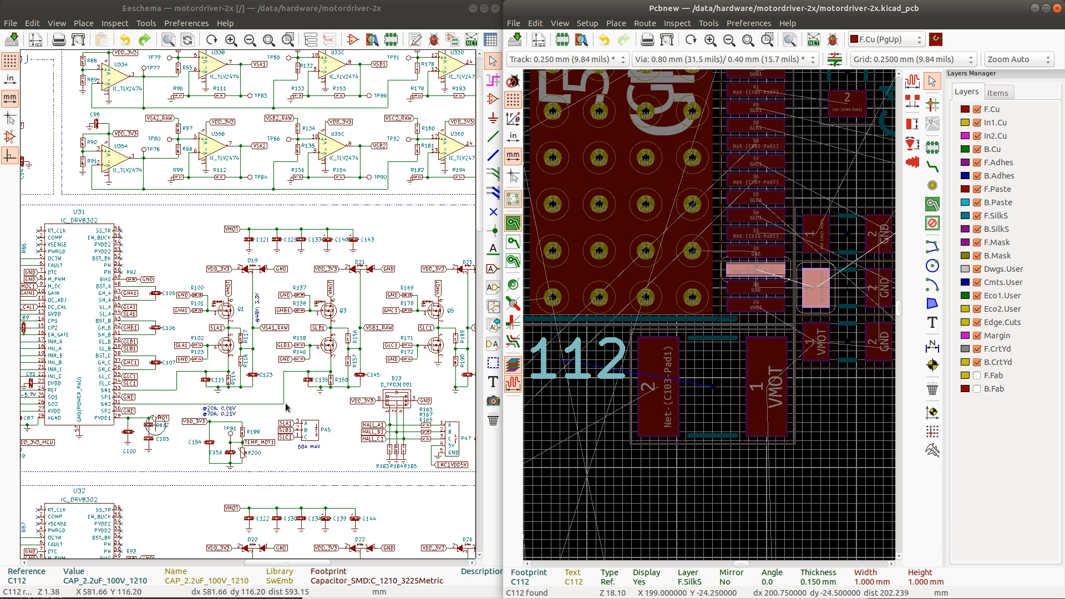
# Step: Locate capacitor C103 from the schematic, rotate it 180°, and place it immediately left of C112 with their shared-net pads adjacent
pyautogui.click(149, 442)
pyautogui.click(148, 442)
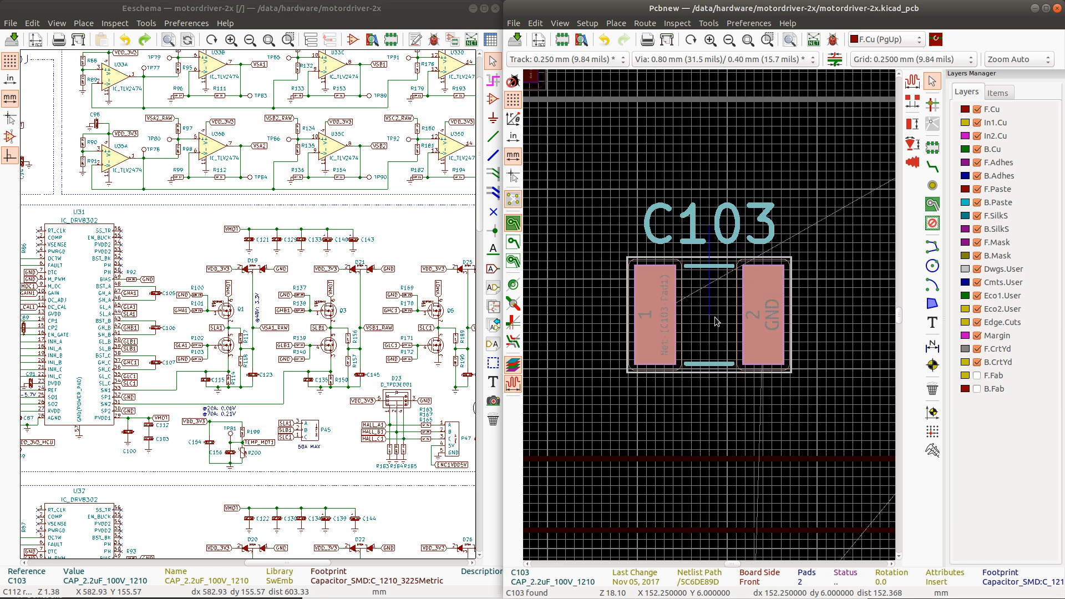
pyautogui.scroll(-9, 716, 322)
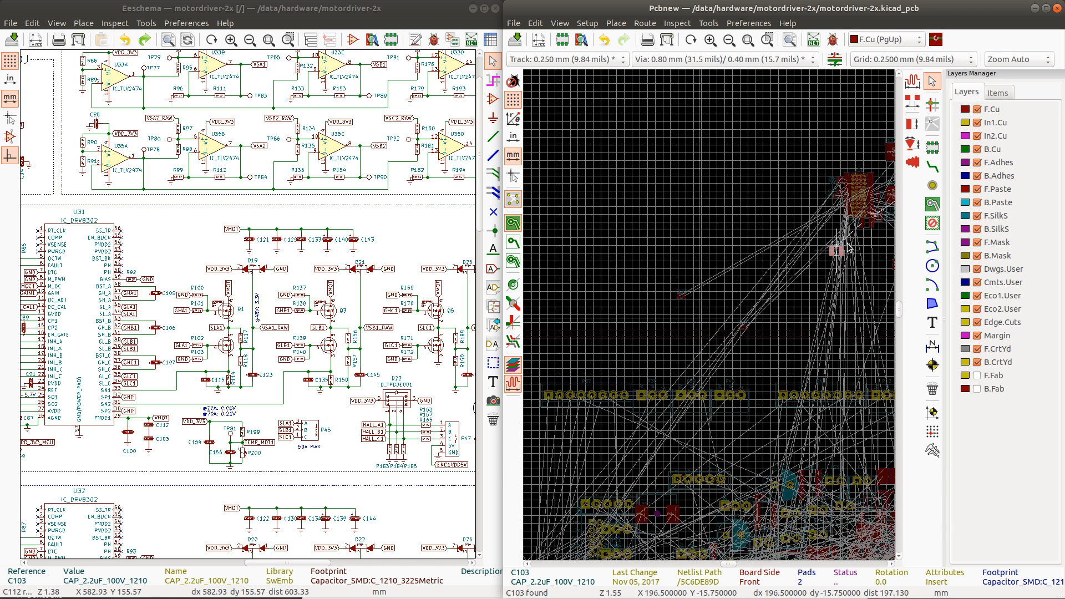
pyautogui.scroll(6, 839, 249)
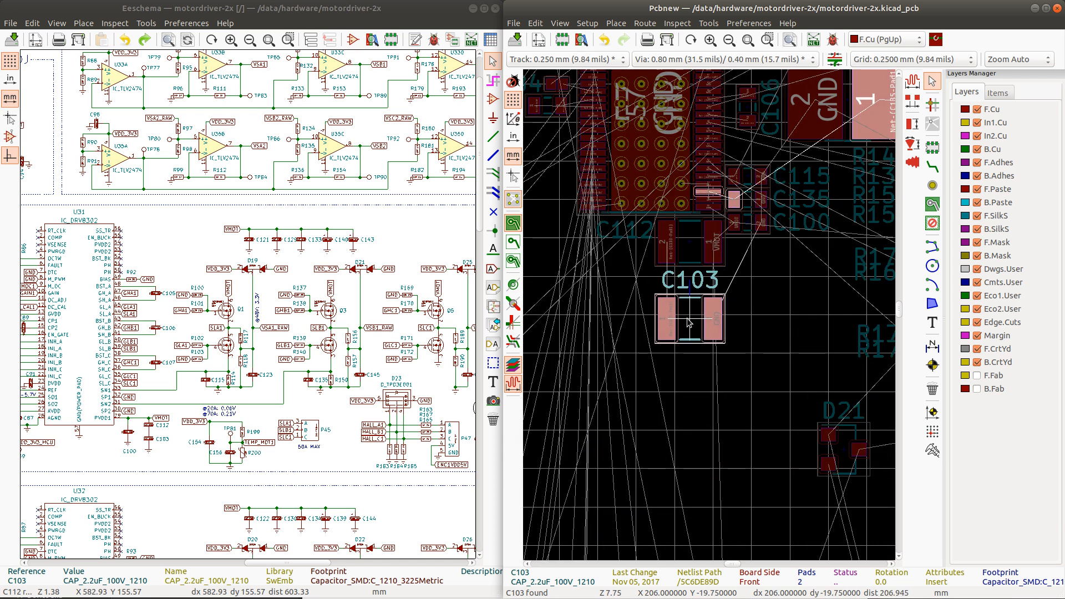
pyautogui.press('r')
pyautogui.press('r')
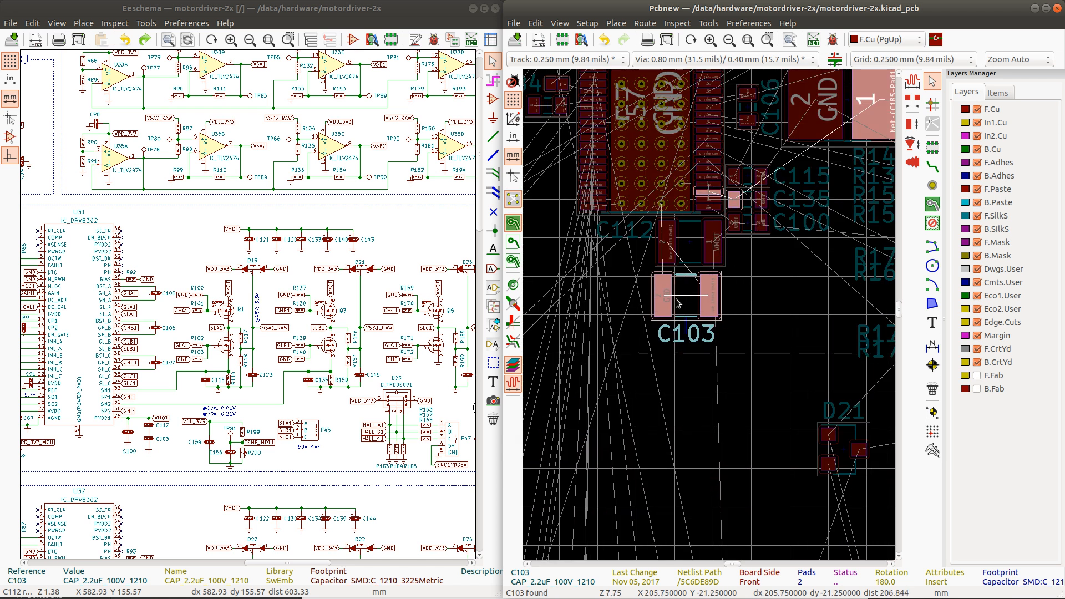
pyautogui.scroll(3, 700, 308)
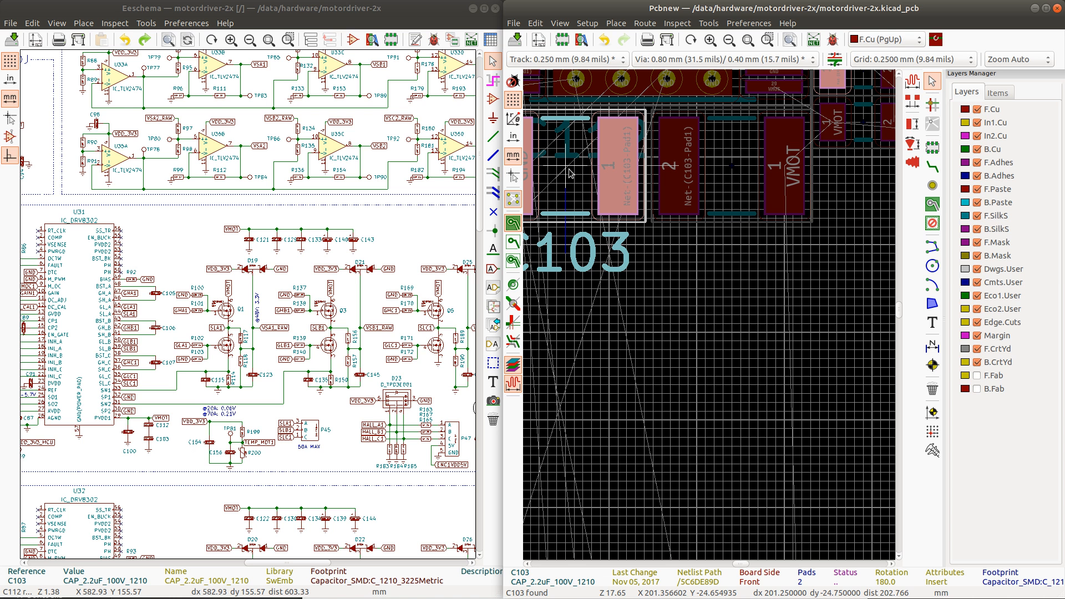
pyautogui.click(571, 172)
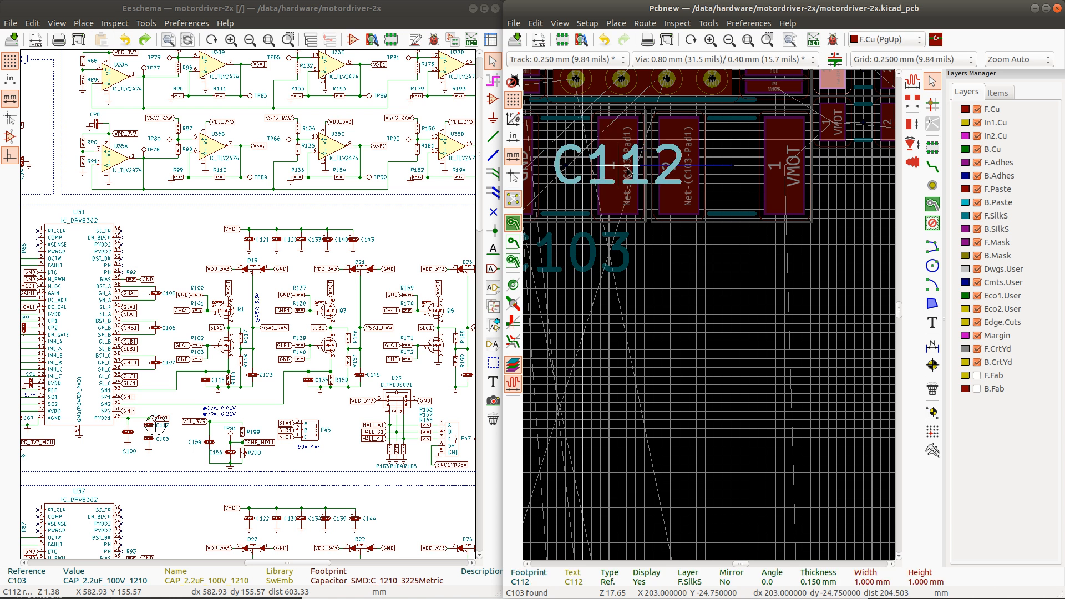
# Step: Move C112's reference label below the capacitor, centred and level with C103's label
pyautogui.press('m')
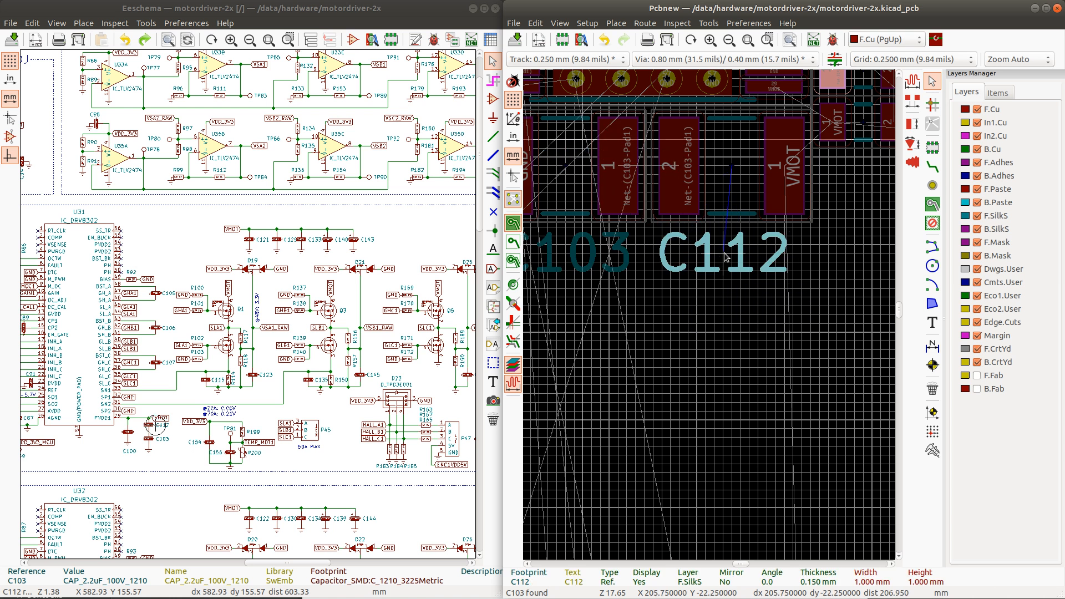
pyautogui.click(733, 256)
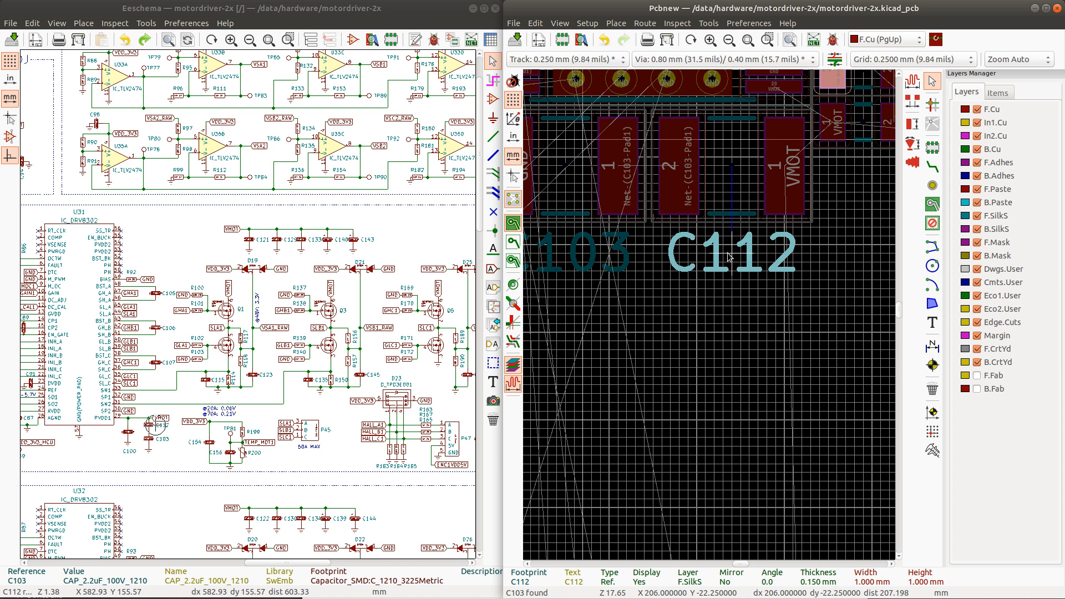
pyautogui.click(593, 256)
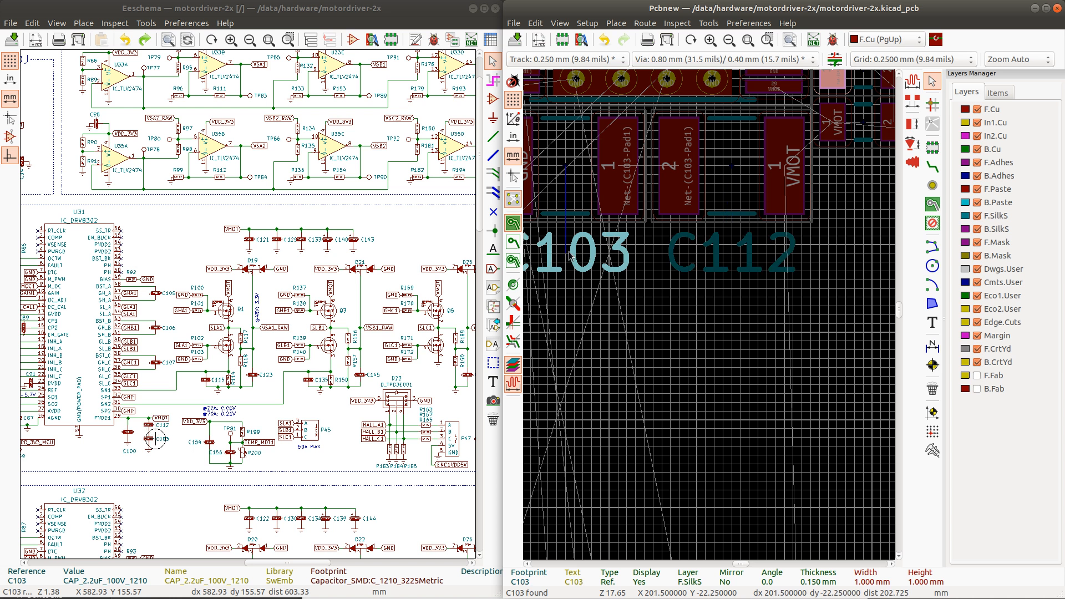
# Step: Raise the reference labels of C103 and C112 slightly so they sit closer beneath their capacitors on the same line
pyautogui.press('m')
pyautogui.click(566, 251)
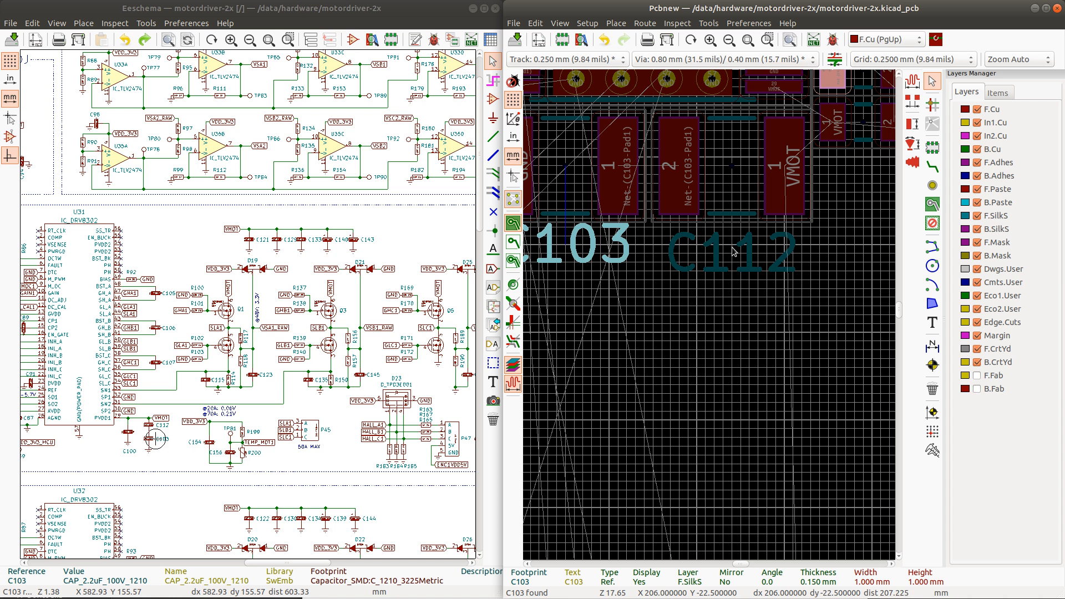
pyautogui.click(734, 251)
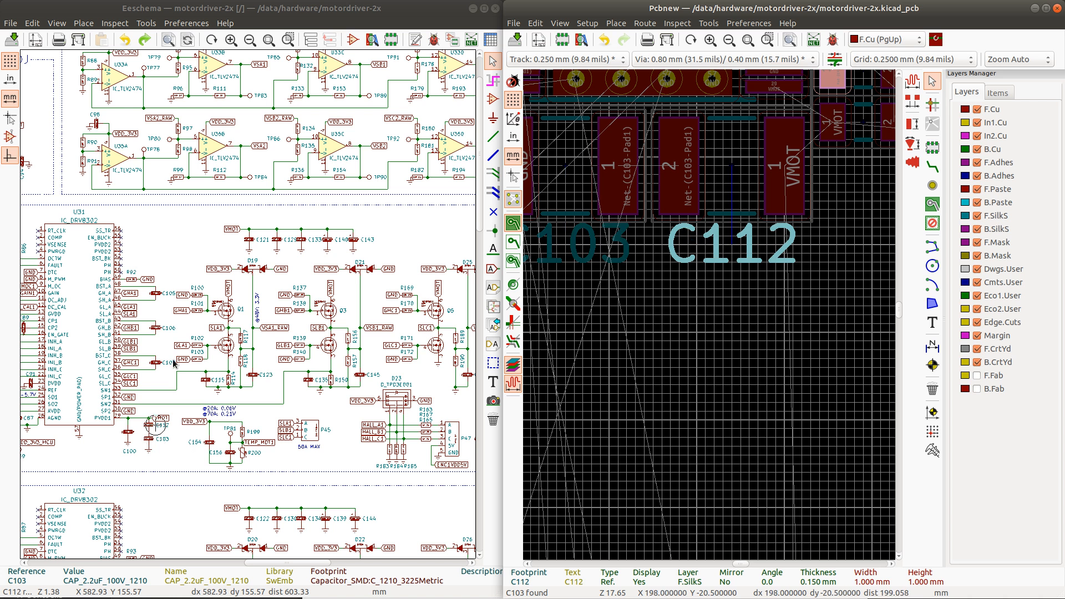
# Step: Bring unplaced capacitor C105 to the pin column of U31 facing the shunt resistors, rotate it to 270°, and place it directly above C106
pyautogui.scroll(-10, 713, 267)
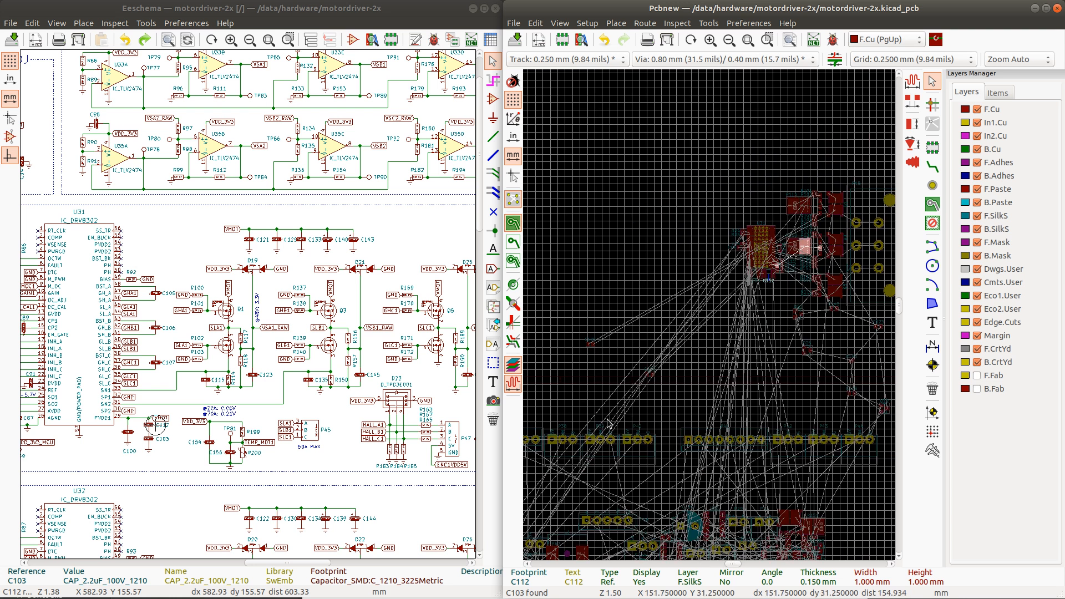
pyautogui.click(591, 345)
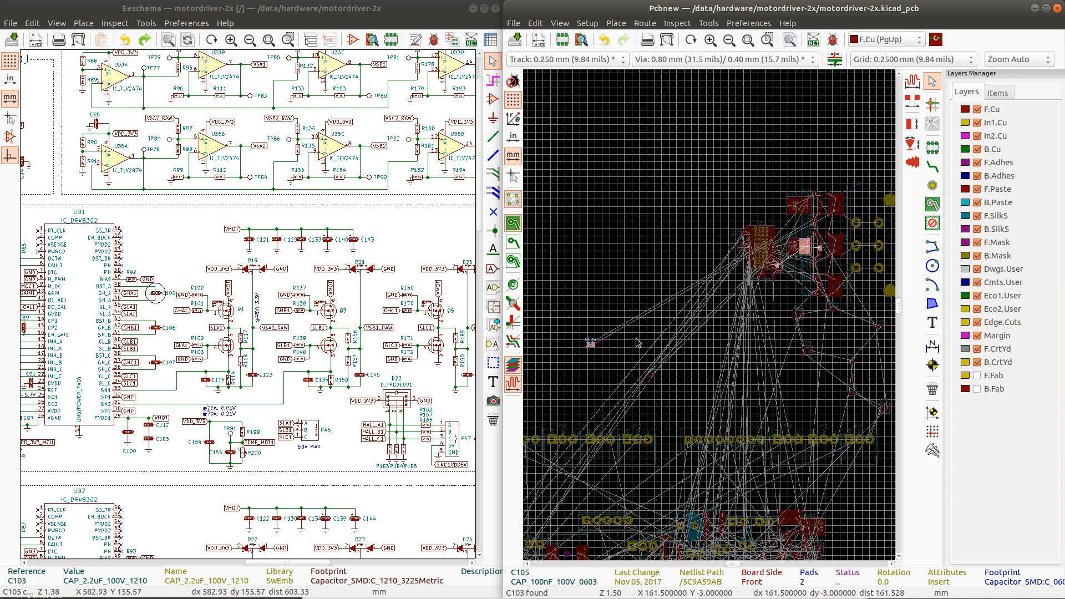
pyautogui.press('m')
pyautogui.scroll(5, 835, 228)
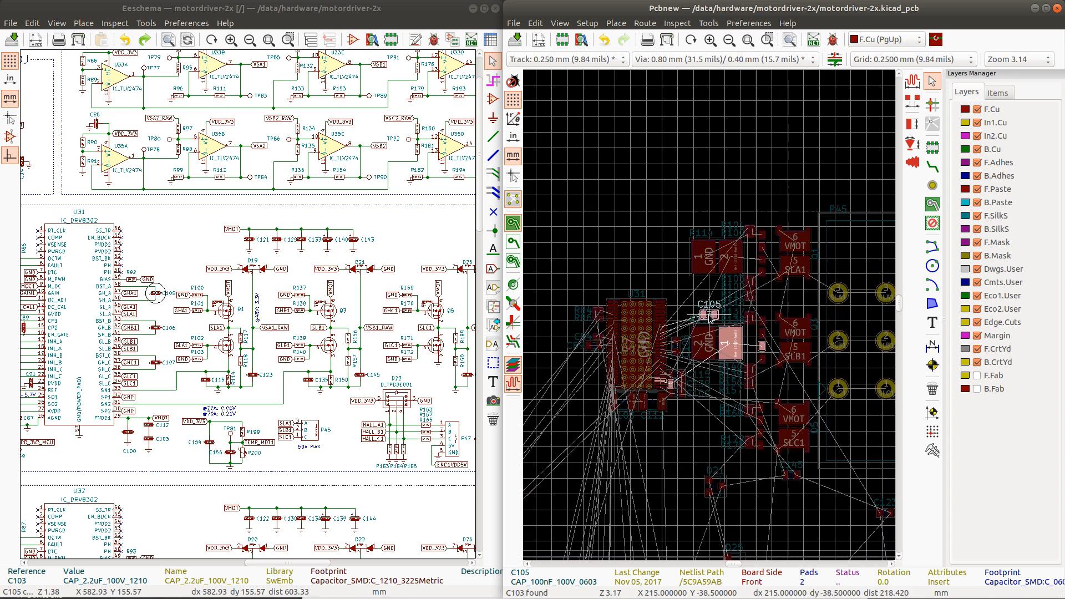
pyautogui.scroll(2, 713, 318)
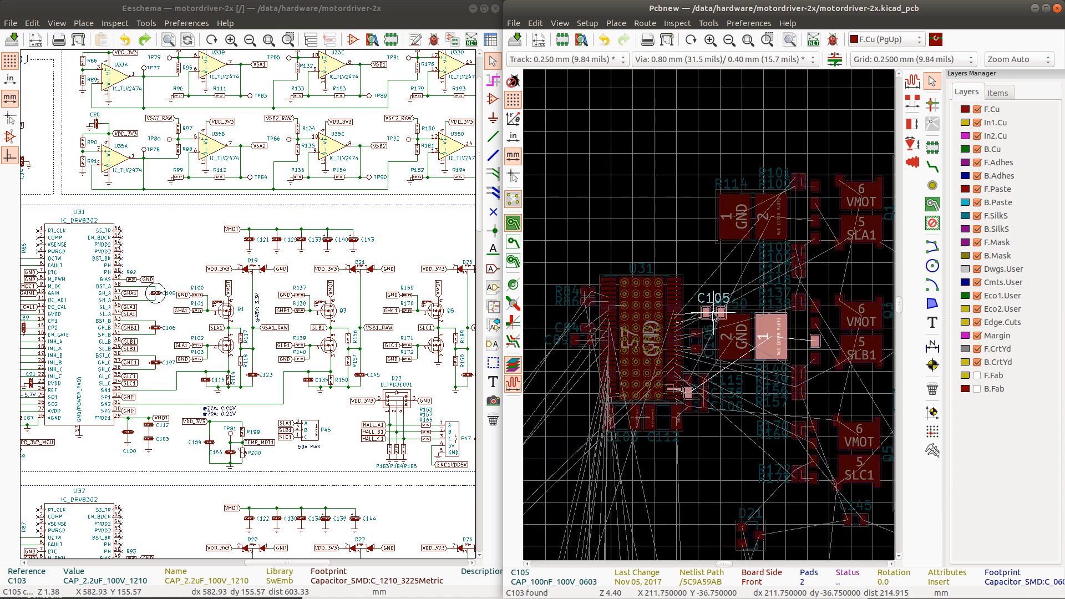
pyautogui.scroll(1, 715, 317)
pyautogui.scroll(1, 714, 304)
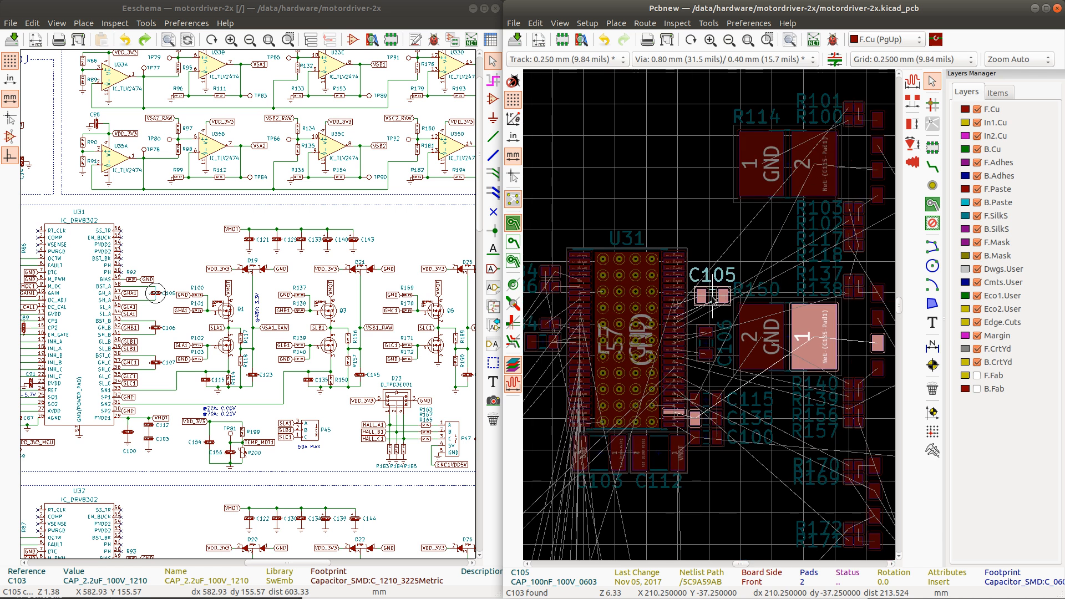
pyautogui.press('r')
pyautogui.press('r')
pyautogui.press('r')
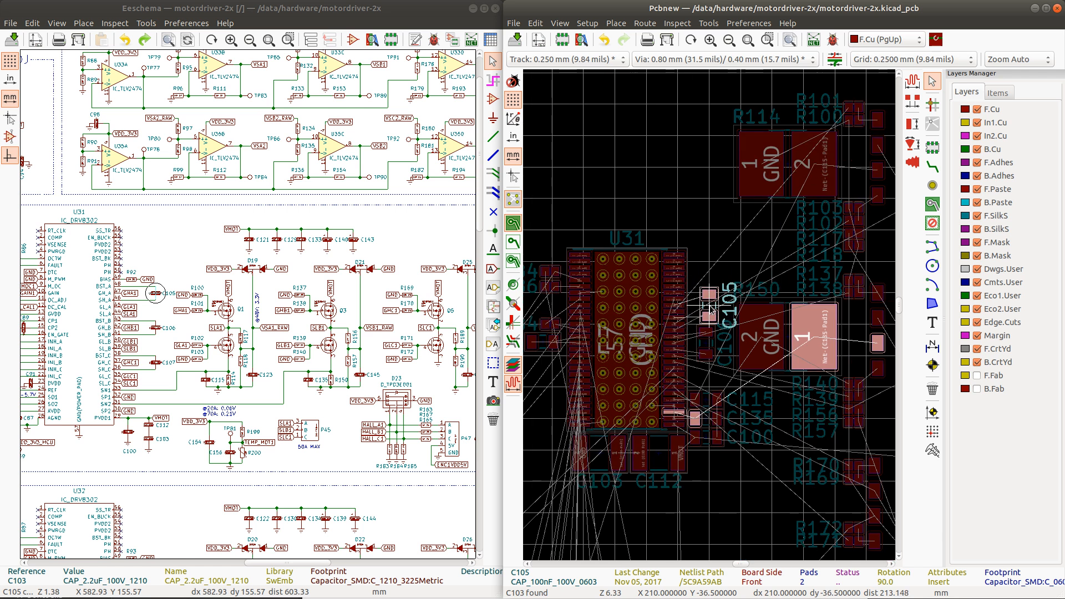
pyautogui.press('r')
pyautogui.press('r')
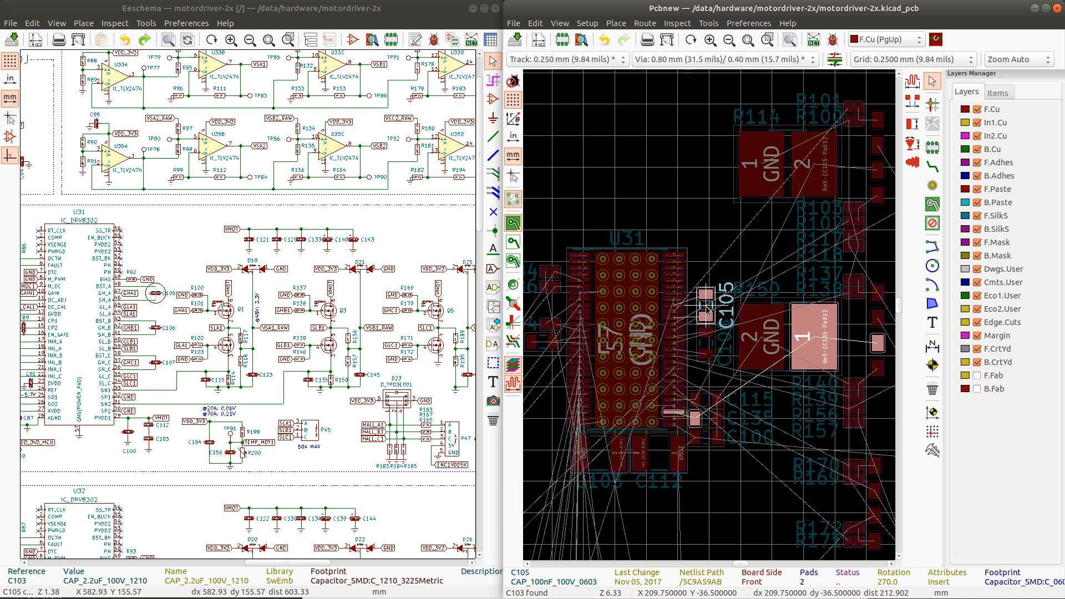
pyautogui.scroll(8, 707, 310)
pyautogui.scroll(-4, 683, 284)
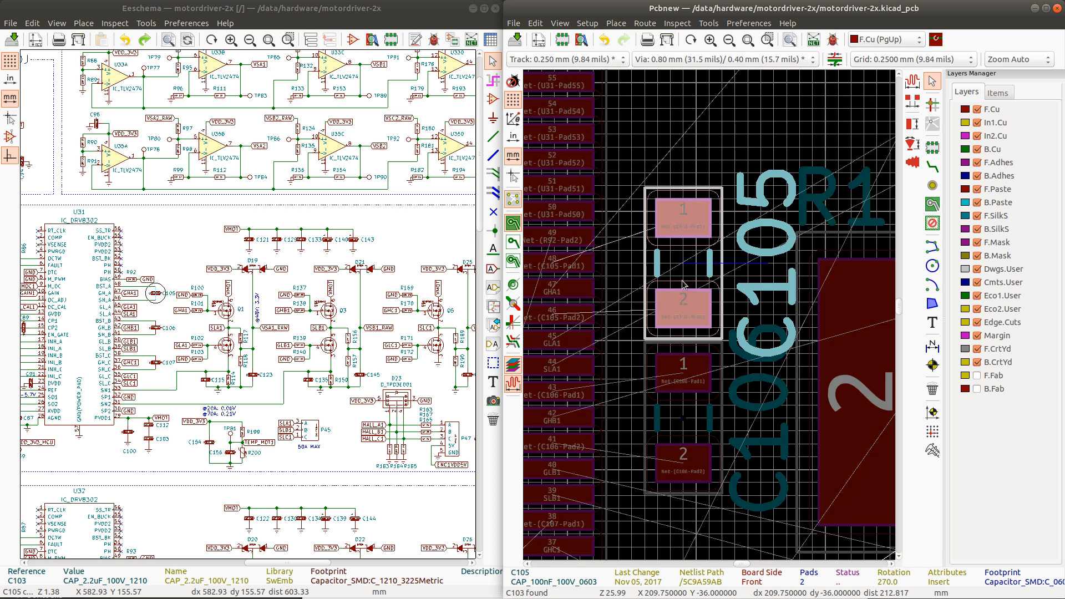
pyautogui.scroll(-5, 682, 261)
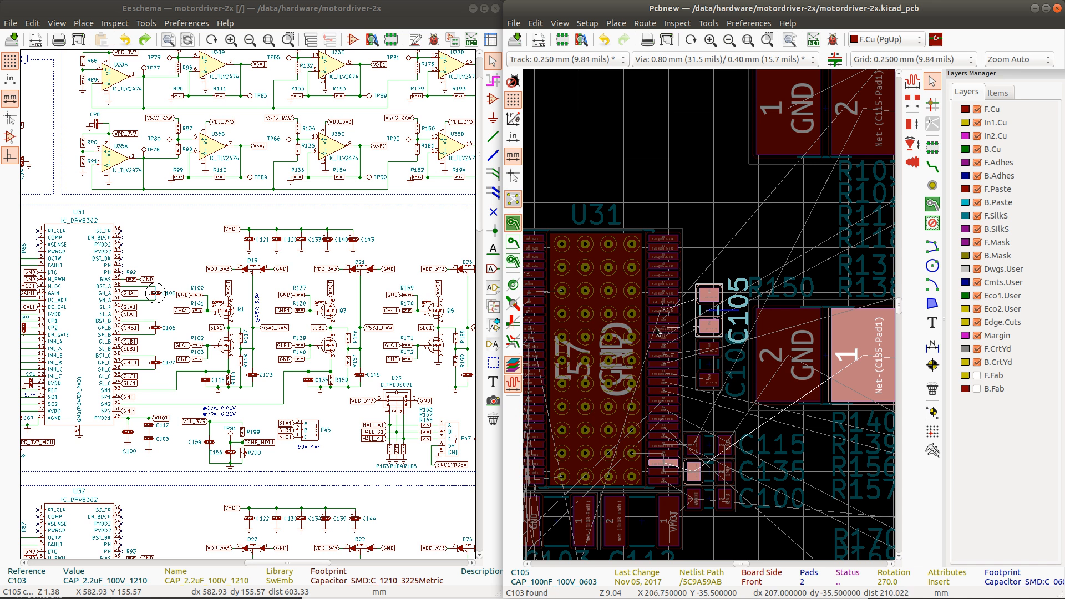
# Step: Shift C105 slightly upward to leave a wider gap above C106, and adjust its vertical reference label beside it
pyautogui.click(672, 322)
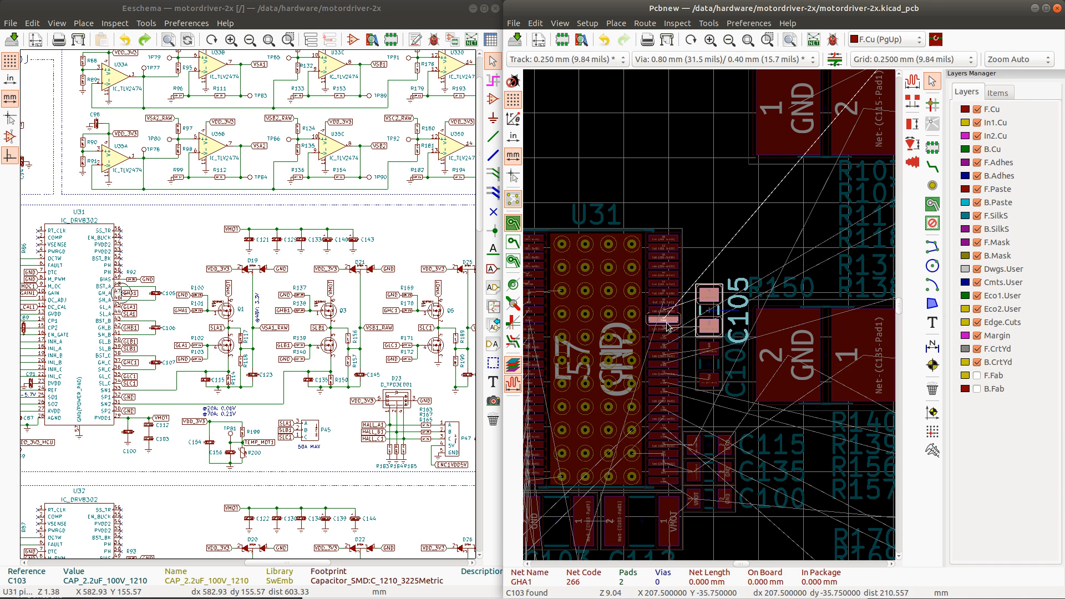
pyautogui.scroll(-1, 841, 132)
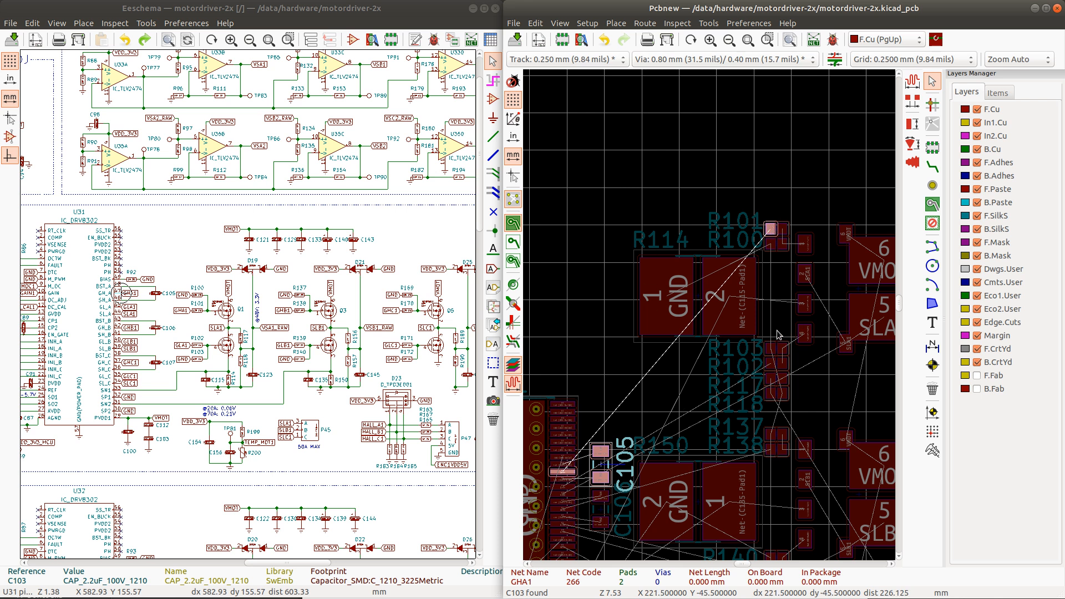
pyautogui.click(606, 469)
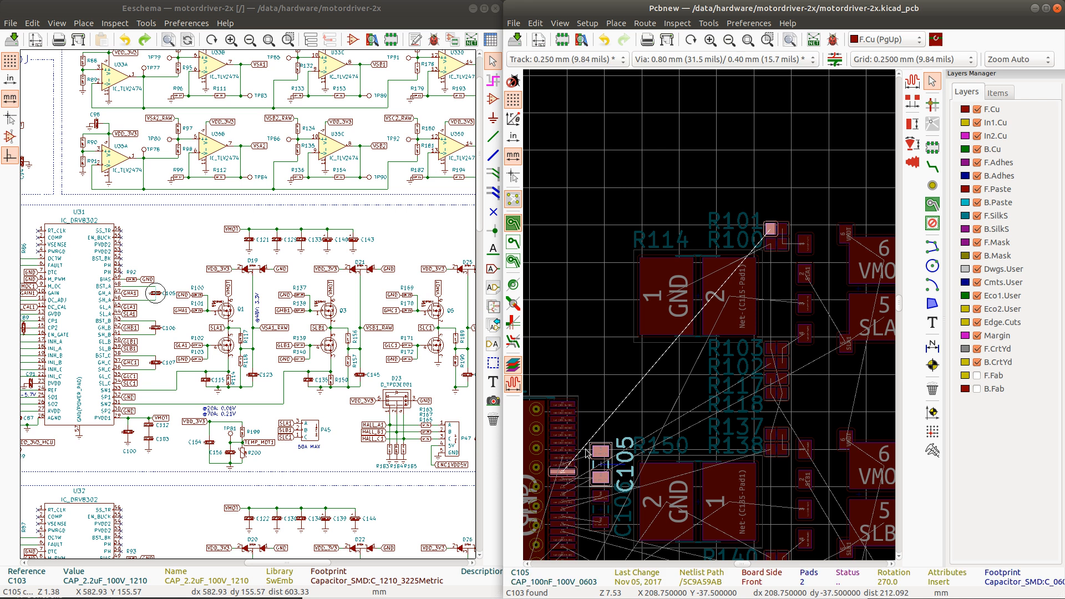
pyautogui.moveTo(592, 454)
pyautogui.mouseDown()
pyautogui.moveTo(607, 456)
pyautogui.moveTo(601, 448)
pyautogui.mouseUp()
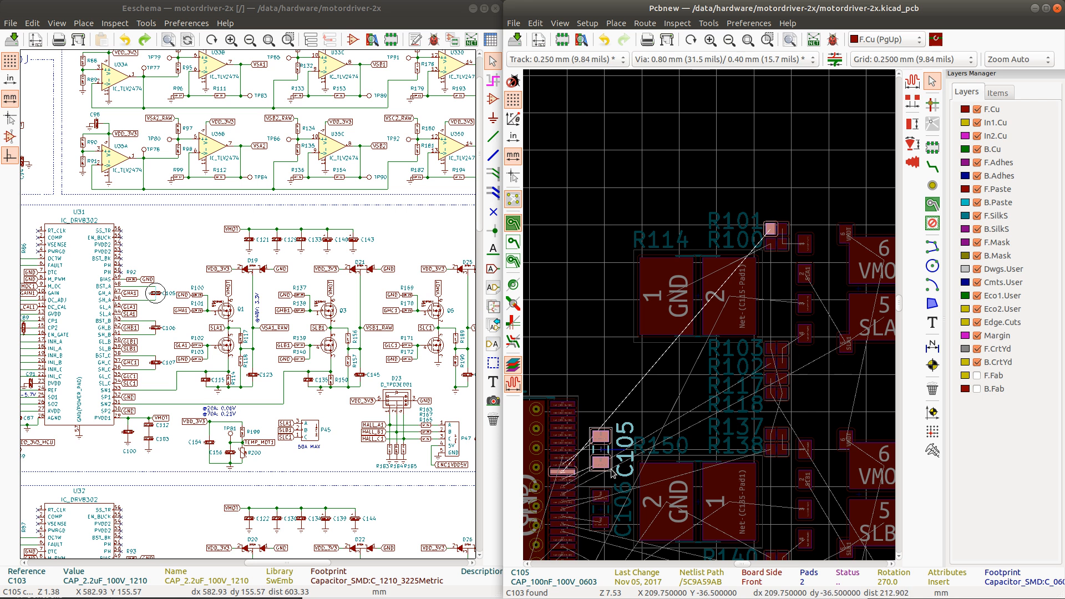
pyautogui.click(627, 453)
pyautogui.press('m')
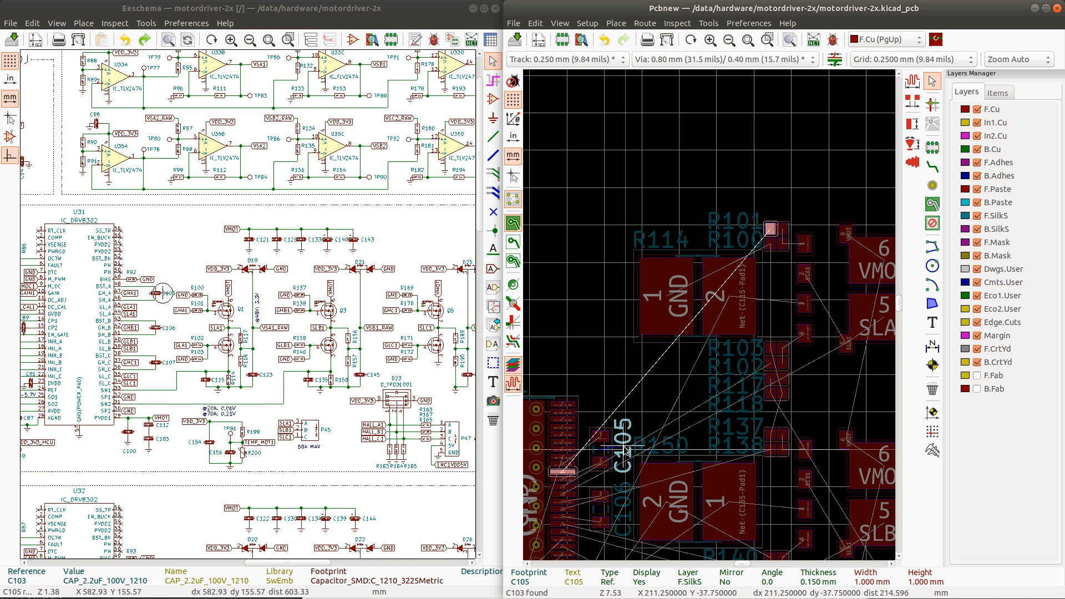
pyautogui.scroll(-3, 574, 472)
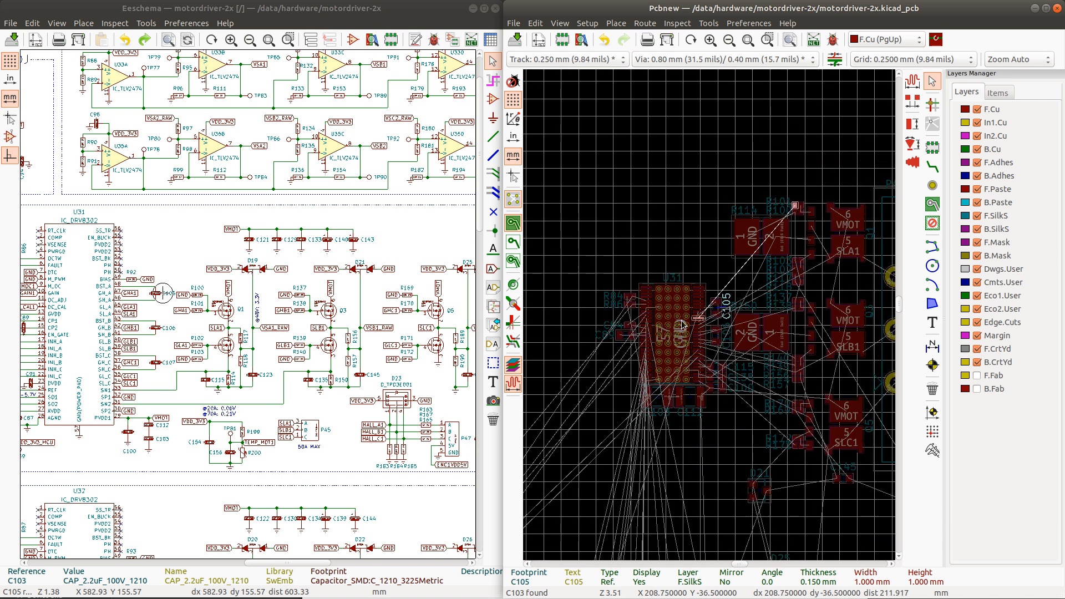
# Step: Locate capacitor C107 from the schematic, rotate it to 270°, place it below C106 in line, and nudge C106 slightly upward
pyautogui.click(154, 363)
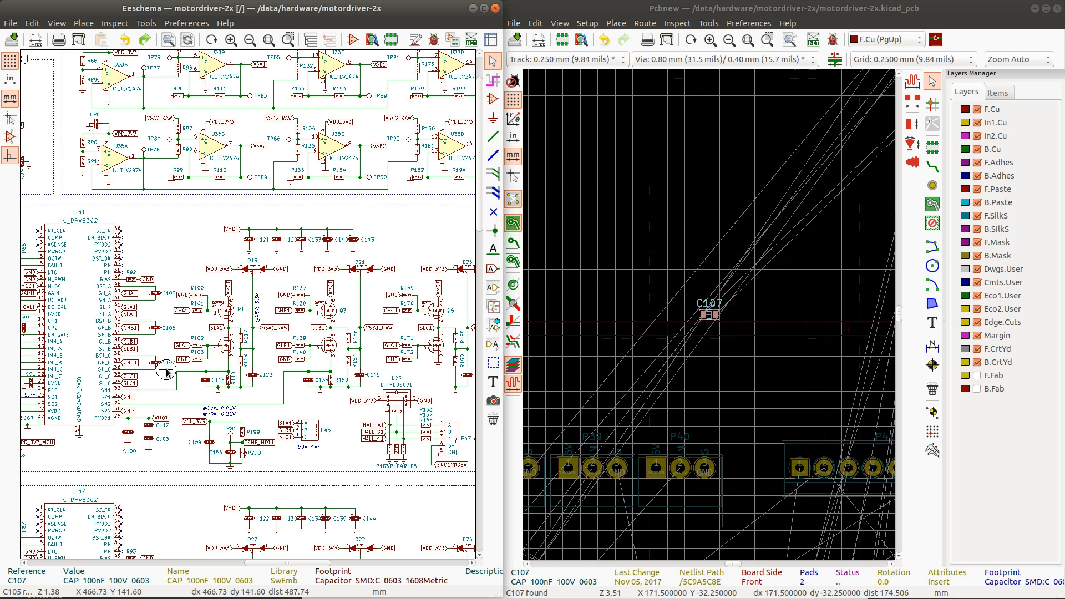
pyautogui.click(713, 315)
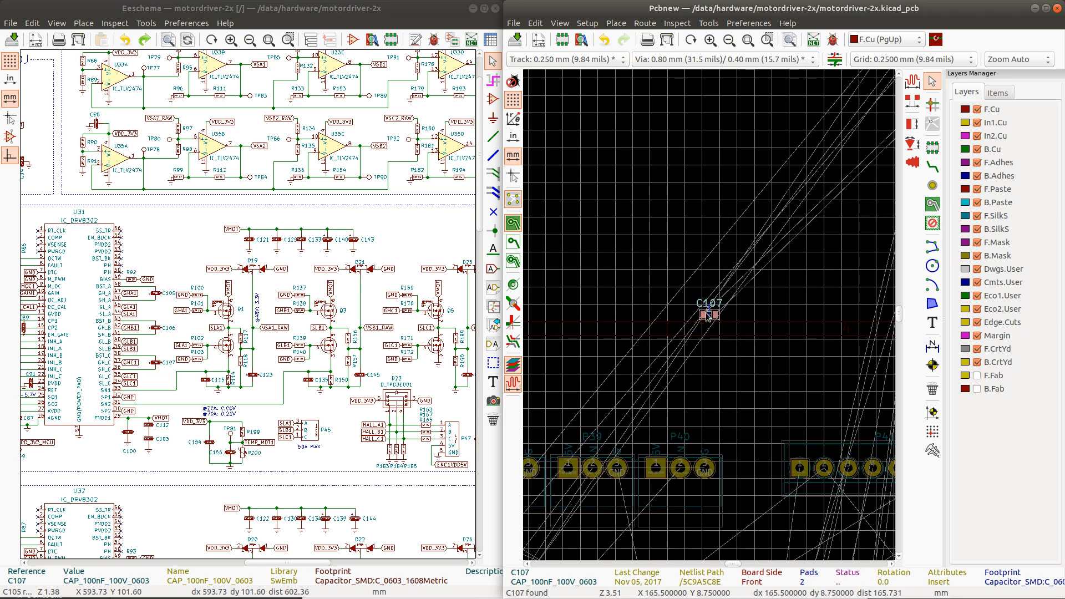
pyautogui.press('m')
pyautogui.scroll(6, 711, 316)
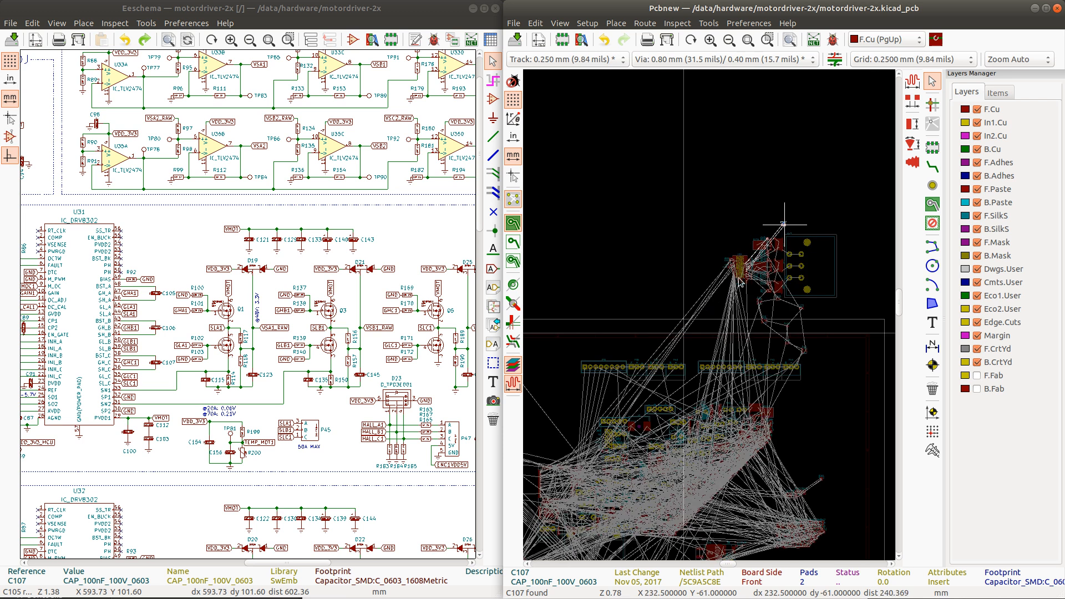
pyautogui.scroll(-2, 743, 294)
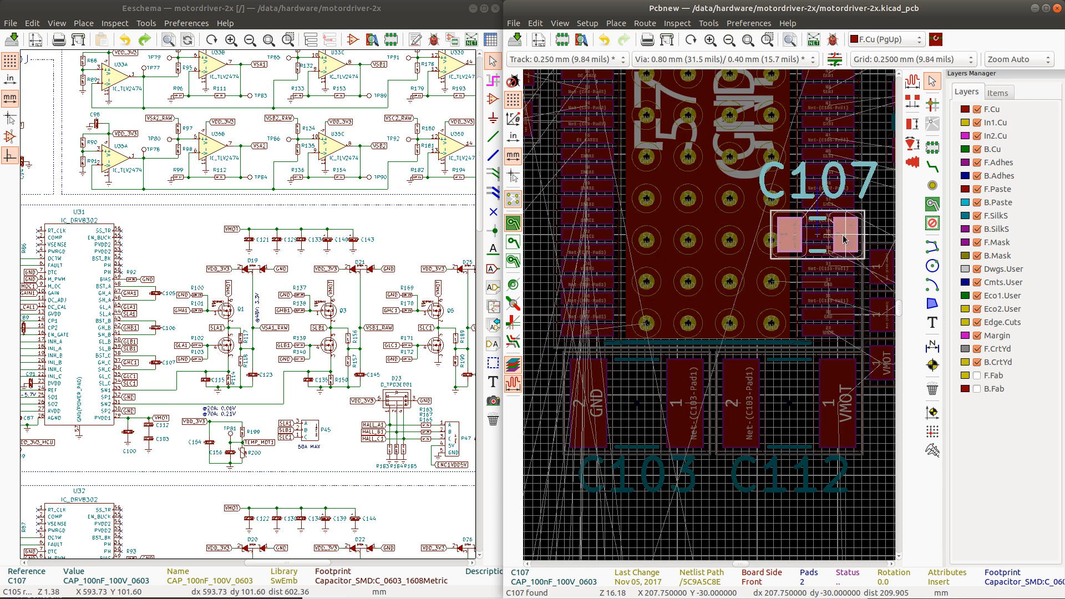
pyautogui.press('r')
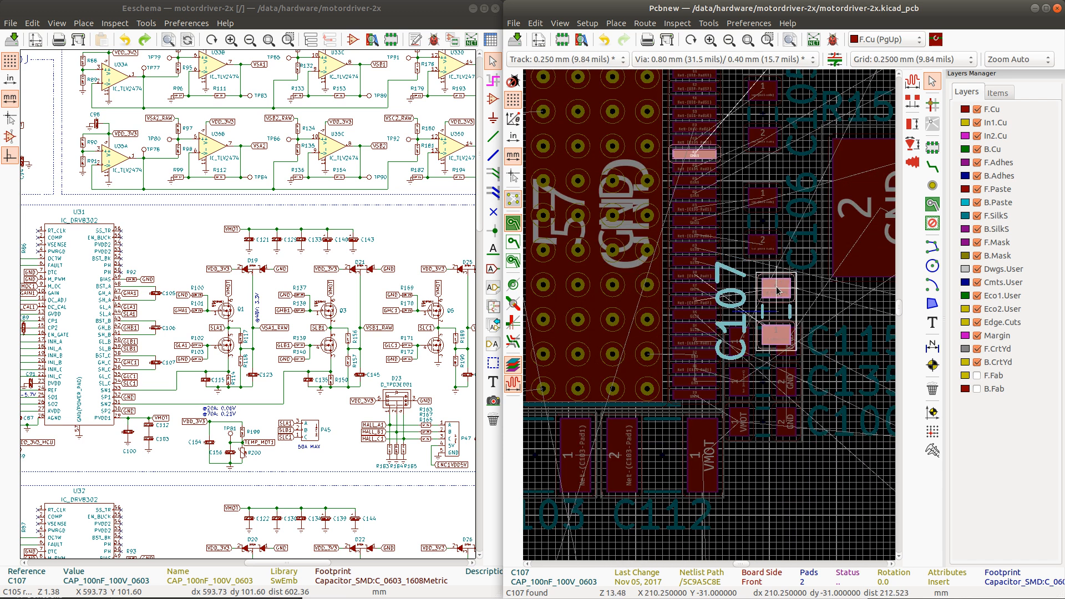
pyautogui.press('r')
pyautogui.press('r')
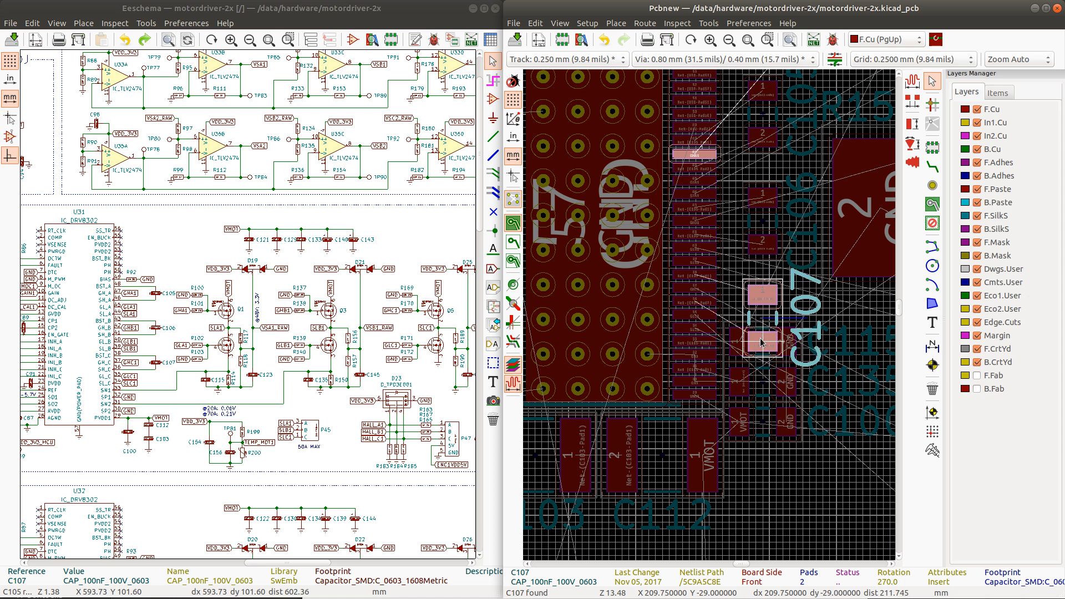
pyautogui.click(762, 342)
pyautogui.scroll(-1, 772, 250)
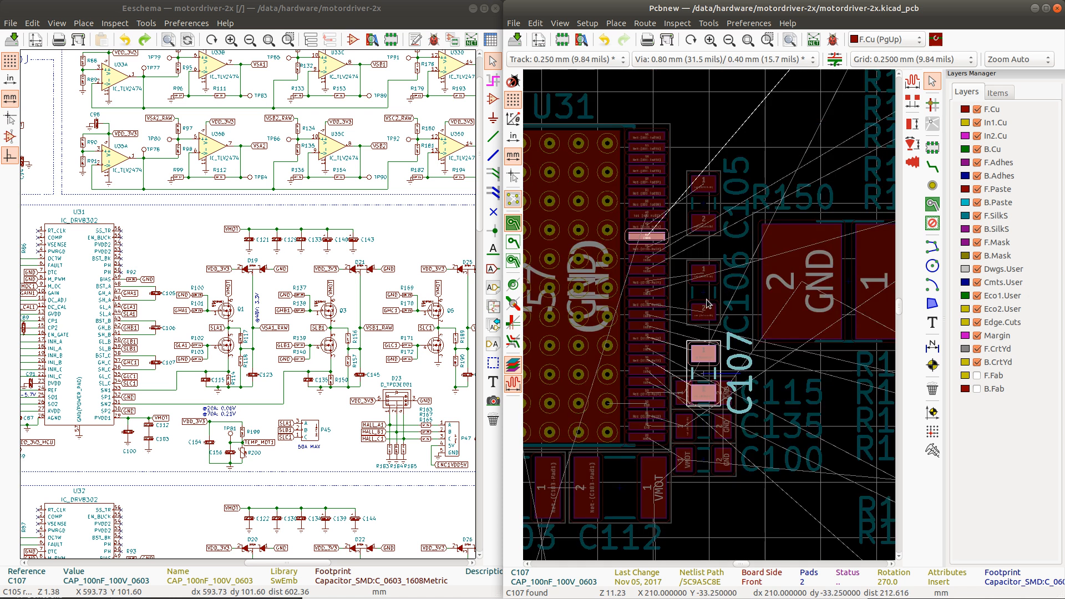
pyautogui.click(708, 303)
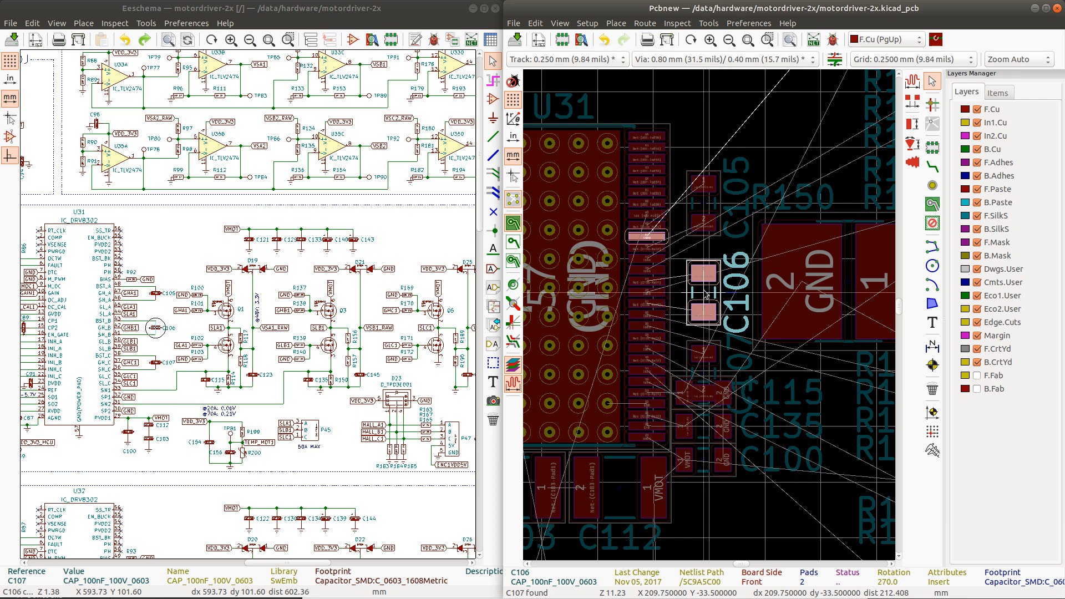
pyautogui.click(706, 374)
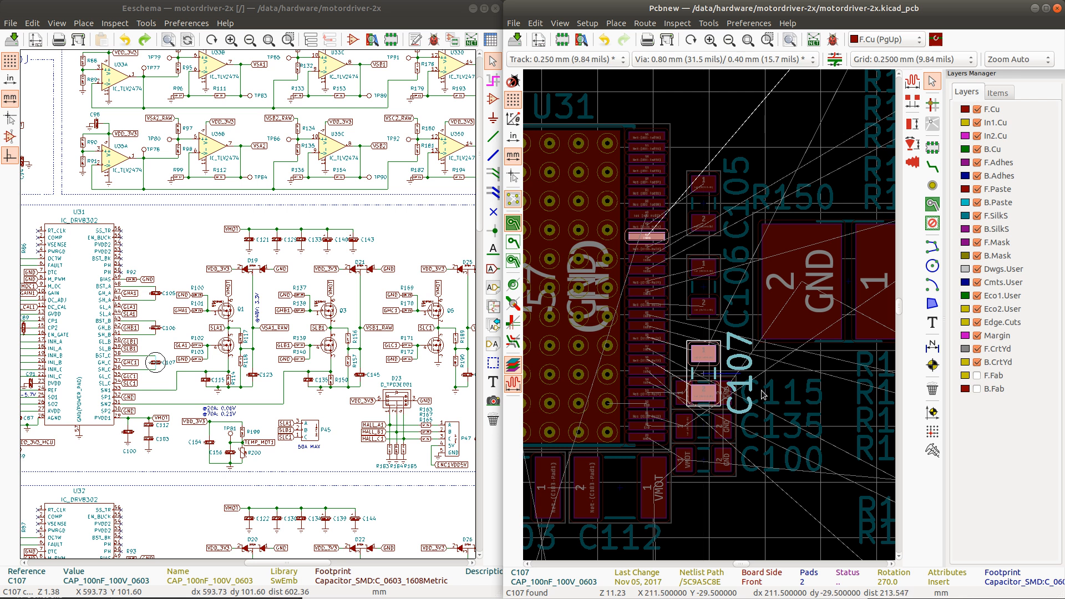
# Step: Select capacitors C115, C135 and C100 and move them together down and to the right, clear of C107
pyautogui.click(714, 409)
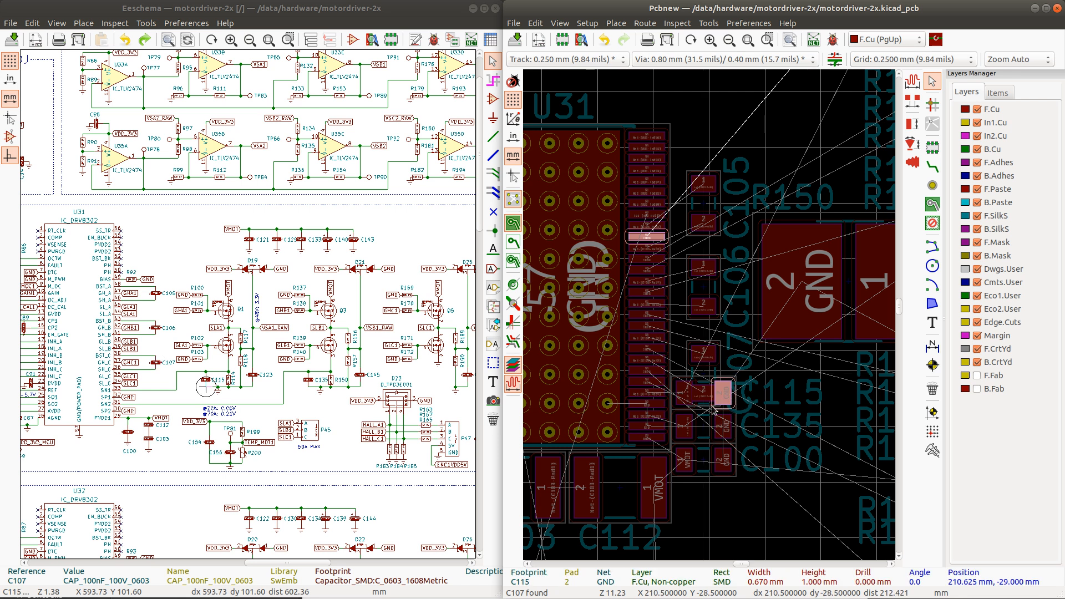
pyautogui.click(693, 411)
pyautogui.click(681, 411)
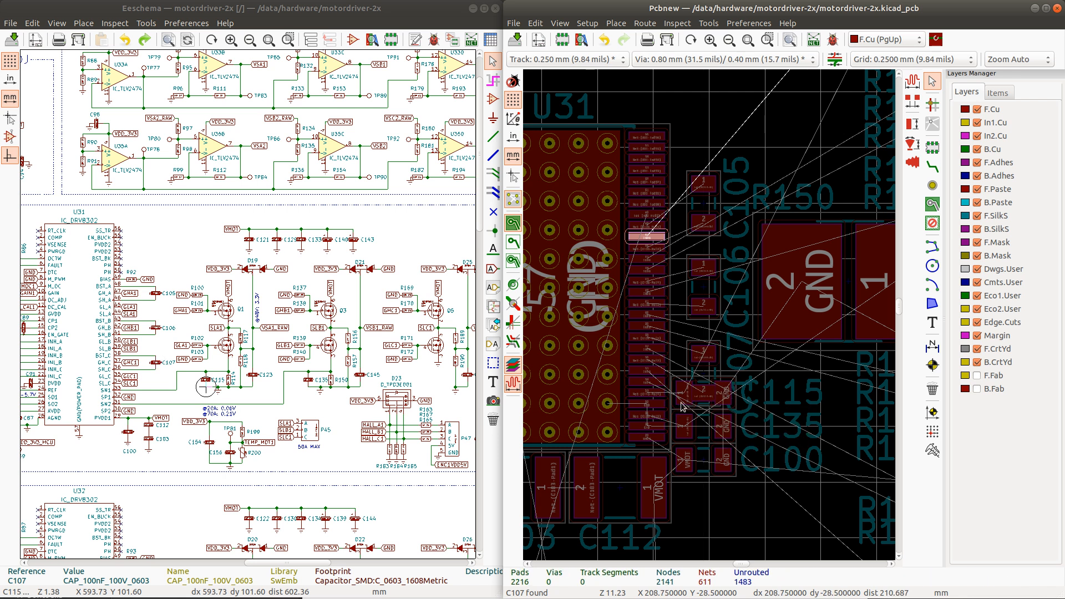
pyautogui.click(686, 405)
pyautogui.scroll(1, 687, 408)
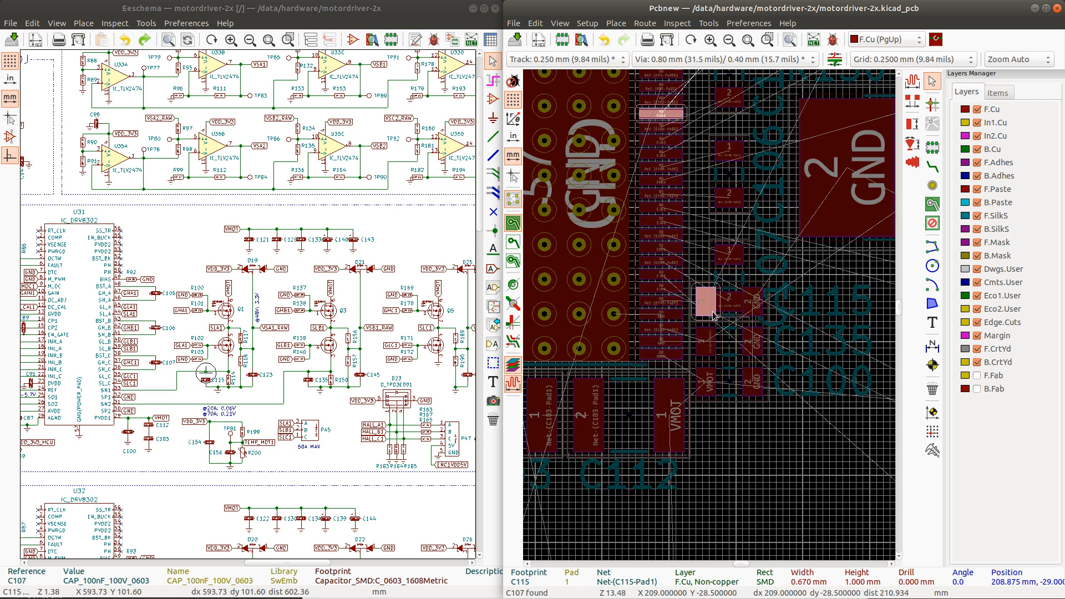
pyautogui.keyDown('shift'); pyautogui.click(728, 341); pyautogui.keyUp('shift')
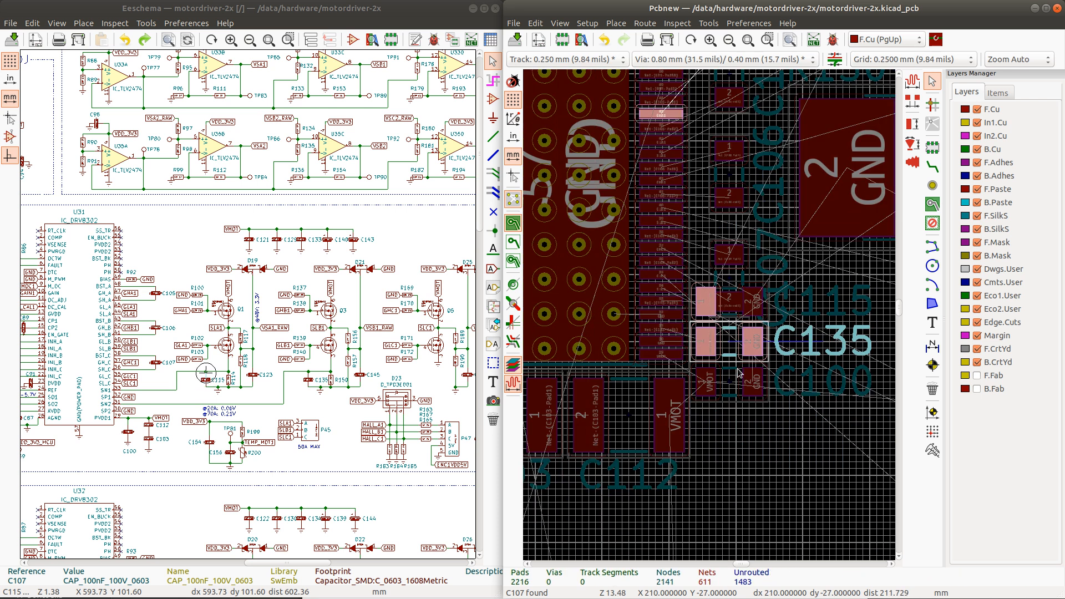
pyautogui.keyDown('shift'); pyautogui.click(729, 382); pyautogui.keyUp('shift')
pyautogui.moveTo(729, 347); pyautogui.dragTo(732, 384)
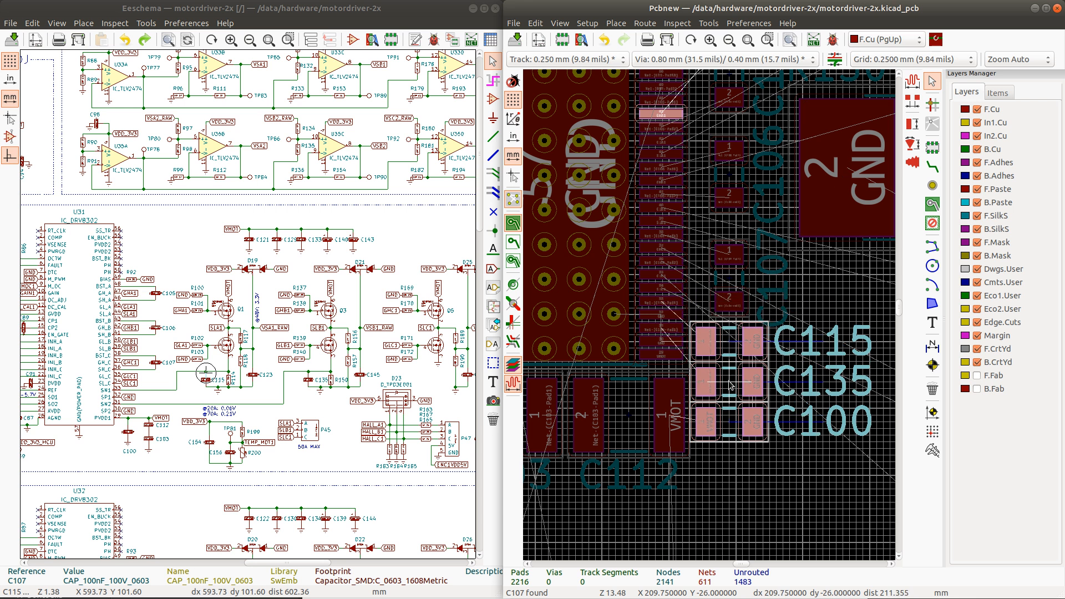
pyautogui.moveTo(730, 384); pyautogui.dragTo(751, 388)
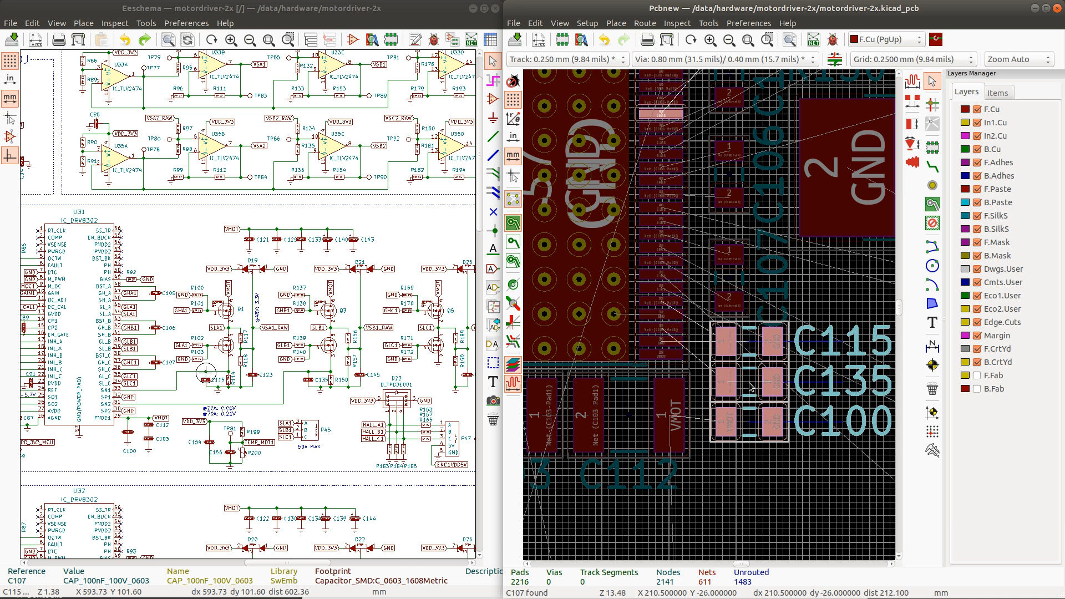
pyautogui.scroll(-2, 751, 387)
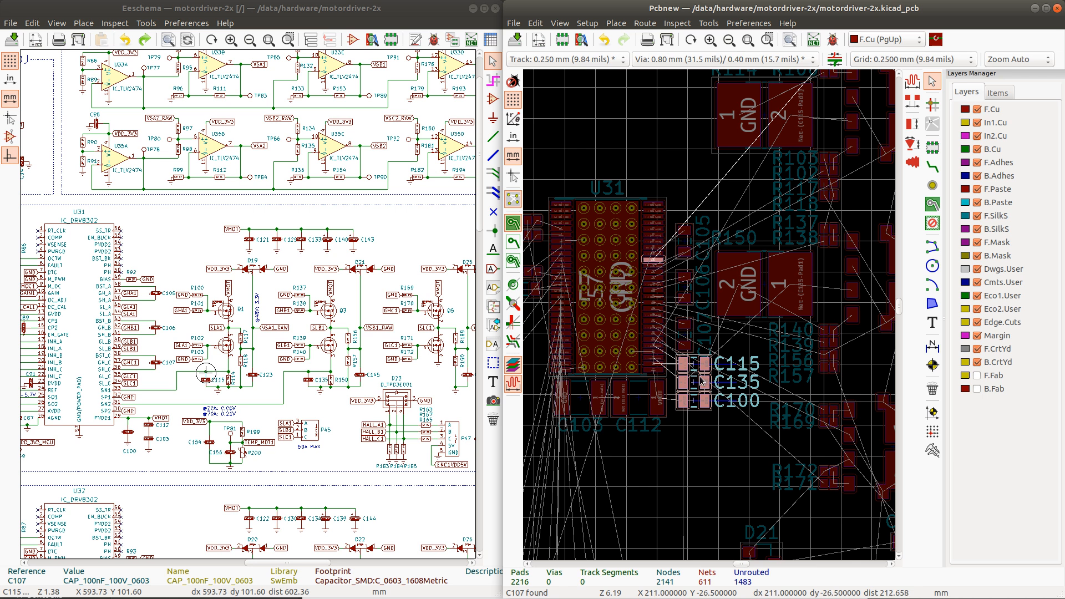
pyautogui.moveTo(701, 376); pyautogui.dragTo(696, 380)
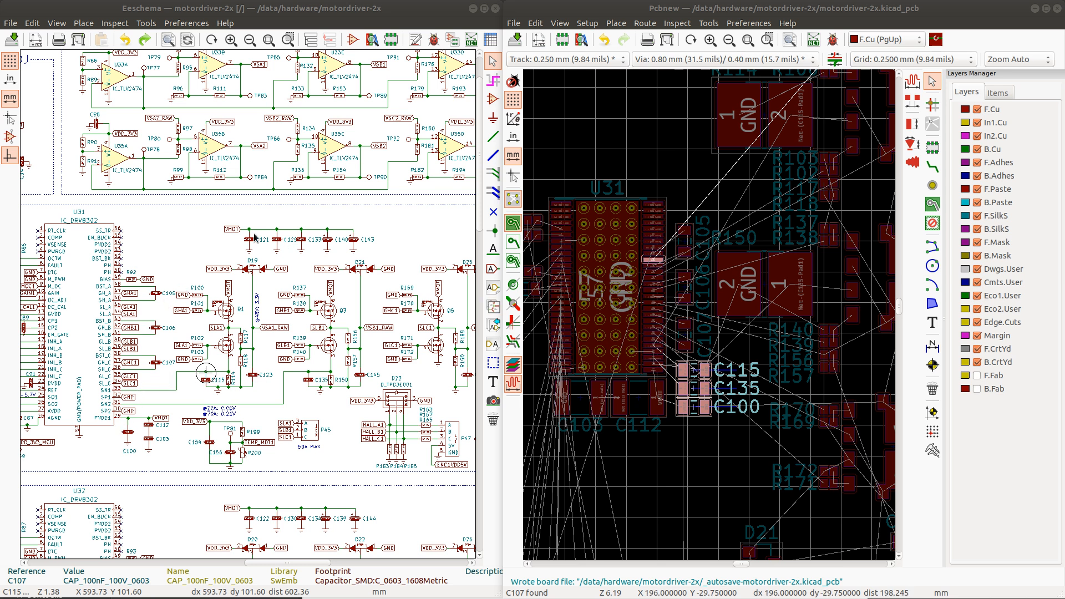
pyautogui.click(354, 240)
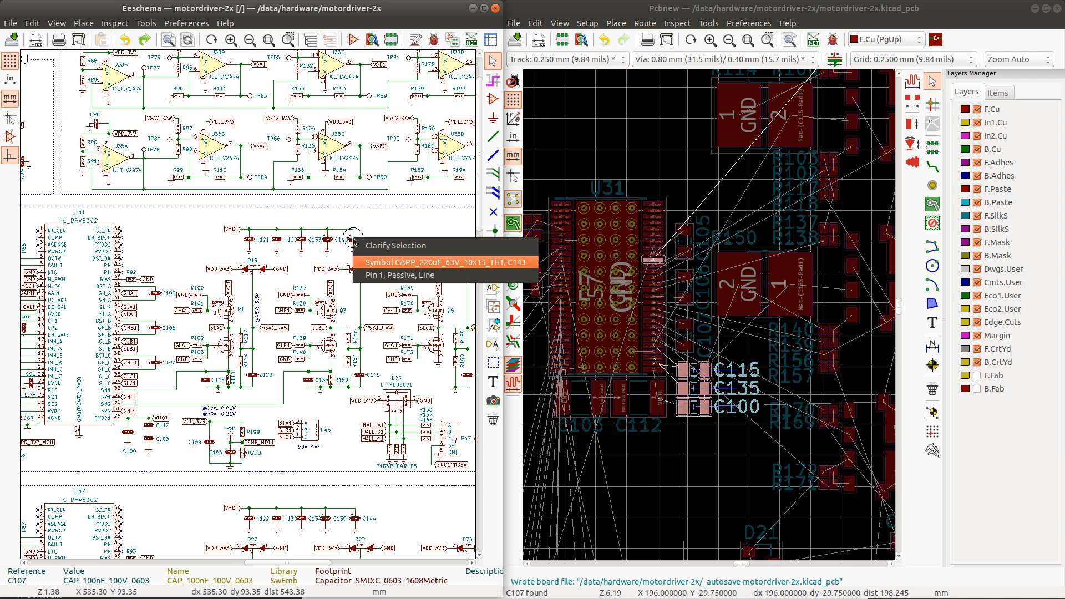
pyautogui.click(367, 263)
pyautogui.scroll(-5, 710, 318)
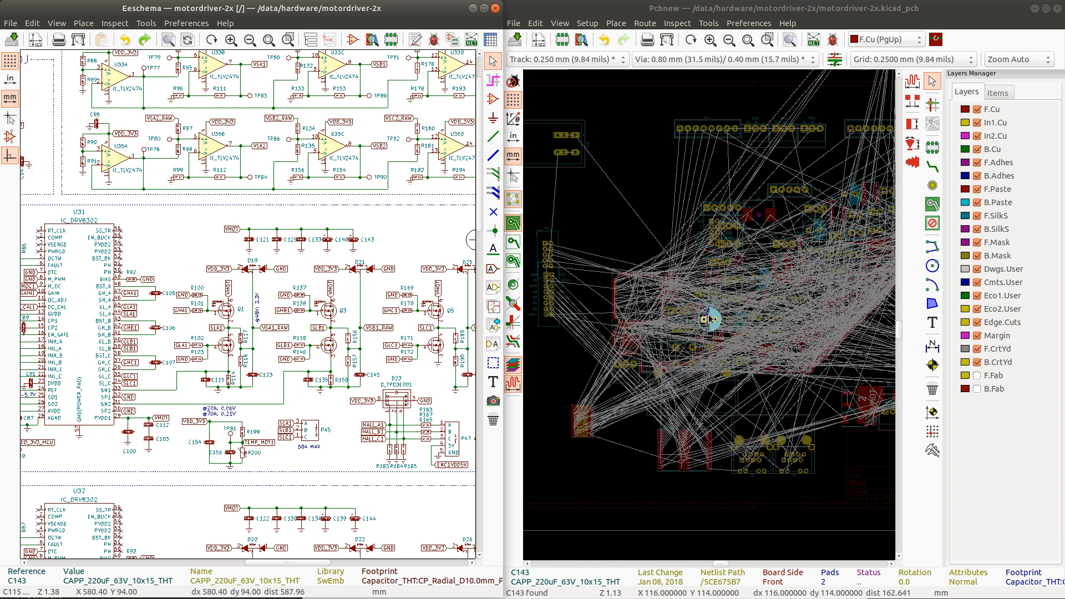
pyautogui.press('m')
pyautogui.click(703, 318)
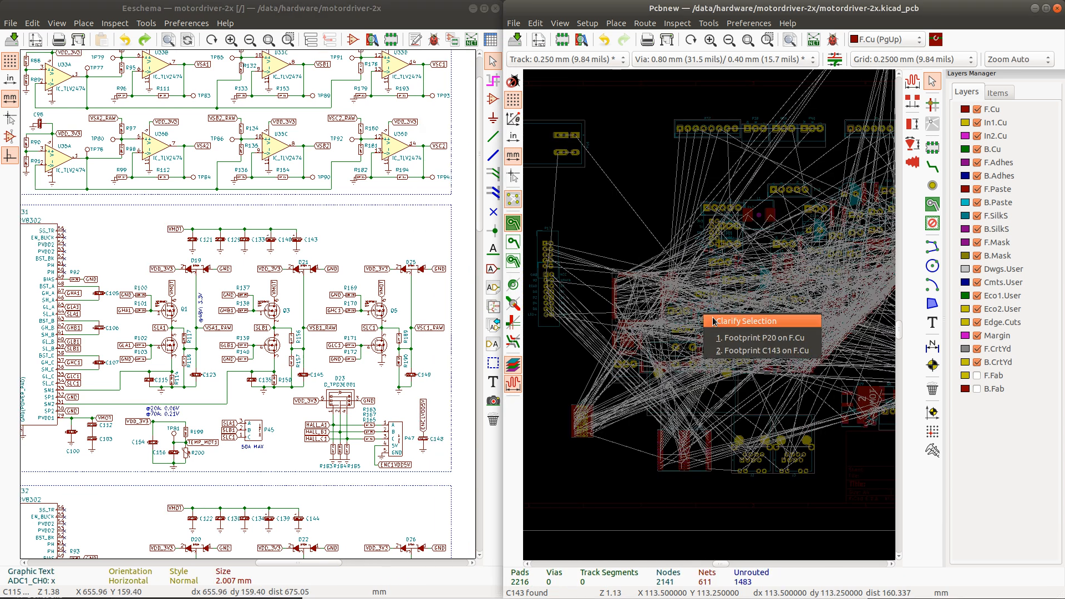
pyautogui.press('Escape')
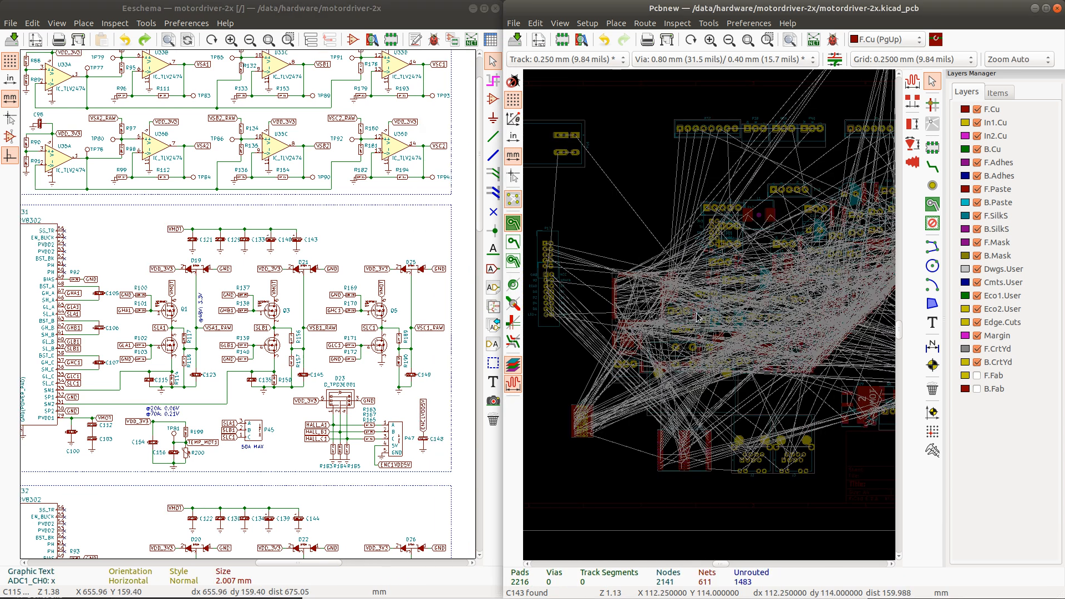
pyautogui.click(296, 239)
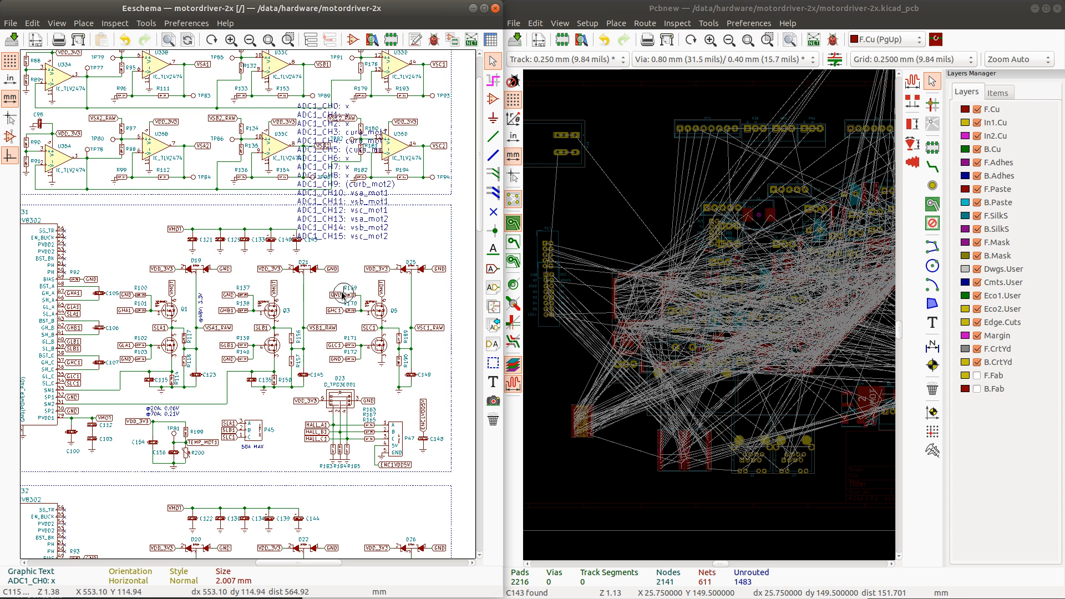
pyautogui.hotkey('ctrl', 'z')
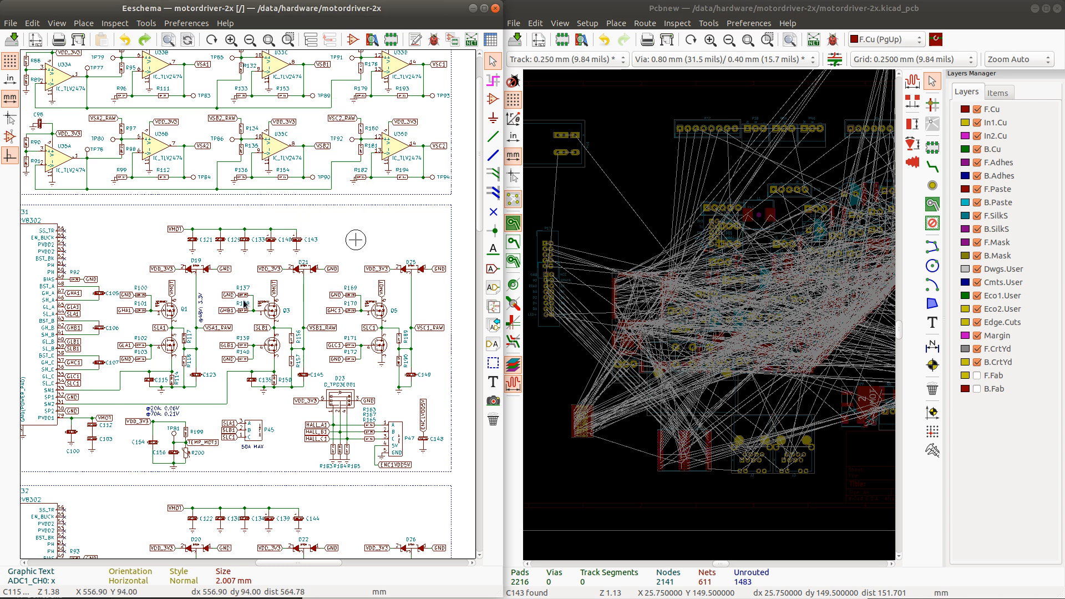
# Step: Locate the 220 µF capacitor C143 on the VMOT rail in the schematic and pick up its footprint on the board
pyautogui.scroll(-2, 363, 240)
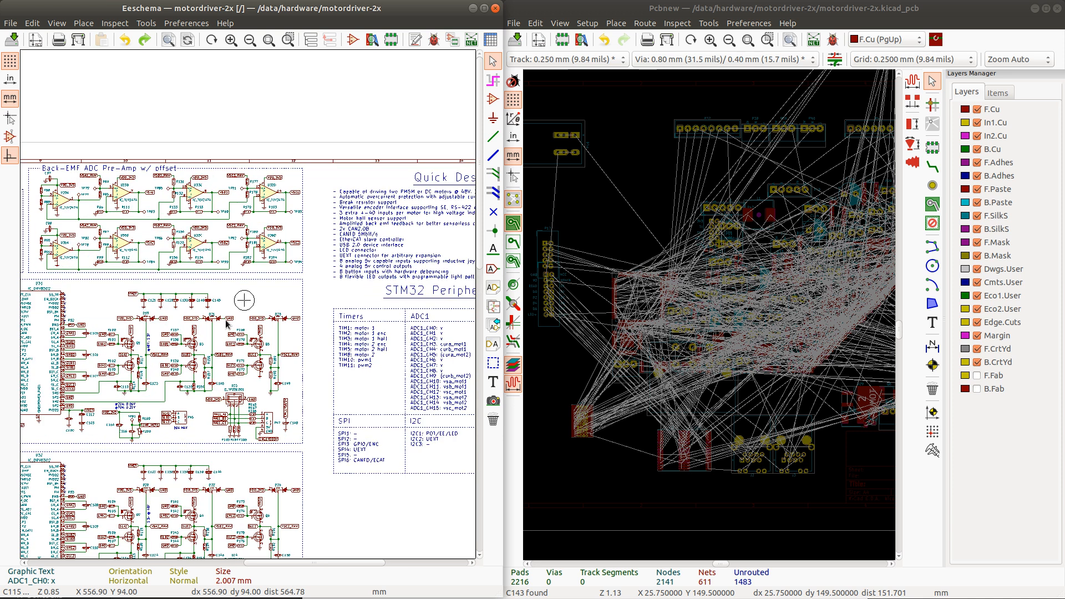
pyautogui.scroll(2, 228, 322)
pyautogui.scroll(3, 244, 303)
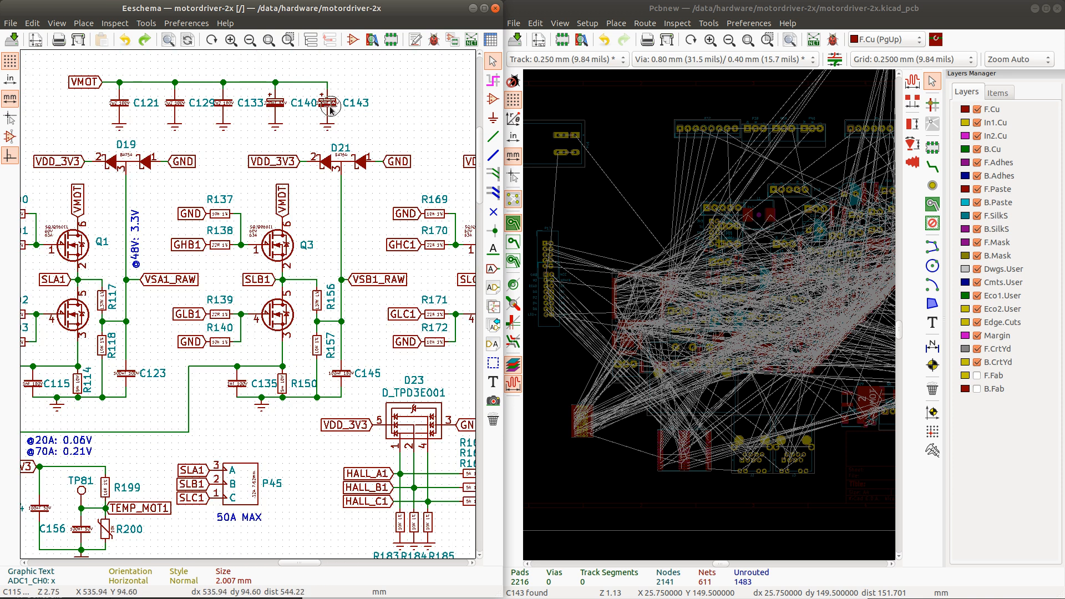
pyautogui.click(330, 110)
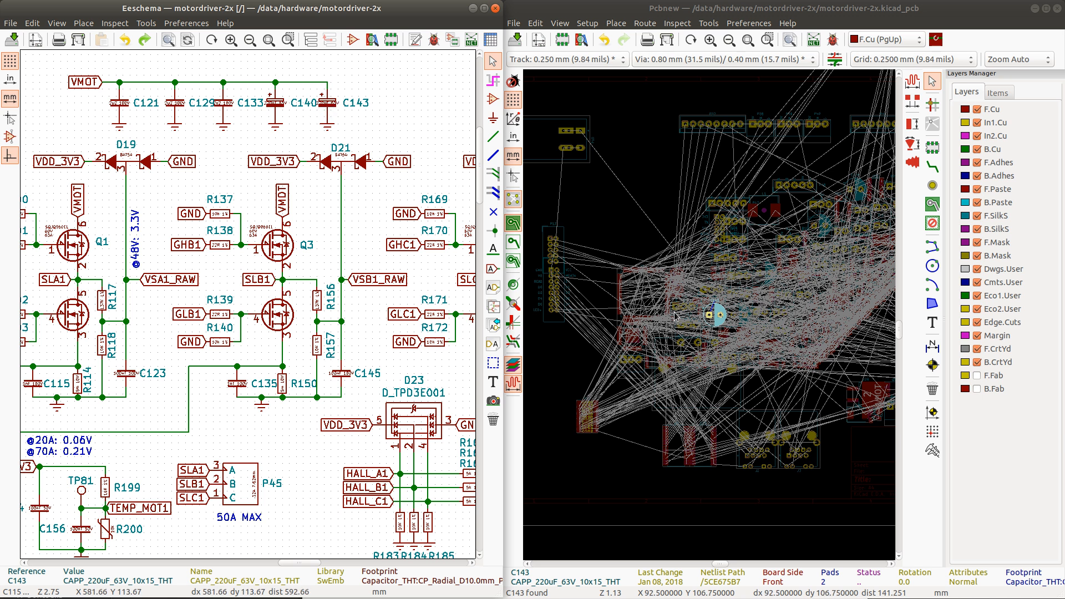
pyautogui.click(739, 13)
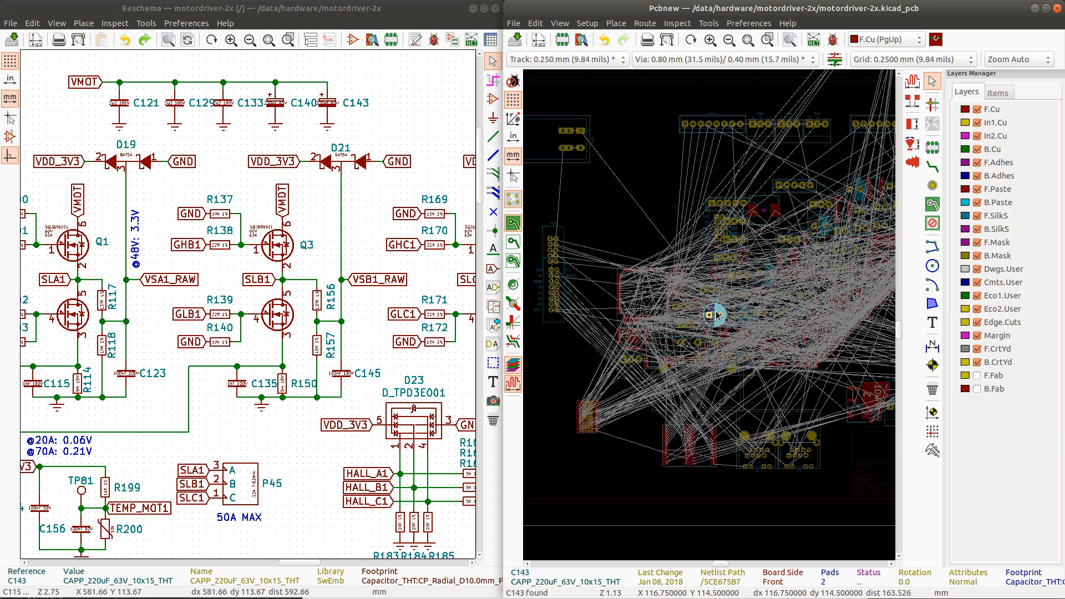
# Step: Bring C143 across to the motor driver area, rotate it to 90°, and place it below Q5
pyautogui.scroll(-4, 715, 315)
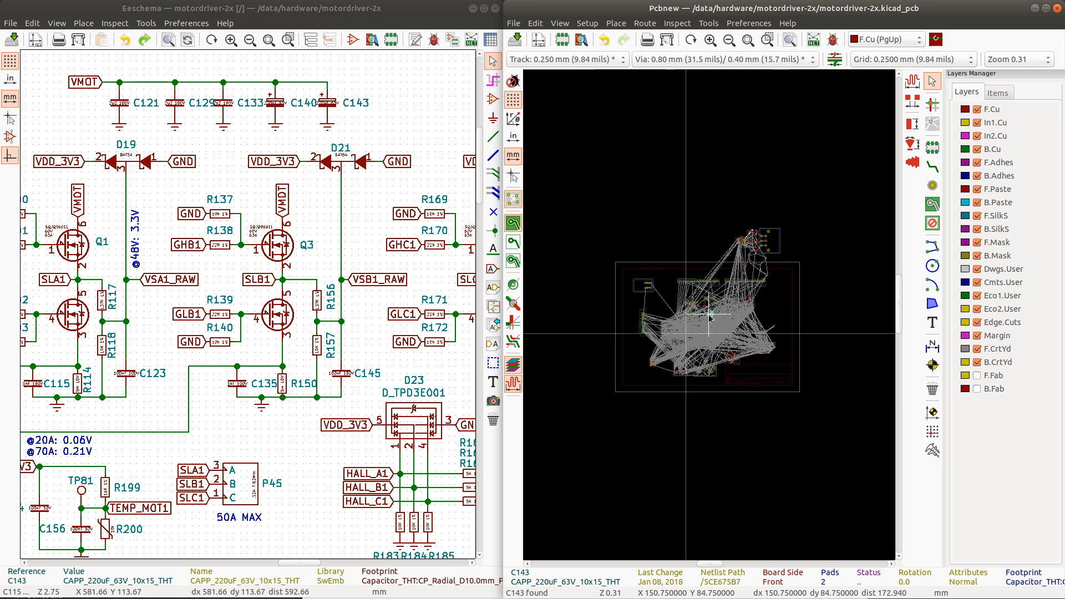
pyautogui.scroll(5, 709, 315)
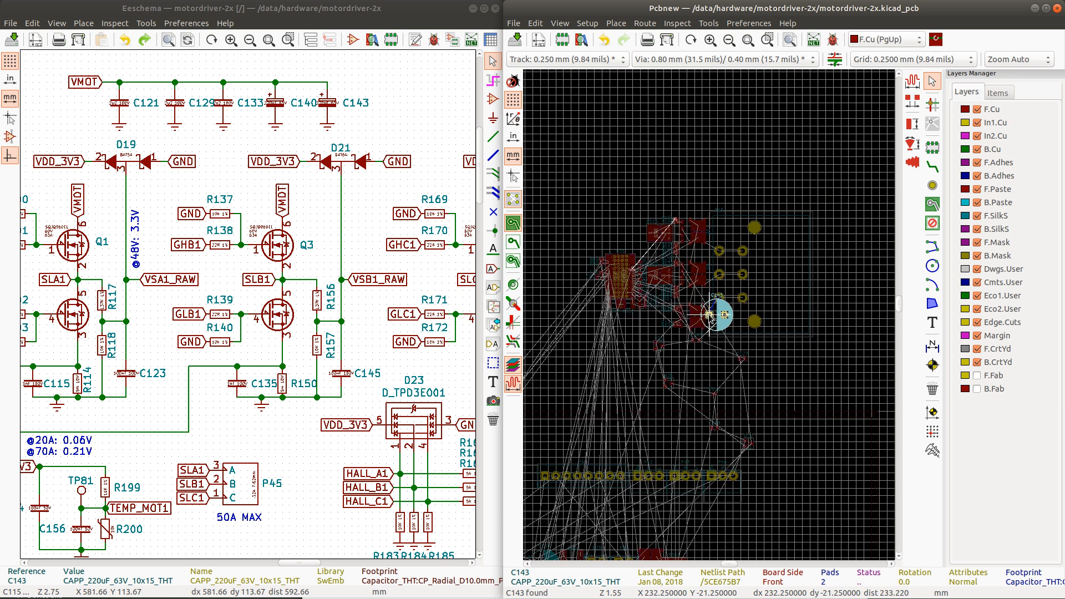
pyautogui.moveTo(712, 320); pyautogui.dragTo(687, 366)
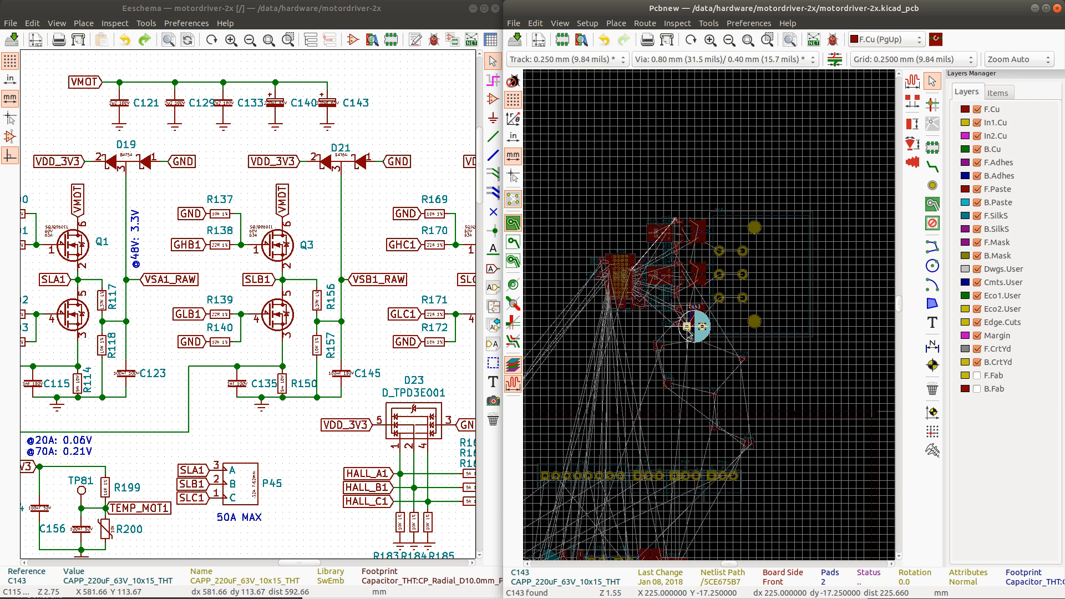
pyautogui.scroll(1, 675, 349)
pyautogui.scroll(9, 710, 321)
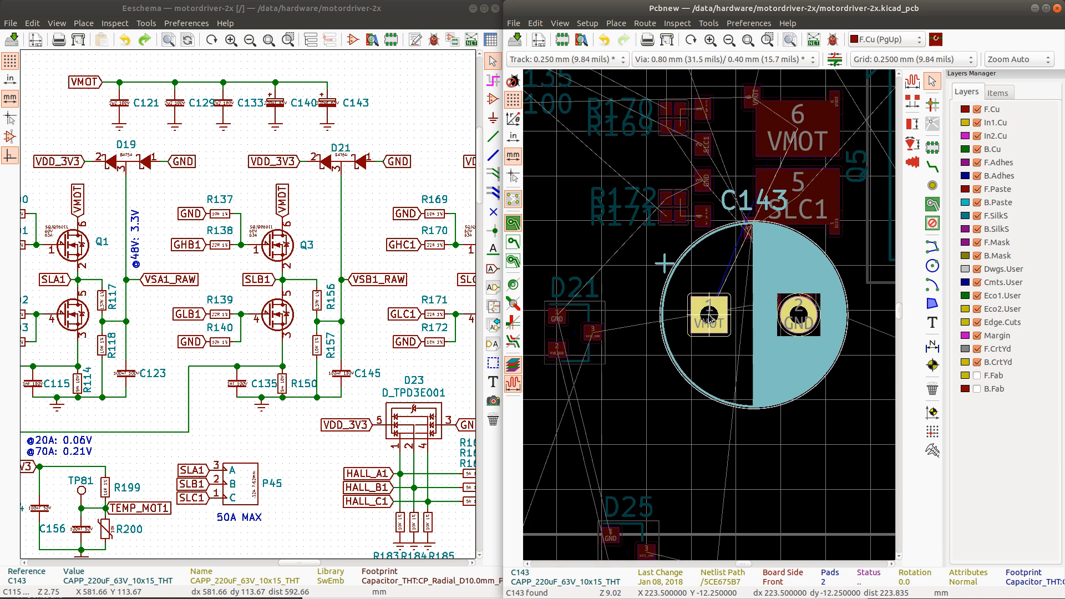
pyautogui.scroll(-5, 709, 328)
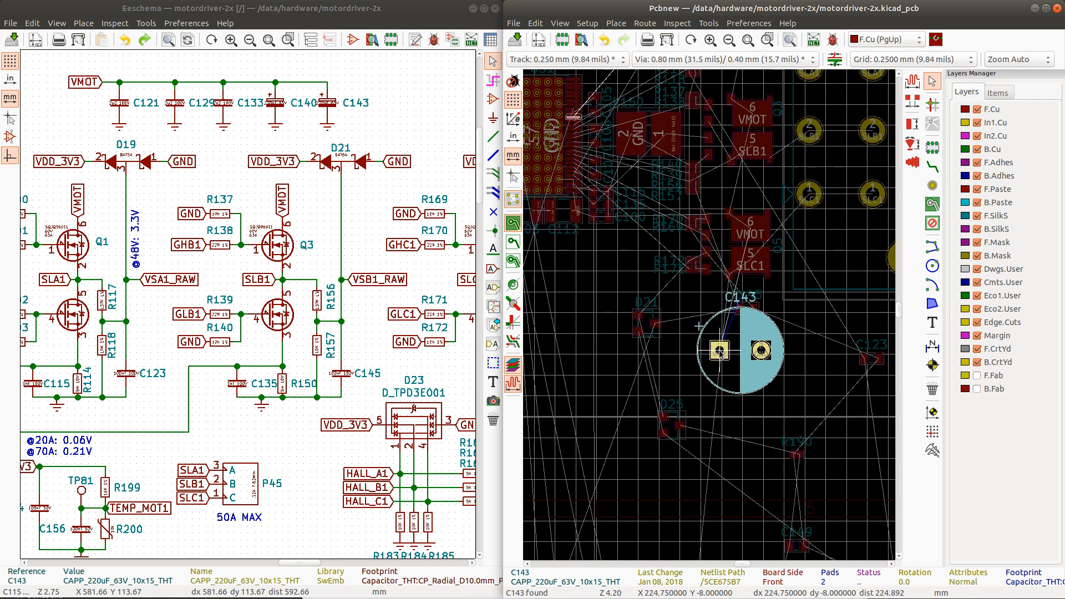
pyautogui.press('r')
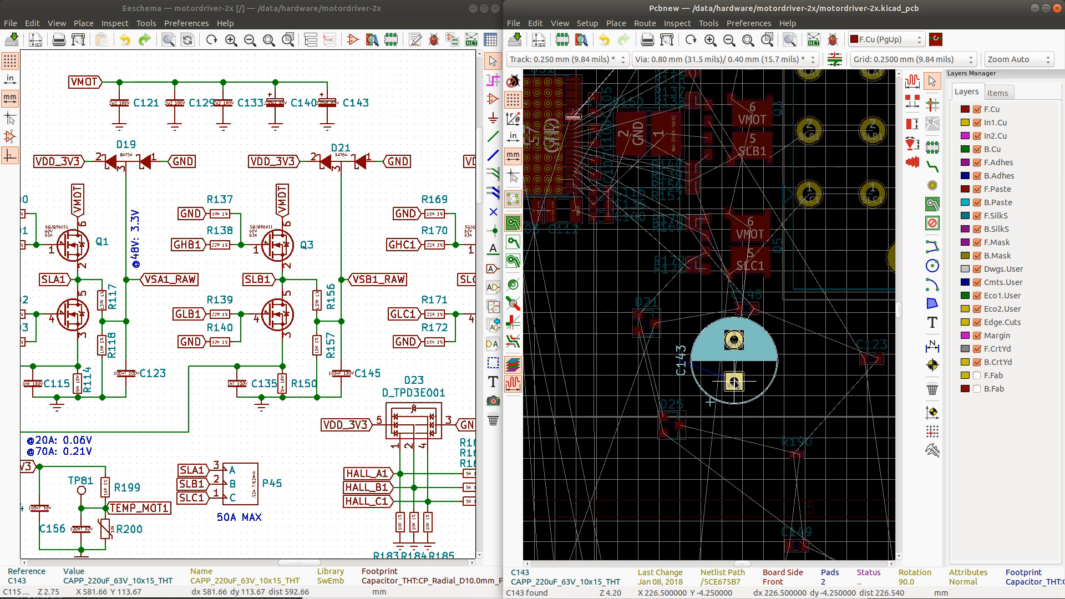
pyautogui.click(724, 377)
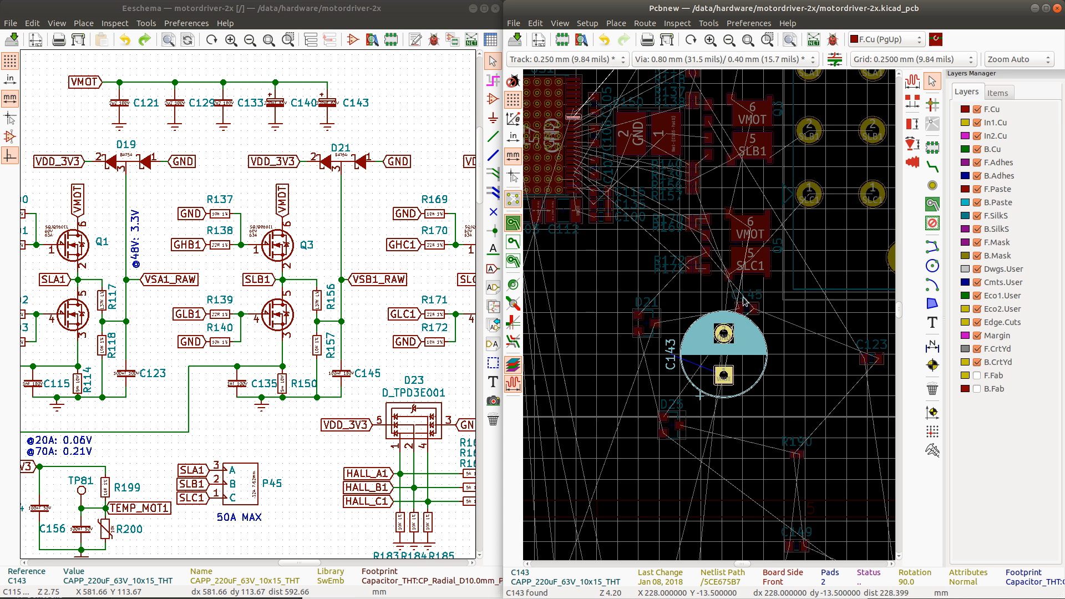
# Step: Move capacitor C145 out from above C143, rotate it to 90°, and place it directly to the right of diode D21
pyautogui.click(746, 315)
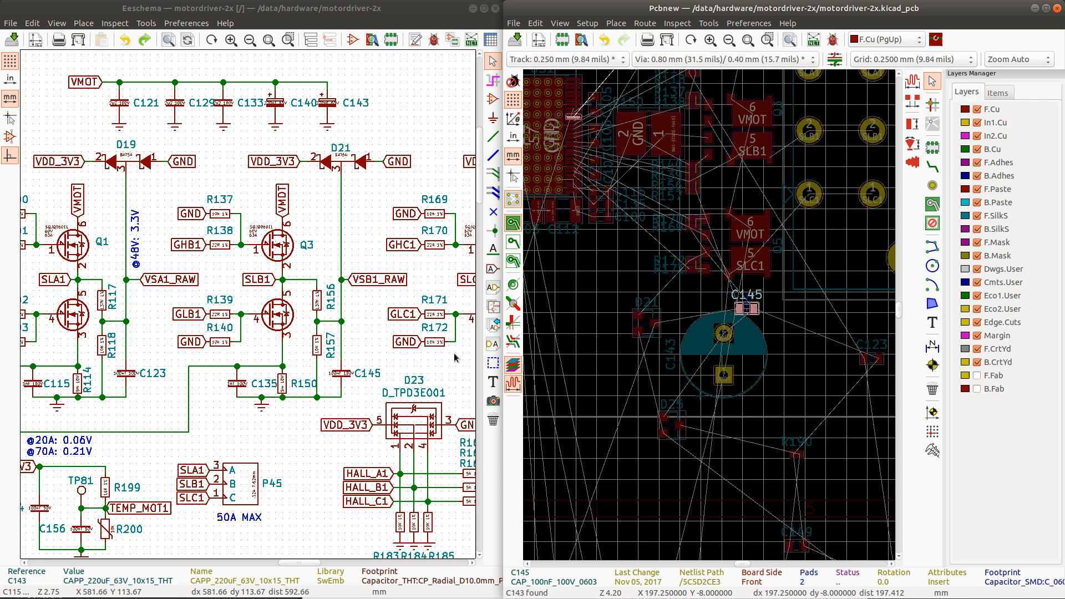
pyautogui.click(745, 314)
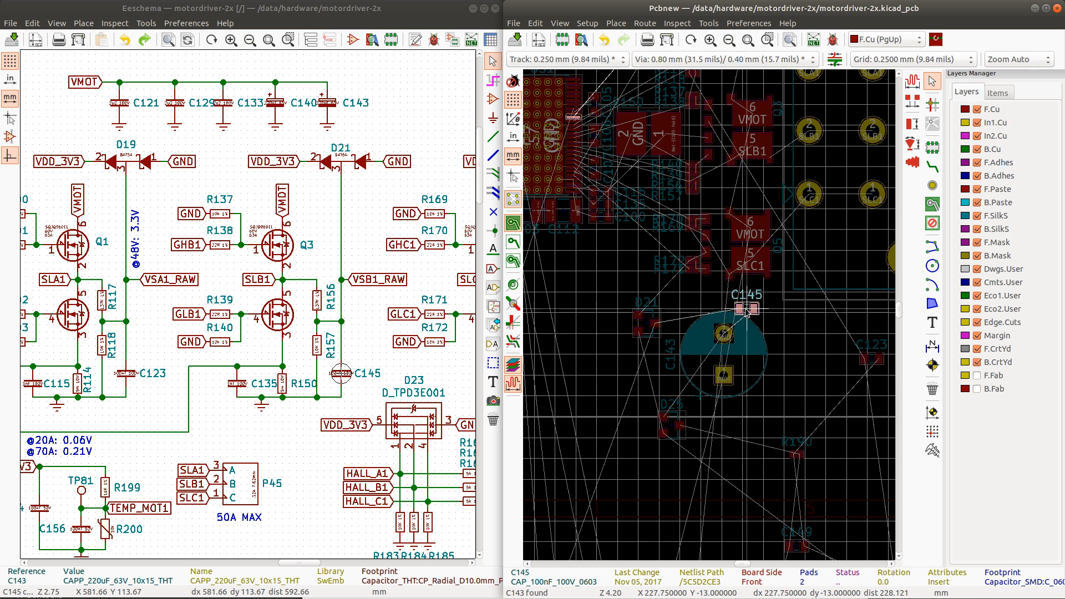
pyautogui.scroll(-3, 708, 317)
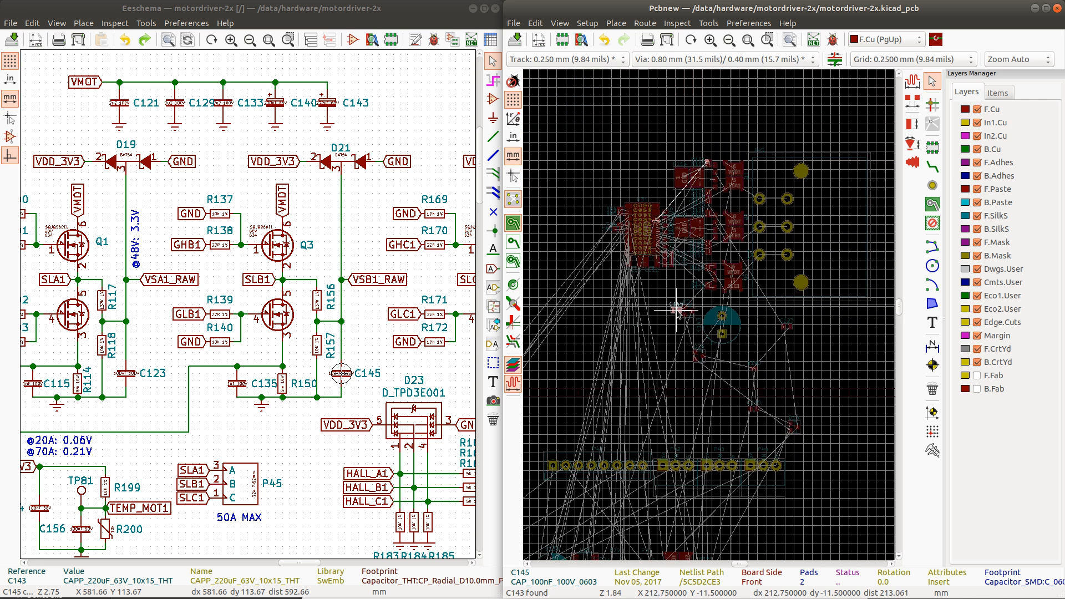
pyautogui.scroll(8, 709, 317)
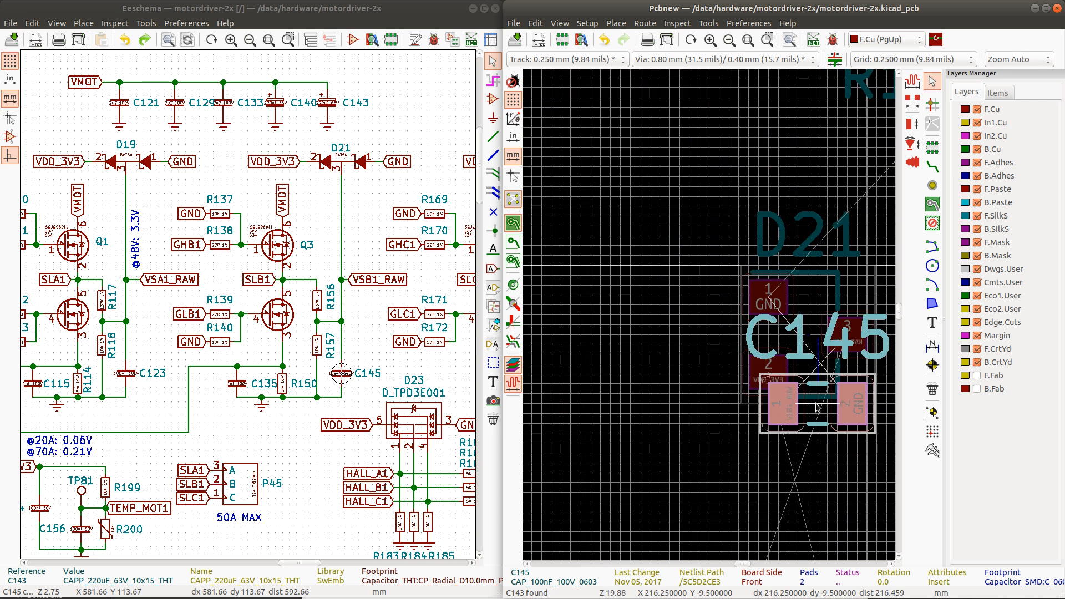
pyautogui.scroll(-1, 818, 383)
pyautogui.press('r')
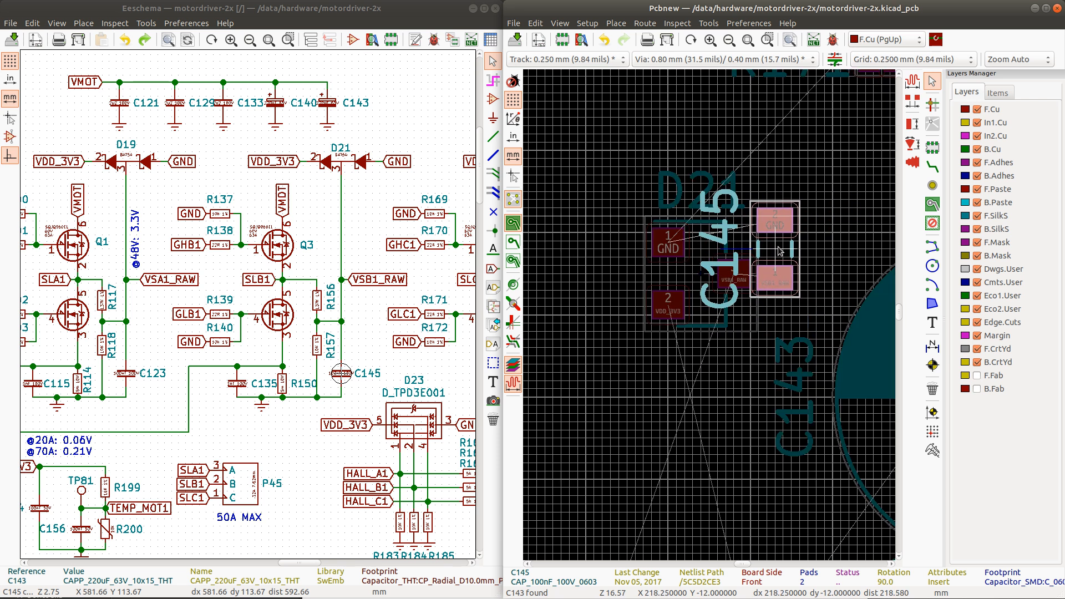
pyautogui.click(787, 251)
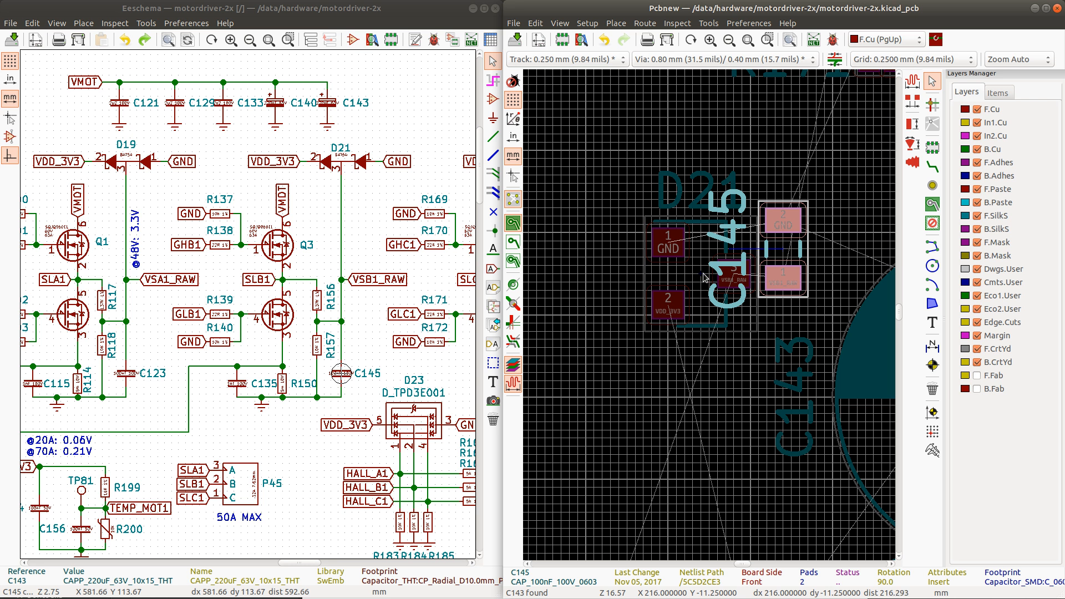
# Step: Nudge diode D21 slightly away from C145, and move both parts together to the left, farther from C143
pyautogui.click(703, 277)
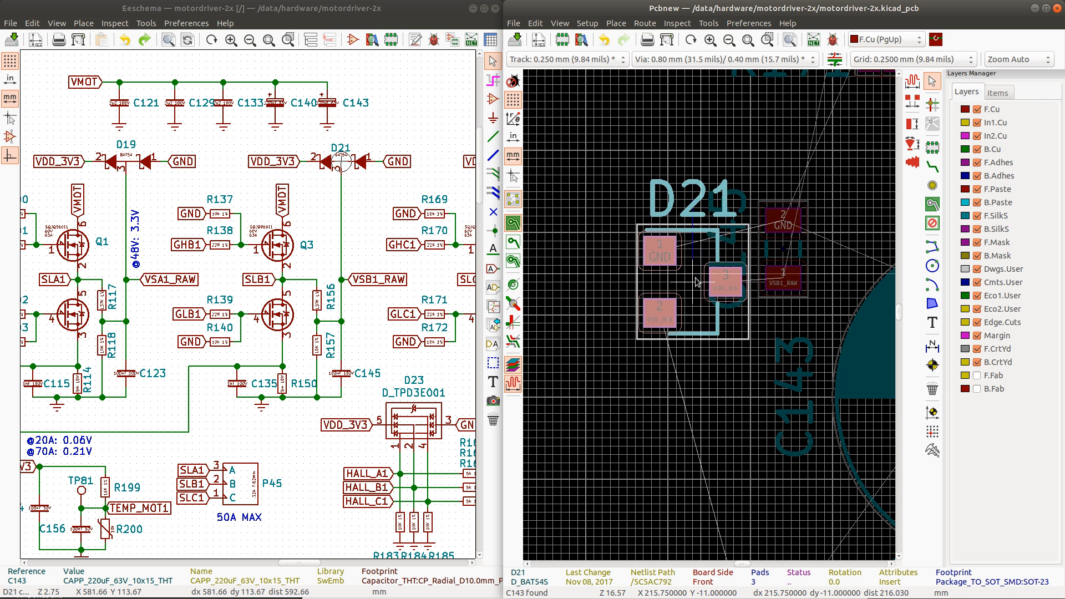
pyautogui.moveTo(700, 279); pyautogui.dragTo(696, 278)
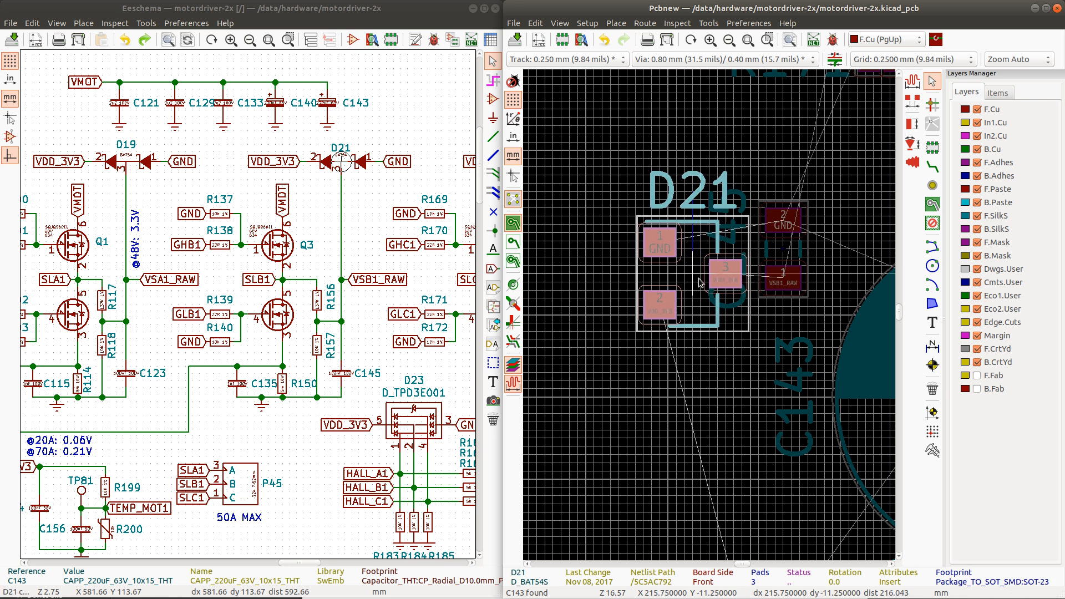
pyautogui.scroll(-3, 677, 285)
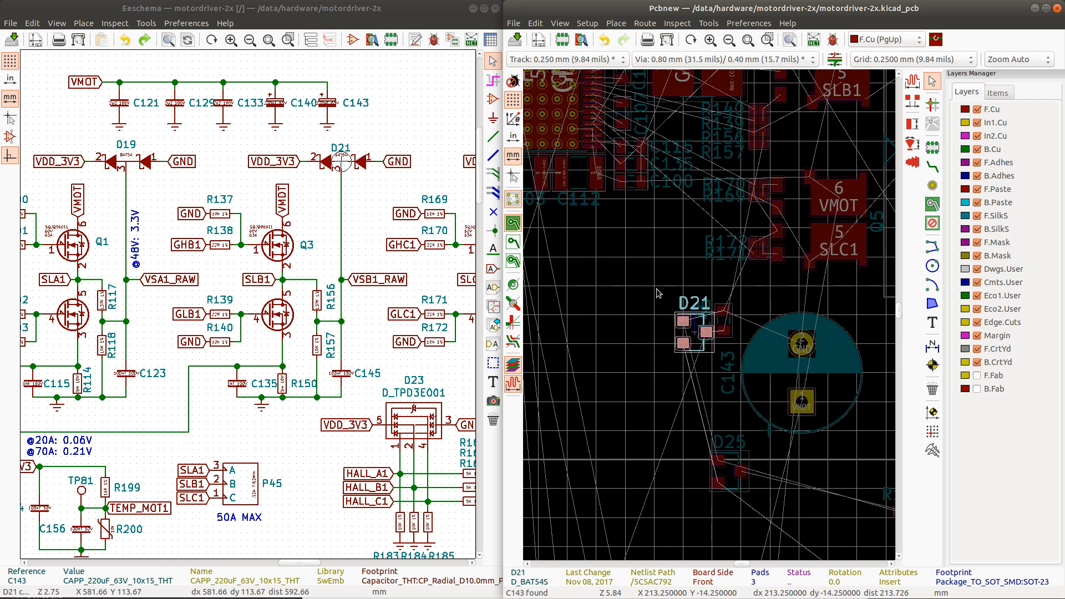
pyautogui.click(656, 294)
pyautogui.moveTo(647, 287); pyautogui.dragTo(734, 363)
pyautogui.moveTo(722, 326); pyautogui.dragTo(614, 295)
# Step: Rotate C143 to 270° so its VMOT pad faces Q5, and reposition it directly beneath that transistor
pyautogui.click(799, 381)
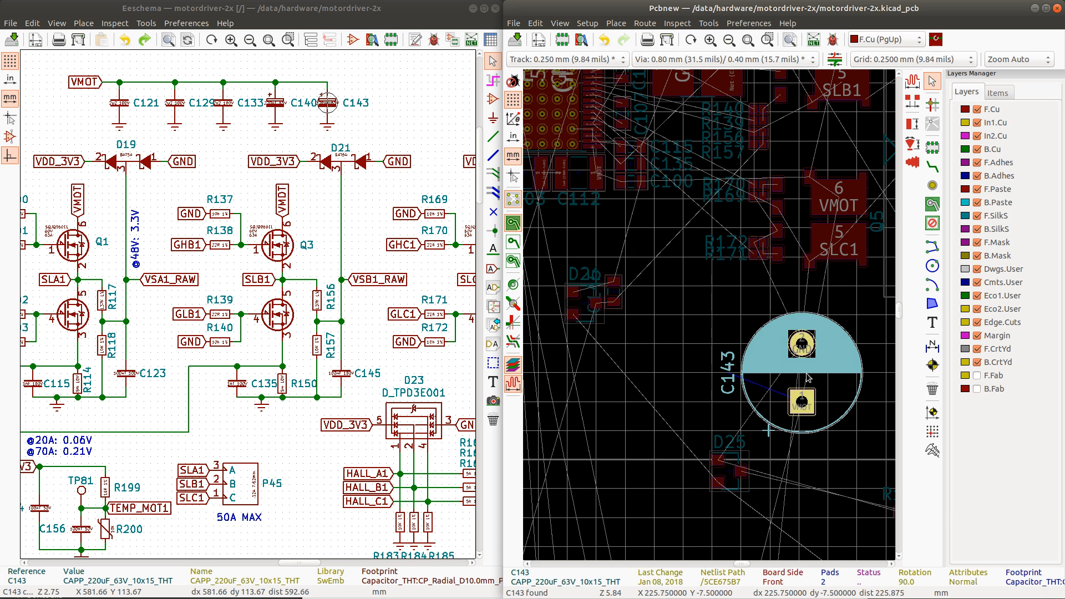
pyautogui.press('m')
pyautogui.press('r')
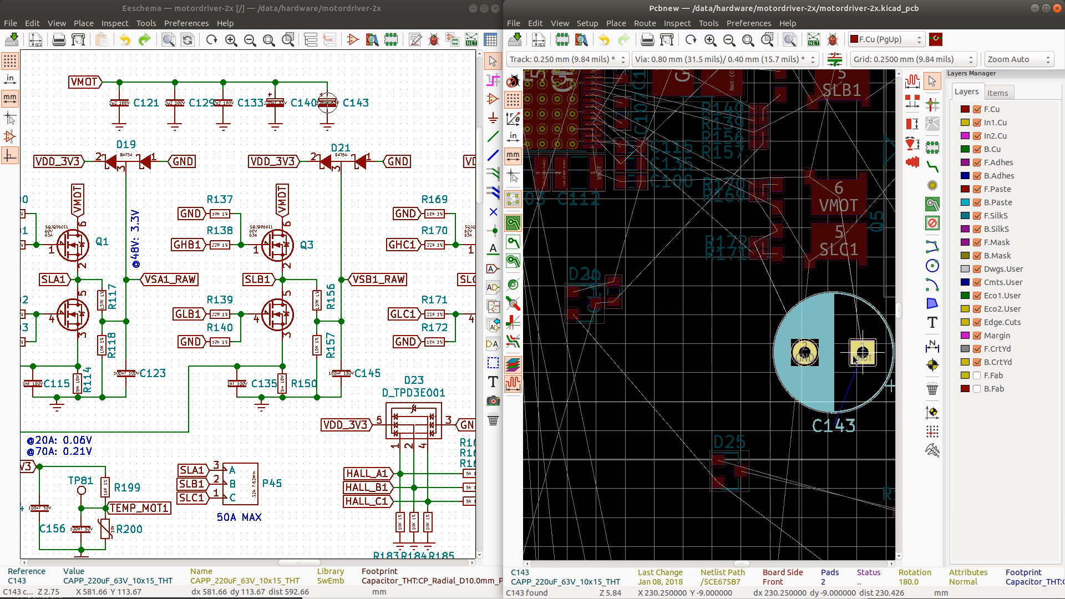
pyautogui.press('r')
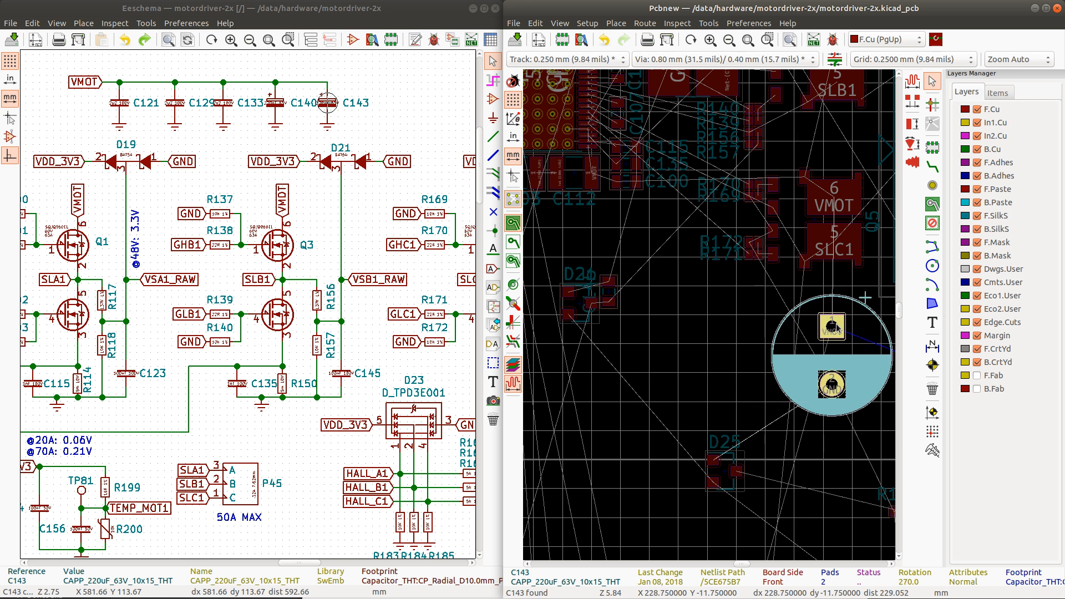
pyautogui.scroll(-1, 836, 328)
pyautogui.scroll(-1, 704, 310)
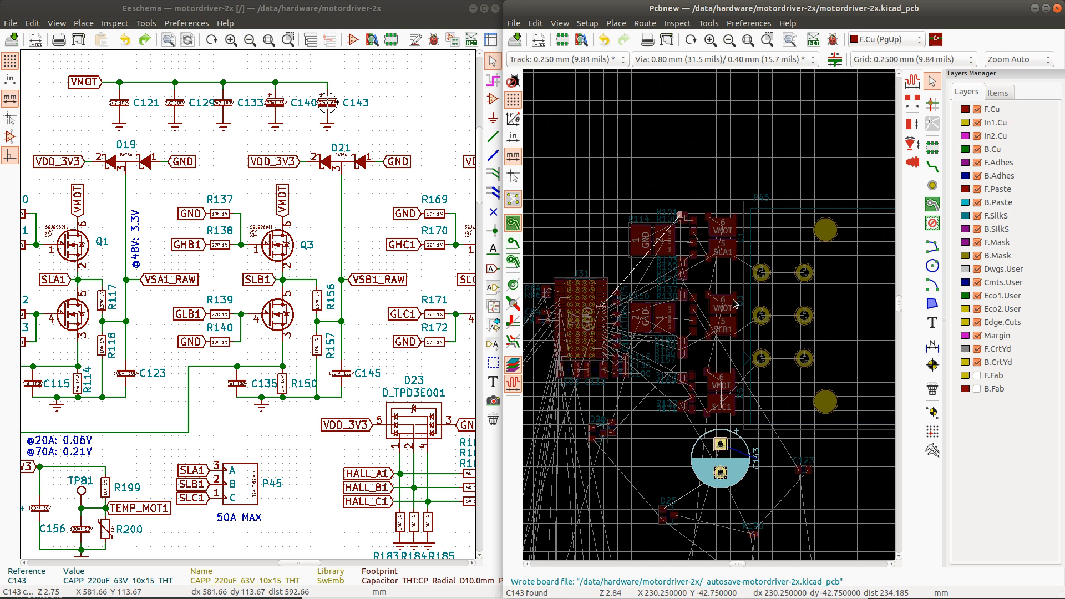
# Step: Bring C140 across to the motor driver area, rotate it to 90°, and place it directly above Q1 with its VMOT pad facing the transistor
pyautogui.click(273, 103)
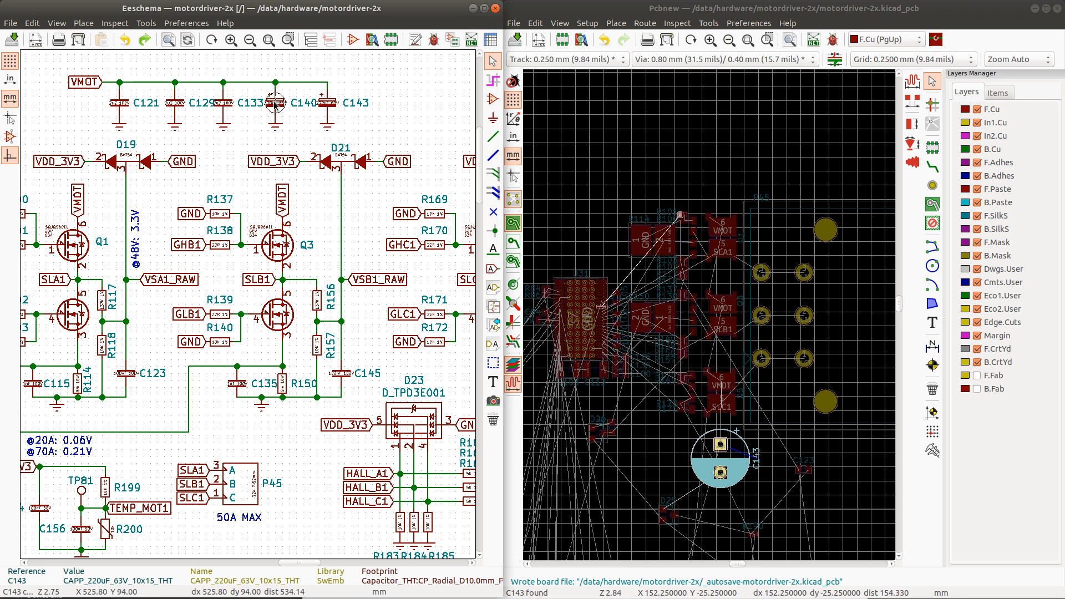
pyautogui.click(755, 12)
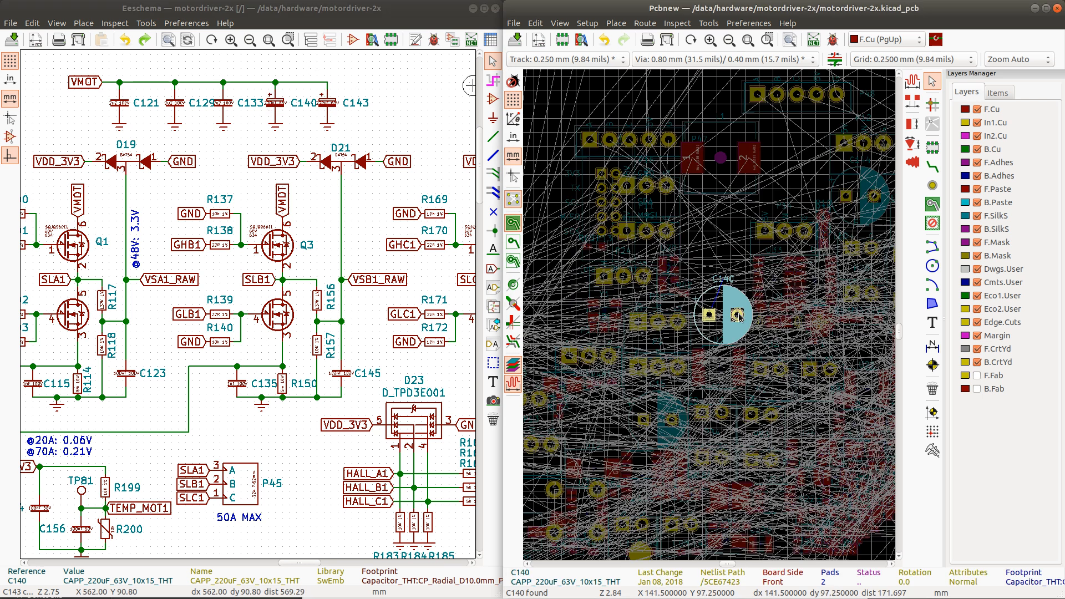
pyautogui.scroll(-5, 725, 304)
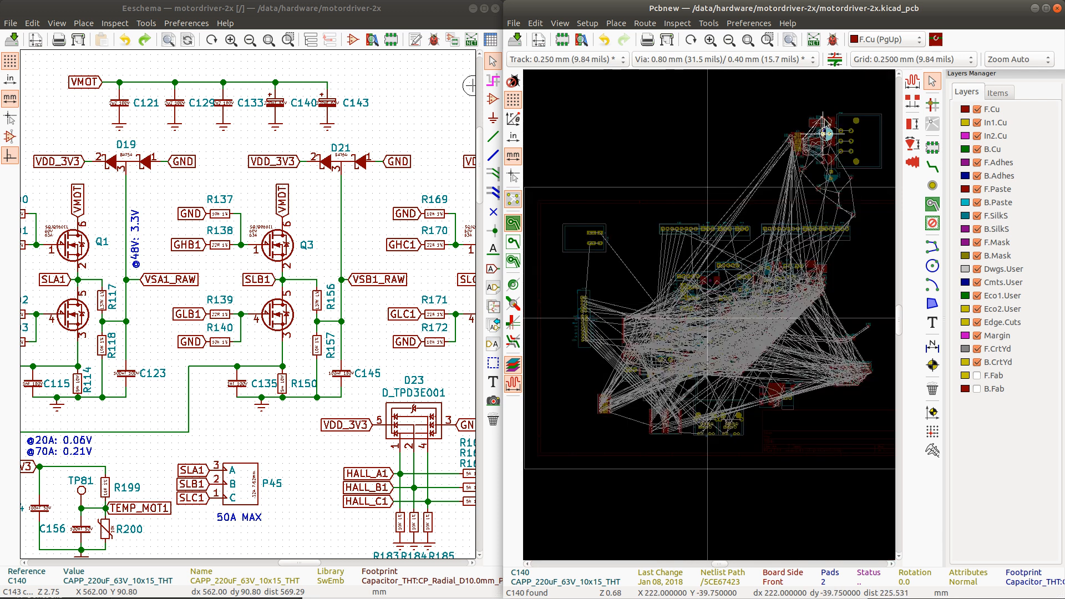
pyautogui.scroll(5, 710, 312)
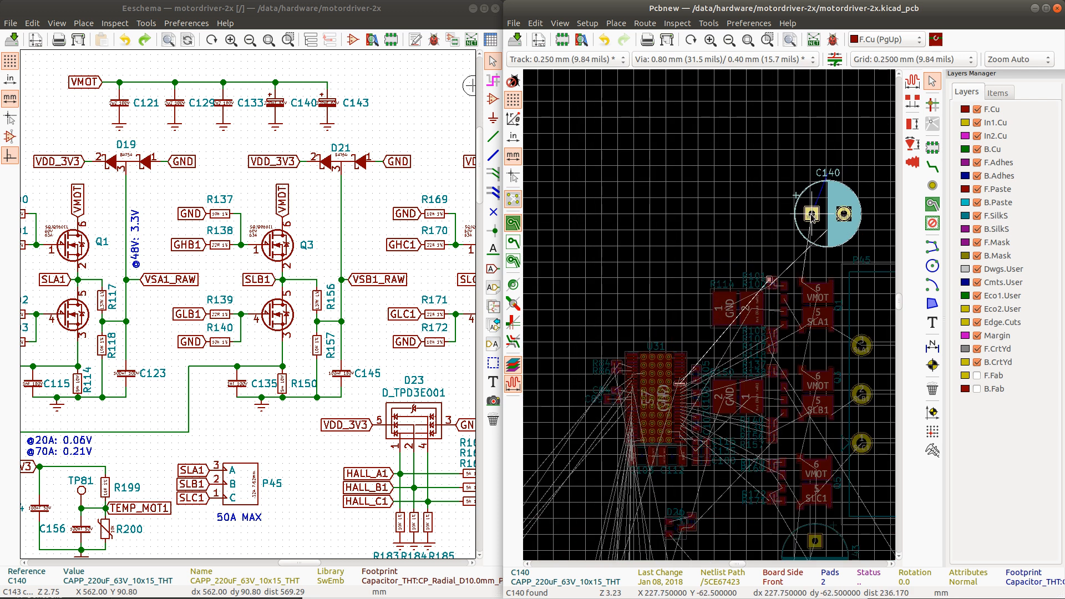
pyautogui.press('r')
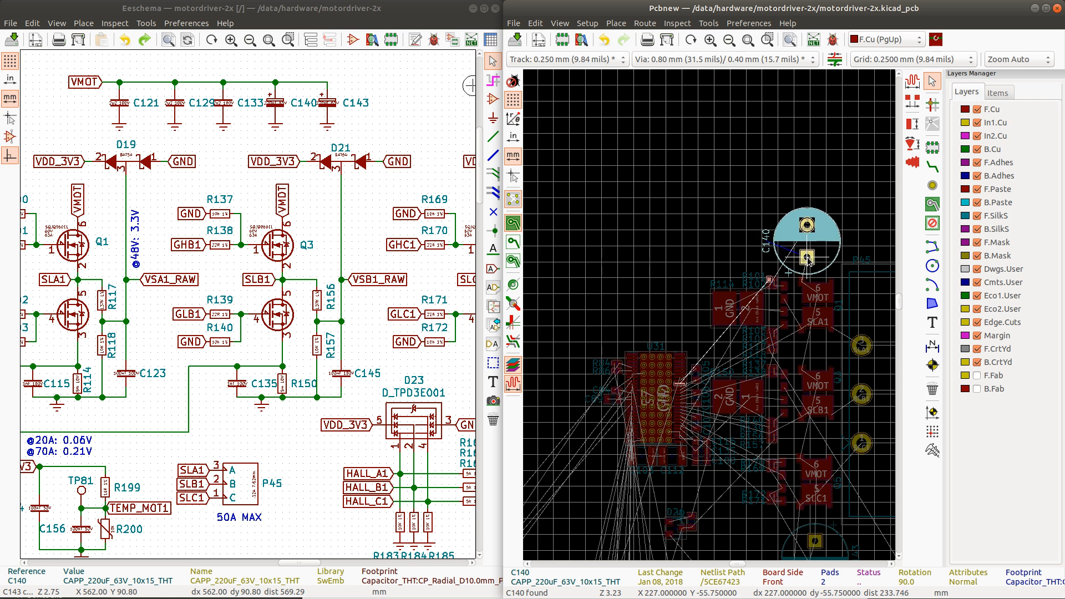
pyautogui.click(807, 258)
# Step: Align capacitors C140 and C143 to each other by their left edges
pyautogui.scroll(-1, 757, 505)
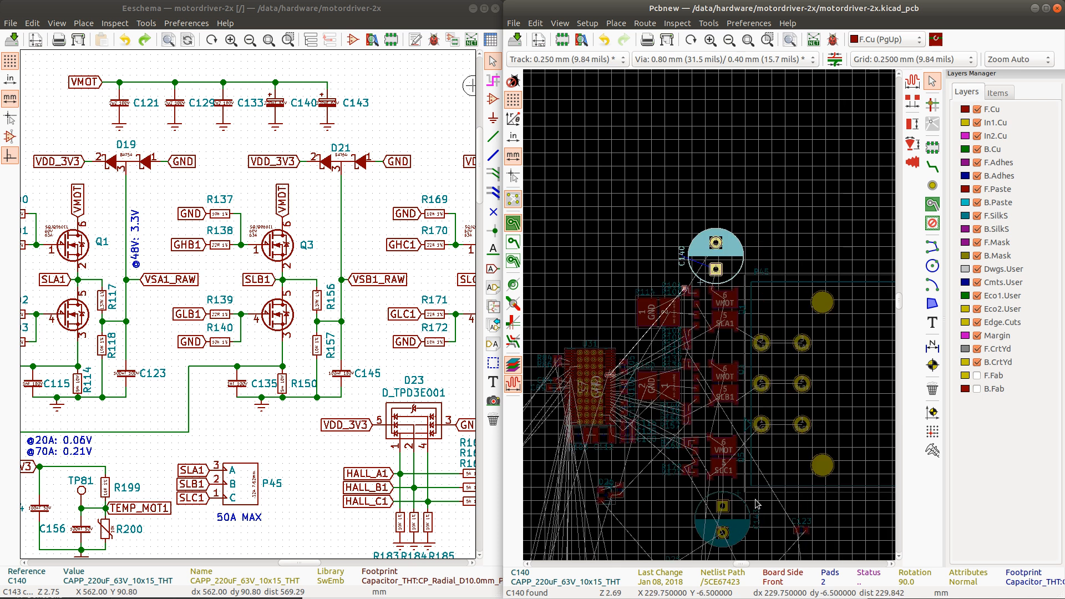
pyautogui.keyDown('shift'); pyautogui.click(725, 519); pyautogui.keyUp('shift')
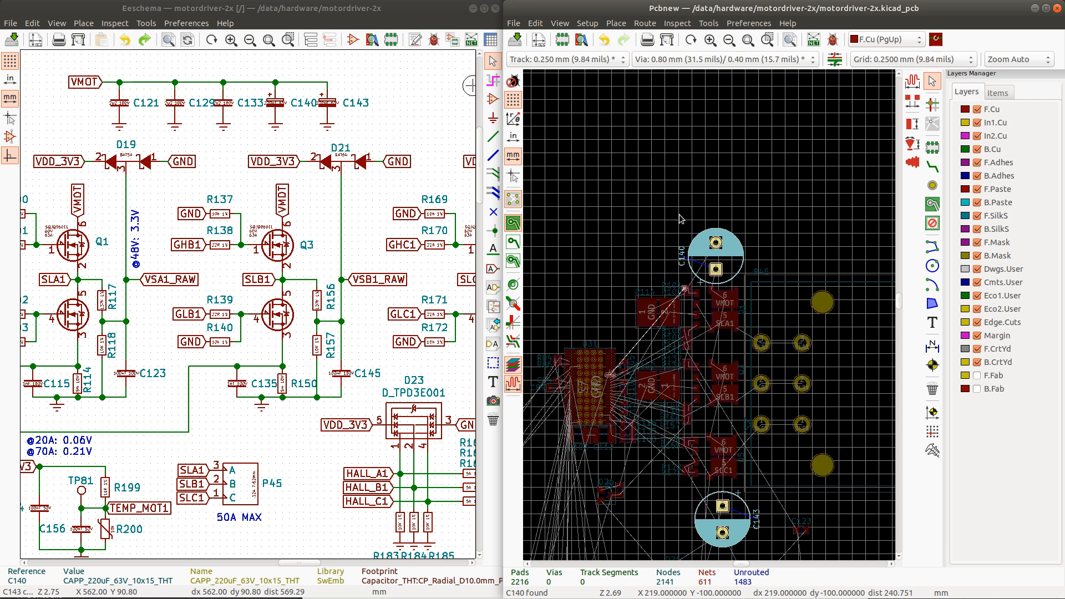
pyautogui.rightClick(684, 364)
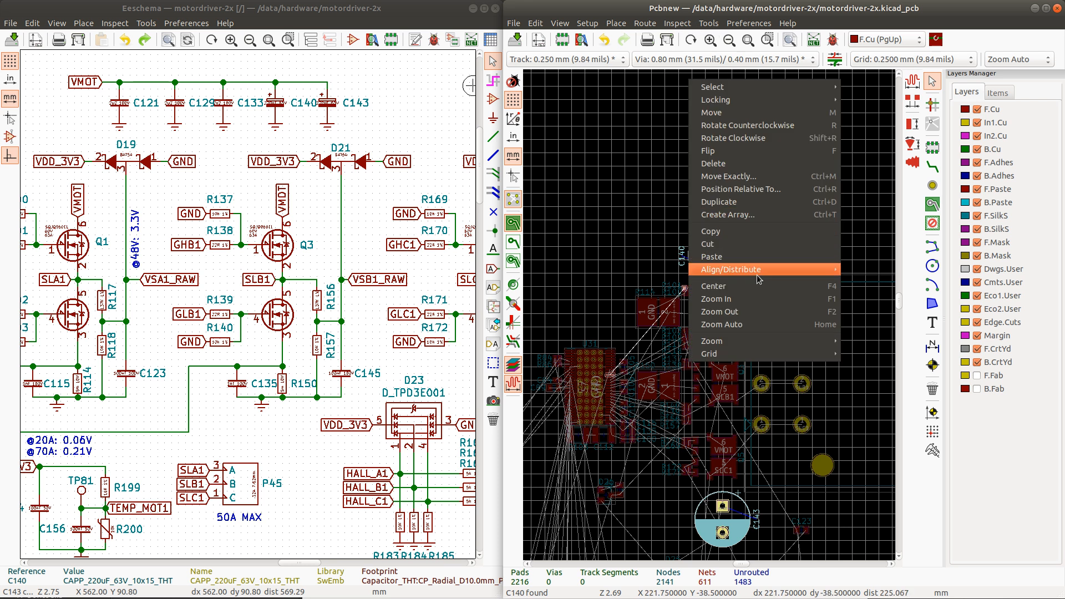
pyautogui.moveTo(759, 279)
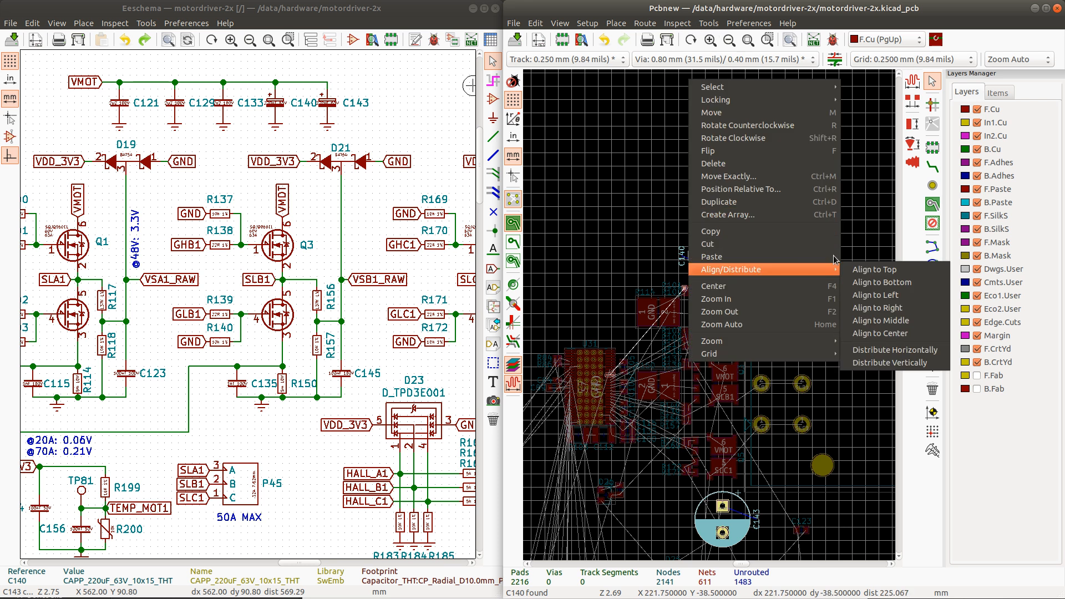
pyautogui.click(893, 296)
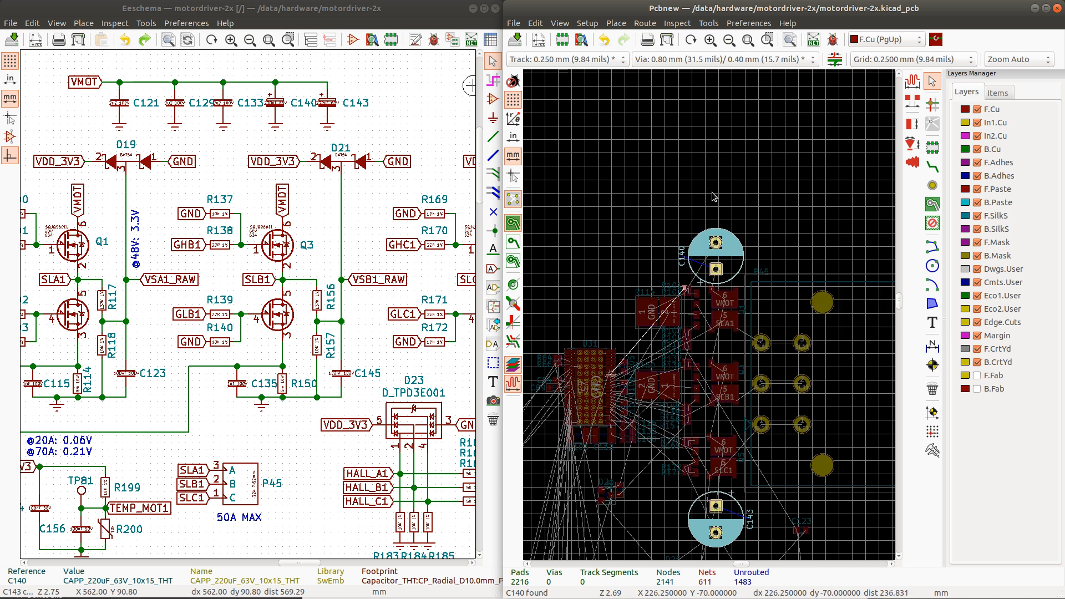
# Step: Move C140 slightly upward, farther from Q1, keeping it vertically in line with C143
pyautogui.click(715, 266)
pyautogui.scroll(2, 716, 265)
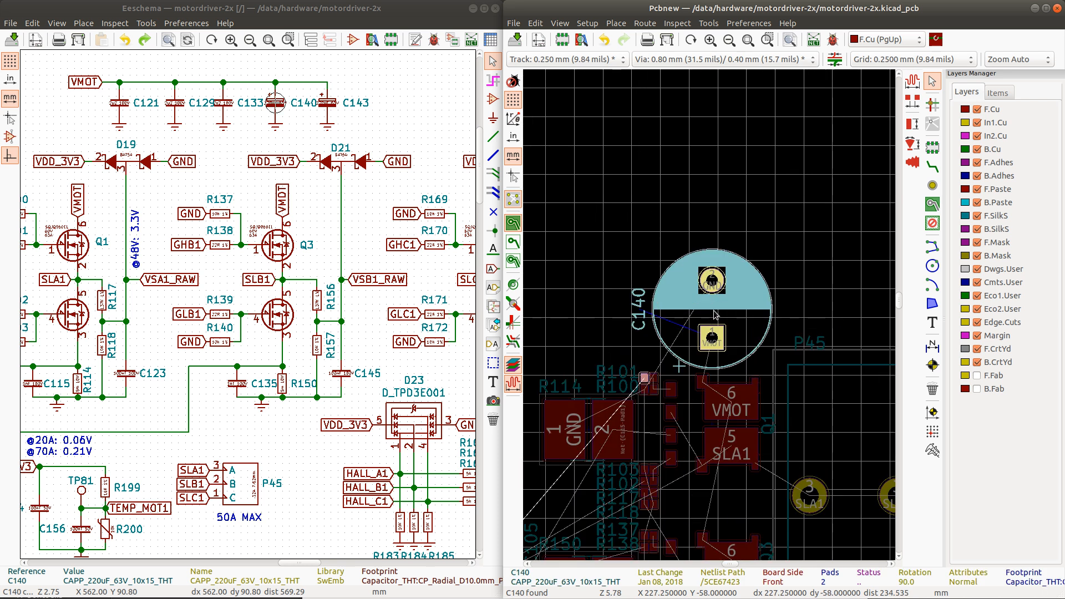
pyautogui.press('m')
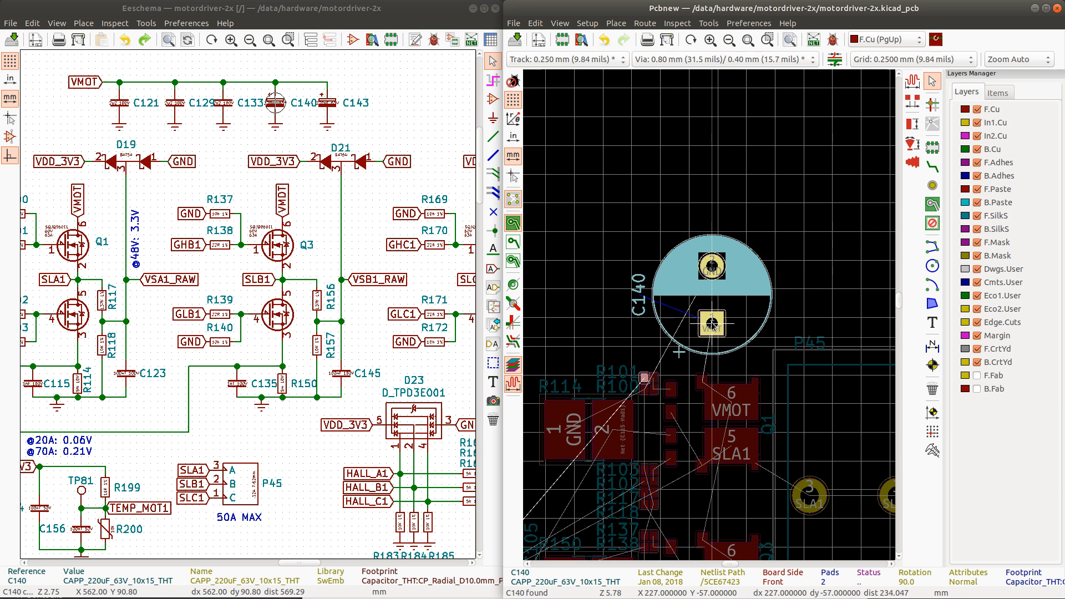
pyautogui.click(711, 324)
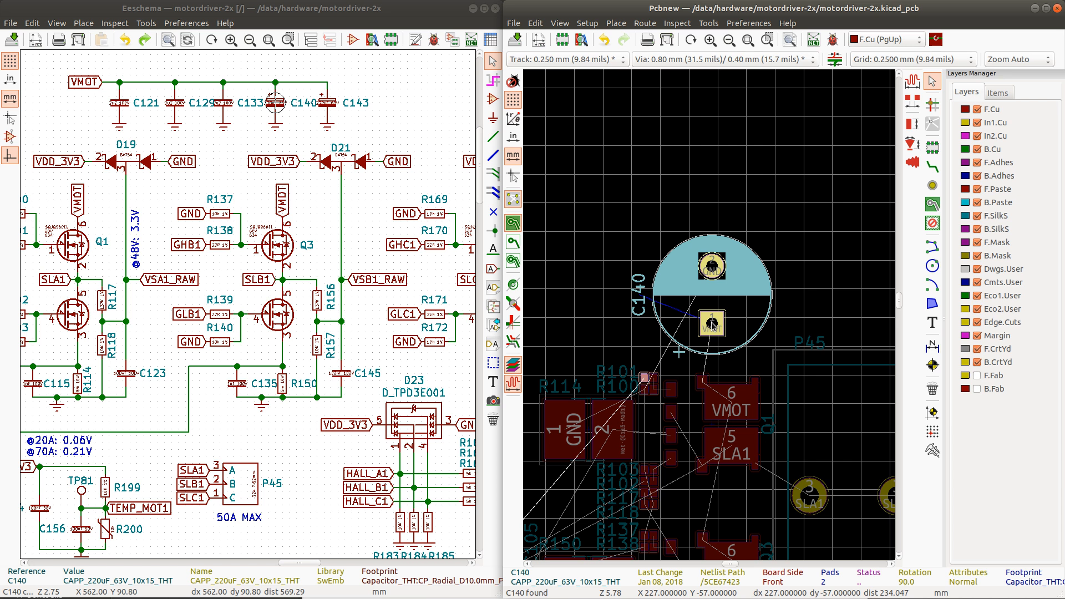
pyautogui.scroll(-3, 712, 324)
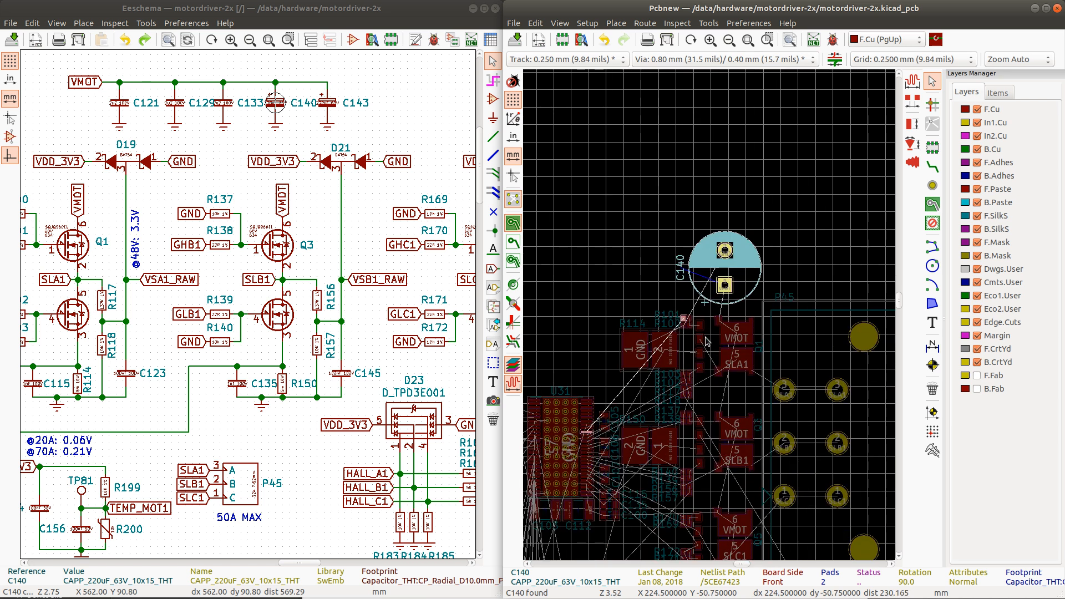
pyautogui.scroll(5, 707, 341)
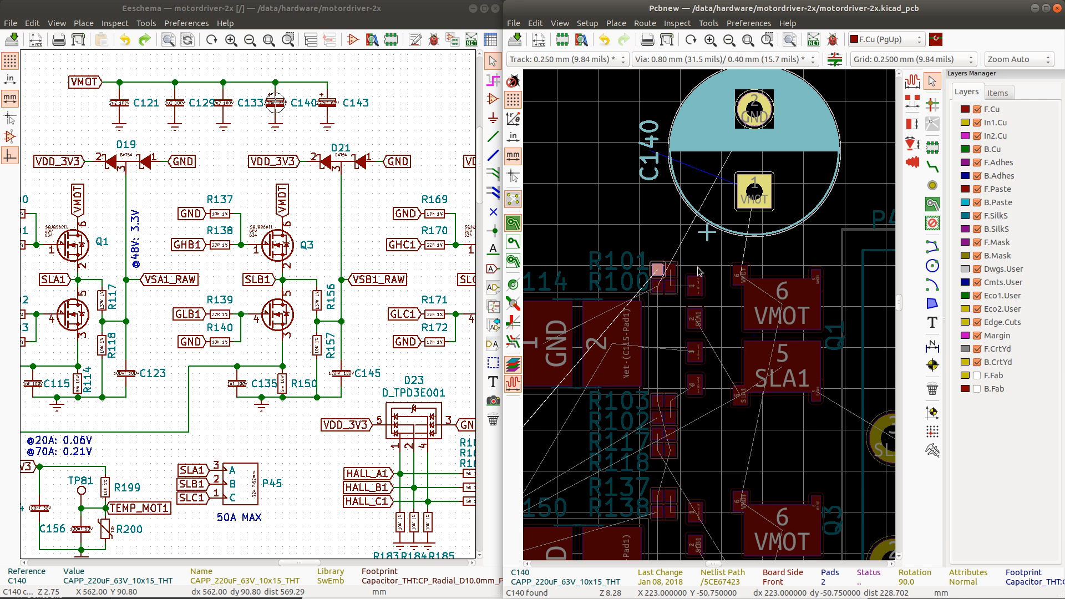
pyautogui.scroll(-1, 778, 430)
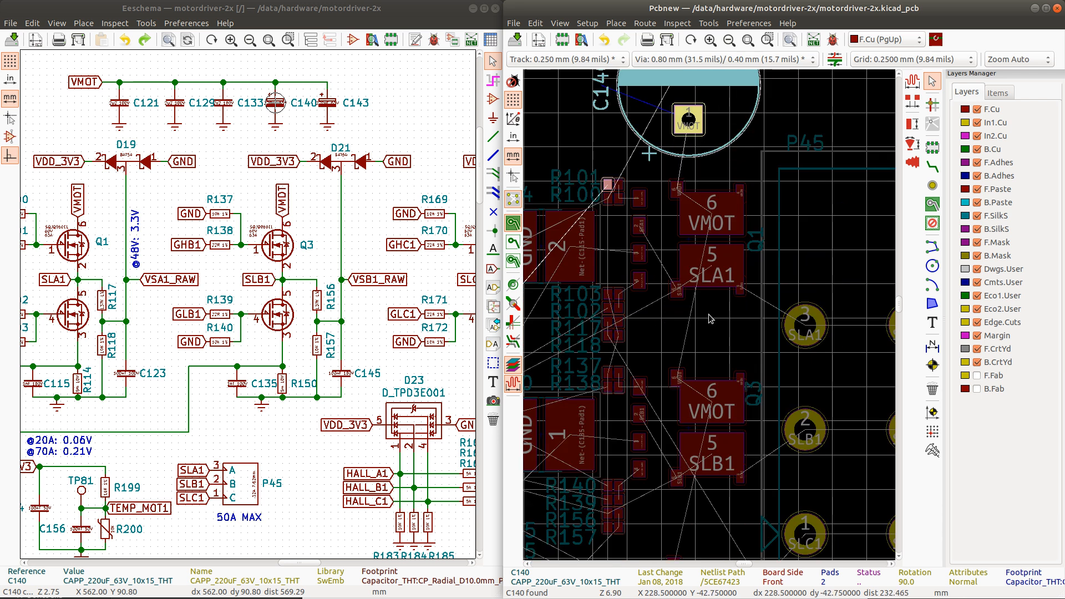
pyautogui.scroll(-5, 709, 318)
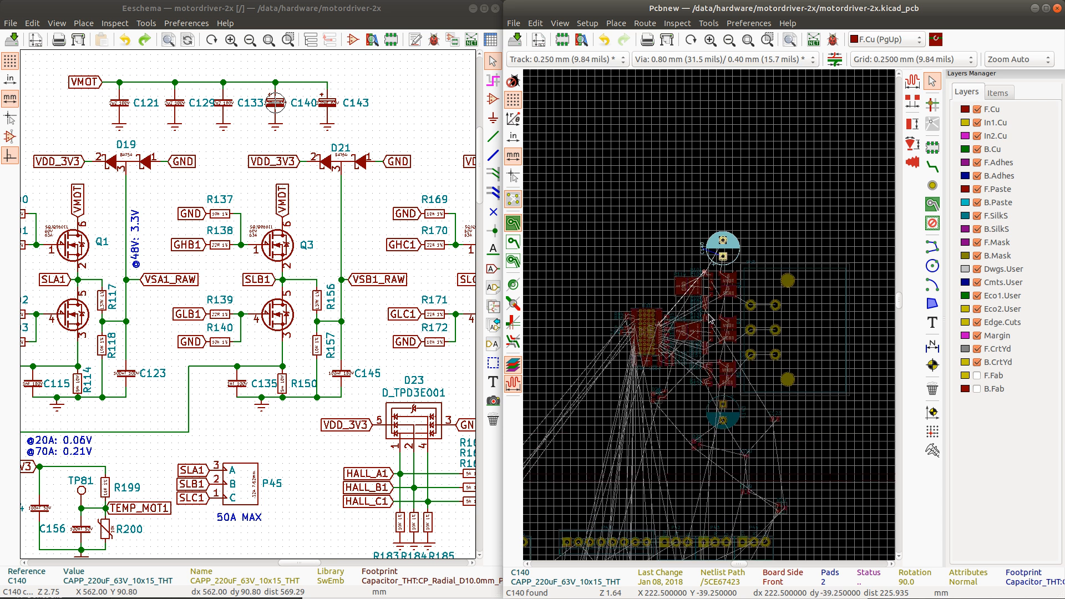
pyautogui.scroll(5, 709, 319)
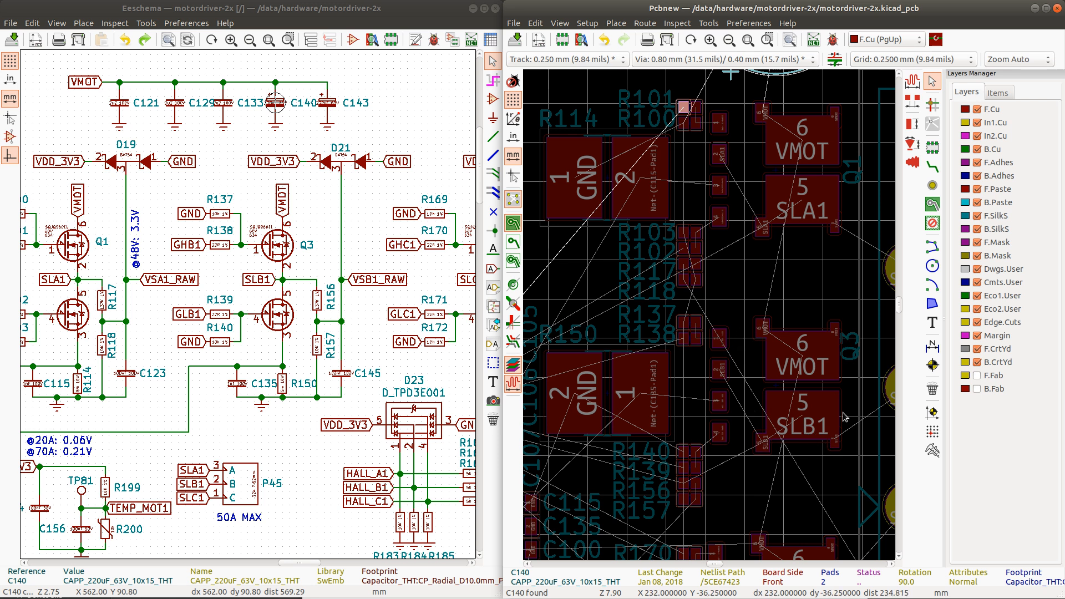
pyautogui.scroll(-3, 791, 160)
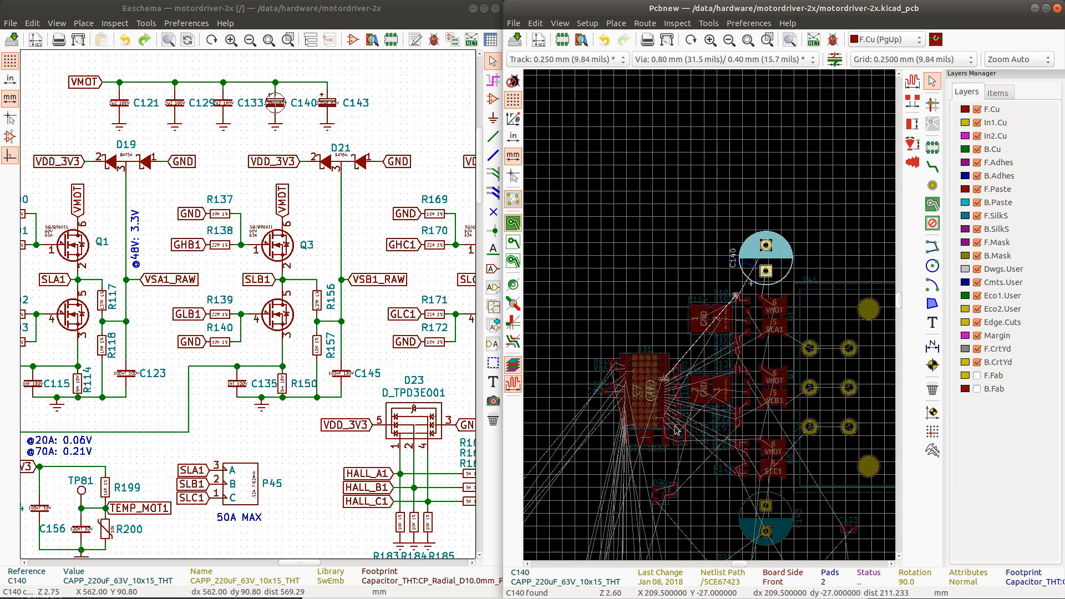
# Step: Bring capacitor C133 across to the motor driver area, rotate it to 180°, and place it between Q1 and Q3, left of their centers
pyautogui.click(225, 109)
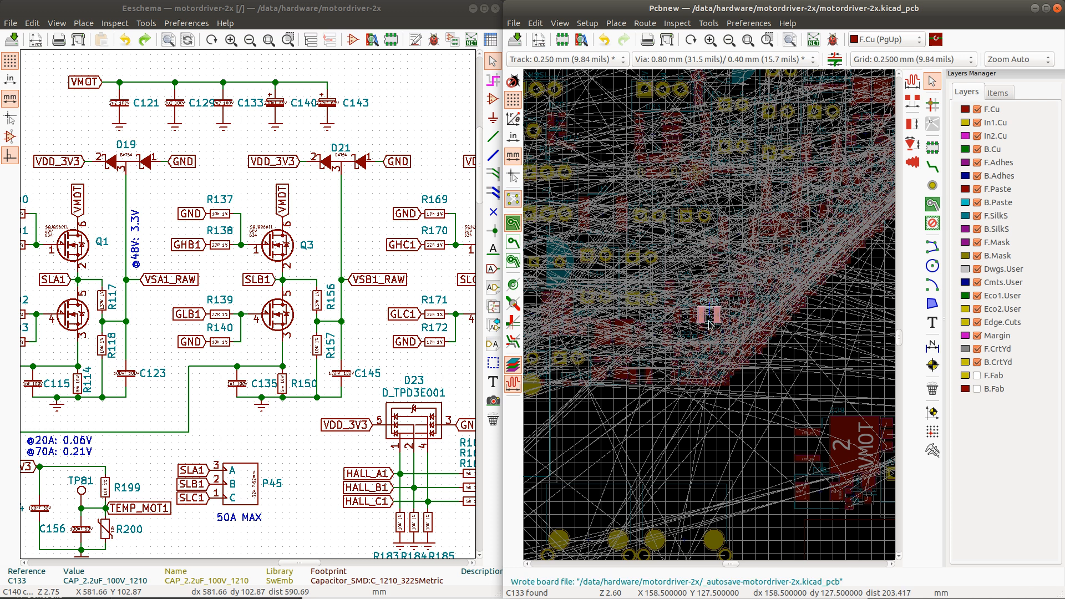
pyautogui.moveTo(711, 315); pyautogui.dragTo(771, 245)
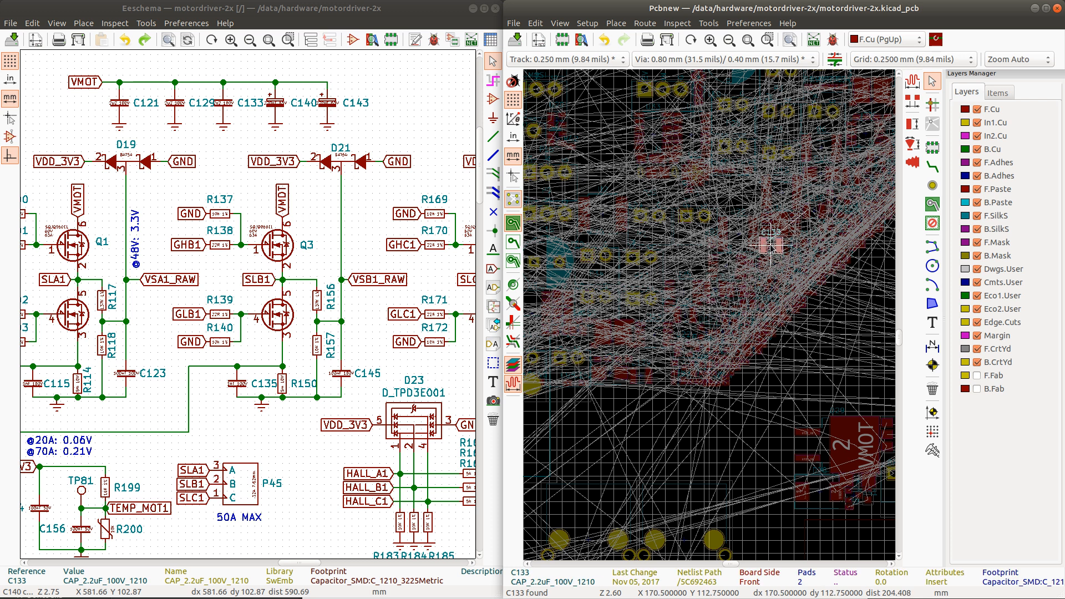
pyautogui.scroll(-4, 779, 213)
pyautogui.scroll(2, 779, 156)
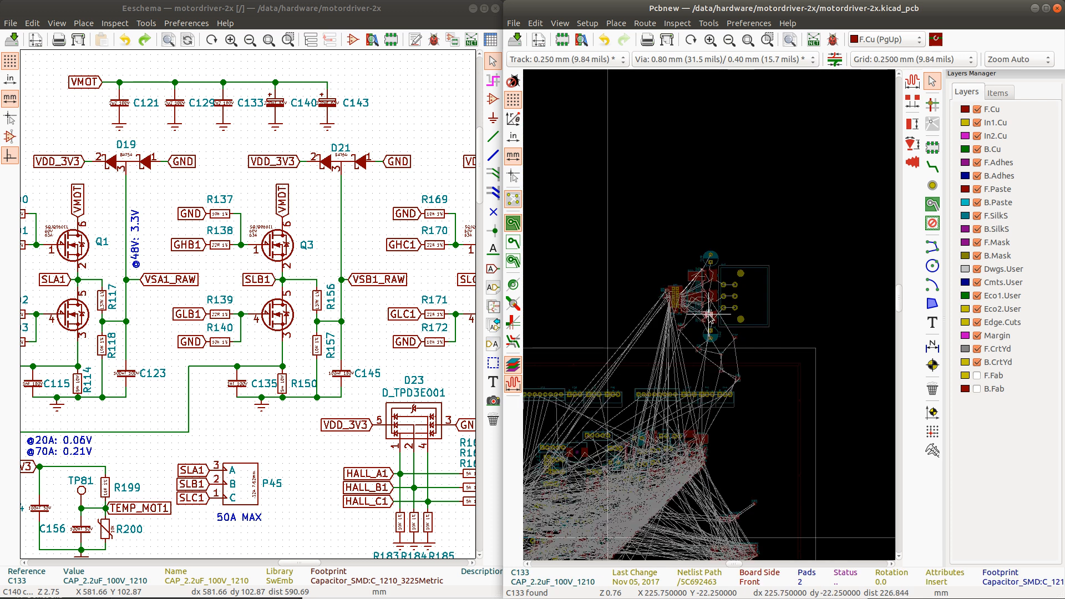
pyautogui.scroll(5, 710, 315)
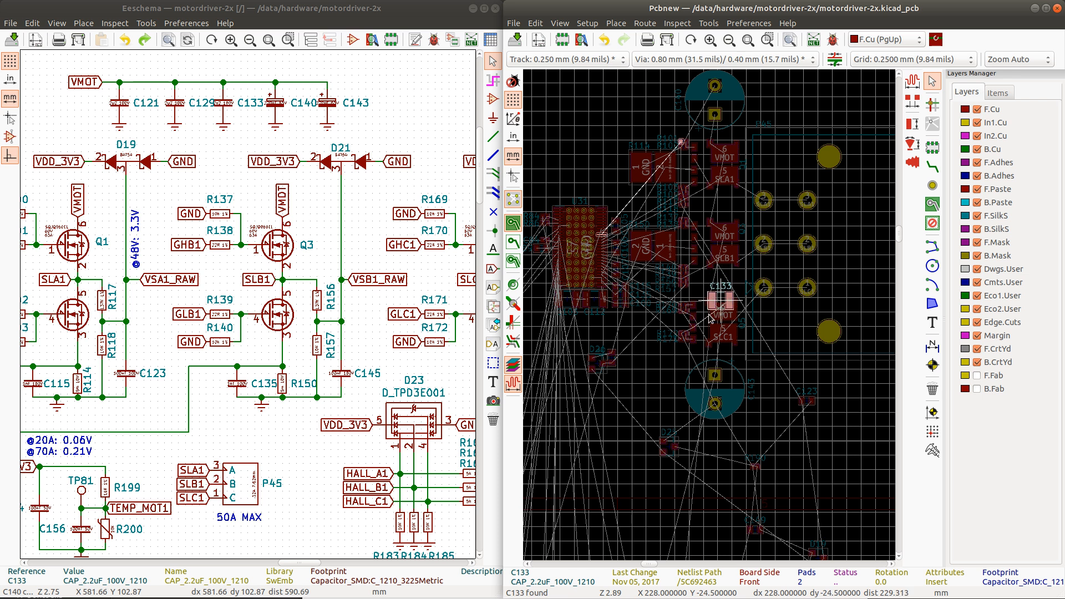
pyautogui.scroll(2, 711, 318)
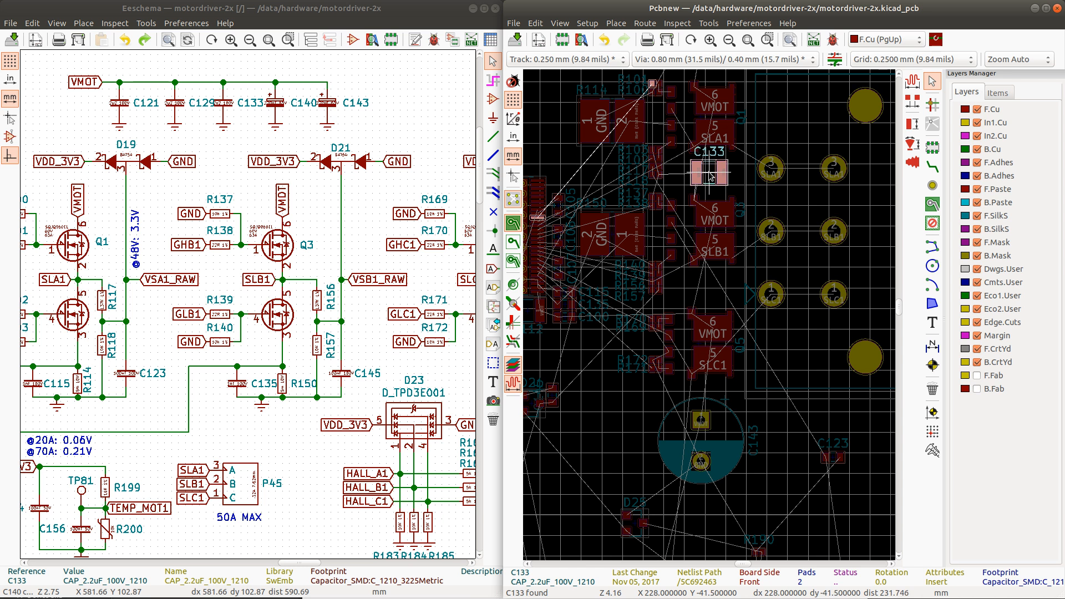
pyautogui.press('r')
pyautogui.press('r')
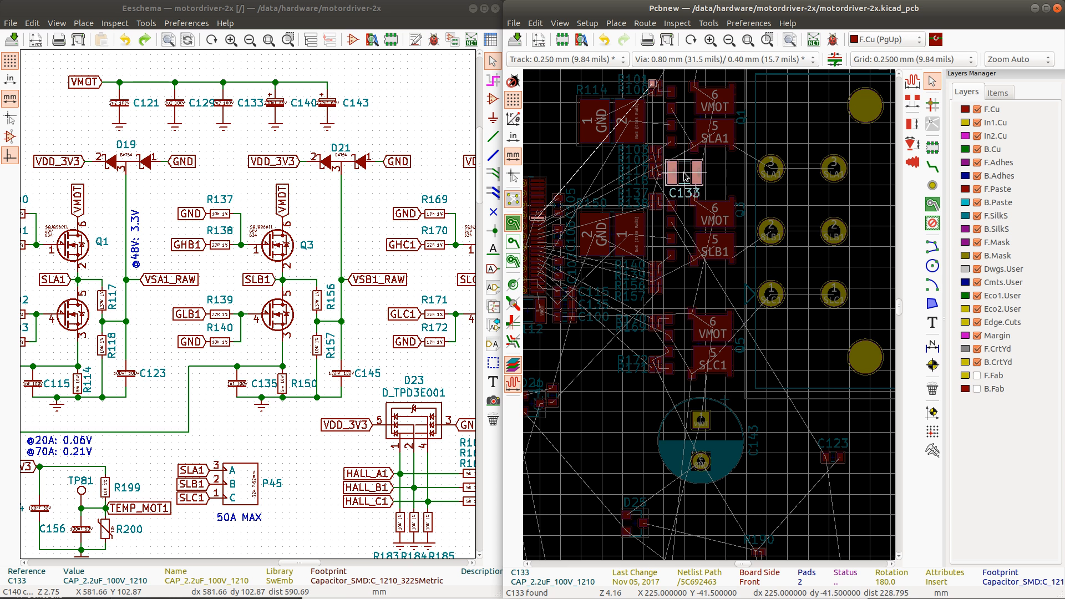
# Step: Shift C133's reference label slightly to the left beneath the capacitor
pyautogui.scroll(4, 686, 177)
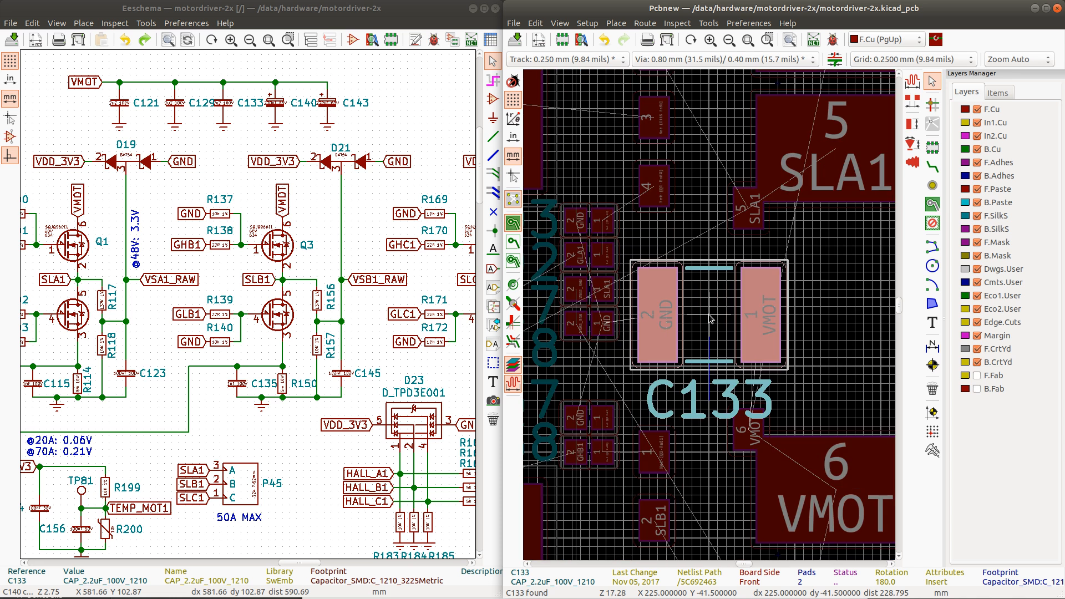
pyautogui.click(698, 405)
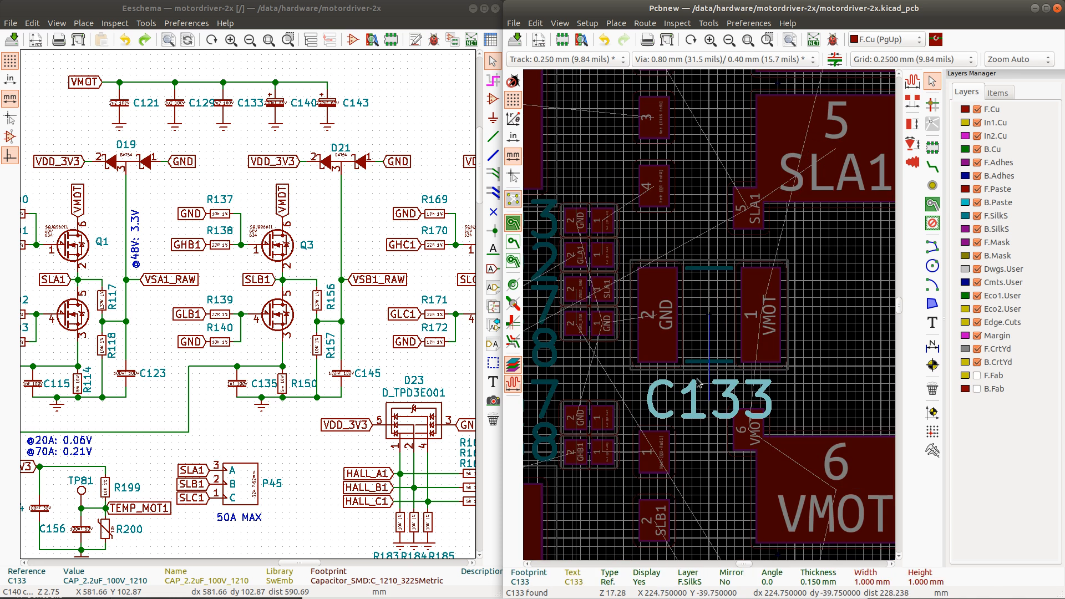
pyautogui.press('m')
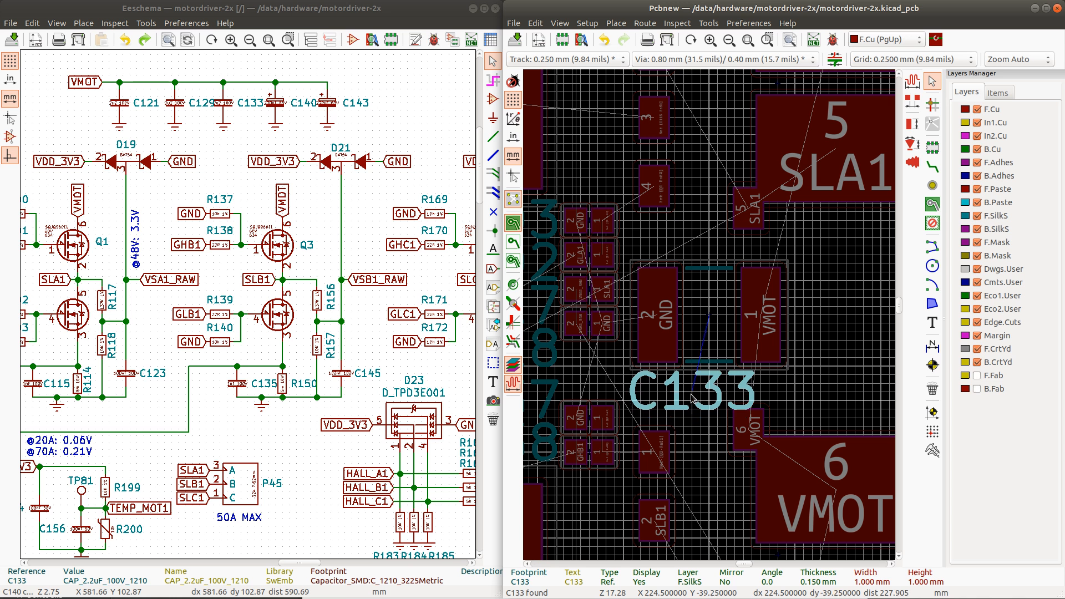
pyautogui.click(711, 326)
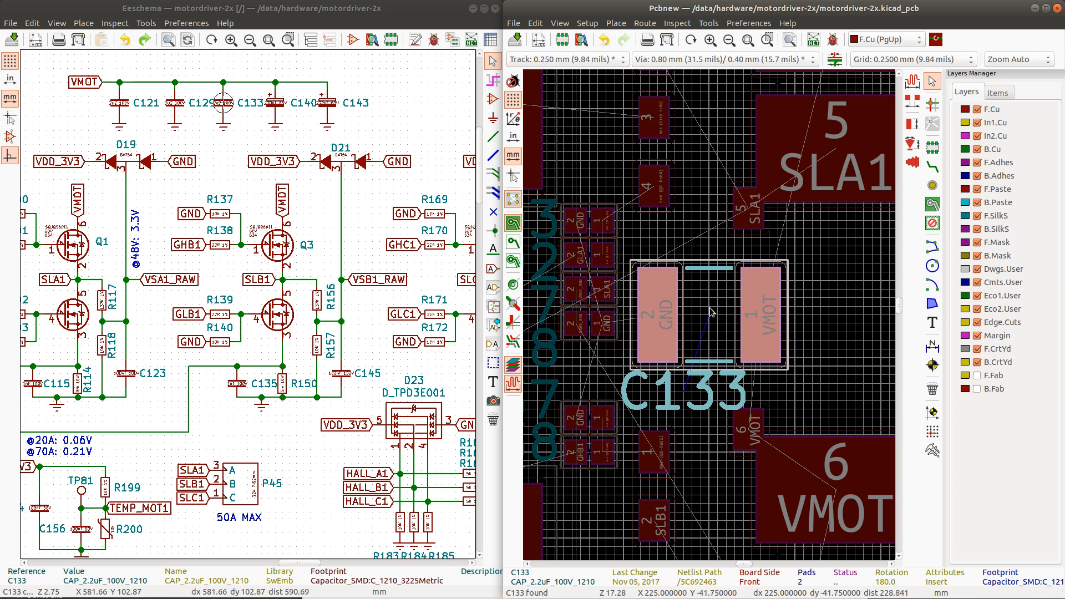
# Step: Reposition C133 slightly lower in the gap, so its VMOT pad sits just above Q3's small VMOT pin
pyautogui.press('m')
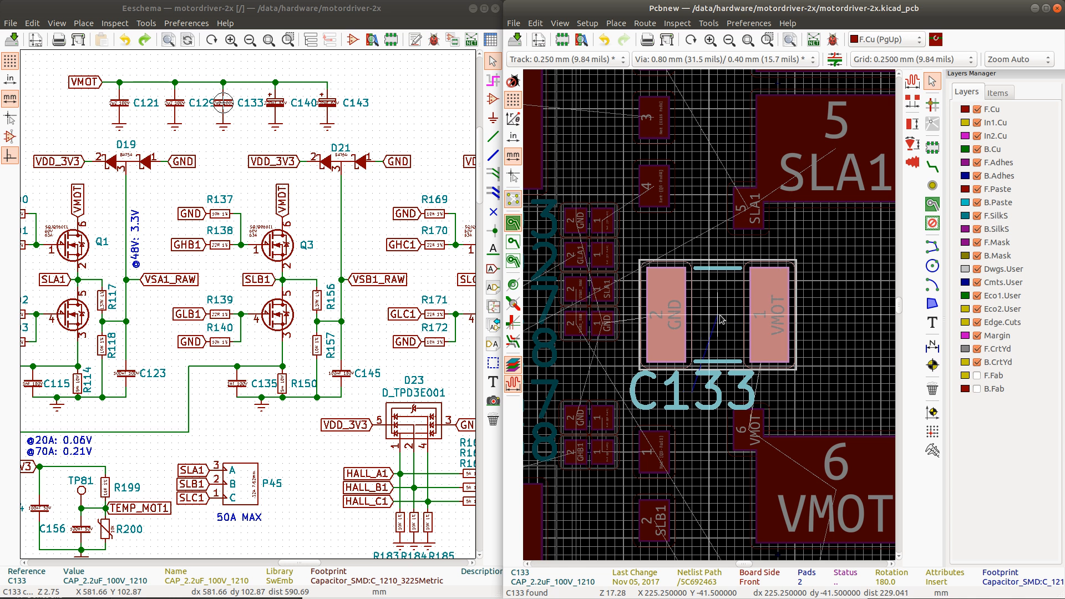
pyautogui.click(721, 320)
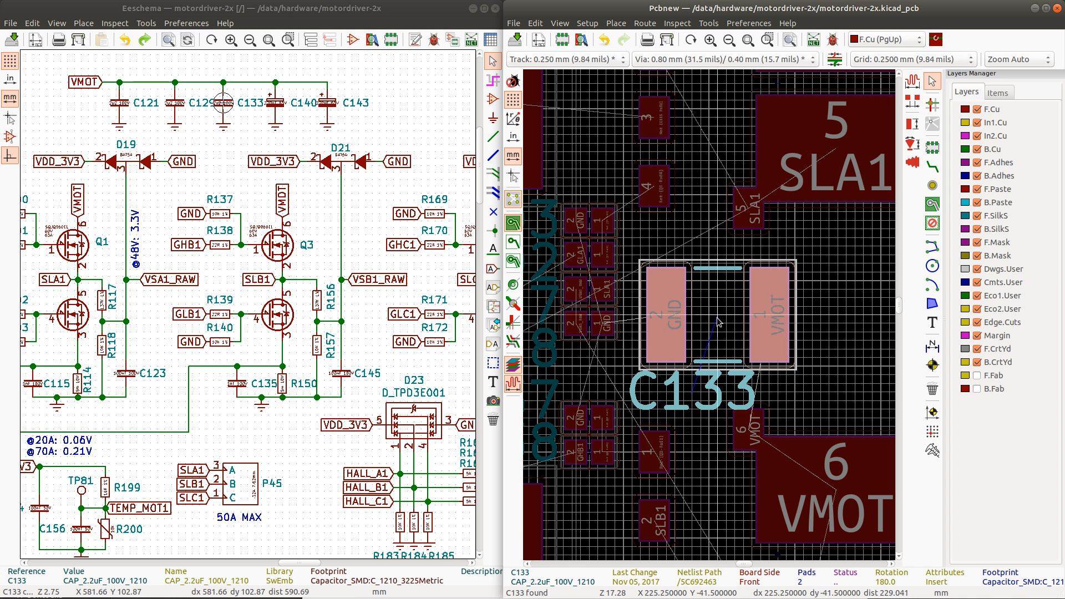
pyautogui.press('m')
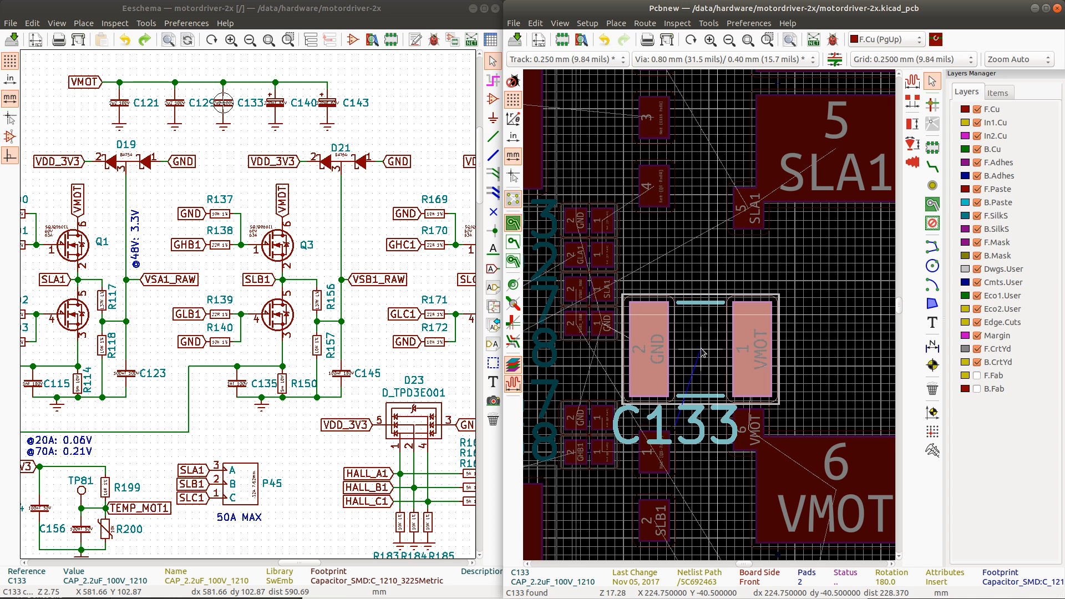
pyautogui.scroll(-3, 702, 353)
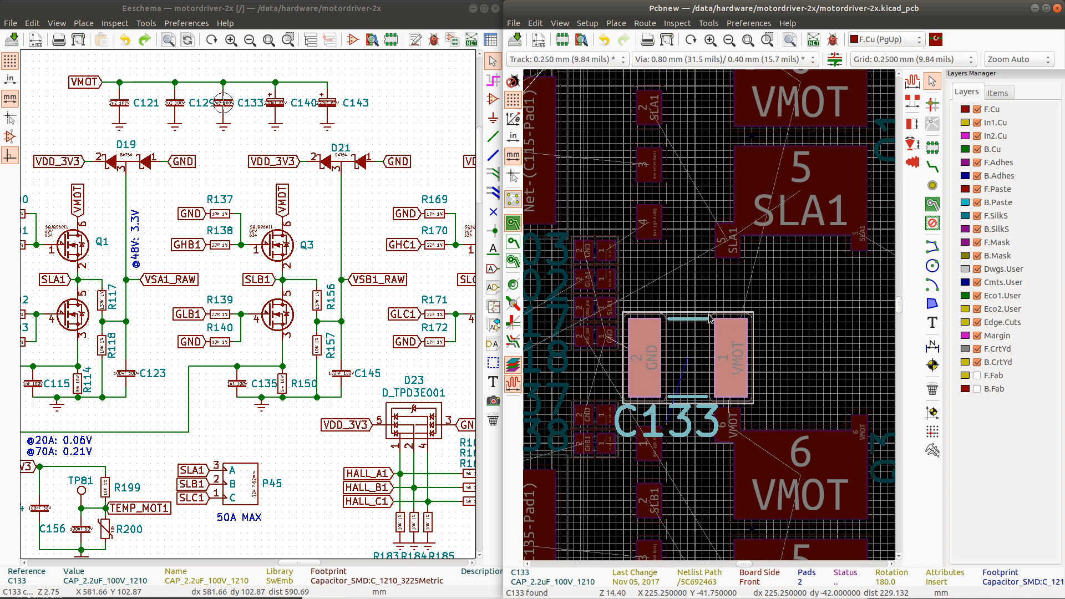
pyautogui.click(682, 323)
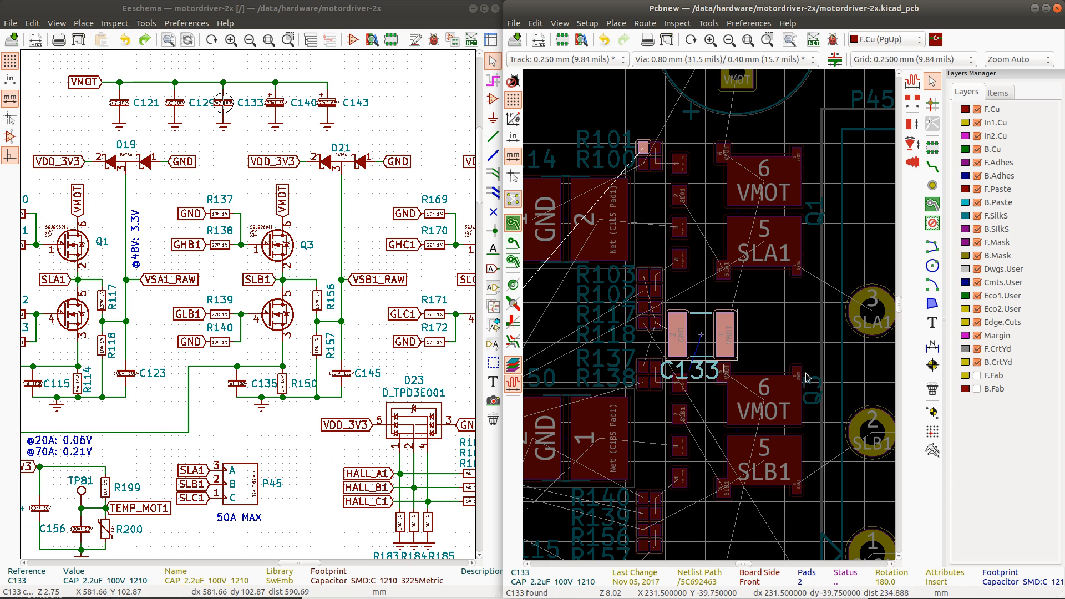
# Step: Move C133's reference label from beneath the capacitor to just above it
pyautogui.click(683, 370)
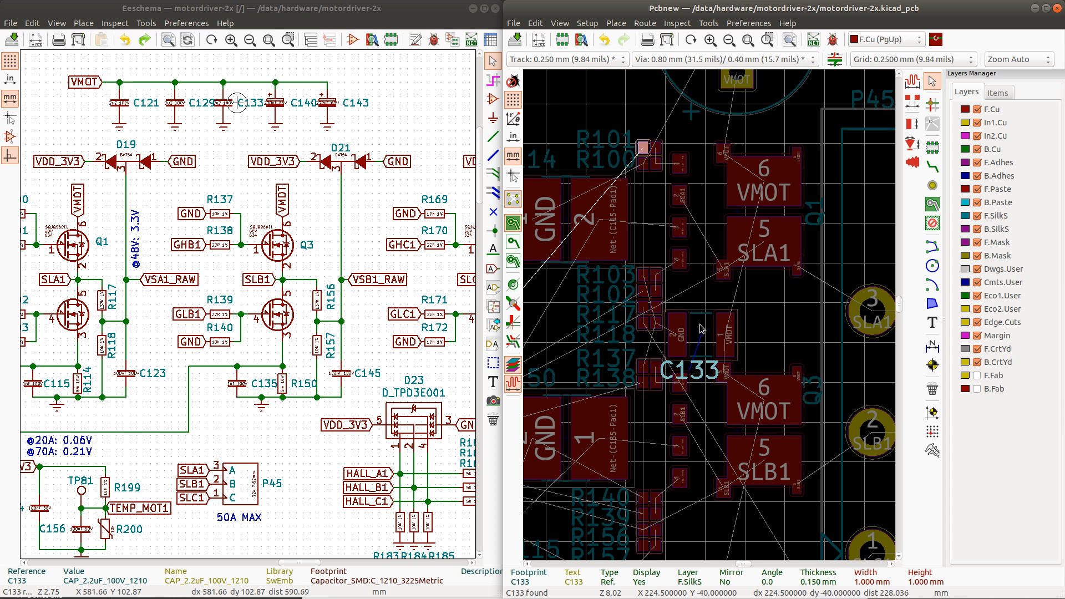
pyautogui.press('m')
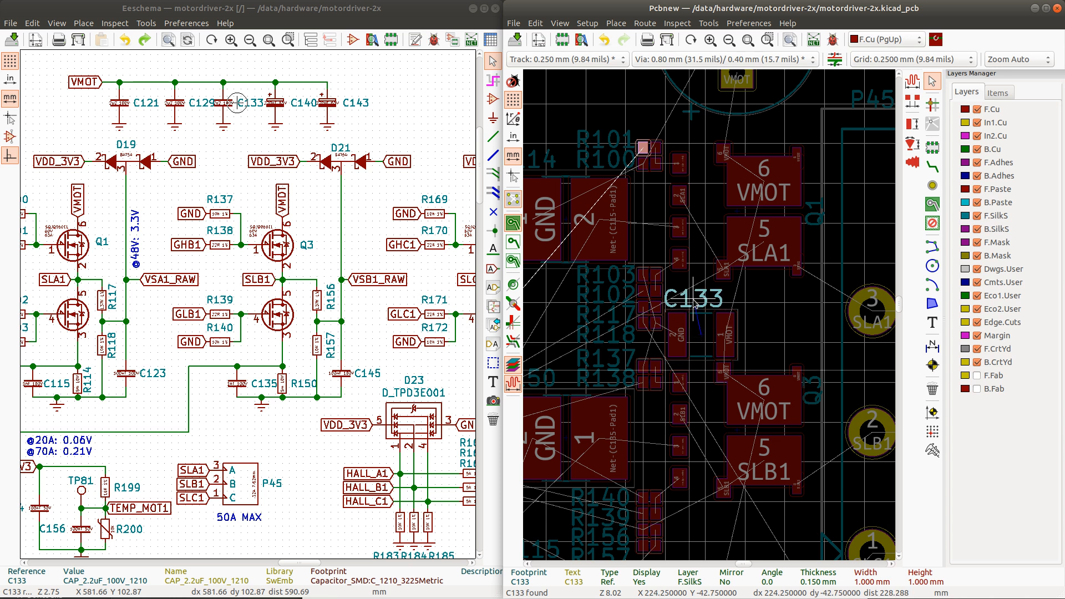
pyautogui.click(702, 310)
# Step: Bring capacitor C129 to the motor driver area, rotate it to 180°, and place it with its VMOT pad just above Q1's small VMOT pin
pyautogui.scroll(-3, 710, 317)
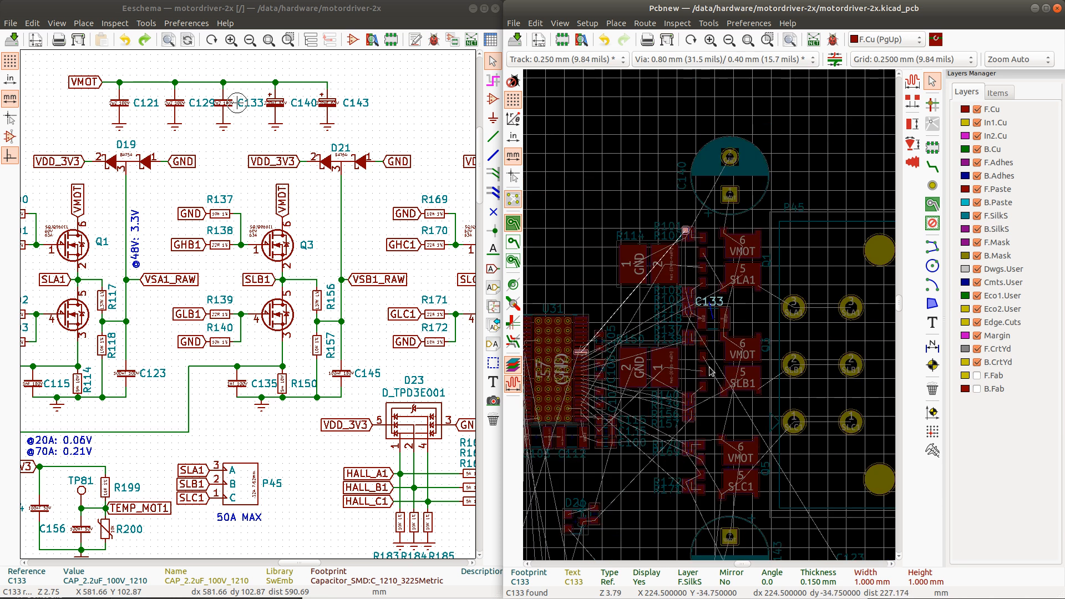
pyautogui.click(176, 105)
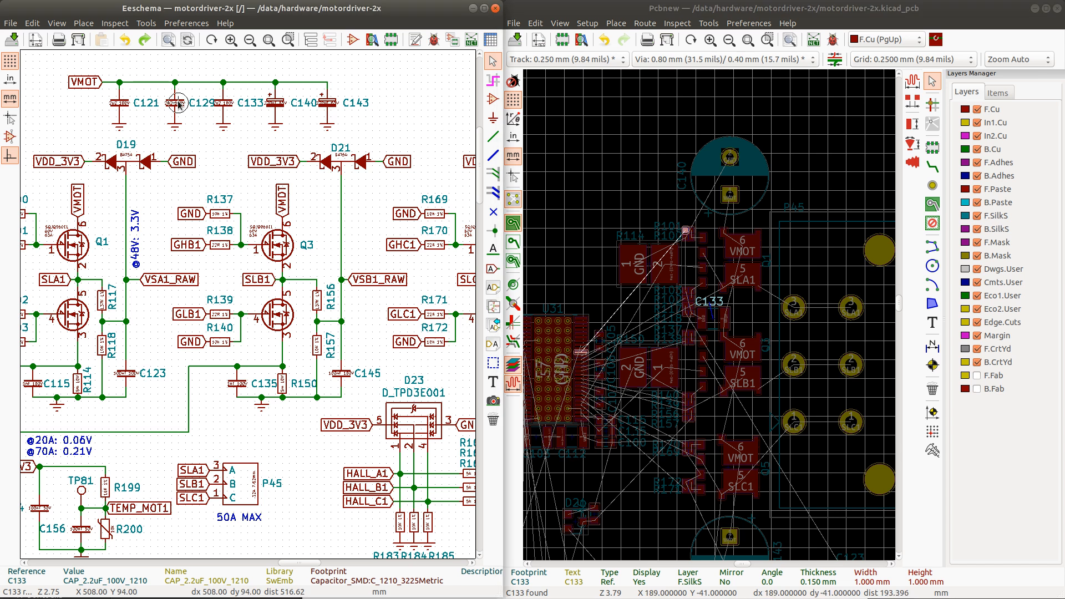
pyautogui.click(739, 3)
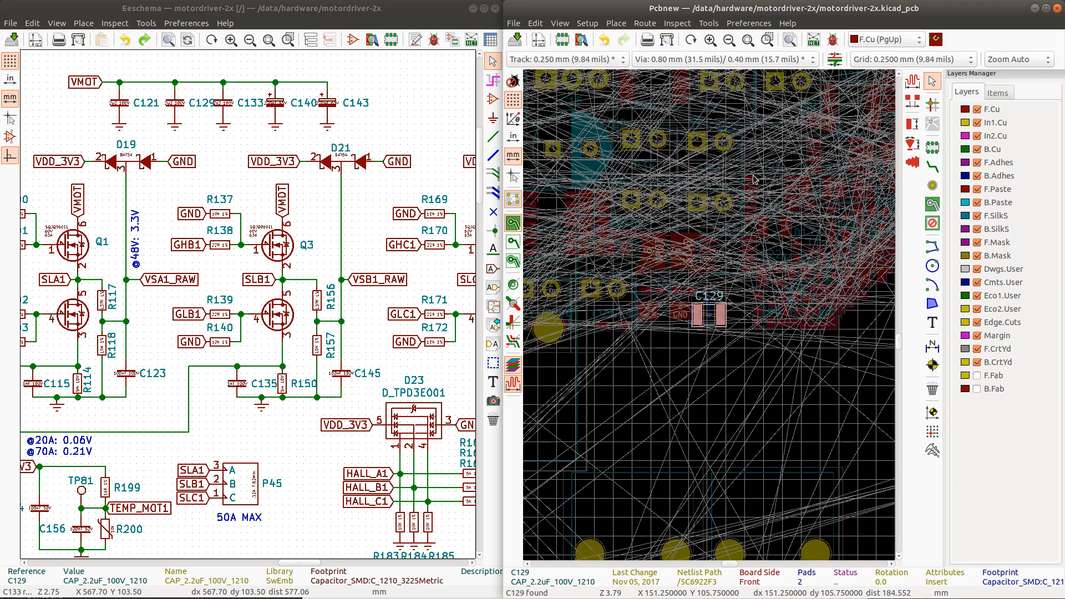
pyautogui.press('m')
pyautogui.scroll(-3, 769, 253)
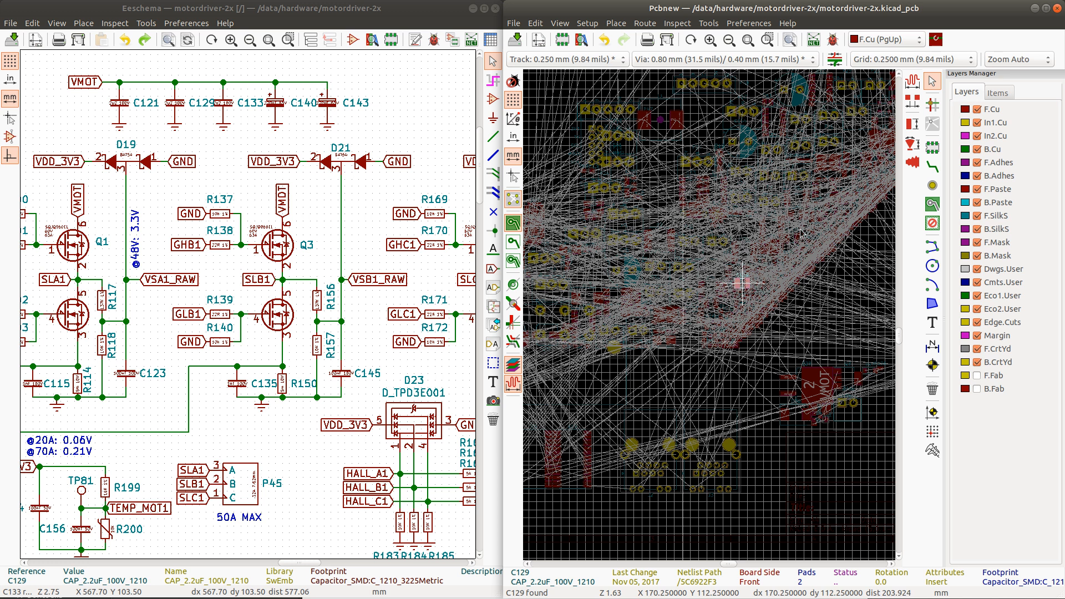
pyautogui.scroll(-2, 782, 133)
pyautogui.scroll(3, 782, 132)
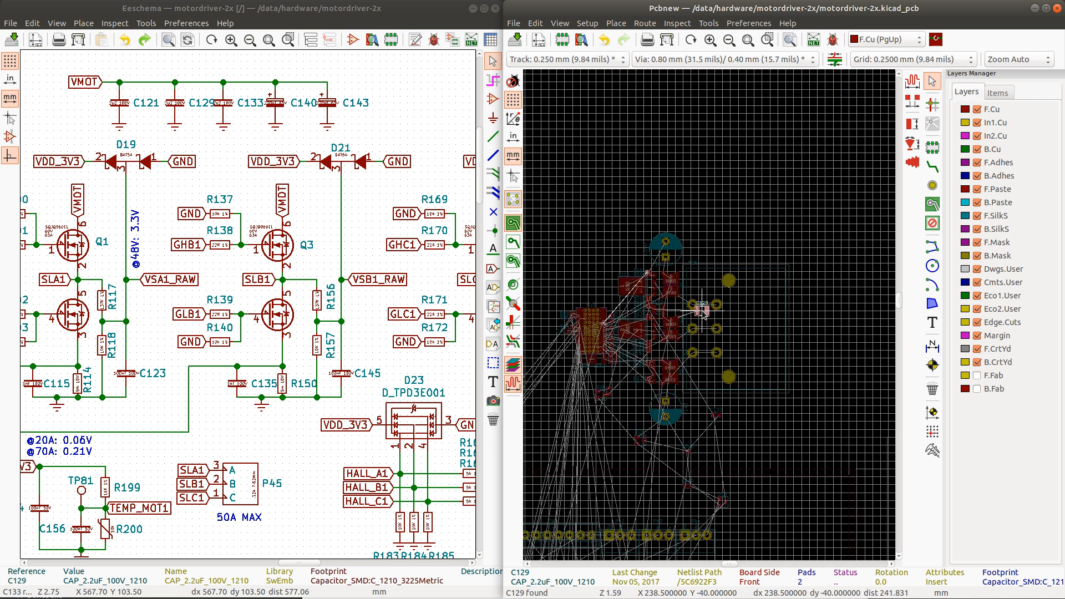
pyautogui.scroll(3, 710, 316)
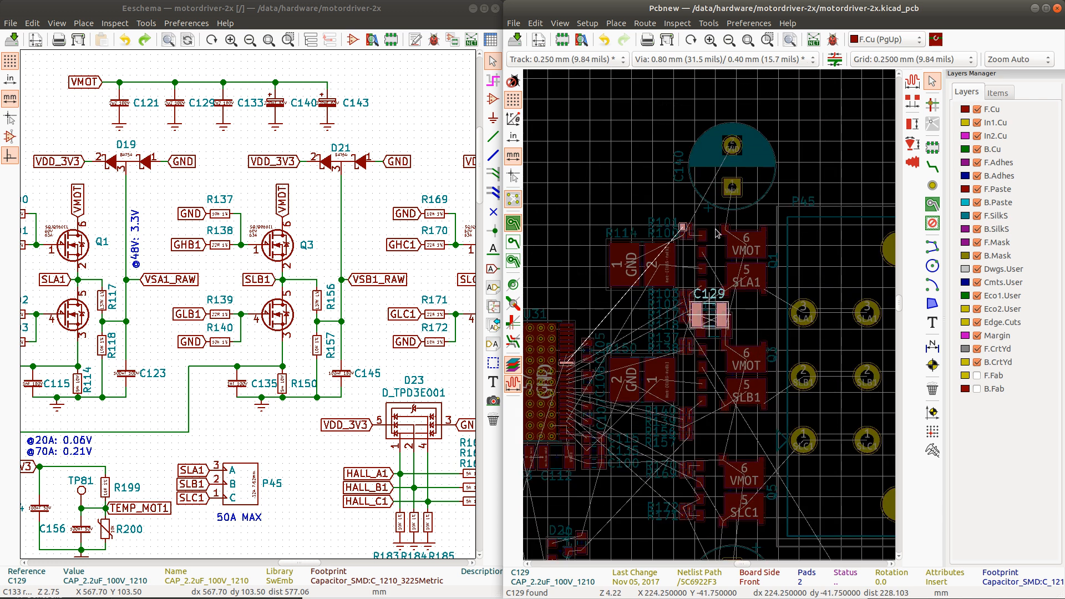
pyautogui.scroll(2, 725, 284)
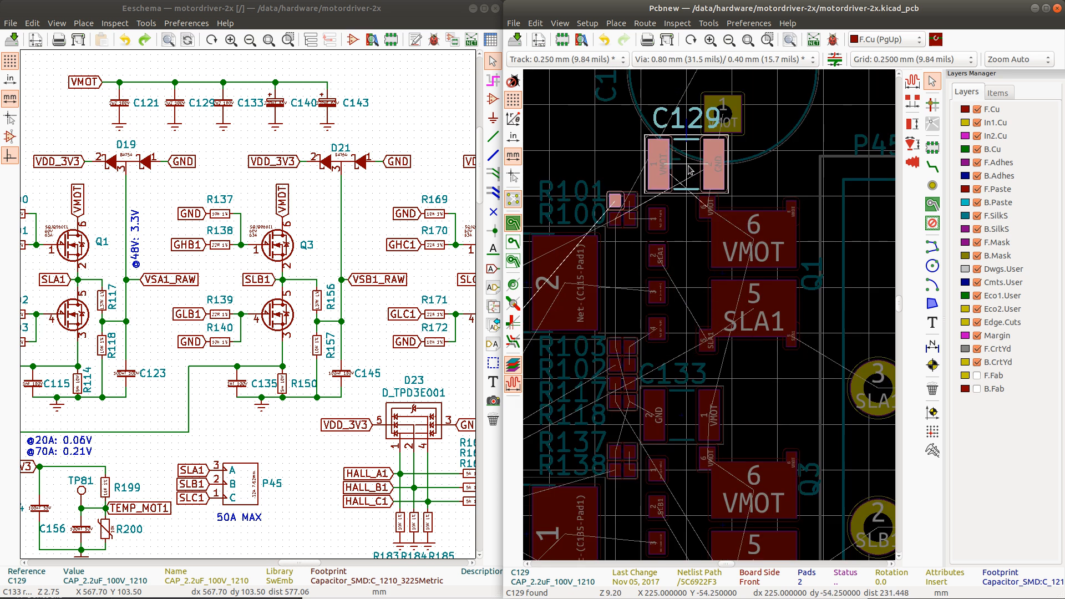
pyautogui.press('r')
pyautogui.press('r')
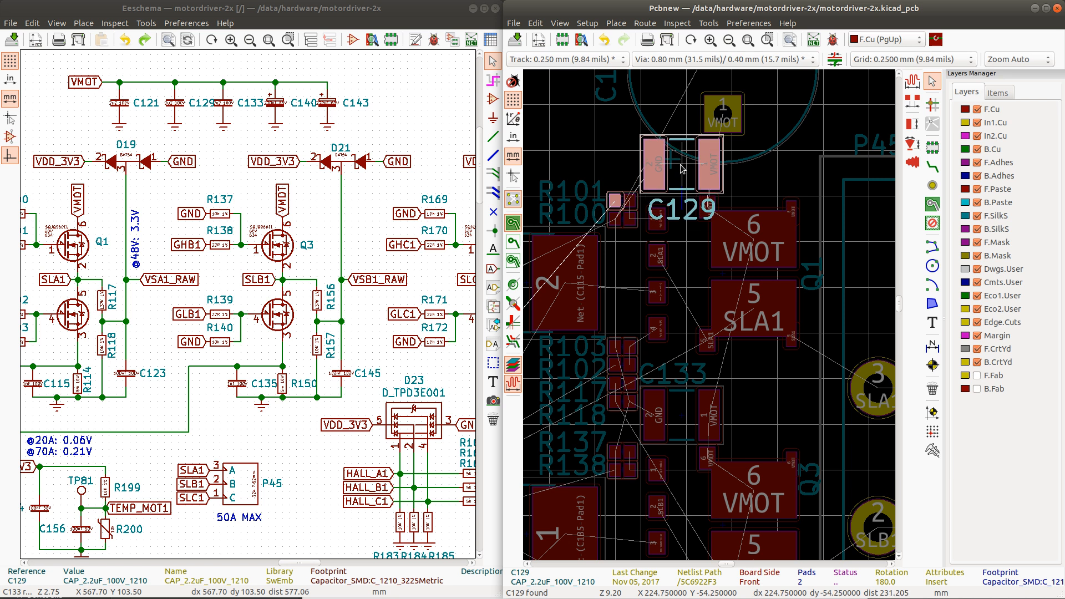
pyautogui.click(681, 164)
# Step: Move C140 upward so its outline clears capacitor C129 below it
pyautogui.click(750, 113)
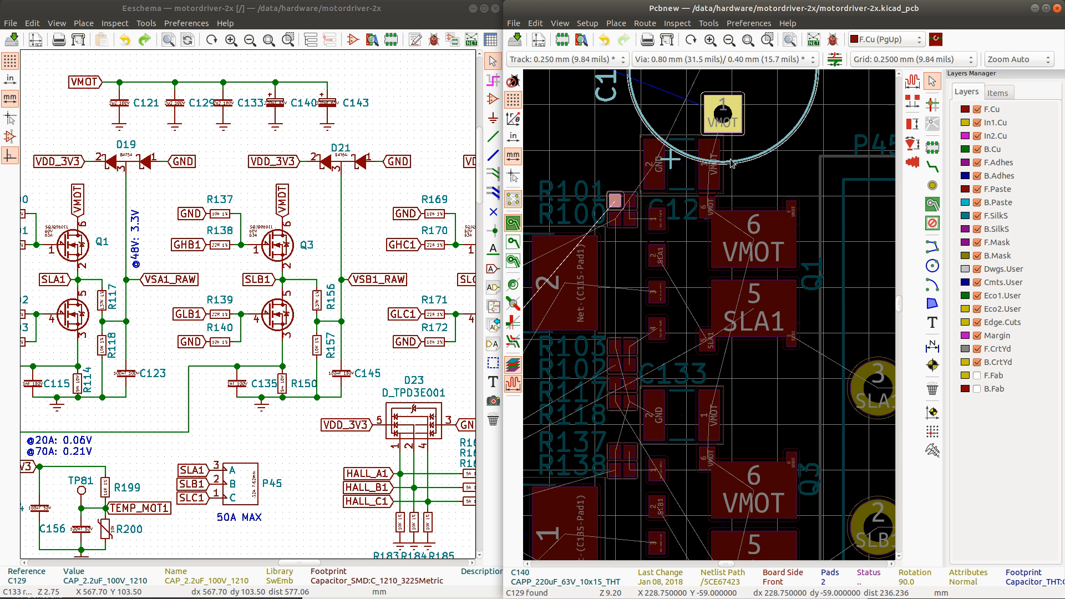
pyautogui.scroll(2, 730, 160)
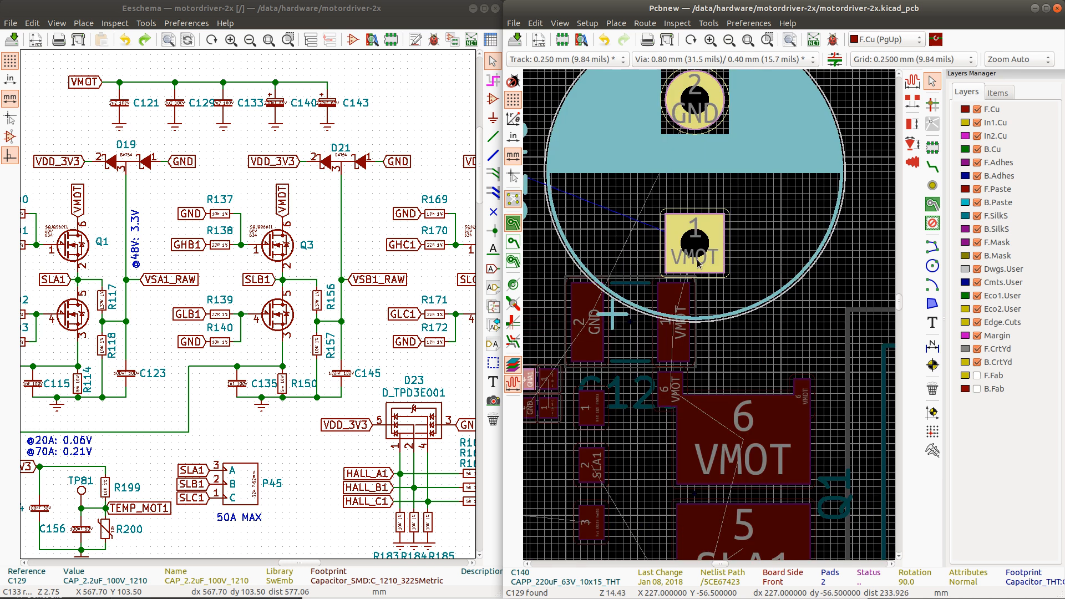
pyautogui.press('m')
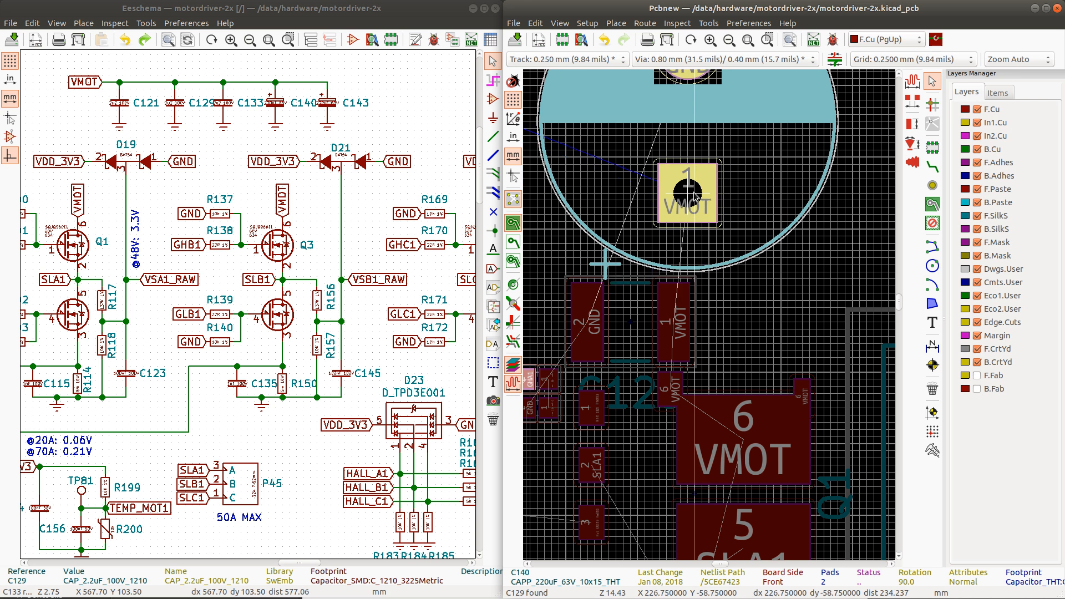
pyautogui.click(694, 186)
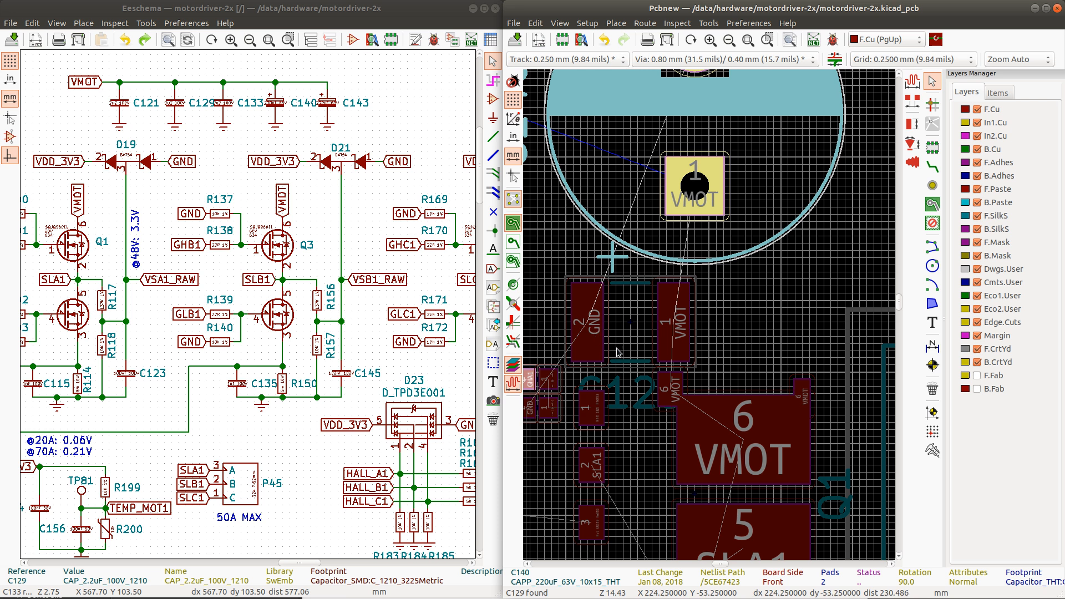
# Step: Move C129's reference label from beneath the capacitor to just above it
pyautogui.click(616, 393)
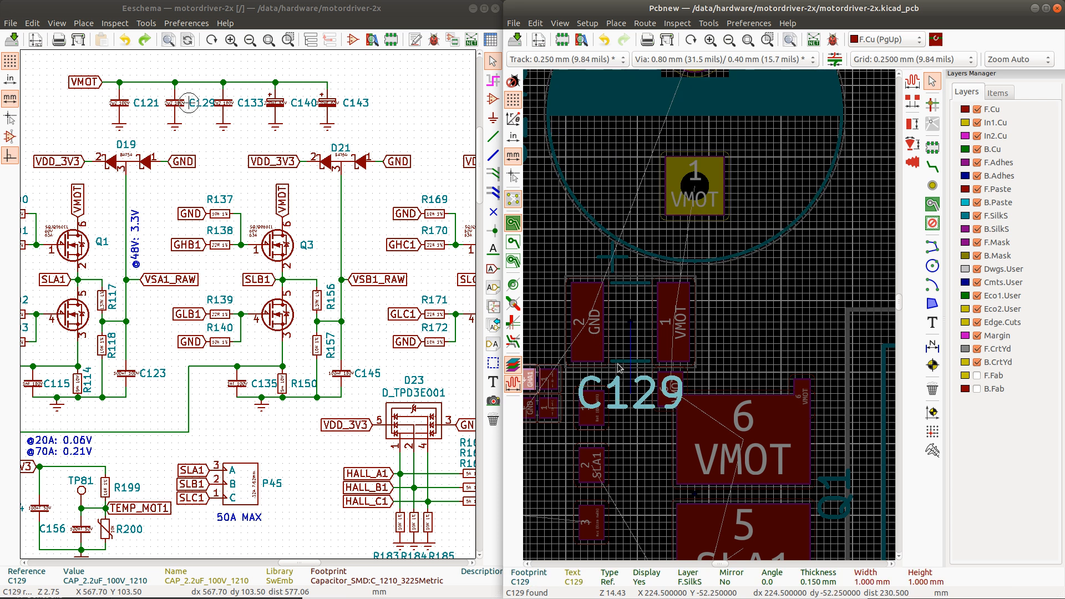
pyautogui.moveTo(620, 368); pyautogui.dragTo(619, 346)
pyautogui.scroll(-1, 711, 320)
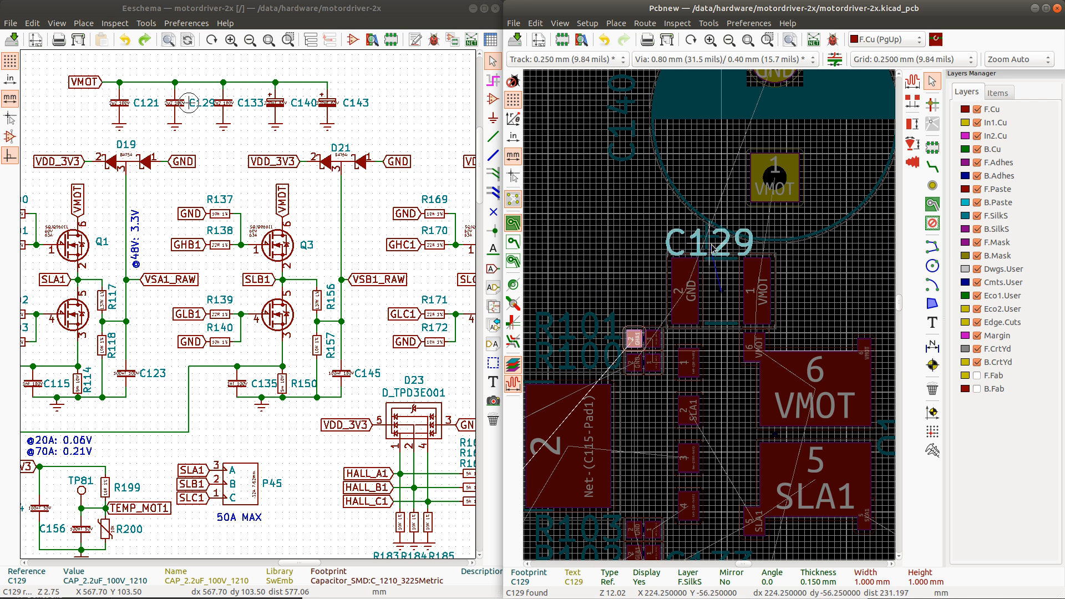
pyautogui.click(709, 242)
pyautogui.press('m')
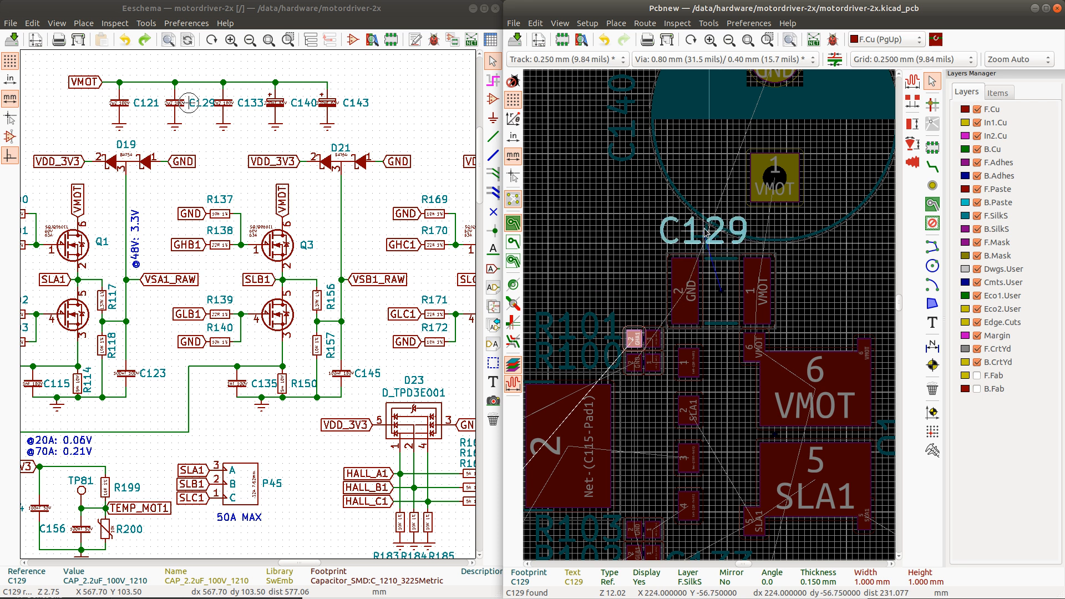
pyautogui.click(709, 240)
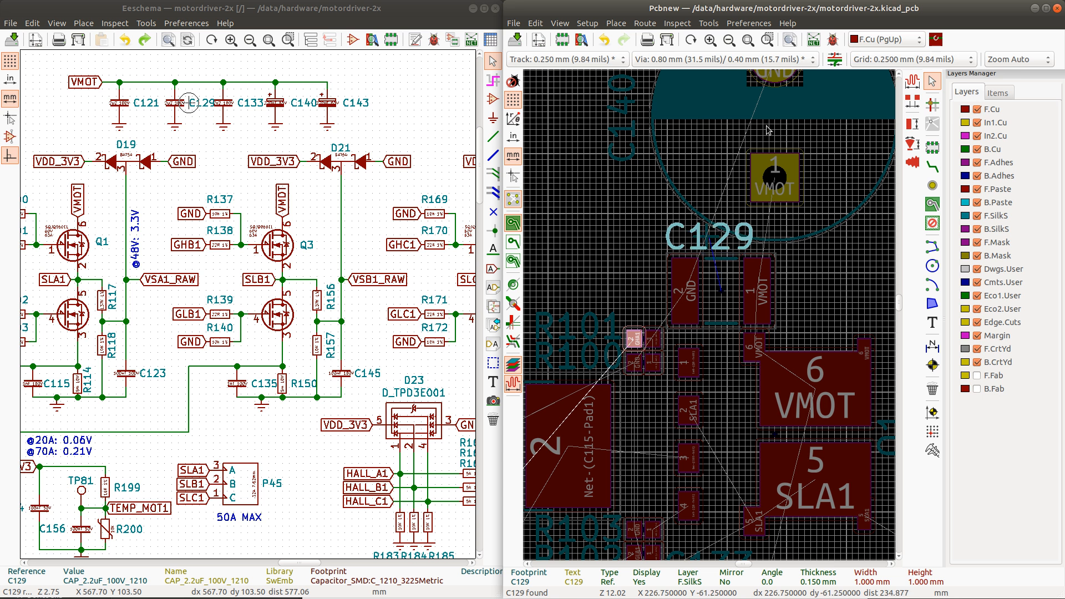
pyautogui.click(786, 143)
pyautogui.scroll(-1, 787, 142)
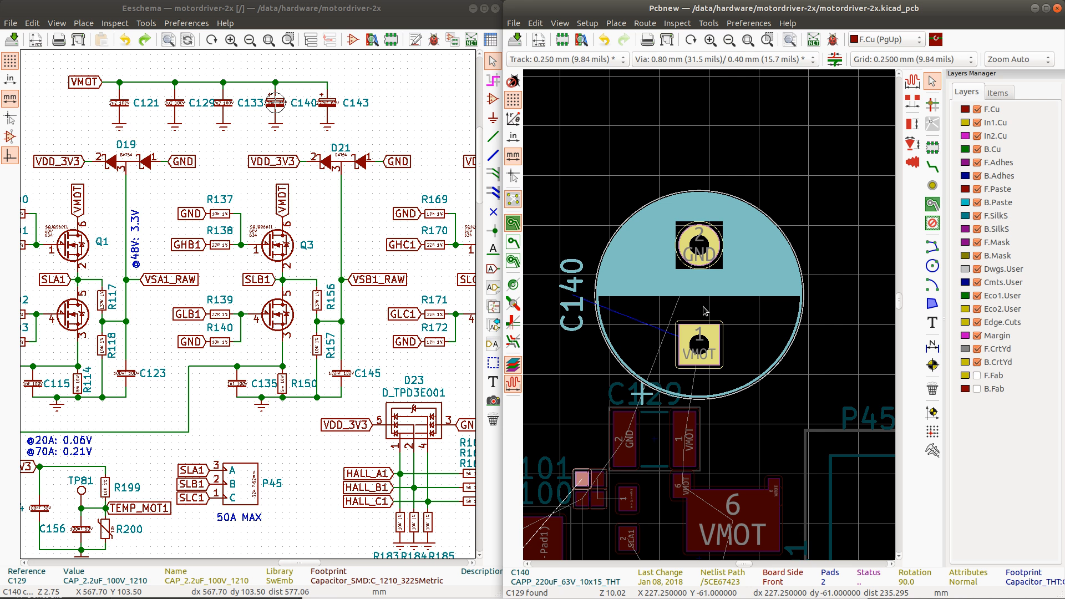
pyautogui.press('m')
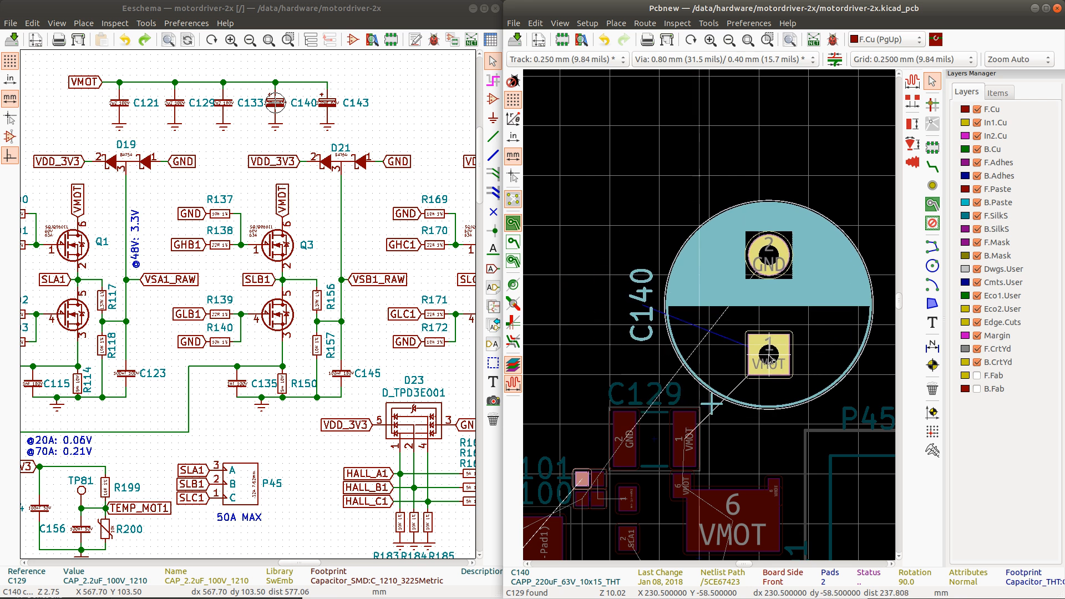
pyautogui.scroll(-2, 759, 350)
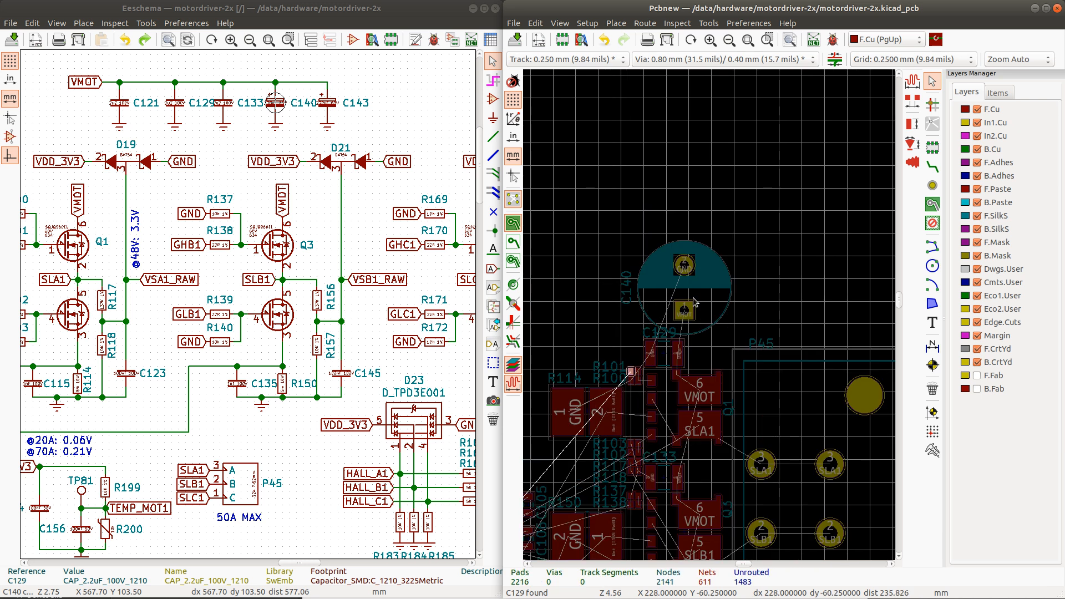
# Step: Select C140 and C143 together and shift both to the right, just past the centers of the power transistors' VMOT pads
pyautogui.click(668, 293)
pyautogui.scroll(-2, 668, 293)
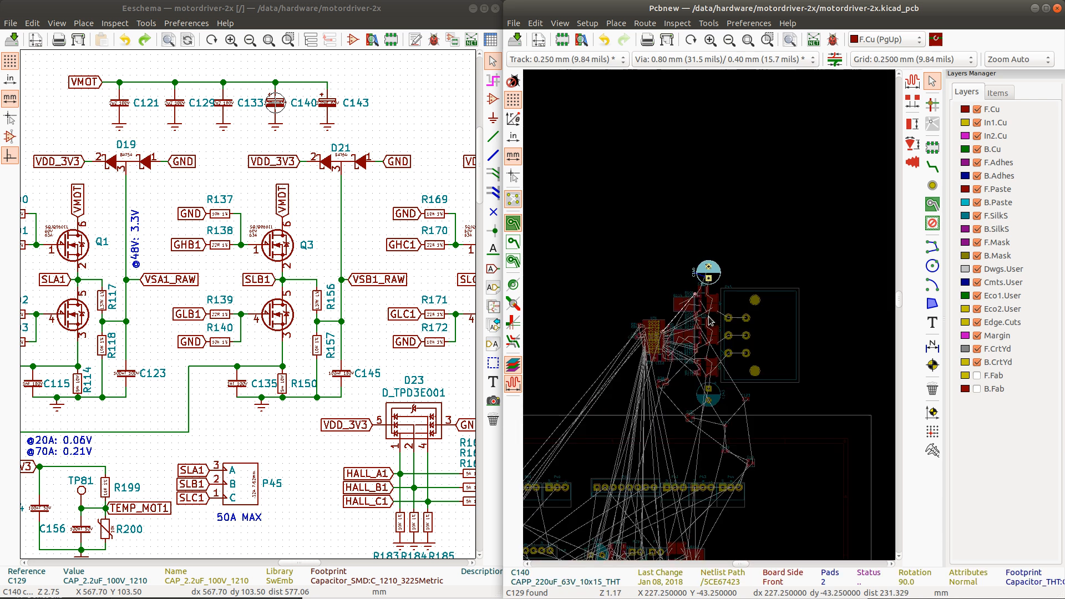
pyautogui.scroll(3, 709, 395)
pyautogui.keyDown('shift'); pyautogui.click(714, 297); pyautogui.keyUp('shift')
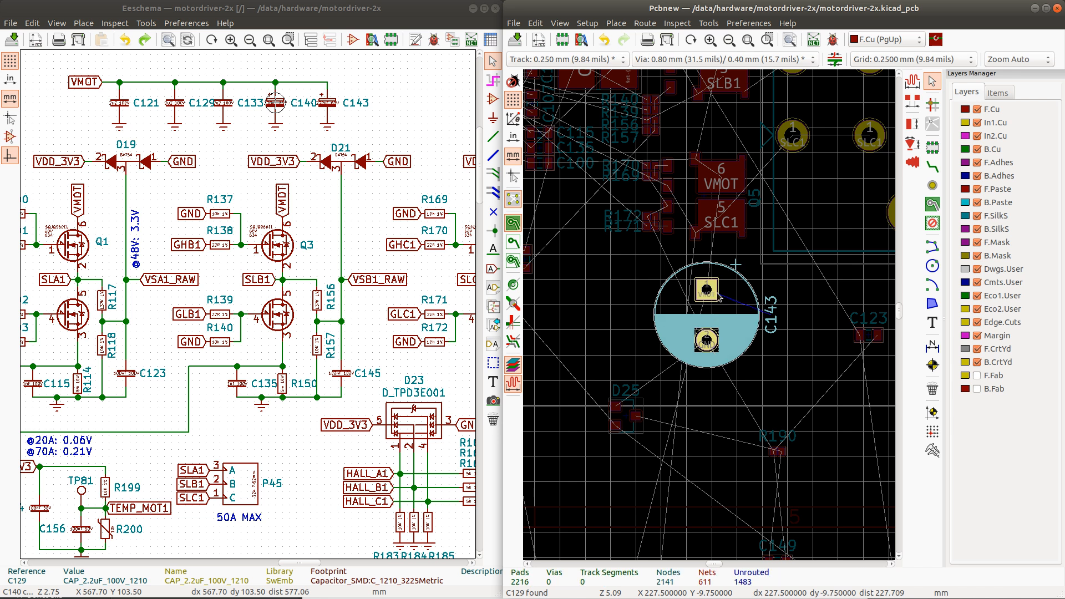
pyautogui.scroll(-2, 717, 284)
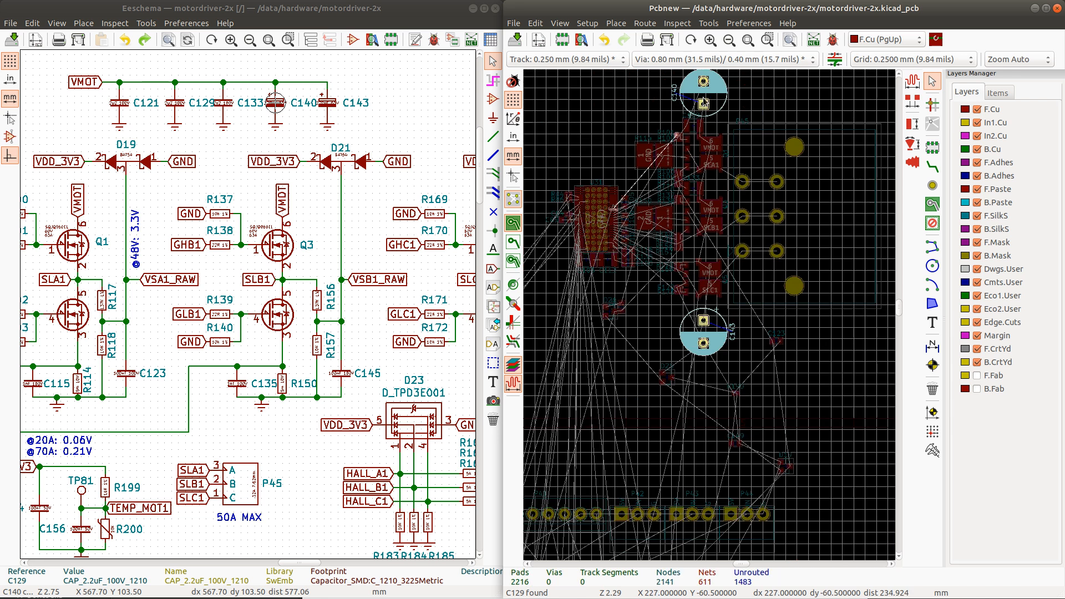
pyautogui.scroll(3, 704, 102)
pyautogui.press('m')
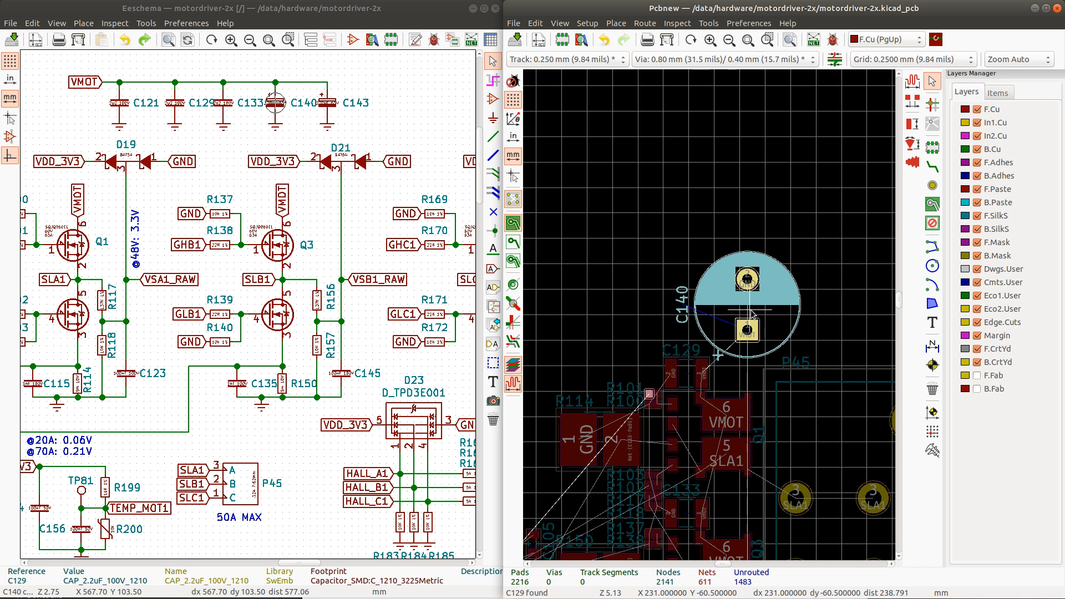
pyautogui.click(748, 309)
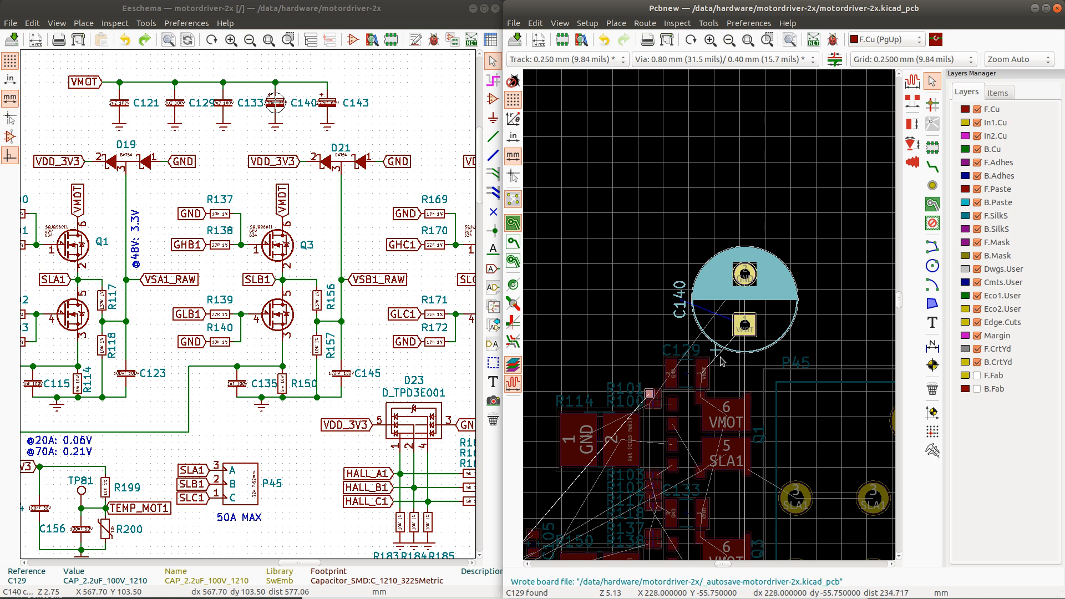
# Step: Examine how C140, C143 and the ceramic capacitors sit relative to the power transistors and the motor connector
pyautogui.scroll(-2, 720, 356)
pyautogui.scroll(2, 713, 513)
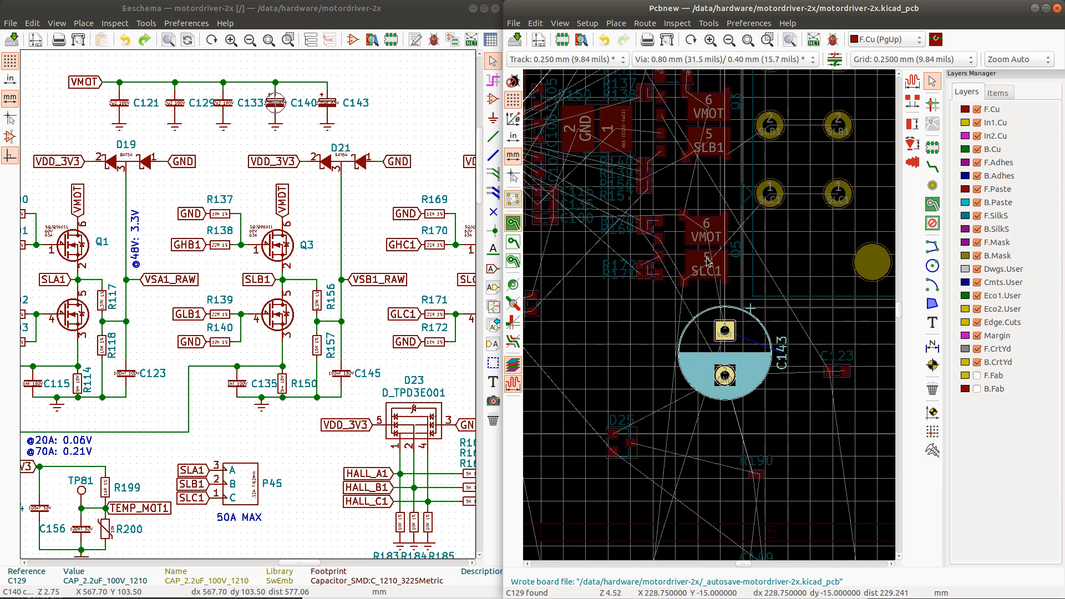
pyautogui.scroll(-4, 711, 318)
pyautogui.scroll(2, 696, 238)
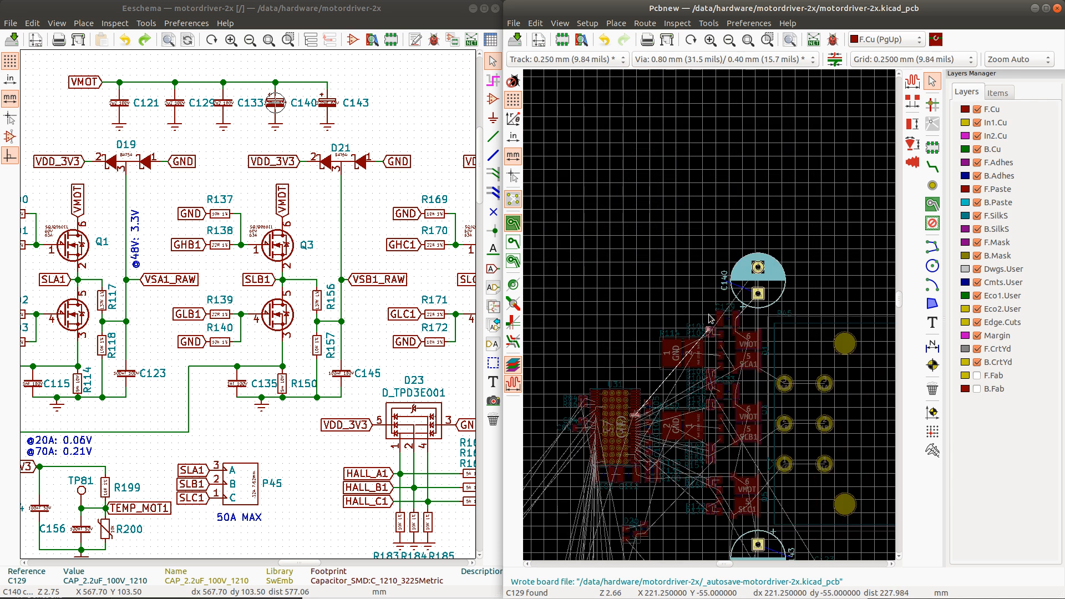
pyautogui.scroll(-1, 721, 408)
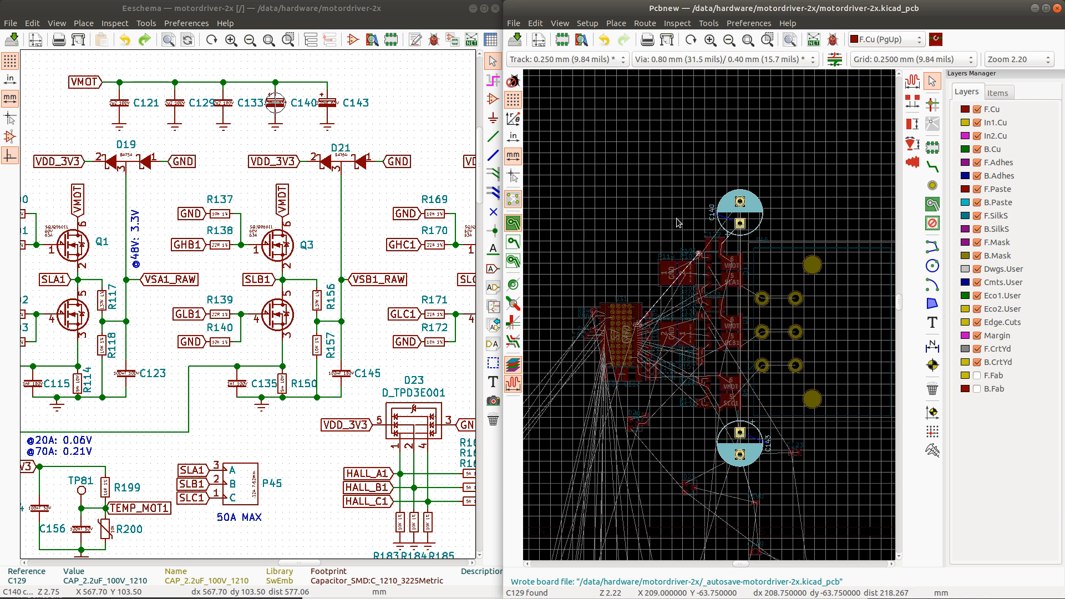
pyautogui.scroll(3, 678, 222)
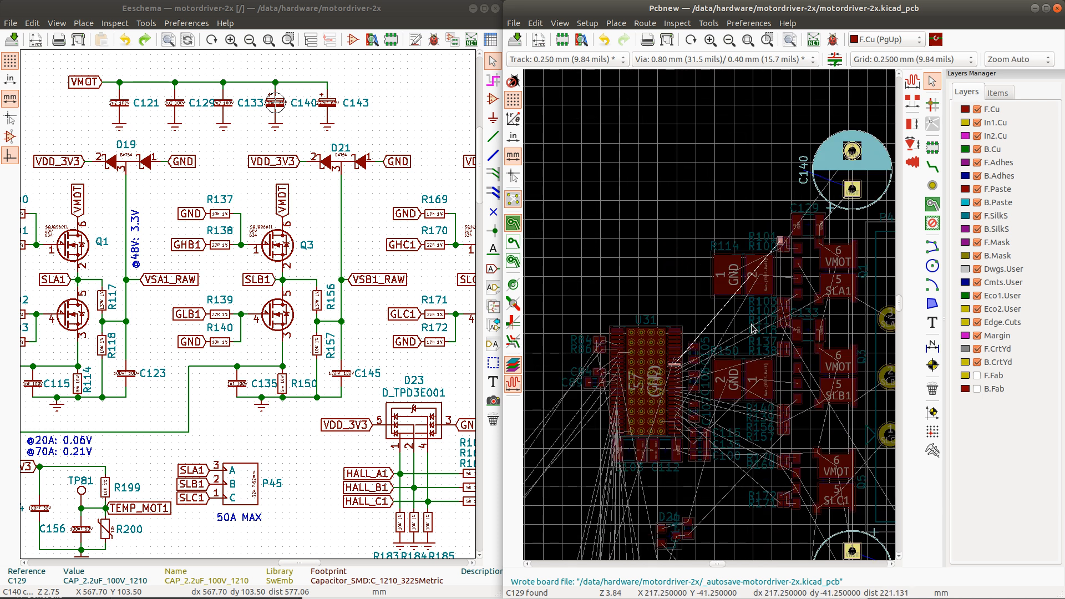
pyautogui.scroll(-1, 752, 328)
pyautogui.scroll(2, 711, 319)
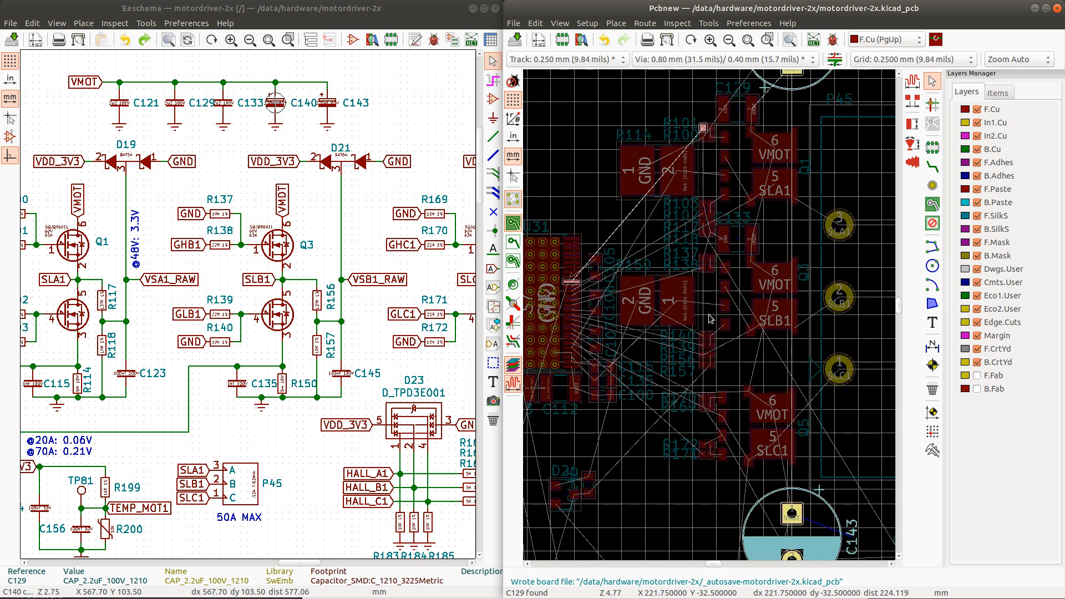
pyautogui.scroll(-1, 743, 233)
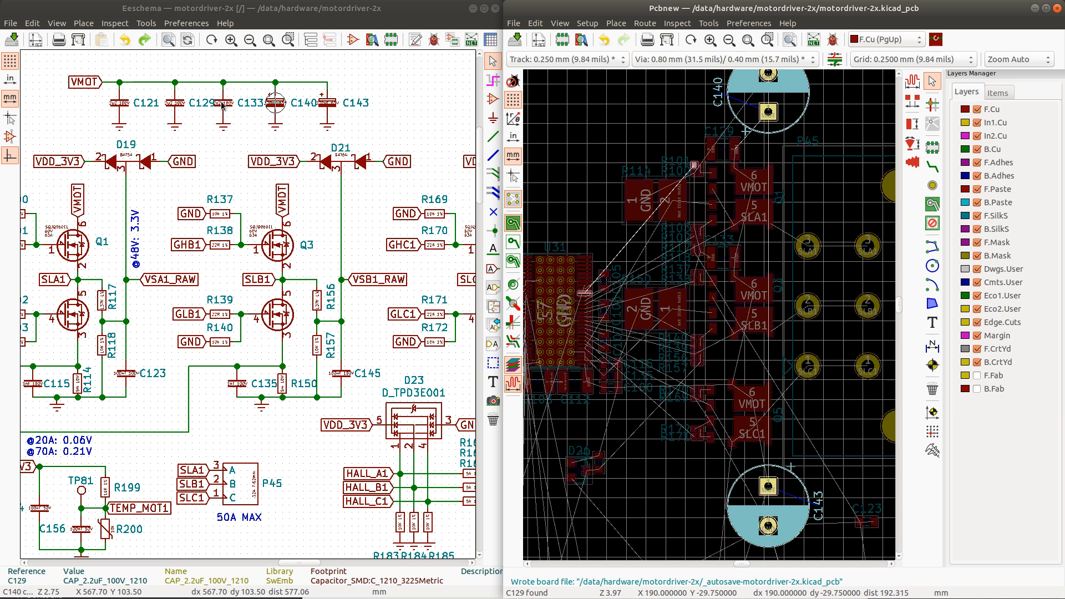
# Step: Bring capacitor C121 across to the motor driver area, into the gap between Q3 and Q5
pyautogui.click(126, 107)
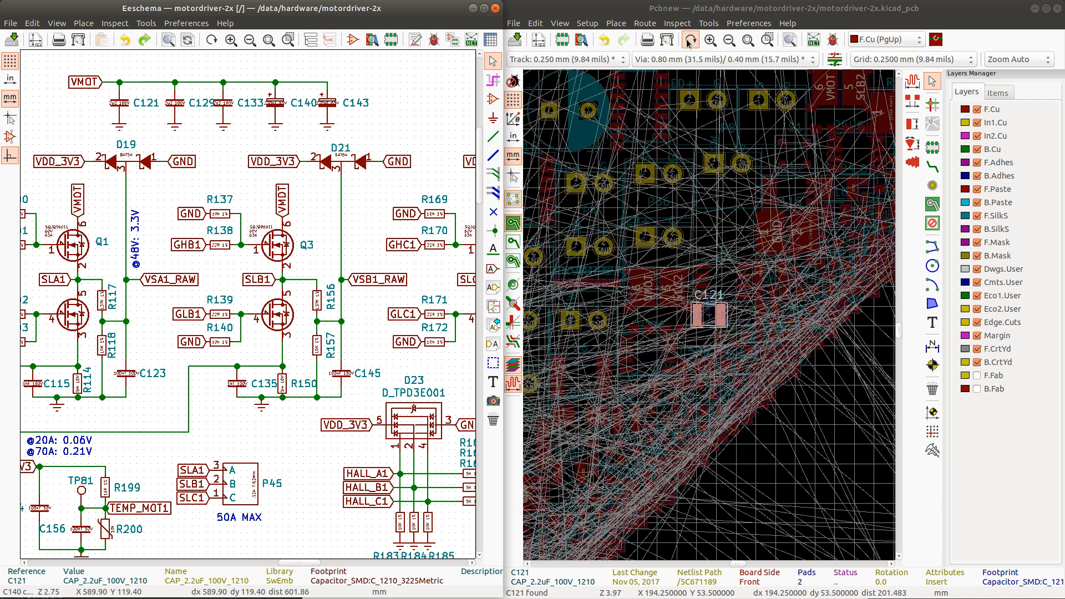
pyautogui.click(703, 10)
pyautogui.press('m')
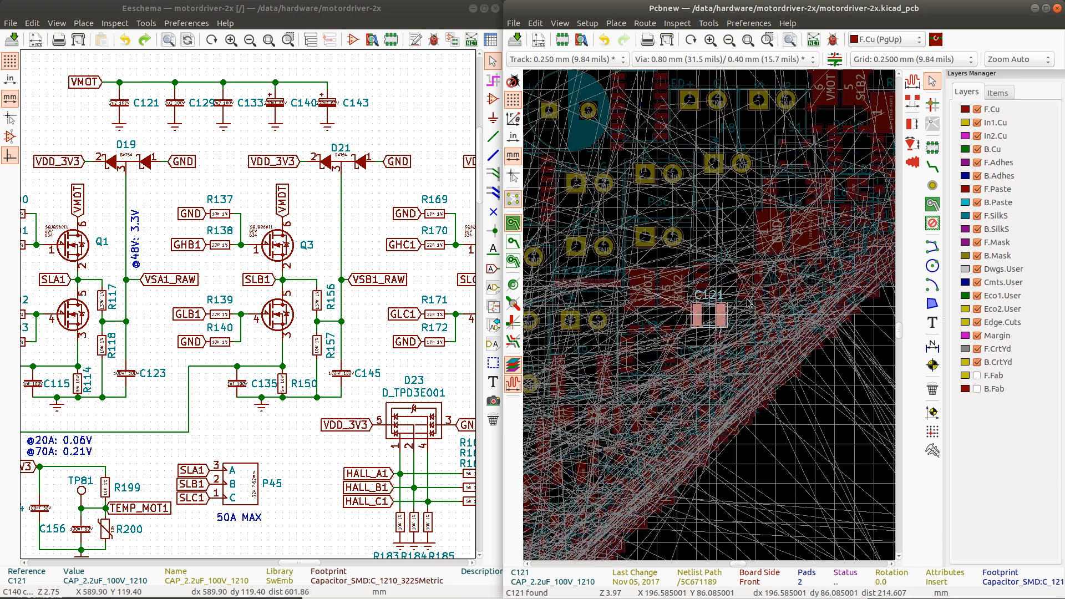
pyautogui.scroll(-2, 787, 267)
pyautogui.scroll(-2, 785, 219)
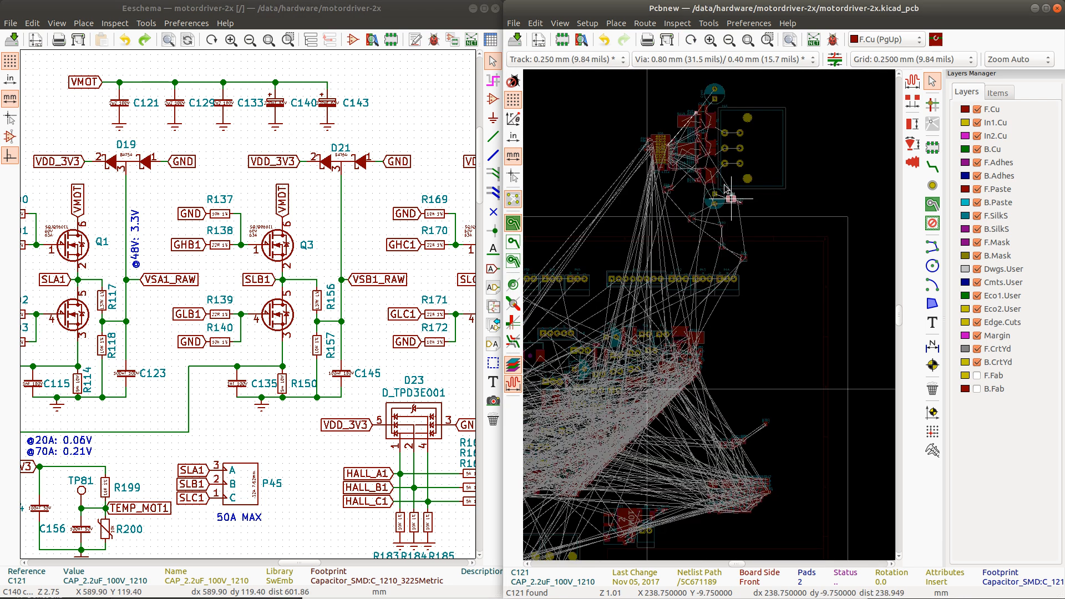
pyautogui.scroll(3, 722, 179)
pyautogui.scroll(2, 704, 314)
pyautogui.scroll(-2, 606, 244)
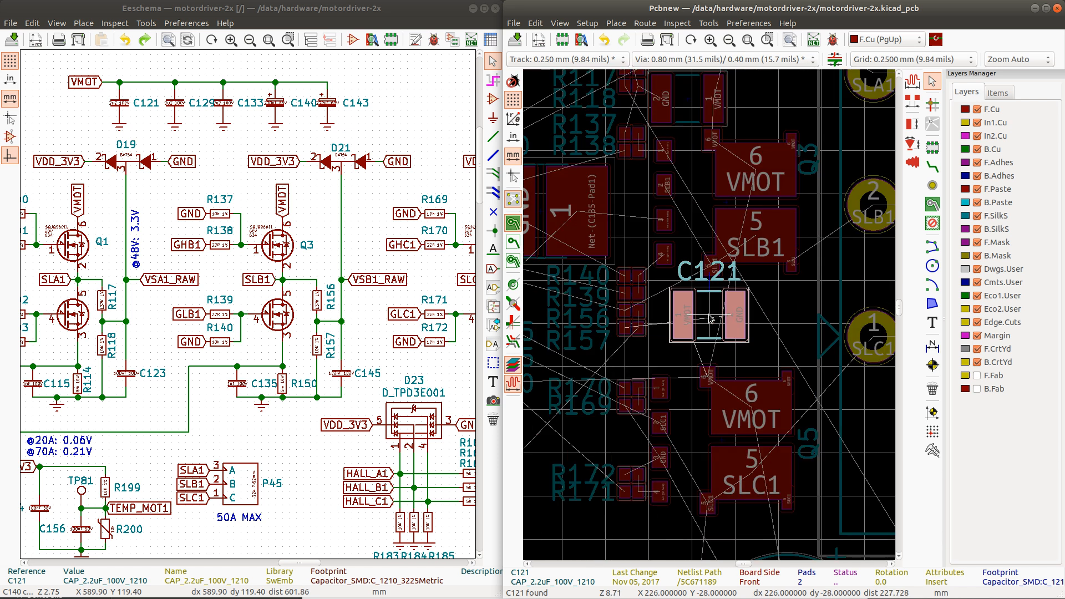
# Step: Rotate capacitor C121 by 180 degrees, place it between Q3 and Q5, and put its reference text above the body
pyautogui.scroll(-1, 701, 274)
pyautogui.scroll(2, 710, 319)
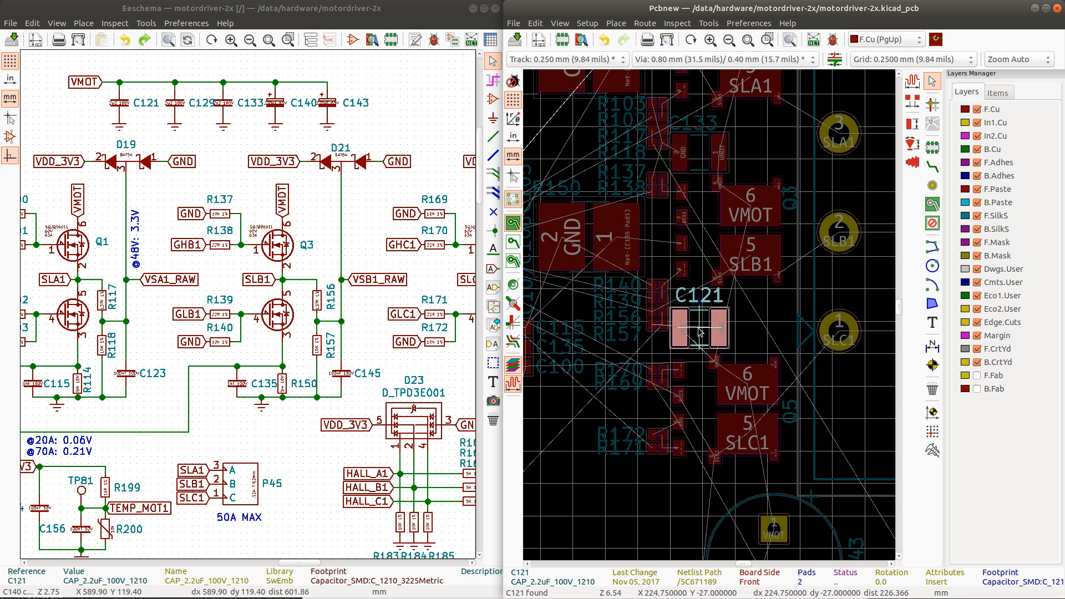
pyautogui.scroll(1, 700, 332)
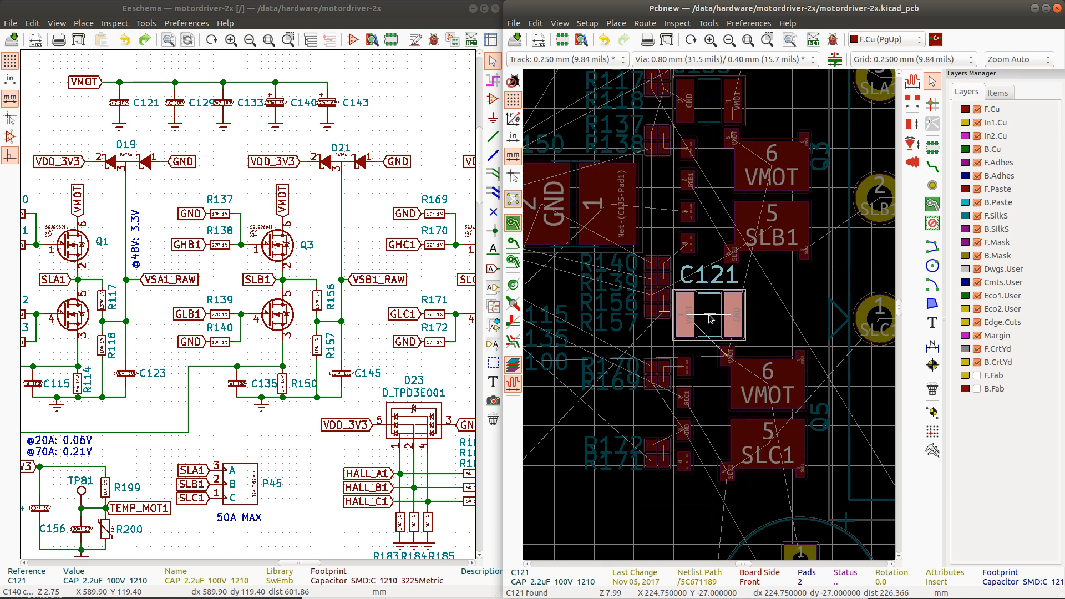
pyautogui.press('r')
pyautogui.press('r')
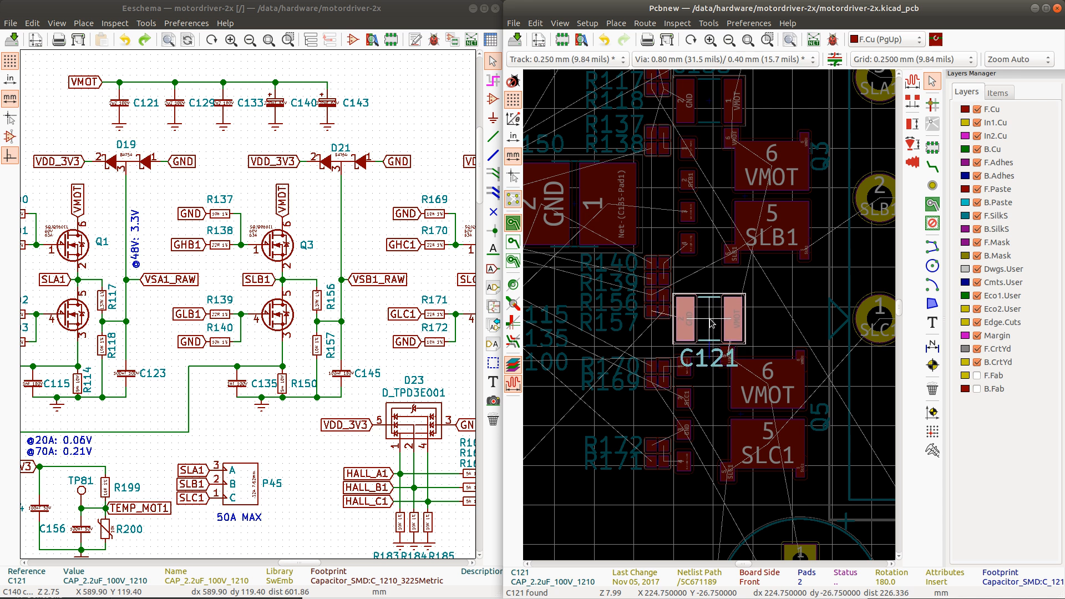
pyautogui.click(712, 323)
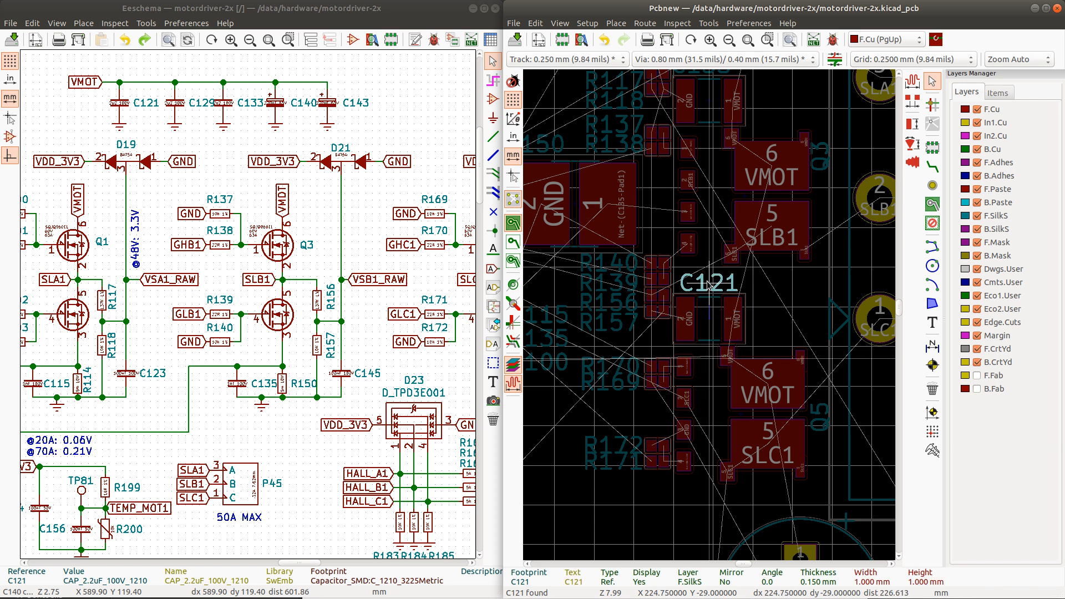
pyautogui.click(709, 284)
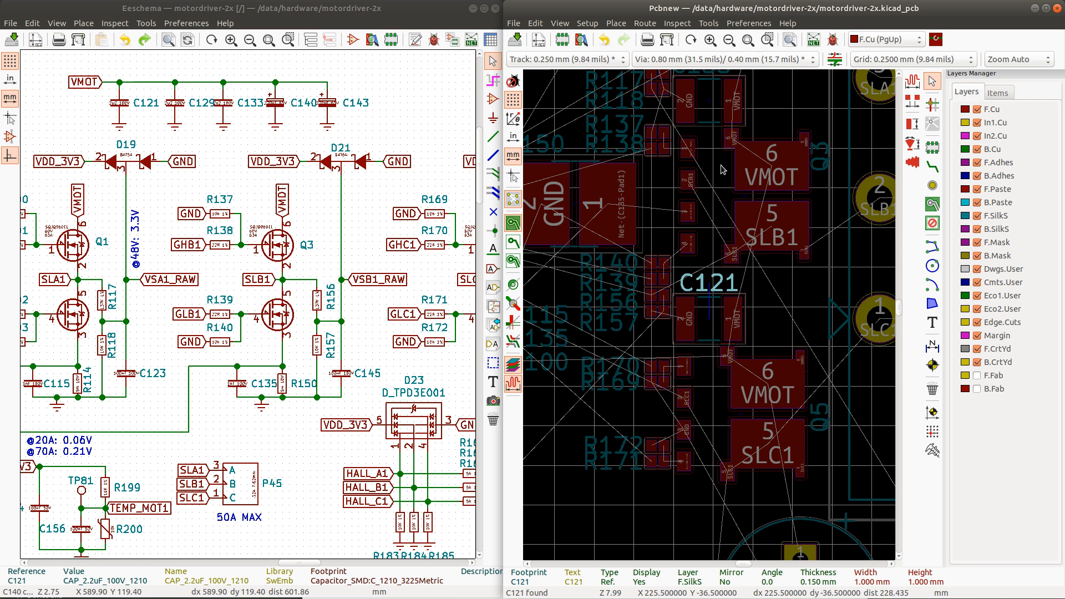
# Step: Examine the placement of C121 relative to the resistor column and the Q3 and Q5 MOSFET pads
pyautogui.scroll(-3, 710, 317)
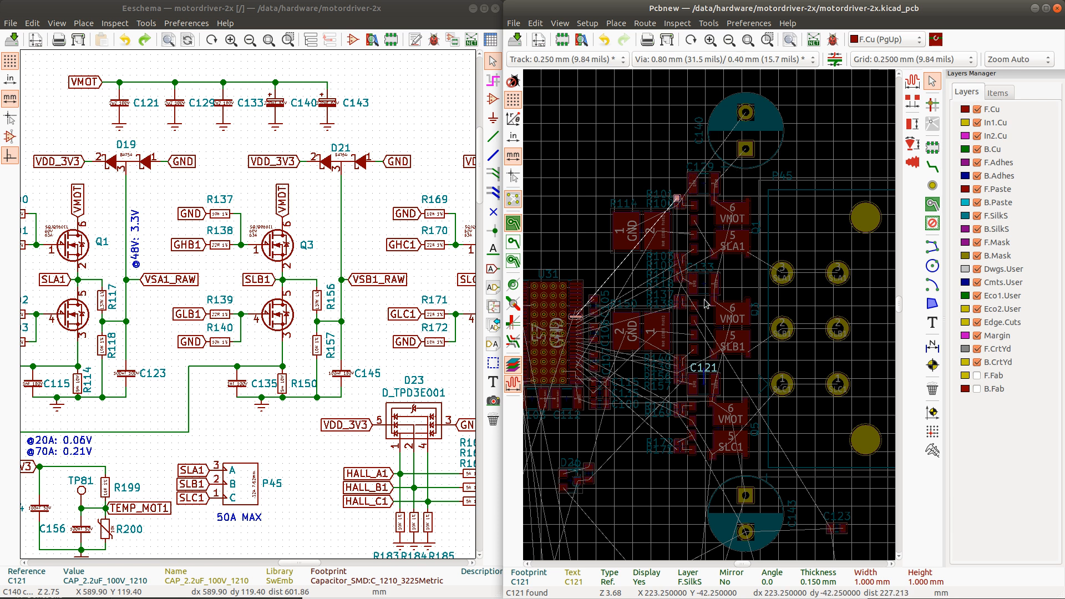
pyautogui.scroll(3, 706, 306)
pyautogui.scroll(-1, 710, 317)
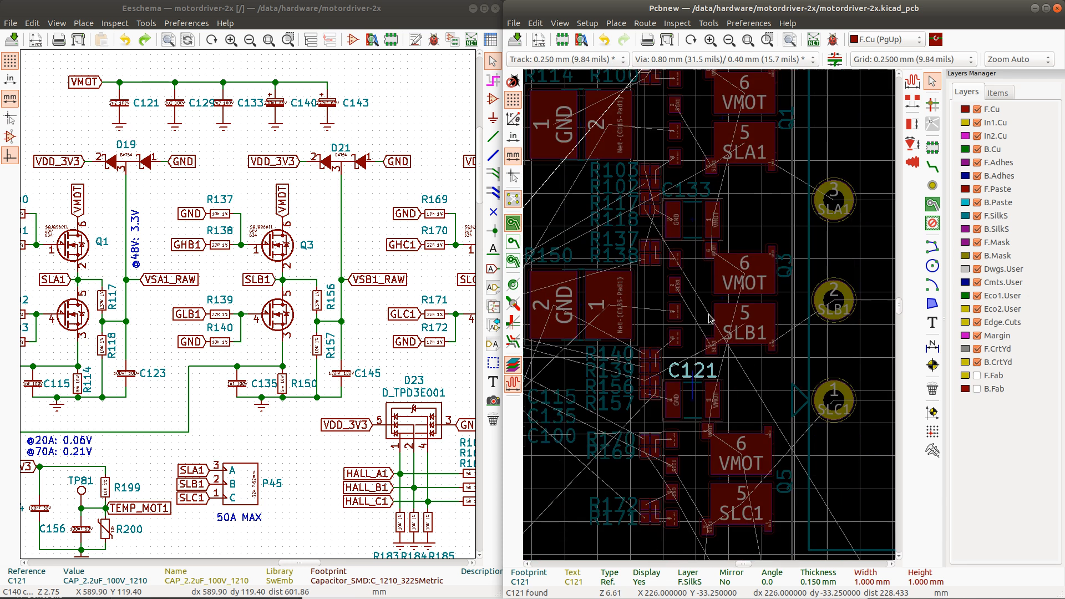
pyautogui.scroll(-2, 710, 318)
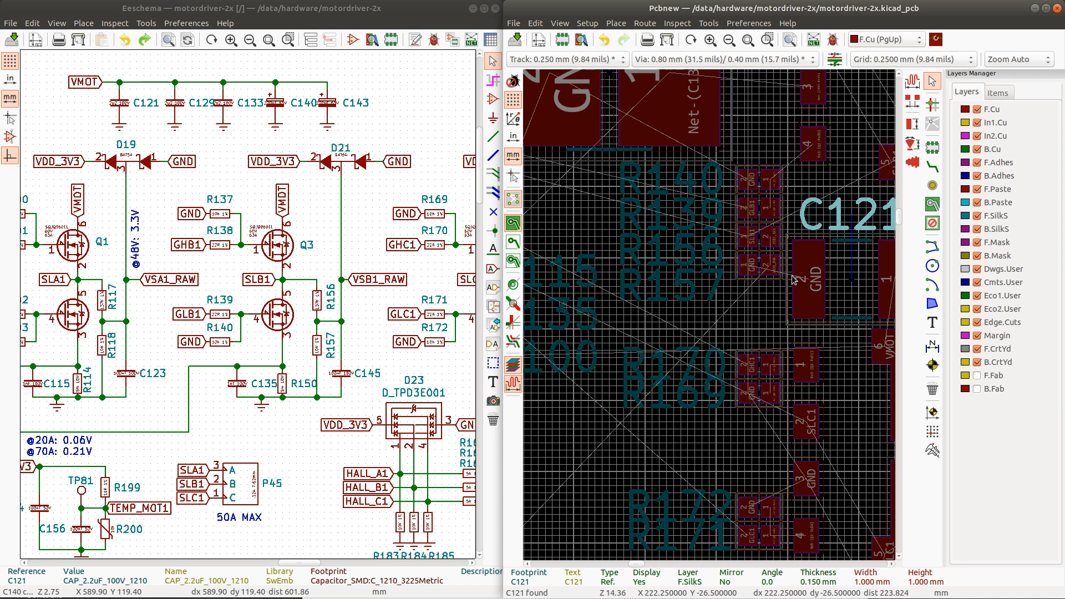
pyautogui.scroll(-1, 854, 253)
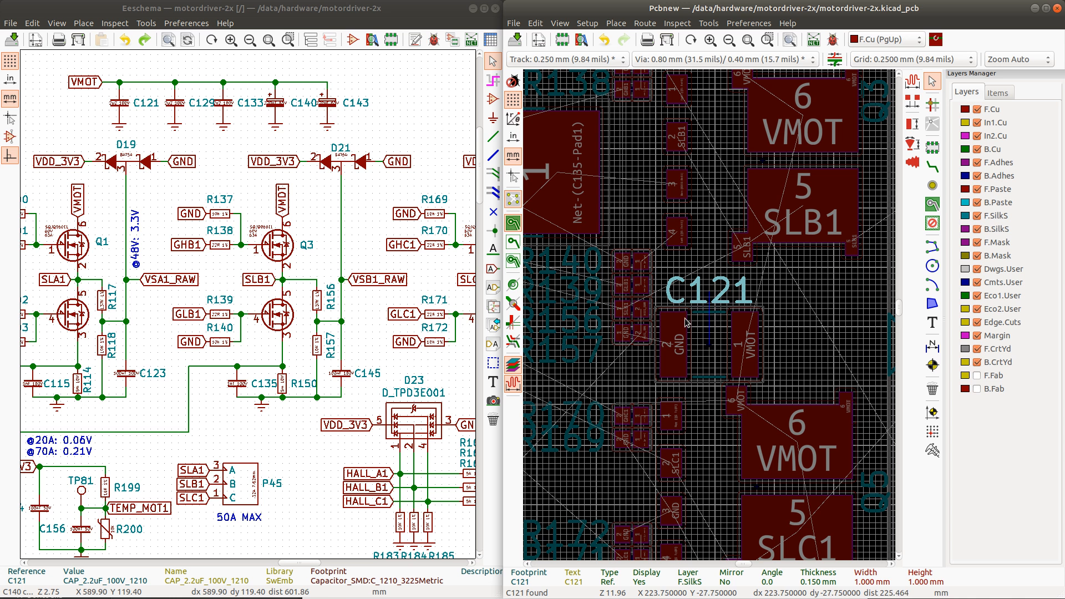
pyautogui.scroll(-1, 687, 321)
pyautogui.scroll(-1, 710, 318)
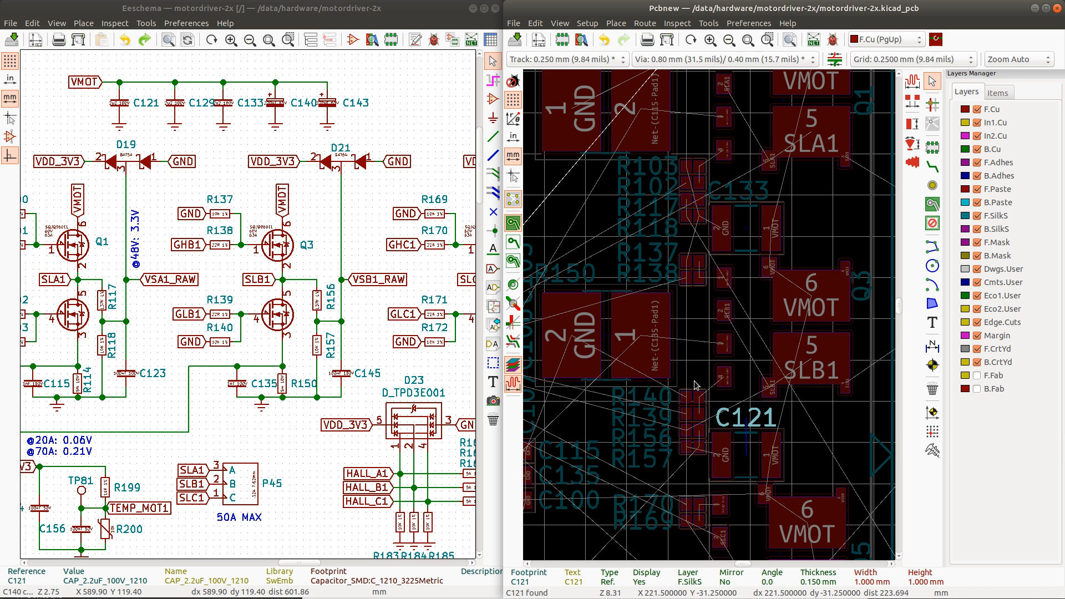
pyautogui.scroll(1, 702, 396)
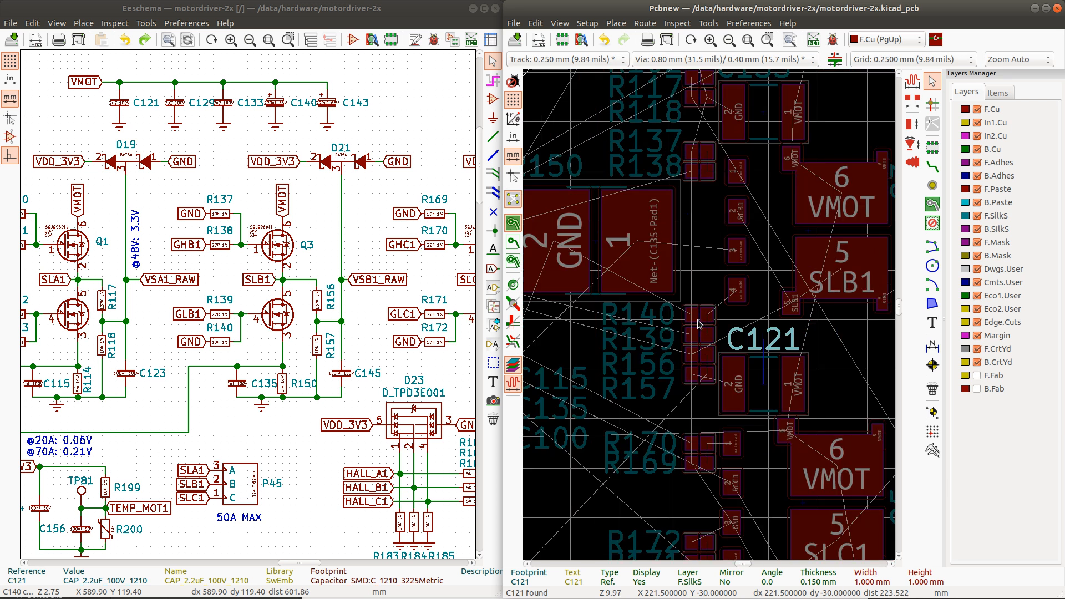
# Step: Move resistors R140, R139, R156 and R157 together upward by about 0.5 mm
pyautogui.scroll(7, 700, 322)
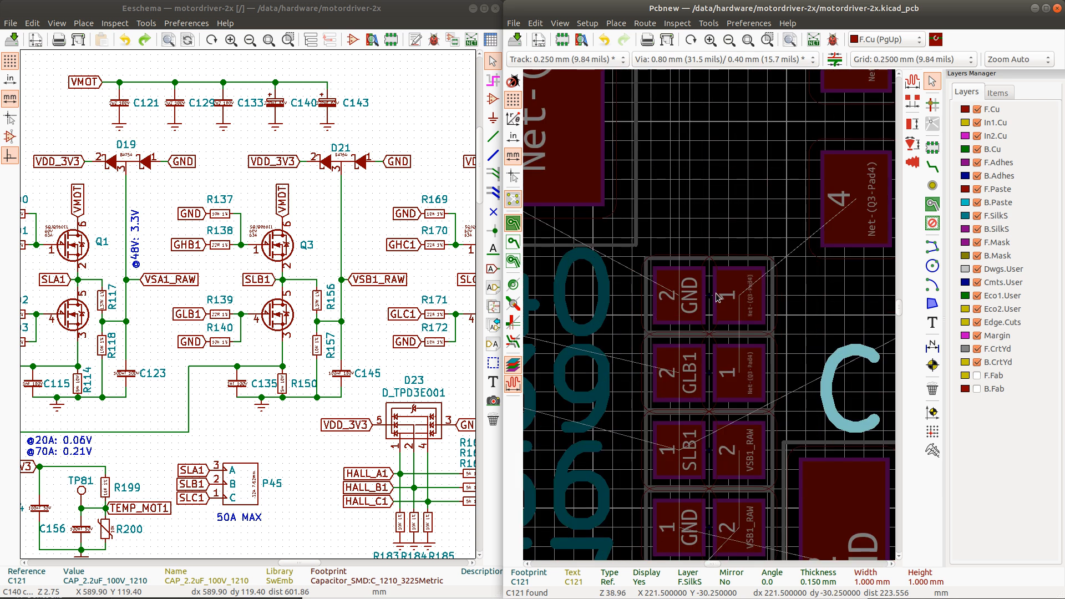
pyautogui.click(712, 300)
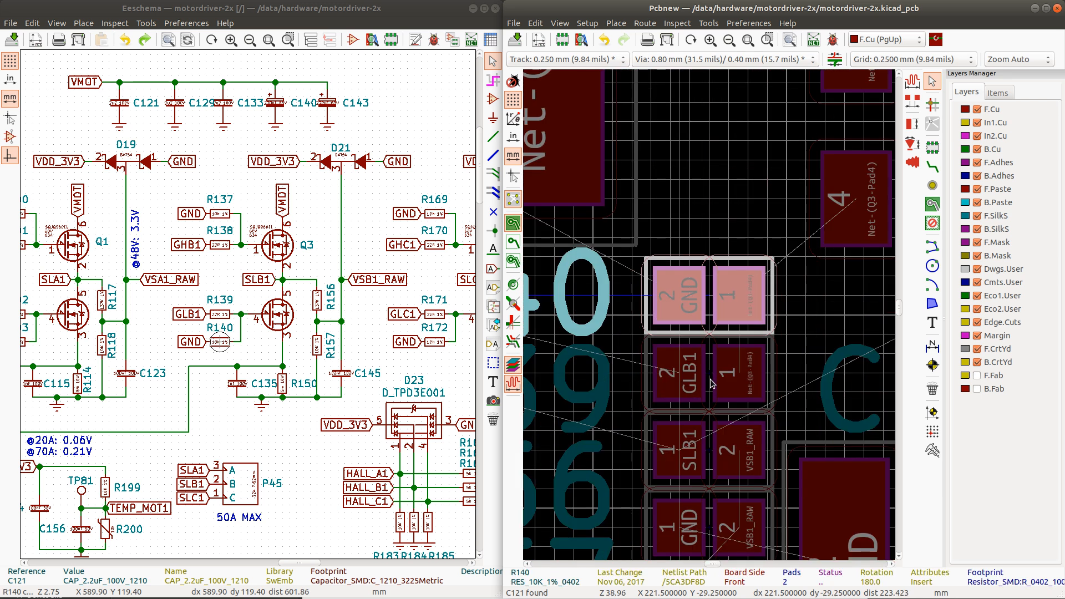
pyautogui.keyDown('shift'); pyautogui.click(712, 379); pyautogui.keyUp('shift')
pyautogui.keyDown('shift'); pyautogui.click(712, 452); pyautogui.keyUp('shift')
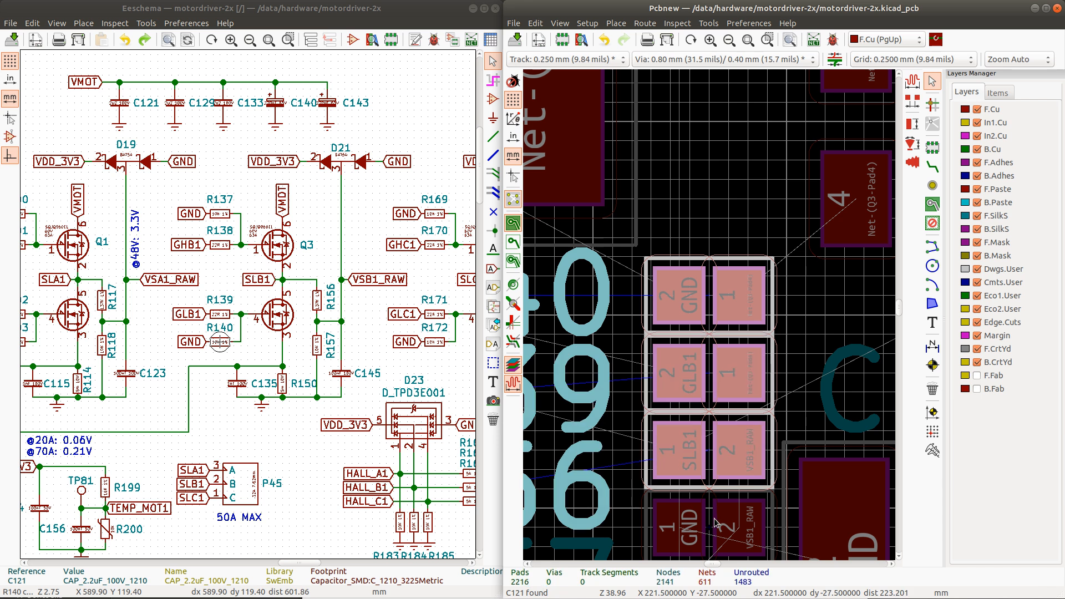
pyautogui.keyDown('shift'); pyautogui.click(712, 532); pyautogui.keyUp('shift')
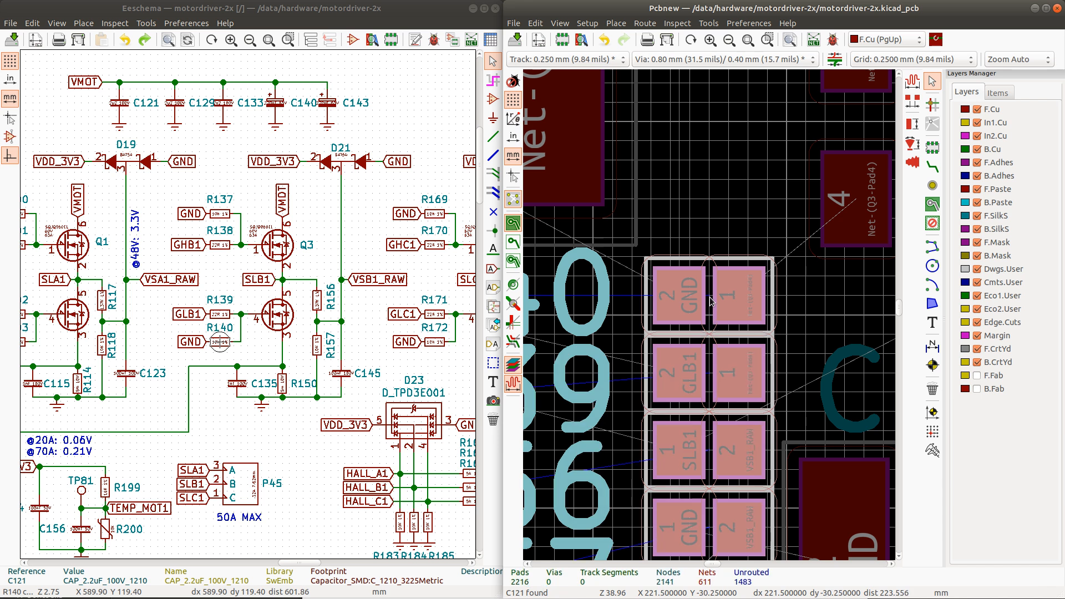
pyautogui.moveTo(711, 289); pyautogui.dragTo(704, 261)
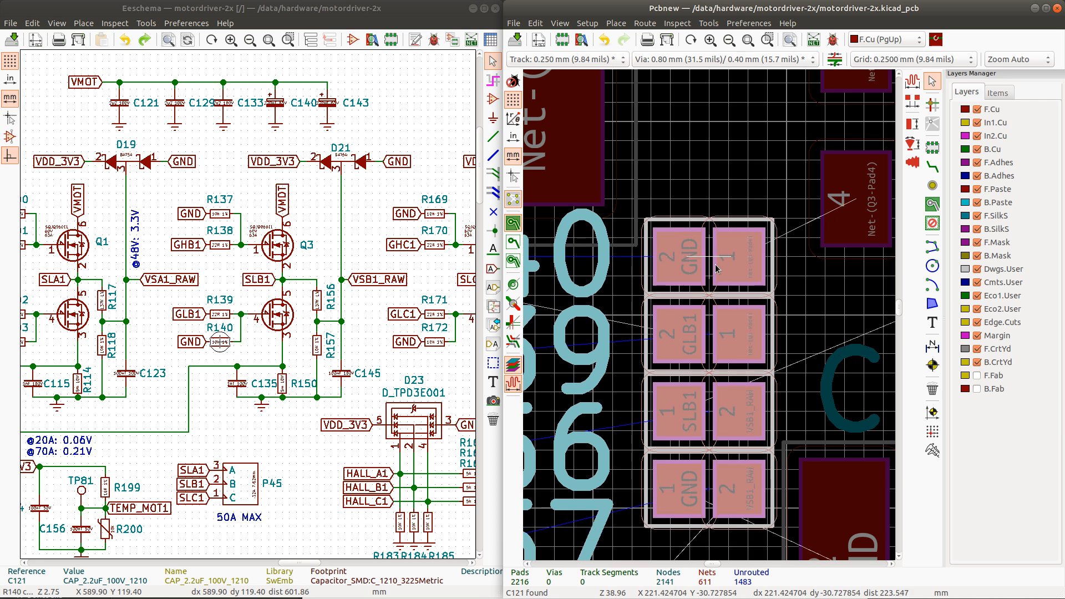
pyautogui.scroll(-5, 704, 261)
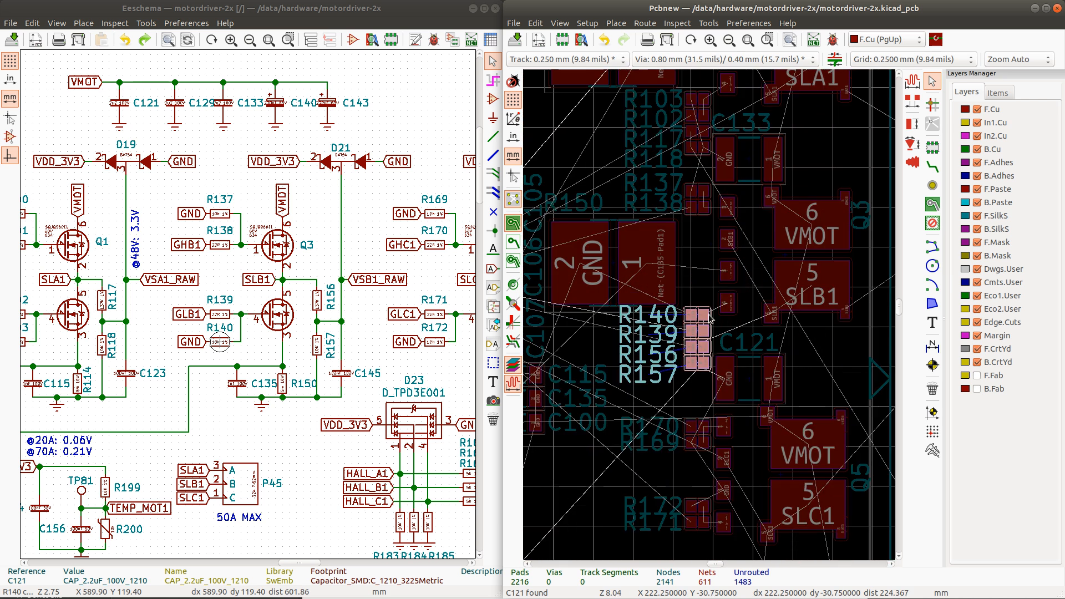
# Step: Highlight the SLB1 net from Q3's pad and rotate resistor R156 by 180 degrees
pyautogui.click(767, 313)
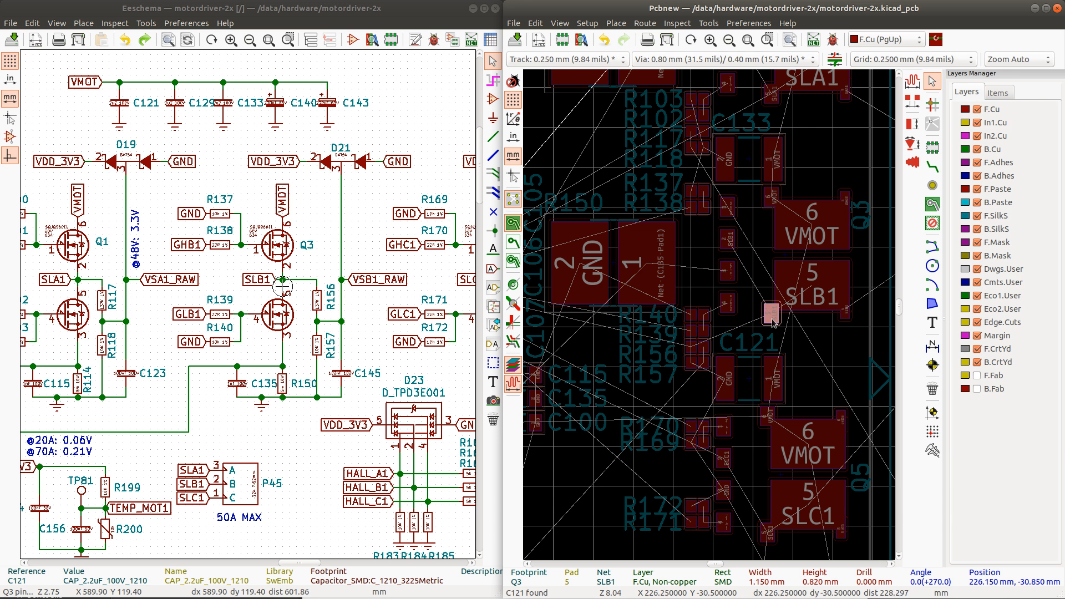
pyautogui.press('`')
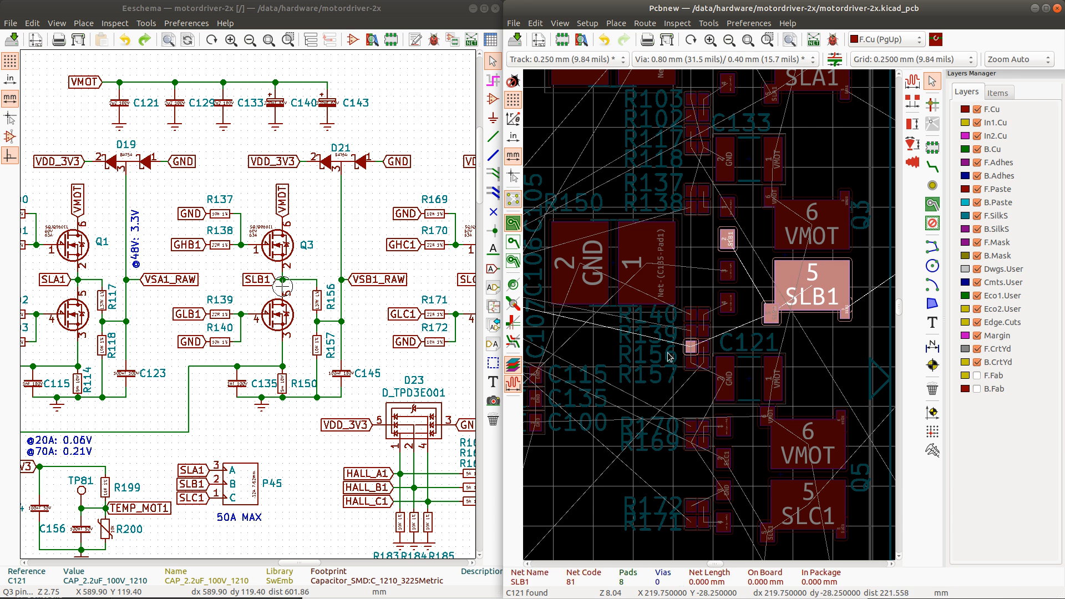
pyautogui.click(697, 350)
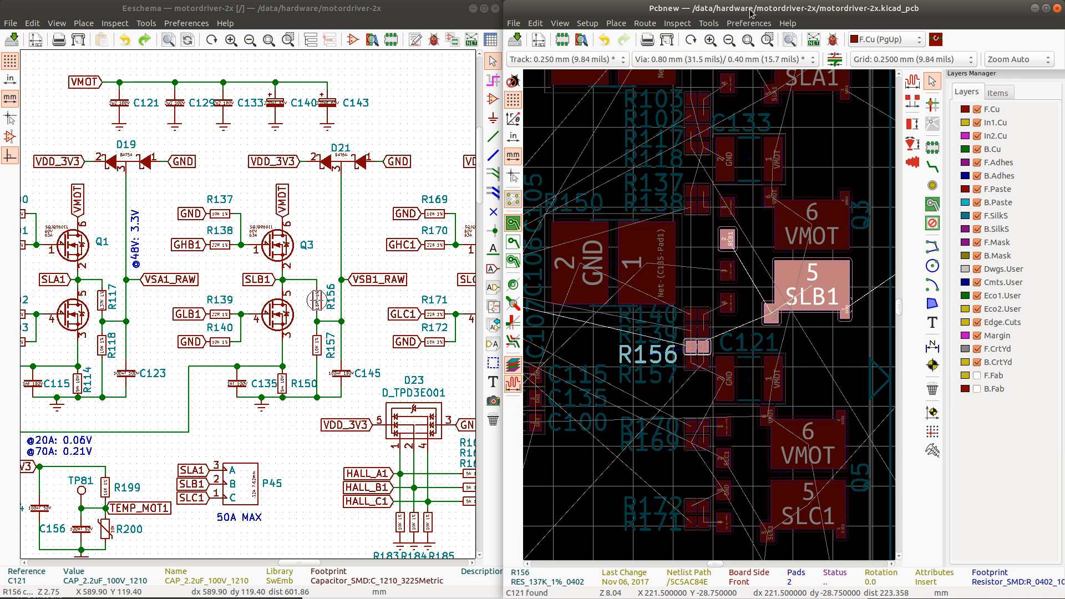
pyautogui.press('e')
pyautogui.click(913, 487)
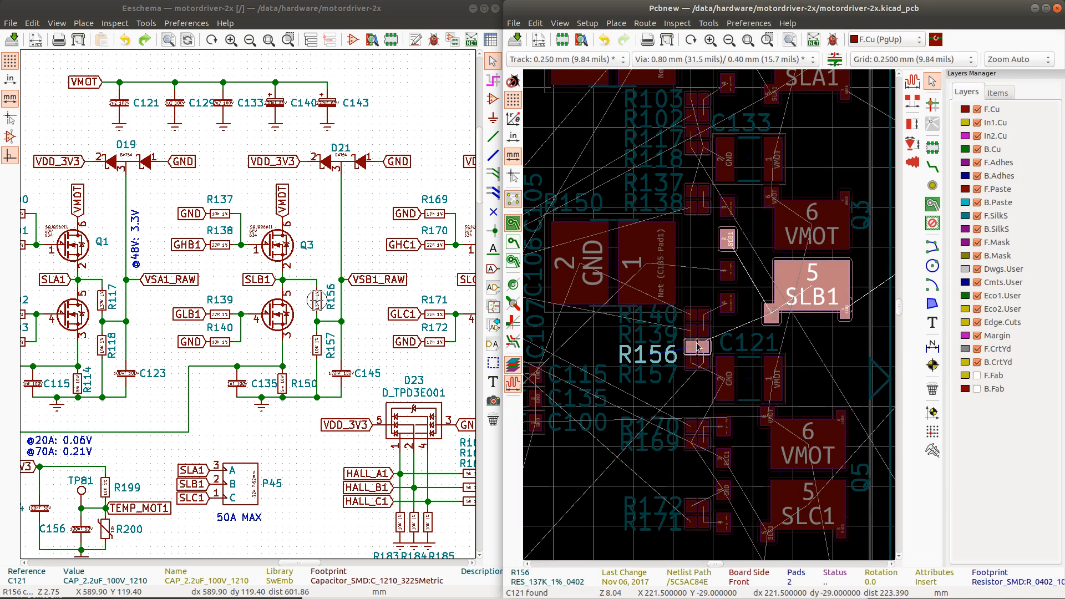
pyautogui.press('r')
pyautogui.press('r')
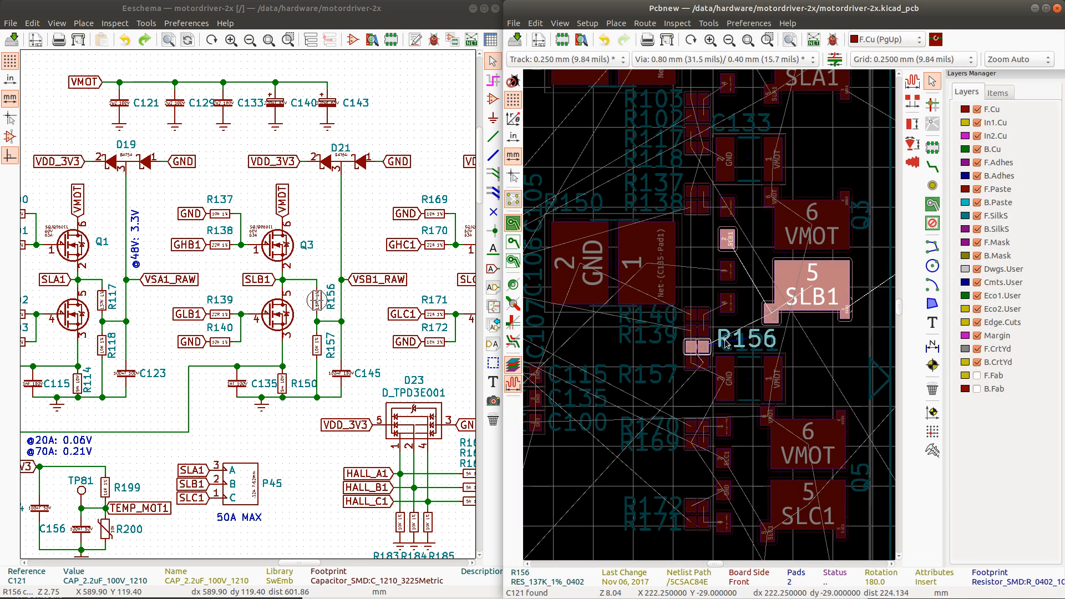
# Step: Move the R156 reference text to the left of its resistor, between the R139 and R157 labels
pyautogui.click(746, 334)
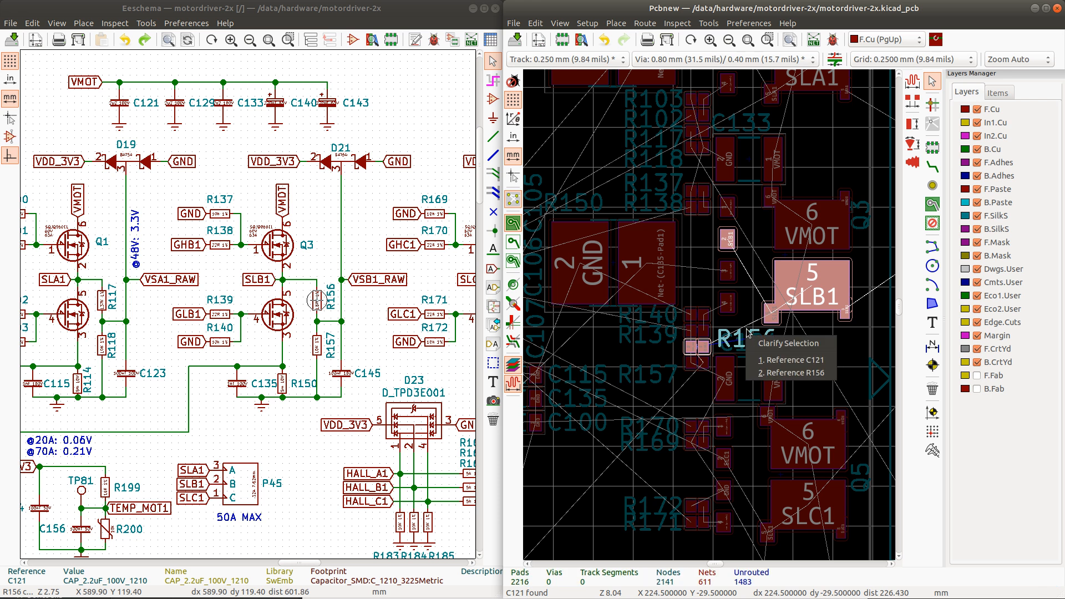
pyautogui.click(795, 373)
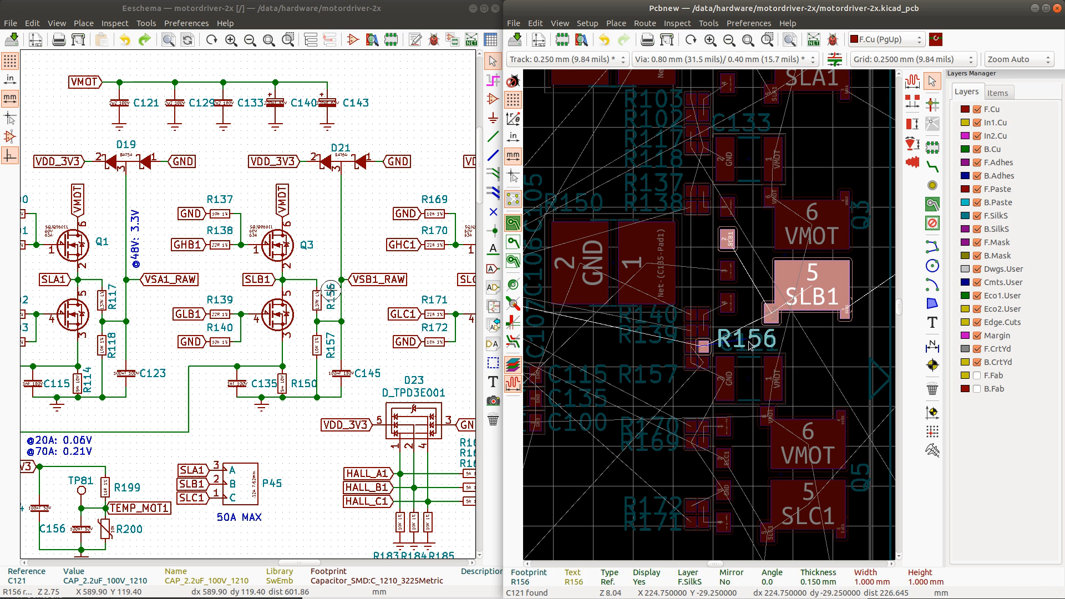
pyautogui.press('m')
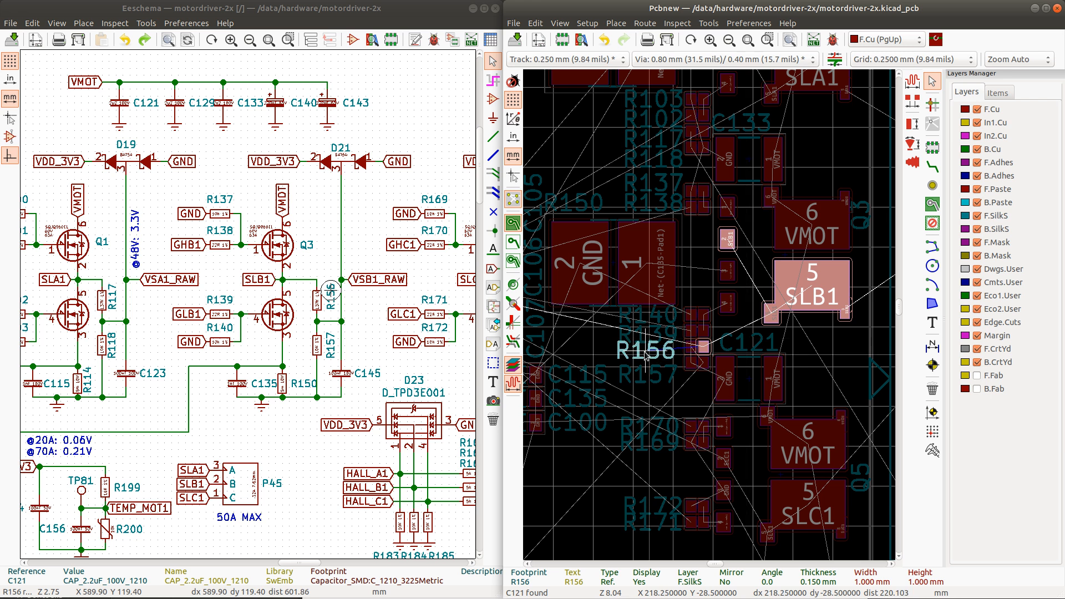
pyautogui.click(649, 360)
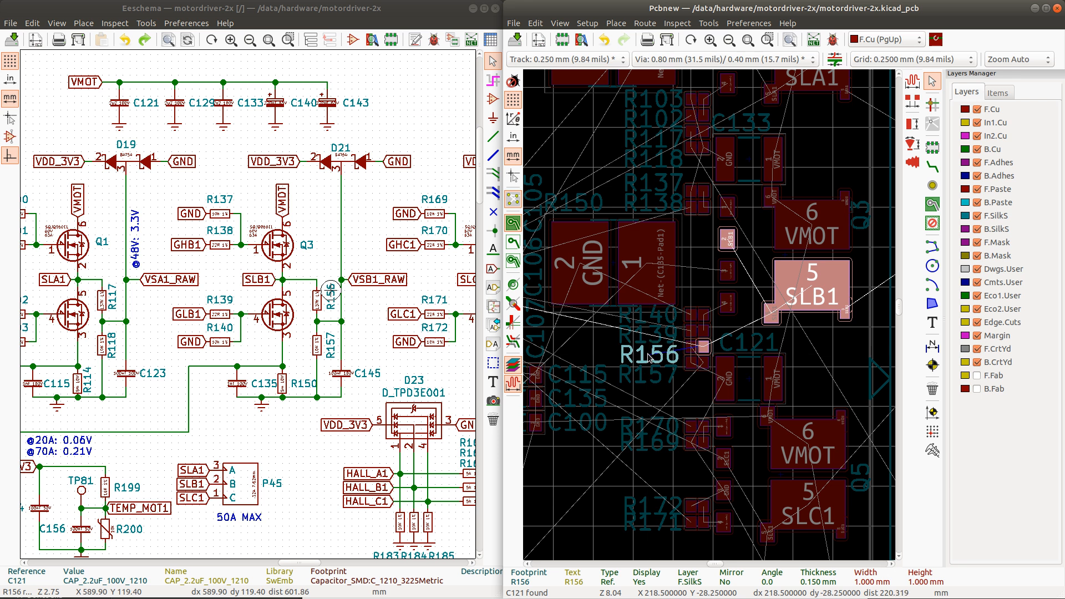
# Step: Rotate resistor R157 by 180 degrees to match the orientation of R156
pyautogui.click(701, 349)
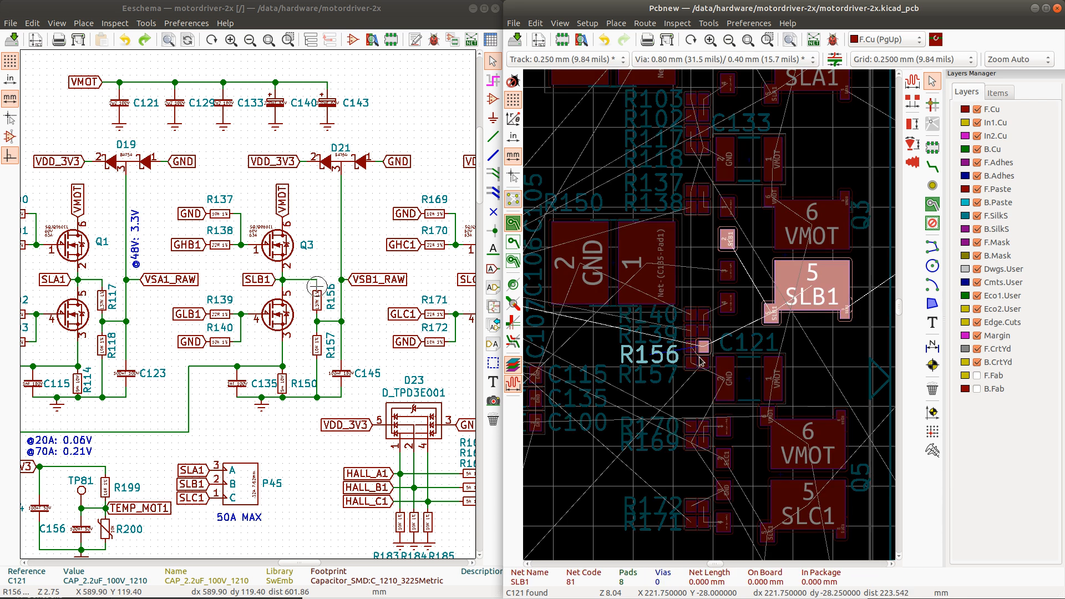
pyautogui.scroll(5, 701, 362)
pyautogui.click(695, 341)
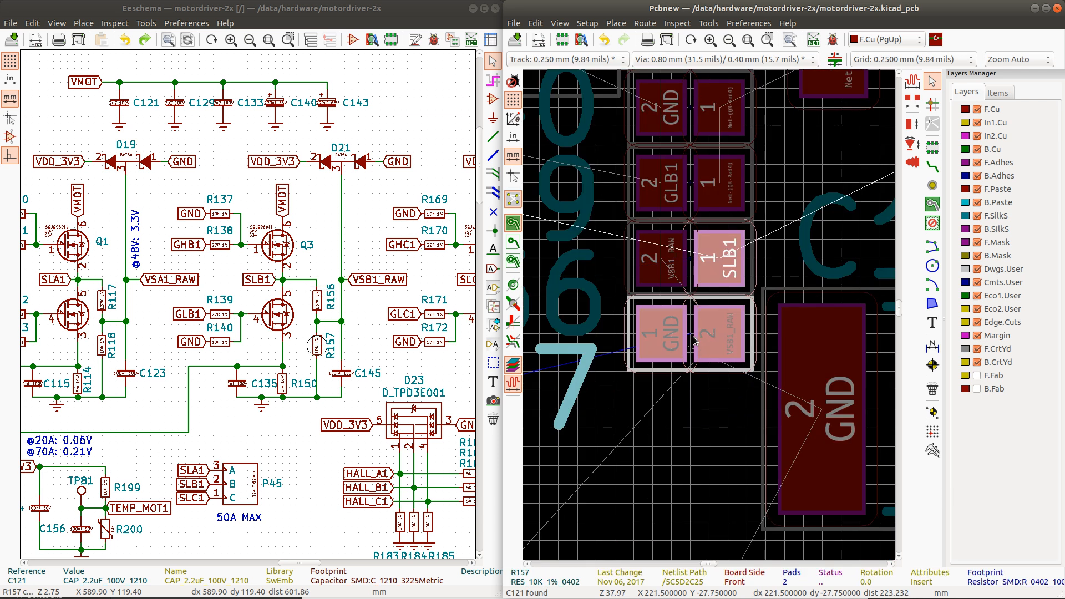
pyautogui.press('r')
pyautogui.press('r')
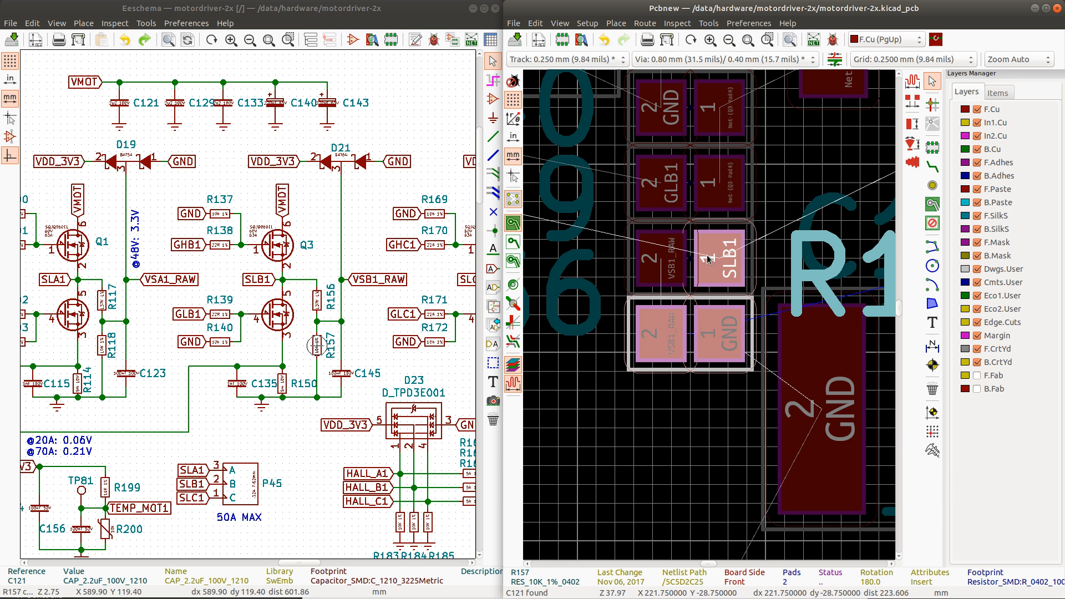
pyautogui.scroll(-1, 708, 258)
pyautogui.scroll(-1, 709, 319)
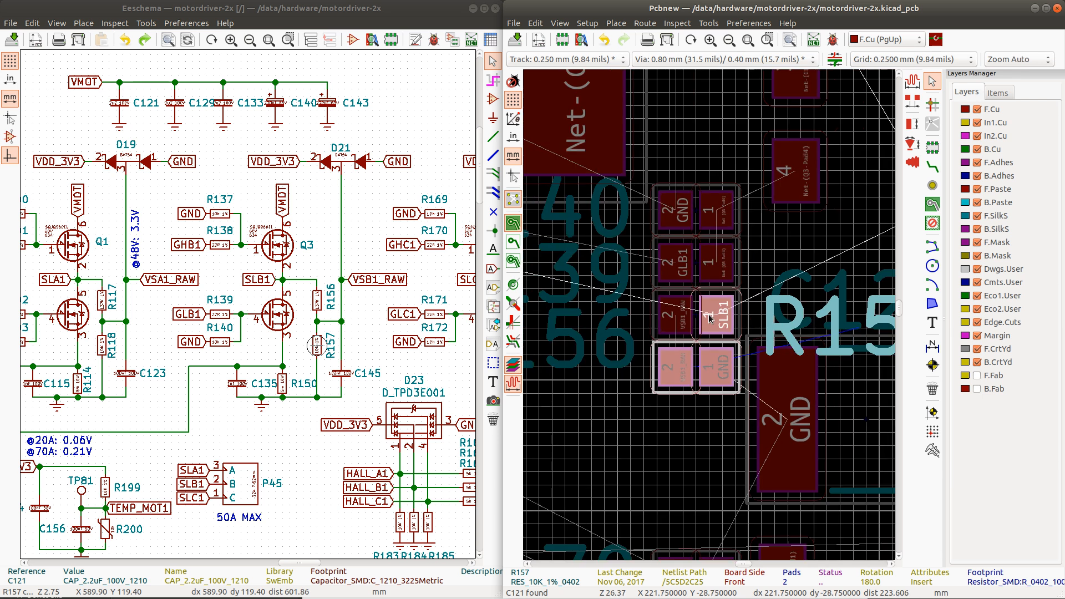
# Step: Move resistors R140 and R139 together upward by about 0.75 mm, leaving a gap above R156
pyautogui.click(691, 206)
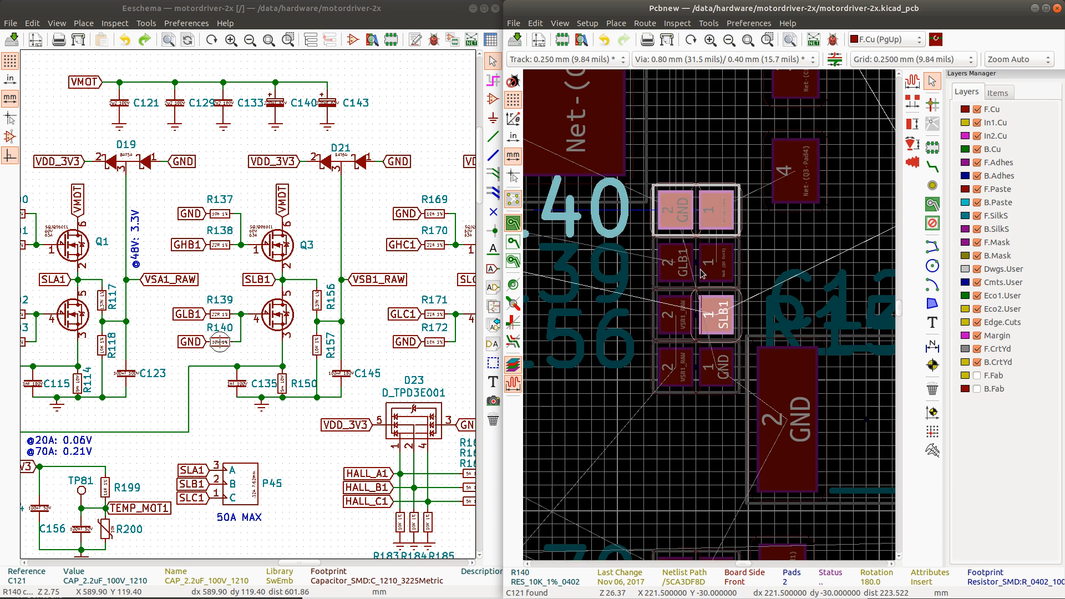
pyautogui.keyDown('shift'); pyautogui.click(700, 269); pyautogui.keyUp('shift')
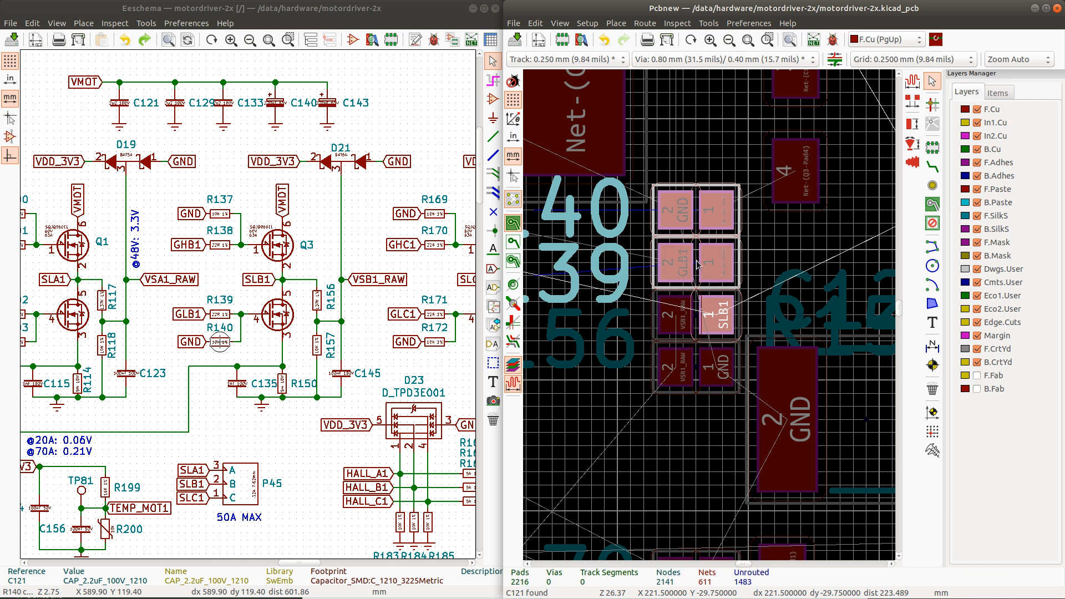
pyautogui.scroll(-6, 698, 265)
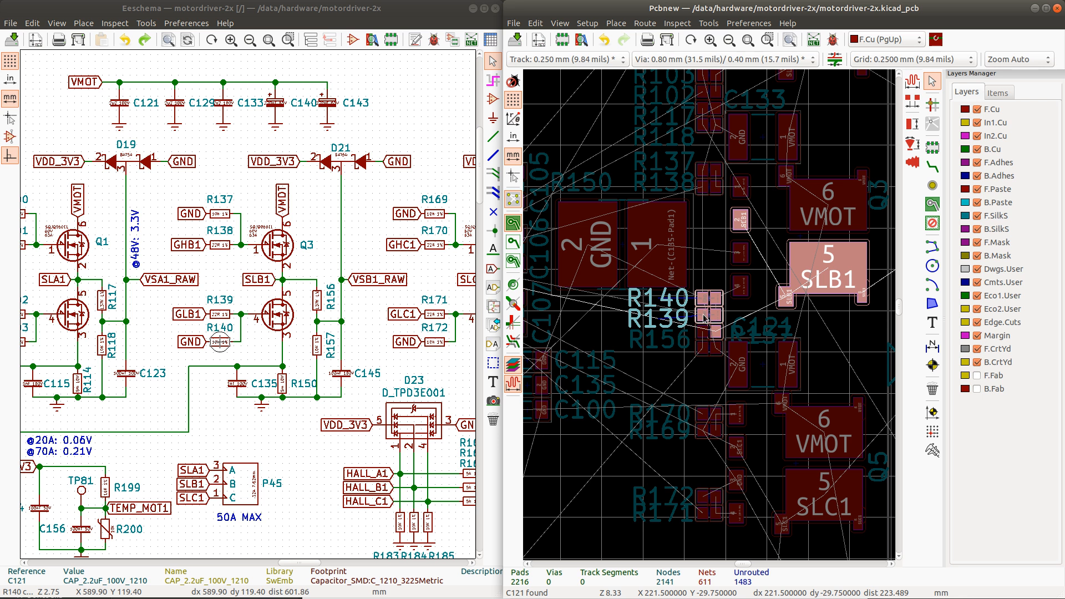
pyautogui.scroll(5, 703, 317)
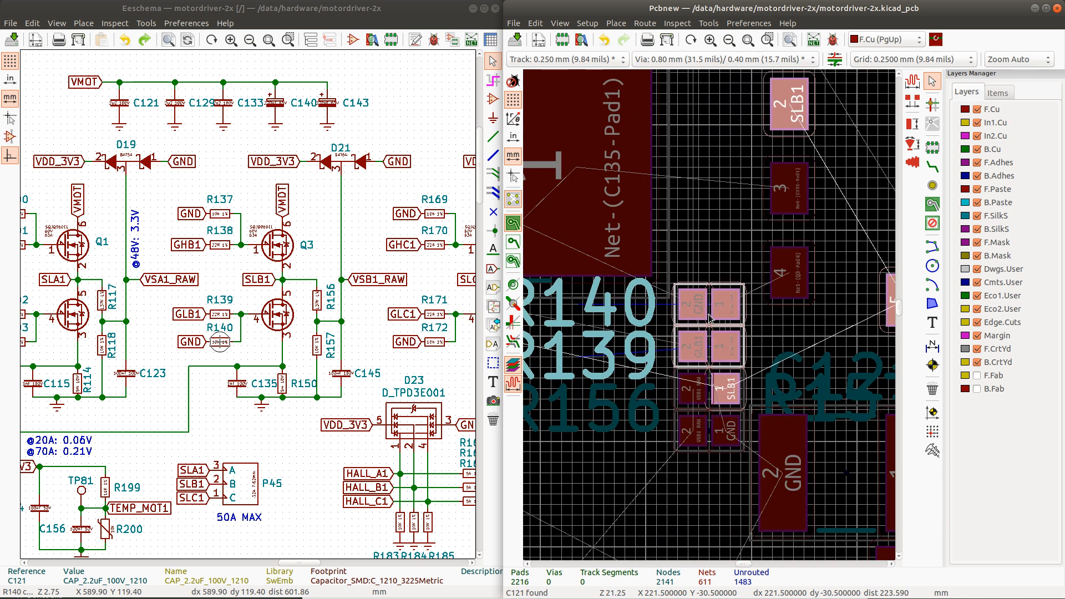
pyautogui.scroll(4, 710, 318)
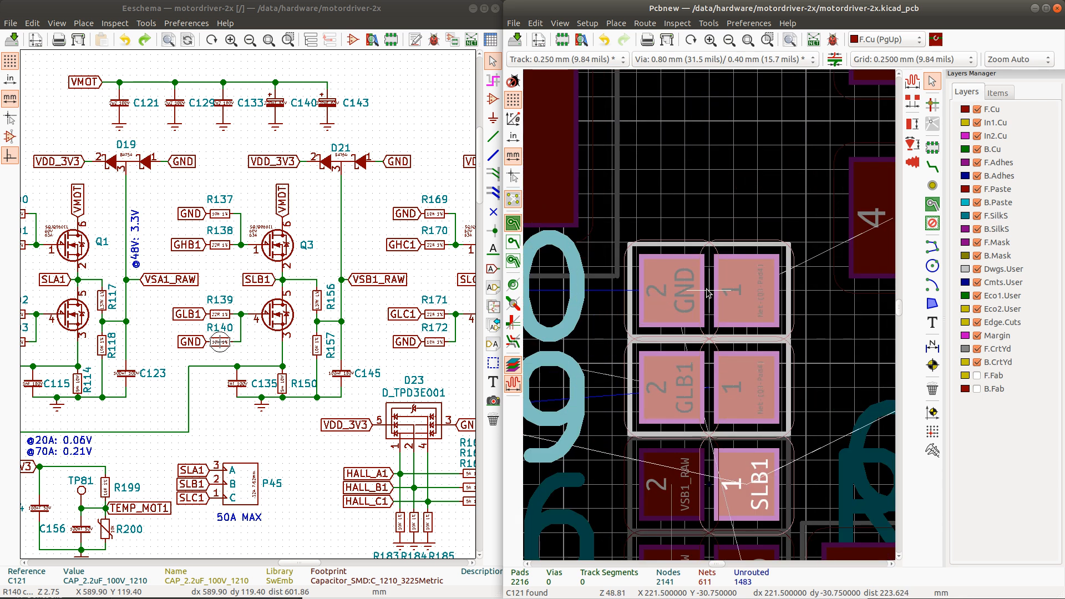
pyautogui.moveTo(712, 289); pyautogui.dragTo(703, 234, button='middle')
pyautogui.scroll(-7, 703, 234)
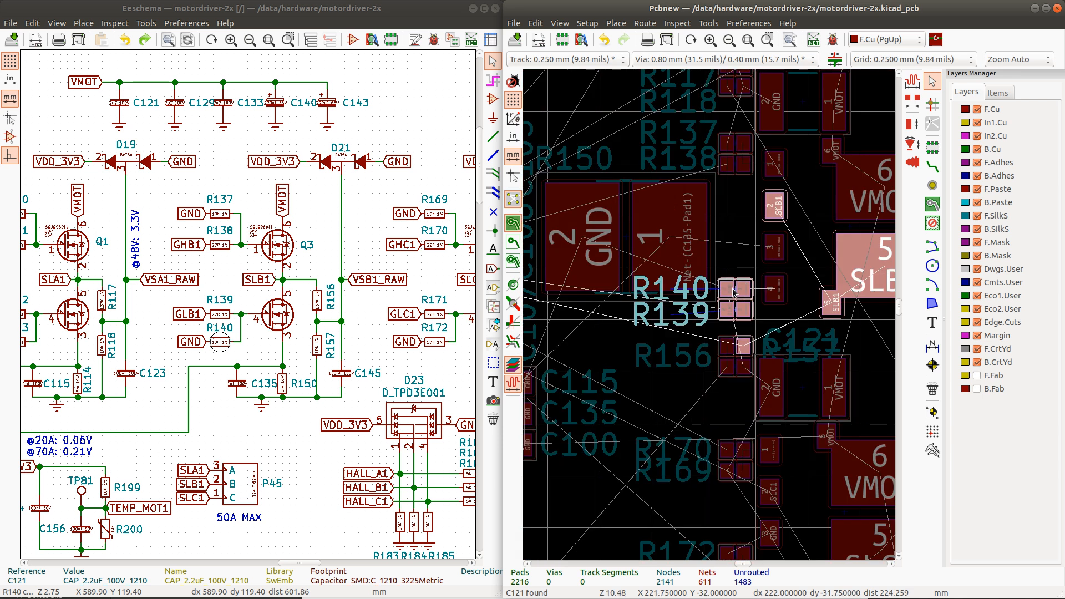
# Step: Shift the R139, R140 and R156 reference texts down into an evenly spaced column left of their resistors
pyautogui.click(684, 322)
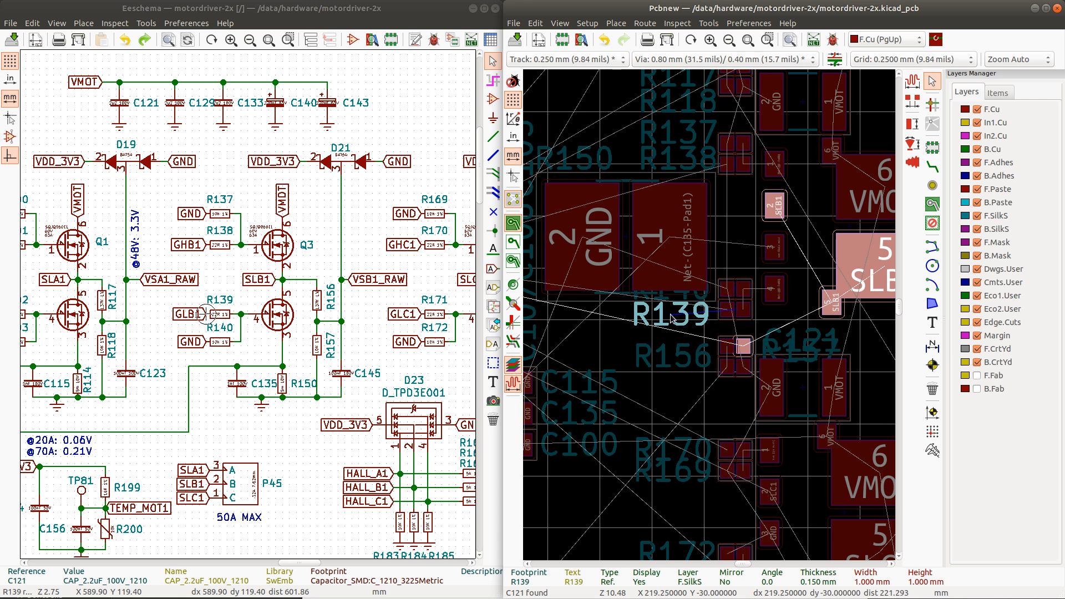
pyautogui.moveTo(672, 318); pyautogui.dragTo(673, 337)
pyautogui.click(674, 295)
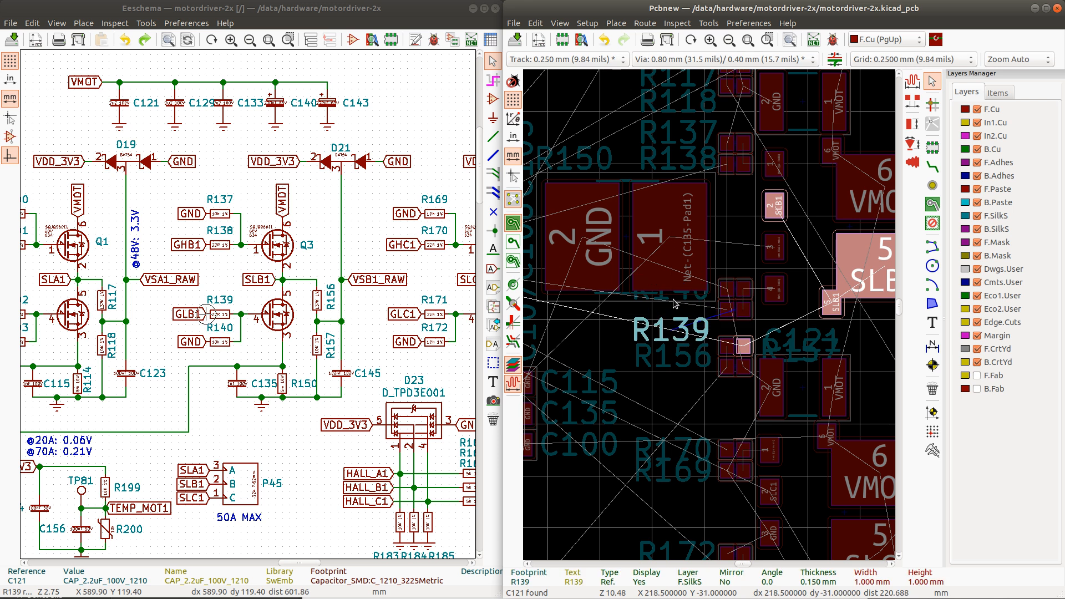
pyautogui.moveTo(674, 295); pyautogui.dragTo(676, 316)
pyautogui.click(673, 322)
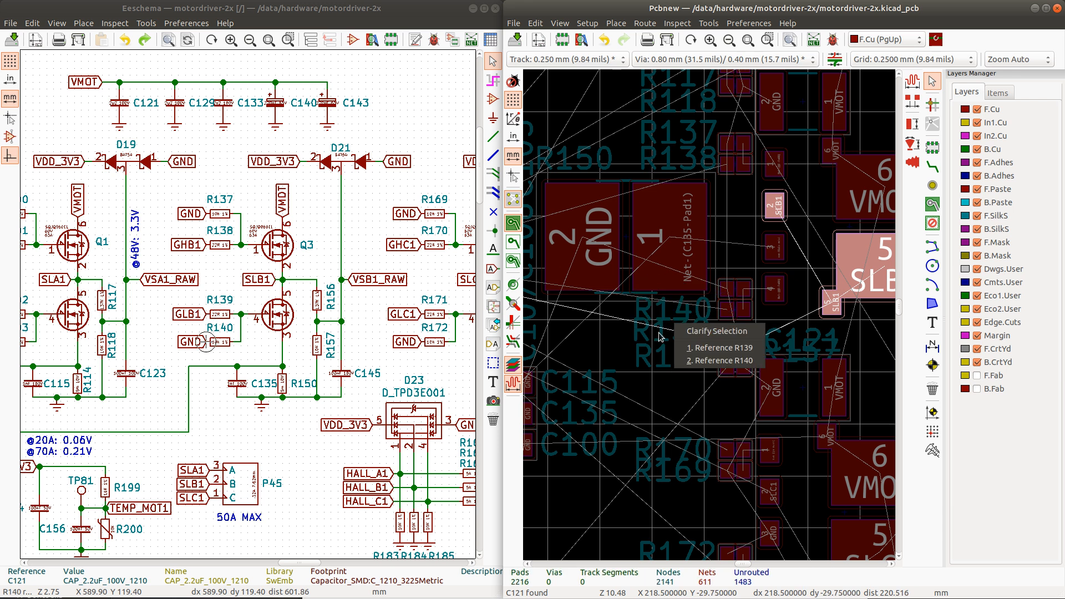
pyautogui.click(655, 335)
pyautogui.click(663, 338)
pyautogui.moveTo(664, 340); pyautogui.dragTo(675, 364)
pyautogui.click(674, 354)
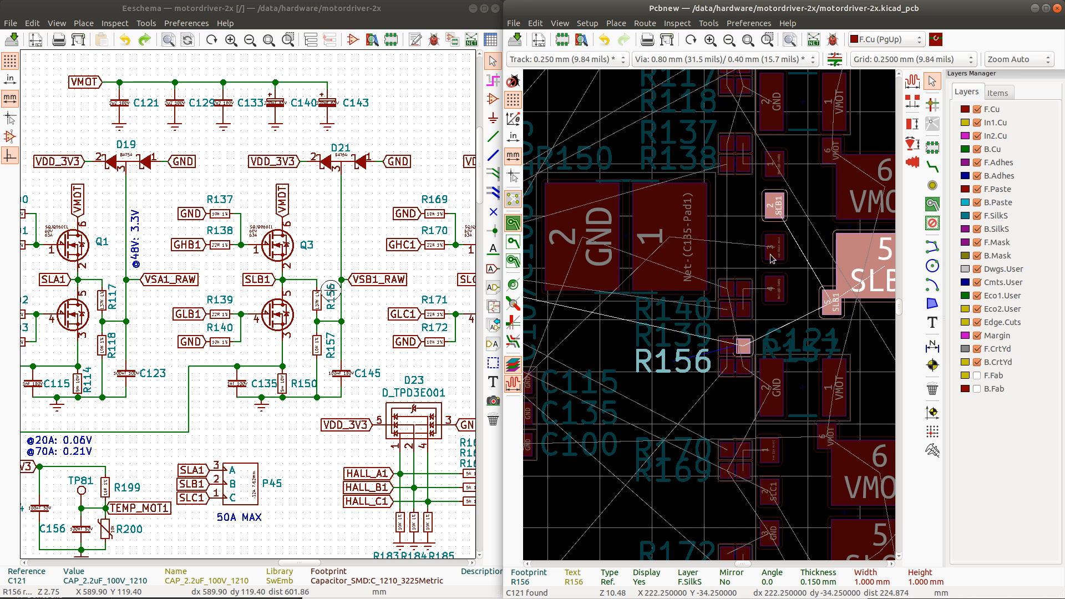
# Step: Move the R157 reference text from beside C121's label to directly below the R156 text
pyautogui.click(799, 336)
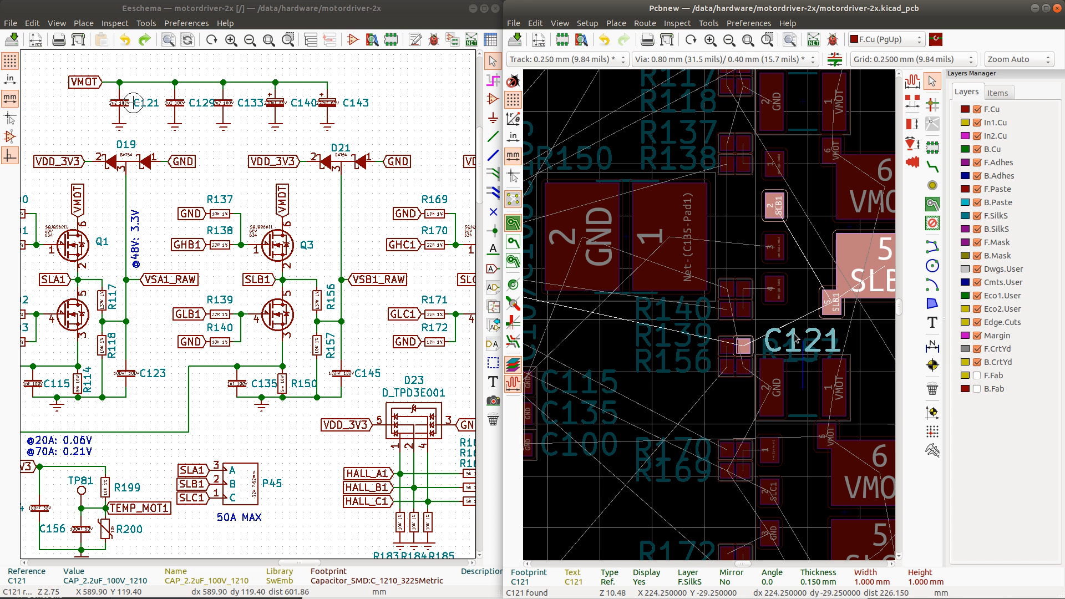
pyautogui.click(805, 345)
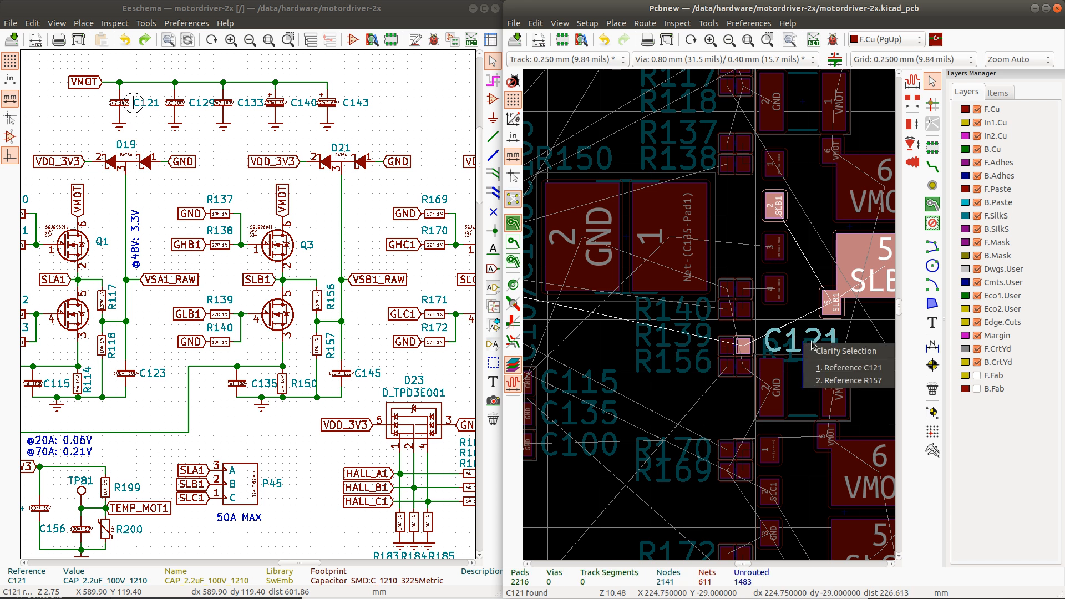
pyautogui.click(847, 381)
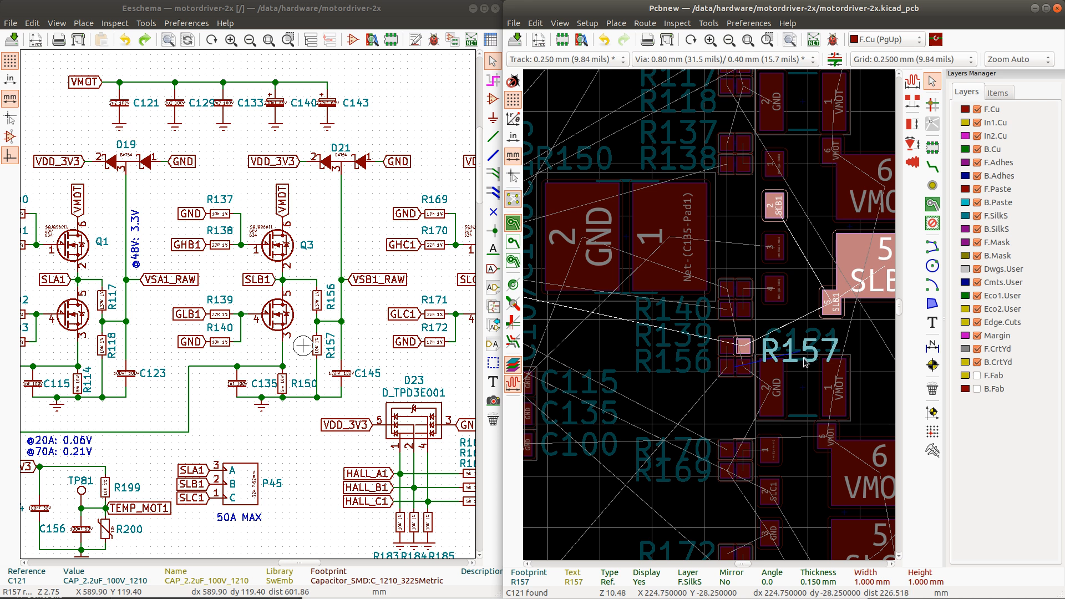
pyautogui.moveTo(801, 355); pyautogui.dragTo(674, 392)
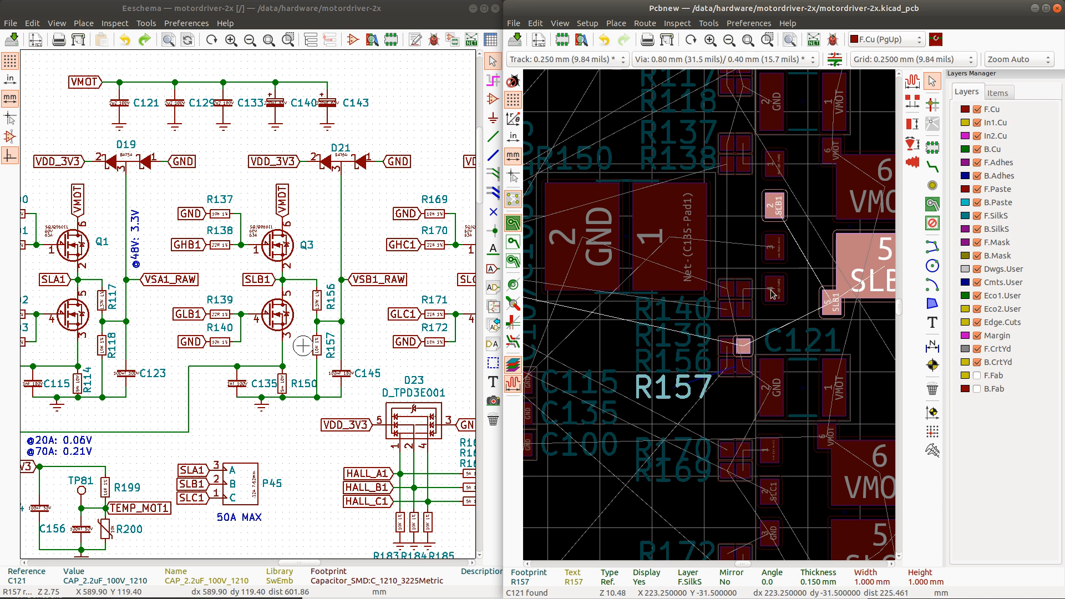
# Step: Highlight the SLA1 net from Q1's pad to check the connections of the resistor group near R103
pyautogui.scroll(-2, 709, 327)
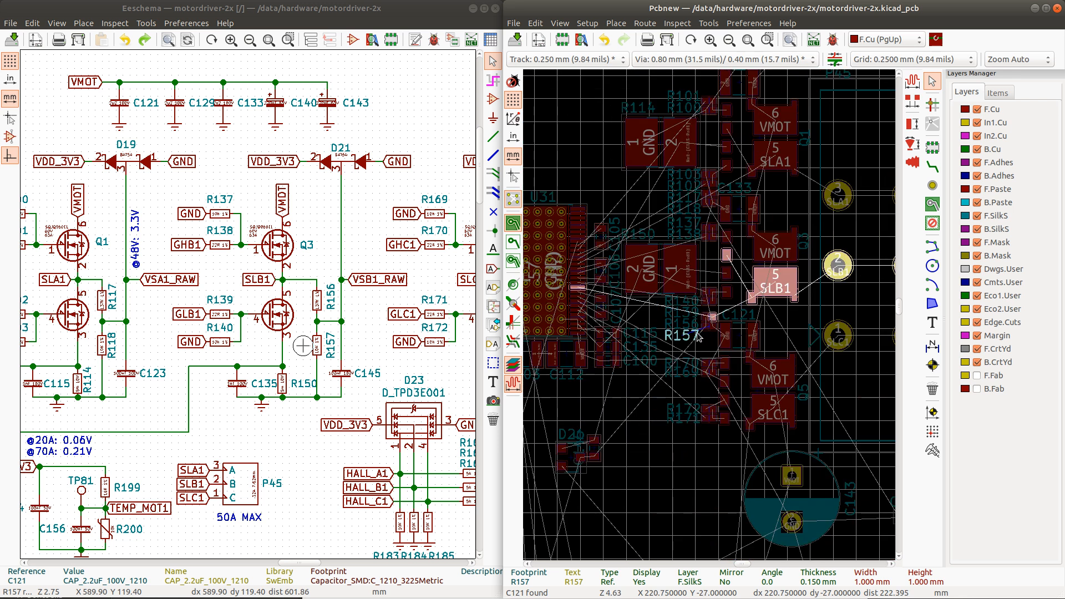
pyautogui.scroll(3, 711, 320)
pyautogui.scroll(-2, 711, 320)
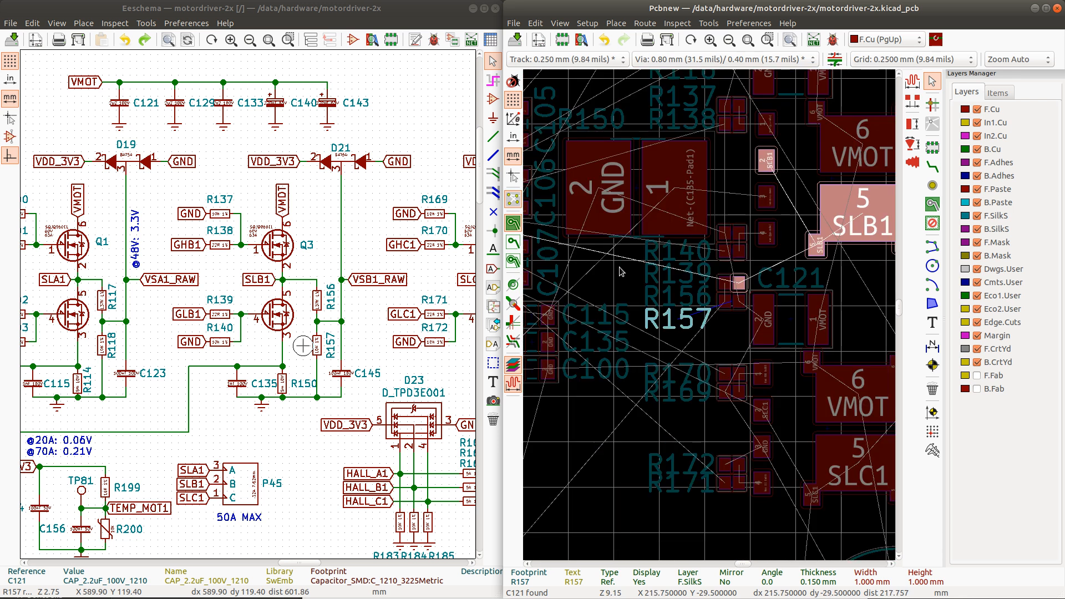
pyautogui.scroll(-1, 683, 200)
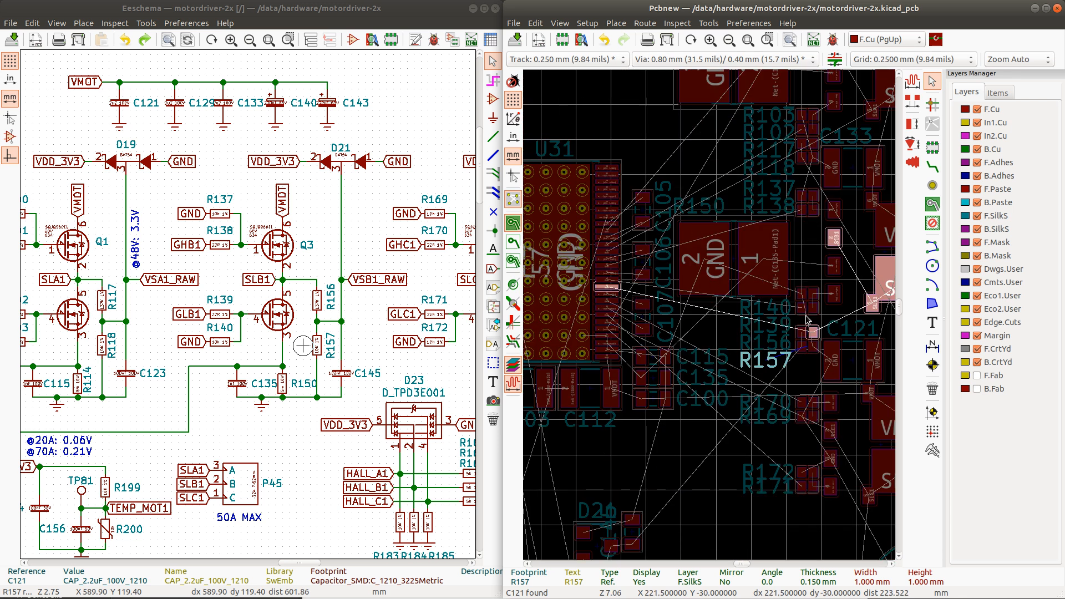
pyautogui.scroll(-1, 808, 316)
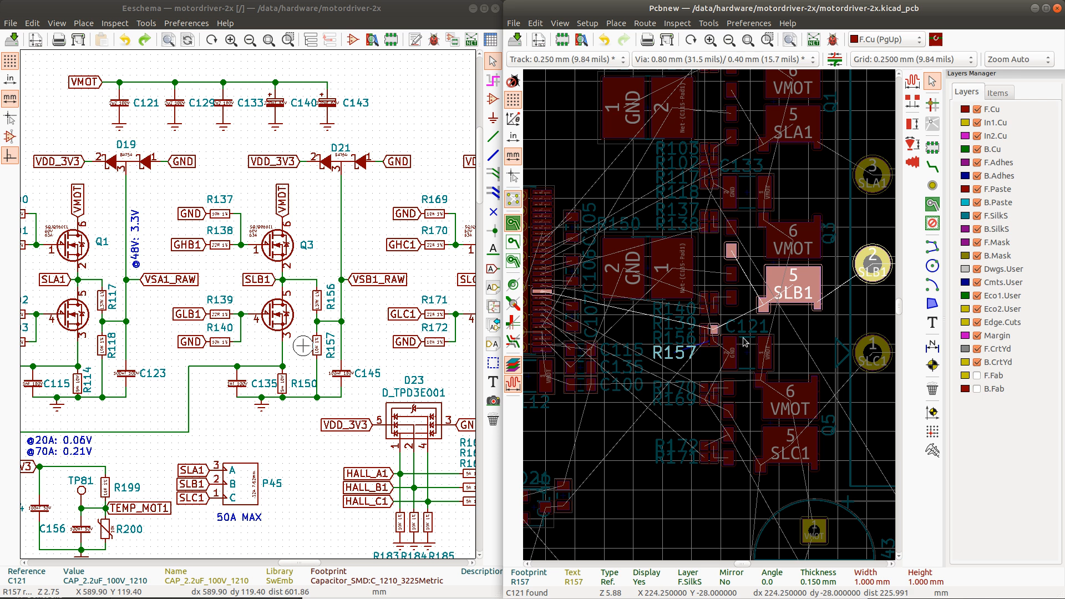
pyautogui.click(712, 151)
pyautogui.scroll(6, 713, 150)
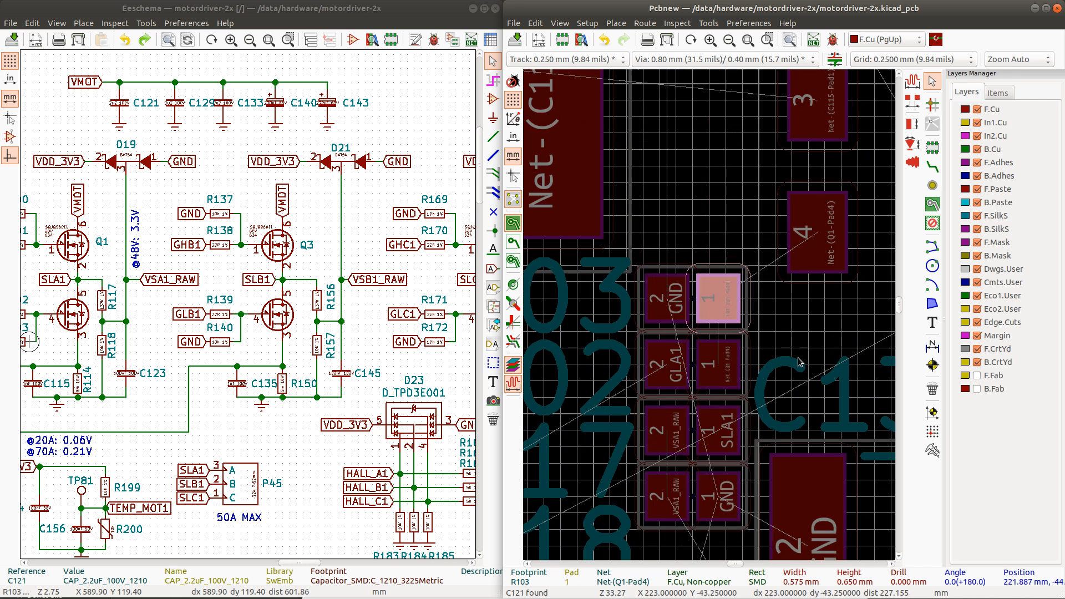
pyautogui.scroll(-2, 794, 293)
pyautogui.keyDown('ctrl'); pyautogui.click(823, 273); pyautogui.keyUp('ctrl')
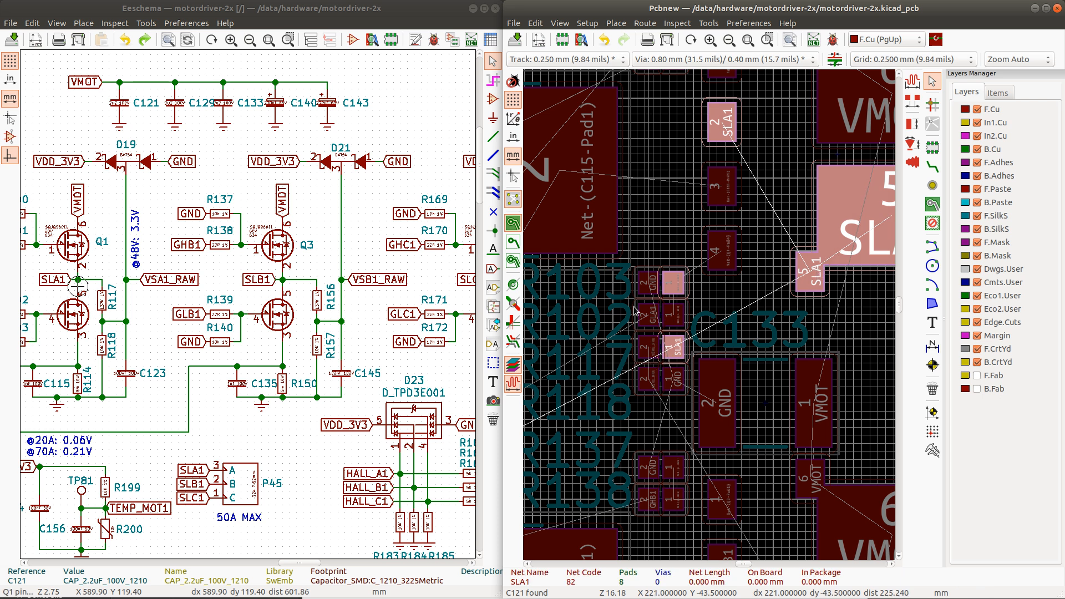
# Step: Move resistors R103 and R102 together upward by about 1 mm, away from R117
pyautogui.click(661, 280)
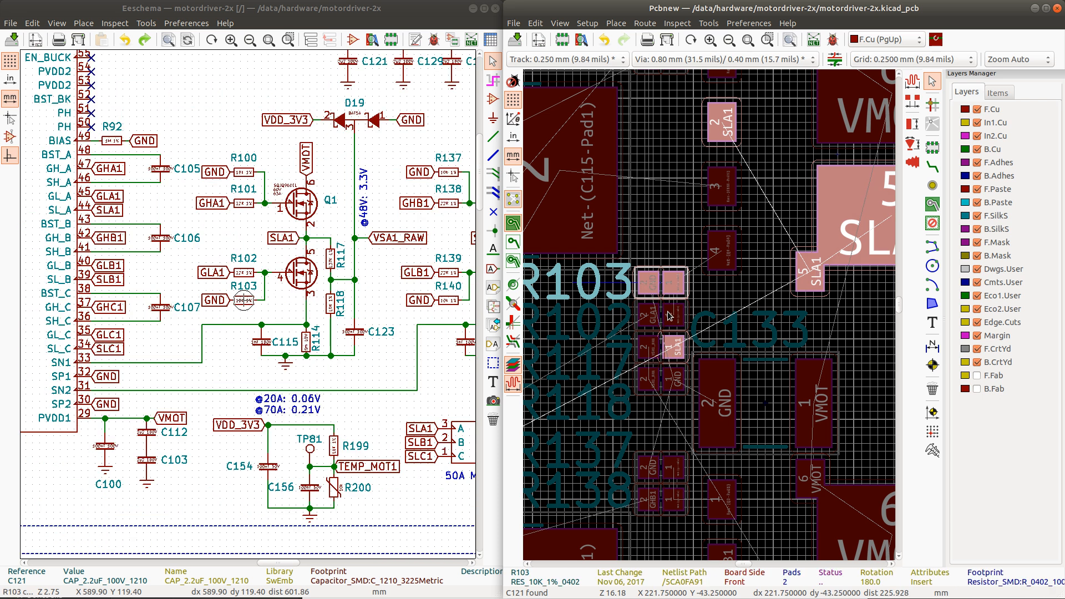
pyautogui.keyDown('shift'); pyautogui.click(660, 315); pyautogui.keyUp('shift')
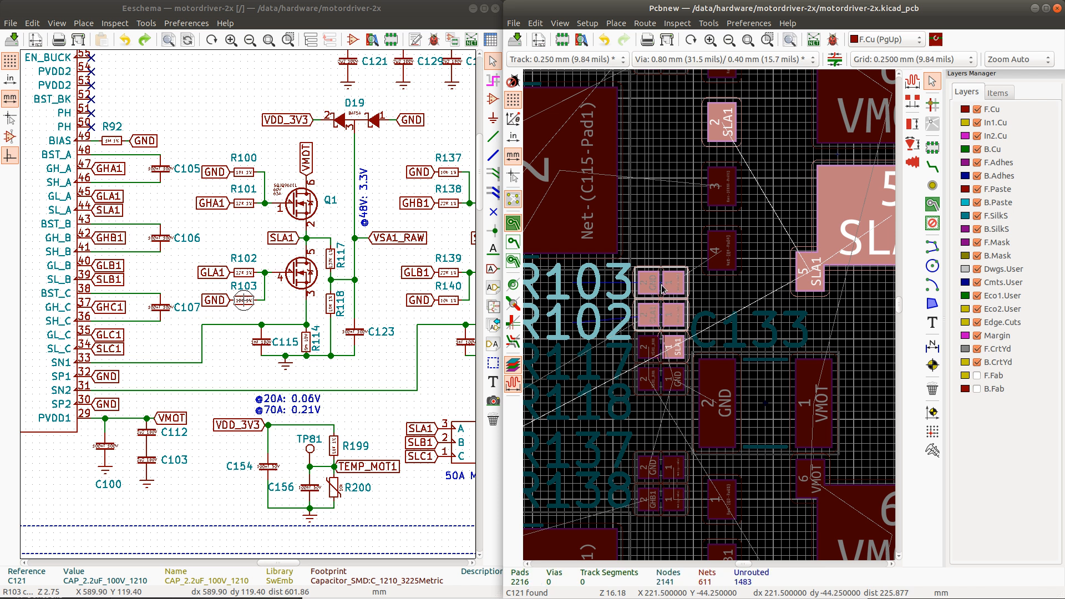
pyautogui.scroll(5, 661, 285)
pyautogui.scroll(-4, 710, 319)
pyautogui.scroll(1, 711, 319)
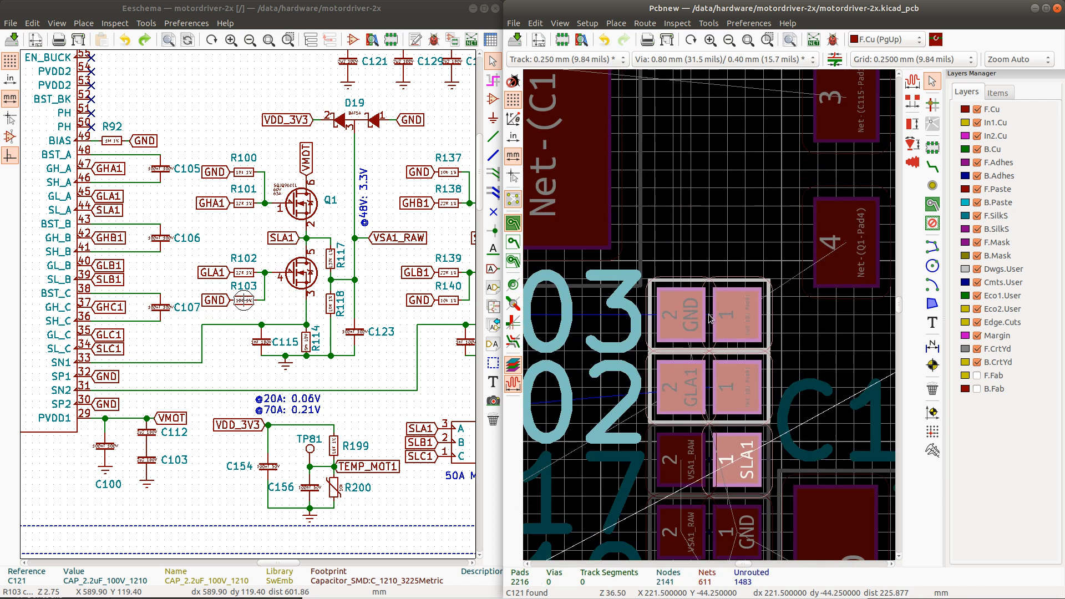
pyautogui.moveTo(710, 318); pyautogui.dragTo(717, 262)
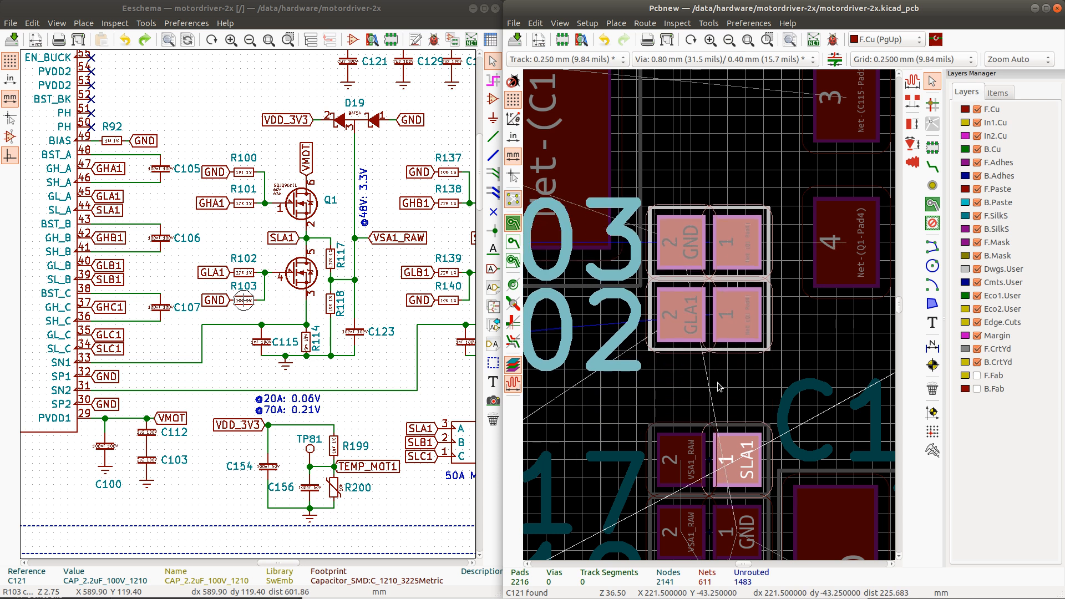
# Step: Shift the R102 and R103 reference texts down so they stack directly above the R117 text
pyautogui.scroll(-2, 702, 255)
pyautogui.scroll(-2, 704, 354)
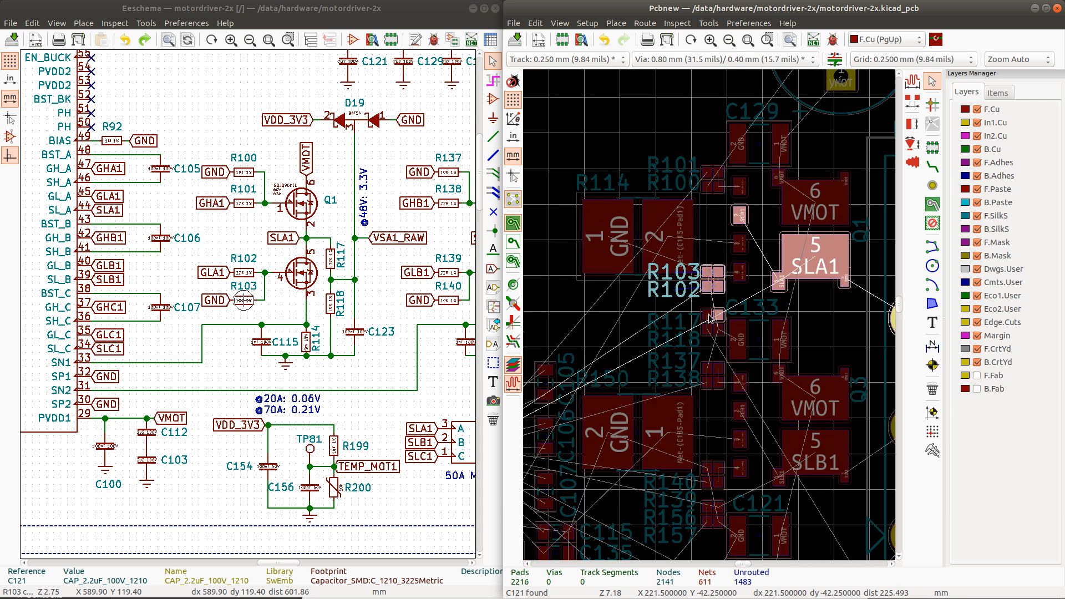
pyautogui.scroll(2, 710, 317)
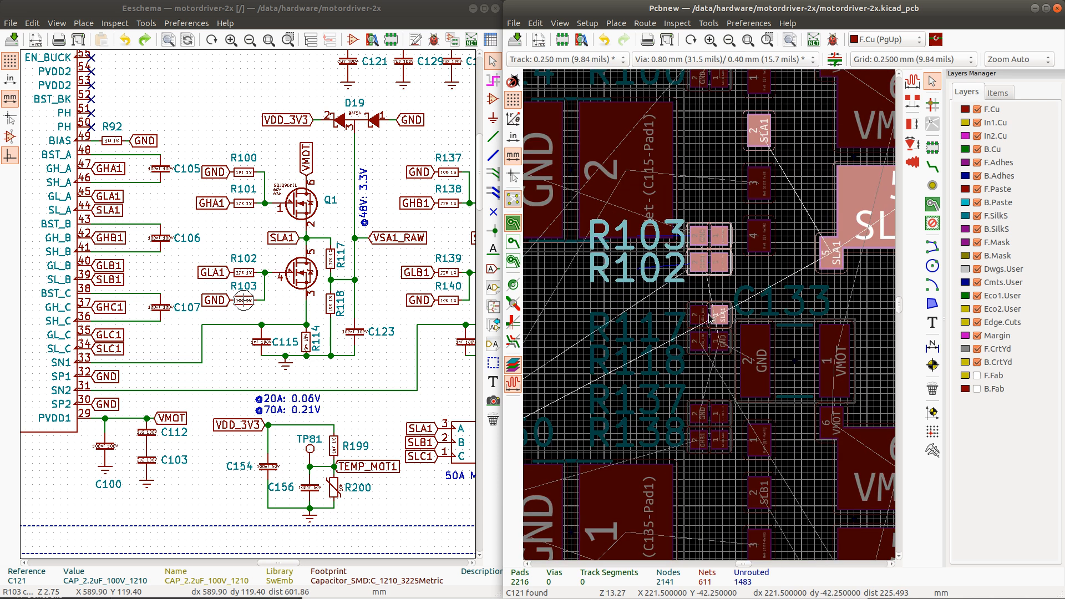
pyautogui.click(646, 279)
pyautogui.moveTo(658, 281); pyautogui.dragTo(639, 304)
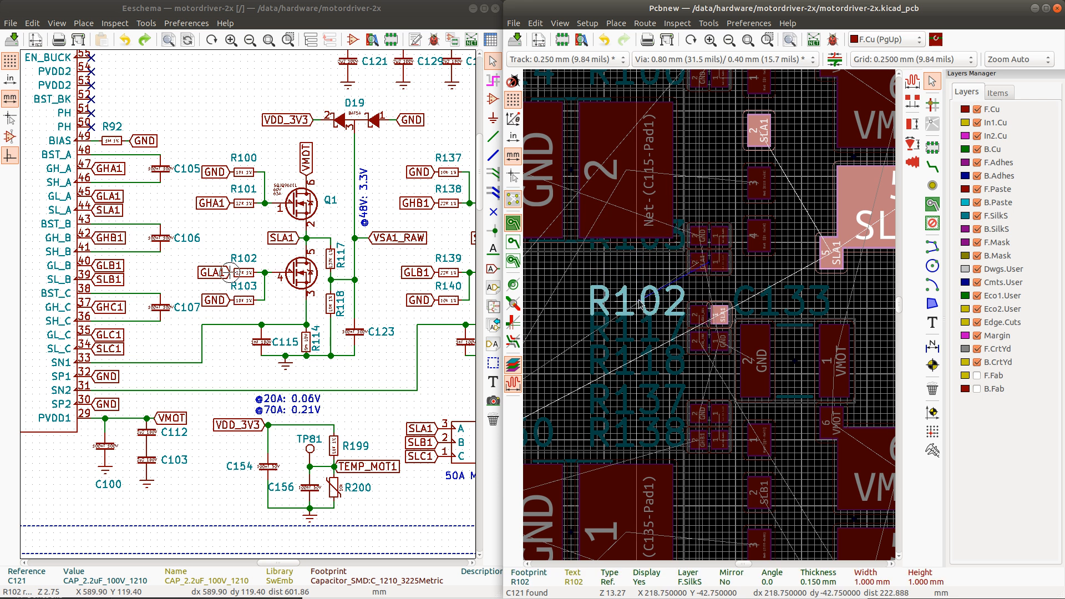
pyautogui.click(642, 249)
pyautogui.moveTo(639, 240); pyautogui.dragTo(639, 270)
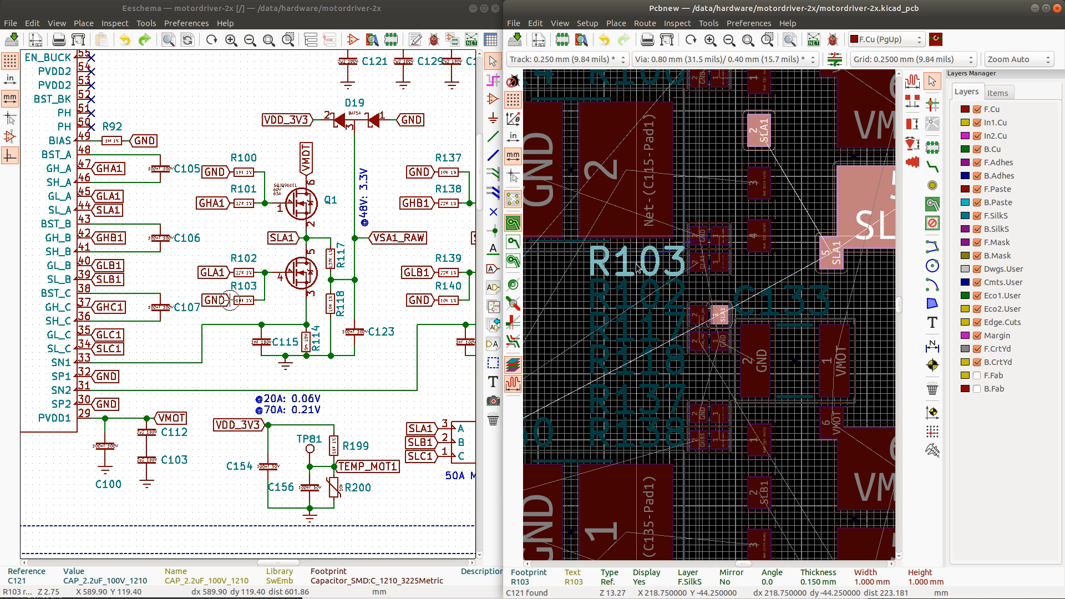
# Step: Highlight the VSC1_RAW net from the pad of D25 and check the connected resistor R190
pyautogui.scroll(-3, 710, 319)
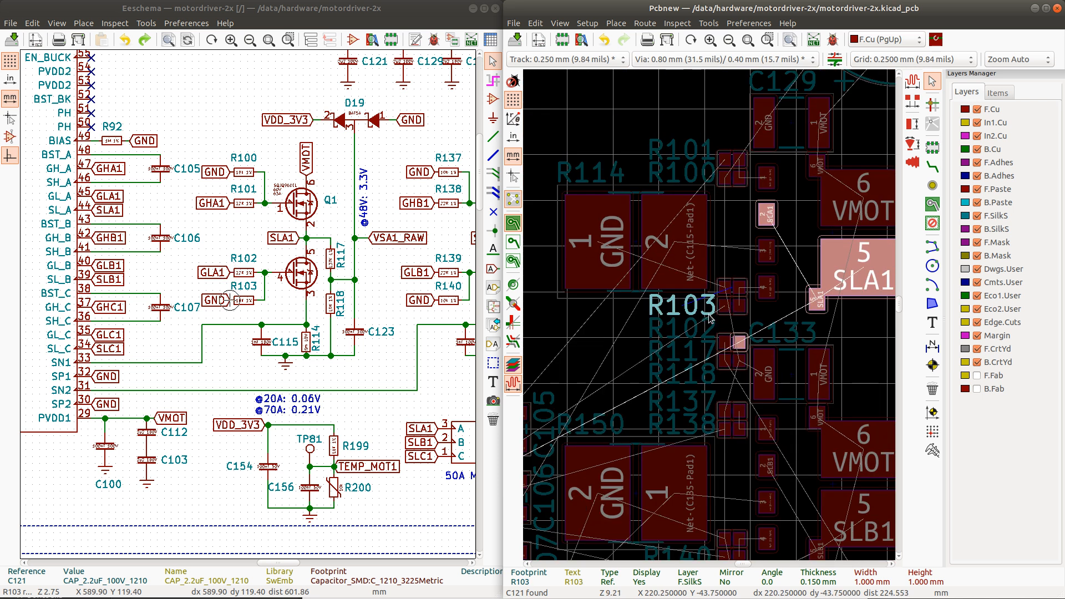
pyautogui.scroll(-5, 710, 319)
pyautogui.scroll(5, 710, 327)
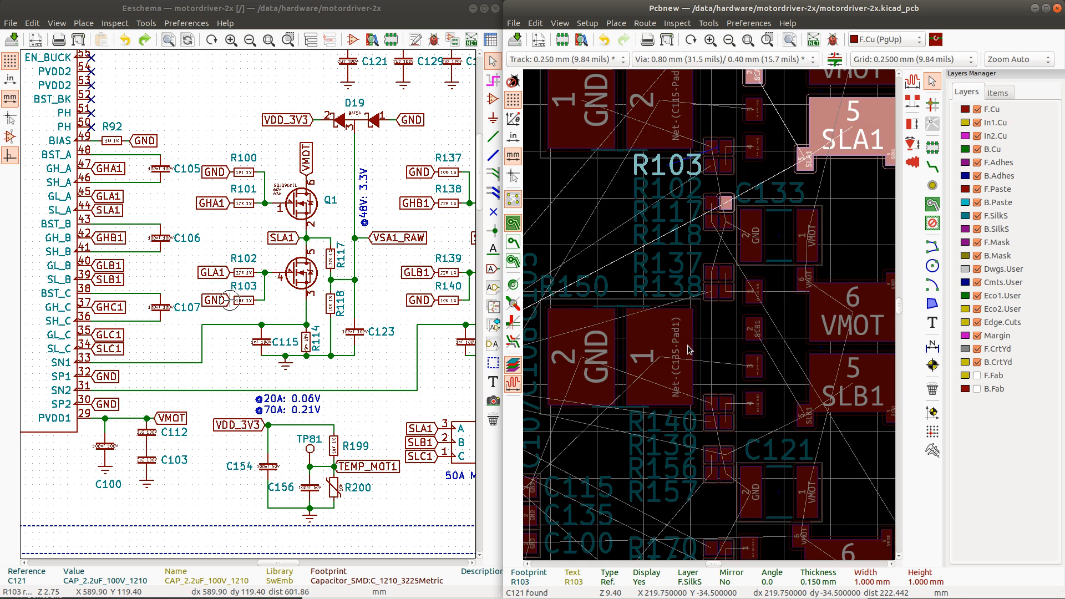
pyautogui.scroll(-3, 689, 347)
pyautogui.scroll(-4, 710, 319)
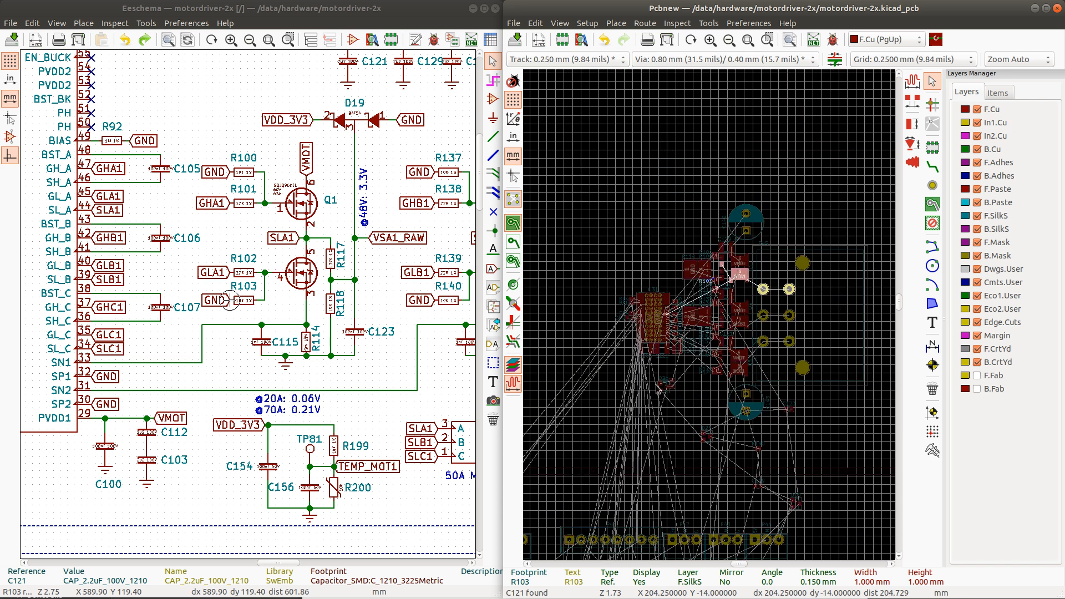
pyautogui.scroll(6, 710, 319)
pyautogui.scroll(-6, 710, 319)
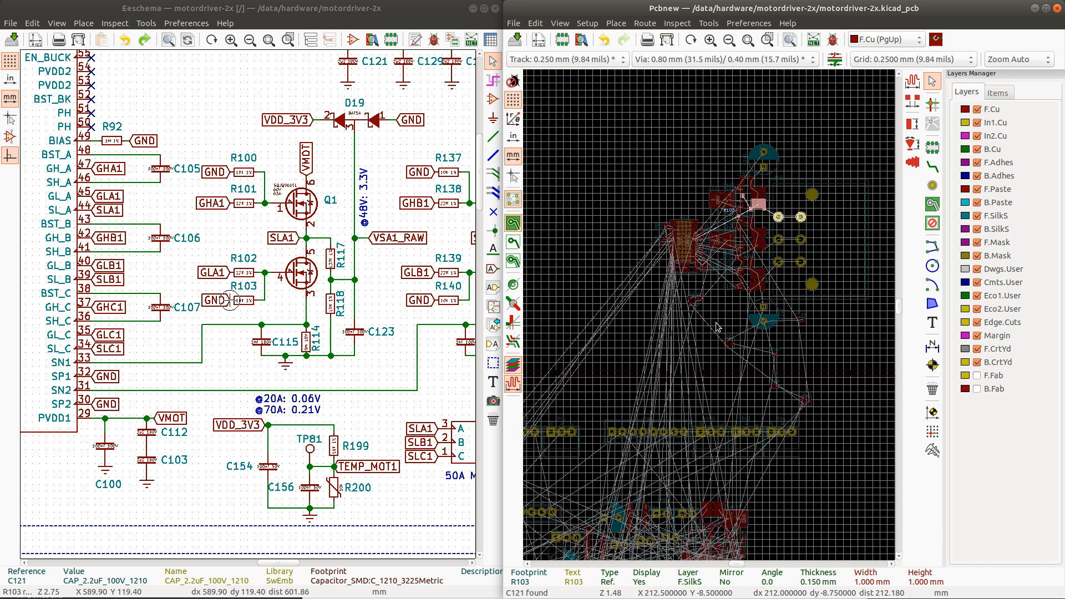
pyautogui.scroll(3, 733, 354)
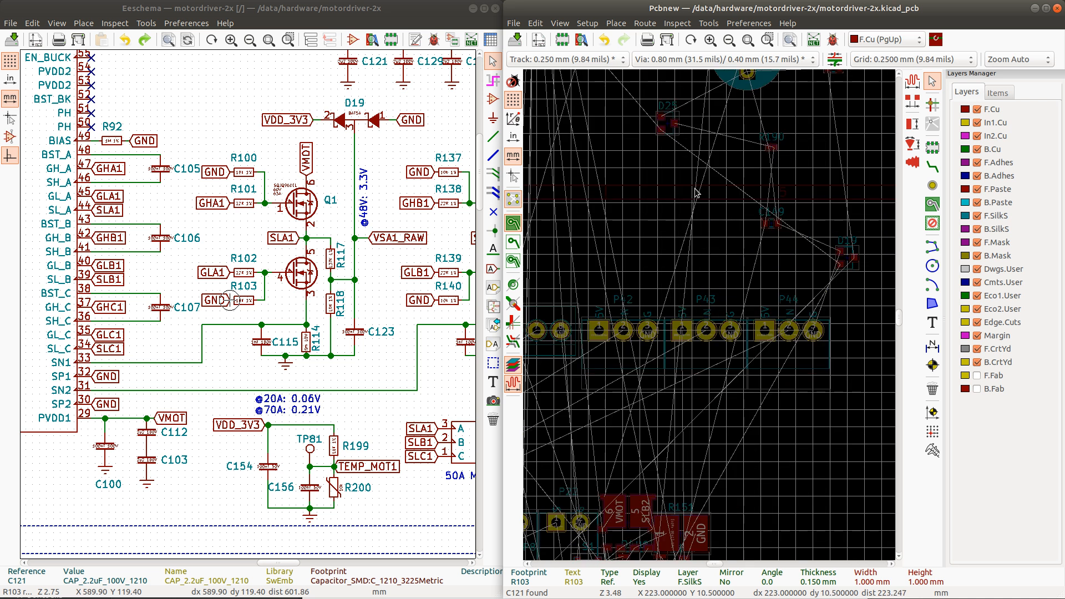
pyautogui.click(676, 125)
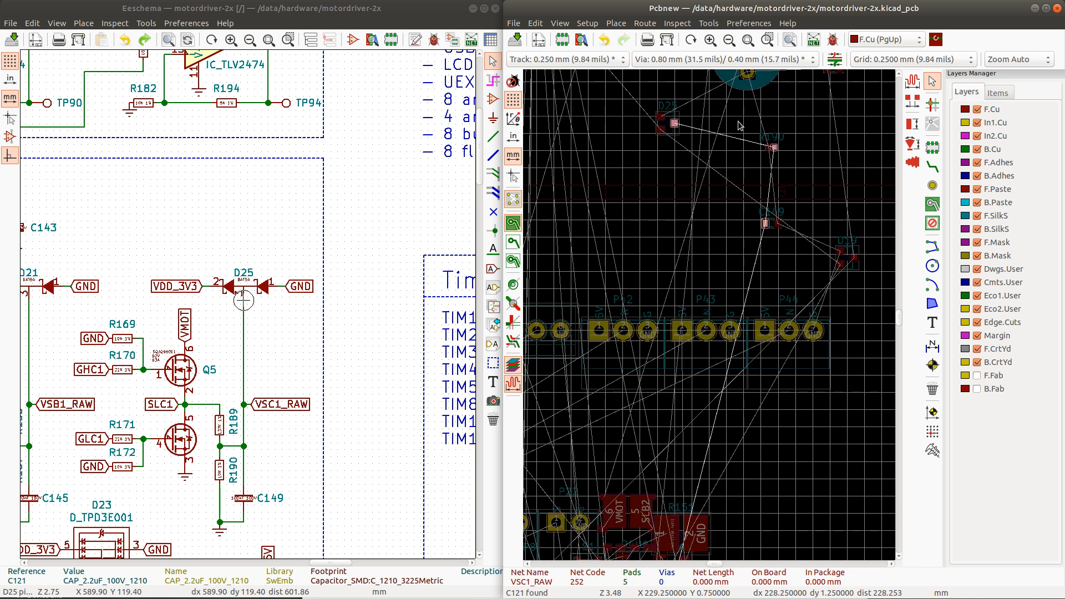
pyautogui.click(773, 149)
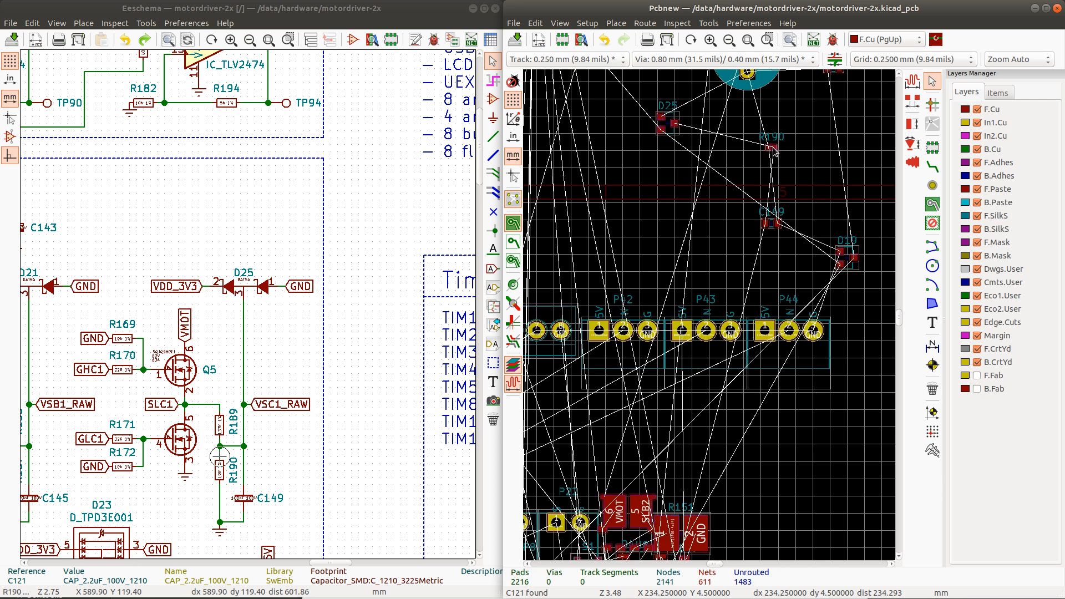
# Step: Highlight the GND net from R190's pad and select R190 to check its connections around D25 and C149
pyautogui.click(772, 149)
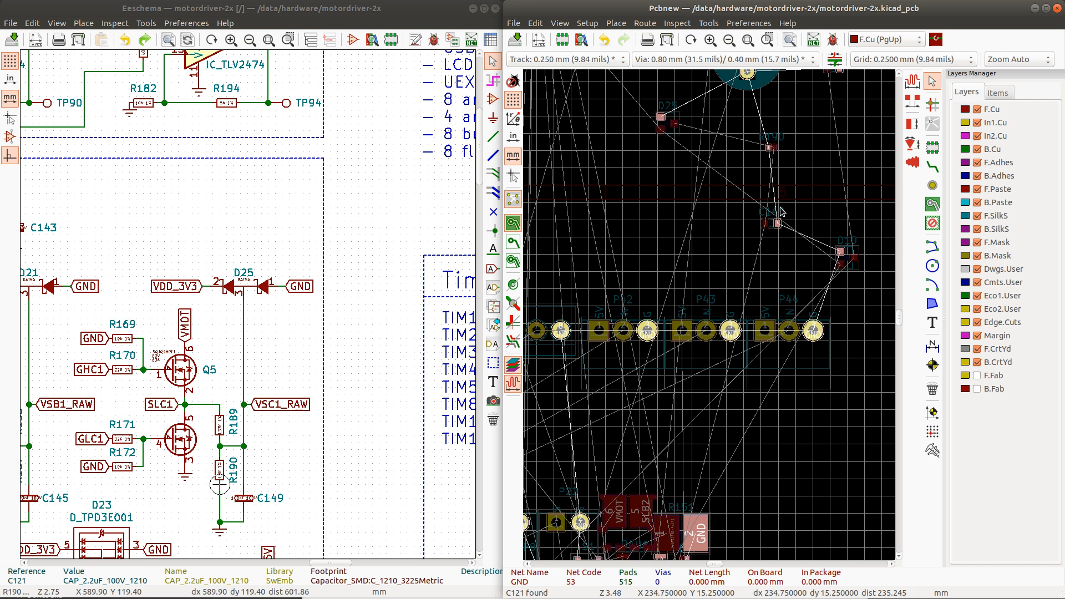
pyautogui.click(775, 144)
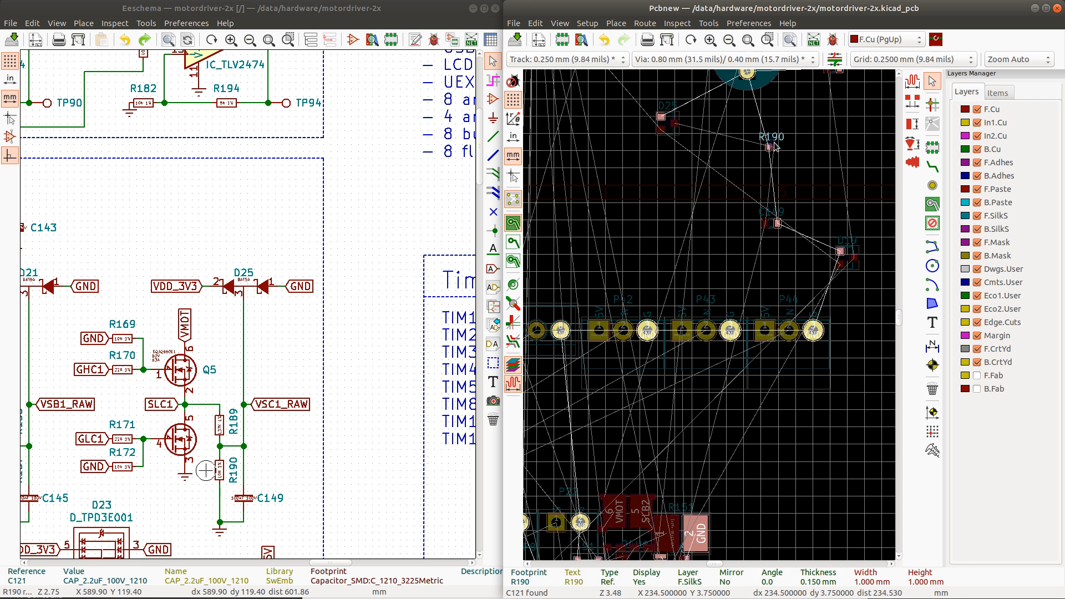
pyautogui.click(775, 148)
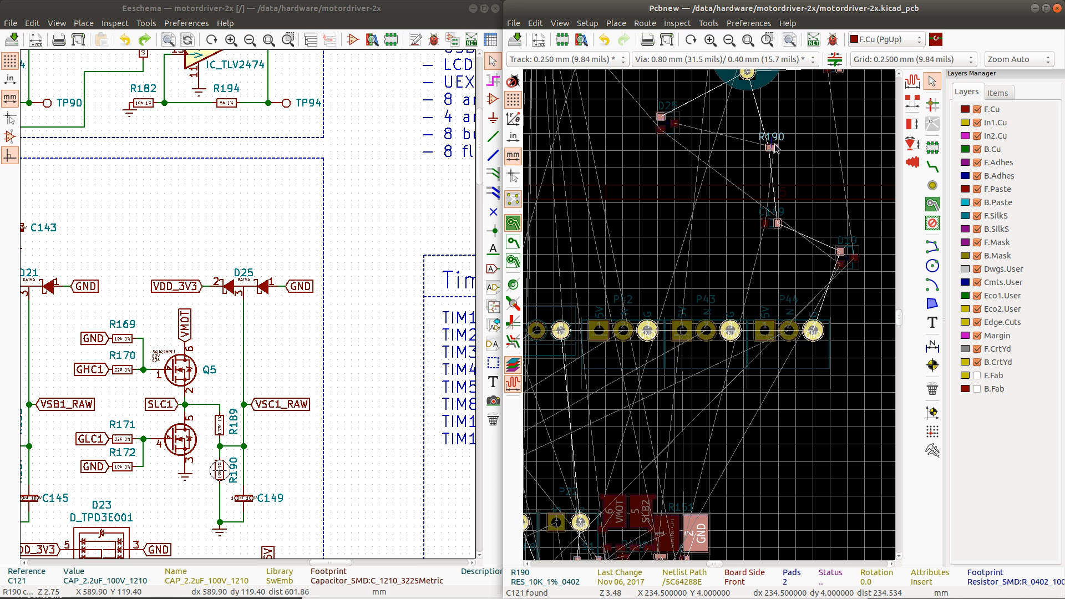
pyautogui.scroll(-3, 775, 148)
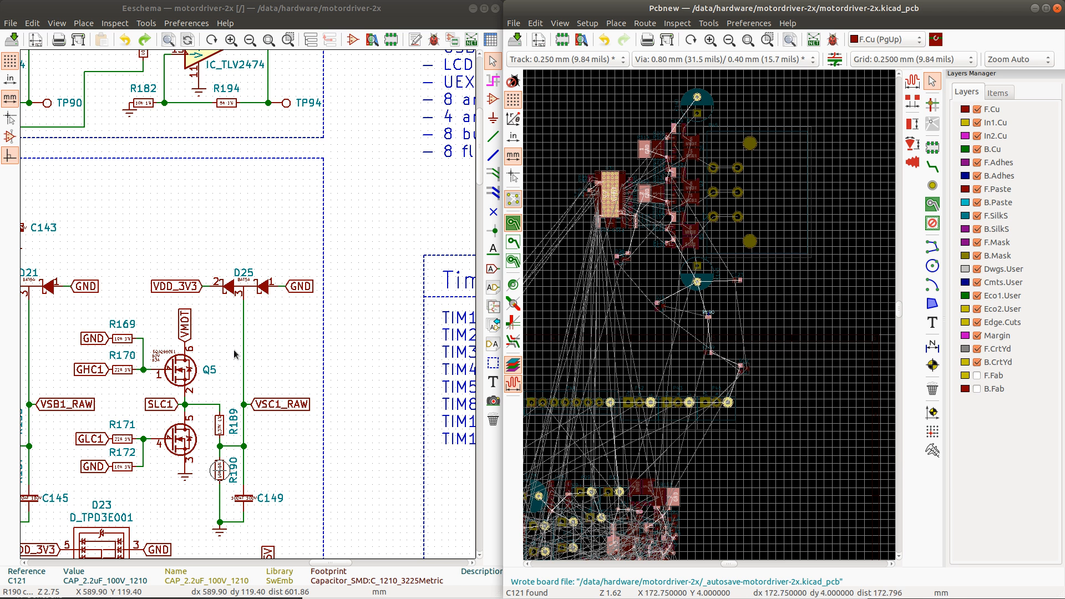
# Step: Locate R189 and R190 on the board by selecting them in the schematic's Q5 section, ending with R189
pyautogui.rightClick(222, 426)
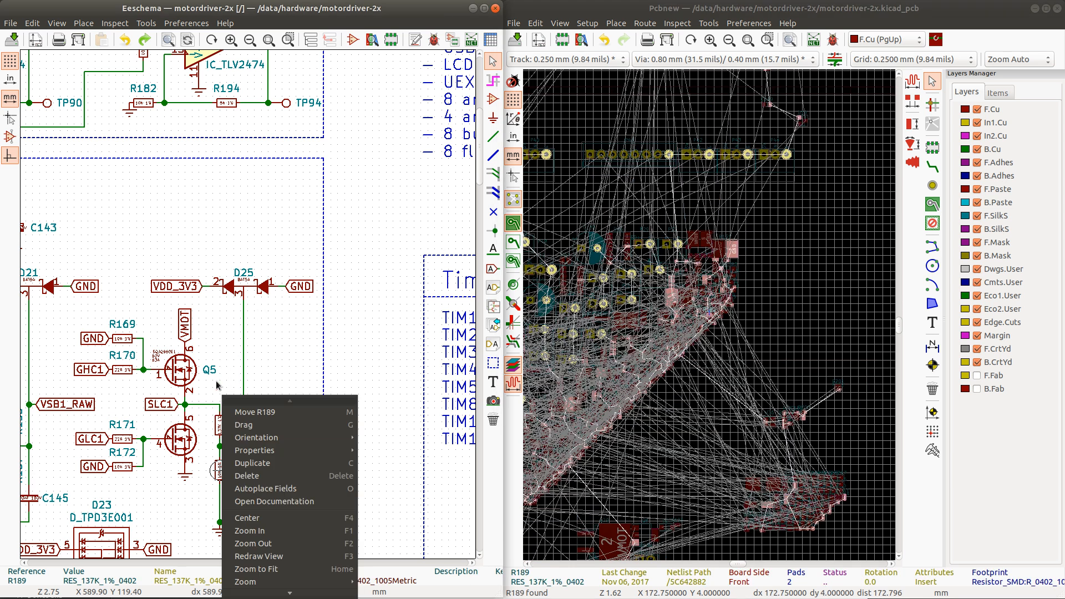
pyautogui.press('Escape')
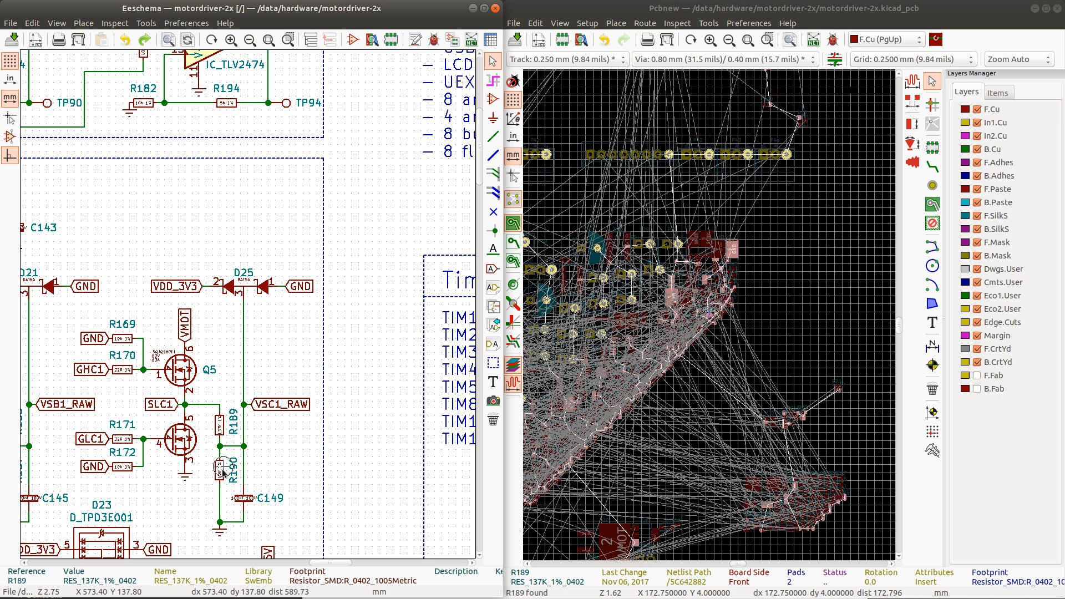
pyautogui.scroll(2, 710, 319)
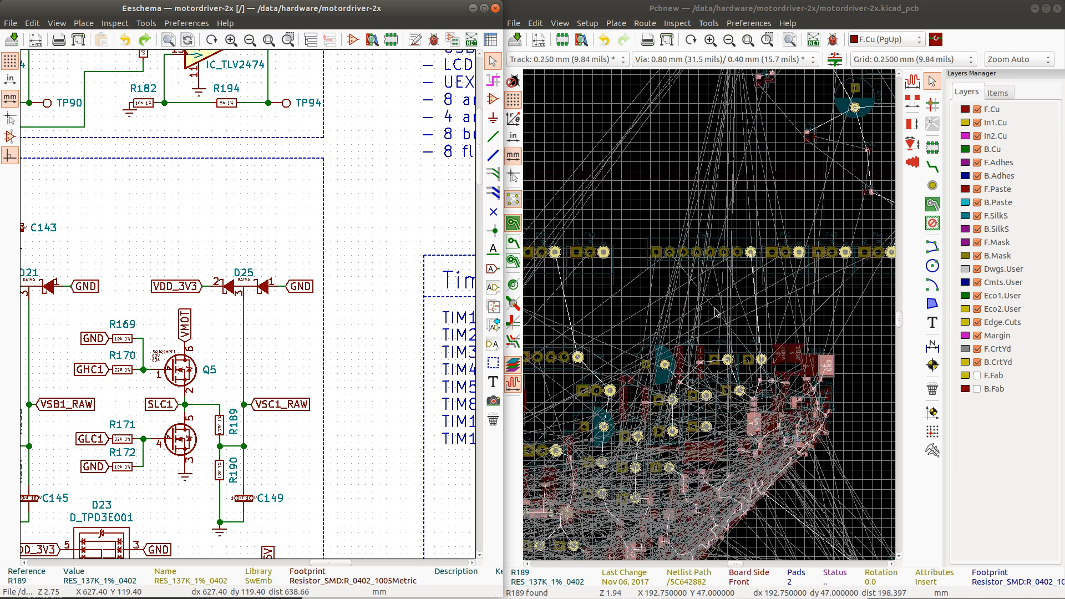
pyautogui.scroll(4, 709, 318)
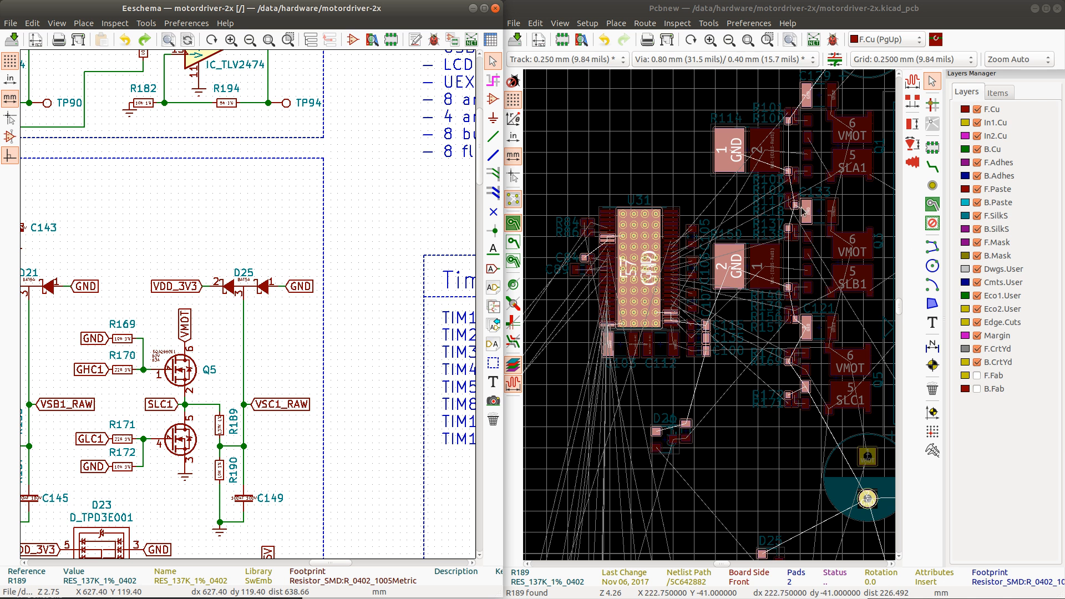
pyautogui.scroll(1, 784, 207)
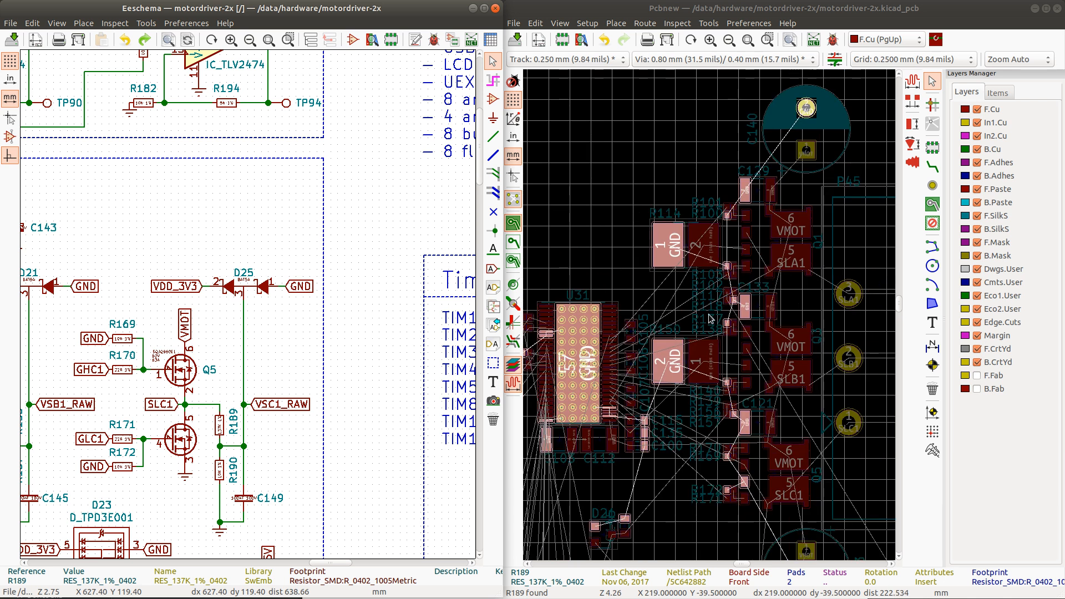
pyautogui.scroll(-1, 709, 315)
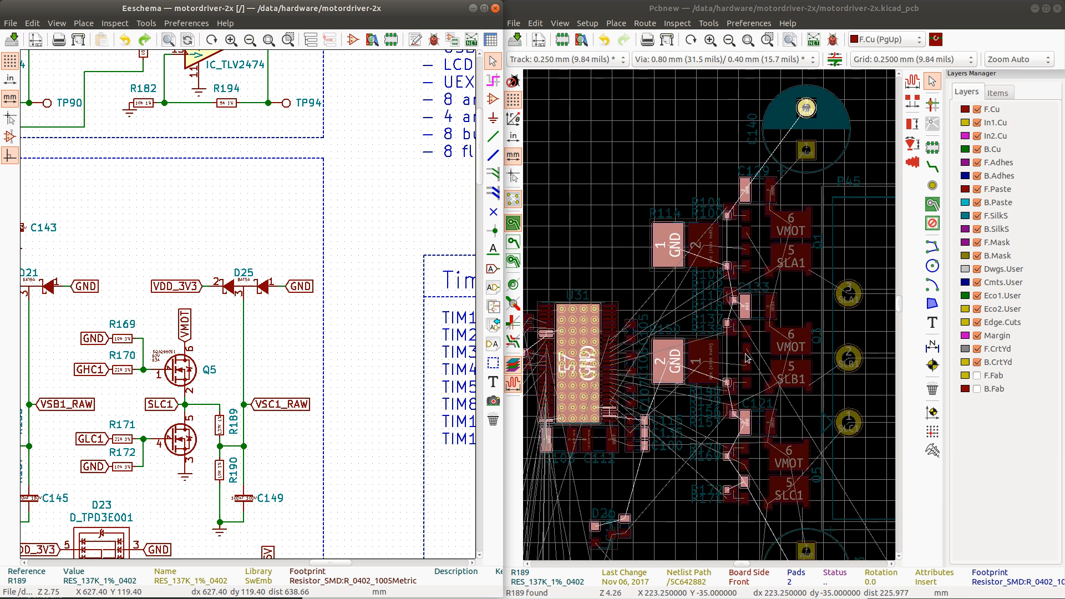
pyautogui.click(220, 476)
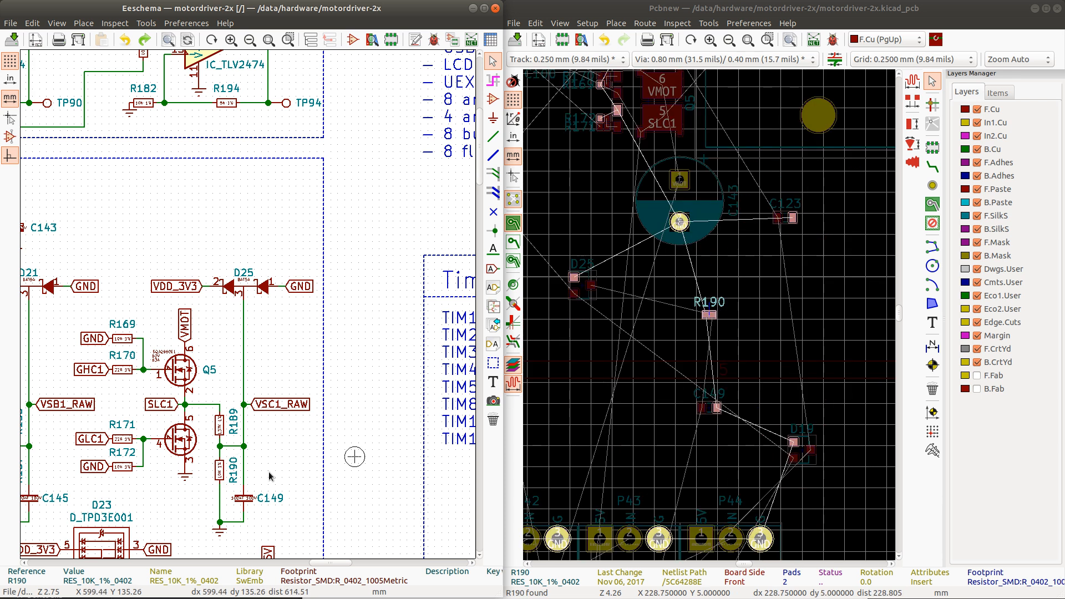
pyautogui.click(220, 420)
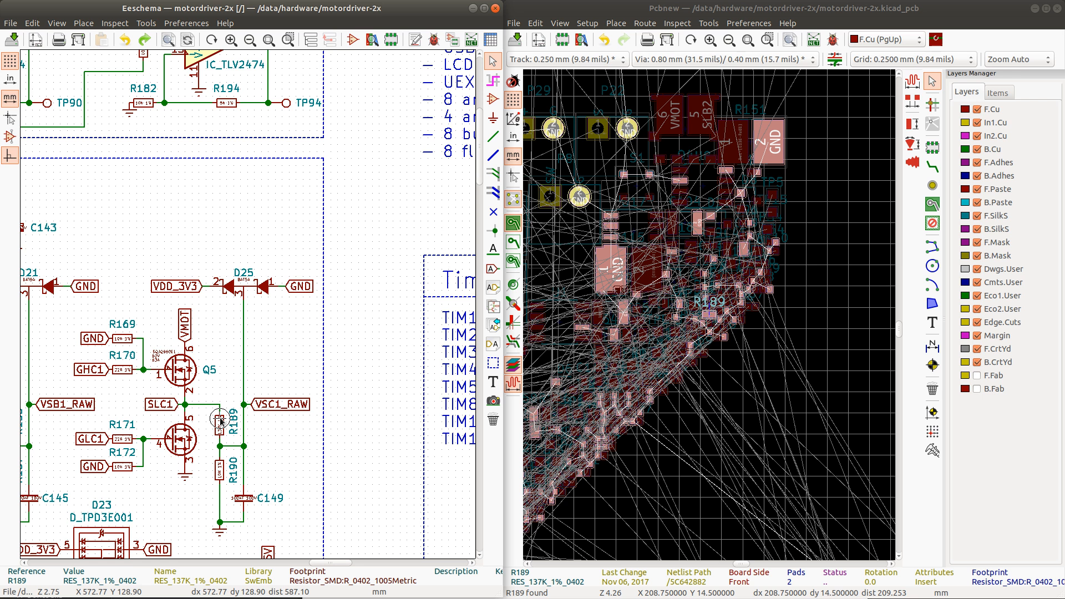
# Step: Move R189 beside Q5's SLC1 pad, directly below R169, and rotate it 180 degrees
pyautogui.click(686, 14)
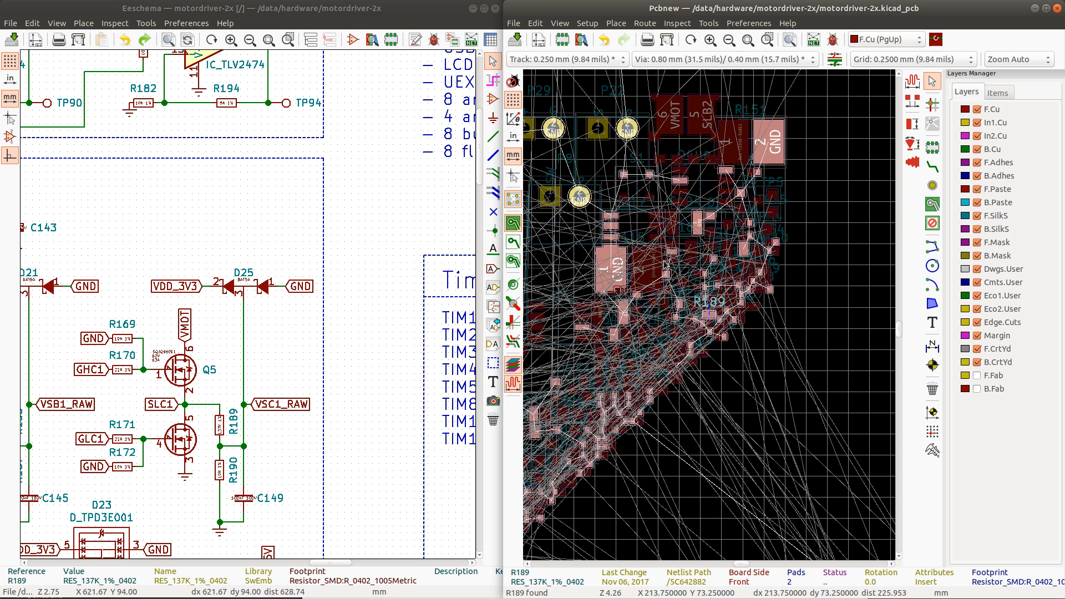
pyautogui.press('m')
pyautogui.scroll(-1, 739, 150)
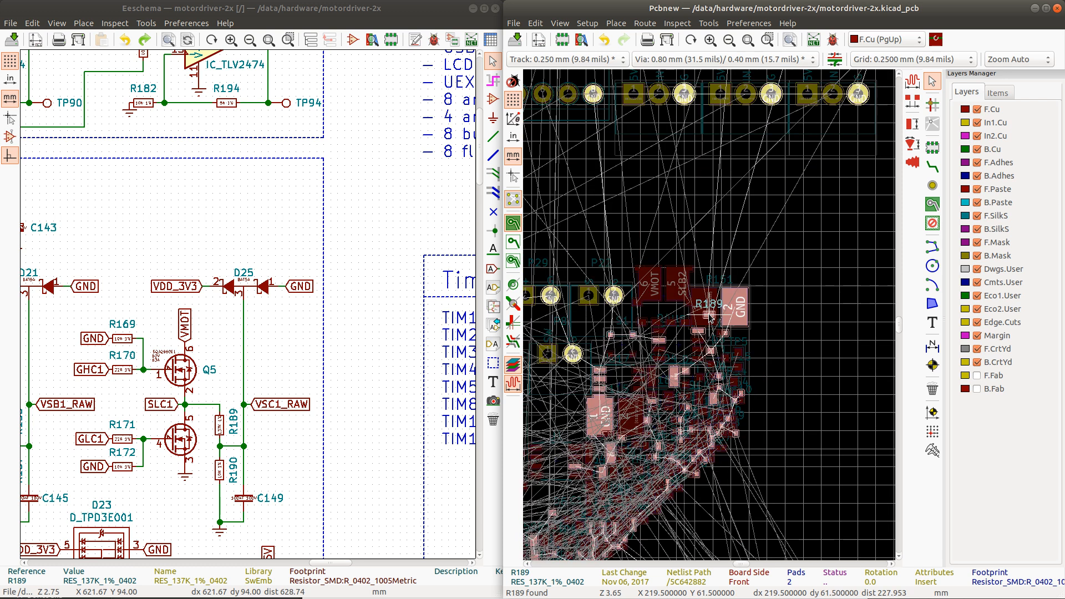
pyautogui.scroll(-1, 747, 206)
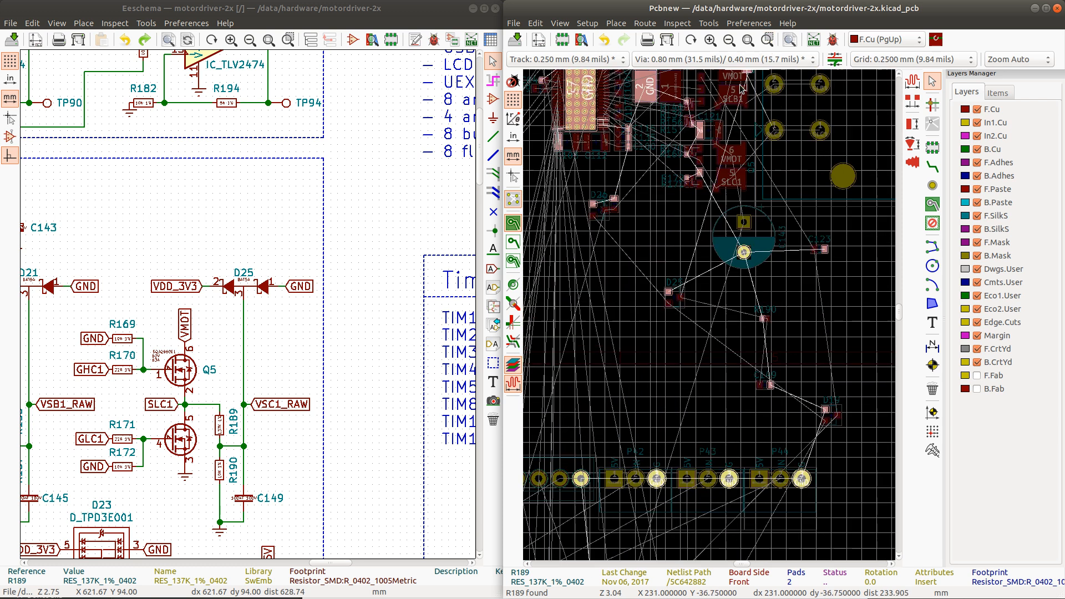
pyautogui.scroll(5, 688, 166)
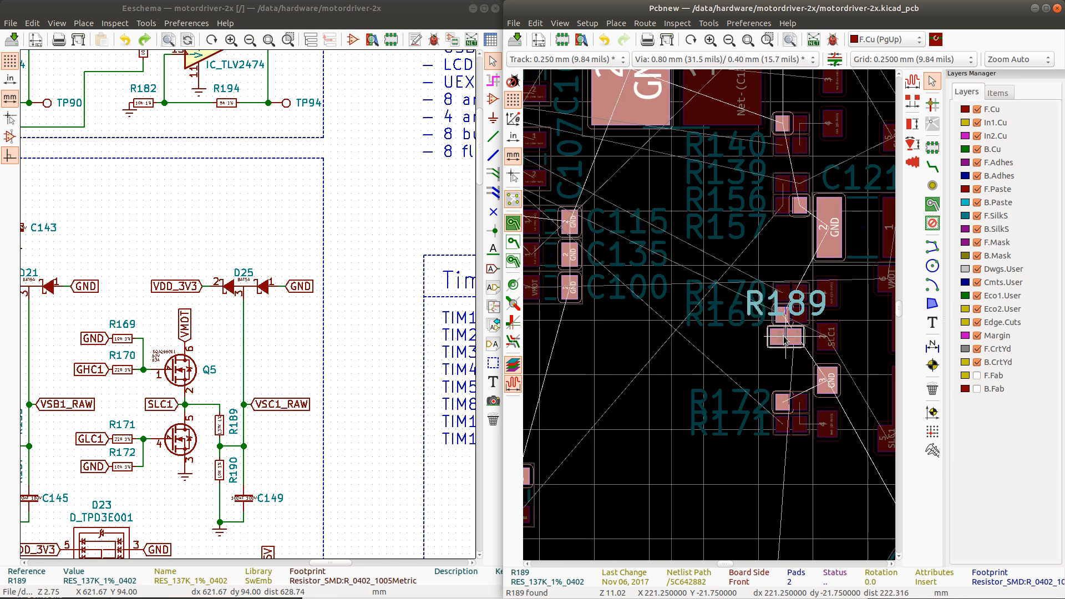
pyautogui.press('r')
pyautogui.press('r')
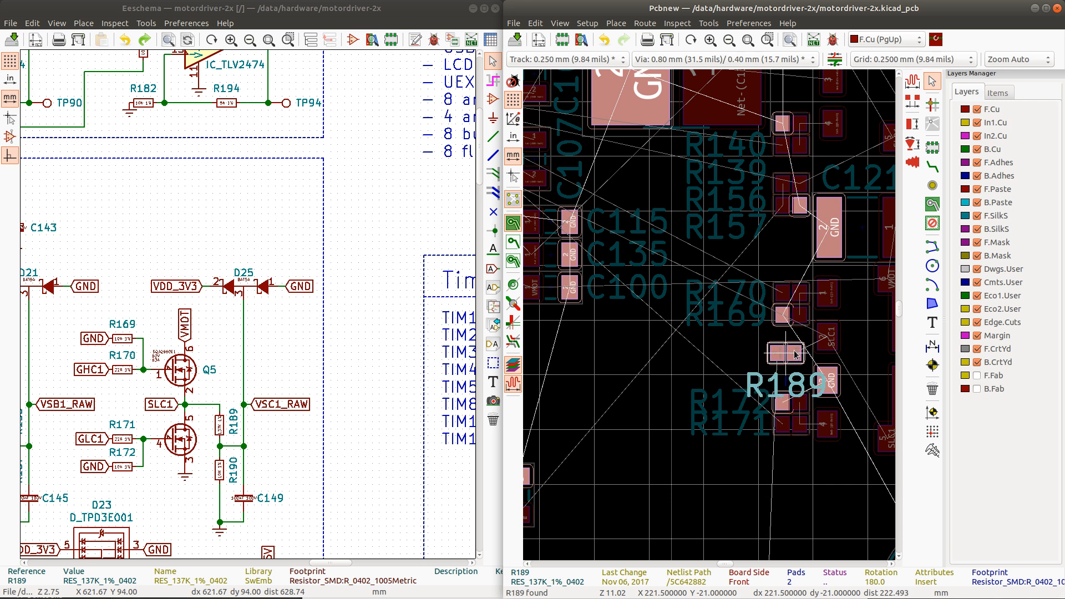
pyautogui.click(791, 332)
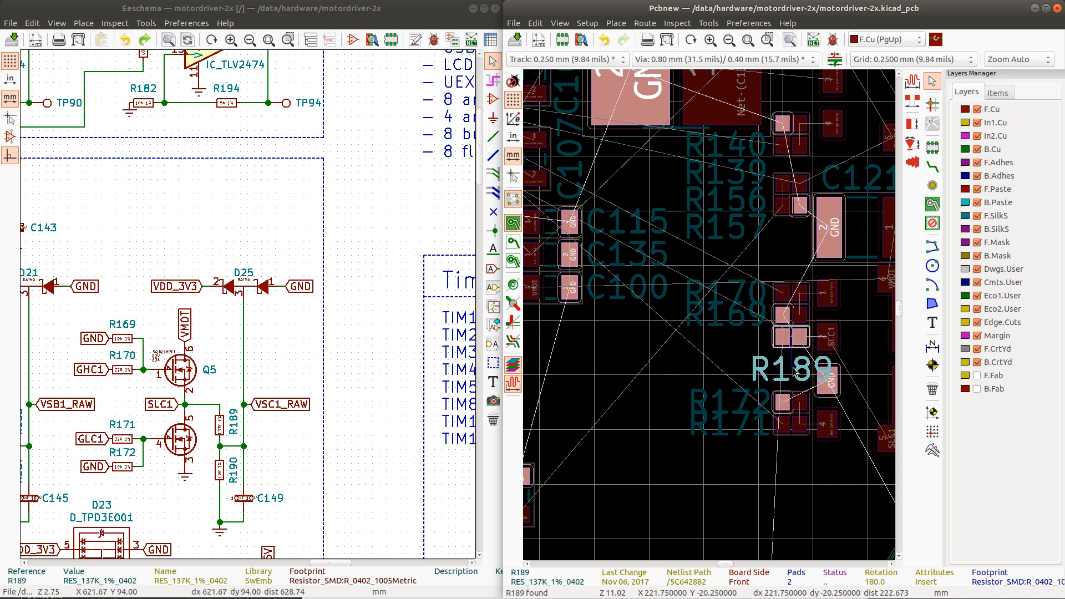
# Step: Move the R189 reference text beside its resistor, directly under the R169 text
pyautogui.click(795, 371)
pyautogui.moveTo(794, 372); pyautogui.dragTo(727, 347)
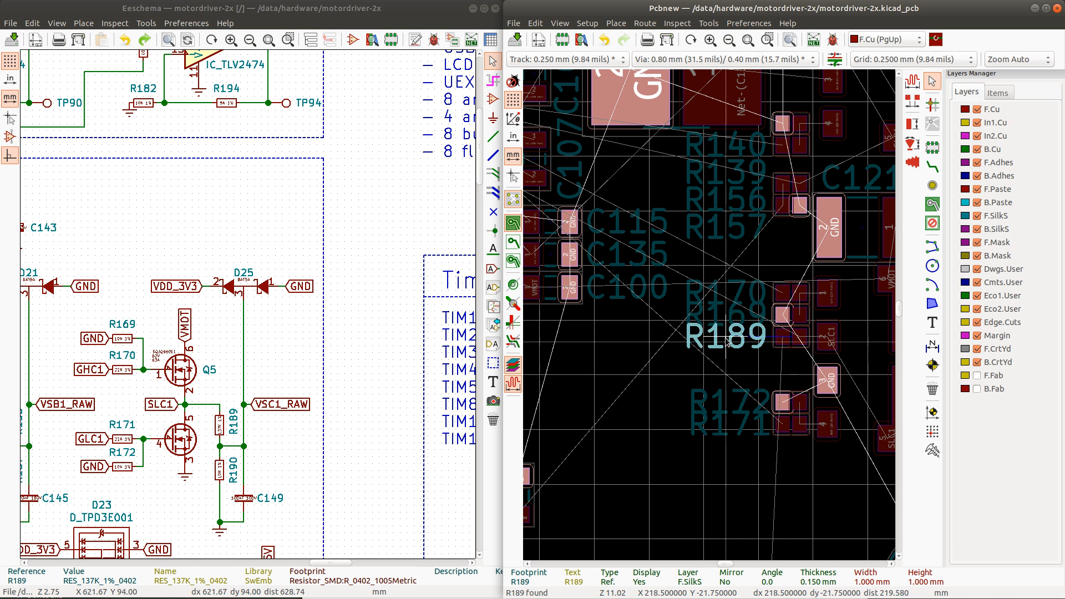
pyautogui.scroll(-3, 727, 345)
pyautogui.scroll(1, 748, 350)
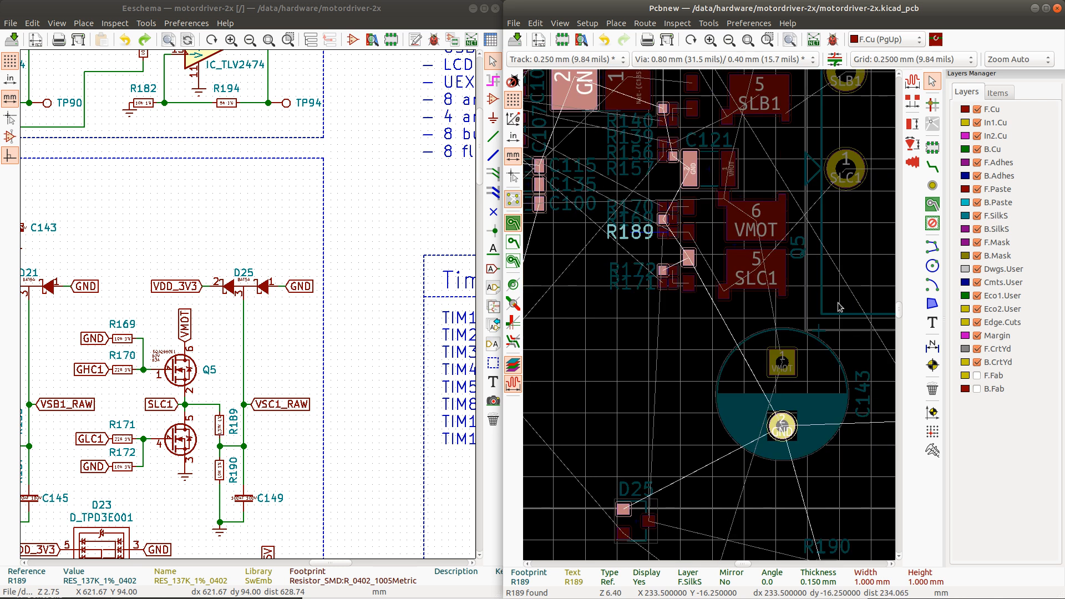
pyautogui.scroll(-1, 701, 372)
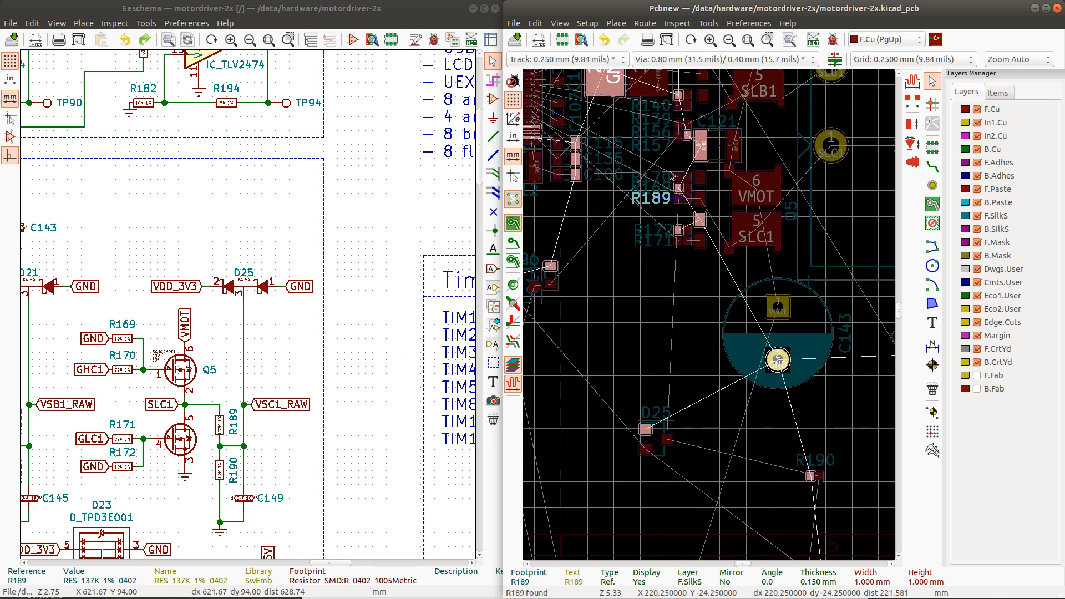
# Step: Highlight the SLB1 net from Q3's pad to compare its resistor placement with Q5's group, and clear the highlight
pyautogui.scroll(1, 669, 170)
pyautogui.scroll(2, 740, 313)
pyautogui.scroll(-2, 700, 259)
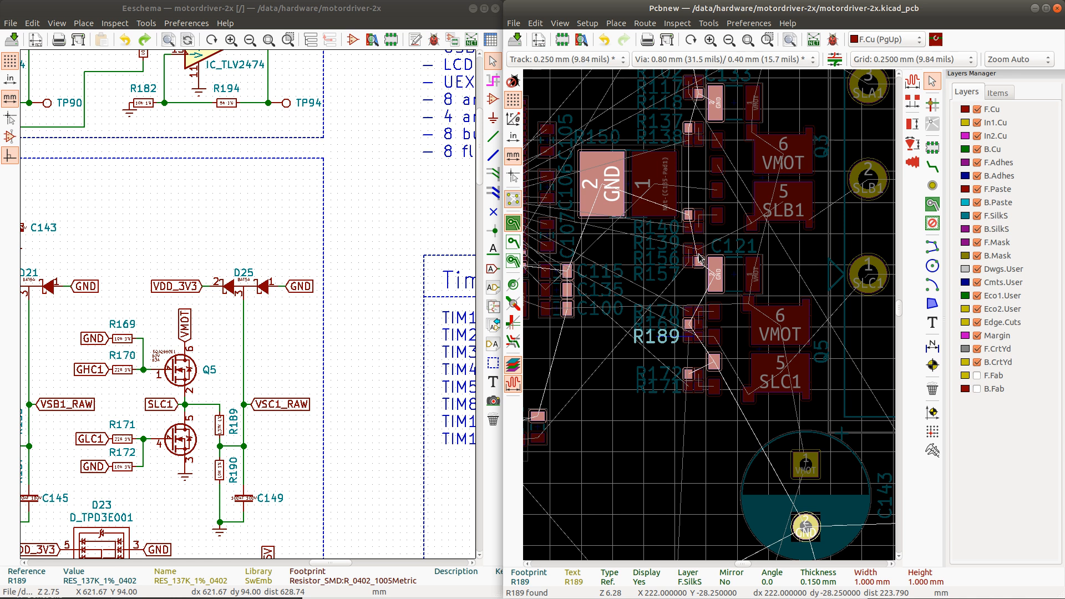
pyautogui.click(718, 164)
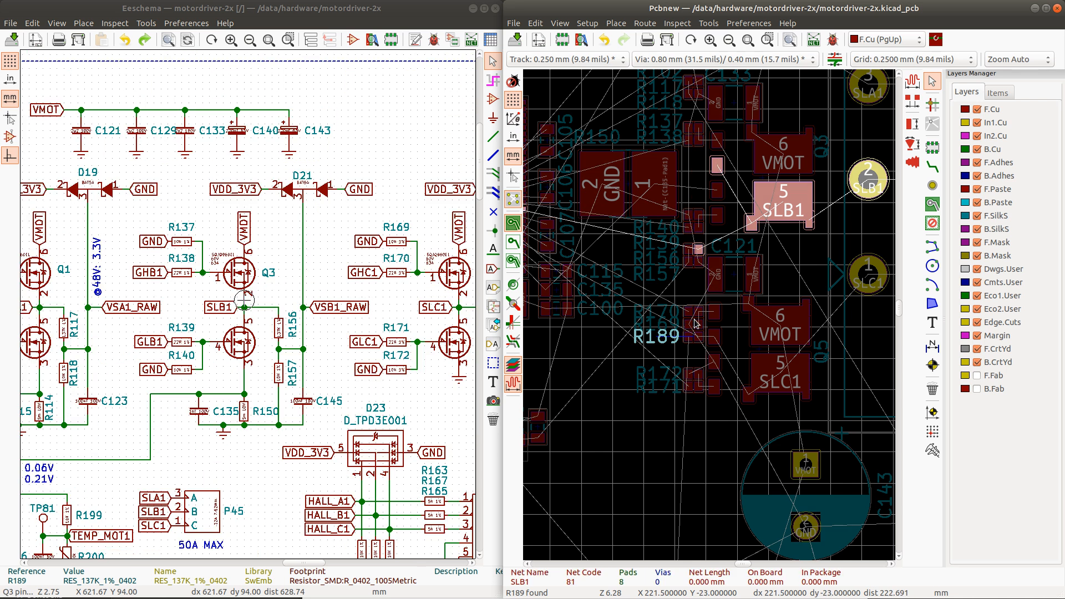
pyautogui.scroll(4, 711, 318)
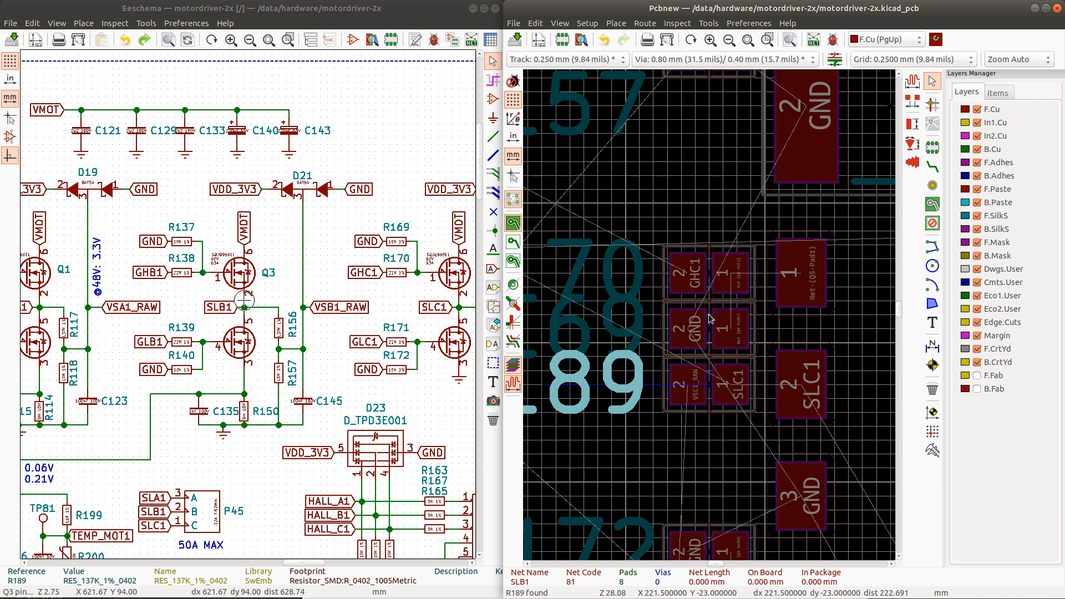
pyautogui.scroll(-3, 711, 319)
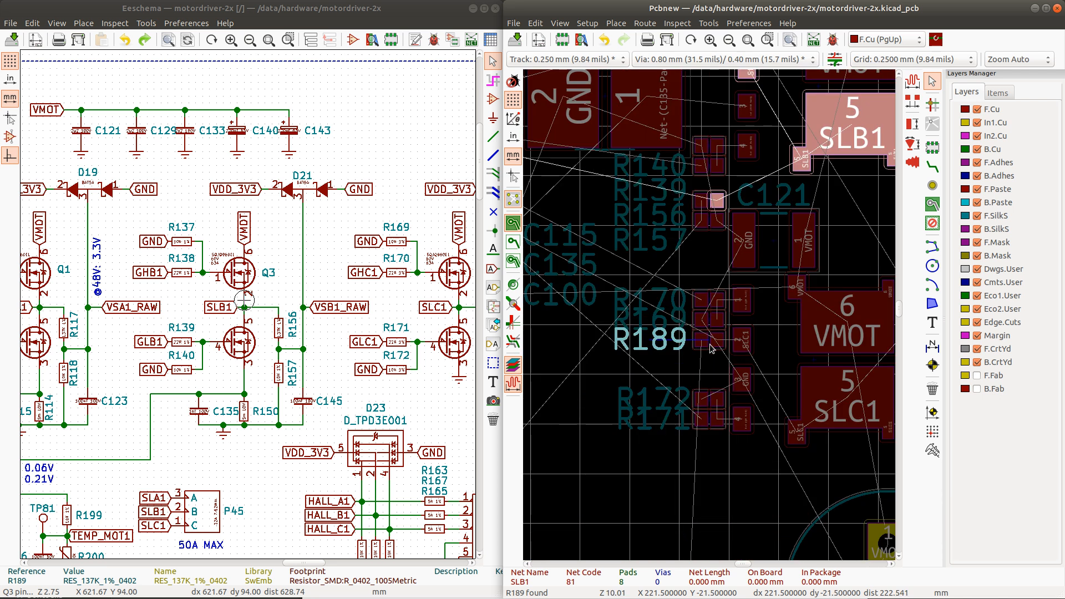
pyautogui.press('Escape')
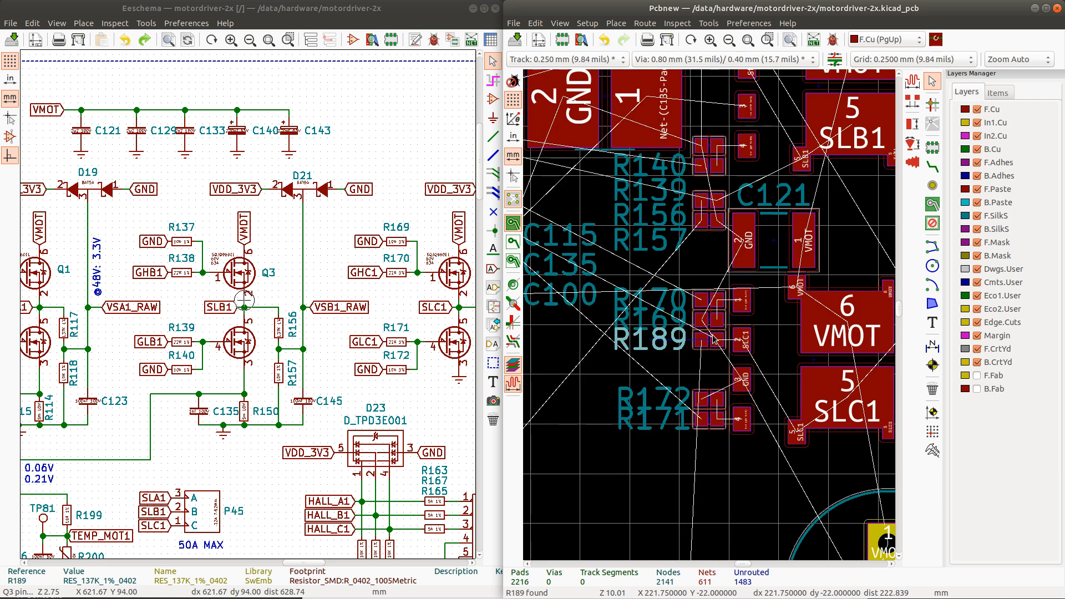
# Step: Move R189 down about 5 mm so that it sits directly below R171
pyautogui.click(716, 339)
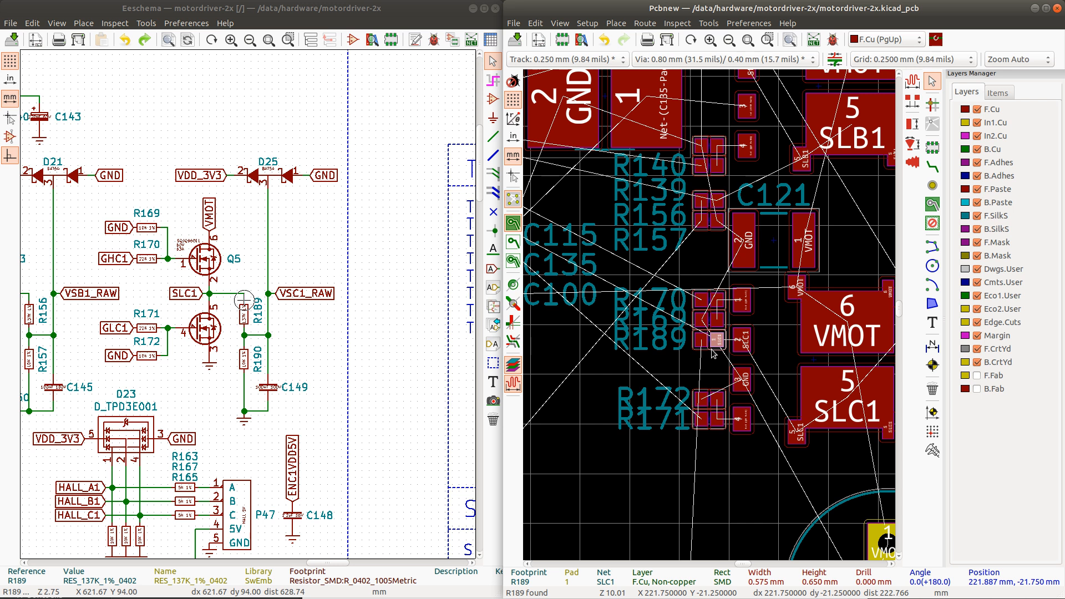
pyautogui.scroll(-1, 719, 158)
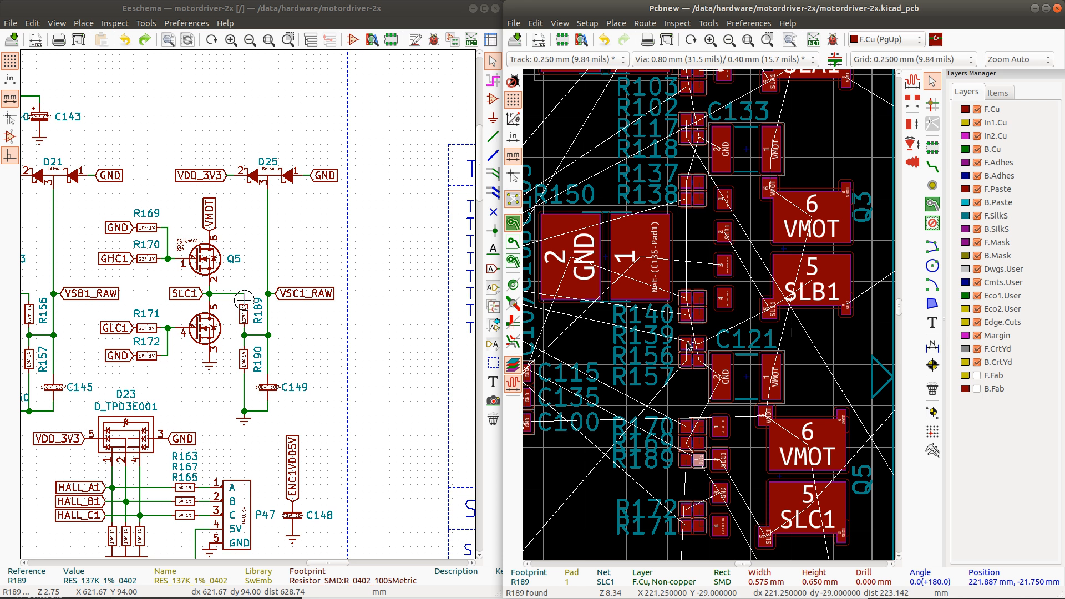
pyautogui.click(693, 464)
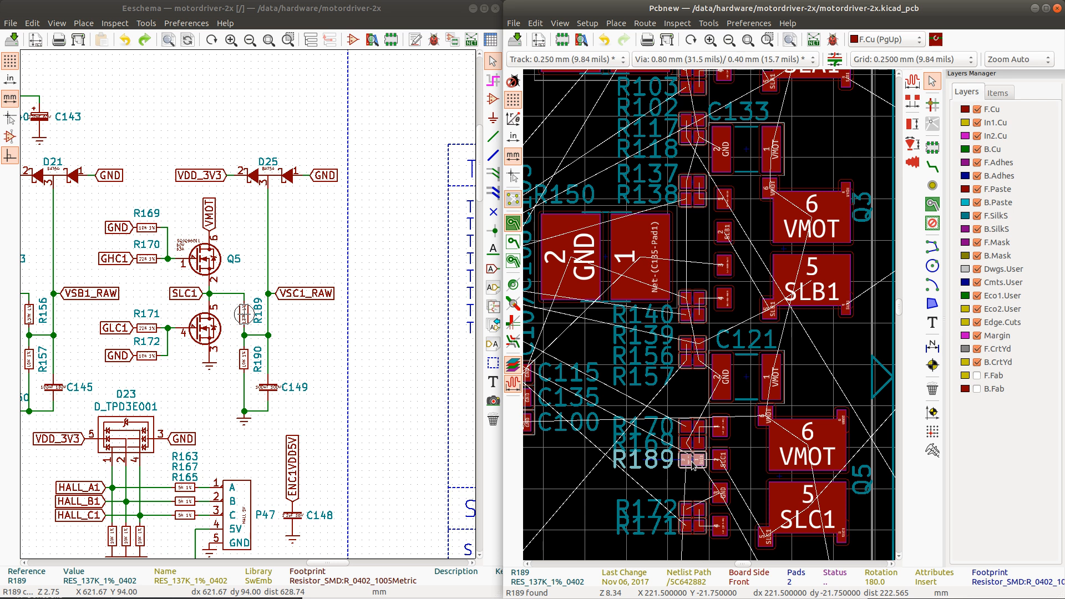
pyautogui.scroll(2, 693, 464)
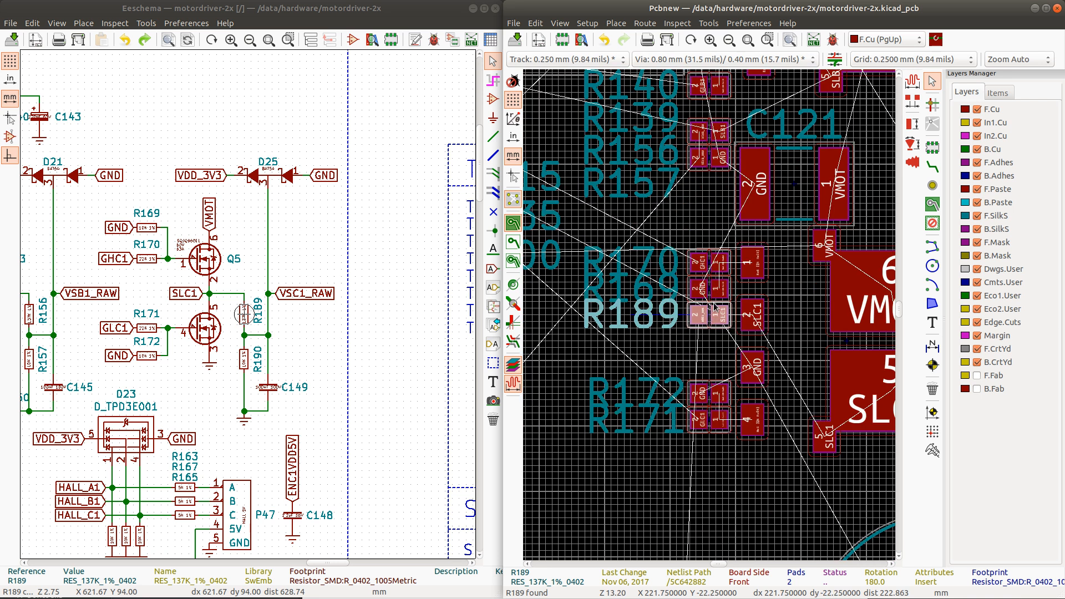
pyautogui.press('m')
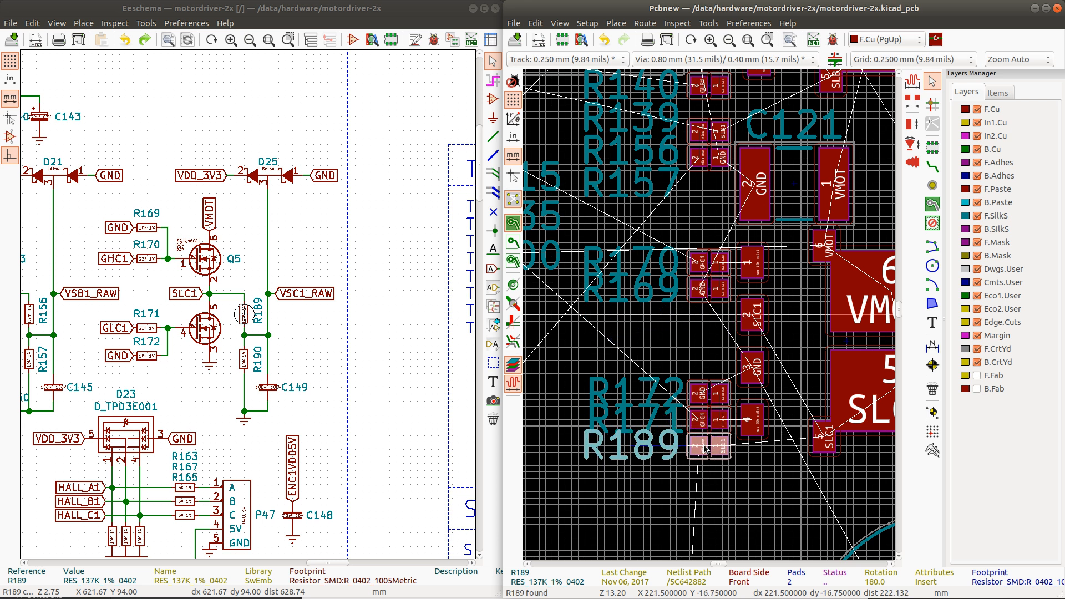
pyautogui.click(704, 448)
# Step: Align the R171 and R172 reference texts in a column above the R189 text
pyautogui.press('m')
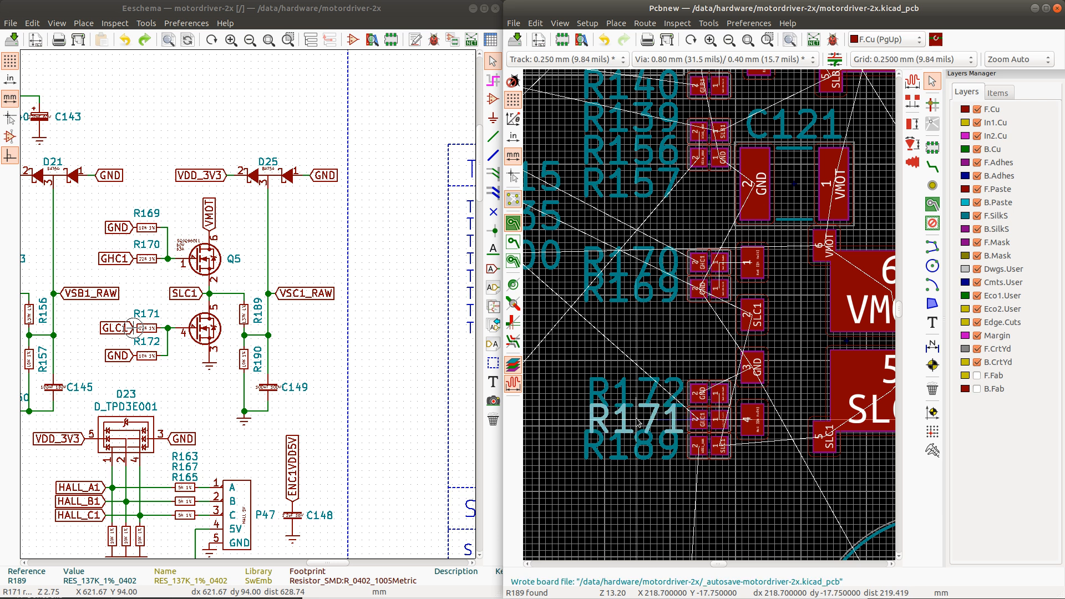
pyautogui.click(633, 422)
pyautogui.click(633, 394)
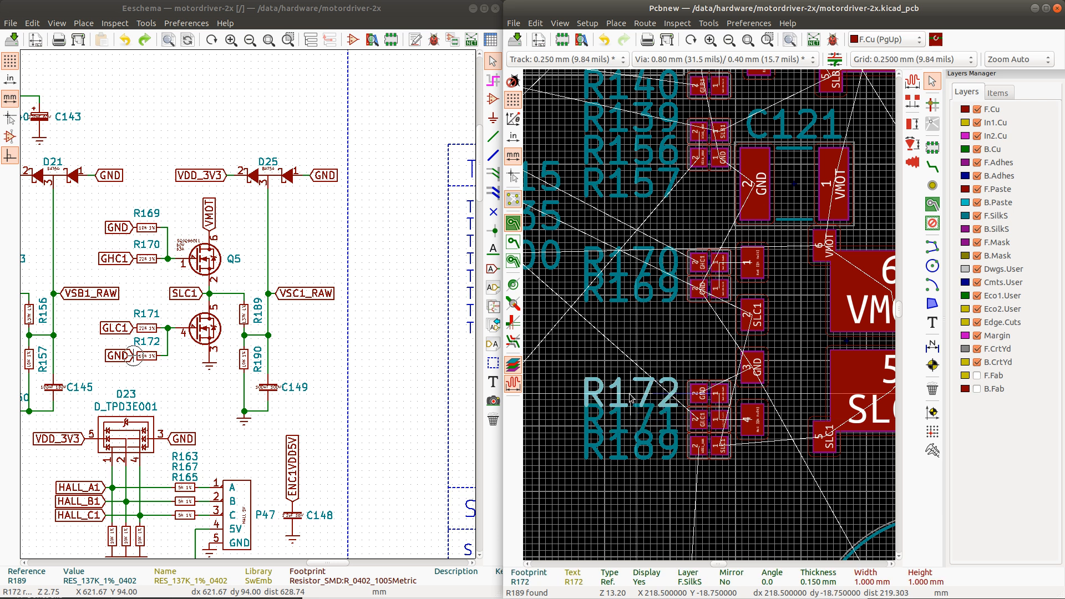
pyautogui.scroll(-2, 710, 317)
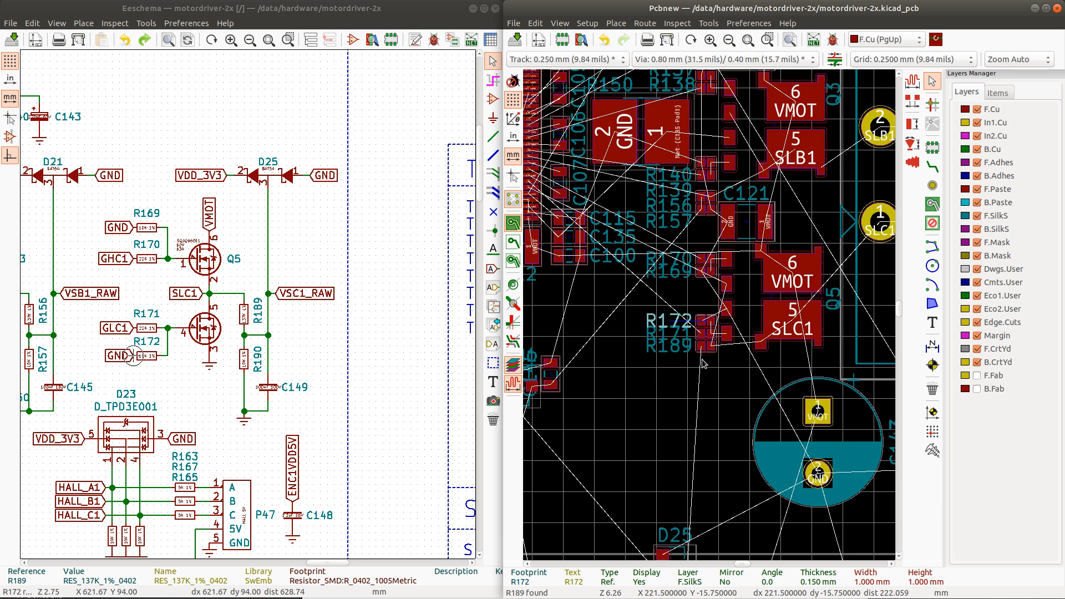
pyautogui.scroll(-4, 710, 316)
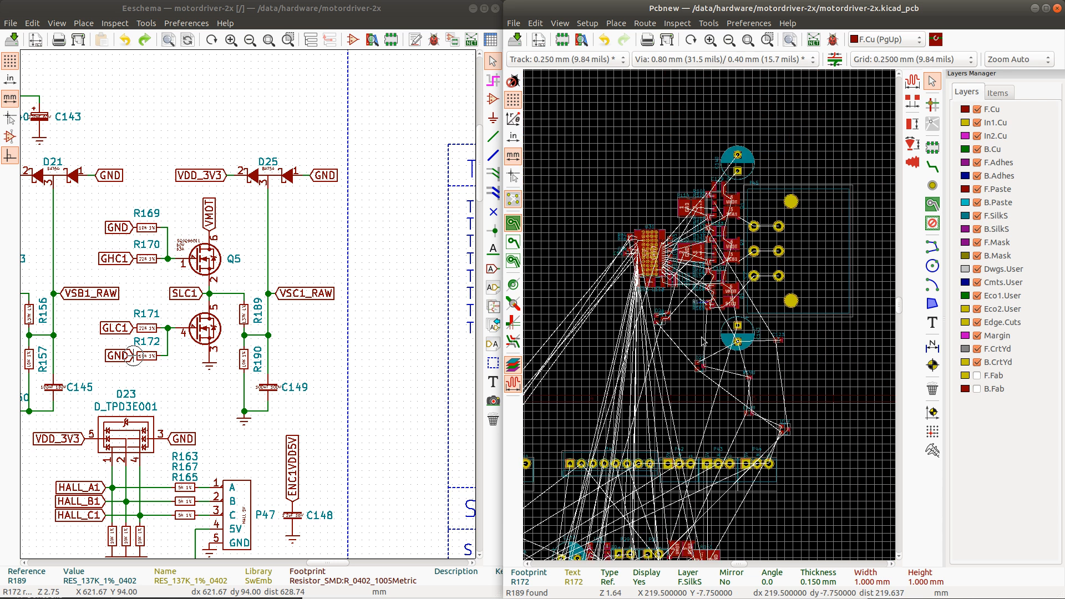
# Step: Find R190 through the schematic, rotate it 180 degrees and place it directly below R189
pyautogui.scroll(3, 705, 341)
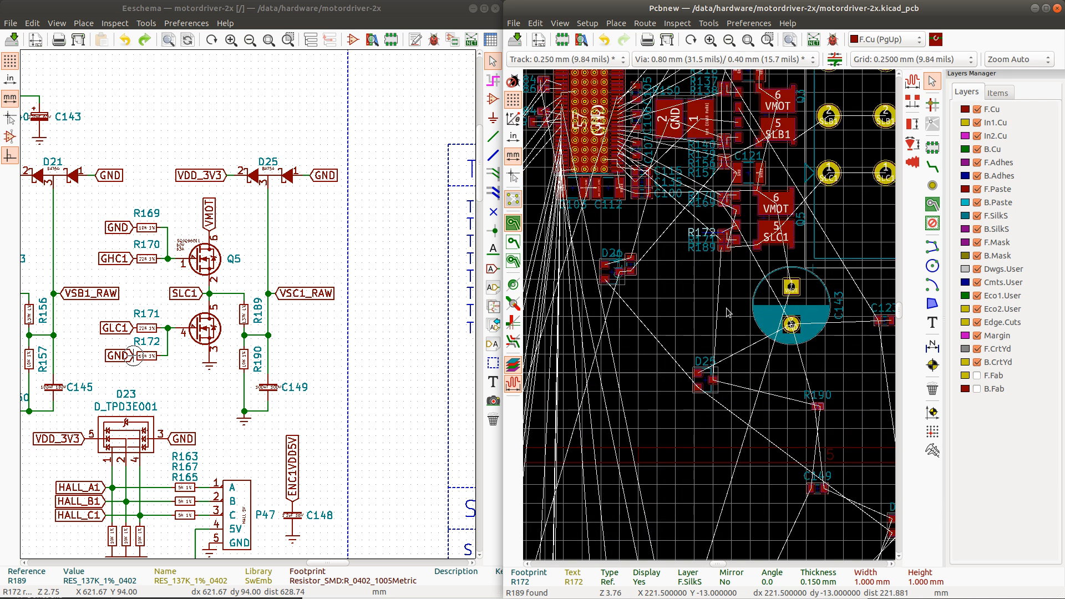
pyautogui.click(244, 358)
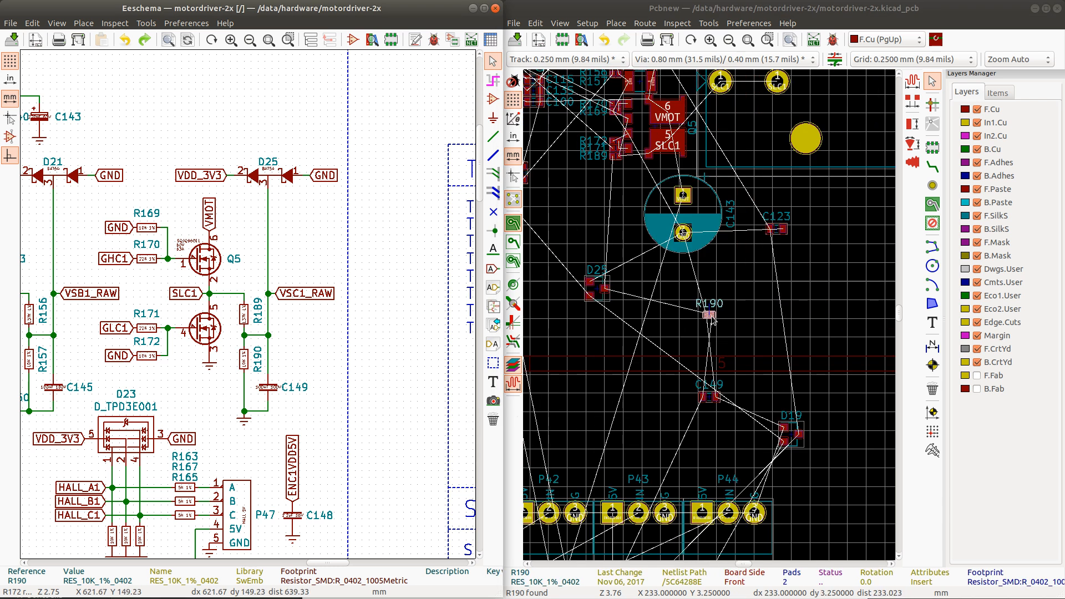
pyautogui.click(709, 316)
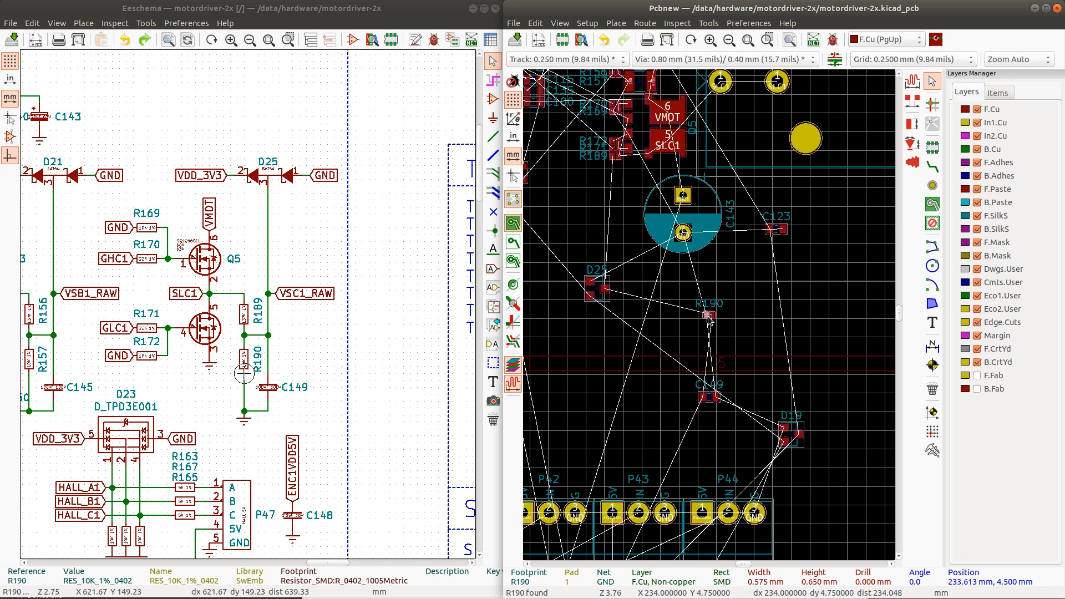
pyautogui.click(709, 316)
pyautogui.scroll(4, 710, 316)
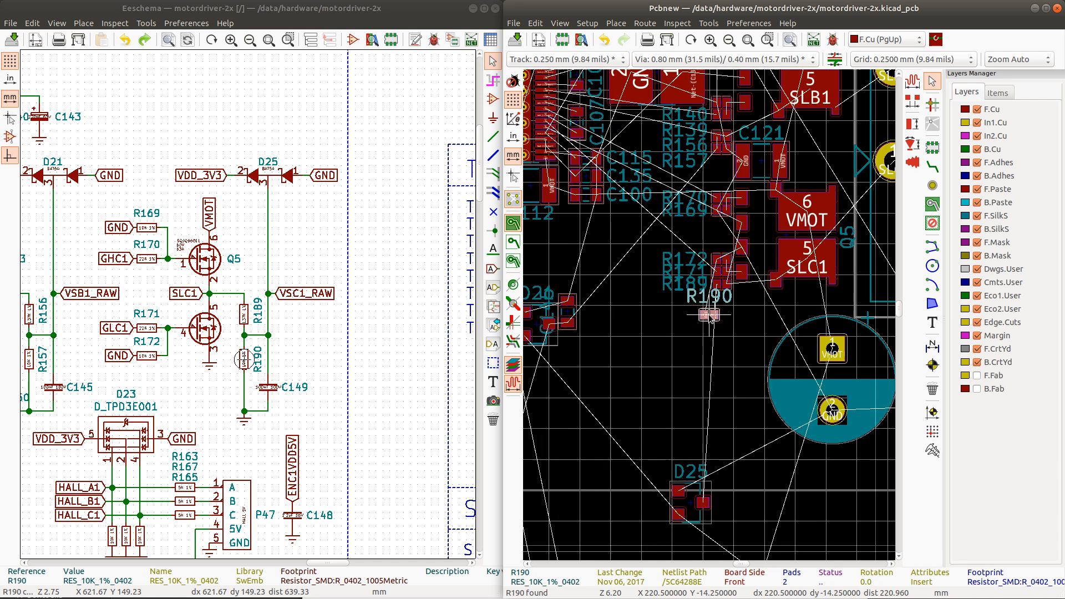
pyautogui.scroll(1, 726, 309)
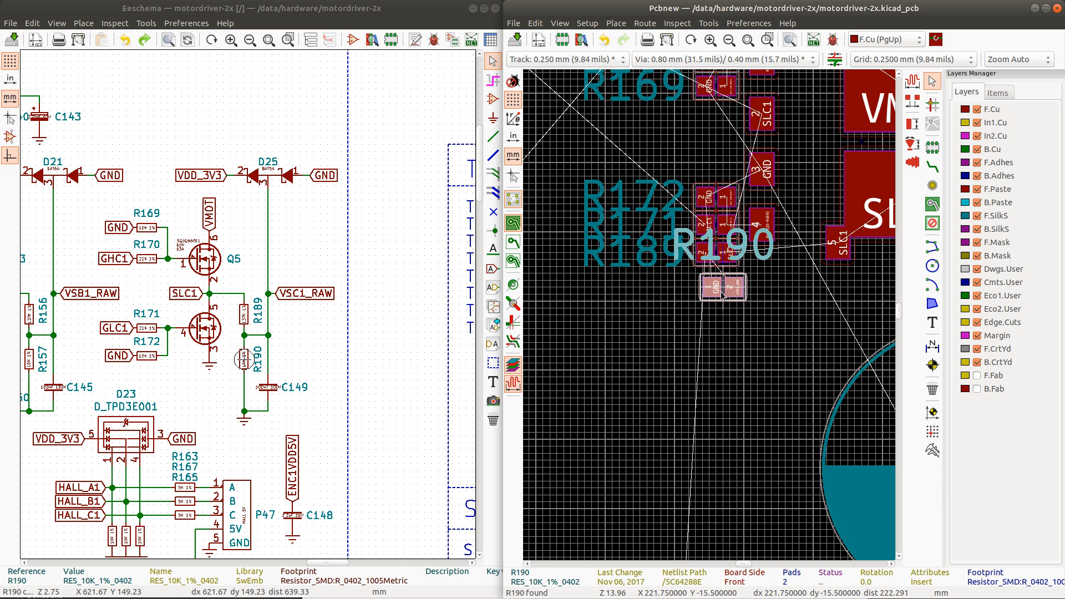
pyautogui.press('r')
pyautogui.press('r')
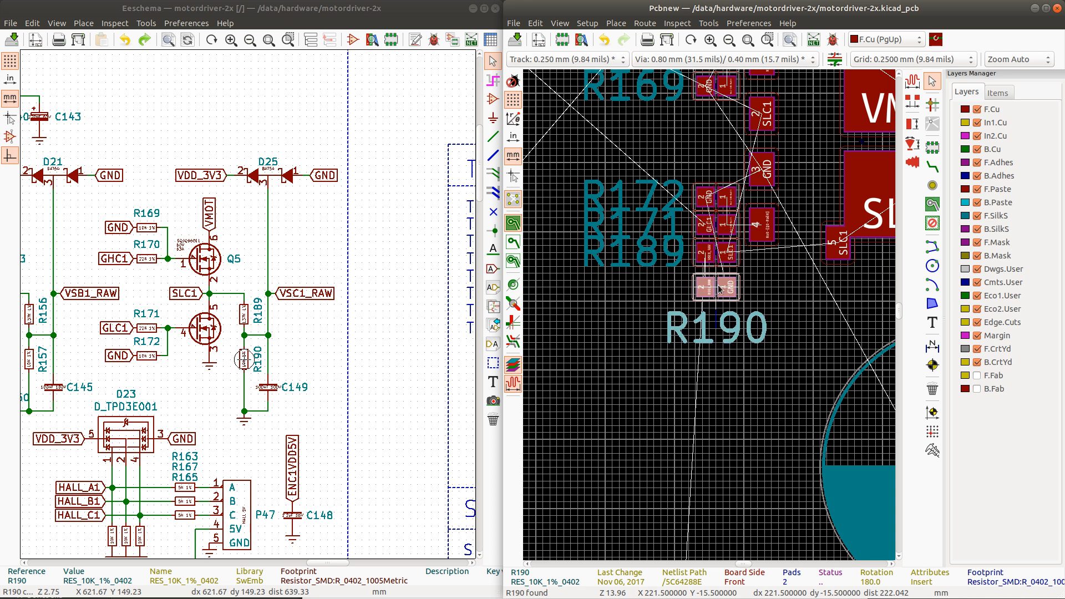
# Step: Move the R190 reference text beside its resistor, directly under the R189 text
pyautogui.click(709, 322)
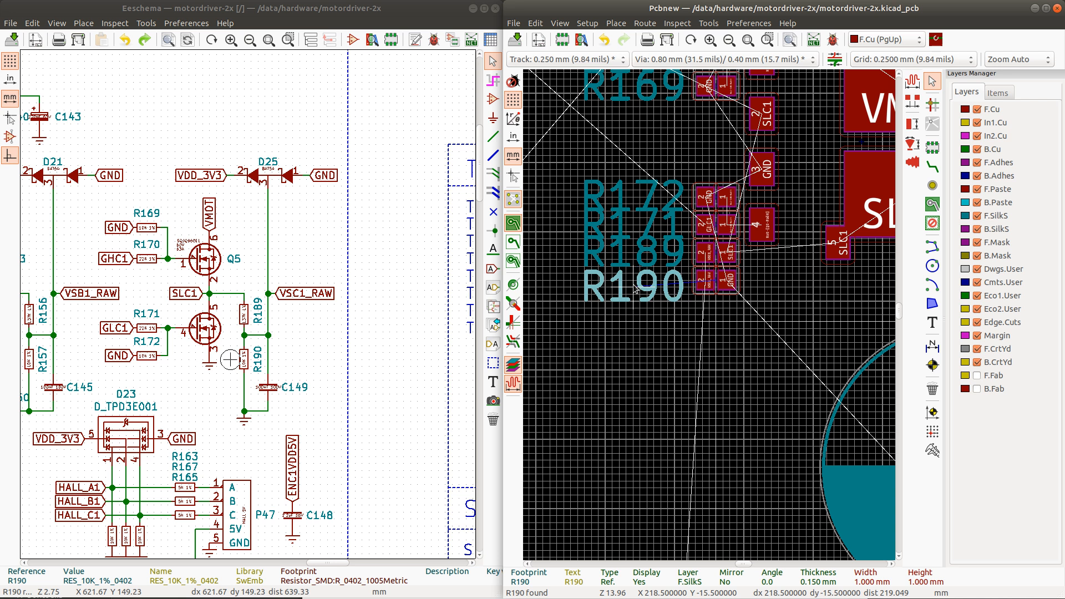
pyautogui.click(636, 288)
pyautogui.scroll(1, 711, 281)
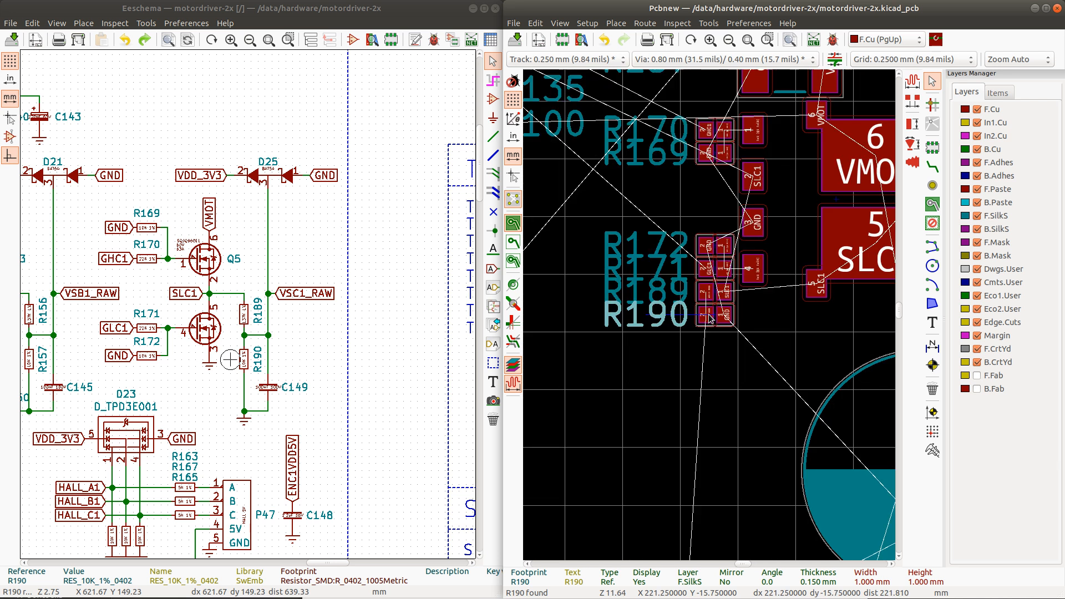
# Step: Move C149 into the free area to the right of C143 and place C123 directly above it
pyautogui.scroll(-4, 710, 317)
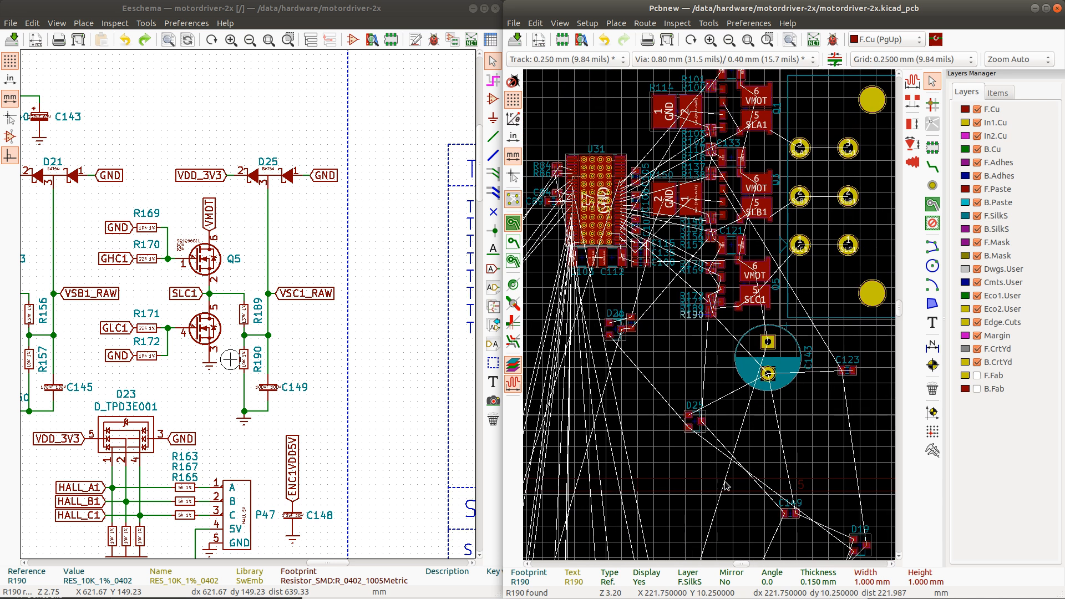
pyautogui.scroll(-1, 721, 477)
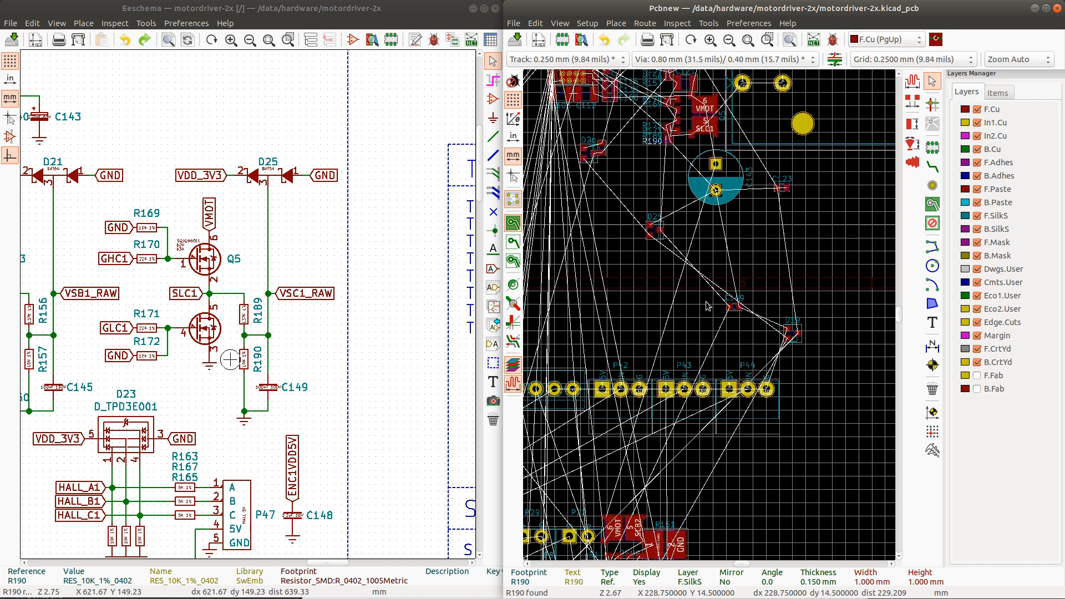
pyautogui.click(737, 308)
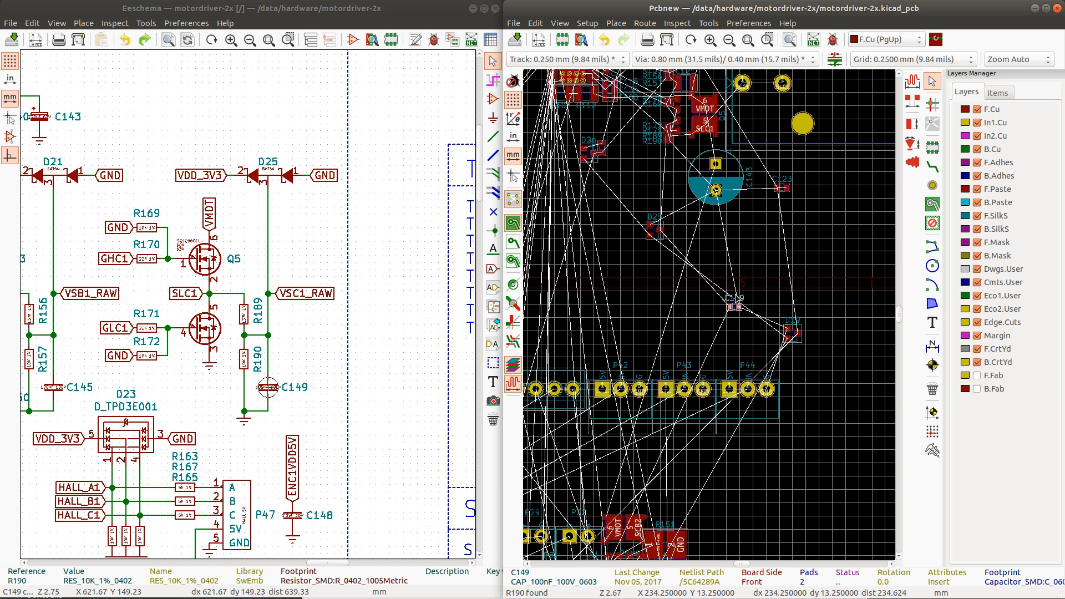
pyautogui.press('m')
pyautogui.click(811, 206)
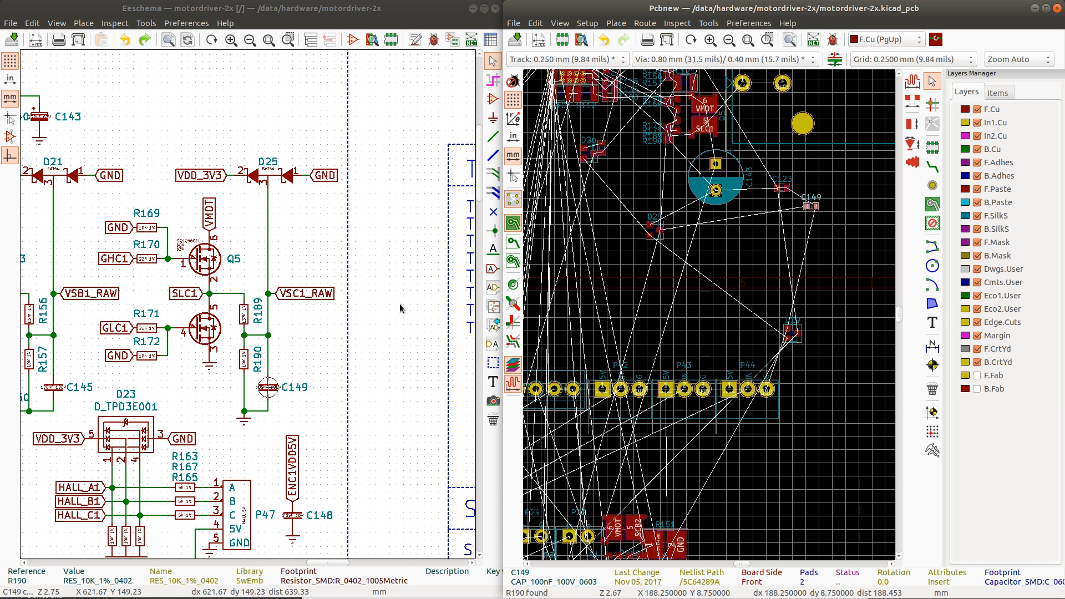
pyautogui.click(781, 188)
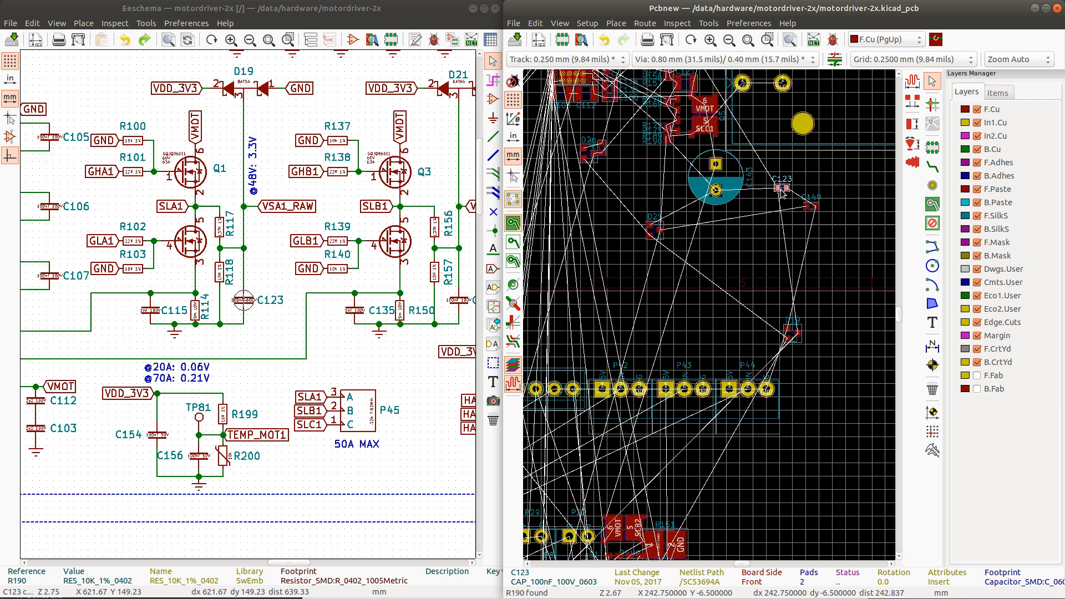
pyautogui.press('m')
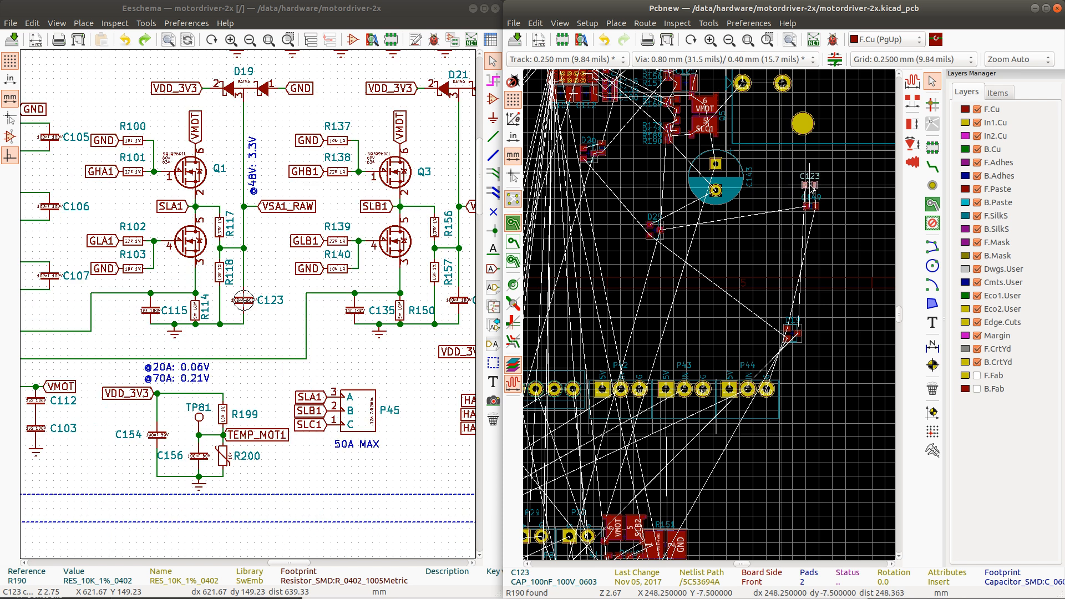
pyautogui.click(814, 183)
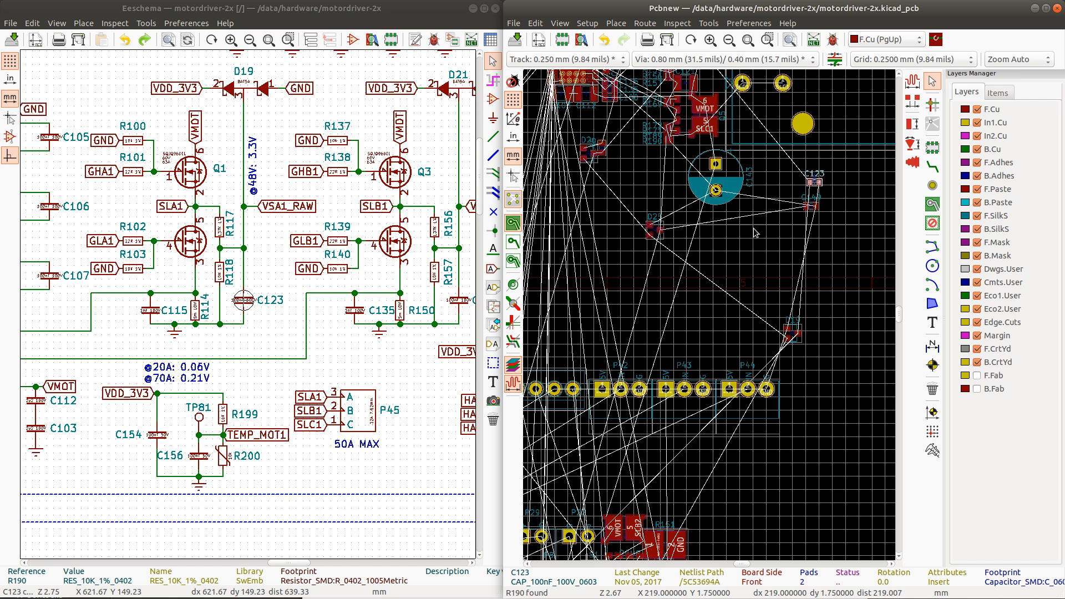
# Step: Move diode D25 to the right of C123 and C149, and place D19 directly below D25
pyautogui.click(654, 228)
pyautogui.press('m')
pyautogui.click(836, 195)
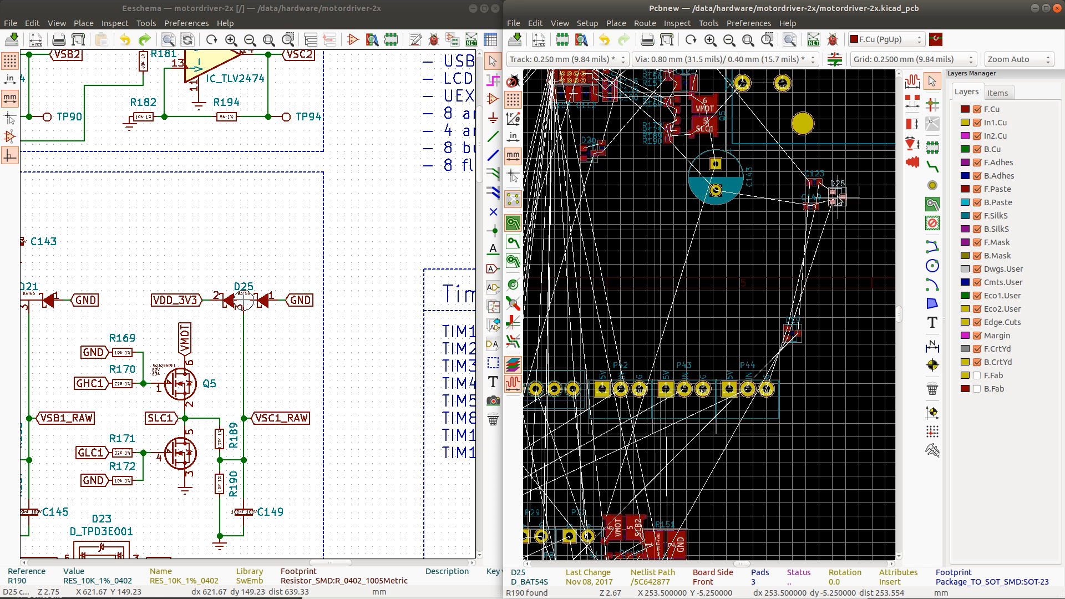
pyautogui.click(793, 330)
pyautogui.press('m')
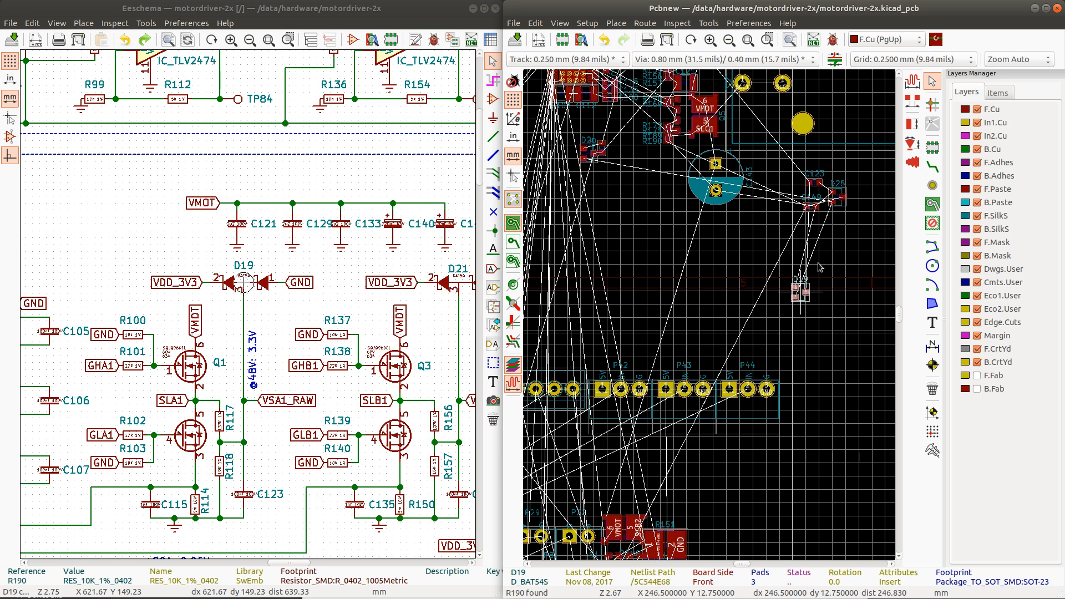
pyautogui.click(836, 220)
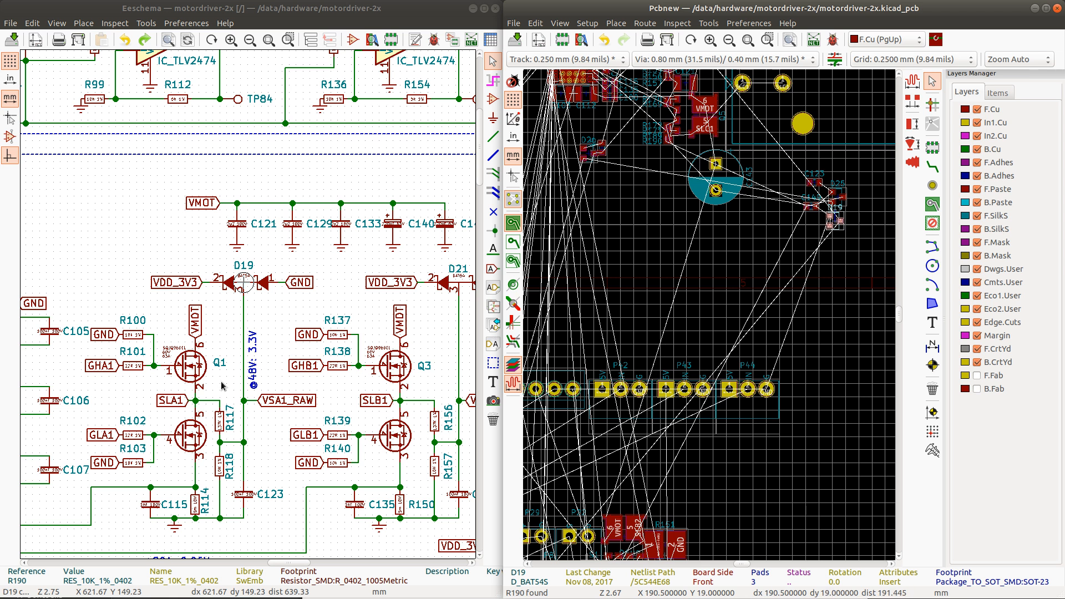
pyautogui.click(444, 283)
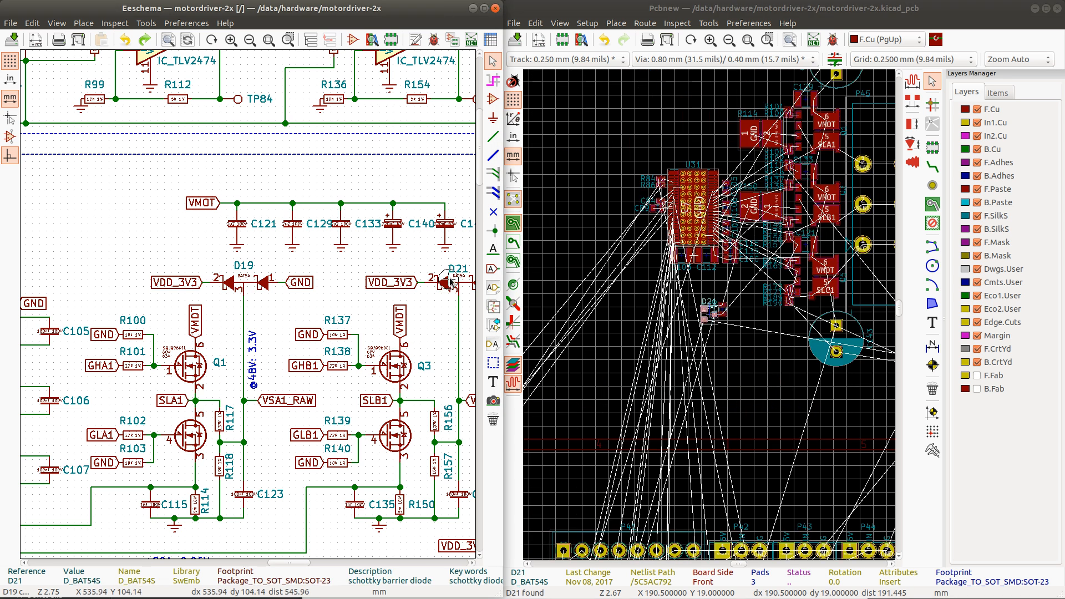
pyautogui.click(697, 295)
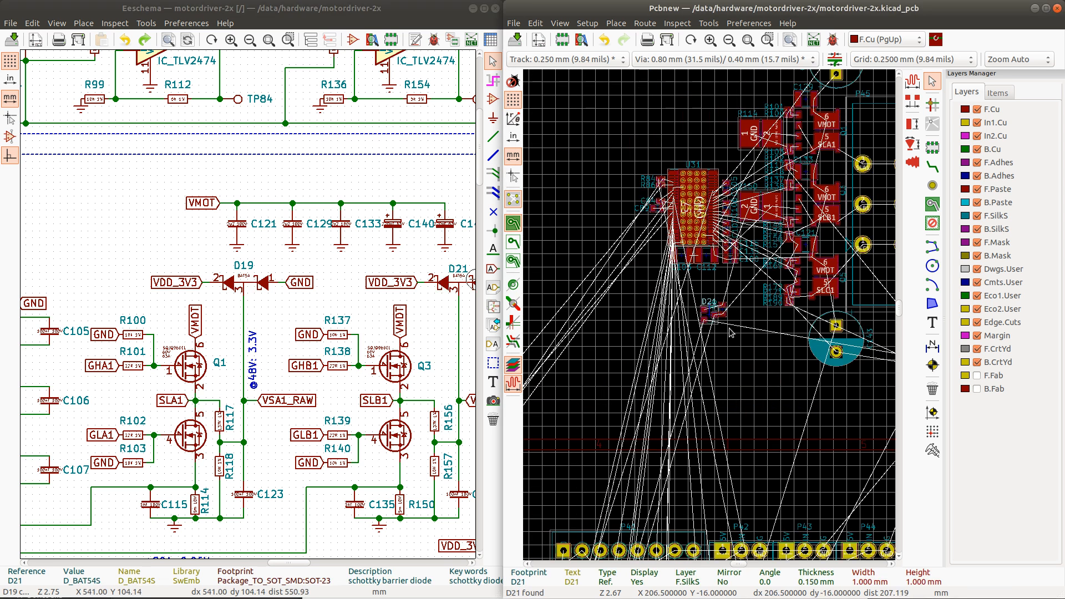
pyautogui.press('m')
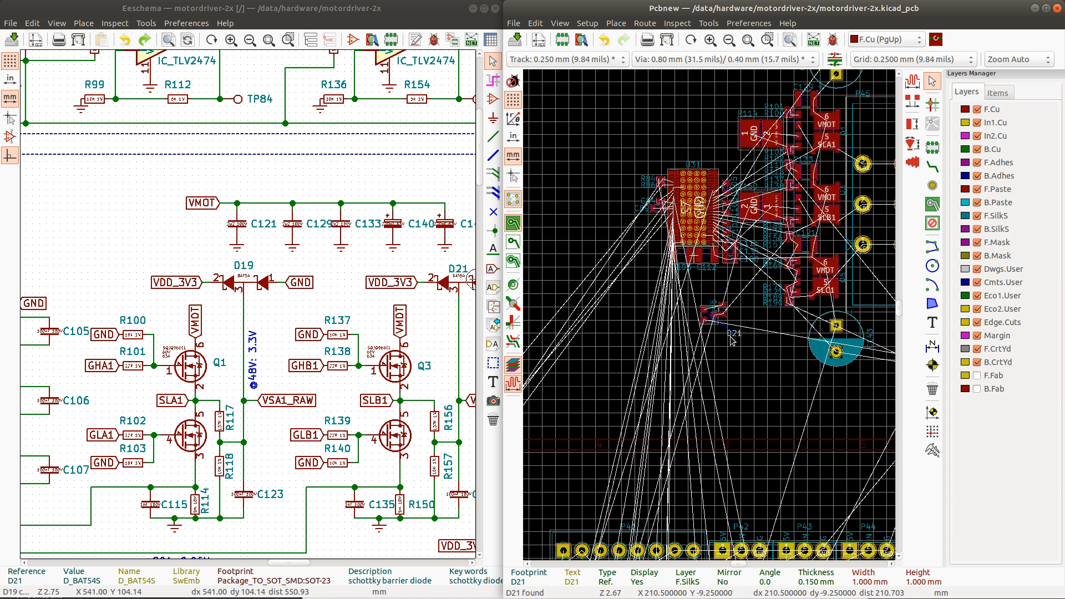
pyautogui.press('Escape')
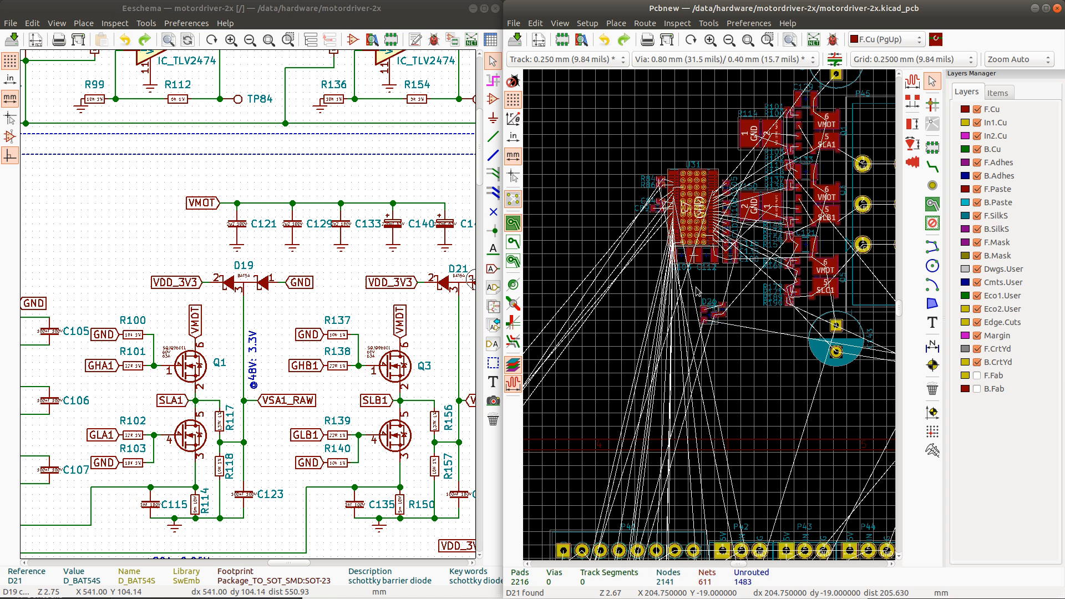
# Step: Move D21 together with the adjoining overlapping part to just above D25, to the right of C123
pyautogui.moveTo(698, 286); pyautogui.dragTo(737, 346)
pyautogui.scroll(-3, 710, 318)
pyautogui.scroll(-1, 711, 318)
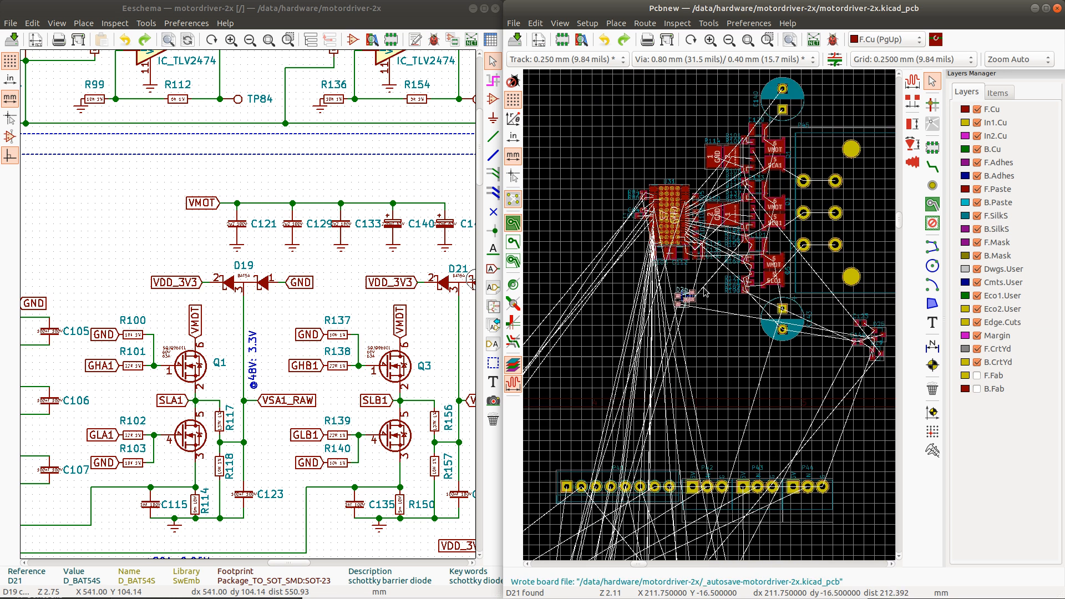
pyautogui.scroll(-1, 752, 324)
pyautogui.scroll(1, 689, 294)
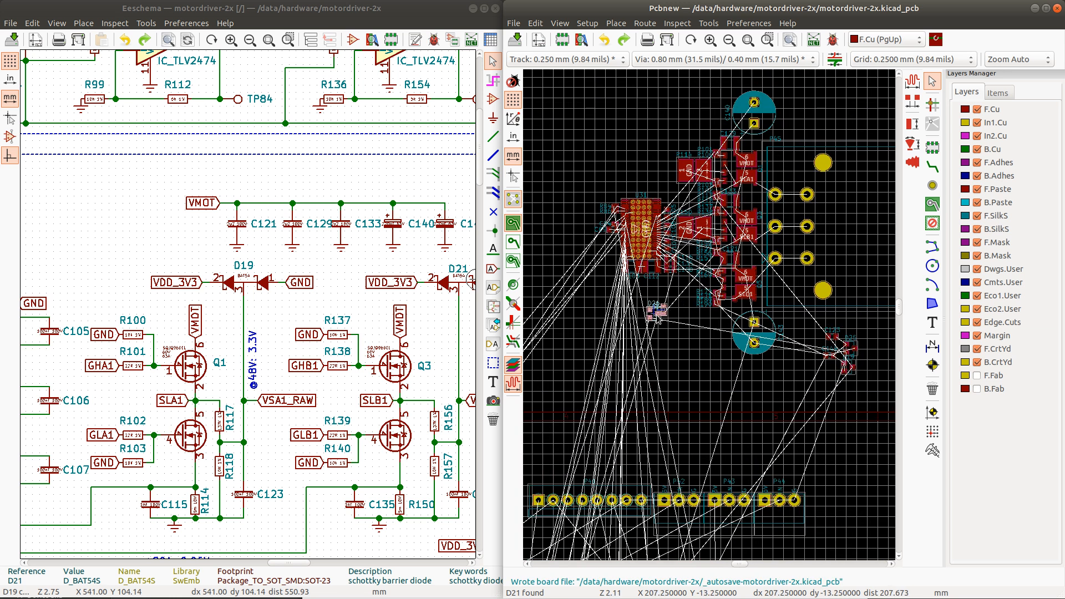
pyautogui.moveTo(658, 315); pyautogui.dragTo(844, 330)
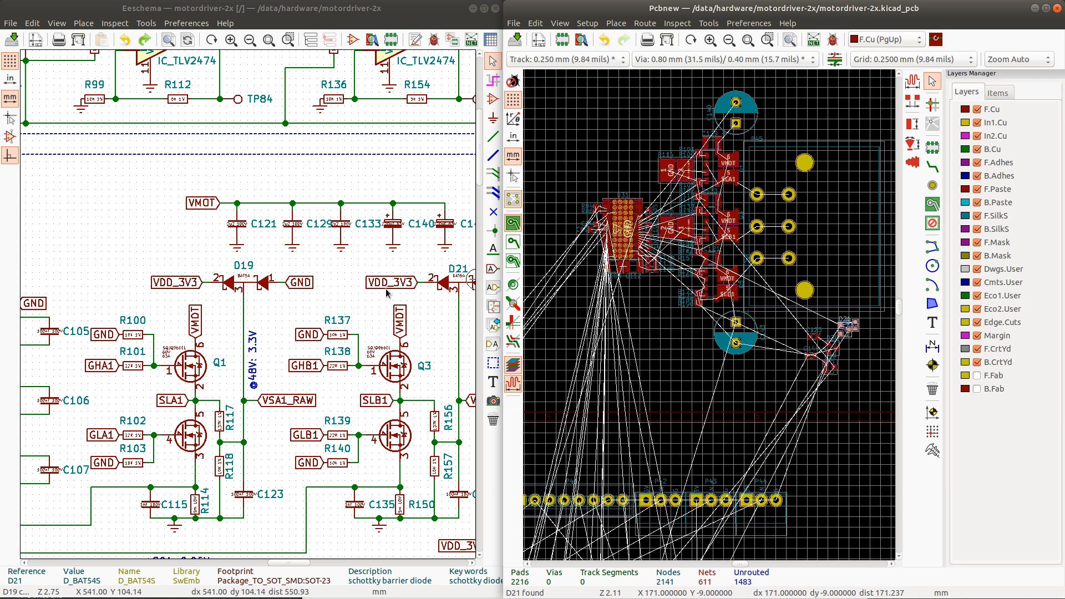
# Step: Locate Hall connector P47 from the schematic and place its footprint, rotated 90°, below and to the right of the C123, C149 and diode group
pyautogui.scroll(-1, 245, 304)
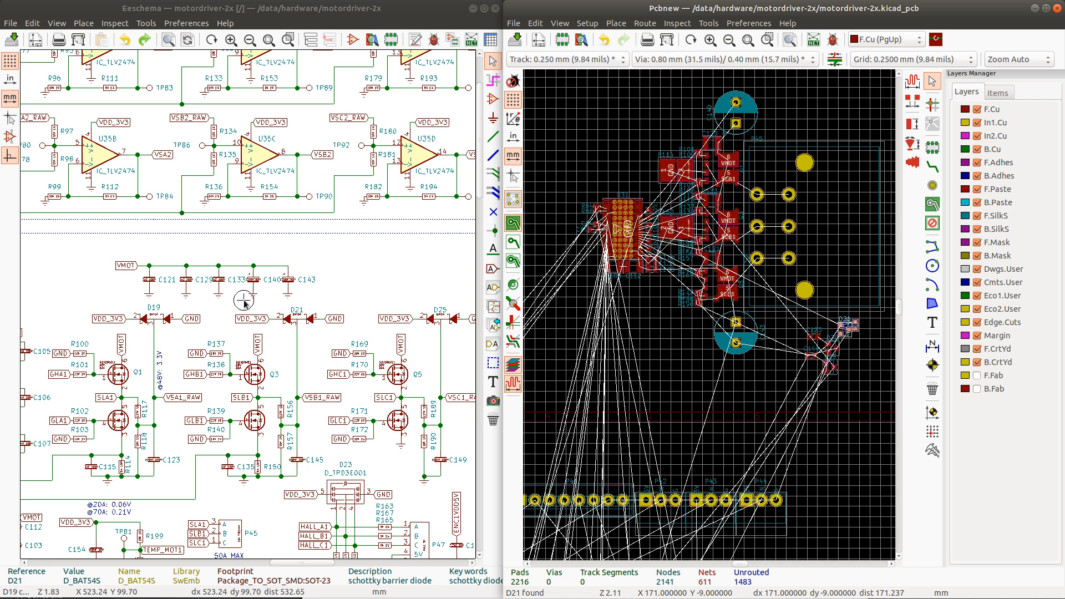
pyautogui.scroll(-1, 244, 303)
pyautogui.click(325, 402)
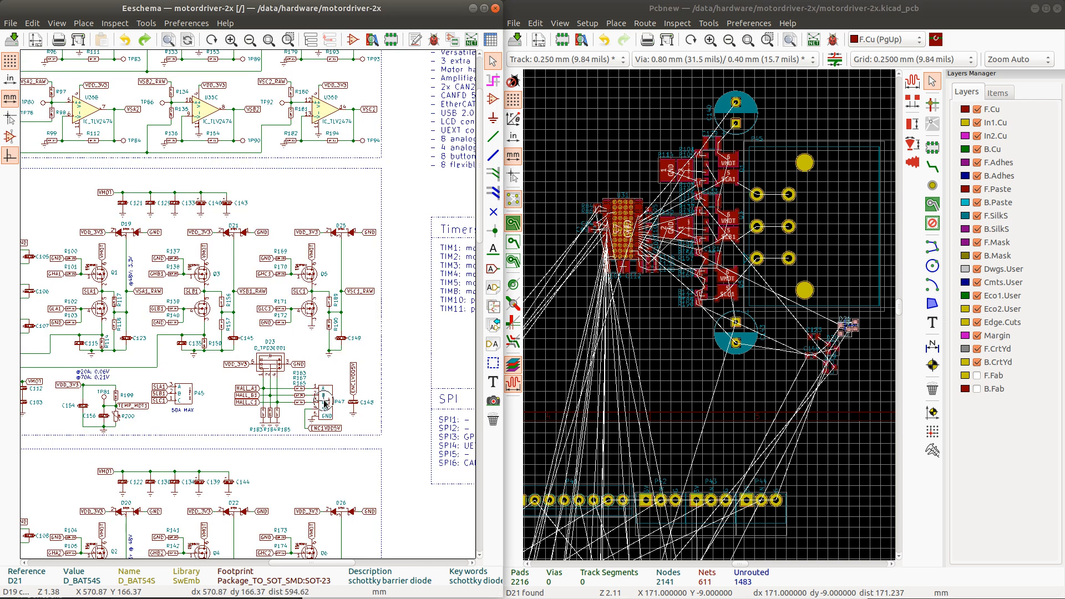
pyautogui.click(325, 390)
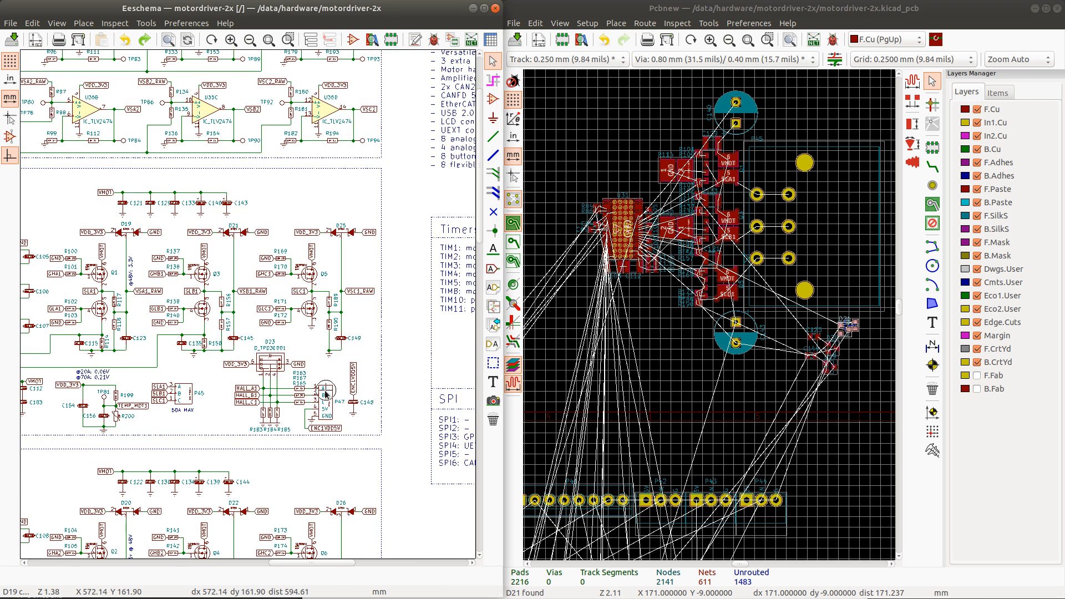
pyautogui.click(326, 393)
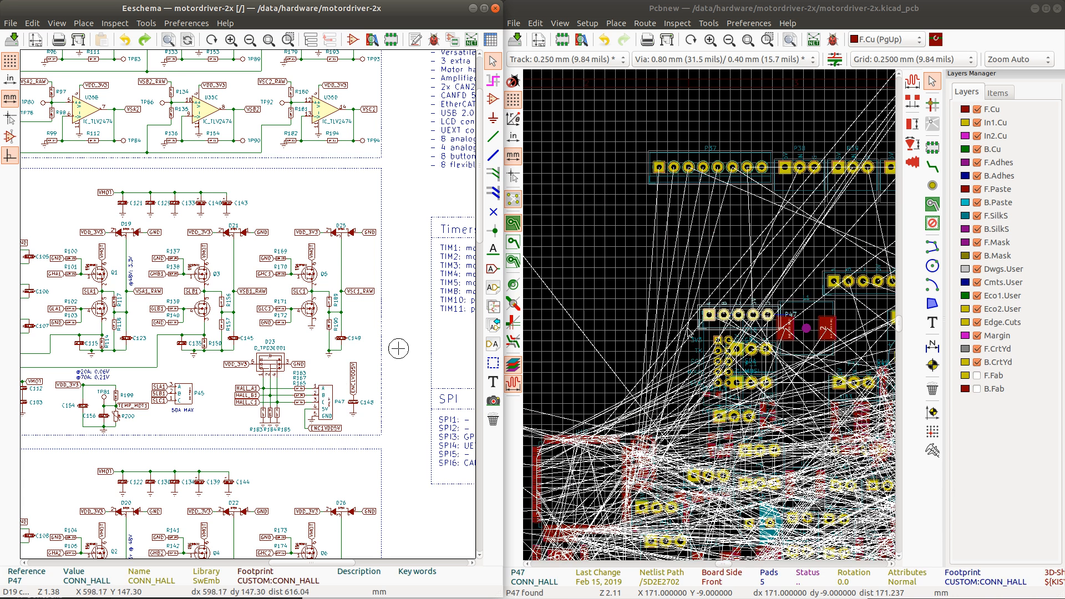
pyautogui.click(746, 319)
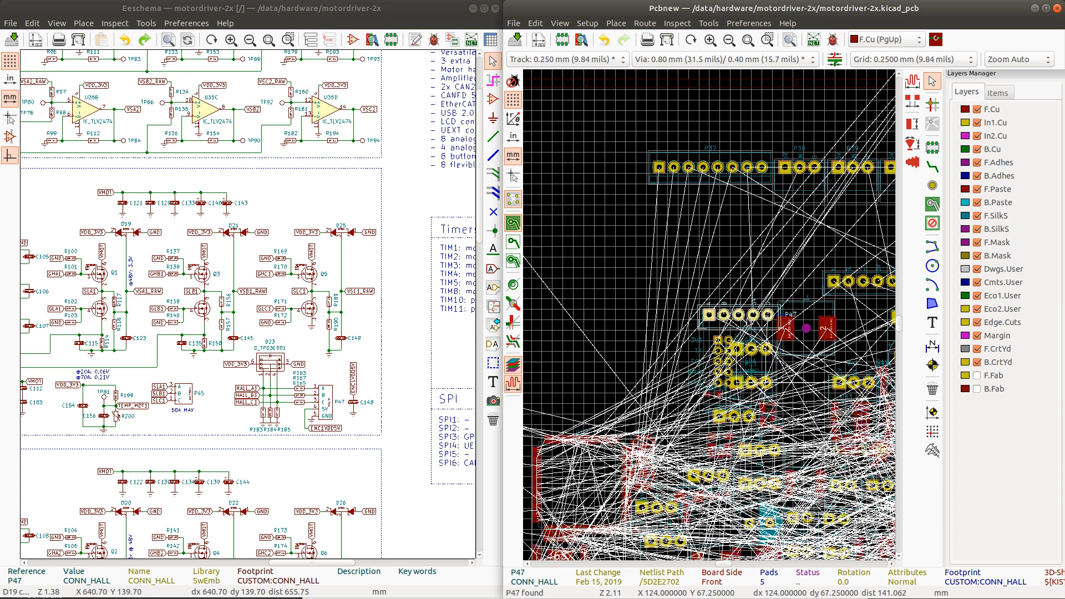
pyautogui.press('m')
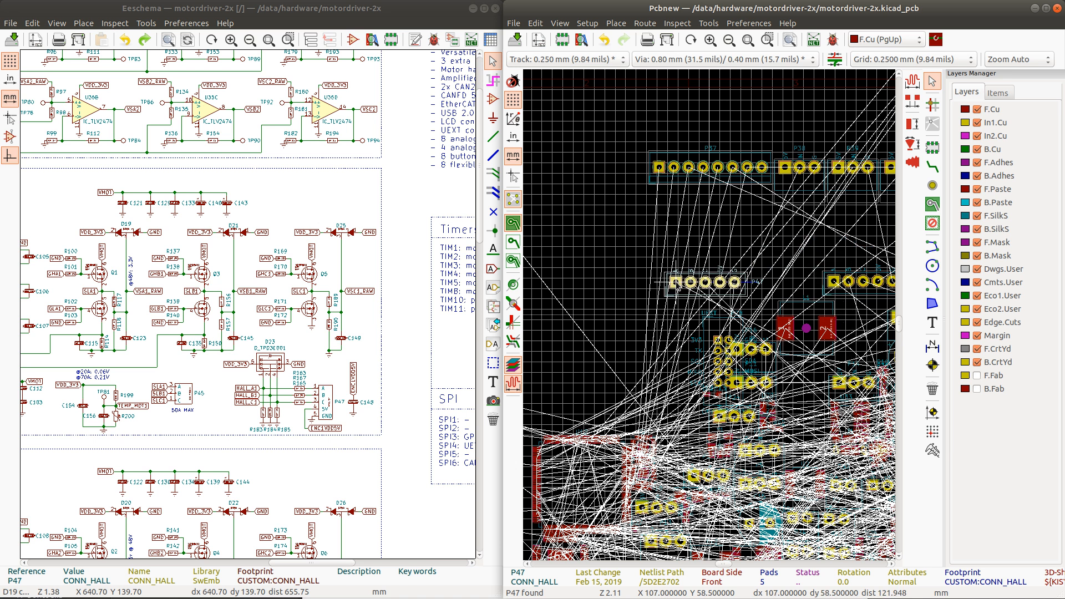
pyautogui.scroll(-1, 676, 281)
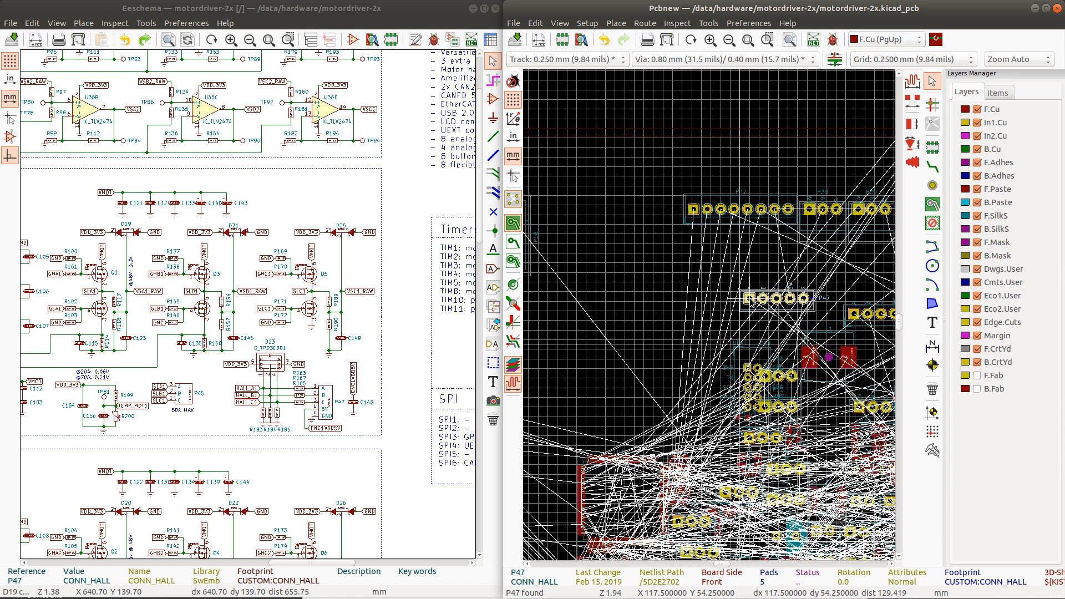
pyautogui.scroll(-3, 708, 314)
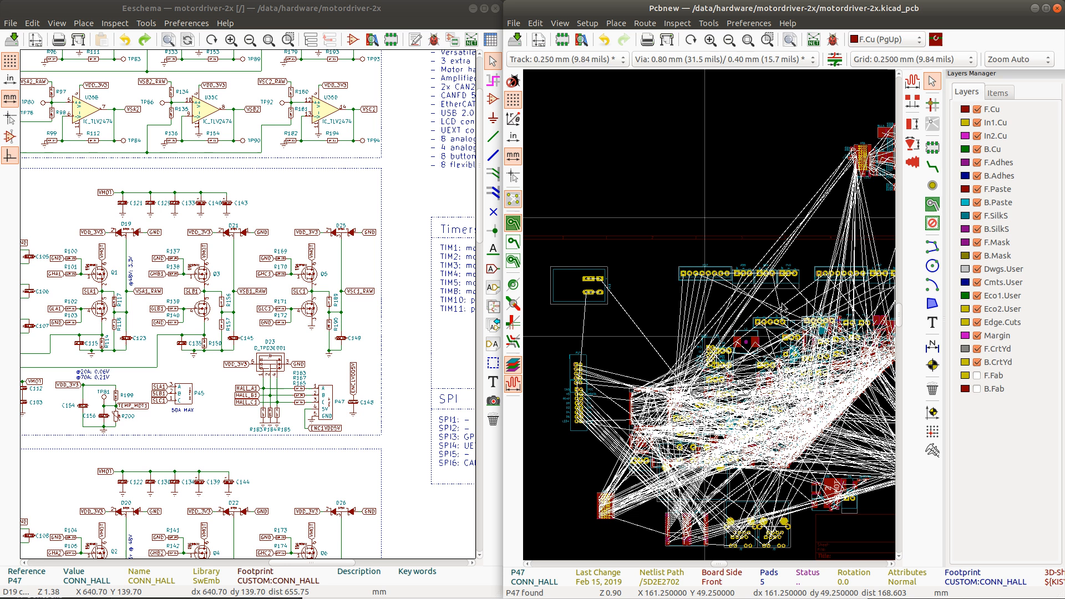
pyautogui.scroll(-1, 721, 314)
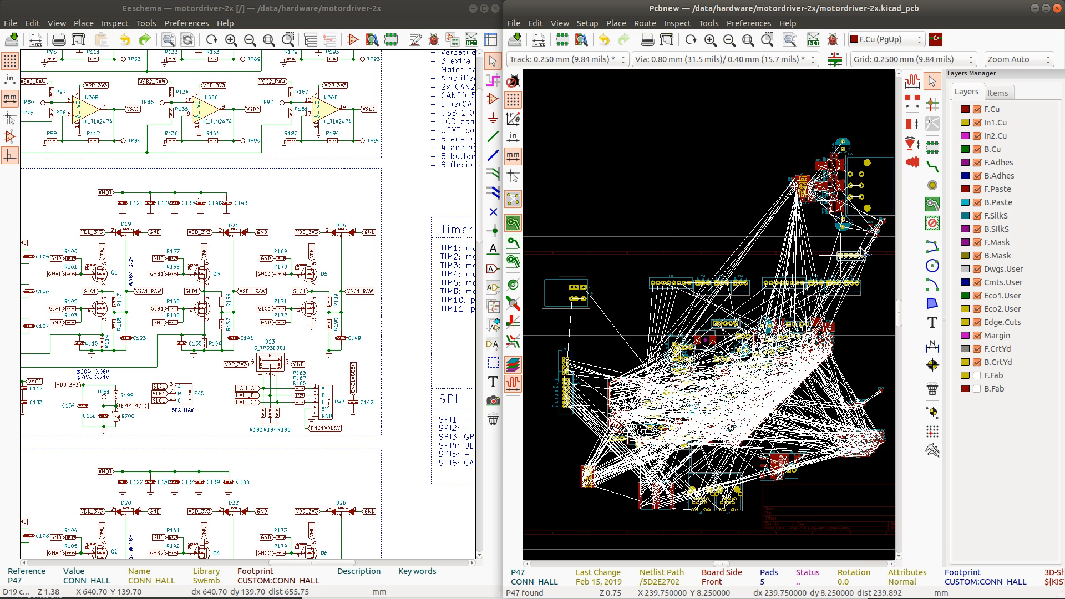
pyautogui.scroll(3, 851, 249)
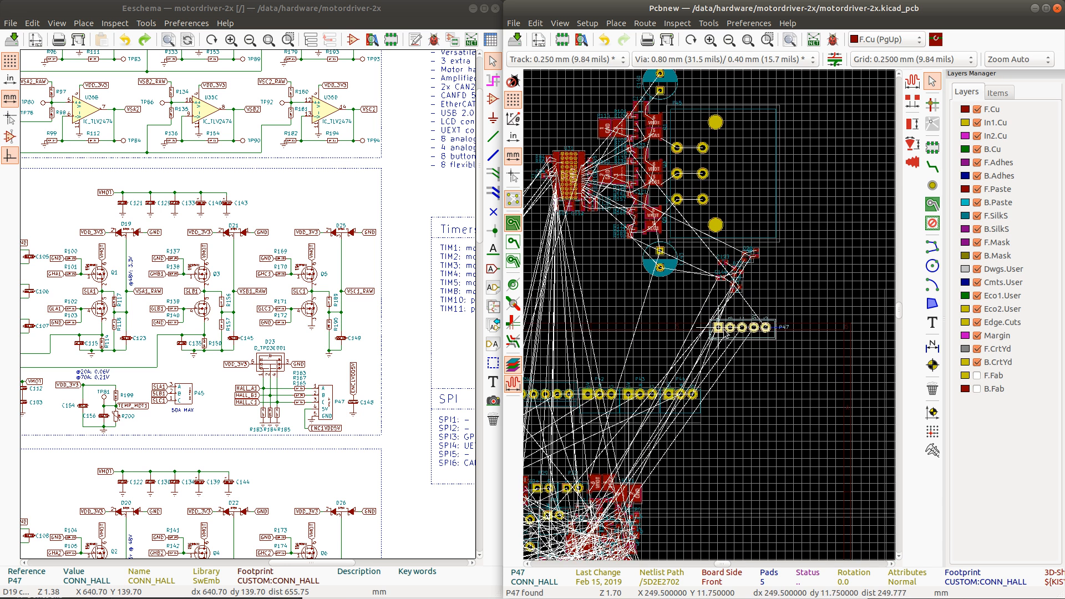
pyautogui.press('r')
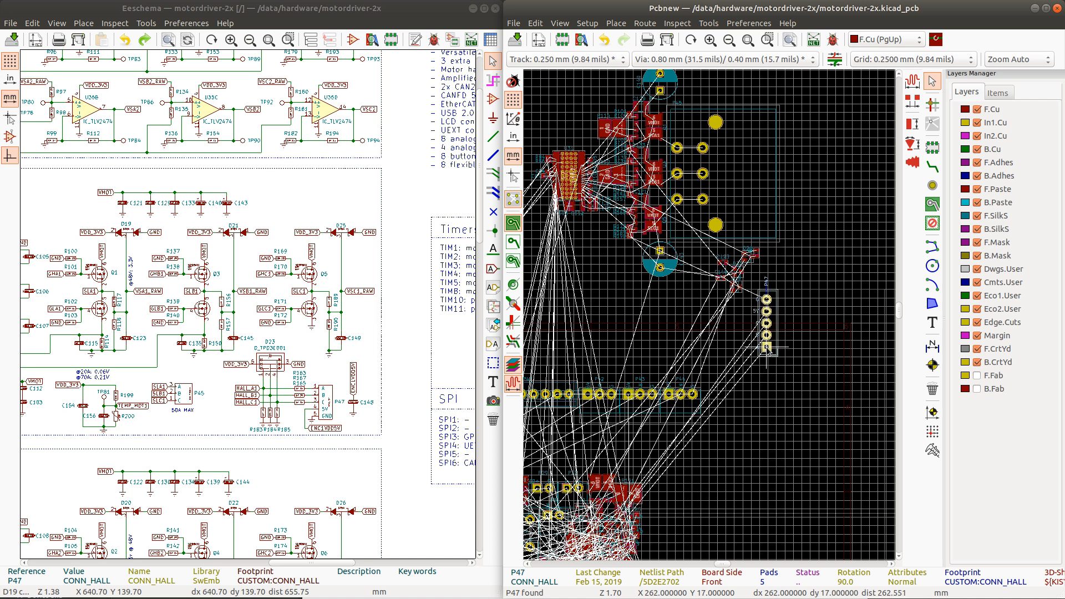
pyautogui.scroll(1, 769, 348)
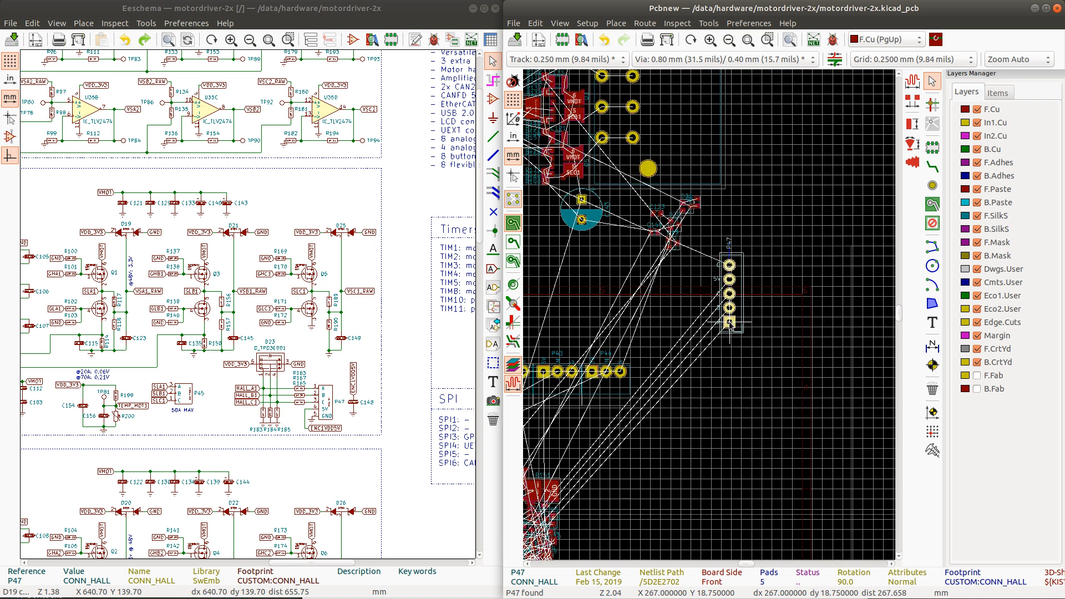
pyautogui.click(717, 332)
# Step: Move the group of C123, C149 and the neighbouring diodes up and right, outside the motor connector's outline
pyautogui.click(628, 193)
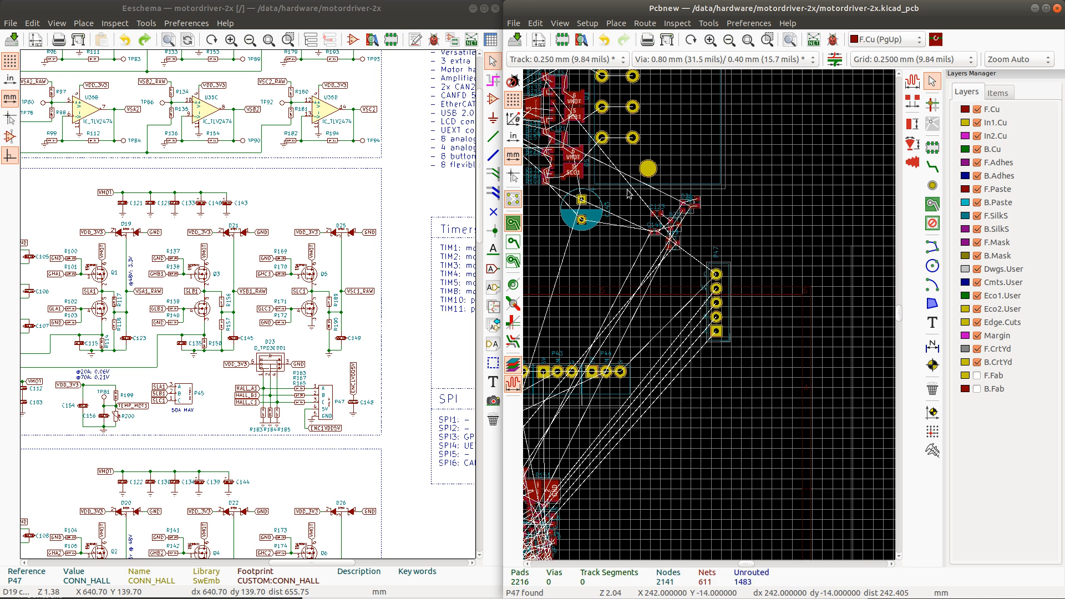
pyautogui.moveTo(625, 189); pyautogui.dragTo(709, 268)
pyautogui.moveTo(682, 228); pyautogui.dragTo(787, 145)
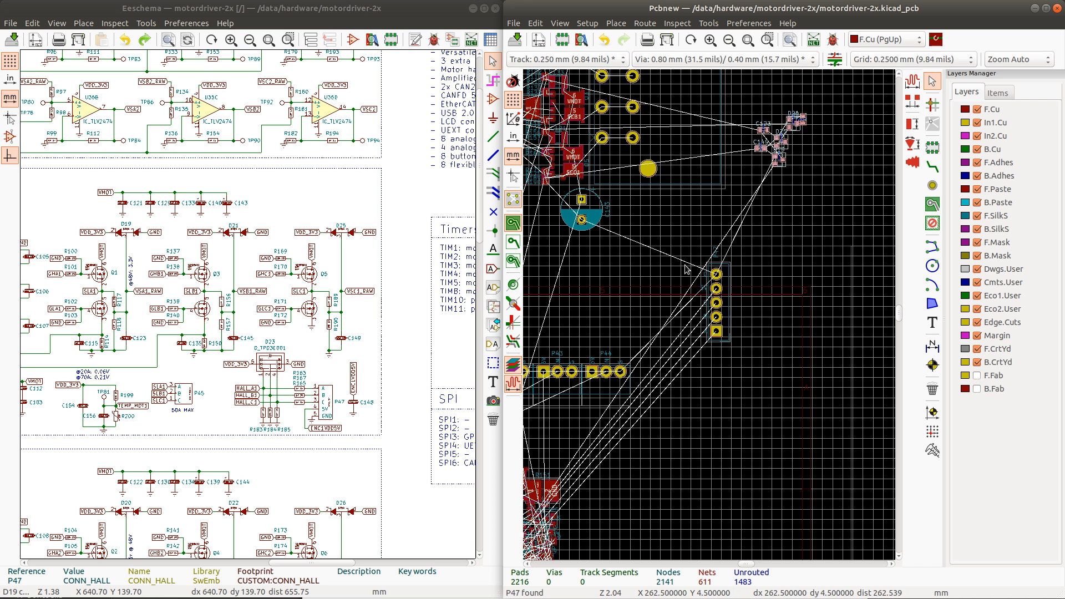
# Step: Move P47 up to just below the motor connector's outline and place its reference text horizontally beside its upper left corner
pyautogui.click(727, 301)
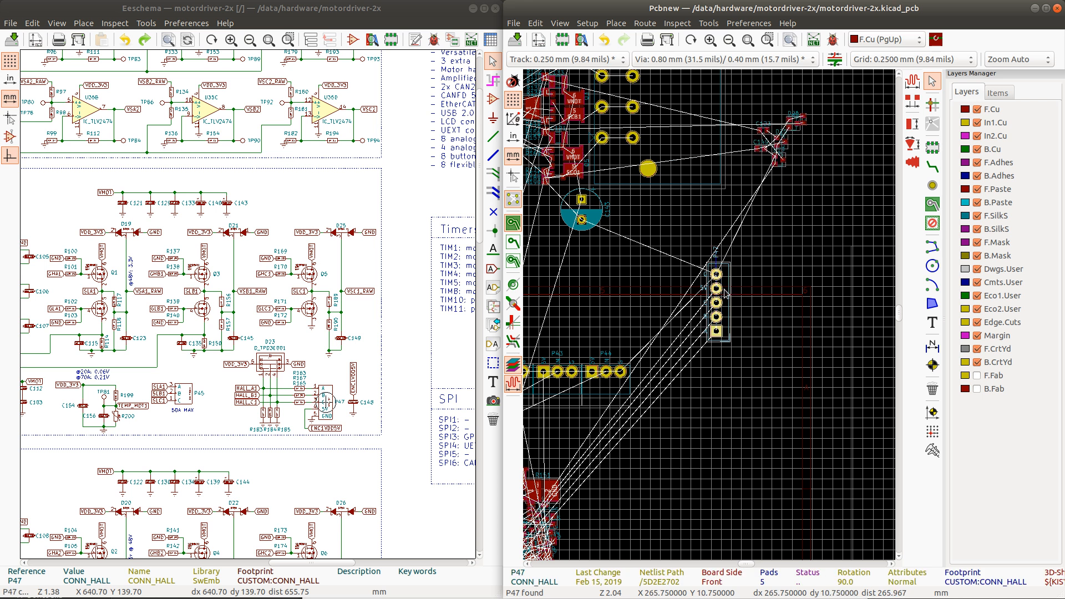
pyautogui.moveTo(719, 288); pyautogui.dragTo(691, 200)
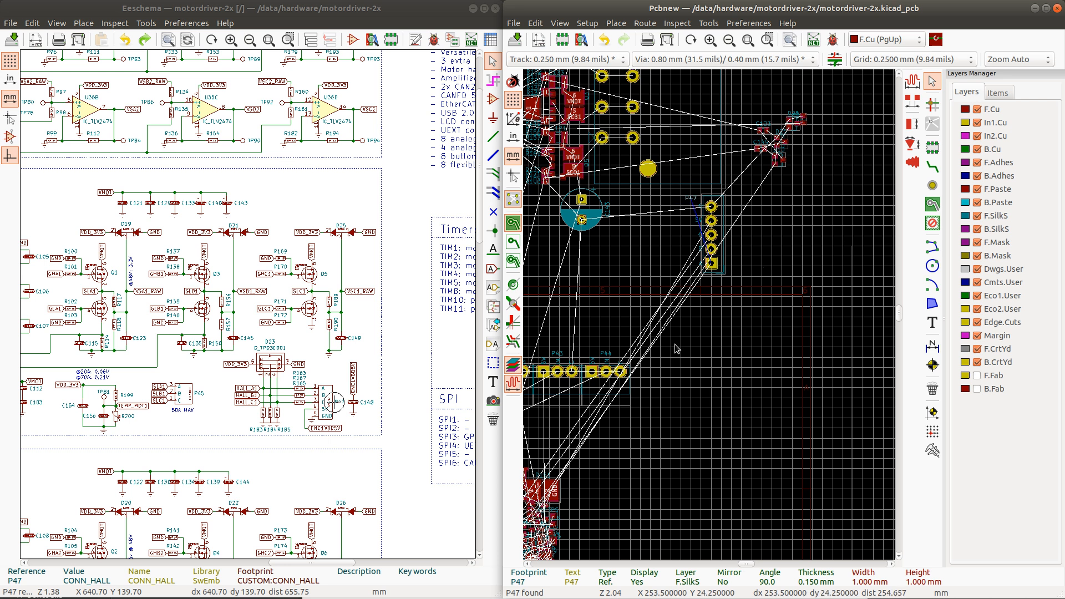
pyautogui.scroll(-5, 693, 332)
pyautogui.scroll(3, 708, 319)
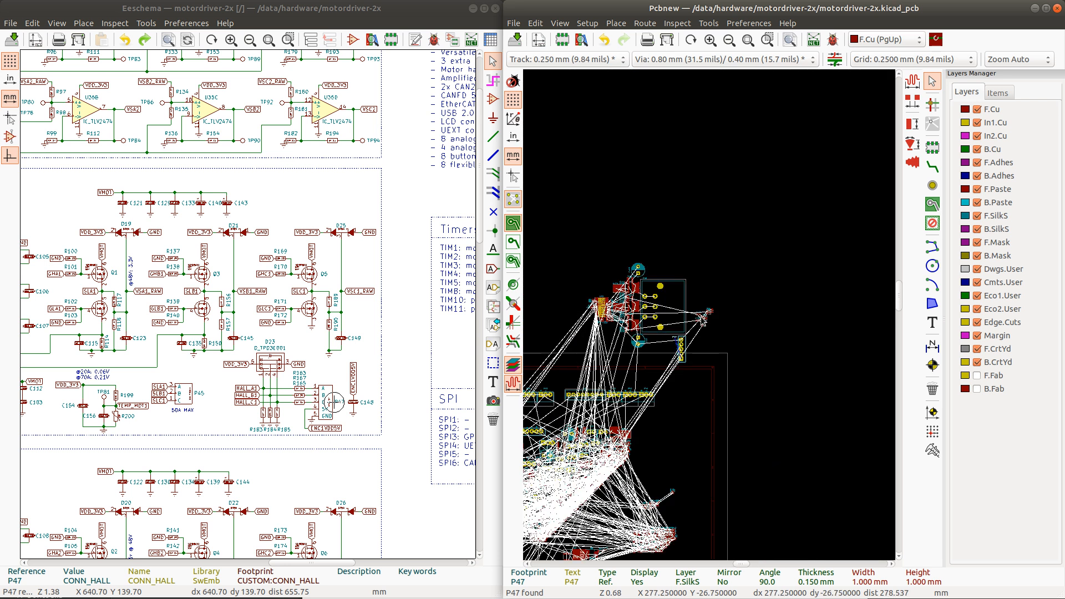
pyautogui.scroll(3, 708, 319)
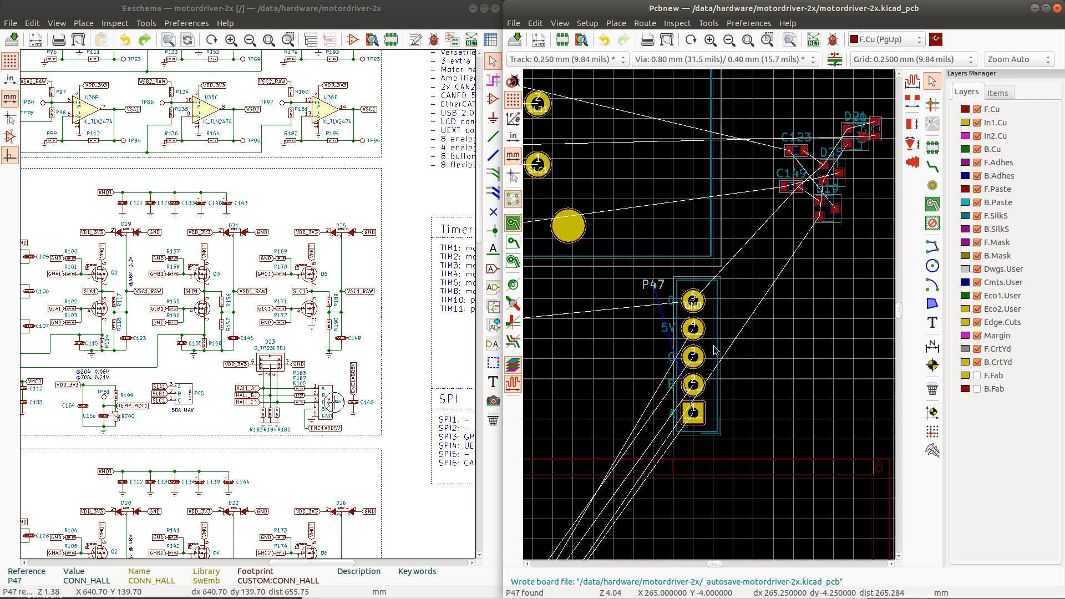
# Step: Open P47's CONN_HALL symbol in the library editor, look over its pins and properties, and close the editor
pyautogui.click(336, 400)
pyautogui.click(323, 397)
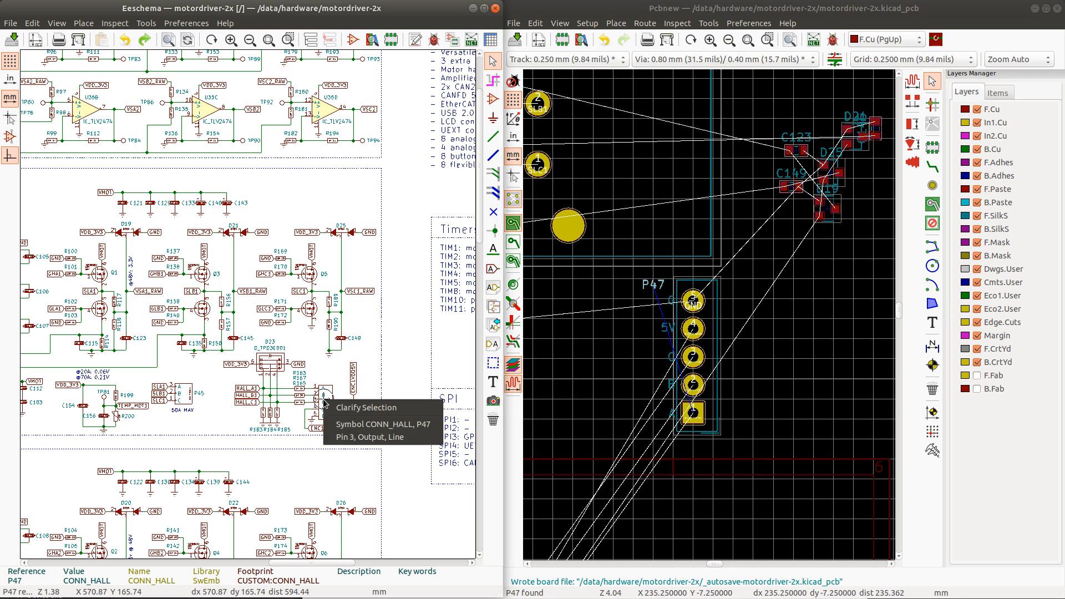
pyautogui.click(370, 424)
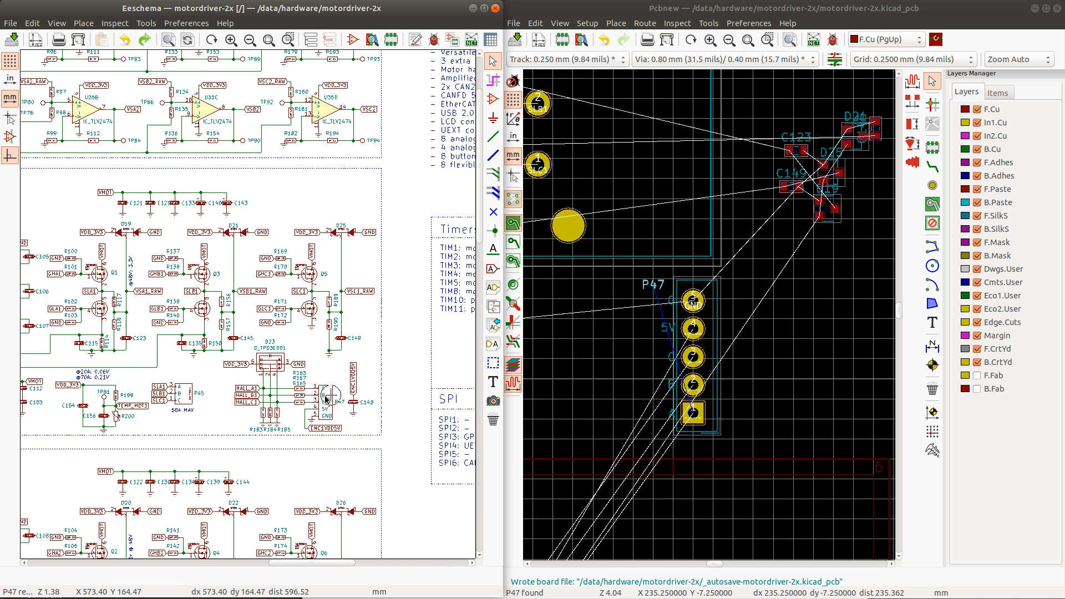
pyautogui.rightClick(326, 398)
pyautogui.moveTo(370, 450)
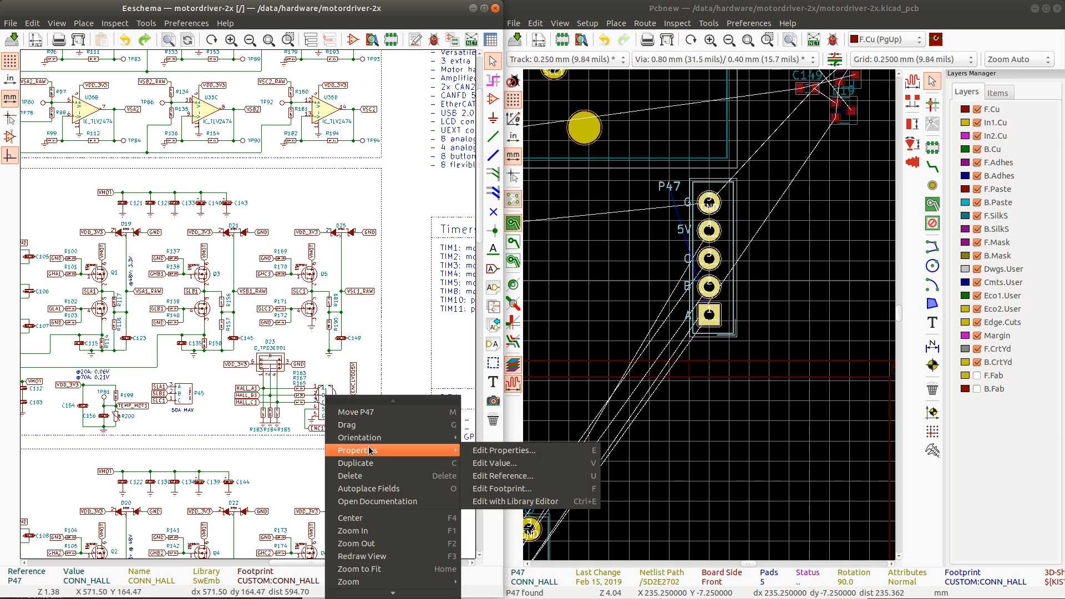
pyautogui.click(527, 490)
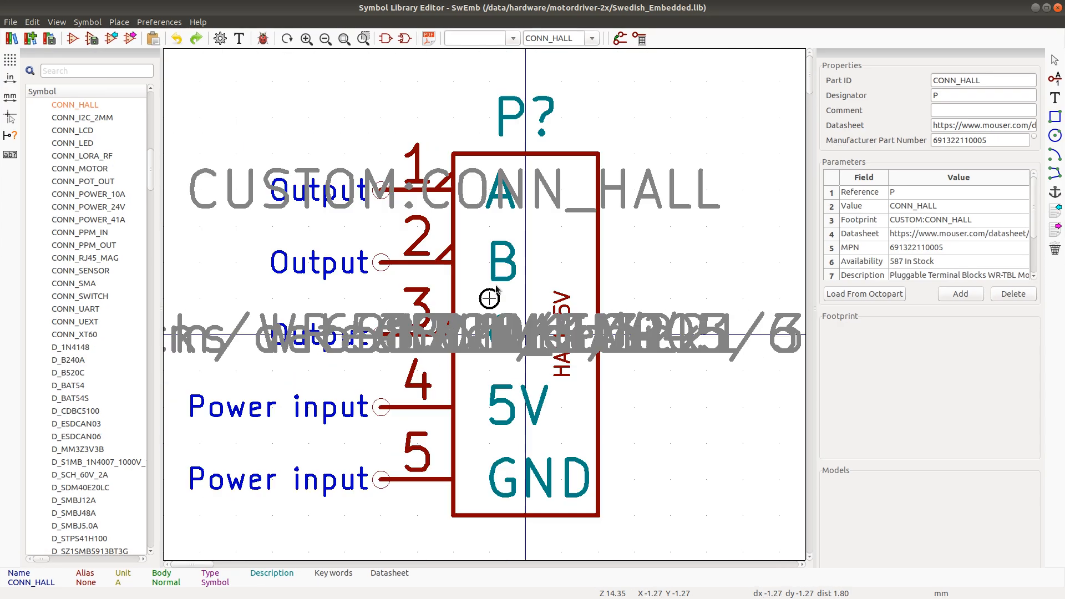
pyautogui.scroll(-2, 480, 304)
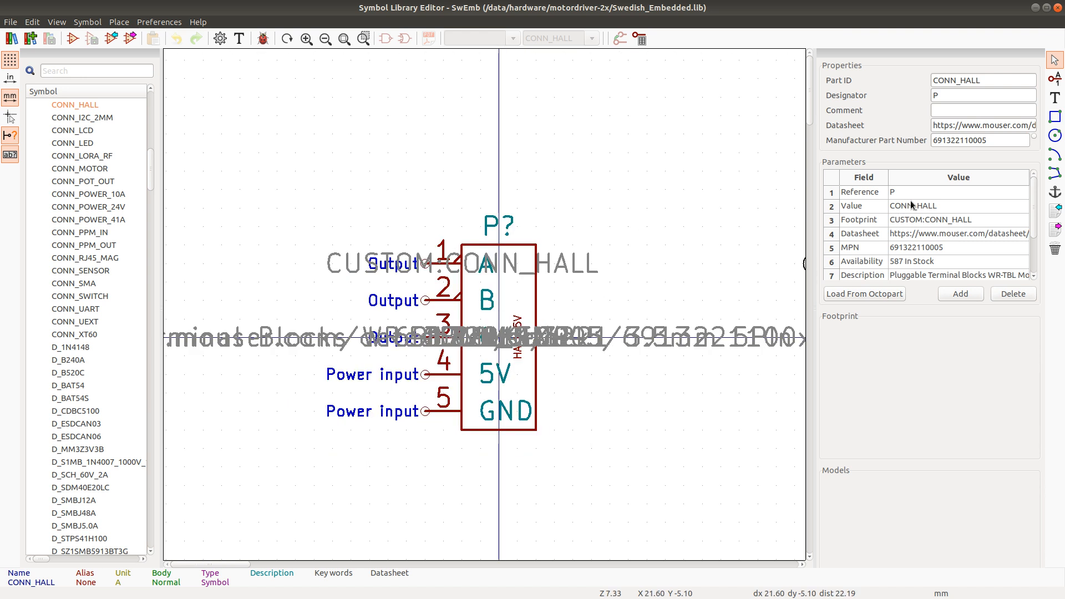
pyautogui.click(1057, 8)
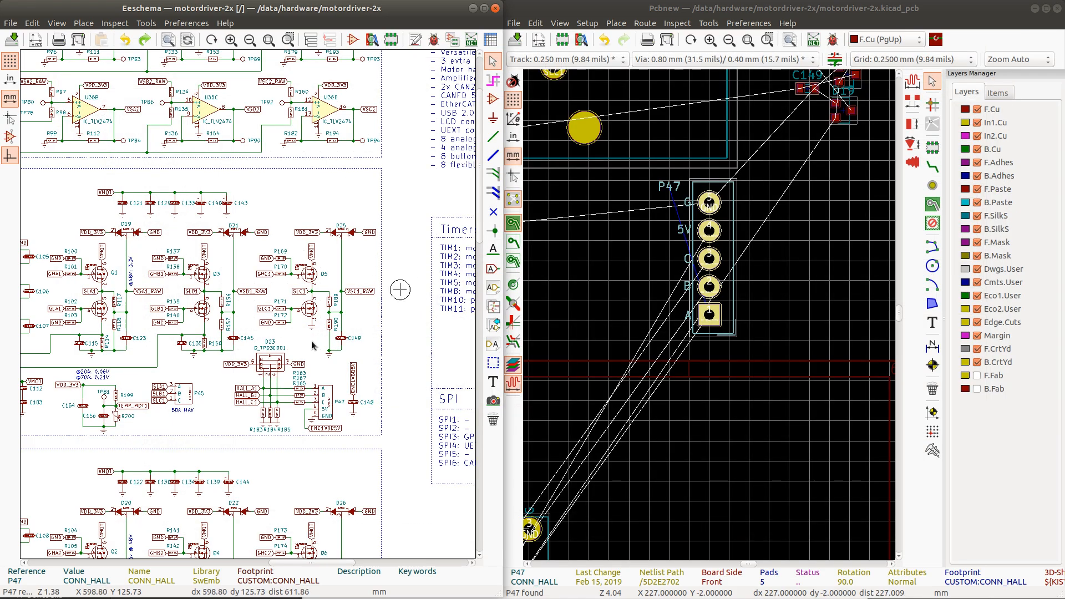
pyautogui.rightClick(335, 397)
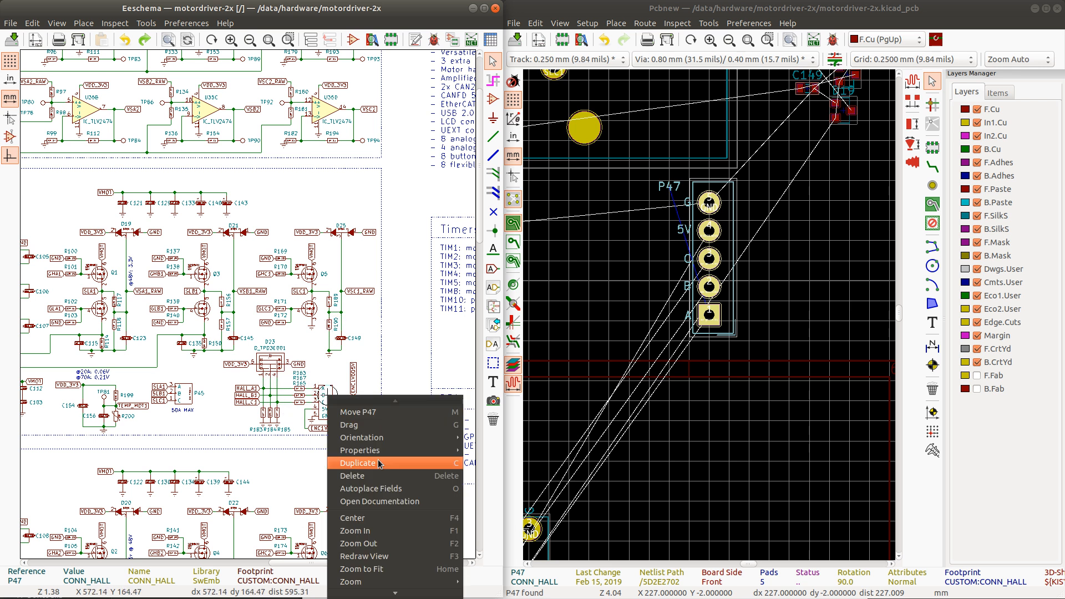
pyautogui.moveTo(389, 454)
pyautogui.click(521, 502)
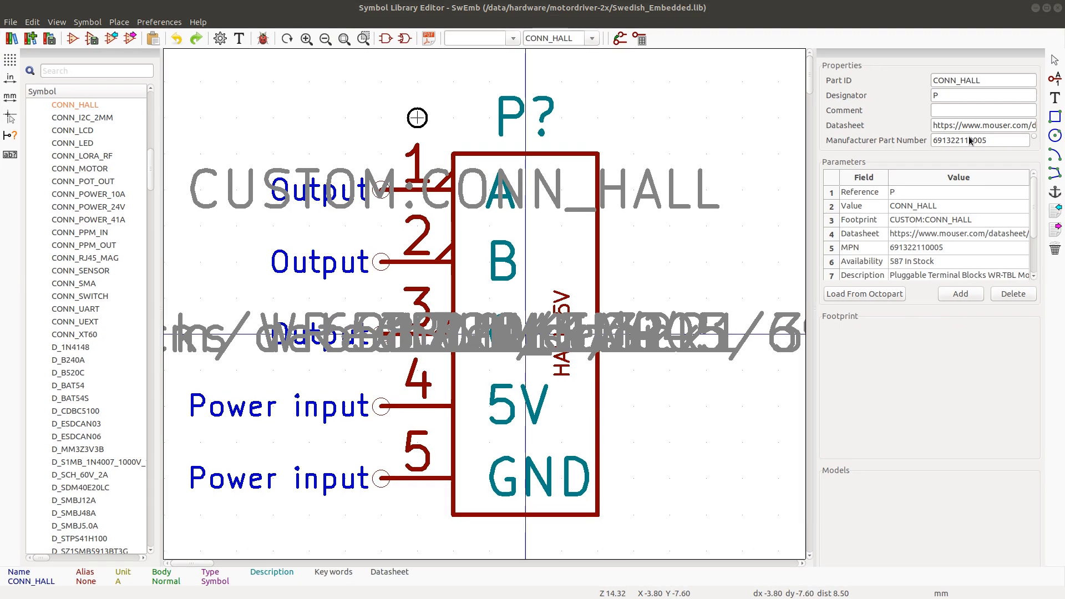
pyautogui.click(986, 140)
pyautogui.doubleClick(985, 139)
pyautogui.hotkey('ctrl', 'c')
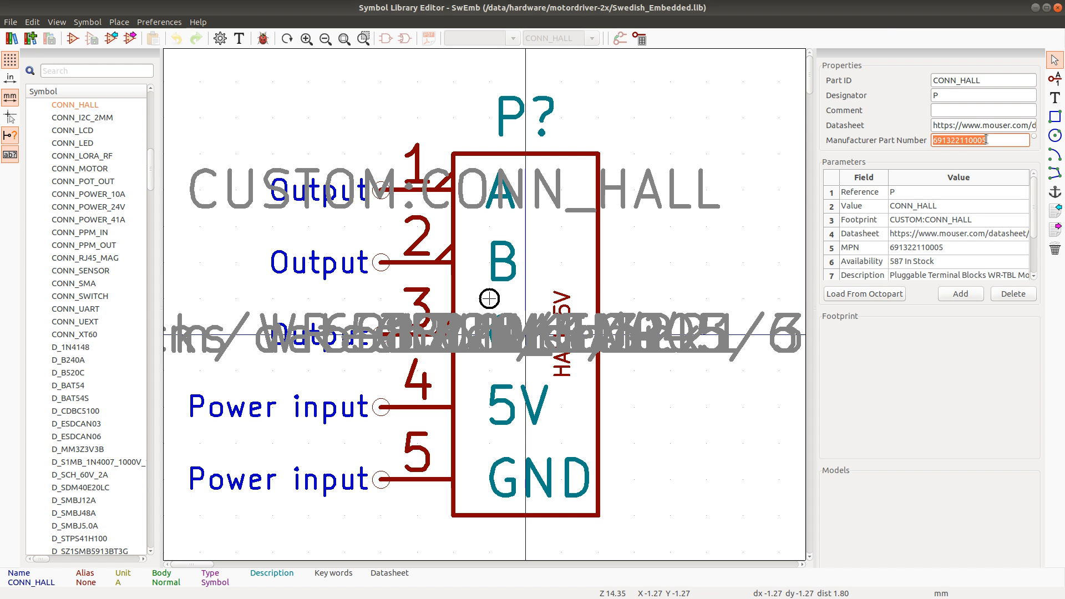
pyautogui.press('Return')
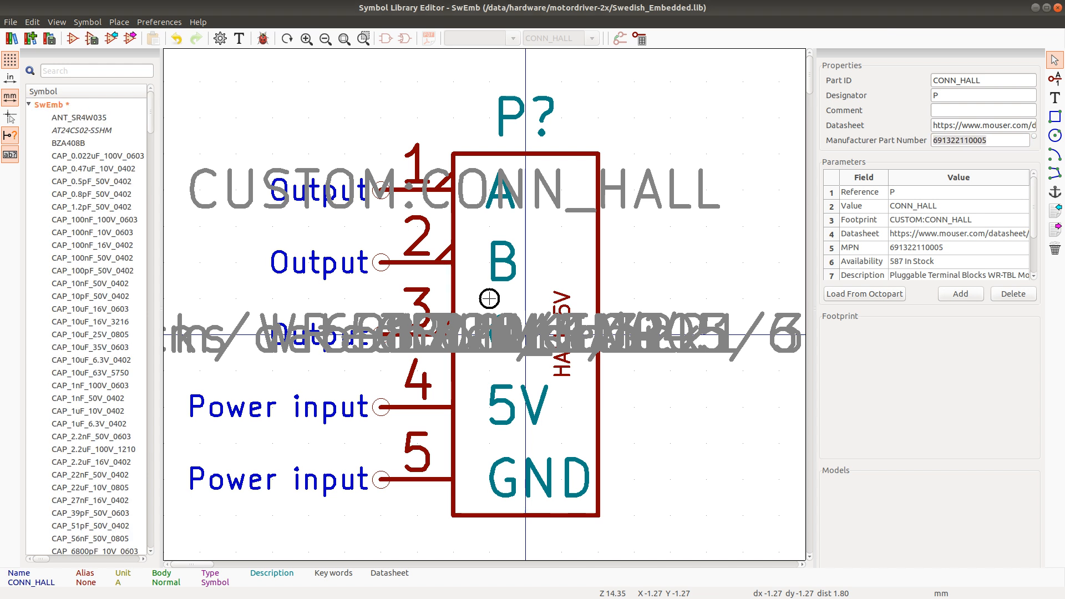
pyautogui.hotkey('alt', 'Tab')
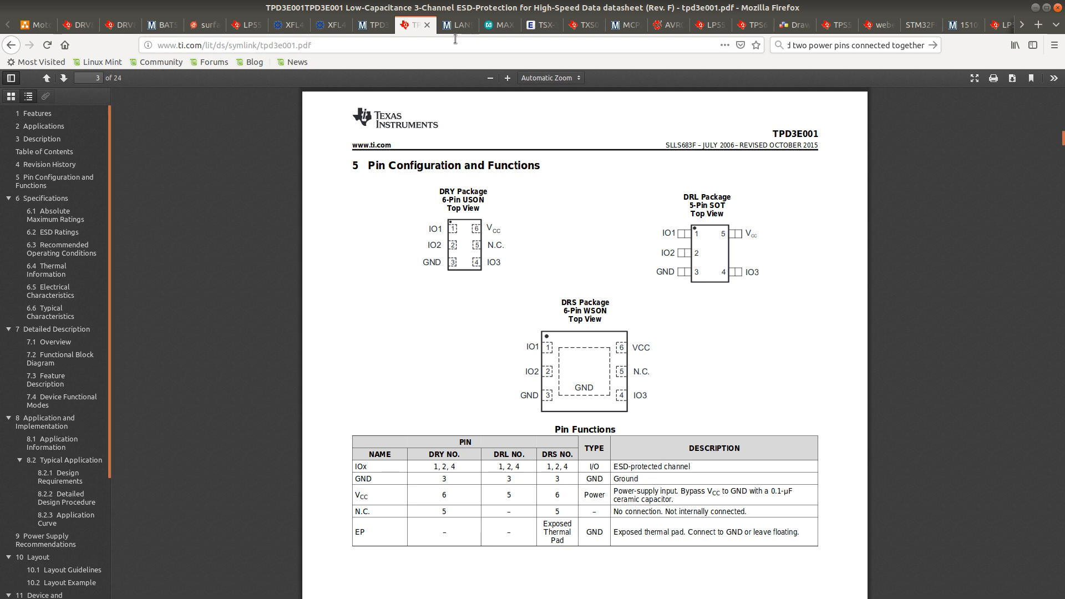
pyautogui.click(372, 25)
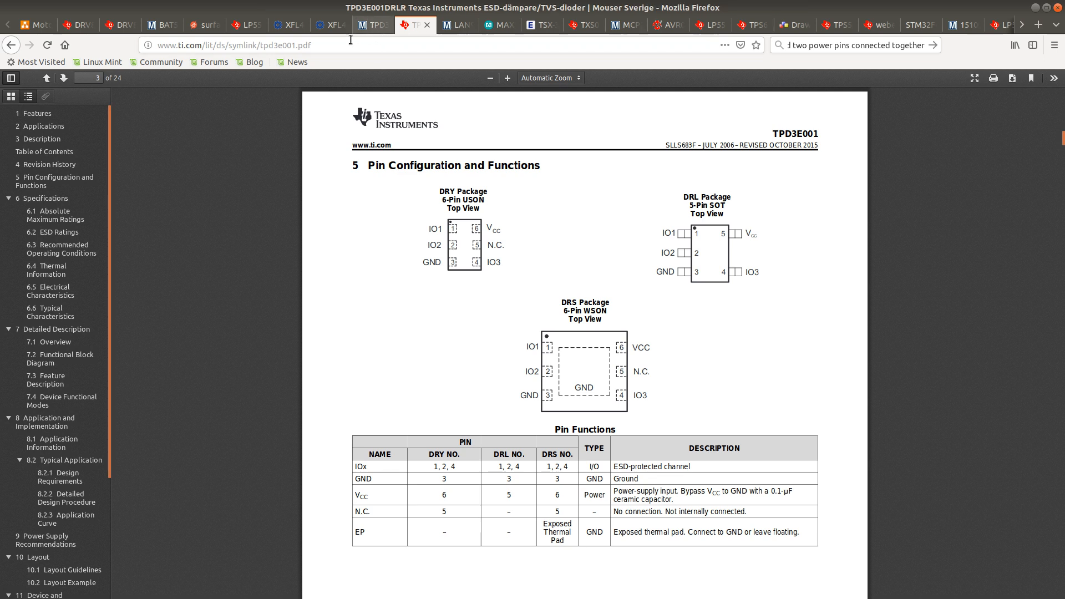
pyautogui.scroll(3, 422, 105)
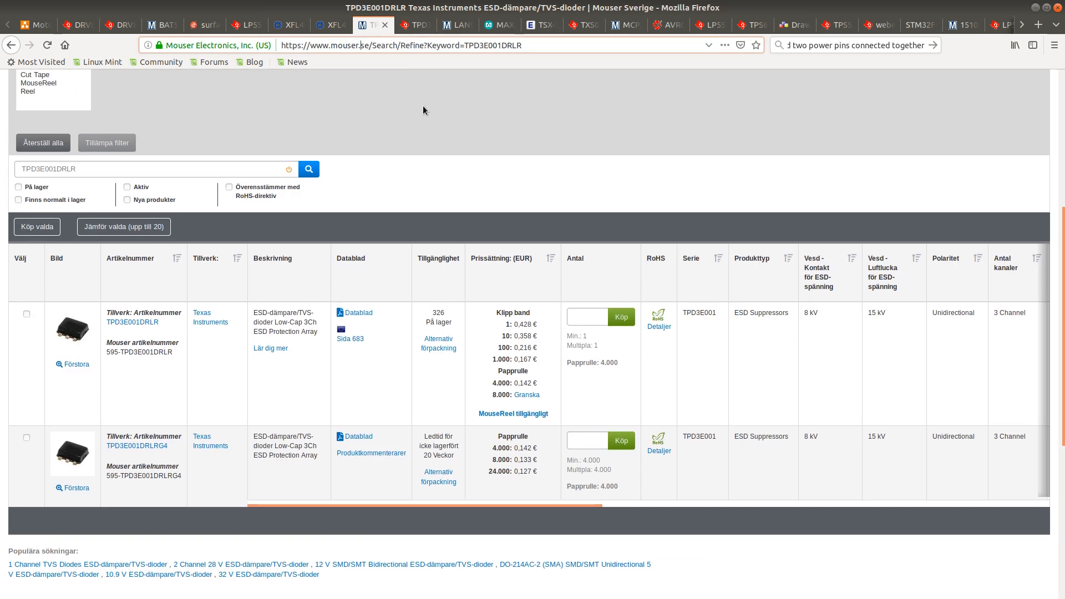
pyautogui.scroll(2, 477, 100)
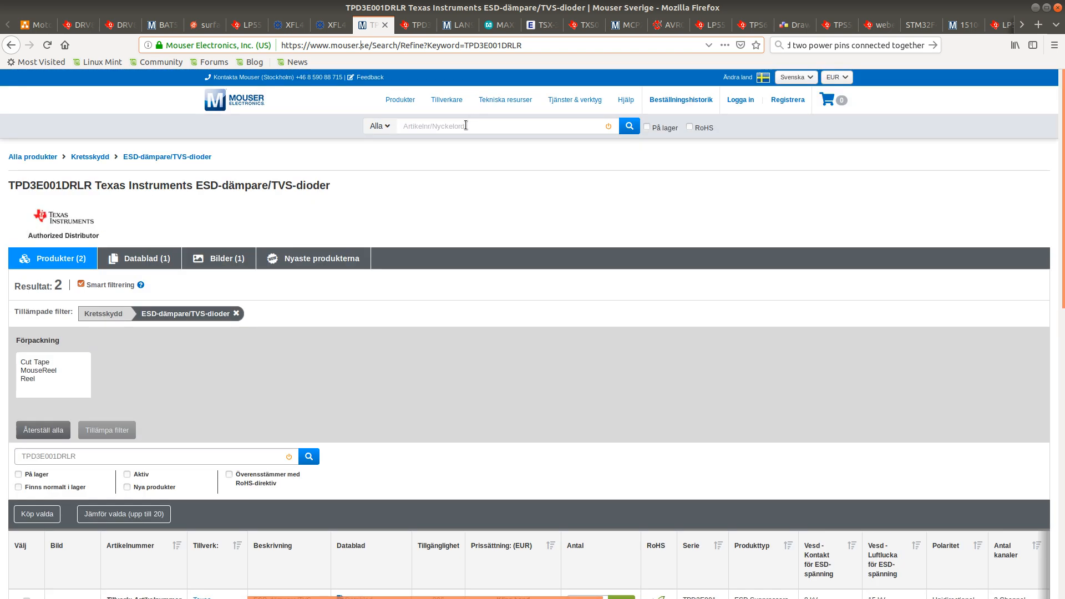
pyautogui.click(465, 126)
pyautogui.hotkey('ctrl', 'v')
pyautogui.click(632, 128)
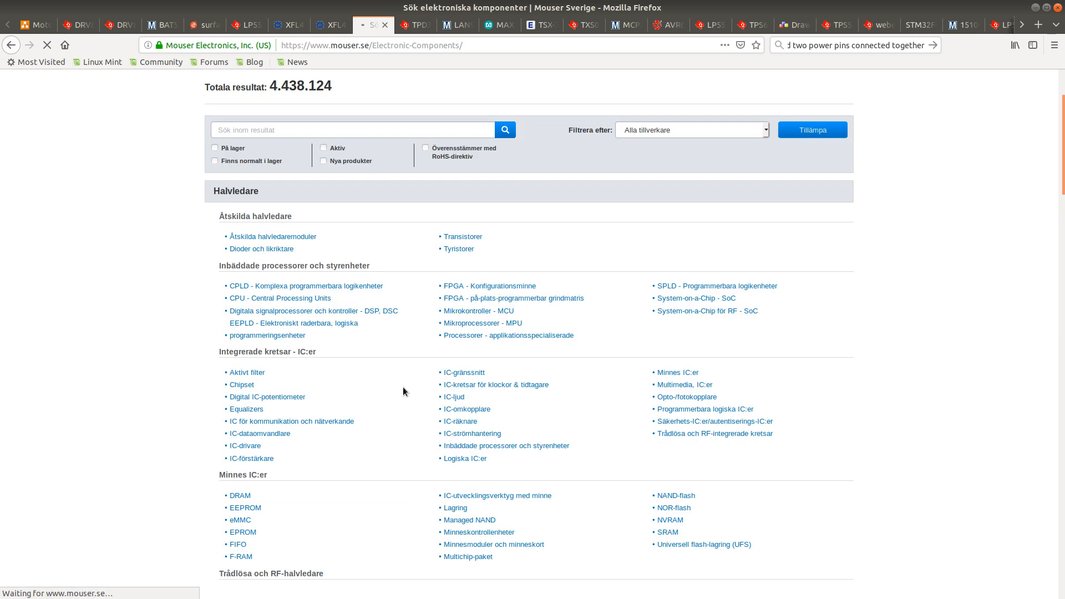
pyautogui.scroll(4, 549, 194)
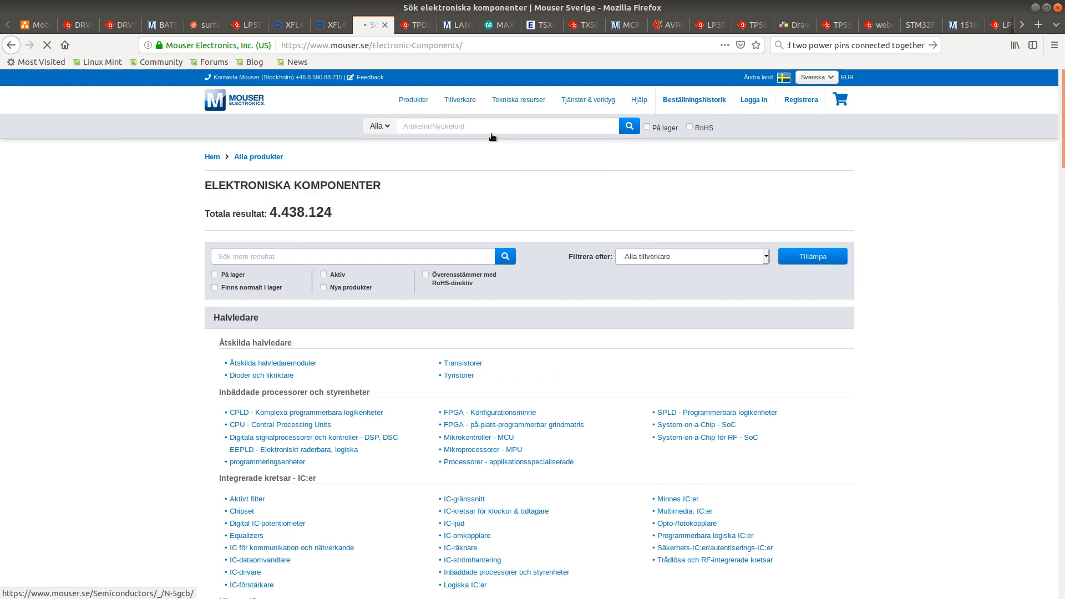
pyautogui.scroll(-1, 461, 127)
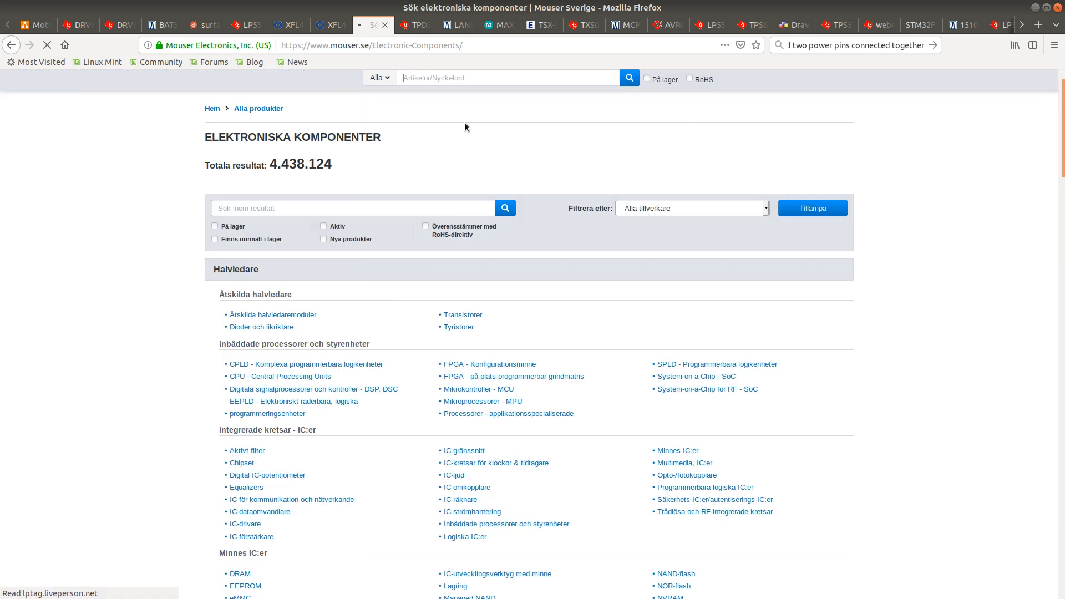
pyautogui.click(458, 76)
pyautogui.hotkey('ctrl', 'v')
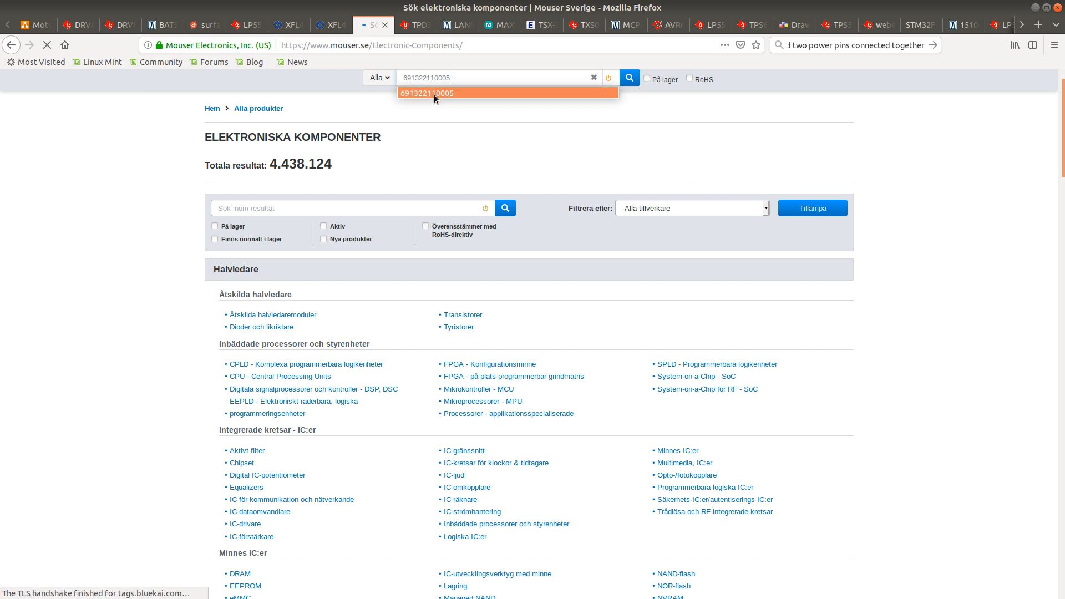
pyautogui.press('Return')
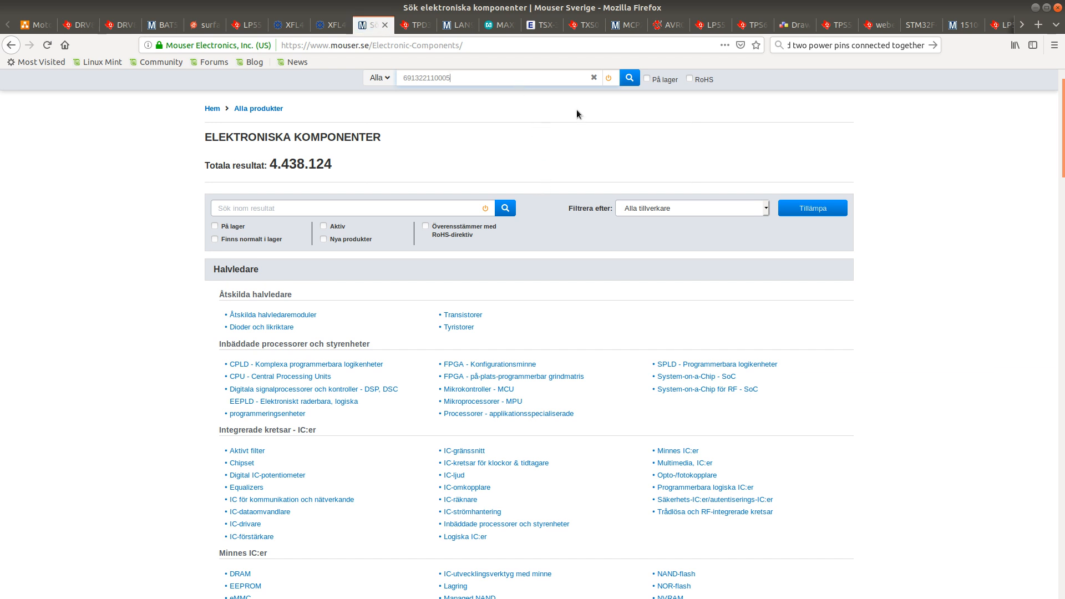
pyautogui.click(629, 78)
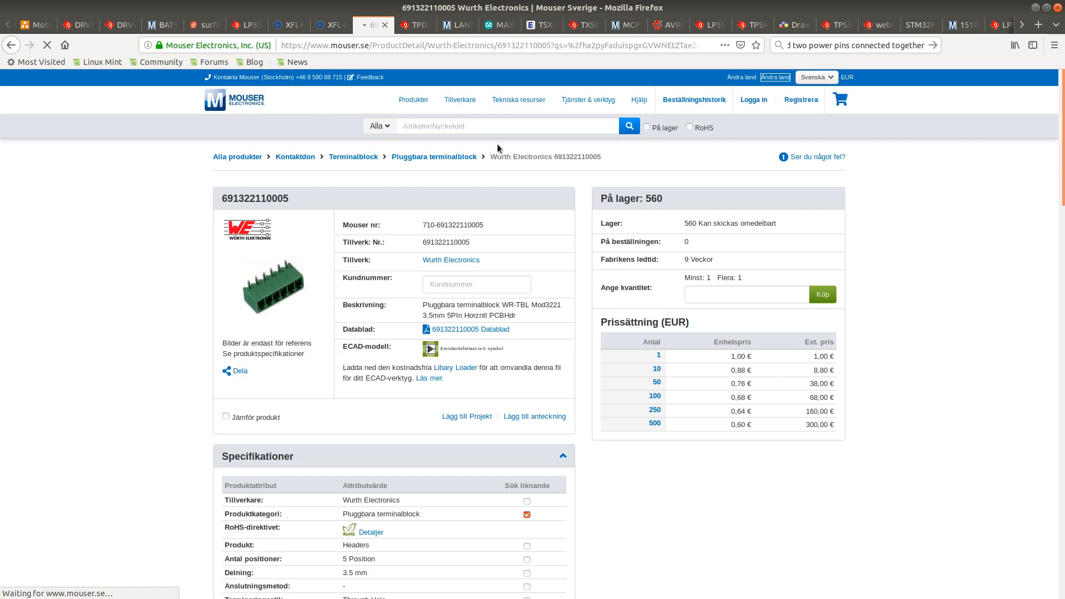
pyautogui.scroll(-2, 354, 270)
pyautogui.scroll(-4, 354, 282)
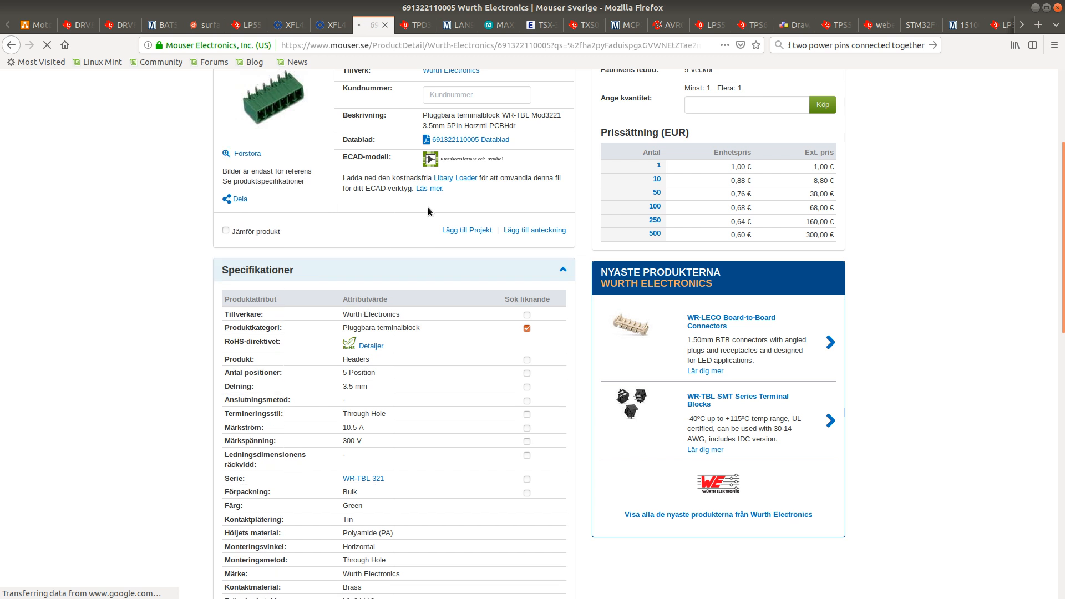
pyautogui.click(470, 142)
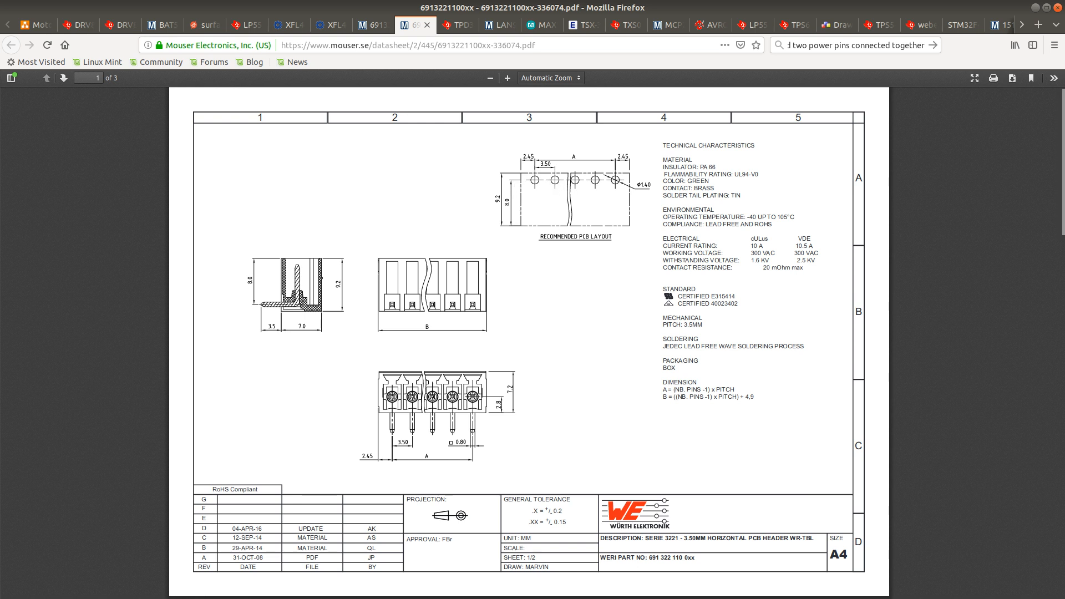
# Step: Switch back to KiCad, leave the symbol library editor without saving the SwEmb library, and close the empty footprint editor
pyautogui.hotkey('alt', 'Tab')
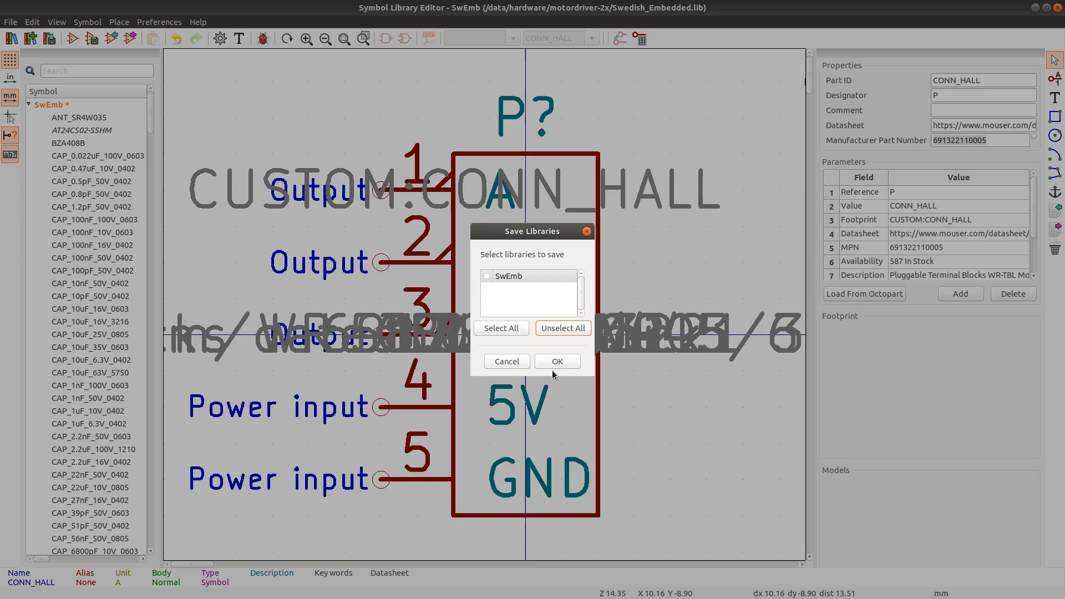
pyautogui.click(558, 361)
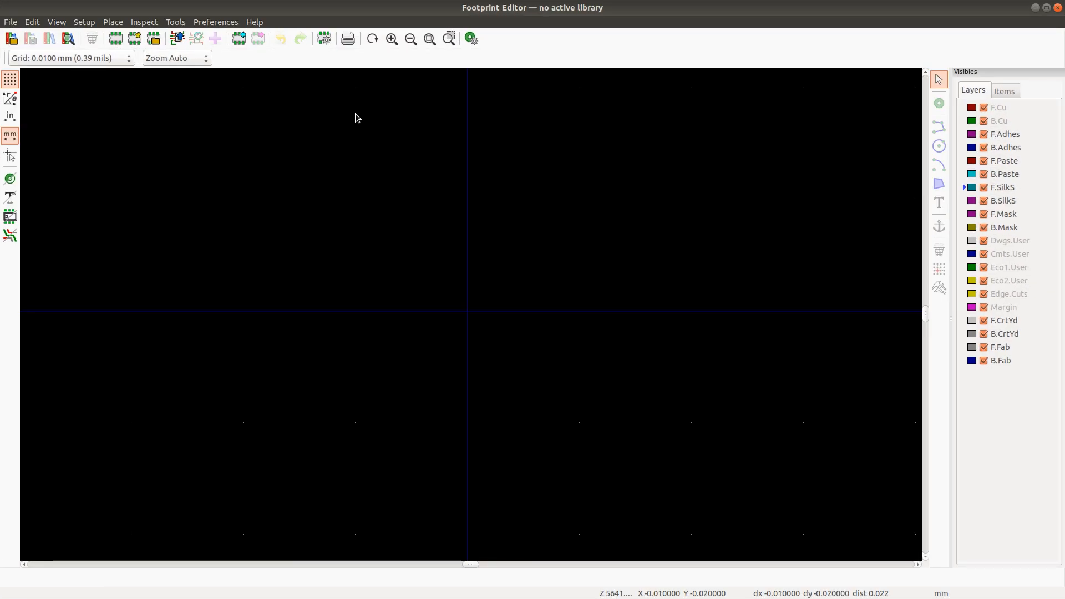
pyautogui.click(1057, 8)
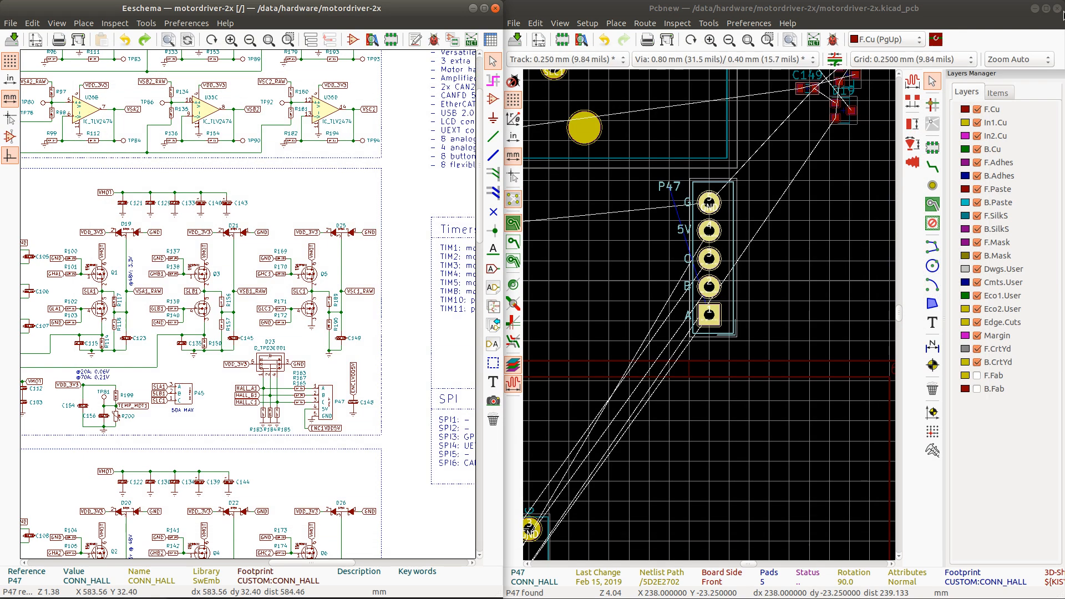
# Step: Measure across P47 from the left side of its outline near pads G and 5V, and leave the measuring tool
pyautogui.click(932, 450)
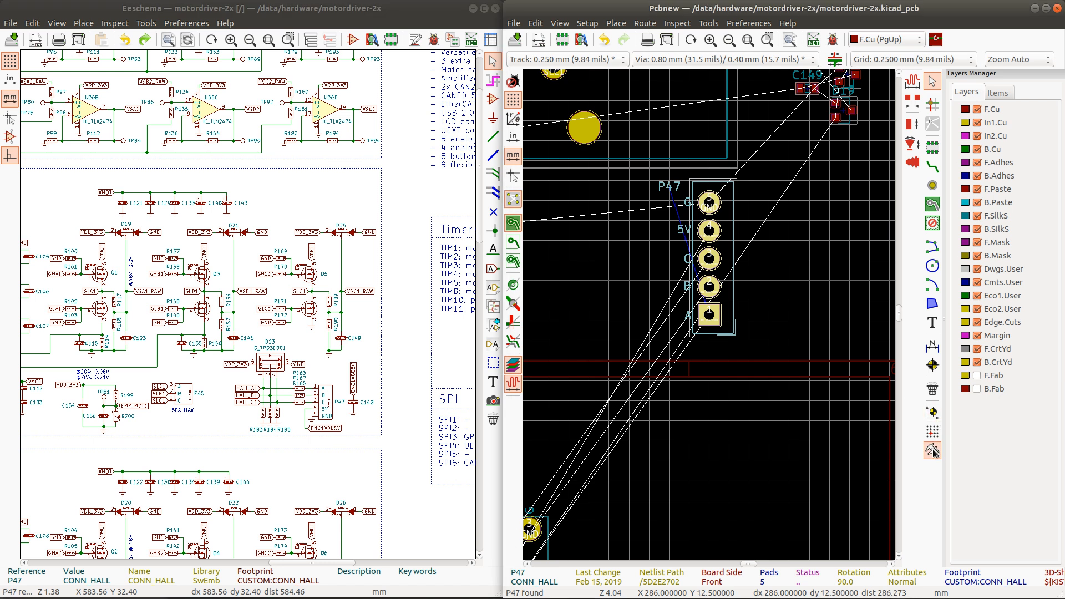
pyautogui.click(693, 217)
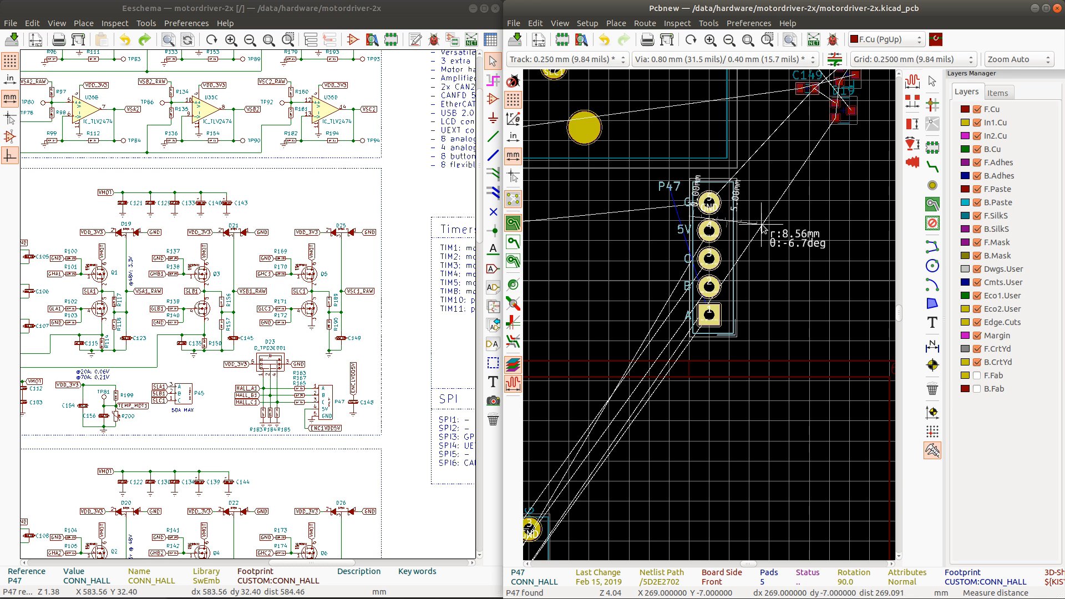
pyautogui.press('Escape')
# Step: Move P47 slightly left and up, keeping it just below the motor connector's outline
pyautogui.scroll(1, 772, 225)
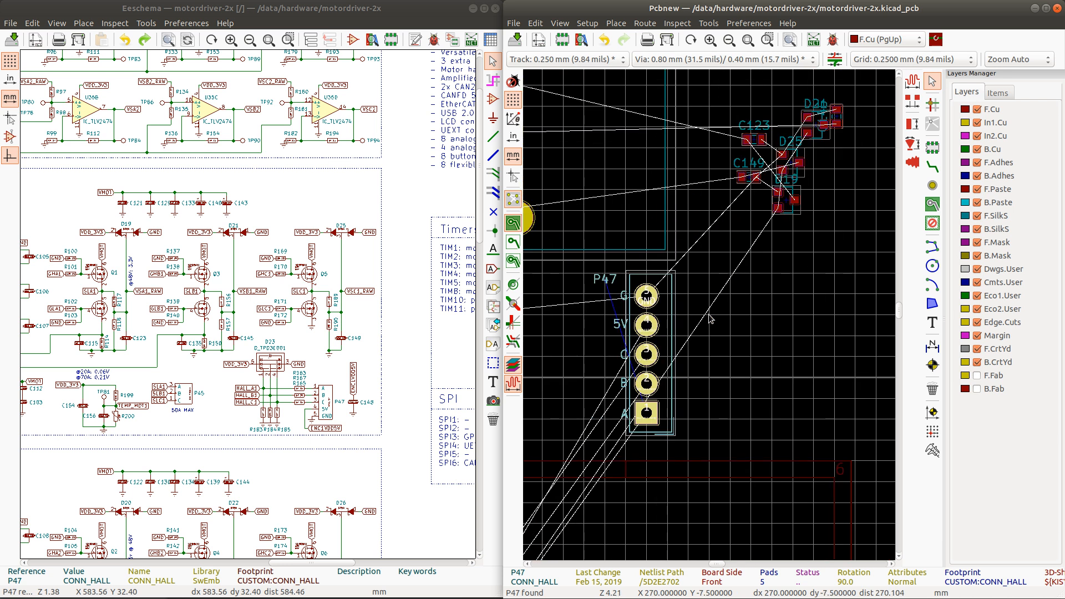
pyautogui.scroll(3, 712, 319)
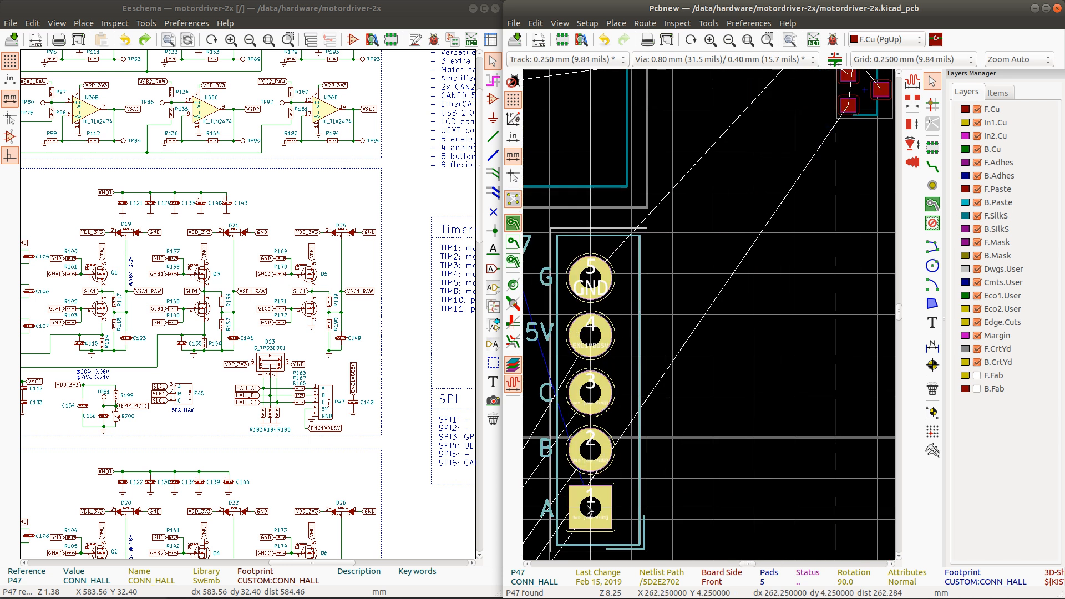
pyautogui.moveTo(592, 509); pyautogui.dragTo(579, 506)
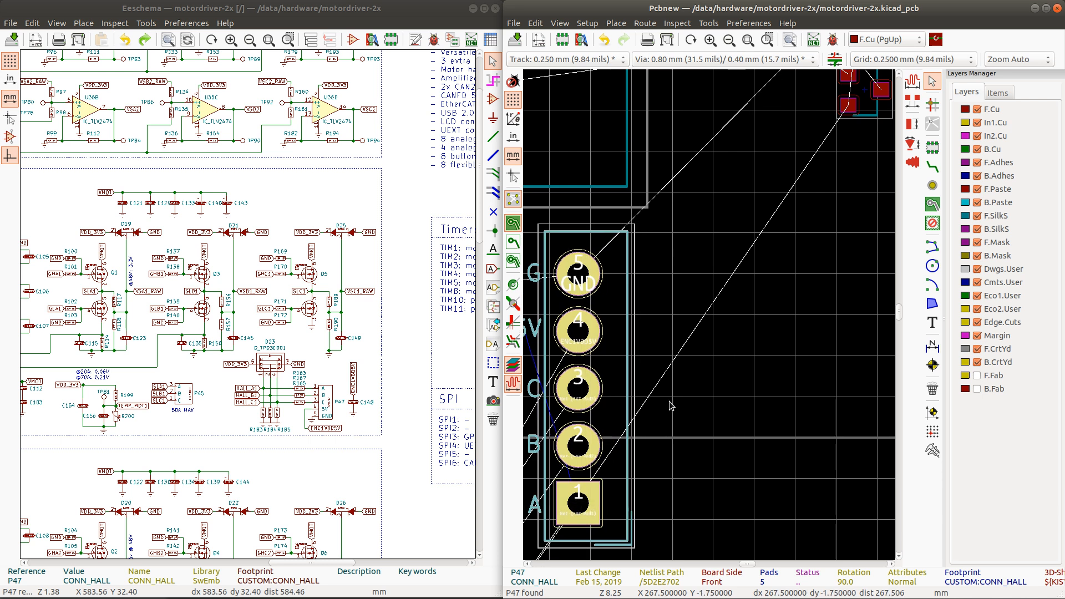
pyautogui.scroll(-7, 673, 404)
pyautogui.scroll(5, 710, 318)
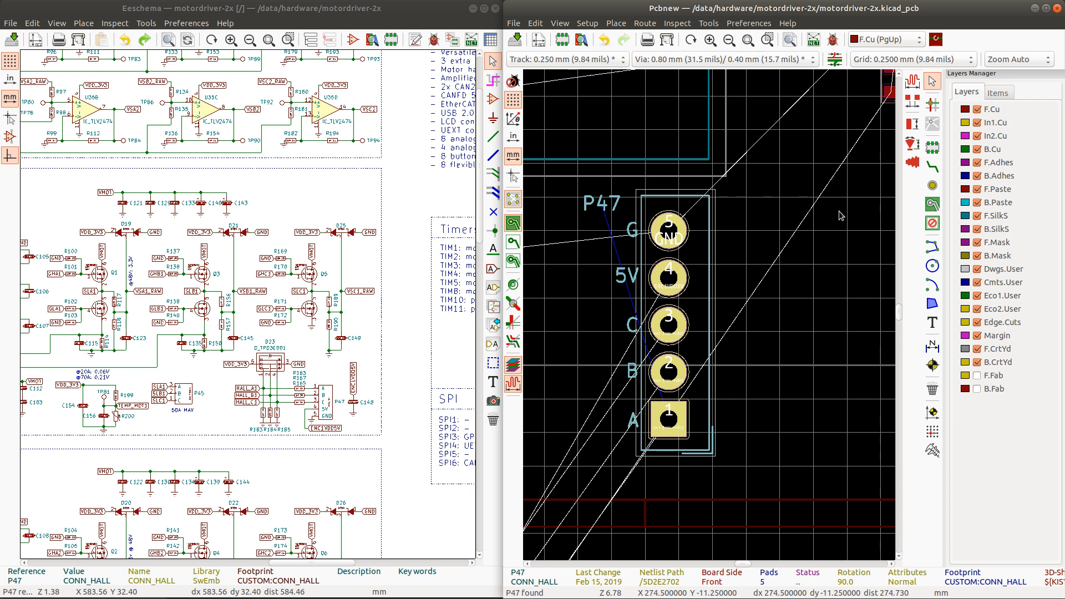
# Step: Locate resistor R163 from the schematic and place its footprint to the left of P47's pad A
pyautogui.scroll(-4, 723, 328)
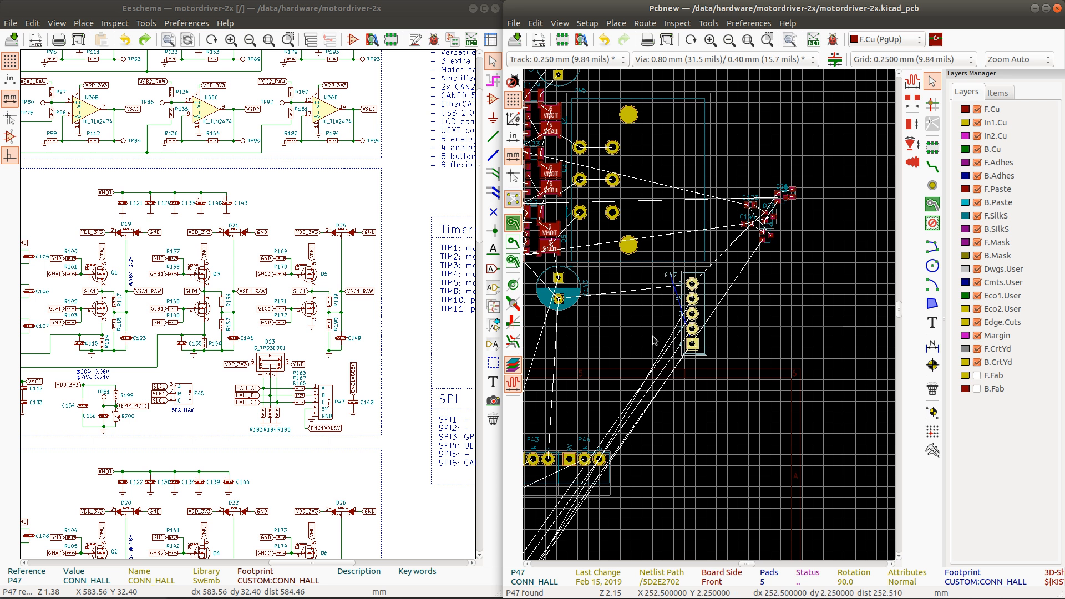
pyautogui.scroll(-3, 654, 339)
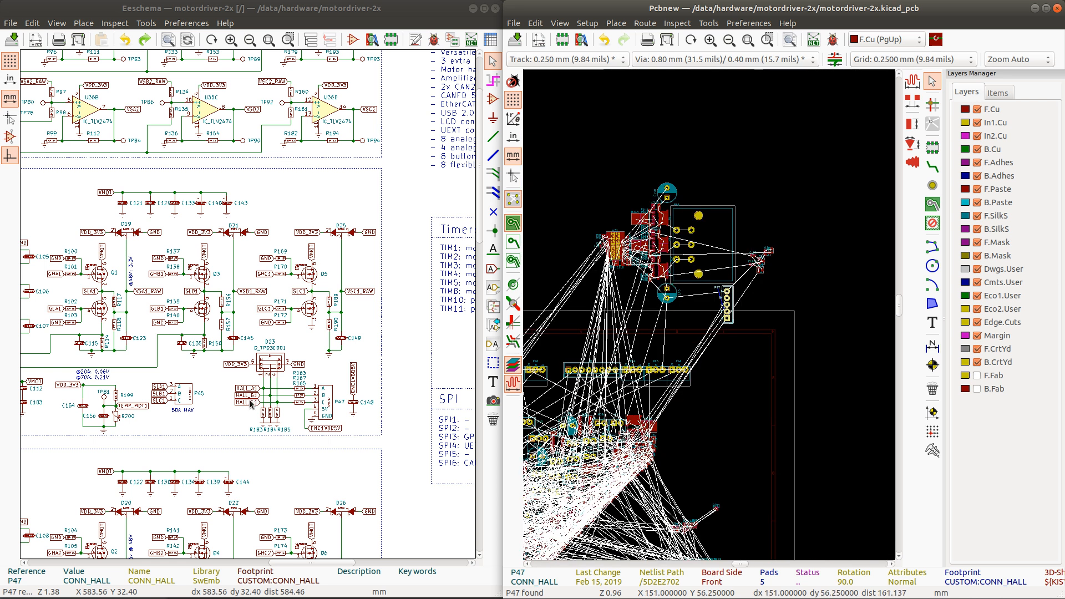
pyautogui.click(298, 389)
pyautogui.click(742, 10)
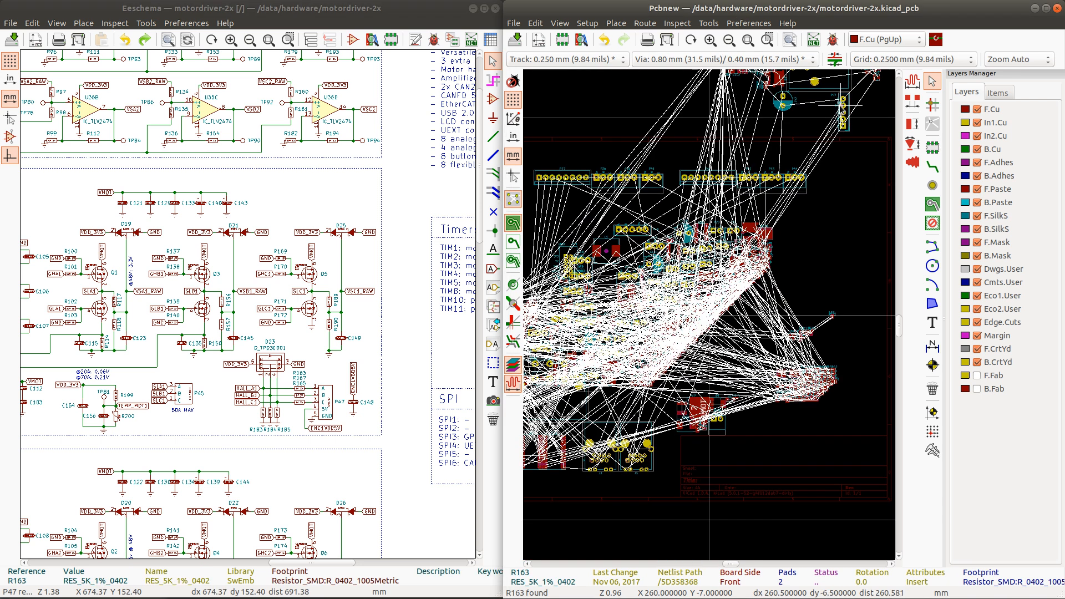
pyautogui.scroll(7, 830, 314)
pyautogui.moveTo(711, 321); pyautogui.dragTo(697, 361)
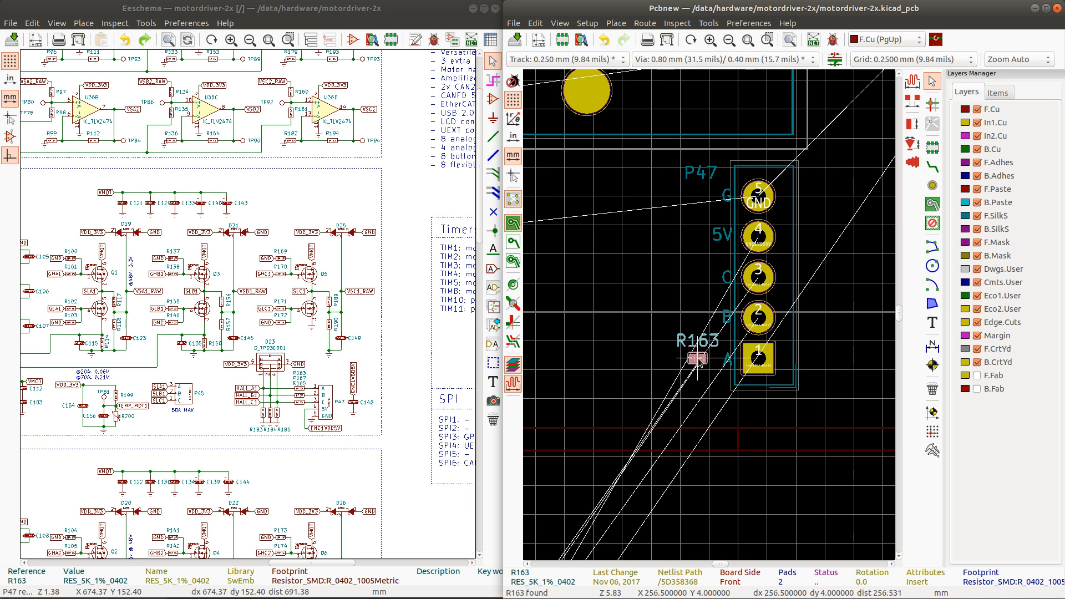
pyautogui.click(697, 359)
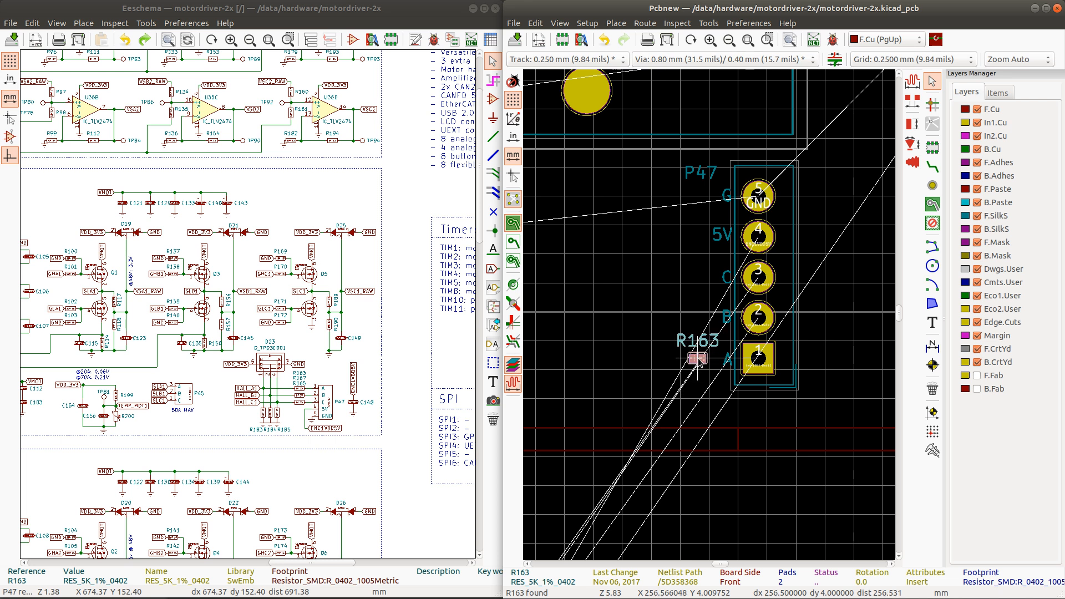
# Step: Locate resistor R167 from the schematic and place its footprint above R163, to the left of P47's pad B
pyautogui.click(301, 395)
pyautogui.click(708, 11)
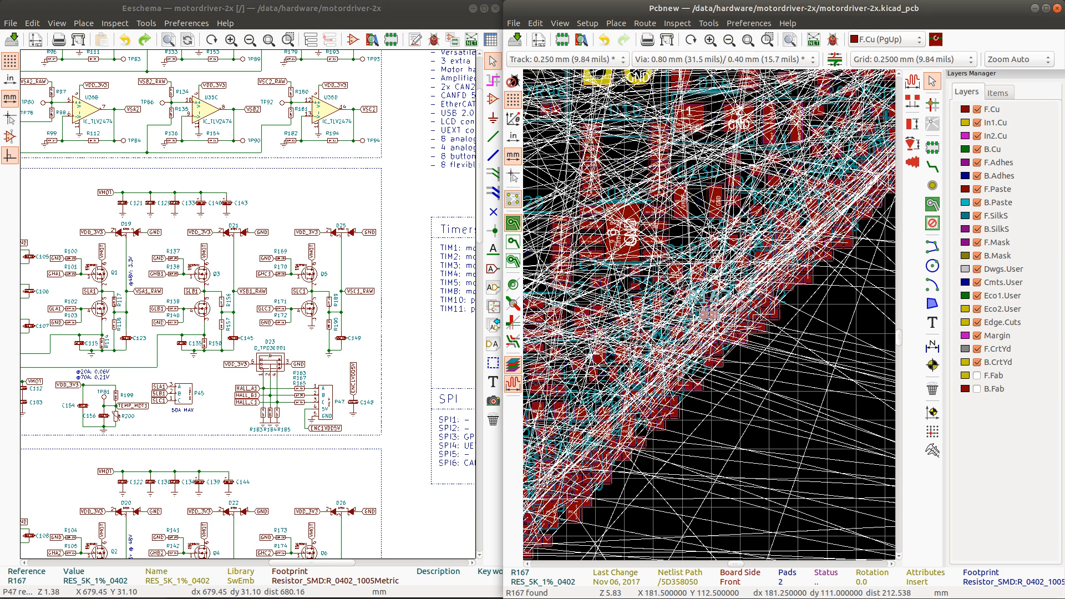
pyautogui.scroll(-10, 775, 239)
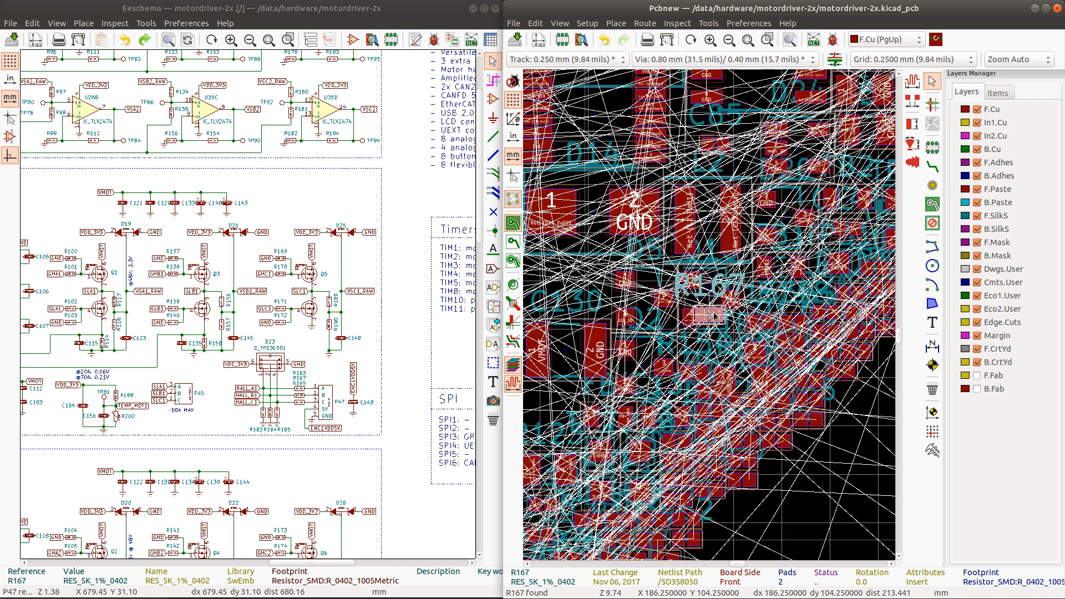
pyautogui.scroll(8, 692, 188)
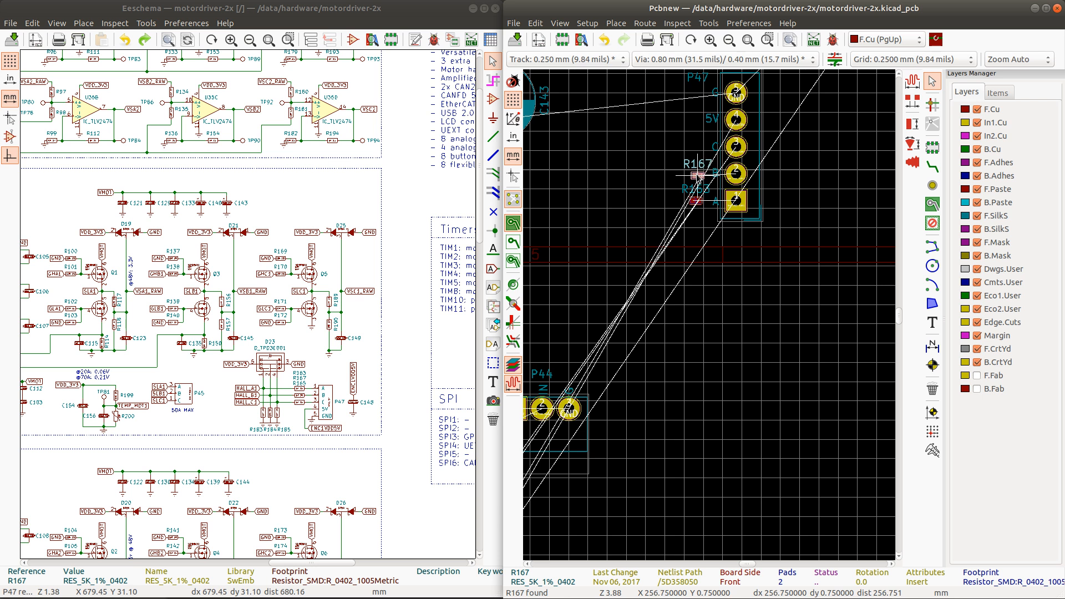
pyautogui.scroll(3, 700, 177)
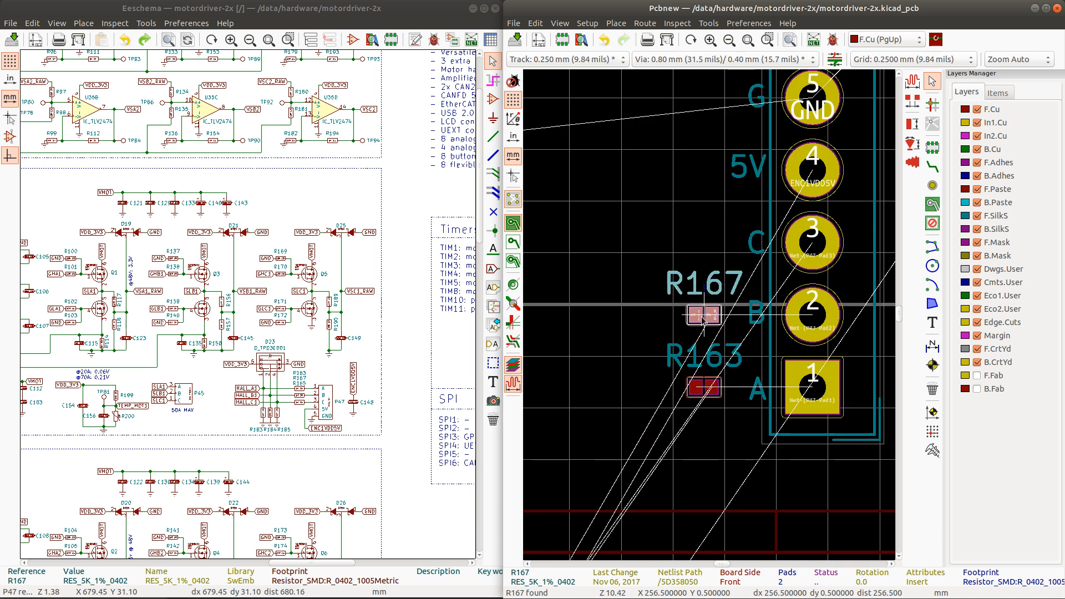
pyautogui.click(703, 318)
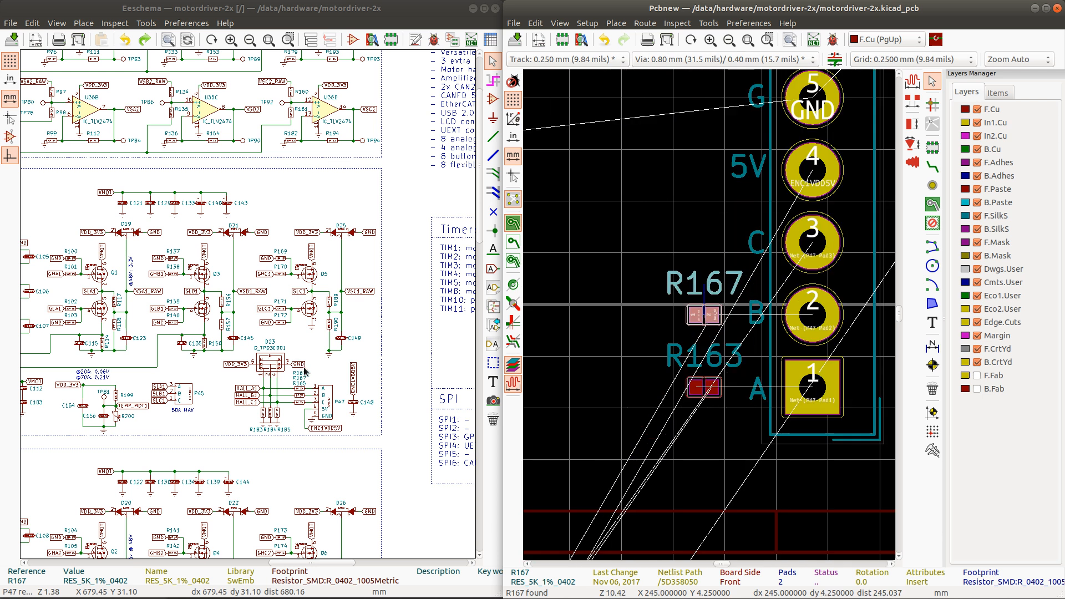
# Step: Locate resistor R165 from the schematic and place its footprint above R167, to the left of P47's pad C
pyautogui.click(302, 403)
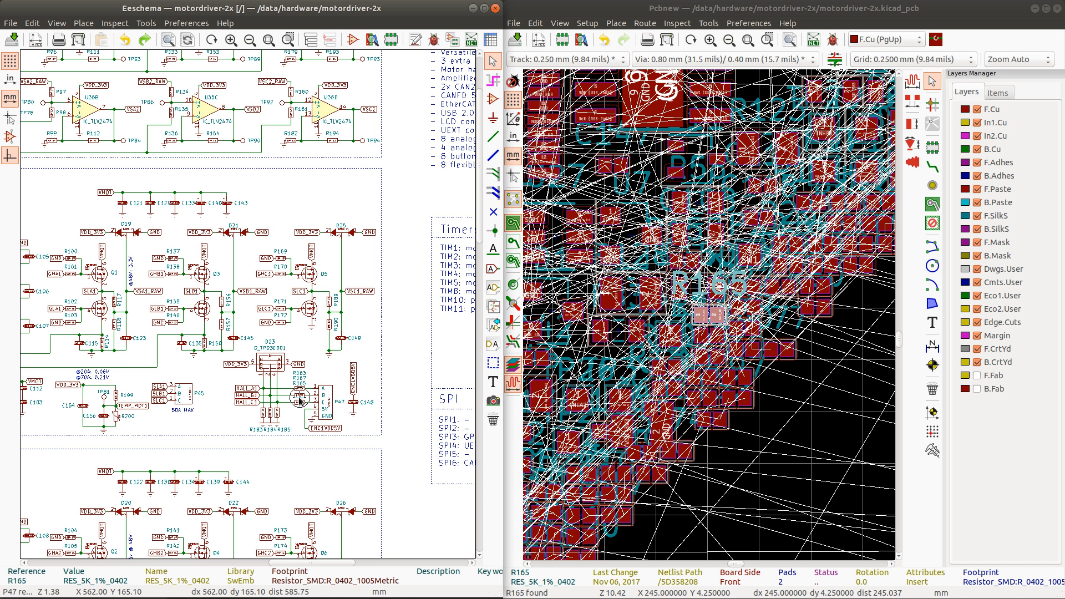
pyautogui.click(300, 401)
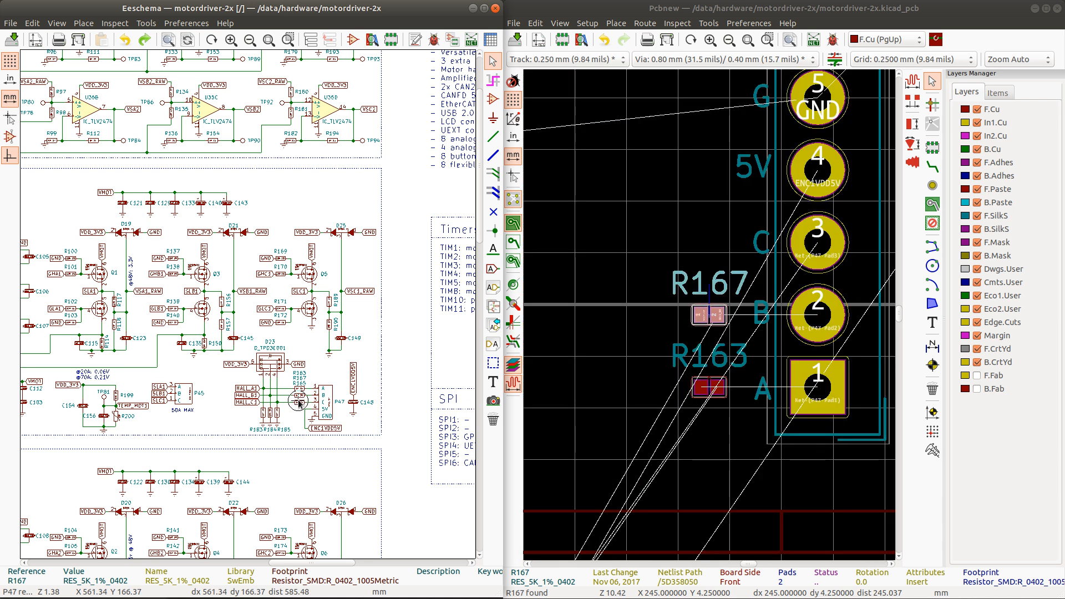
pyautogui.click(304, 395)
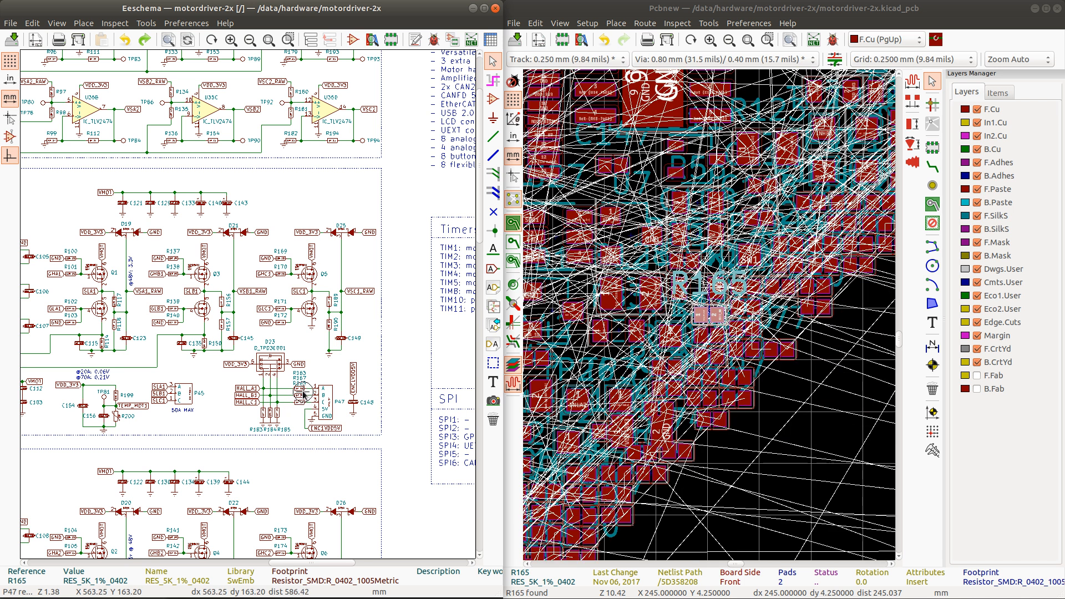
pyautogui.scroll(-3, 716, 302)
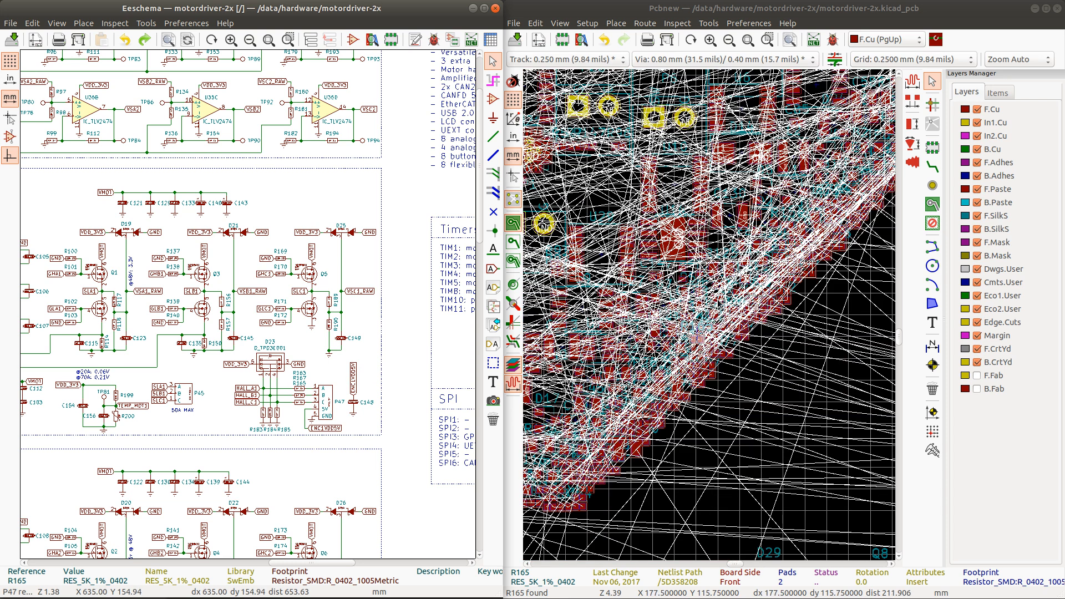
pyautogui.scroll(-5, 713, 311)
pyautogui.press('m')
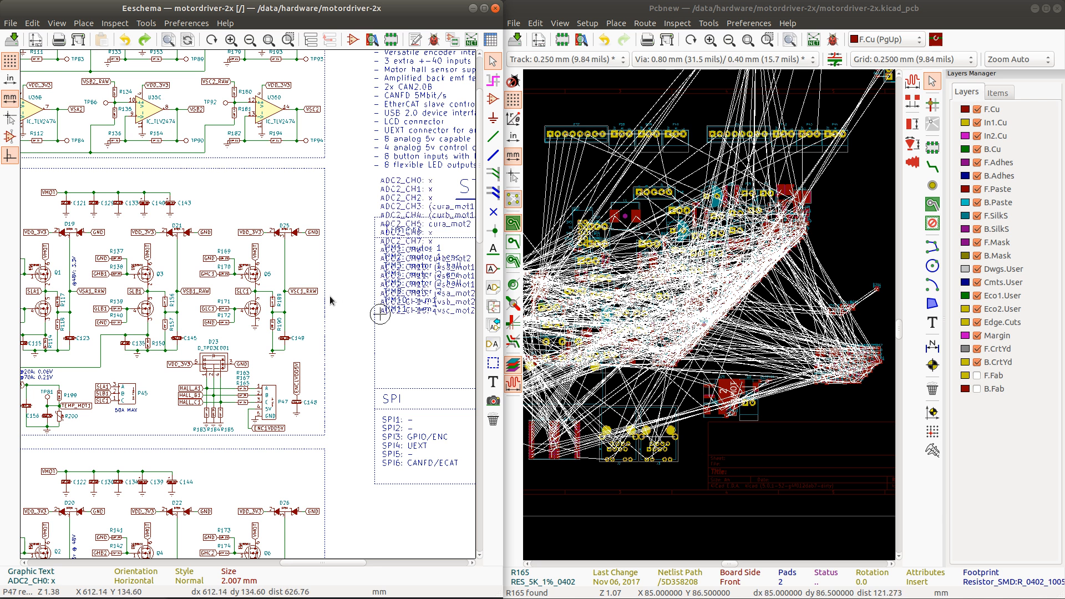
pyautogui.press('Escape')
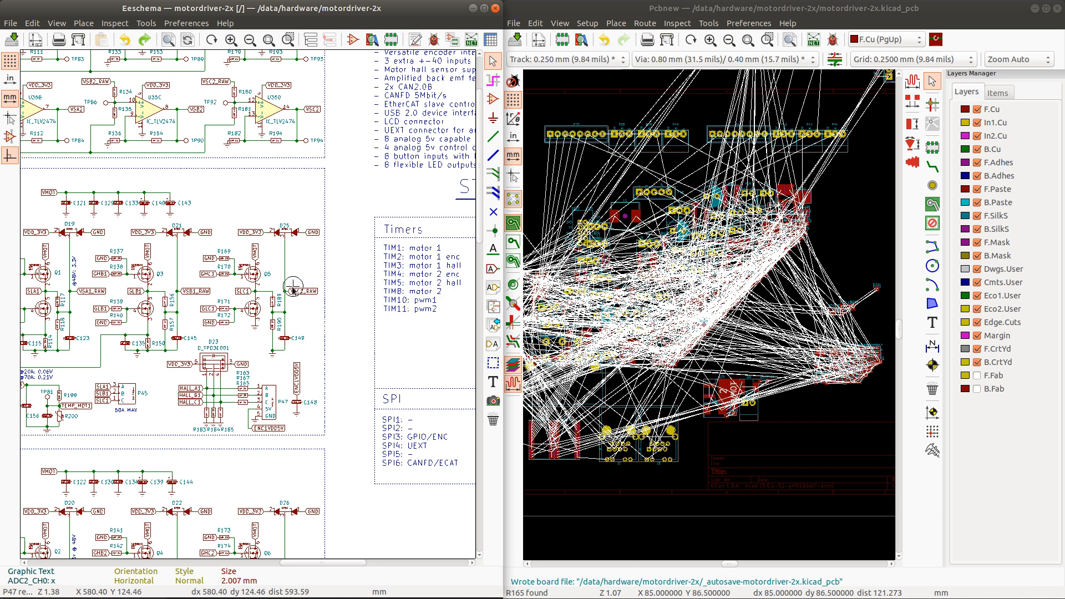
pyautogui.click(672, 13)
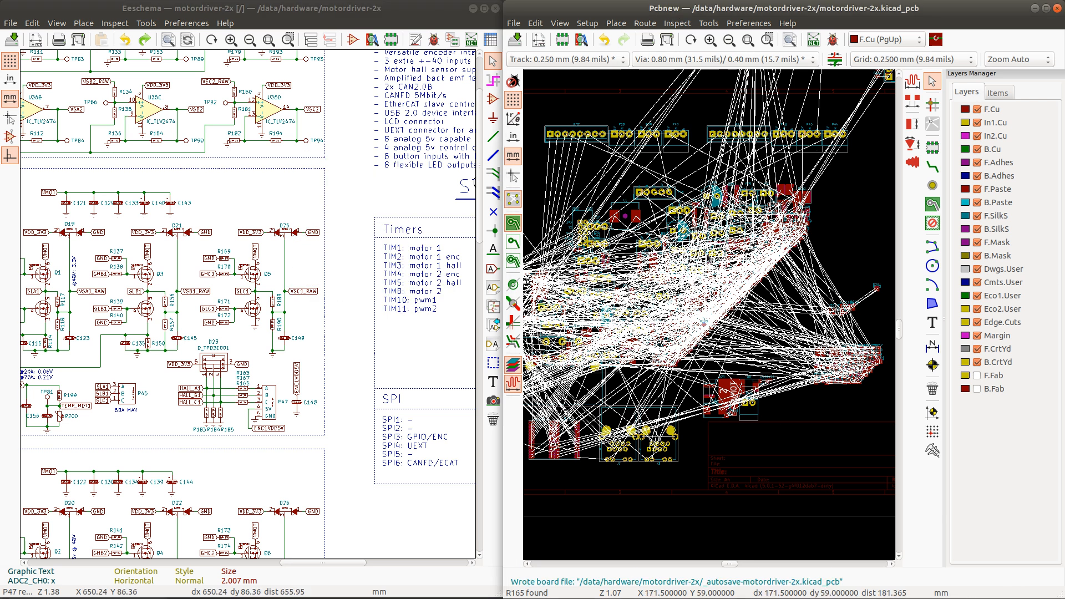
pyautogui.press('m')
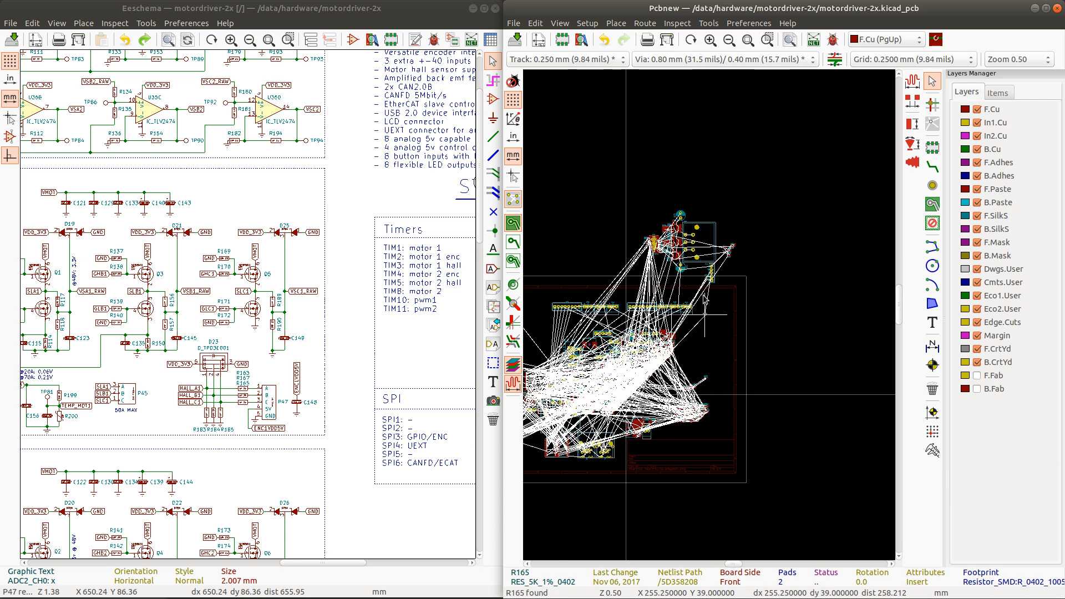
pyautogui.scroll(6, 709, 318)
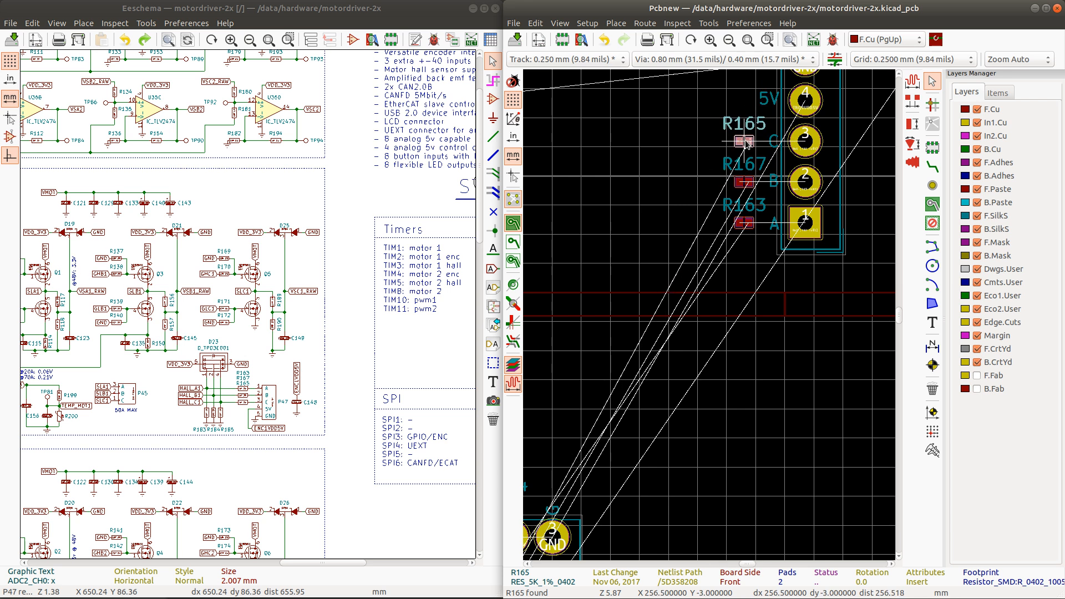
pyautogui.click(746, 142)
pyautogui.click(752, 129)
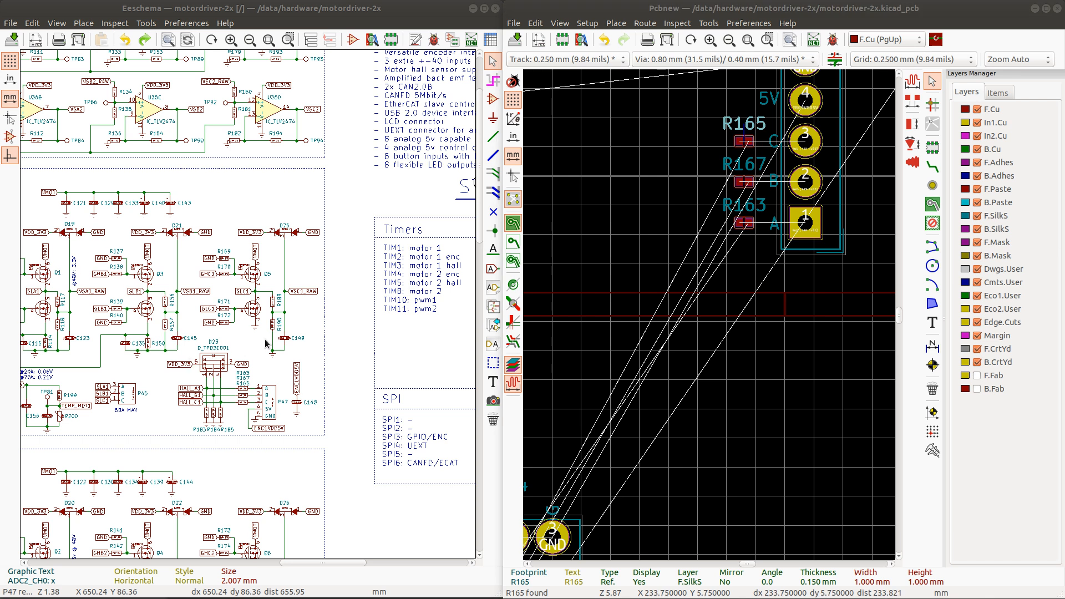
# Step: Locate resistor R185 from the schematic and place its footprint above R165, to the left of P47's pad G
pyautogui.click(221, 416)
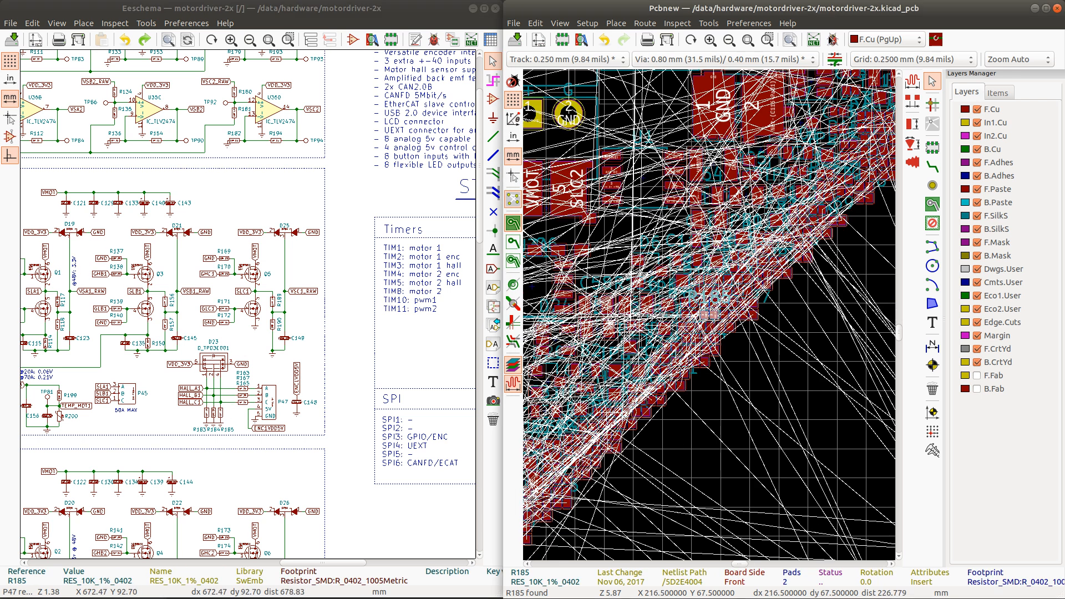
pyautogui.scroll(3, 710, 317)
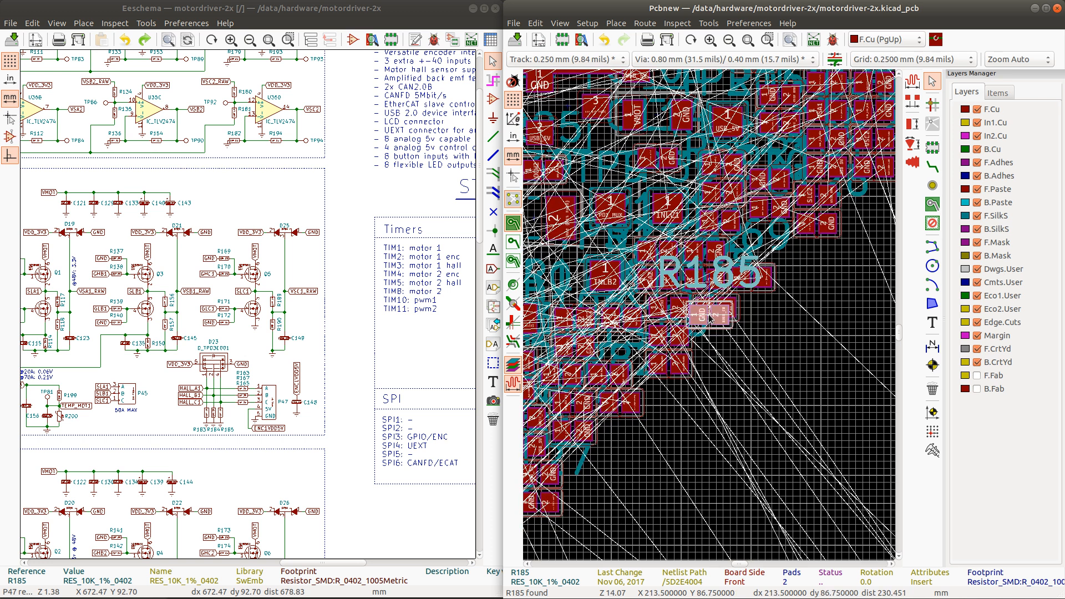
pyautogui.press('m')
pyautogui.scroll(-6, 709, 315)
pyautogui.scroll(4, 776, 208)
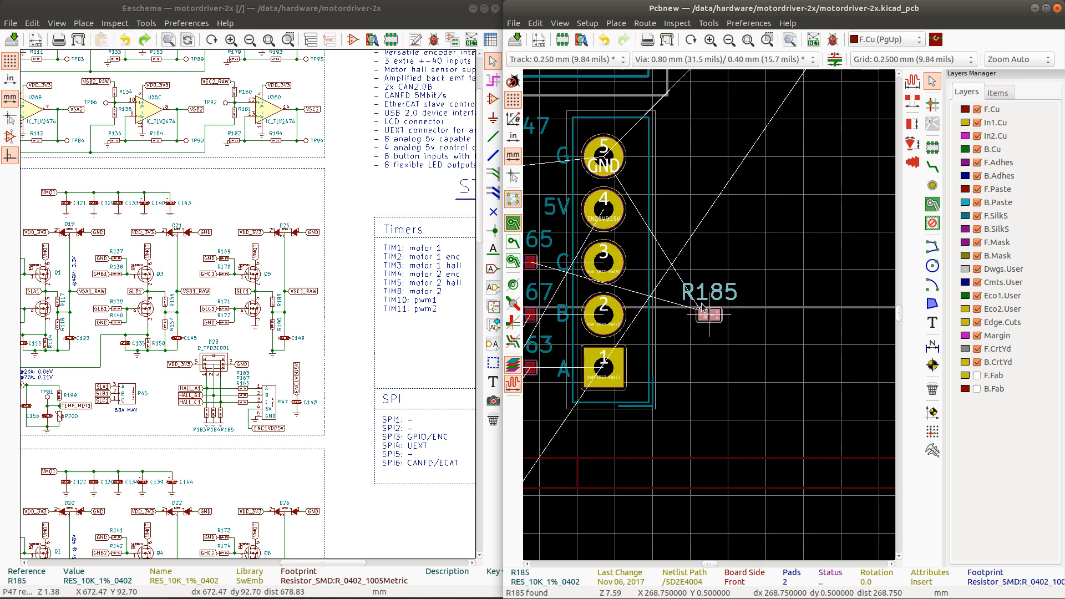
pyautogui.scroll(-1, 702, 309)
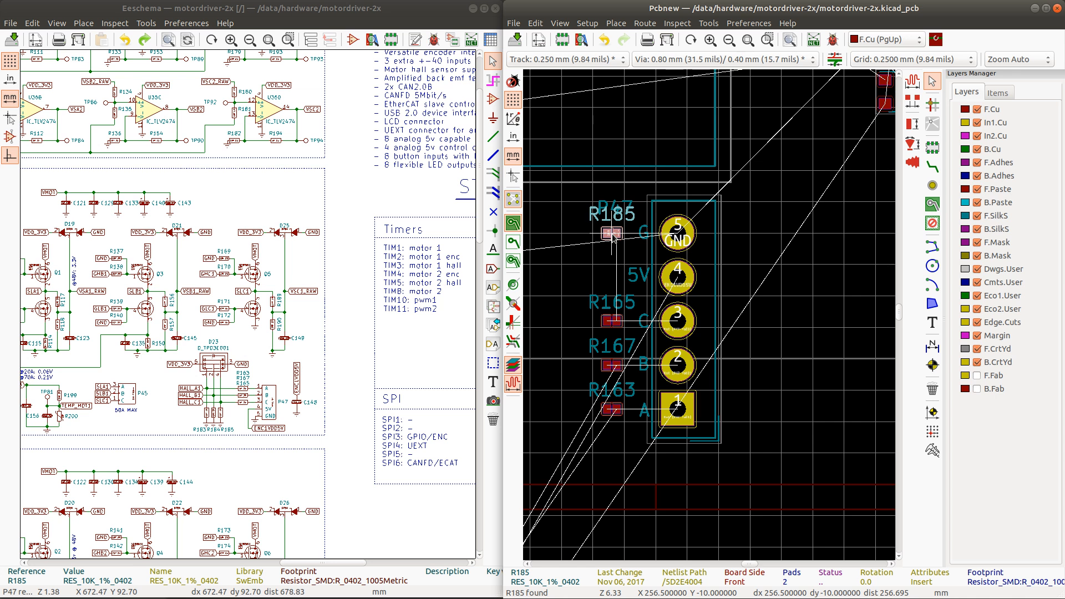
pyautogui.click(612, 237)
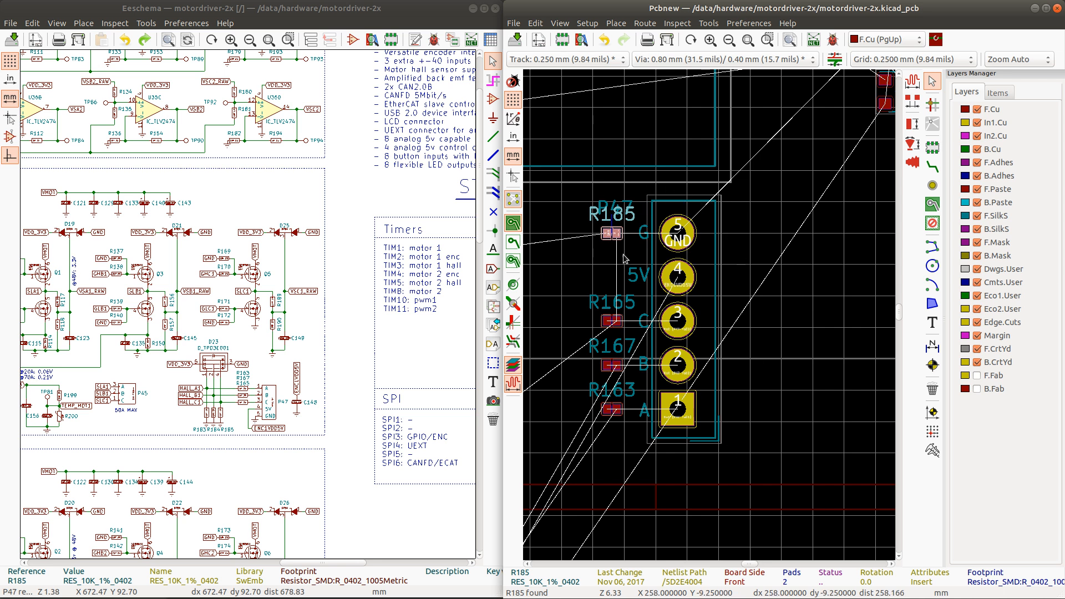
# Step: Examine the pad nets of resistors R163, R167 and R165 beside connector P47
pyautogui.scroll(3, 654, 316)
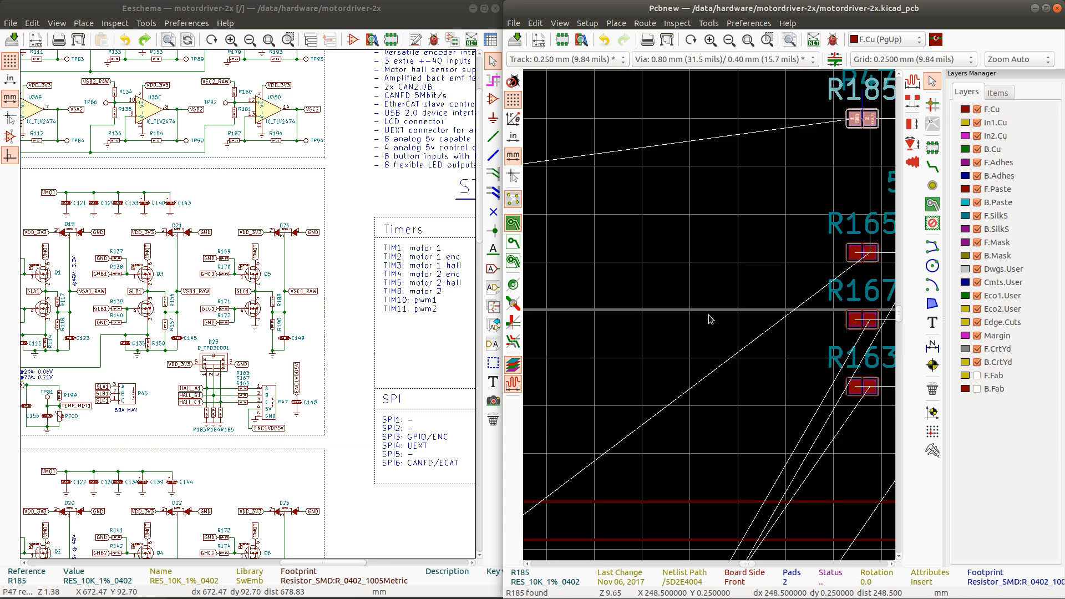
pyautogui.scroll(5, 715, 316)
pyautogui.scroll(-2, 721, 318)
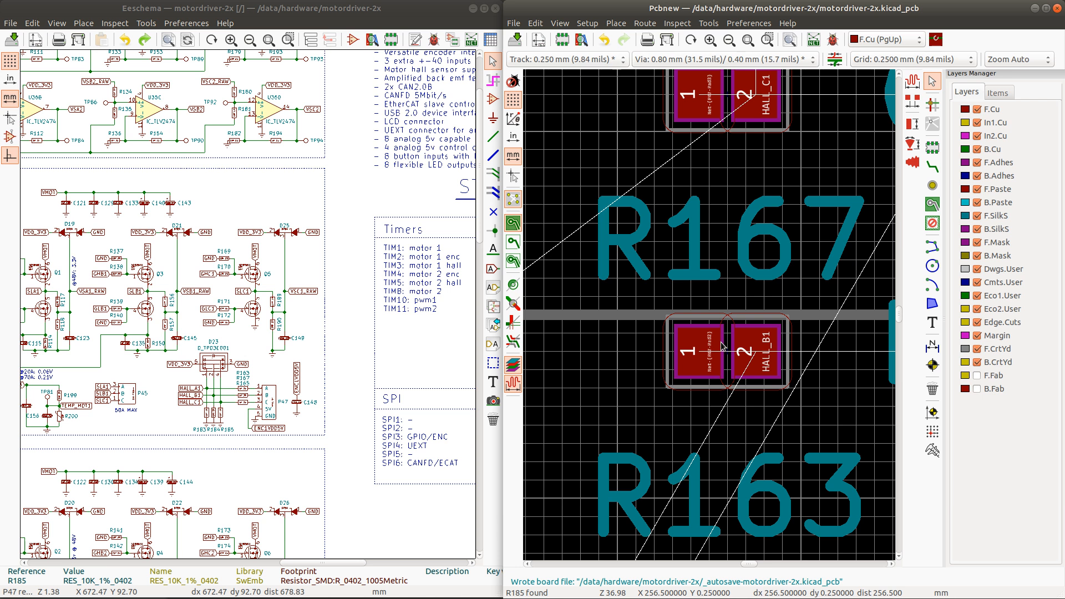
pyautogui.scroll(-2, 721, 345)
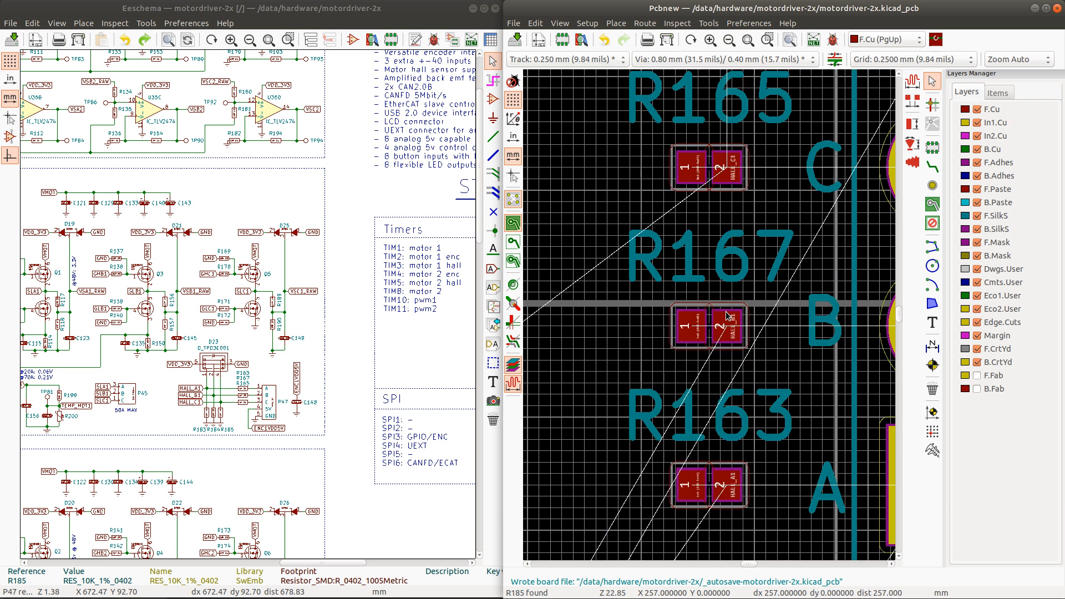
pyautogui.scroll(-3, 712, 228)
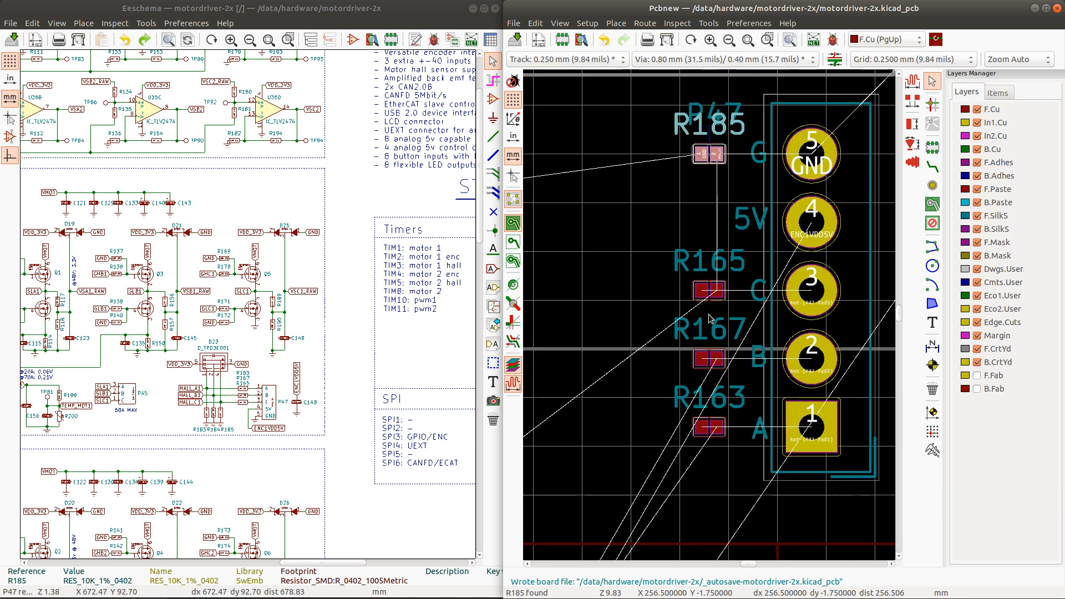
pyautogui.scroll(-1, 709, 155)
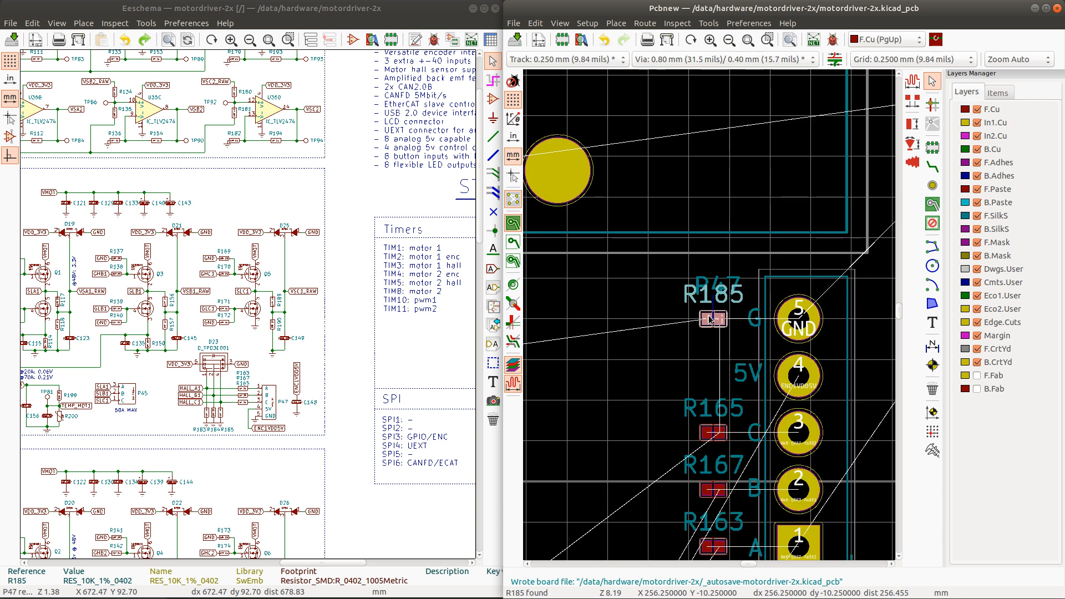
# Step: Locate resistor R184 from the schematic and place its footprint directly below R167, aligned with the resistor column beside P47
pyautogui.click(214, 410)
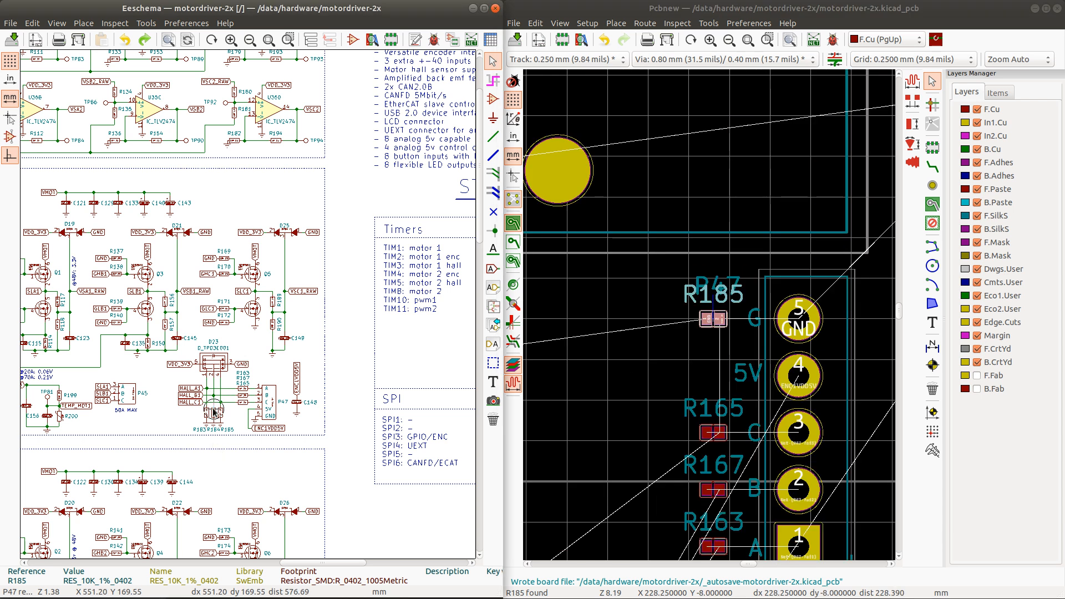
pyautogui.click(761, 5)
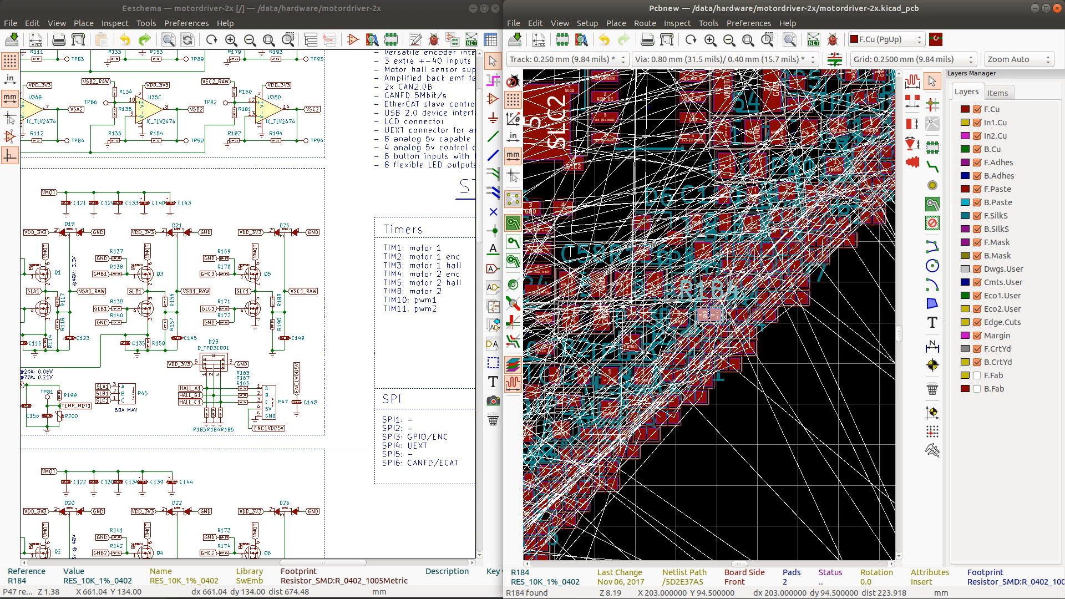
pyautogui.press('m')
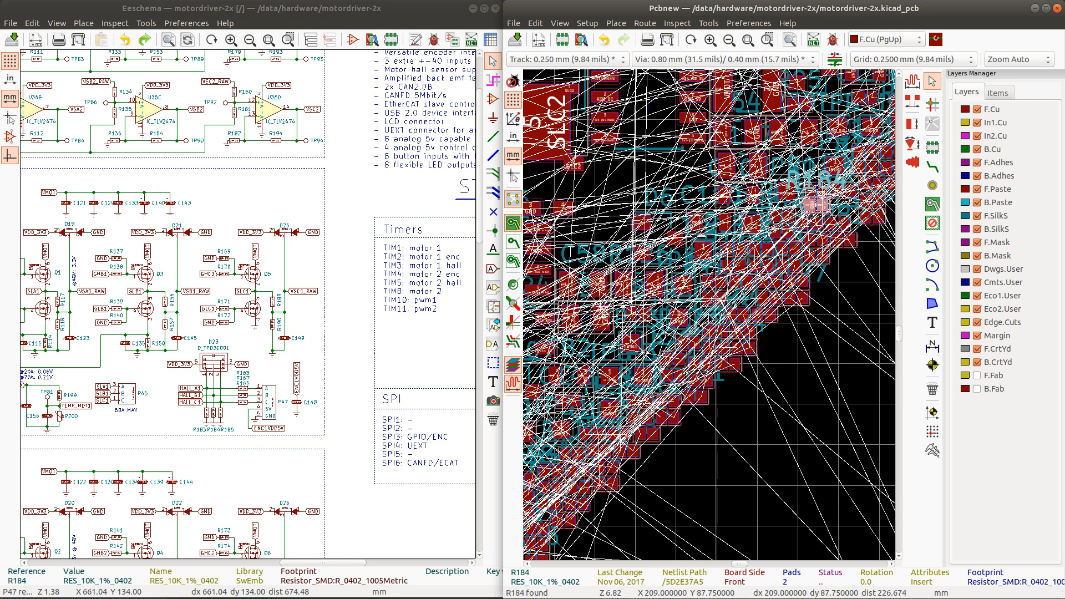
pyautogui.scroll(-5, 840, 191)
pyautogui.scroll(4, 819, 161)
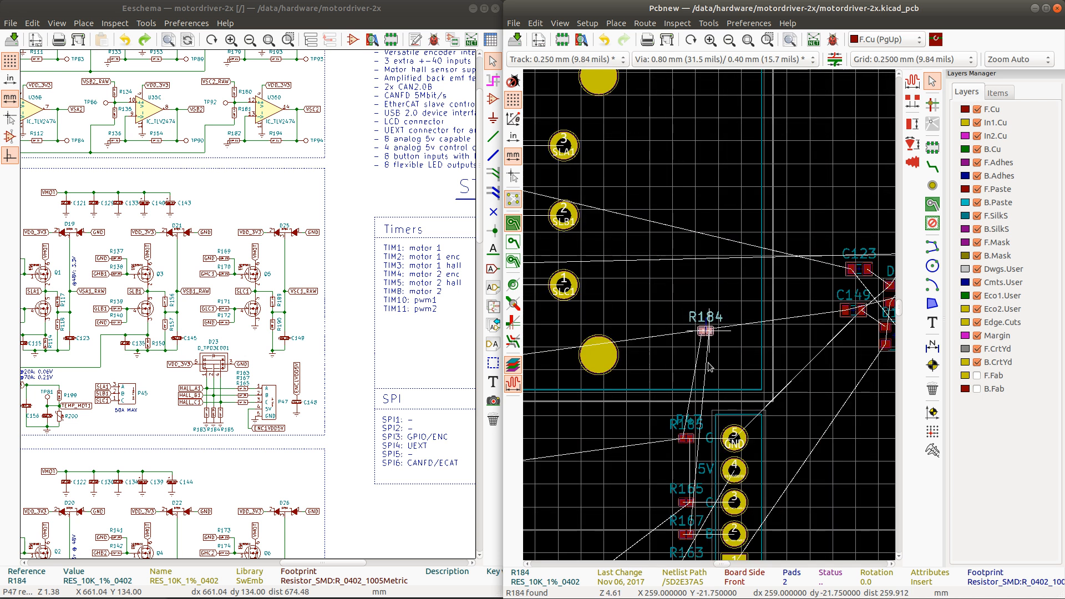
pyautogui.scroll(1, 708, 323)
pyautogui.scroll(1, 670, 438)
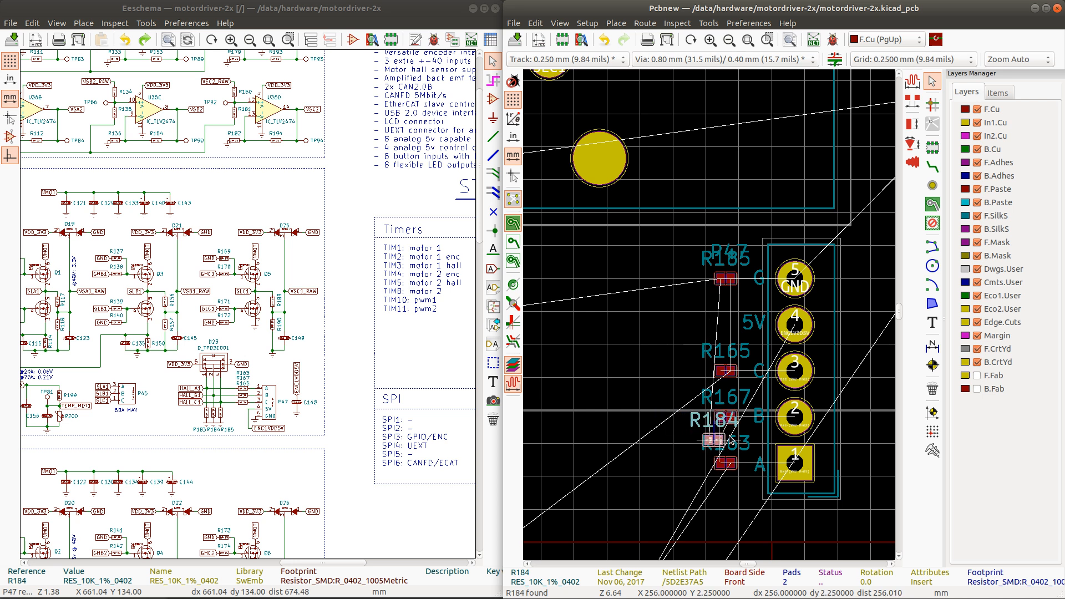
pyautogui.scroll(4, 708, 441)
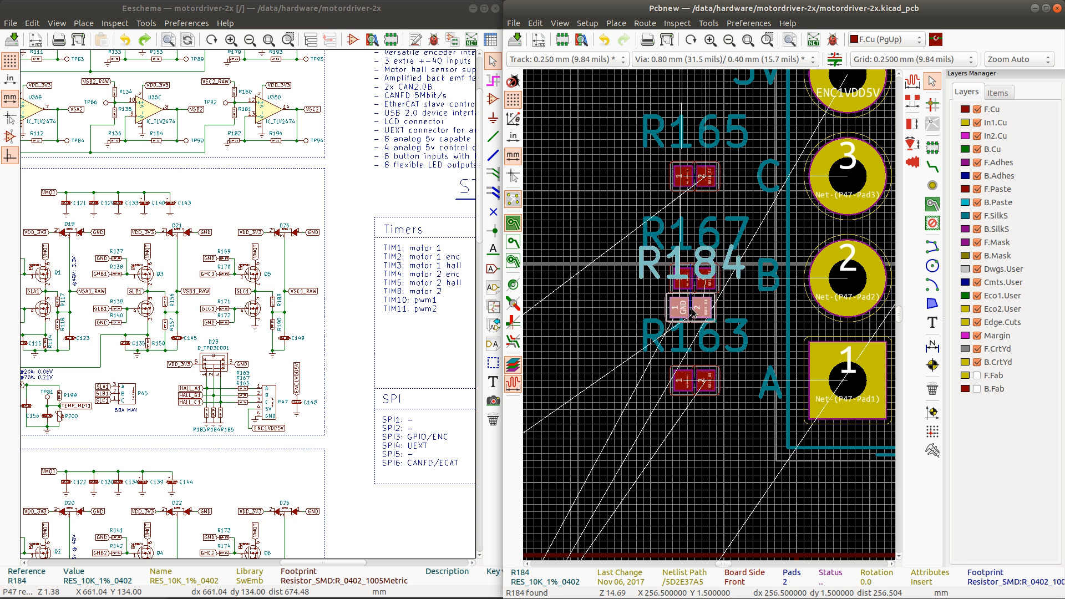
pyautogui.click(698, 311)
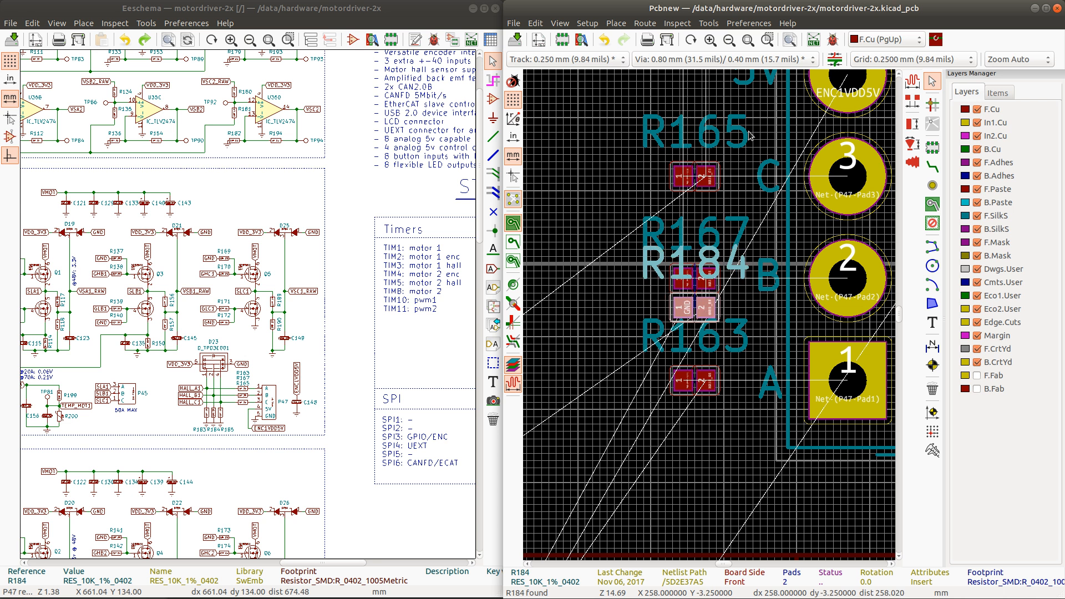
# Step: Move R185 from beside P47's pad G to directly below R165, aligned with the resistor column
pyautogui.scroll(-3, 698, 311)
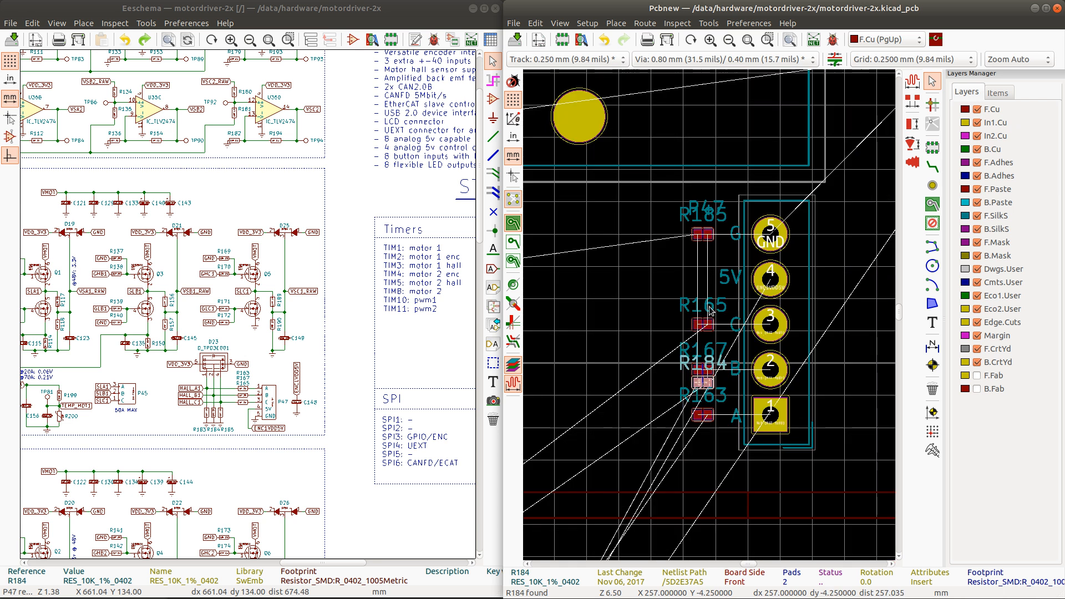
pyautogui.click(703, 238)
pyautogui.press('m')
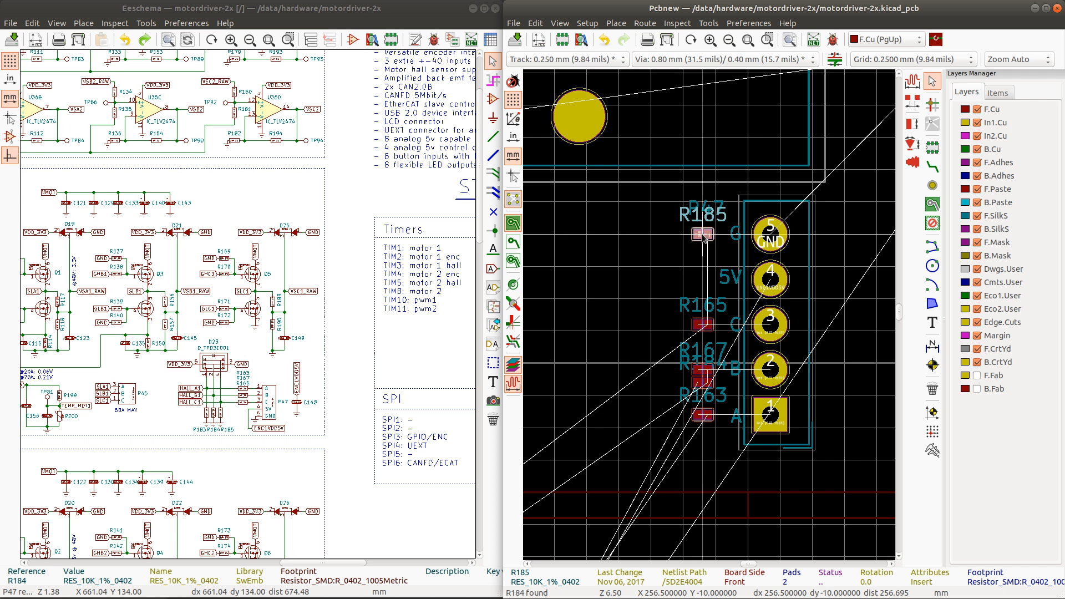
pyautogui.scroll(3, 704, 327)
pyautogui.scroll(2, 710, 316)
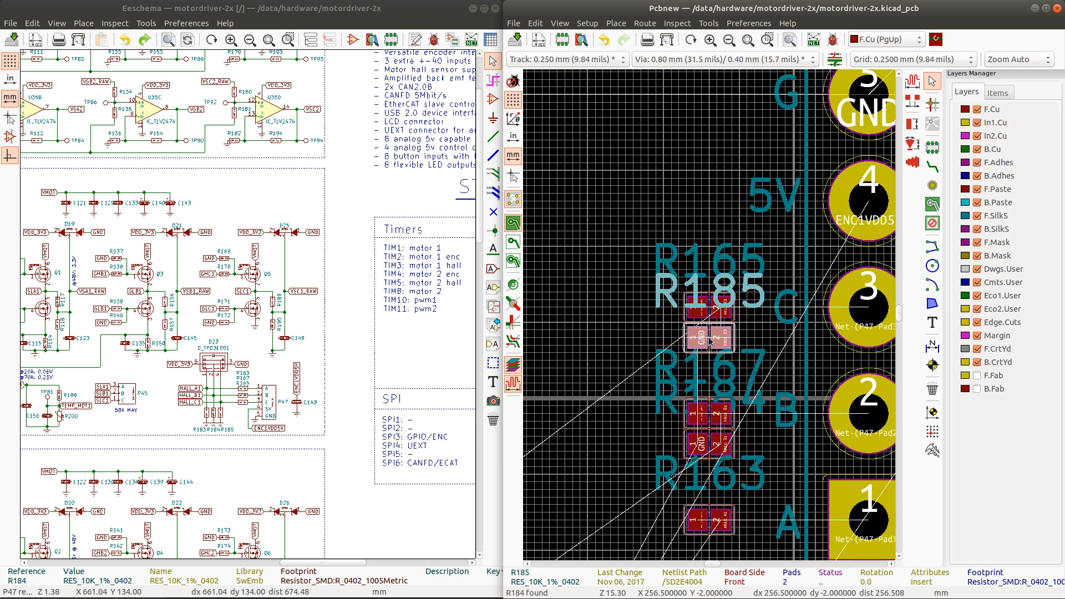
pyautogui.click(711, 340)
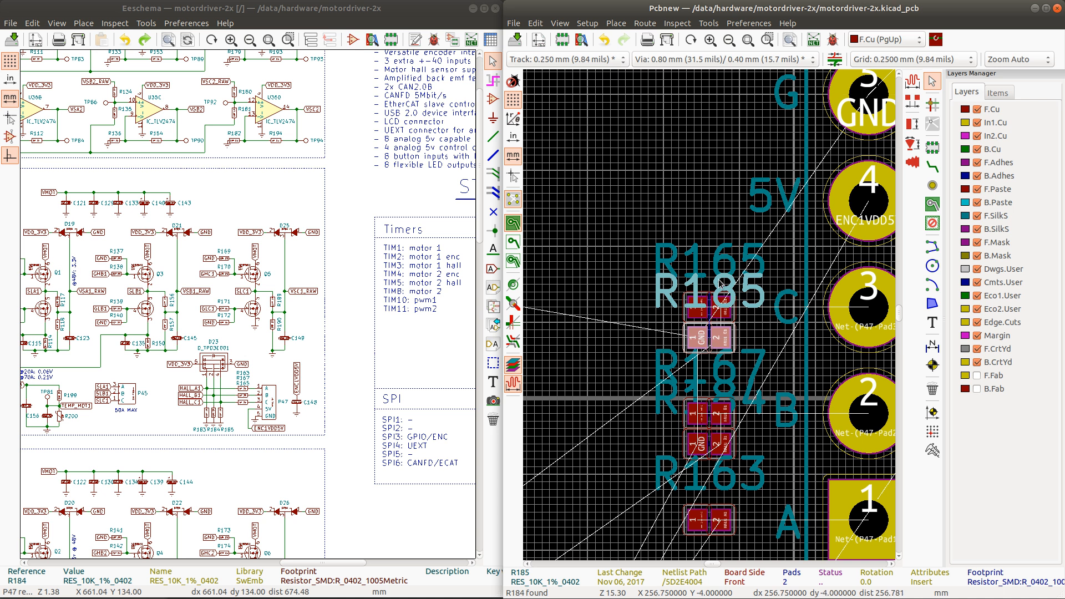
# Step: Move the R185 silkscreen reference to the left of its own footprint, clear of R165
pyautogui.click(719, 281)
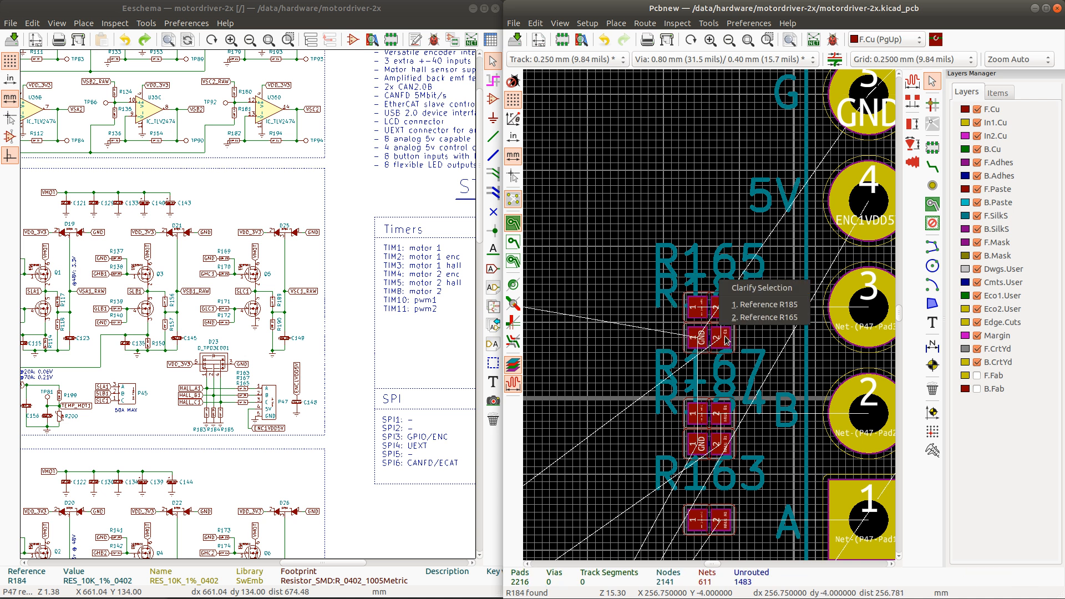
pyautogui.click(715, 287)
pyautogui.click(700, 292)
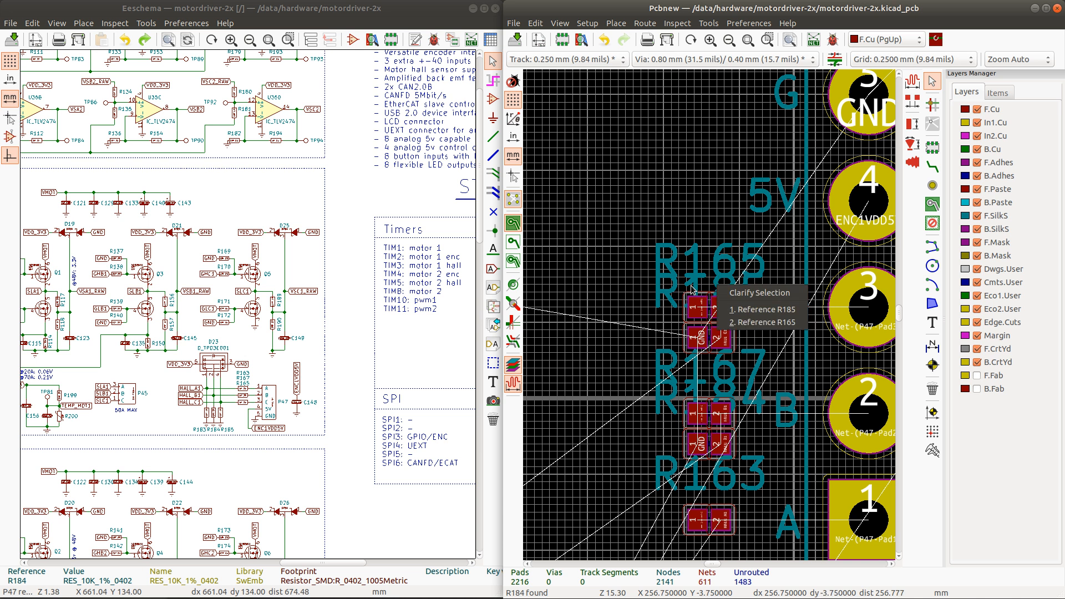
pyautogui.click(690, 285)
pyautogui.click(667, 290)
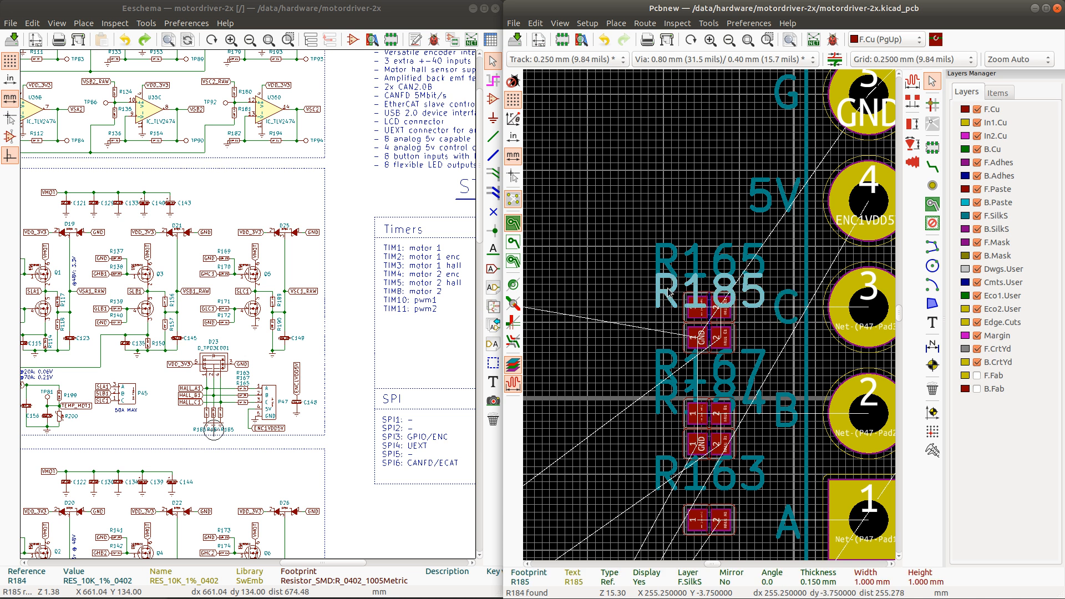
pyautogui.press('m')
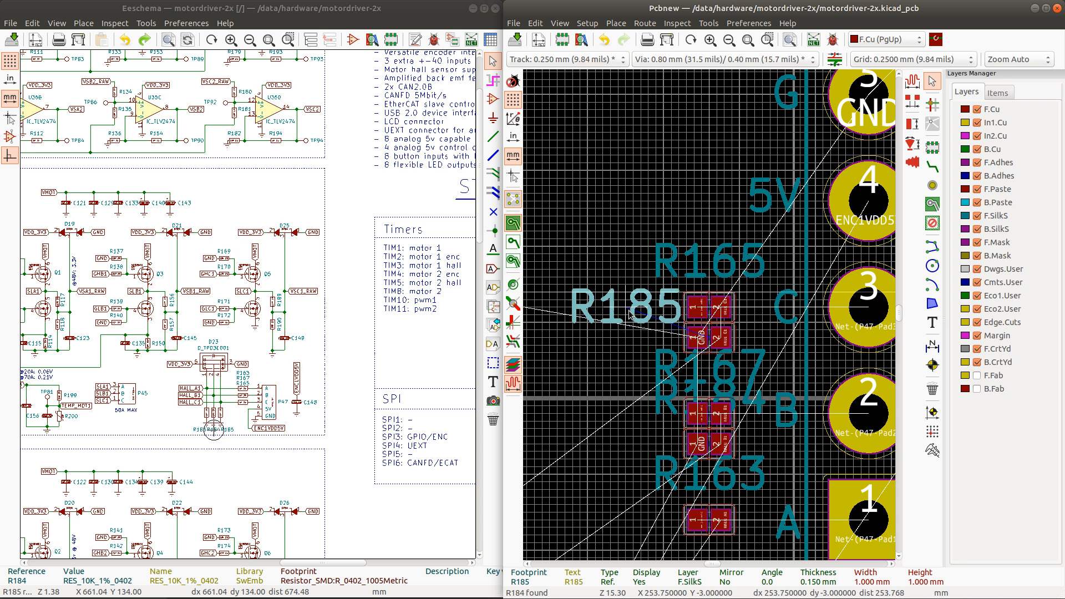
pyautogui.click(611, 344)
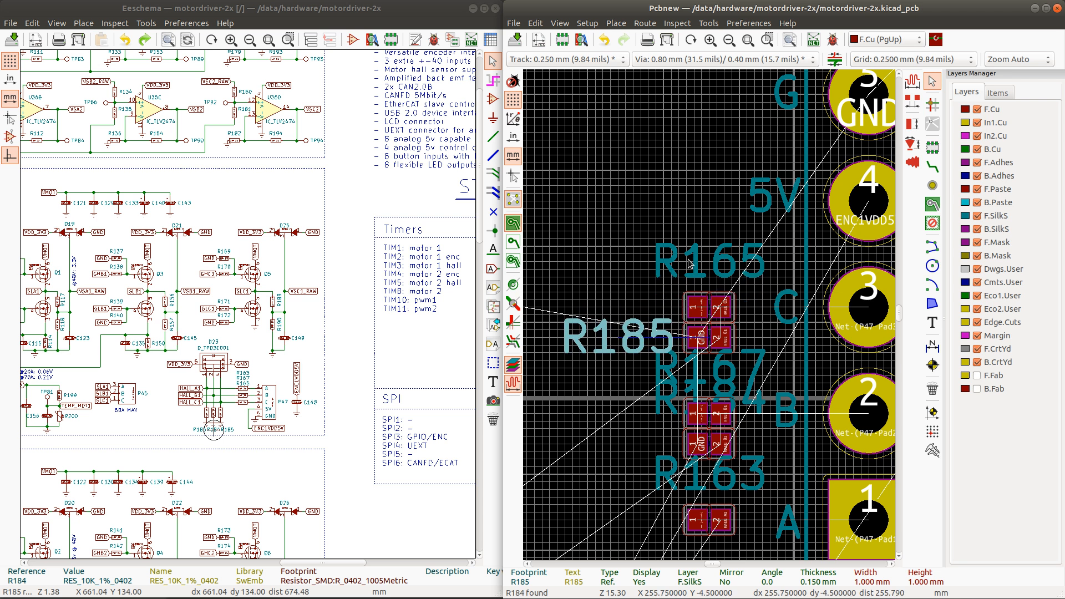
# Step: Move the R165 silkscreen reference to the left of its footprint, directly above the R185 reference
pyautogui.click(694, 262)
pyautogui.press('m')
pyautogui.click(630, 304)
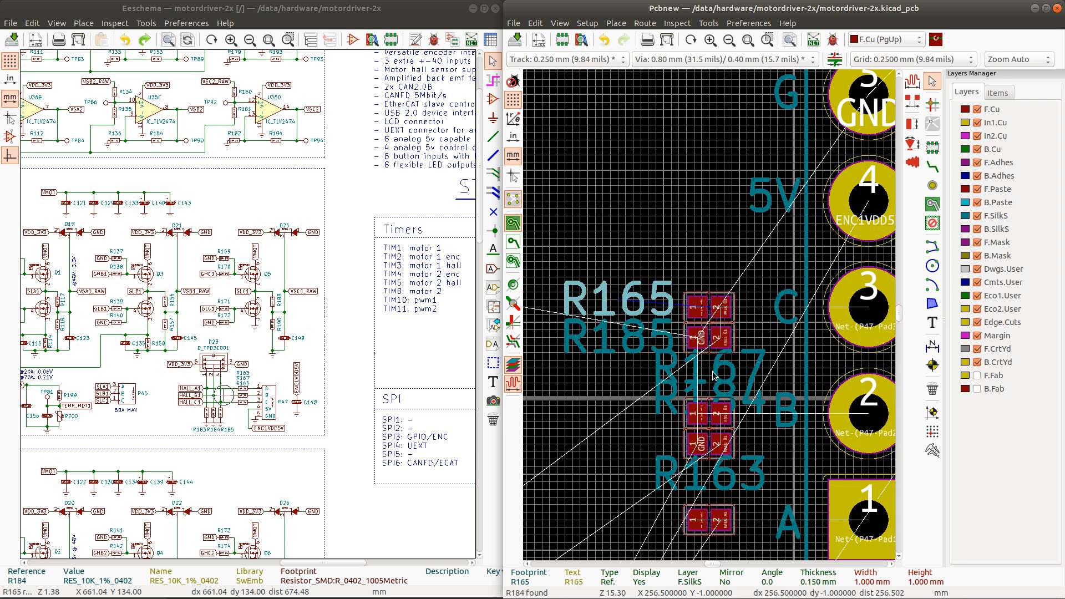
# Step: Highlight the nets of R165's two pads in turn and compare their connections to P47 and R185
pyautogui.click(710, 314)
pyautogui.click(710, 314)
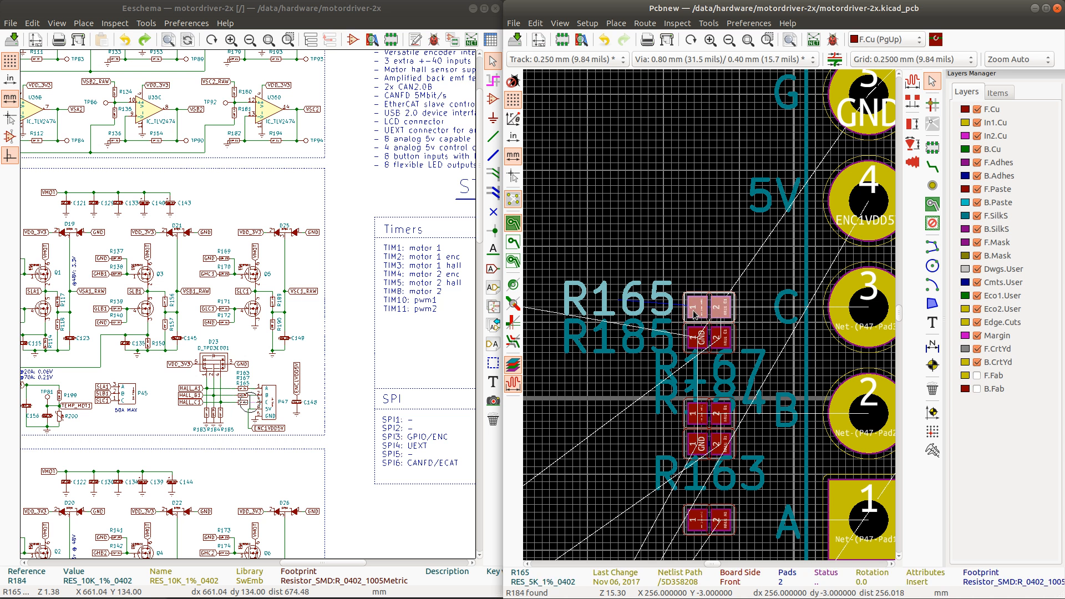
pyautogui.press('`')
pyautogui.scroll(-3, 711, 314)
pyautogui.press('`')
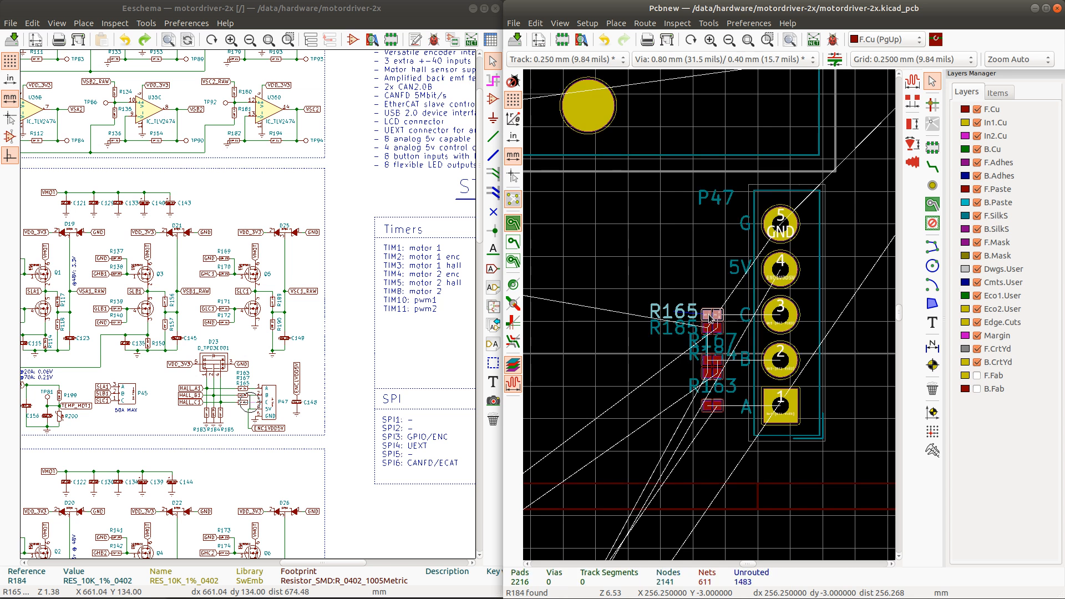
pyautogui.press('`')
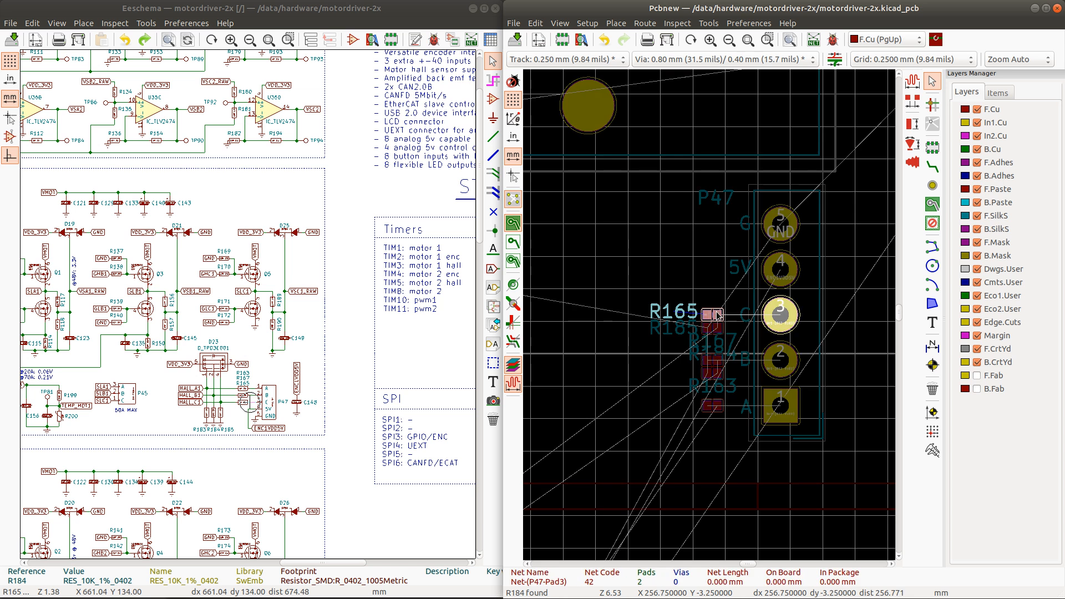
pyautogui.click(711, 315)
pyautogui.press('`')
pyautogui.press('`')
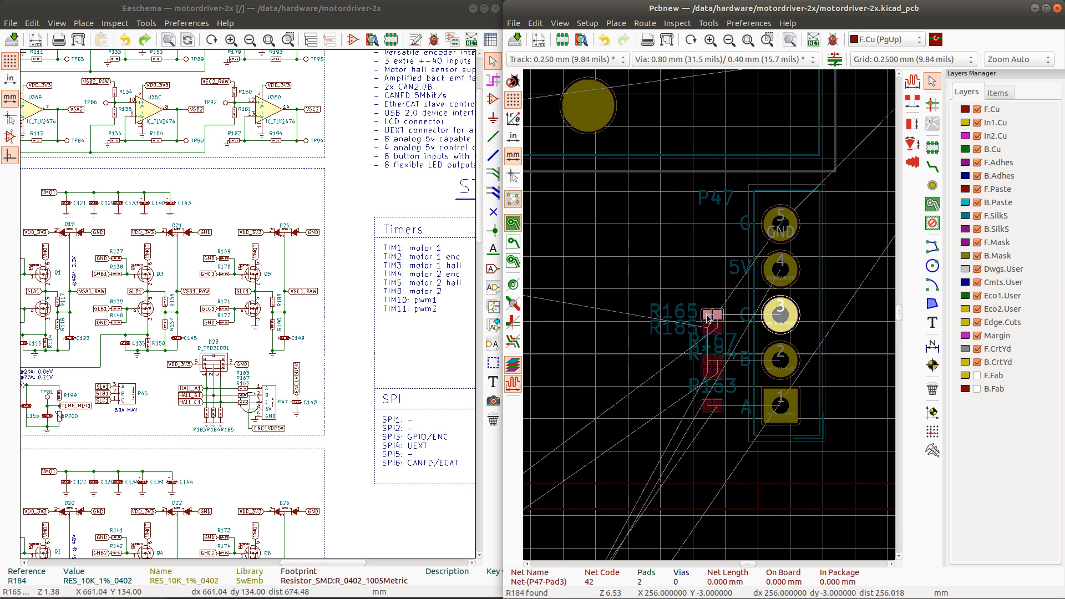
pyautogui.press('`')
pyautogui.press('`')
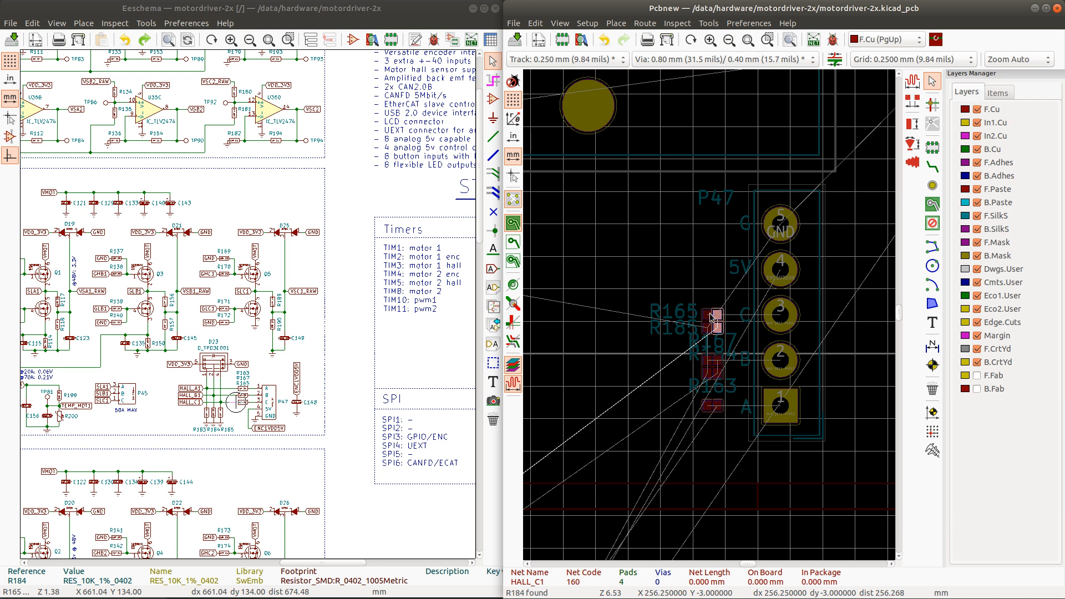
pyautogui.press('`')
# Step: Inspect the pad properties of R165's pad 2 and close them without changes
pyautogui.click(715, 316)
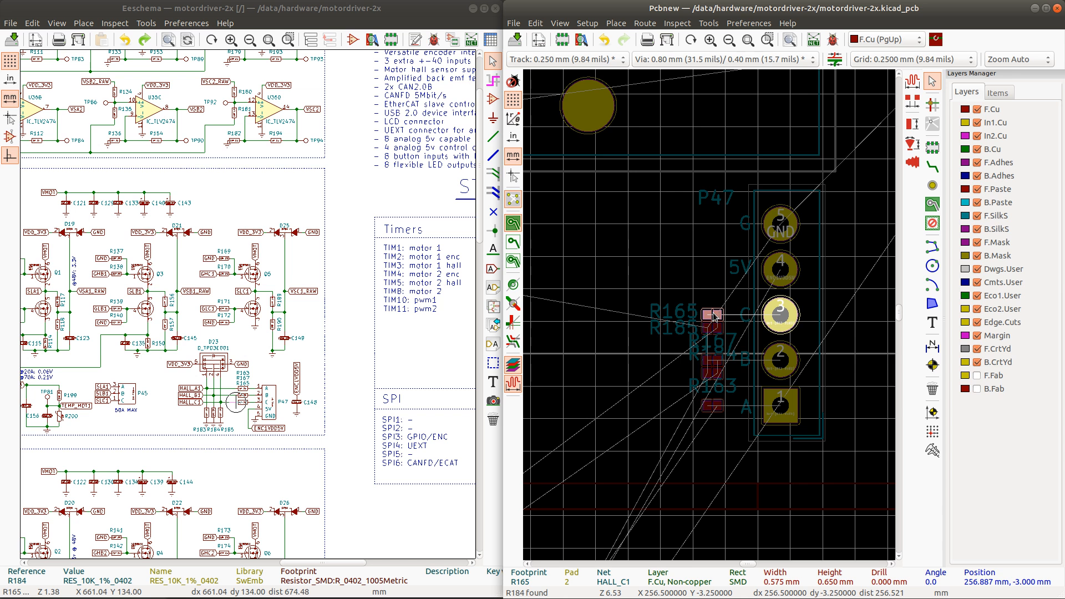
pyautogui.write('ee')
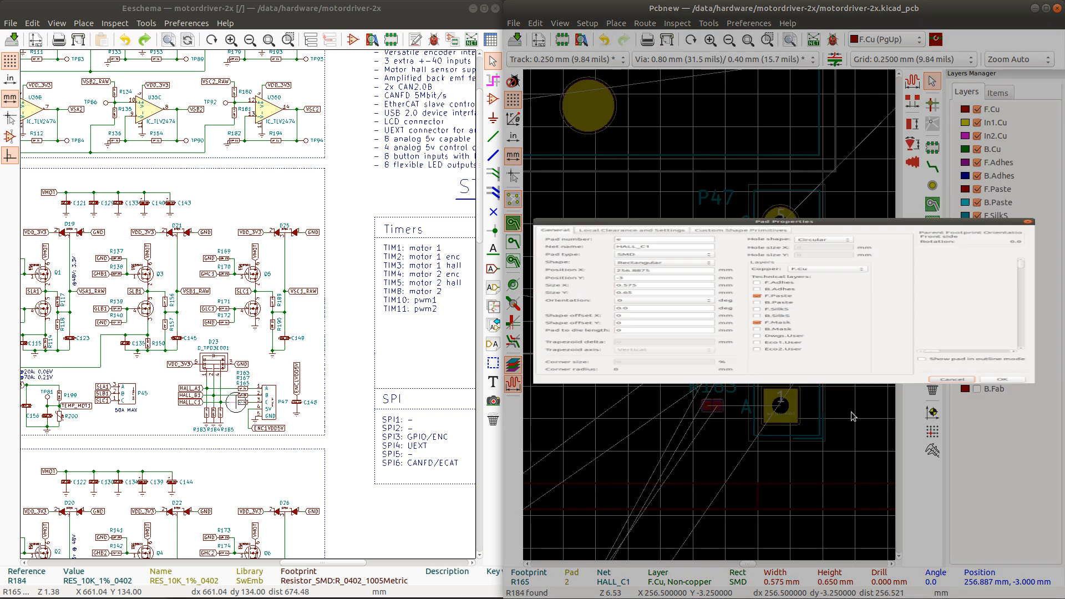
pyautogui.click(951, 489)
pyautogui.scroll(5, 768, 293)
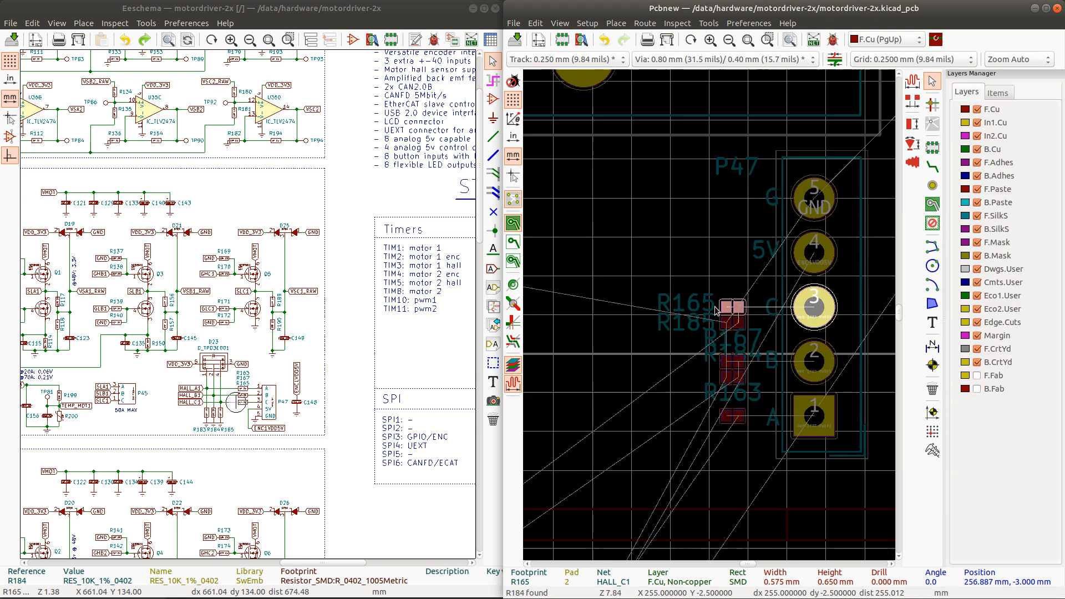
# Step: Rotate R165 by 180 degrees and move its reference back to the left of the footprint
pyautogui.click(799, 289)
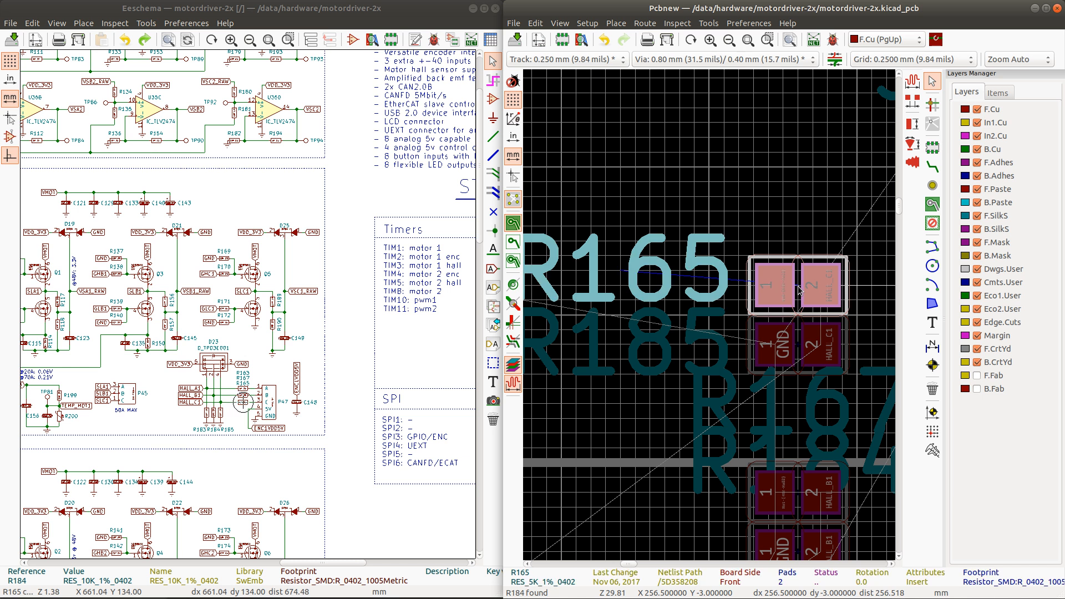
pyautogui.press('e')
pyautogui.click(890, 486)
pyautogui.press('r')
pyautogui.press('r')
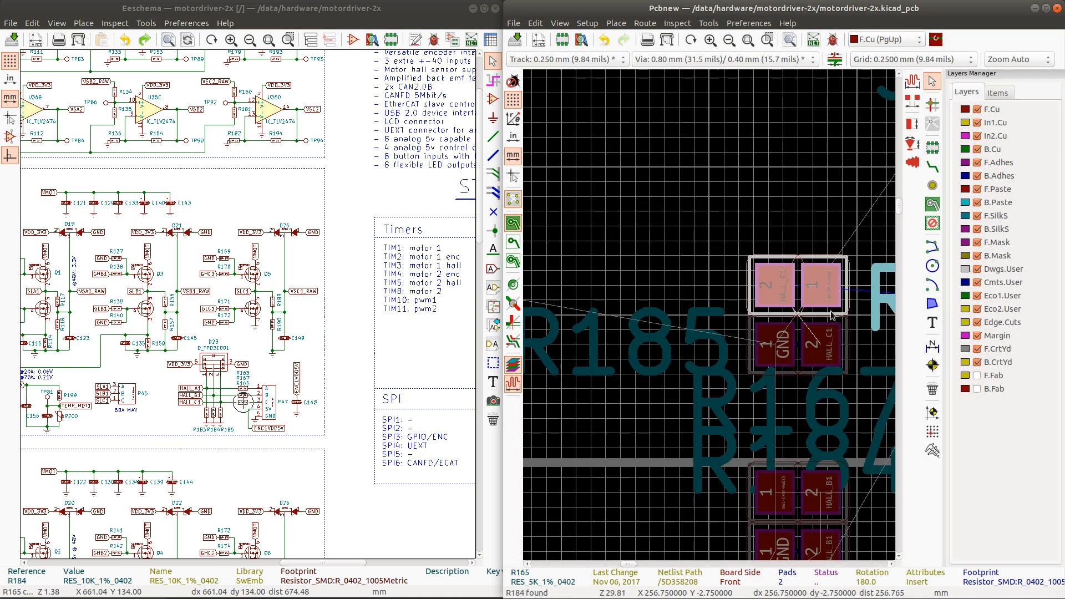
pyautogui.scroll(-3, 805, 304)
pyautogui.click(743, 313)
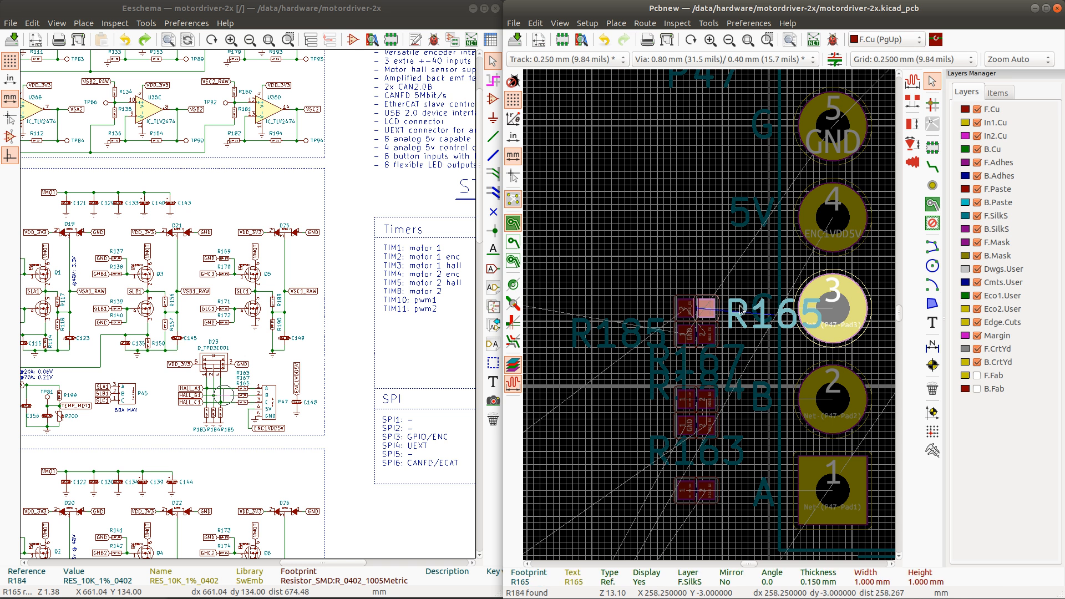
pyautogui.moveTo(768, 313); pyautogui.dragTo(627, 307)
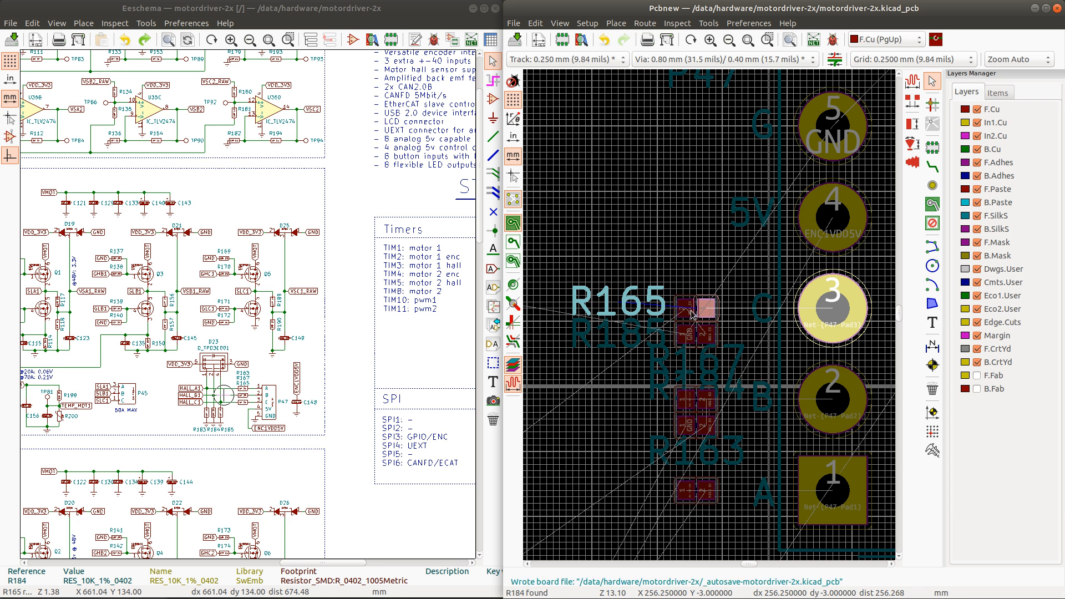
# Step: Rotate R185 by 180 degrees and move its reference to the left of the footprint, below the R165 reference
pyautogui.click(699, 334)
pyautogui.press('r')
pyautogui.press('r')
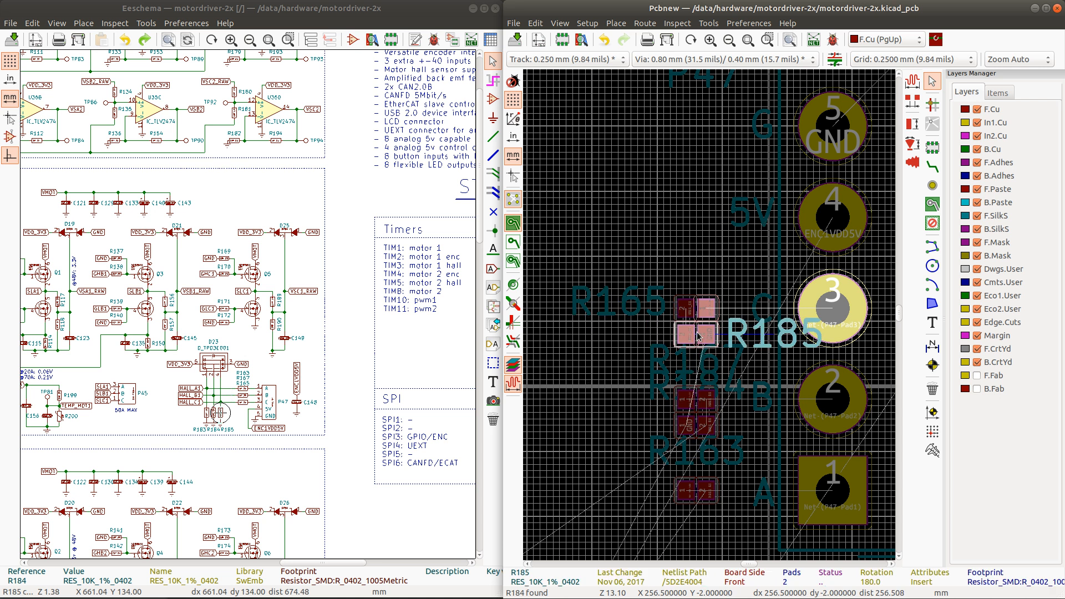
pyautogui.click(760, 332)
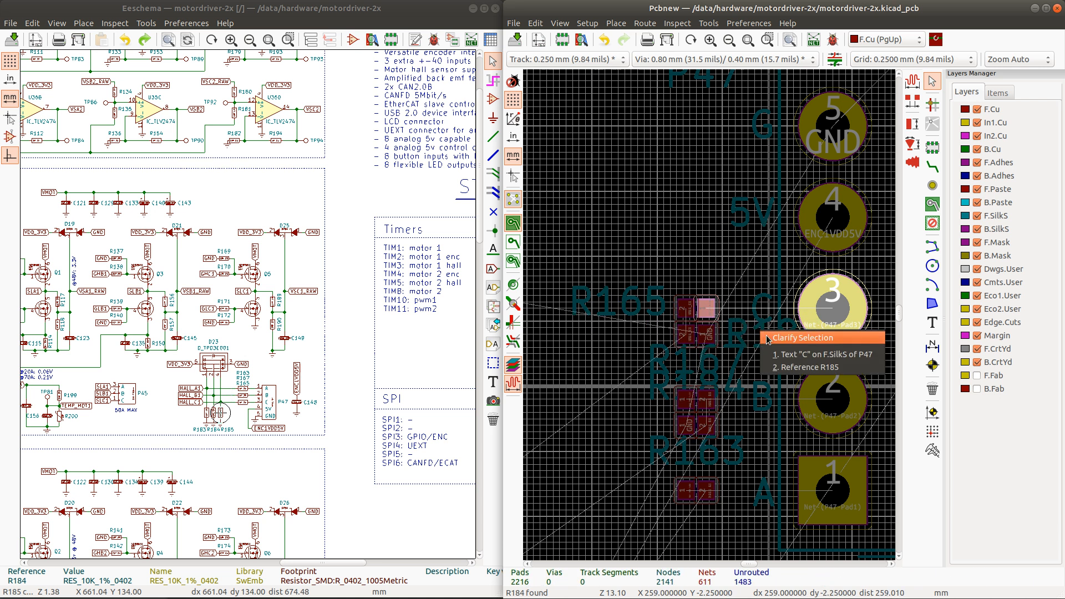
pyautogui.click(735, 321)
pyautogui.click(735, 320)
pyautogui.press('m')
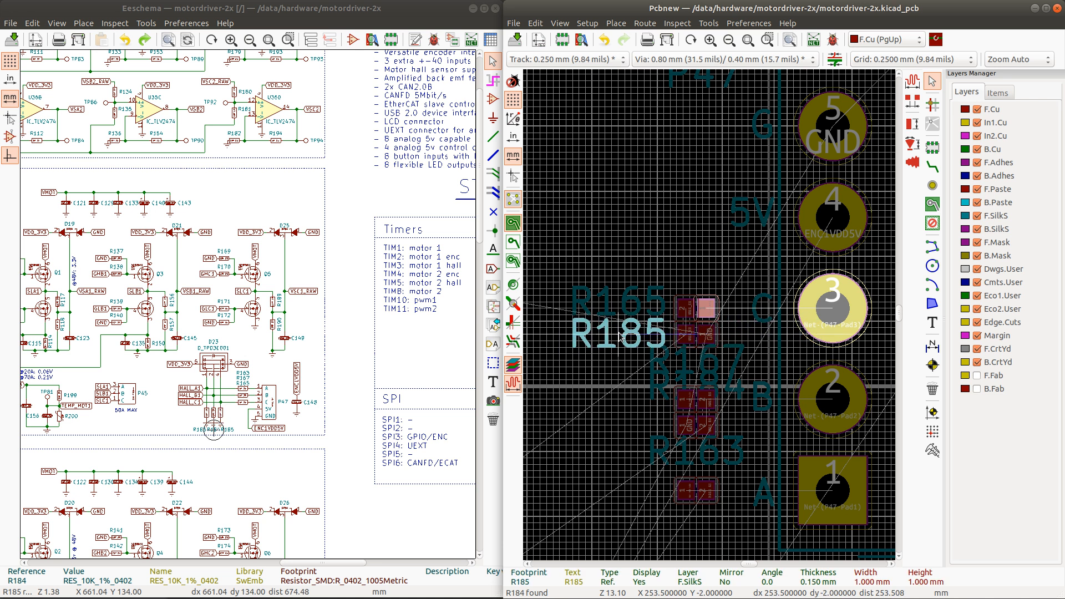
pyautogui.click(620, 336)
# Step: Trace the HALL_C1 net from R185 across the board and examine the nets of R167's two pads
pyautogui.click(684, 333)
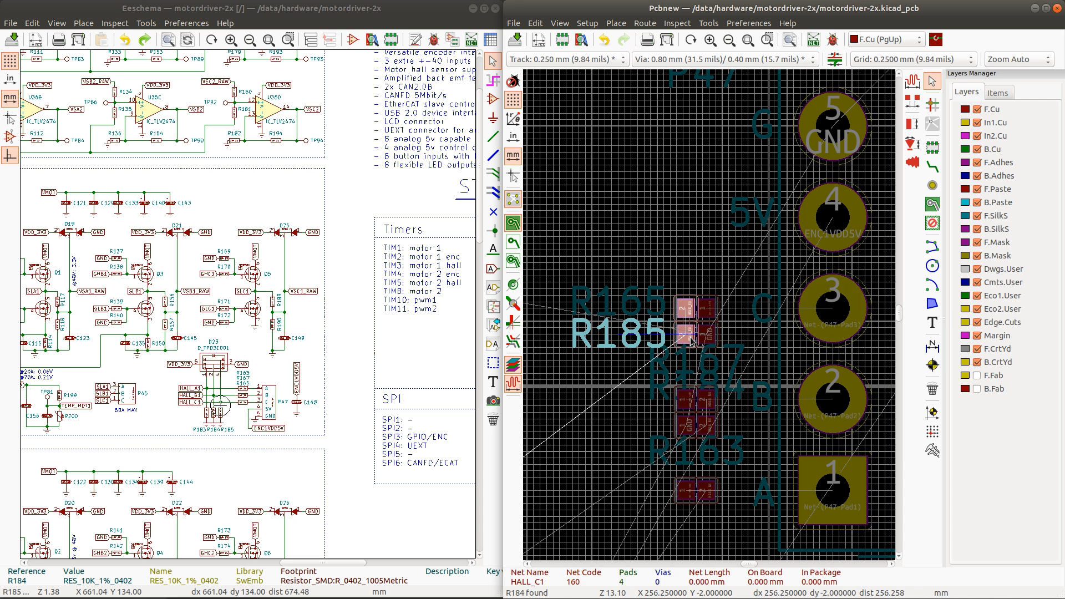
pyautogui.scroll(-10, 684, 333)
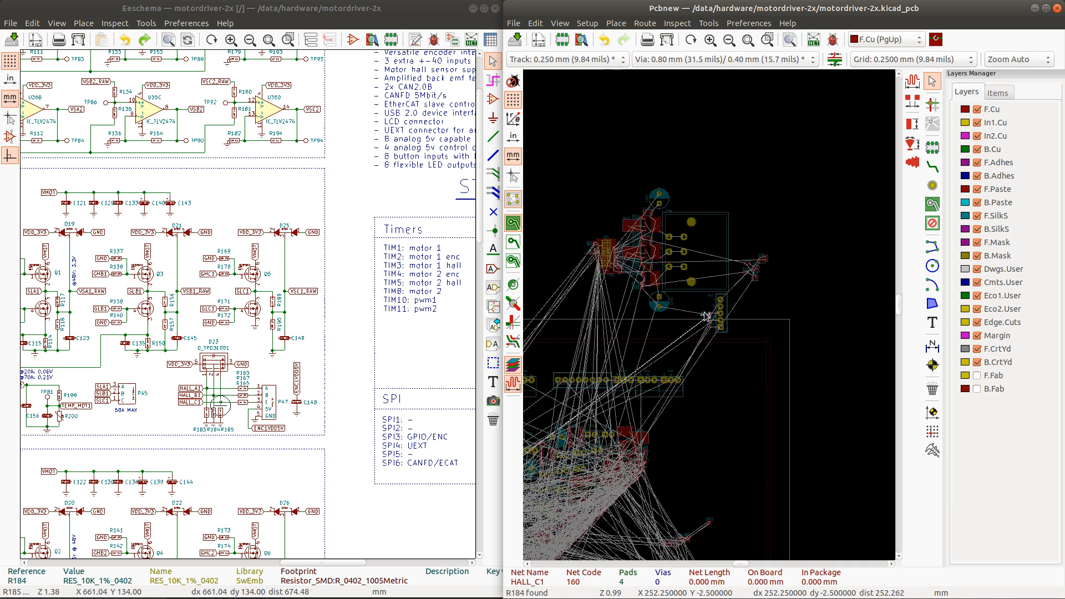
pyautogui.scroll(12, 706, 314)
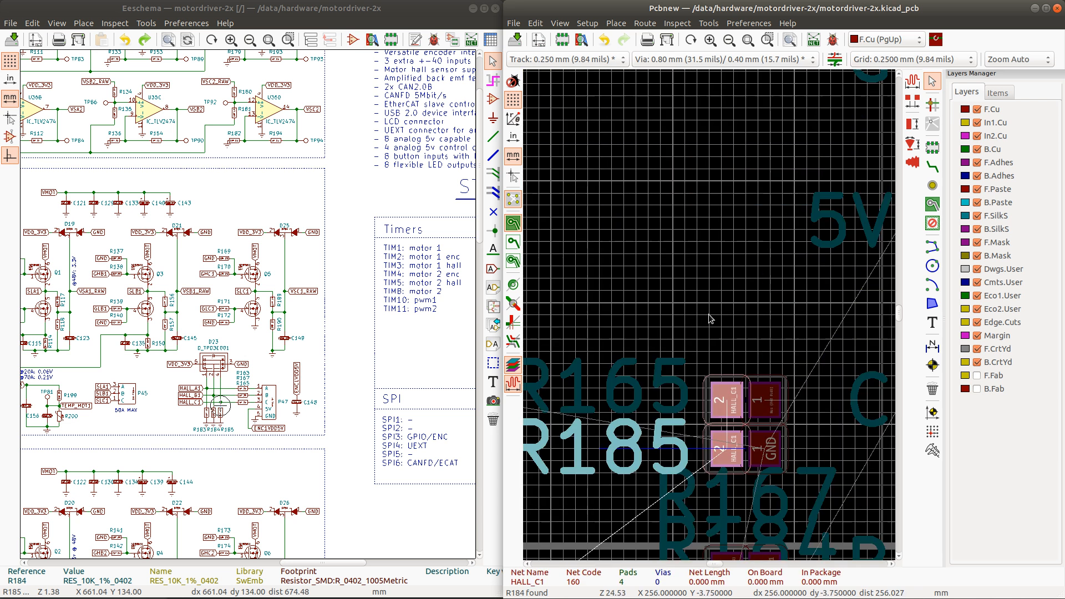
pyautogui.scroll(-2, 715, 327)
pyautogui.scroll(3, 736, 340)
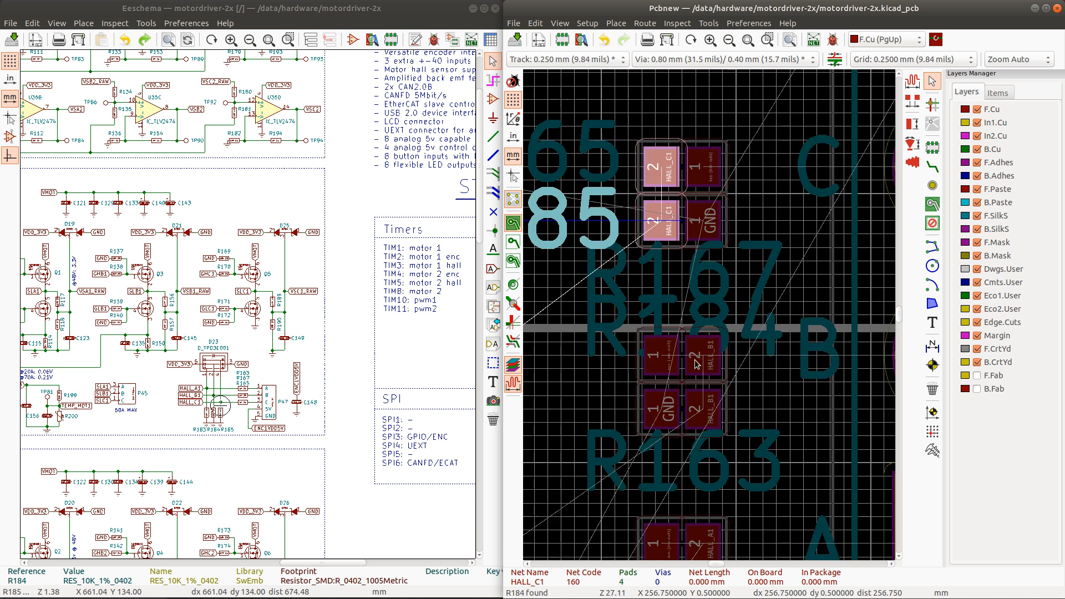
pyautogui.click(704, 363)
pyautogui.scroll(-4, 704, 363)
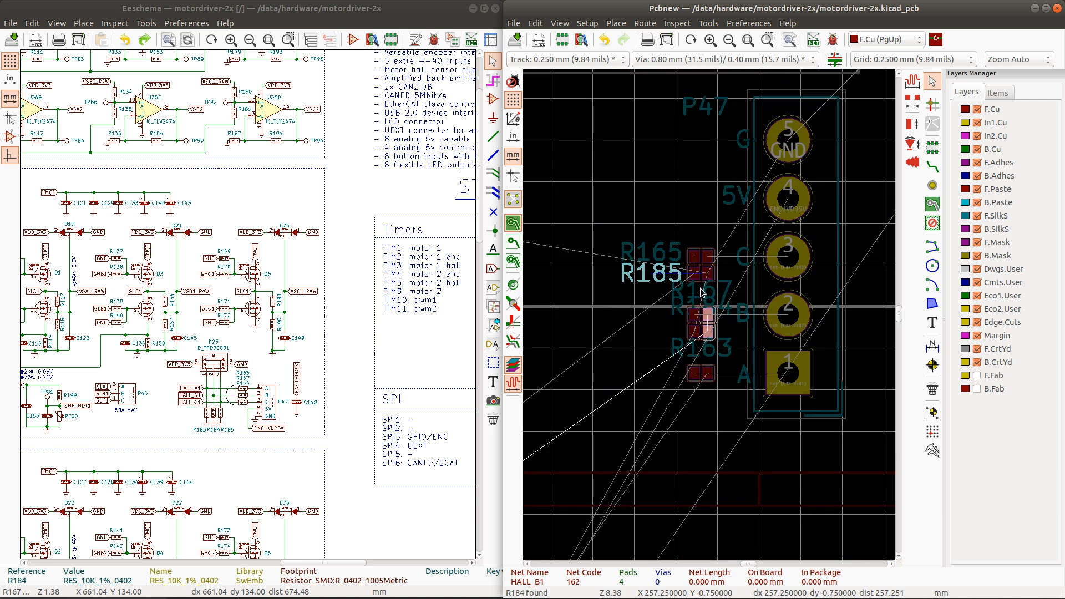
pyautogui.click(697, 316)
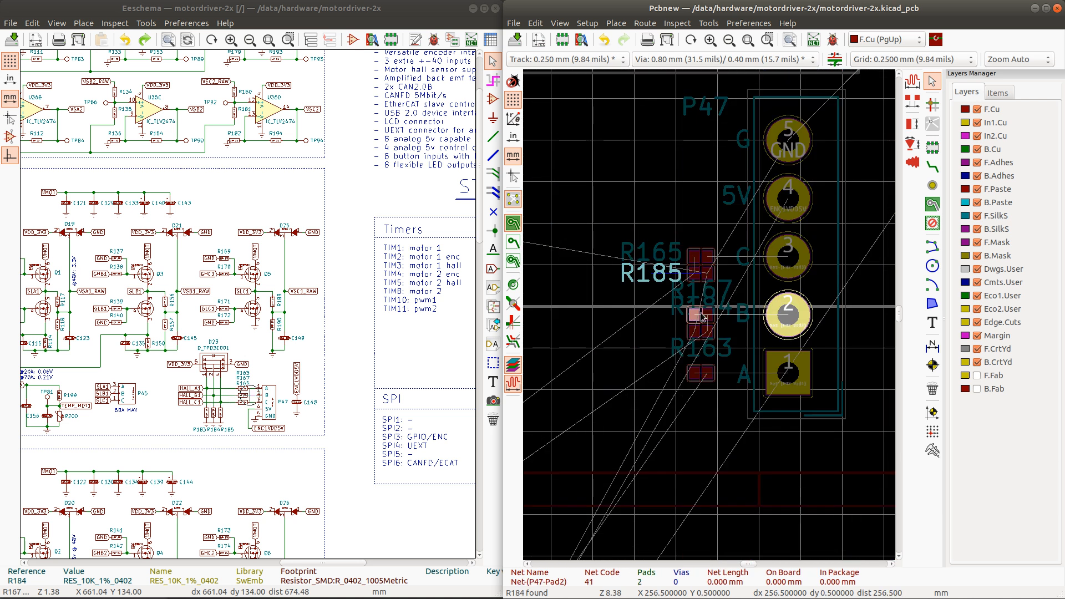
# Step: Rotate R167 and R184 by 180 degrees each and check the nets of their pads facing P47
pyautogui.click(706, 318)
pyautogui.press('r')
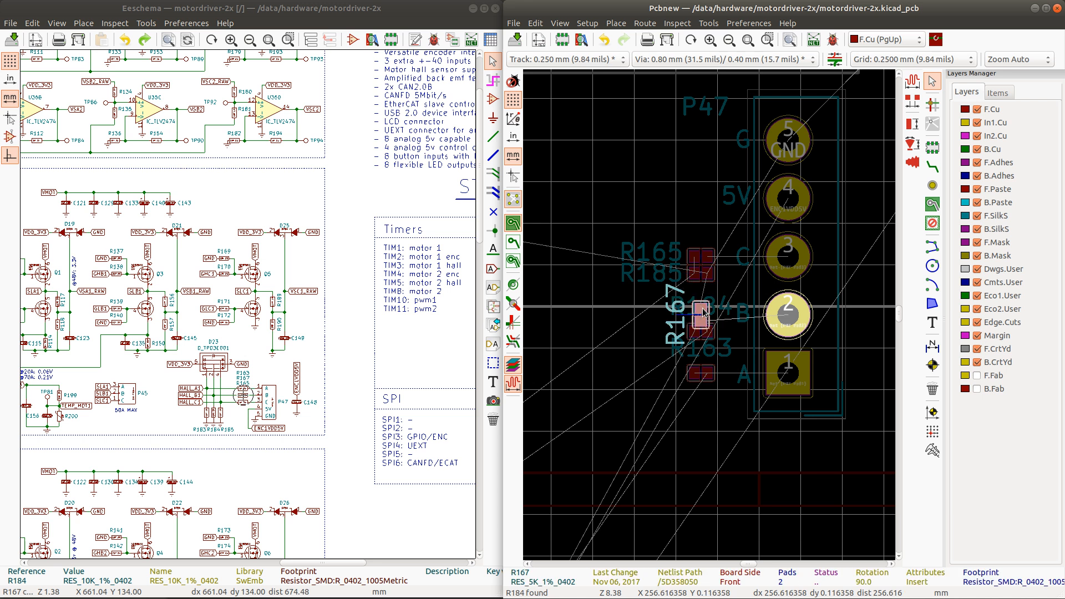
pyautogui.press('r')
pyautogui.click(702, 331)
pyautogui.press('r')
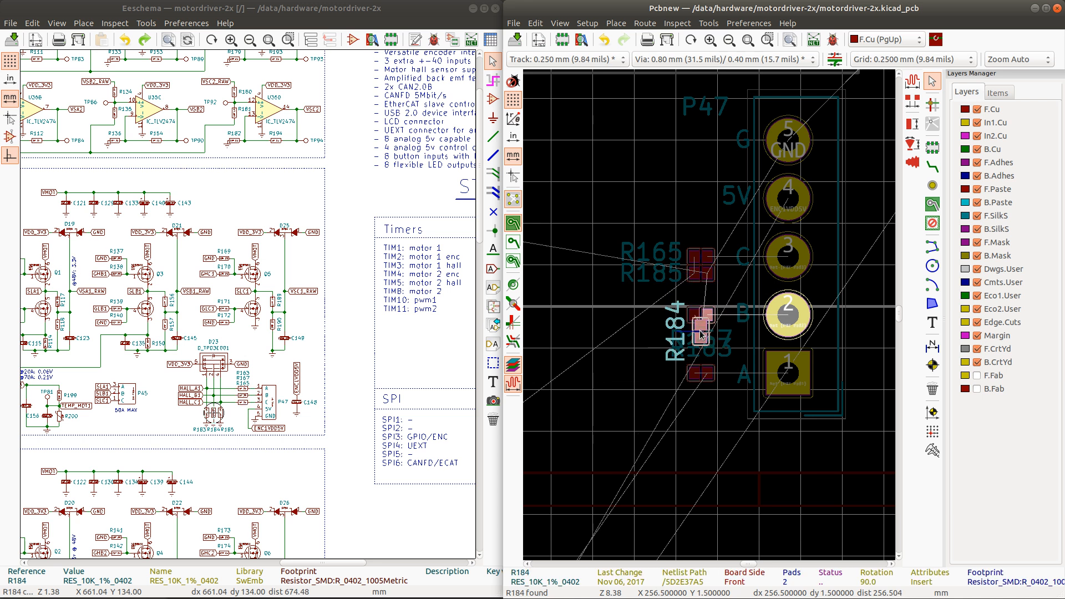
pyautogui.press('r')
pyautogui.press('Escape')
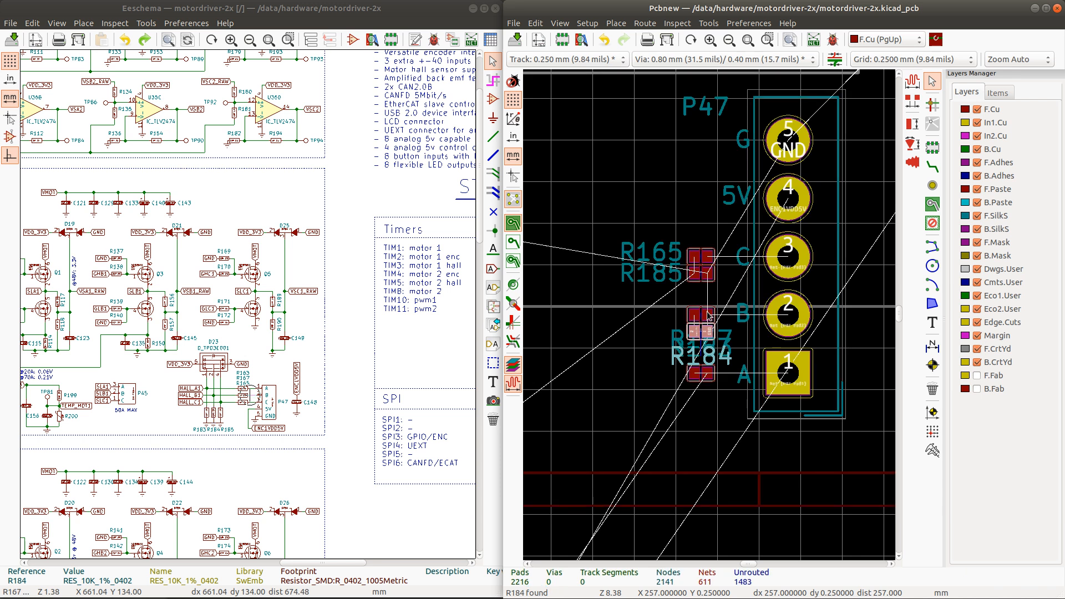
pyautogui.click(708, 316)
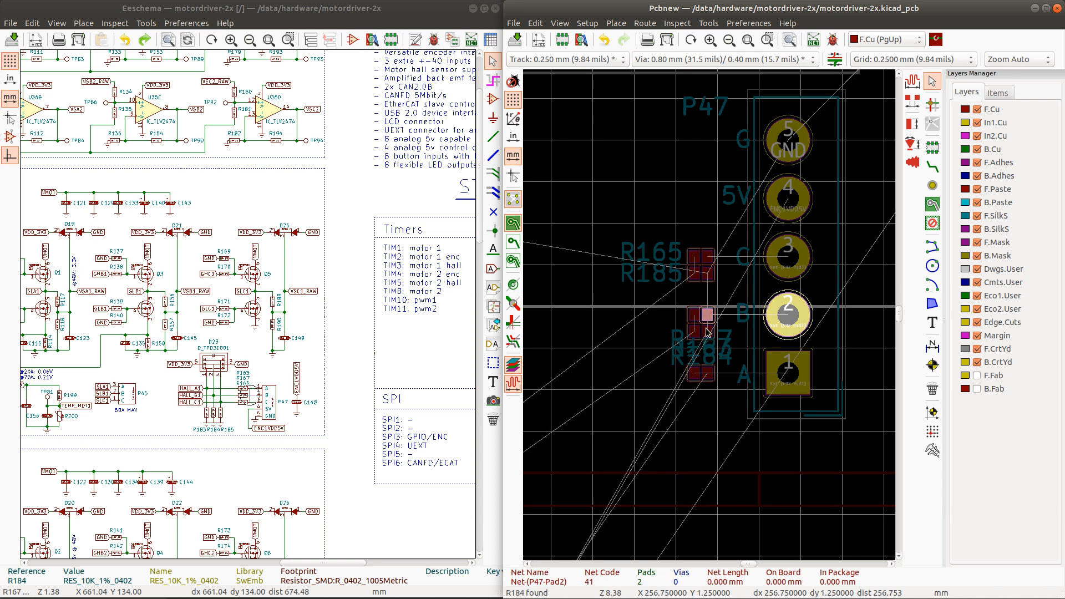
pyautogui.click(708, 331)
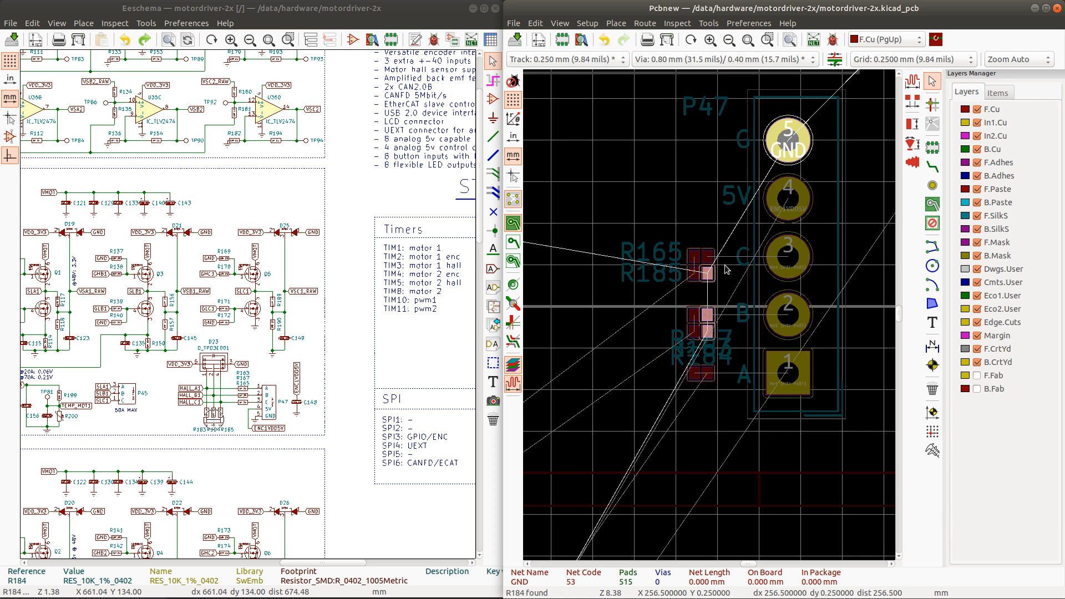
# Step: Move the R167 silkscreen reference to the left of its own footprint, level with P47's pad B
pyautogui.click(681, 337)
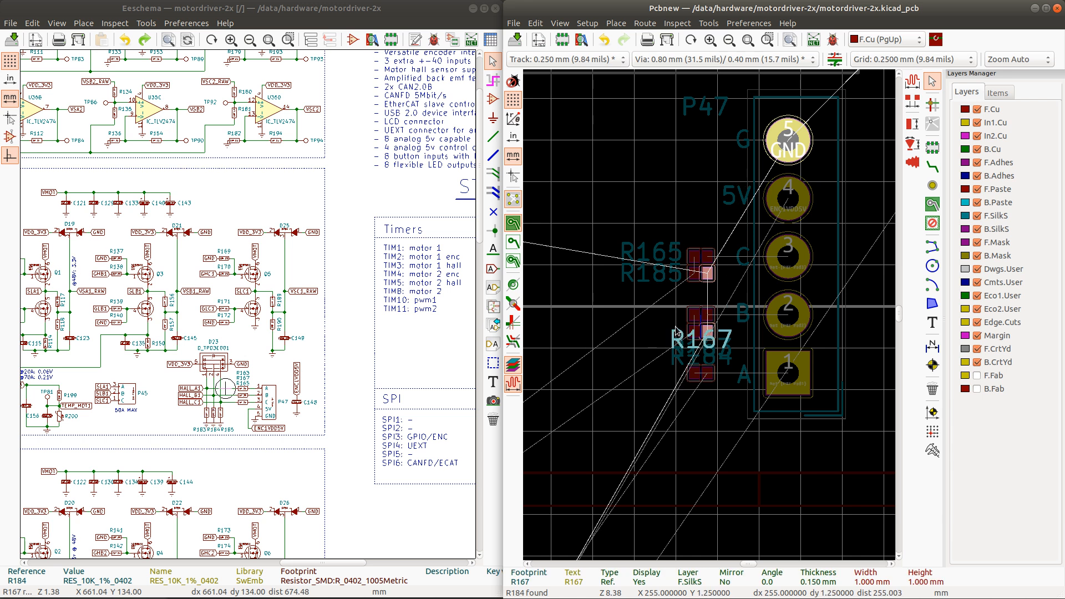
pyautogui.press('m')
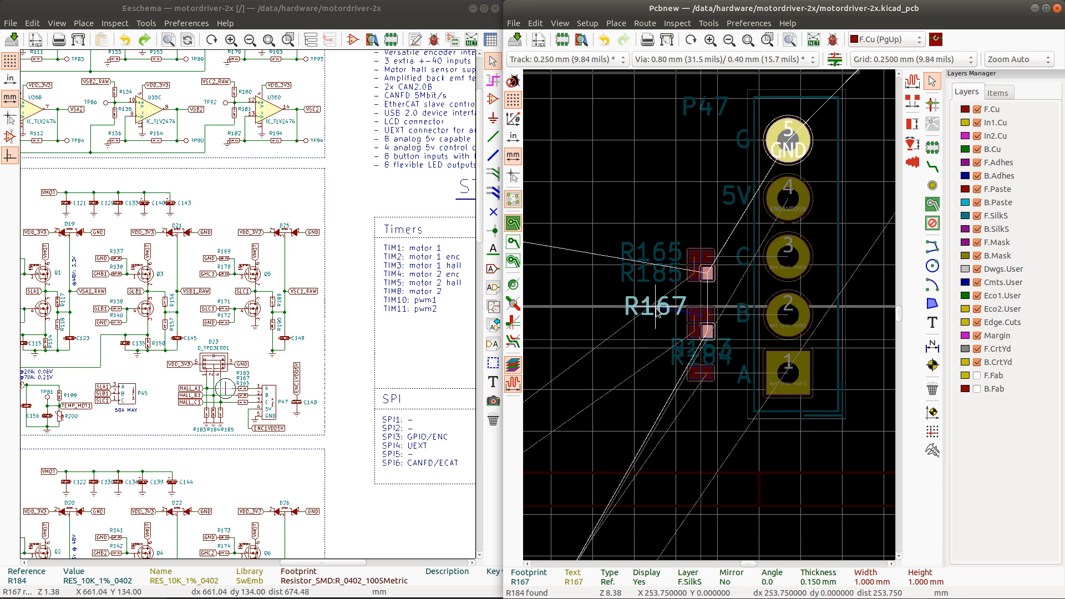
pyautogui.click(653, 319)
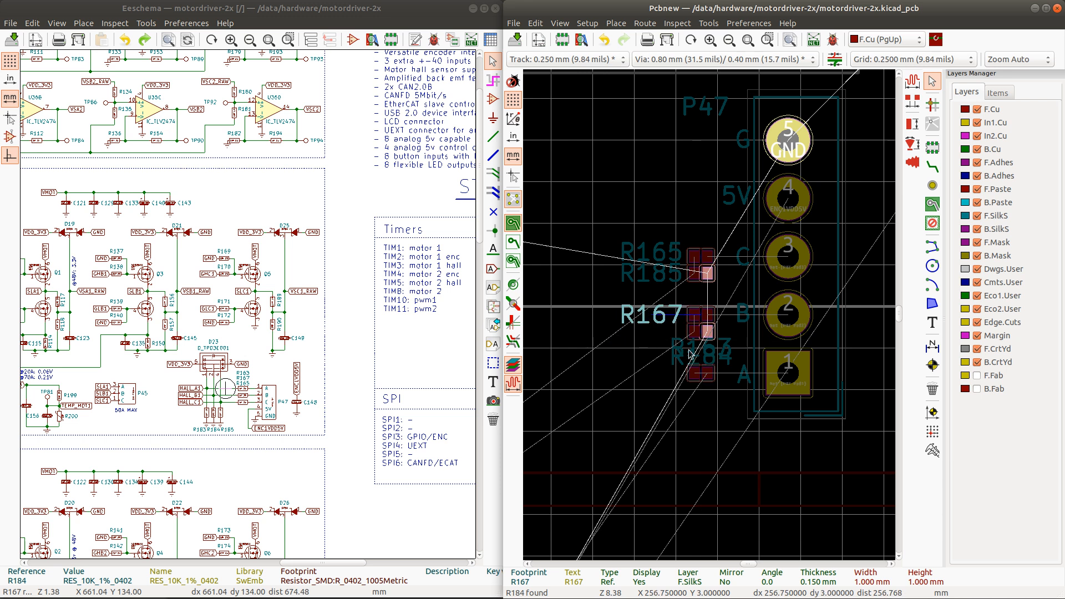
# Step: Move the R163 and R184 silkscreen references to the left of their own footprints, in line with the R167 reference
pyautogui.click(686, 348)
pyautogui.press('m')
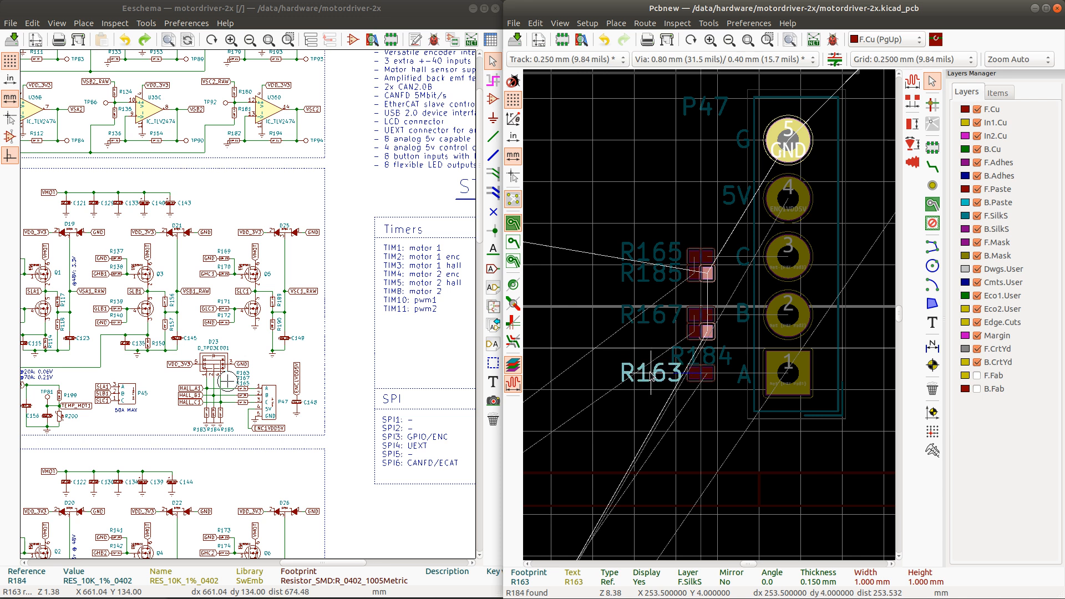
pyautogui.click(651, 374)
pyautogui.click(681, 354)
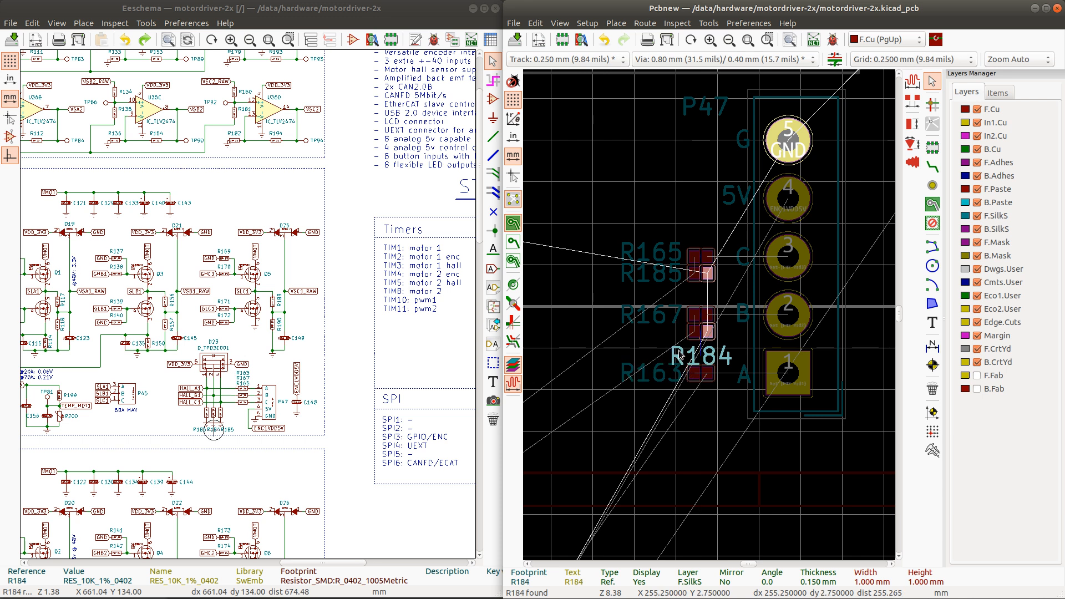
pyautogui.press('m')
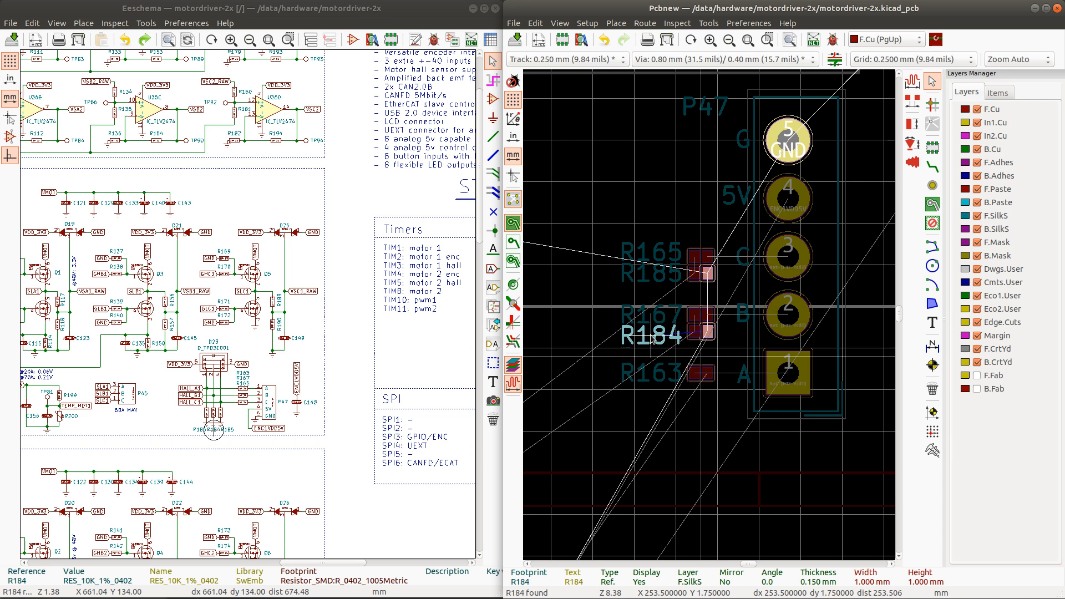
pyautogui.click(651, 336)
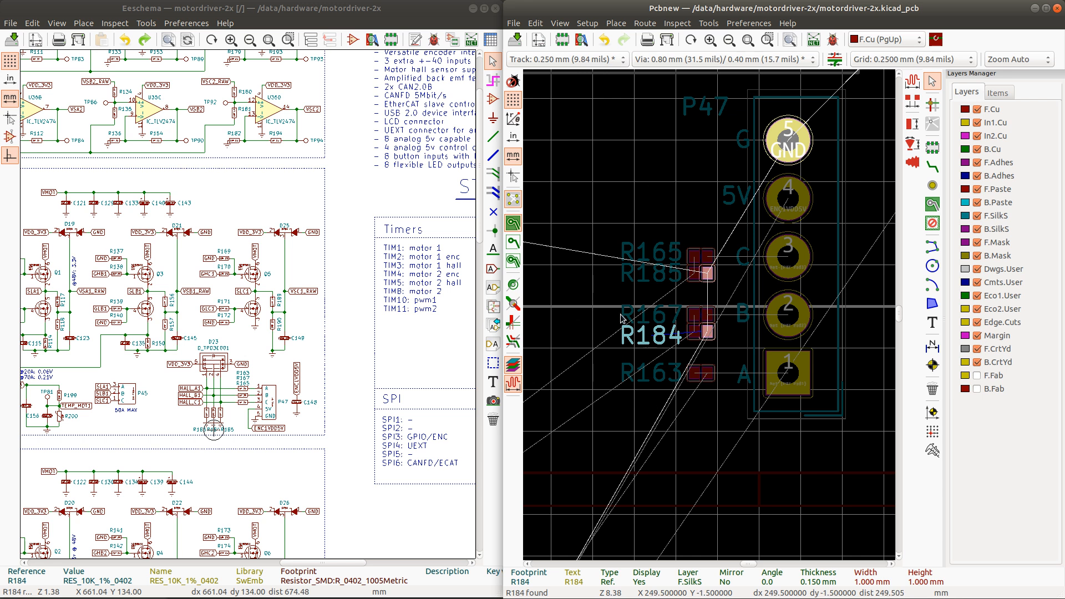
# Step: Rotate R163 by 180 degrees, return its reference to the left of the footprint, and check the nets of its pad facing P47
pyautogui.click(708, 375)
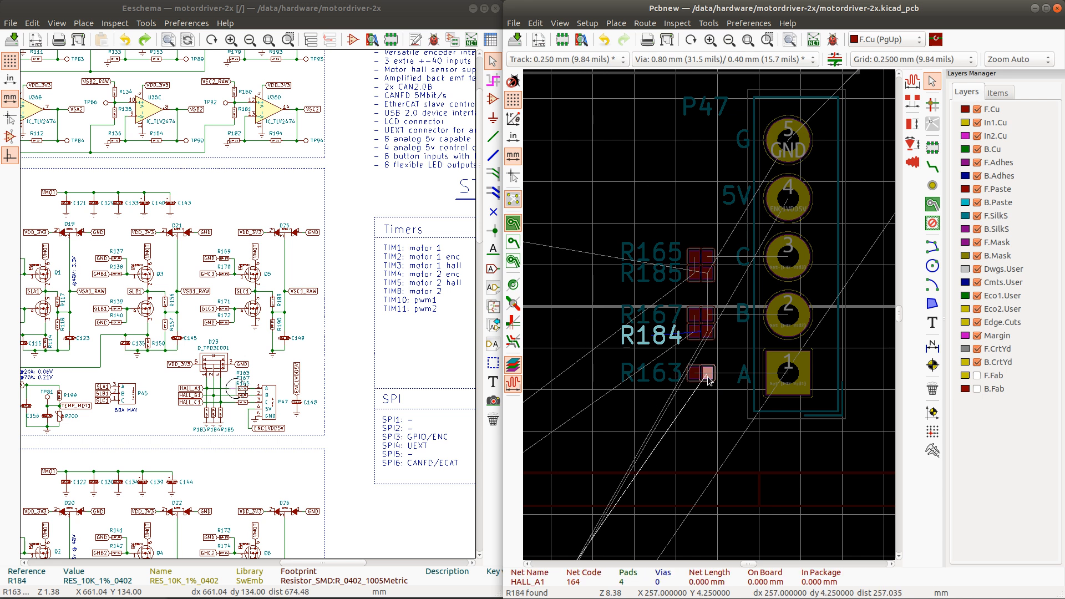
pyautogui.click(699, 374)
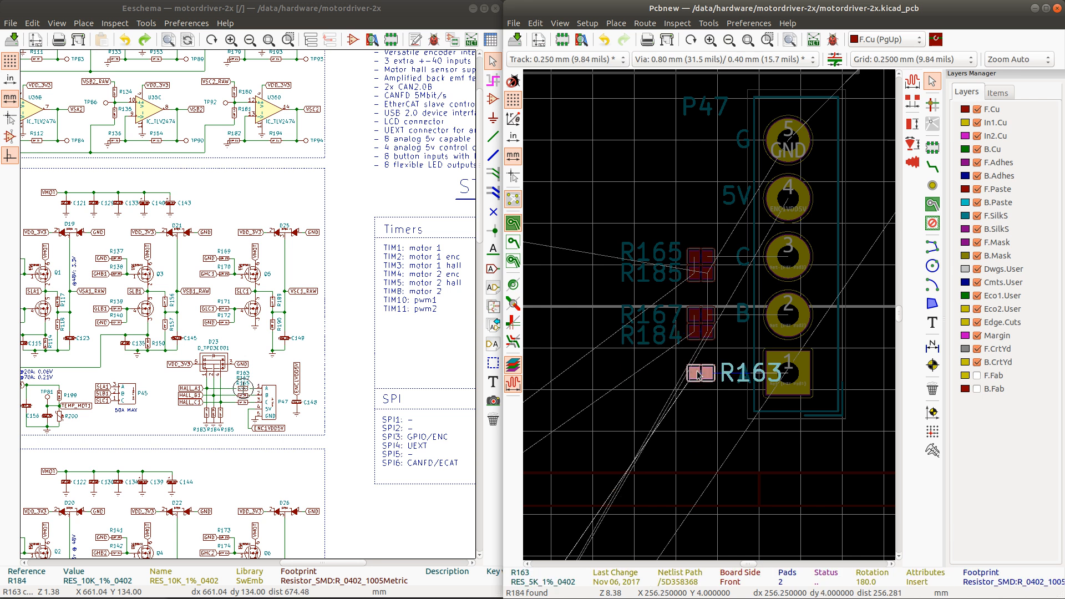
pyautogui.click(727, 379)
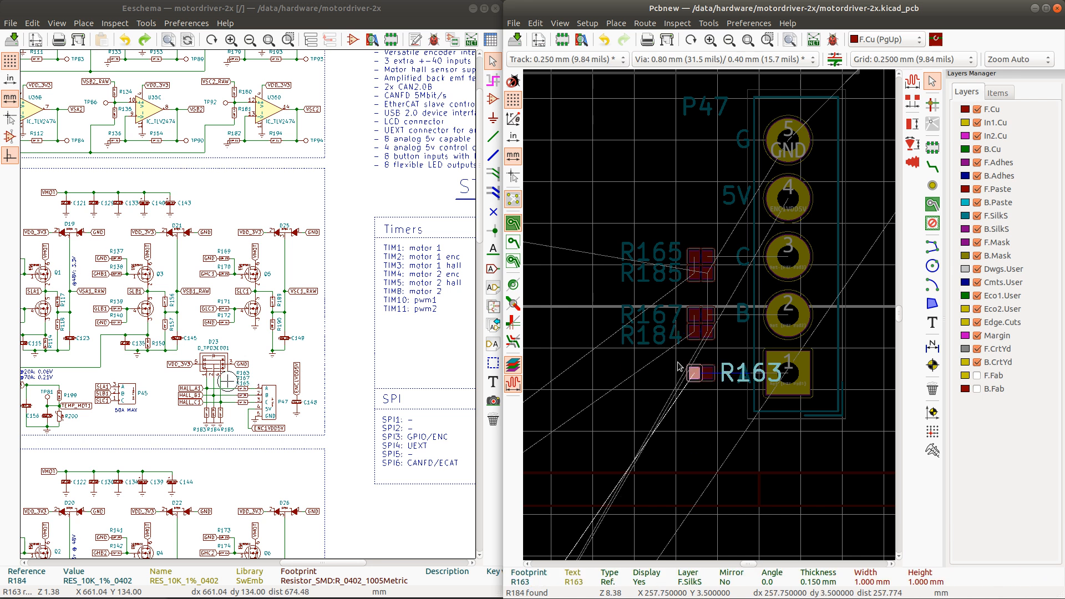
pyautogui.moveTo(727, 379); pyautogui.dragTo(652, 374)
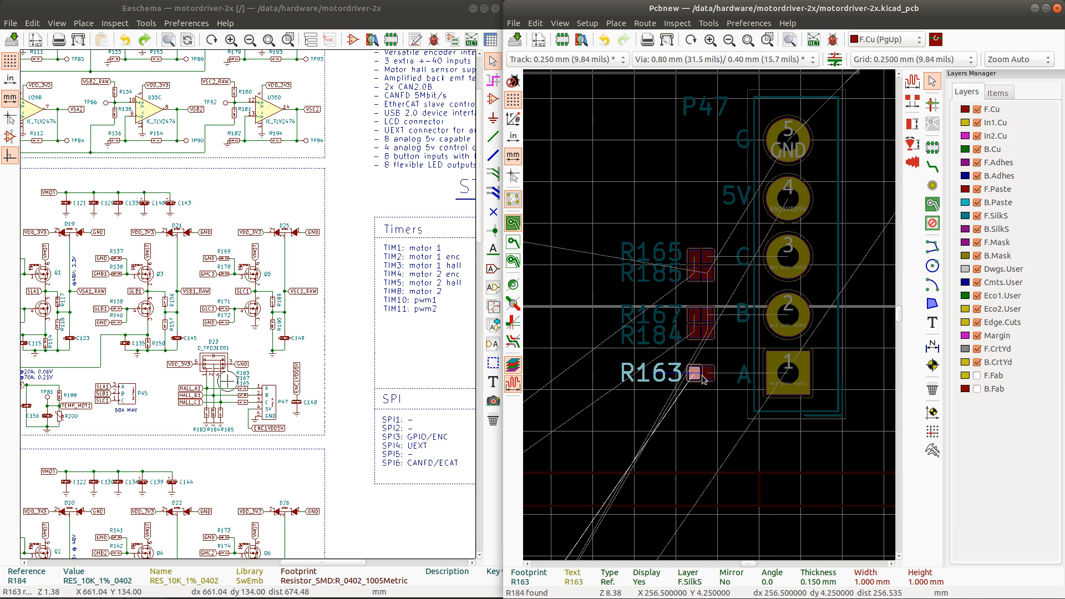
pyautogui.keyDown('ctrl'); pyautogui.click(710, 380); pyautogui.keyUp('ctrl')
pyautogui.scroll(-3, 710, 380)
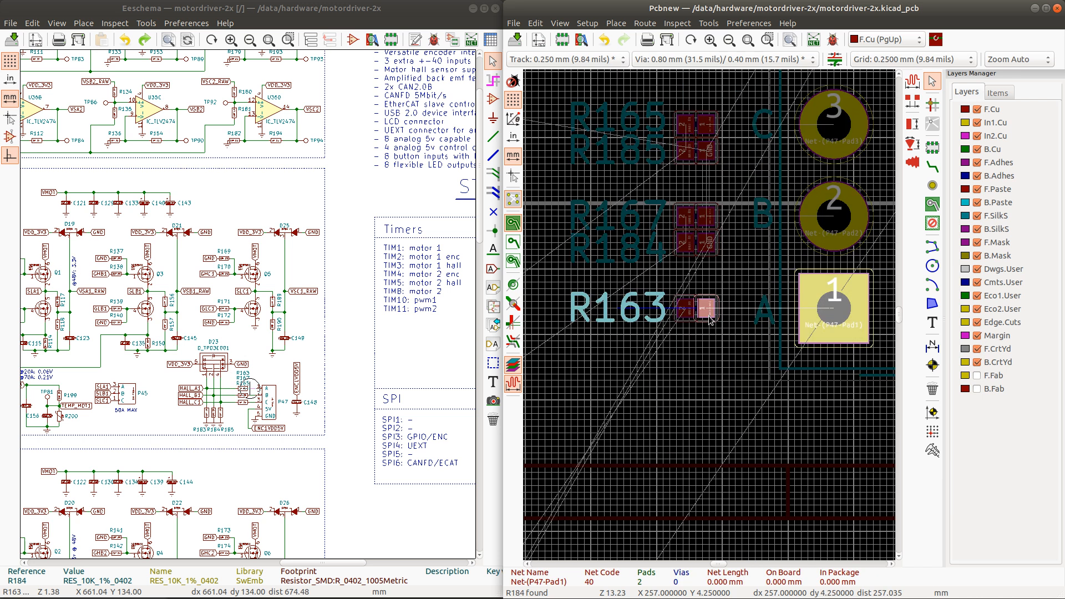
# Step: Pick R183 from the schematic and place it directly below R163 on the board, rotated by 180 degrees
pyautogui.click(209, 415)
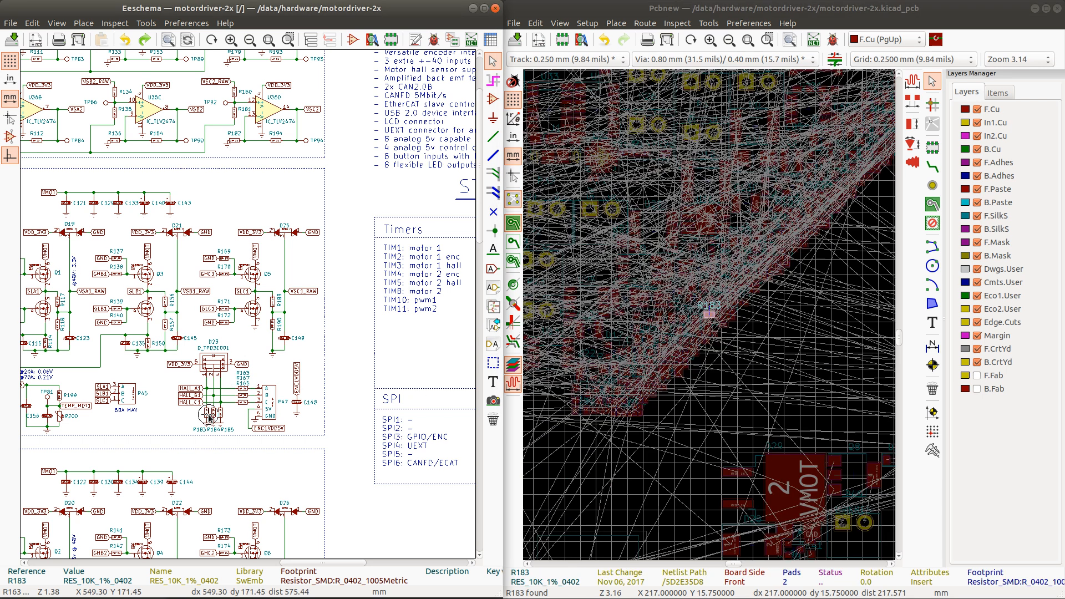
pyautogui.click(745, 9)
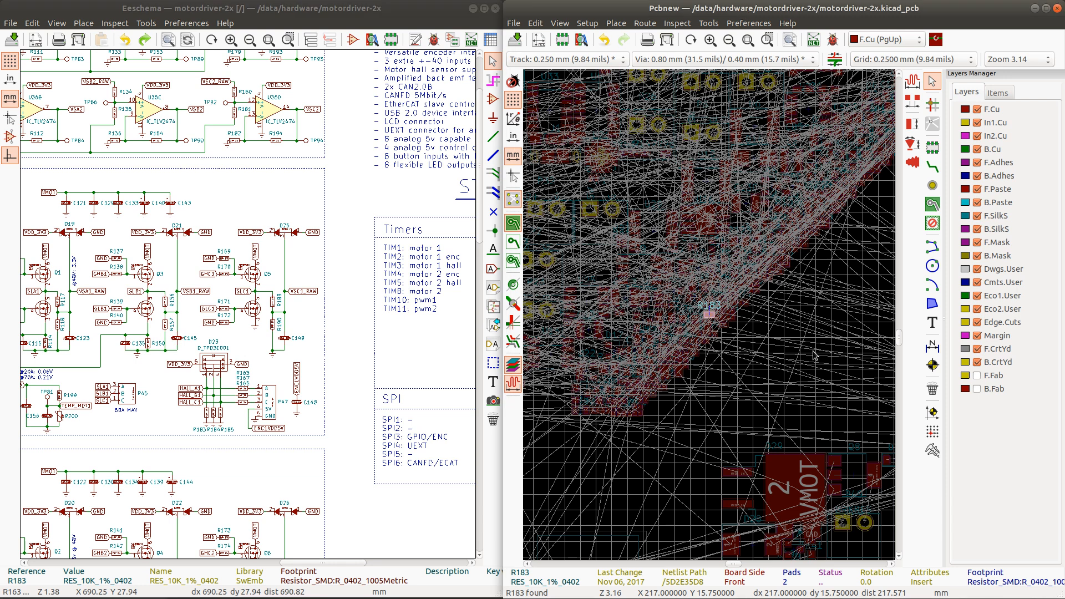
pyautogui.press('m')
pyautogui.scroll(-2, 799, 185)
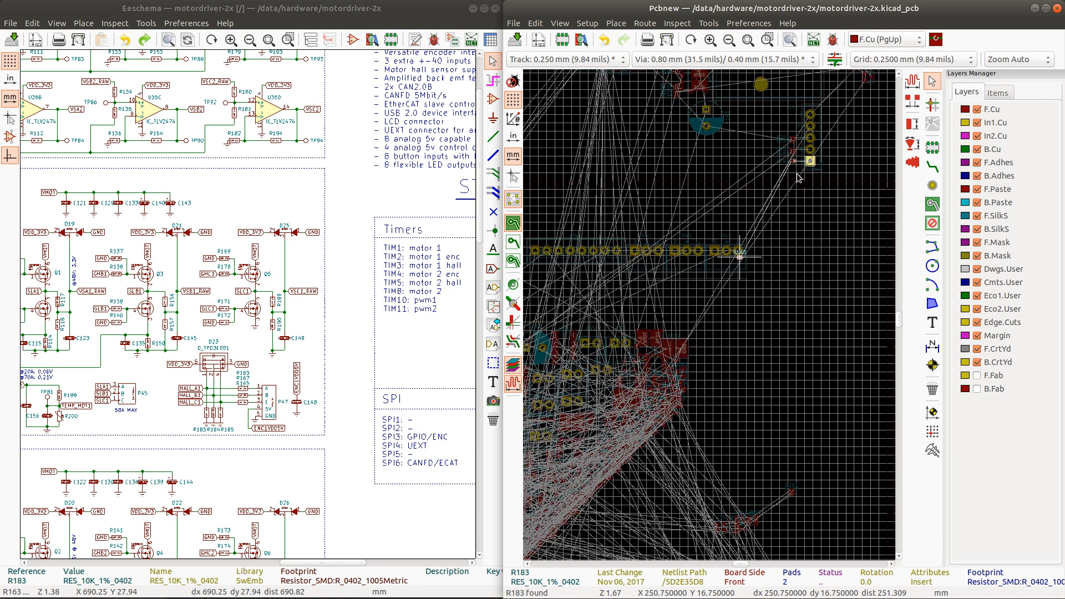
pyautogui.scroll(5, 809, 157)
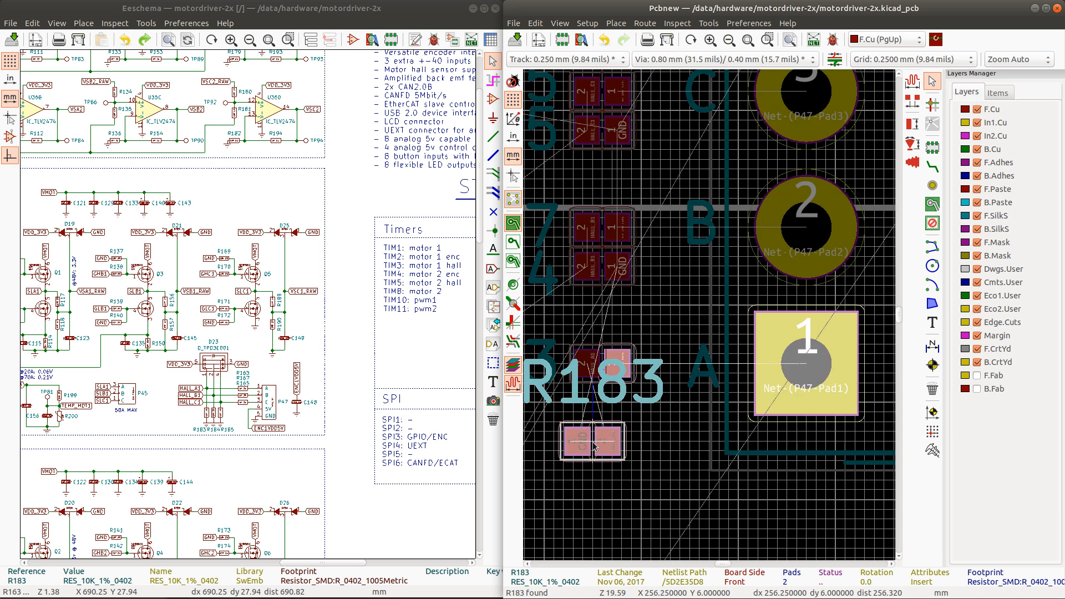
pyautogui.scroll(-1, 571, 438)
pyautogui.press('r')
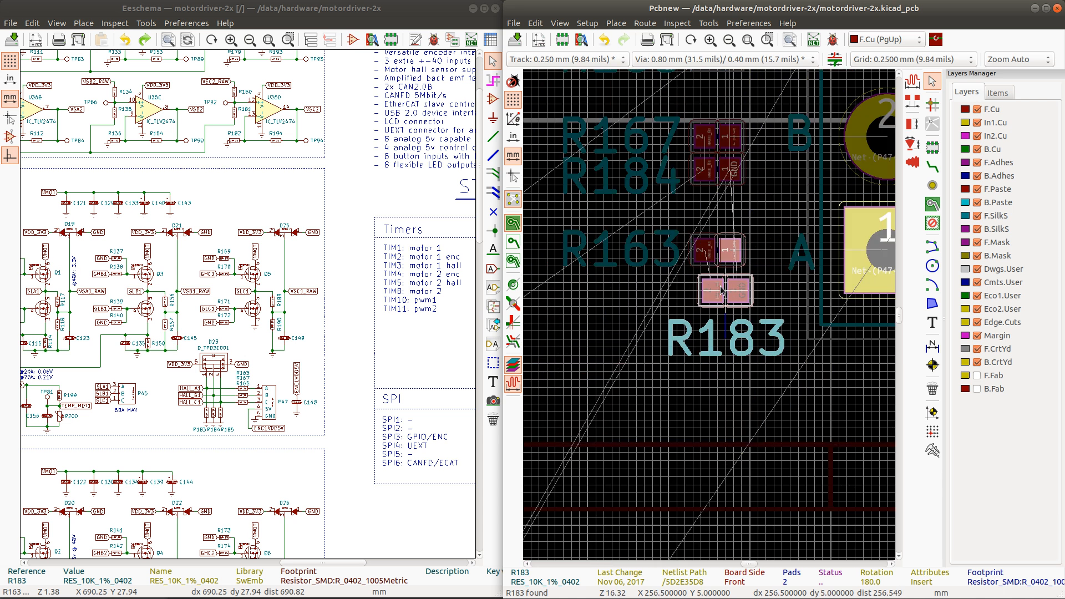
pyautogui.press('r')
# Step: Move the R183 silkscreen reference to the left of its footprint, below the R163 reference
pyautogui.click(725, 322)
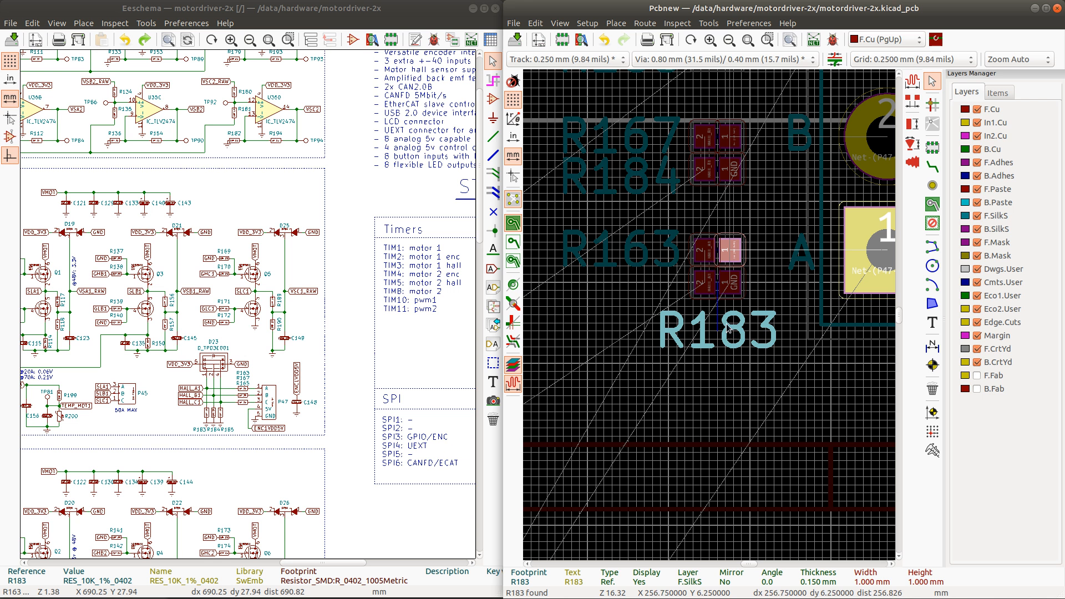
pyautogui.moveTo(728, 328); pyautogui.dragTo(622, 294)
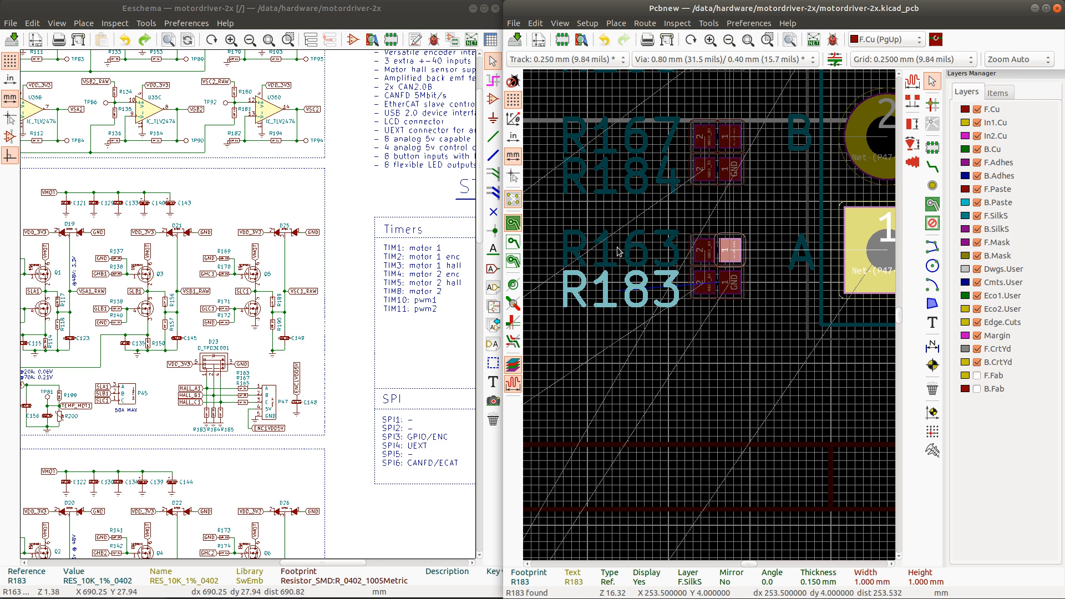
pyautogui.click(716, 249)
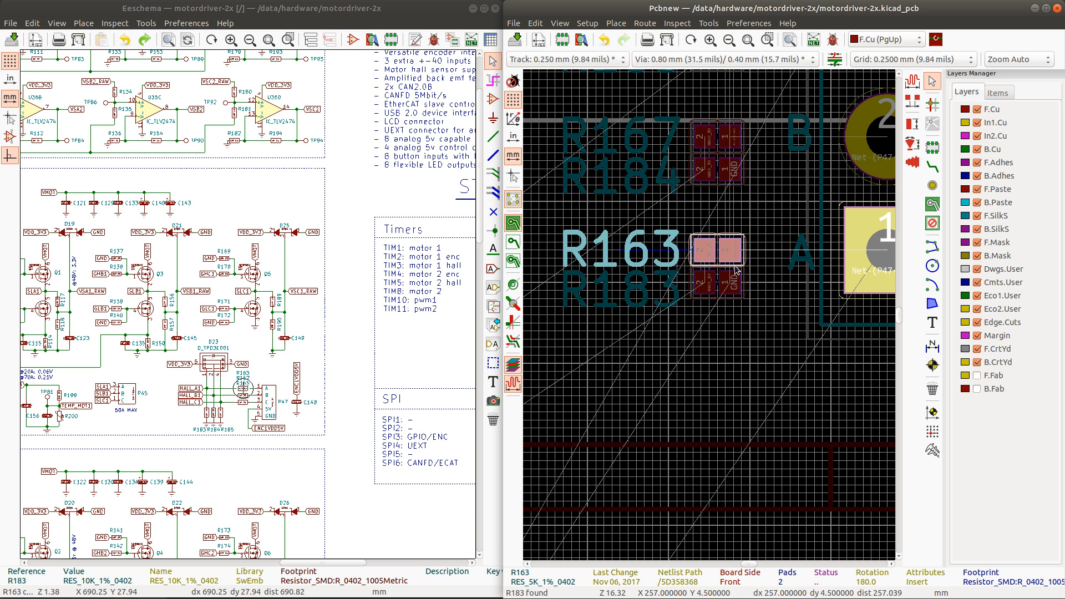
# Step: Pick D23 from the schematic, rotate it by 180 degrees and park it on the far side of P47 from the resistors
pyautogui.scroll(-8, 710, 318)
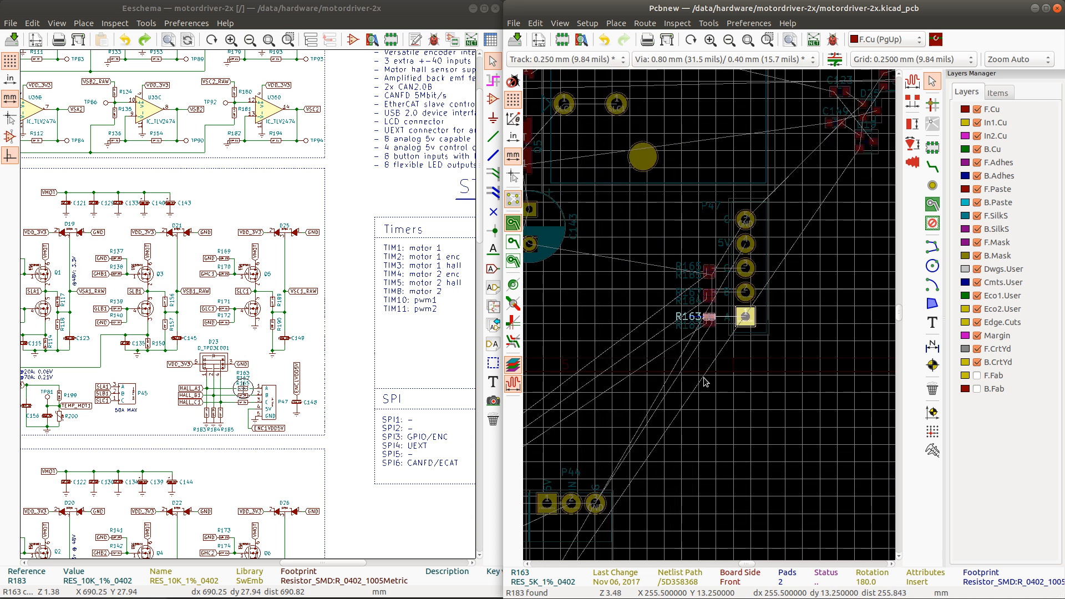
pyautogui.scroll(4, 710, 318)
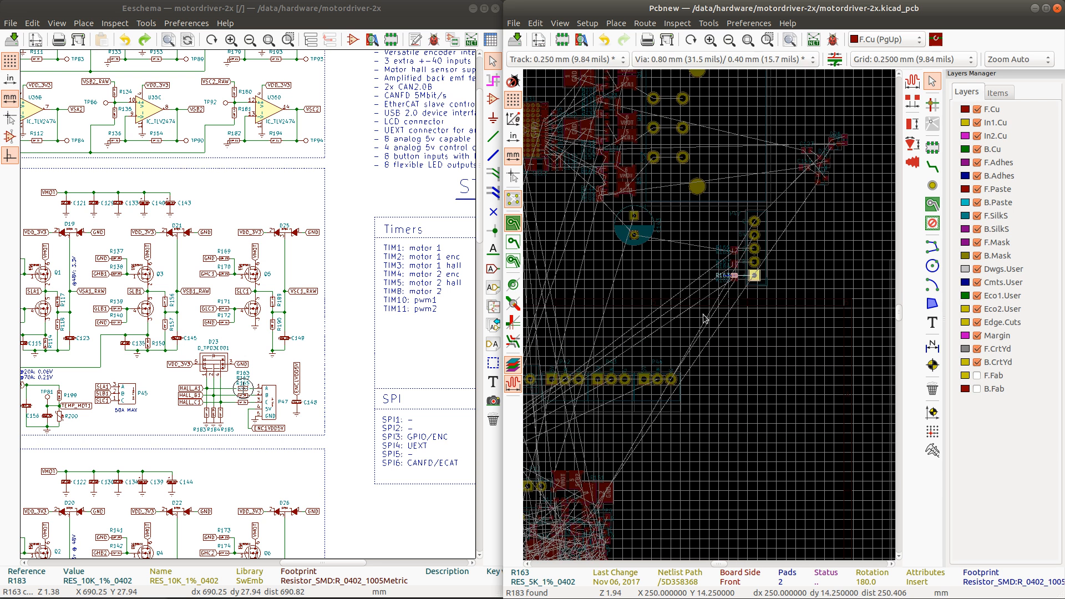
pyautogui.click(216, 362)
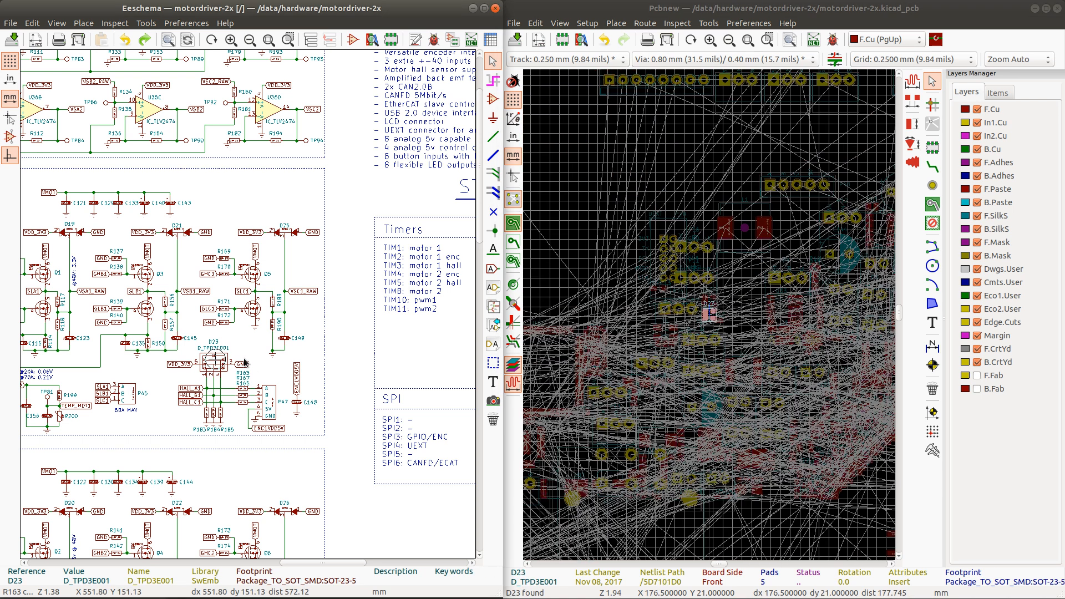
pyautogui.click(718, 7)
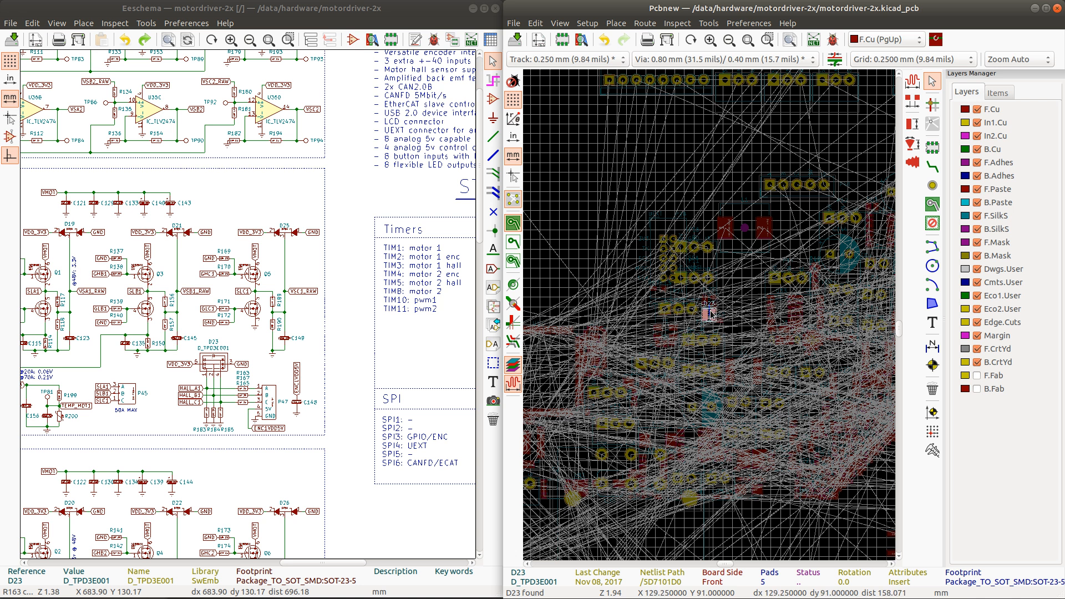
pyautogui.scroll(-6, 745, 294)
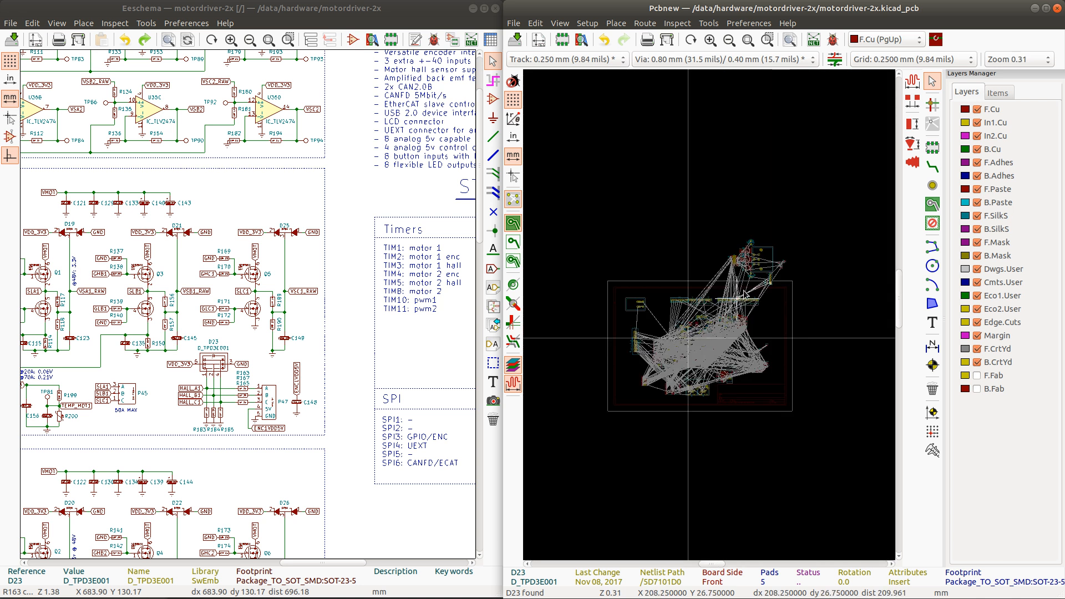
pyautogui.scroll(1, 712, 317)
pyautogui.scroll(1, 714, 316)
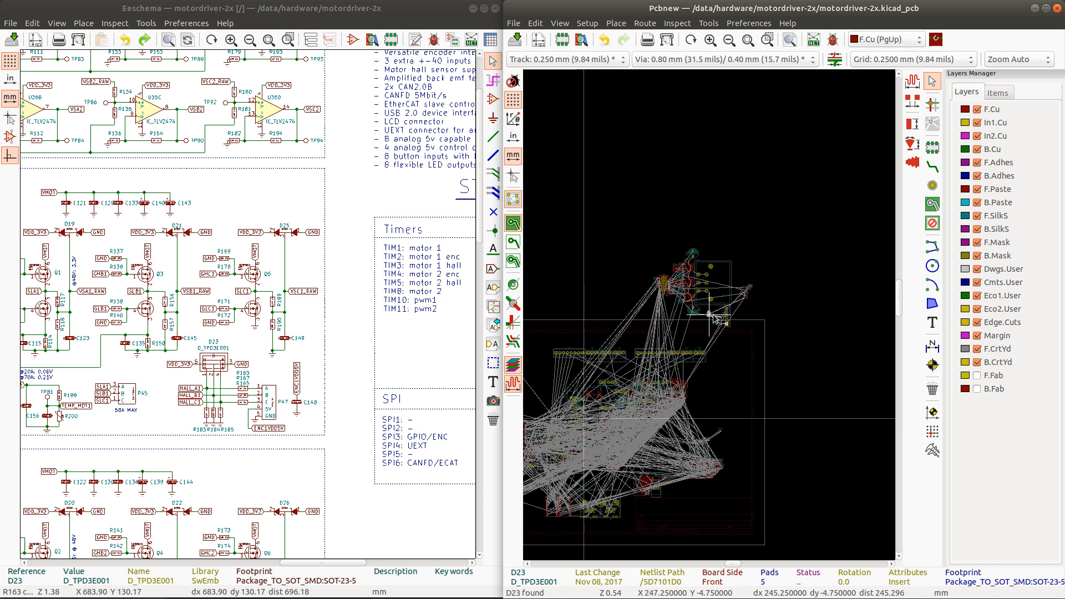
pyautogui.scroll(6, 714, 318)
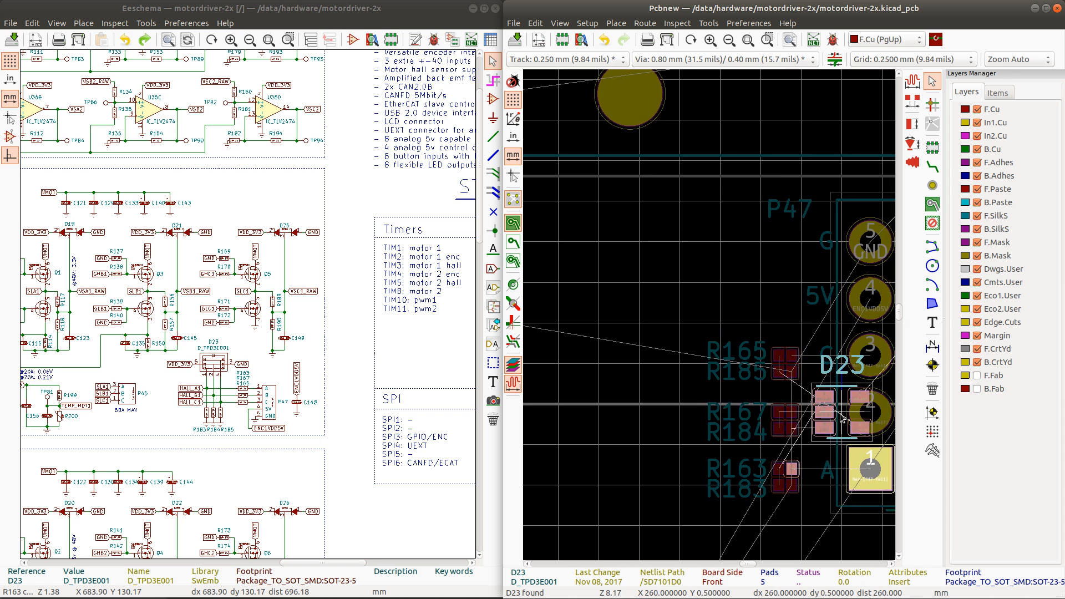
pyautogui.scroll(1, 842, 417)
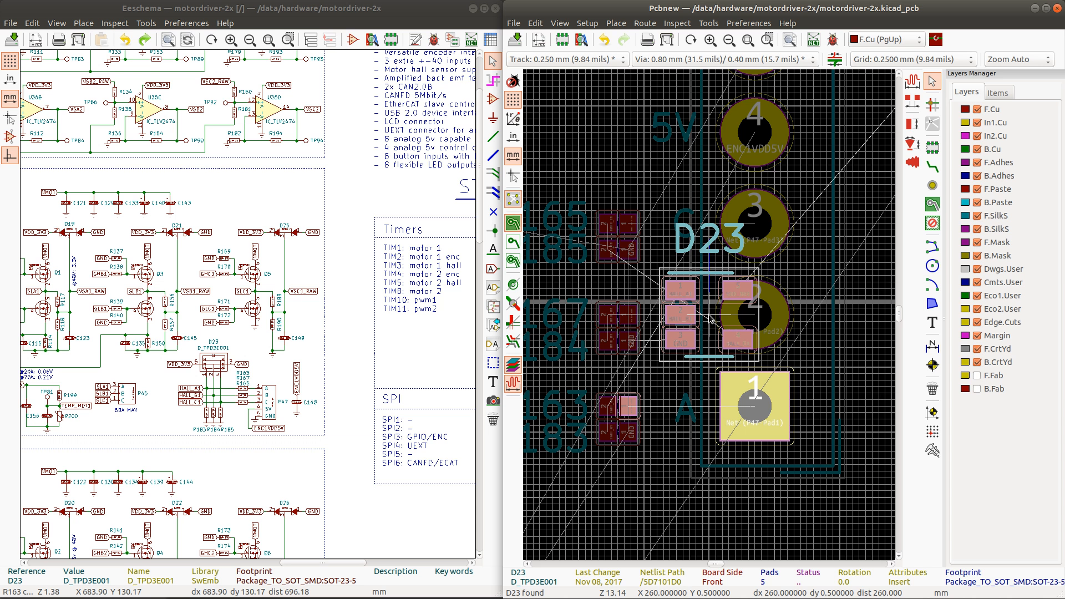
pyautogui.press('r')
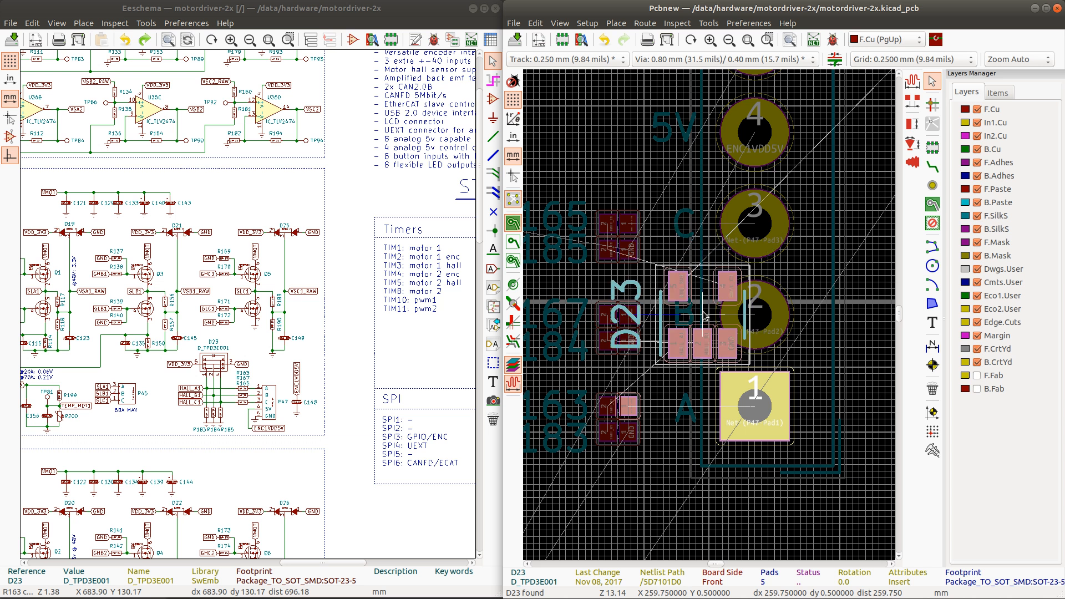
pyautogui.press('r')
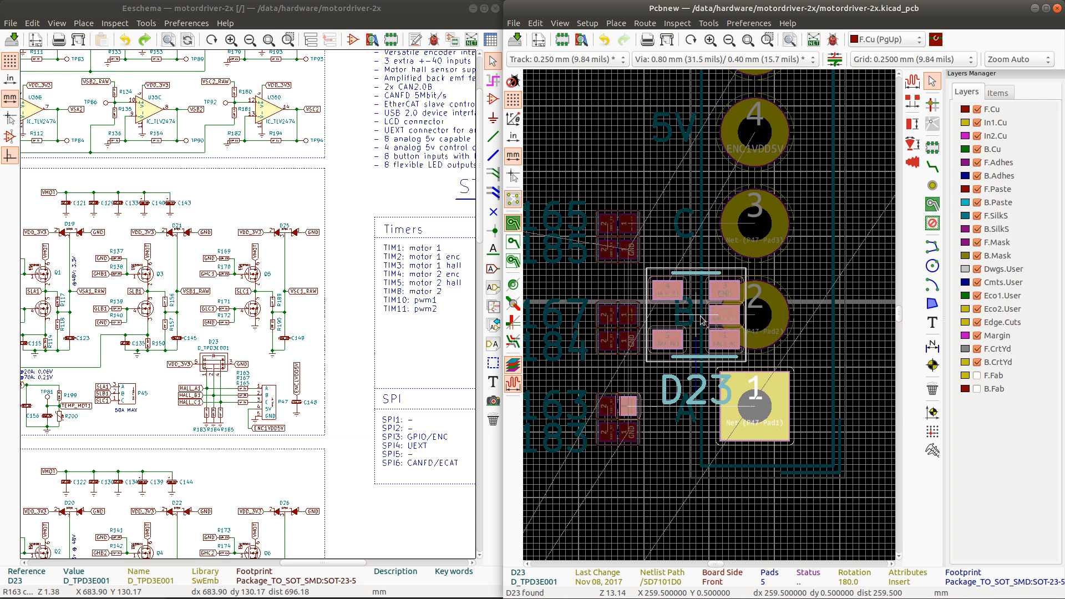
pyautogui.scroll(-4, 737, 309)
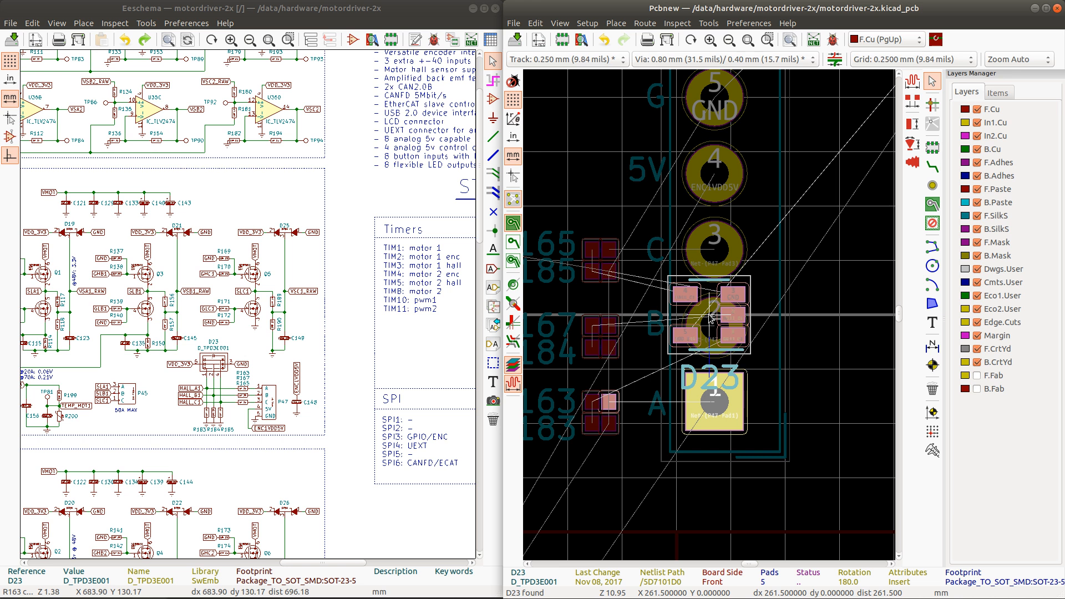
pyautogui.click(804, 277)
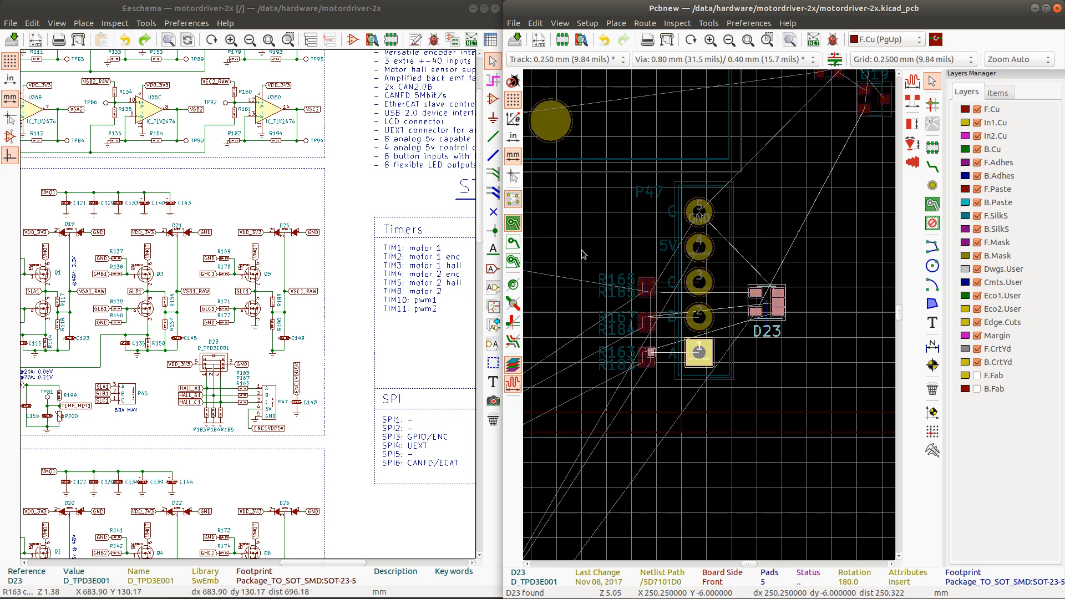
# Step: Shift the resistors R165, R185, R167, R184, R163 and R183 together horizontally away from P47 to widen the gap
pyautogui.moveTo(582, 251); pyautogui.dragTo(665, 391)
pyautogui.scroll(8, 646, 286)
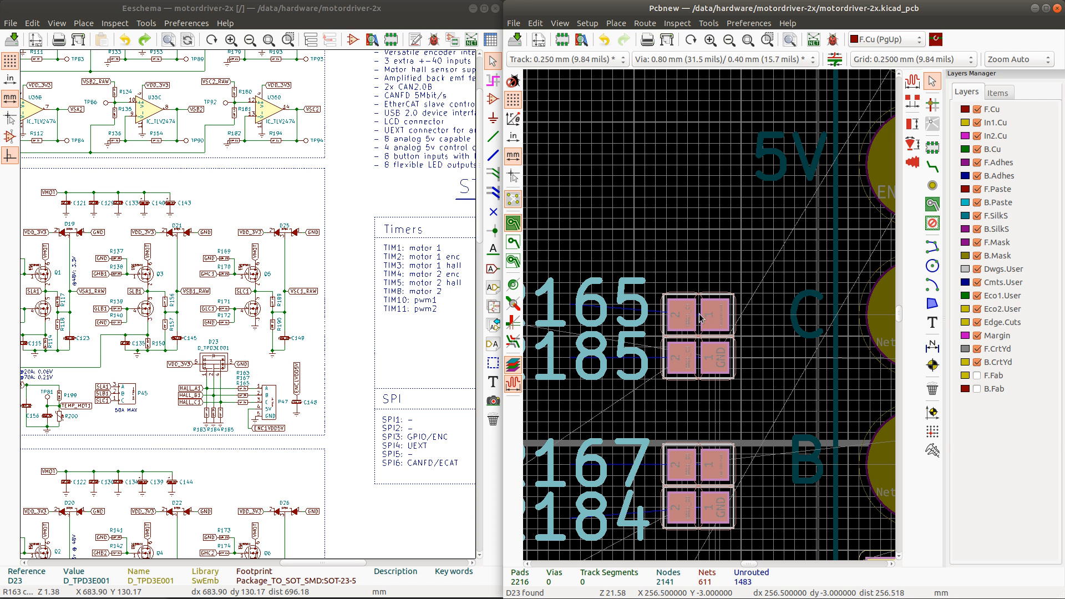
pyautogui.press('m')
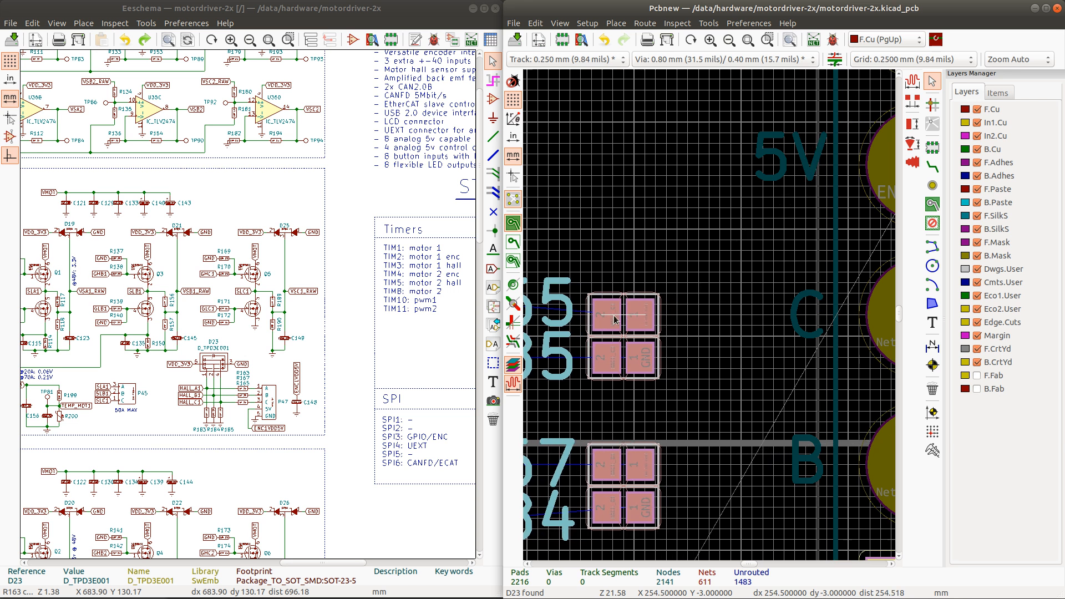
pyautogui.click(603, 315)
pyautogui.scroll(-1, 603, 316)
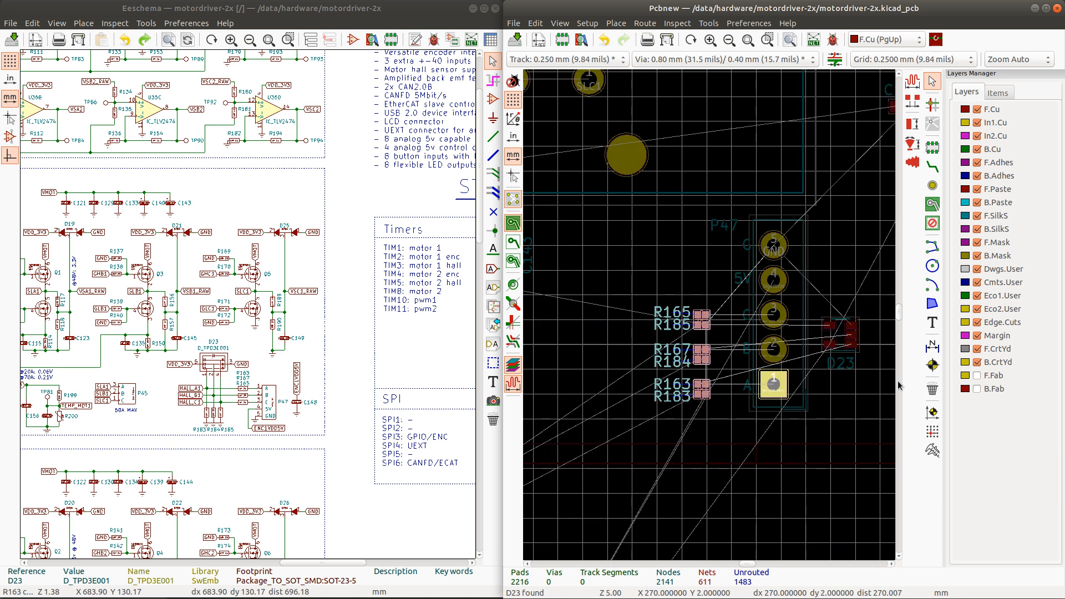
# Step: Move D23 from the far side of P47 into the gap between the resistors and P47, level with pin B
pyautogui.click(840, 336)
pyautogui.moveTo(841, 336); pyautogui.dragTo(721, 352)
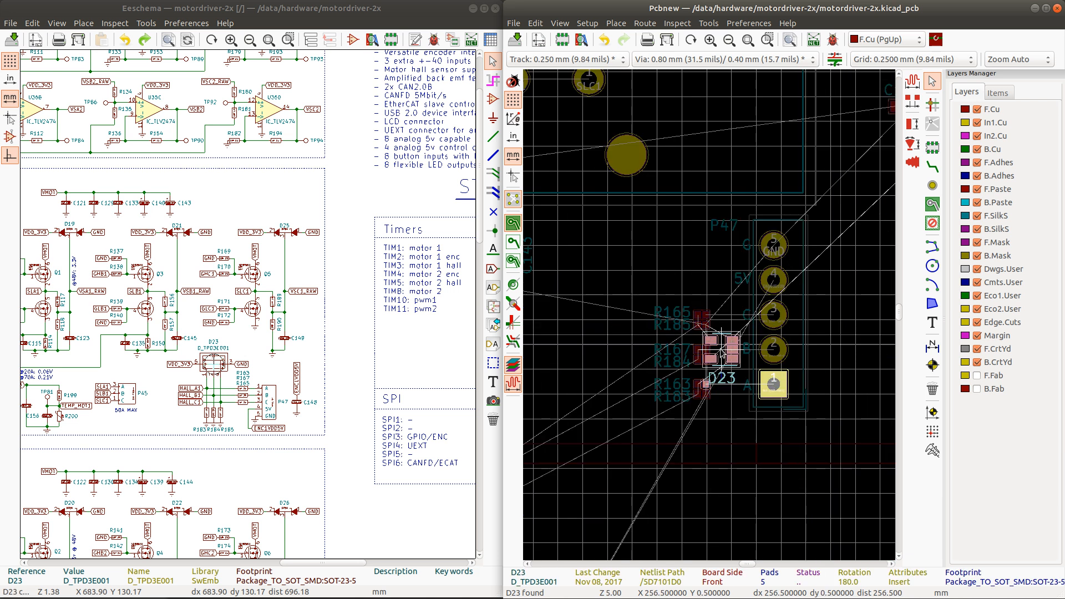
pyautogui.scroll(4, 721, 353)
pyautogui.scroll(-2, 720, 333)
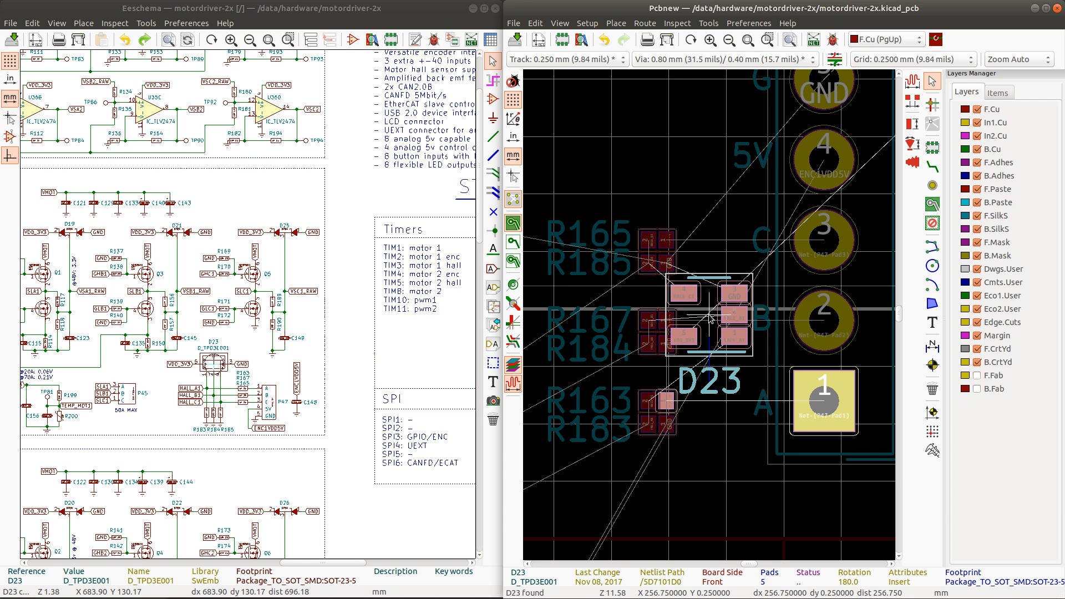
pyautogui.moveTo(719, 317); pyautogui.dragTo(700, 326)
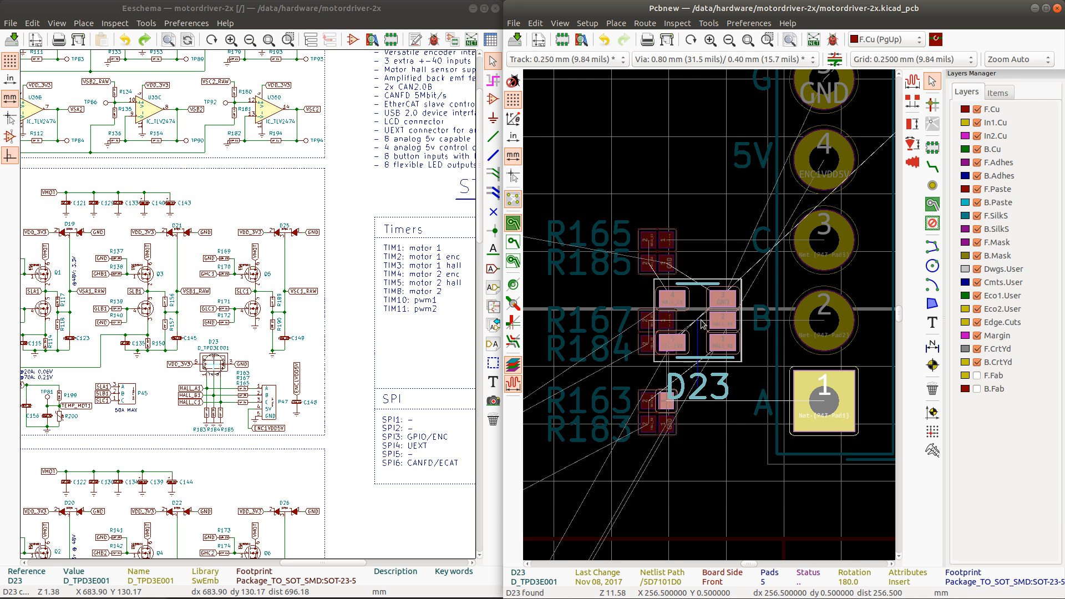
pyautogui.moveTo(697, 327); pyautogui.dragTo(732, 324)
pyautogui.scroll(-3, 735, 355)
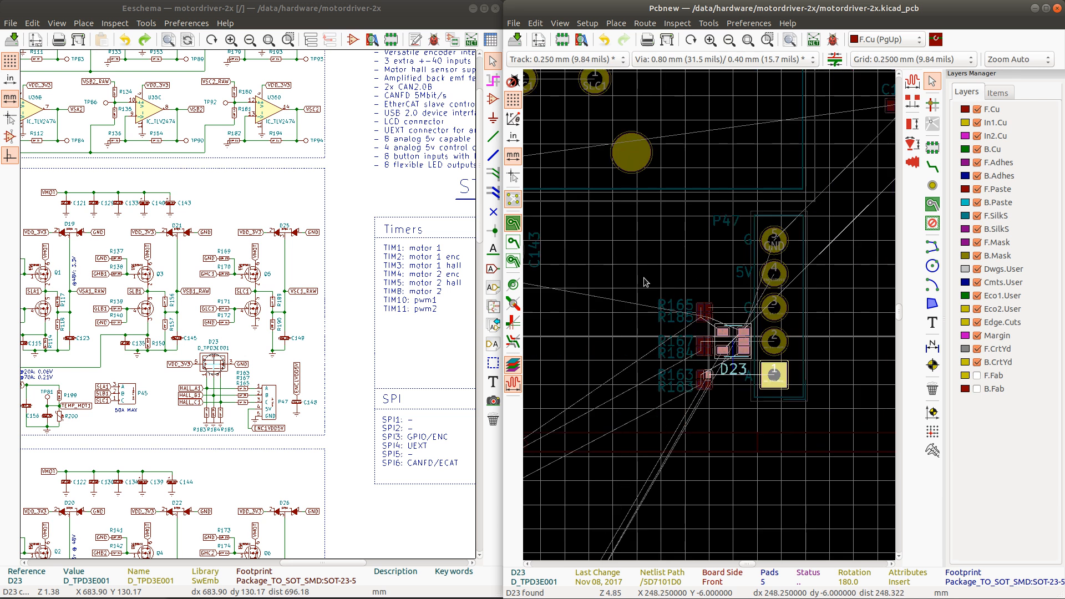
# Step: Select the six resistors beside P47 together with D23 and shift the whole group horizontally away from the connector
pyautogui.moveTo(645, 282); pyautogui.dragTo(730, 410)
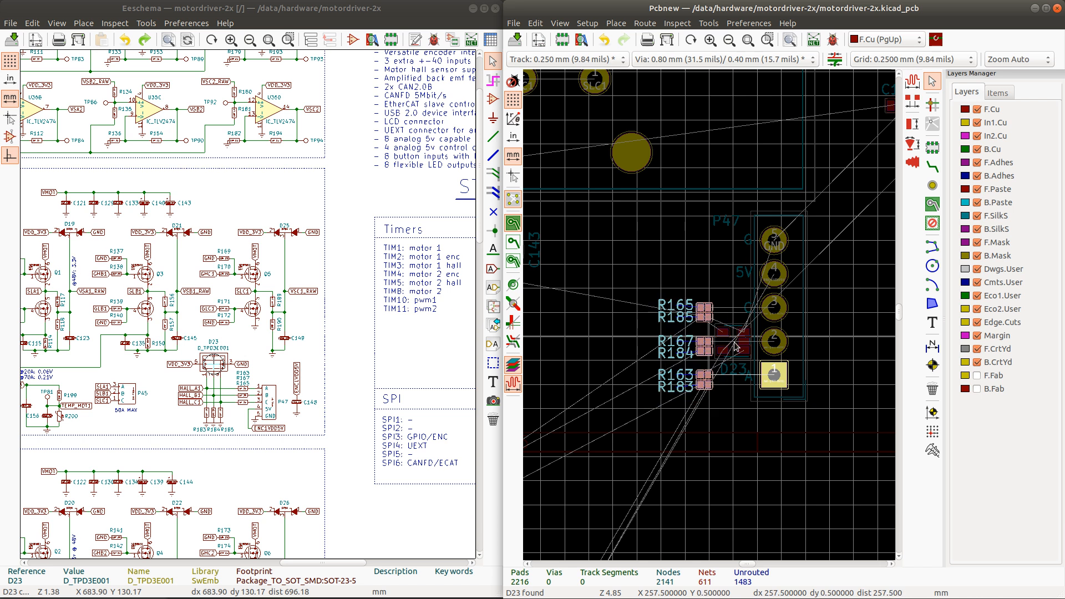
pyautogui.keyDown('shift'); pyautogui.click(736, 347); pyautogui.keyUp('shift')
pyautogui.scroll(-2, 732, 344)
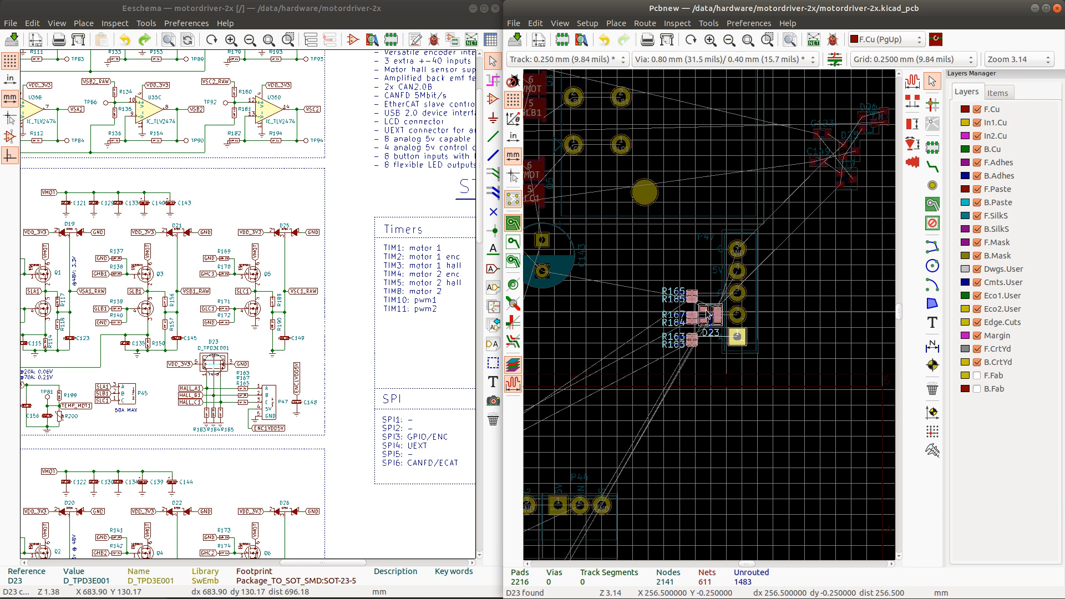
pyautogui.scroll(6, 731, 333)
pyautogui.scroll(1, 730, 311)
pyautogui.scroll(-2, 724, 314)
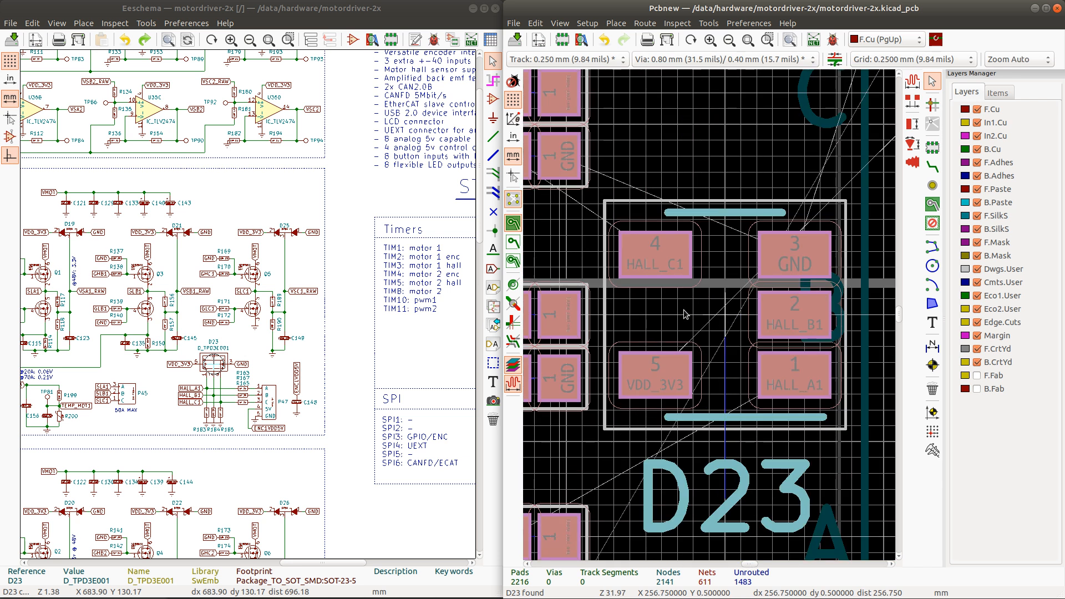
pyautogui.moveTo(724, 318); pyautogui.dragTo(642, 319, button='middle')
pyautogui.scroll(-3, 640, 320)
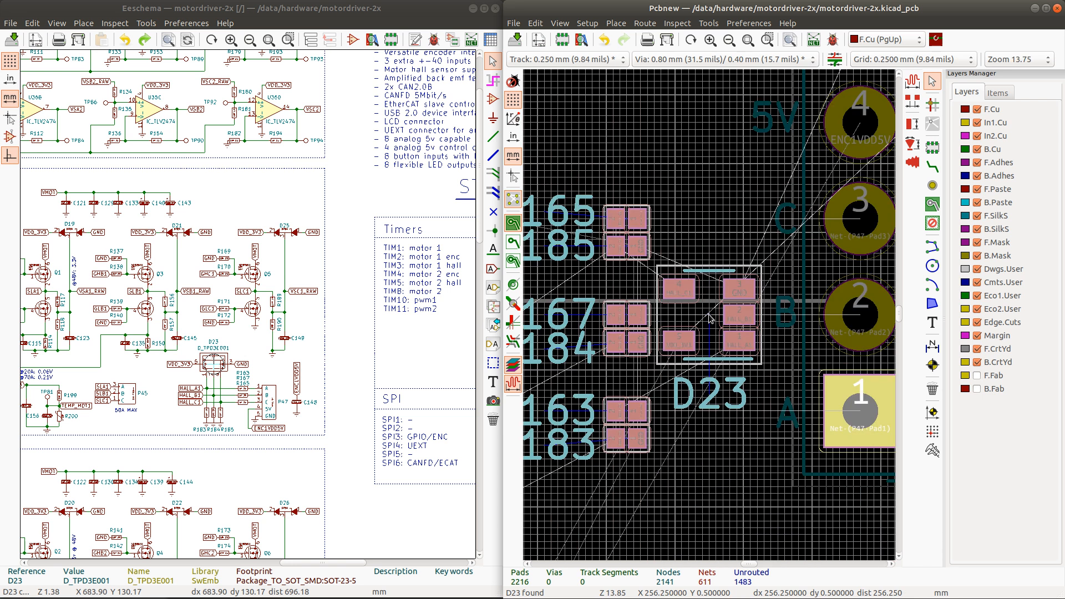
pyautogui.scroll(-4, 709, 321)
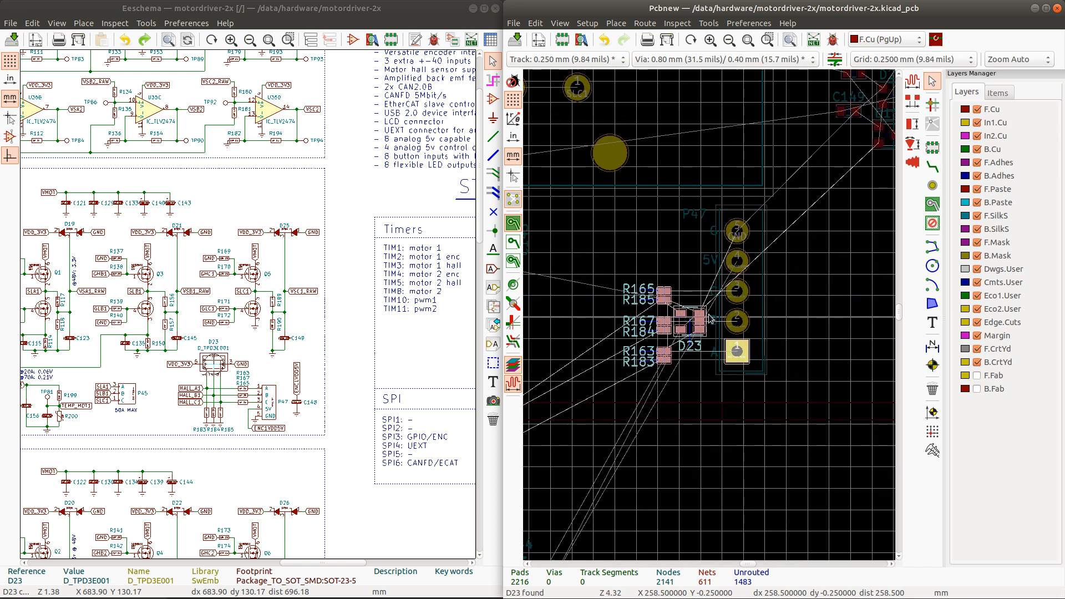
# Step: Highlight the nets of D23 pad 2 and P47 pin 2 to examine which resistor pads they connect to
pyautogui.scroll(2, 694, 324)
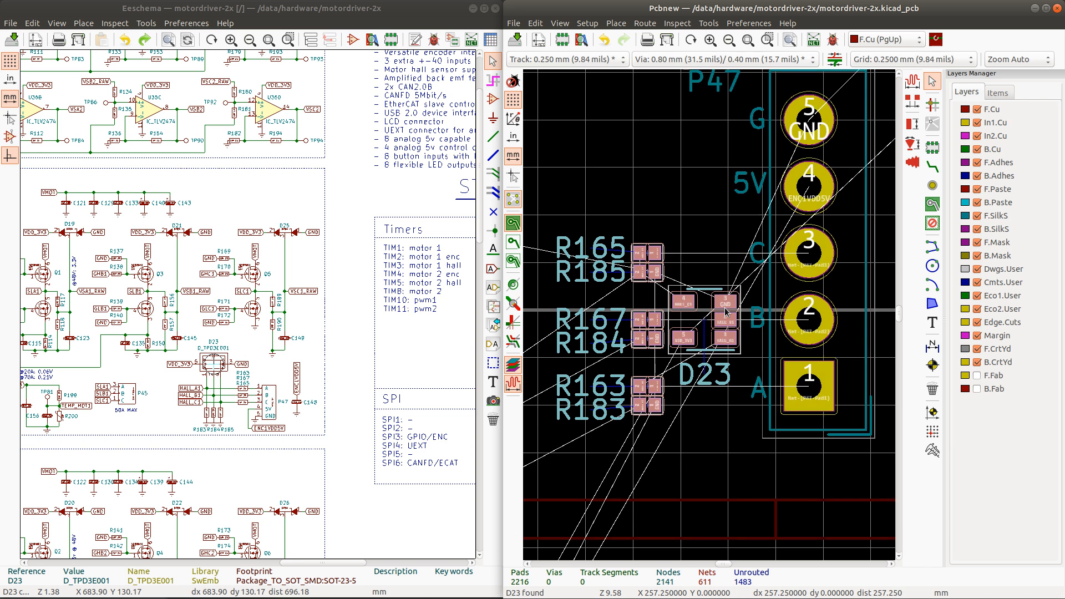
pyautogui.scroll(1, 729, 308)
pyautogui.click(730, 325)
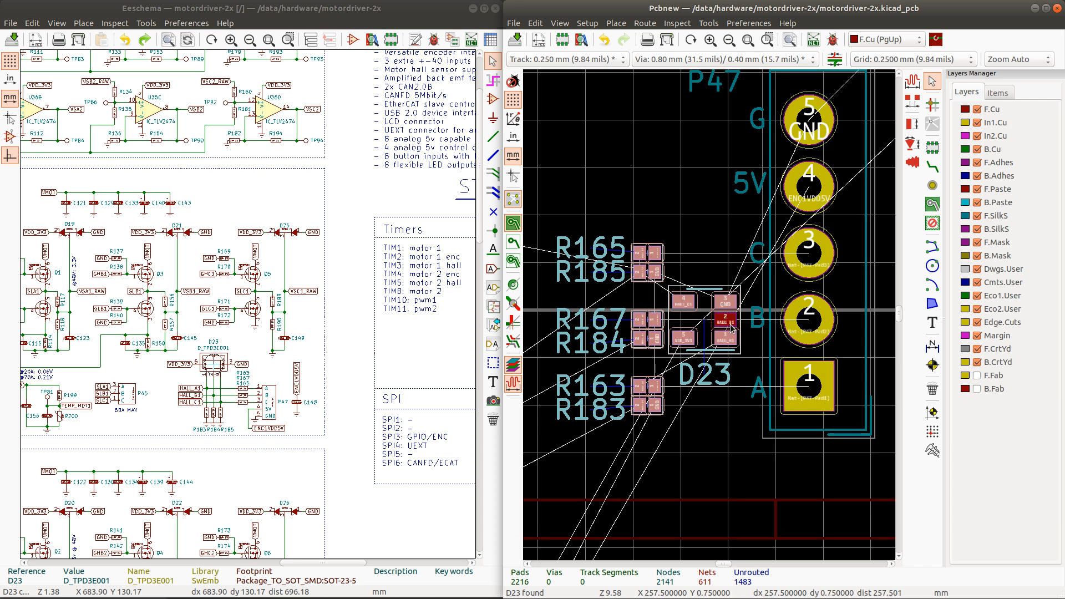
pyautogui.click(745, 359)
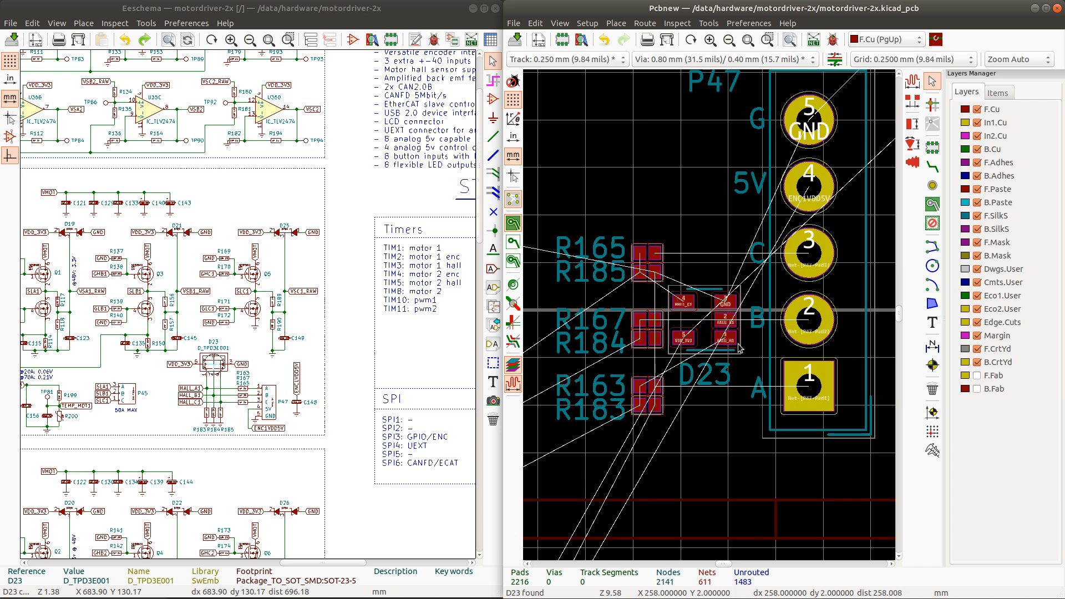
pyautogui.click(725, 317)
pyautogui.press('`')
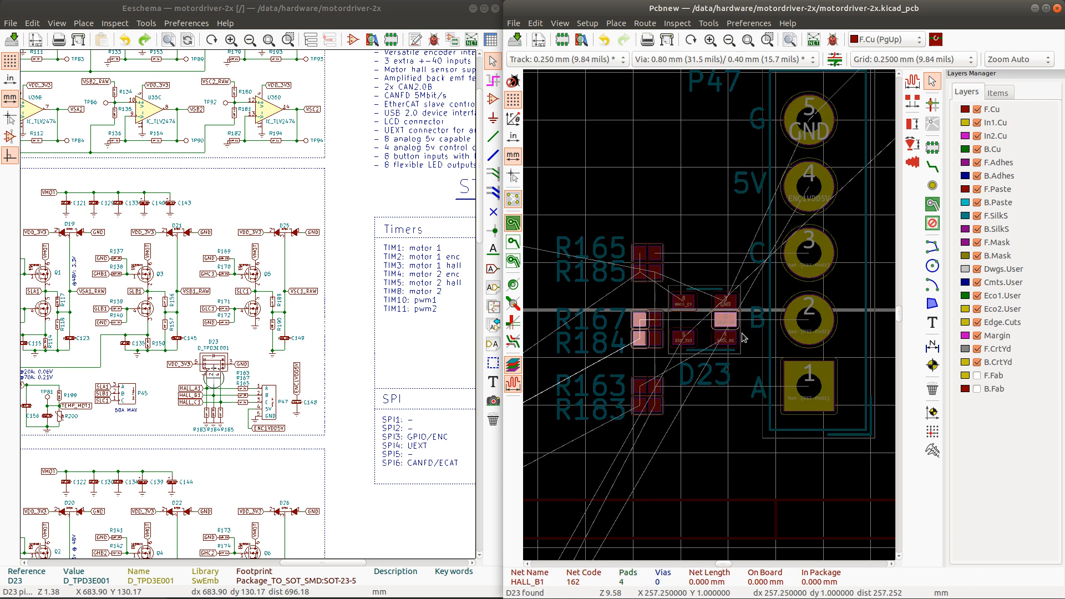
pyautogui.click(804, 321)
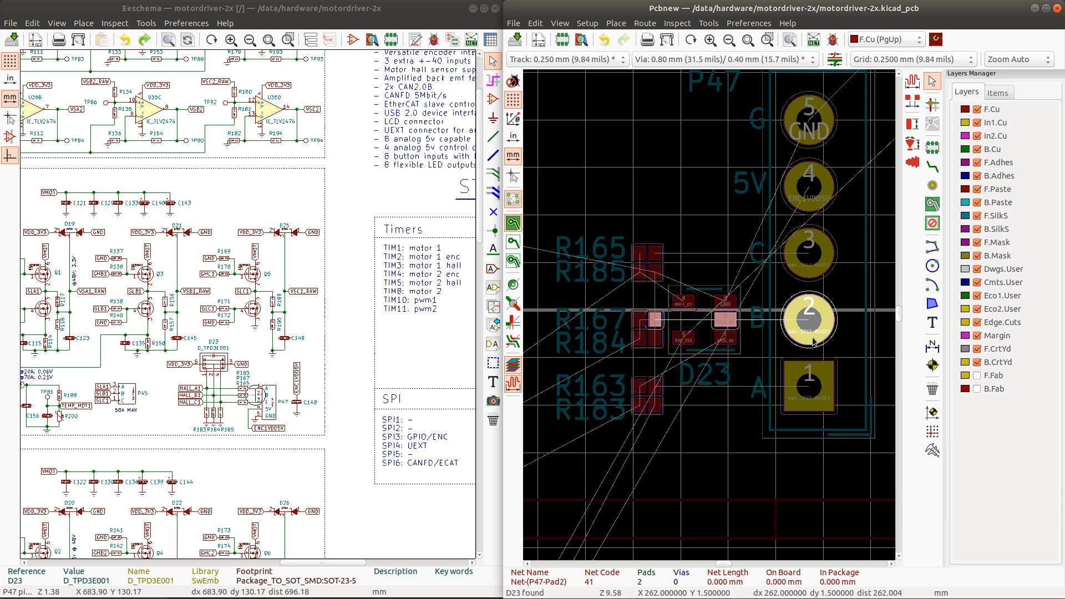
# Step: Move D23 horizontally to the opposite side of the resistors from P47, beside the R167 and R184 references
pyautogui.click(701, 326)
pyautogui.moveTo(707, 316); pyautogui.dragTo(573, 323)
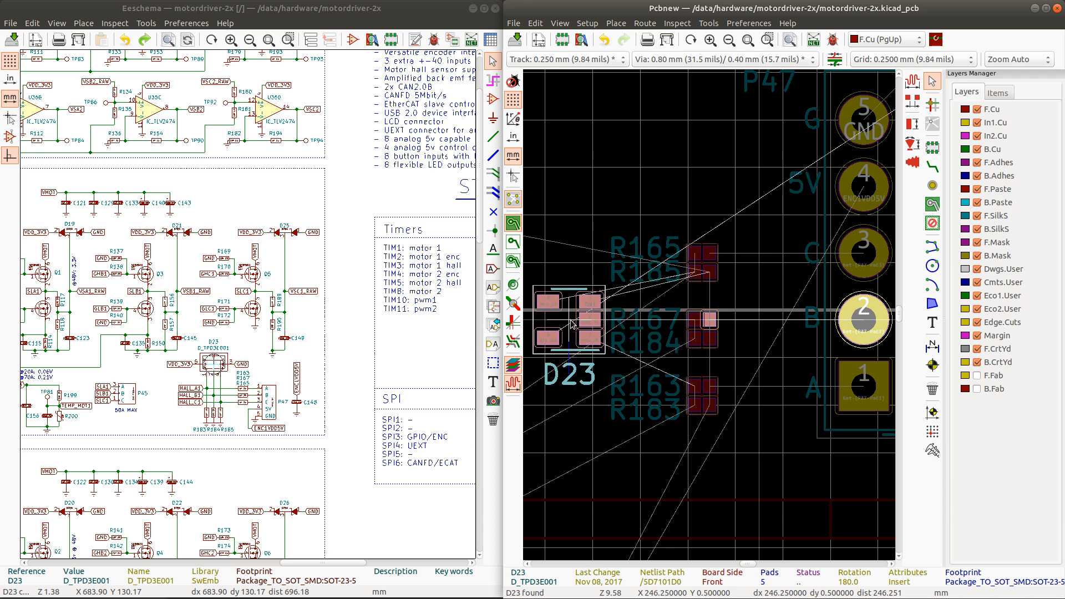
pyautogui.click(572, 323)
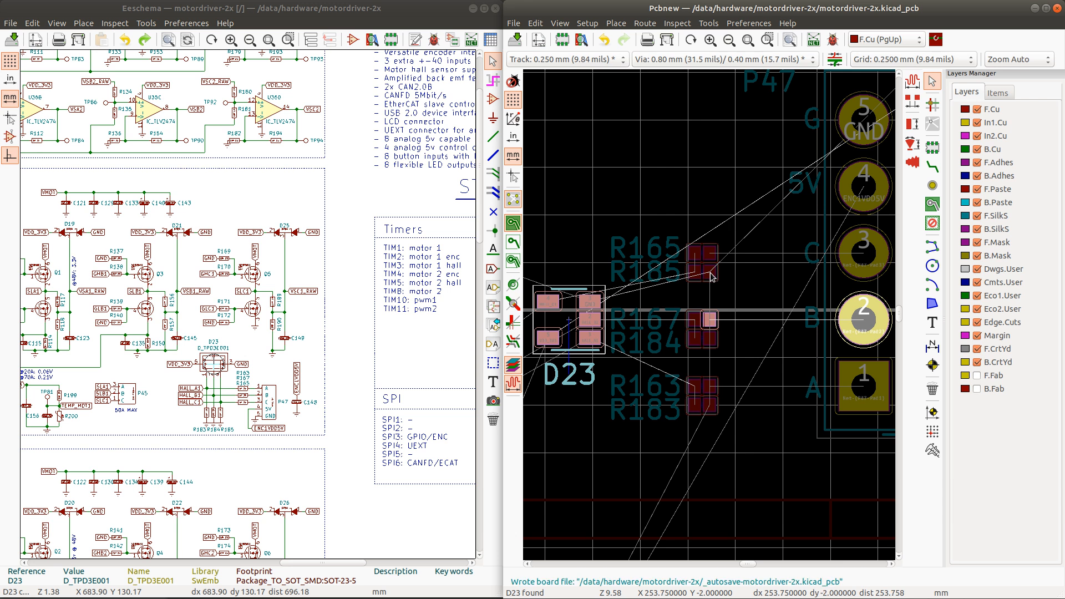
# Step: Highlight the GND, HALL_C1, HALL_B1 and HALL_A1 nets in turn to examine the connections between D23 and the resistors
pyautogui.keyDown('ctrl'); pyautogui.click(711, 274); pyautogui.keyUp('ctrl')
pyautogui.click(573, 235)
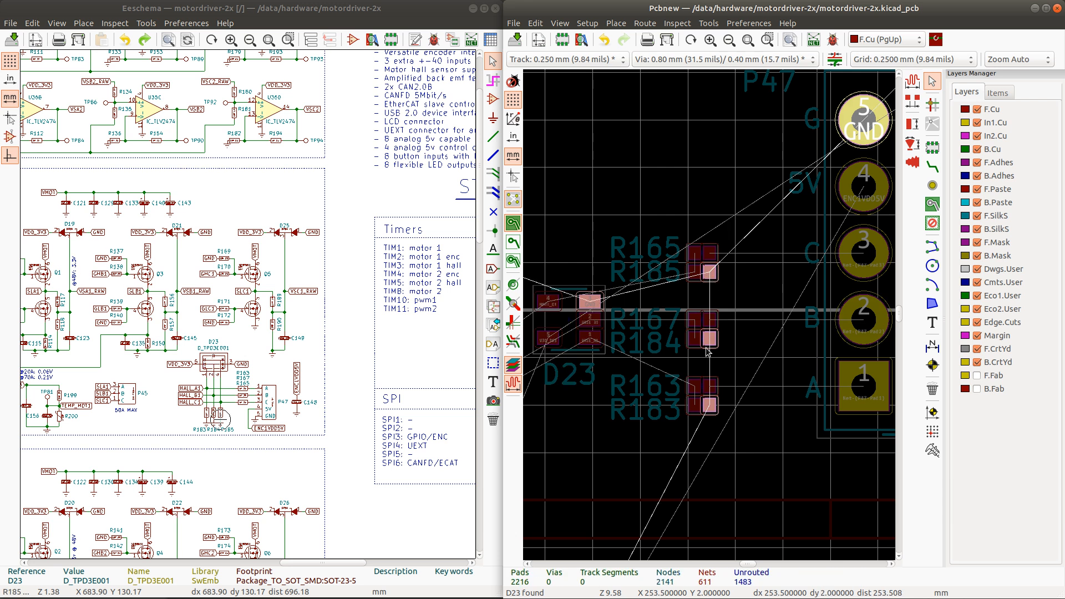
pyautogui.keyDown('ctrl'); pyautogui.click(694, 272); pyautogui.keyUp('ctrl')
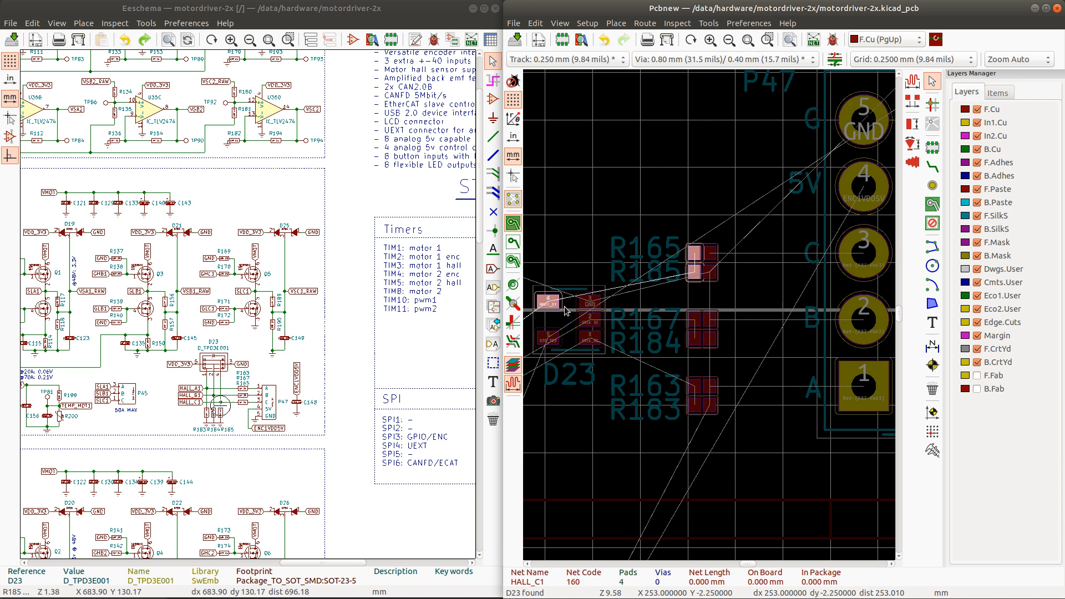
pyautogui.keyDown('ctrl'); pyautogui.click(692, 322); pyautogui.keyUp('ctrl')
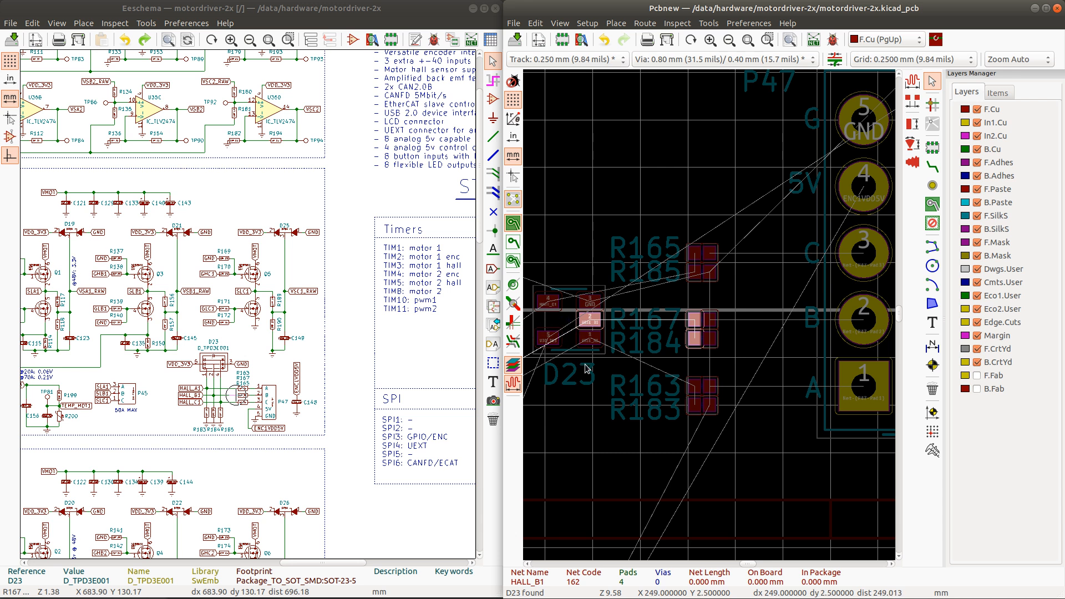
pyautogui.keyDown('ctrl'); pyautogui.click(549, 343); pyautogui.keyUp('ctrl')
pyautogui.keyDown('ctrl'); pyautogui.click(589, 339); pyautogui.keyUp('ctrl')
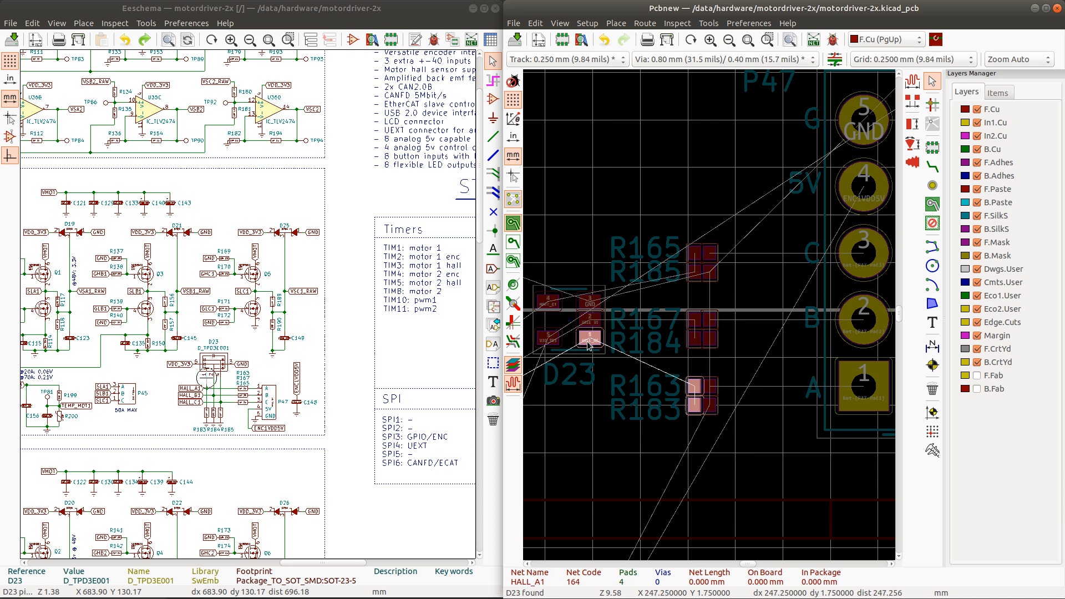
pyautogui.scroll(-3, 718, 369)
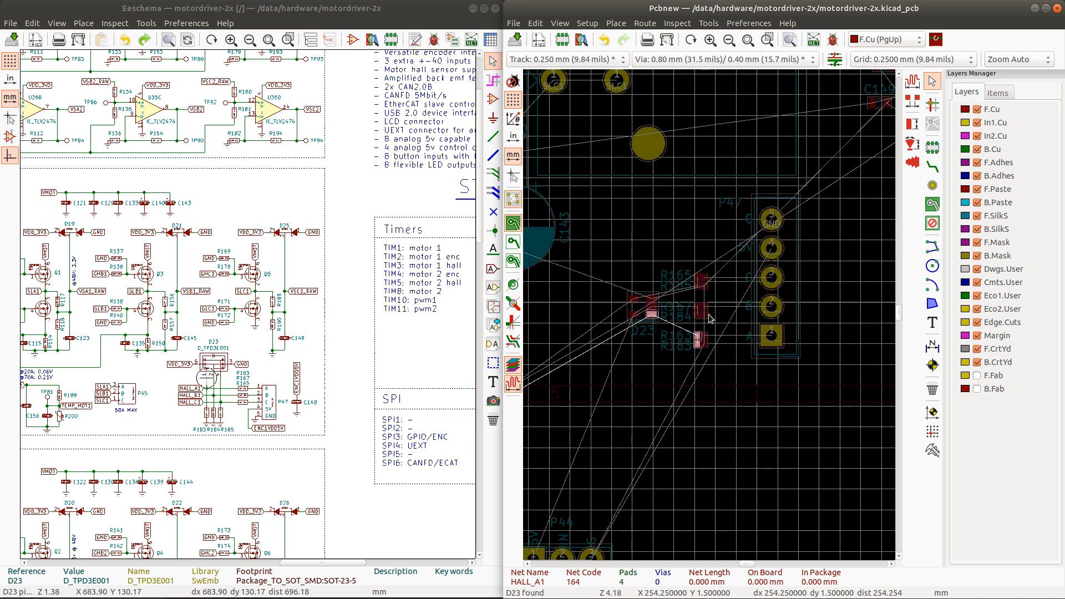
# Step: Select D23 and the six resistors together and shift the group horizontally closer to P47
pyautogui.moveTo(617, 248); pyautogui.dragTo(722, 375)
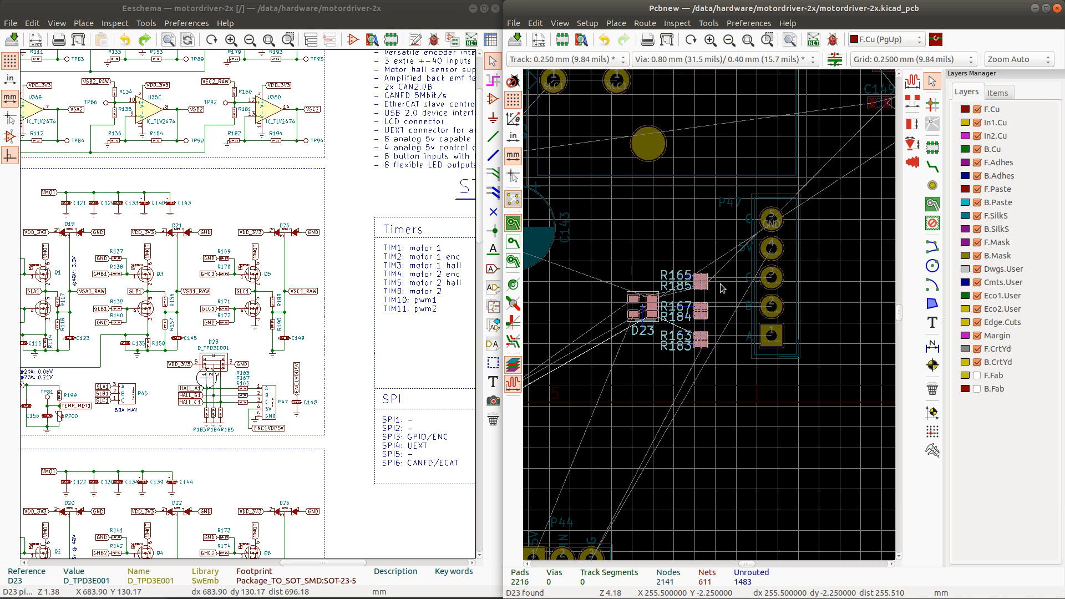
pyautogui.scroll(4, 722, 287)
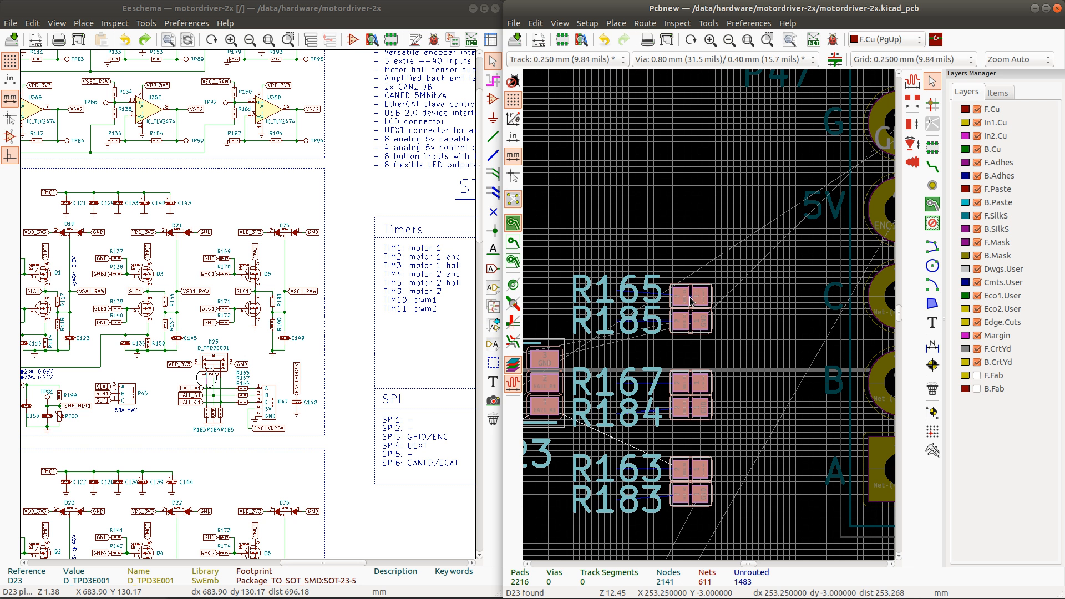
pyautogui.moveTo(691, 300); pyautogui.dragTo(746, 300, button='middle')
pyautogui.click(747, 301)
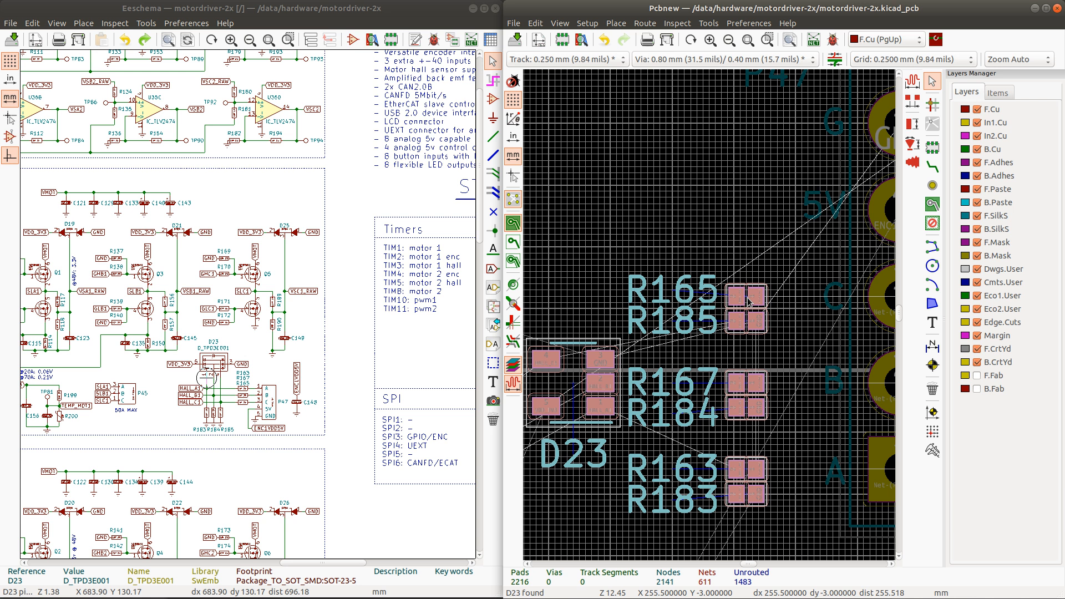
pyautogui.moveTo(746, 300); pyautogui.dragTo(795, 301)
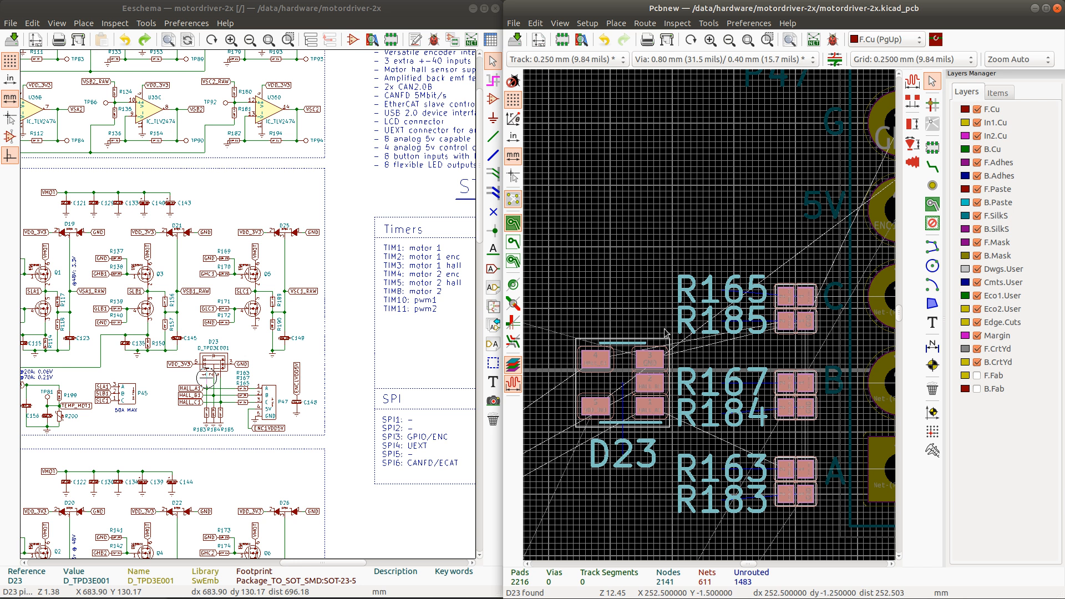
pyautogui.scroll(-1, 666, 319)
pyautogui.scroll(-5, 711, 319)
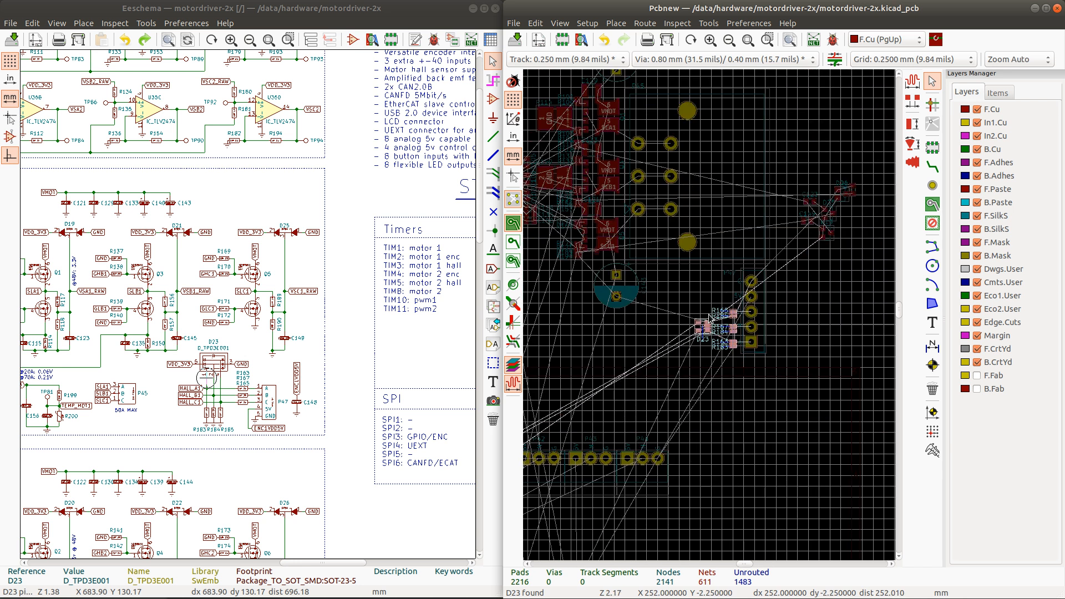
# Step: Locate capacitor C148 from the schematic and move its footprint across the board to pins 4 and 5 of P47
pyautogui.click(298, 408)
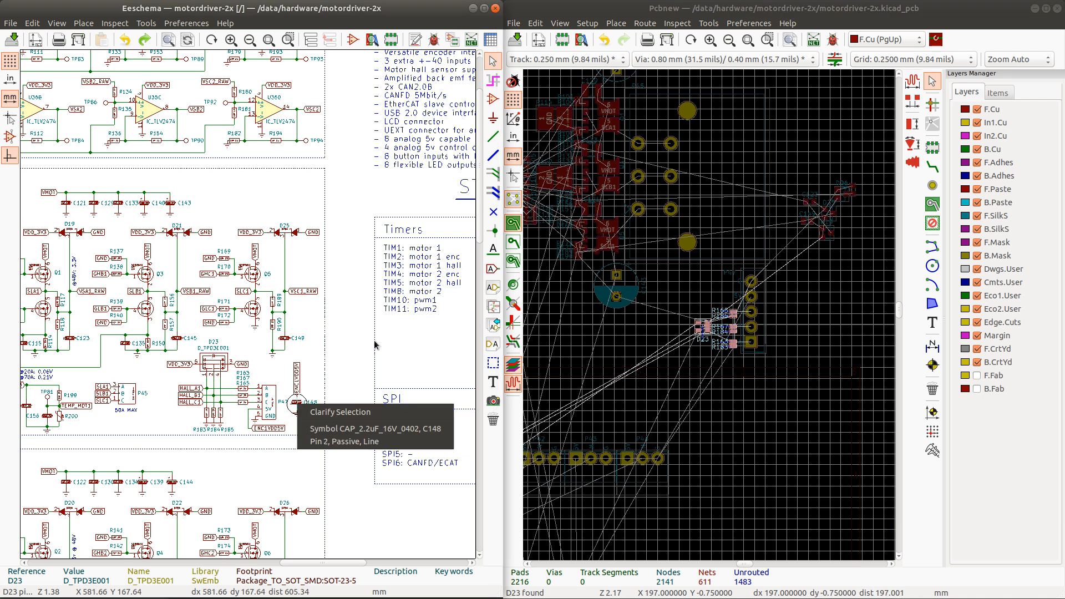
pyautogui.click(299, 400)
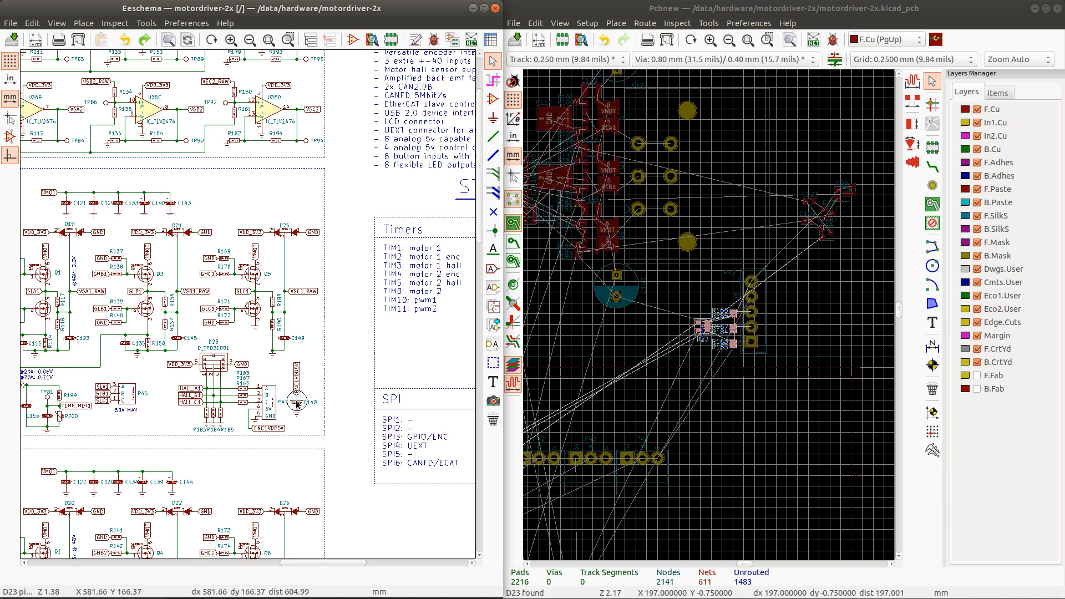
pyautogui.click(298, 405)
pyautogui.click(308, 430)
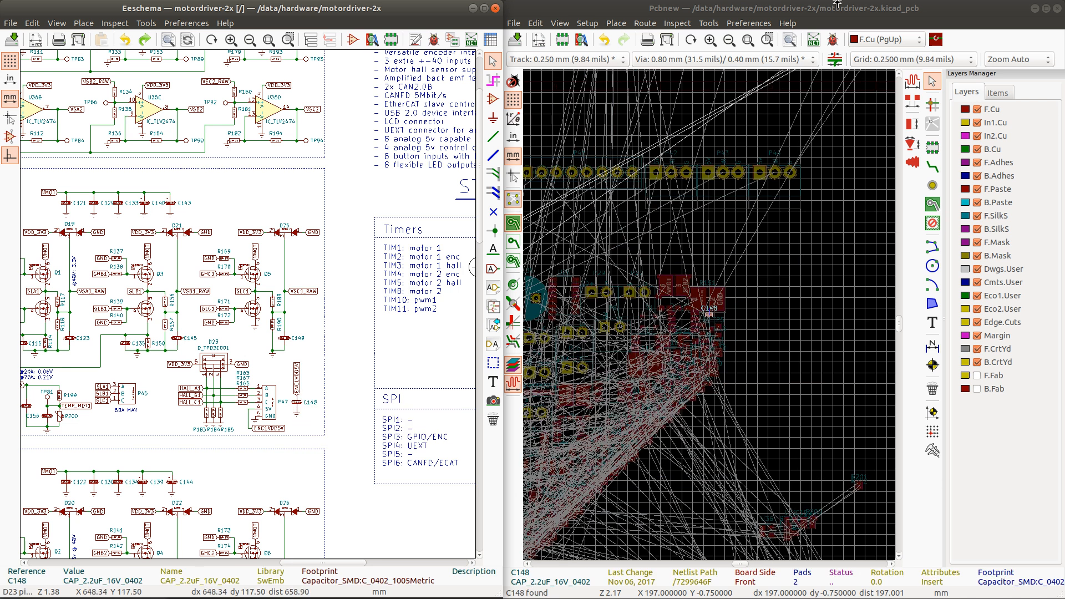
pyautogui.click(808, 7)
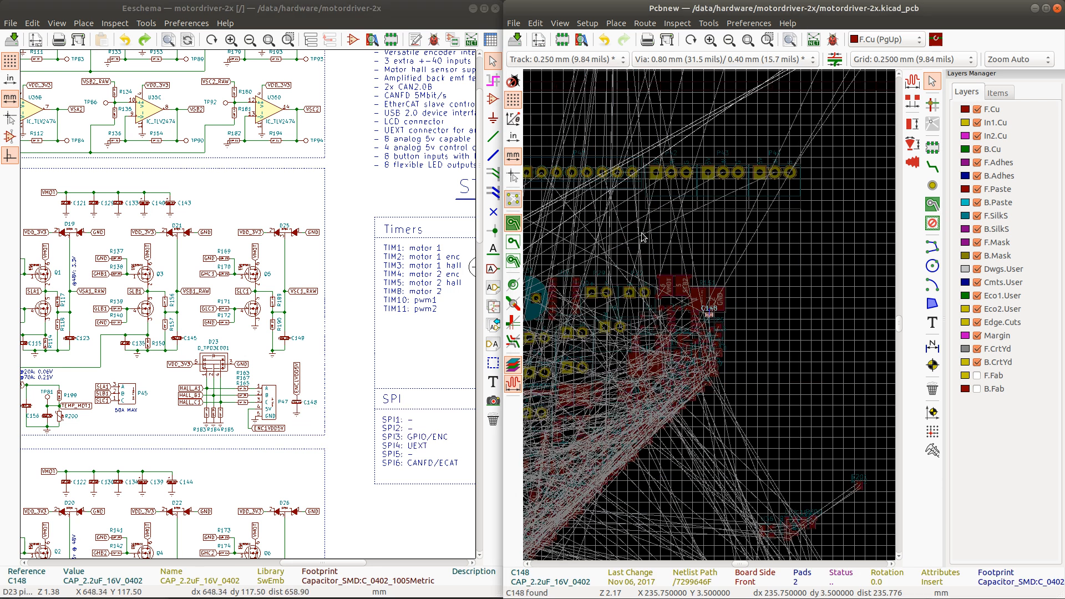
pyautogui.press('m')
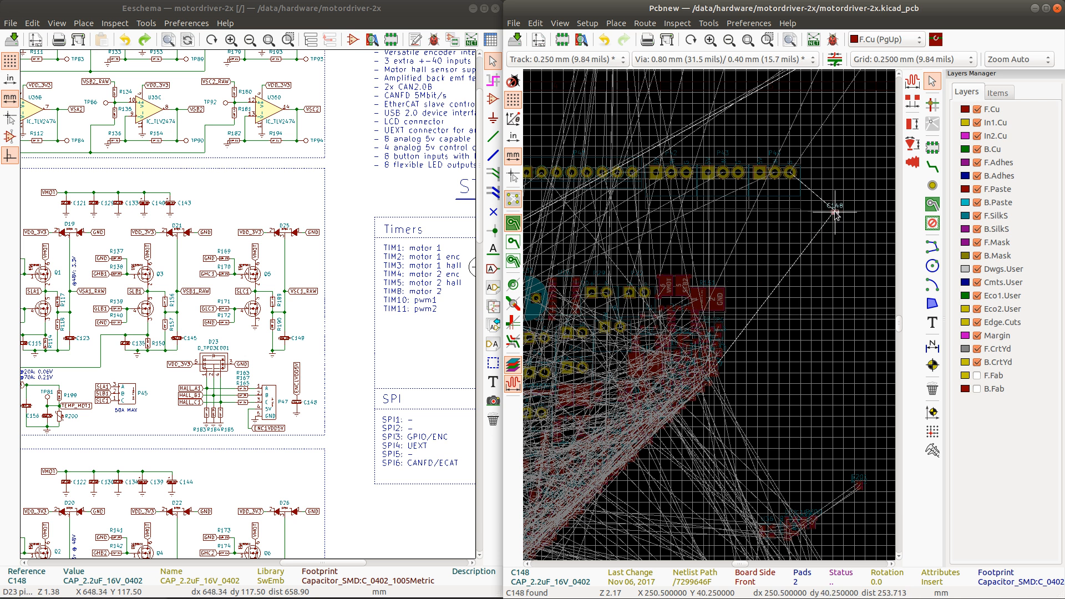
pyautogui.scroll(-6, 836, 207)
pyautogui.scroll(5, 696, 287)
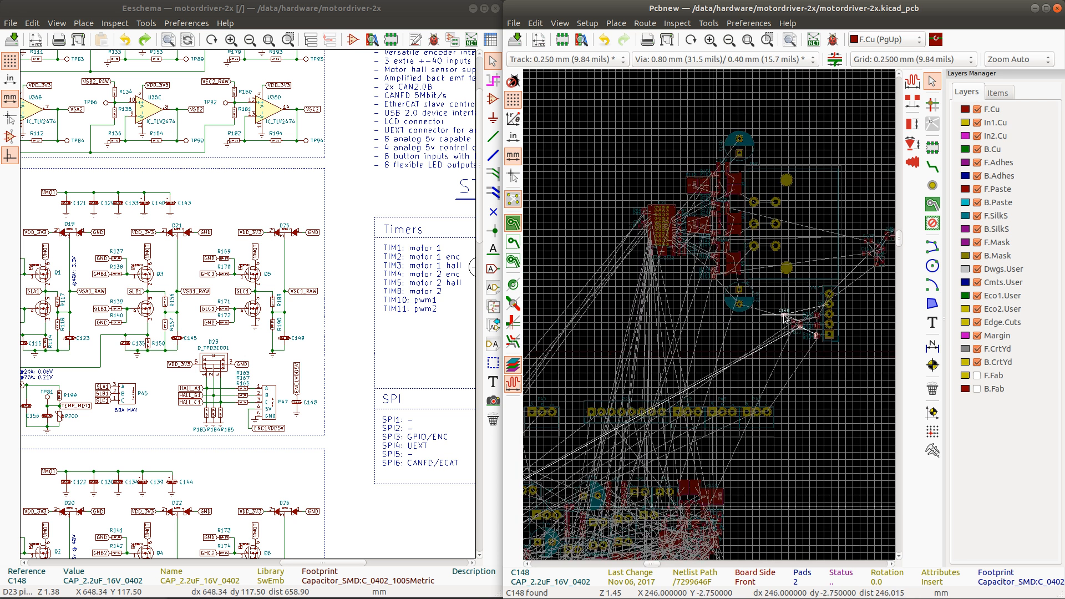
pyautogui.scroll(2, 798, 322)
pyautogui.scroll(2, 738, 333)
pyautogui.scroll(3, 710, 319)
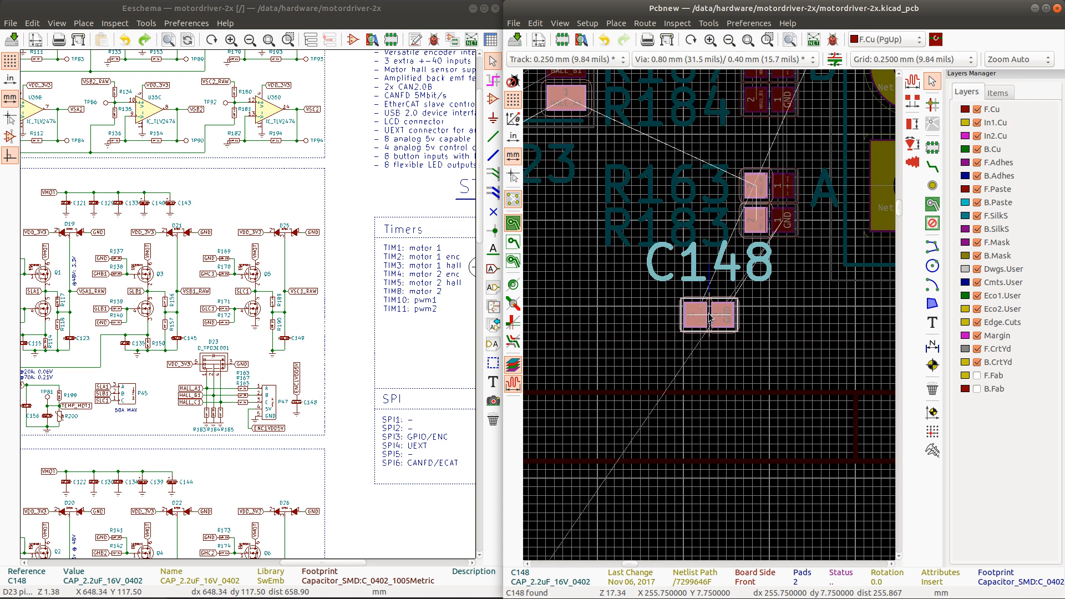
pyautogui.scroll(-2, 710, 310)
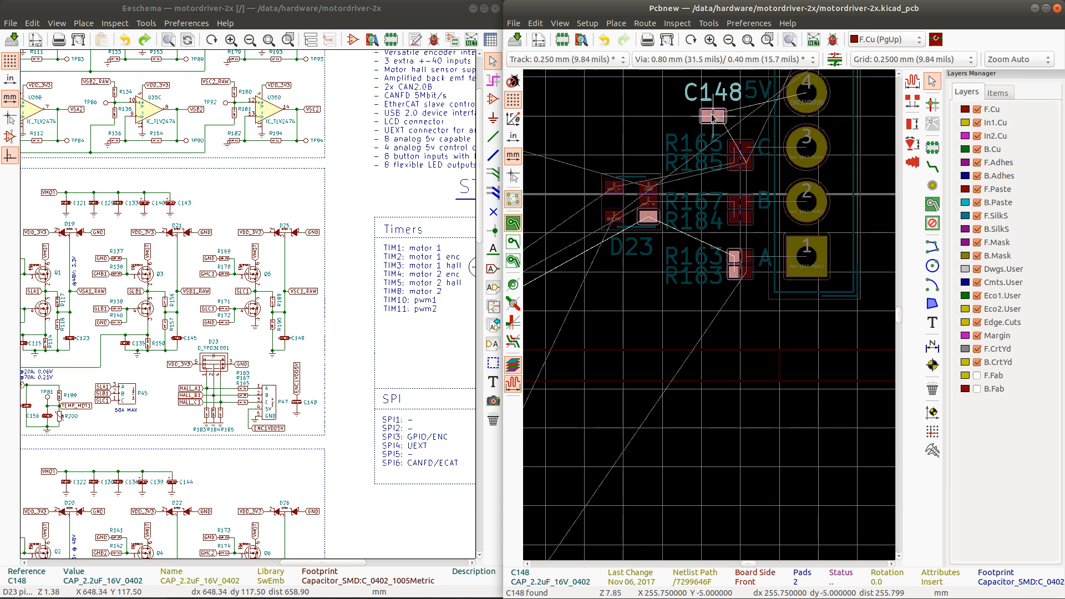
pyautogui.scroll(-3, 708, 108)
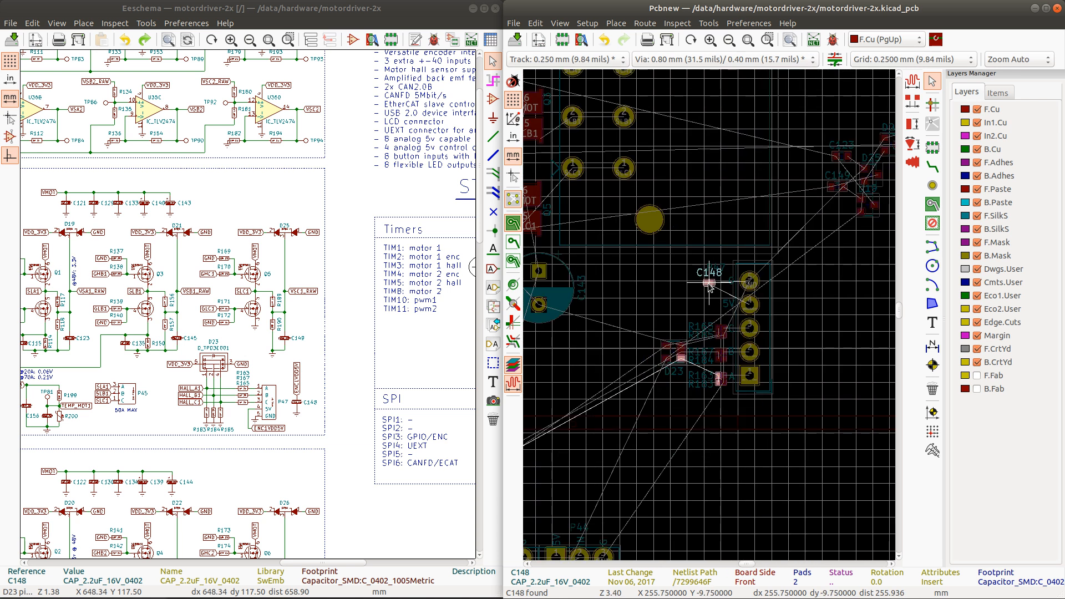
# Step: Rotate C148 through its orientations back to 0 degrees and place it beside P47, between the pin 4 and pin 5 rows
pyautogui.press('r')
pyautogui.scroll(3, 708, 286)
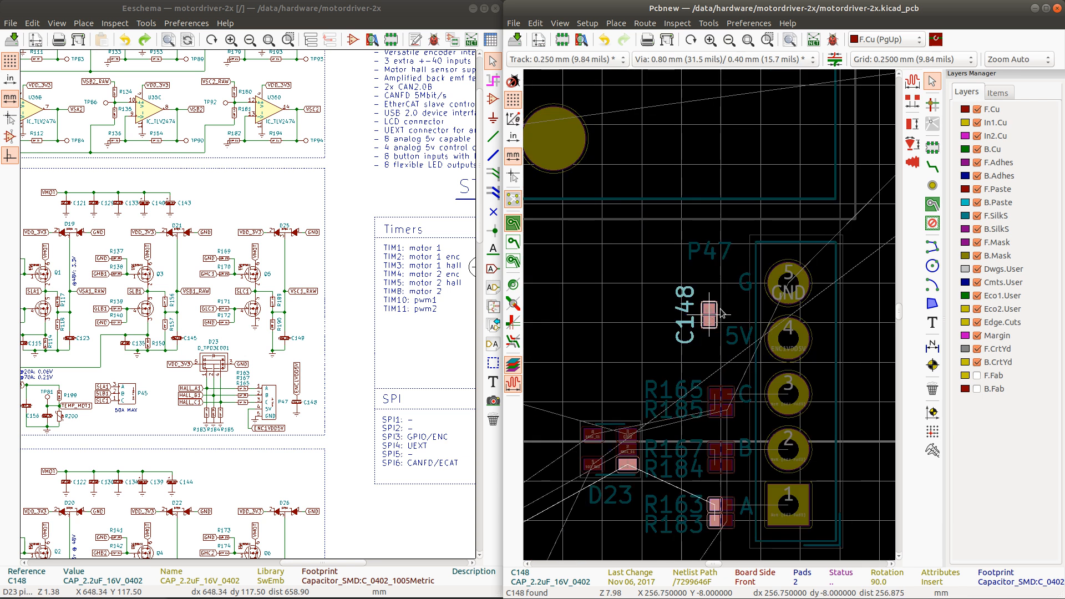
pyautogui.press('r')
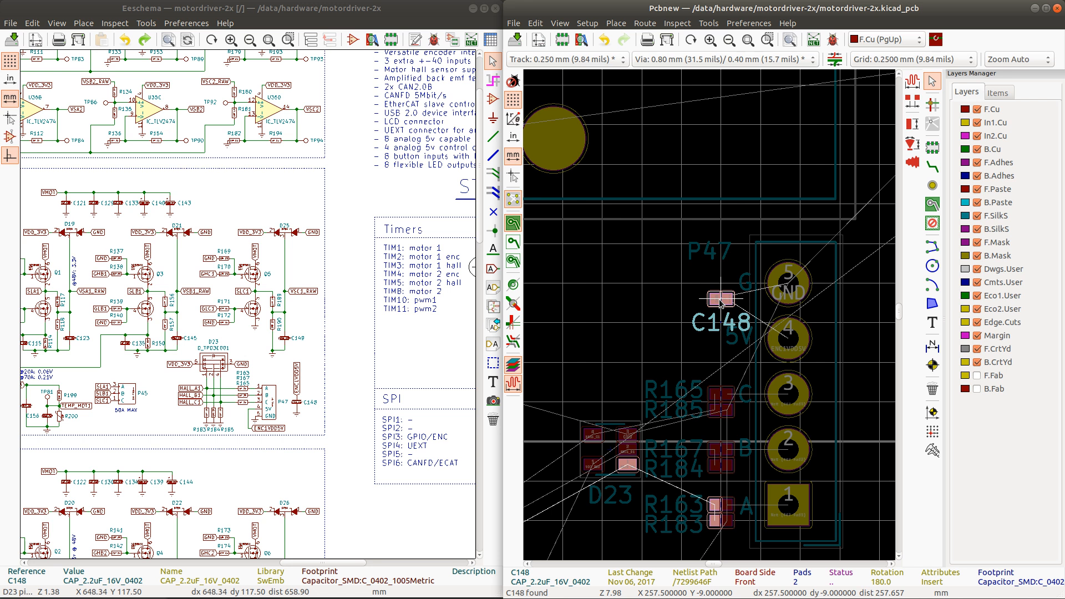
pyautogui.press('r')
pyautogui.press('r')
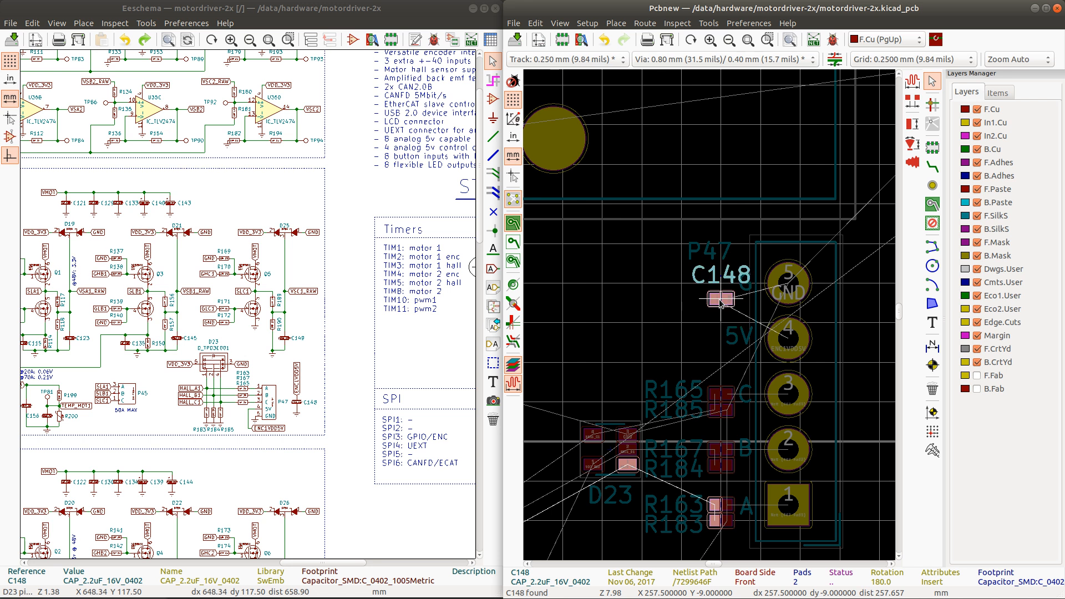
pyautogui.press('r')
pyautogui.press('r')
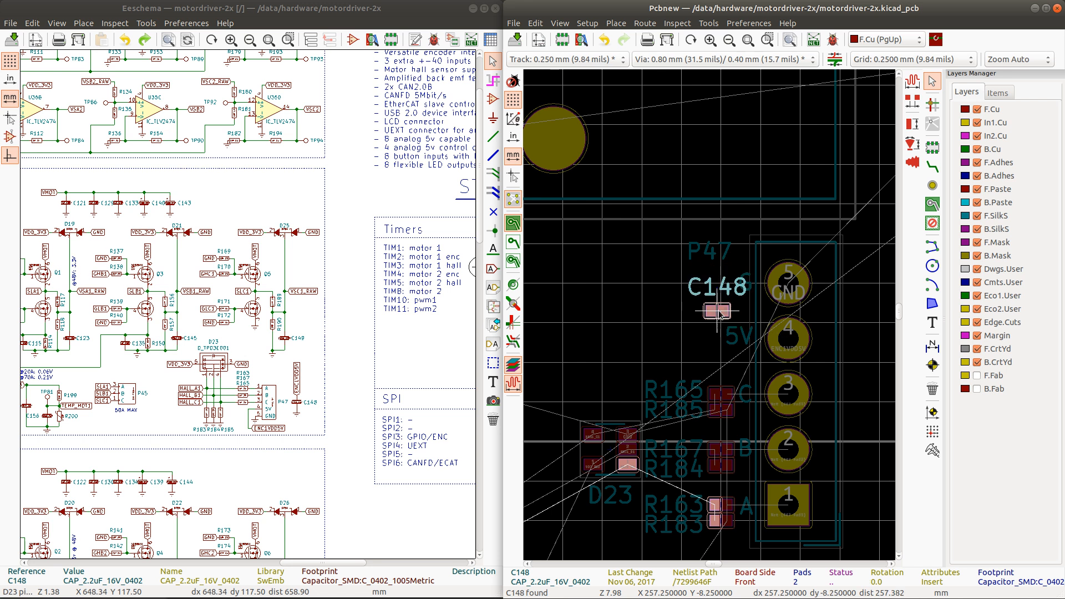
pyautogui.click(721, 311)
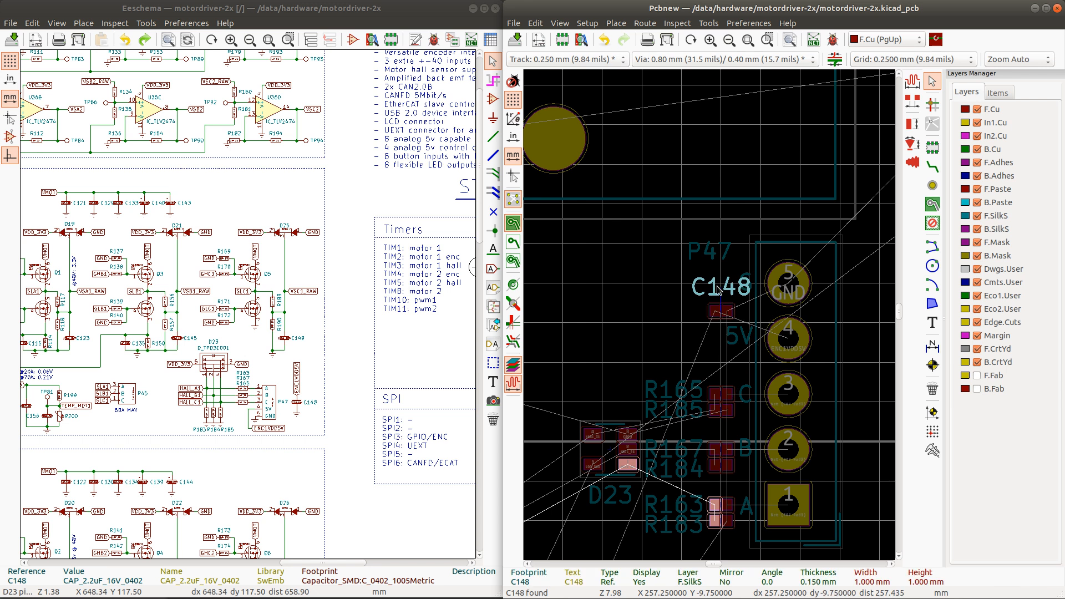
# Step: Move the C148 reference text beside its capacitor on the side away from P47, and shift the P47 reference just above its connector outline
pyautogui.press('m')
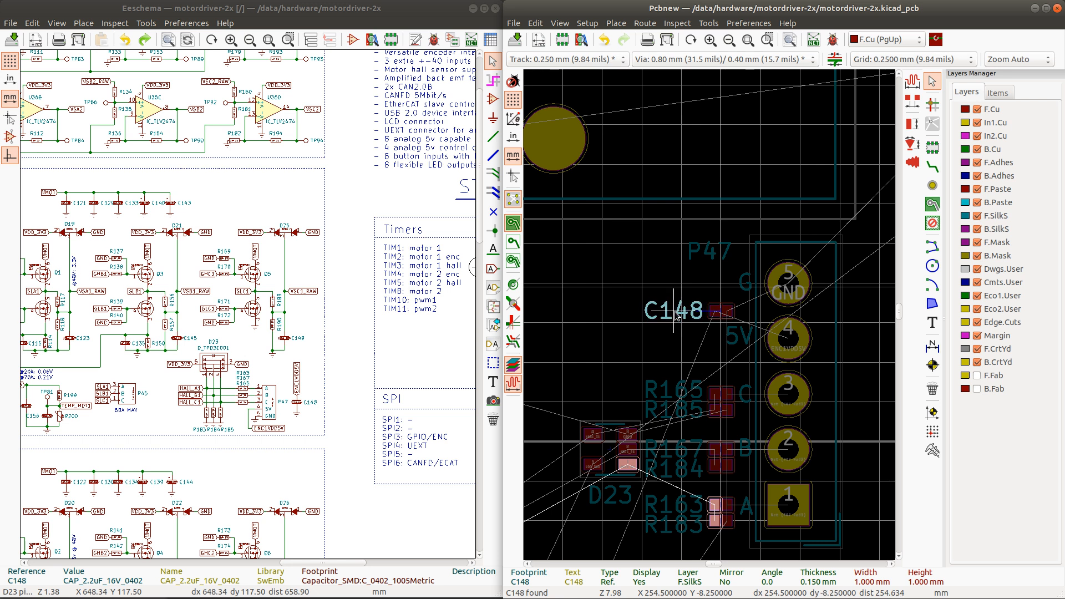
pyautogui.click(677, 314)
pyautogui.scroll(-1, 741, 409)
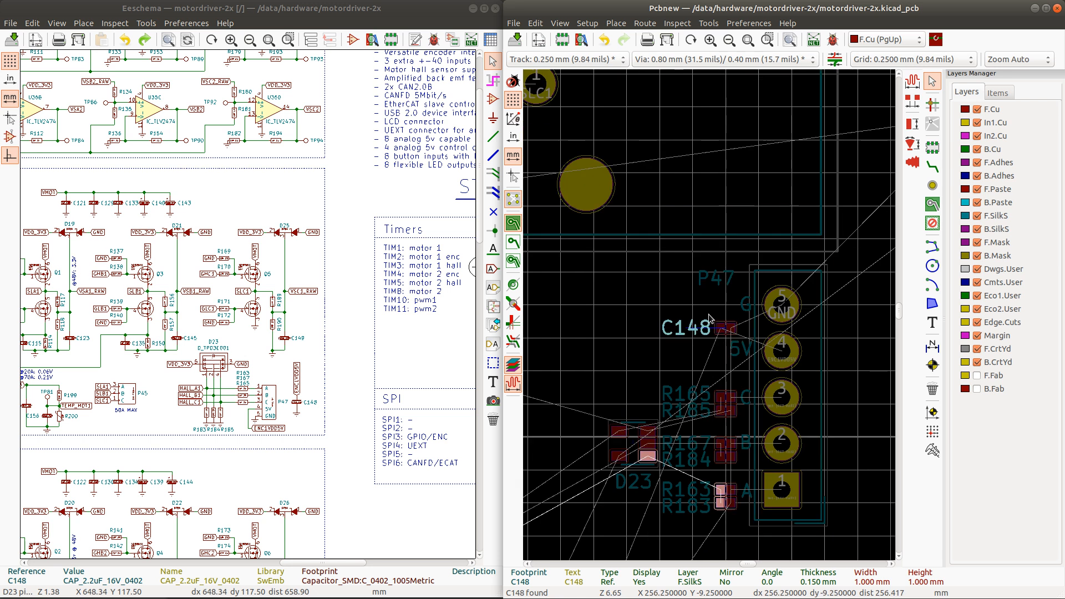
pyautogui.click(717, 282)
pyautogui.press('m')
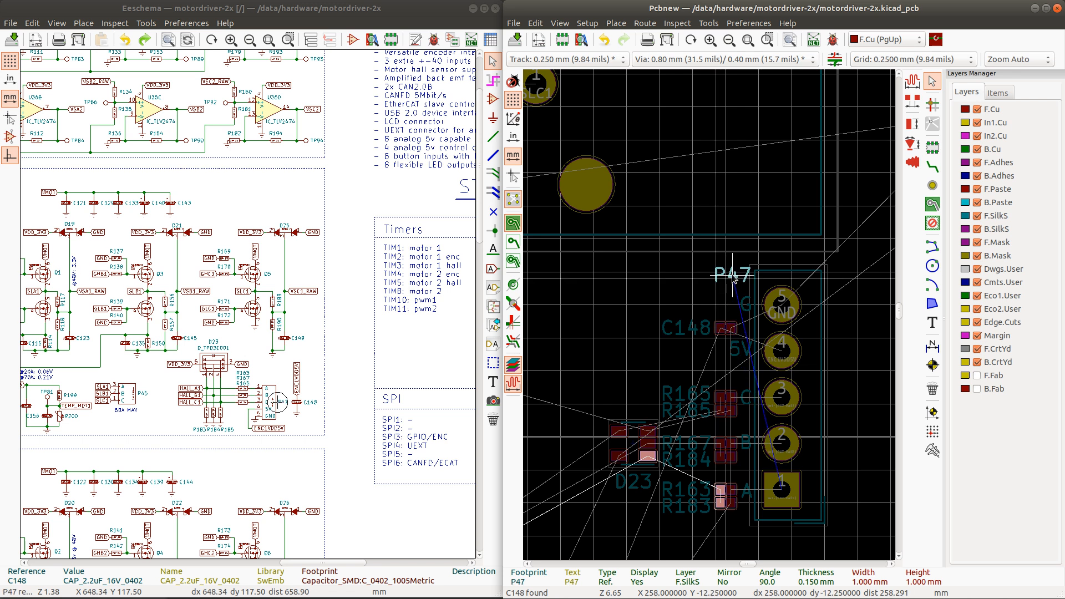
# Step: Locate thermistor R200 from the schematic and bring its footprint to the MOSFET column beside connector P45
pyautogui.scroll(-8, 721, 294)
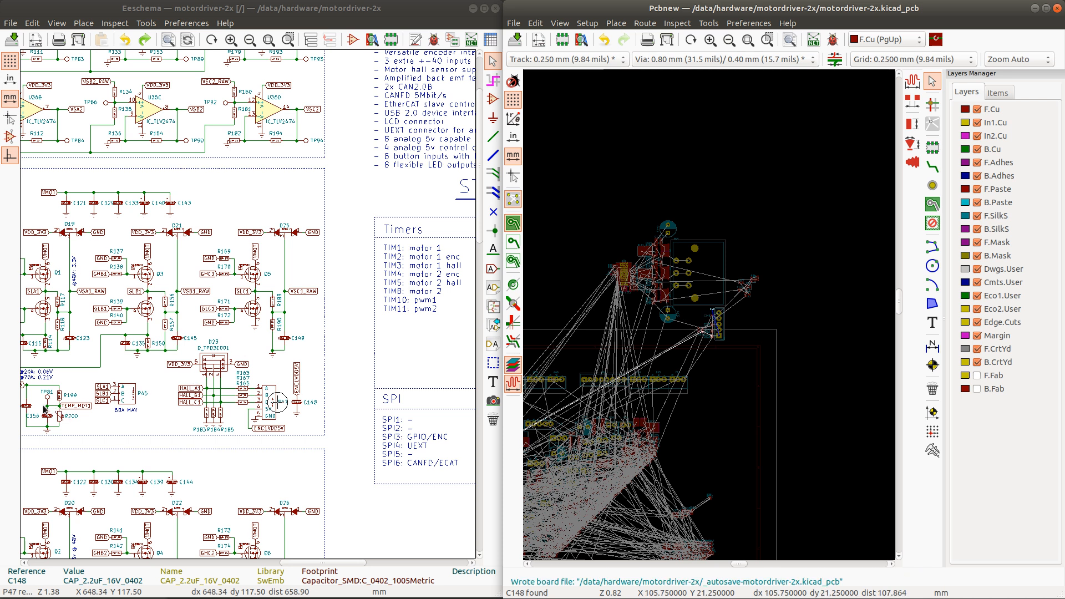
pyautogui.scroll(2, 244, 304)
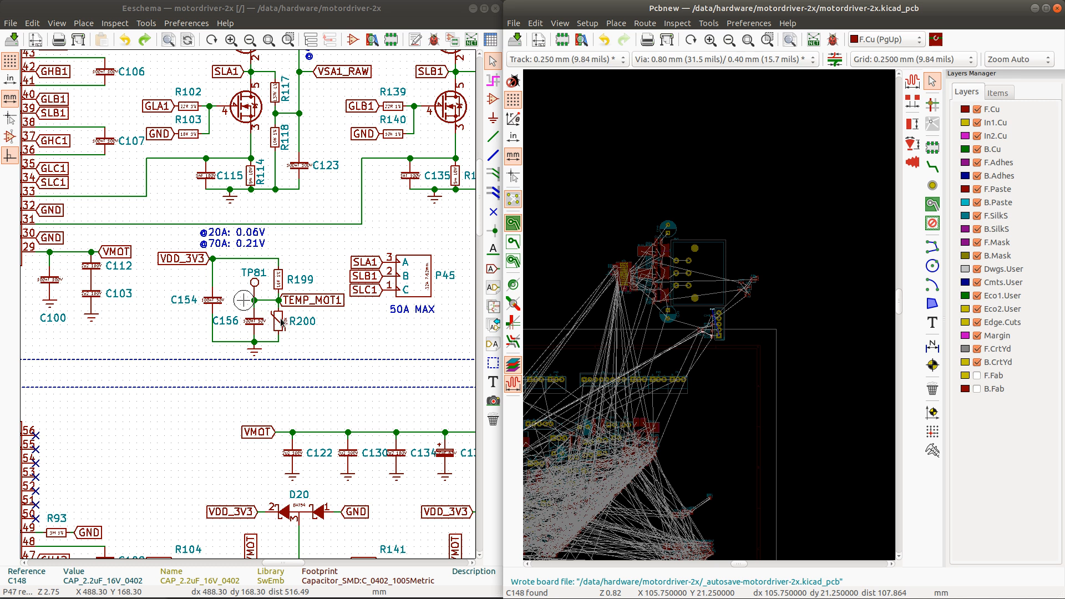
pyautogui.click(281, 322)
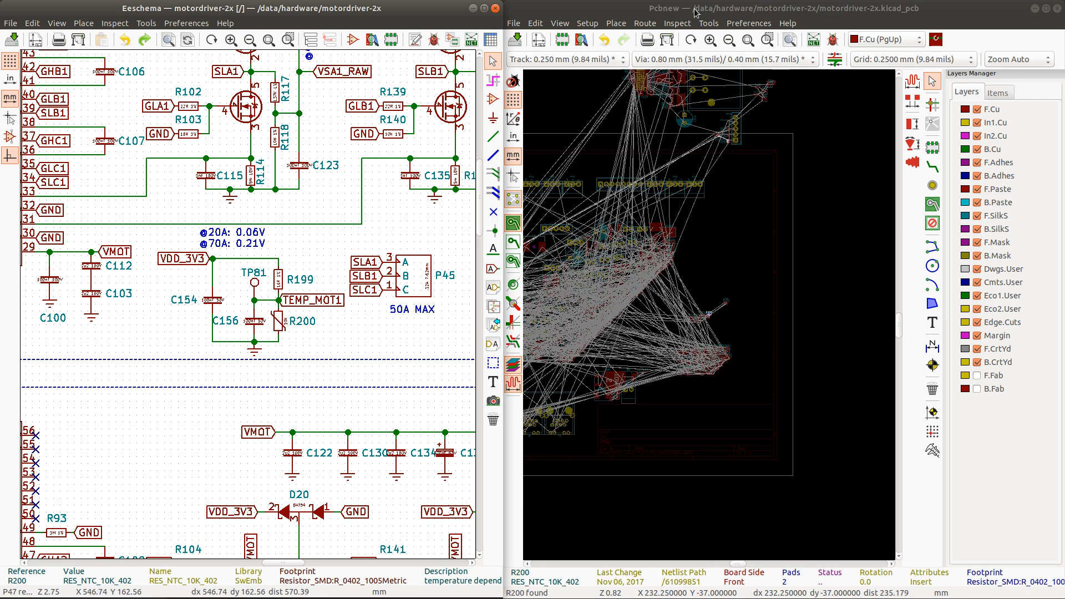
pyautogui.click(695, 12)
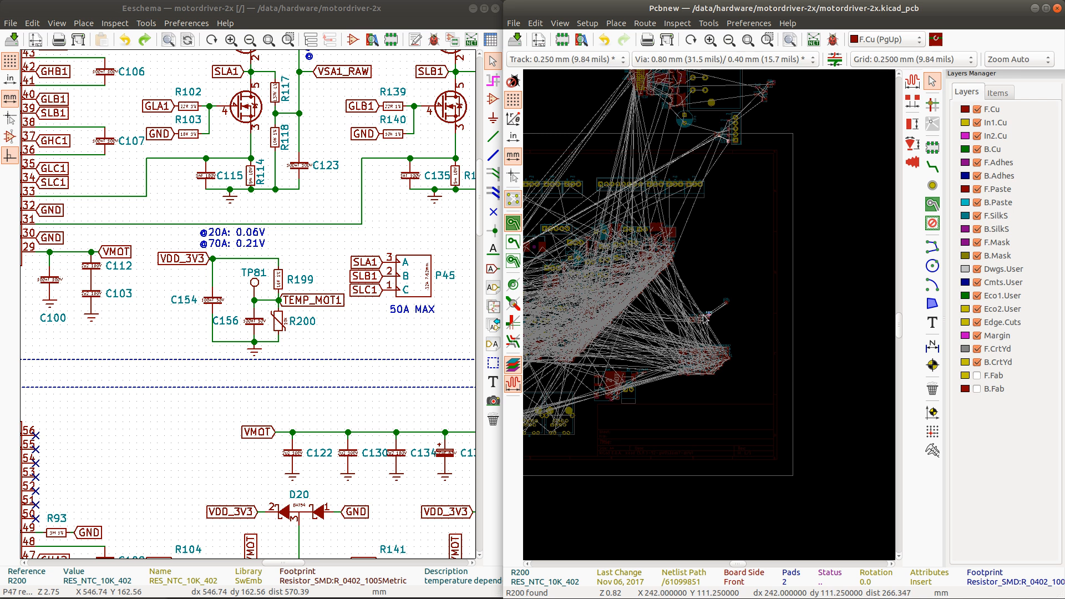
pyautogui.scroll(1, 709, 305)
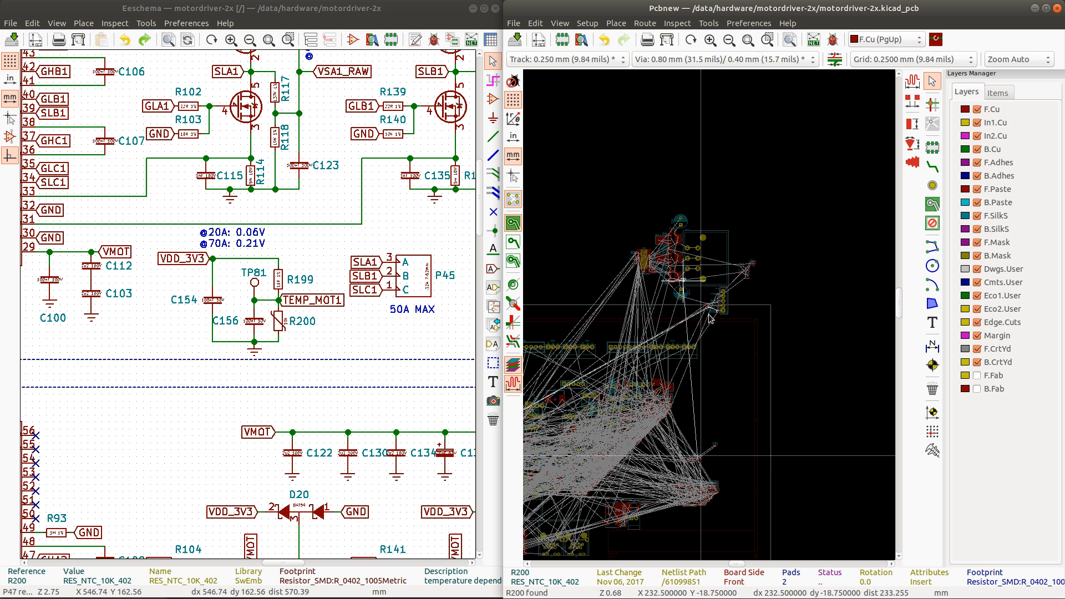
pyautogui.scroll(1, 708, 304)
pyautogui.scroll(5, 708, 304)
pyautogui.scroll(-3, 709, 310)
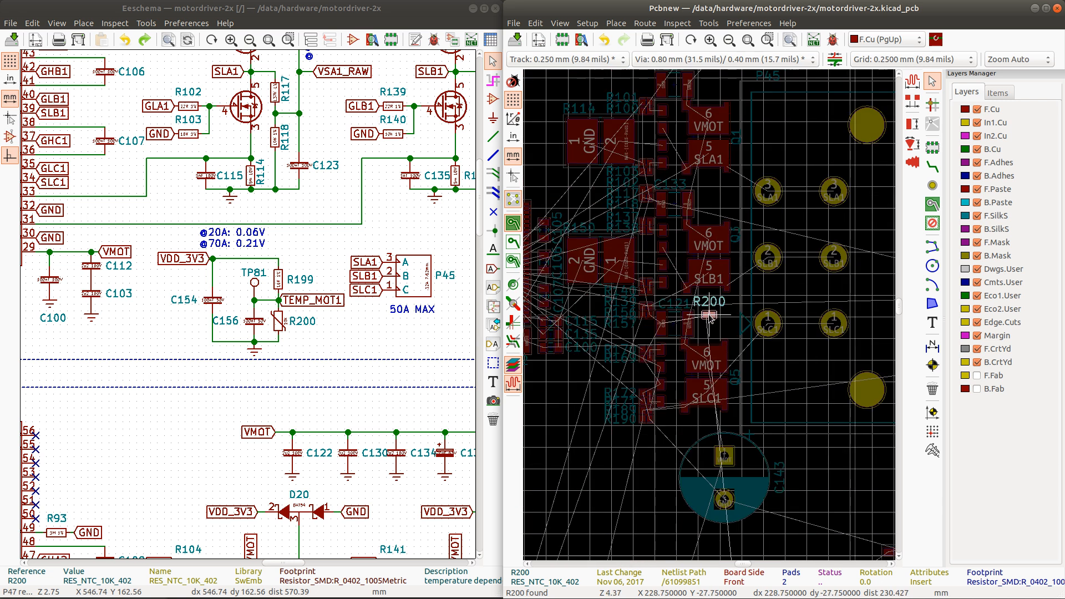
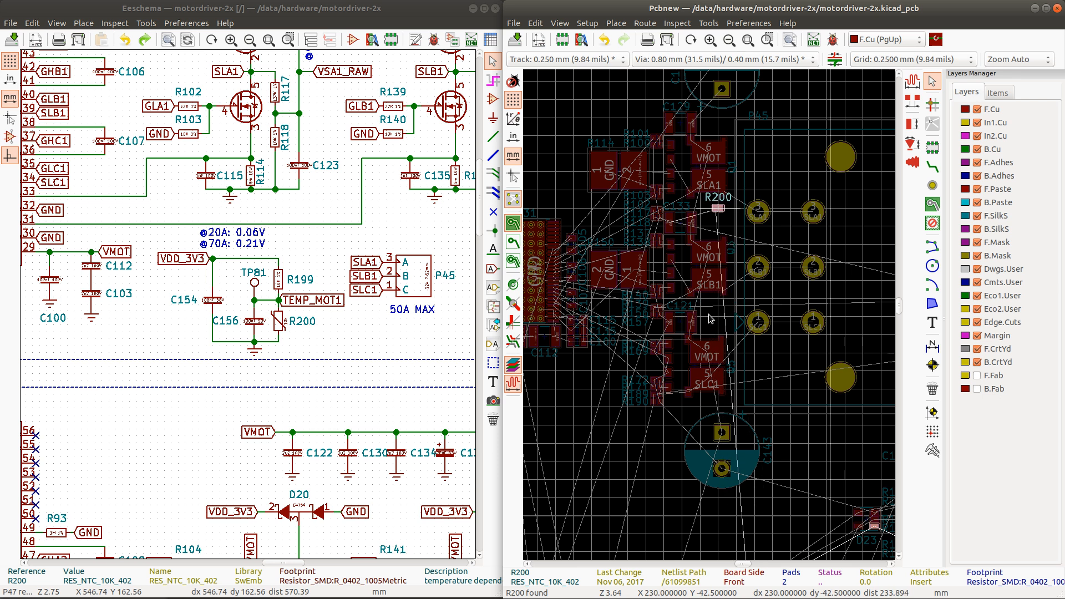
# Step: Try R200 at several spots along the MOSFET column, including between the SLA1 and SLB1 transistors
pyautogui.scroll(-3, 711, 316)
pyautogui.scroll(4, 710, 316)
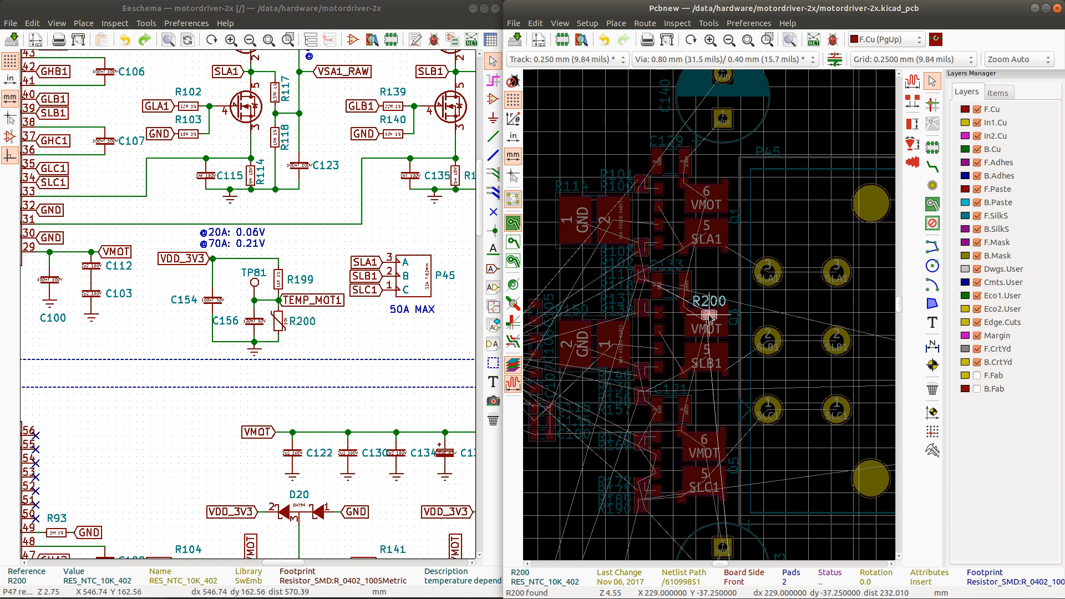
pyautogui.scroll(-2, 709, 317)
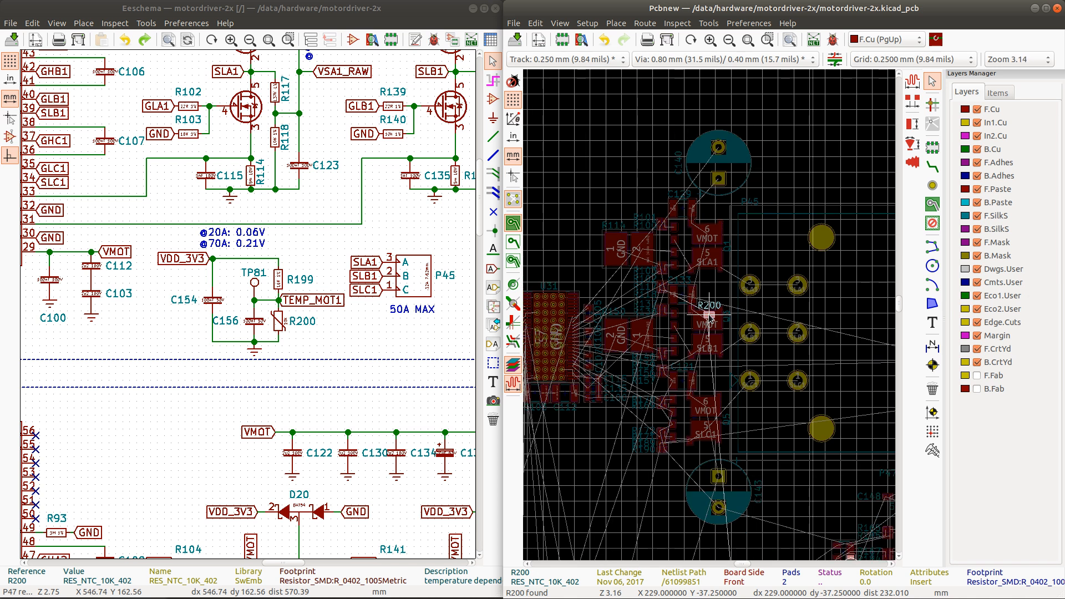
pyautogui.scroll(-1, 709, 318)
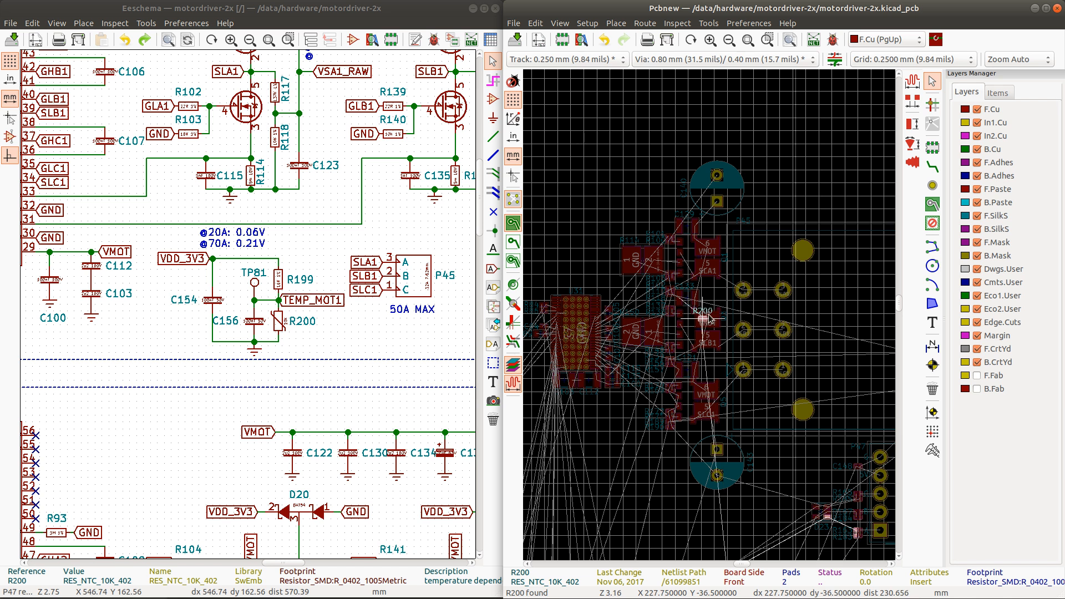
pyautogui.scroll(4, 706, 320)
pyautogui.moveTo(699, 322); pyautogui.dragTo(736, 264)
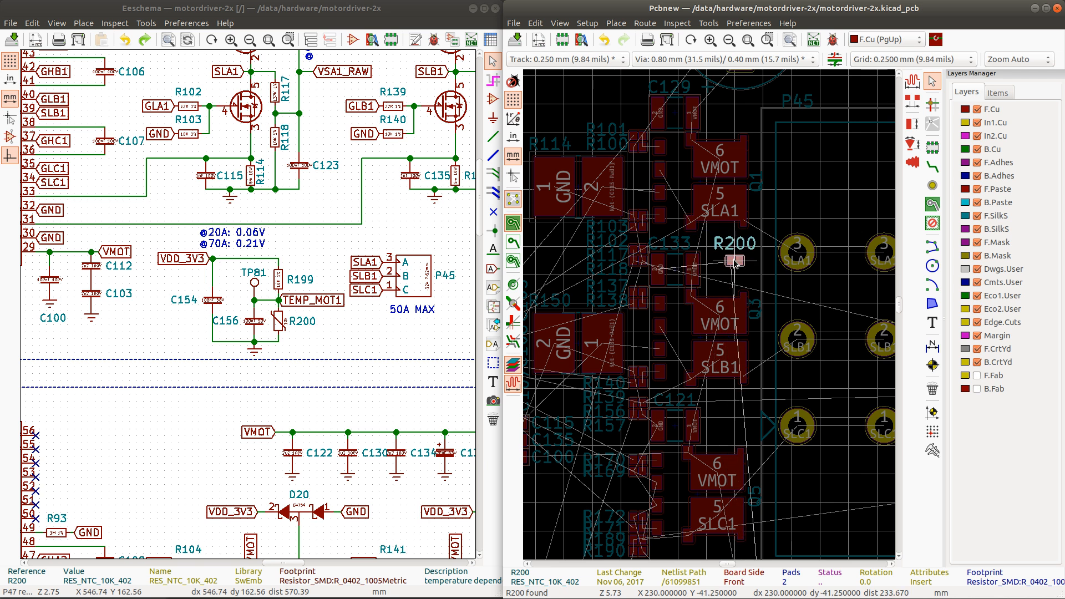
pyautogui.scroll(-2, 735, 263)
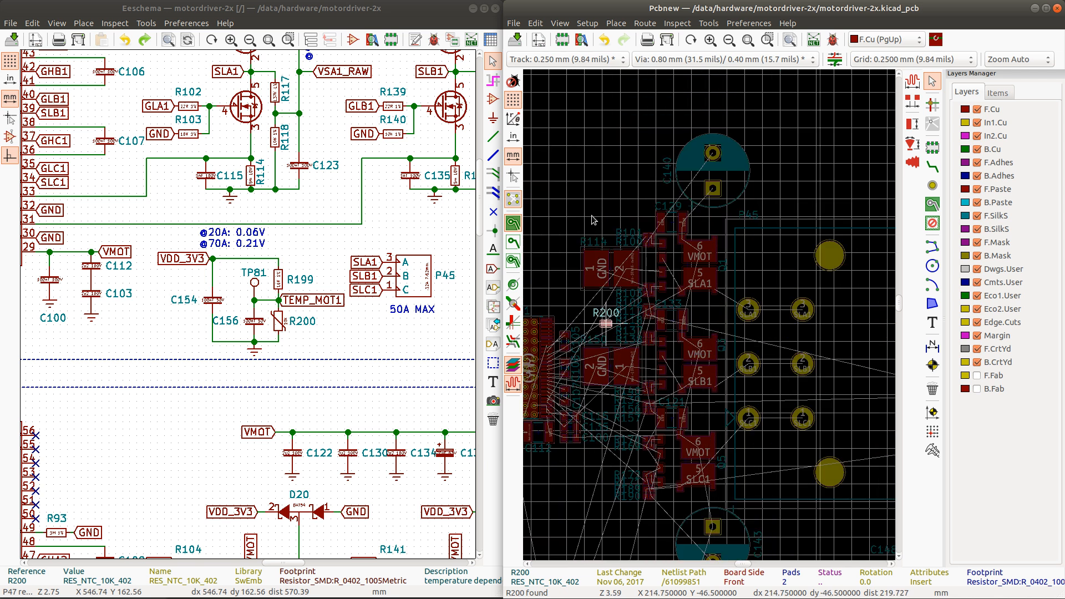
# Step: Compare spots for R200 near R114 and the SLC1 MOSFET, and place it just above shunt resistor R114
pyautogui.moveTo(593, 220); pyautogui.dragTo(592, 287)
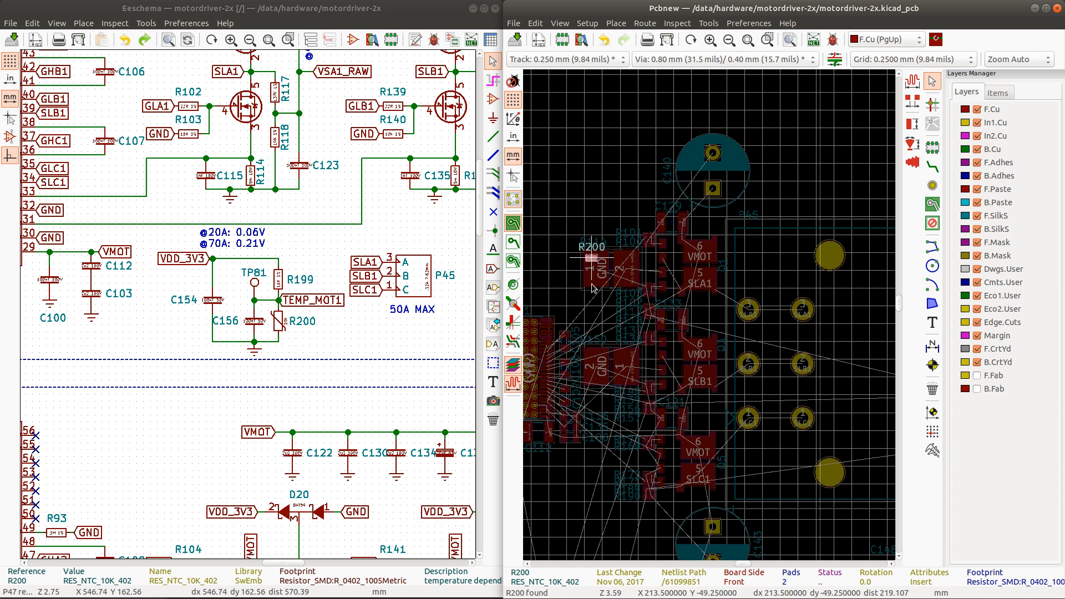
pyautogui.moveTo(597, 279); pyautogui.dragTo(705, 429)
pyautogui.scroll(-2, 703, 428)
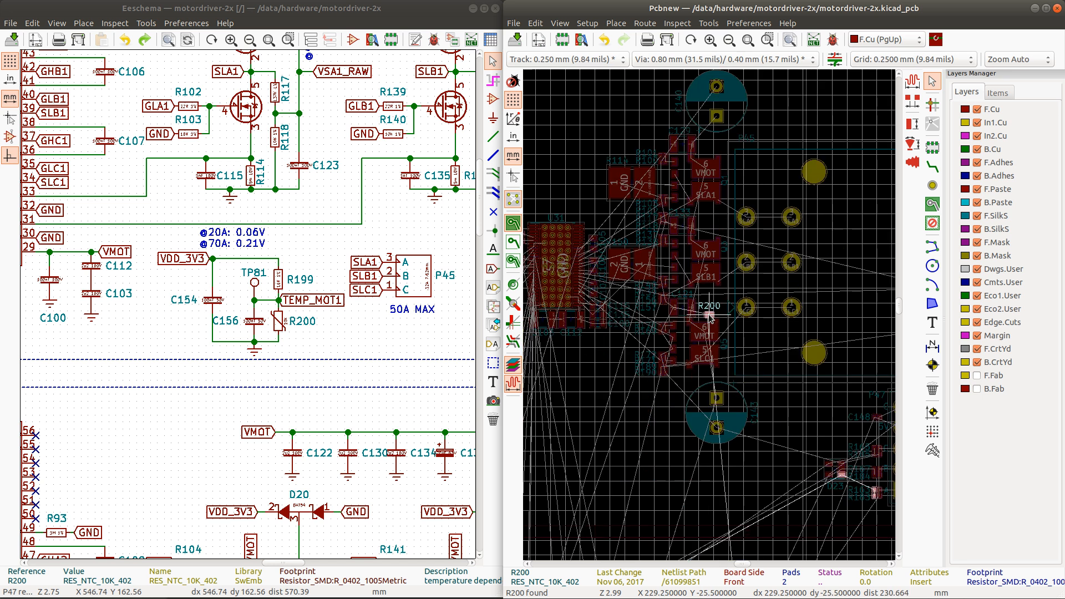
pyautogui.moveTo(708, 306); pyautogui.dragTo(628, 161)
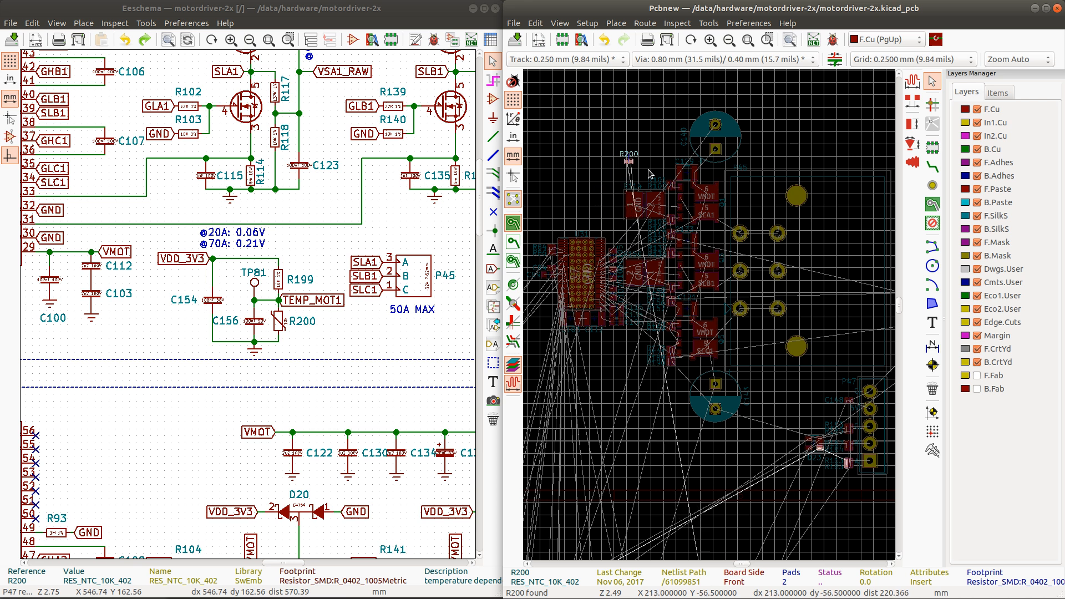
# Step: Locate capacitor C156 from the schematic and move its footprint next to thermistor R200, outside the U31 and MOSFET group
pyautogui.click(252, 321)
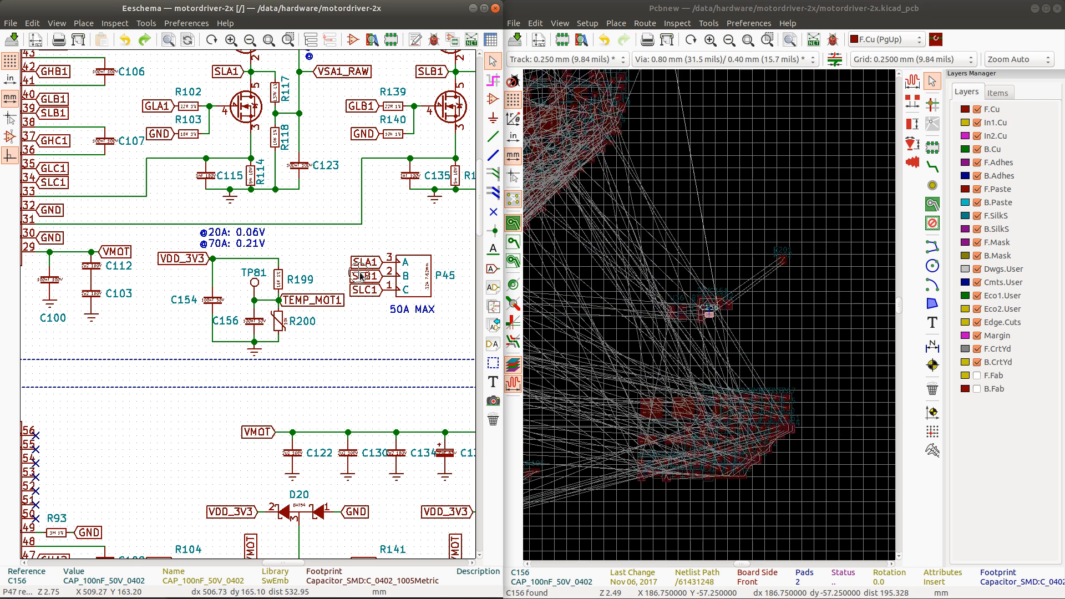
pyautogui.click(742, 13)
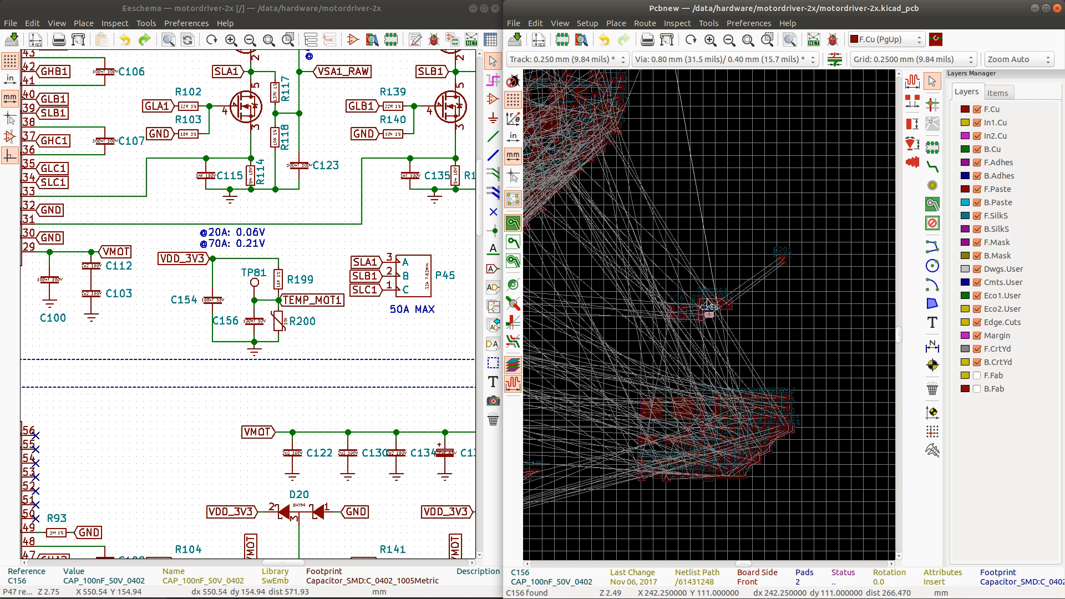
pyautogui.press('m')
pyautogui.scroll(-5, 667, 147)
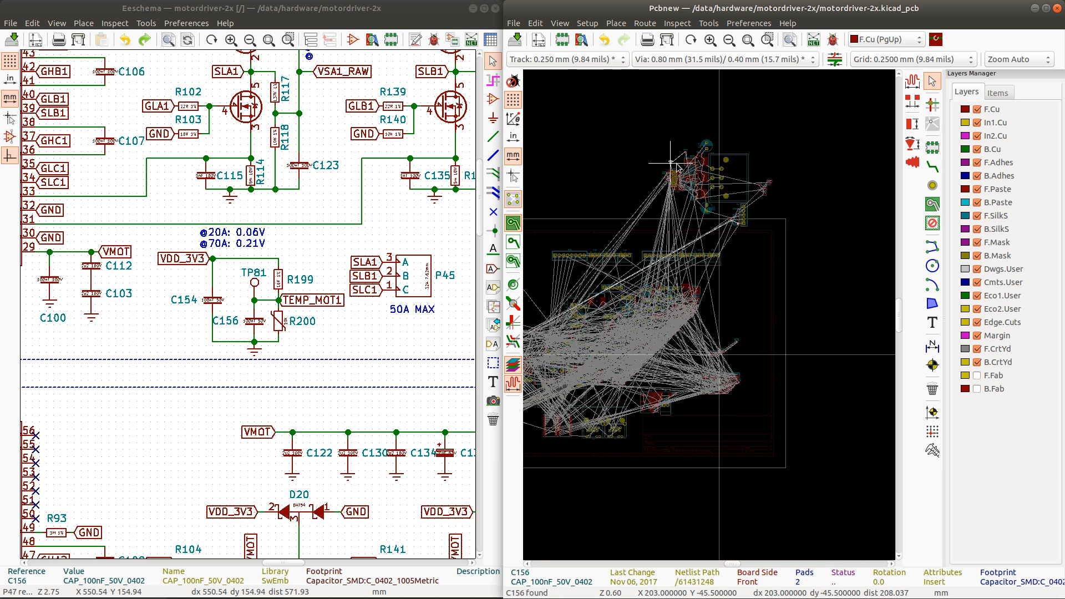
pyautogui.scroll(5, 674, 165)
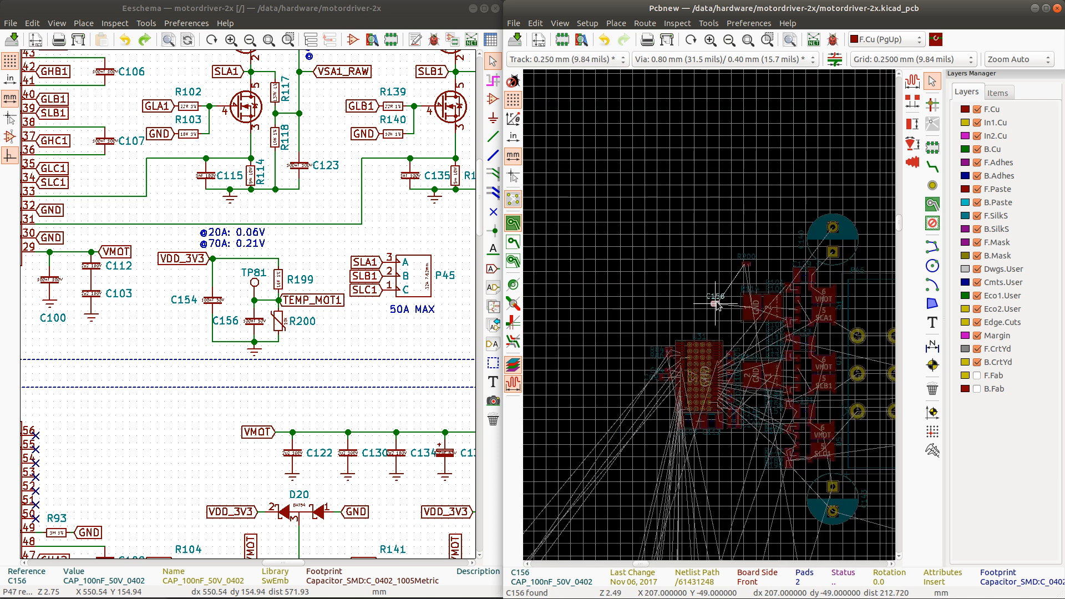
# Step: Locate capacitor C154 from the schematic and place its footprint beside C156 and R200 near the MOSFET stage
pyautogui.click(216, 302)
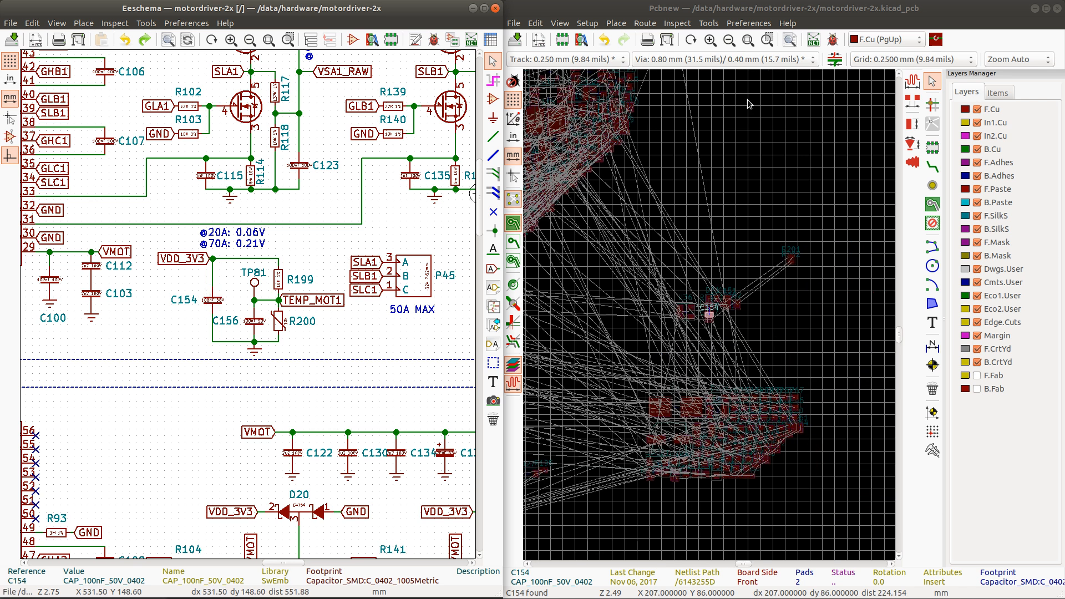
pyautogui.click(819, 9)
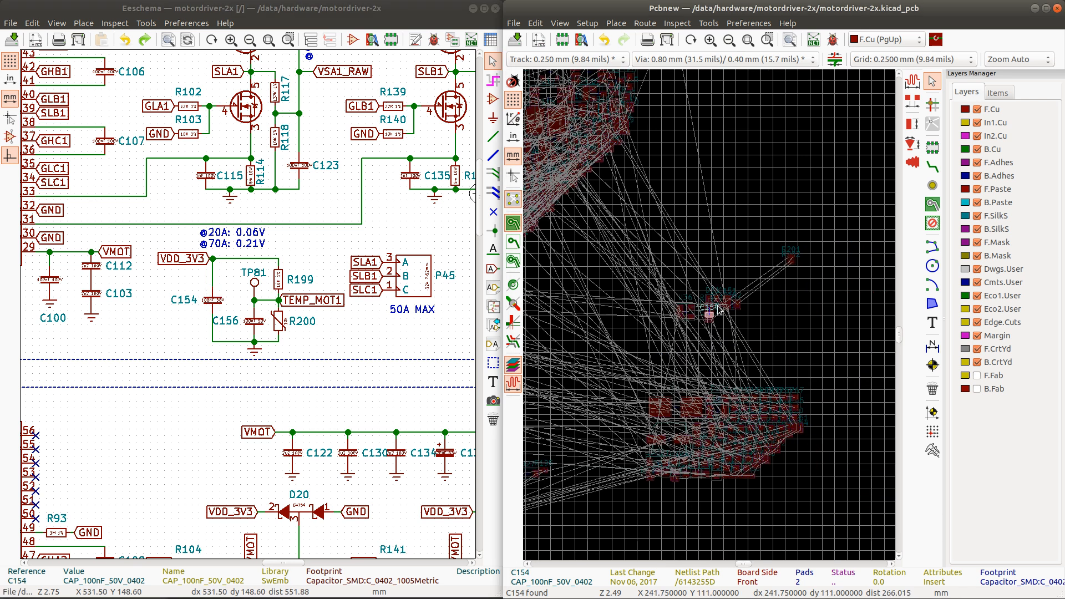
pyautogui.scroll(-3, 688, 194)
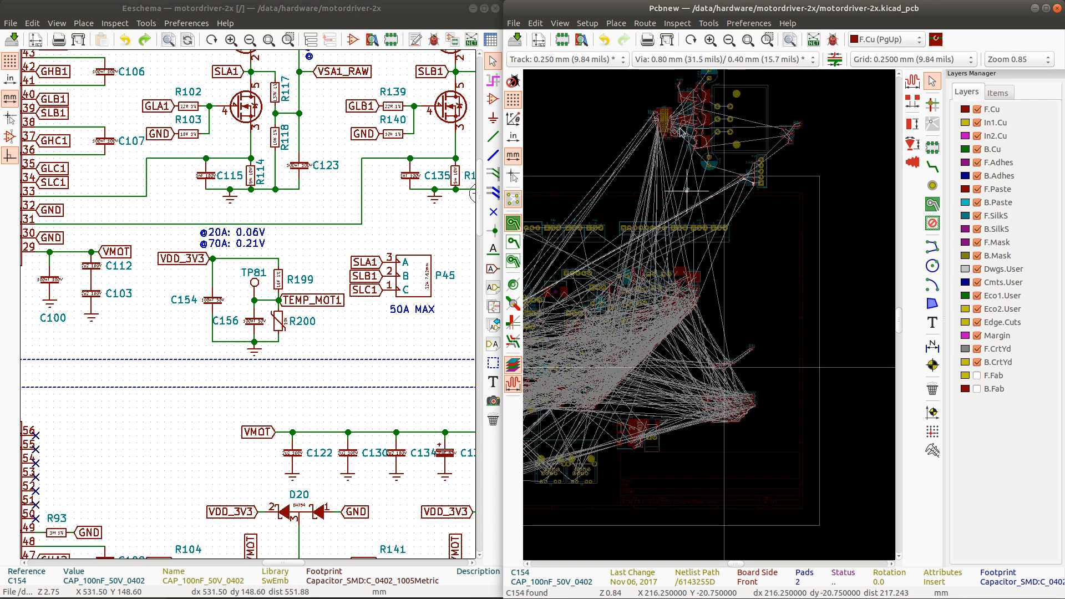
pyautogui.scroll(3, 666, 103)
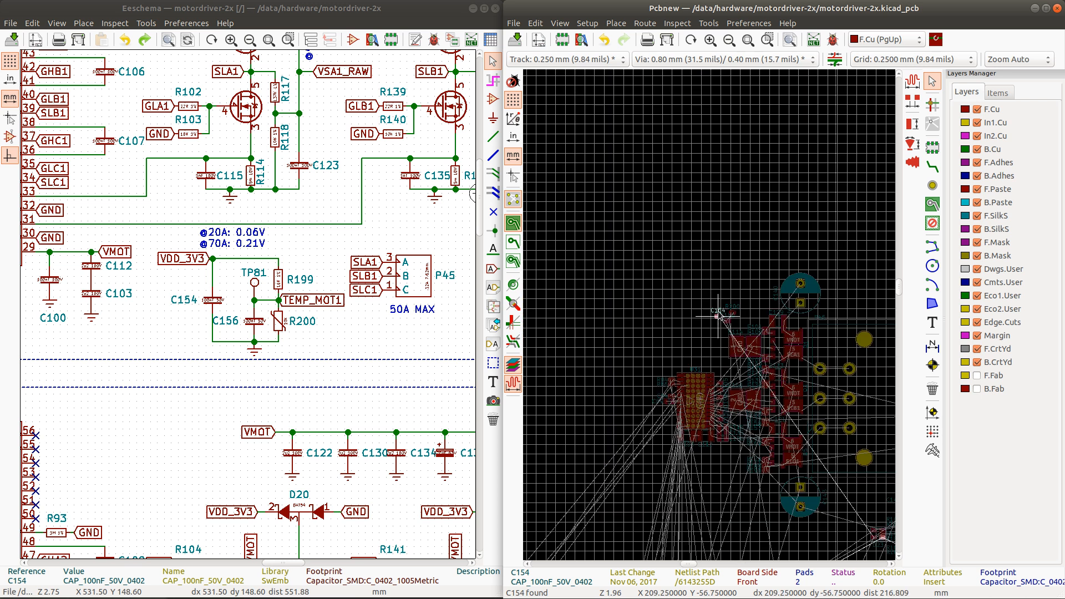
pyautogui.click(717, 311)
# Step: Locate resistor R199 from the schematic and place its footprint just above the R200, C156 and C154 group
pyautogui.click(283, 289)
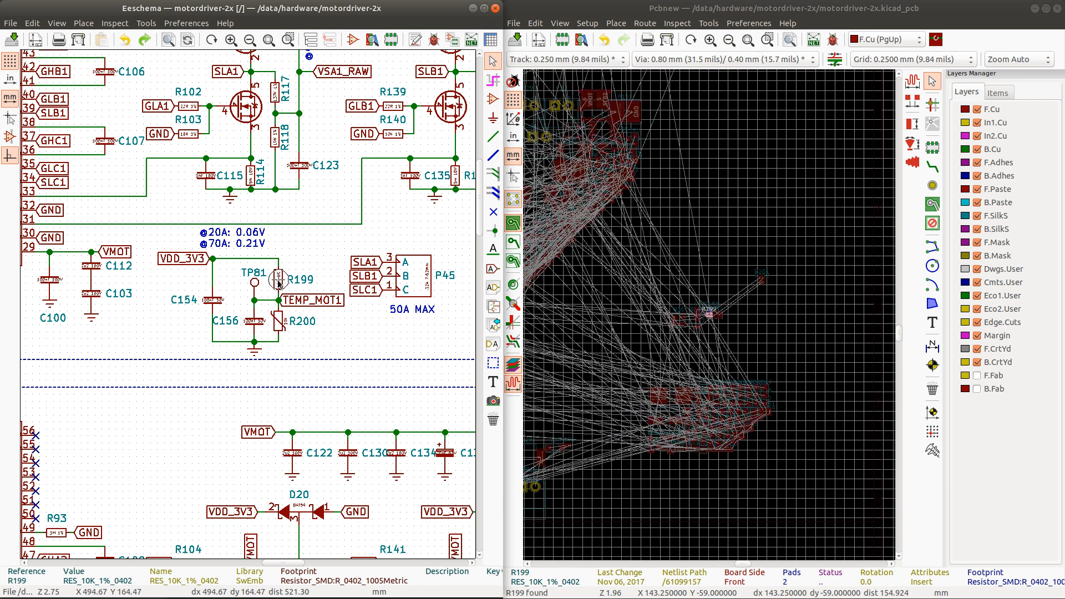
pyautogui.click(680, 10)
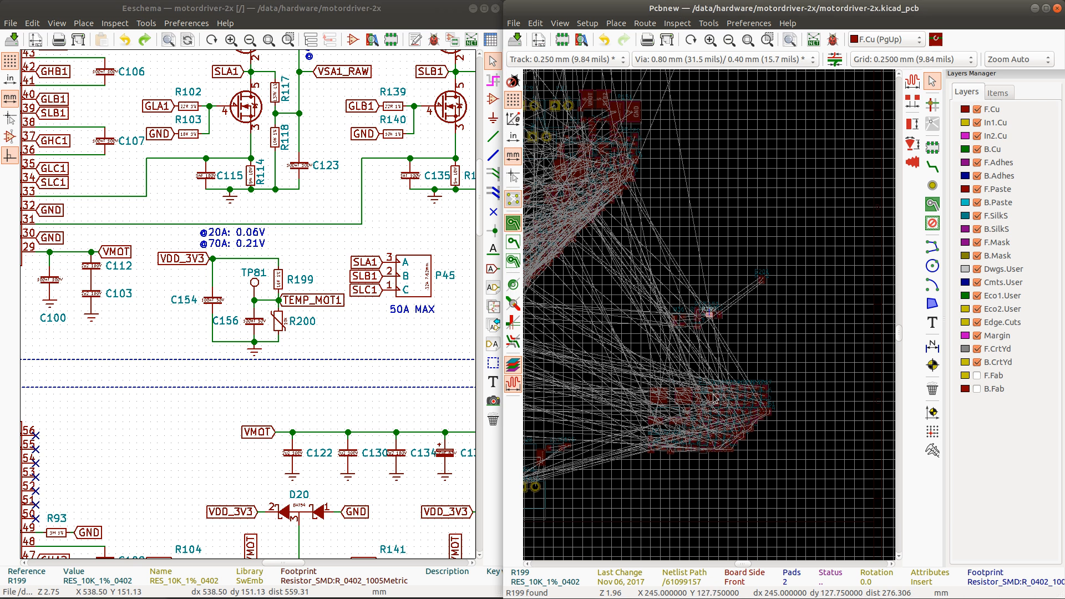
pyautogui.press('m')
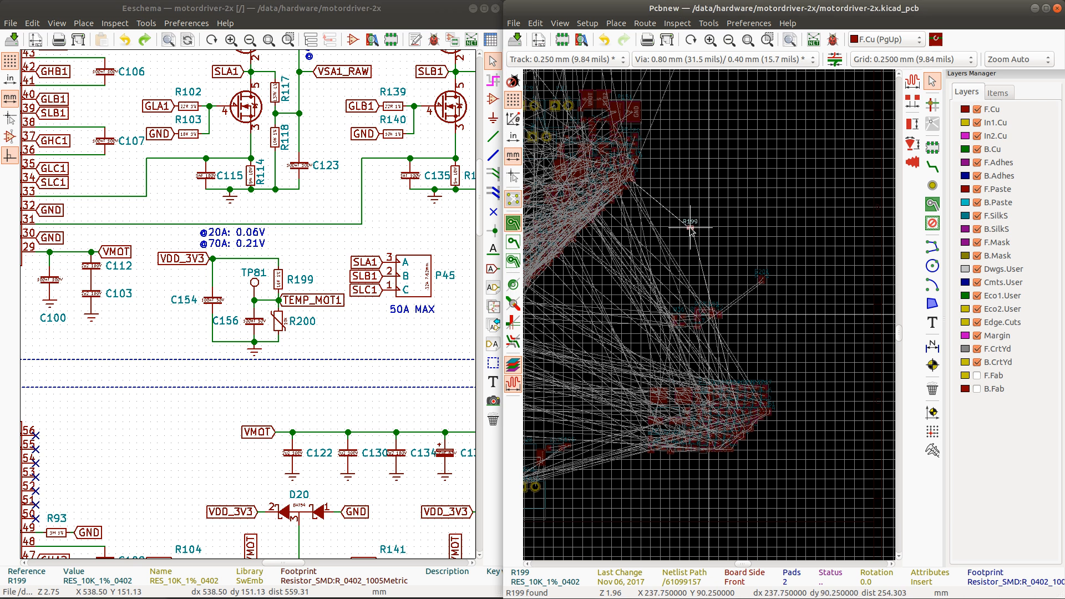
pyautogui.scroll(-3, 710, 314)
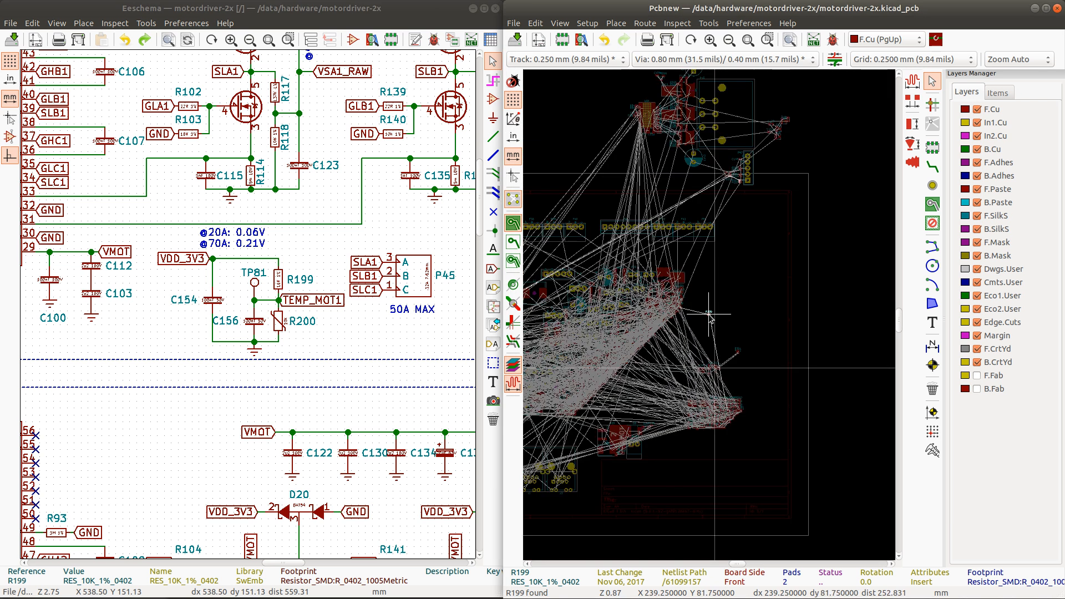
pyautogui.scroll(3, 709, 314)
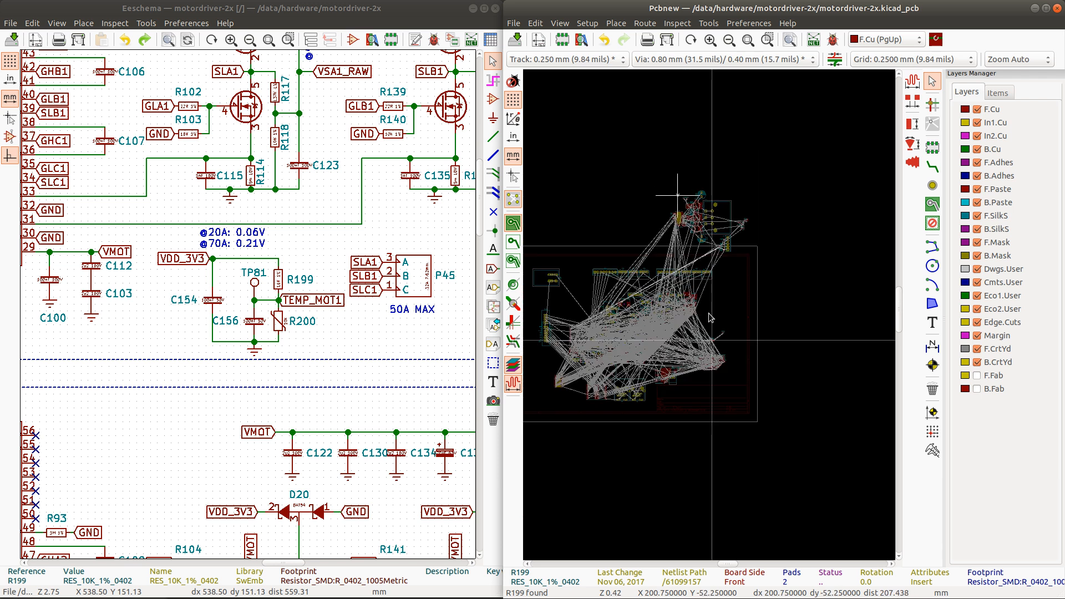
pyautogui.scroll(2, 713, 318)
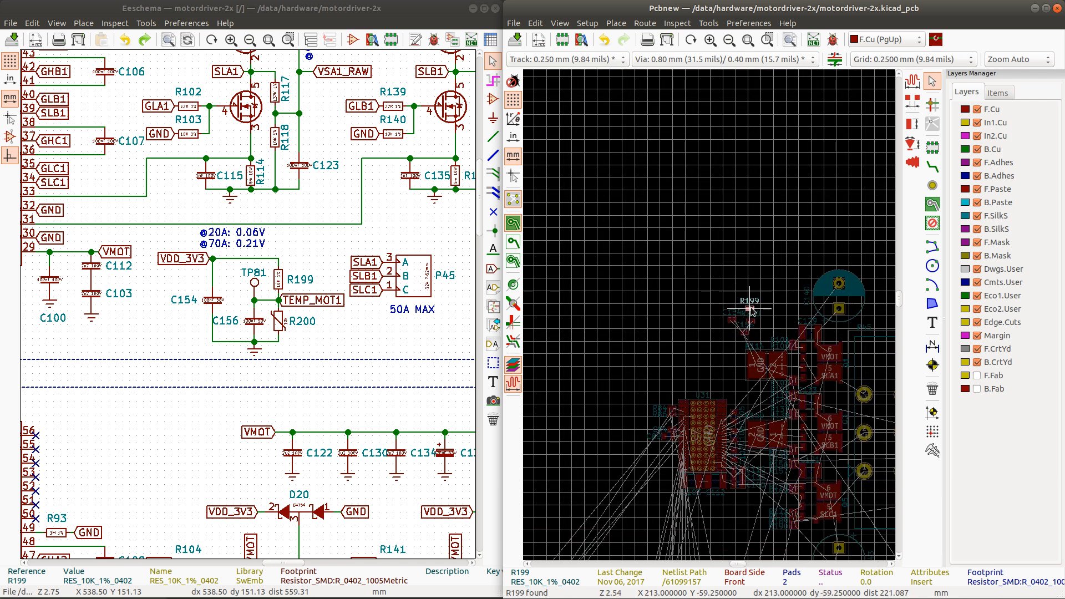
pyautogui.click(751, 309)
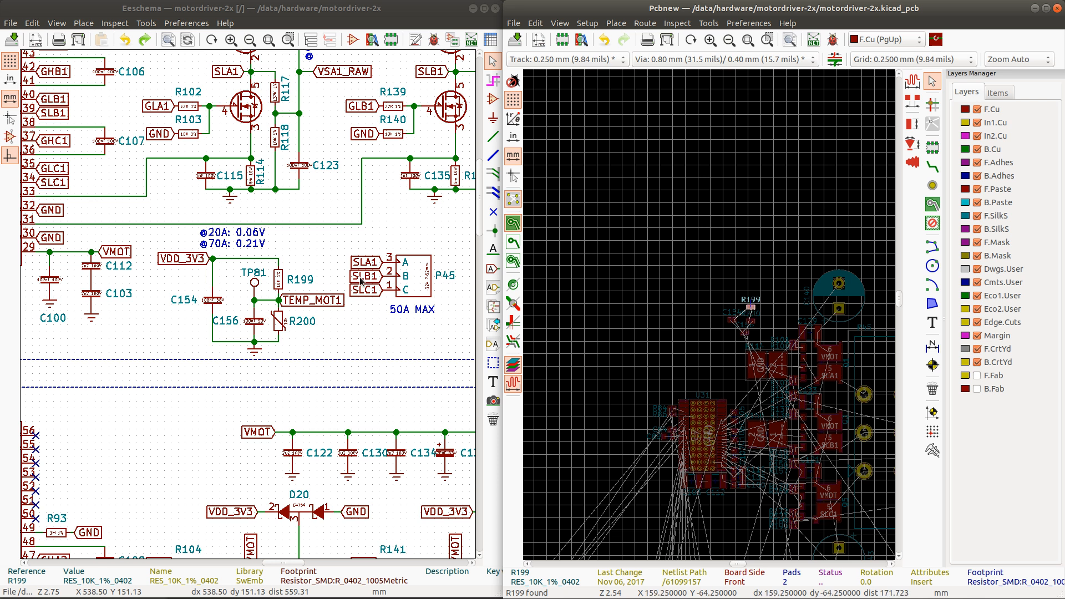
# Step: Locate capacitor C91 in the Drive 1 schematic and bring its footprint next to U31, below C89
pyautogui.scroll(-2, 244, 304)
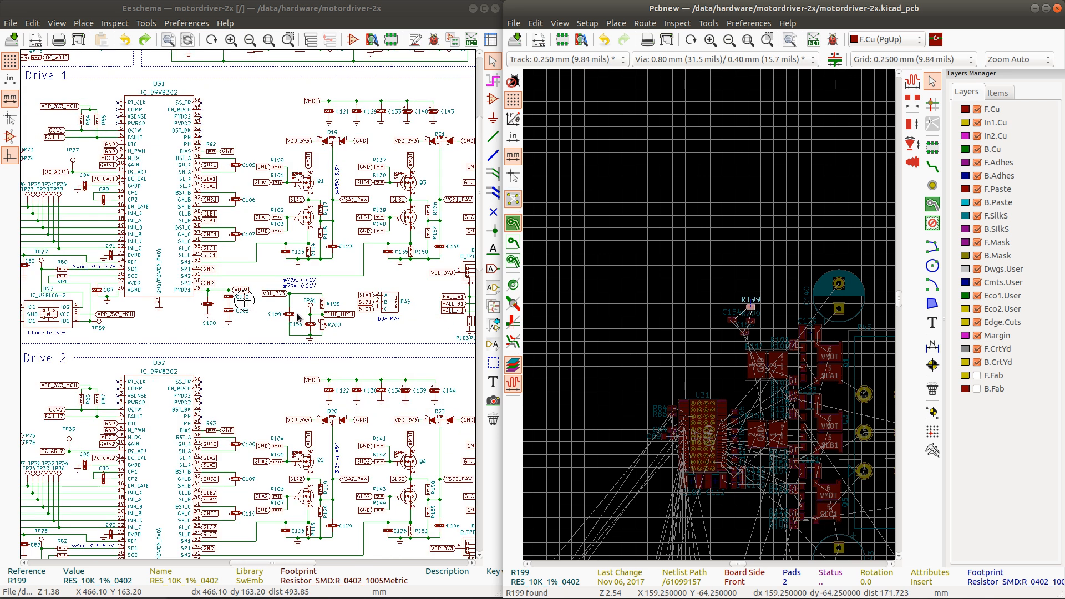
pyautogui.click(104, 203)
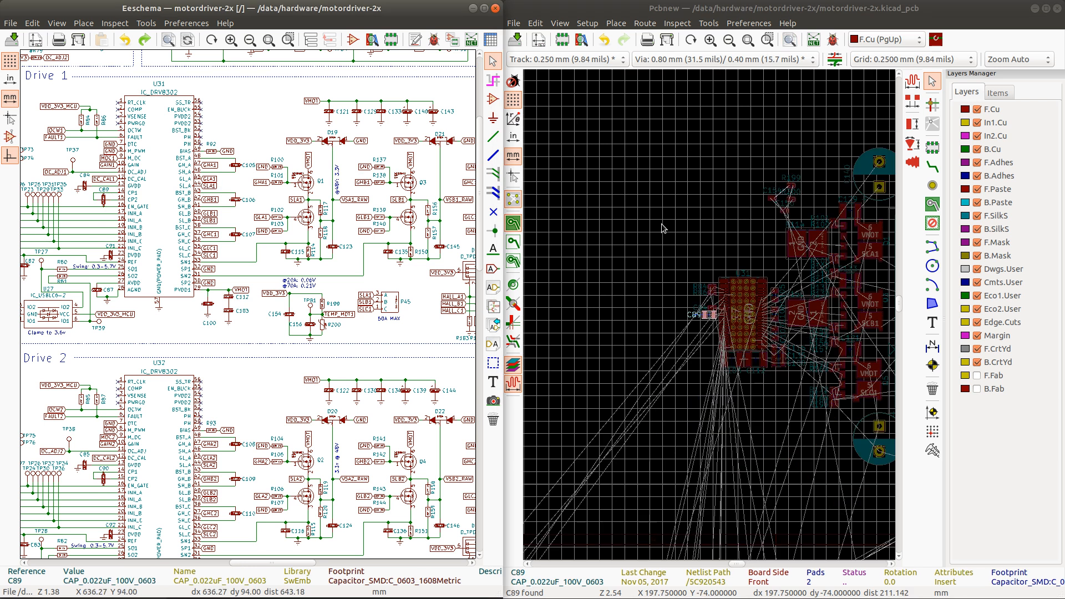
pyautogui.click(110, 256)
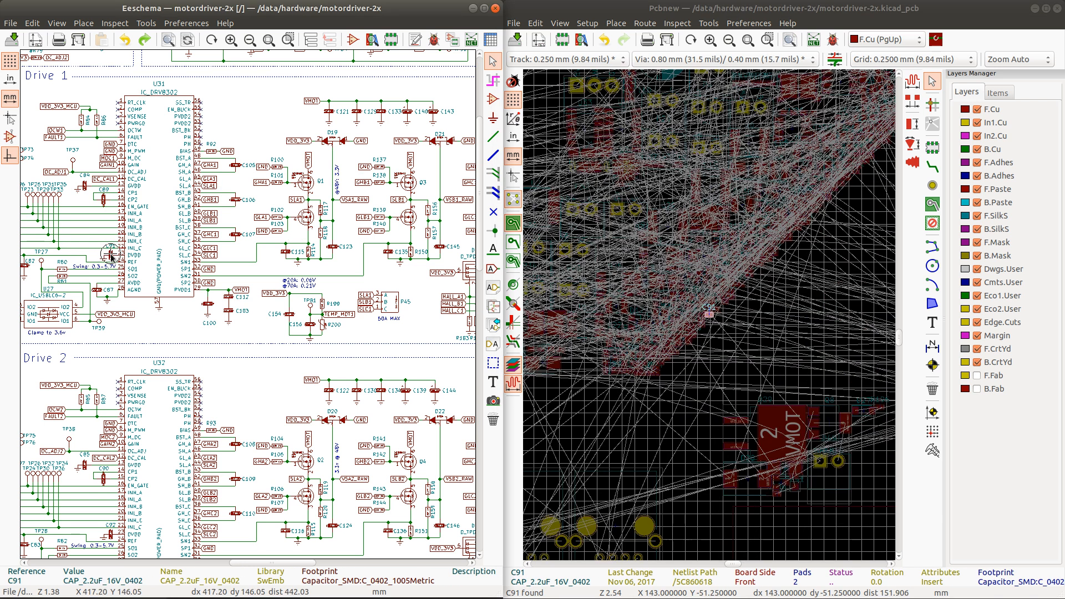
pyautogui.click(703, 11)
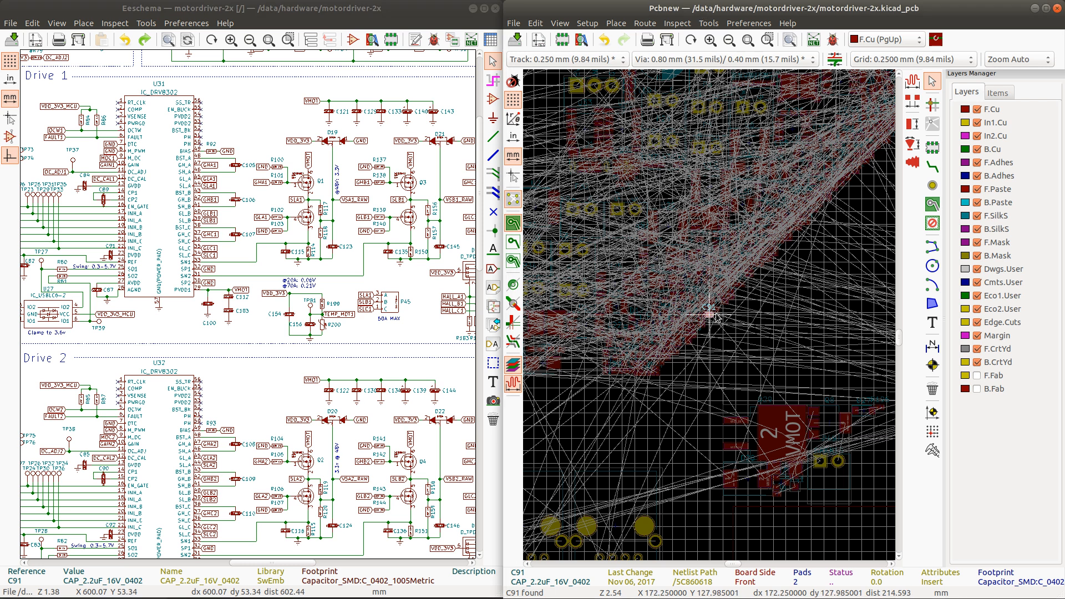
pyautogui.scroll(-5, 753, 221)
pyautogui.scroll(3, 696, 316)
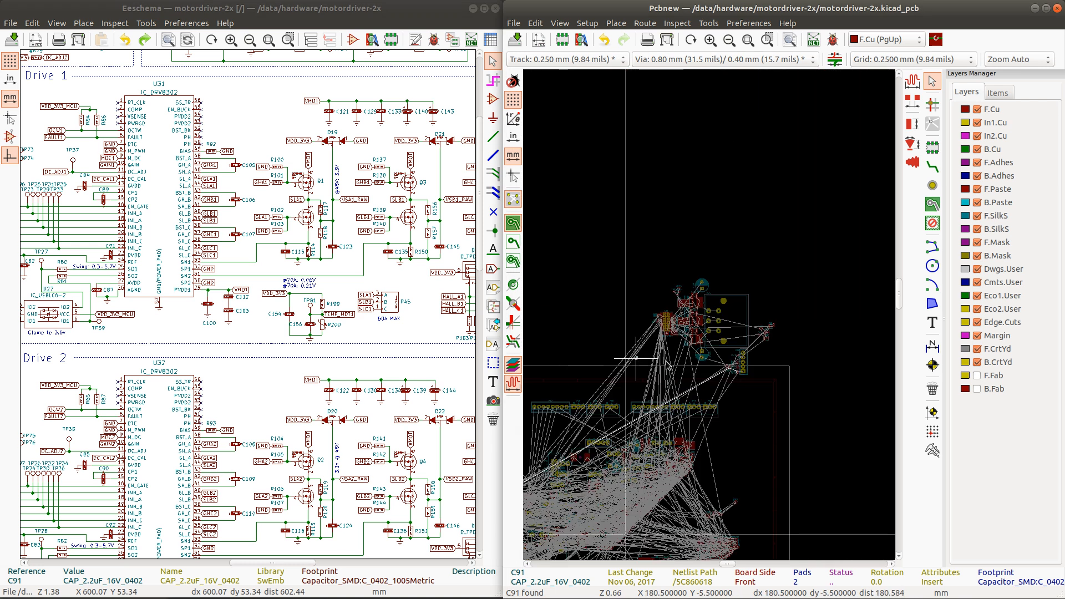
pyautogui.scroll(5, 705, 316)
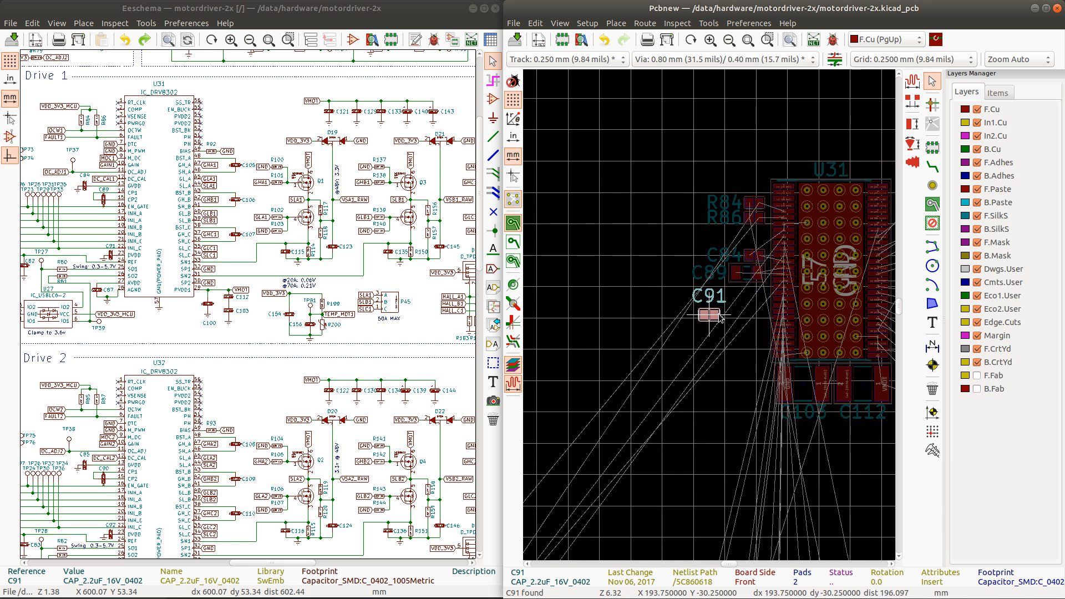
# Step: Try C91 in different rotations and place it horizontally close to U31's pin column, below C89 and above C103
pyautogui.moveTo(709, 315); pyautogui.dragTo(732, 333)
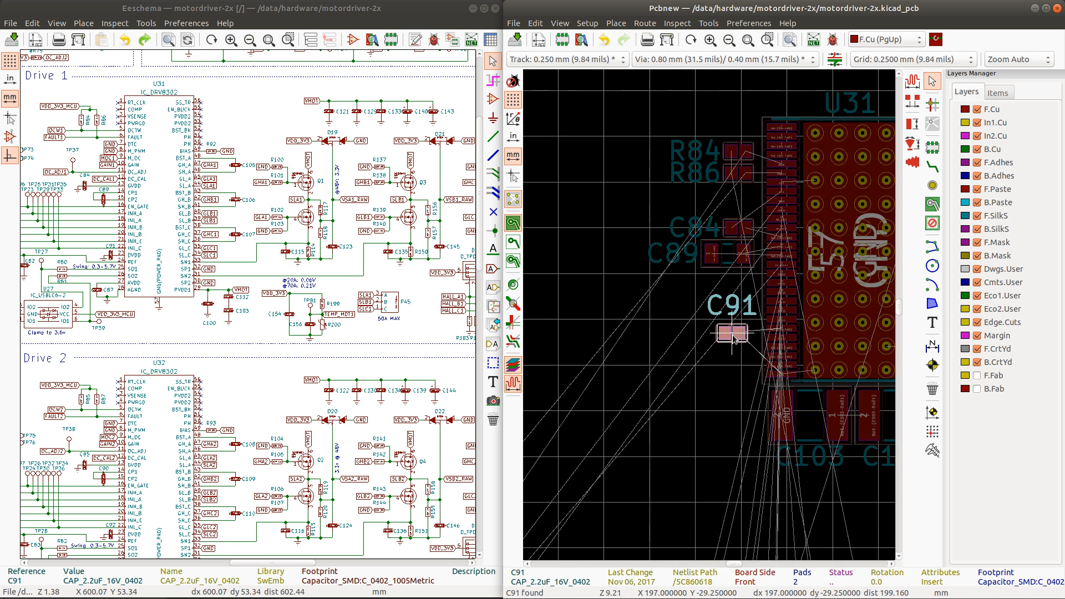
pyautogui.press('r')
pyautogui.press('r')
pyautogui.press('r')
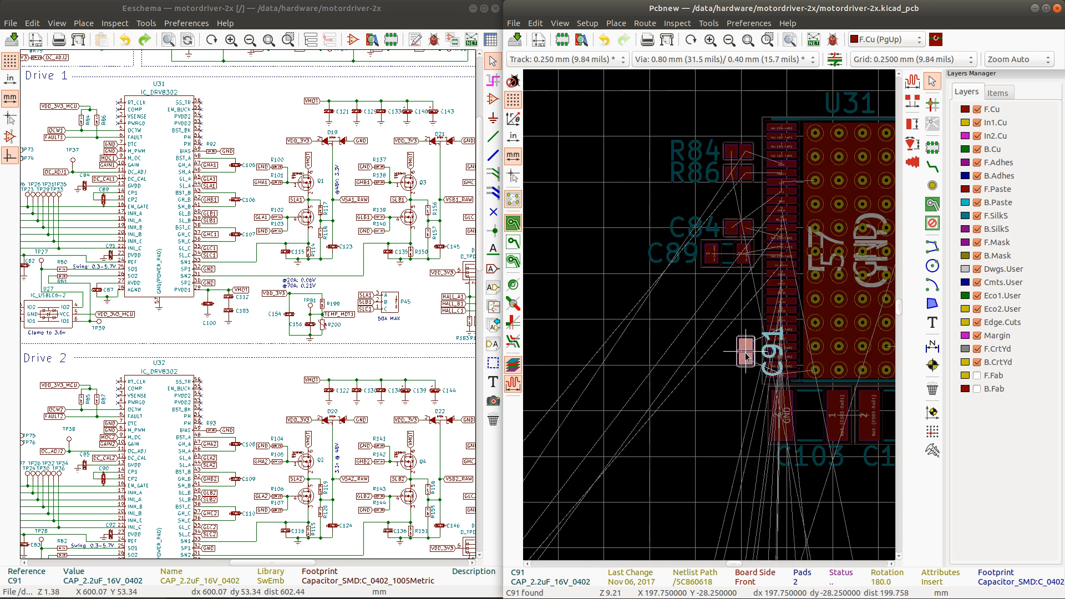
pyautogui.click(746, 351)
pyautogui.press('r')
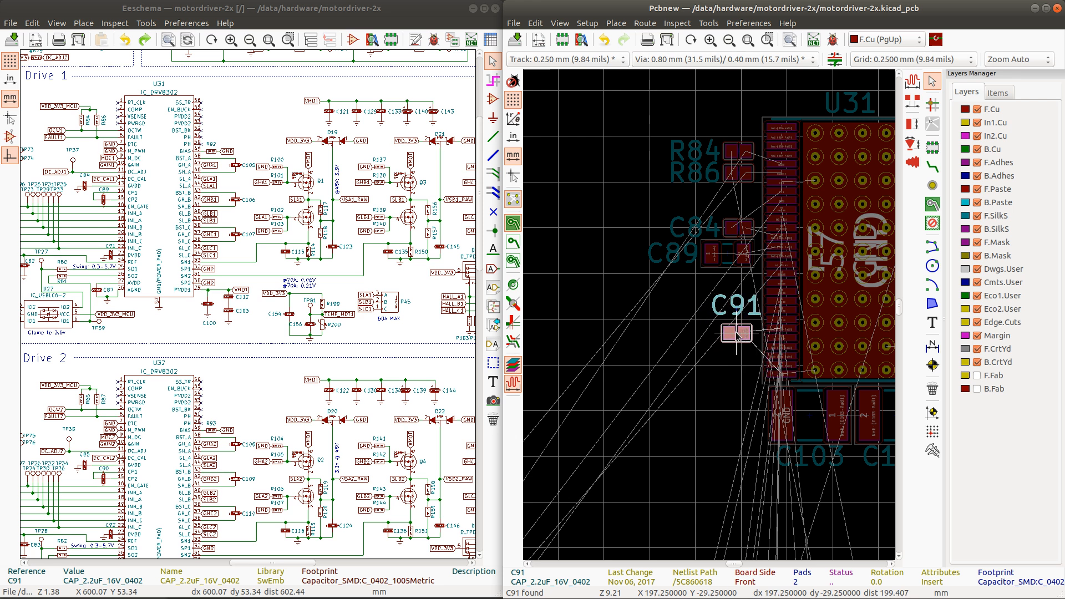
pyautogui.click(737, 331)
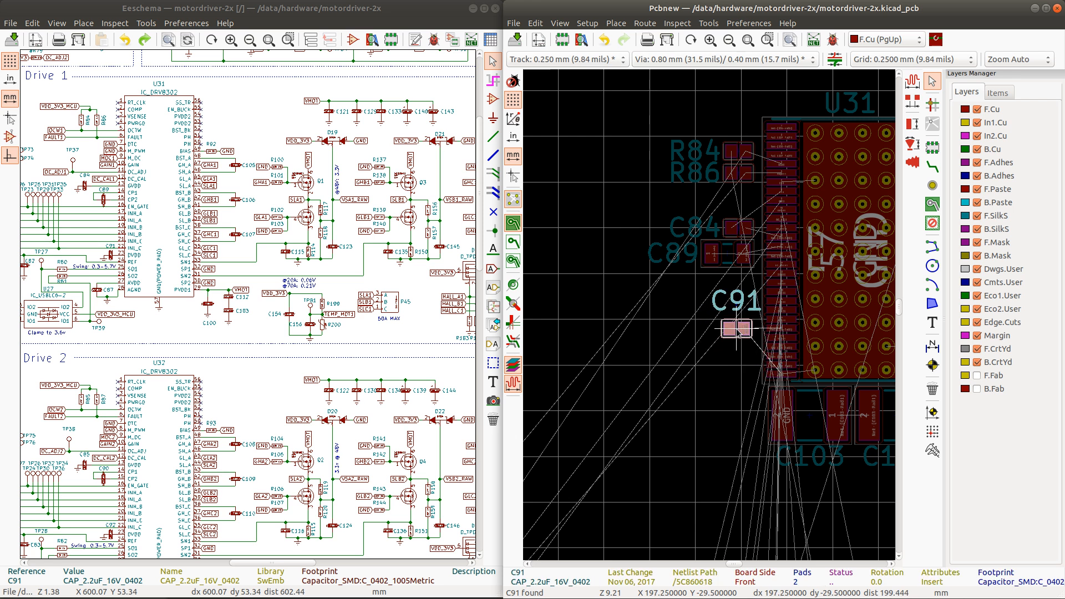
pyautogui.moveTo(740, 331); pyautogui.dragTo(737, 330)
# Step: Move the C91 reference text beside its capacitor on the side away from U31
pyautogui.click(740, 305)
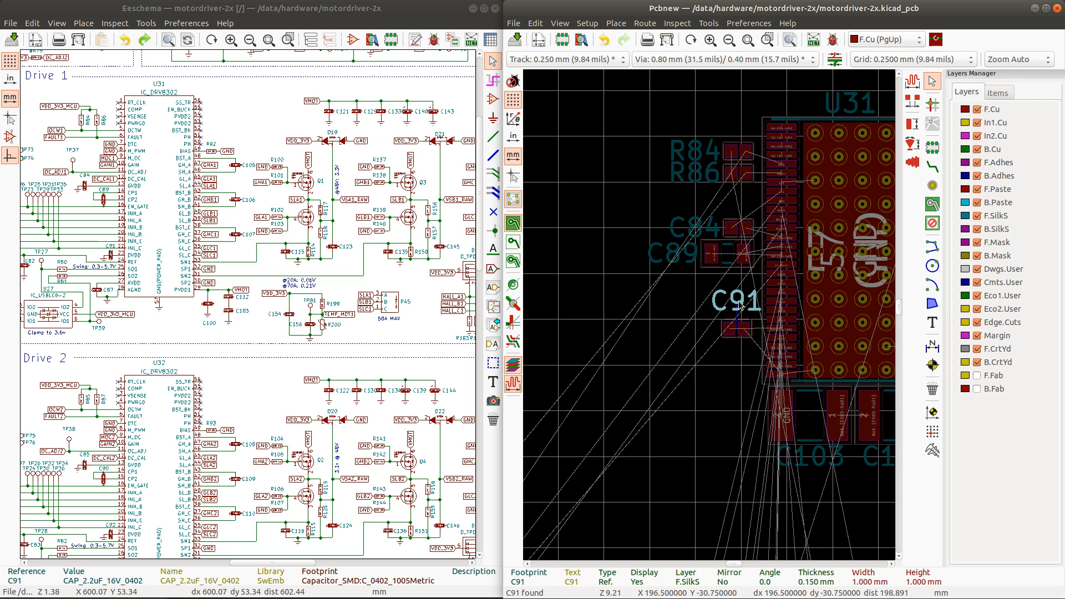
pyautogui.press('m')
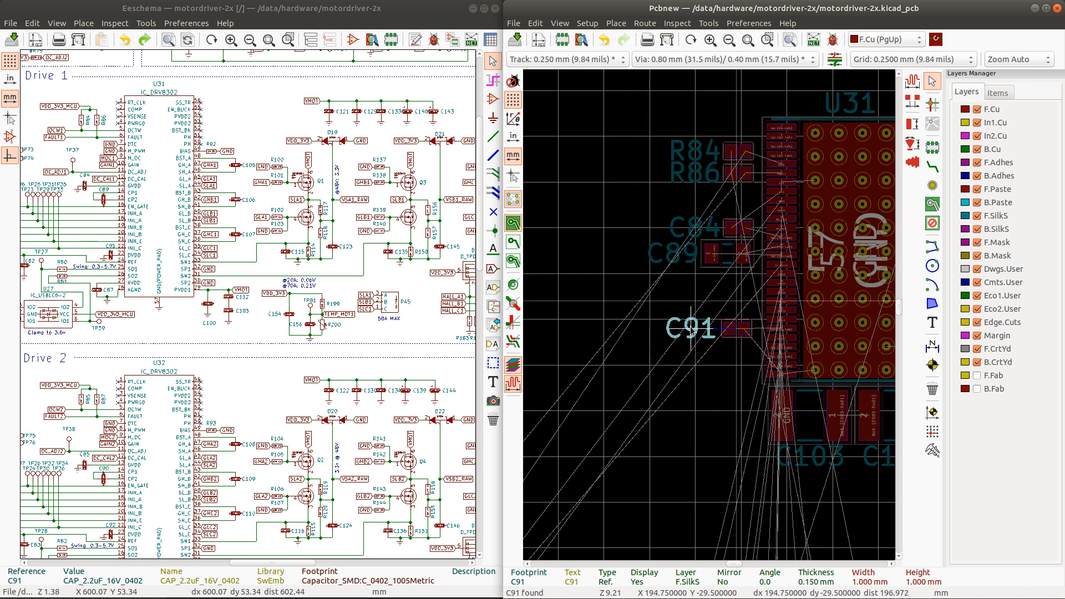
pyautogui.click(691, 329)
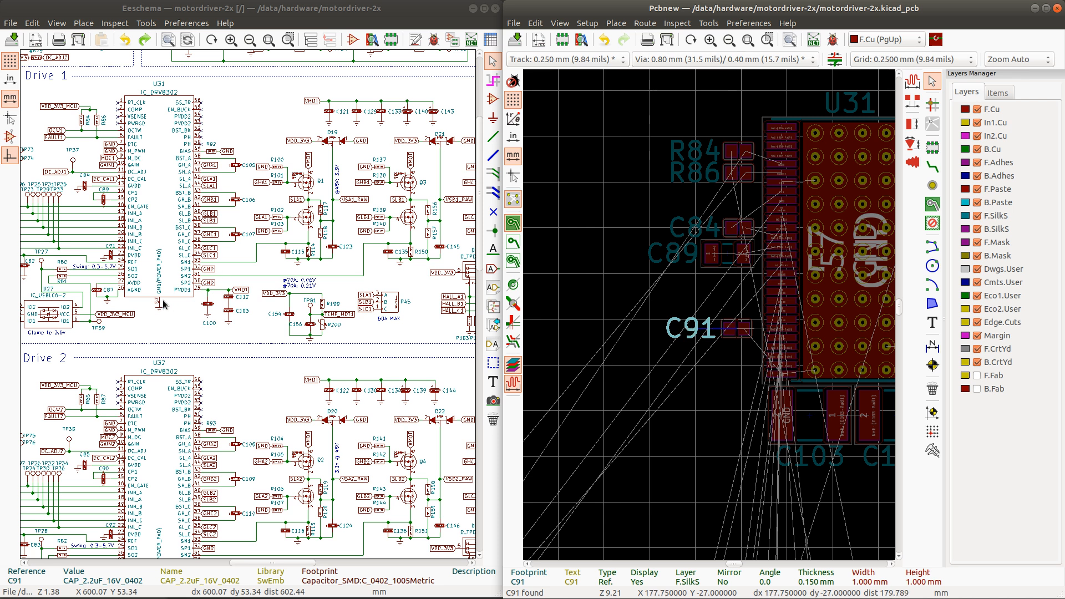
# Step: Locate capacitor C87 on the board from the Drive 1 schematic
pyautogui.click(99, 293)
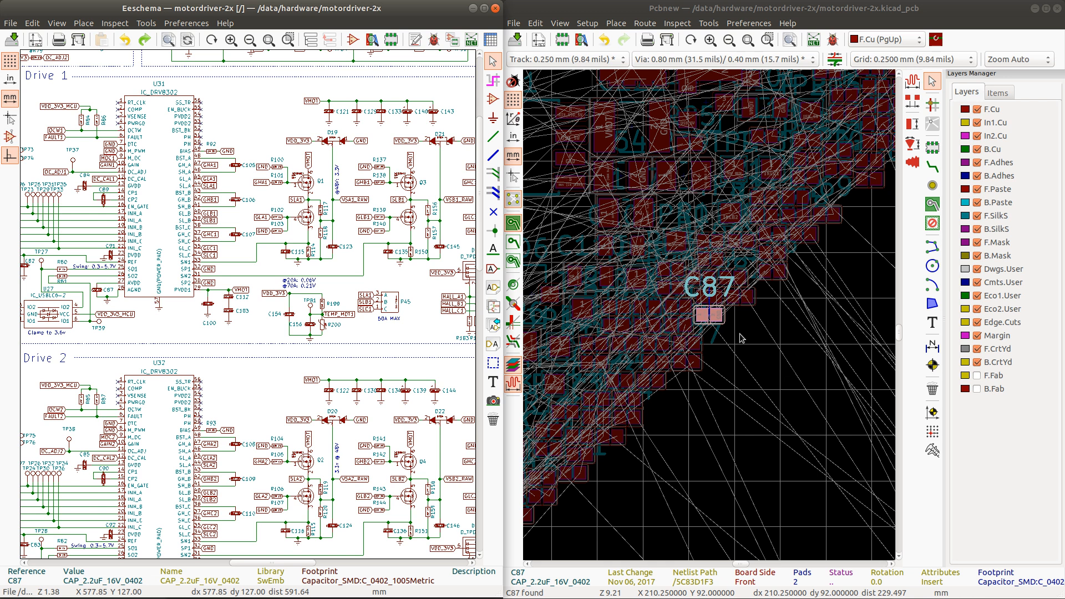
# Step: Move capacitor C87 from the unplaced components to just below C91 beside U31, rotated 180 degrees
pyautogui.scroll(-5, 710, 319)
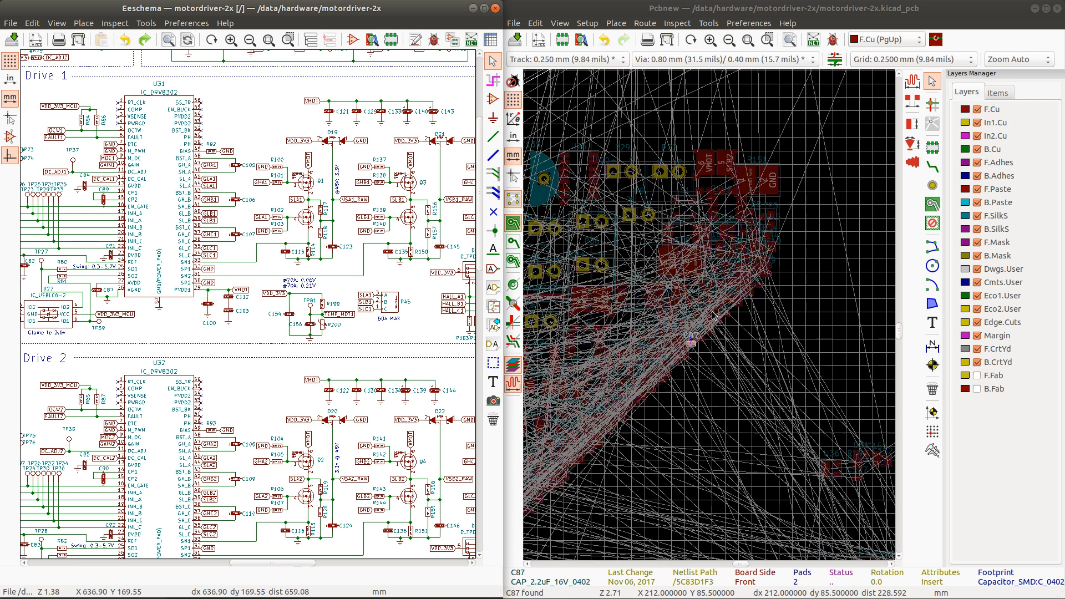
pyautogui.click(729, 12)
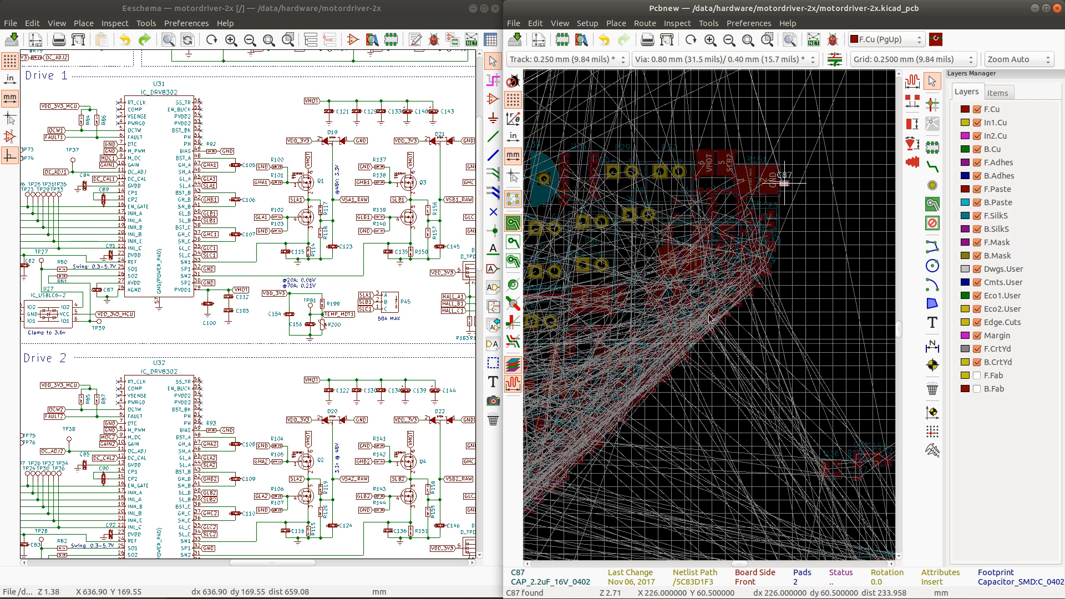
pyautogui.scroll(-6, 685, 244)
pyautogui.scroll(2, 685, 244)
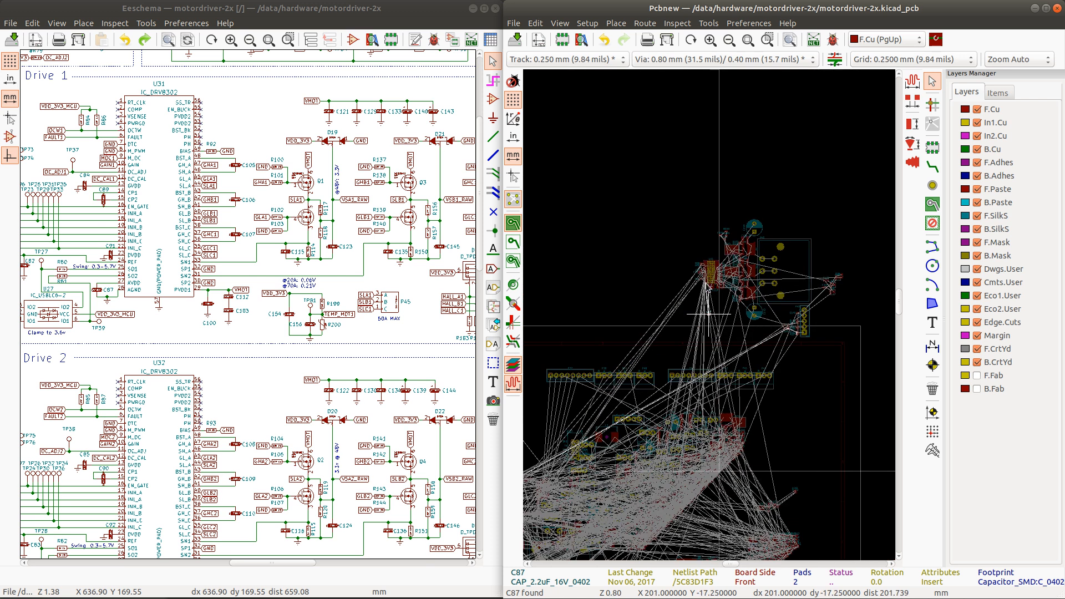
pyautogui.scroll(1, 710, 313)
pyautogui.scroll(3, 710, 313)
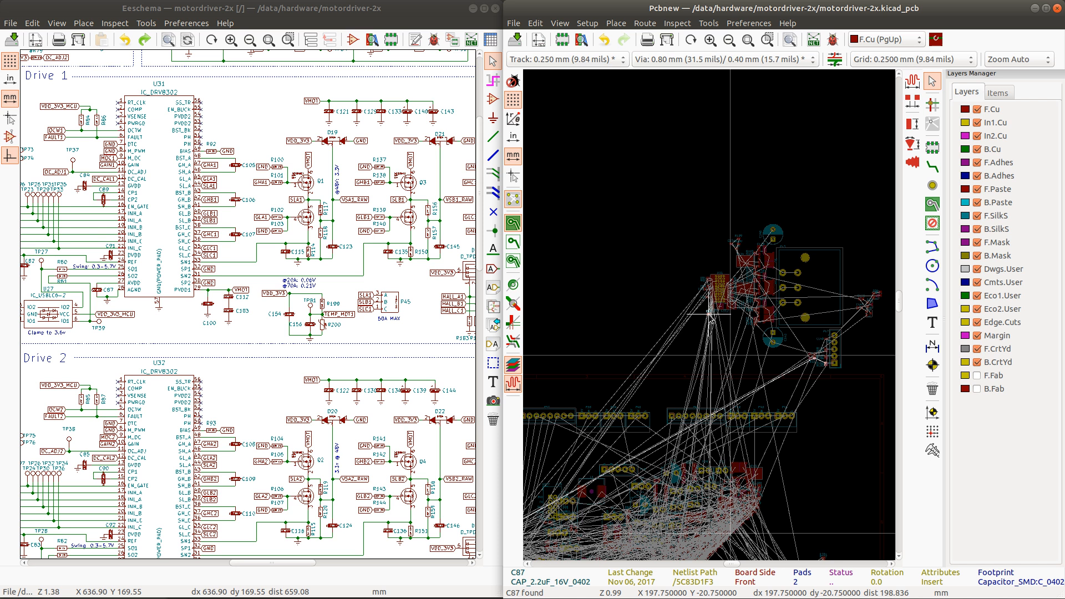
pyautogui.scroll(3, 694, 261)
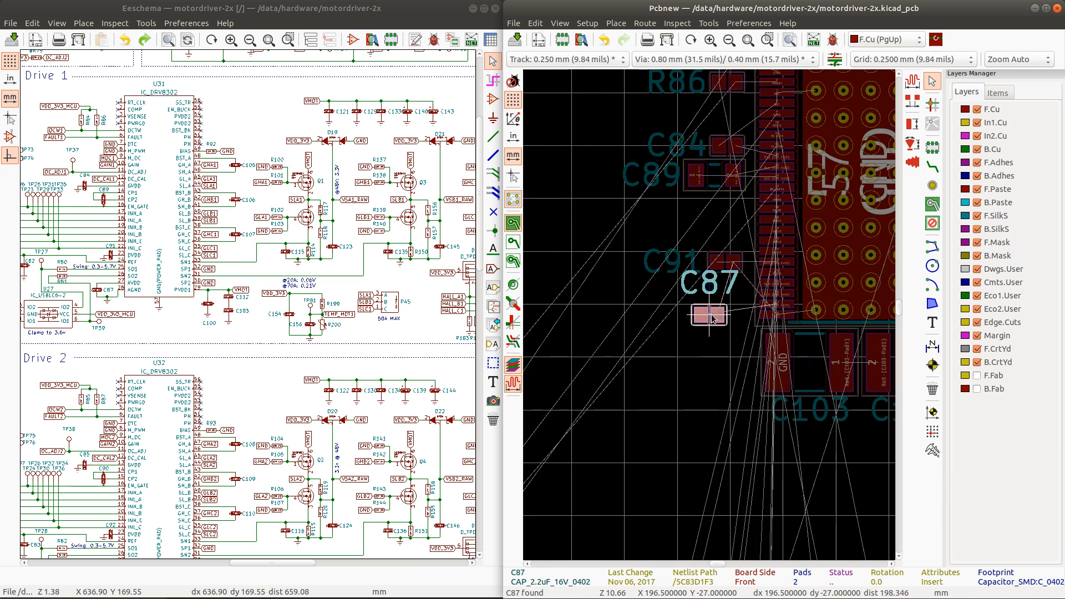
pyautogui.press('r')
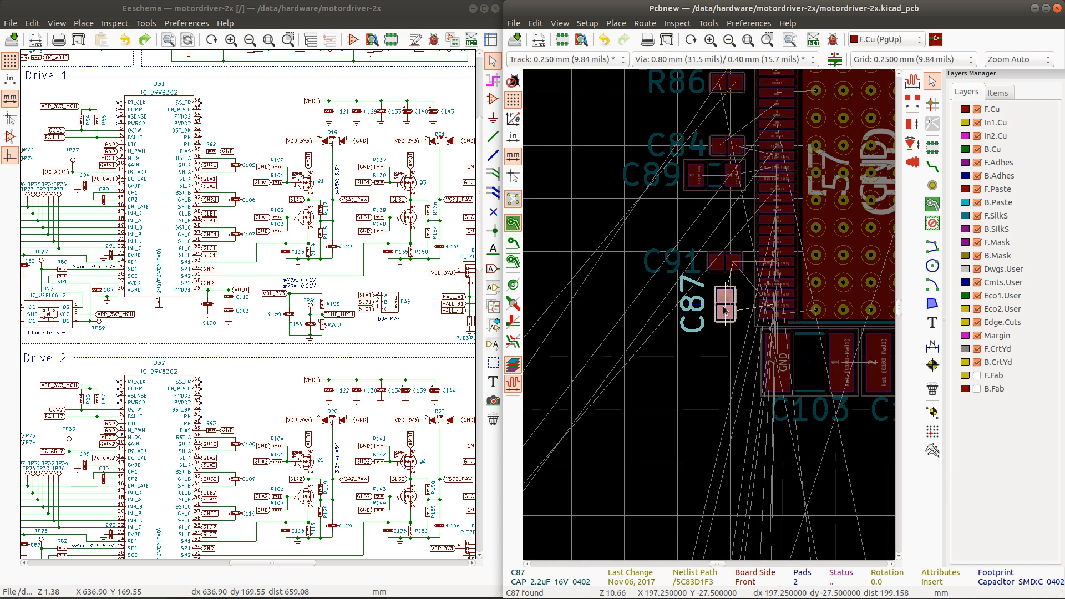
pyautogui.press('r')
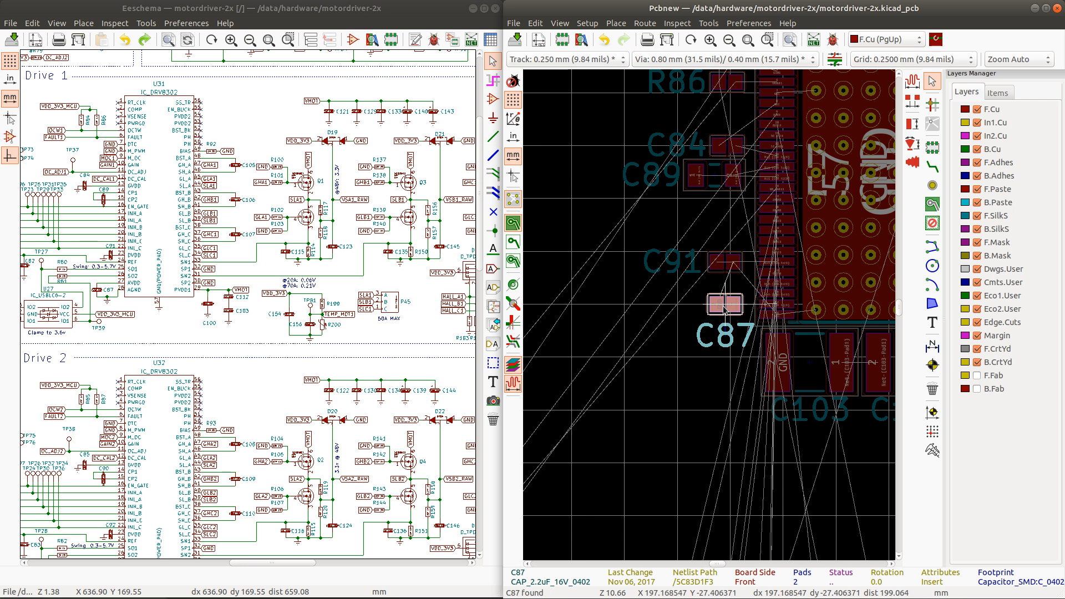
# Step: Move the C87 reference text to the left side of its capacitor, beneath the C91 label
pyautogui.click(719, 335)
pyautogui.press('m')
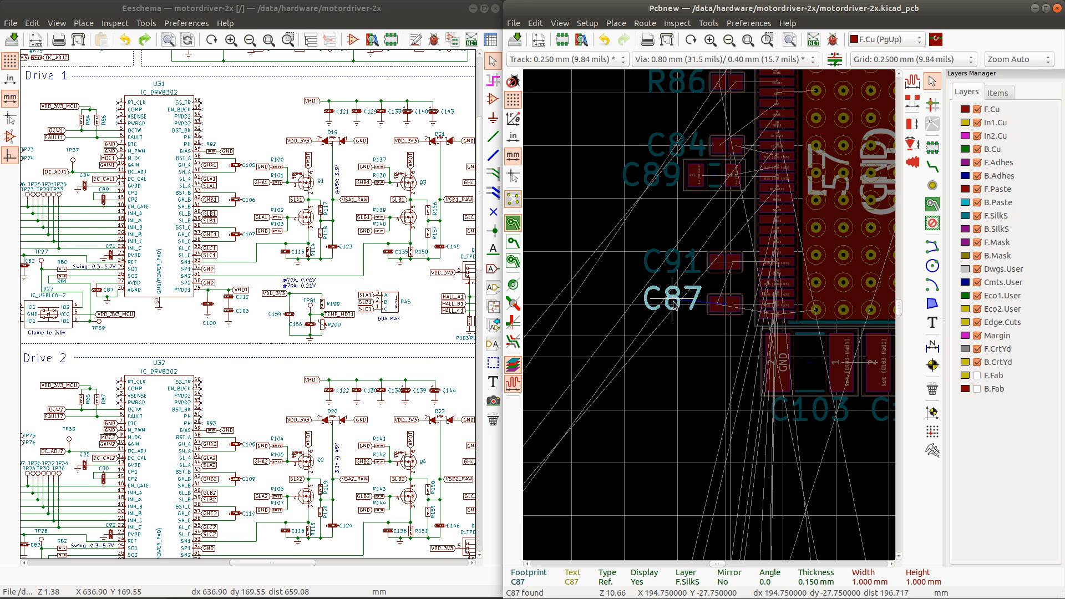
pyautogui.click(673, 306)
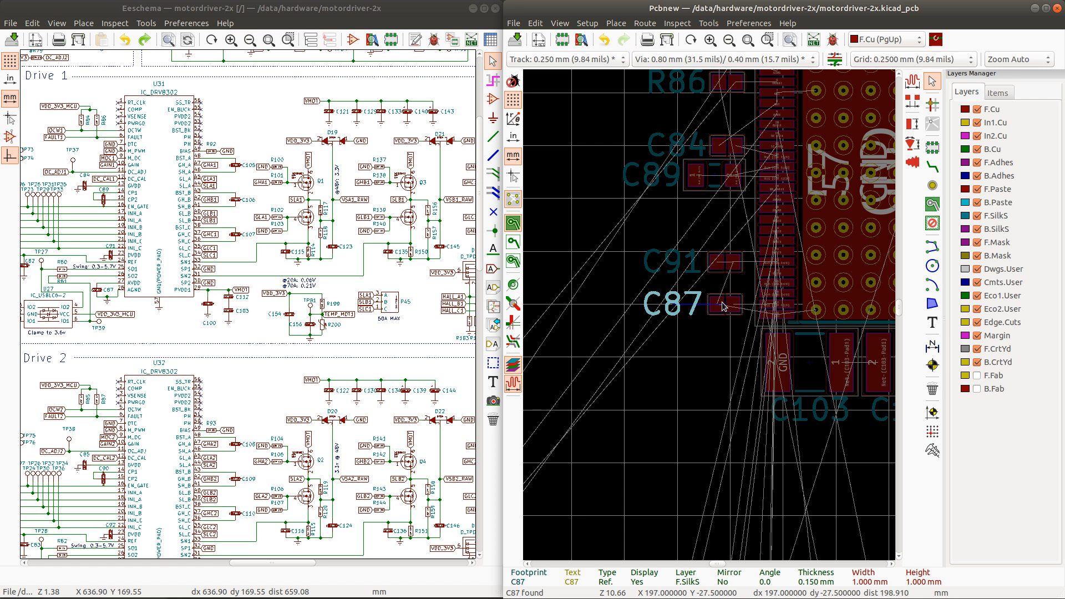
# Step: Locate C84 on the board by cross-probing it from the Drive 1 schematic
pyautogui.scroll(-3, 735, 257)
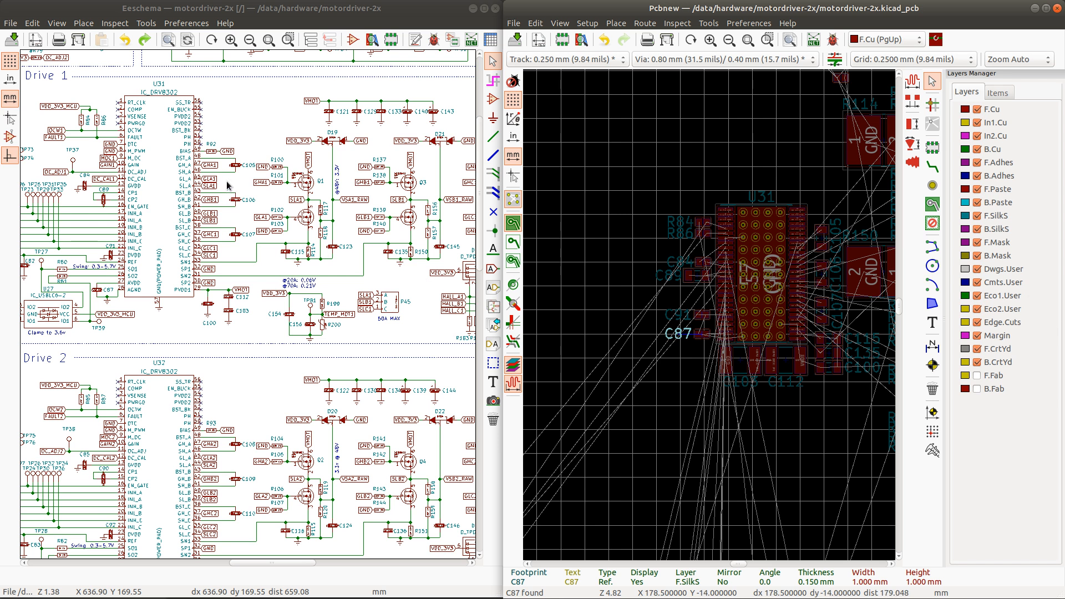
pyautogui.scroll(4, 244, 303)
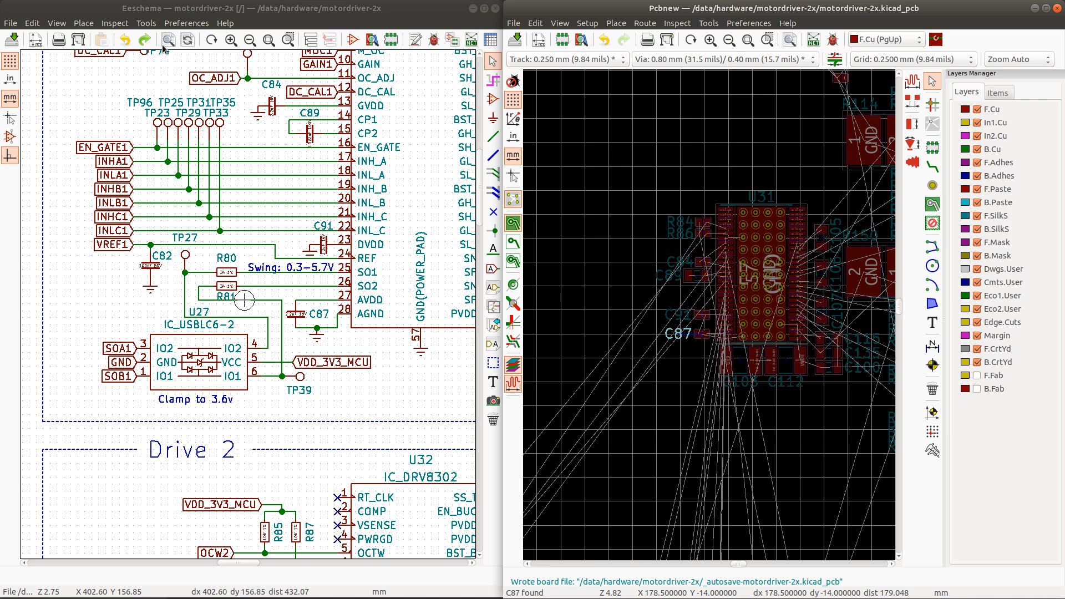
pyautogui.click(271, 107)
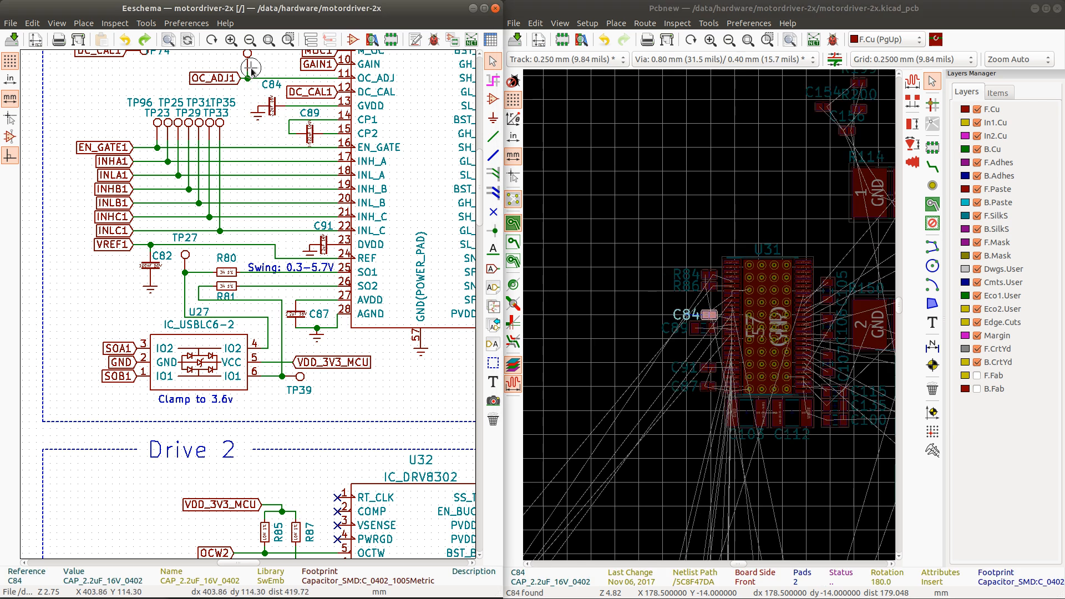
pyautogui.scroll(-1, 244, 304)
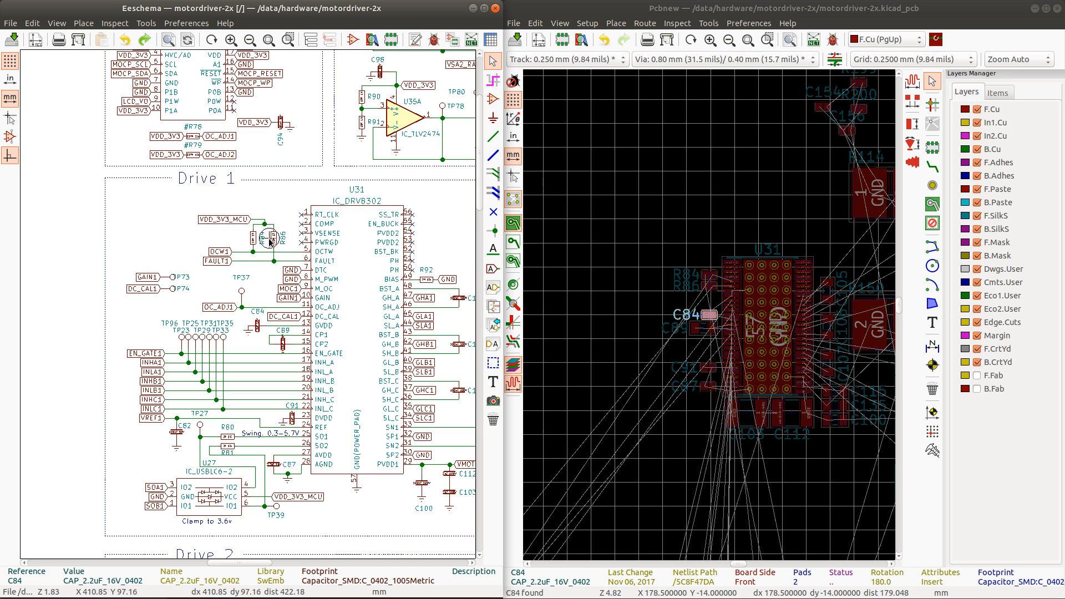
# Step: Pick R80 in the Drive 1 schematic and move its footprint next to U31, just left of the C91 and C87 capacitors
pyautogui.click(228, 438)
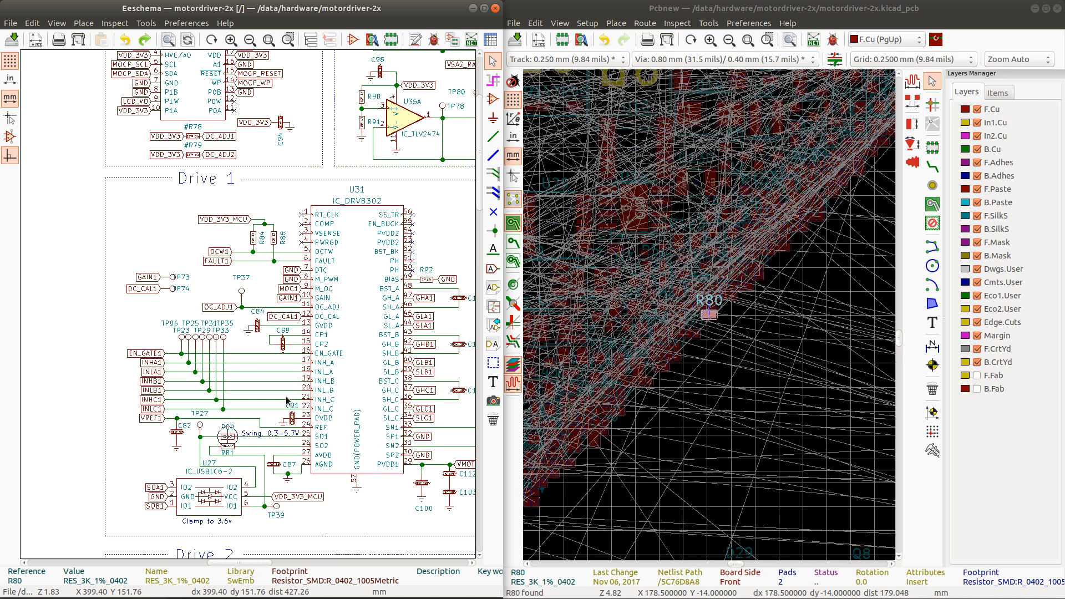
pyautogui.click(799, 15)
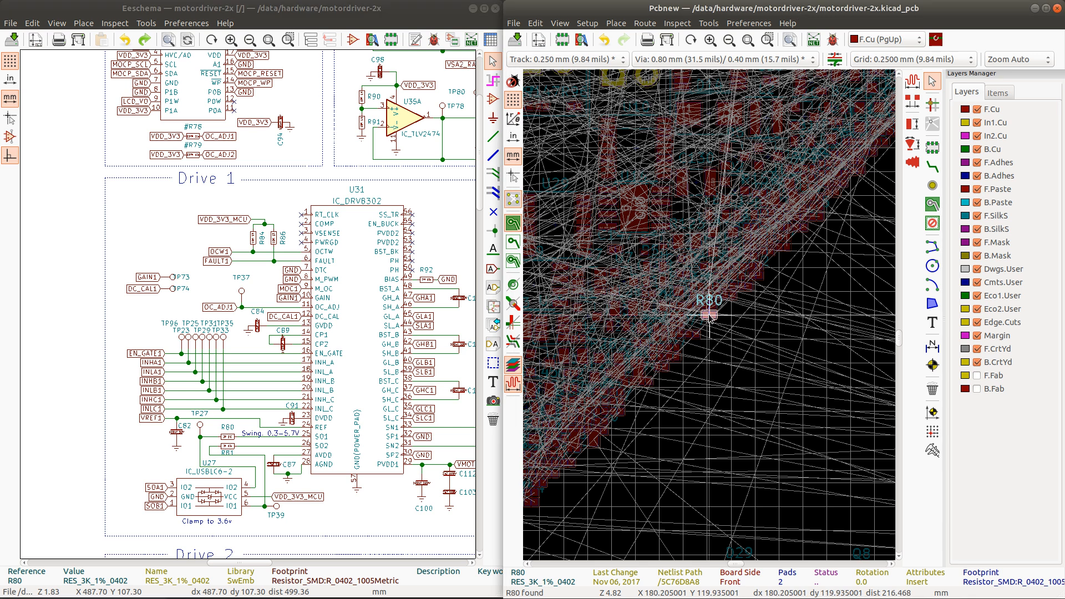
pyautogui.scroll(2, 713, 311)
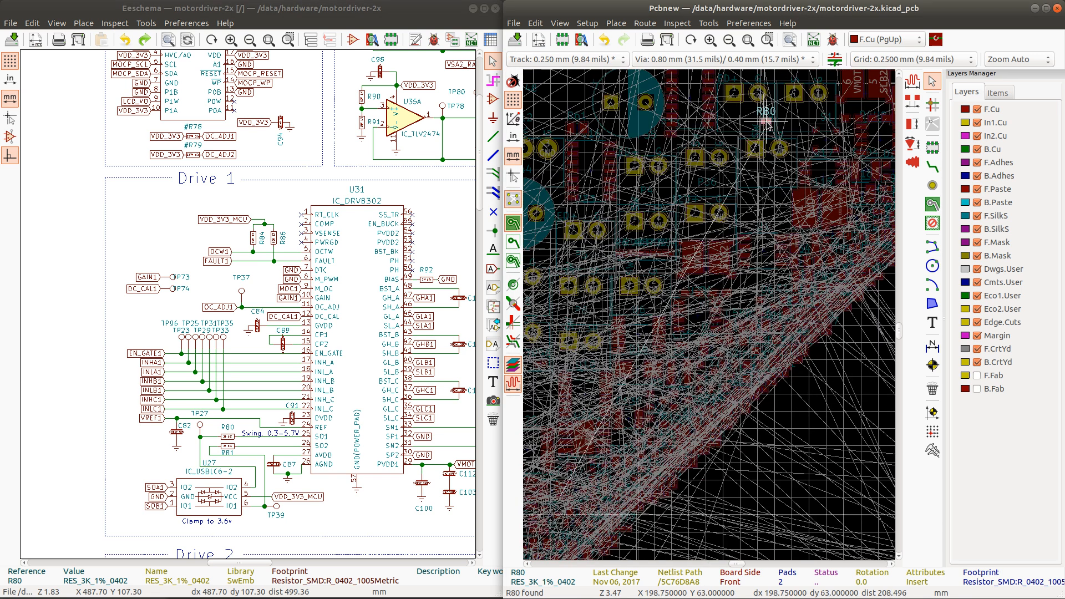
pyautogui.scroll(-1, 767, 116)
pyautogui.scroll(-1, 747, 176)
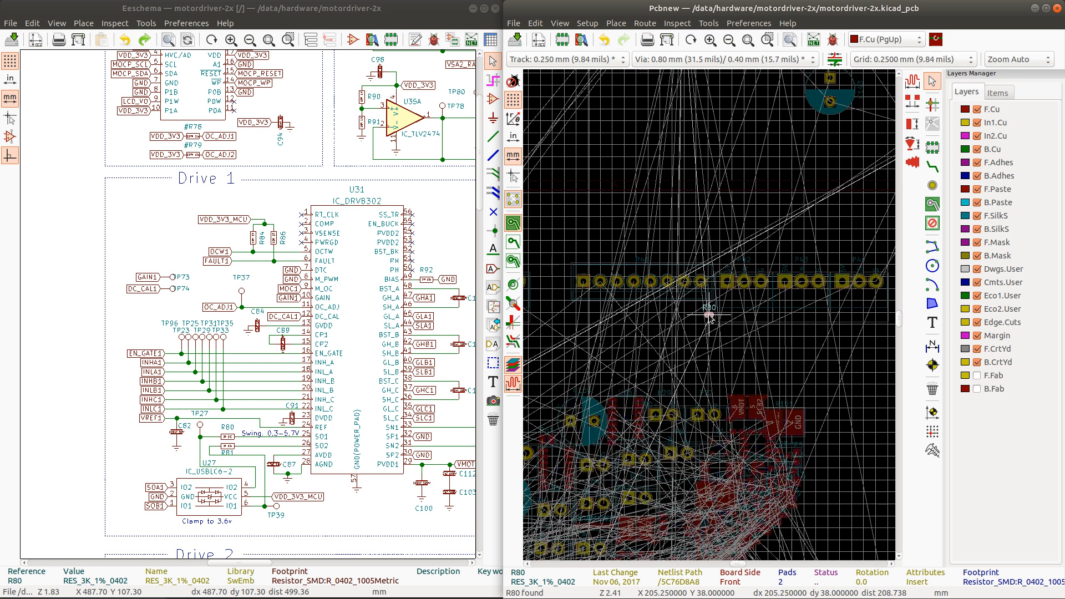
pyautogui.scroll(-1, 709, 316)
pyautogui.scroll(4, 651, 136)
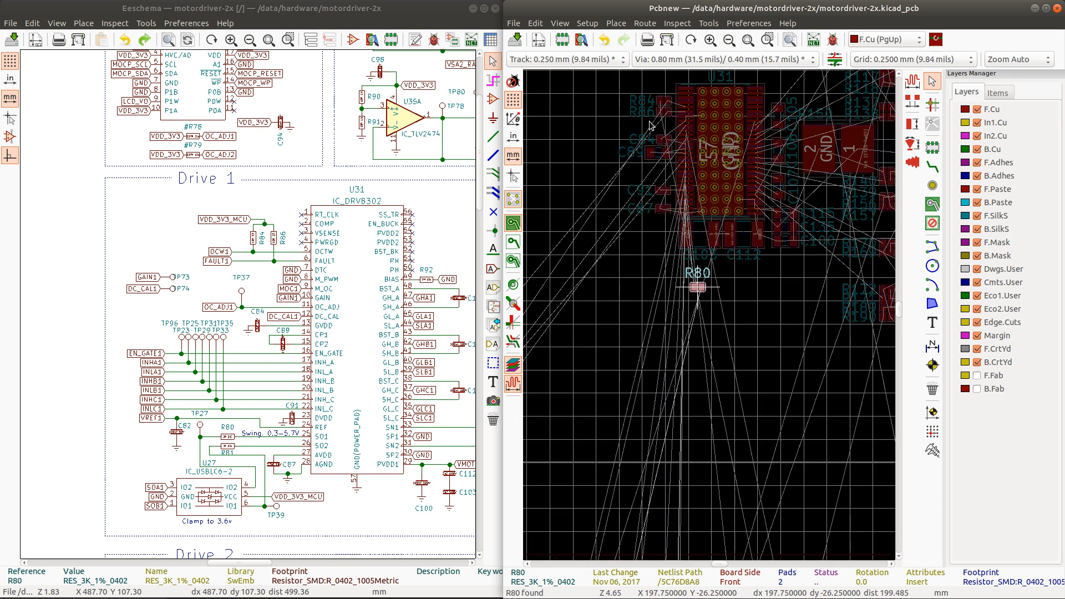
pyautogui.scroll(3, 708, 316)
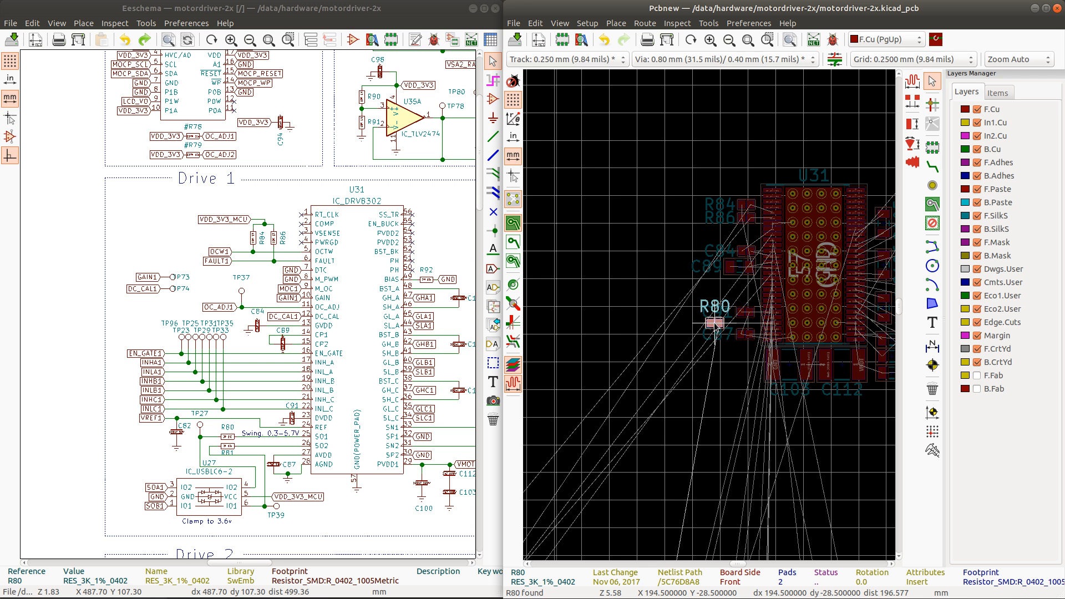
pyautogui.scroll(3, 711, 319)
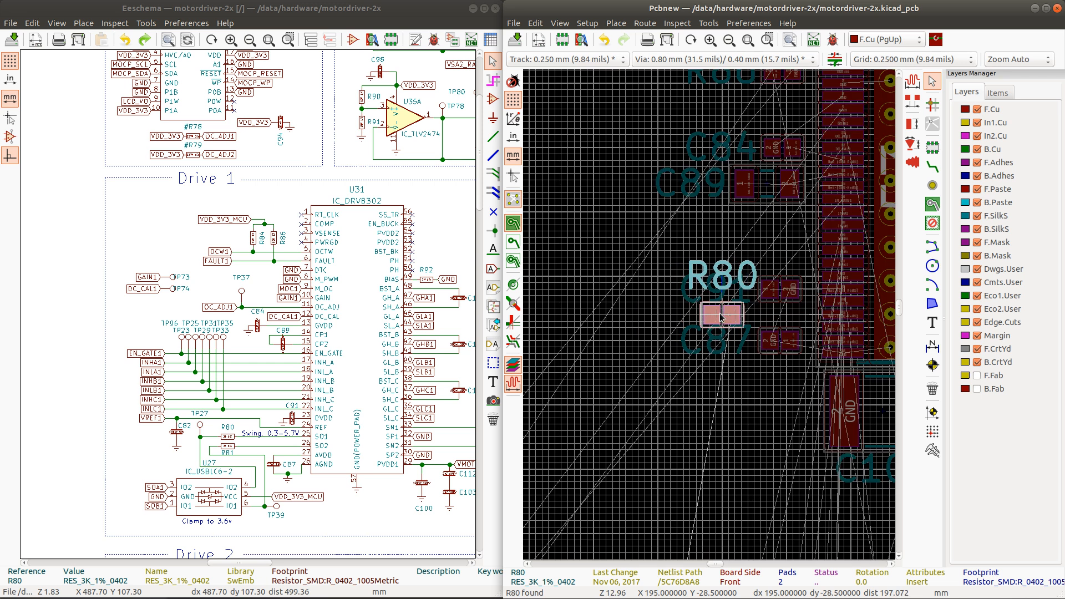
pyautogui.click(721, 317)
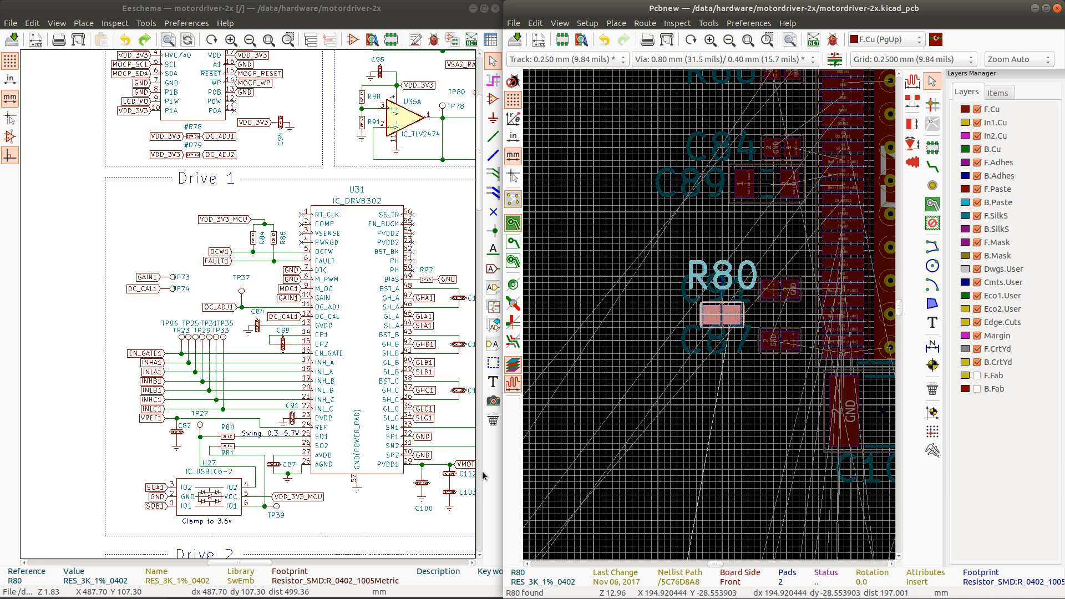
# Step: Pick R81 in the Drive 1 schematic and place its footprint directly below R80, level with C87
pyautogui.click(227, 447)
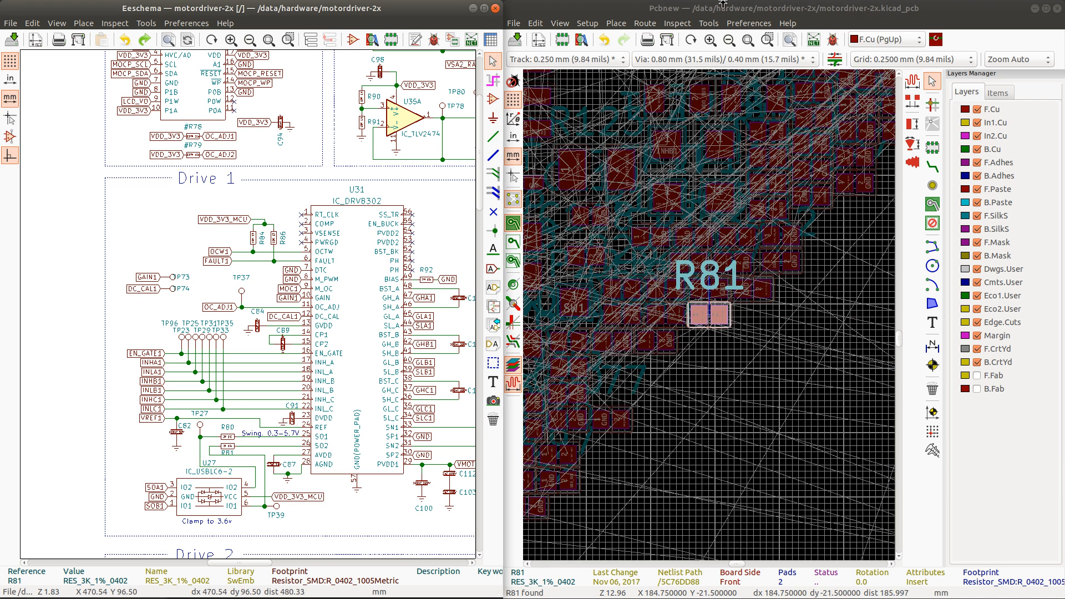
pyautogui.click(749, 17)
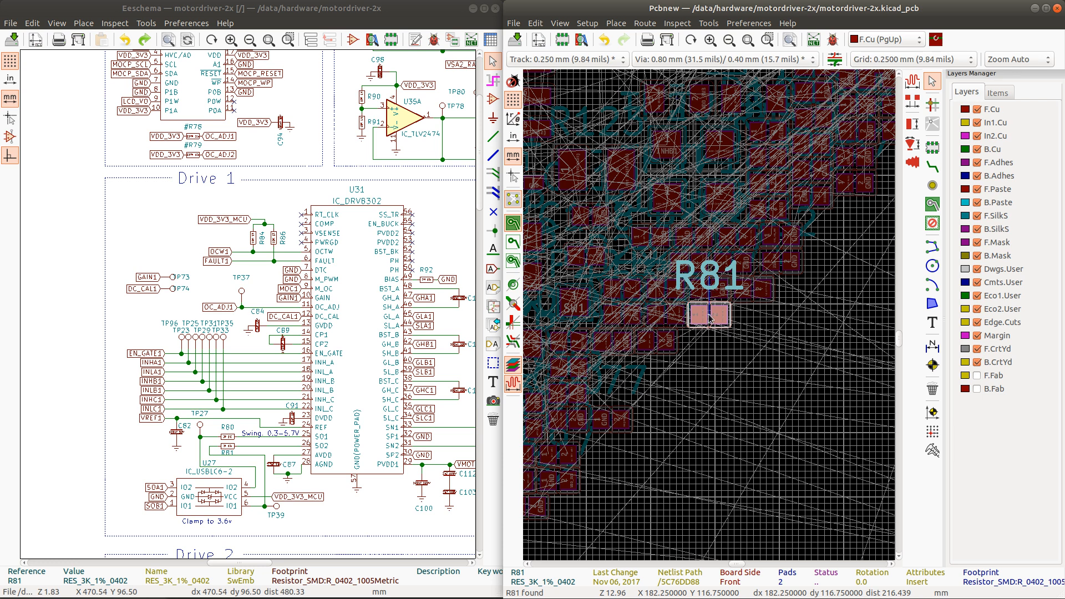
pyautogui.press('m')
pyautogui.scroll(-2, 715, 307)
pyautogui.scroll(-2, 736, 142)
pyautogui.scroll(3, 700, 294)
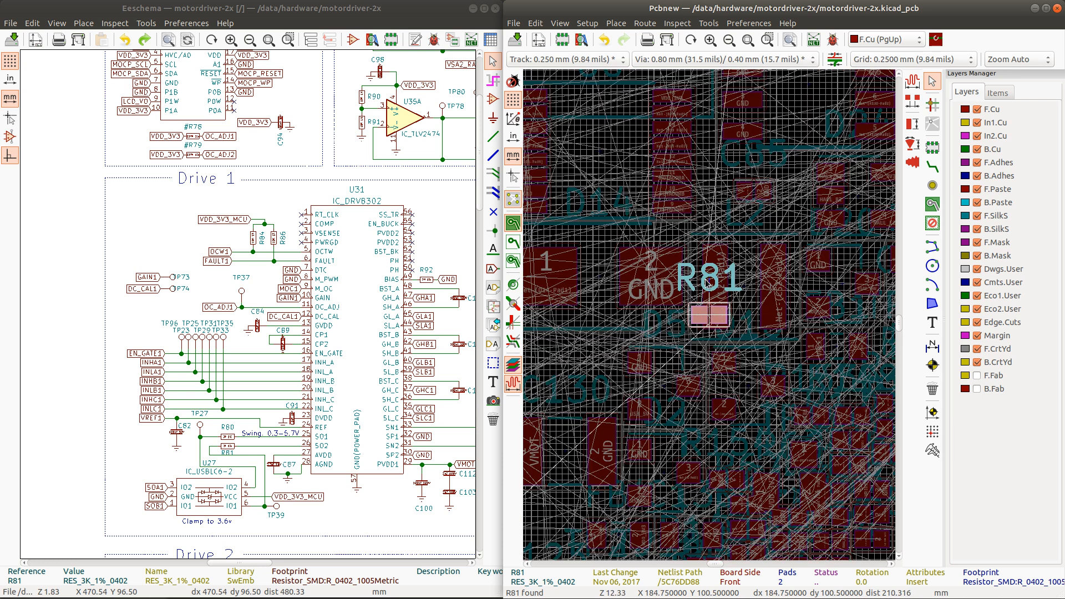
pyautogui.scroll(-2, 740, 121)
pyautogui.scroll(-1, 701, 194)
pyautogui.scroll(1, 709, 314)
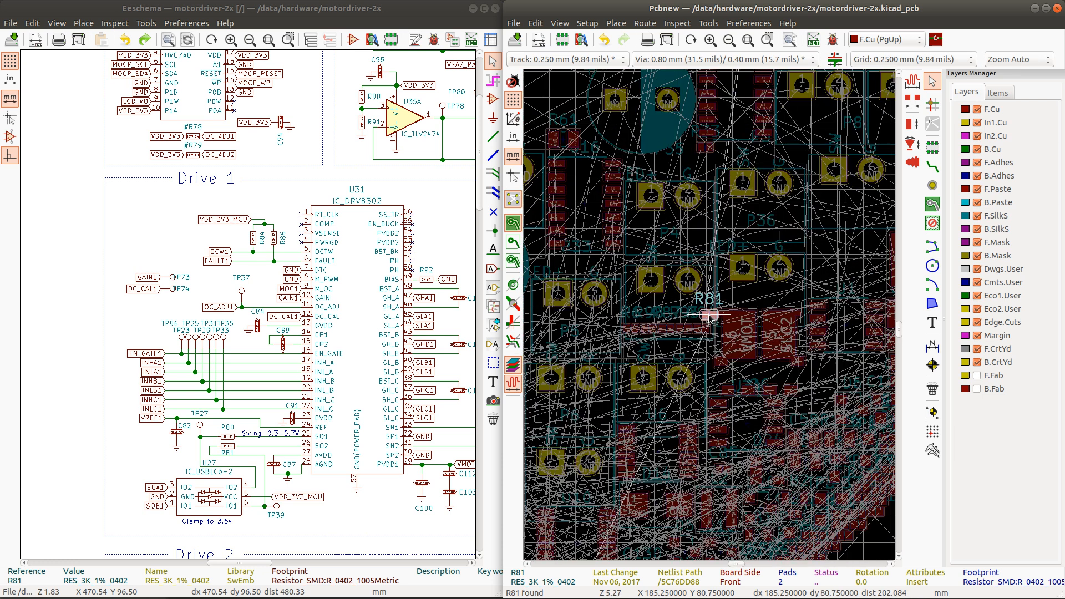
pyautogui.scroll(-2, 709, 314)
pyautogui.scroll(-1, 709, 315)
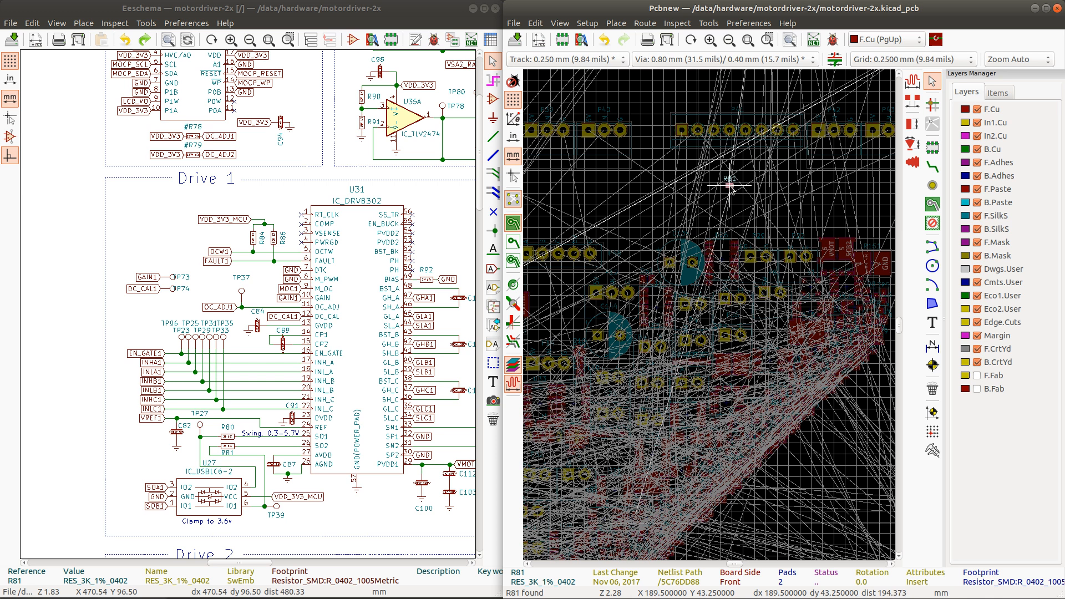
pyautogui.scroll(-2, 729, 186)
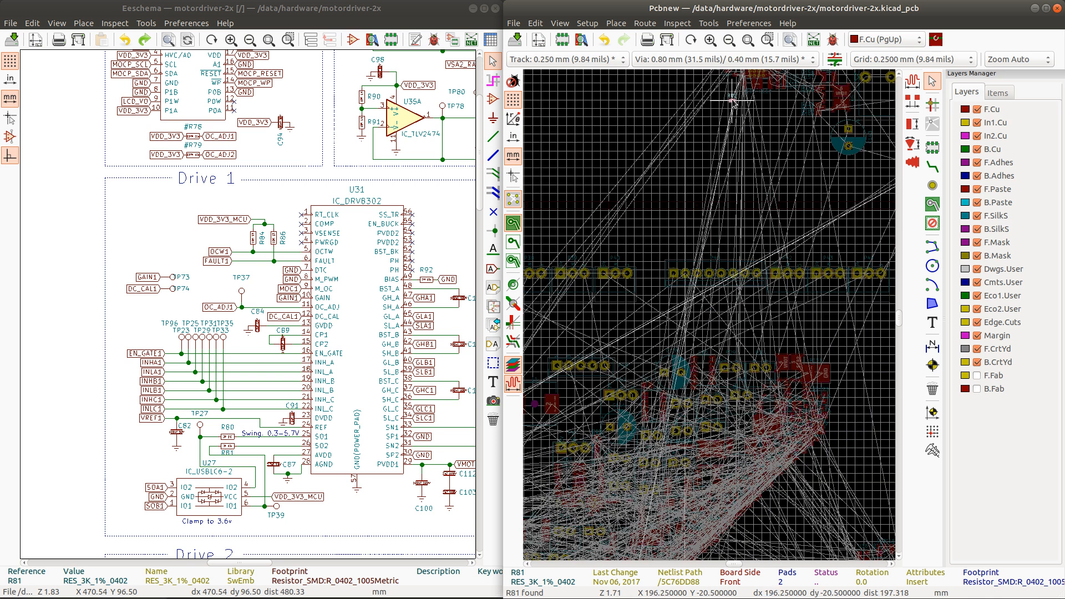
pyautogui.scroll(2, 730, 99)
pyautogui.scroll(1, 709, 315)
pyautogui.scroll(-1, 709, 310)
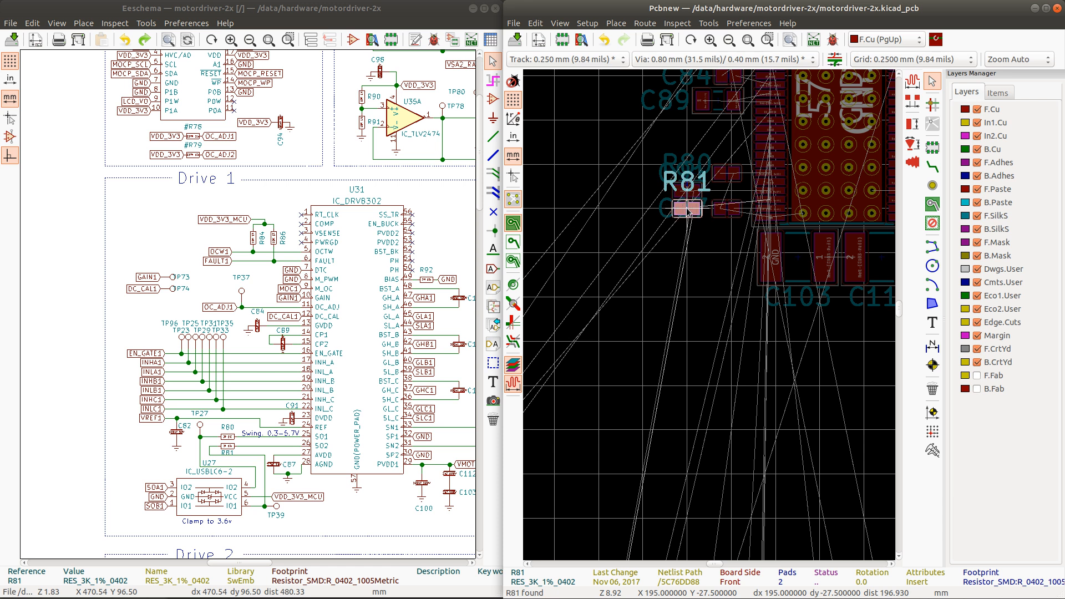
pyautogui.click(687, 210)
# Step: Select the R81 reference text among the overlapping labels and move it to the left of its resistor
pyautogui.click(669, 189)
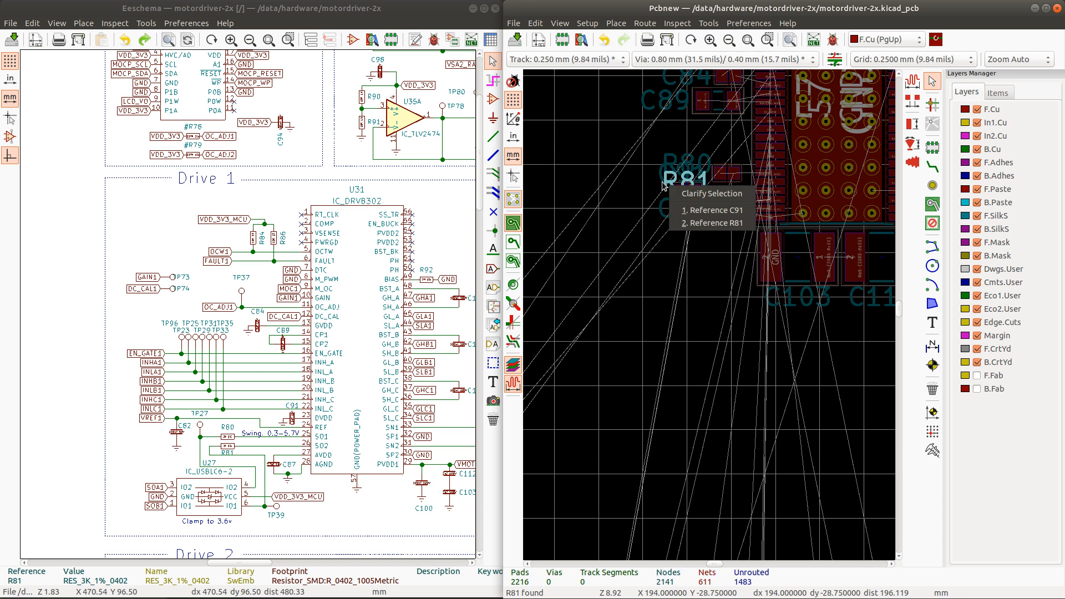
pyautogui.click(662, 183)
pyautogui.click(661, 182)
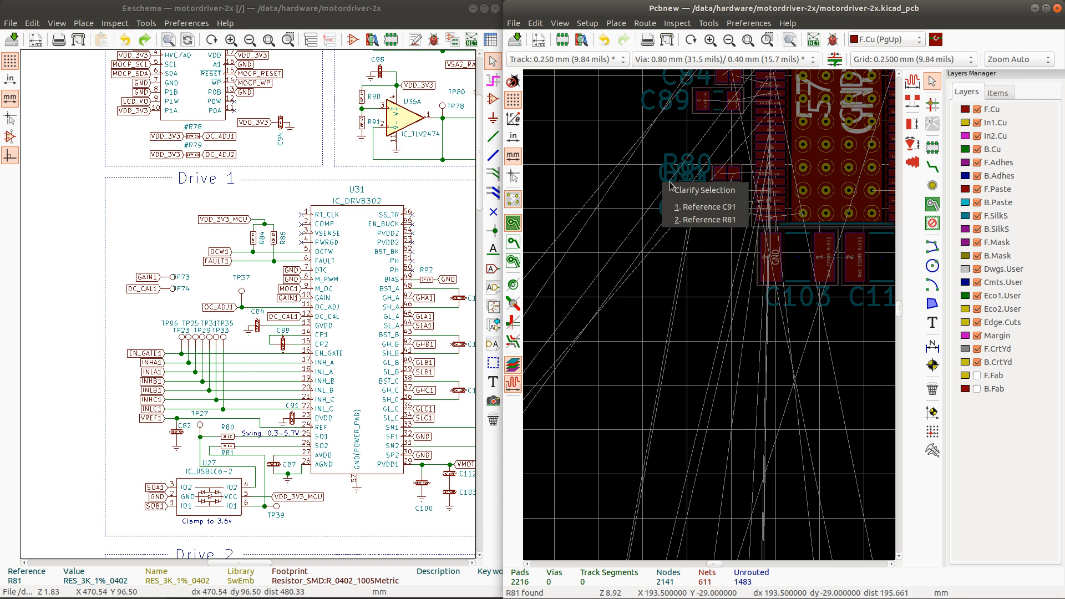
pyautogui.click(665, 183)
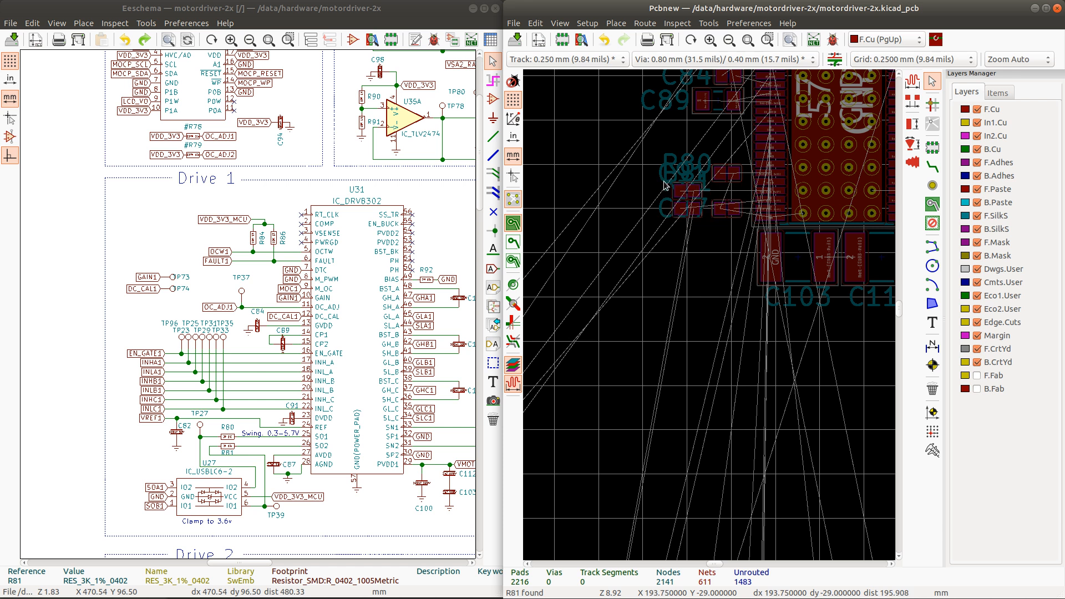
pyautogui.click(665, 182)
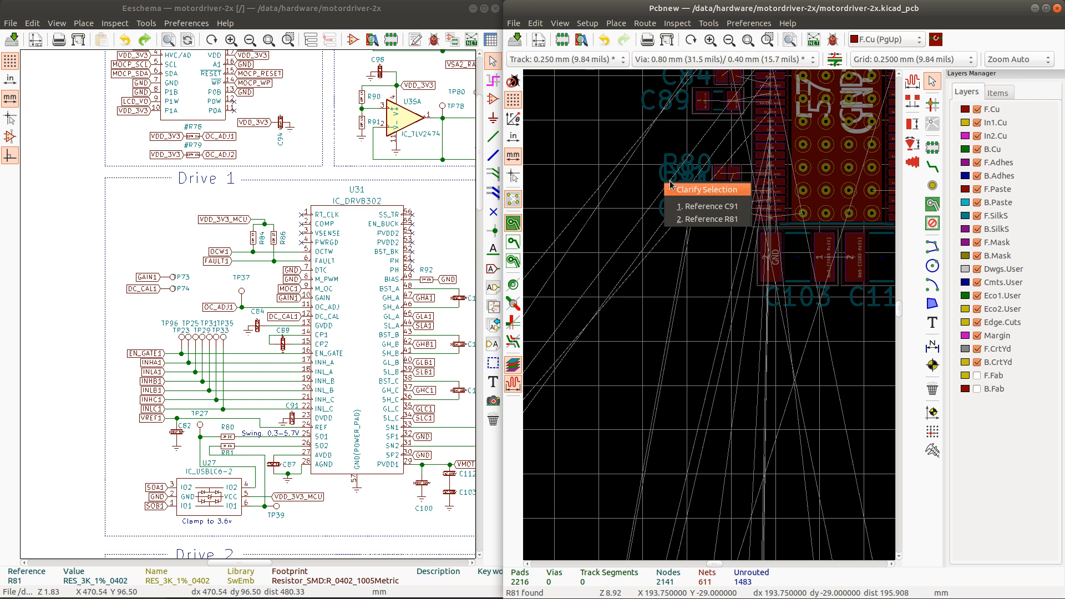
pyautogui.click(701, 219)
pyautogui.moveTo(662, 194); pyautogui.dragTo(647, 210)
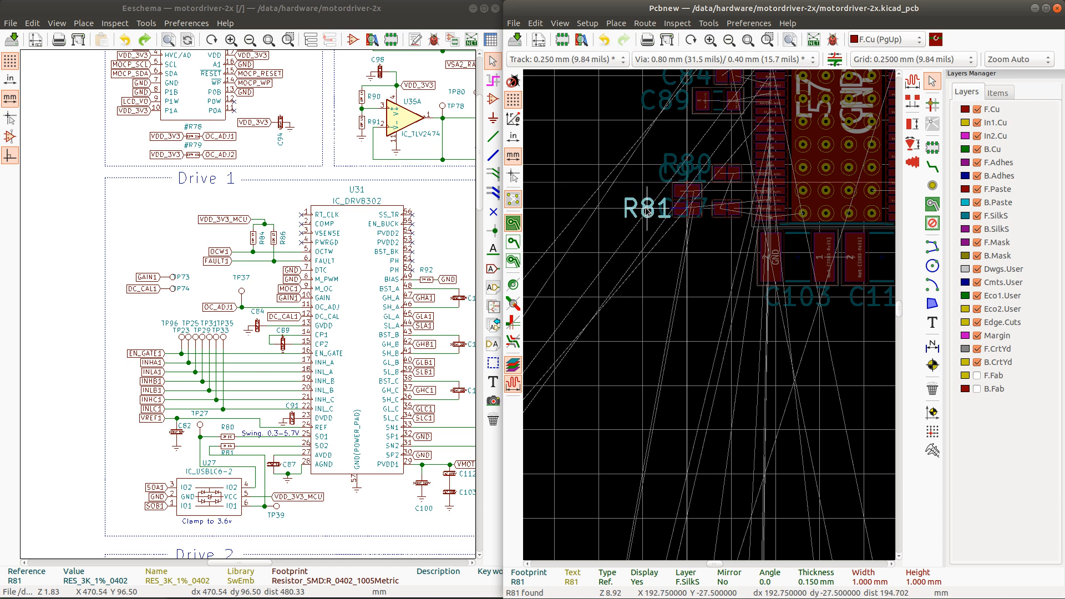
# Step: Move the R80 reference text to the left of its resistor, above the R81 label
pyautogui.click(671, 158)
pyautogui.click(713, 198)
pyautogui.moveTo(687, 162); pyautogui.dragTo(647, 192)
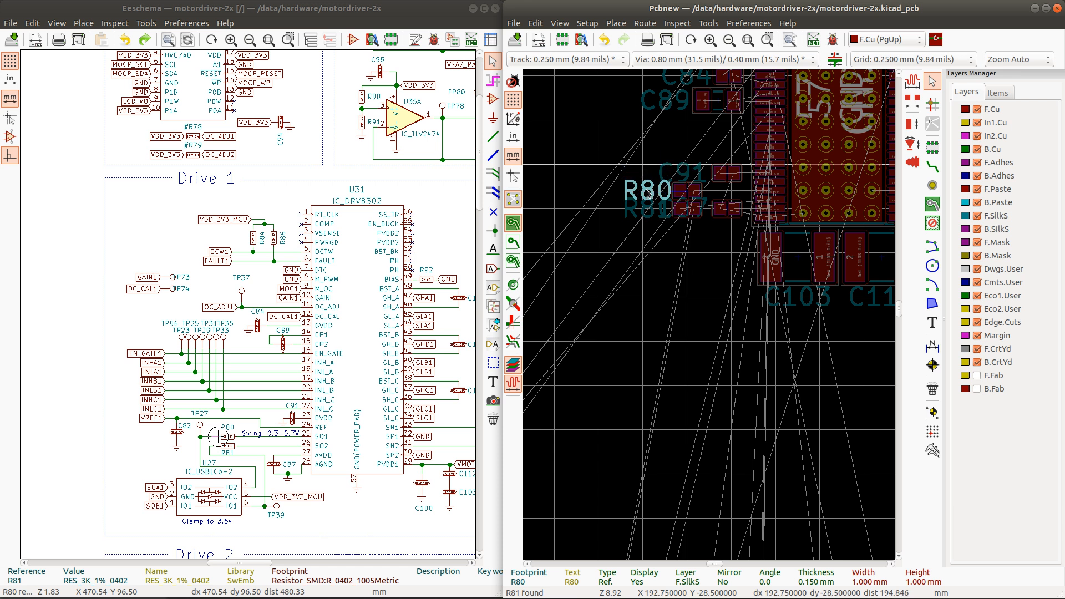
# Step: Rotate the C91 capacitor by 180° and move its reference text back to the left of the footprint
pyautogui.click(728, 175)
pyautogui.scroll(2, 728, 175)
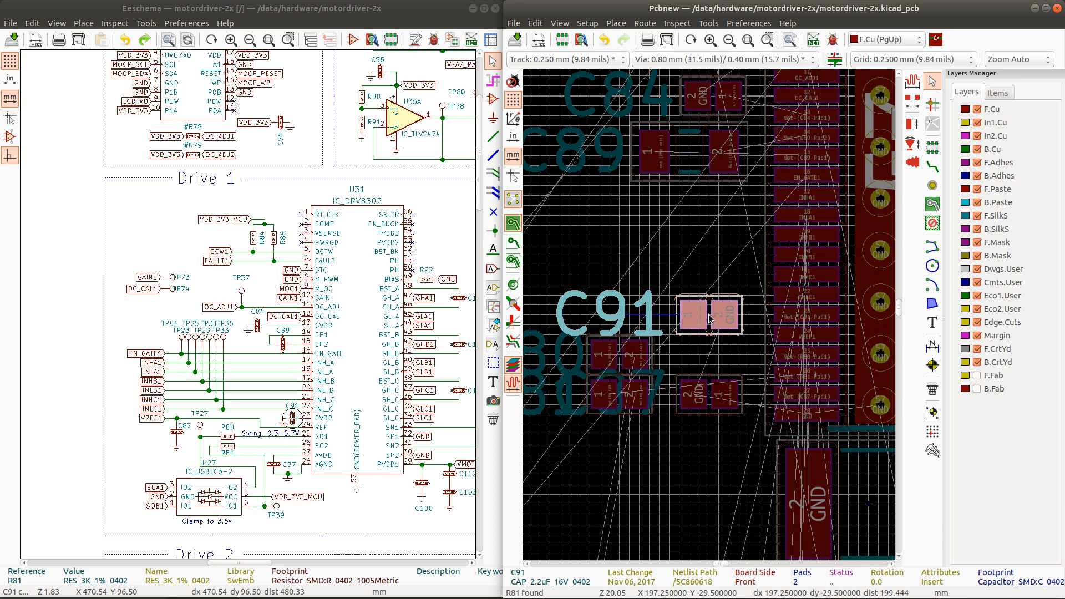
pyautogui.press('r')
pyautogui.press('r')
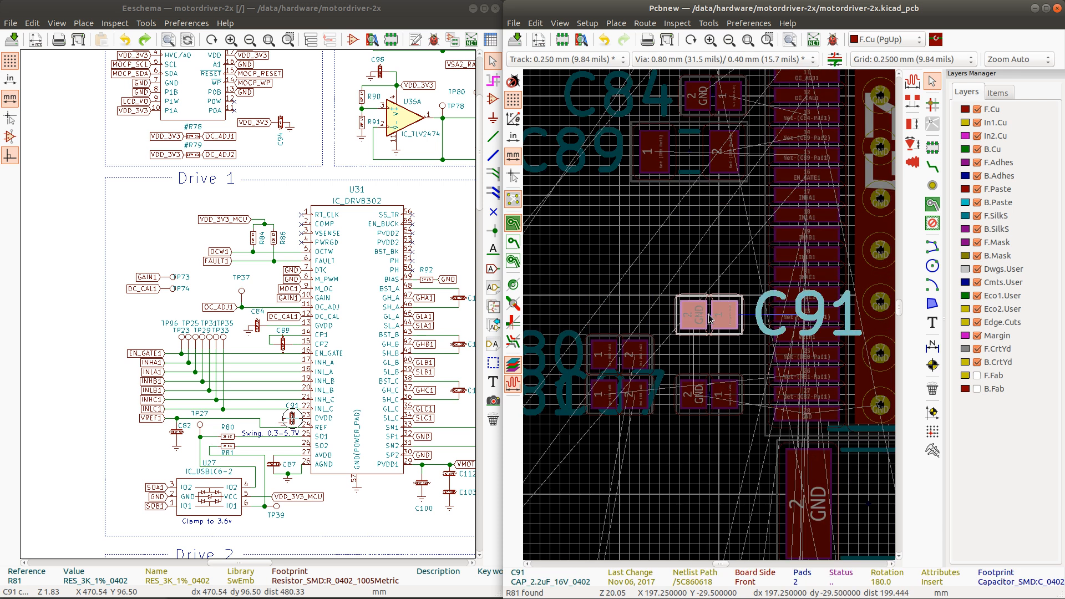
pyautogui.click(765, 306)
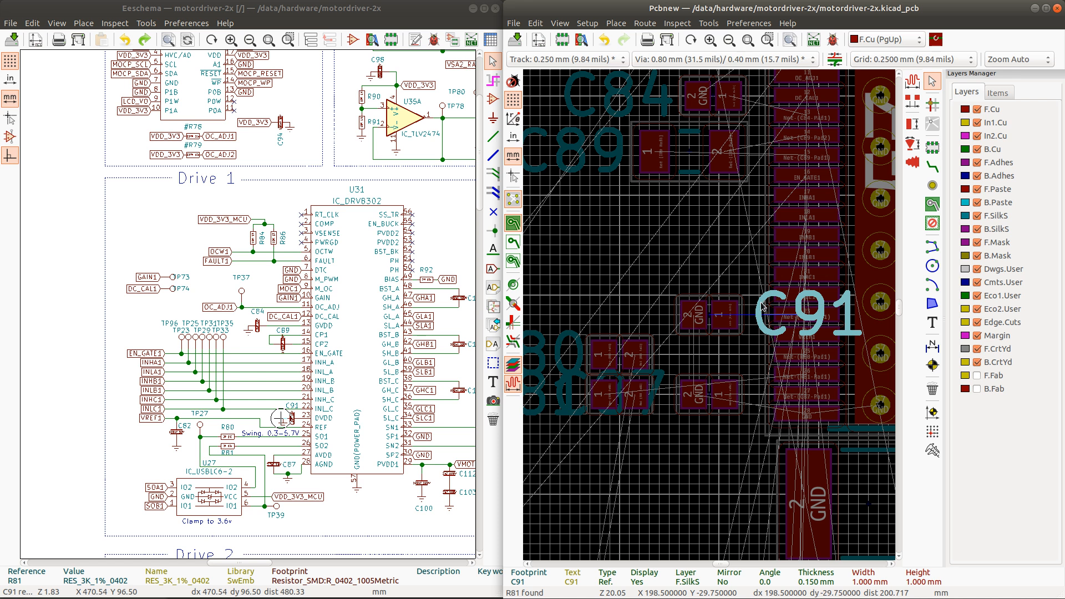
pyautogui.press('m')
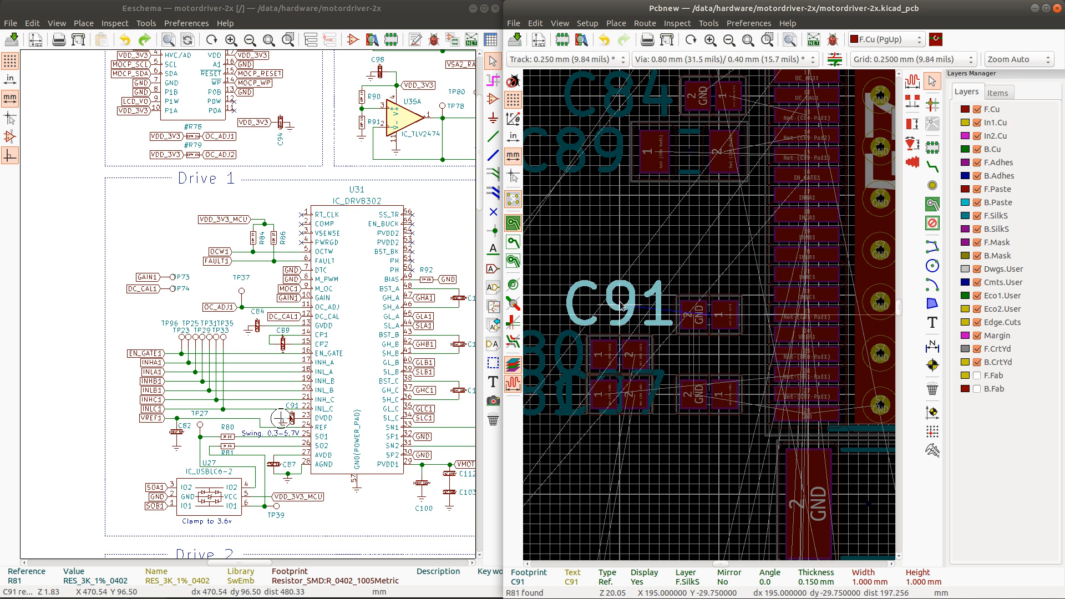
pyautogui.click(619, 321)
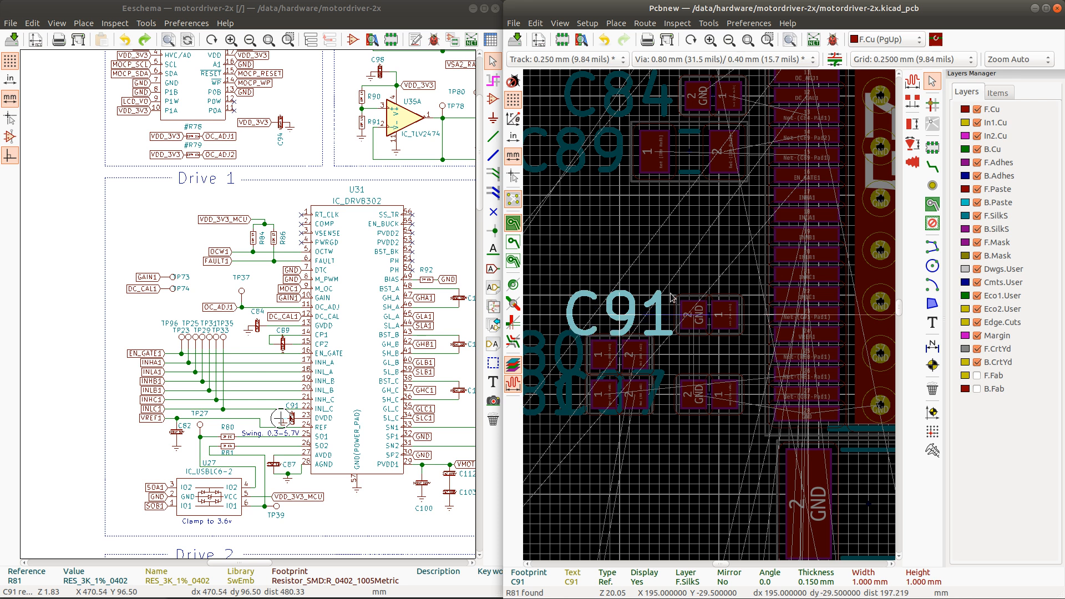
# Step: Shift the C91 footprint slightly up and C87 slightly down to widen the gap between the two capacitors
pyautogui.click(710, 314)
pyautogui.press('m')
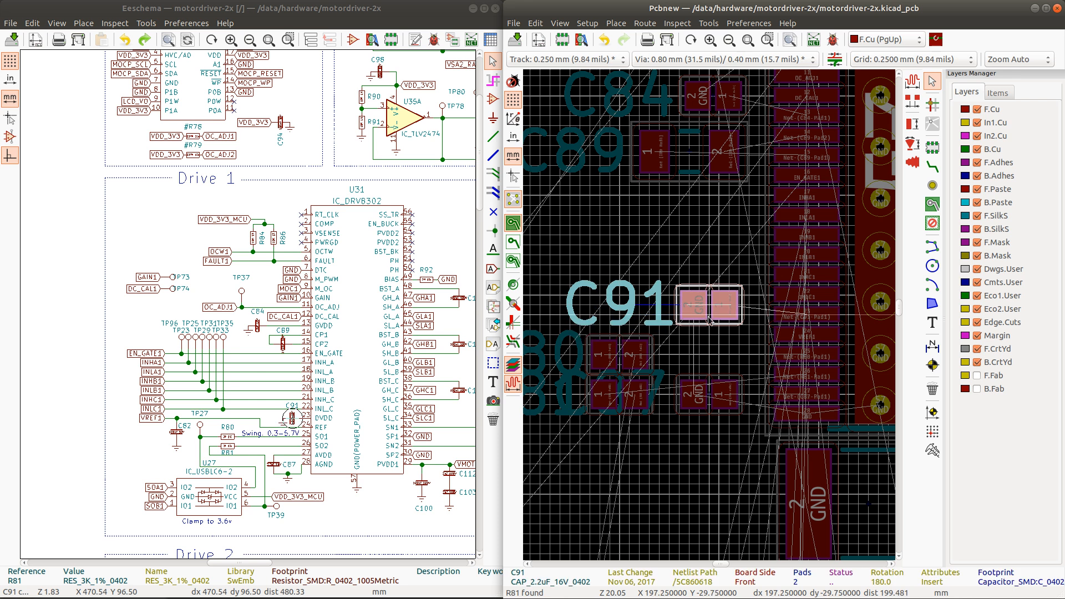
pyautogui.click(709, 318)
pyautogui.click(706, 397)
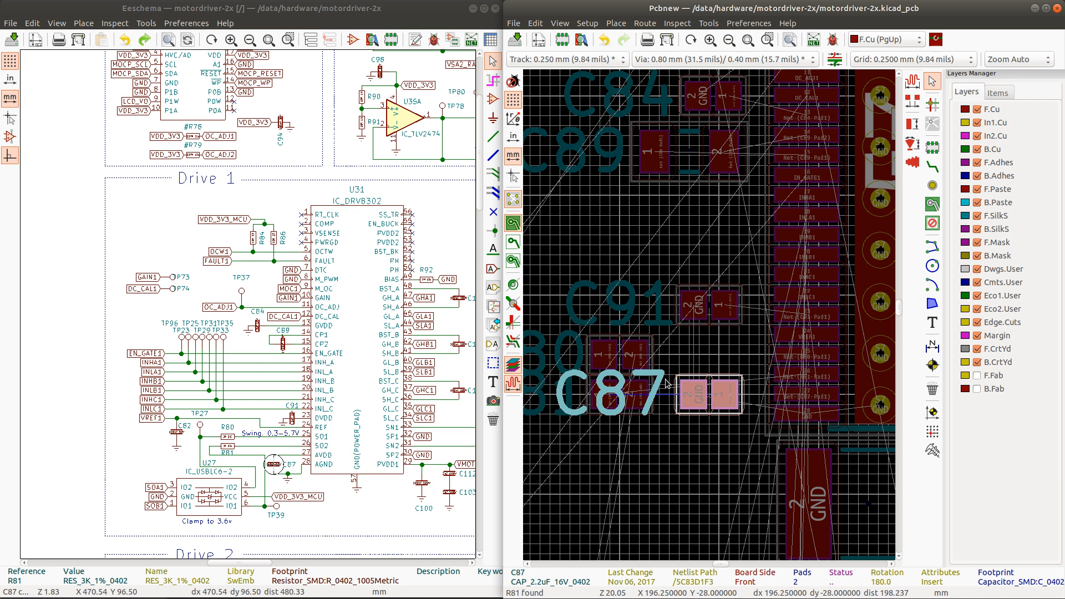
pyautogui.press('m')
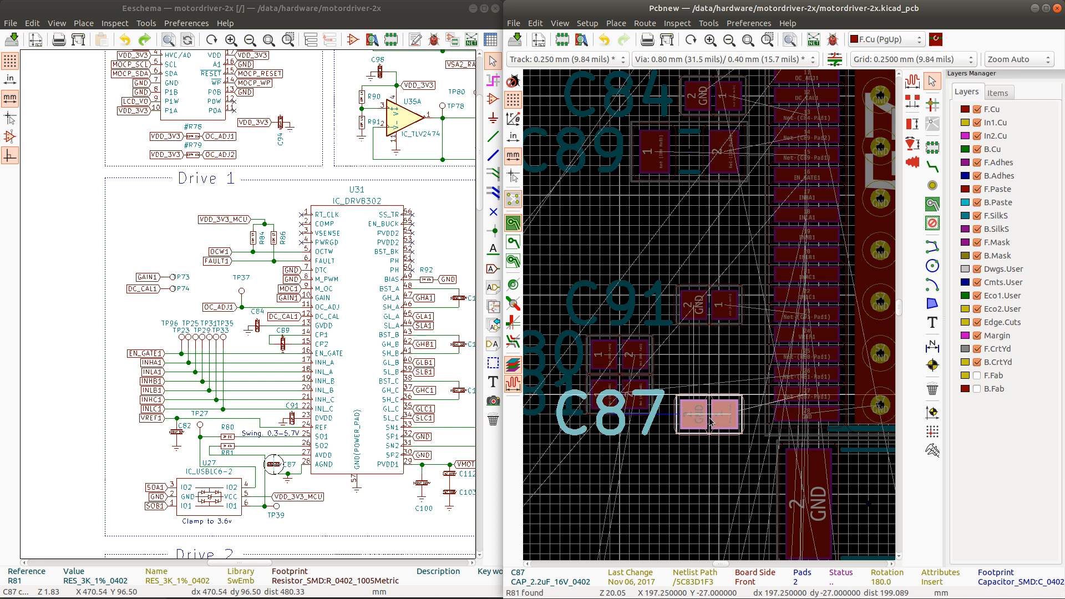
pyautogui.click(710, 422)
# Step: Move the R80 and R81 footprints together into the gap between C91 and C87, in line with both capacitors
pyautogui.click(627, 374)
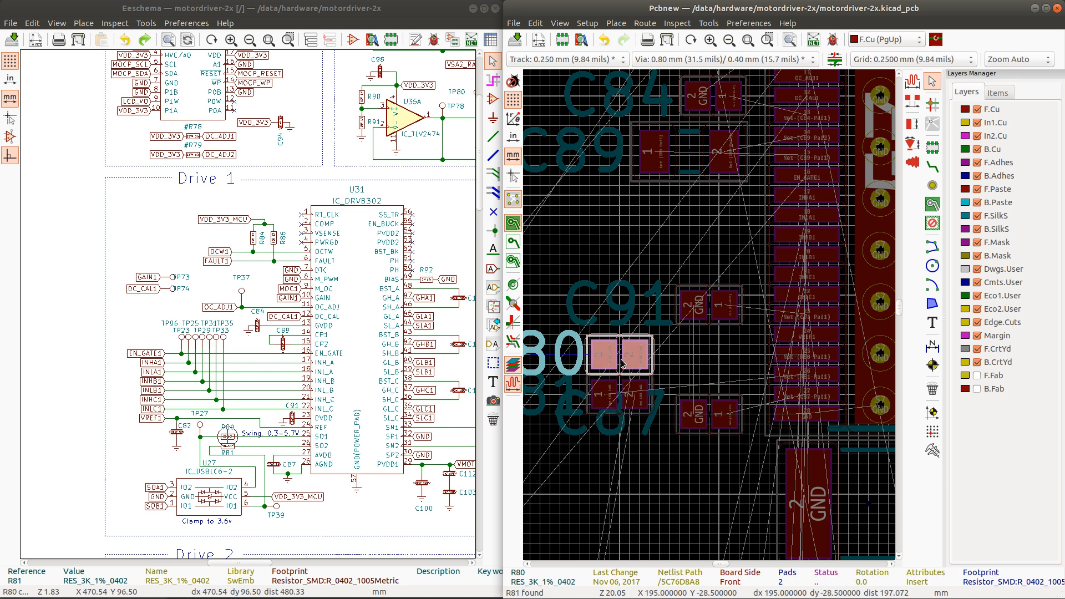
pyautogui.keyDown('shift'); pyautogui.click(608, 395); pyautogui.keyUp('shift')
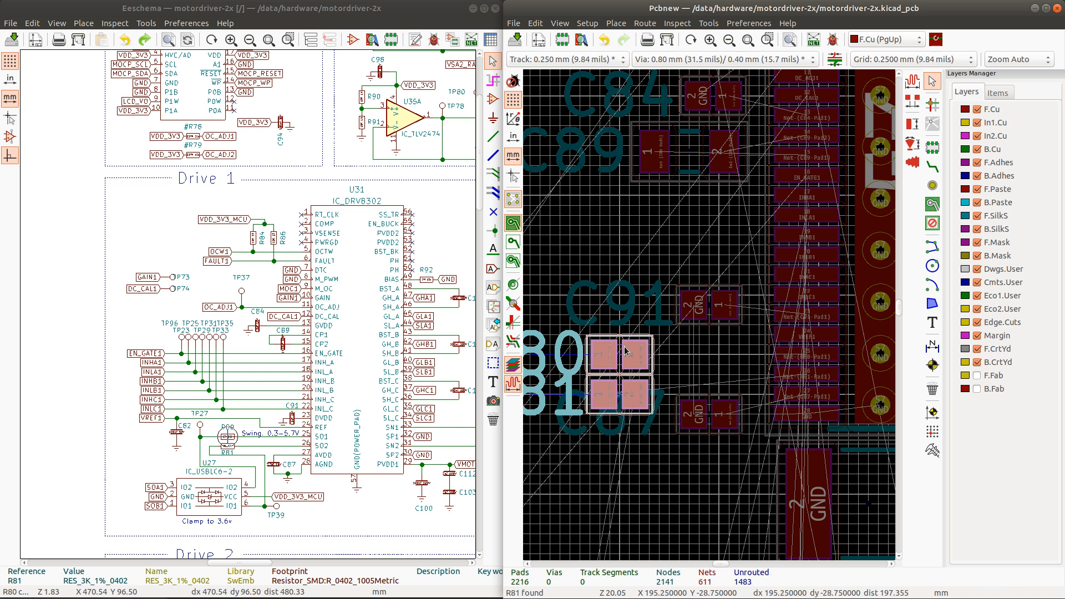
pyautogui.press('m')
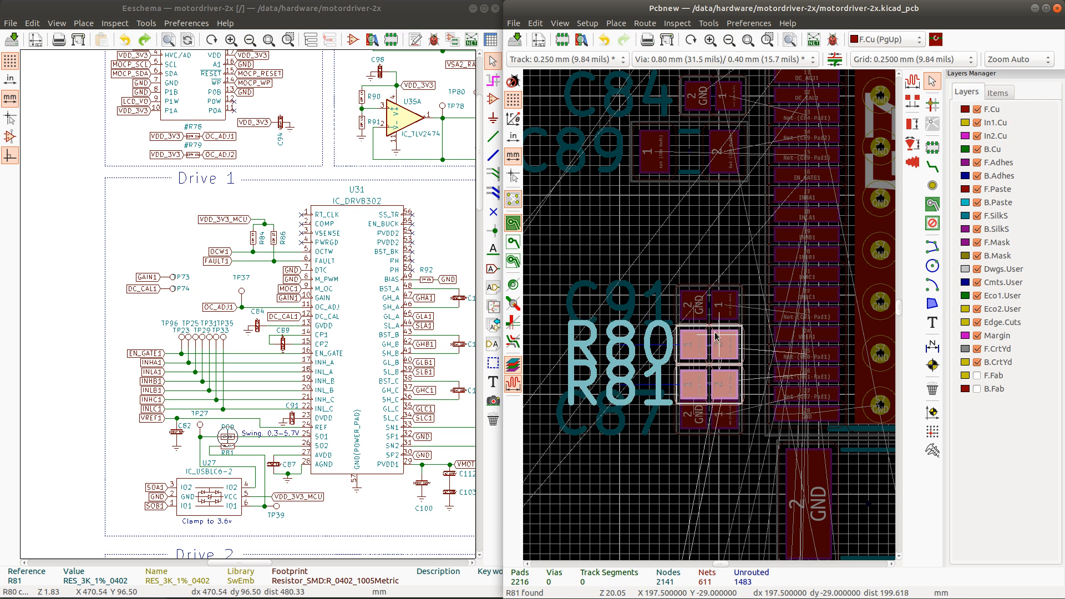
pyautogui.click(716, 336)
# Step: Reposition the C87 footprint directly below R81 so the two no longer overlap
pyautogui.click(711, 438)
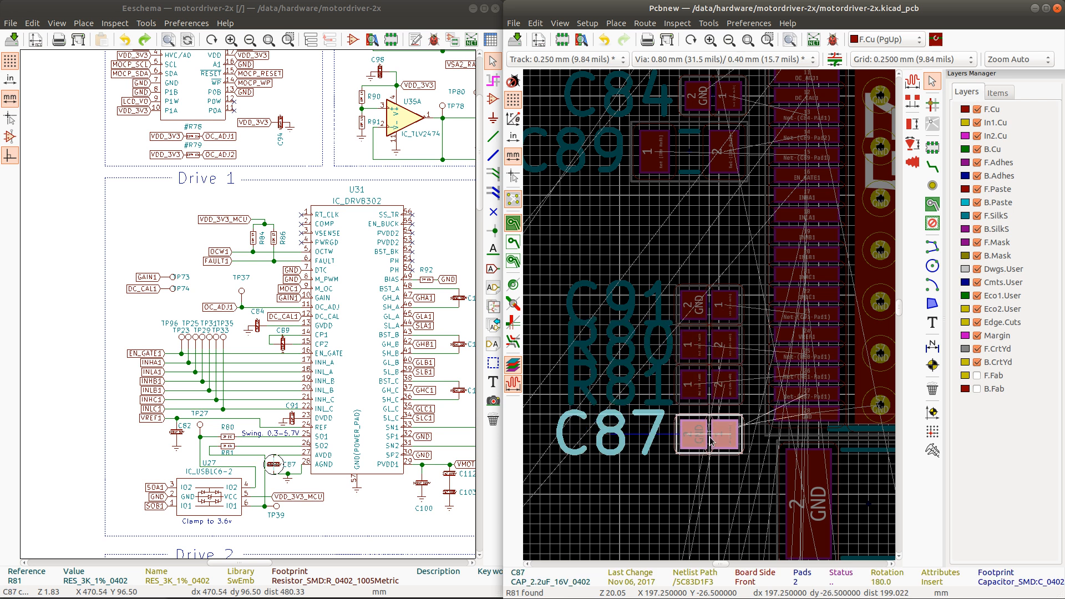
pyautogui.press('m')
pyautogui.click(709, 425)
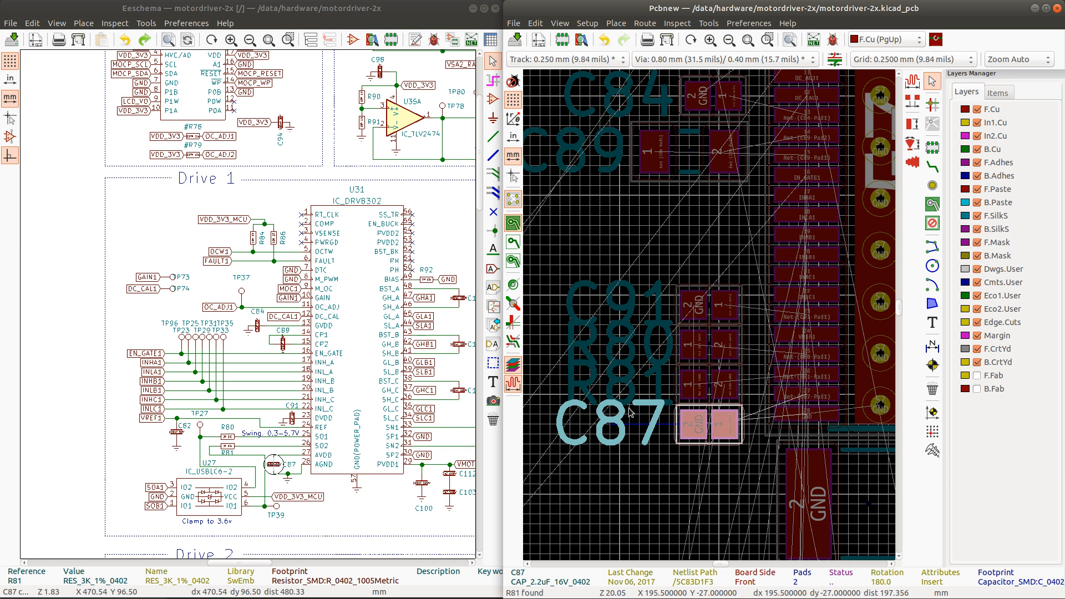
# Step: Shift the R81, R80 and C91 reference texts slightly left to line them up with the C87 label
pyautogui.click(603, 382)
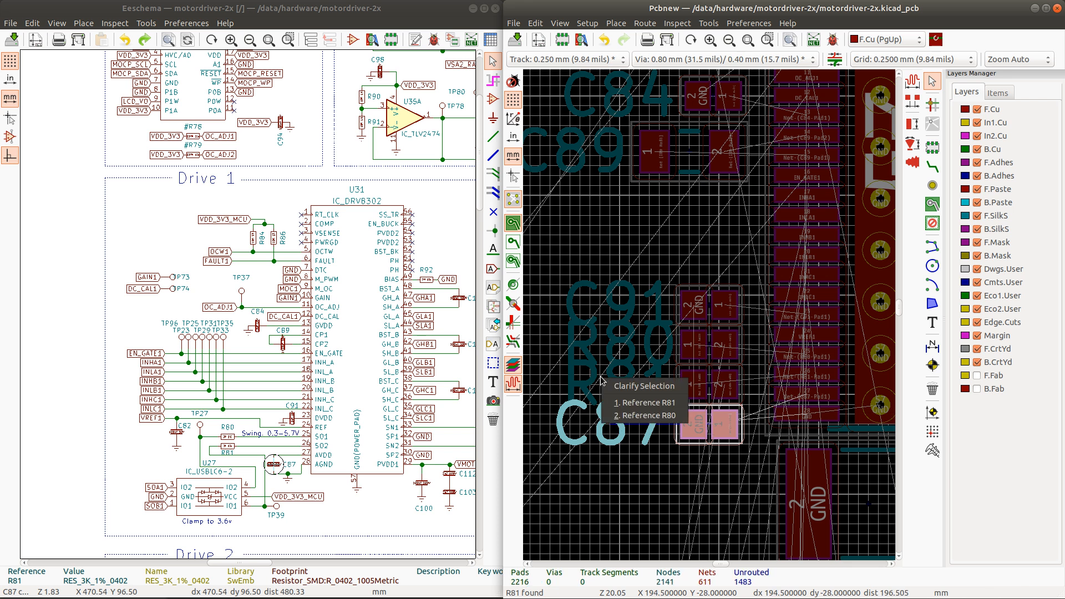
pyautogui.click(644, 405)
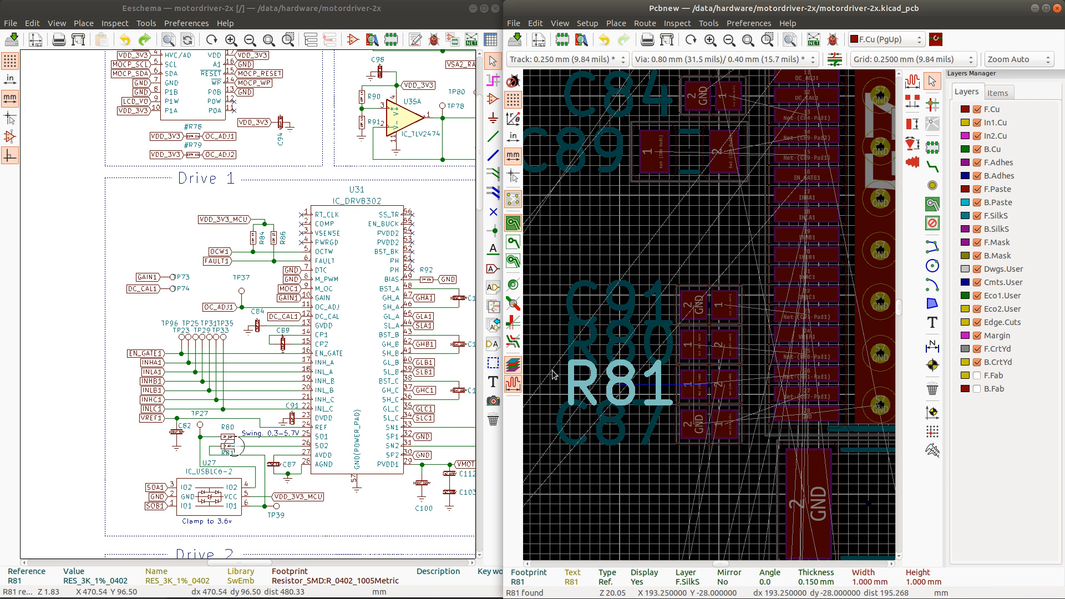
pyautogui.click(616, 349)
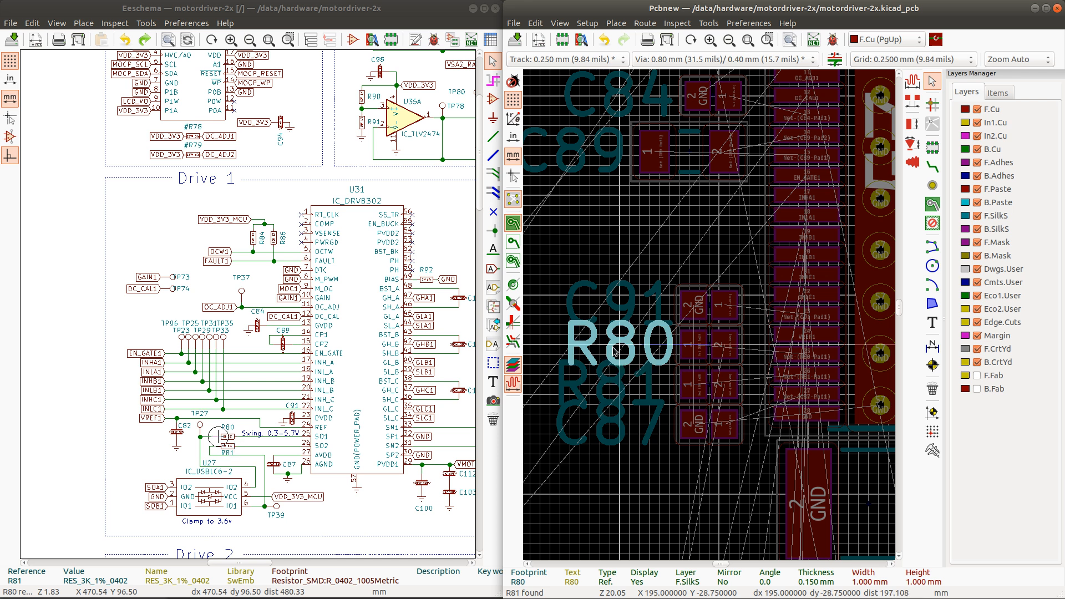
pyautogui.moveTo(613, 348); pyautogui.dragTo(605, 348)
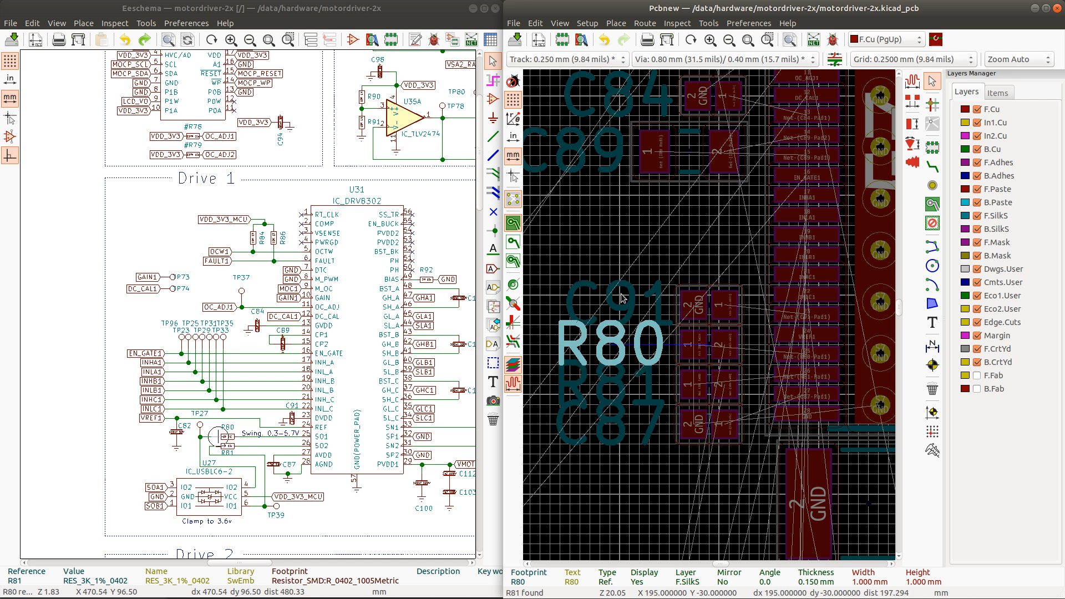
pyautogui.click(622, 298)
pyautogui.moveTo(623, 299); pyautogui.dragTo(610, 309)
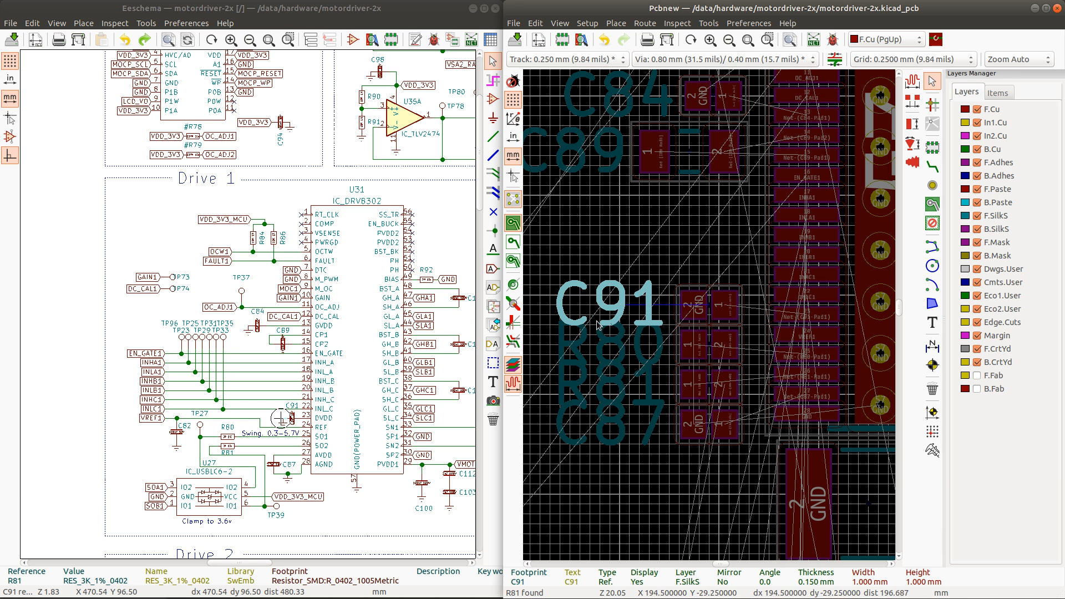
# Step: Rotate the R80 and R81 resistor footprints by 180° in place
pyautogui.scroll(-2, 581, 225)
pyautogui.scroll(-2, 710, 317)
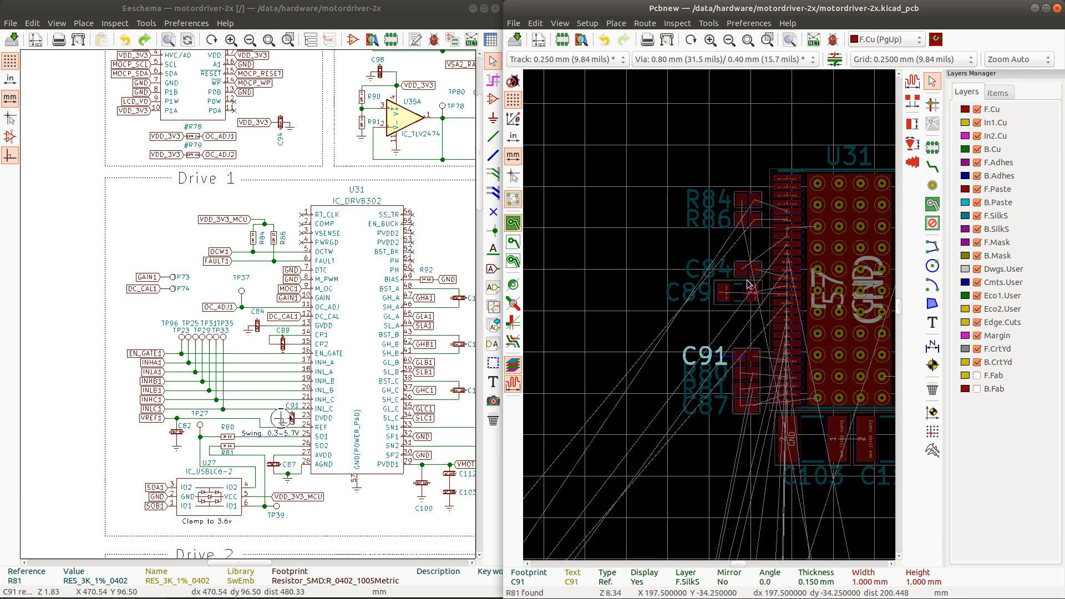
pyautogui.scroll(3, 712, 383)
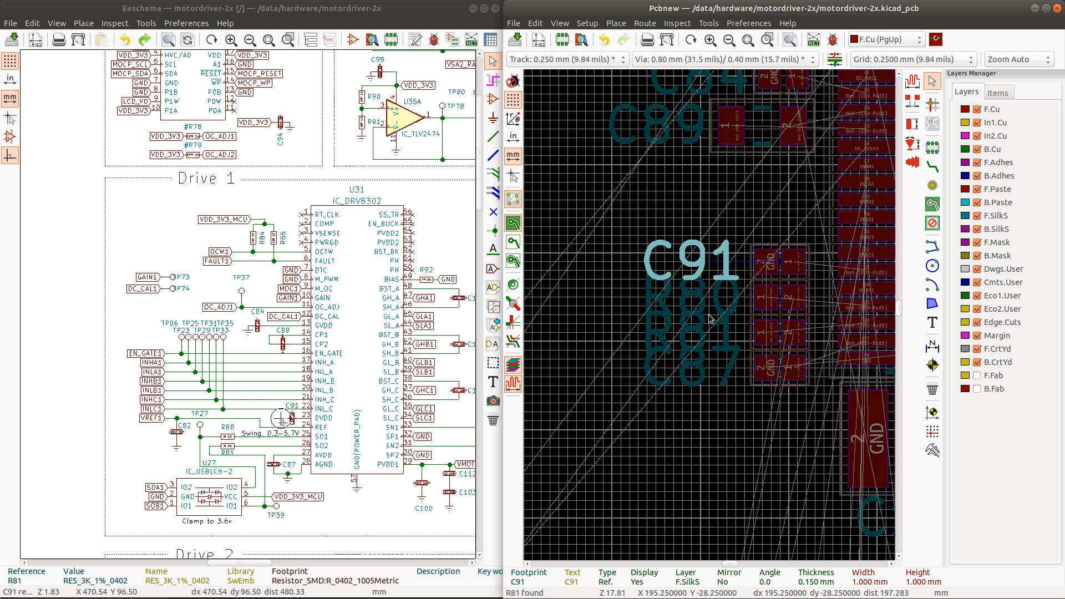
pyautogui.scroll(1, 711, 317)
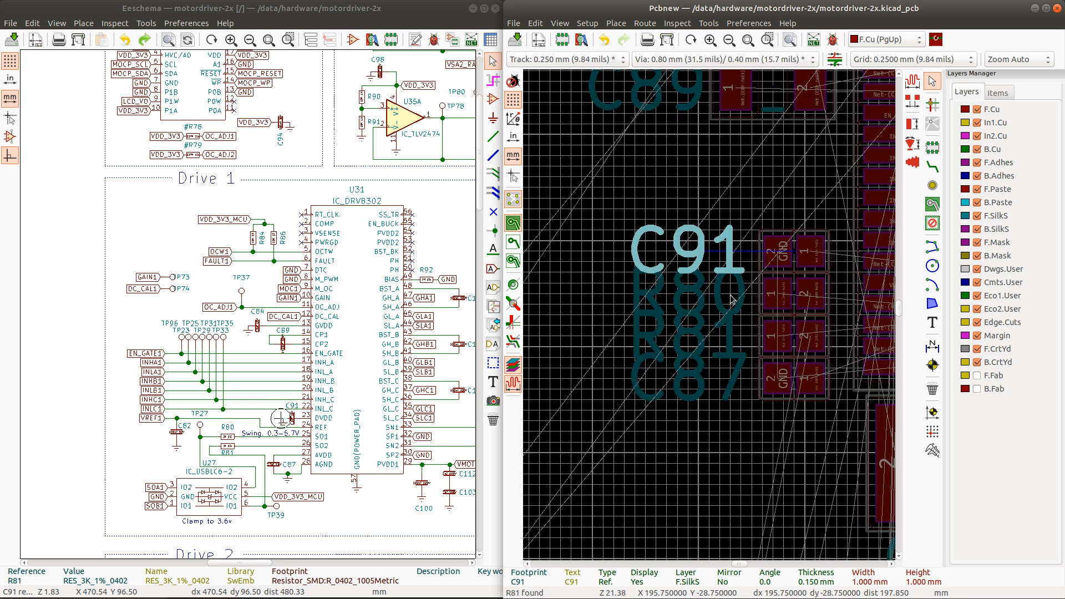
pyautogui.scroll(-2, 716, 322)
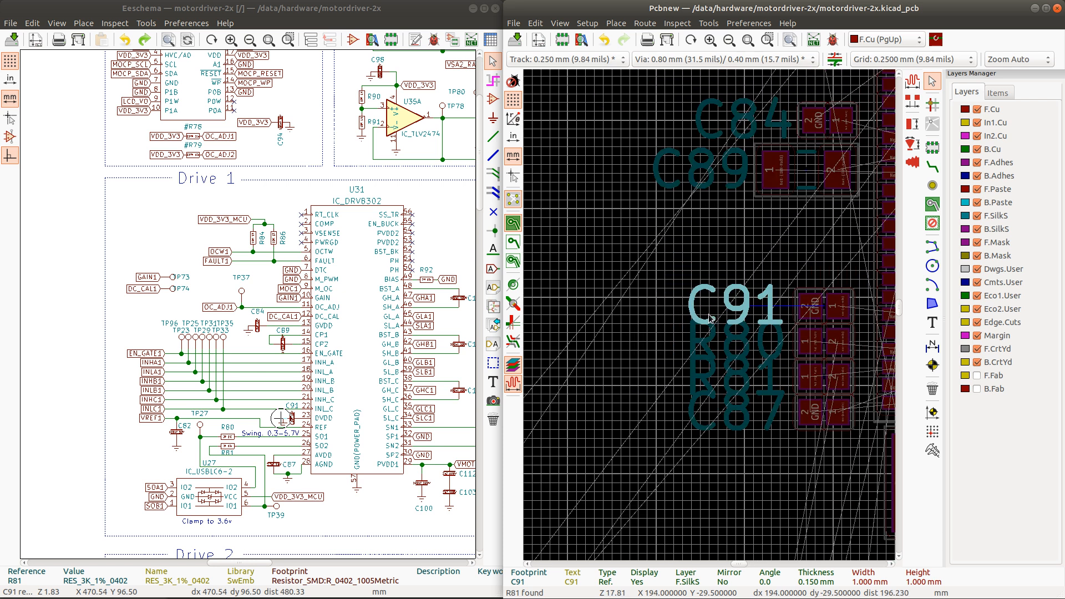
pyautogui.scroll(-2, 745, 326)
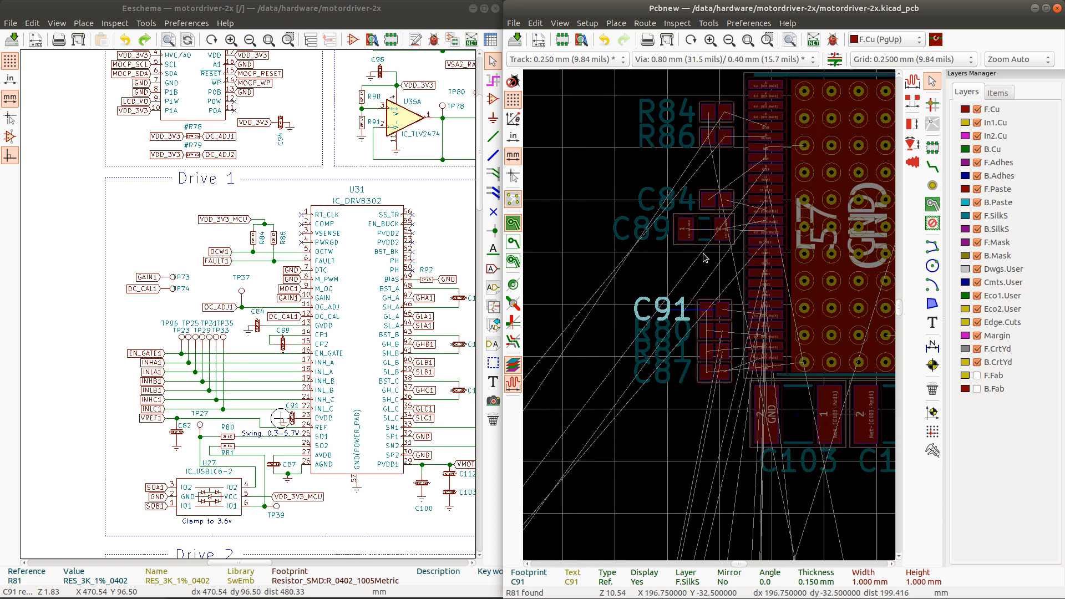
pyautogui.click(721, 332)
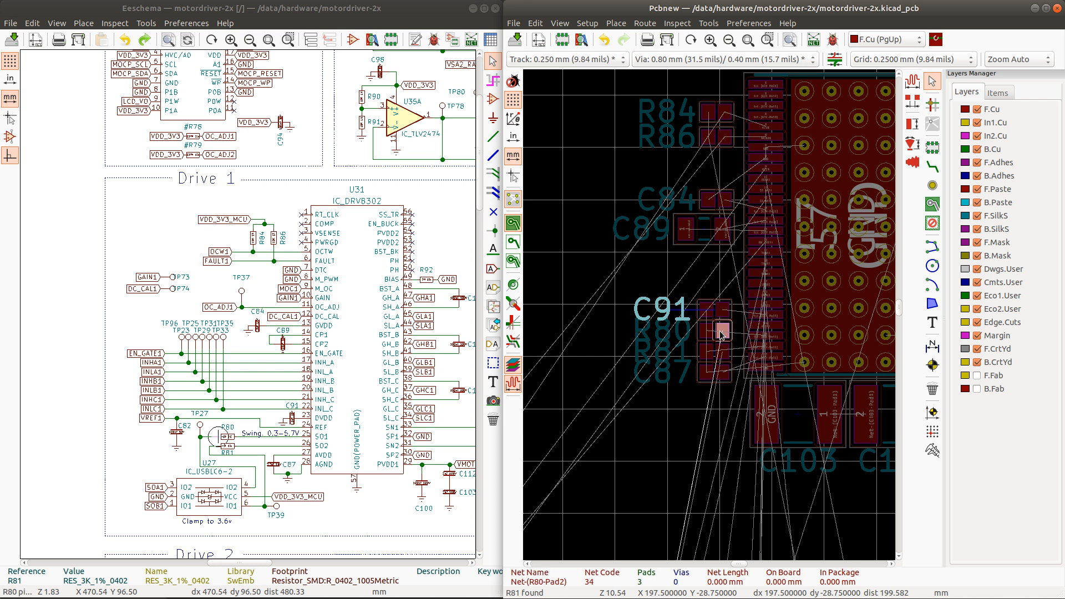
pyautogui.click(714, 331)
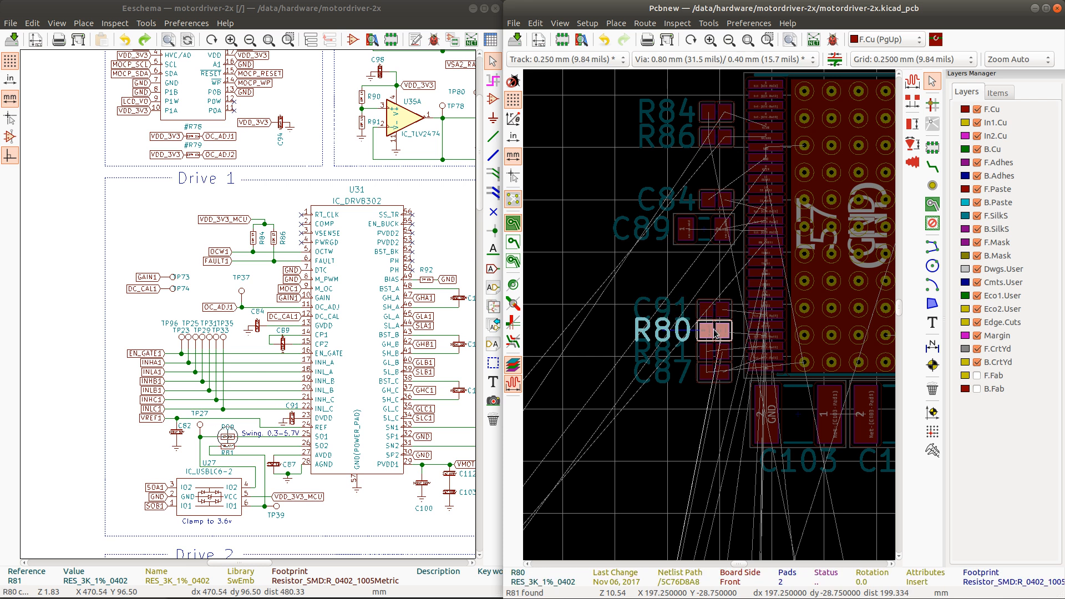
pyautogui.press('r')
pyautogui.press('r')
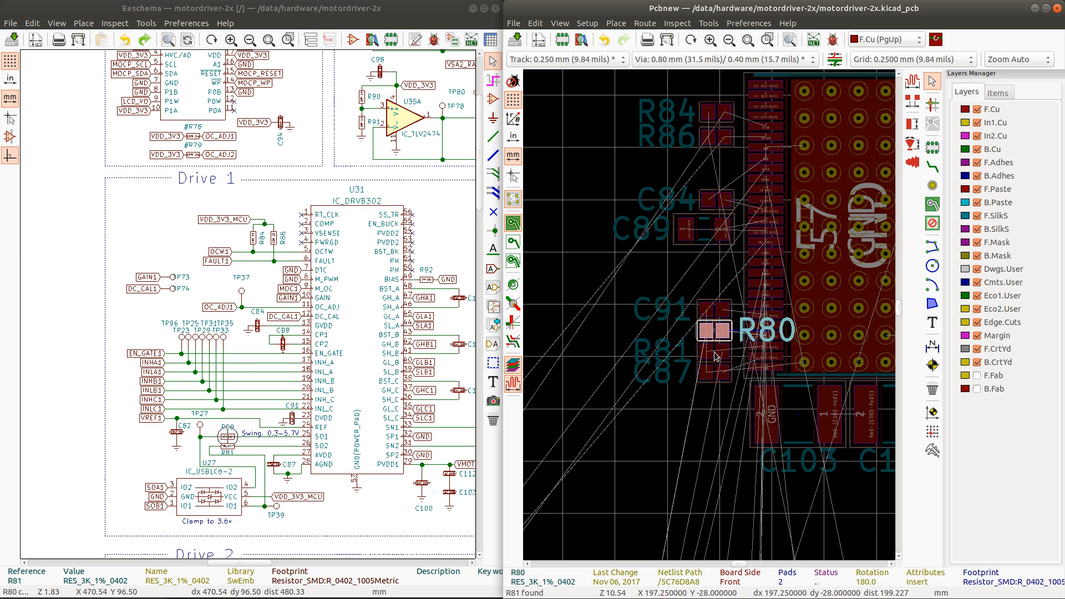
pyautogui.click(715, 349)
pyautogui.press('r')
pyautogui.press('r')
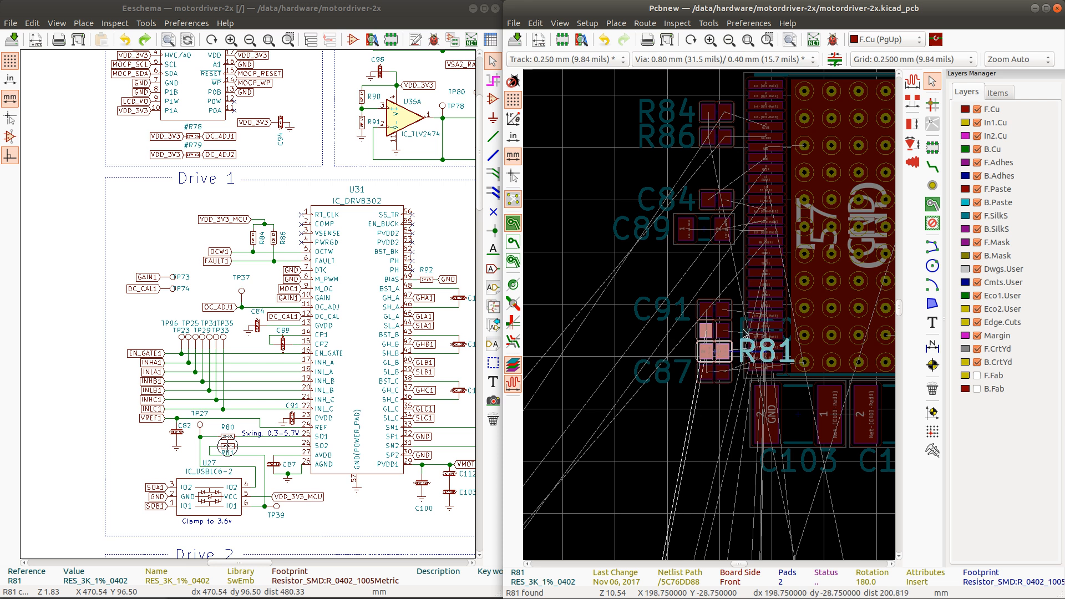
# Step: Move the R81 and R80 reference texts back to the left of their resistors, aligned between the C91 and C87 labels
pyautogui.click(746, 347)
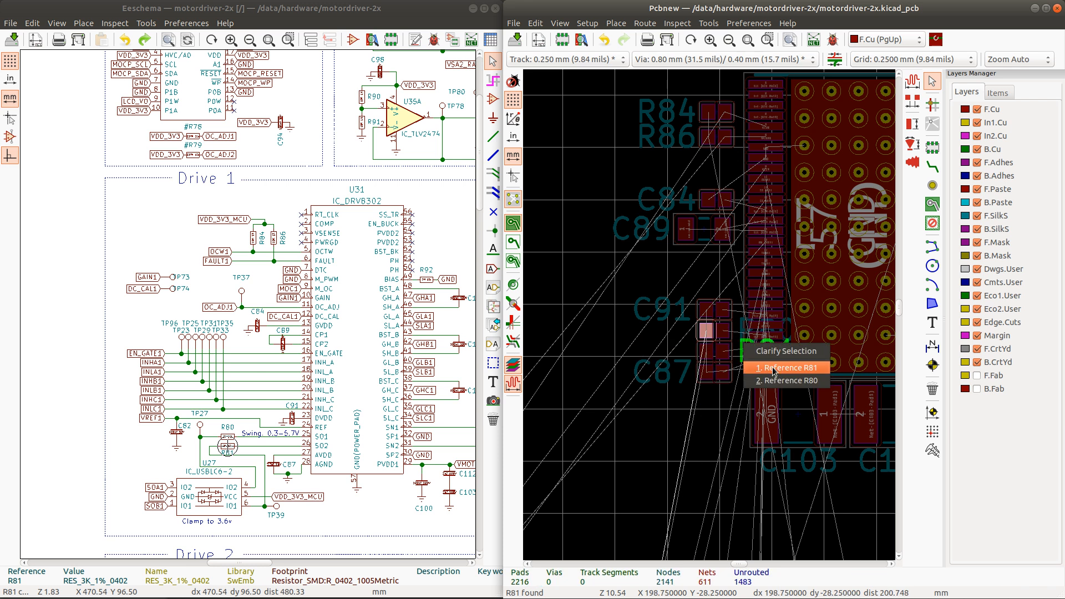
pyautogui.click(774, 370)
pyautogui.press('m')
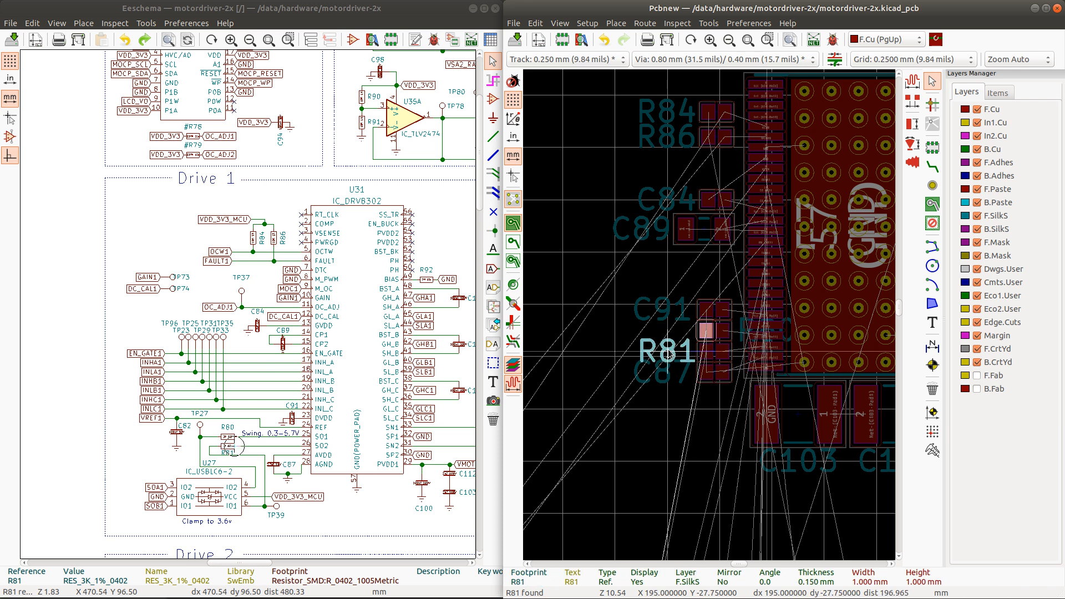
pyautogui.click(661, 351)
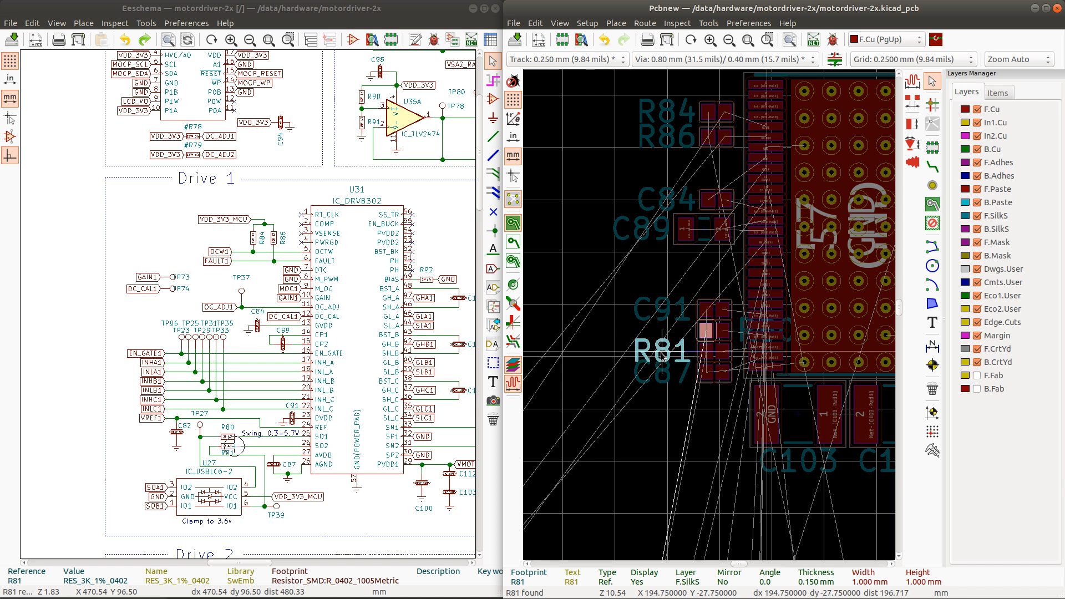
pyautogui.click(743, 324)
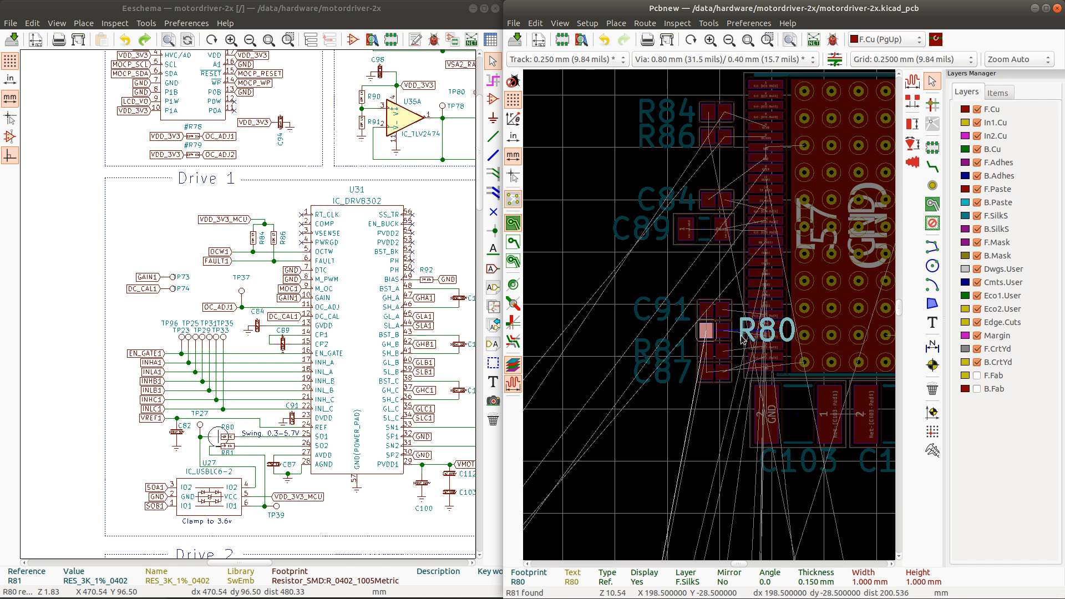
pyautogui.press('m')
pyautogui.click(662, 332)
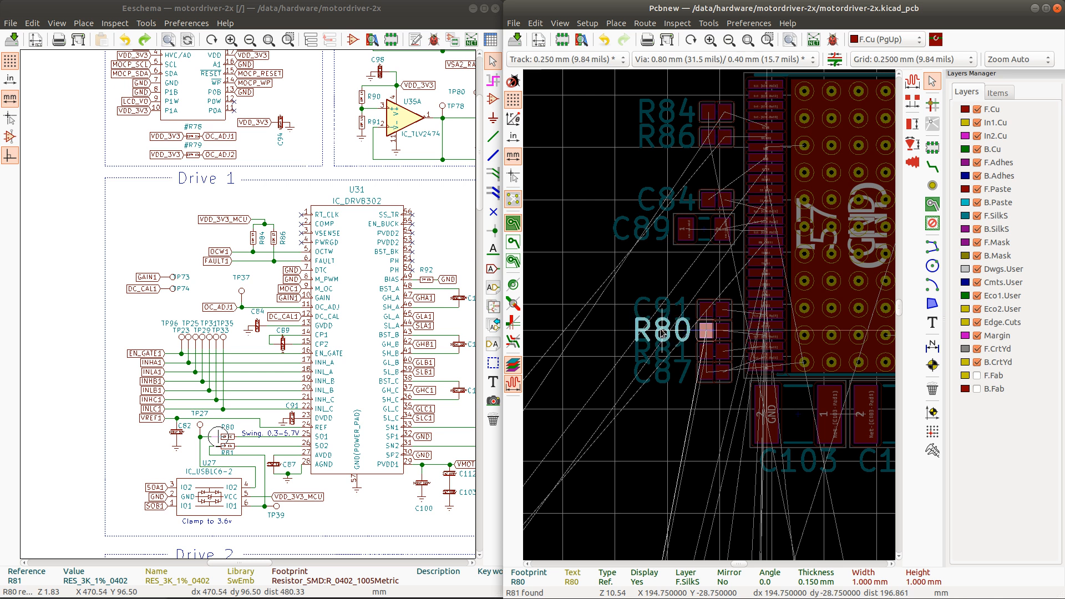
# Step: Check the C87 and C91 pad nets, and move the U27 footprint beside the R80/R81 labels, left of U31
pyautogui.click(727, 374)
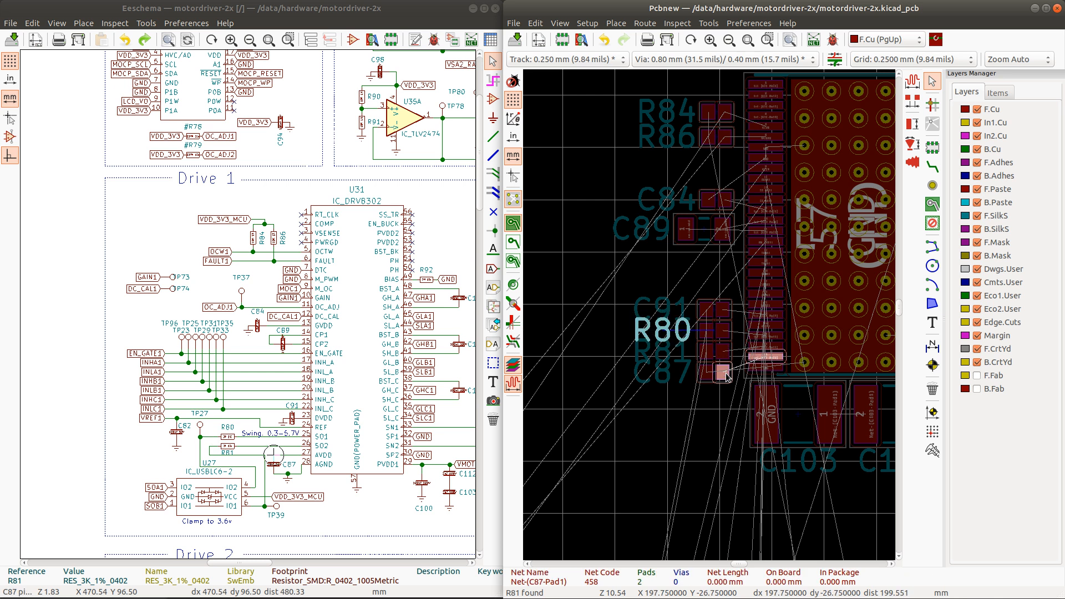
pyautogui.click(723, 310)
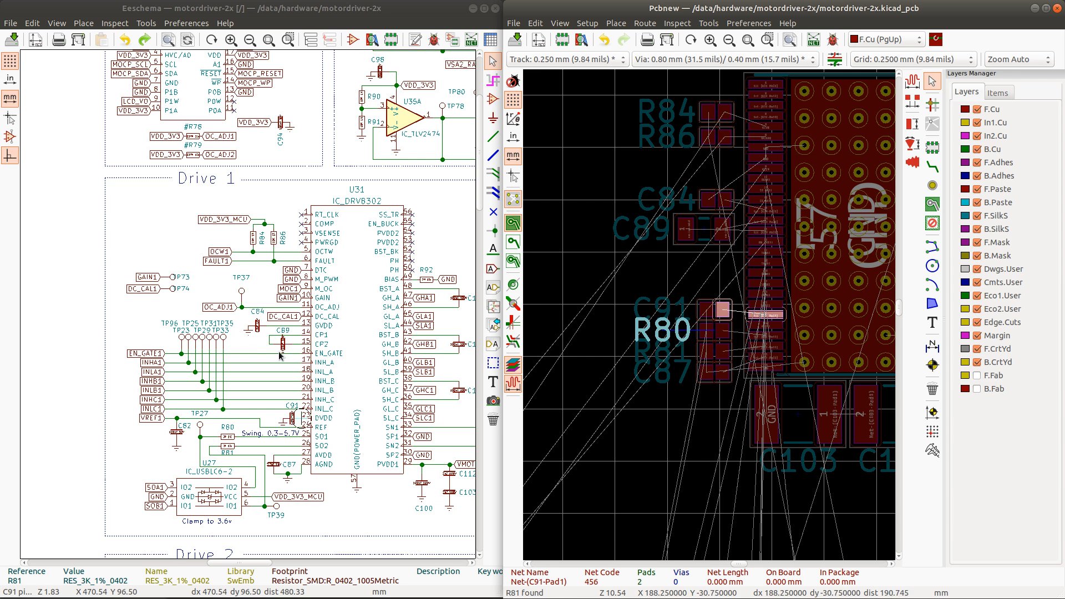
pyautogui.click(220, 495)
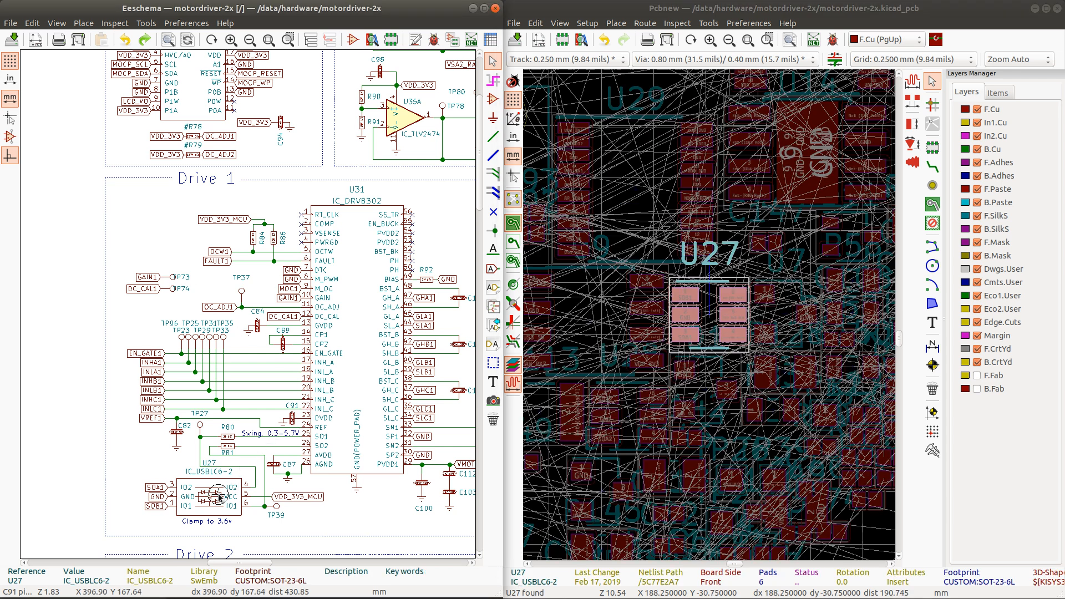
pyautogui.click(728, 16)
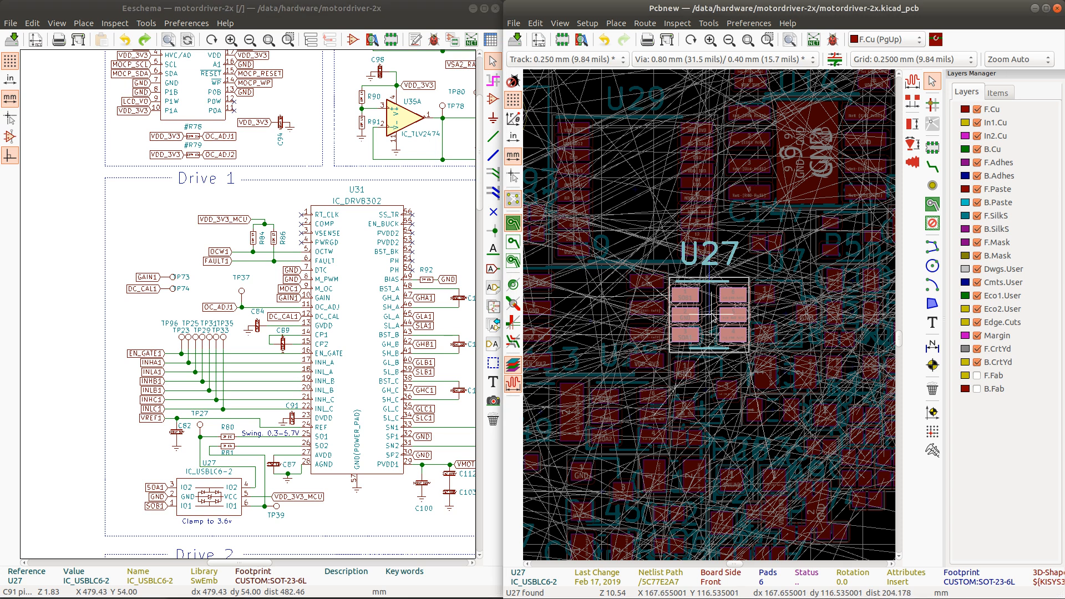
pyautogui.scroll(-3, 710, 300)
pyautogui.scroll(-3, 714, 296)
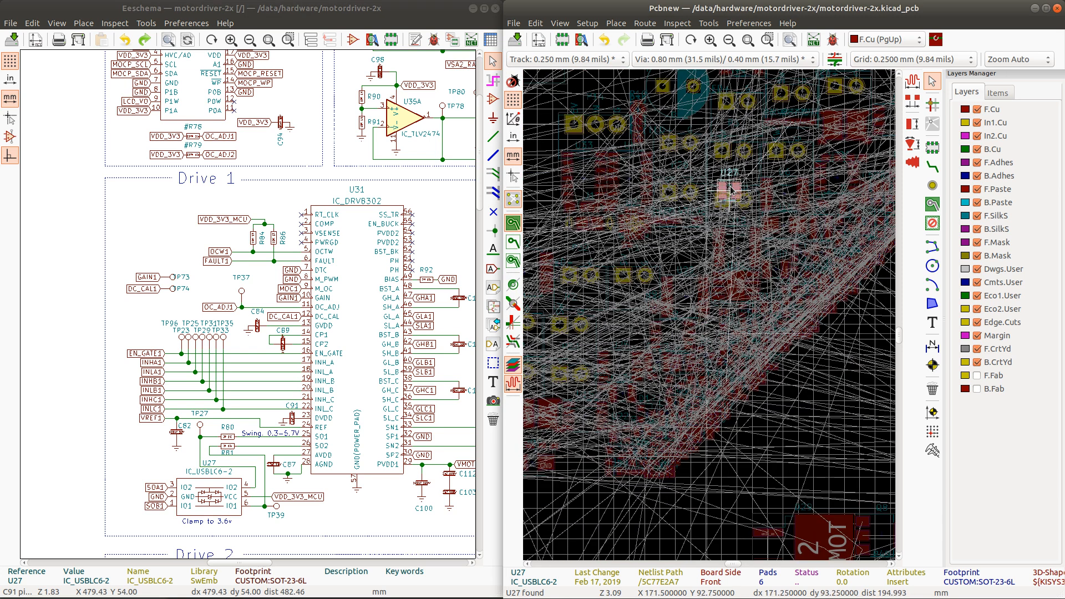
pyautogui.scroll(-6, 710, 319)
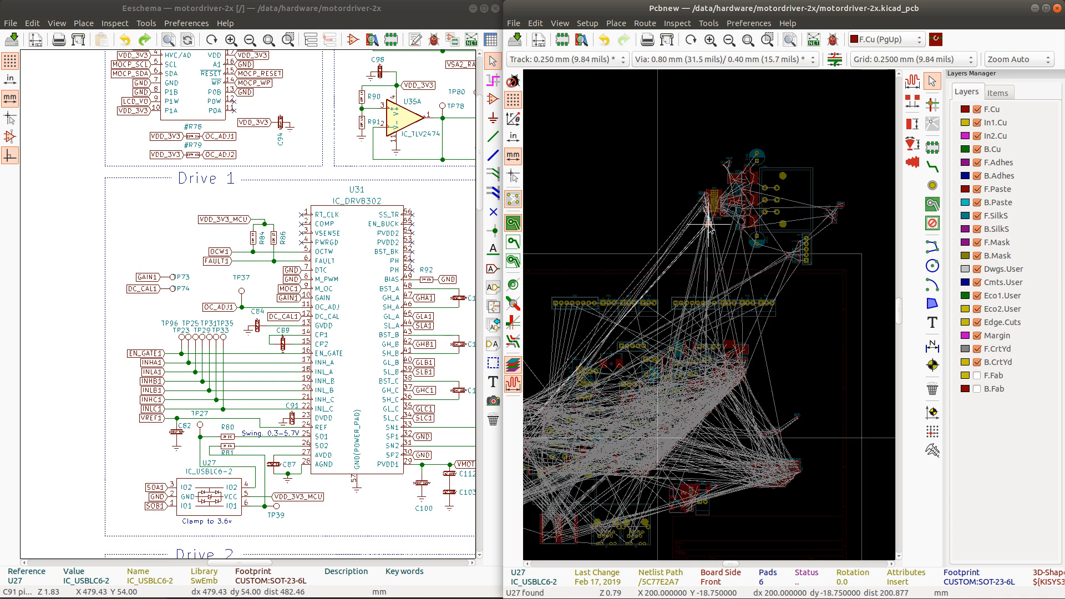
pyautogui.scroll(5, 709, 316)
pyautogui.scroll(3, 710, 317)
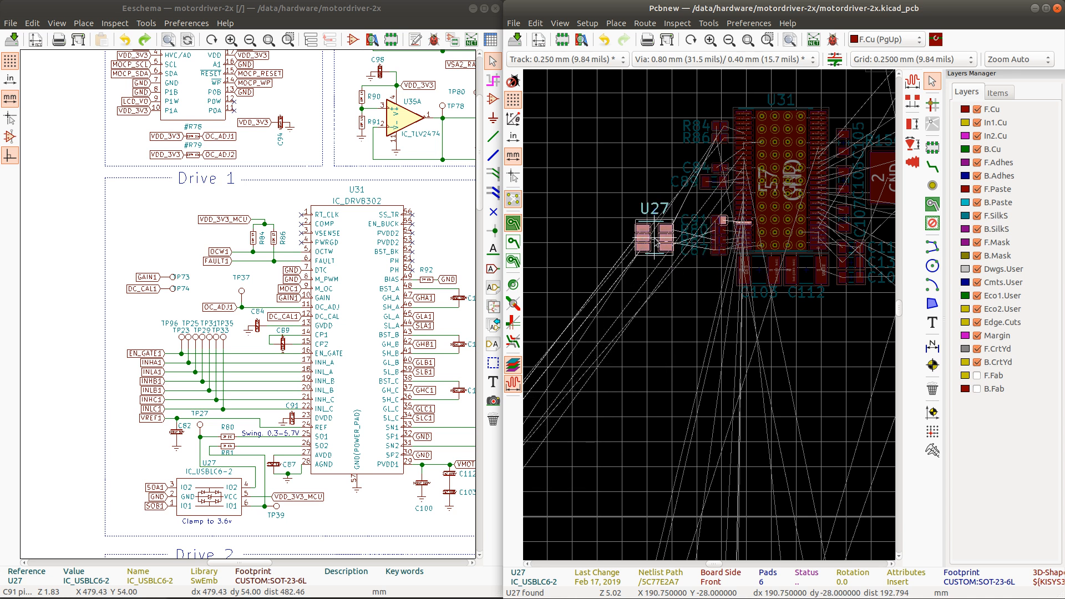
pyautogui.click(656, 242)
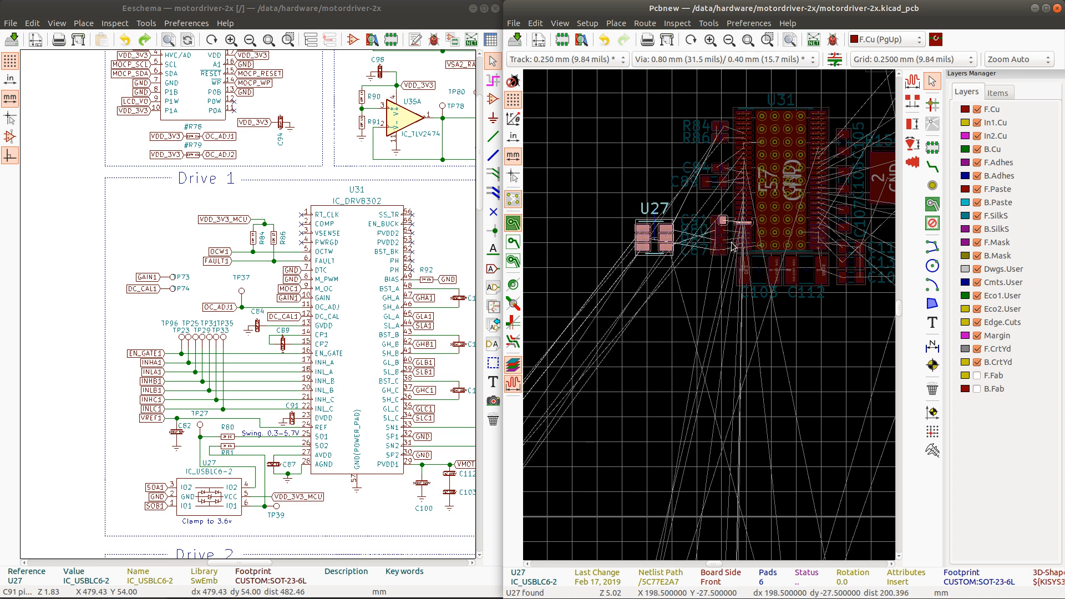
# Step: Examine the nets of the U27 pads facing U31 to see how they connect to R80 and R81
pyautogui.scroll(1, 758, 242)
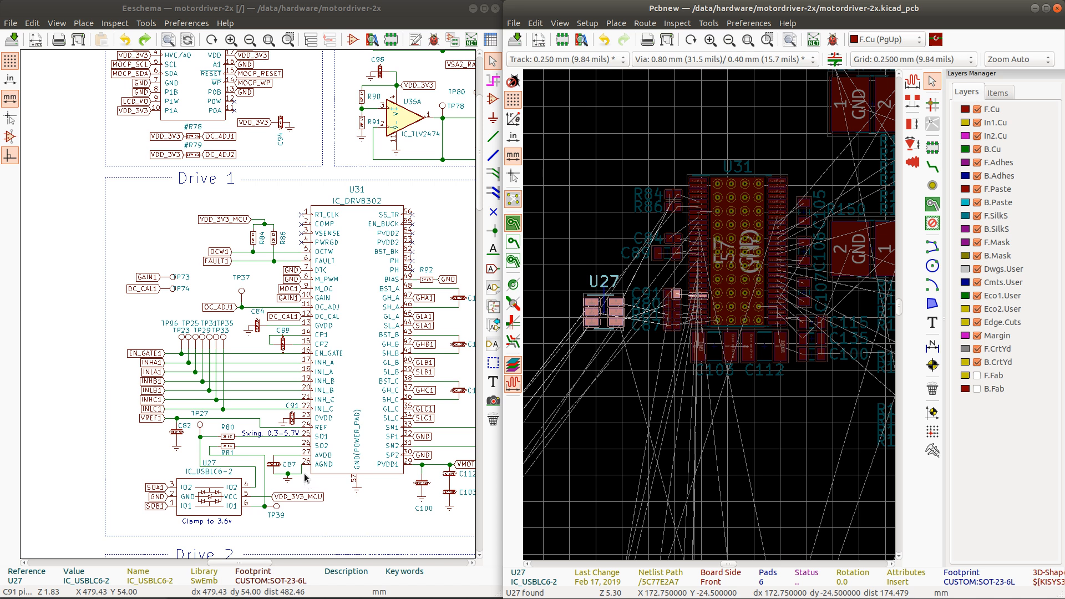
pyautogui.scroll(2, 620, 327)
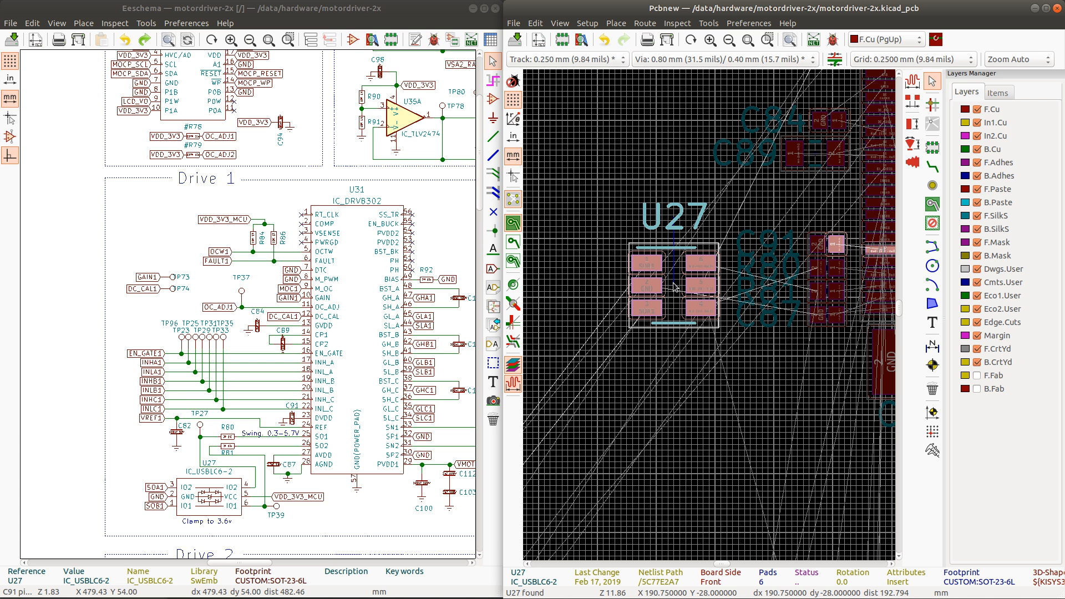
pyautogui.click(705, 270)
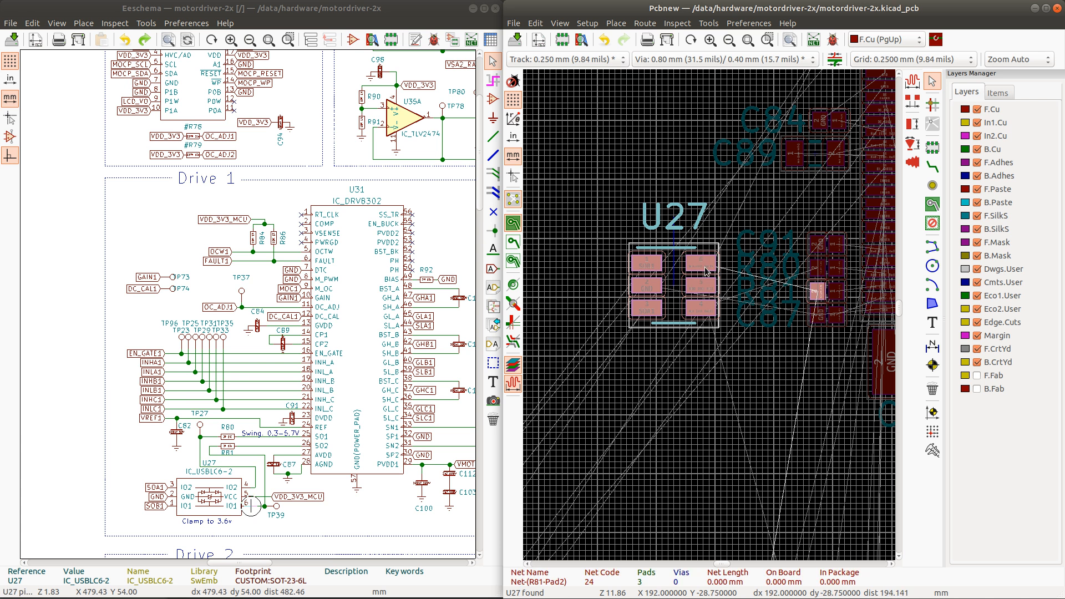
pyautogui.click(704, 310)
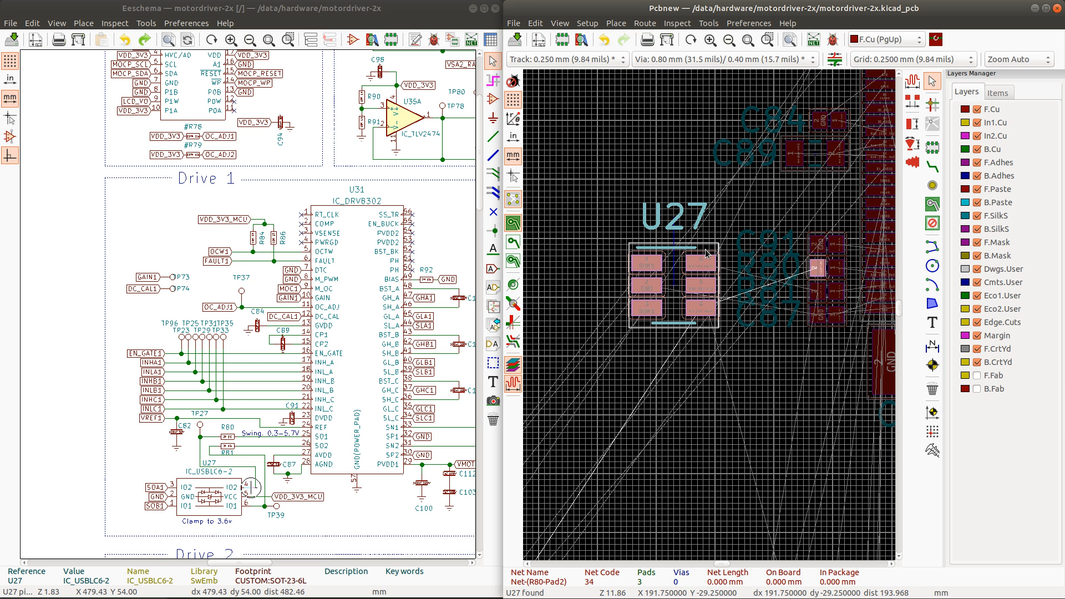
pyautogui.click(713, 269)
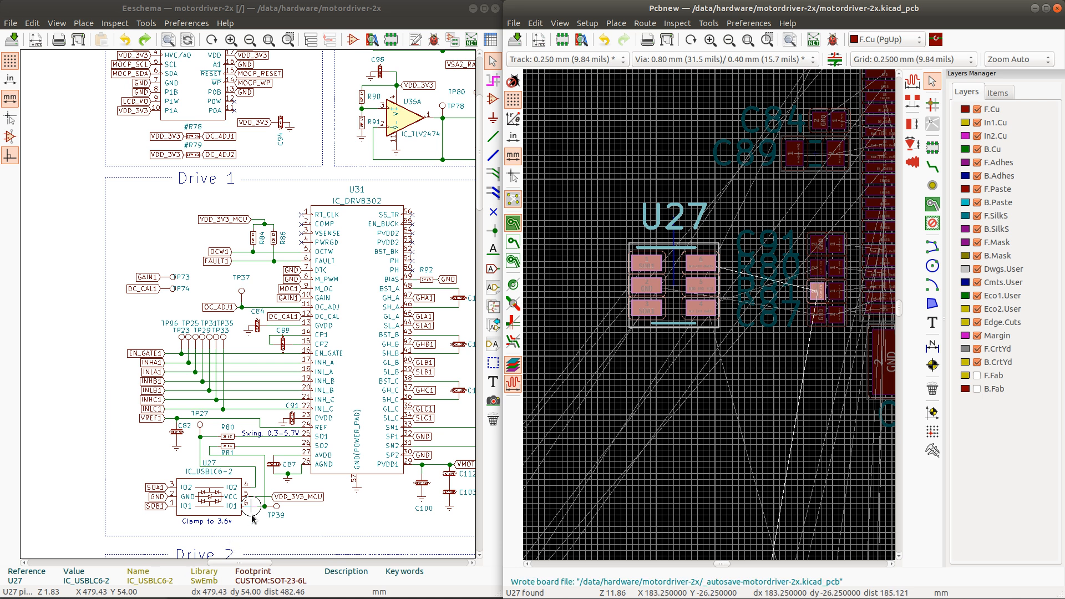
# Step: In the Drive 2 schematic, swap U28's input labels so SOB2 connects to pin 3 and SOA2 to pin 1
pyautogui.scroll(-1, 243, 305)
pyautogui.scroll(1, 252, 510)
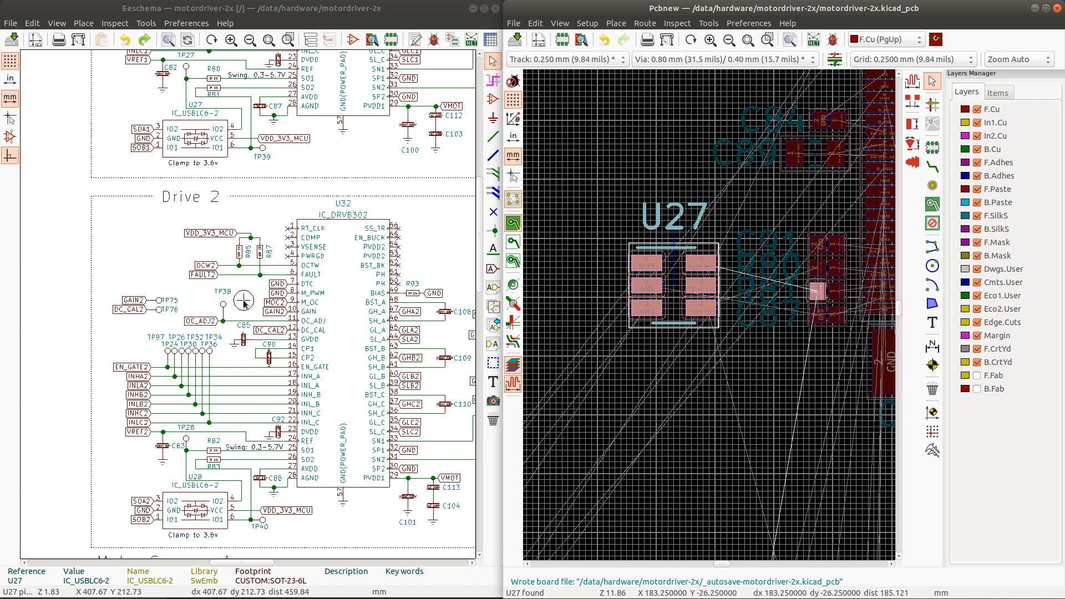
pyautogui.scroll(1, 249, 516)
pyautogui.scroll(1, 244, 304)
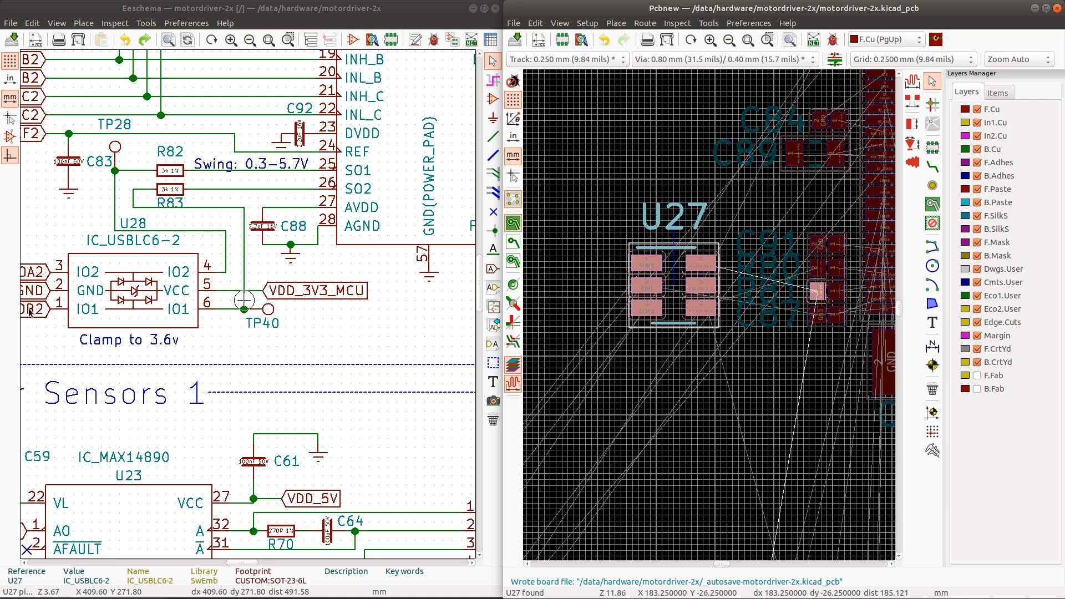
pyautogui.scroll(-1, 244, 305)
pyautogui.scroll(2, 294, 310)
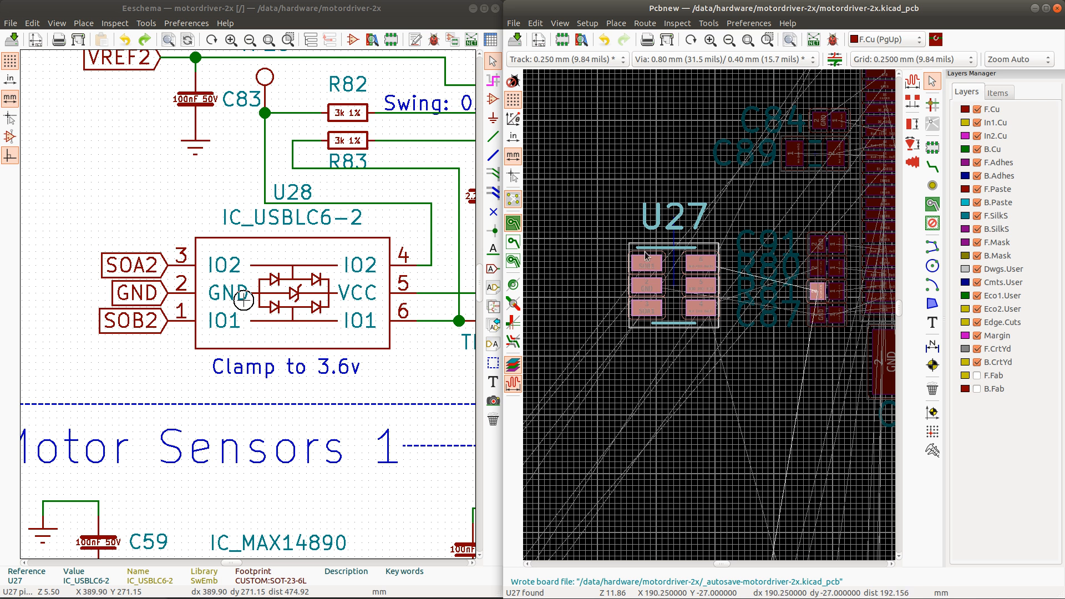
pyautogui.click(133, 266)
pyautogui.moveTo(133, 266); pyautogui.dragTo(159, 357)
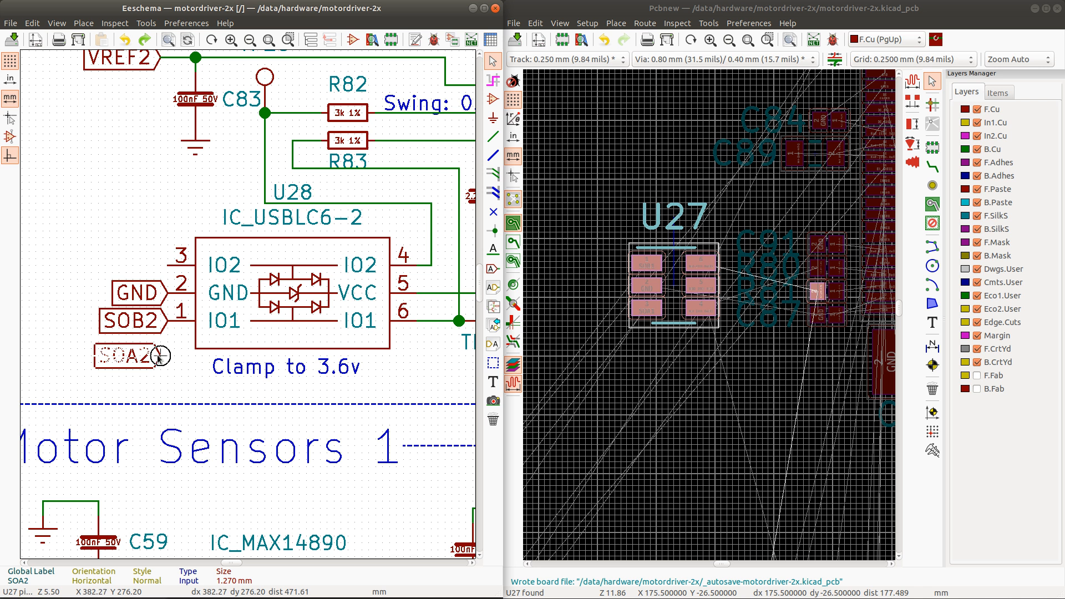
pyautogui.click(159, 357)
pyautogui.moveTo(161, 320); pyautogui.dragTo(163, 260)
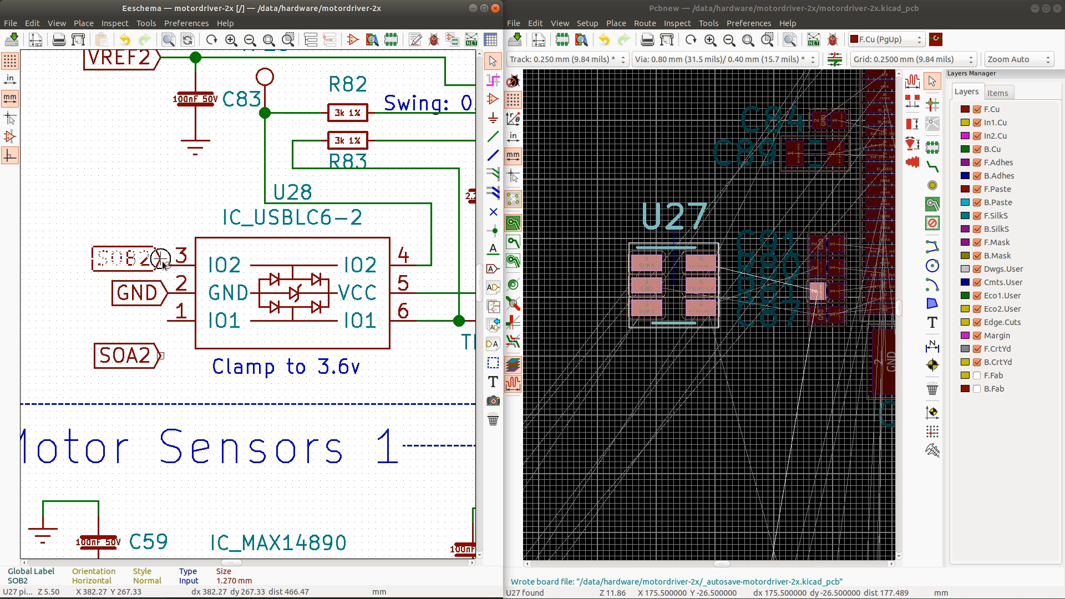
pyautogui.click(162, 260)
pyautogui.moveTo(162, 357); pyautogui.dragTo(168, 328)
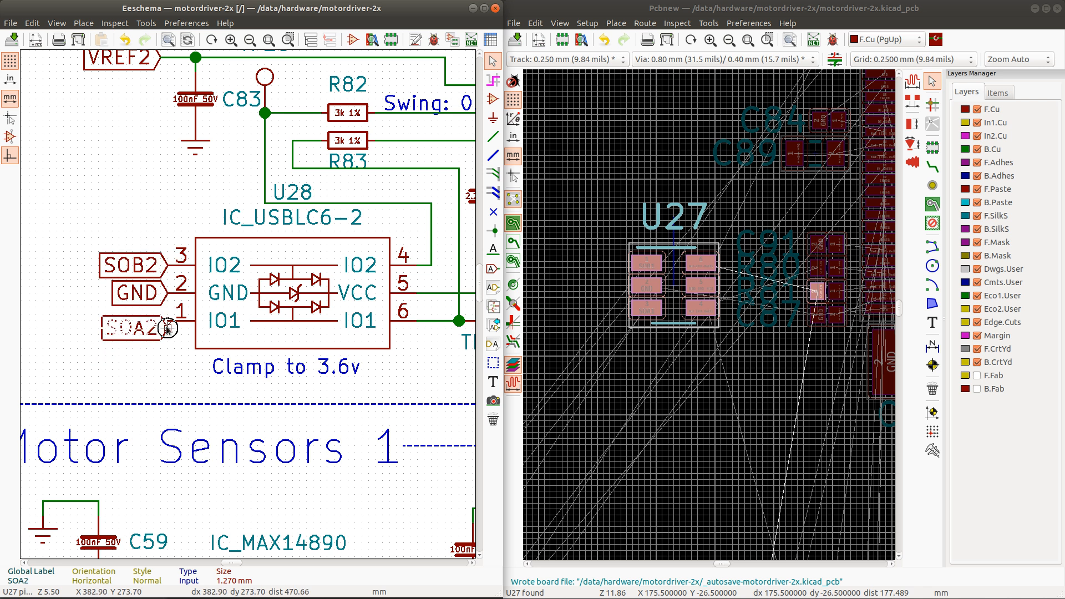
pyautogui.click(168, 328)
# Step: Delete the vertical wires to U28 pins 4 and 6 and the horizontal wire segment leaving R83
pyautogui.scroll(-1, 247, 306)
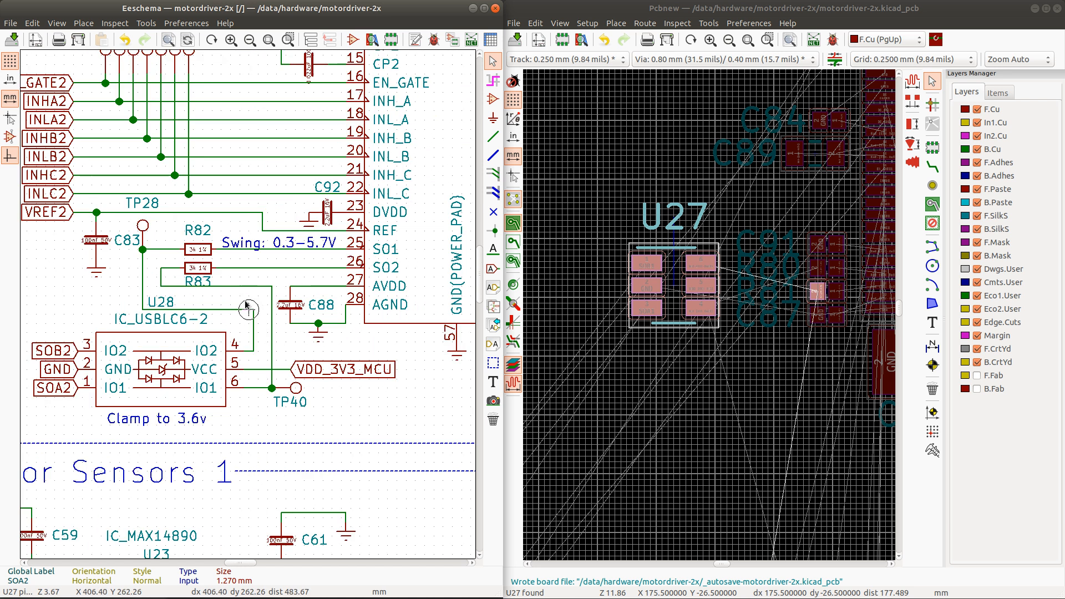
pyautogui.scroll(-2, 246, 305)
pyautogui.scroll(2, 246, 305)
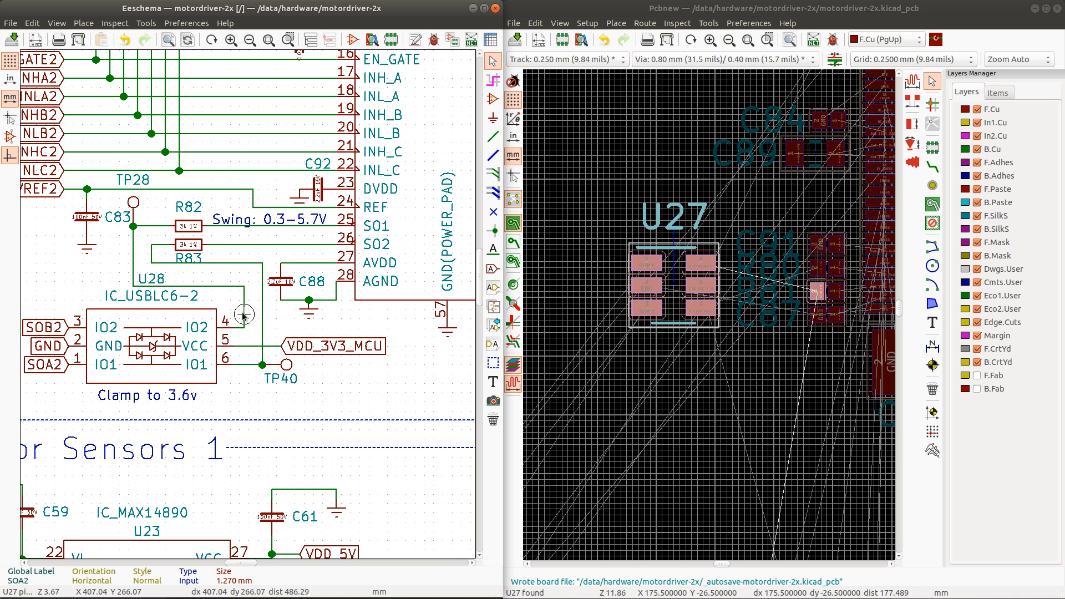
pyautogui.press('Delete')
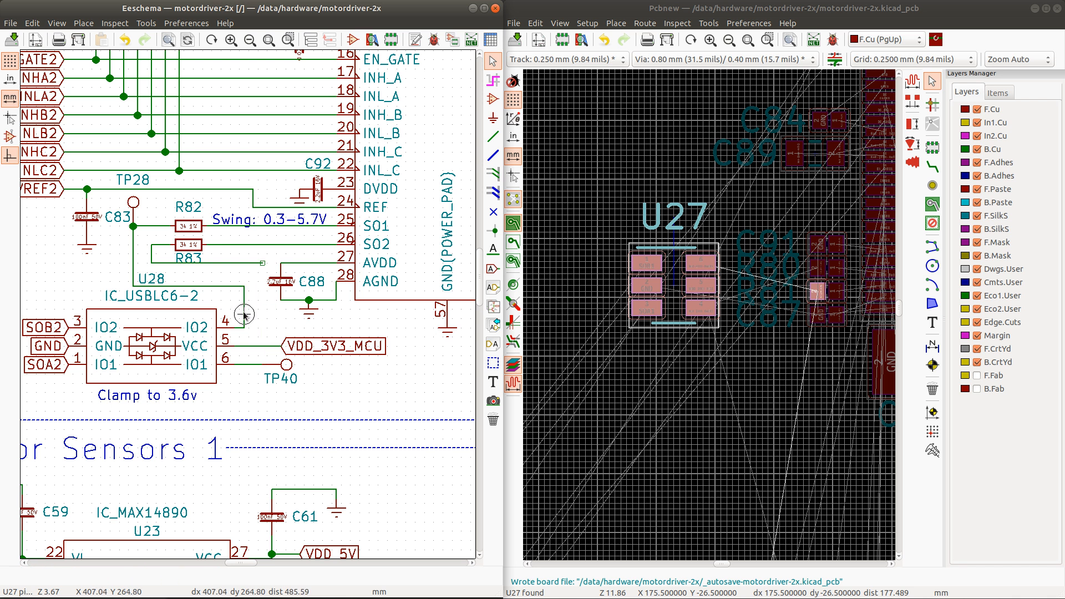
pyautogui.press('Delete')
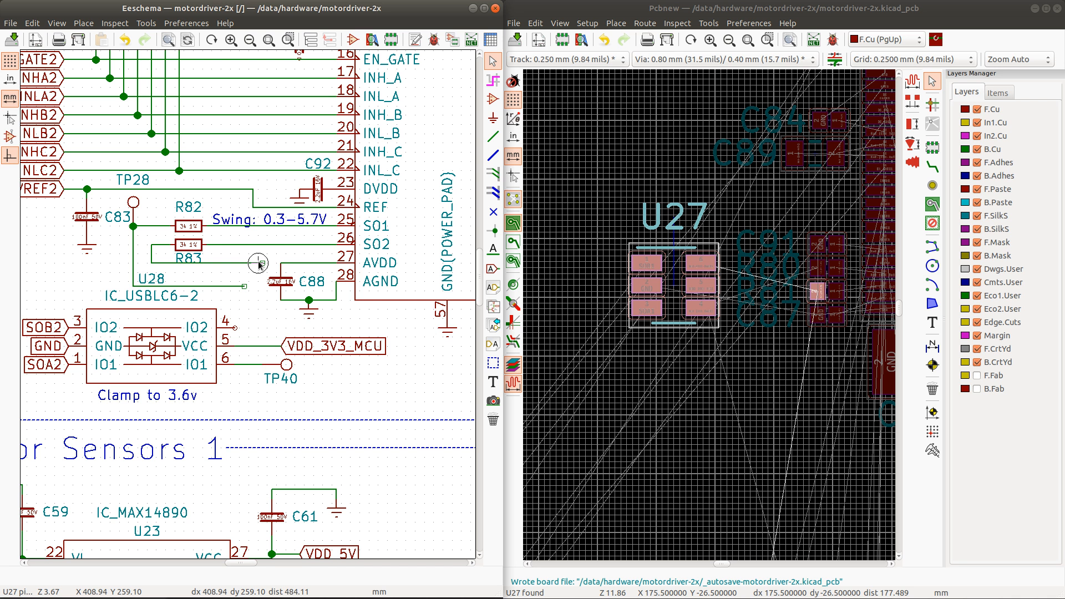
pyautogui.moveTo(260, 263); pyautogui.dragTo(151, 268)
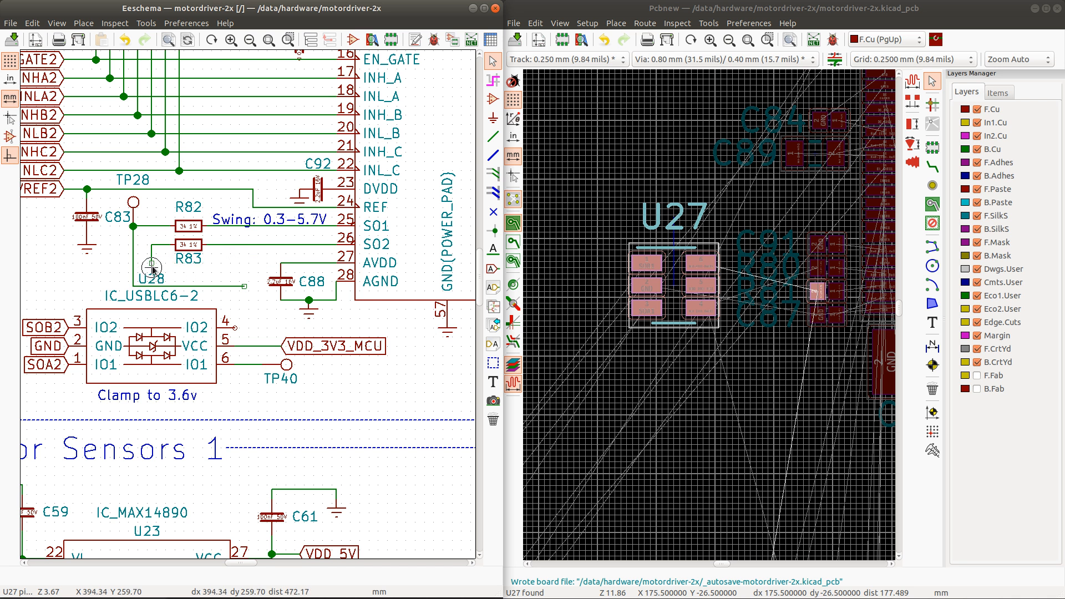
# Step: Wire R83 to U28 pin 4 and the R82/TP28 net to pin 6
pyautogui.press('w')
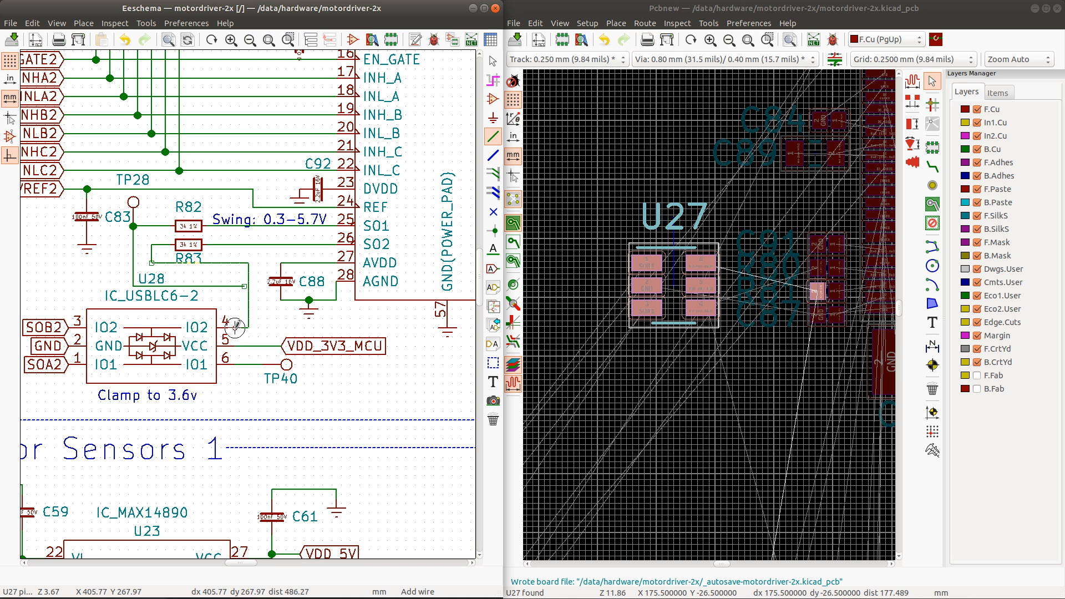
pyautogui.click(234, 328)
pyautogui.click(245, 286)
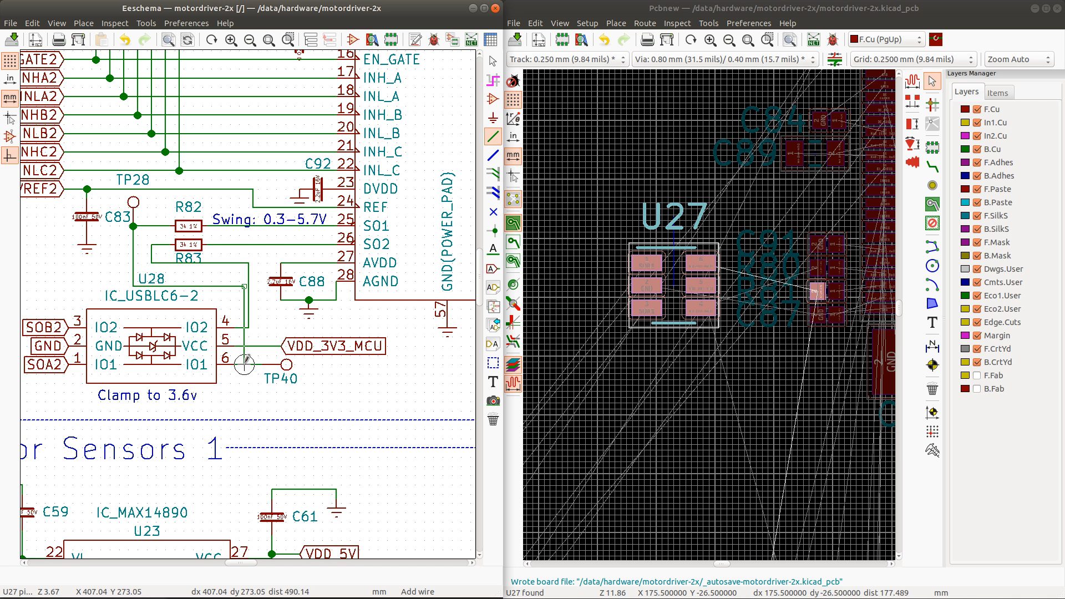
pyautogui.click(244, 365)
# Step: Shift the new R83 wire's vertical segment slightly right and its horizontal segment slightly down for clearer spacing
pyautogui.press('g')
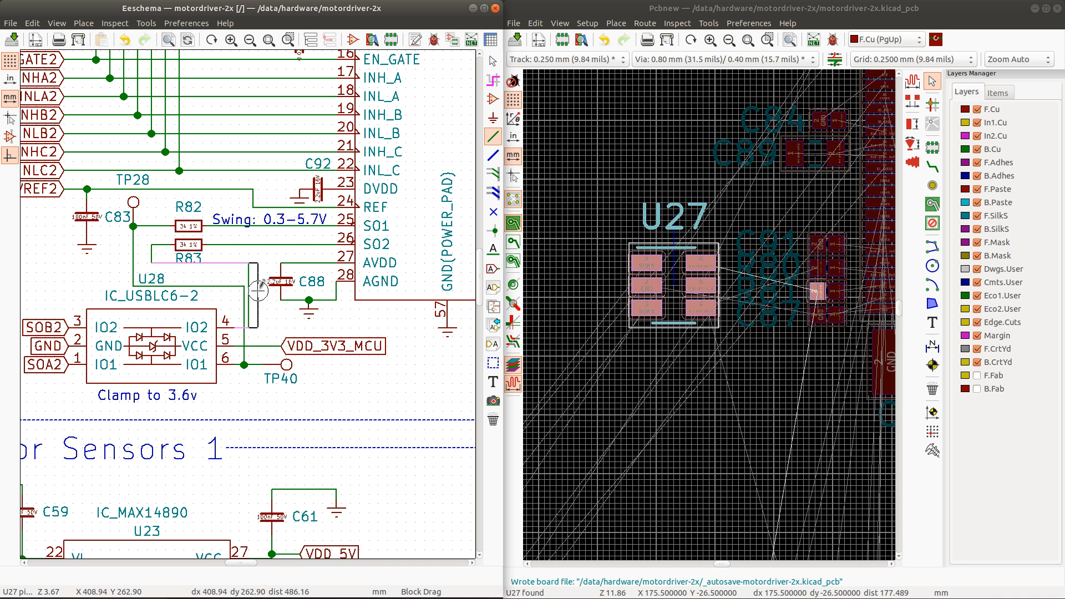
pyautogui.click(257, 289)
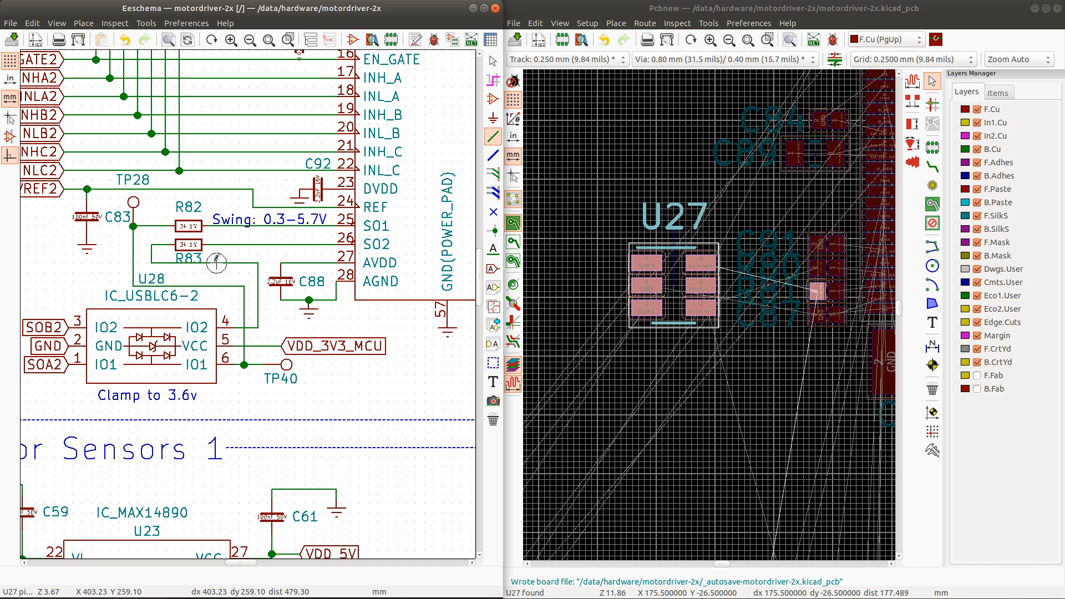
pyautogui.press('g')
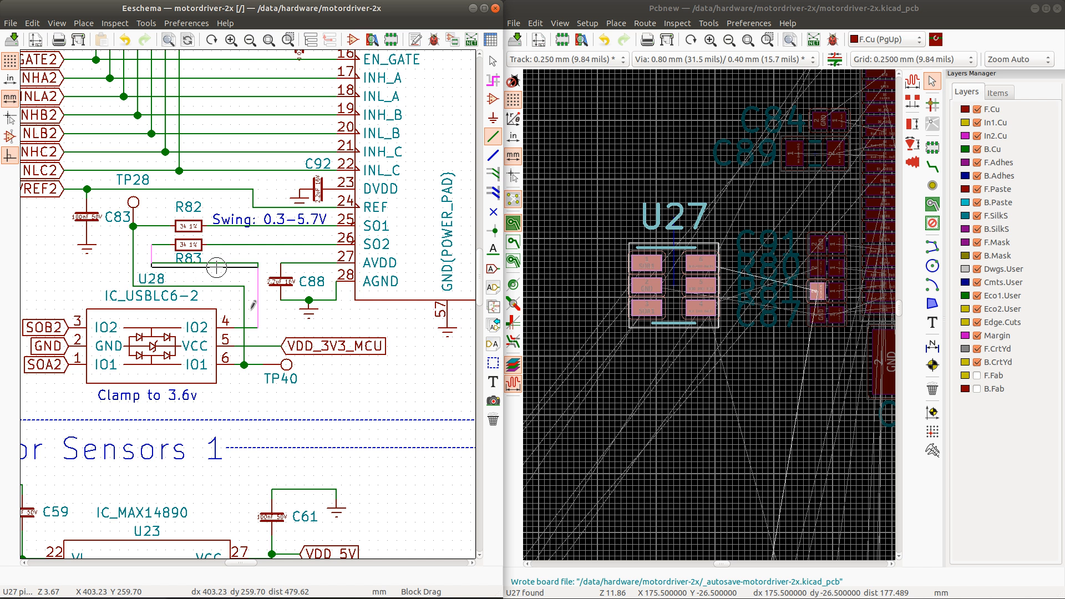
pyautogui.click(216, 267)
# Step: In the Drive 1 schematic, delete the vertical wires to U27 pins 4 and 6 and the horizontal wire segment leaving R81
pyautogui.scroll(-2, 202, 344)
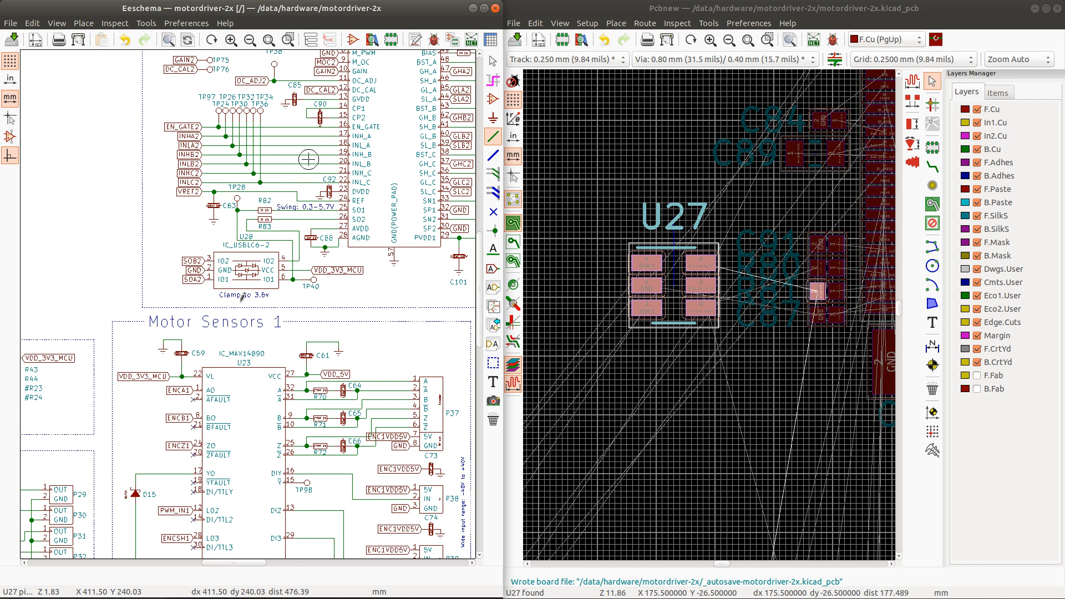
pyautogui.scroll(-1, 308, 159)
pyautogui.scroll(2, 218, 103)
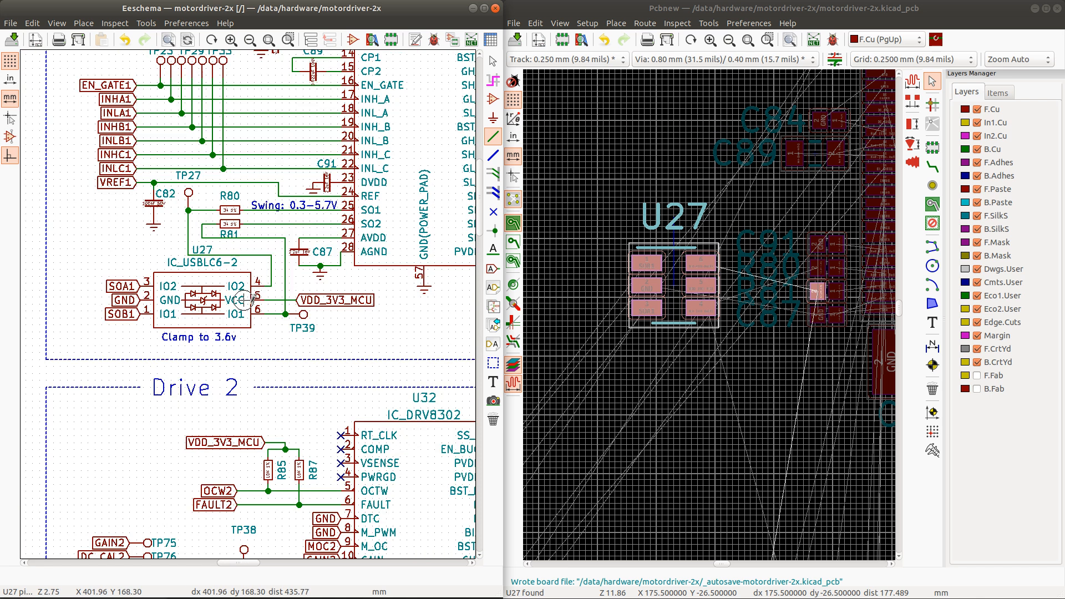
pyautogui.scroll(-1, 244, 300)
pyautogui.scroll(2, 244, 300)
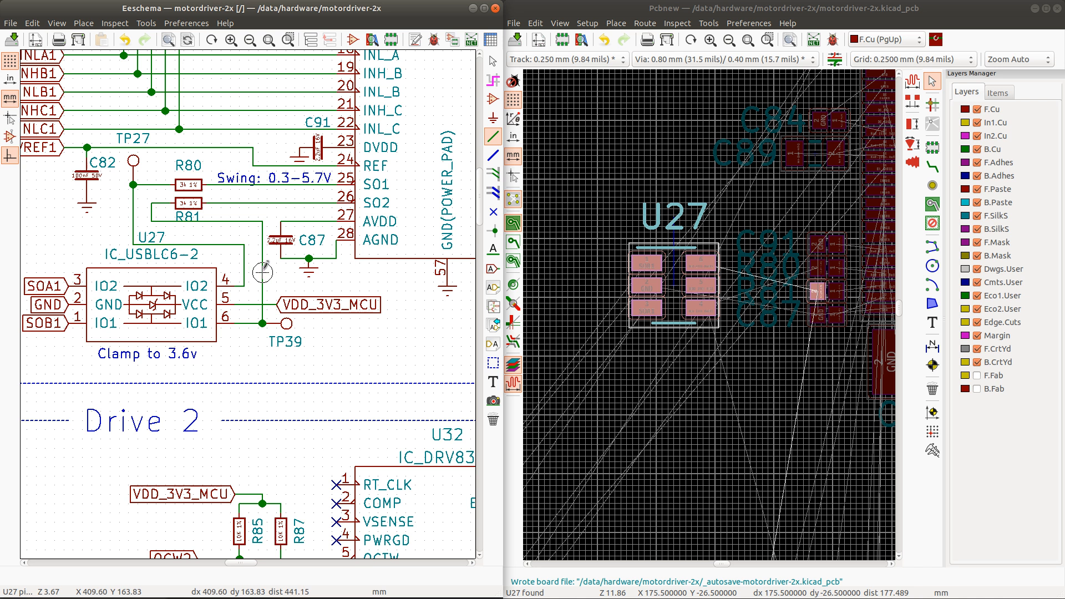
pyautogui.press('Delete')
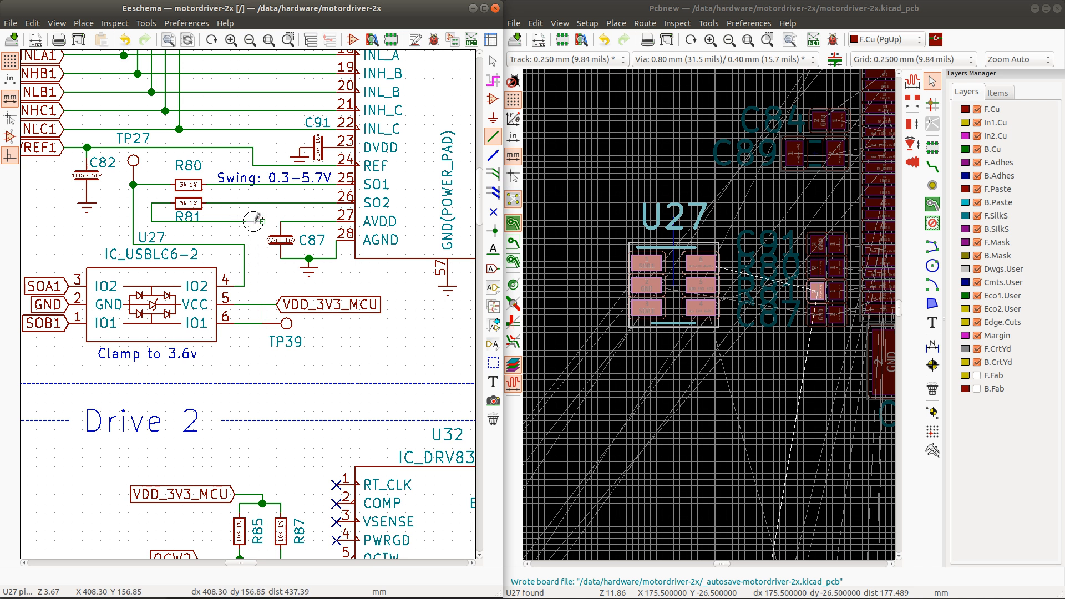
pyautogui.press('Delete')
pyautogui.press('Delete')
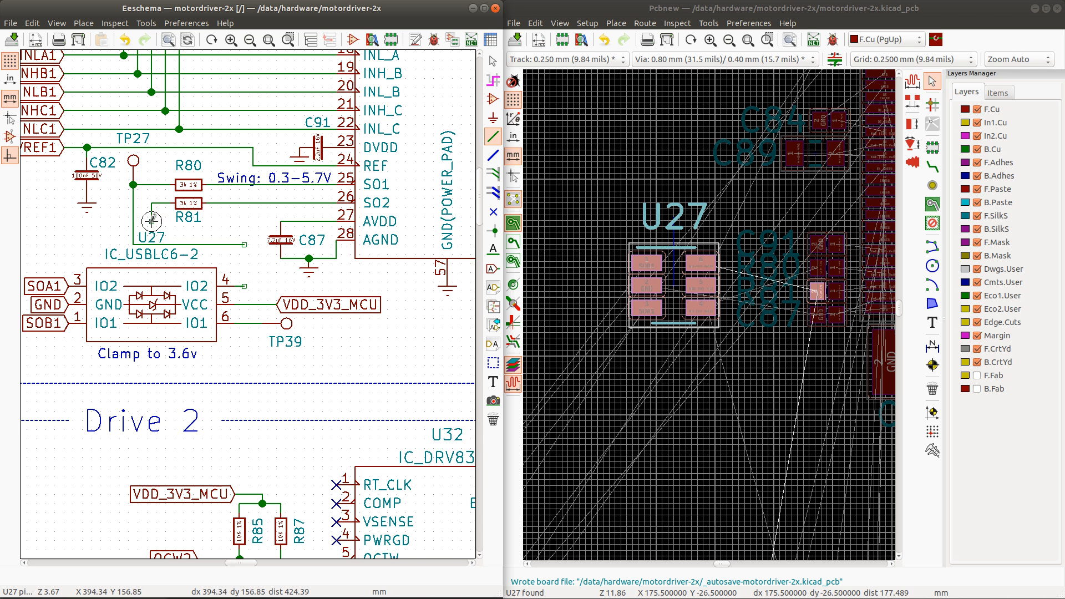
# Step: Wire R81 to U27 pin 4 and the R80/TP27 net to pin 6 in the Drive 1 schematic
pyautogui.click(152, 221)
pyautogui.click(245, 286)
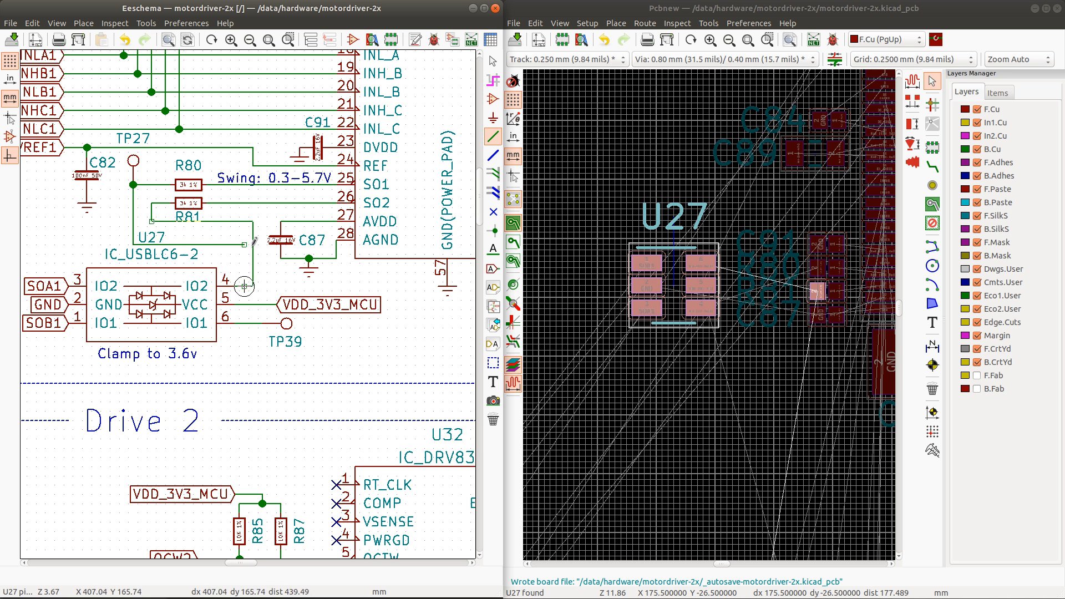
pyautogui.click(244, 286)
pyautogui.click(244, 244)
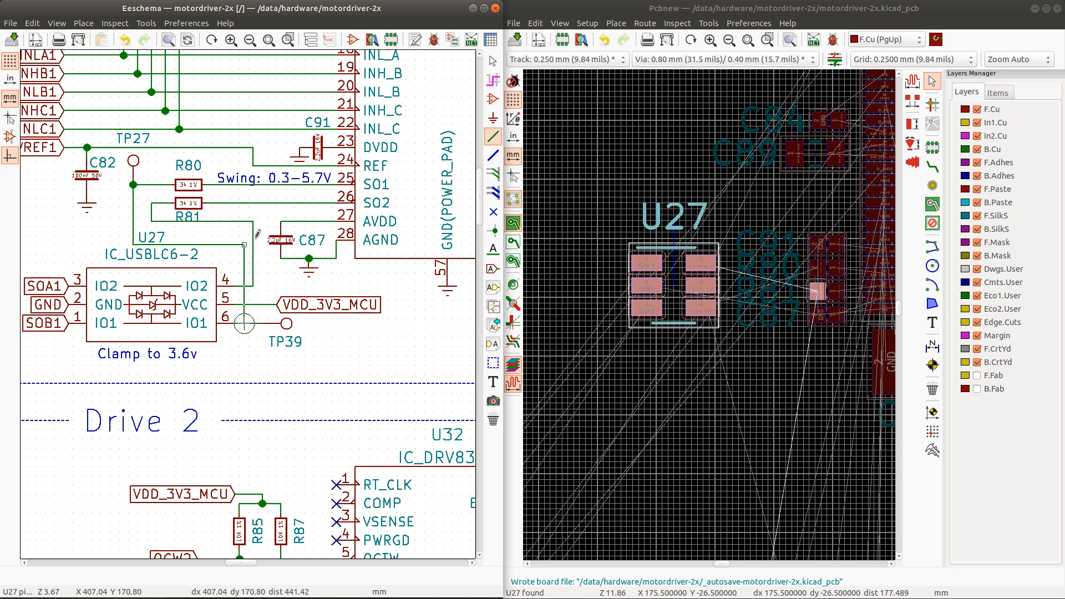
pyautogui.click(244, 324)
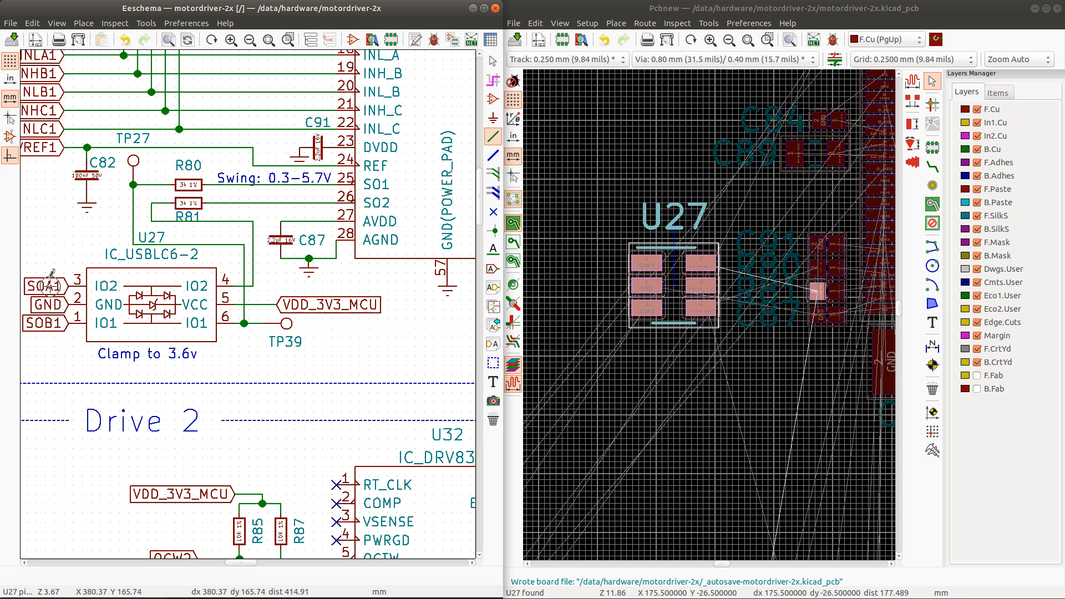
# Step: Swap the SOA1 and SOB1 labels on U27 so SOB1 sits on pin 3 and SOA1 on pin 1
pyautogui.press('m')
pyautogui.click(73, 259)
pyautogui.press('m')
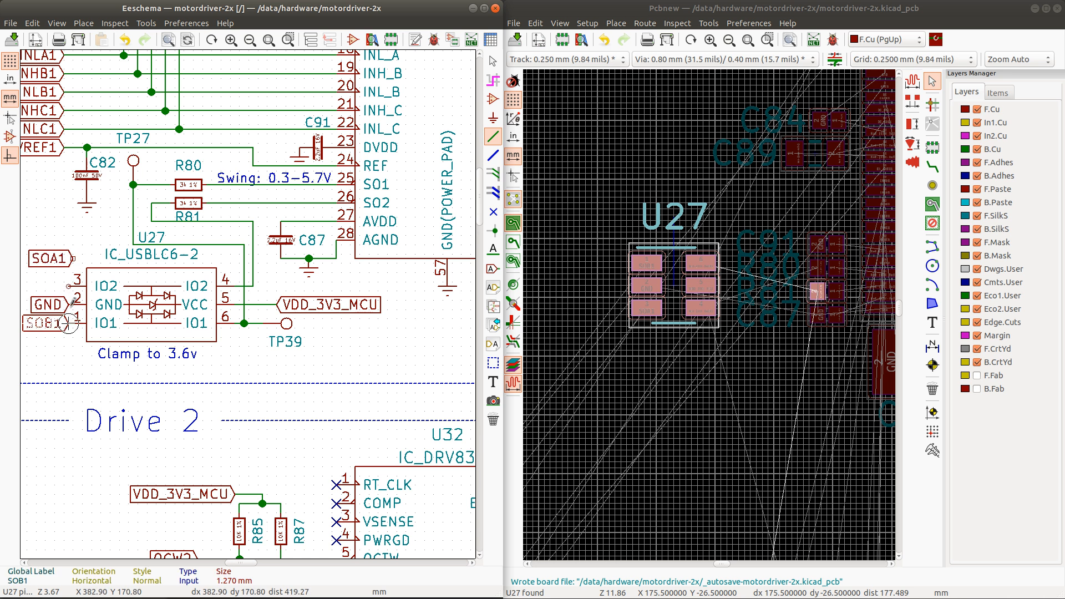
pyautogui.click(70, 284)
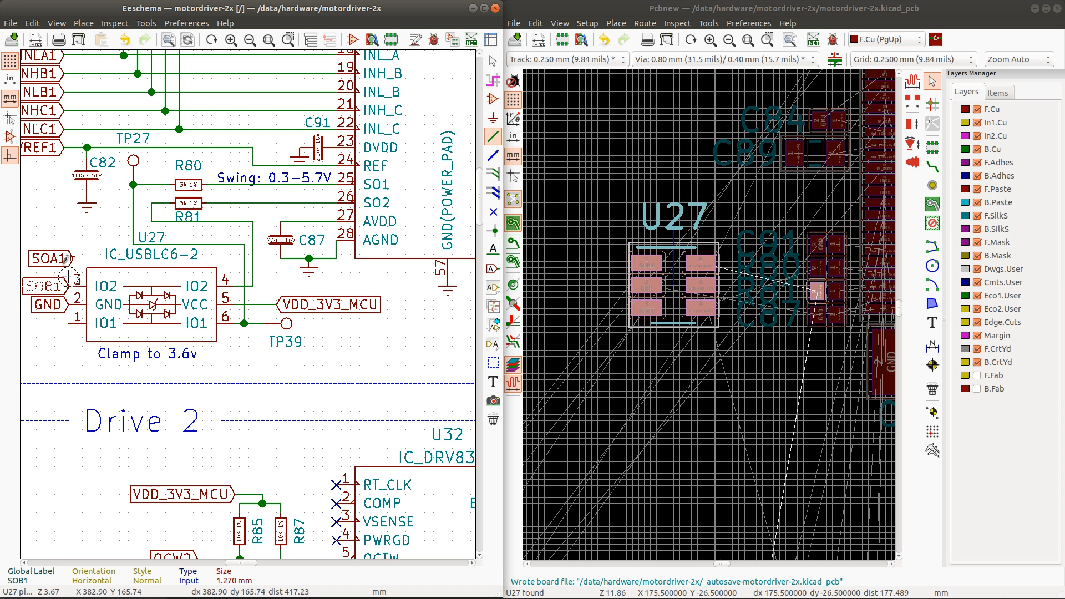
pyautogui.press('m')
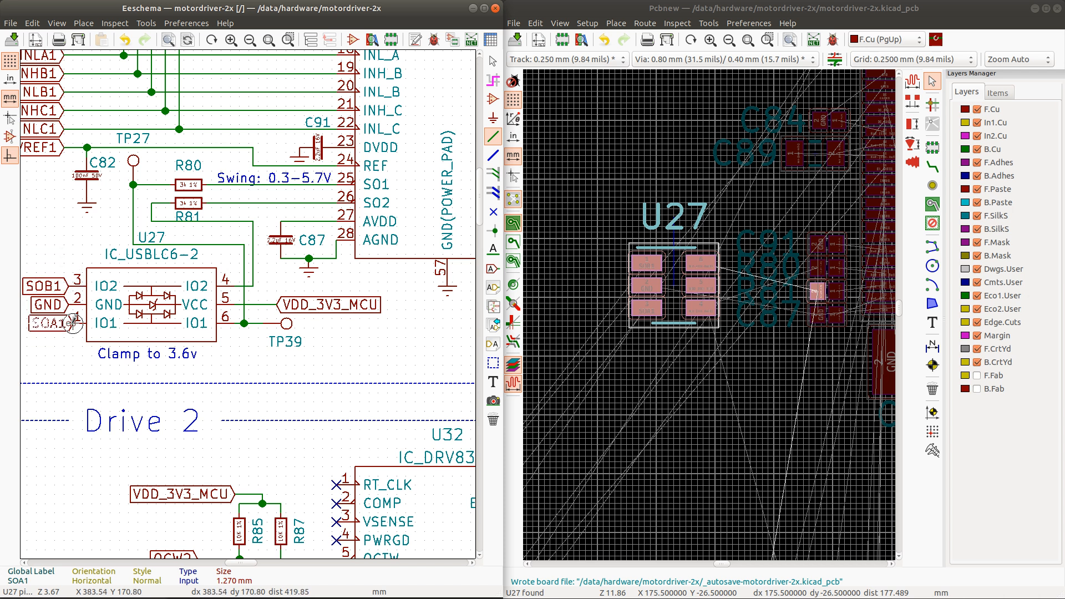
pyautogui.click(69, 323)
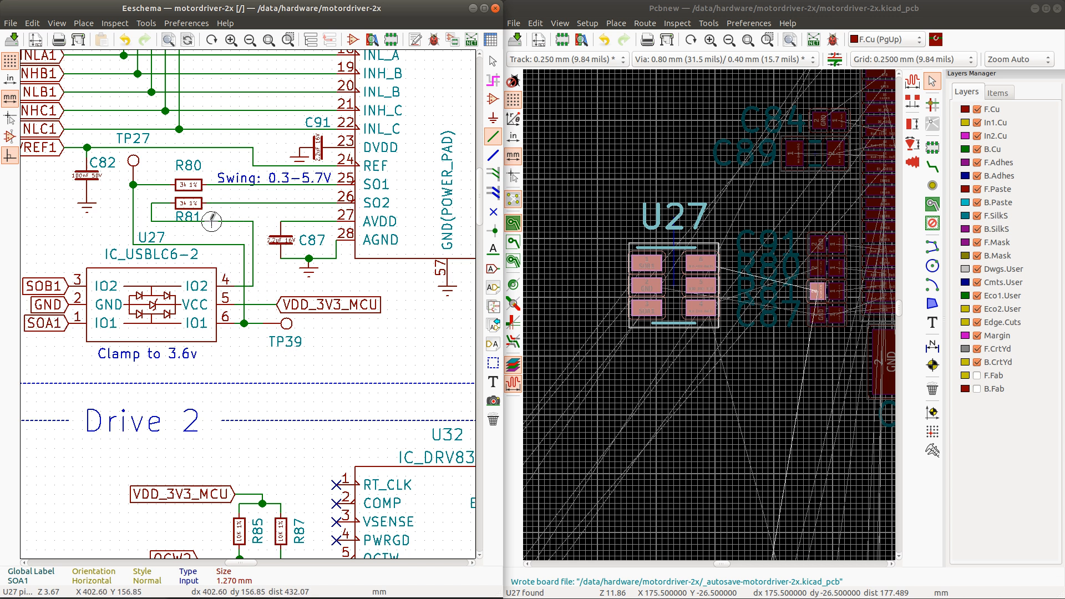
# Step: Shift the R81 wire's horizontal segment slightly down and its vertical segment slightly right for clearer spacing
pyautogui.press('Delete')
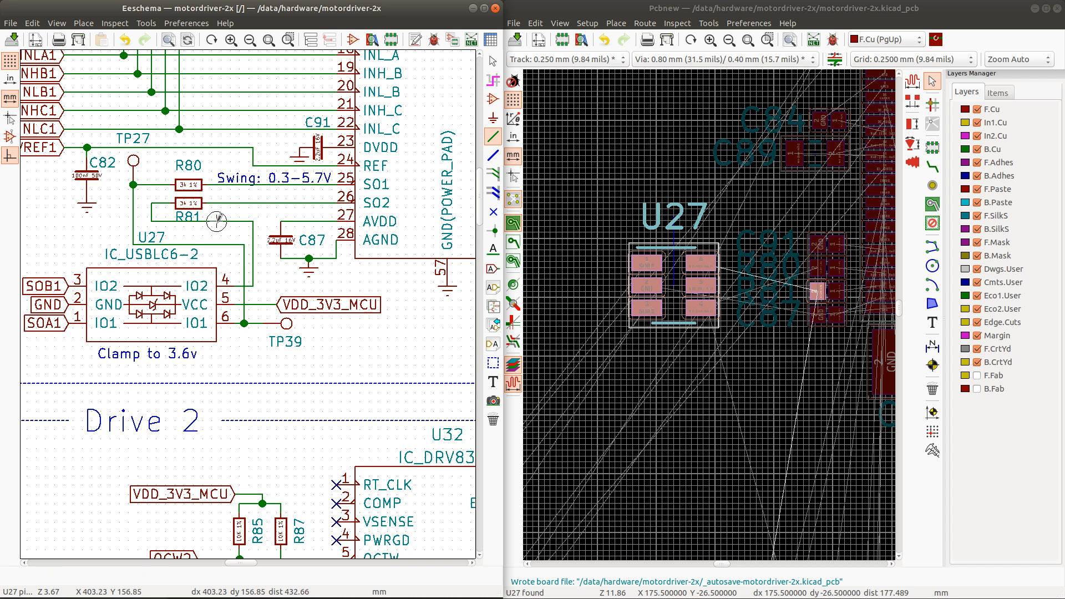
pyautogui.press('g')
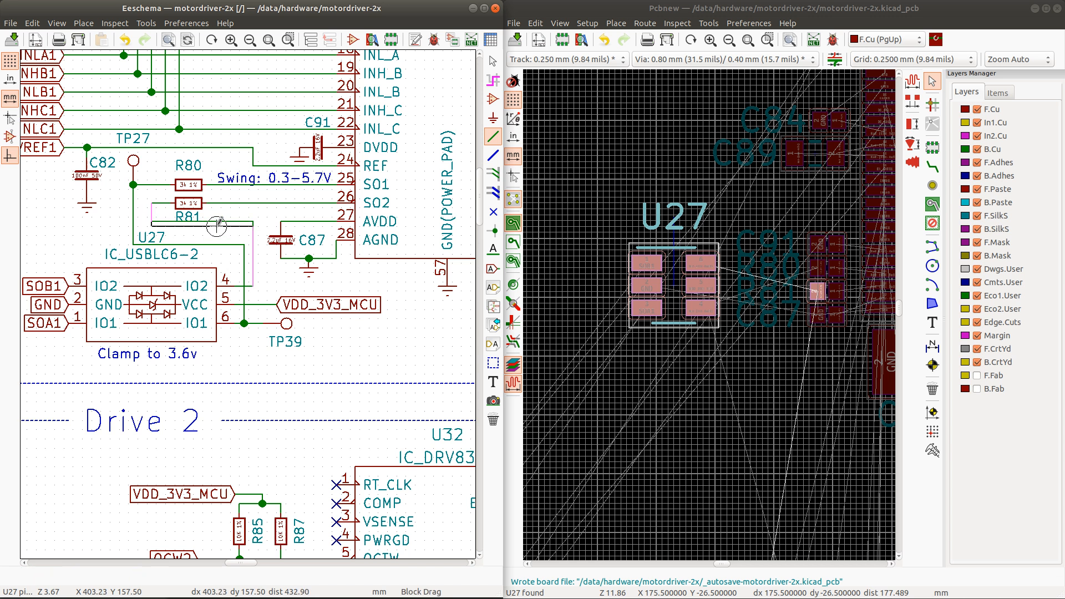
pyautogui.click(216, 226)
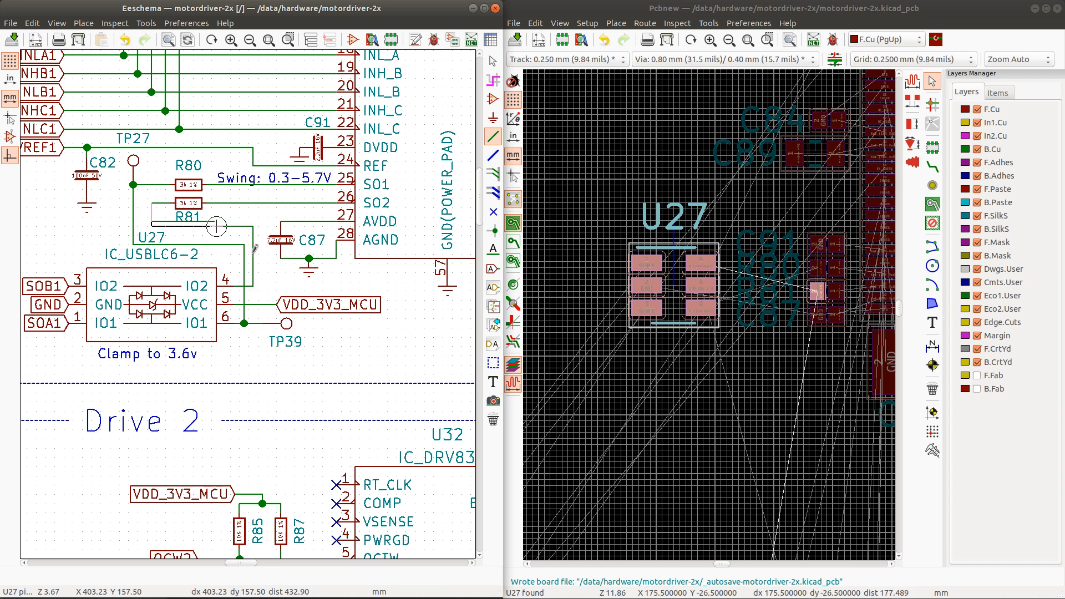
pyautogui.press('g')
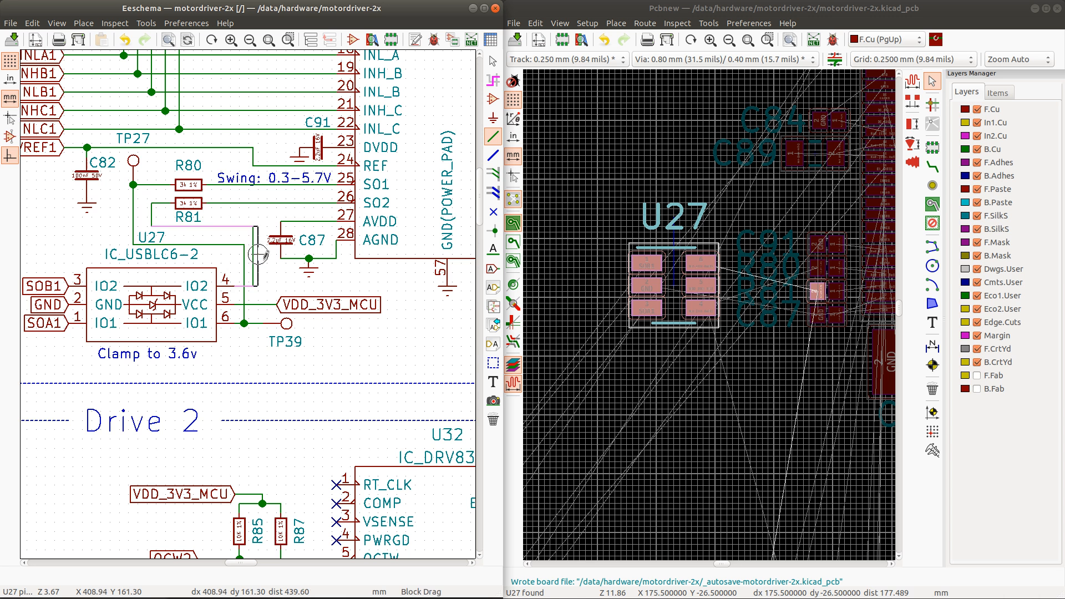
pyautogui.click(258, 254)
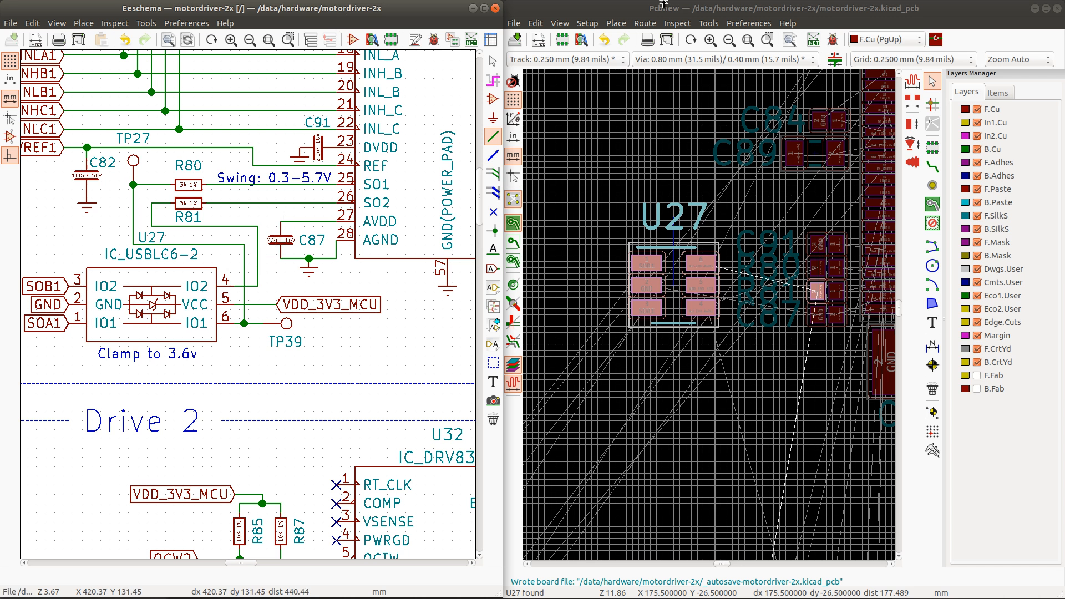
# Step: Switch to Pcbnew and update the PCB from the schematic, matching footprints by reference
pyautogui.rightClick(714, 5)
pyautogui.click(723, 14)
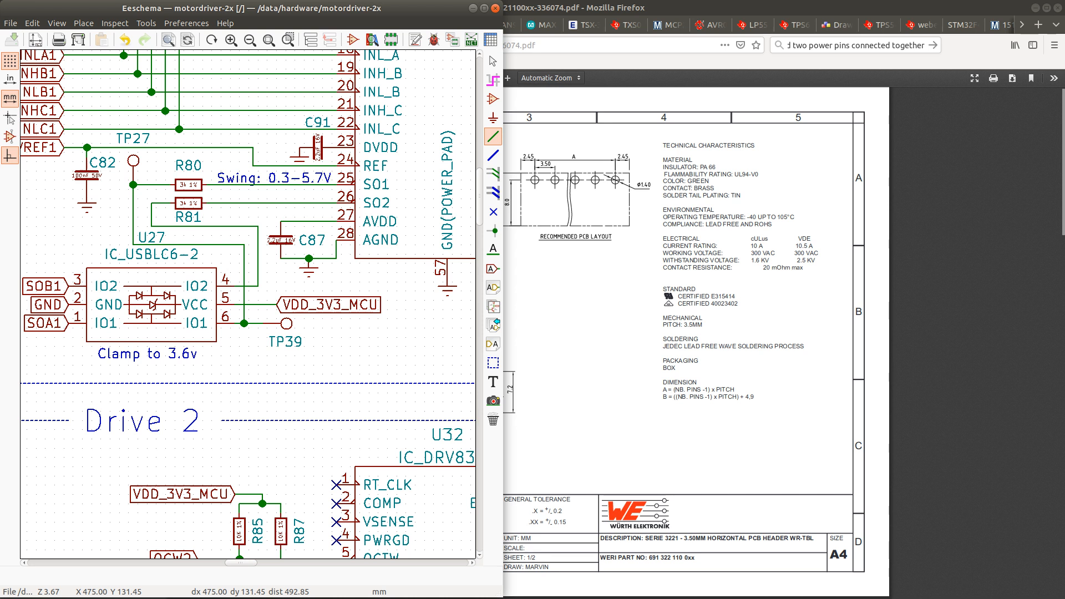
pyautogui.hotkey('alt', 'Tab')
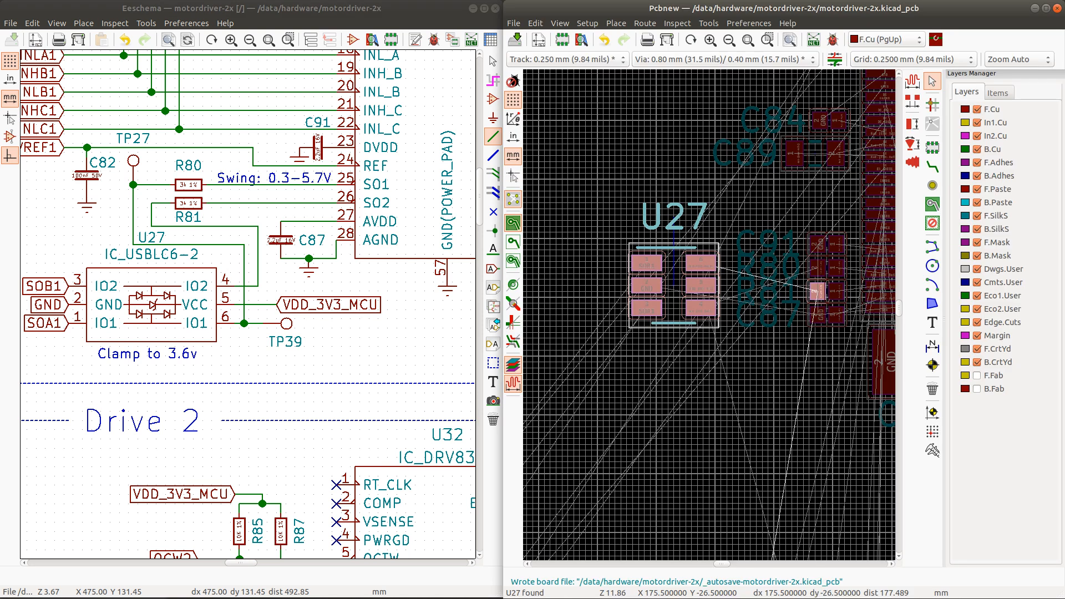
pyautogui.click(709, 24)
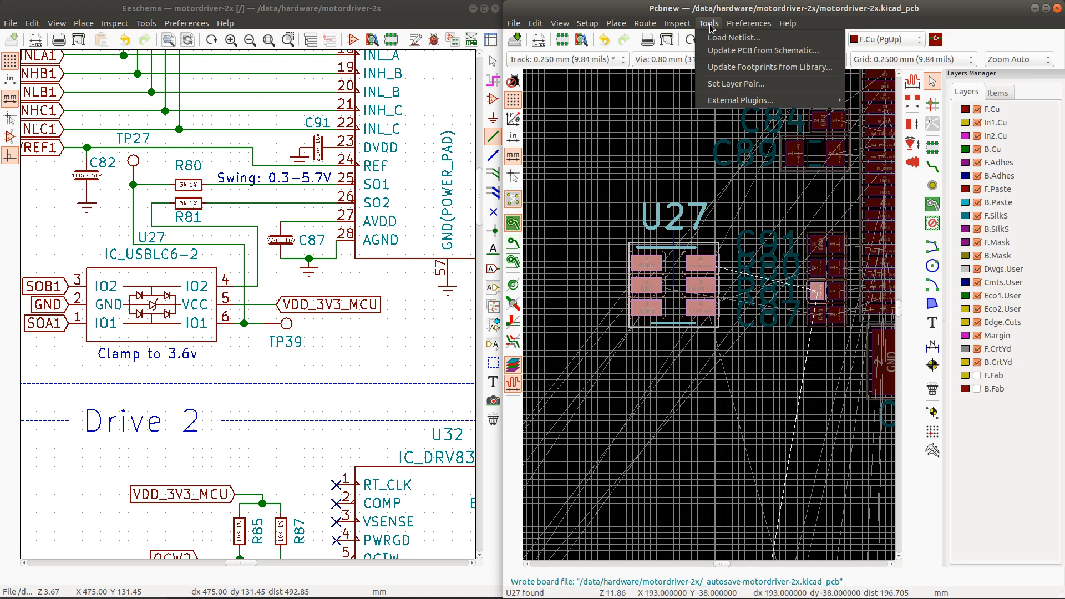
pyautogui.click(724, 51)
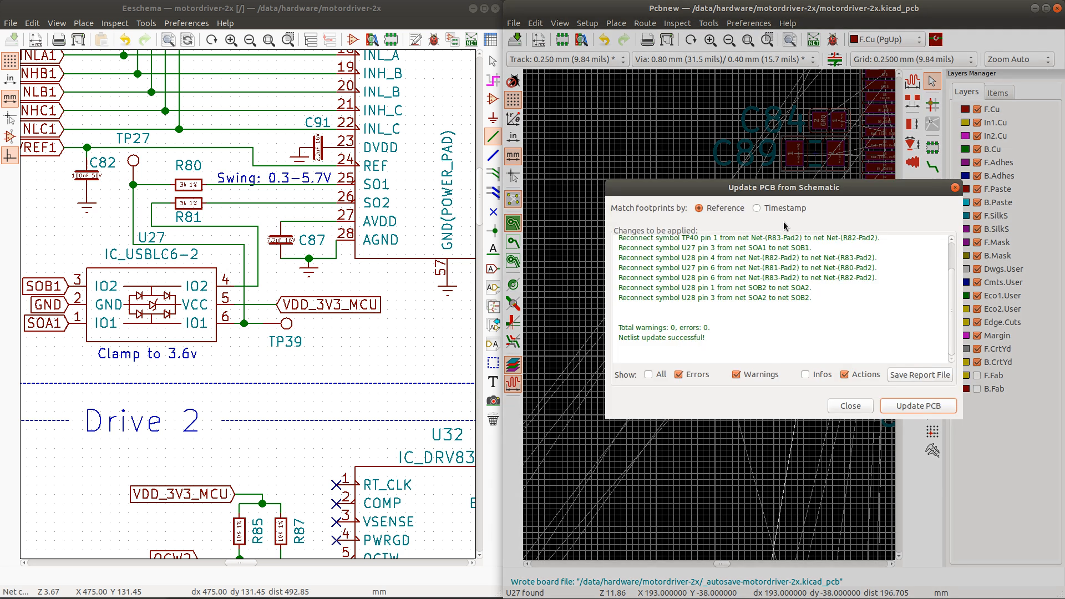
pyautogui.click(914, 404)
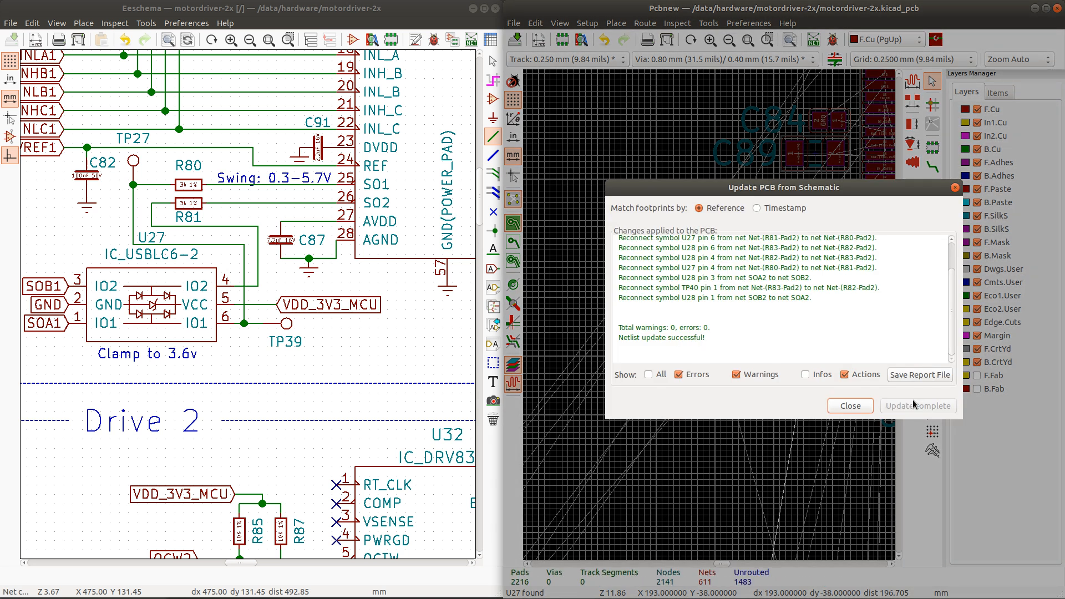
pyautogui.click(850, 405)
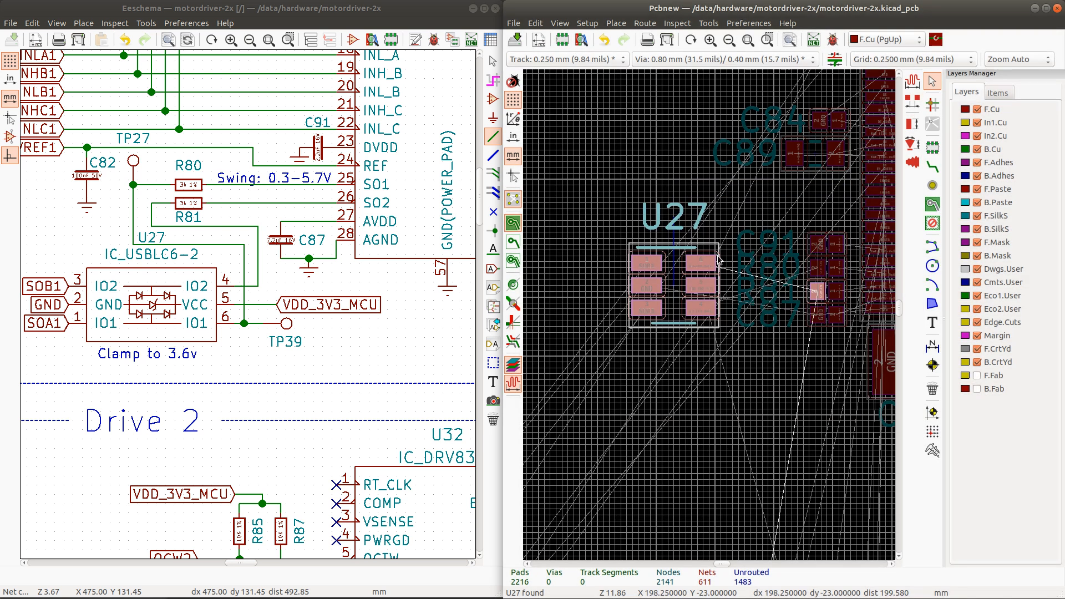
# Step: Move the U27 footprint slightly right, closer to the R80, R81 and C87 group beside U31
pyautogui.click(678, 289)
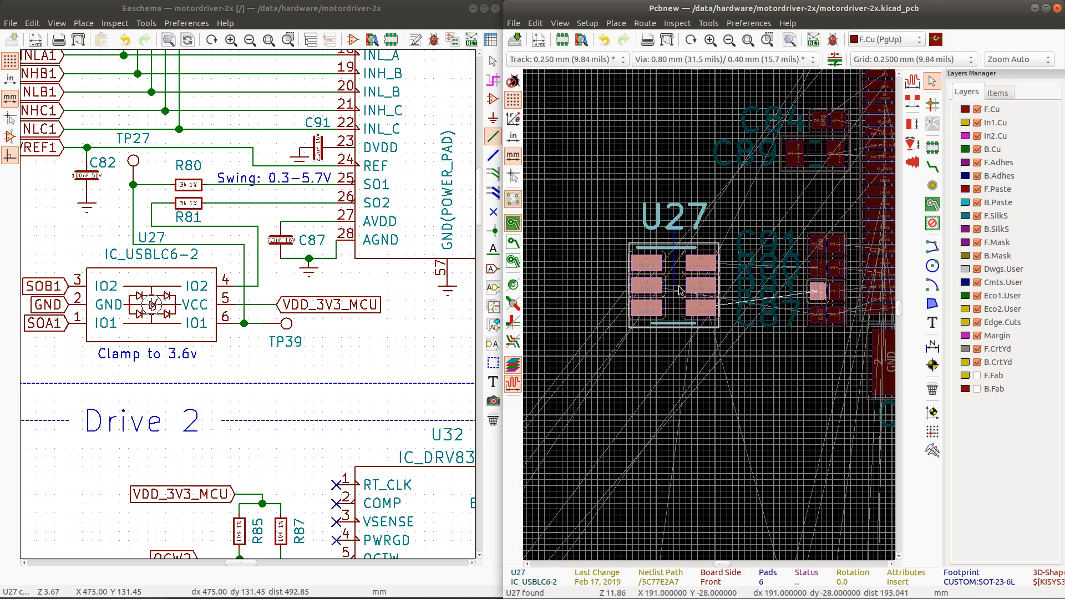
pyautogui.moveTo(679, 285); pyautogui.dragTo(686, 290)
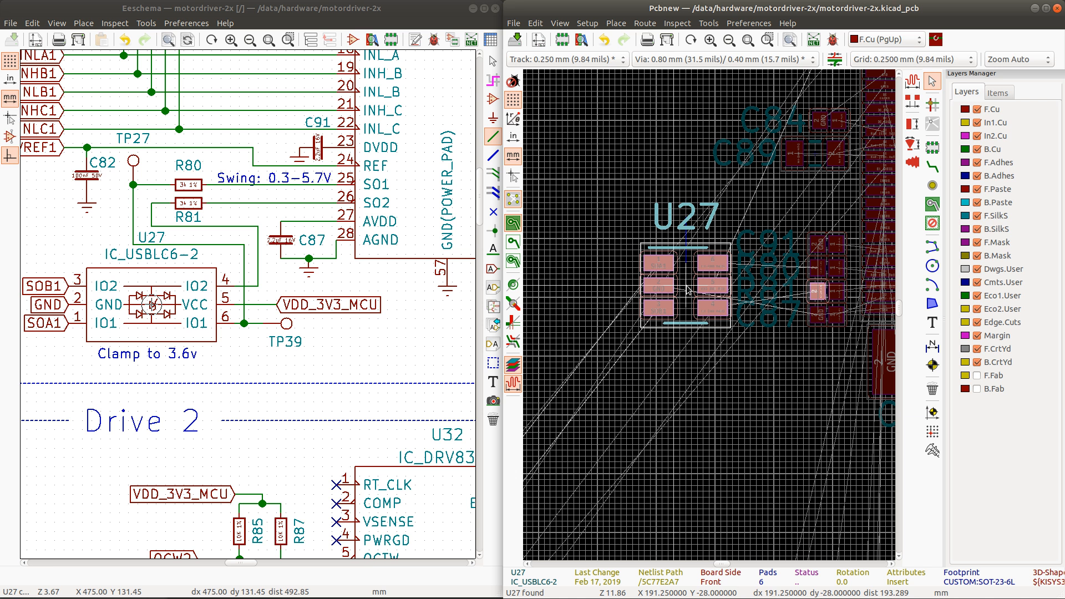
# Step: Switch to the schematic and select Drive 1 test point TP35 so that its footprint is located on the board
pyautogui.scroll(-5, 711, 380)
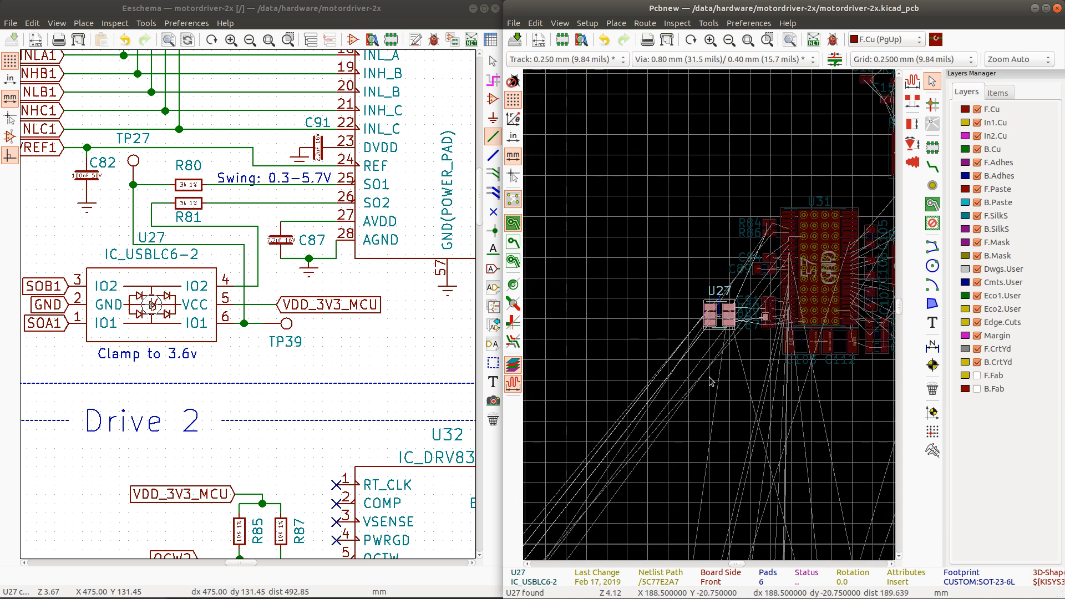
pyautogui.scroll(-4, 711, 321)
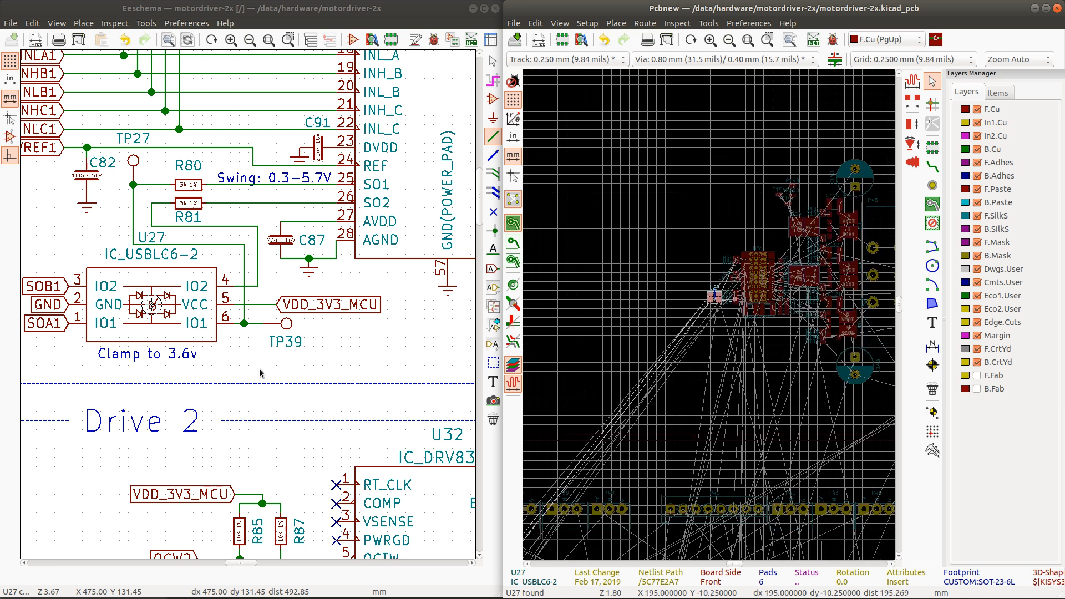
pyautogui.scroll(-2, 245, 296)
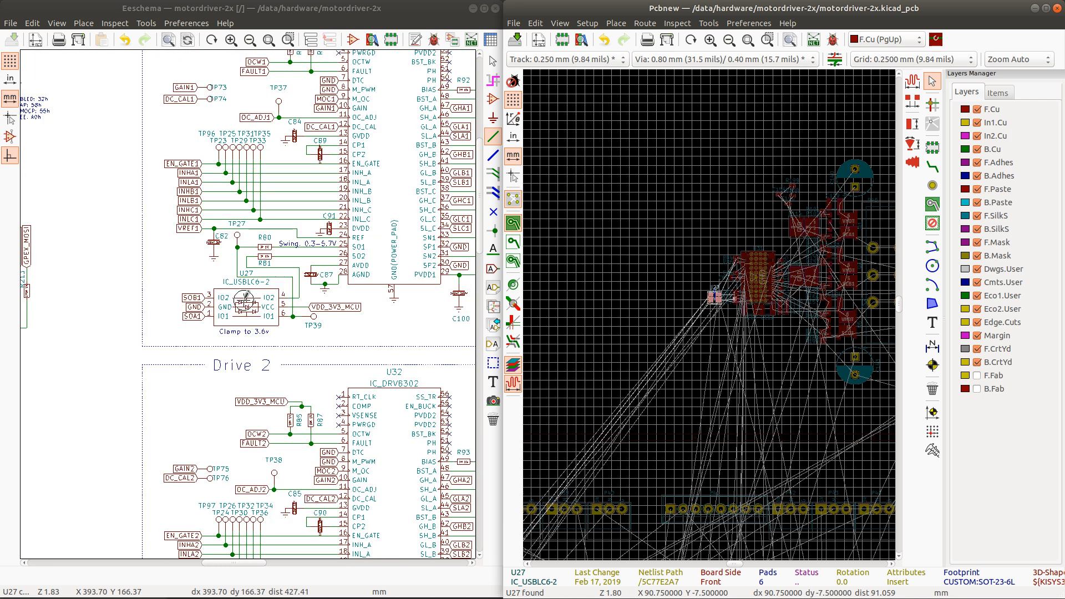
pyautogui.scroll(-2, 244, 303)
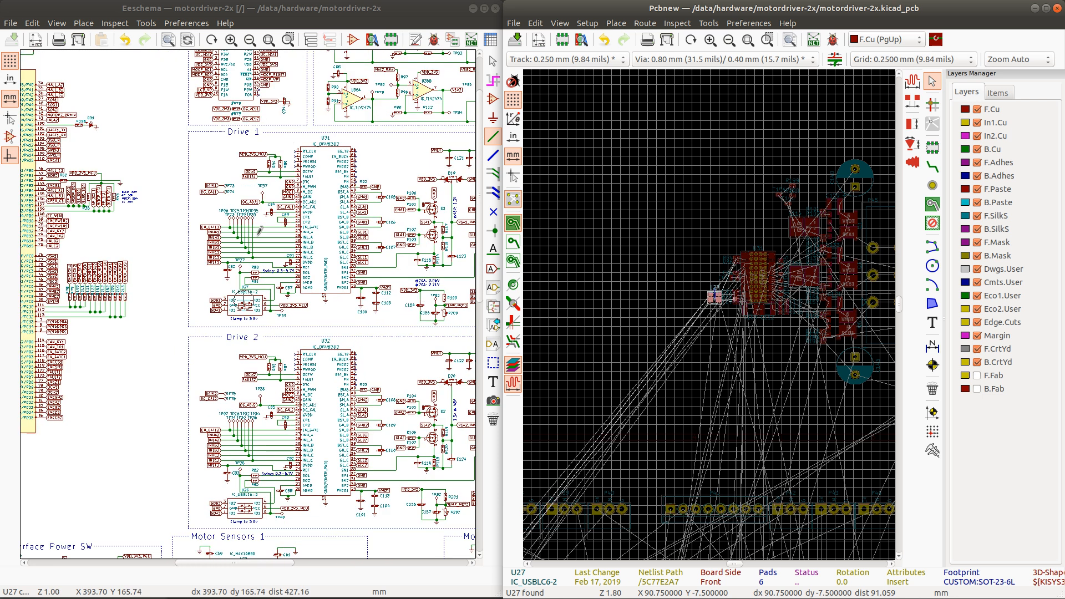
pyautogui.scroll(1, 245, 299)
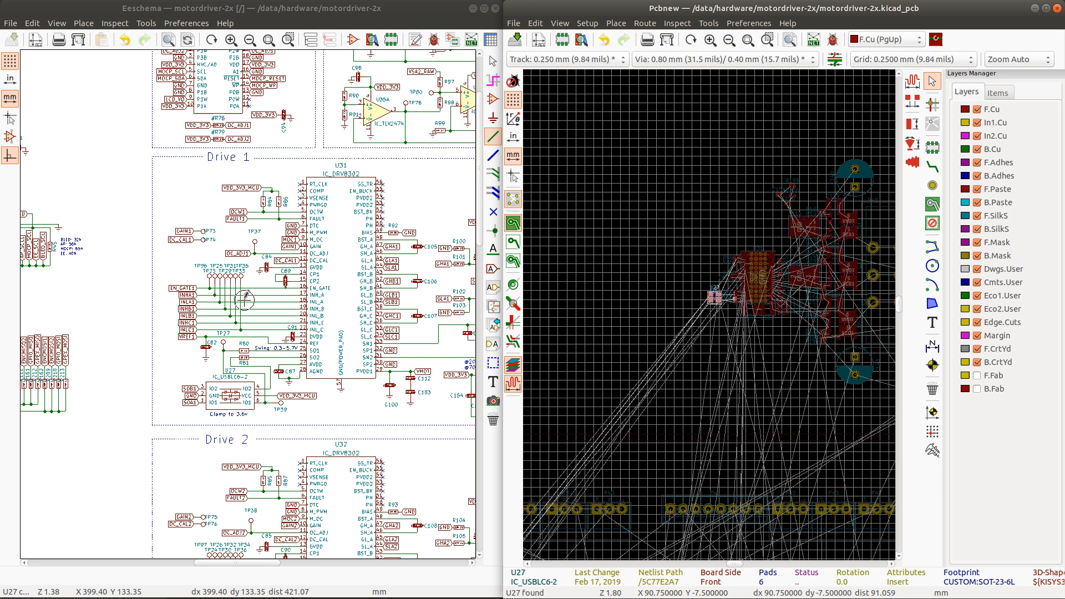
pyautogui.scroll(1, 245, 300)
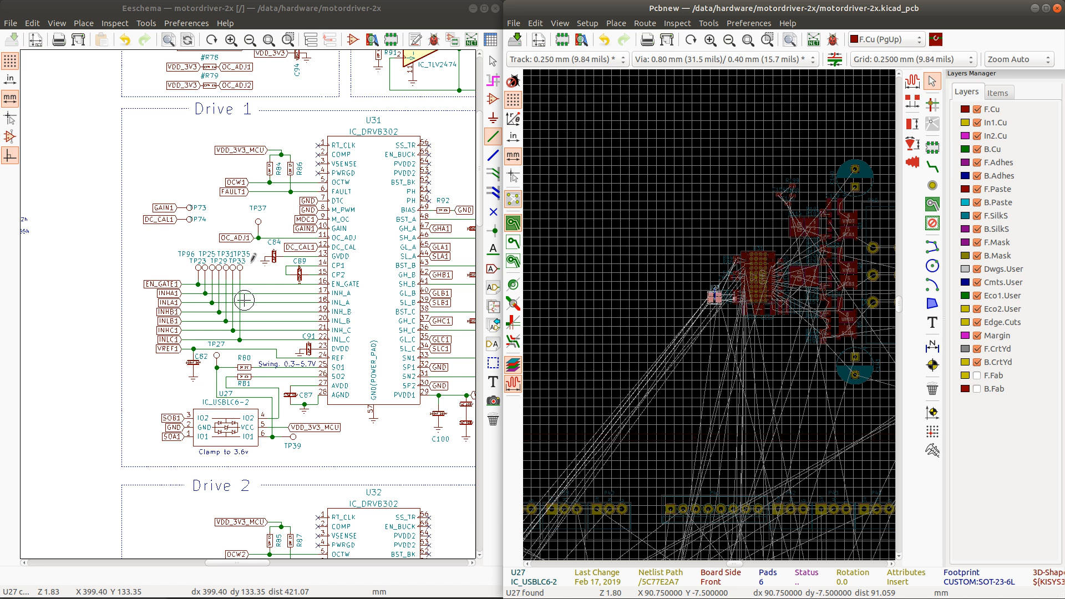
pyautogui.press('Escape')
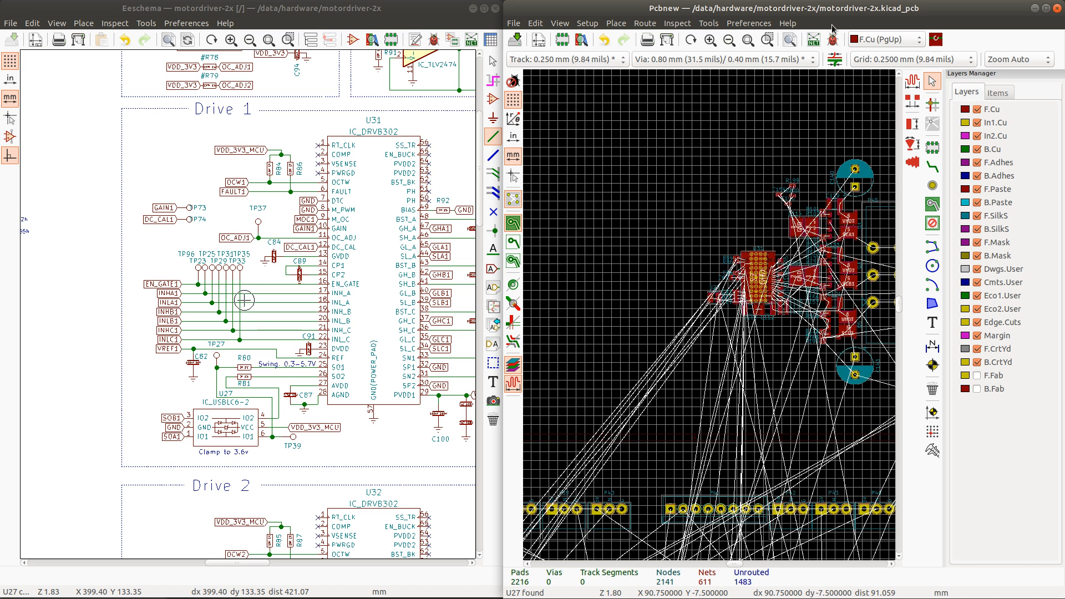
pyautogui.click(381, 11)
pyautogui.press('Escape')
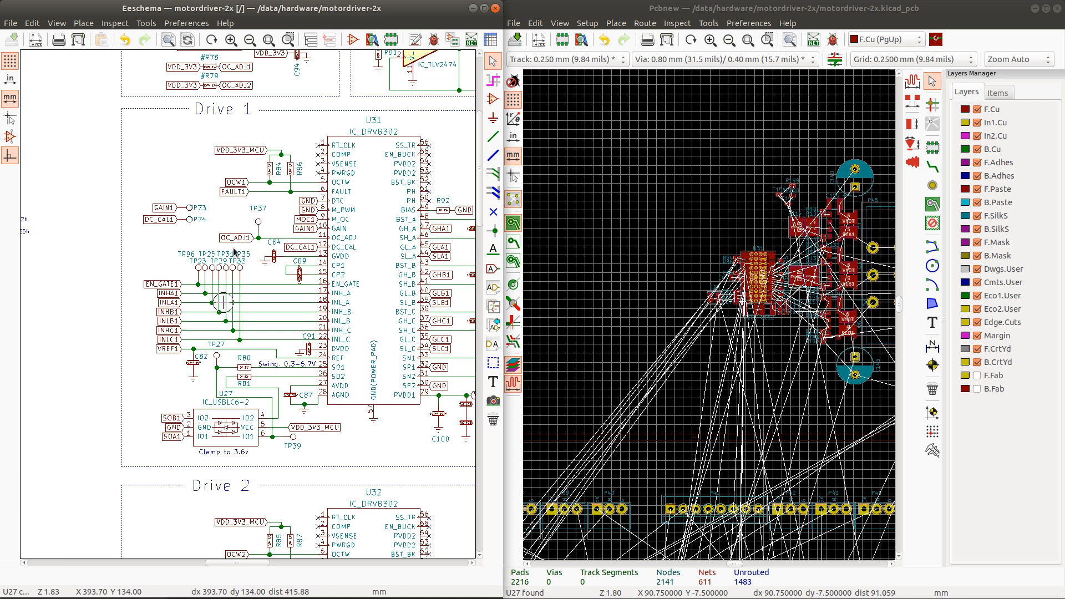
pyautogui.click(240, 269)
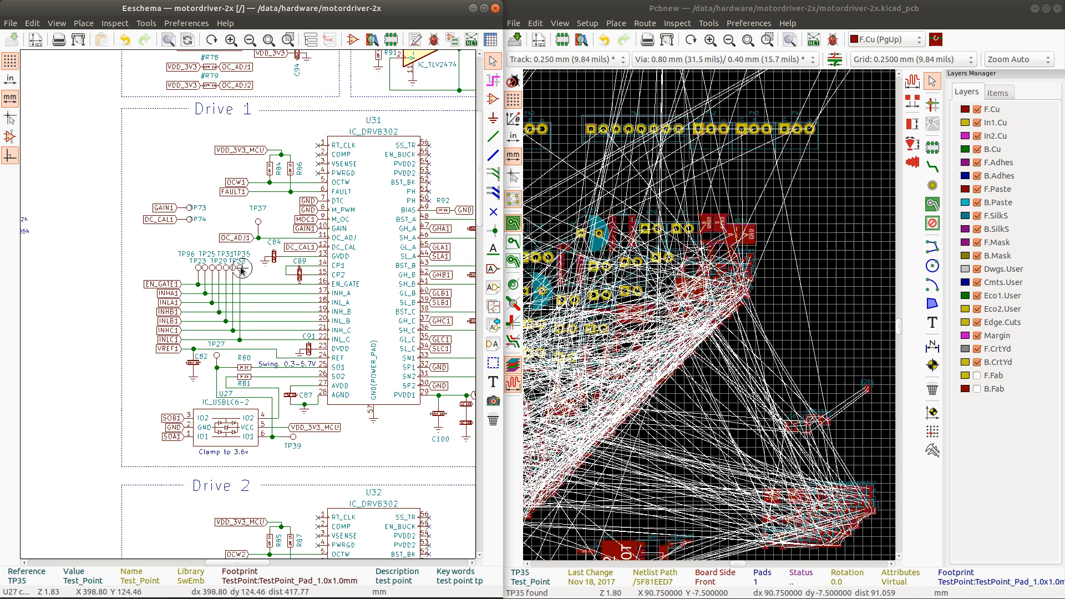
# Step: In Pcbnew, move the TP35 footprint to the open area left of C89, just up and left of U27
pyautogui.click(721, 6)
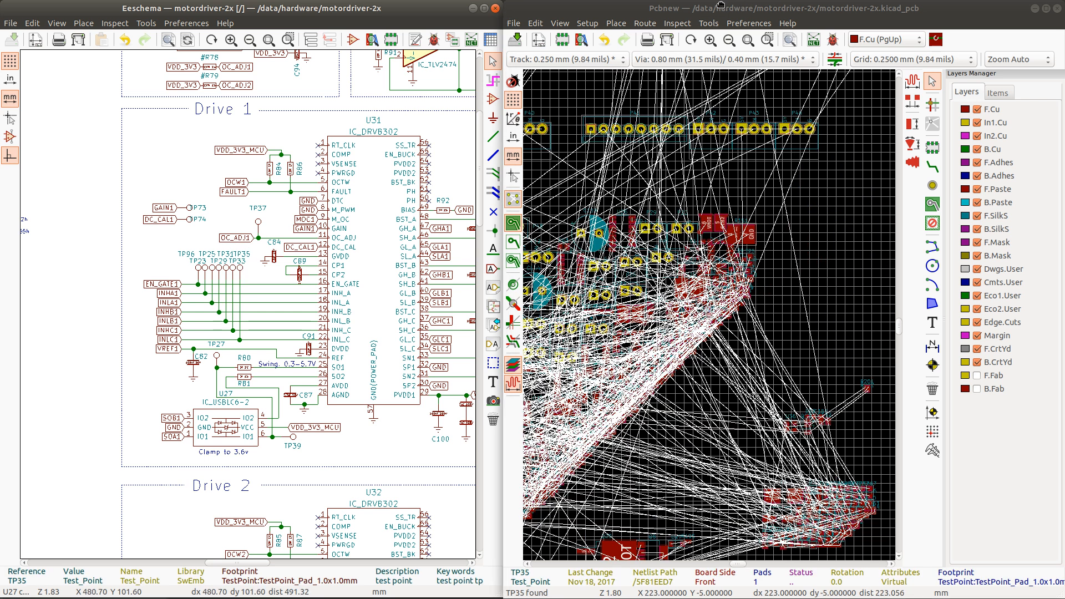
pyautogui.press('m')
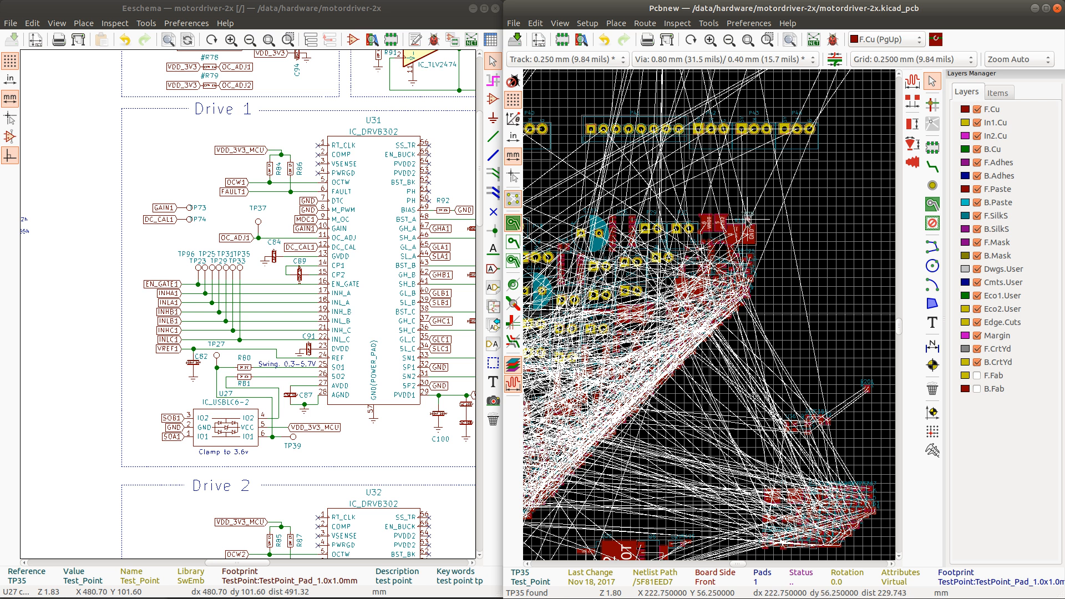
pyautogui.scroll(-1, 754, 125)
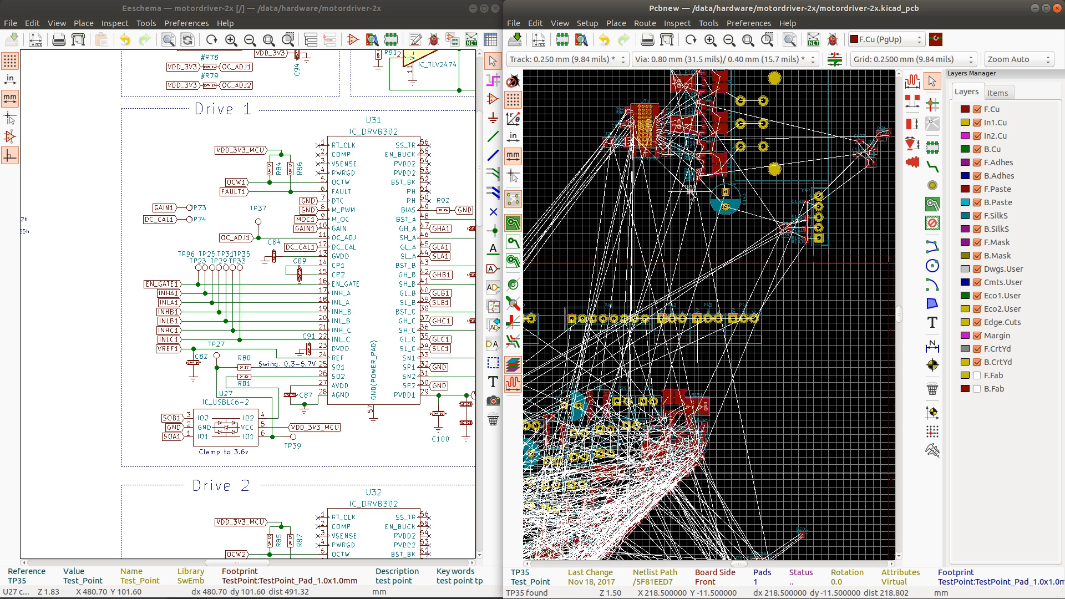
pyautogui.scroll(5, 697, 194)
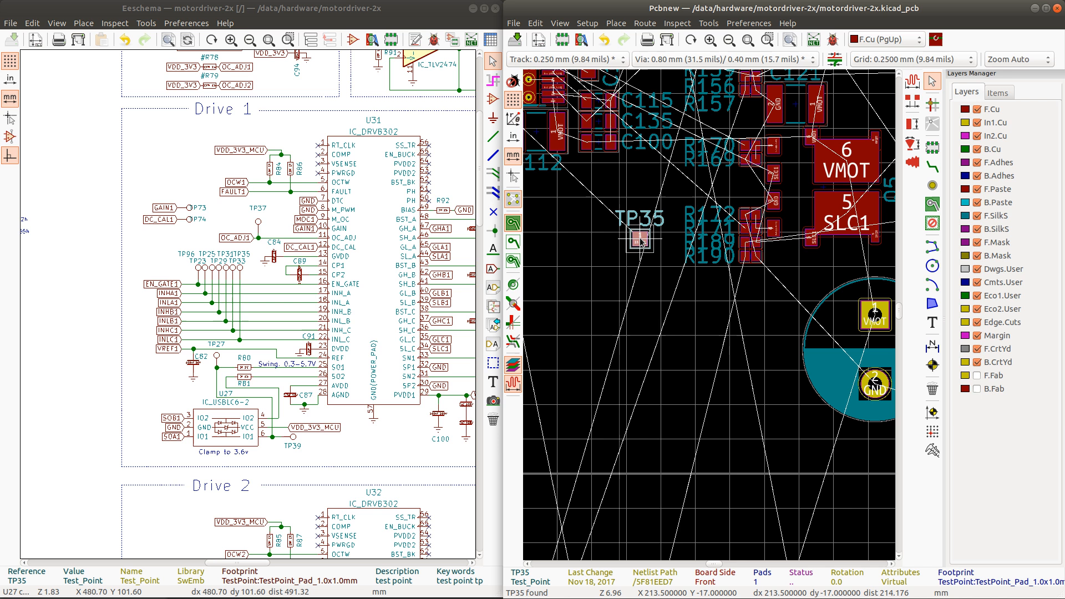
pyautogui.scroll(-1, 667, 298)
pyautogui.scroll(-1, 666, 297)
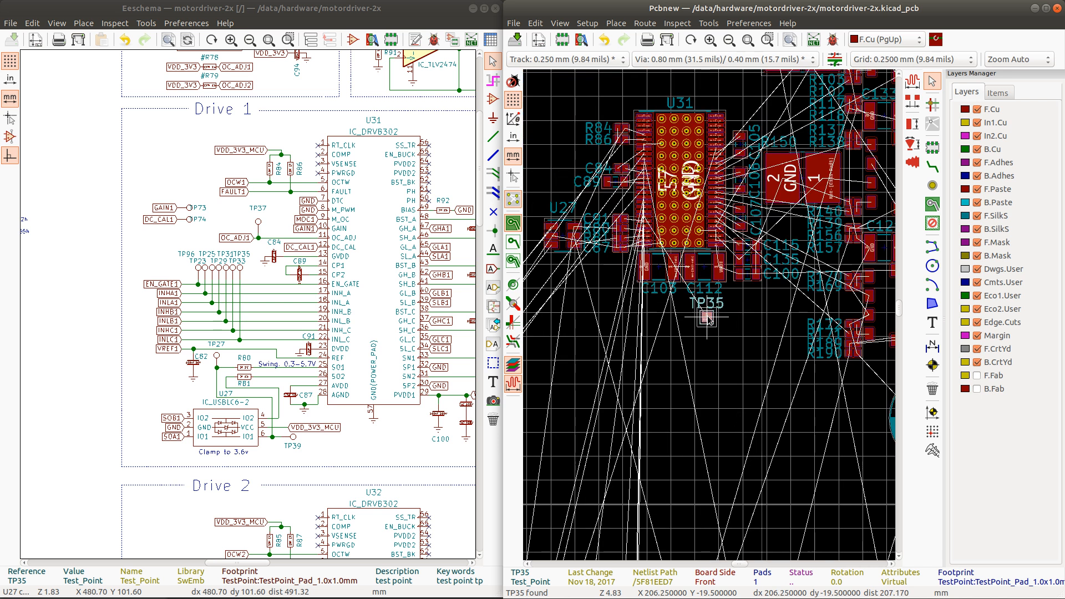
pyautogui.scroll(5, 608, 196)
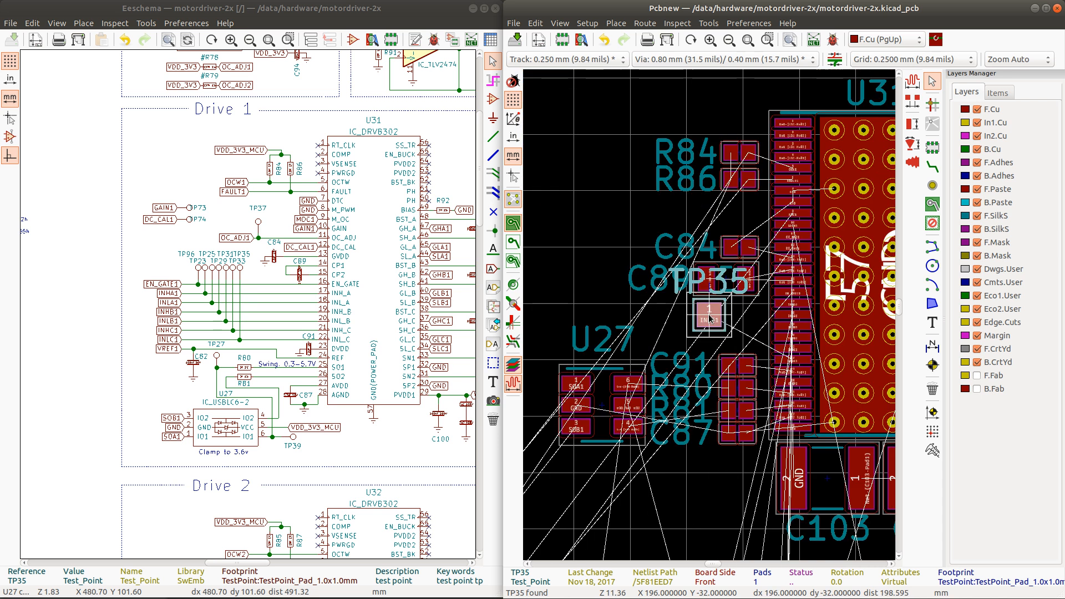
pyautogui.scroll(-1, 696, 338)
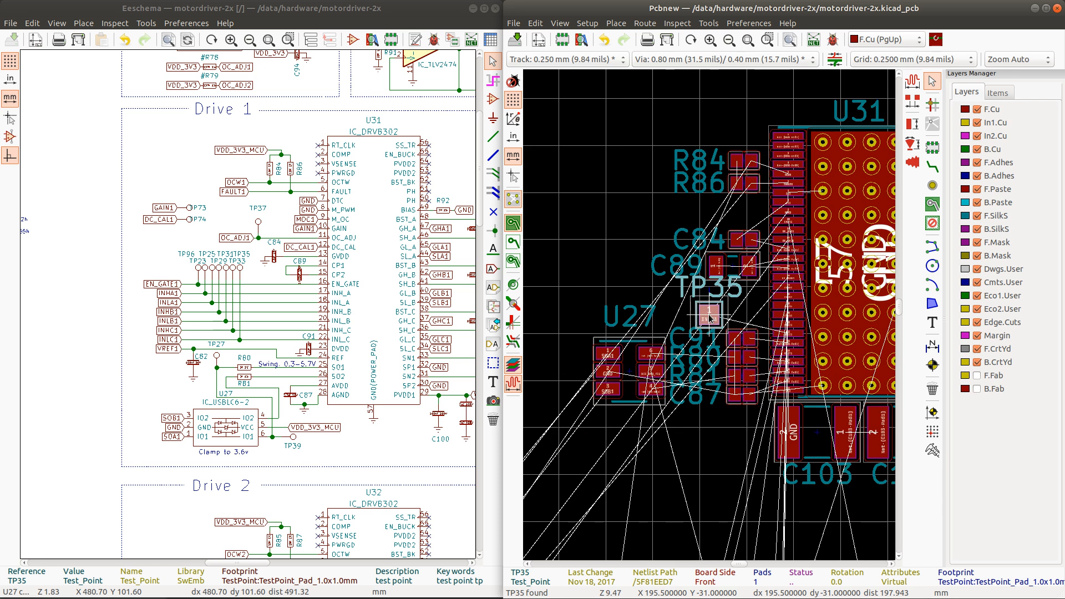
pyautogui.scroll(-1, 709, 318)
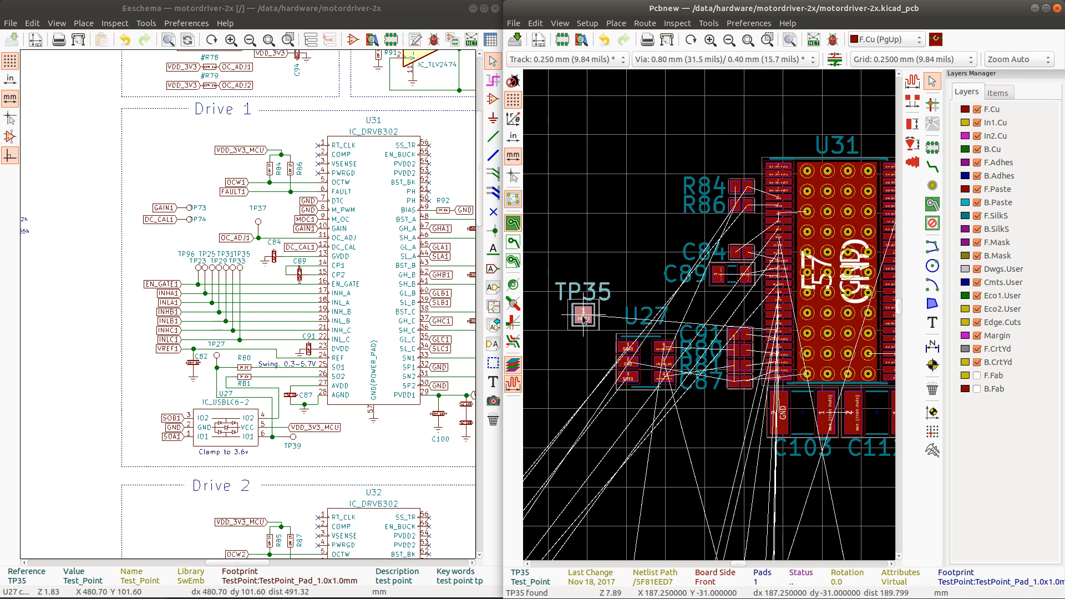
pyautogui.click(582, 318)
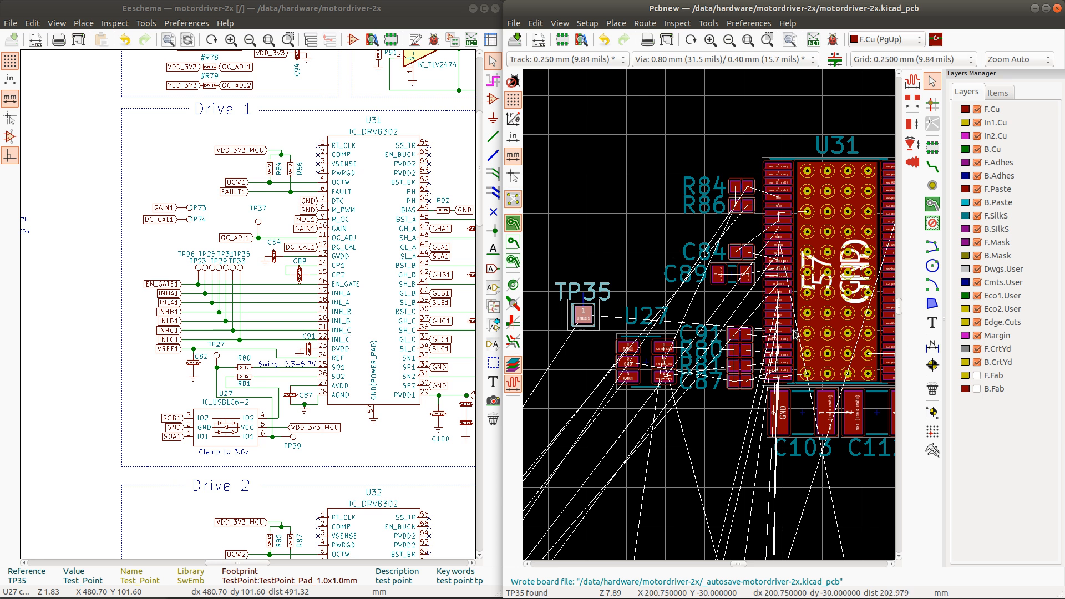
# Step: Cross-select TP33 from the Drive 1 schematic and place its footprint directly above TP35 on the board
pyautogui.click(234, 270)
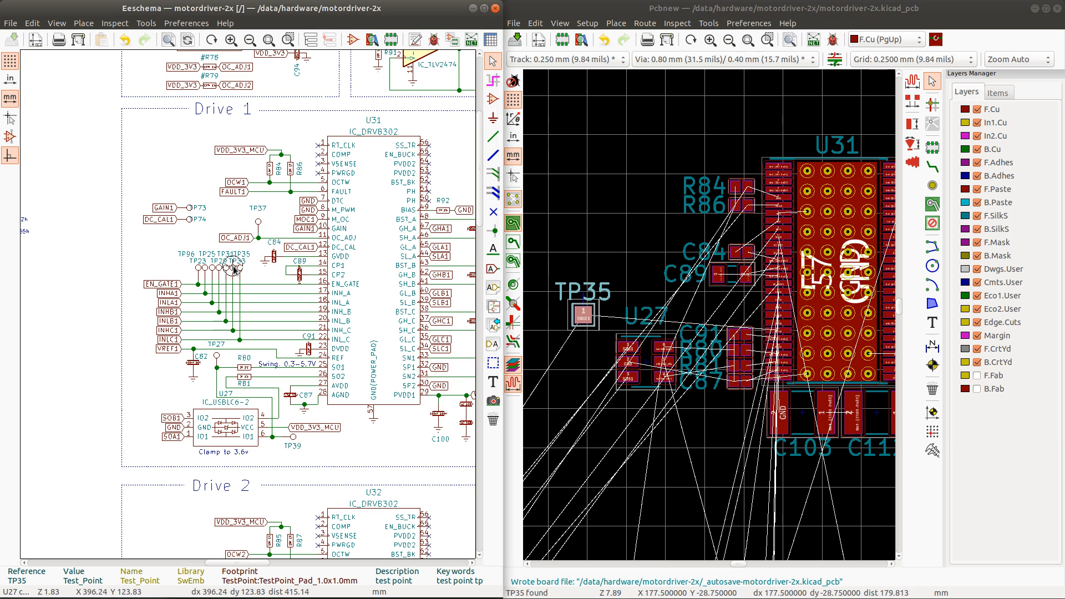
pyautogui.click(741, 7)
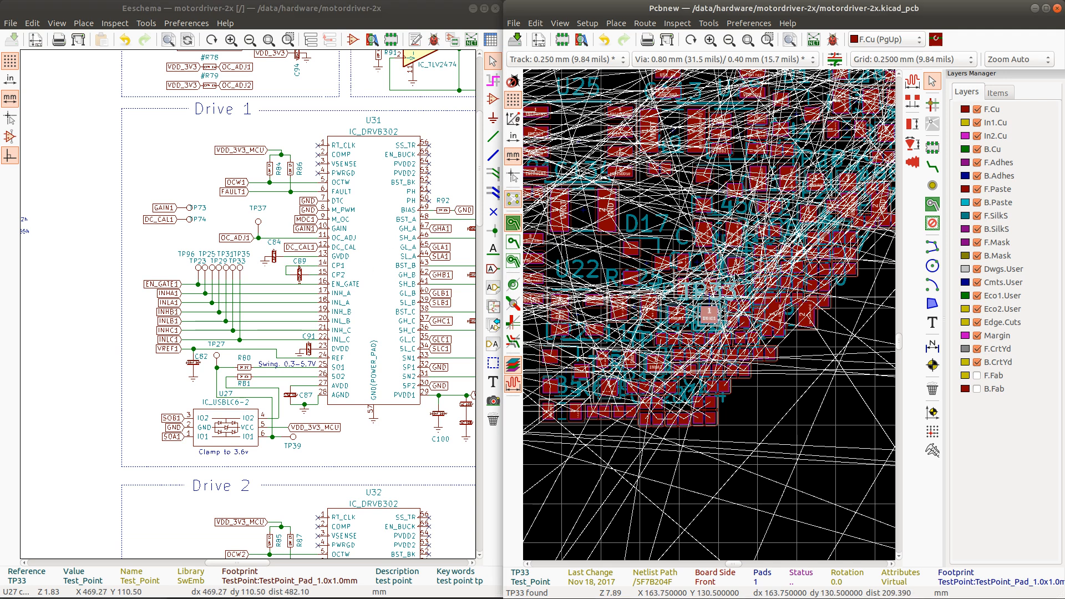
pyautogui.scroll(-8, 710, 313)
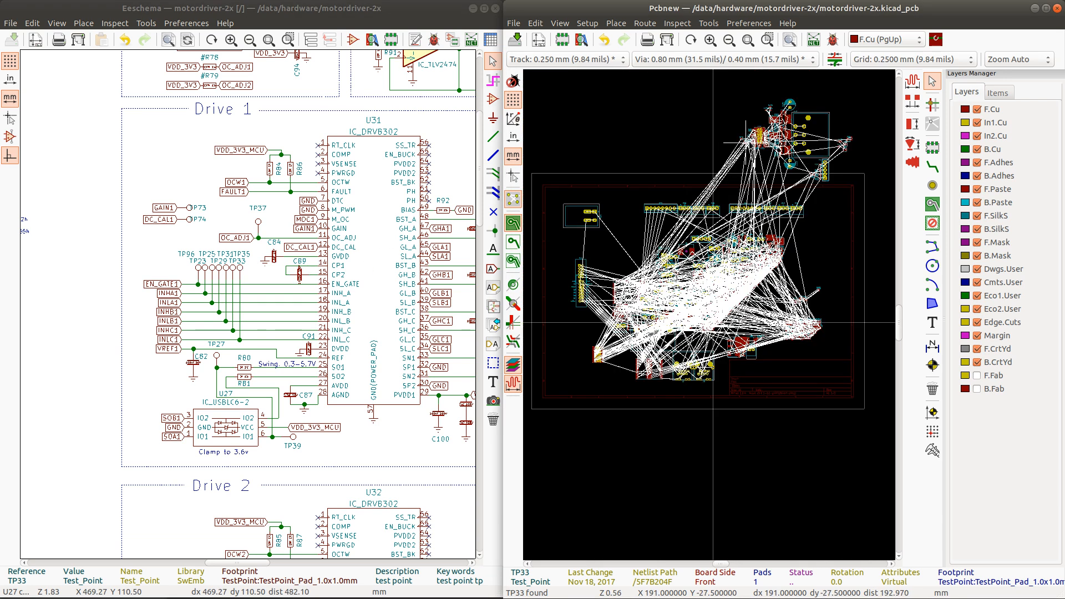
pyautogui.scroll(8, 713, 322)
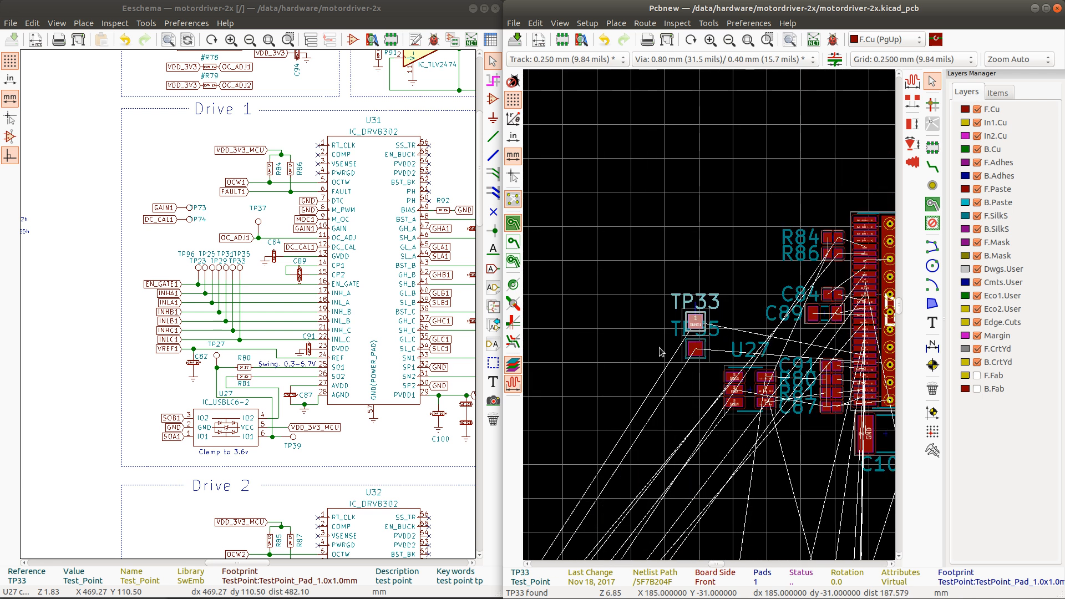
# Step: Move the TP35 and TP33 reference labels to the left of their respective pads
pyautogui.click(678, 337)
pyautogui.press('m')
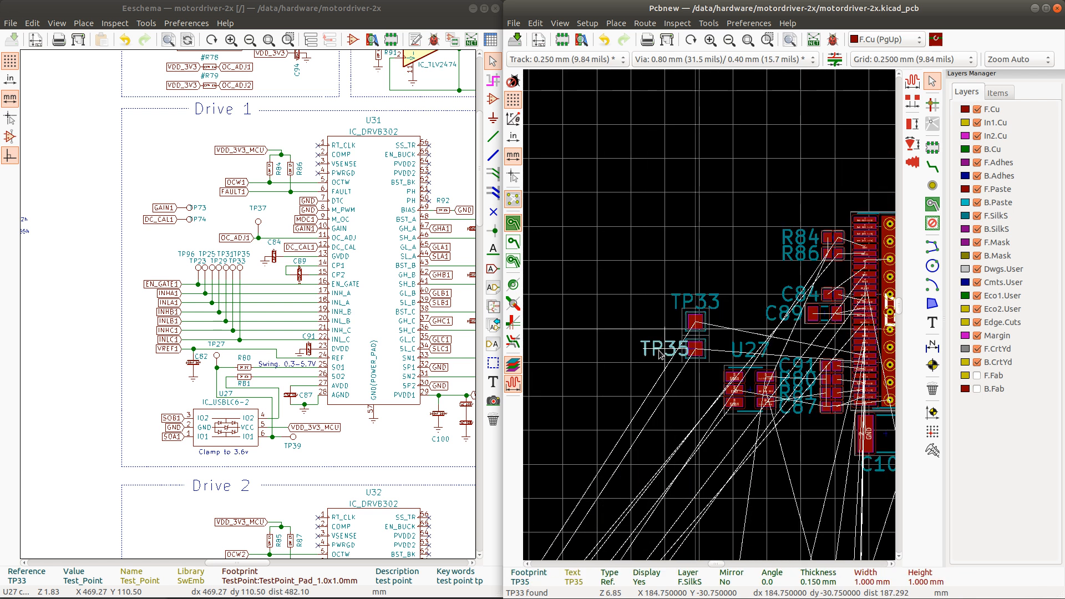
pyautogui.click(658, 352)
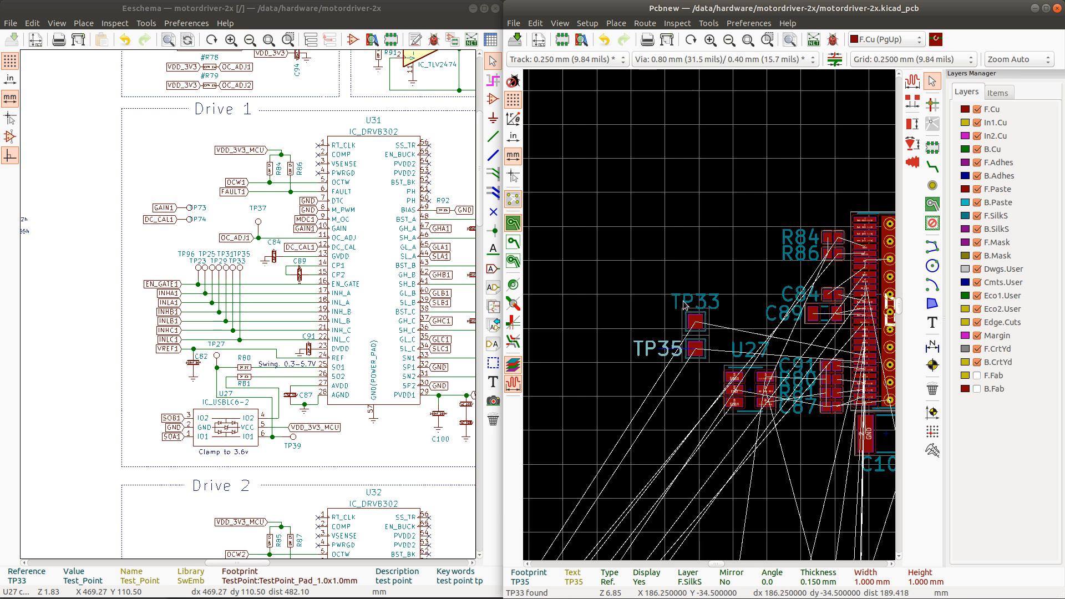
pyautogui.press('m')
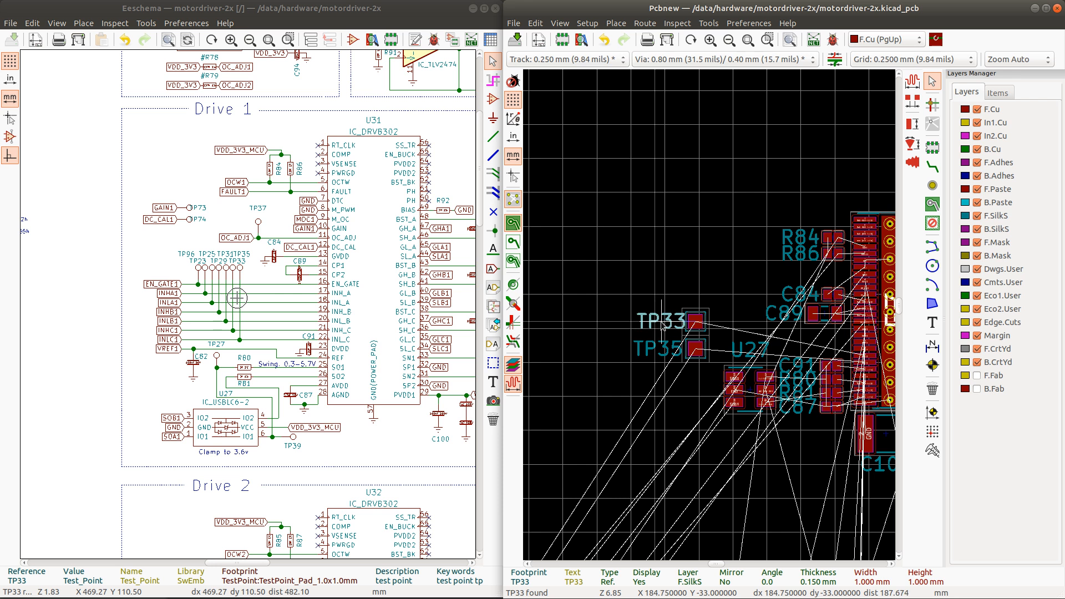
pyautogui.click(659, 325)
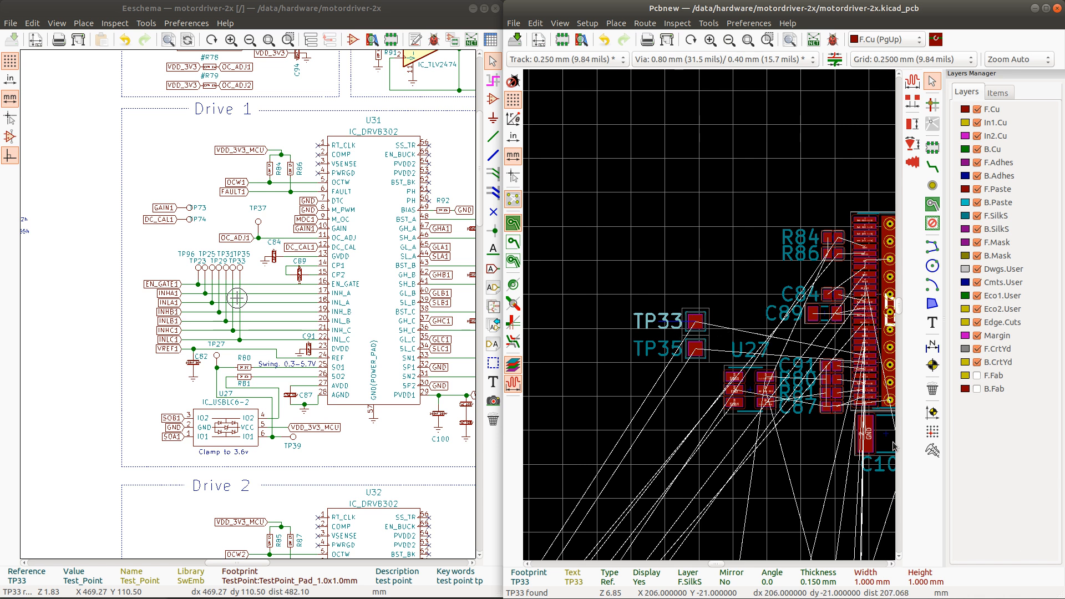
# Step: Examine the pad size and placement of TP33 and TP35 relative to U27 and the U31 input pins
pyautogui.scroll(-1, 661, 289)
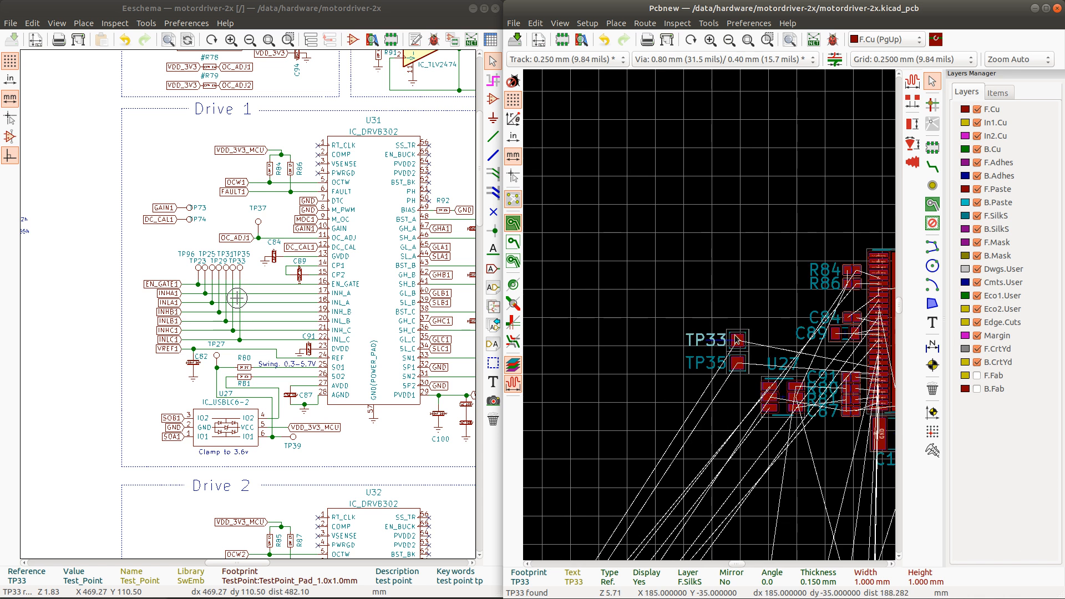
pyautogui.scroll(1, 820, 349)
pyautogui.scroll(2, 688, 305)
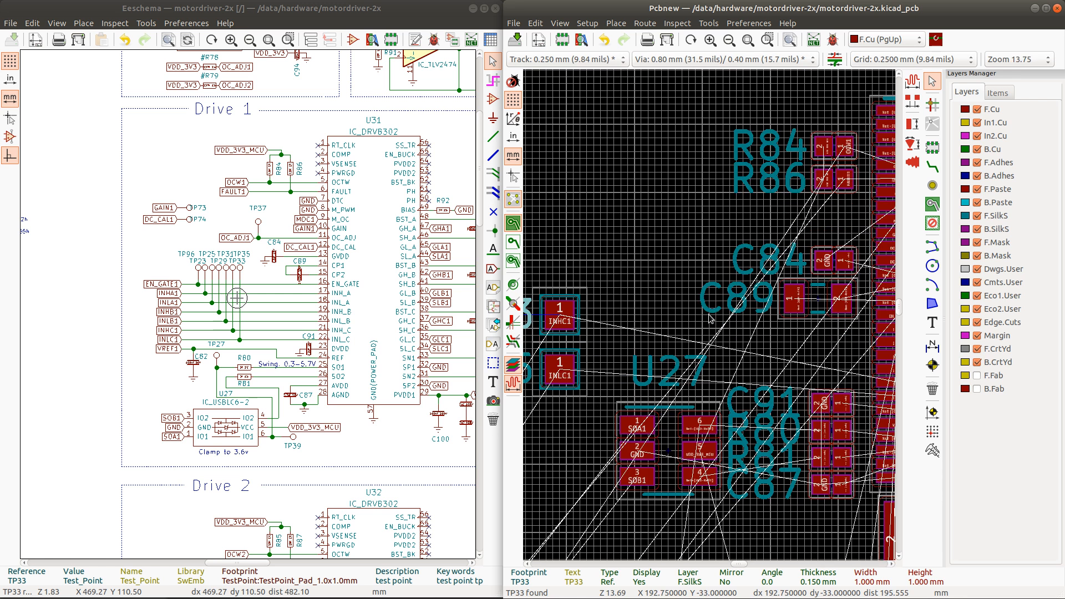
pyautogui.scroll(-1, 834, 278)
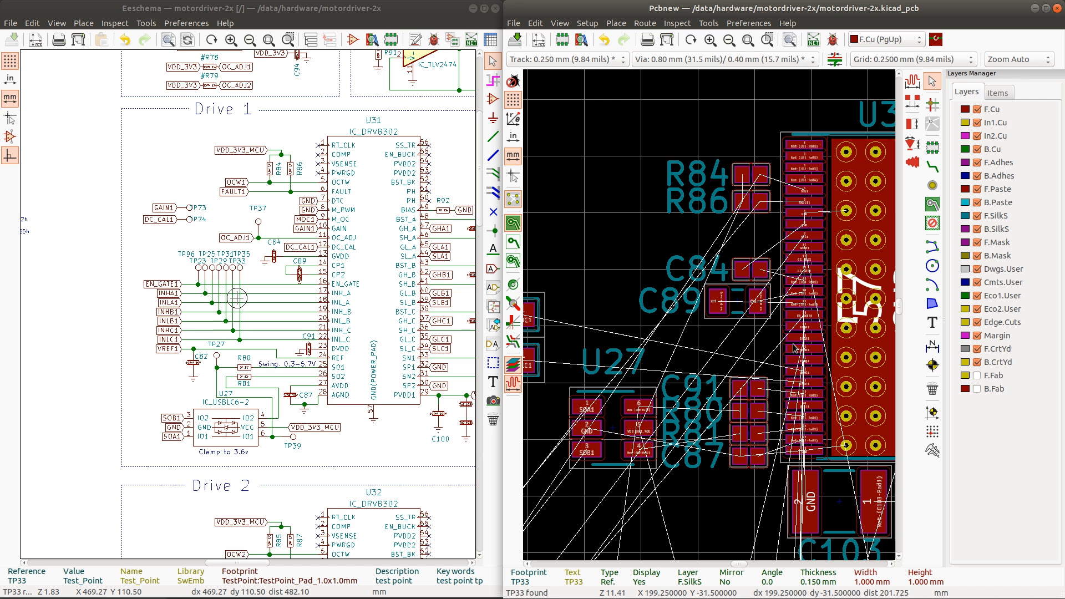
pyautogui.scroll(-1, 553, 322)
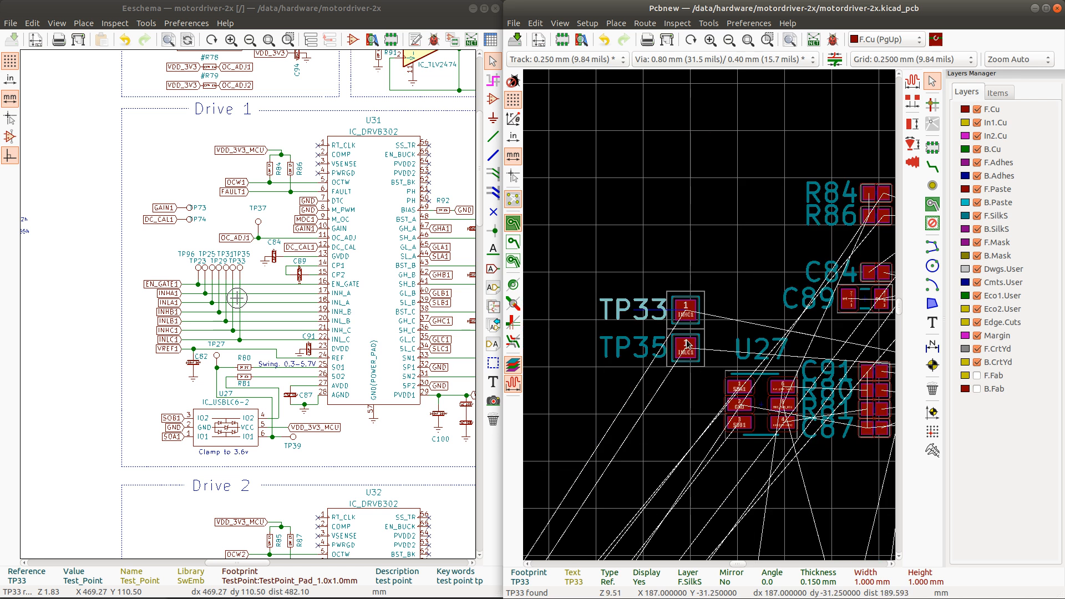
pyautogui.scroll(1, 704, 322)
pyautogui.scroll(-1, 775, 286)
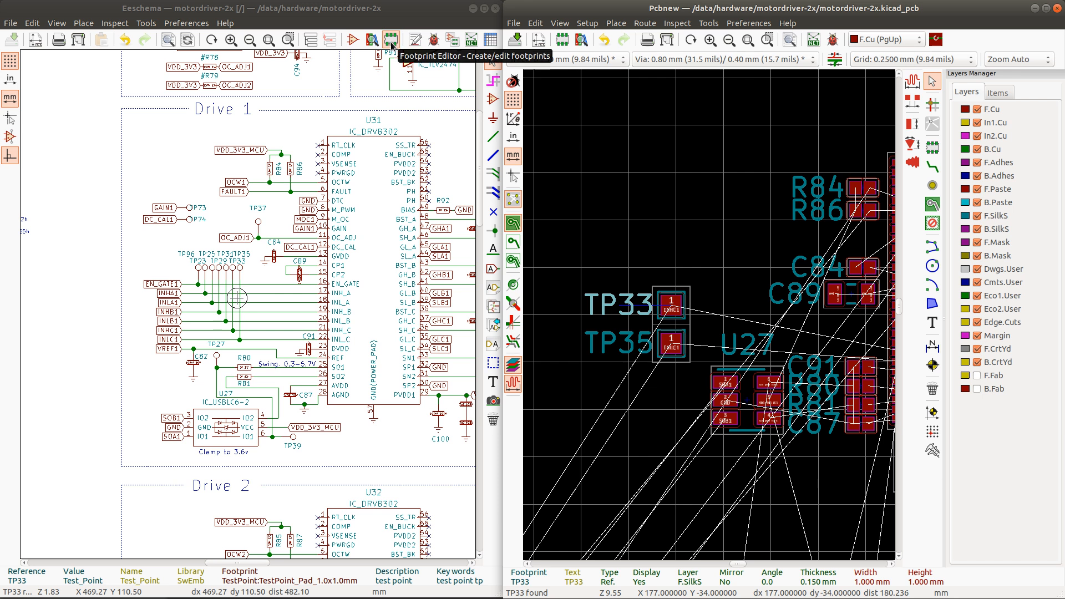
# Step: Check the footprint assigned to TP35 in its schematic symbol properties and leave them without changes
pyautogui.click(243, 273)
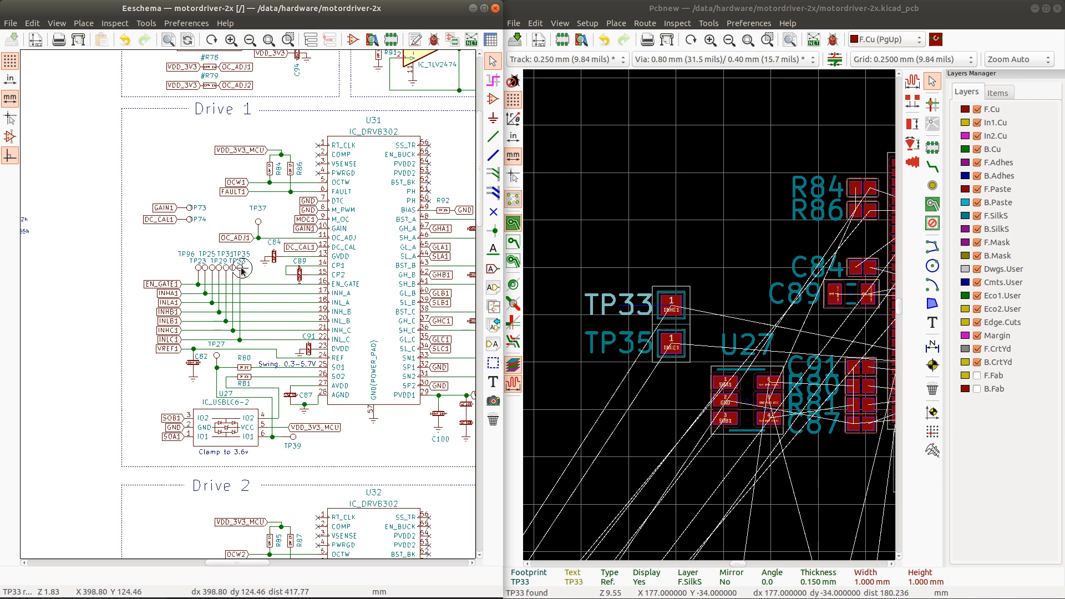
pyautogui.doubleClick(243, 271)
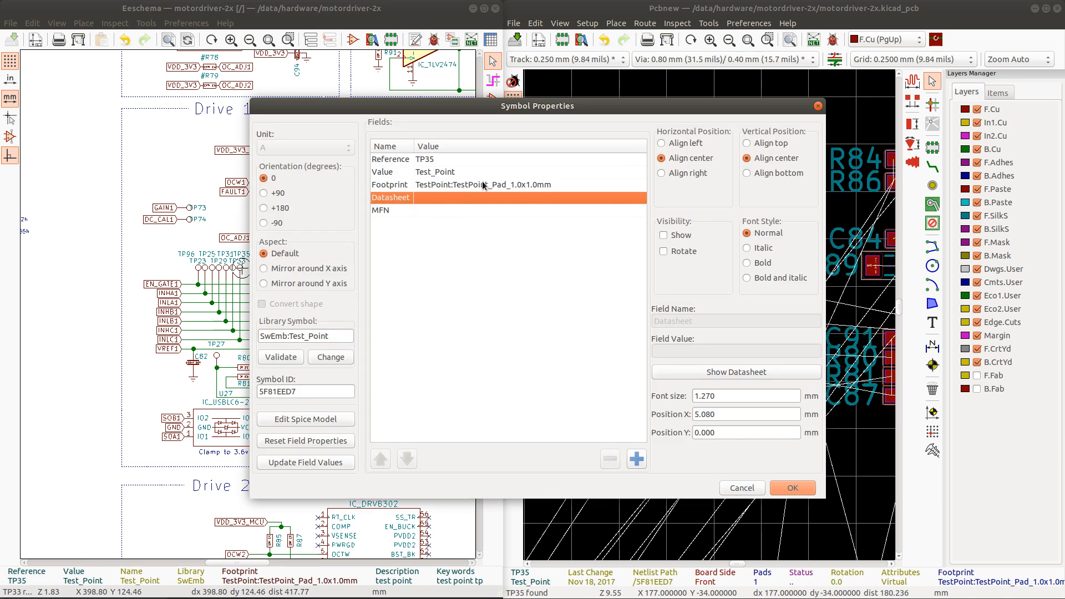
pyautogui.click(741, 488)
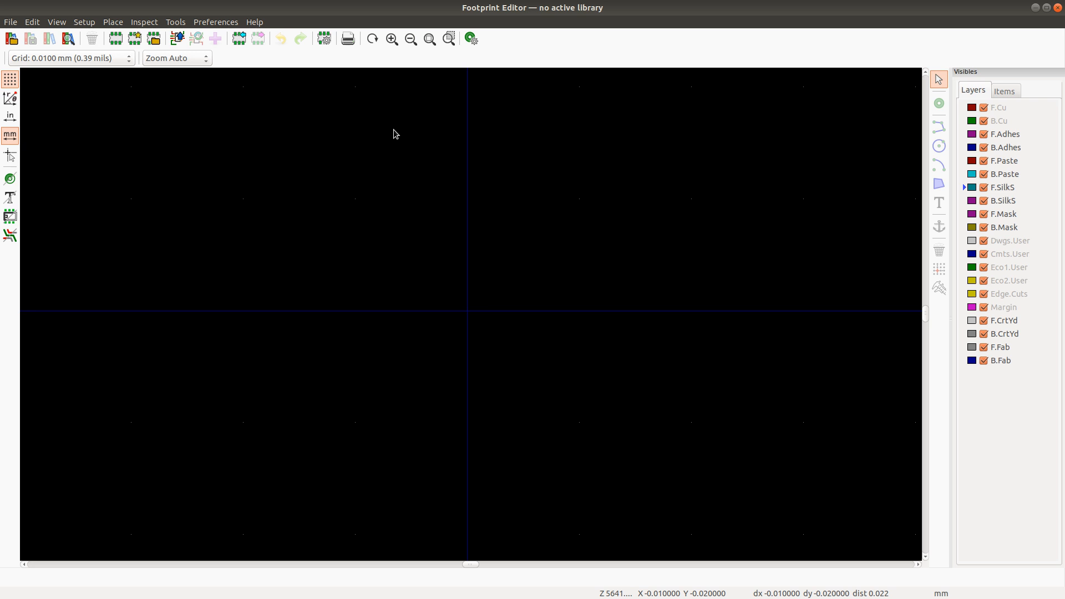
# Step: Look through the project's CUSTOM footprint library for a test point footprint and close the library browser without loading anything
pyautogui.click(147, 39)
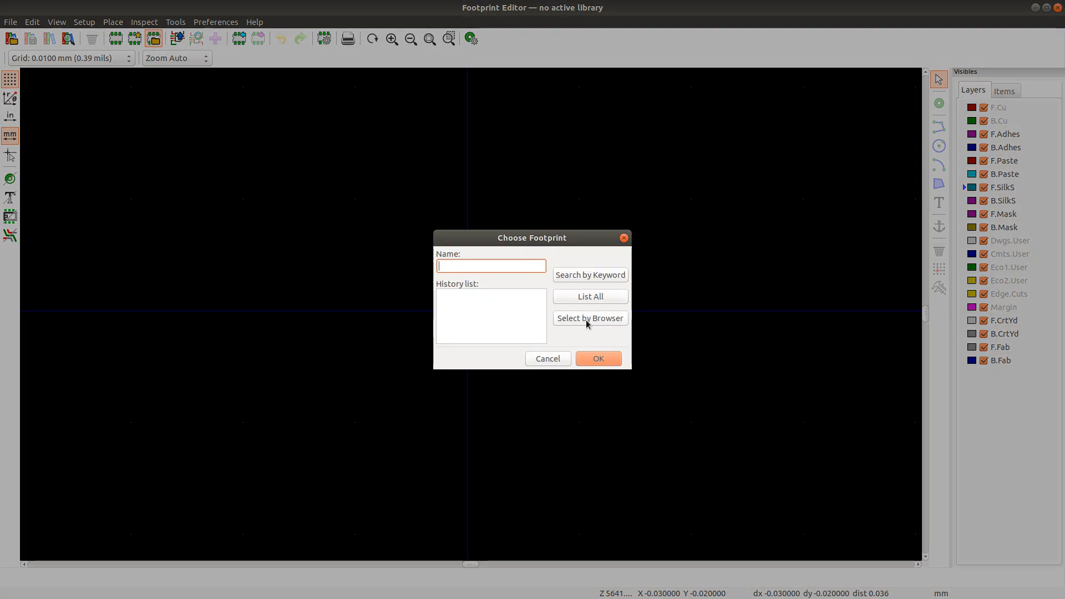
pyautogui.click(588, 316)
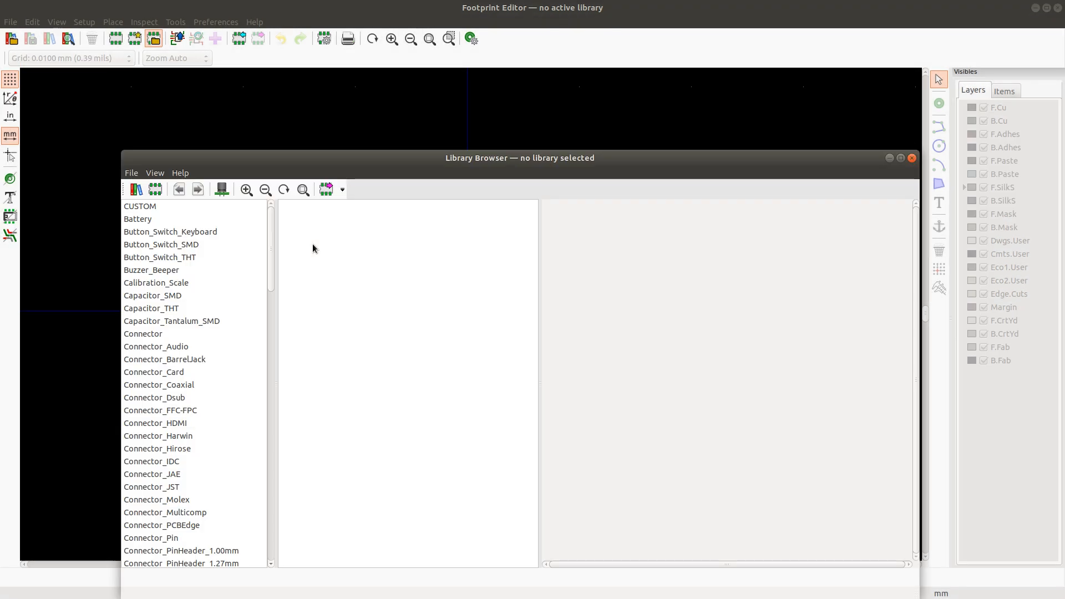
pyautogui.click(140, 207)
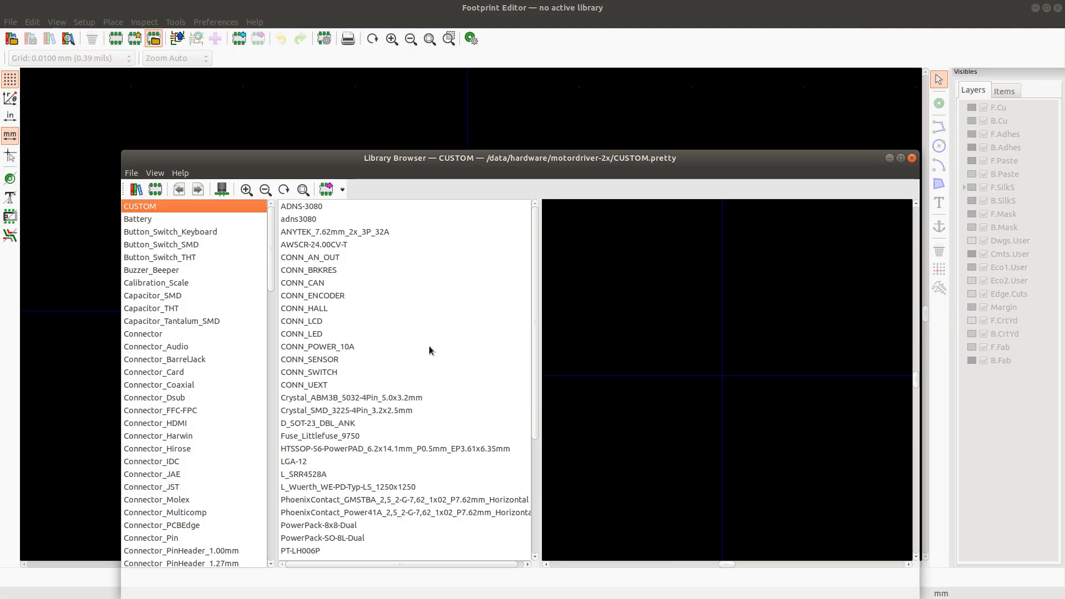
pyautogui.scroll(-4, 397, 361)
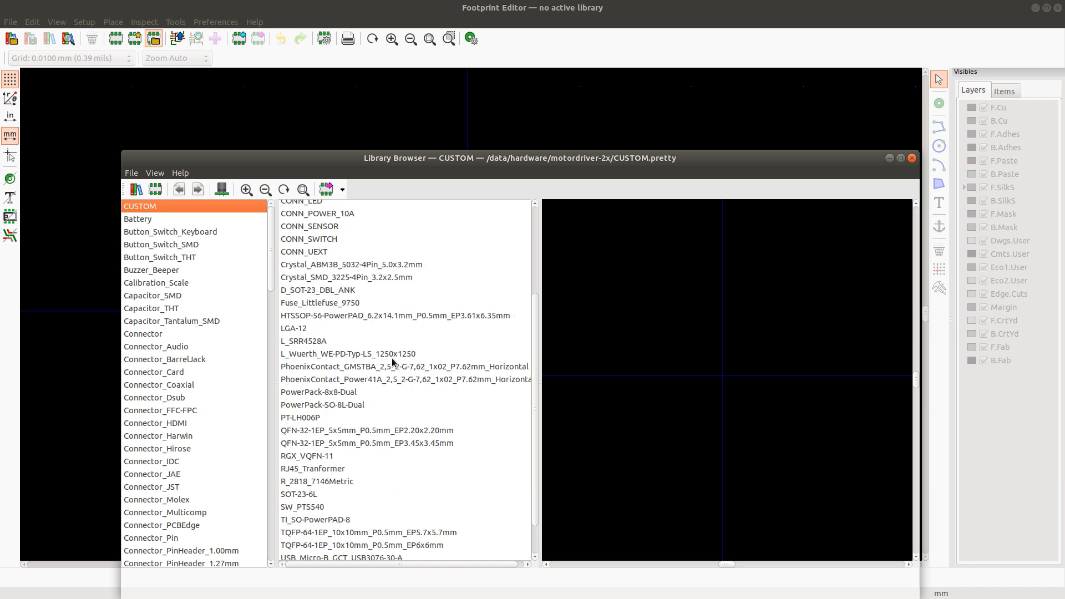
pyautogui.scroll(-1, 377, 372)
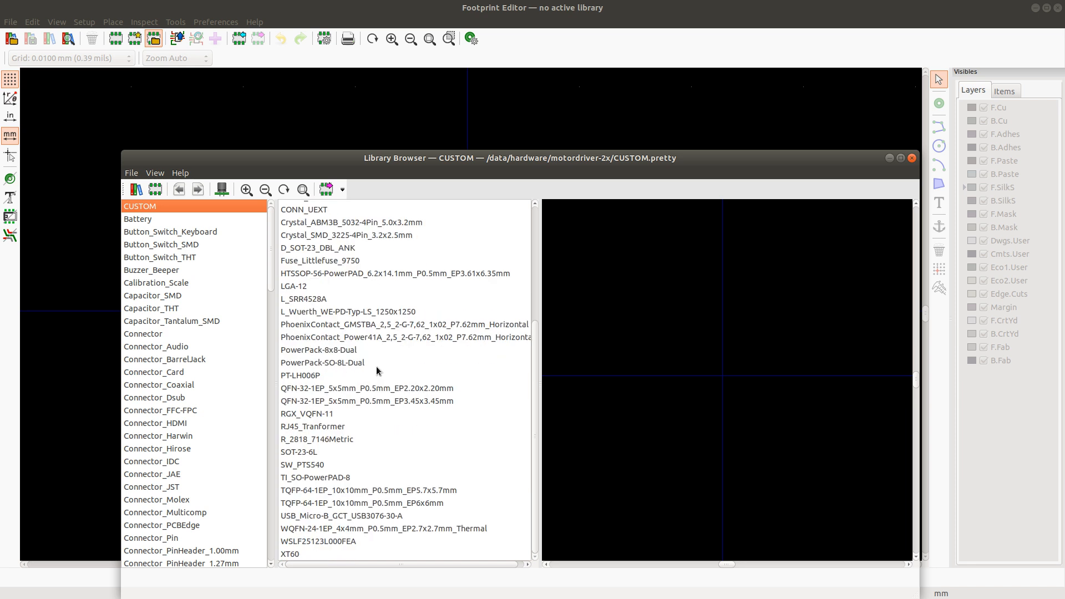
pyautogui.scroll(5, 372, 367)
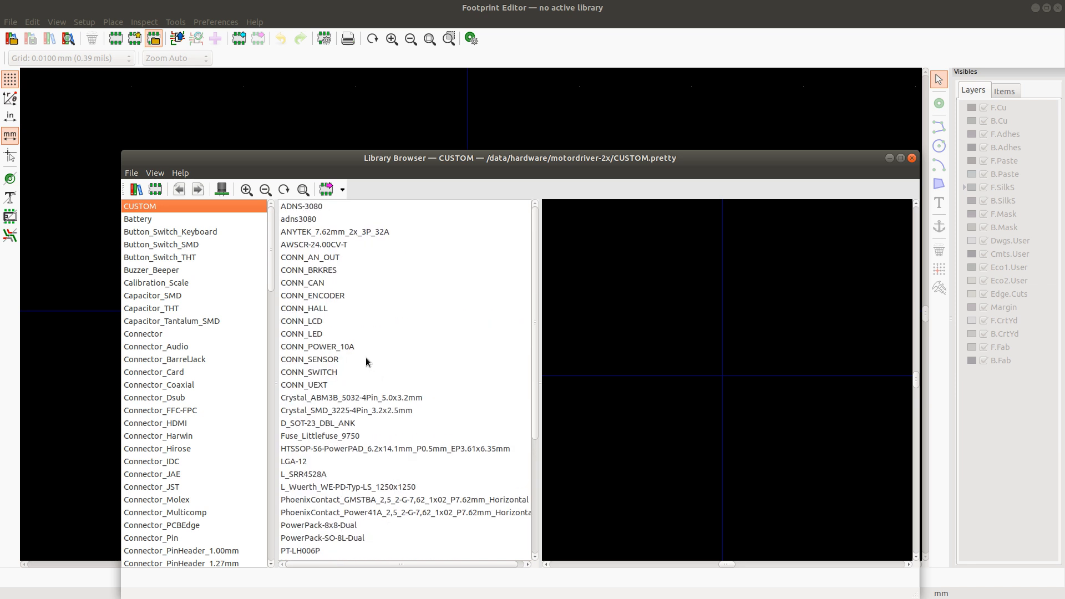
pyautogui.moveTo(387, 159); pyautogui.dragTo(400, 101)
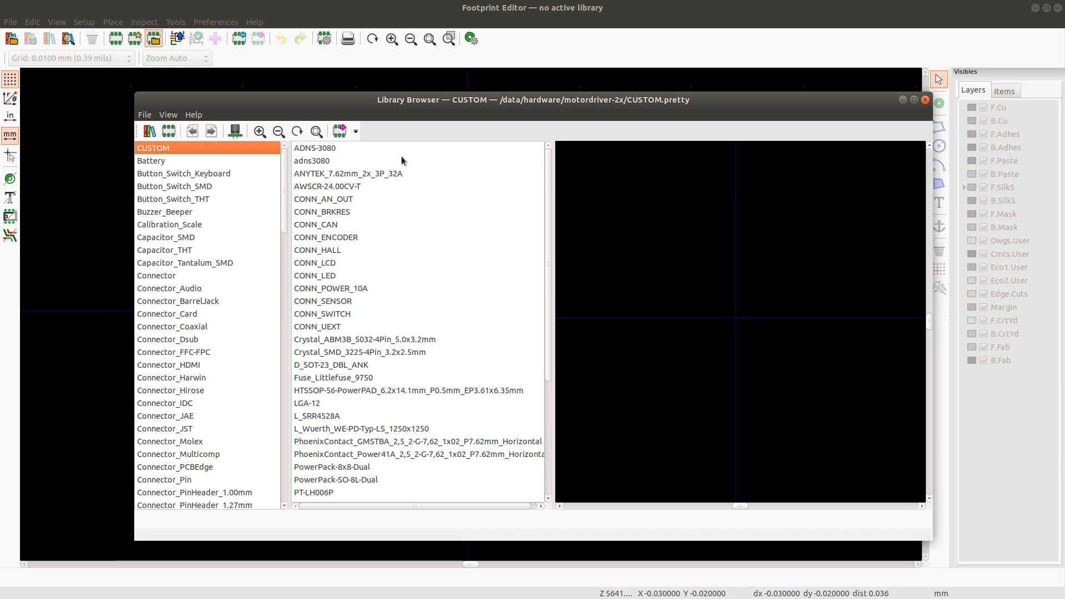
pyautogui.click(925, 100)
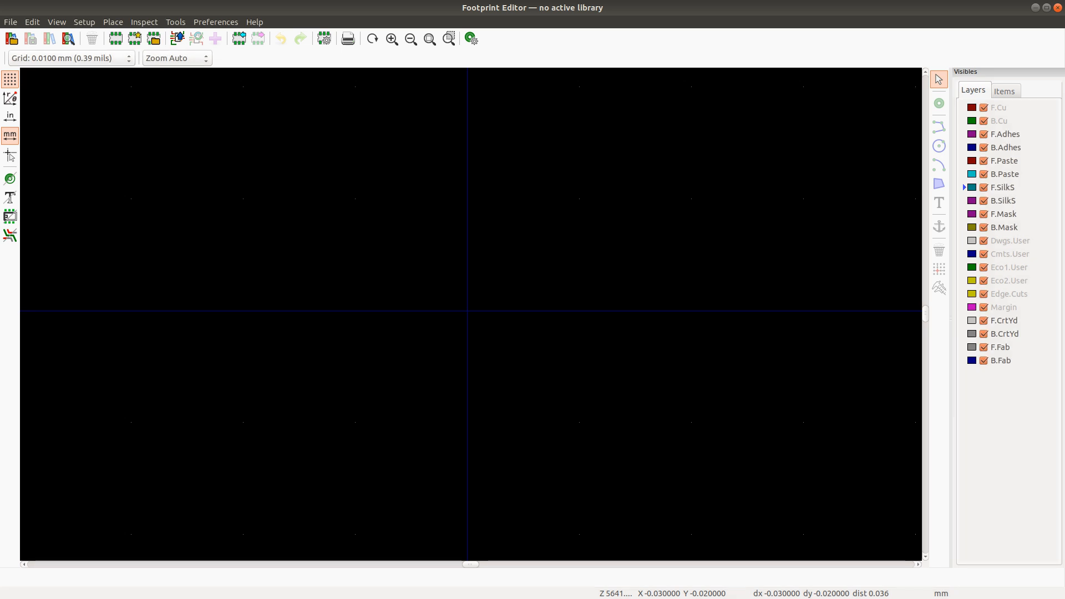
# Step: Close the Footprint Editor and recheck the library and footprint name assigned to TP35 in its schematic symbol properties
pyautogui.click(1057, 8)
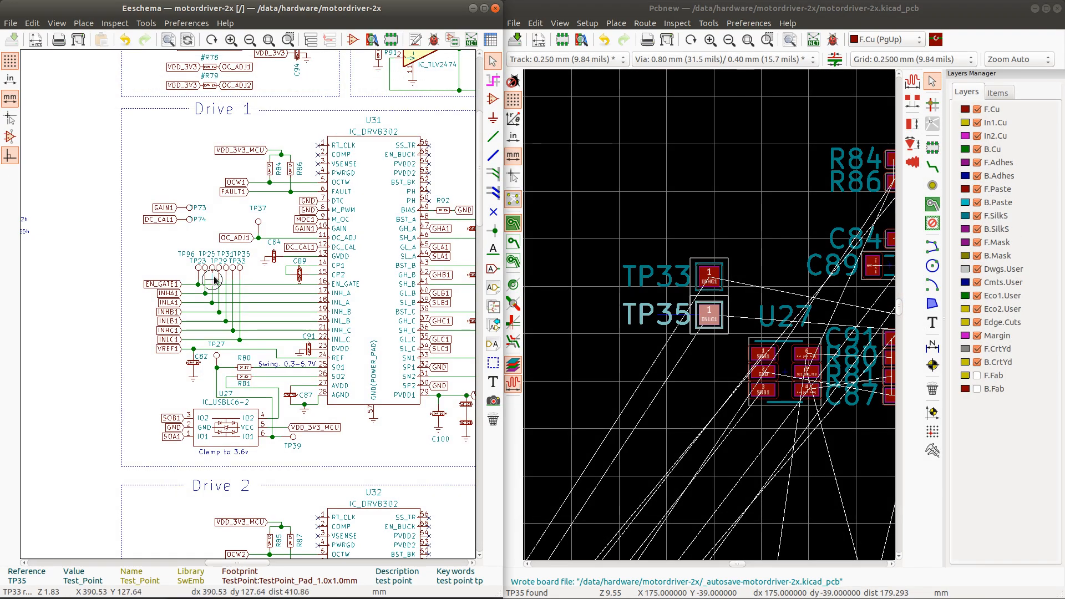
pyautogui.doubleClick(241, 270)
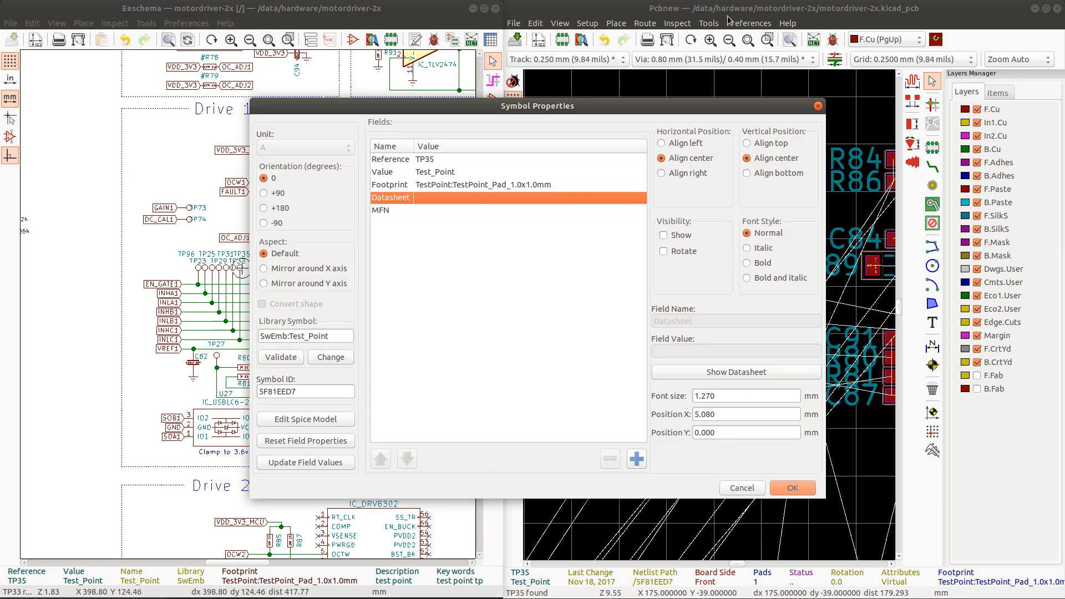
pyautogui.click(818, 106)
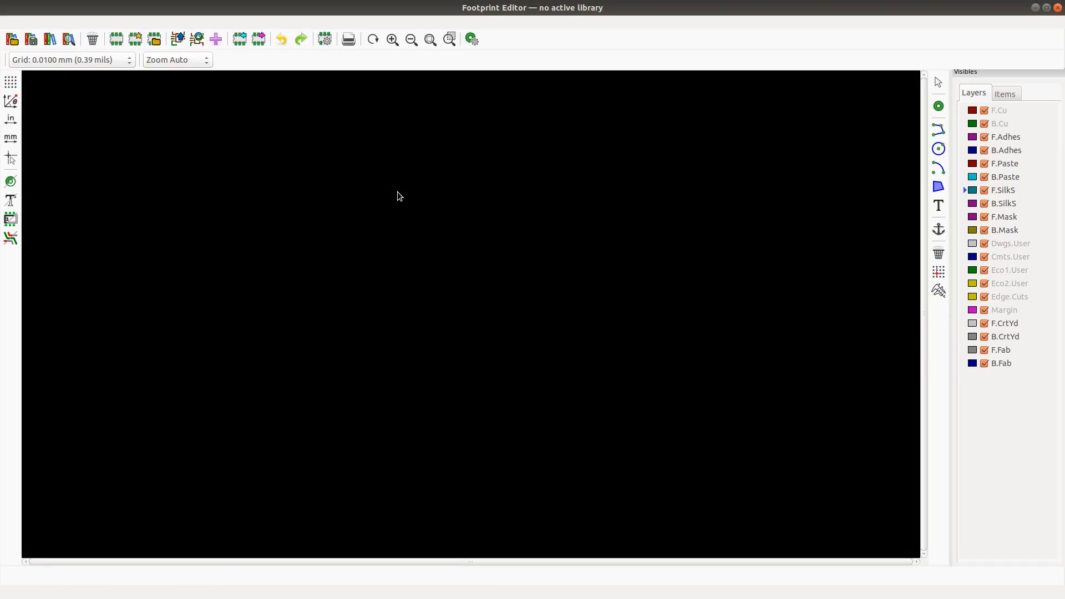
# Step: Browse the footprint libraries from the Footprint Editor and open the TestPoint library
pyautogui.click(153, 39)
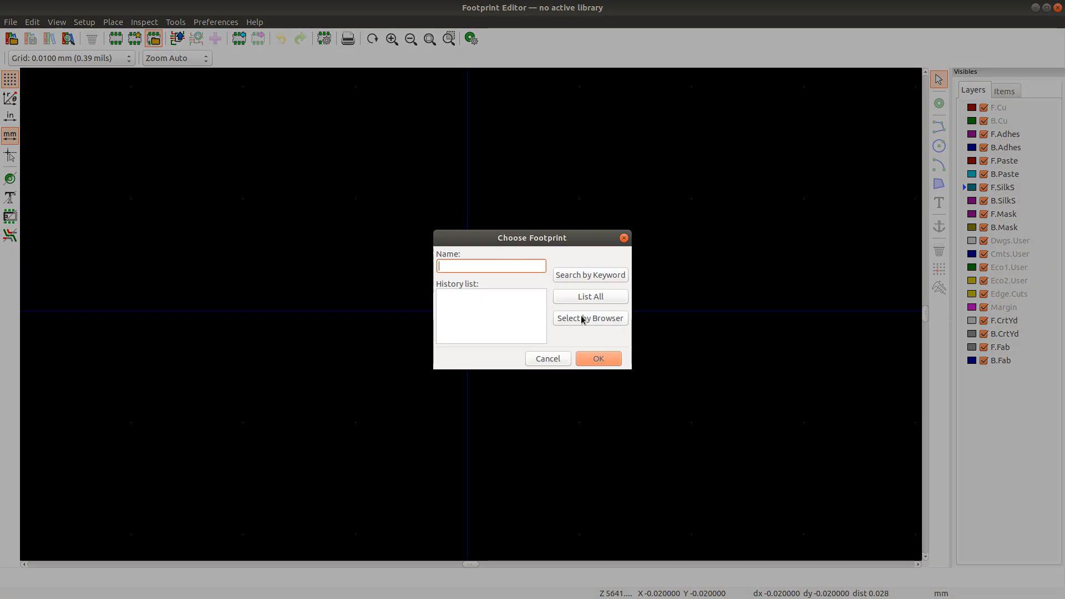
pyautogui.click(582, 319)
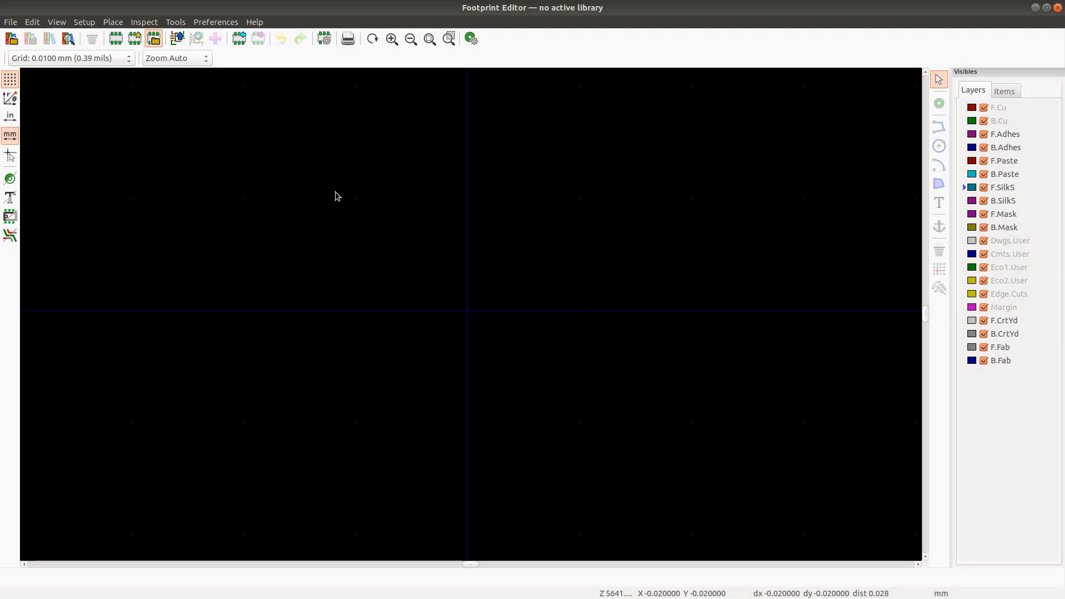
pyautogui.scroll(-10, 176, 320)
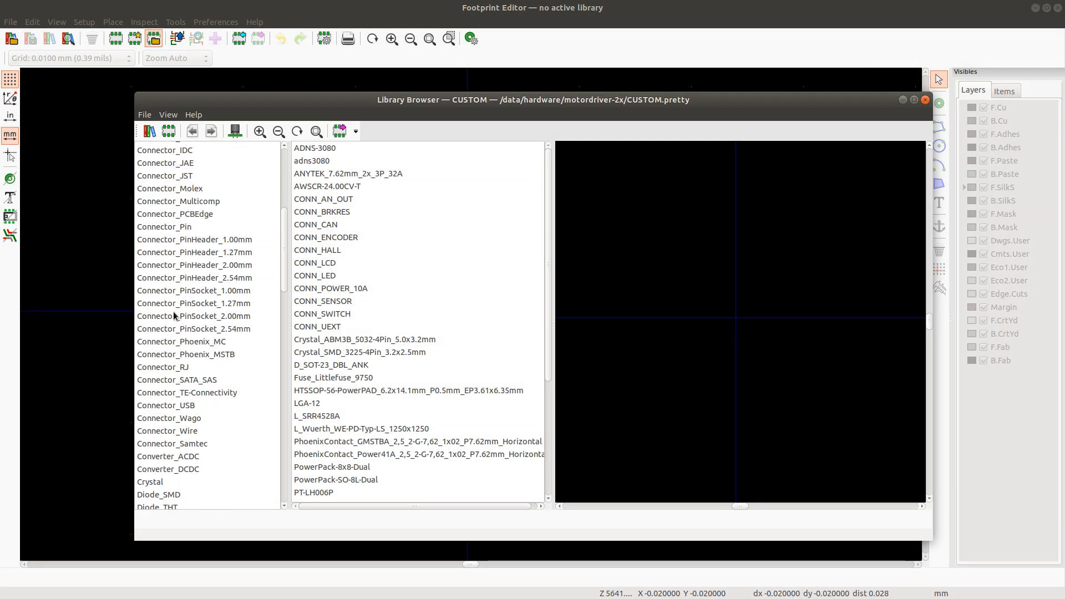
pyautogui.scroll(-3, 175, 320)
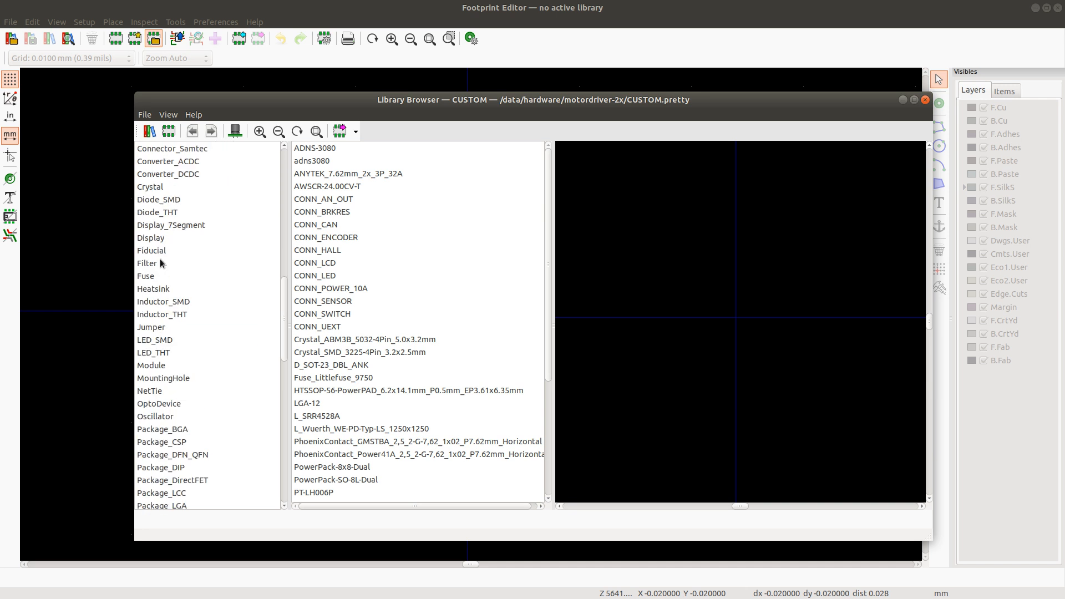
pyautogui.scroll(-5, 174, 315)
pyautogui.scroll(-10, 174, 316)
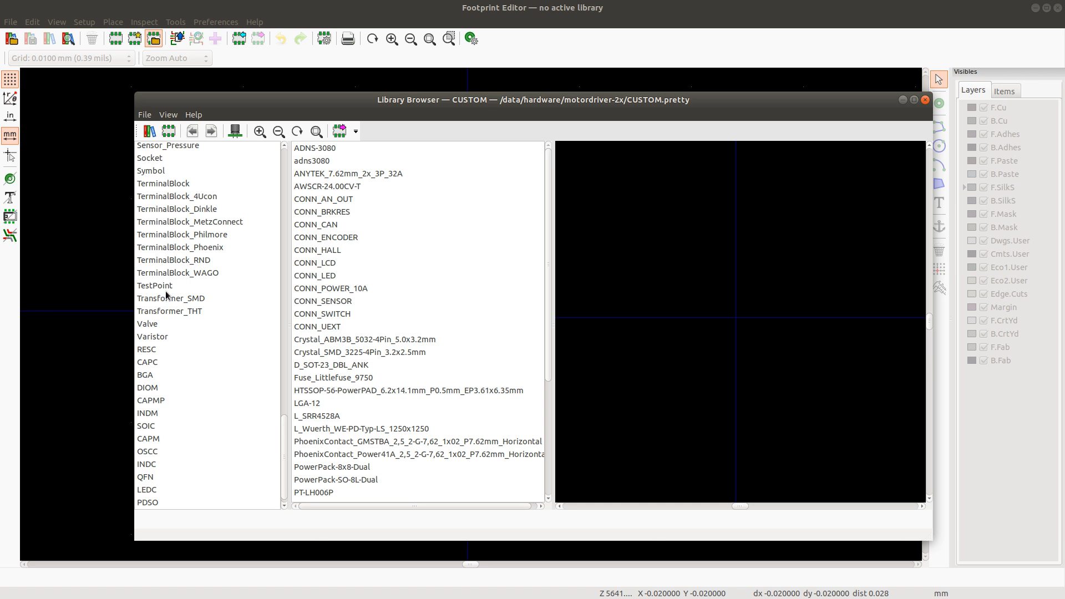
pyautogui.click(166, 286)
# Step: Preview the TestPoint_THTPad_1.0x1.0mm_Drill0.5mm and TestPoint_Loop_D1.80mm_Drill1.0mm_Beaded footprints in the TestPoint library
pyautogui.scroll(-2, 382, 279)
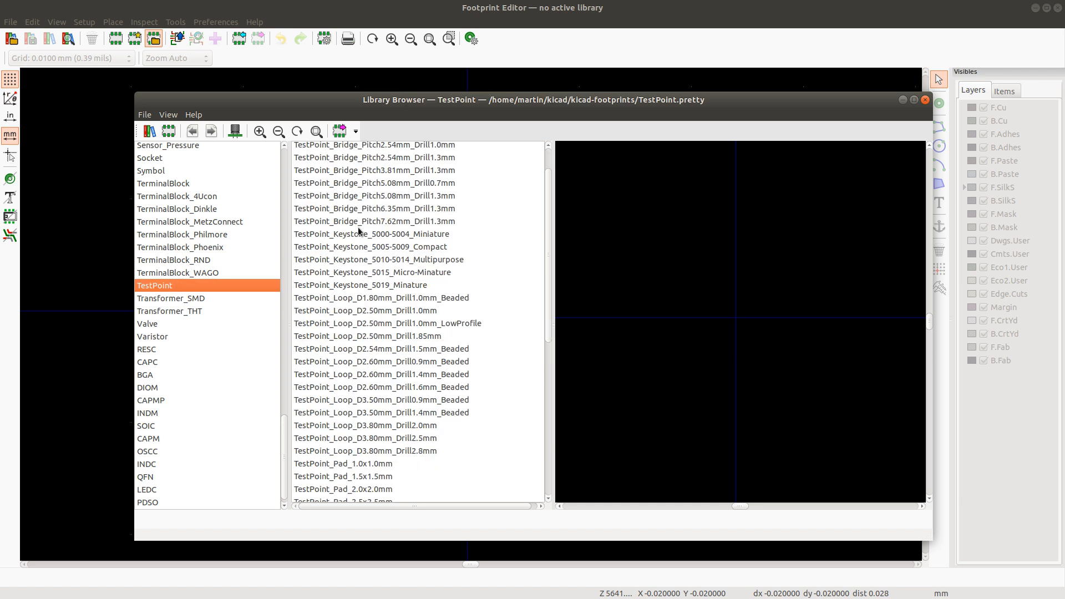
pyautogui.scroll(1, 358, 231)
pyautogui.scroll(-4, 398, 207)
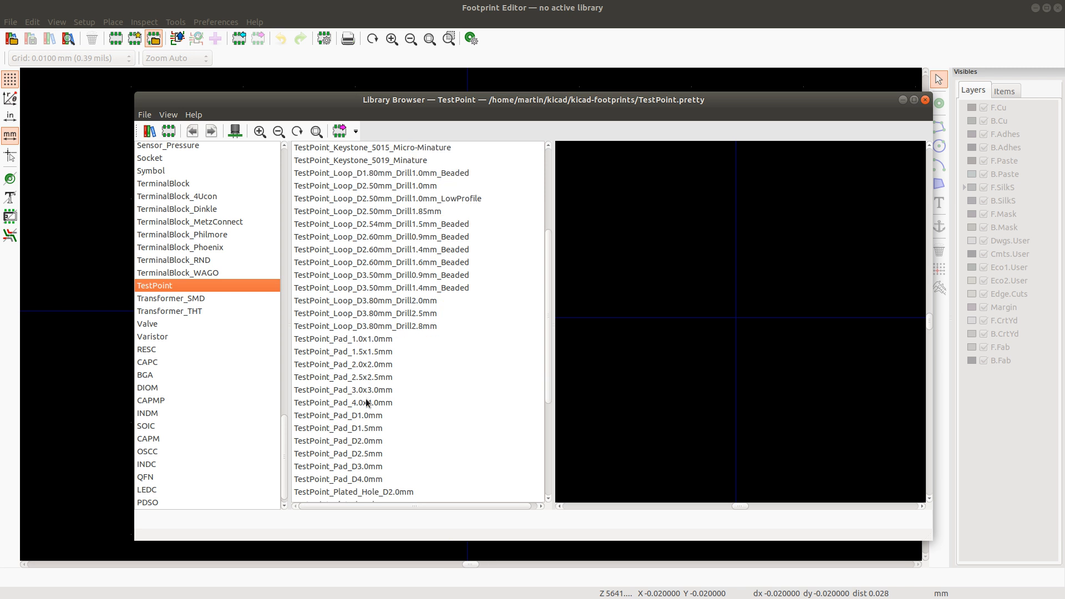
pyautogui.scroll(-5, 361, 425)
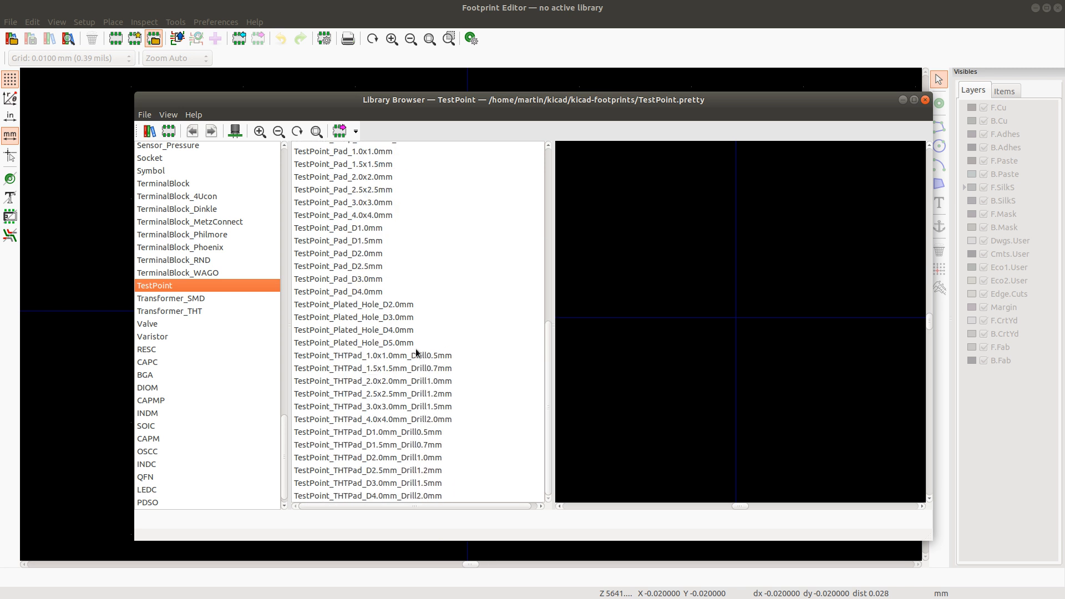
pyautogui.click(388, 356)
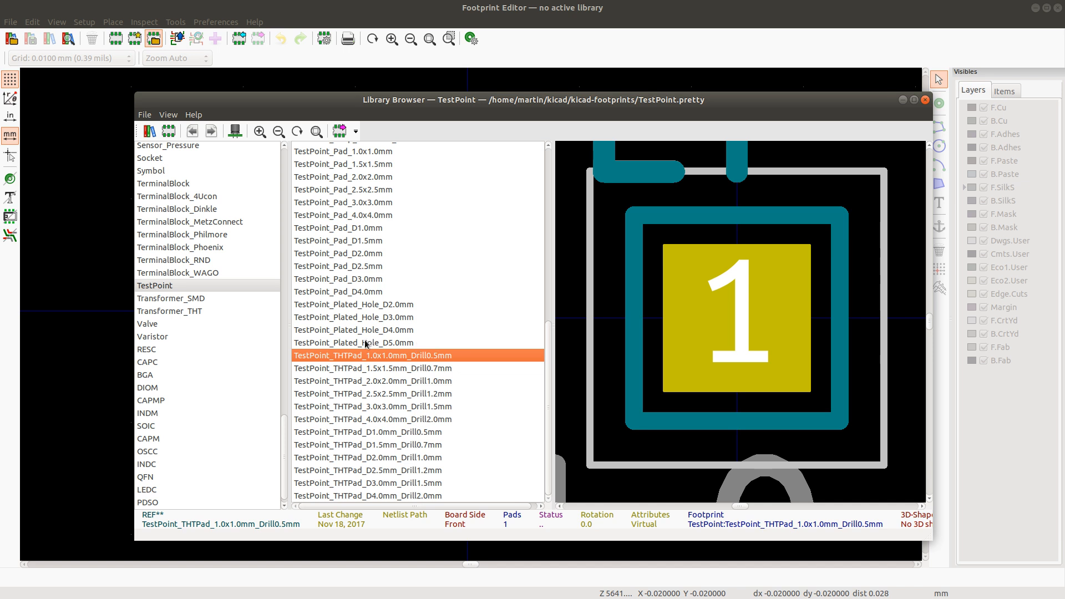
pyautogui.scroll(2, 367, 381)
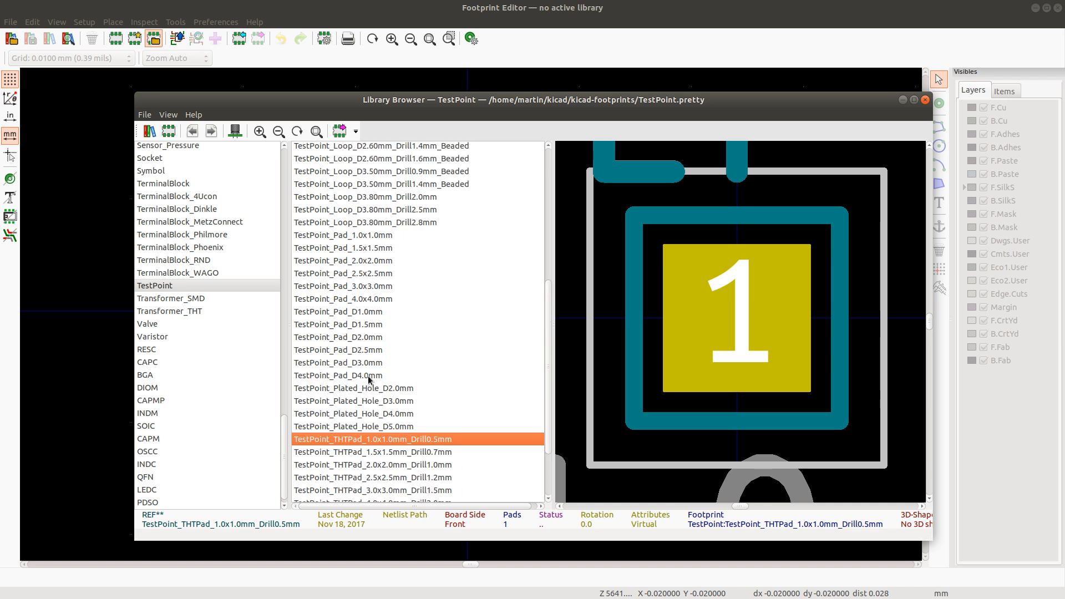
pyautogui.scroll(6, 369, 379)
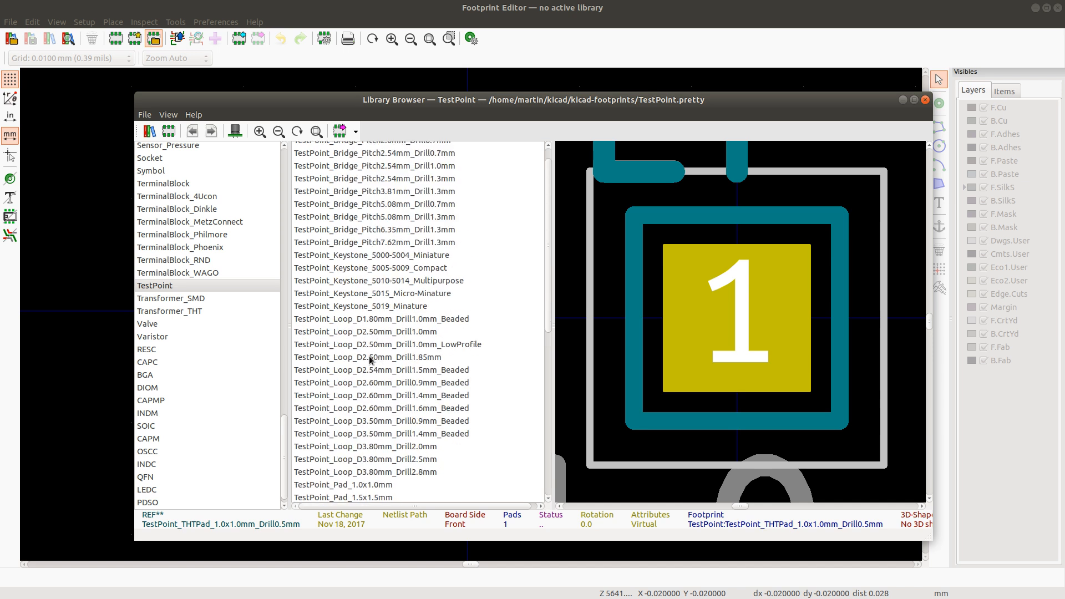
pyautogui.scroll(1, 370, 359)
pyautogui.click(373, 338)
pyautogui.scroll(-2, 367, 374)
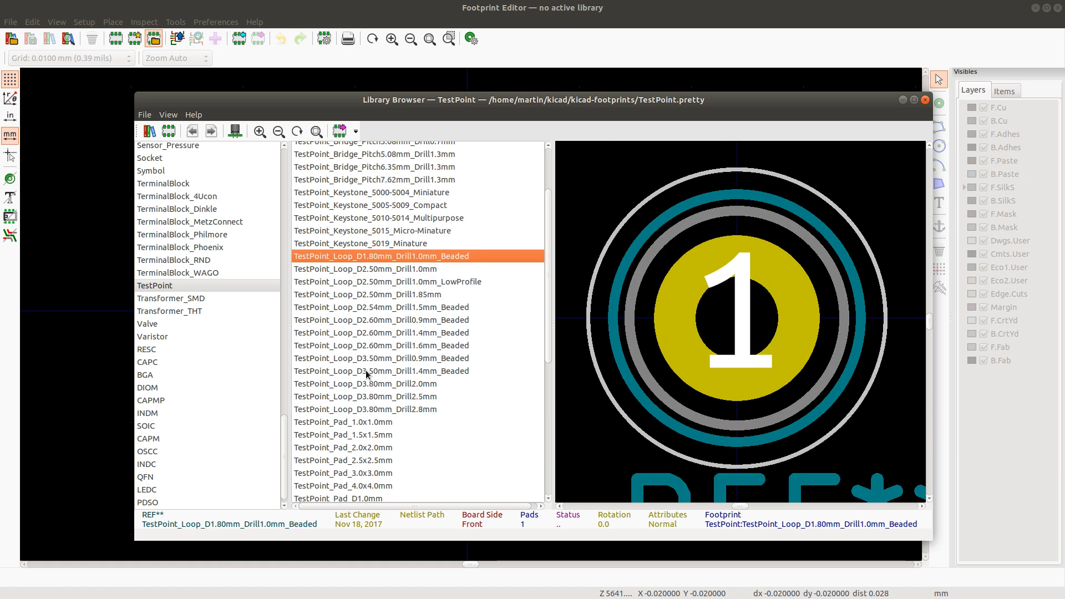
# Step: Load the TestPoint_Pad_1.0x1.0mm footprint from the TestPoint library into the Footprint Editor
pyautogui.click(362, 421)
pyautogui.scroll(-4, 380, 368)
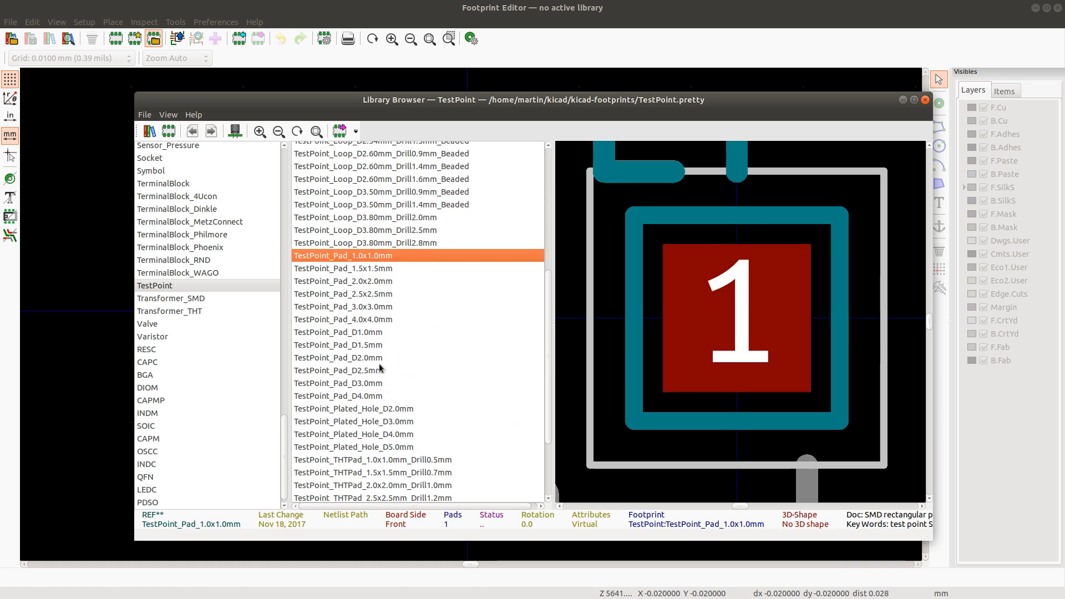
pyautogui.scroll(6, 380, 368)
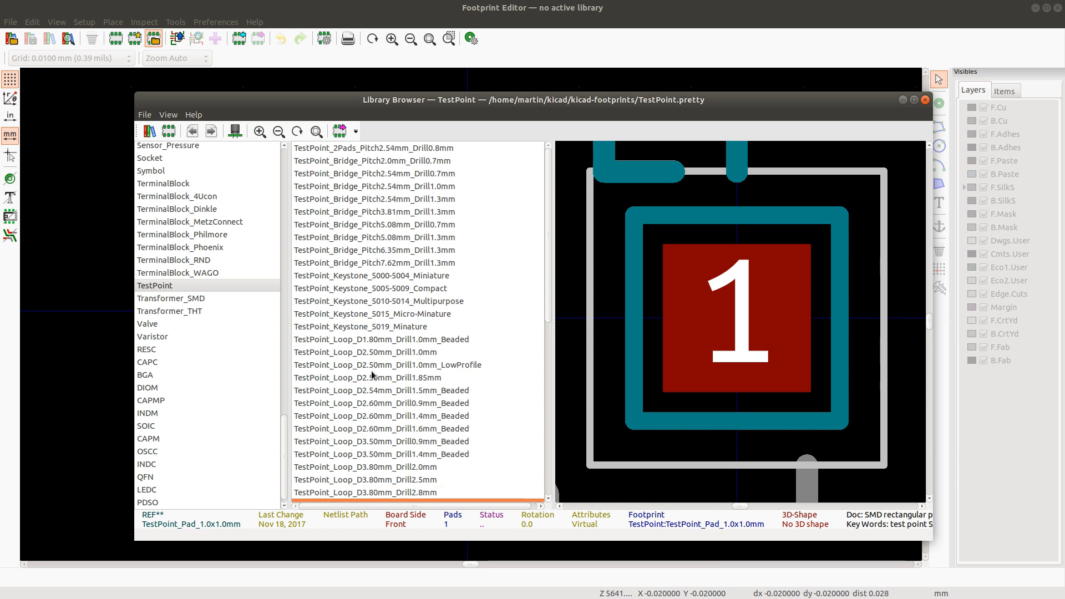
pyautogui.scroll(-4, 383, 260)
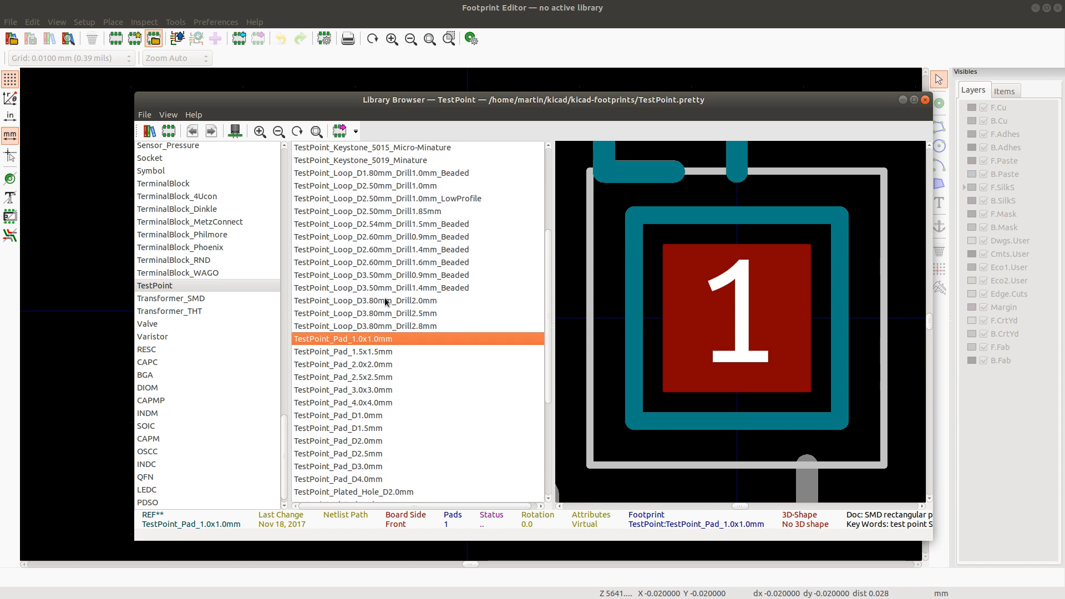
pyautogui.doubleClick(351, 340)
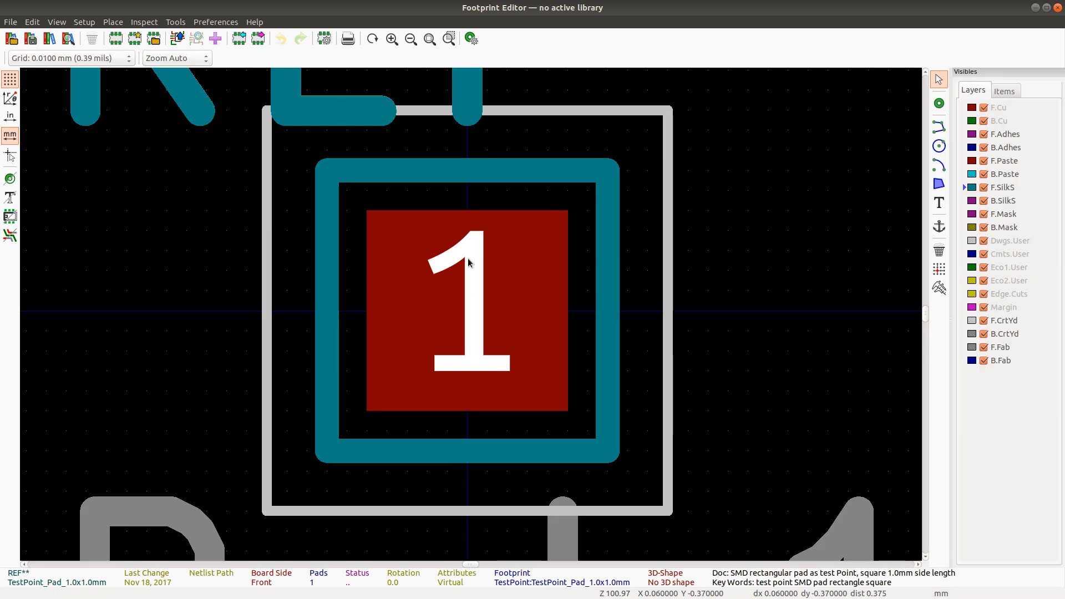
# Step: Set the size of pad 1 to 0.5 mm in both X and Y in its pad properties
pyautogui.click(464, 282)
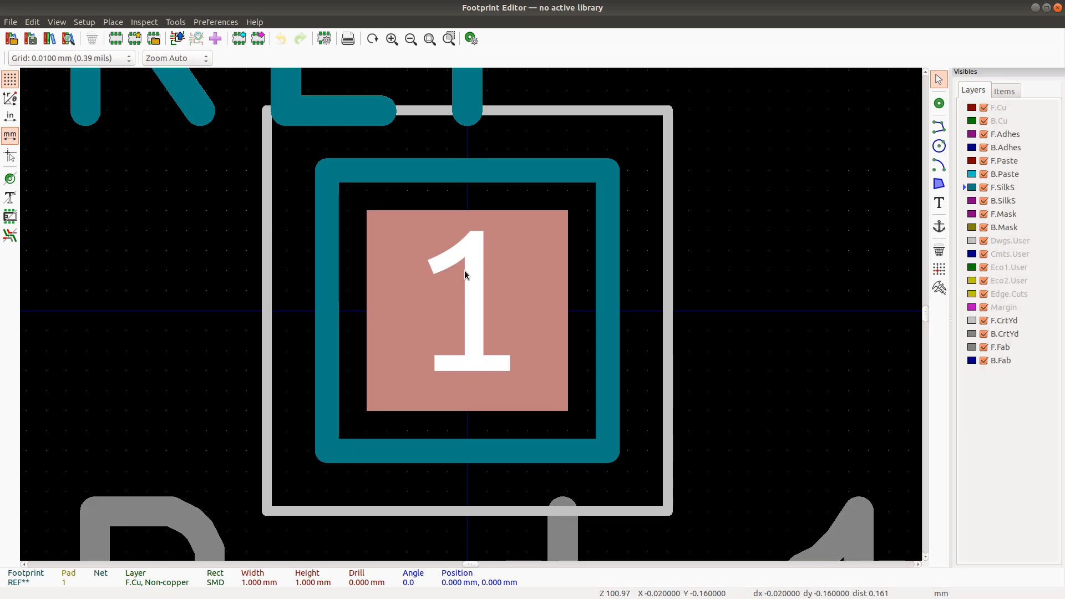
pyautogui.doubleClick(487, 279)
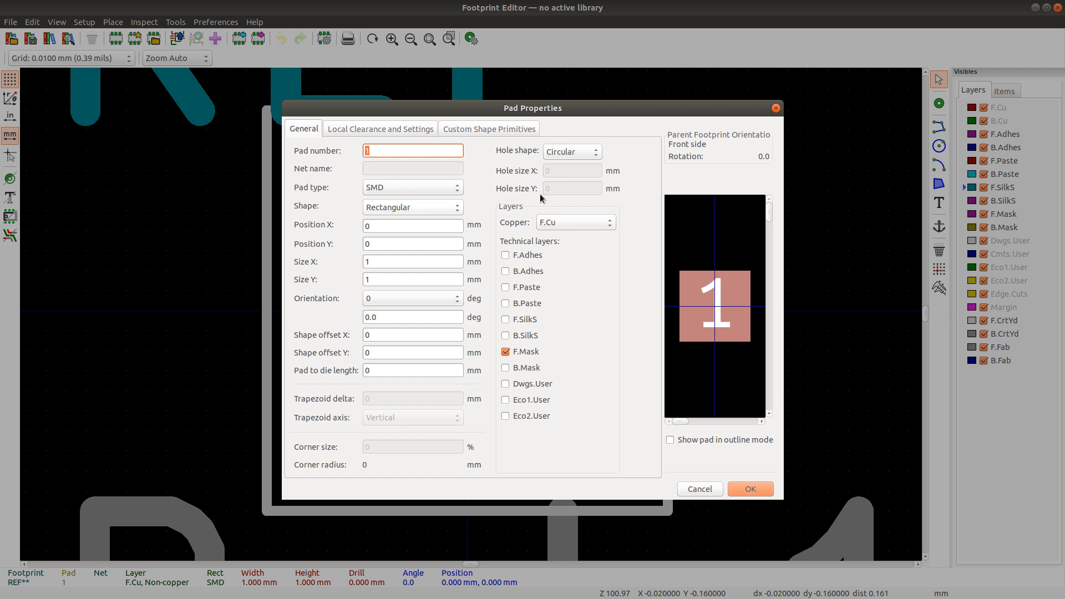
pyautogui.click(385, 260)
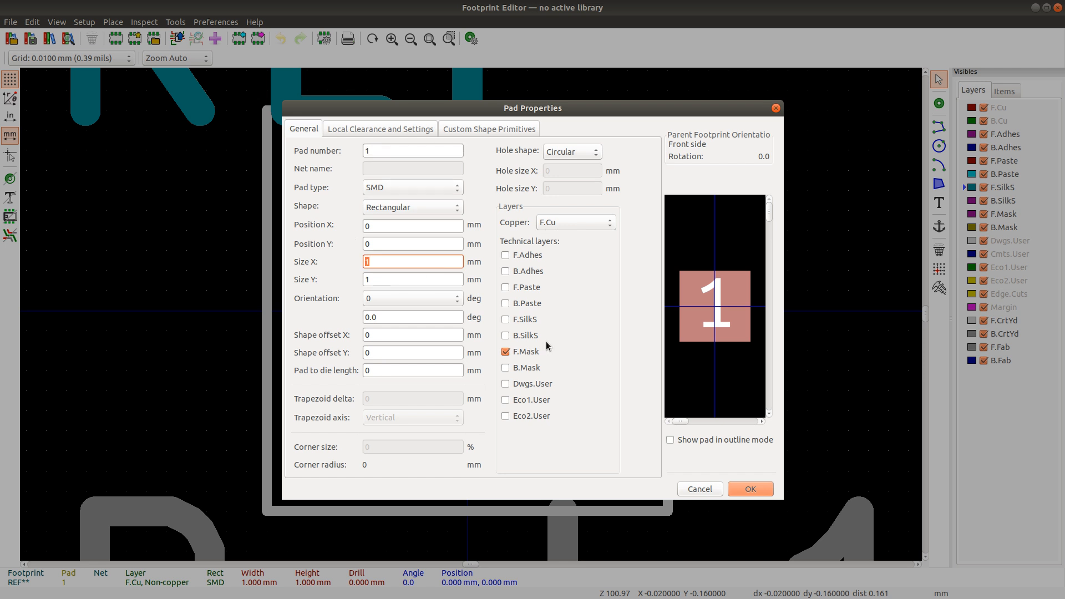
pyautogui.write('0.5')
pyautogui.click(394, 279)
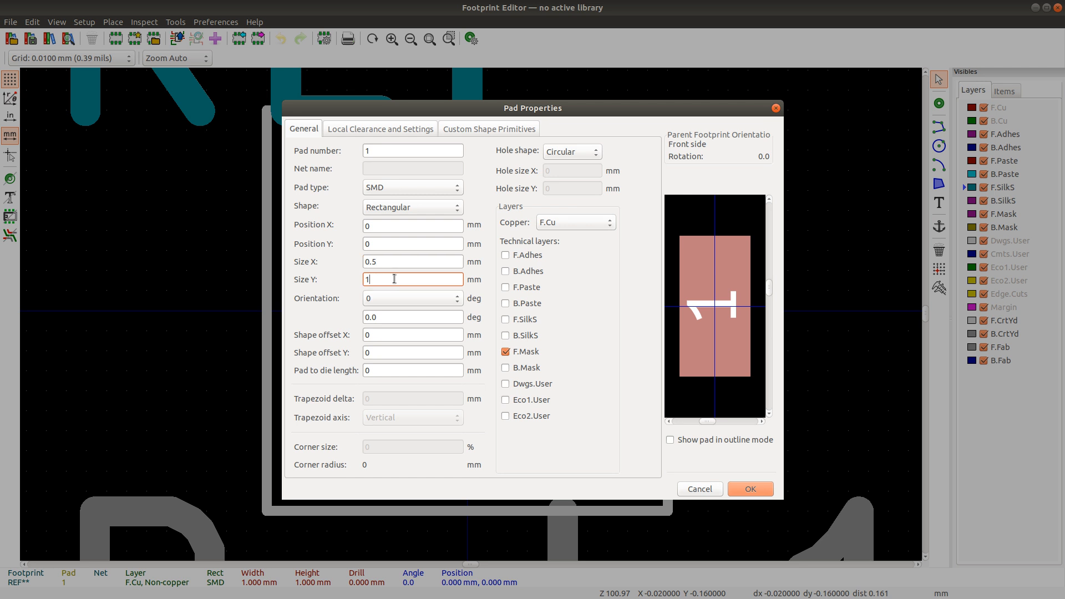
pyautogui.write('0.5')
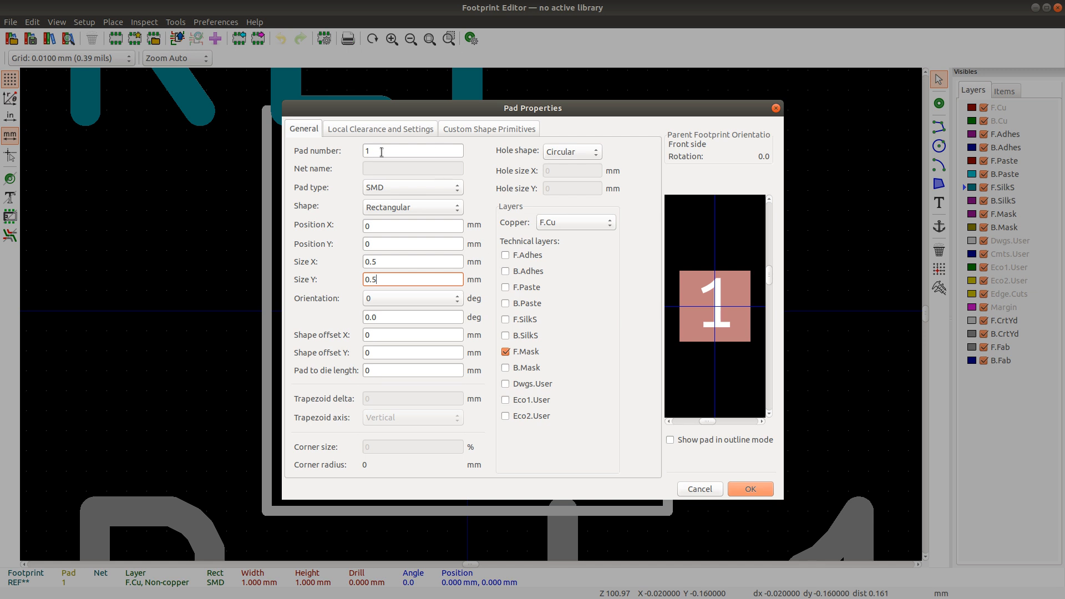
pyautogui.click(750, 489)
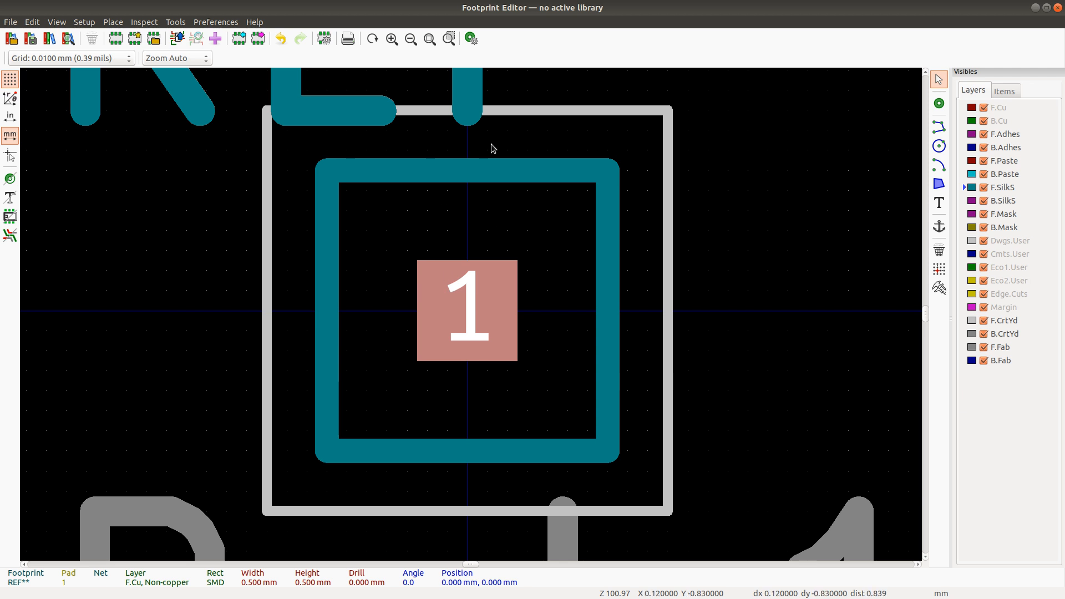
pyautogui.click(465, 177)
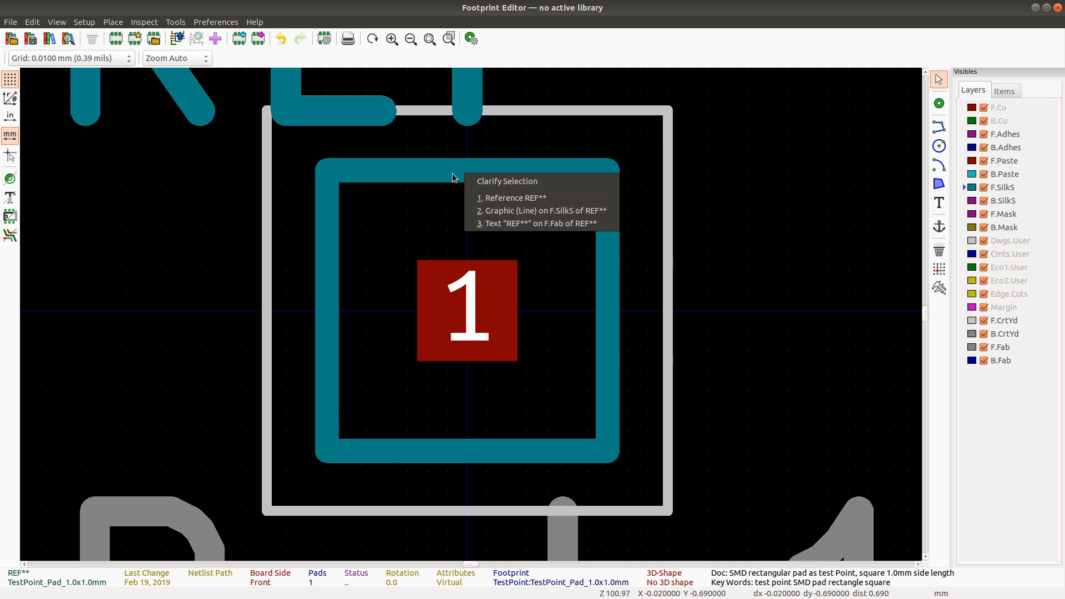
pyautogui.press('Escape')
pyautogui.click(412, 177)
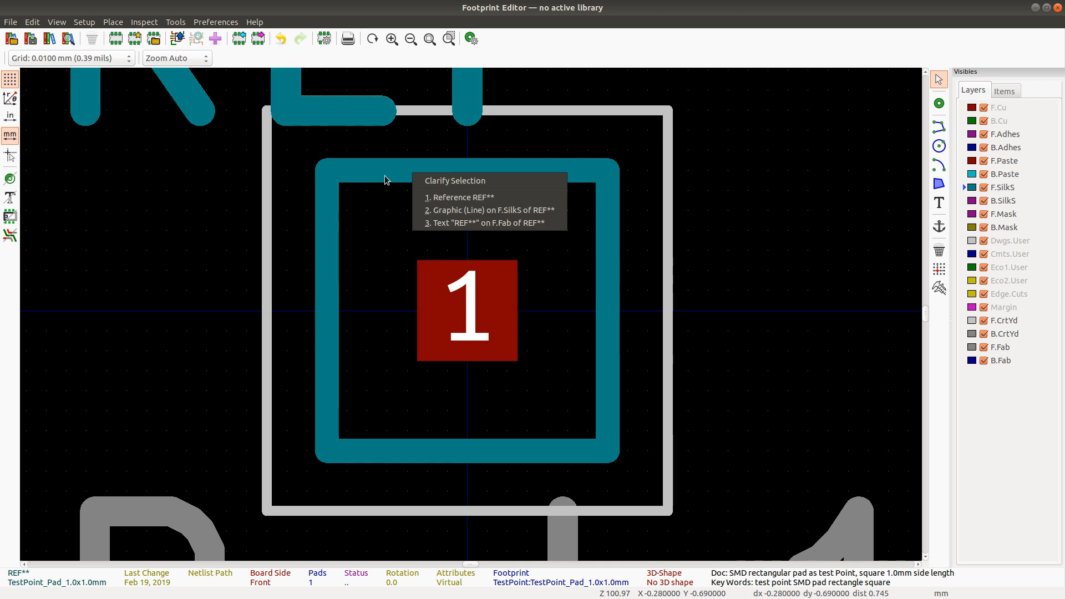
pyautogui.click(391, 146)
pyautogui.scroll(-3, 391, 146)
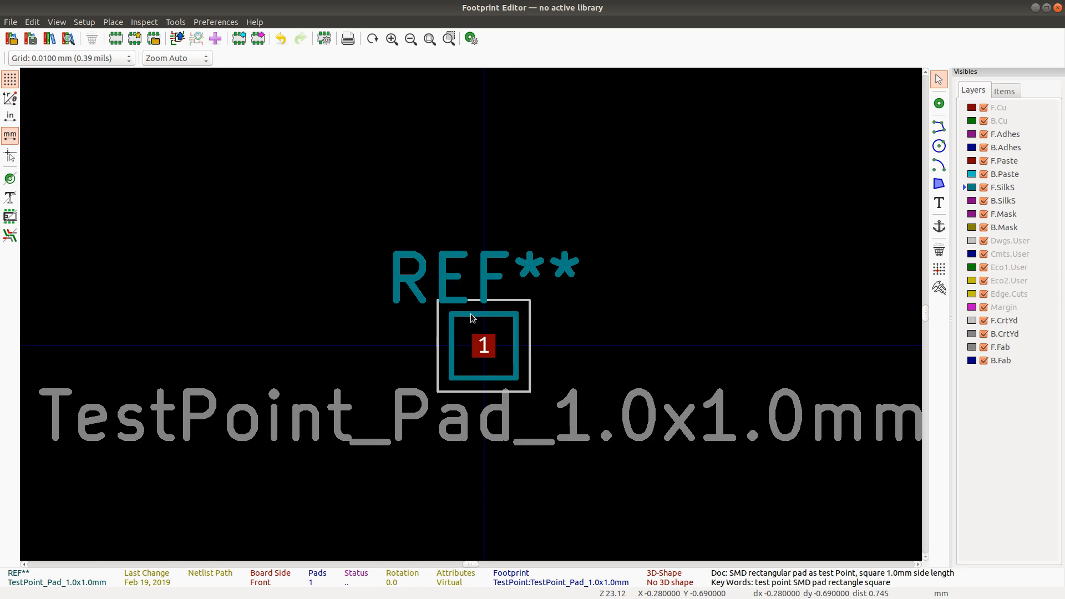
pyautogui.scroll(2, 471, 314)
pyautogui.click(409, 236)
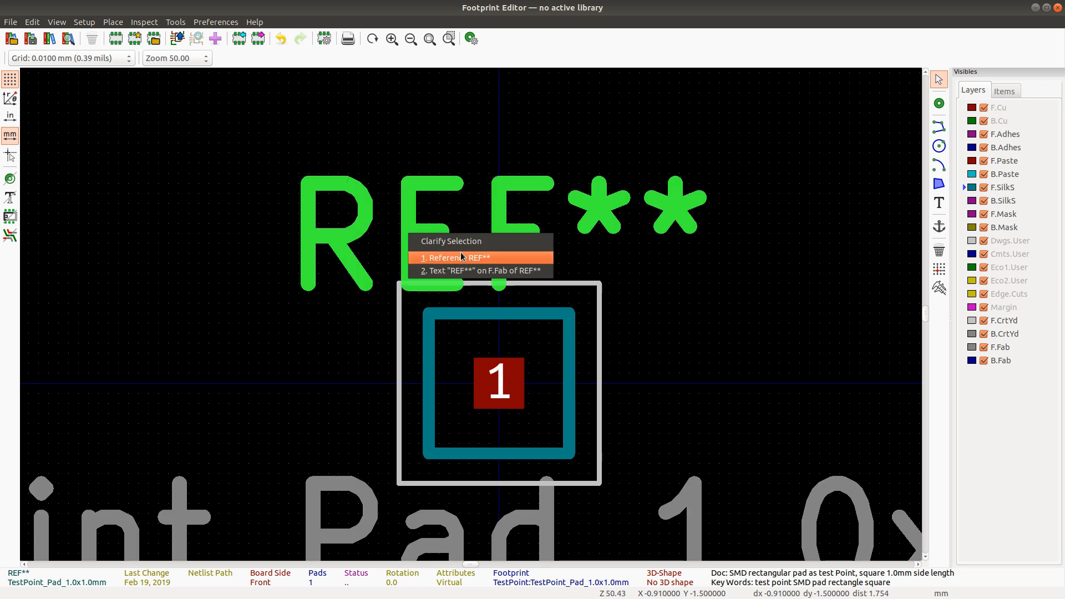
pyautogui.click(637, 239)
# Step: Delete the four F.SilkS lines that form the square outline around pad 1
pyautogui.click(541, 315)
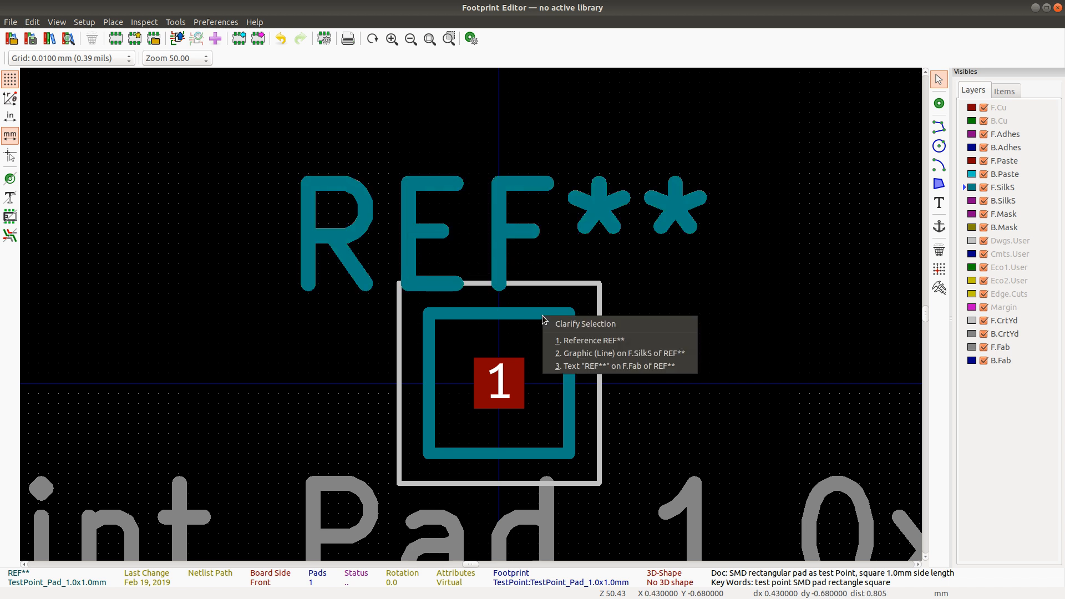
pyautogui.click(579, 353)
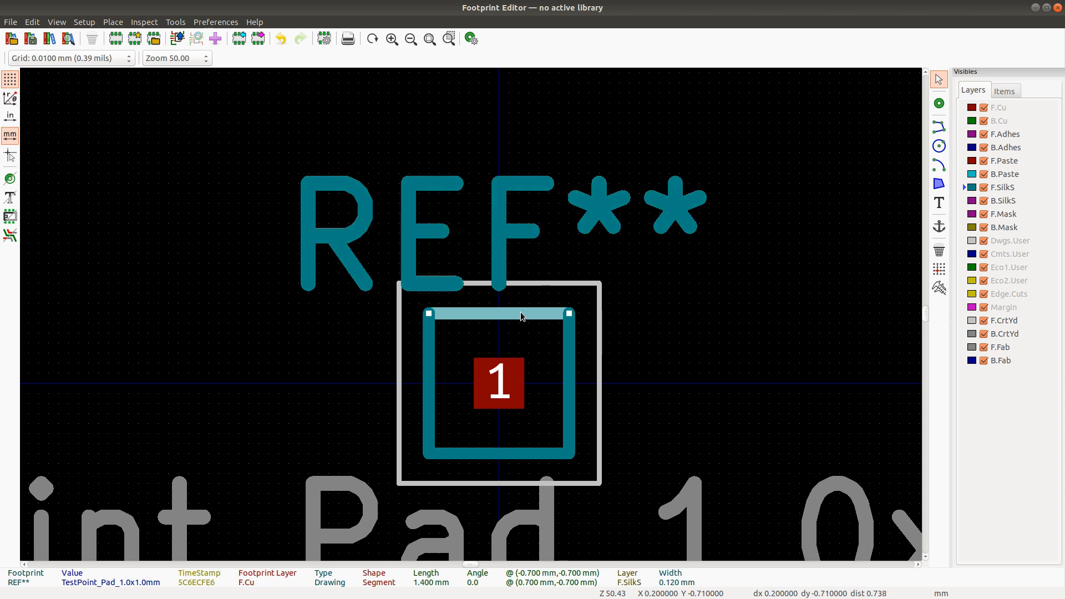
pyautogui.press('Delete')
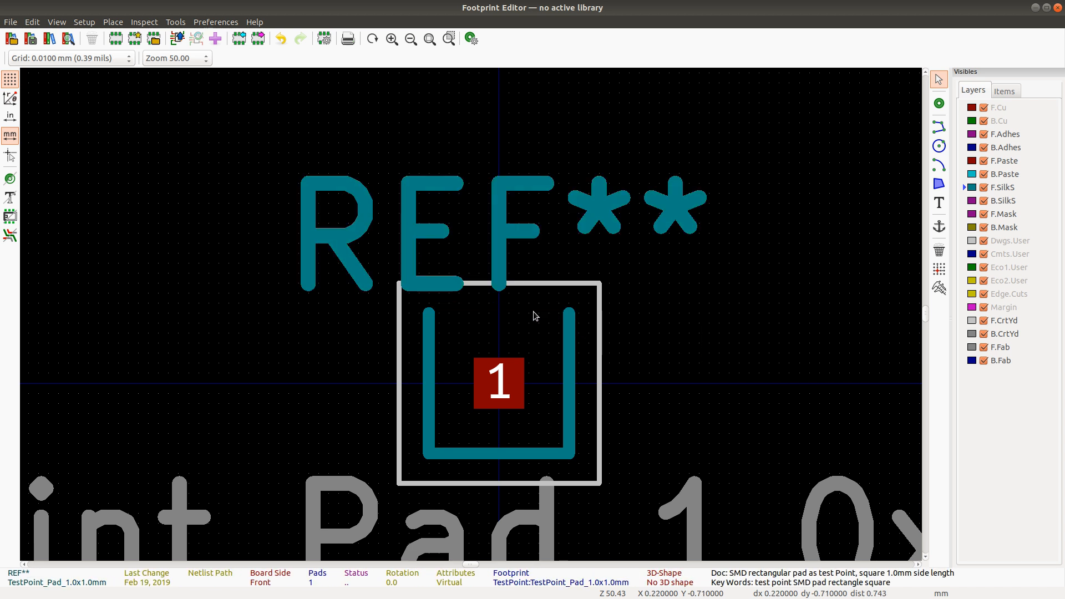
pyautogui.click(570, 348)
pyautogui.press('Delete')
pyautogui.click(554, 454)
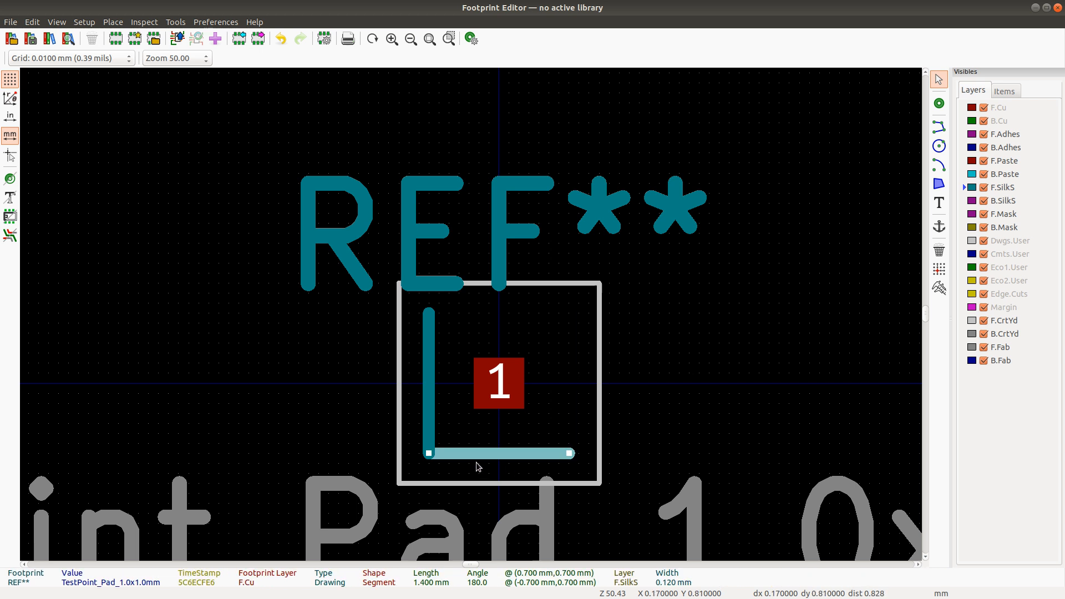
pyautogui.press('Delete')
pyautogui.click(427, 389)
pyautogui.press('Delete')
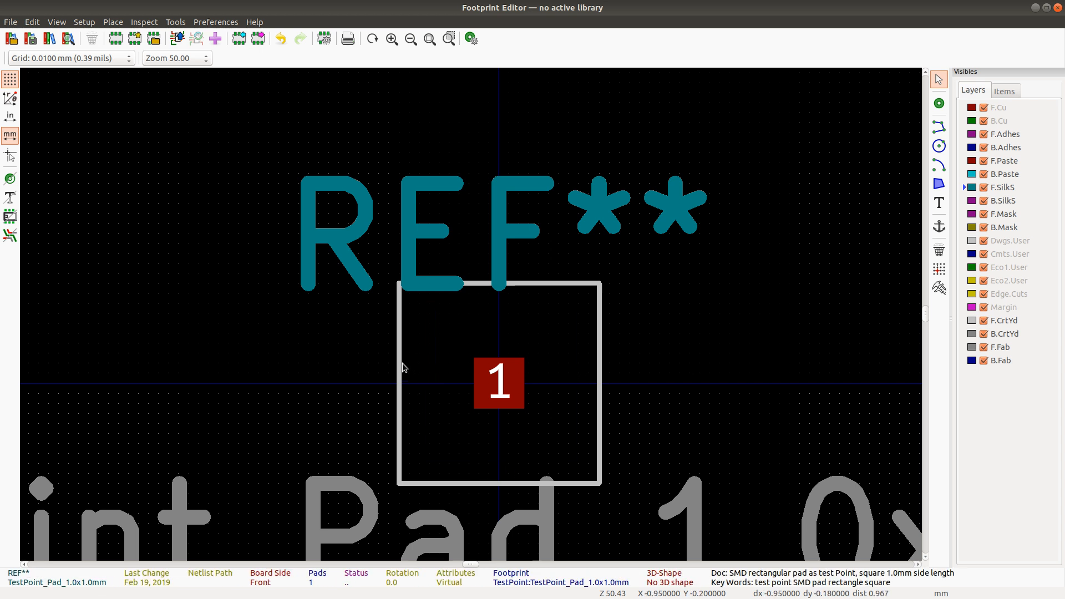
# Step: Pull both ends of the left F.CrtYd line in beside pad 1, with its upper end at (-0.3, -0.3) mm
pyautogui.click(399, 345)
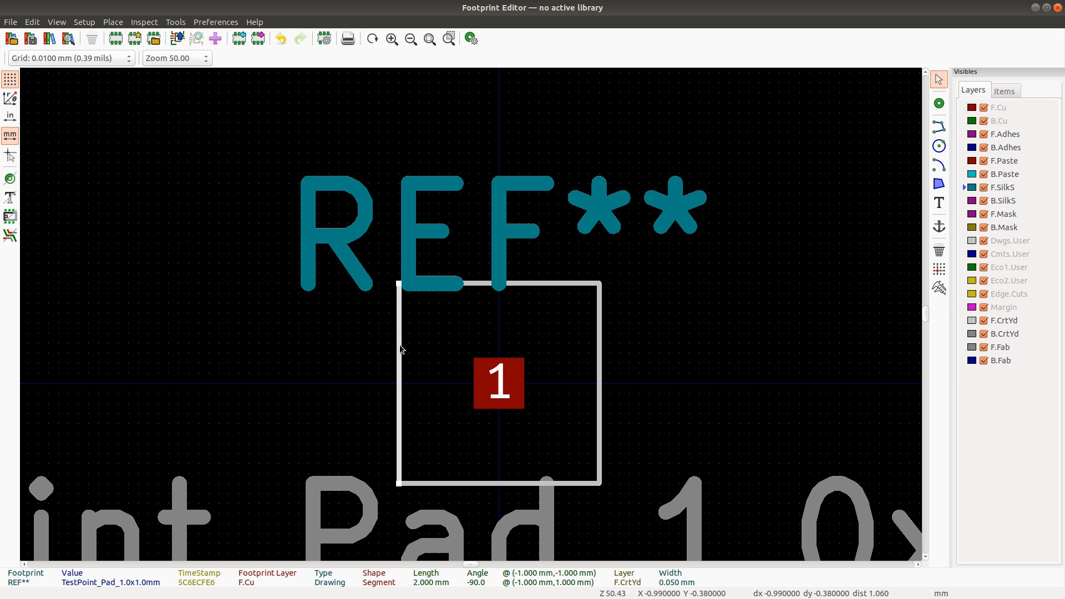
pyautogui.moveTo(399, 284); pyautogui.dragTo(472, 361)
pyautogui.moveTo(467, 352)
pyautogui.mouseDown()
pyautogui.moveTo(455, 360)
pyautogui.moveTo(469, 353)
pyautogui.mouseUp()
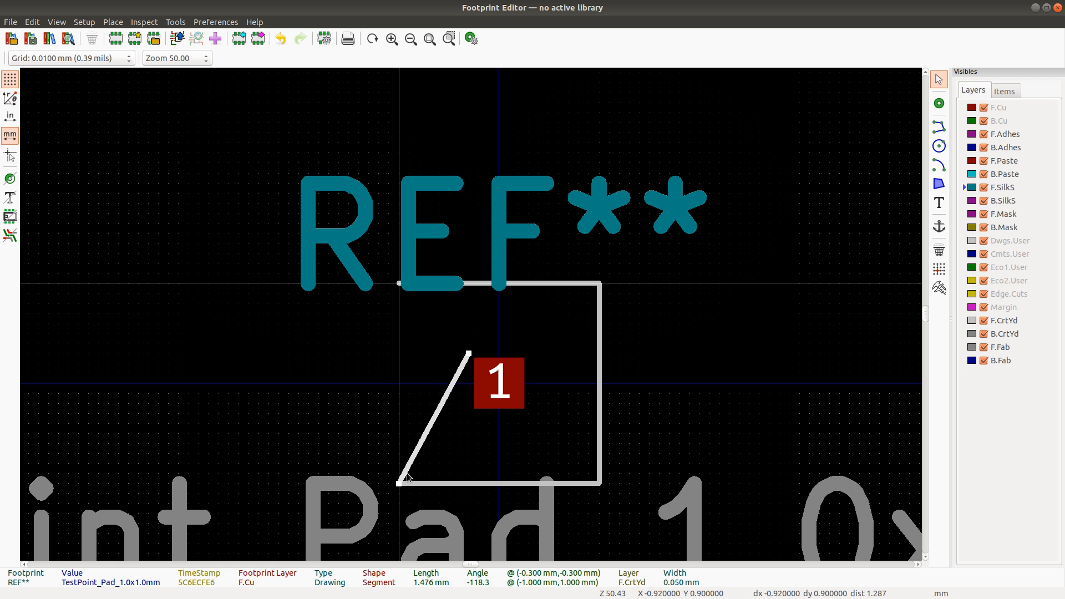
pyautogui.click(407, 476)
pyautogui.click(412, 467)
pyautogui.click(412, 460)
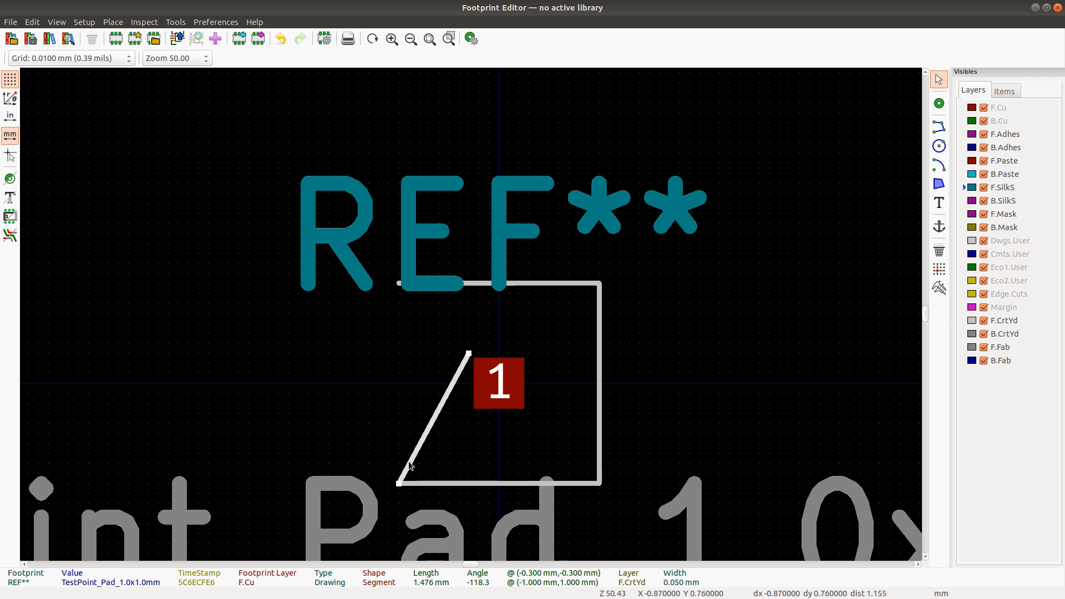
pyautogui.moveTo(399, 483); pyautogui.dragTo(469, 414)
pyautogui.click(445, 486)
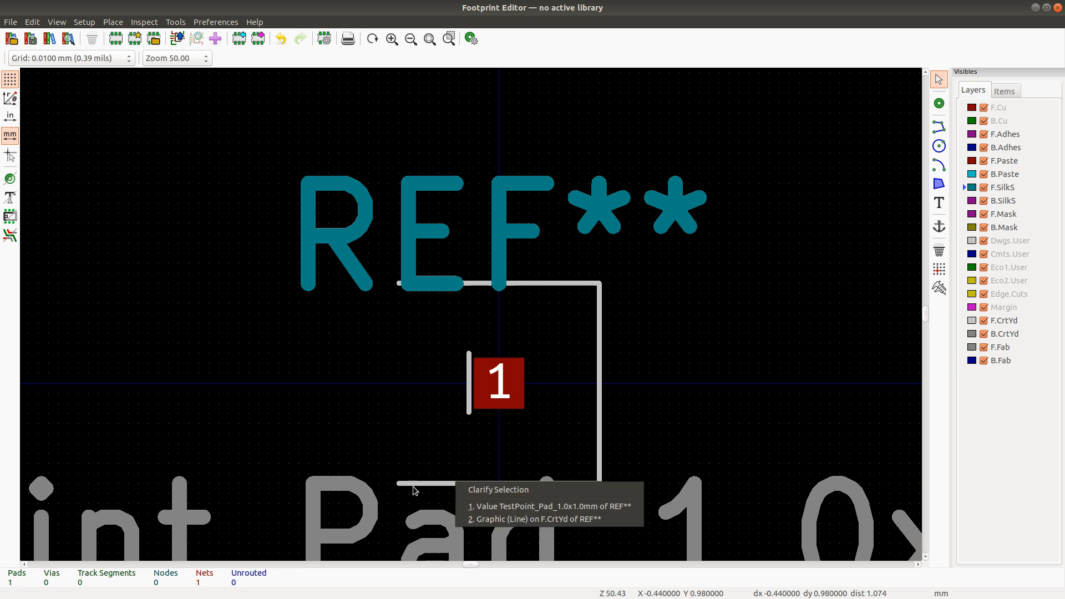
pyautogui.click(491, 506)
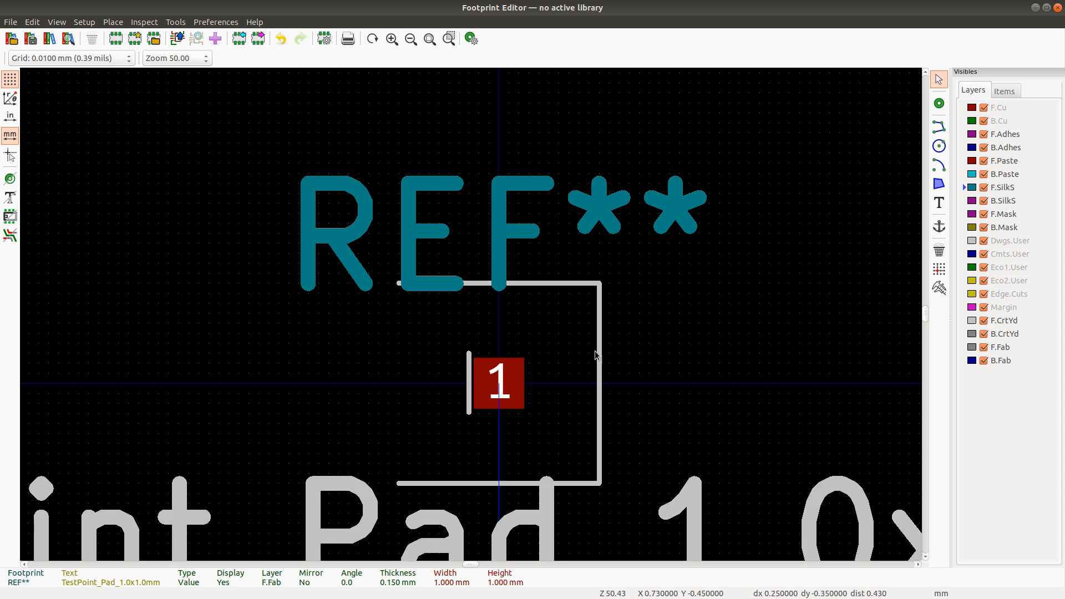
# Step: Measure the clearance directly below pad 1
pyautogui.click(939, 287)
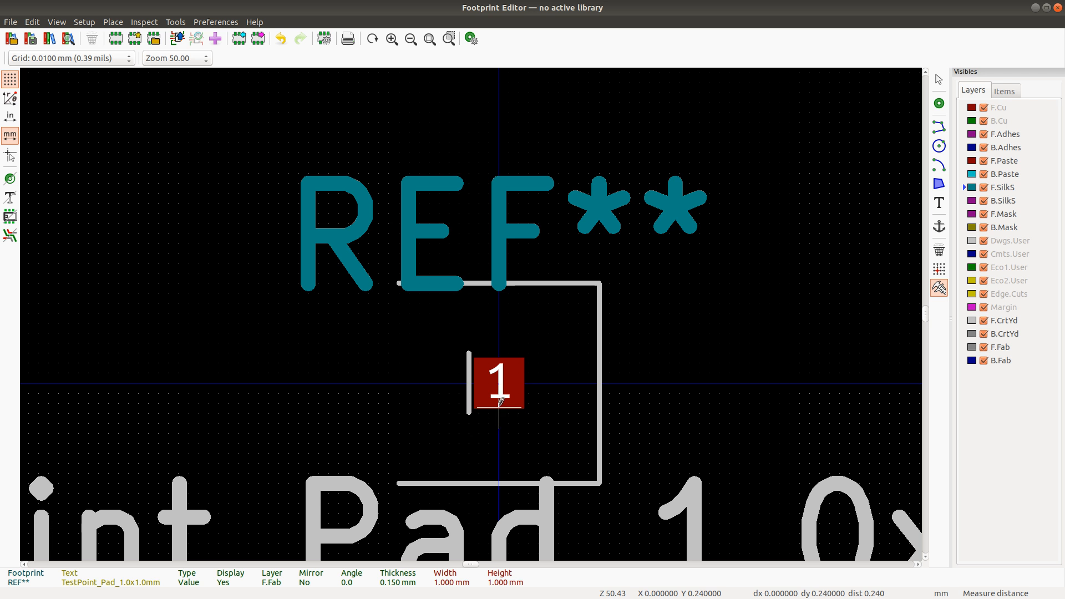
pyautogui.click(501, 405)
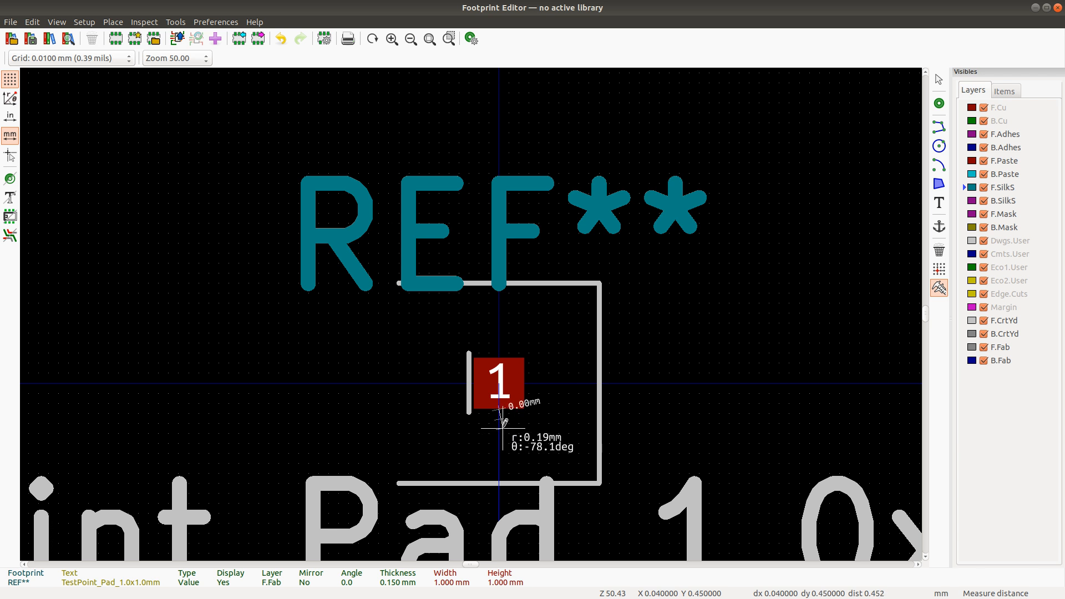
pyautogui.click(501, 421)
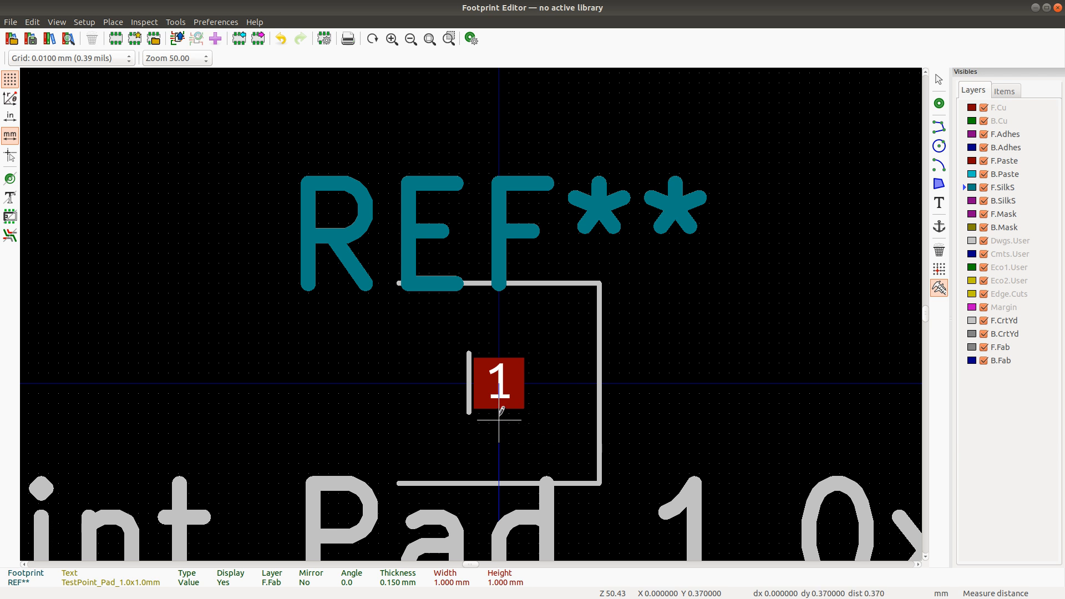
pyautogui.press('Escape')
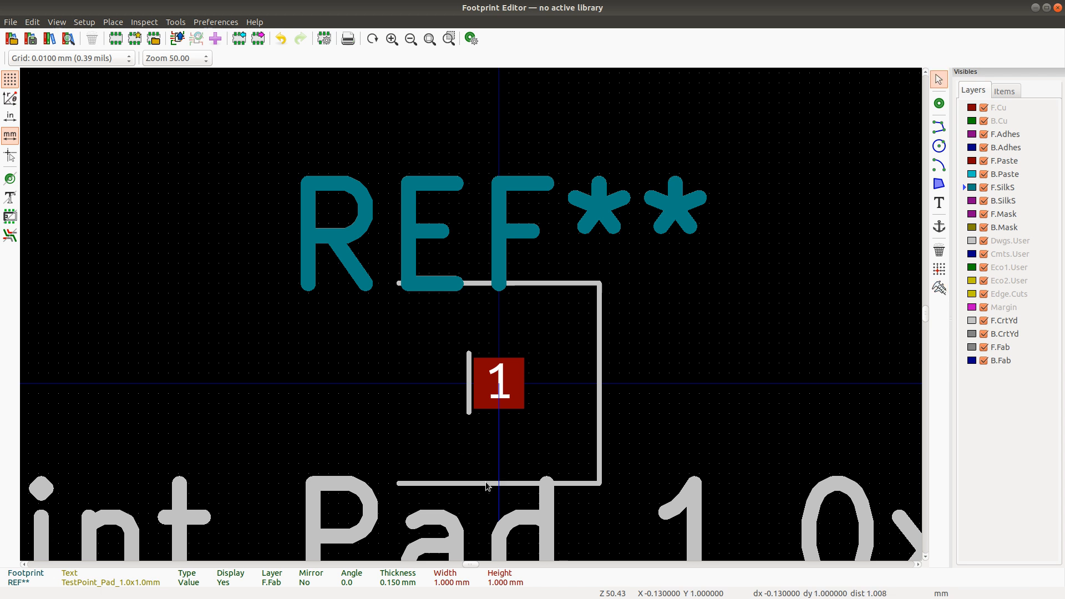
# Step: Move the left end of the lower F.CrtYd line in to about (-0.40, 0.39) mm
pyautogui.click(486, 486)
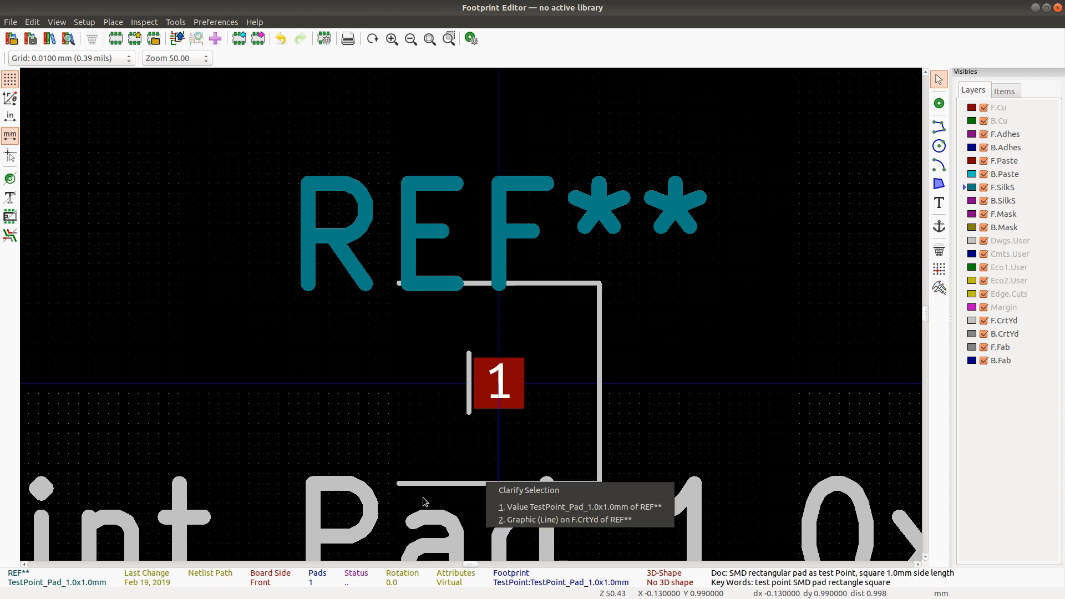
pyautogui.click(526, 504)
pyautogui.press('Home')
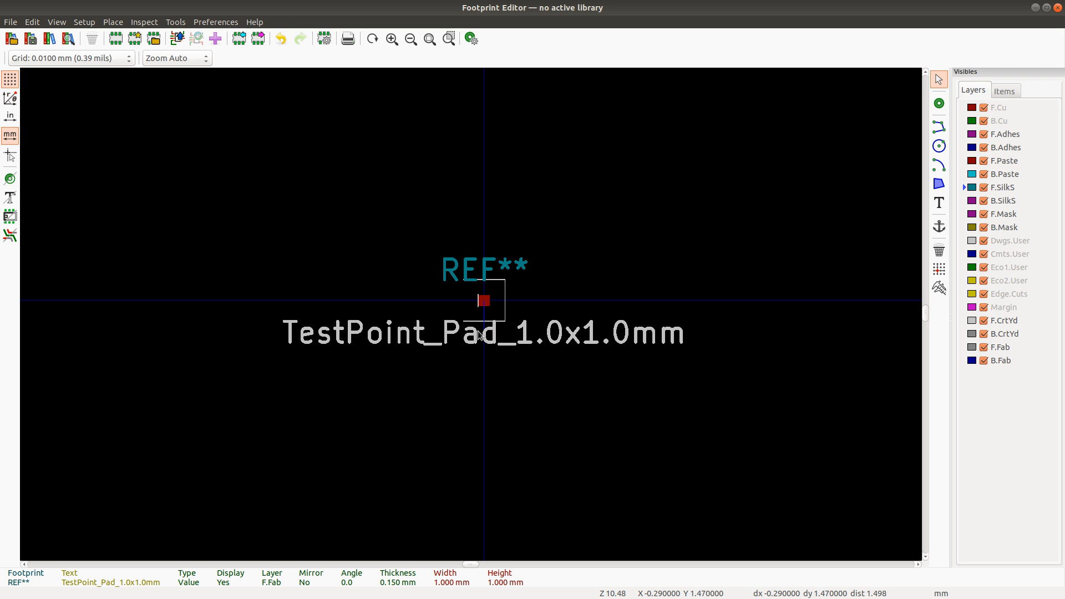
pyautogui.scroll(5, 472, 318)
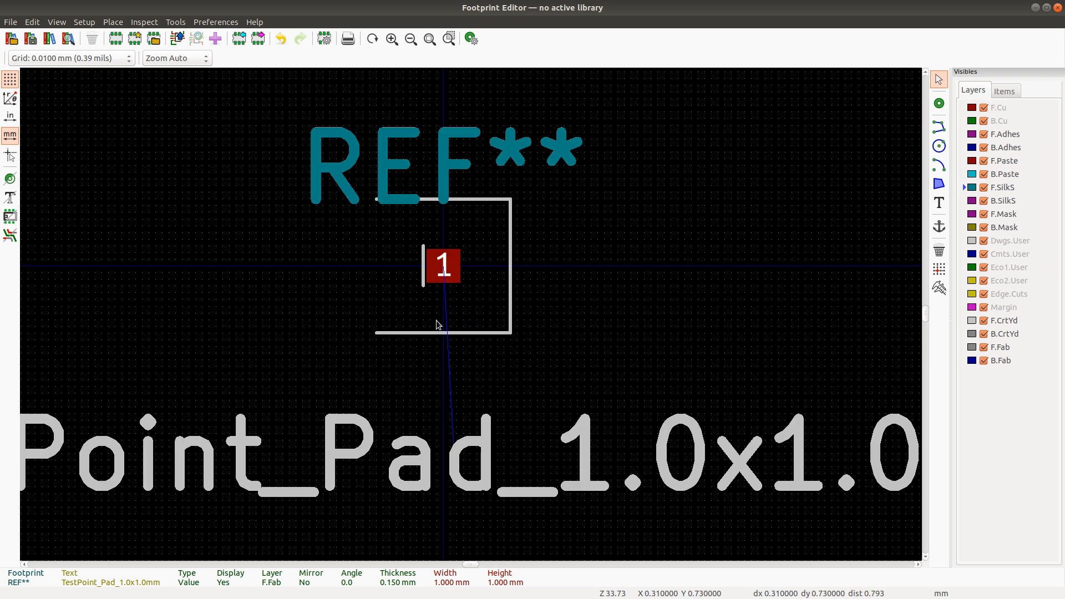
pyautogui.click(422, 335)
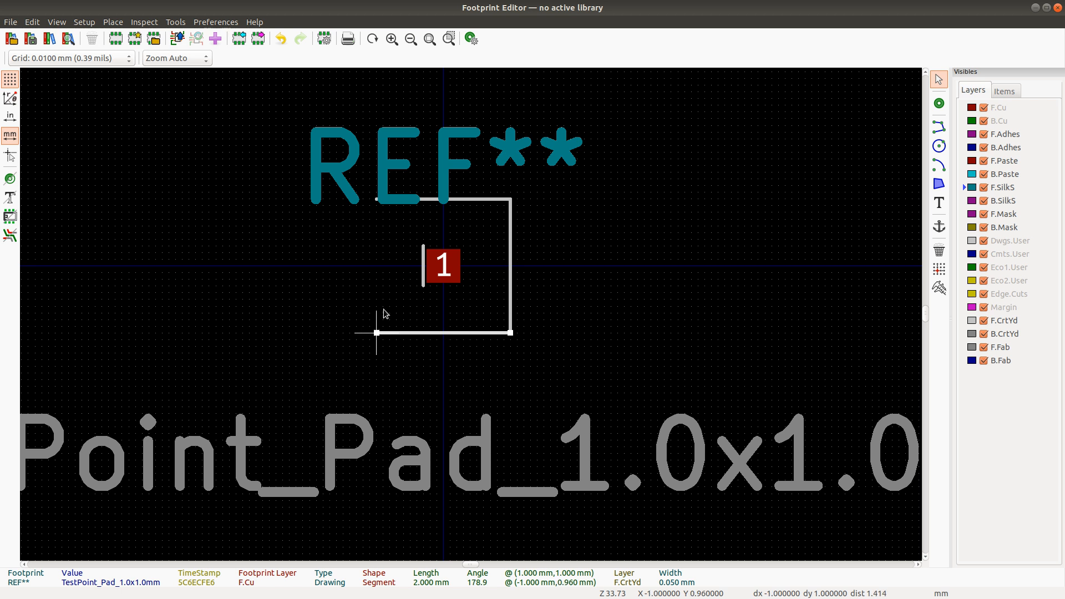
pyautogui.moveTo(376, 333); pyautogui.dragTo(432, 290)
pyautogui.scroll(9, 420, 293)
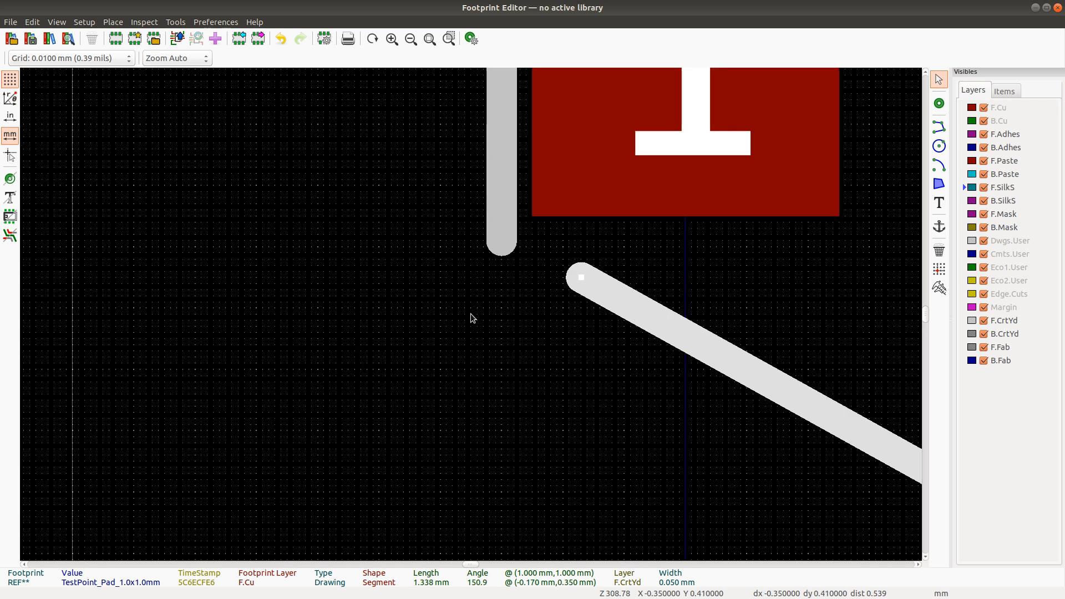
pyautogui.moveTo(581, 277); pyautogui.dragTo(438, 306)
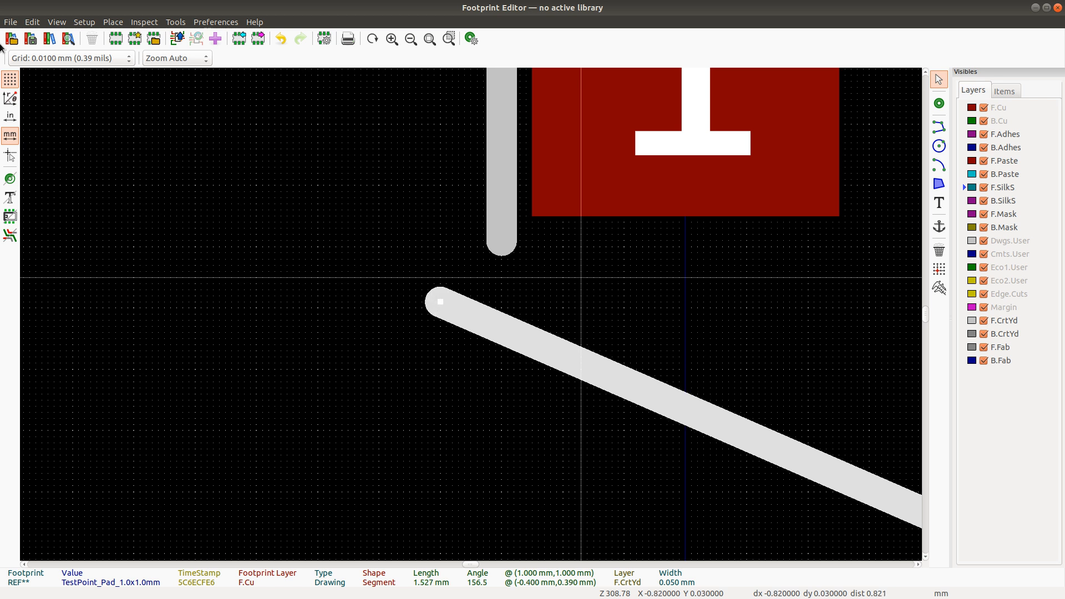
# Step: Set the grid to 0.1 mm and place the lower F.CrtYd line's ends at (-0.4, 0.4) and (0.4, 0.4) mm
pyautogui.click(71, 58)
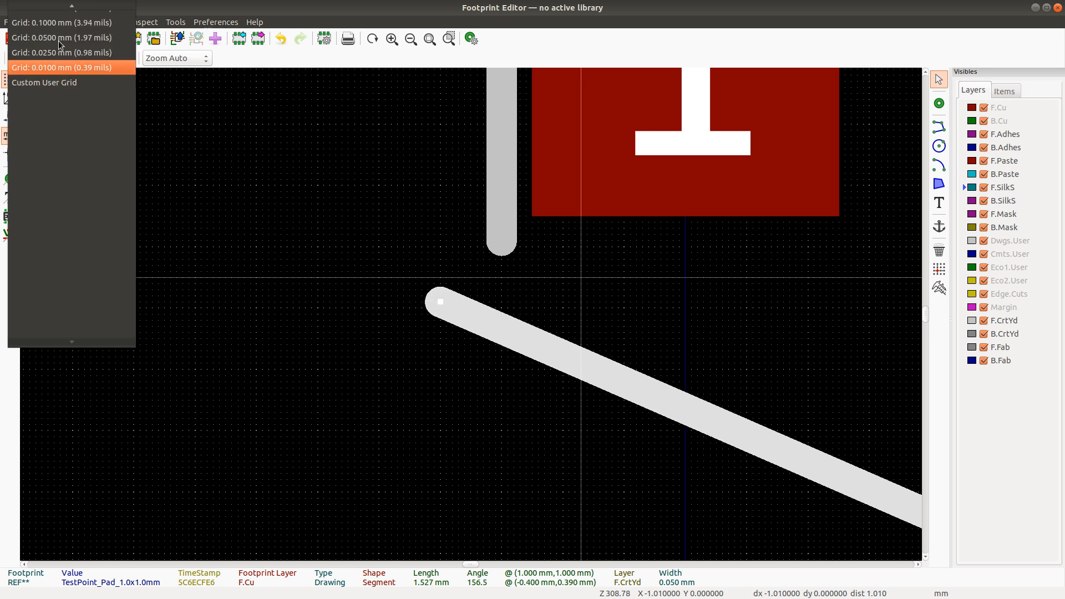
pyautogui.click(61, 22)
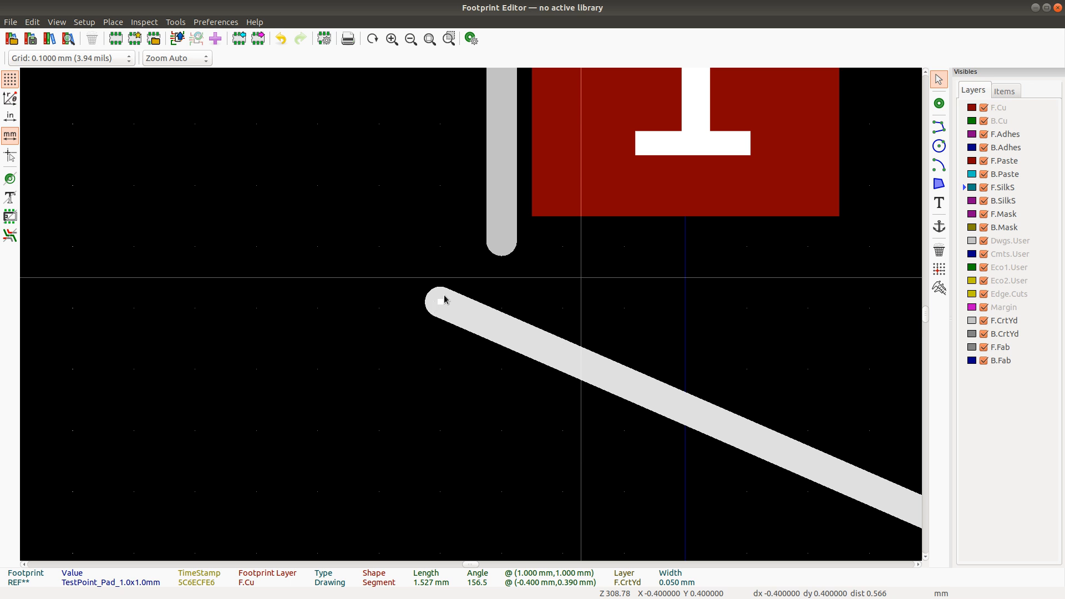
pyautogui.moveTo(444, 300)
pyautogui.mouseDown()
pyautogui.moveTo(448, 275)
pyautogui.moveTo(443, 310)
pyautogui.mouseUp()
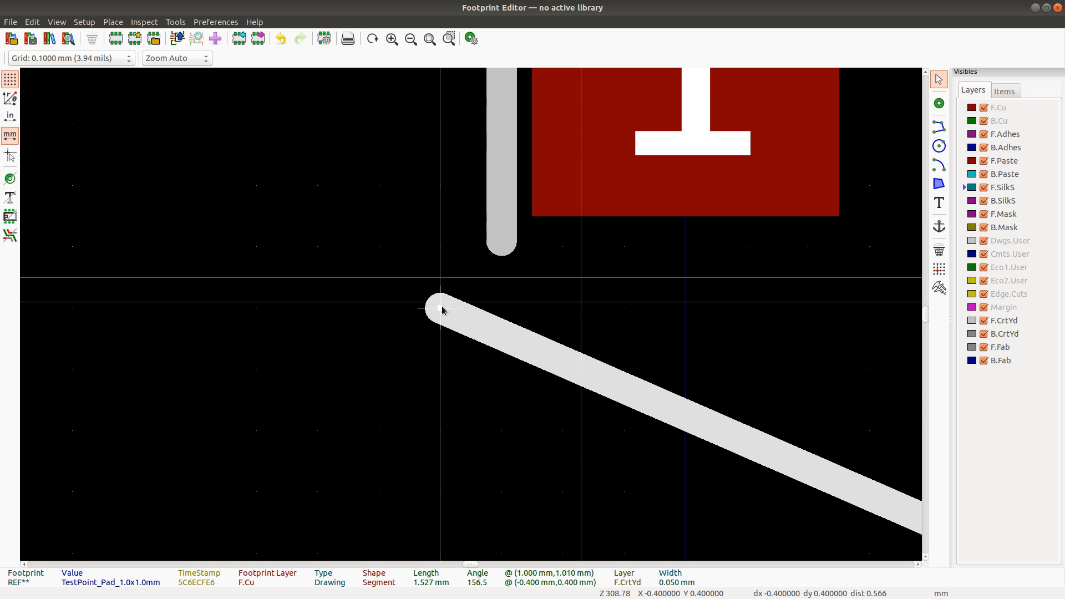
pyautogui.scroll(-3, 444, 311)
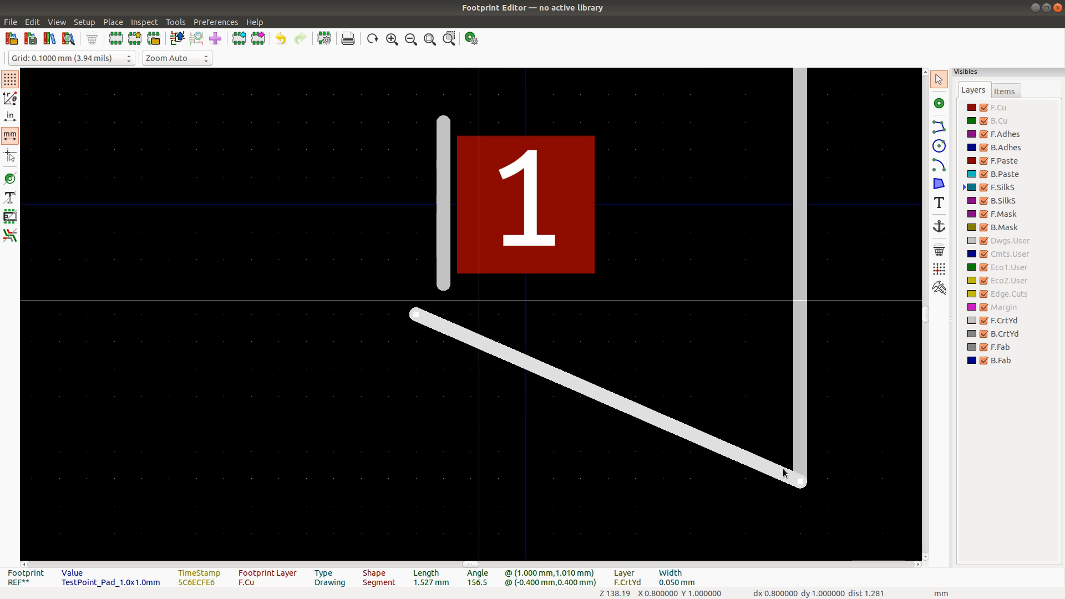
pyautogui.moveTo(786, 461); pyautogui.dragTo(630, 312)
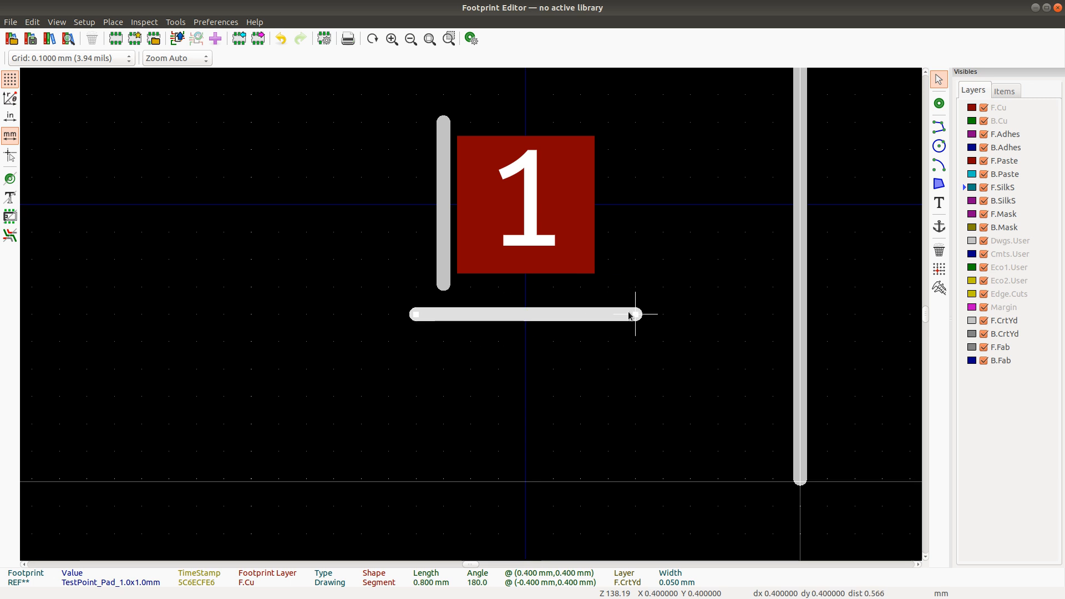
# Step: Shorten the right F.CrtYd line so that it runs from (0.4, 0.4) to (0.4, -0.4) mm
pyautogui.click(798, 386)
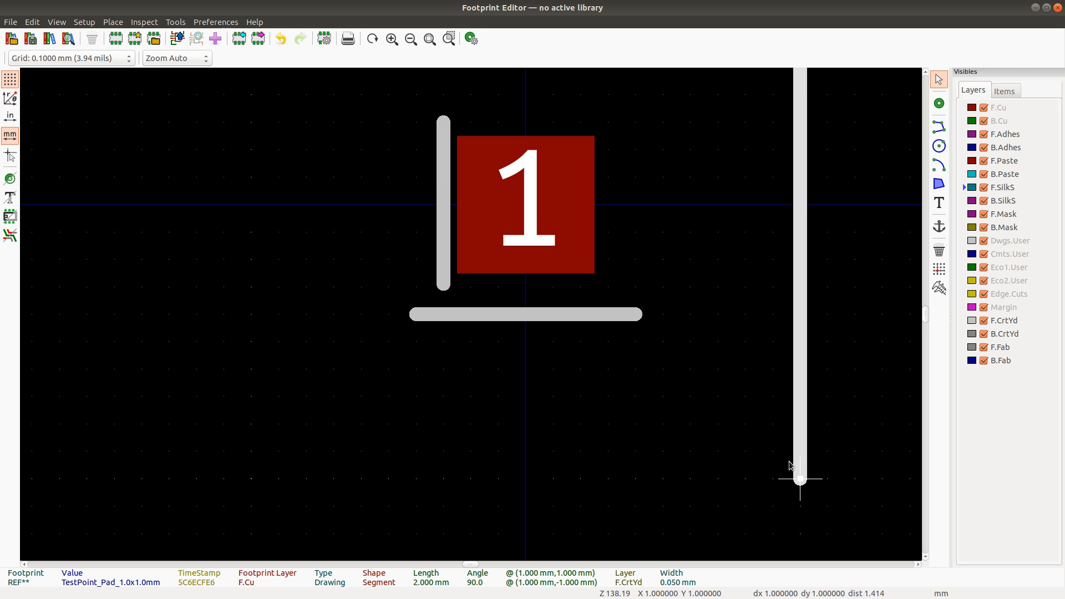
pyautogui.moveTo(800, 481); pyautogui.dragTo(635, 315)
pyautogui.scroll(-5, 471, 317)
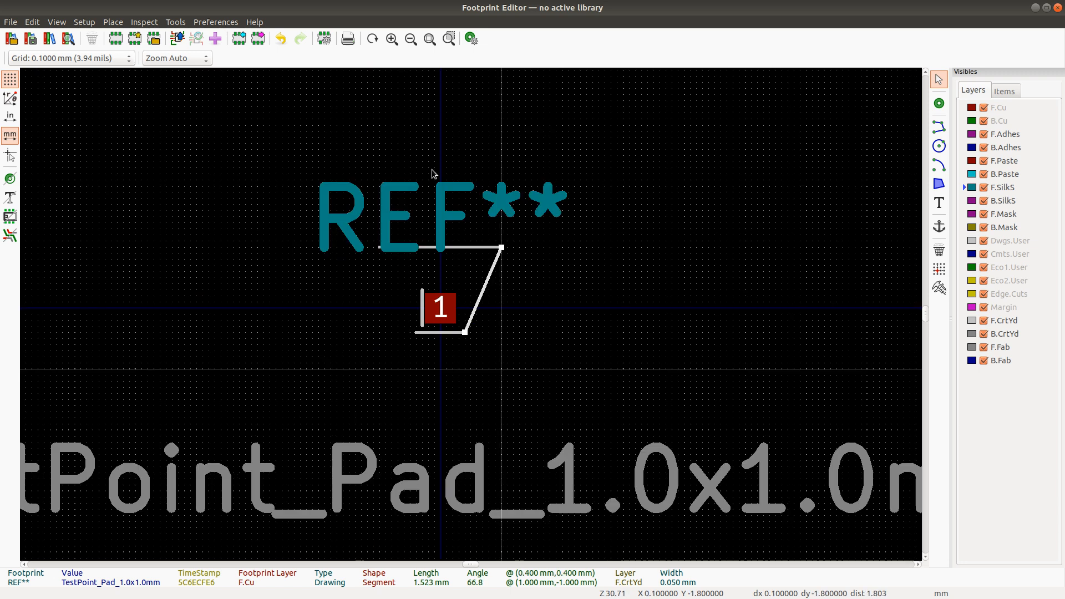
pyautogui.scroll(5, 455, 266)
pyautogui.moveTo(696, 210); pyautogui.dragTo(528, 369)
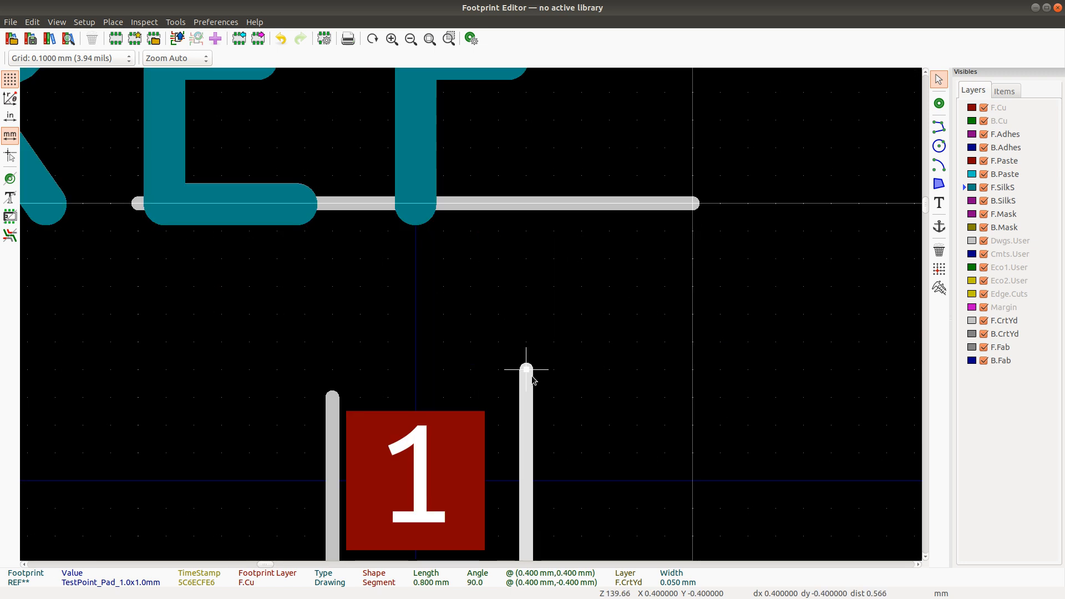
# Step: Move the ends of the upper F.CrtYd line to (0.4, -0.4) and (-0.4, -0.4) mm
pyautogui.click(604, 209)
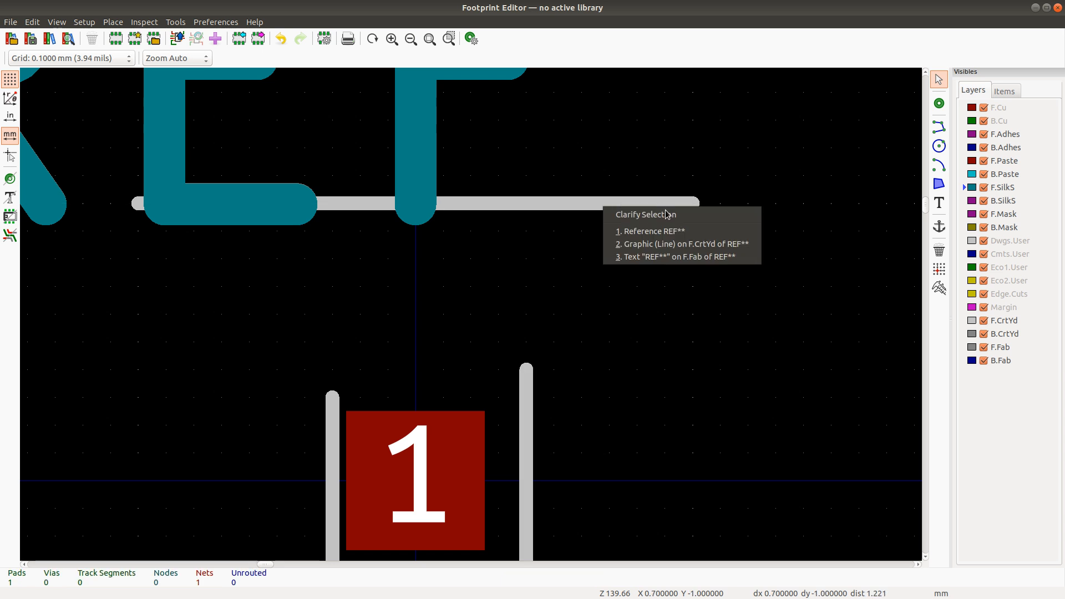
pyautogui.click(653, 244)
pyautogui.moveTo(696, 202); pyautogui.dragTo(522, 379)
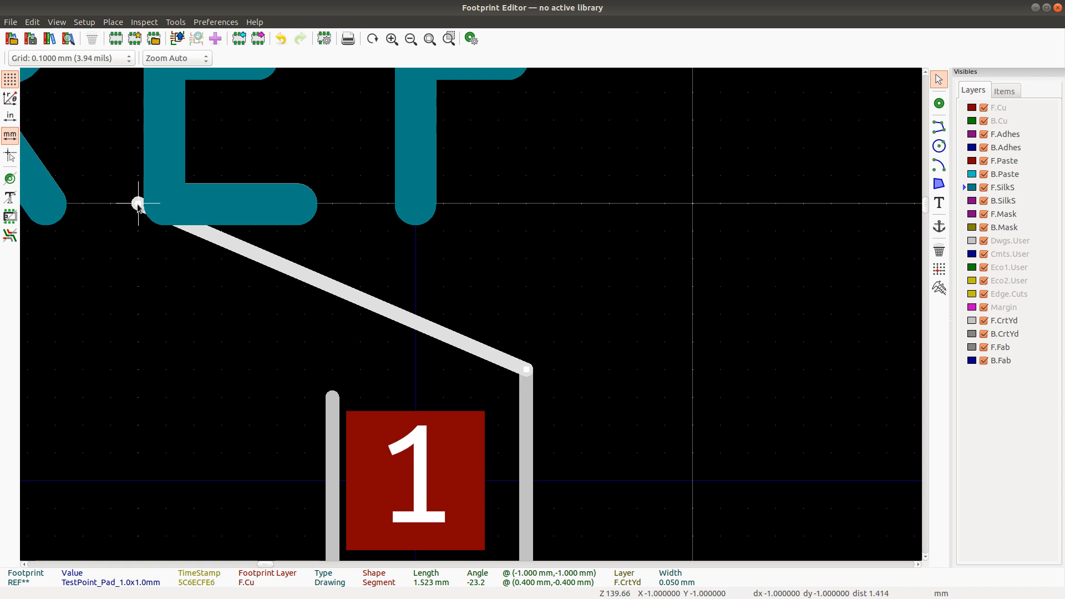
pyautogui.moveTo(138, 205); pyautogui.dragTo(304, 369)
# Step: Place the ends of the left F.CrtYd line at (-0.4, -0.4) and (-0.4, 0.4) mm
pyautogui.click(334, 400)
pyautogui.scroll(-3, 472, 317)
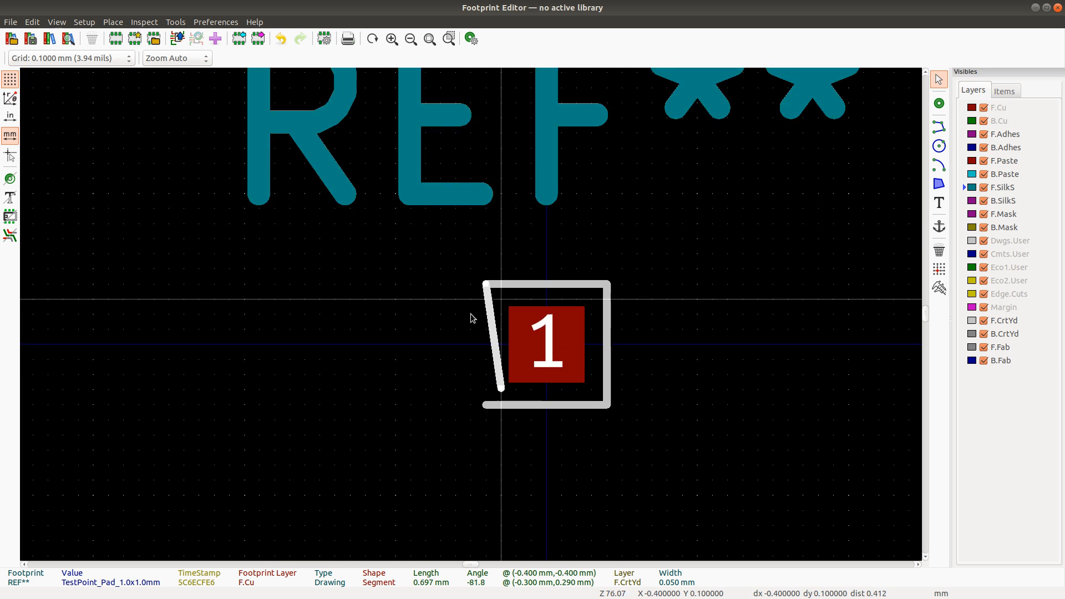
pyautogui.scroll(4, 472, 318)
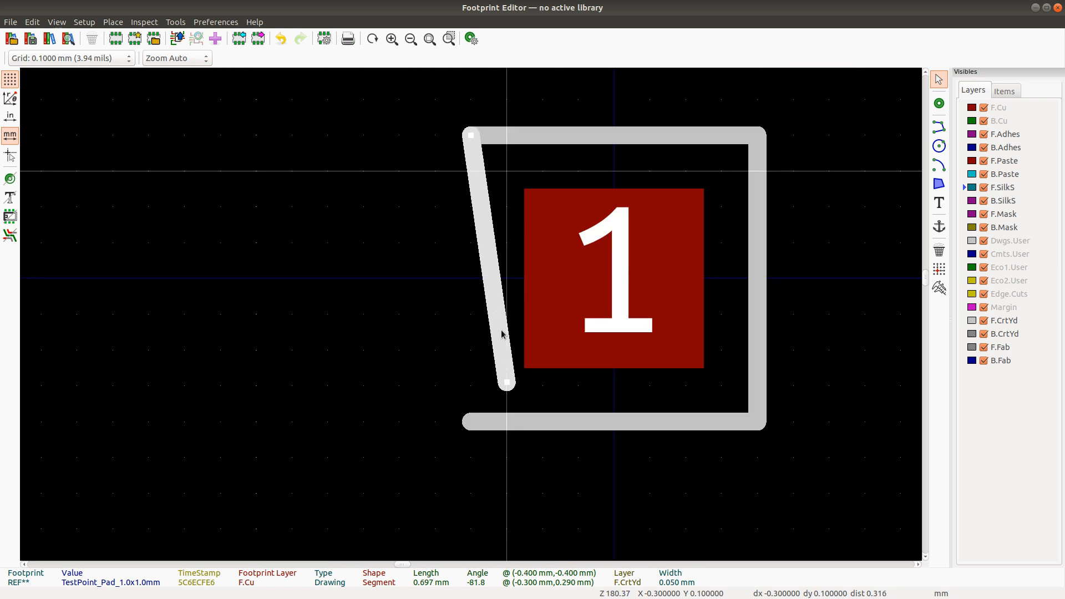
pyautogui.moveTo(506, 383); pyautogui.dragTo(463, 412)
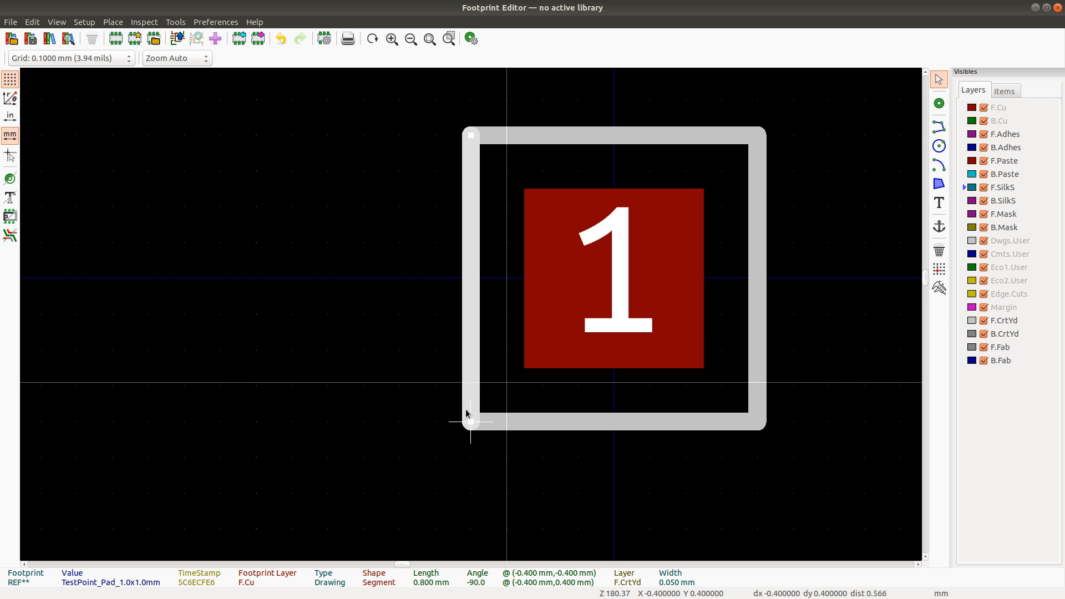
pyautogui.click(506, 179)
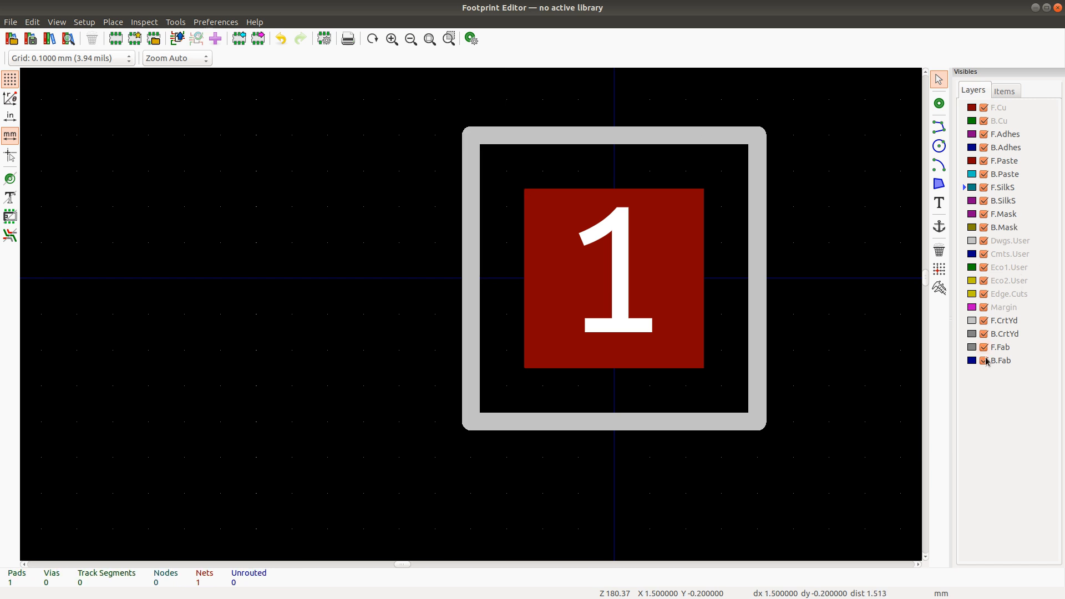
# Step: Check the courtyard outline by hiding and reshowing the F.CrtYd layer, and inspect the REF** reference text above the pad
pyautogui.click(985, 321)
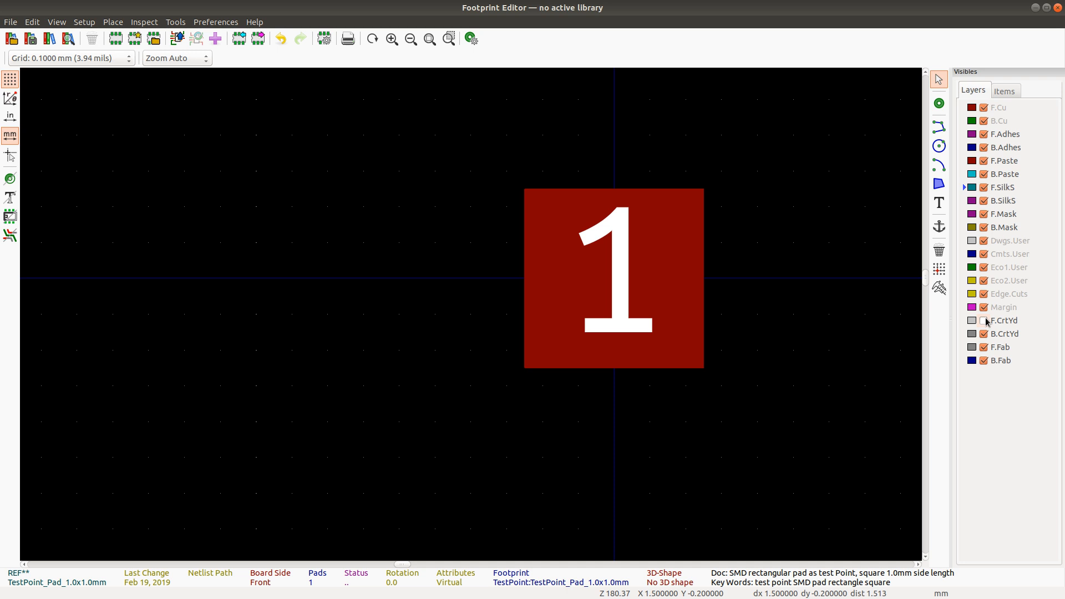
pyautogui.click(985, 321)
pyautogui.scroll(-1, 571, 297)
pyautogui.scroll(-2, 475, 309)
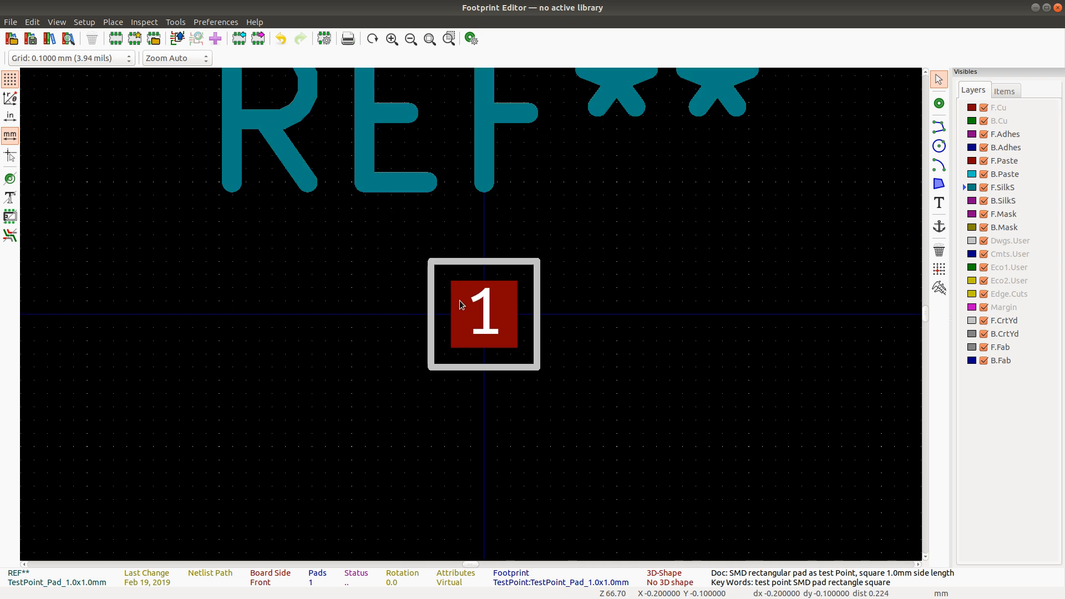
pyautogui.scroll(-3, 471, 305)
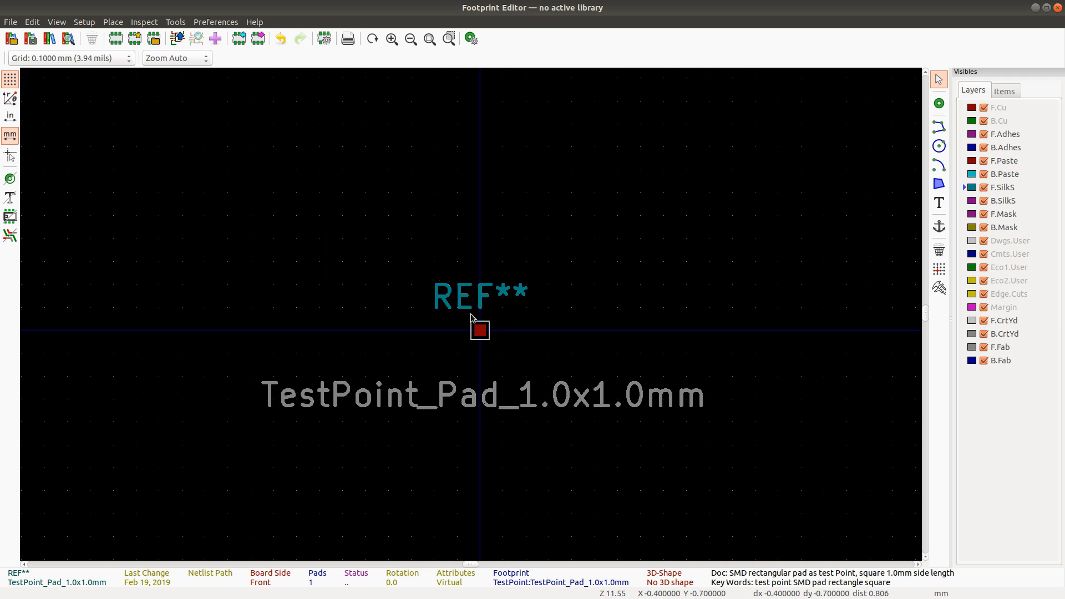
pyautogui.scroll(3, 471, 317)
pyautogui.click(464, 285)
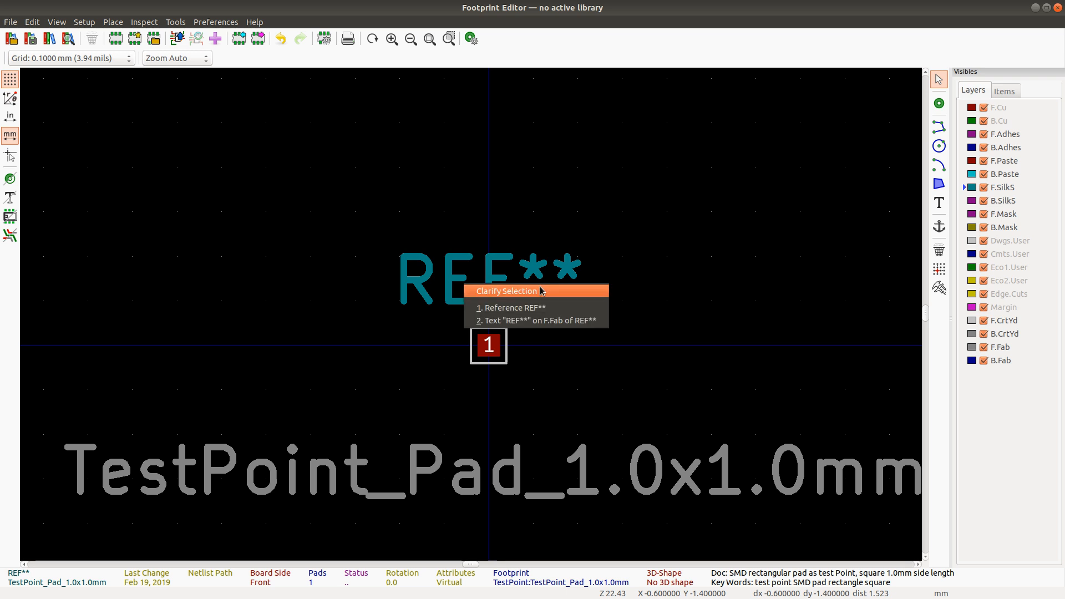
pyautogui.click(511, 314)
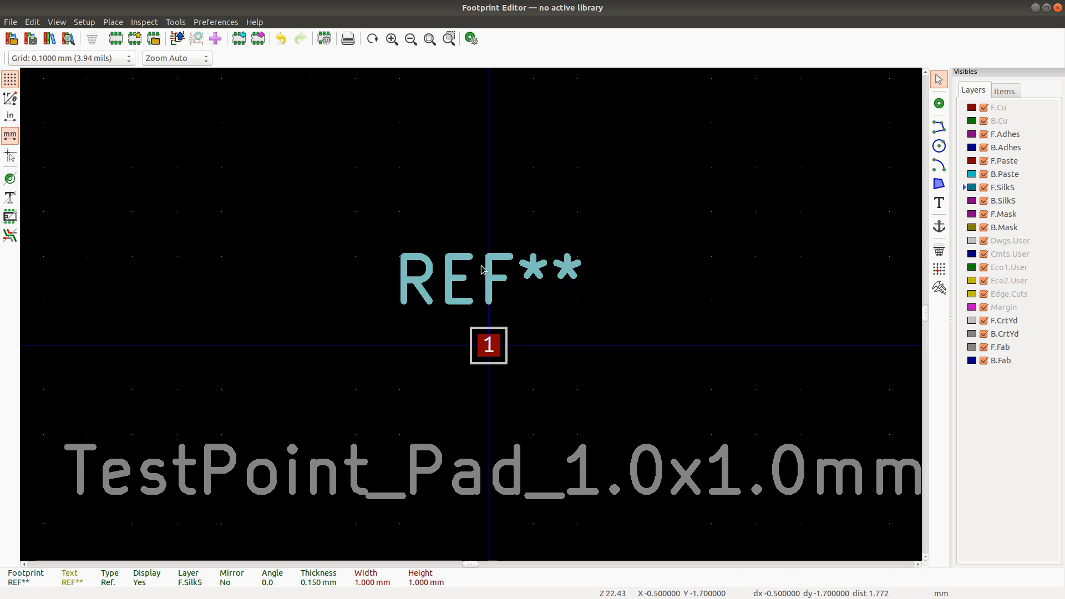
pyautogui.click(534, 203)
# Step: Save the footprint as TestPoint_Pad_1.0x1.0mm in the CUSTOM library and close the Footprint Editor
pyautogui.hotkey('ctrl', 's')
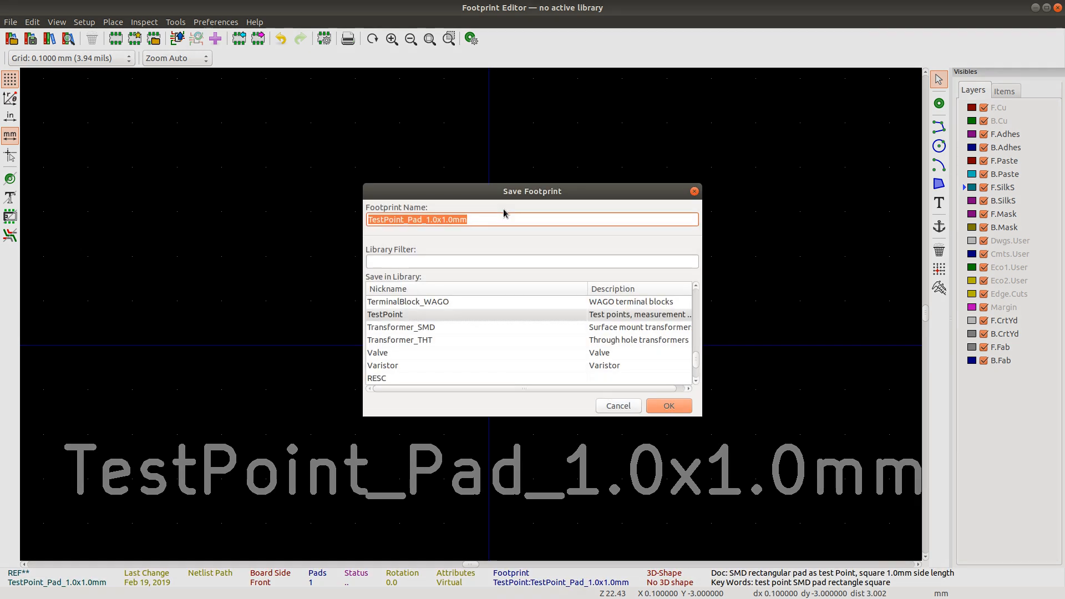
pyautogui.scroll(3, 386, 327)
pyautogui.scroll(20, 400, 322)
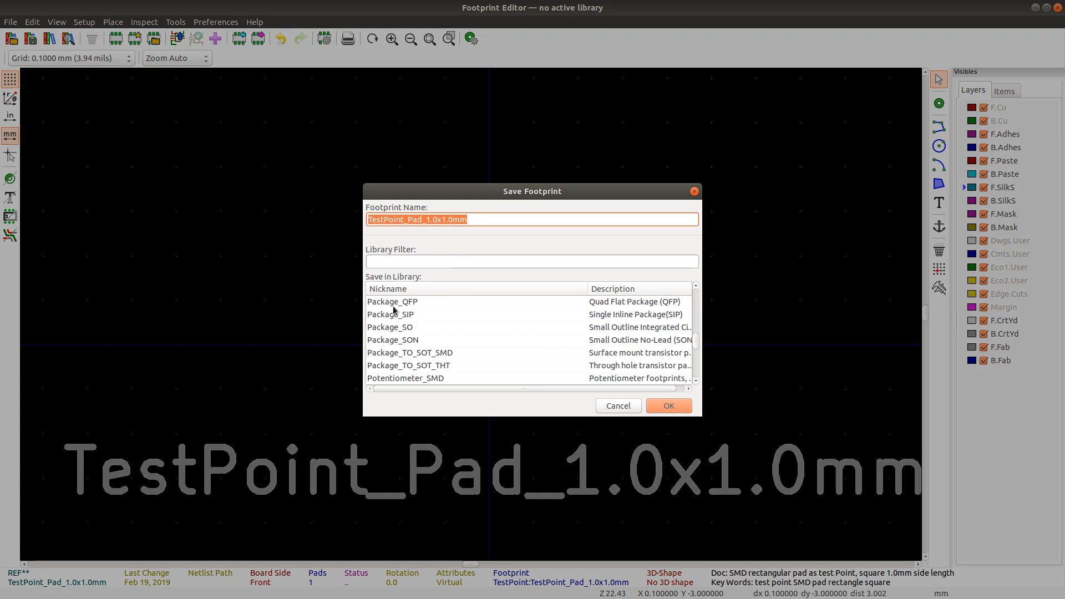
pyautogui.scroll(5, 417, 314)
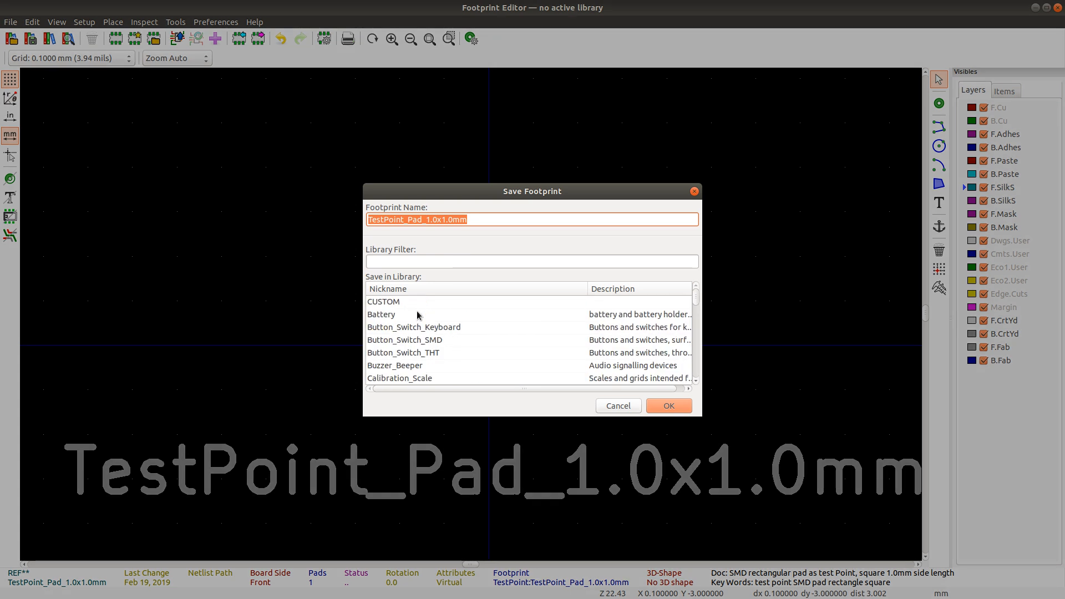
pyautogui.doubleClick(385, 303)
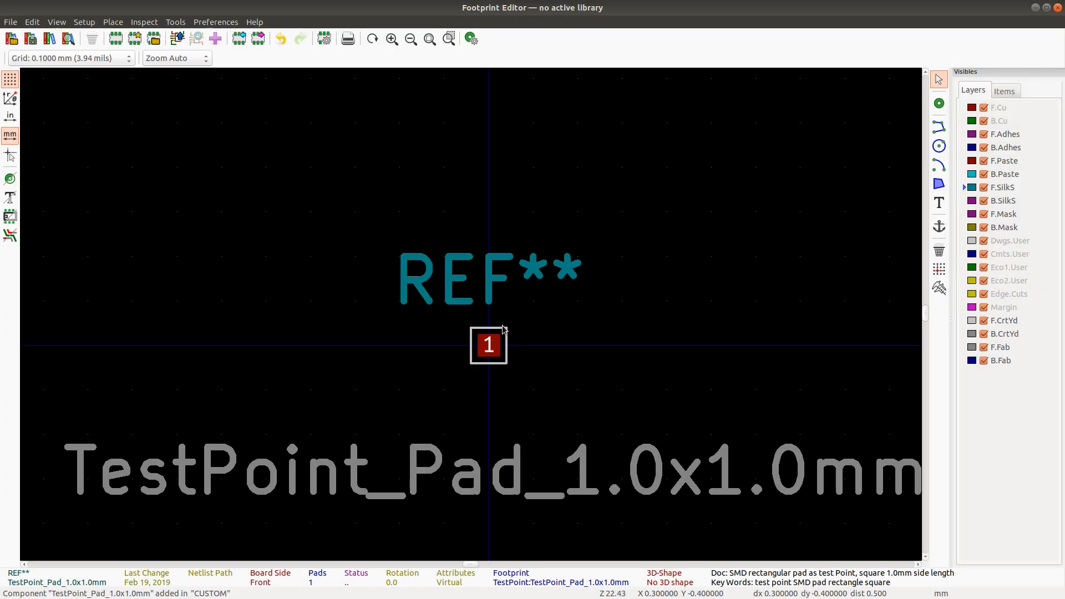
pyautogui.hotkey('ctrl', 's')
pyautogui.click(620, 406)
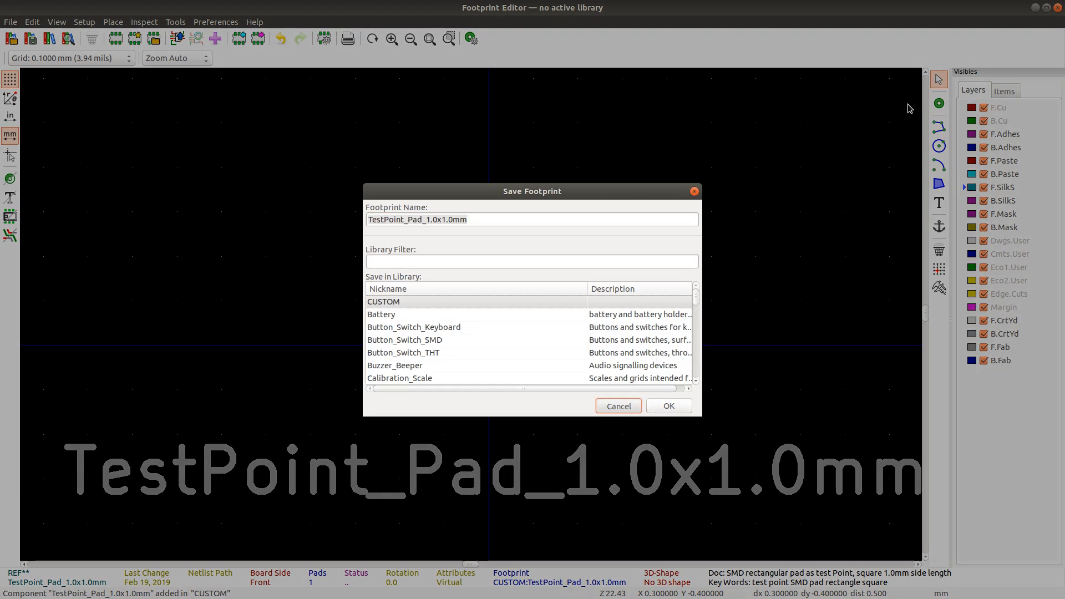
pyautogui.click(1058, 8)
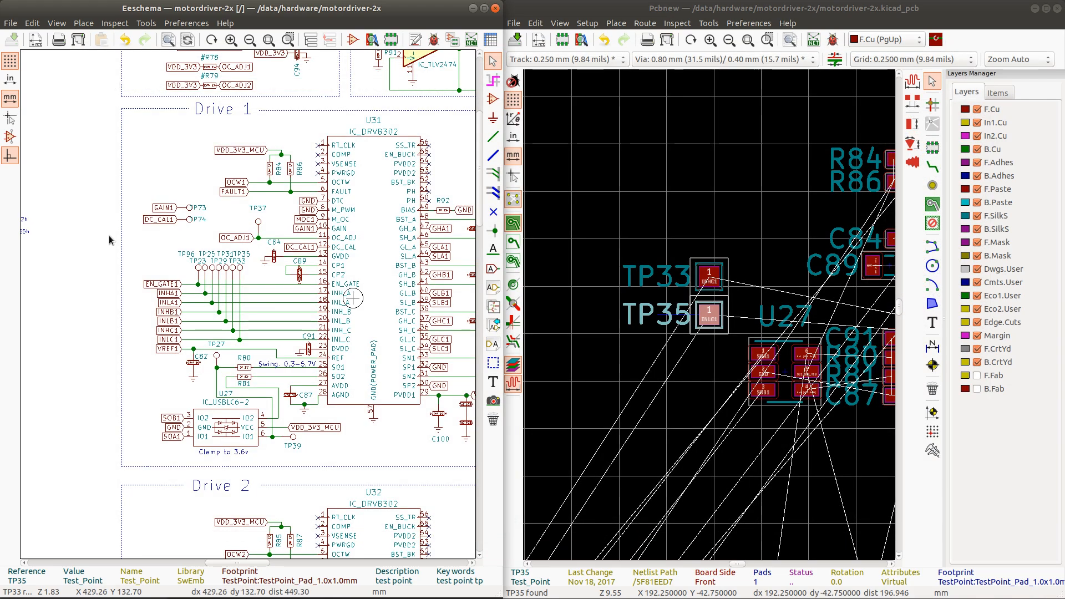
# Step: Open TP37's Test_Point symbol in the Symbol Library Editor and select the Footprint entry in its field properties
pyautogui.rightClick(259, 220)
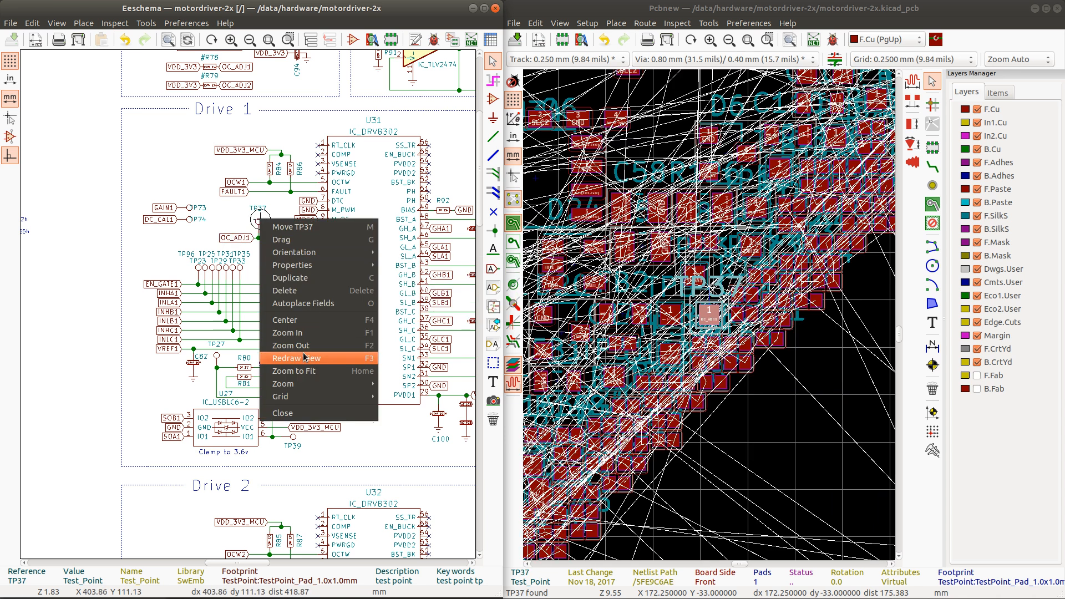
pyautogui.moveTo(304, 270)
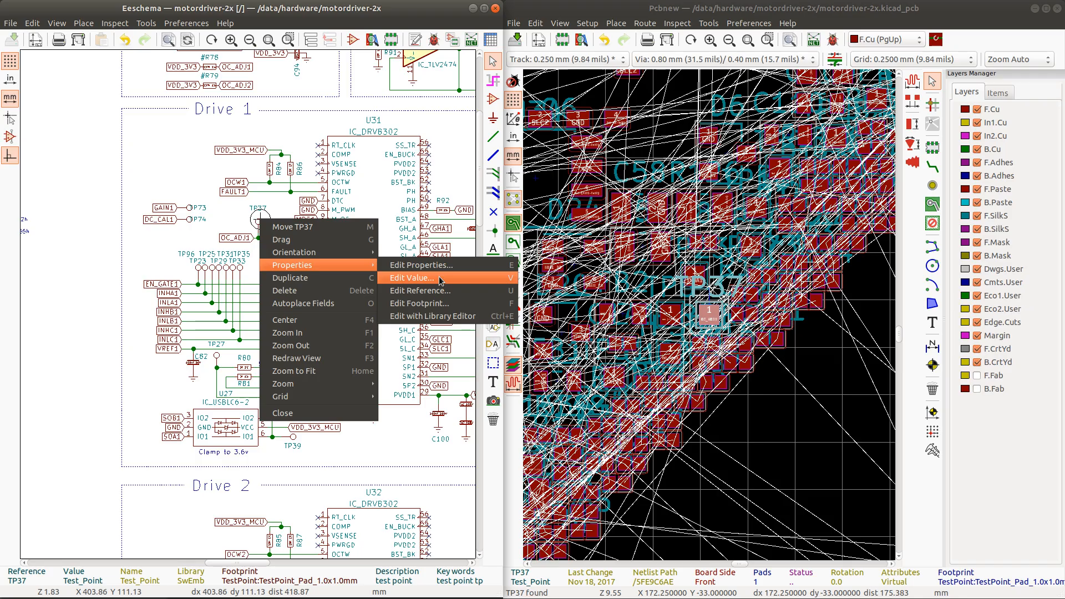
pyautogui.click(432, 316)
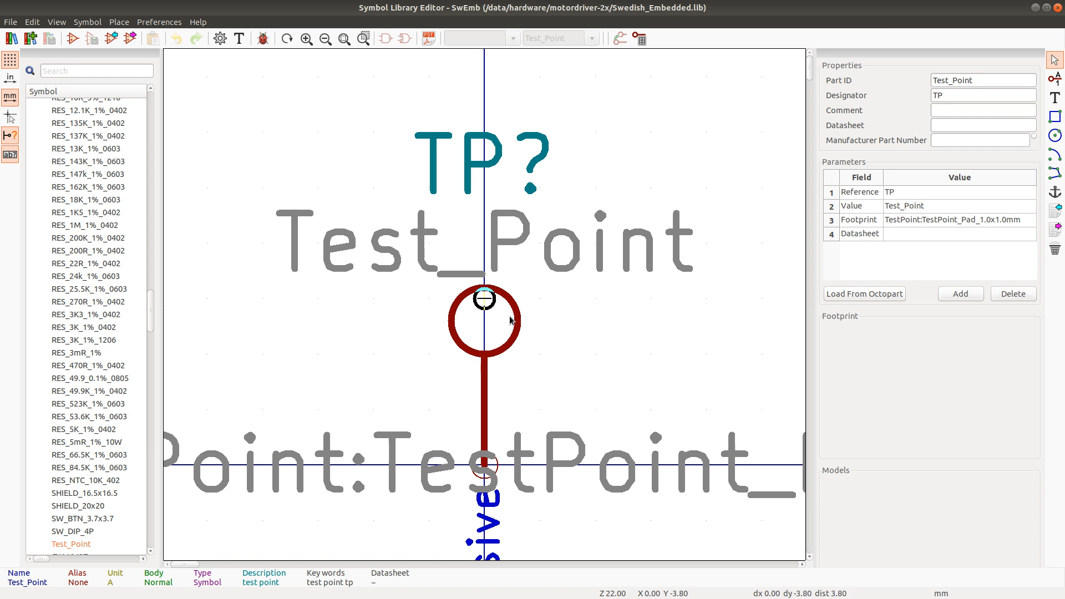
pyautogui.click(242, 45)
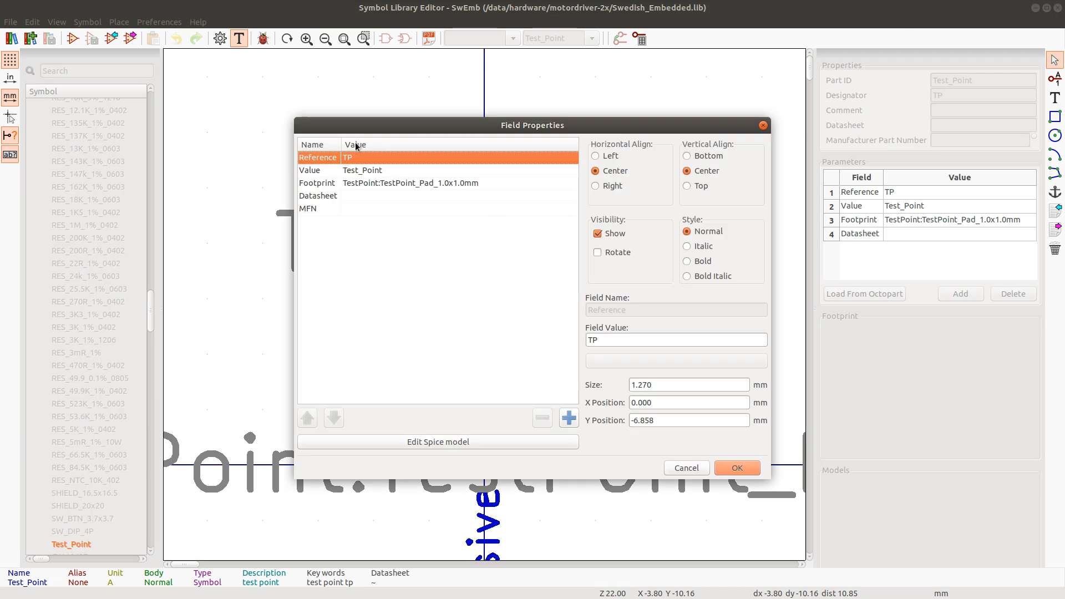
pyautogui.click(383, 183)
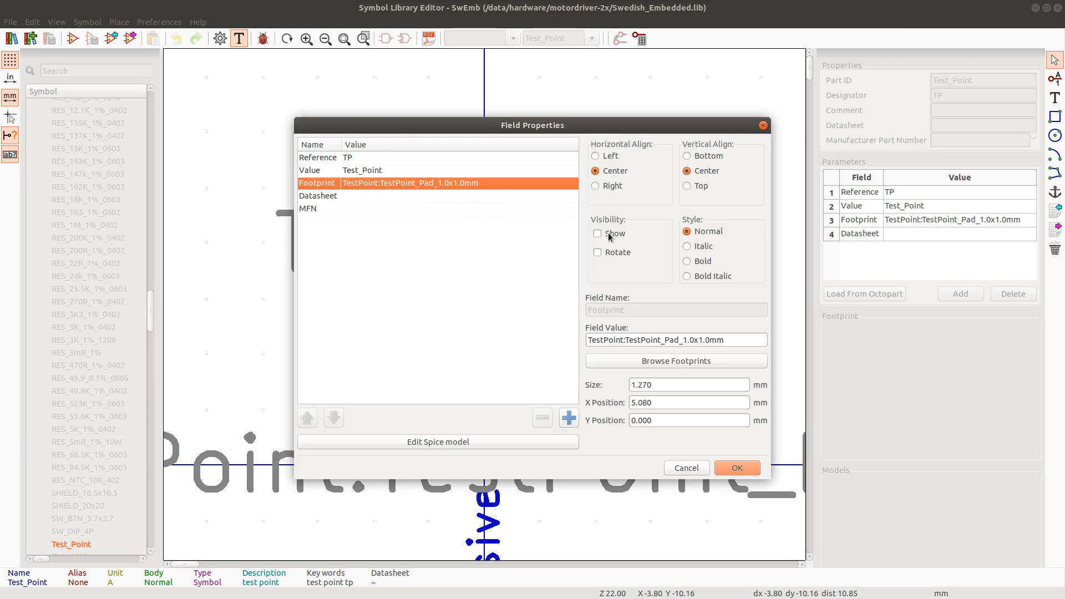
# Step: Browse the CUSTOM footprint library for the saved test point footprint and close the browser
pyautogui.rightClick(642, 345)
pyautogui.click(642, 362)
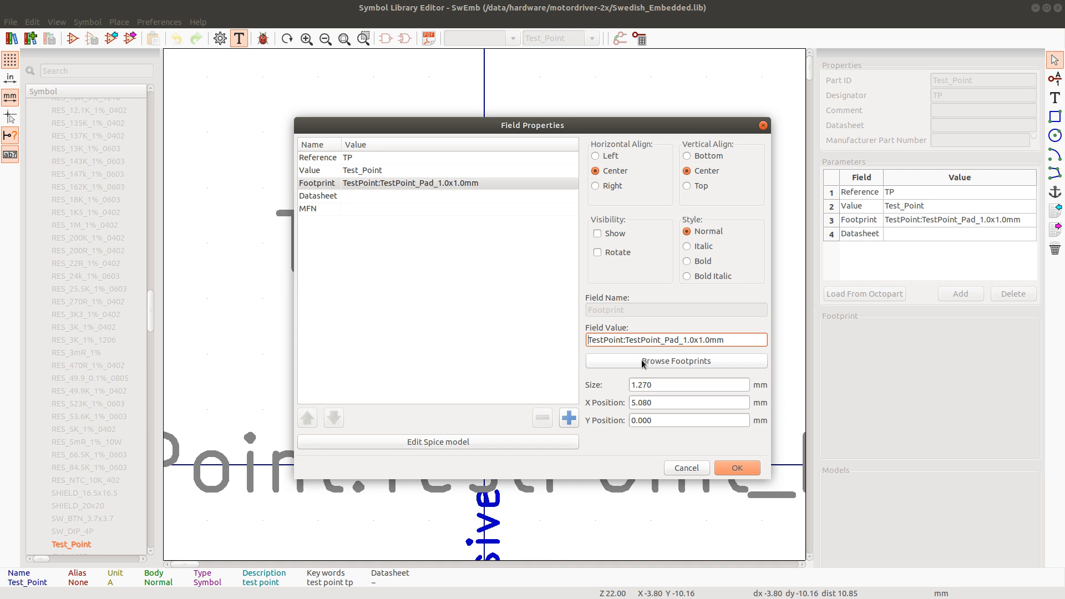
pyautogui.click(642, 362)
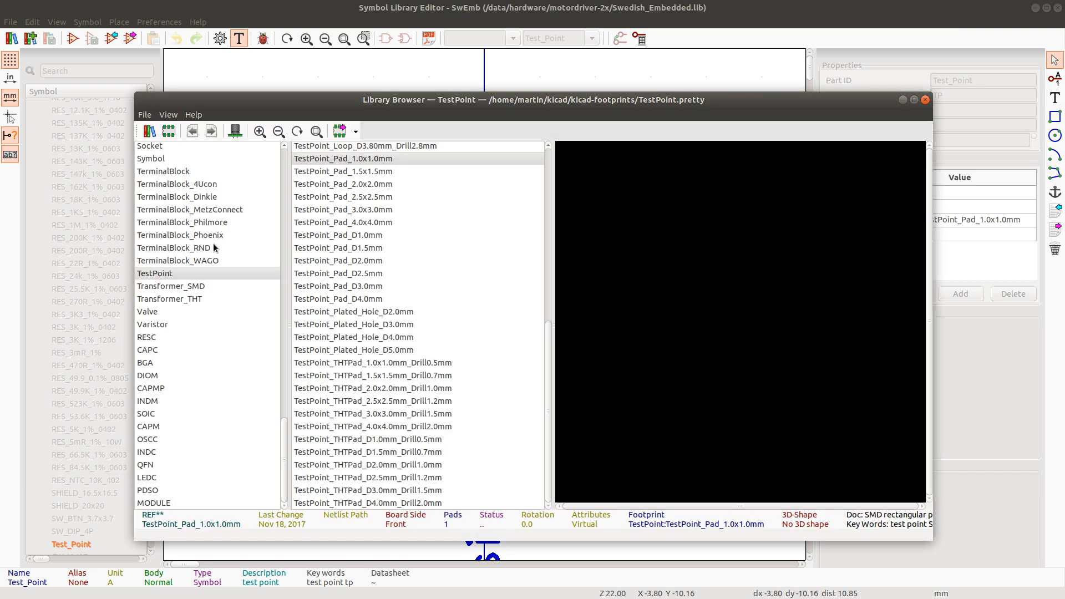
pyautogui.scroll(10, 236, 206)
pyautogui.scroll(12, 237, 210)
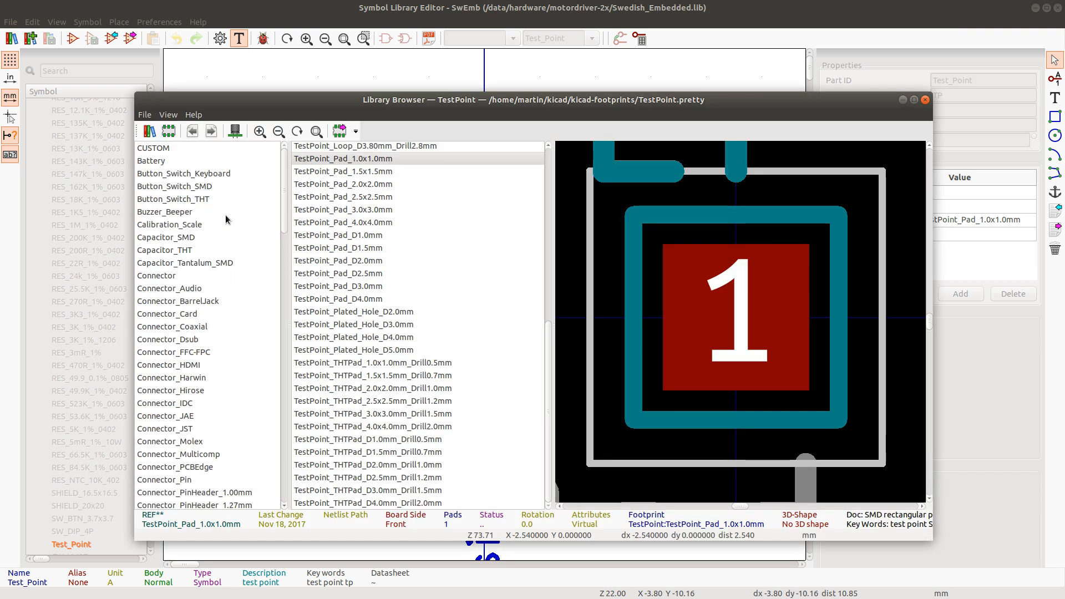
pyautogui.click(154, 150)
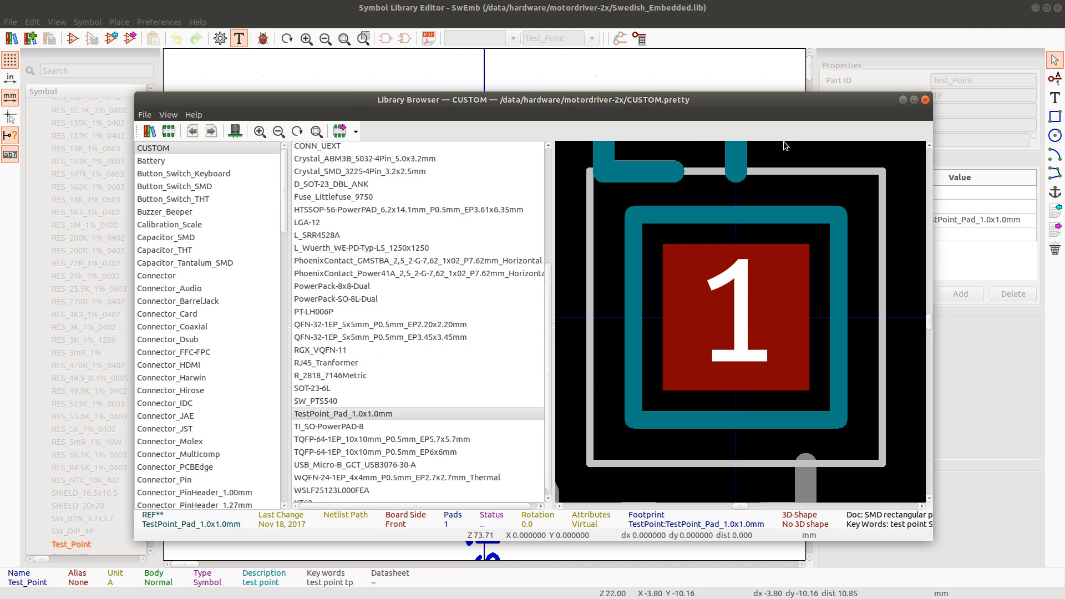
pyautogui.click(925, 100)
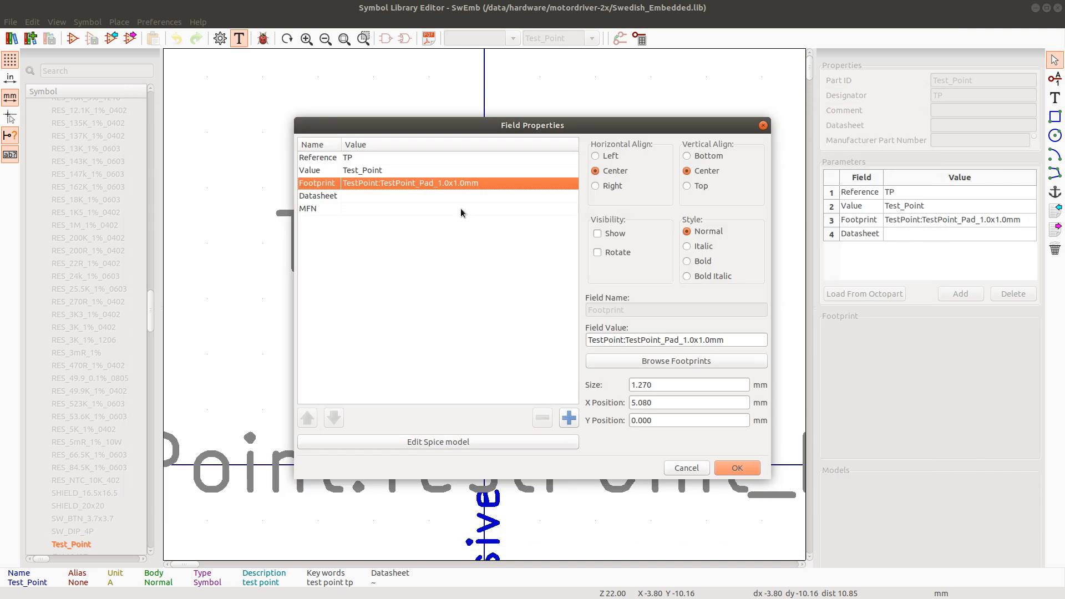
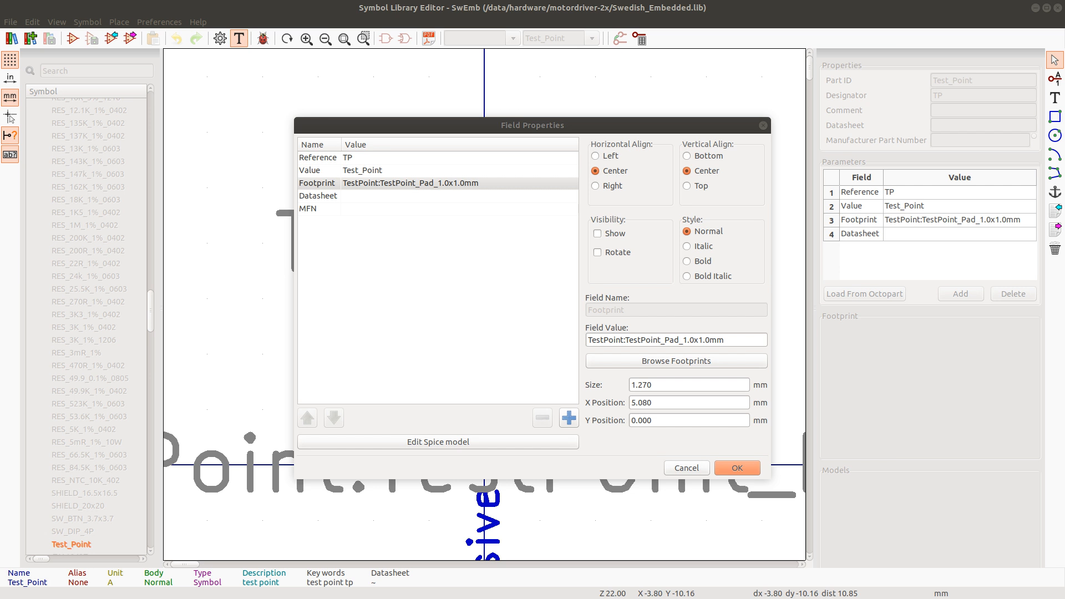
# Step: Assign CUSTOM:TestPoint_Pad_0.5x0.5mm as the Test_Point symbol's footprint, save the library and close the Symbol Library Editor
pyautogui.click(667, 361)
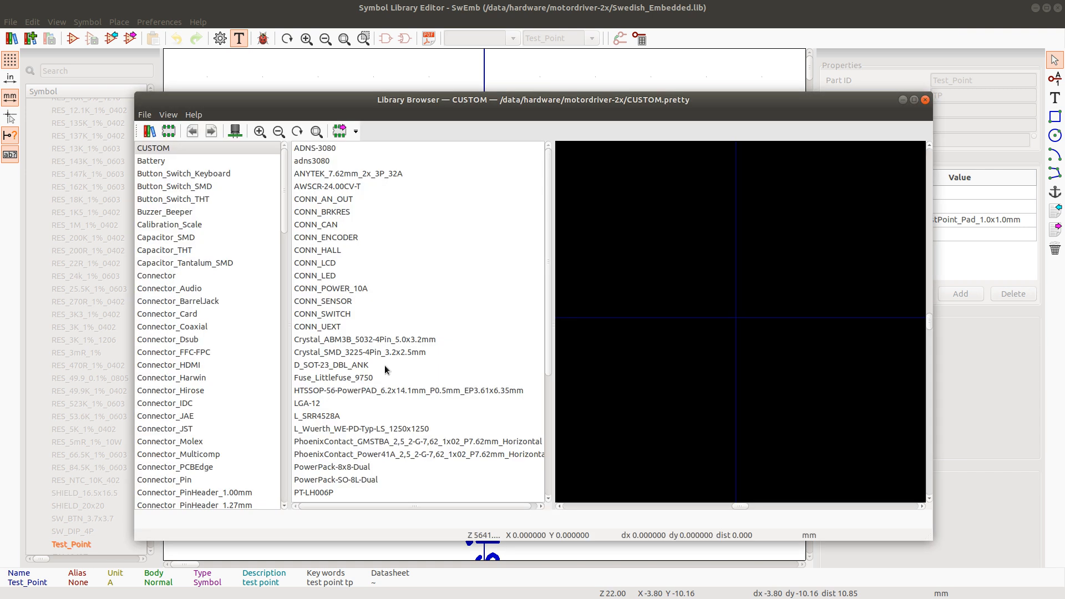
pyautogui.scroll(-5, 384, 365)
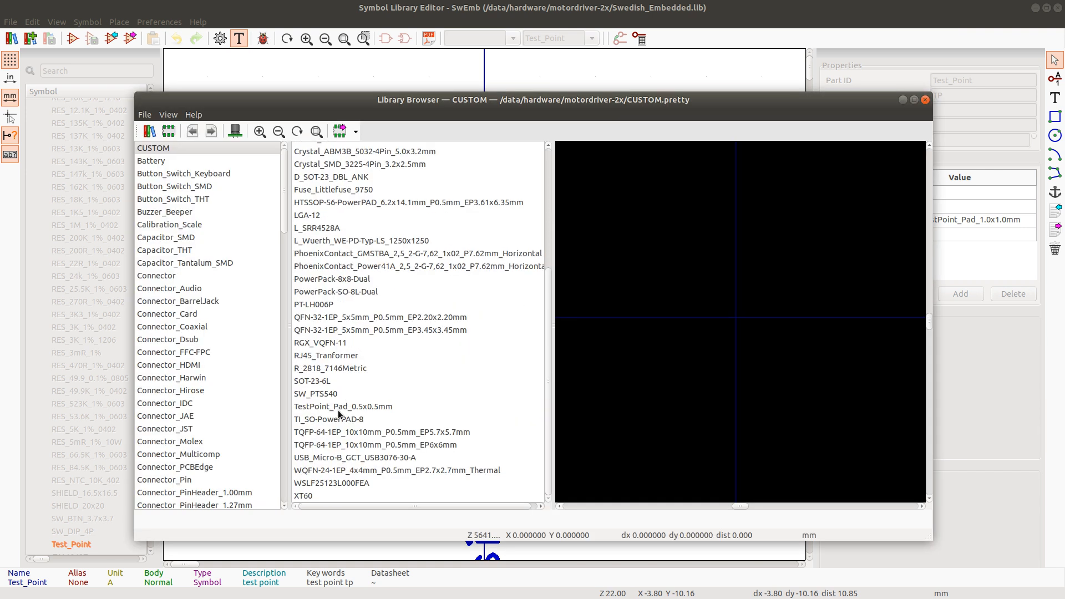
pyautogui.doubleClick(338, 408)
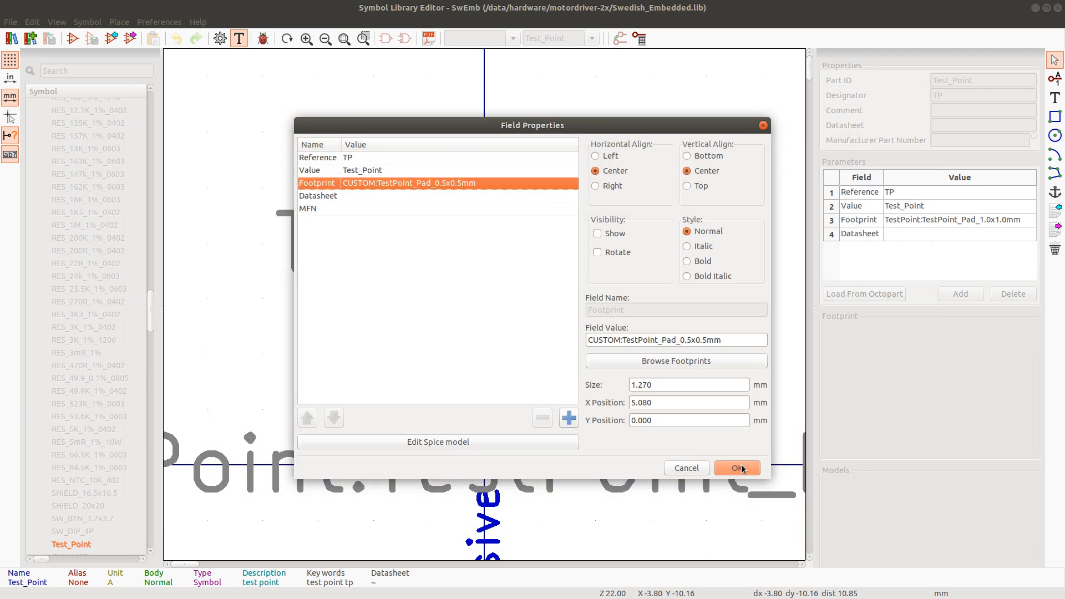
pyautogui.click(742, 469)
pyautogui.hotkey('ctrl', 's')
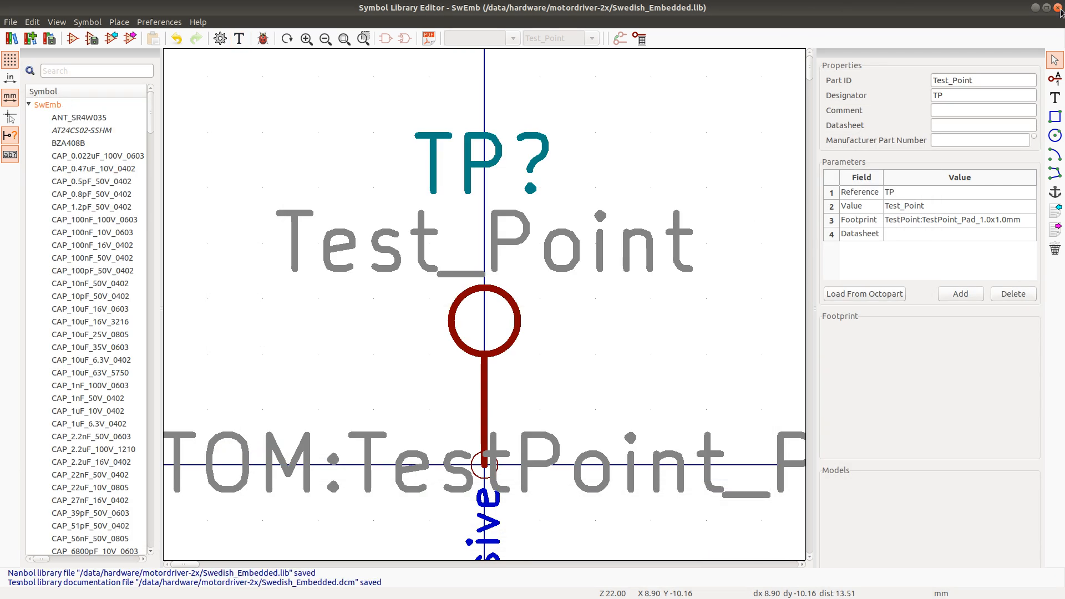
pyautogui.click(1058, 7)
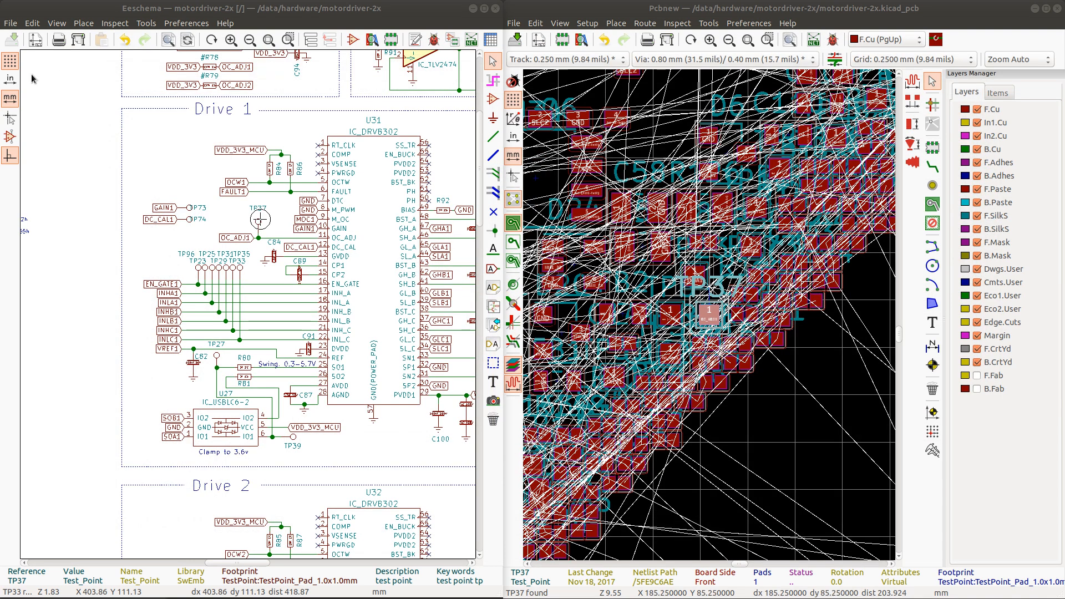
# Step: Update the schematic symbols' field values from the library for all fields except Reference
pyautogui.click(31, 22)
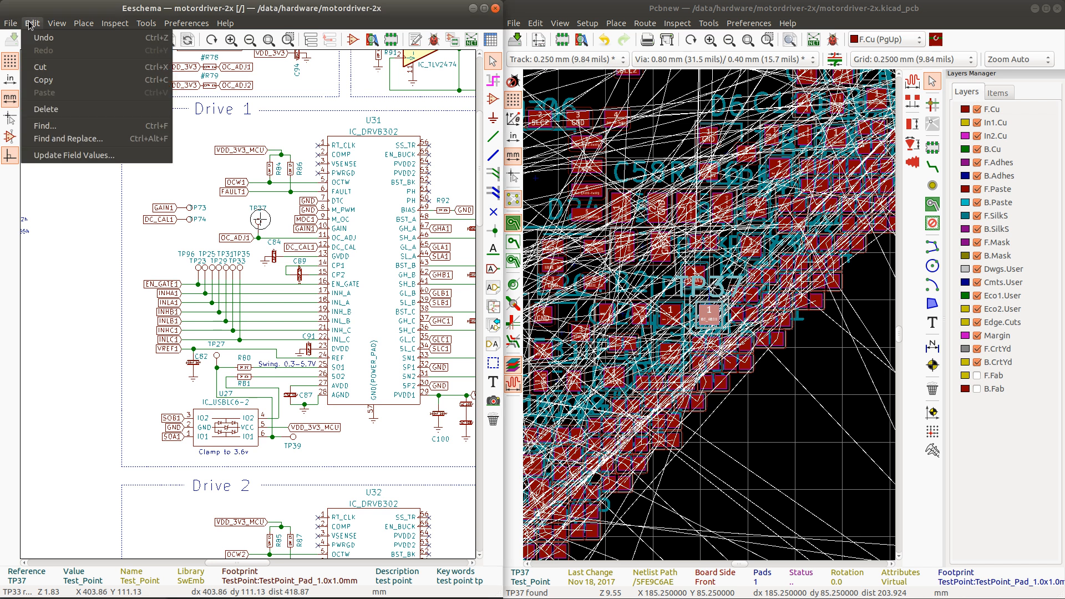
pyautogui.click(61, 156)
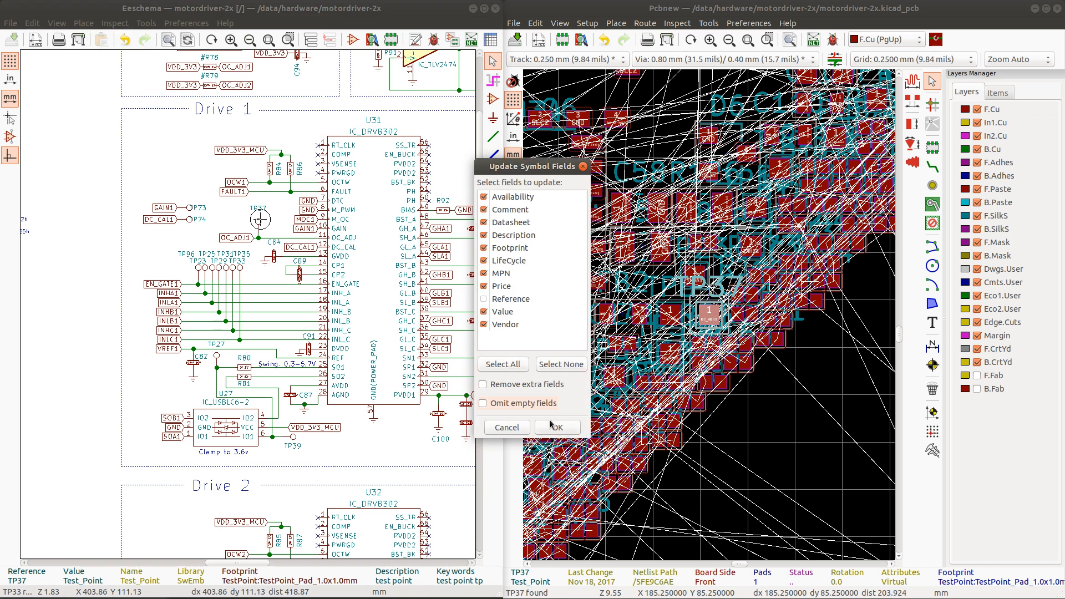
pyautogui.click(557, 429)
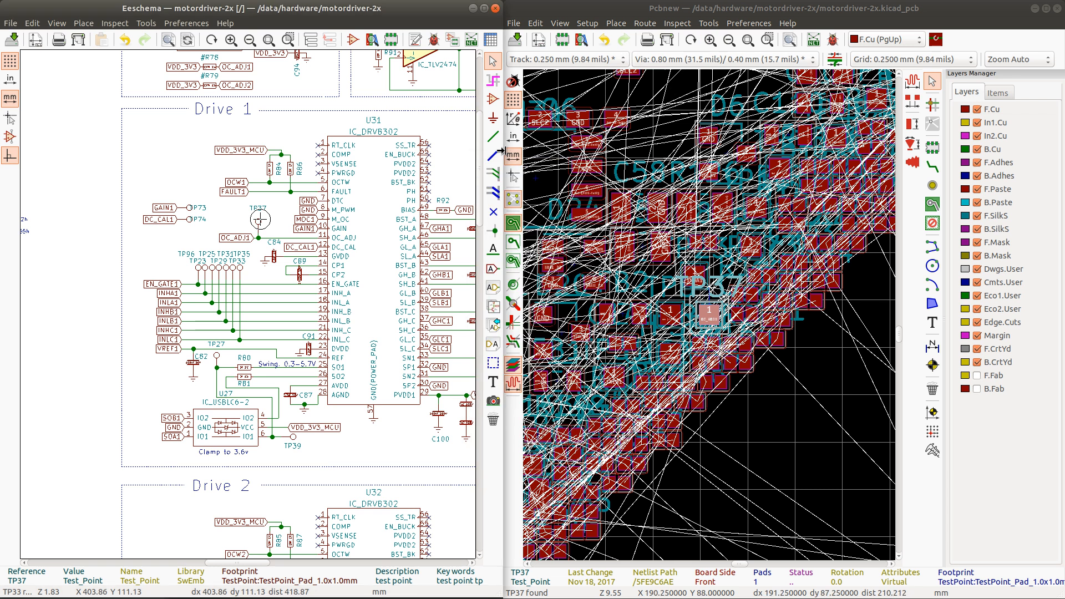
# Step: Update the PCB from the schematic, matching footprints by reference, to apply the new test point footprint
pyautogui.click(716, 24)
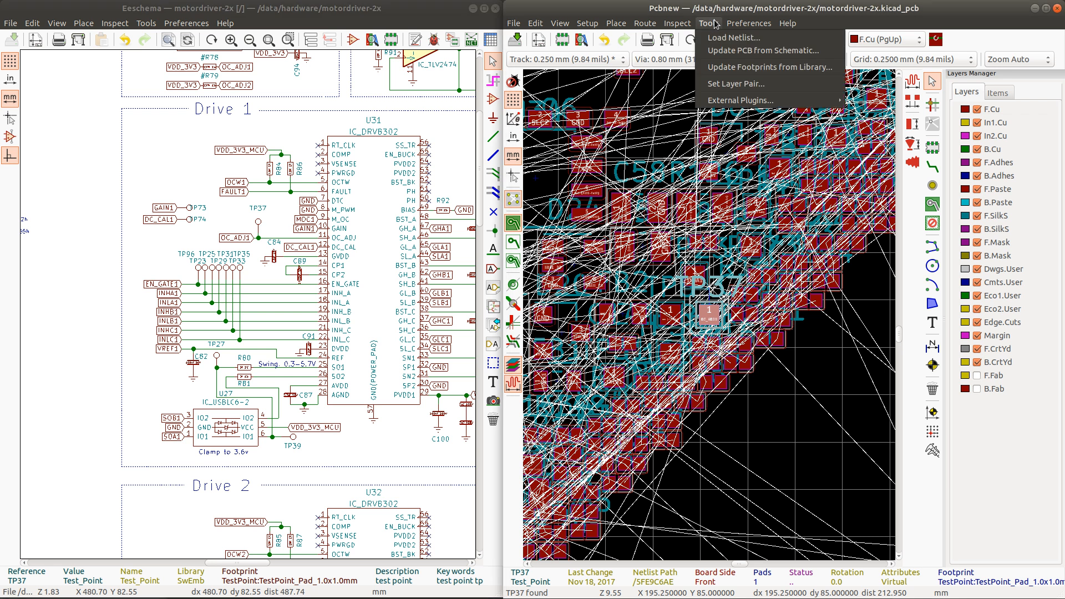
pyautogui.click(737, 52)
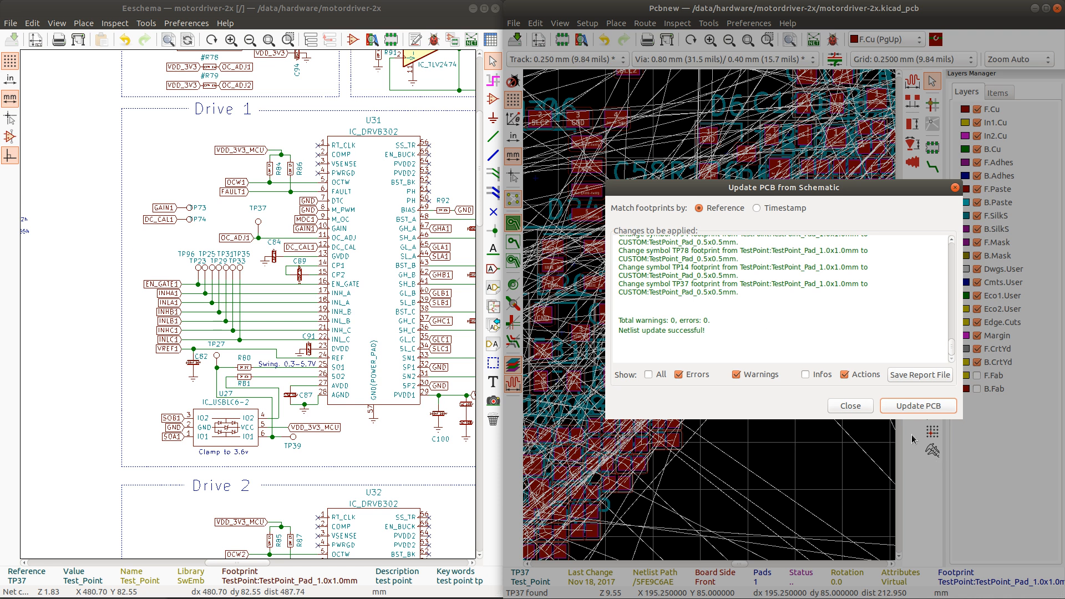
pyautogui.click(909, 411)
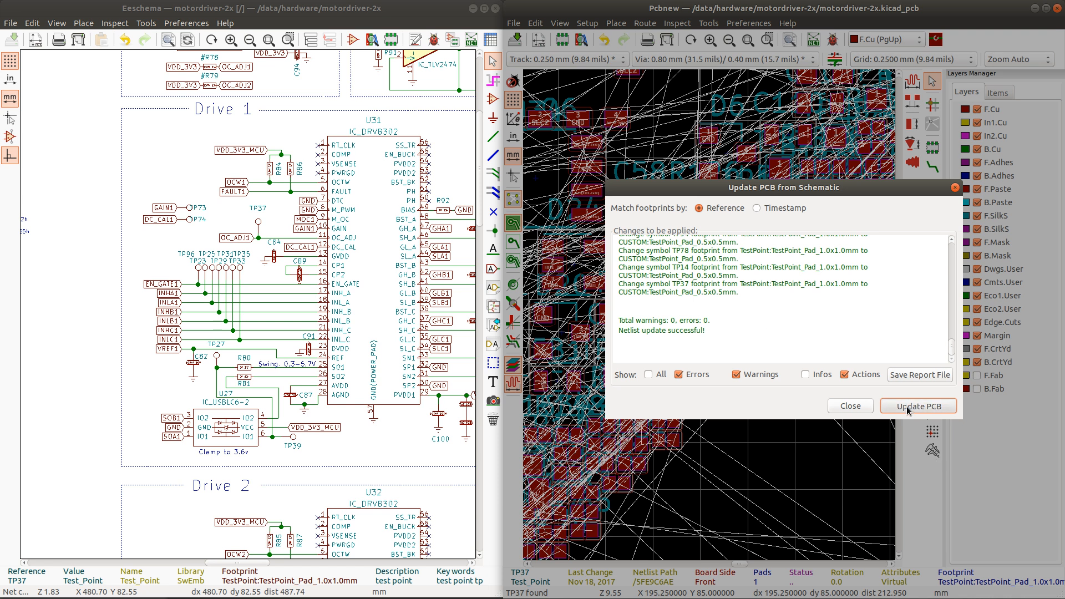
pyautogui.click(833, 404)
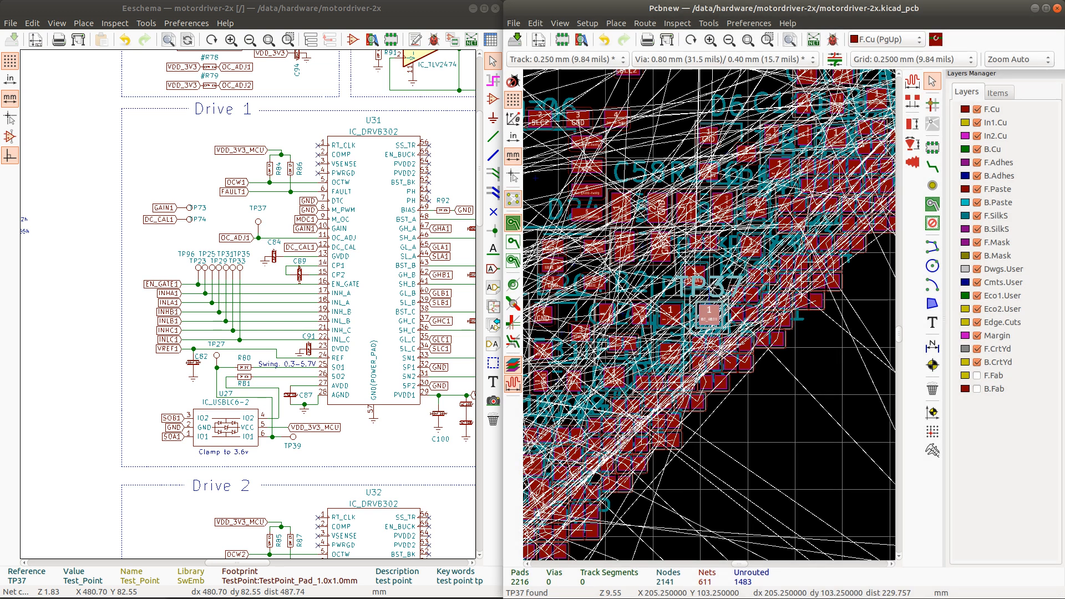
# Step: Find TP31 from the schematic and move it out of the unplaced parts to just above TP33, near U27 and U31
pyautogui.scroll(-10, 698, 296)
pyautogui.scroll(8, 694, 308)
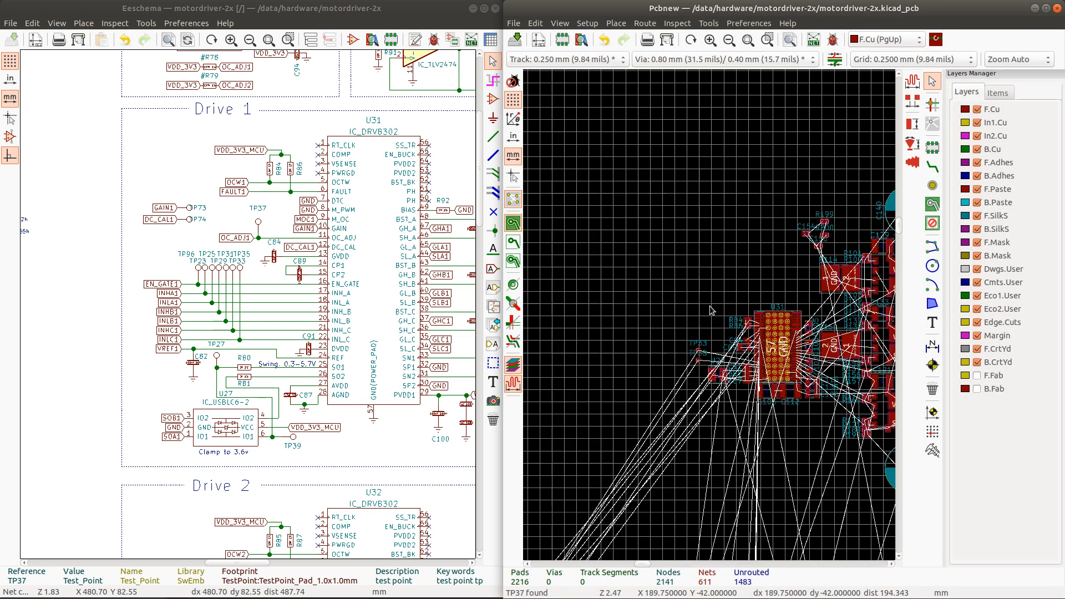
pyautogui.click(227, 270)
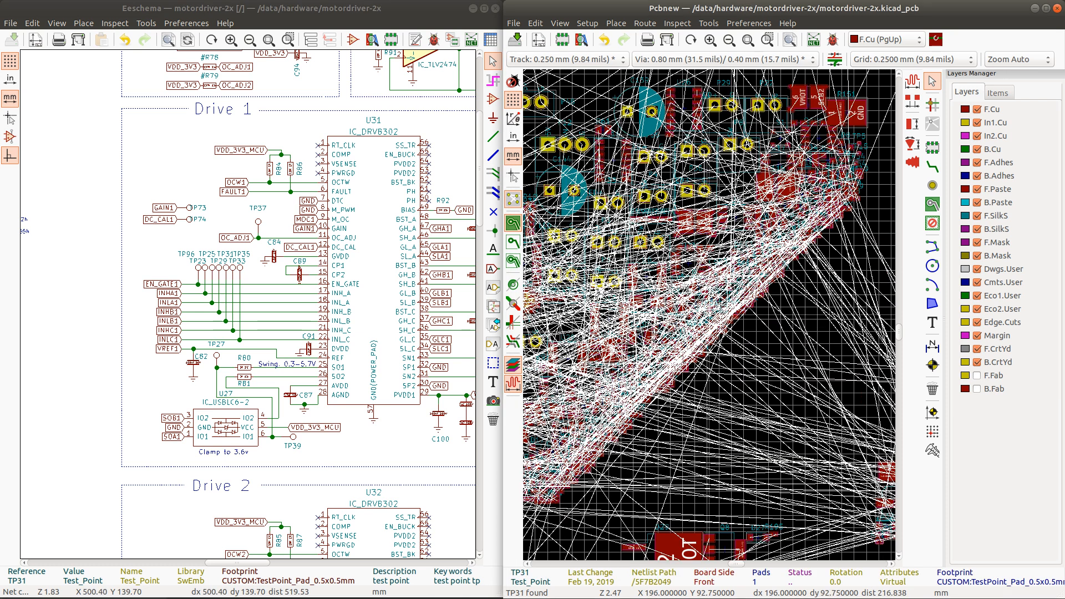
pyautogui.scroll(-5, 709, 314)
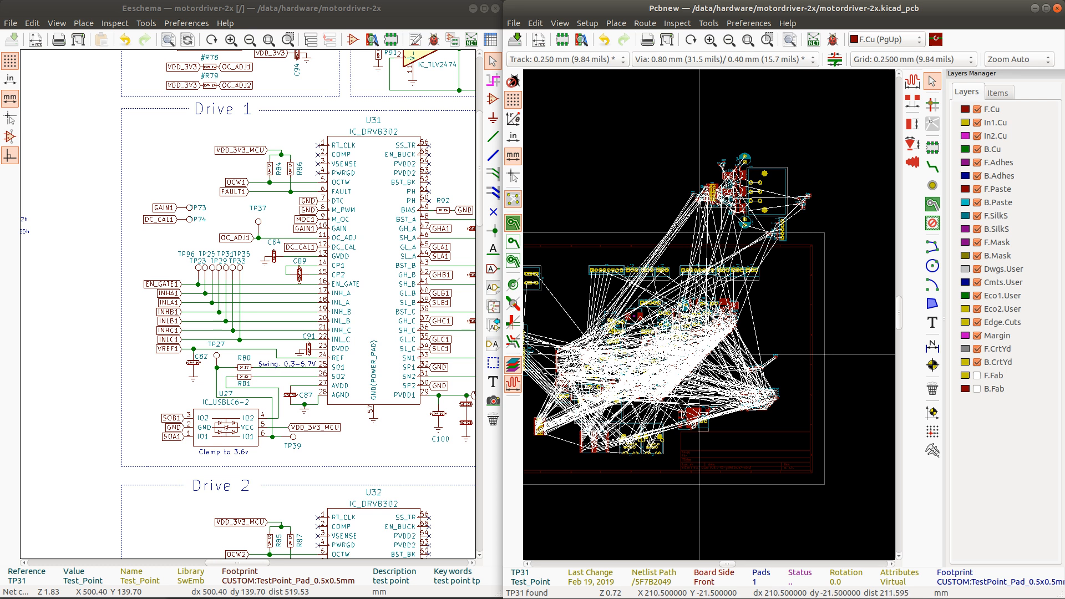
pyautogui.scroll(10, 721, 278)
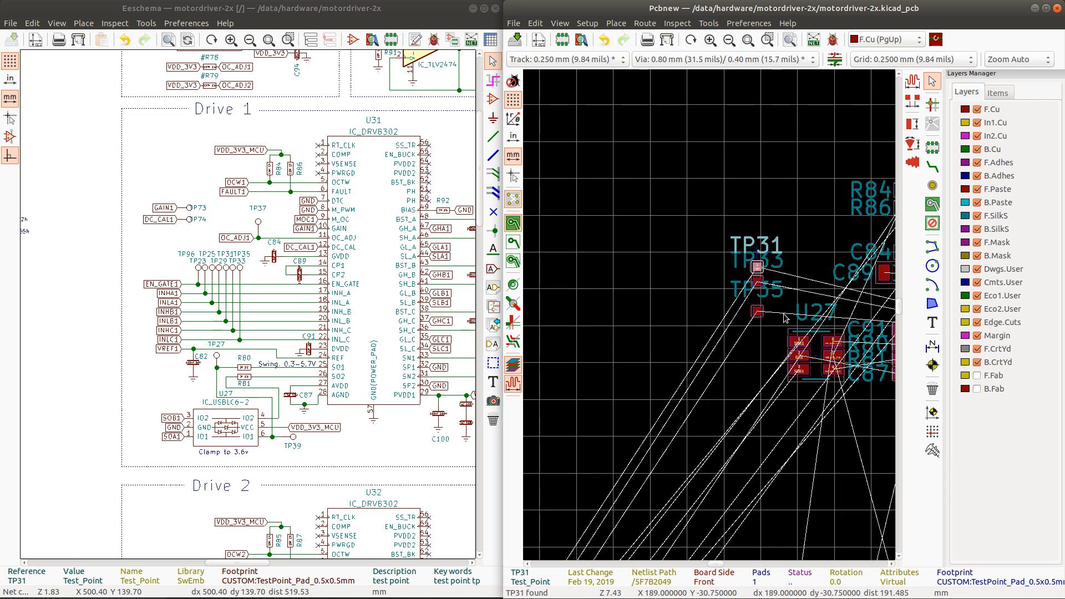
pyautogui.scroll(-1, 710, 318)
pyautogui.scroll(4, 710, 317)
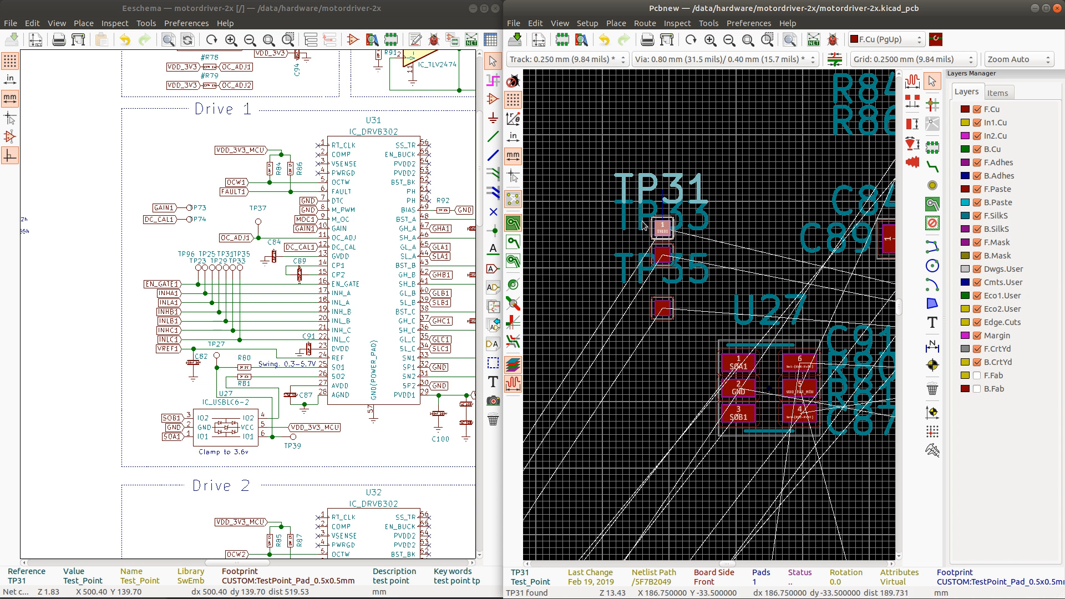
# Step: Move the reference labels of TP31, TP33 and TP35 to the left of their pads
pyautogui.click(643, 194)
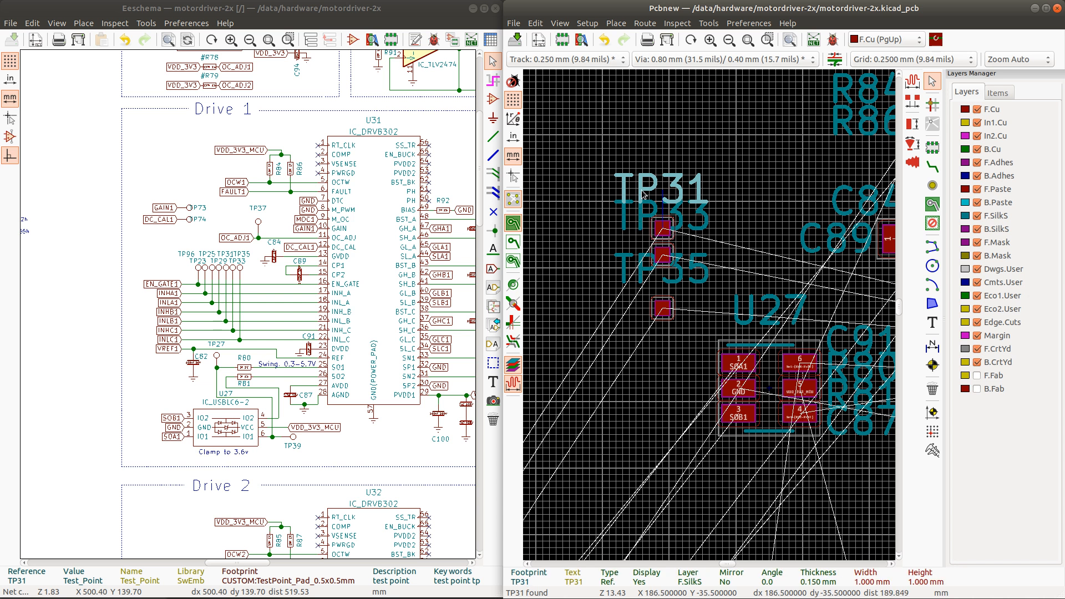
pyautogui.press('m')
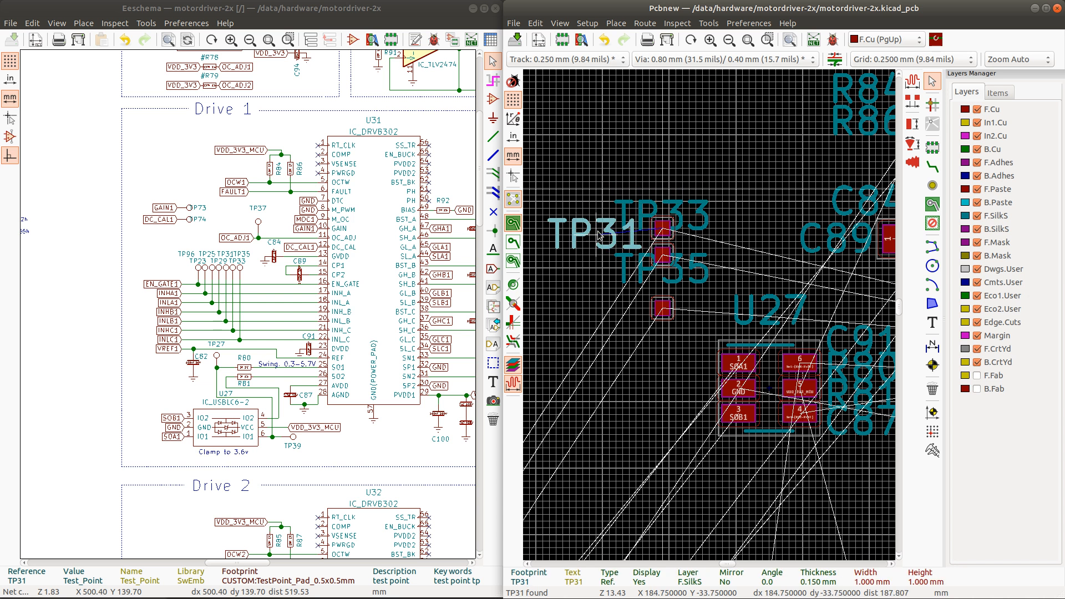
pyautogui.click(622, 219)
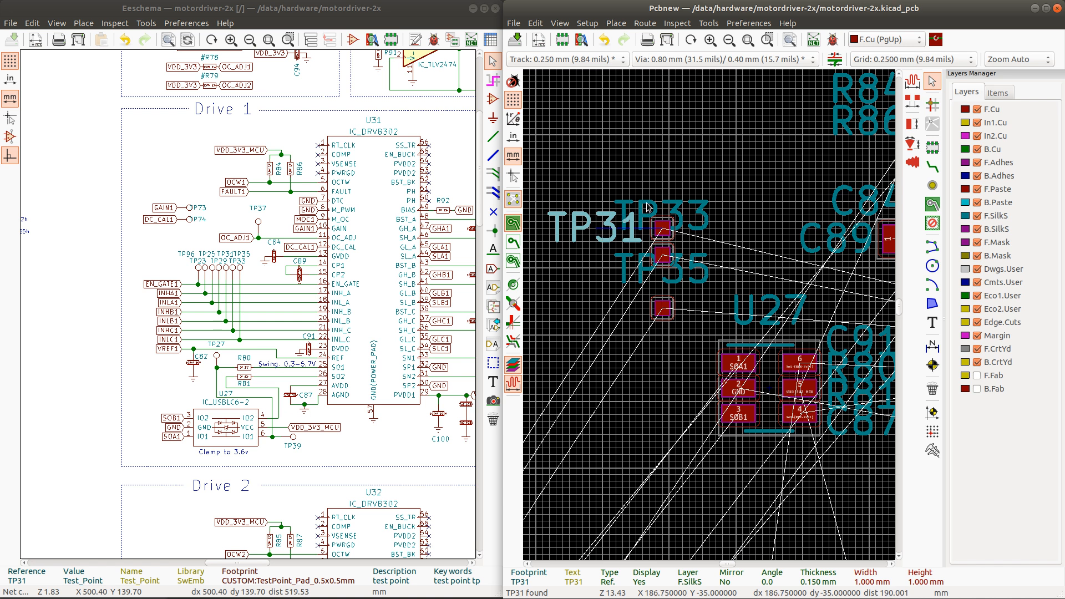
pyautogui.click(624, 218)
pyautogui.press('m')
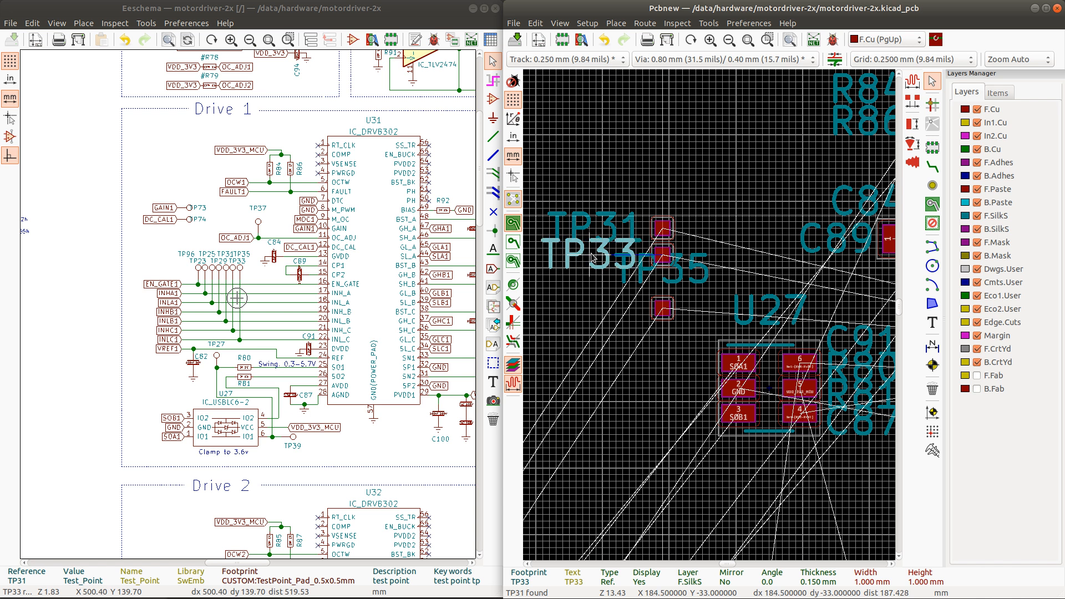
pyautogui.click(595, 255)
pyautogui.click(640, 272)
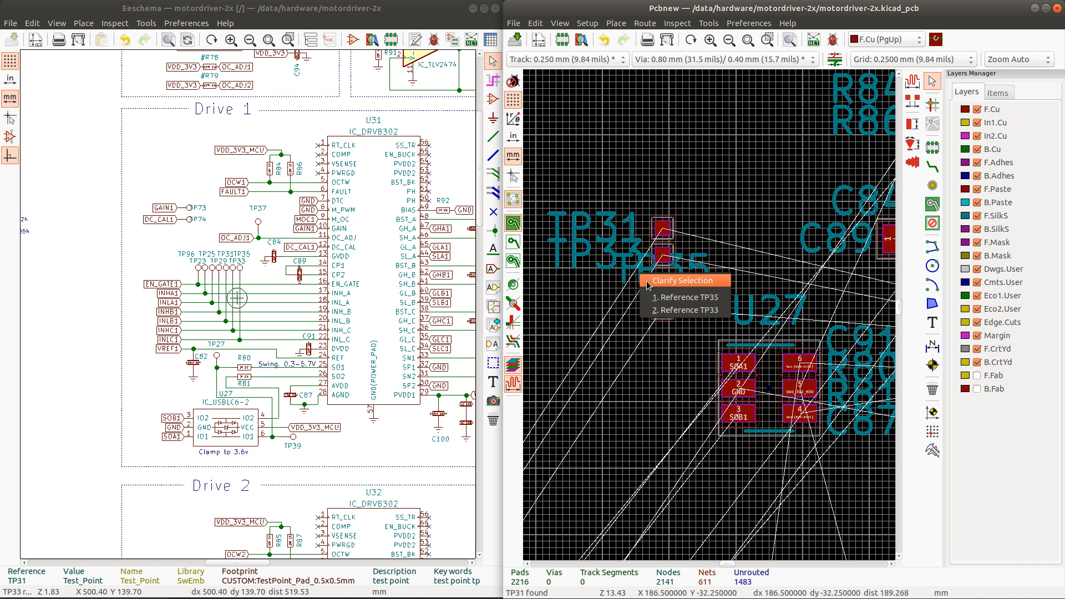
pyautogui.click(621, 288)
pyautogui.click(624, 282)
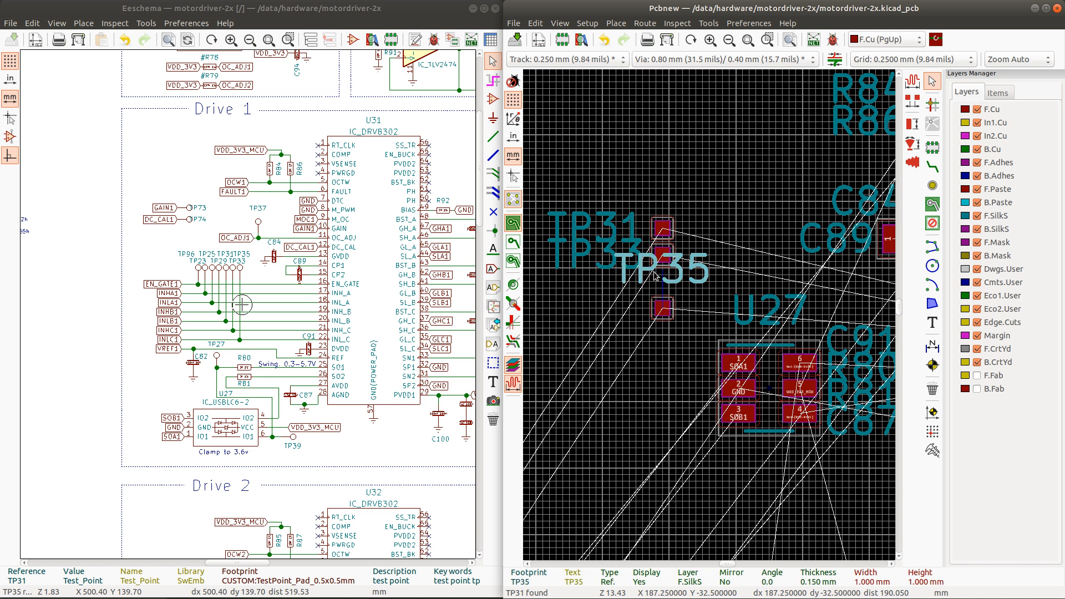
pyautogui.press('m')
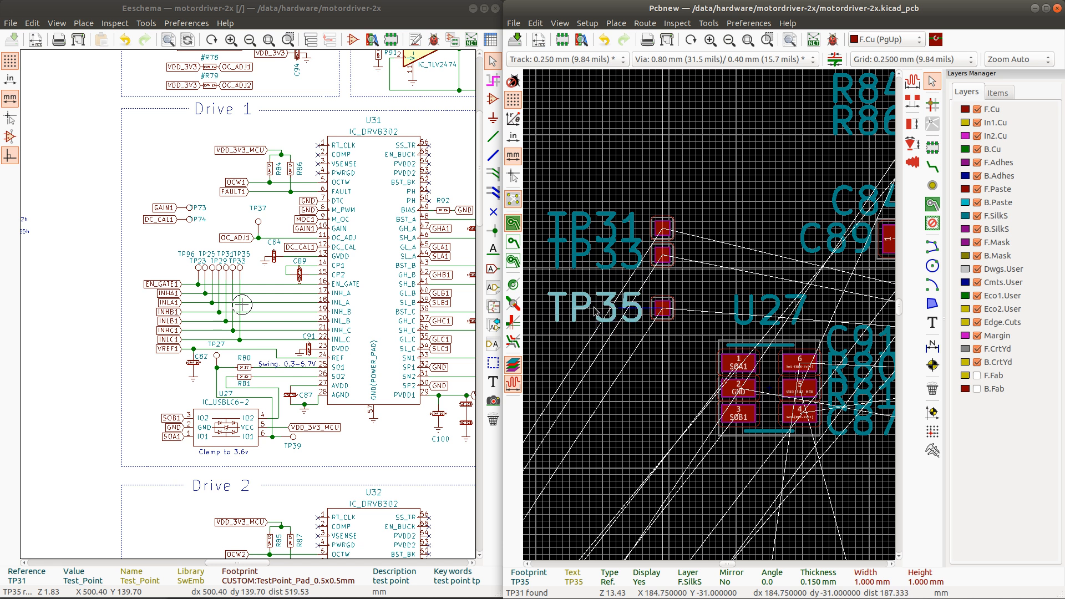
pyautogui.click(601, 307)
# Step: Stack TP33 and TP31 directly above TP35 at X 187.25 mm, with TP33 at Y -32 mm and TP31 at Y -33 mm
pyautogui.click(661, 257)
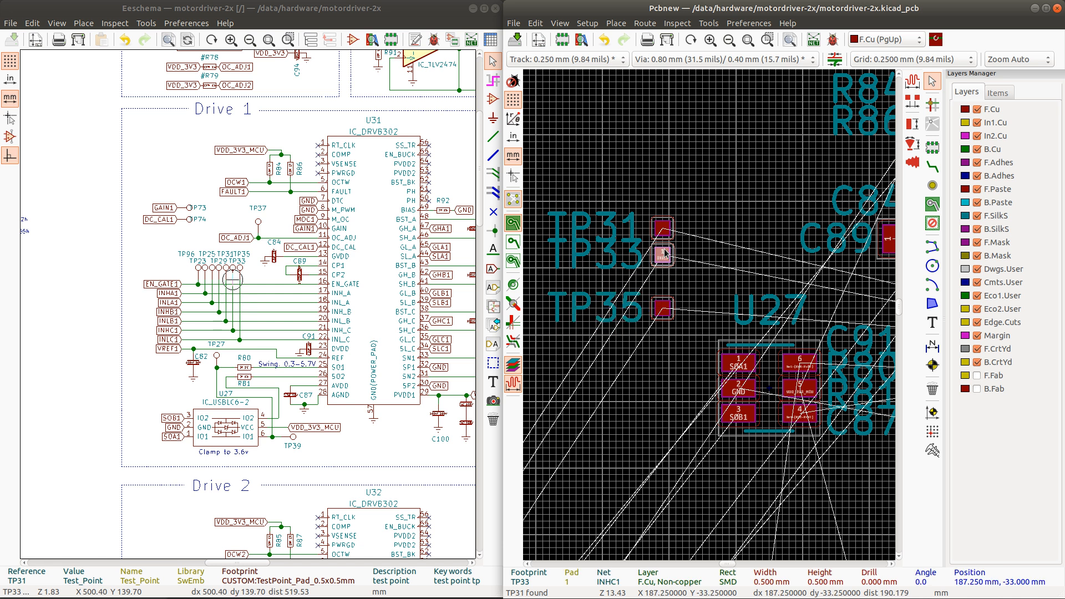
pyautogui.scroll(-3, 712, 319)
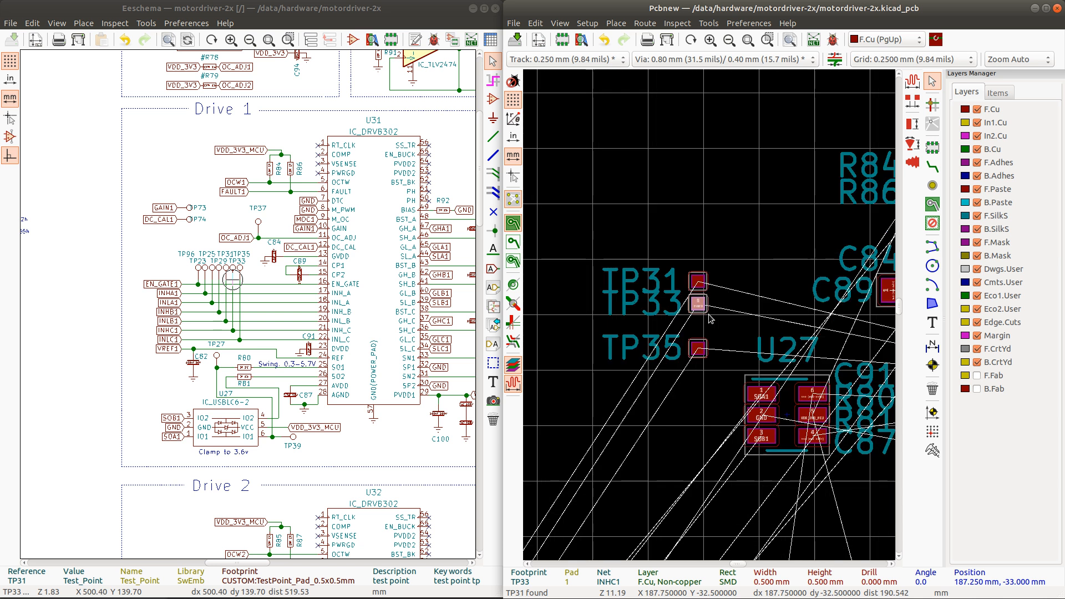
pyautogui.scroll(3, 710, 319)
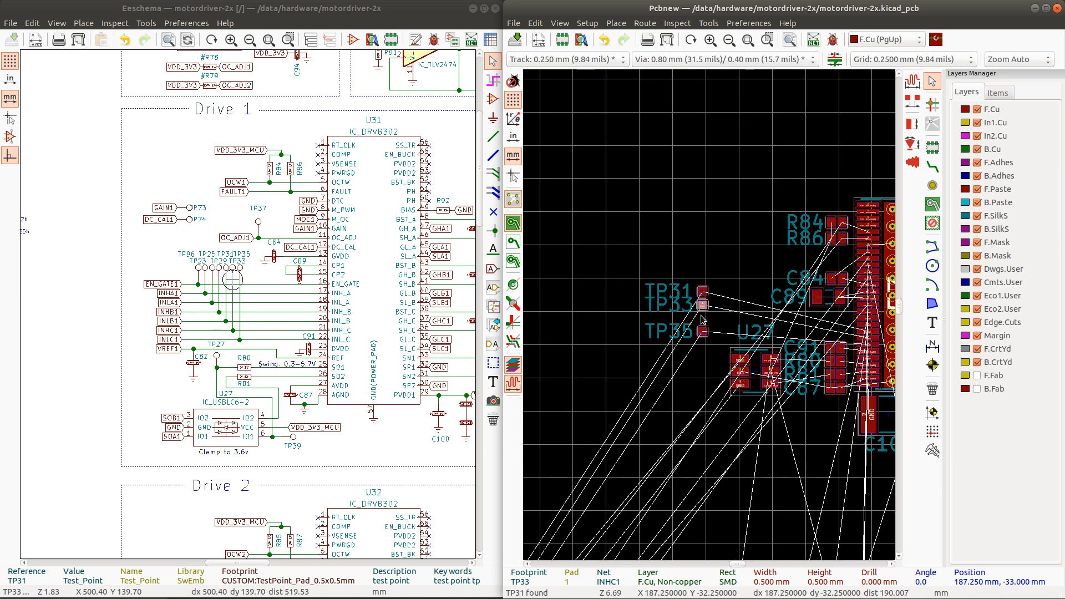
pyautogui.press('m')
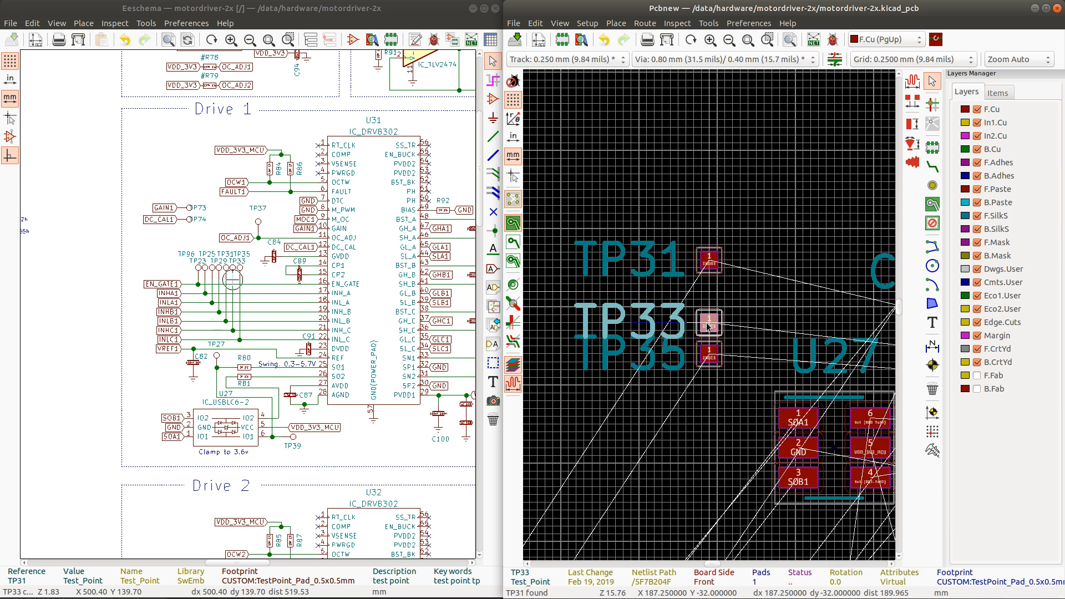
pyautogui.click(709, 322)
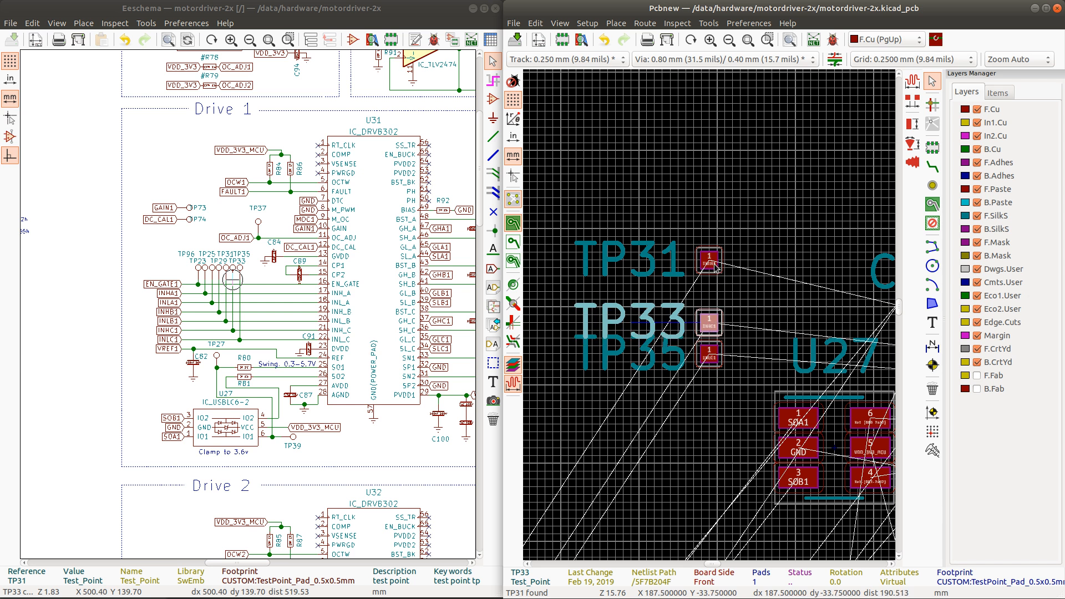
pyautogui.click(710, 263)
pyautogui.press('m')
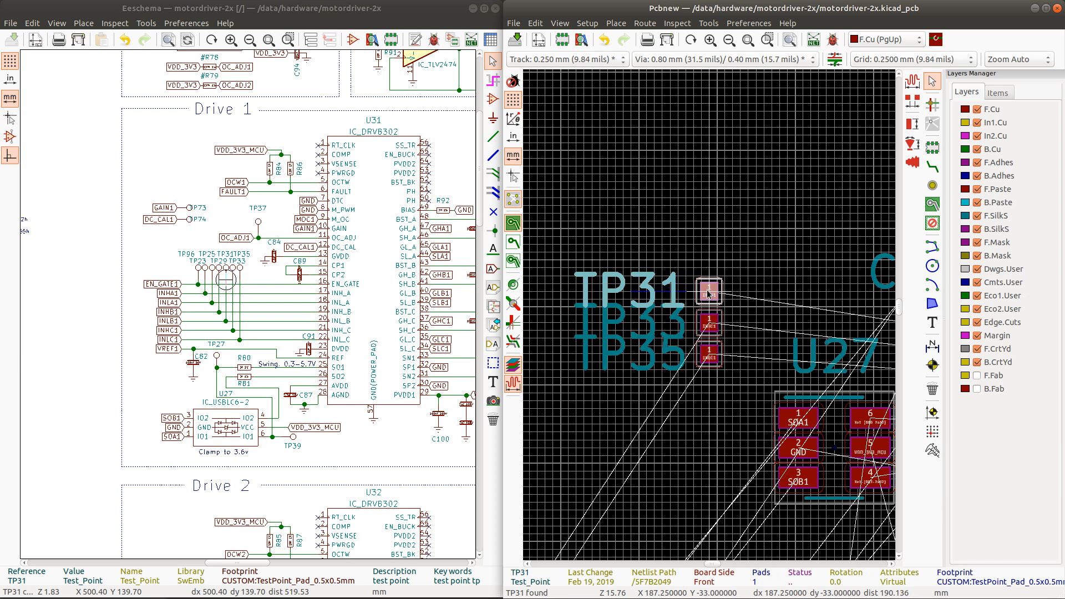
pyautogui.click(708, 293)
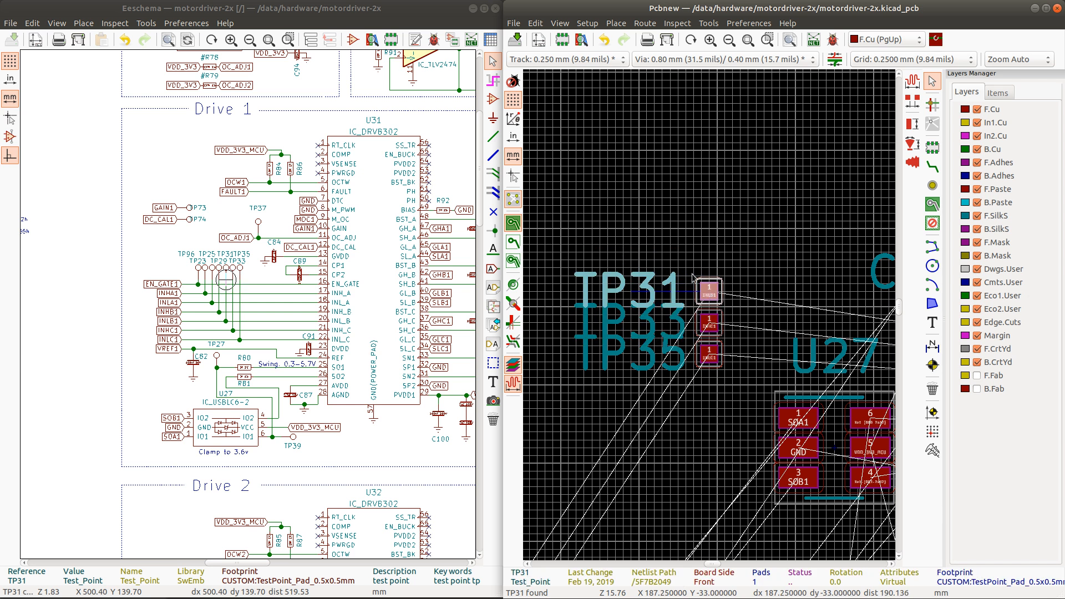
# Step: Find TP29 from the schematic, place it above TP31 at X 187.25, Y -34 mm, and put its reference label left of the pad
pyautogui.click(219, 268)
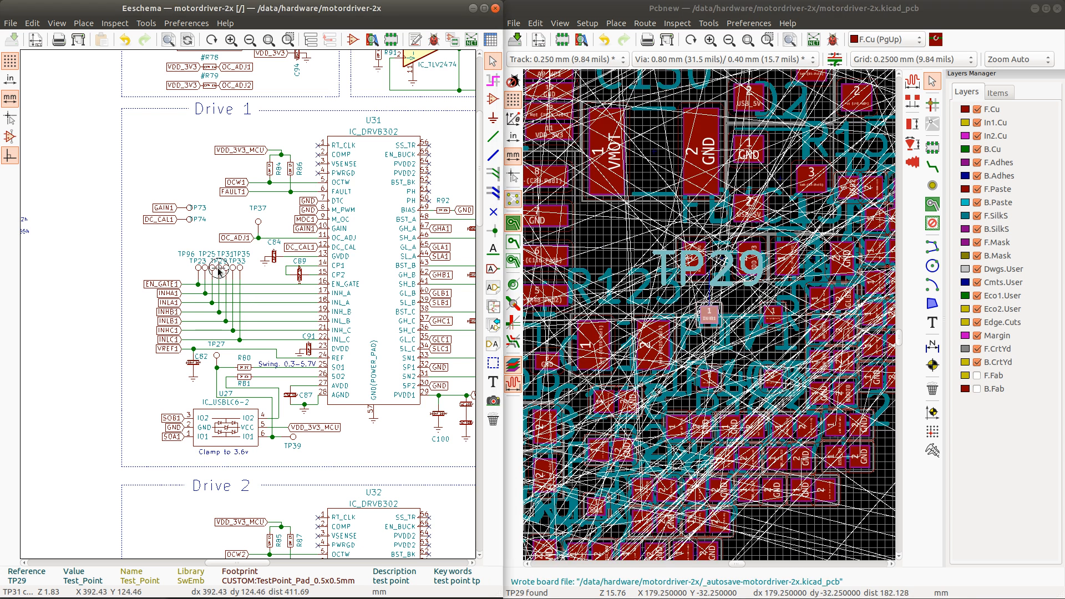
pyautogui.click(745, 5)
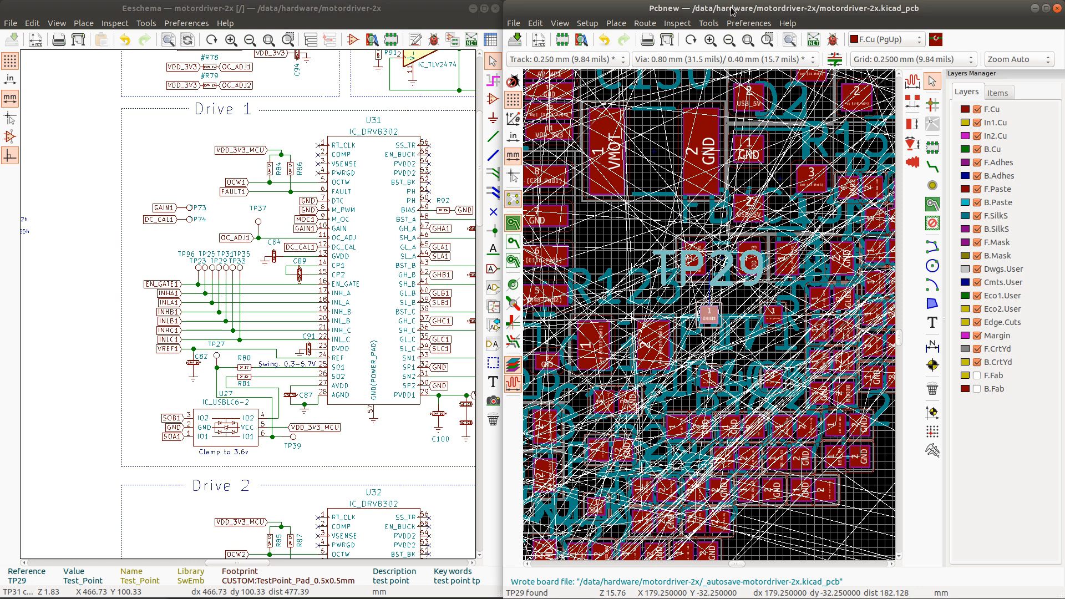
pyautogui.click(709, 312)
pyautogui.scroll(-10, 709, 313)
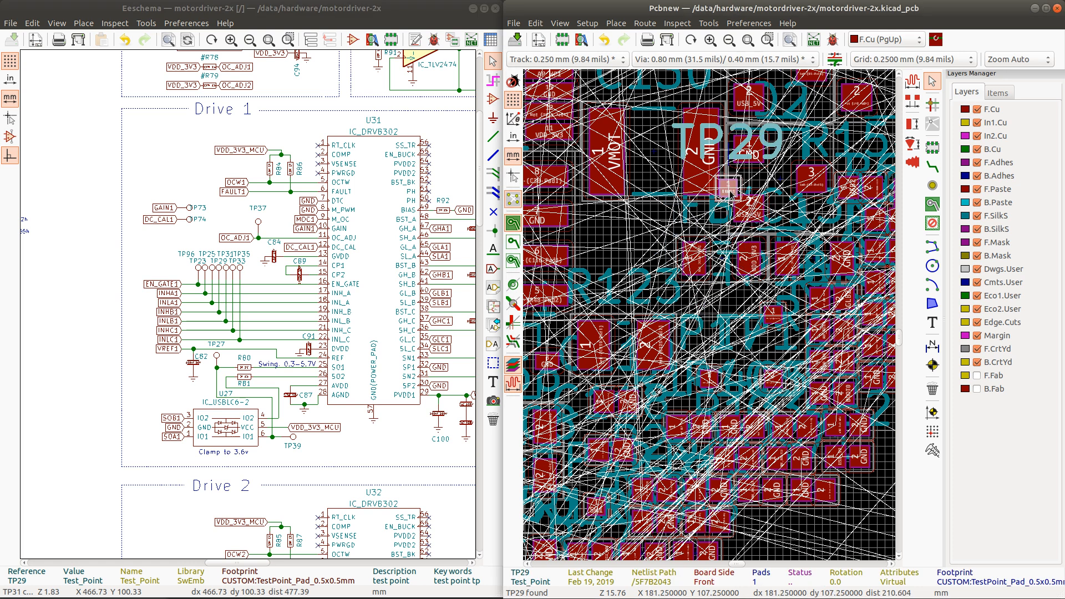
pyautogui.scroll(12, 727, 216)
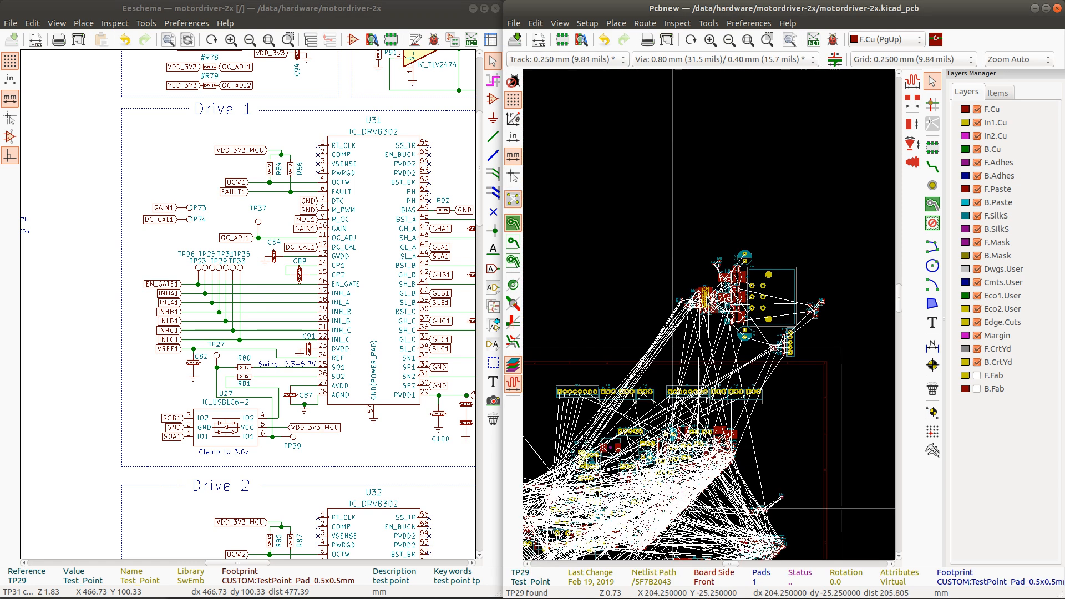
pyautogui.scroll(-3, 644, 344)
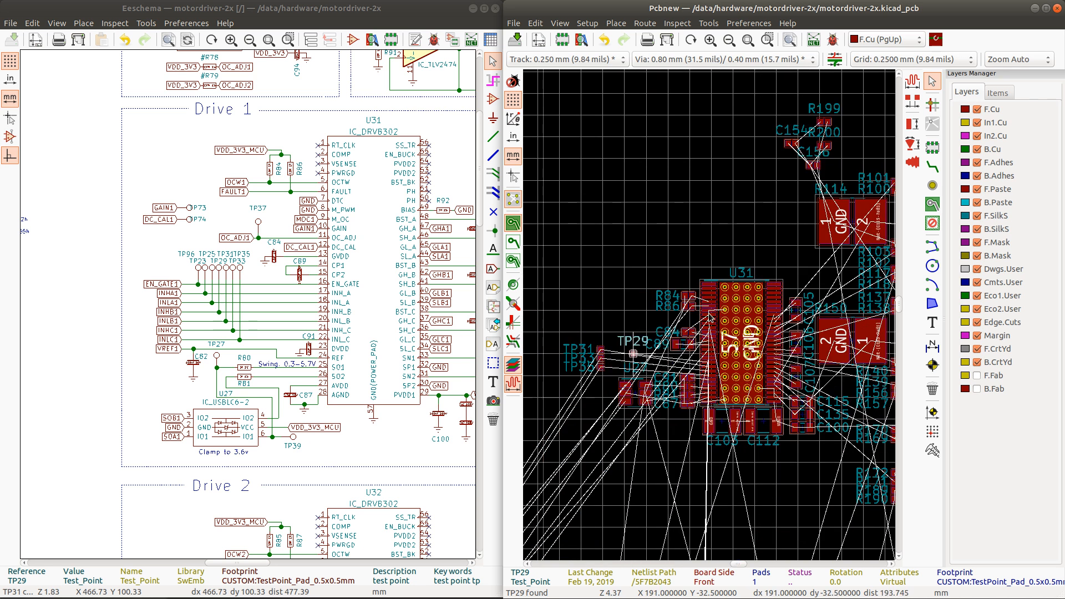
pyautogui.scroll(3, 635, 358)
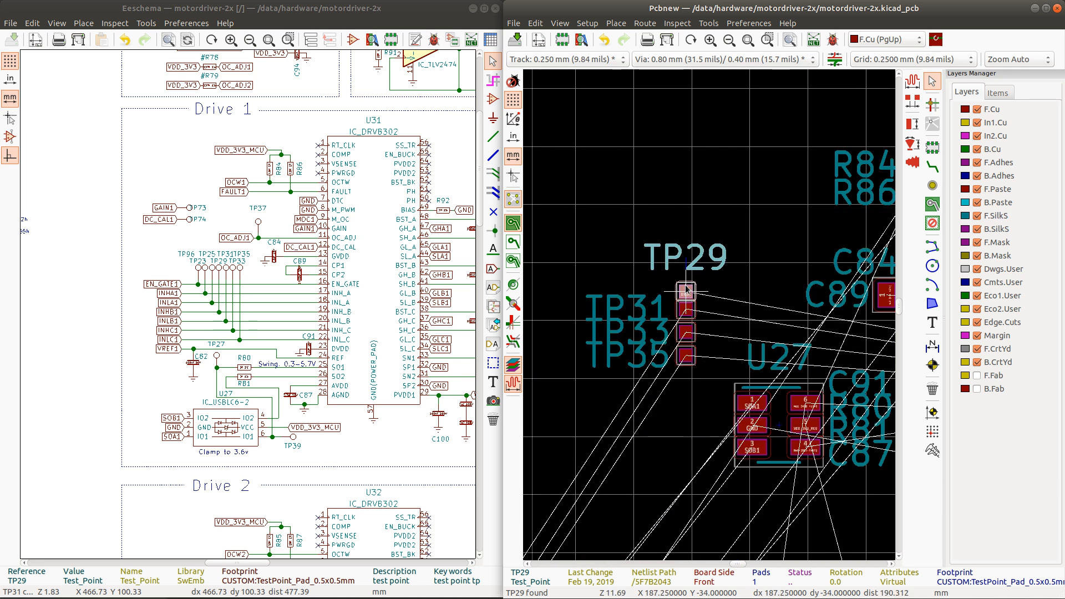
pyautogui.click(686, 286)
pyautogui.click(679, 253)
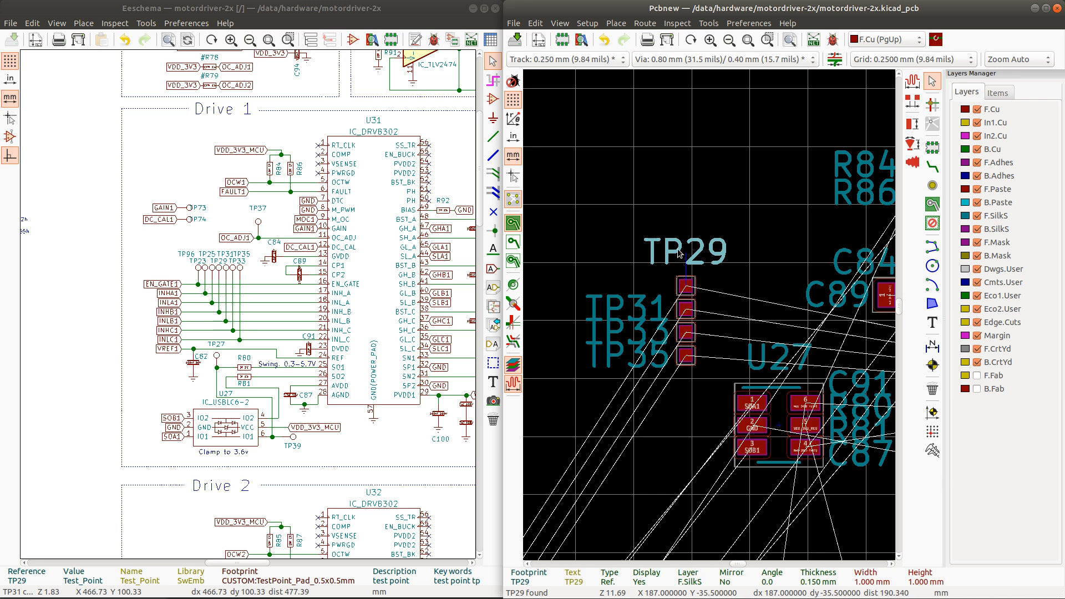
pyautogui.moveTo(679, 252); pyautogui.dragTo(632, 289)
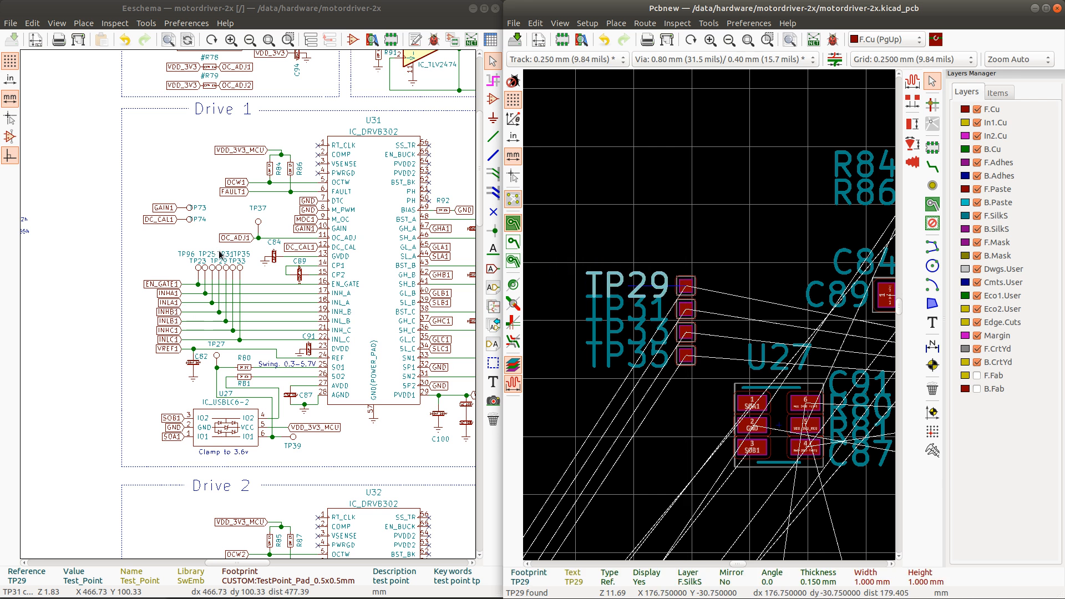
# Step: Find TP25 from the schematic, place it above TP29 at X 187.25, Y -35 mm, and put its reference label left of the pad
pyautogui.click(213, 268)
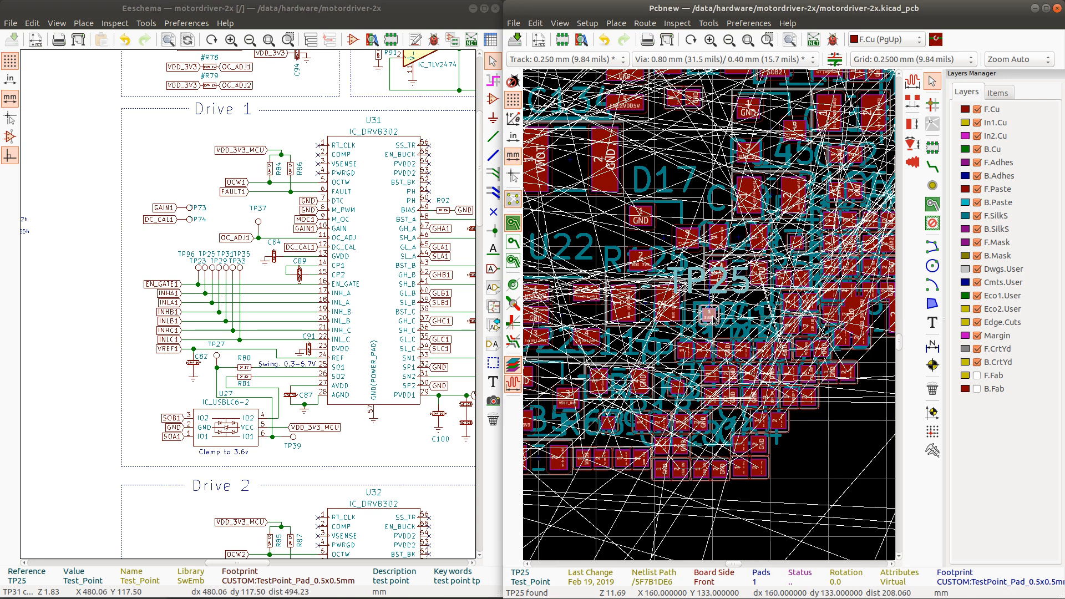
pyautogui.press('m')
pyautogui.scroll(-3, 758, 218)
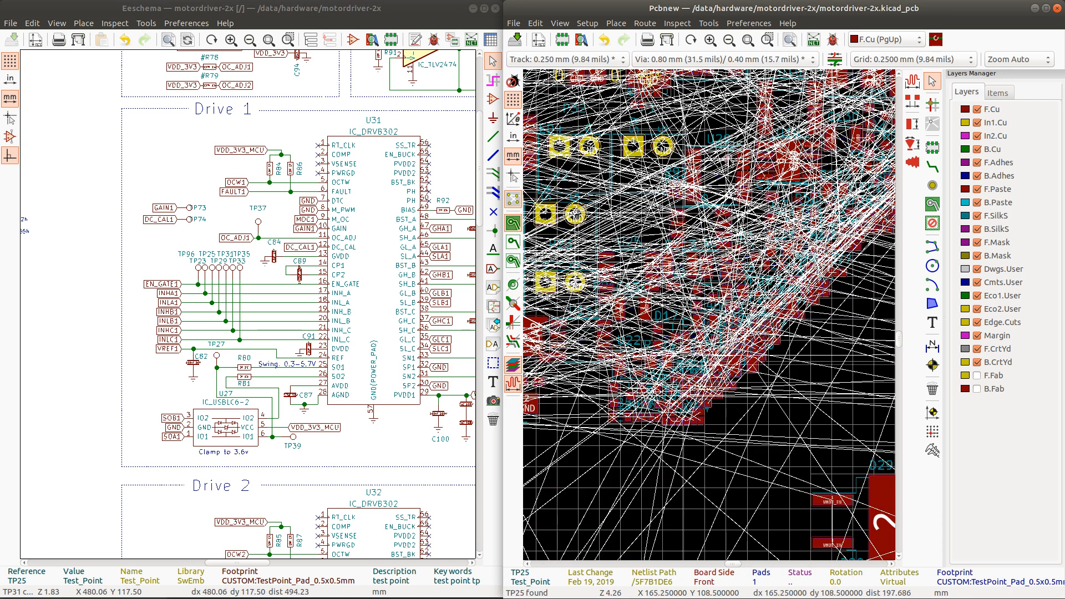
pyautogui.scroll(-3, 711, 319)
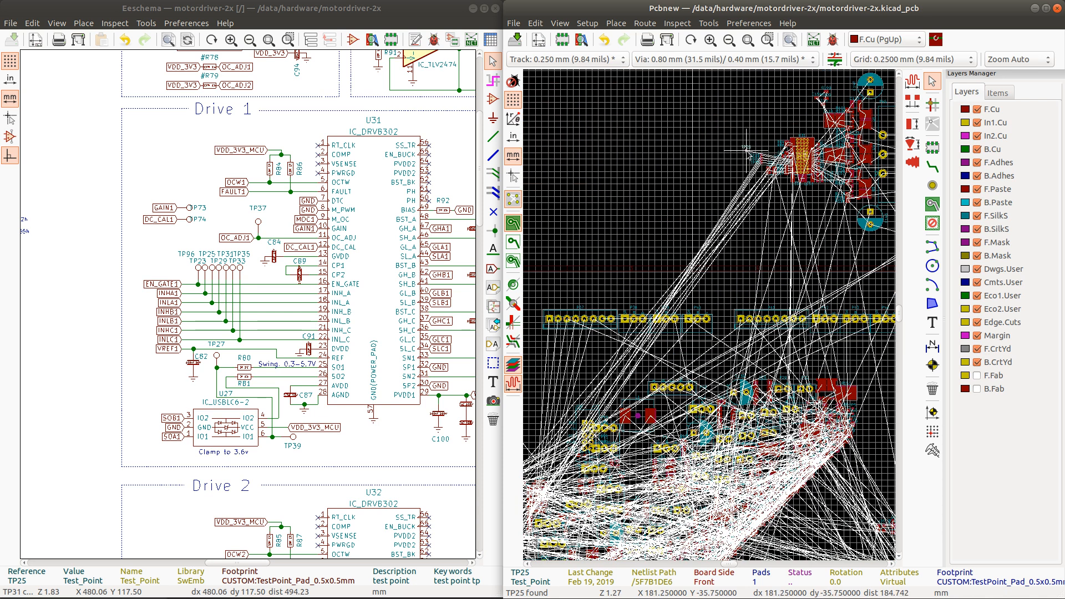
pyautogui.scroll(7, 747, 153)
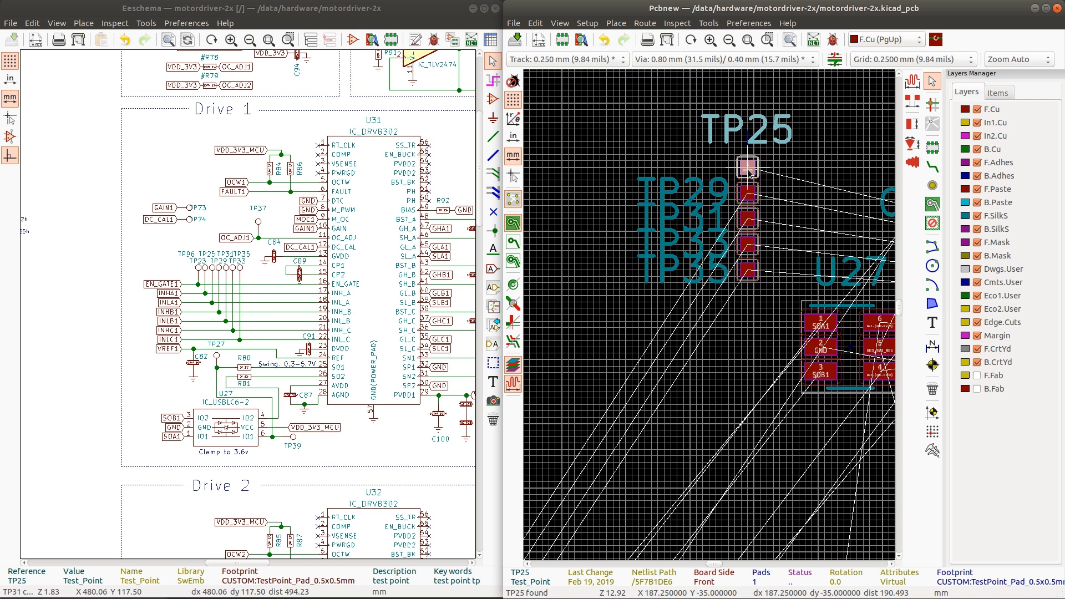
pyautogui.click(750, 173)
pyautogui.click(750, 119)
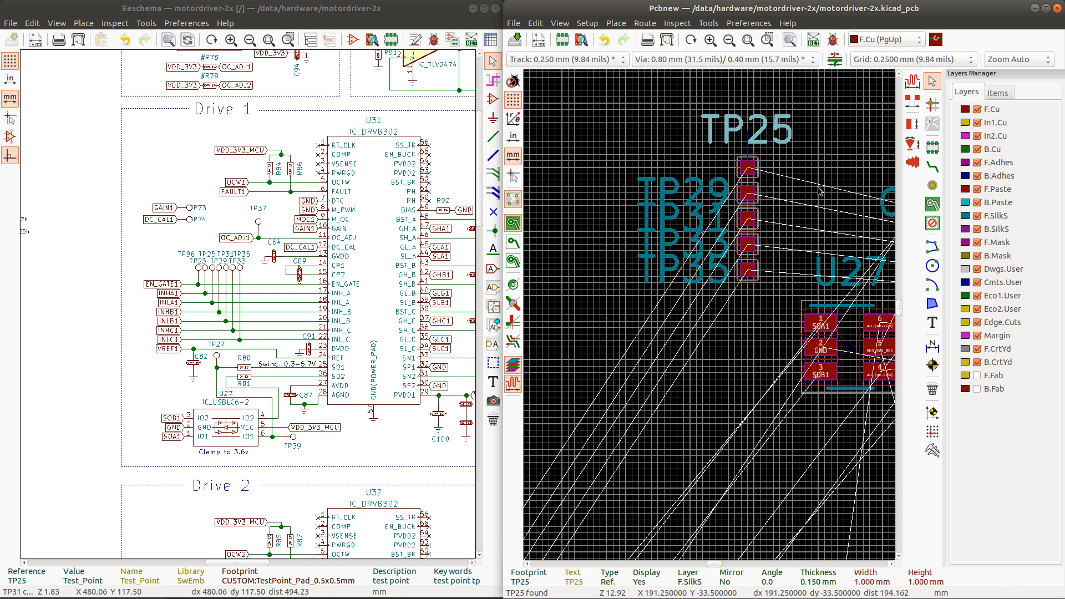
pyautogui.press('m')
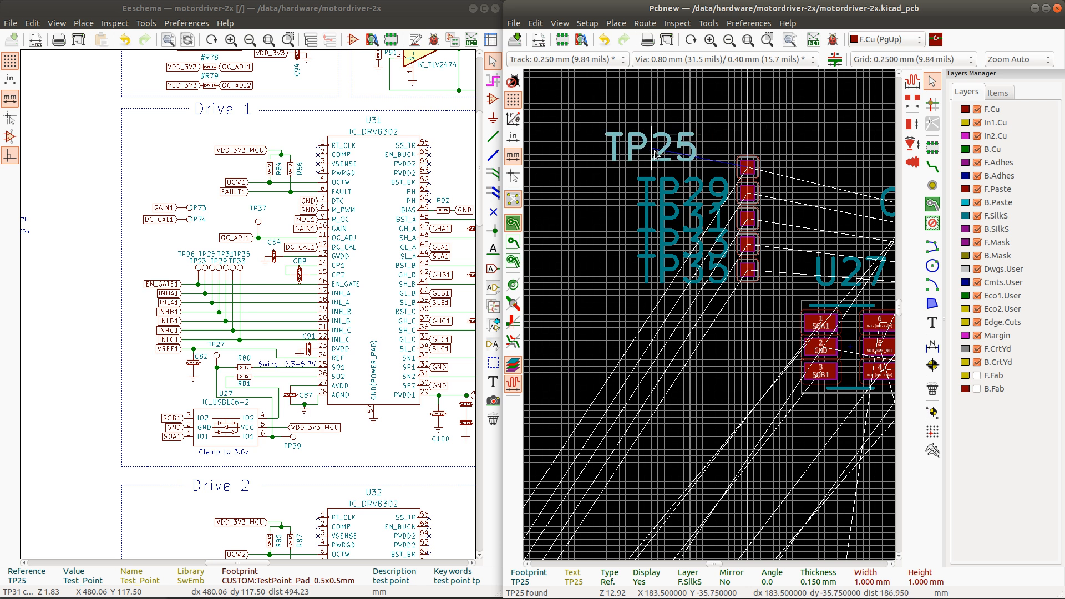
pyautogui.click(687, 179)
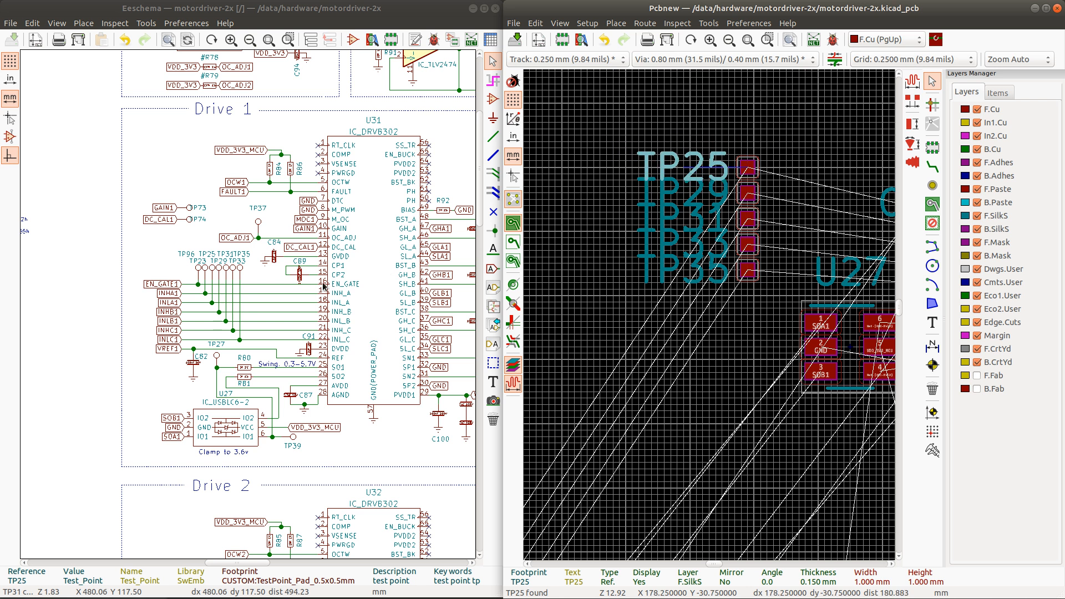
# Step: Find TP23 from the schematic, place it directly above TP25 in the test point column, and put its reference label left of the pad
pyautogui.click(204, 268)
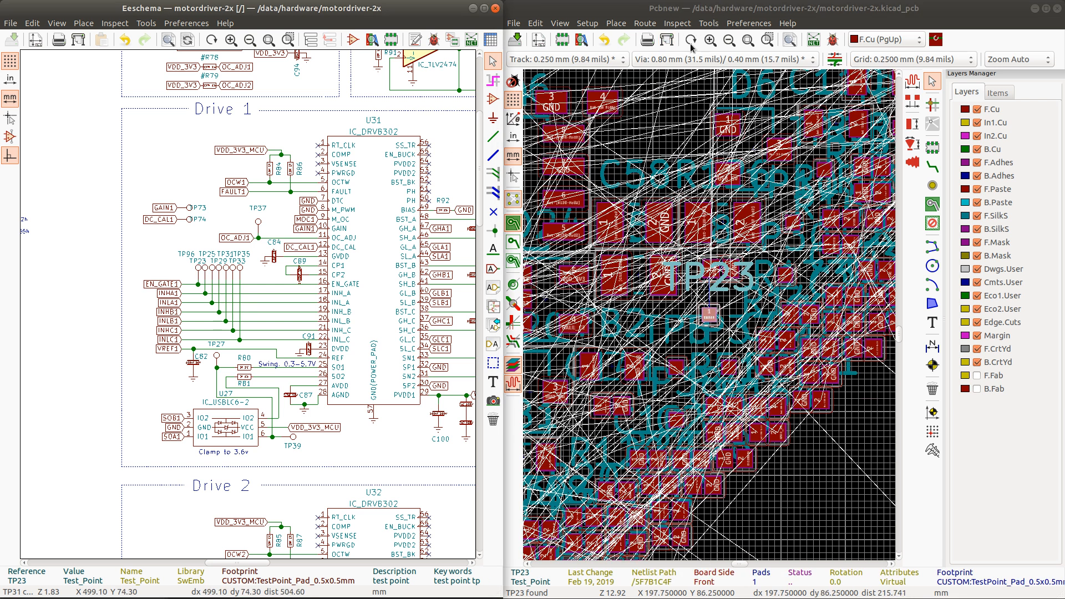
pyautogui.click(727, 14)
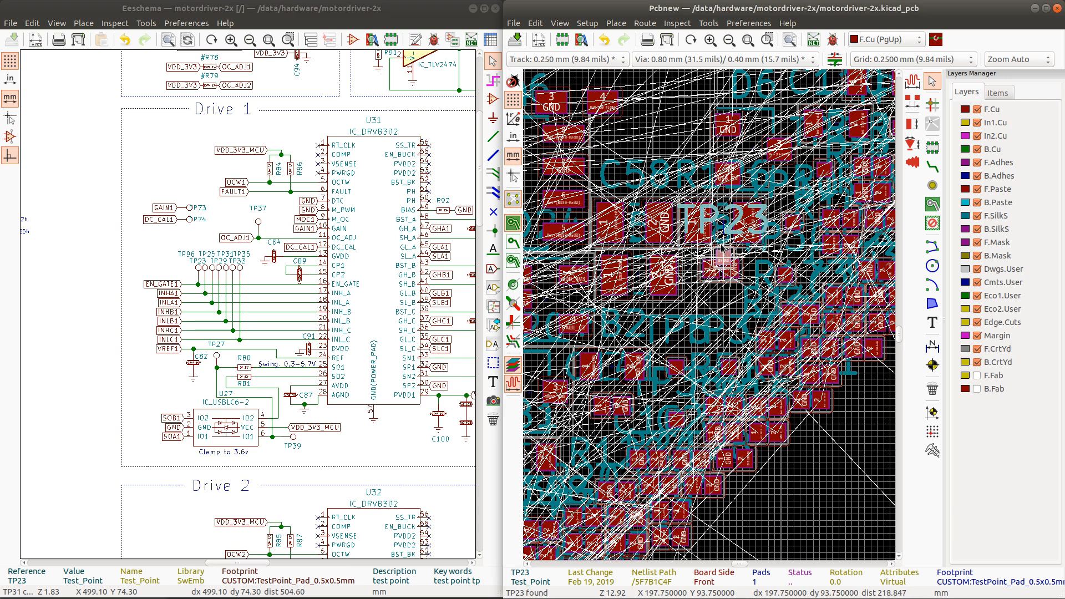
pyautogui.scroll(-10, 708, 311)
pyautogui.scroll(10, 683, 156)
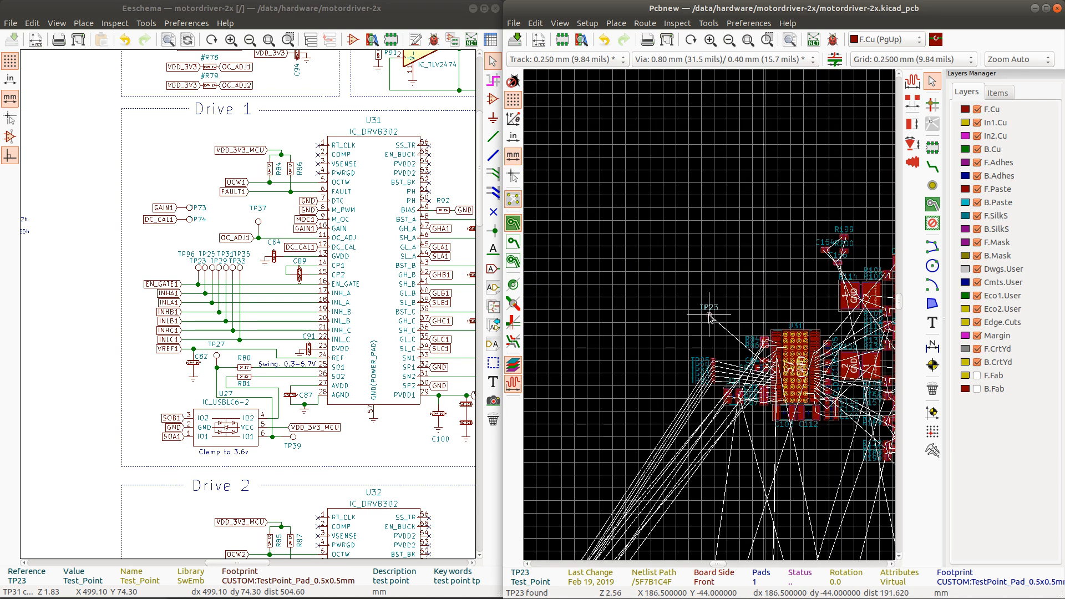
pyautogui.scroll(-1, 711, 322)
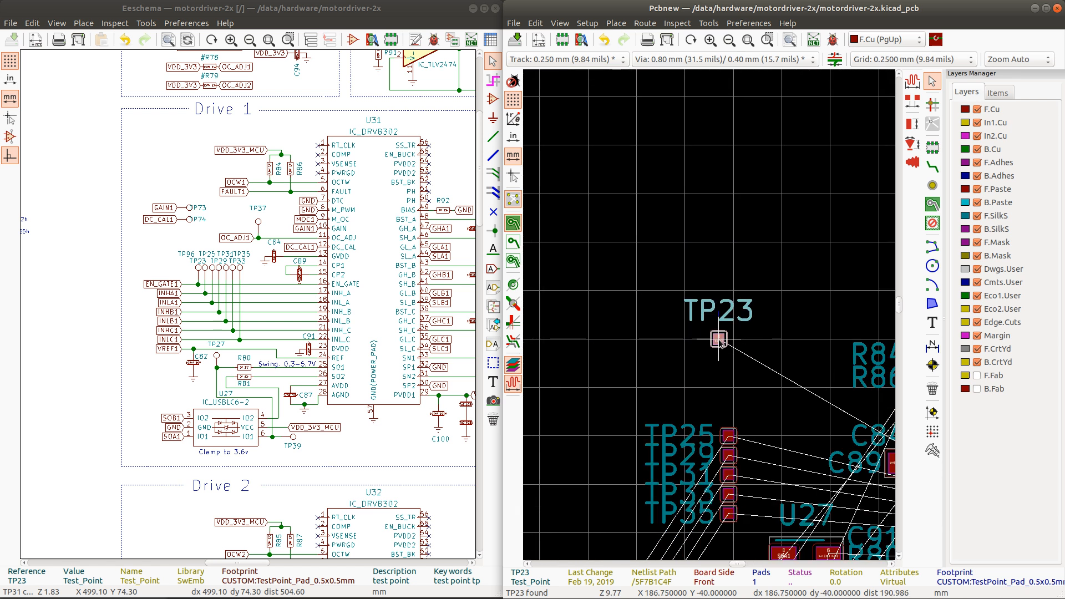
pyautogui.moveTo(719, 341); pyautogui.dragTo(680, 422)
pyautogui.click(728, 388)
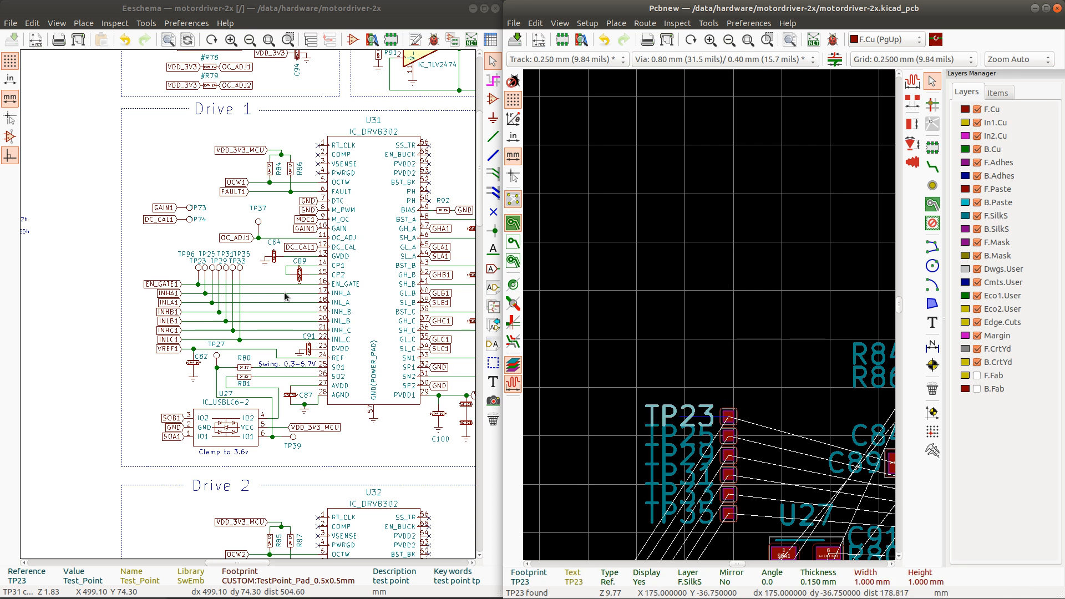
# Step: Find TP96 from the schematic, place it above TP23 in the column at Y -37 mm, and put its reference label left of the pad
pyautogui.click(198, 269)
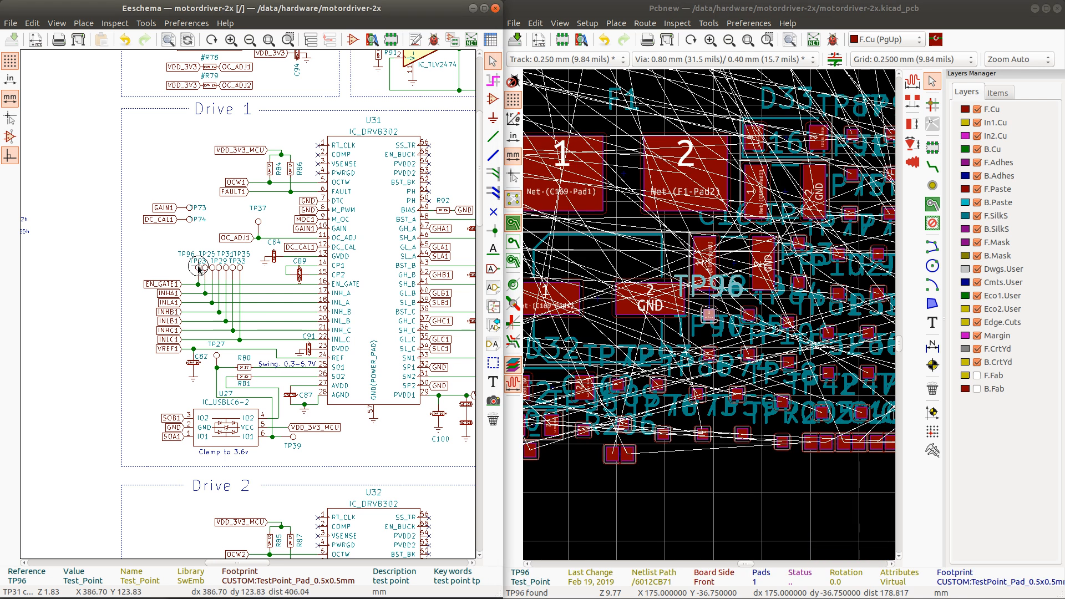
pyautogui.click(738, 8)
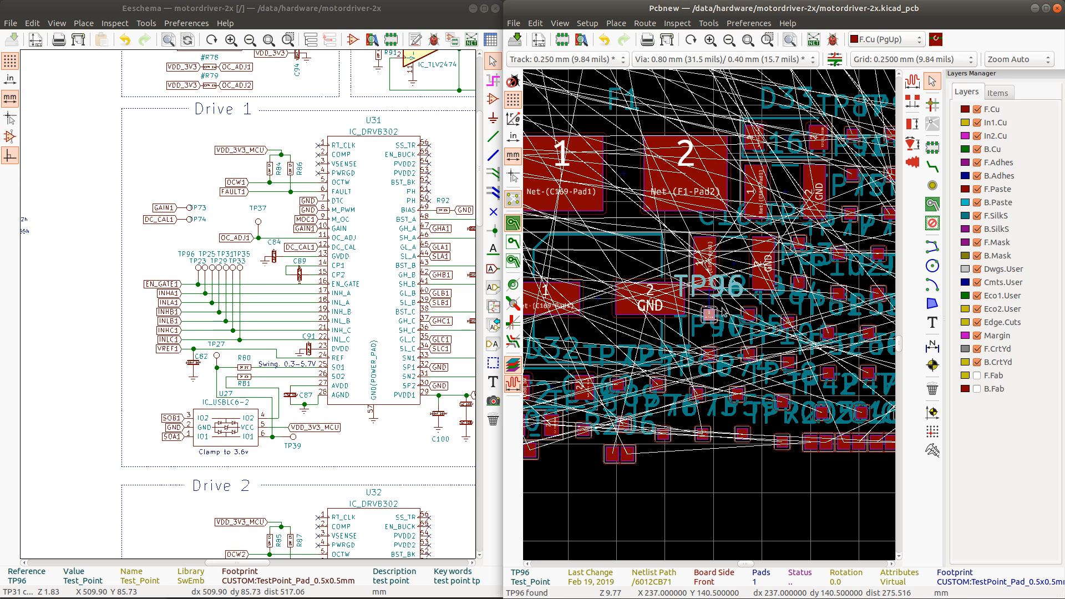
pyautogui.scroll(-4, 725, 312)
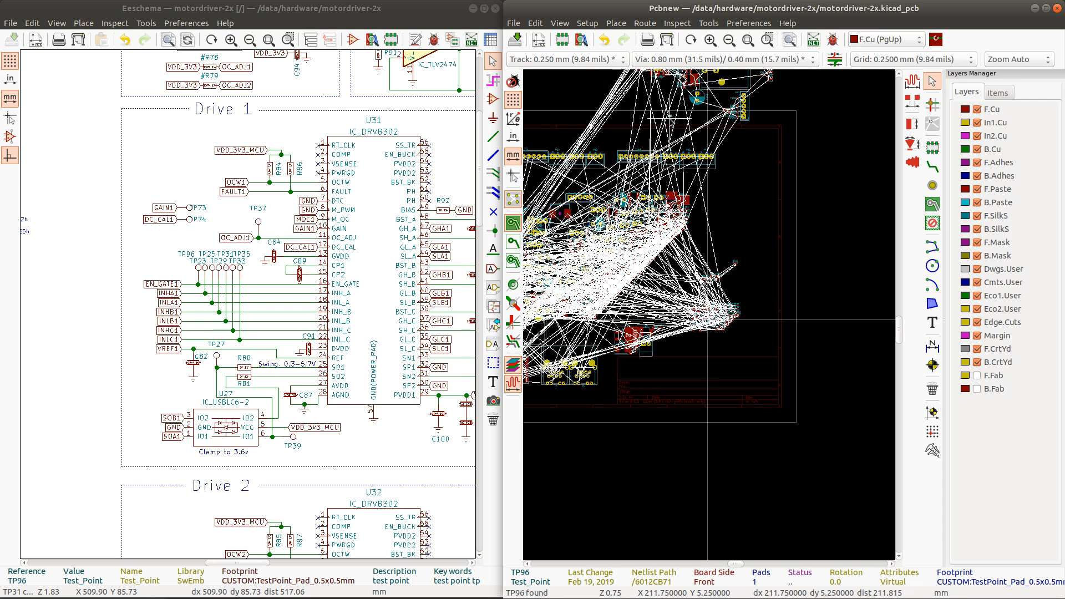
pyautogui.scroll(3, 701, 311)
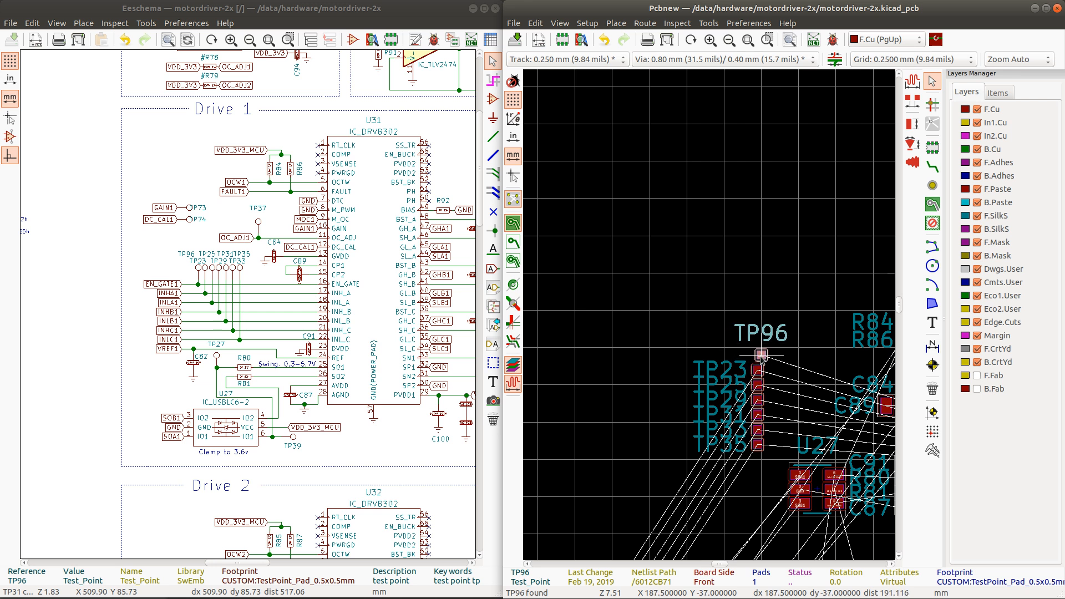
pyautogui.click(758, 355)
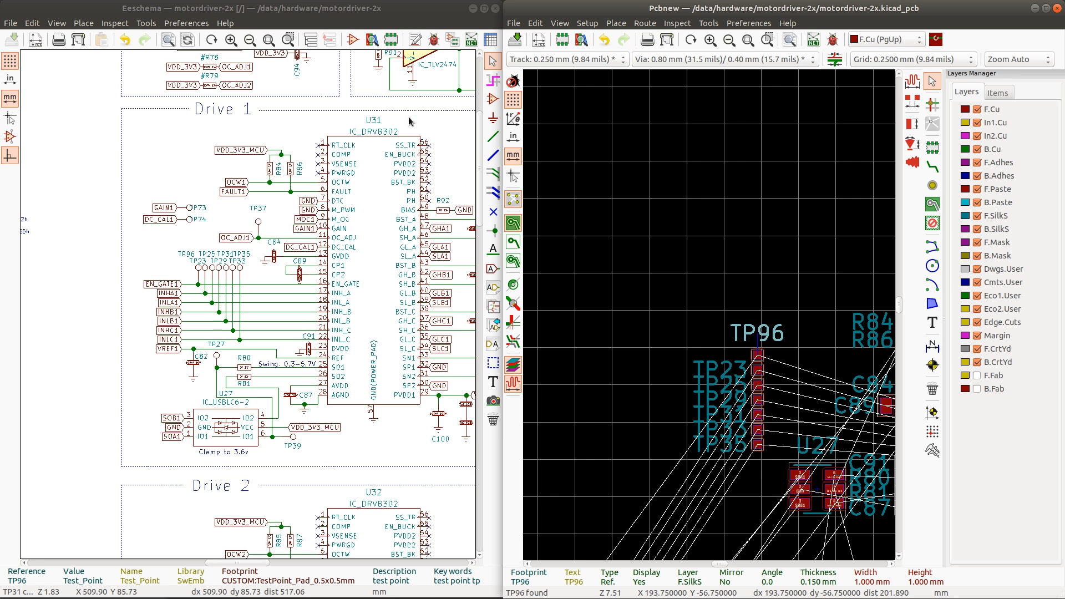
pyautogui.press('m')
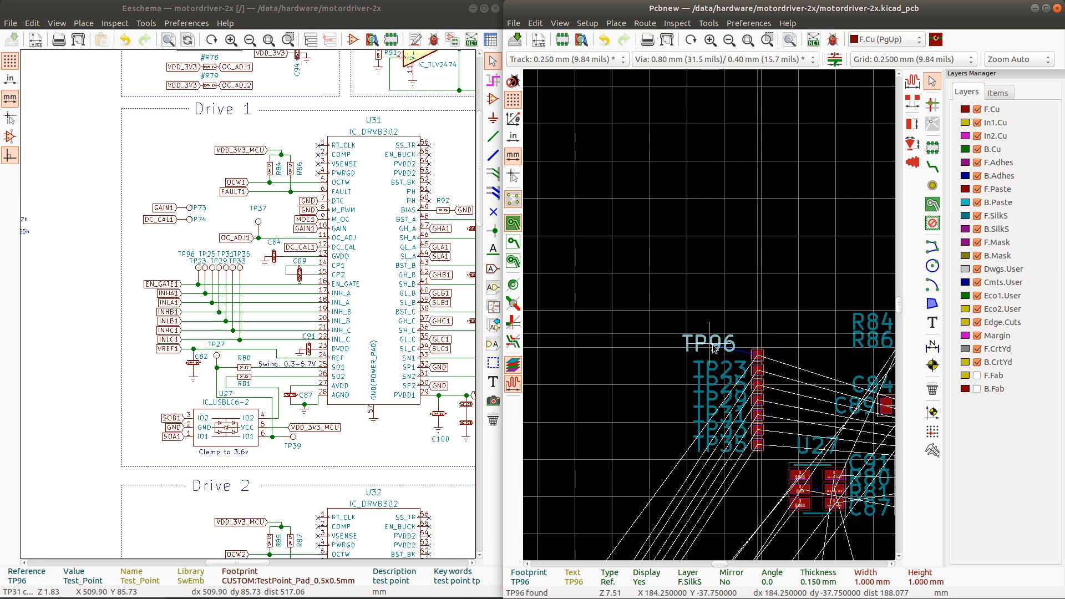
pyautogui.click(717, 355)
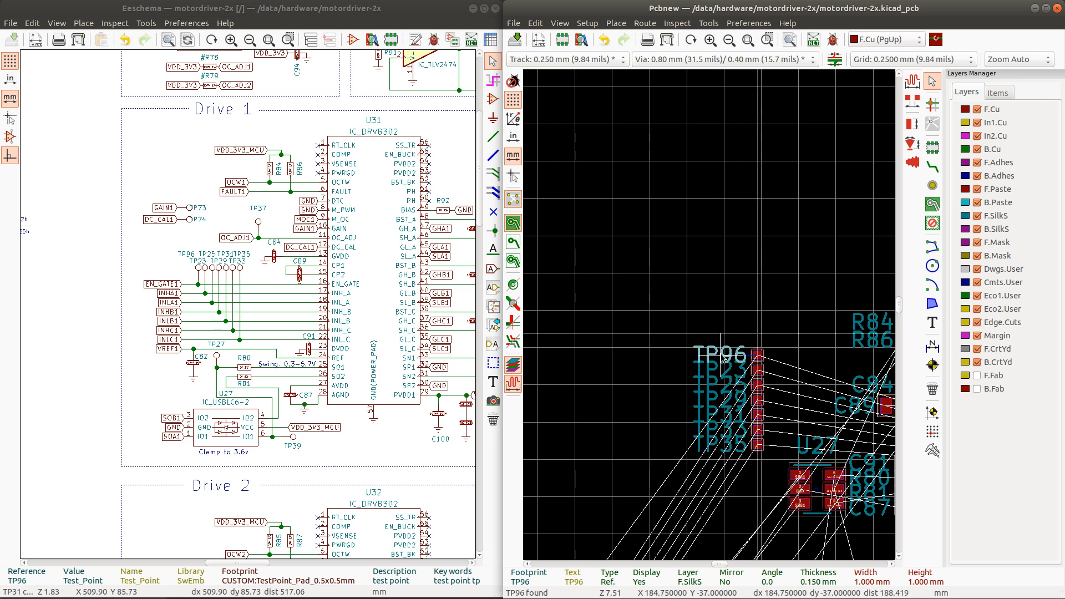
# Step: Move the group C91, R80, R81 and C87 beside U31 down by about 0.5 mm
pyautogui.scroll(-1, 758, 430)
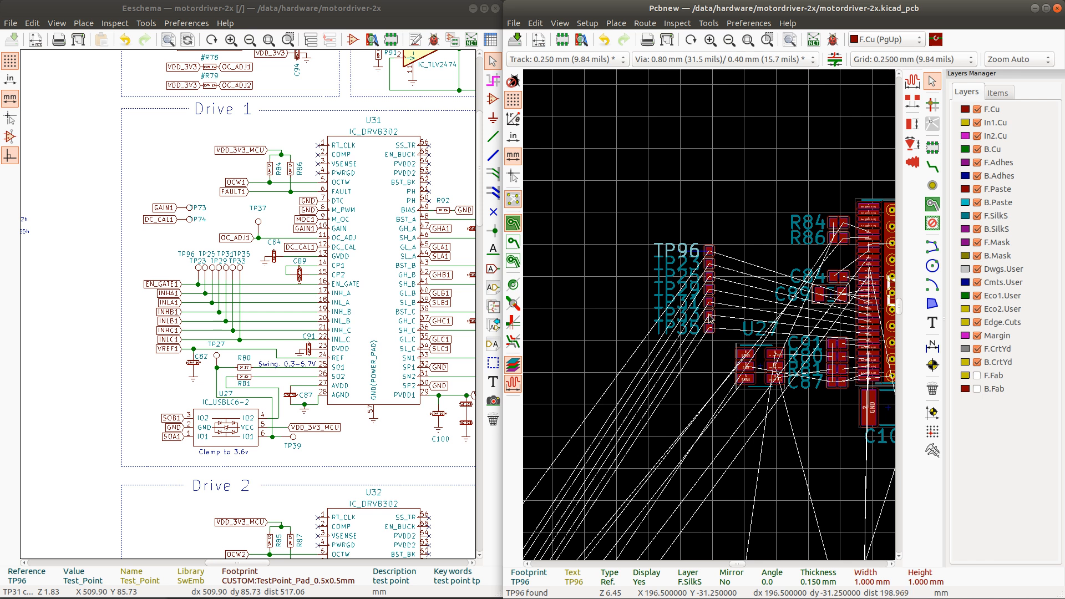
pyautogui.scroll(2, 709, 317)
pyautogui.scroll(1, 708, 319)
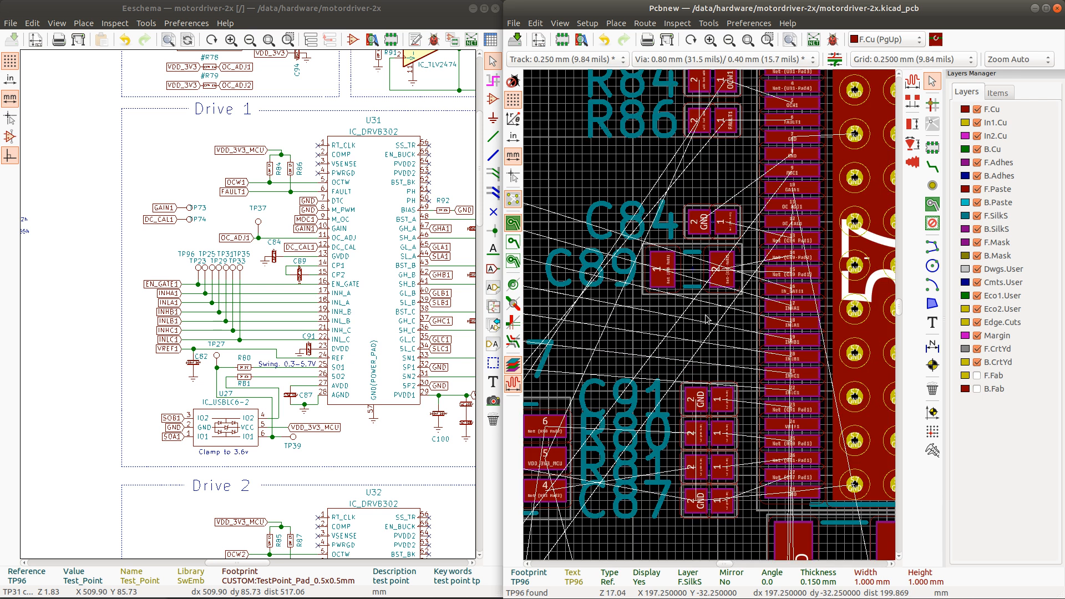
pyautogui.scroll(-1, 710, 318)
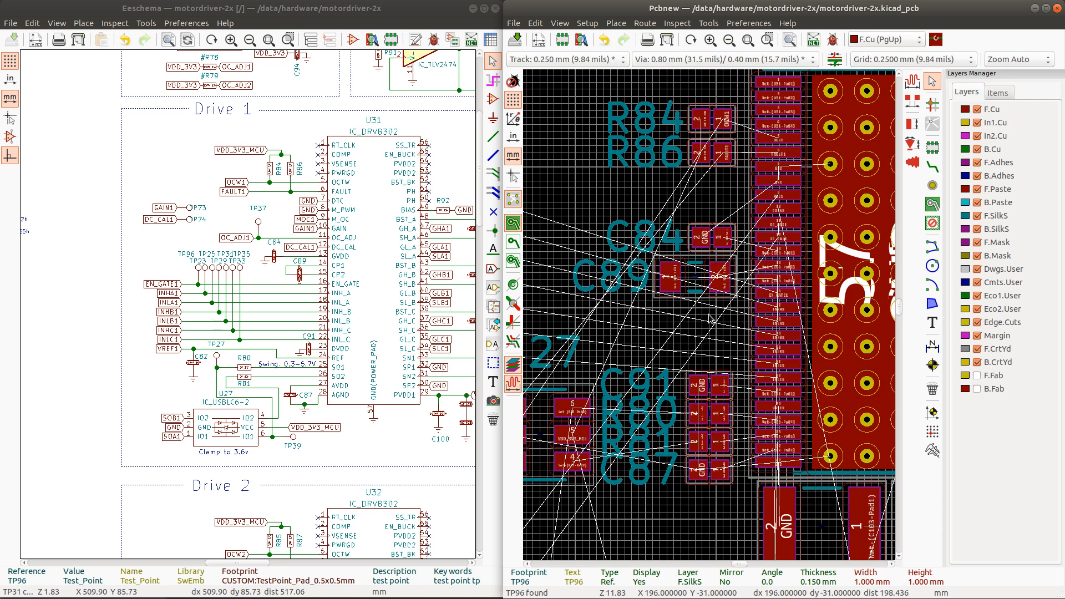
pyautogui.scroll(-1, 547, 329)
pyautogui.scroll(1, 711, 319)
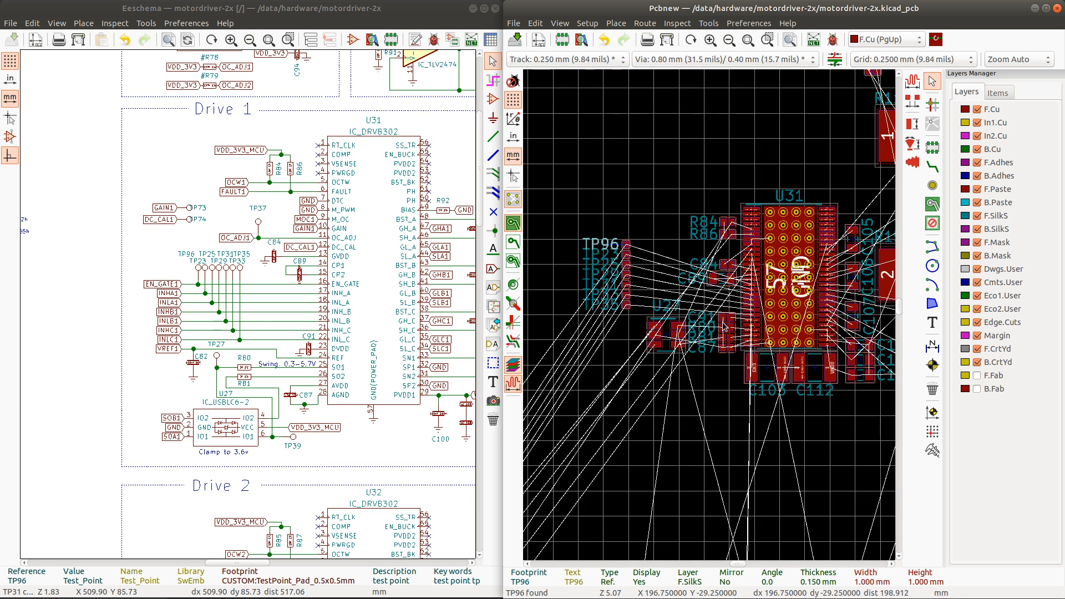
pyautogui.scroll(-1, 710, 318)
pyautogui.scroll(-1, 608, 309)
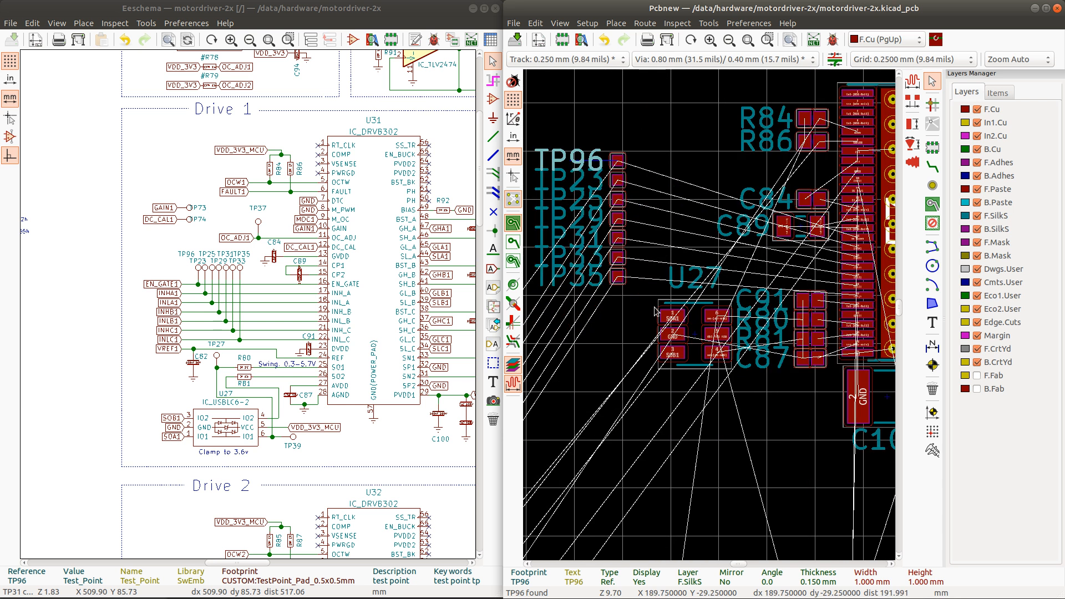
pyautogui.moveTo(642, 263); pyautogui.dragTo(837, 396)
pyautogui.scroll(3, 812, 305)
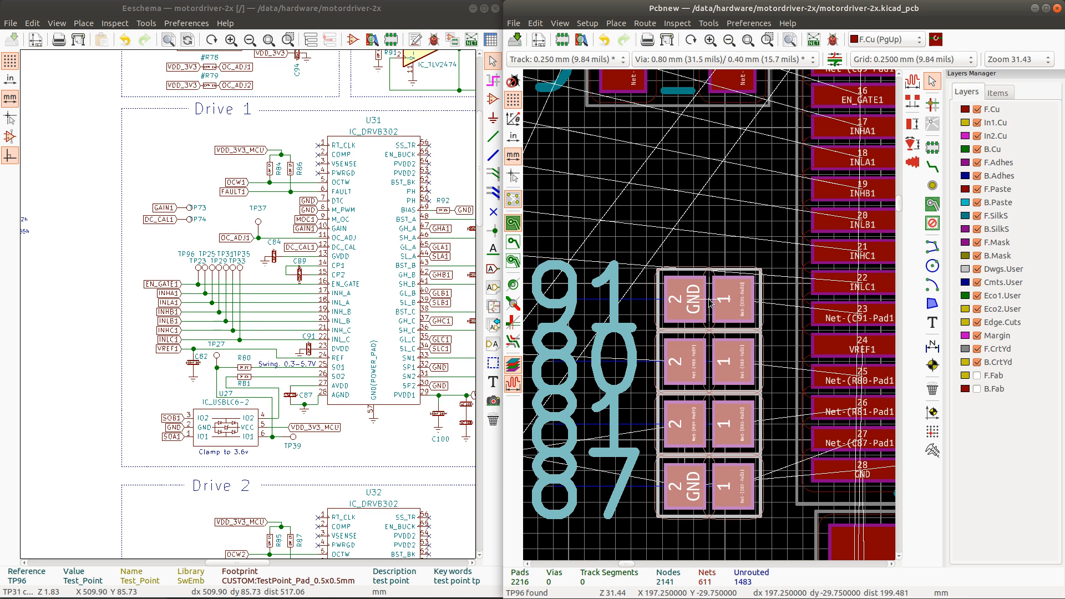
pyautogui.moveTo(710, 300); pyautogui.dragTo(712, 333)
pyautogui.scroll(-1, 725, 237)
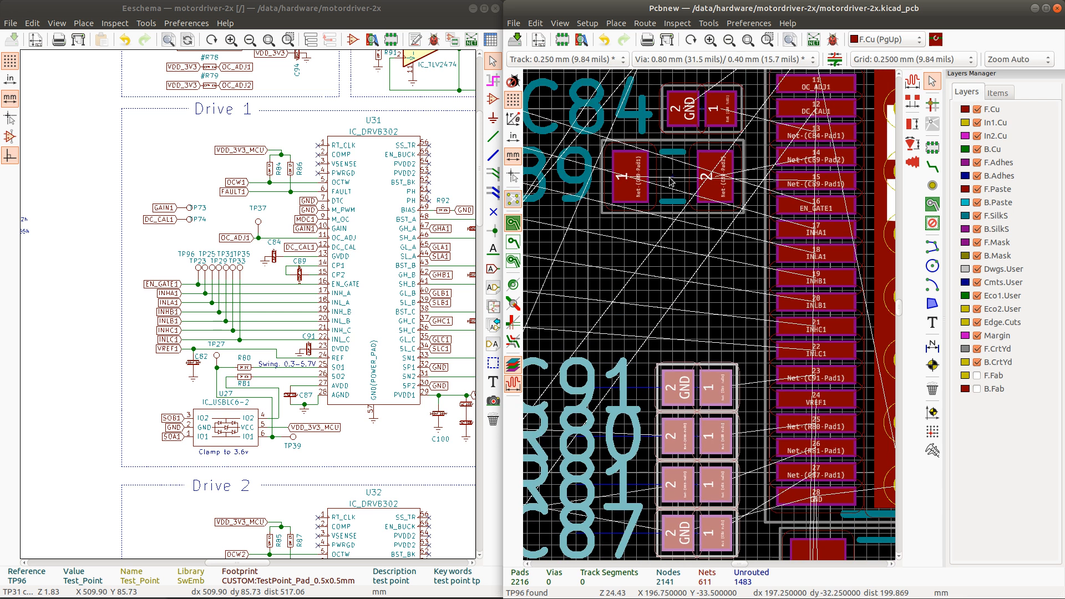
# Step: Highlight the net of C89 pad 2 and move C89 up to X 196.75, Y -34.5 mm
pyautogui.click(675, 177)
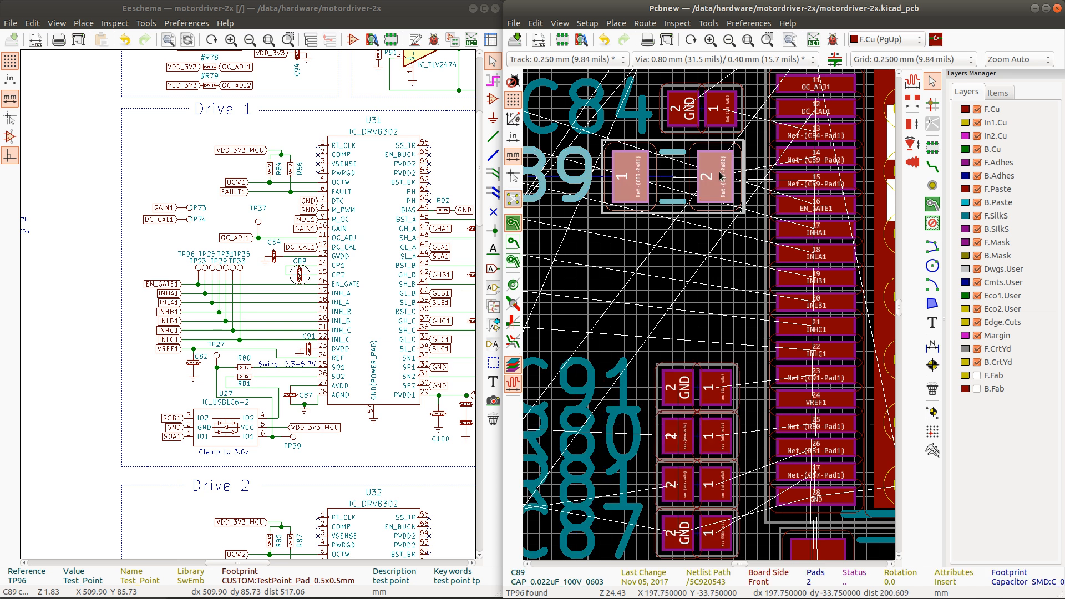
pyautogui.press('`')
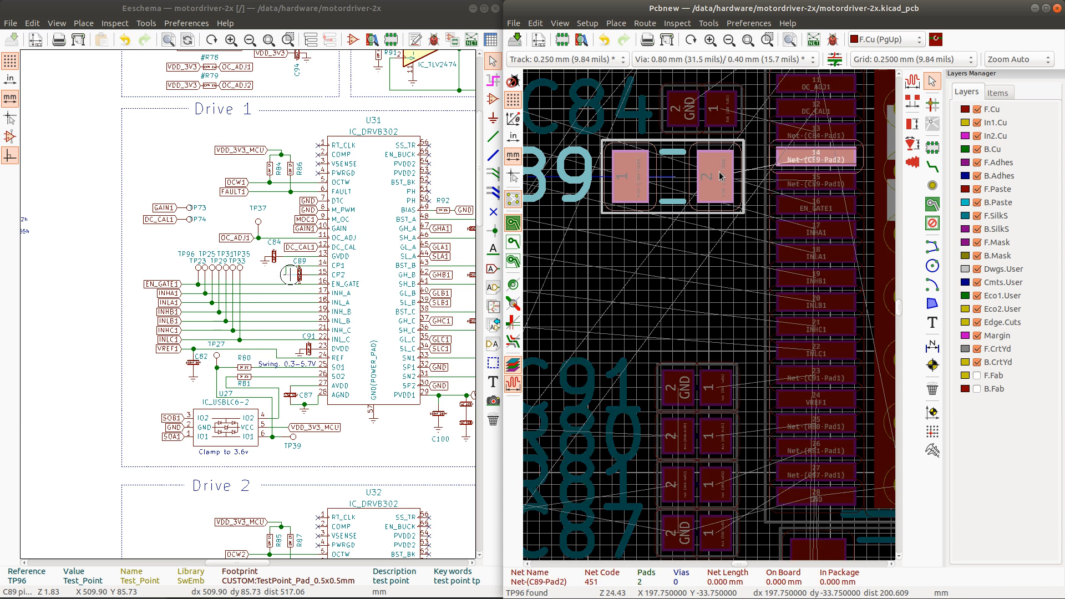
pyautogui.click(675, 177)
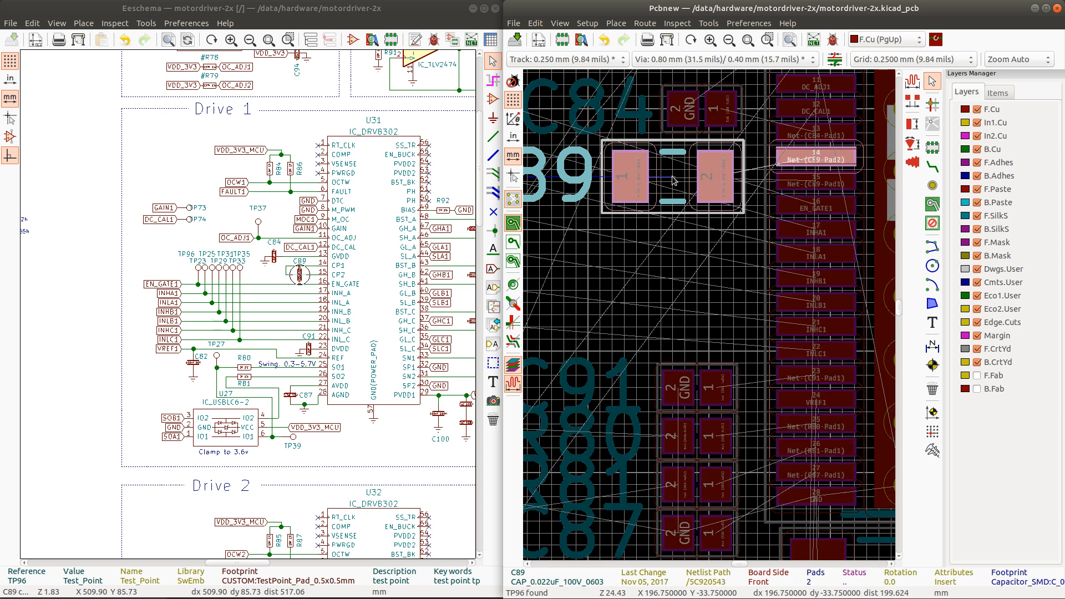
pyautogui.moveTo(674, 179); pyautogui.dragTo(674, 142)
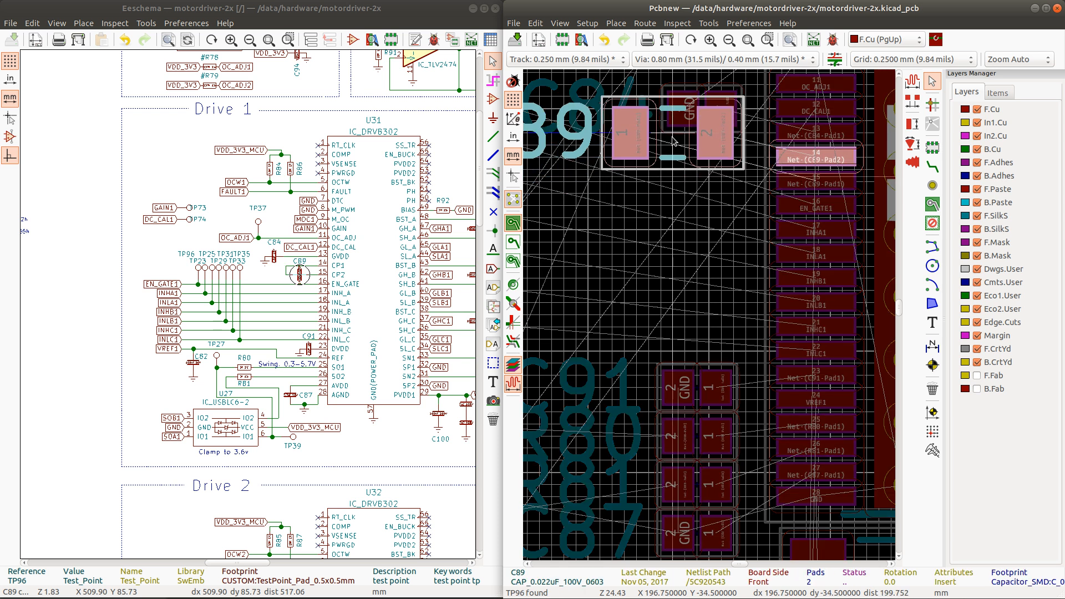
# Step: Move C84 up to X 197.25, Y -35.75 mm so it sits just above C89
pyautogui.click(702, 96)
pyautogui.click(703, 91)
pyautogui.click(704, 90)
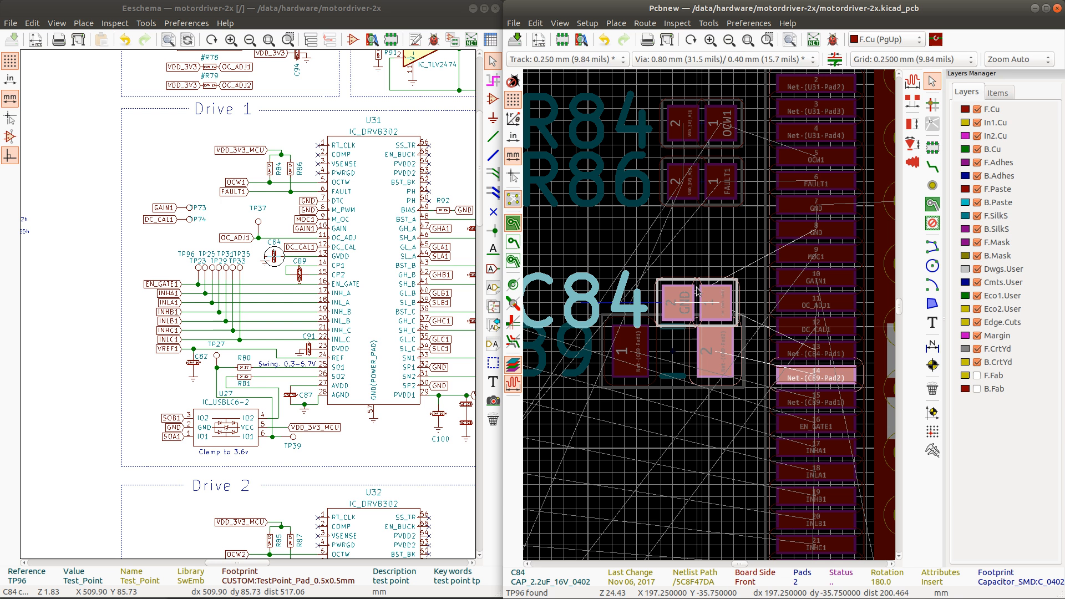
pyautogui.press('m')
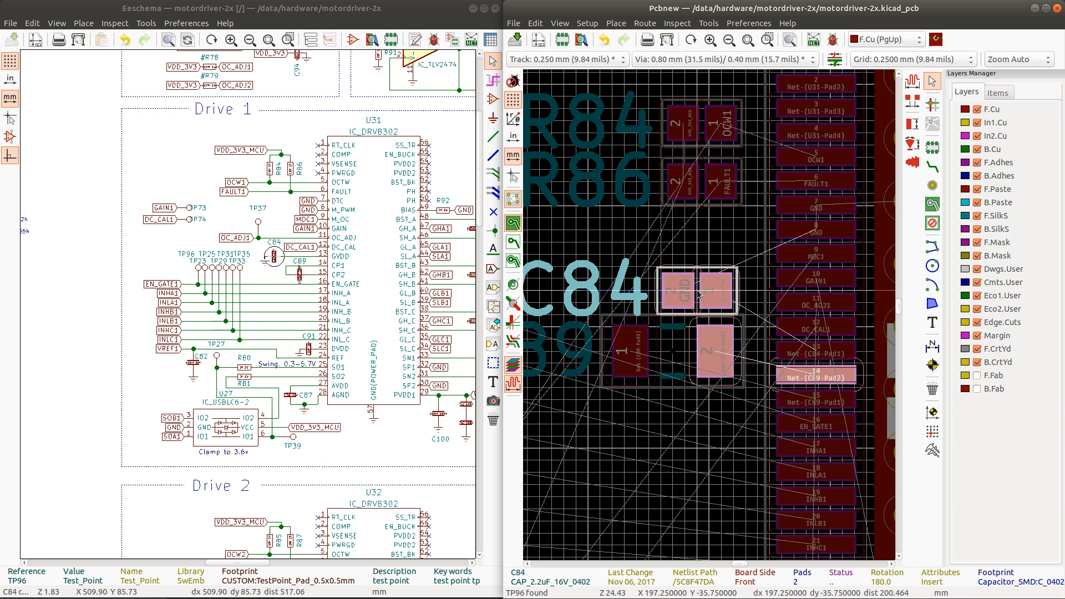
pyautogui.click(698, 290)
# Step: Shift C89 left to X 196.5, Y -34.5 mm and highlight the MOC1 net on pin 9 of U31
pyautogui.click(674, 345)
pyautogui.press('m')
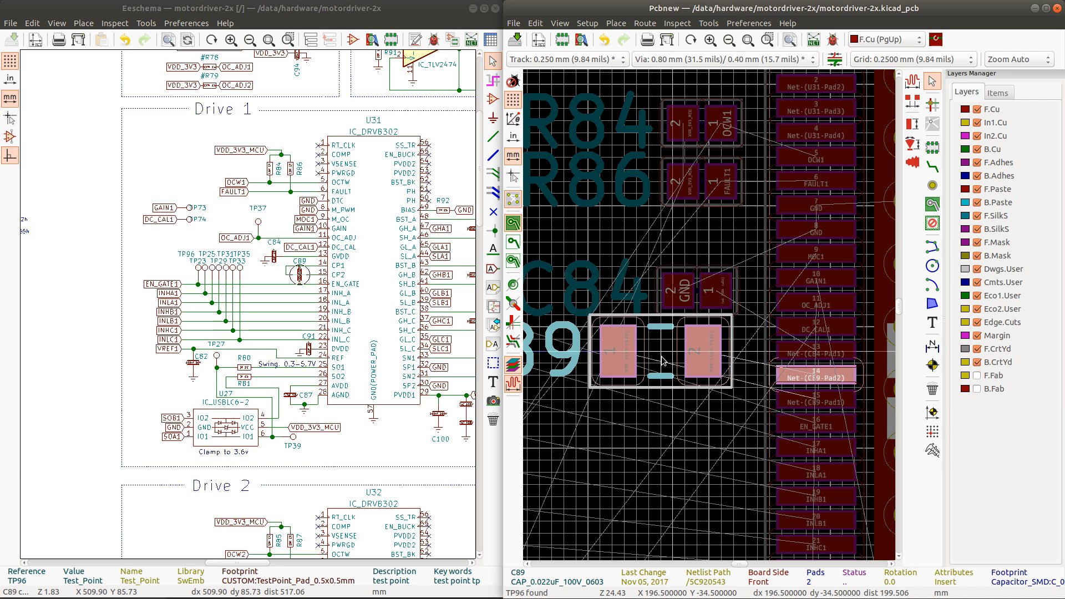
pyautogui.click(664, 360)
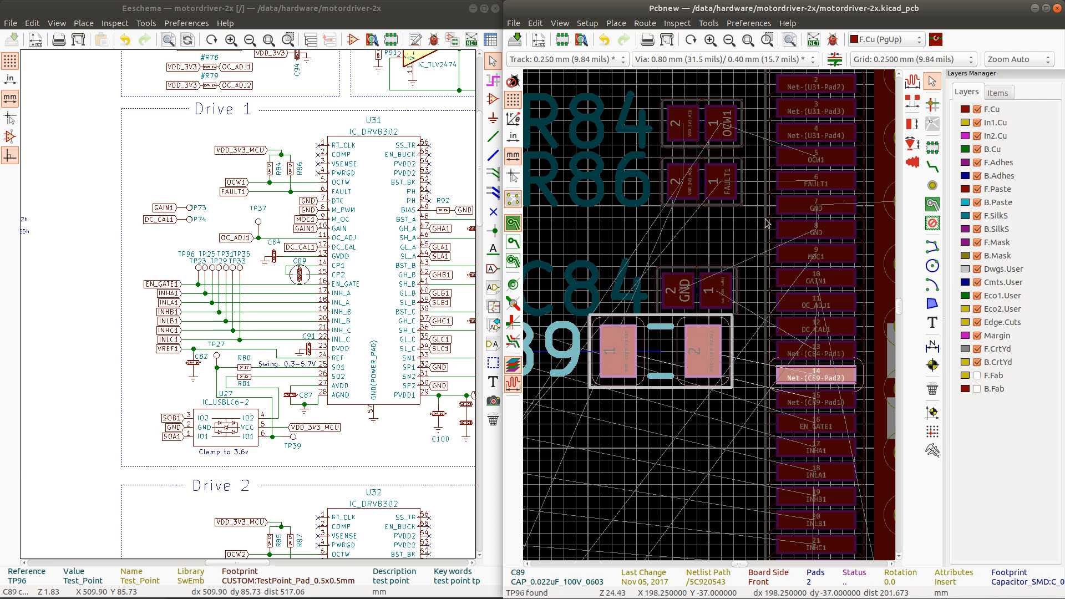
pyautogui.click(815, 256)
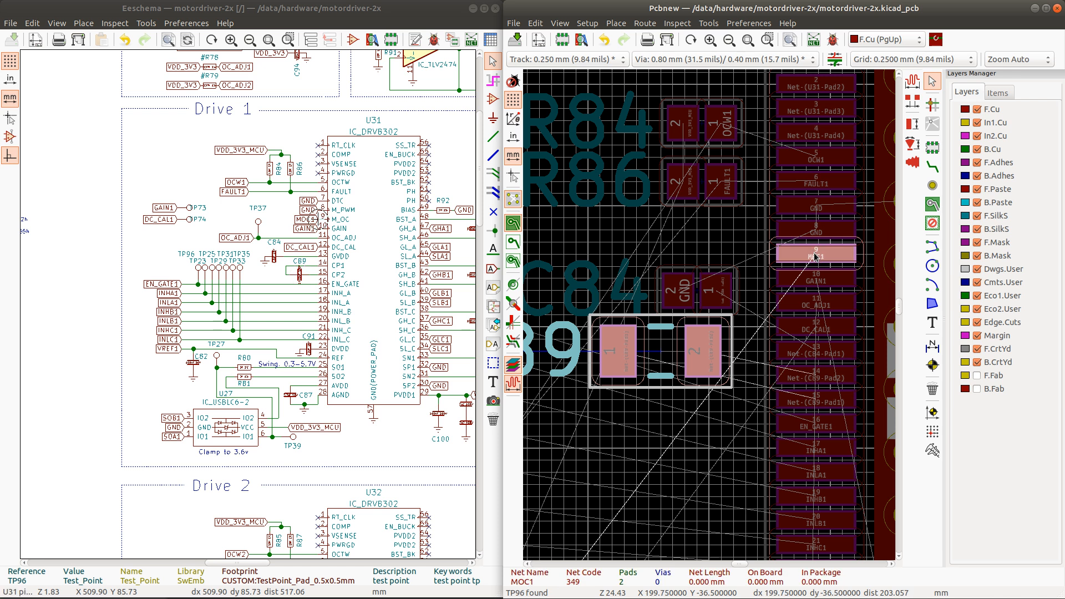
# Step: Highlight the GAIN1 net on pin 10 of U31
pyautogui.scroll(-3, 782, 260)
pyautogui.scroll(3, 708, 341)
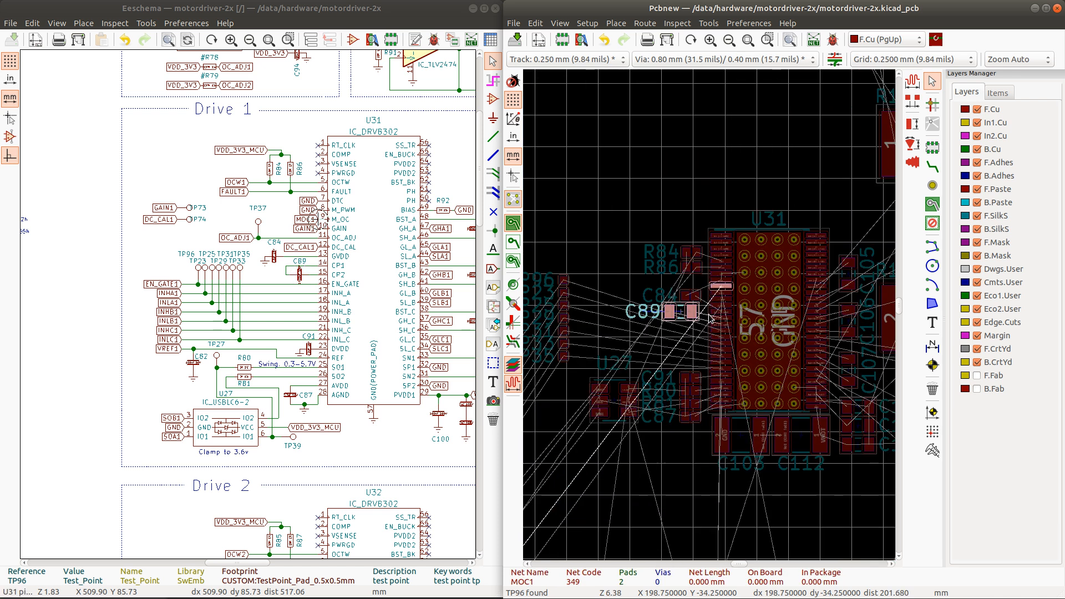
pyautogui.scroll(2, 710, 318)
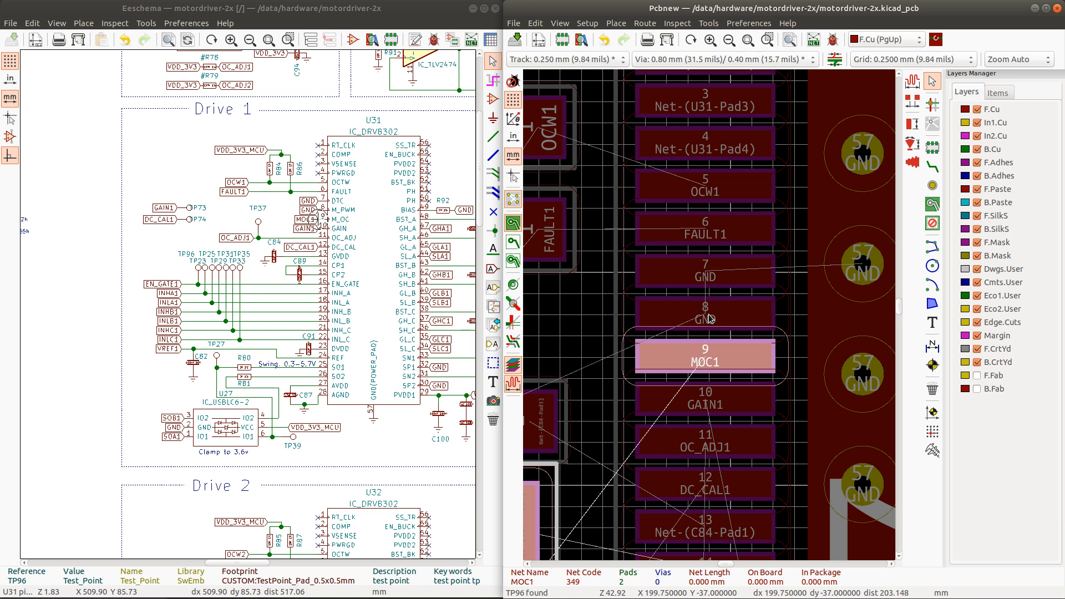
pyautogui.scroll(-2, 700, 346)
pyautogui.click(710, 350)
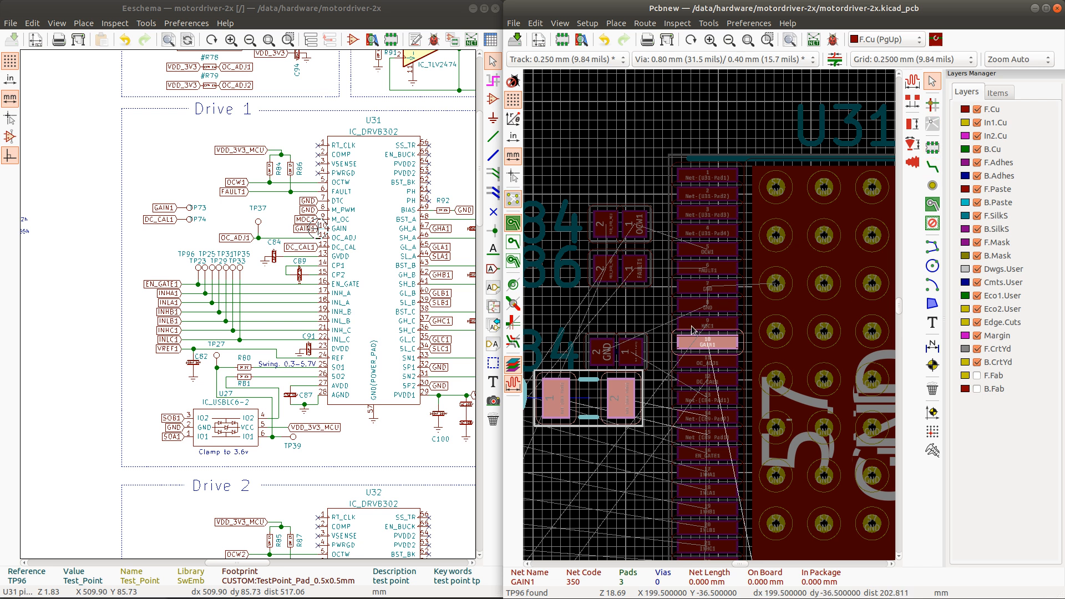
pyautogui.press('x')
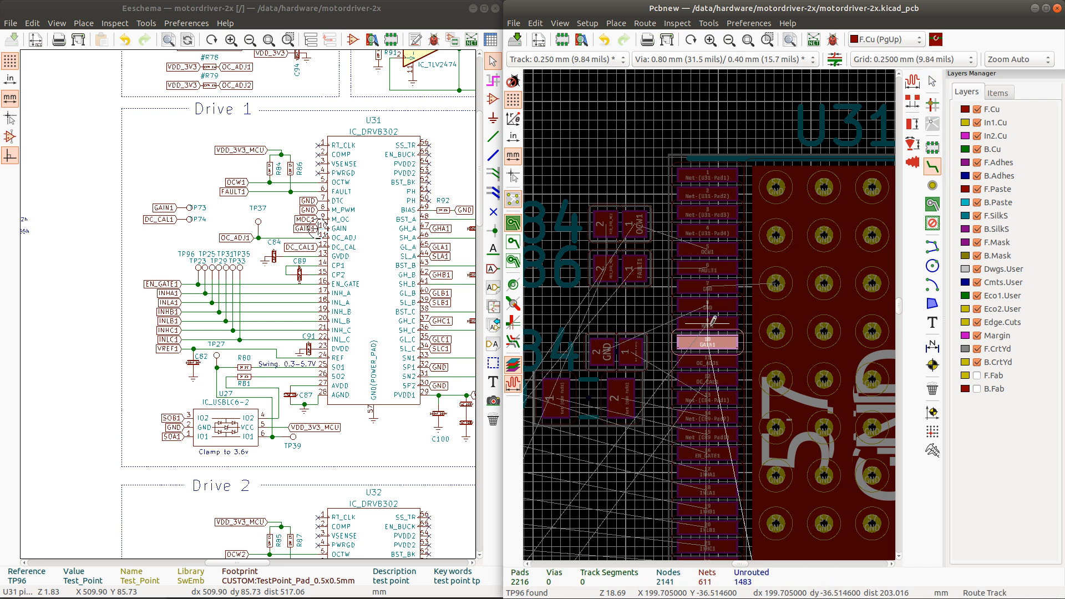
pyautogui.press('Escape')
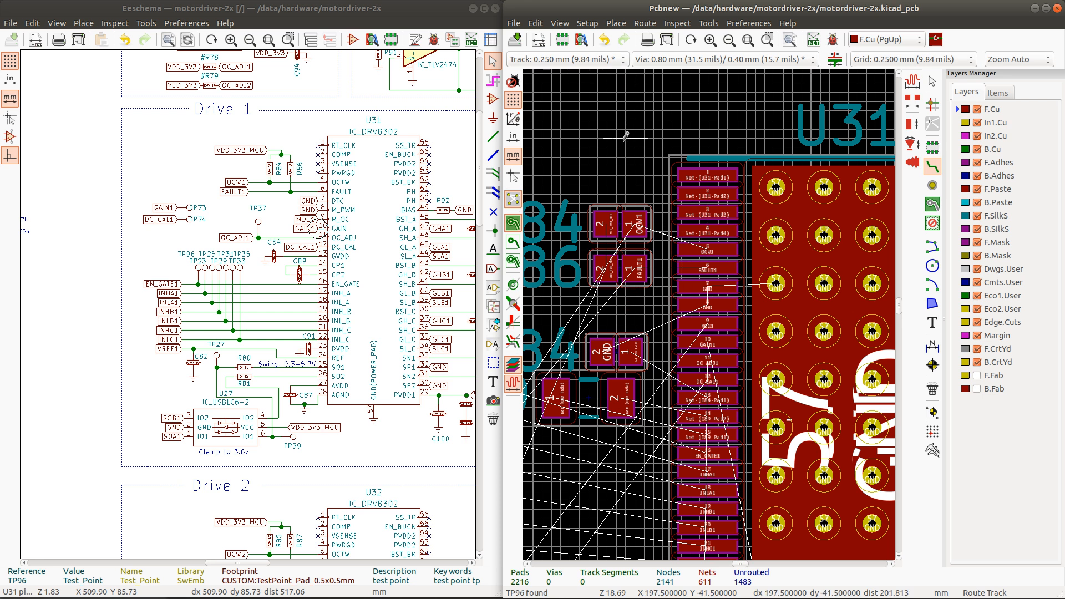
pyautogui.press('Escape')
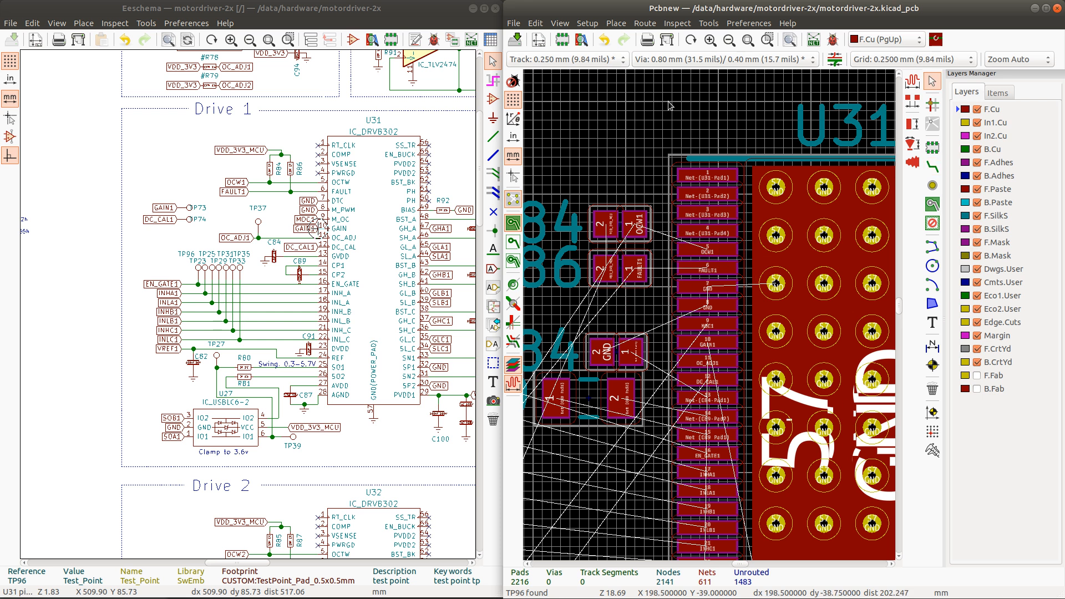
# Step: Move the reference label of U27 from above the footprint to just below it
pyautogui.scroll(-1, 708, 323)
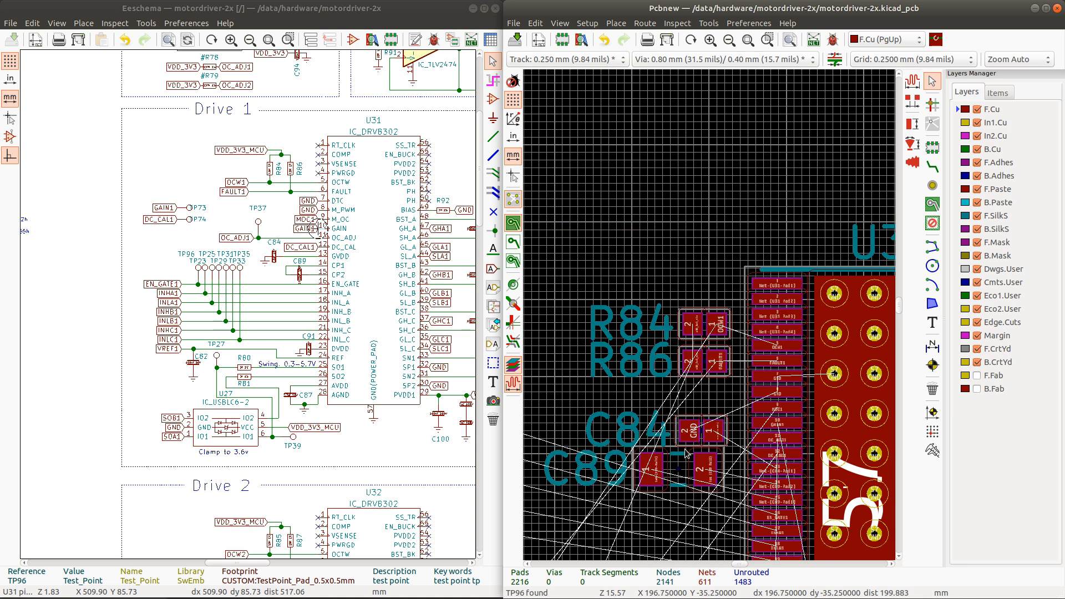
pyautogui.scroll(-1, 687, 453)
pyautogui.scroll(-5, 650, 384)
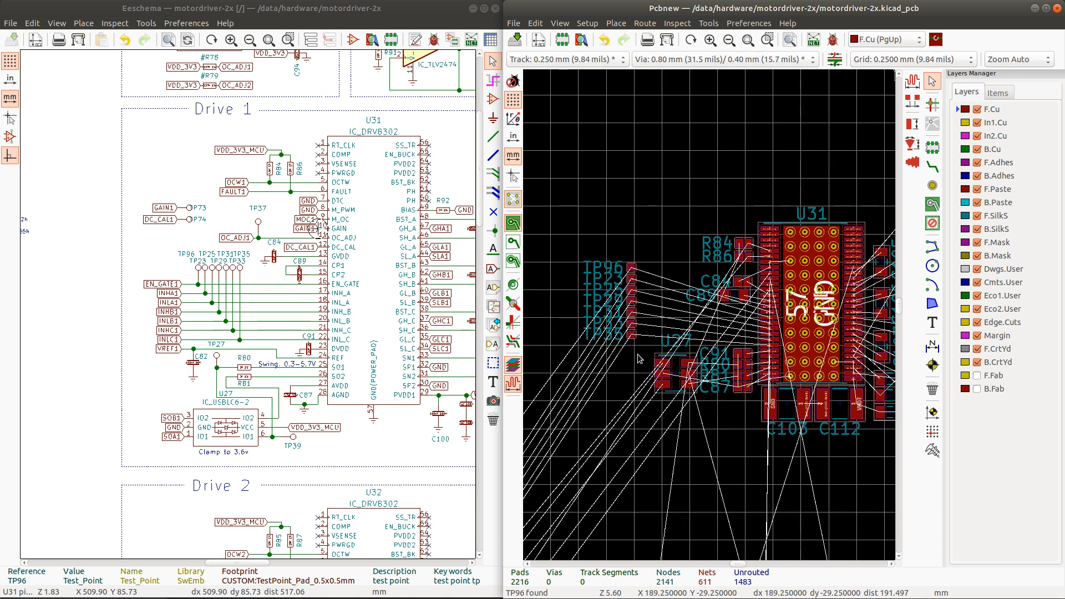
pyautogui.scroll(4, 642, 336)
pyautogui.scroll(-4, 740, 302)
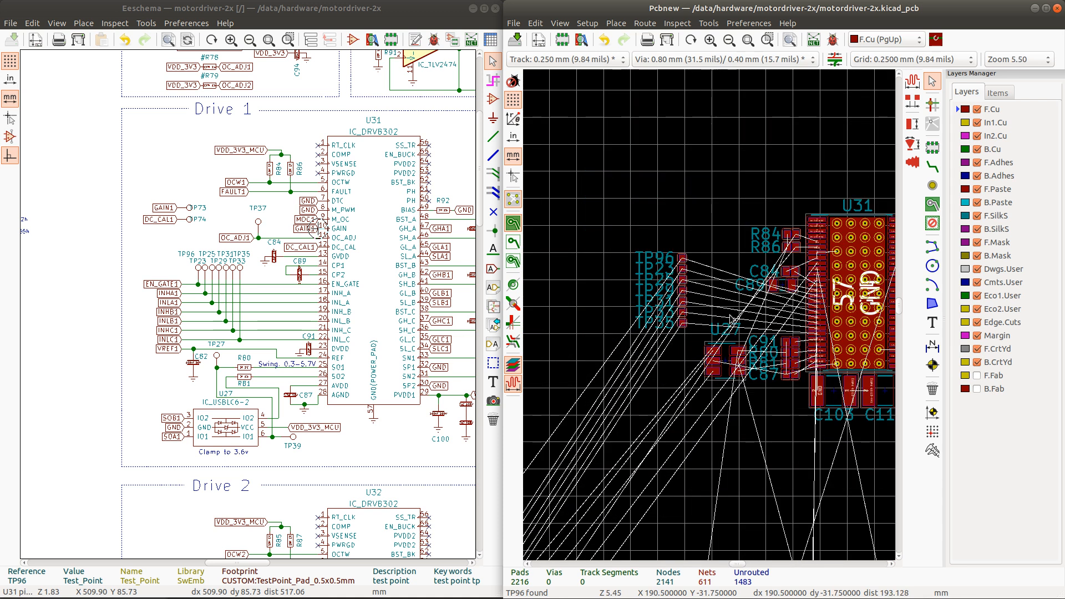
pyautogui.click(730, 331)
pyautogui.moveTo(727, 333); pyautogui.dragTo(726, 390)
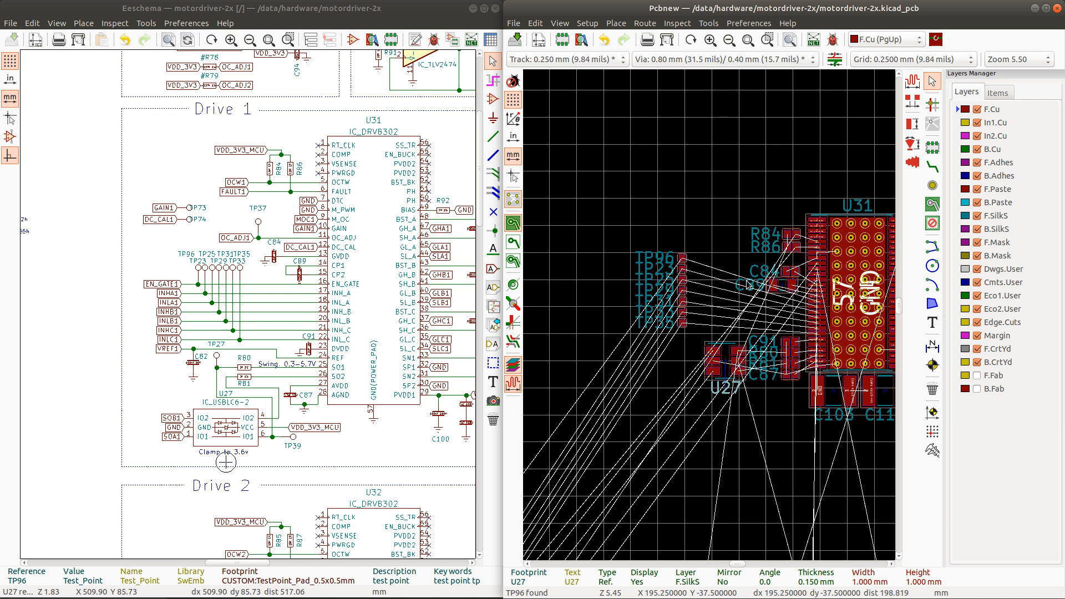
# Step: Move the C84 reference label left so it lines up directly above the C89 label
pyautogui.scroll(2, 779, 277)
pyautogui.scroll(1, 708, 315)
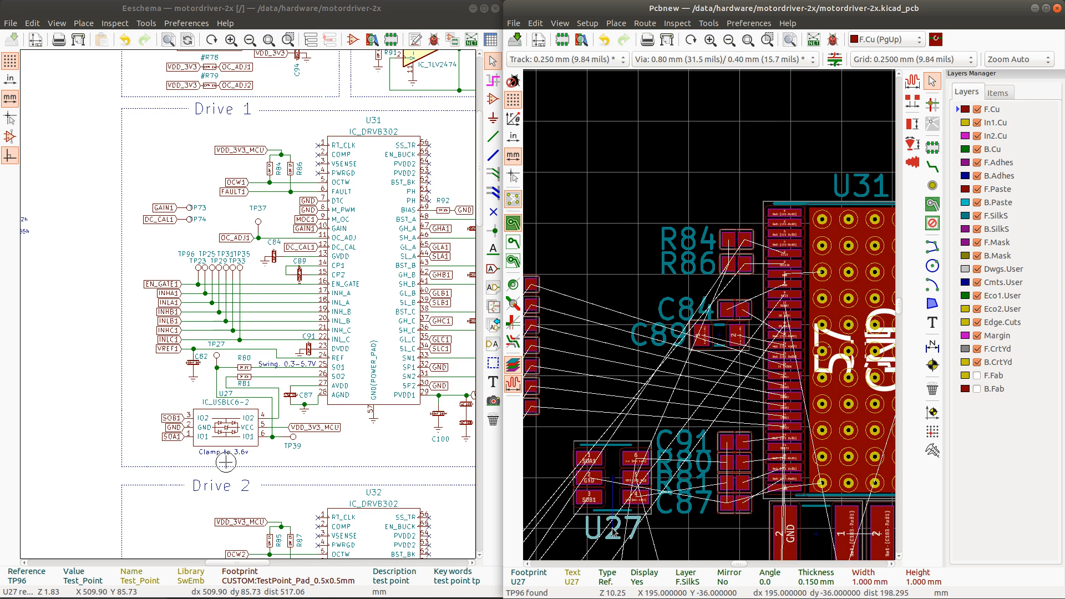
pyautogui.scroll(-2, 613, 533)
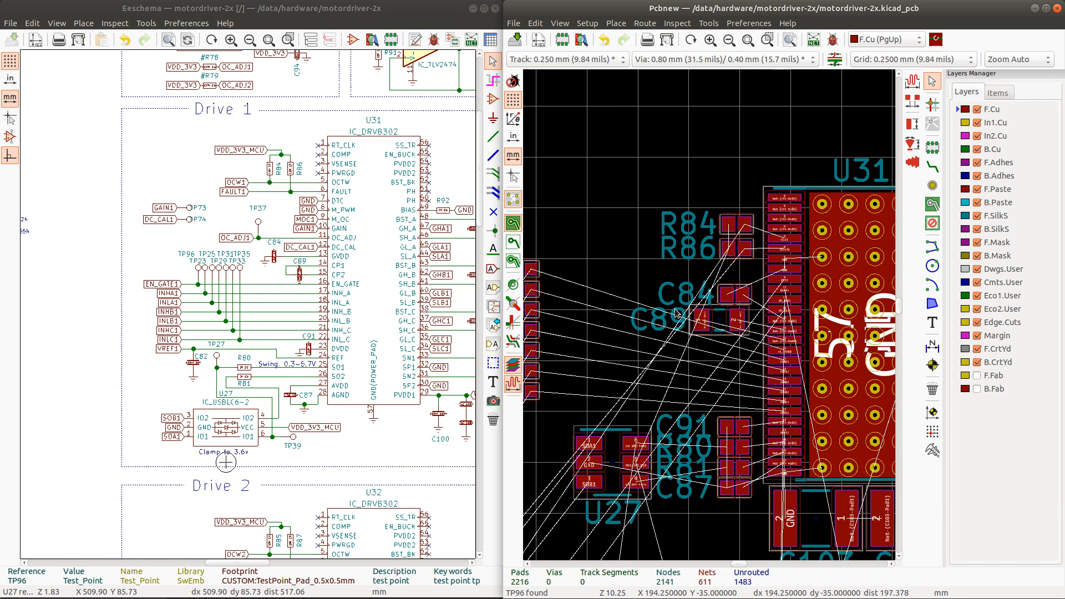
pyautogui.click(684, 301)
pyautogui.moveTo(684, 300); pyautogui.dragTo(658, 295)
# Step: Select the test point column TP96 to TP35 and move it about 2.25 mm down and 0.5 mm right
pyautogui.scroll(-1, 607, 315)
pyautogui.click(626, 220)
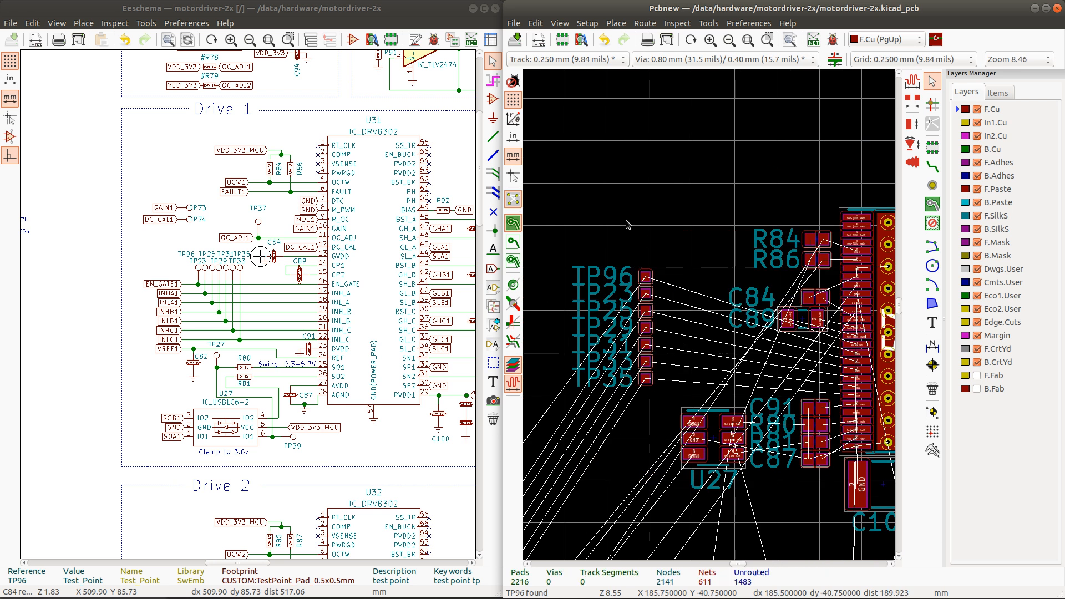
pyautogui.moveTo(622, 242); pyautogui.dragTo(671, 430)
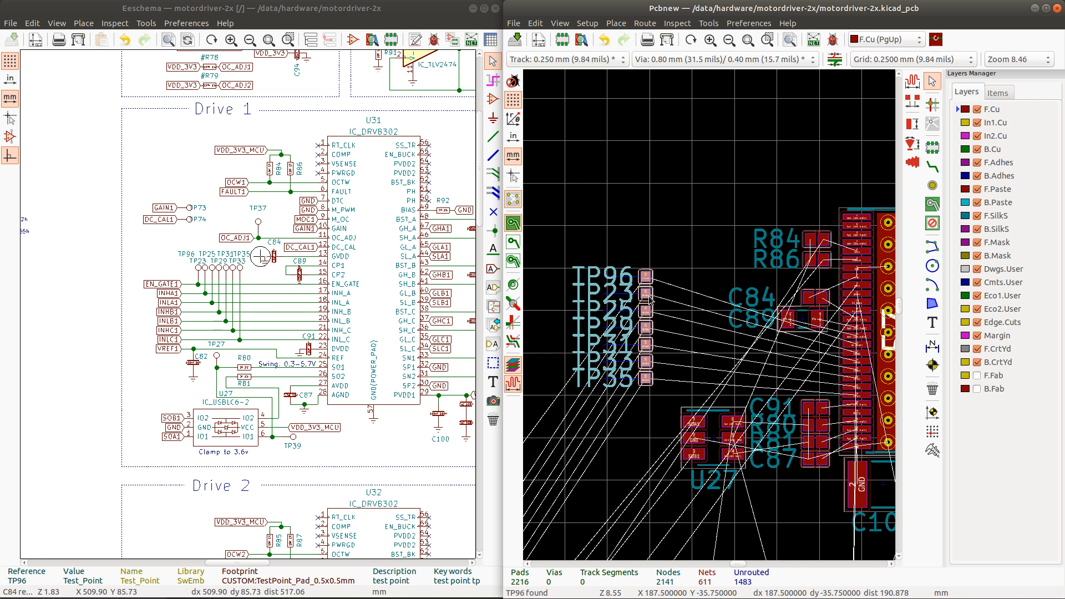
pyautogui.moveTo(647, 296); pyautogui.dragTo(655, 331)
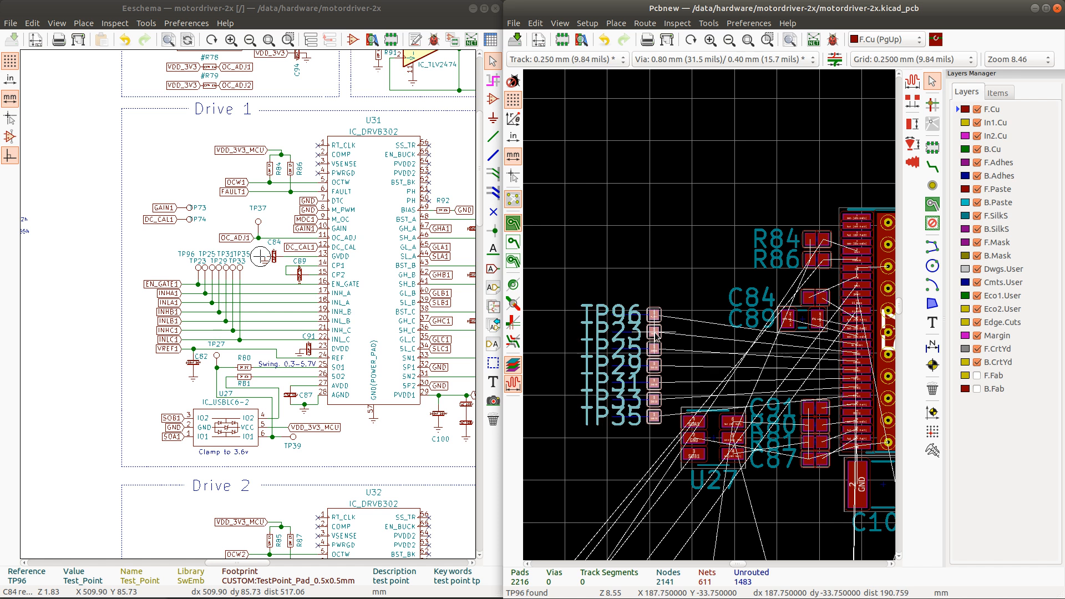
# Step: Find TP73 through its schematic symbol and move its footprint to the head of the test point column, directly above TP96
pyautogui.scroll(-1, 693, 323)
pyautogui.scroll(-1, 711, 318)
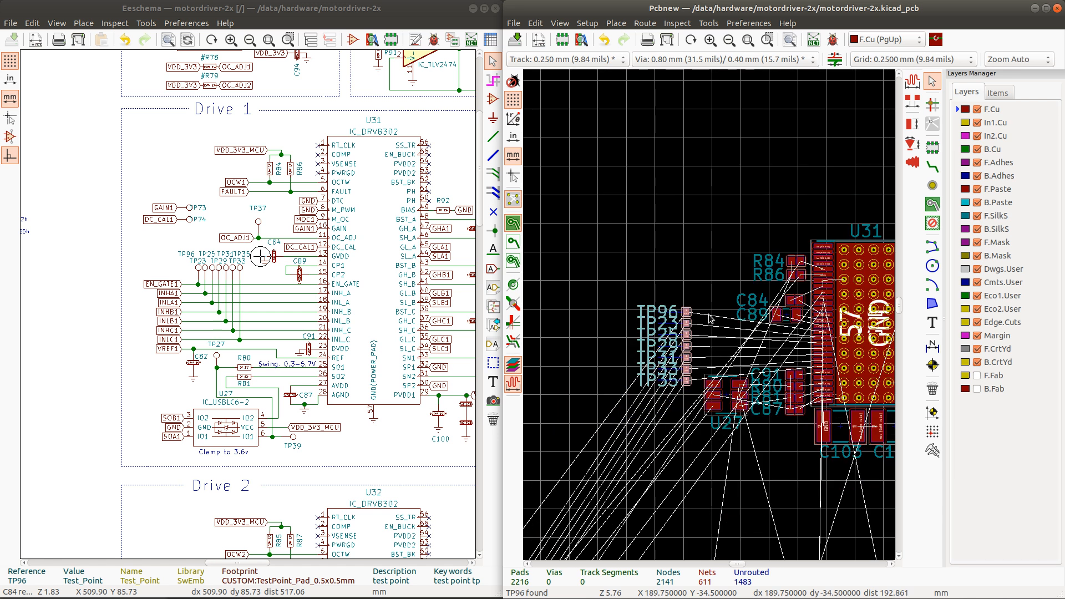
pyautogui.scroll(-3, 711, 319)
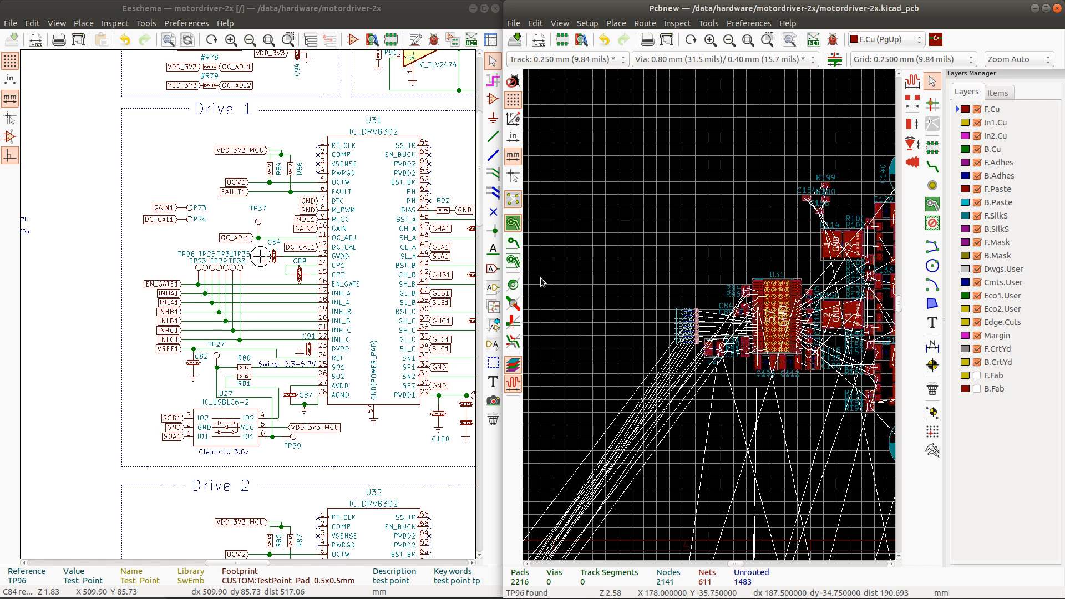
pyautogui.click(189, 209)
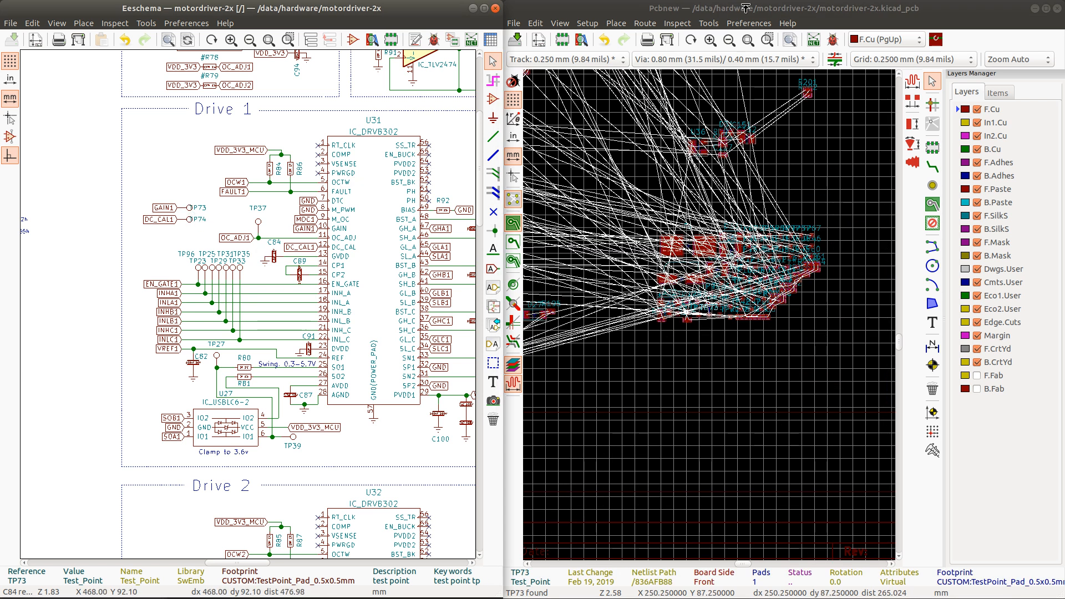
pyautogui.click(745, 8)
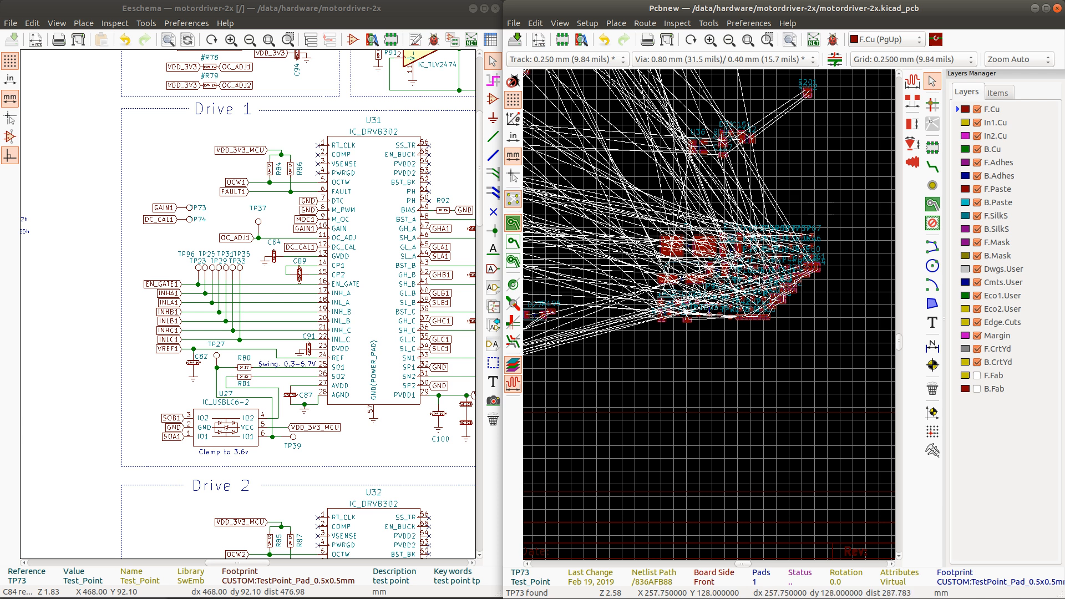
pyautogui.scroll(-5, 709, 353)
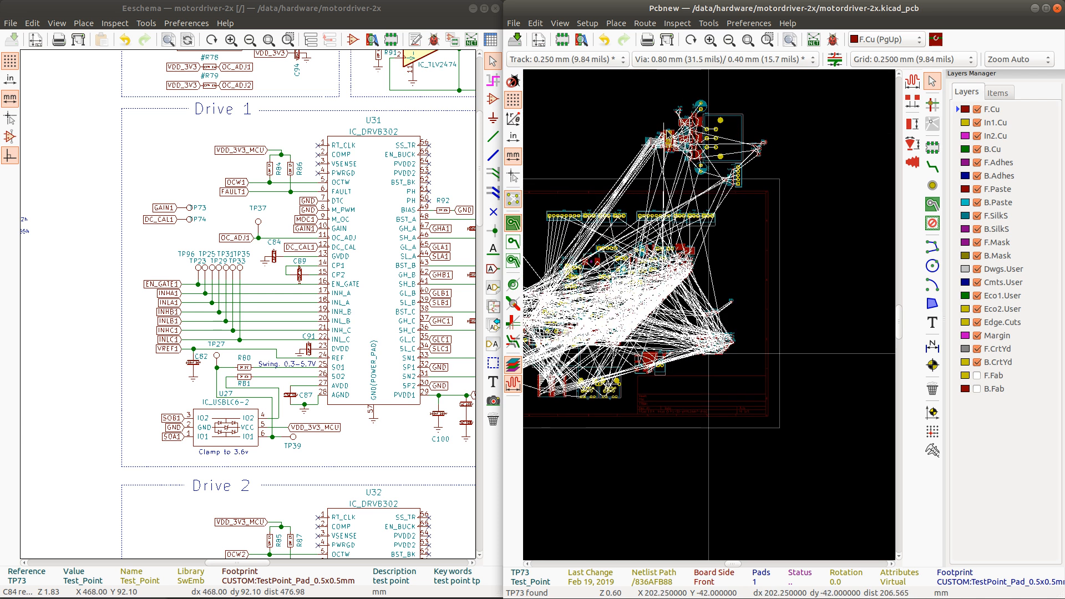
pyautogui.scroll(3, 665, 131)
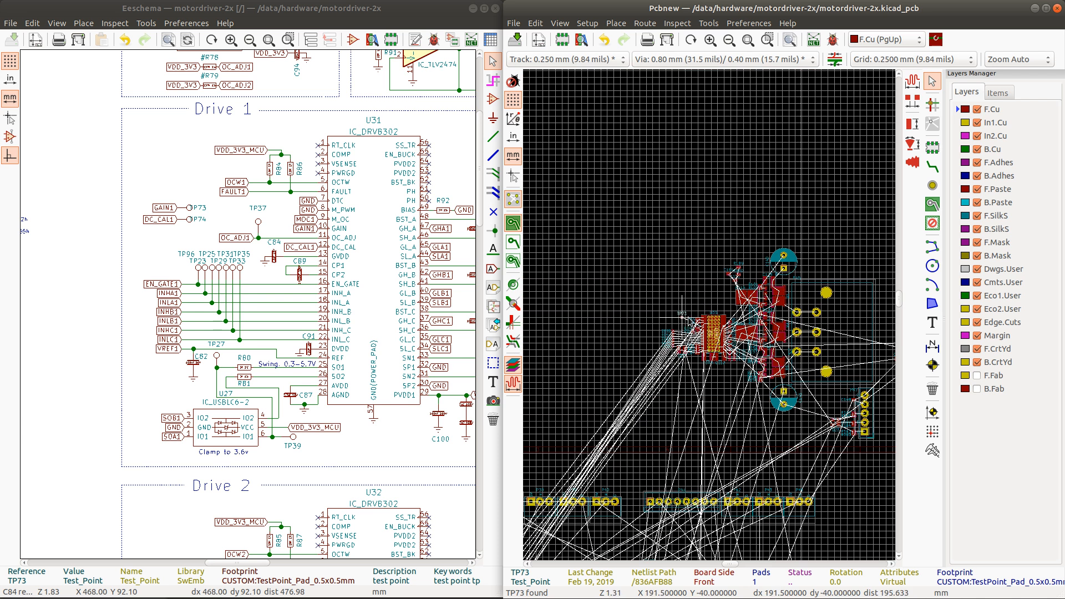
pyautogui.scroll(5, 687, 324)
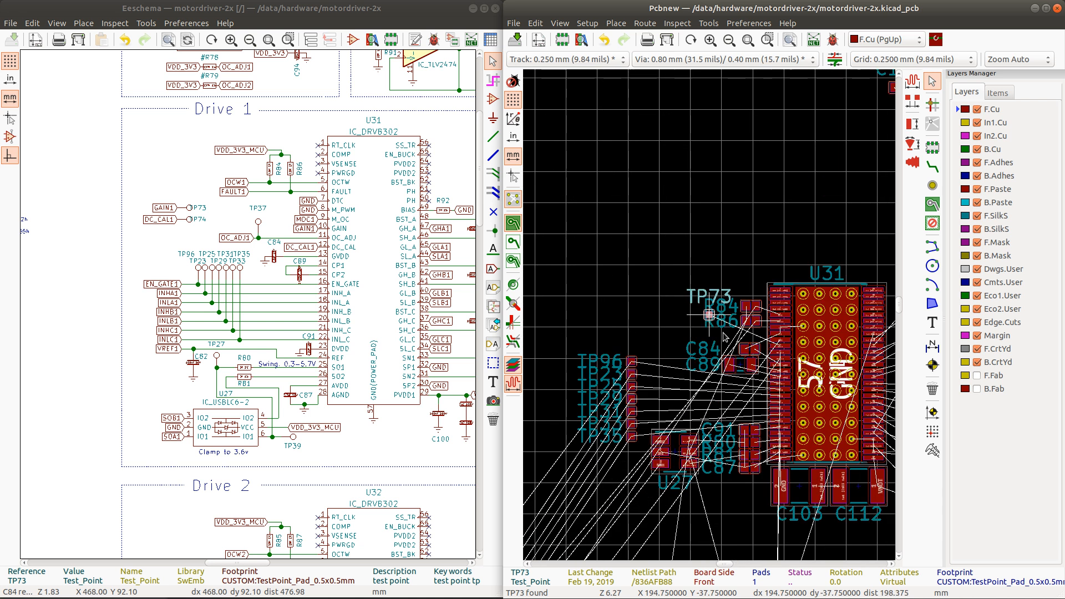
pyautogui.scroll(3, 724, 335)
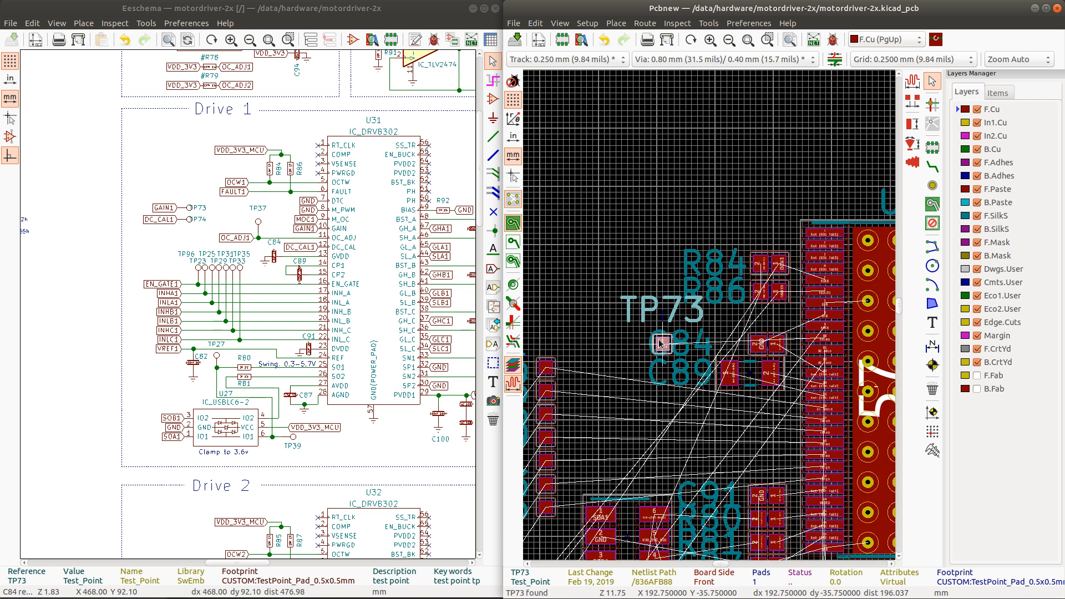
pyautogui.moveTo(661, 344); pyautogui.dragTo(567, 347)
# Step: Move the TP73 reference label to the left of its pad, in line with the other test point labels
pyautogui.click(578, 302)
pyautogui.scroll(-1, 571, 303)
pyautogui.scroll(-1, 709, 318)
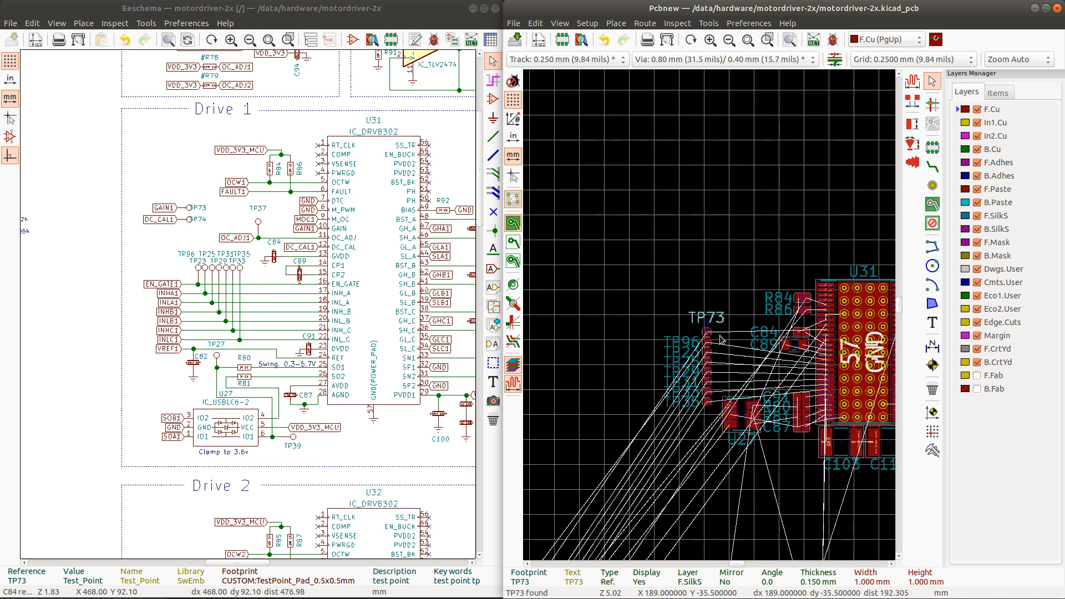
pyautogui.scroll(2, 720, 338)
pyautogui.scroll(1, 698, 295)
pyautogui.moveTo(709, 318); pyautogui.dragTo(652, 333)
pyautogui.click(651, 331)
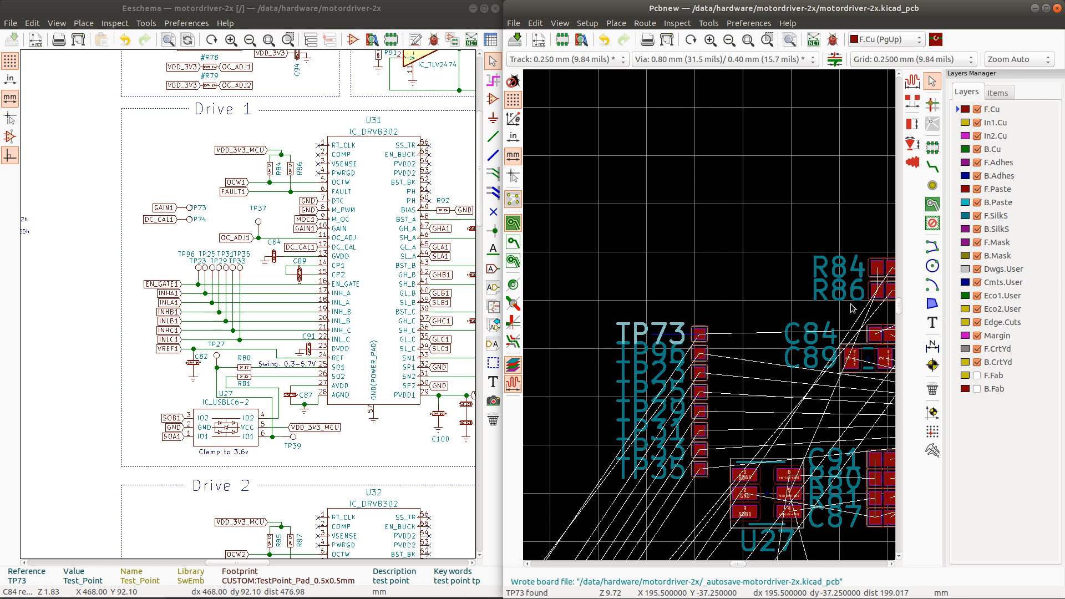
# Step: Find TP74 through its schematic symbol and place its footprint above TP73 in the column at X 187.75, Y -36.75 mm
pyautogui.scroll(3, 712, 319)
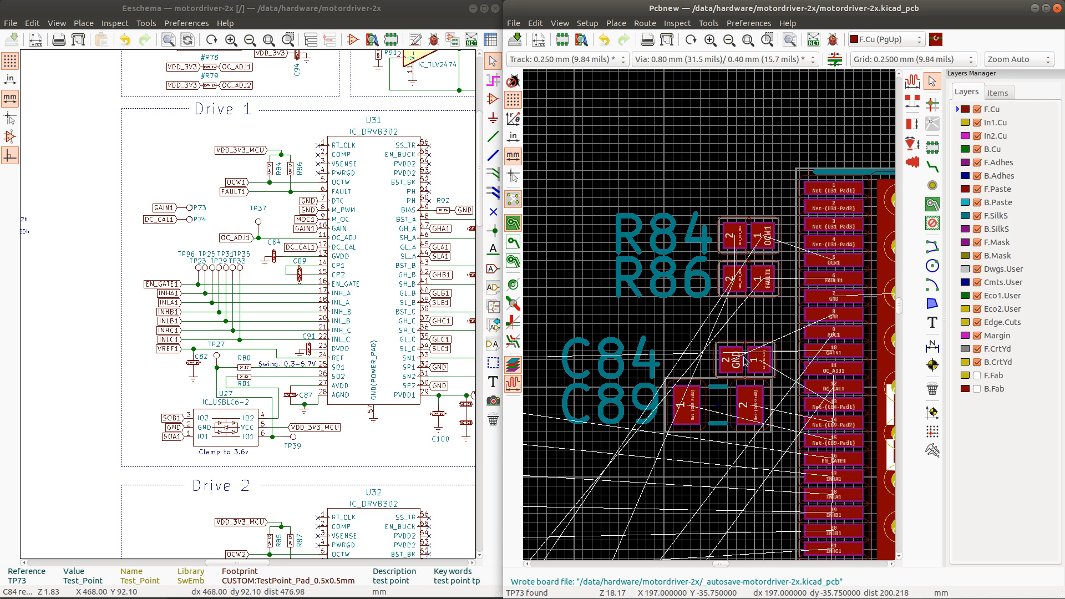
pyautogui.scroll(-2, 782, 331)
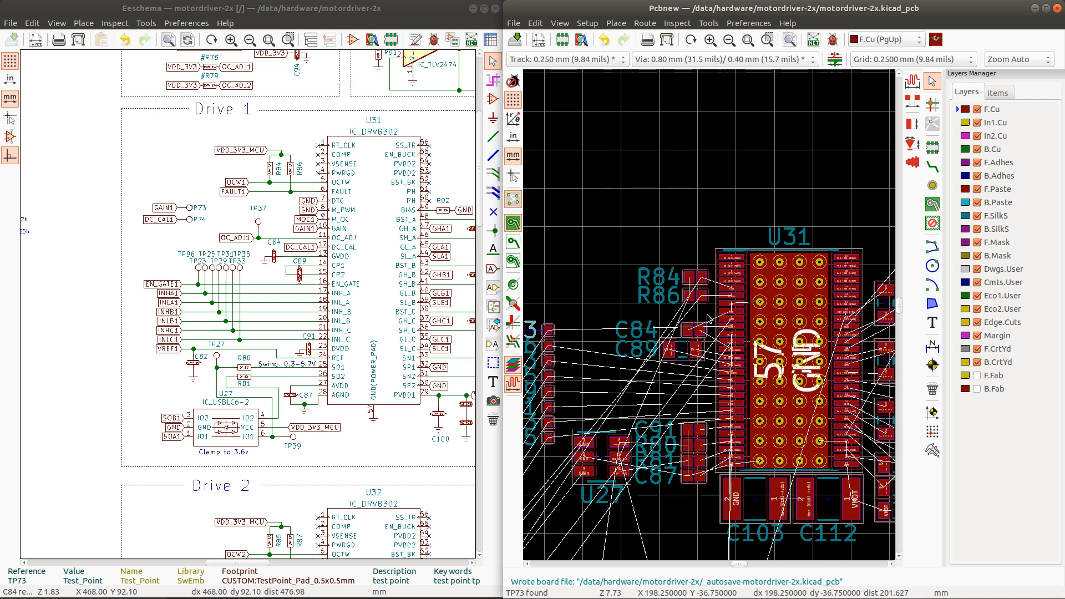
pyautogui.click(190, 220)
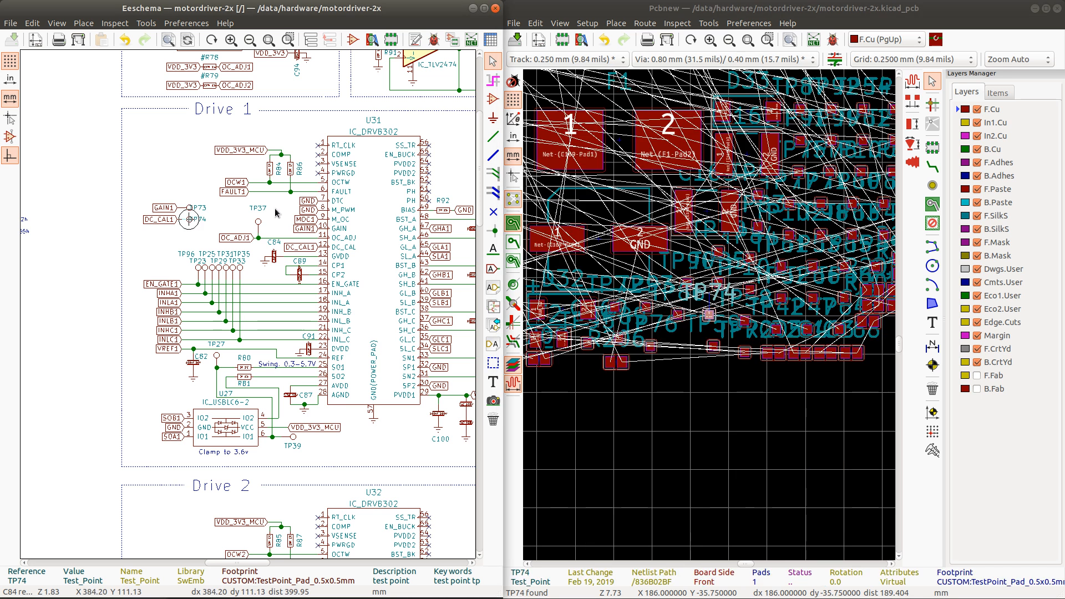
pyautogui.click(739, 6)
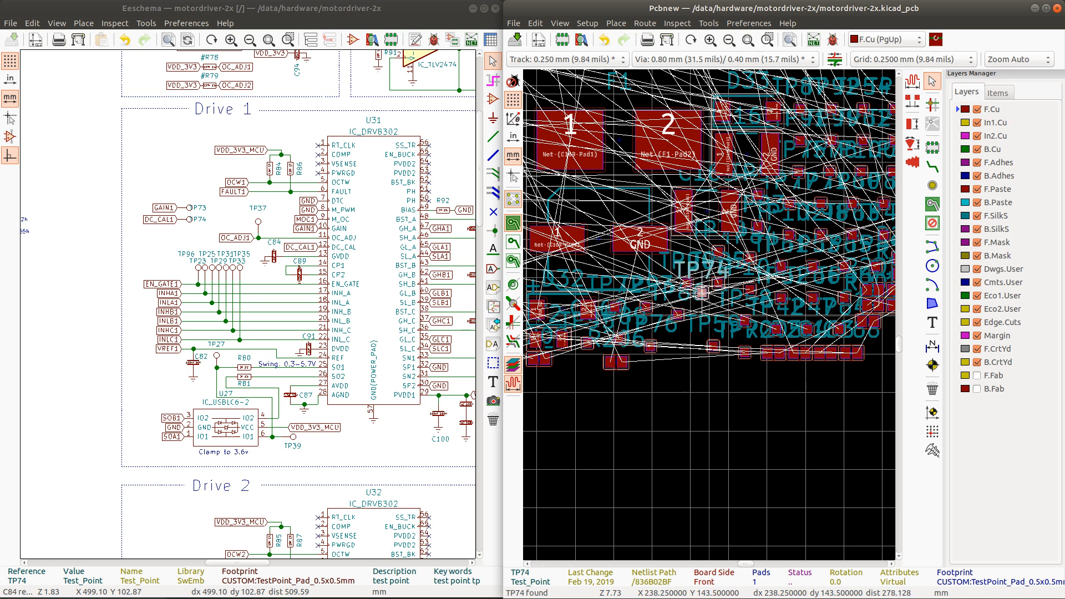
pyautogui.scroll(2, 710, 315)
pyautogui.scroll(-3, 710, 316)
pyautogui.scroll(-3, 710, 316)
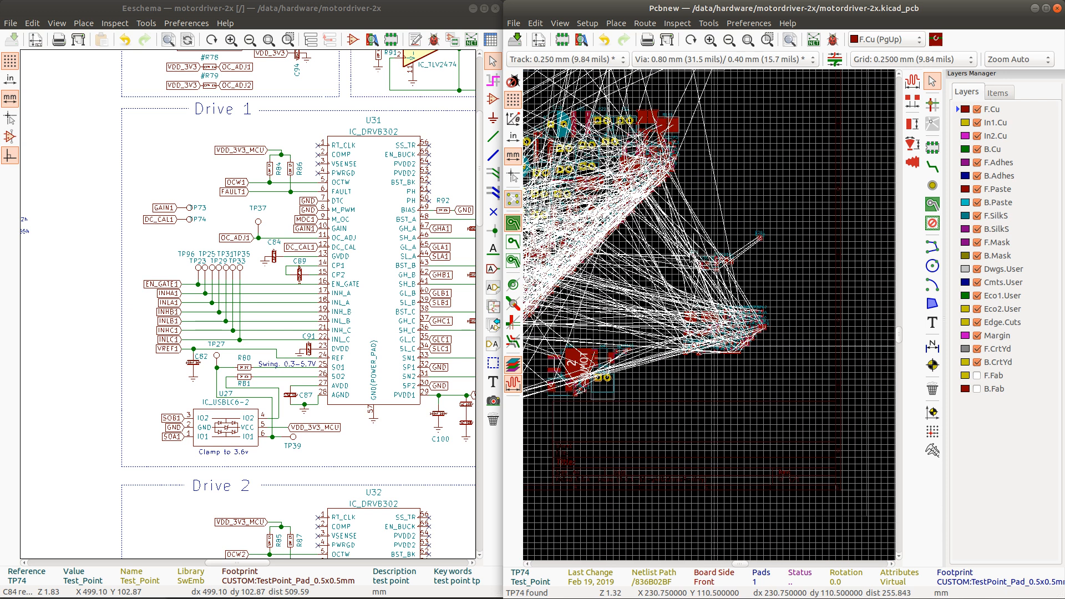
pyautogui.scroll(-3, 666, 233)
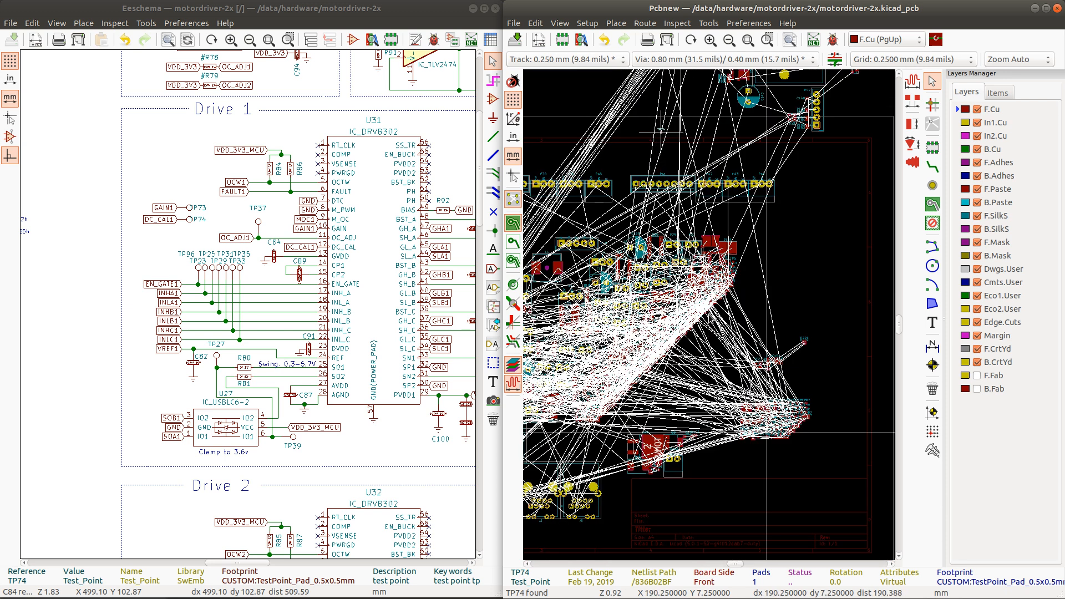
pyautogui.scroll(-1, 657, 216)
pyautogui.scroll(2, 709, 320)
pyautogui.scroll(2, 693, 324)
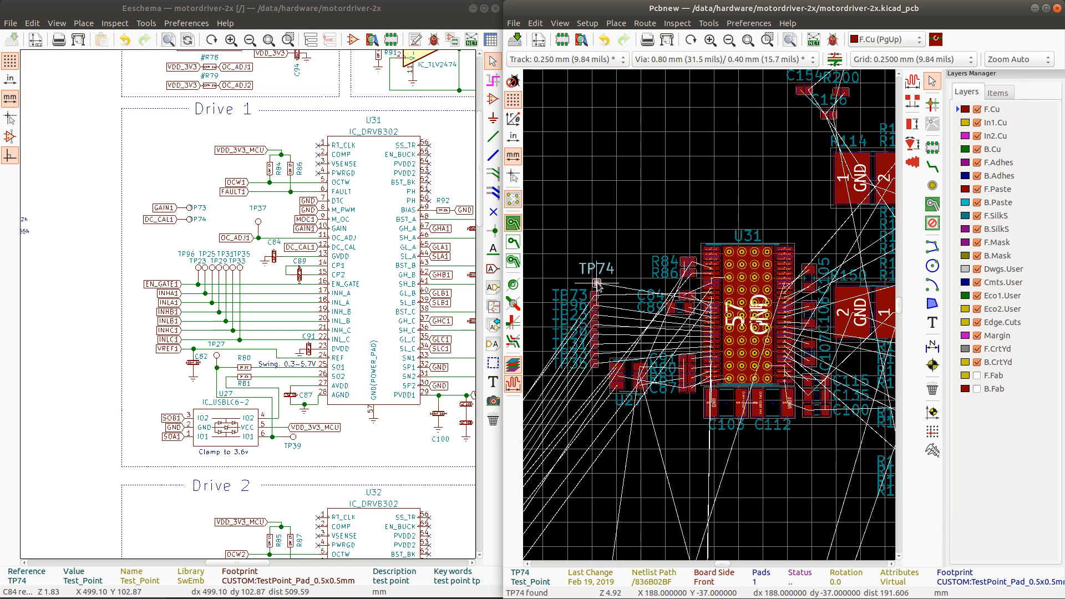
pyautogui.scroll(2, 597, 284)
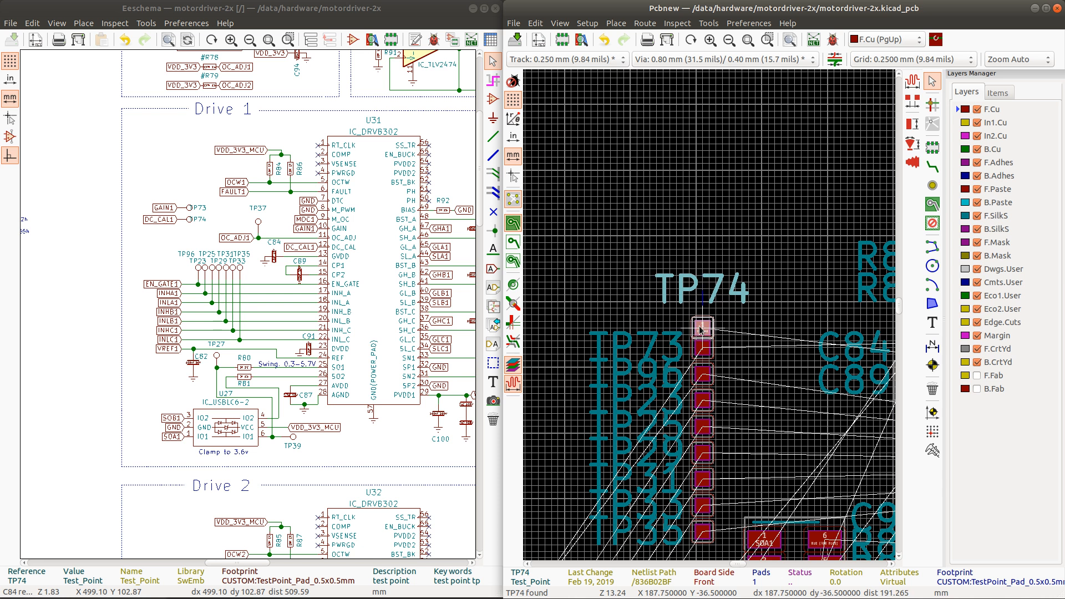
pyautogui.moveTo(700, 330); pyautogui.dragTo(703, 327)
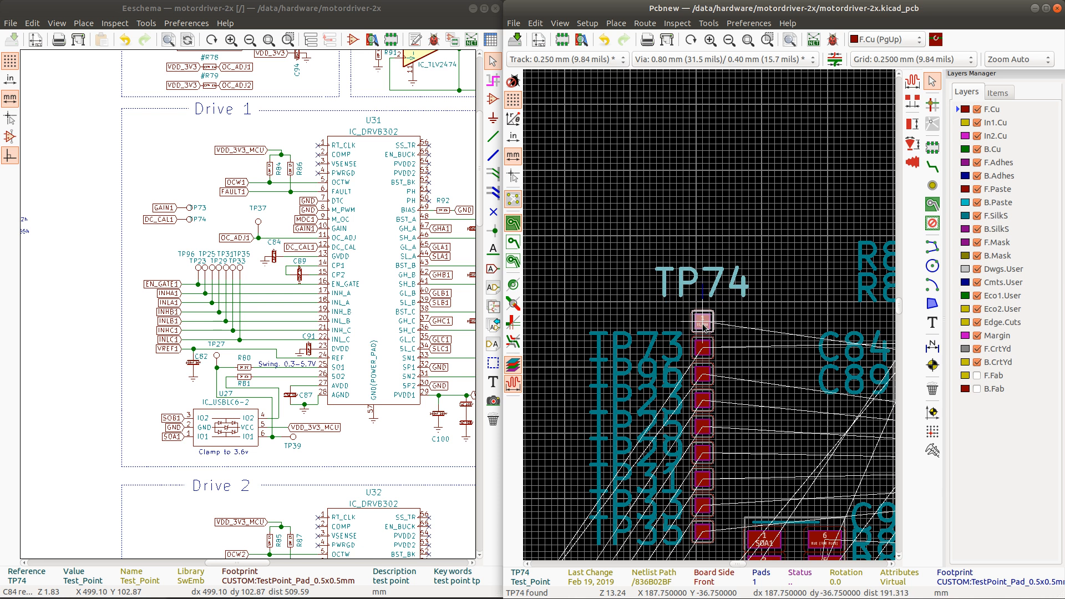
# Step: Move the TP74 reference label to the left of its pad, in line with the other test point labels
pyautogui.click(706, 285)
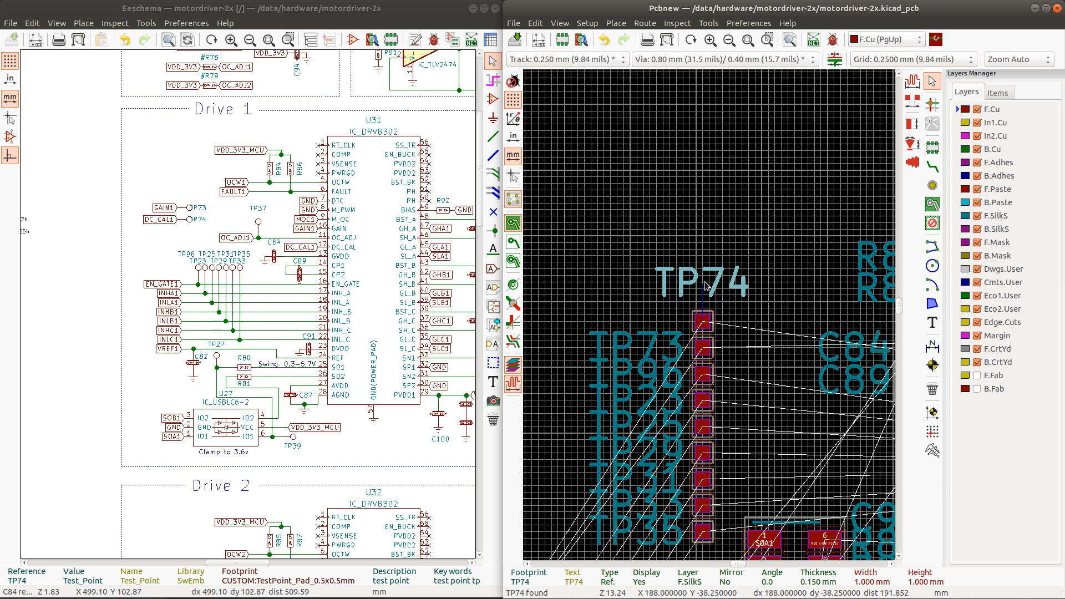
pyautogui.moveTo(706, 286); pyautogui.dragTo(641, 325)
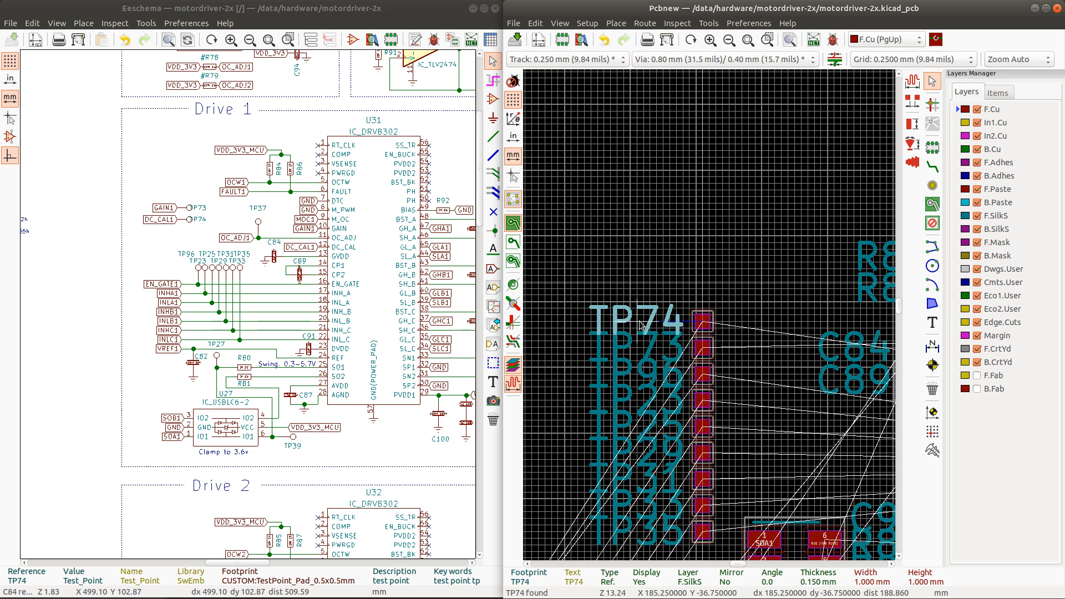
pyautogui.scroll(-4, 711, 324)
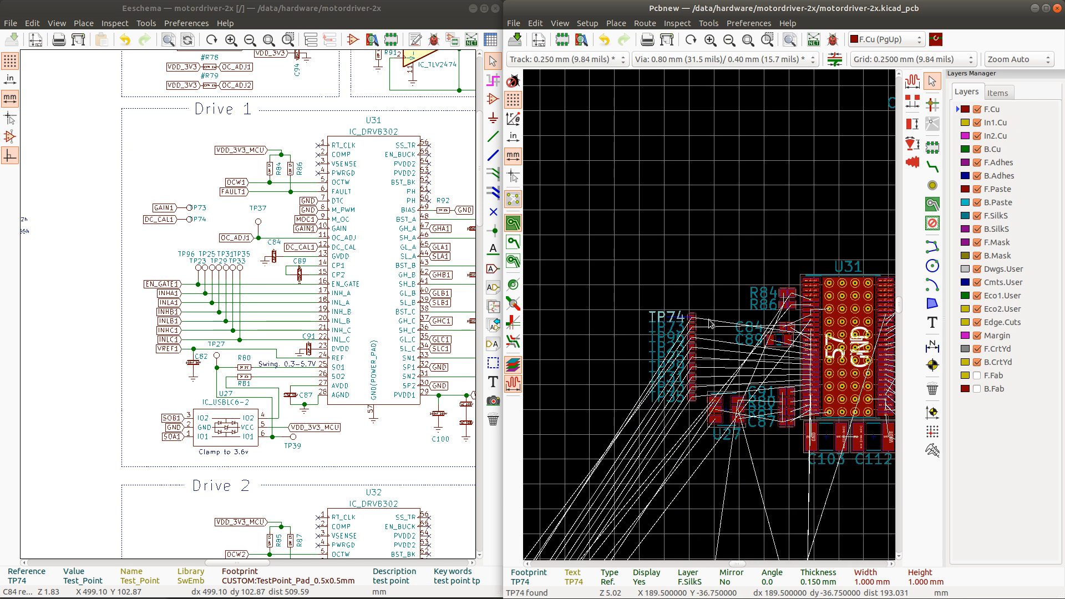
# Step: Swap the two uppermost test points so TP73 heads the column and TP74 sits directly below it, above TP96
pyautogui.scroll(-2, 709, 319)
pyautogui.scroll(2, 714, 344)
pyautogui.scroll(3, 709, 319)
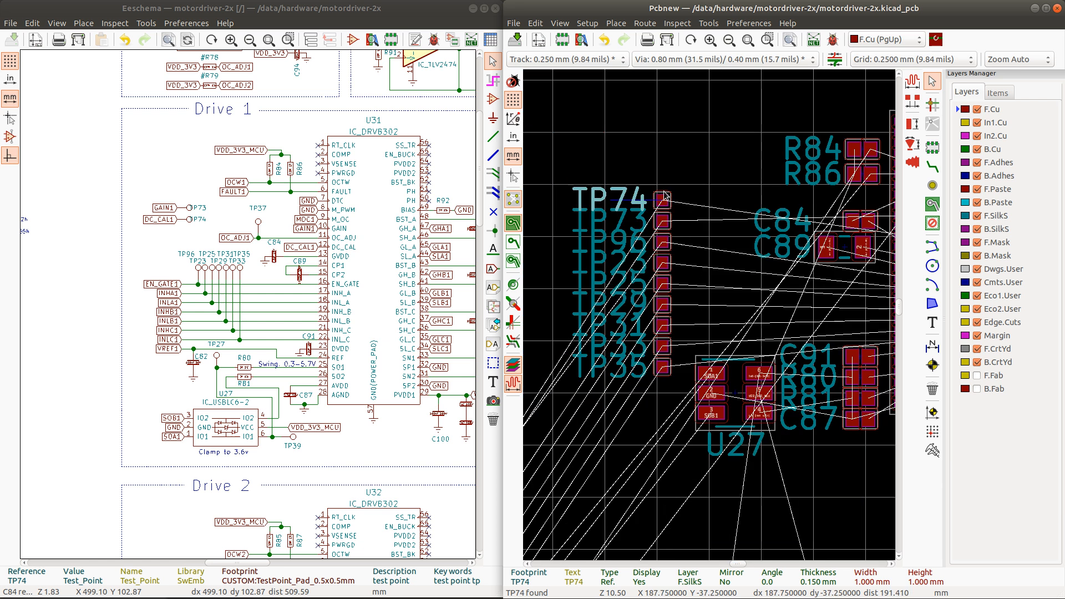
pyautogui.click(664, 203)
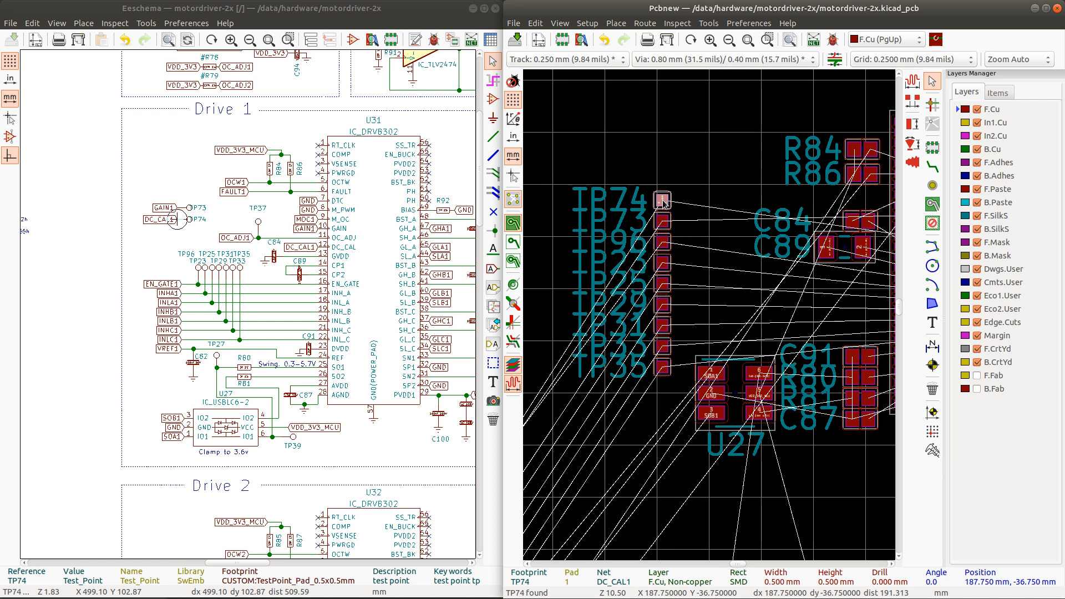
pyautogui.moveTo(664, 201); pyautogui.dragTo(678, 222)
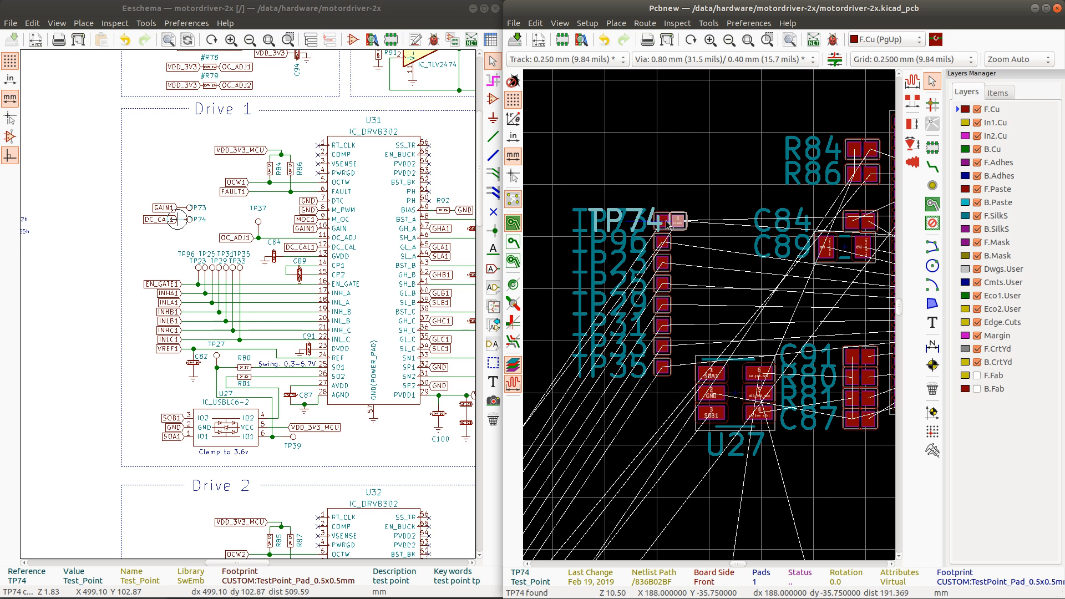
pyautogui.click(664, 202)
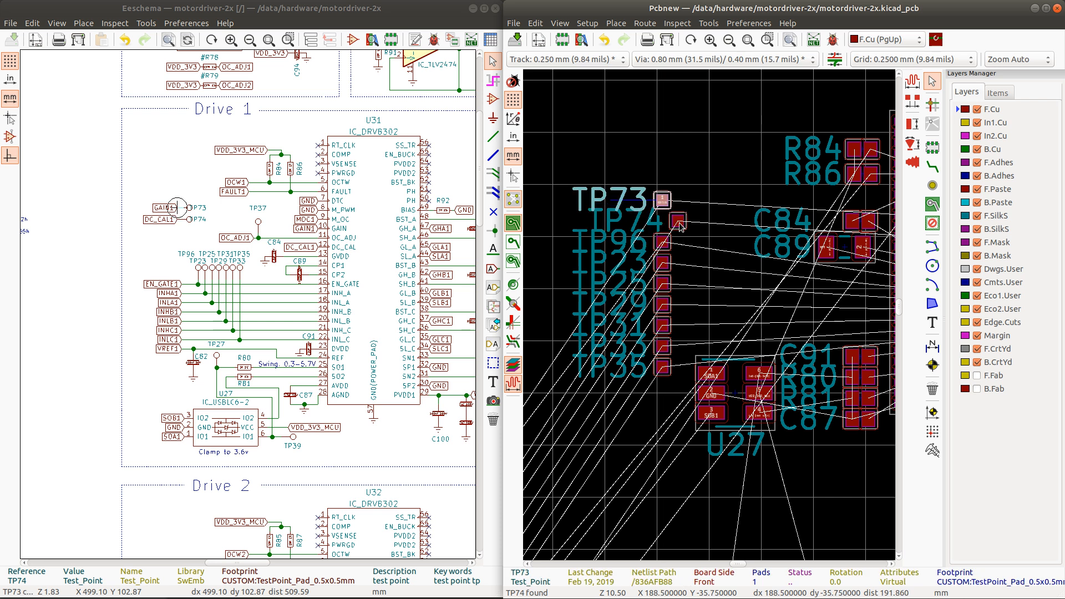
pyautogui.moveTo(679, 221); pyautogui.dragTo(664, 224)
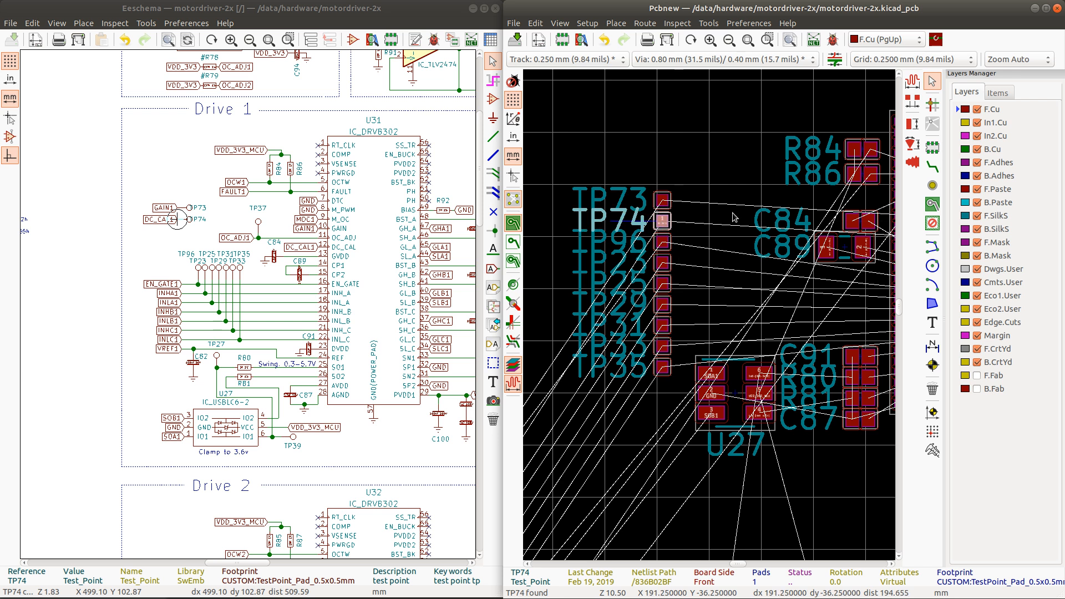
# Step: Find the op-amp U33 in the Back-EMF ADC Pre-Amp block of the schematic and cross-select its footprint on the board
pyautogui.scroll(-1, 710, 318)
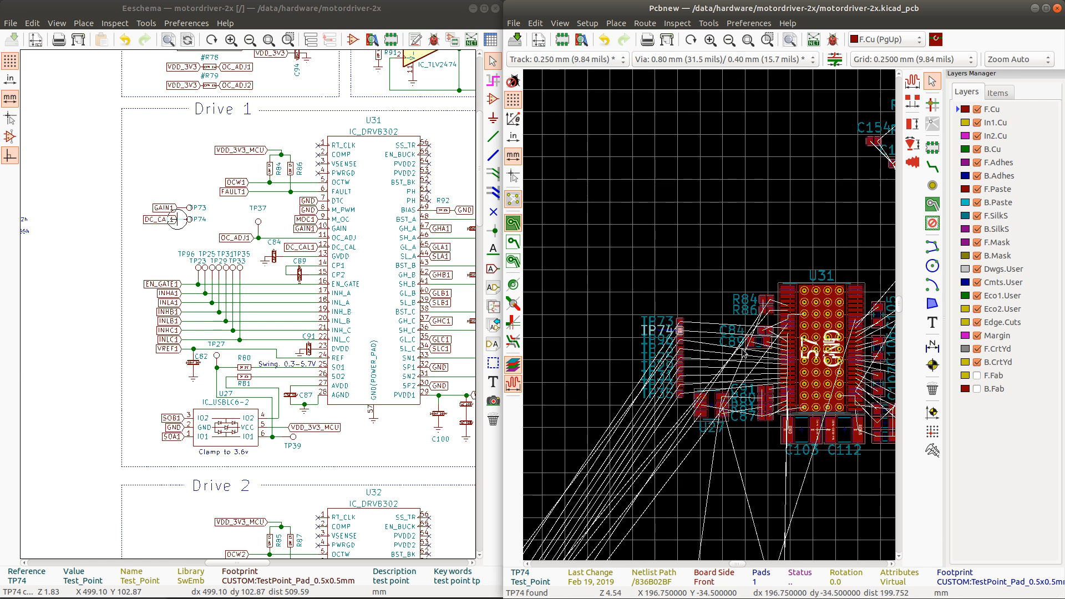
pyautogui.scroll(-1, 712, 317)
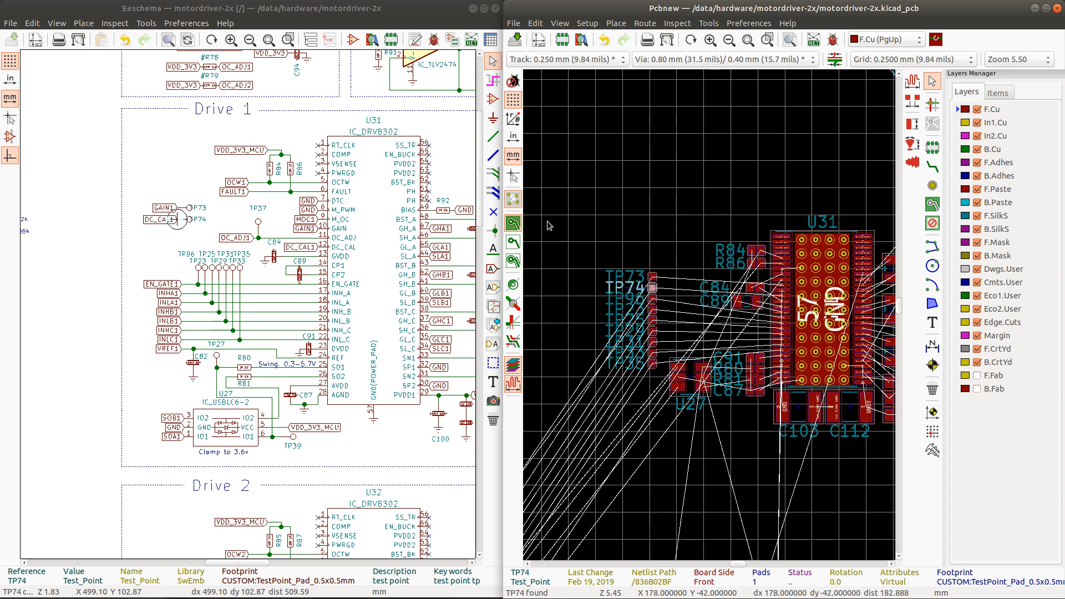
pyautogui.scroll(-4, 244, 304)
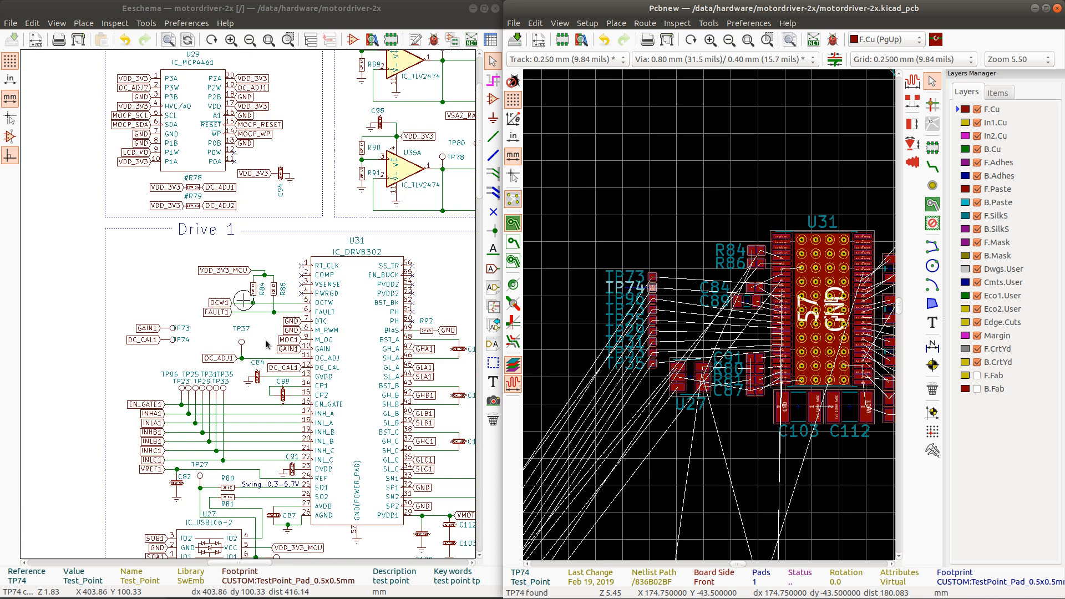
pyautogui.scroll(-1, 281, 337)
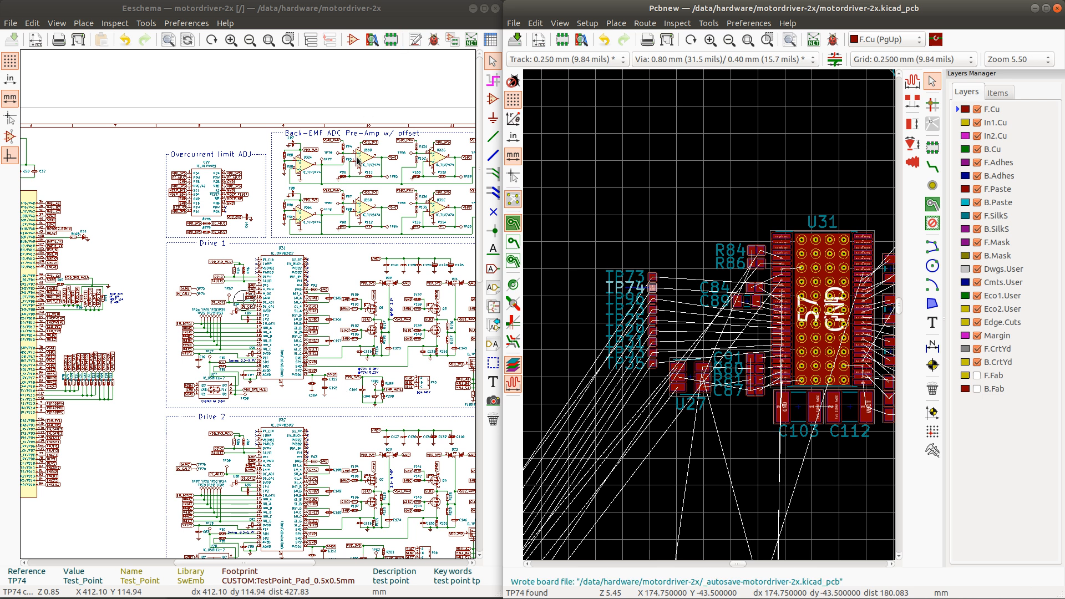
pyautogui.click(362, 160)
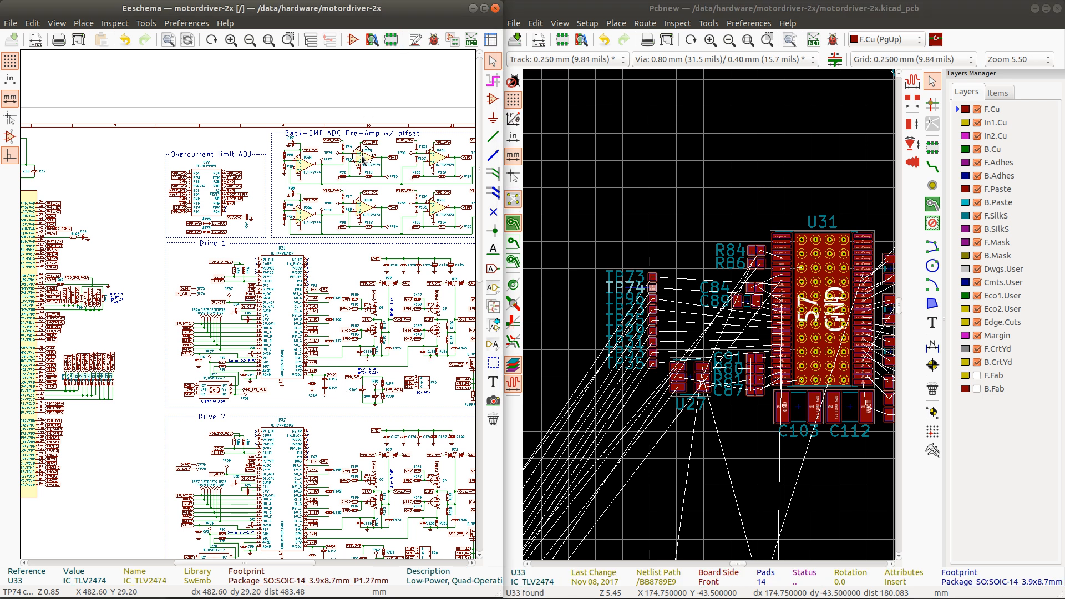
# Step: Pick the U33 footprint instead of the overlapping P14 and move it to the free space directly above U31
pyautogui.click(714, 316)
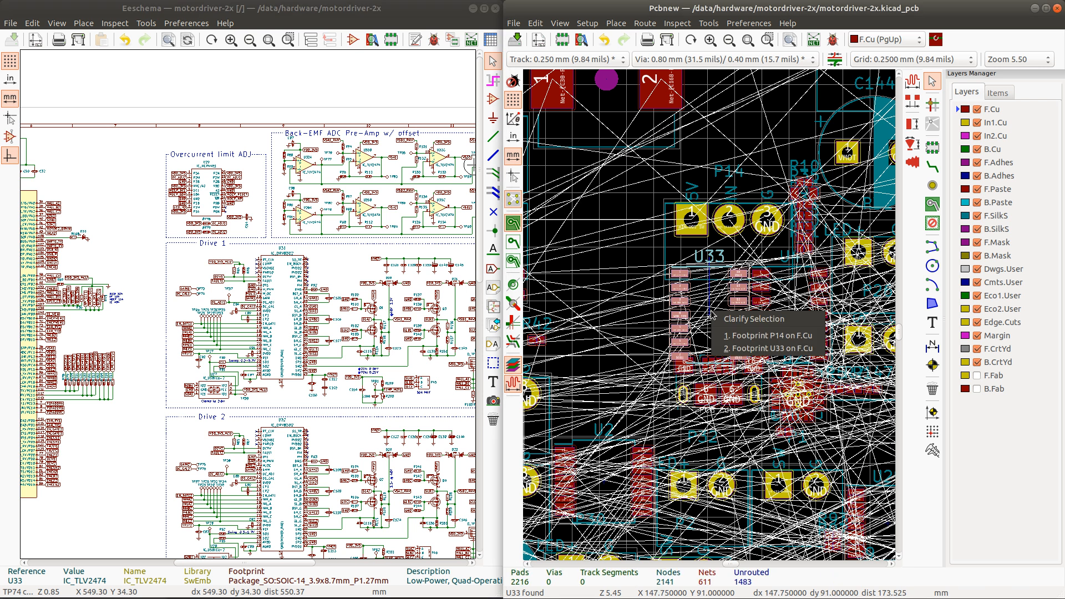
pyautogui.click(711, 289)
pyautogui.click(710, 298)
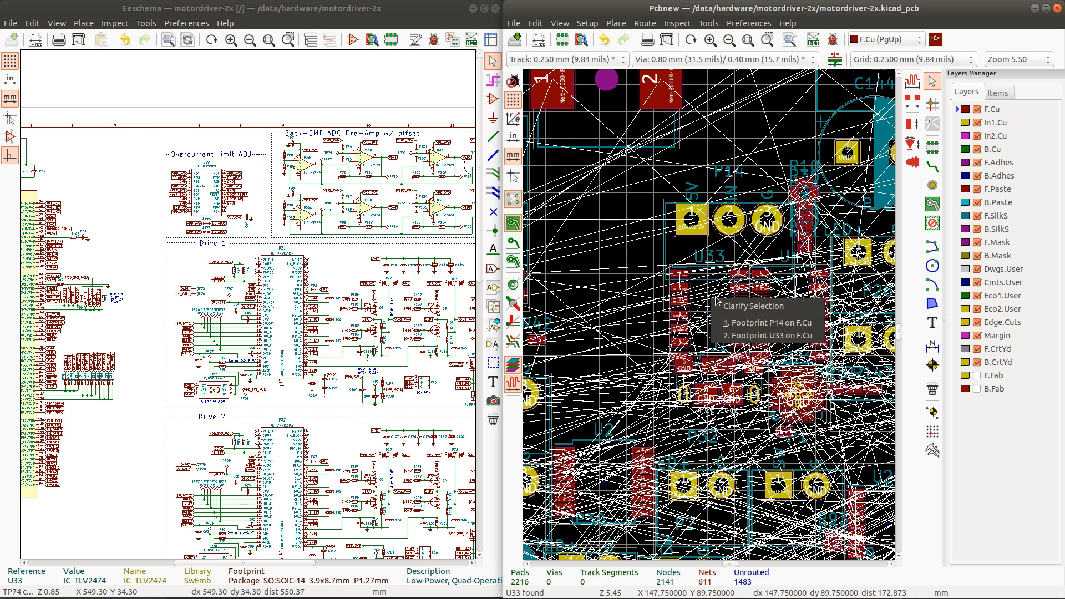
pyautogui.click(717, 322)
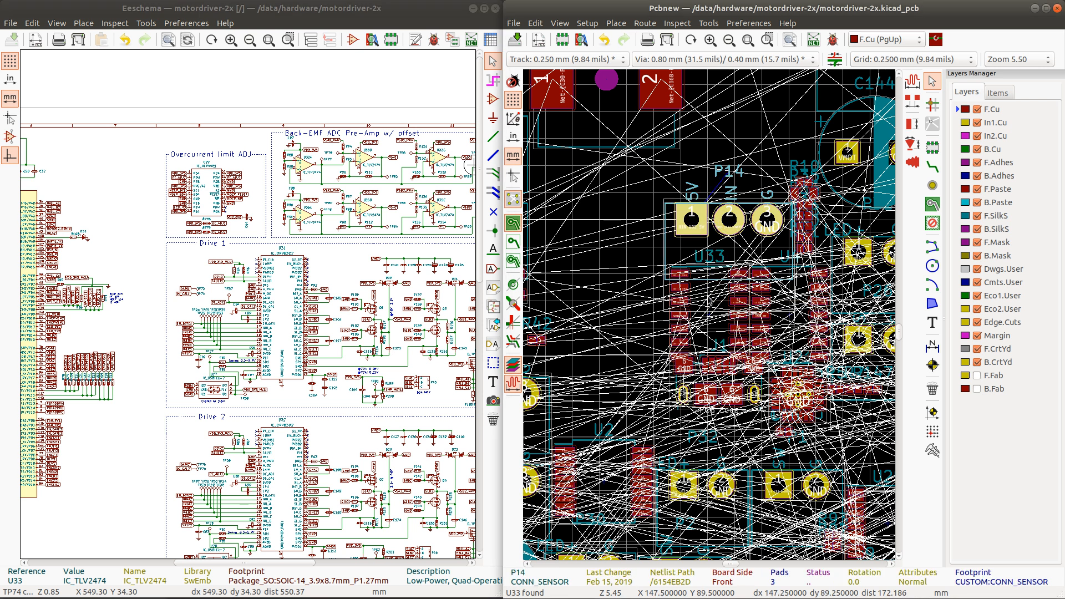
pyautogui.click(694, 325)
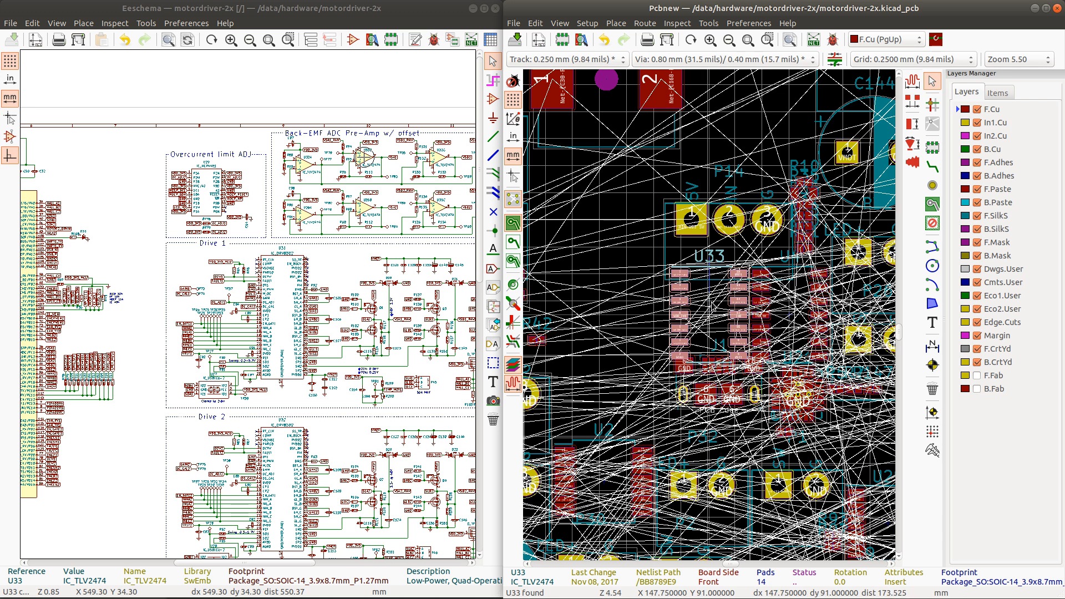
pyautogui.press('Home')
pyautogui.scroll(5, 697, 355)
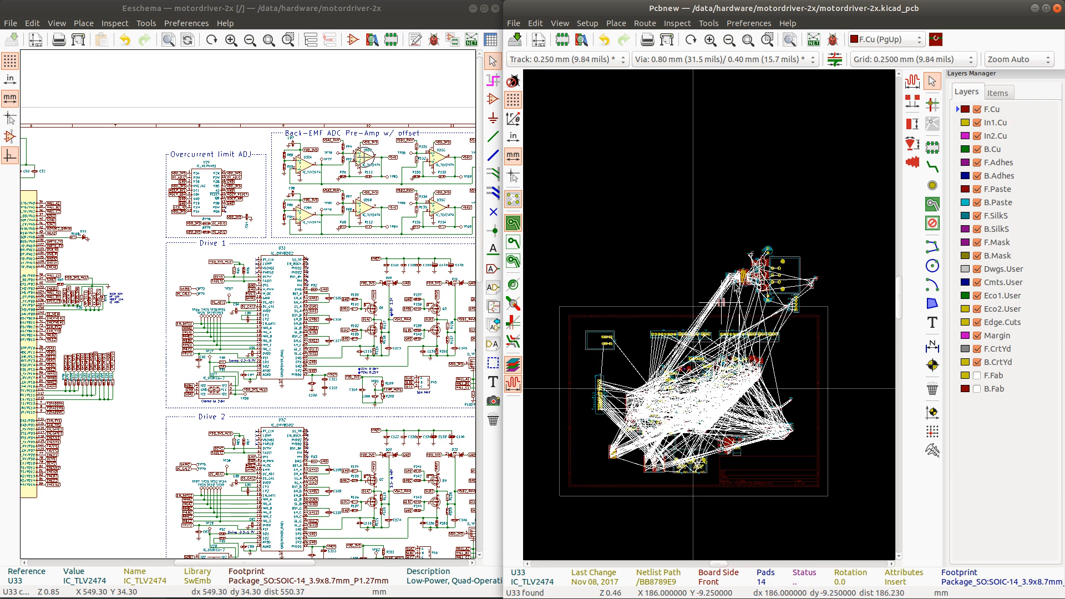
pyautogui.scroll(3, 673, 424)
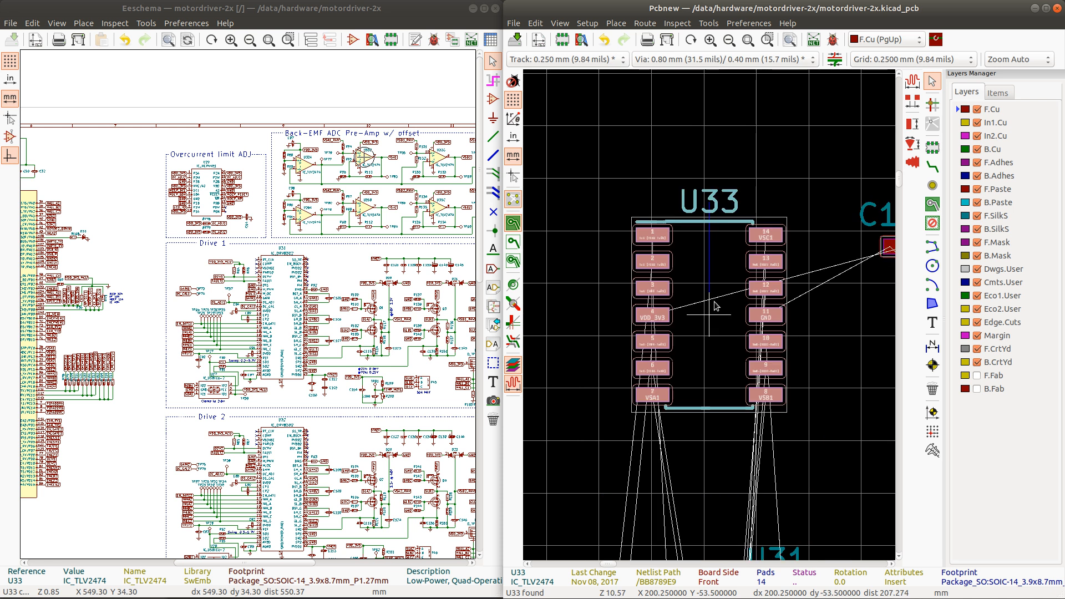
pyautogui.scroll(-3, 717, 302)
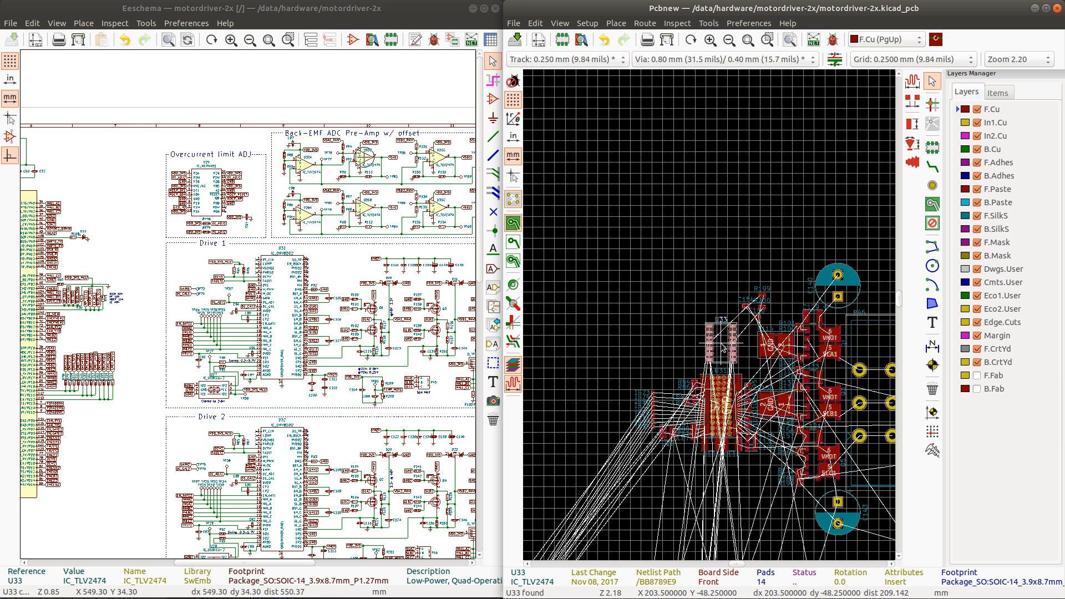
pyautogui.scroll(3, 243, 304)
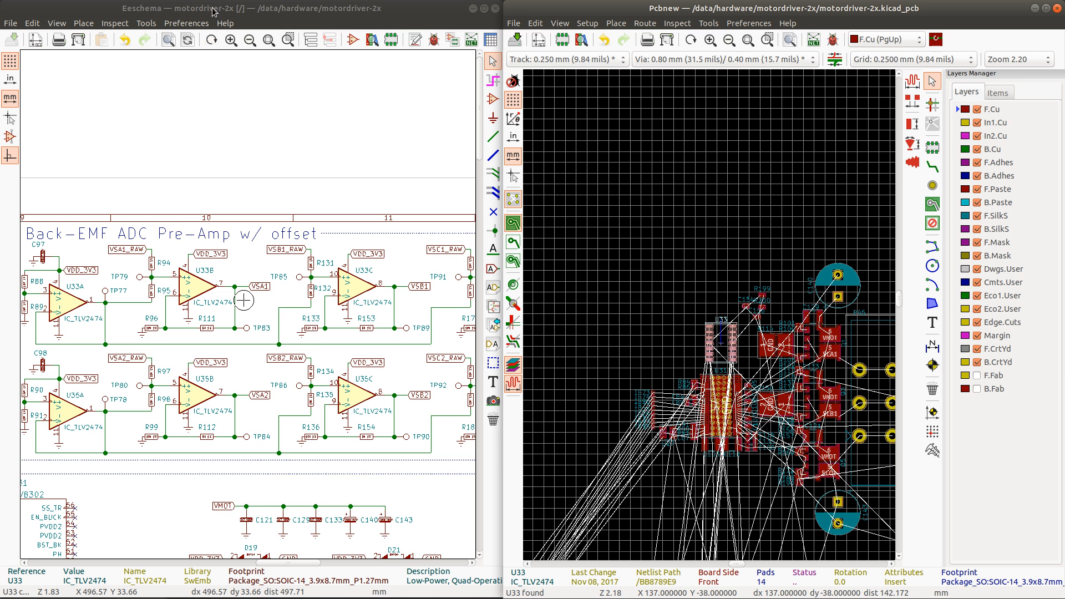
pyautogui.click(709, 266)
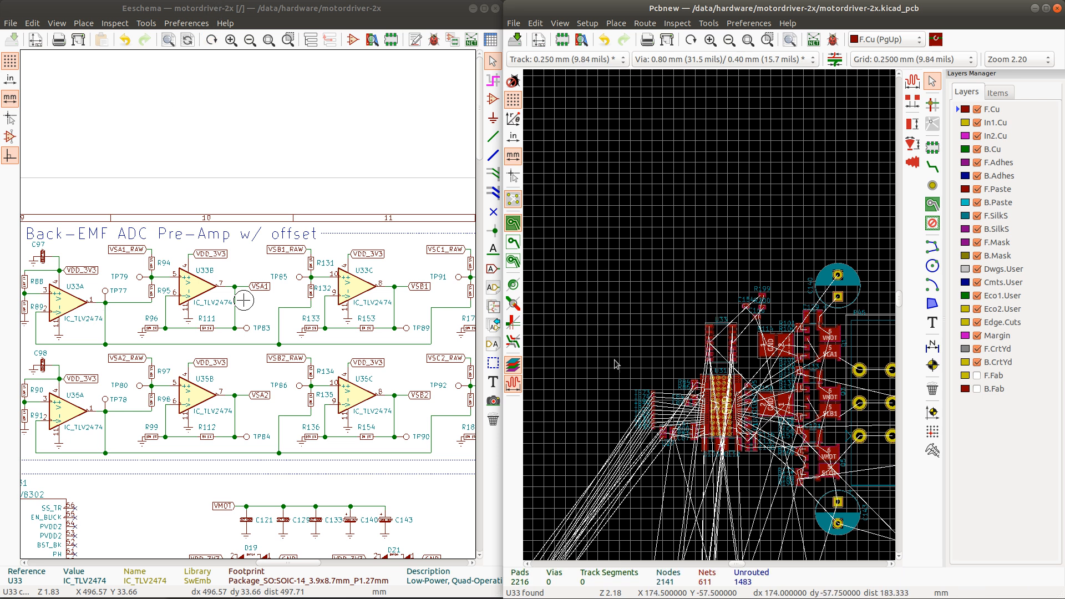
# Step: Select R131 in the Back-EMF ADC pre-amp schematic and place its footprint beside the right-hand pads of U33
pyautogui.scroll(-1, 615, 363)
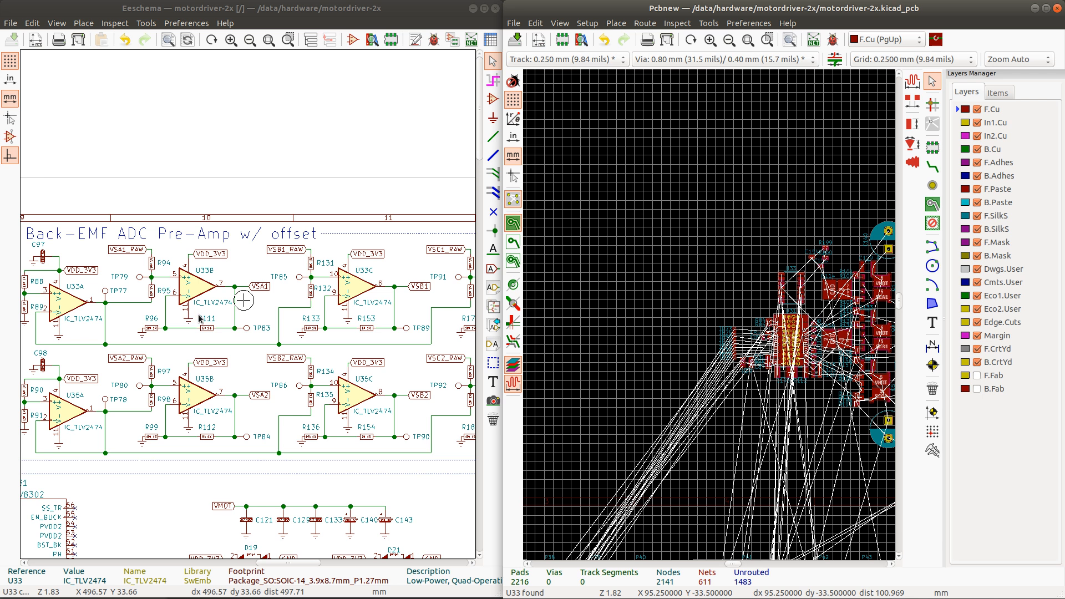
pyautogui.click(312, 269)
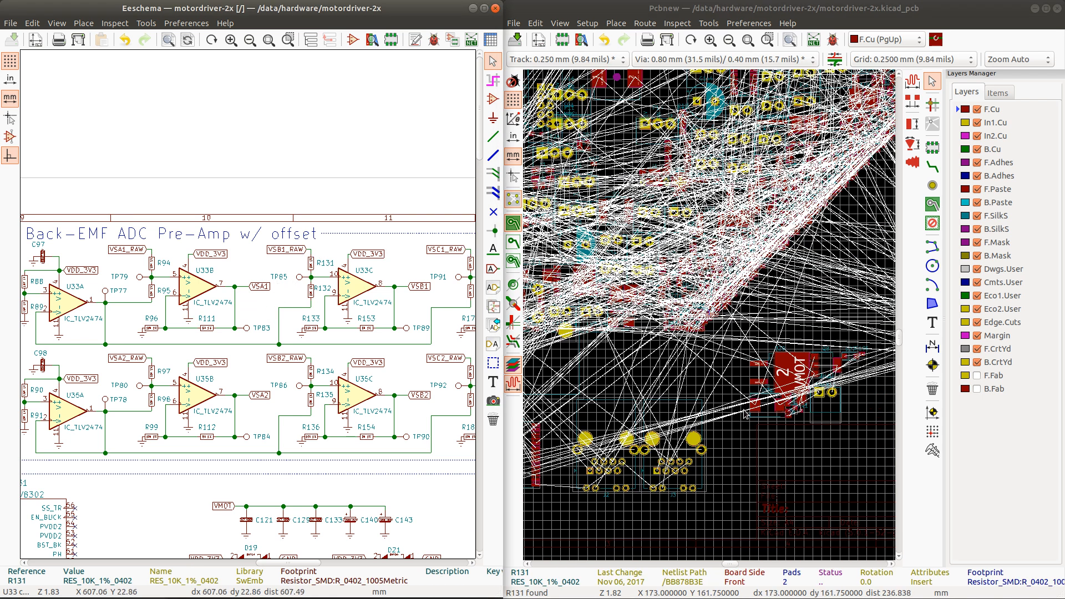
pyautogui.click(716, 10)
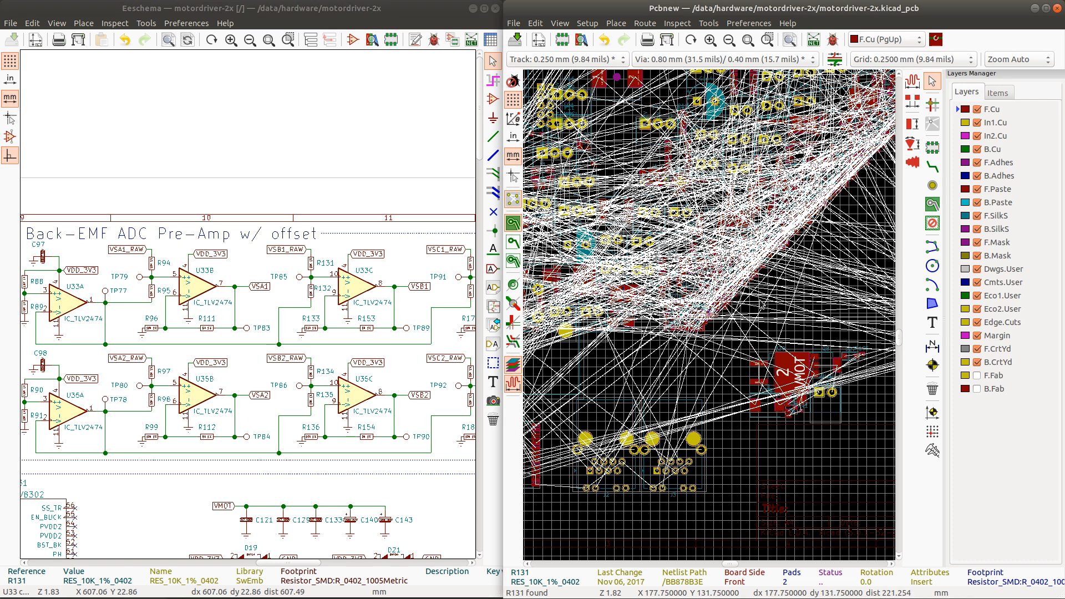
pyautogui.scroll(-3, 740, 130)
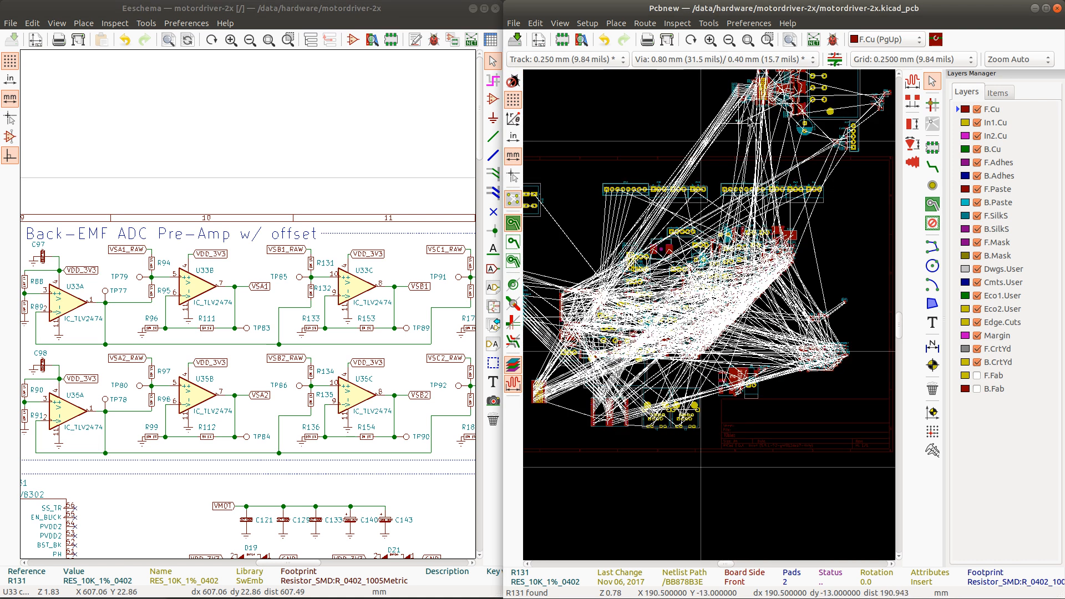
pyautogui.scroll(5, 740, 130)
pyautogui.scroll(3, 709, 315)
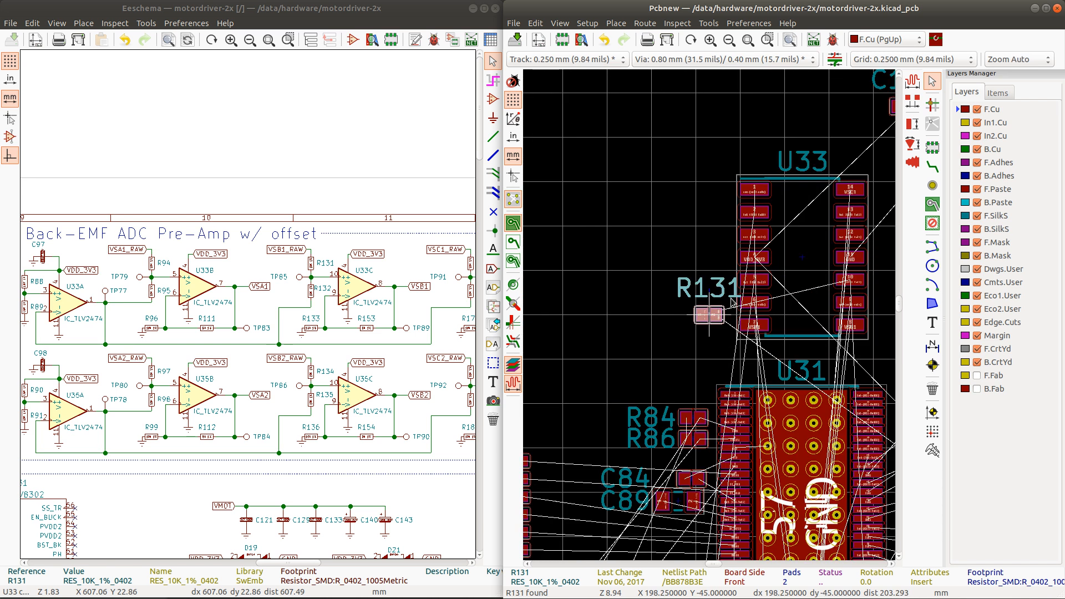
pyautogui.scroll(-1, 849, 294)
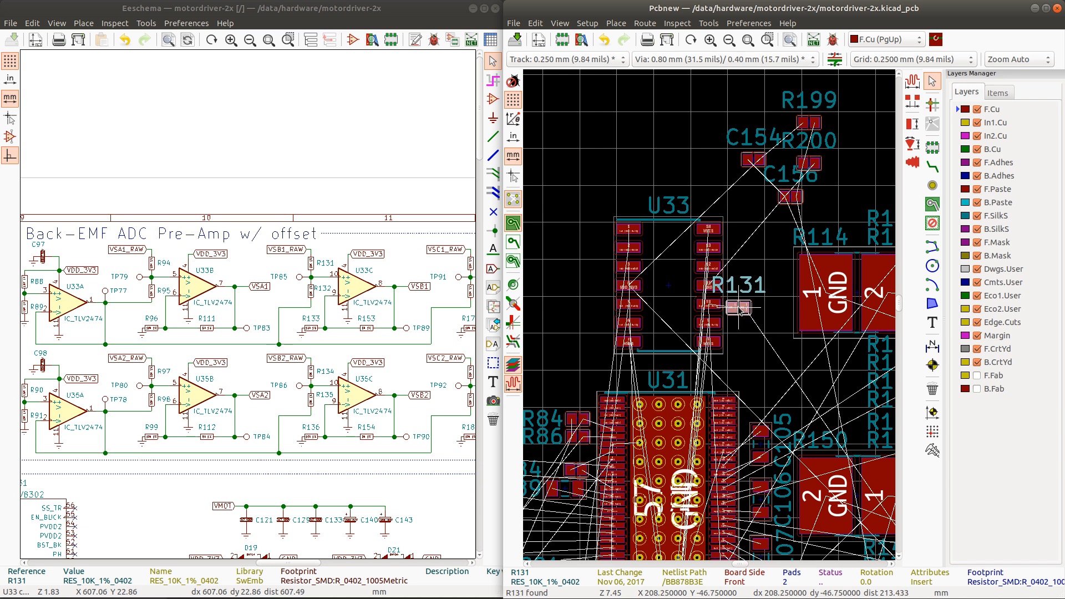
pyautogui.click(739, 309)
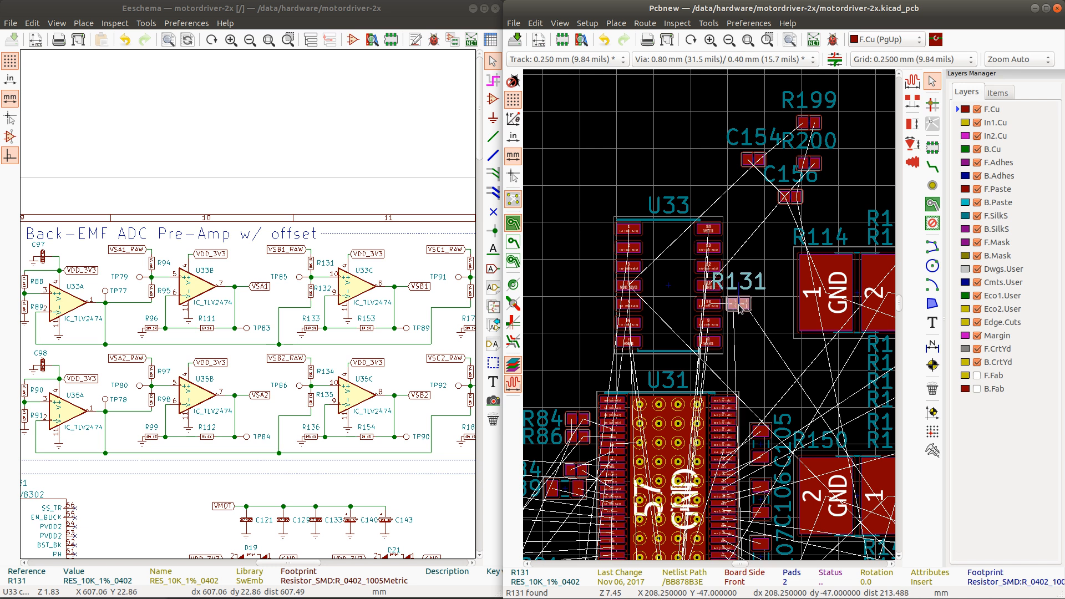
# Step: Highlight the VSB1_RAW net from R131's pad and examine where it runs between U33 and the drive components
pyautogui.keyDown('ctrl'); pyautogui.click(745, 309); pyautogui.keyUp('ctrl')
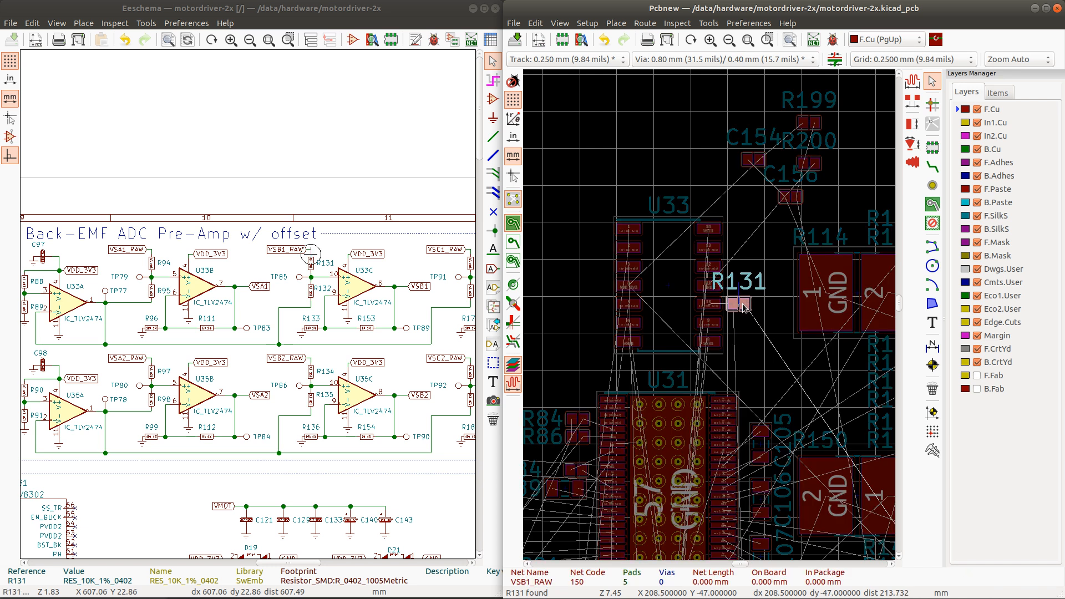
pyautogui.scroll(-3, 747, 307)
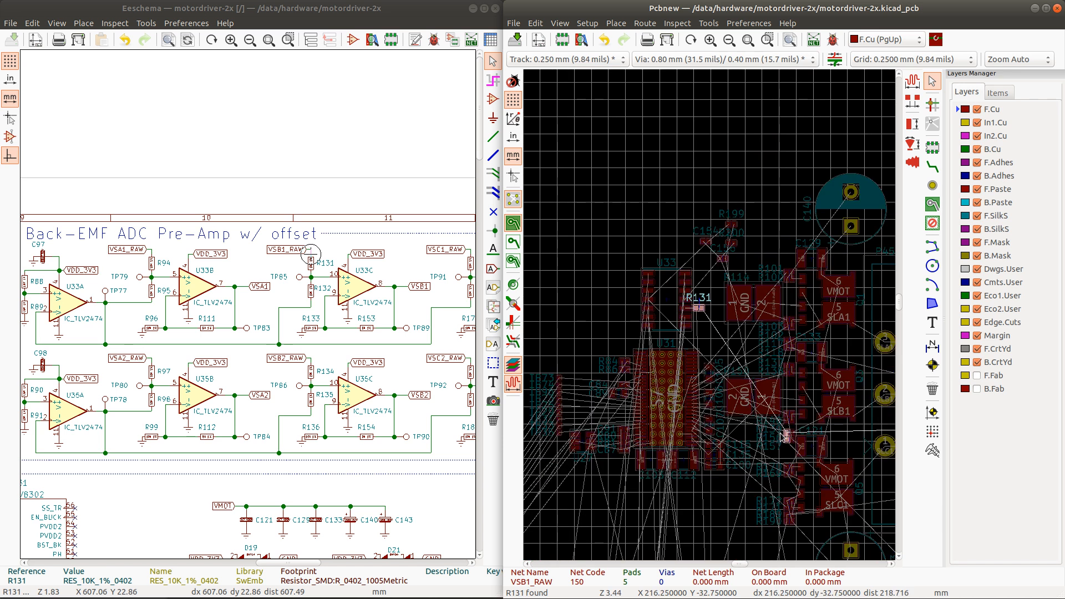
pyautogui.scroll(1, 781, 437)
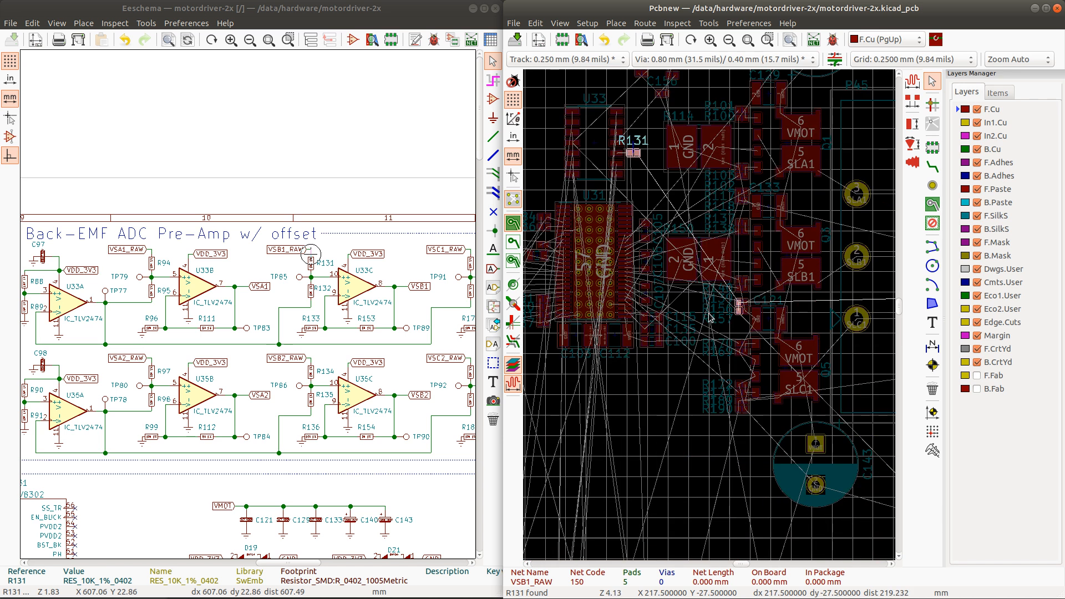
pyautogui.scroll(-2, 709, 318)
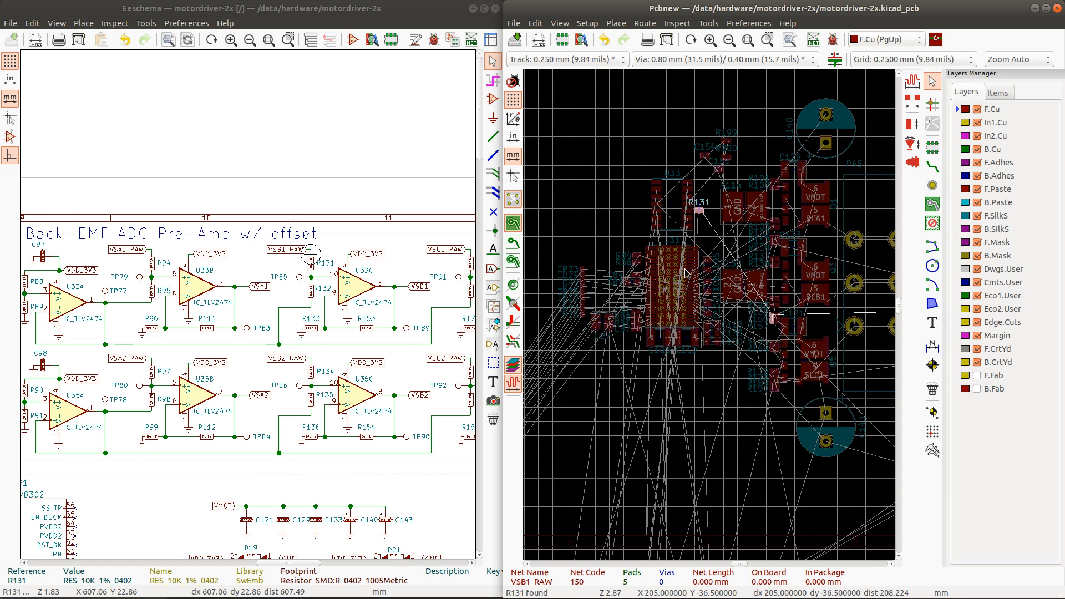
pyautogui.scroll(-2, 687, 271)
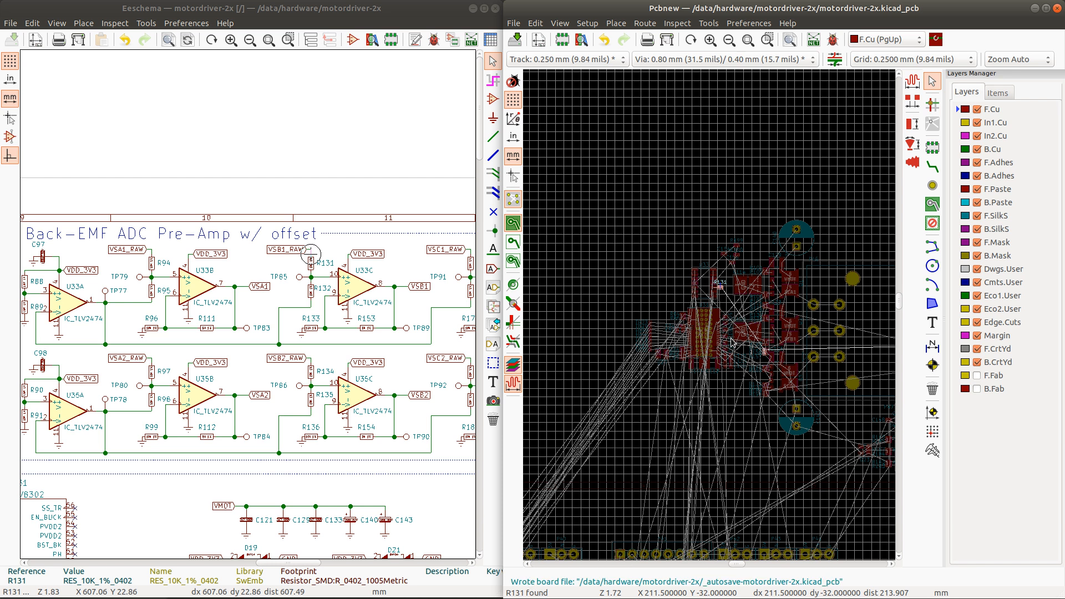
pyautogui.scroll(1, 731, 341)
pyautogui.scroll(4, 709, 318)
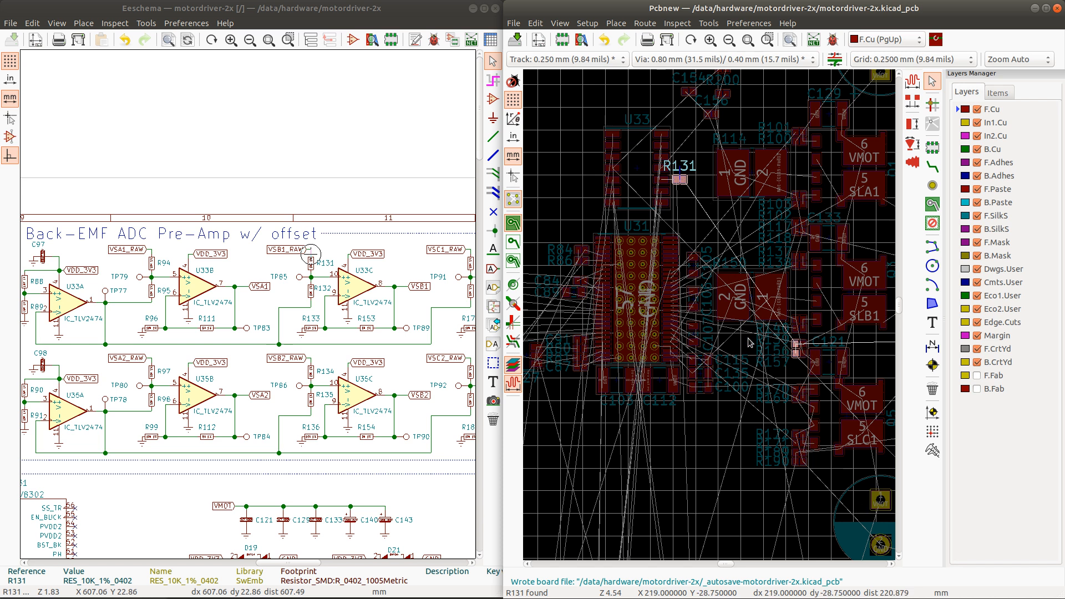
# Step: Select U33 together with R131 and move both up and to the left, farther away from U31
pyautogui.scroll(-1, 635, 187)
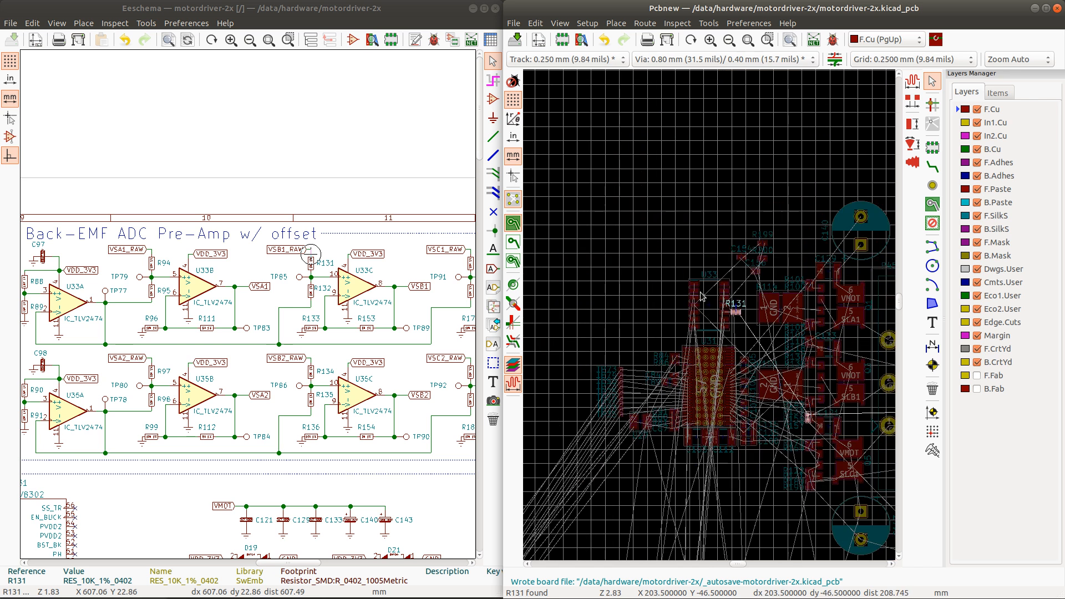
pyautogui.moveTo(677, 267); pyautogui.dragTo(742, 335)
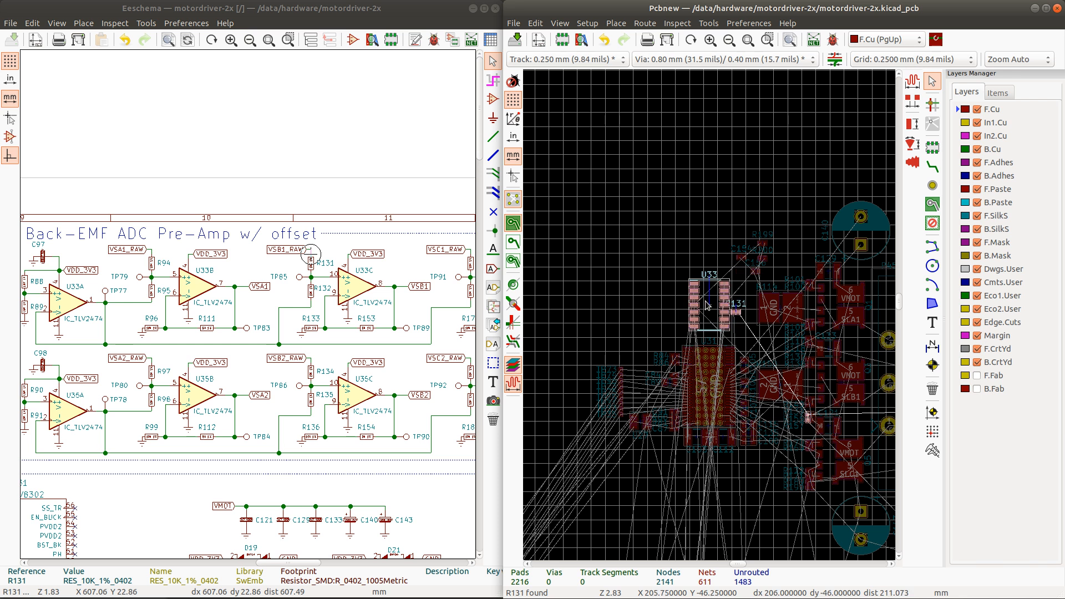
pyautogui.moveTo(716, 289); pyautogui.dragTo(650, 220)
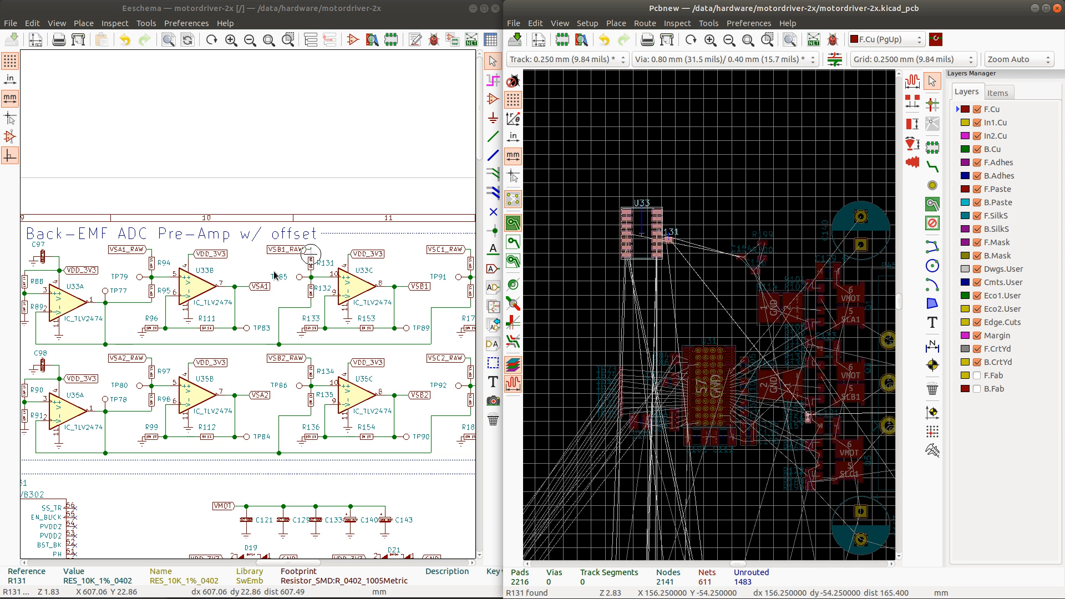
# Step: Select R132 in the schematic, place its footprint rotated 180 degrees directly below R131, and highlight the net of the adjacent U33 pad
pyautogui.click(313, 293)
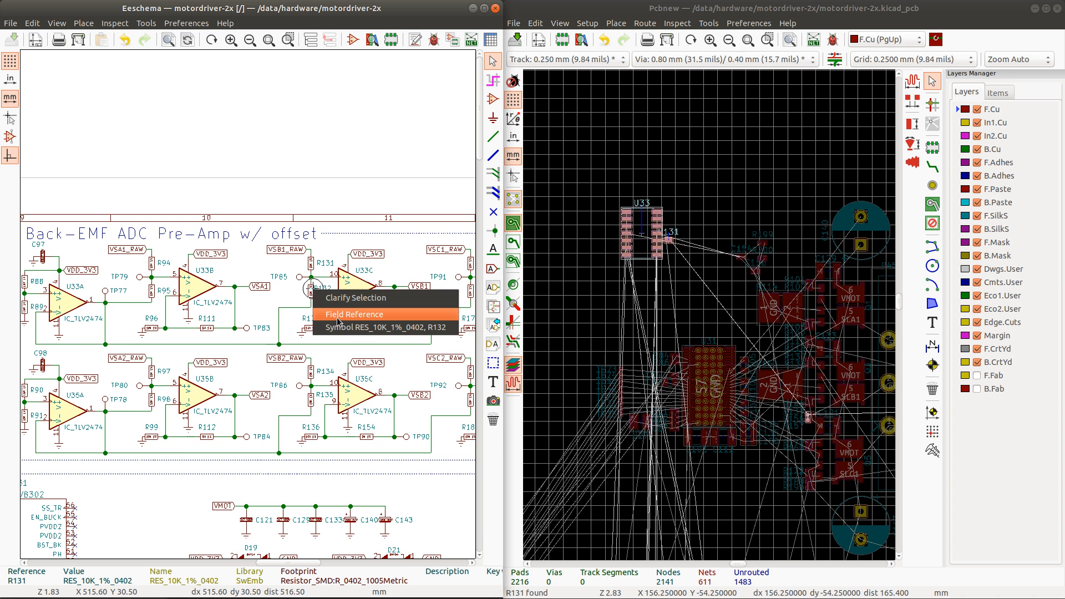
pyautogui.click(312, 289)
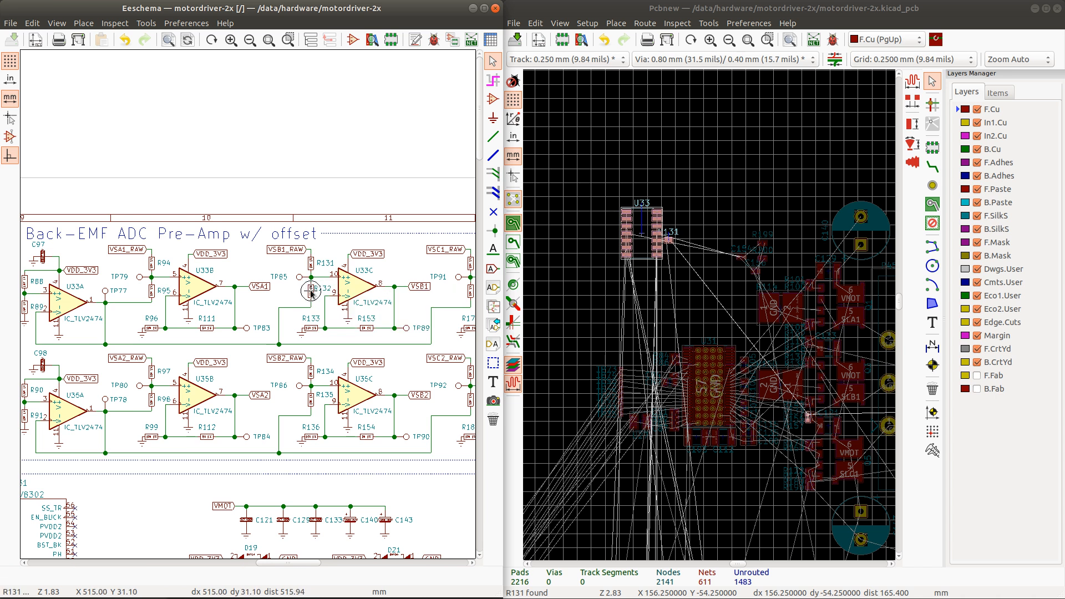
pyautogui.click(312, 293)
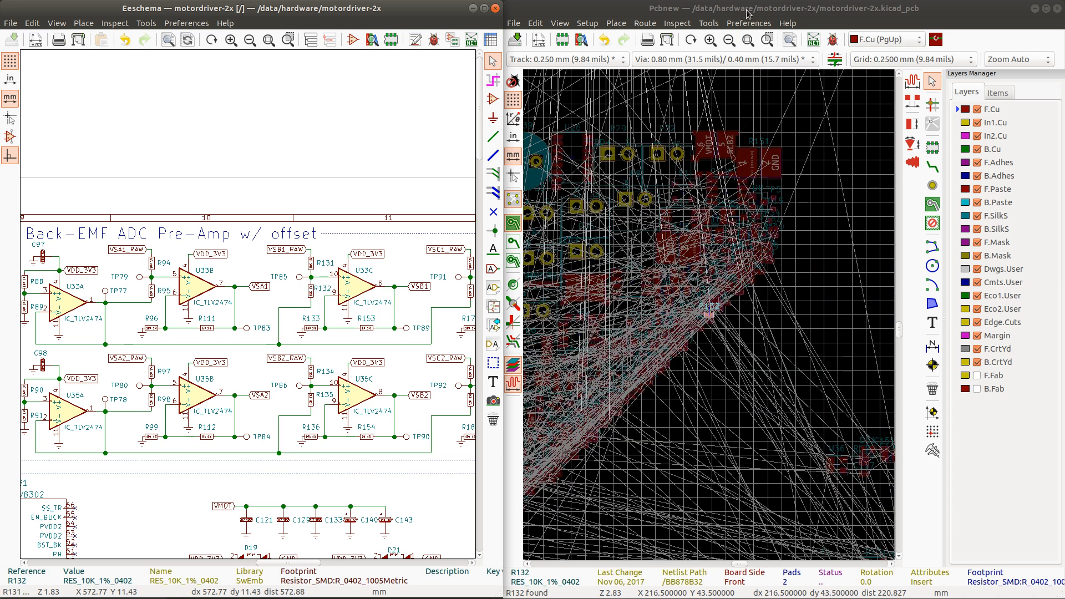
pyautogui.scroll(-5, 687, 179)
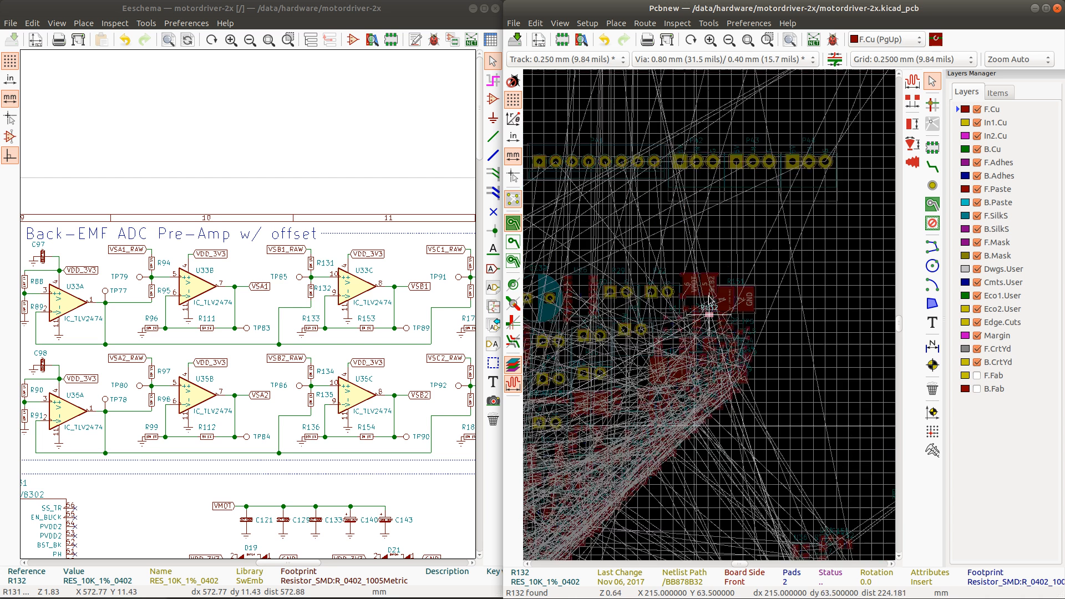
pyautogui.scroll(10, 687, 181)
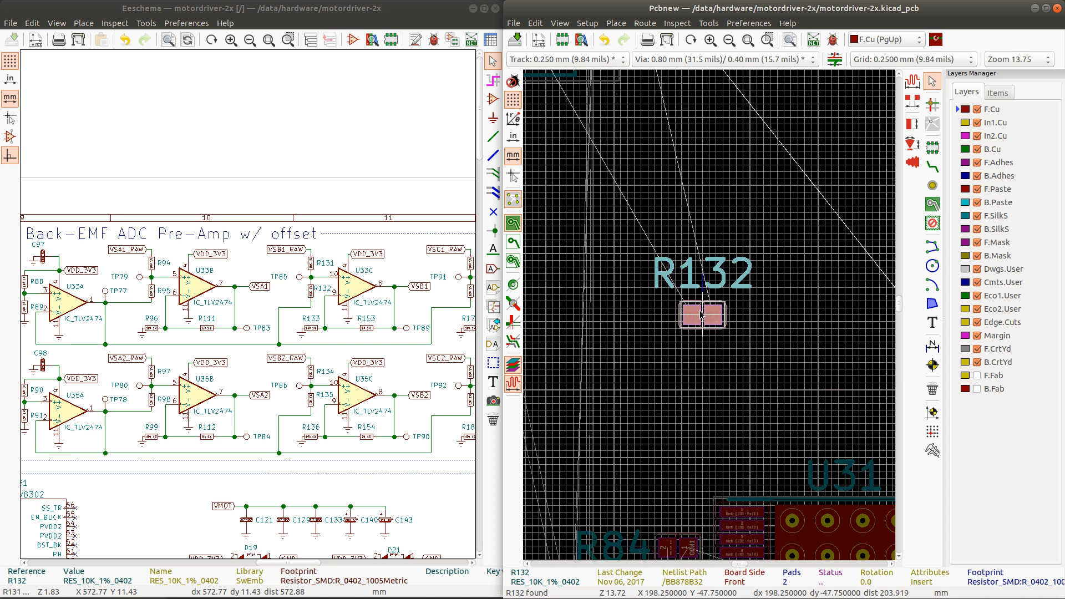
pyautogui.press('r')
pyautogui.press('r')
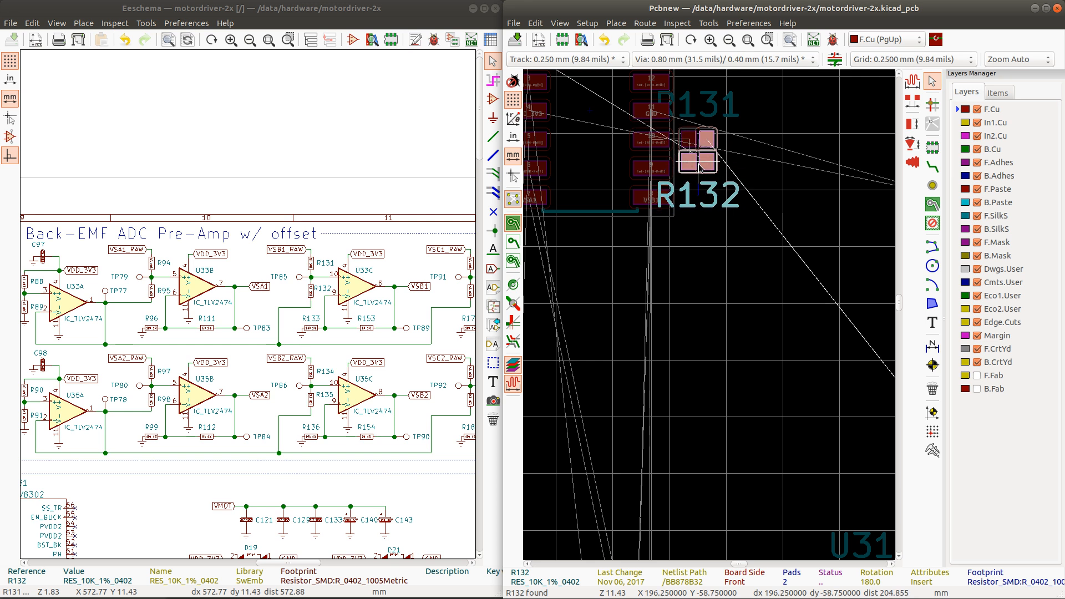
pyautogui.click(697, 166)
pyautogui.click(660, 174)
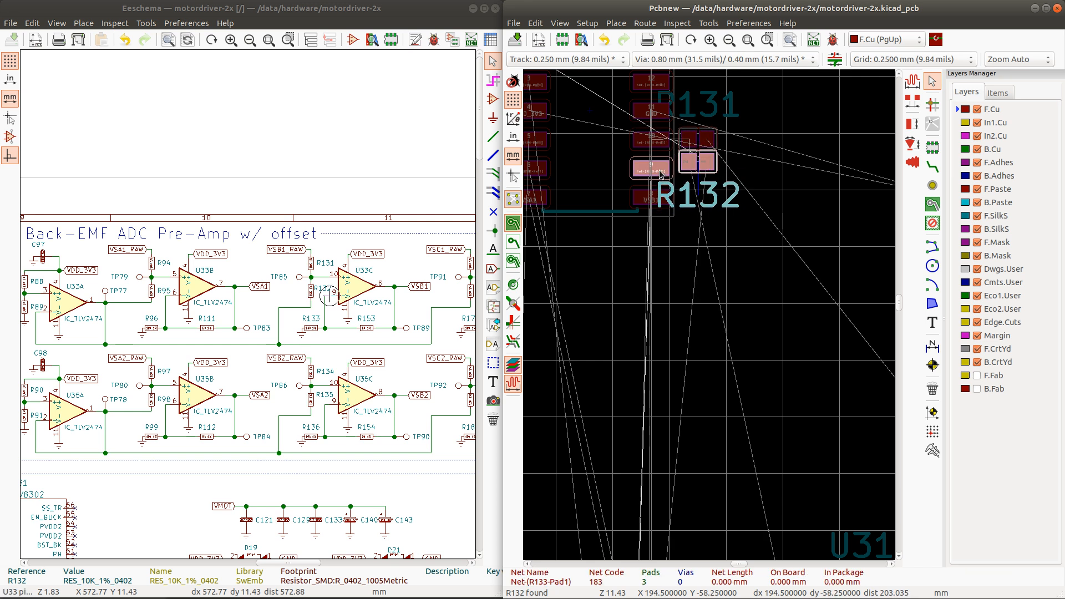
pyautogui.scroll(-3, 660, 174)
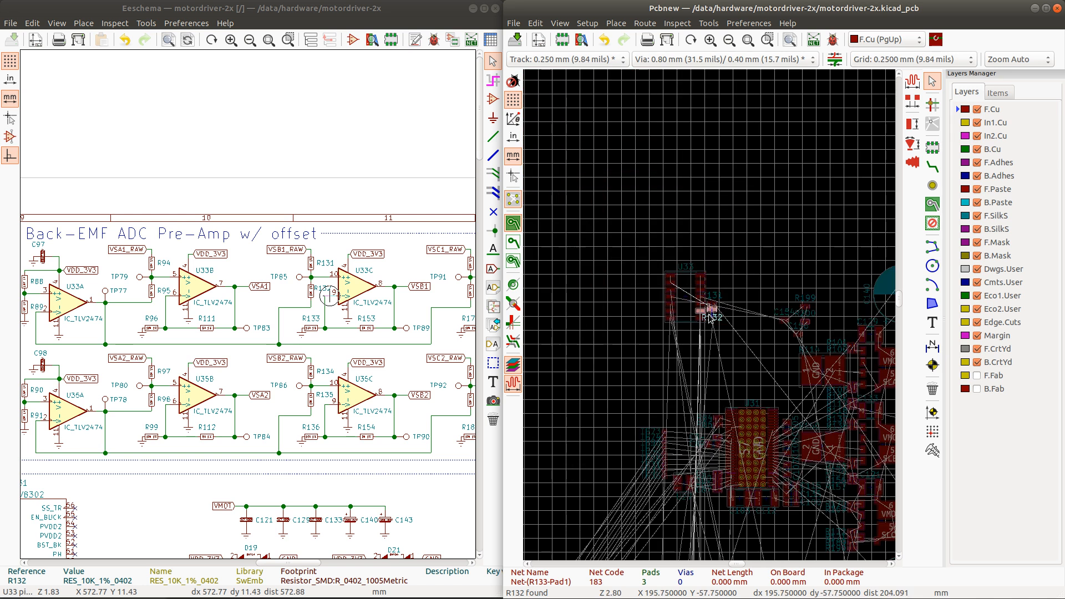
# Step: Select R133 in the Back-EMF ADC pre-amp schematic and place its footprint at its original orientation directly below R132, beside U33
pyautogui.click(311, 333)
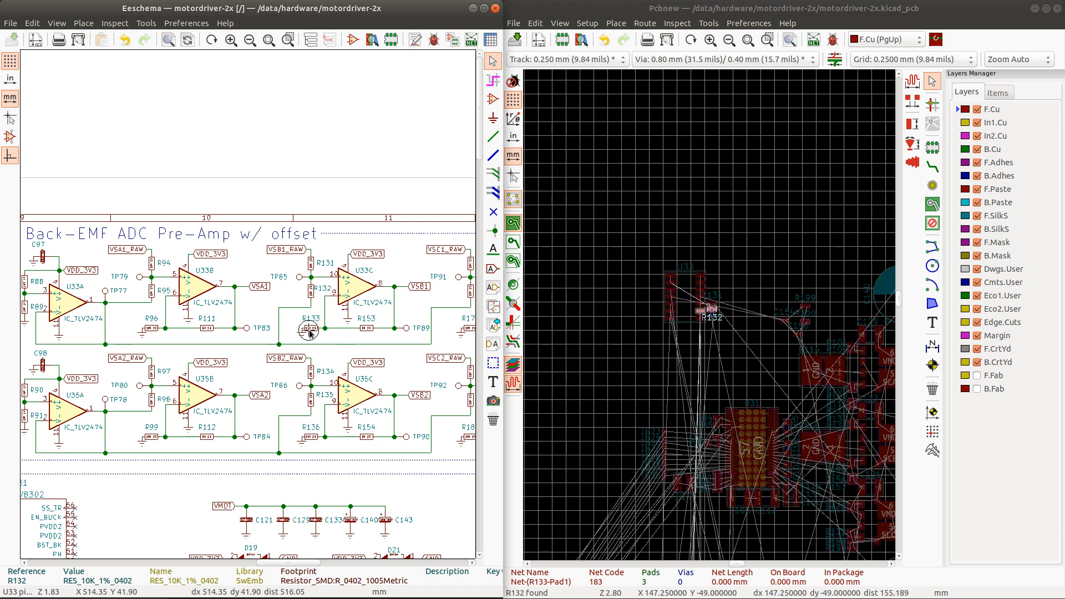
pyautogui.click(707, 5)
pyautogui.press('m')
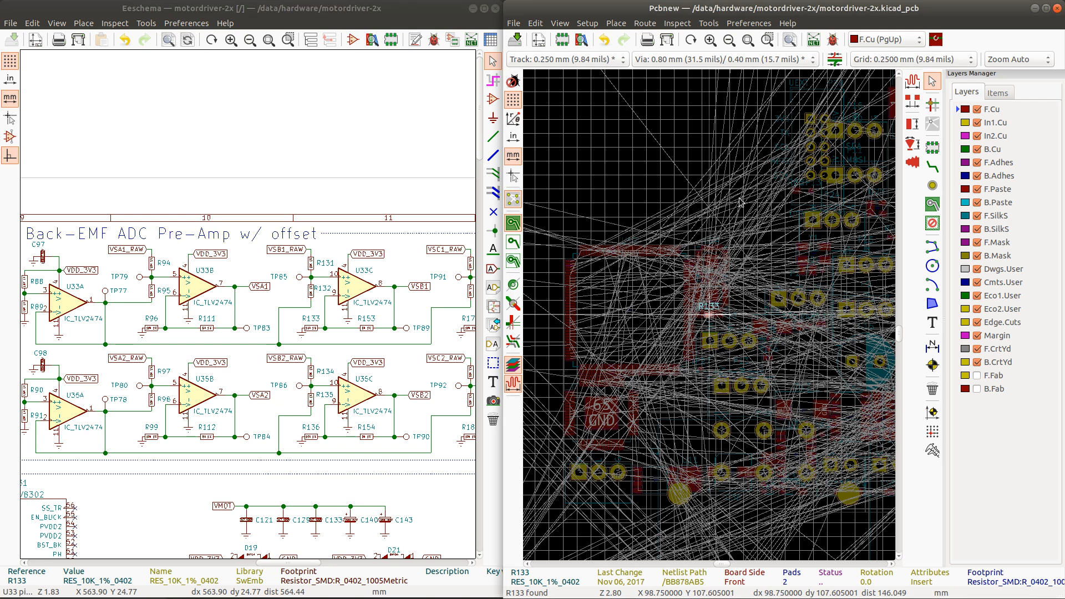
pyautogui.scroll(-3, 724, 121)
pyautogui.scroll(1, 710, 313)
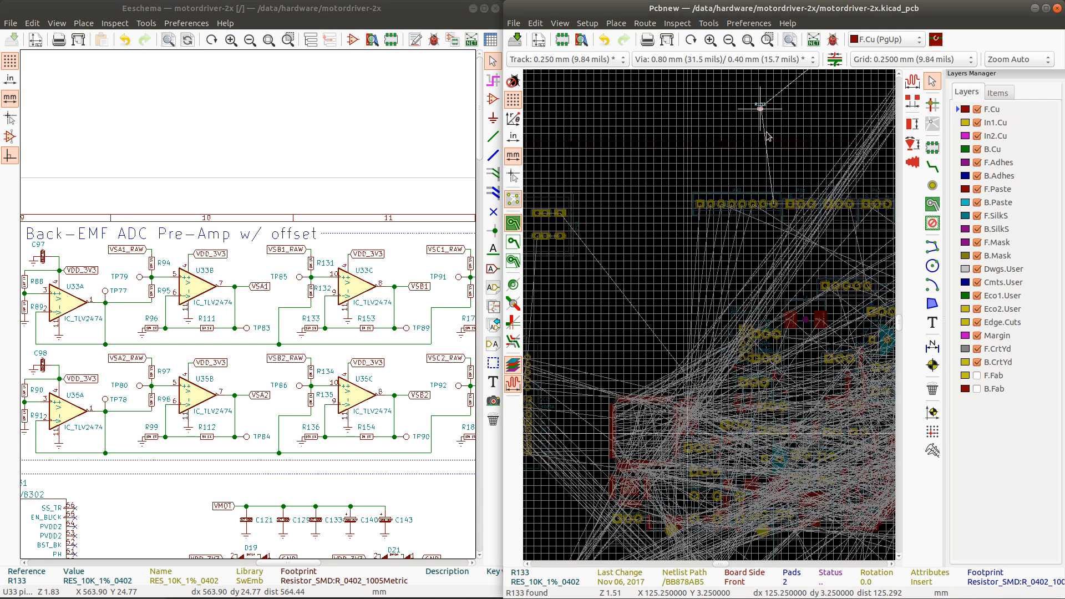
pyautogui.scroll(2, 712, 308)
pyautogui.scroll(1, 709, 317)
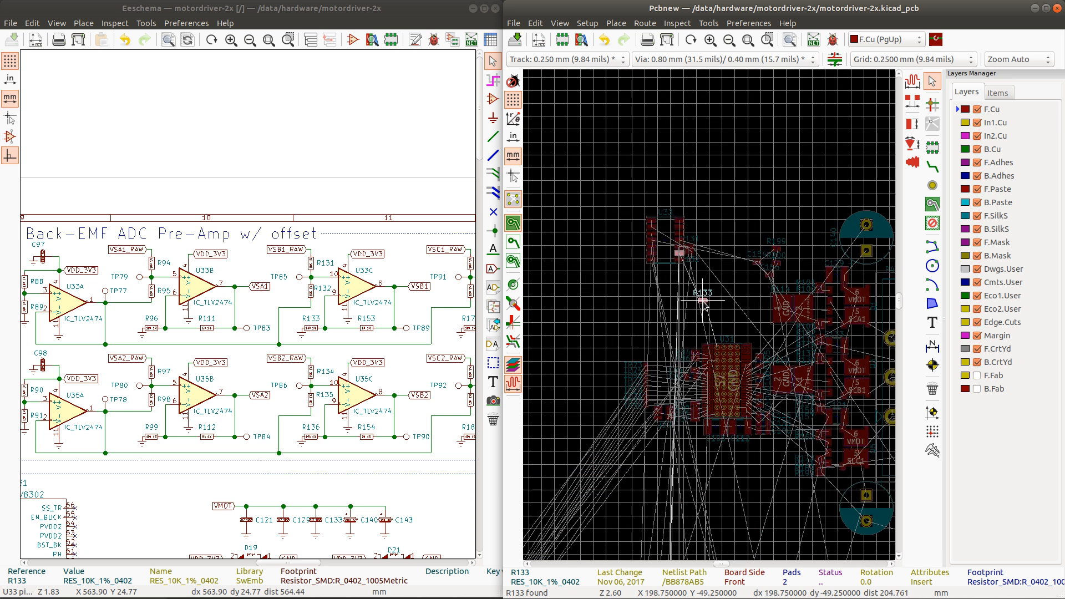
pyautogui.scroll(2, 713, 320)
pyautogui.scroll(1, 714, 324)
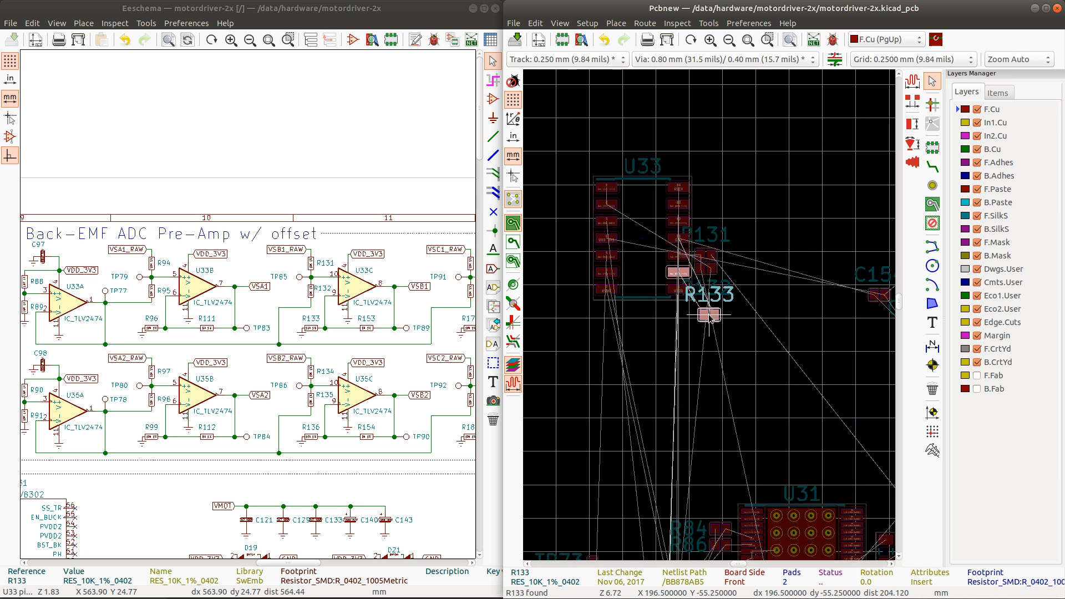
pyautogui.press('r')
pyautogui.press('r')
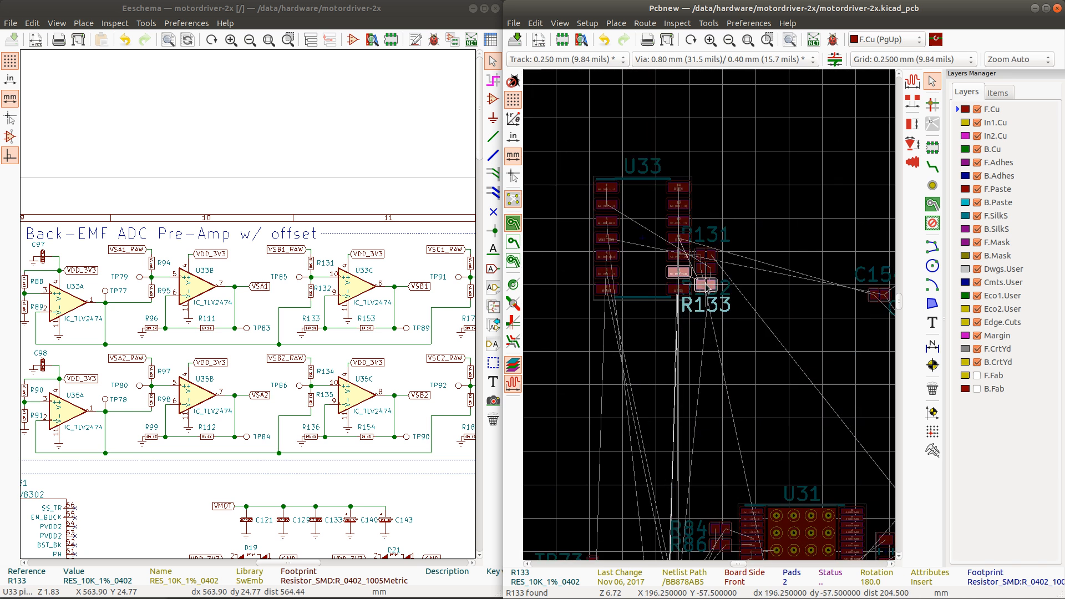
pyautogui.press('r')
pyautogui.press('r')
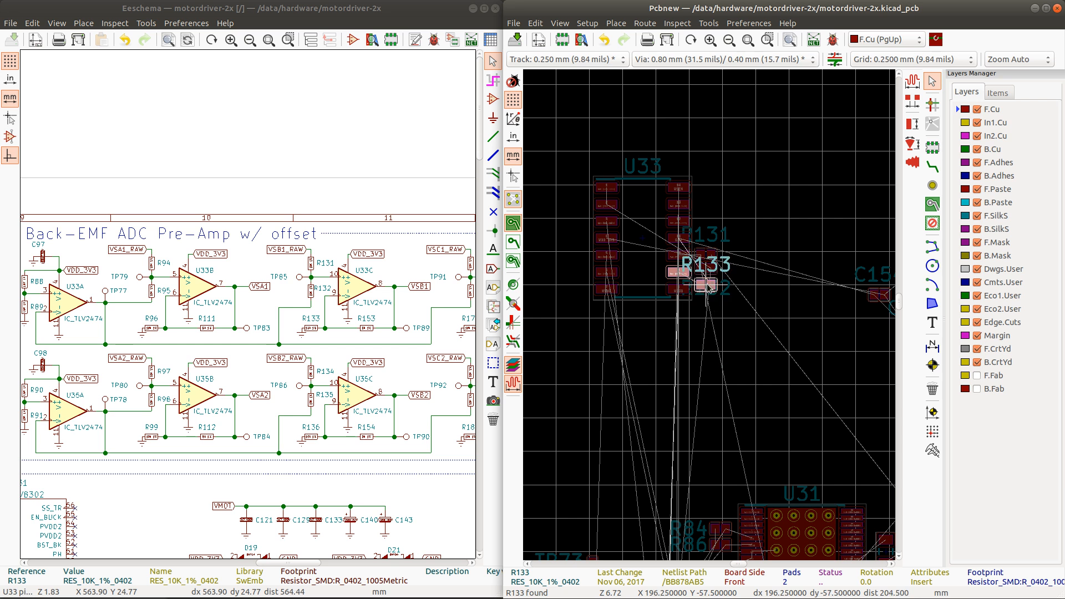
pyautogui.click(707, 283)
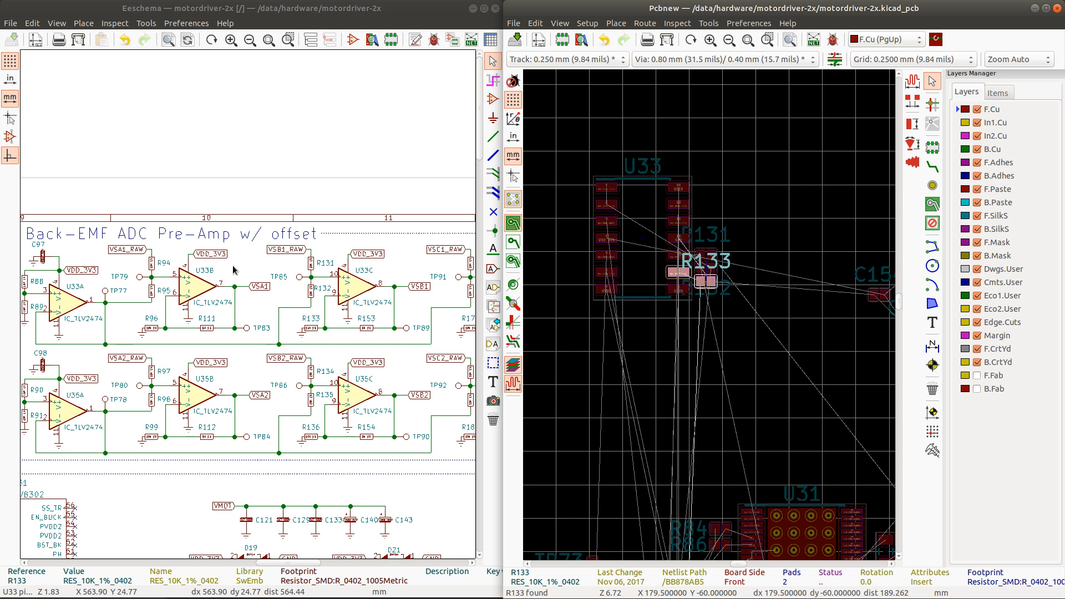
# Step: Select R153 in the schematic and place its footprint directly below R133 in the resistor column beside U33
pyautogui.click(368, 328)
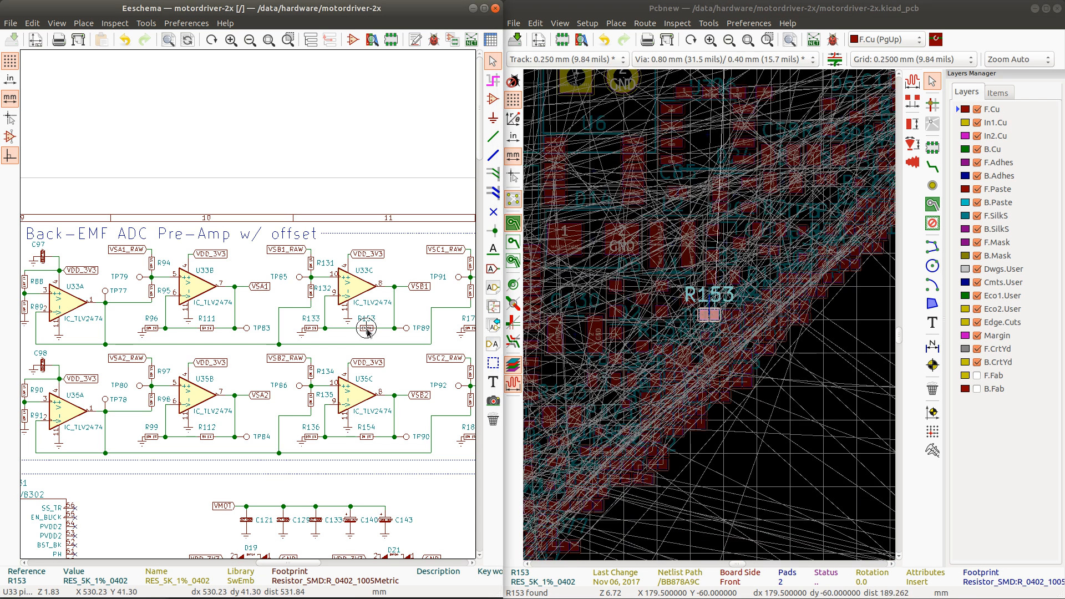
pyautogui.click(780, 7)
pyautogui.scroll(-6, 715, 307)
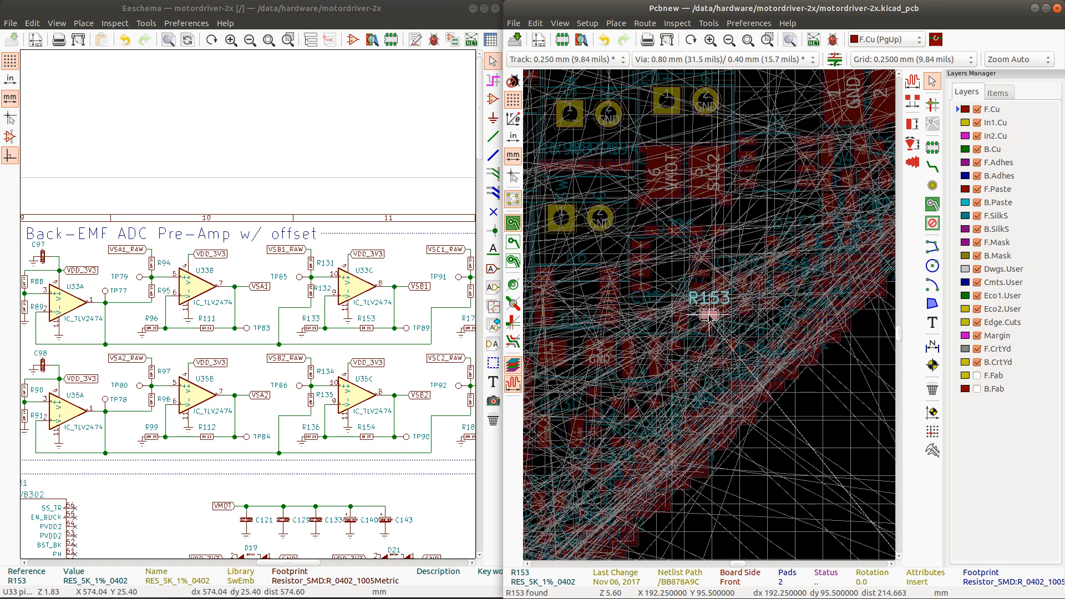
pyautogui.scroll(-4, 702, 255)
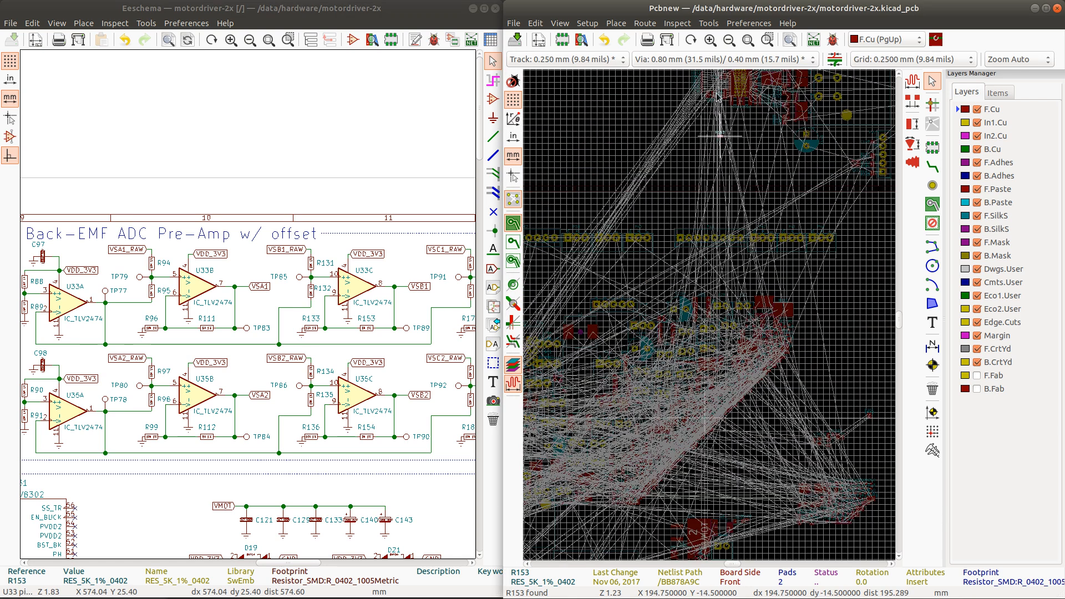
pyautogui.scroll(11, 705, 291)
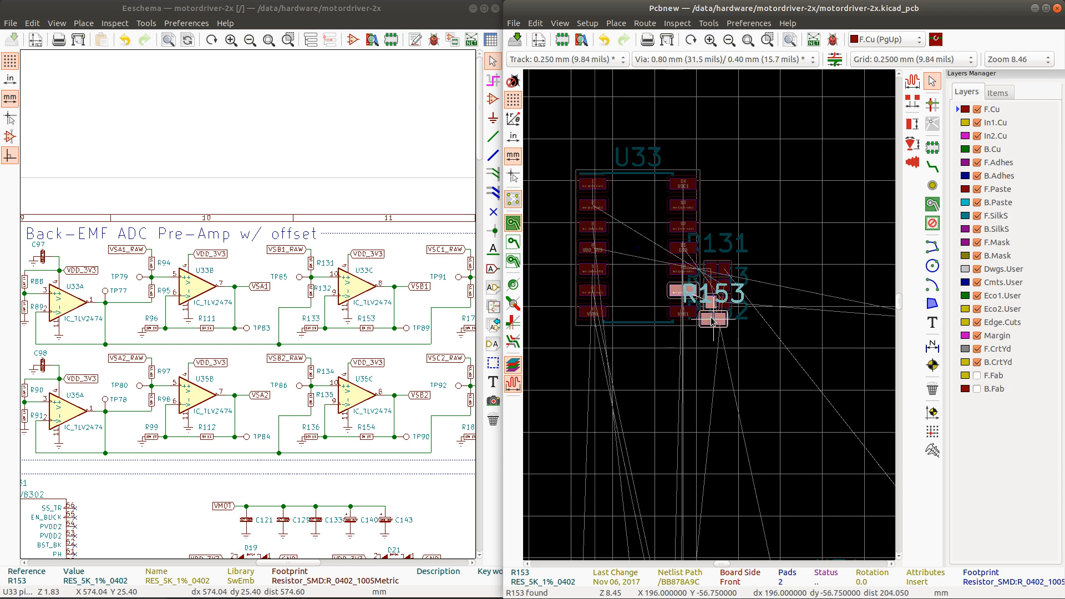
pyautogui.click(724, 319)
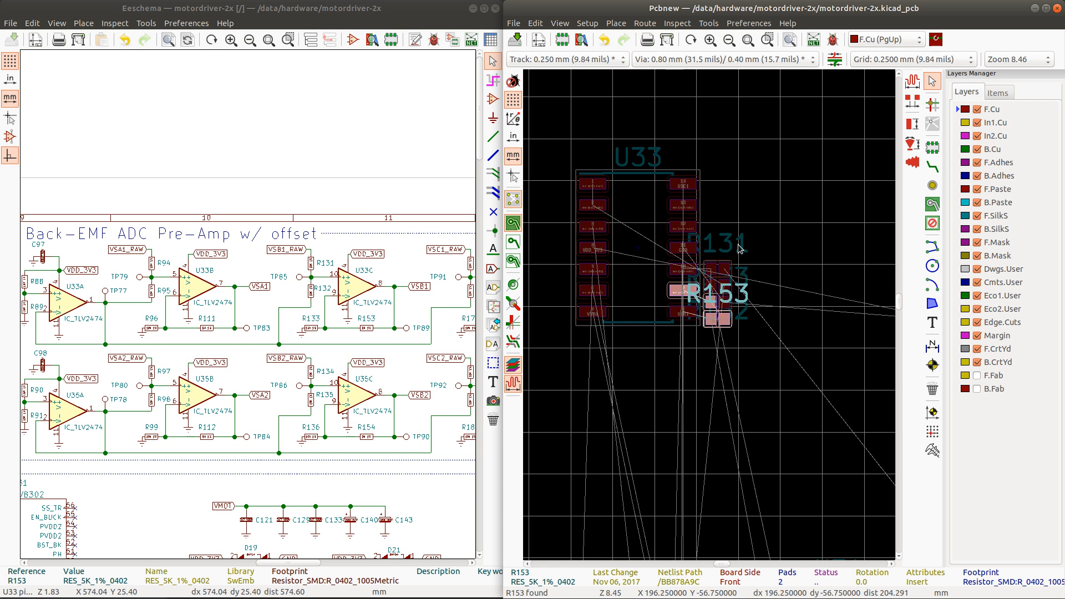
# Step: Move the R131 and R133 reference labels to the right of the resistor column, one below the other
pyautogui.click(738, 244)
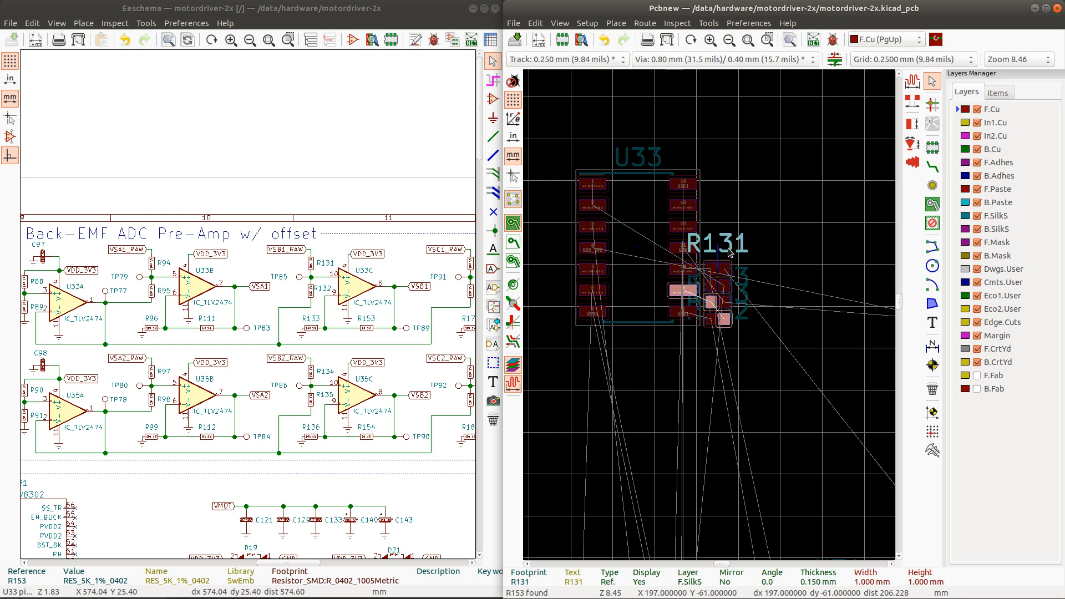
pyautogui.press('m')
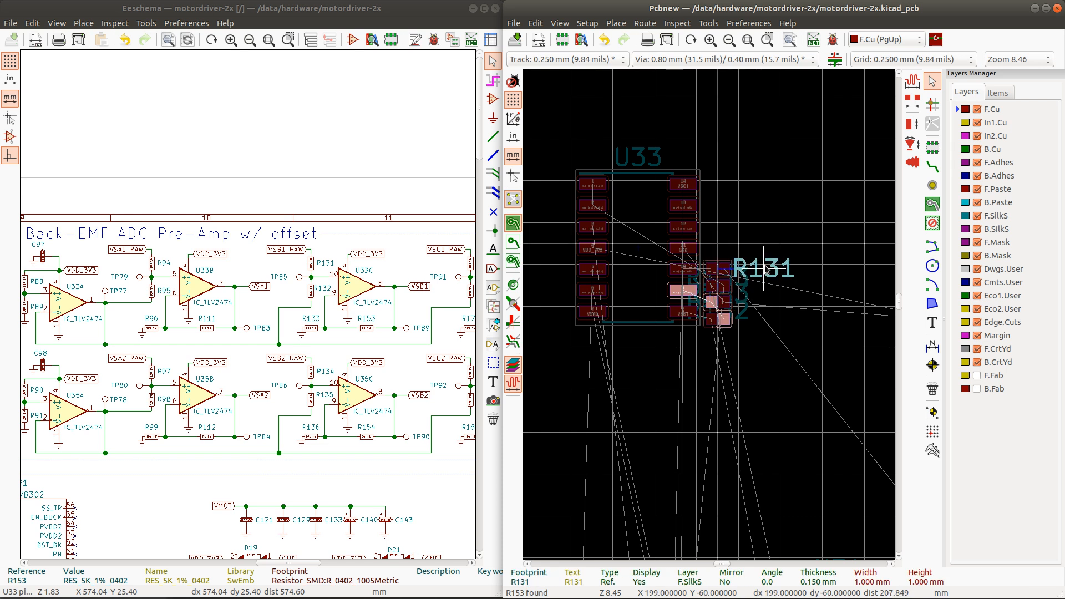
pyautogui.click(765, 271)
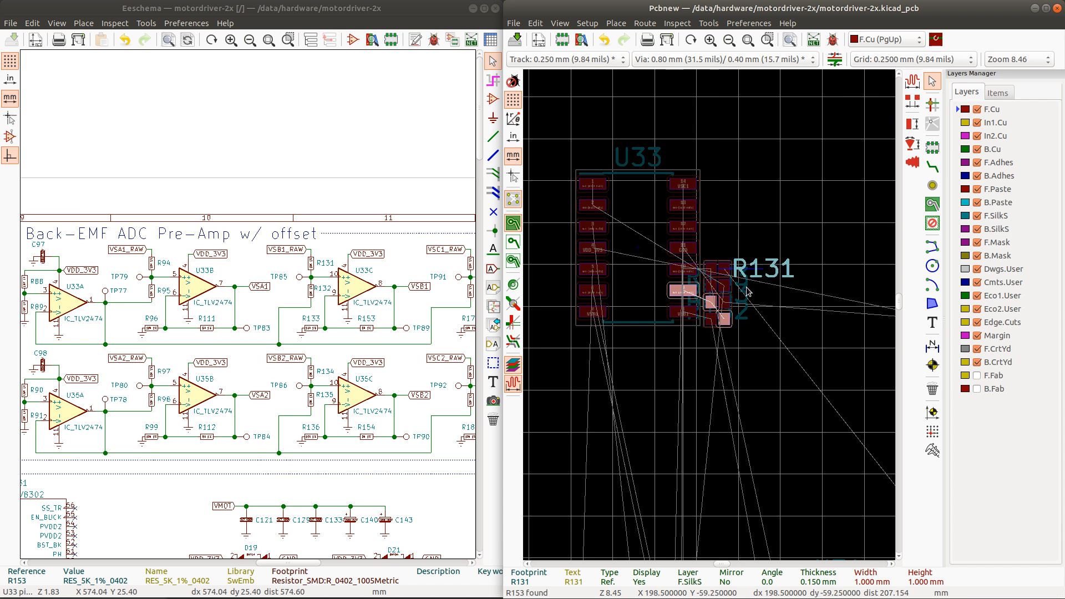
pyautogui.click(742, 287)
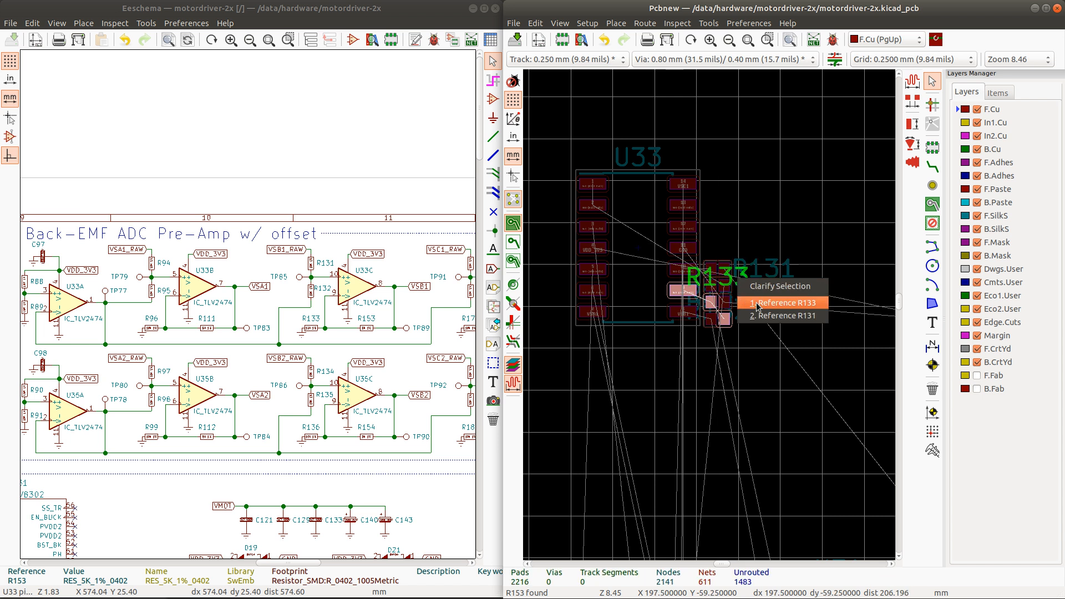
pyautogui.click(771, 301)
pyautogui.press('m')
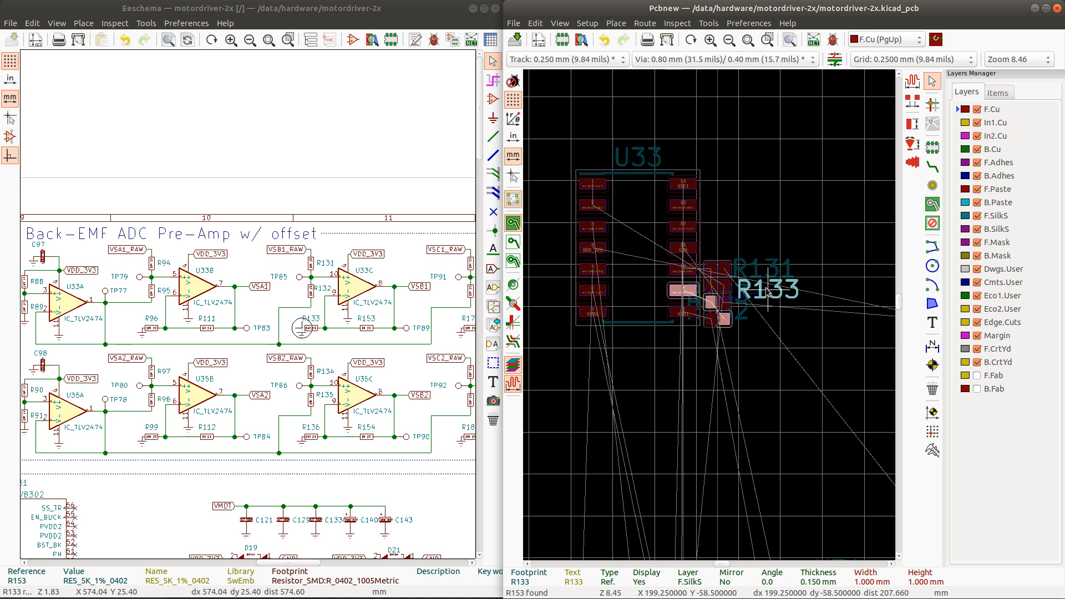
pyautogui.scroll(1, 764, 288)
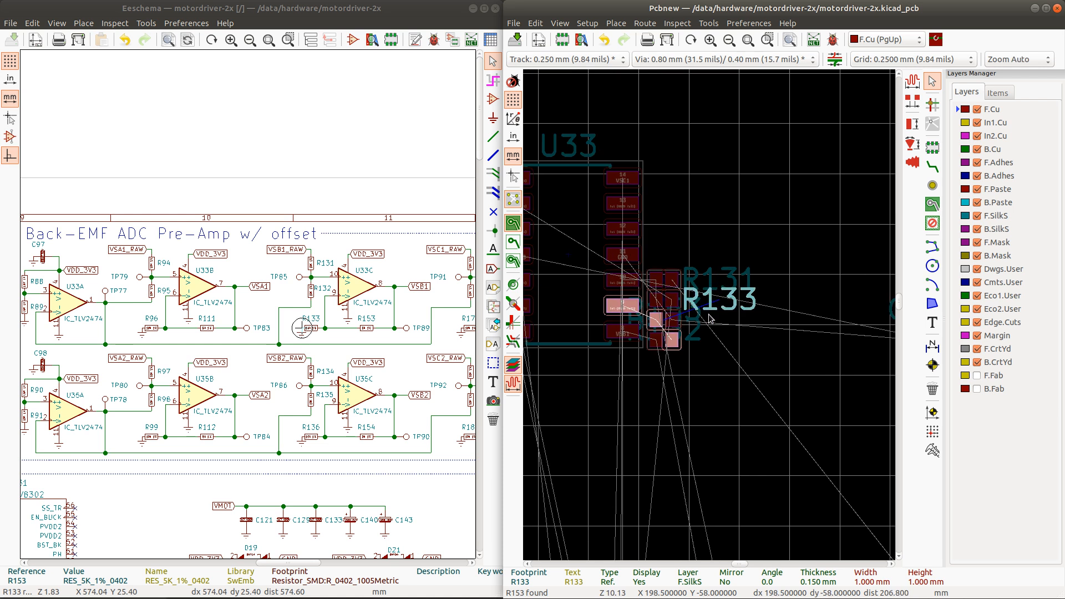
# Step: Move the R153 label to the right of its footprint and the R132 label into the gap between R133 and R153
pyautogui.click(695, 321)
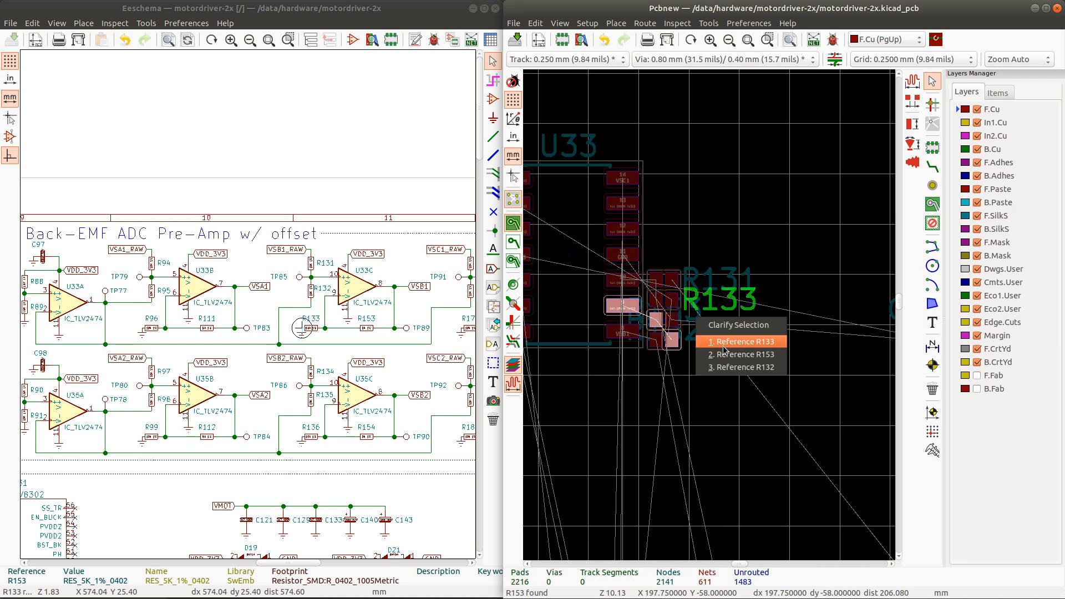
pyautogui.click(721, 354)
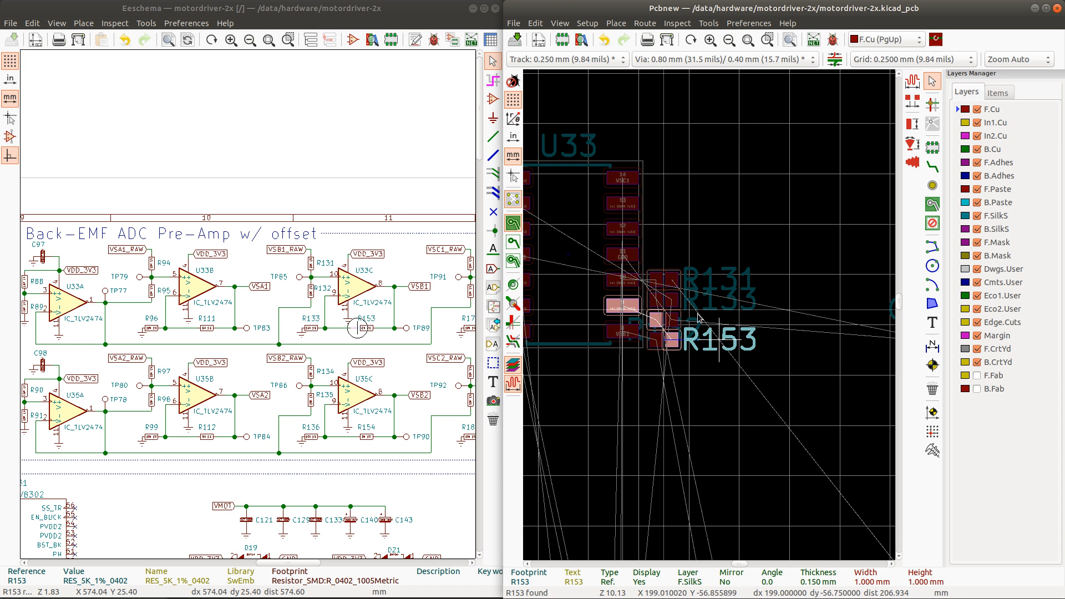
pyautogui.click(699, 318)
pyautogui.press('m')
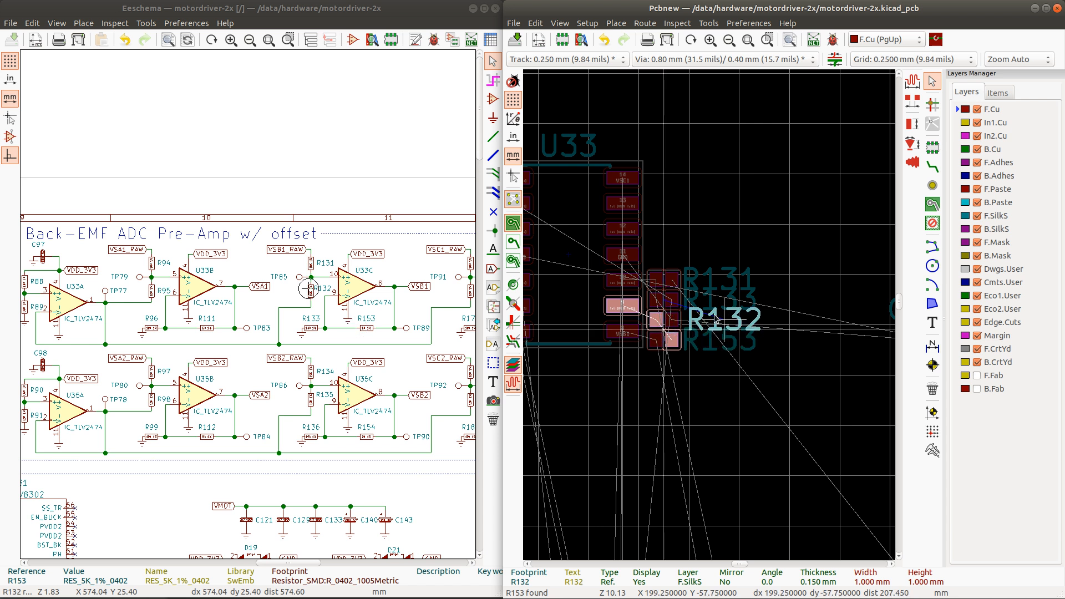
pyautogui.click(723, 324)
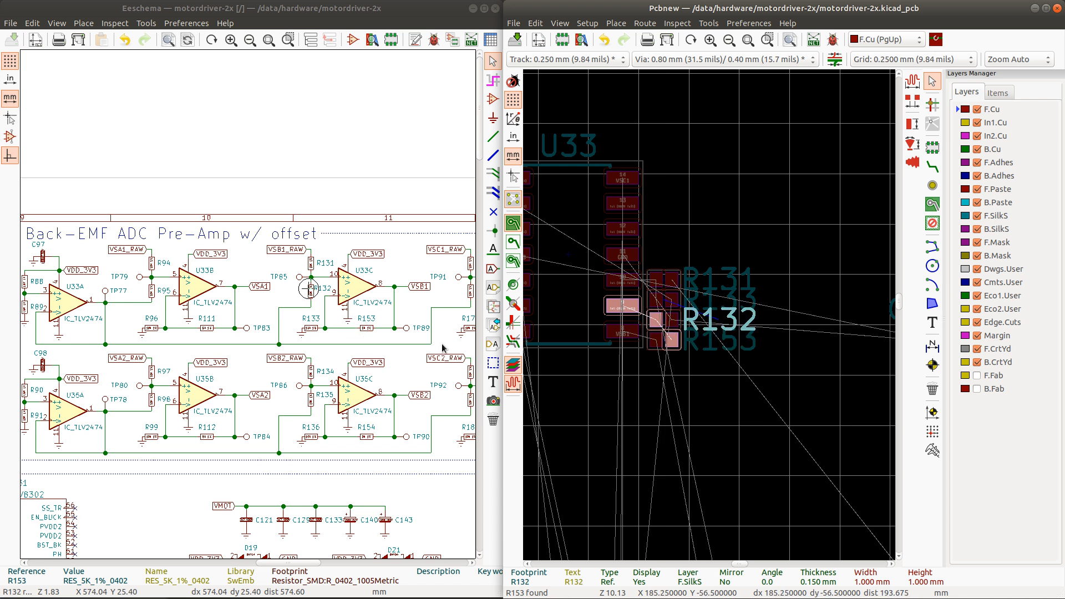
# Step: Rotate the R153 footprint 180 degrees and move its reference label back to the right of the resistor
pyautogui.click(662, 341)
pyautogui.press('r')
pyautogui.press('r')
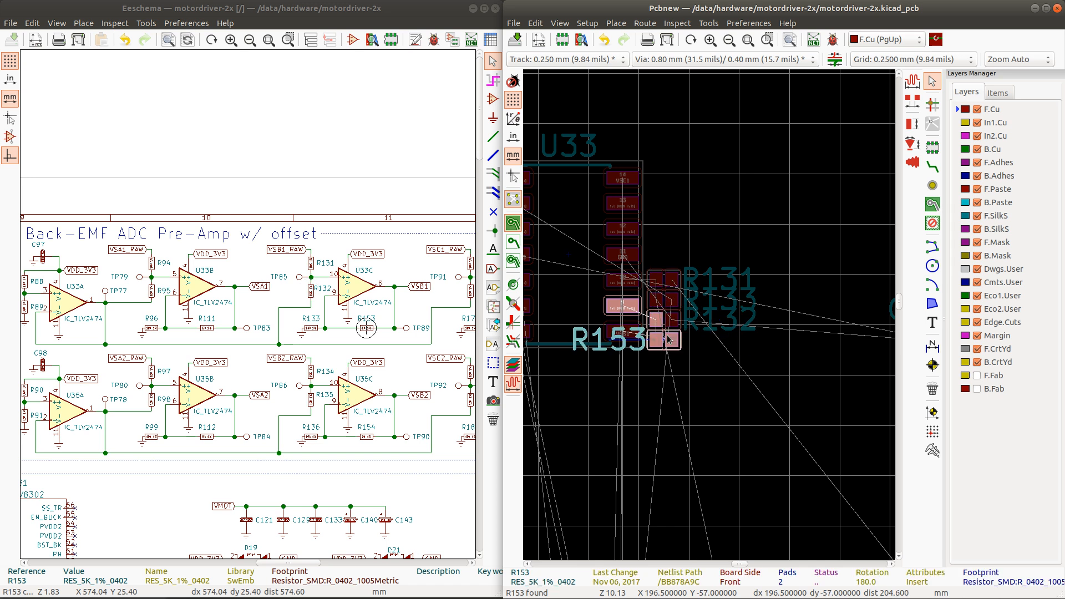
pyautogui.click(633, 343)
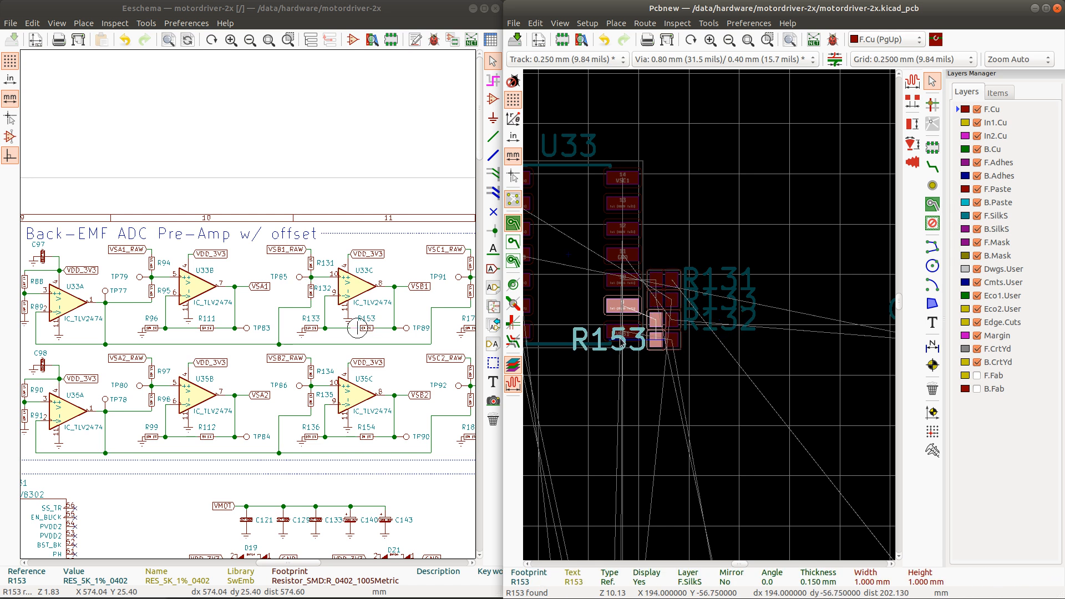
pyautogui.moveTo(622, 342); pyautogui.dragTo(719, 342)
pyautogui.click(719, 340)
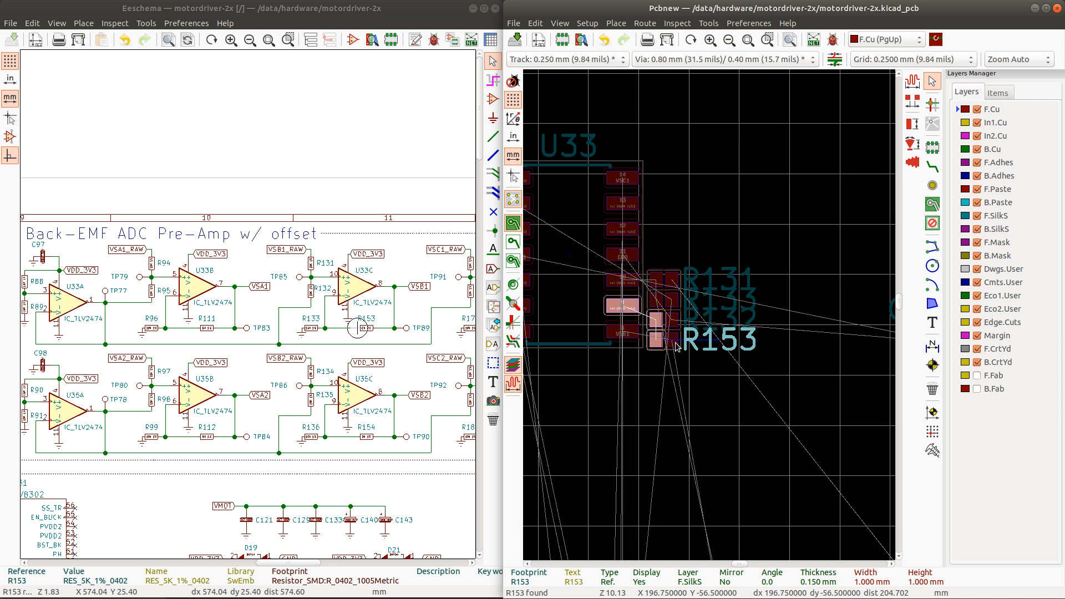
# Step: Highlight the nets of R153's right pad, R131's left pad and R132's right pad to check their connections to U33
pyautogui.click(671, 343)
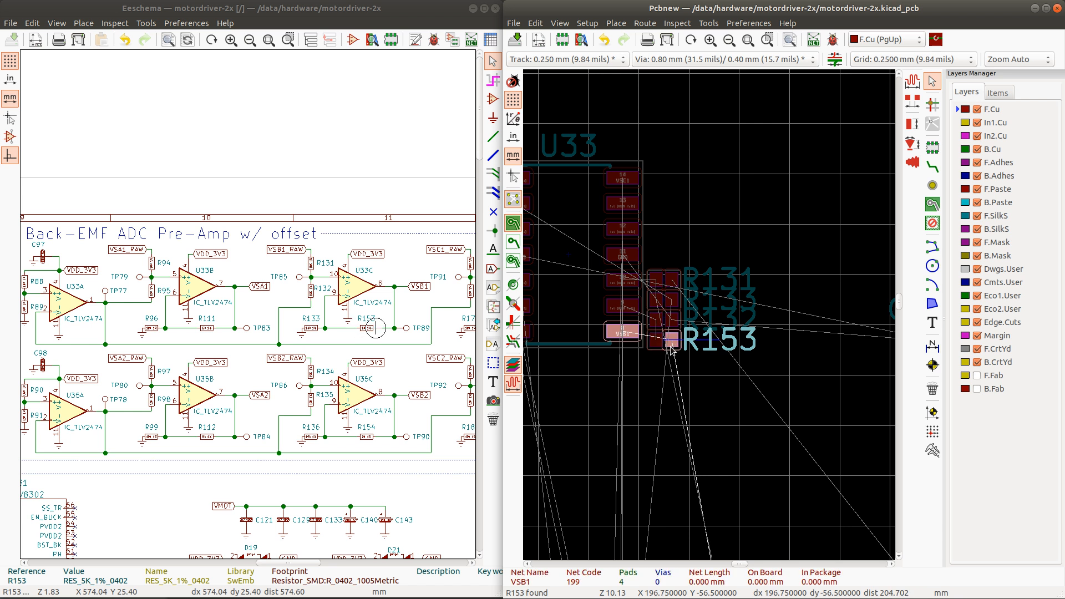
pyautogui.click(653, 282)
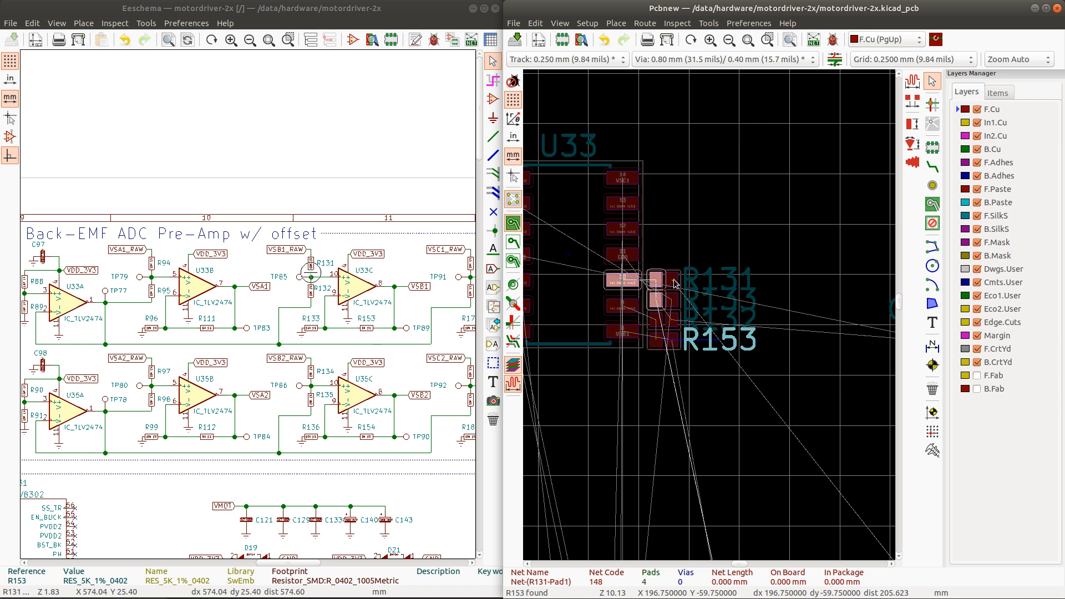
pyautogui.click(670, 304)
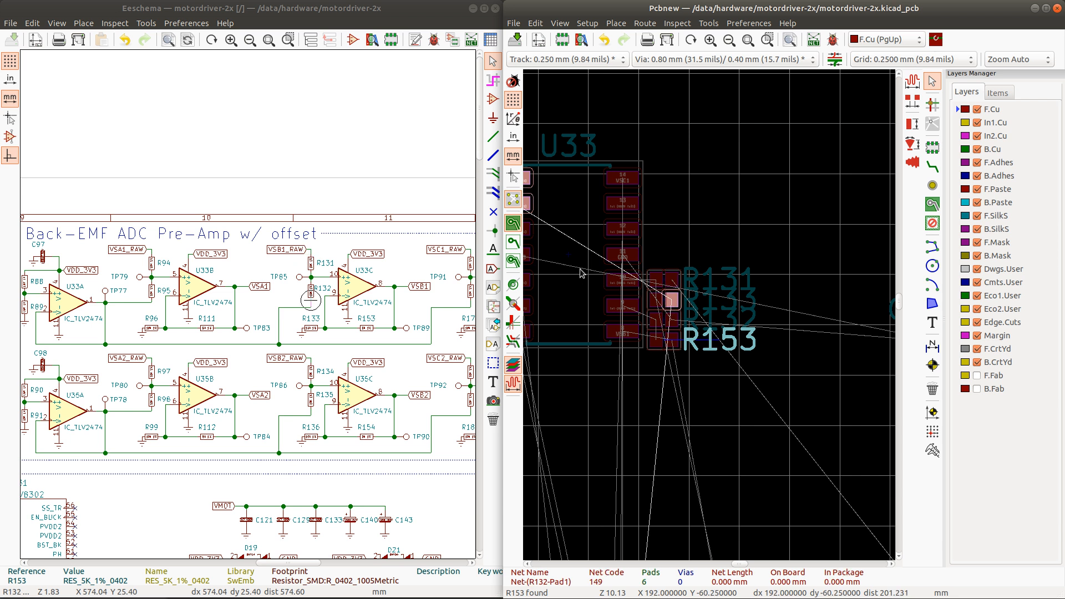
# Step: Move R132 directly above R131 in the resistor column and align its reference label to the right of it
pyautogui.click(666, 307)
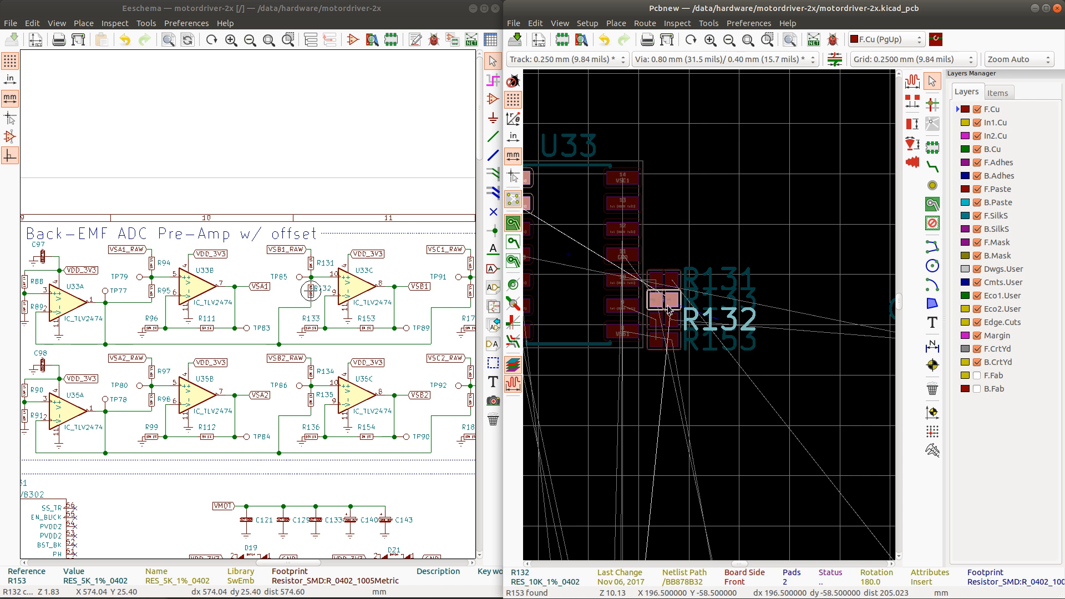
pyautogui.moveTo(669, 311); pyautogui.dragTo(725, 256)
pyautogui.click(720, 275)
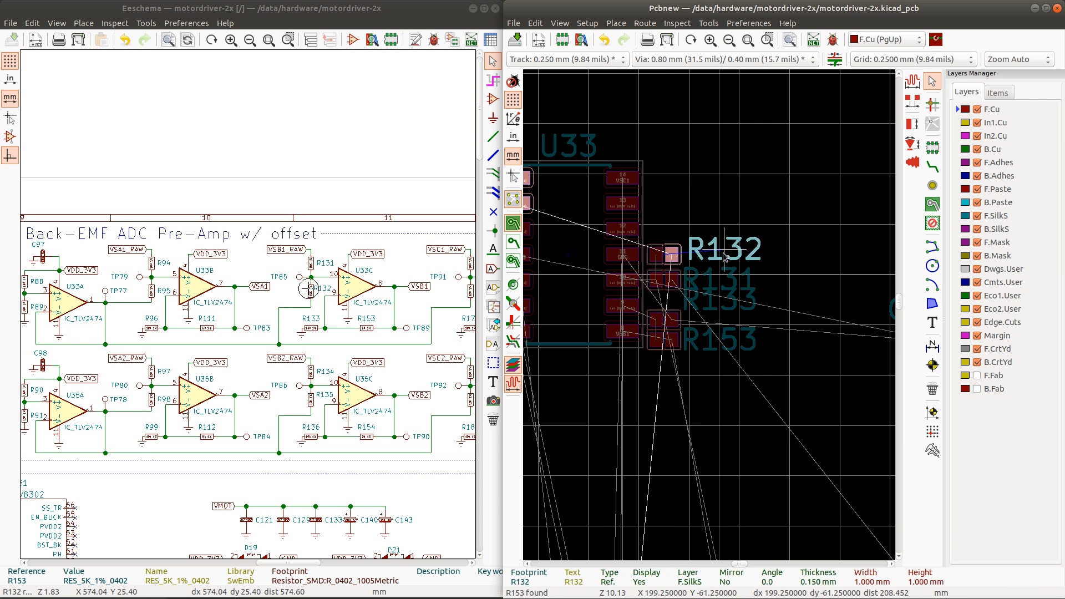
pyautogui.click(667, 257)
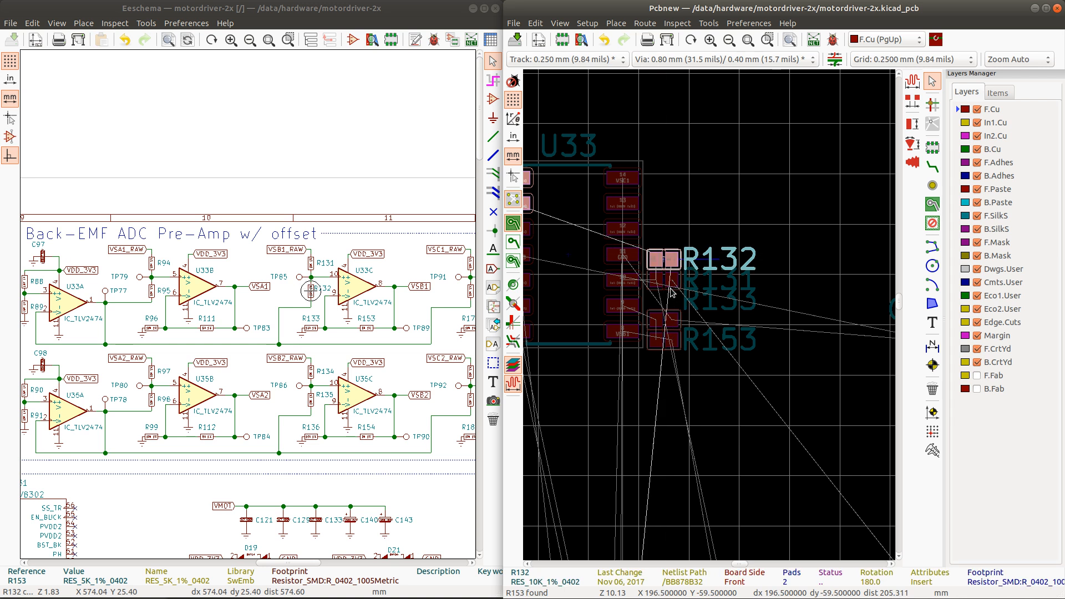
# Step: Move the R133 reference label down so it sits beside its own footprint, above the R153 label
pyautogui.click(698, 302)
pyautogui.moveTo(698, 302); pyautogui.dragTo(719, 323)
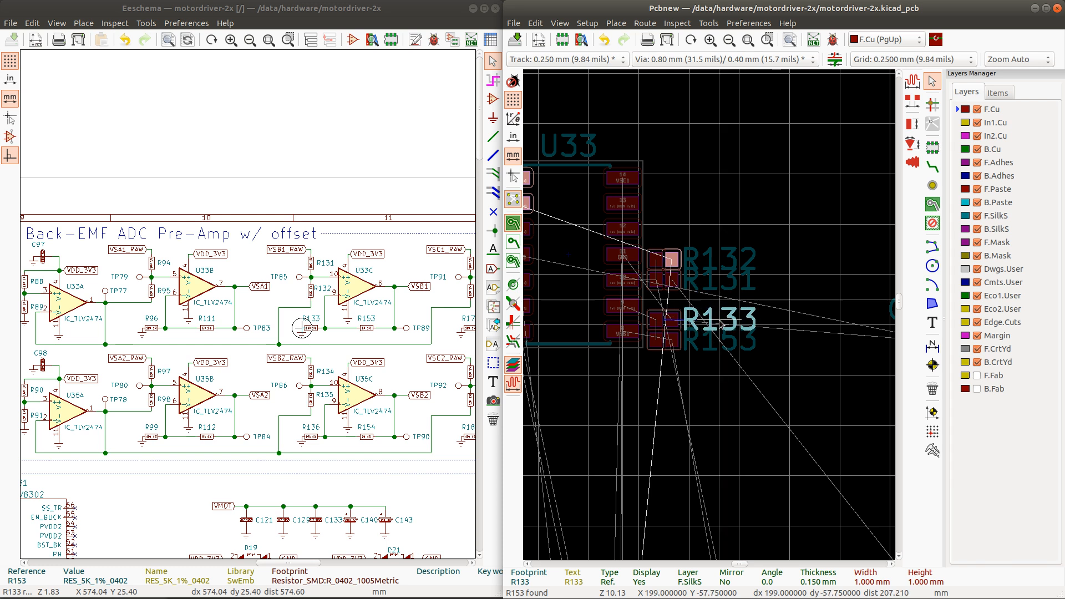
pyautogui.scroll(-1, 722, 325)
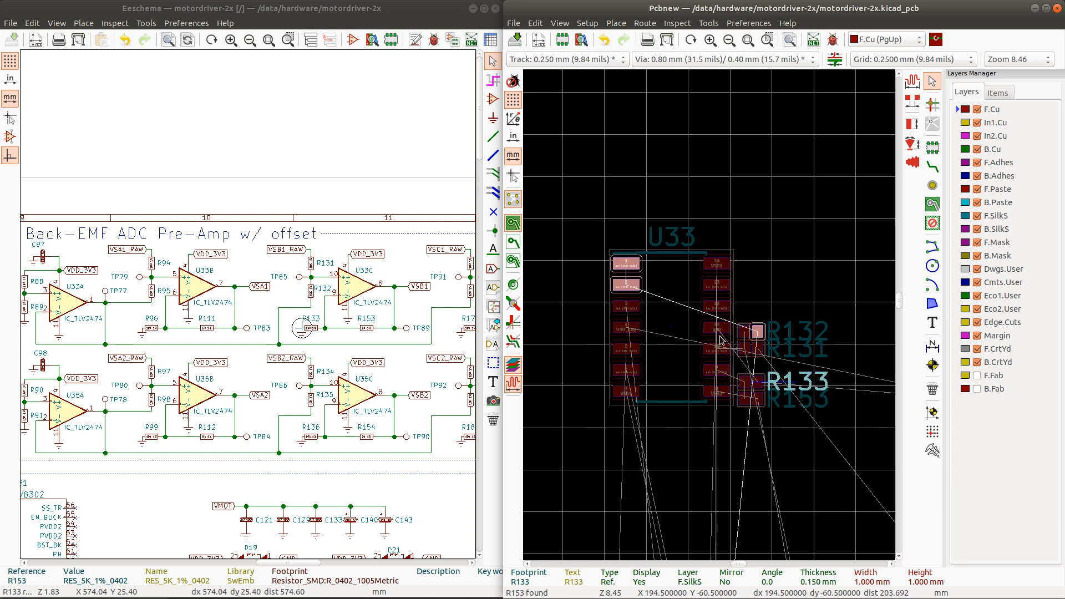
pyautogui.scroll(1, 721, 339)
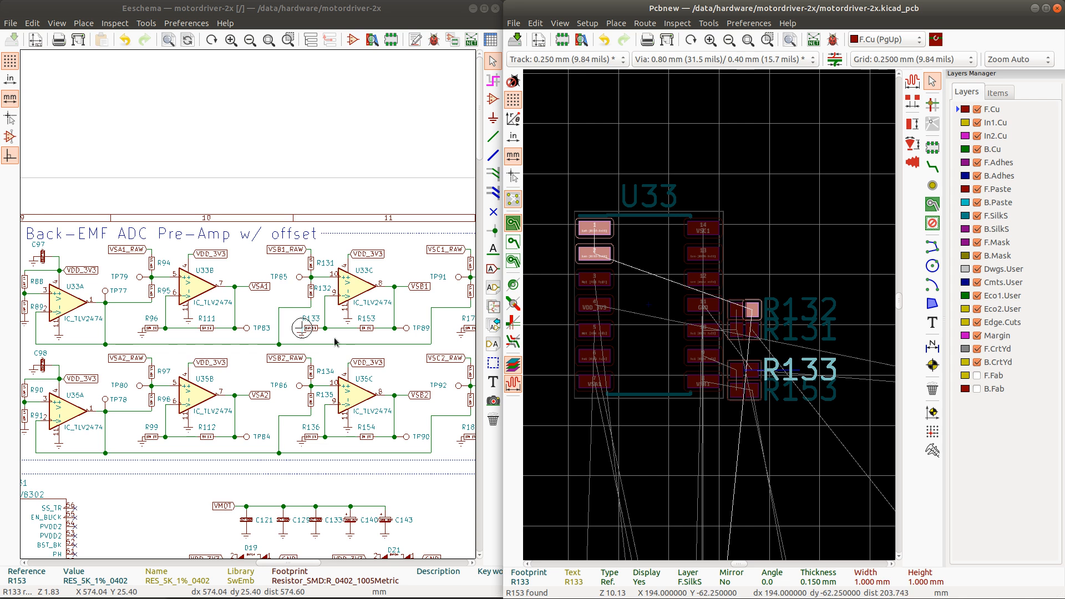
# Step: Locate R111 from the schematic and move its footprint out of the component cluster to just below U33
pyautogui.click(207, 333)
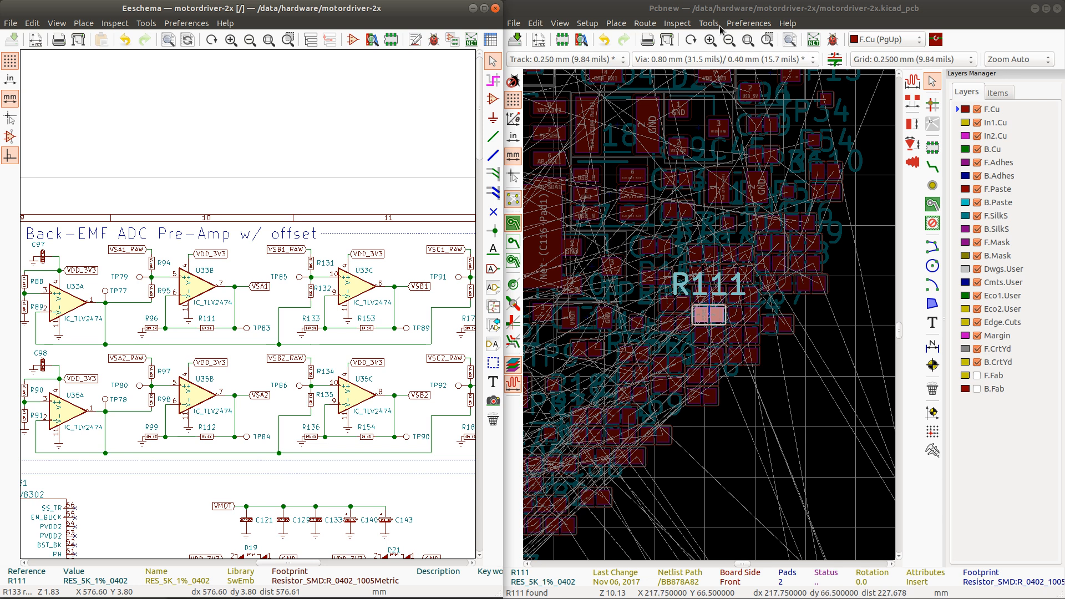
pyautogui.click(748, 5)
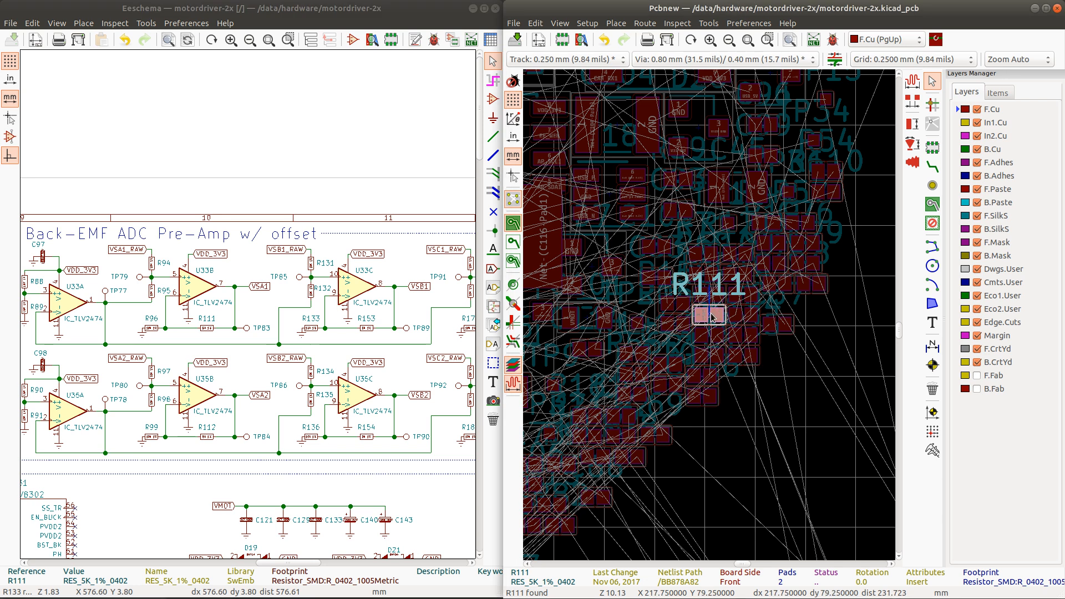
pyautogui.scroll(-3, 714, 299)
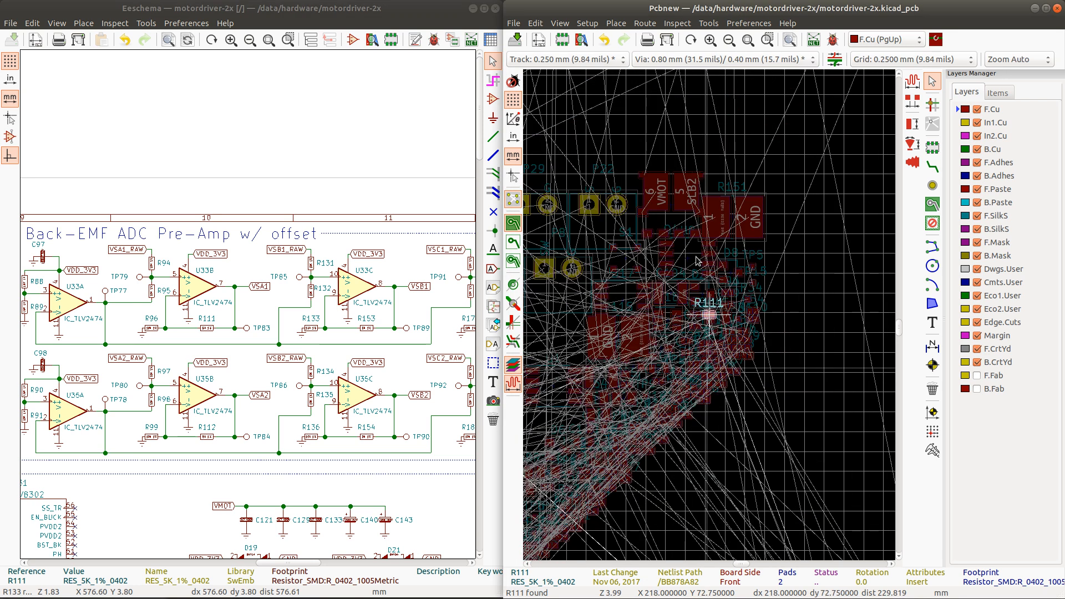
pyautogui.scroll(-4, 710, 317)
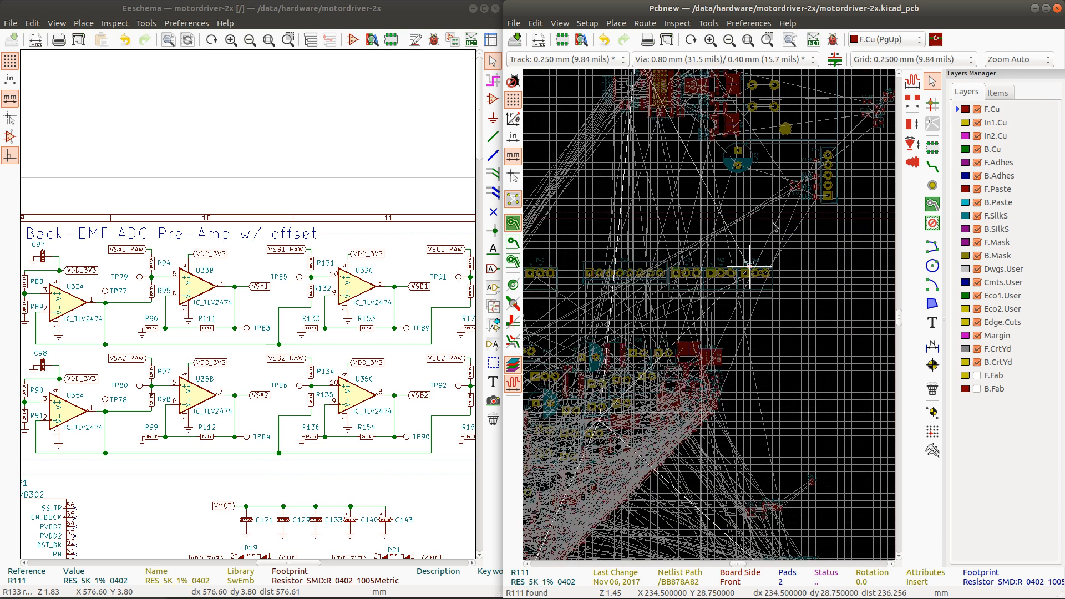
pyautogui.scroll(2, 731, 110)
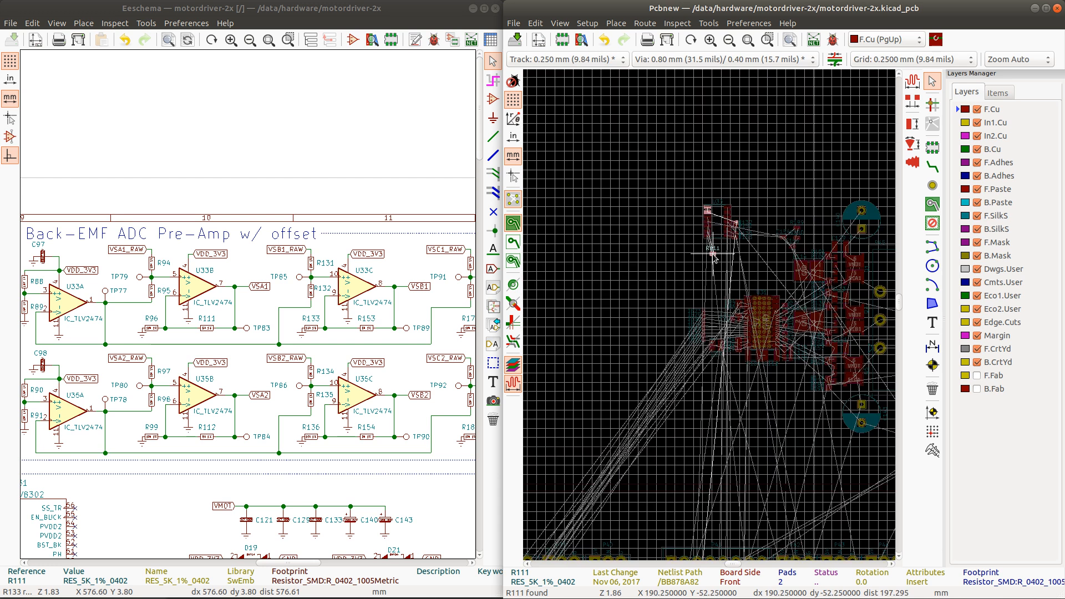
pyautogui.click(713, 254)
# Step: Move U33 together with R111, R131, R132, R133 and R153 as one group to the lower-right area of the board sheet
pyautogui.moveTo(678, 181); pyautogui.dragTo(765, 275)
pyautogui.scroll(-3, 753, 262)
pyautogui.scroll(-3, 731, 251)
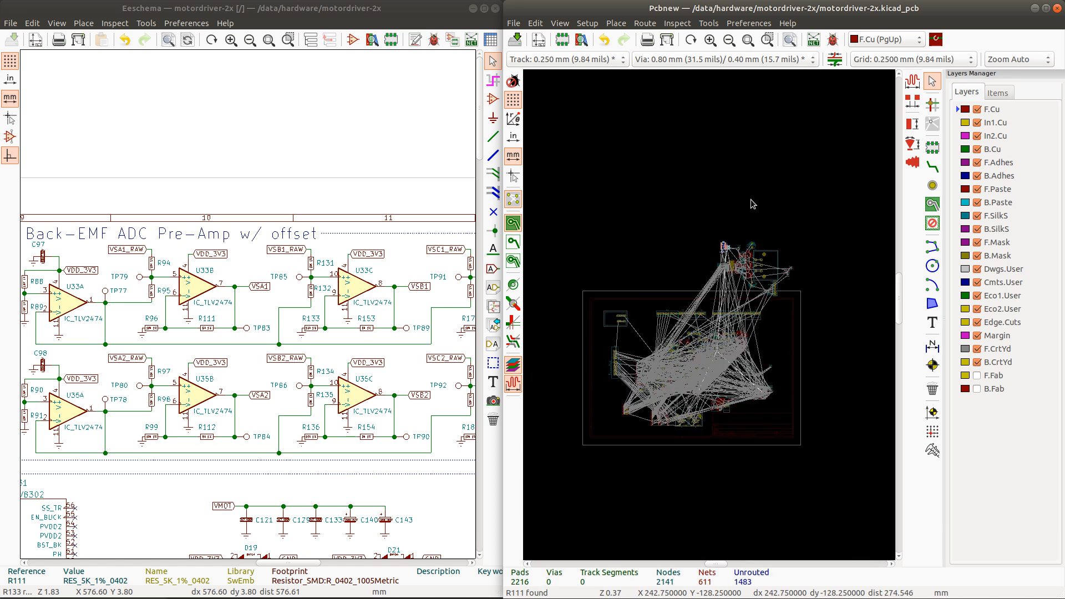
pyautogui.press('m')
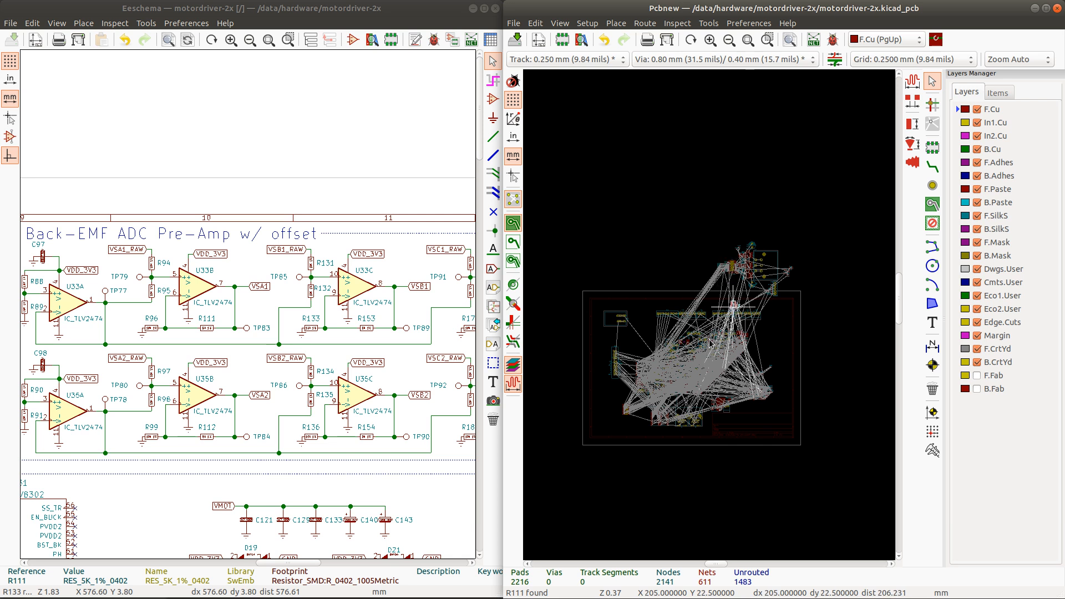
pyautogui.click(749, 415)
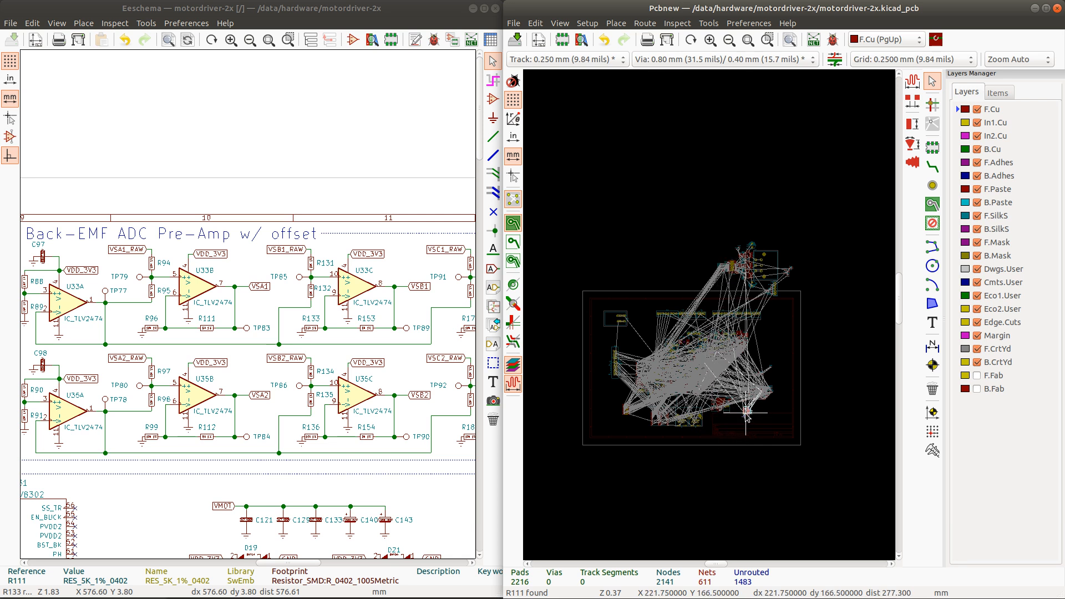
# Step: Place R111 to the left of U33's pin 7, rotated 180 degrees
pyautogui.scroll(9, 742, 402)
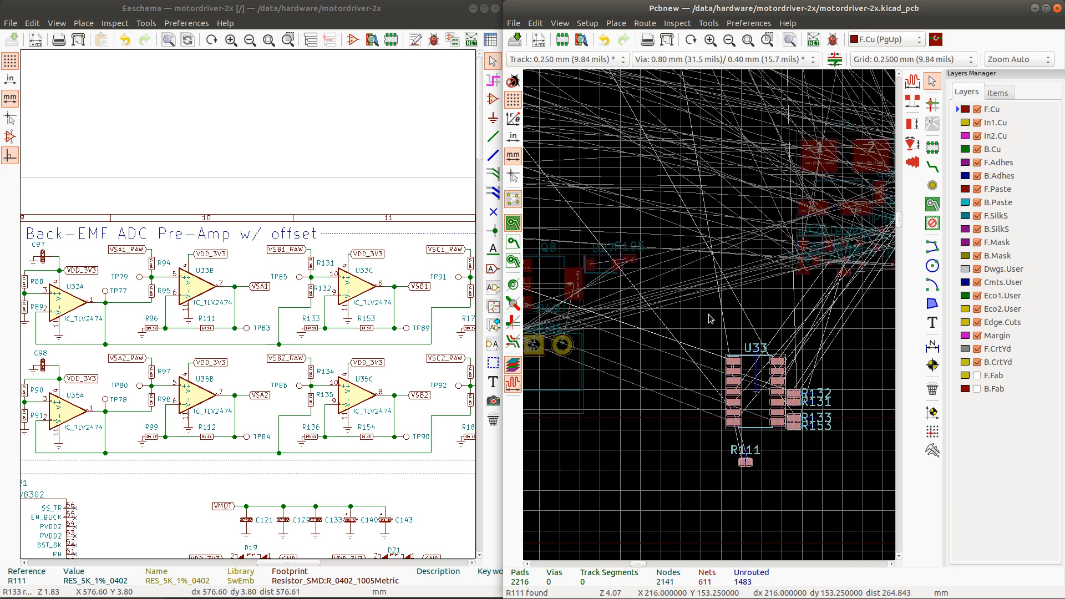
pyautogui.scroll(1, 710, 319)
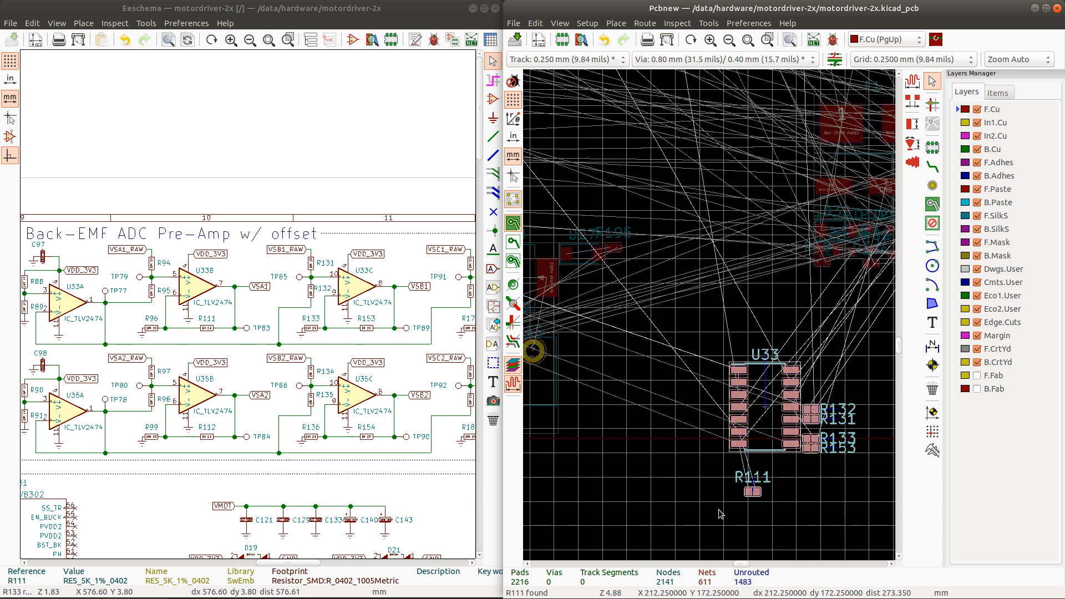
pyautogui.click(750, 493)
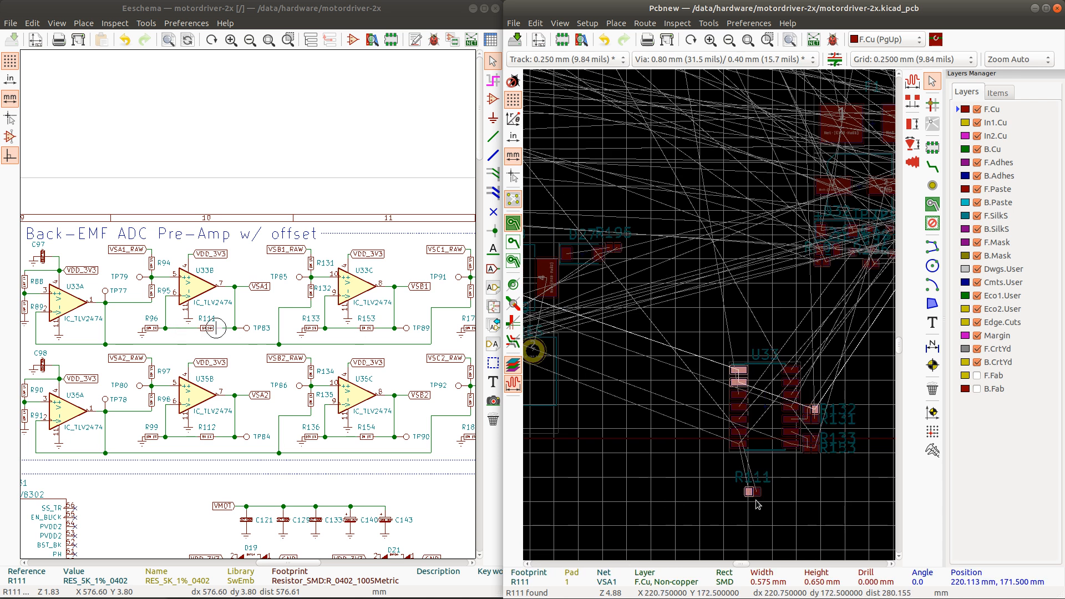
pyautogui.press('m')
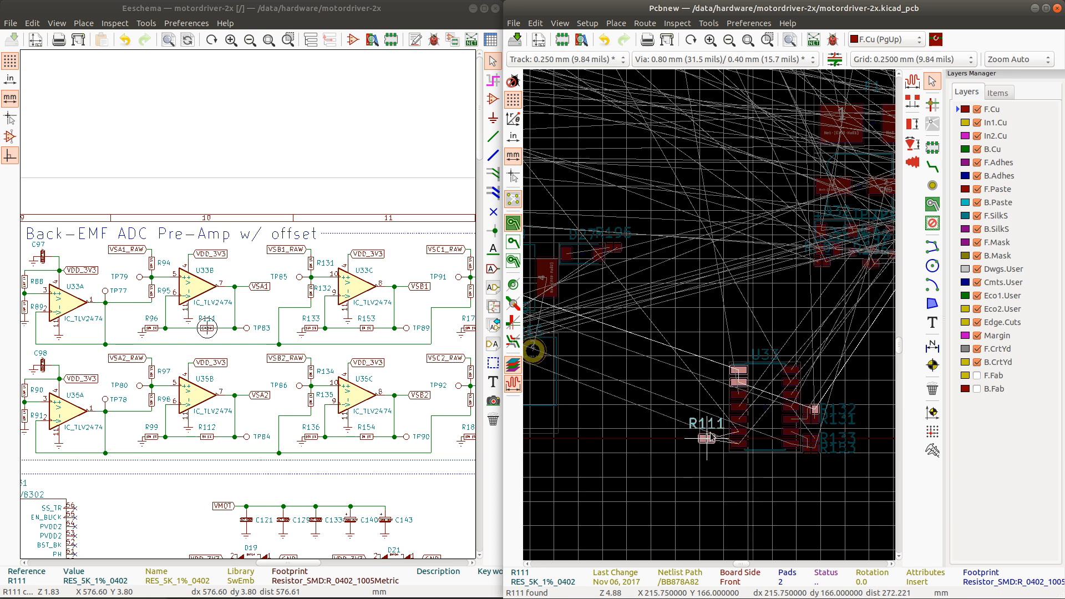
pyautogui.scroll(5, 711, 437)
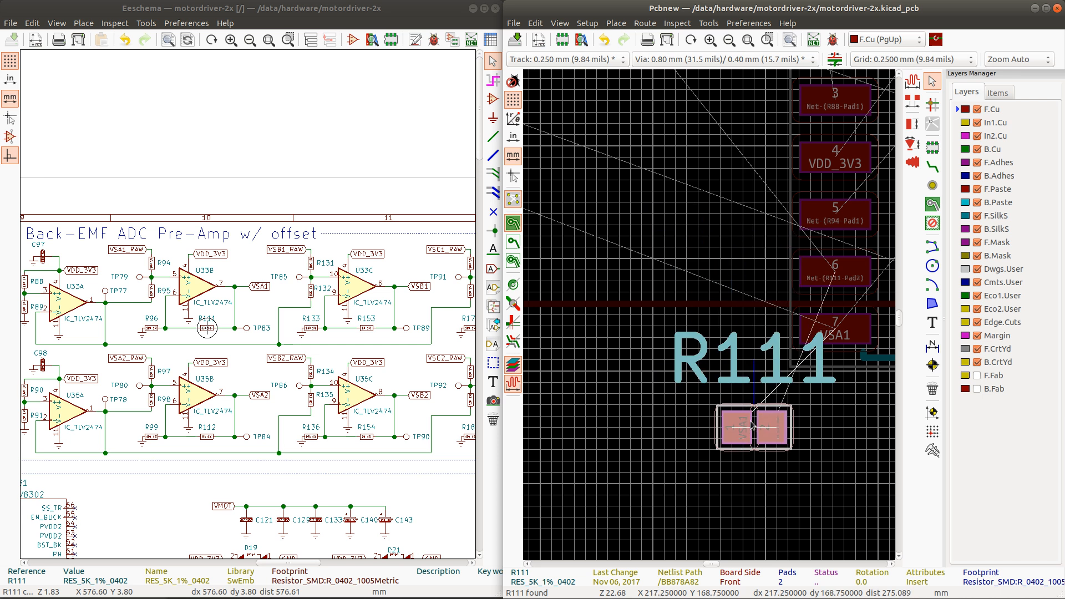
pyautogui.press('r')
pyautogui.press('r')
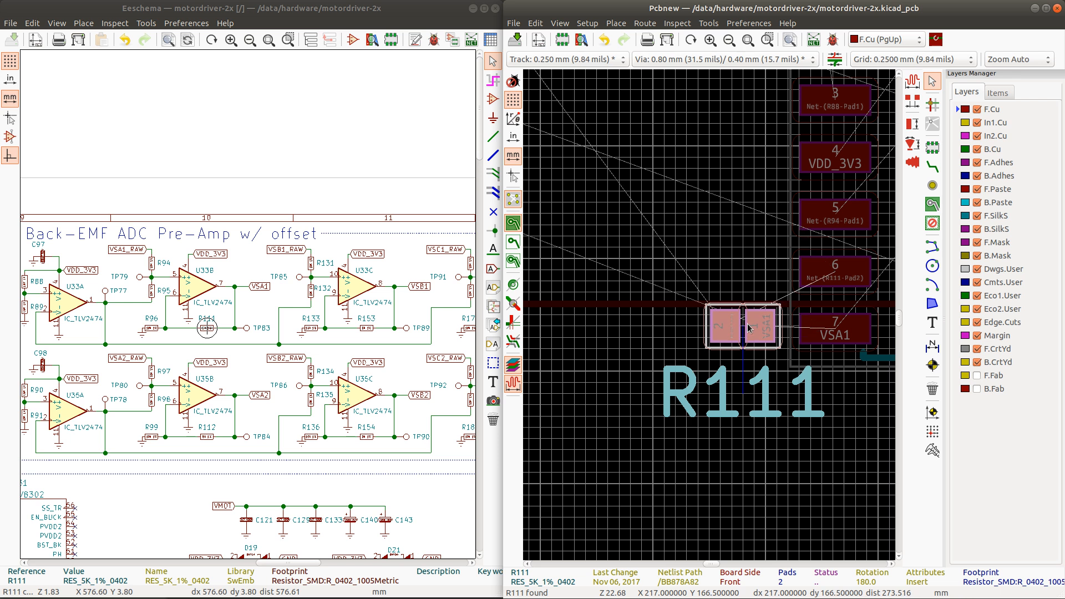
# Step: Locate R96 from the schematic and bring its footprint out of the component cluster to the left side of U33
pyautogui.click(152, 330)
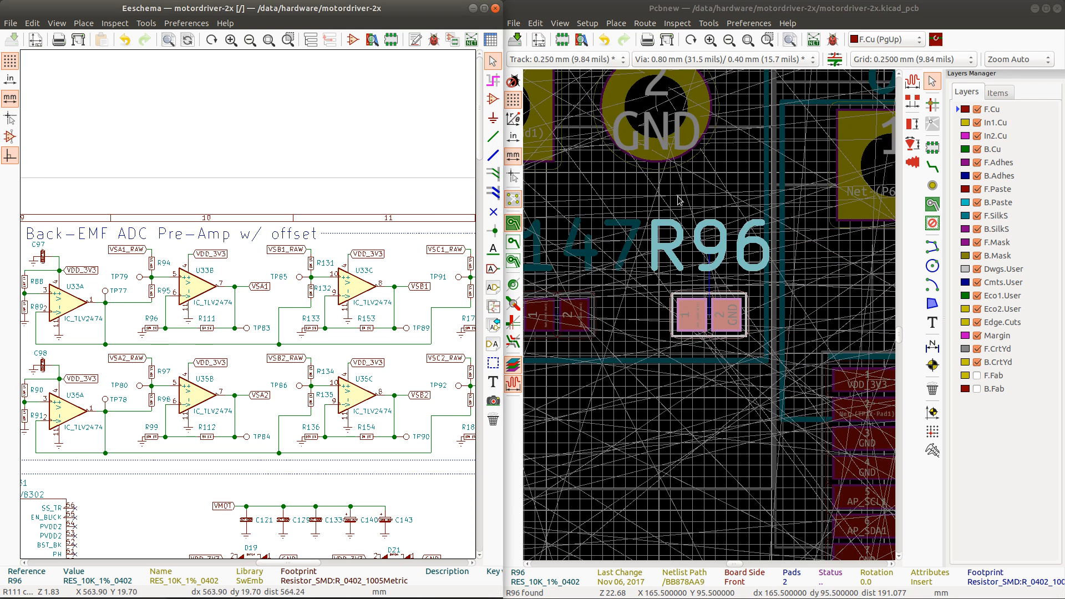
pyautogui.scroll(-15, 679, 201)
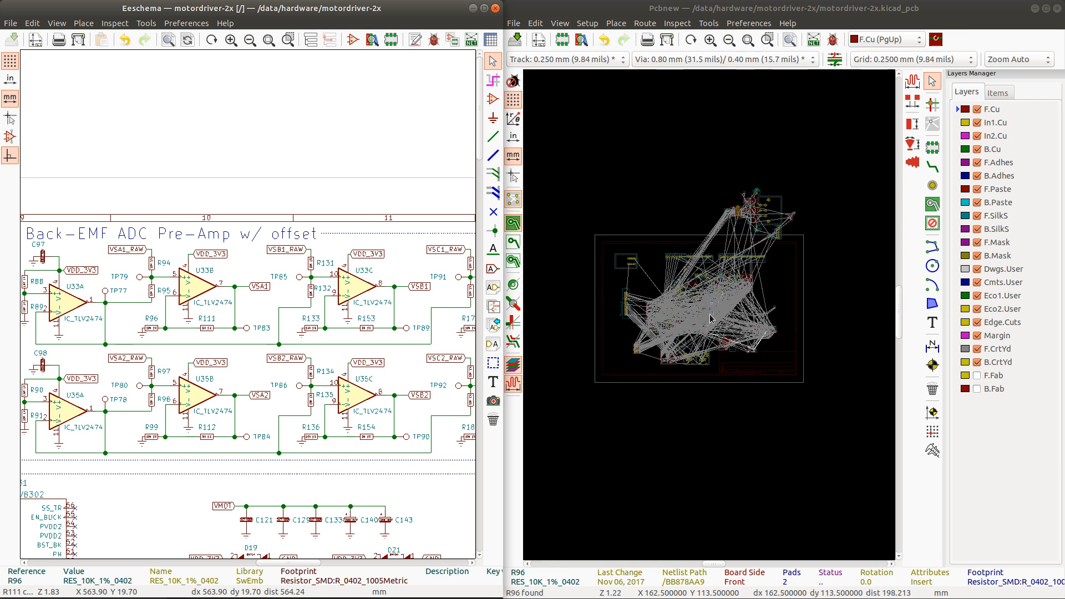
pyautogui.scroll(5, 705, 321)
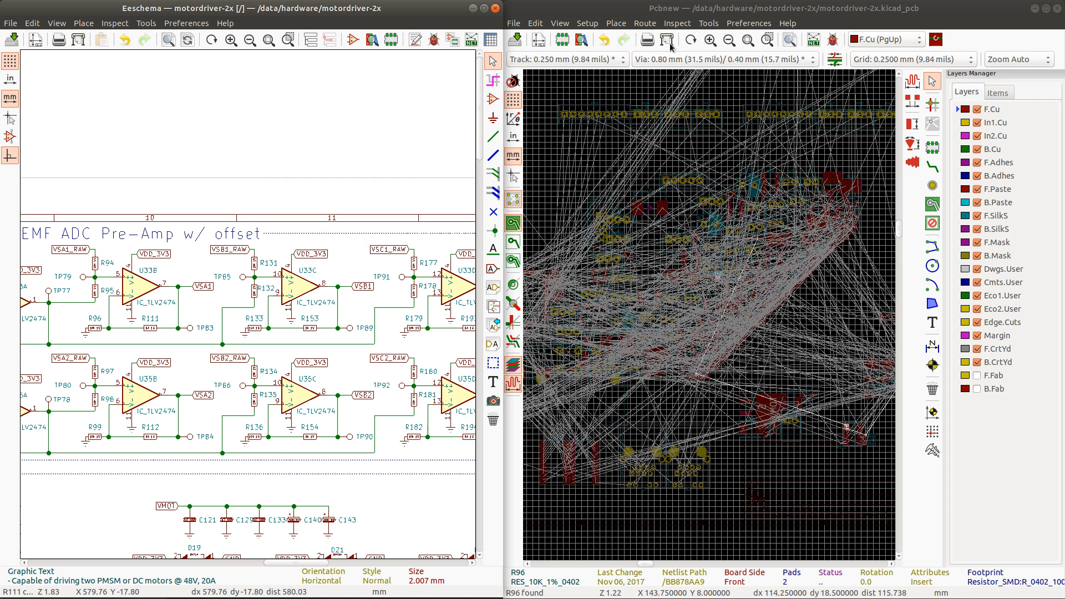
pyautogui.click(704, 5)
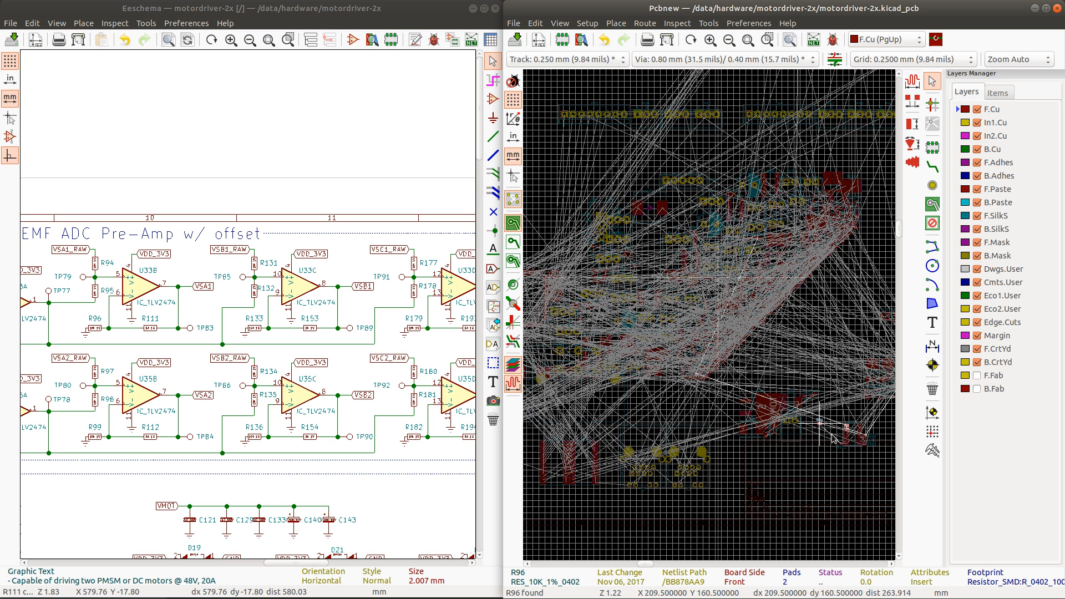
pyautogui.scroll(7, 815, 409)
pyautogui.scroll(-1, 751, 364)
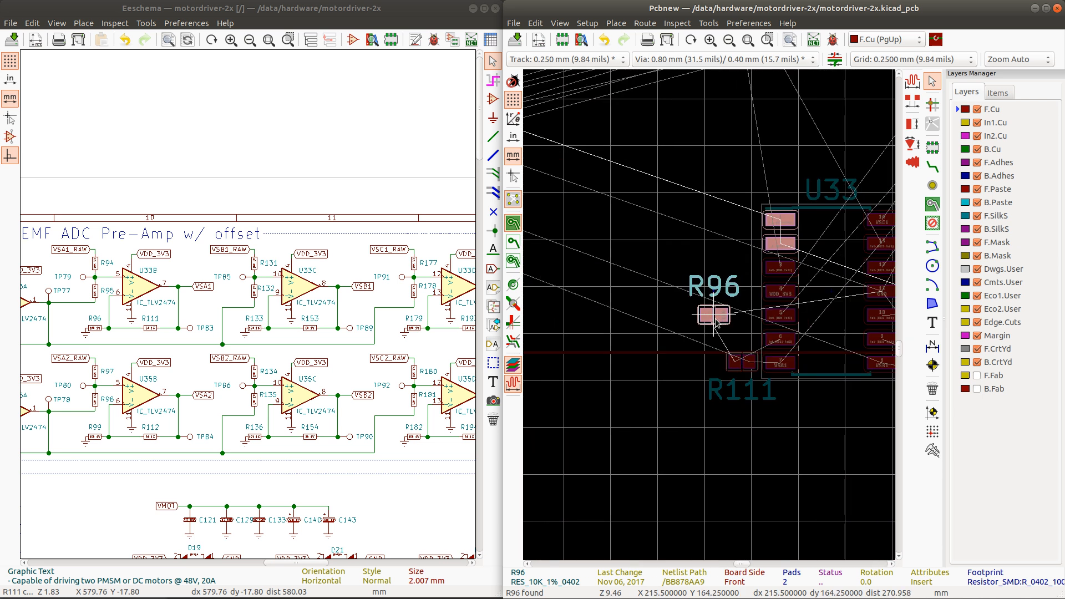
# Step: Place R96 directly below R111, rotated 180 degrees
pyautogui.moveTo(737, 340); pyautogui.dragTo(741, 384)
pyautogui.press('r')
pyautogui.press('r')
pyautogui.press('r')
pyautogui.press('r')
pyautogui.press('r')
pyautogui.press('r')
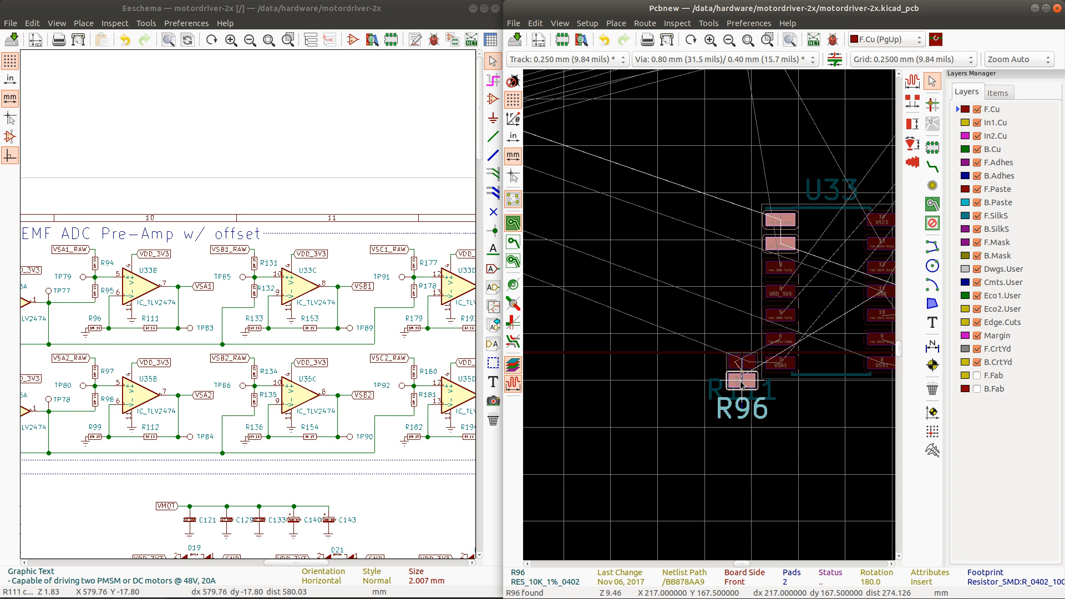
# Step: Try rotating R111 by 180 degrees in place beside U33's pin 7
pyautogui.click(744, 361)
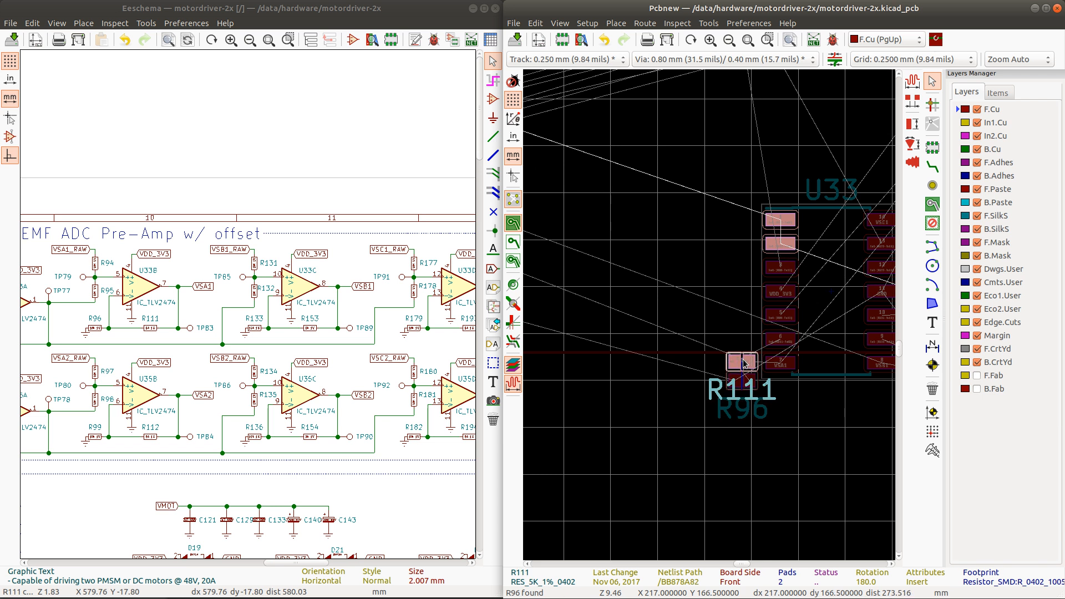
pyautogui.press('r')
pyautogui.press('r')
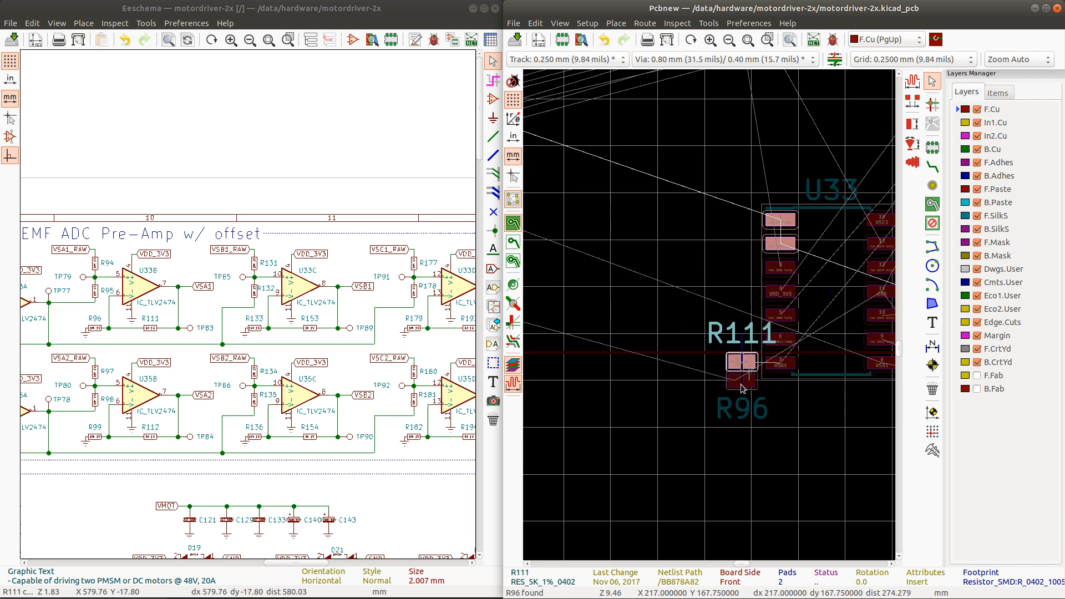
# Step: Highlight the nets of R111's two pads to check their connections to U33 and R96
pyautogui.keyDown('ctrl'); pyautogui.click(751, 364); pyautogui.keyUp('ctrl')
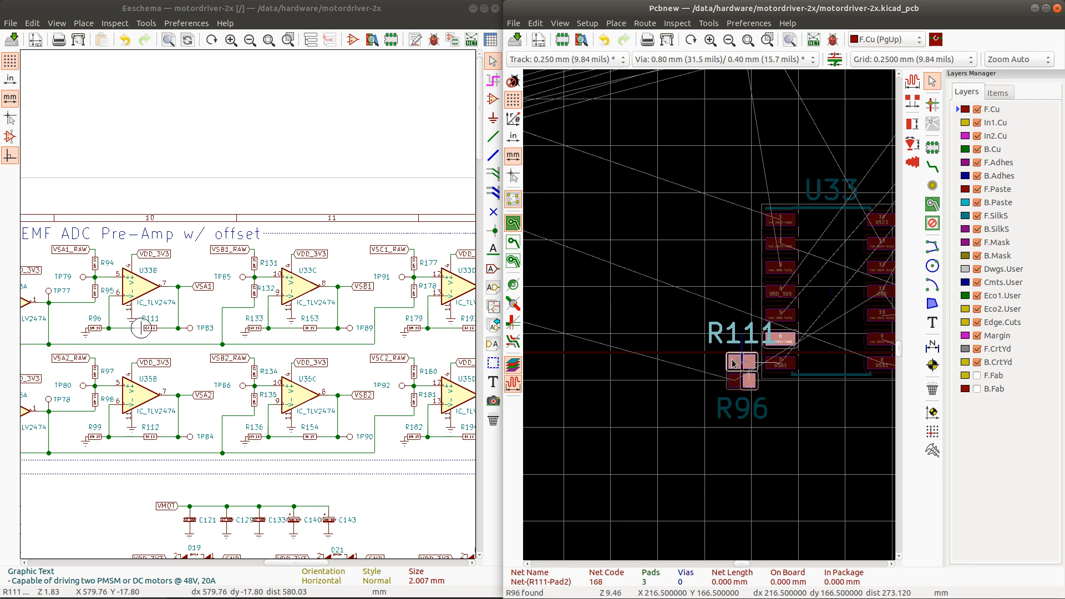
pyautogui.keyDown('ctrl'); pyautogui.click(732, 359); pyautogui.keyUp('ctrl')
pyautogui.click(771, 399)
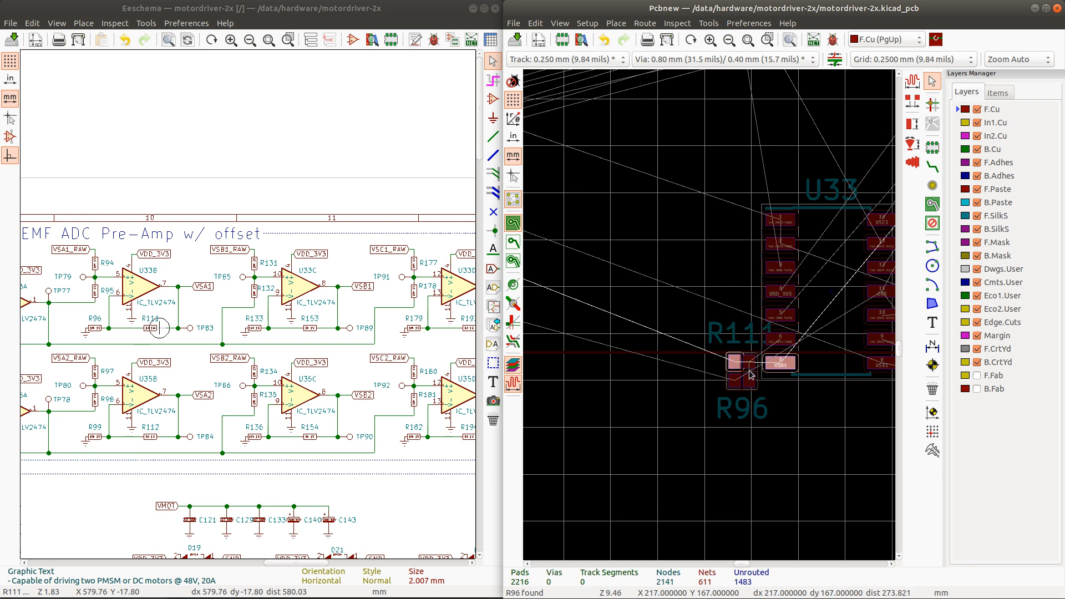
pyautogui.keyDown('ctrl'); pyautogui.click(748, 364); pyautogui.keyUp('ctrl')
pyautogui.scroll(5, 747, 364)
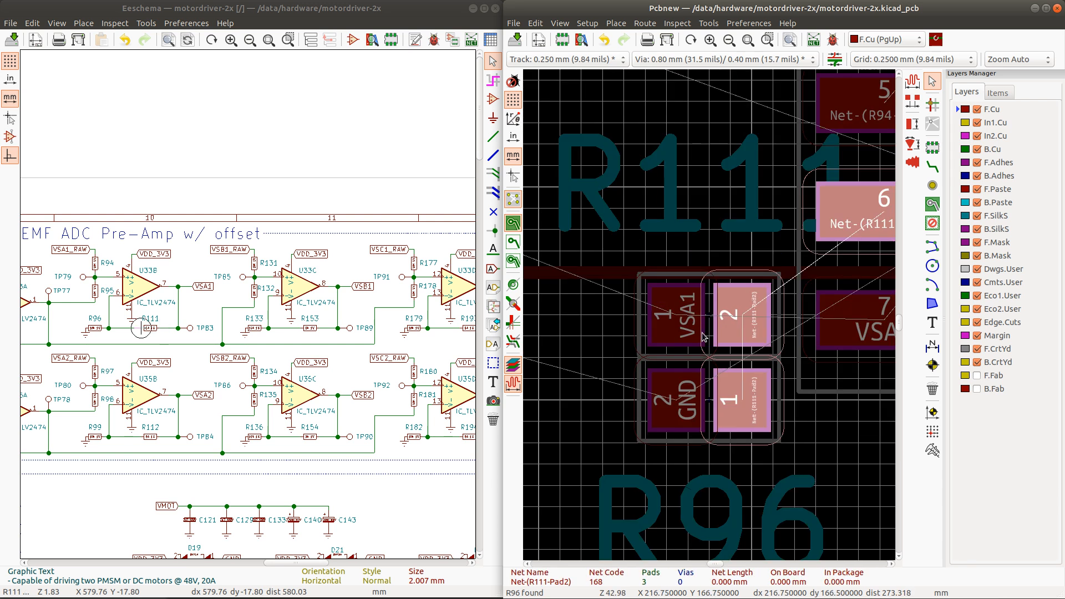
# Step: Rotate R111 and the R96 footprint below it by 180 degrees each
pyautogui.click(712, 316)
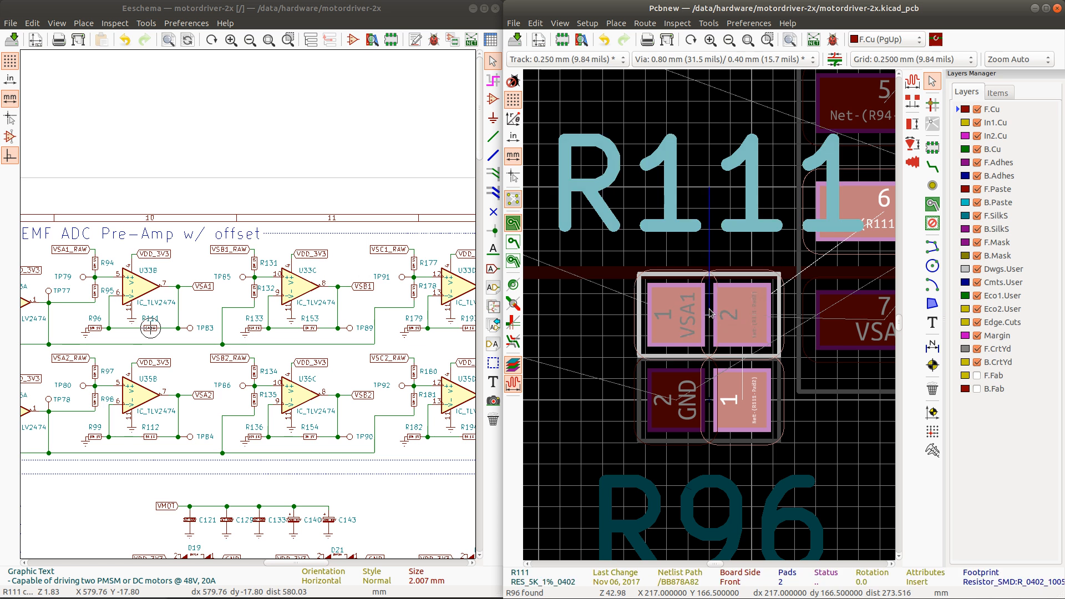
pyautogui.scroll(-5, 711, 314)
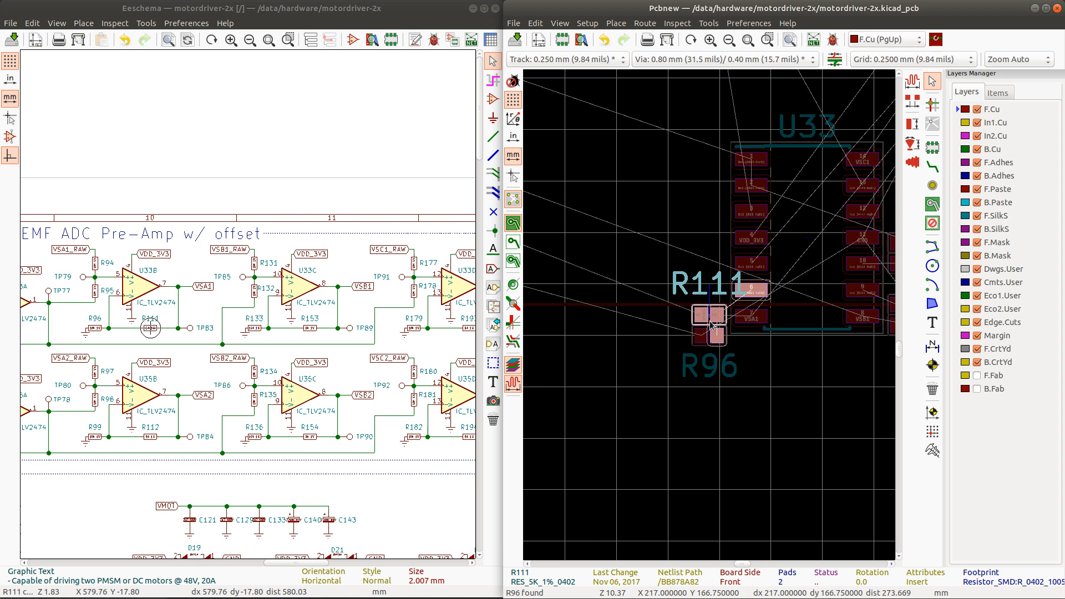
pyautogui.press('r')
pyautogui.press('r')
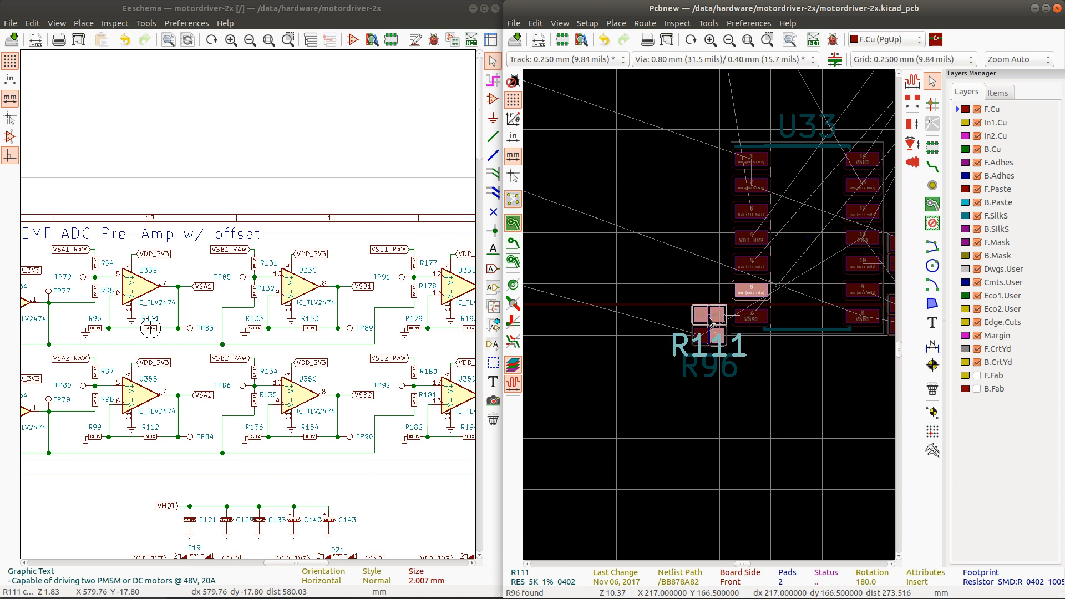
pyautogui.click(706, 337)
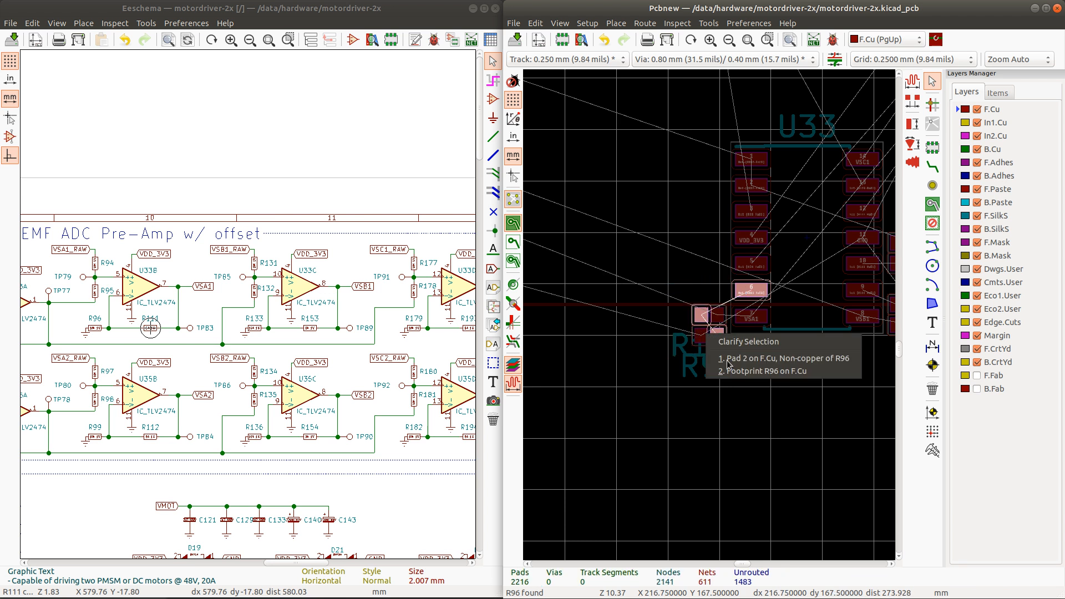
pyautogui.press('Return')
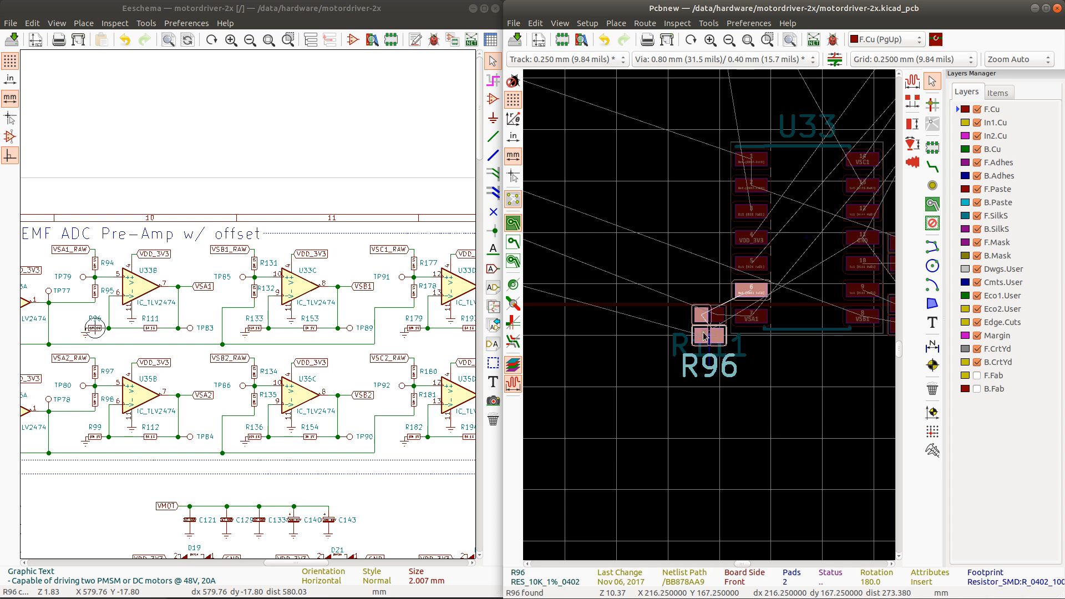
pyautogui.press('r')
# Step: Highlight the nets of both R96 pads and R111's right pad to check their connections to U33
pyautogui.click(739, 344)
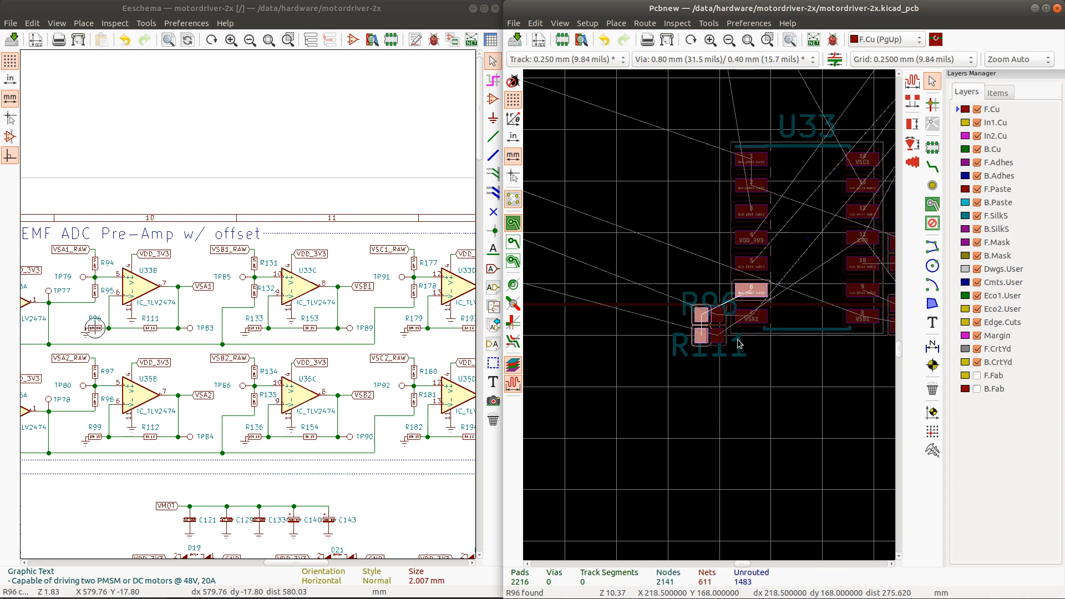
pyautogui.click(720, 334)
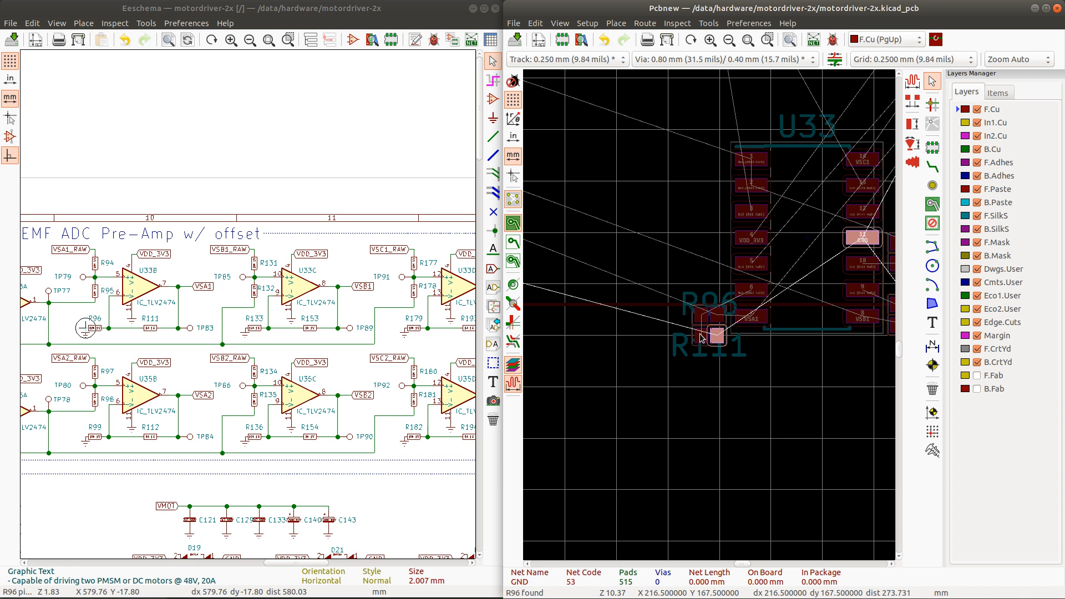
pyautogui.click(700, 334)
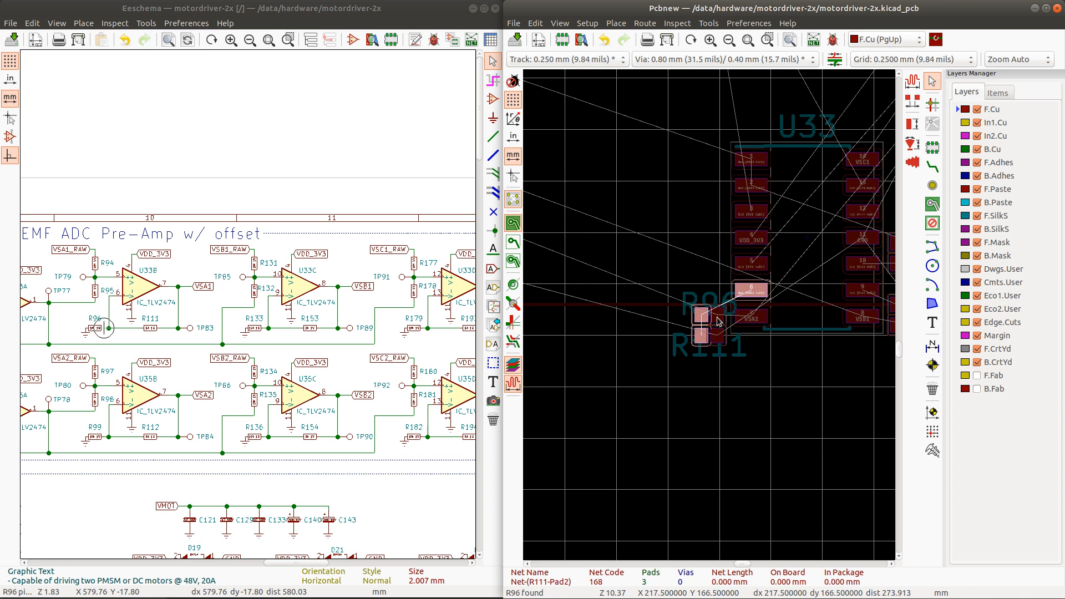
pyautogui.click(717, 319)
# Step: Move the R96 and R111 reference labels to the left of the two resistors, with R111 above R96
pyautogui.click(707, 302)
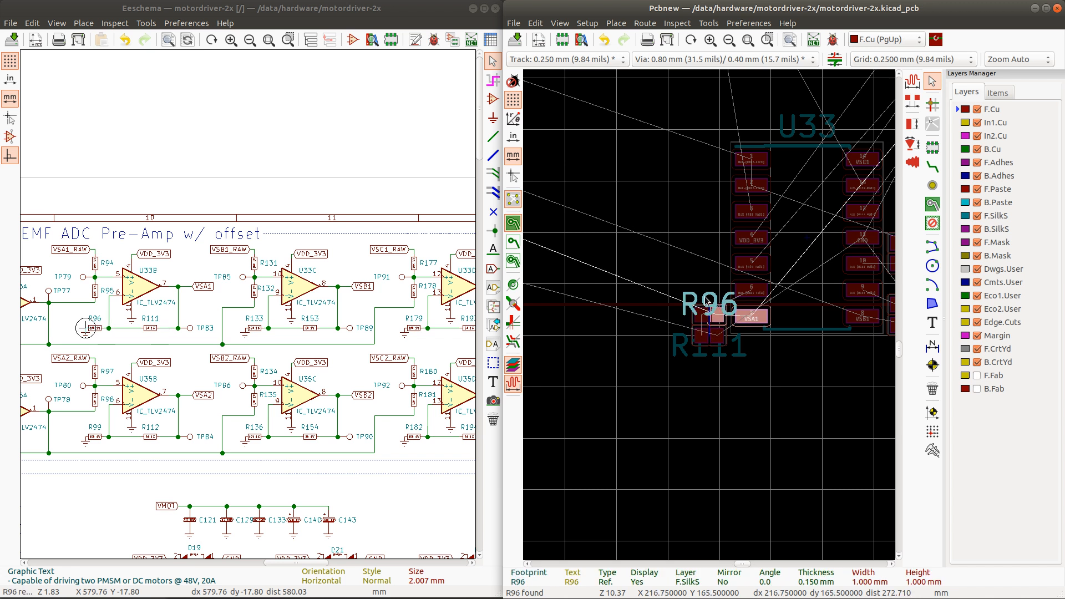
pyautogui.moveTo(705, 303); pyautogui.dragTo(653, 315)
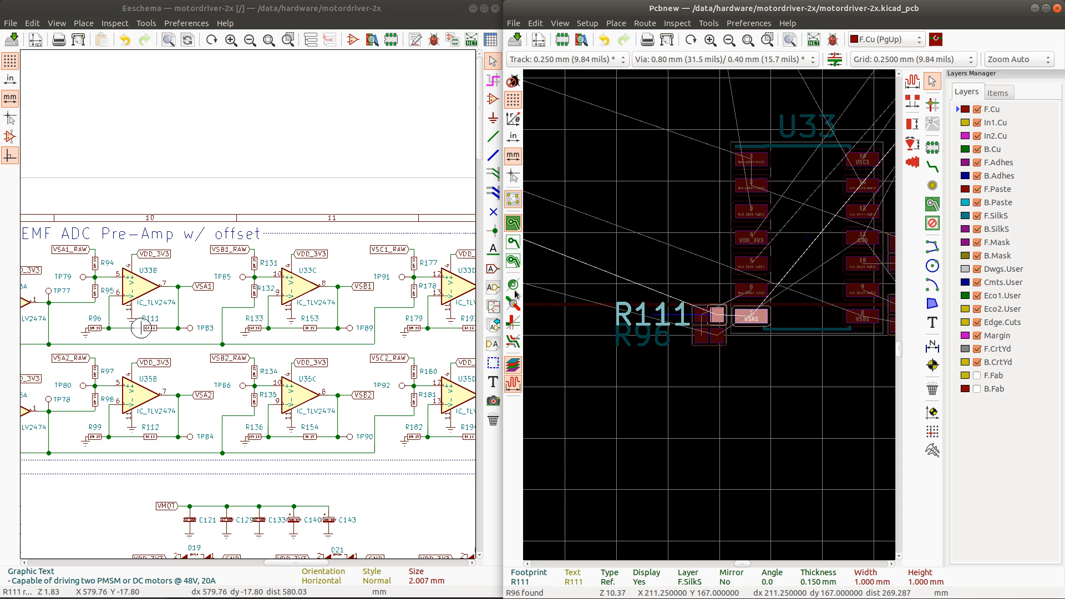
# Step: Find R94 from the schematic, rotate its footprint by 180 degrees and place it beside pin 5 of U33, above R111
pyautogui.click(91, 269)
pyautogui.click(91, 267)
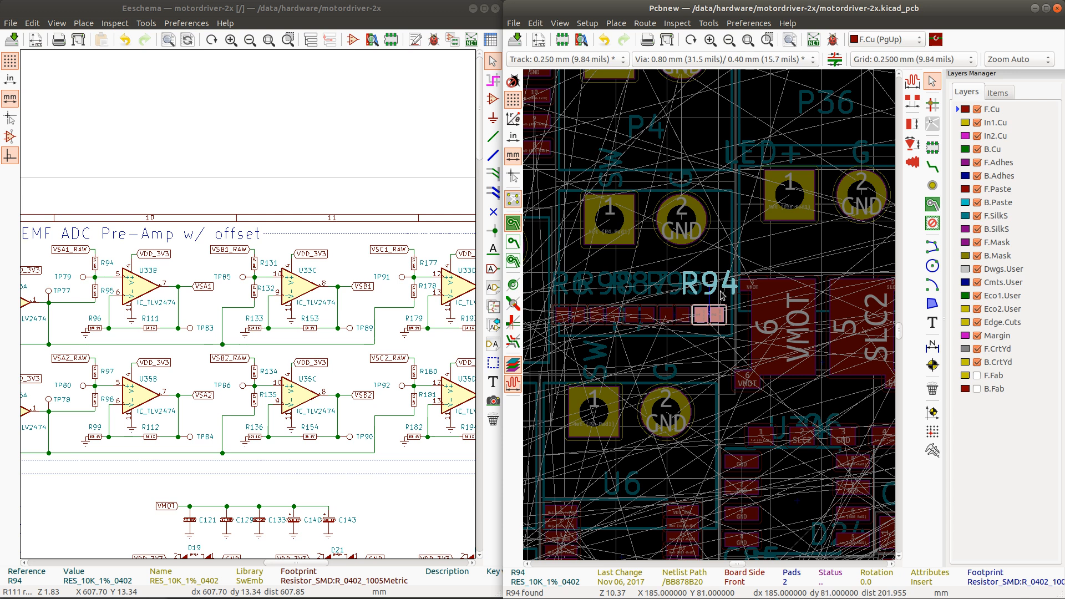
pyautogui.scroll(-4, 721, 294)
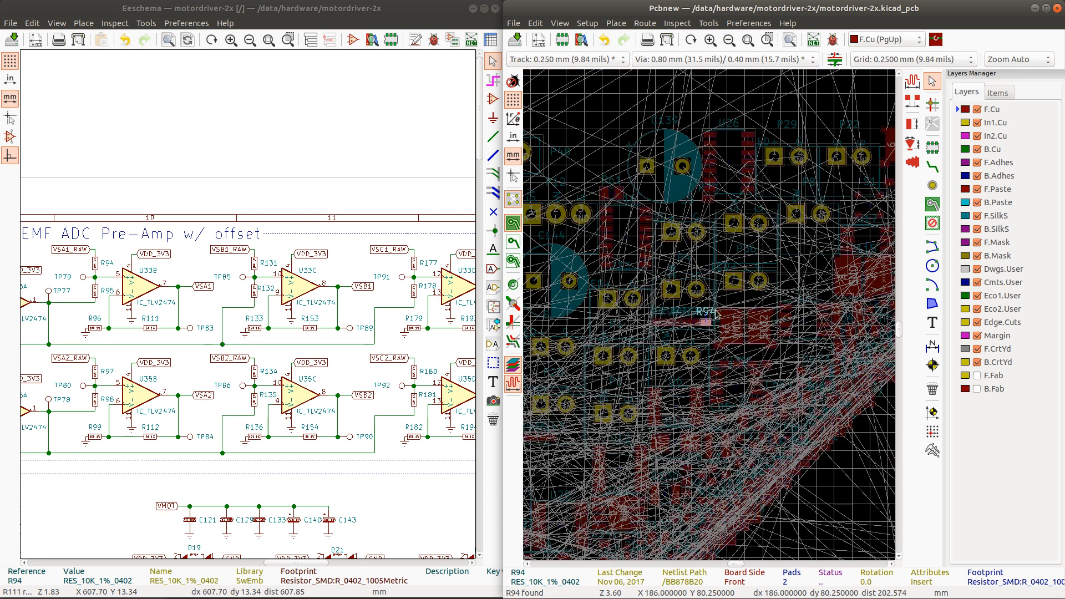
pyautogui.scroll(-2, 717, 315)
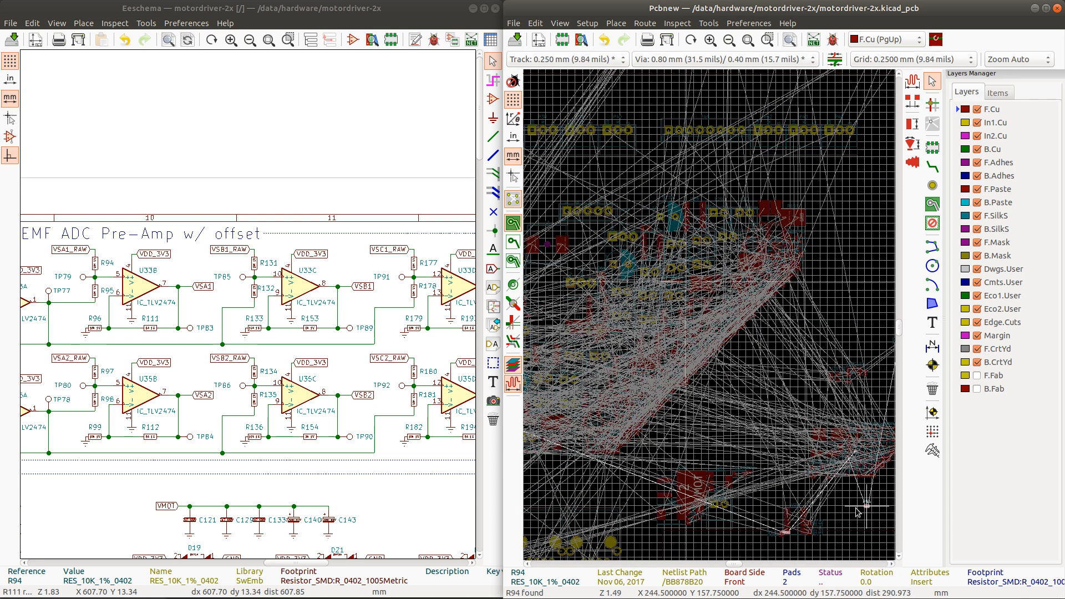
pyautogui.scroll(9, 843, 506)
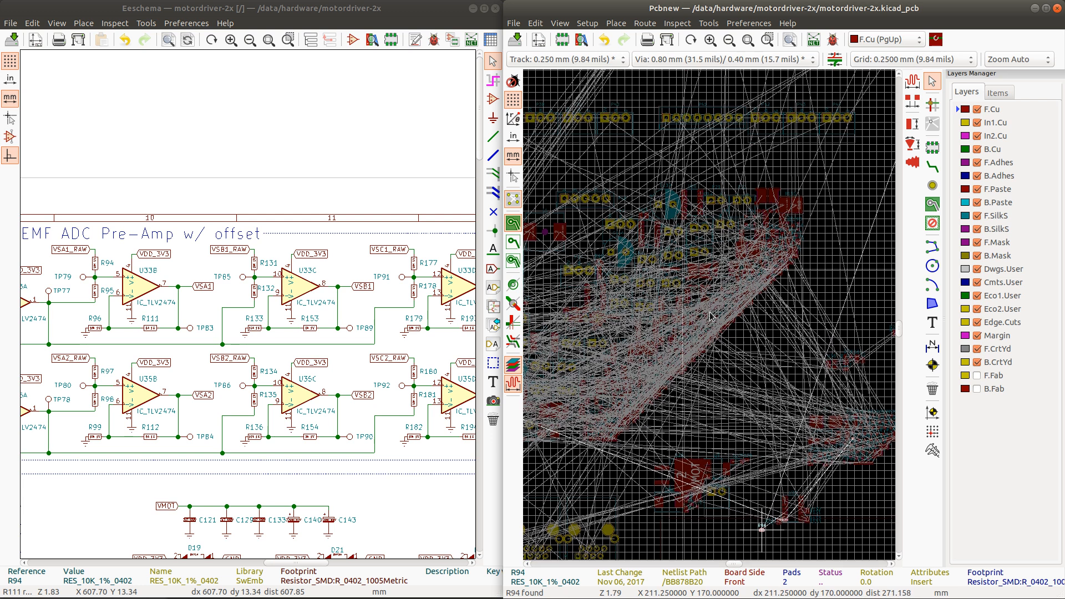
pyautogui.moveTo(704, 325); pyautogui.dragTo(669, 384)
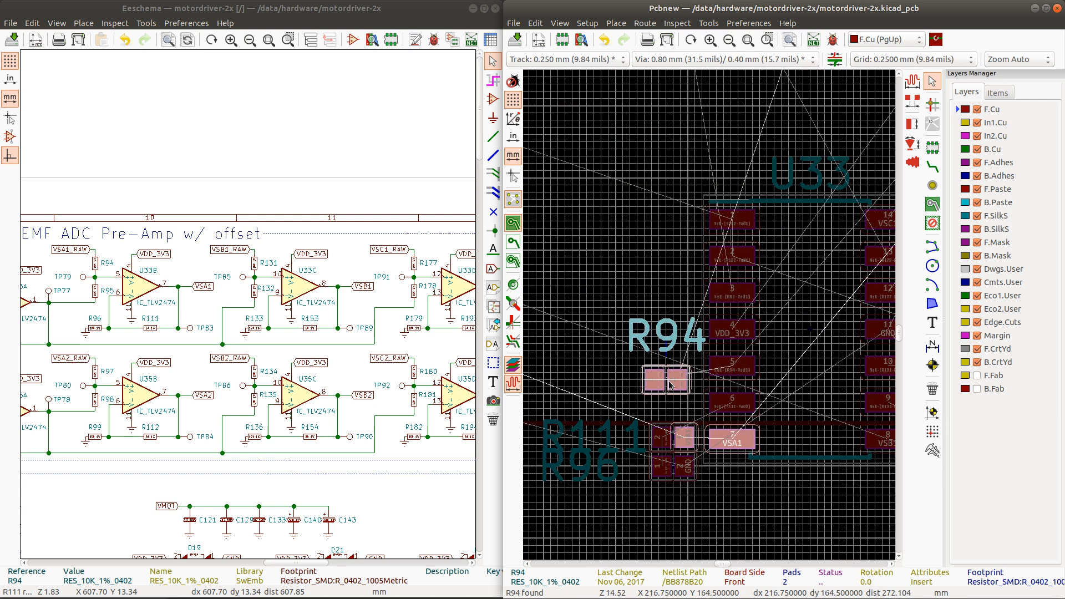
pyautogui.press('r')
pyautogui.press('r')
pyautogui.moveTo(677, 362); pyautogui.dragTo(677, 368)
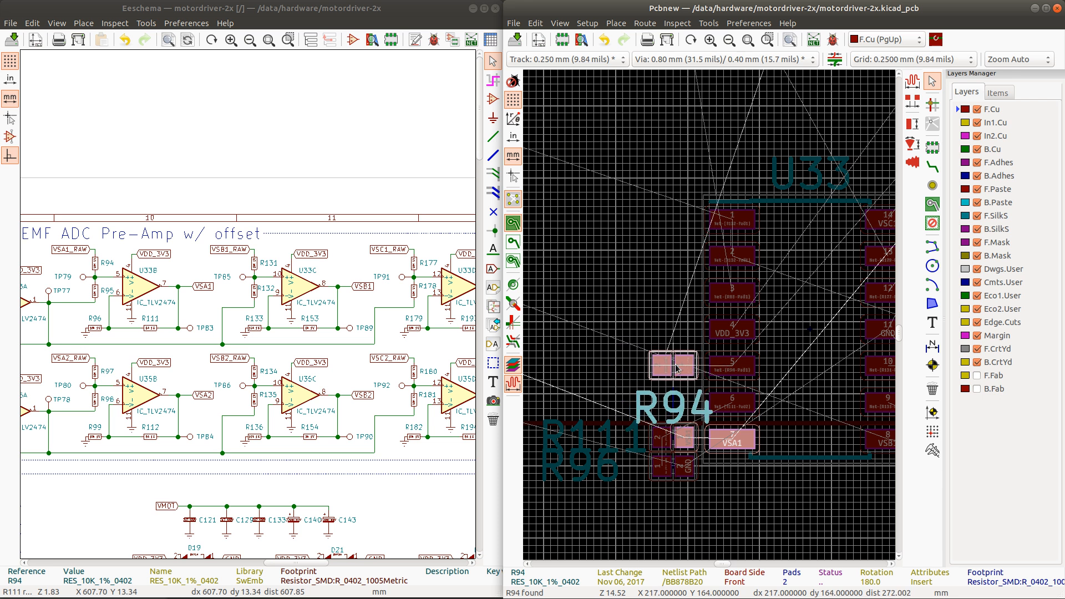
pyautogui.click(677, 368)
# Step: Move the R94 reference label to the left of its resistor, above the R111 label
pyautogui.click(646, 414)
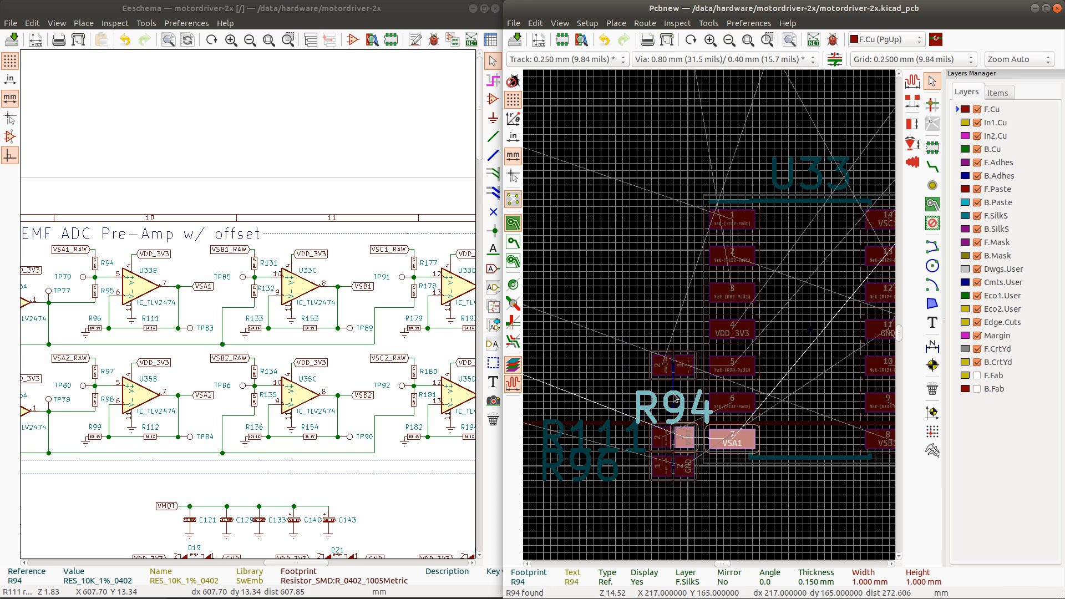
pyautogui.press('m')
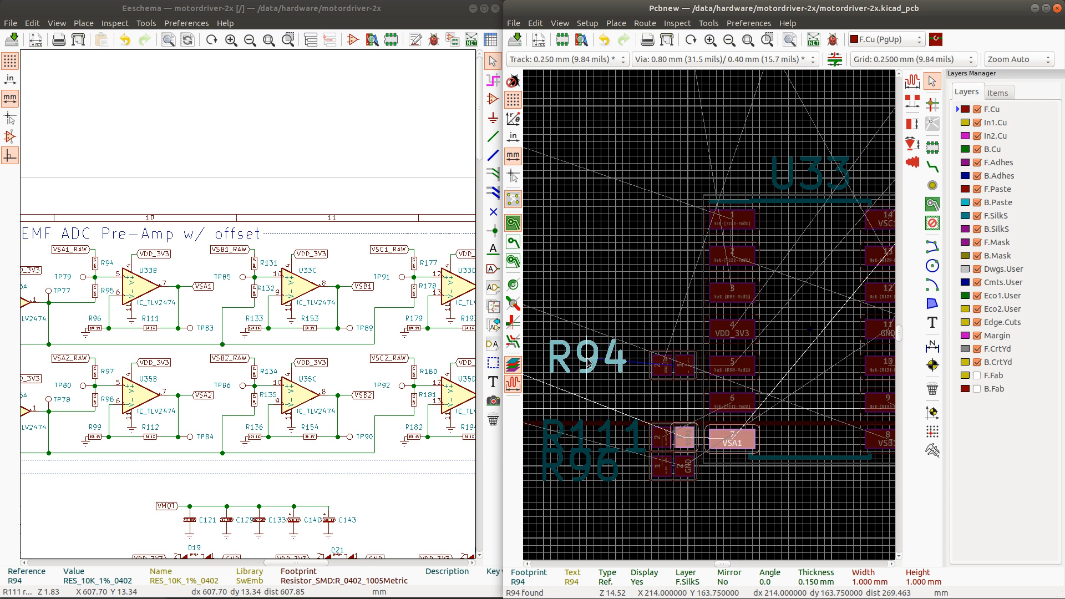
pyautogui.click(97, 330)
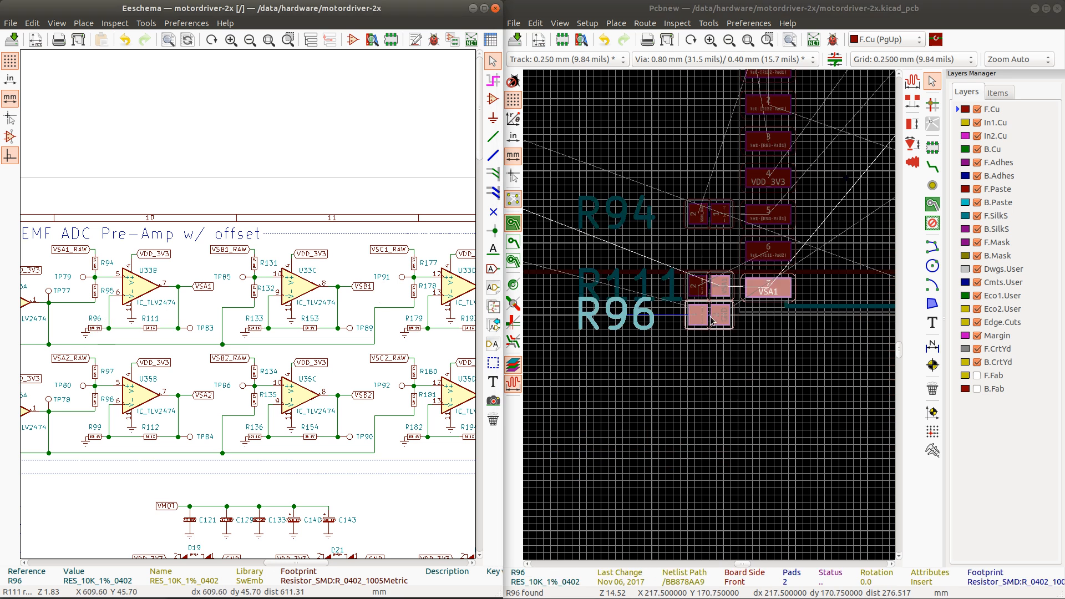
# Step: Find R95 from the schematic and place its footprint directly above R94, beside U33
pyautogui.click(98, 294)
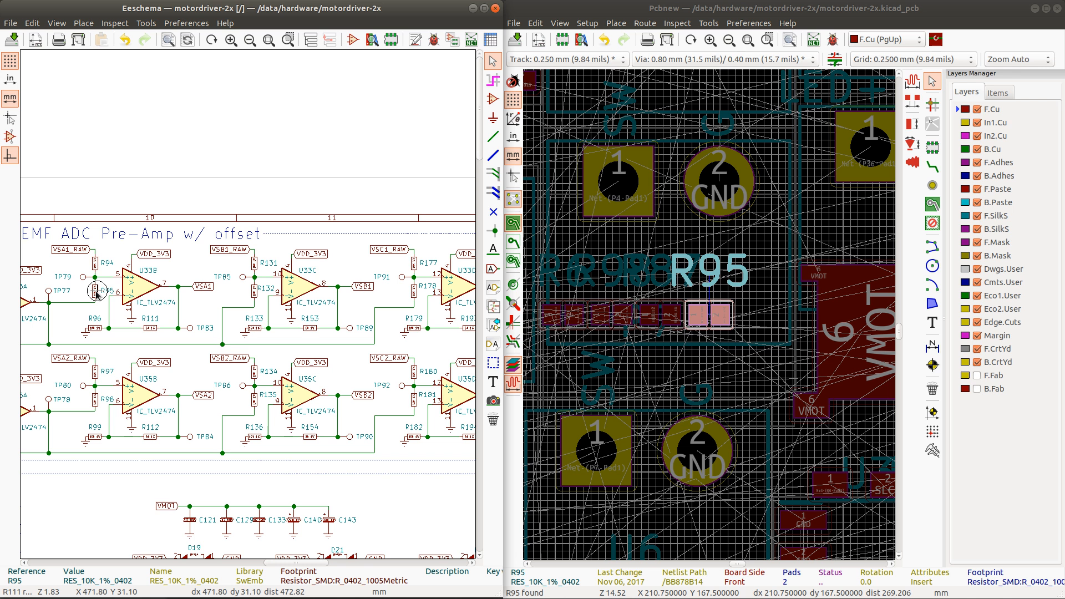
pyautogui.click(679, 13)
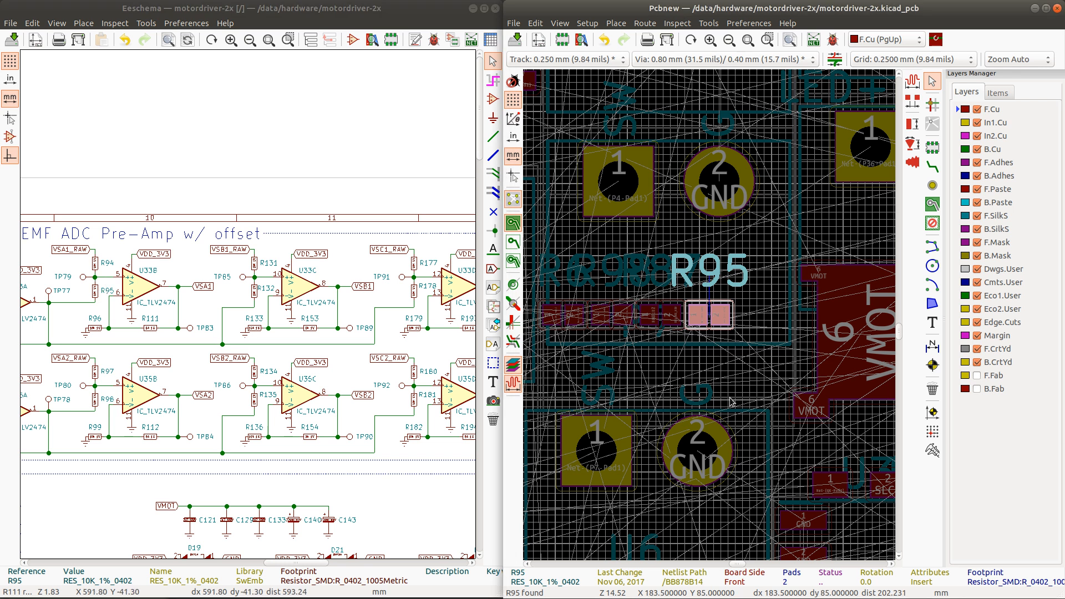
pyautogui.scroll(-6, 713, 317)
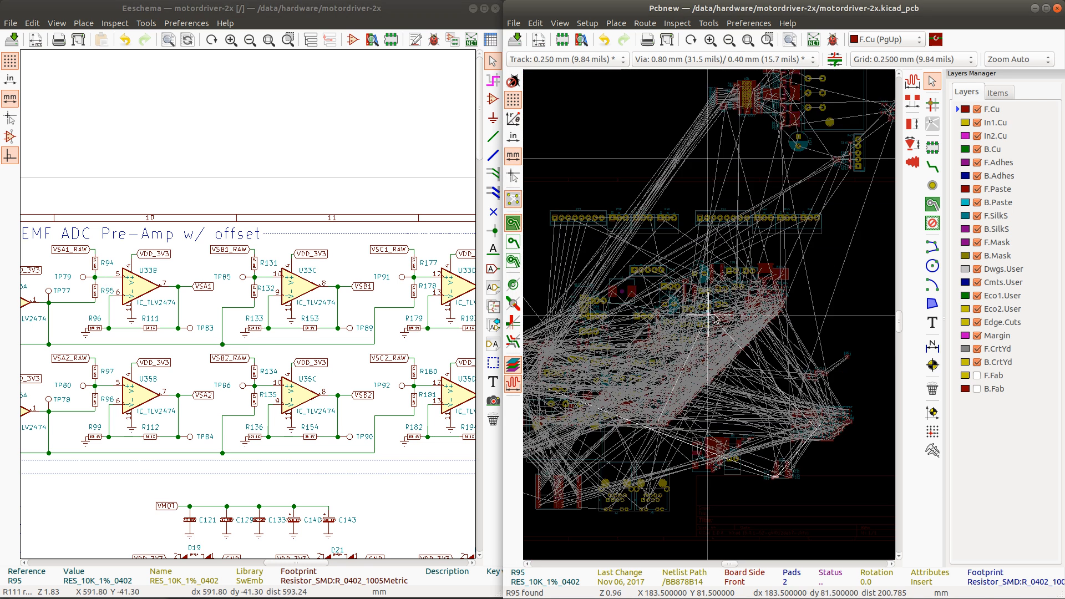
pyautogui.scroll(7, 769, 464)
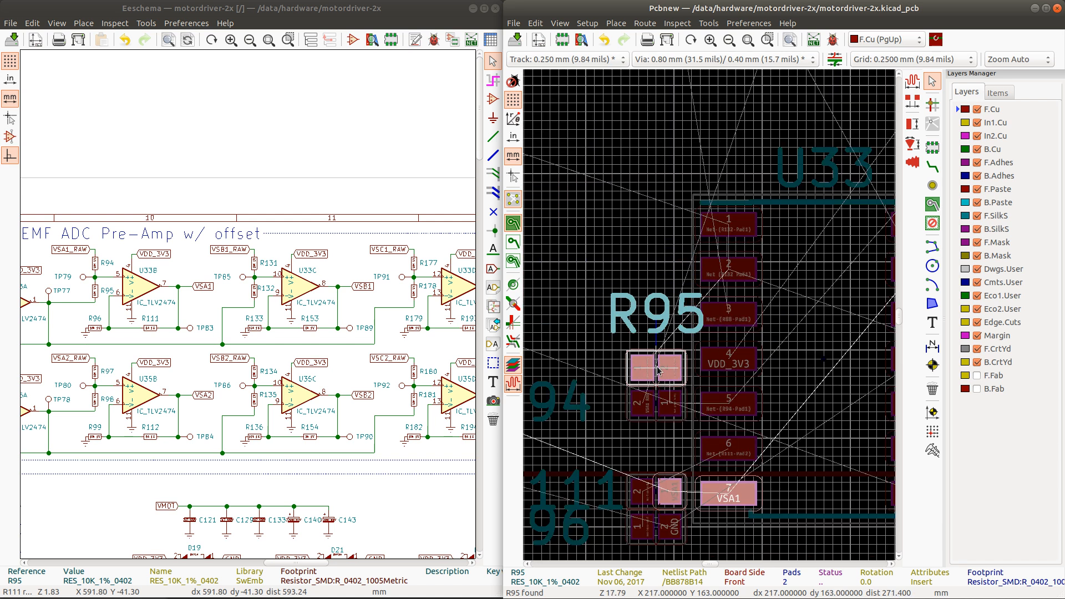
pyautogui.click(656, 367)
# Step: Highlight the nets of both R95 pads to check their connections to R94 and U33
pyautogui.keyDown('ctrl'); pyautogui.click(643, 366); pyautogui.keyUp('ctrl')
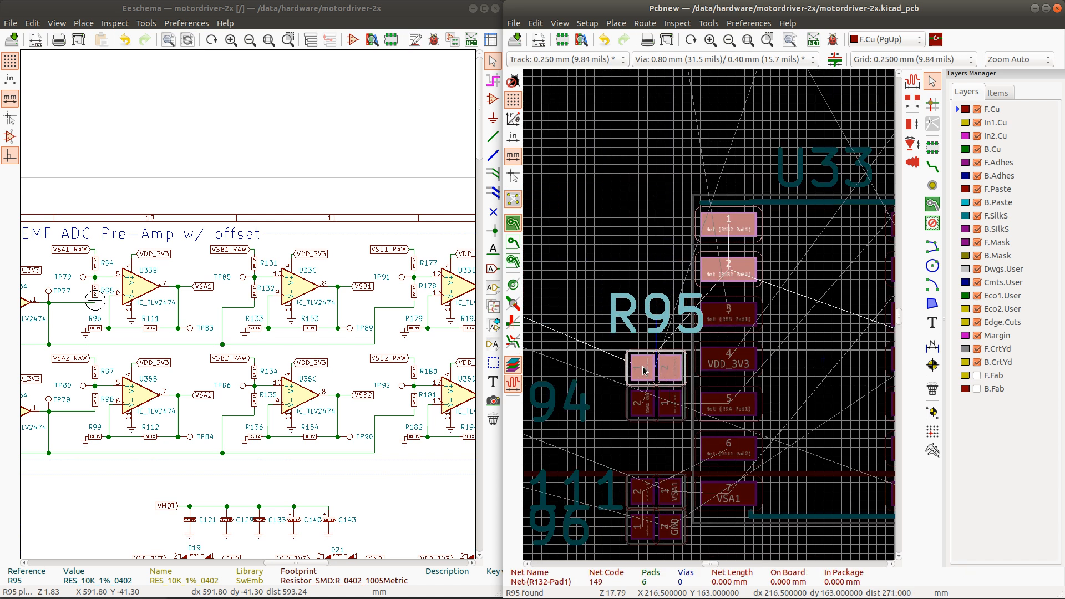
pyautogui.click(622, 251)
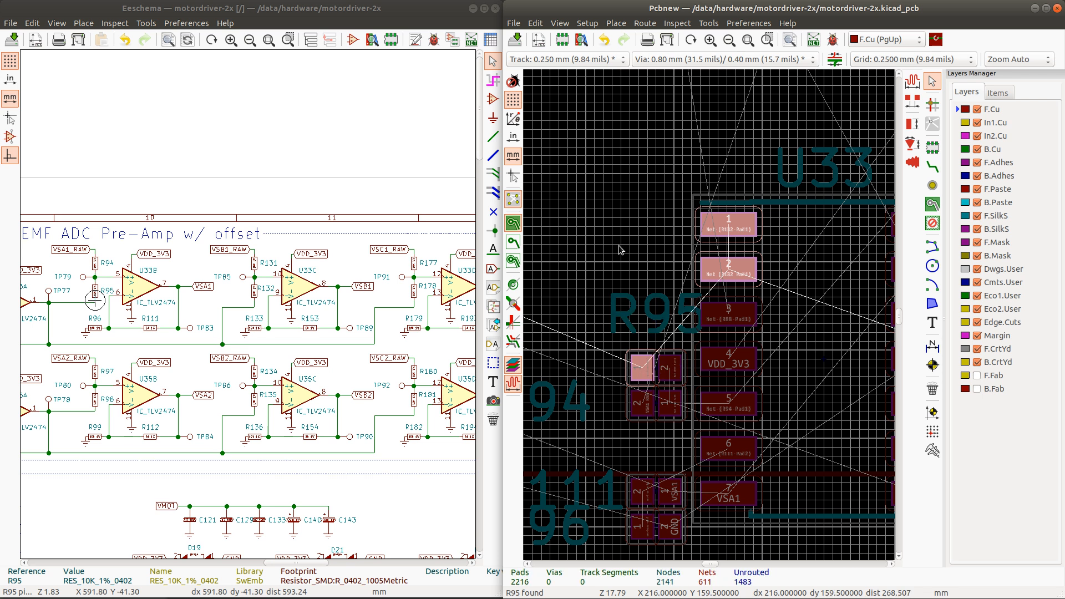
pyautogui.keyDown('ctrl'); pyautogui.click(673, 380); pyautogui.keyUp('ctrl')
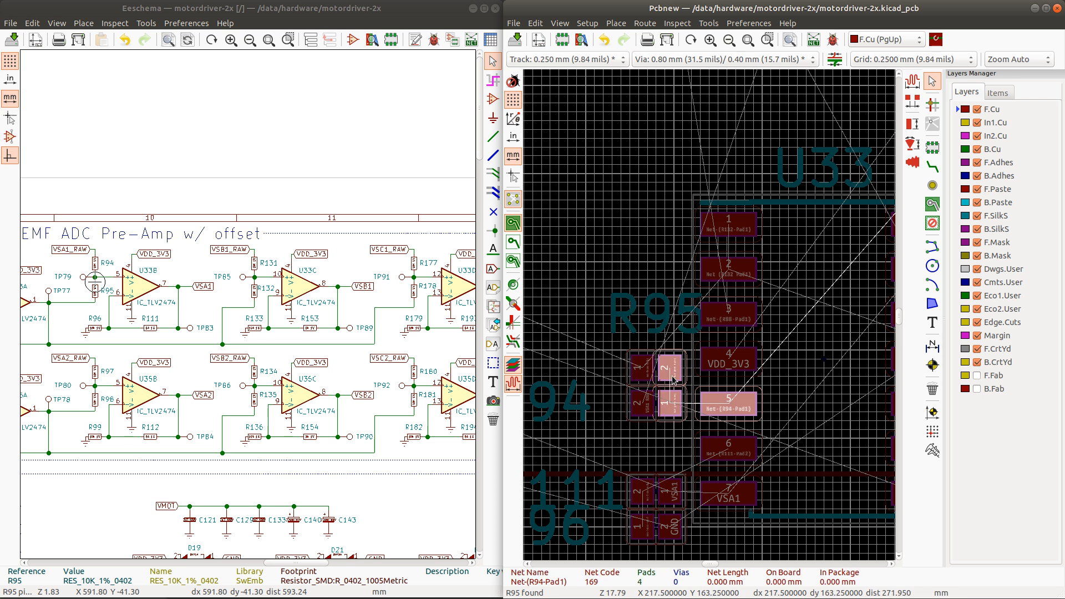
# Step: Move the R95 reference label to the left of its resistor, directly above the R94 label
pyautogui.click(657, 316)
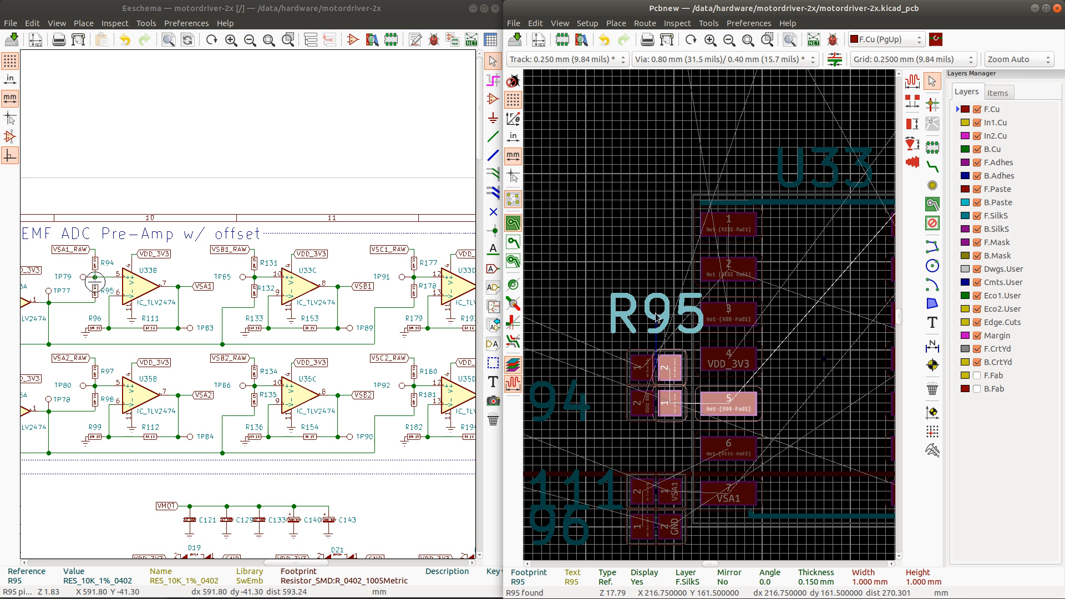
pyautogui.press('m')
pyautogui.scroll(-1, 595, 342)
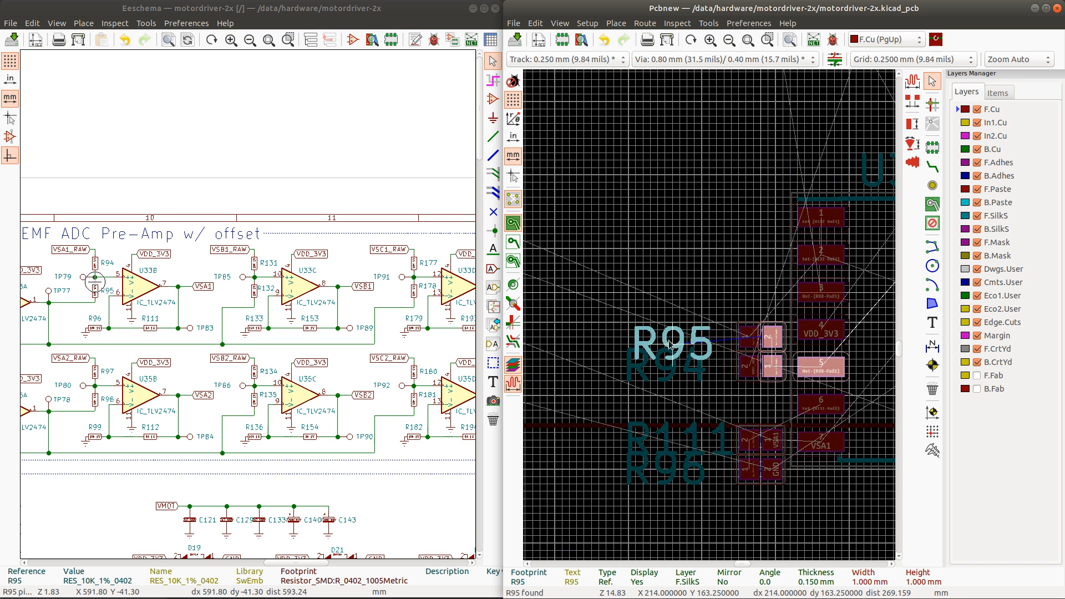
pyautogui.click(665, 338)
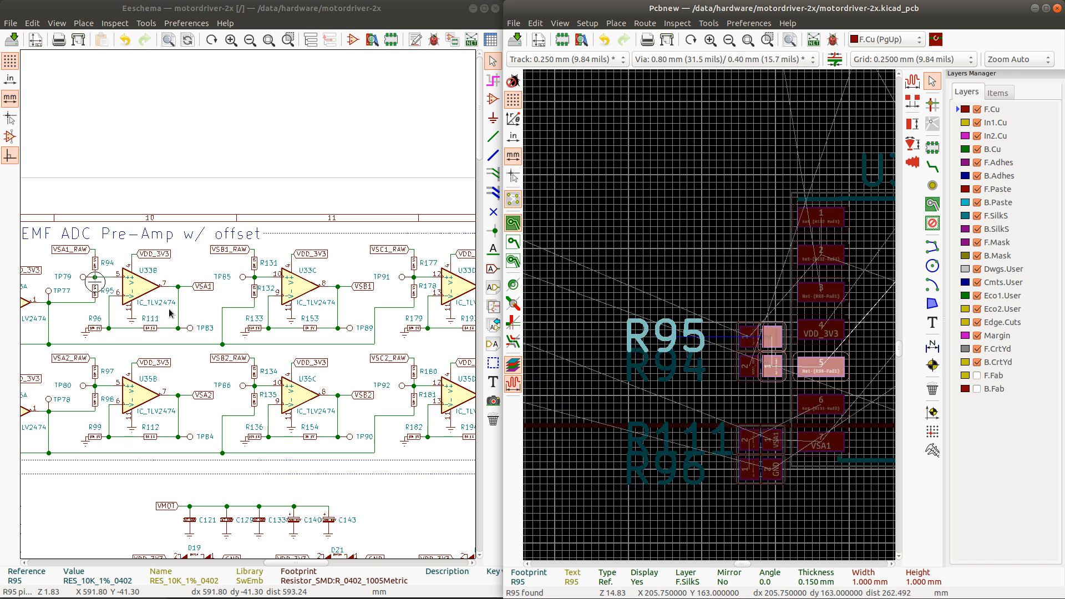
# Step: Find R89 from the schematic and place its footprint above R95, beside pin 3 of U33
pyautogui.scroll(-1, 244, 304)
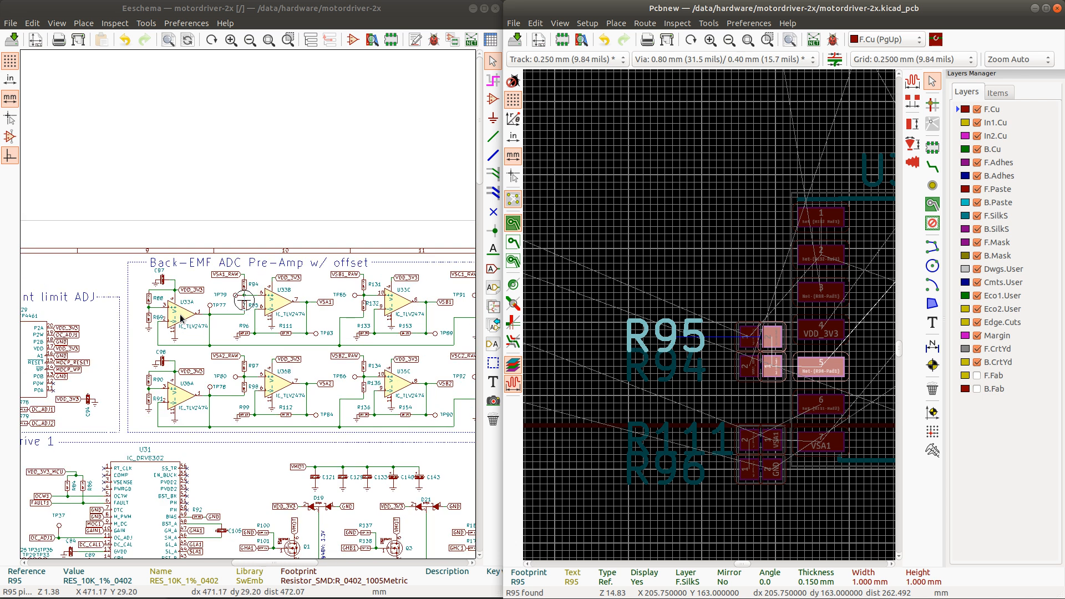
pyautogui.click(149, 321)
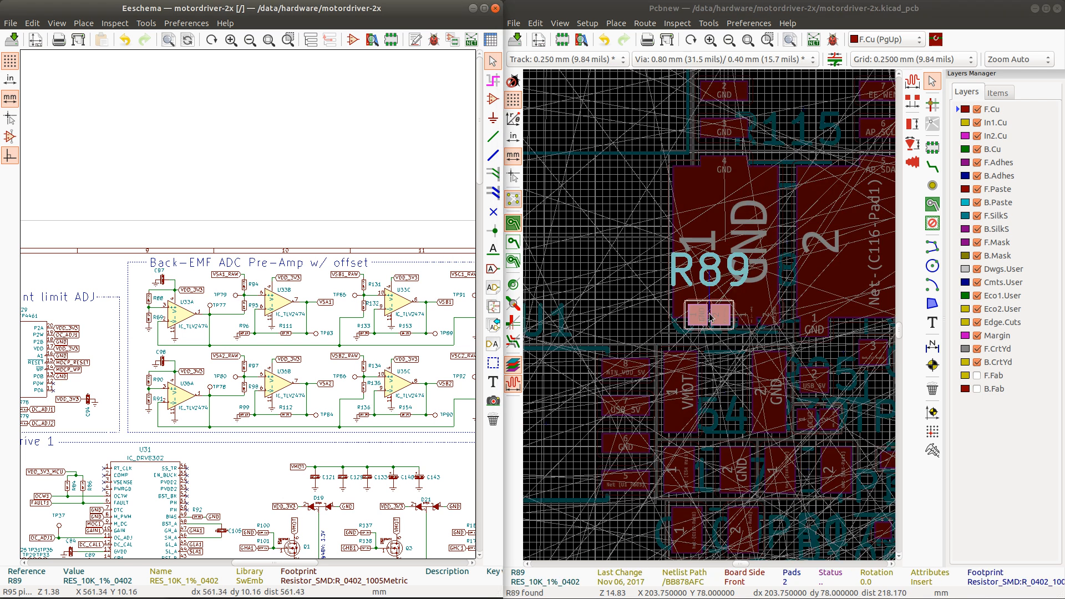
pyautogui.press('m')
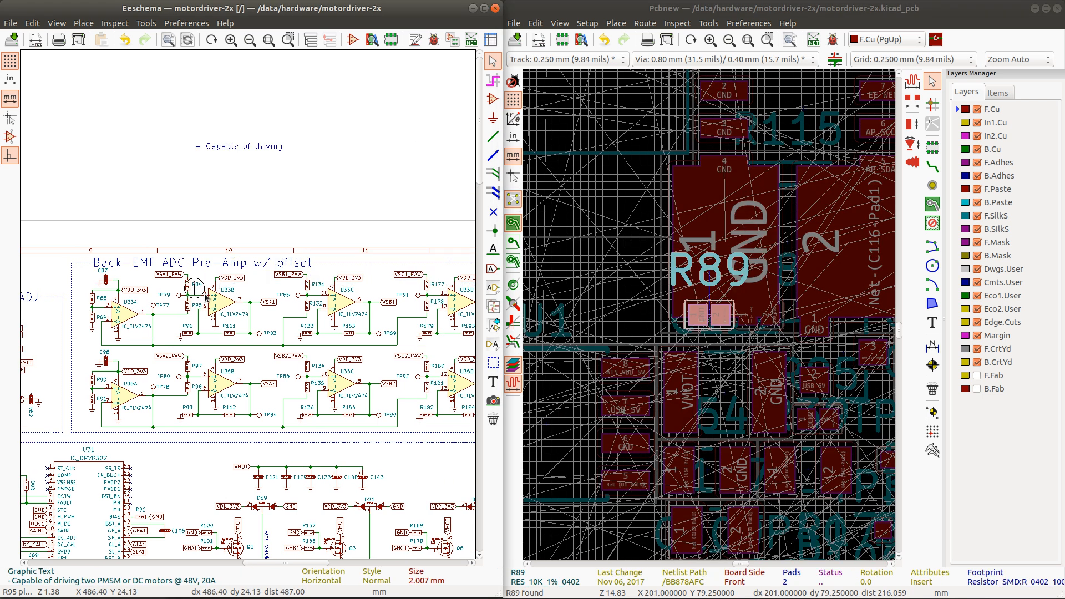
pyautogui.press('Escape')
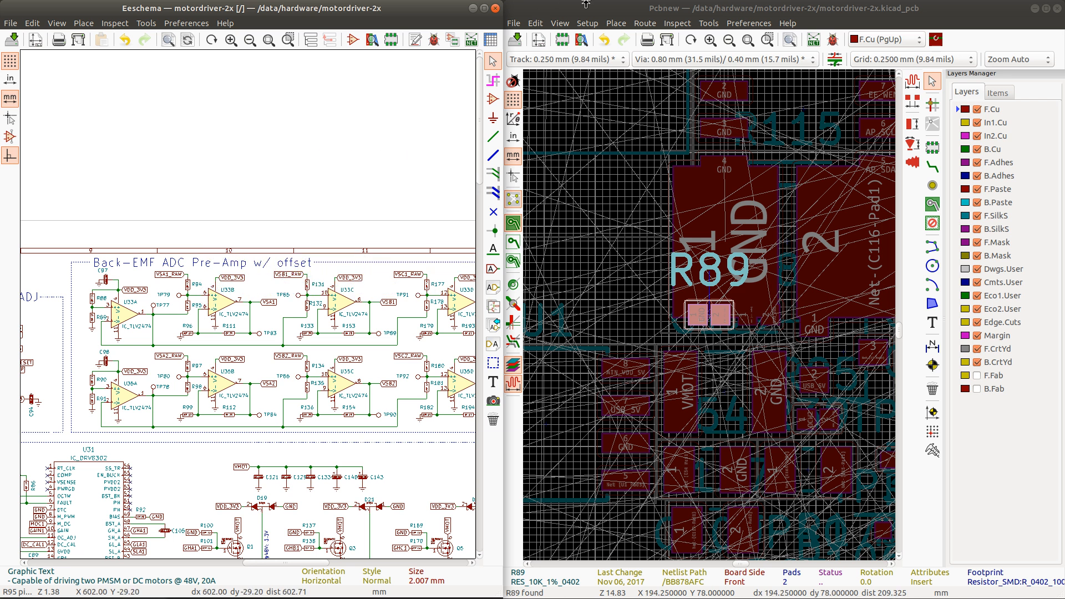
pyautogui.click(688, 8)
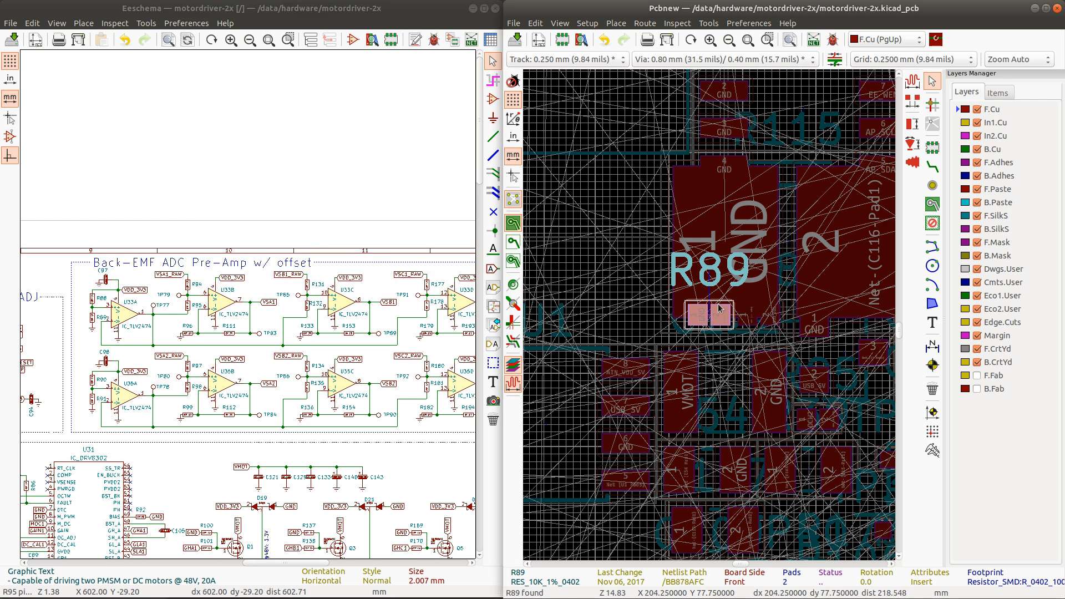
pyautogui.scroll(-4, 719, 309)
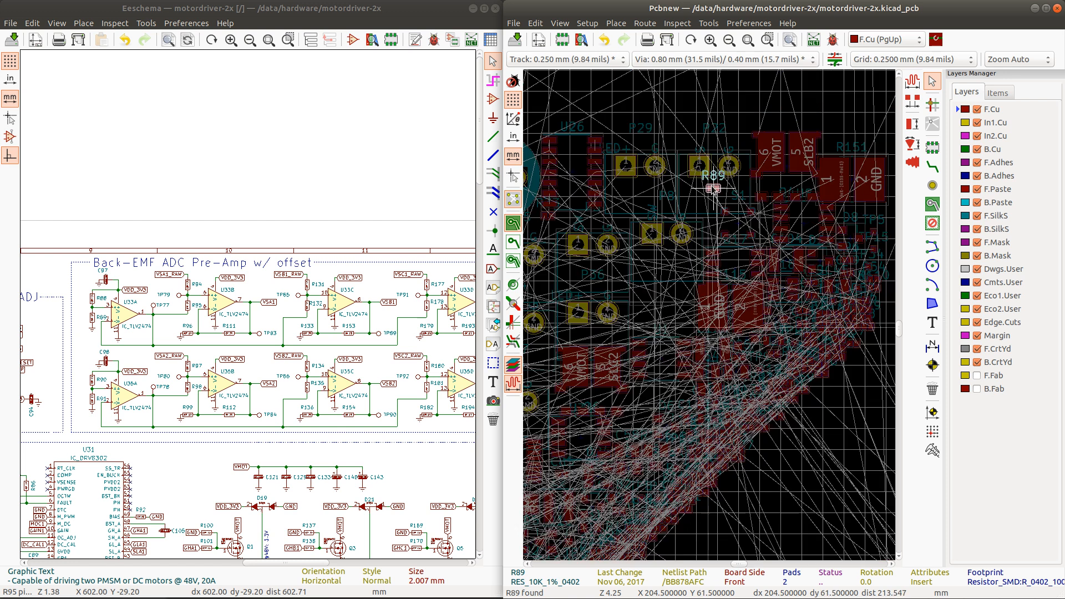
pyautogui.scroll(-2, 716, 311)
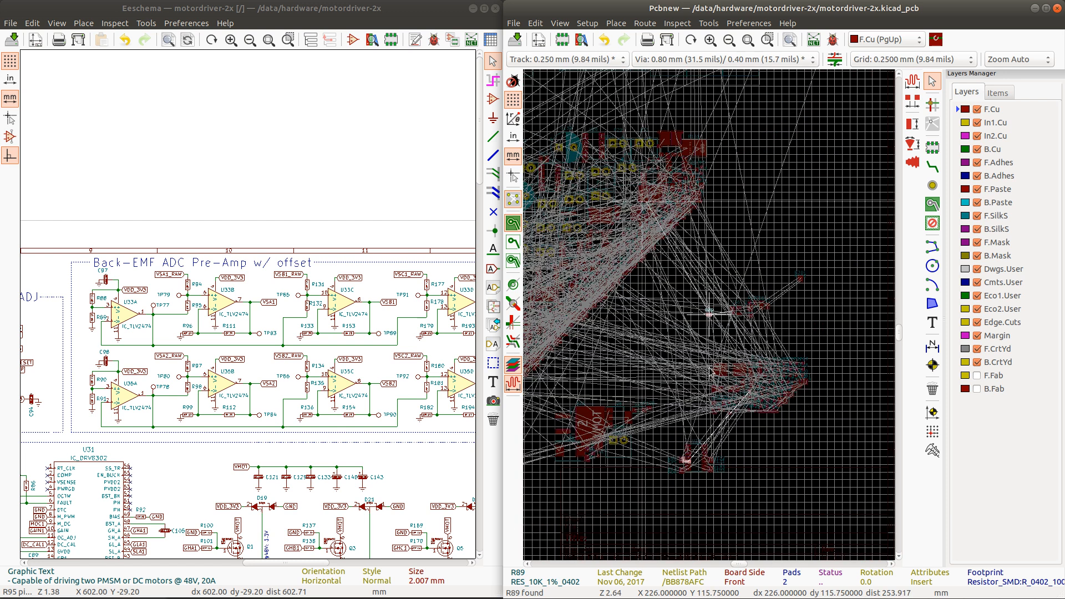
pyautogui.scroll(2, 710, 373)
pyautogui.scroll(5, 657, 360)
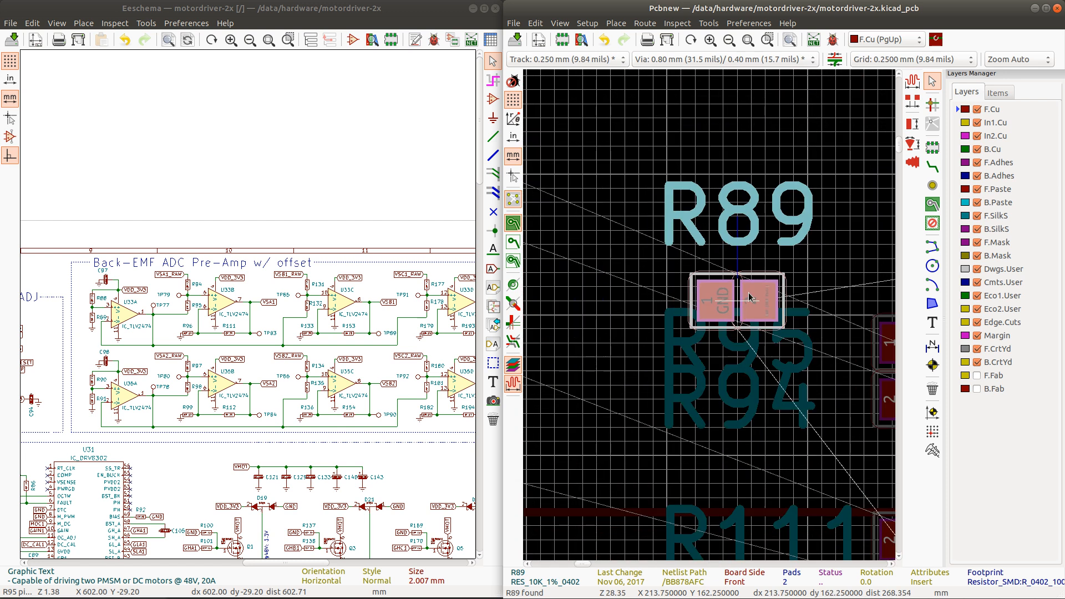
pyautogui.scroll(-2, 745, 298)
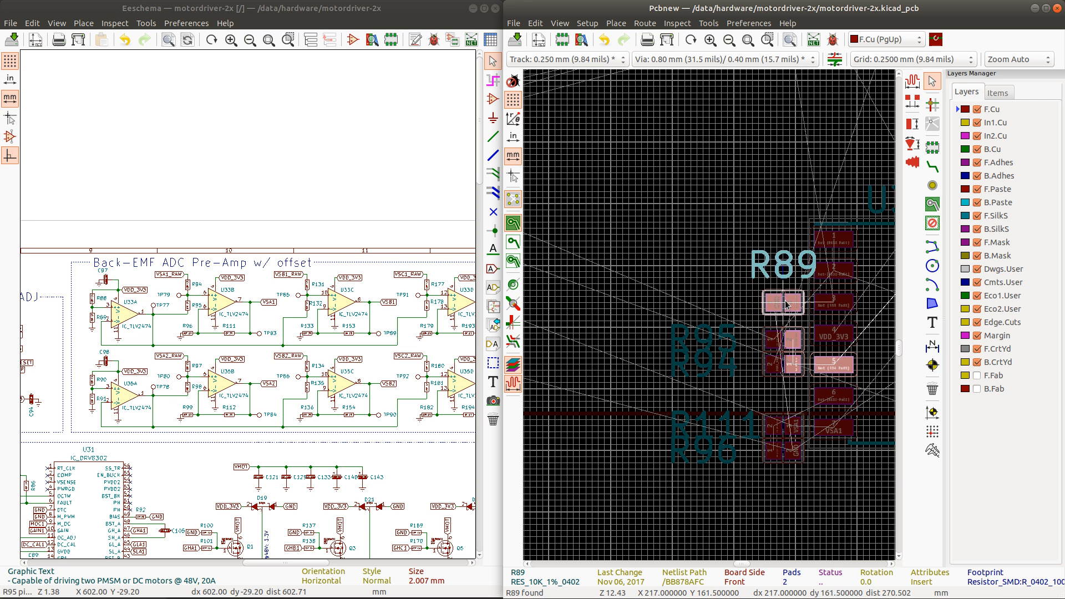
pyautogui.click(786, 304)
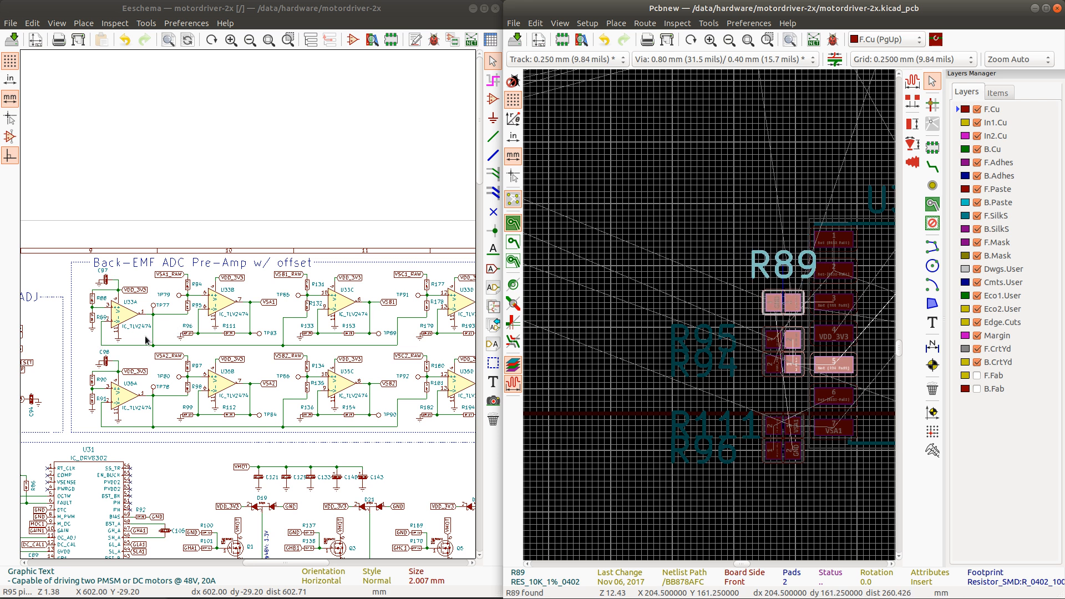
# Step: Find R88 from the schematic, rotate its footprint to 180 degrees and place it directly above R89, beside U33
pyautogui.click(91, 298)
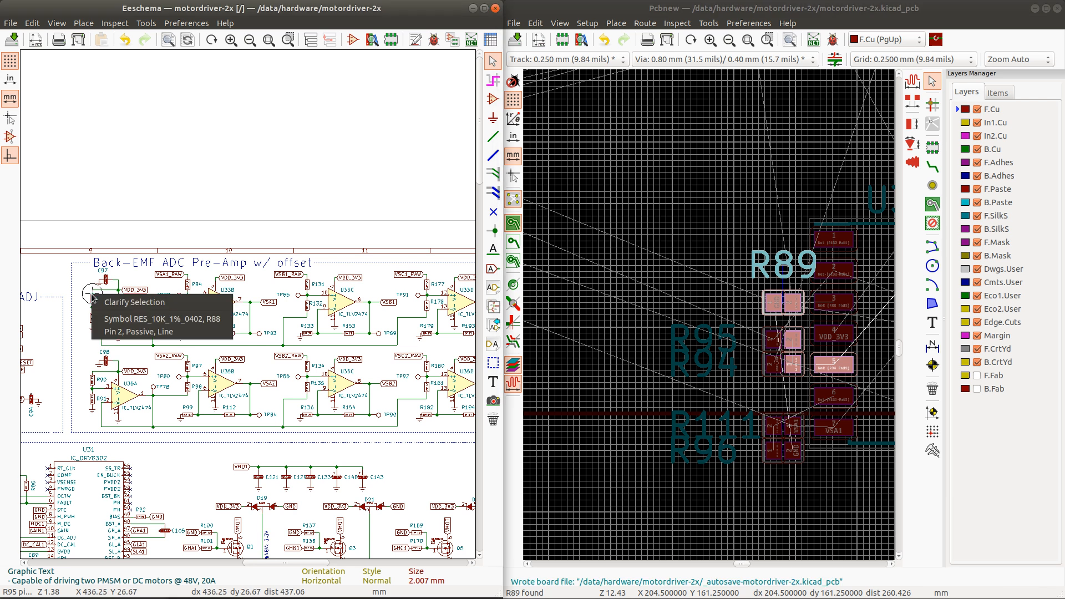
pyautogui.click(136, 319)
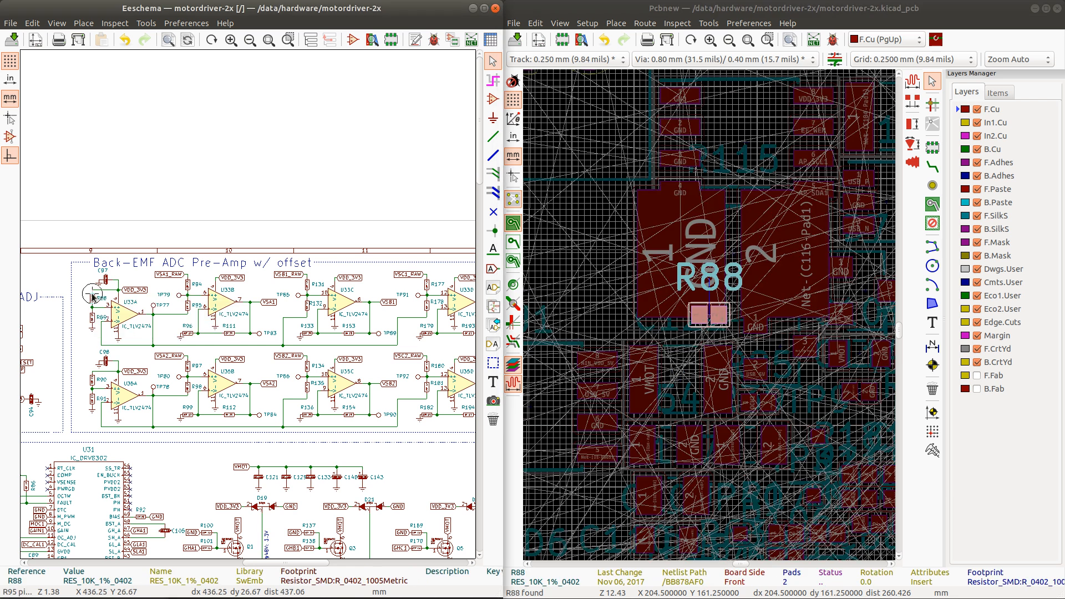
pyautogui.click(738, 8)
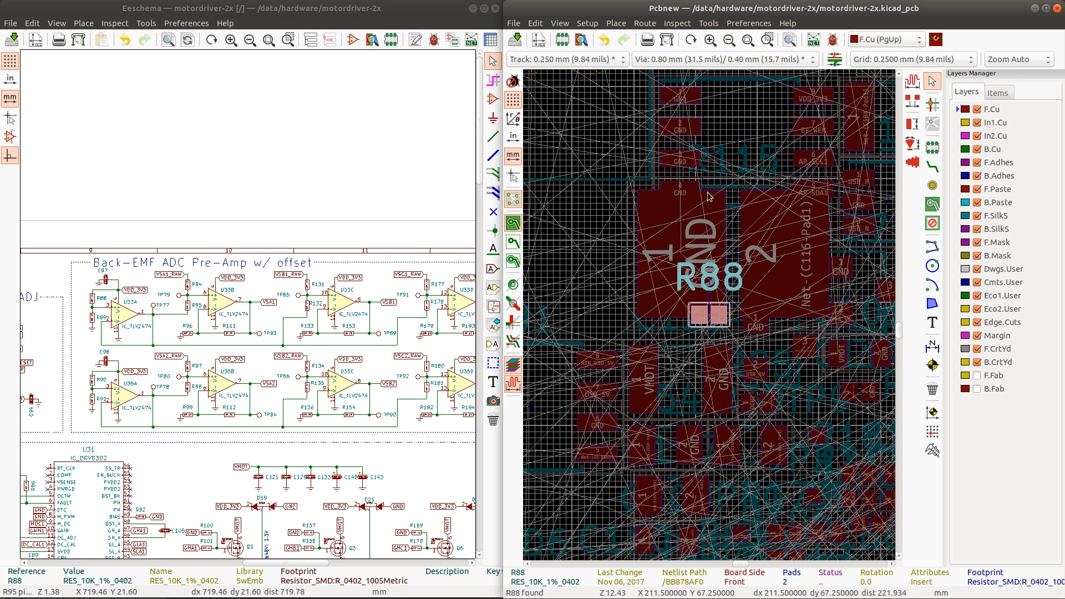
pyautogui.scroll(-10, 711, 305)
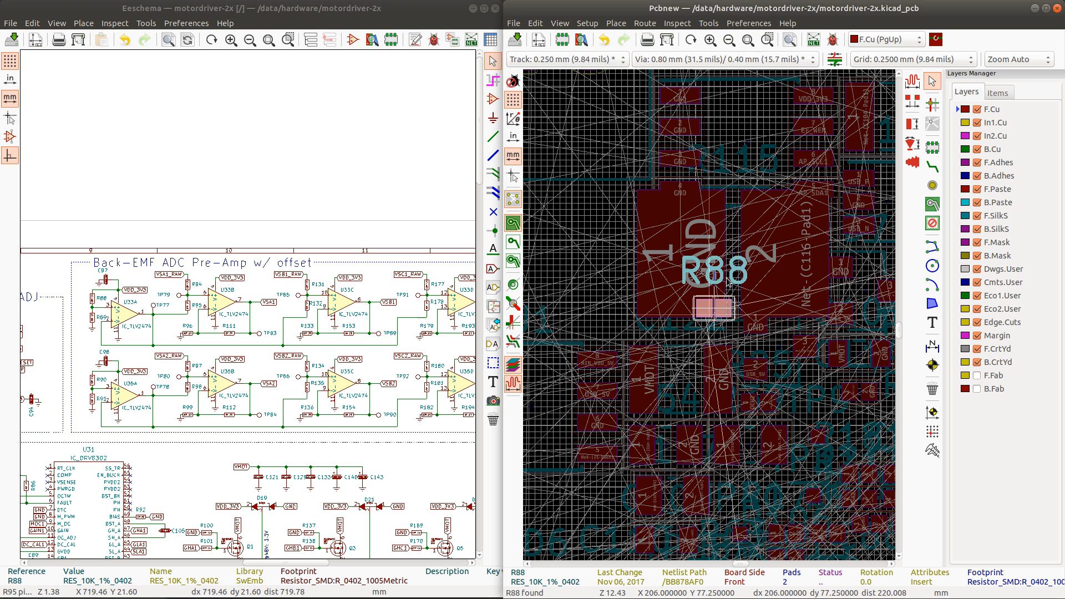
pyautogui.scroll(10, 705, 306)
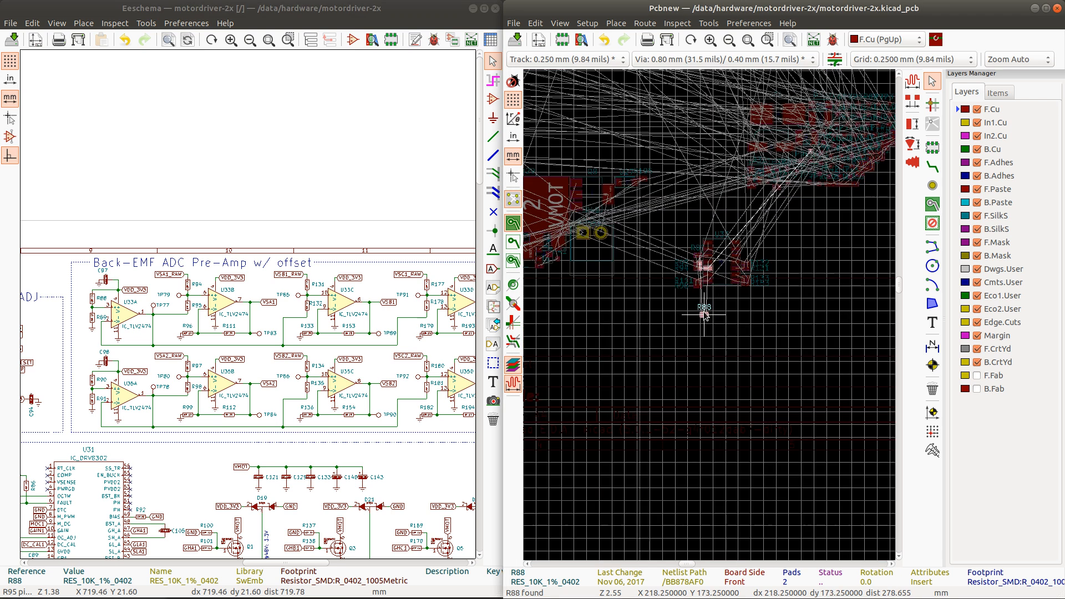
pyautogui.moveTo(711, 316); pyautogui.dragTo(690, 303)
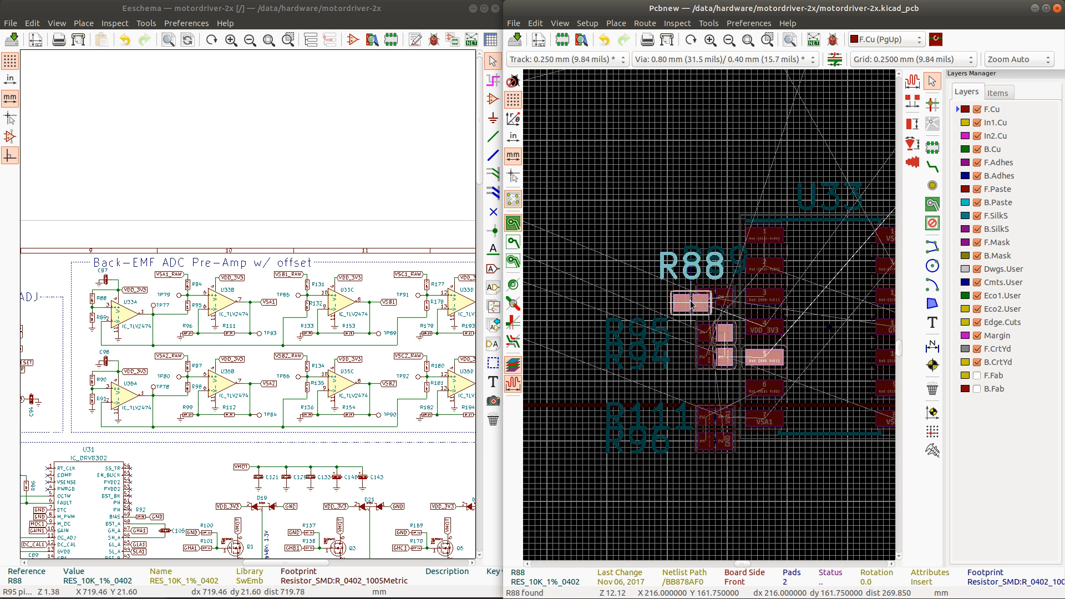
pyautogui.moveTo(698, 303); pyautogui.dragTo(727, 265)
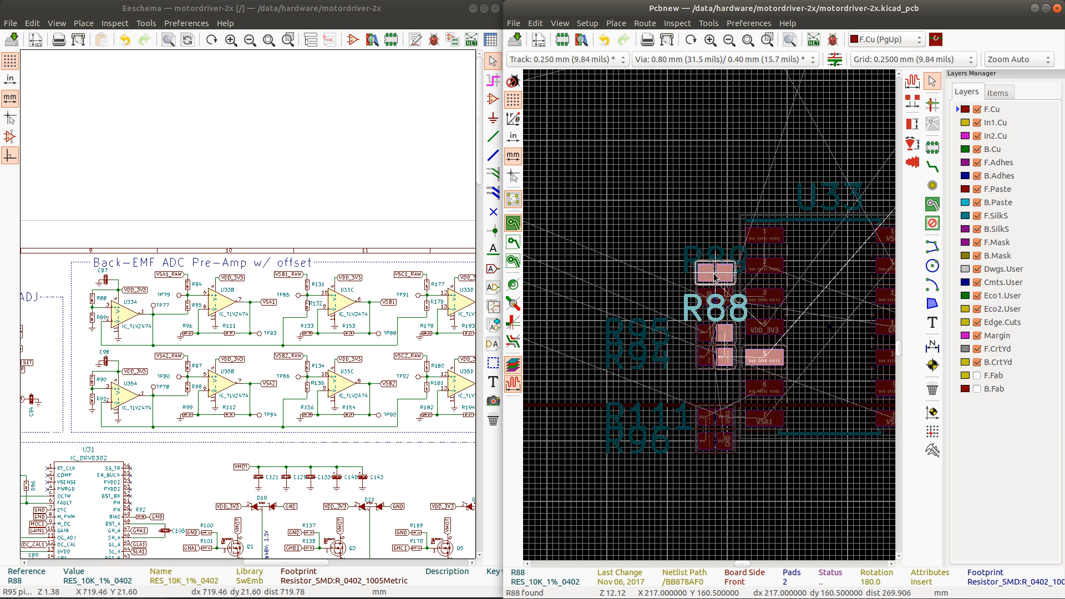
pyautogui.click(714, 270)
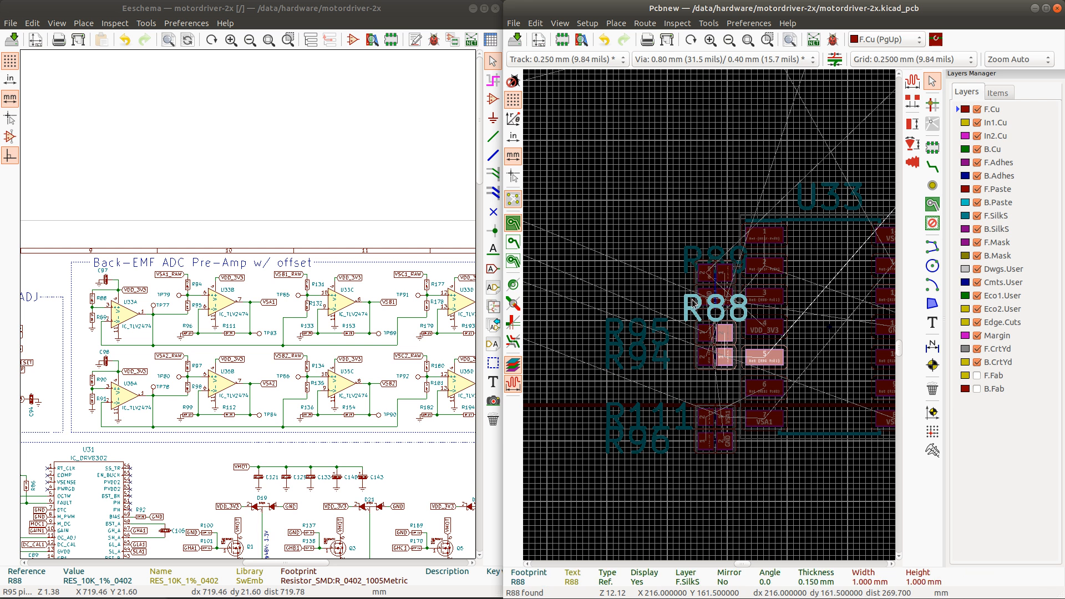
# Step: Move the R88 and R89 reference labels to the left of their resistors, stacked in line with the R95 and R94 labels
pyautogui.press('m')
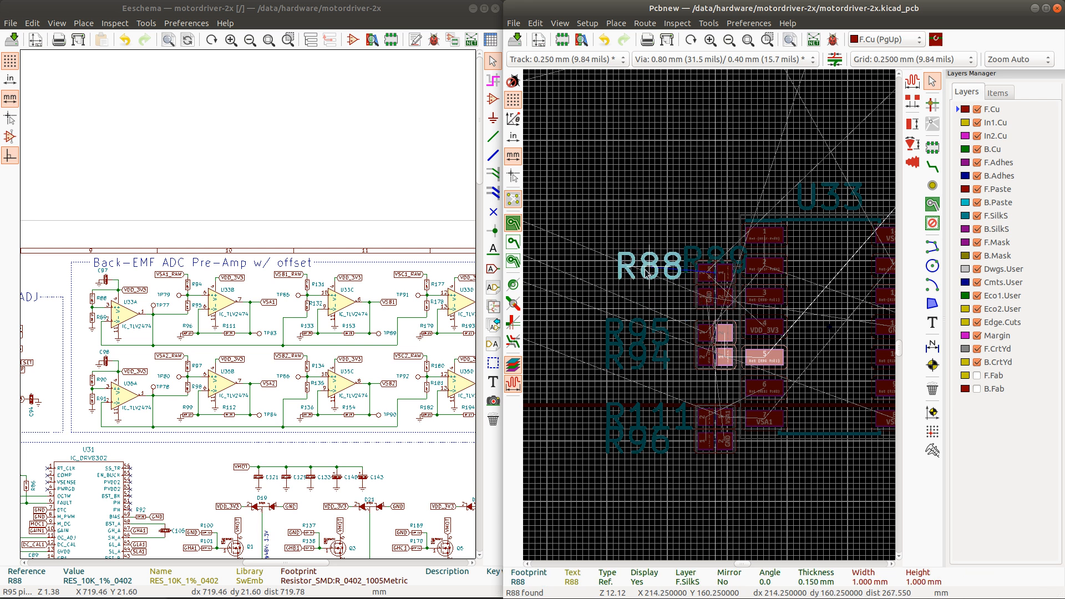
pyautogui.click(638, 271)
pyautogui.click(688, 258)
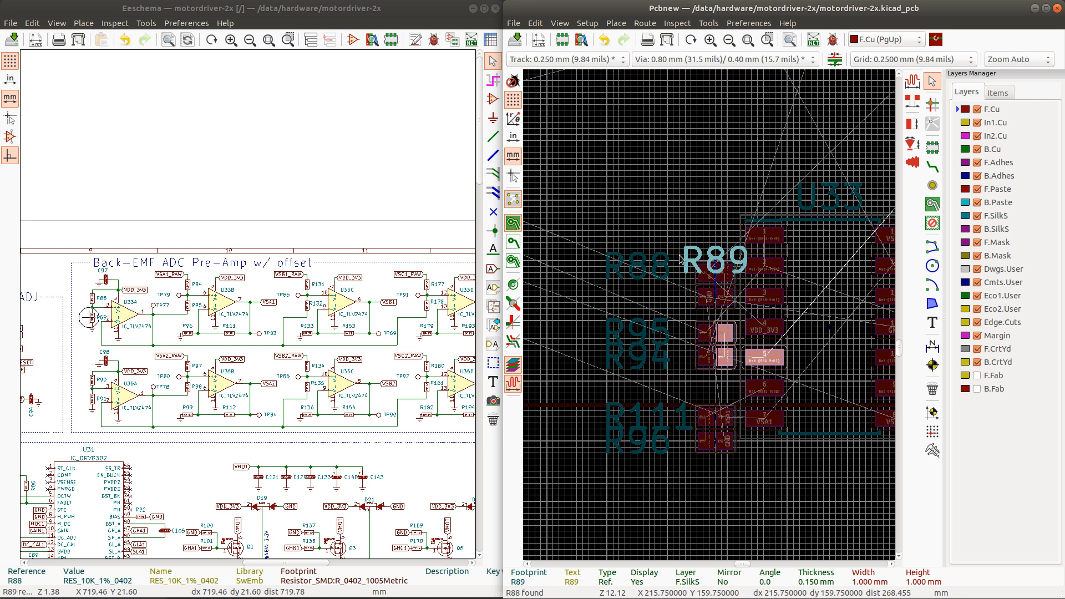
pyautogui.press('m')
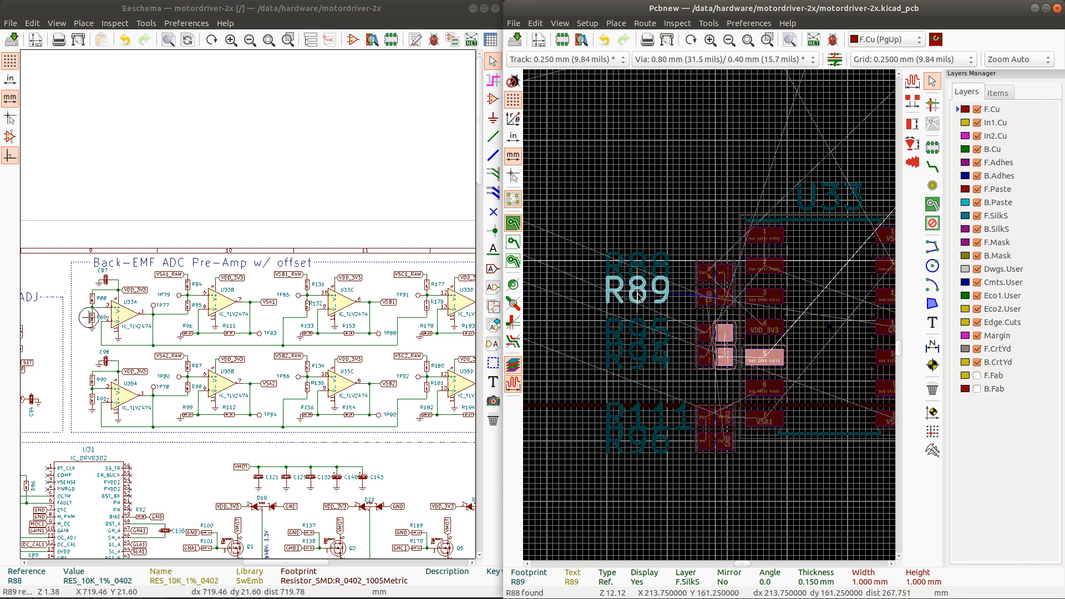
pyautogui.click(638, 303)
pyautogui.click(638, 269)
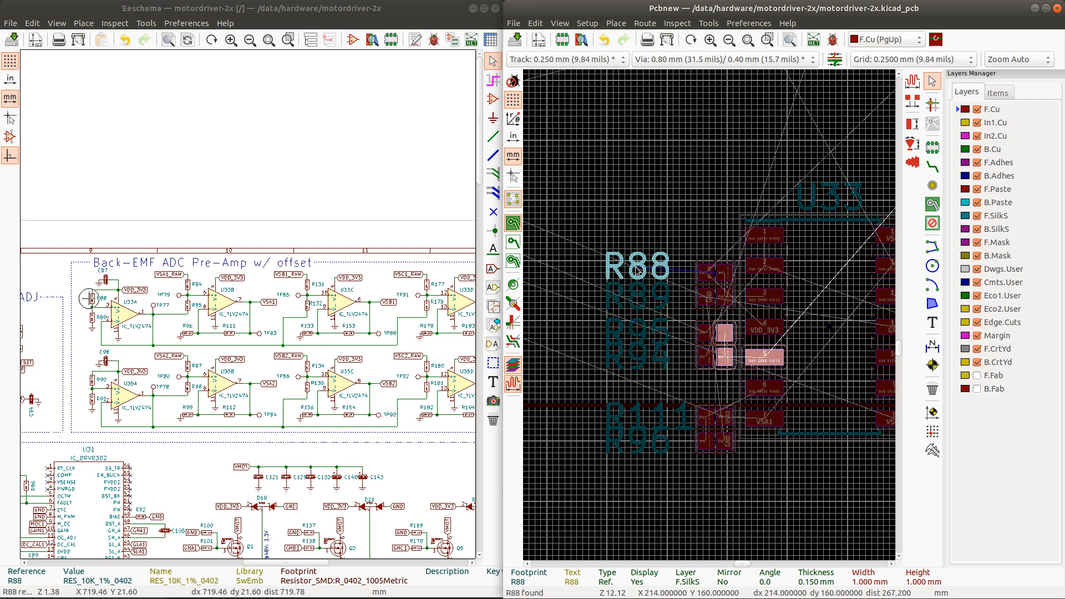
pyautogui.press('m')
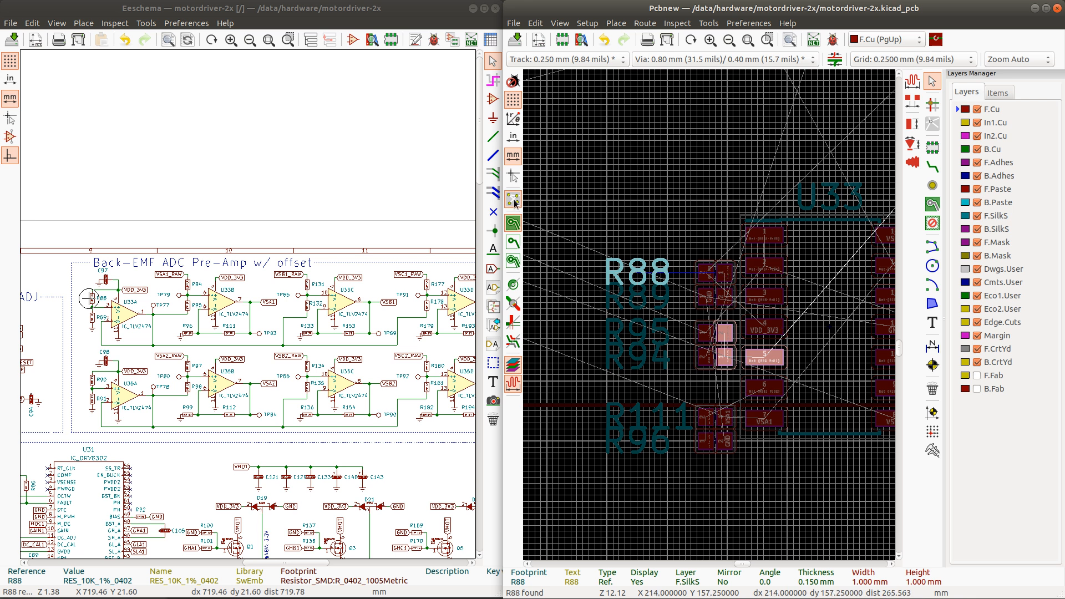
# Step: Find capacitor C97 from the schematic and set its footprint down above R88, just outside the upper-left corner of U33
pyautogui.click(106, 283)
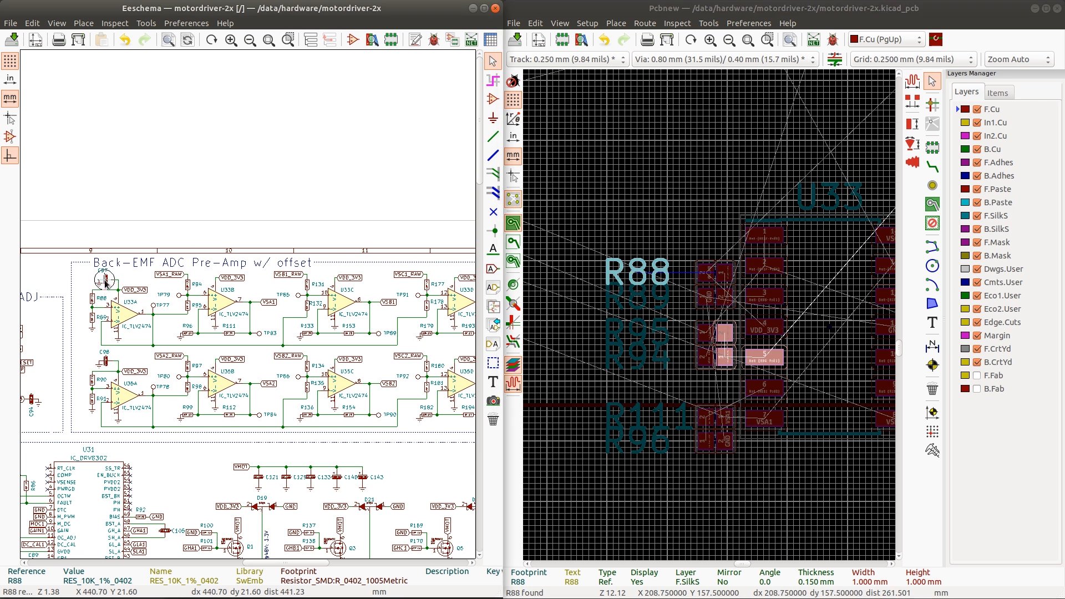
pyautogui.click(105, 282)
pyautogui.click(141, 305)
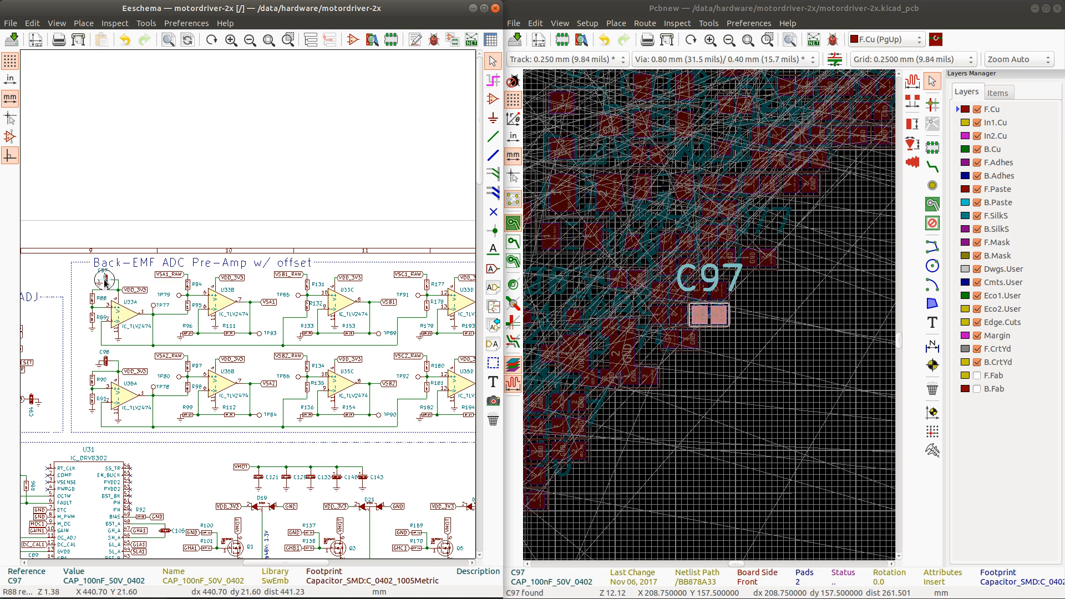
pyautogui.click(797, 13)
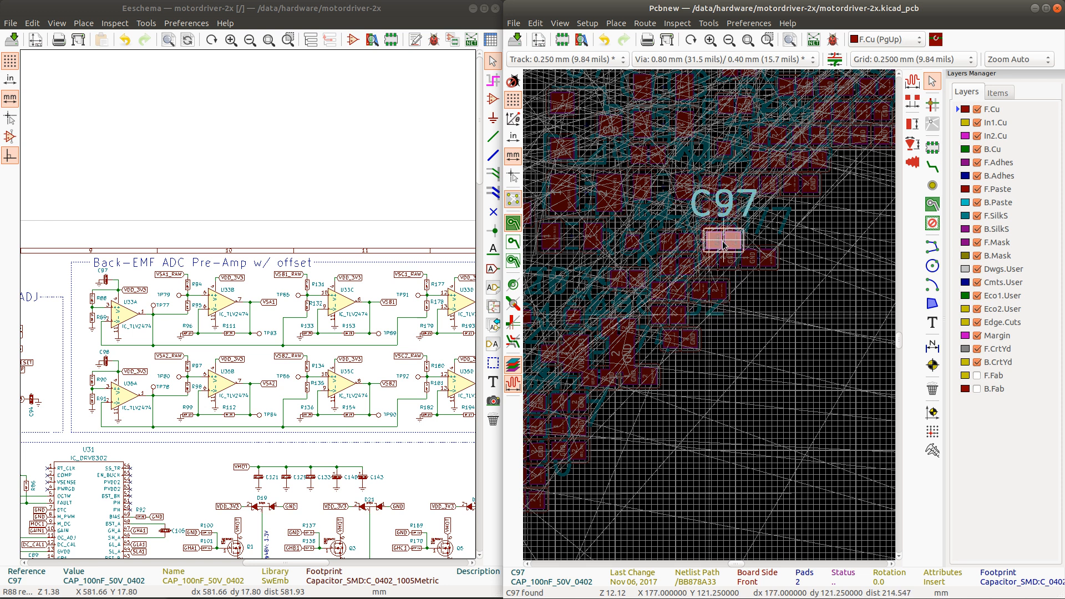
pyautogui.scroll(-10, 720, 302)
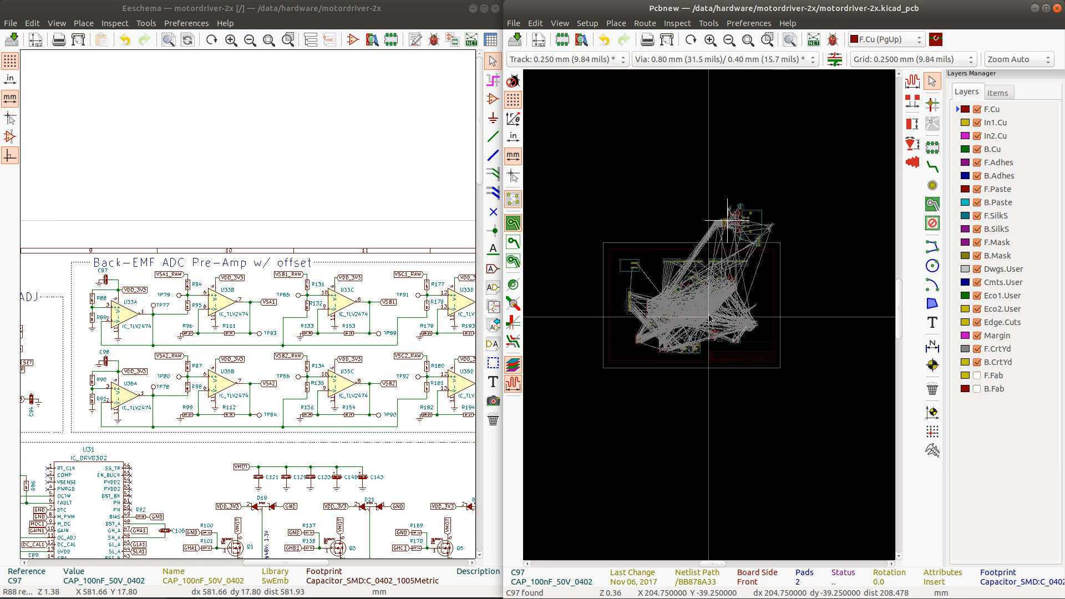
pyautogui.scroll(4, 709, 318)
pyautogui.scroll(3, 709, 318)
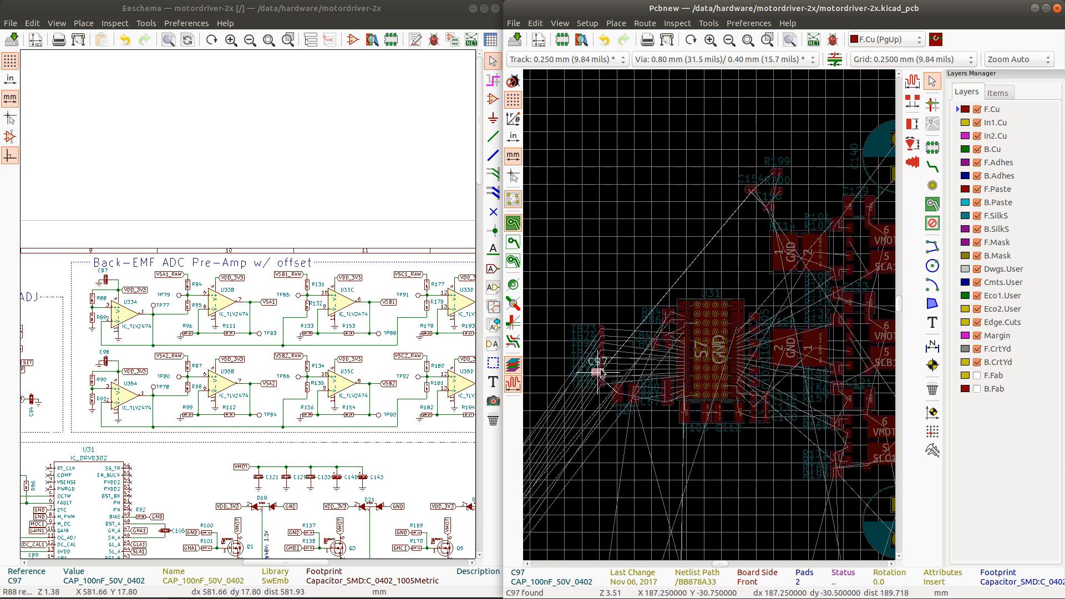
pyautogui.scroll(-1, 620, 438)
pyautogui.scroll(-4, 733, 379)
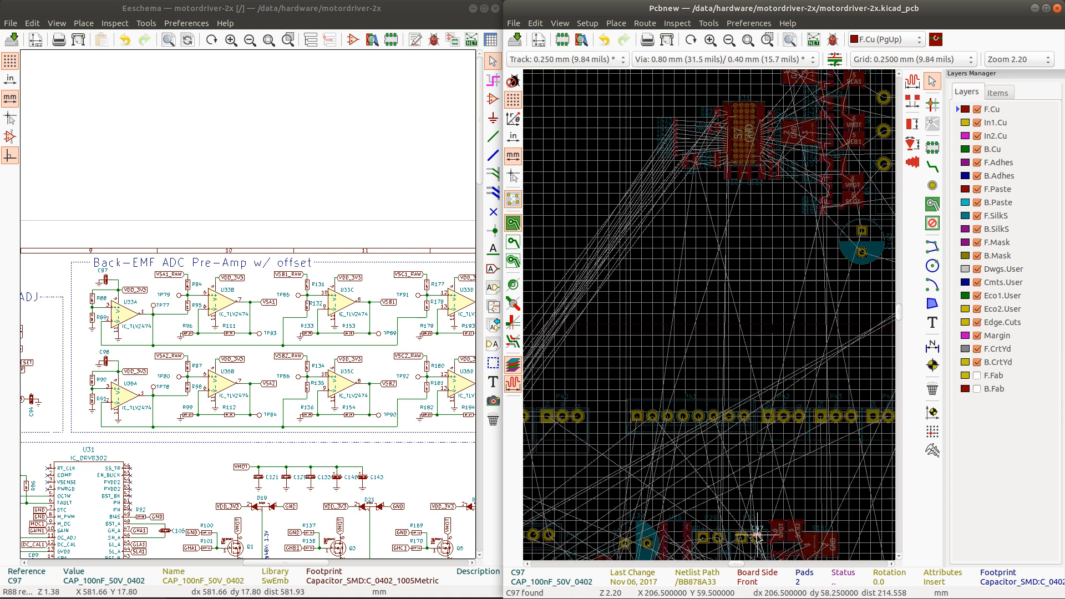
pyautogui.scroll(10, 709, 319)
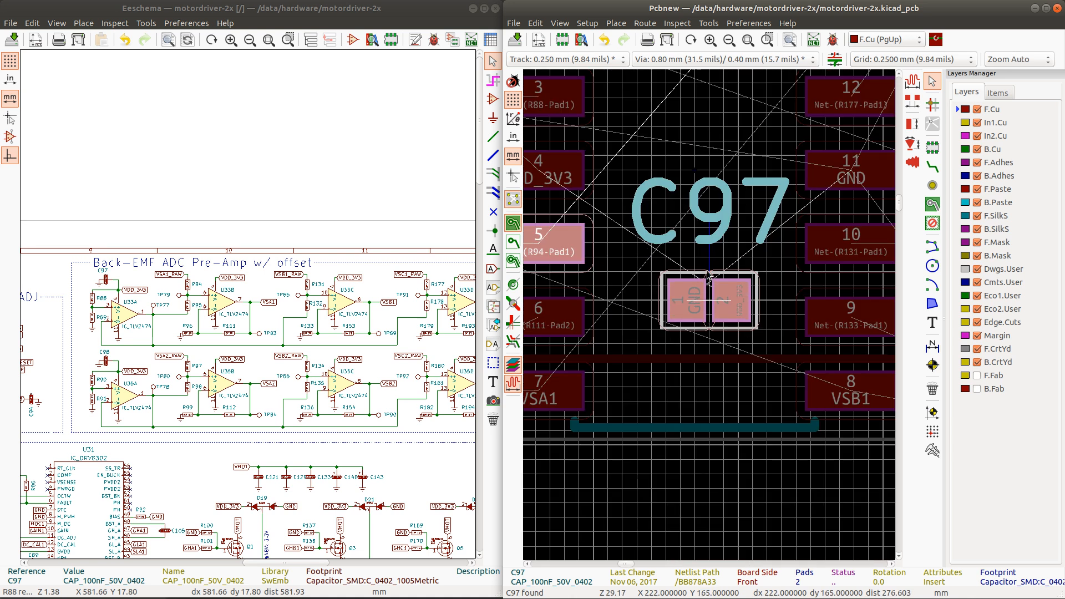
pyautogui.scroll(-1, 708, 319)
pyautogui.scroll(-3, 708, 319)
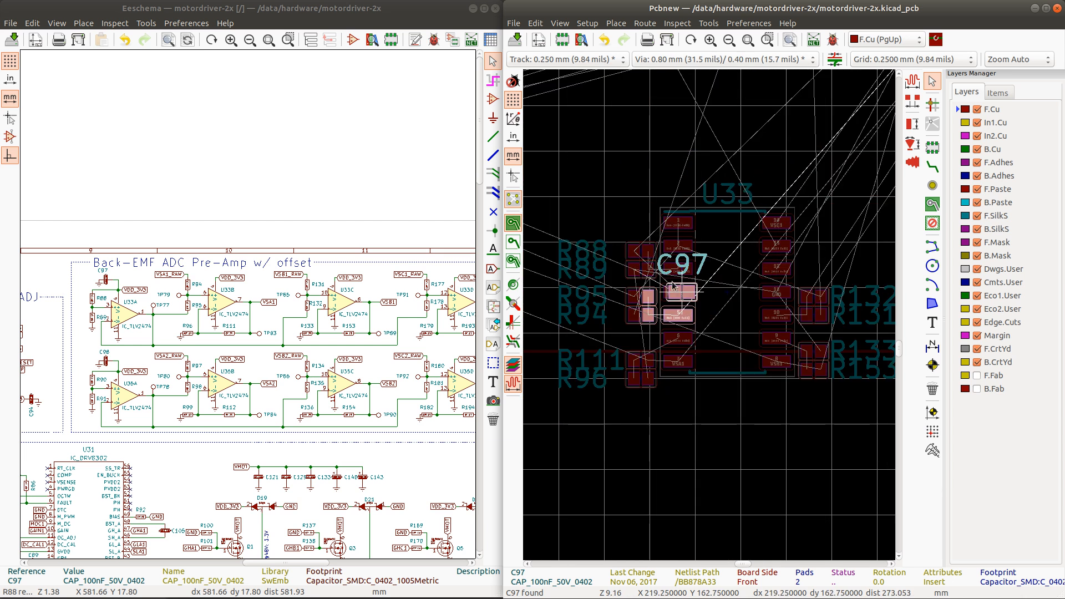
pyautogui.click(610, 247)
pyautogui.scroll(3, 641, 296)
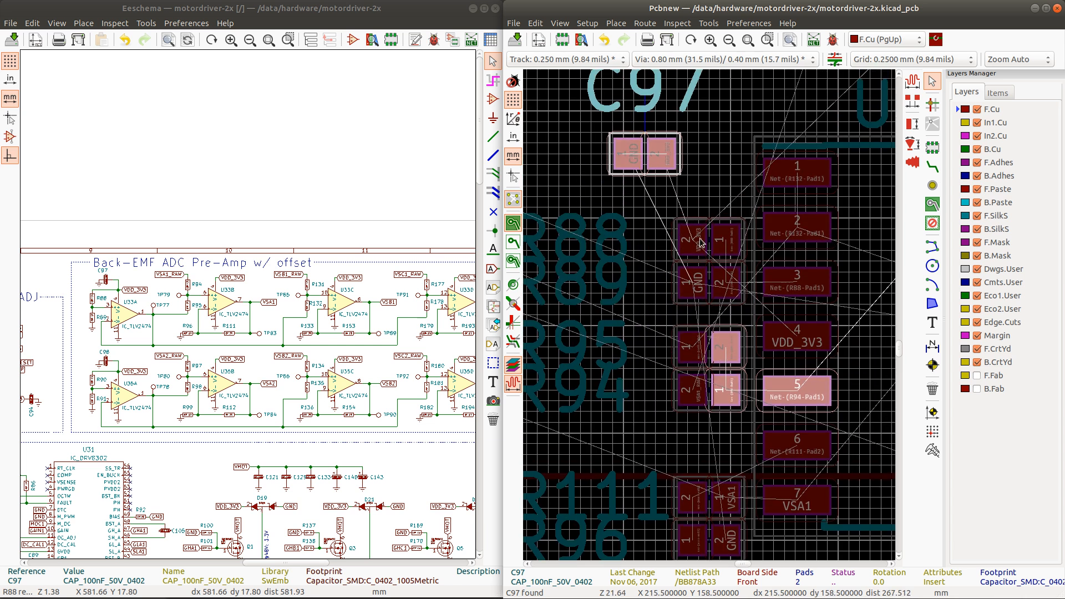
pyautogui.scroll(-1, 700, 242)
pyautogui.click(710, 340)
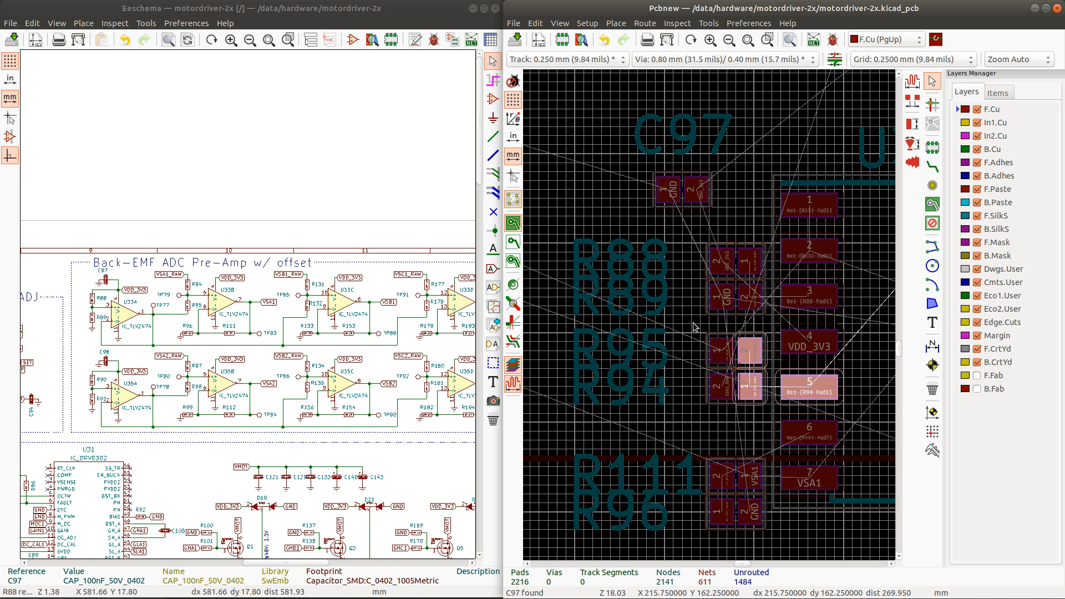
pyautogui.moveTo(695, 327); pyautogui.dragTo(774, 425)
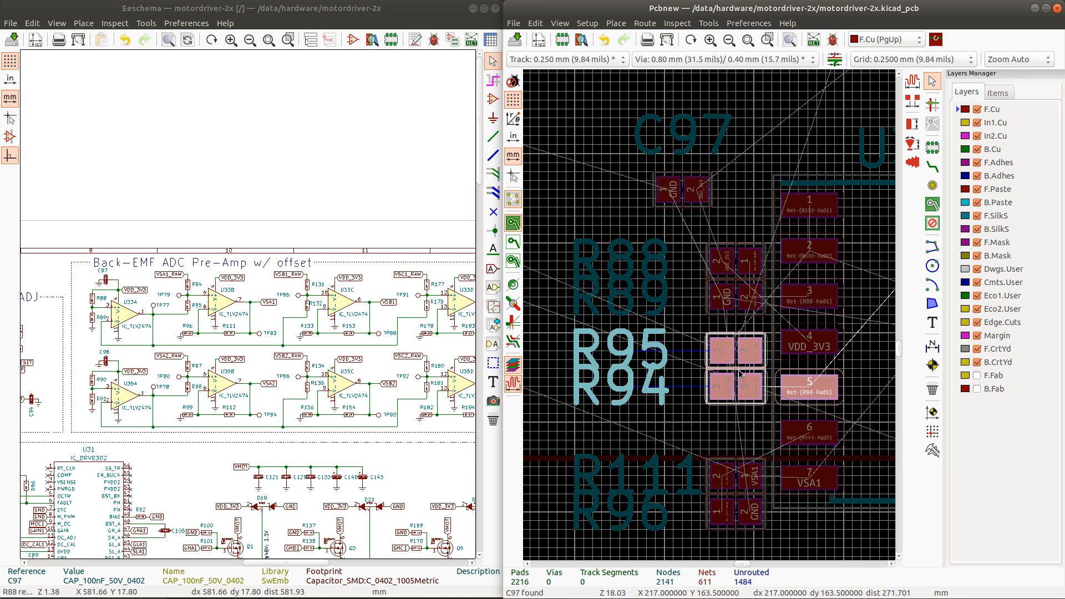
pyautogui.press('m')
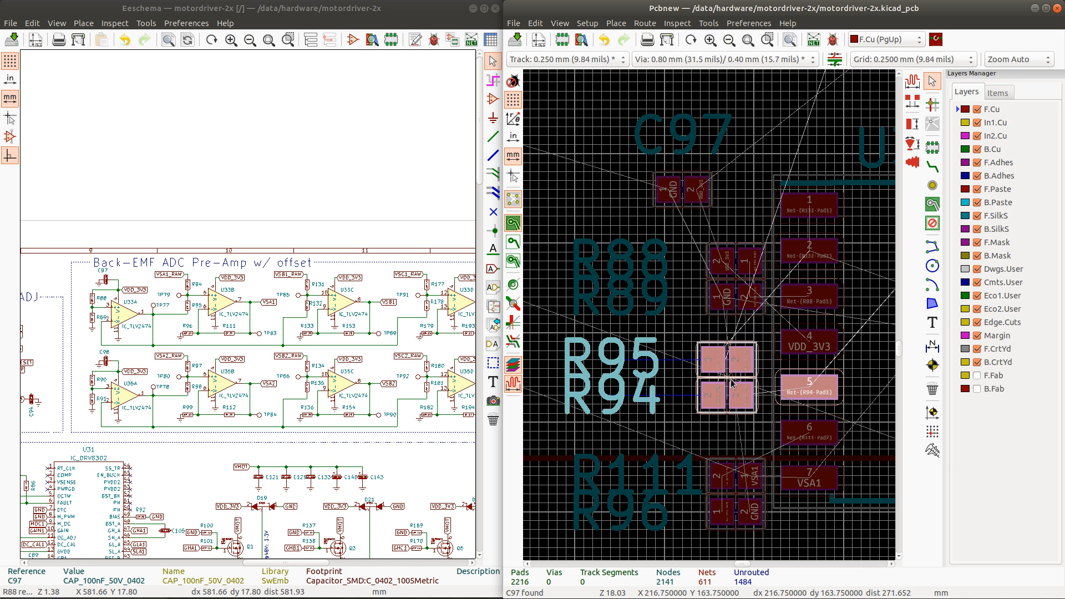
pyautogui.press('r')
pyautogui.click(733, 383)
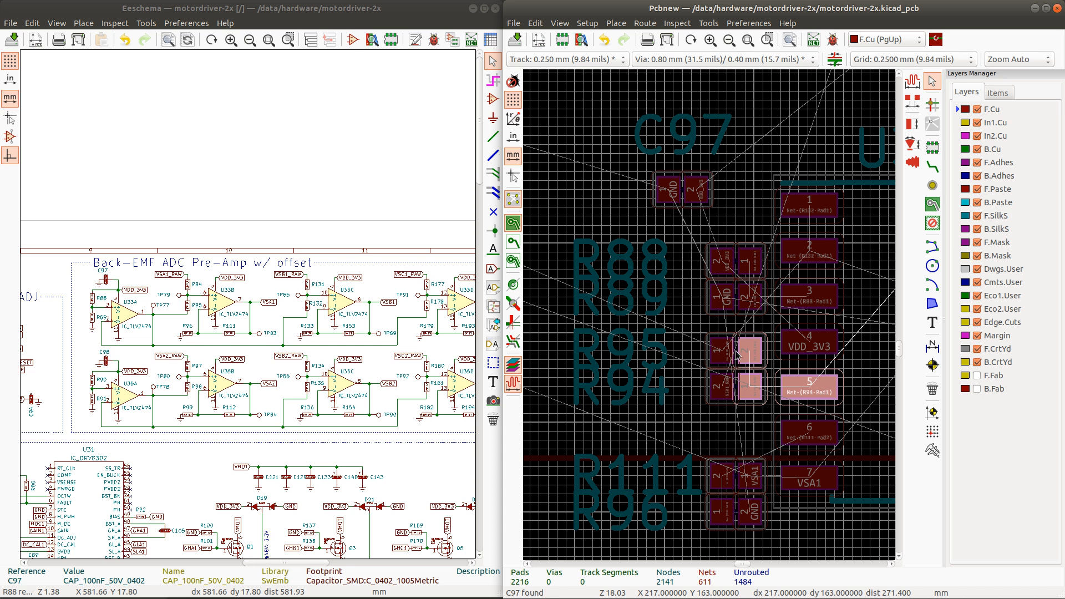
# Step: Move R95 and R94 together about 1 mm down towards R111, leaving a gap beside pin 4 of U33
pyautogui.moveTo(737, 355); pyautogui.dragTo(735, 351)
pyautogui.click(733, 354)
pyautogui.keyDown('shift'); pyautogui.click(738, 370); pyautogui.keyUp('shift')
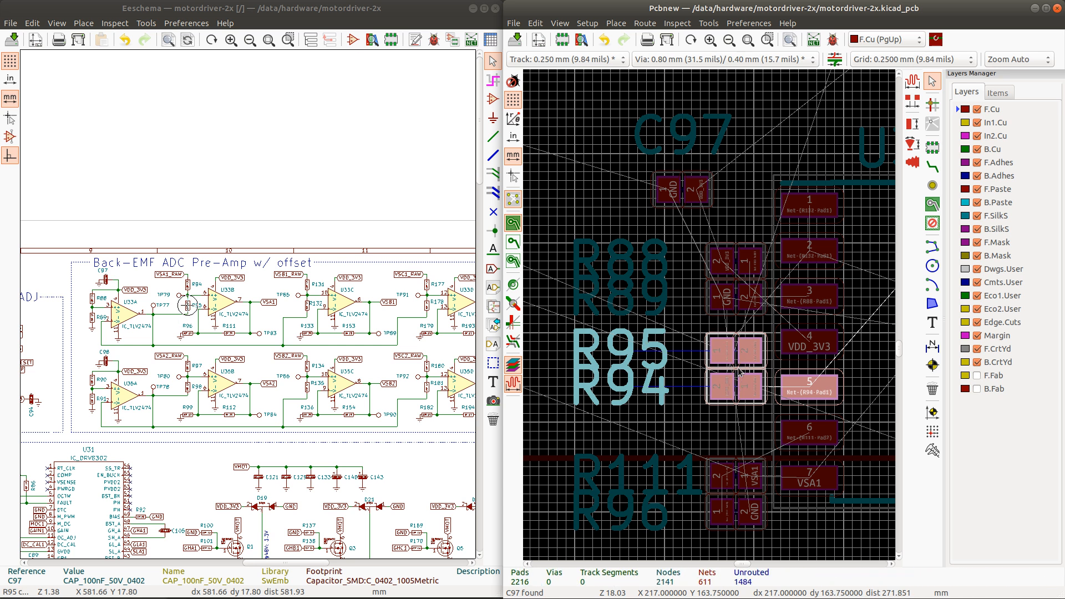
pyautogui.moveTo(736, 355); pyautogui.dragTo(733, 391)
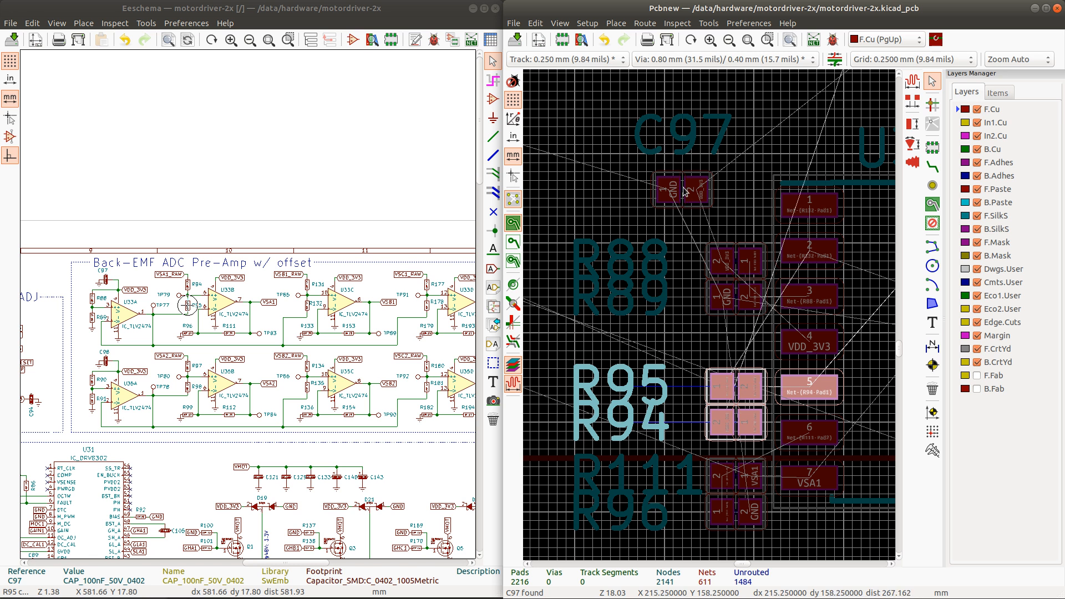
# Step: Place C97 between R89 and R95 beside pin 4 of U33 and move its reference label left, in line with the resistor labels
pyautogui.click(684, 189)
pyautogui.press('m')
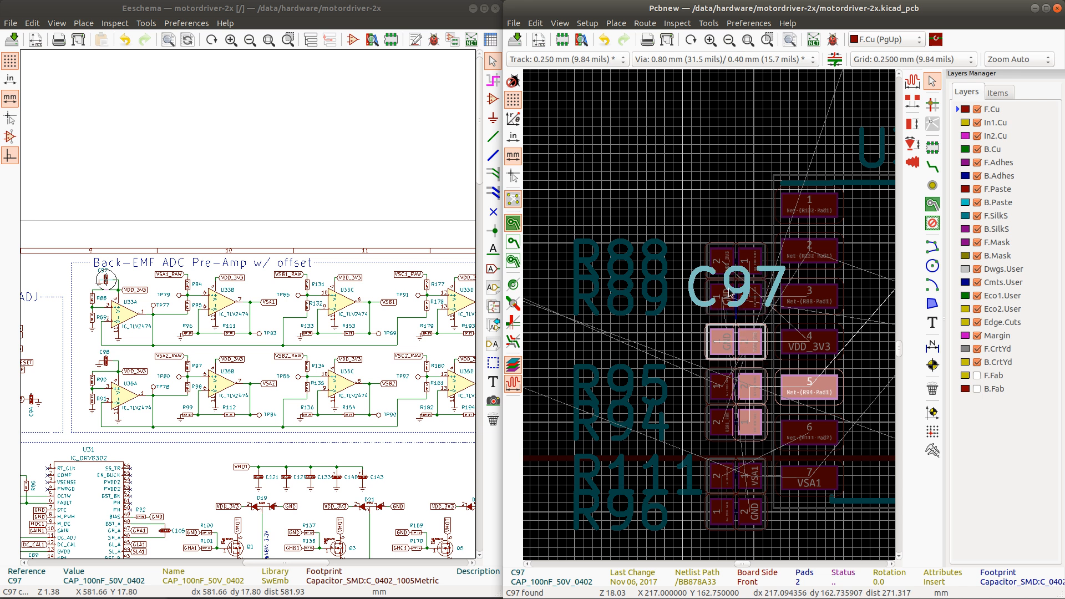
pyautogui.click(738, 340)
pyautogui.click(703, 271)
pyautogui.press('m')
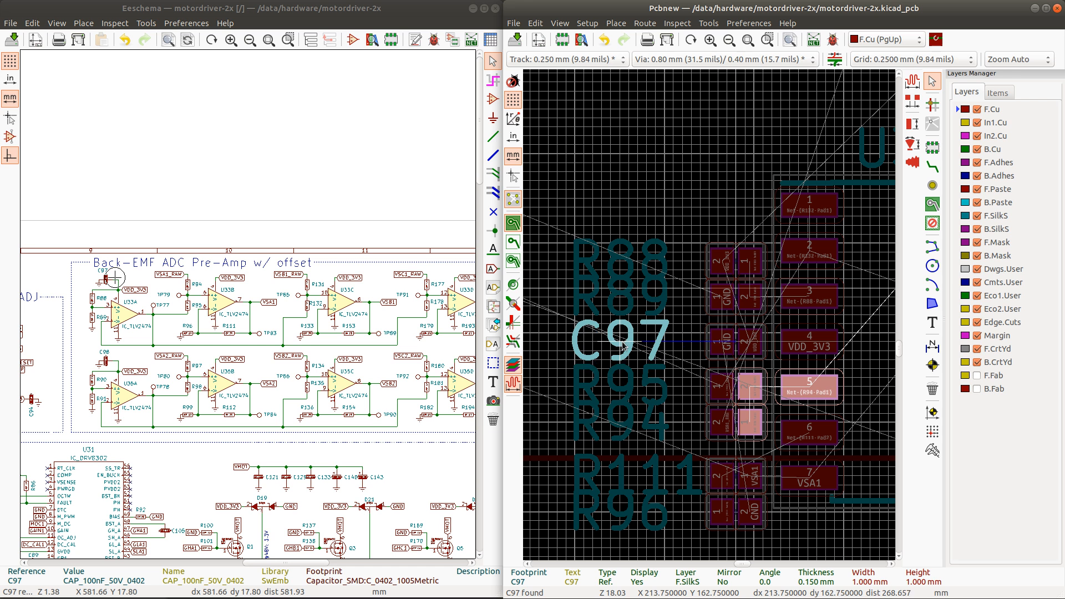
pyautogui.click(622, 345)
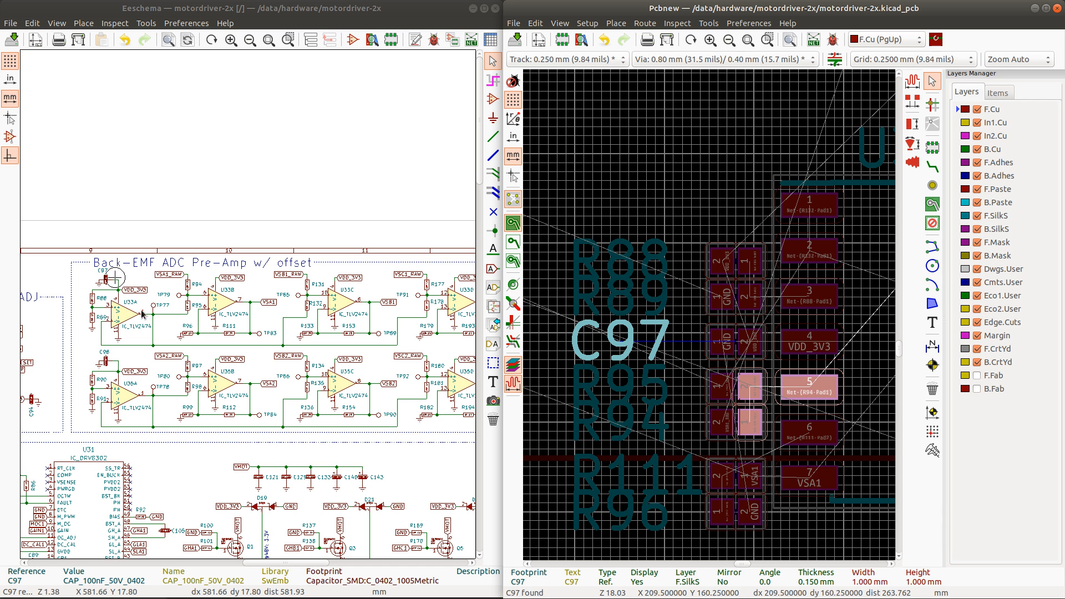
# Step: Find resistor R177 from the Back-EMF ADC Pre-Amp schematic and place its footprint beside pin 12 of U33, above R132
pyautogui.scroll(-2, 246, 302)
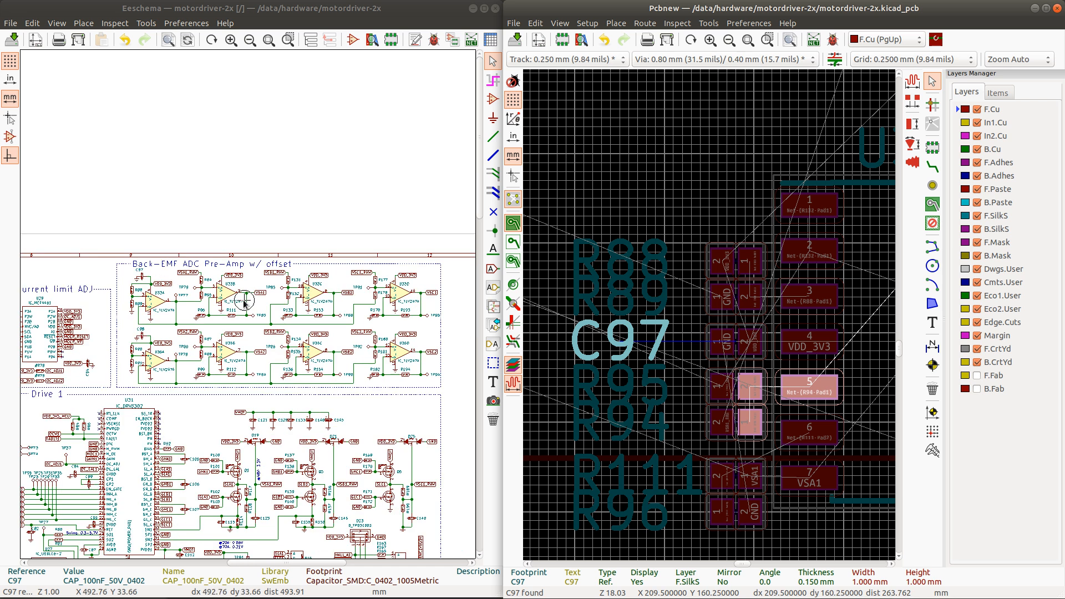
pyautogui.scroll(1, 246, 303)
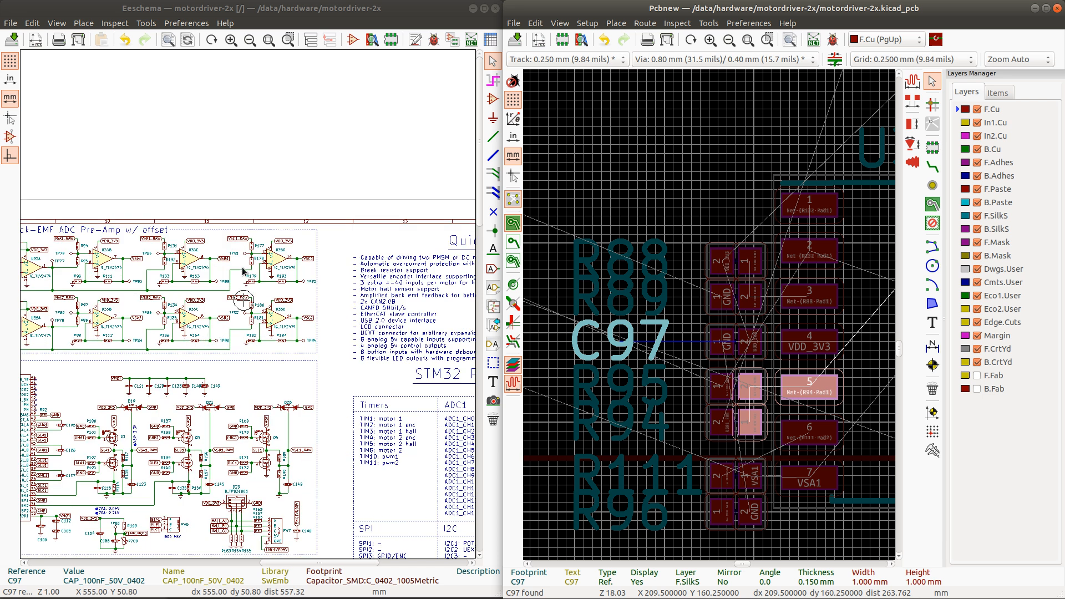
pyautogui.rightClick(251, 249)
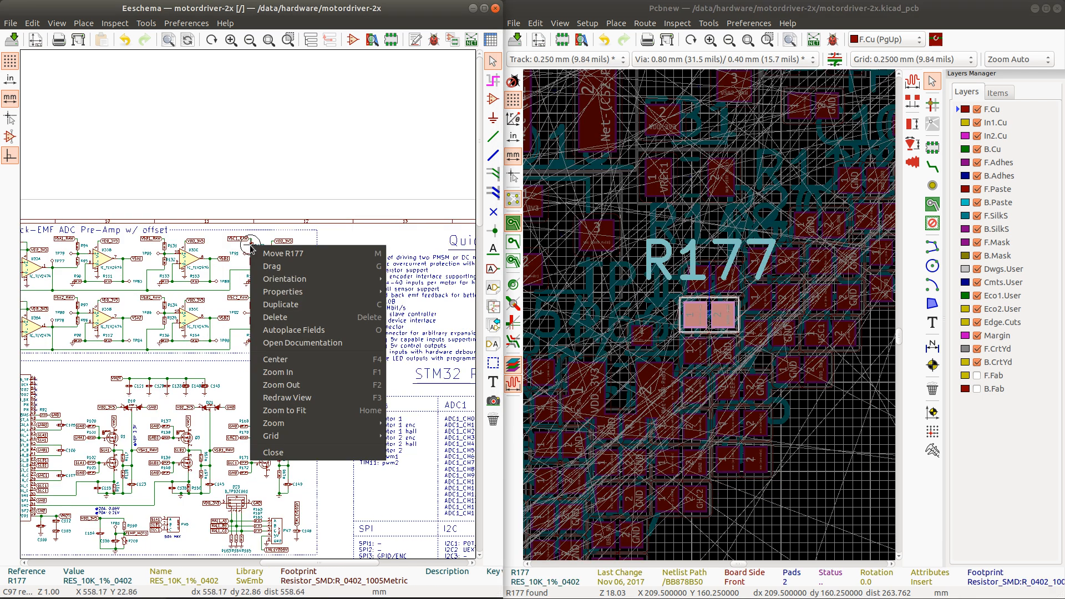
pyautogui.click(705, 5)
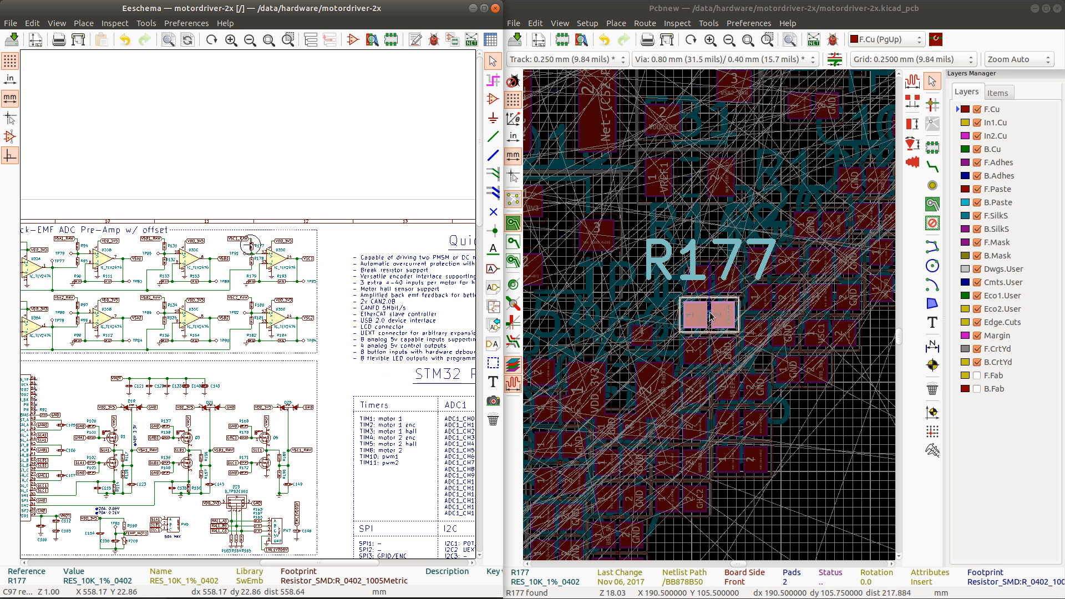
pyautogui.scroll(1, 711, 317)
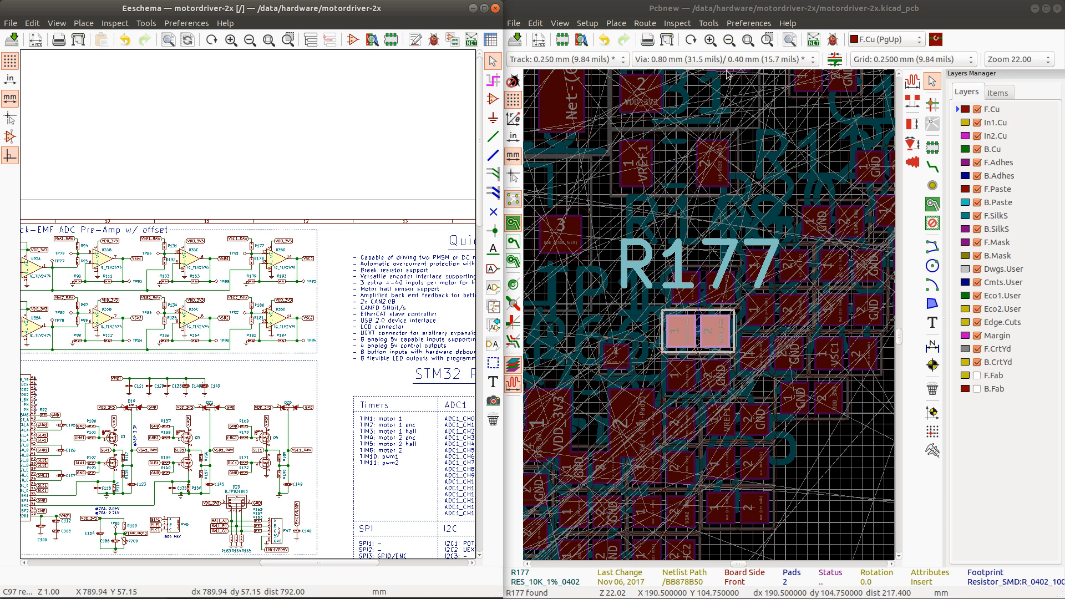
pyautogui.click(728, 11)
pyautogui.press('m')
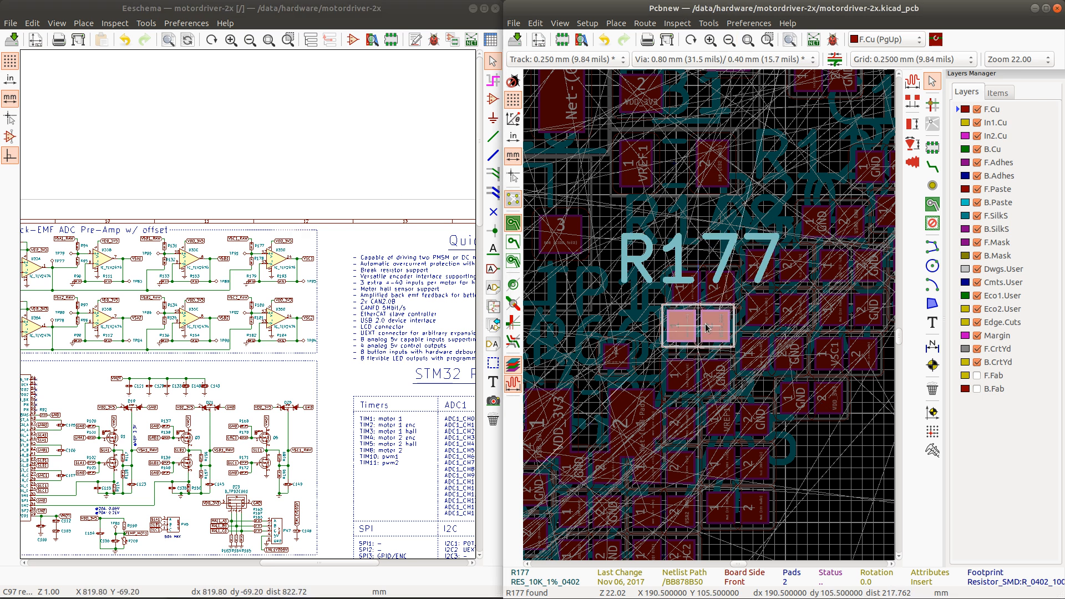
pyautogui.scroll(-3, 709, 311)
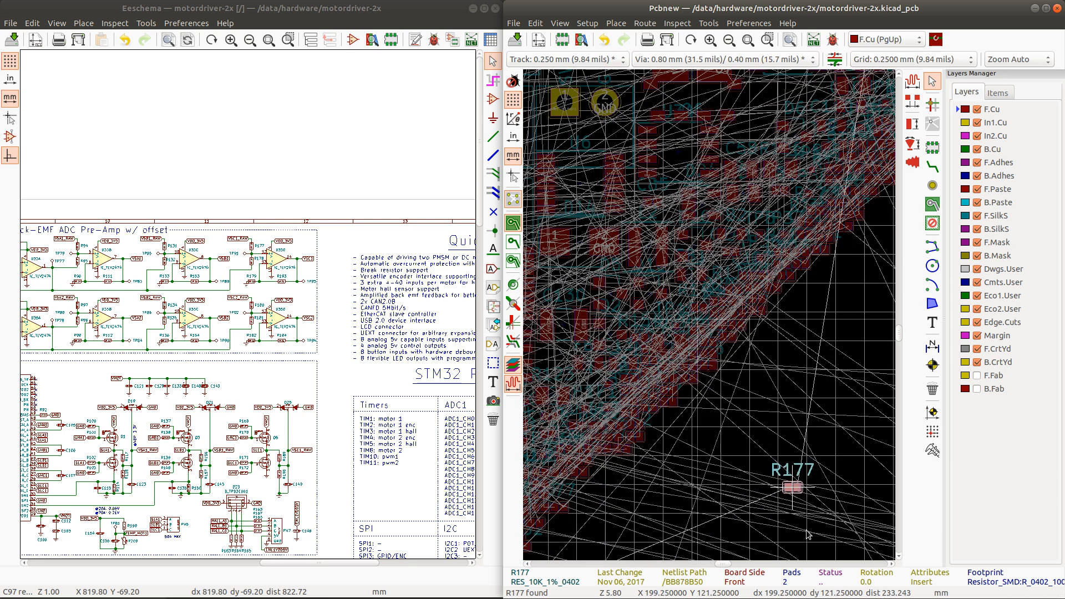
pyautogui.scroll(-2, 709, 308)
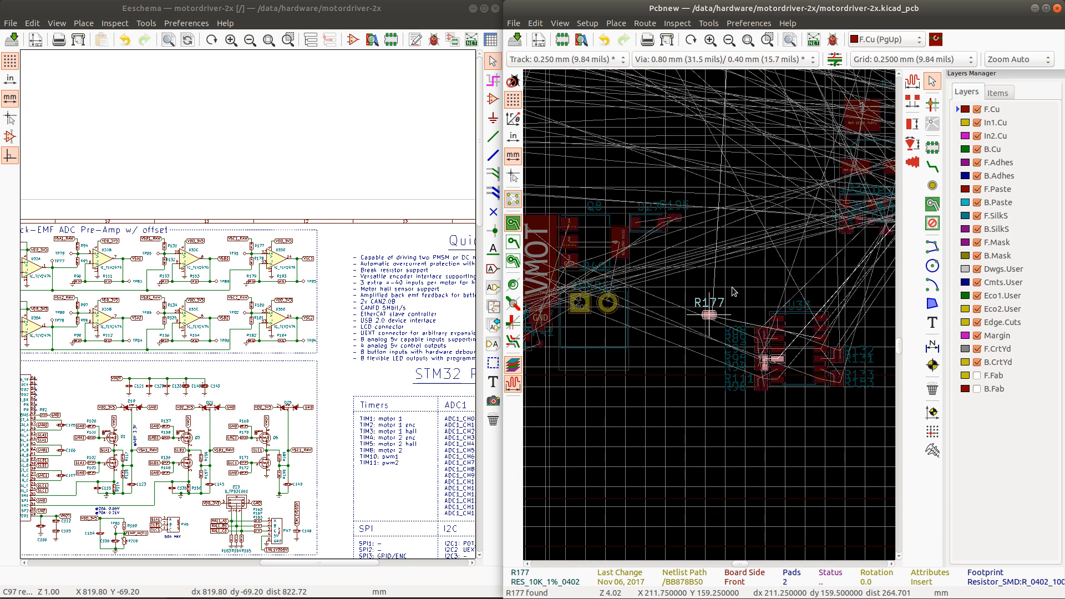
pyautogui.scroll(6, 801, 332)
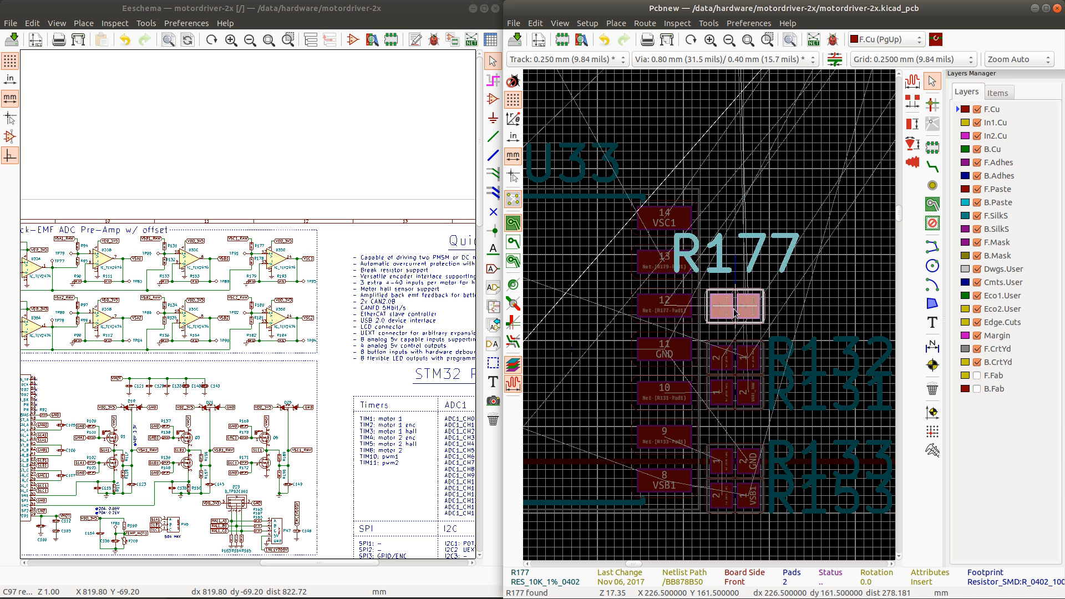
pyautogui.click(722, 314)
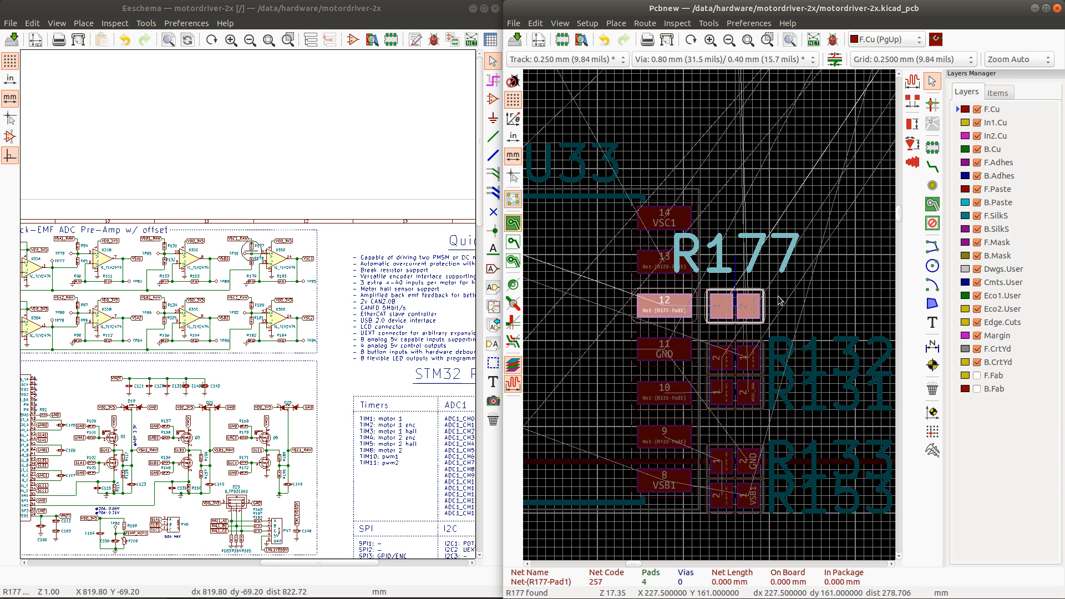
# Step: Move the R177 reference label to the right of its resistor, in line with the R132 and R131 labels
pyautogui.click(771, 266)
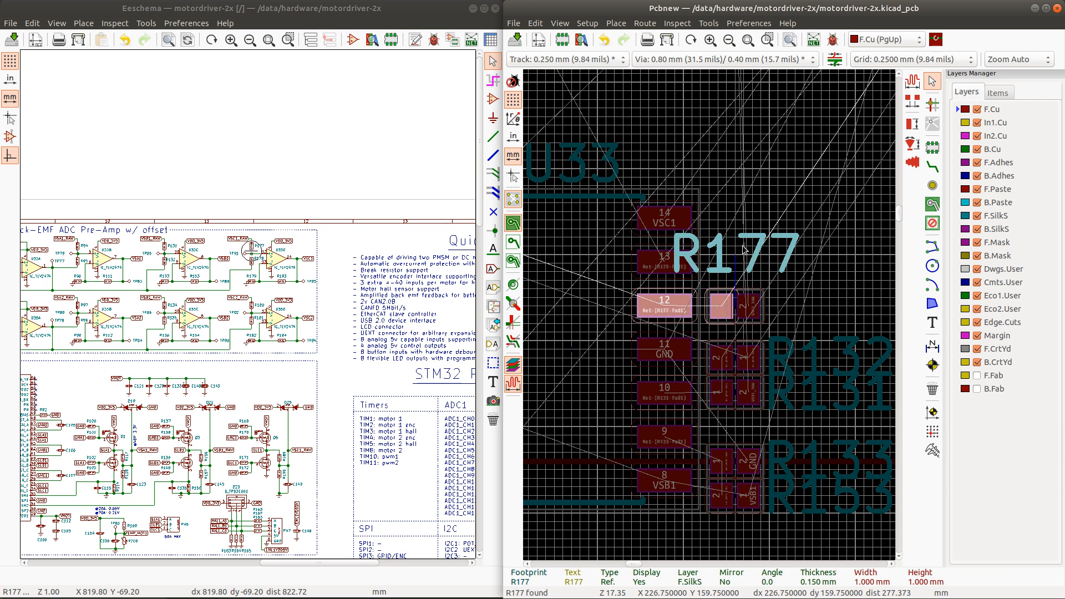
pyautogui.press('m')
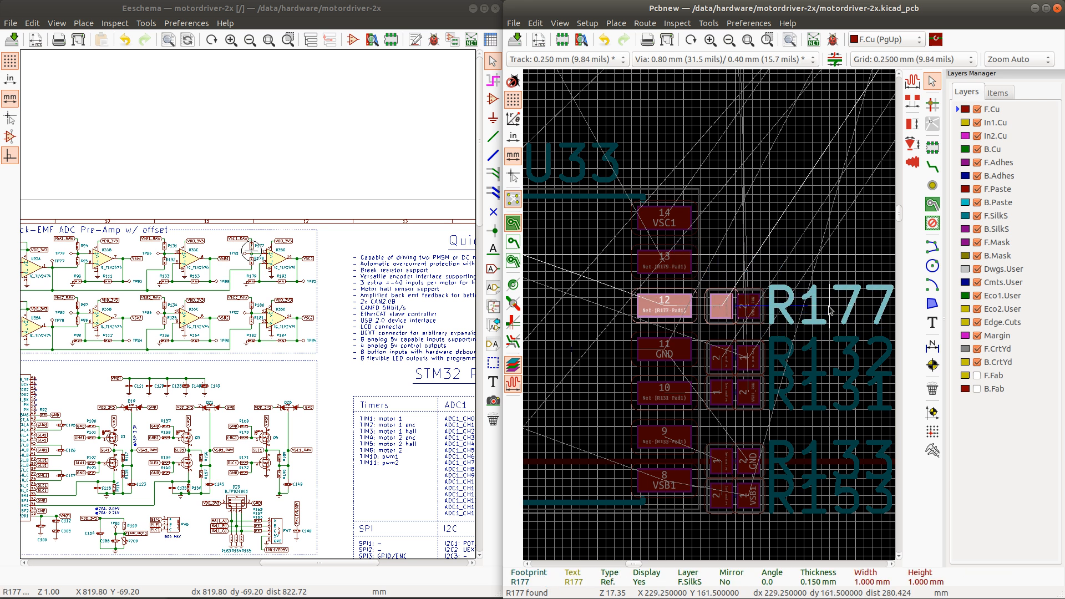
pyautogui.click(831, 310)
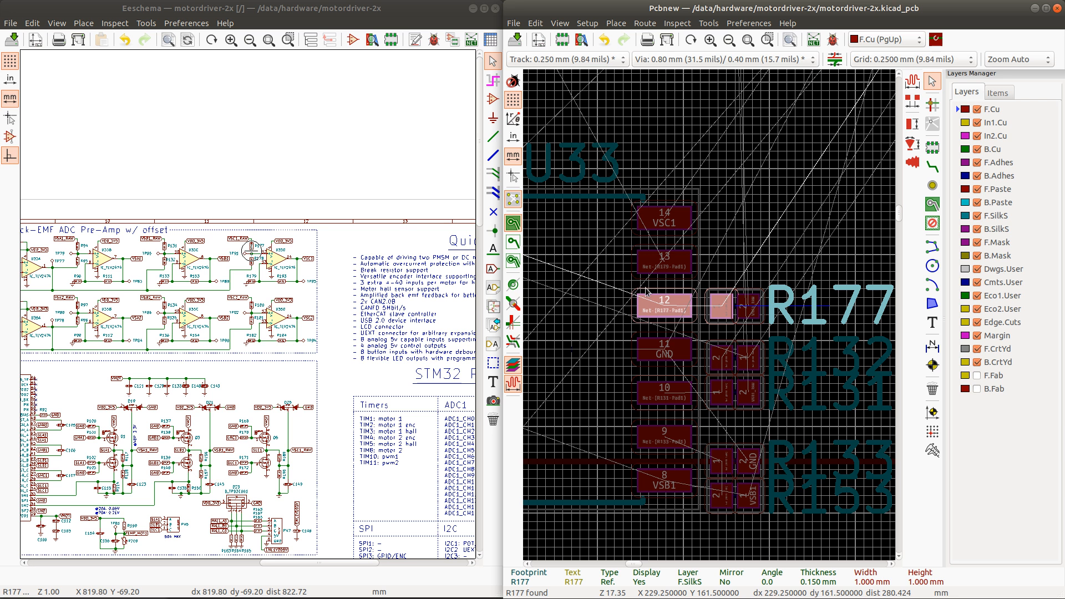
# Step: Find R178 from the schematic, rotate its footprint 180 degrees and place it directly above R177 beside U33
pyautogui.click(252, 262)
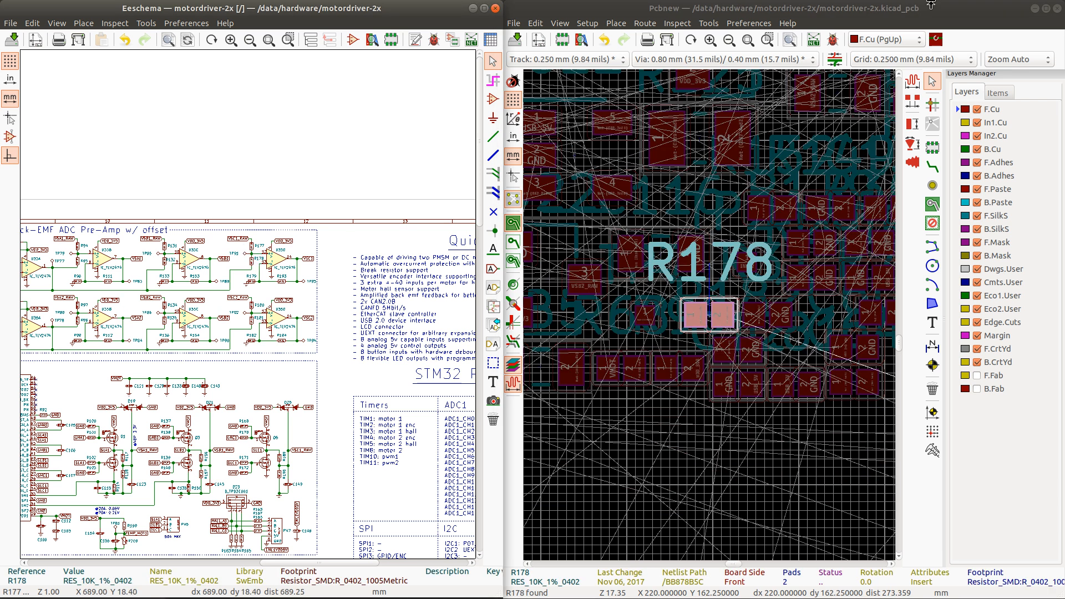
pyautogui.click(797, 8)
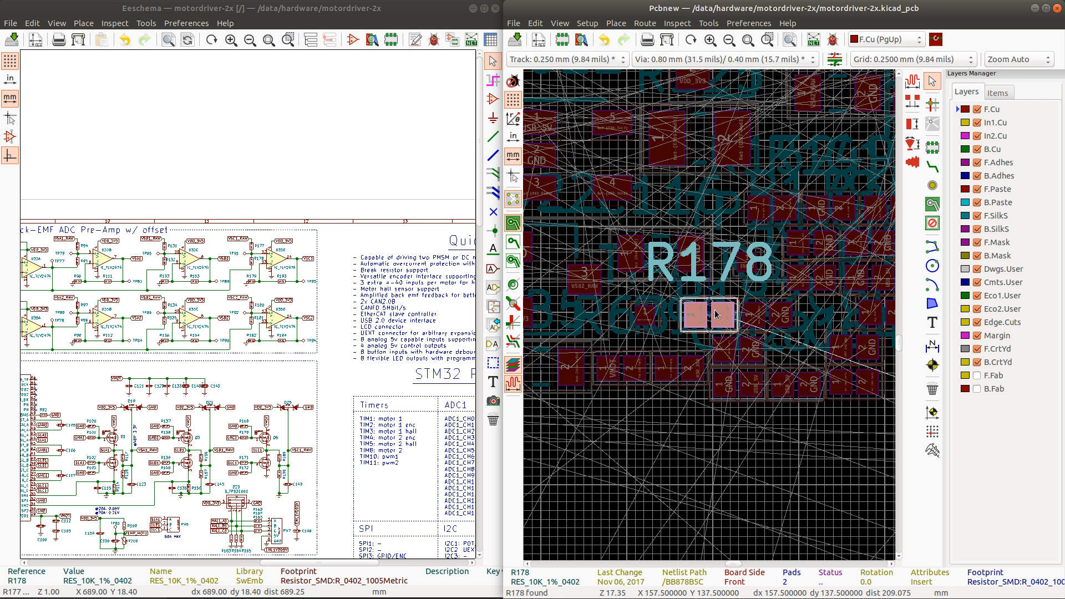
pyautogui.scroll(-5, 715, 315)
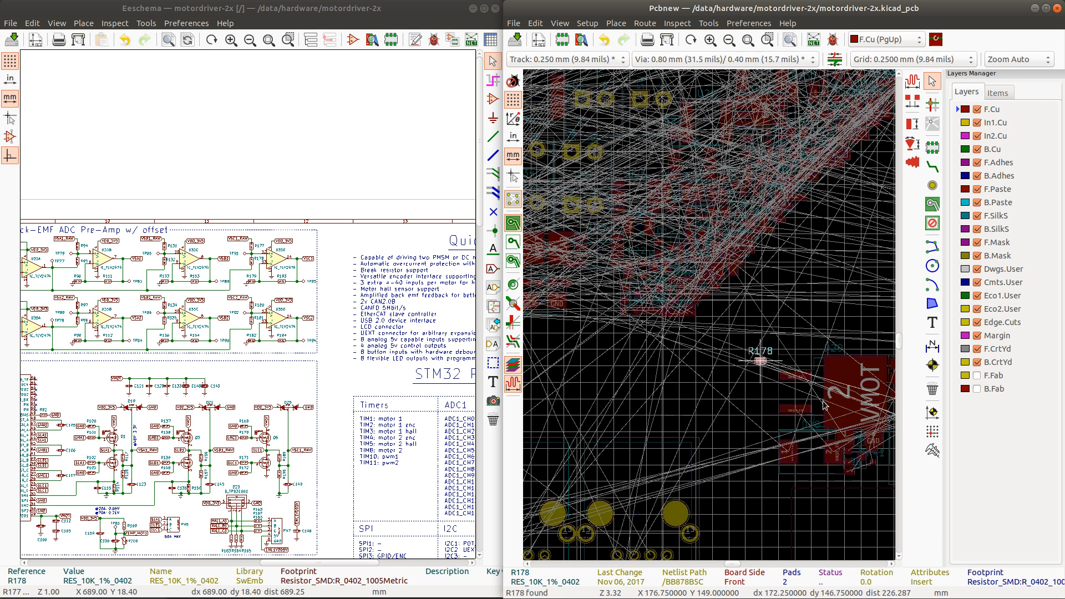
pyautogui.scroll(-1, 852, 402)
pyautogui.scroll(-1, 804, 470)
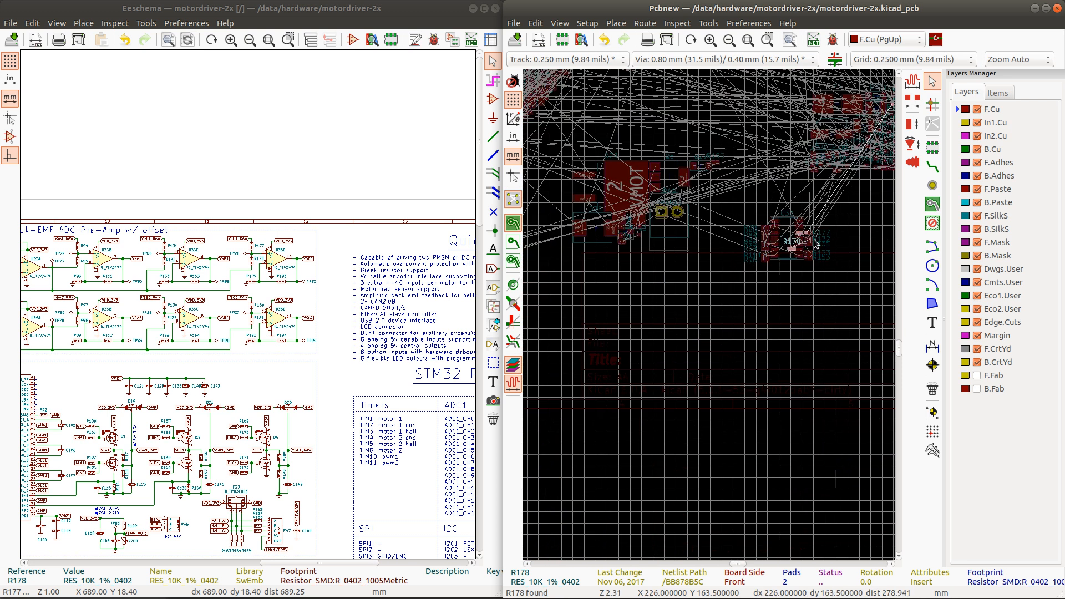
pyautogui.scroll(6, 816, 242)
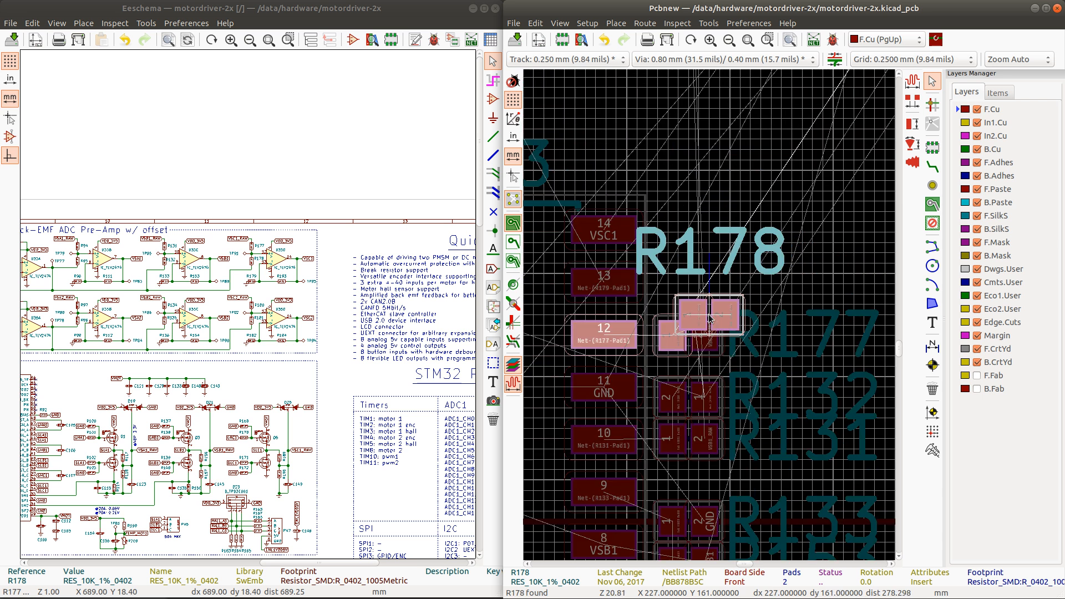
pyautogui.press('r')
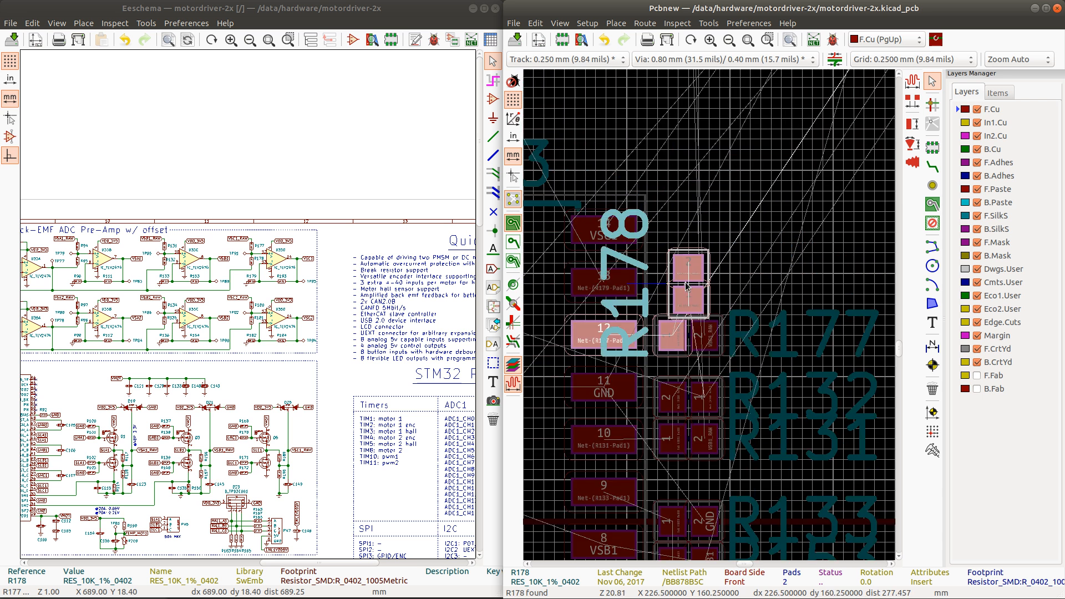
pyautogui.press('r')
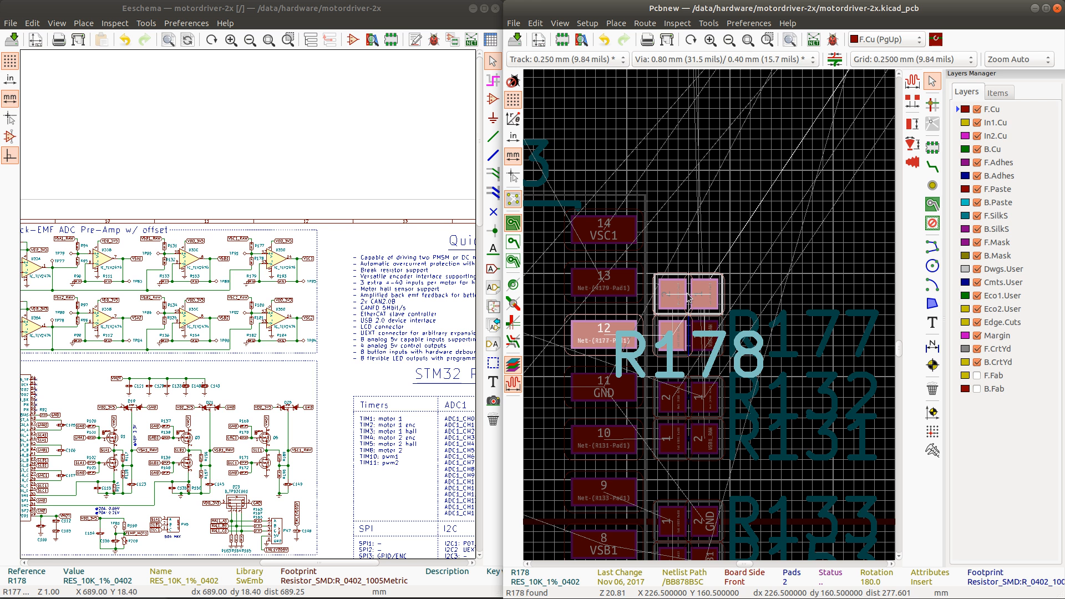
pyautogui.click(689, 298)
# Step: Move the R178 reference label to the right of its resistor above the R177 label, and highlight the nets on R178's pads
pyautogui.click(668, 373)
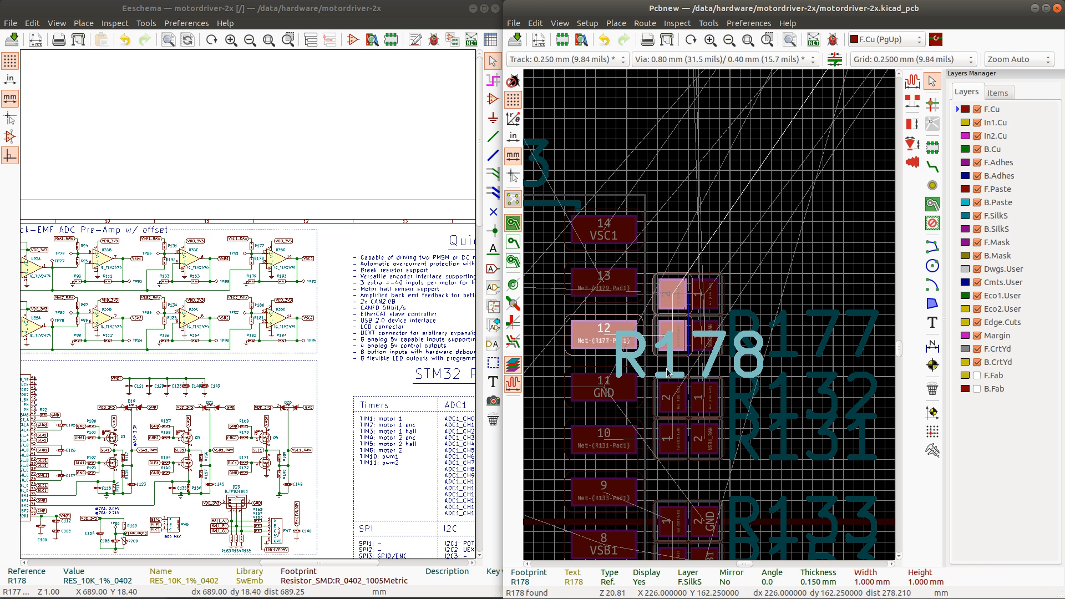
pyautogui.press('m')
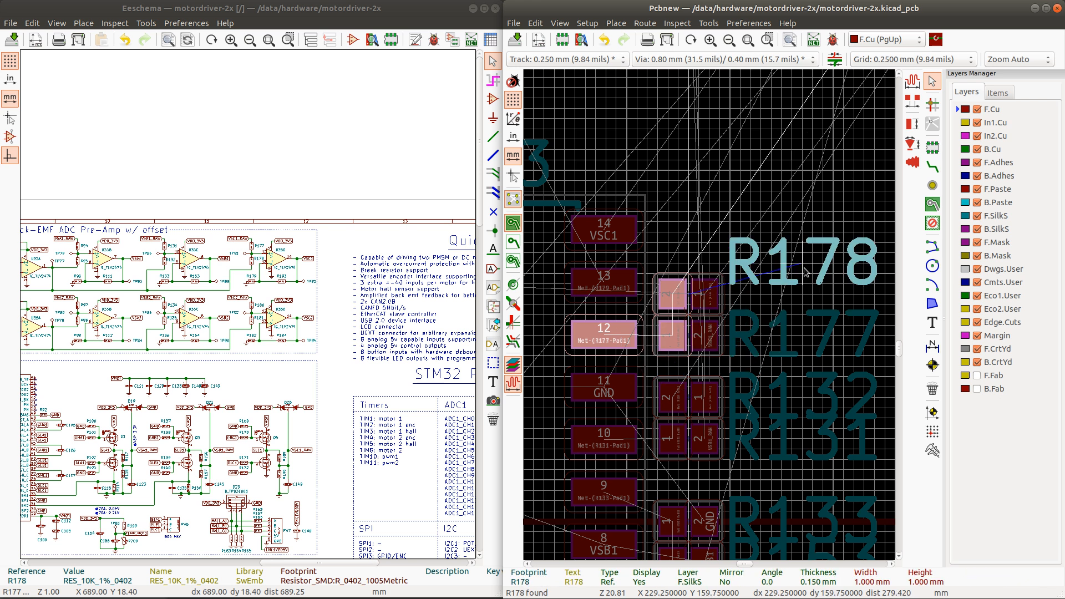
pyautogui.click(807, 304)
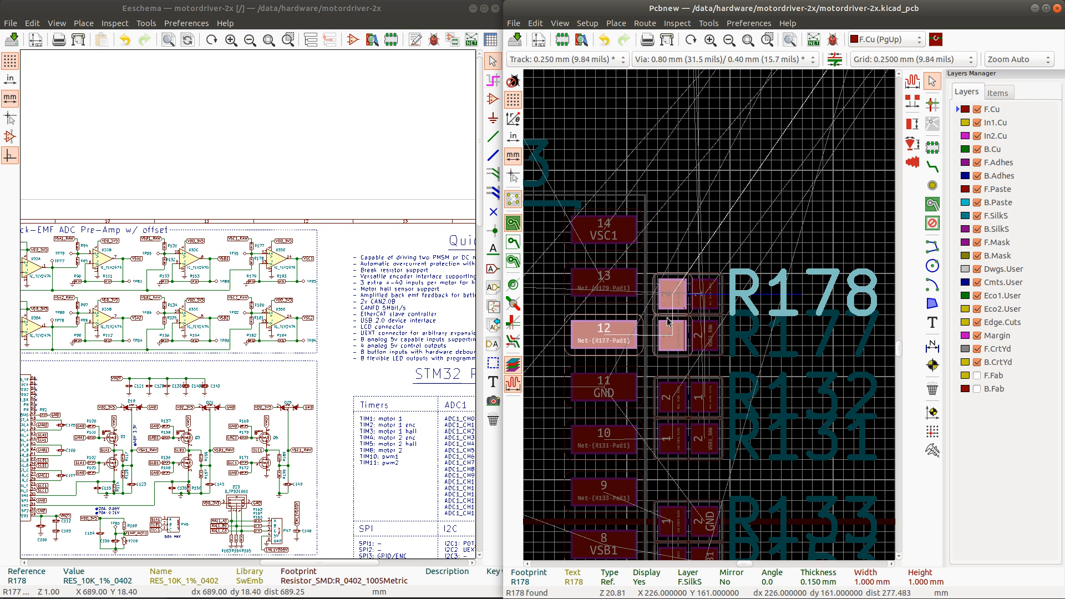
pyautogui.press('Escape')
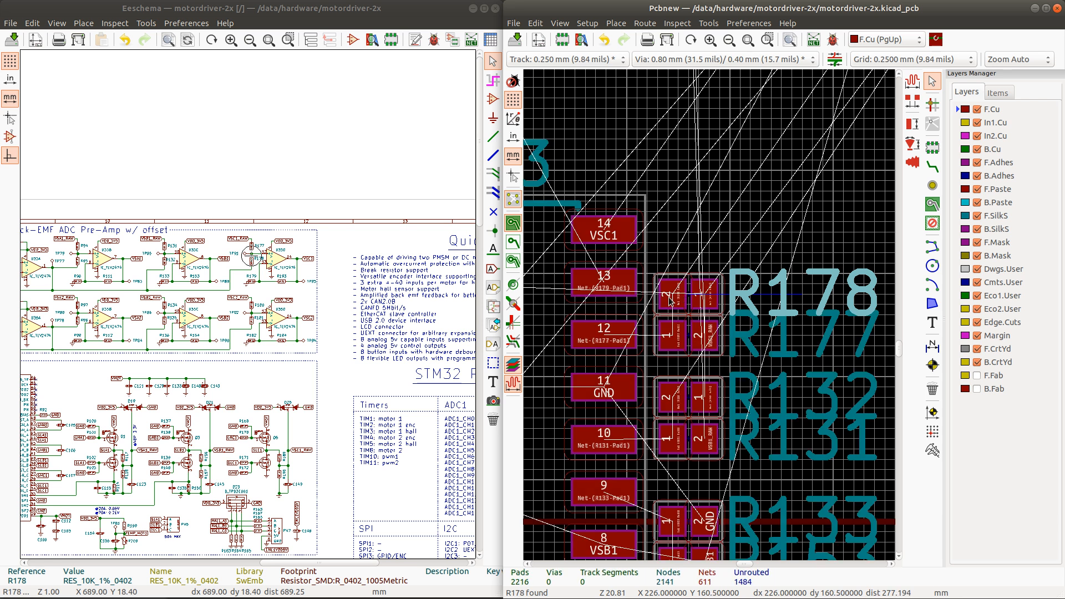
pyautogui.keyDown('ctrl'); pyautogui.click(670, 301); pyautogui.keyUp('ctrl')
pyautogui.keyDown('ctrl'); pyautogui.click(706, 303); pyautogui.keyUp('ctrl')
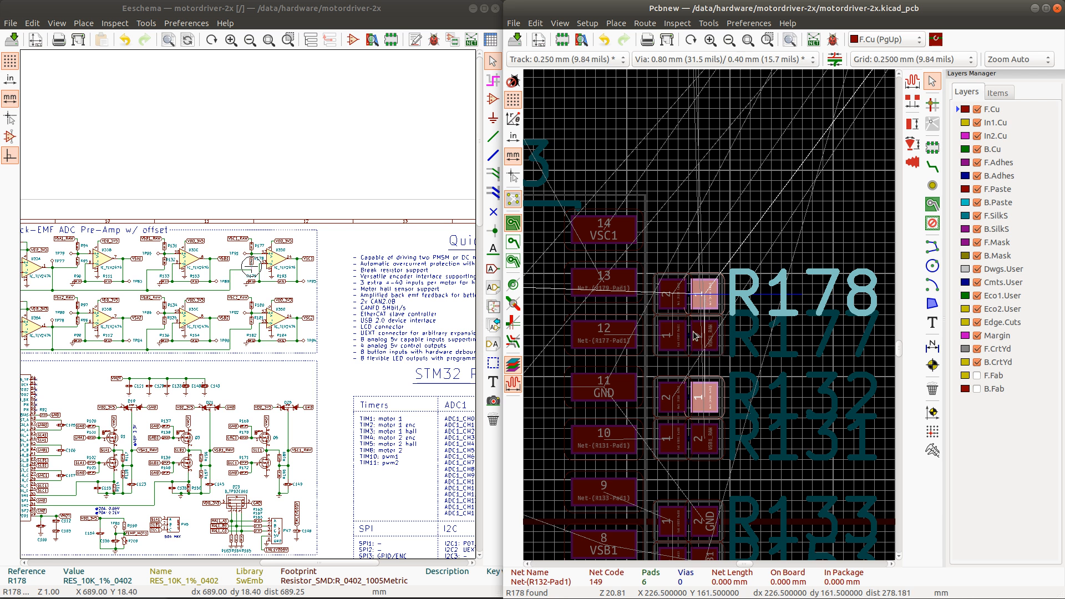
pyautogui.scroll(-2, 702, 327)
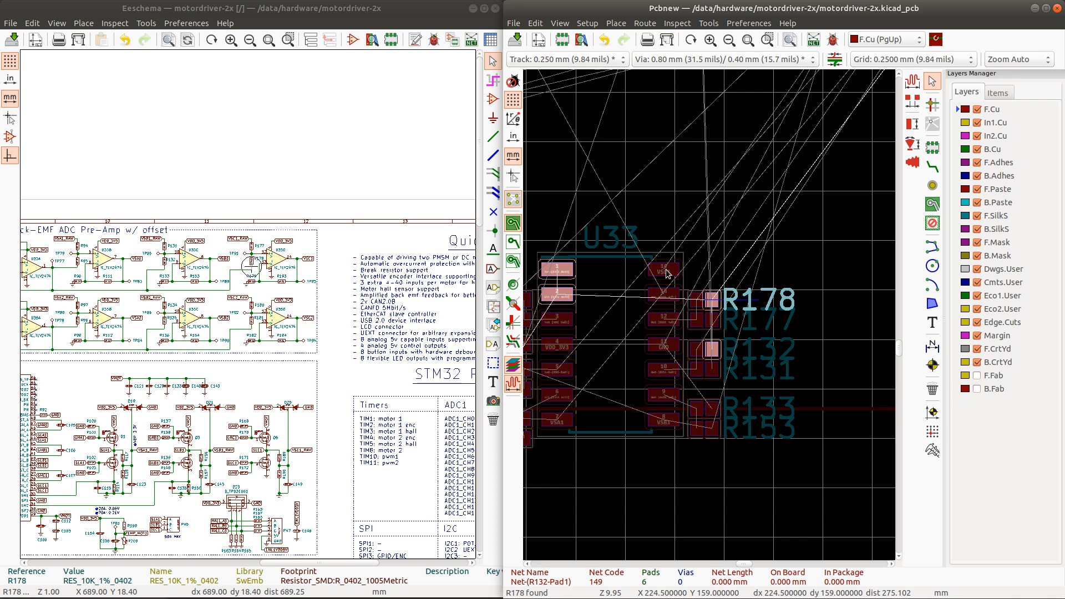
# Step: Find R193 from the schematic, rotate its footprint 180 degrees and place it directly above R178, between pins 13 and 14 of U33
pyautogui.click(283, 284)
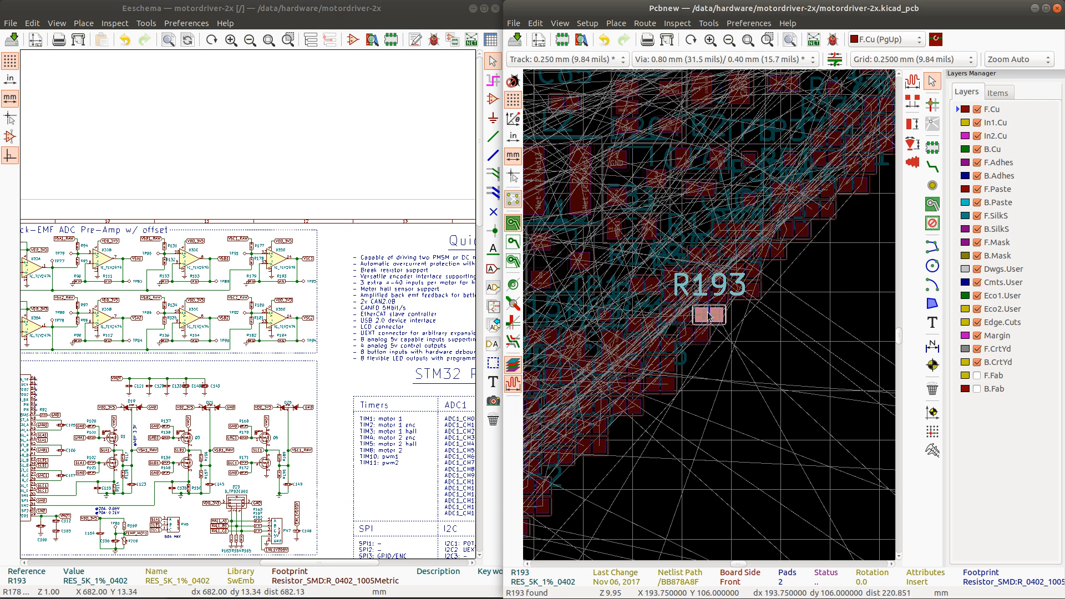
pyautogui.scroll(-3, 709, 315)
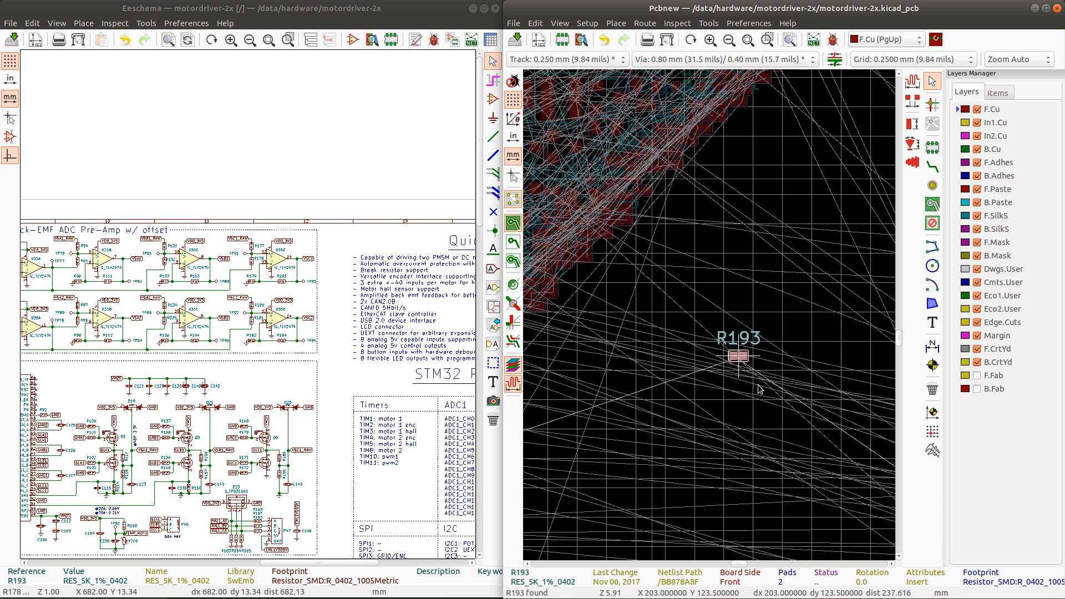
pyautogui.scroll(4, 758, 389)
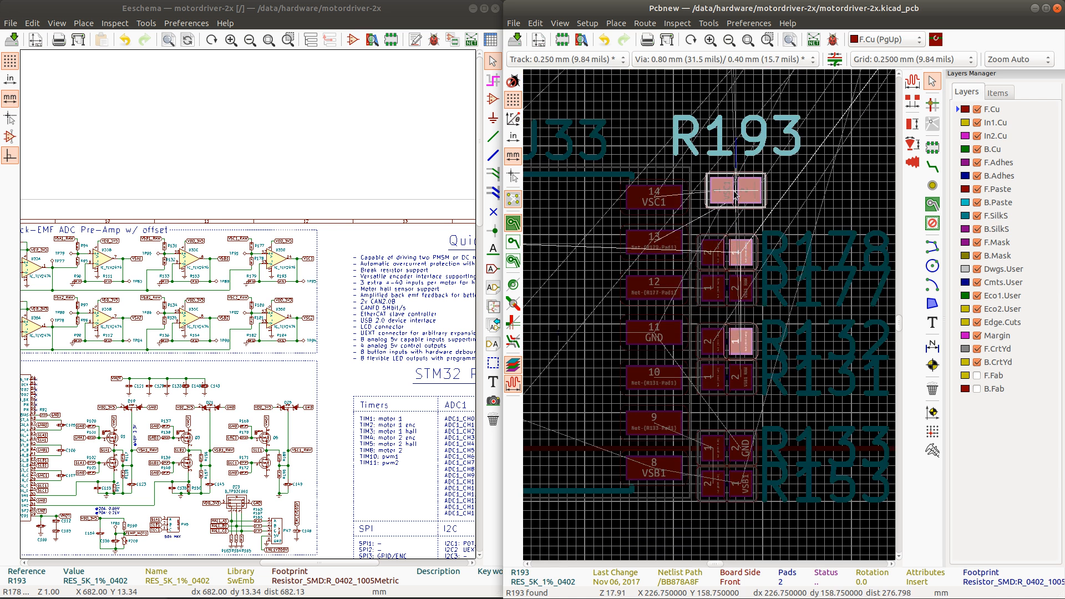
pyautogui.press('r')
pyautogui.press('r')
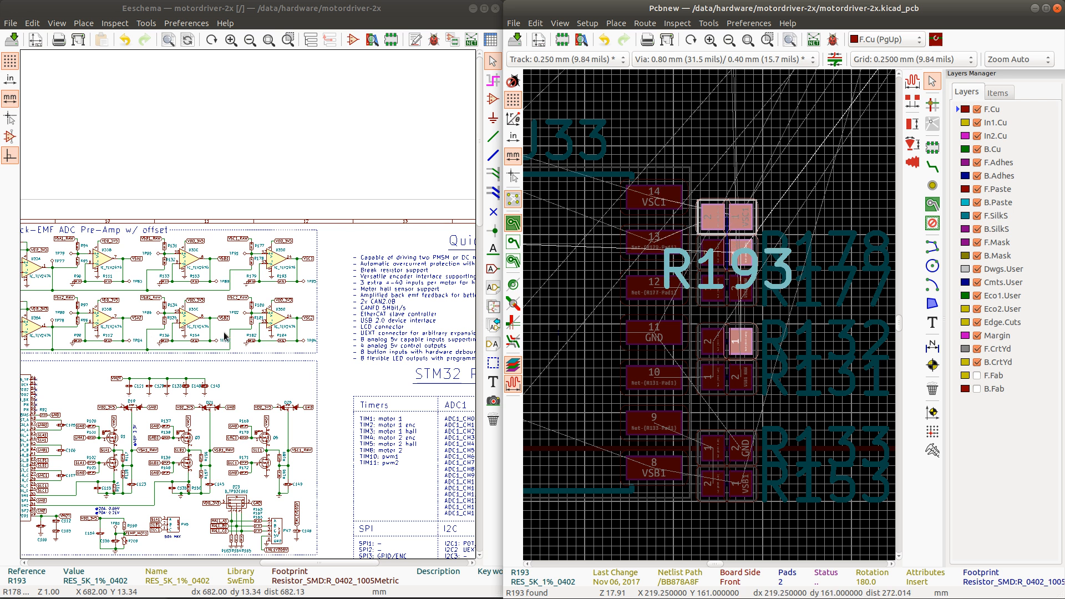
# Step: Find R179 from the schematic and place its footprint directly above R193 beside pin 14 of U33
pyautogui.click(252, 344)
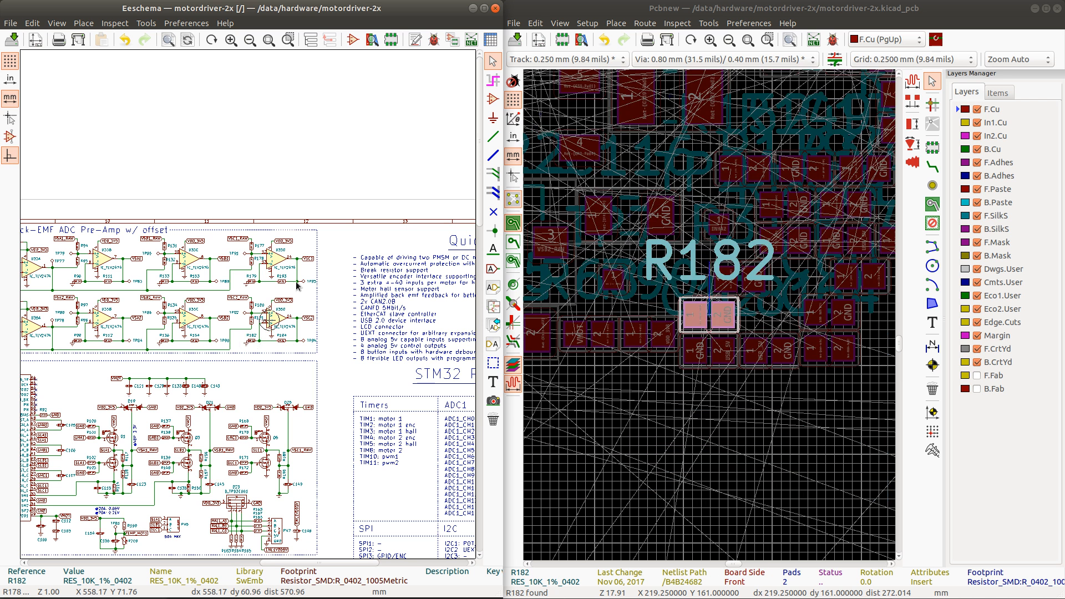
pyautogui.click(254, 288)
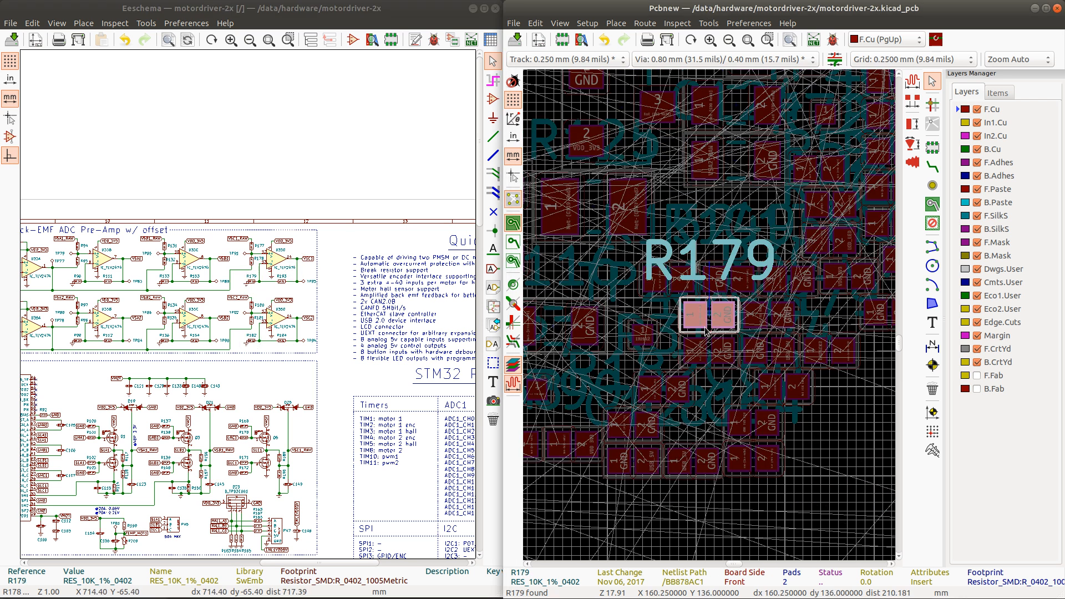
pyautogui.scroll(-1, 683, 398)
pyautogui.scroll(-3, 704, 319)
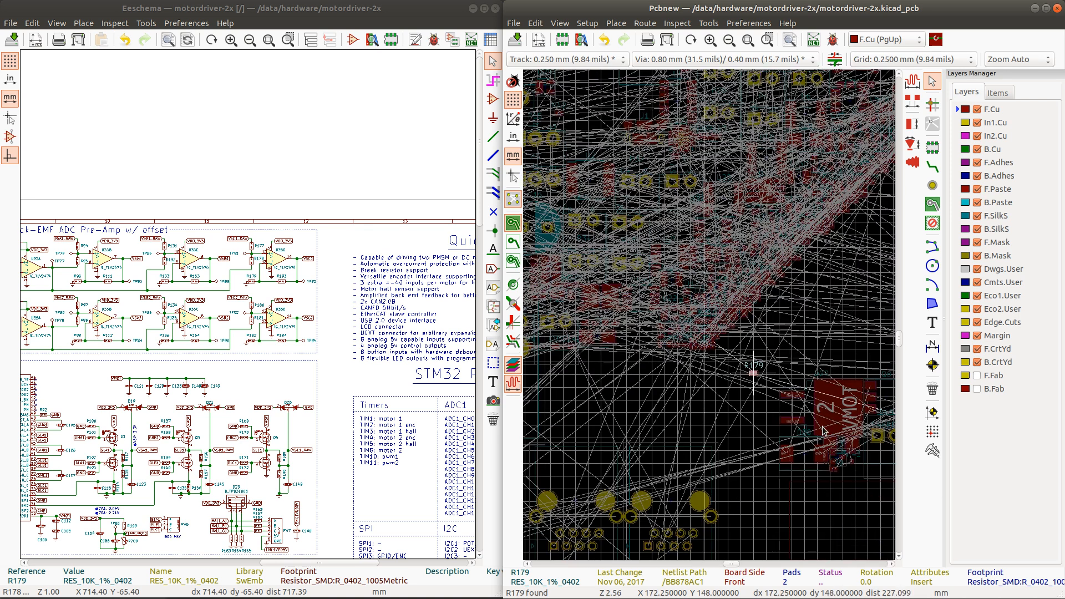
pyautogui.scroll(-3, 821, 388)
pyautogui.scroll(4, 857, 340)
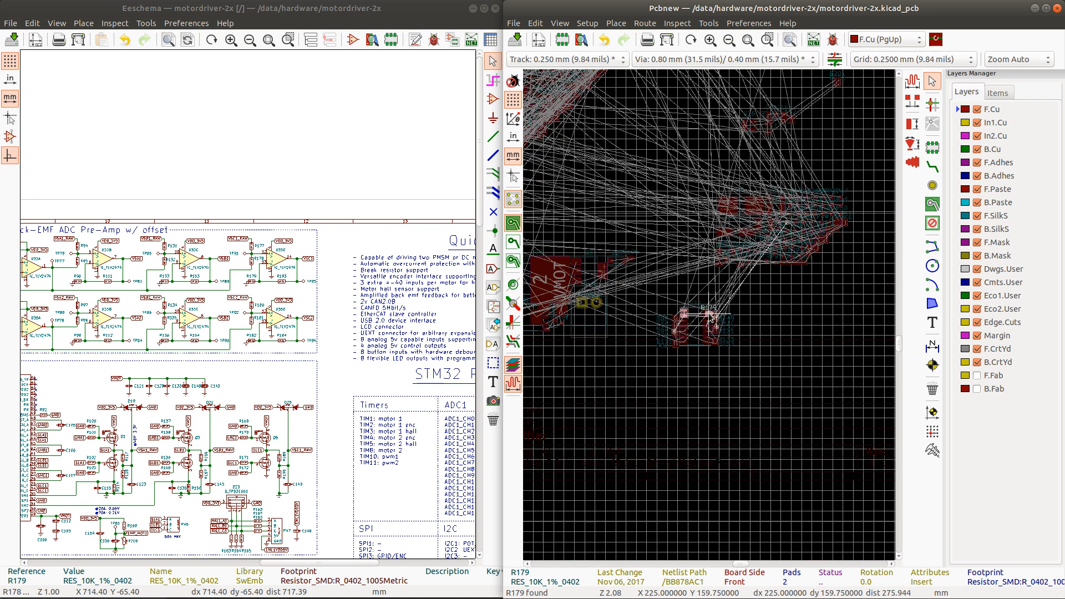
pyautogui.scroll(3, 707, 303)
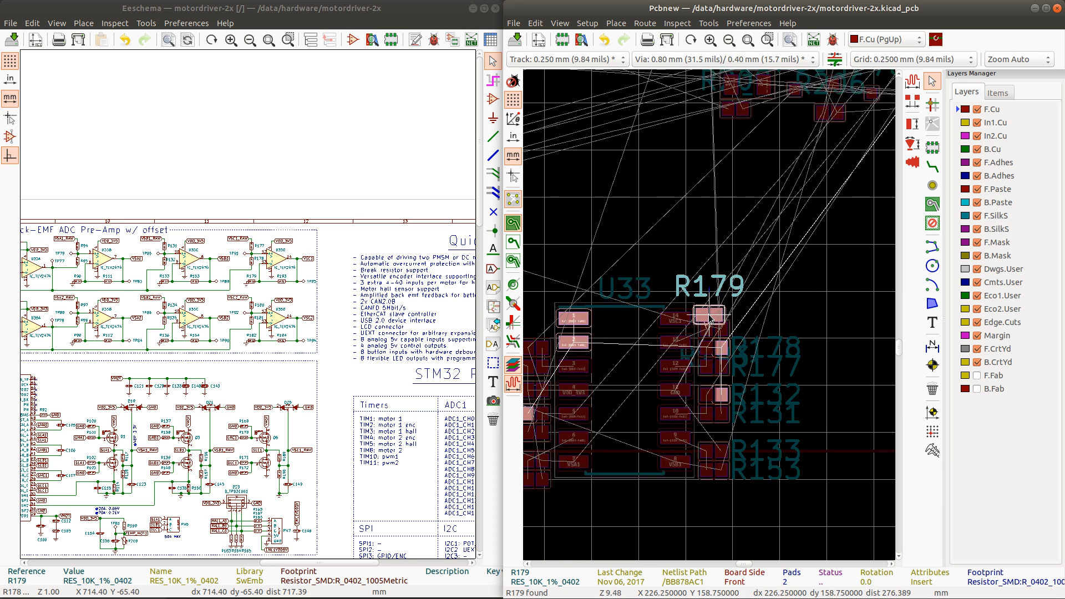
pyautogui.moveTo(724, 288); pyautogui.dragTo(719, 299)
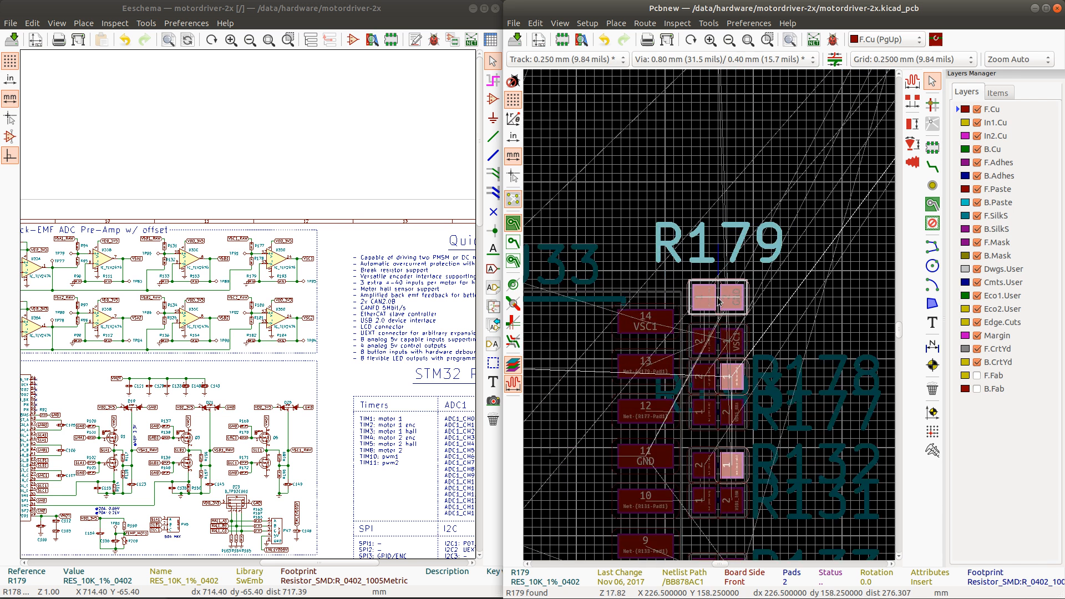
pyautogui.moveTo(719, 302); pyautogui.dragTo(717, 312)
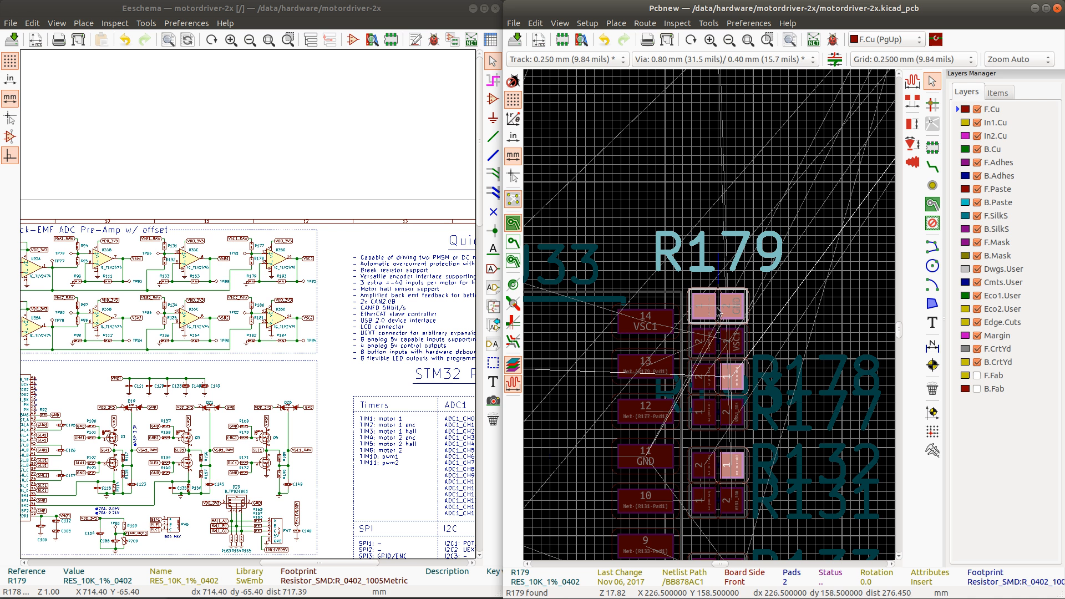
pyautogui.click(716, 312)
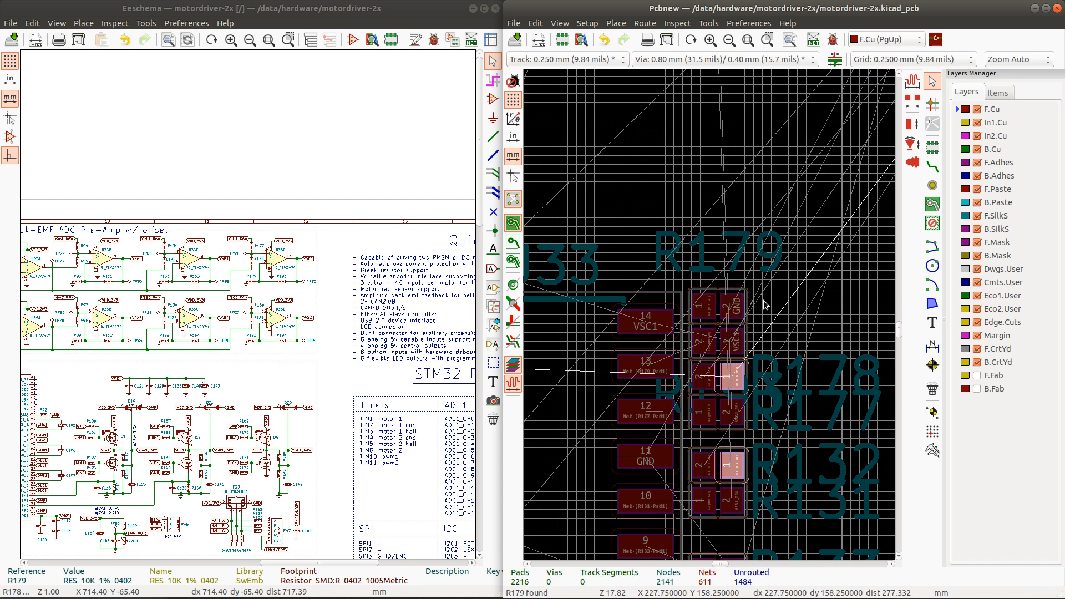
# Step: Highlight the nets on the pads of R179 and R193 and on pin 13 of U33 to check their connections
pyautogui.keyDown('ctrl'); pyautogui.click(708, 310); pyautogui.keyUp('ctrl')
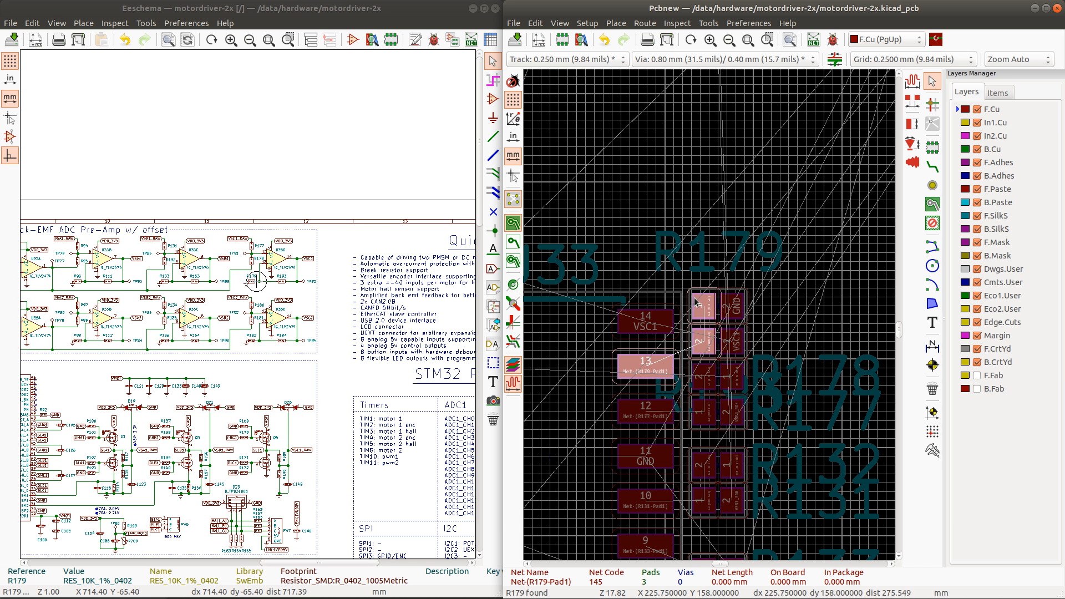
pyautogui.keyDown('ctrl'); pyautogui.click(703, 344); pyautogui.keyUp('ctrl')
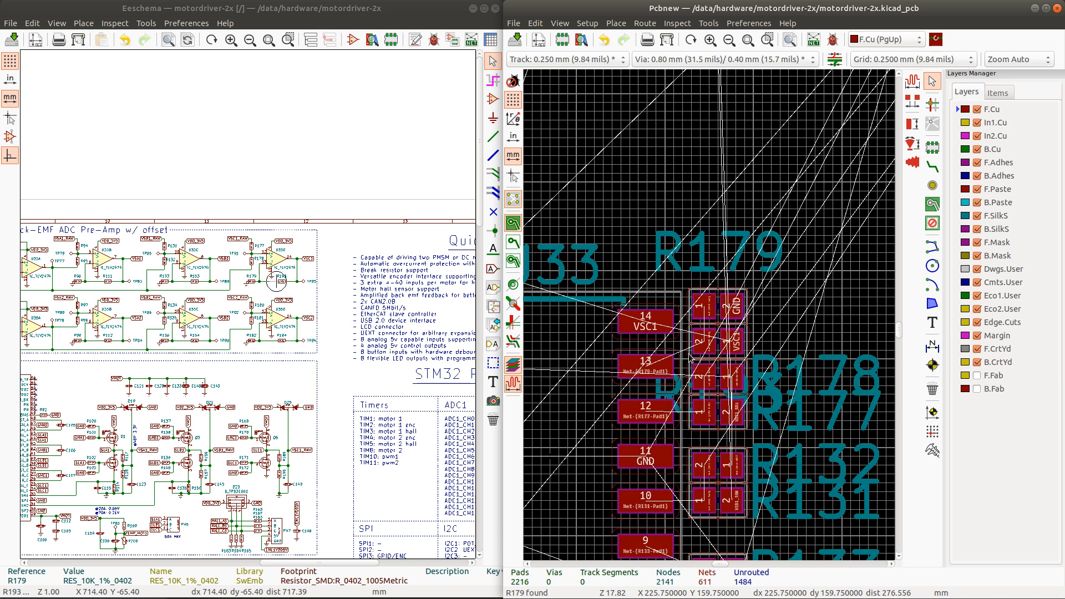
pyautogui.keyDown('ctrl'); pyautogui.click(712, 340); pyautogui.keyUp('ctrl')
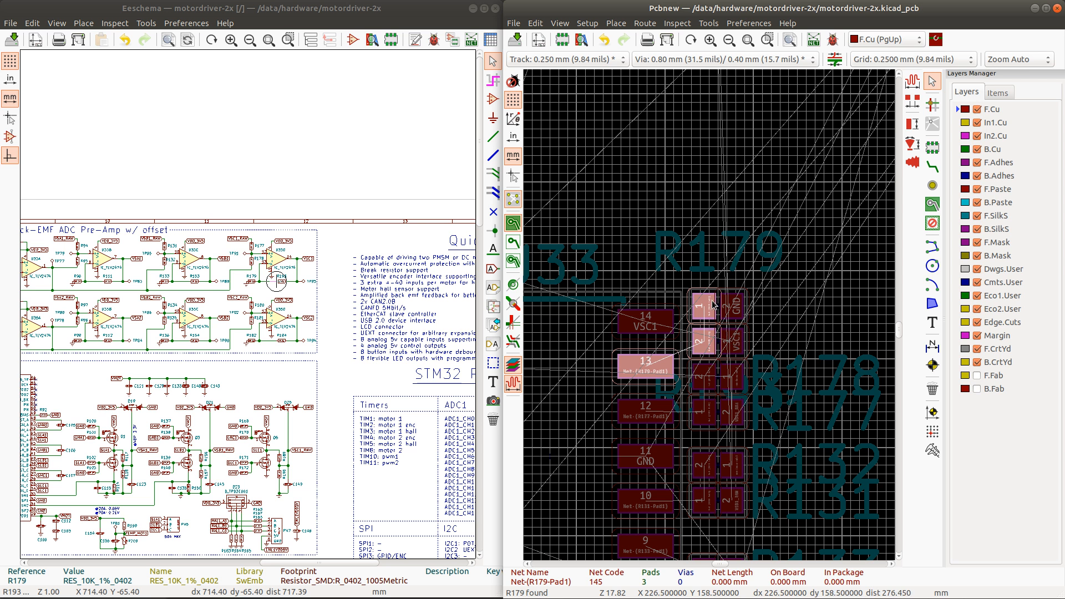
pyautogui.click(717, 328)
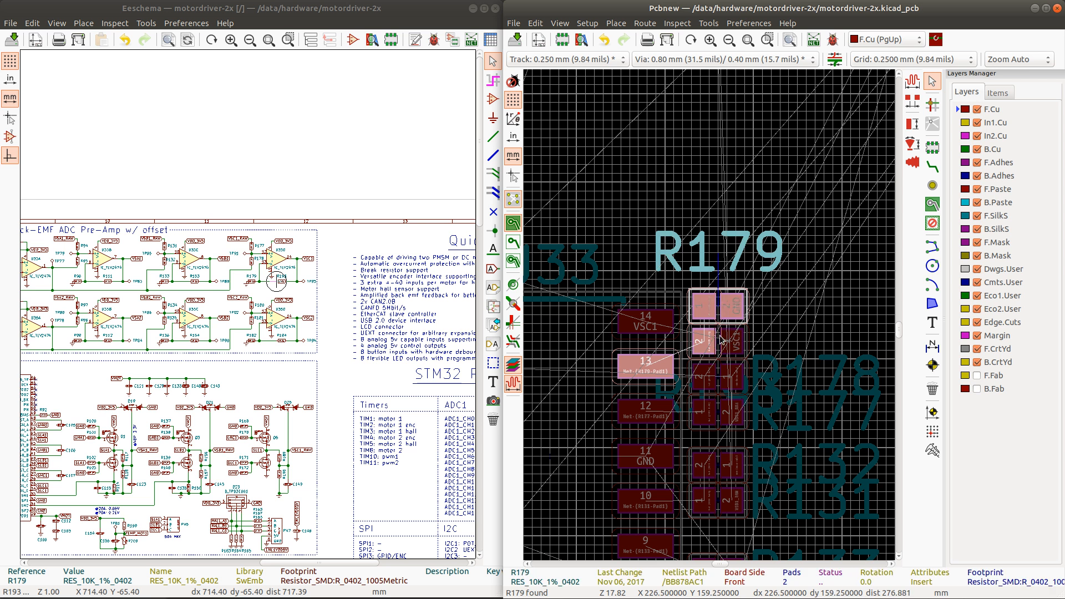
pyautogui.keyDown('shift'); pyautogui.click(722, 340); pyautogui.keyUp('shift')
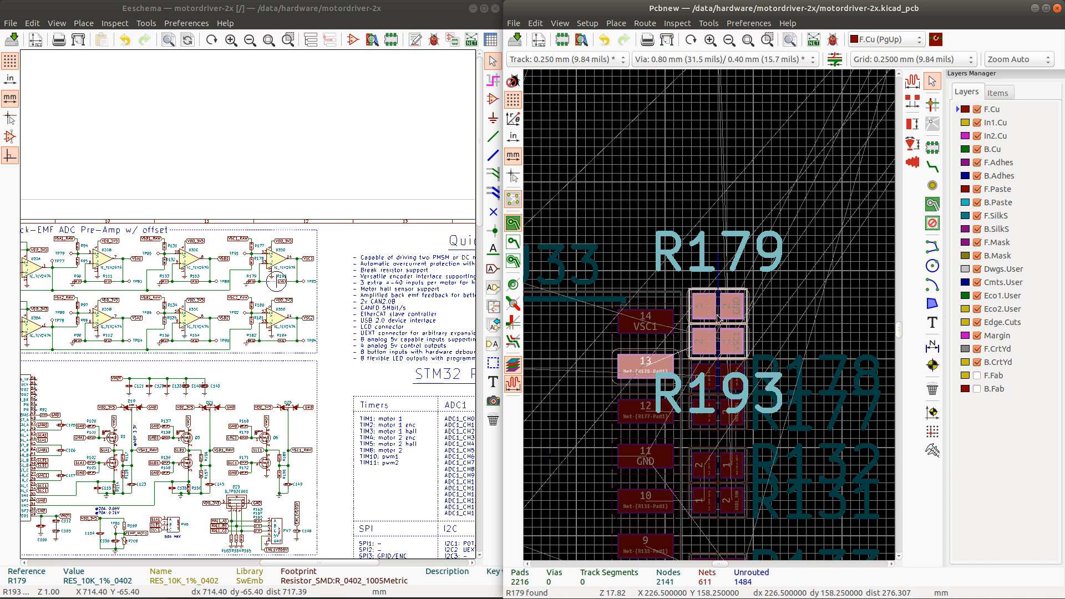
pyautogui.keyDown('ctrl'); pyautogui.click(733, 349); pyautogui.keyUp('ctrl')
pyautogui.keyDown('ctrl'); pyautogui.click(669, 366); pyautogui.keyUp('ctrl')
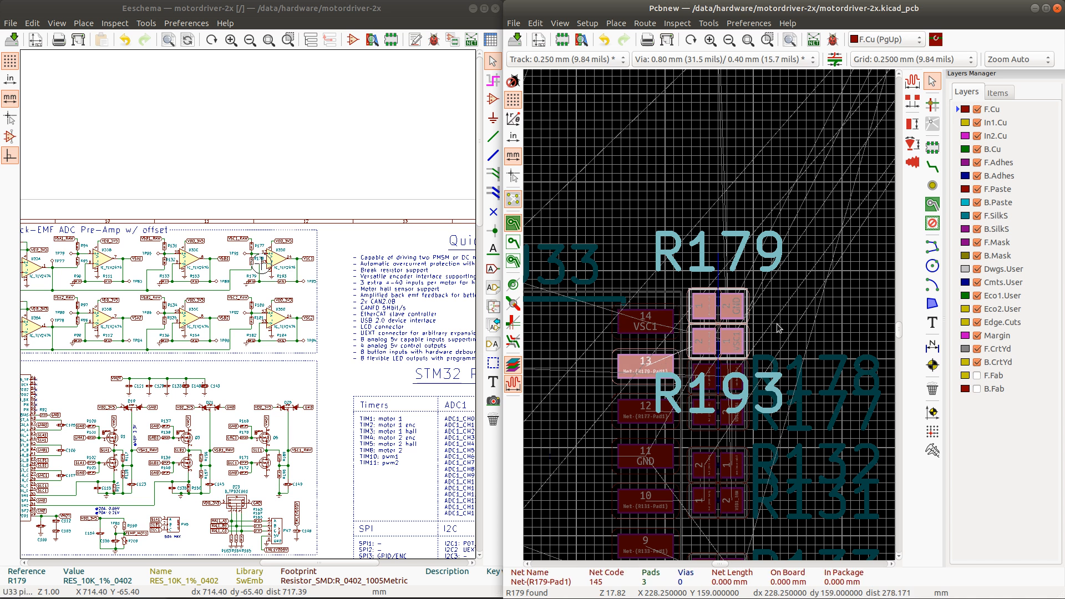
# Step: Swap the R179 and R193 footprints so R193 is the uppermost resistor and R179 sits directly above R178
pyautogui.click(721, 309)
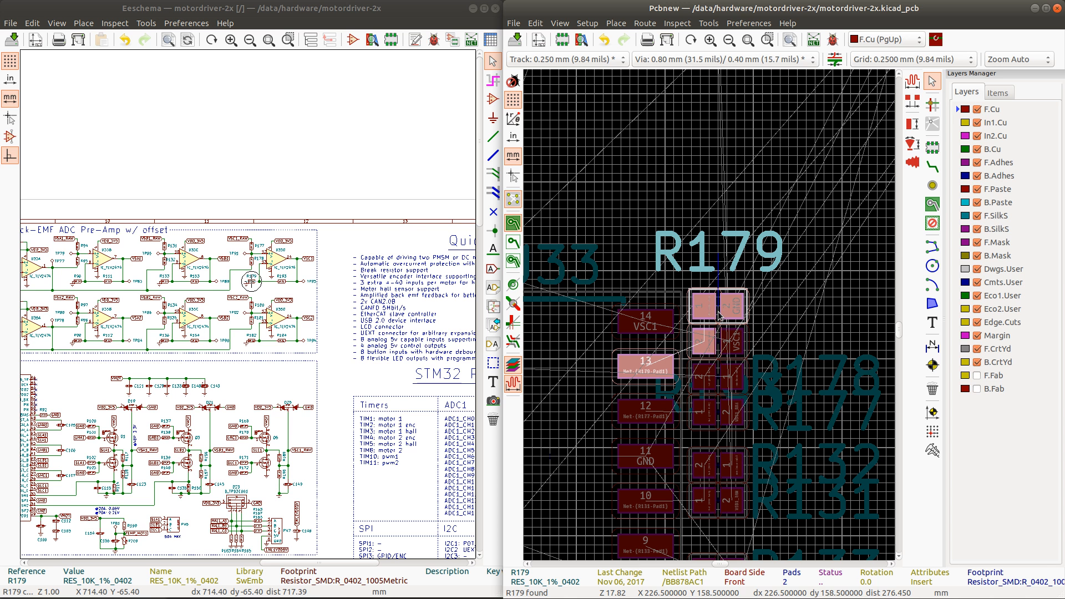
pyautogui.moveTo(720, 316); pyautogui.dragTo(807, 307)
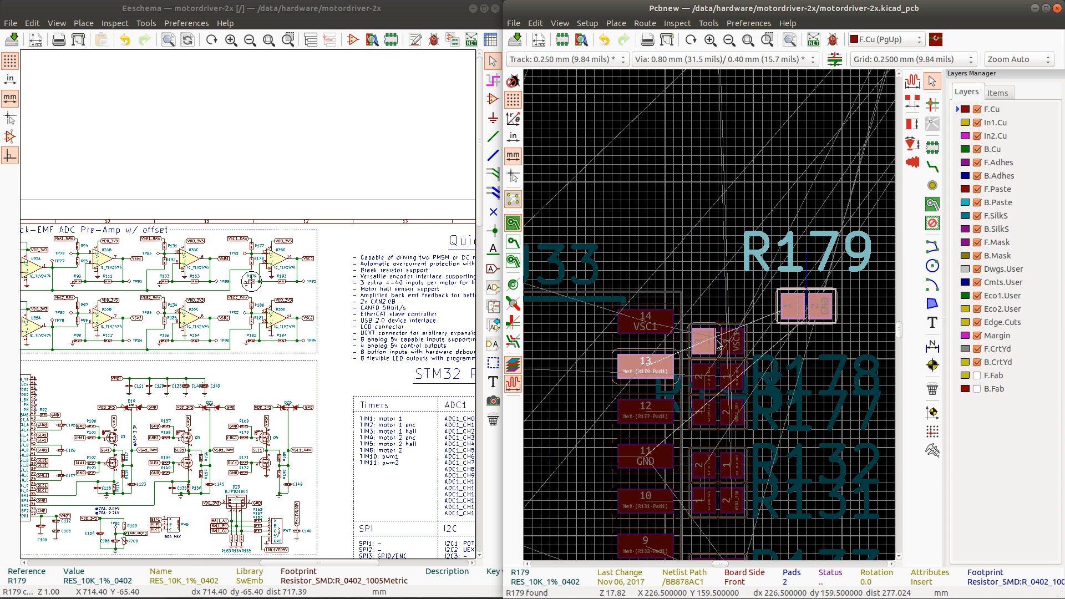
pyautogui.click(717, 338)
pyautogui.moveTo(716, 337); pyautogui.dragTo(720, 309)
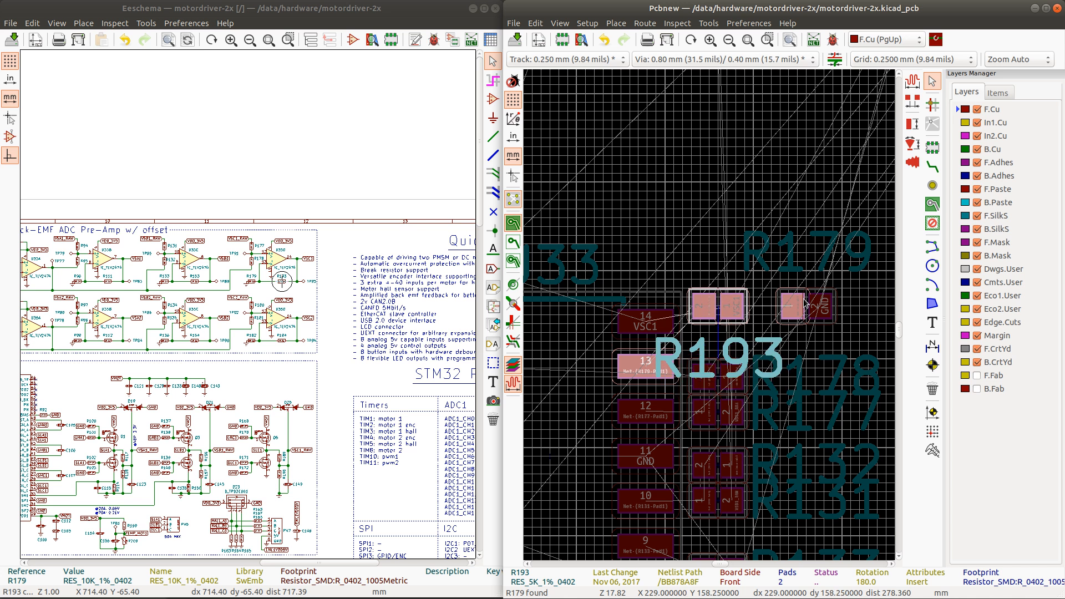
pyautogui.click(787, 307)
pyautogui.moveTo(787, 307); pyautogui.dragTo(722, 342)
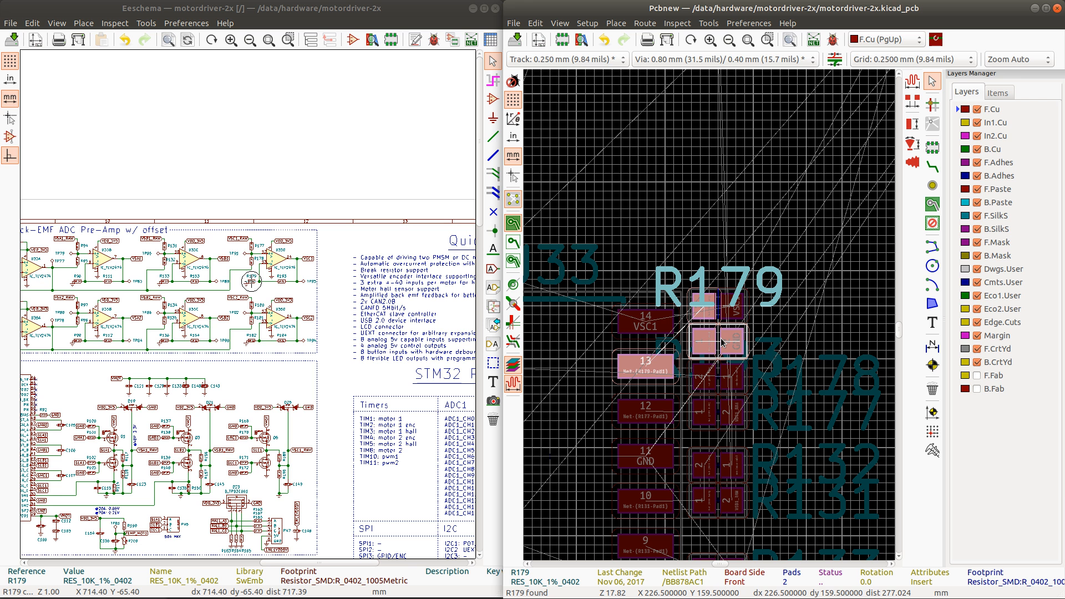
pyautogui.moveTo(721, 338); pyautogui.dragTo(720, 342)
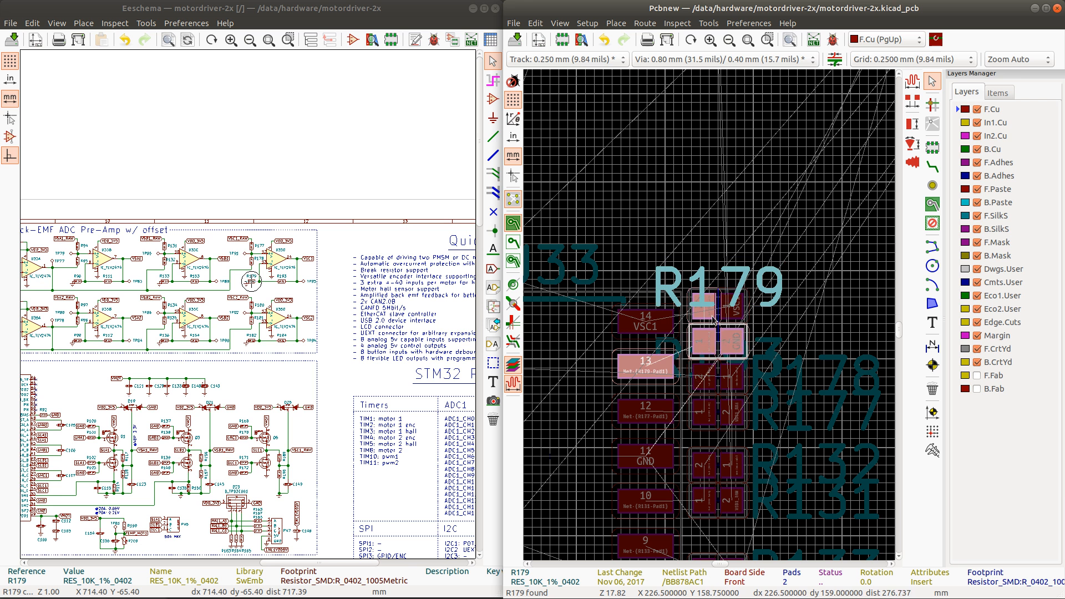
# Step: Highlight the nets on both pads of the swapped R193 and R179 to check their connections to U33
pyautogui.keyDown('ctrl'); pyautogui.click(704, 317); pyautogui.keyUp('ctrl')
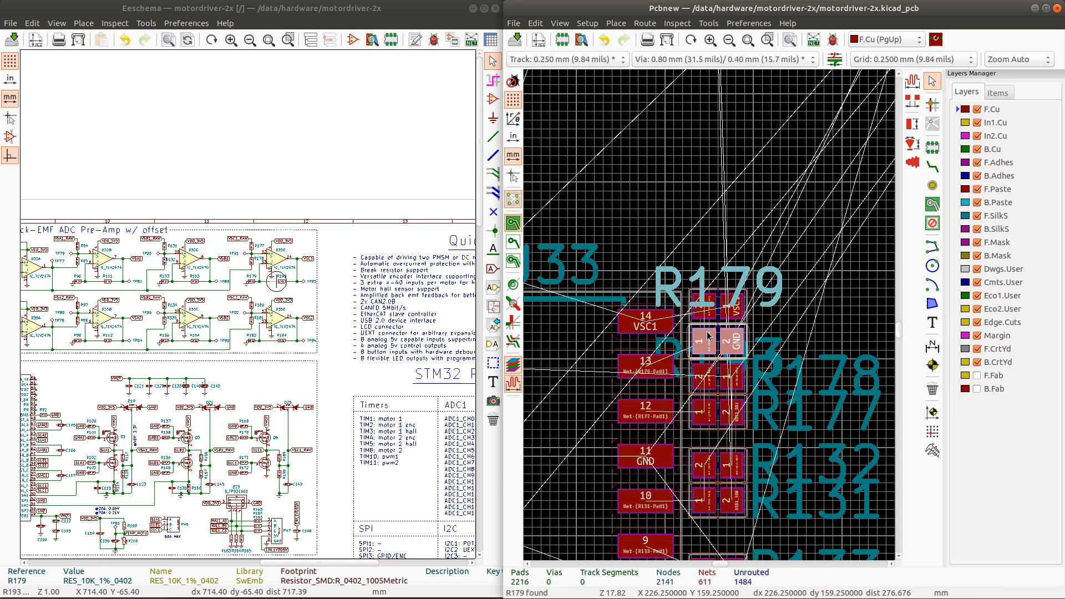
pyautogui.keyDown('ctrl'); pyautogui.click(704, 341); pyautogui.keyUp('ctrl')
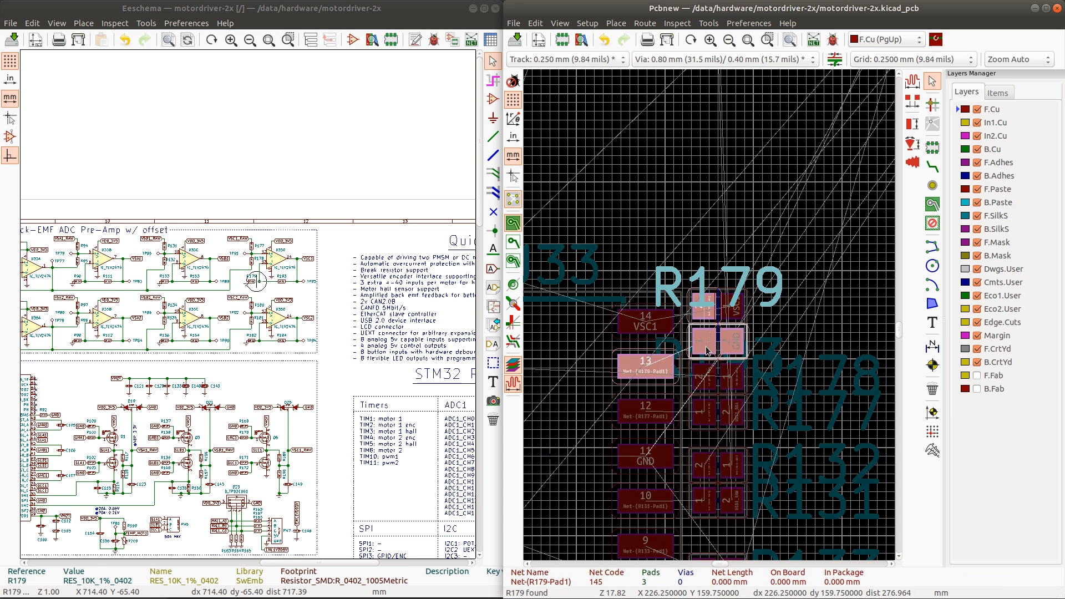
pyautogui.click(715, 345)
pyautogui.click(799, 307)
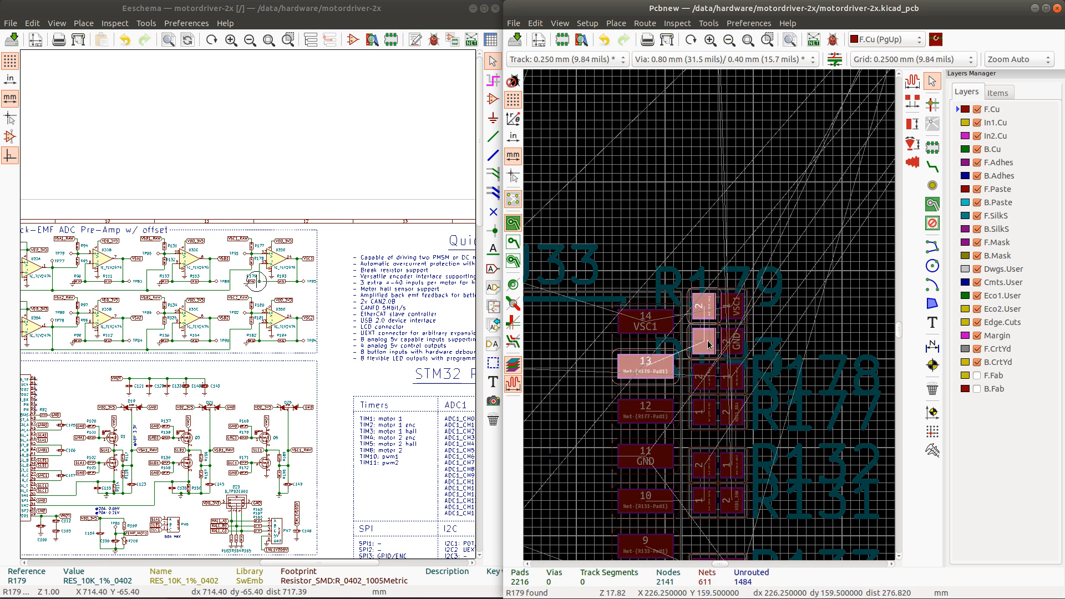
pyautogui.click(709, 342)
pyautogui.click(797, 300)
pyautogui.click(731, 315)
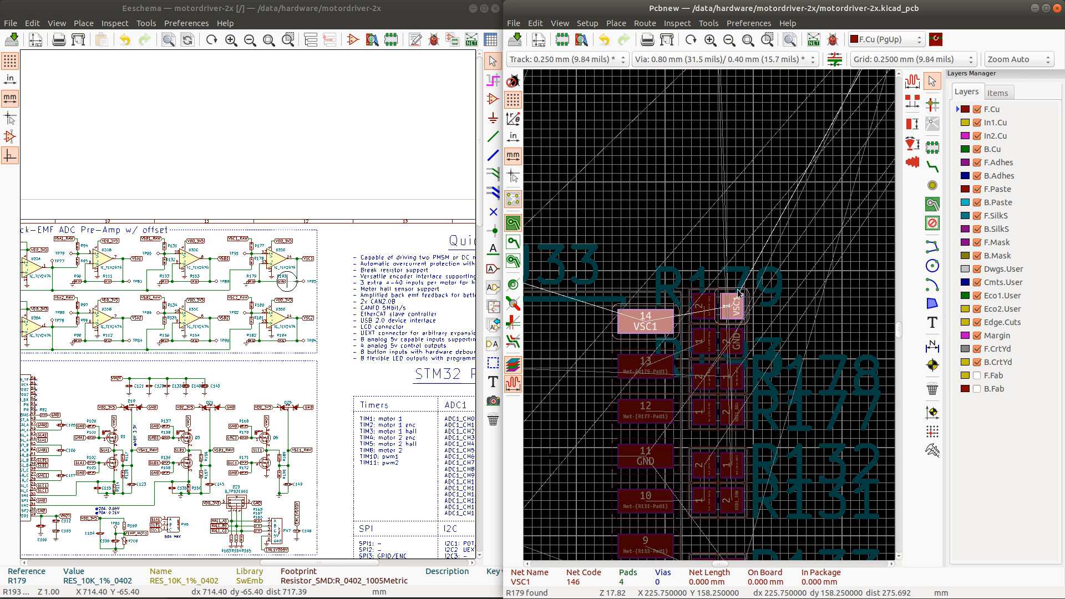
pyautogui.click(736, 345)
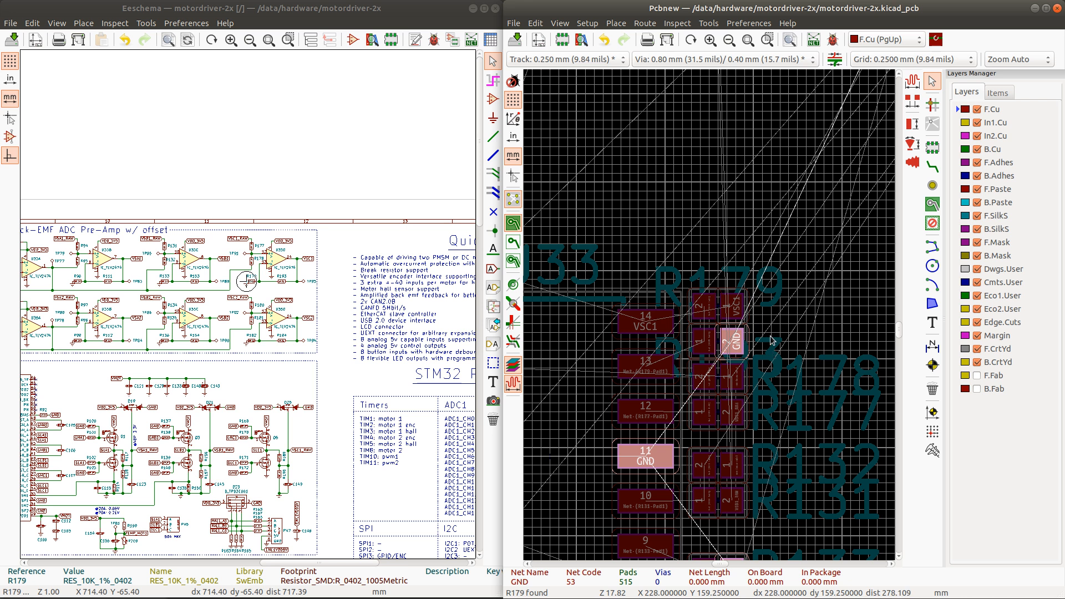
# Step: Move the R193 and R179 reference labels to the right of their resistors, in line with the R178 label
pyautogui.click(769, 341)
pyautogui.moveTo(757, 346); pyautogui.dragTo(814, 314)
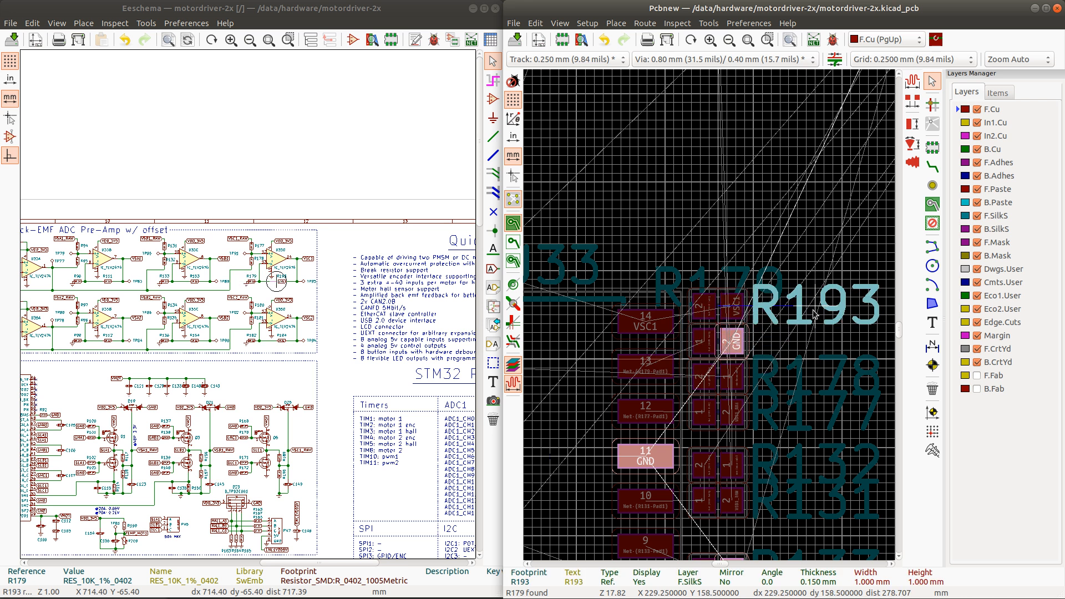
pyautogui.click(742, 272)
pyautogui.moveTo(726, 279); pyautogui.dragTo(819, 340)
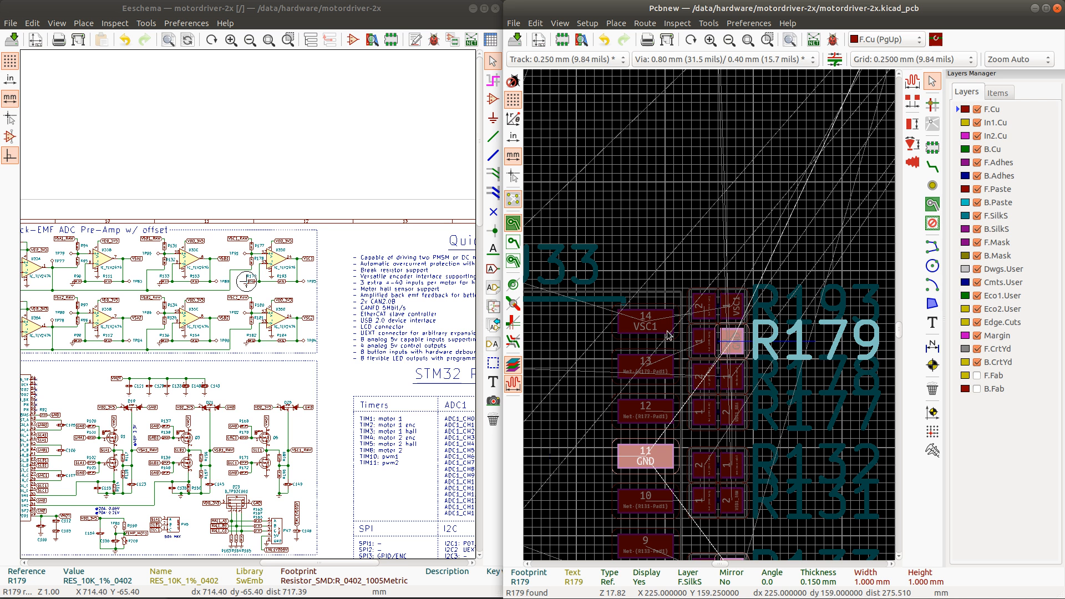
# Step: Move U33 with all its surrounding resistors, capacitors and labels to just above the motor driver chip outside the board outline
pyautogui.scroll(-5, 668, 333)
pyautogui.scroll(3, 711, 319)
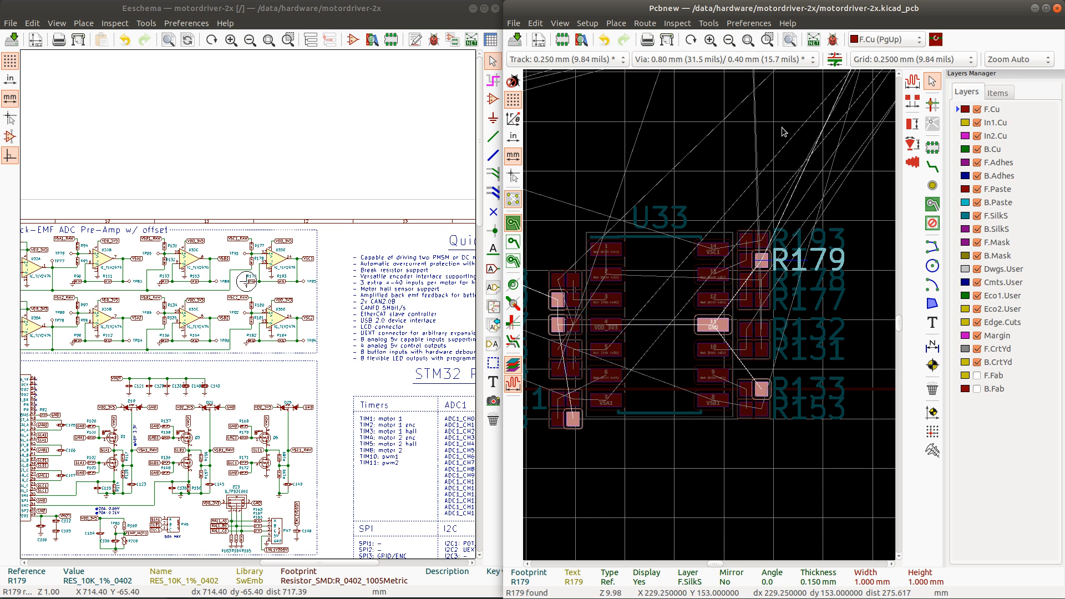
pyautogui.click(675, 197)
pyautogui.scroll(-1, 701, 186)
pyautogui.scroll(2, 707, 318)
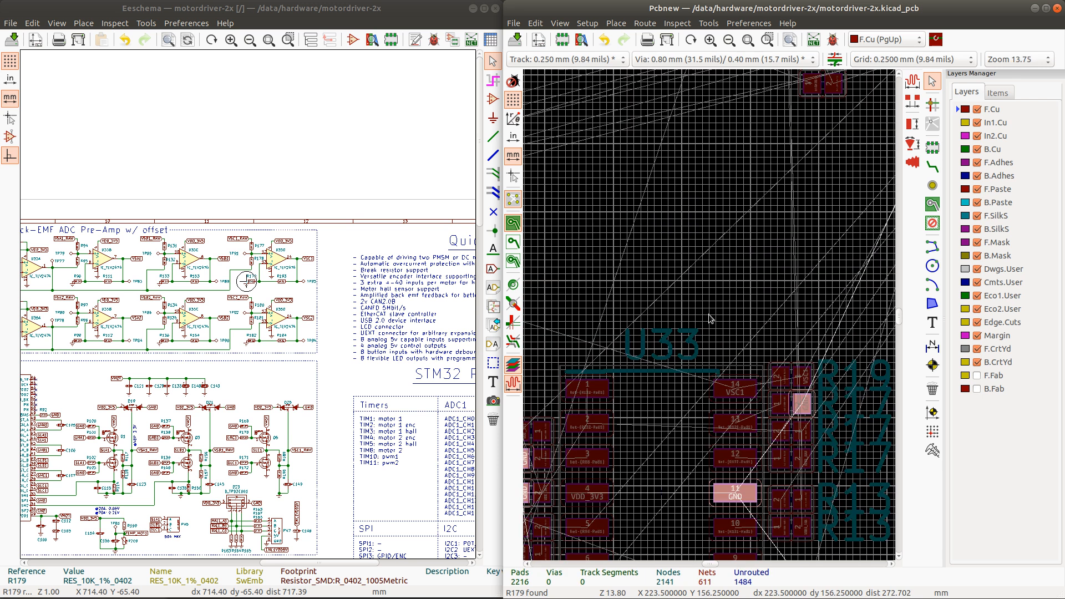
pyautogui.scroll(-9, 711, 317)
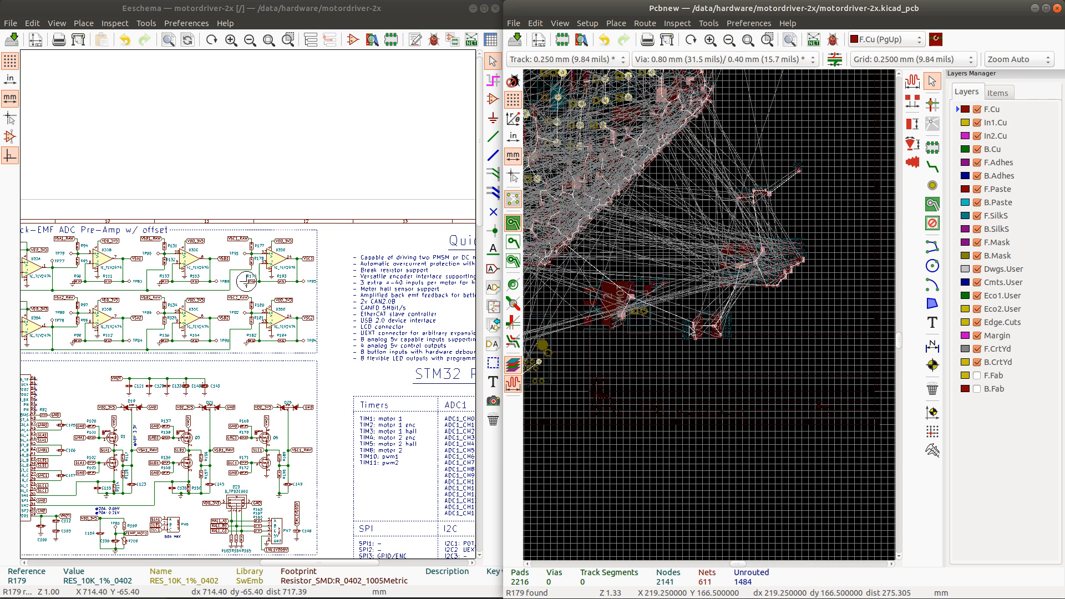
pyautogui.moveTo(683, 309); pyautogui.dragTo(741, 350)
pyautogui.scroll(-2, 722, 341)
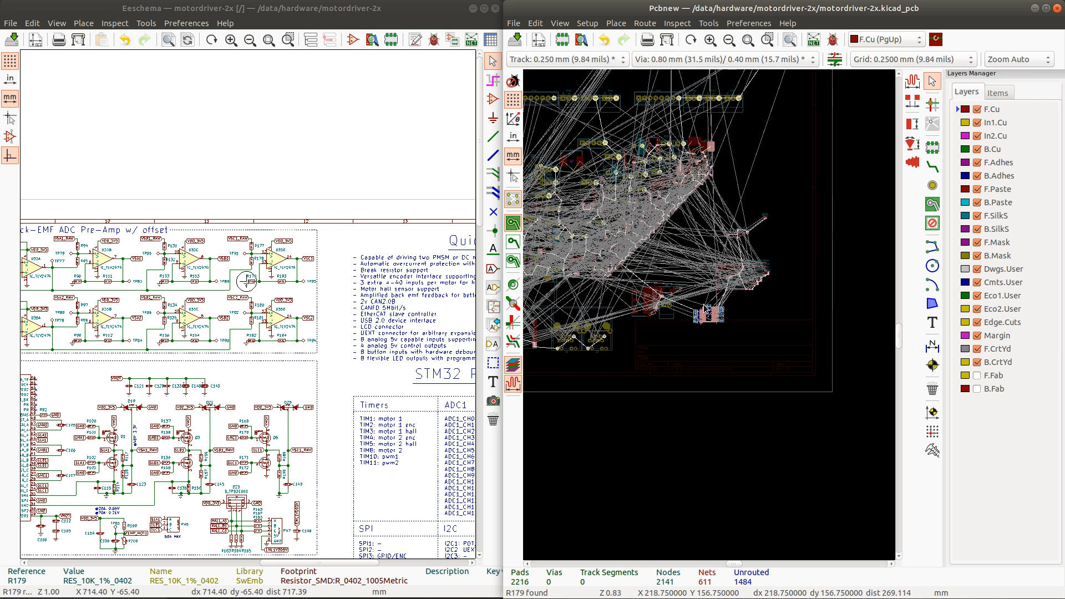
pyautogui.press('m')
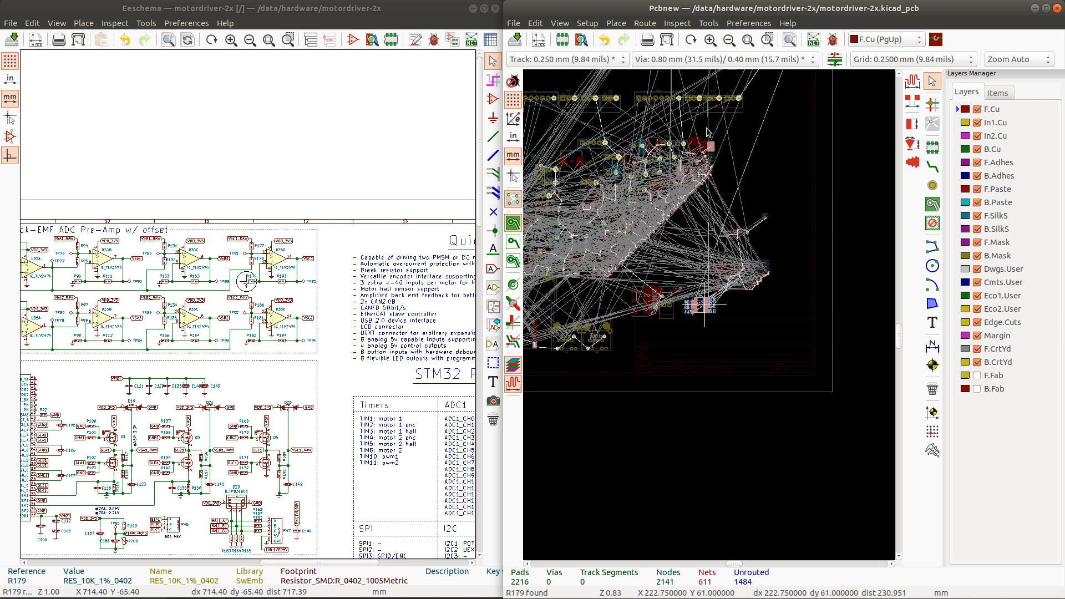
pyautogui.scroll(5, 708, 314)
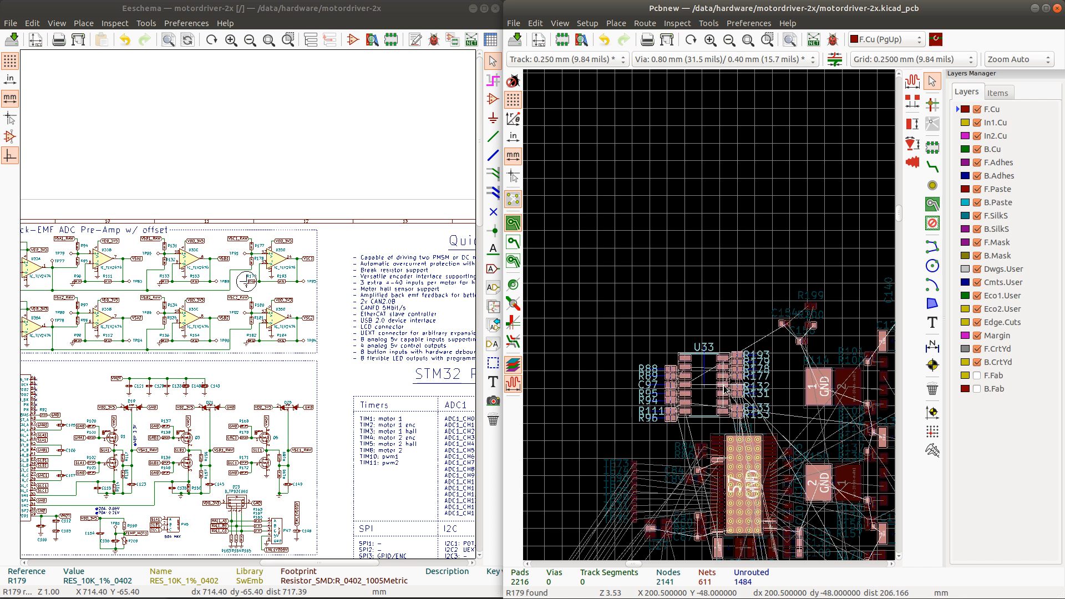
pyautogui.scroll(-1, 724, 385)
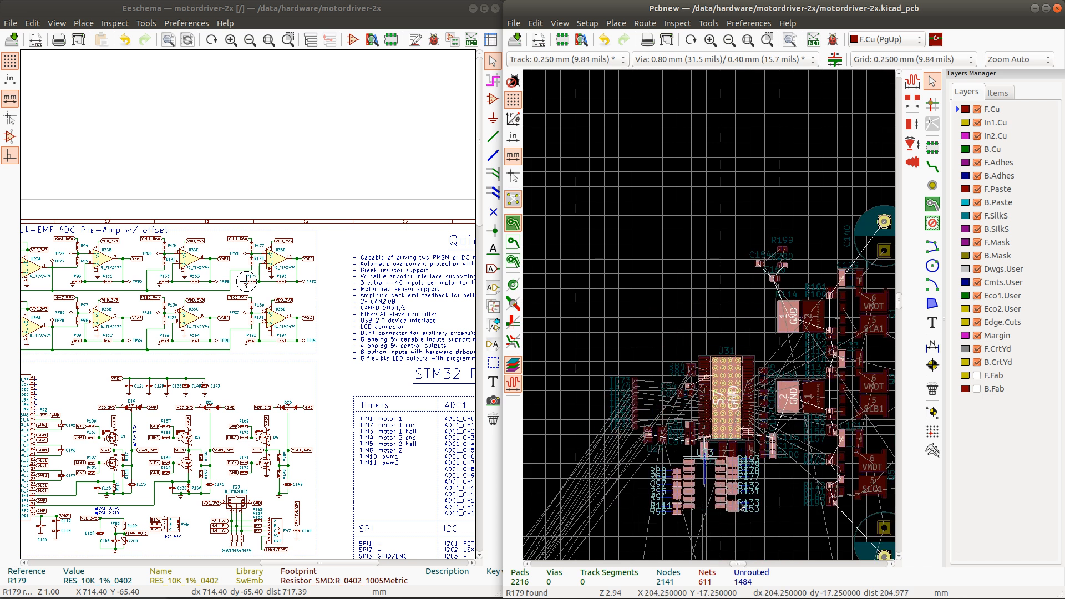
pyautogui.scroll(-1, 742, 506)
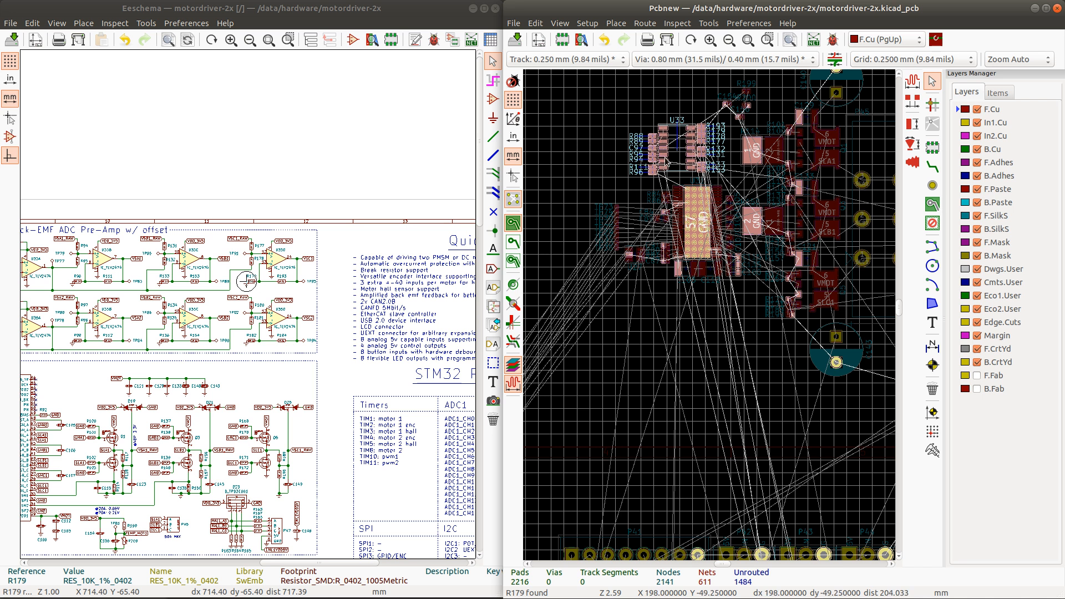
pyautogui.scroll(-2, 704, 186)
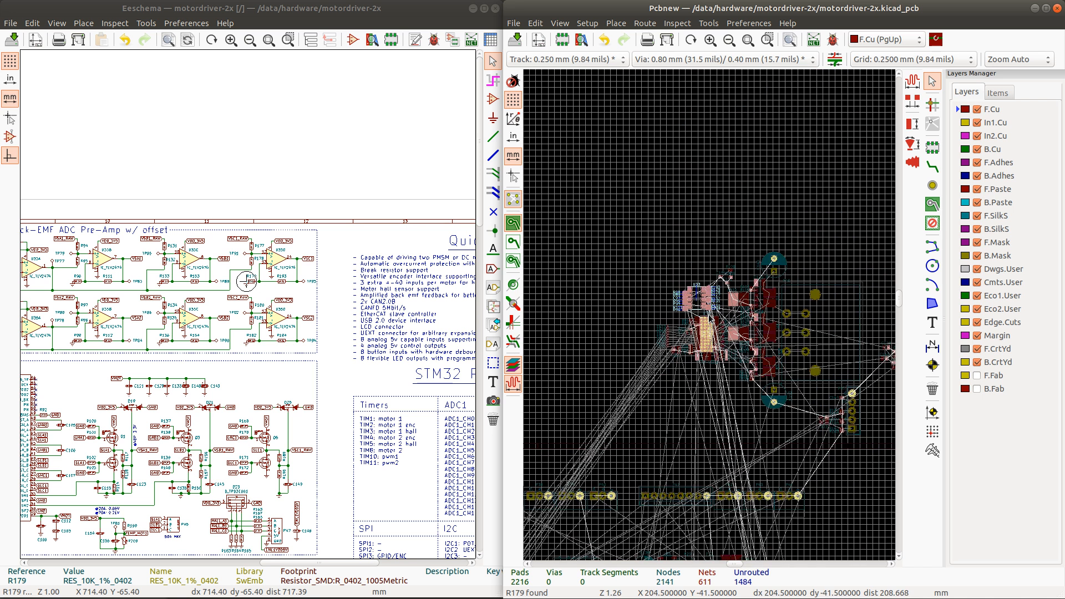
pyautogui.scroll(2, 713, 318)
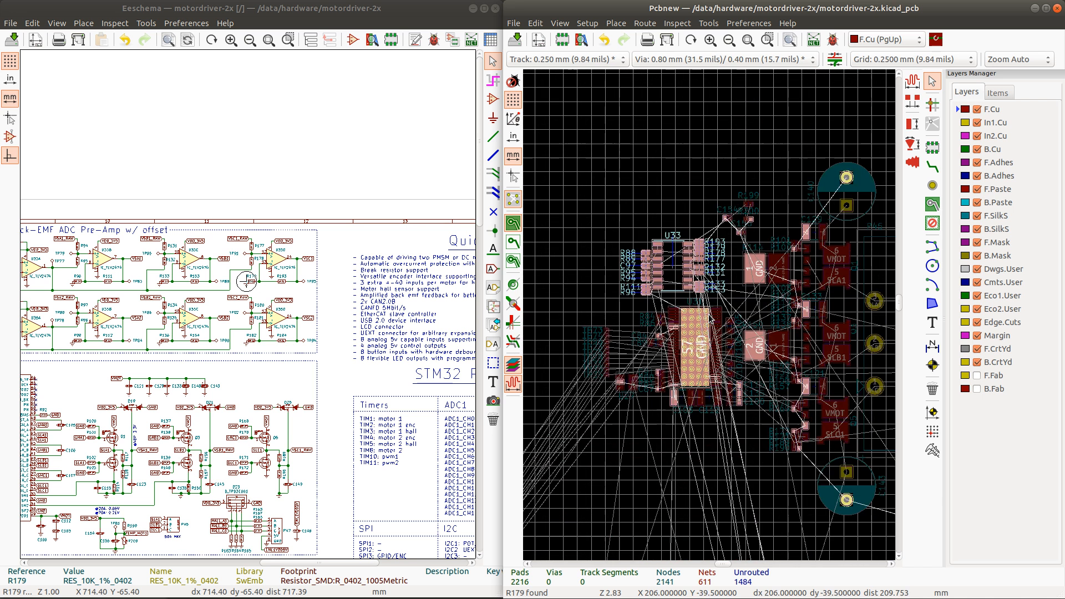
pyautogui.scroll(2, 711, 319)
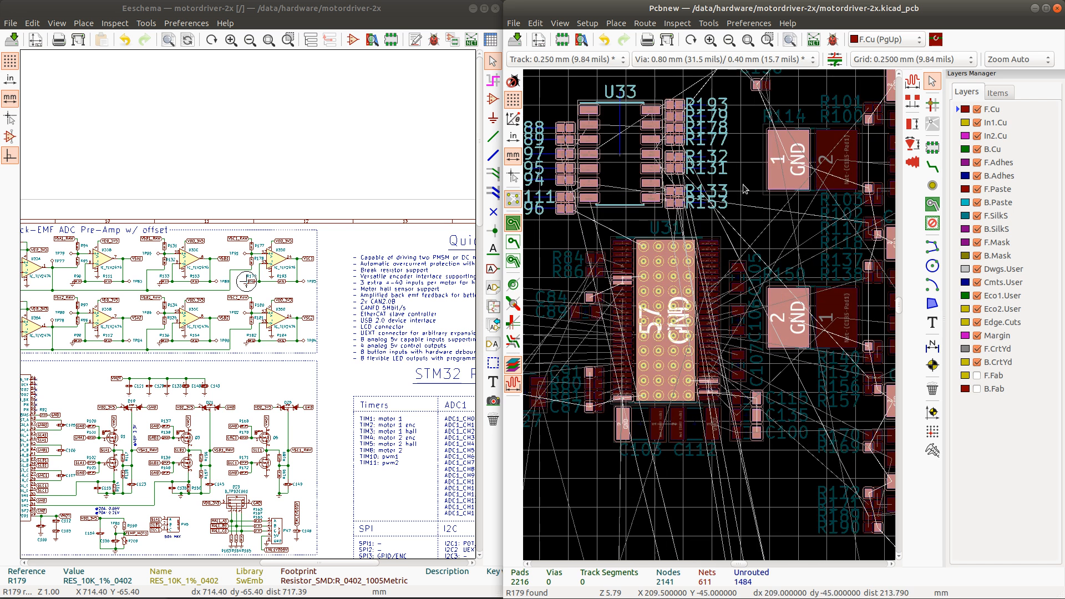
pyautogui.scroll(-2, 753, 344)
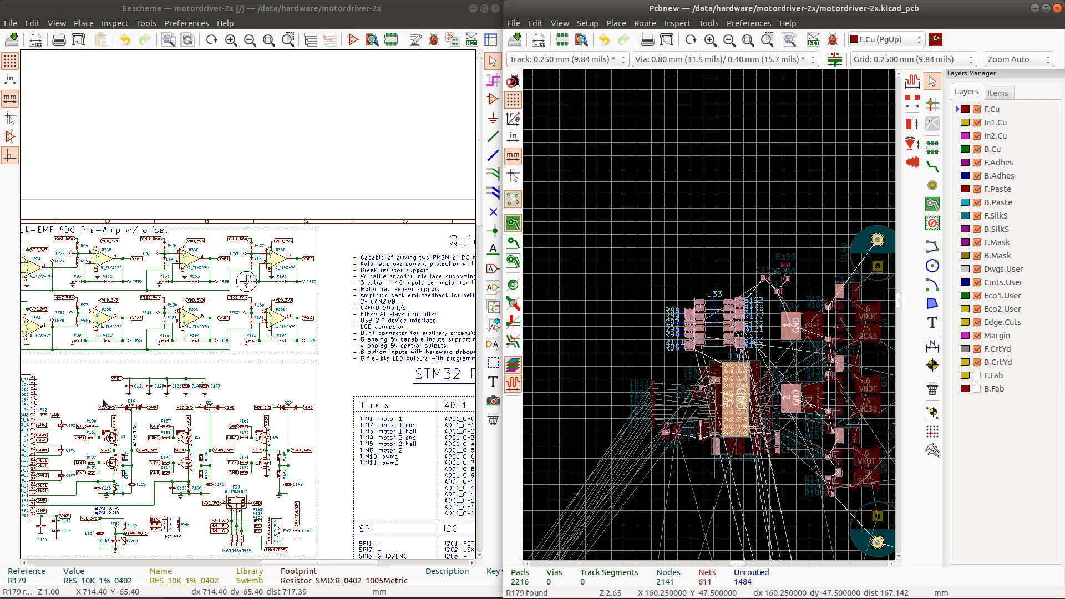
# Step: Look through the schematic's functional blocks and locate the EtherCAT section
pyautogui.scroll(-1, 244, 304)
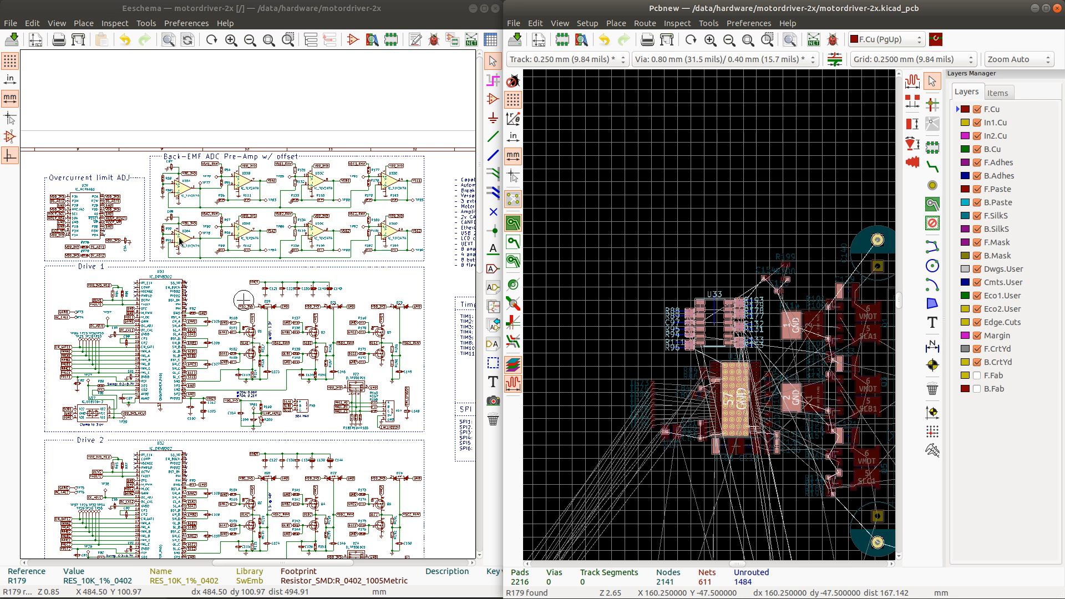
pyautogui.scroll(-1, 667, 305)
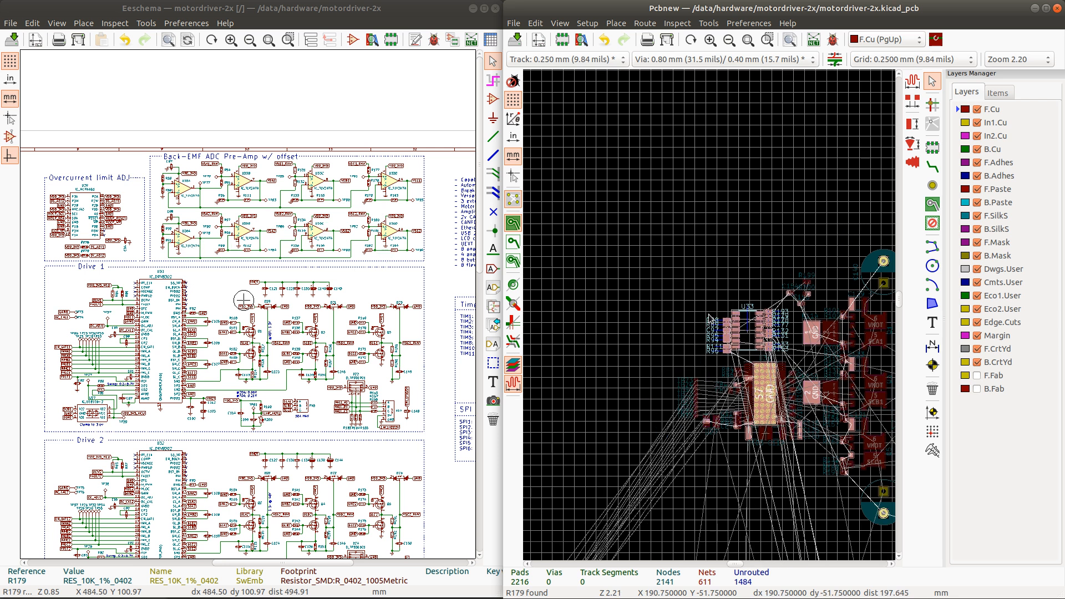
pyautogui.scroll(-4, 749, 435)
pyautogui.scroll(2, 705, 320)
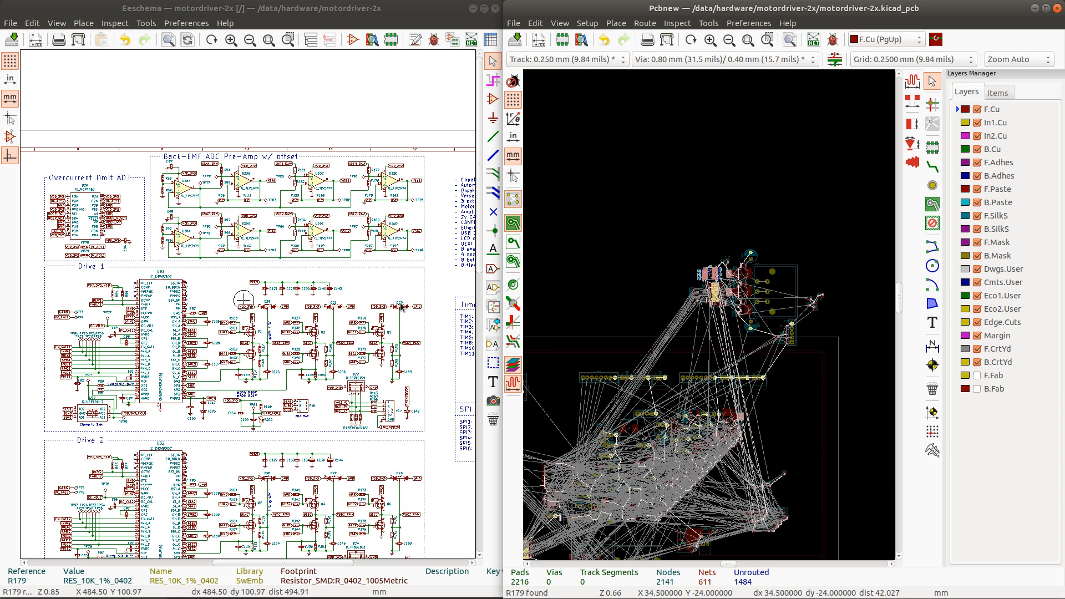
pyautogui.scroll(-2, 245, 305)
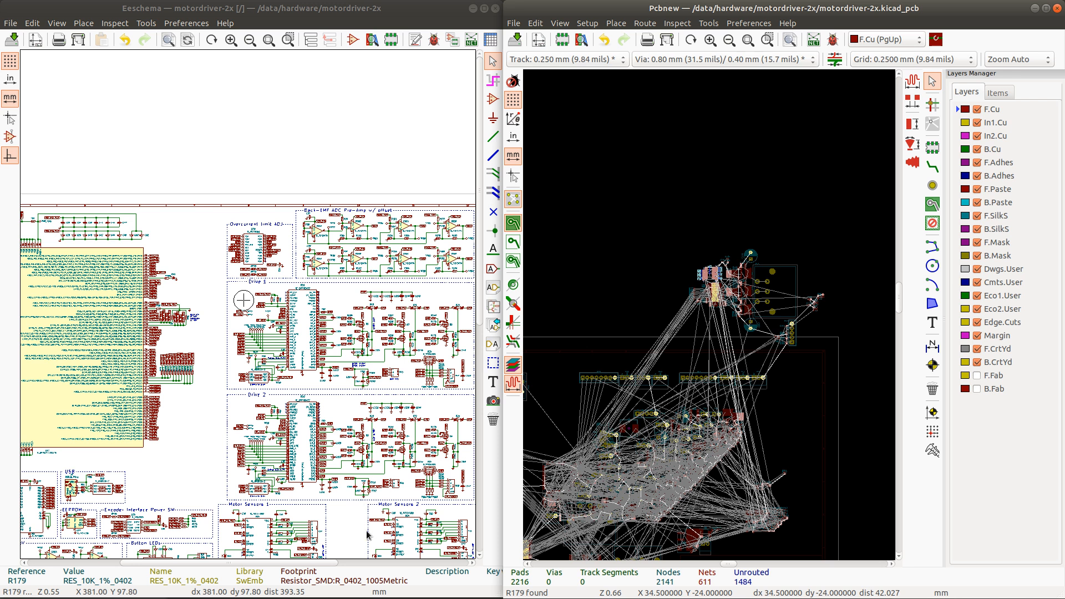
pyautogui.scroll(-1, 367, 534)
pyautogui.scroll(-1, 244, 304)
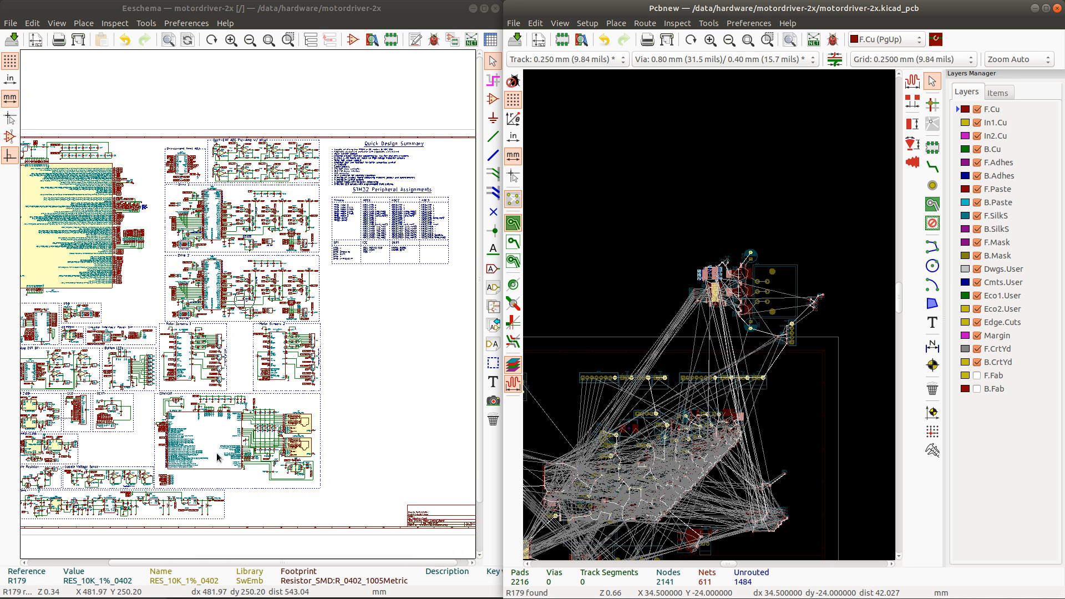
pyautogui.scroll(-1, 211, 431)
pyautogui.scroll(4, 210, 357)
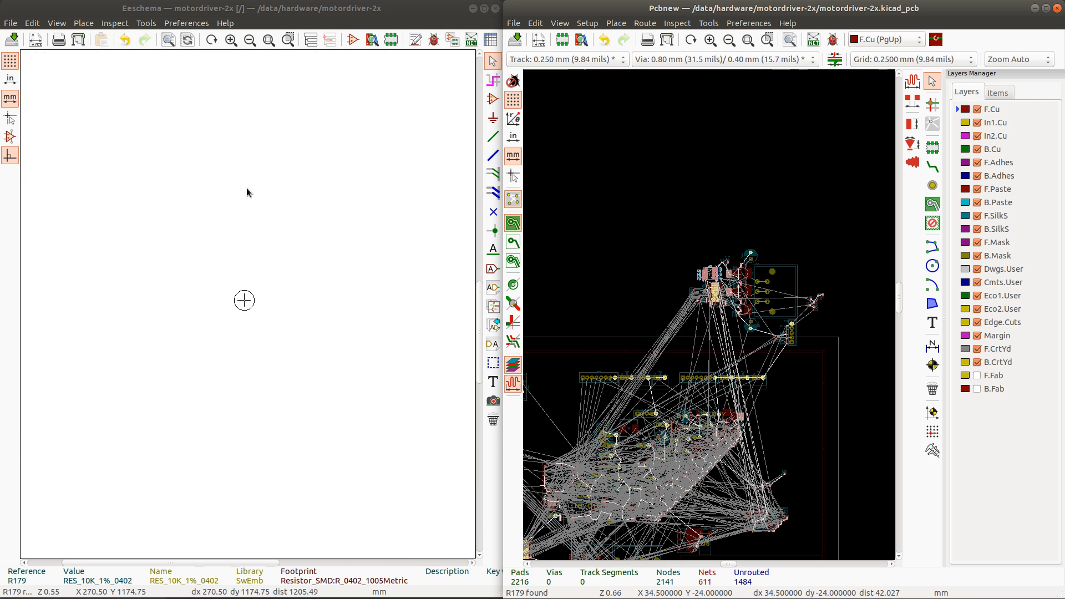
pyautogui.scroll(-2, 244, 300)
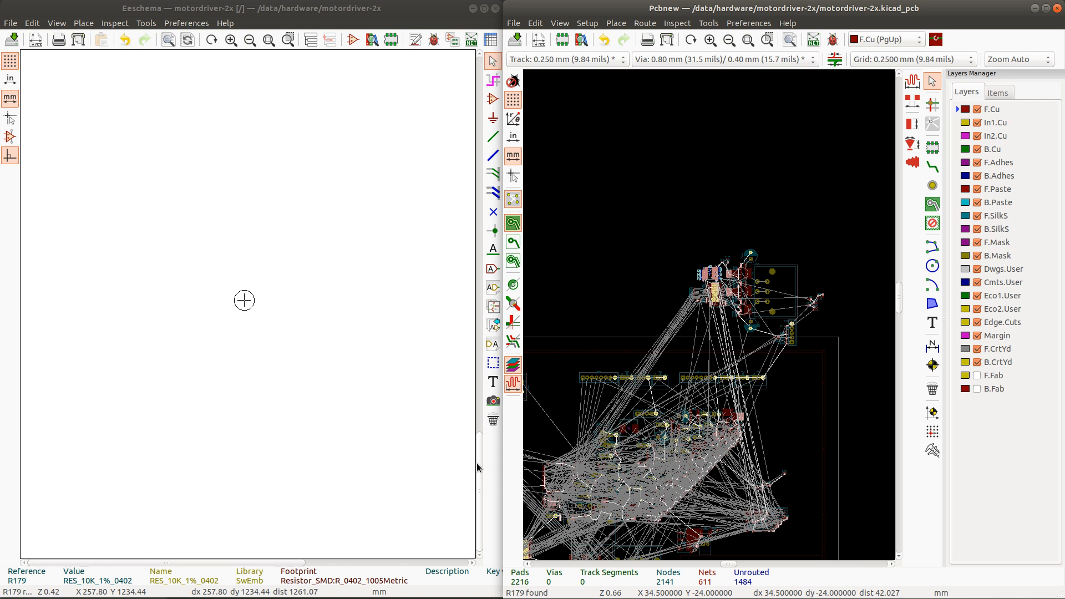
pyautogui.moveTo(480, 460); pyautogui.dragTo(403, 217)
pyautogui.scroll(1, 422, 230)
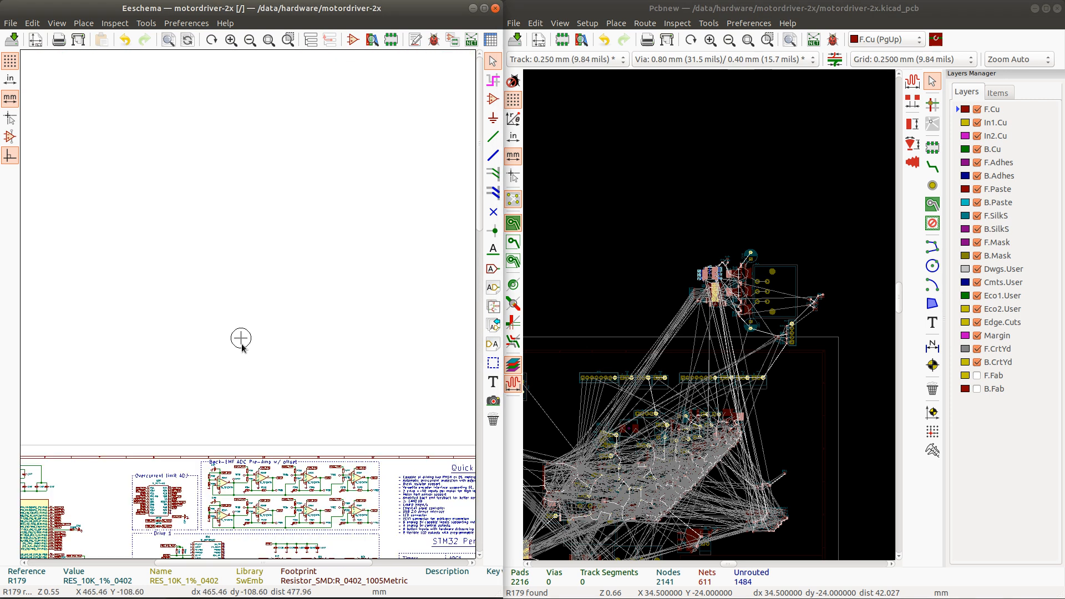
pyautogui.moveTo(486, 219); pyautogui.dragTo(473, 338)
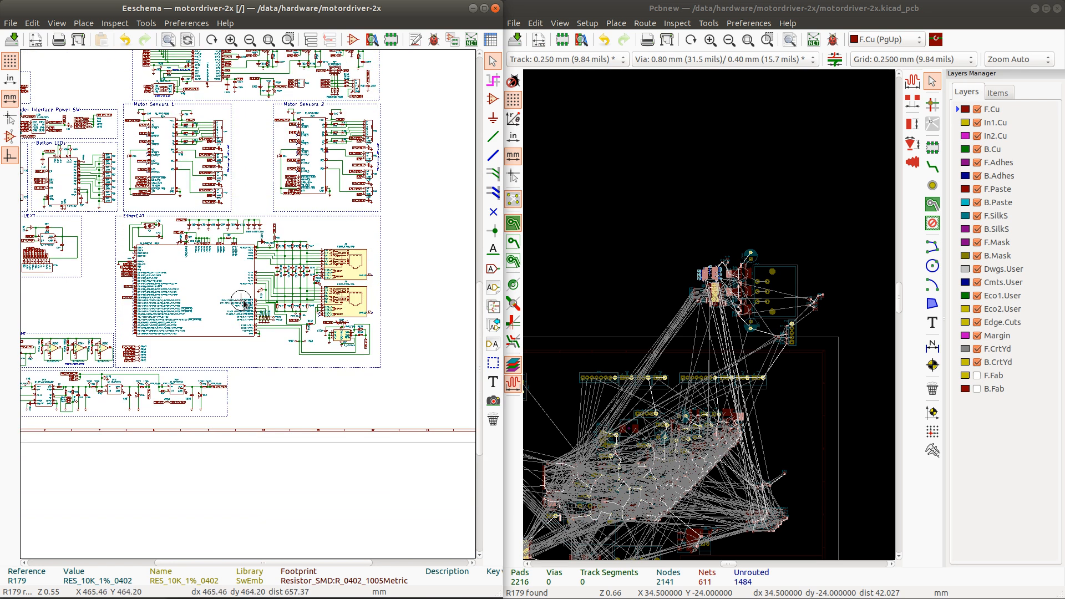
pyautogui.scroll(2, 244, 304)
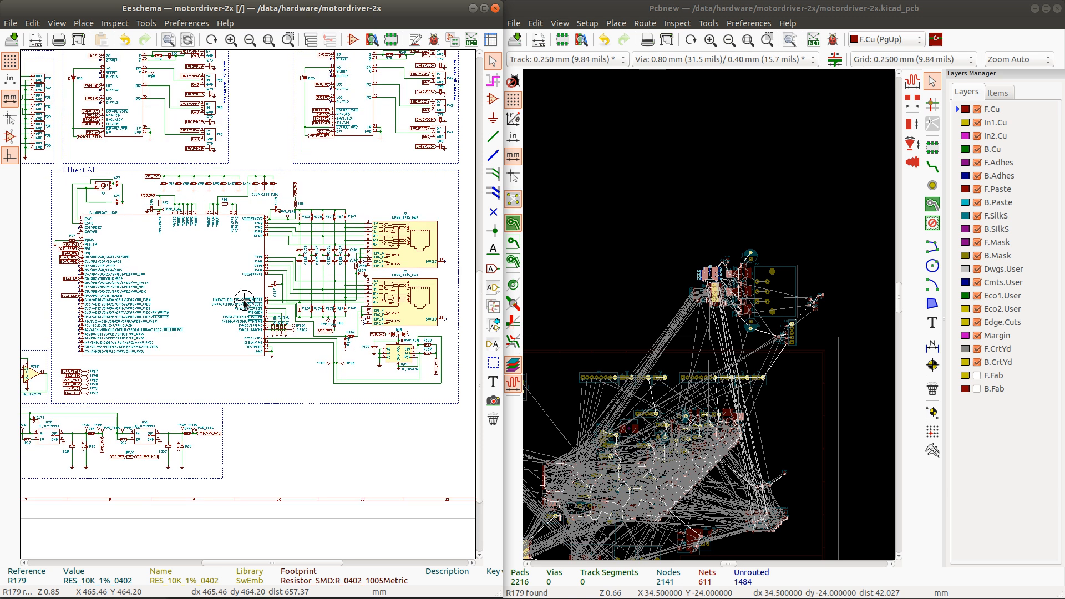
pyautogui.keyDown('shift'); pyautogui.scroll(2, 244, 304); pyautogui.keyUp('shift')
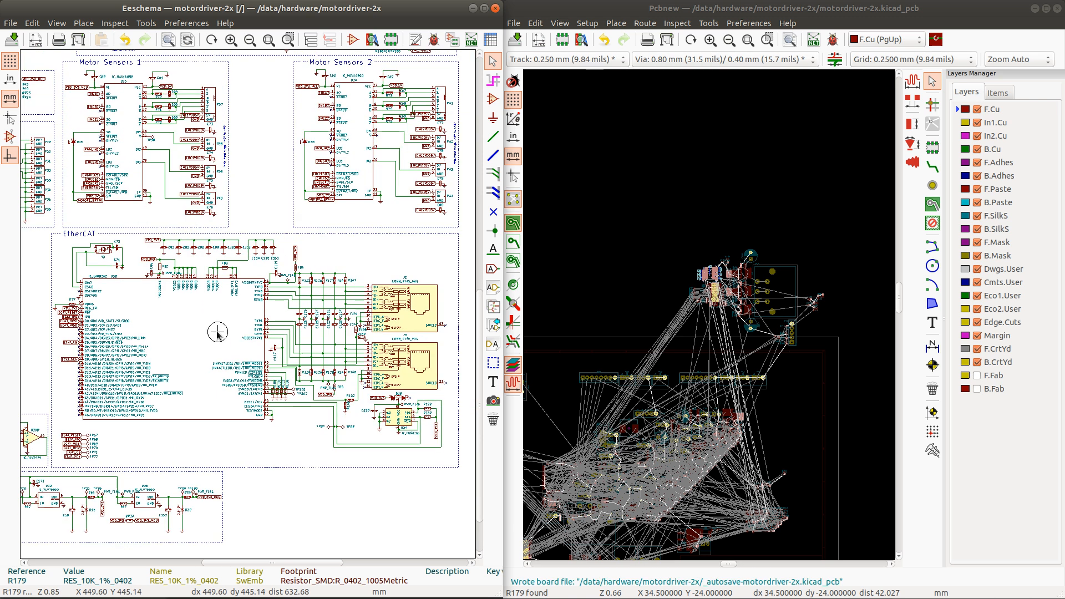
# Step: Locate the EtherCAT controller U30 (IC_LAN9252) from the schematic and move its footprint above the board outline's upper-left corner
pyautogui.click(233, 340)
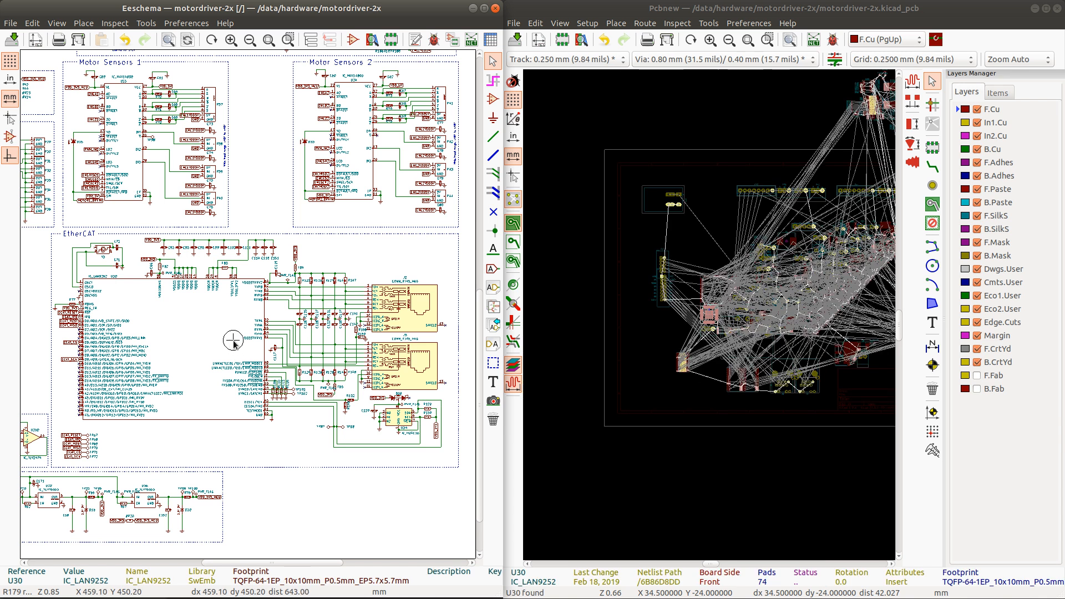
pyautogui.scroll(1, 710, 342)
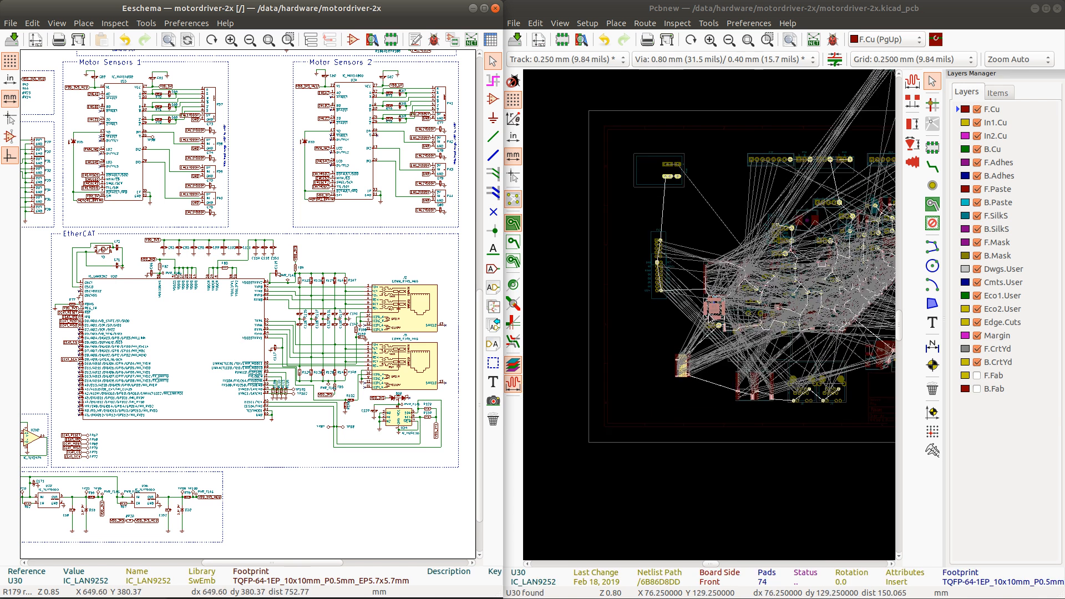
pyautogui.scroll(7, 710, 317)
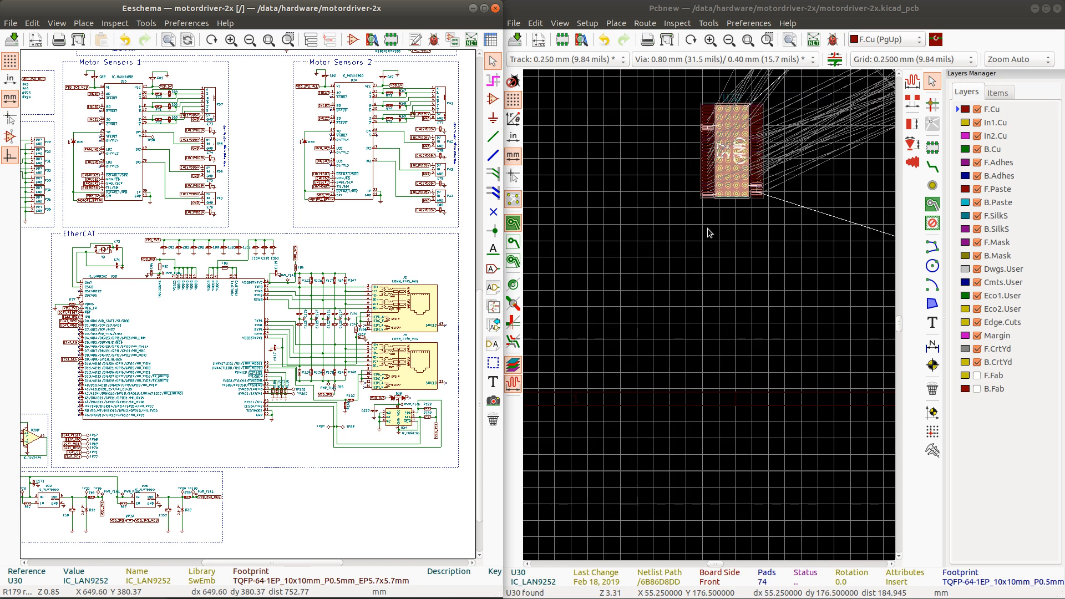
pyautogui.scroll(-4, 709, 233)
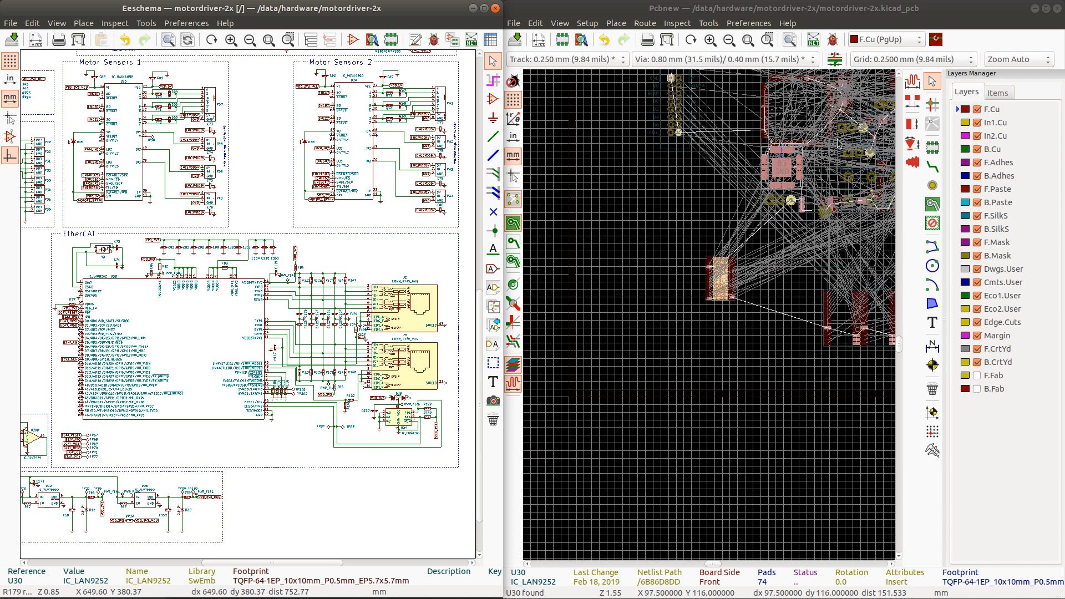
pyautogui.scroll(-3, 709, 318)
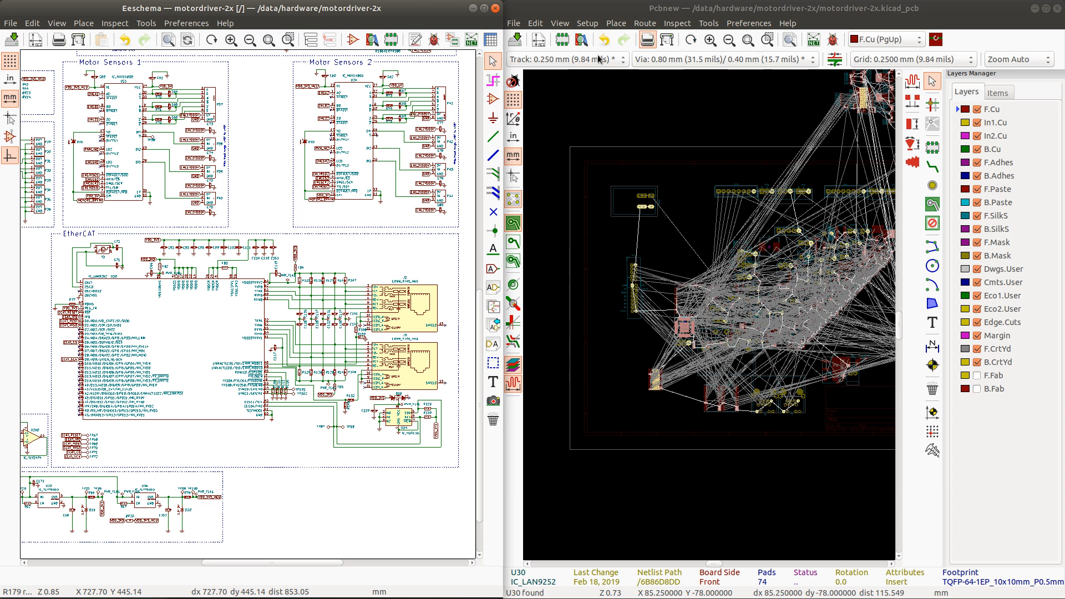
pyautogui.click(747, 15)
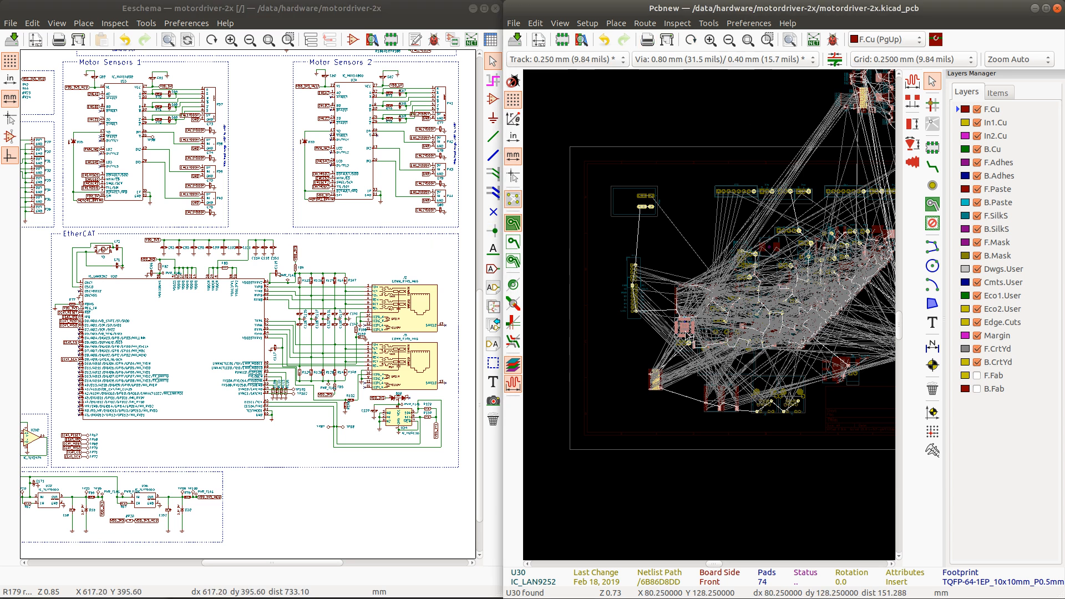
pyautogui.scroll(-2, 691, 330)
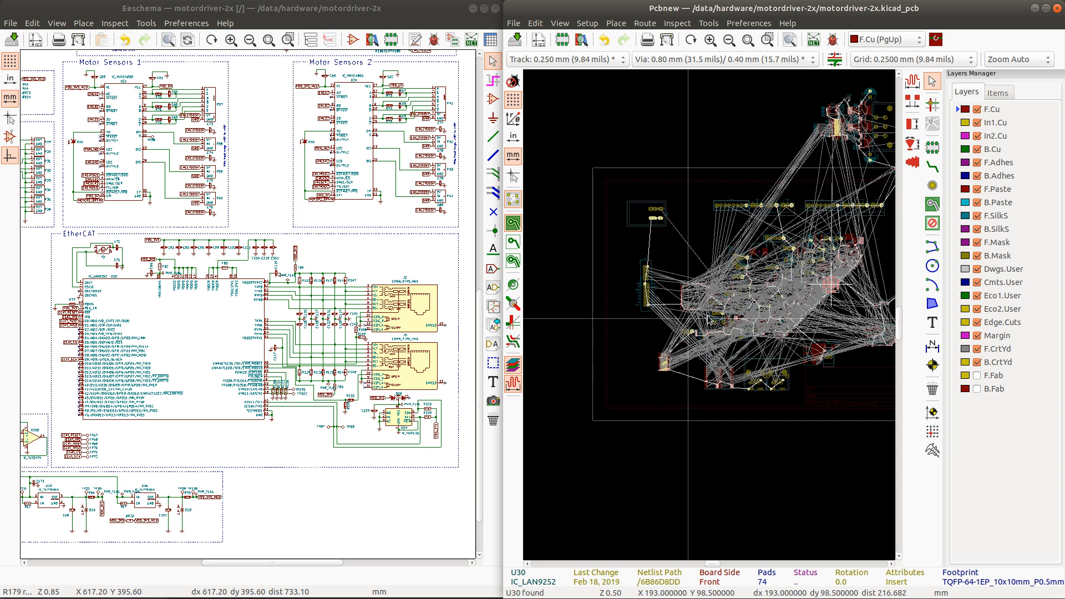
pyautogui.scroll(-2, 709, 320)
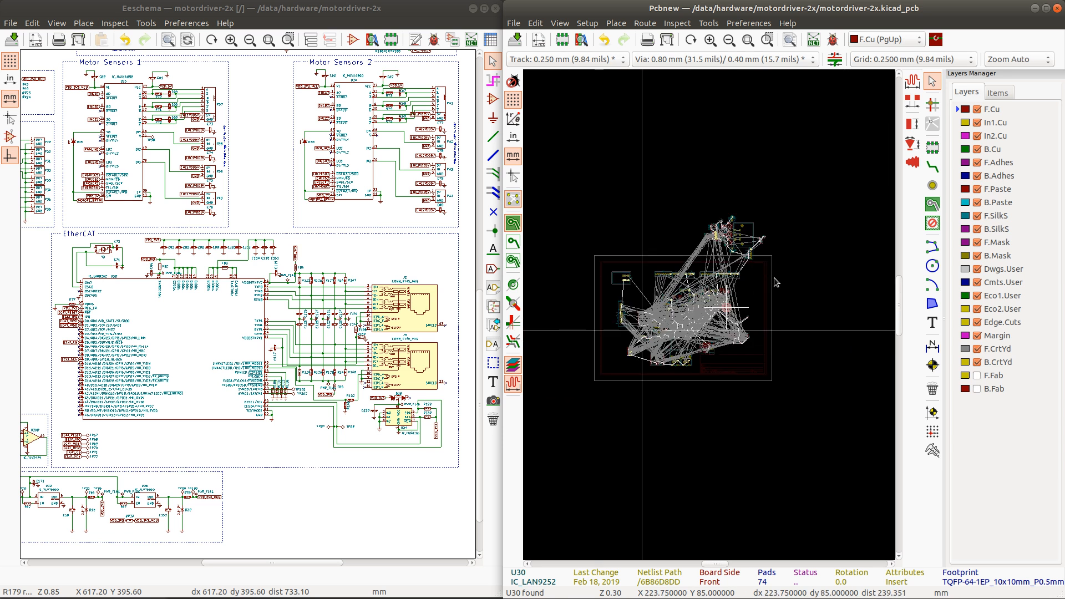
pyautogui.click(638, 250)
pyautogui.scroll(5, 638, 249)
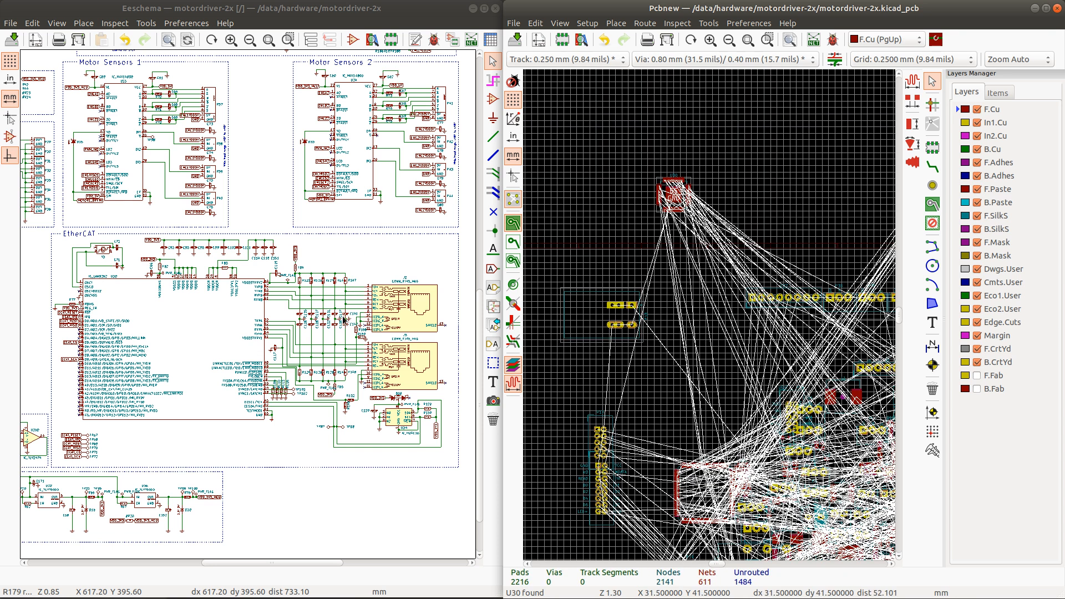
# Step: Locate RJ45 connector J2 from the schematic and move it together with J3 above the board outline, just above U30
pyautogui.click(422, 307)
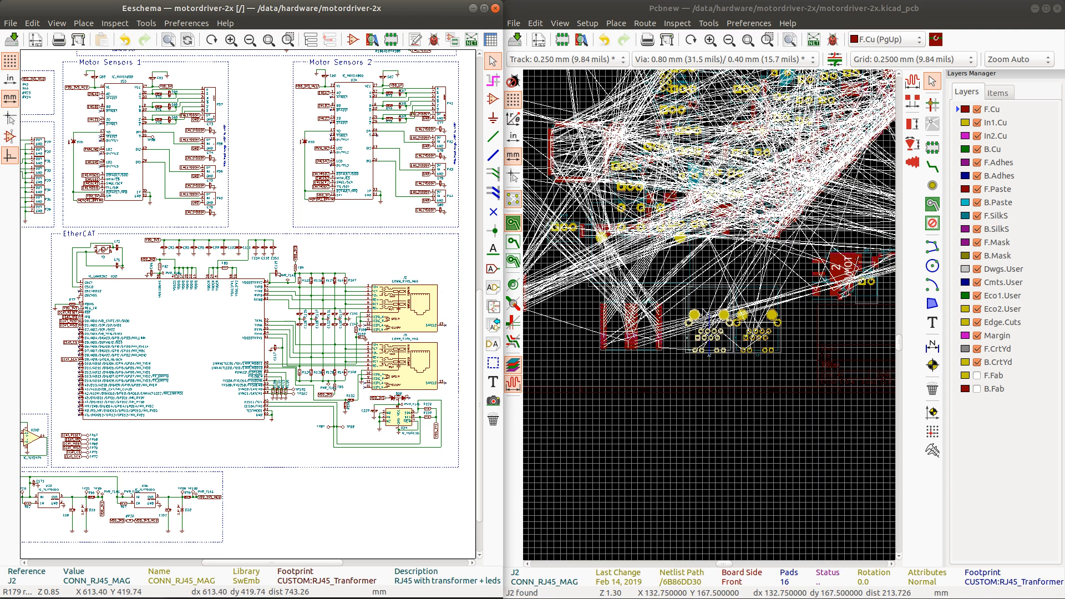
pyautogui.click(714, 308)
pyautogui.click(758, 299)
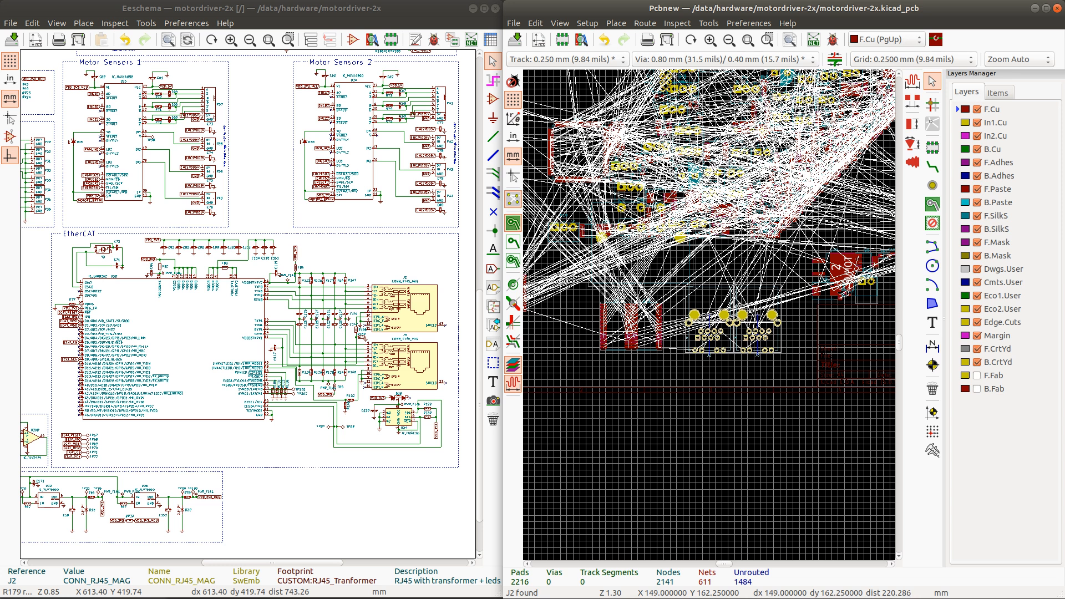
pyautogui.scroll(-5, 671, 191)
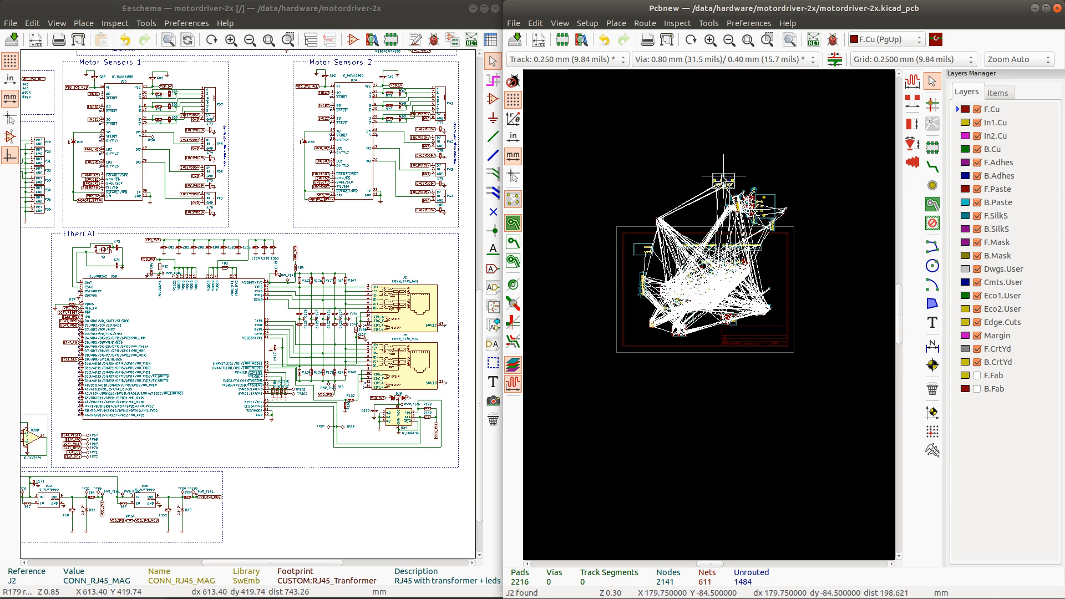
pyautogui.scroll(7, 671, 192)
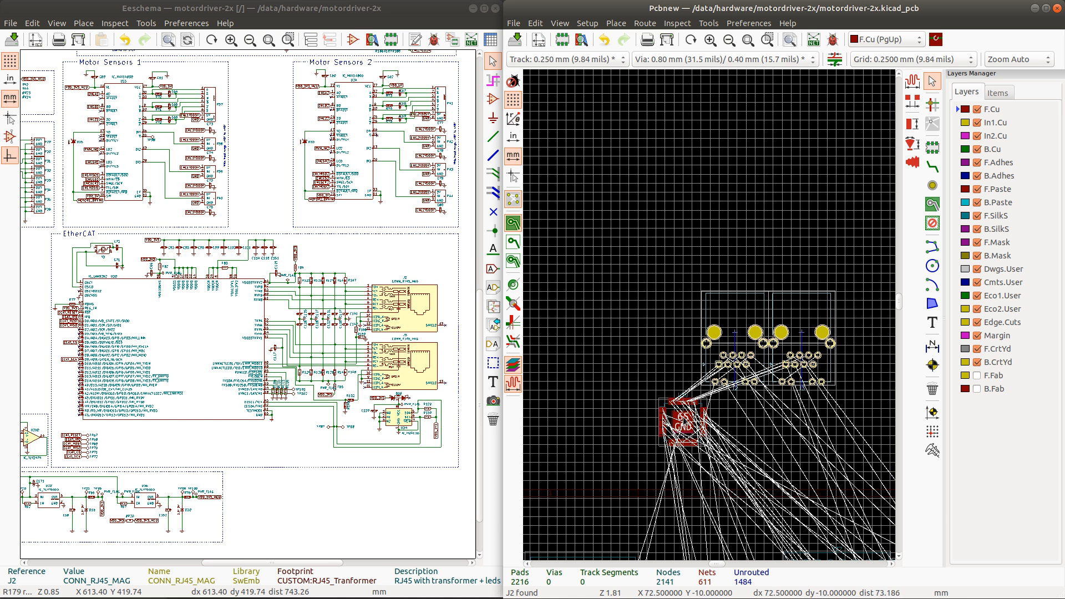
# Step: Move the EtherCAT controller U30 to just below the RJ45 connectors, centred between J2 and J3
pyautogui.click(683, 417)
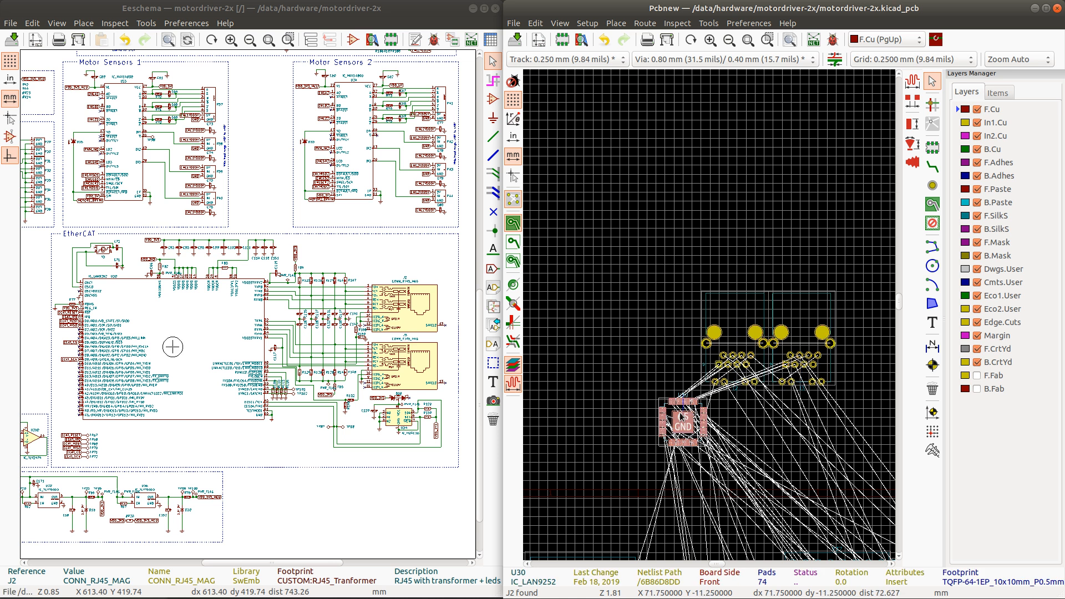
pyautogui.press('m')
pyautogui.scroll(1, 768, 432)
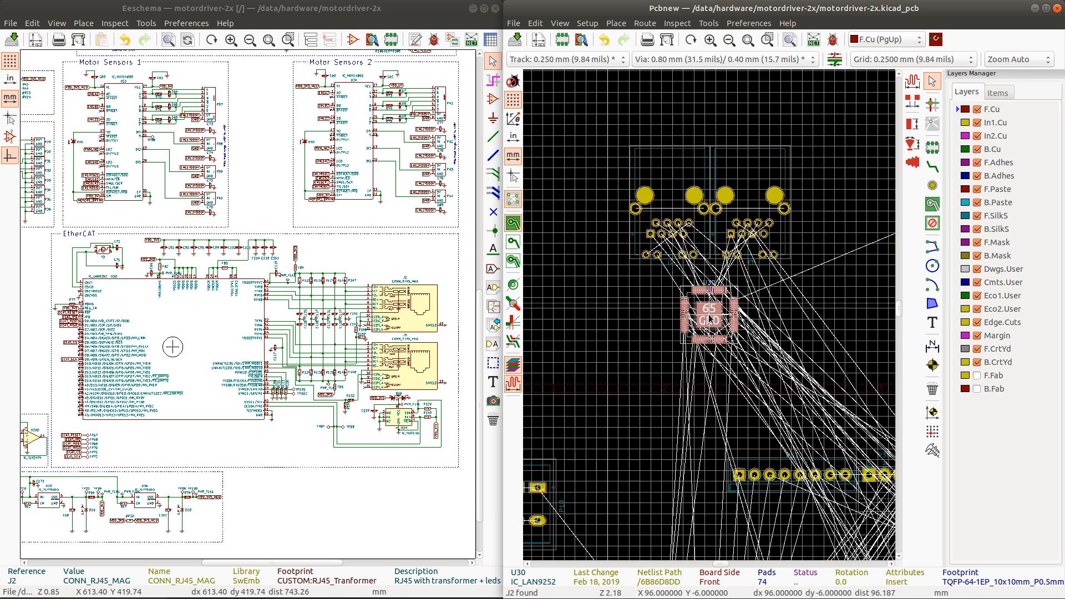
pyautogui.scroll(4, 710, 320)
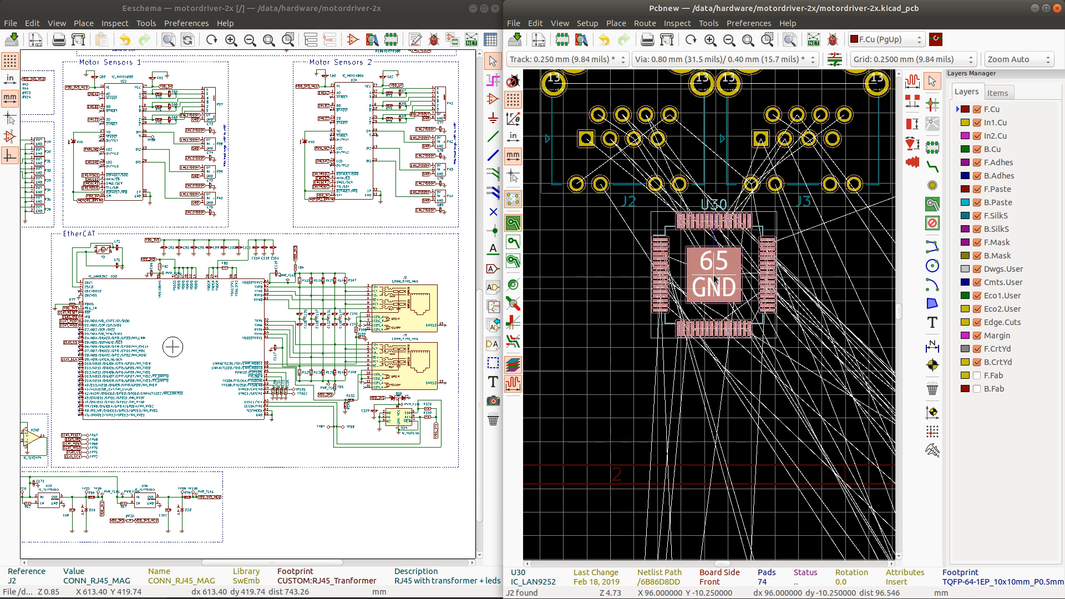
pyautogui.click(714, 281)
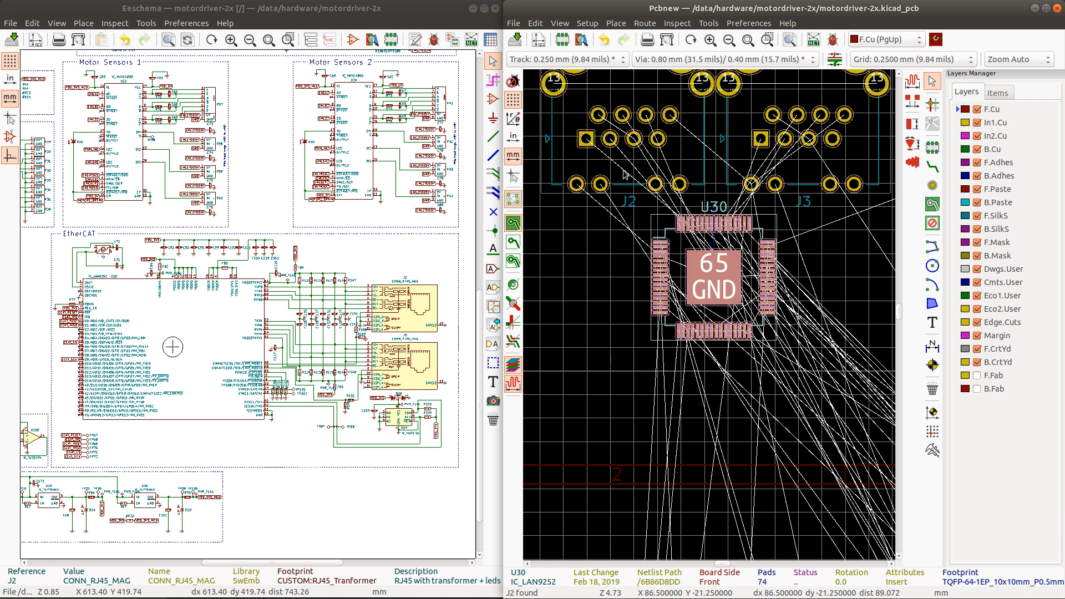
# Step: Highlight the nets of J2's two upper rows of signal pads one after another to trace their connections to U30
pyautogui.keyDown('ctrl'); pyautogui.click(587, 138); pyautogui.keyUp('ctrl')
pyautogui.keyDown('ctrl'); pyautogui.click(609, 140); pyautogui.keyUp('ctrl')
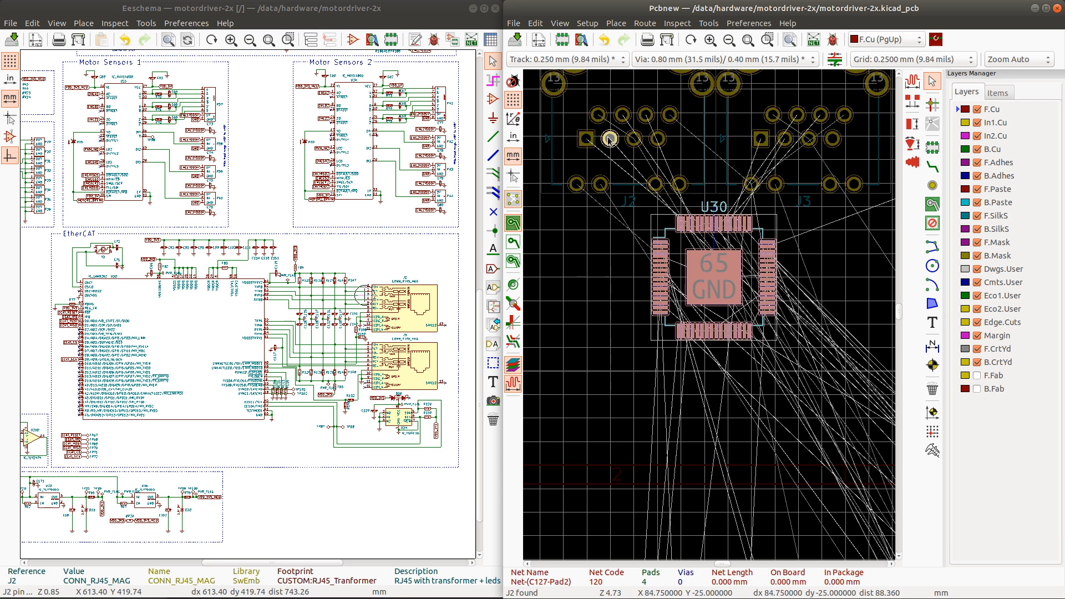
pyautogui.click(699, 160)
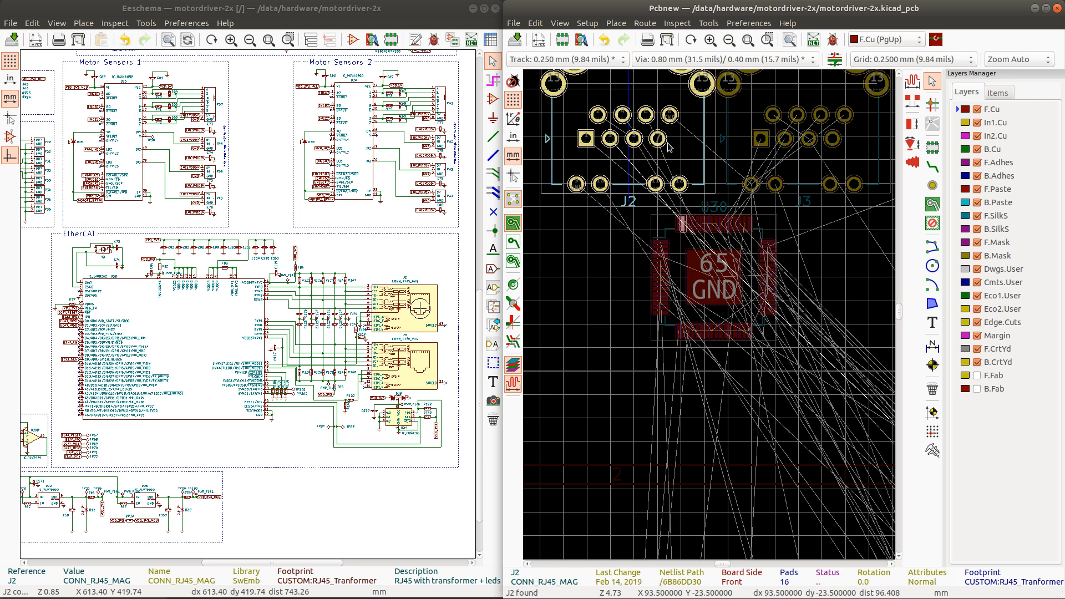
pyautogui.keyDown('ctrl'); pyautogui.click(610, 139); pyautogui.keyUp('ctrl')
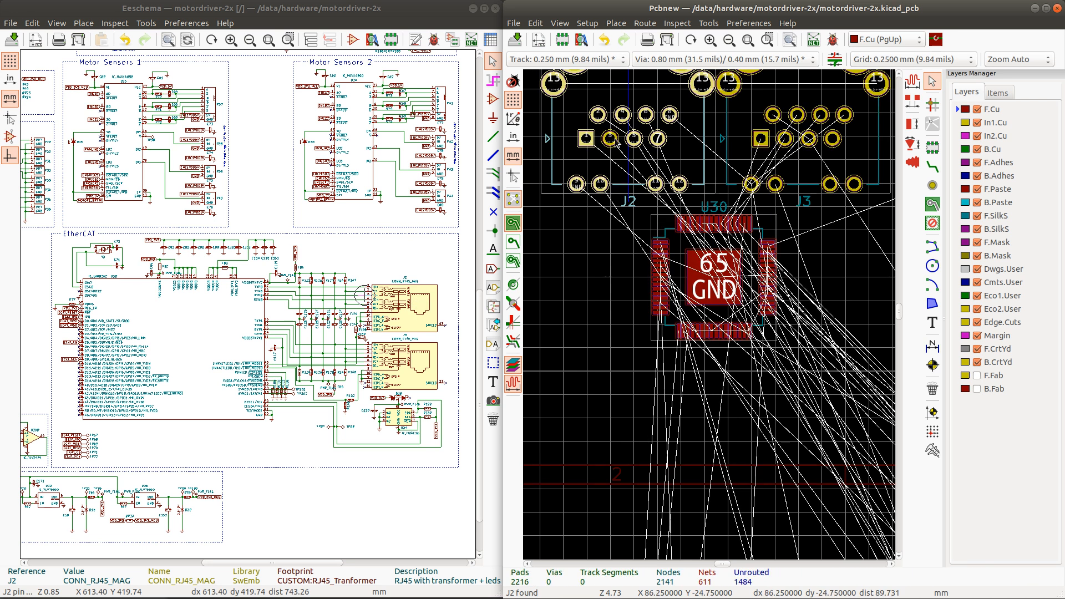
pyautogui.keyDown('ctrl'); pyautogui.click(585, 139); pyautogui.keyUp('ctrl')
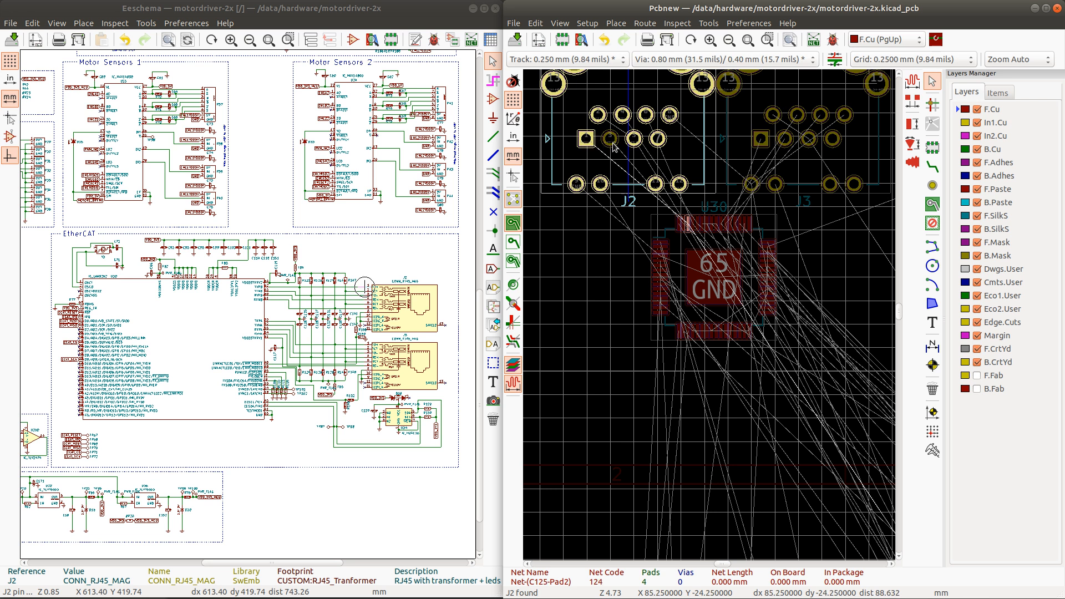
pyautogui.keyDown('ctrl'); pyautogui.click(610, 140); pyautogui.keyUp('ctrl')
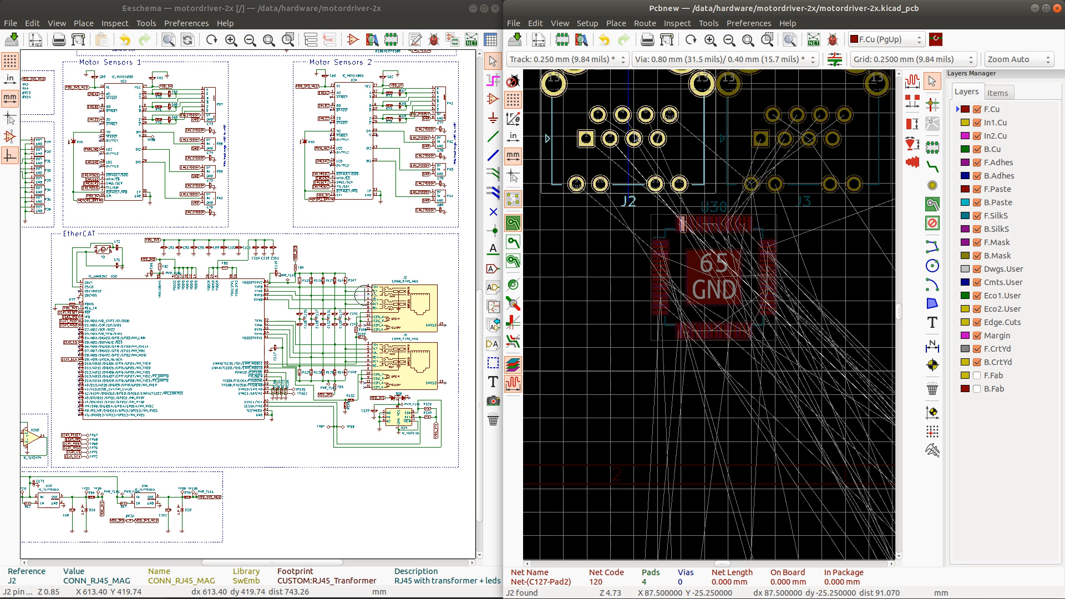
pyautogui.keyDown('ctrl'); pyautogui.click(636, 137); pyautogui.keyUp('ctrl')
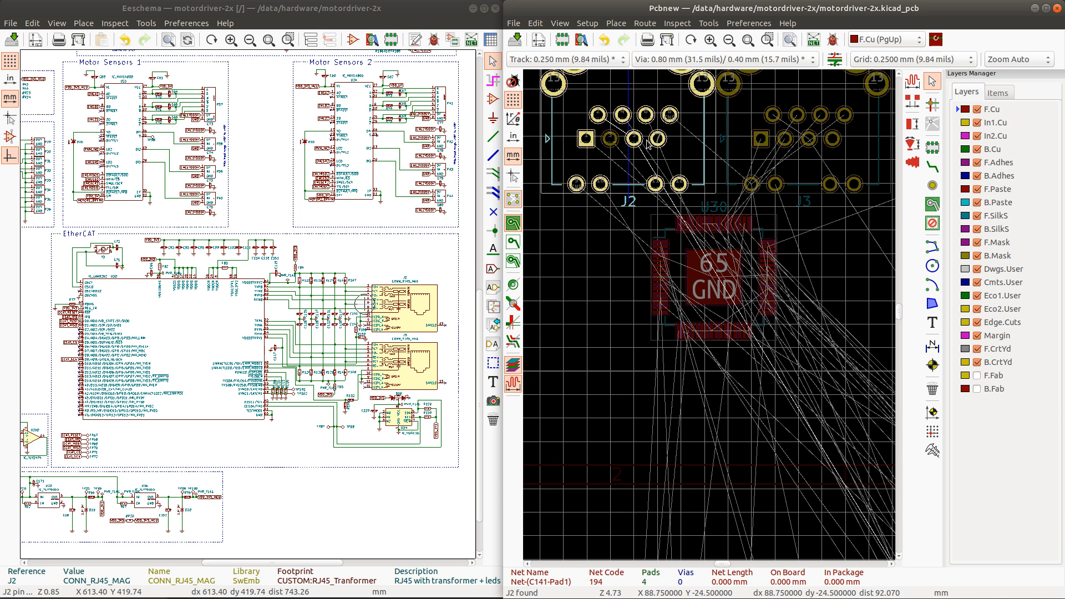
pyautogui.keyDown('ctrl'); pyautogui.click(657, 139); pyautogui.keyUp('ctrl')
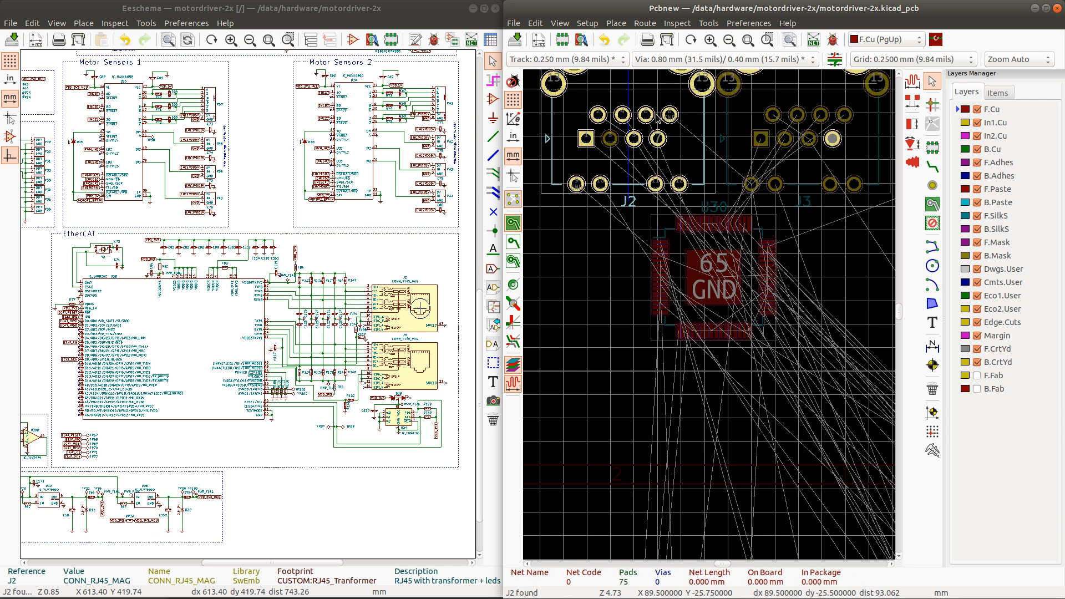
pyautogui.keyDown('ctrl'); pyautogui.click(646, 114); pyautogui.keyUp('ctrl')
pyautogui.keyDown('ctrl'); pyautogui.click(646, 114); pyautogui.keyUp('ctrl')
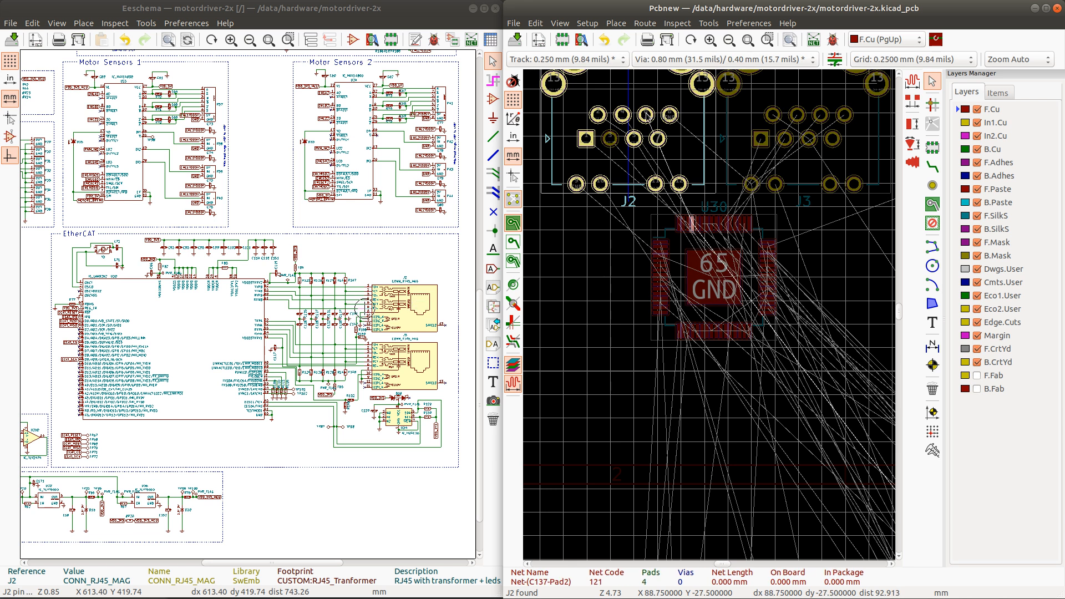
pyautogui.keyDown('ctrl'); pyautogui.click(623, 116); pyautogui.keyUp('ctrl')
pyautogui.keyDown('ctrl'); pyautogui.click(602, 114); pyautogui.keyUp('ctrl')
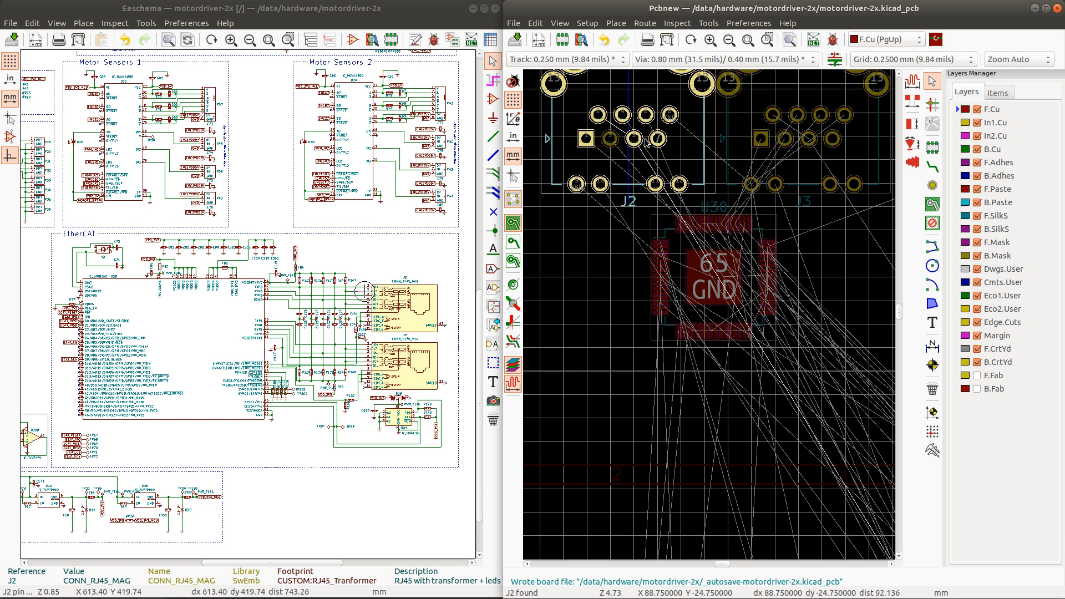
# Step: Check the nets of U30's pads 60, 61 and 62 against the controller's transmit and receive pins in the schematic
pyautogui.scroll(-2, 645, 139)
pyautogui.scroll(8, 710, 319)
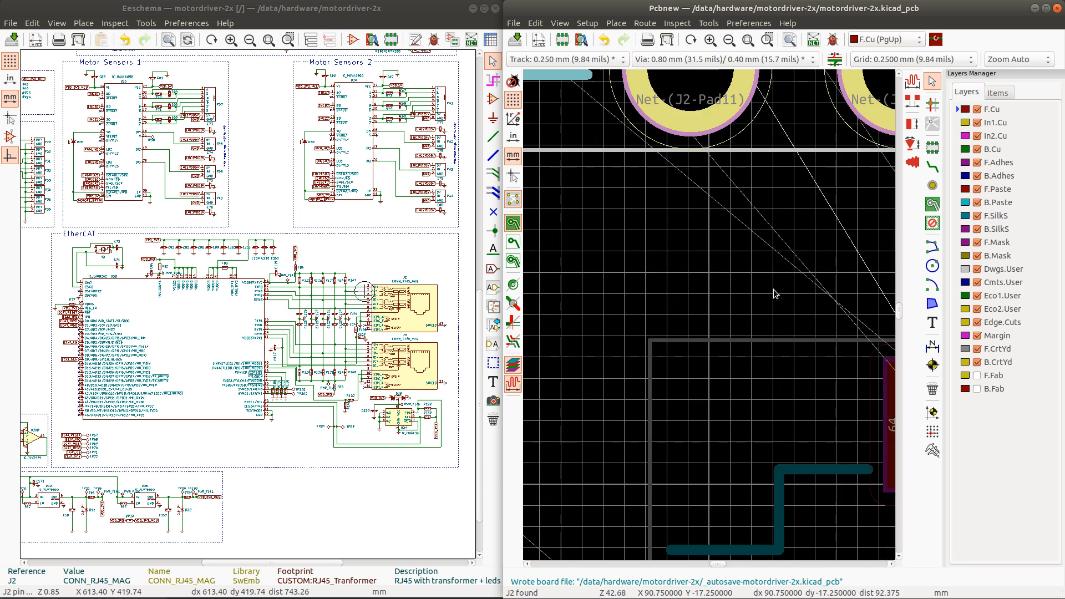
pyautogui.scroll(-2, 710, 319)
pyautogui.scroll(-2, 763, 334)
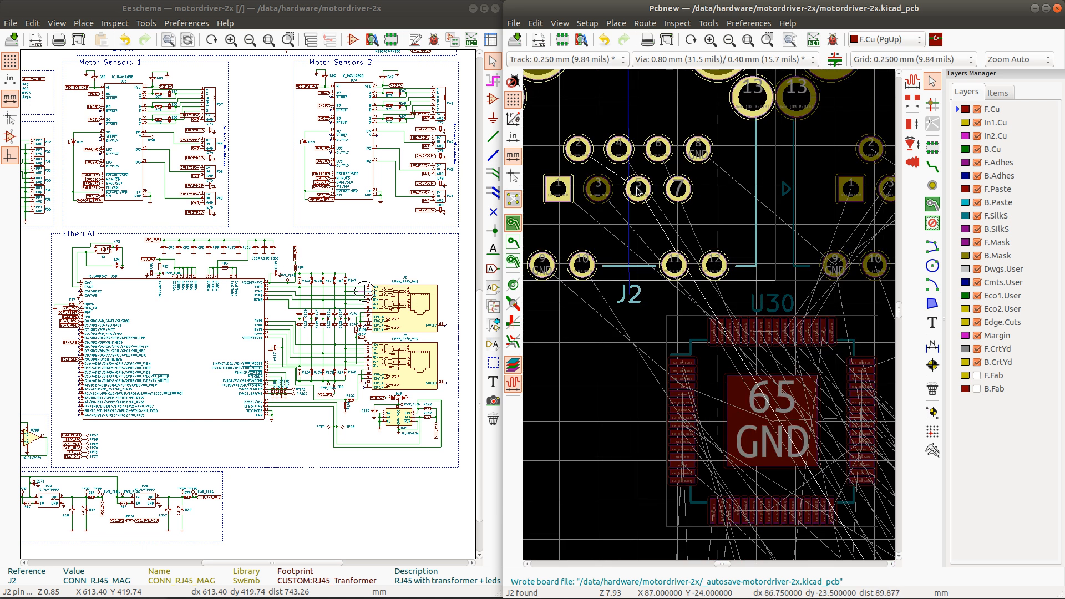
pyautogui.click(599, 169)
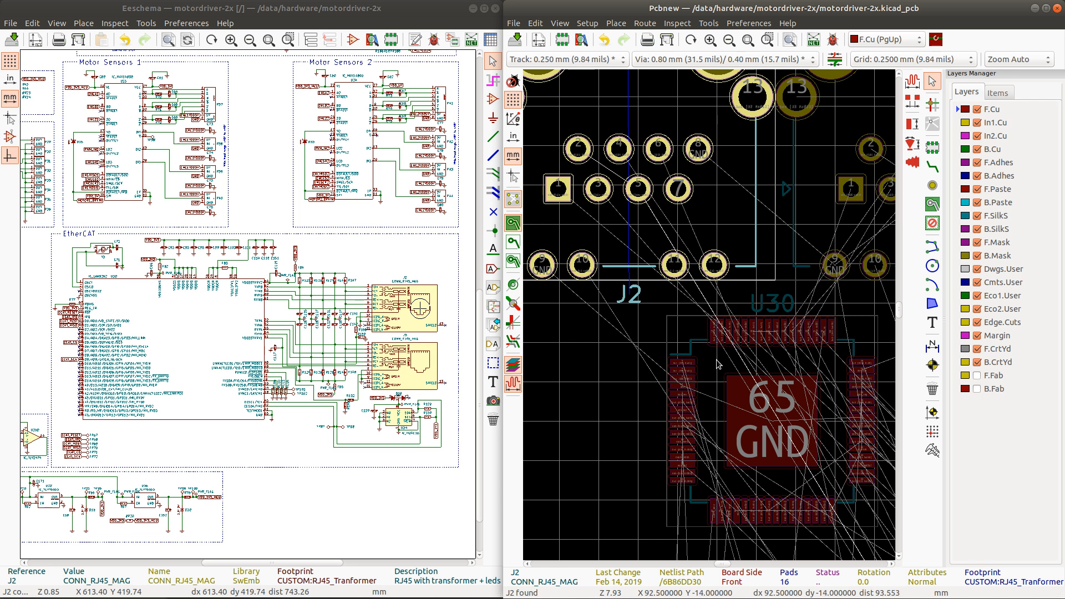
pyautogui.scroll(-1, 717, 363)
pyautogui.scroll(-1, 710, 318)
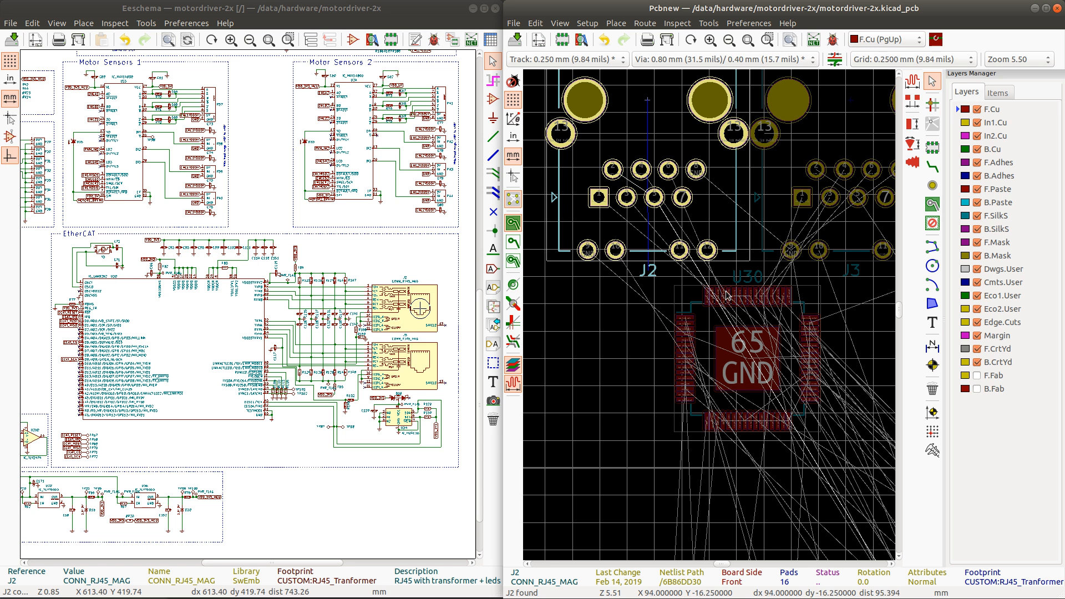
pyautogui.click(728, 294)
pyautogui.scroll(5, 729, 297)
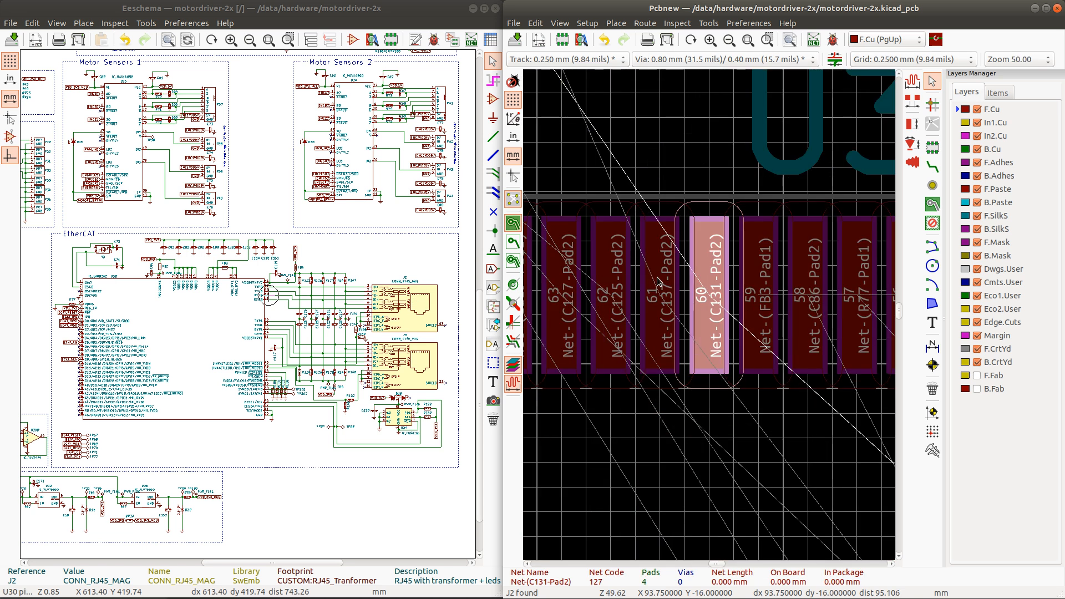
pyautogui.click(681, 276)
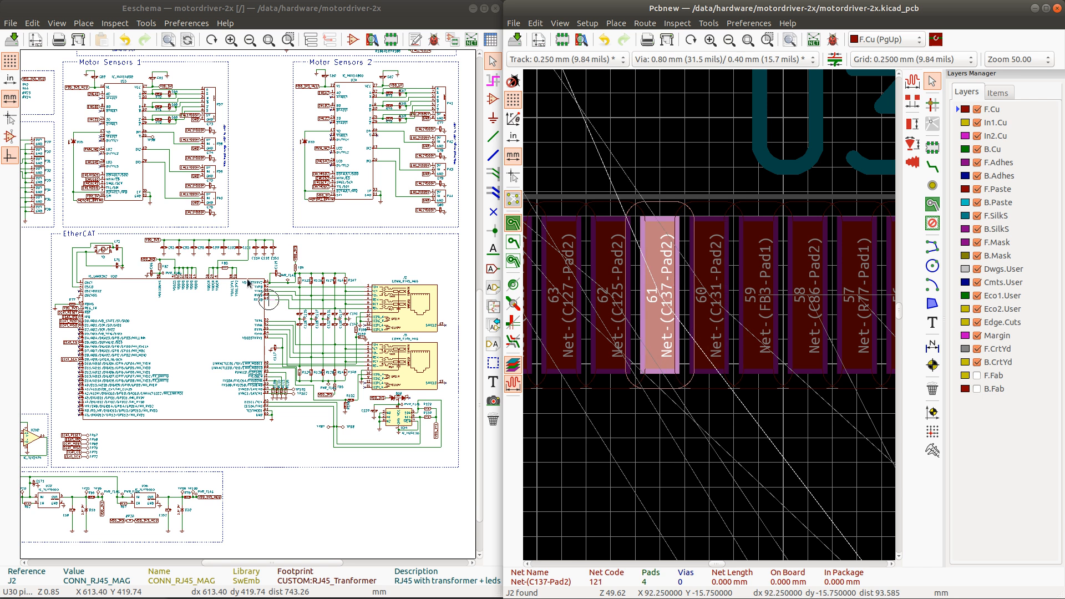
pyautogui.scroll(3, 274, 289)
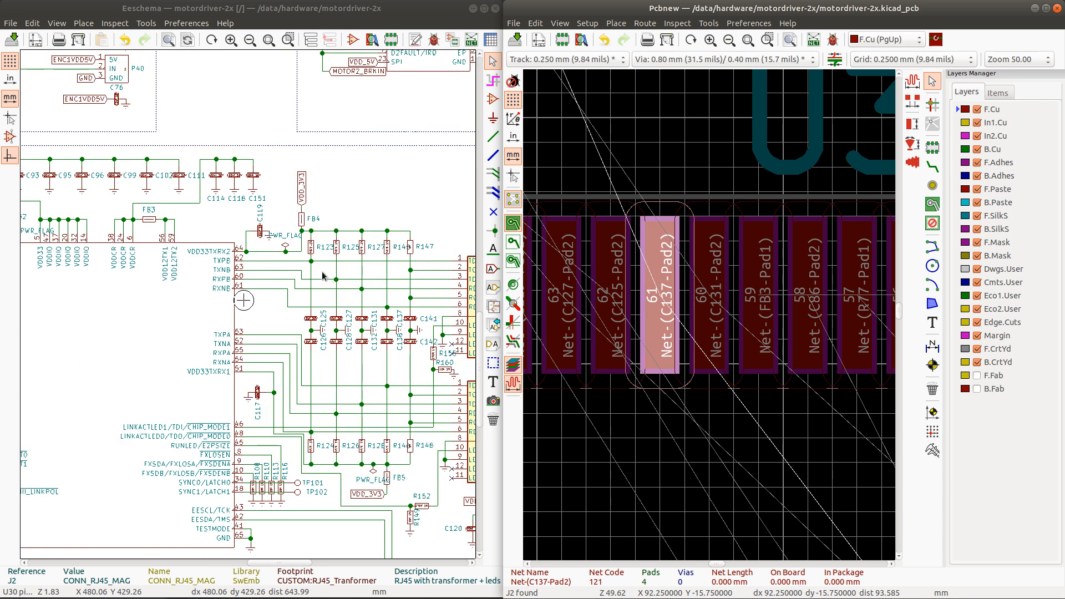
pyautogui.click(620, 270)
pyautogui.scroll(-4, 620, 270)
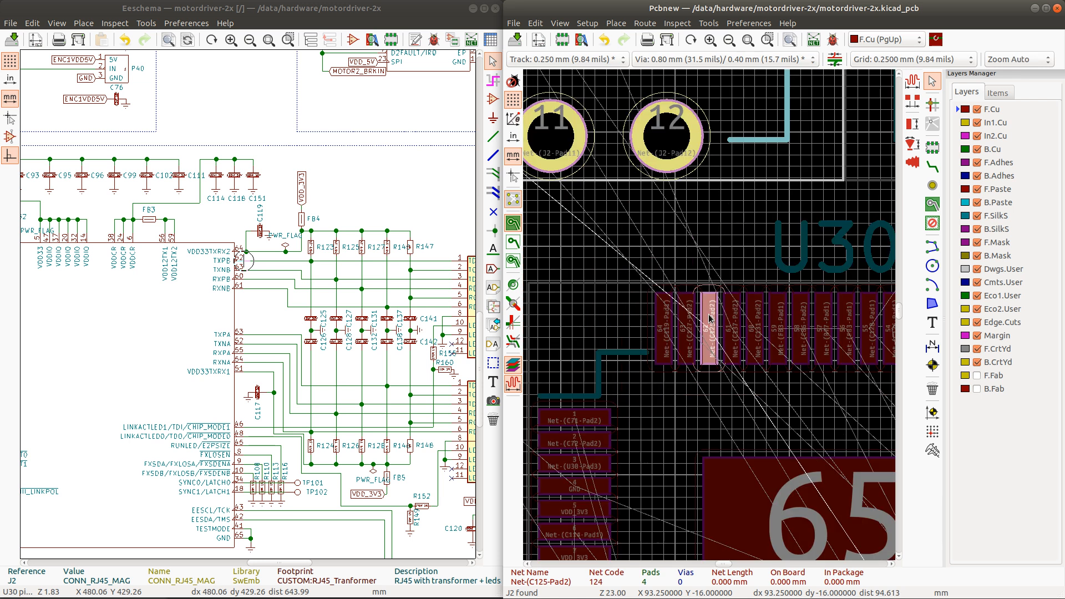
pyautogui.scroll(-2, 710, 317)
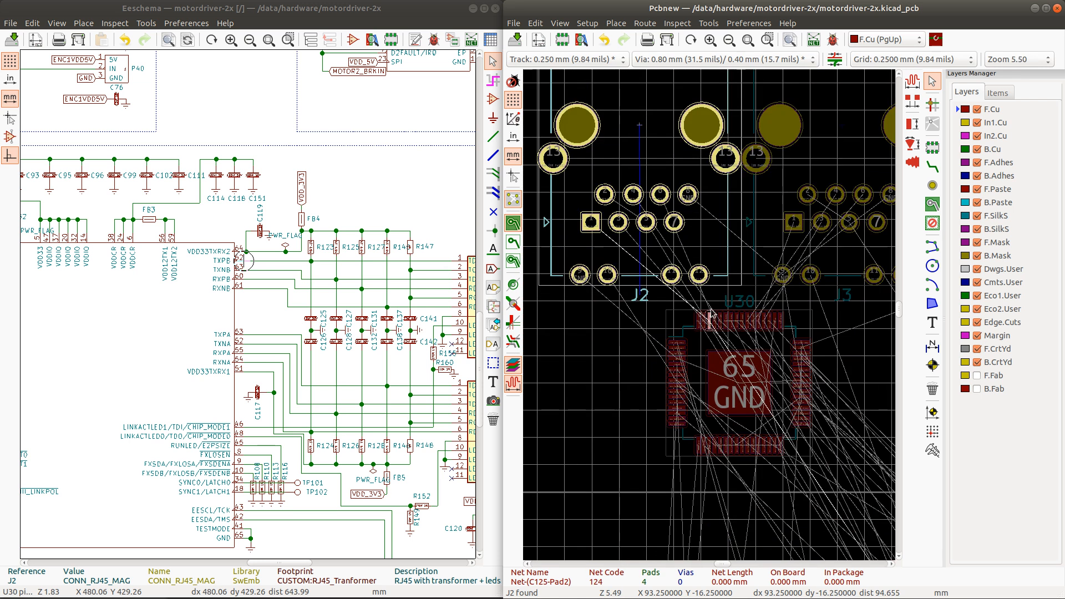
# Step: Deselect J2 and trace the C137-Pad2 and C125-Pad2 nets between U30's top pad row and J2
pyautogui.click(597, 331)
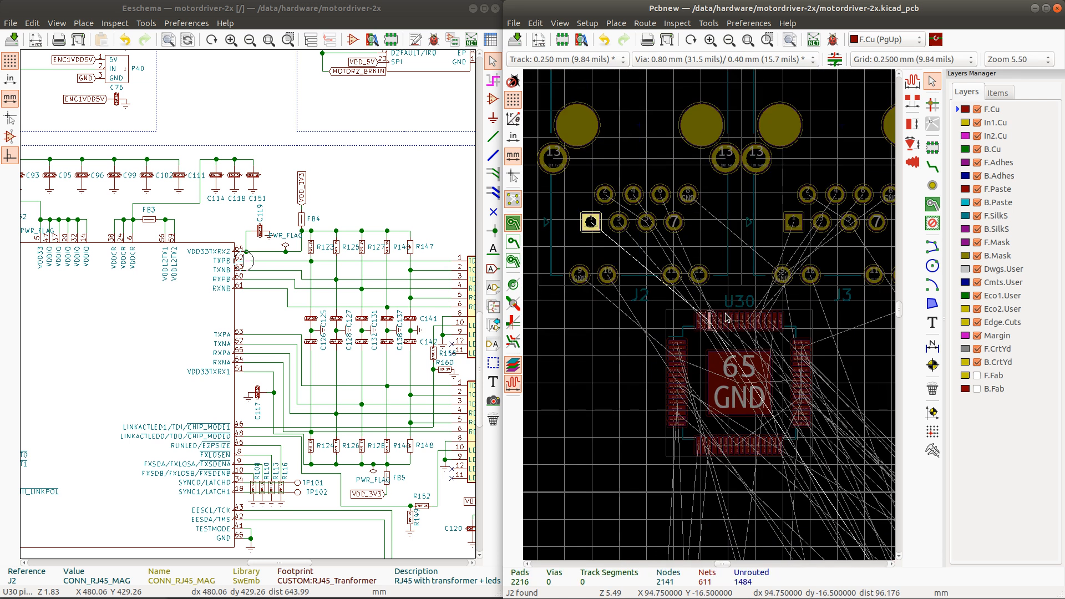
pyautogui.scroll(2, 726, 318)
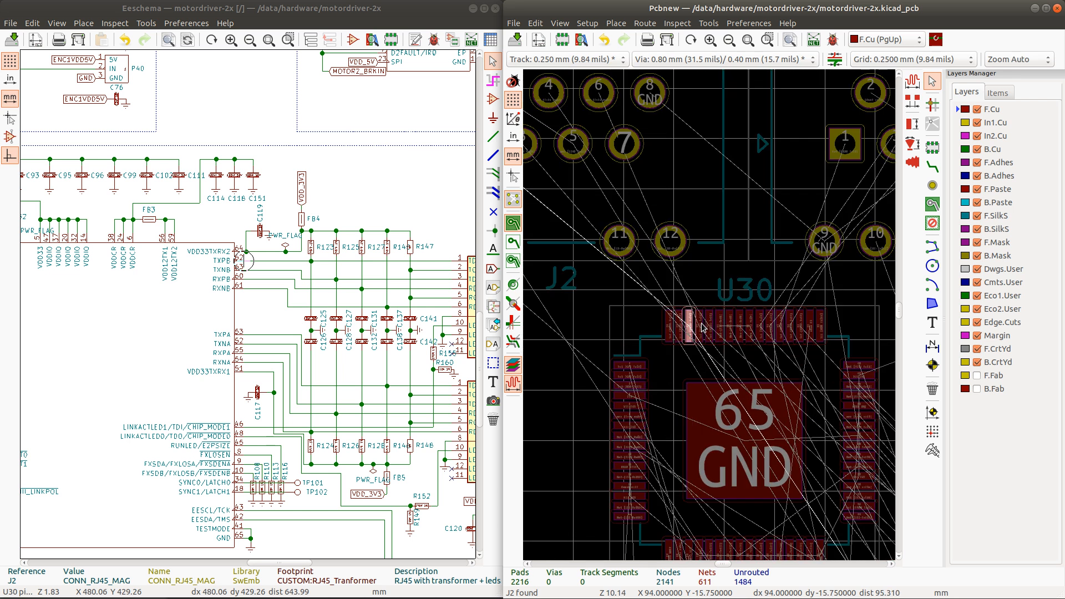
pyautogui.click(700, 327)
pyautogui.scroll(-3, 701, 326)
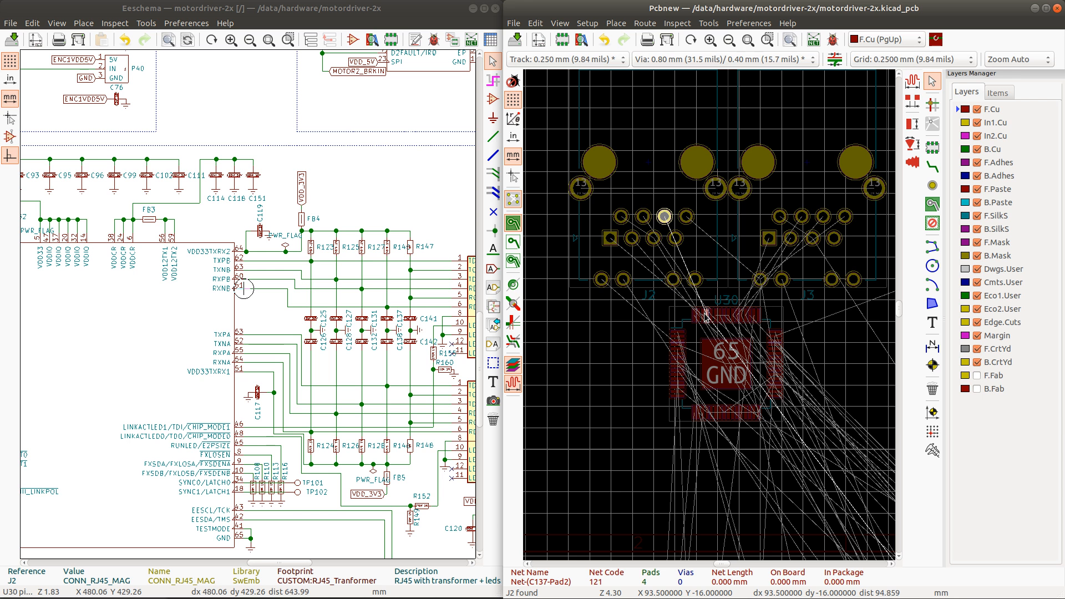
pyautogui.click(701, 313)
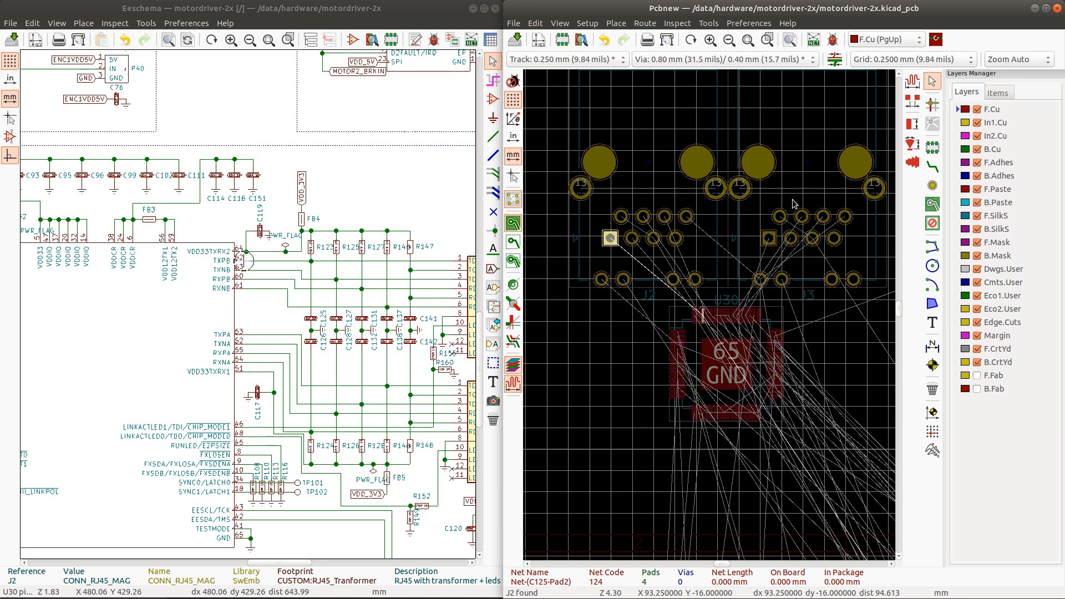
# Step: Move RJ45 connector J3 slightly to the right to widen the gap between it and J2
pyautogui.click(812, 167)
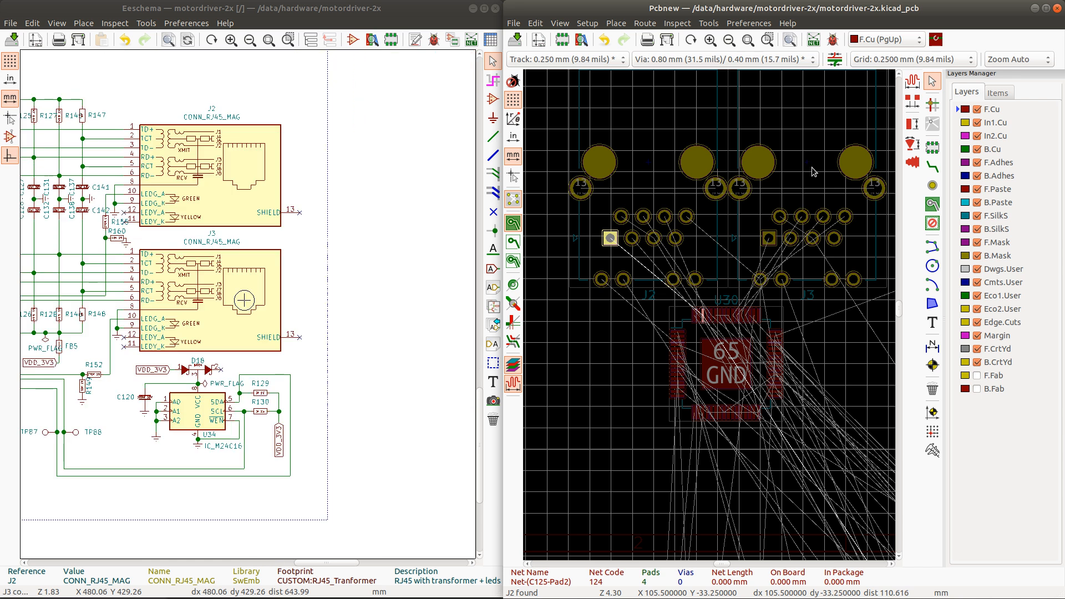
pyautogui.click(812, 170)
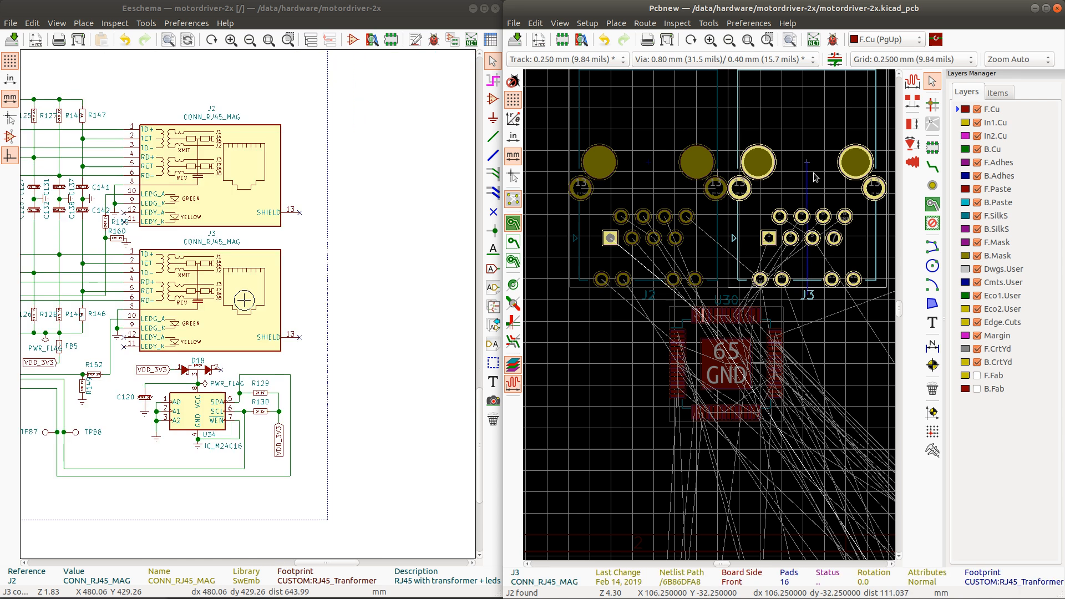
pyautogui.press('m')
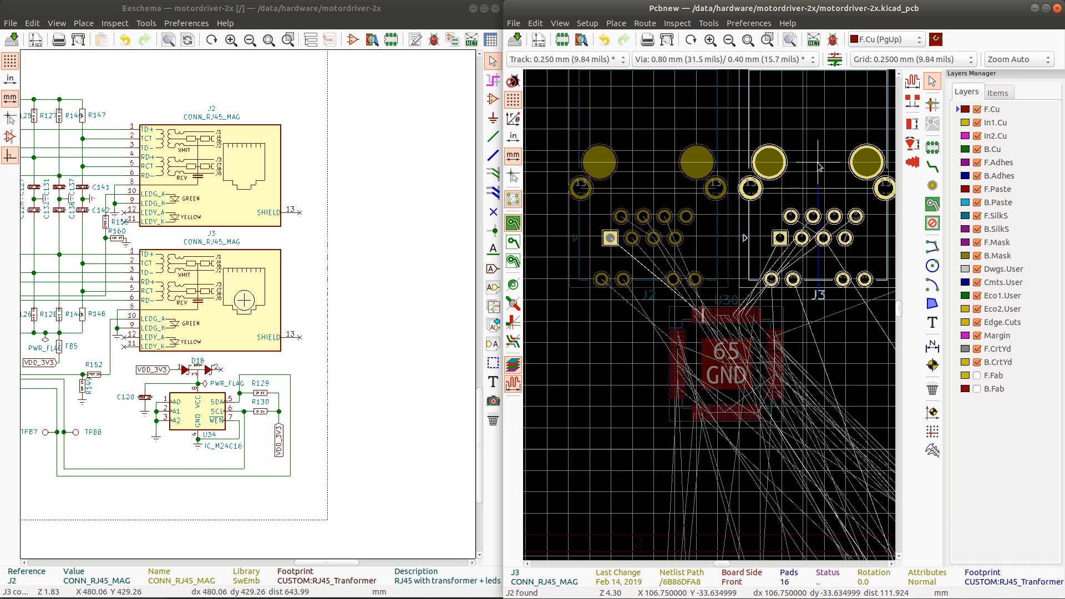
pyautogui.click(818, 164)
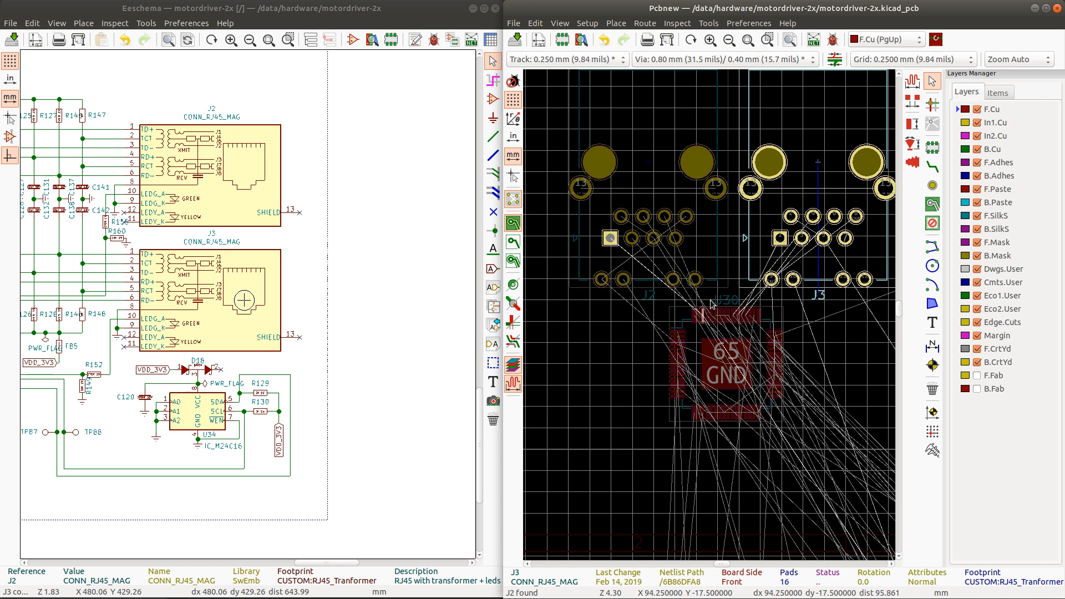
# Step: Trace the C127-Pad2 and C125-Pad2 nets from J2's pads 3 and 1, and check U30's pads 60 to 63 against them
pyautogui.click(633, 243)
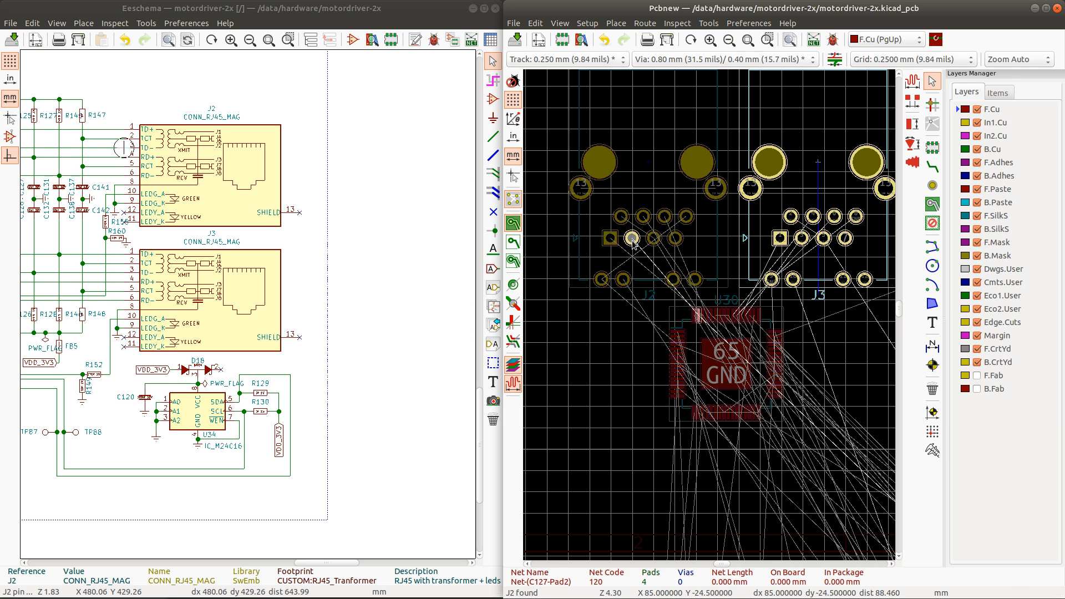
pyautogui.click(612, 239)
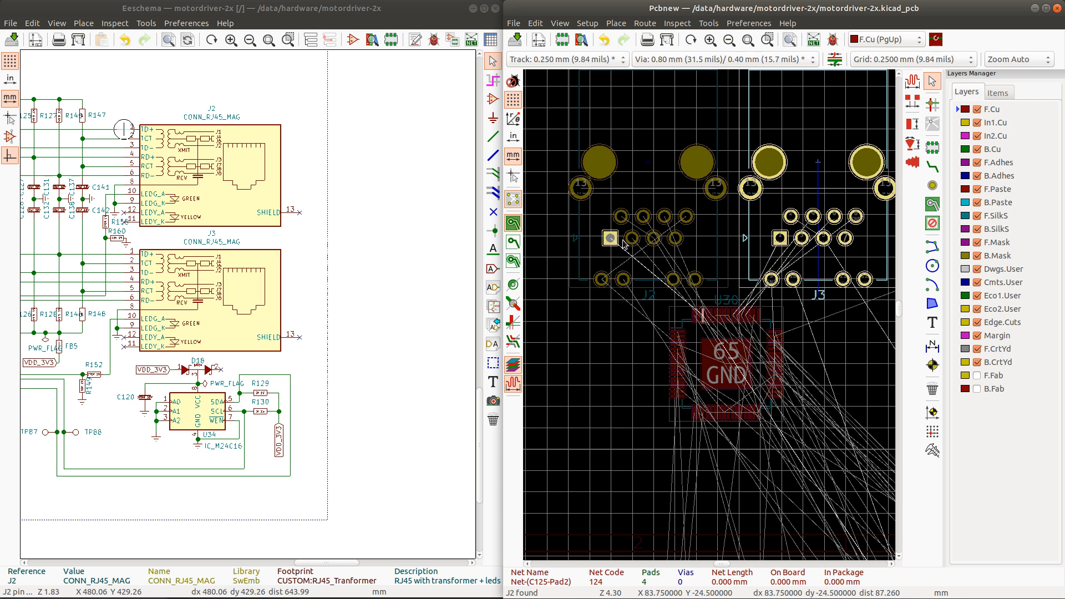
pyautogui.scroll(5, 712, 317)
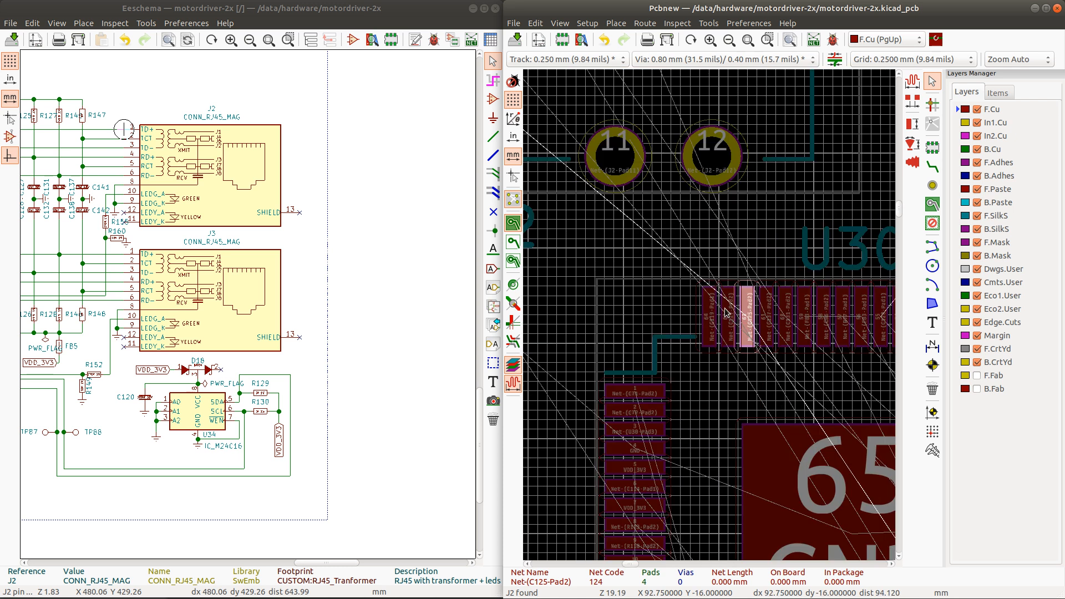
pyautogui.click(729, 313)
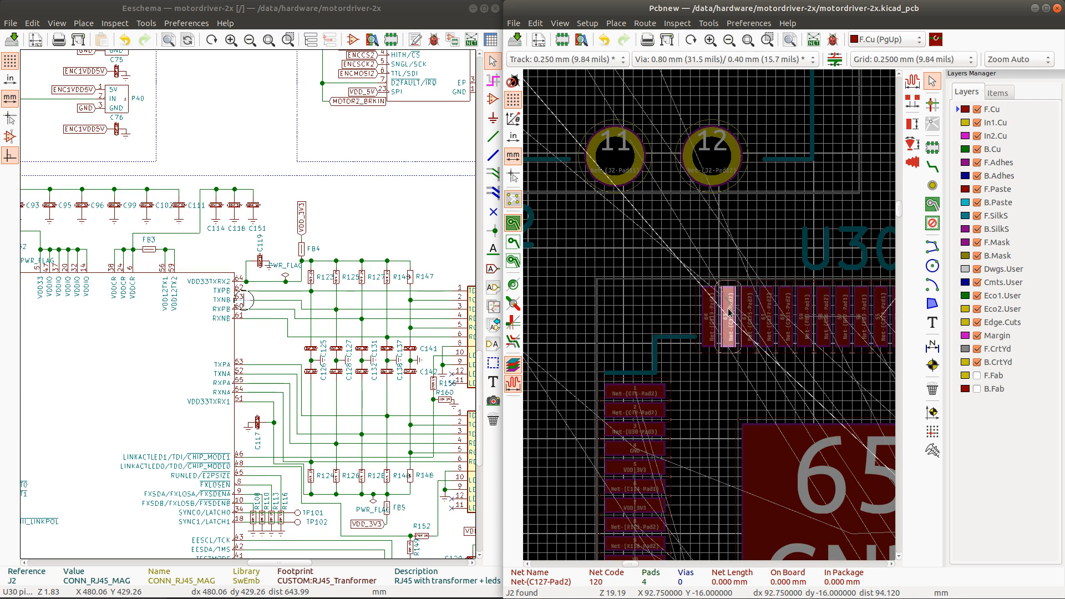
pyautogui.click(749, 312)
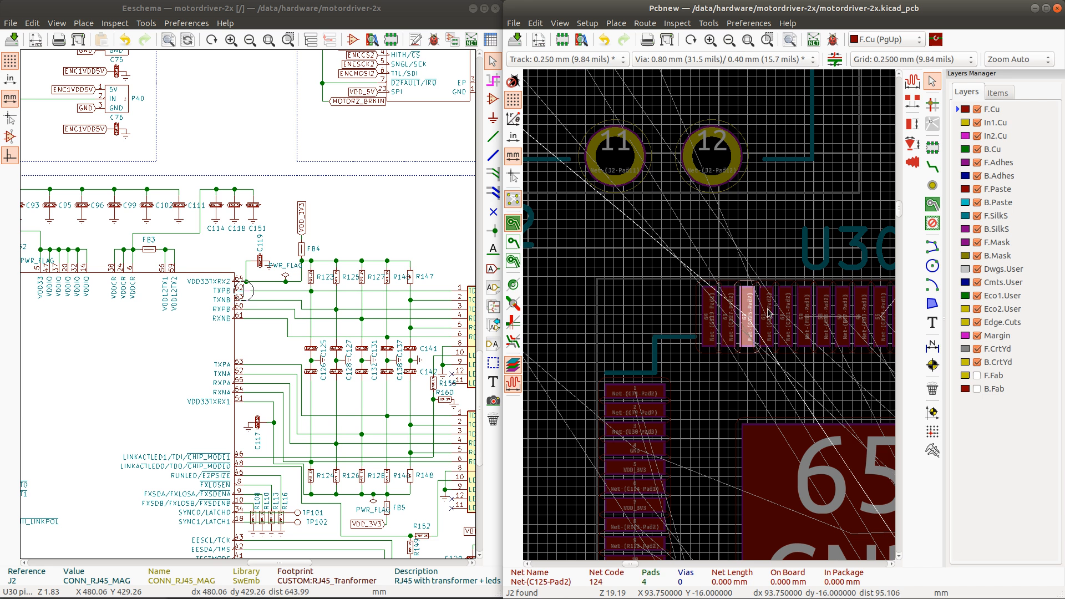
pyautogui.click(769, 313)
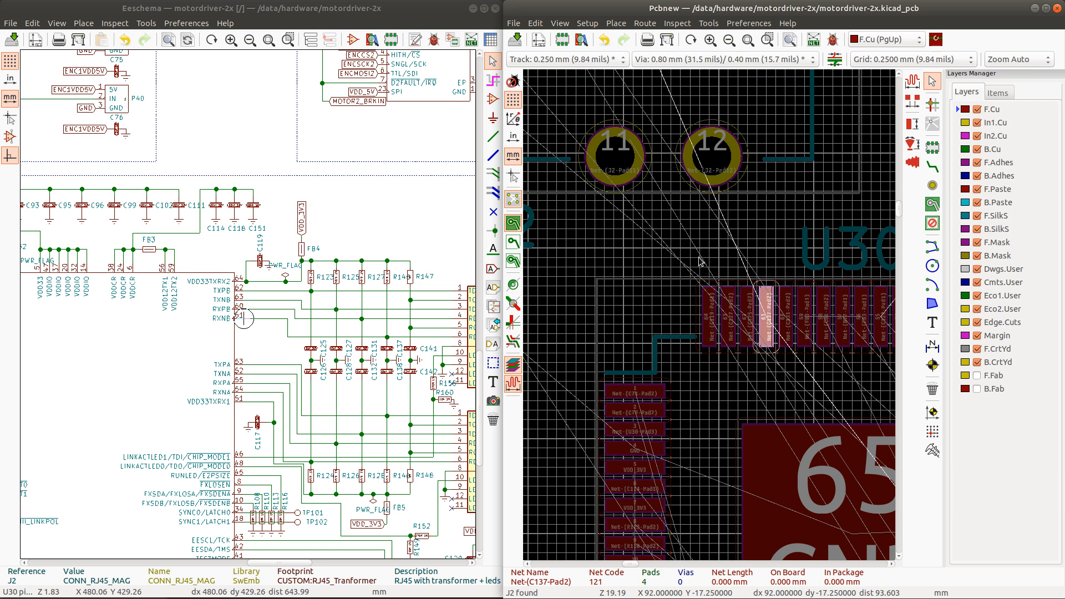
pyautogui.scroll(-4, 701, 264)
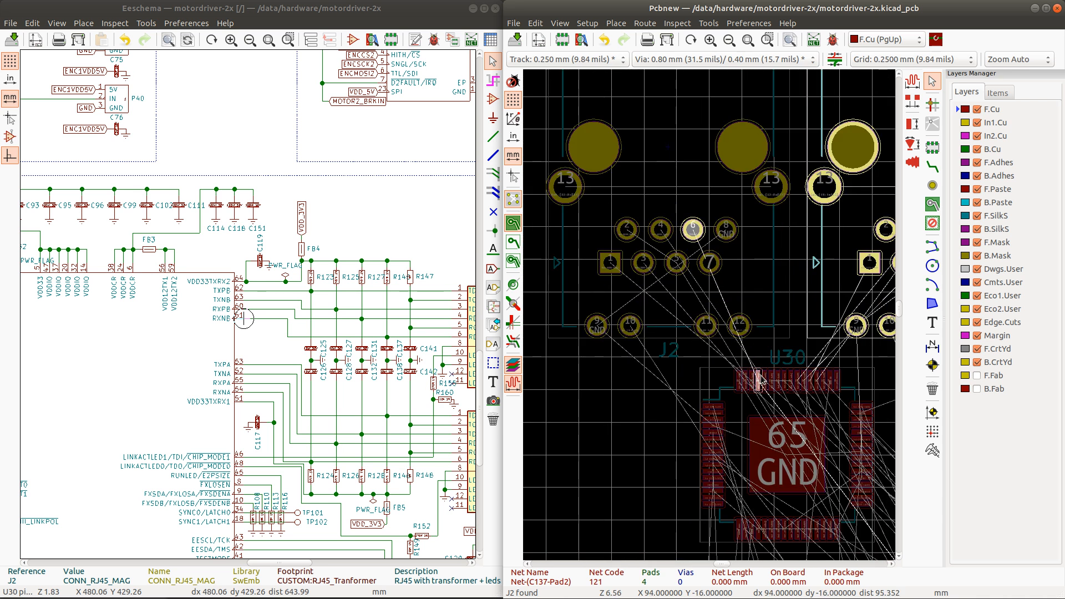
pyautogui.click(763, 381)
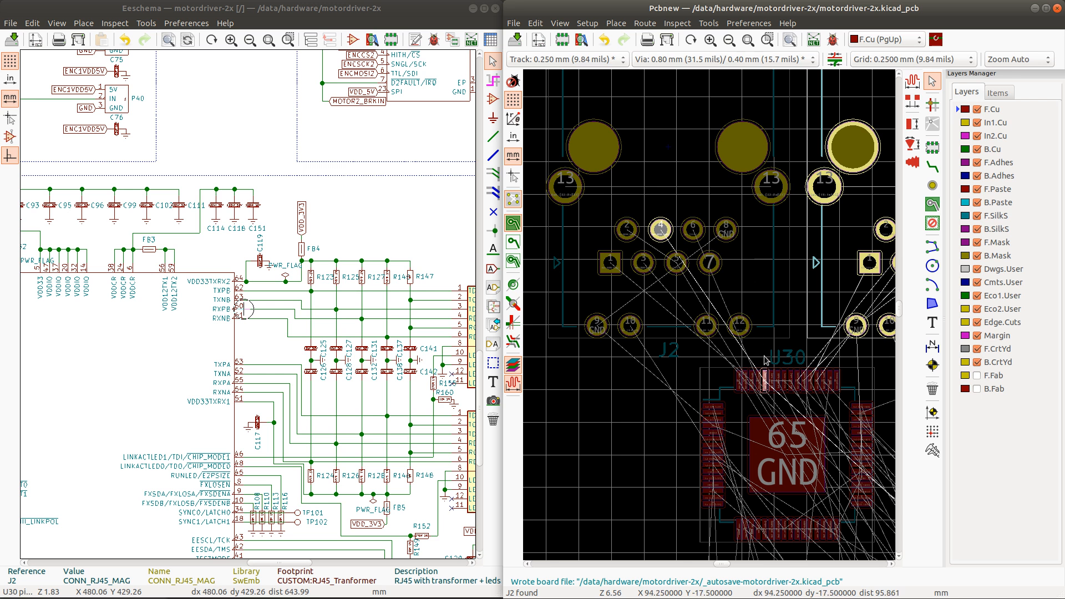
# Step: Select capacitor C125 in the schematic and move its footprint across the board to just beside the left side of U30
pyautogui.scroll(-4, 766, 360)
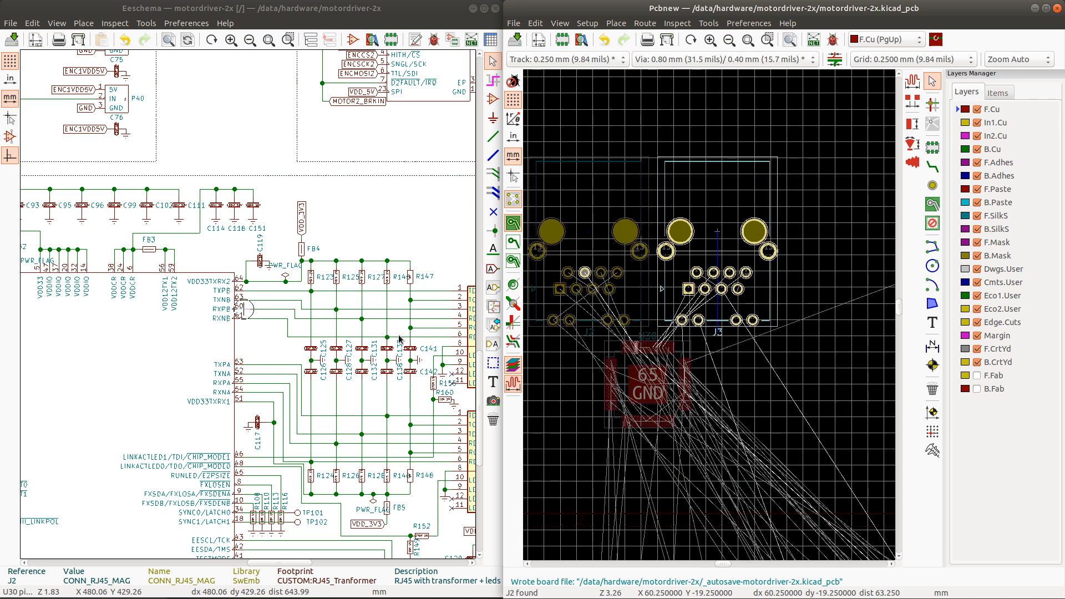
pyautogui.click(314, 355)
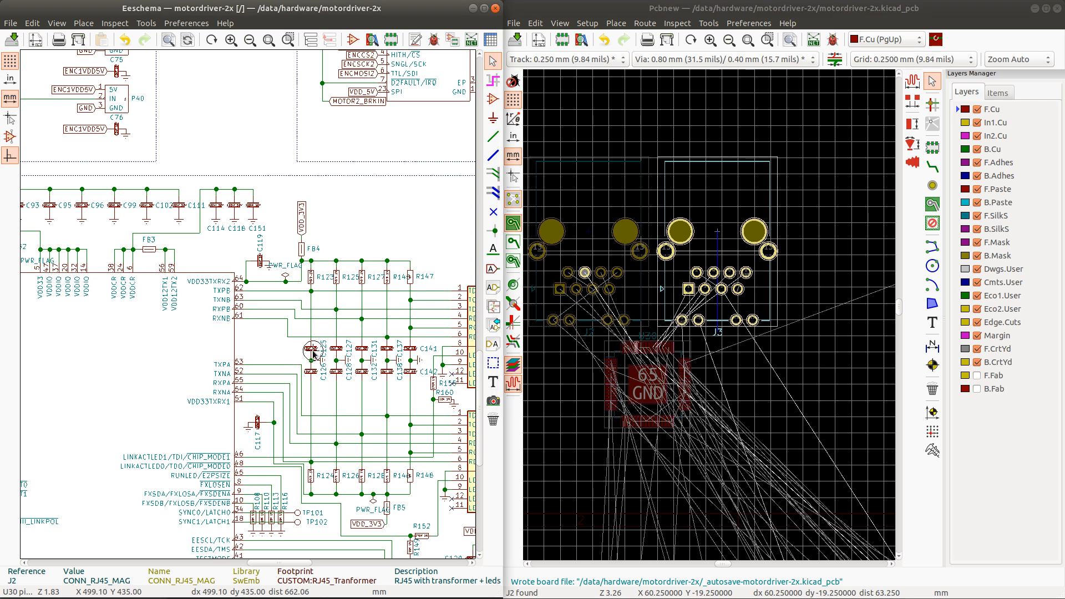
pyautogui.click(718, 11)
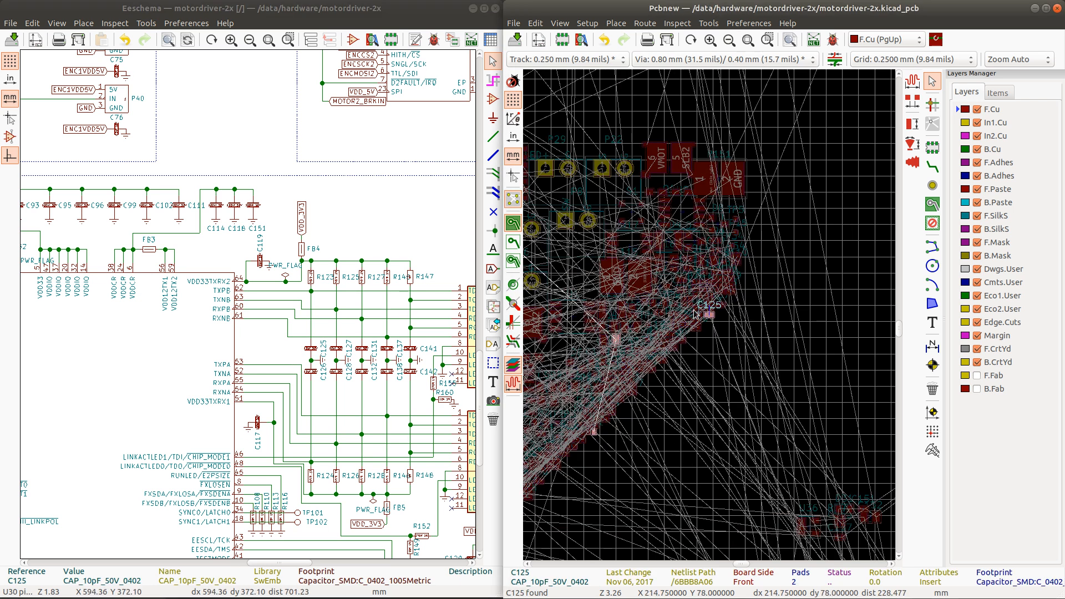
pyautogui.scroll(-2, 710, 316)
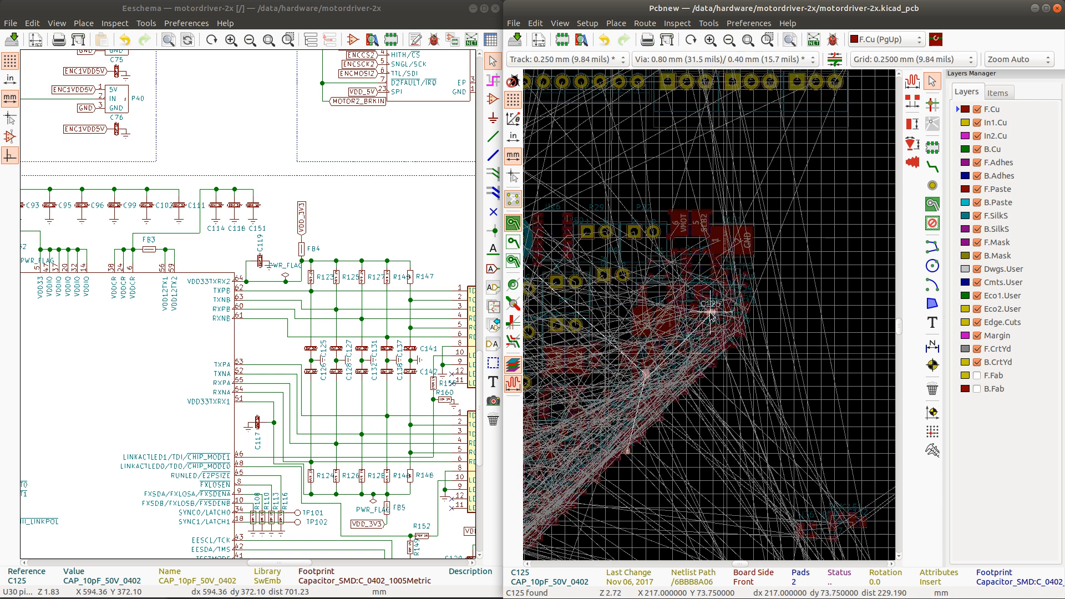
pyautogui.scroll(-1, 658, 217)
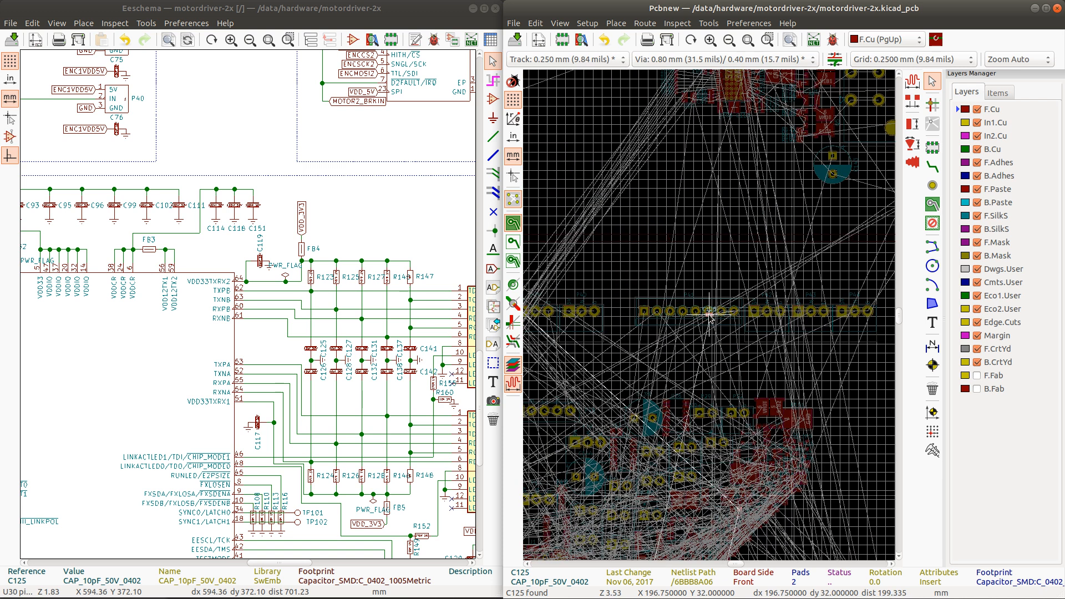
pyautogui.scroll(3, 709, 314)
pyautogui.scroll(-4, 649, 308)
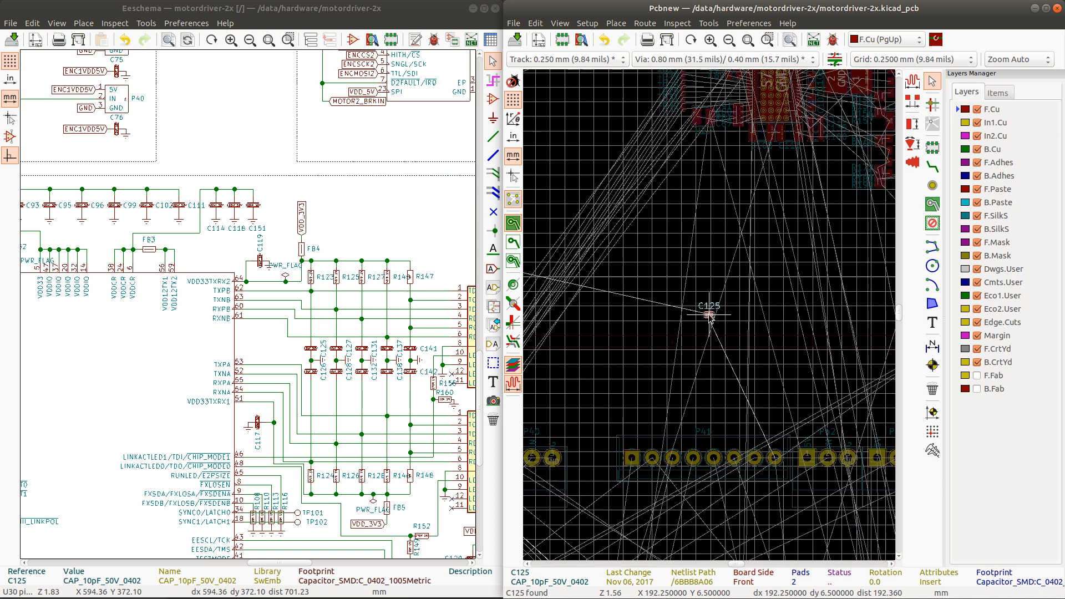
pyautogui.scroll(2, 581, 273)
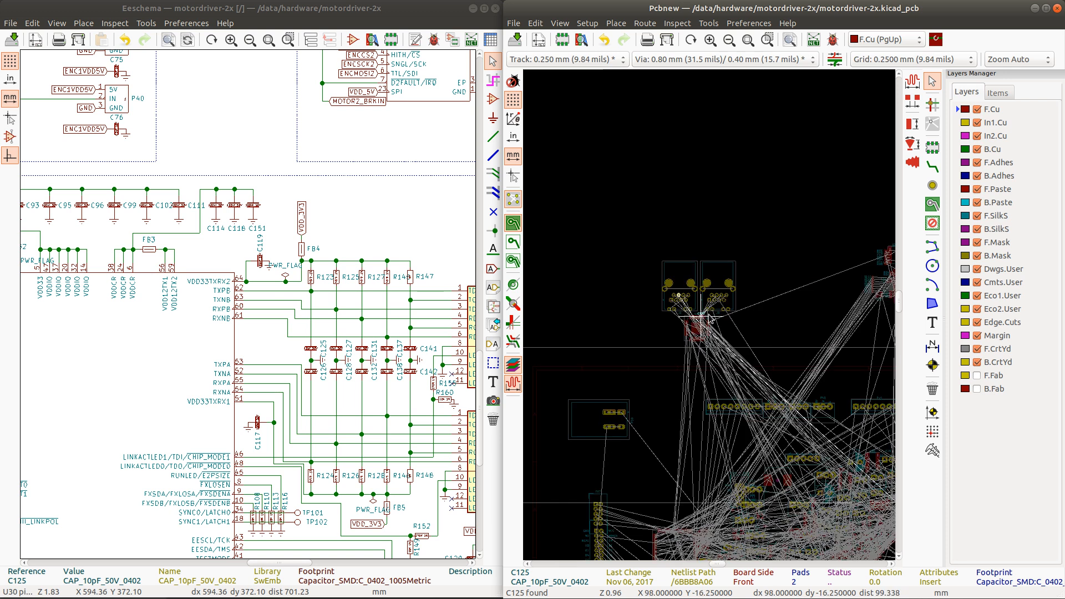
pyautogui.scroll(2, 709, 314)
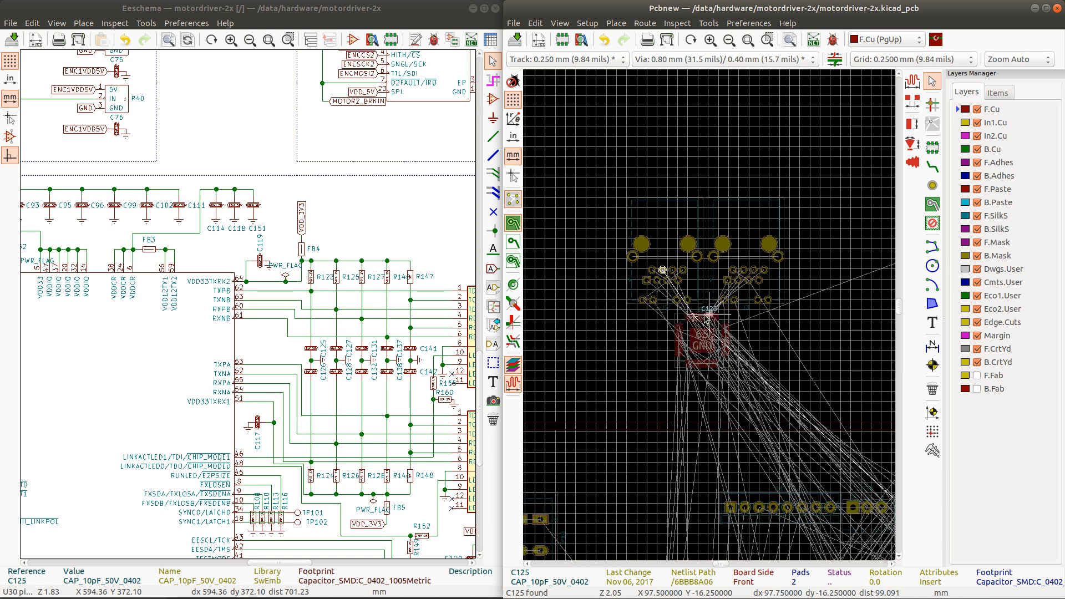
pyautogui.scroll(3, 709, 317)
pyautogui.scroll(-2, 709, 317)
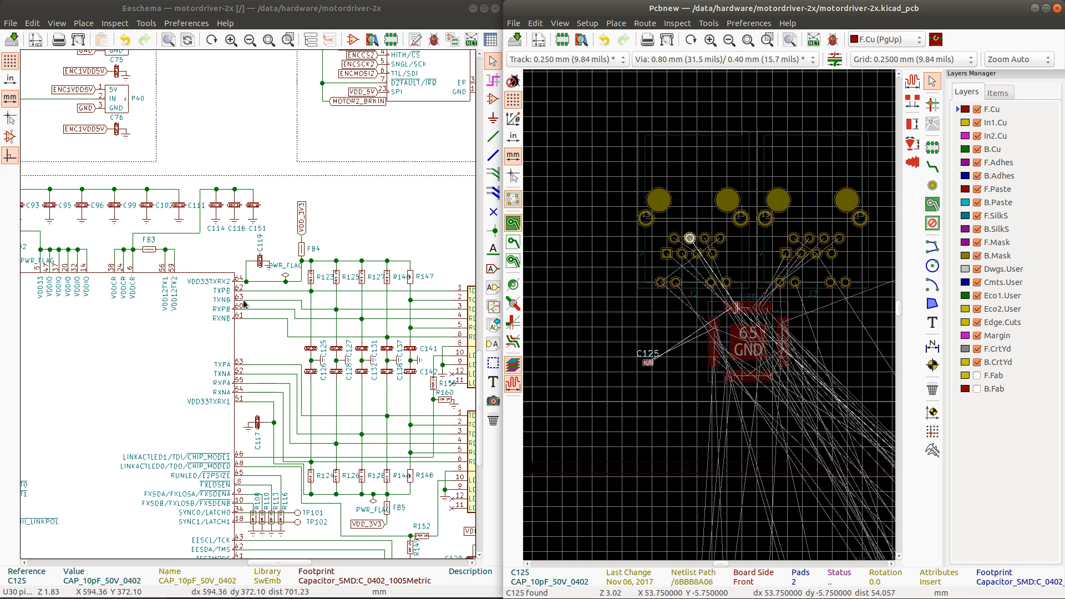
# Step: Move C125 into the gap between J2's lower pads and the left end of U30's top pad row
pyautogui.scroll(2, 379, 353)
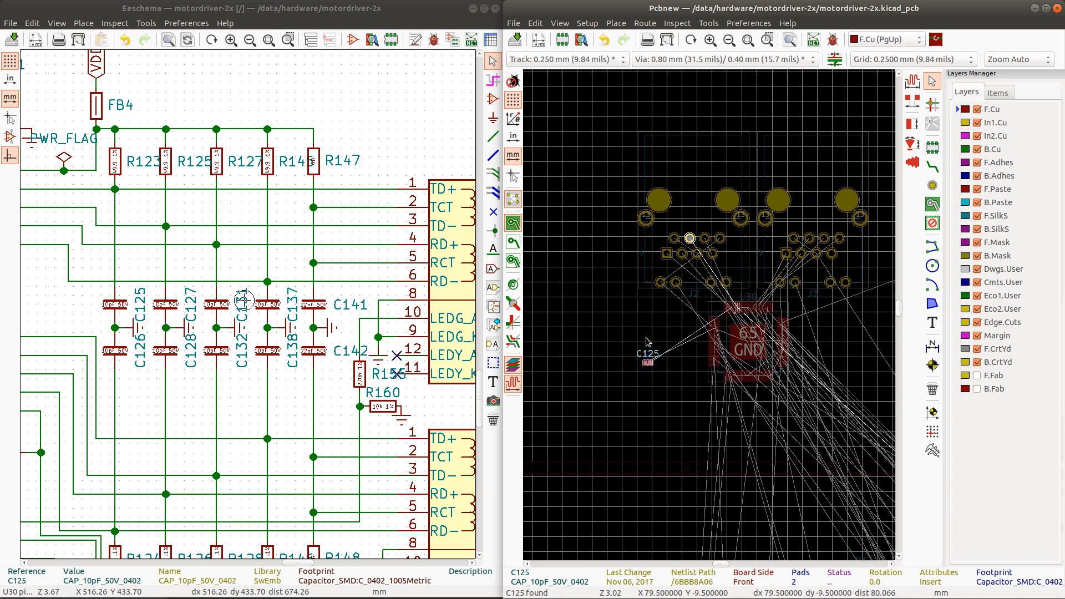
pyautogui.press('m')
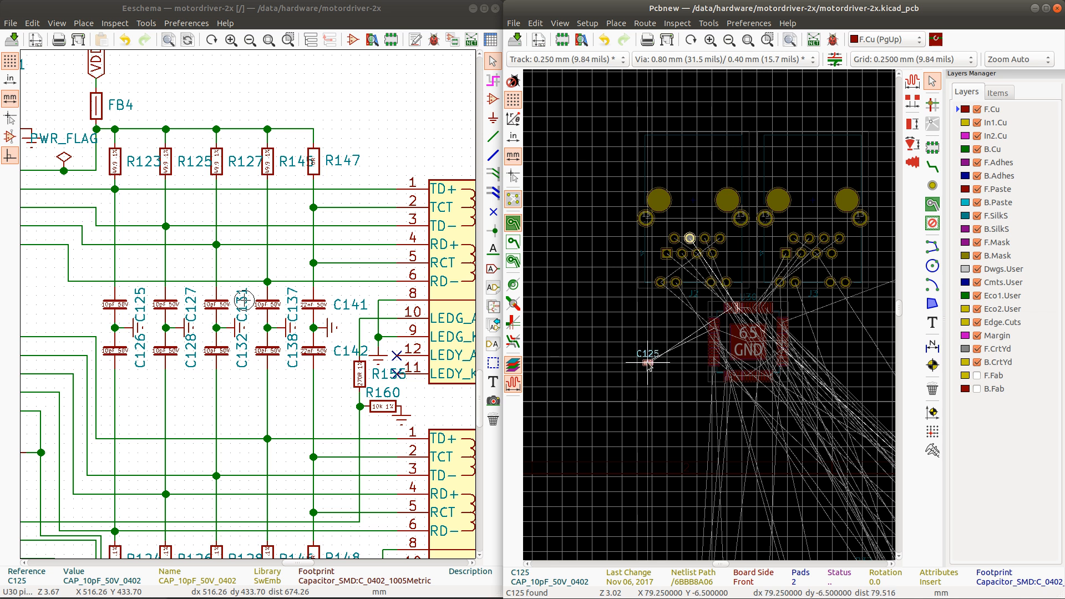
pyautogui.scroll(1, 674, 302)
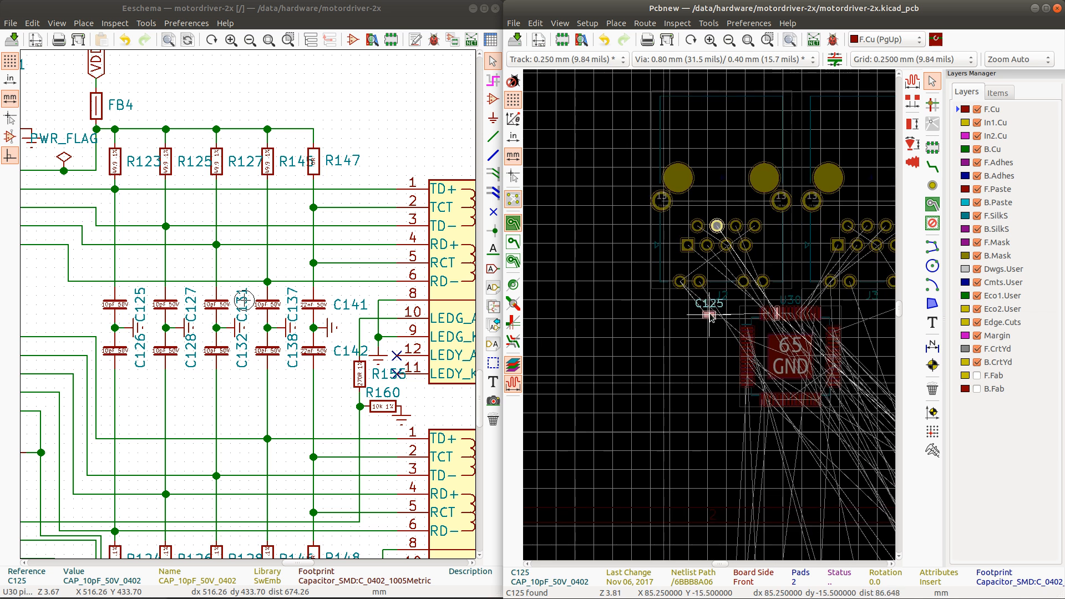
pyautogui.scroll(3, 710, 317)
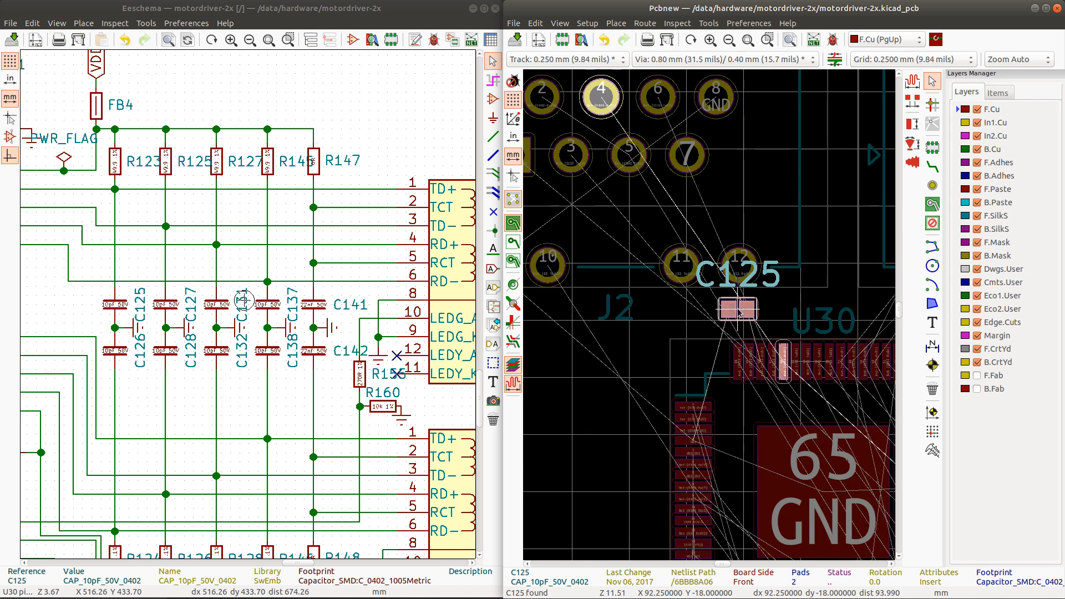
pyautogui.scroll(-2, 738, 311)
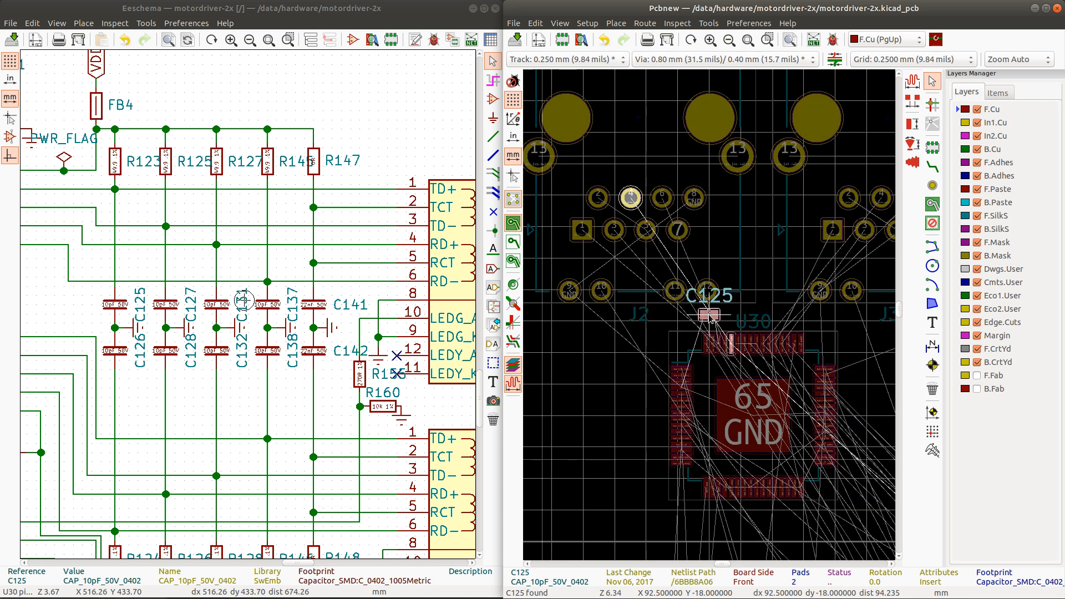
pyautogui.click(710, 316)
# Step: Select U30 and C125 together and move them down to widen the gap below connectors J2 and J3
pyautogui.scroll(-2, 711, 316)
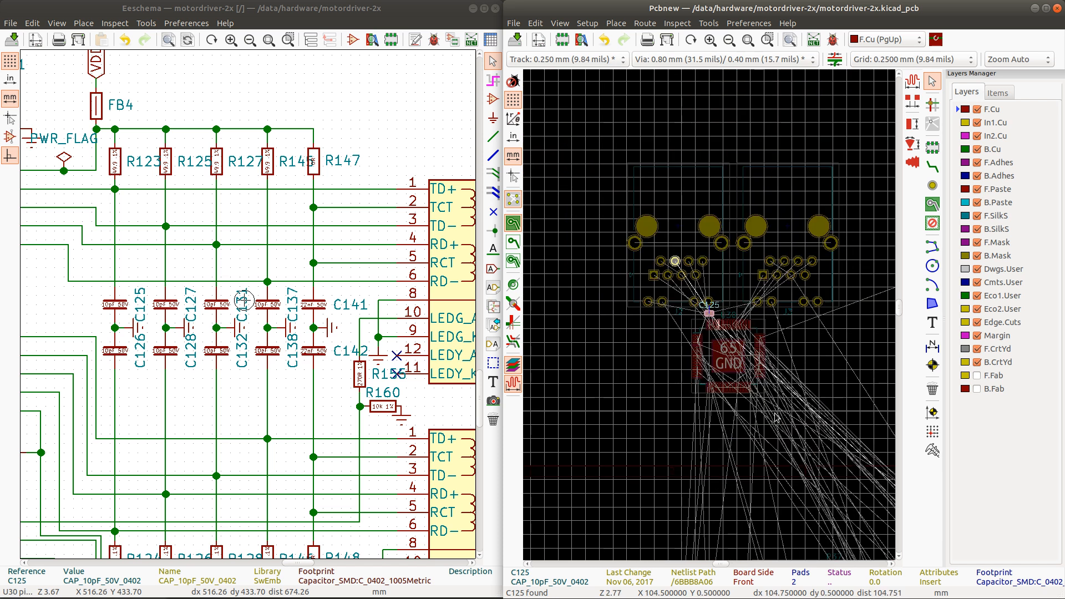
pyautogui.moveTo(775, 417); pyautogui.dragTo(669, 311)
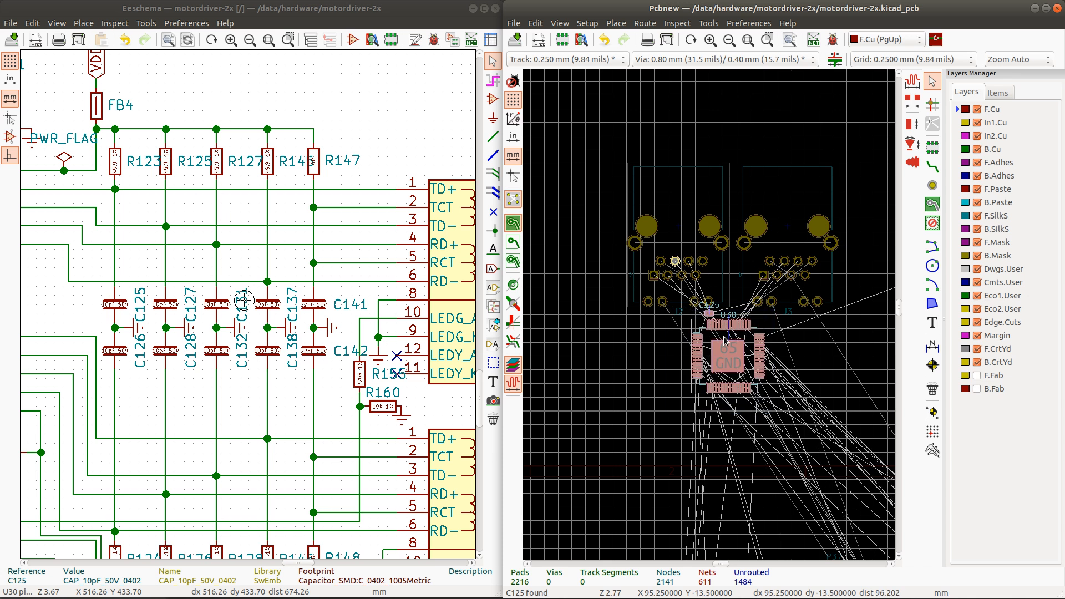
pyautogui.moveTo(726, 334); pyautogui.dragTo(725, 381)
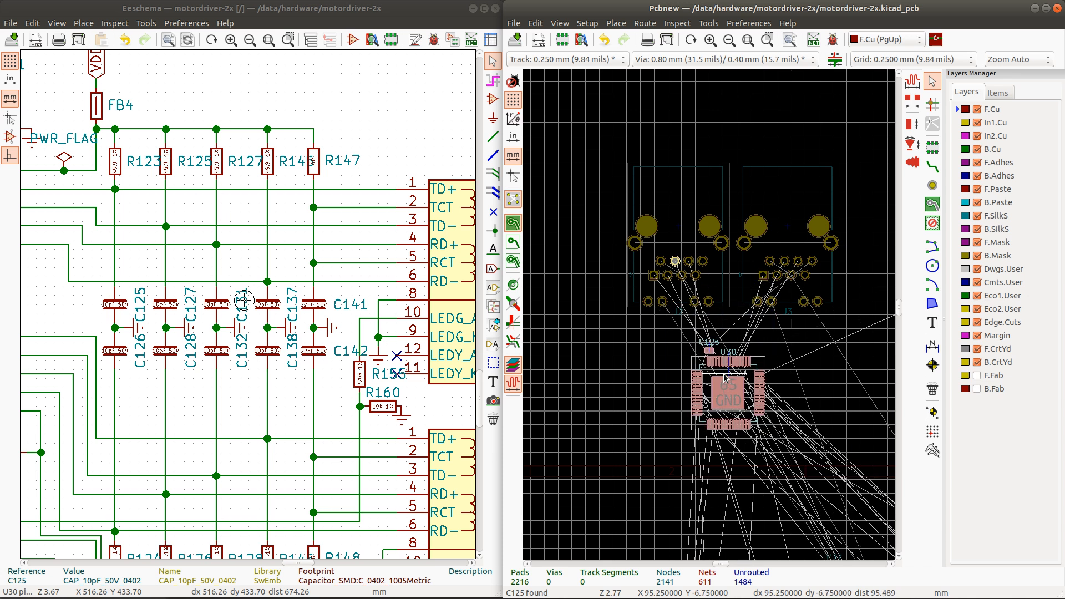
# Step: Rotate C125 to 270° and place it directly above pad 62 in U30's top row
pyautogui.scroll(6, 711, 318)
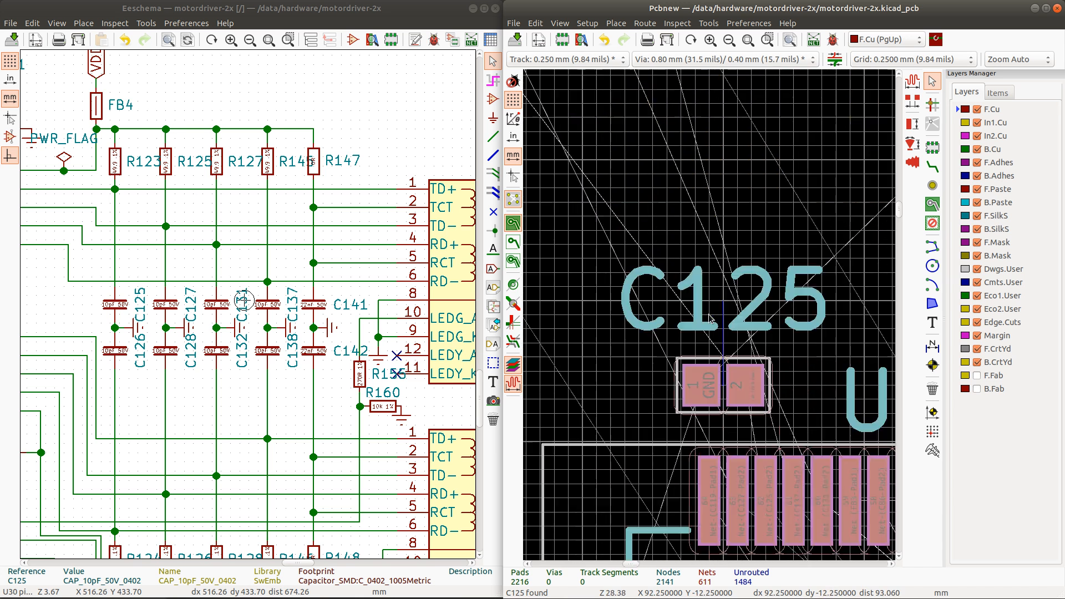
pyautogui.scroll(-2, 712, 319)
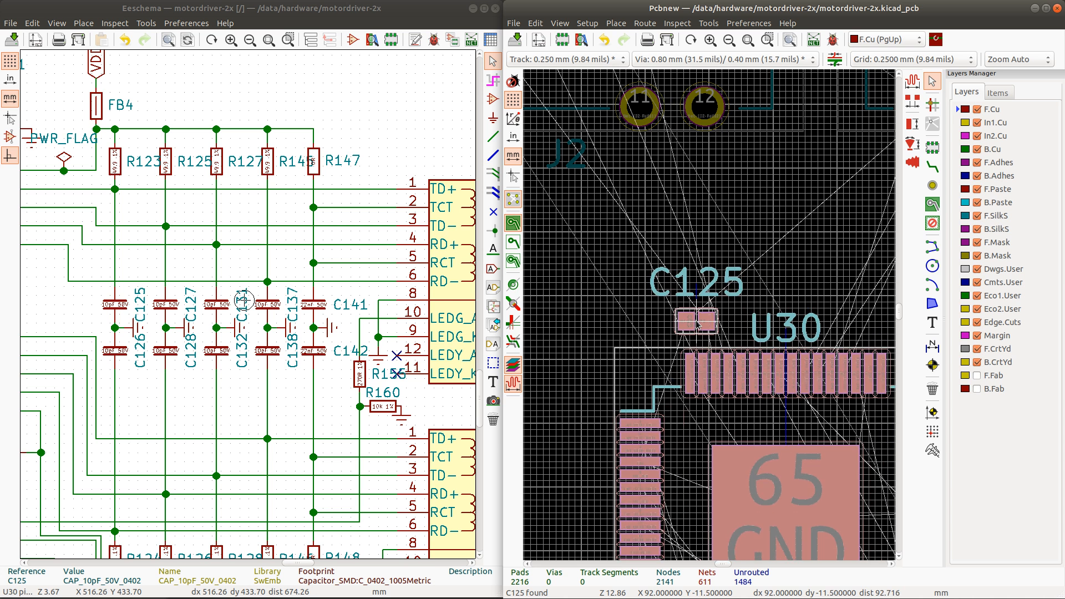
pyautogui.click(698, 324)
pyautogui.moveTo(698, 325); pyautogui.dragTo(730, 311)
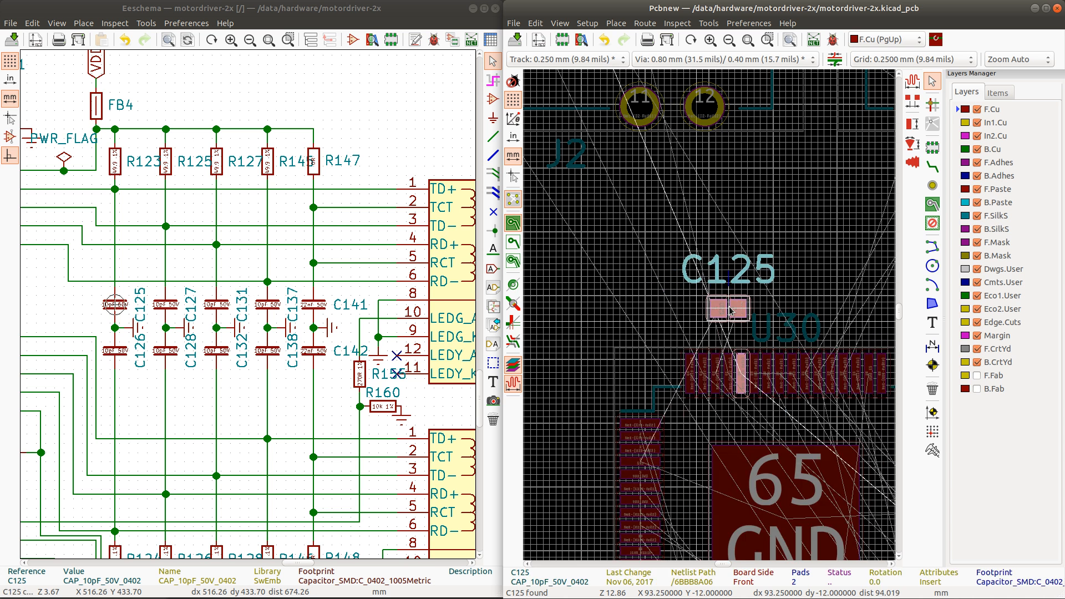
pyautogui.press('r')
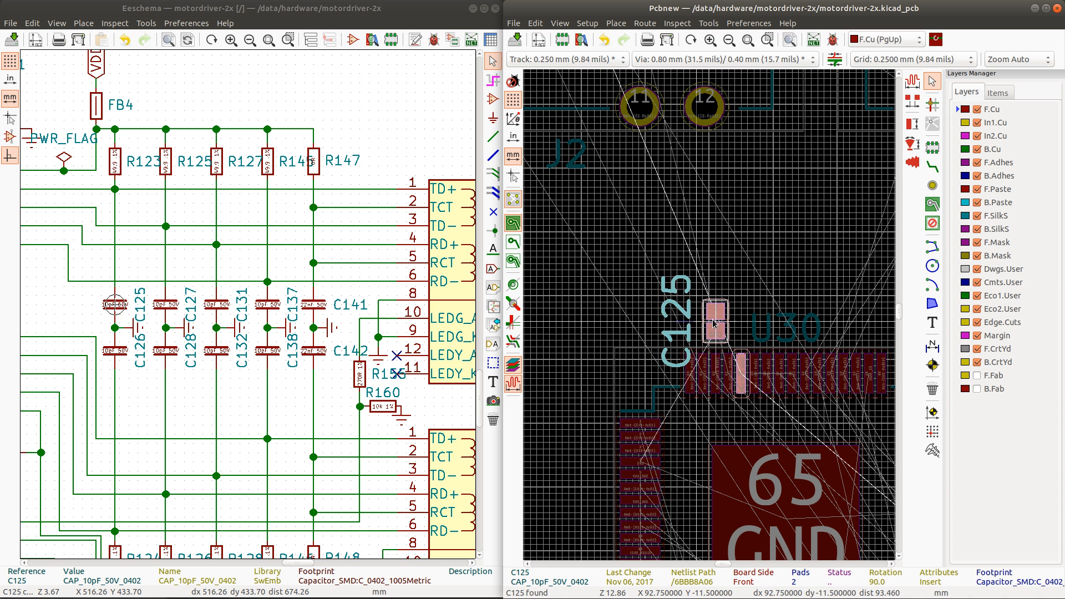
pyautogui.press('r')
pyautogui.press('r')
pyautogui.press('r')
pyautogui.press('r')
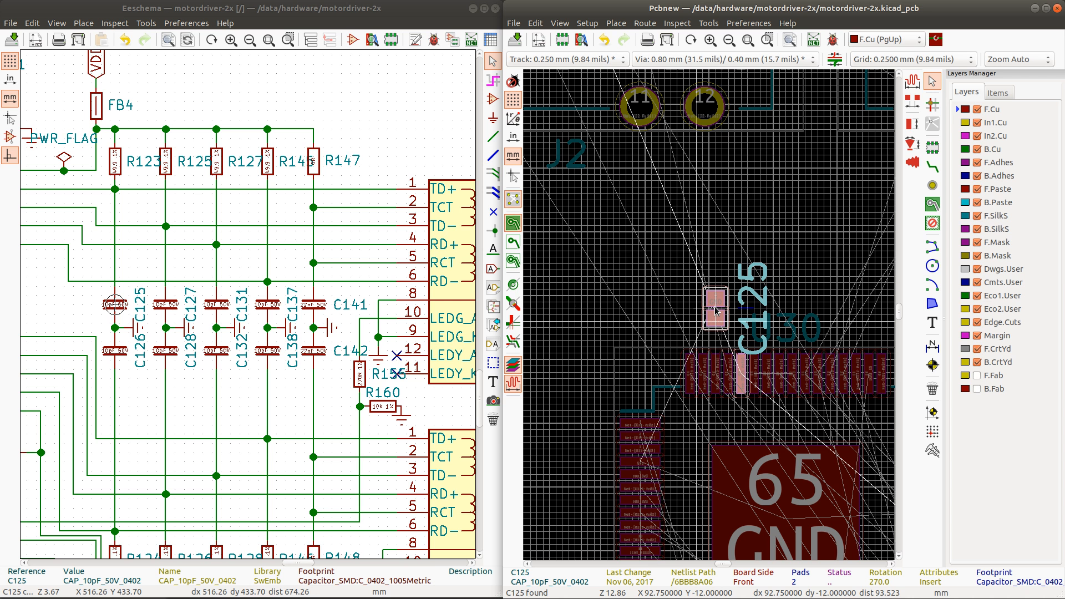
pyautogui.click(716, 309)
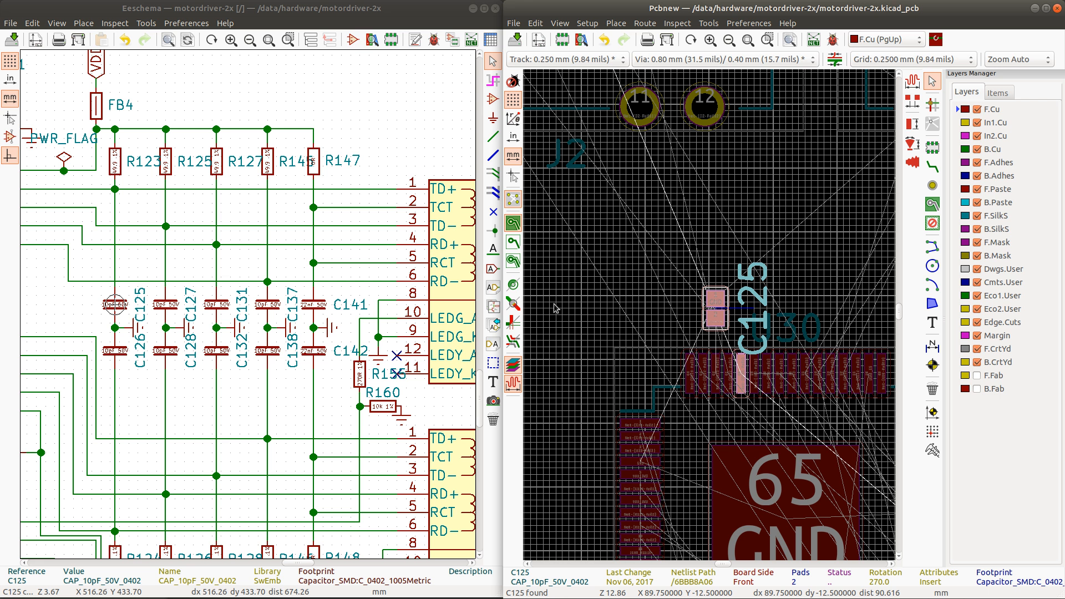
# Step: Check the nets of U30's pads 62 and 63, and shift C125 about 0.5 mm right and 0.25 mm up
pyautogui.click(718, 365)
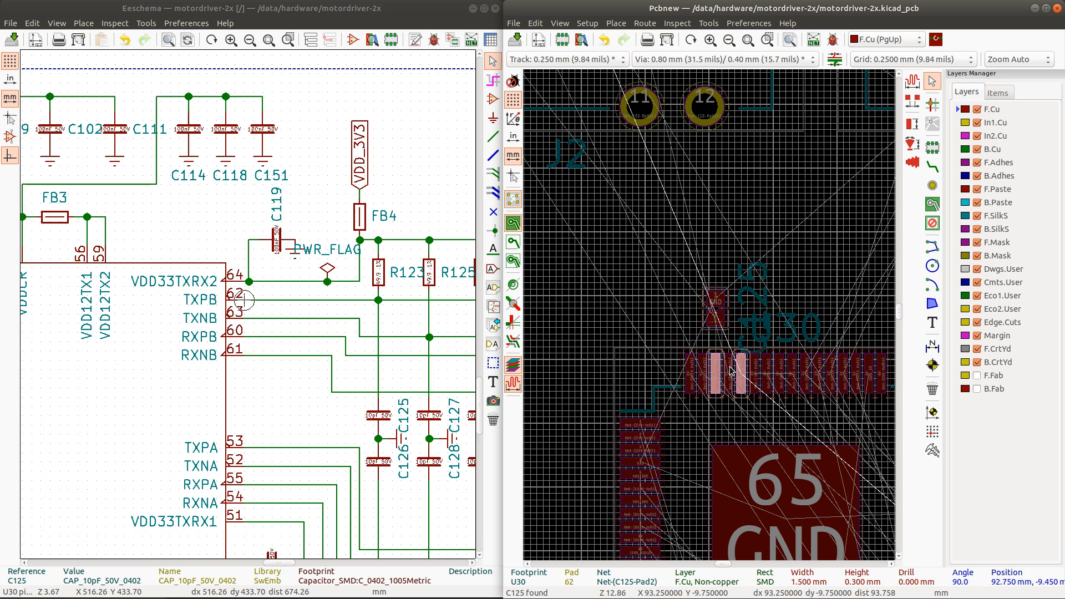
pyautogui.click(704, 375)
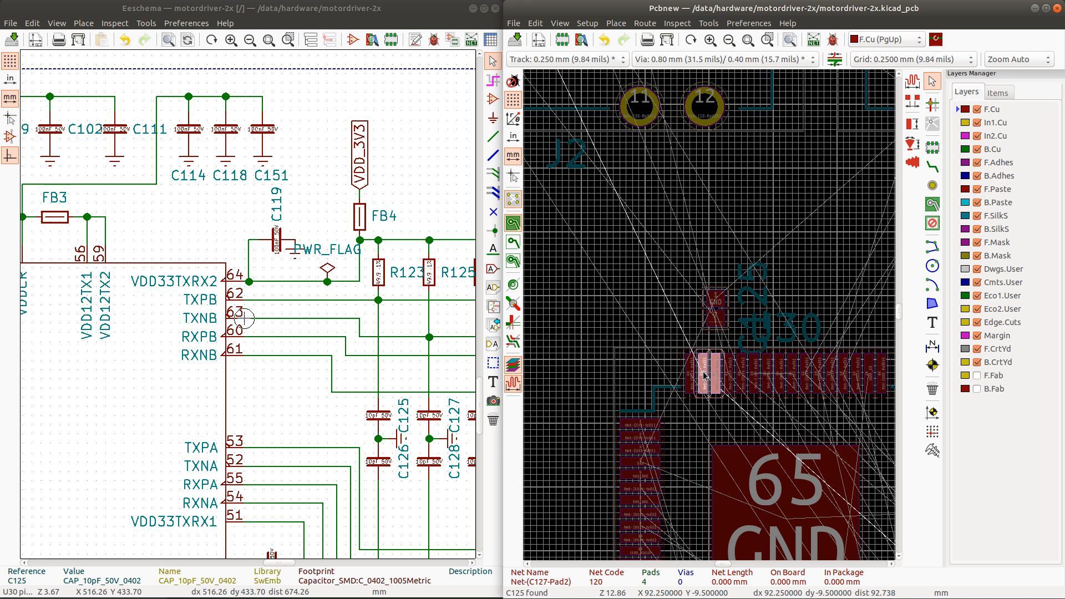
pyautogui.click(713, 309)
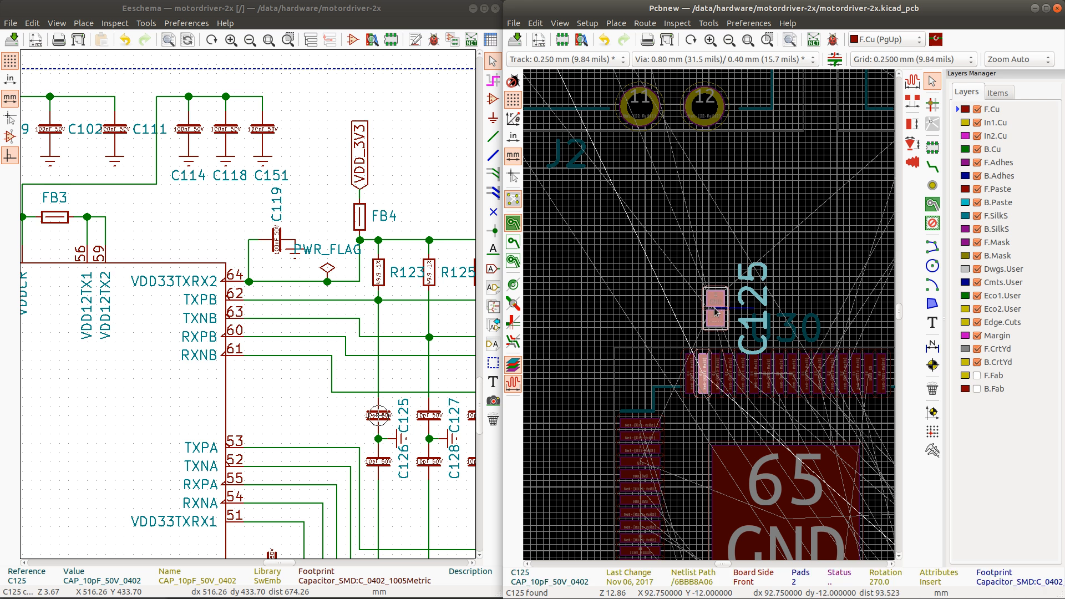
pyautogui.moveTo(716, 312); pyautogui.dragTo(730, 304)
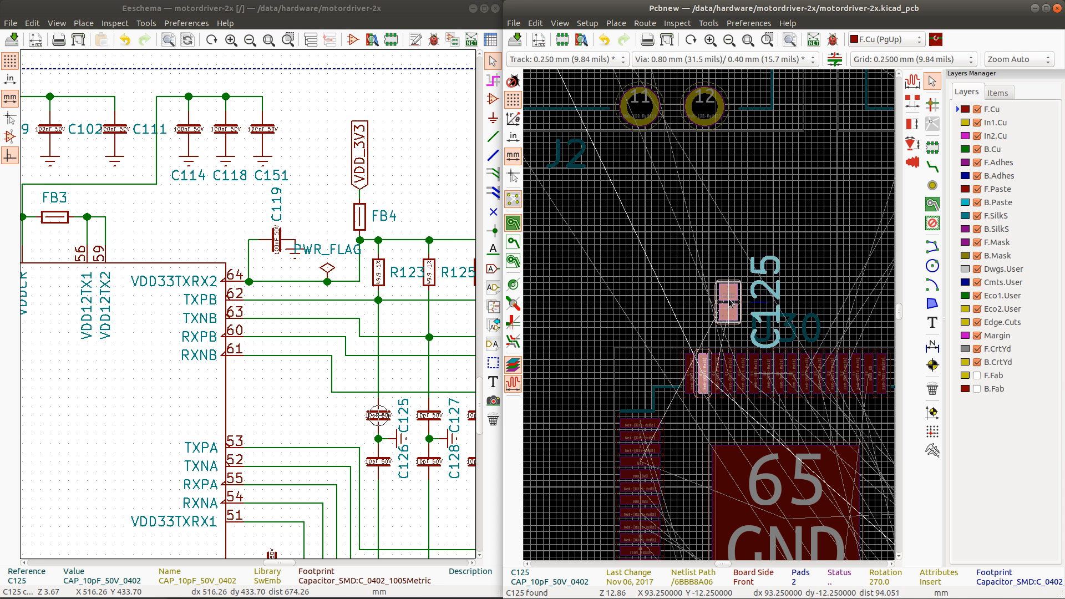
# Step: Place C125, select C127 in the schematic and bring its footprint over to U30's pads 62 and 63
pyautogui.click(730, 304)
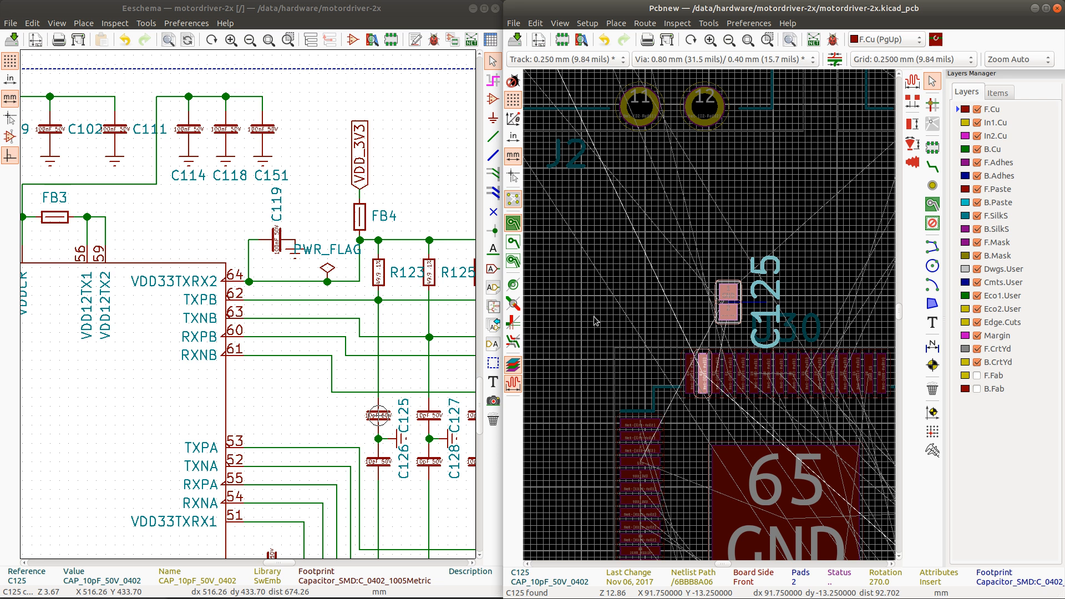
pyautogui.scroll(-1, 385, 380)
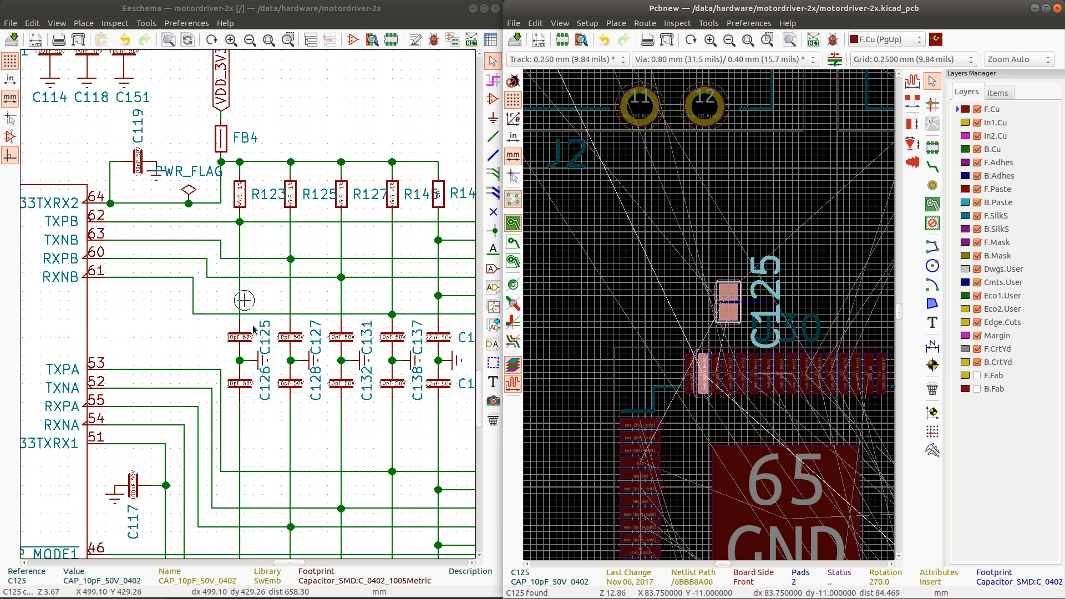
pyautogui.click(281, 327)
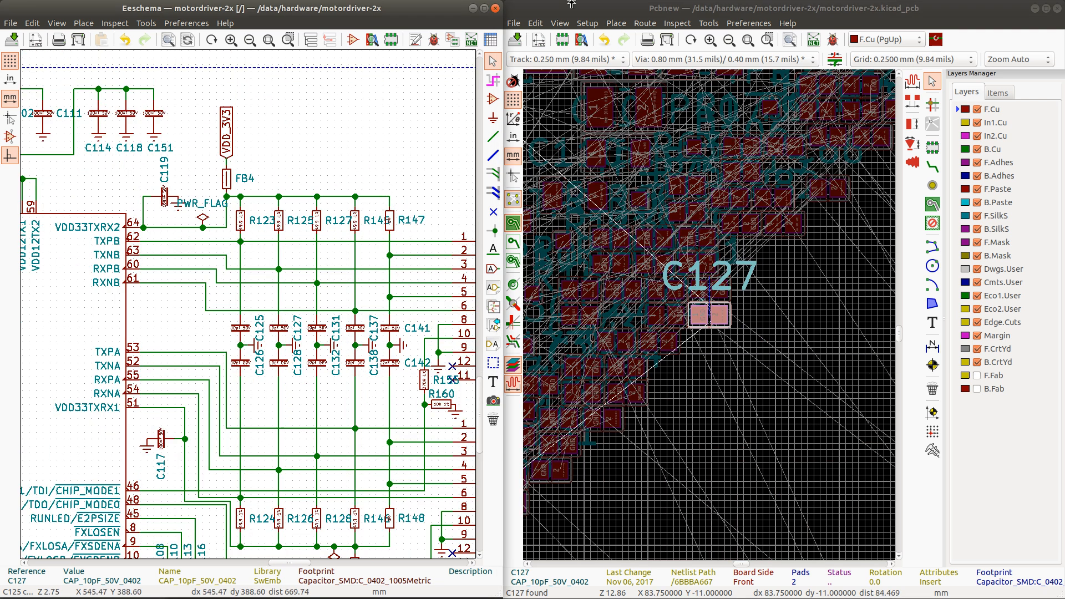
pyautogui.click(672, 10)
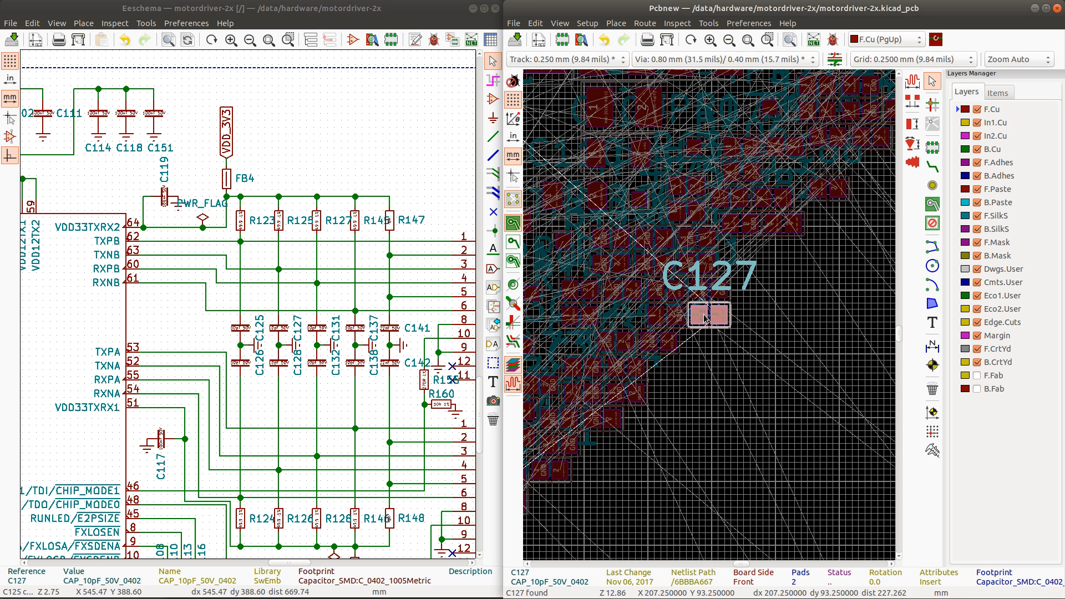
pyautogui.scroll(-3, 709, 299)
pyautogui.scroll(-4, 709, 291)
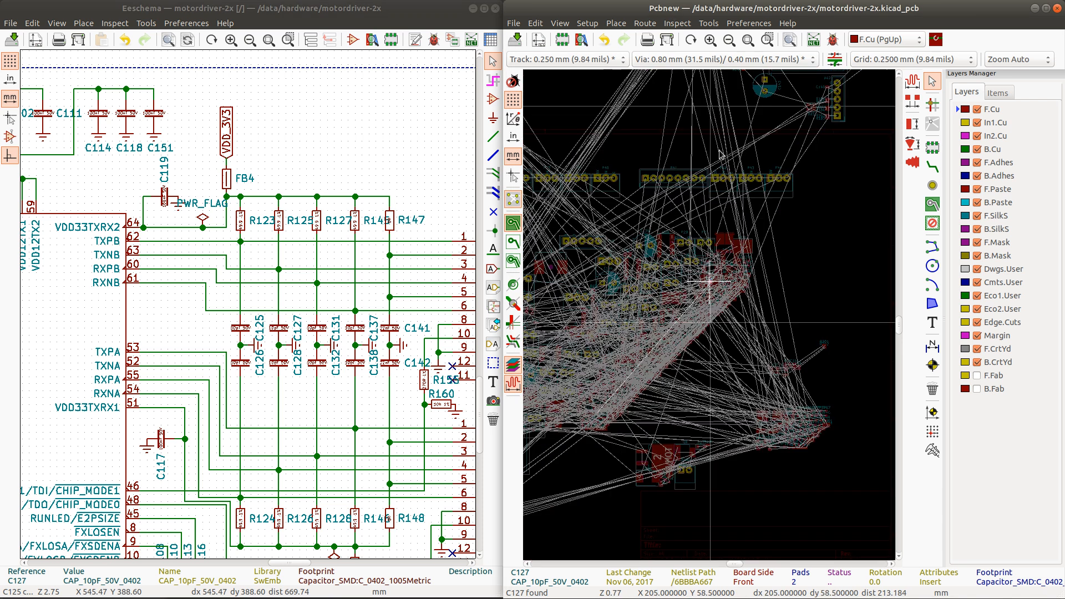
pyautogui.scroll(7, 712, 314)
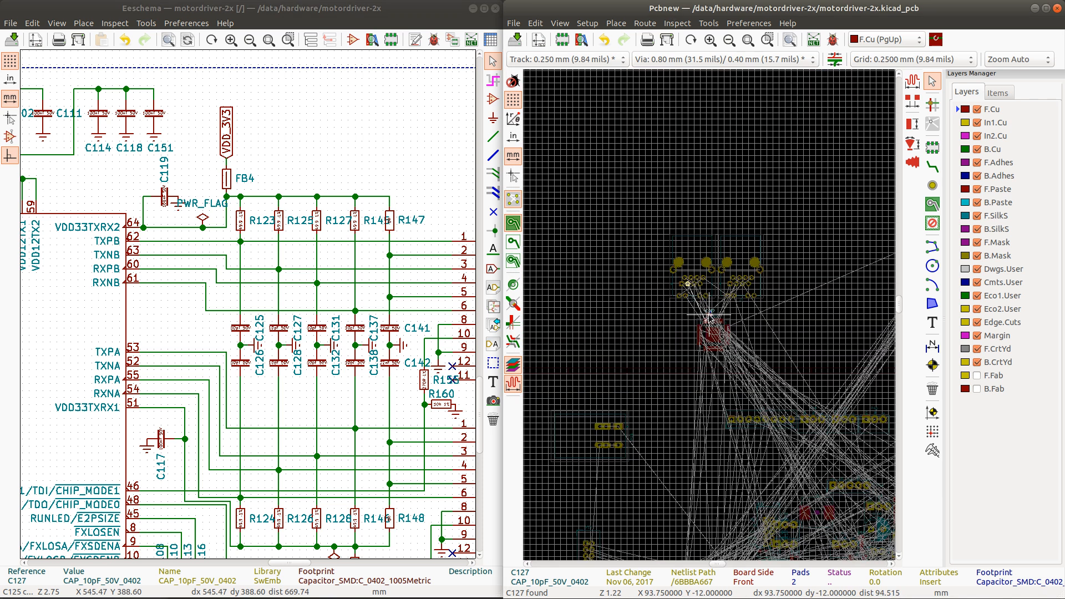
pyautogui.scroll(8, 697, 323)
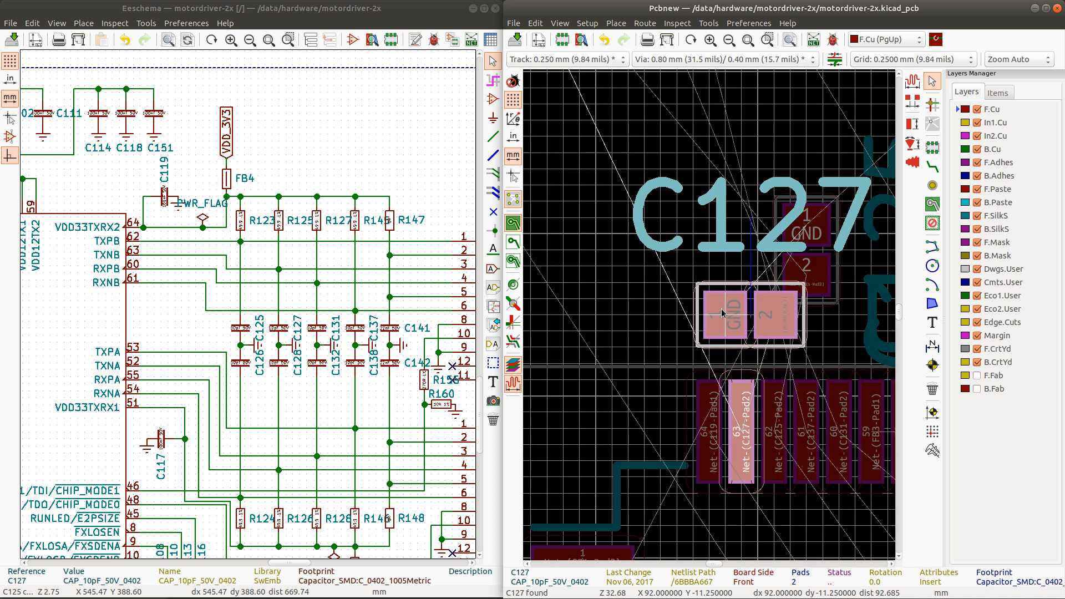
# Step: Rotate C127 to 270° and place it beside C125, level with it, above the pad 64 end of U30's row
pyautogui.press('r')
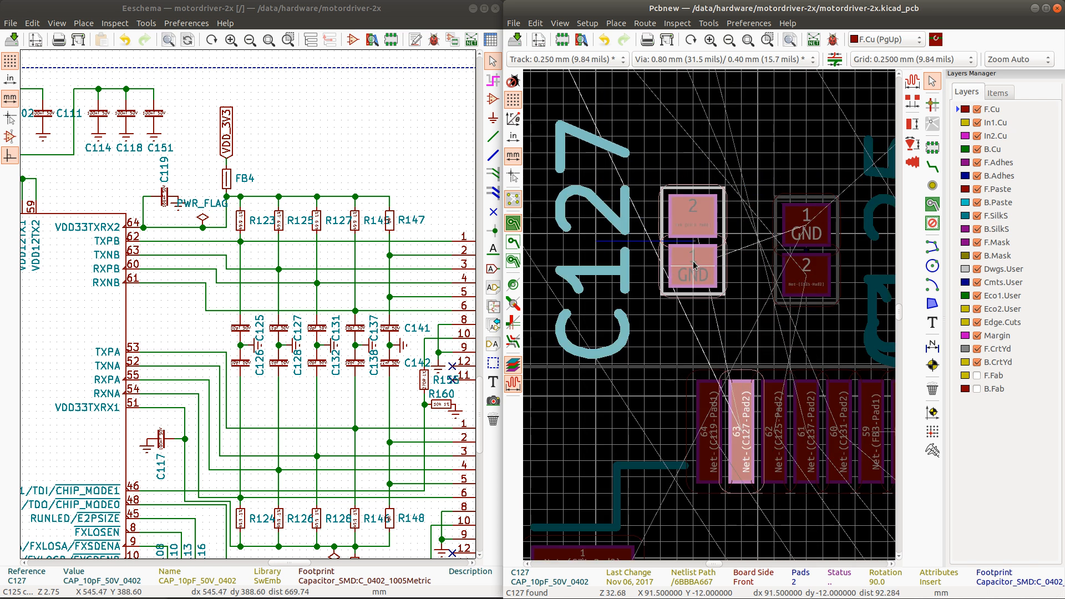
pyautogui.press('r')
pyautogui.press('r')
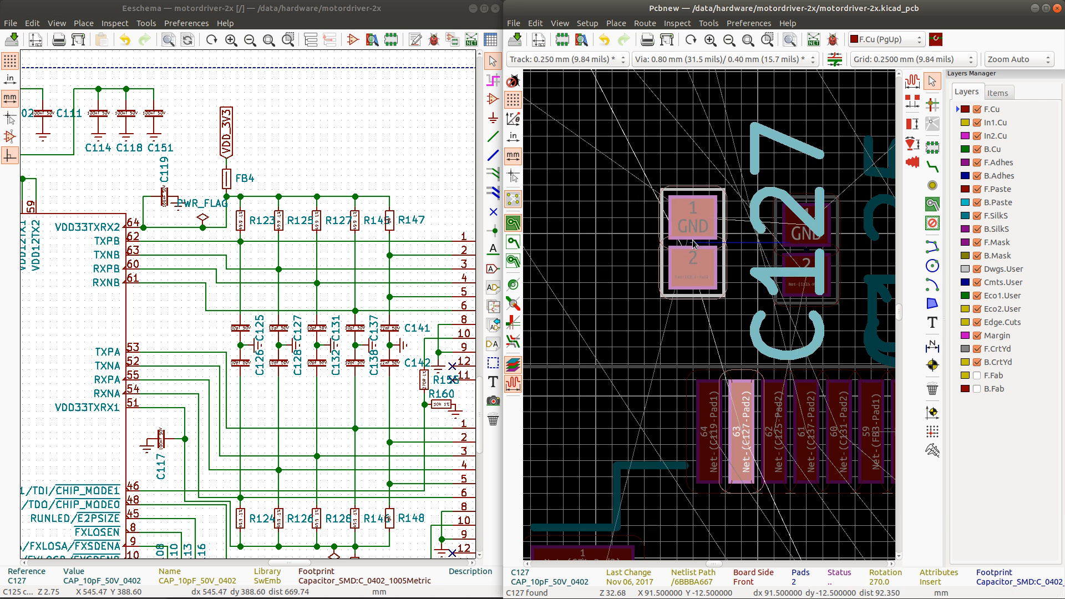
pyautogui.press('m')
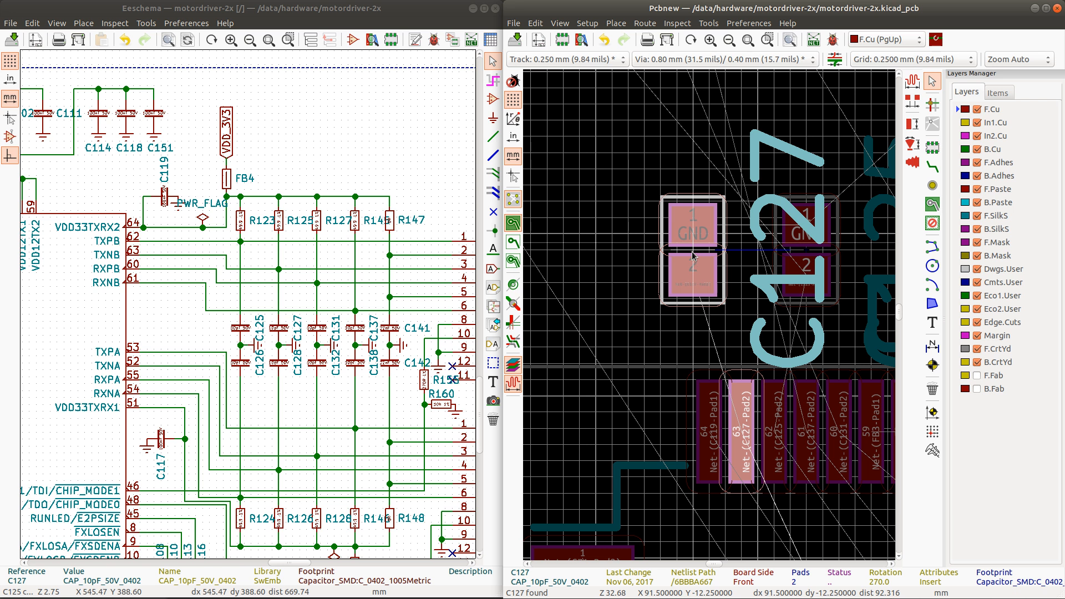
pyautogui.click(692, 255)
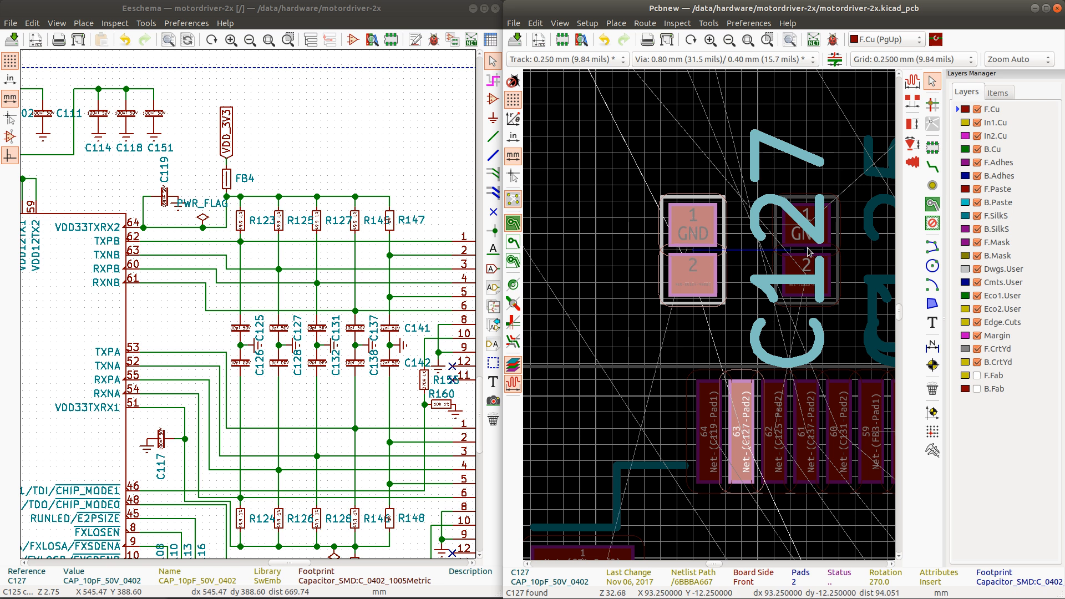
# Step: Shift C125 about 0.25 mm right and highlight the net of U30's pad 62
pyautogui.click(808, 249)
pyautogui.press('m')
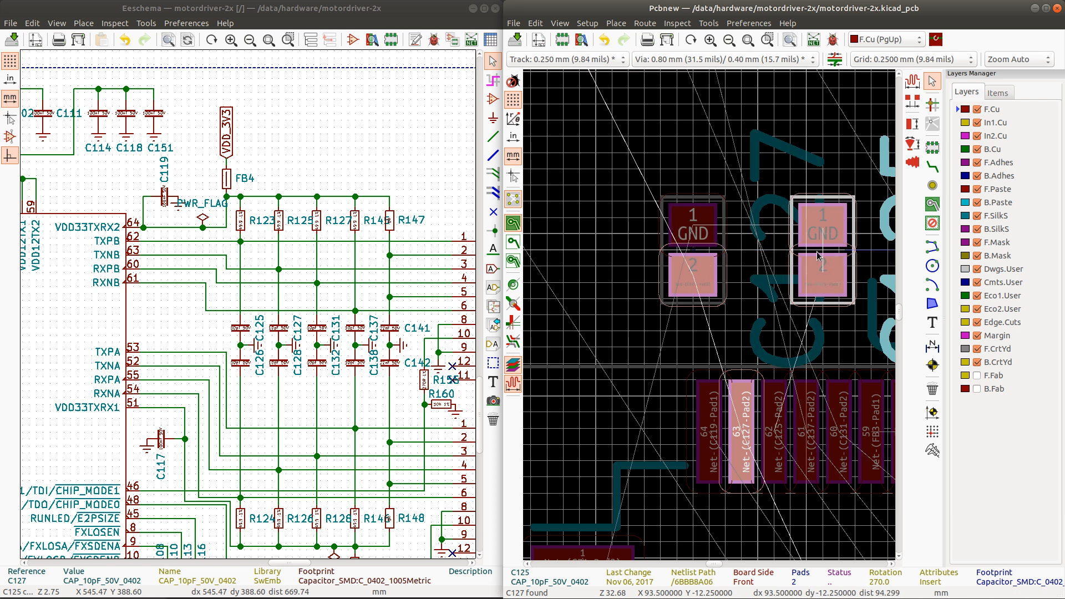
pyautogui.click(776, 413)
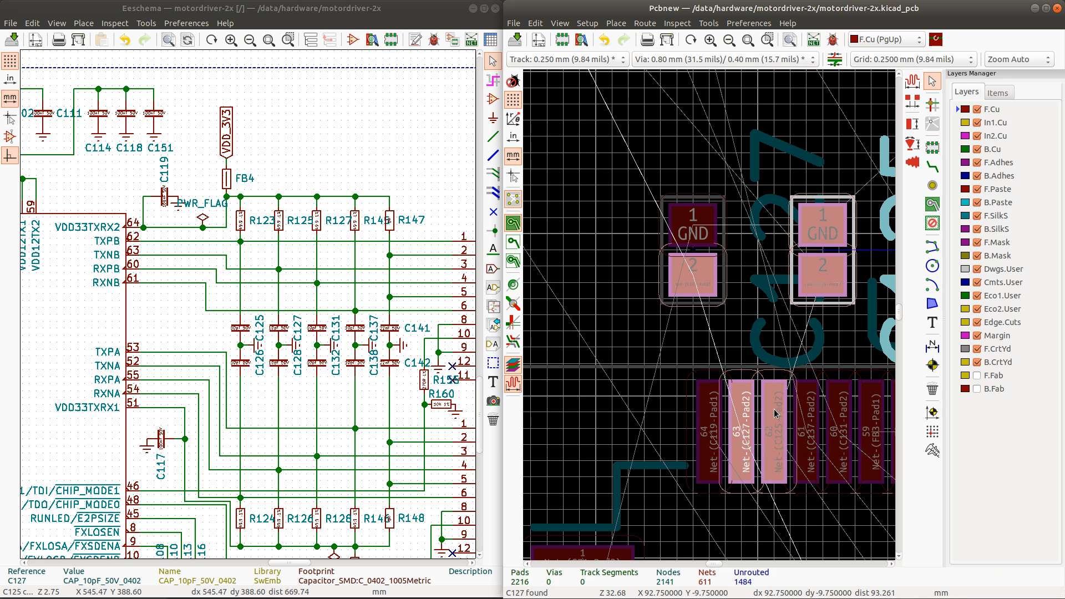
pyautogui.keyDown('ctrl'); pyautogui.click(775, 410); pyautogui.keyUp('ctrl')
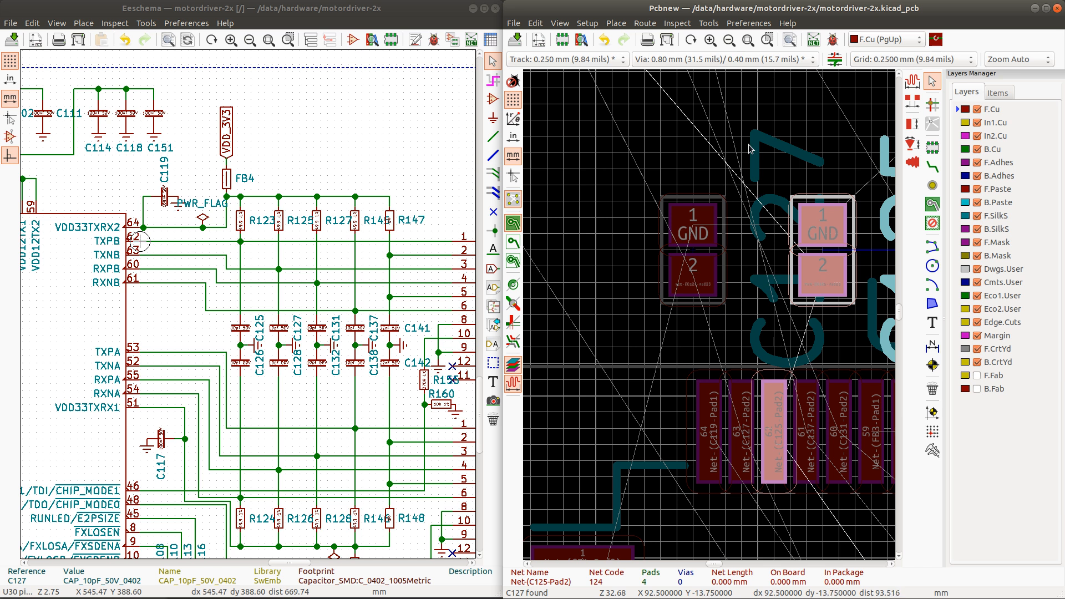
# Step: Move the reference labels of C127 and C125 to directly above their capacitors
pyautogui.click(779, 186)
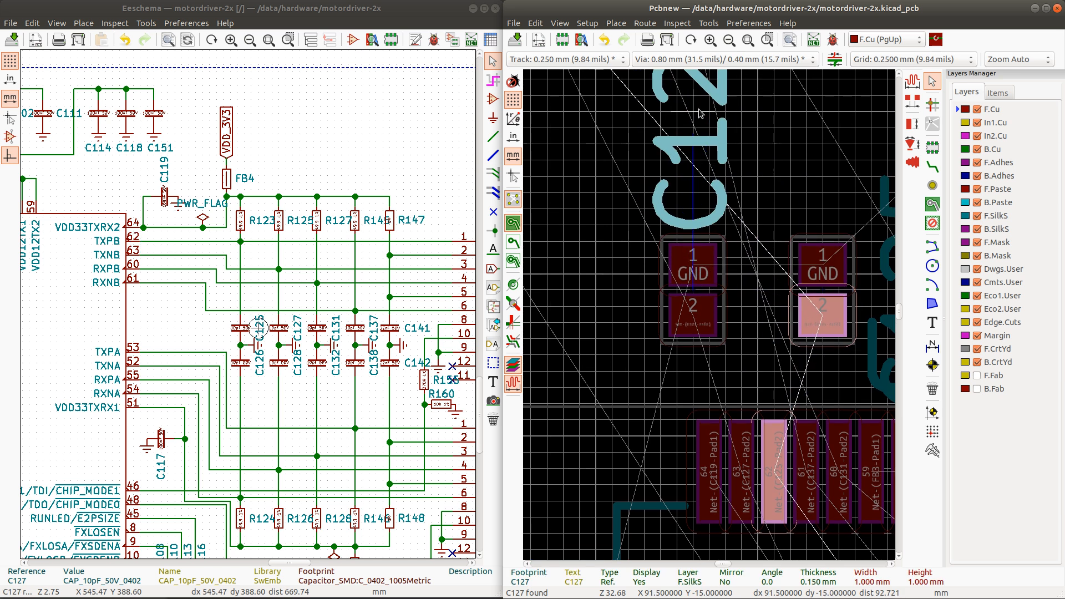
pyautogui.scroll(-3, 738, 155)
pyautogui.click(787, 363)
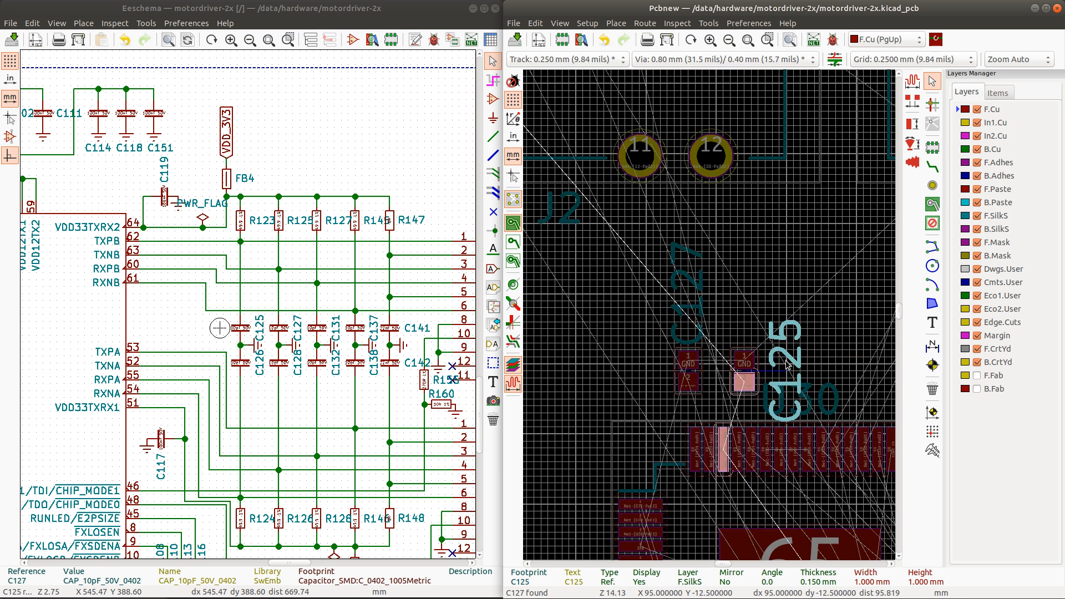
pyautogui.press('m')
pyautogui.click(745, 294)
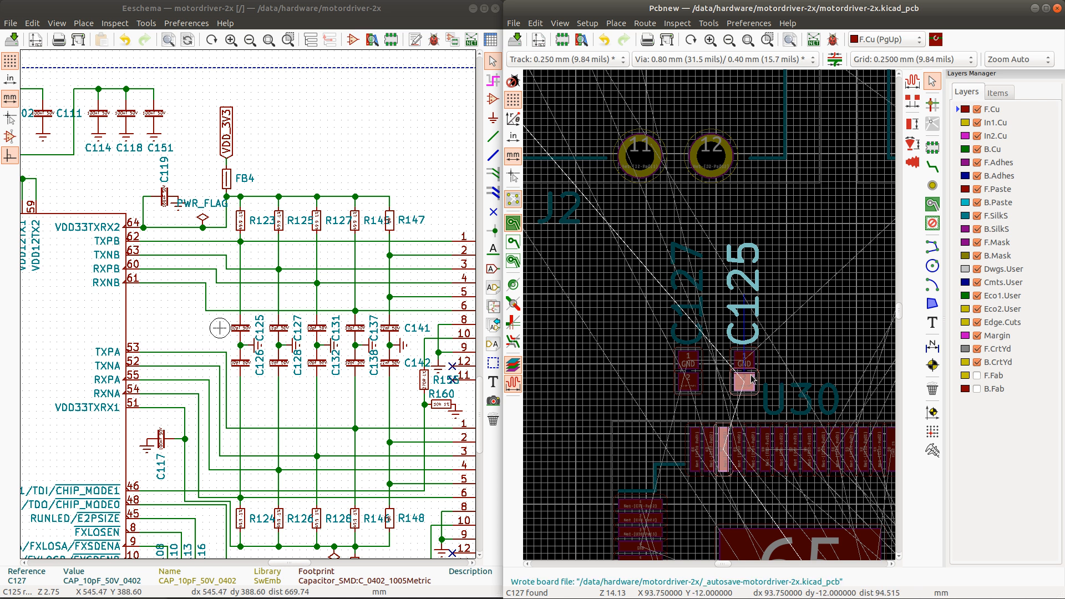
# Step: Select C131 in the schematic and bring its footprint to the area above U30, beside C125
pyautogui.scroll(-2, 821, 380)
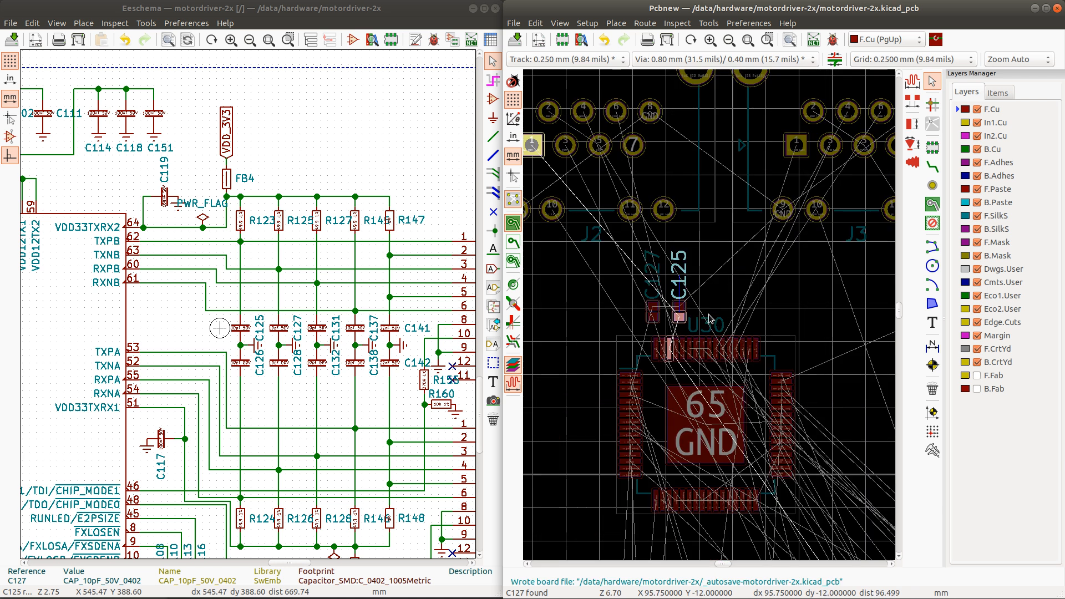
pyautogui.scroll(-3, 702, 320)
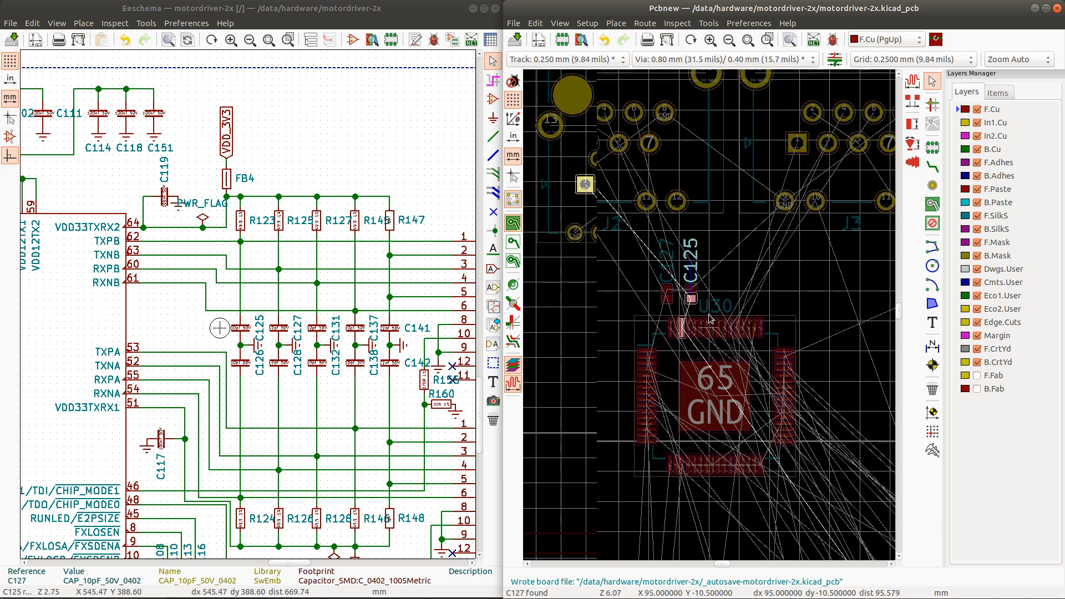
pyautogui.click(321, 332)
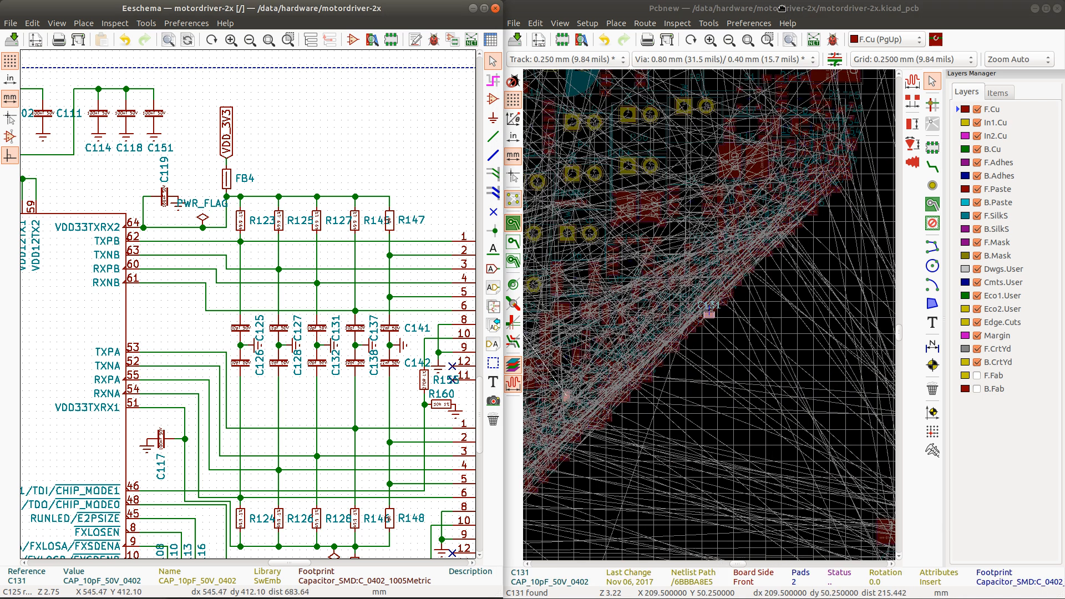
pyautogui.click(782, 8)
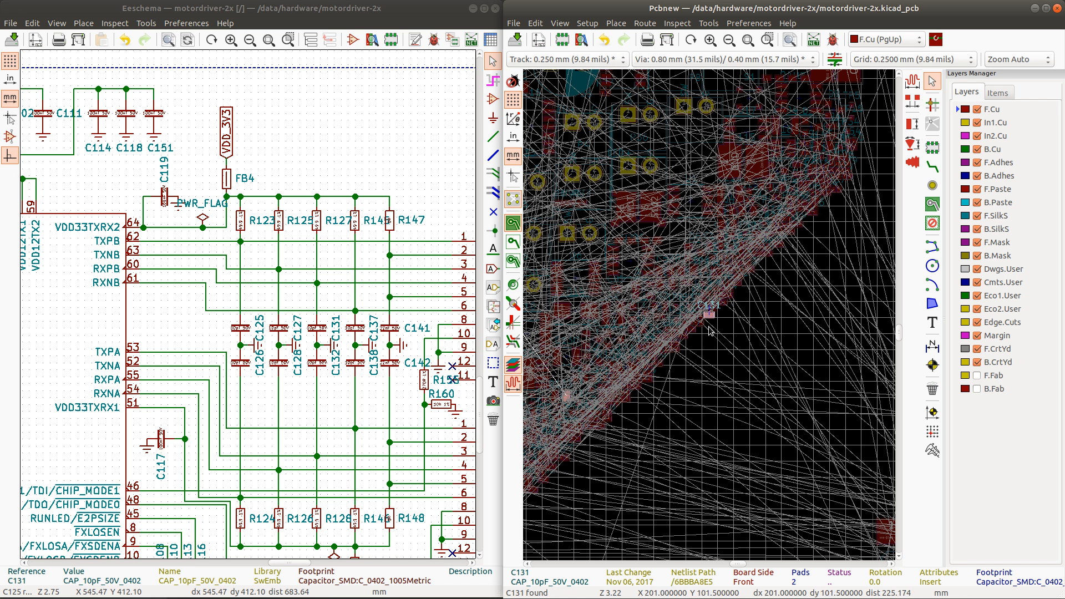
pyautogui.scroll(-3, 712, 316)
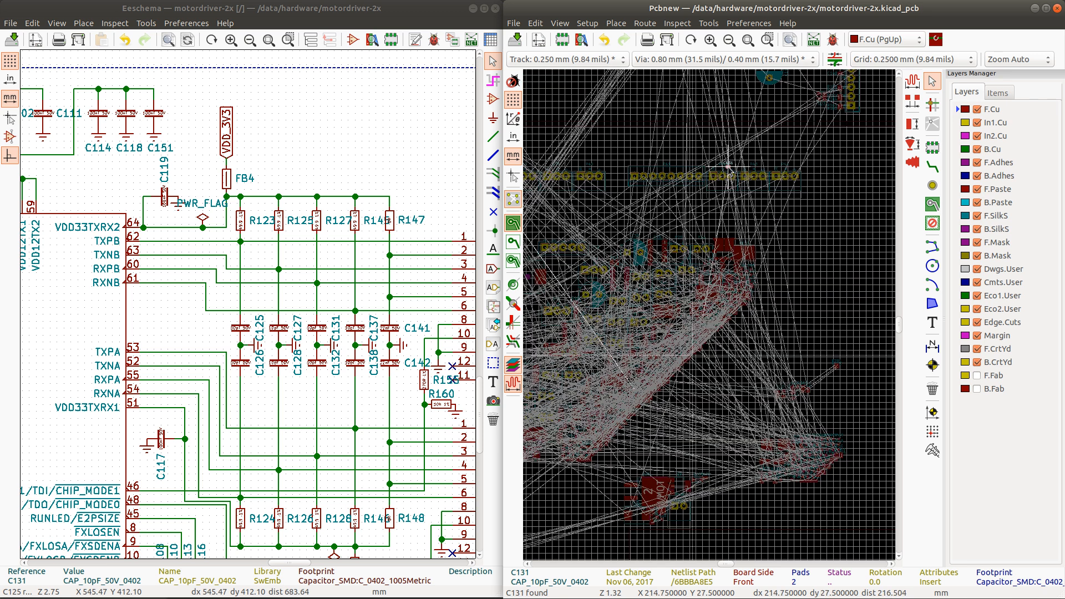
pyautogui.scroll(-2, 709, 317)
pyautogui.scroll(2, 680, 242)
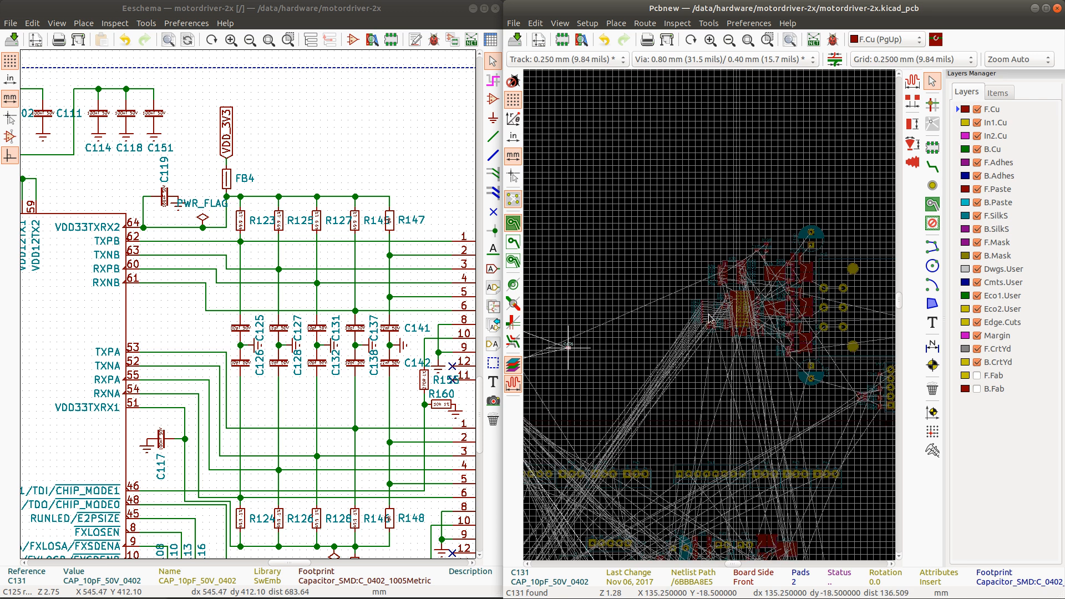
pyautogui.scroll(-2, 562, 350)
pyautogui.scroll(4, 708, 314)
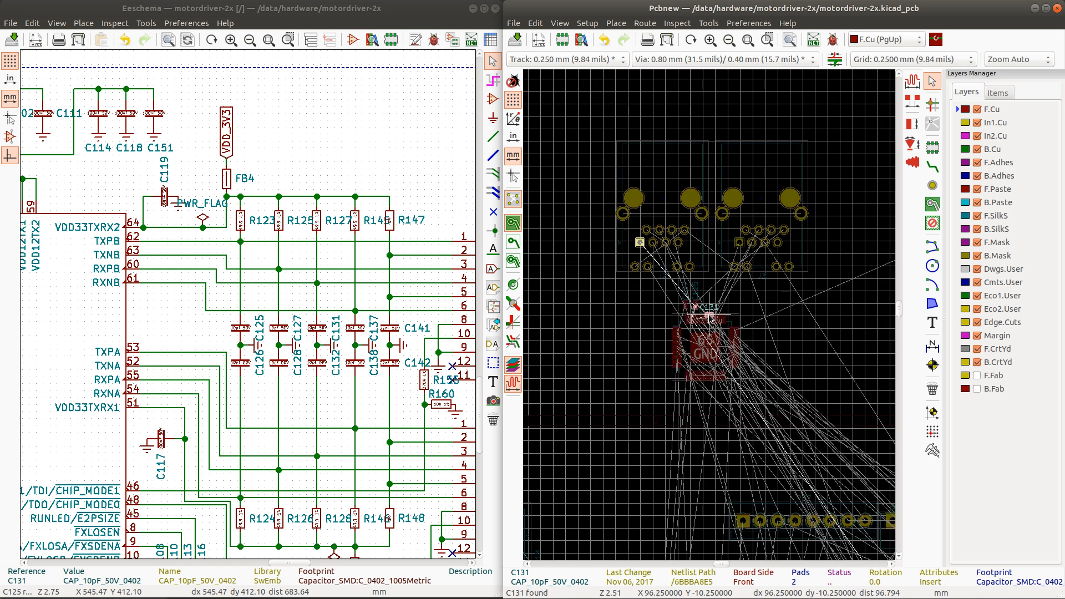
pyautogui.scroll(8, 709, 315)
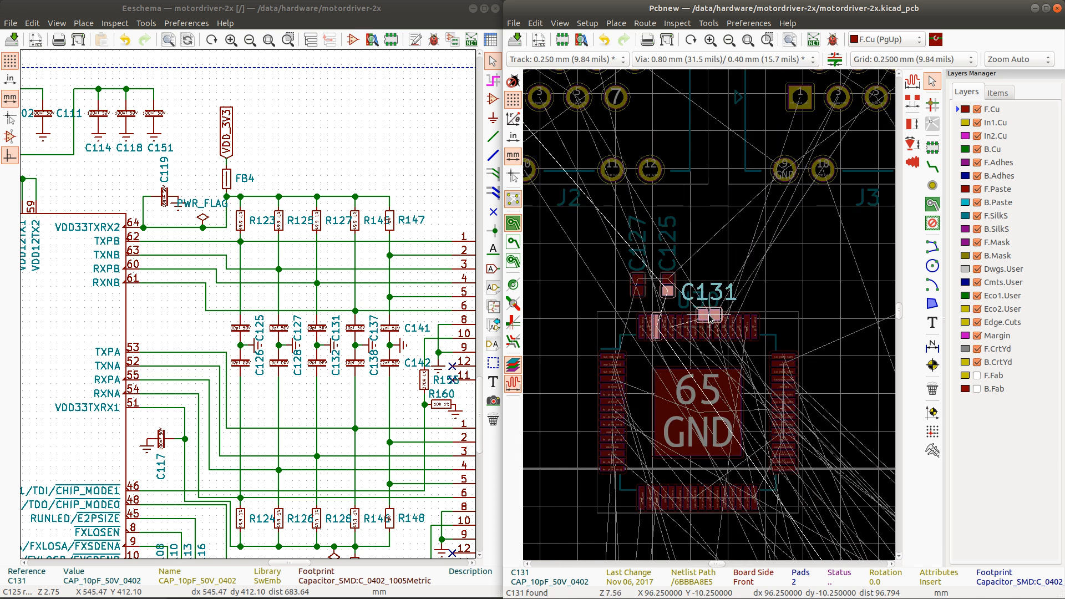
# Step: Rotate C131 to 270° and place it immediately right of C125 in the same row
pyautogui.moveTo(707, 315); pyautogui.dragTo(674, 284)
pyautogui.press('r')
pyautogui.press('r')
pyautogui.press('r')
pyautogui.click(678, 280)
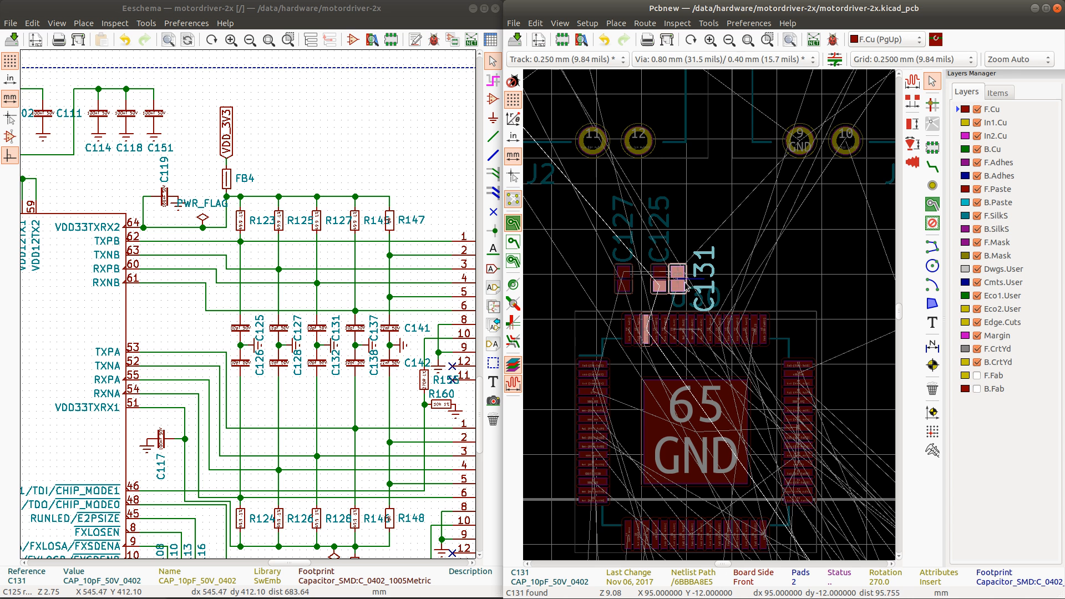
# Step: Select C137 in the schematic and bring its footprint to the area above U30, right of C131
pyautogui.click(353, 333)
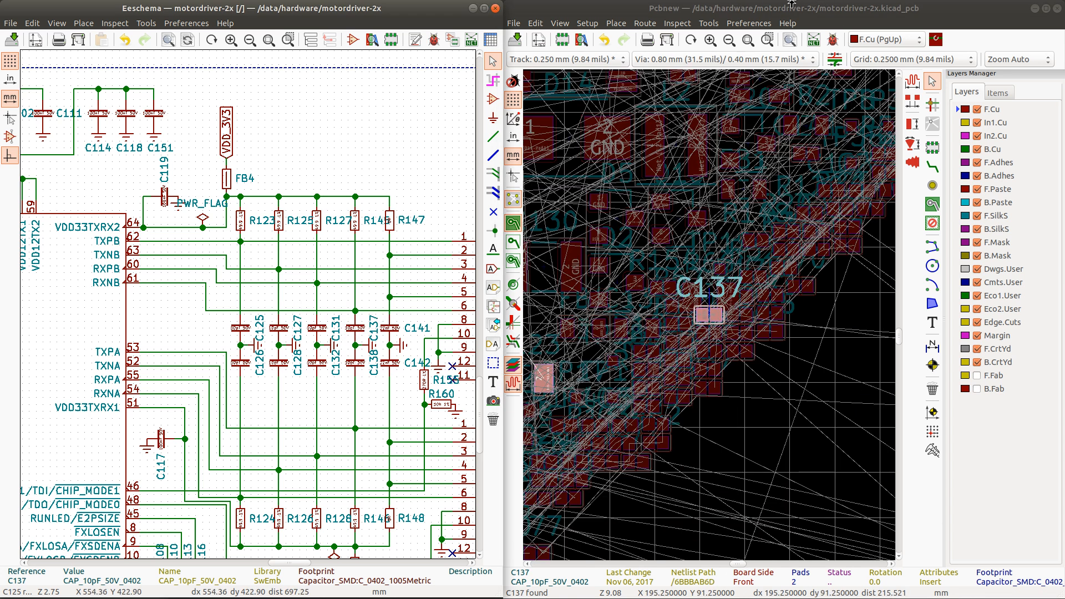
pyautogui.click(773, 6)
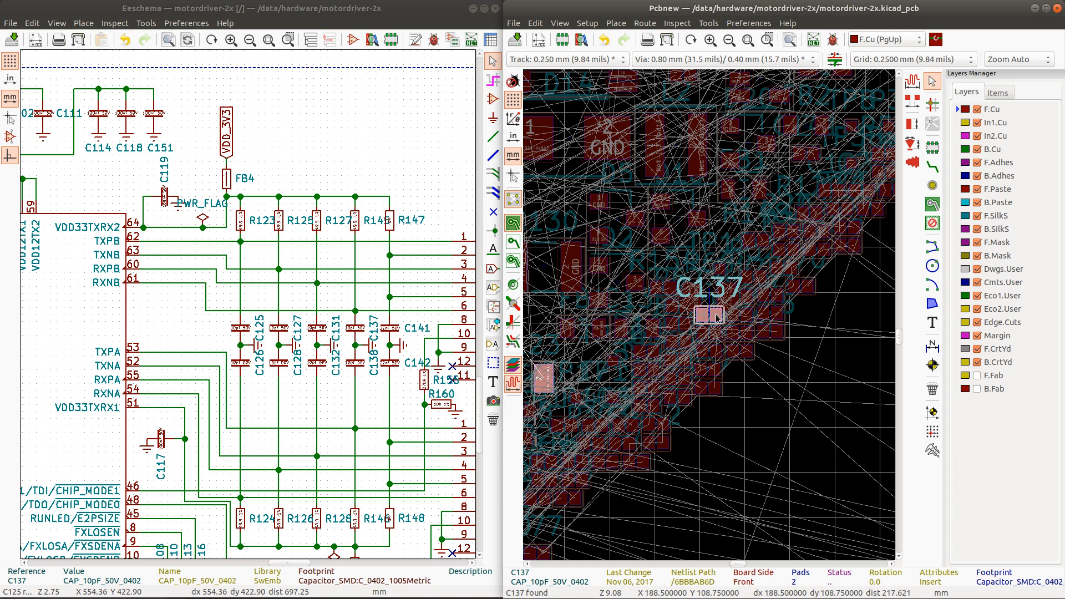
pyautogui.press('m')
pyautogui.scroll(-8, 745, 268)
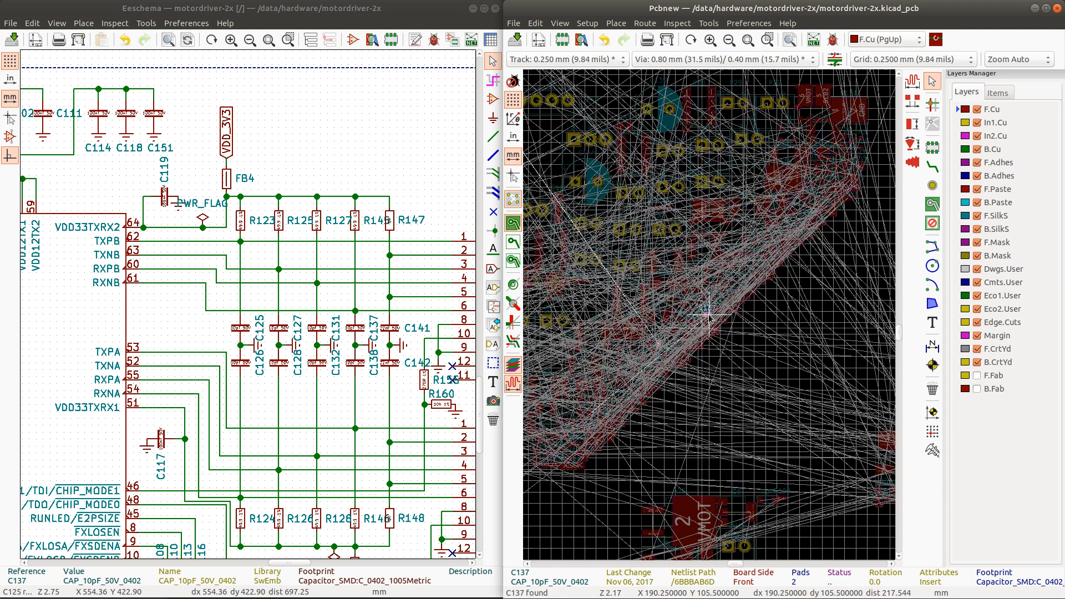
pyautogui.scroll(-1, 709, 262)
pyautogui.scroll(4, 710, 319)
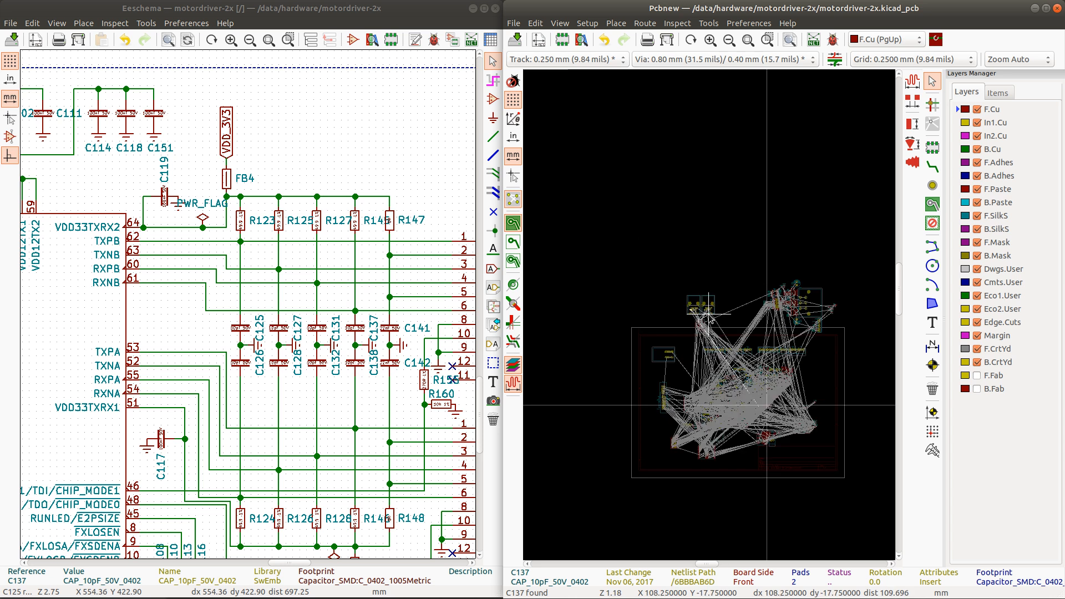
pyautogui.scroll(8, 710, 318)
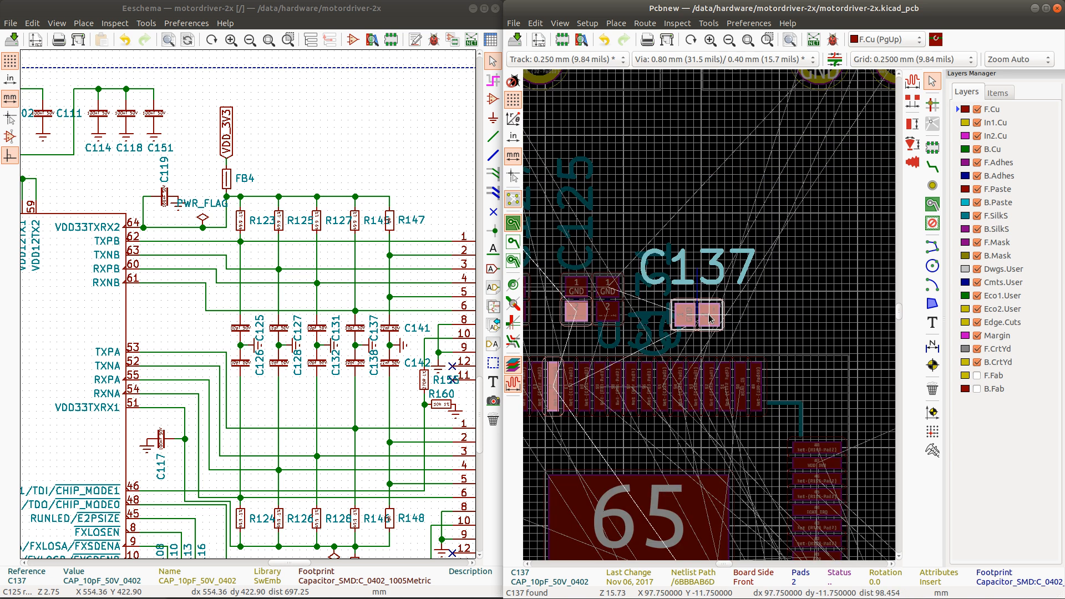
pyautogui.scroll(-1, 663, 328)
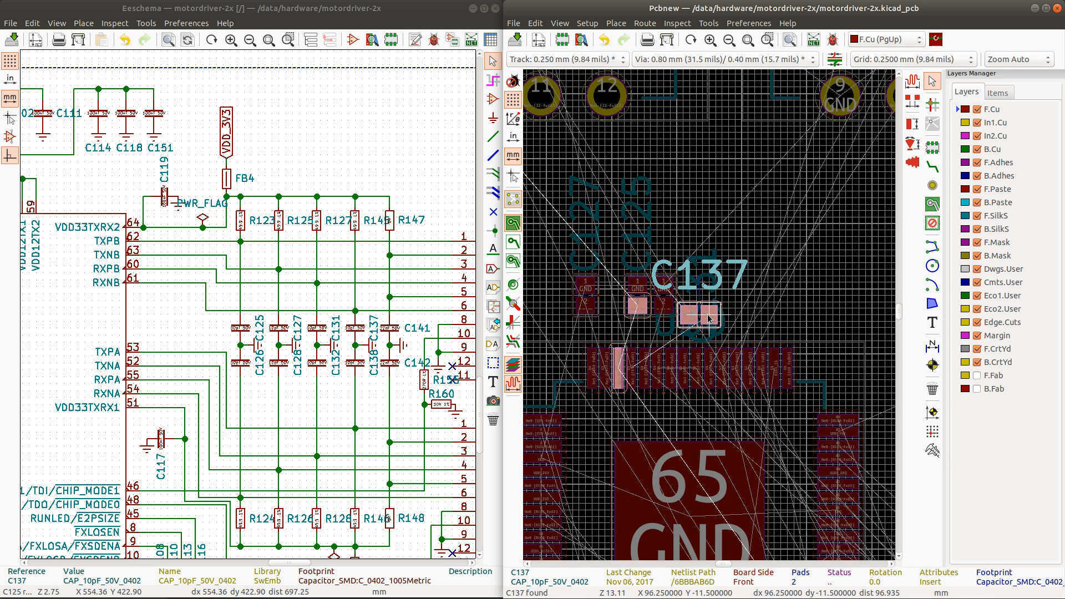
# Step: Rotate C137 to 270° and place it above U30 in the same row as C131, leaving a gap to C131's right
pyautogui.press('r')
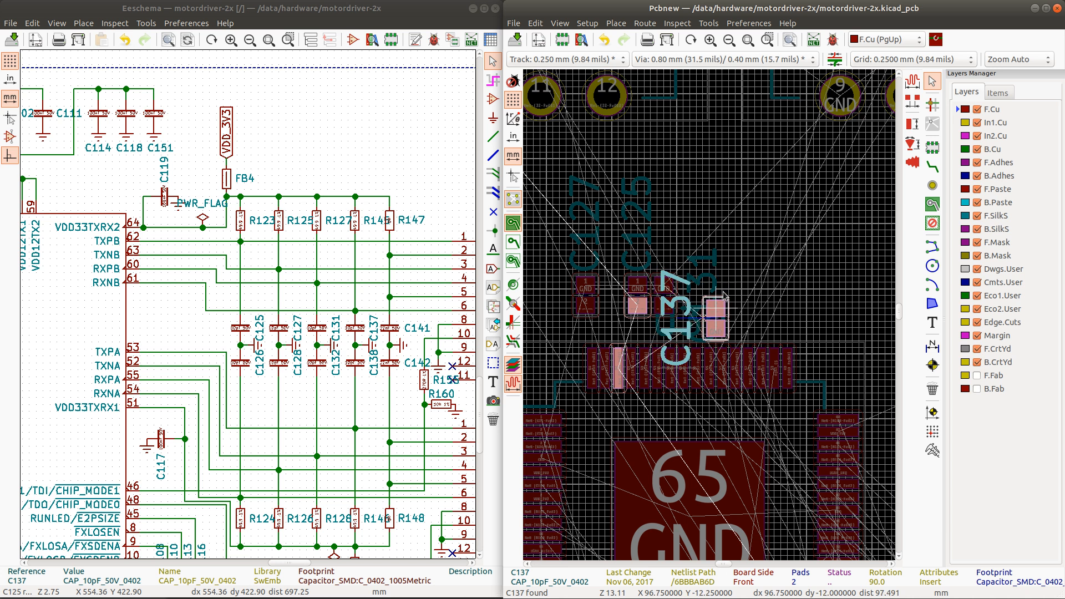
pyautogui.press('r')
pyautogui.press('r')
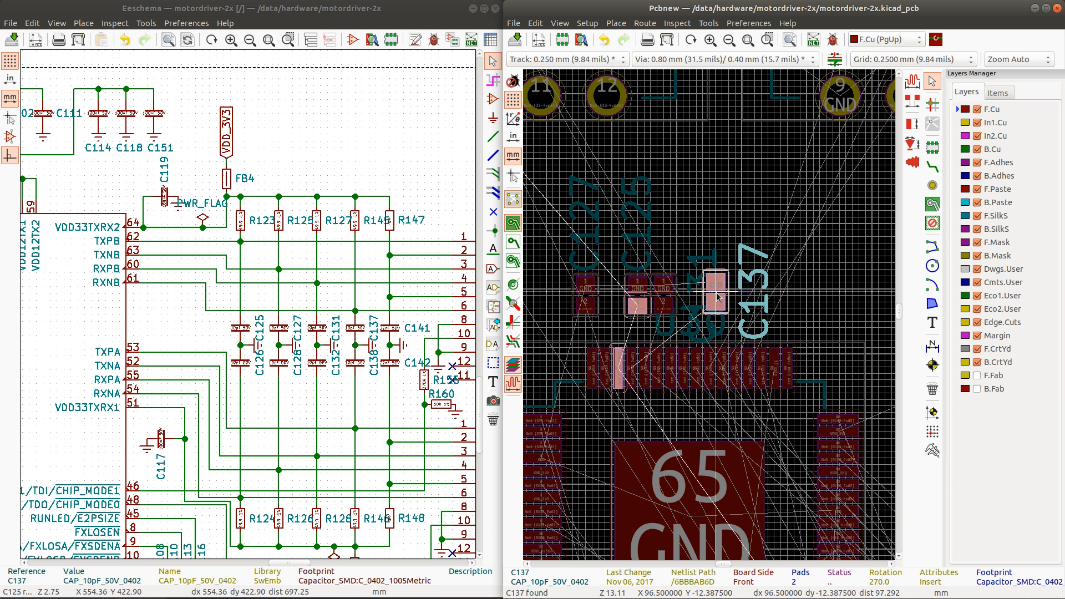
pyautogui.scroll(3, 715, 300)
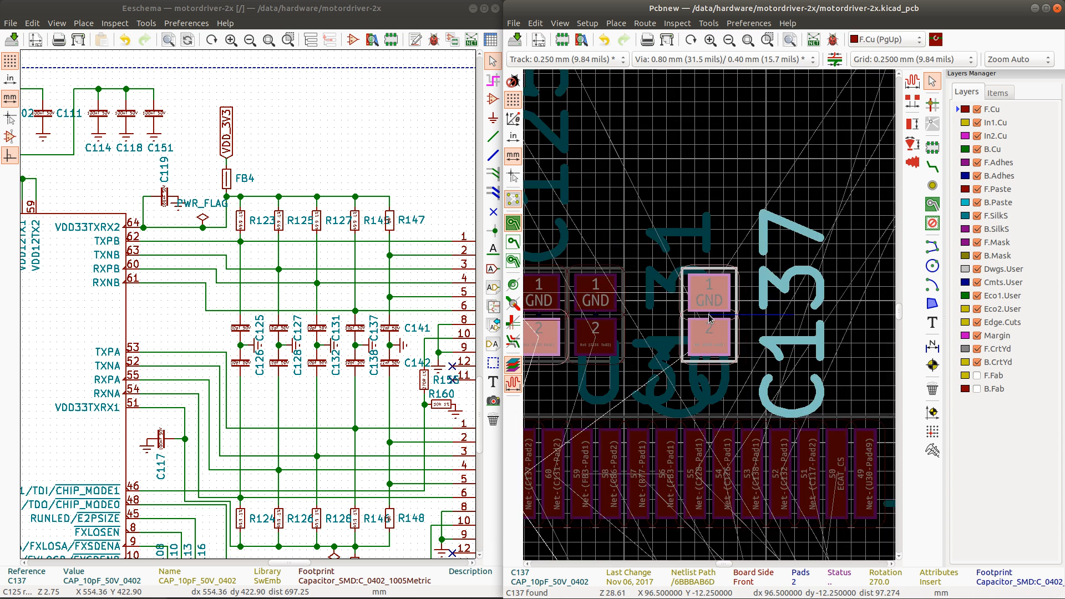
pyautogui.click(684, 268)
# Step: Move the reference labels of C131 and C137 to directly above their capacitors
pyautogui.scroll(-2, 713, 322)
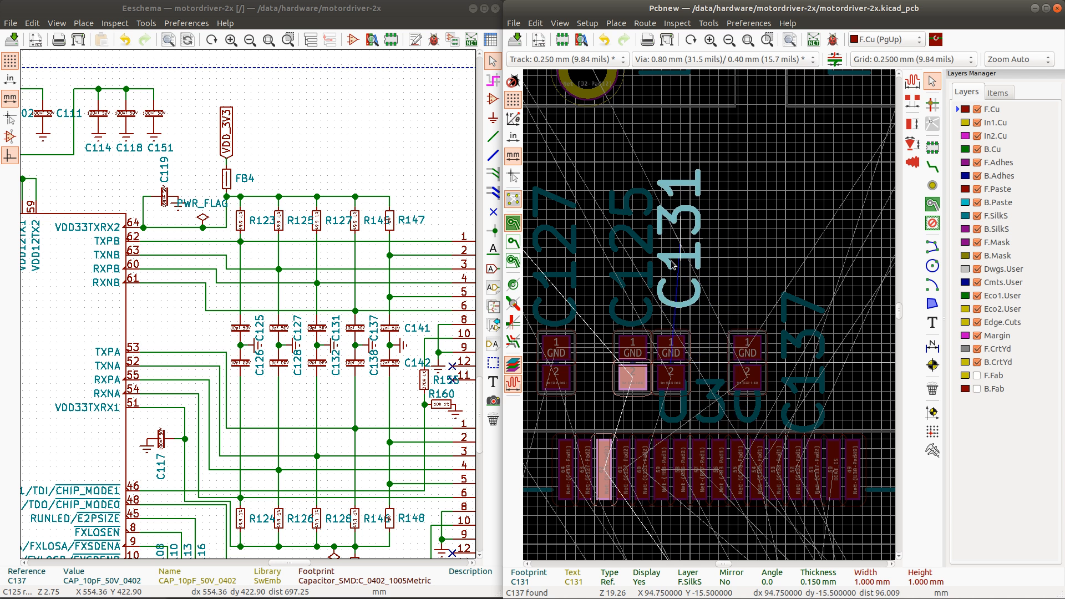
pyautogui.click(671, 269)
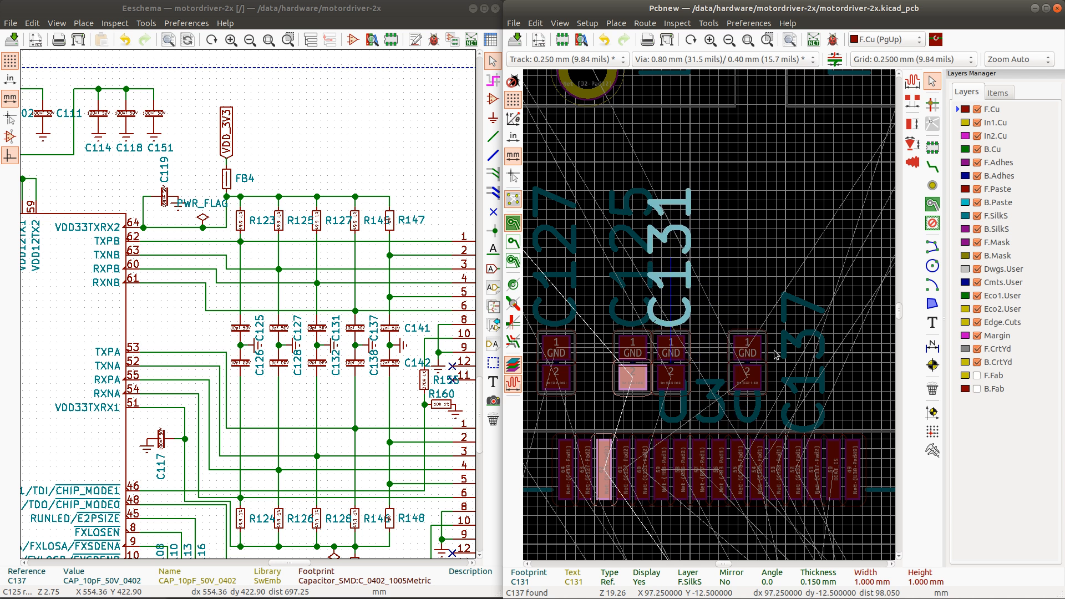
pyautogui.press('m')
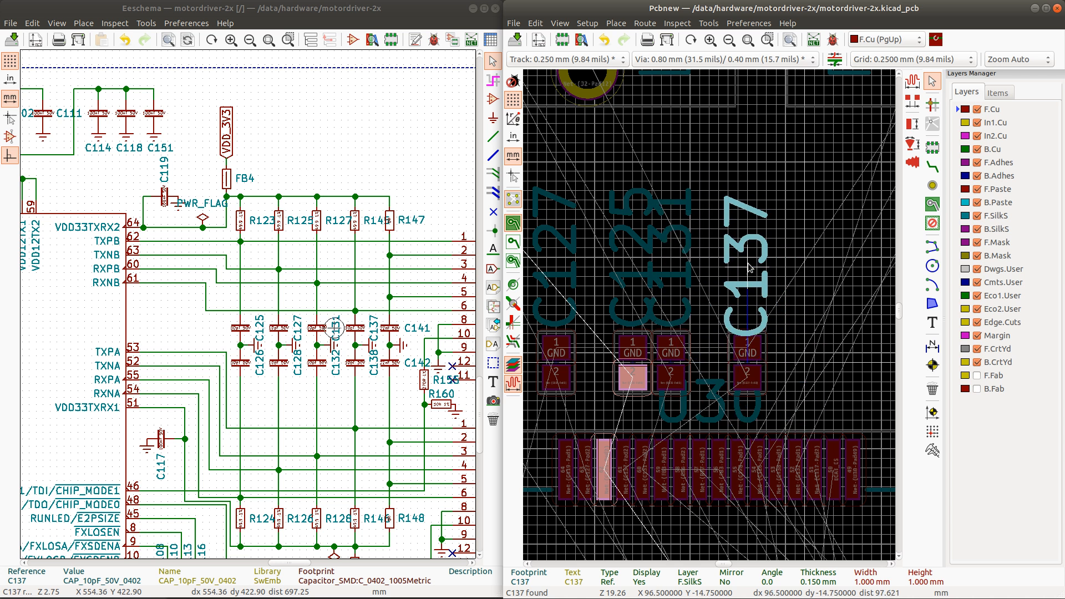
pyautogui.click(742, 244)
pyautogui.scroll(-2, 740, 355)
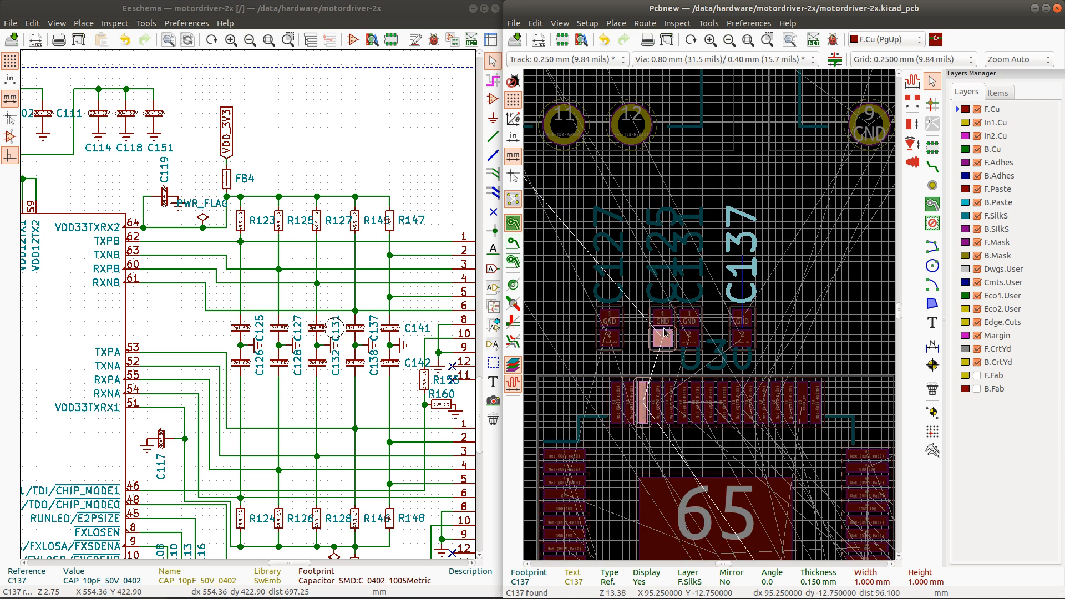
pyautogui.moveTo(576, 282); pyautogui.dragTo(785, 370)
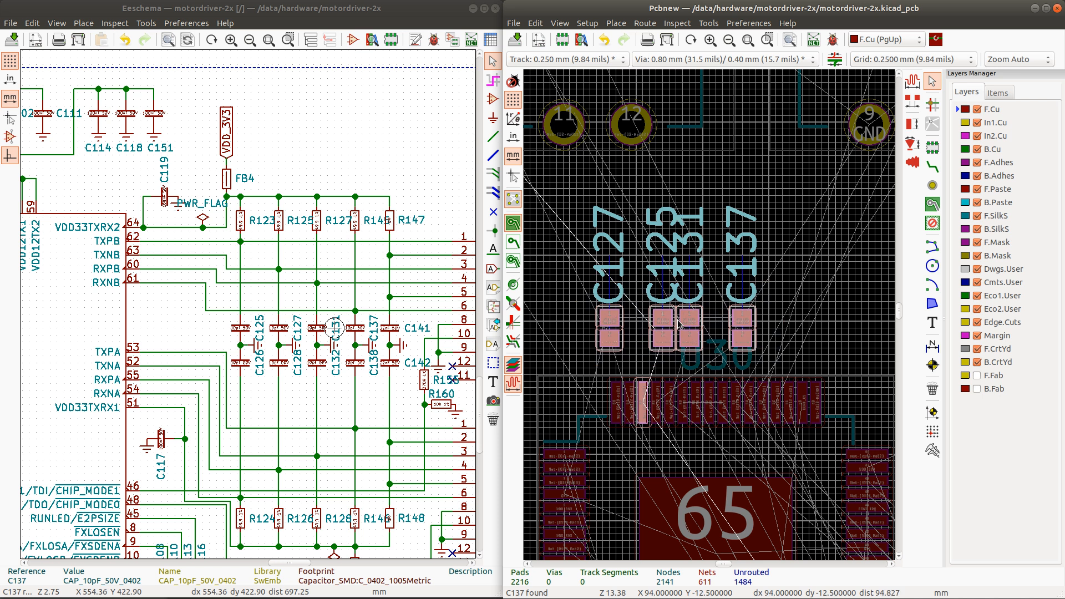
pyautogui.moveTo(679, 323); pyautogui.dragTo(670, 323)
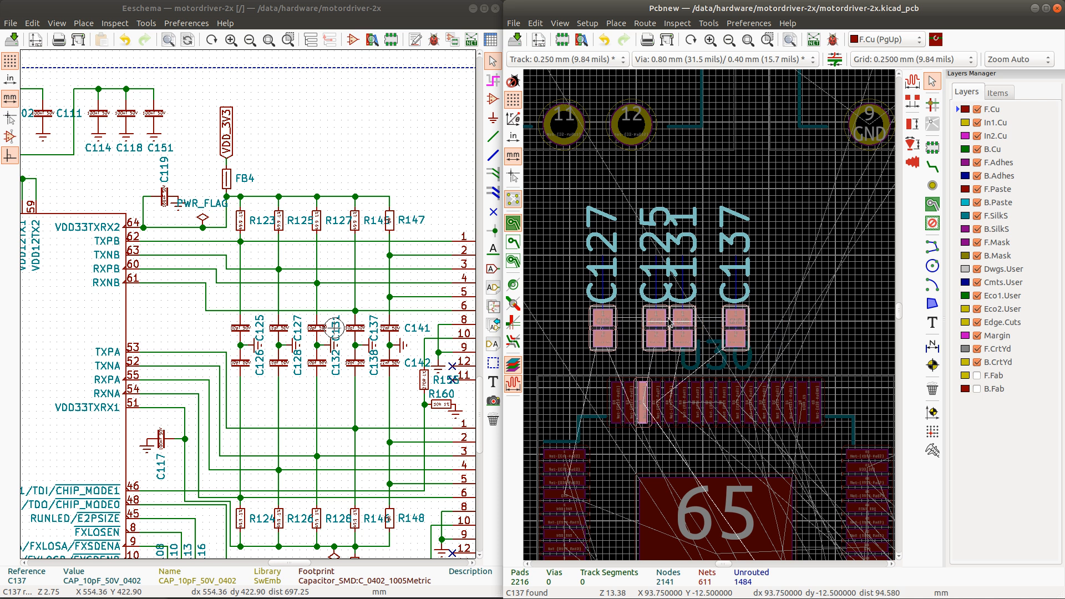
pyautogui.click(677, 324)
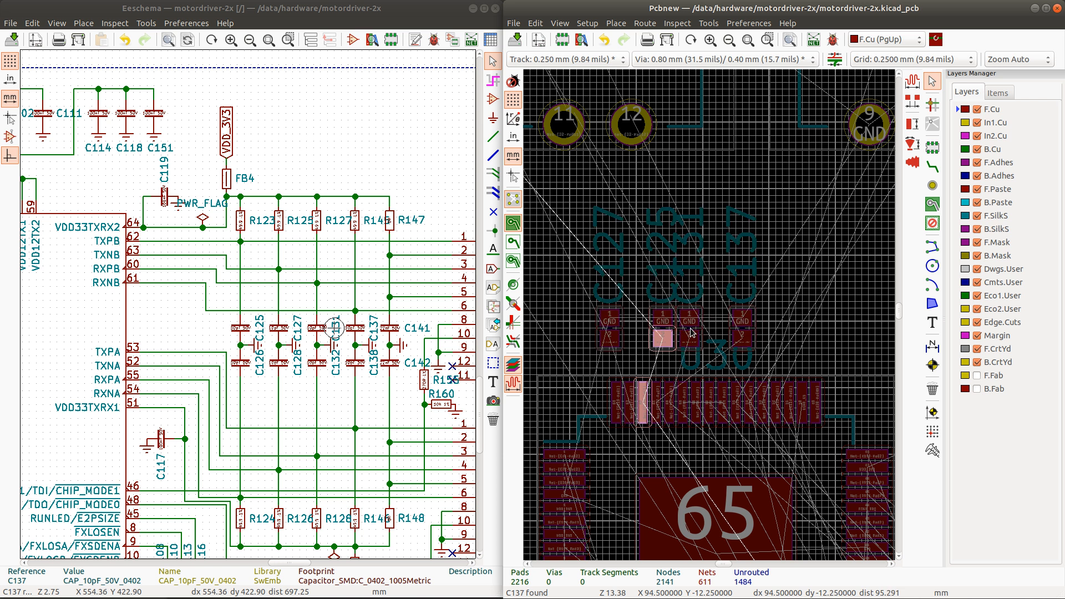
pyautogui.click(690, 332)
pyautogui.press('Escape')
# Step: Move C127, C125, C131 and C137 together 0.75 mm to the left and highlight the C125 net on U30's upper pad row
pyautogui.moveTo(767, 346); pyautogui.dragTo(575, 302)
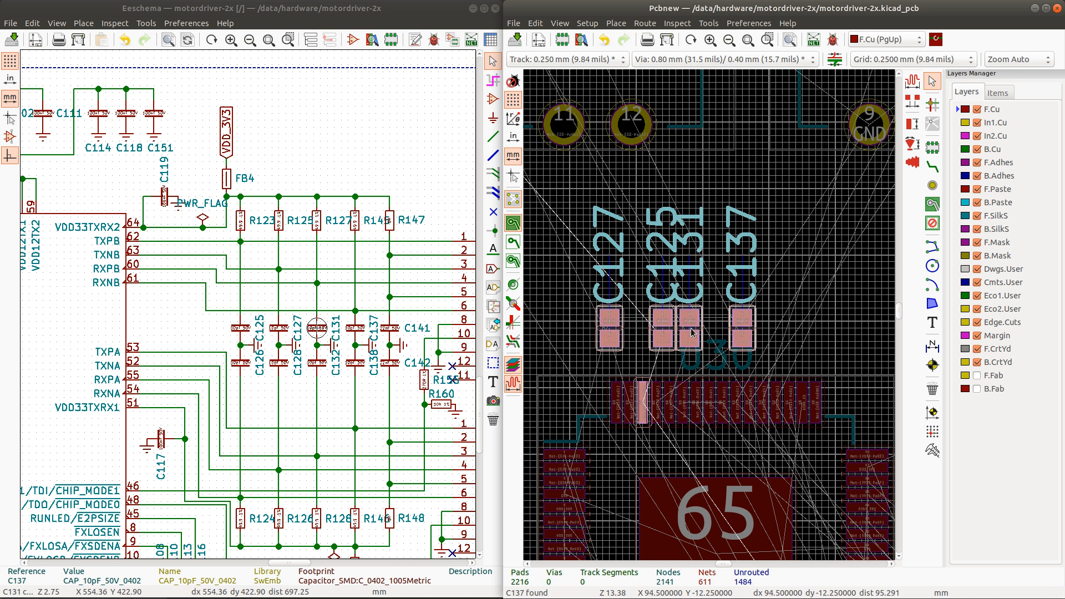
pyautogui.moveTo(691, 333); pyautogui.dragTo(668, 334)
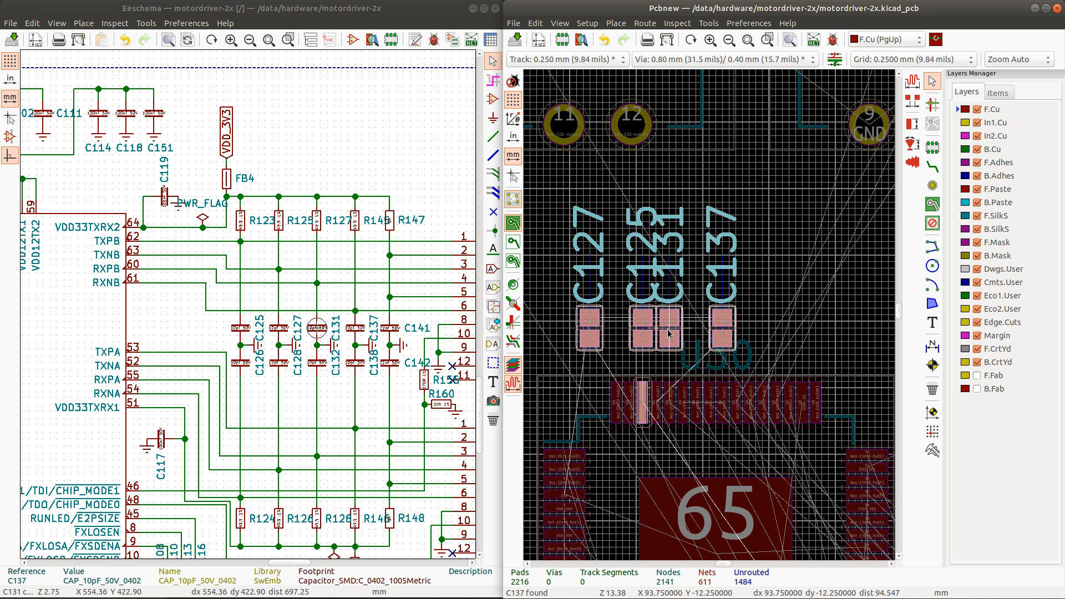
pyautogui.moveTo(678, 327); pyautogui.dragTo(677, 328)
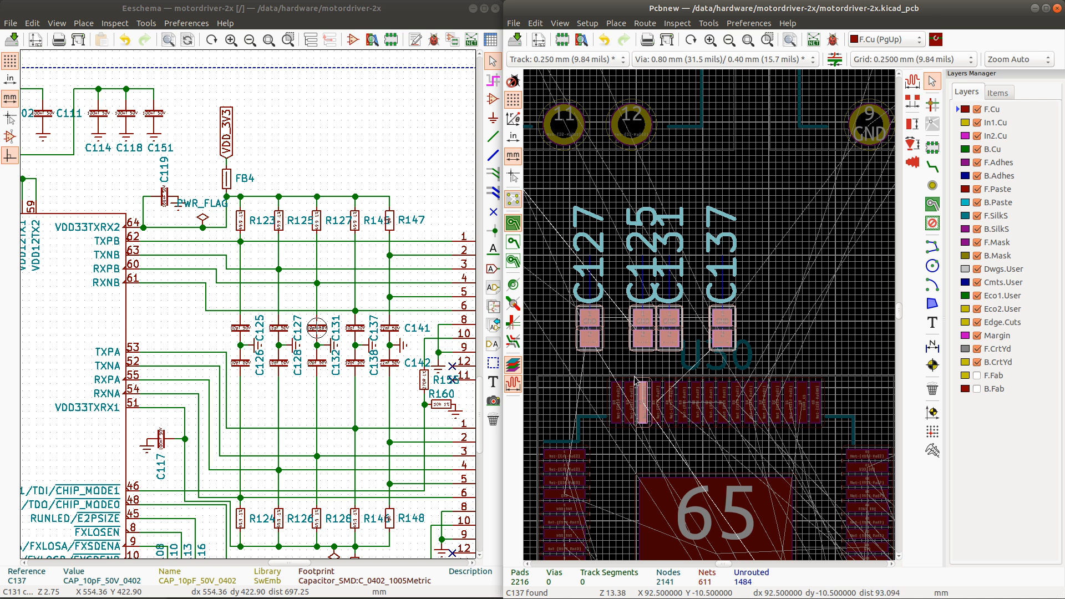
pyautogui.click(627, 410)
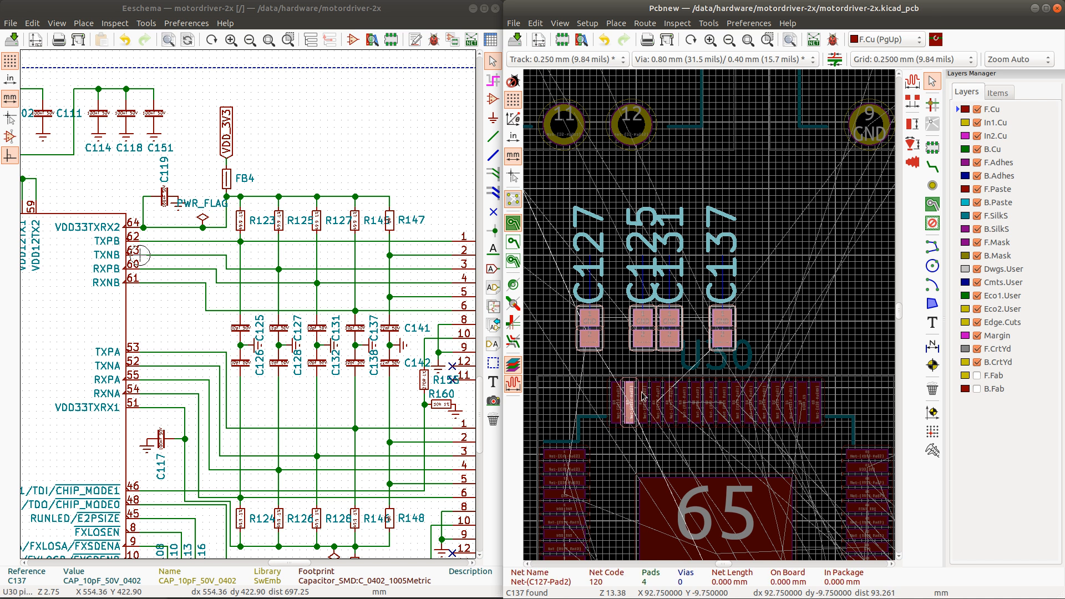
pyautogui.click(645, 403)
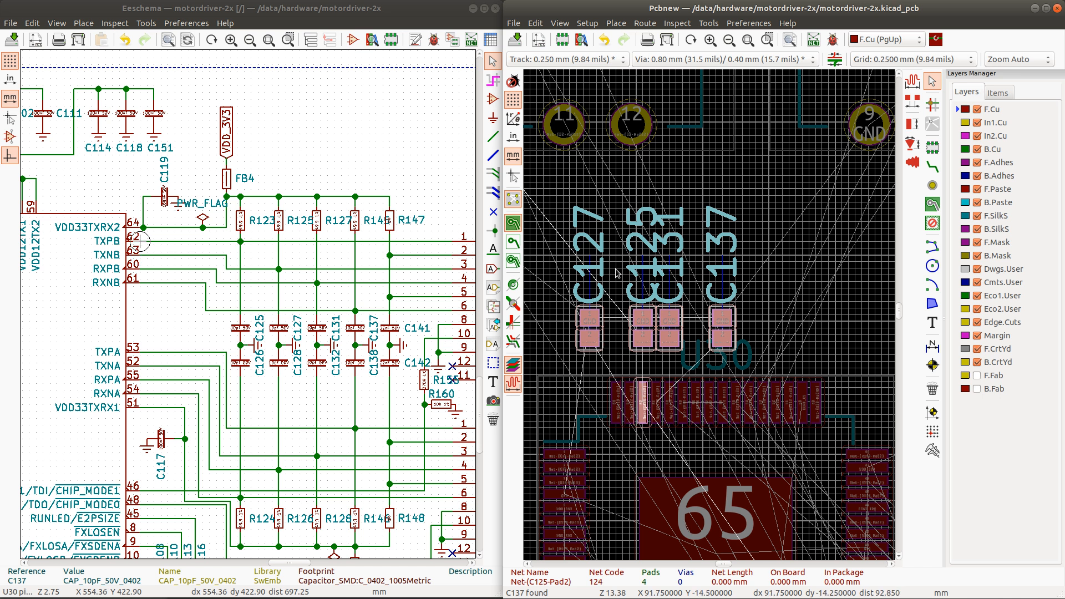
# Step: Move U30's reference label to the right, clear of the capacitors and just above U30's upper pad row
pyautogui.click(696, 363)
pyautogui.moveTo(716, 360); pyautogui.dragTo(788, 358)
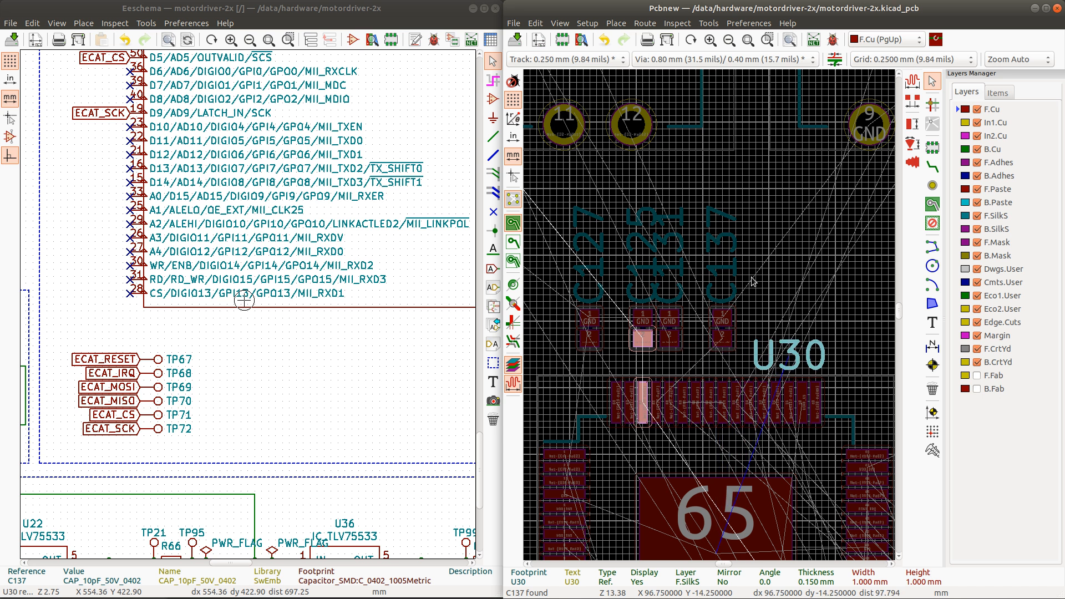
pyautogui.scroll(-5, 708, 311)
pyautogui.scroll(2, 699, 318)
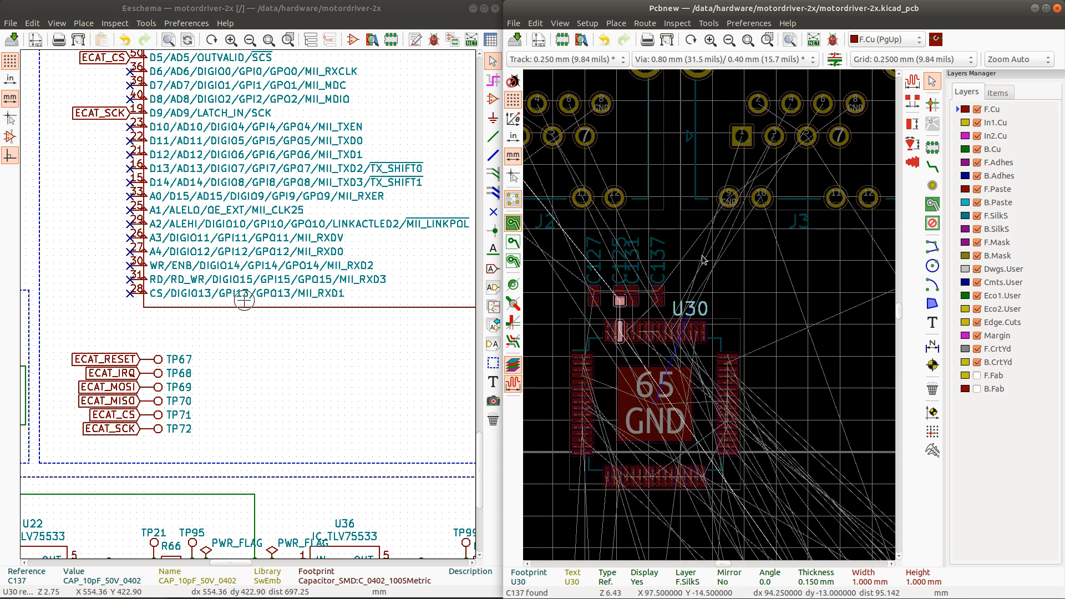